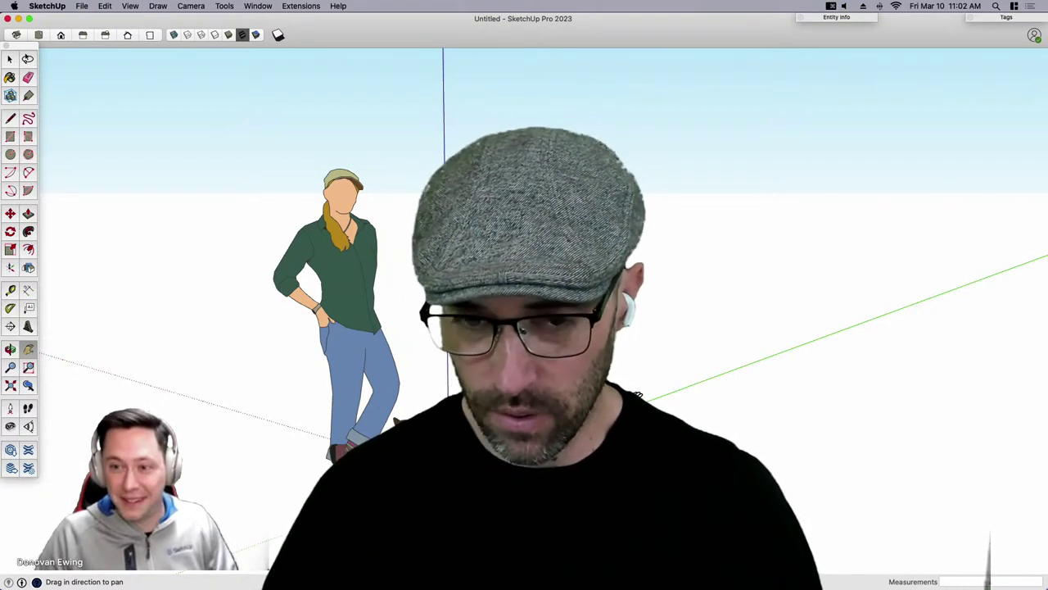
# Open the Add Location map to geolocate the model.
pyautogui.press('space')
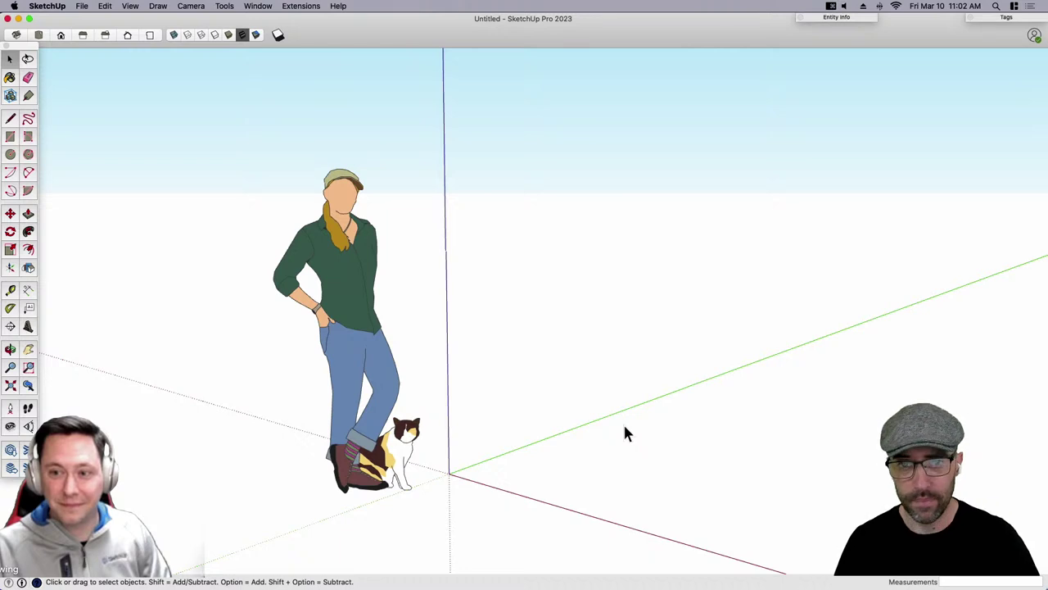
pyautogui.click(82, 6)
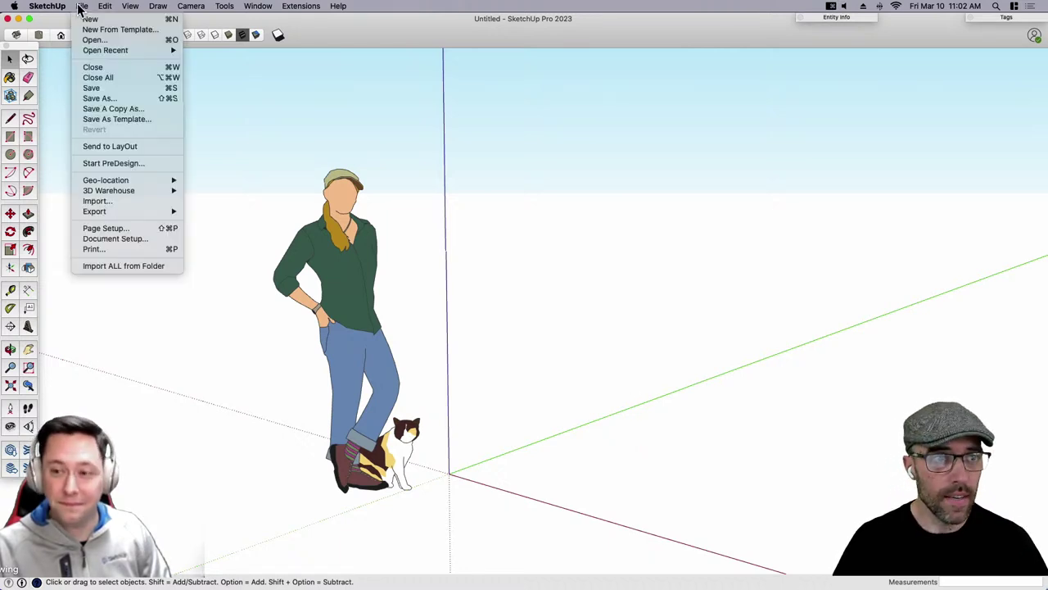
pyautogui.moveTo(110, 182)
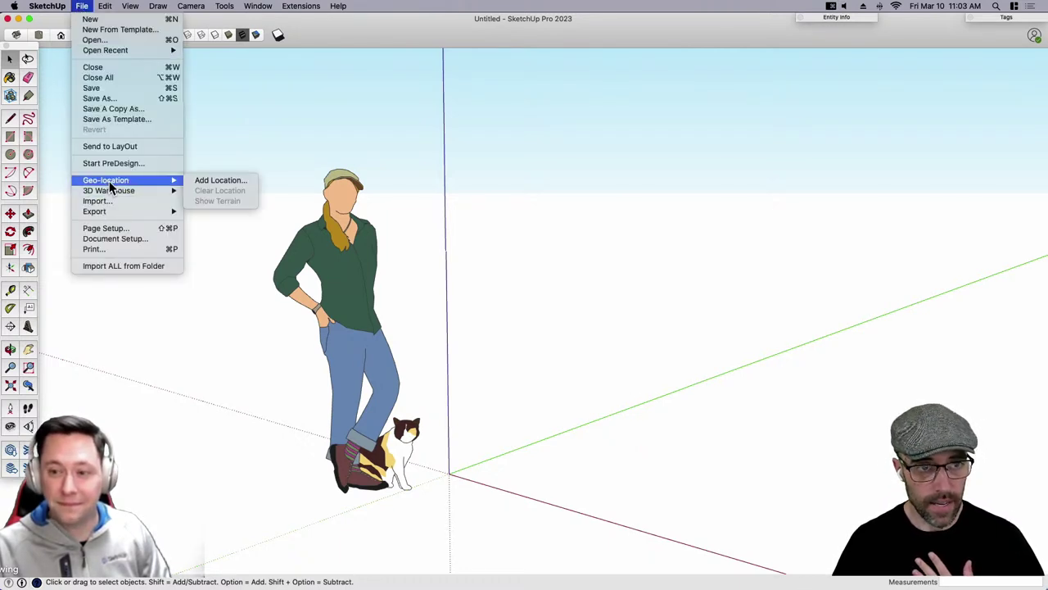
pyautogui.click(216, 187)
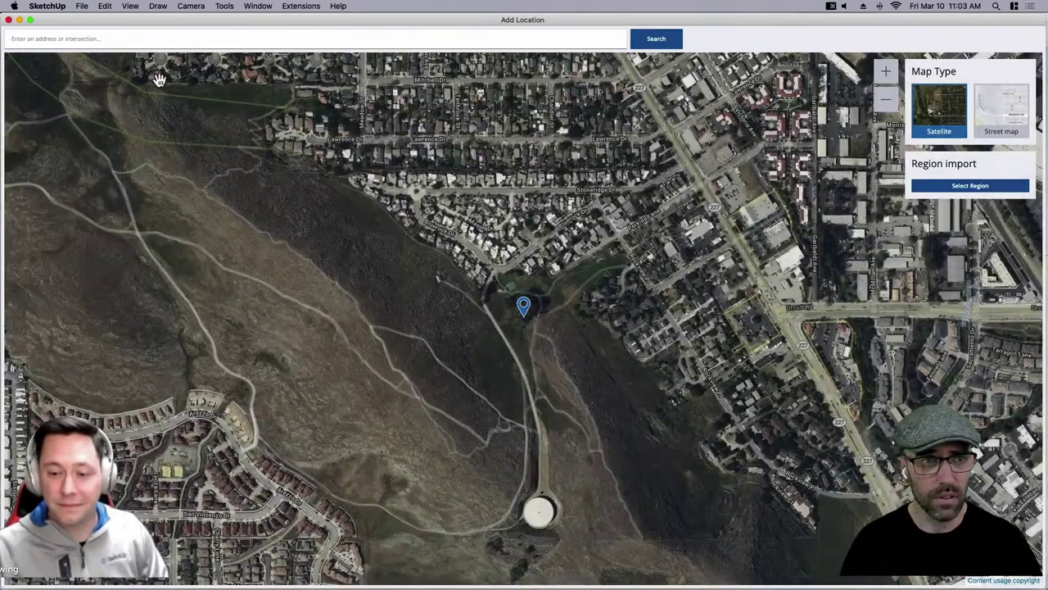
pyautogui.click(116, 40)
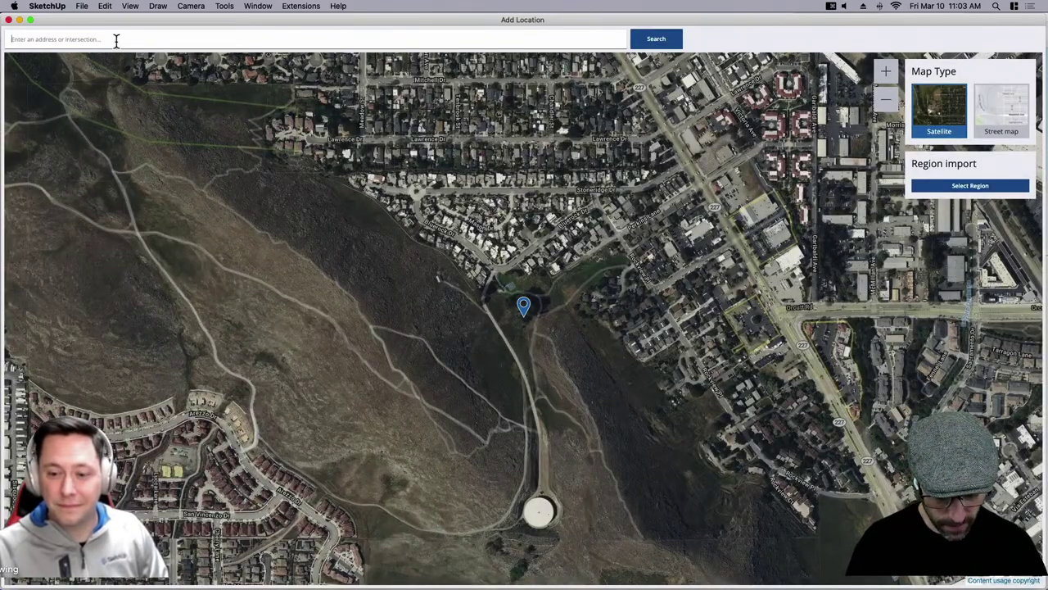
# Examine the satellite map along the California coast northwest of San Luis Obispo to locate the site.
pyautogui.scroll(-5, 389, 233)
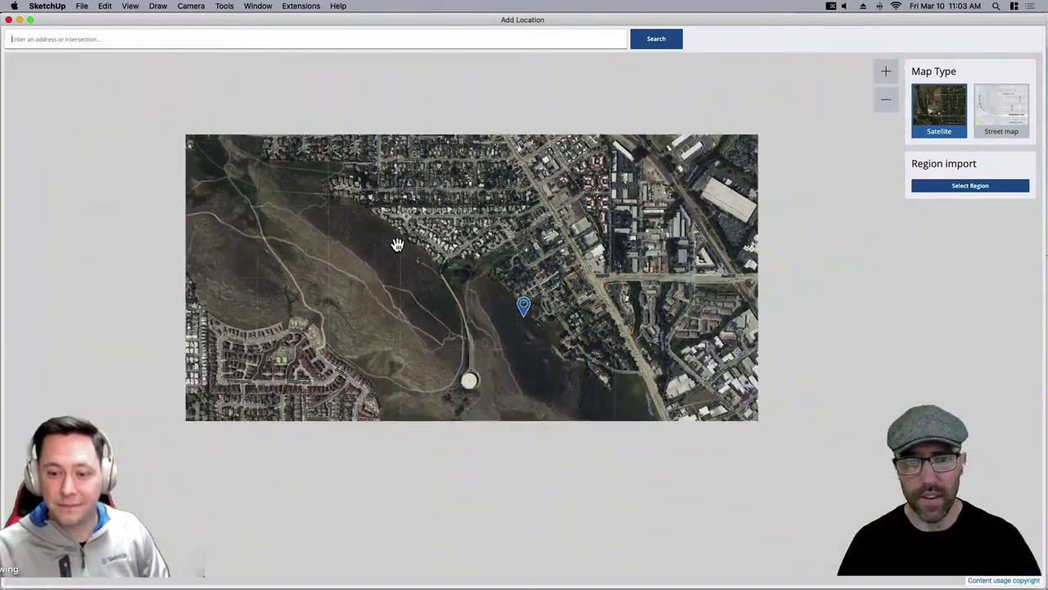
pyautogui.scroll(-3, 628, 318)
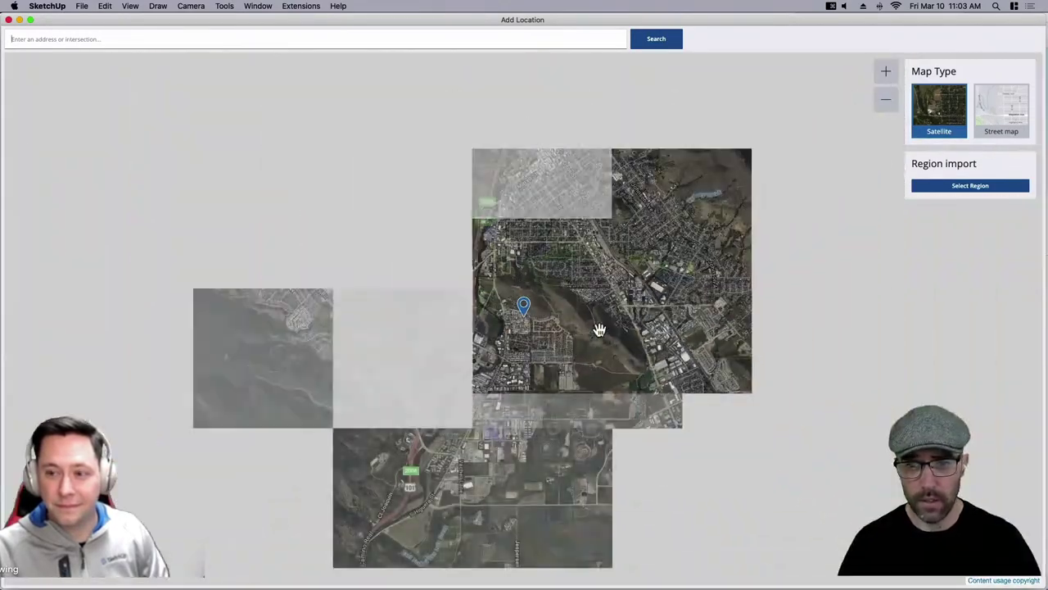
pyautogui.scroll(-2, 524, 334)
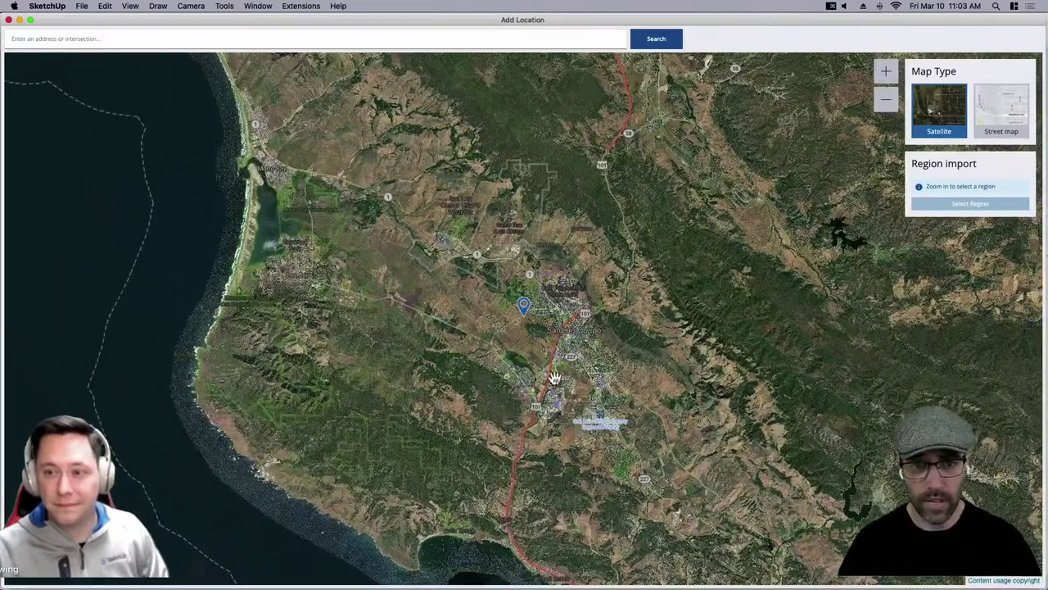
pyautogui.moveTo(341, 141); pyautogui.dragTo(507, 356)
pyautogui.scroll(-2, 507, 355)
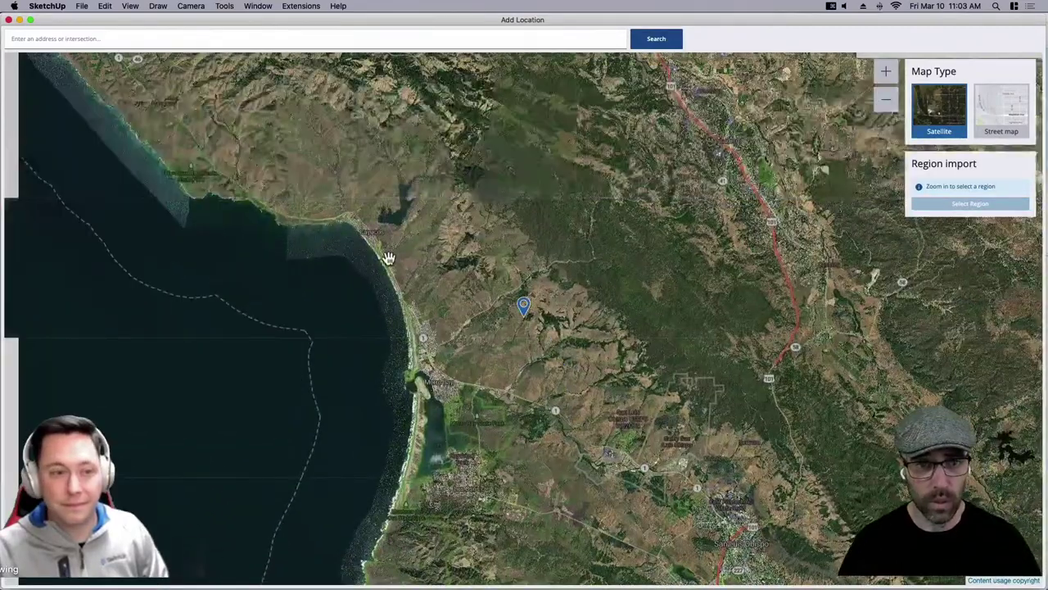
pyautogui.scroll(2, 331, 193)
pyautogui.moveTo(327, 199); pyautogui.dragTo(449, 318)
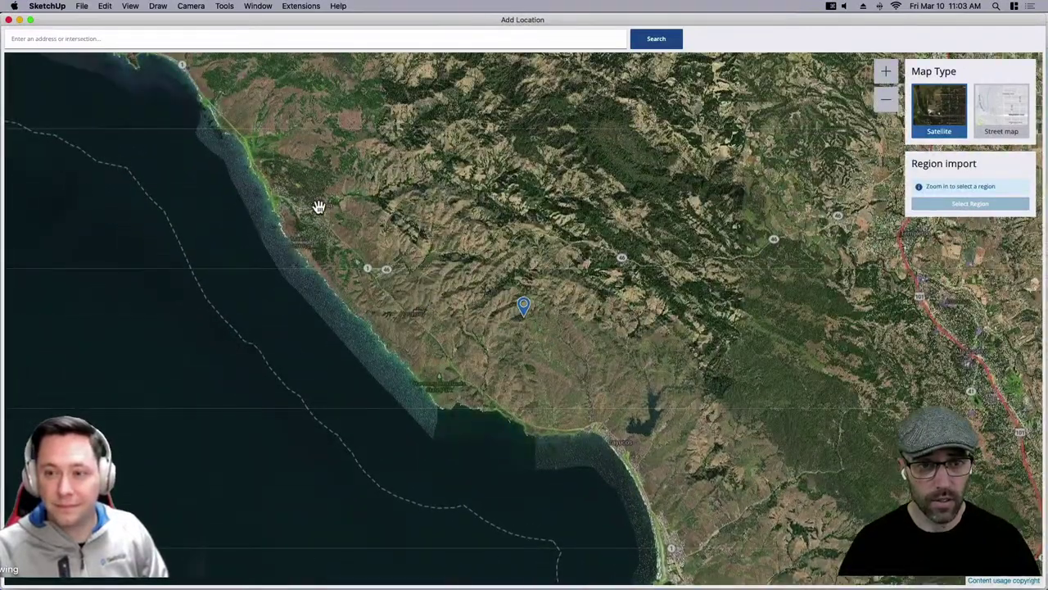
pyautogui.moveTo(284, 155); pyautogui.dragTo(442, 295)
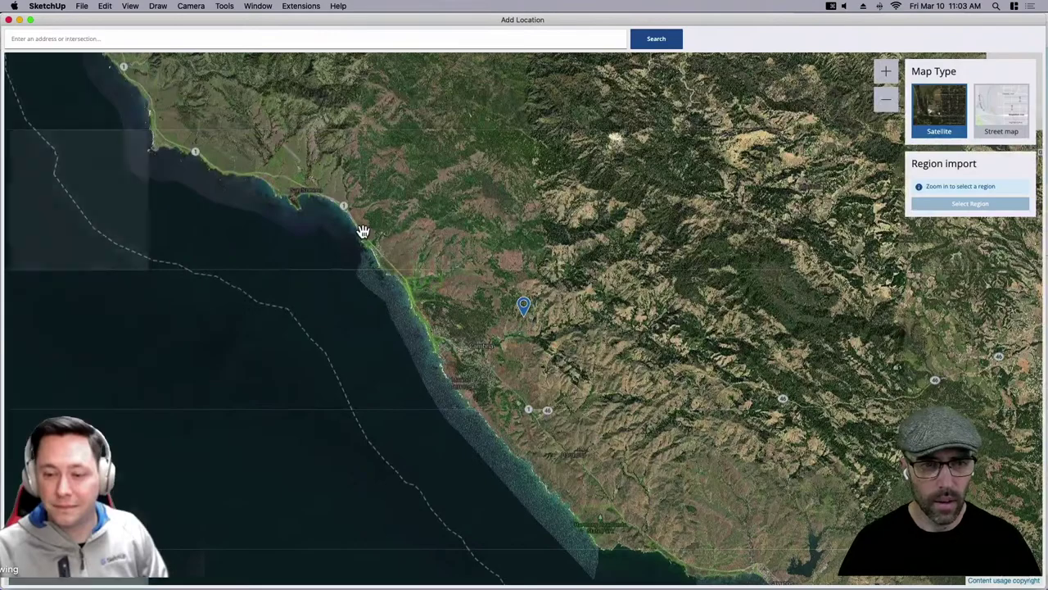
pyautogui.scroll(-3, 392, 266)
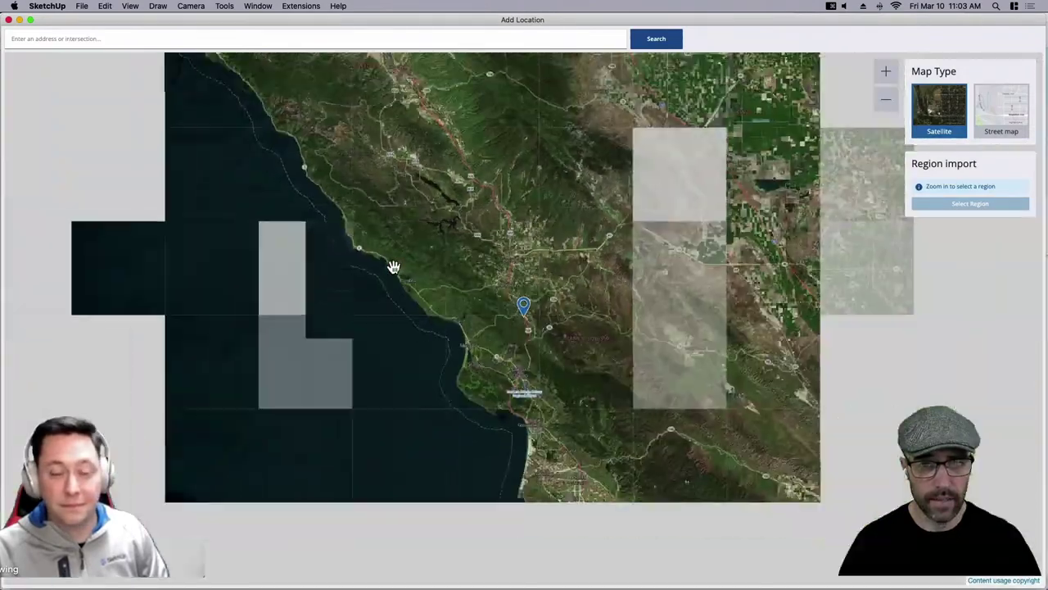
pyautogui.scroll(5, 377, 246)
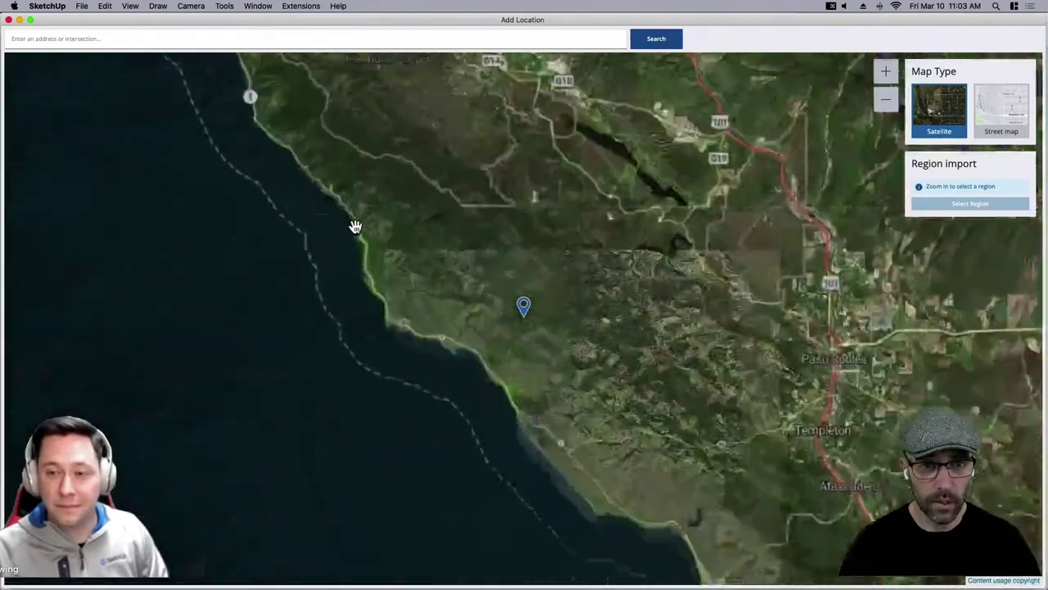
pyautogui.scroll(2, 354, 223)
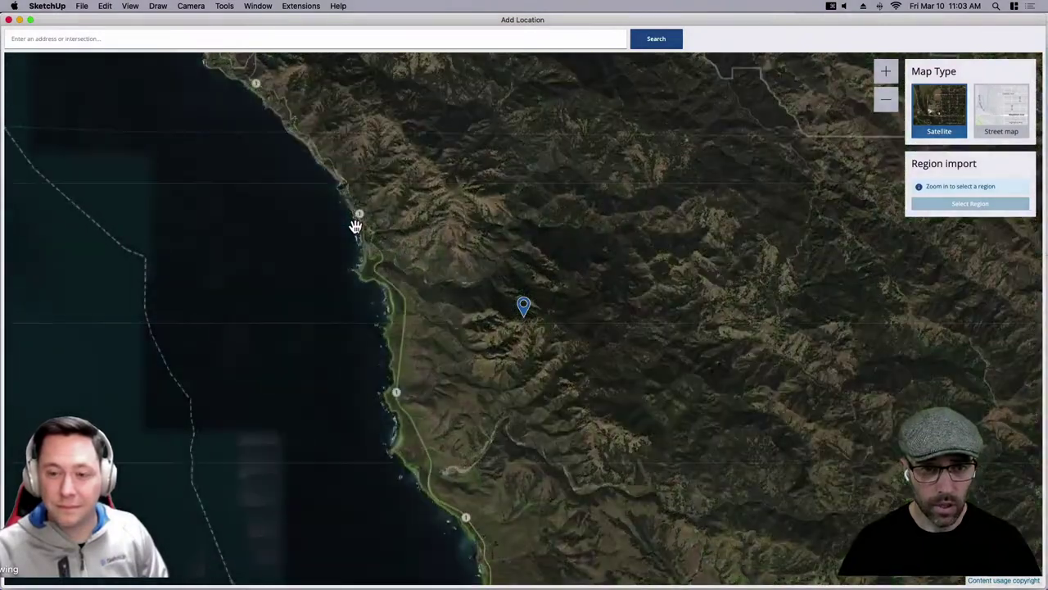
pyautogui.moveTo(351, 215); pyautogui.dragTo(458, 374)
pyautogui.scroll(3, 398, 290)
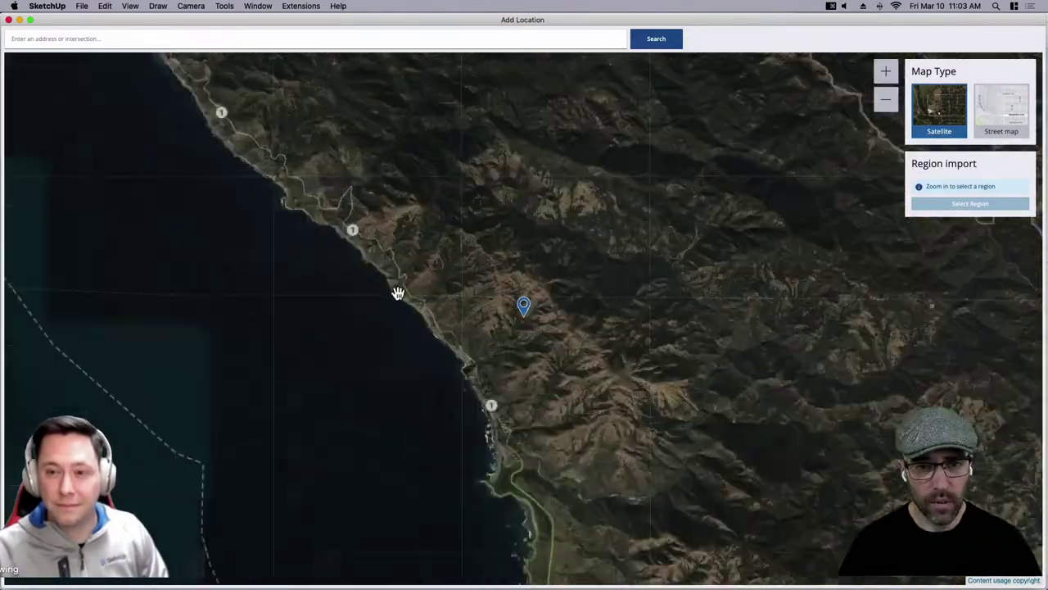
pyautogui.scroll(3, 462, 358)
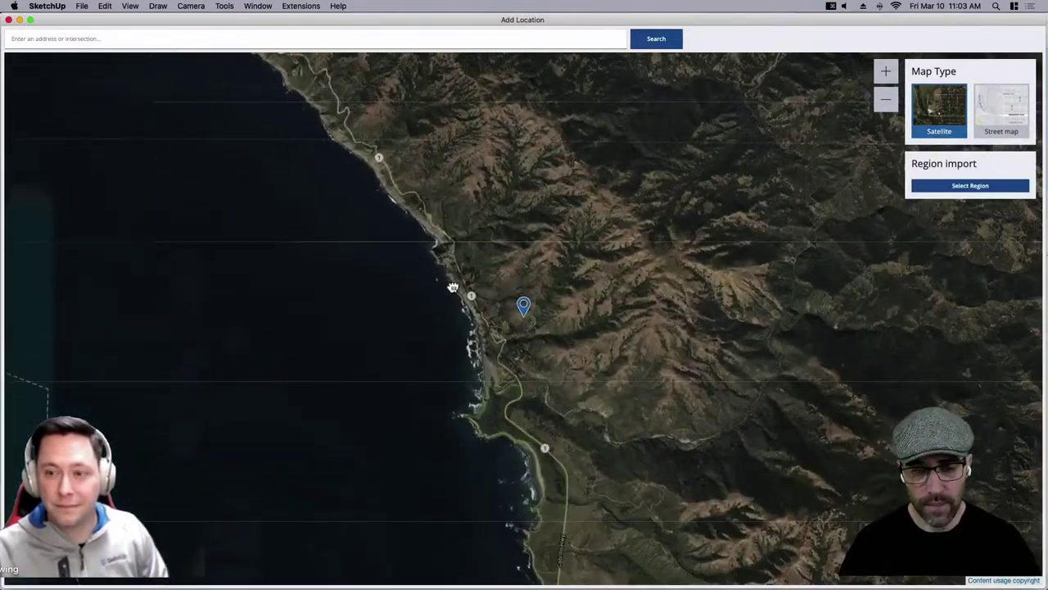
pyautogui.scroll(2, 461, 308)
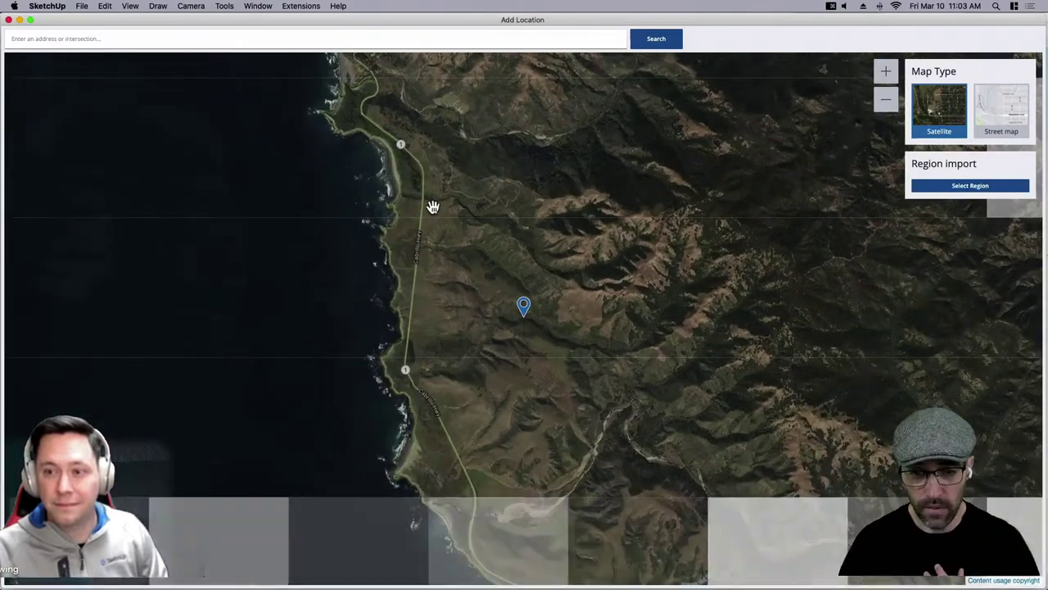
# Search the location map for San Simeon, CA.
pyautogui.click(263, 34)
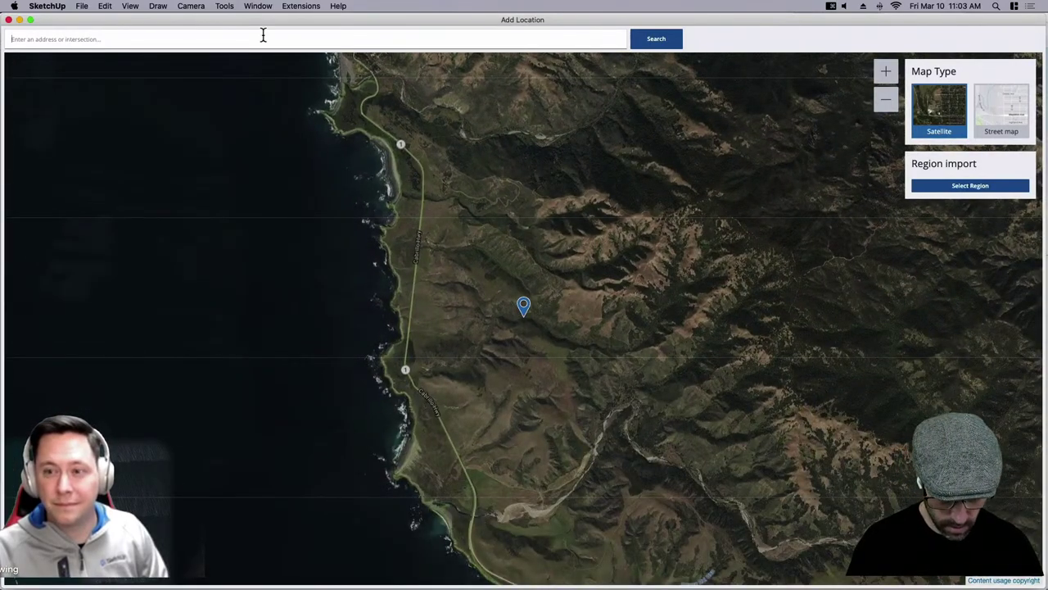
pyautogui.write('b')
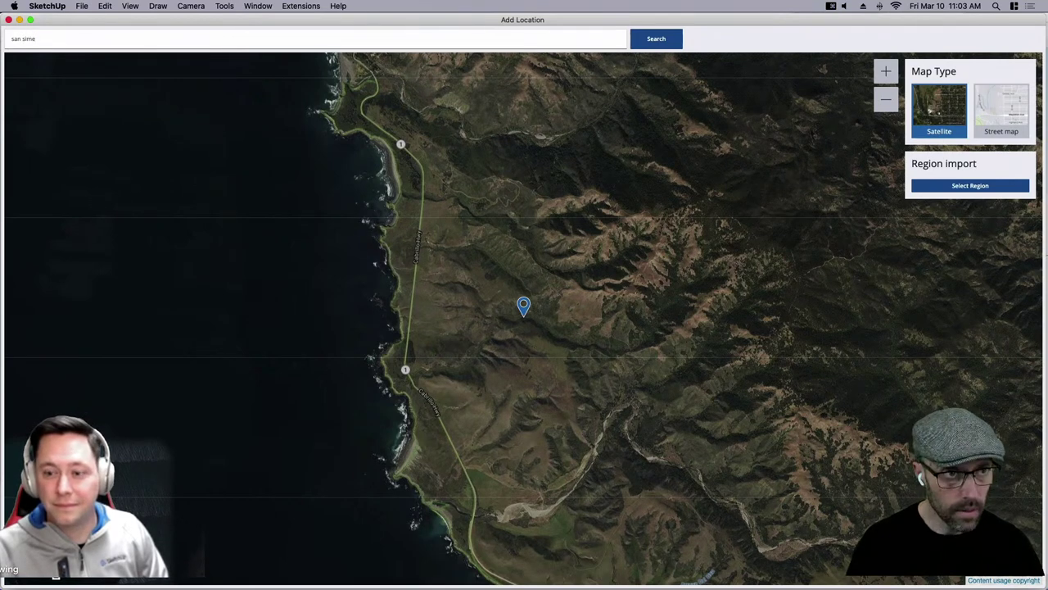
pyautogui.press('BackSpace')
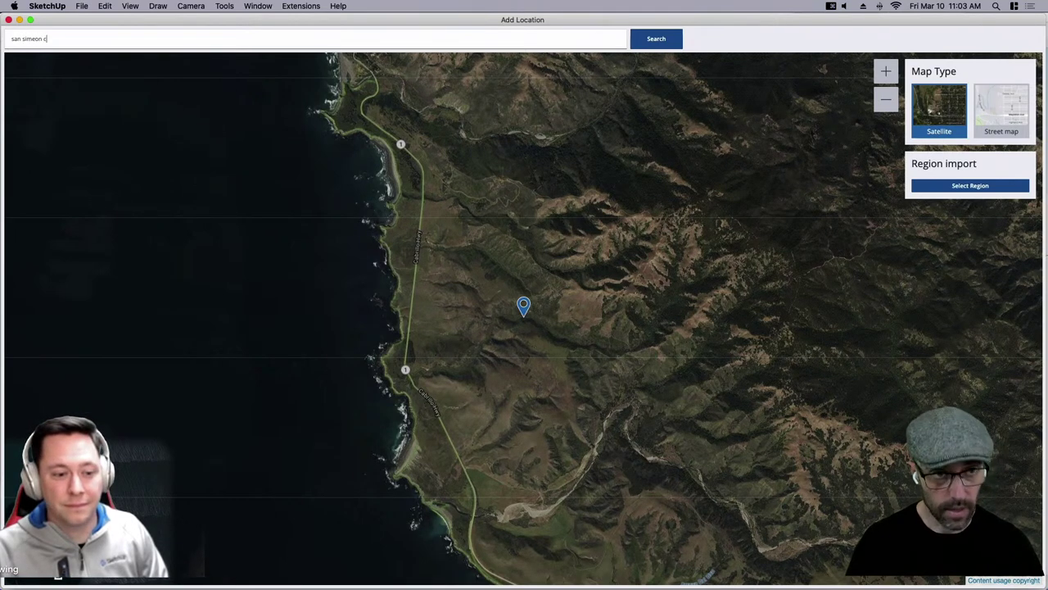
pyautogui.press('Return')
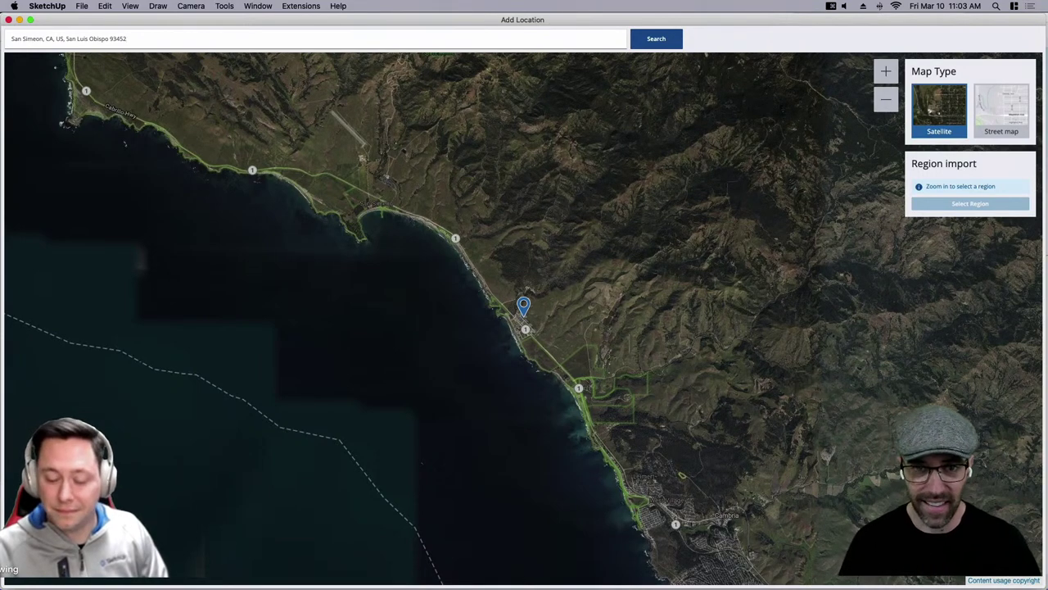
# Trace Hearst Castle Rd inland from the San Simeon coast to the Hearst Castle estate on the satellite map.
pyautogui.moveTo(493, 255); pyautogui.dragTo(465, 337)
pyautogui.moveTo(421, 230); pyautogui.dragTo(447, 267)
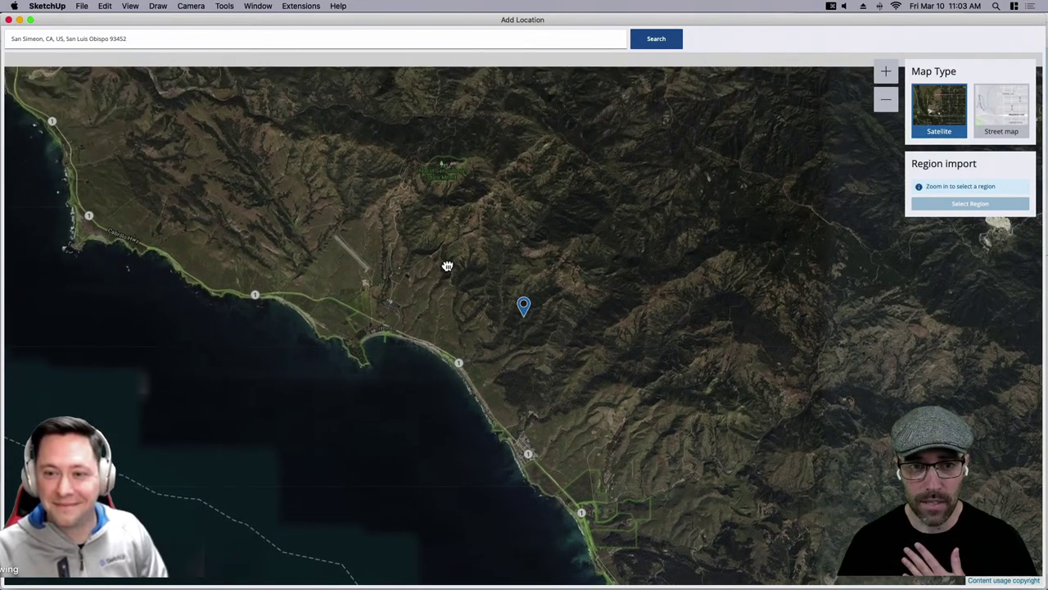
pyautogui.scroll(8, 391, 318)
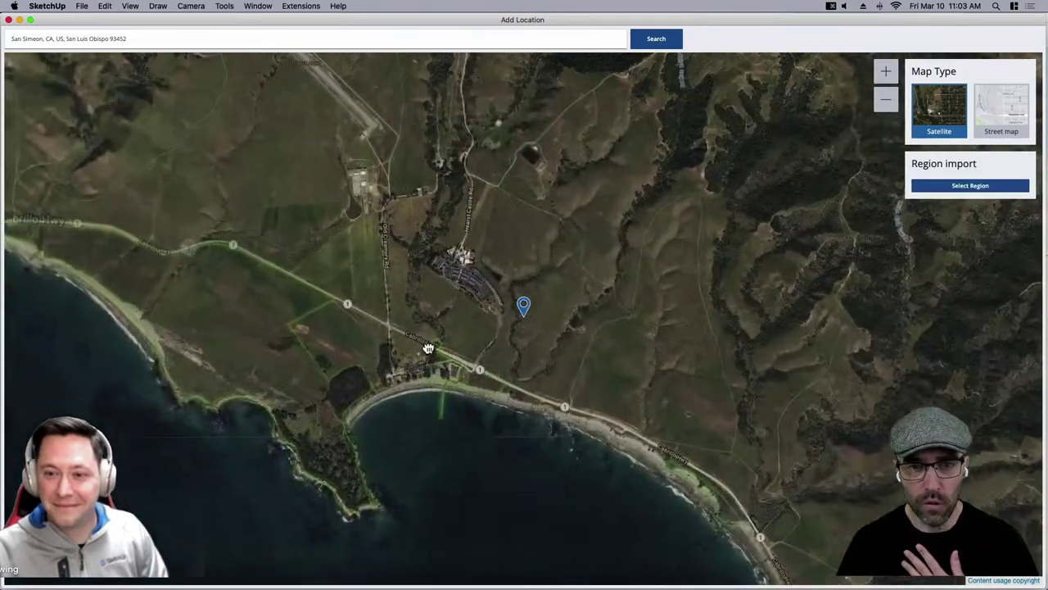
pyautogui.scroll(3, 437, 340)
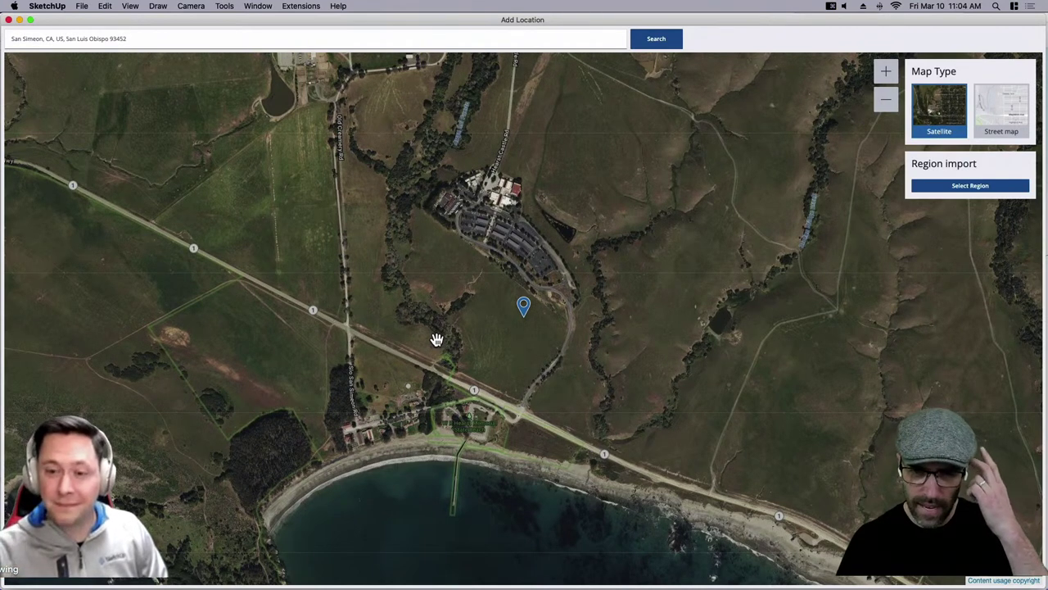
pyautogui.moveTo(505, 285); pyautogui.dragTo(491, 296)
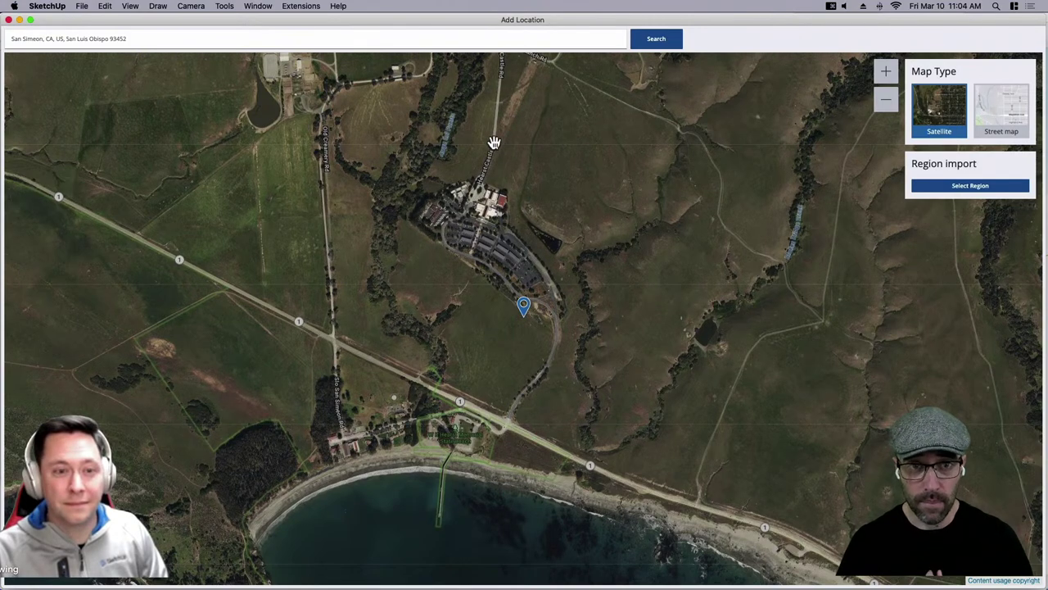
pyautogui.moveTo(503, 172); pyautogui.dragTo(484, 299)
pyautogui.moveTo(480, 157); pyautogui.dragTo(448, 303)
pyautogui.scroll(5, 431, 125)
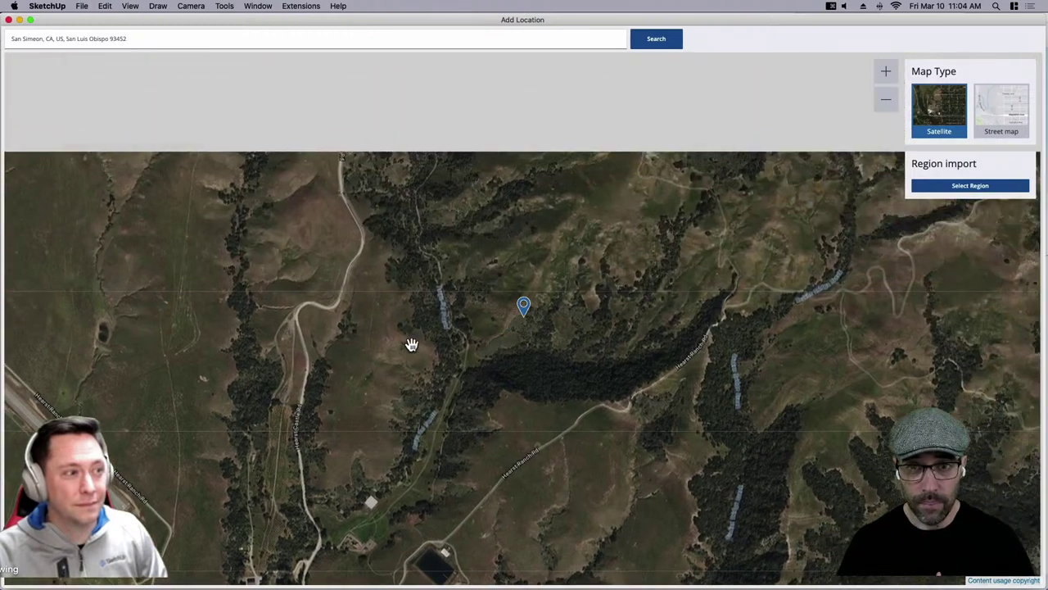
pyautogui.moveTo(486, 205); pyautogui.dragTo(458, 322)
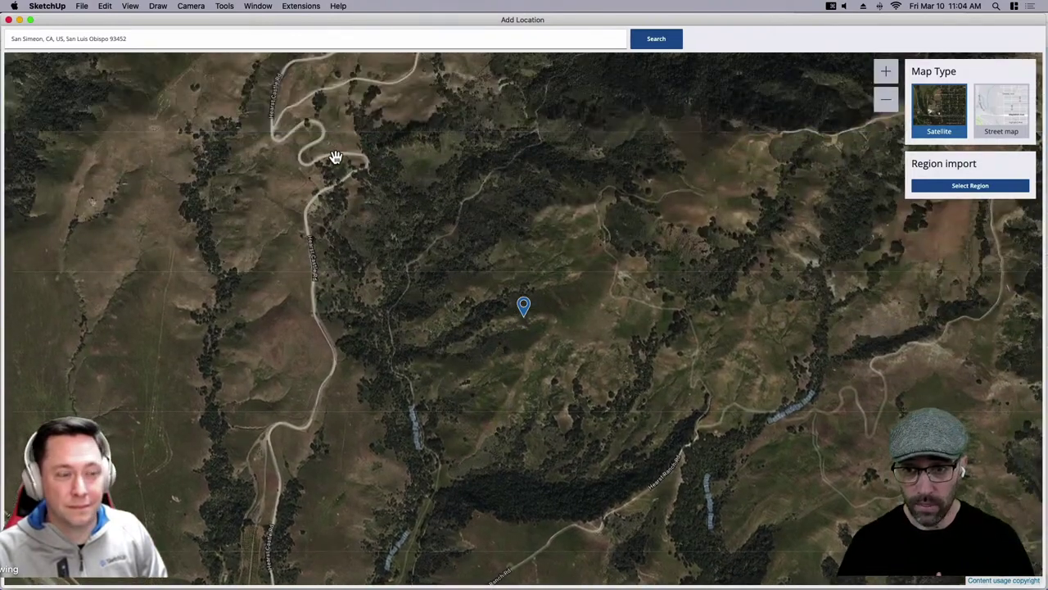
pyautogui.moveTo(335, 157); pyautogui.dragTo(323, 277)
pyautogui.scroll(-2, 320, 282)
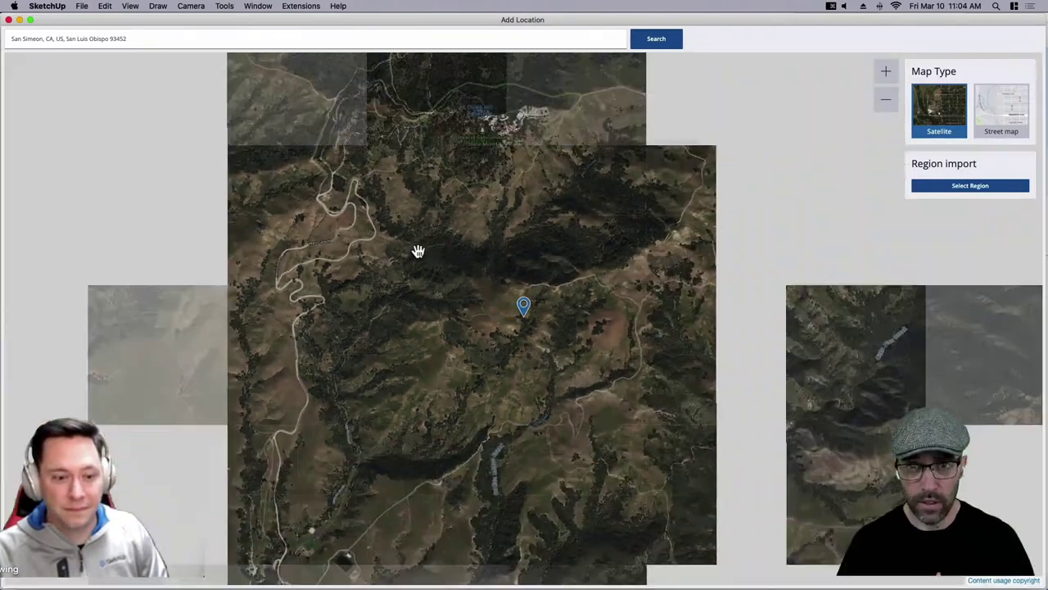
pyautogui.scroll(5, 479, 274)
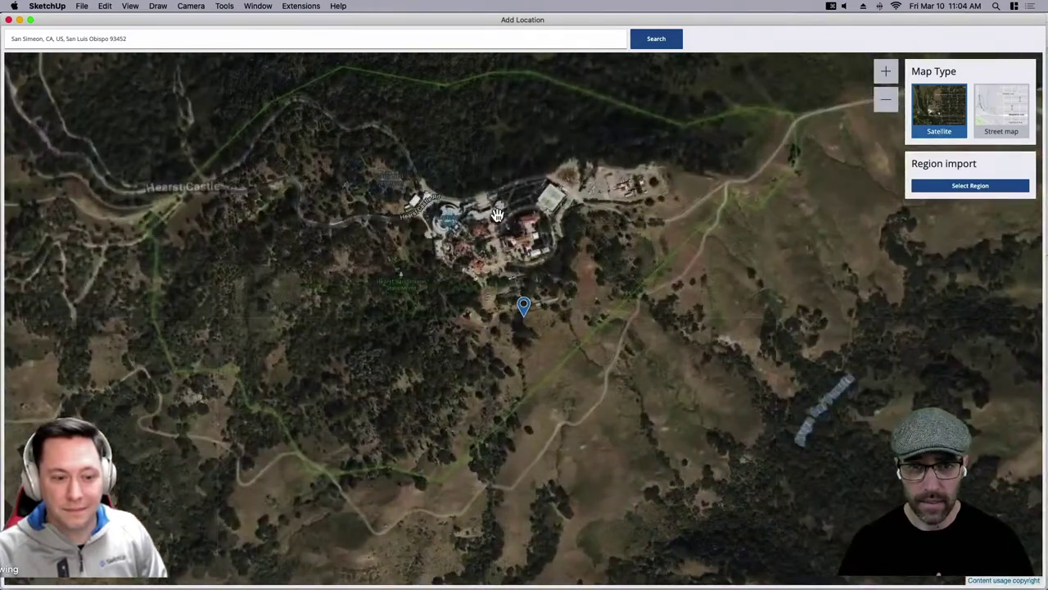
# Center the map pin on the Neptune Pool at Hearst Castle at close range.
pyautogui.scroll(2, 489, 237)
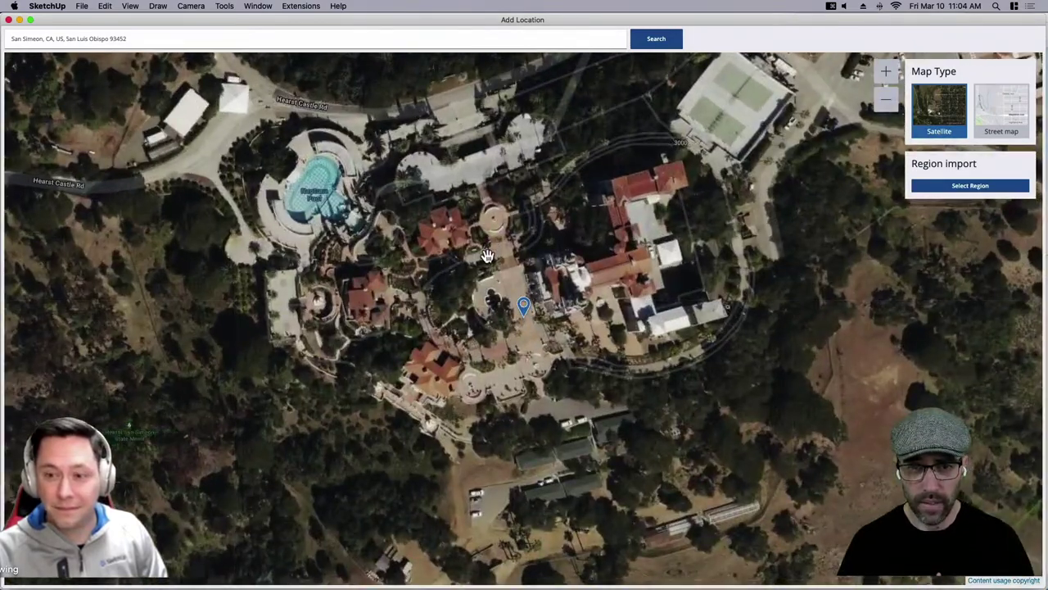
pyautogui.moveTo(489, 255); pyautogui.dragTo(580, 258)
pyautogui.moveTo(508, 210); pyautogui.dragTo(544, 267)
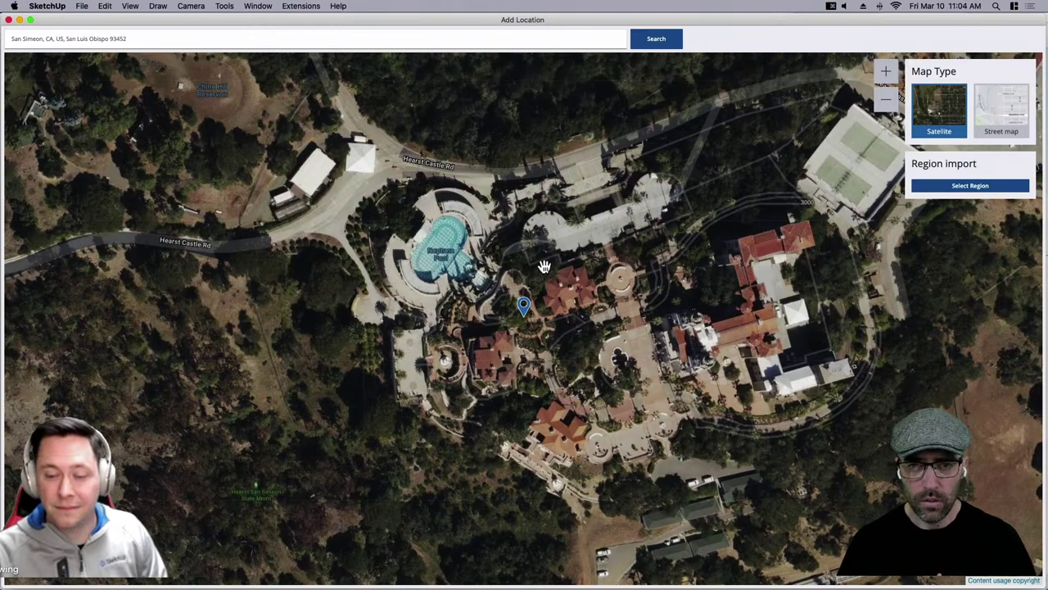
pyautogui.scroll(2, 480, 279)
pyautogui.moveTo(452, 265); pyautogui.dragTo(569, 347)
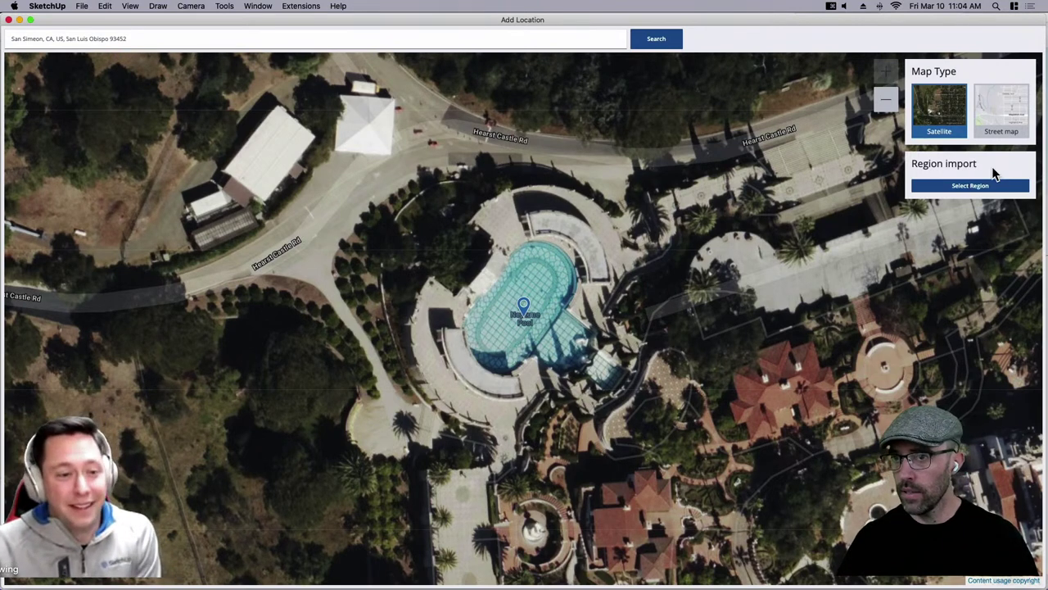
# Select an import region around the Neptune Pool, enlarge it to about 40 tiles, and import it into the model.
pyautogui.click(993, 189)
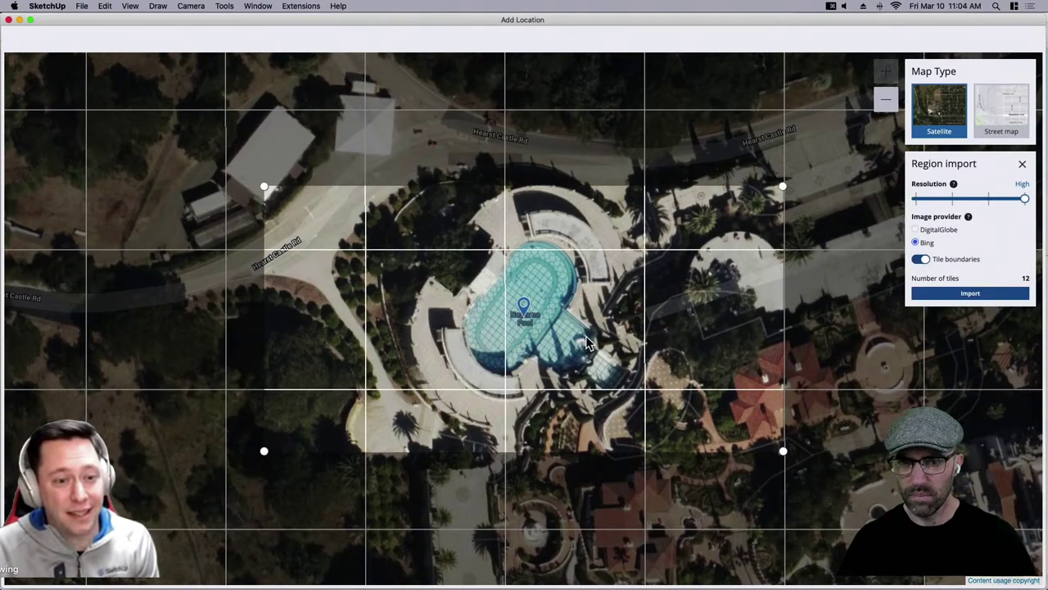
pyautogui.moveTo(786, 455); pyautogui.dragTo(995, 578)
pyautogui.moveTo(895, 403)
pyautogui.mouseDown()
pyautogui.moveTo(880, 391)
pyautogui.moveTo(884, 400)
pyautogui.mouseUp()
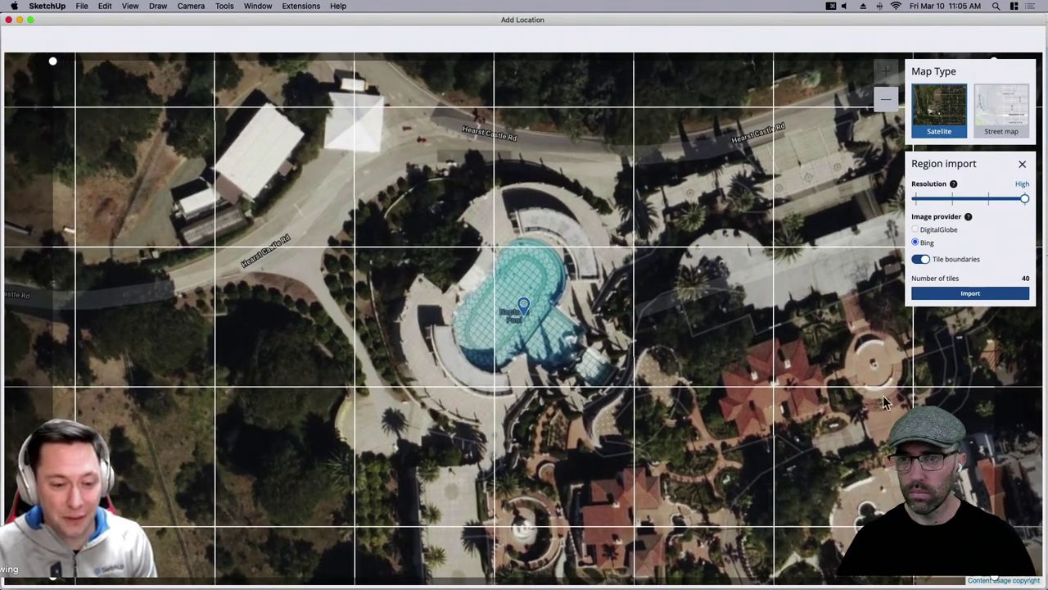
pyautogui.click(971, 296)
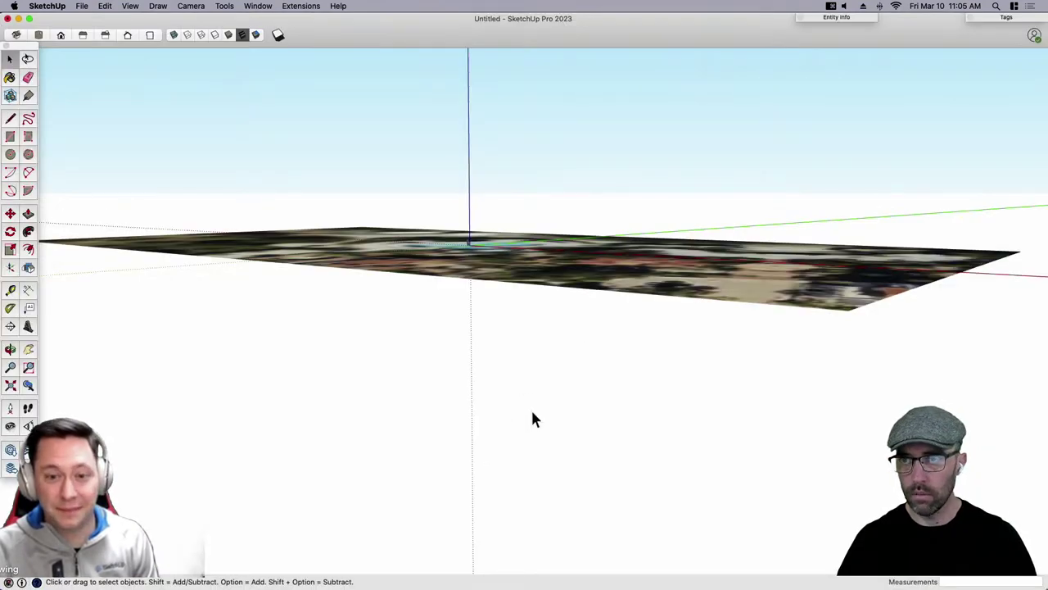
# Make the Location Terrain tag visible alongside the Location Snapshot tag, toggling the snapshot off and on to compare them.
pyautogui.scroll(5, 474, 241)
pyautogui.moveTo(492, 226); pyautogui.dragTo(501, 334, button='middle')
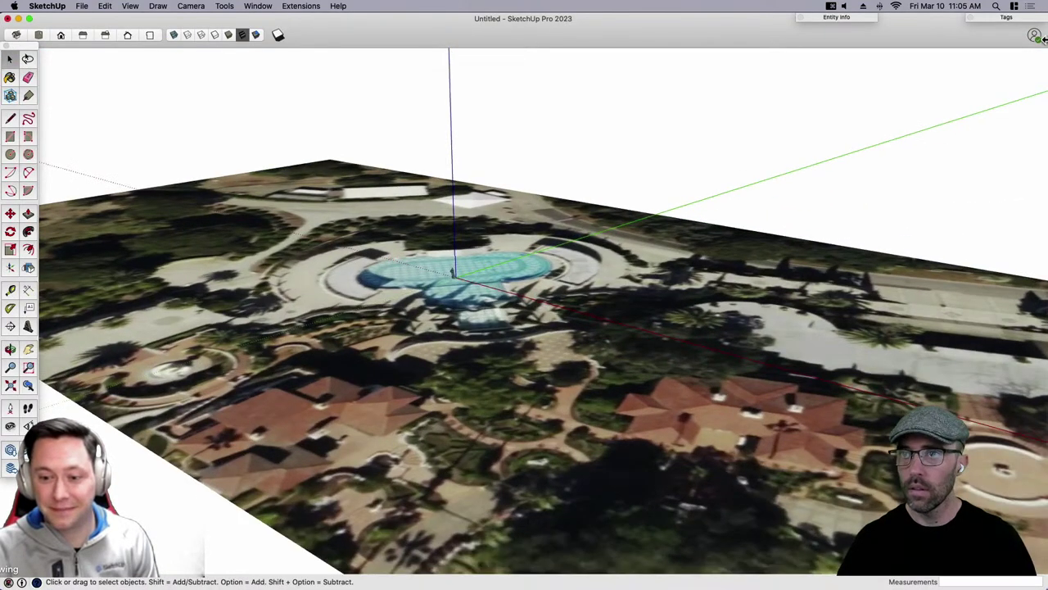
pyautogui.click(1007, 18)
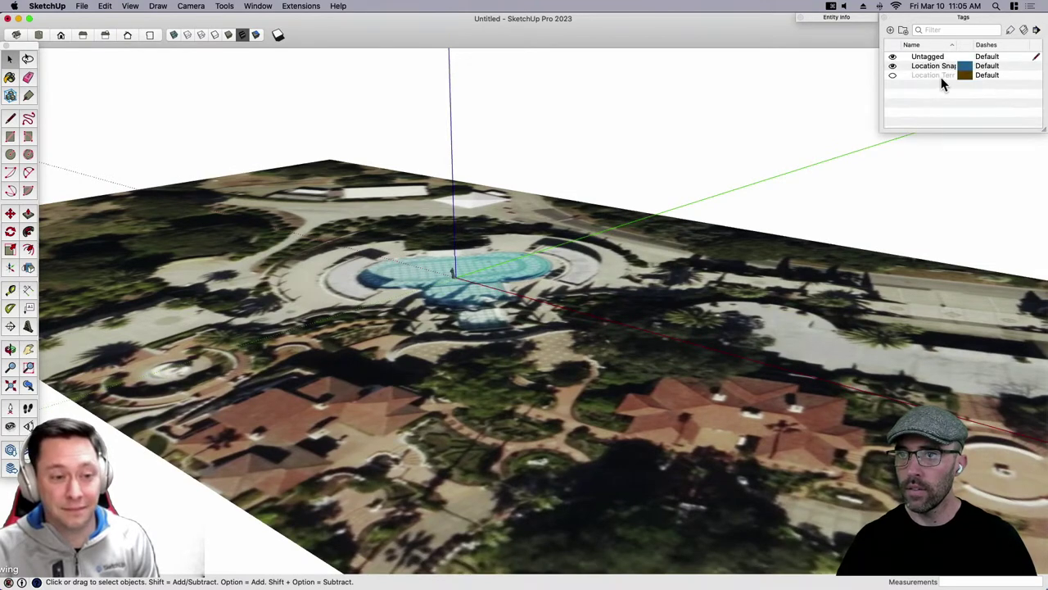
pyautogui.click(893, 76)
pyautogui.click(893, 65)
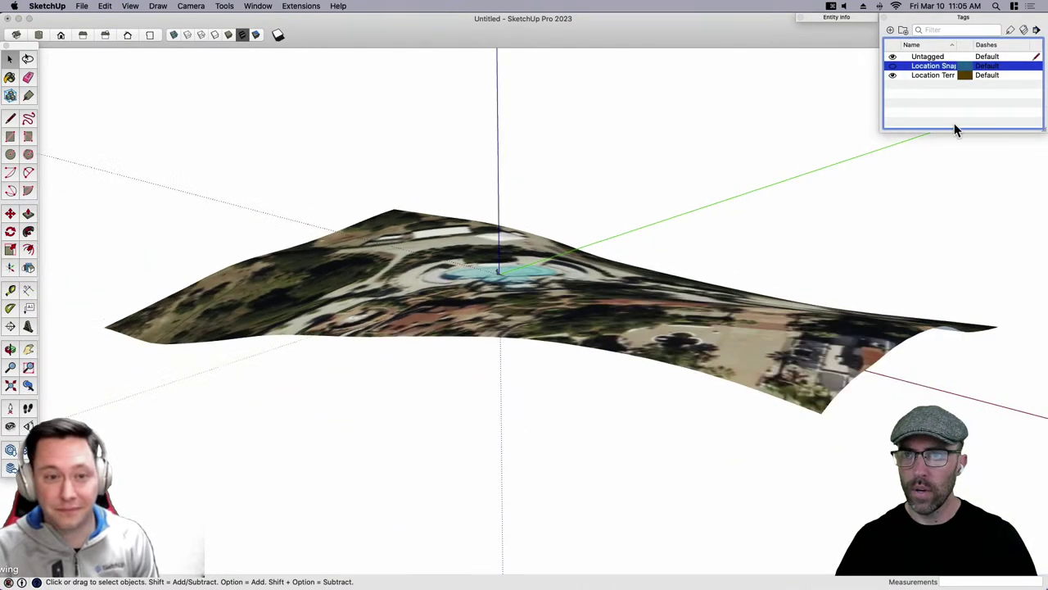
pyautogui.click(893, 65)
# Unlock the flat satellite snapshot that intersects the terrain.
pyautogui.scroll(-2, 449, 362)
pyautogui.moveTo(449, 362); pyautogui.dragTo(606, 288, button='middle')
pyautogui.click(380, 299)
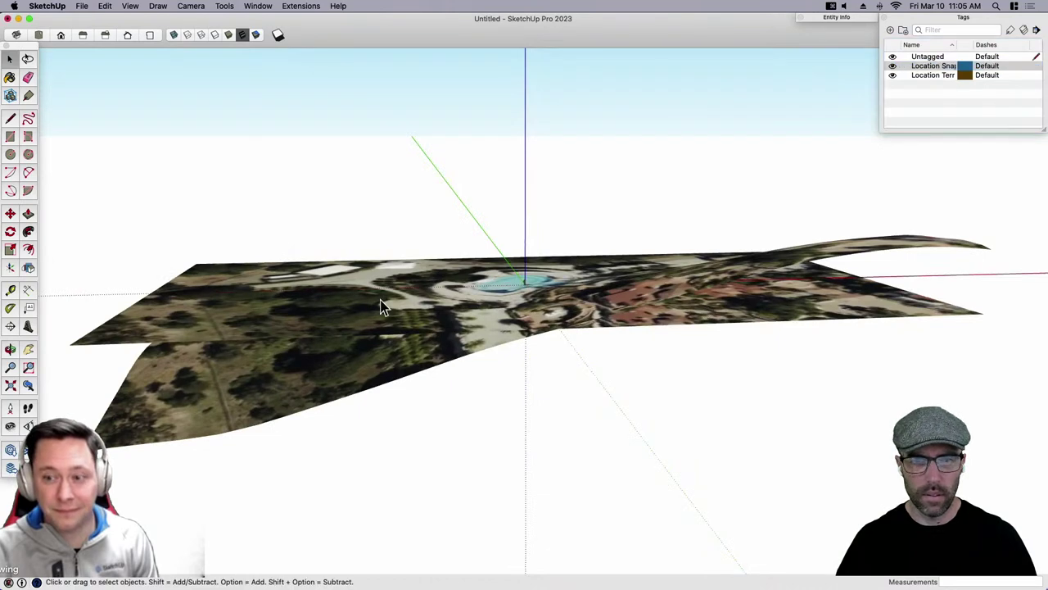
pyautogui.click(284, 314)
pyautogui.rightClick(285, 320)
pyautogui.click(321, 345)
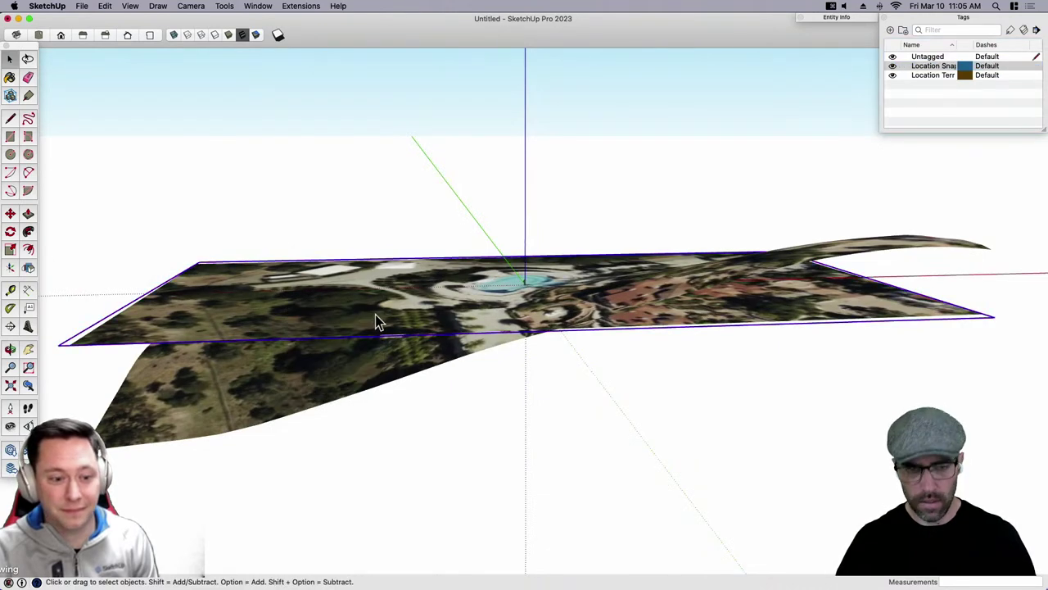
# Move the unlocked flat snapshot straight up along the blue axis in two moves, well clear of the terrain.
pyautogui.press('m')
pyautogui.click(400, 315)
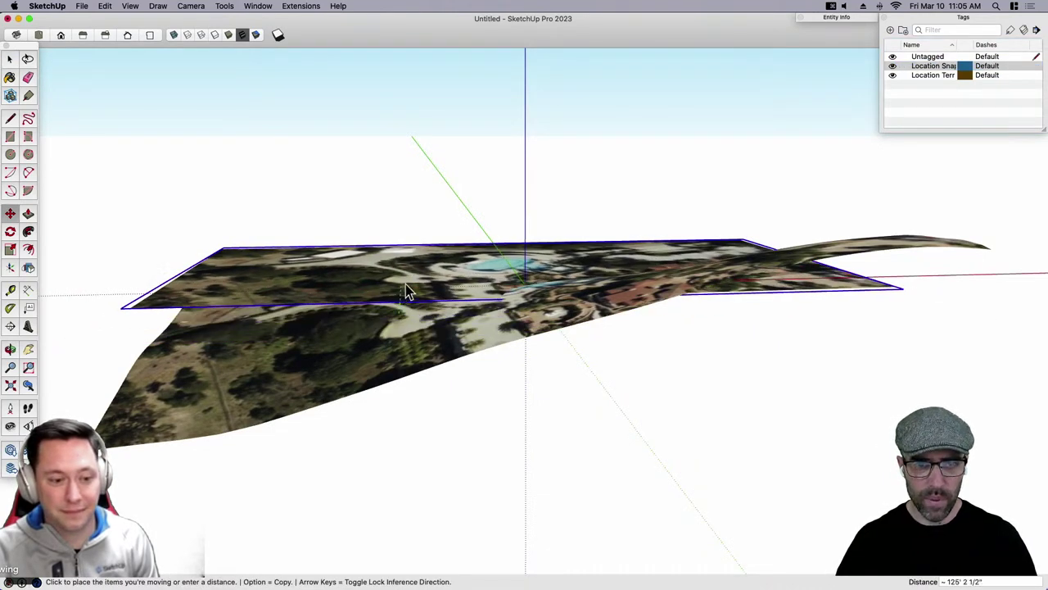
pyautogui.click(398, 216)
pyautogui.press('space')
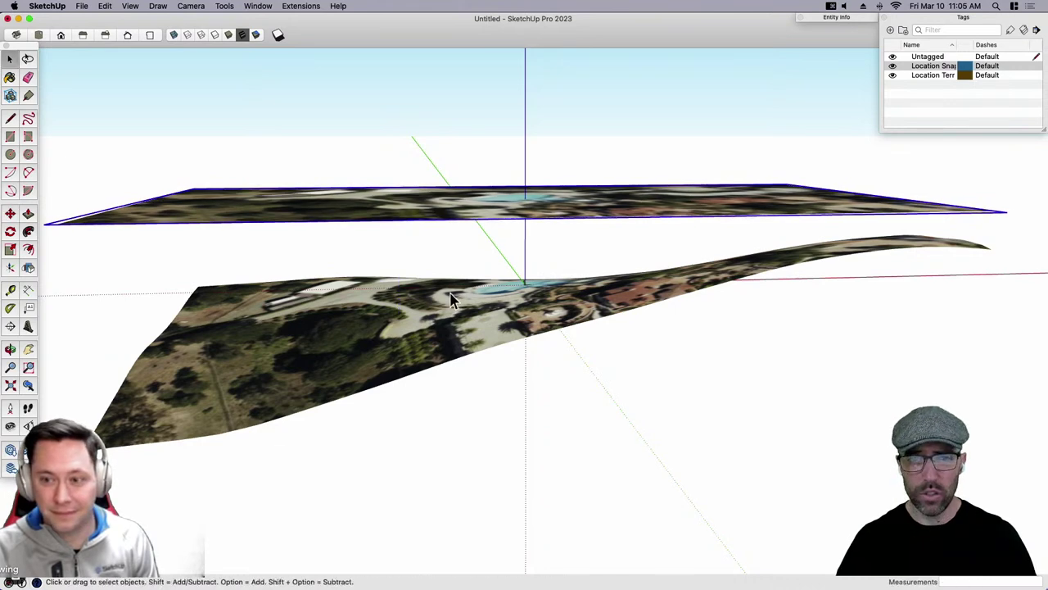
pyautogui.moveTo(399, 215); pyautogui.dragTo(578, 328, button='middle')
pyautogui.press('m')
pyautogui.click(493, 233)
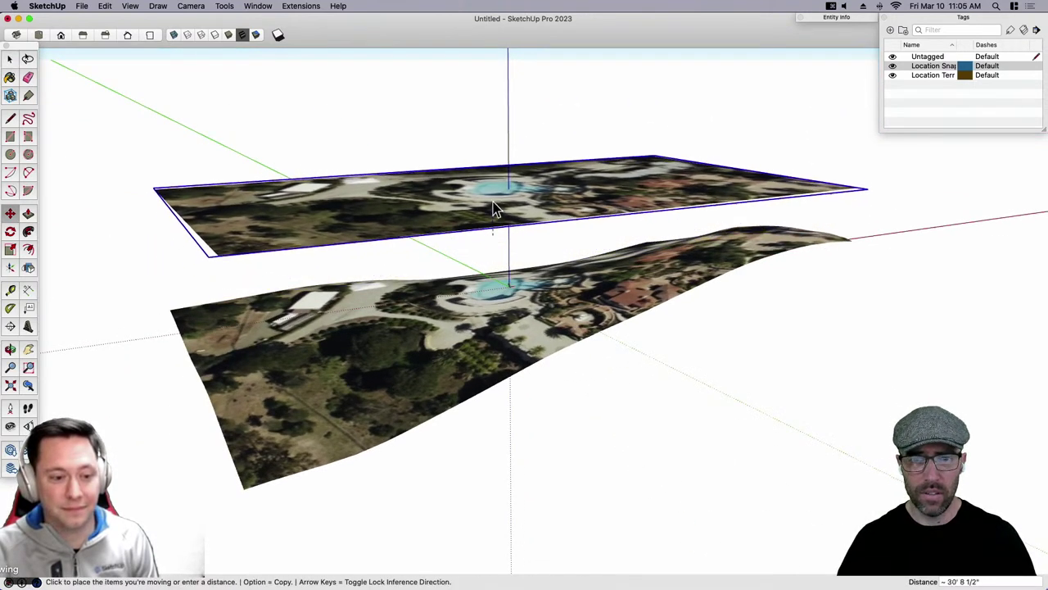
pyautogui.click(493, 174)
pyautogui.press('space')
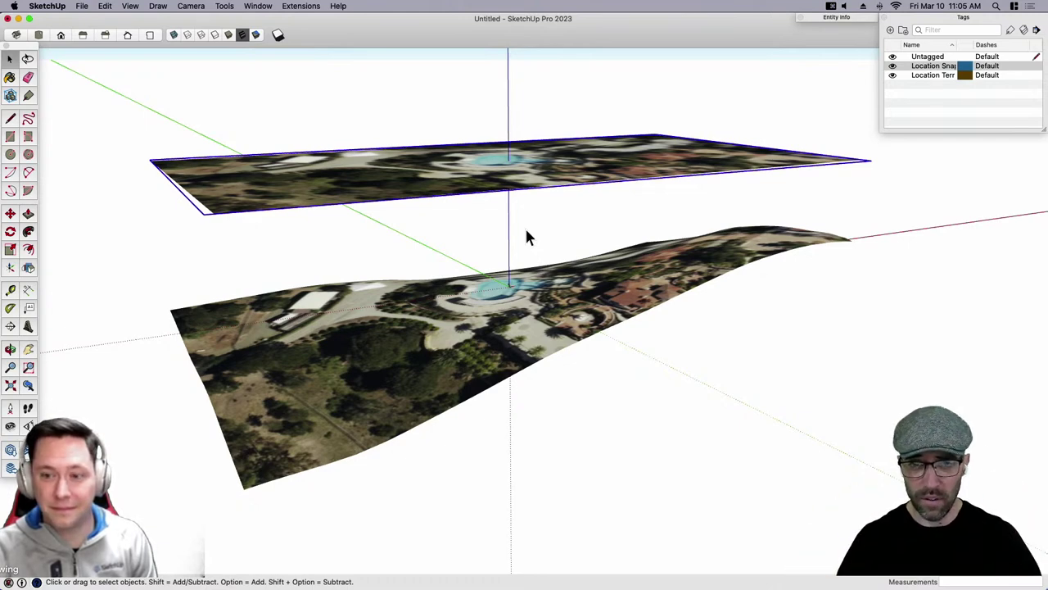
pyautogui.moveTo(502, 237); pyautogui.dragTo(505, 288, button='middle')
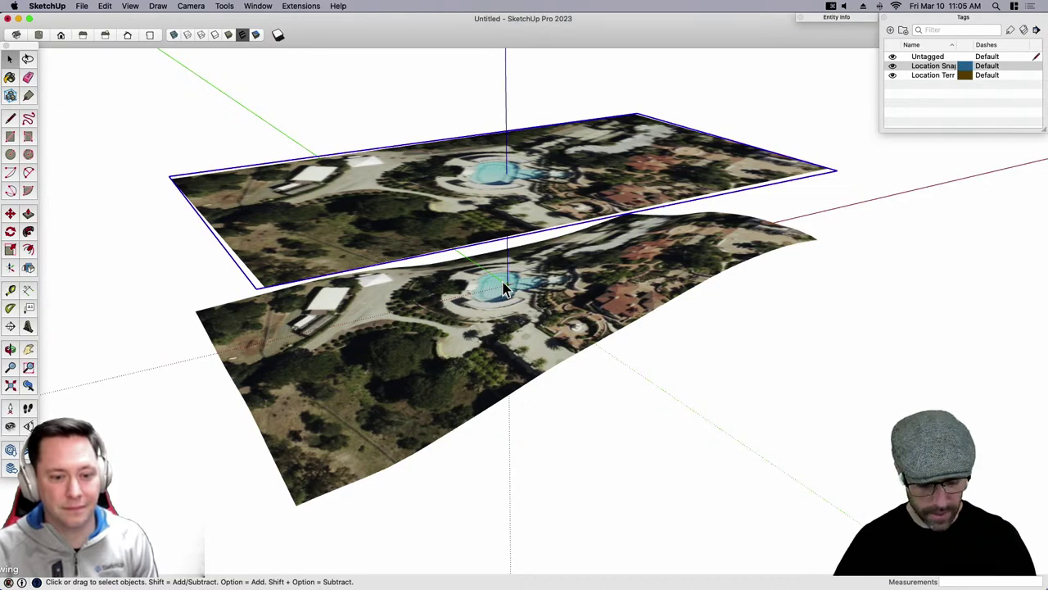
# Switch to Firefox and close the mail, calendar and meeting pages, keeping the Hearst Castle satellite map open.
pyautogui.press('F4')
pyautogui.press('F3')
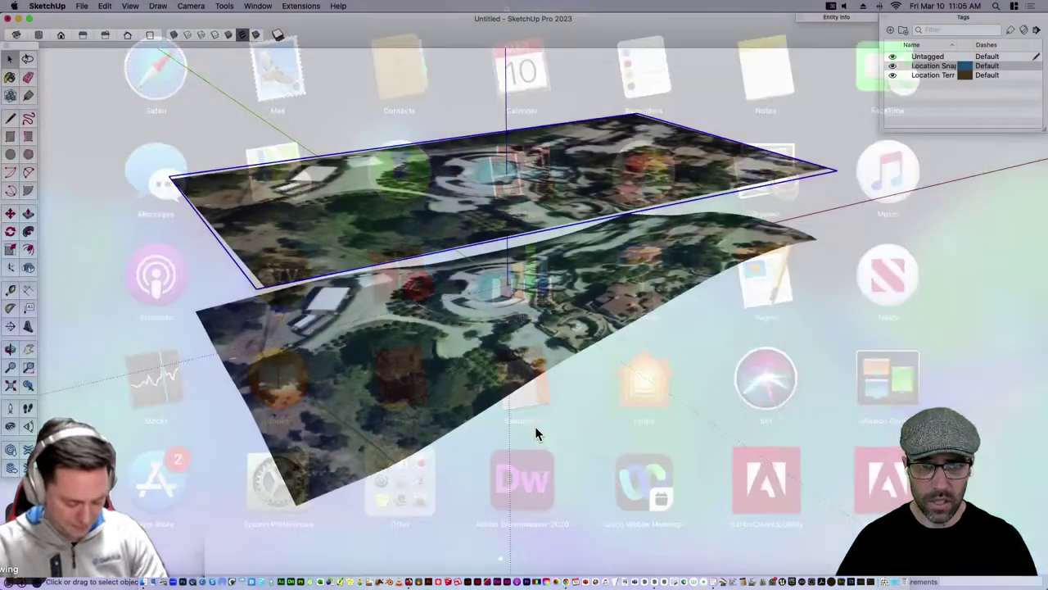
pyautogui.click(408, 581)
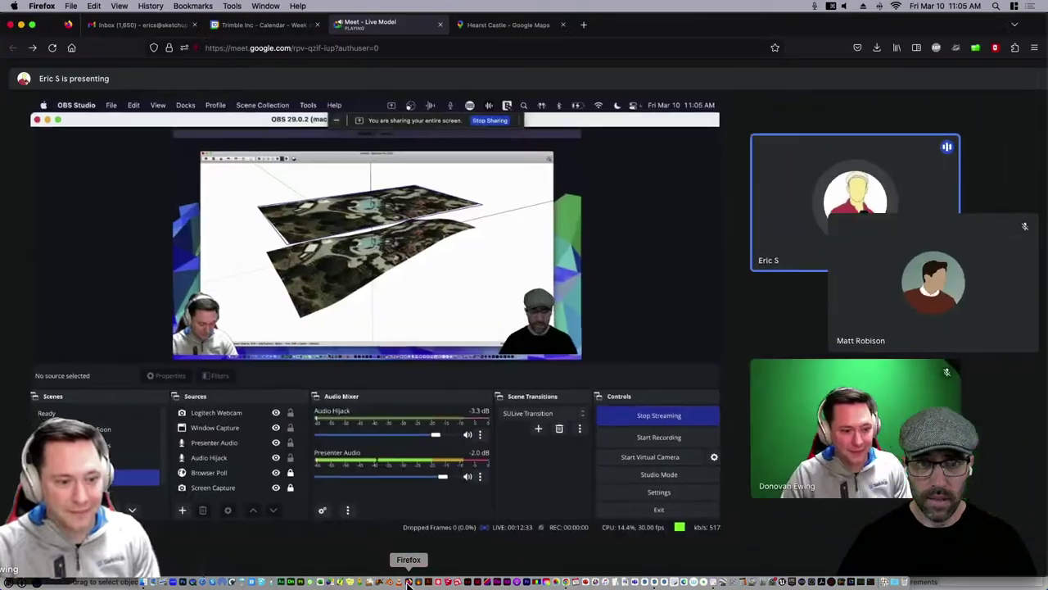
pyautogui.click(168, 26)
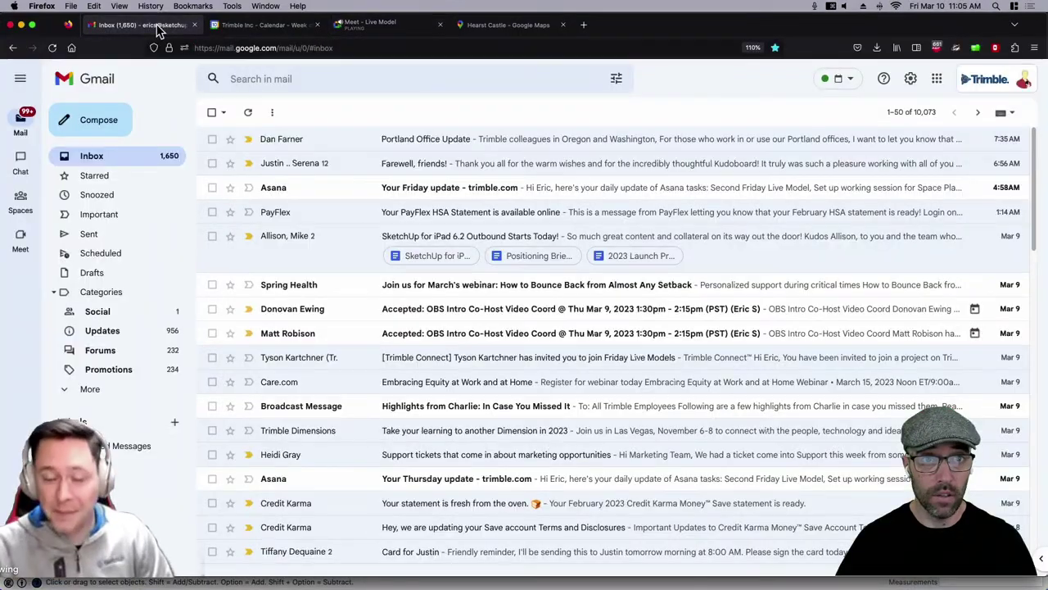
pyautogui.click(440, 24)
pyautogui.click(317, 24)
pyautogui.click(194, 25)
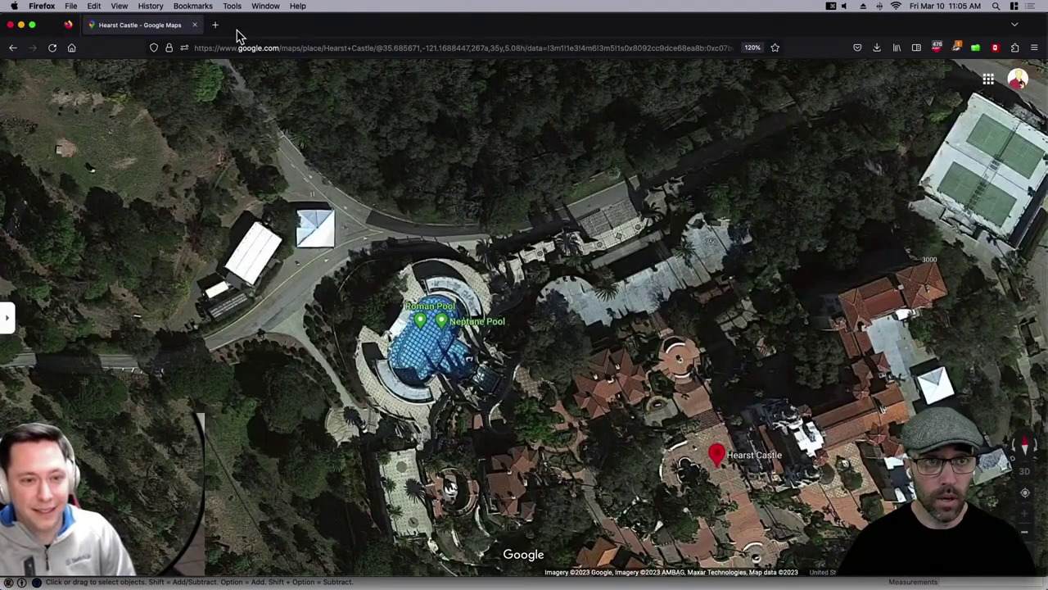
pyautogui.click(216, 26)
pyautogui.write('hea')
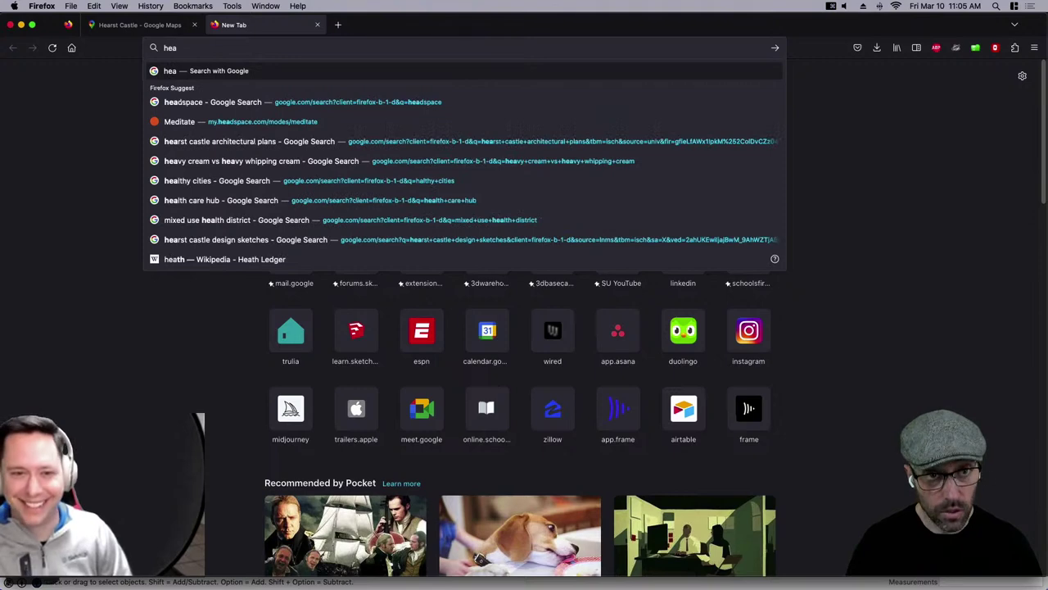
pyautogui.click(172, 27)
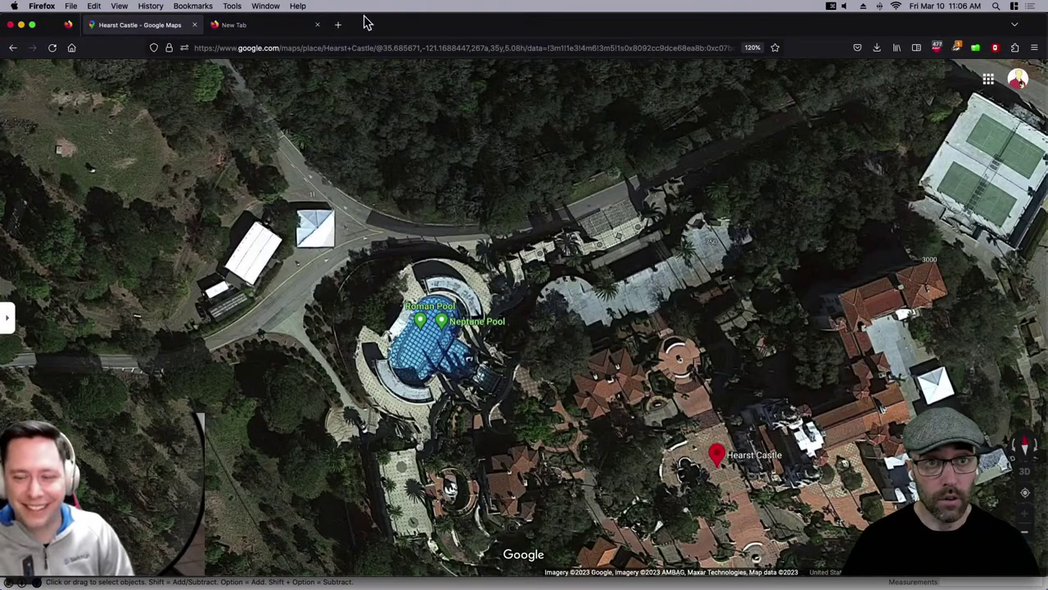
pyautogui.click(317, 24)
# Open a Street View panorama above the Neptune Pool and look around the pool, temple, cypress trees and terraces.
pyautogui.moveTo(1024, 554); pyautogui.dragTo(483, 354)
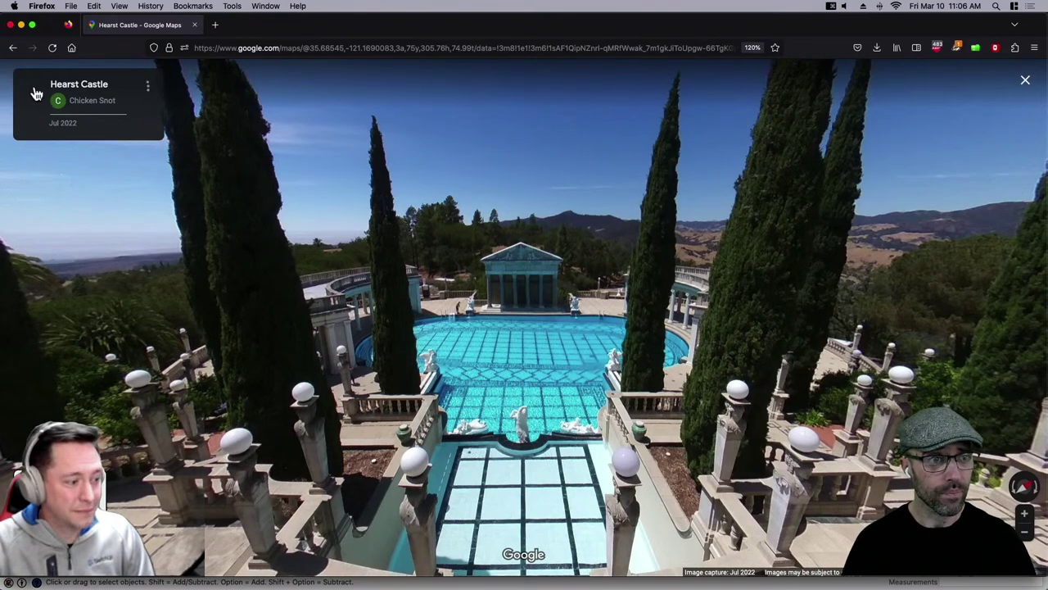
pyautogui.moveTo(344, 326); pyautogui.dragTo(345, 357)
pyautogui.moveTo(284, 314); pyautogui.dragTo(501, 365)
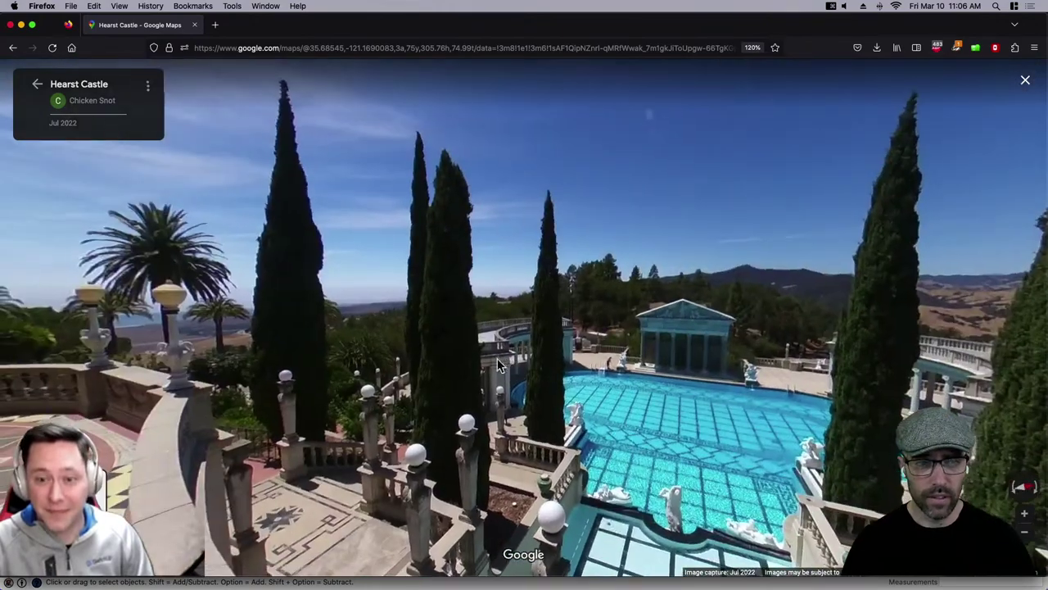
pyautogui.moveTo(316, 350); pyautogui.dragTo(711, 388)
pyautogui.moveTo(860, 398); pyautogui.dragTo(522, 366)
pyautogui.moveTo(725, 363); pyautogui.dragTo(598, 346)
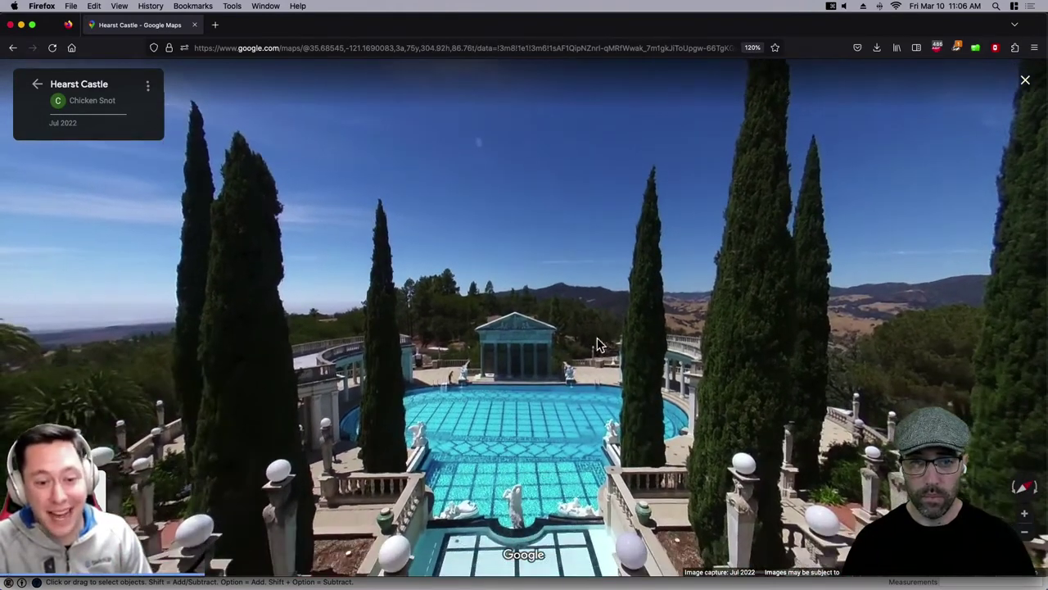
# Return from the panorama to the satellite map, check the Hearst Castle place details, and dismiss them.
pyautogui.click(37, 87)
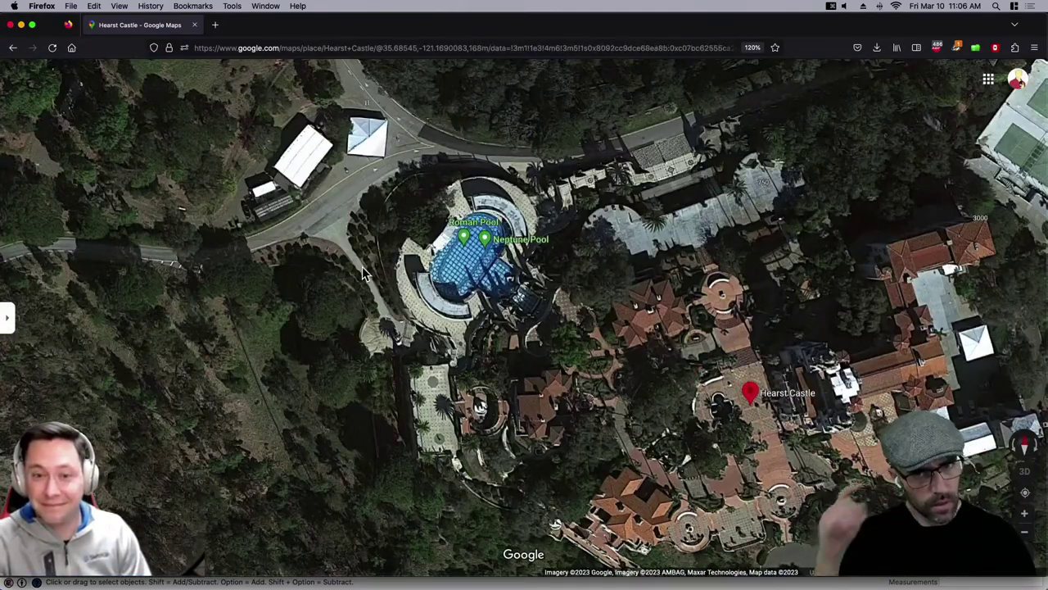
pyautogui.click(784, 397)
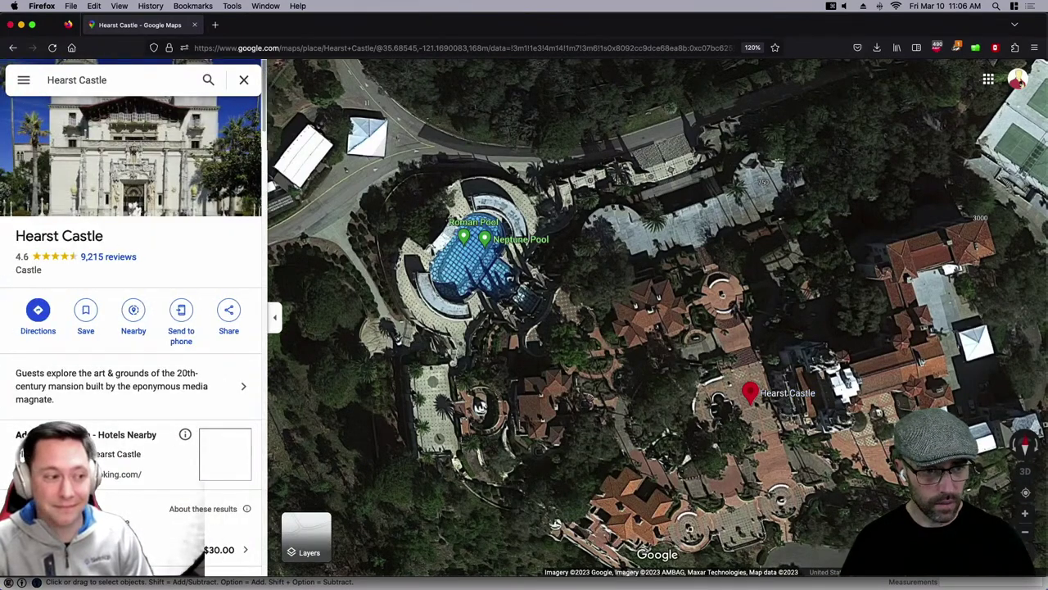
pyautogui.scroll(-3, 183, 386)
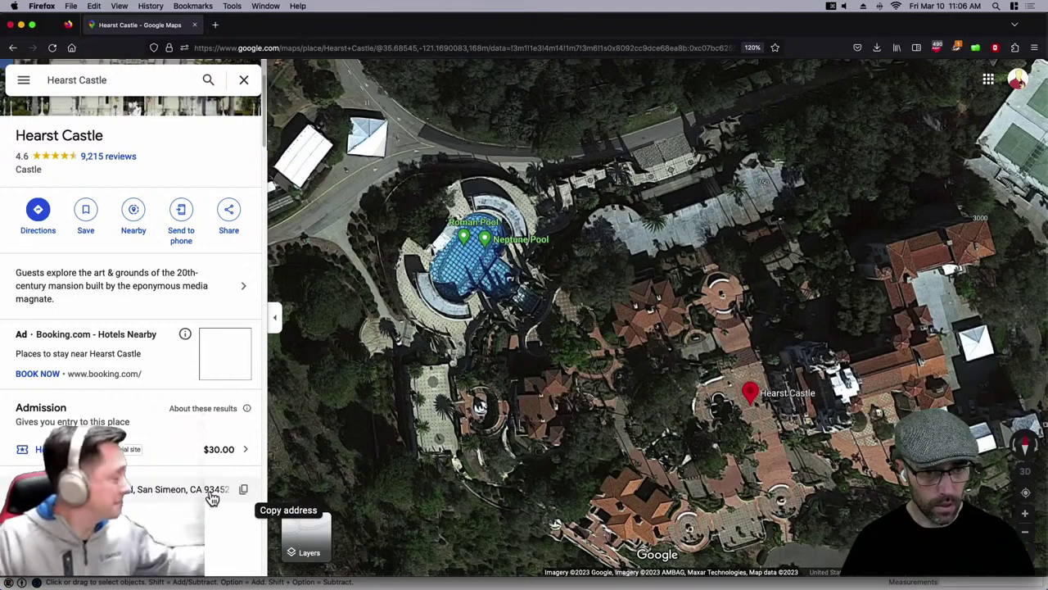
pyautogui.click(243, 82)
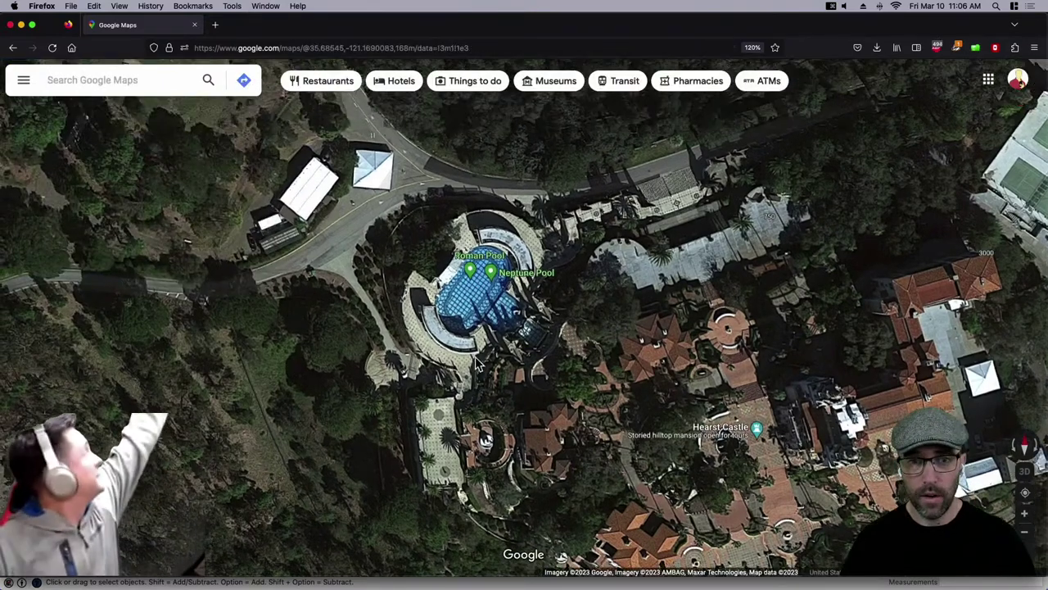
# Open a Street View panorama at the edge of the Neptune Pool and examine the temple and the far colonnade.
pyautogui.scroll(3, 478, 365)
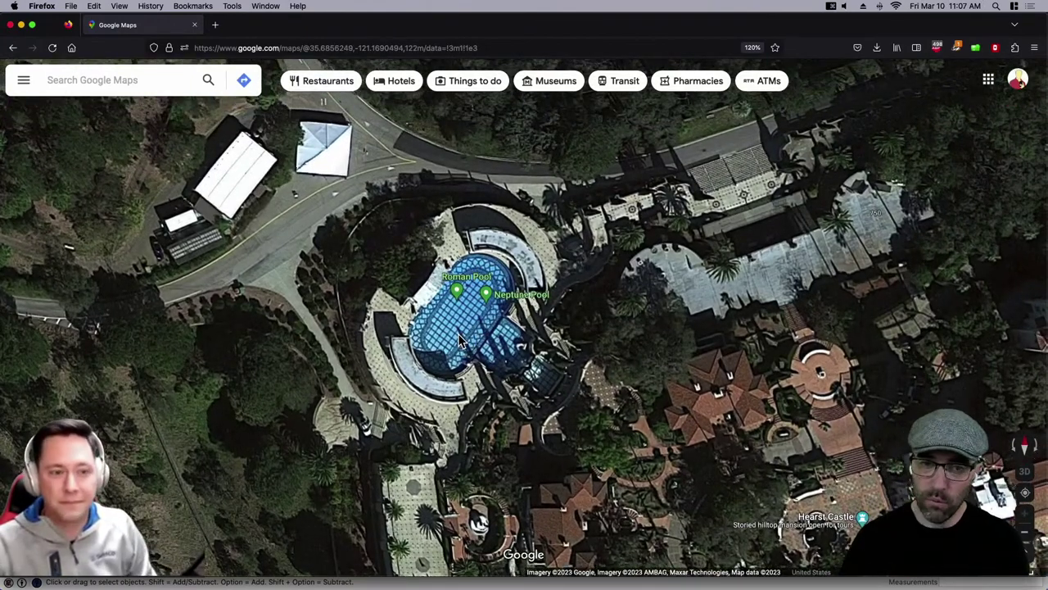
pyautogui.moveTo(1024, 510); pyautogui.dragTo(423, 334)
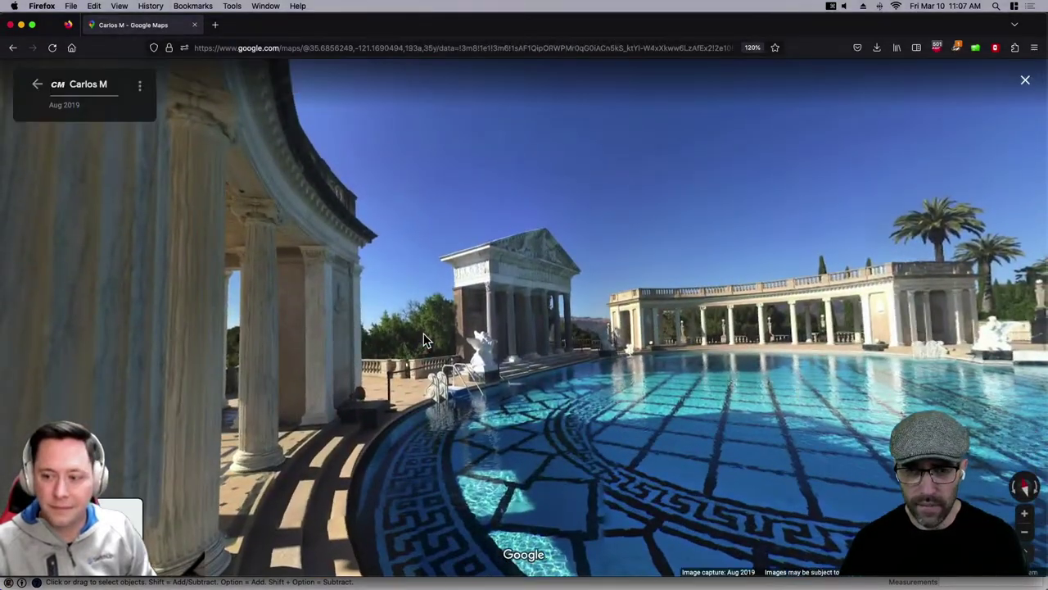
pyautogui.moveTo(715, 357); pyautogui.dragTo(572, 355)
pyautogui.moveTo(786, 380); pyautogui.dragTo(669, 379)
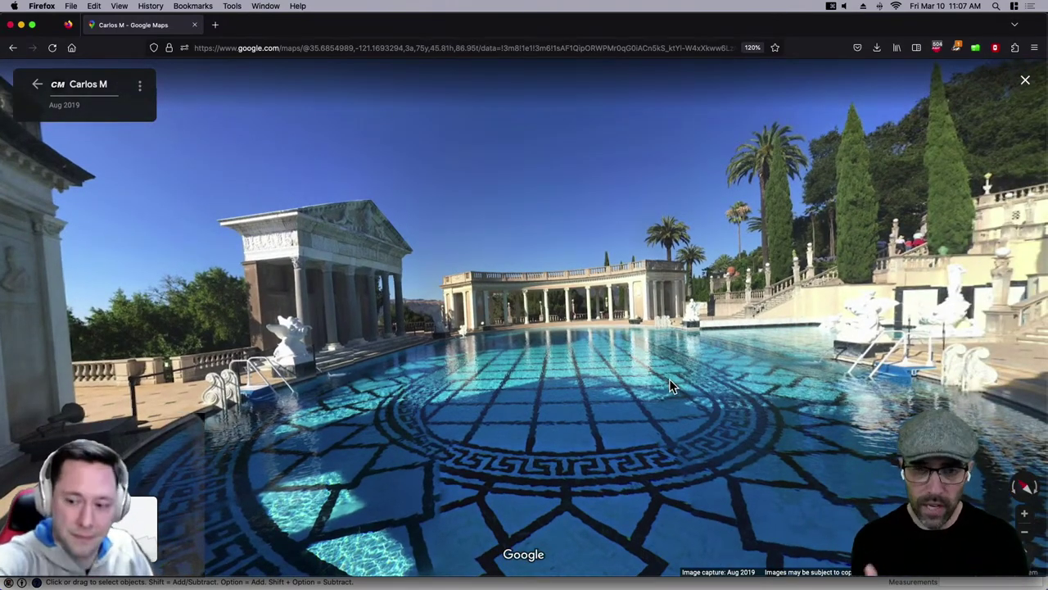
pyautogui.click(451, 342)
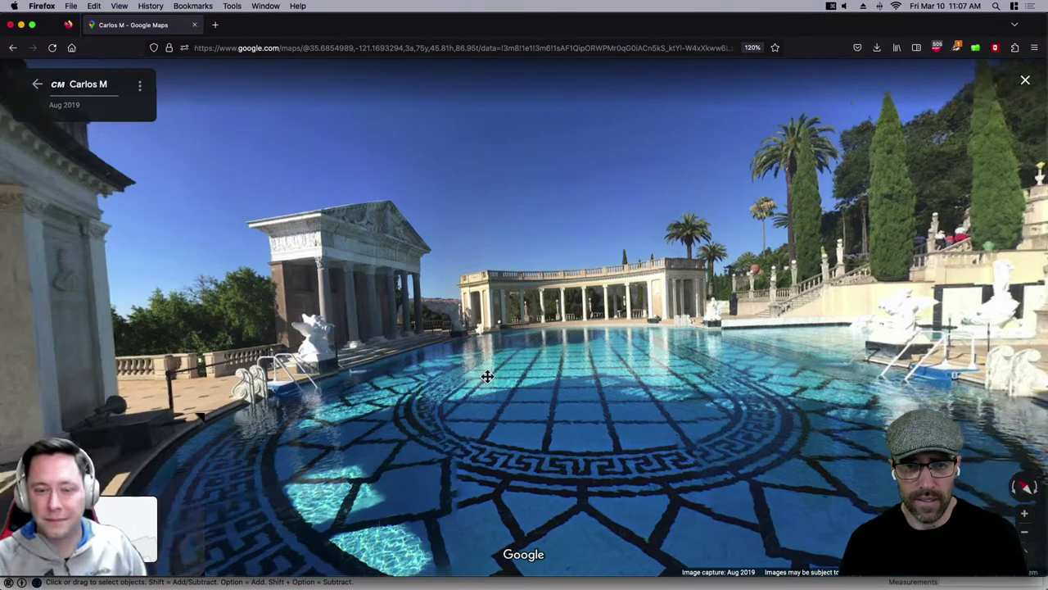
pyautogui.moveTo(573, 393); pyautogui.dragTo(617, 392)
pyautogui.moveTo(498, 392); pyautogui.dragTo(596, 384)
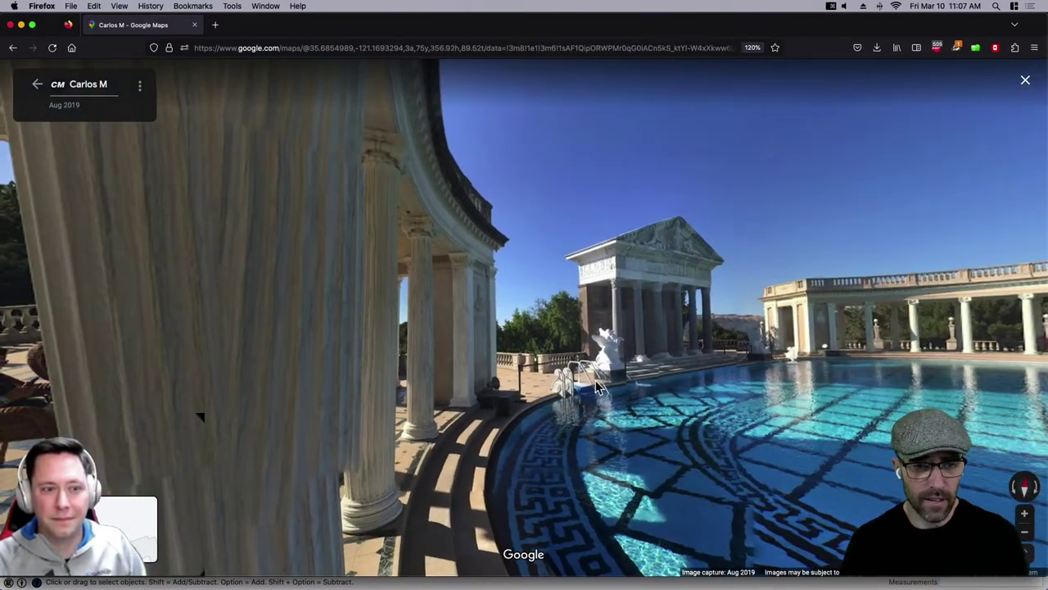
# Examine the near colonnade's columns, coffered ceiling and patterned terrace in the poolside panorama.
pyautogui.press('Left')
pyautogui.press('Left')
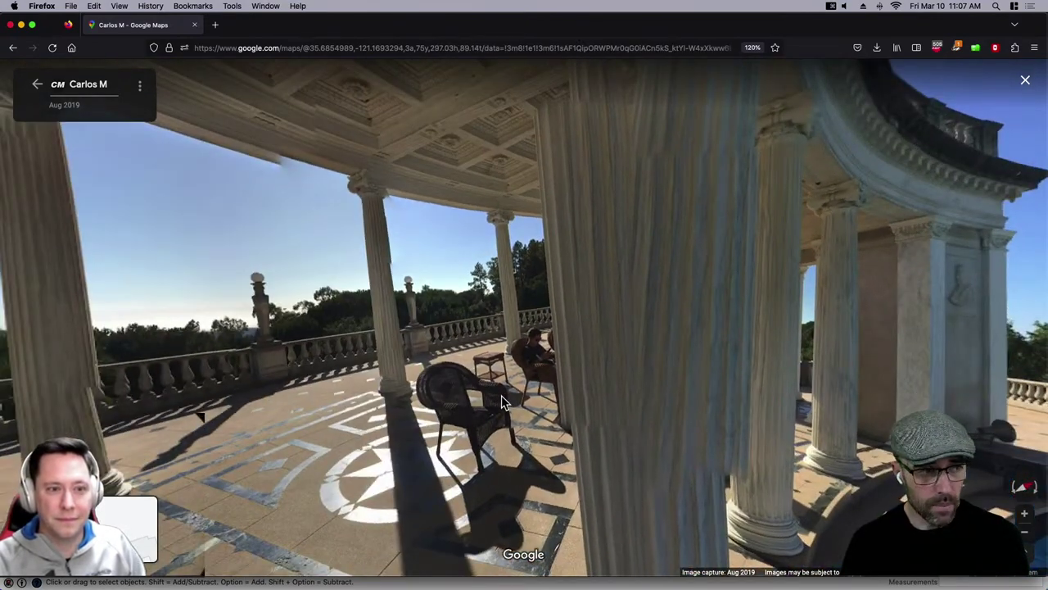
pyautogui.moveTo(602, 392); pyautogui.dragTo(407, 375)
pyautogui.moveTo(681, 369); pyautogui.dragTo(500, 359)
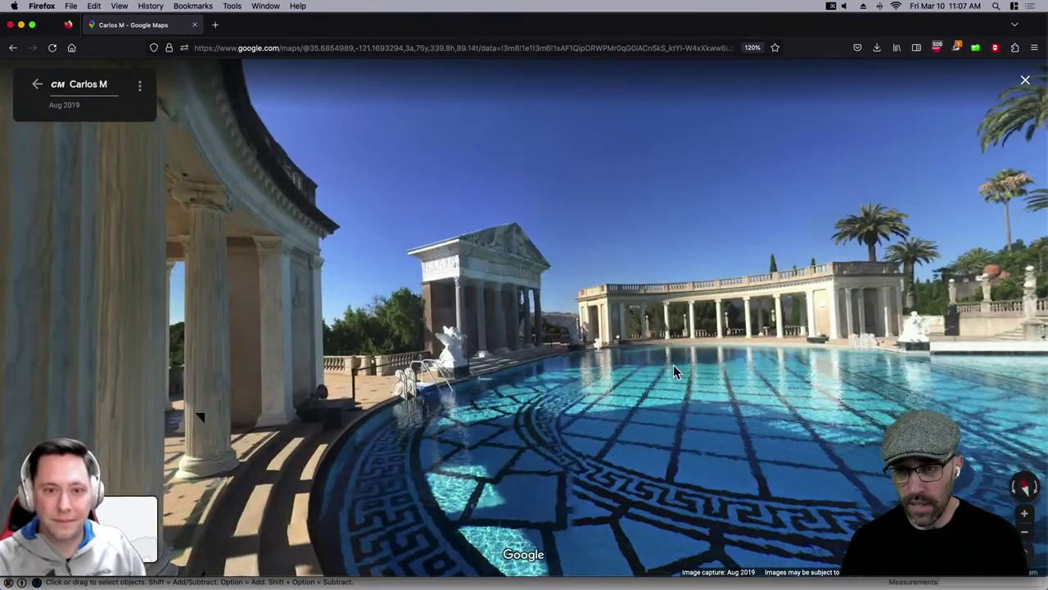
# Pan the poolside panorama across the water to study the staircase, statues, opposite colonnade and temple.
pyautogui.moveTo(675, 367); pyautogui.dragTo(578, 365)
pyautogui.press('Right')
pyautogui.press('Right')
pyautogui.press('Right')
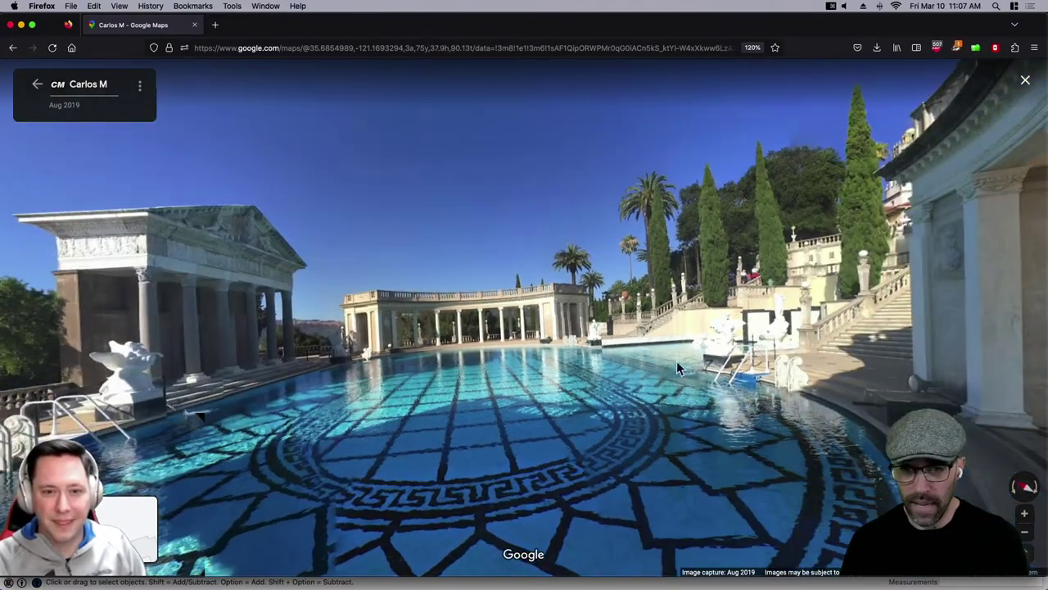
pyautogui.moveTo(689, 373); pyautogui.dragTo(732, 399)
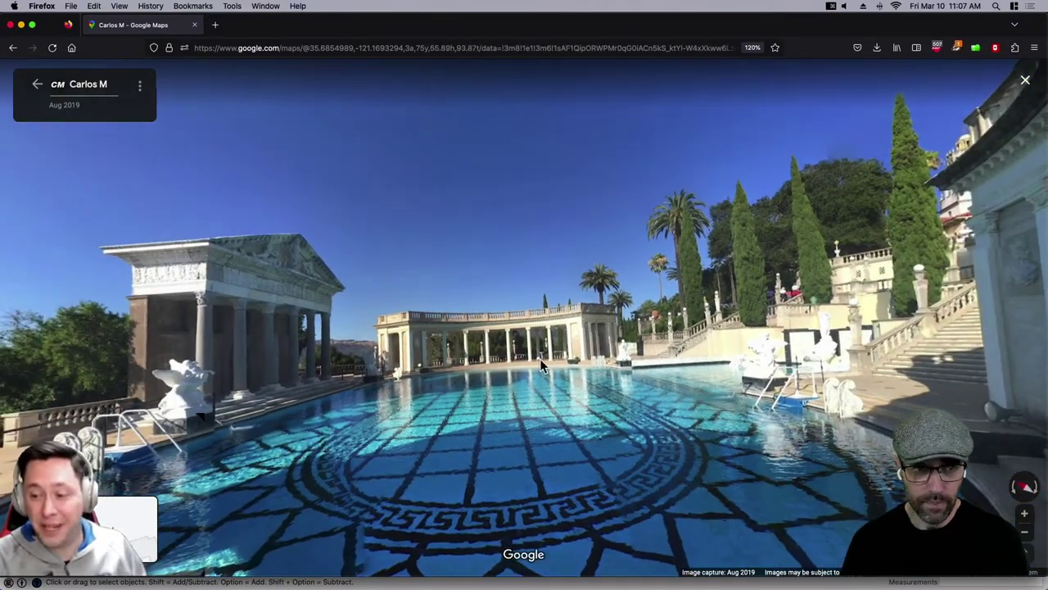
pyautogui.moveTo(505, 357); pyautogui.dragTo(537, 368)
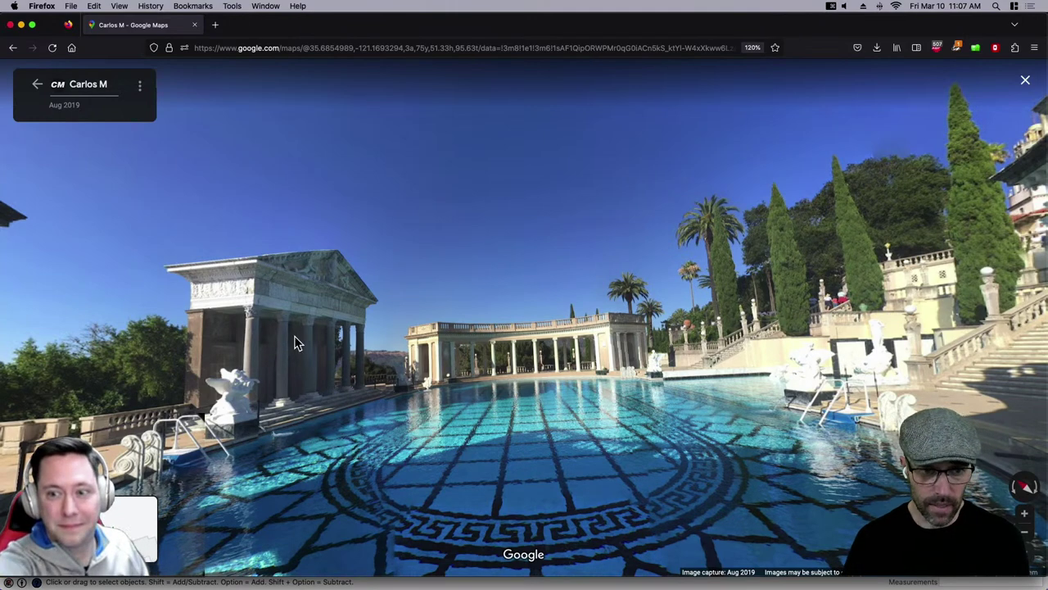
pyautogui.moveTo(299, 336); pyautogui.dragTo(419, 279)
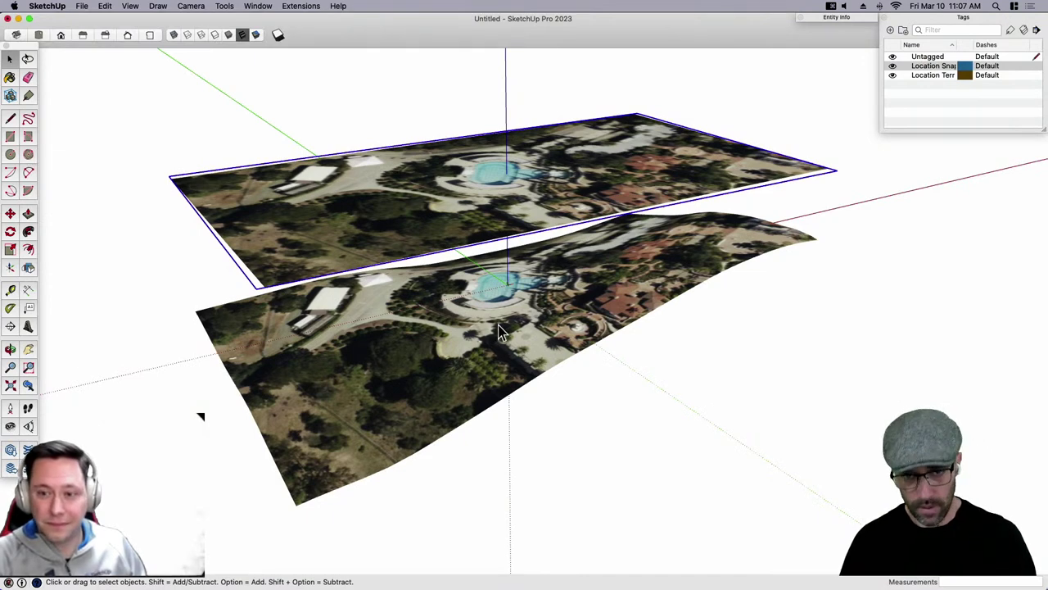
# Switch the camera from perspective to parallel projection for the terrain and the raised satellite image.
pyautogui.click(179, 6)
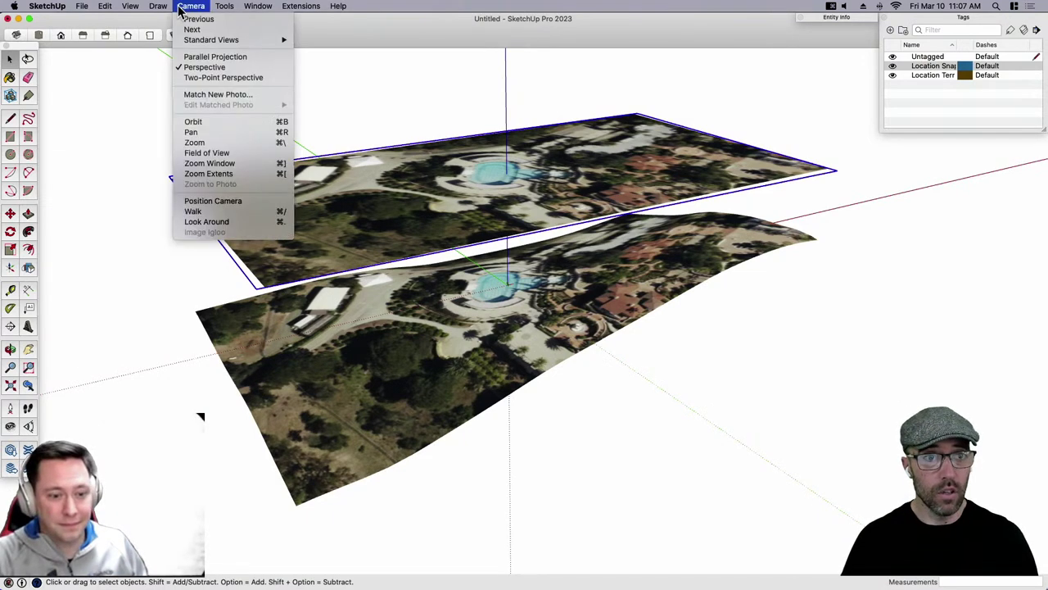
pyautogui.click(198, 56)
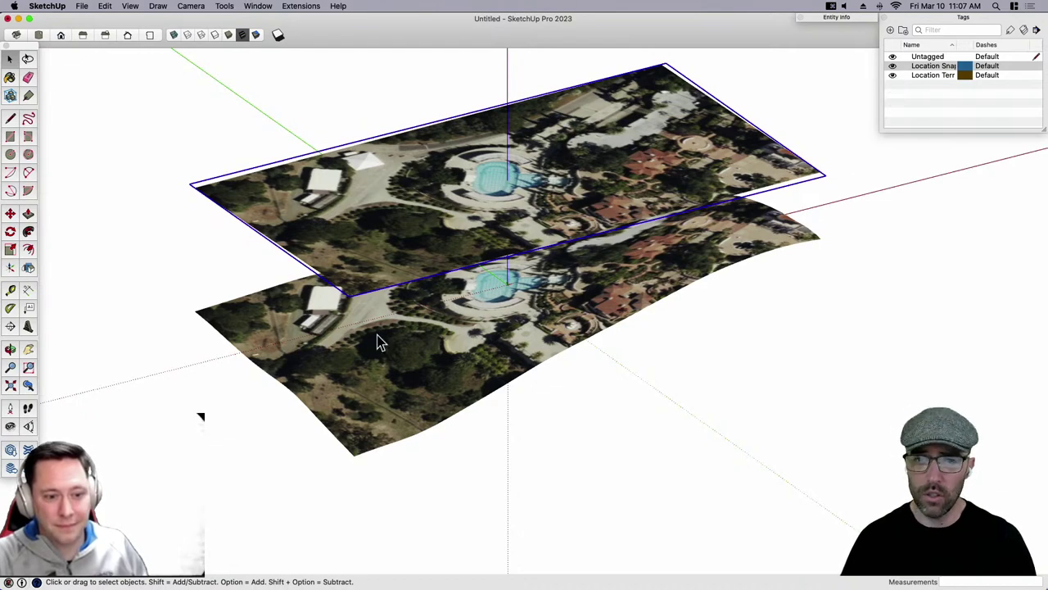
pyautogui.moveTo(486, 472); pyautogui.dragTo(725, 300, button='middle')
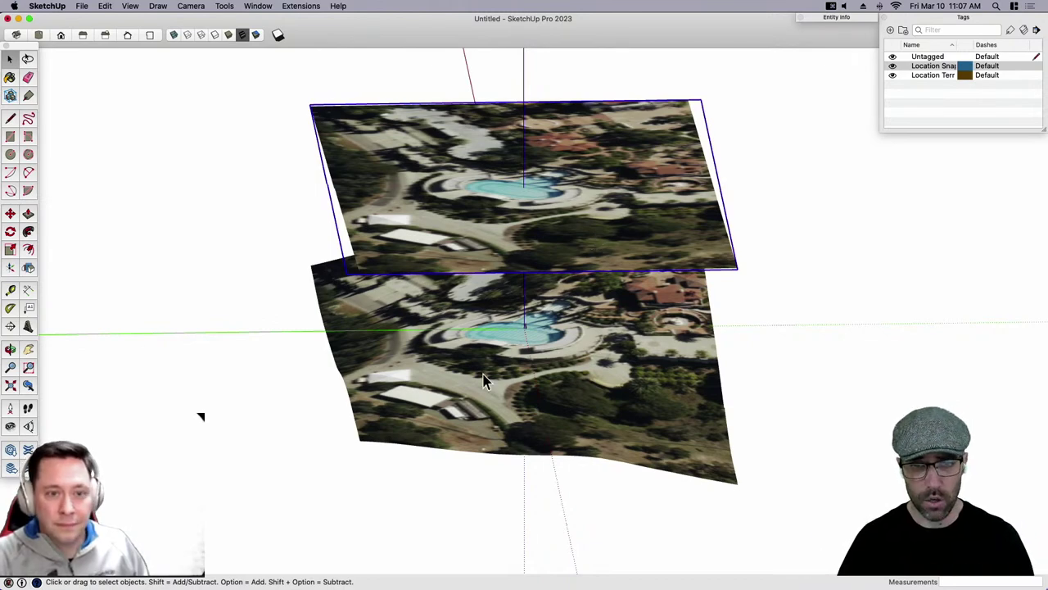
pyautogui.moveTo(483, 381); pyautogui.dragTo(507, 172, button='middle')
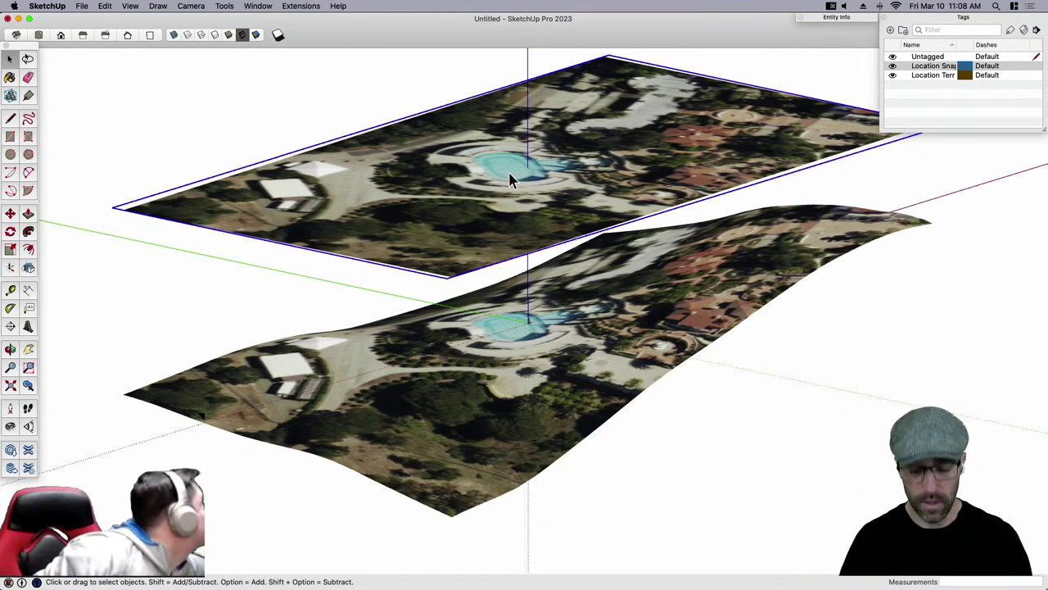
# In the top view, hide the Location Terrain tag and make the raised satellite image see-through with X-ray.
pyautogui.click(190, 7)
pyautogui.click(91, 112)
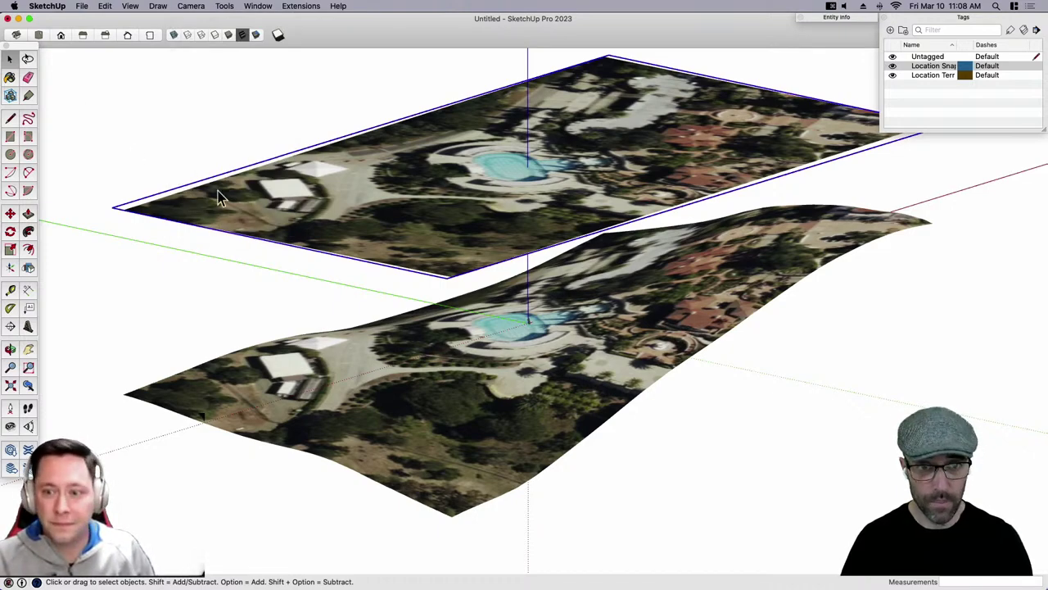
pyautogui.press('super+1')
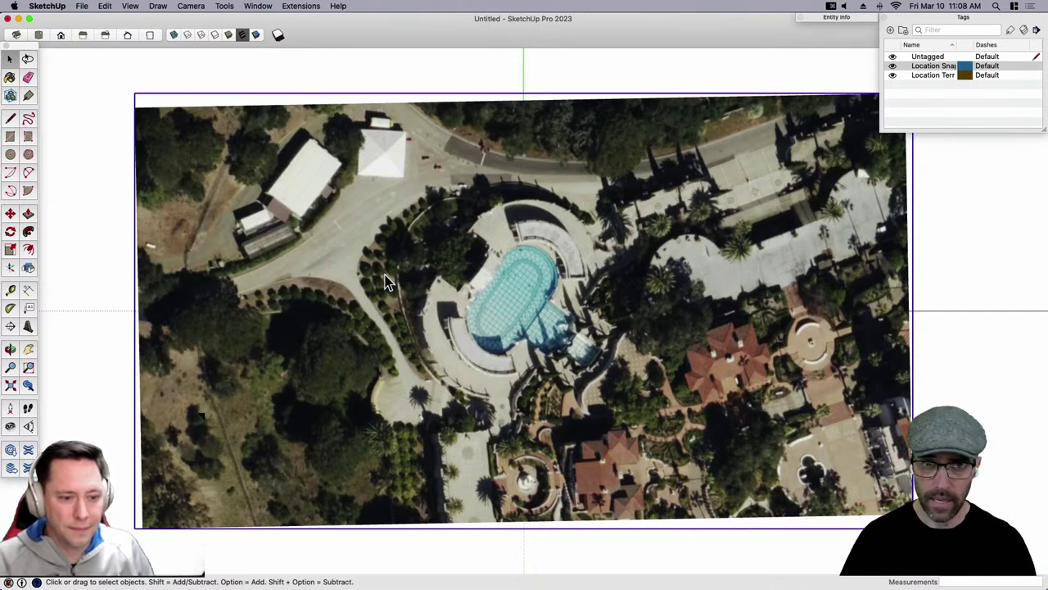
pyautogui.click(892, 75)
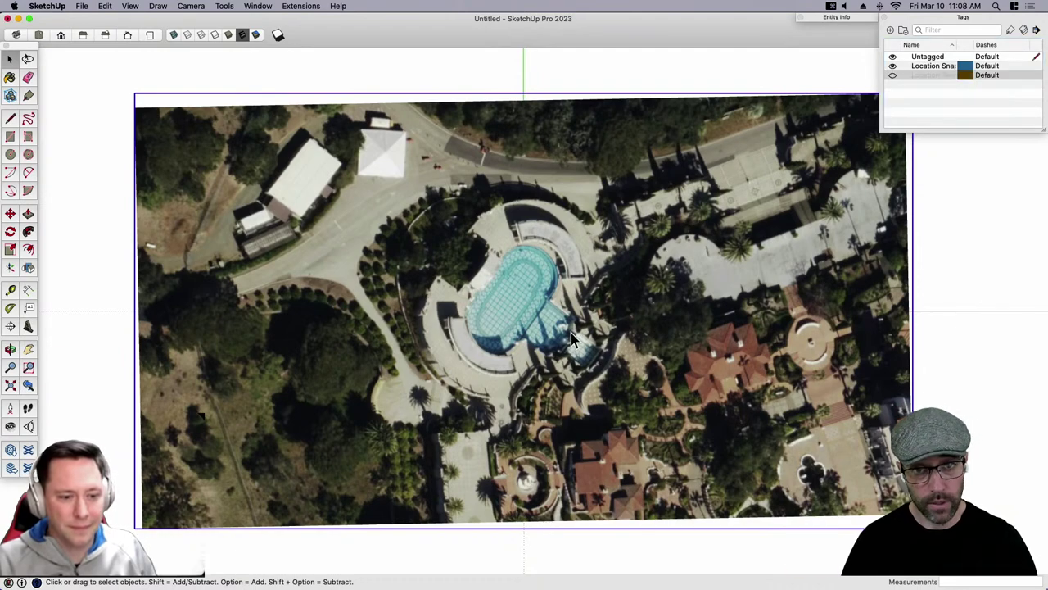
pyautogui.scroll(3, 524, 358)
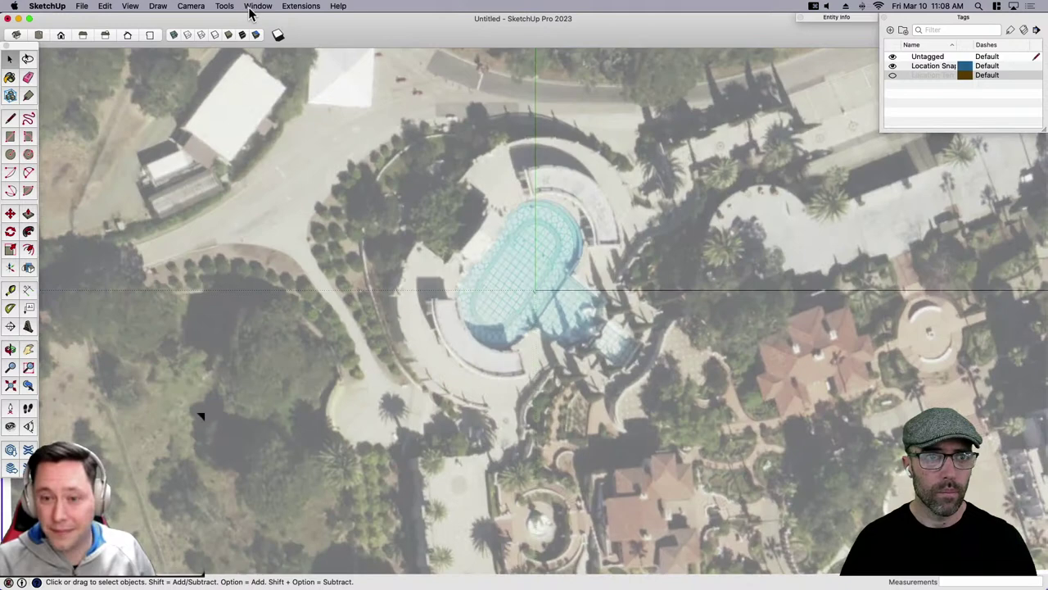
# Edit the current style's edge settings and set the edge color to Strawberry.
pyautogui.click(257, 6)
pyautogui.click(288, 163)
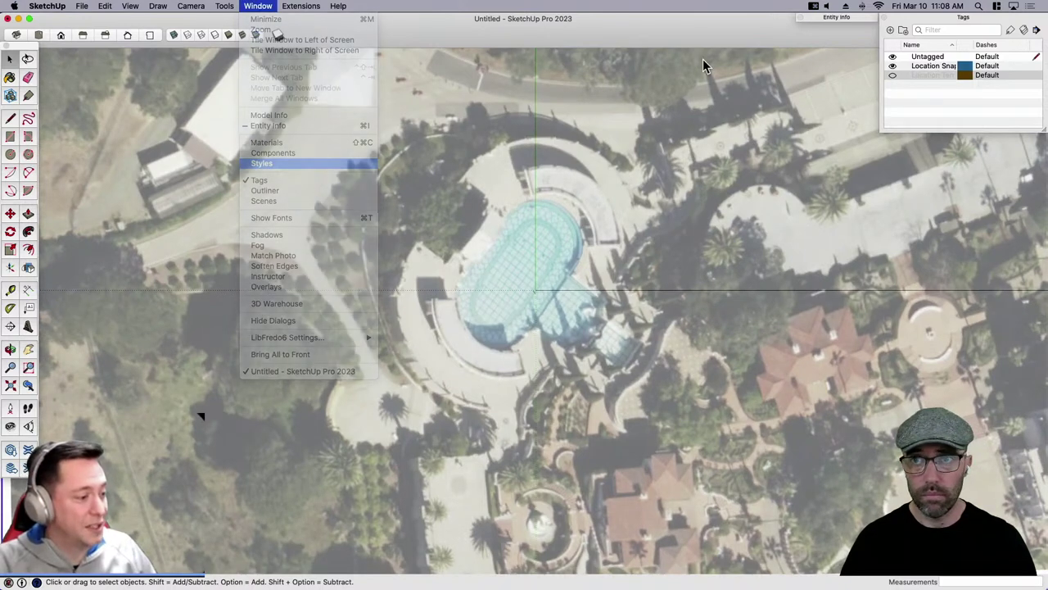
pyautogui.moveTo(762, 15); pyautogui.dragTo(763, 14)
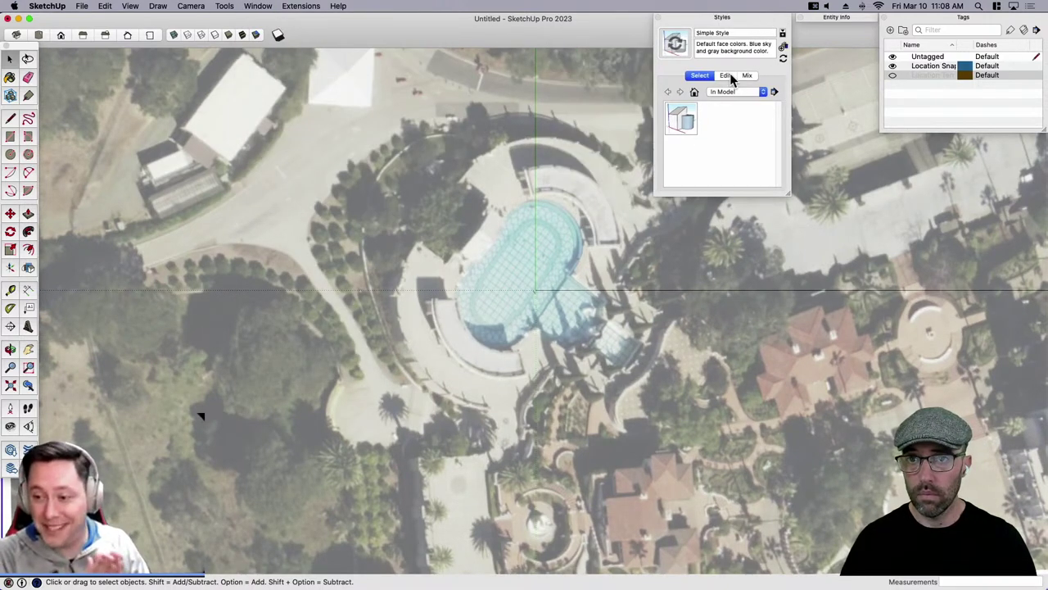
pyautogui.click(725, 75)
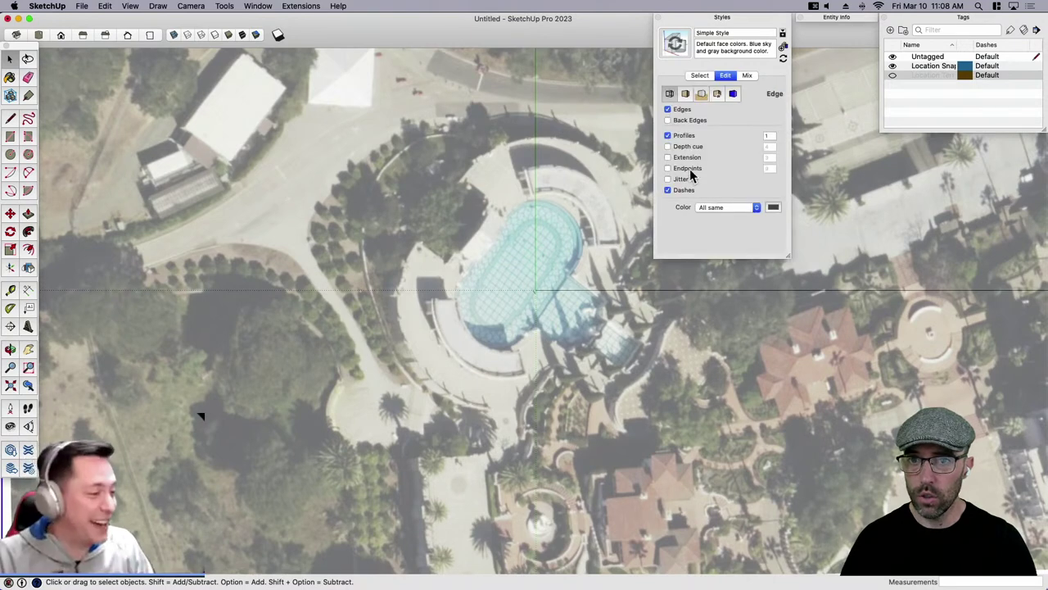
pyautogui.click(773, 206)
pyautogui.click(1026, 448)
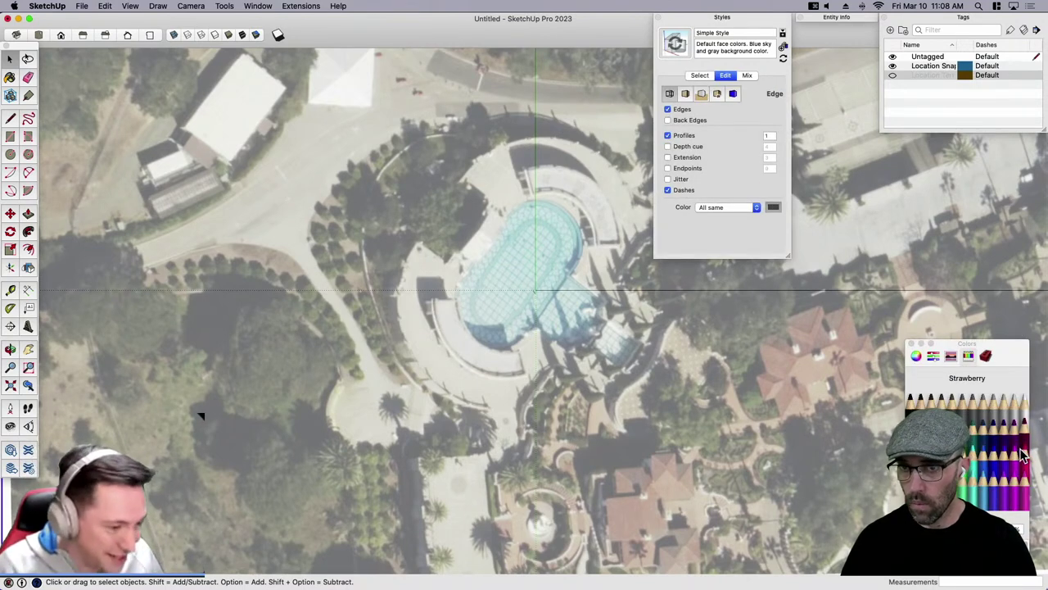
# Set the style's profile width to 2 and save the changes as a new style in the model.
pyautogui.doubleClick(768, 136)
pyautogui.write('2')
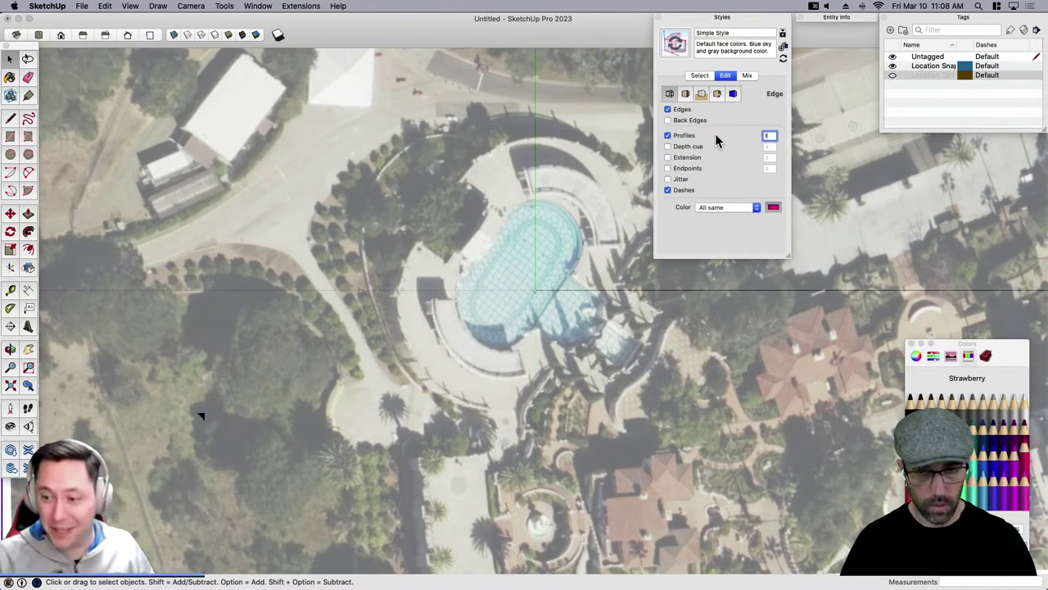
pyautogui.click(784, 48)
pyautogui.click(726, 18)
# Add a scene of the see-through top view and name it Trace.
pyautogui.press('b')
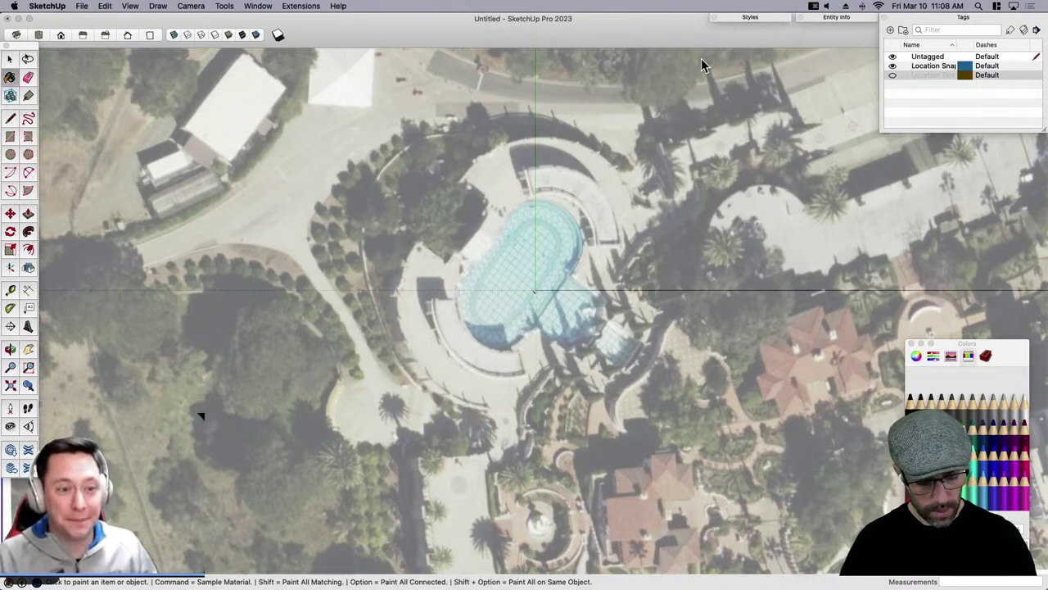
pyautogui.hotkey('shift', 's')
pyautogui.press('space')
pyautogui.rightClick(519, 59)
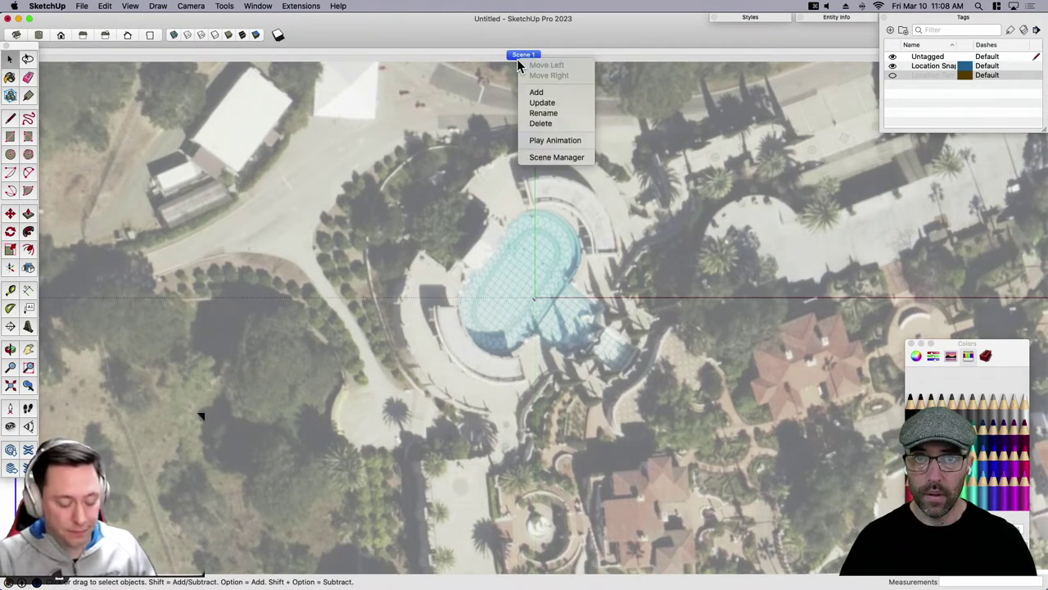
pyautogui.click(549, 119)
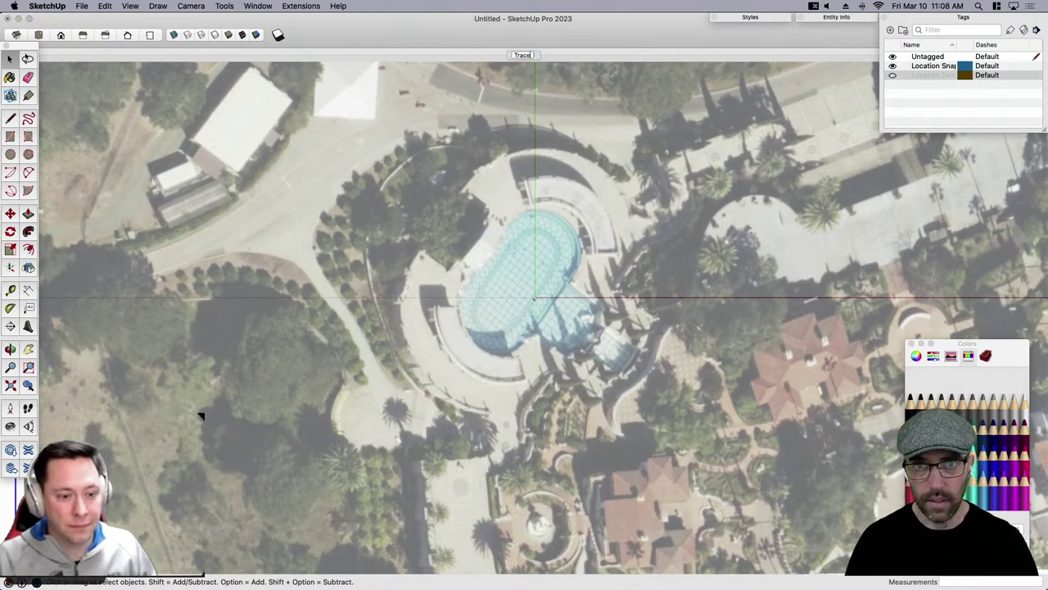
pyautogui.press('Return')
# Add a second scene after Trace and name it Working.
pyautogui.rightClick(522, 54)
pyautogui.click(531, 87)
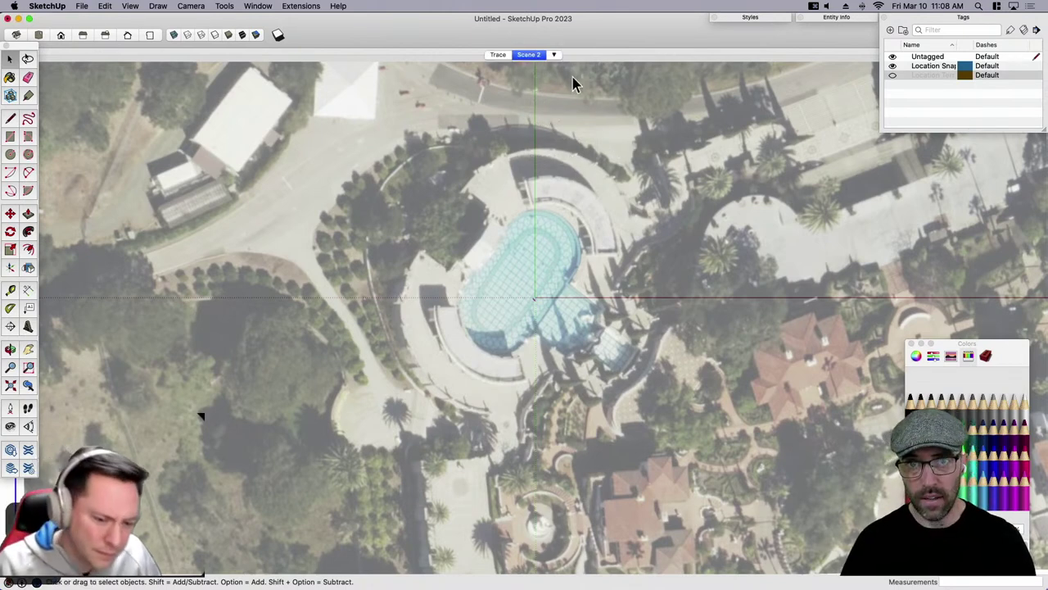
pyautogui.rightClick(533, 54)
pyautogui.click(550, 110)
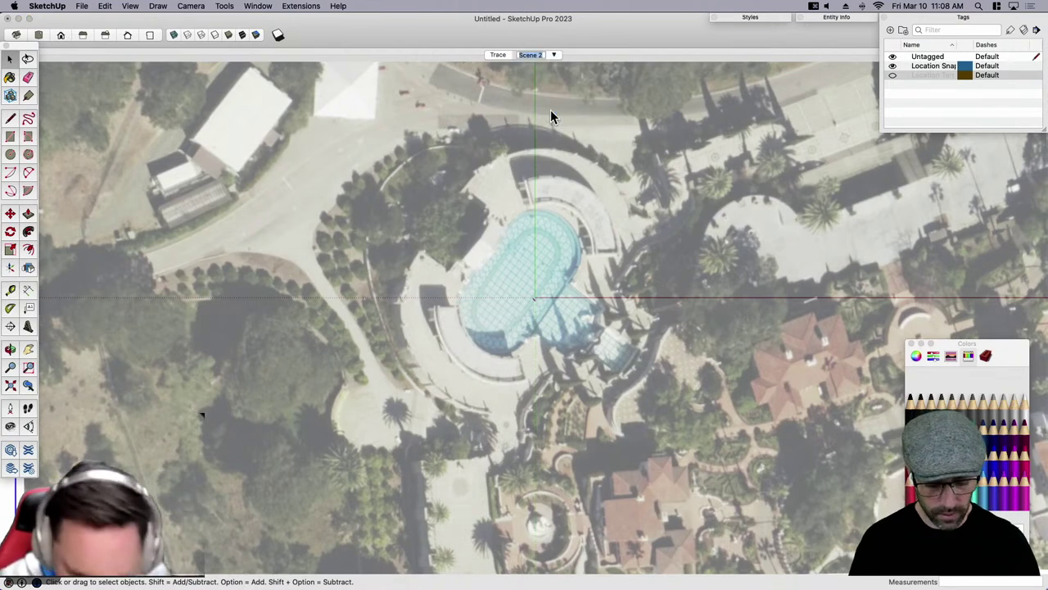
pyautogui.write('Working')
pyautogui.press('Return')
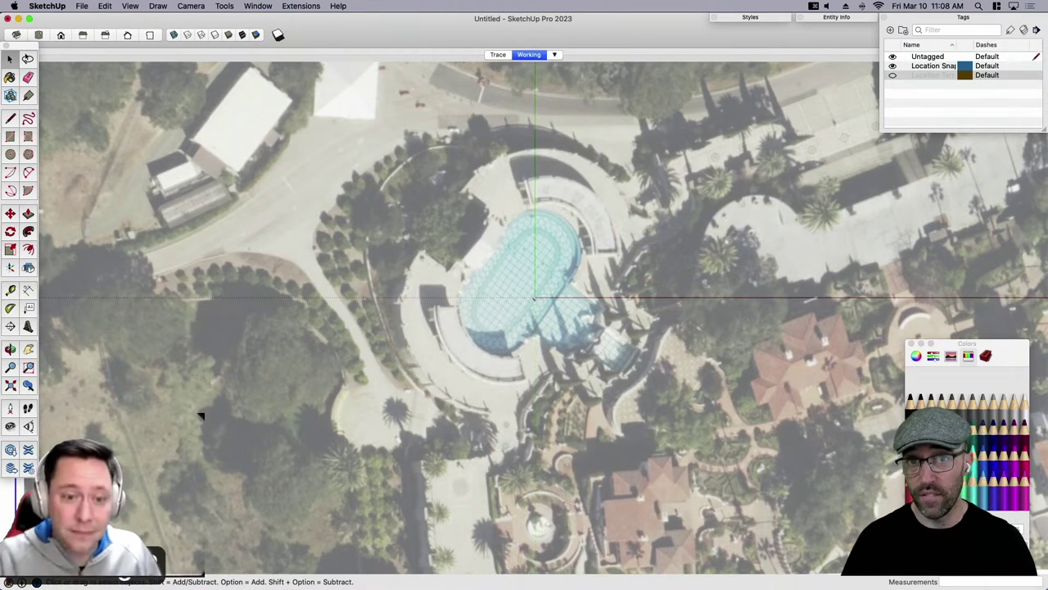
# Apply the original Simple Style and update the Working scene with it.
pyautogui.click(753, 18)
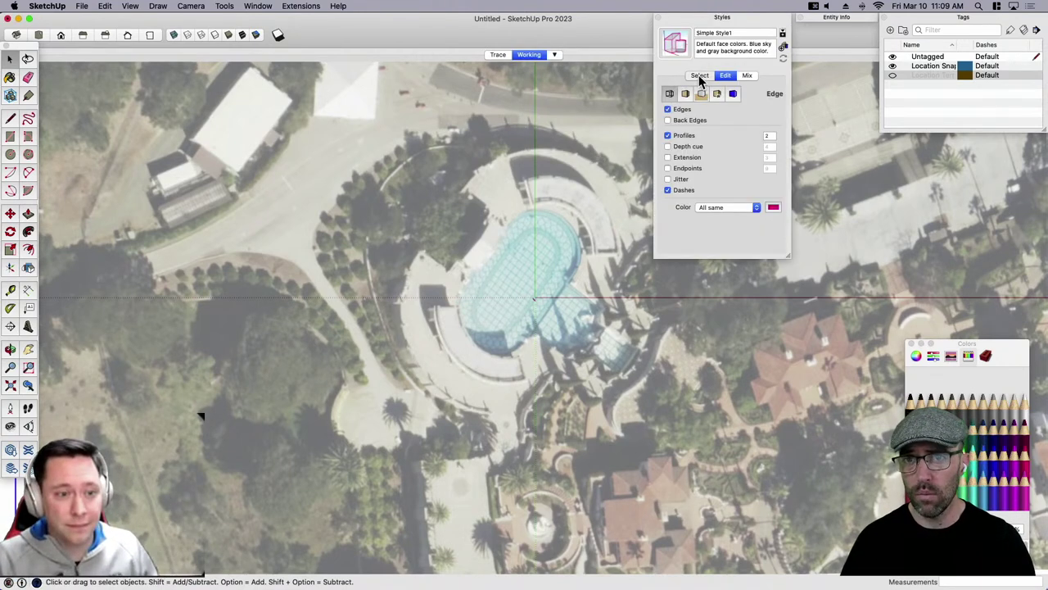
pyautogui.click(700, 75)
pyautogui.click(680, 117)
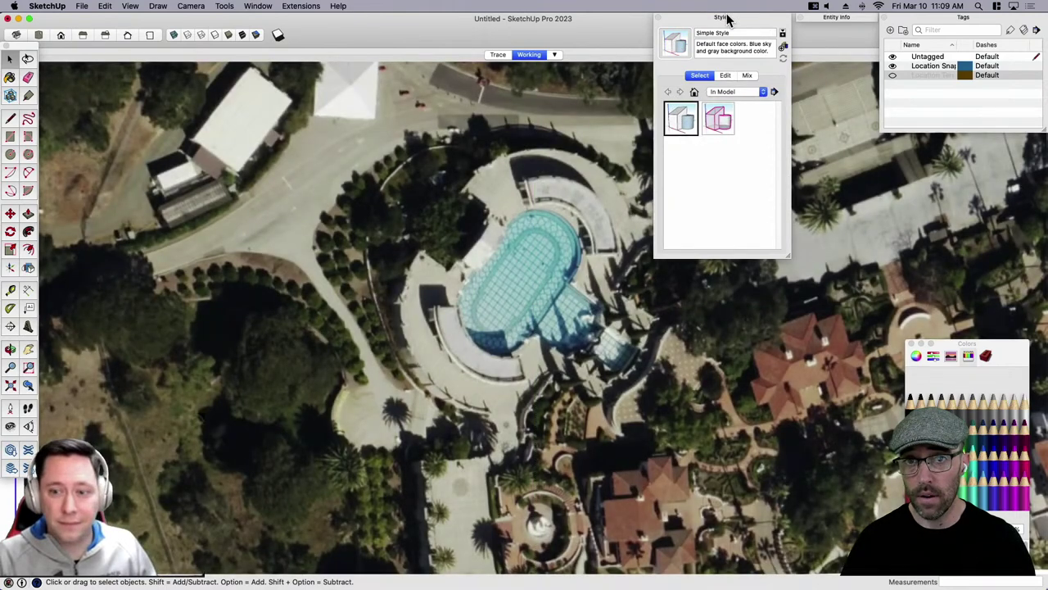
pyautogui.click(726, 16)
pyautogui.rightClick(532, 56)
pyautogui.click(557, 100)
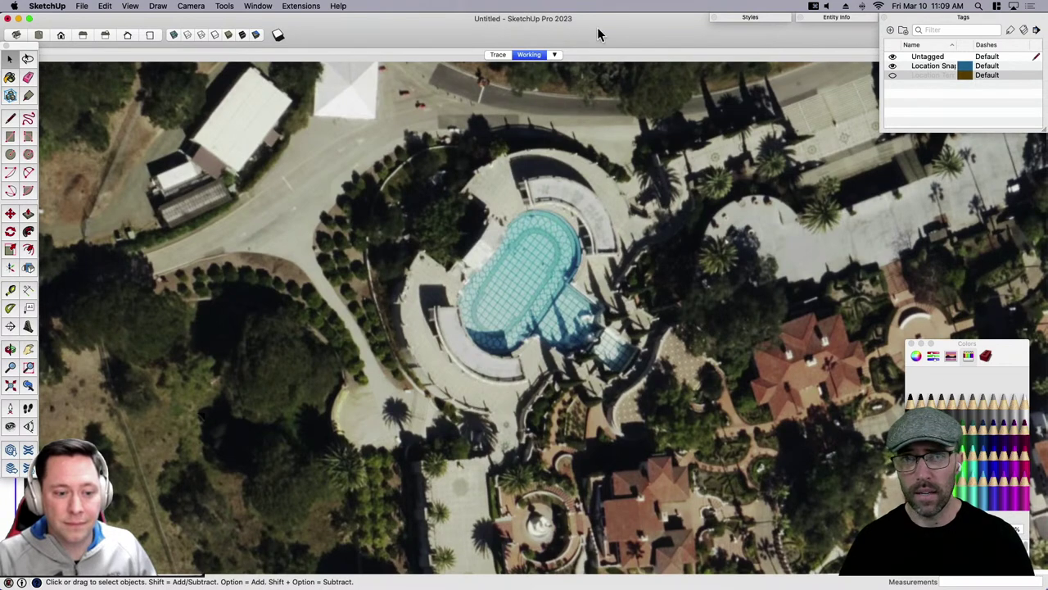
# Show the saved properties of the scenes and exclude Camera Location from the Trace scene.
pyautogui.click(267, 7)
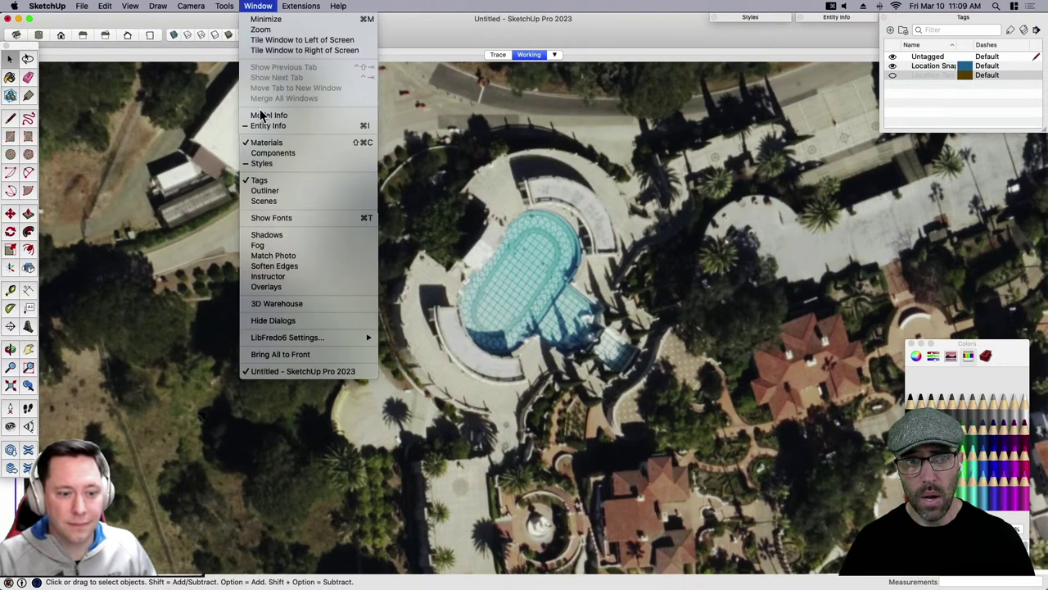
pyautogui.click(271, 201)
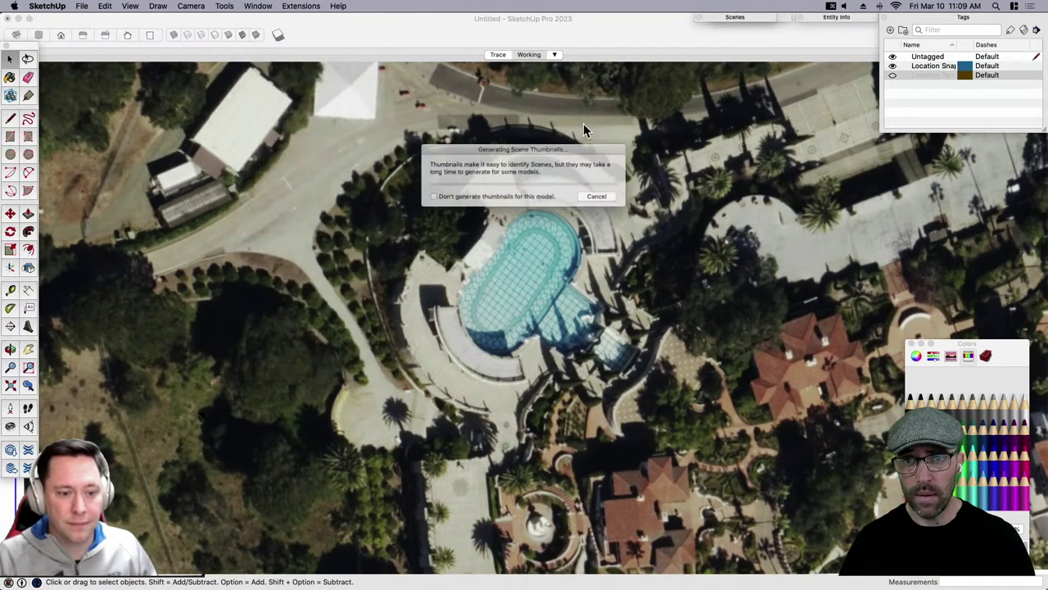
pyautogui.click(769, 30)
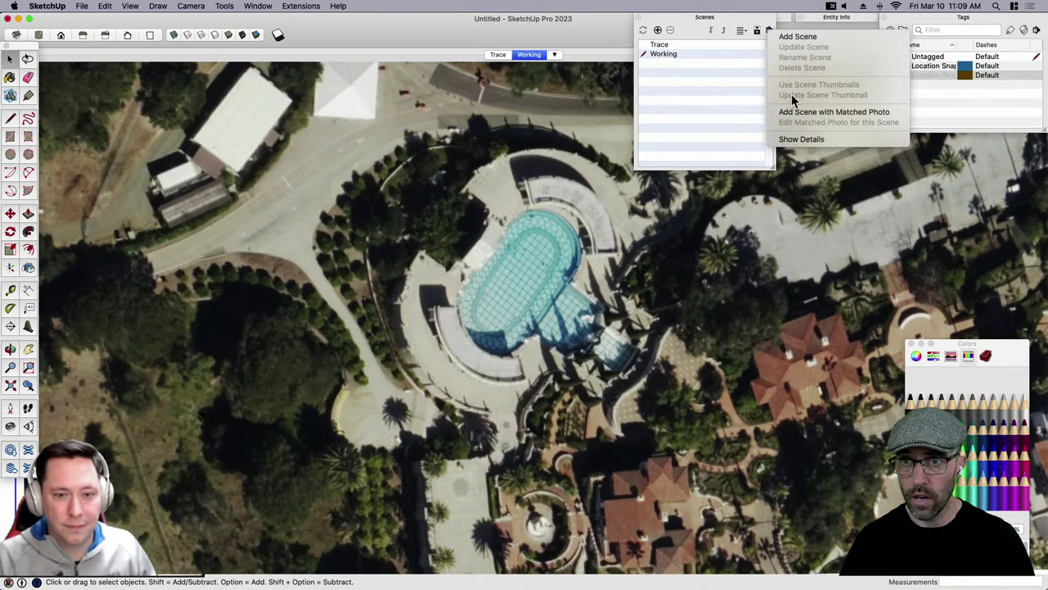
pyautogui.click(686, 62)
pyautogui.click(770, 31)
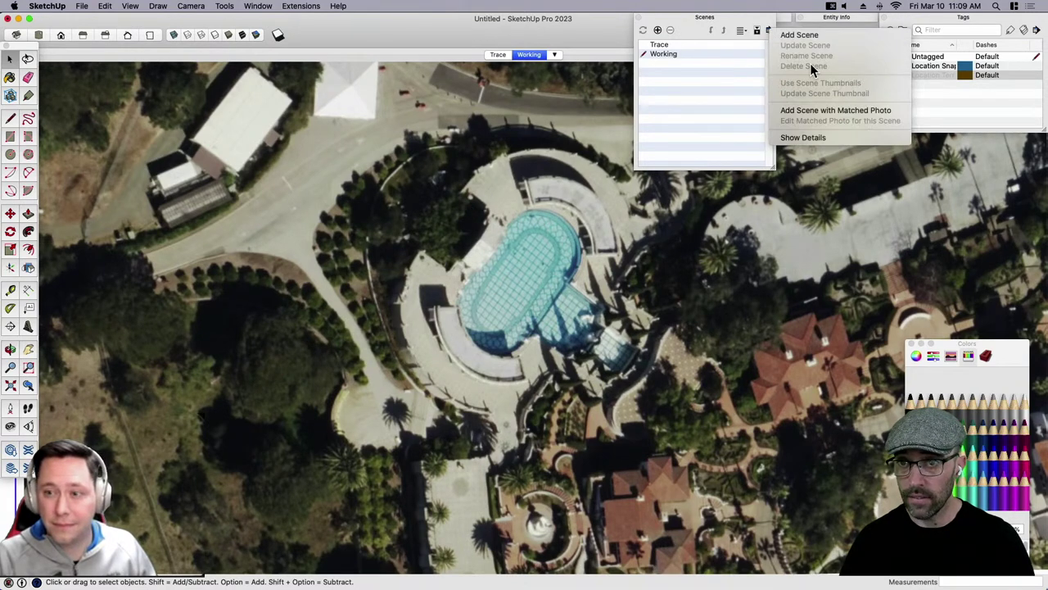
pyautogui.click(720, 72)
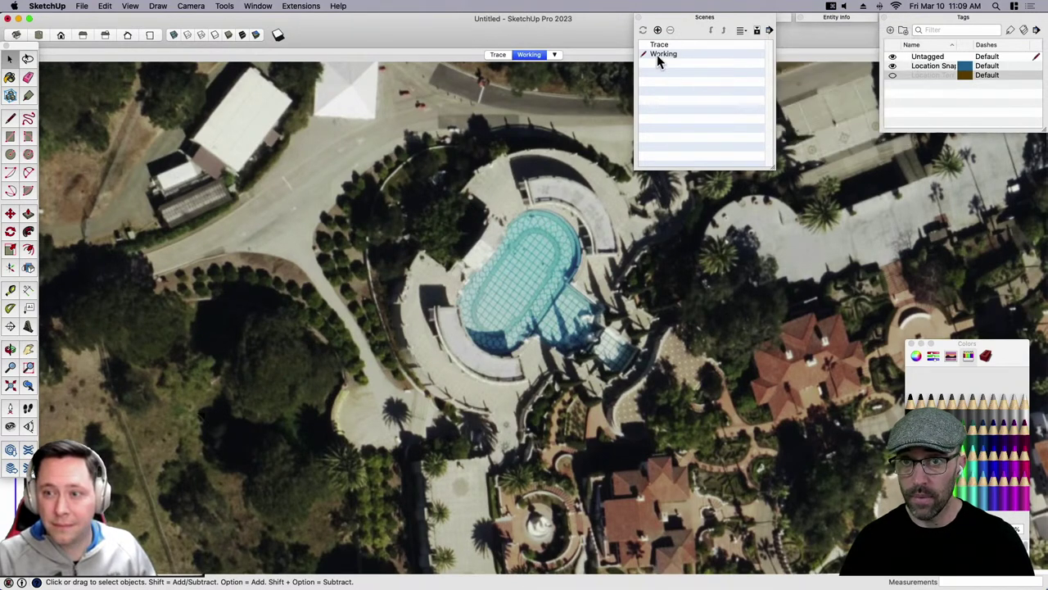
pyautogui.click(755, 32)
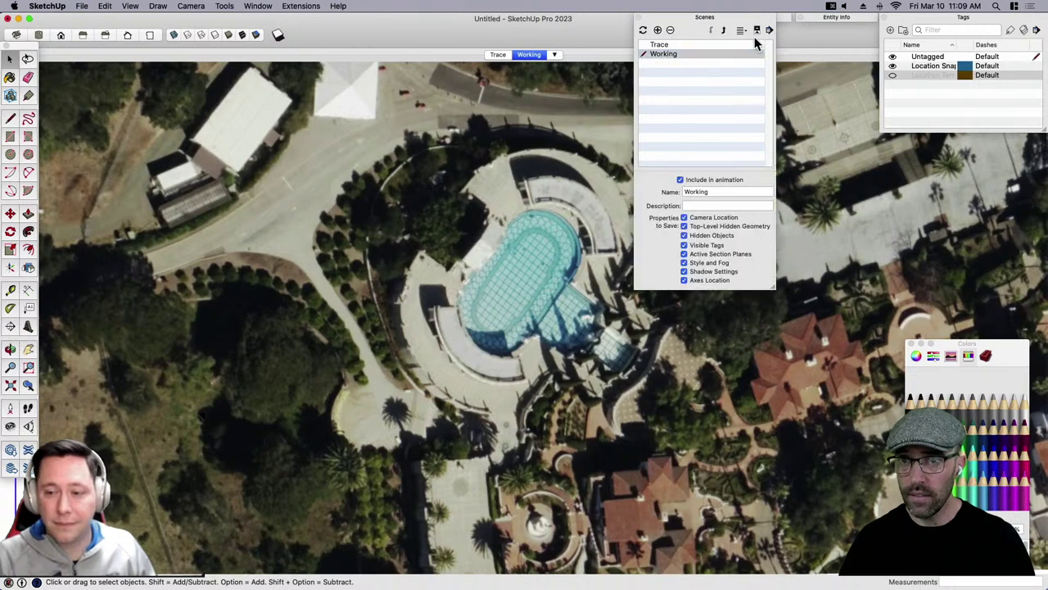
pyautogui.click(662, 45)
pyautogui.click(685, 218)
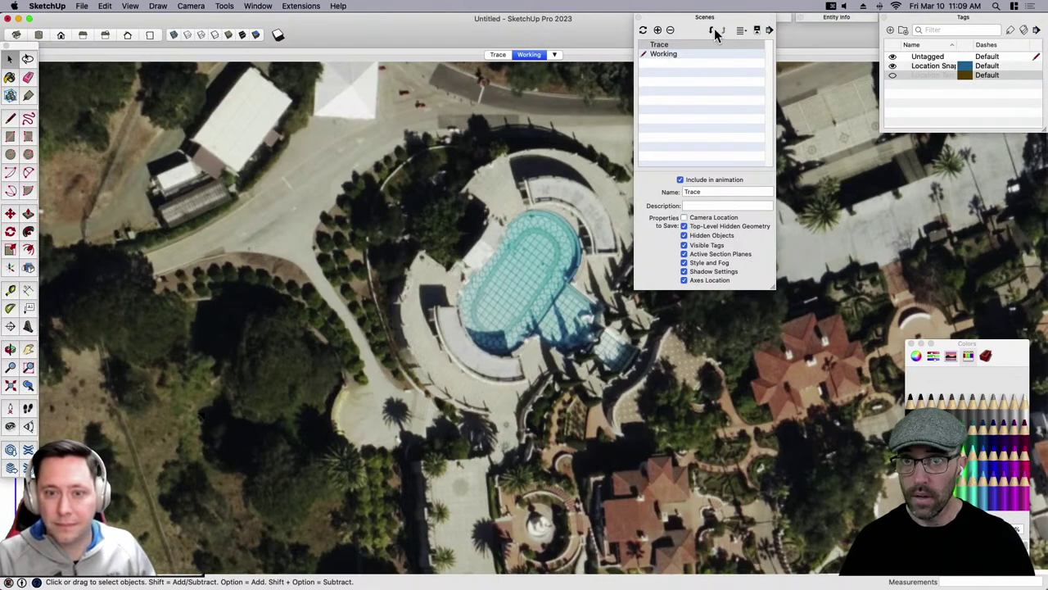
pyautogui.click(713, 23)
# Activate the Trace scene over a closer view of the pool.
pyautogui.scroll(-5, 487, 303)
pyautogui.scroll(8, 504, 315)
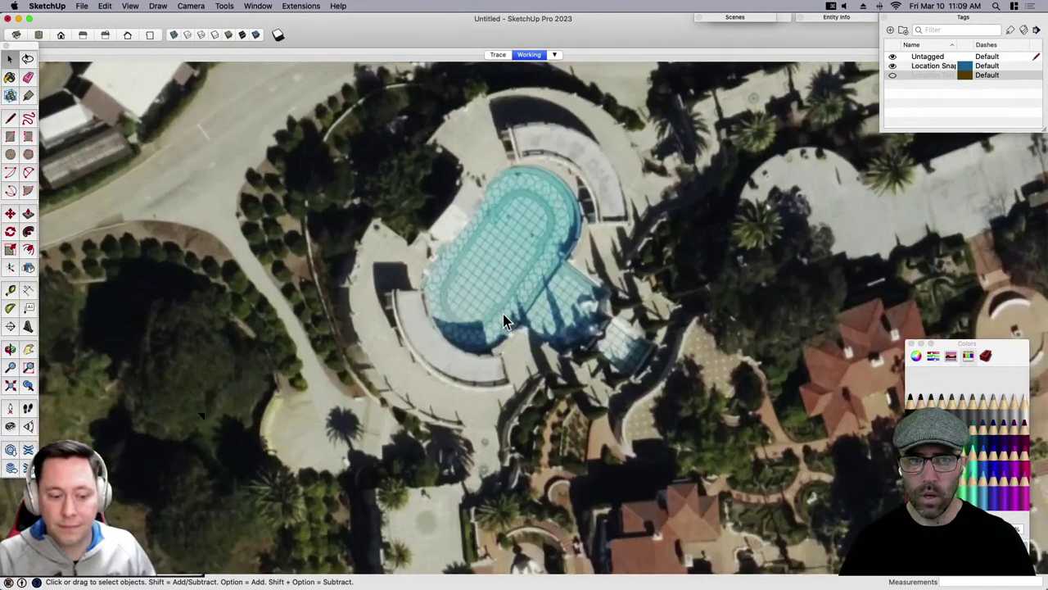
pyautogui.click(497, 55)
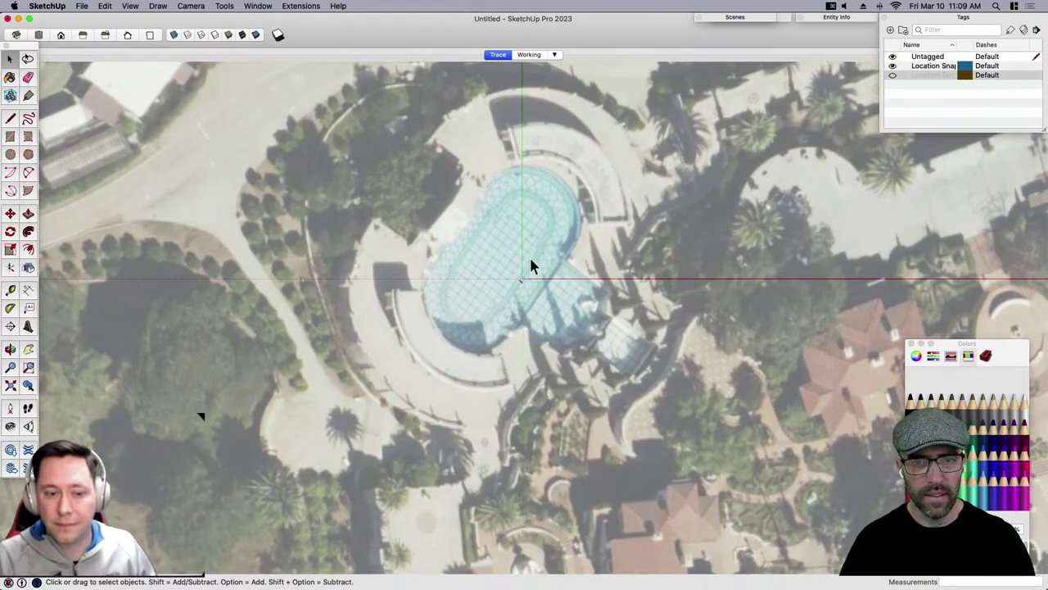
pyautogui.scroll(2, 486, 307)
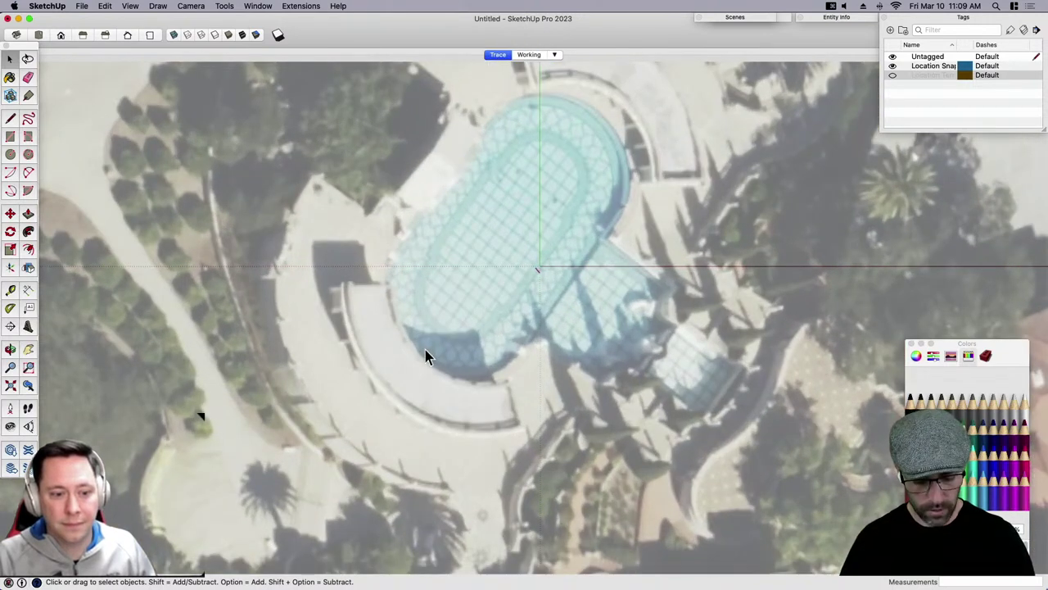
# Draw two separate slanted test lines over the main basin of the pool.
pyautogui.press('l')
pyautogui.click(447, 331)
pyautogui.click(424, 237)
pyautogui.press('space')
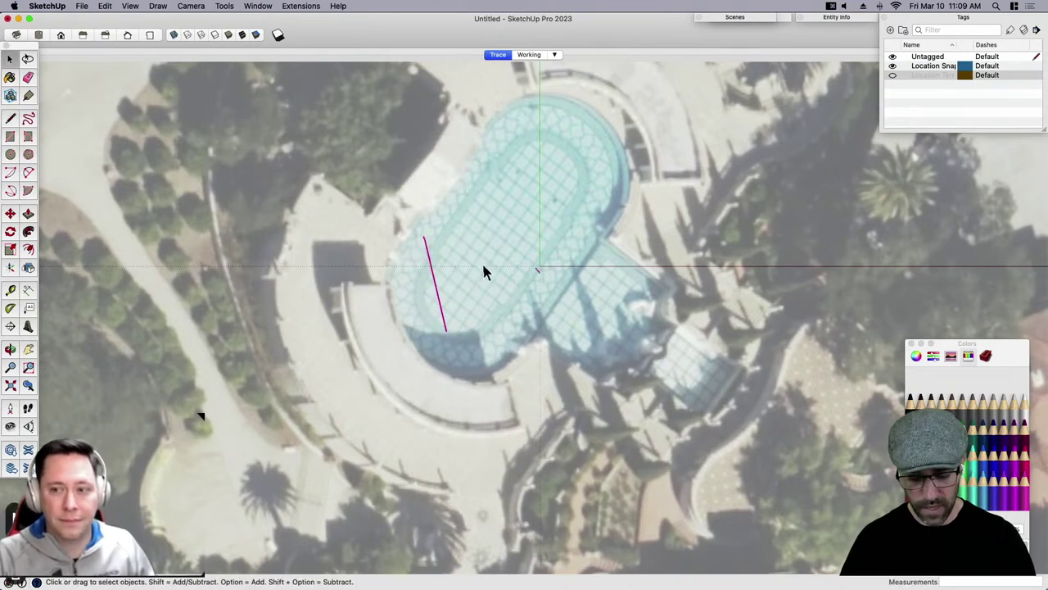
pyautogui.press('l')
pyautogui.click(494, 201)
pyautogui.click(470, 318)
pyautogui.press('space')
pyautogui.scroll(2, 506, 404)
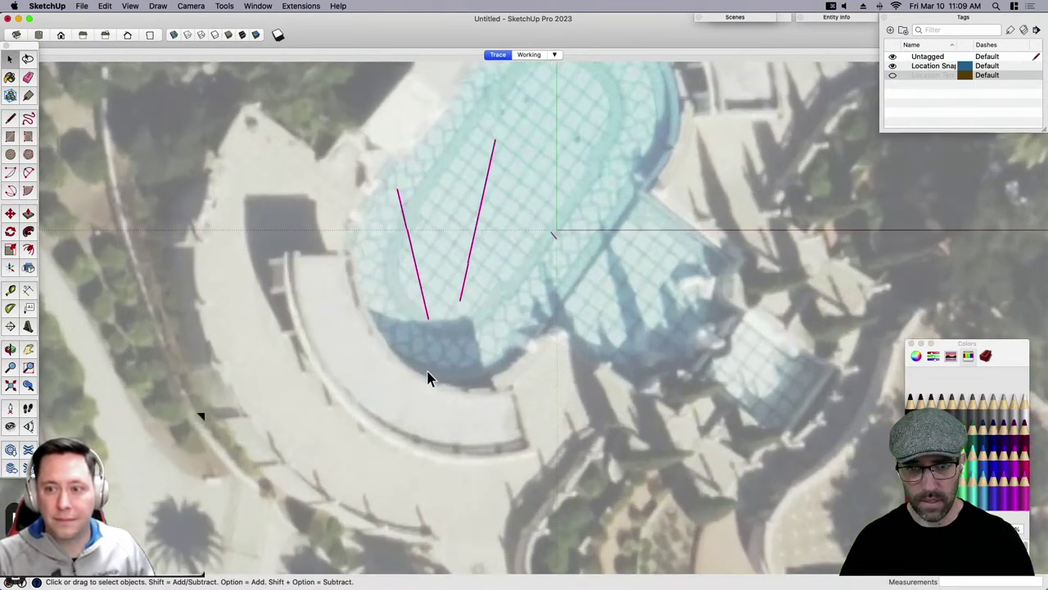
pyautogui.scroll(2, 489, 379)
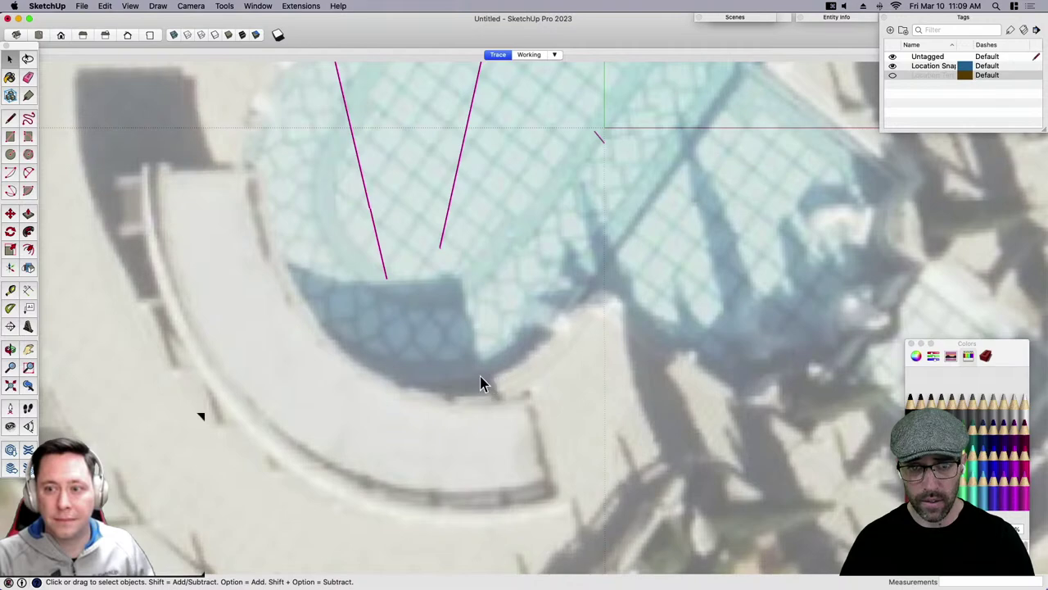
# Erase the two slanted test lines from the main basin of the pool.
pyautogui.scroll(-2, 481, 381)
pyautogui.press('e')
pyautogui.moveTo(399, 285); pyautogui.dragTo(465, 285)
pyautogui.scroll(-2, 470, 282)
pyautogui.press('space')
pyautogui.scroll(2, 478, 295)
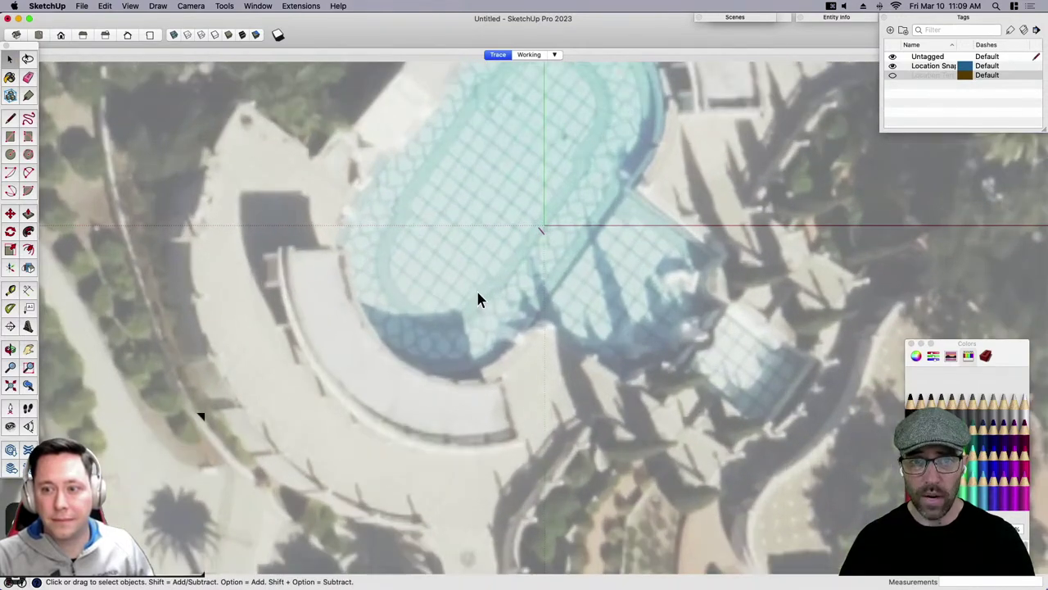
# Draw a test rectangle over the lower end of the main basin and view it in the Working scene.
pyautogui.scroll(-2, 477, 297)
pyautogui.press('r')
pyautogui.click(441, 284)
pyautogui.click(491, 343)
pyautogui.press('space')
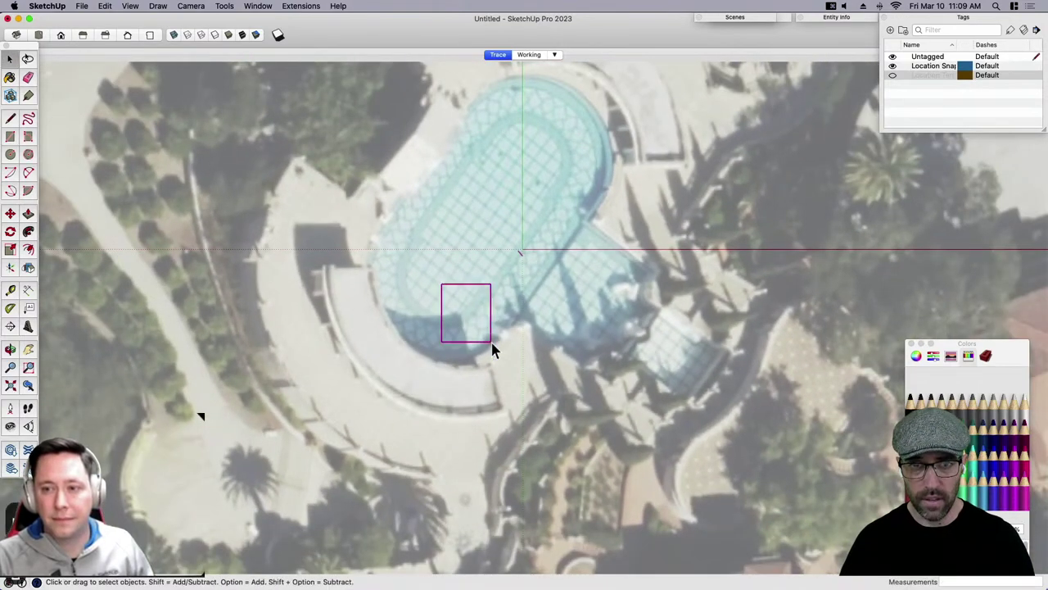
pyautogui.click(528, 55)
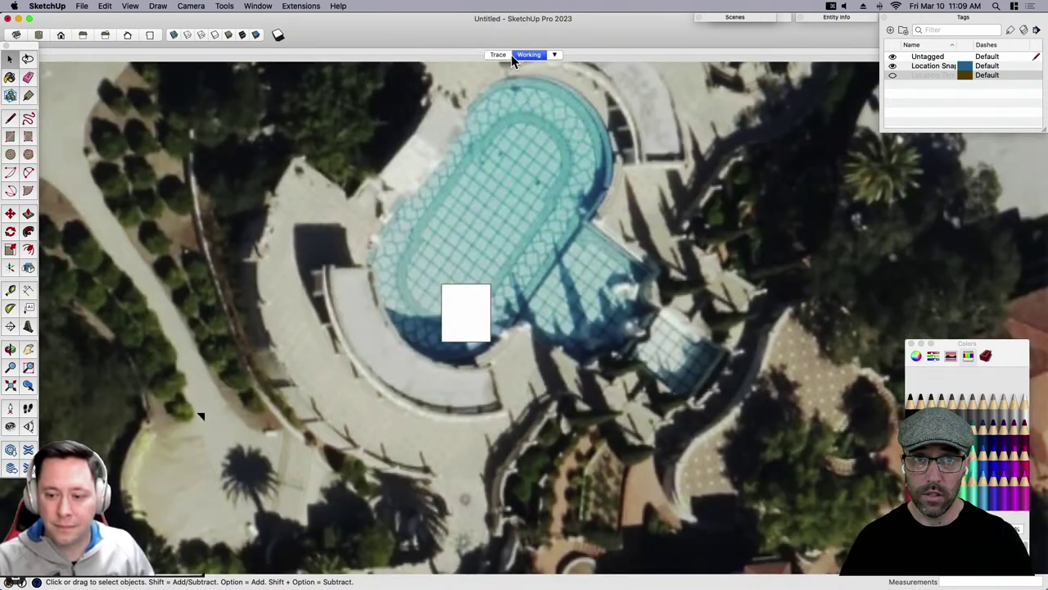
# Delete the test rectangle, including its face and edges, from the main basin.
pyautogui.scroll(-2, 508, 243)
pyautogui.click(486, 302)
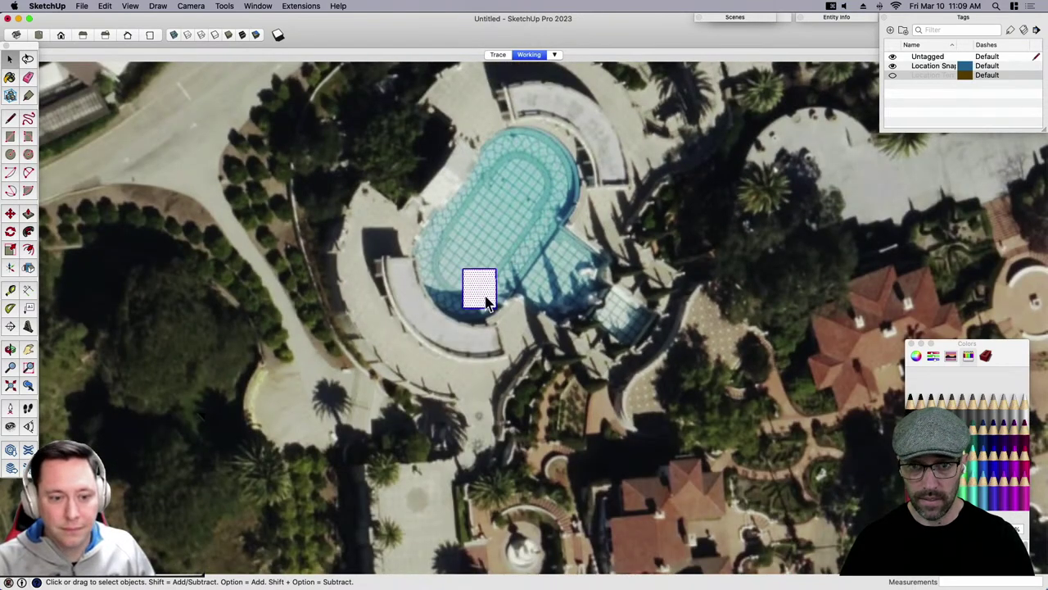
pyautogui.press('Delete')
# Draw a test rectangle on the paving below the pool and compare its display in the Trace and Working scenes.
pyautogui.scroll(5, 492, 344)
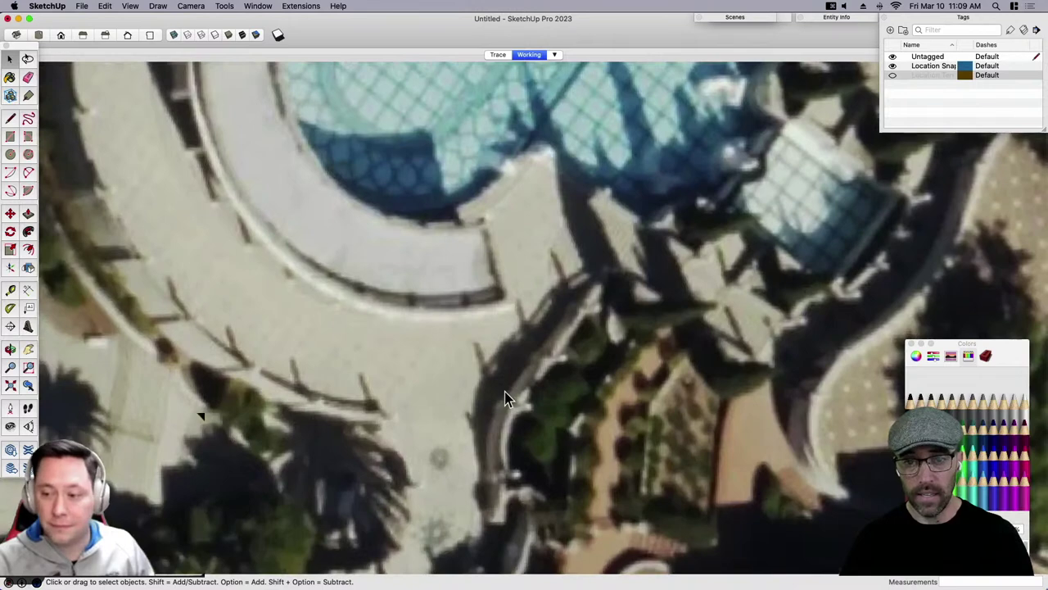
pyautogui.press('t')
pyautogui.press('r')
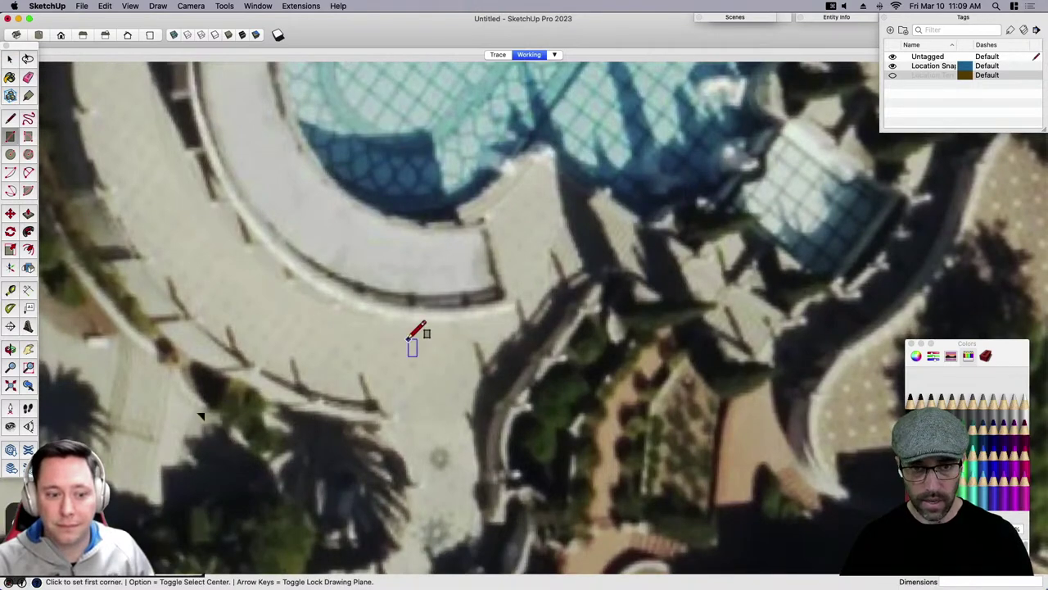
pyautogui.click(408, 339)
pyautogui.click(458, 416)
pyautogui.press('space')
pyautogui.click(497, 54)
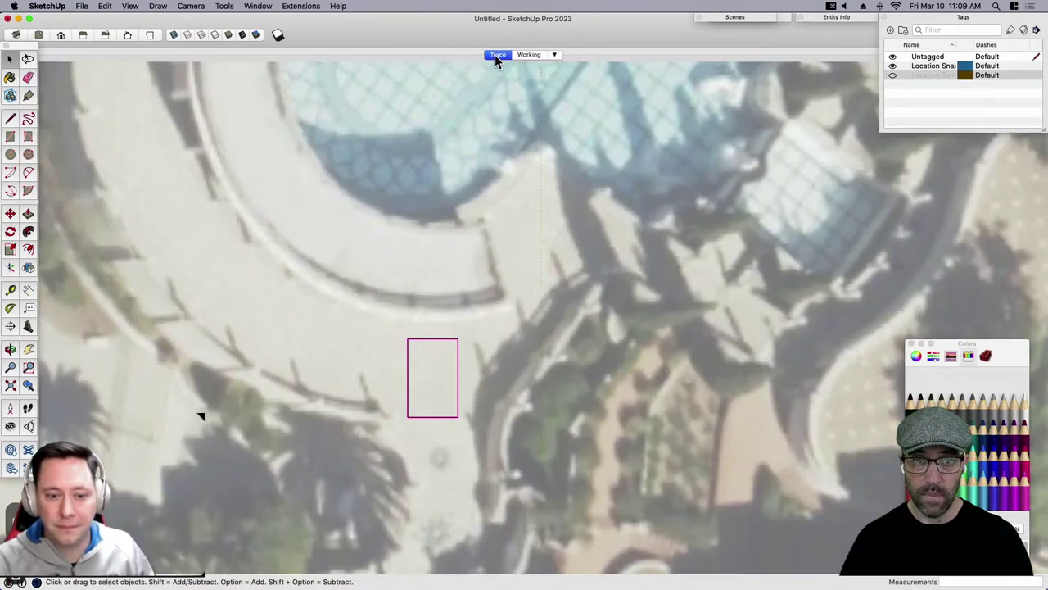
pyautogui.scroll(3, 445, 402)
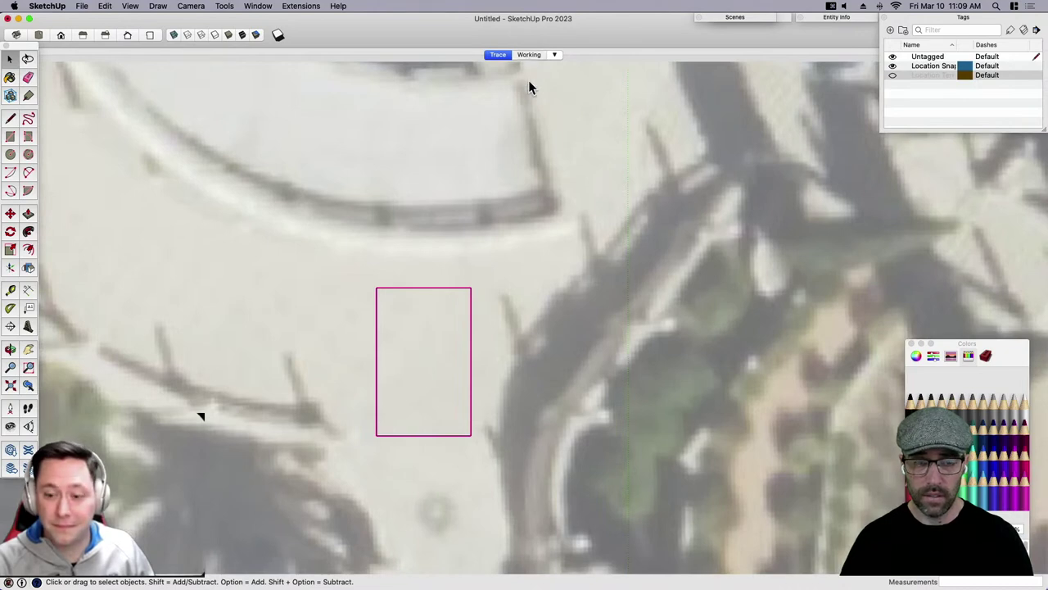
pyautogui.click(529, 55)
# Delete the test rectangle from the paving below the pool.
pyautogui.scroll(-3, 499, 184)
pyautogui.moveTo(392, 225); pyautogui.dragTo(492, 357)
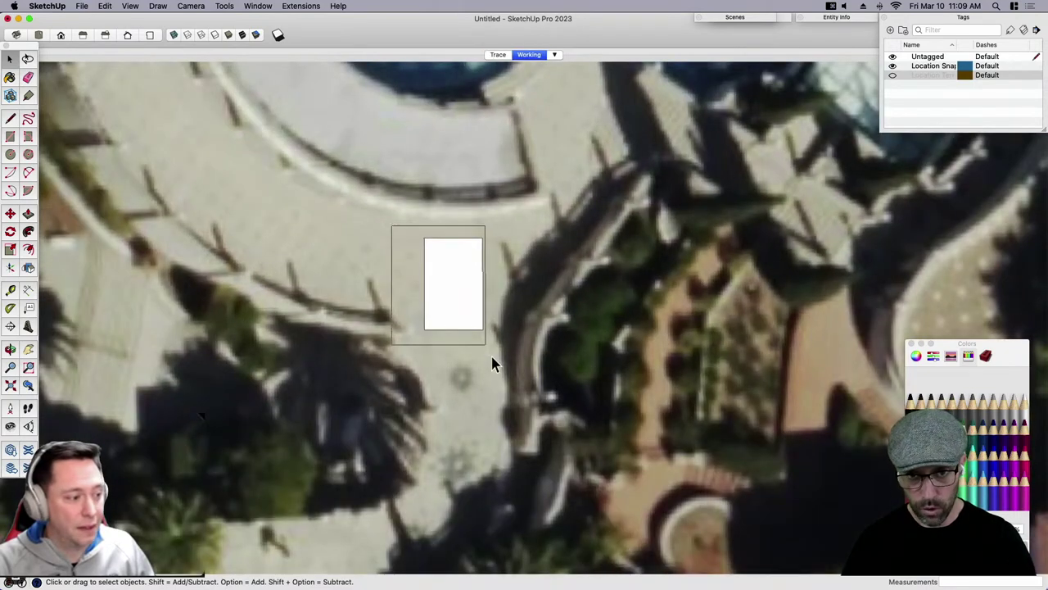
pyautogui.press('super+a')
pyautogui.press('Delete')
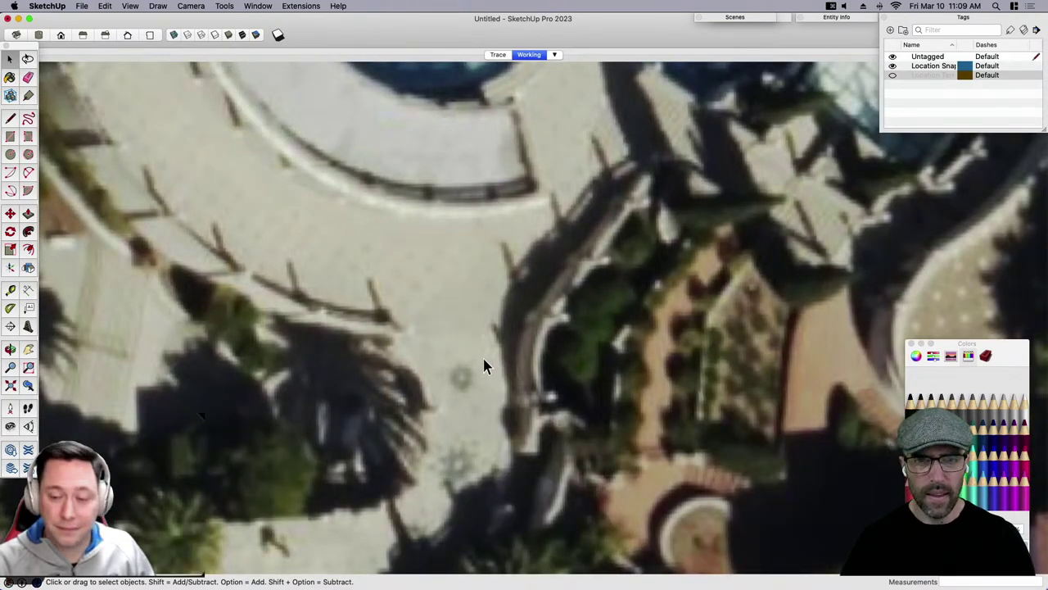
# Activate the Trace scene and draw a line along the straight border between the main basin and the adjoining smaller pool.
pyautogui.scroll(-6, 482, 356)
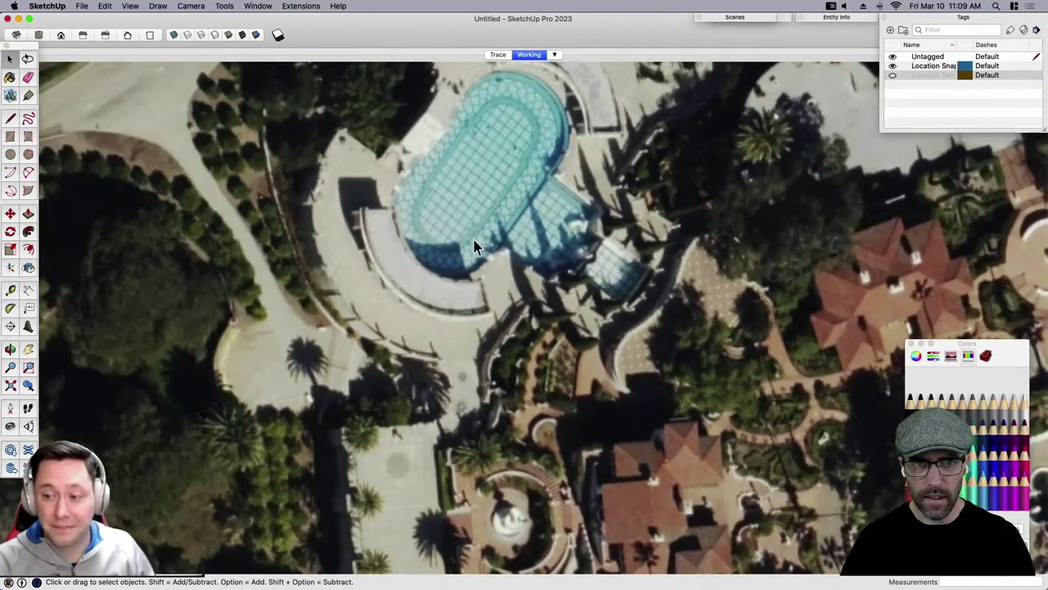
pyautogui.scroll(-1, 484, 214)
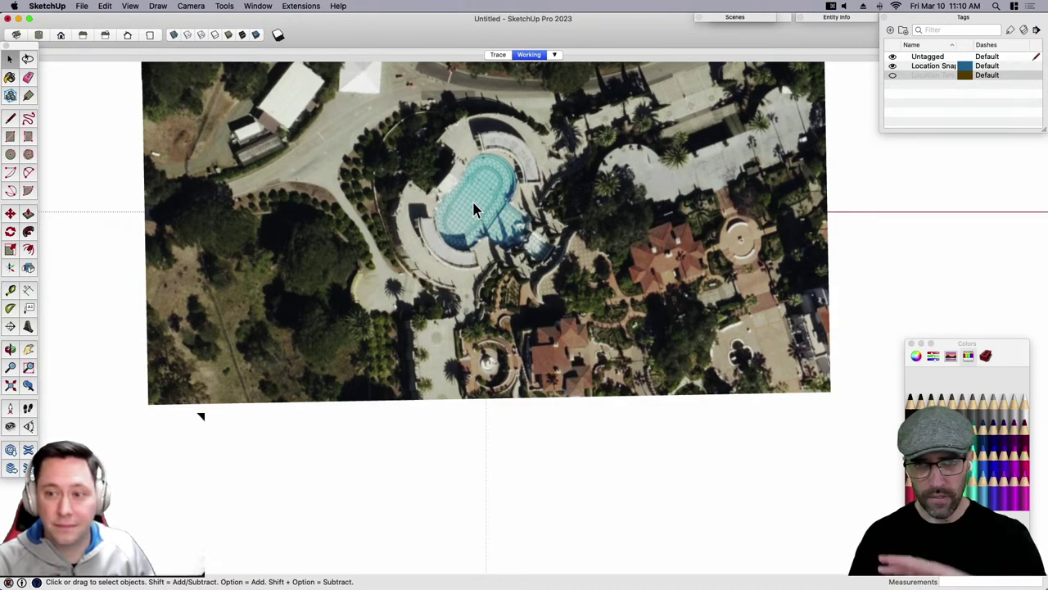
pyautogui.scroll(3, 493, 213)
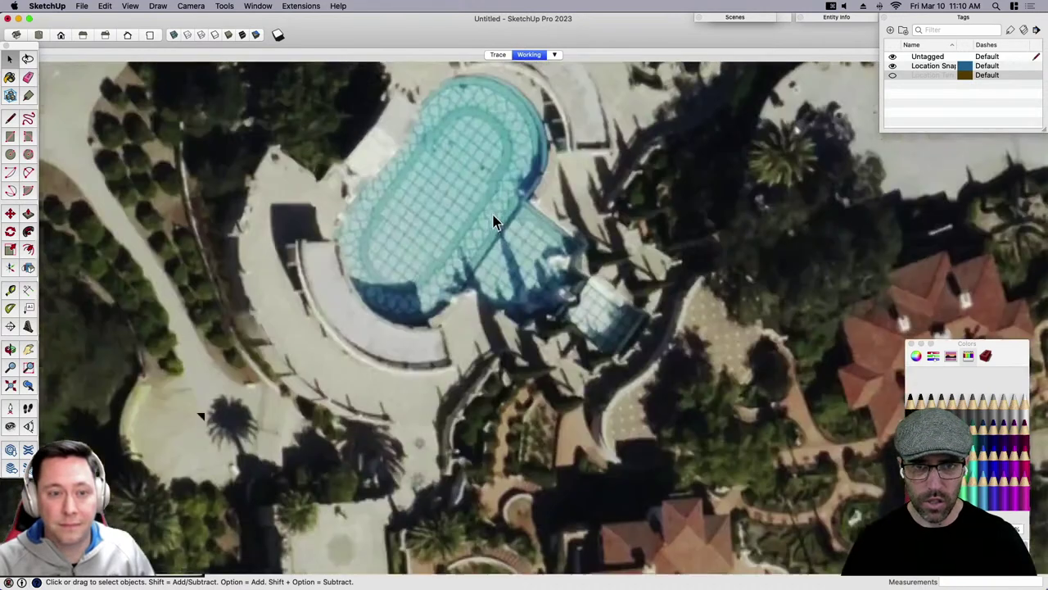
pyautogui.scroll(5, 471, 303)
pyautogui.press('l')
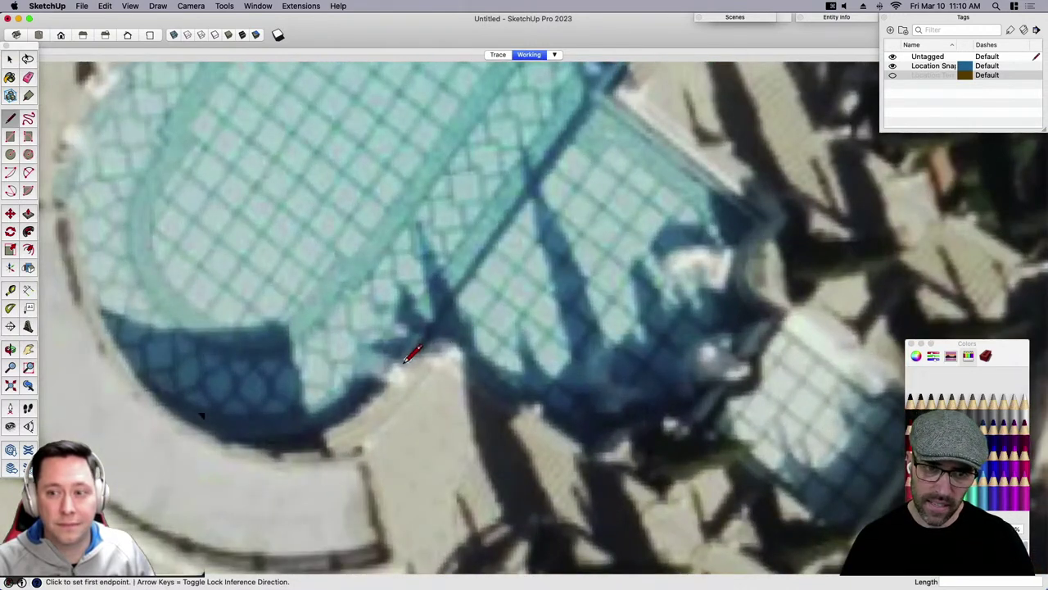
pyautogui.scroll(-2, 409, 356)
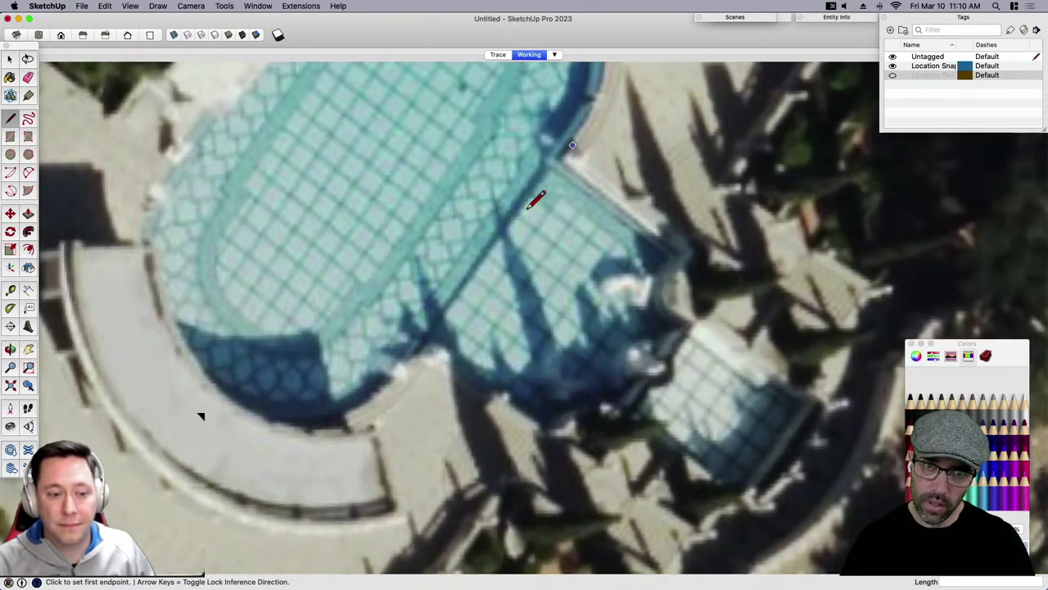
pyautogui.click(498, 54)
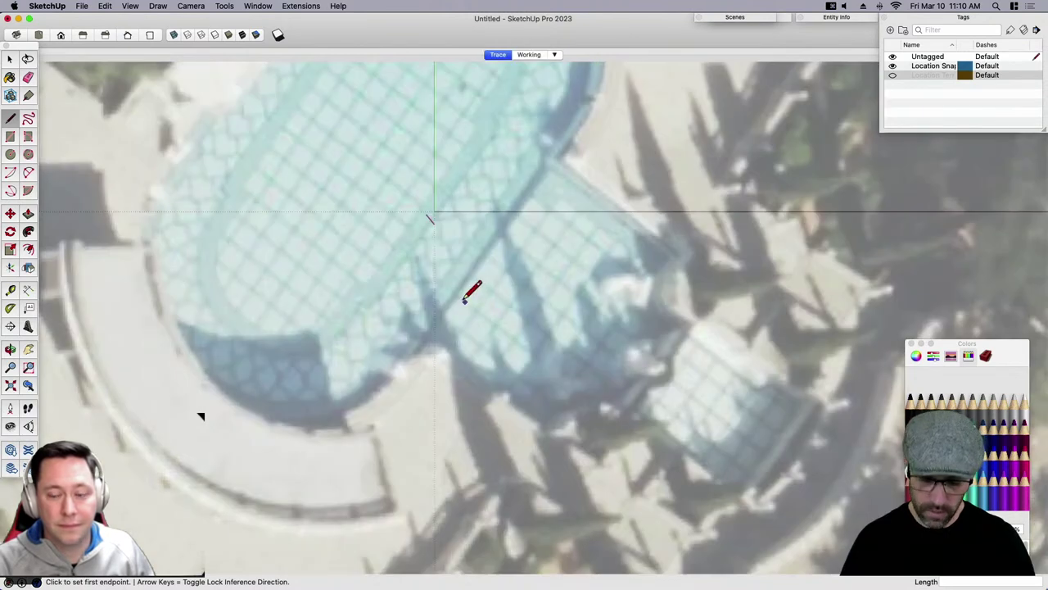
pyautogui.click(420, 349)
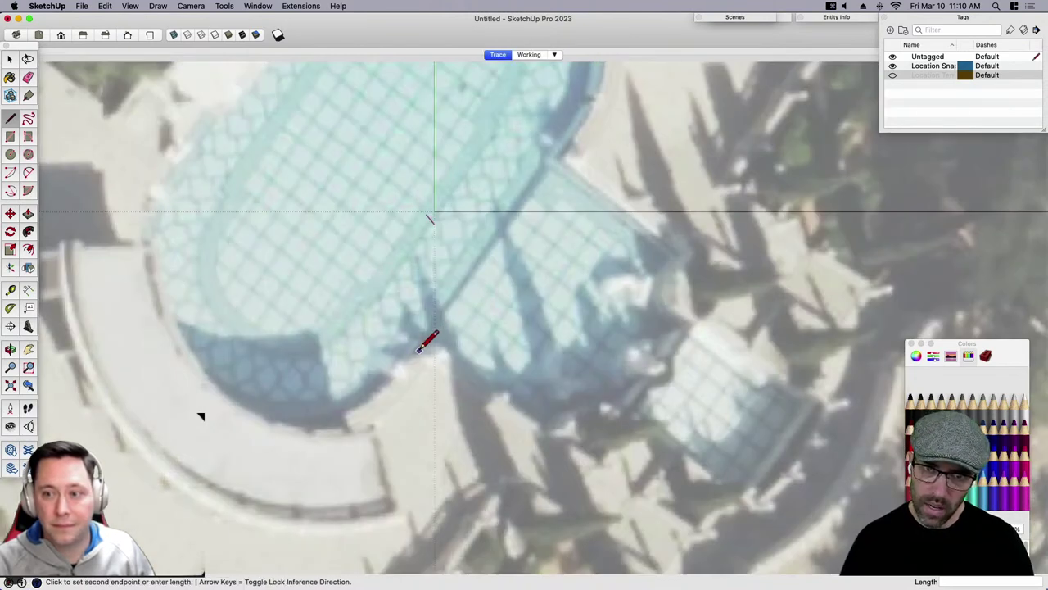
pyautogui.click(550, 173)
pyautogui.press('space')
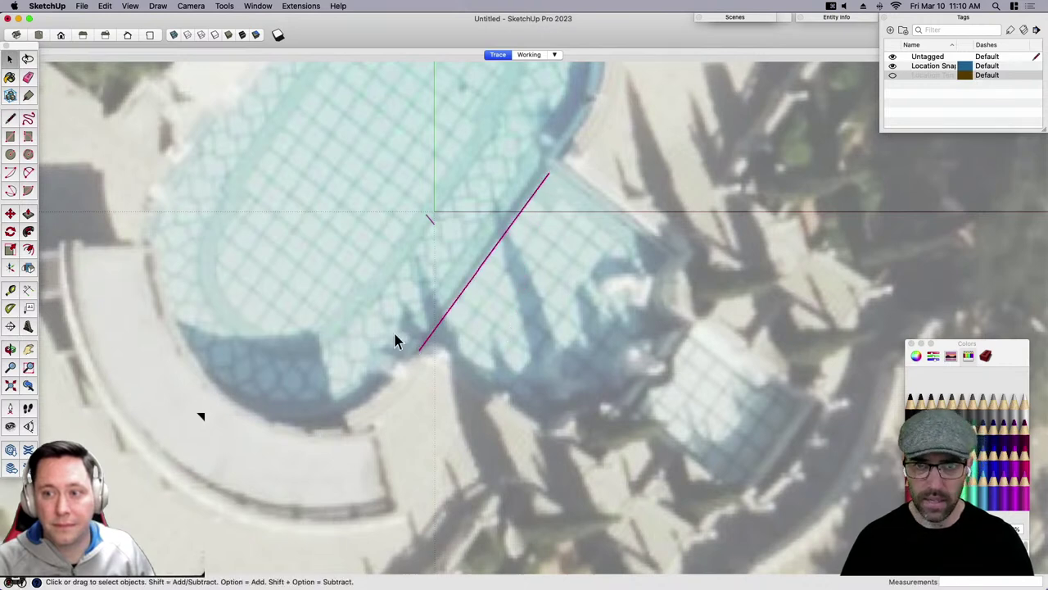
# Select the whole model and lock the satellite image in place.
pyautogui.scroll(-3, 402, 340)
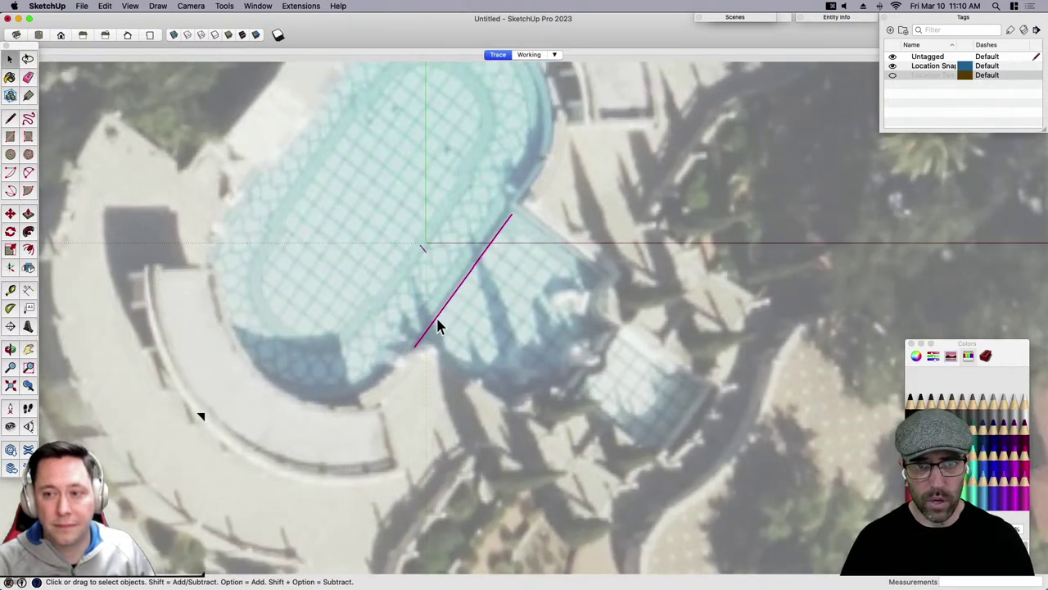
pyautogui.rightClick(448, 241)
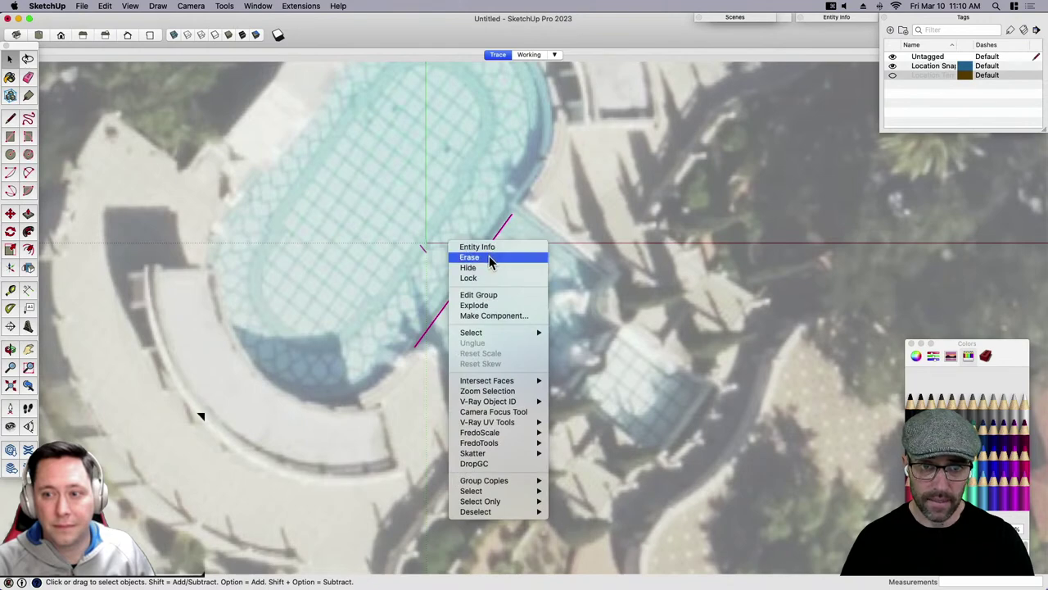
pyautogui.click(450, 244)
pyautogui.scroll(-3, 457, 294)
pyautogui.scroll(-2, 457, 289)
pyautogui.press('super+a')
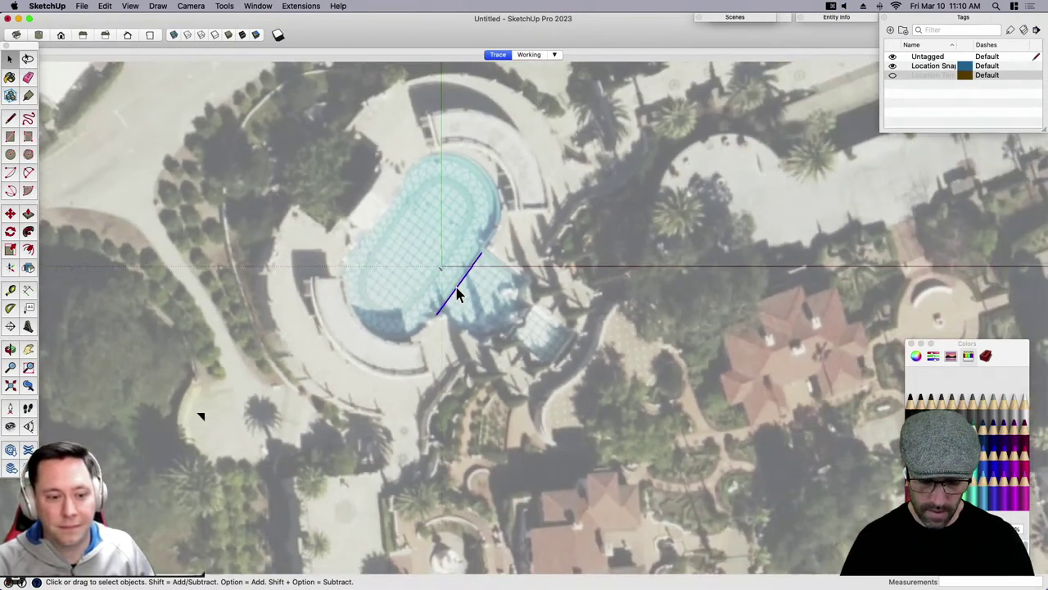
pyautogui.press('m')
pyautogui.click(468, 290)
pyautogui.press('space')
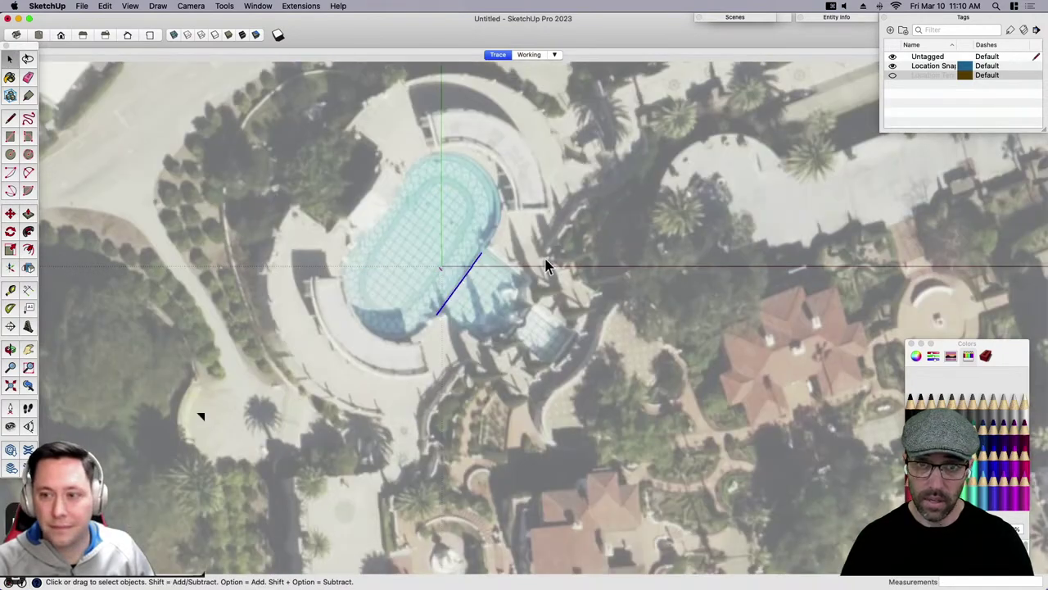
pyautogui.scroll(-5, 513, 261)
pyautogui.rightClick(485, 283)
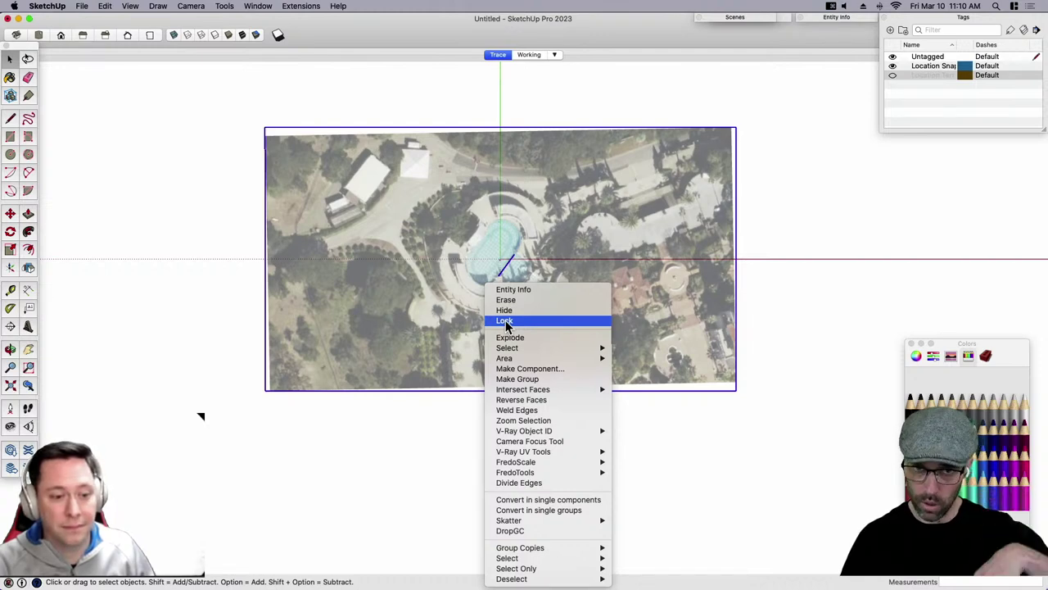
pyautogui.click(506, 323)
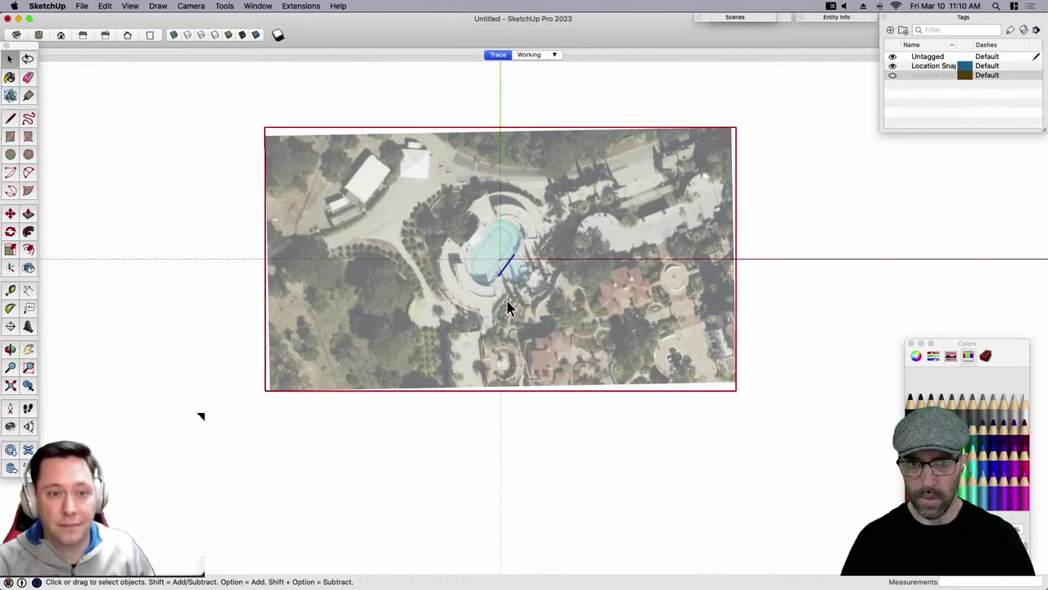
# Move the traced border line away from the pool onto the wooded ground in the lower-left part of the satellite image.
pyautogui.scroll(5, 506, 303)
pyautogui.press('m')
pyautogui.click(511, 273)
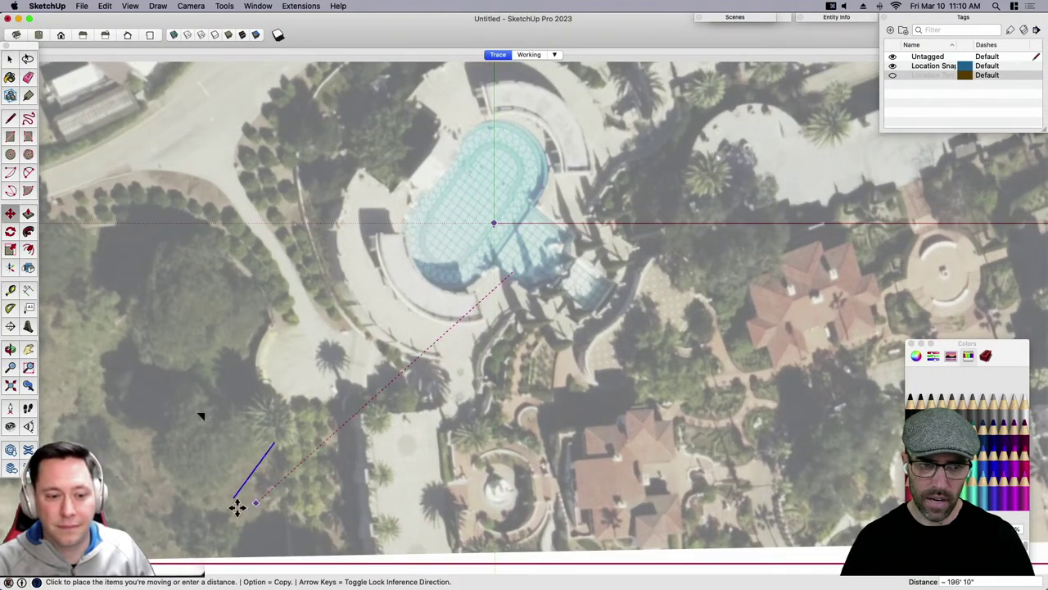
pyautogui.click(182, 483)
pyautogui.press('space')
pyautogui.scroll(4, 174, 480)
pyautogui.scroll(-4, 240, 443)
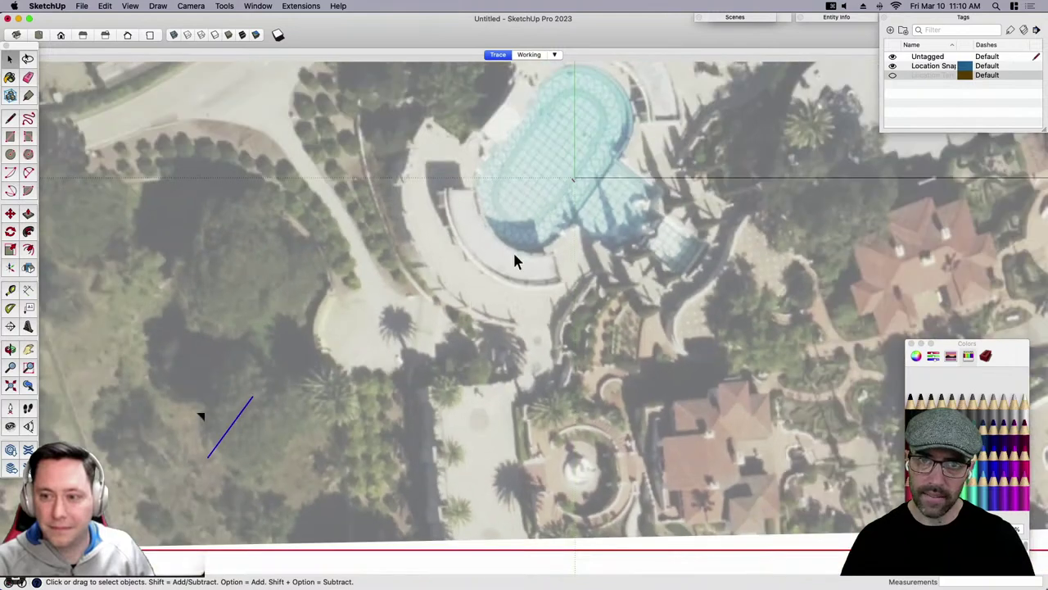
# Hide the Location Snapshot tag and place the axes at the line's lower endpoint with the red axis along the line.
pyautogui.rightClick(656, 177)
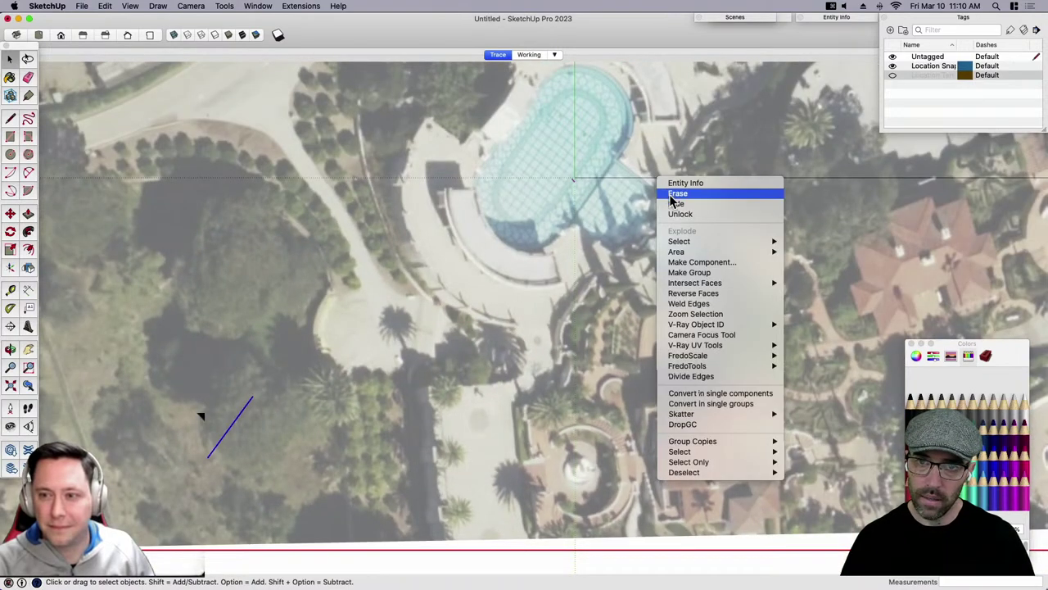
pyautogui.click(676, 203)
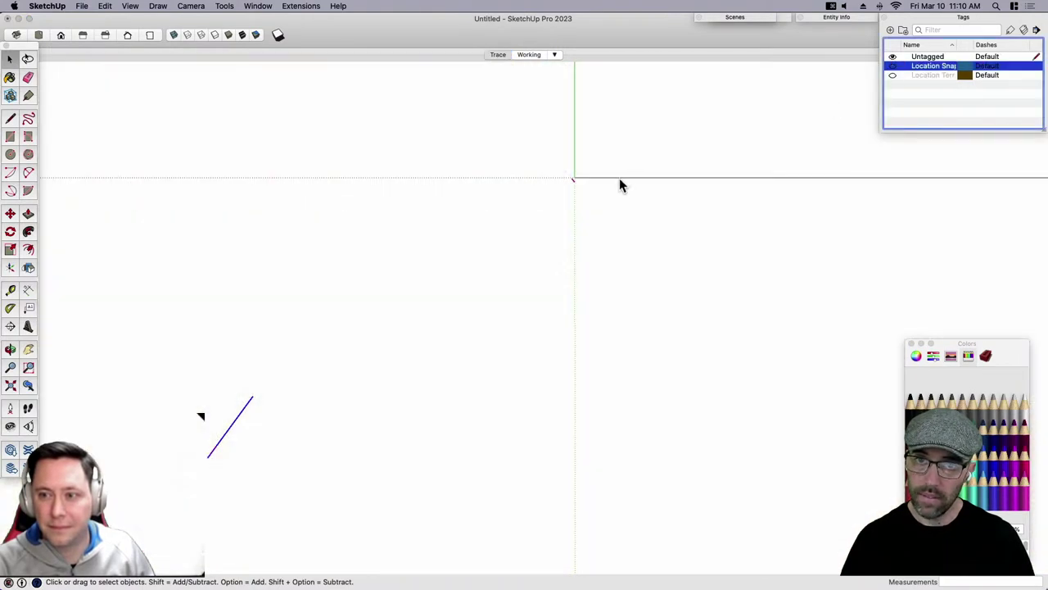
pyautogui.rightClick(620, 179)
pyautogui.click(631, 185)
pyautogui.scroll(5, 208, 460)
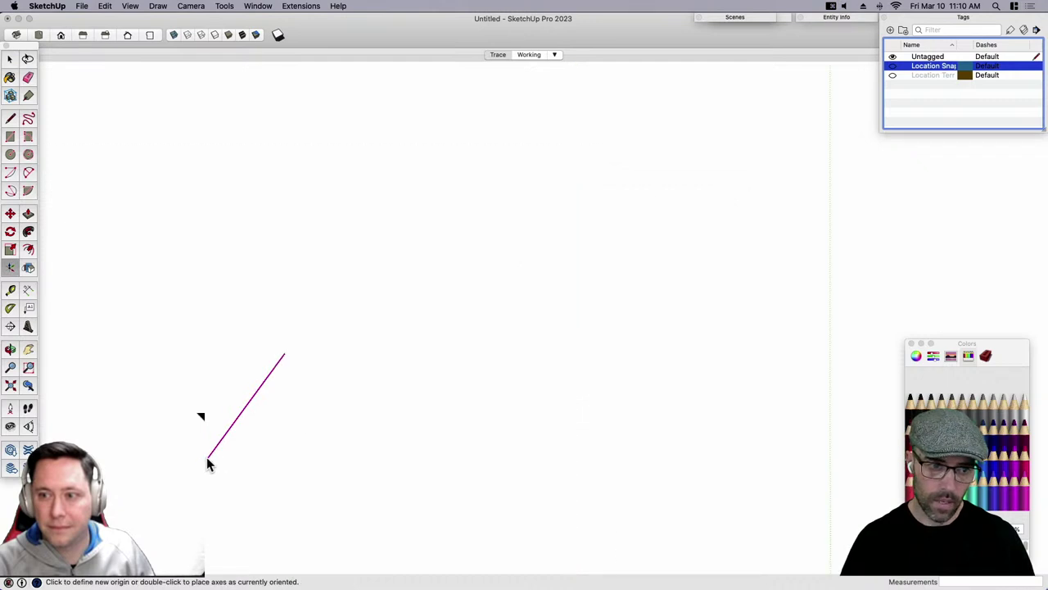
pyautogui.click(207, 461)
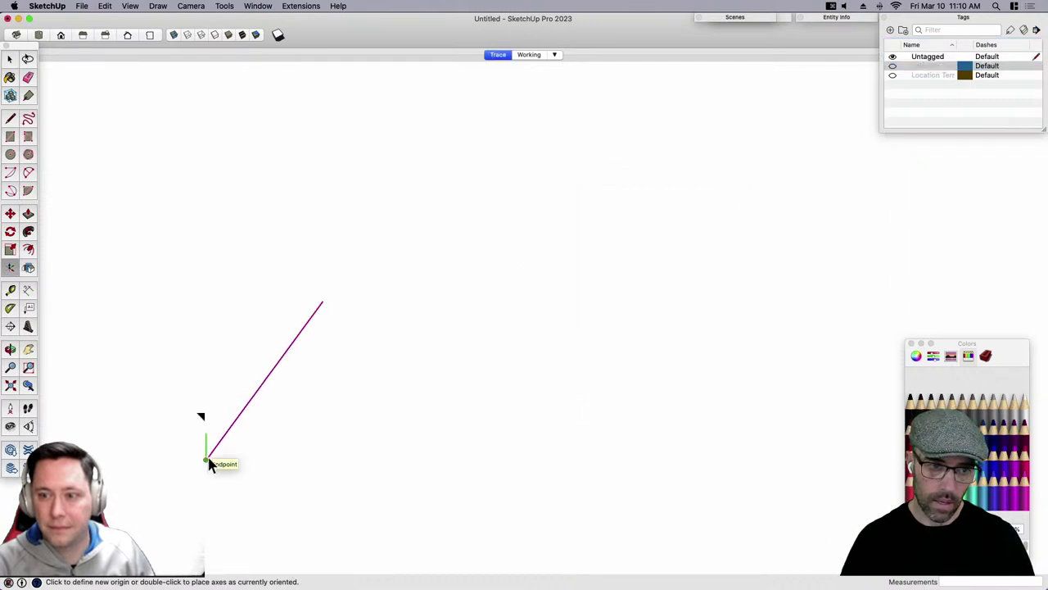
pyautogui.click(206, 460)
pyautogui.click(229, 434)
pyautogui.click(206, 429)
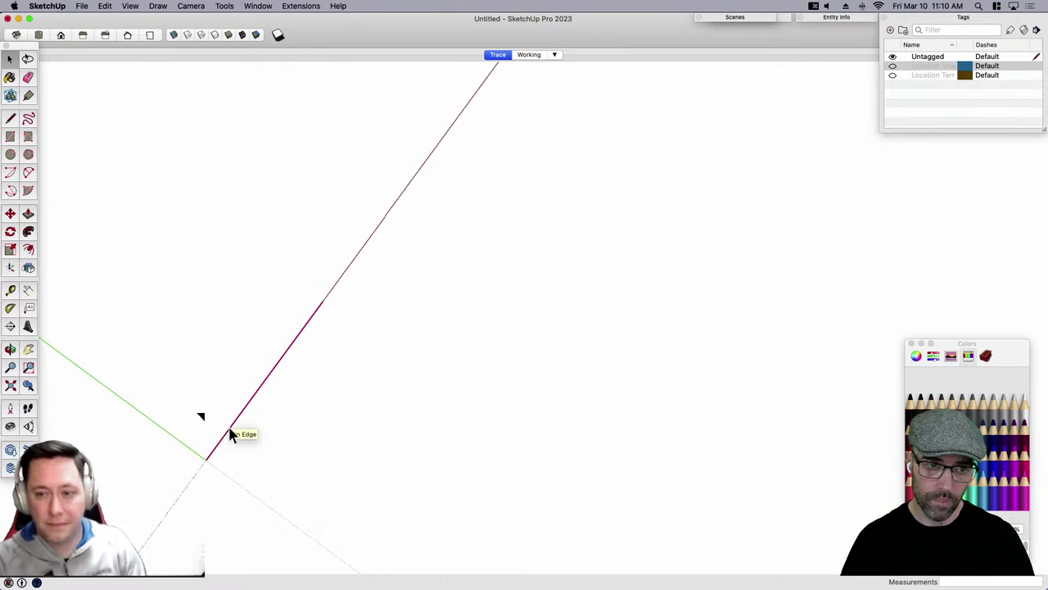
# Show the Location Snapshot tag again and switch to a top view aligned with the new axes, close to the pool.
pyautogui.click(893, 65)
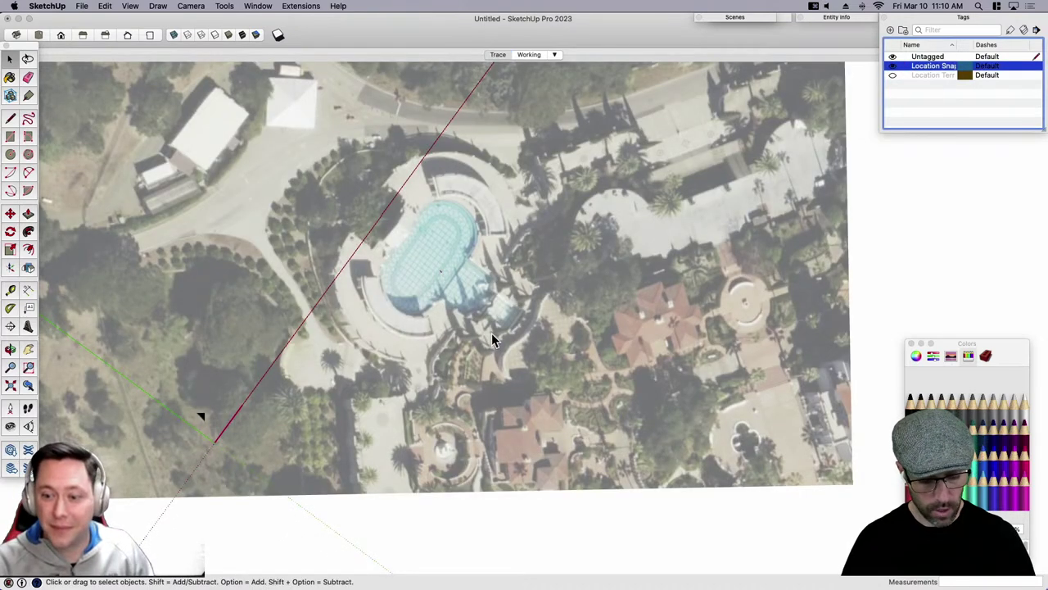
pyautogui.press('super+2')
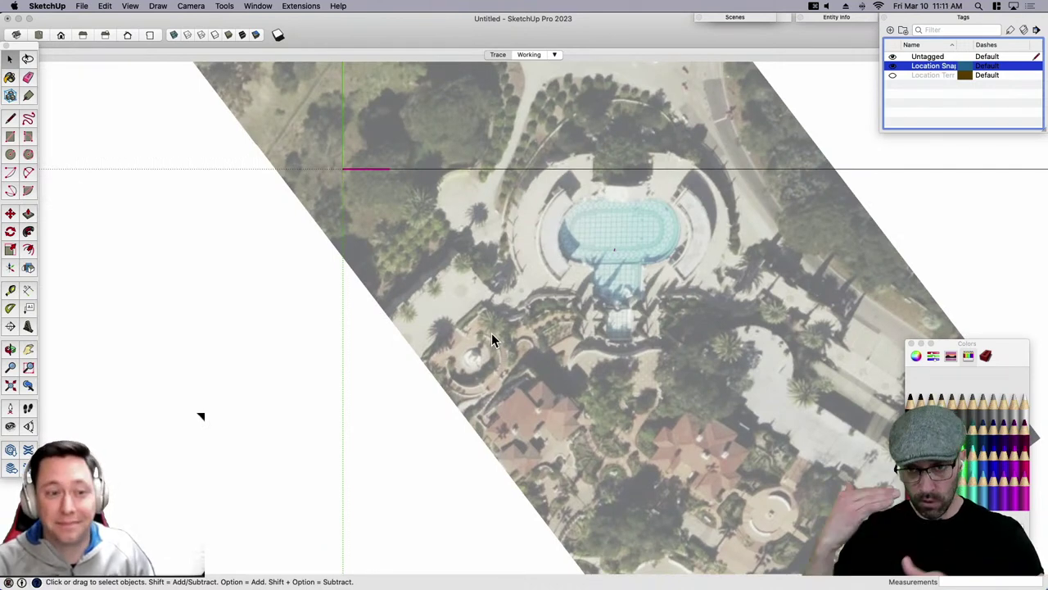
pyautogui.scroll(-3, 491, 339)
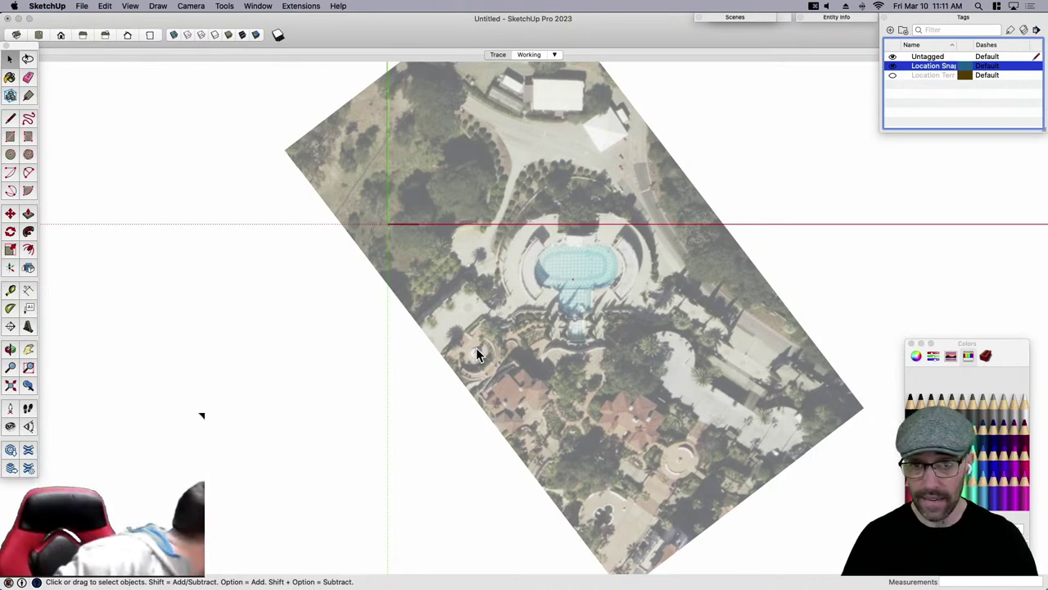
pyautogui.scroll(5, 655, 262)
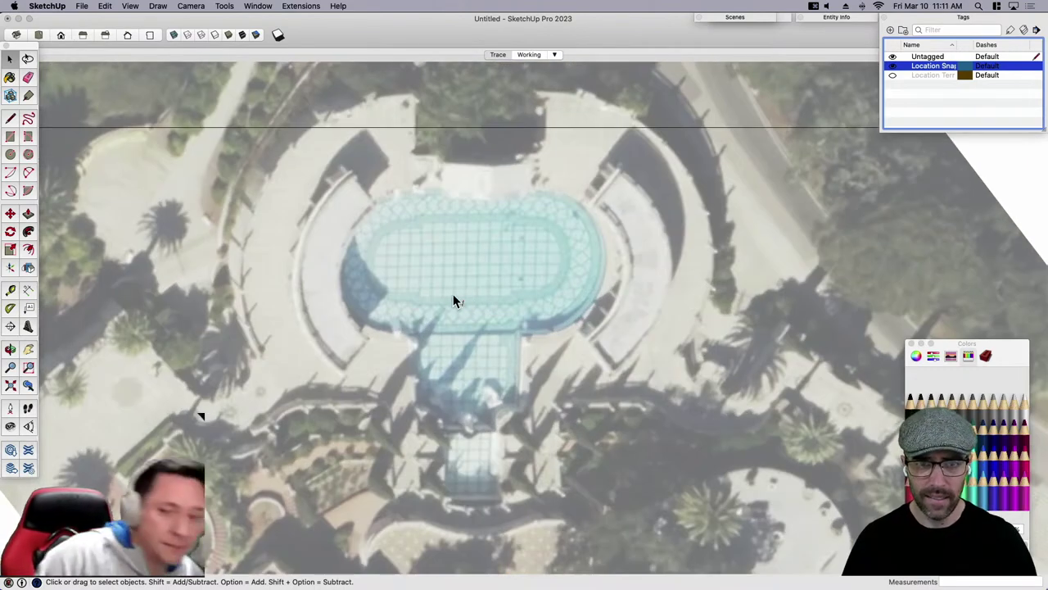
# Select the small stray line in the pool and move it onto the paving to the west of the pool.
pyautogui.moveTo(442, 282); pyautogui.dragTo(485, 334)
pyautogui.press('m')
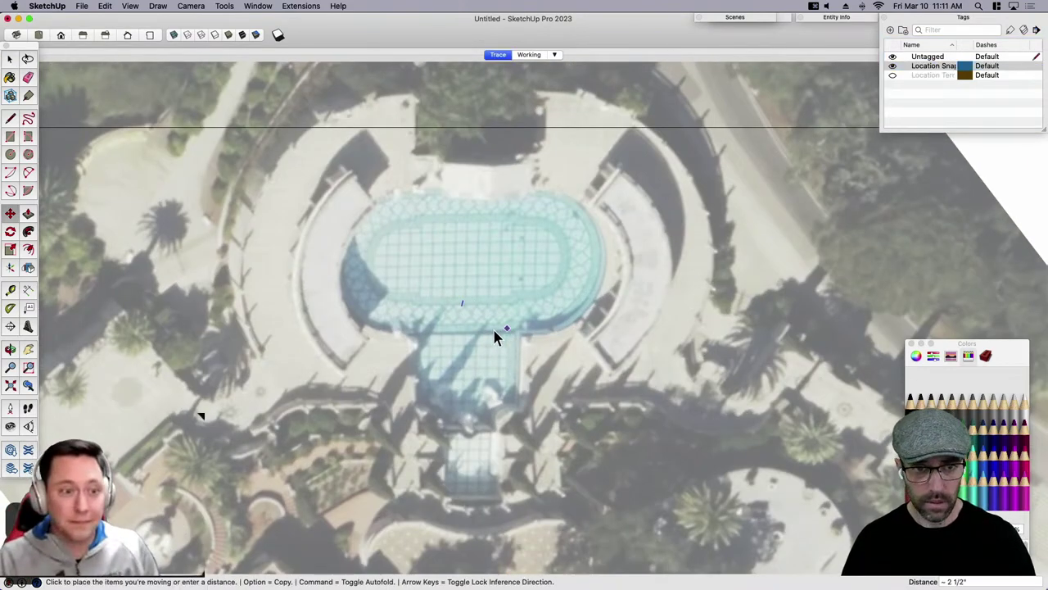
pyautogui.click(507, 330)
pyautogui.press('space')
pyautogui.scroll(3, 436, 343)
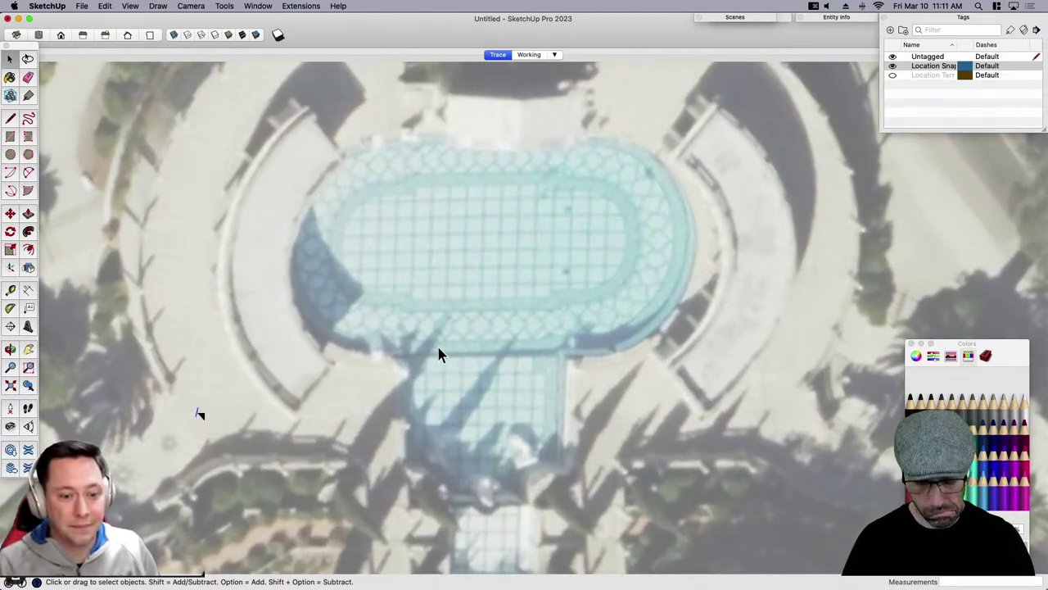
pyautogui.press('l')
pyautogui.click(481, 353)
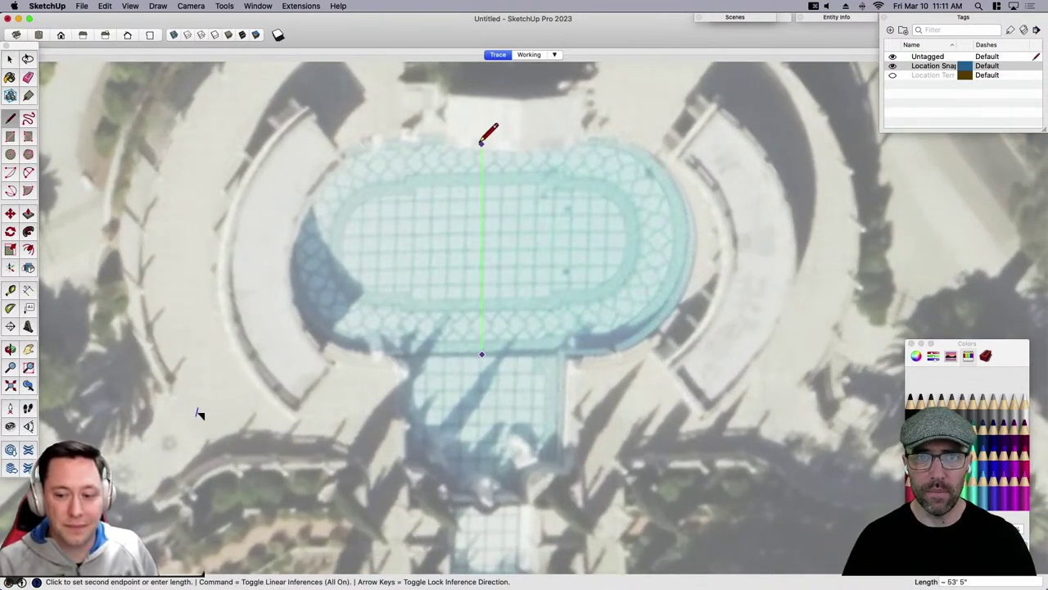
pyautogui.press('Escape')
# Shorten the Tags window and move the Colors window up beneath it to free the modeling area.
pyautogui.scroll(2, 292, 248)
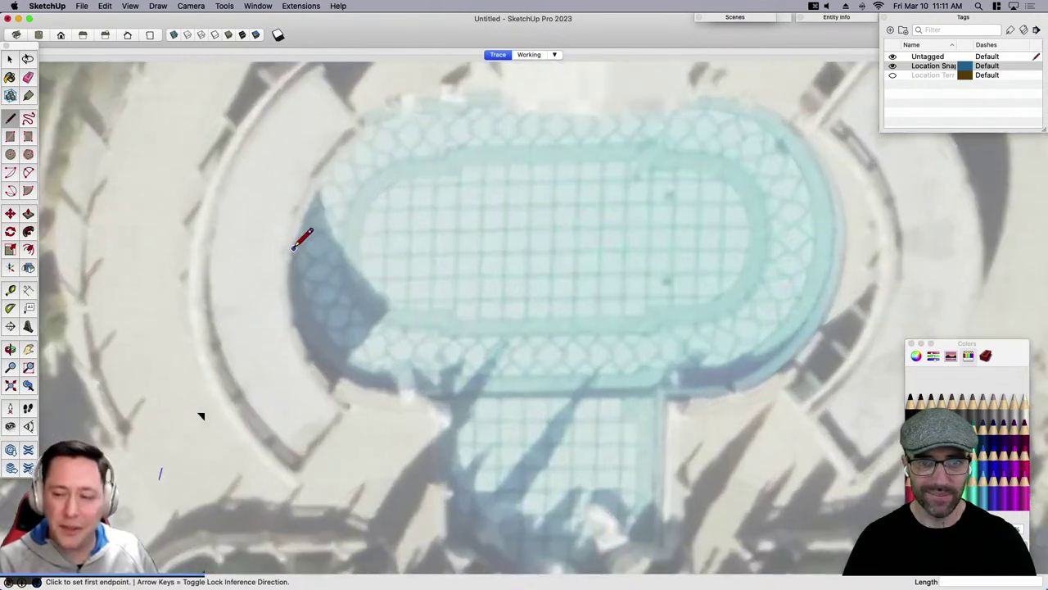
pyautogui.keyDown('shift'); pyautogui.moveTo(535, 319); pyautogui.dragTo(519, 321, button='middle'); pyautogui.keyUp('shift')
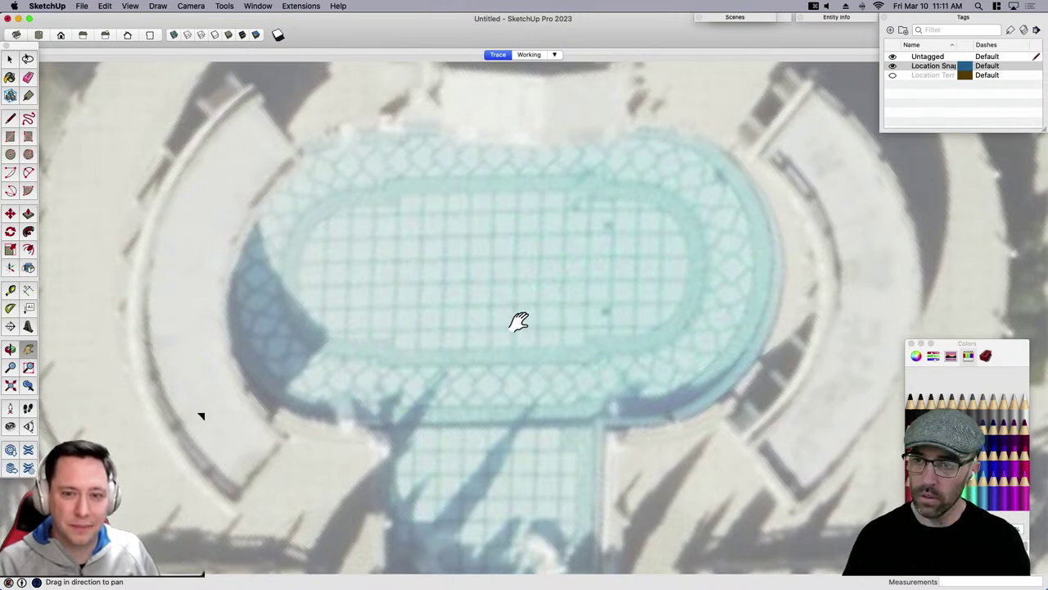
pyautogui.moveTo(1044, 131); pyautogui.dragTo(1045, 92)
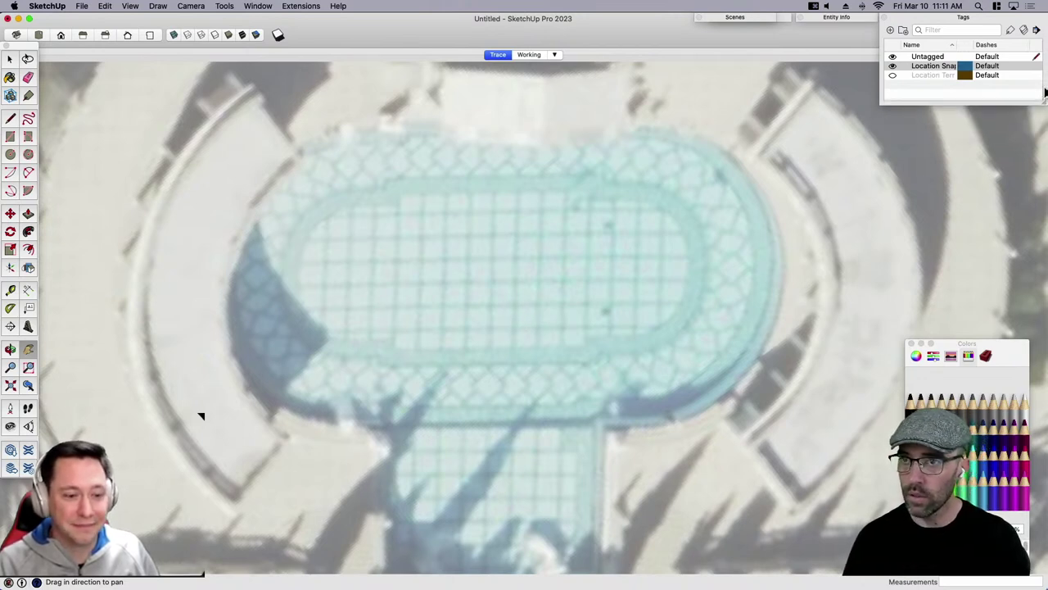
pyautogui.moveTo(1015, 356); pyautogui.dragTo(1019, 189)
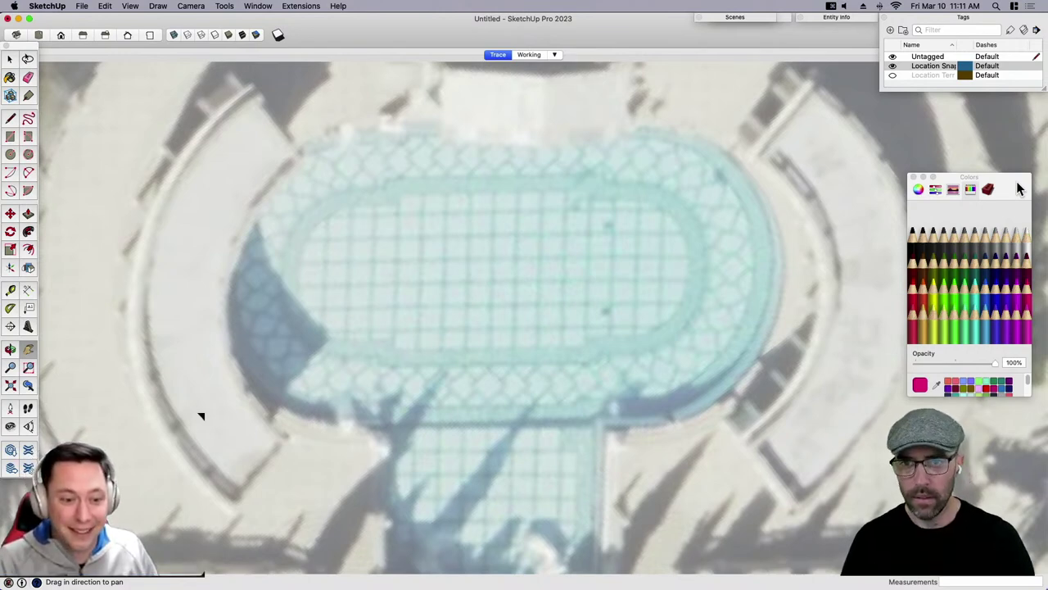
# Switch from the Trace scene to Working and back to compare the axes' orientation over the whole satellite image.
pyautogui.scroll(-10, 555, 232)
pyautogui.press('space')
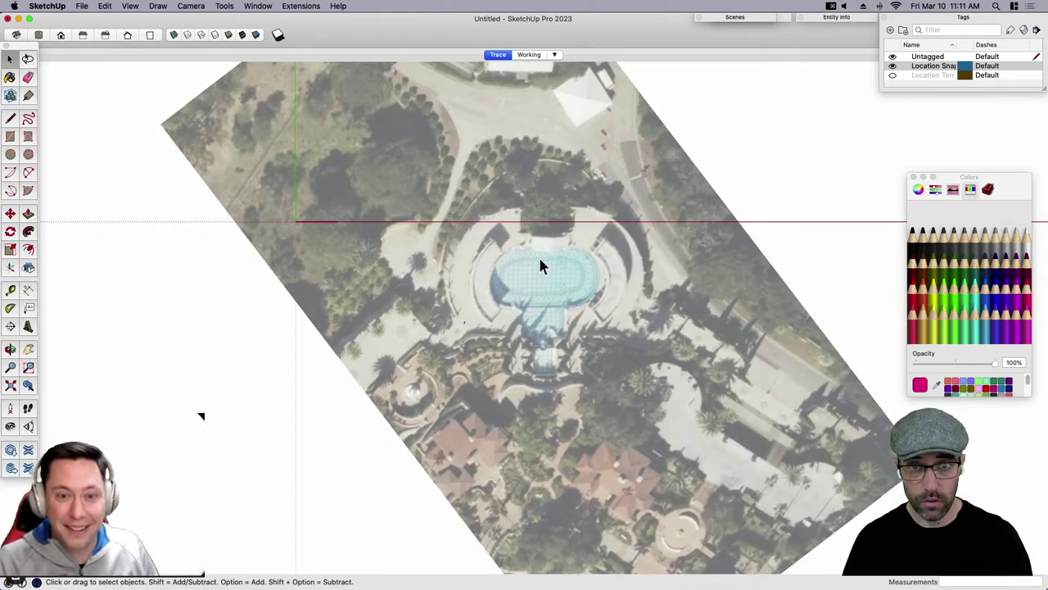
pyautogui.rightClick(746, 223)
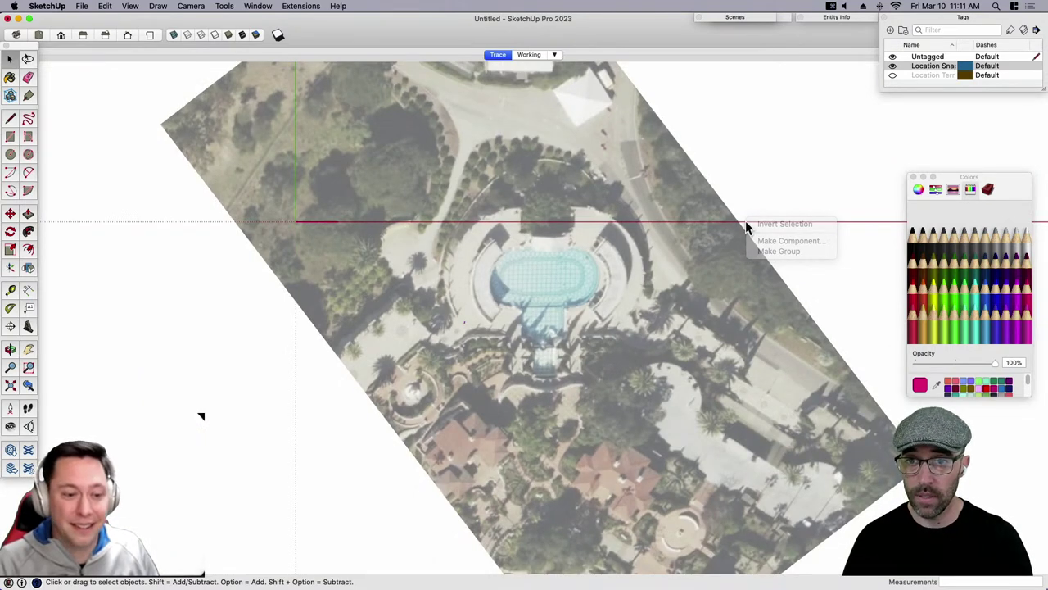
pyautogui.scroll(-2, 541, 280)
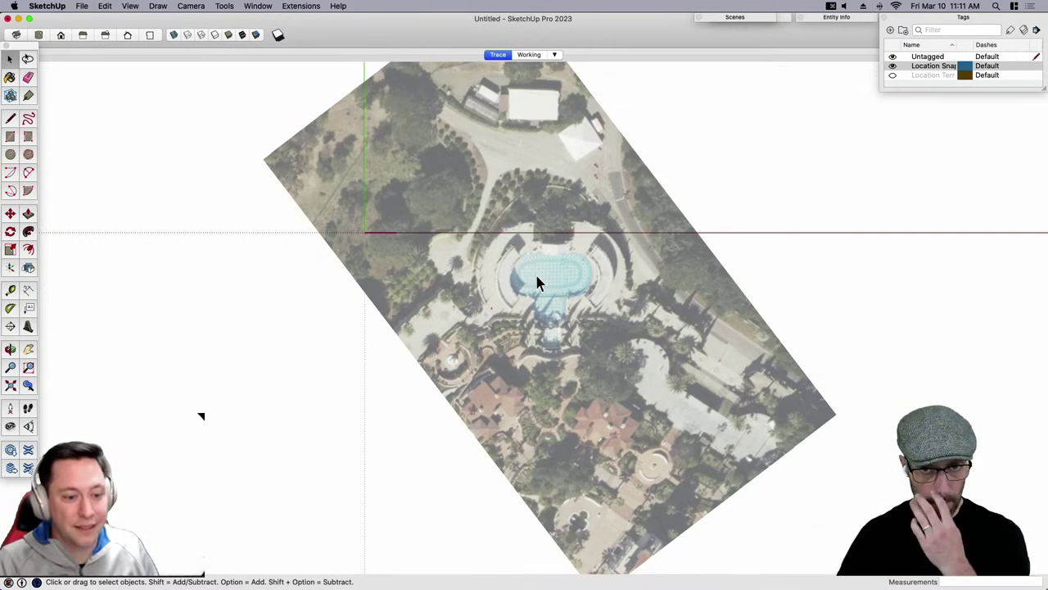
pyautogui.click(528, 55)
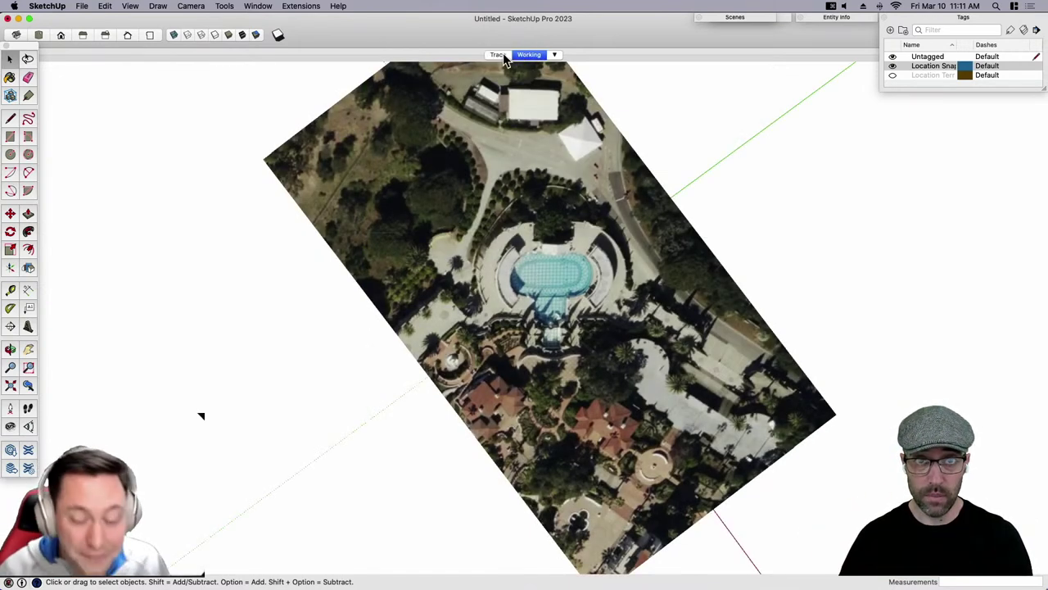
pyautogui.click(499, 55)
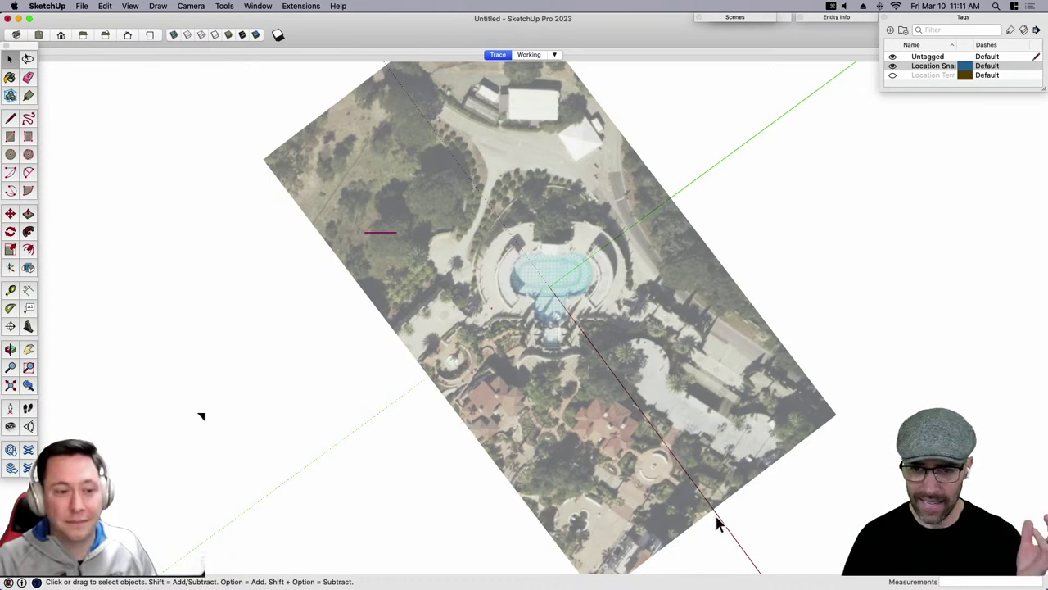
# View the satellite image from above, aligned with the default axes, and check the axes in both the Working and Trace scenes.
pyautogui.rightClick(685, 190)
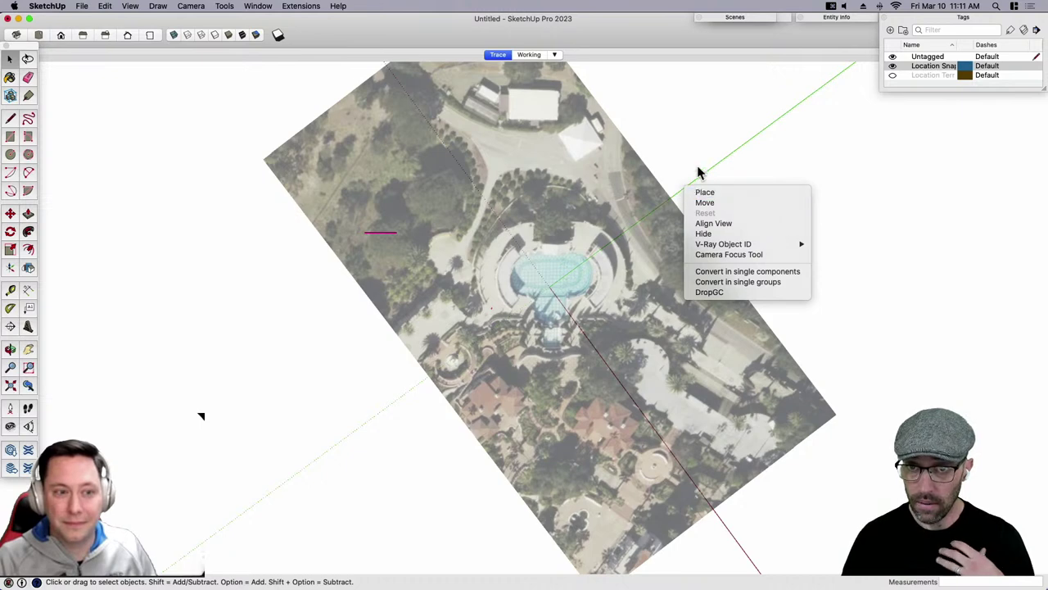
pyautogui.click(696, 168)
pyautogui.scroll(-3, 536, 310)
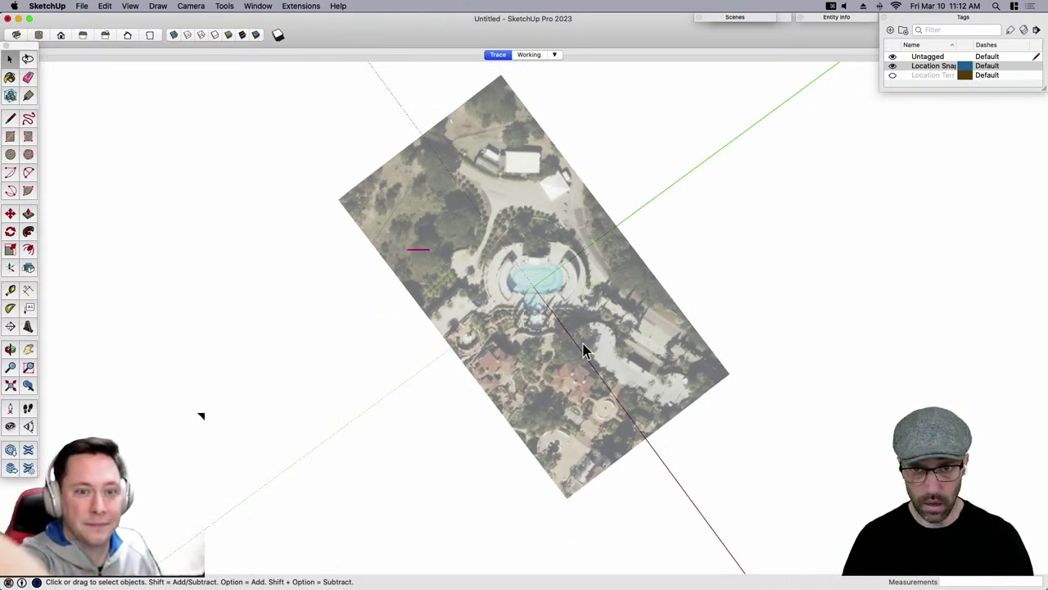
pyautogui.press('super+2')
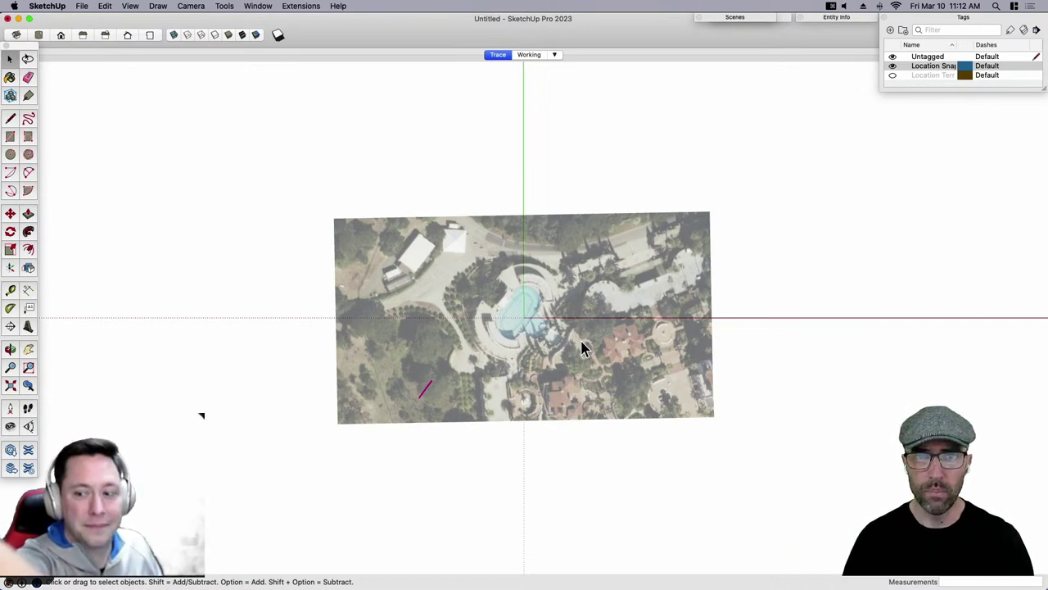
pyautogui.click(528, 56)
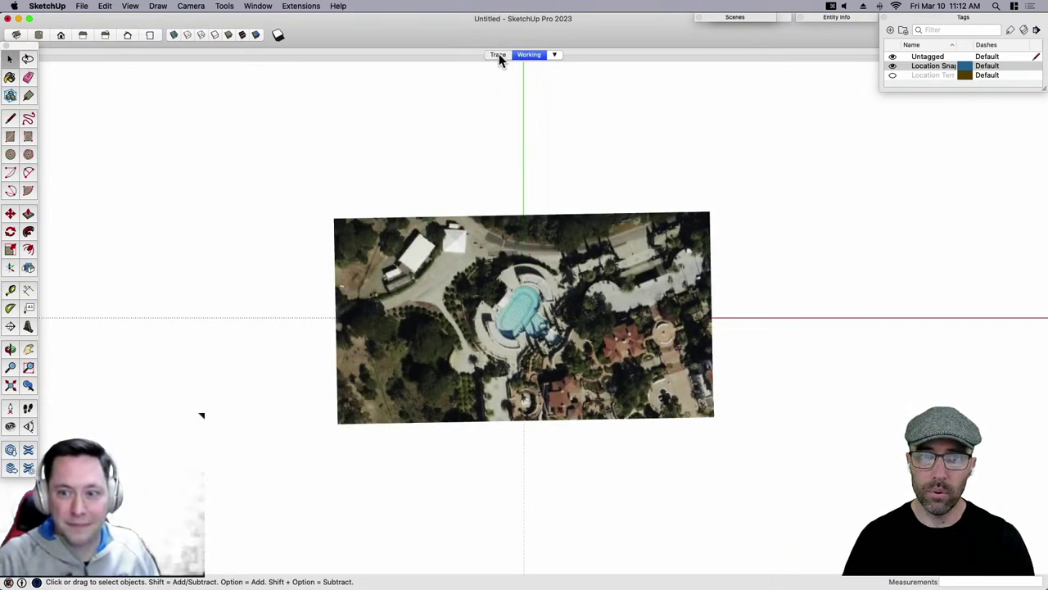
pyautogui.click(499, 54)
pyautogui.scroll(3, 538, 305)
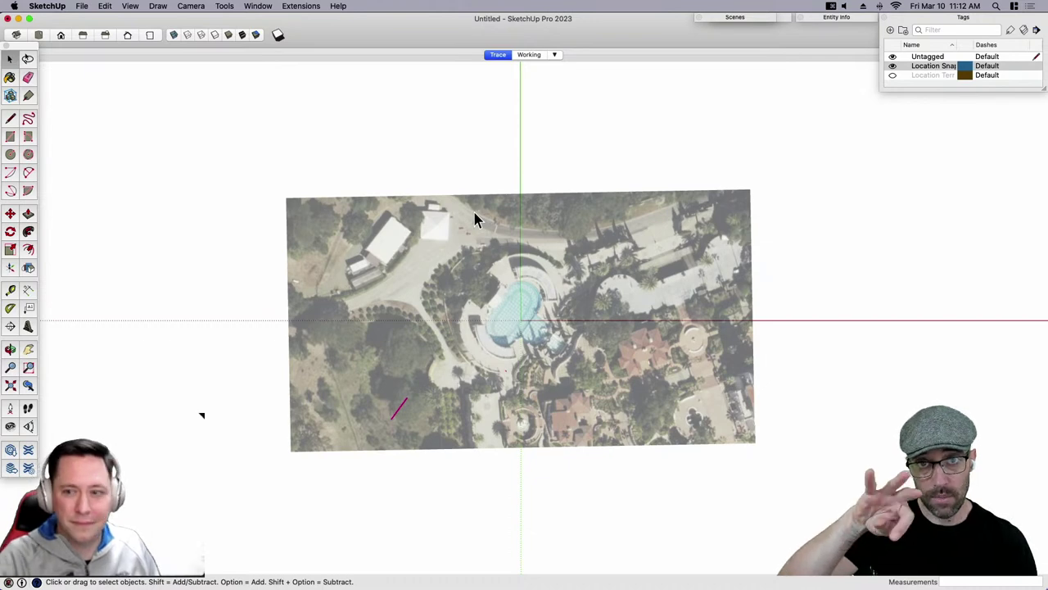
pyautogui.click(533, 54)
pyautogui.click(500, 54)
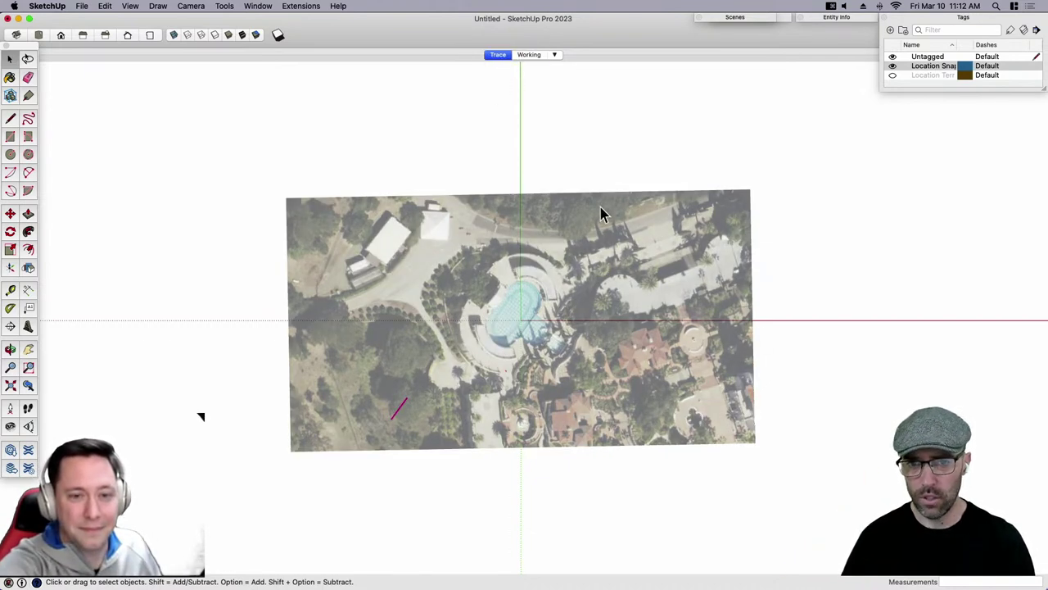
# Place the axes at the lower endpoint of the line on the wooded ground, with the red axis running along that line.
pyautogui.rightClick(769, 322)
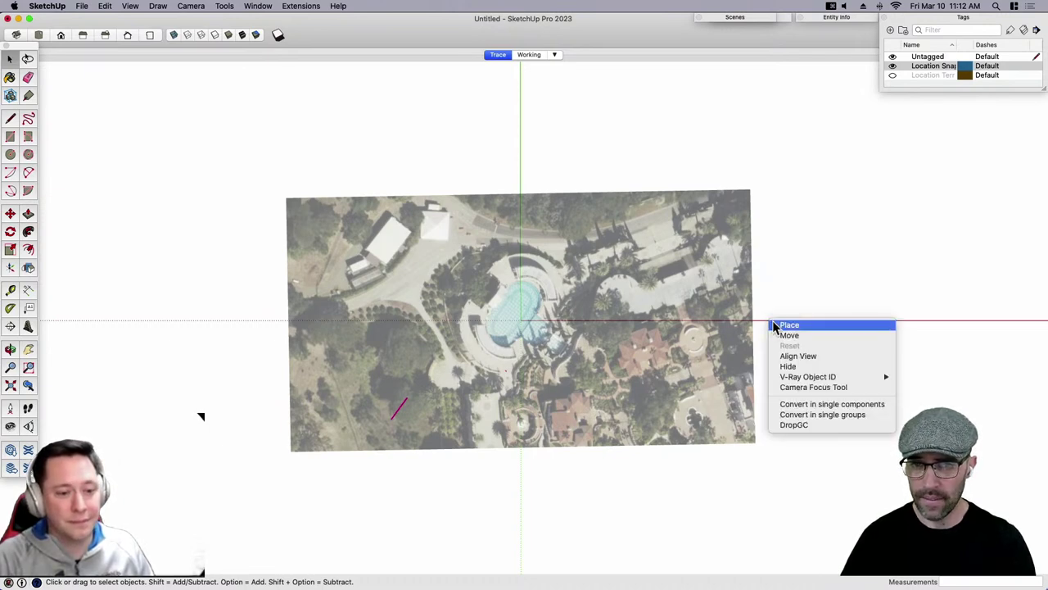
pyautogui.click(784, 327)
pyautogui.scroll(5, 393, 422)
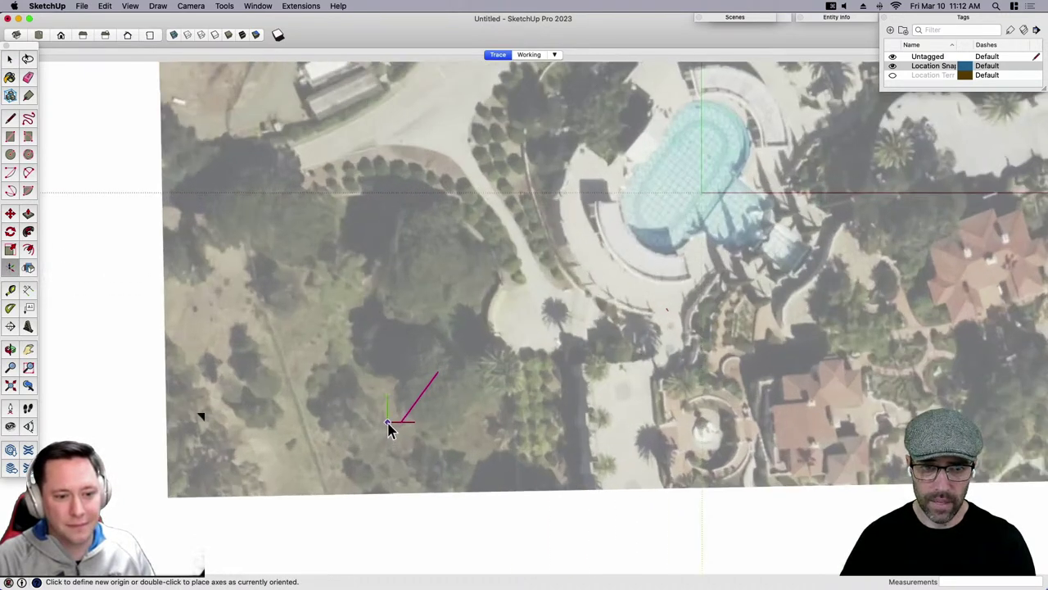
pyautogui.click(401, 423)
pyautogui.click(416, 403)
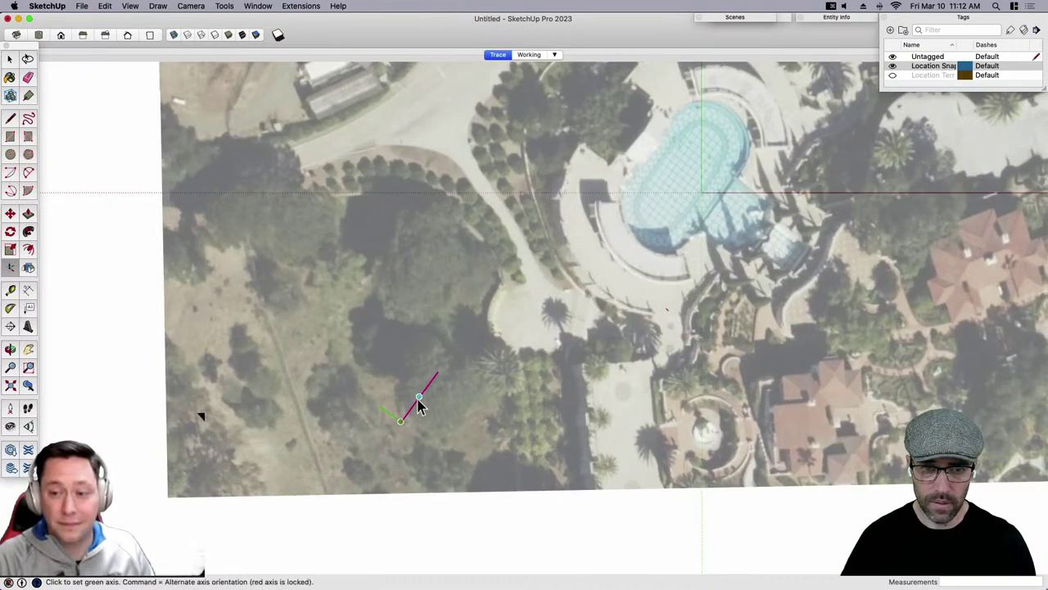
pyautogui.click(424, 396)
pyautogui.scroll(-3, 491, 376)
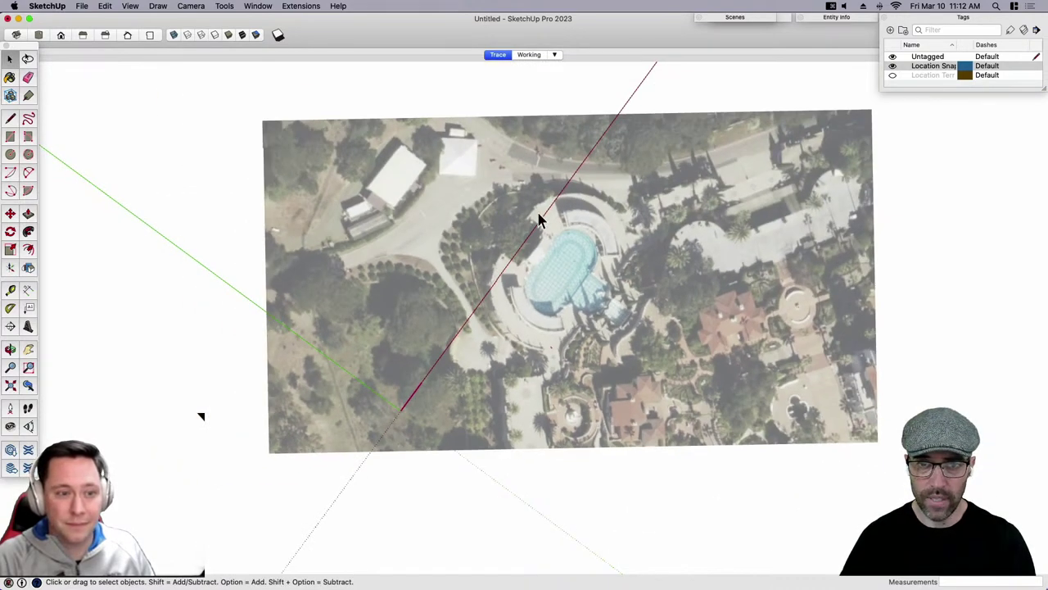
# Switch to the standard Top view so the satellite image lines up with the newly placed axes.
pyautogui.click(130, 6)
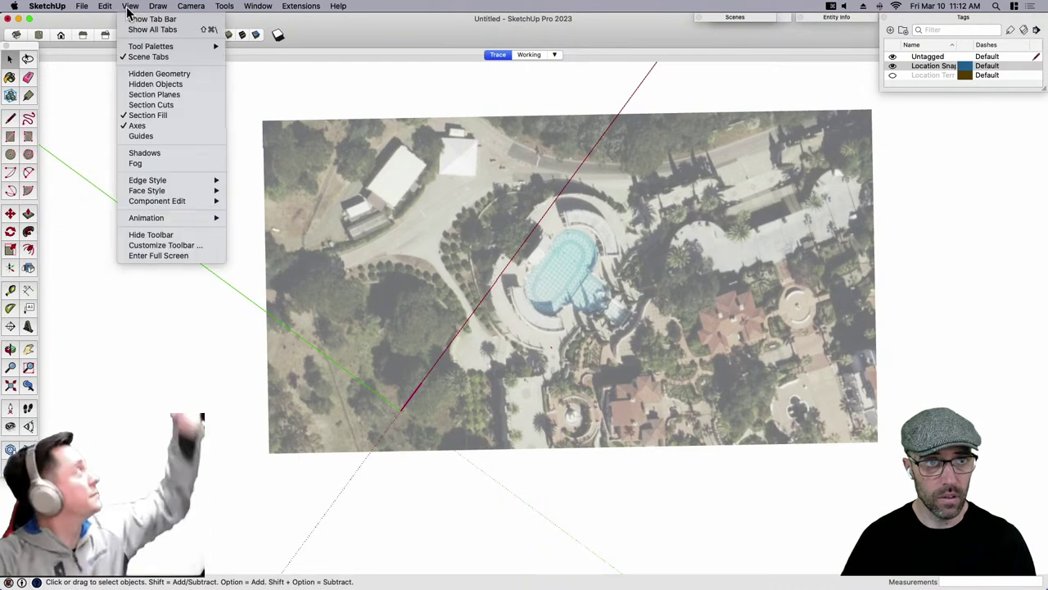
pyautogui.moveTo(149, 49)
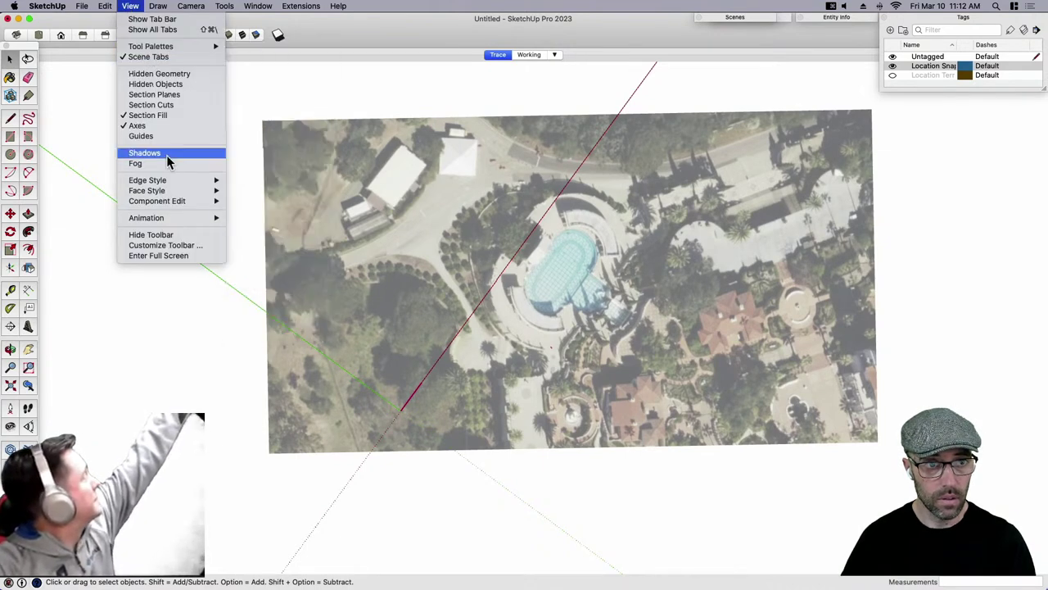
pyautogui.moveTo(190, 6)
pyautogui.moveTo(211, 39)
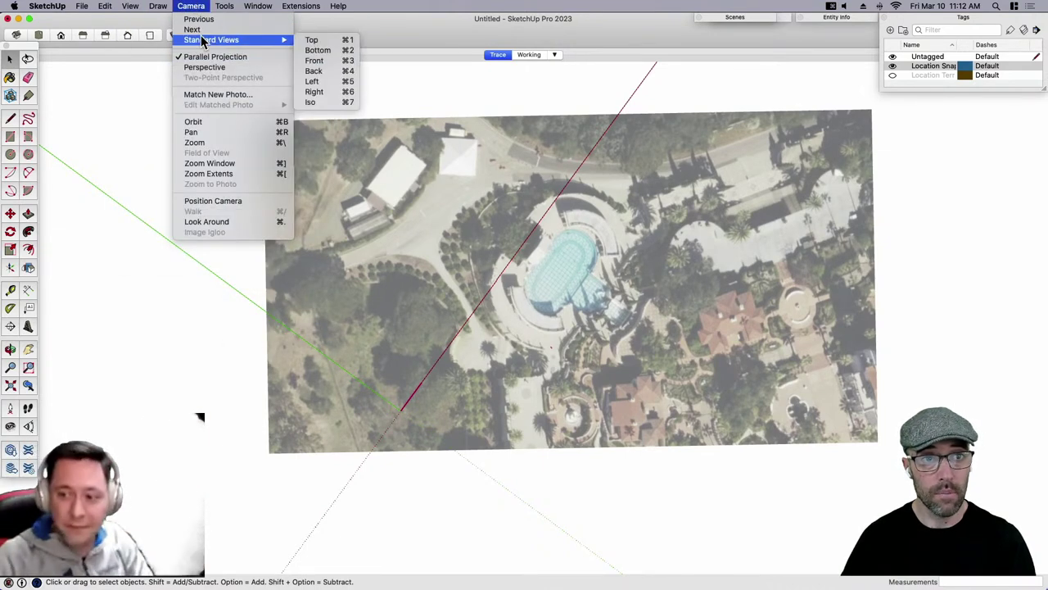
pyautogui.click(43, 31)
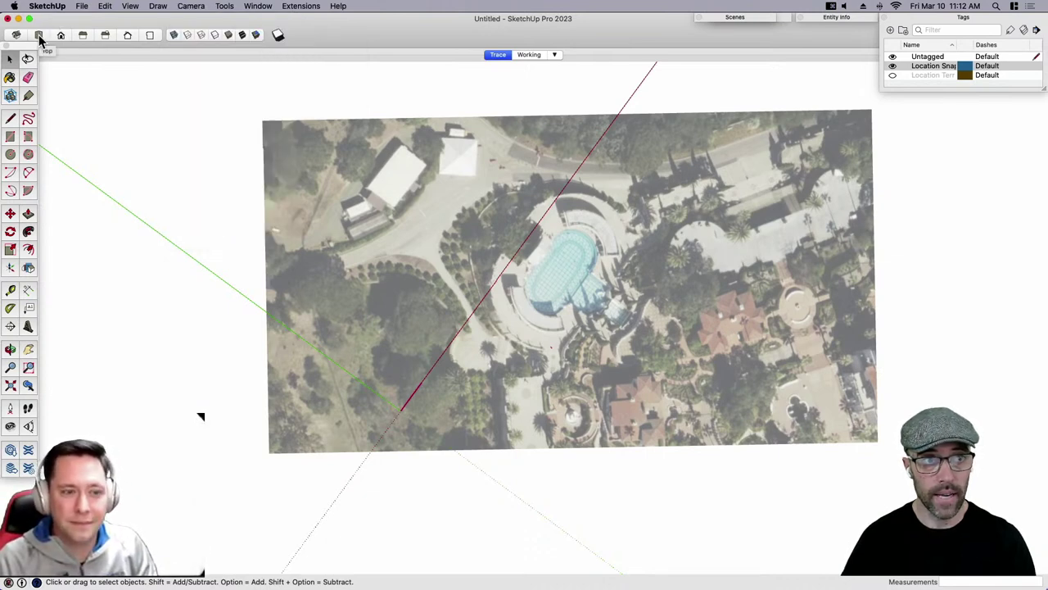
pyautogui.click(39, 36)
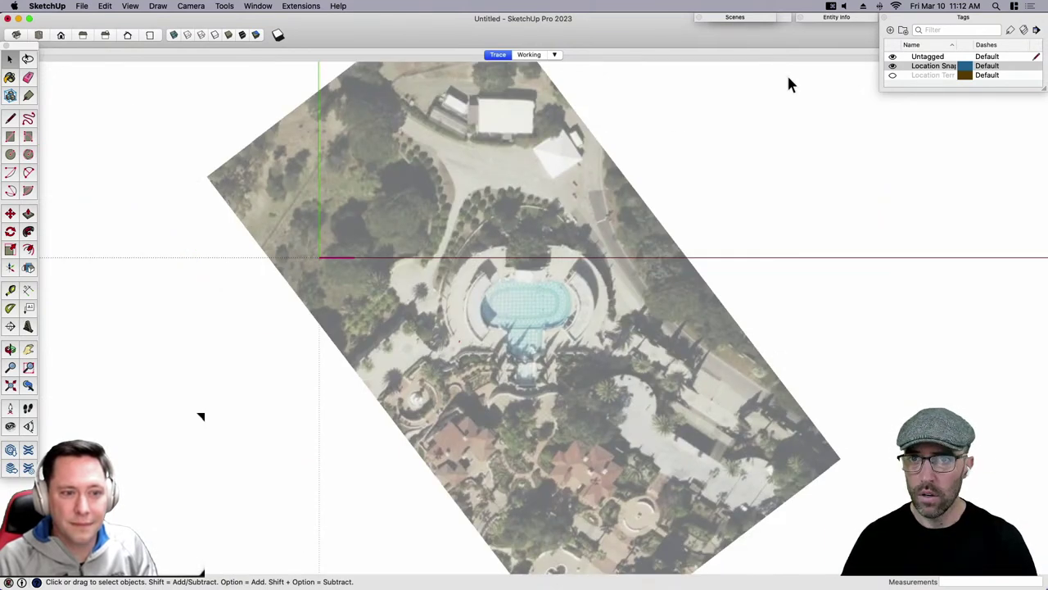
# Open the Styles window, apply Simple Style1, and compare the styles and axes of the Working and Trace scenes.
pyautogui.click(760, 17)
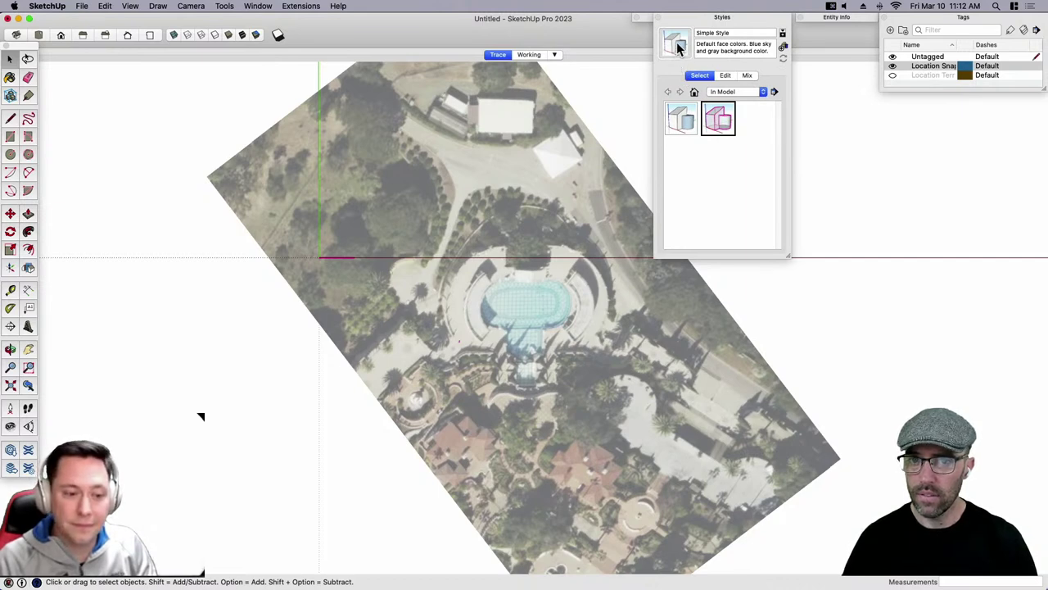
pyautogui.click(719, 121)
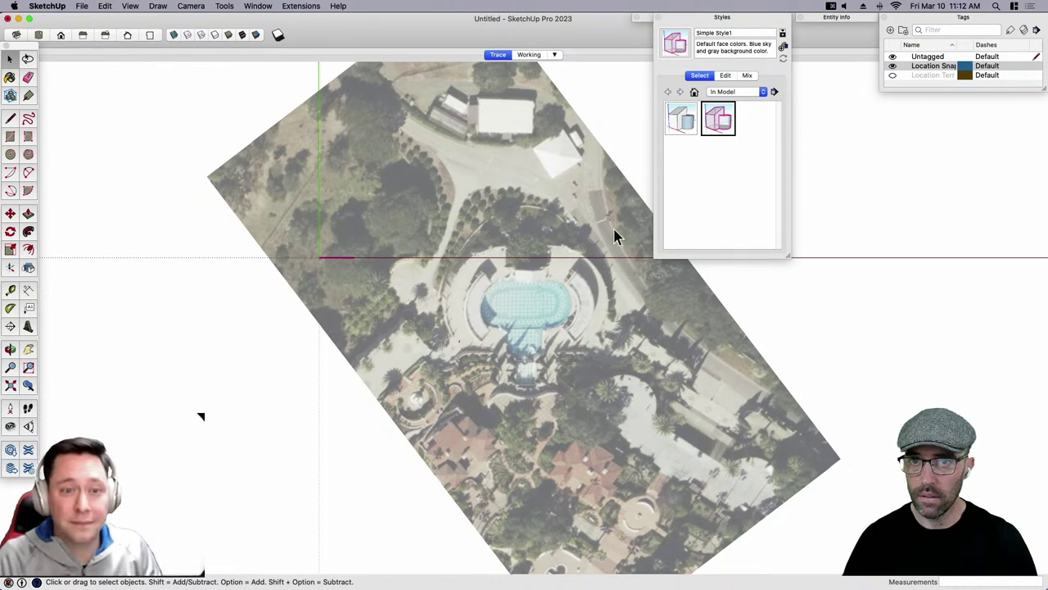
pyautogui.click(529, 55)
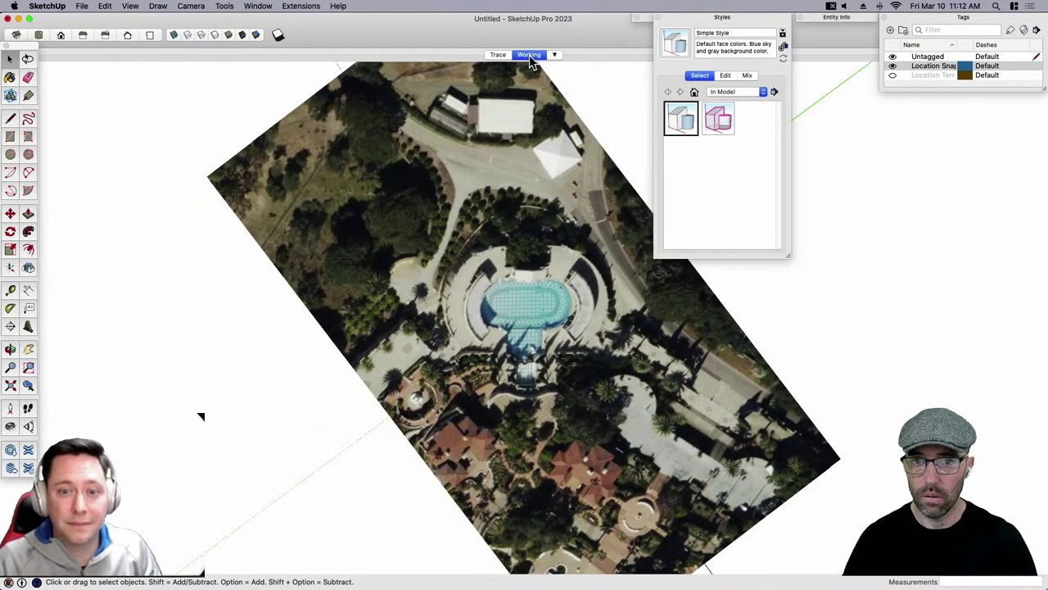
pyautogui.click(718, 123)
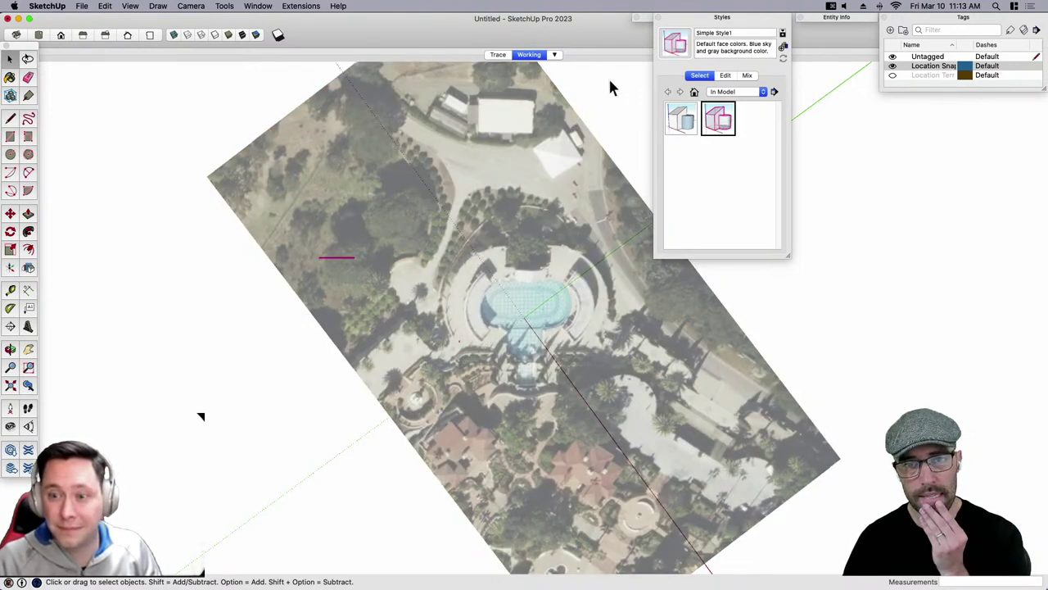
pyautogui.click(499, 55)
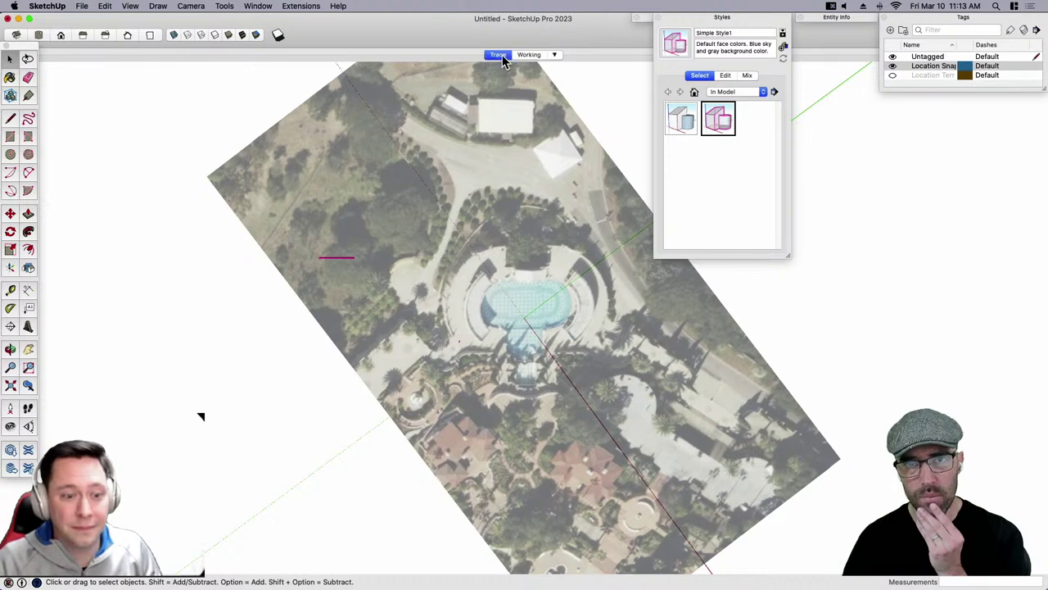
pyautogui.click(528, 56)
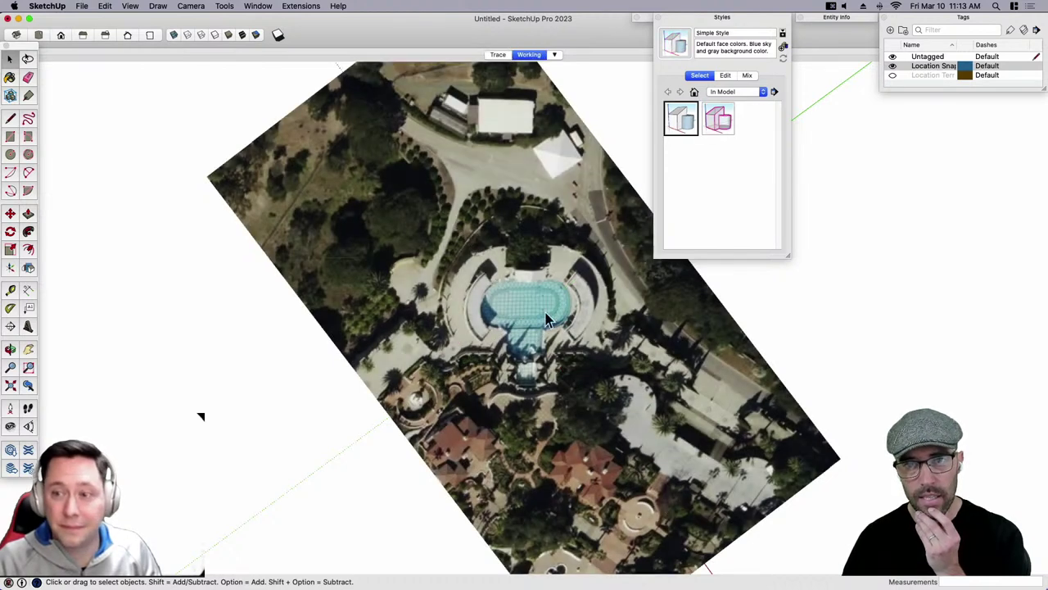
pyautogui.click(496, 57)
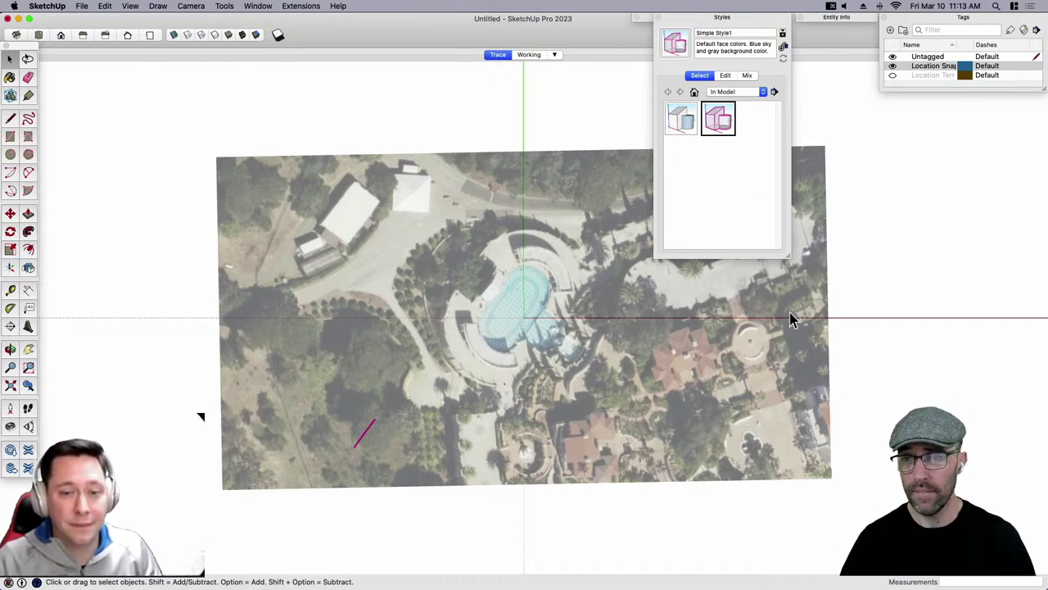
# In the Trace scene, place the axes at the lower endpoint of the short line, red axis along the line, and switch to Top view.
pyautogui.rightClick(849, 315)
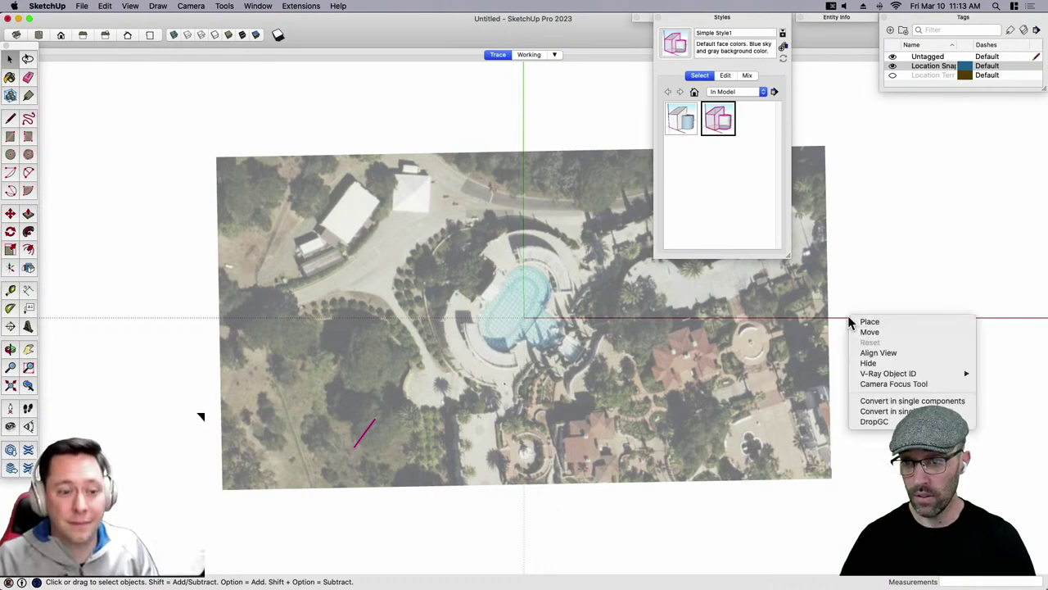
pyautogui.click(877, 325)
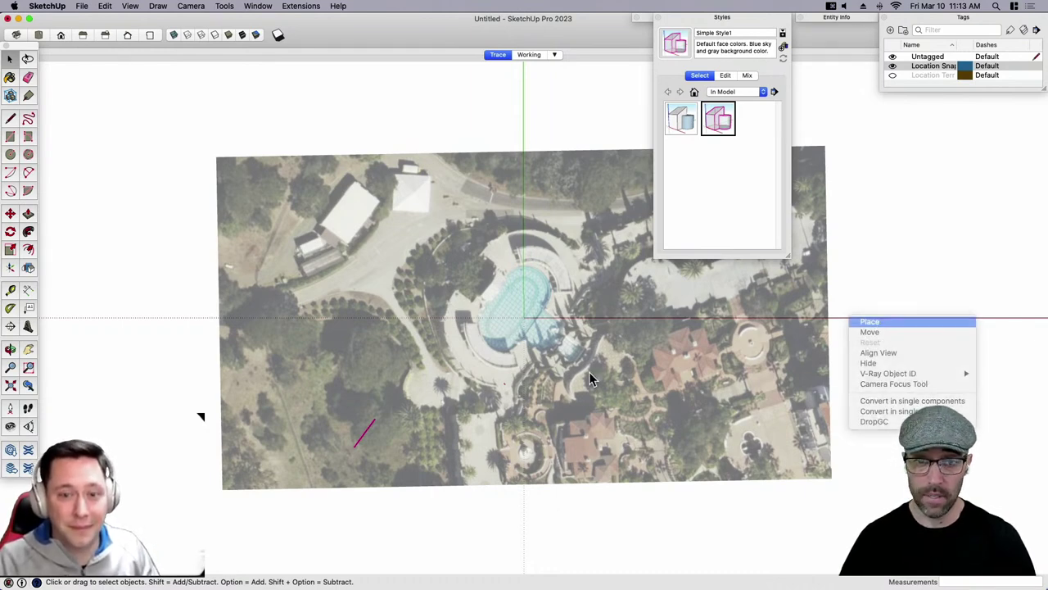
pyautogui.click(354, 446)
pyautogui.click(366, 437)
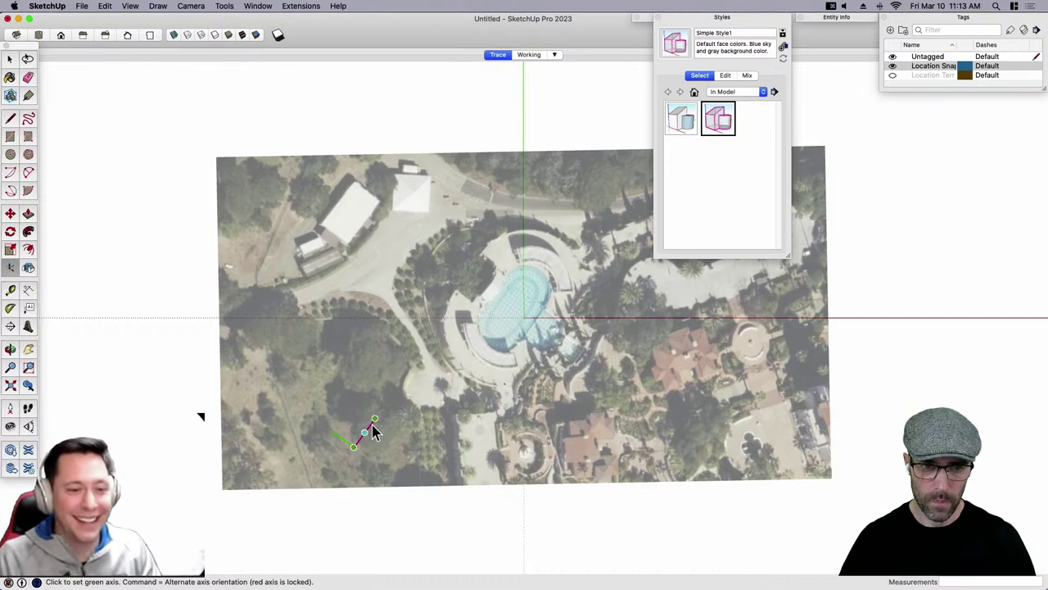
pyautogui.click(369, 428)
pyautogui.press('super+1')
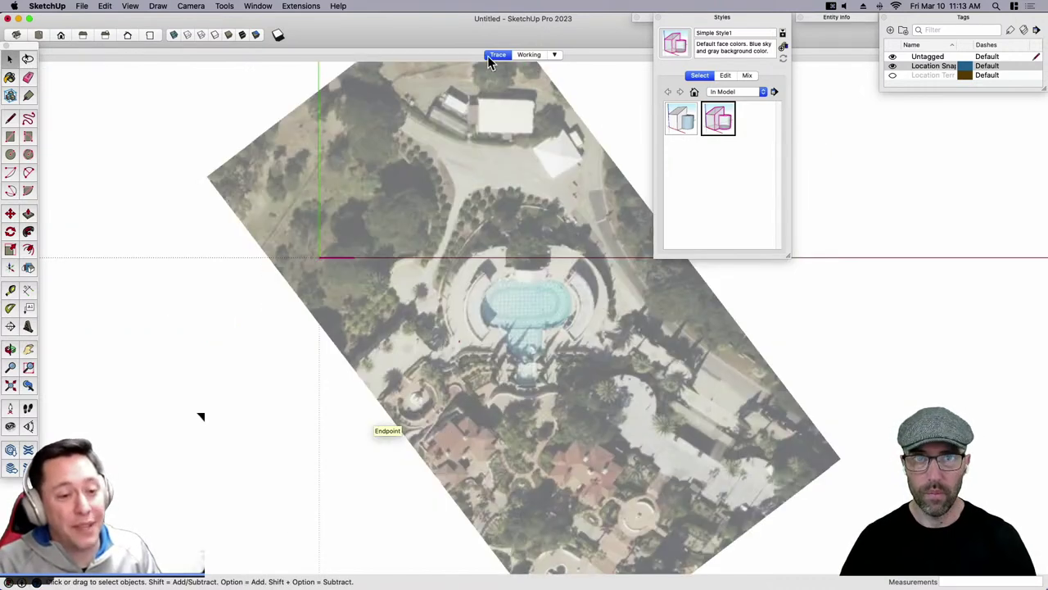
# Update the Trace scene with the realigned axes, the Top view and Simple Style1.
pyautogui.rightClick(491, 58)
pyautogui.click(513, 100)
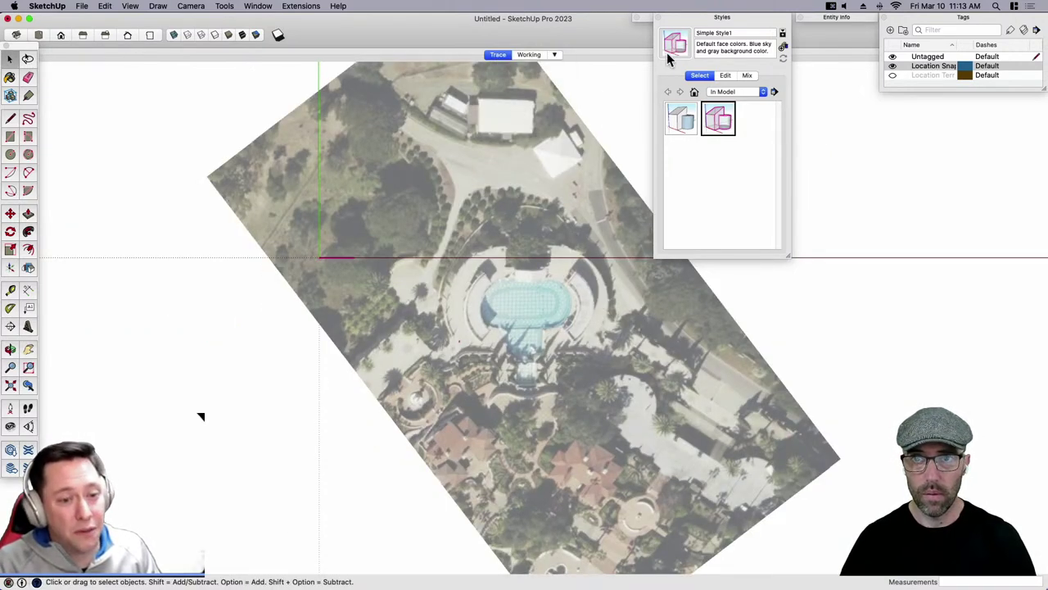
pyautogui.click(715, 18)
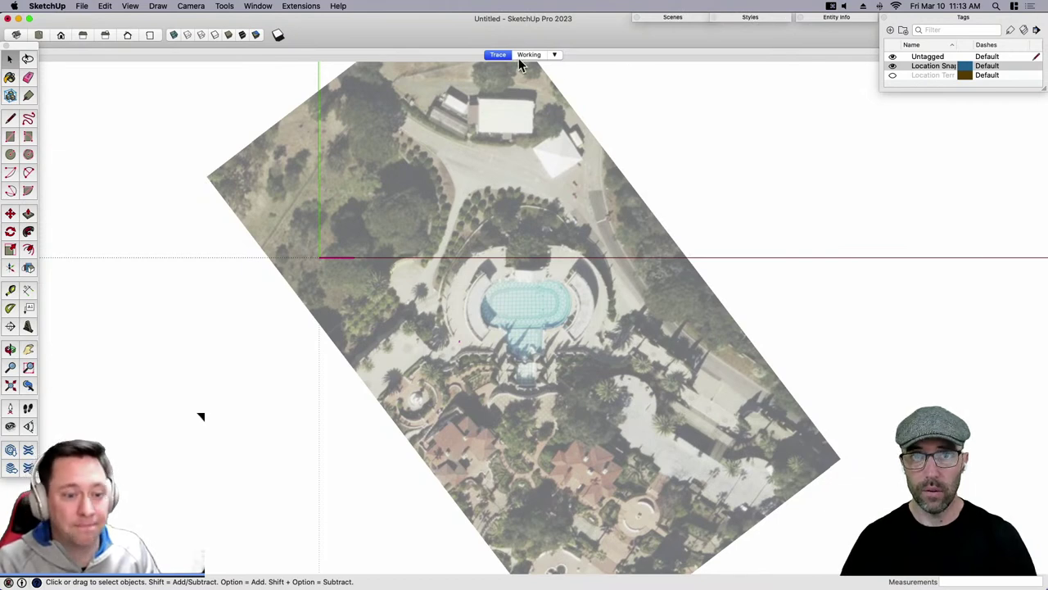
# Apply the Simple Style and update the Working scene with it and the same realigned view.
pyautogui.click(753, 18)
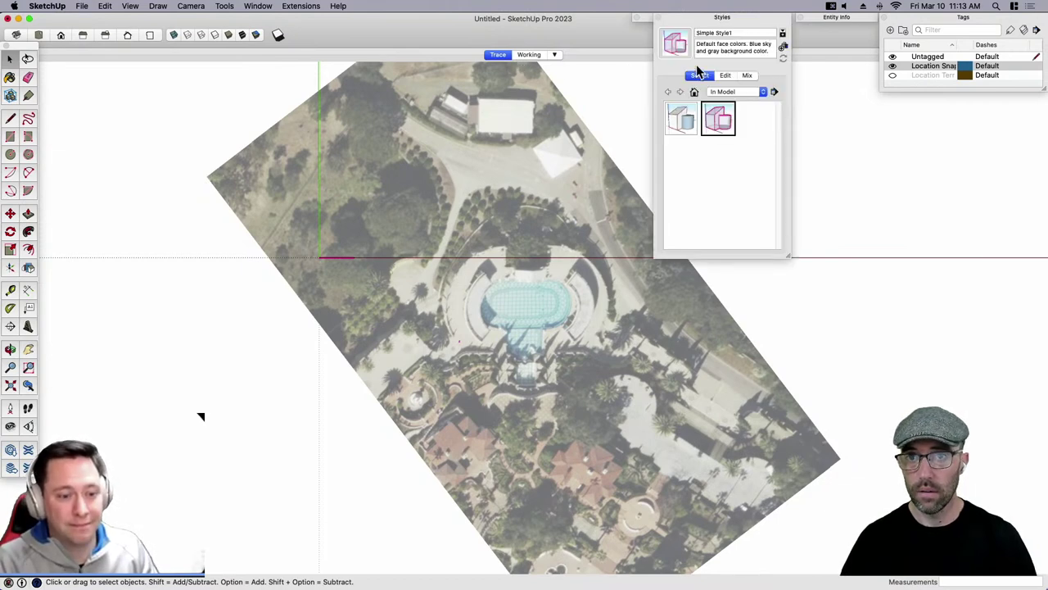
pyautogui.click(679, 120)
pyautogui.rightClick(539, 56)
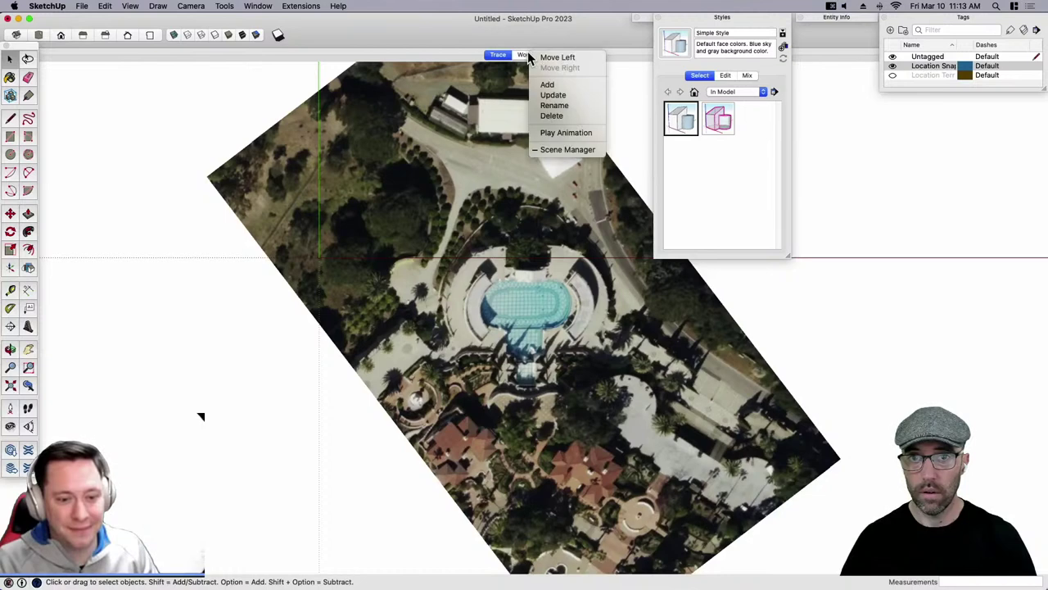
pyautogui.click(713, 18)
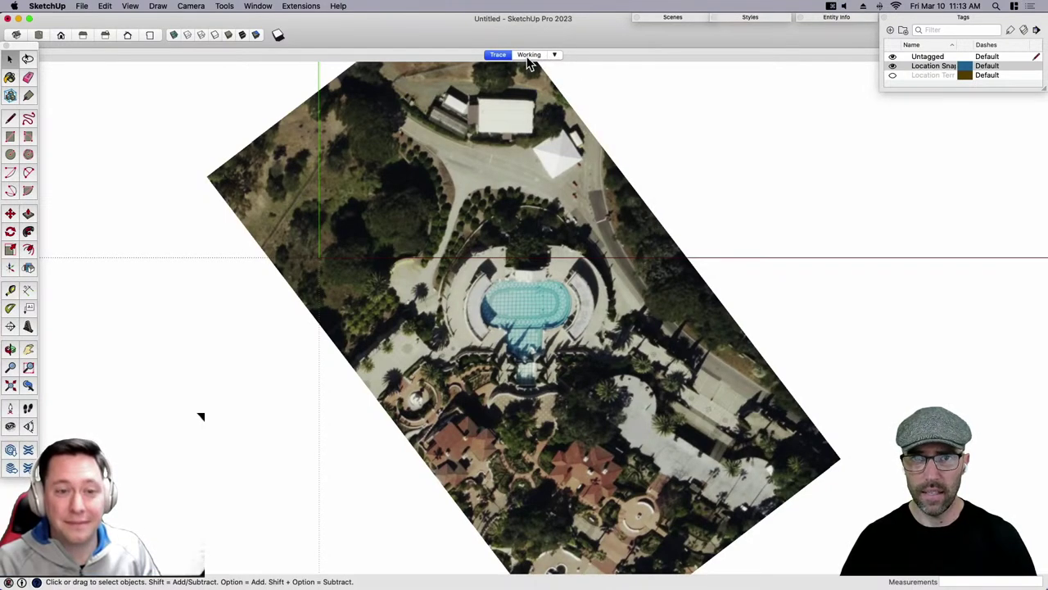
# Compare the Trace and Working scenes for matching views and axes, ending in the Trace scene.
pyautogui.click(497, 56)
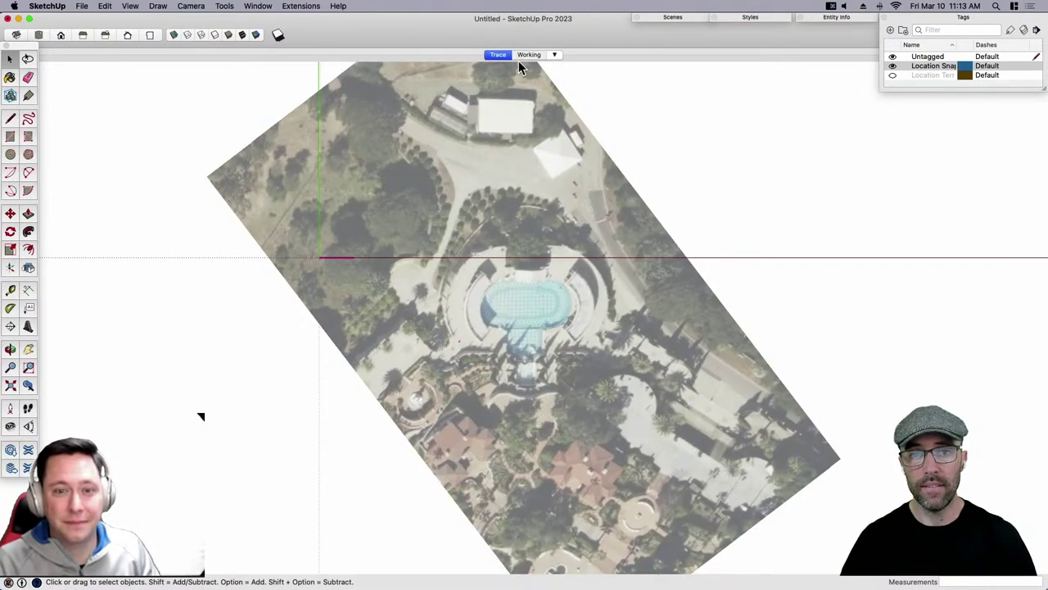
pyautogui.click(521, 57)
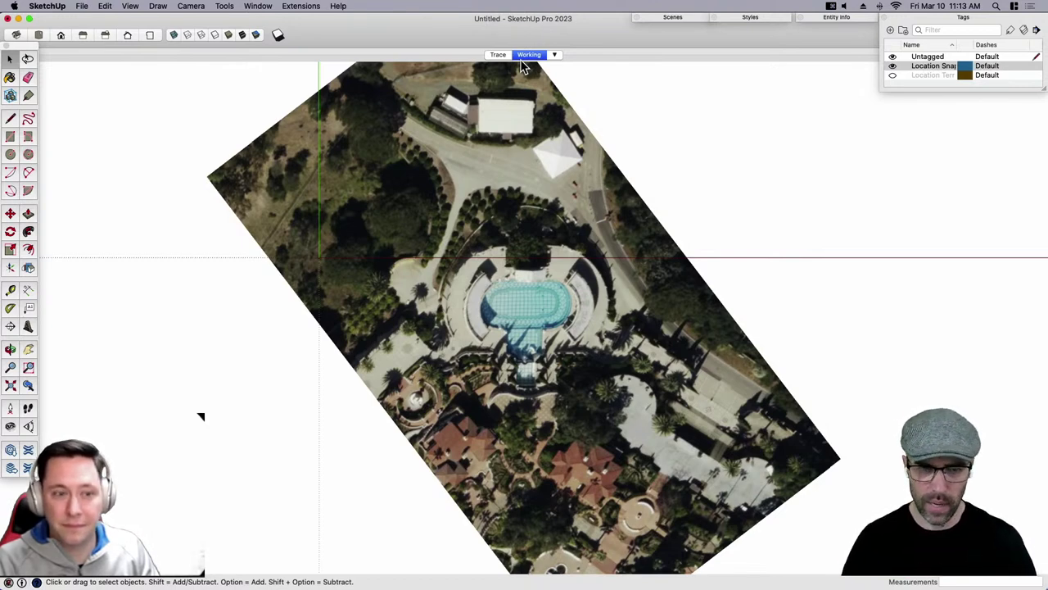
pyautogui.click(498, 54)
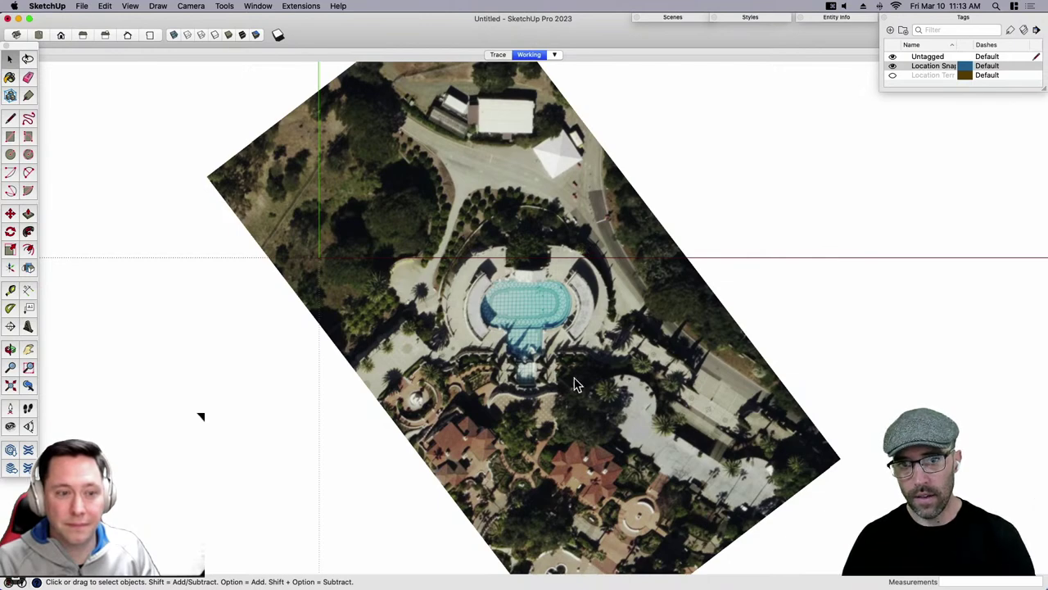
# Draw a 104' line along the red axis across the pool's full width, starting from its left edge.
pyautogui.scroll(2, 489, 319)
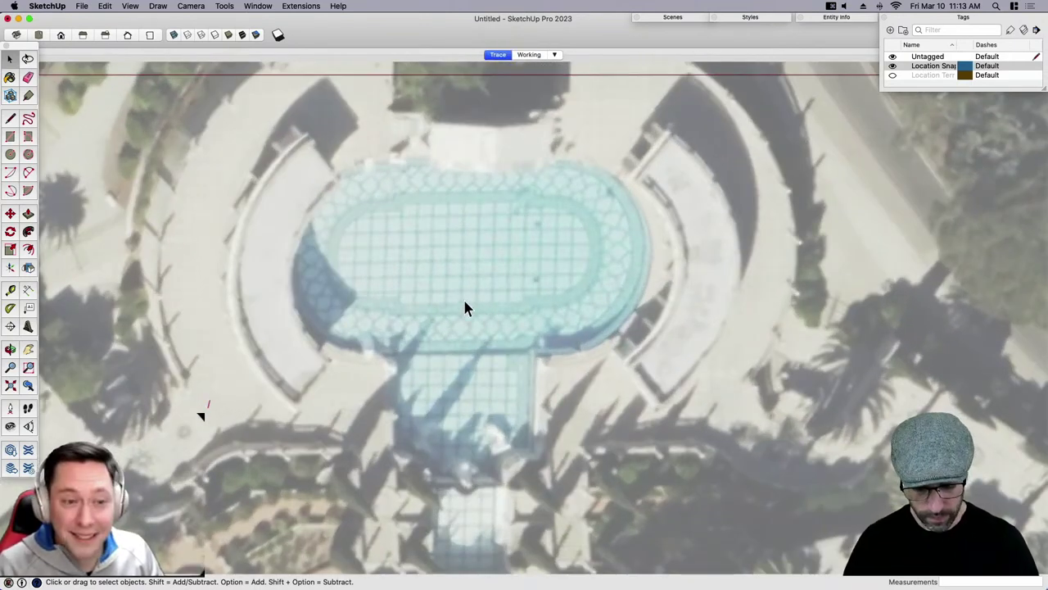
pyautogui.keyDown('shift'); pyautogui.moveTo(464, 299); pyautogui.dragTo(490, 330, button='middle'); pyautogui.keyUp('shift')
pyautogui.scroll(1, 480, 334)
pyautogui.press('l')
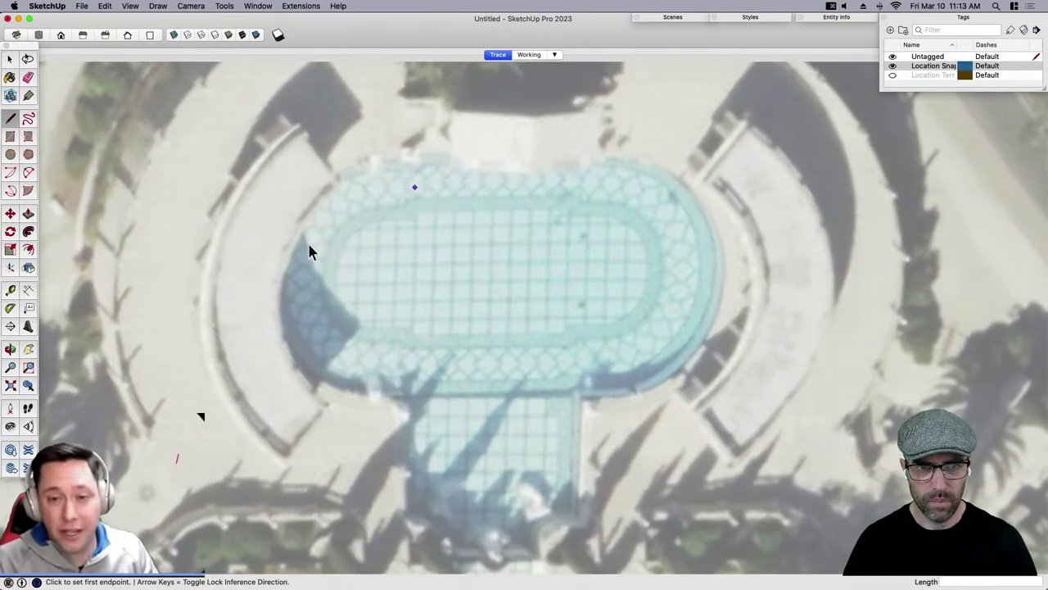
pyautogui.click(276, 292)
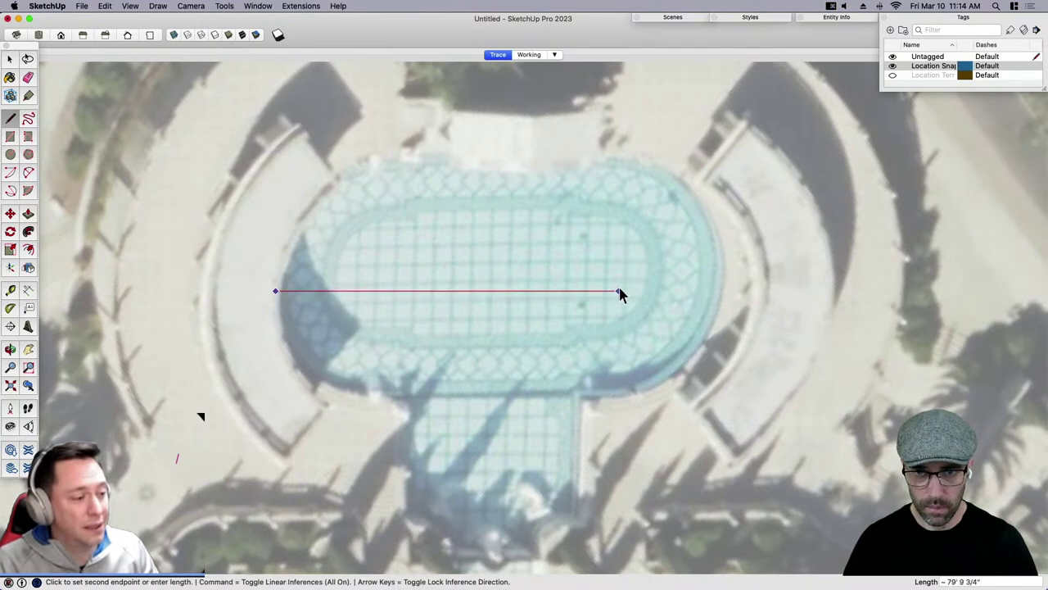
pyautogui.write('104')
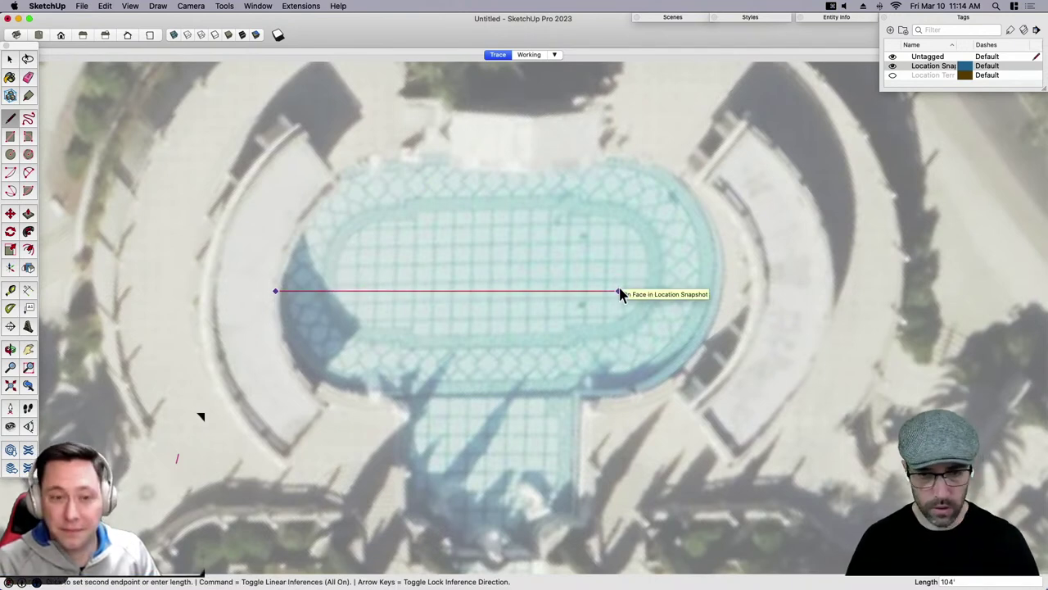
pyautogui.press('Return')
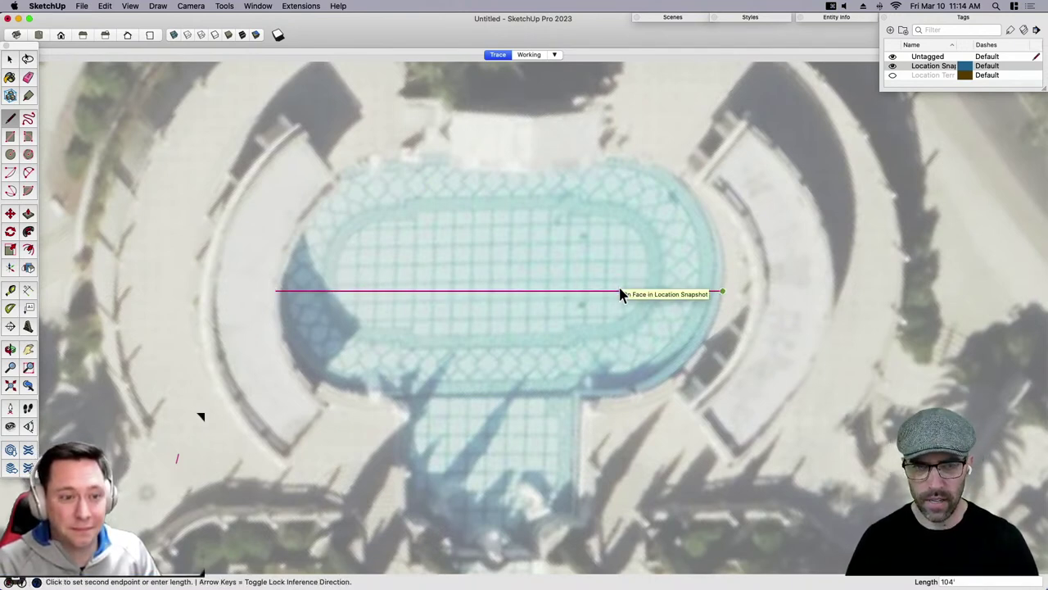
pyautogui.press('space')
# Draw a 58' line along the green axis over the curved colonnade to the right of the pool.
pyautogui.press('l')
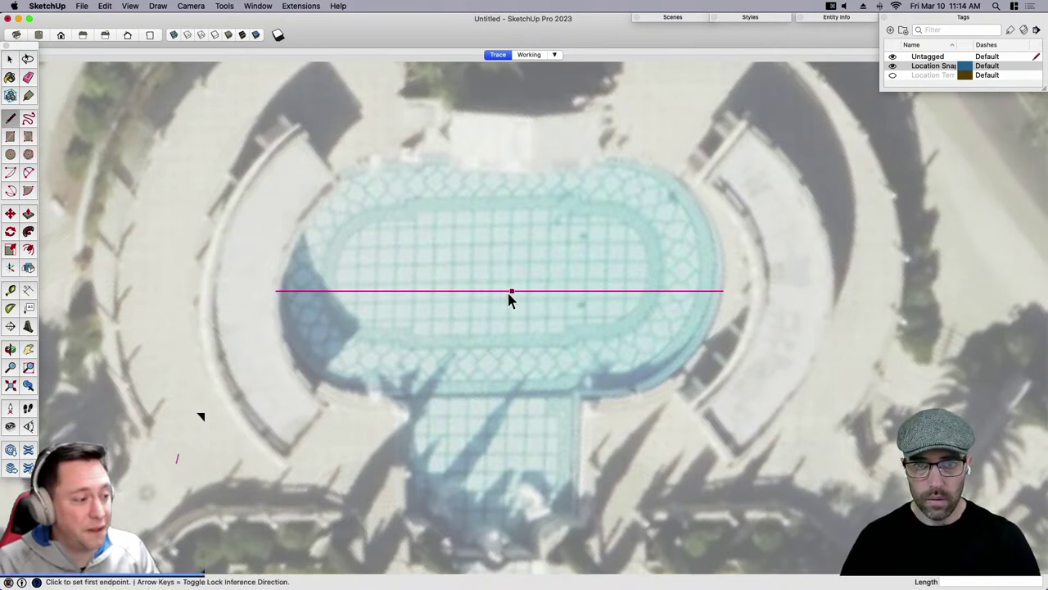
pyautogui.scroll(-1, 659, 194)
pyautogui.click(757, 182)
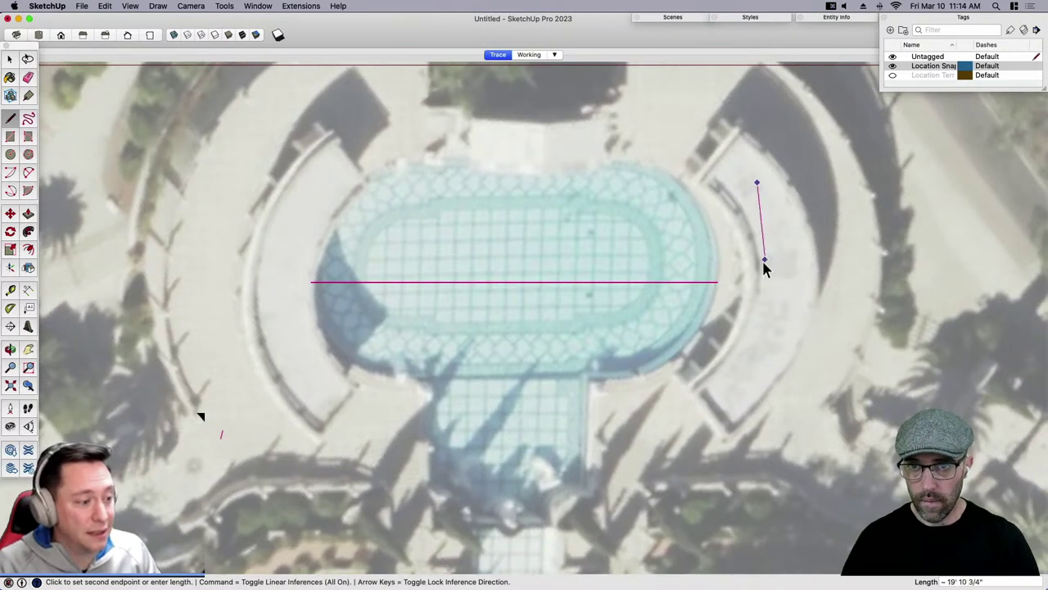
pyautogui.write('58')
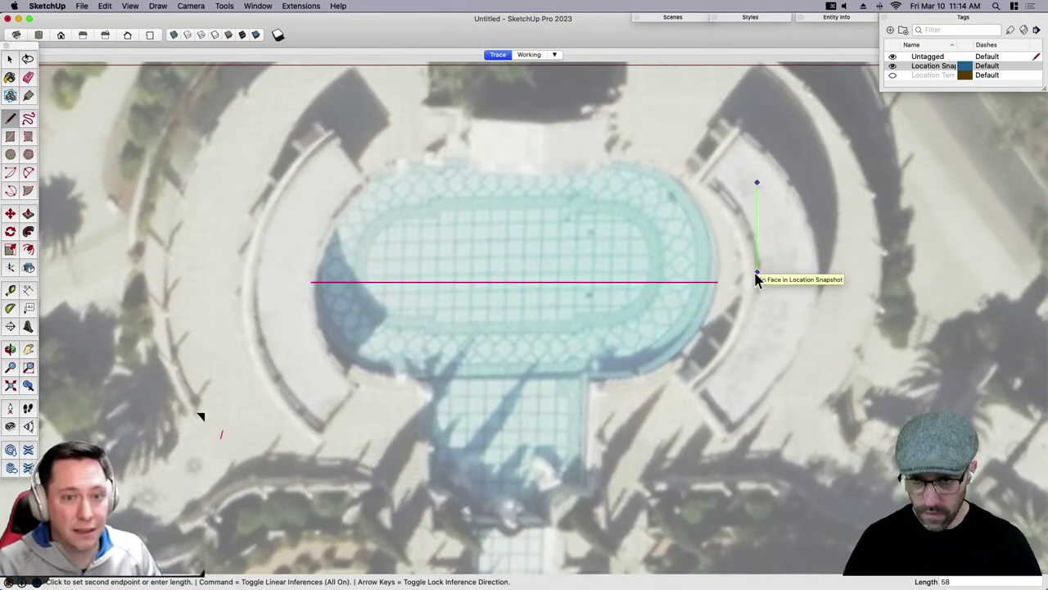
pyautogui.press('Return')
pyautogui.press('space')
# Move the 58' line by its midpoint onto the middle of the 104' line so they form a cross.
pyautogui.click(758, 306)
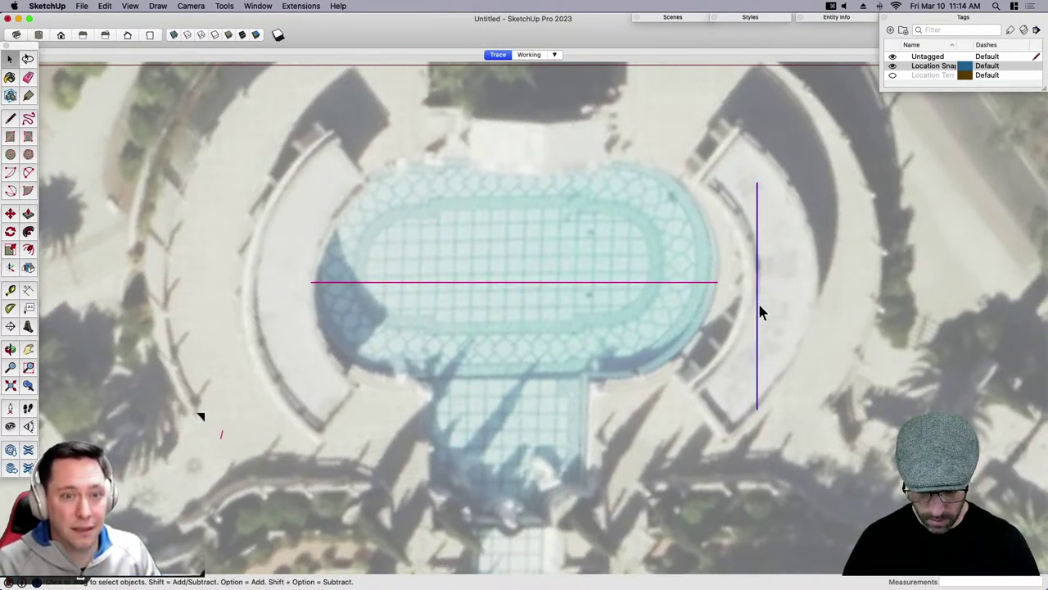
pyautogui.press('m')
pyautogui.click(756, 303)
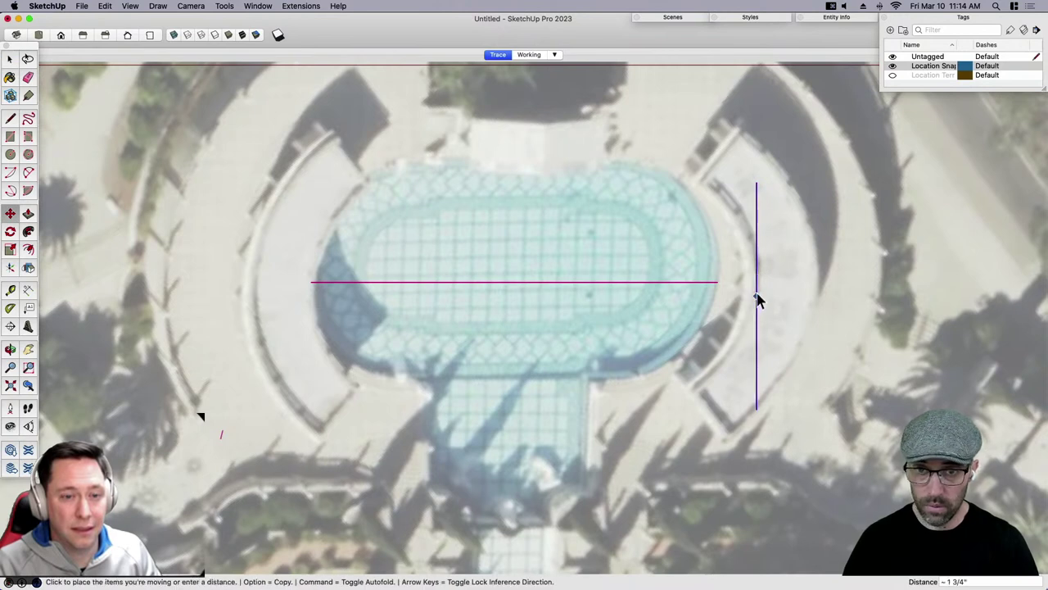
pyautogui.click(514, 287)
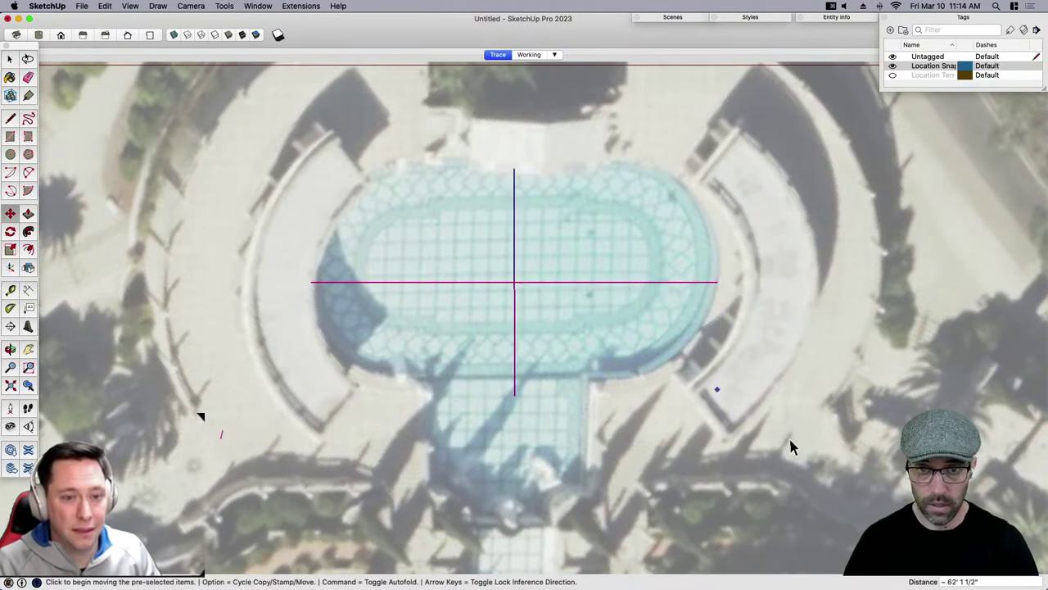
pyautogui.press('space')
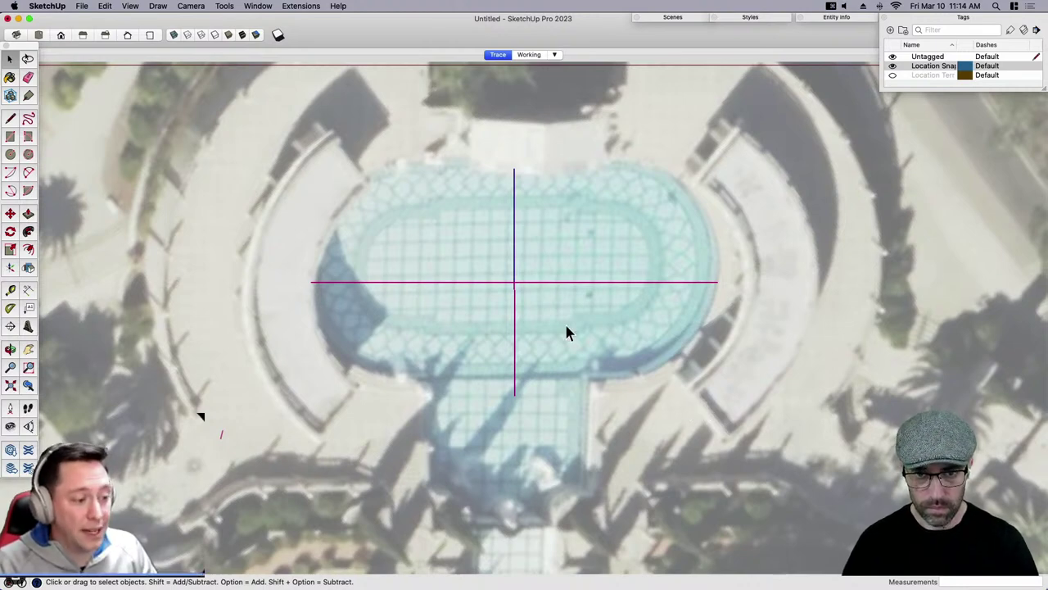
# Draw a short line along the red axis, leftward from the upper end of the pool's 58' line.
pyautogui.scroll(-2, 507, 456)
pyautogui.scroll(2, 499, 300)
pyautogui.scroll(-2, 526, 384)
pyautogui.keyDown('shift'); pyautogui.moveTo(527, 384); pyautogui.dragTo(534, 339, button='middle'); pyautogui.keyUp('shift')
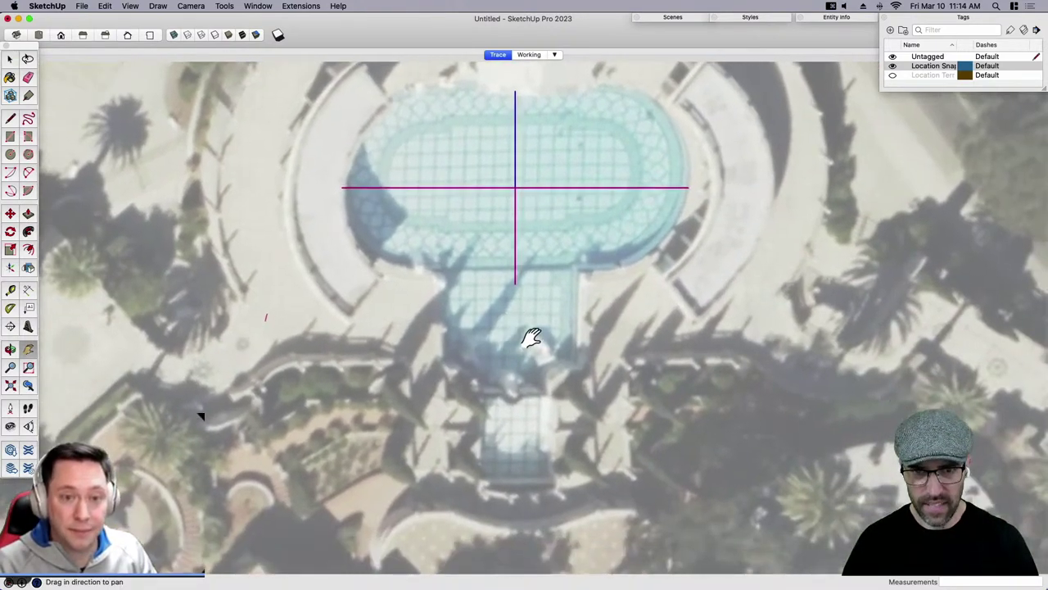
pyautogui.scroll(2, 524, 320)
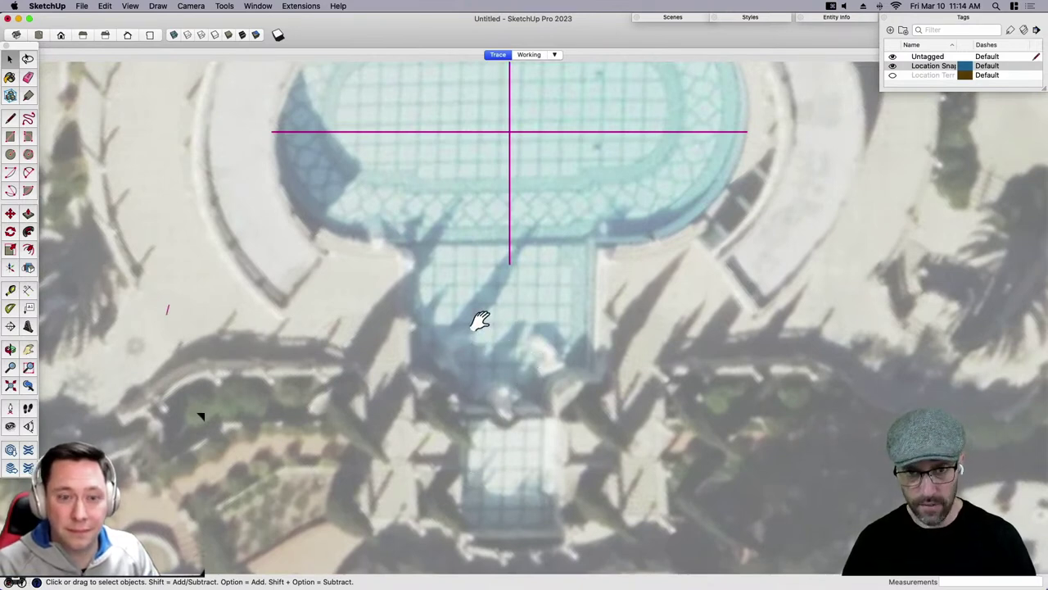
pyautogui.press('l')
pyautogui.scroll(-2, 502, 270)
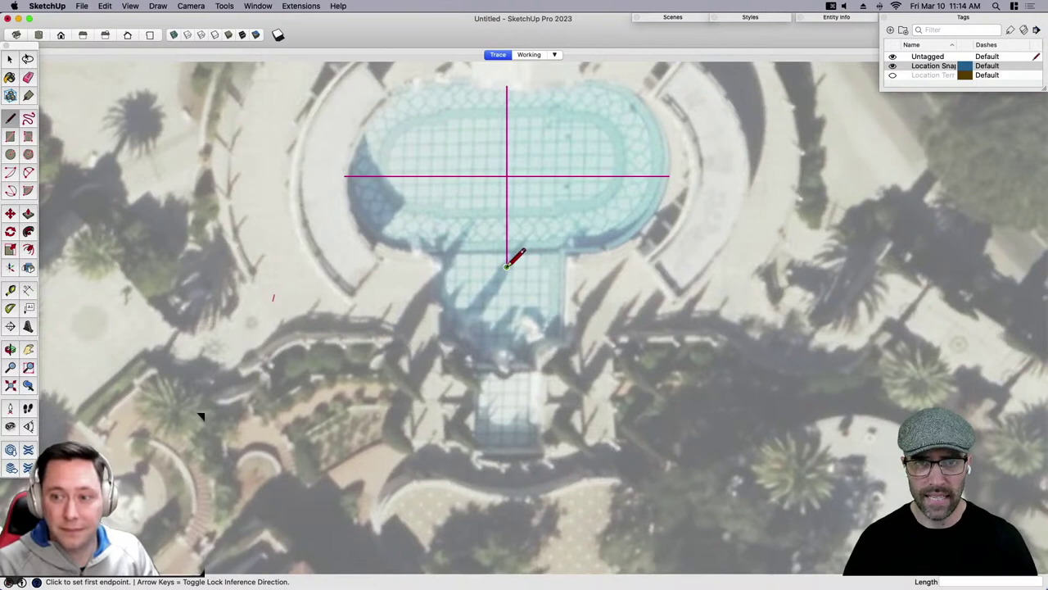
pyautogui.scroll(-1, 507, 266)
pyautogui.click(502, 107)
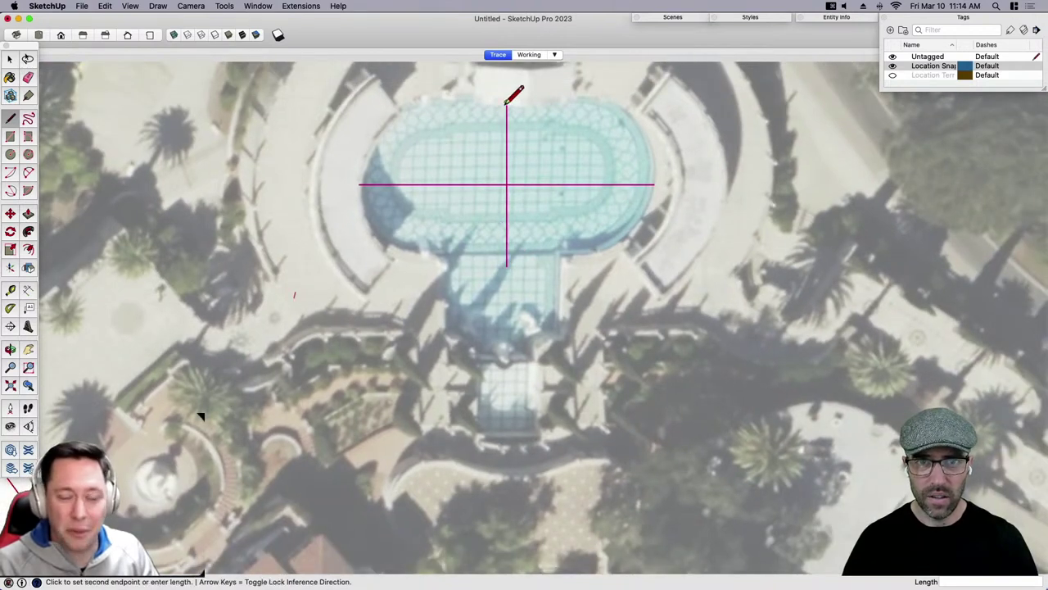
pyautogui.press('space')
pyautogui.press('l')
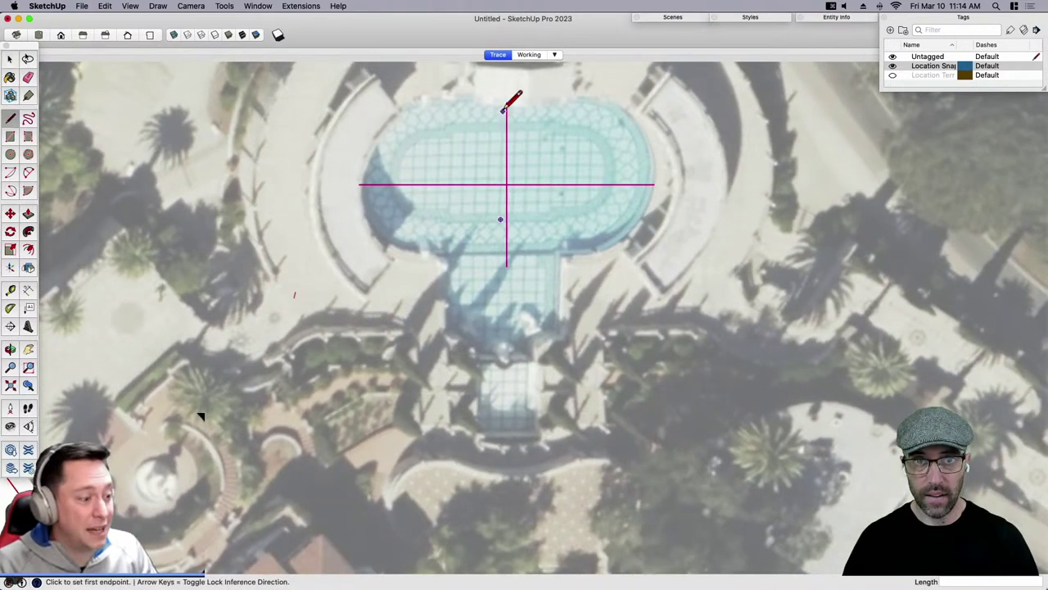
pyautogui.click(506, 102)
pyautogui.click(484, 102)
pyautogui.press('space')
# Draw a 95' line down the green axis from the short line's left end and check its reach against the satellite image.
pyautogui.press('l')
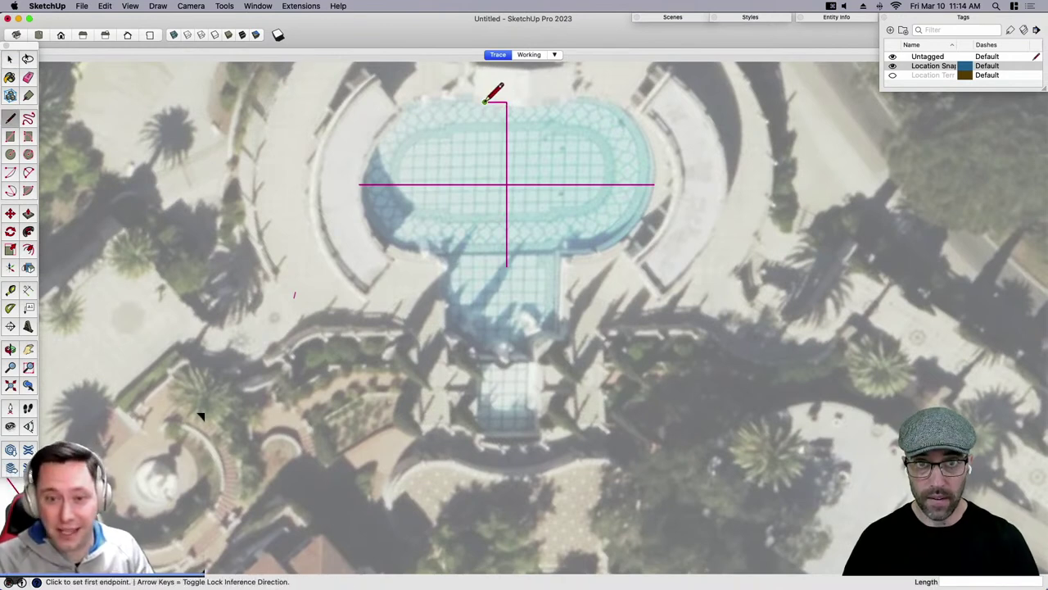
pyautogui.click(485, 103)
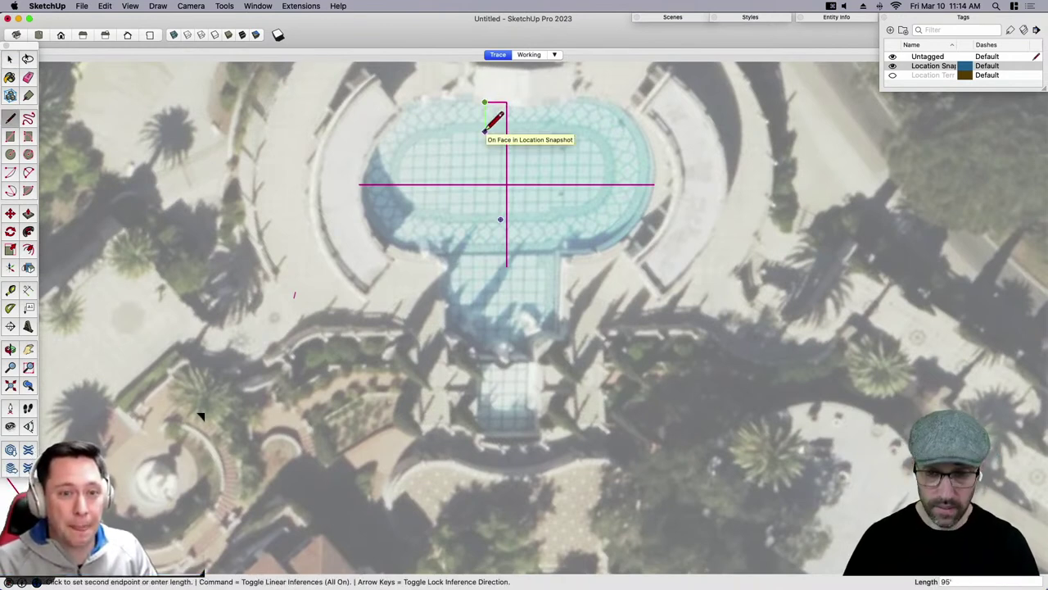
pyautogui.press('Return')
pyautogui.press('space')
pyautogui.scroll(5, 498, 381)
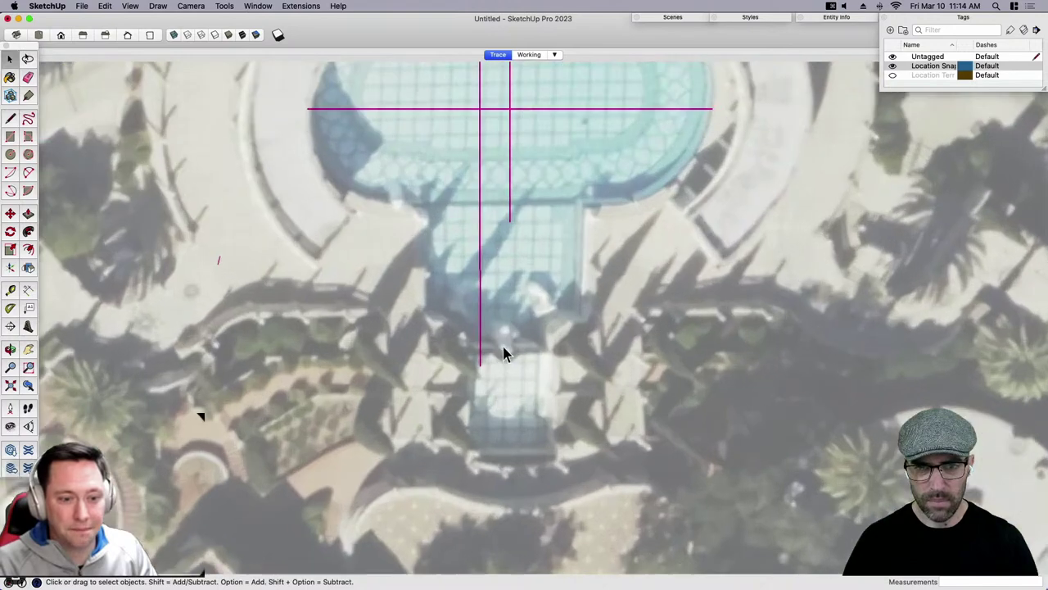
pyautogui.scroll(1, 468, 348)
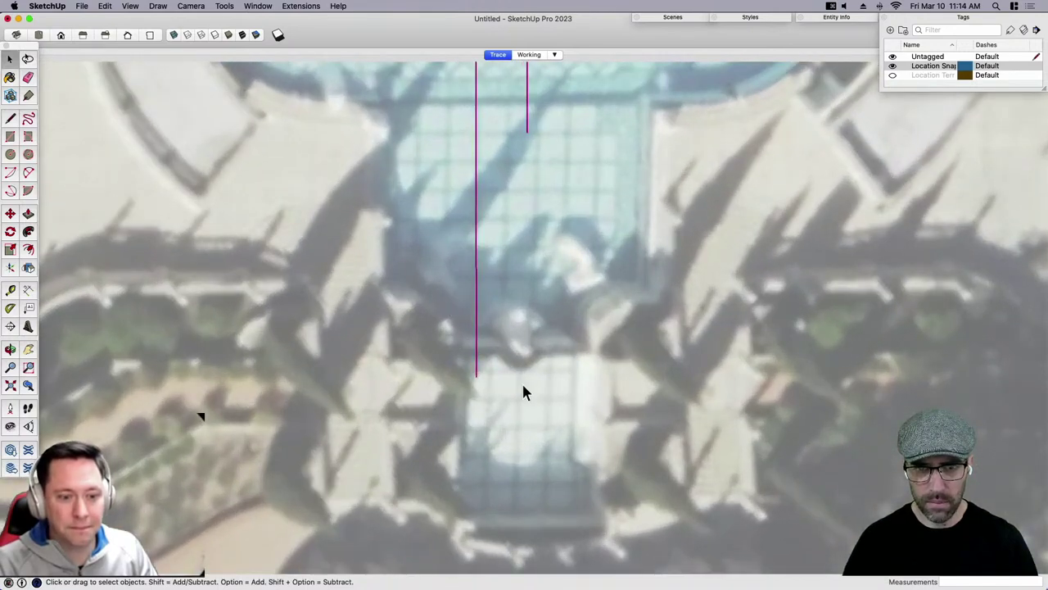
pyautogui.scroll(-2, 522, 382)
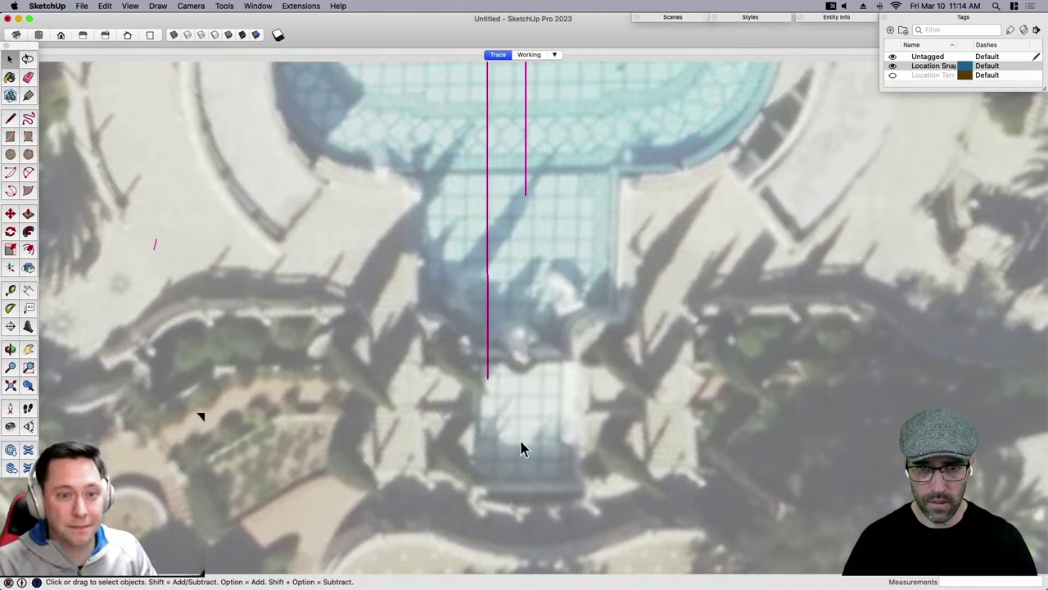
pyautogui.scroll(-2, 489, 419)
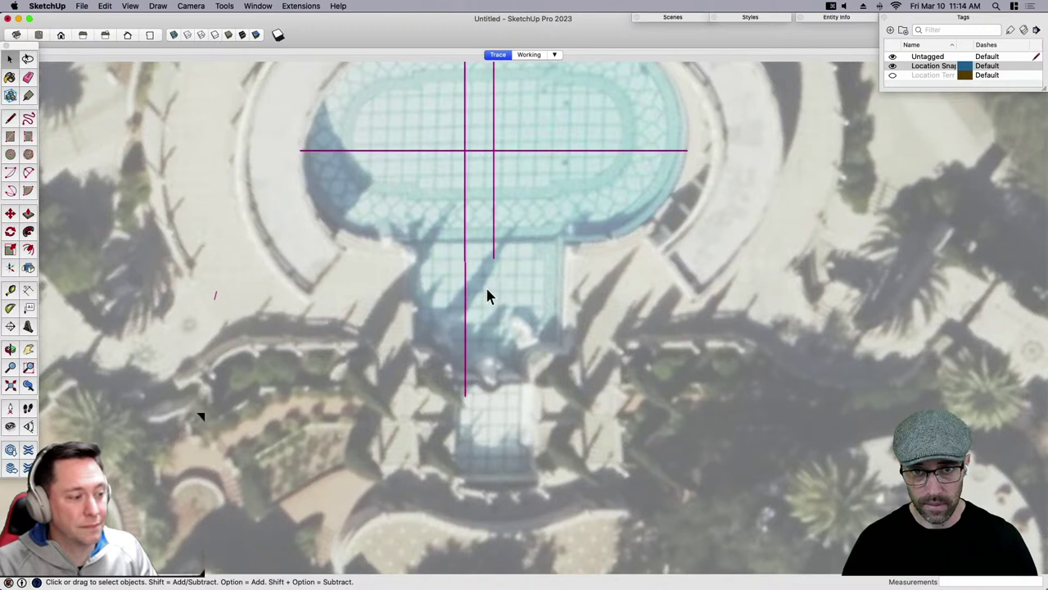
# Draw a short line along the red axis from the 95' line's lower end, and extend the 58' line down to meet it.
pyautogui.press('l')
pyautogui.click(465, 396)
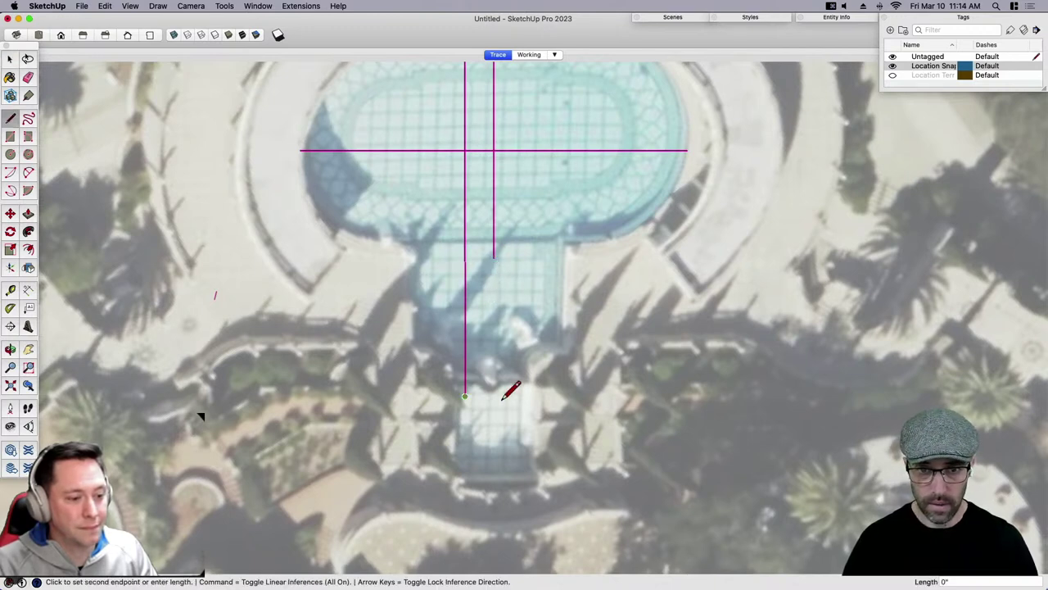
pyautogui.press('Escape')
pyautogui.click(494, 259)
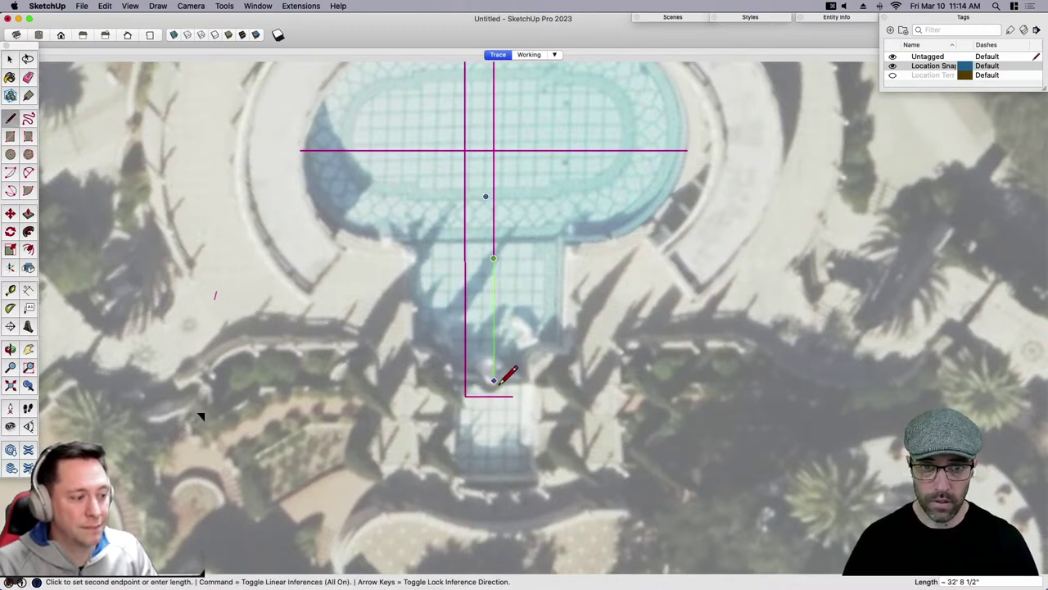
pyautogui.click(493, 397)
# Erase the offset 95' line and the short connecting lines at its lower and upper ends, leaving the pool's centered cross.
pyautogui.press('e')
pyautogui.click(505, 398)
pyautogui.moveTo(484, 400)
pyautogui.mouseDown()
pyautogui.moveTo(464, 379)
pyautogui.moveTo(504, 428)
pyautogui.mouseUp()
pyautogui.click(466, 138)
pyautogui.press('space')
pyautogui.press('h')
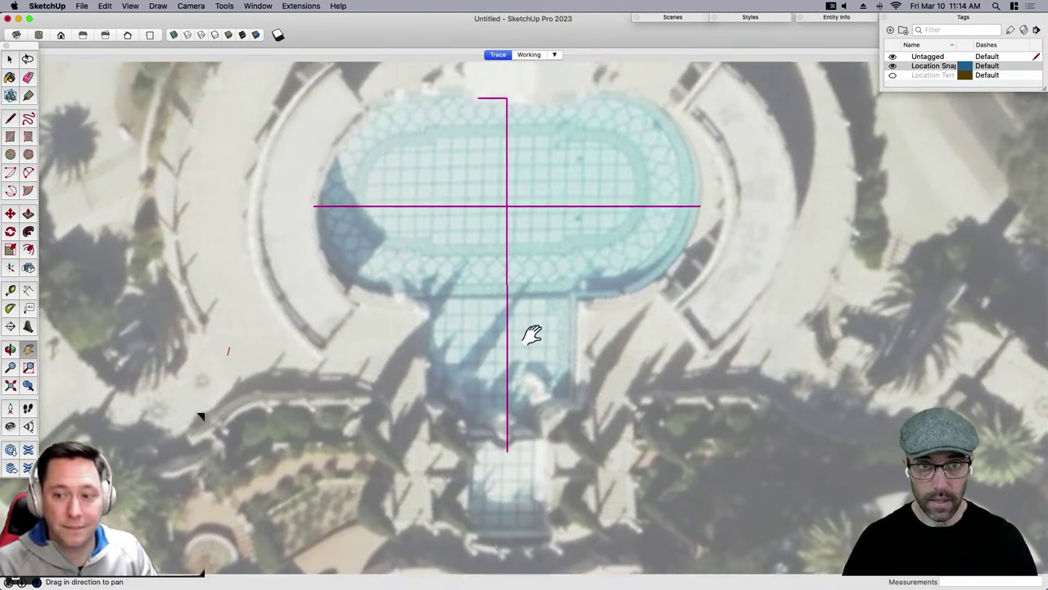
pyautogui.press('e')
pyautogui.press('space')
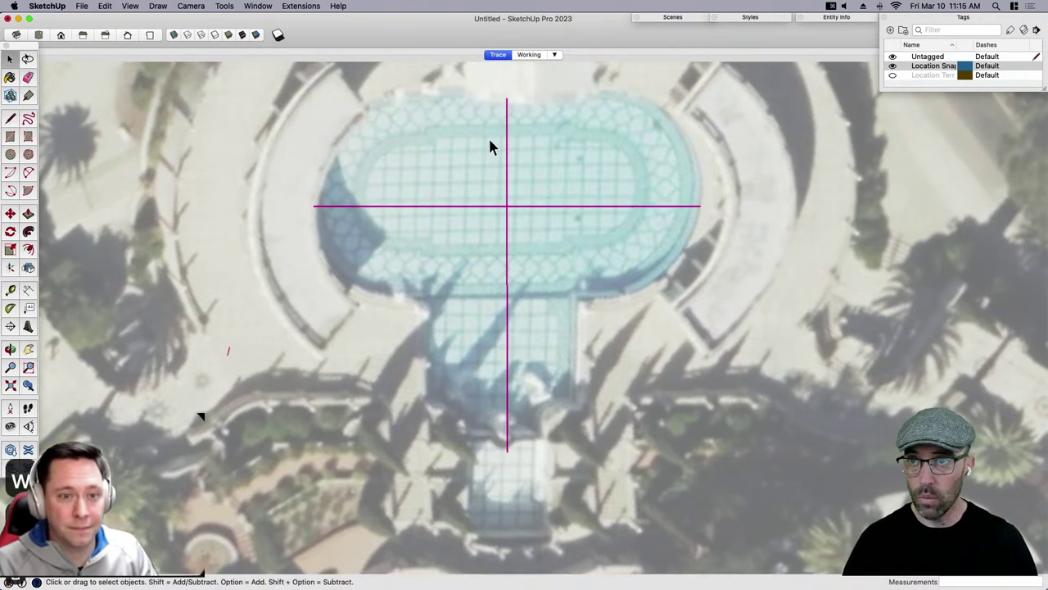
# Save the model to the Desktop as Hearst_neptune pool.skp.
pyautogui.press('super+s')
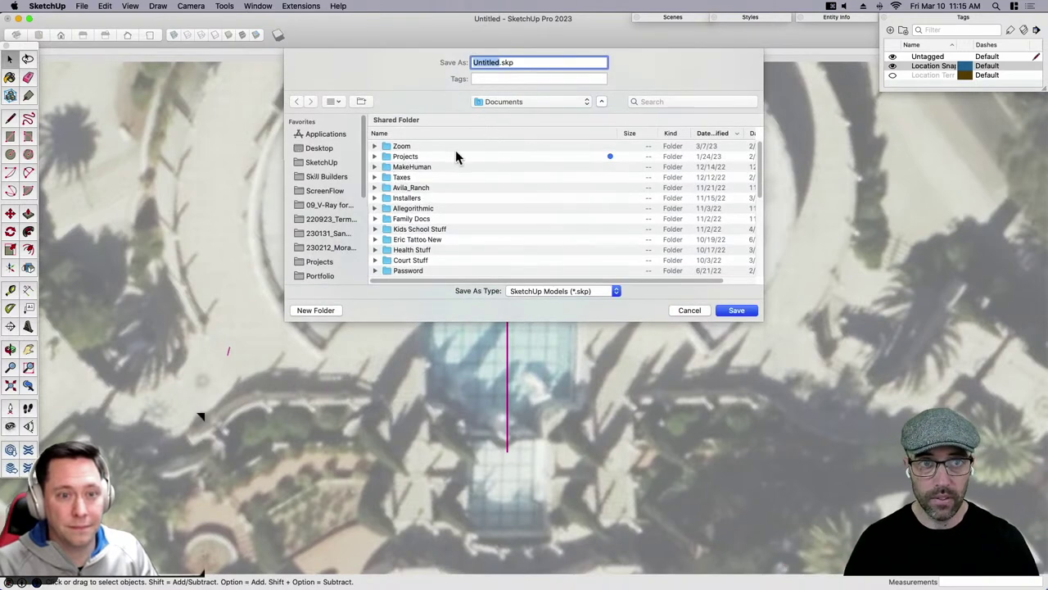
pyautogui.click(319, 148)
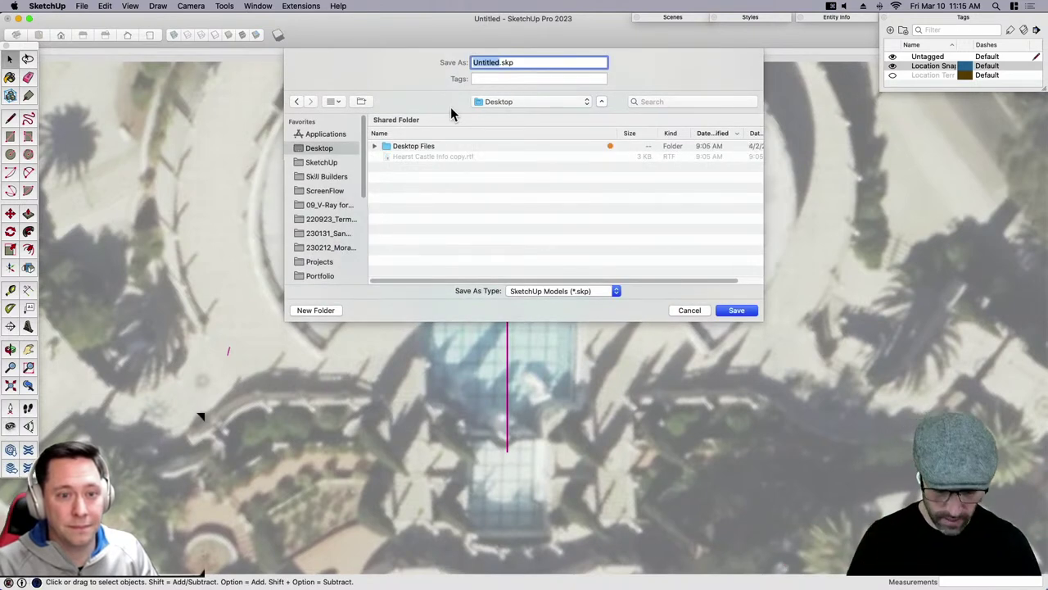
pyautogui.write('Hears')
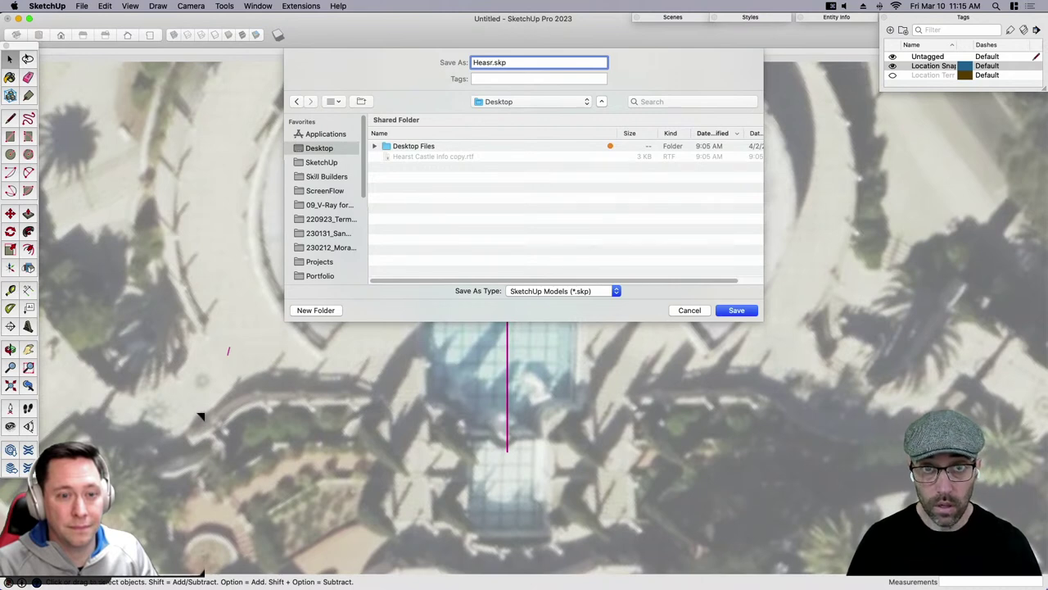
pyautogui.press('BackSpace')
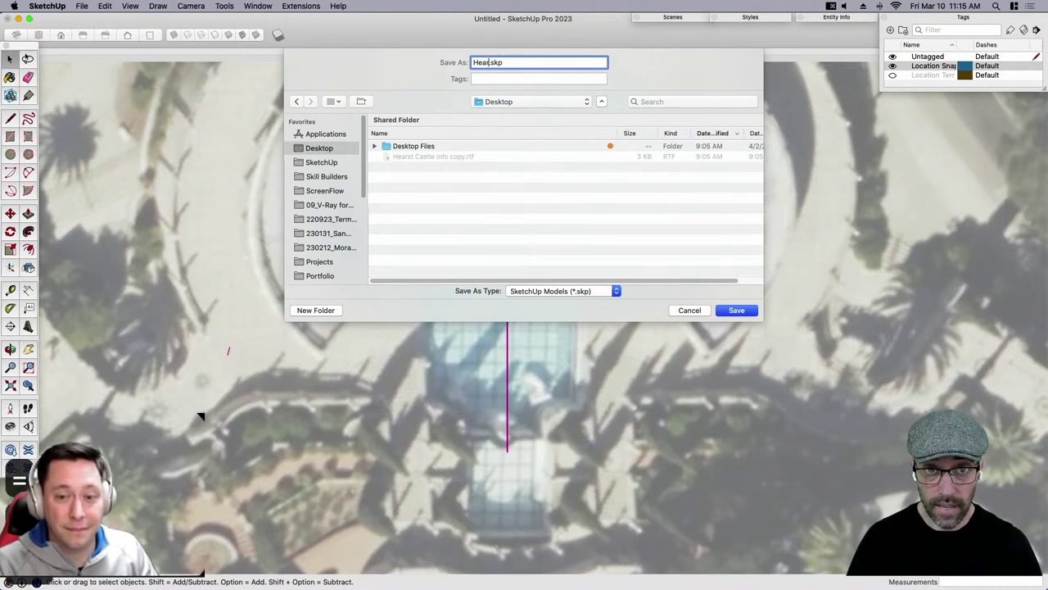
pyautogui.write('s')
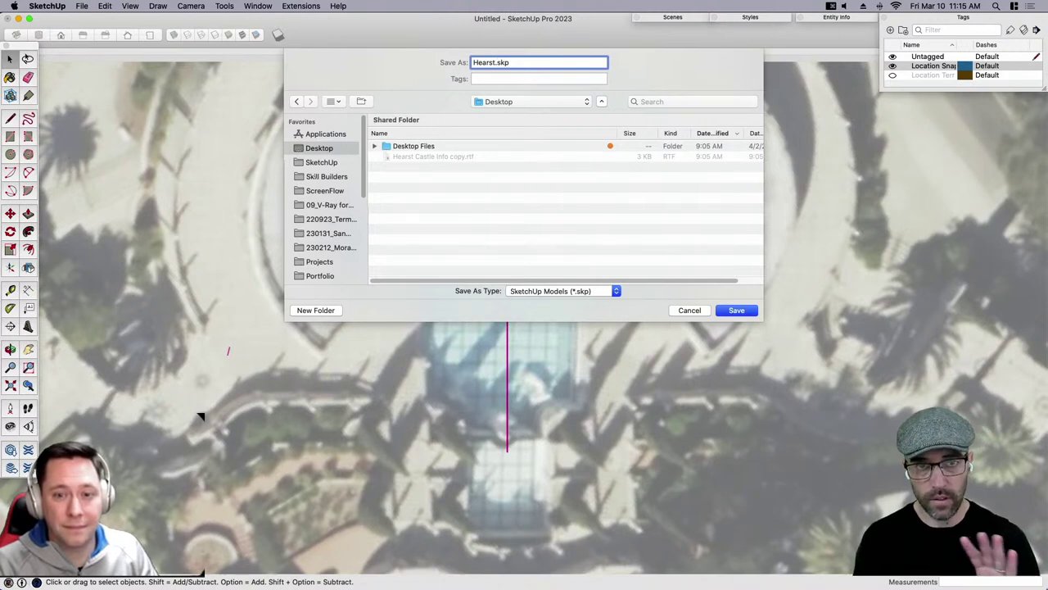
pyautogui.write('t')
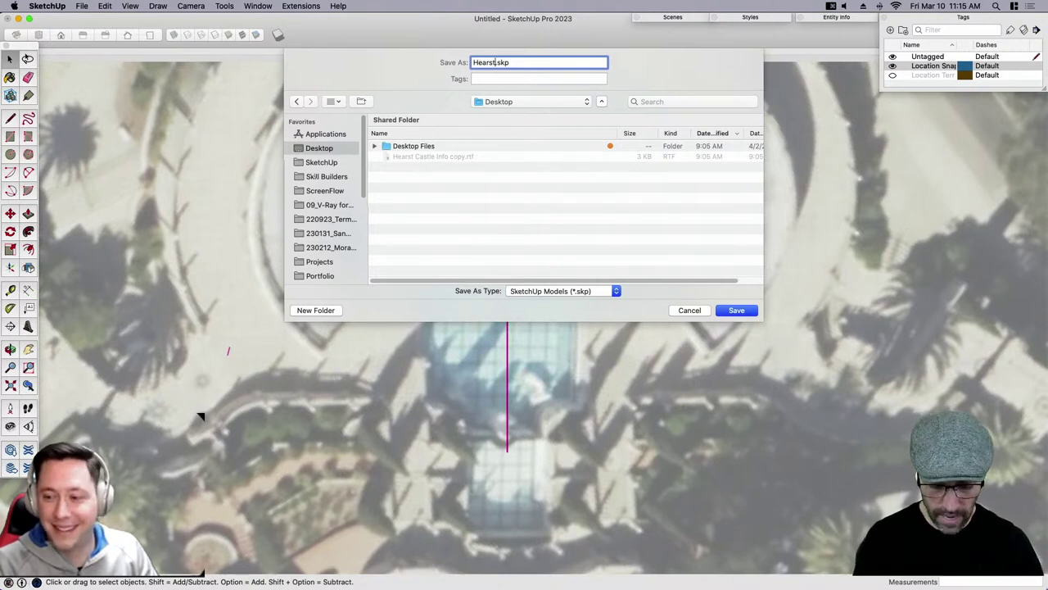
pyautogui.write('_ne')
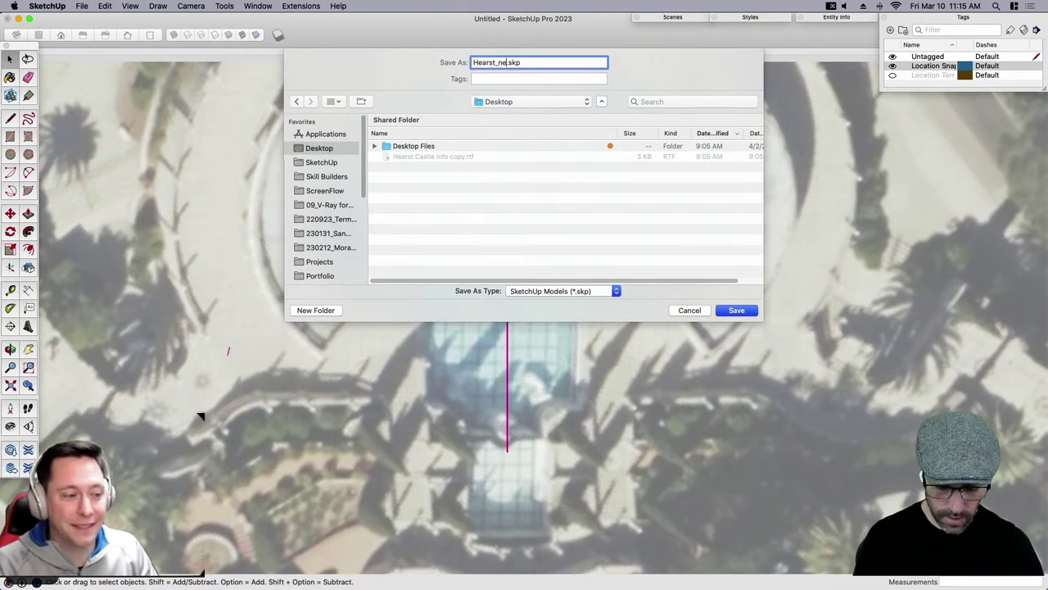
pyautogui.write('w')
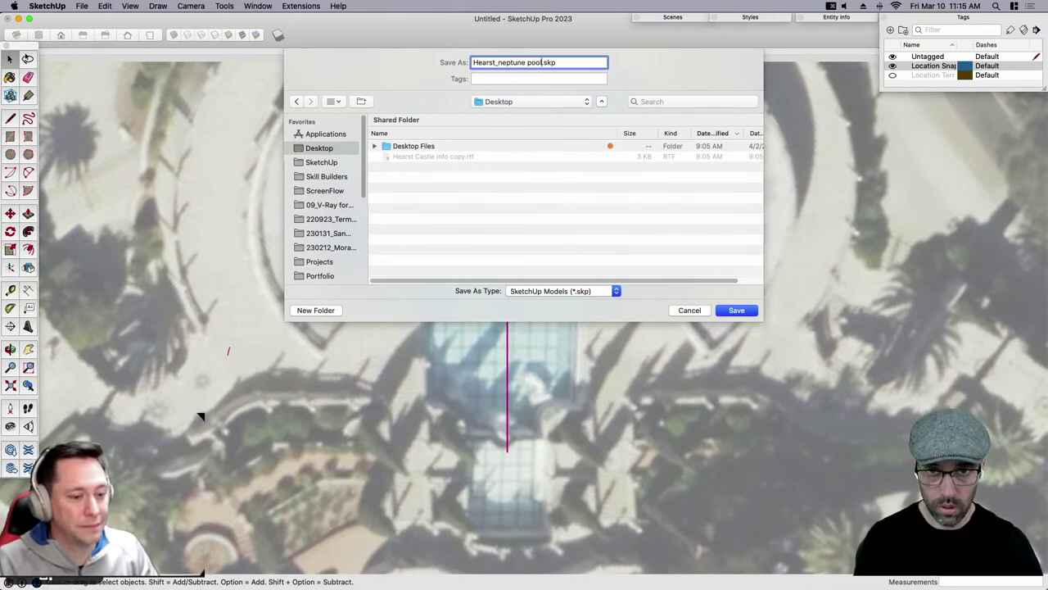
pyautogui.press('Return')
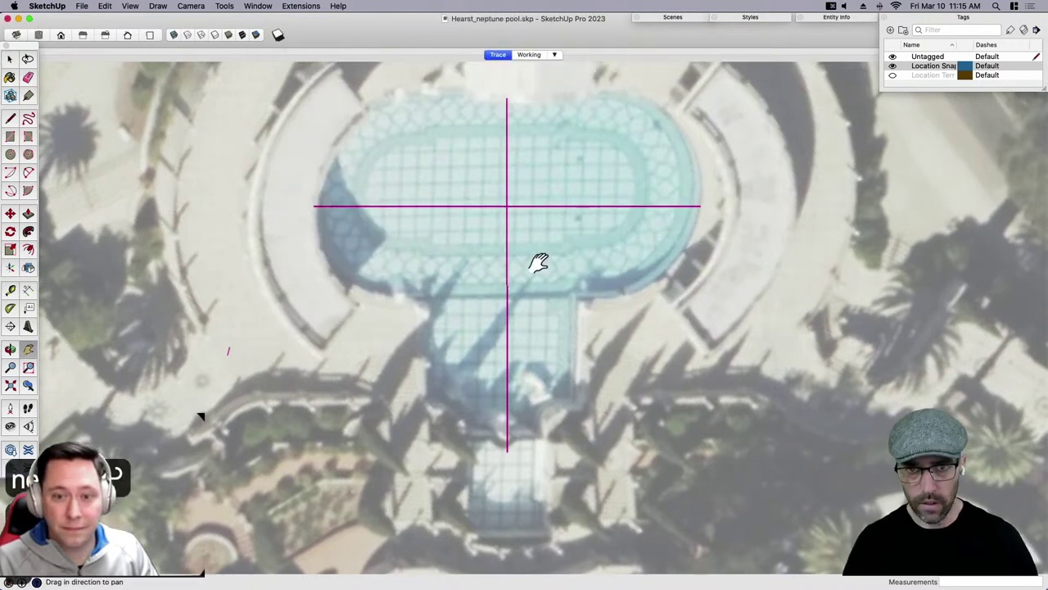
# Draw a line along the red axis from the vertical centerline's upper end leftward to the start of the pool's left curve.
pyautogui.keyDown('shift'); pyautogui.moveTo(539, 265); pyautogui.dragTo(501, 313, button='middle'); pyautogui.keyUp('shift')
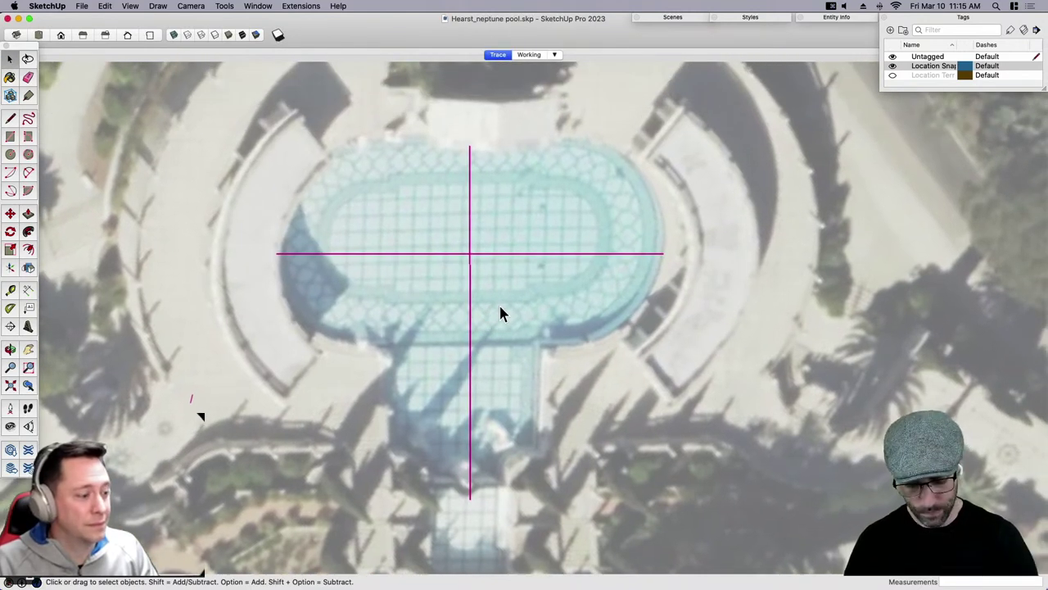
pyautogui.press('l')
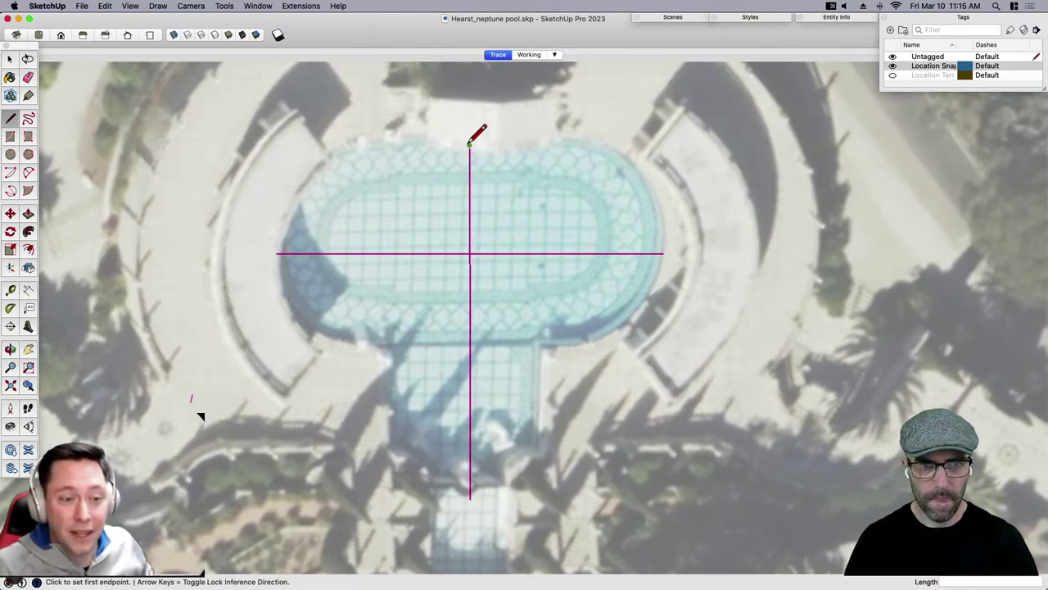
pyautogui.click(469, 145)
pyautogui.scroll(3, 357, 137)
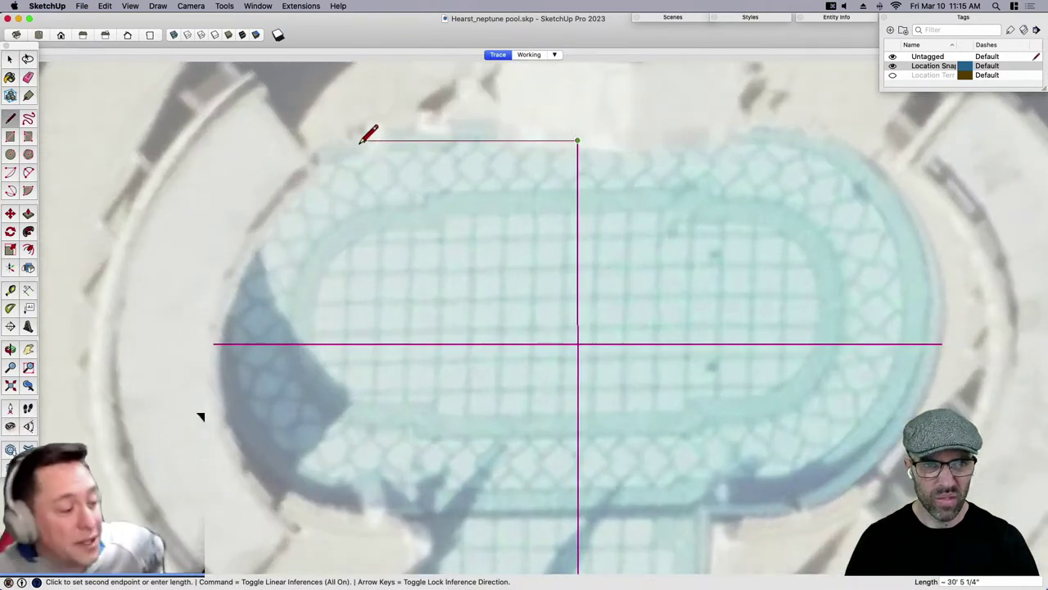
pyautogui.click(362, 140)
pyautogui.scroll(-2, 362, 140)
pyautogui.press('space')
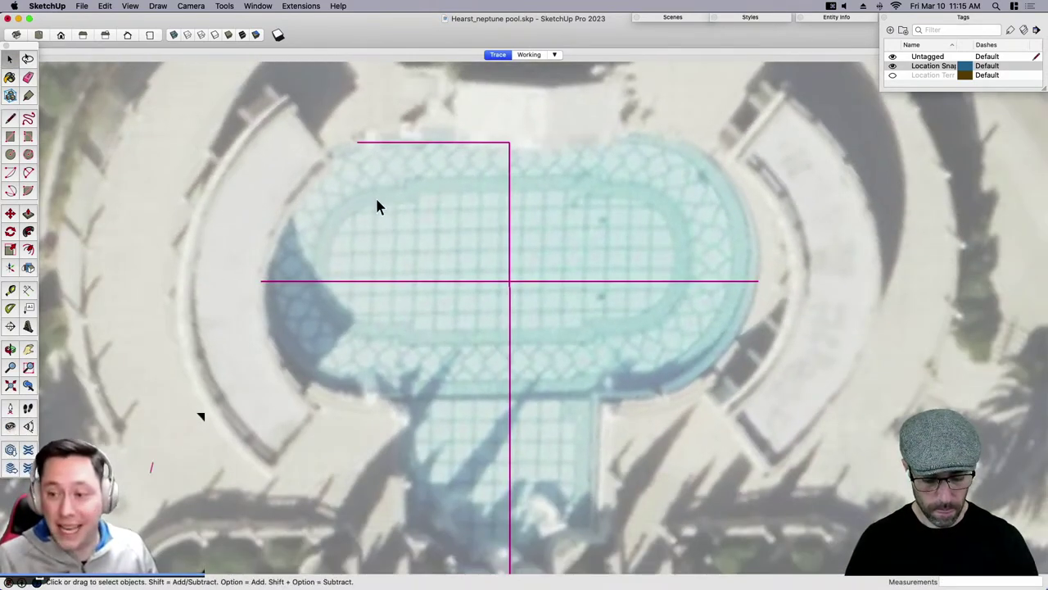
# Draw a line down the green axis from the left guide line's outer end to the 104' centerline.
pyautogui.press('c')
pyautogui.press('l')
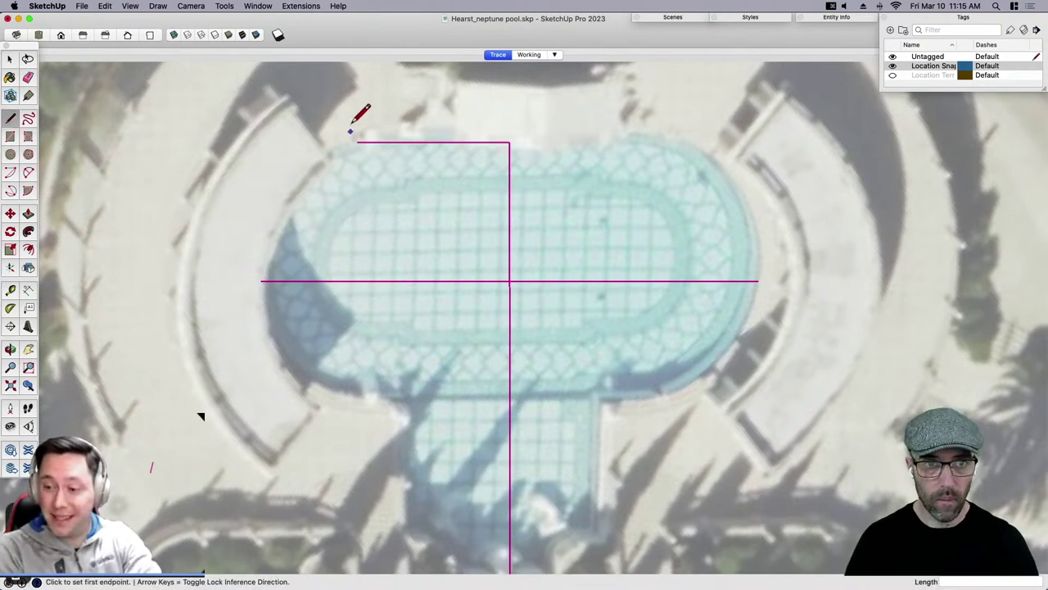
pyautogui.click(357, 142)
pyautogui.click(357, 282)
pyautogui.press('space')
pyautogui.press('c')
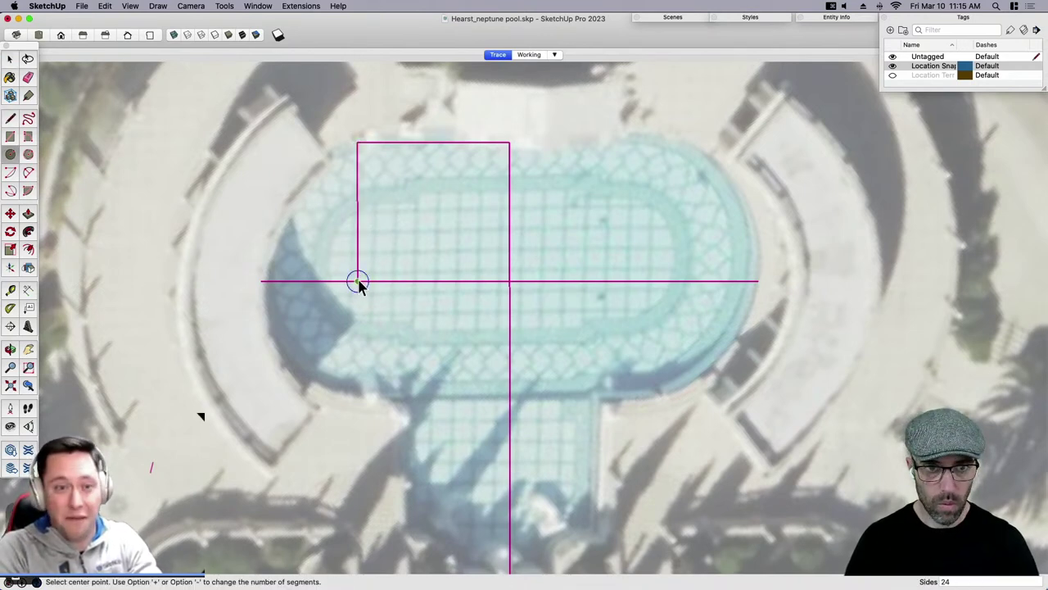
pyautogui.click(357, 281)
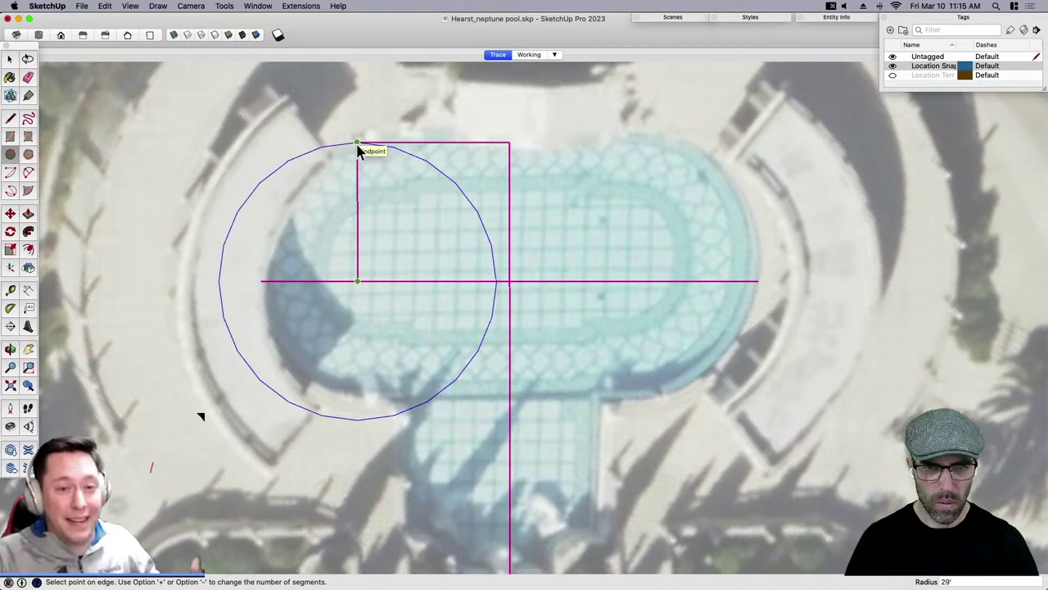
pyautogui.press('Escape')
pyautogui.scroll(-3, 480, 204)
pyautogui.scroll(2, 543, 215)
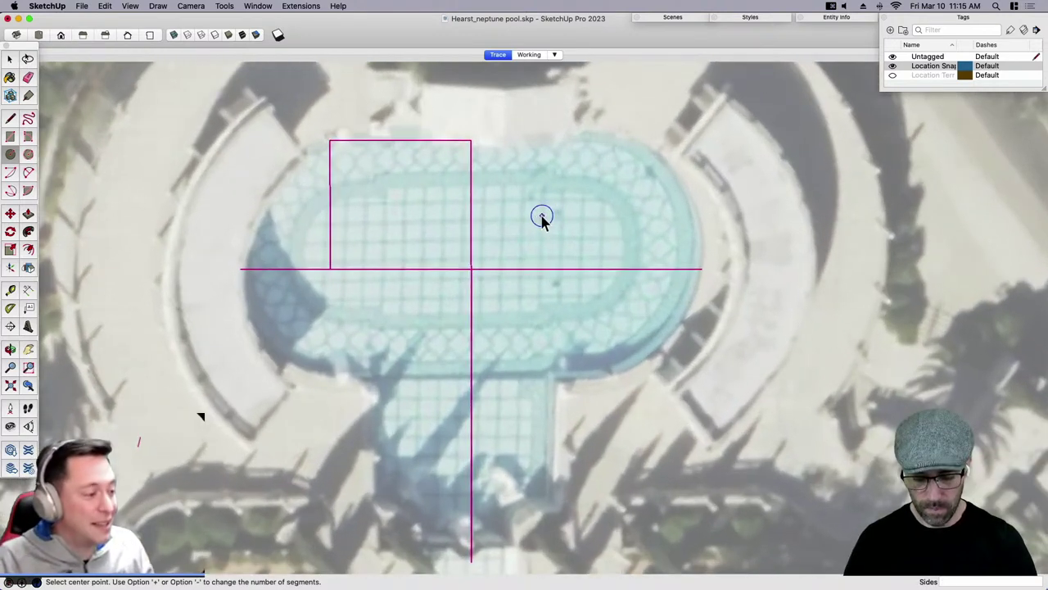
# Draw a line about 23' rightward from the vertical centerline's upper end, and drop a line from its end to the 104' centerline.
pyautogui.press('l')
pyautogui.click(470, 140)
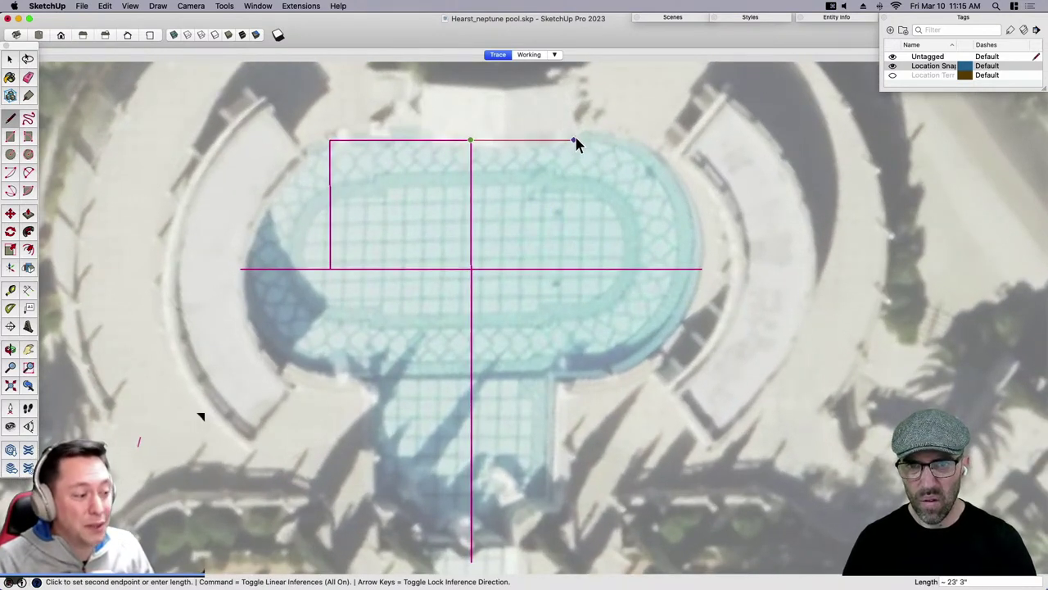
pyautogui.click(575, 140)
pyautogui.press('space')
pyautogui.press('l')
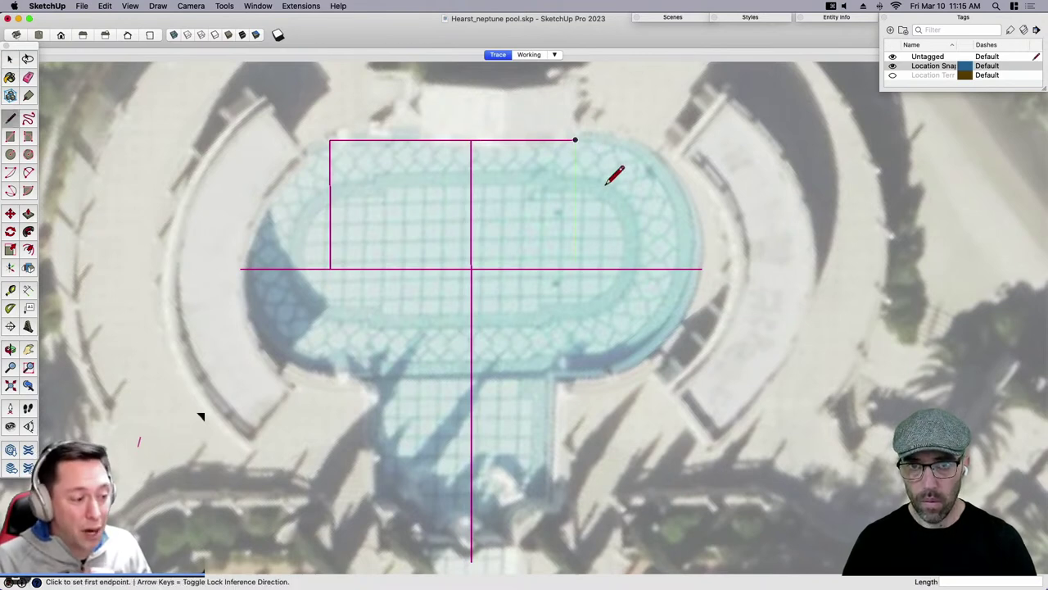
pyautogui.click(575, 140)
pyautogui.click(575, 268)
pyautogui.press('space')
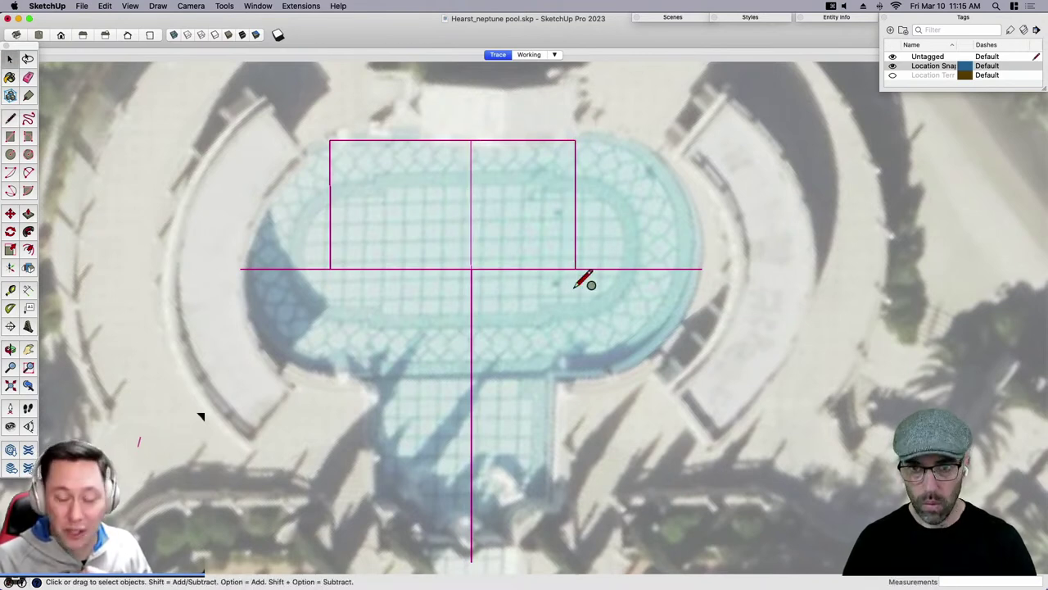
pyautogui.press('c')
pyautogui.click(575, 268)
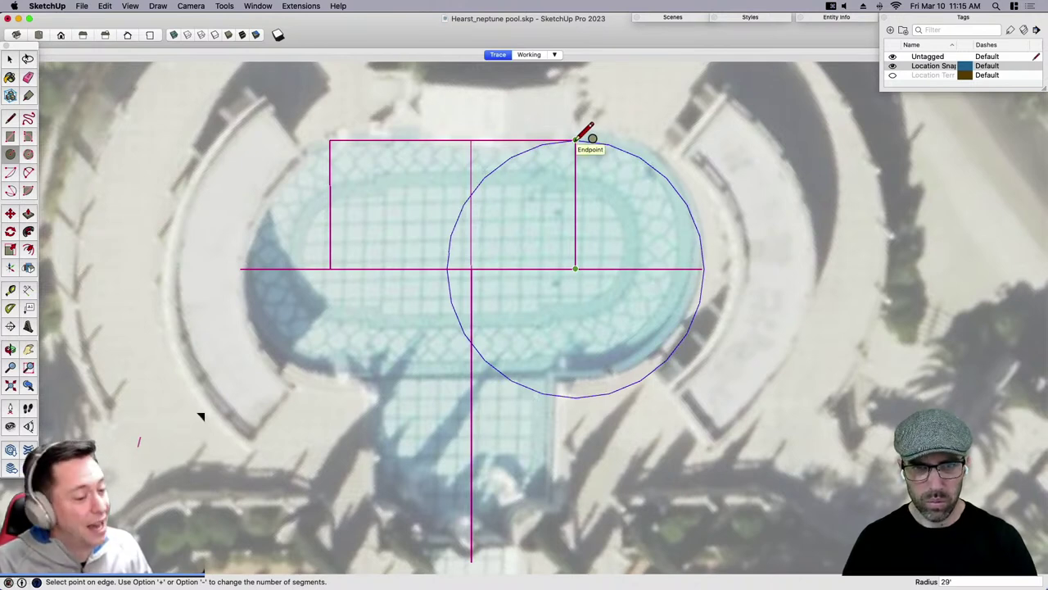
pyautogui.press('Escape')
pyautogui.press('space')
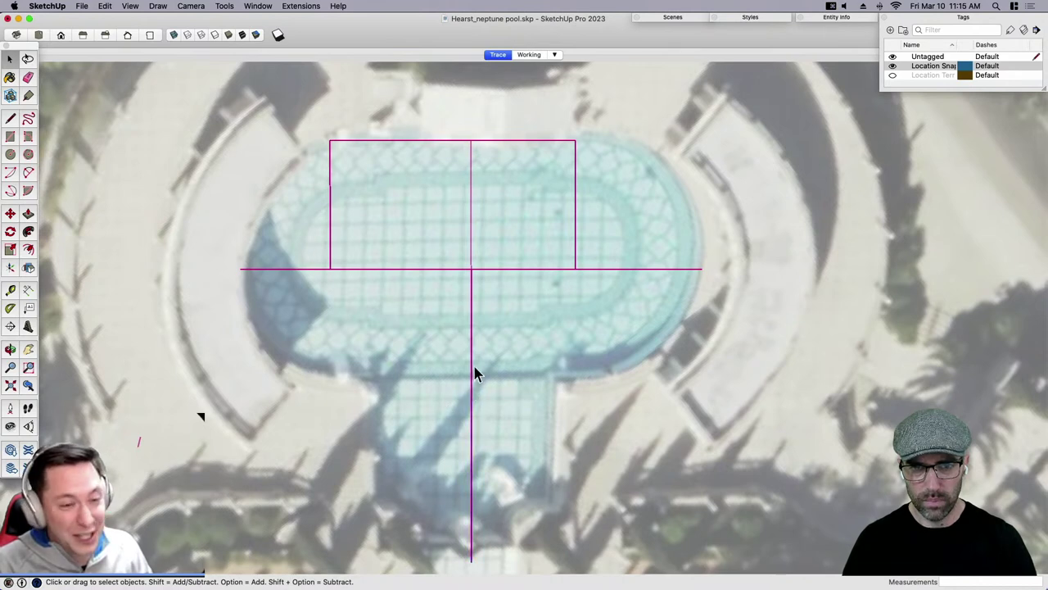
# Draw a 29' radius circle centered where the right vertical guide meets the 104' centerline.
pyautogui.scroll(1, 575, 270)
pyautogui.press('c')
pyautogui.click(575, 269)
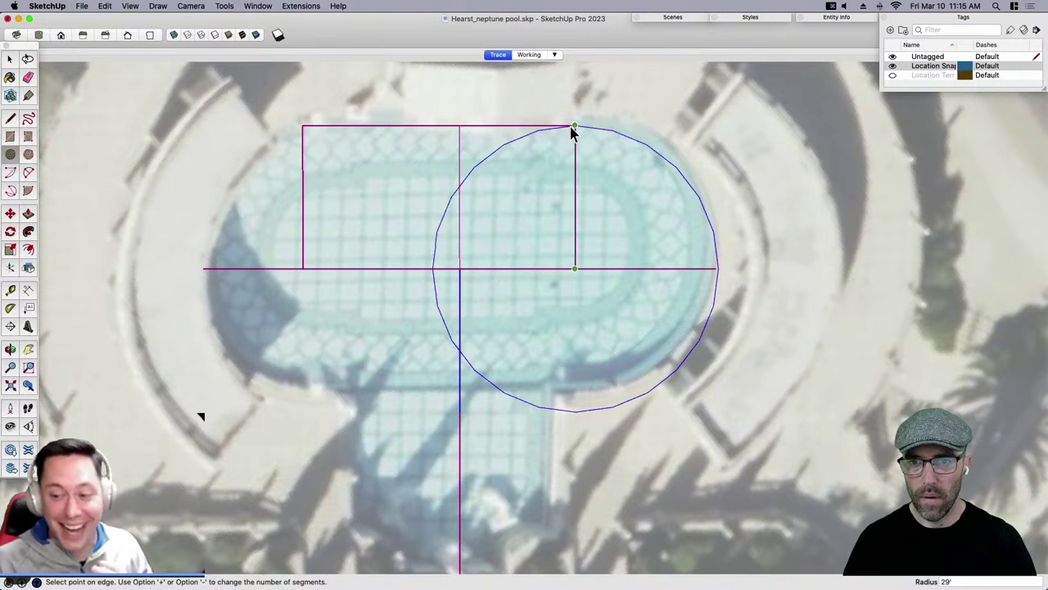
pyautogui.click(573, 132)
pyautogui.press('space')
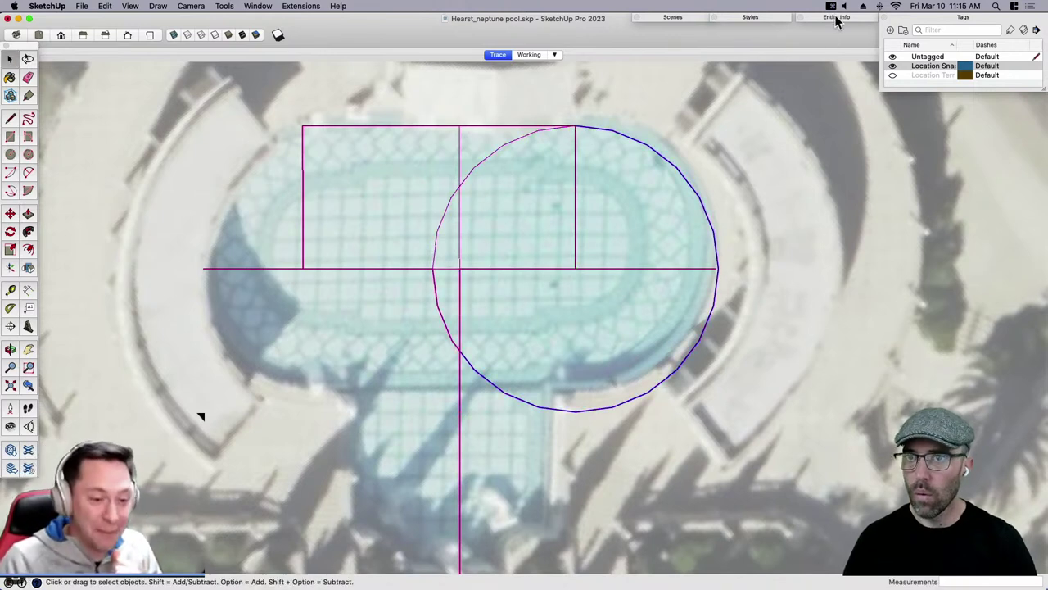
# Set the right-hand arc of the circle to 50 segments.
pyautogui.click(837, 21)
pyautogui.doubleClick(805, 86)
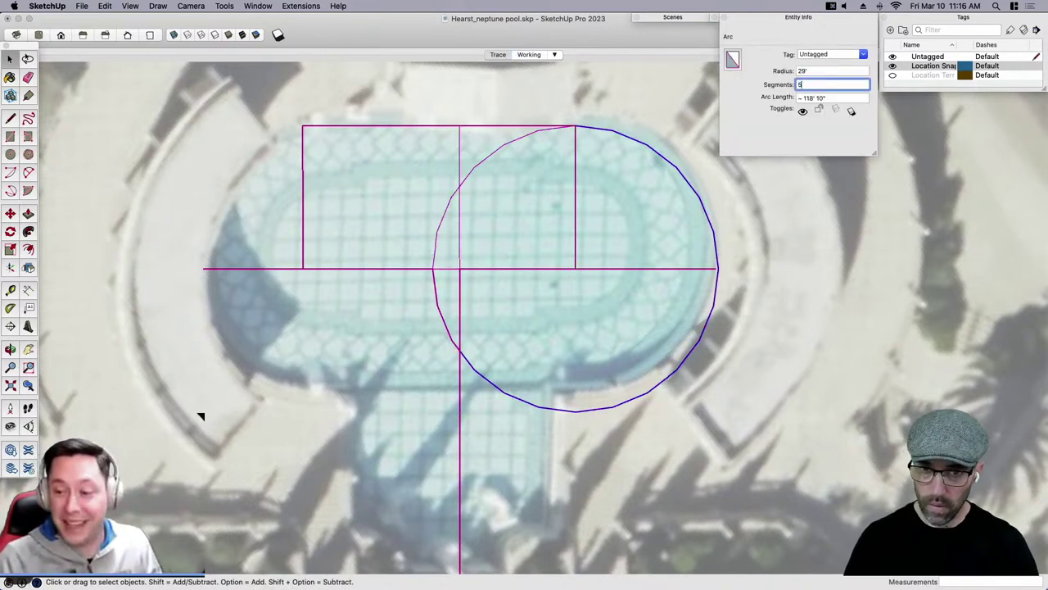
pyautogui.write('50')
pyautogui.press('Tab')
# Erase the circle's inner left part, the right vertical guide and both left guide lines, keeping the outer right arc.
pyautogui.press('e')
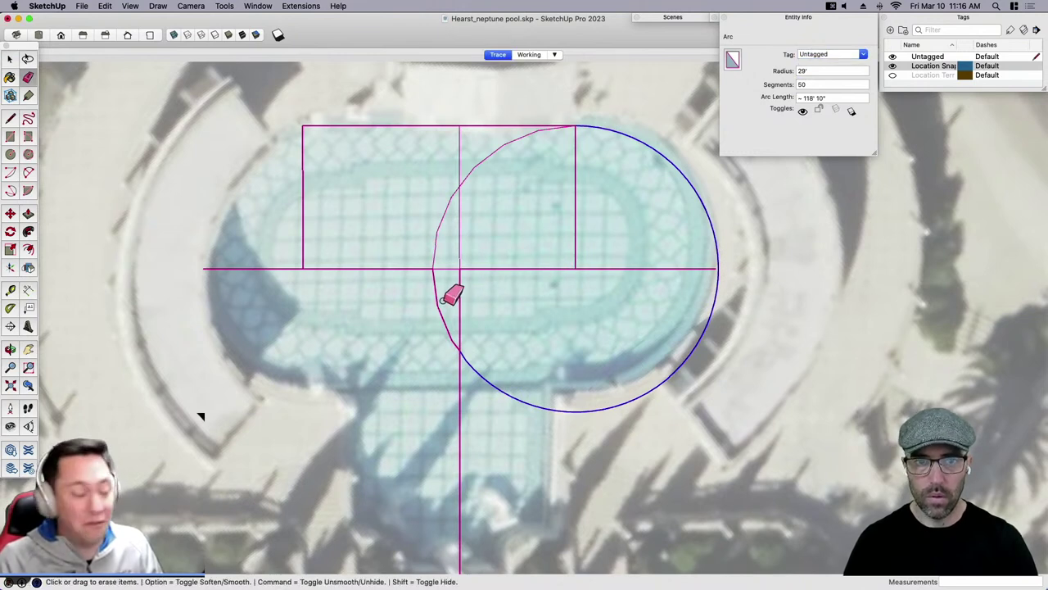
pyautogui.moveTo(445, 301)
pyautogui.mouseDown()
pyautogui.moveTo(438, 242)
pyautogui.moveTo(496, 164)
pyautogui.moveTo(571, 221)
pyautogui.moveTo(634, 243)
pyautogui.mouseUp()
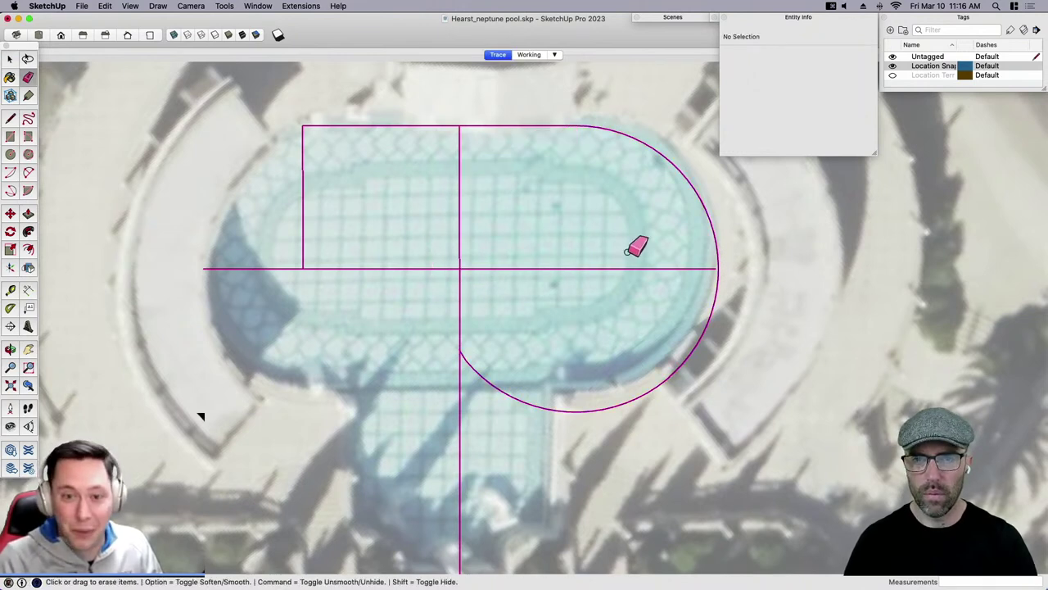
pyautogui.click(304, 169)
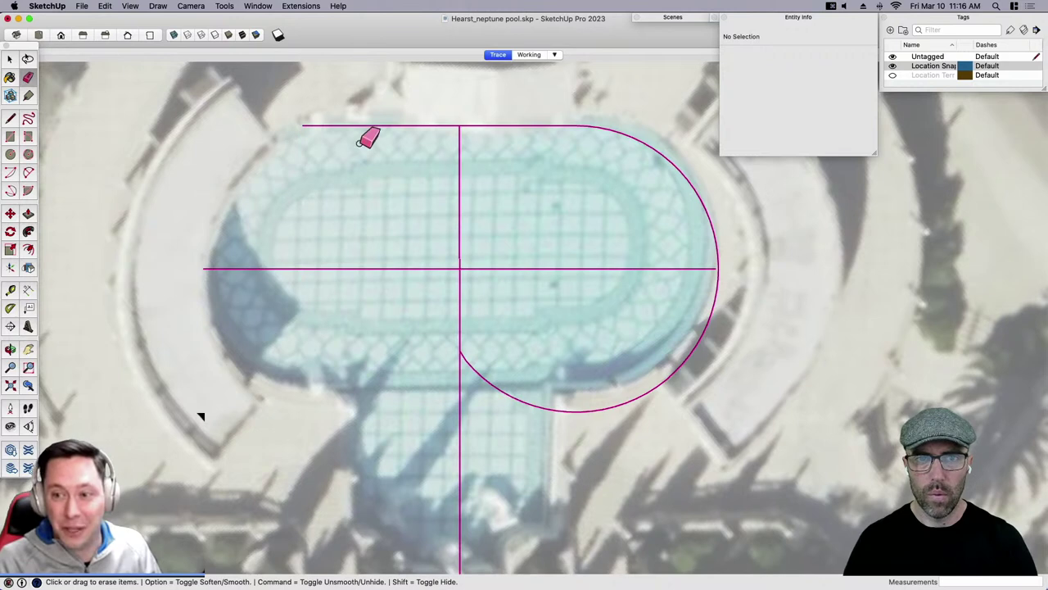
pyautogui.click(364, 126)
pyautogui.click(606, 404)
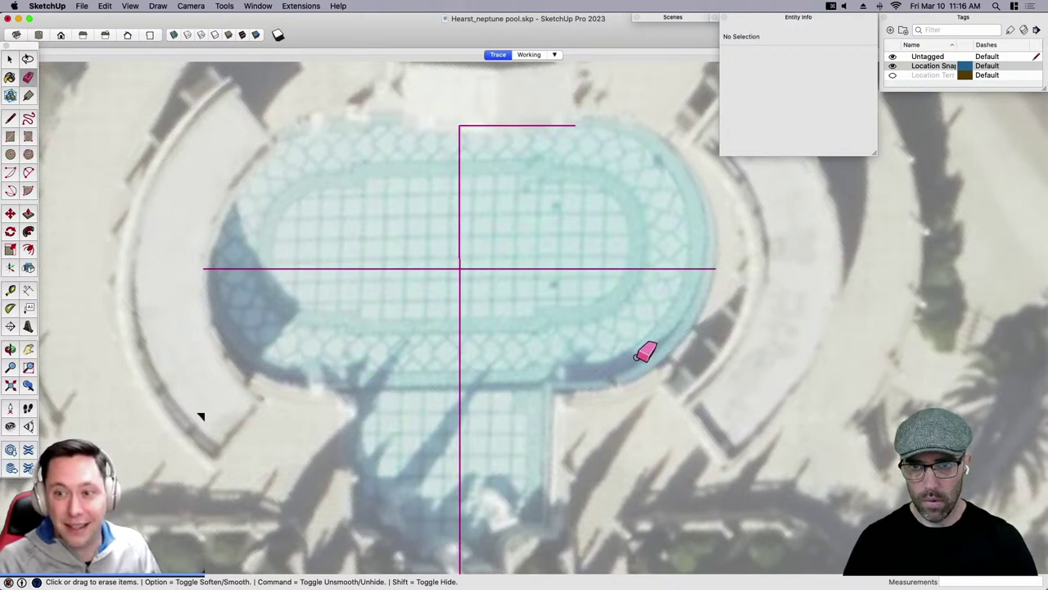
pyautogui.press('super+z')
# Move the selected right-hand arc so that its outermost point meets the right end of the horizontal centerline.
pyautogui.scroll(5, 737, 267)
pyautogui.press('space')
pyautogui.click(698, 282)
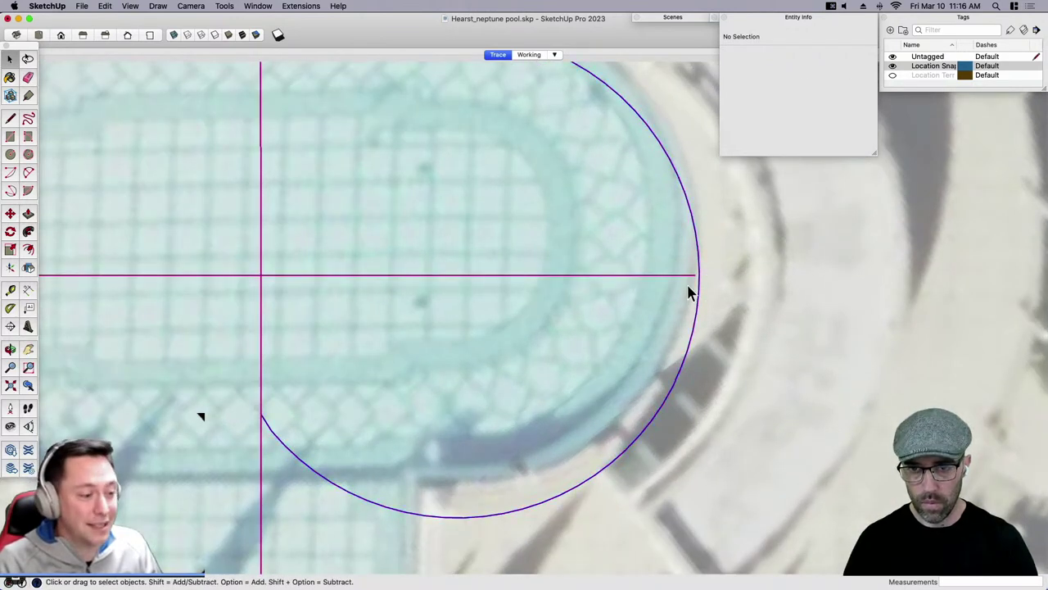
pyautogui.scroll(4, 699, 287)
pyautogui.press('m')
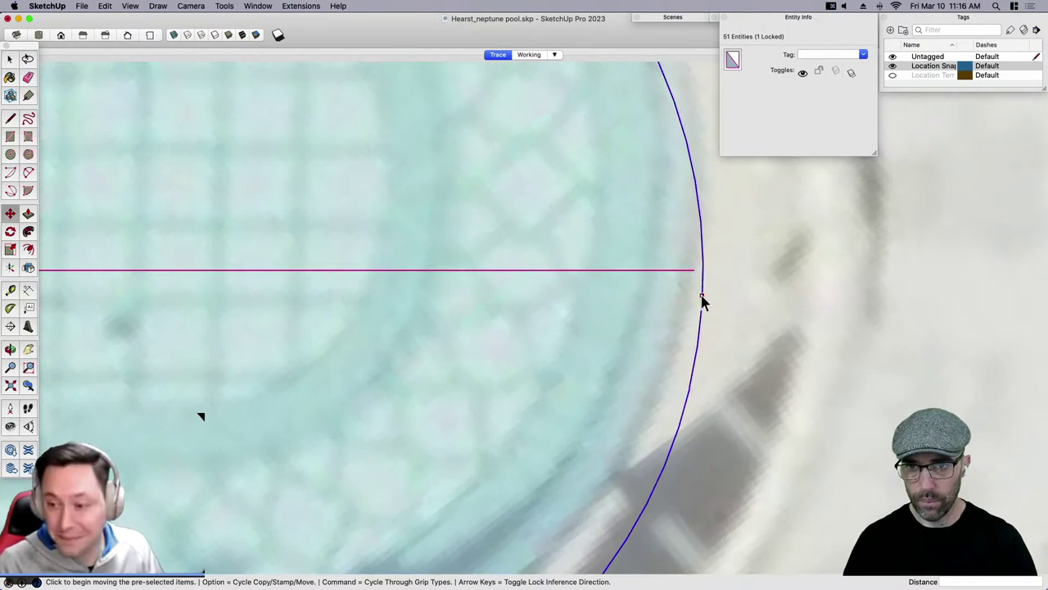
pyautogui.click(703, 281)
pyautogui.click(694, 271)
pyautogui.press('space')
pyautogui.scroll(-5, 684, 395)
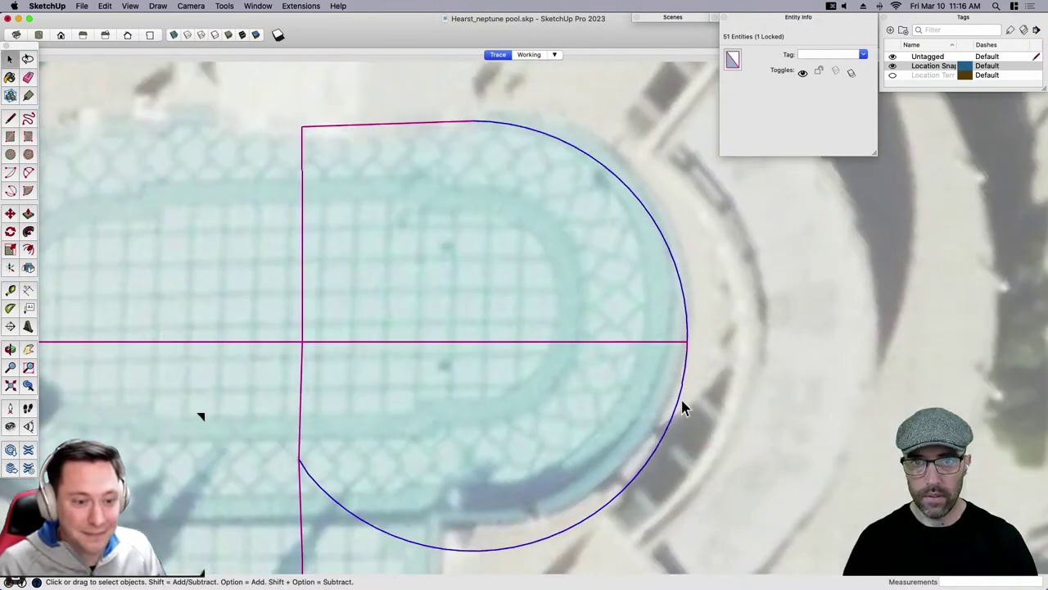
# Draw a horizontal line about 37' 8 1/2" from the vertical centerline's upper end across the arc, and erase the slanted line and excess pieces.
pyautogui.scroll(3, 507, 145)
pyautogui.press('l')
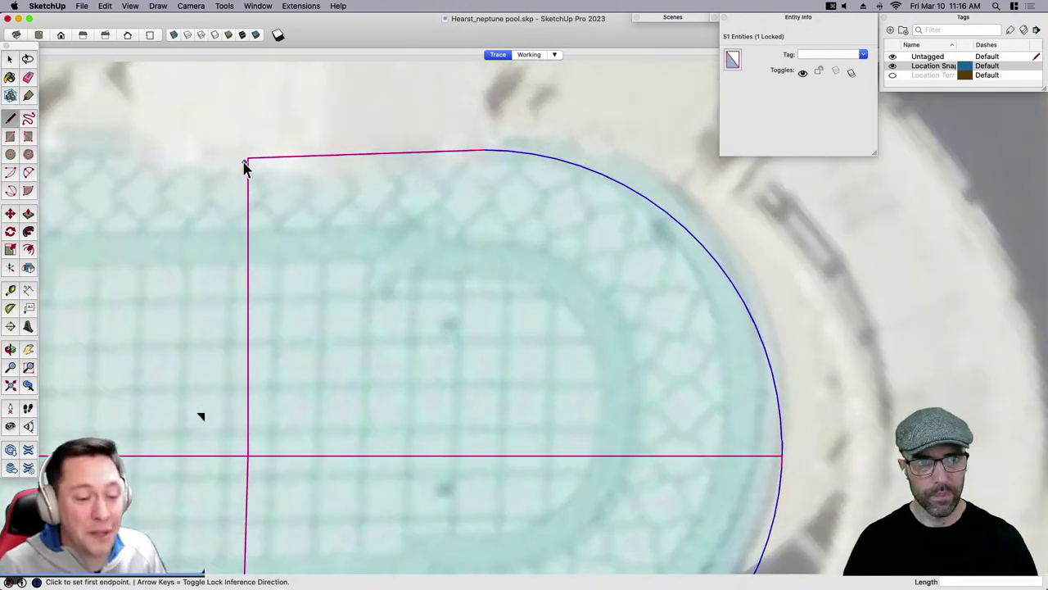
pyautogui.click(247, 158)
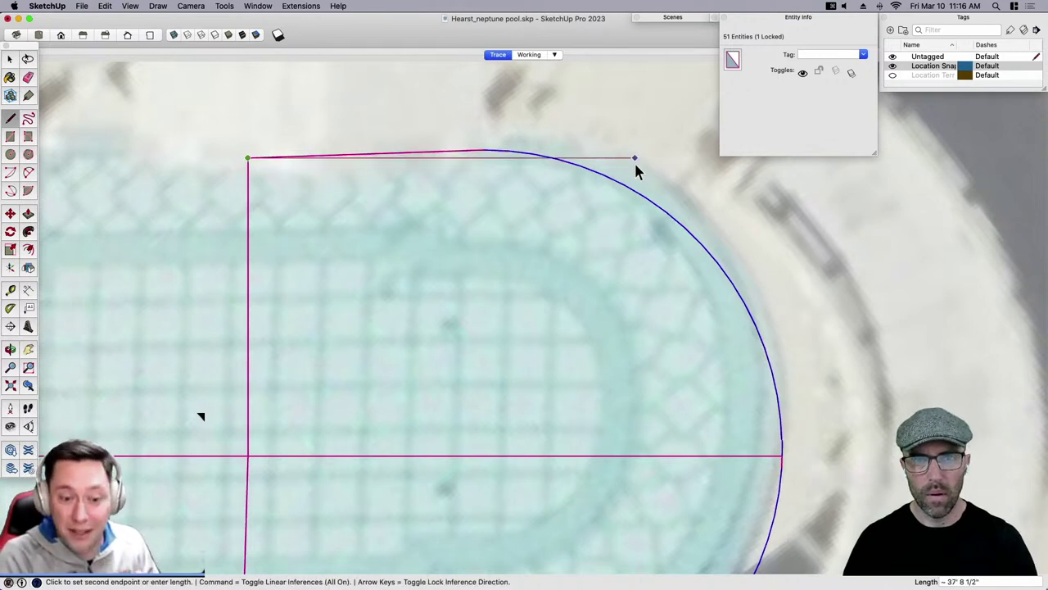
pyautogui.click(635, 157)
pyautogui.press('e')
pyautogui.click(610, 157)
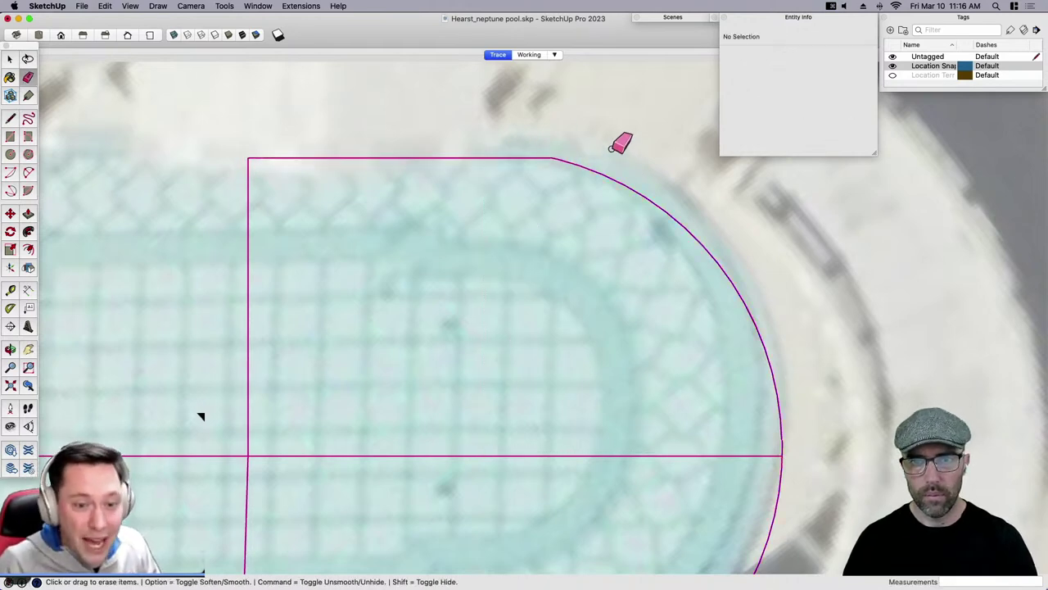
# Erase the arc's lower half, the lower part of the vertical centerline and the left half of the horizontal centerline, leaving one closed quarter outline.
pyautogui.scroll(-4, 672, 220)
pyautogui.press('space')
pyautogui.press('e')
pyautogui.click(675, 330)
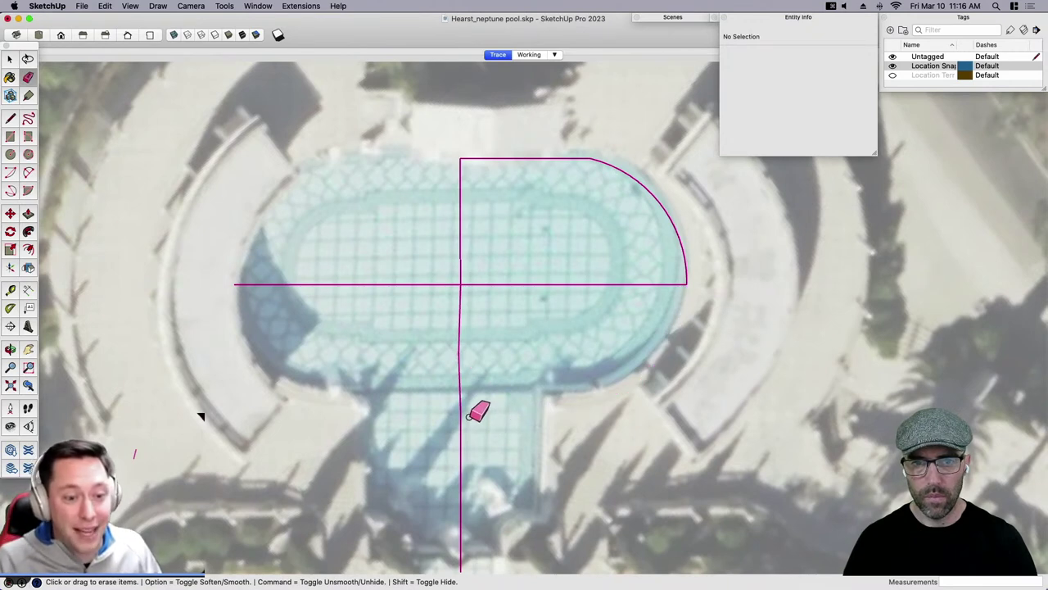
pyautogui.click(461, 419)
pyautogui.click(458, 361)
pyautogui.click(458, 342)
pyautogui.press('space')
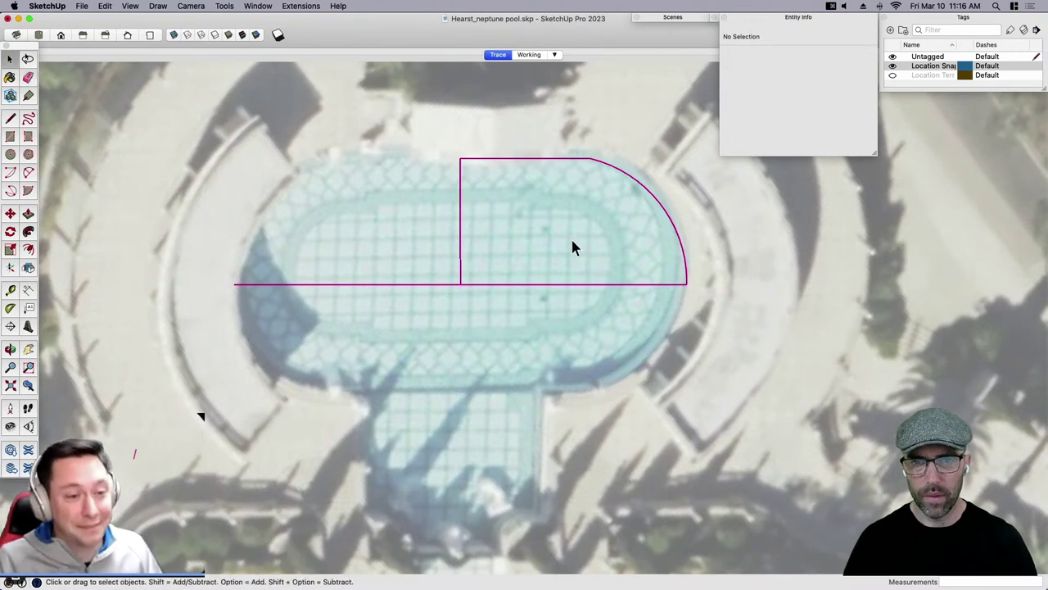
pyautogui.click(571, 240)
pyautogui.press('e')
pyautogui.click(414, 283)
pyautogui.press('space')
# Select the quarter face with all its edges and make it a component.
pyautogui.click(542, 238)
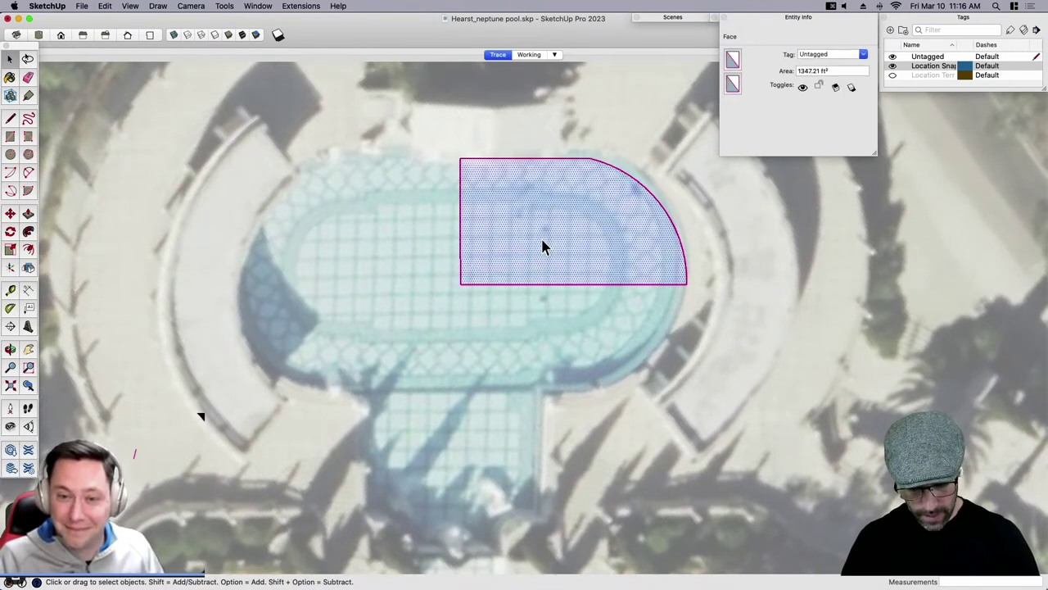
pyautogui.press('m')
pyautogui.press('space')
pyautogui.press('super+a')
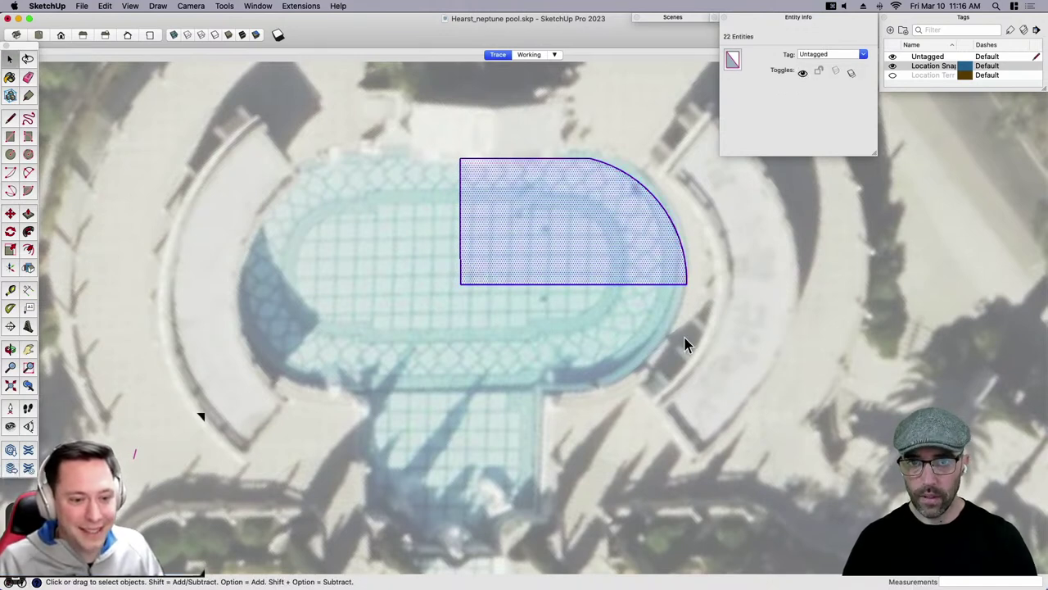
pyautogui.press('g')
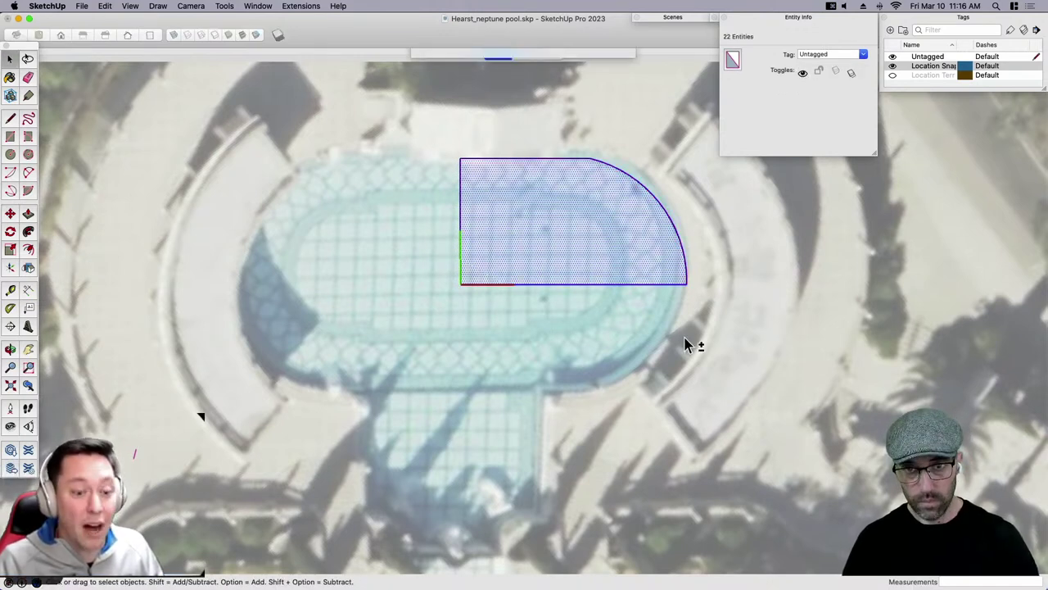
pyautogui.press('Return')
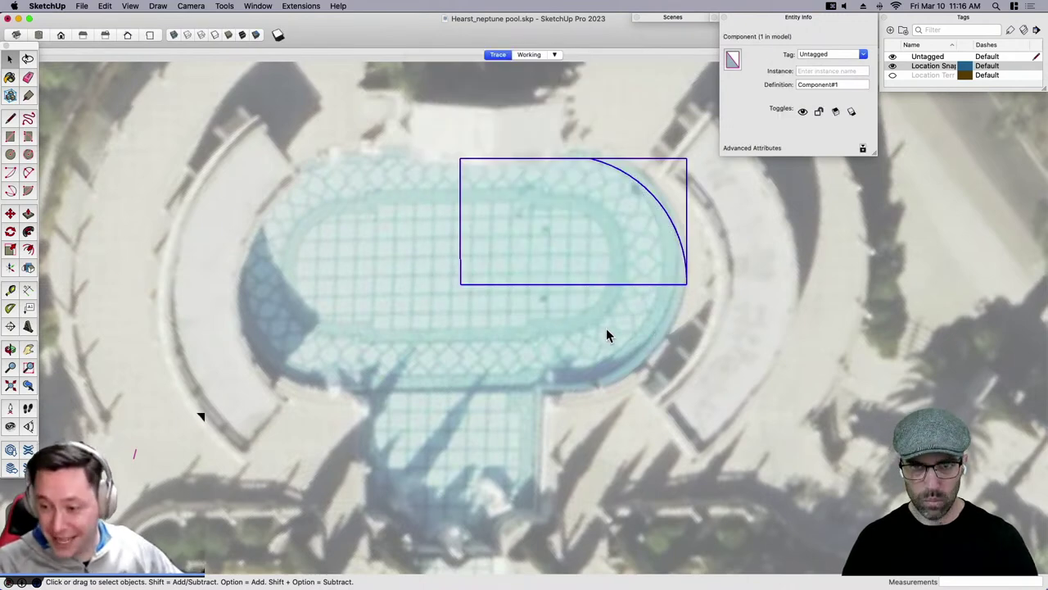
# Copy the quarter-pool component straight down along the green axis.
pyautogui.press('m')
pyautogui.click(550, 311)
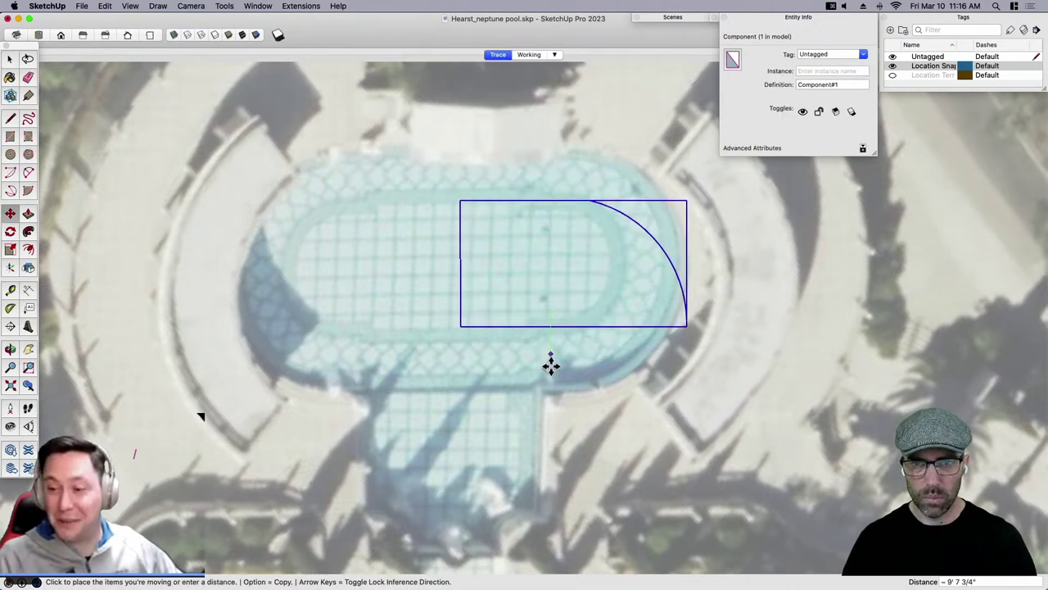
pyautogui.press('alt')
pyautogui.click(552, 380)
pyautogui.press('space')
# Flip the copied quarter component along the green axis so that its arc faces the opposite way.
pyautogui.moveTo(548, 440); pyautogui.dragTo(668, 262, button='middle')
pyautogui.scroll(-6, 467, 452)
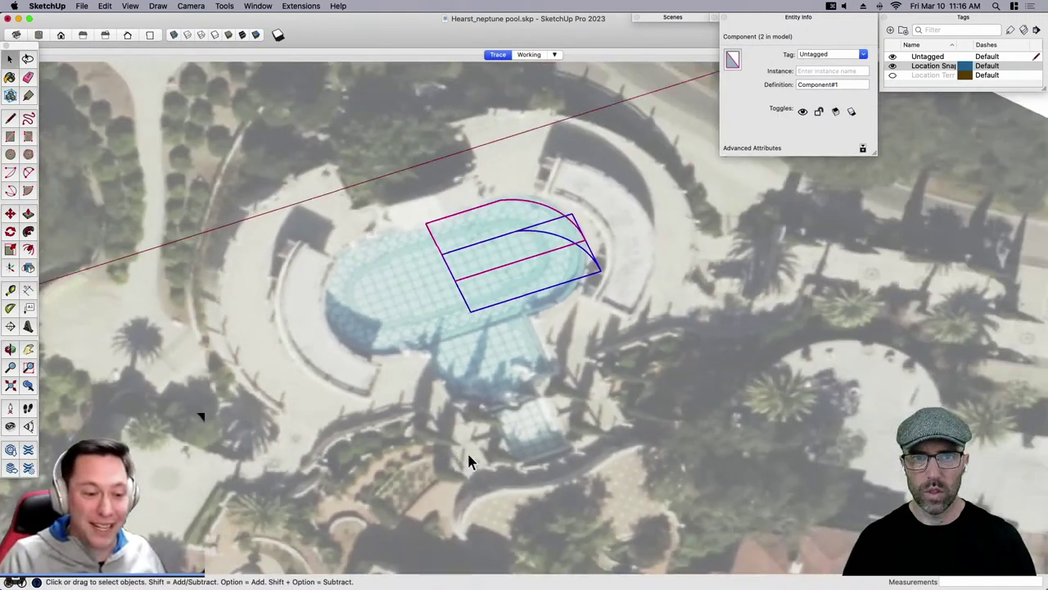
pyautogui.scroll(6, 515, 291)
pyautogui.moveTo(524, 365); pyautogui.dragTo(618, 287, button='middle')
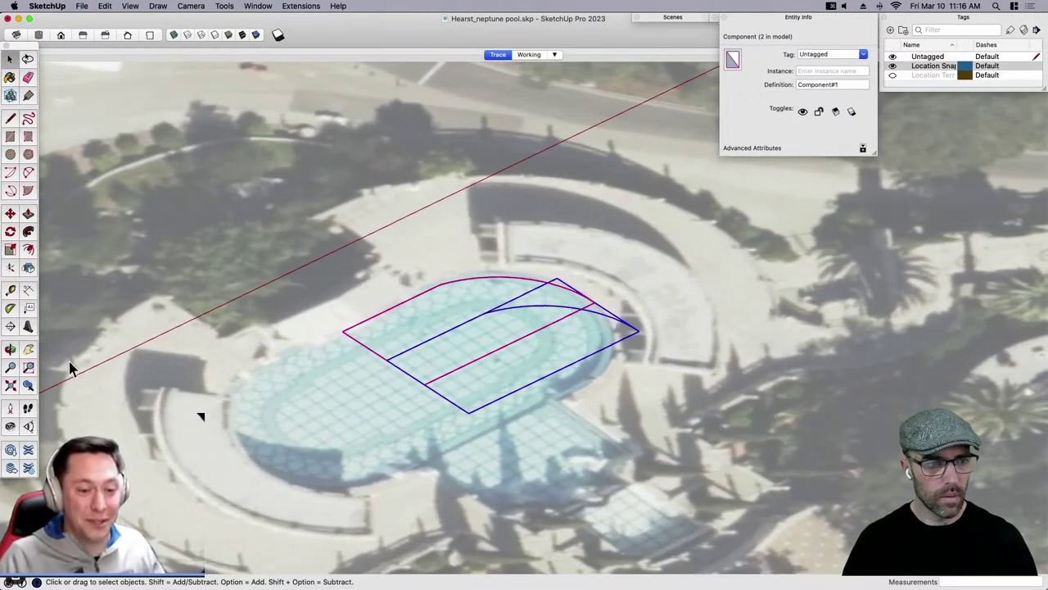
pyautogui.click(29, 266)
pyautogui.scroll(2, 491, 385)
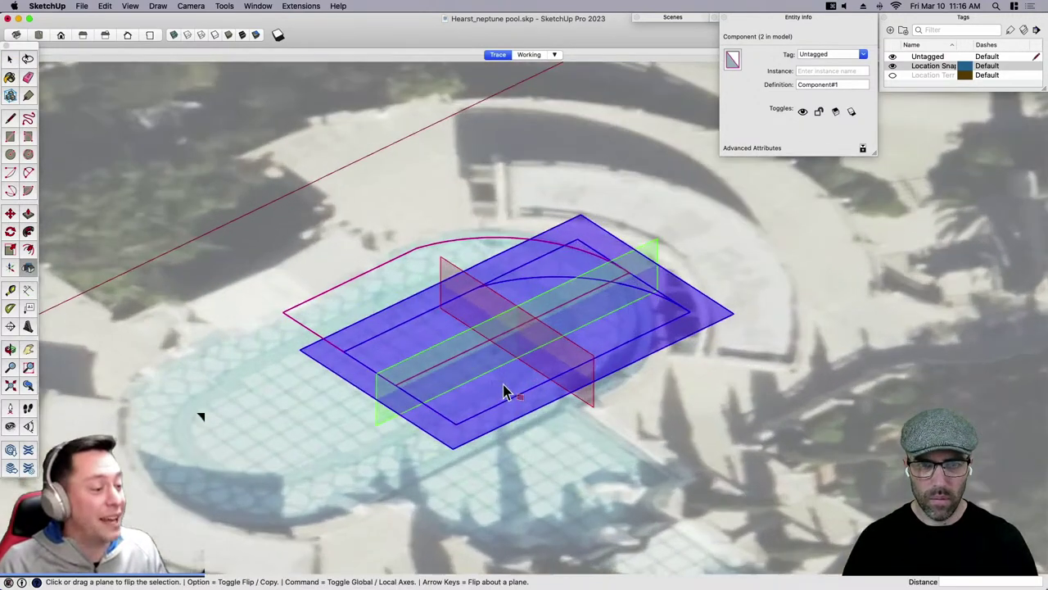
pyautogui.moveTo(384, 410); pyautogui.dragTo(571, 401)
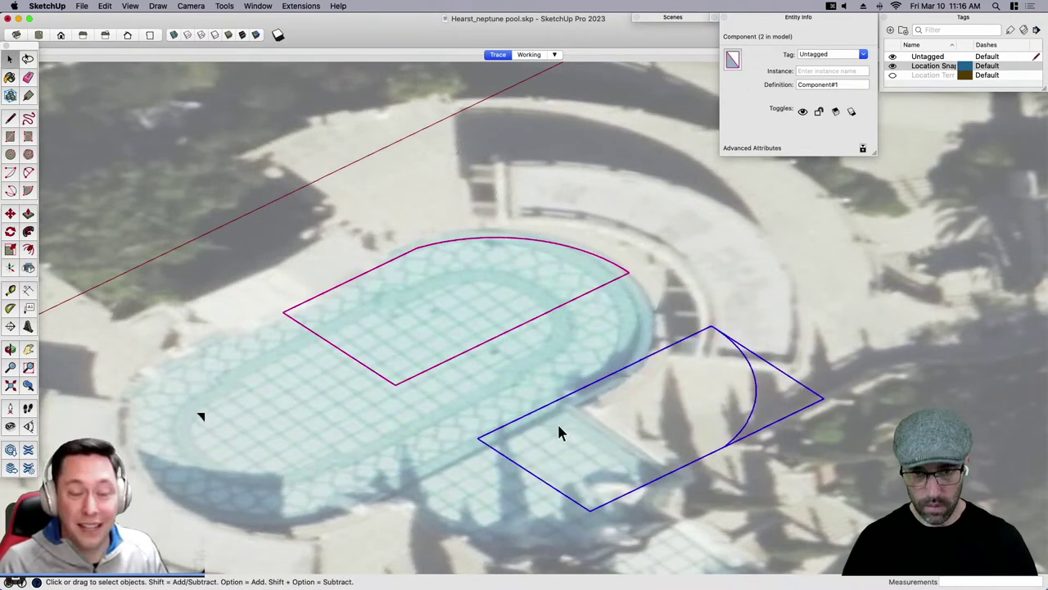
# Move the flipped quarter by its inner corner to the original quarter's corner at the pool center, so their straight edges meet.
pyautogui.press('m')
pyautogui.click(479, 438)
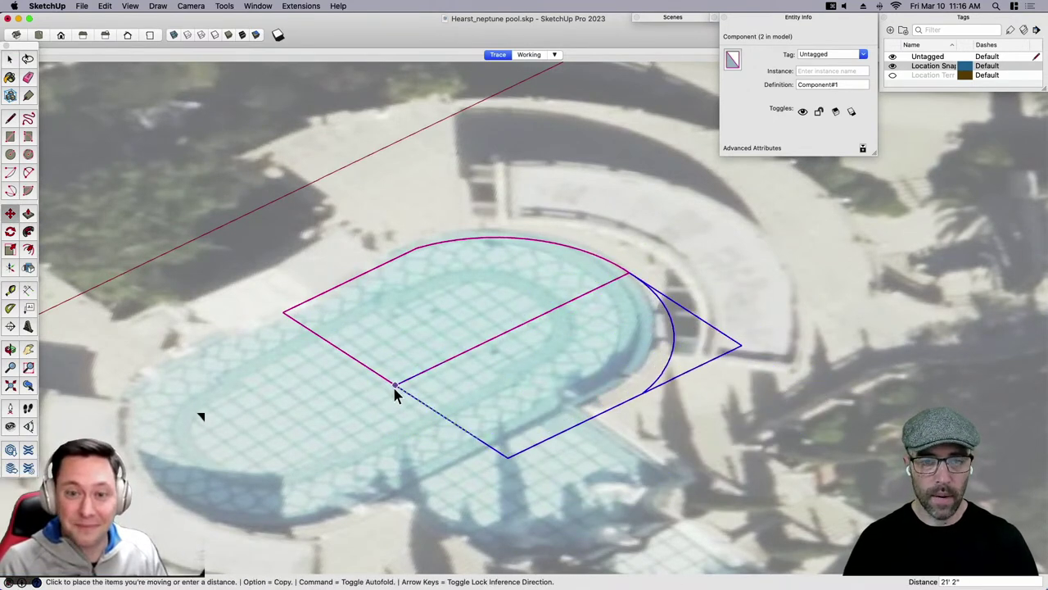
pyautogui.click(394, 395)
pyautogui.press('space')
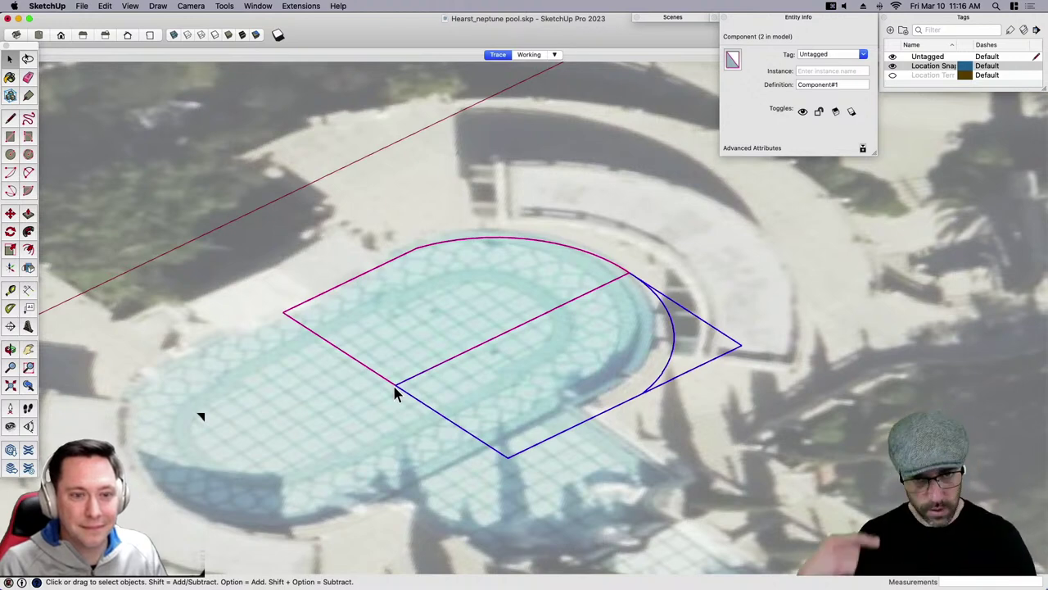
# Measure the overall height of the two joined quarters from above with a linear dimension, and erase the dimension.
pyautogui.press('super+1')
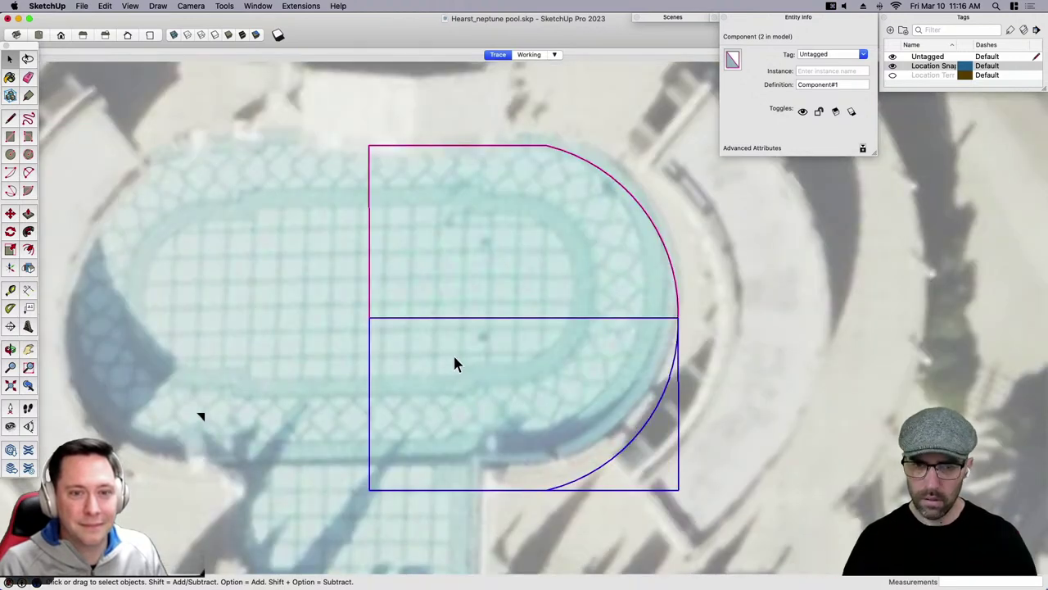
pyautogui.scroll(-2, 454, 358)
pyautogui.moveTo(548, 480); pyautogui.dragTo(482, 290)
pyautogui.press('d')
pyautogui.click(383, 182)
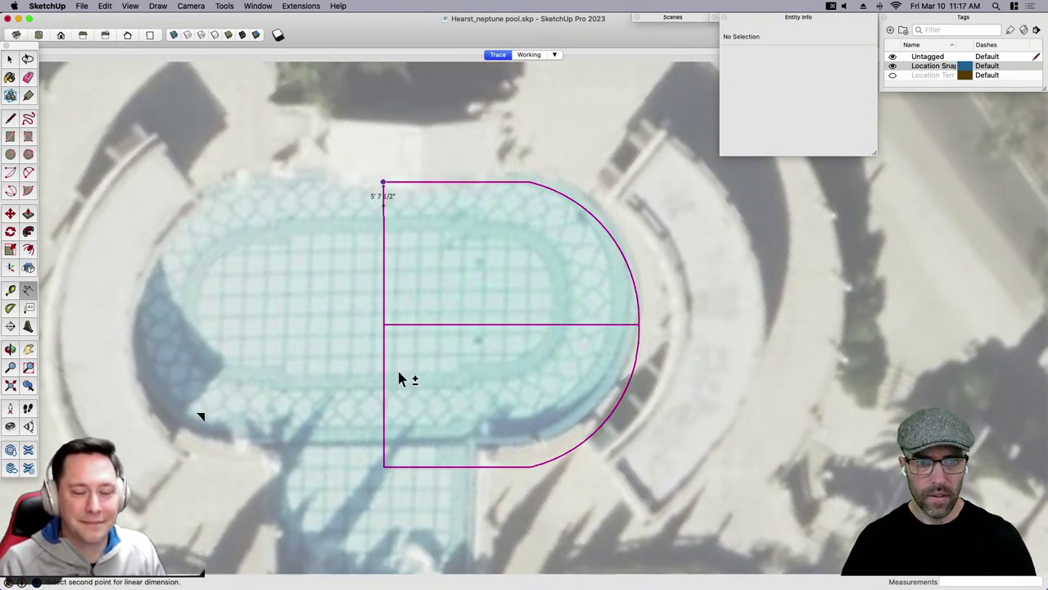
pyautogui.click(381, 466)
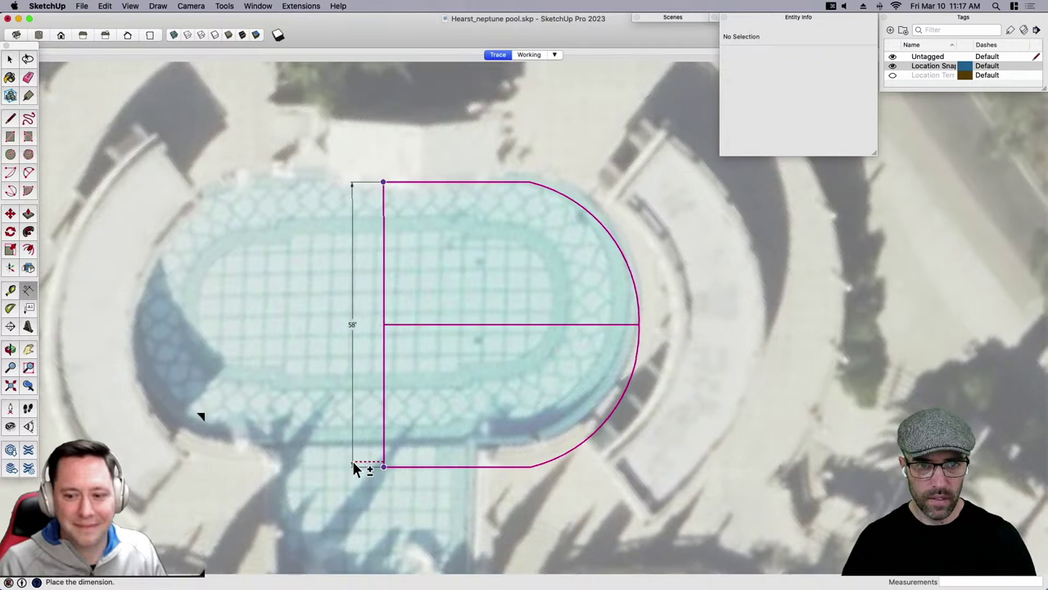
pyautogui.click(353, 467)
pyautogui.press('space')
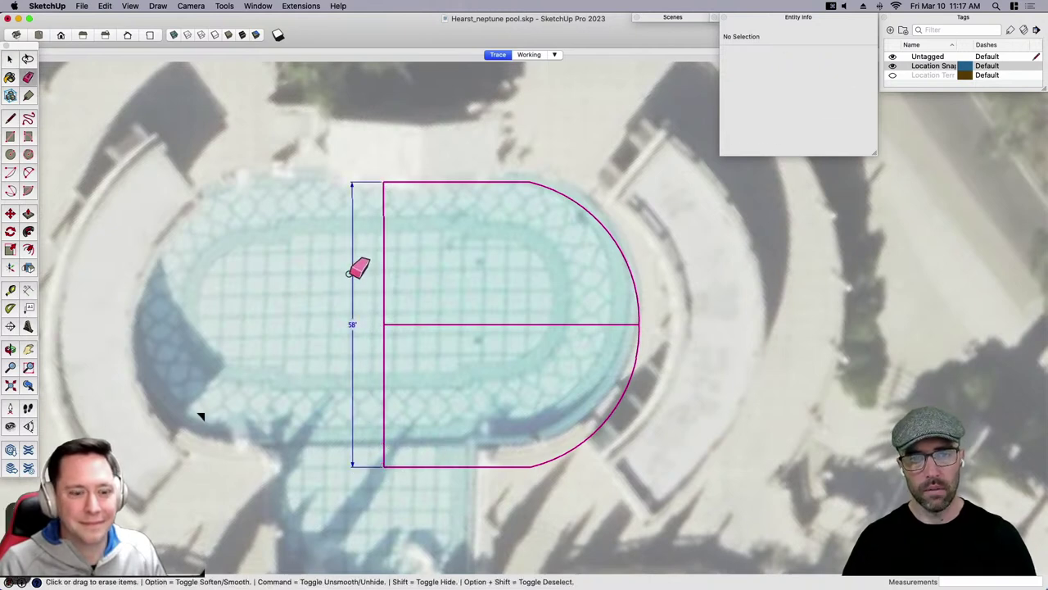
pyautogui.click(352, 271)
# Move both quarter components up about 3' 6 3/4" to line them up with the pool edge in the satellite image.
pyautogui.press('space')
pyautogui.press('super+a')
pyautogui.press('m')
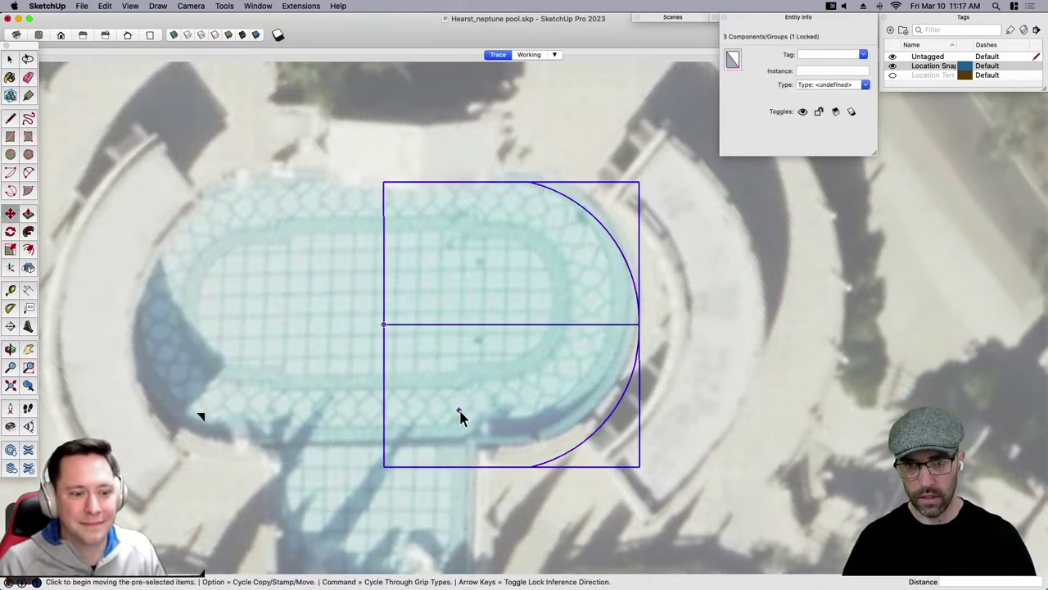
pyautogui.click(462, 417)
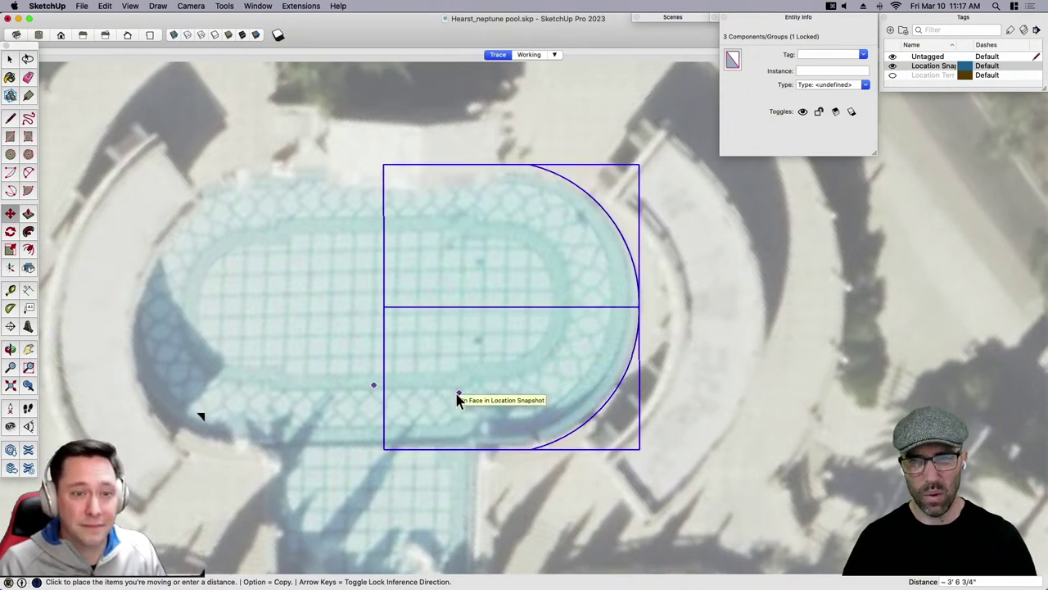
pyautogui.click(456, 398)
# Select both quarter components and create a flipped copy of the pair across the red plane.
pyautogui.scroll(-3, 661, 377)
pyautogui.press('space')
pyautogui.click(560, 366)
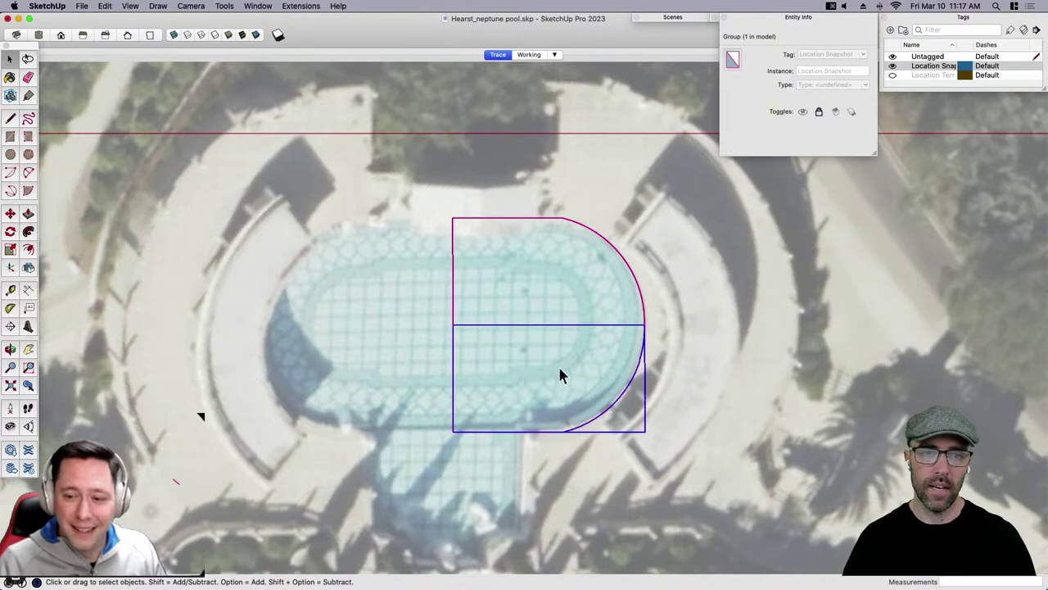
pyautogui.moveTo(553, 362); pyautogui.dragTo(542, 337, button='middle')
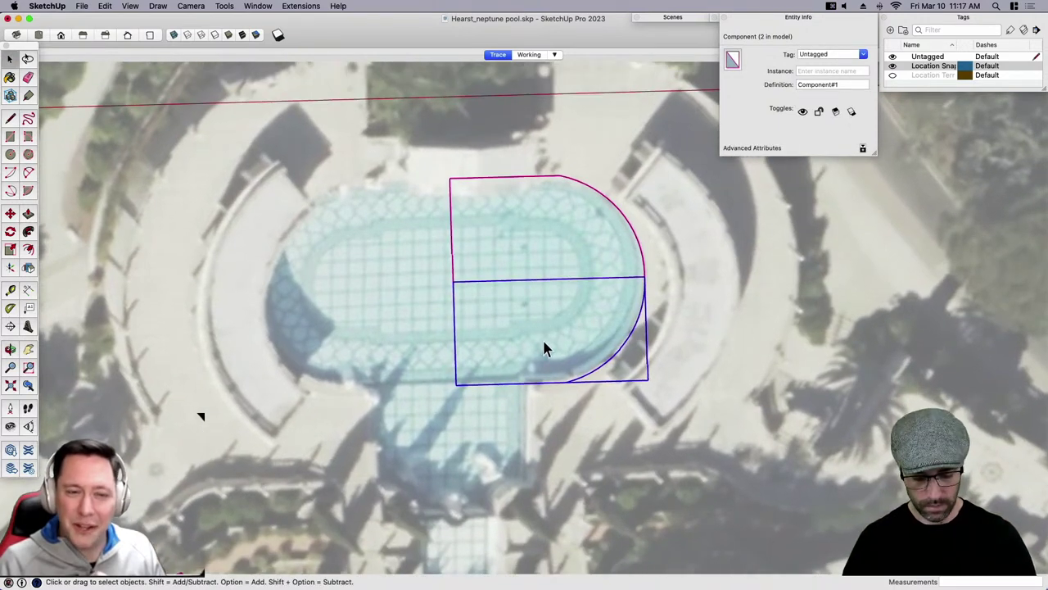
pyautogui.keyDown('shift'); pyautogui.click(532, 270); pyautogui.keyUp('shift')
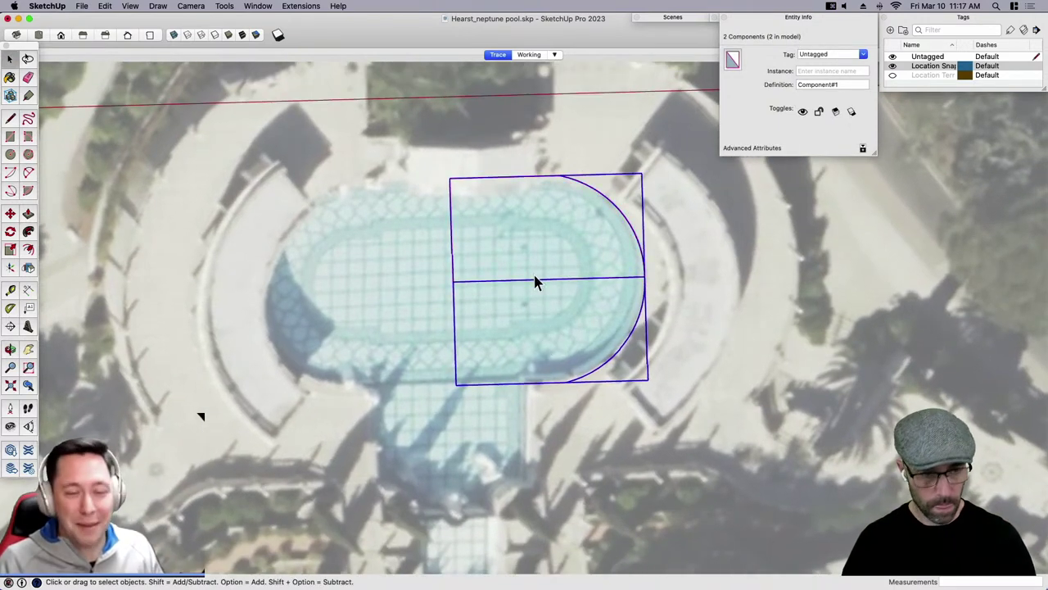
pyautogui.click(28, 267)
pyautogui.moveTo(466, 412); pyautogui.dragTo(655, 286, button='middle')
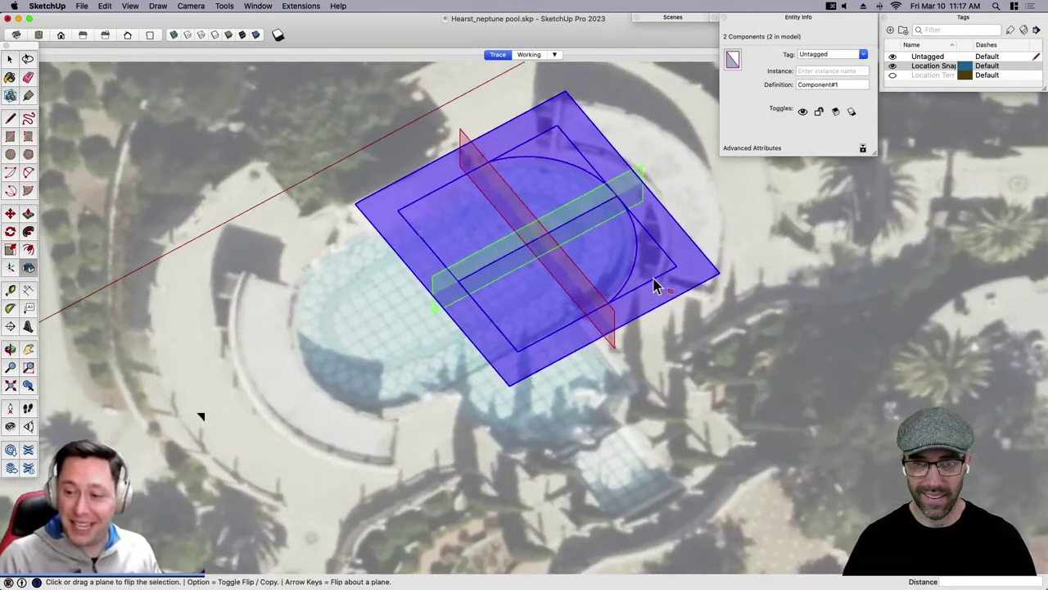
pyautogui.press('alt')
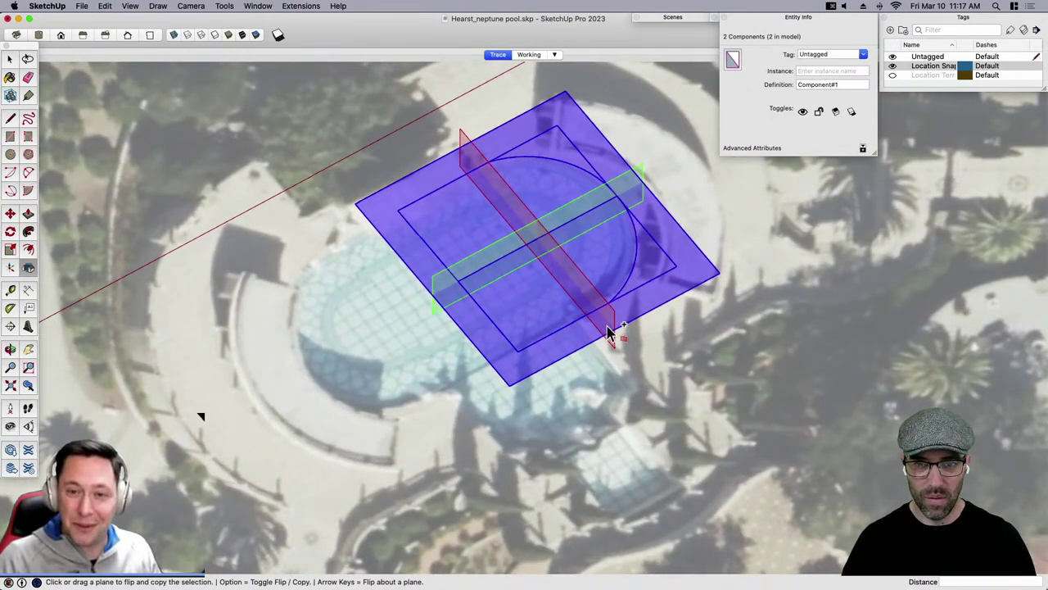
pyautogui.click(557, 348)
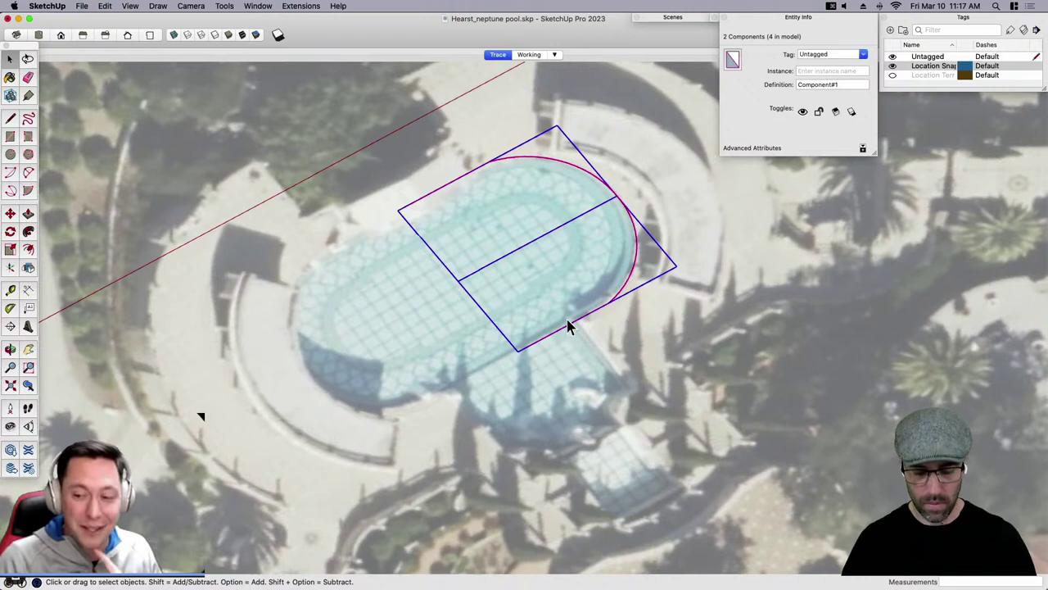
# Move the selected pair of quarter components along the red axis toward the uncovered left half of the pool.
pyautogui.press('m')
pyautogui.click(568, 316)
pyautogui.click(456, 374)
pyautogui.press('space')
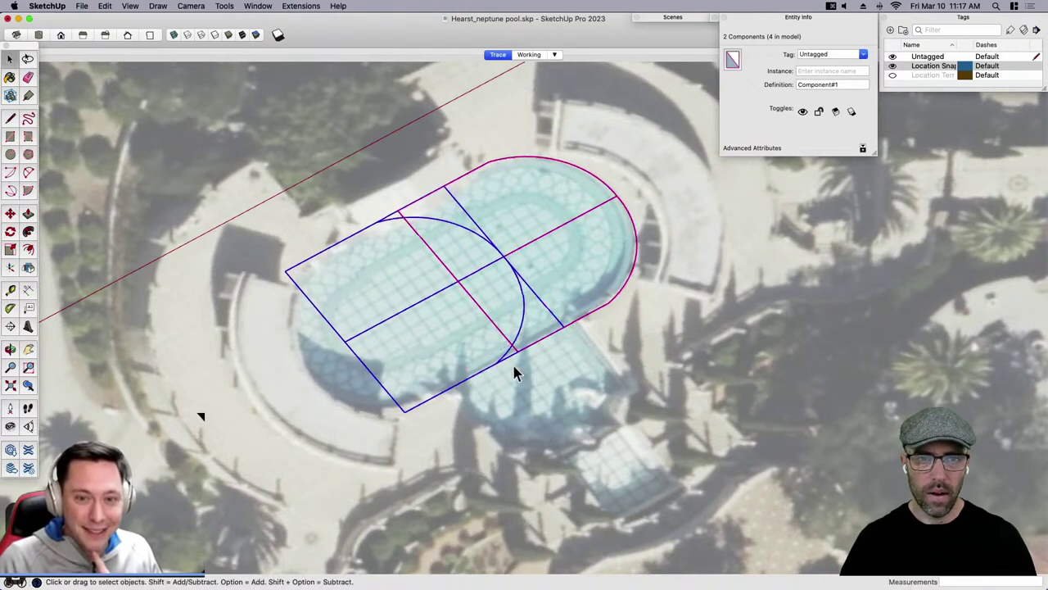
pyautogui.moveTo(514, 373); pyautogui.dragTo(358, 351, button='middle')
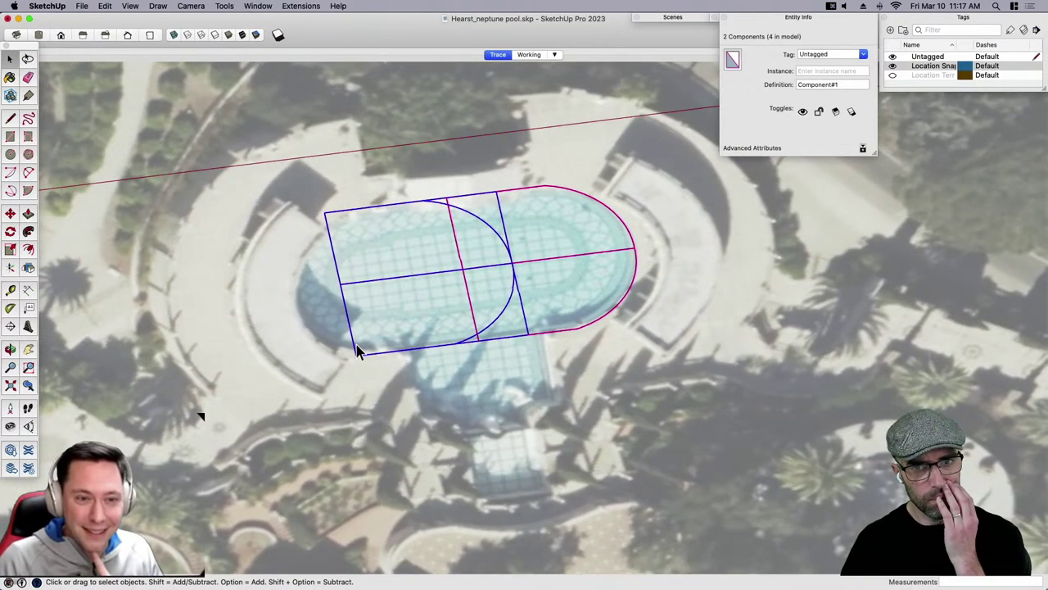
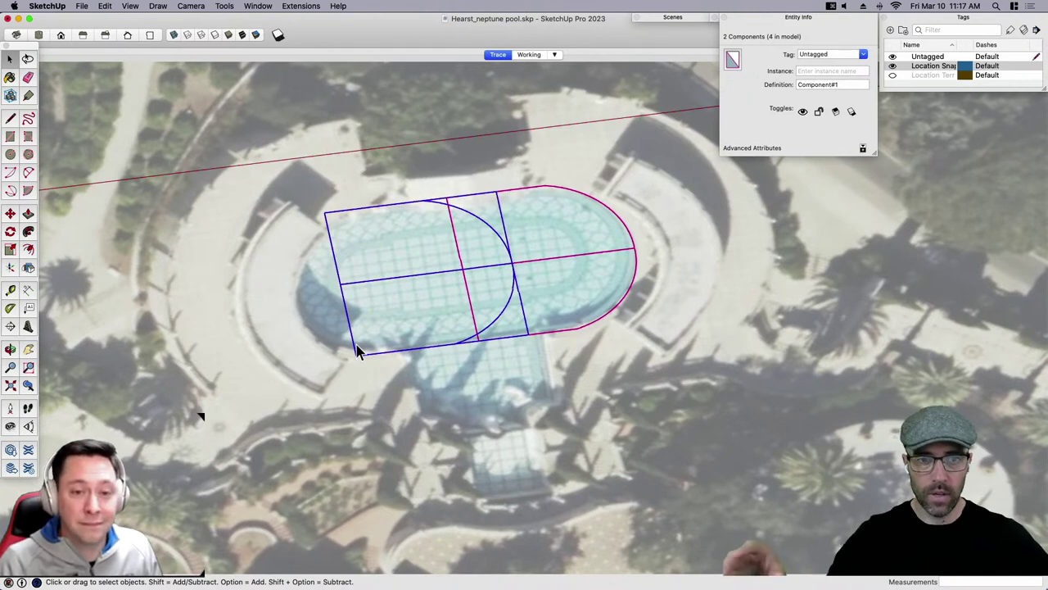
pyautogui.scroll(3, 494, 264)
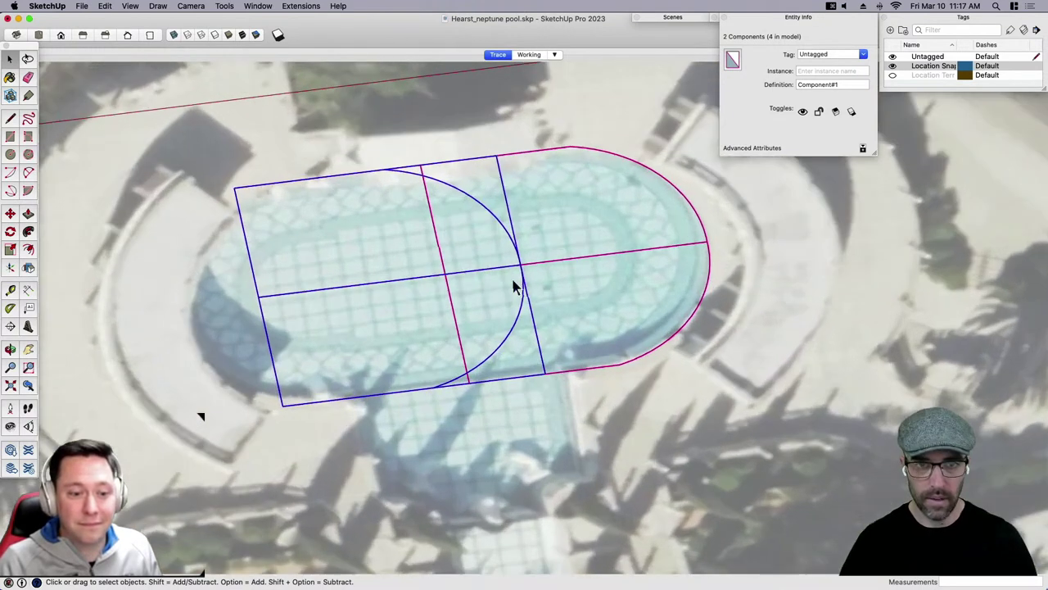
# Mirror the selected pair of quarter components by scaling it by -1 along the red axis.
pyautogui.press('s')
pyautogui.moveTo(521, 269); pyautogui.dragTo(482, 285)
pyautogui.write('-1')
pyautogui.press('Return')
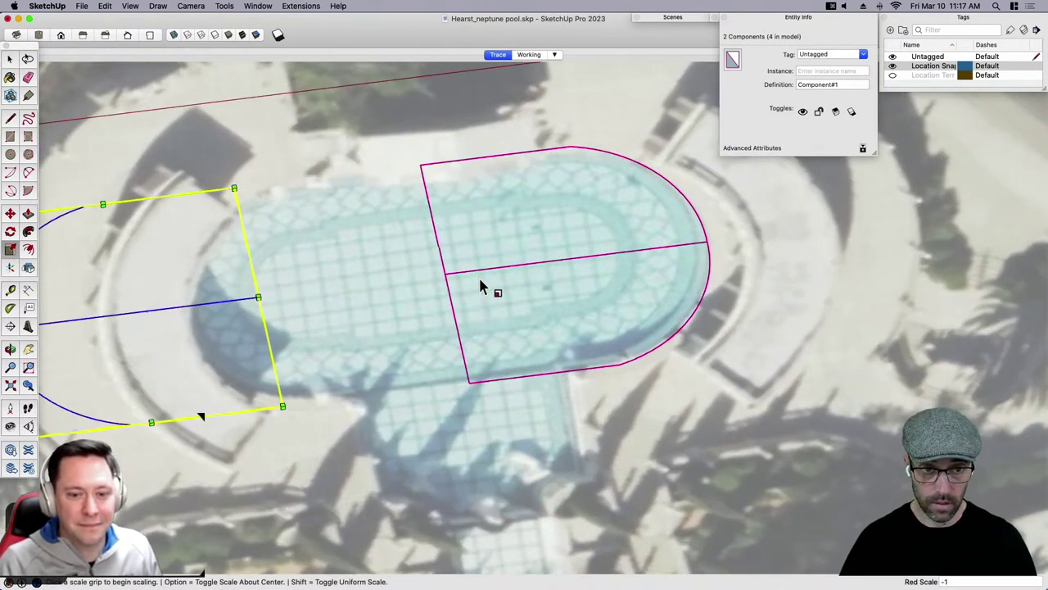
# Move the mirrored pair by its inner corner about 36' 11 3/4" to meet the matching corner of the other half.
pyautogui.press('m')
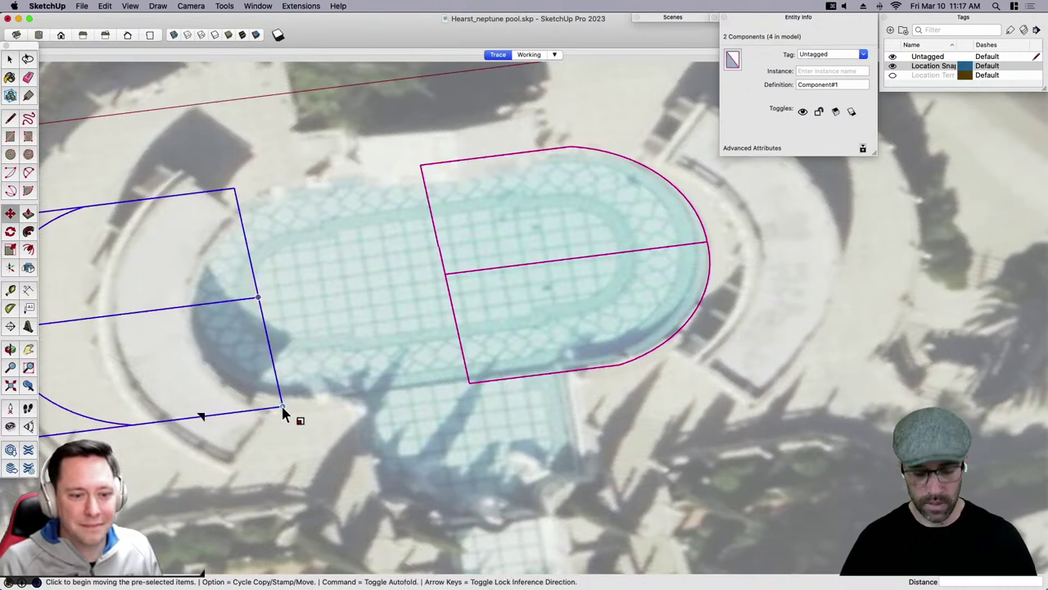
pyautogui.click(284, 415)
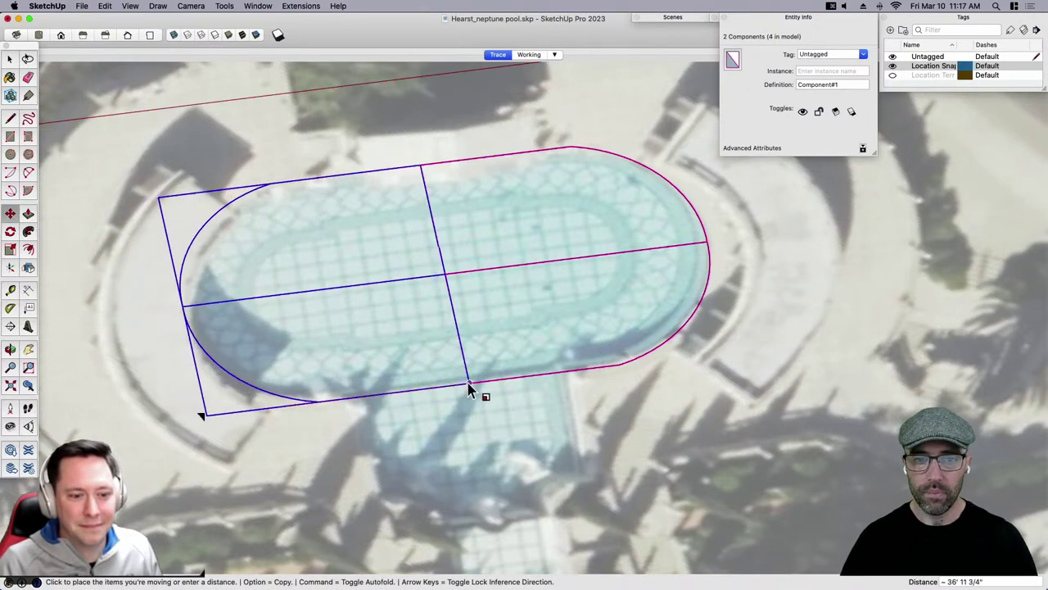
pyautogui.click(469, 383)
pyautogui.press('space')
# Hide the location snapshot tag in the Working scene, update the scene, and check it against the Trace scene.
pyautogui.moveTo(610, 401)
pyautogui.mouseDown(button='middle')
pyautogui.moveTo(614, 428)
pyautogui.moveTo(838, 318)
pyautogui.moveTo(613, 391)
pyautogui.mouseUp(button='middle')
pyautogui.click(512, 283)
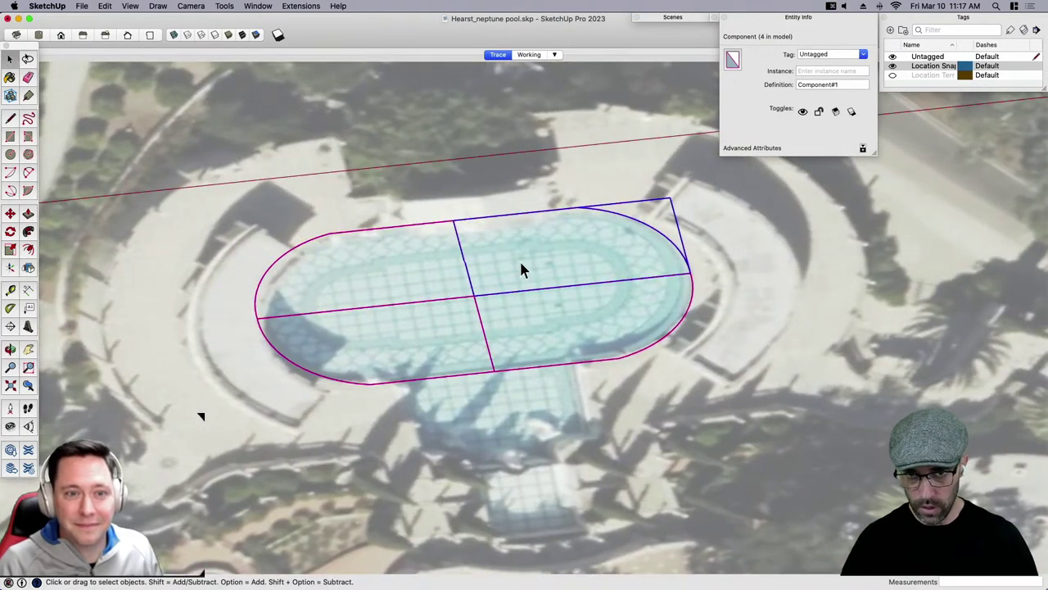
pyautogui.scroll(-3, 527, 293)
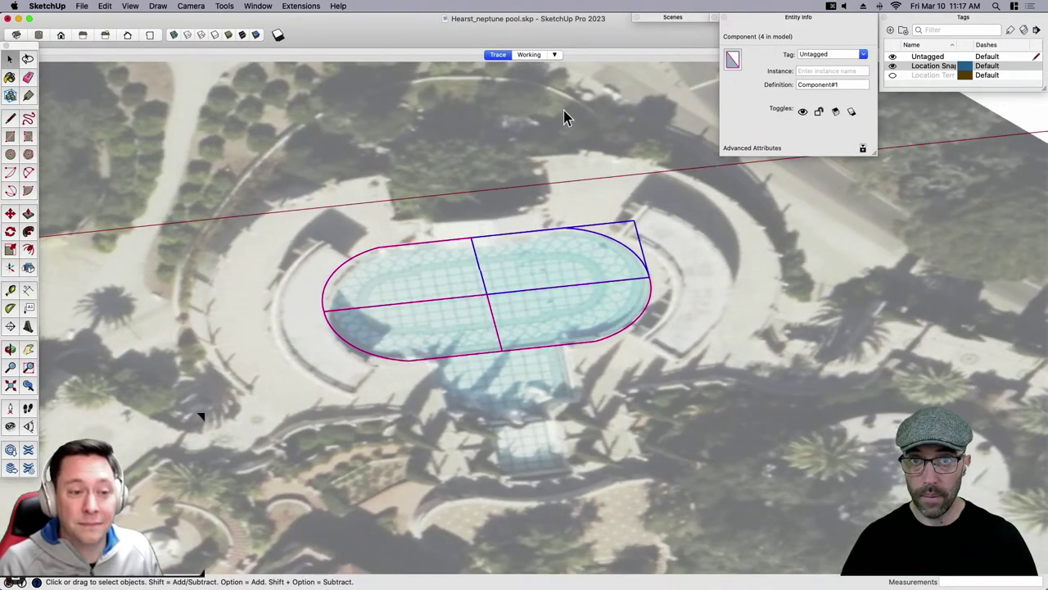
pyautogui.click(528, 54)
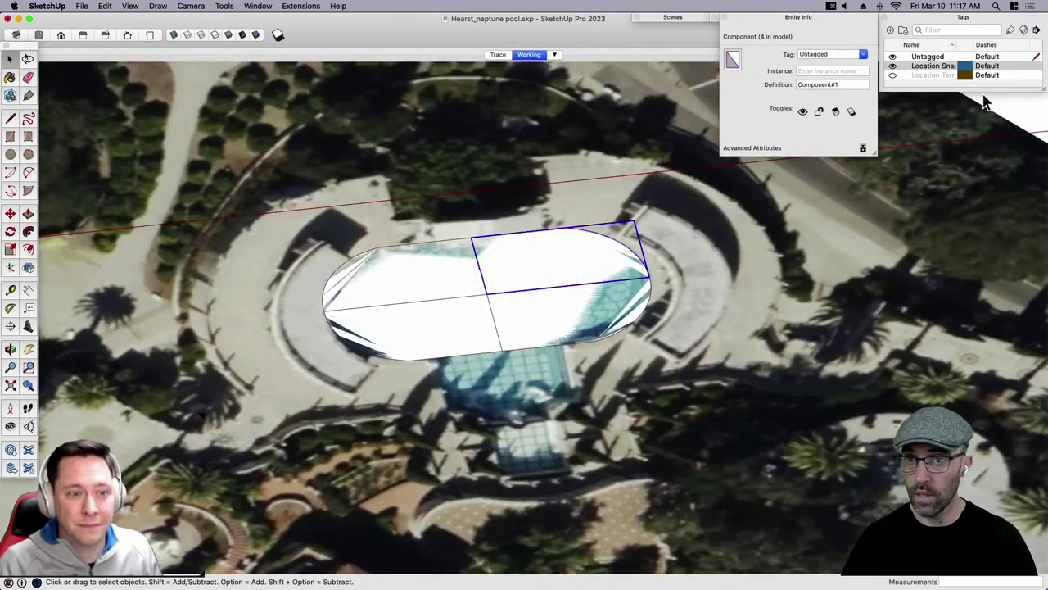
pyautogui.click(892, 66)
pyautogui.rightClick(528, 54)
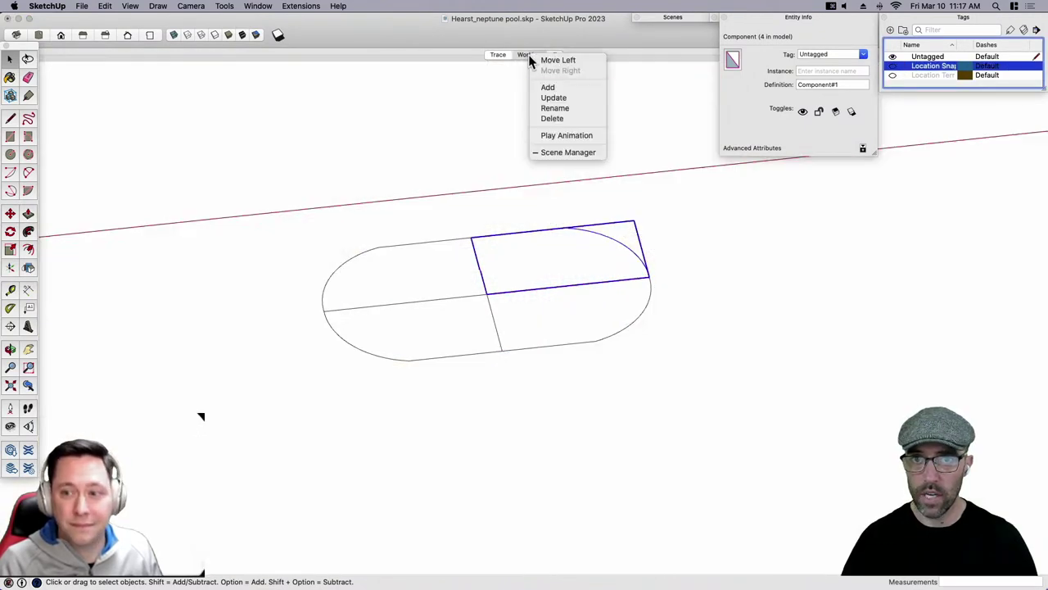
pyautogui.click(553, 97)
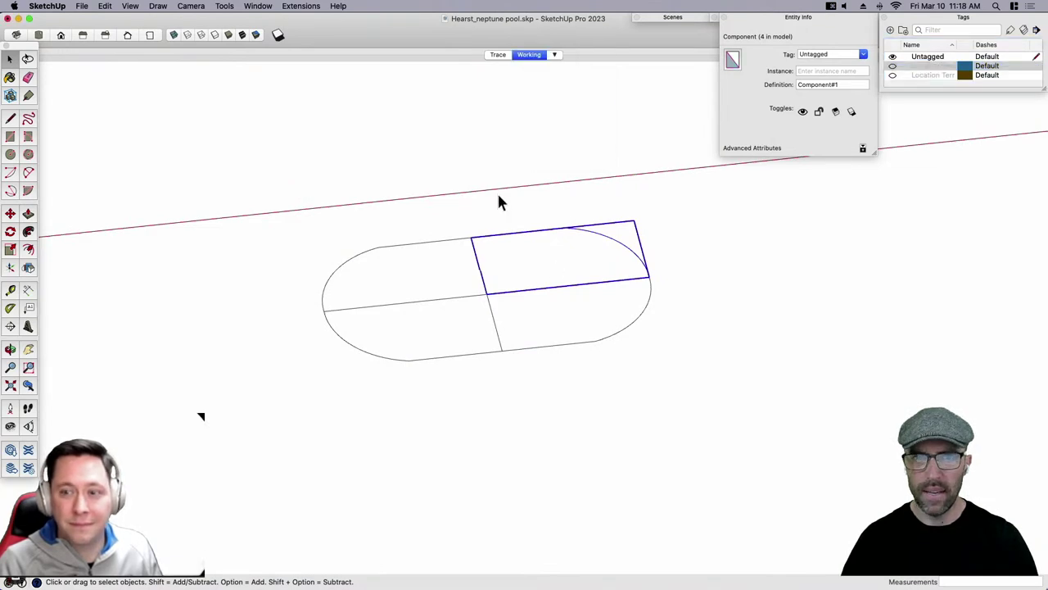
pyautogui.click(496, 54)
pyautogui.click(529, 55)
# Open a right-hand quarter component for editing and push its face down 10'.
pyautogui.moveTo(639, 246)
pyautogui.mouseDown(button='middle')
pyautogui.moveTo(662, 262)
pyautogui.moveTo(515, 271)
pyautogui.moveTo(639, 287)
pyautogui.moveTo(527, 290)
pyautogui.moveTo(585, 248)
pyautogui.moveTo(543, 266)
pyautogui.mouseUp(button='middle')
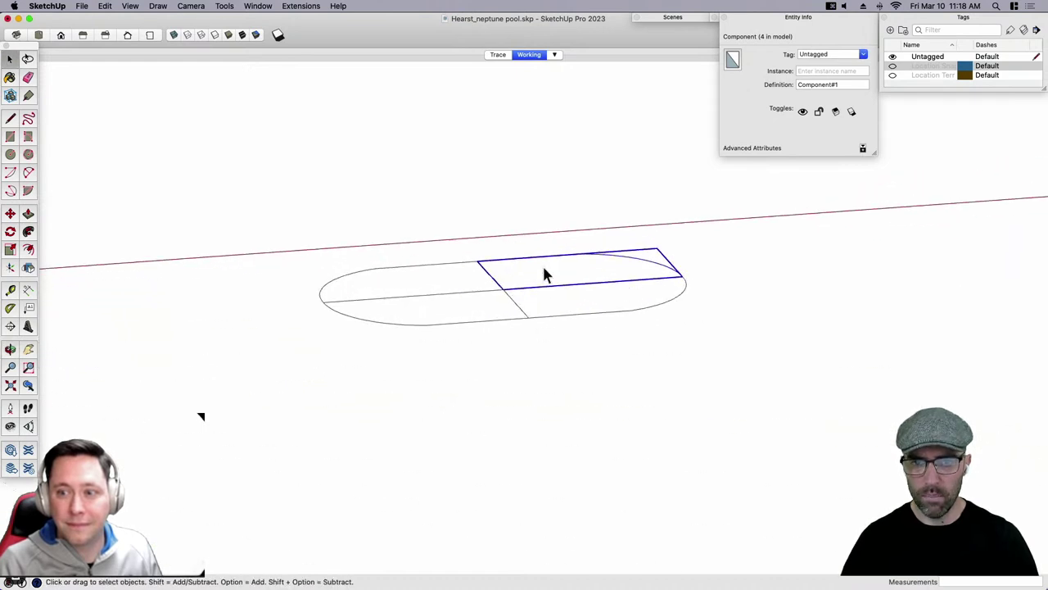
pyautogui.scroll(5, 548, 291)
pyautogui.doubleClick(551, 299)
pyautogui.click(557, 305)
pyautogui.press('p')
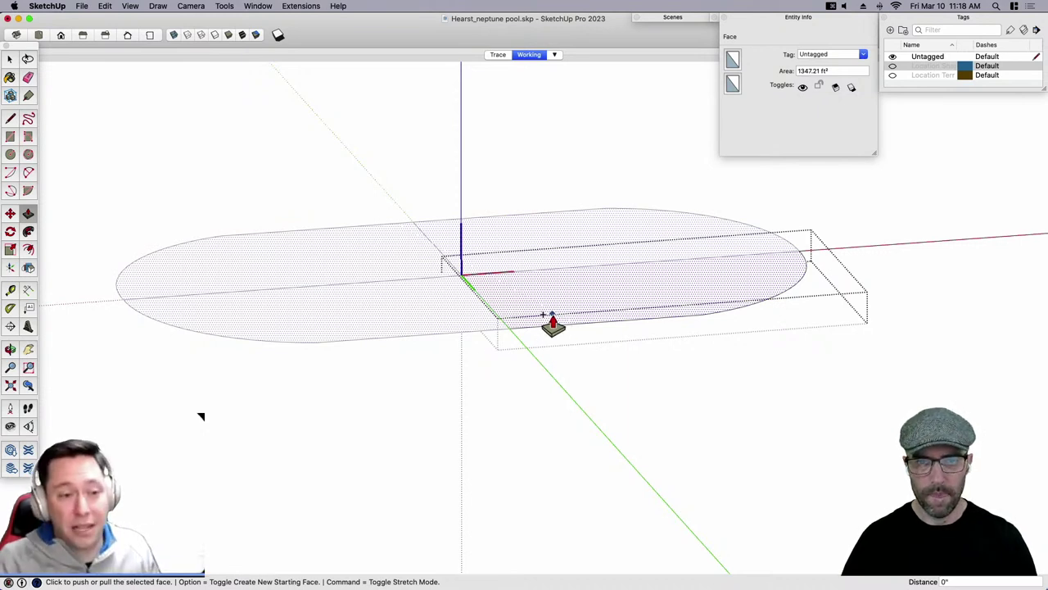
pyautogui.click(543, 315)
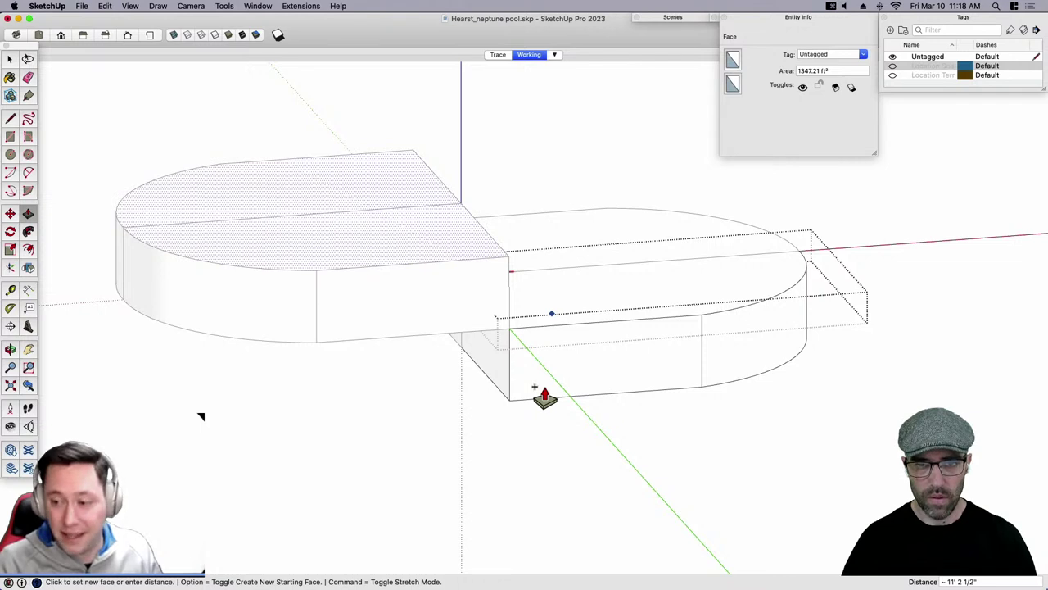
pyautogui.click(536, 387)
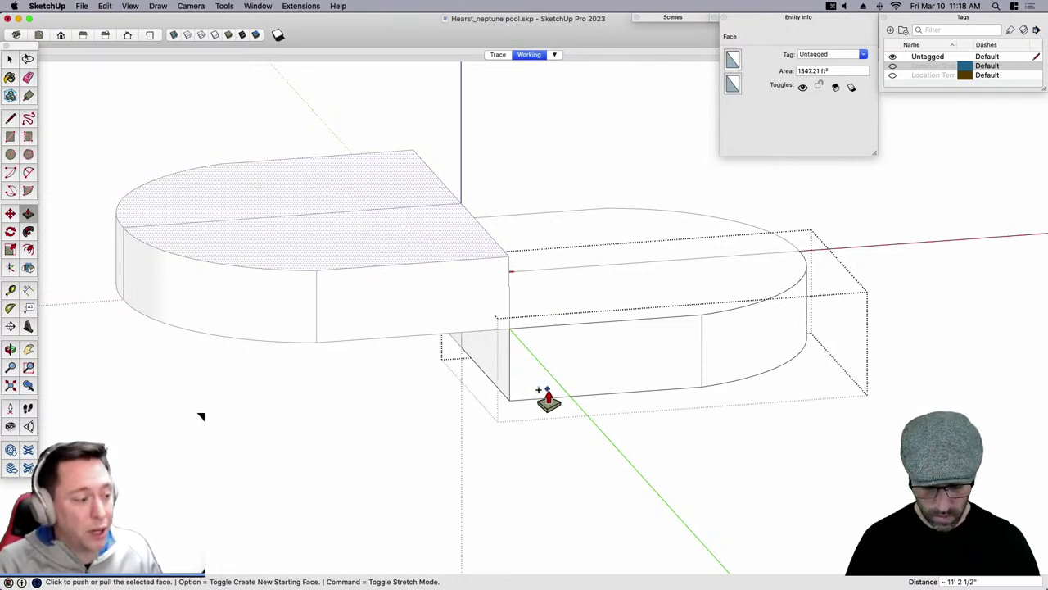
pyautogui.write("10'")
pyautogui.press('Return')
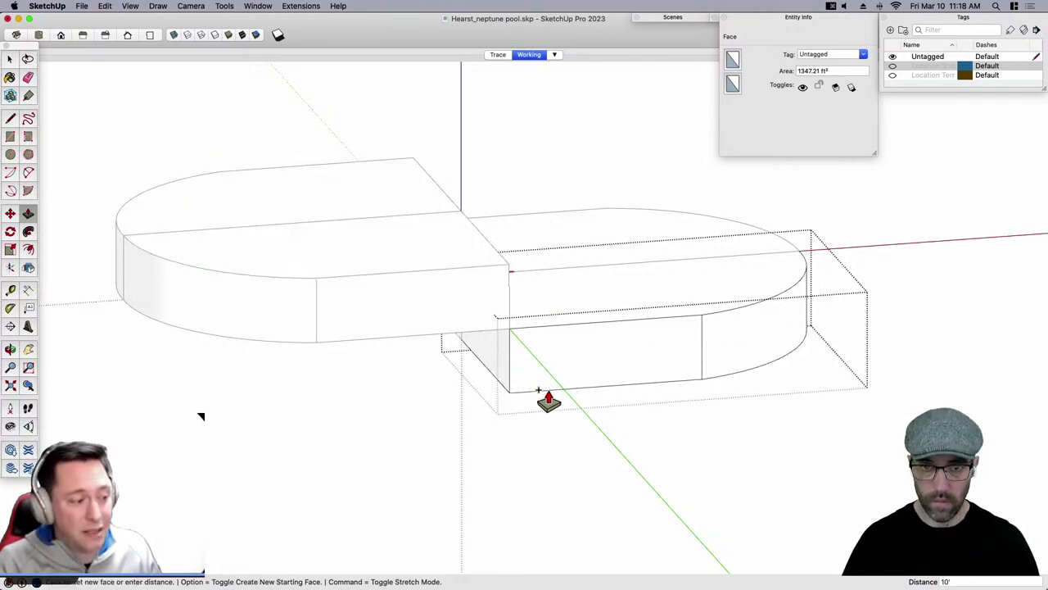
# Select both left quarter components and flip them across the blue plane.
pyautogui.press('space')
pyautogui.click(524, 456)
pyautogui.click(383, 267)
pyautogui.click(384, 272)
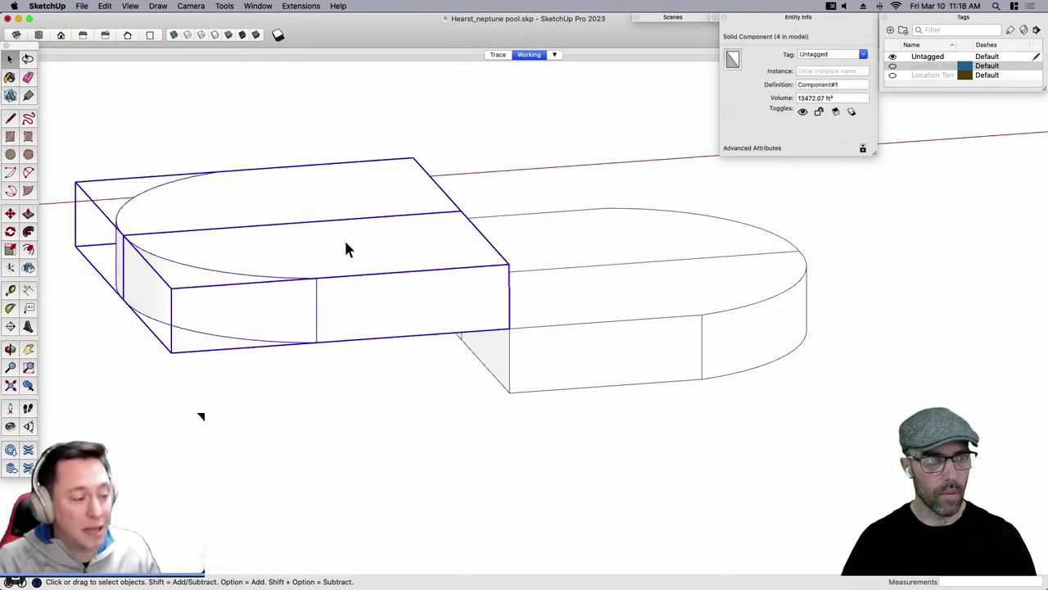
pyautogui.keyDown('shift'); pyautogui.click(347, 246); pyautogui.keyUp('shift')
pyautogui.click(27, 269)
pyautogui.moveTo(543, 286); pyautogui.dragTo(412, 276, button='middle')
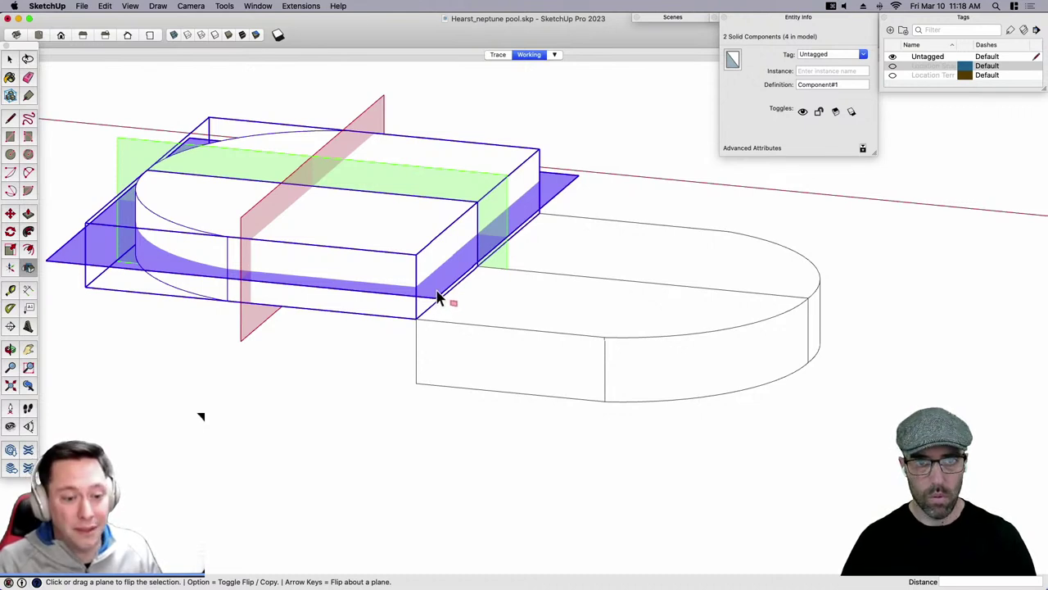
pyautogui.click(438, 299)
pyautogui.press('space')
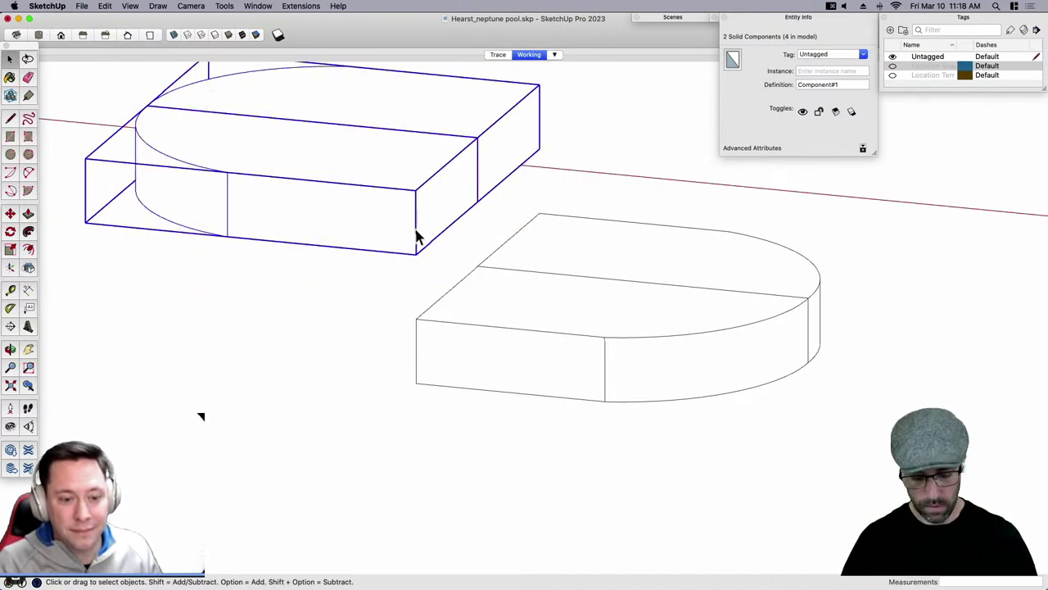
# Move the flipped left pair down 20' from its top inner corner to the matching corner of the right half.
pyautogui.press('m')
pyautogui.press('space')
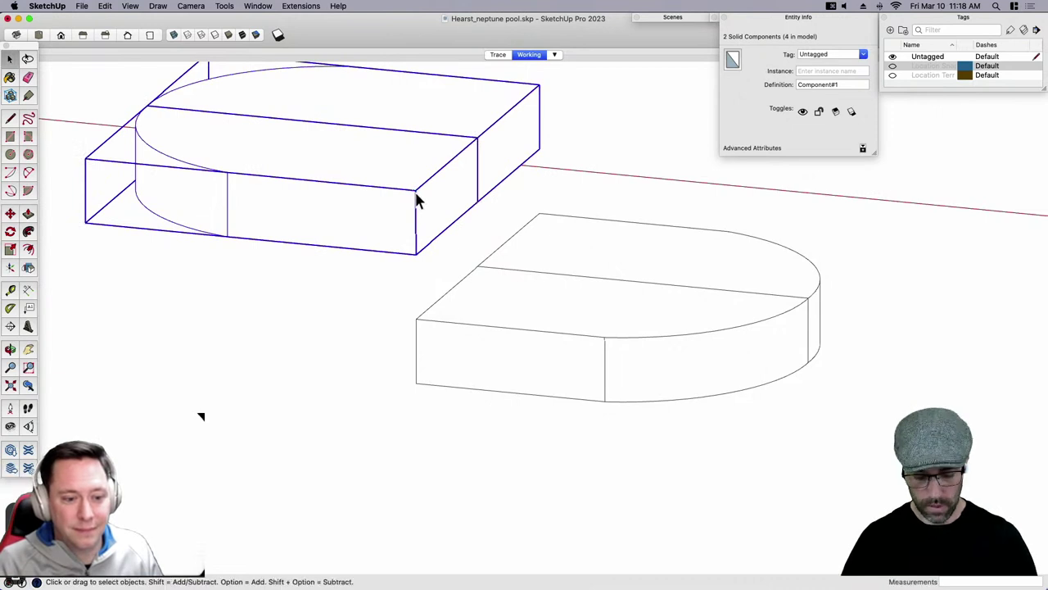
pyautogui.press('m')
pyautogui.click(418, 197)
pyautogui.click(418, 319)
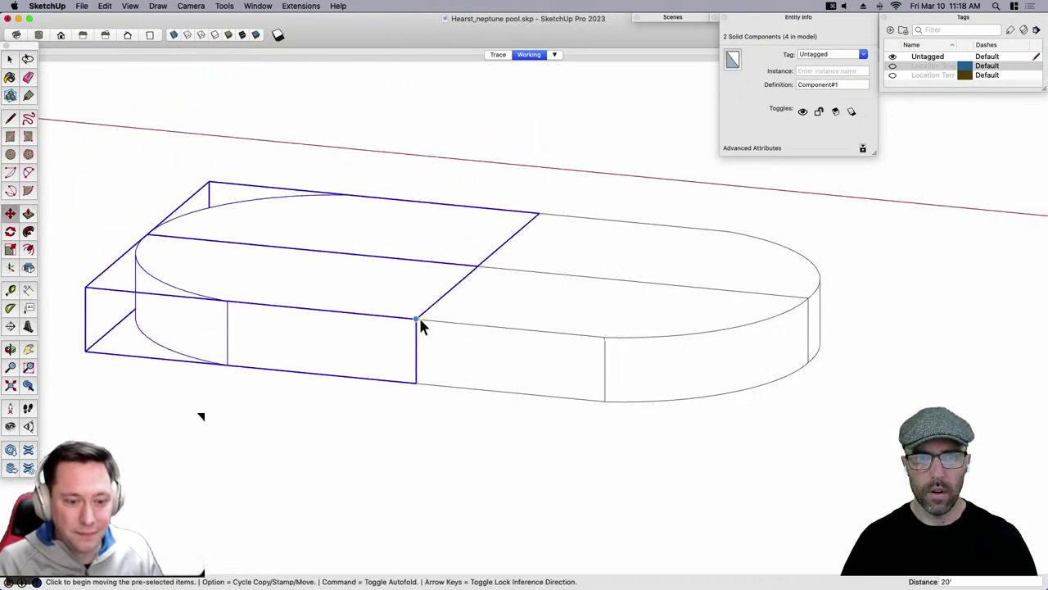
pyautogui.press('space')
# Try Push/Pull on the top face inside the front left quarter component, and undo it.
pyautogui.doubleClick(450, 308)
pyautogui.click(394, 293)
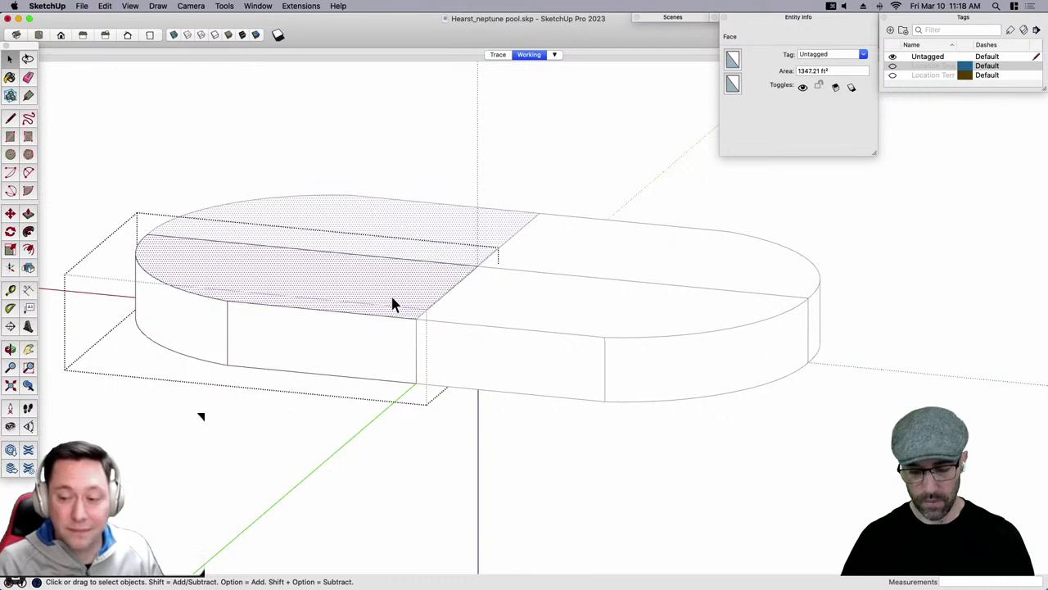
pyautogui.press('p')
pyautogui.click(381, 303)
pyautogui.click(377, 279)
pyautogui.press('super+z')
pyautogui.press('space')
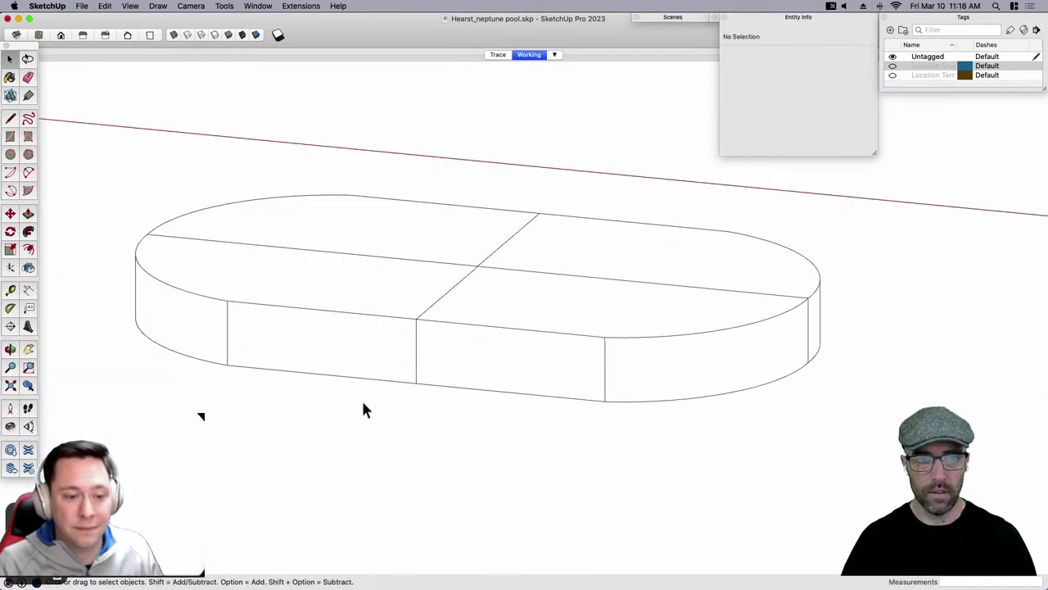
# Select both left quarter components and try scaling them about their center along the blue axis.
pyautogui.click(382, 251)
pyautogui.keyDown('shift'); pyautogui.click(381, 237); pyautogui.keyUp('shift')
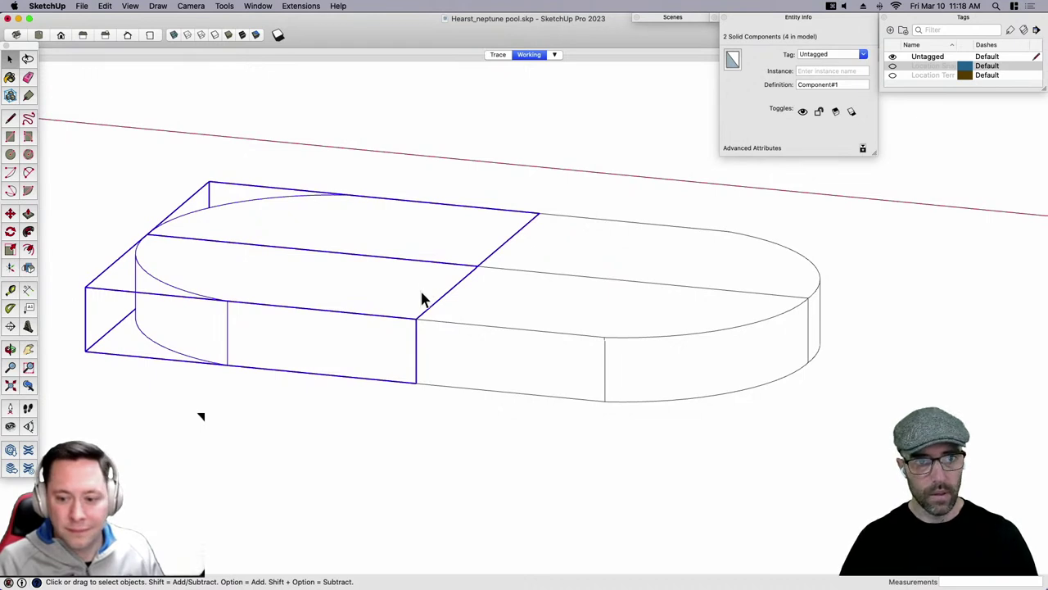
pyautogui.press('s')
pyautogui.click(313, 246)
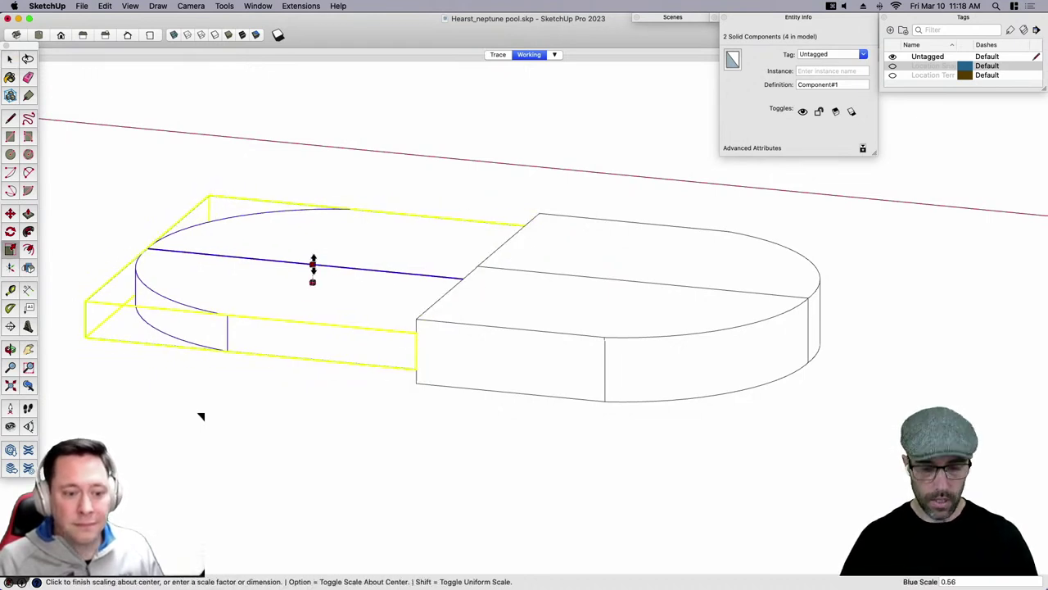
pyautogui.click(312, 262)
pyautogui.press('space')
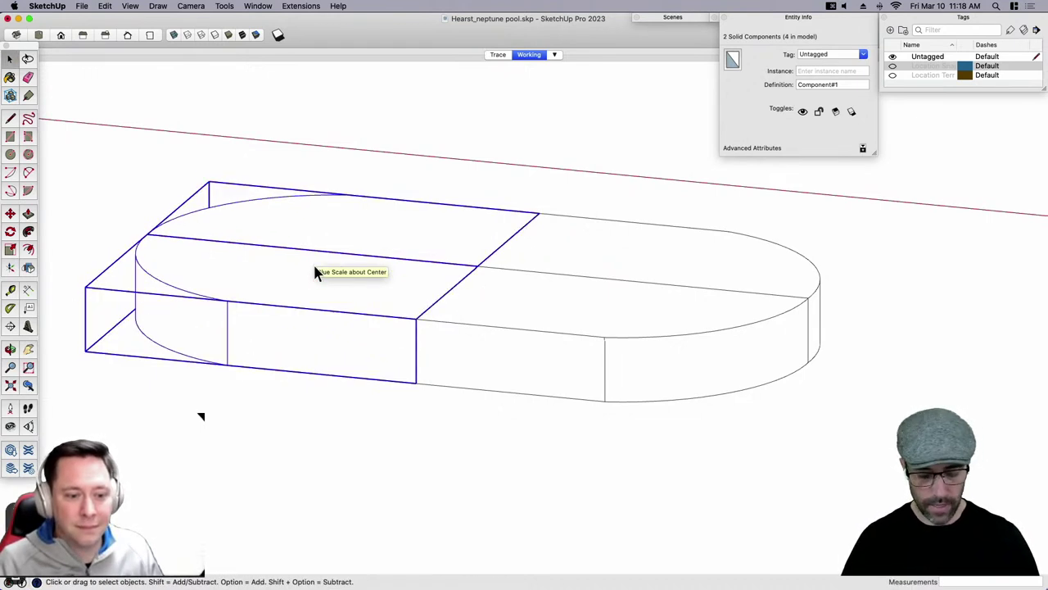
pyautogui.click(369, 420)
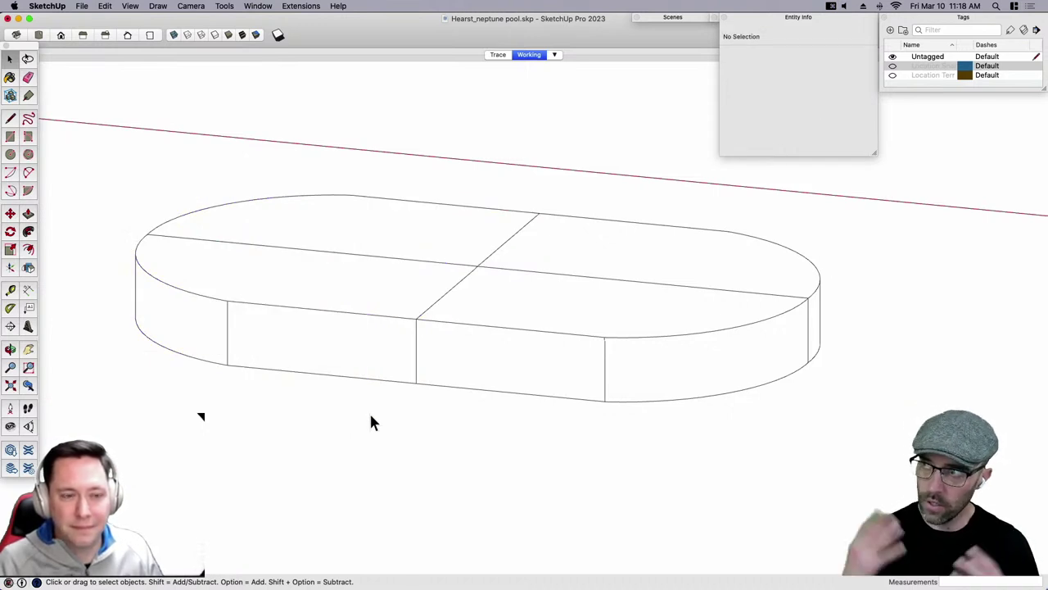
# In the Trace scene, open the front right quarter component and erase its top inner edge along the red axis.
pyautogui.moveTo(412, 368); pyautogui.dragTo(625, 222, button='middle')
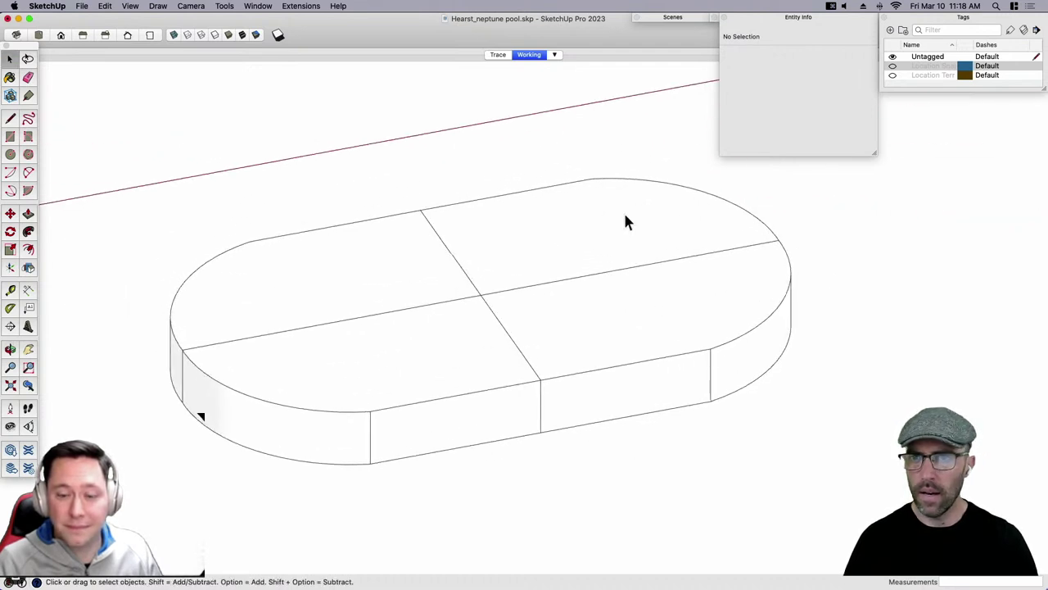
pyautogui.click(497, 55)
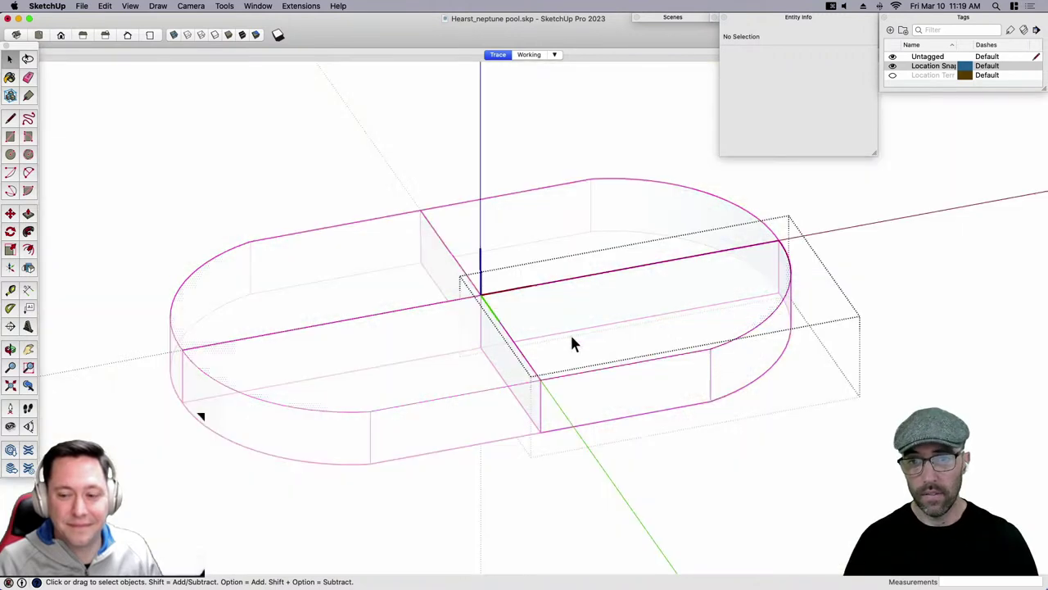
pyautogui.click(597, 316)
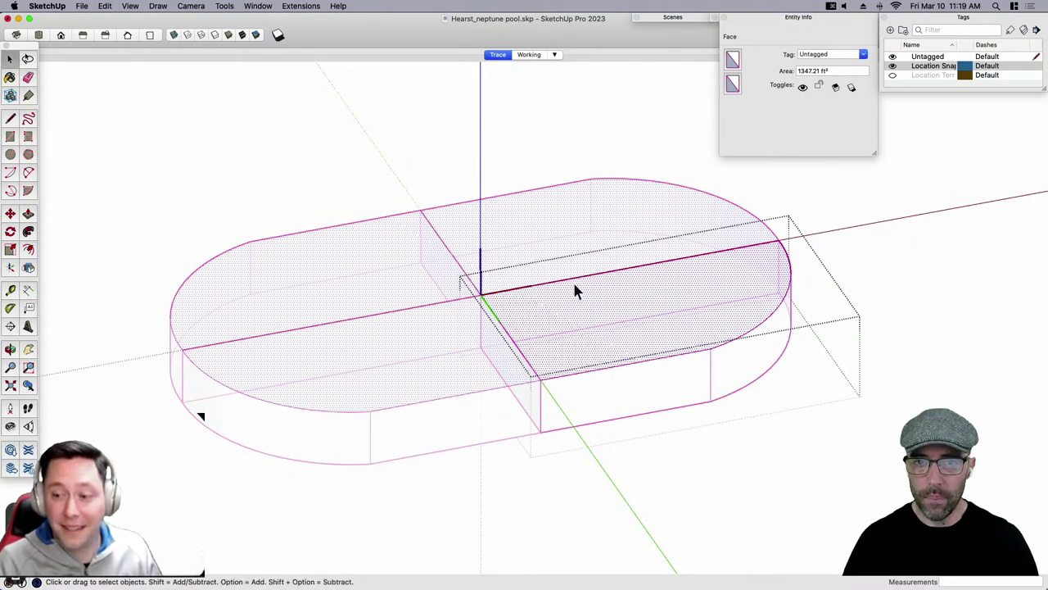
pyautogui.press('e')
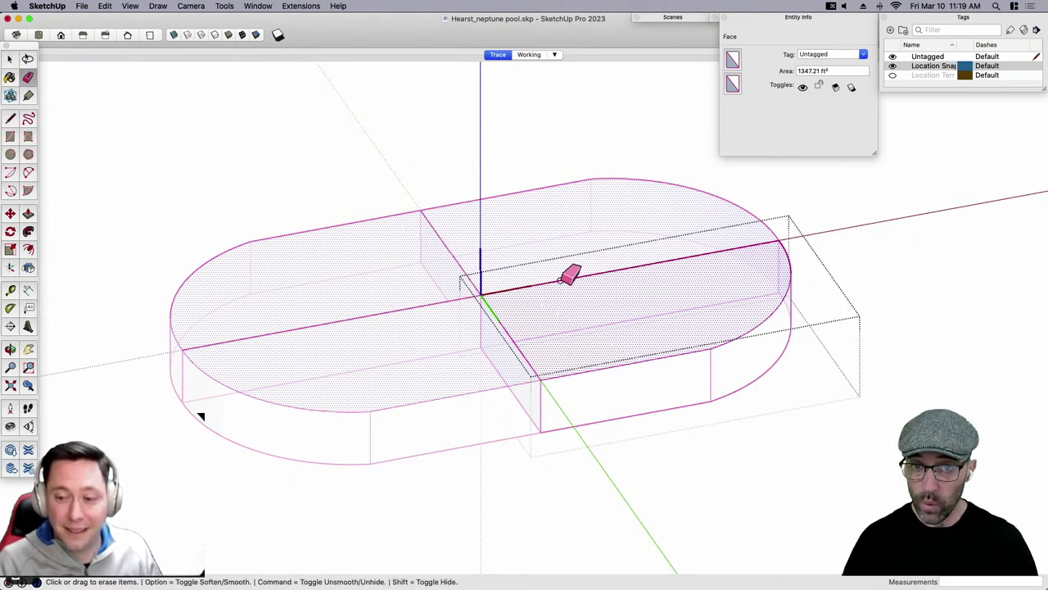
pyautogui.click(571, 276)
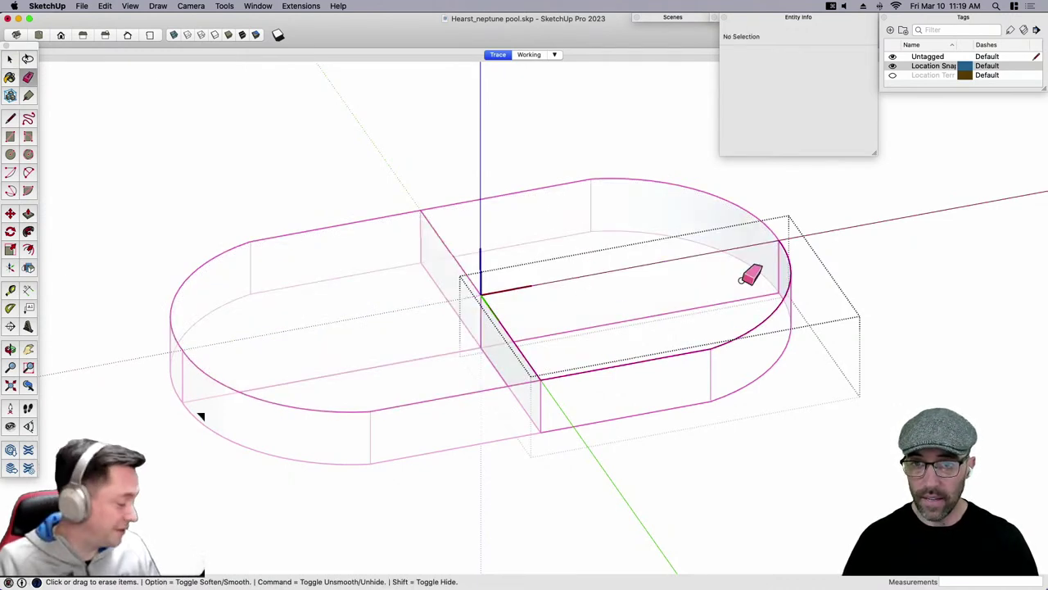
# Erase the edges of the inner dividing wall at the pool's center, leaving only the outer wall, and close the component.
pyautogui.moveTo(695, 306)
pyautogui.mouseDown(button='middle')
pyautogui.moveTo(555, 353)
pyautogui.moveTo(475, 320)
pyautogui.mouseUp(button='middle')
pyautogui.click(454, 327)
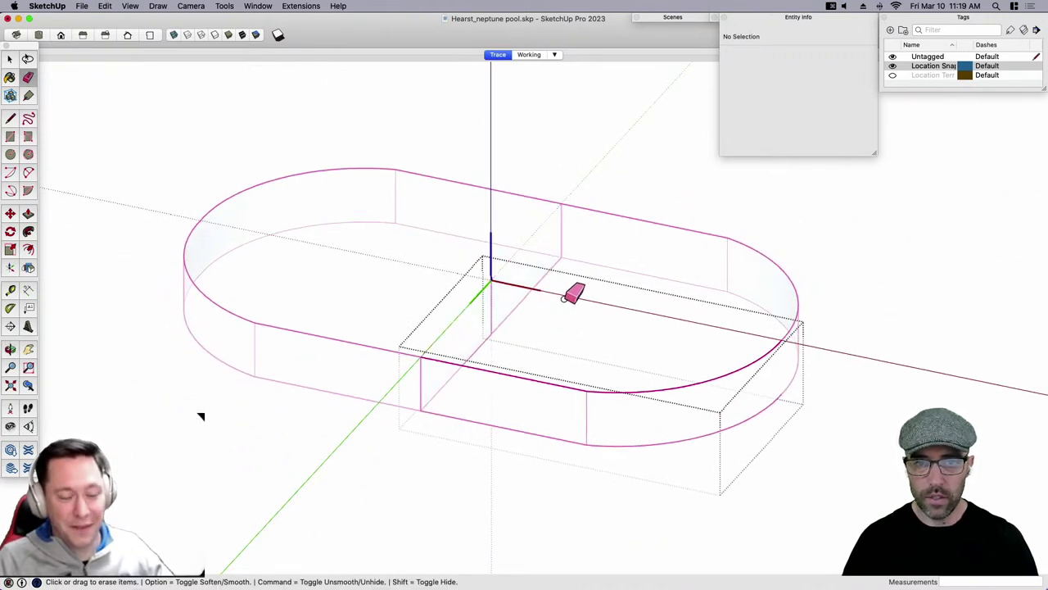
pyautogui.keyDown('shift'); pyautogui.click(491, 306); pyautogui.keyUp('shift')
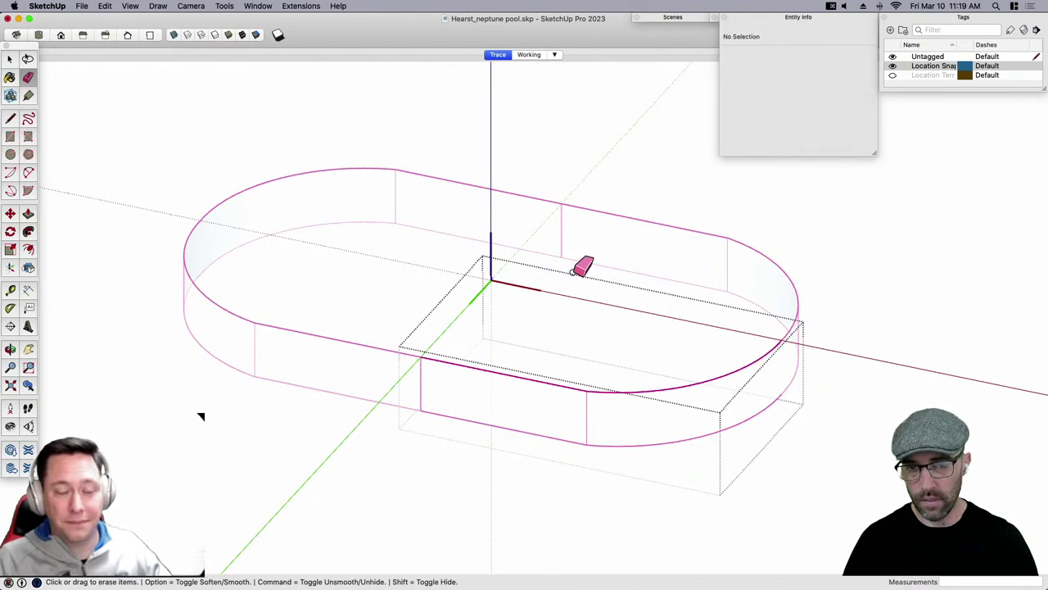
pyautogui.press('space')
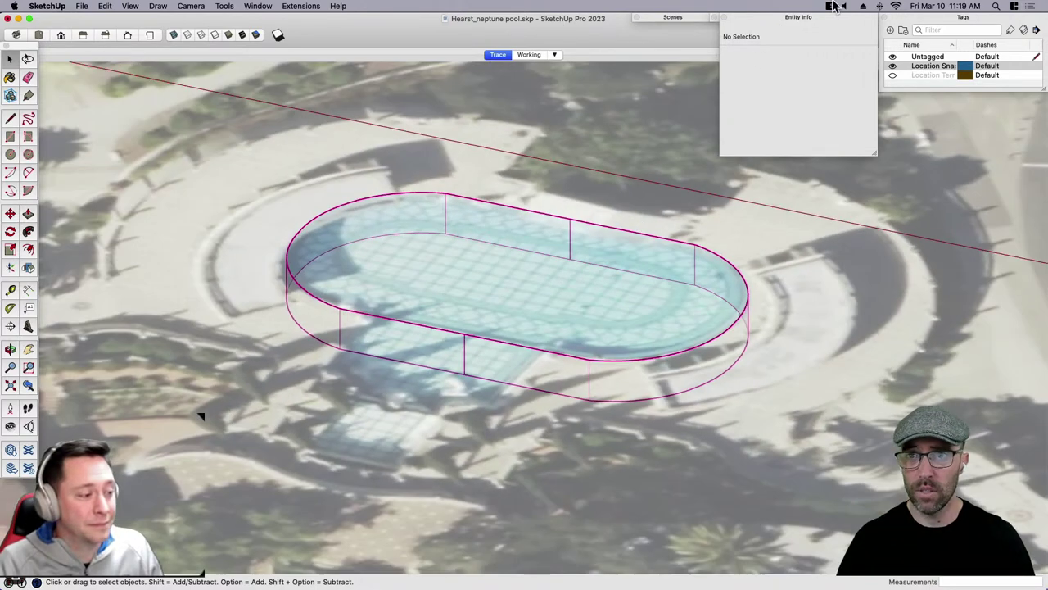
# Switch to the Working scene to inspect the pool's outer walls without the satellite image.
pyautogui.moveTo(524, 290); pyautogui.dragTo(538, 383, button='middle')
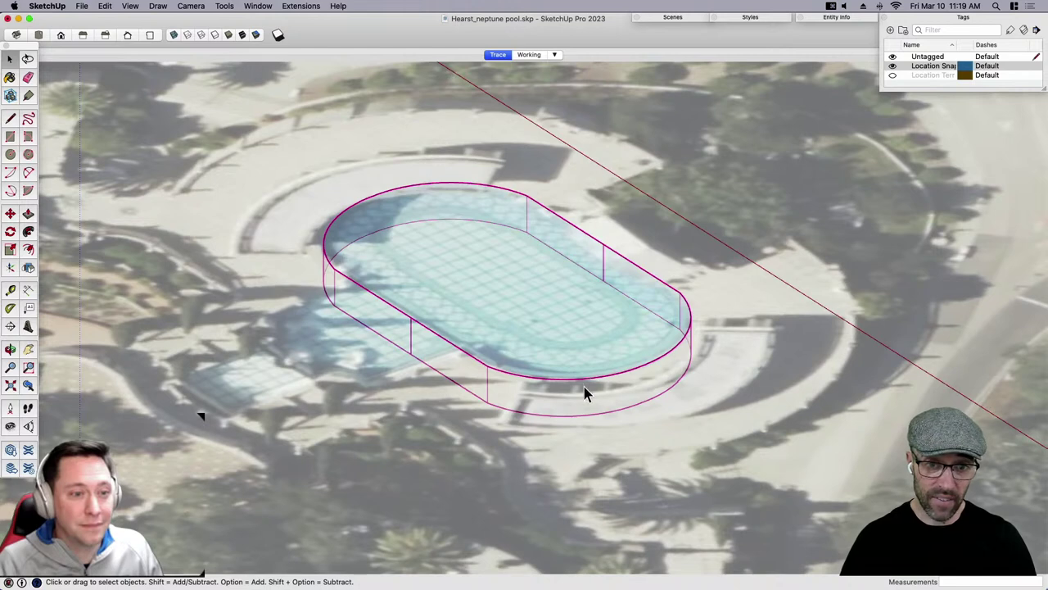
pyautogui.click(539, 56)
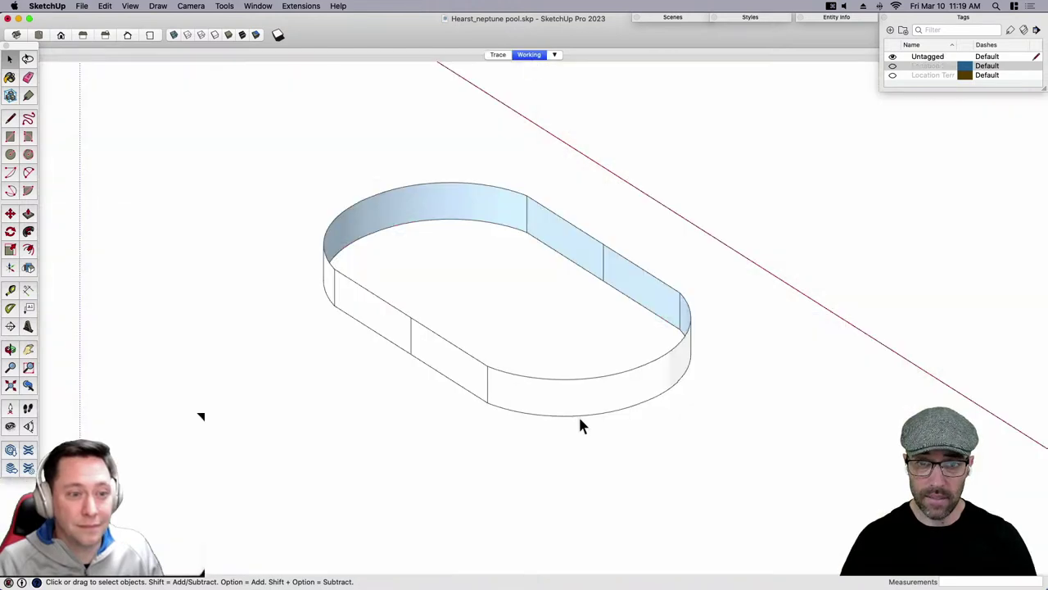
pyautogui.scroll(3, 573, 410)
pyautogui.moveTo(562, 383); pyautogui.dragTo(709, 320, button='middle')
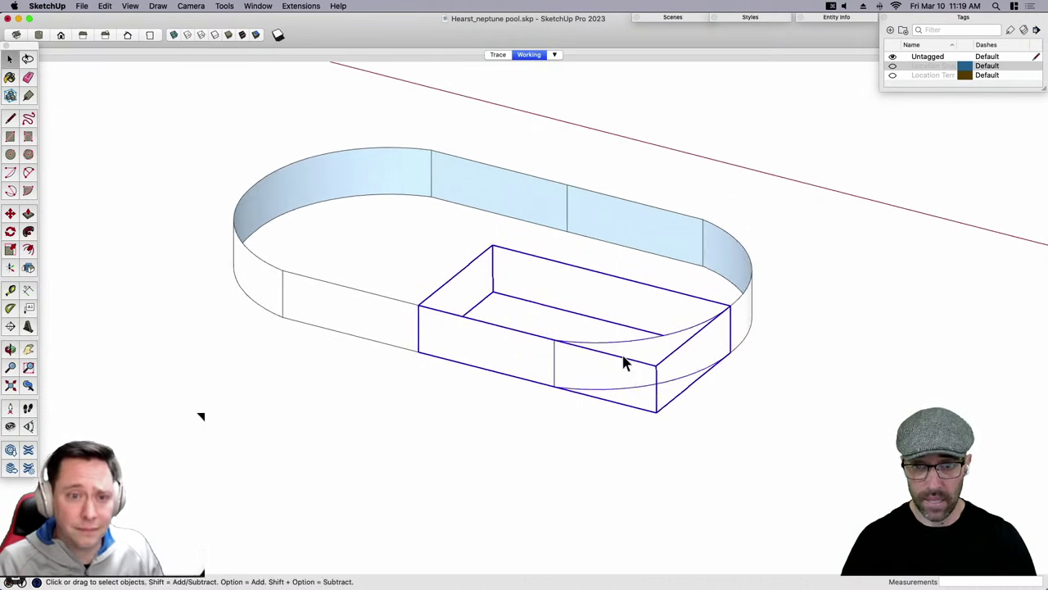
# Try pulling the straight outer wall face outward inside the front right quarter component, and undo it.
pyautogui.doubleClick(624, 363)
pyautogui.scroll(3, 638, 361)
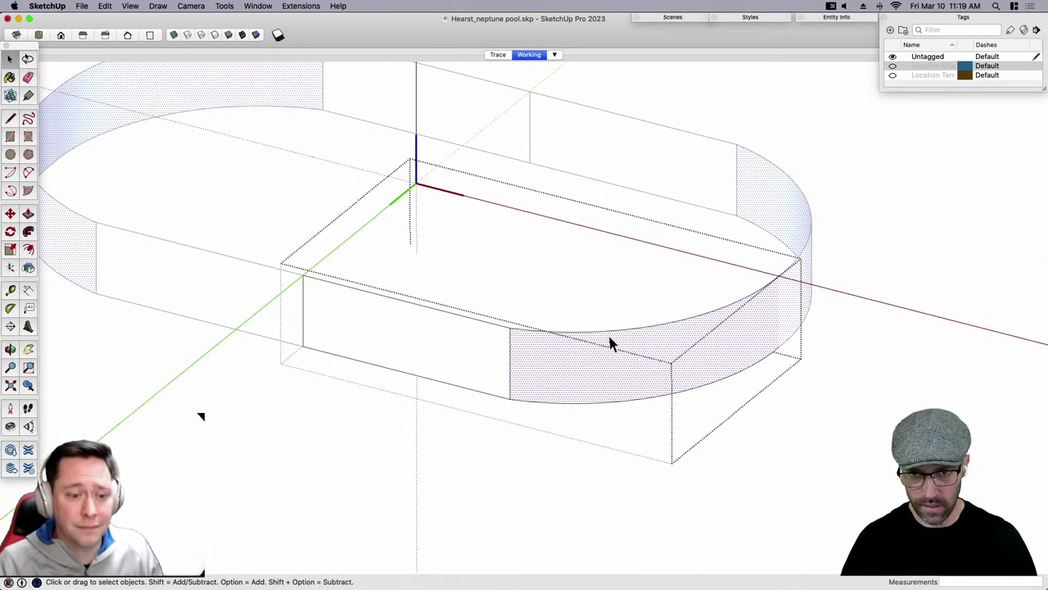
pyautogui.click(611, 332)
pyautogui.click(475, 348)
pyautogui.press('p')
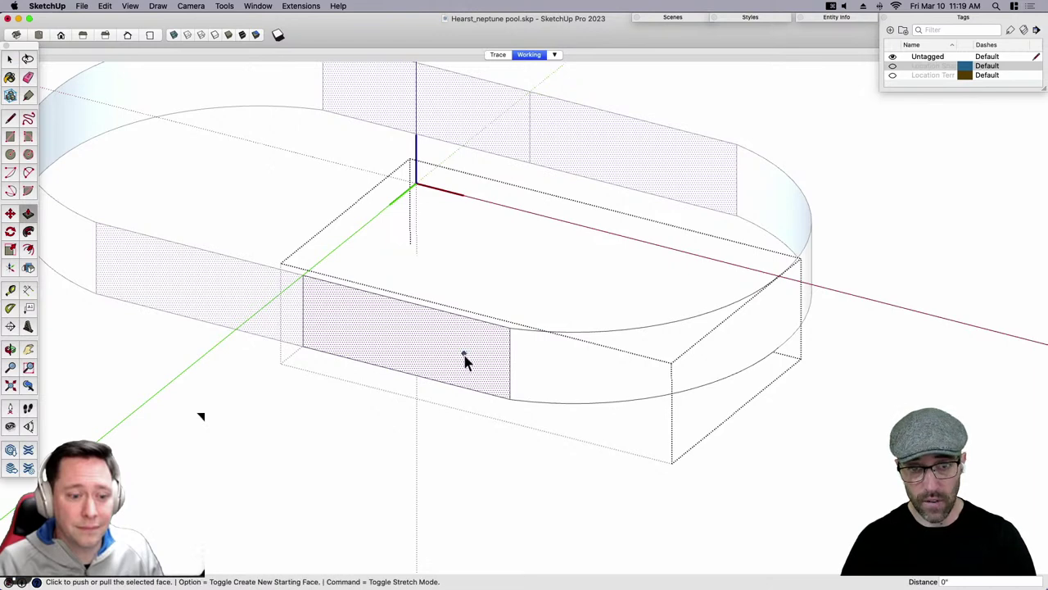
pyautogui.click(462, 358)
pyautogui.moveTo(450, 385); pyautogui.dragTo(426, 230, button='middle')
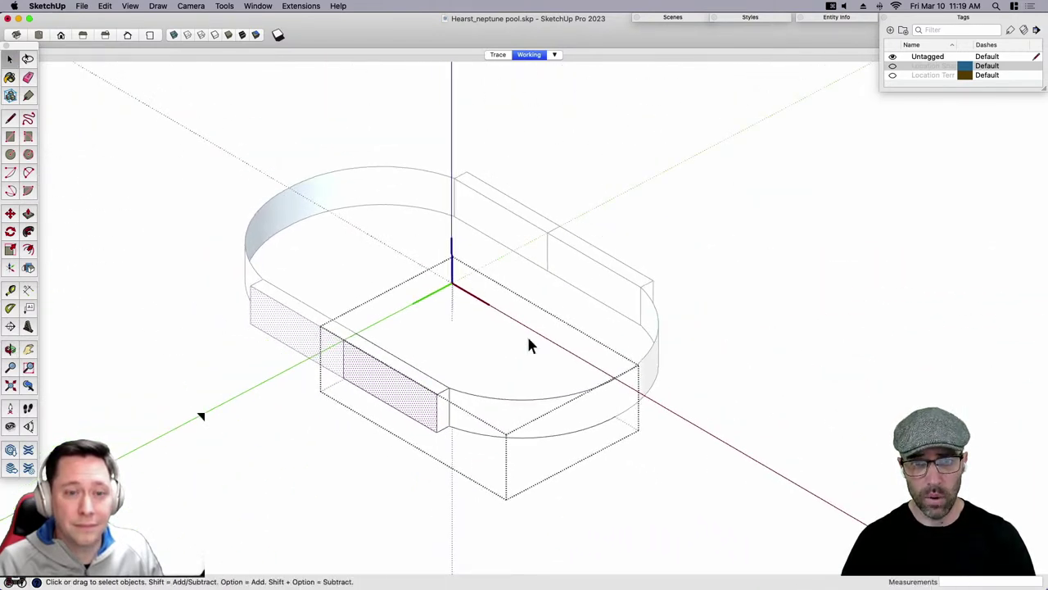
pyautogui.press('super+z')
pyautogui.click(728, 345)
pyautogui.moveTo(497, 353); pyautogui.dragTo(631, 371, button='middle')
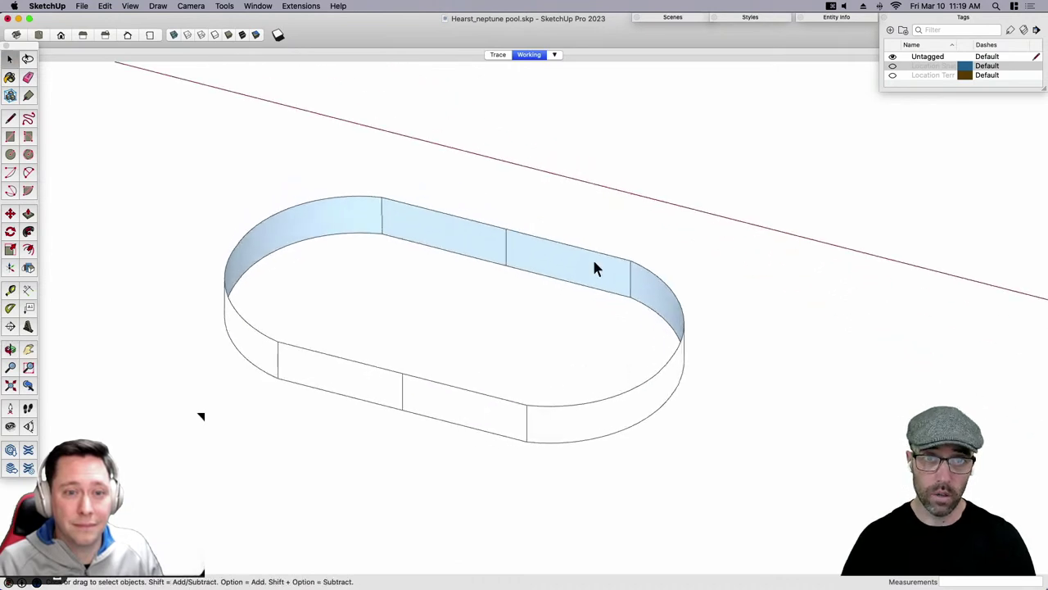
# Switch to the Trace scene to view the pool outline from above against the satellite image.
pyautogui.click(498, 55)
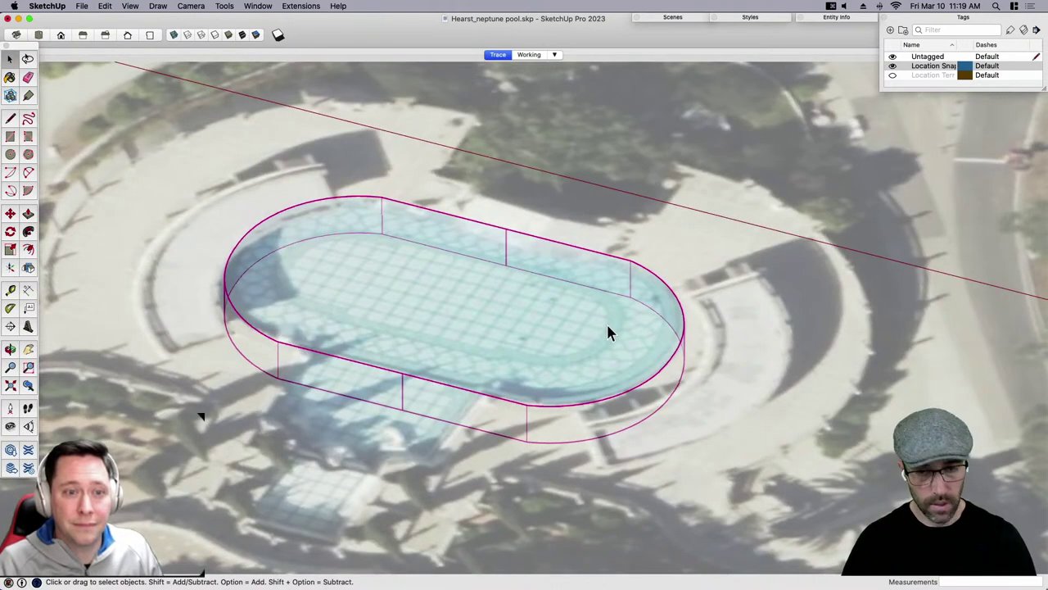
pyautogui.scroll(-3, 653, 390)
pyautogui.scroll(3, 359, 391)
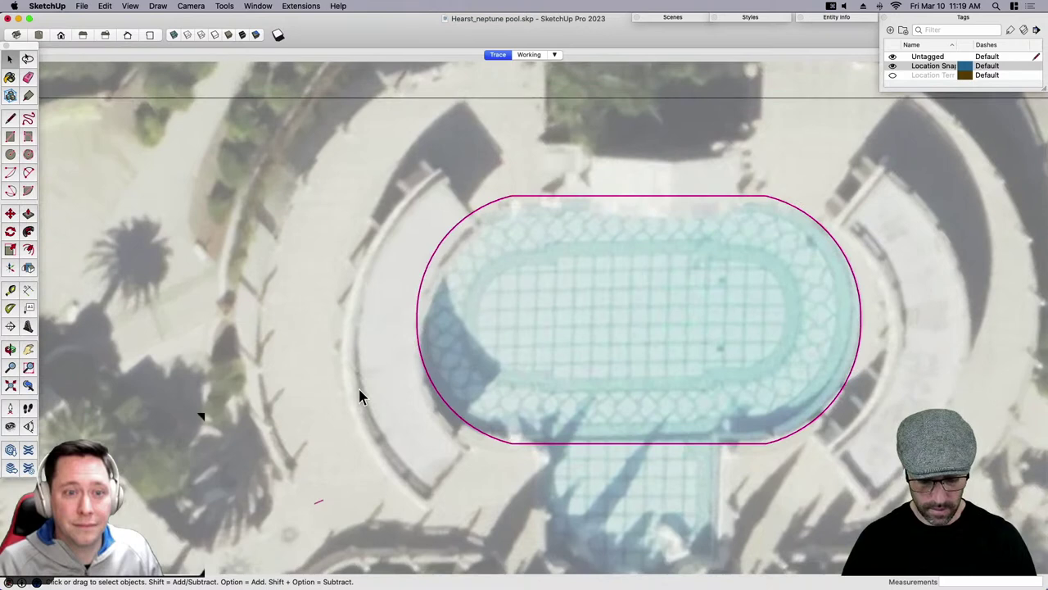
pyautogui.keyDown('shift'); pyautogui.moveTo(717, 393); pyautogui.dragTo(650, 378, button='middle'); pyautogui.keyUp('shift')
pyautogui.press('l')
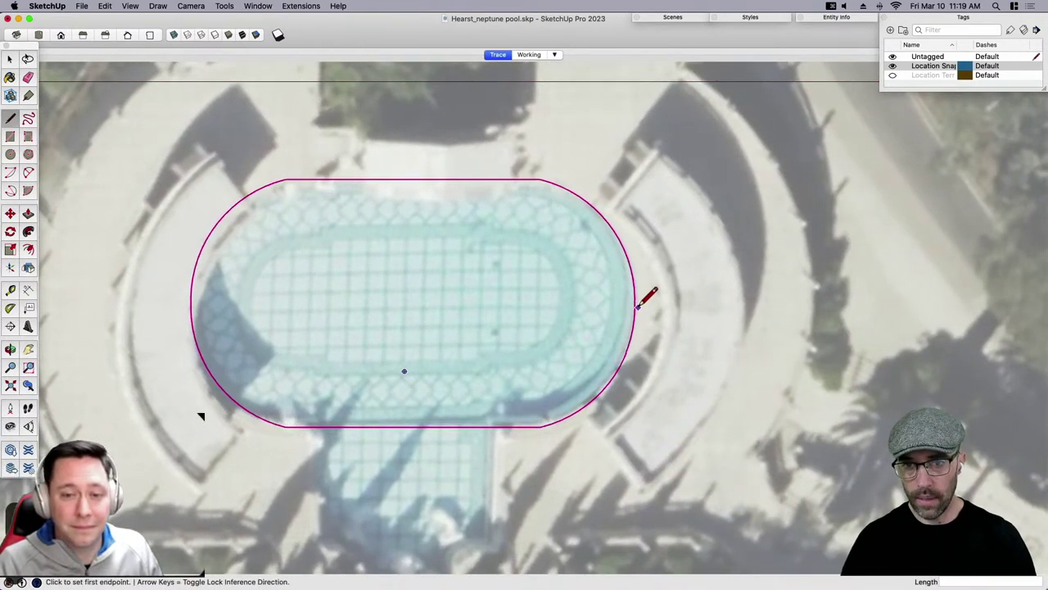
# Create a new tag named Dashed and assign it the short-dash line style.
pyautogui.moveTo(1044, 92); pyautogui.dragTo(1044, 143)
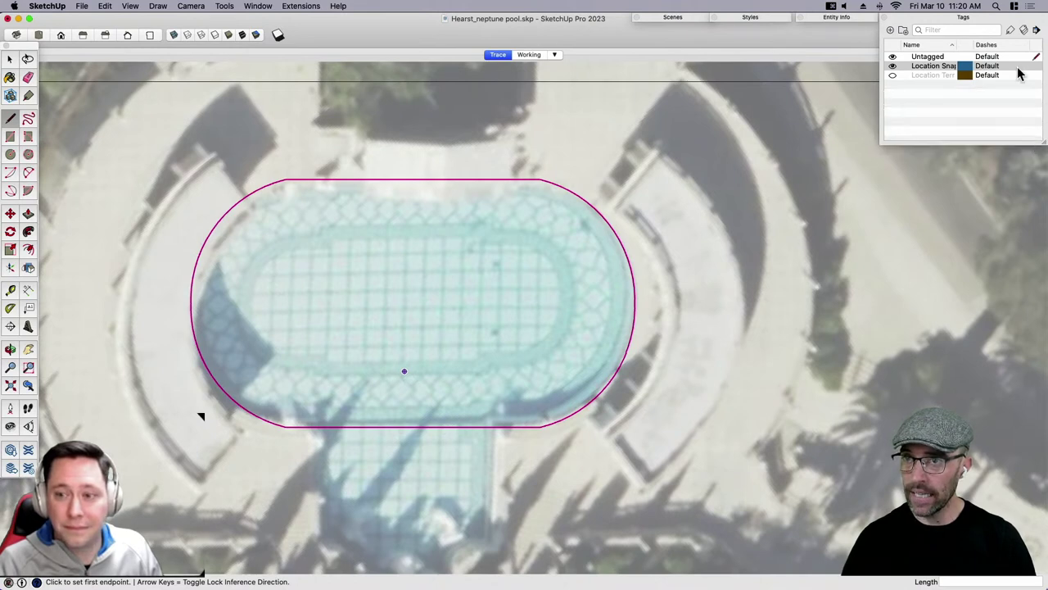
pyautogui.click(891, 30)
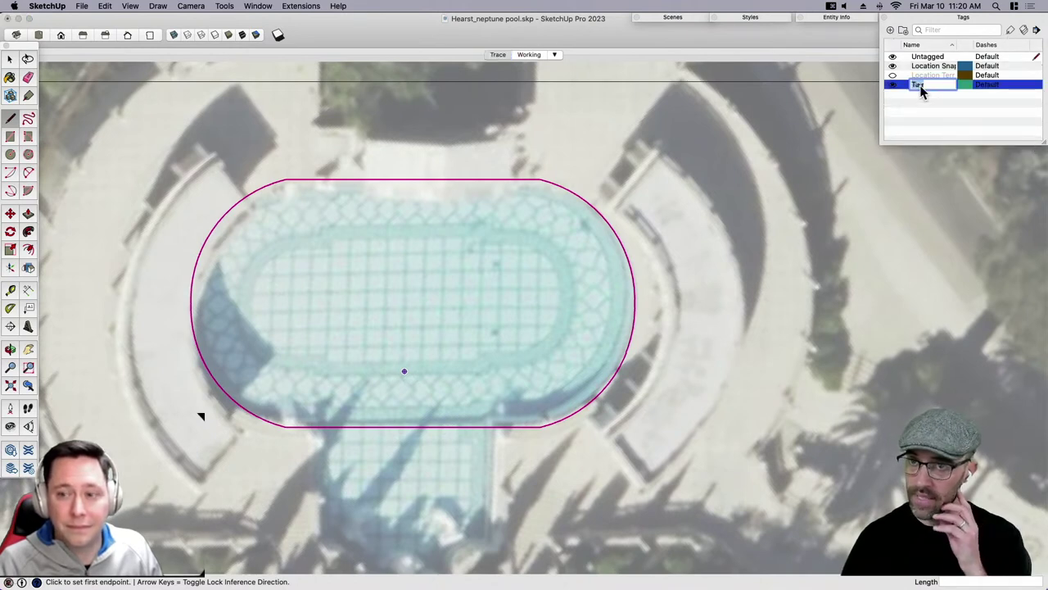
pyautogui.write('Dahs')
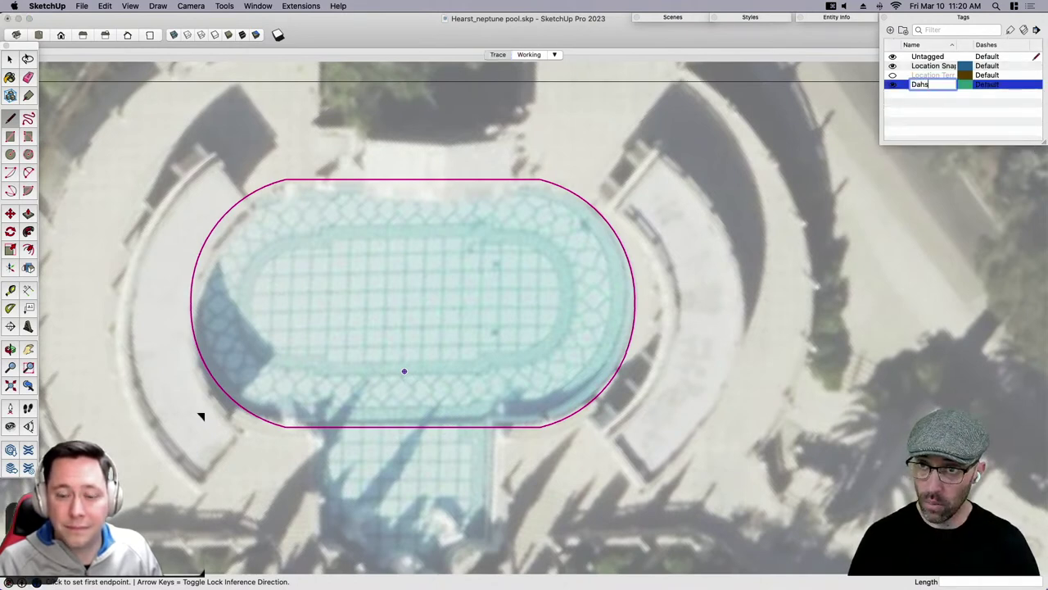
pyautogui.press('BackSpace')
pyautogui.press('BackSpace')
pyautogui.write('shed')
pyautogui.press('Return')
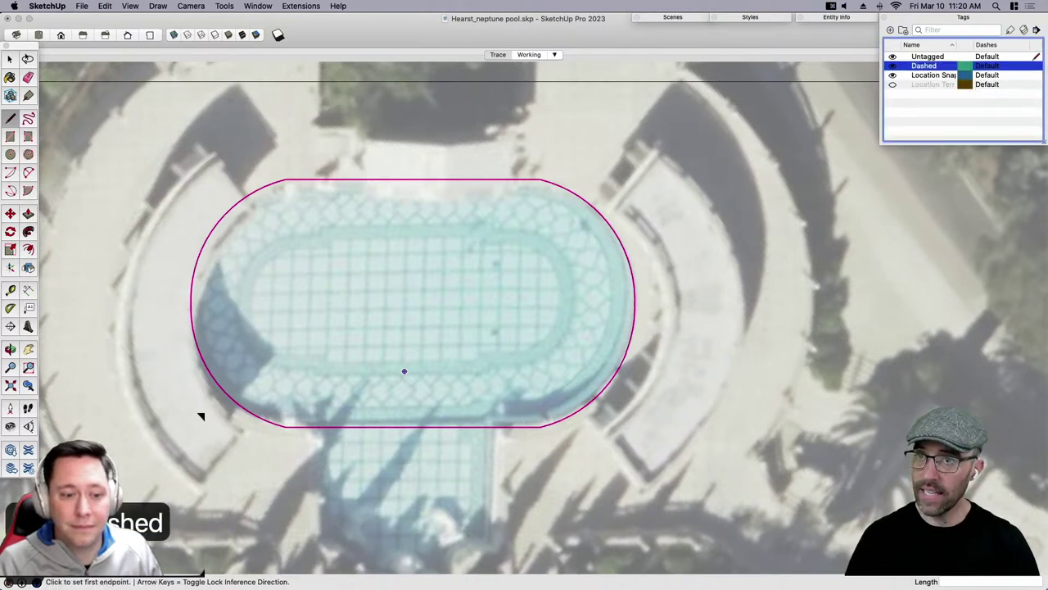
pyautogui.click(987, 66)
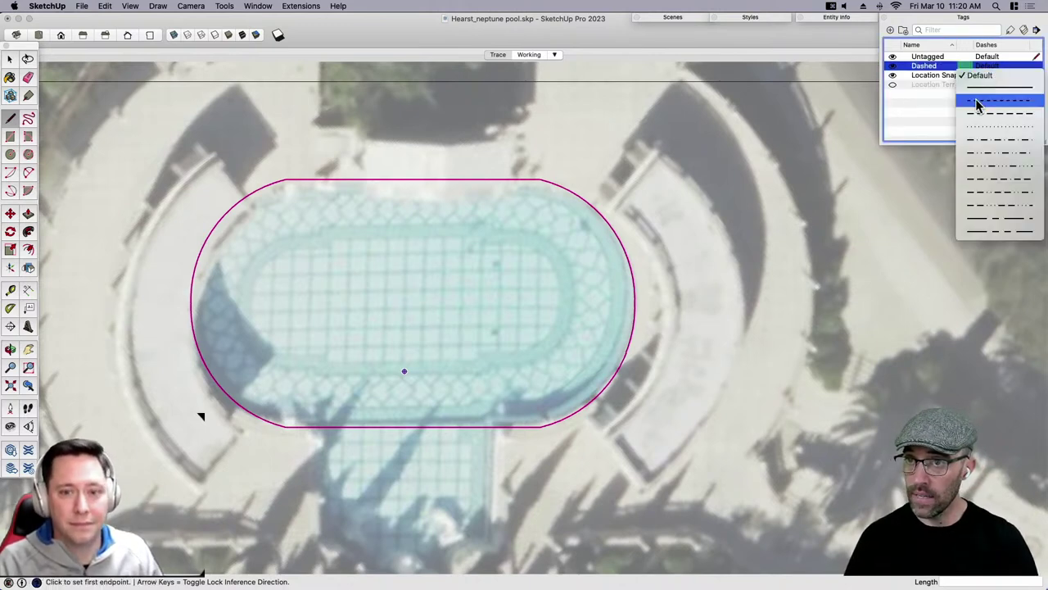
pyautogui.click(979, 101)
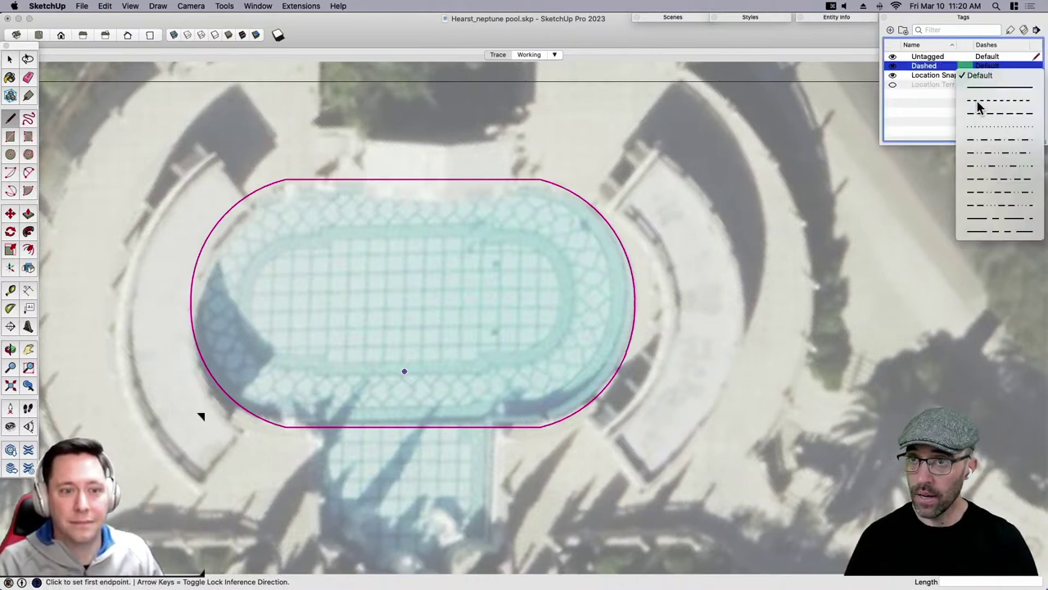
pyautogui.click(714, 385)
# Draw a line across the pool's center between the midpoints of its two long walls.
pyautogui.press('space')
pyautogui.press('l')
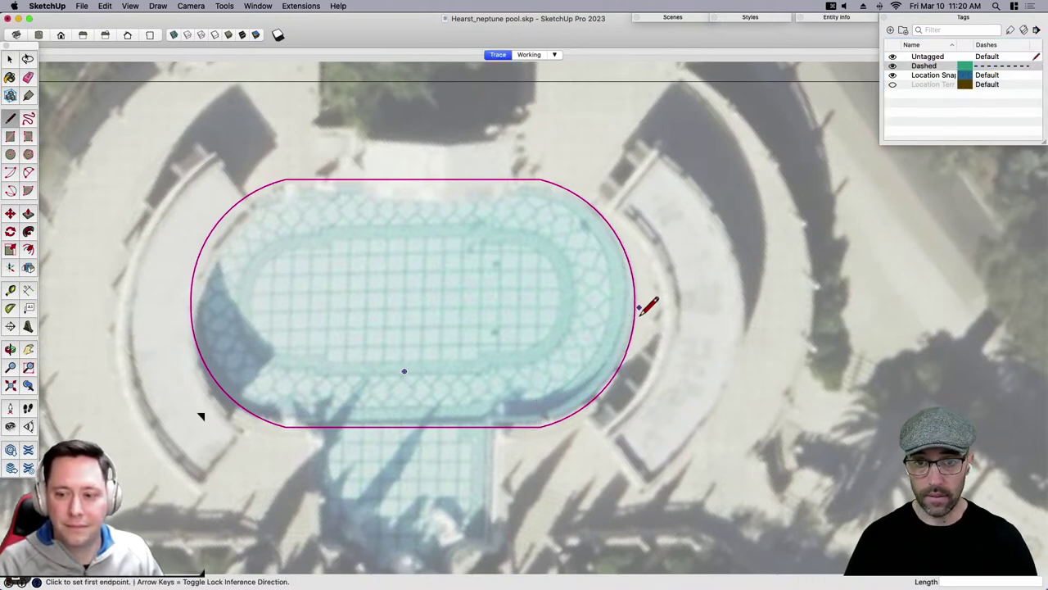
pyautogui.scroll(-2, 518, 291)
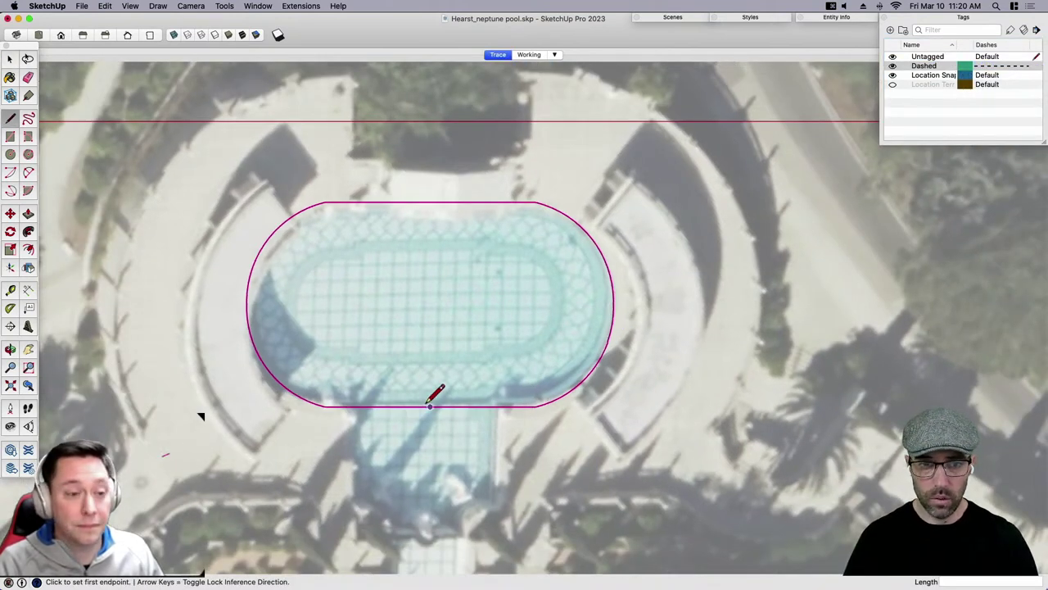
pyautogui.click(430, 202)
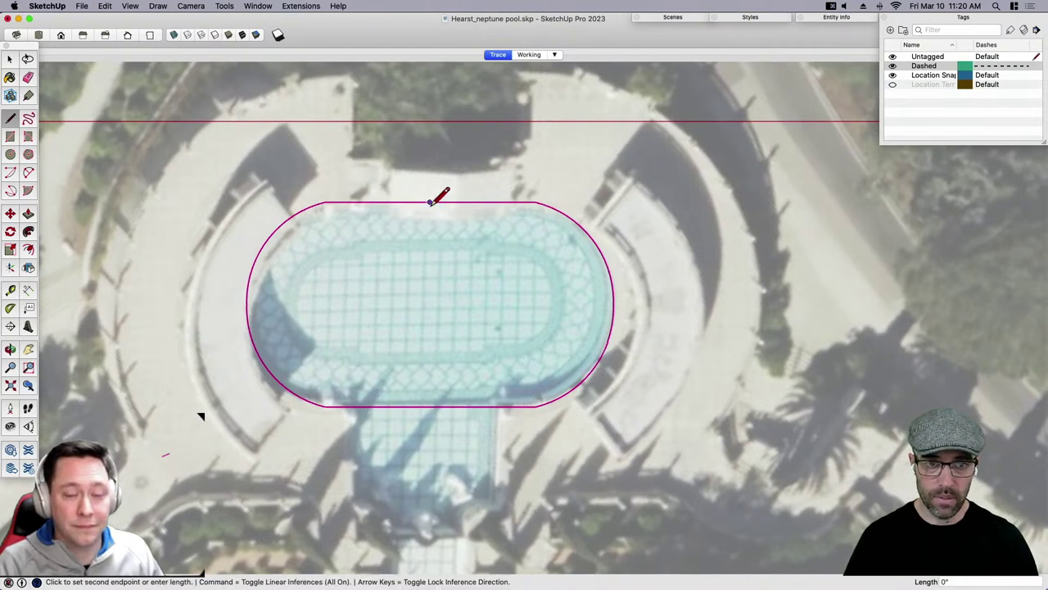
pyautogui.click(430, 406)
pyautogui.press('space')
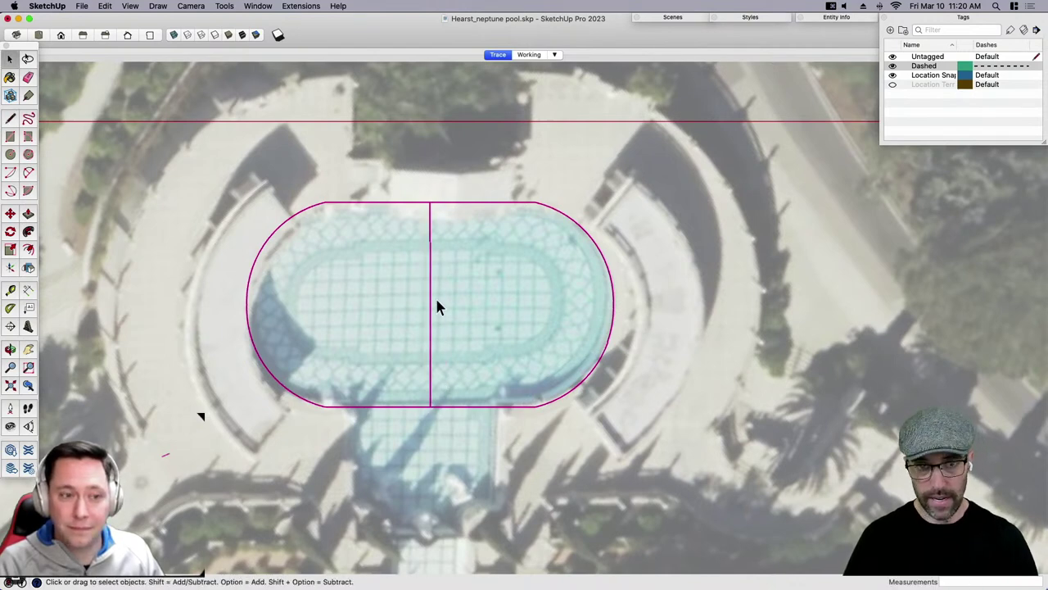
# Draw a centerline along the red axis from the crossline's midpoint out past the right-hand curved terraces, and group it.
pyautogui.press('l')
pyautogui.click(430, 305)
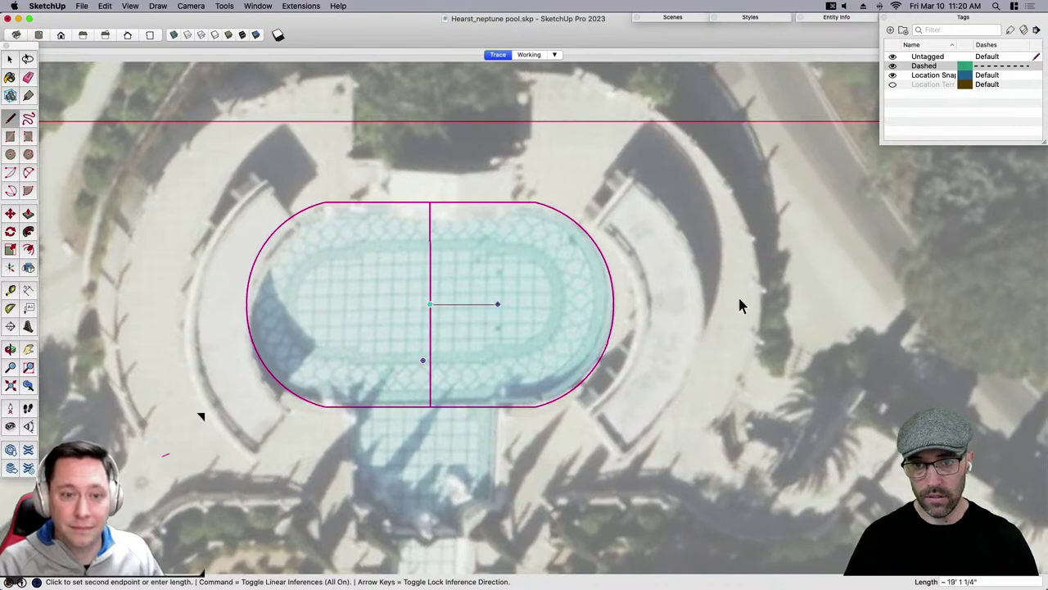
pyautogui.click(883, 304)
pyautogui.press('space')
pyautogui.moveTo(481, 338); pyautogui.dragTo(422, 295)
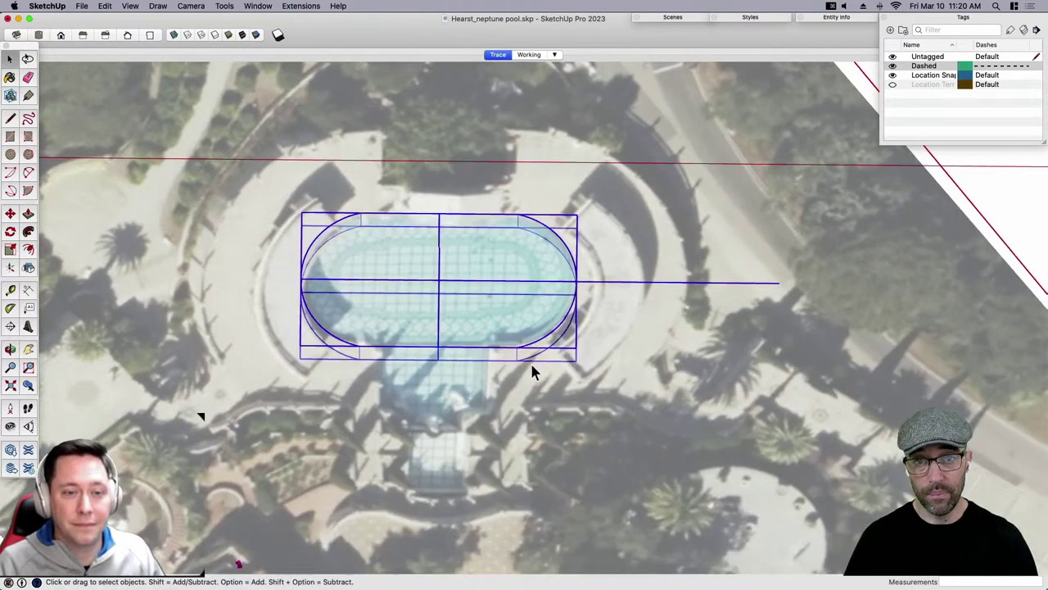
pyautogui.moveTo(225, 149); pyautogui.dragTo(647, 402)
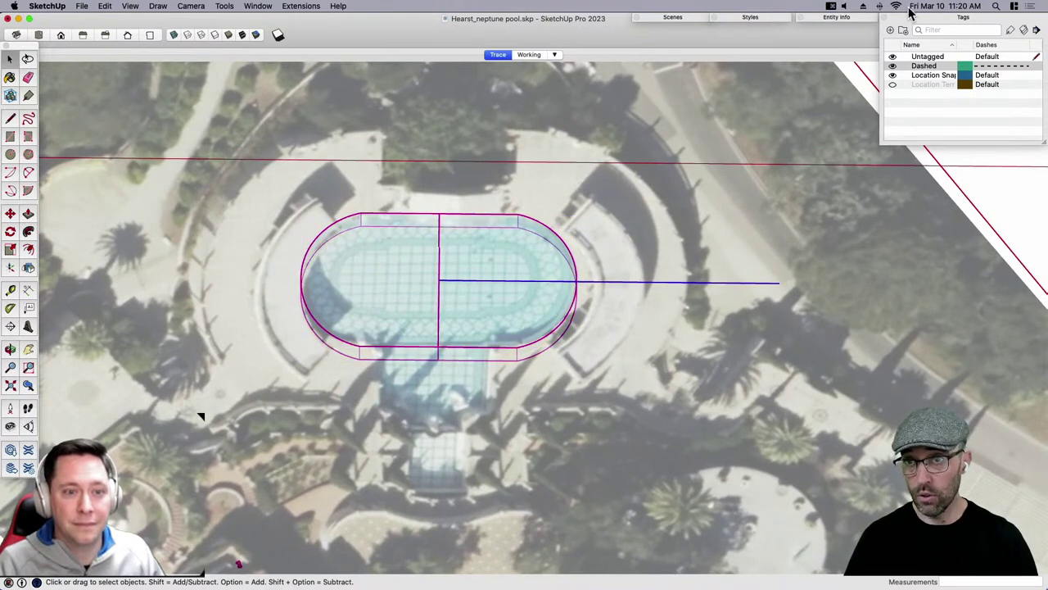
# Try assigning the grouped centerline to the Location Snapshot tag, and undo it in the Working scene.
pyautogui.click(844, 17)
pyautogui.click(862, 55)
pyautogui.click(793, 29)
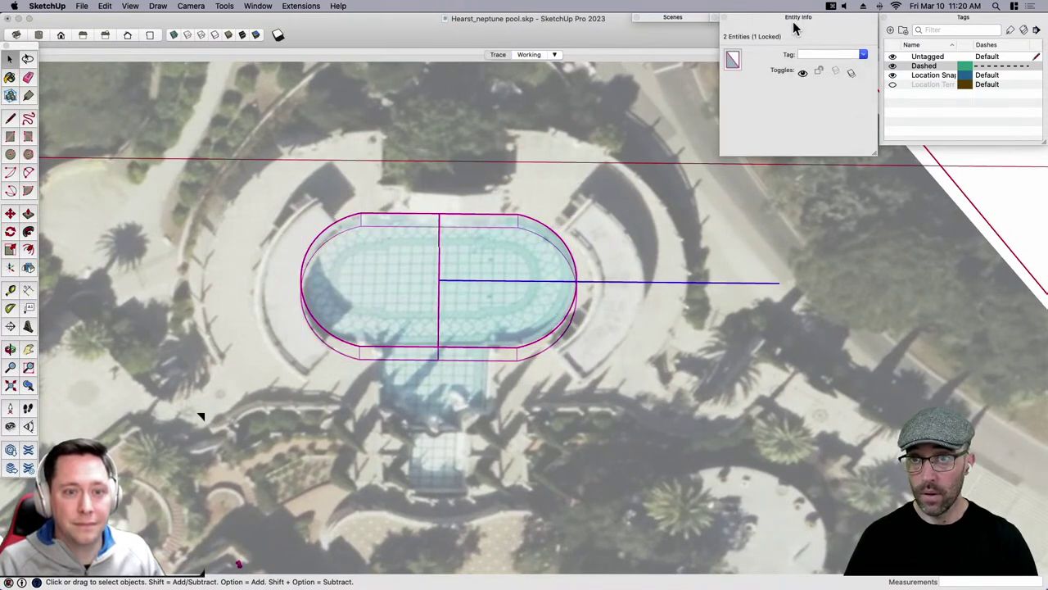
pyautogui.click(568, 35)
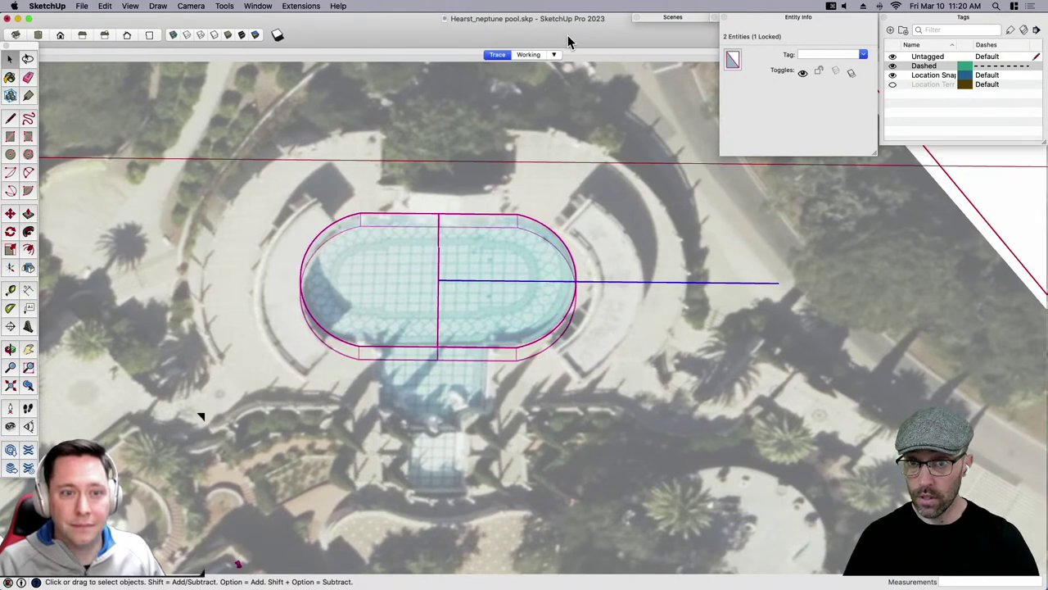
pyautogui.keyDown('shift'); pyautogui.click(625, 112); pyautogui.keyUp('shift')
pyautogui.click(679, 231)
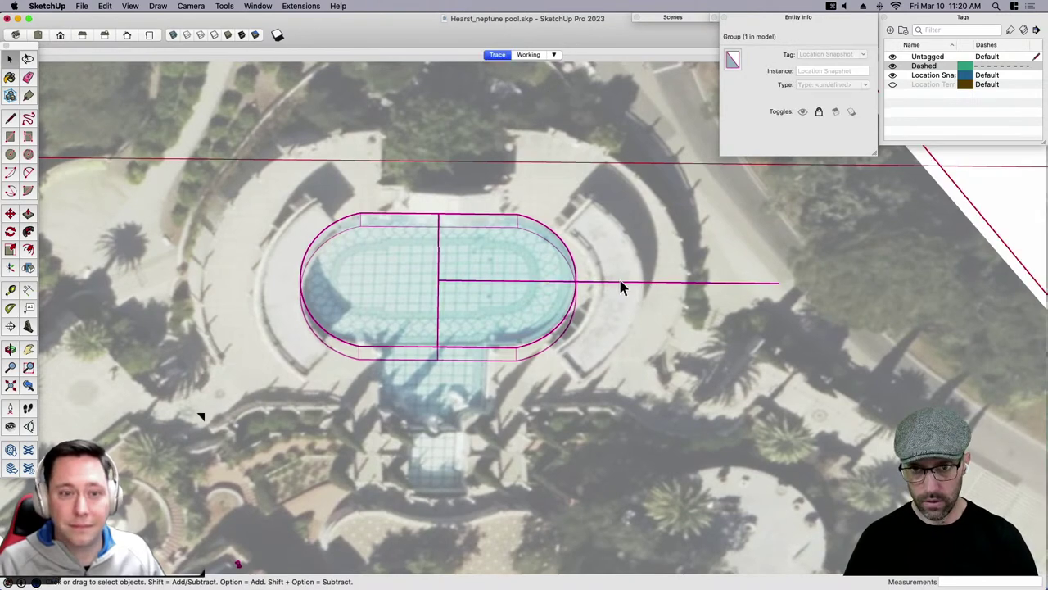
pyautogui.click(612, 283)
pyautogui.scroll(-3, 589, 274)
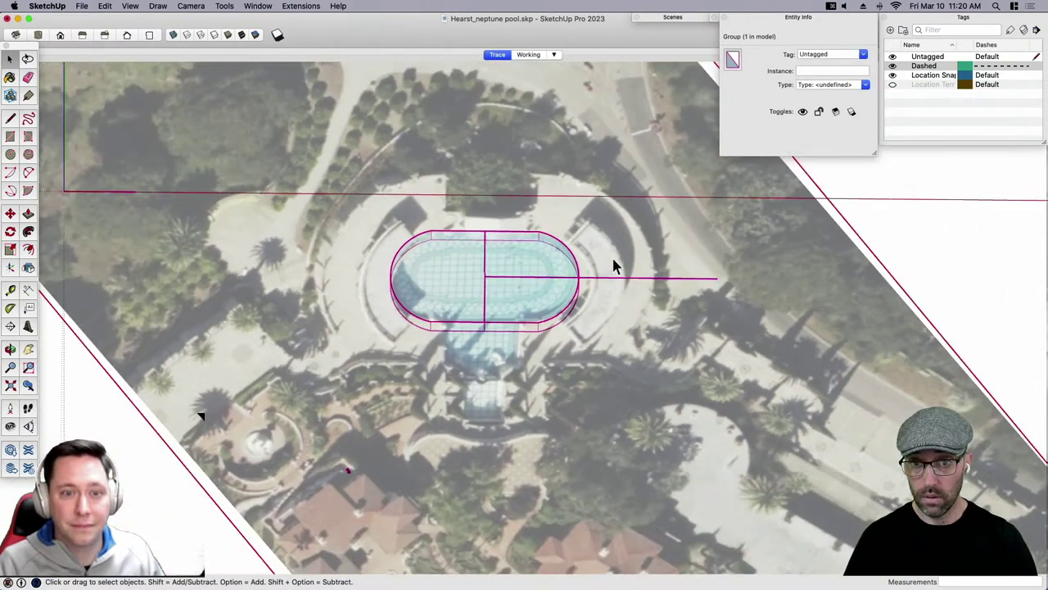
pyautogui.click(624, 281)
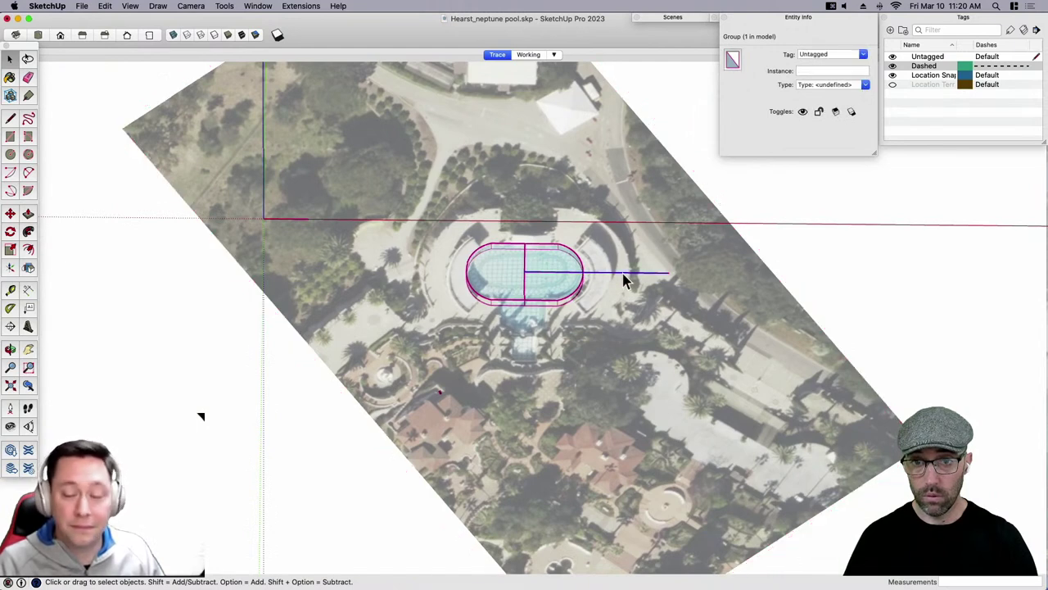
pyautogui.click(863, 54)
pyautogui.click(819, 83)
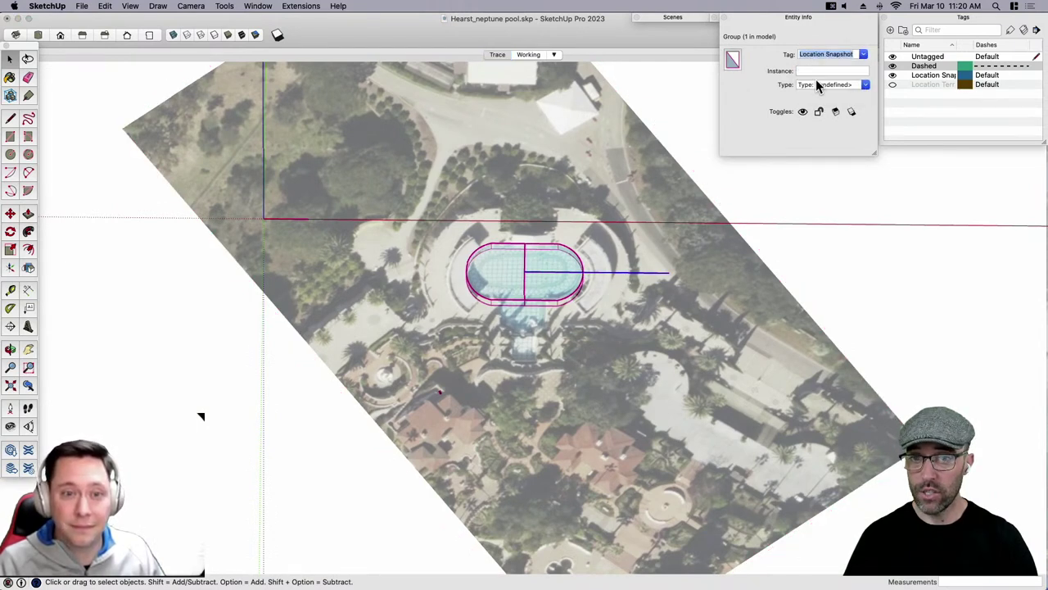
pyautogui.click(806, 16)
pyautogui.click(522, 55)
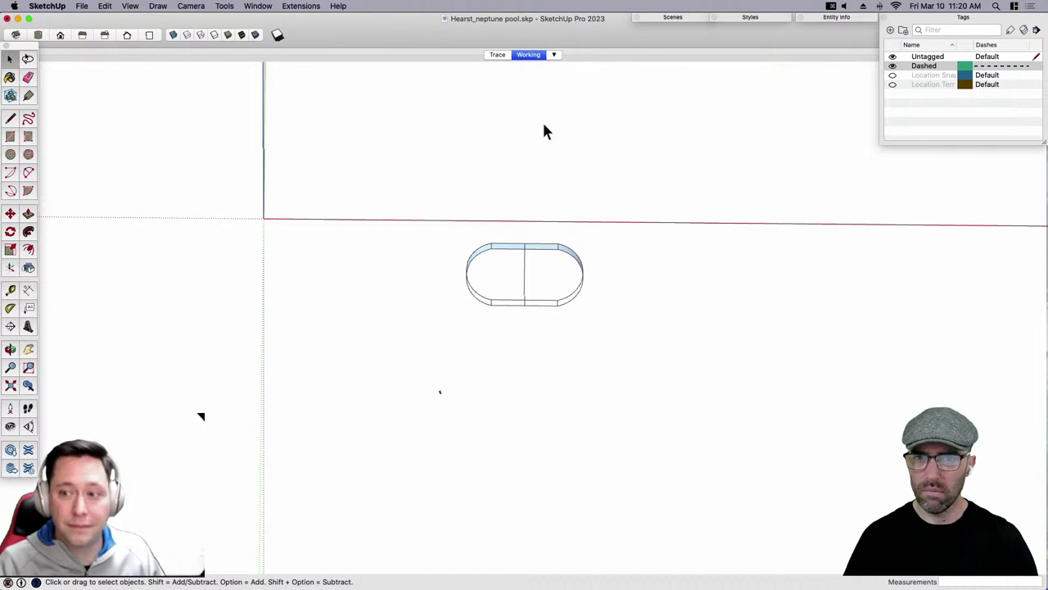
pyautogui.press('super+z')
# Assign the grouped centerline to the Dashed tag.
pyautogui.click(616, 277)
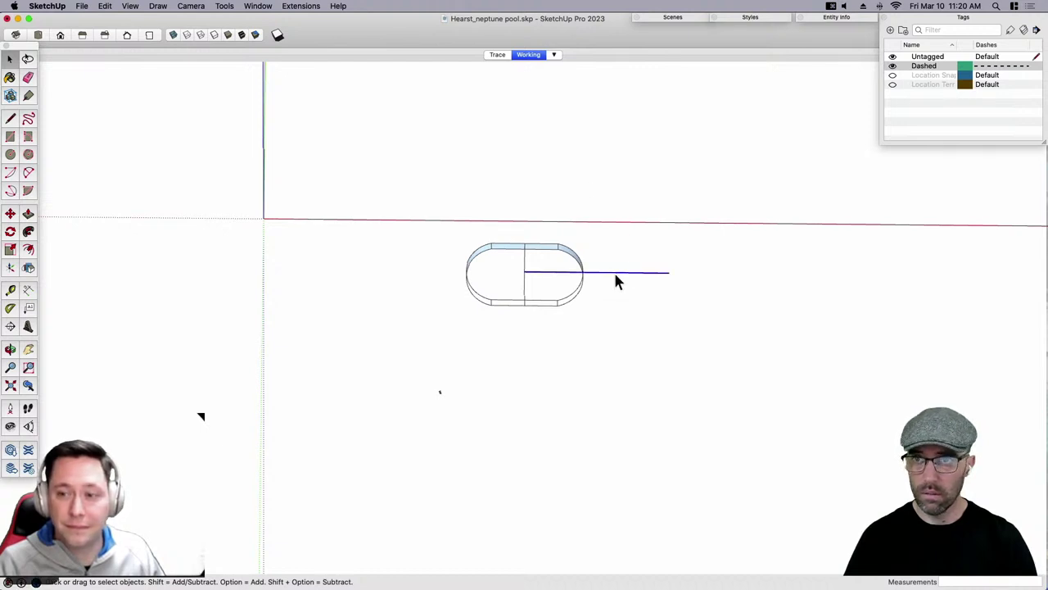
pyautogui.click(827, 18)
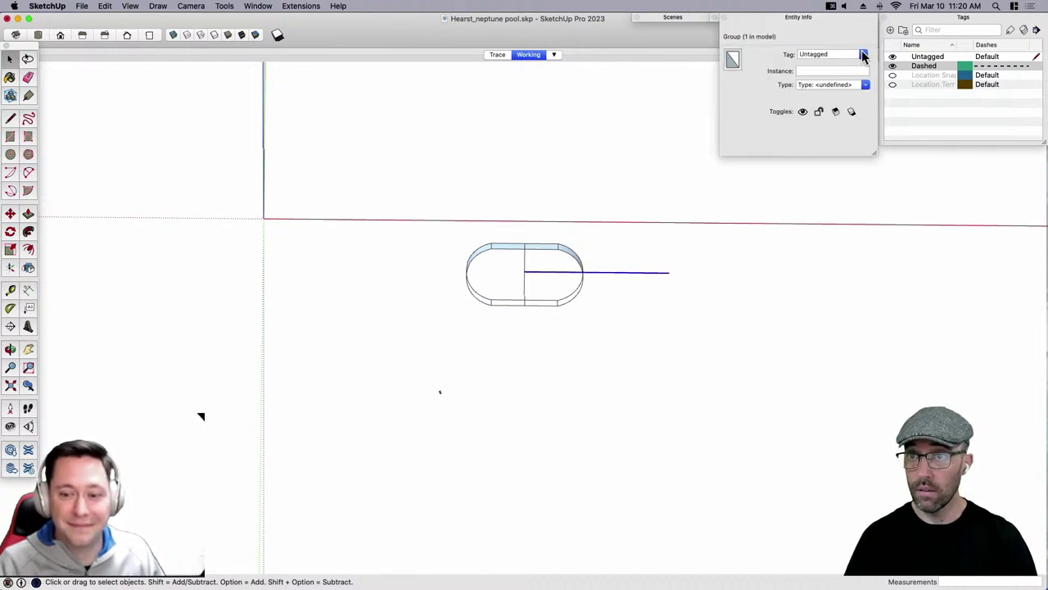
pyautogui.click(864, 54)
pyautogui.click(828, 76)
pyautogui.click(804, 17)
pyautogui.scroll(4, 600, 271)
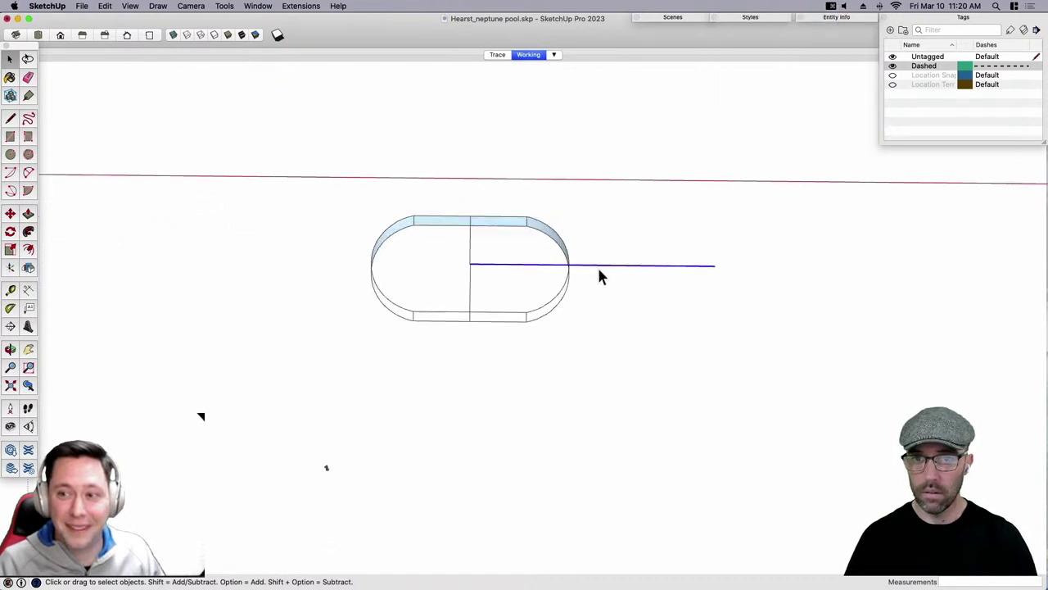
pyautogui.scroll(3, 599, 269)
pyautogui.click(610, 230)
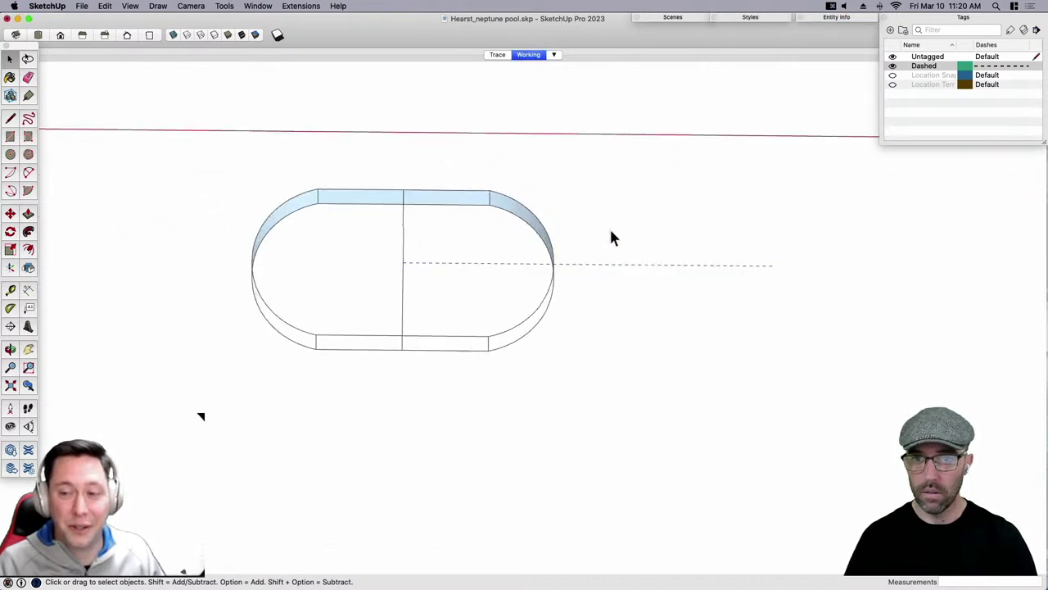
# Return to the Trace scene, toggle the Dashed tag's visibility off and on, and inspect the centerline over the satellite image.
pyautogui.click(498, 54)
pyautogui.moveTo(543, 316); pyautogui.dragTo(803, 182, button='middle')
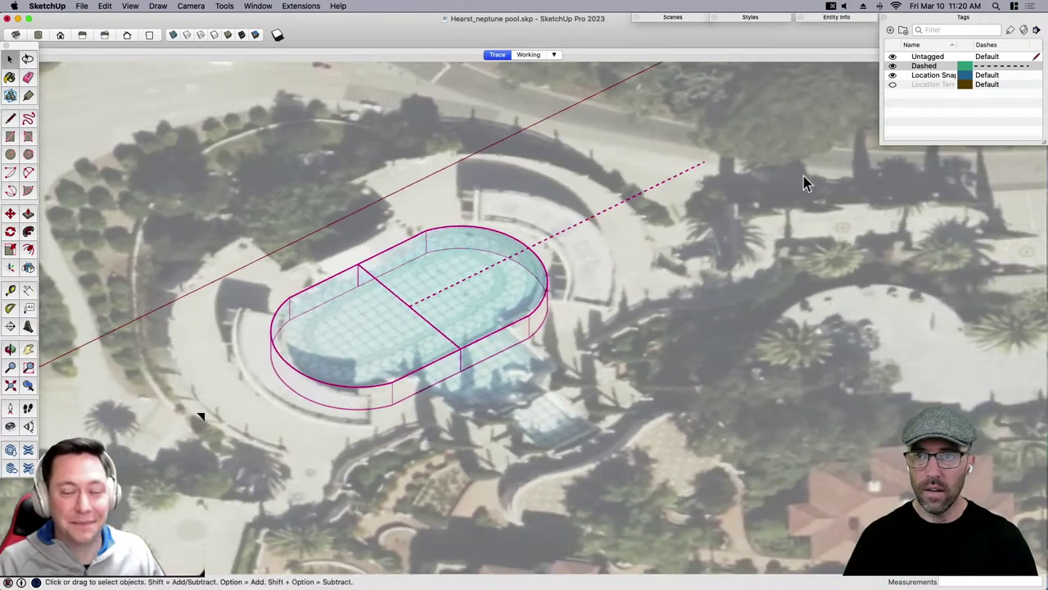
pyautogui.scroll(2, 804, 177)
pyautogui.click(893, 67)
pyautogui.click(892, 66)
pyautogui.scroll(-2, 546, 346)
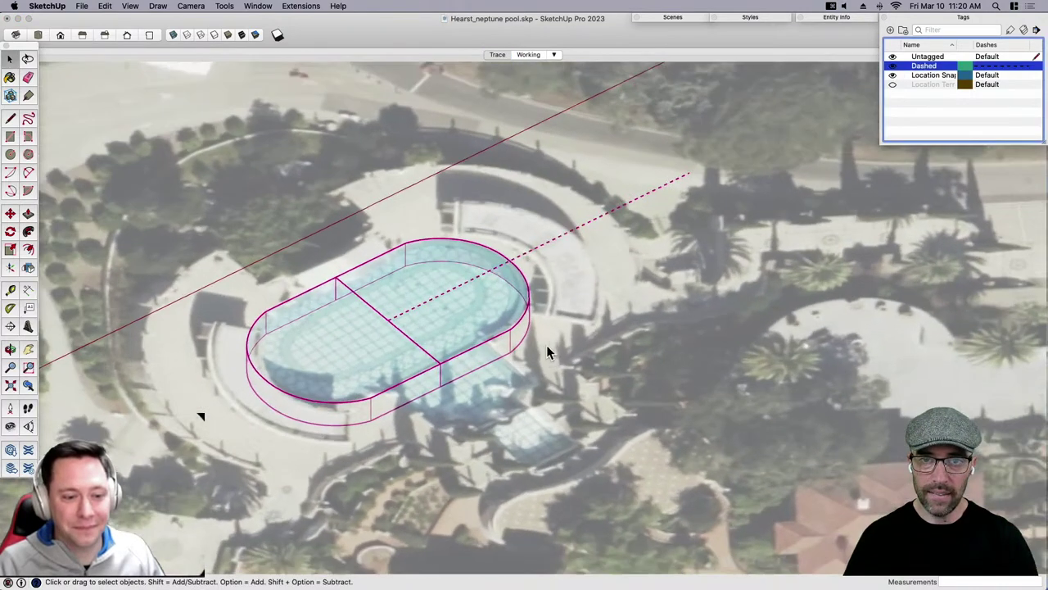
pyautogui.moveTo(546, 345); pyautogui.dragTo(595, 296, button='middle')
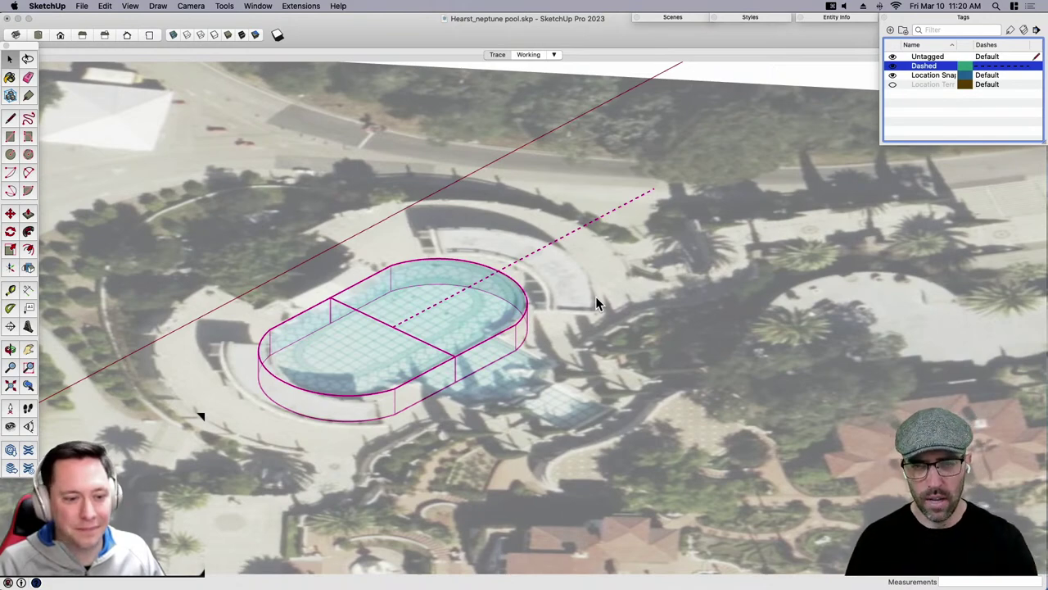
pyautogui.moveTo(595, 296); pyautogui.dragTo(405, 309, button='middle')
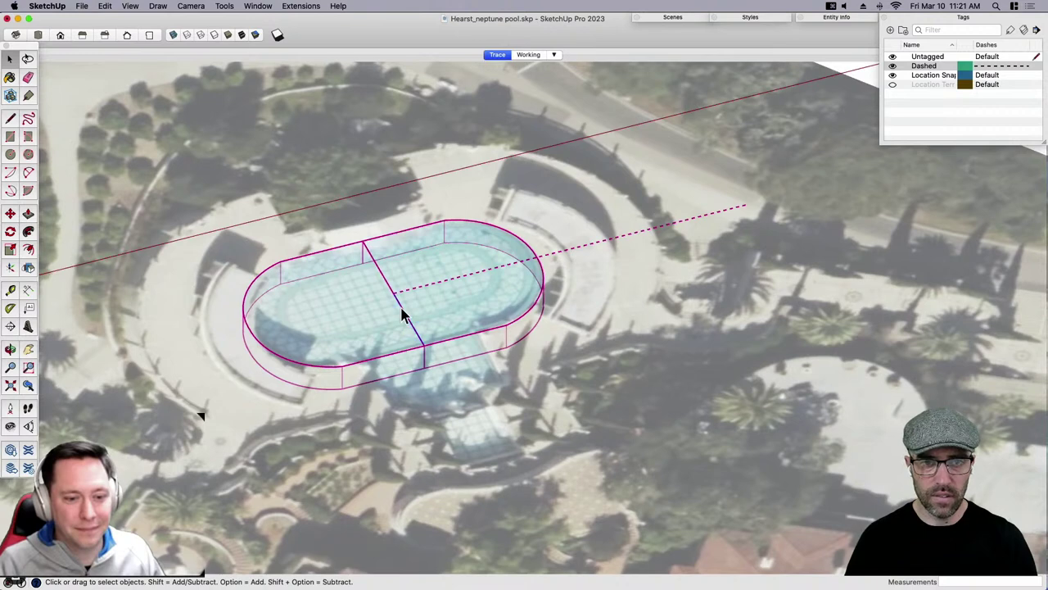
# Assign the grouped crossline through the middle of the pool to the Dashed tag, and check it in the Working and Trace scenes.
pyautogui.click(389, 286)
pyautogui.click(862, 18)
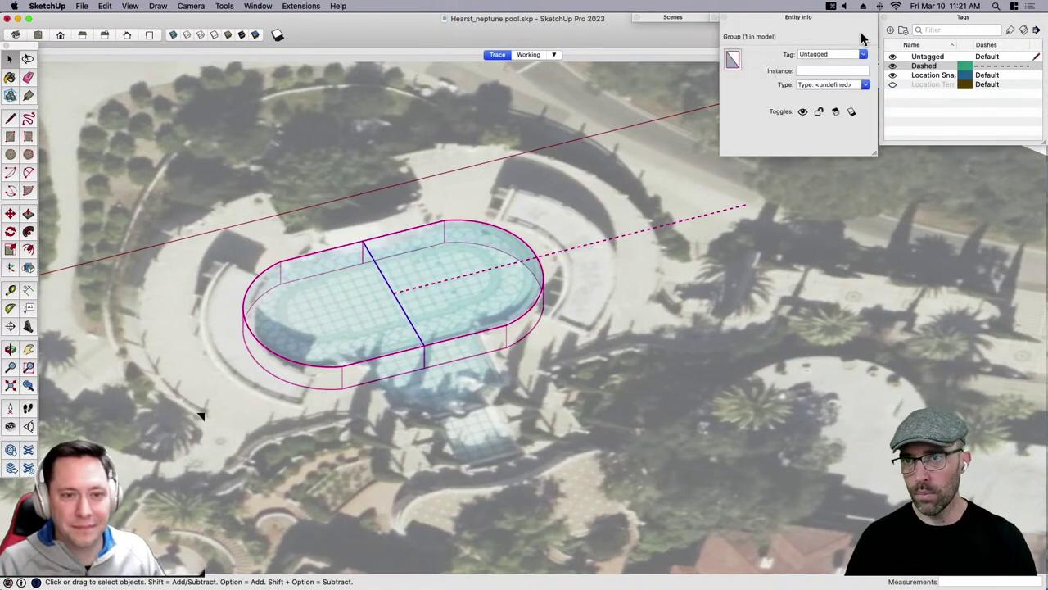
pyautogui.click(863, 54)
pyautogui.click(824, 81)
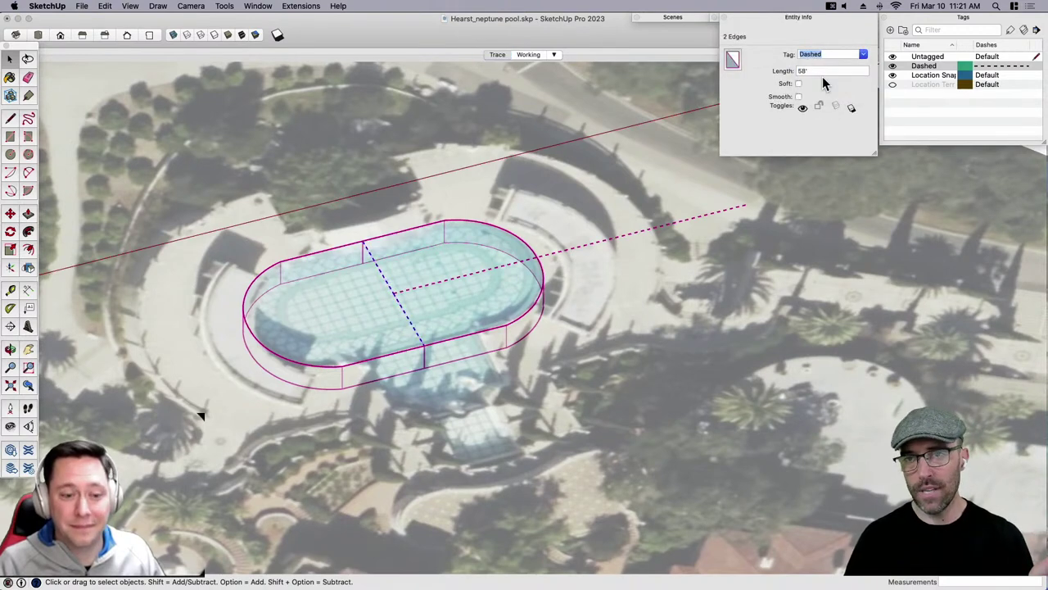
pyautogui.click(810, 18)
pyautogui.moveTo(679, 199); pyautogui.dragTo(631, 281, button='middle')
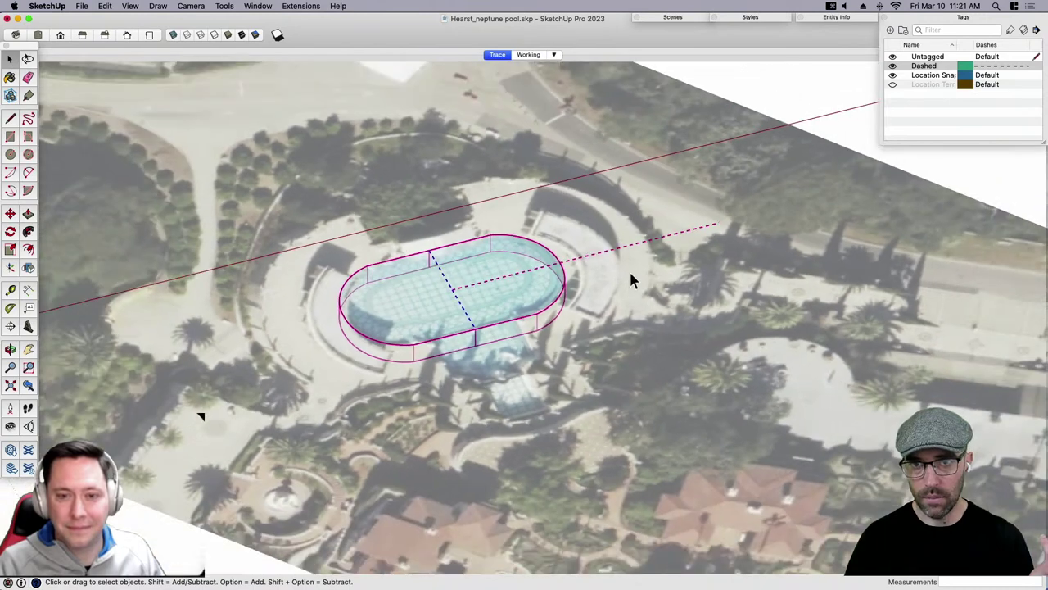
pyautogui.click(531, 58)
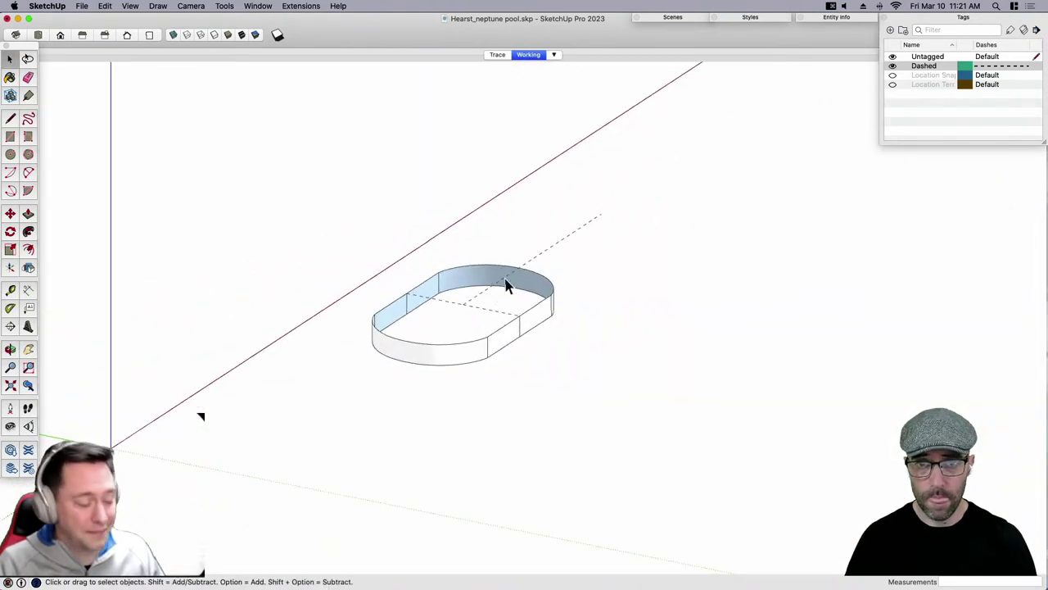
pyautogui.scroll(5, 496, 293)
pyautogui.click(496, 56)
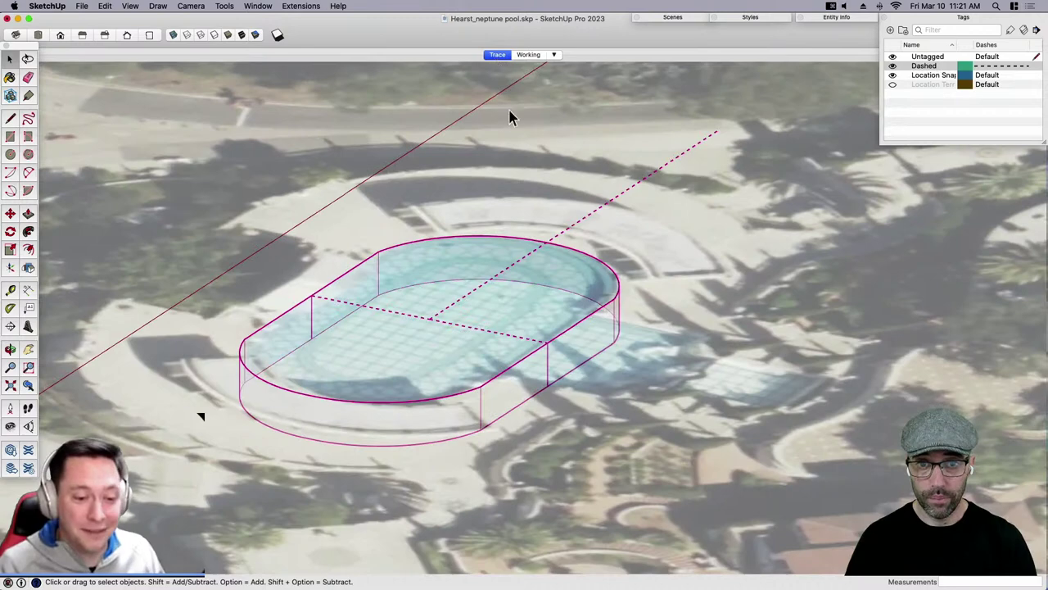
# Draw a 58' line across the pool between the two points where the straight sides meet the right-hand curved end.
pyautogui.scroll(-3, 522, 219)
pyautogui.scroll(3, 650, 355)
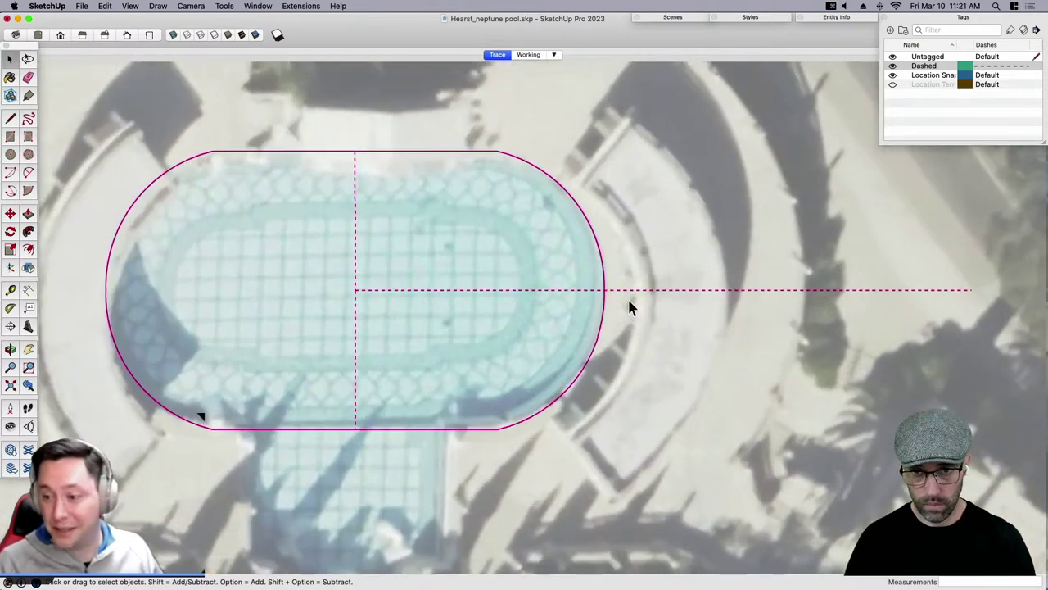
pyautogui.click(604, 323)
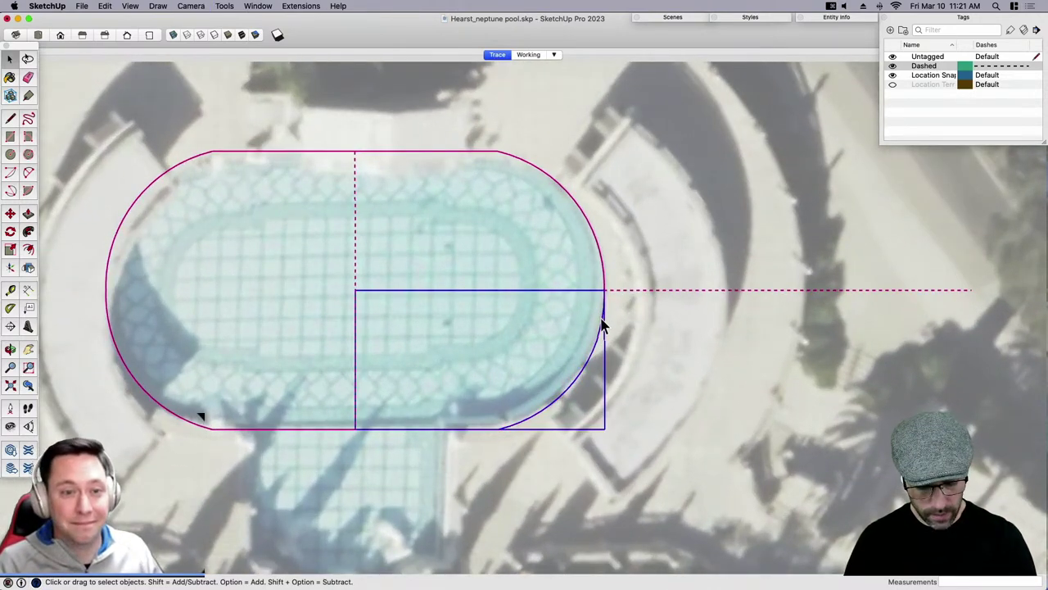
pyautogui.press('a')
pyautogui.press('l')
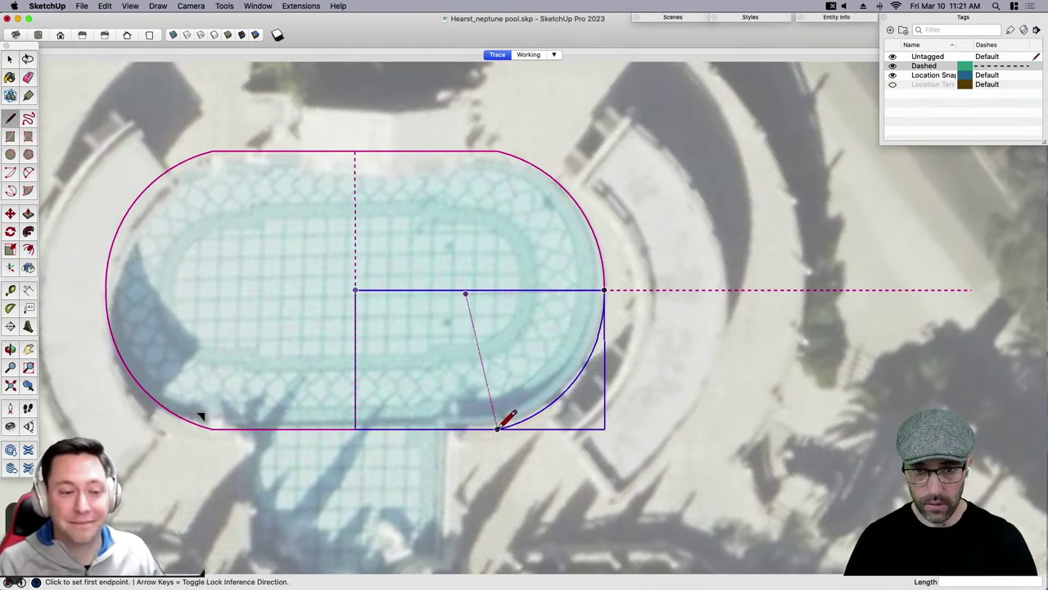
pyautogui.click(497, 427)
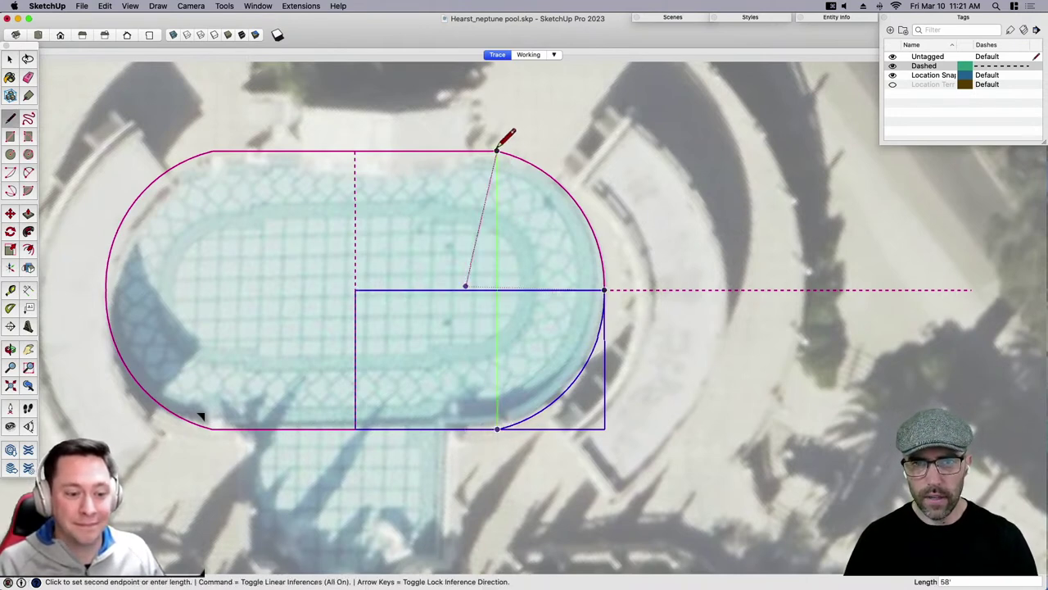
pyautogui.click(497, 150)
pyautogui.press('space')
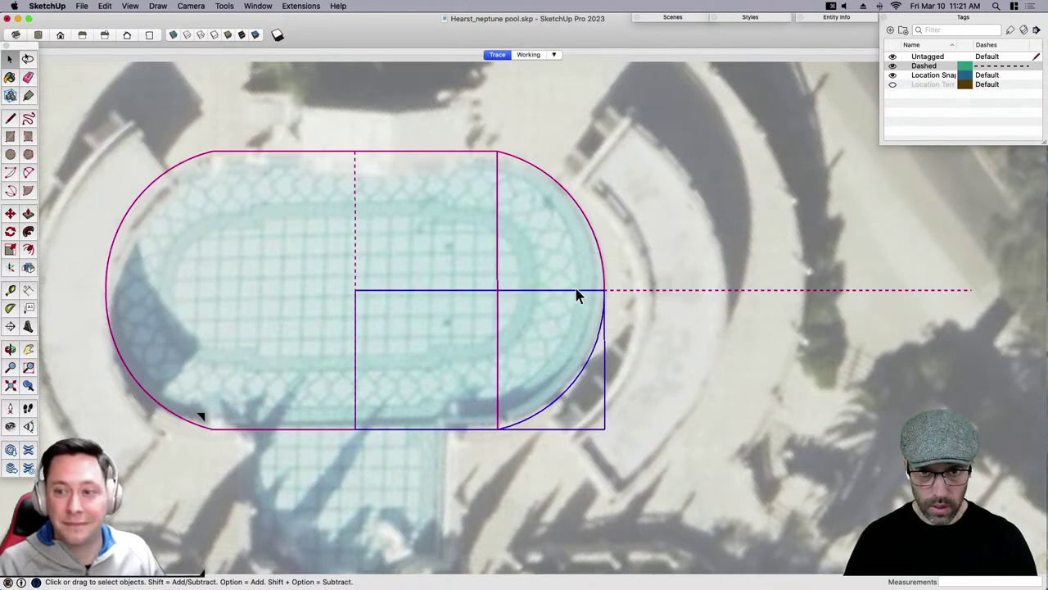
# Draw a two-point arc between the ends of the new crossline, bulging to where the centerline meets the pool's curved end.
pyautogui.press('a')
pyautogui.click(497, 428)
pyautogui.click(497, 150)
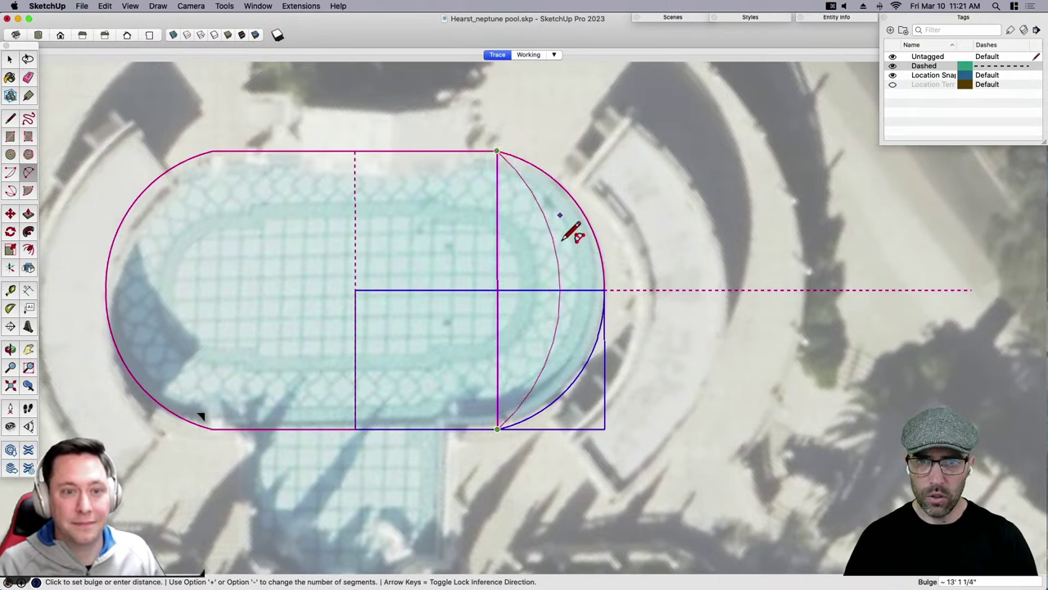
pyautogui.click(606, 289)
pyautogui.scroll(-2, 679, 226)
pyautogui.press('space')
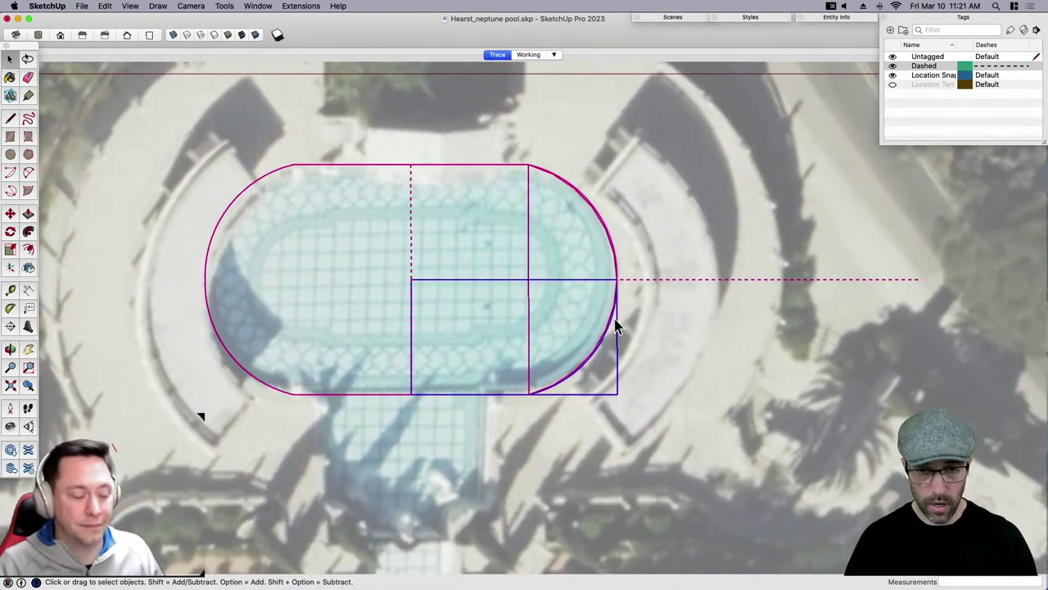
pyautogui.press('s')
pyautogui.press('space')
pyautogui.scroll(-2, 596, 364)
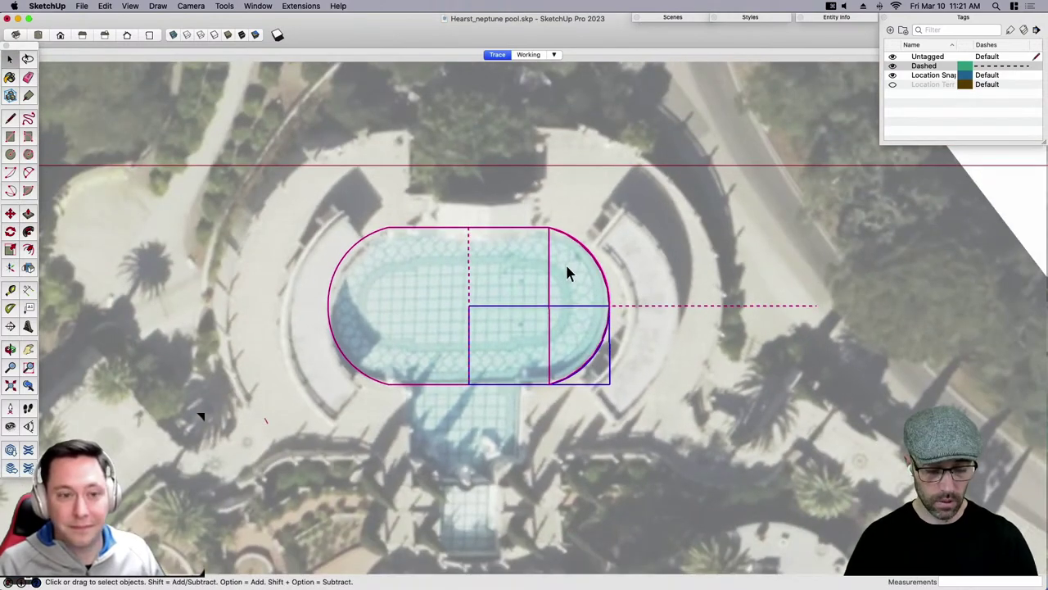
# Switch to the Google Maps photo of Neptune Pool in Firefox and examine the pool's curved edge and the near colonnade.
pyautogui.hotkey('ctrl', 'Up')
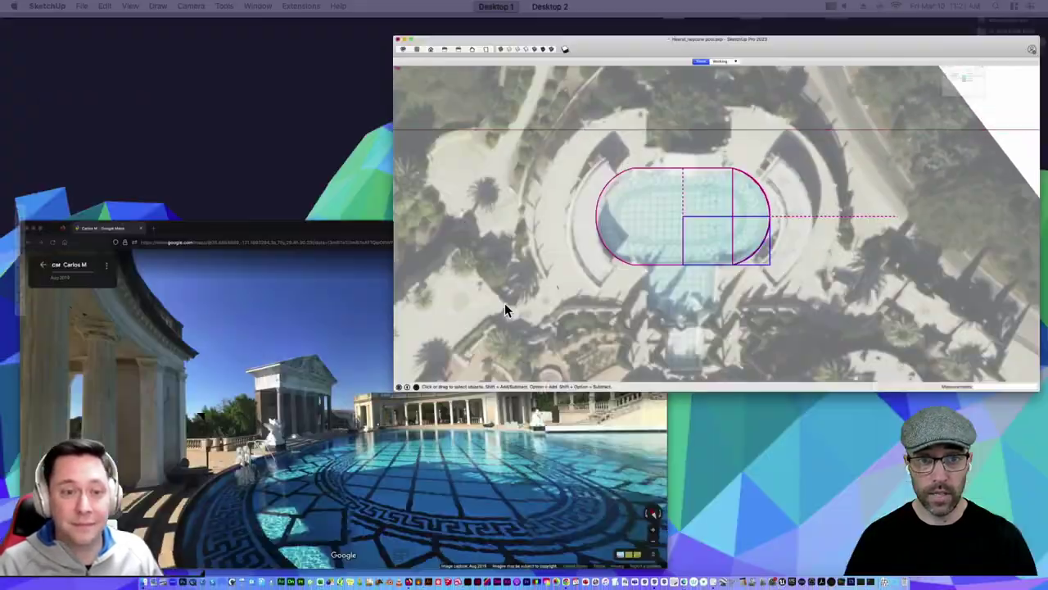
pyautogui.click(501, 409)
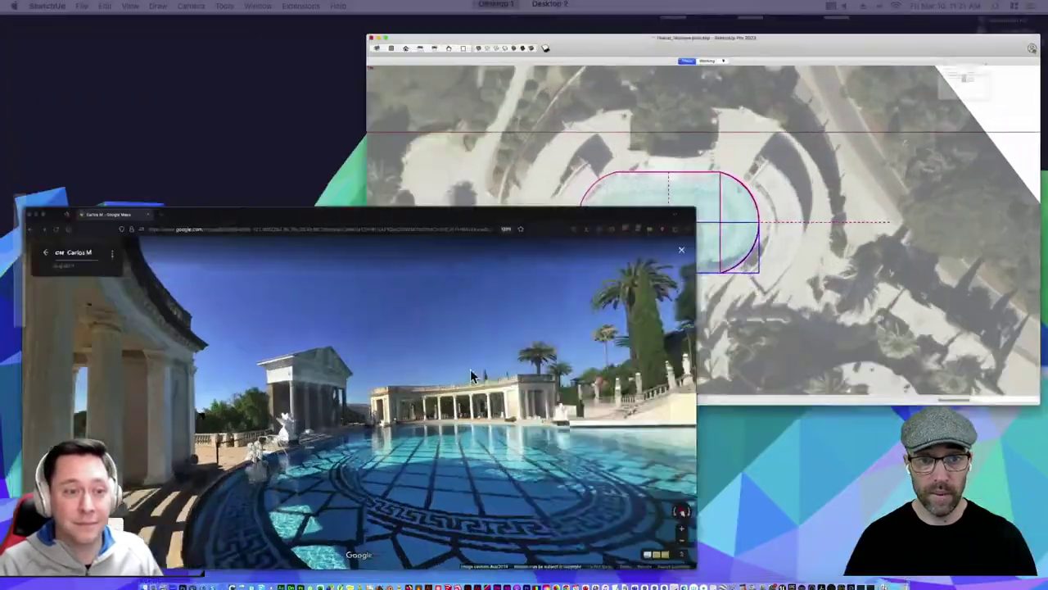
pyautogui.moveTo(584, 327); pyautogui.dragTo(531, 342)
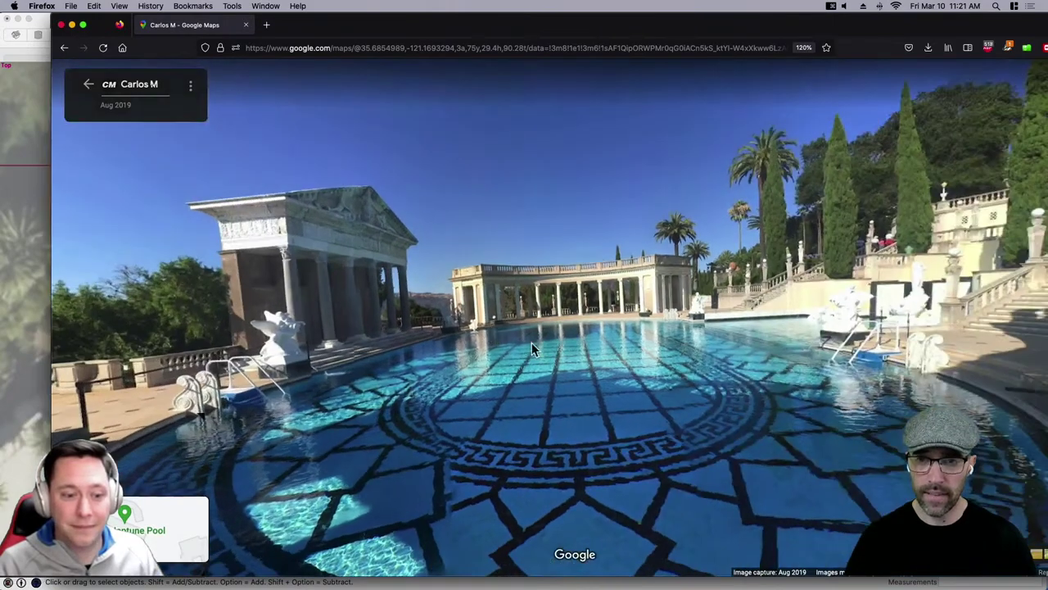
pyautogui.moveTo(622, 345); pyautogui.dragTo(524, 349)
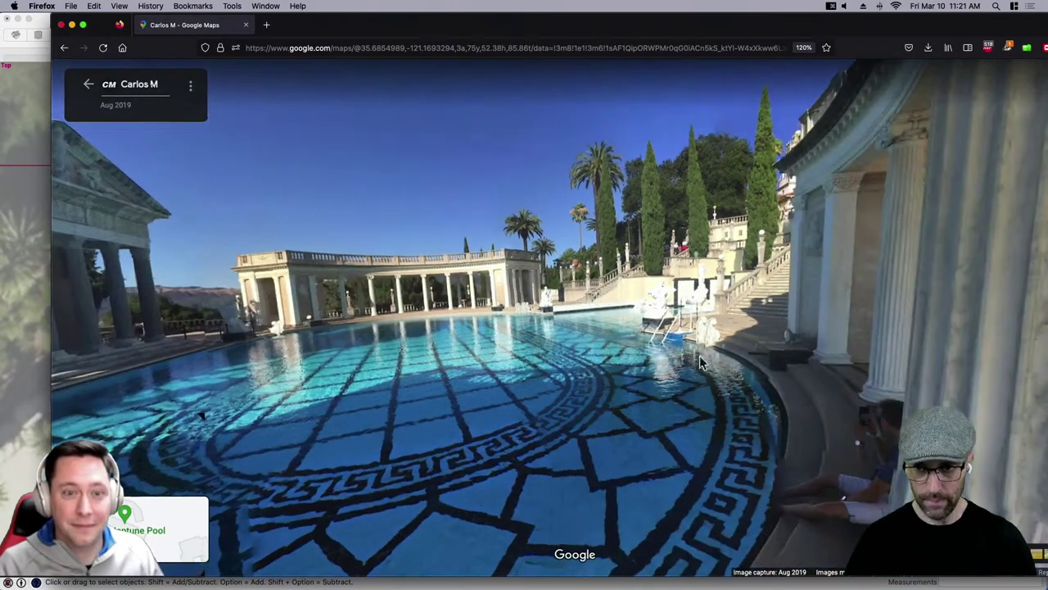
pyautogui.moveTo(702, 359); pyautogui.dragTo(570, 364)
pyautogui.press('Right')
pyautogui.press('Right')
pyautogui.press('Right')
pyautogui.press('Right')
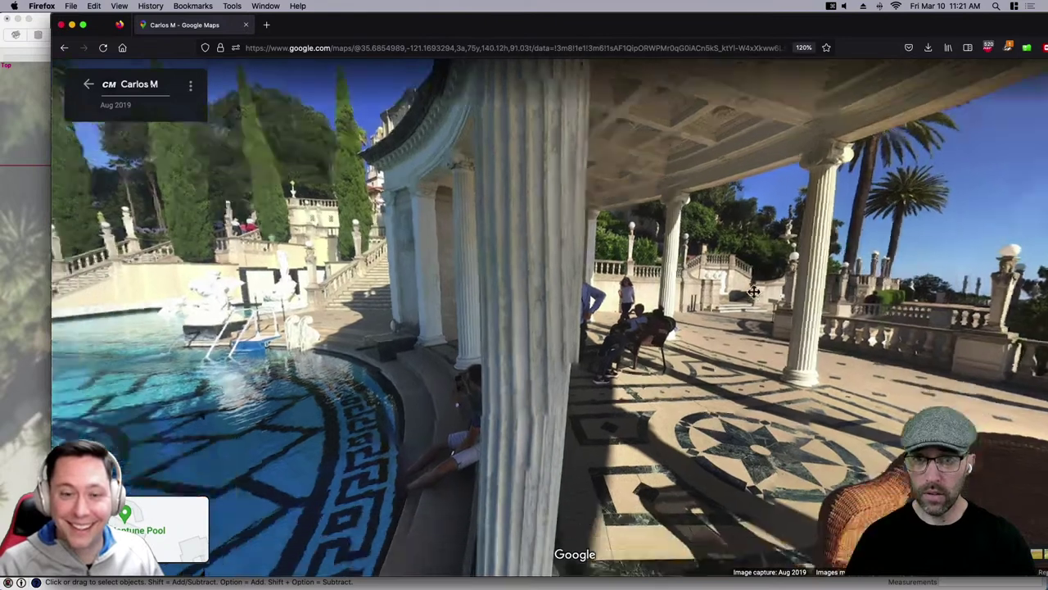
pyautogui.moveTo(753, 292); pyautogui.dragTo(727, 370)
pyautogui.press('pagedown')
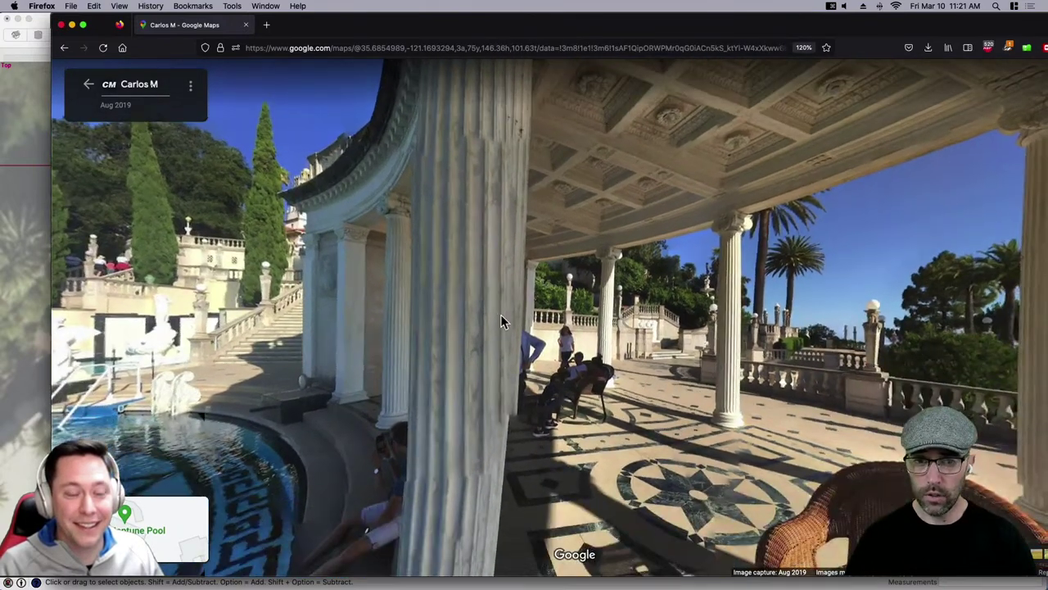
pyautogui.press('Right')
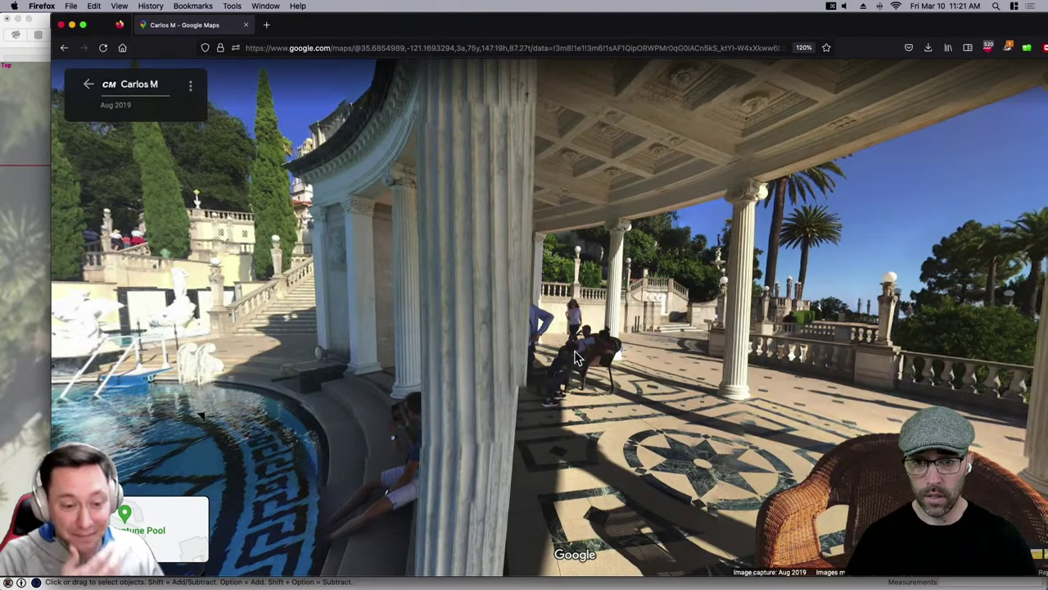
# Turn the photo back across the water to examine the far colonnade and the temple facade.
pyautogui.moveTo(275, 301); pyautogui.dragTo(520, 327)
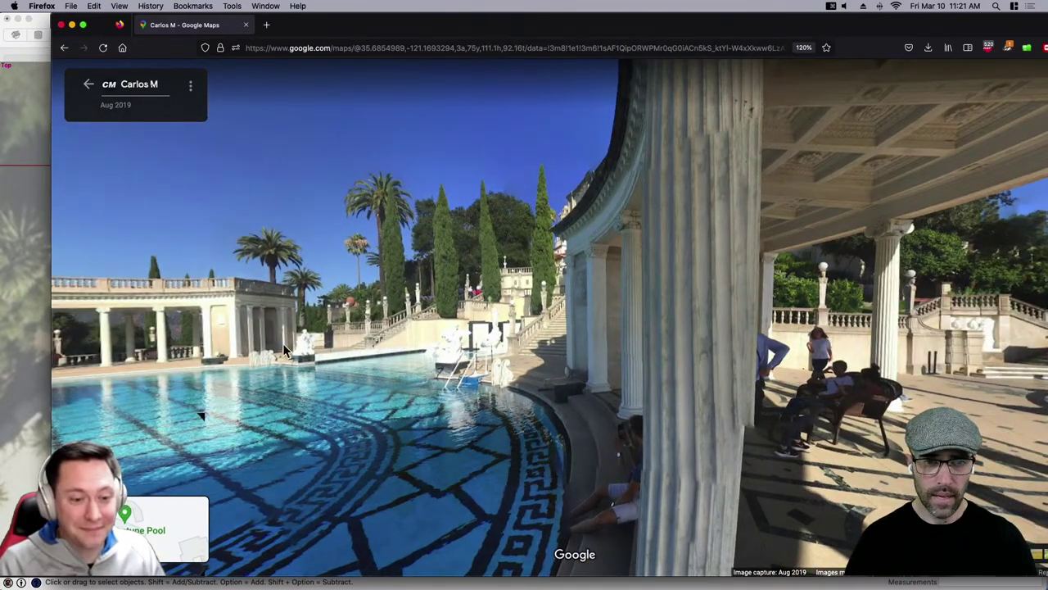
pyautogui.moveTo(277, 360); pyautogui.dragTo(559, 344)
pyautogui.moveTo(334, 385); pyautogui.dragTo(450, 389)
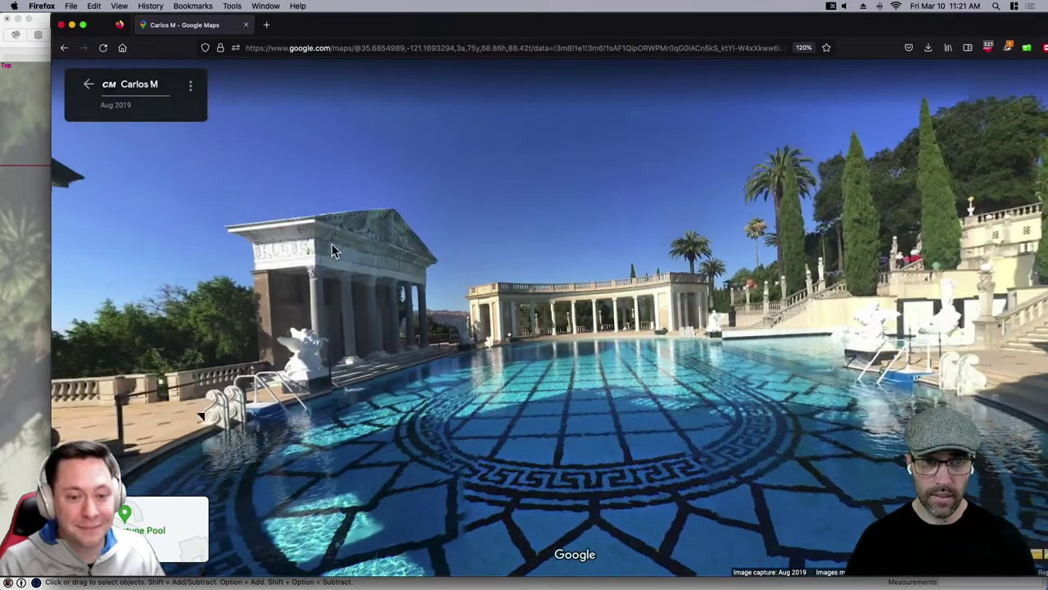
pyautogui.moveTo(345, 255); pyautogui.dragTo(412, 271)
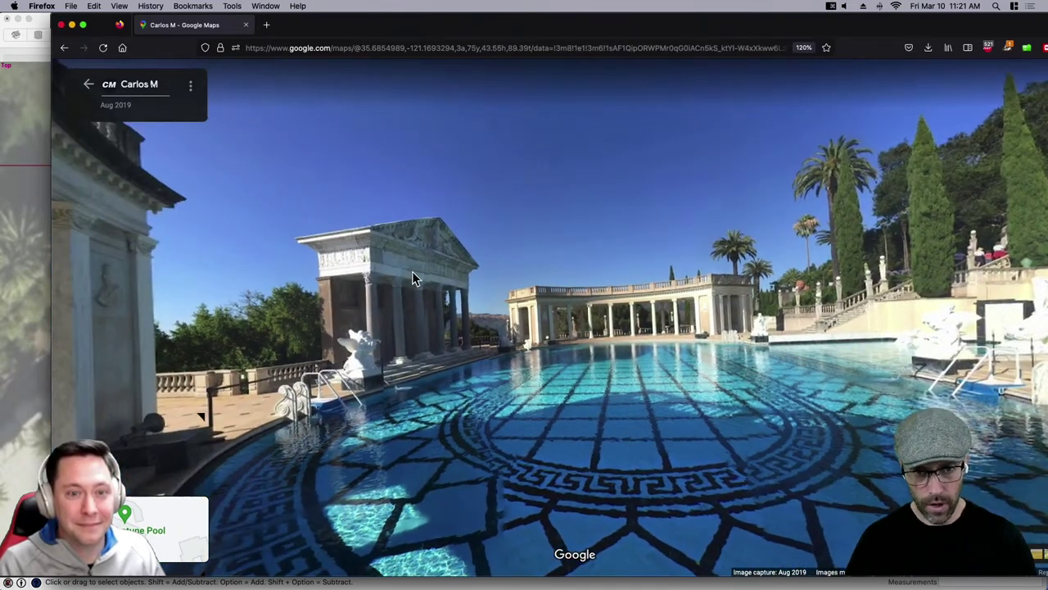
# Return to SketchUp and offset the arc at the pool's curved end outward by about 6' 7" to the inner terrace edge.
pyautogui.click(6, 307)
pyautogui.scroll(3, 624, 331)
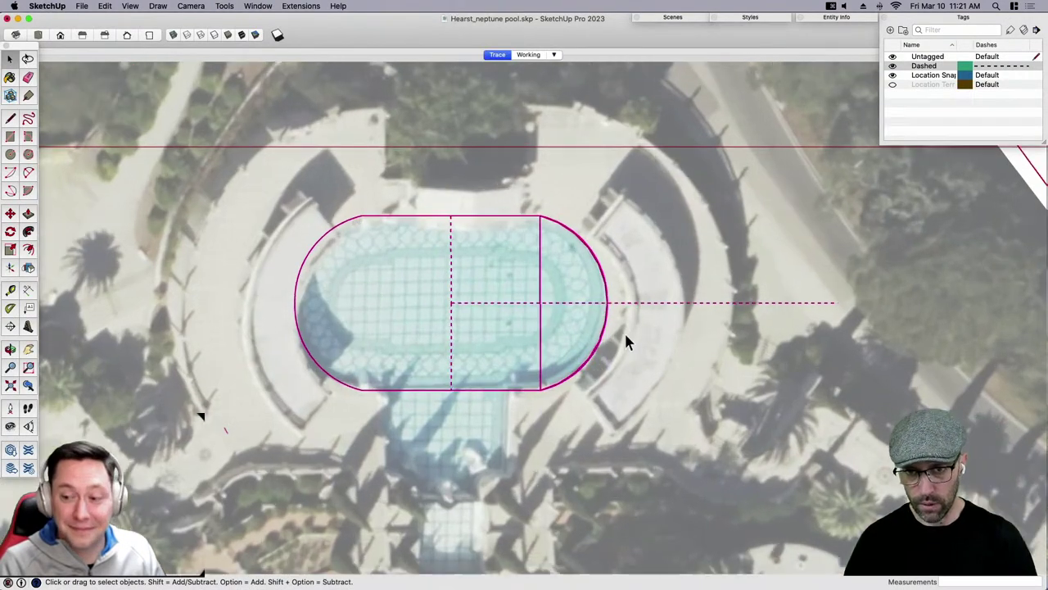
pyautogui.press('f')
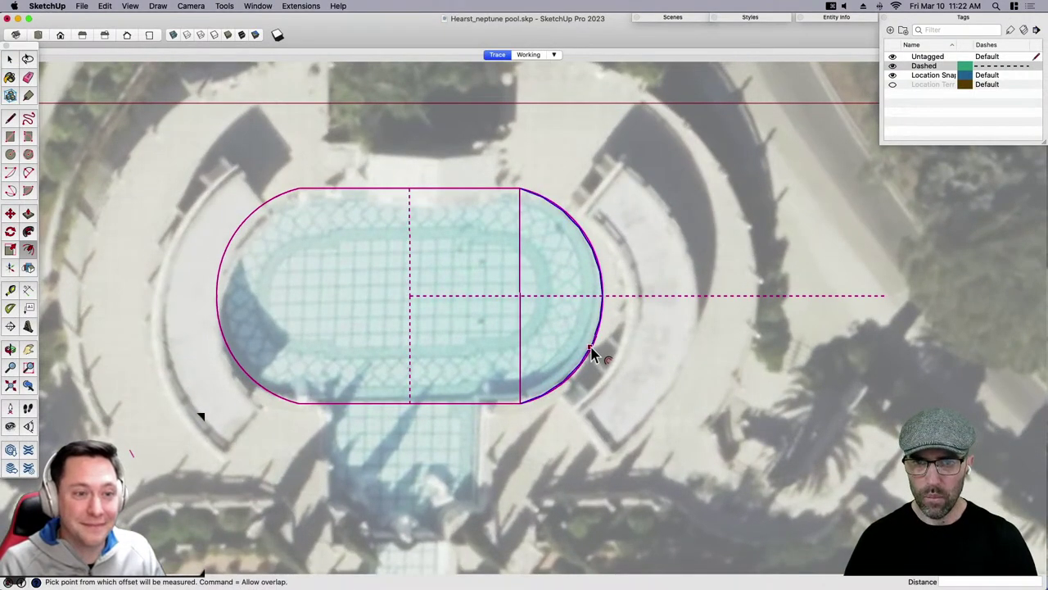
pyautogui.click(591, 347)
pyautogui.click(613, 364)
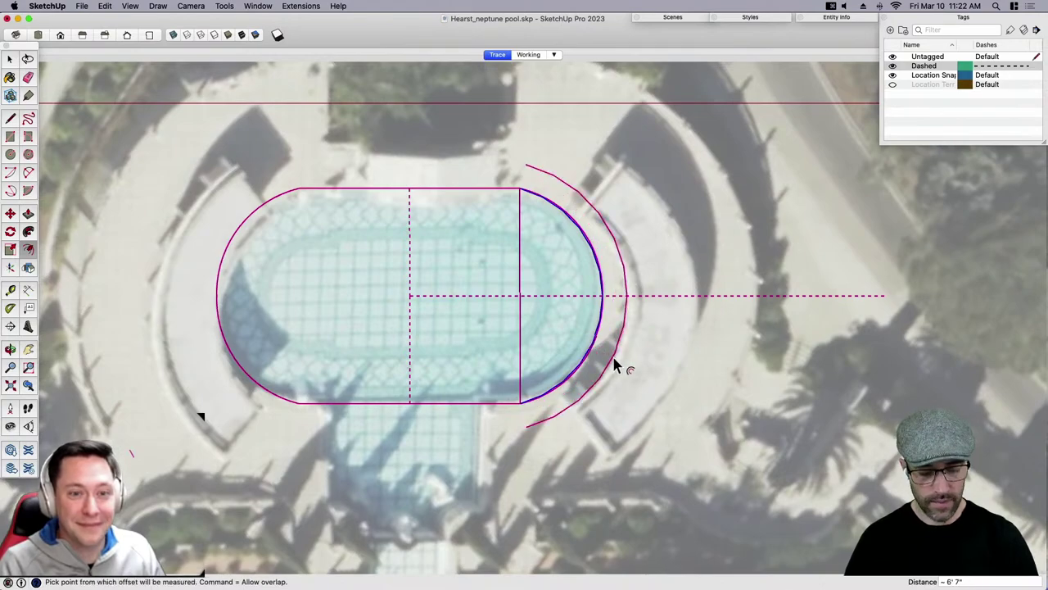
# Switch to the Google Maps photo and examine the curved steps between the pool edge and the colonnade columns.
pyautogui.hotkey('ctrl', 'Up')
pyautogui.click(375, 444)
pyautogui.moveTo(532, 348); pyautogui.dragTo(353, 213)
pyautogui.moveTo(704, 328); pyautogui.dragTo(549, 302)
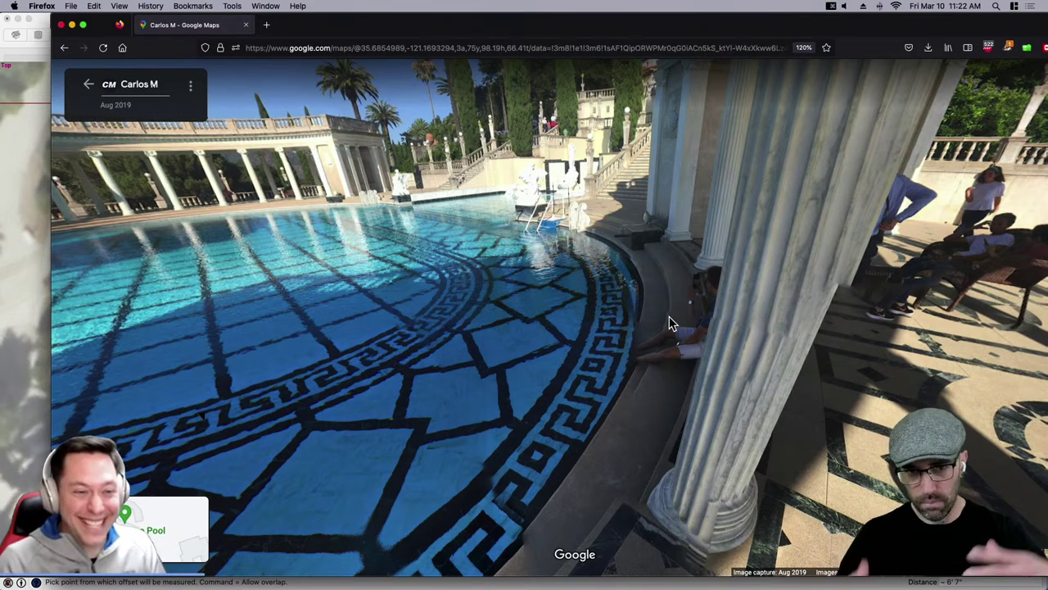
pyautogui.moveTo(668, 316); pyautogui.dragTo(649, 390)
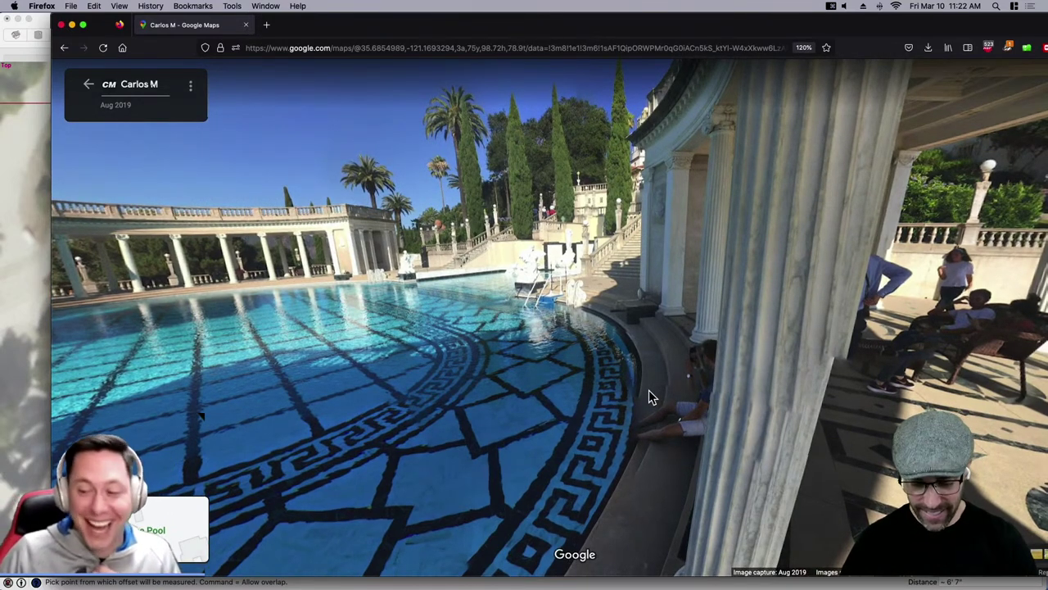
# Return to SketchUp, select the offset arc outside the pool, and open its segment count for editing.
pyautogui.click(40, 295)
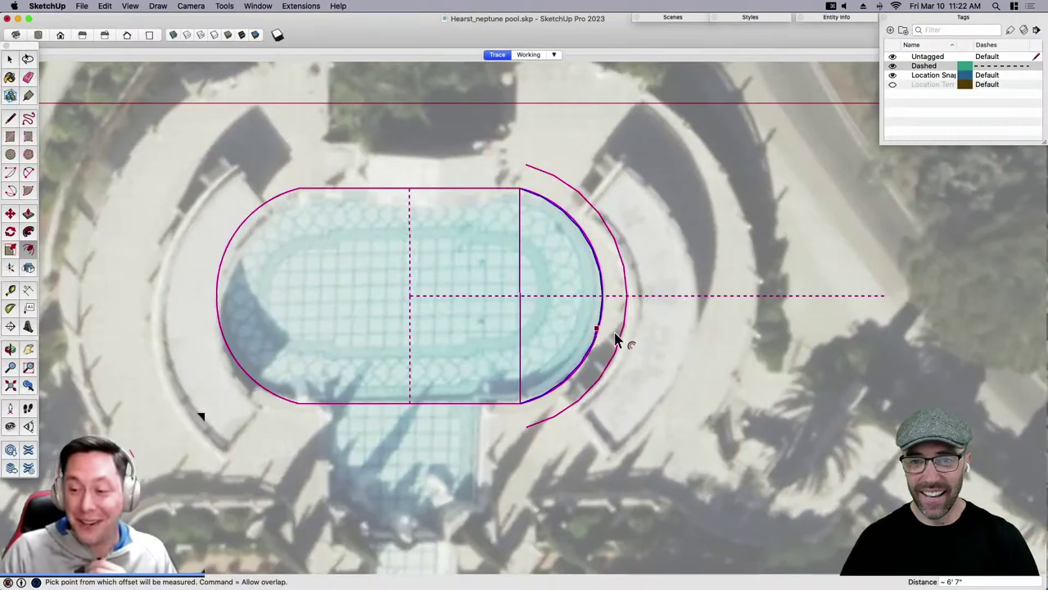
pyautogui.press('space')
pyautogui.click(620, 335)
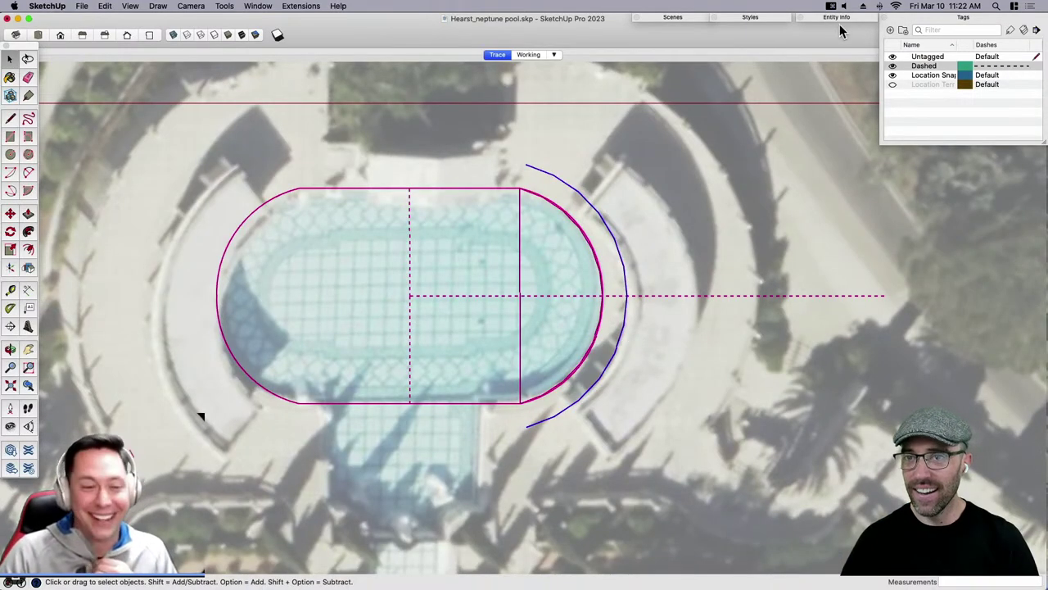
pyautogui.click(863, 19)
pyautogui.click(865, 55)
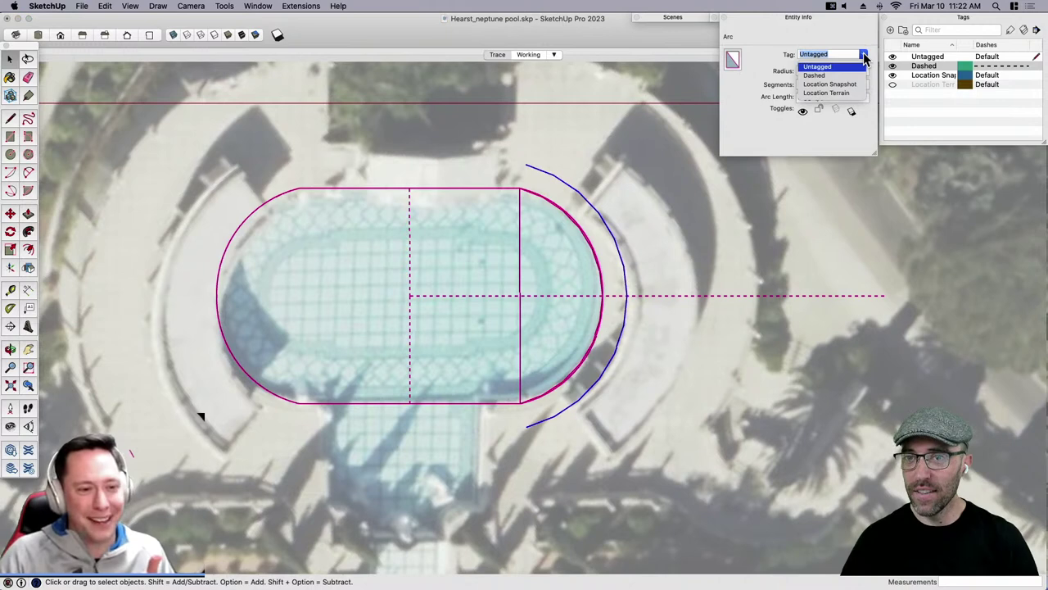
pyautogui.click(825, 28)
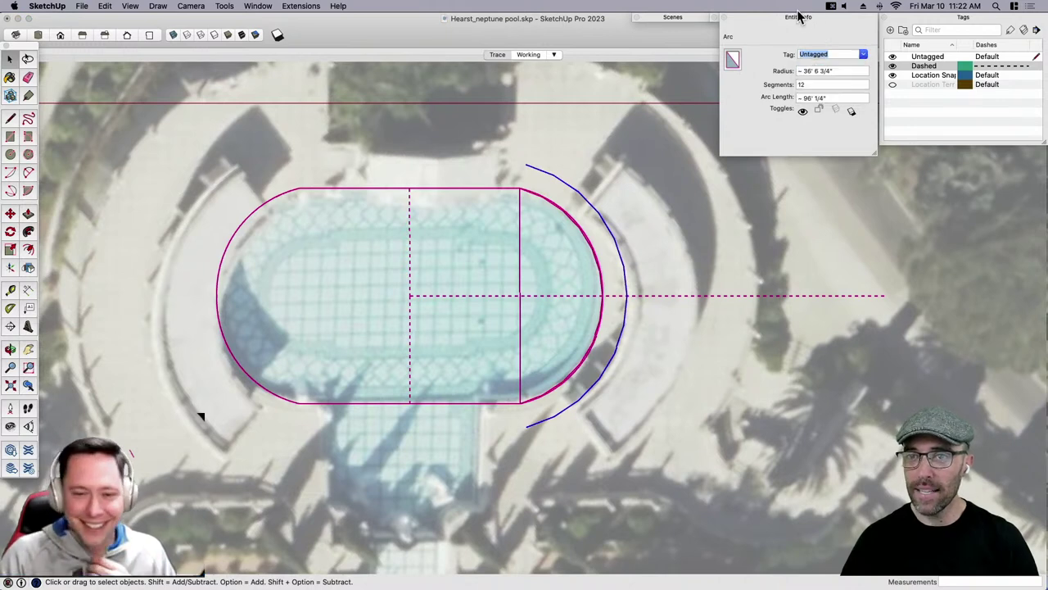
pyautogui.click(798, 17)
pyautogui.click(832, 18)
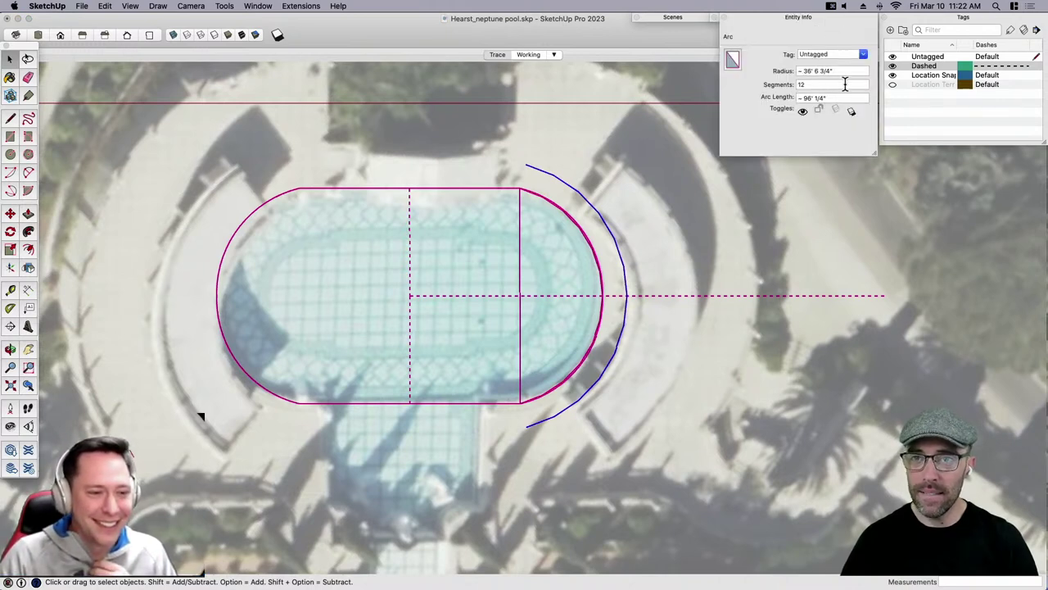
pyautogui.doubleClick(845, 84)
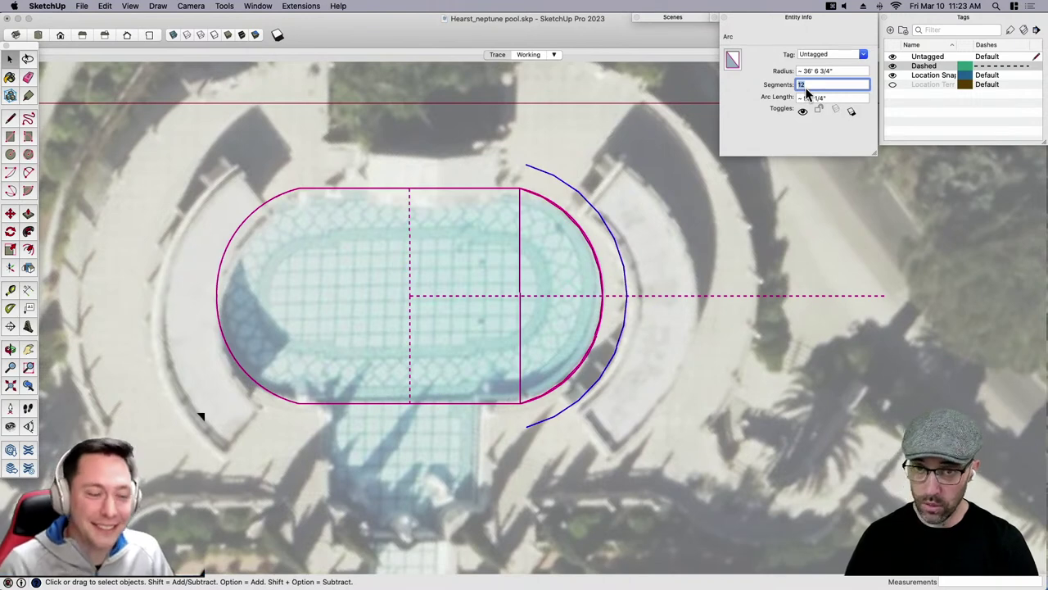
# Set the outer arc to 50 segments and remove the duplicate 12-segment arc at the pool's curved edge.
pyautogui.write('50')
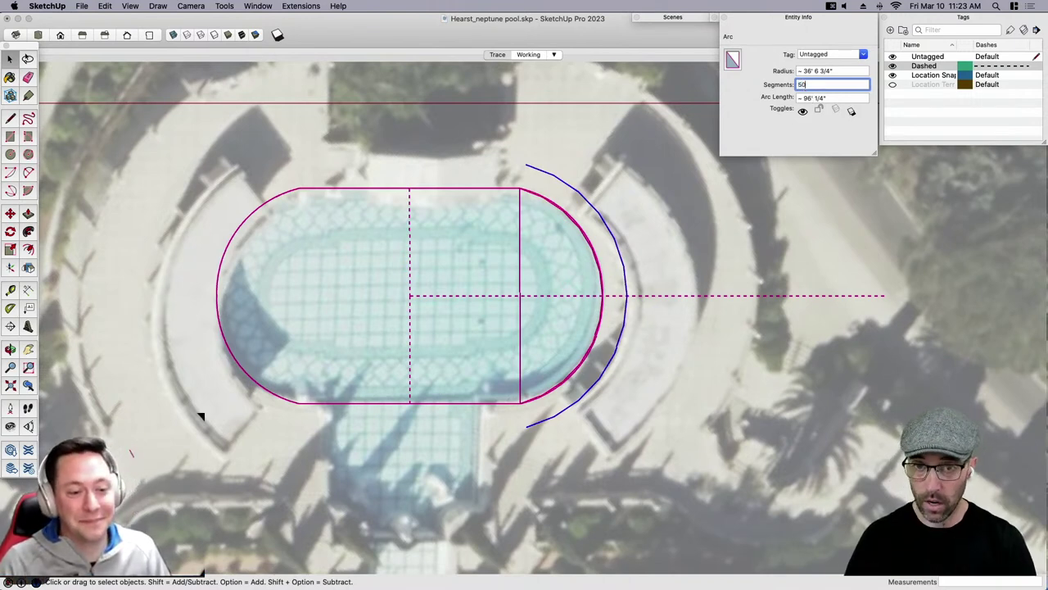
pyautogui.press('Return')
pyautogui.scroll(3, 620, 346)
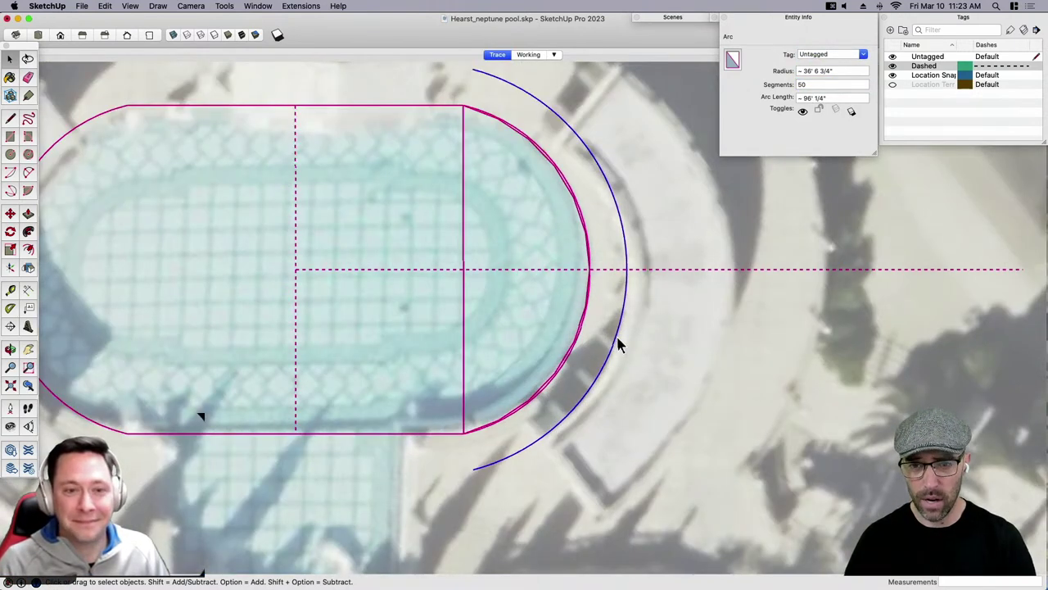
pyautogui.click(566, 367)
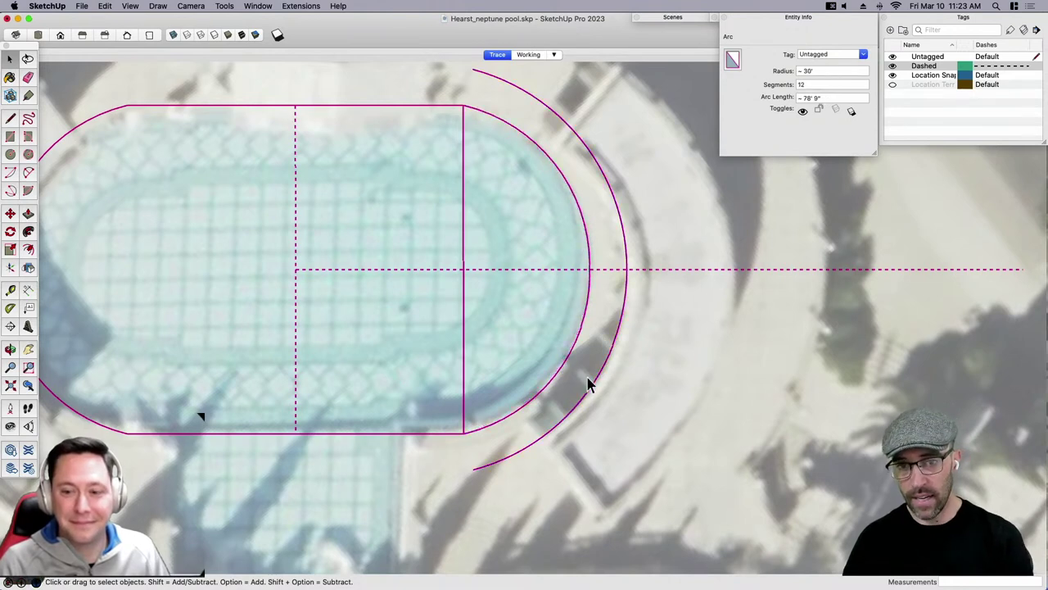
# Offset the outer arc inward by 15 inches and try to repeat the offset three times.
pyautogui.click(591, 383)
pyautogui.click(595, 386)
pyautogui.scroll(2, 595, 386)
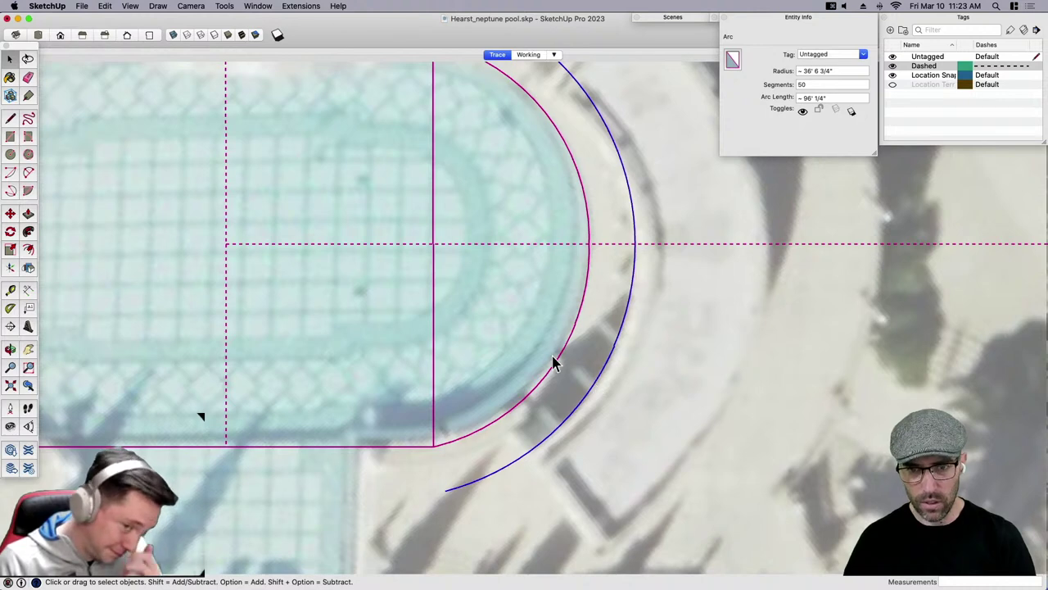
pyautogui.press('f')
pyautogui.click(595, 390)
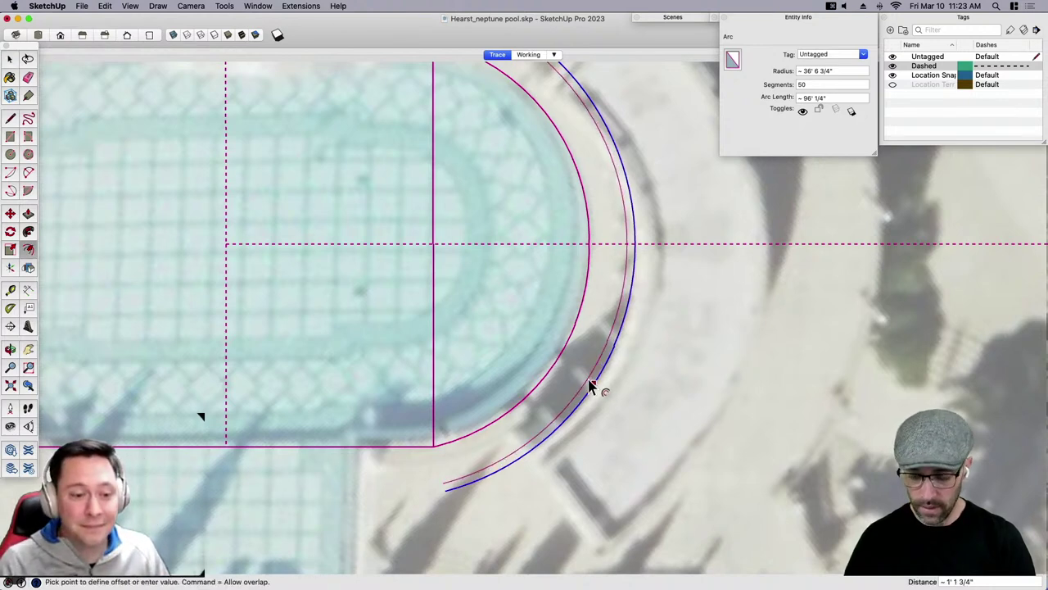
pyautogui.write('15')
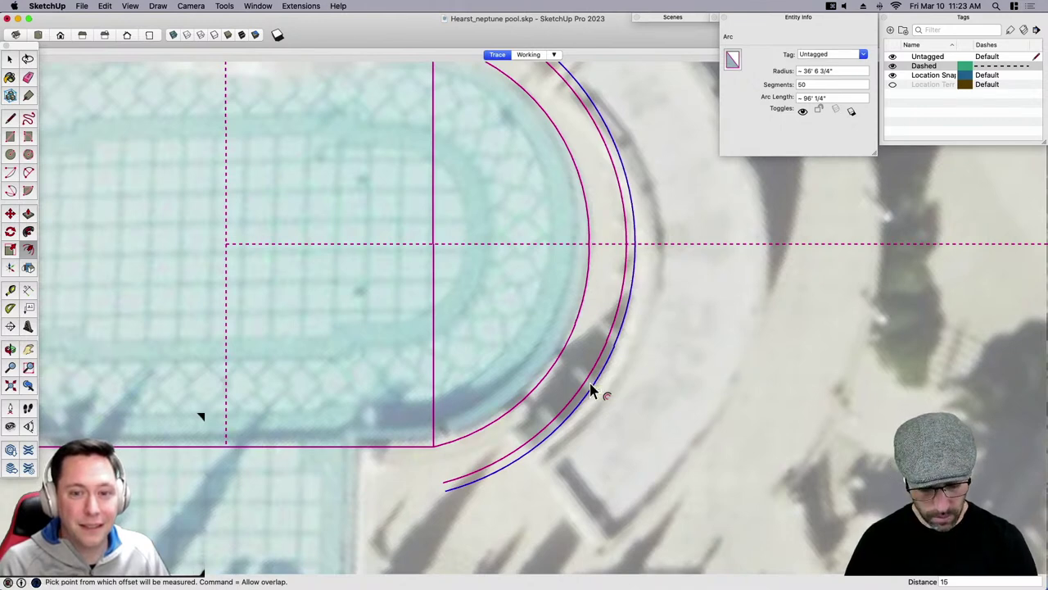
pyautogui.write('x3')
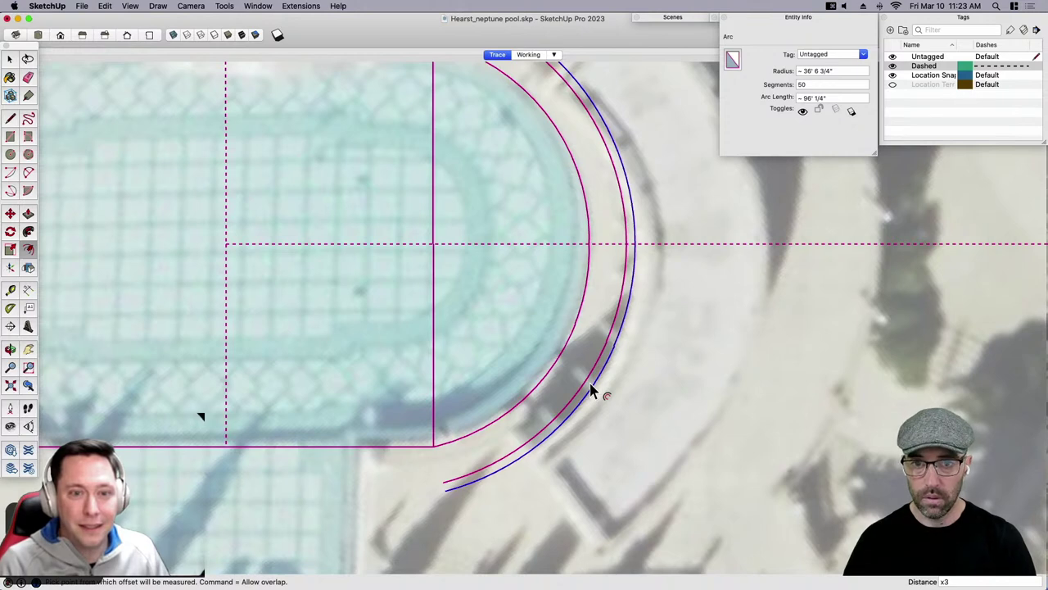
# Create two more concentric arcs toward the pool, offsetting each newest arc inward by the same 15 inches.
pyautogui.press('space')
pyautogui.scroll(3, 591, 379)
pyautogui.click(590, 379)
pyautogui.click(588, 377)
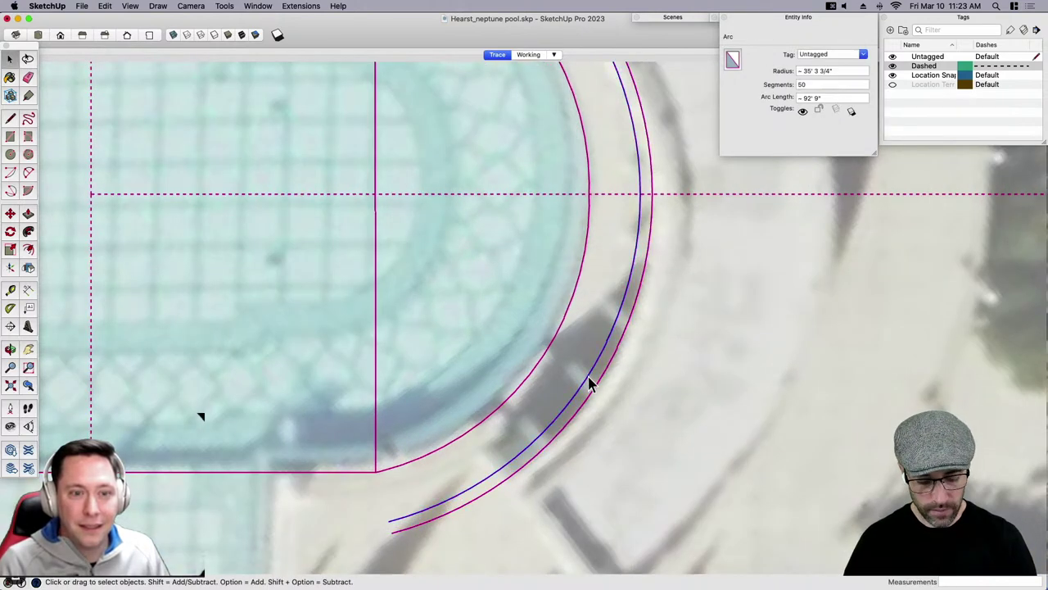
pyautogui.press('f')
pyautogui.doubleClick(585, 379)
pyautogui.press('space')
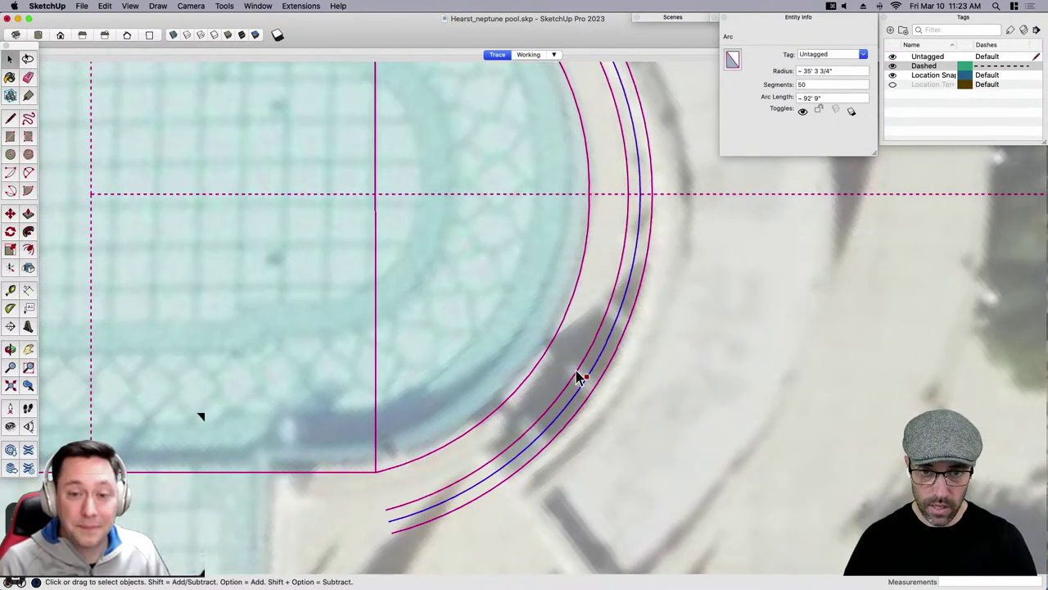
pyautogui.click(577, 373)
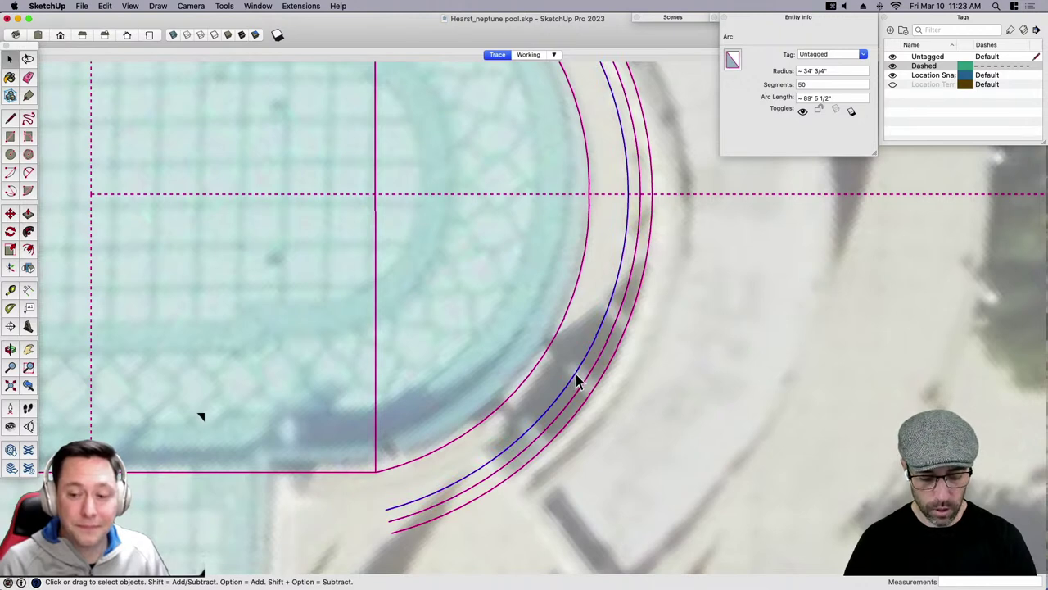
pyautogui.press('f')
pyautogui.doubleClick(577, 375)
pyautogui.press('space')
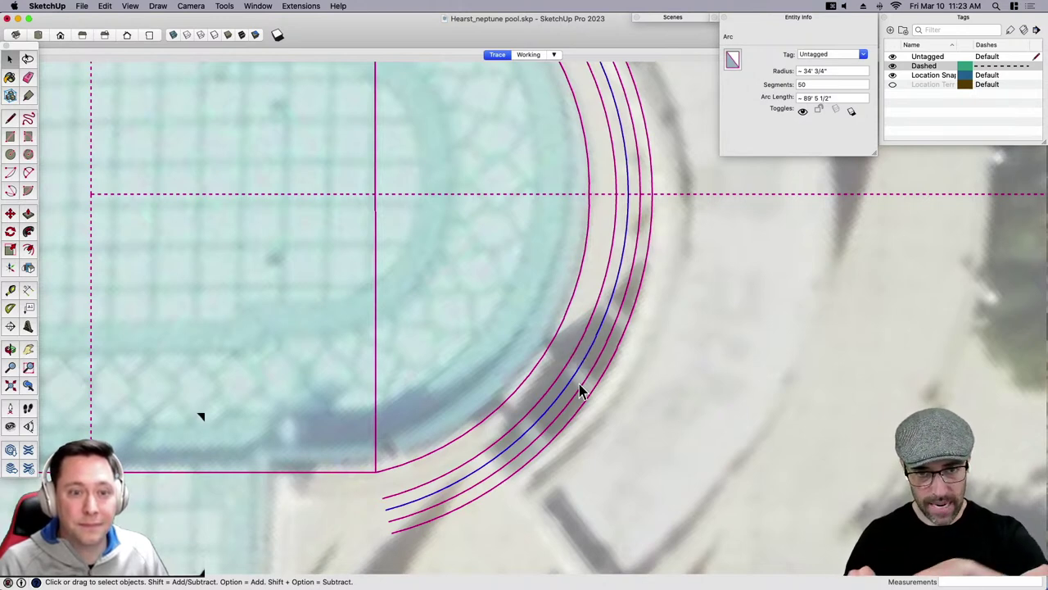
# Delete the two outermost concentric arcs around the pool's curved end.
pyautogui.click(576, 415)
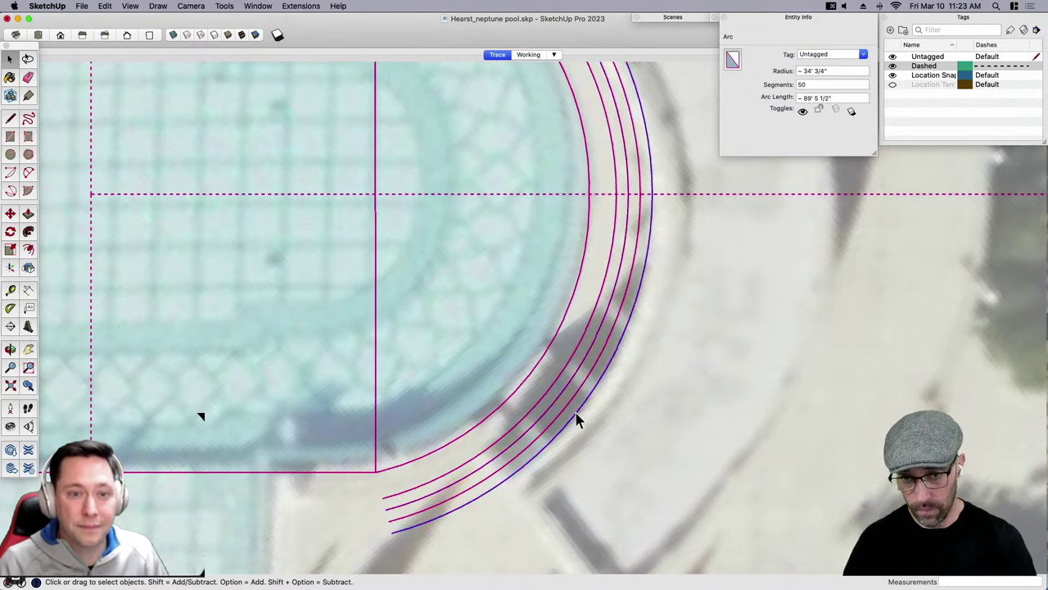
pyautogui.press('BackSpace')
pyautogui.click(562, 414)
pyautogui.press('BackSpace')
# Offset the innermost new arc once more toward the pool edge by the same 15 inches.
pyautogui.click(541, 399)
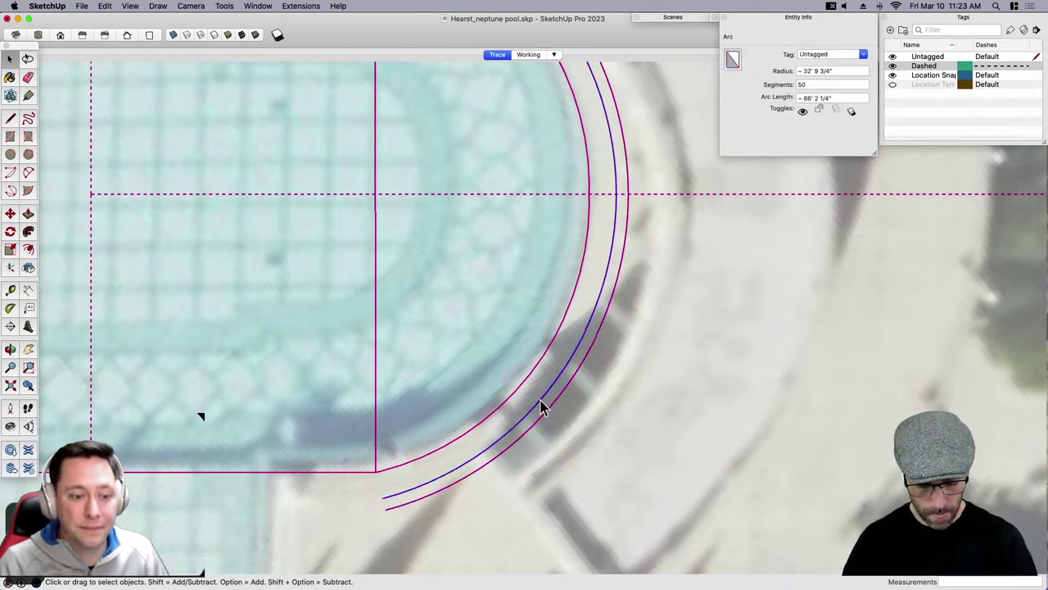
pyautogui.press('f')
pyautogui.doubleClick(540, 405)
pyautogui.press('space')
pyautogui.click(510, 398)
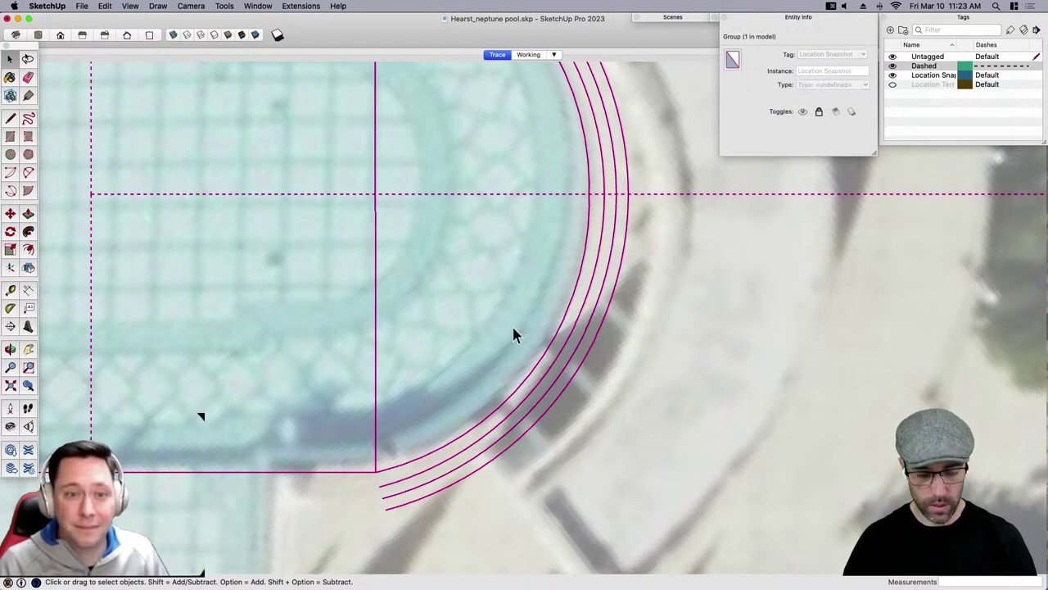
# Switch to Firefox to check the curved poolside steps in the Google Maps panorama and return to SketchUp.
pyautogui.hotkey('ctrl', 'Up')
pyautogui.click(384, 412)
pyautogui.moveTo(589, 436); pyautogui.dragTo(595, 368)
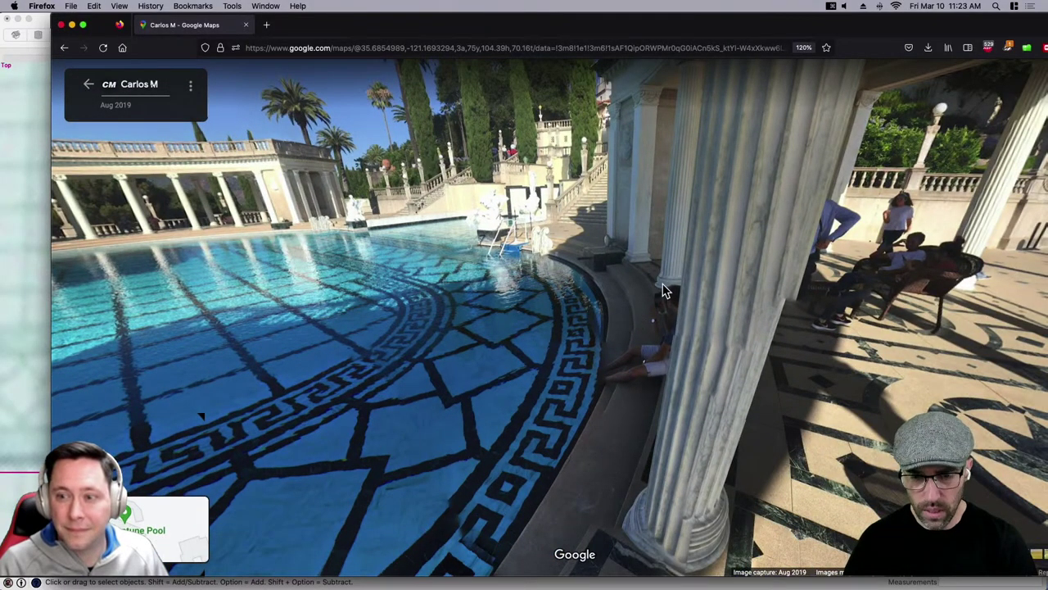
pyautogui.hotkey('ctrl', 'Up')
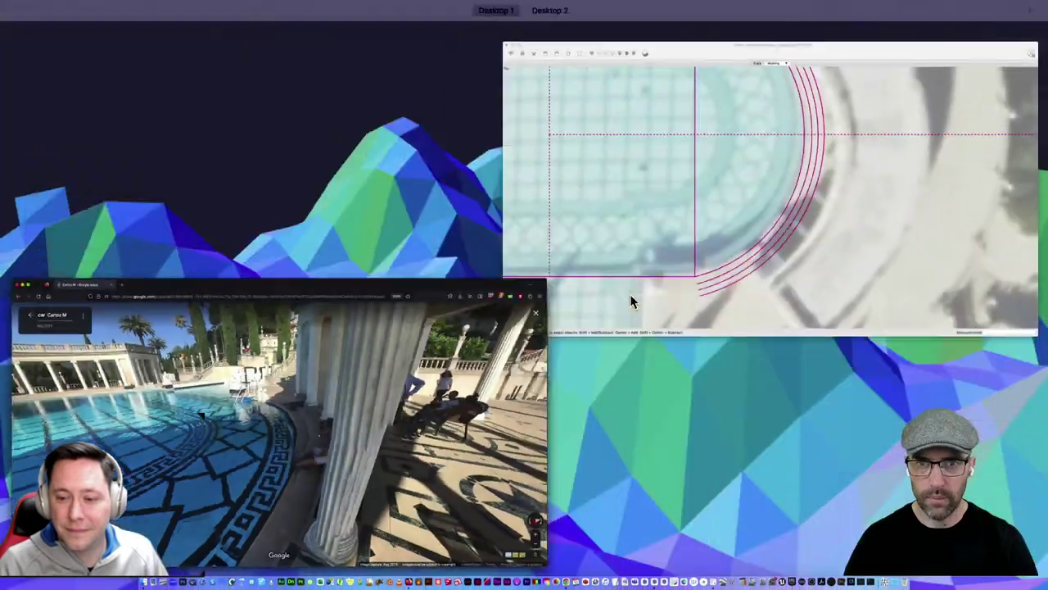
pyautogui.click(630, 294)
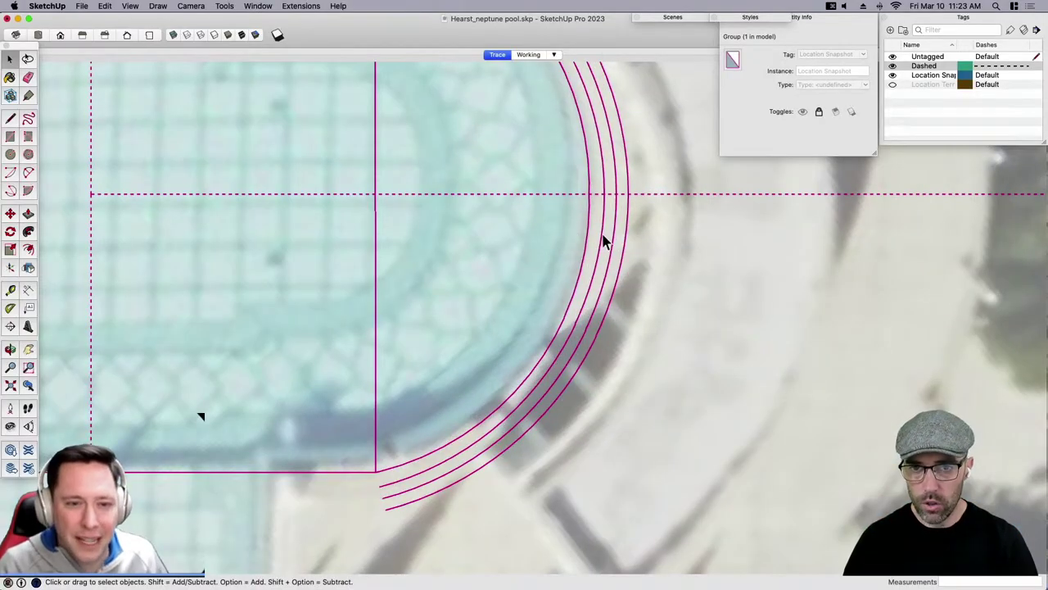
# Delete the outermost arc so that two step arcs remain outside the pool's curved edge.
pyautogui.click(624, 248)
pyautogui.press('Delete')
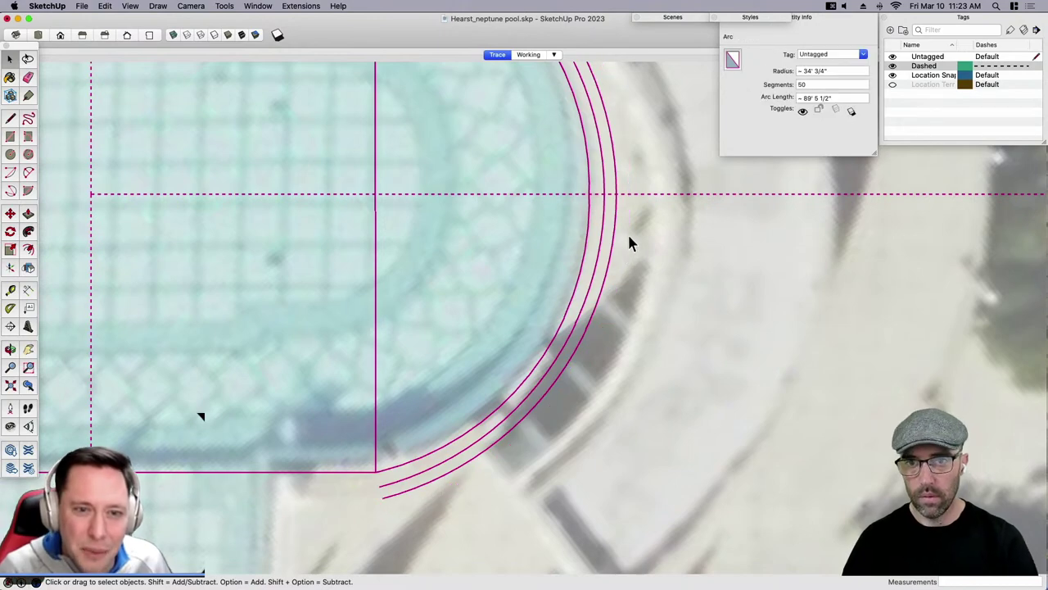
pyautogui.scroll(-3, 619, 282)
pyautogui.scroll(1, 620, 289)
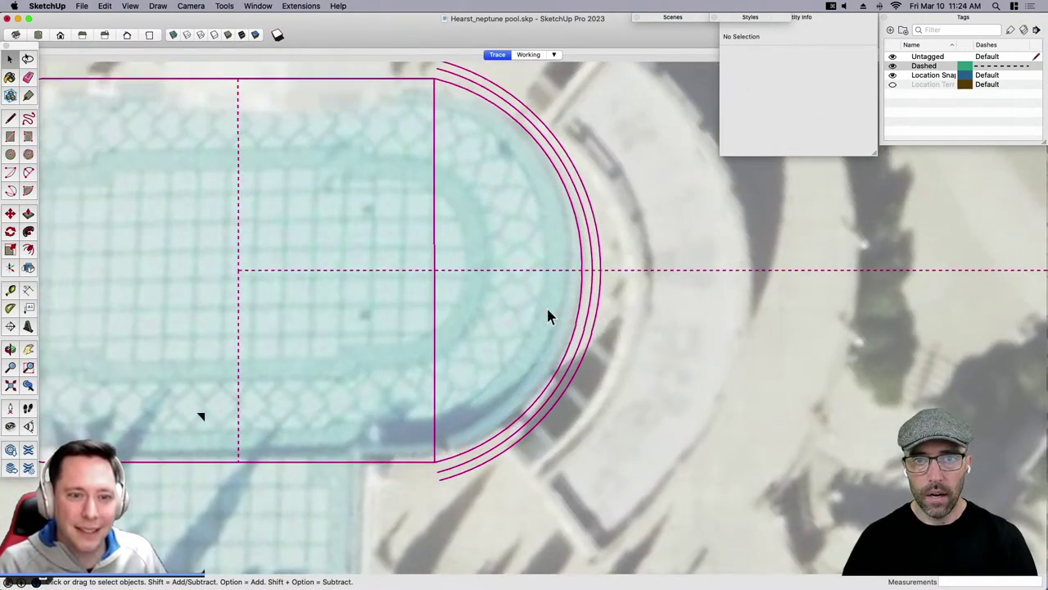
pyautogui.scroll(-1, 543, 254)
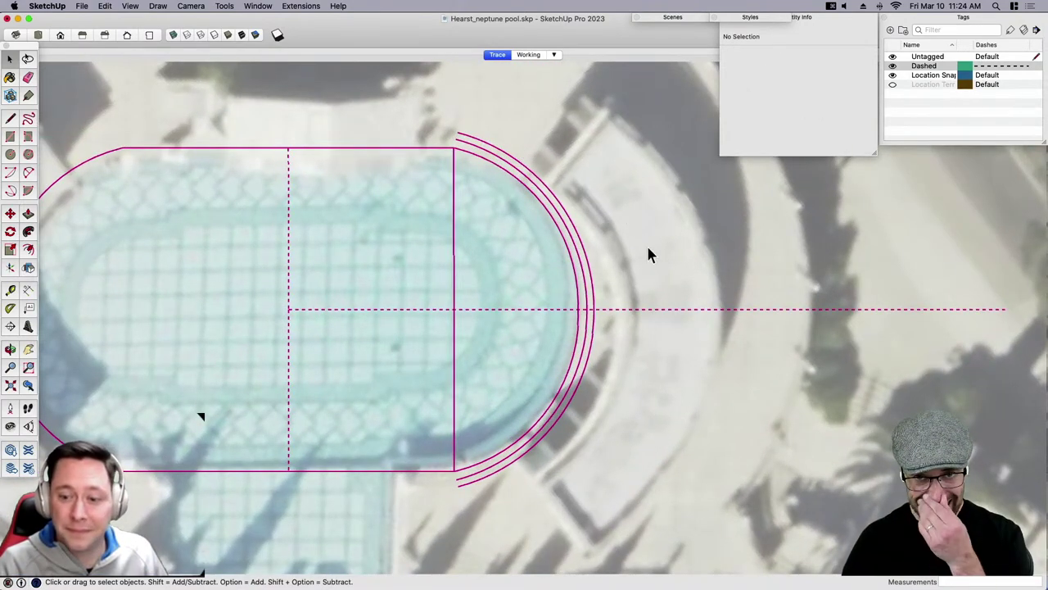
# Draw a short line from the arcs' centre point on the dashed centreline, perpendicular to it, to mark the centre.
pyautogui.press('l')
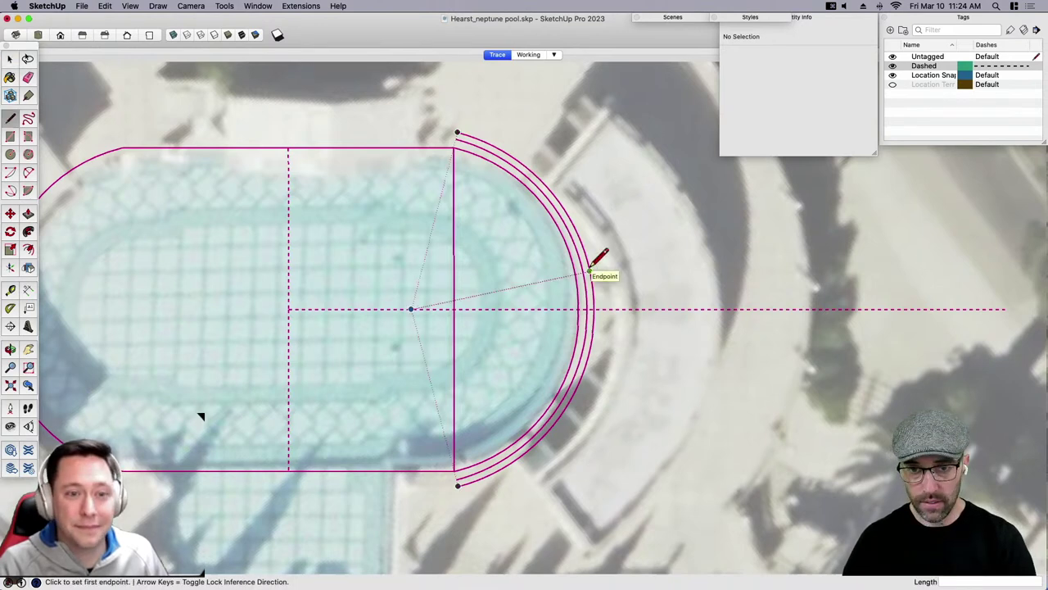
pyautogui.press('space')
pyautogui.keyDown('shift'); pyautogui.moveTo(639, 286); pyautogui.dragTo(579, 240, button='middle'); pyautogui.keyUp('shift')
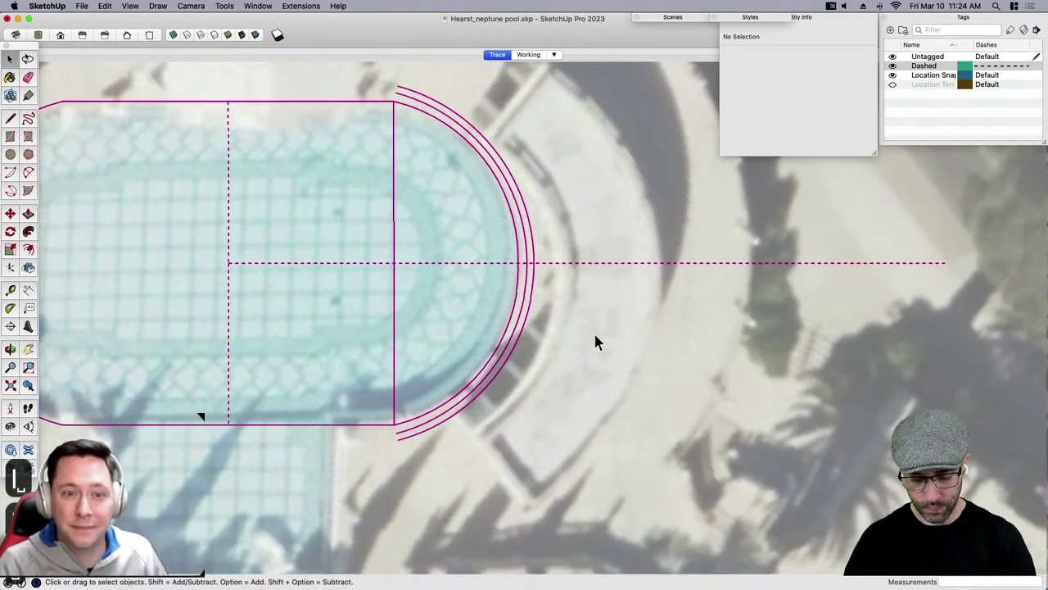
pyautogui.click(595, 342)
pyautogui.keyDown('shift'); pyautogui.moveTo(596, 343); pyautogui.dragTo(573, 374, button='middle'); pyautogui.keyUp('shift')
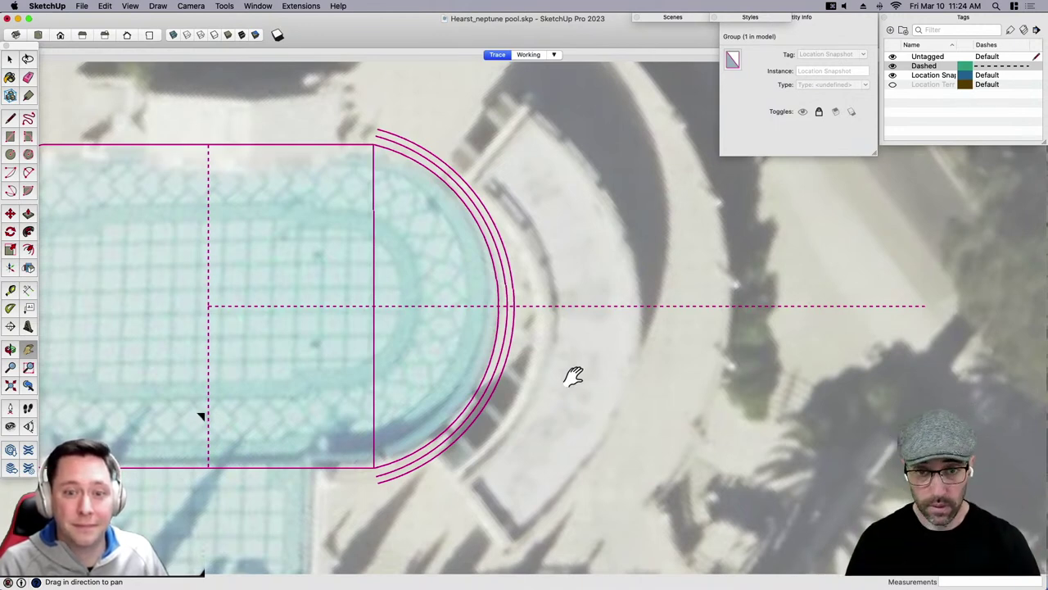
pyautogui.press('space')
pyautogui.press('l')
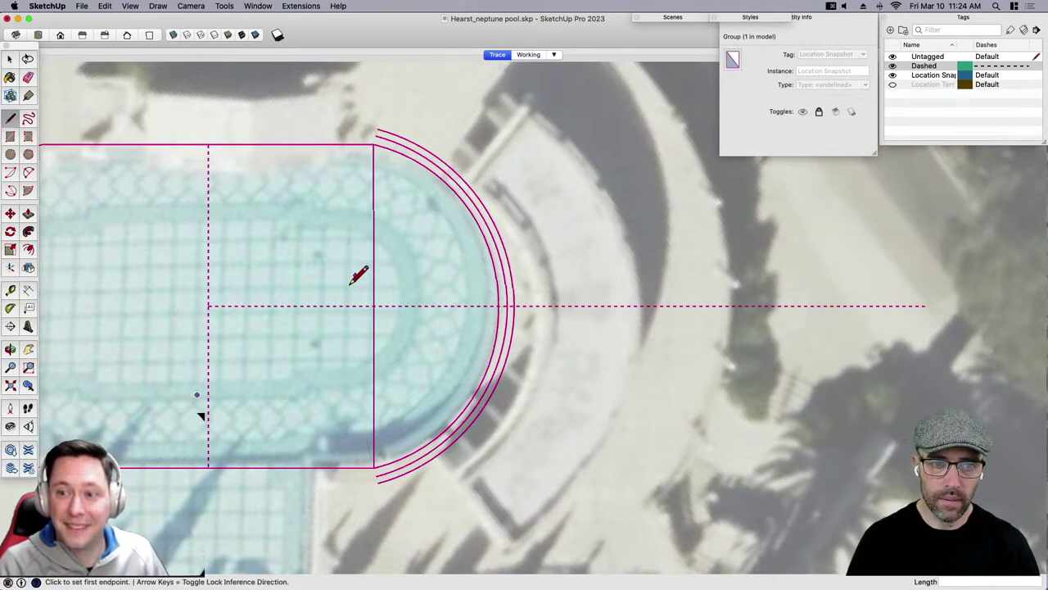
pyautogui.click(331, 306)
pyautogui.click(331, 325)
pyautogui.press('space')
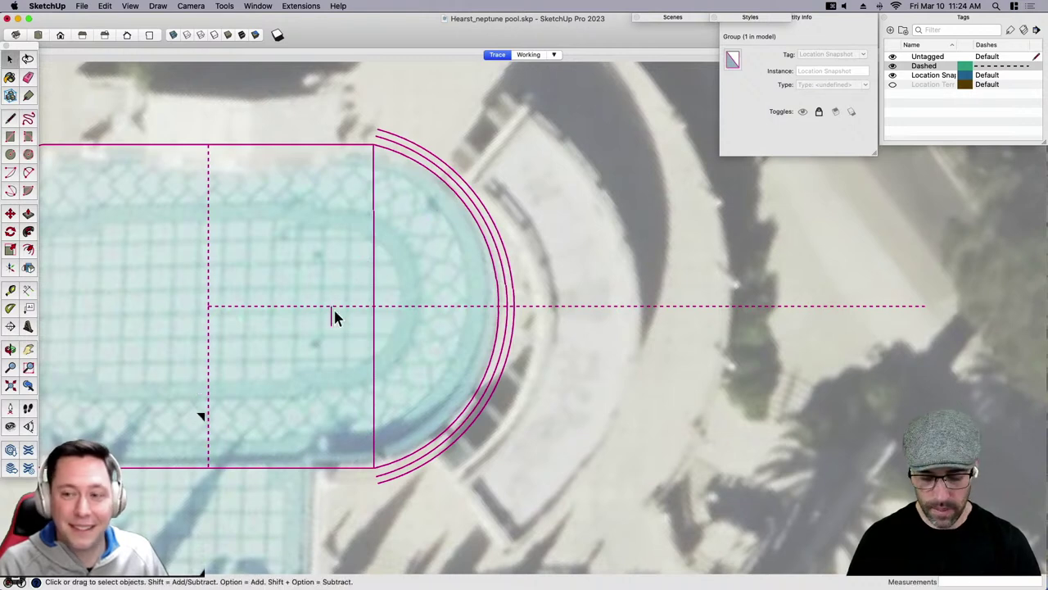
# Draw a diagonal line from the marked arc centre along the end of the curved colonnade and past its outer edge.
pyautogui.press('l')
pyautogui.click(331, 306)
pyautogui.scroll(-3, 346, 320)
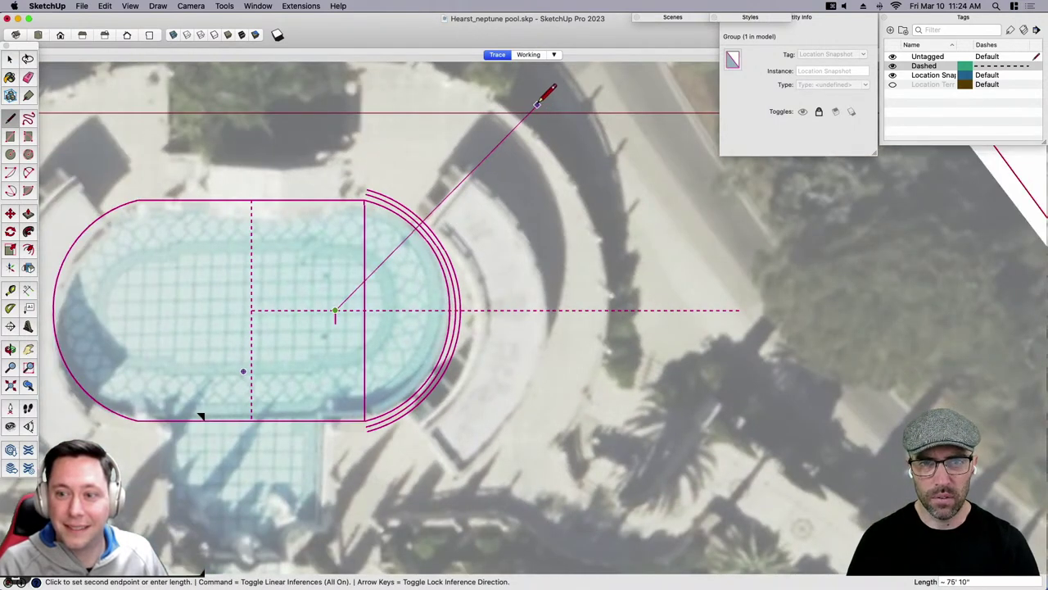
pyautogui.click(545, 96)
pyautogui.press('space')
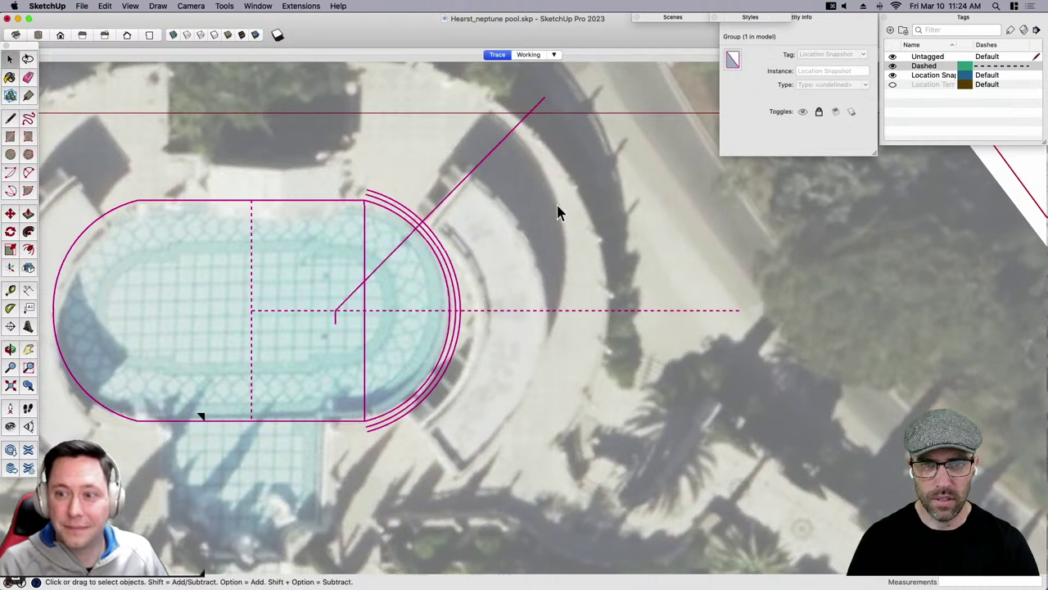
# Offset the outermost step arc outward by 20' to trace the outer edge of the curved colonnade.
pyautogui.scroll(2, 540, 213)
pyautogui.click(418, 291)
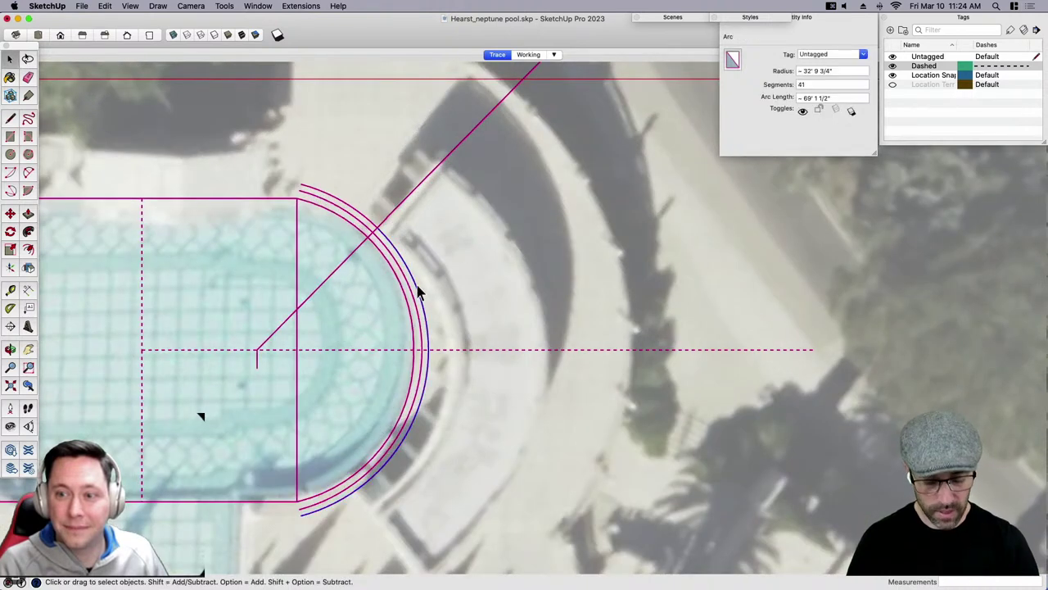
pyautogui.press('f')
pyautogui.click(413, 281)
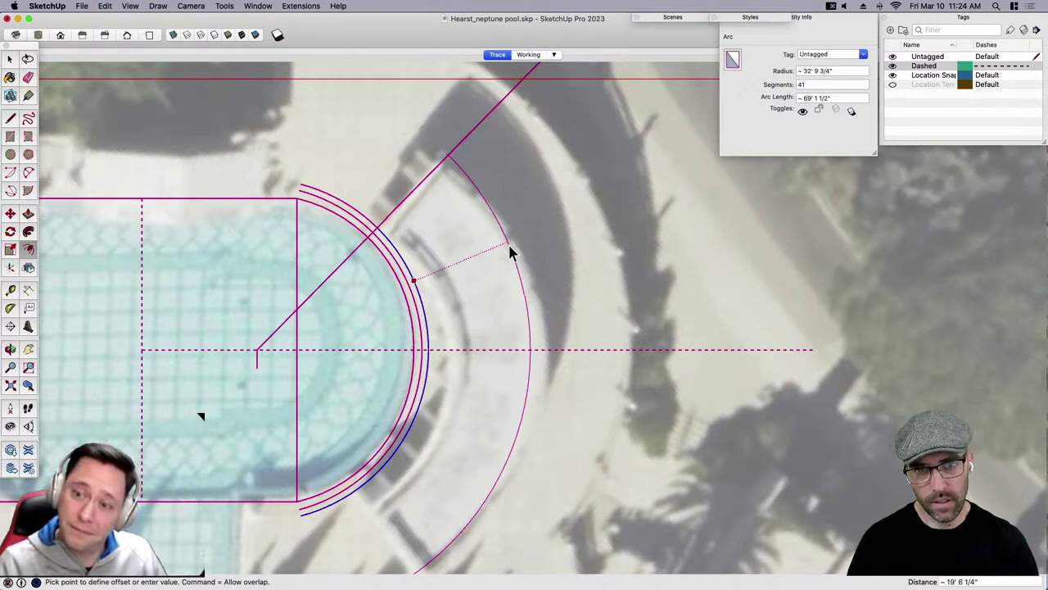
pyautogui.click(508, 254)
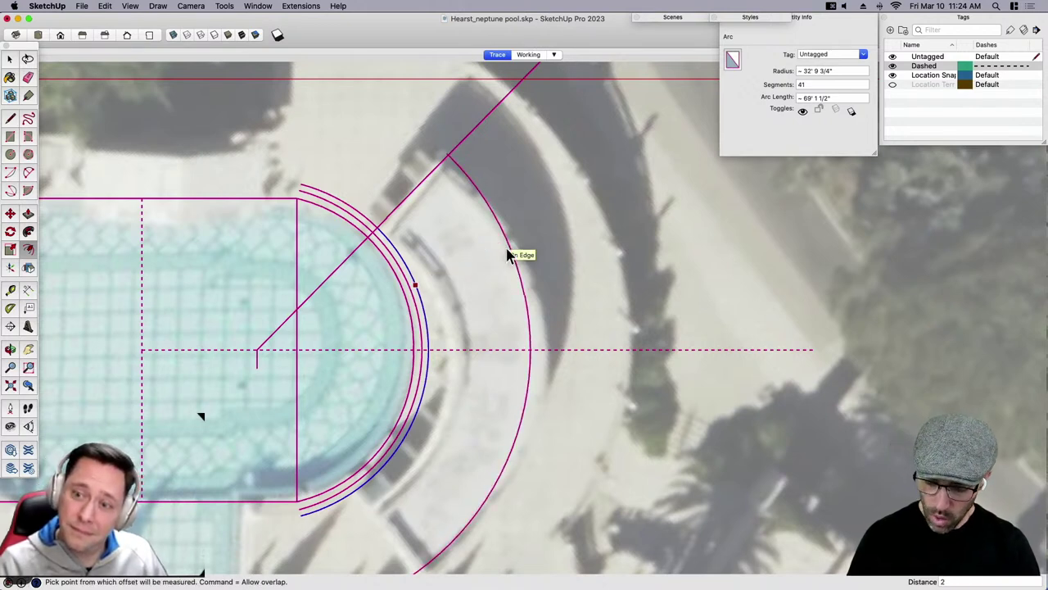
pyautogui.press('Return')
pyautogui.press('space')
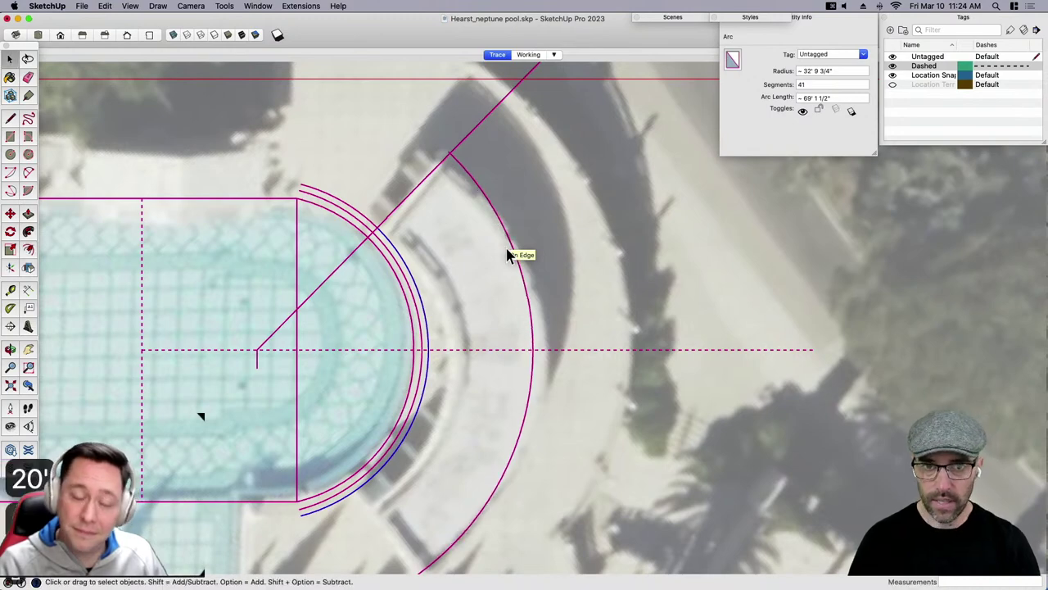
# Erase the part of the diagonal line that extends beyond the colonnade's outer arc.
pyautogui.scroll(5, 450, 144)
pyautogui.press('e')
pyautogui.moveTo(452, 163); pyautogui.dragTo(502, 175)
pyautogui.press('space')
pyautogui.scroll(-5, 533, 171)
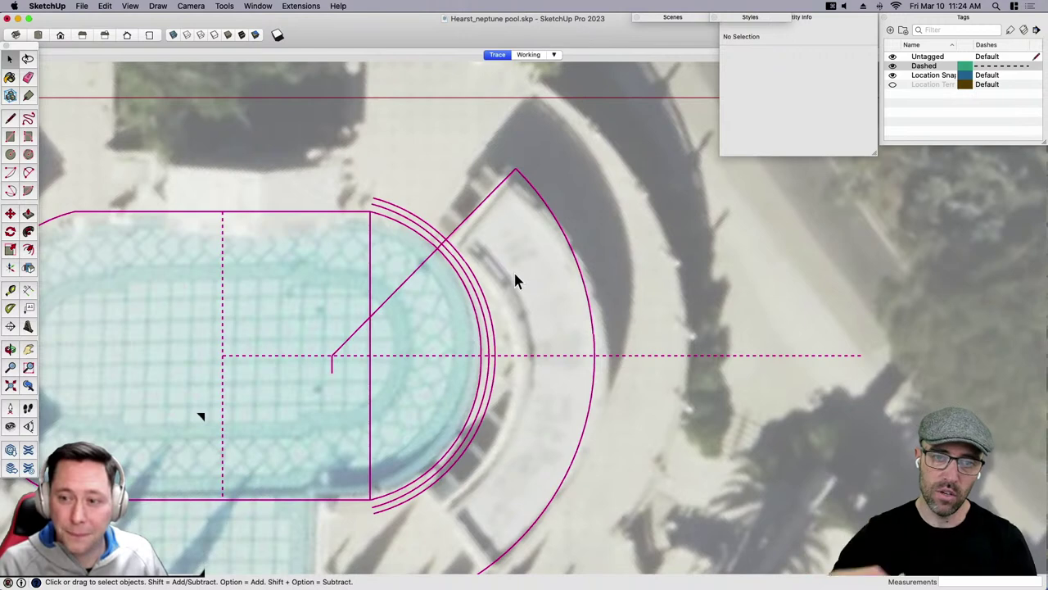
# Draw a line about 20' long on the centreline from the outermost step arc to the colonnade's outer arc.
pyautogui.click(483, 244)
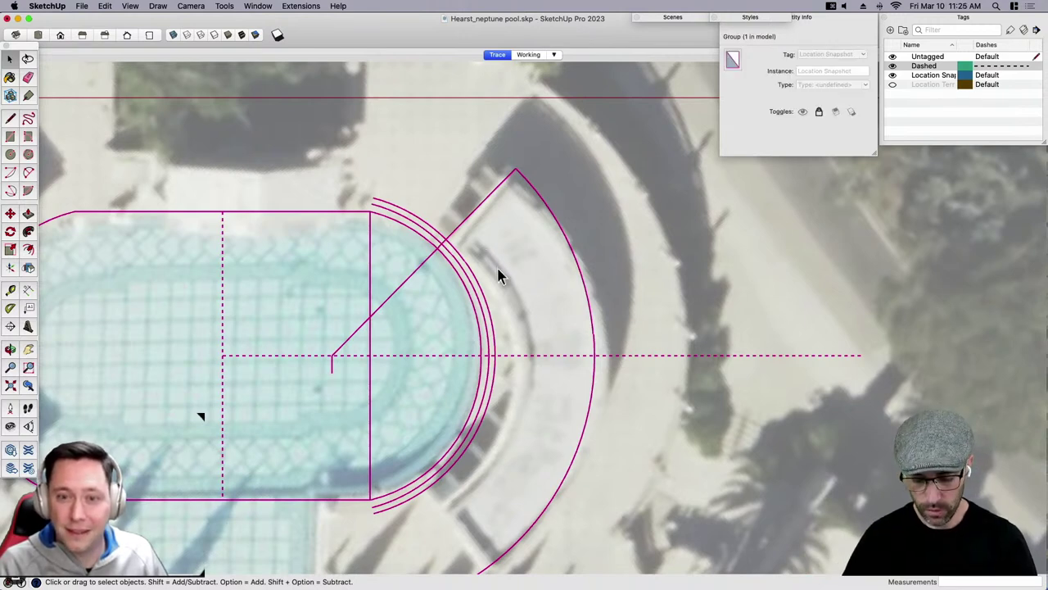
pyautogui.press('l')
pyautogui.click(495, 355)
pyautogui.click(597, 354)
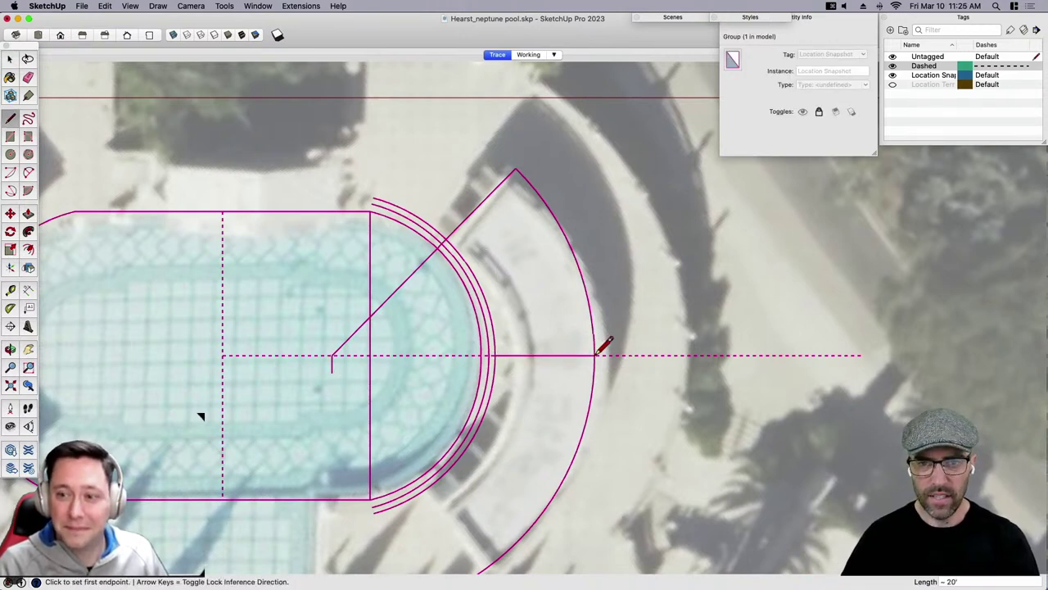
pyautogui.moveTo(597, 354); pyautogui.dragTo(586, 276, button='middle')
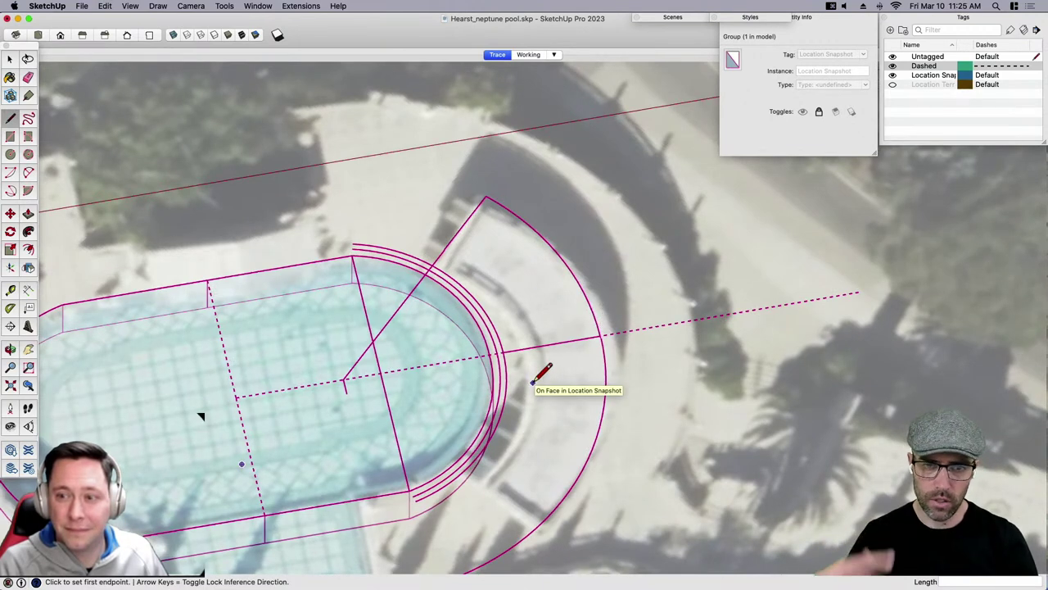
# Remove the solid line on the centreline between the outermost step arc and the colonnade's outer arc.
pyautogui.press('space')
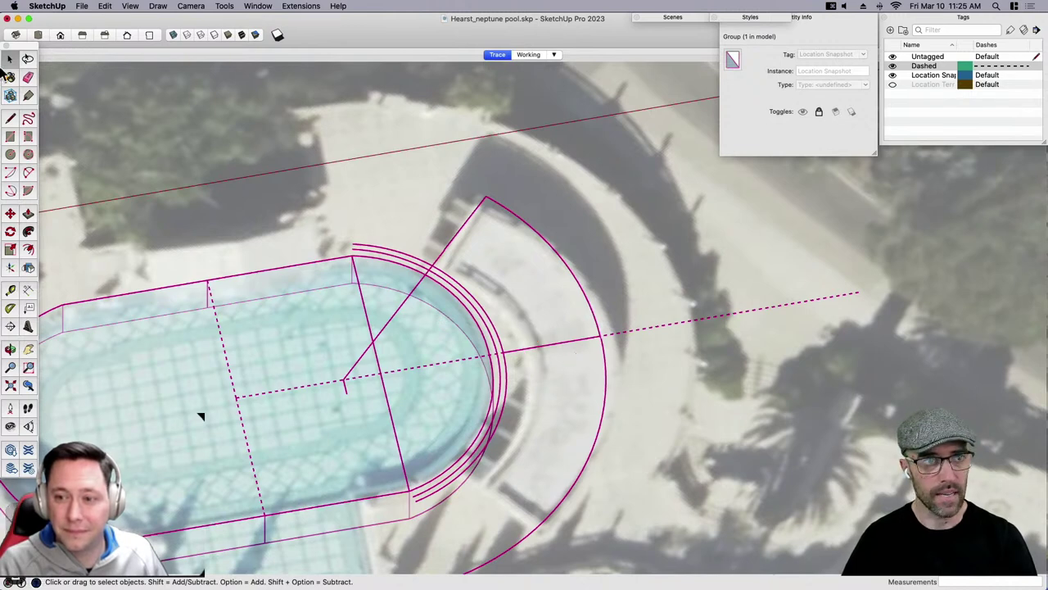
pyautogui.scroll(2, 567, 249)
pyautogui.click(561, 358)
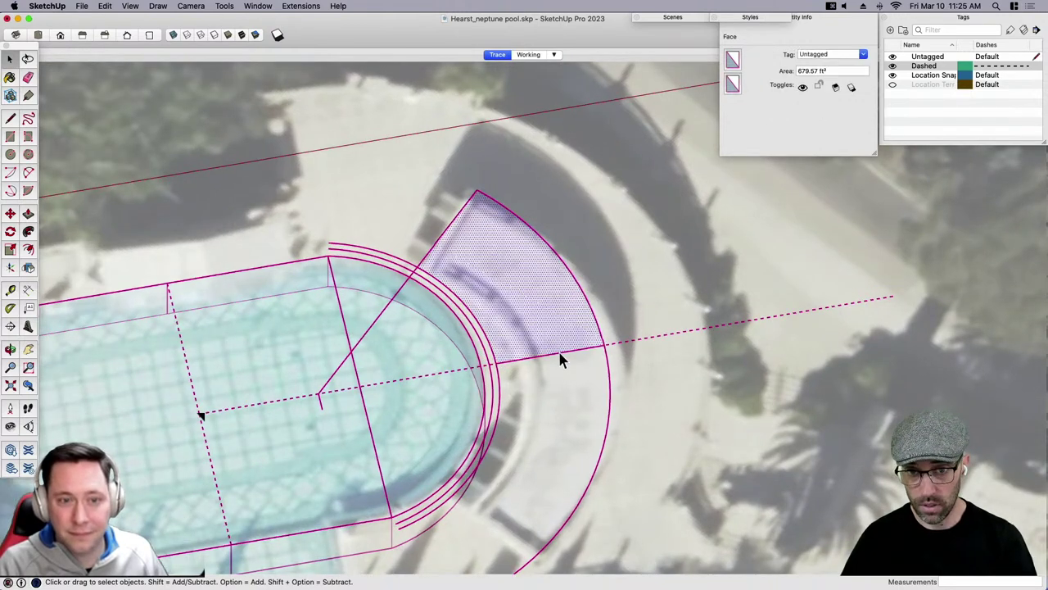
pyautogui.click(561, 360)
pyautogui.click(556, 339)
pyautogui.scroll(-2, 450, 349)
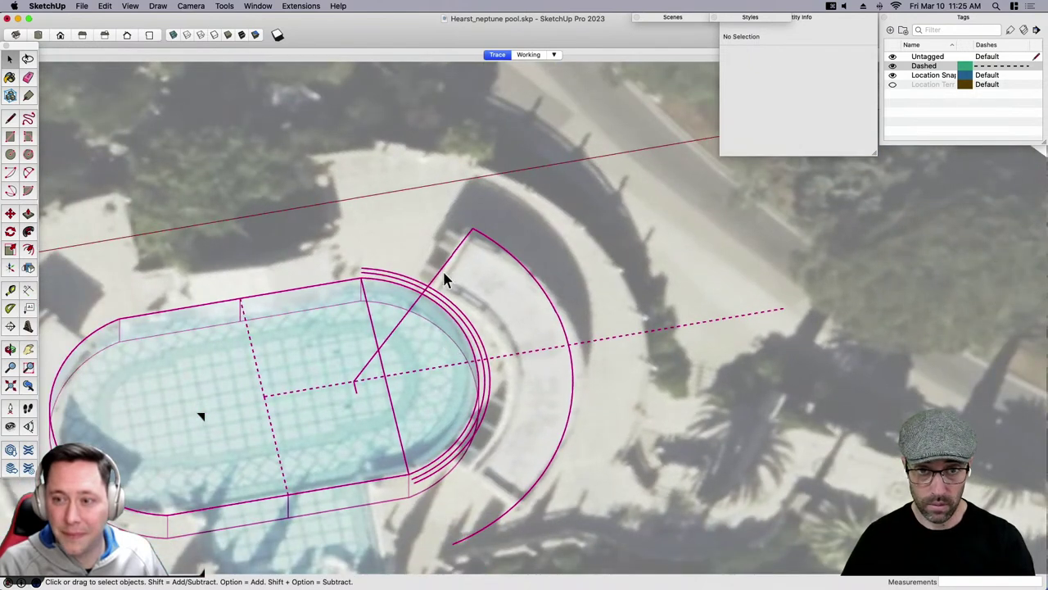
# In top view, rotate a copy of the diagonal end line about the arc centre by about 98.7 degrees to the colonnade's other end.
pyautogui.press('super+2')
pyautogui.click(611, 240)
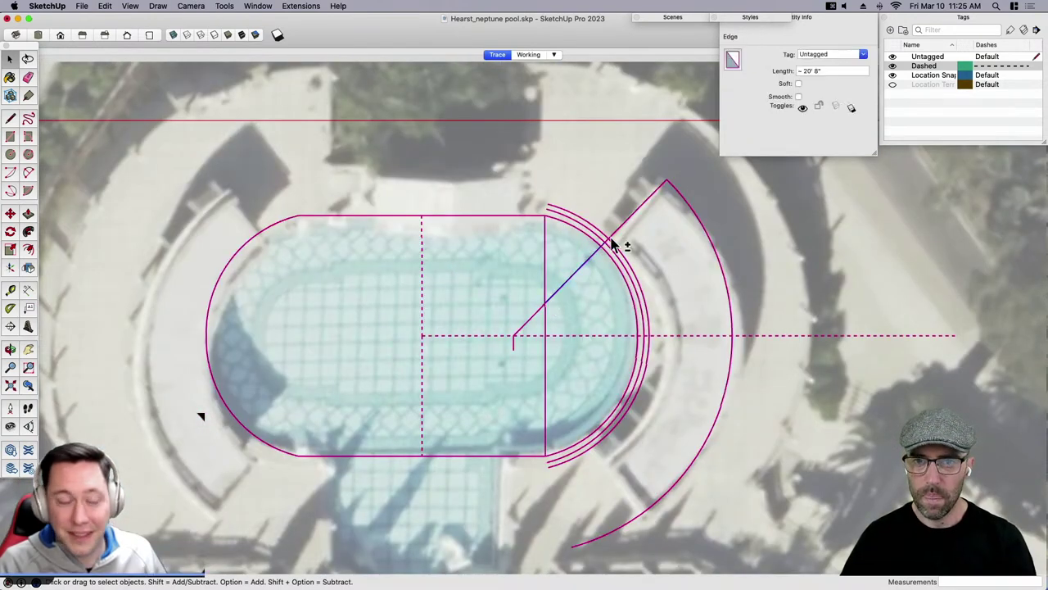
pyautogui.keyDown('shift'); pyautogui.click(545, 297); pyautogui.keyUp('shift')
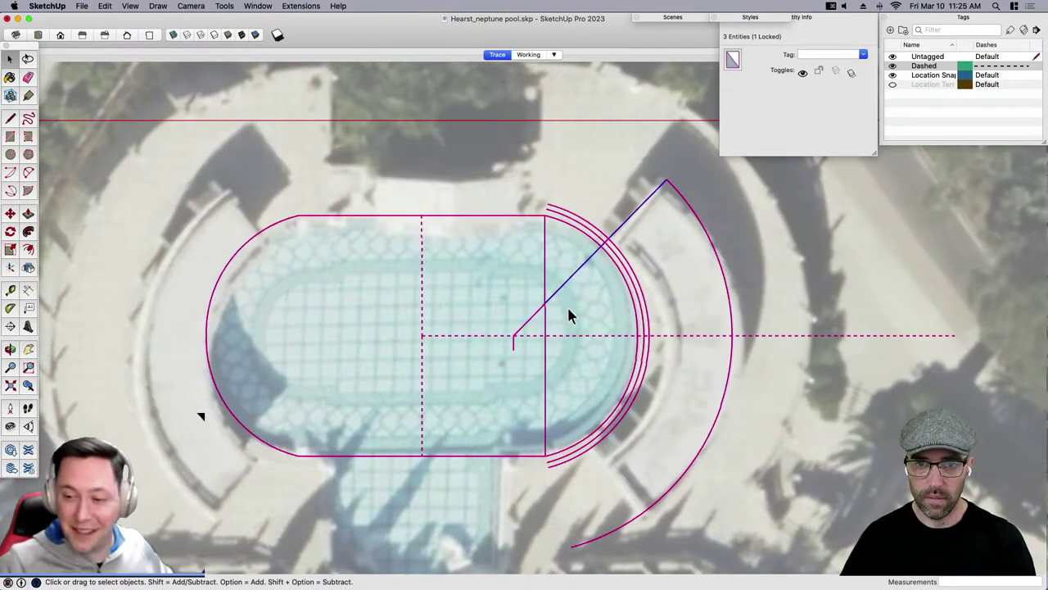
pyautogui.press('q')
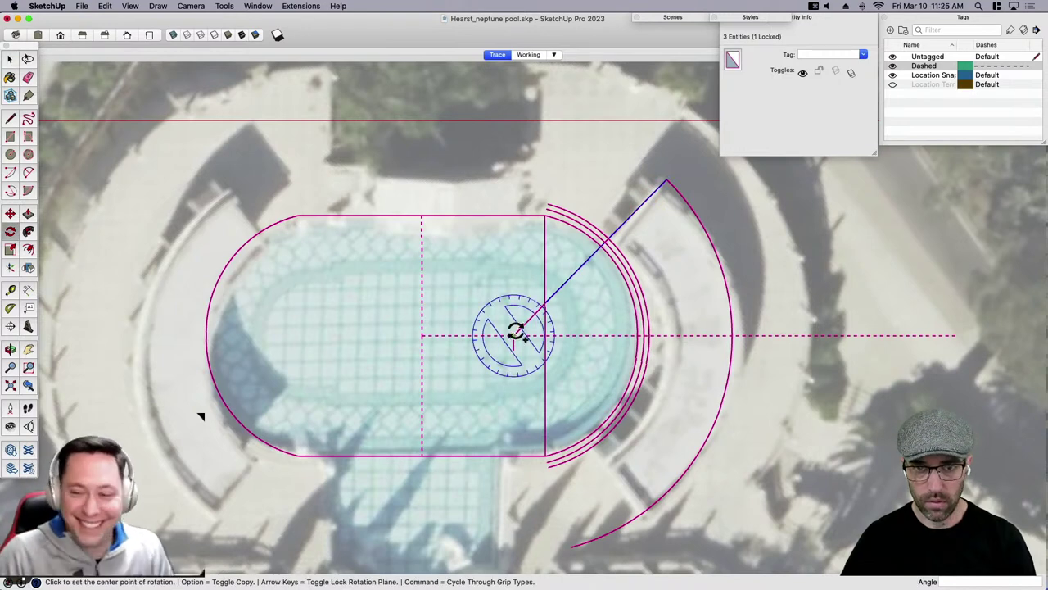
pyautogui.click(512, 334)
pyautogui.click(666, 179)
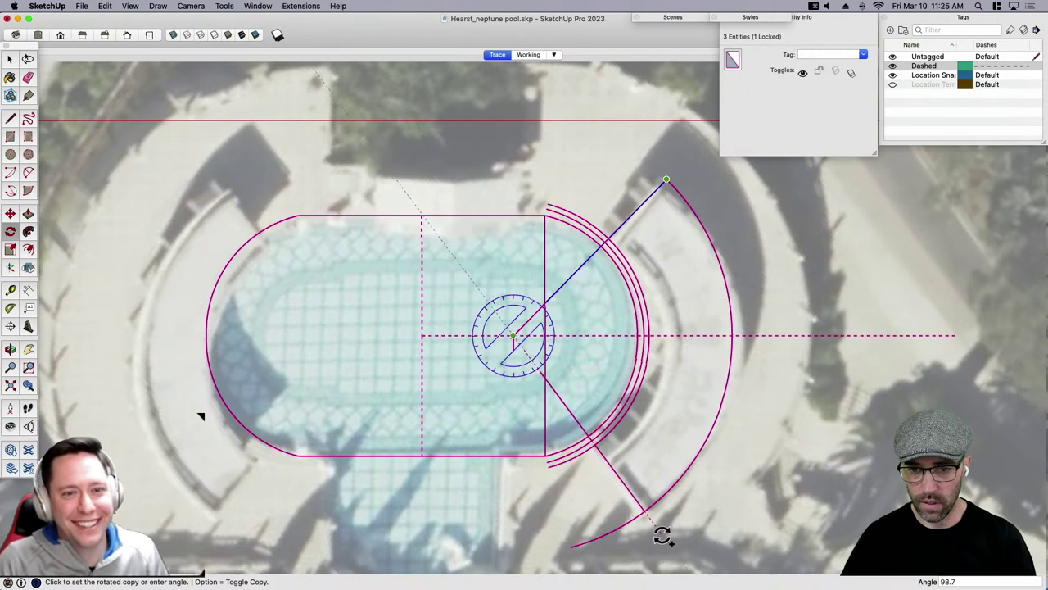
pyautogui.click(661, 534)
# Erase the short marker line at the arc centre and the copied line's overhang inside the pool.
pyautogui.press('e')
pyautogui.scroll(3, 548, 373)
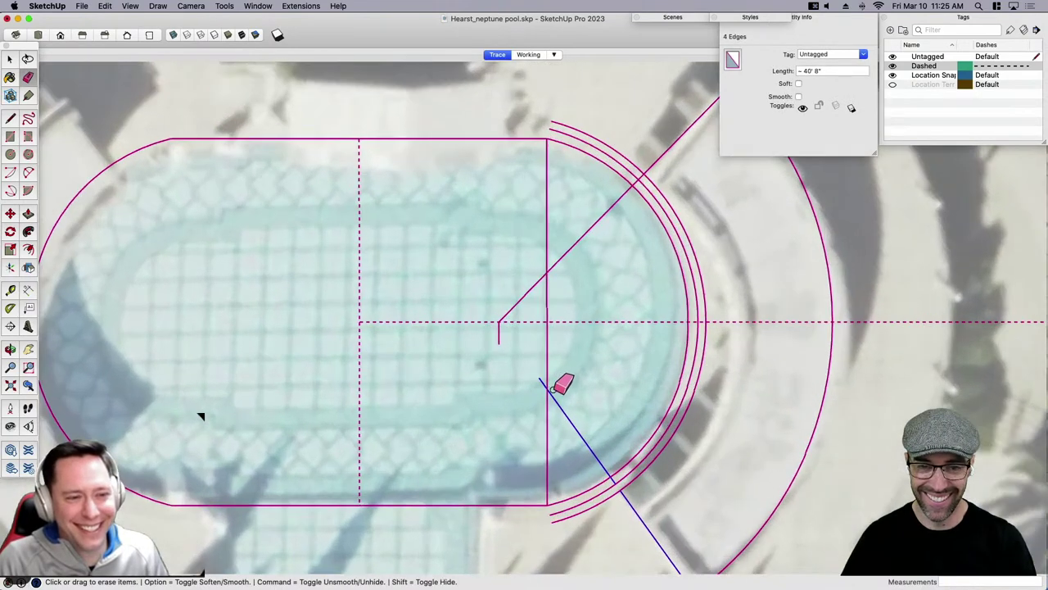
pyautogui.click(498, 336)
pyautogui.scroll(-5, 484, 335)
pyautogui.press('space')
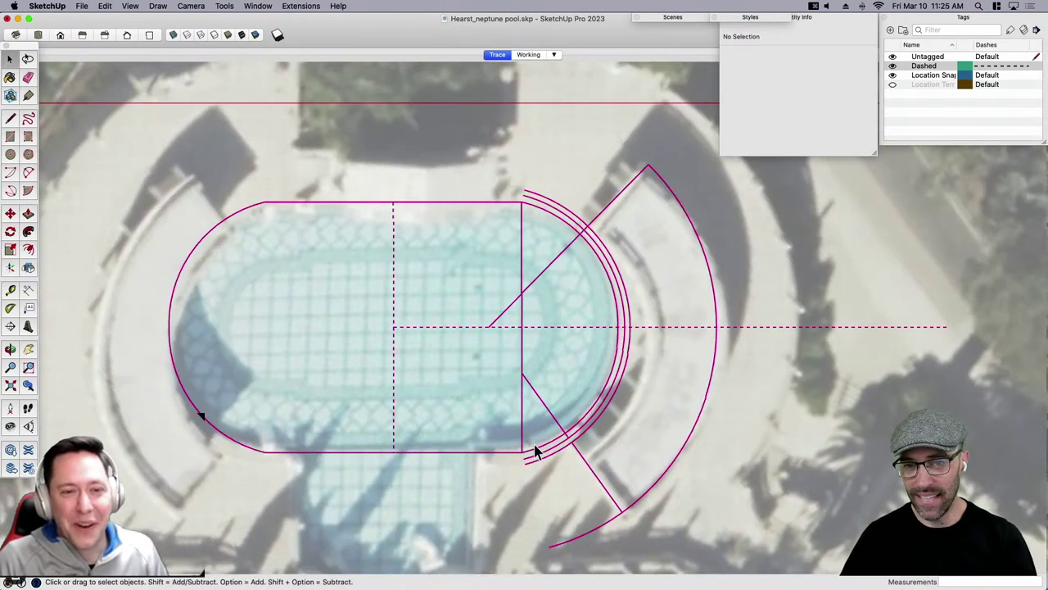
# Try to erase the part of the colonnade's outer arc that extends beyond the copied end line.
pyautogui.scroll(2, 557, 444)
pyautogui.press('e')
pyautogui.scroll(3, 546, 403)
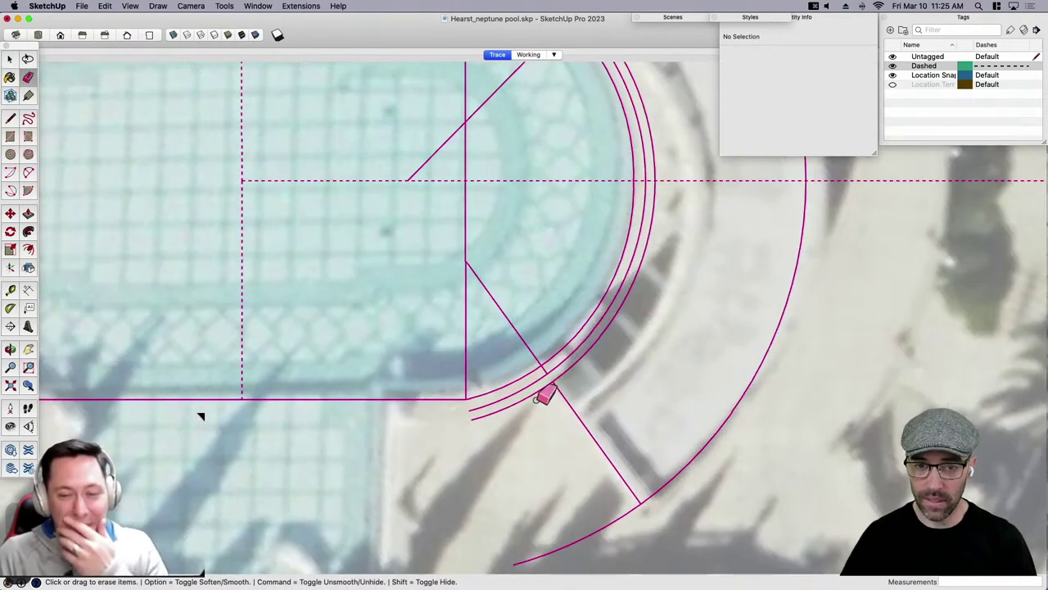
pyautogui.moveTo(532, 382); pyautogui.dragTo(542, 417)
pyautogui.press('Escape')
pyautogui.scroll(-3, 554, 425)
pyautogui.moveTo(580, 478); pyautogui.dragTo(590, 500)
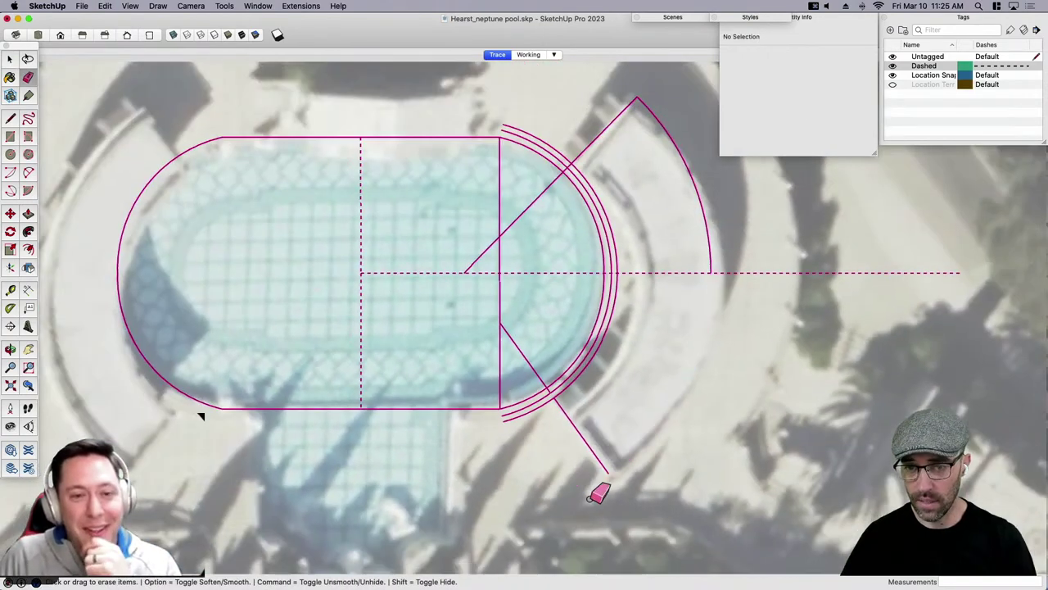
pyautogui.scroll(-2, 597, 483)
# Extend the copied end line across the colonnade's outer arc and erase the surplus arc beyond it and the line's overhang.
pyautogui.scroll(10, 620, 453)
pyautogui.press('l')
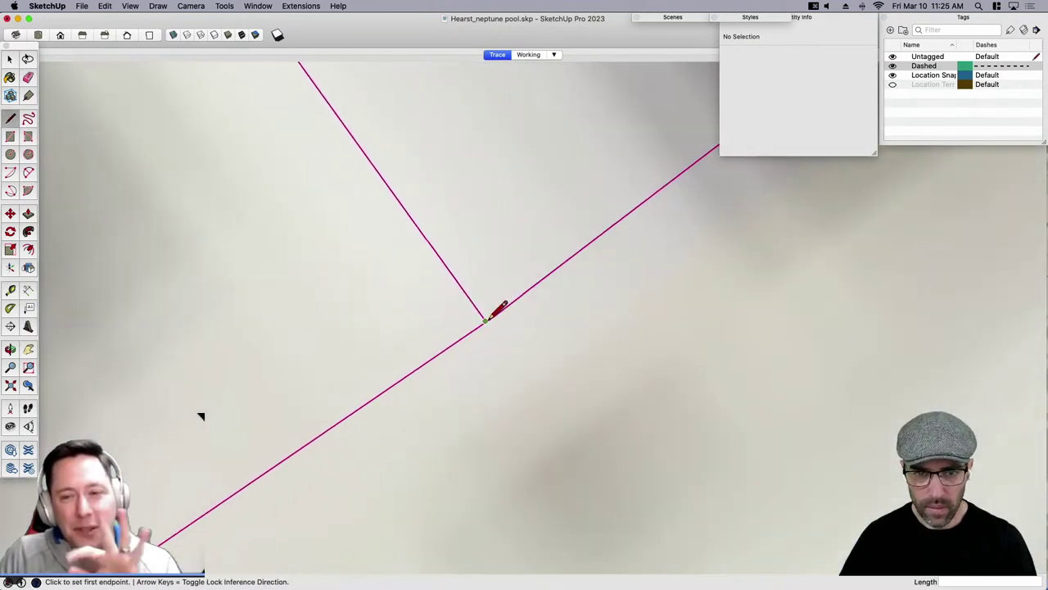
pyautogui.click(481, 311)
pyautogui.click(538, 391)
pyautogui.press('e')
pyautogui.click(457, 338)
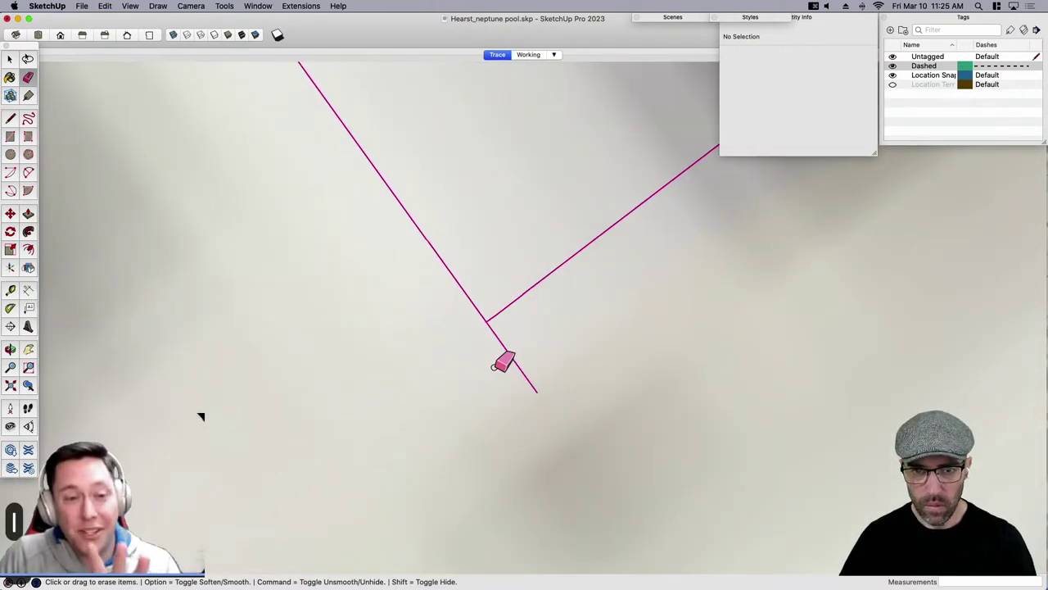
pyautogui.click(502, 350)
pyautogui.press('space')
pyautogui.scroll(-5, 497, 432)
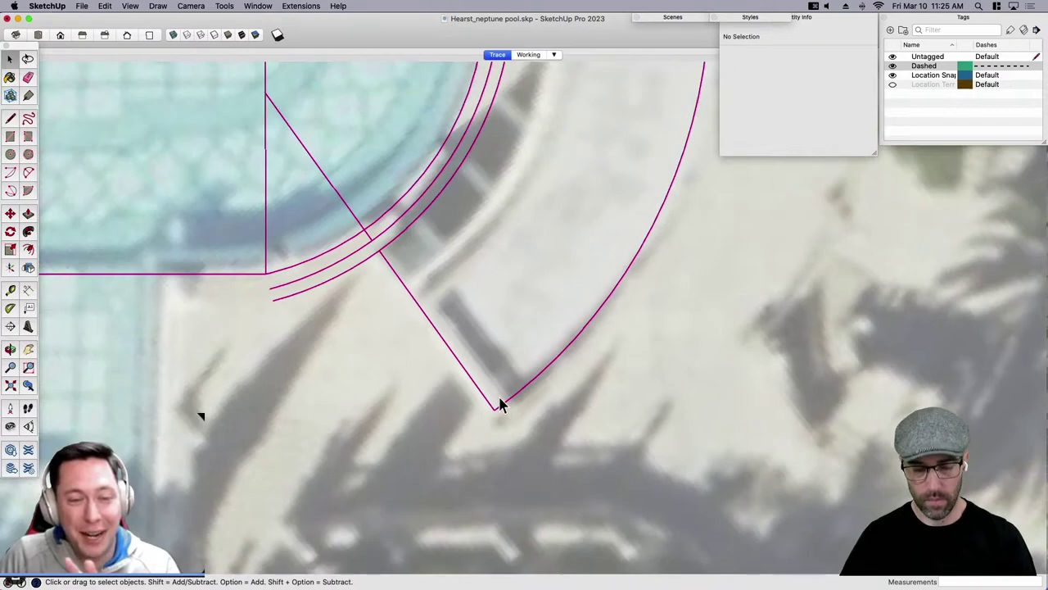
# Select the closed colonnade face and raise it above the step arcs with Push/Pull.
pyautogui.keyDown('shift'); pyautogui.moveTo(519, 339); pyautogui.dragTo(507, 411, button='middle'); pyautogui.keyUp('shift')
pyautogui.scroll(-3, 508, 410)
pyautogui.click(507, 390)
pyautogui.scroll(-3, 506, 389)
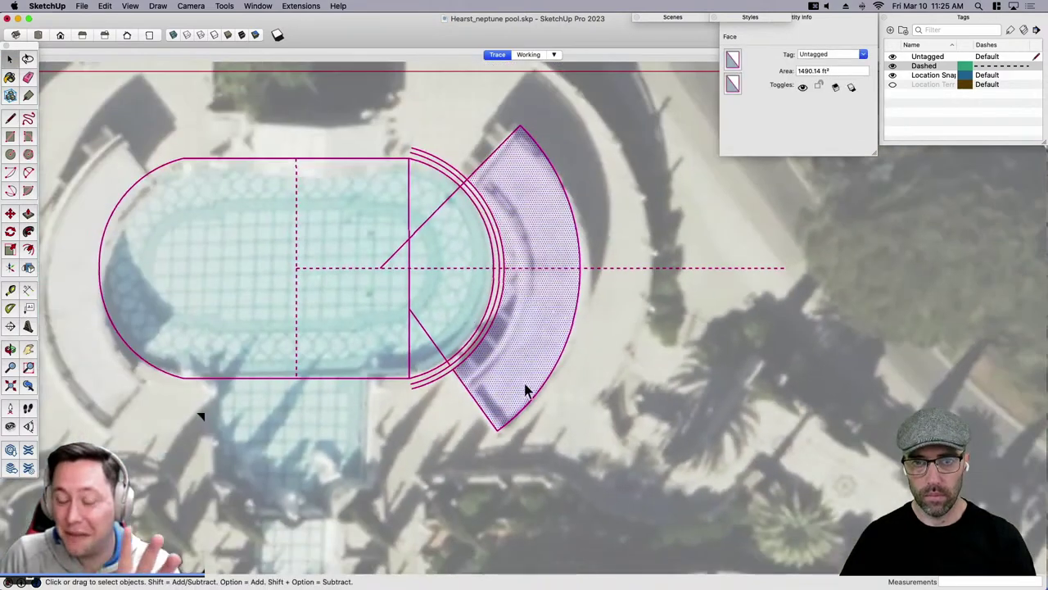
pyautogui.moveTo(547, 311)
pyautogui.mouseDown(button='middle')
pyautogui.moveTo(563, 293)
pyautogui.moveTo(510, 297)
pyautogui.moveTo(529, 319)
pyautogui.mouseUp(button='middle')
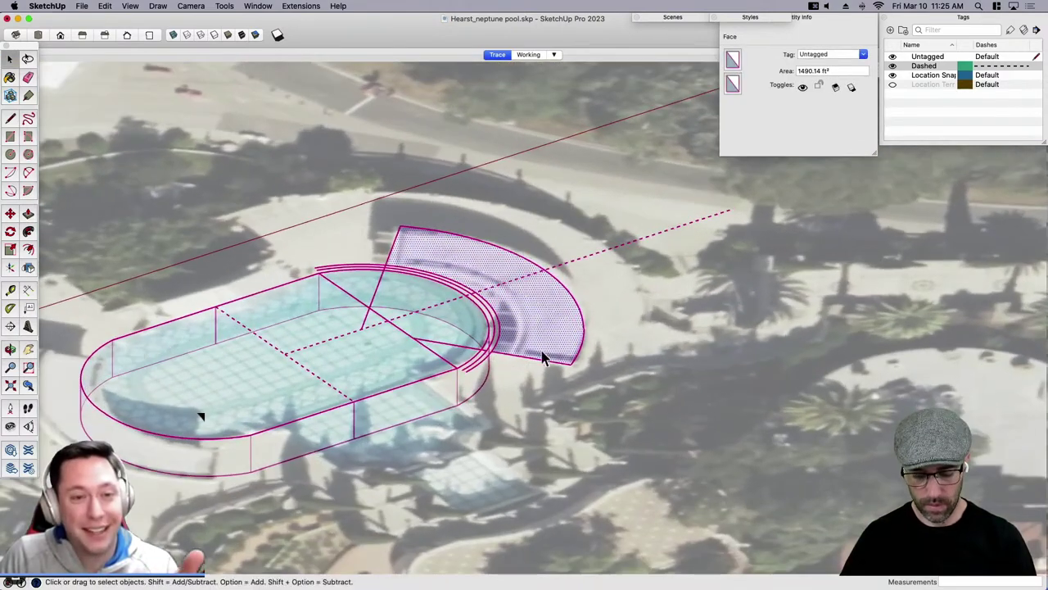
pyautogui.scroll(4, 565, 365)
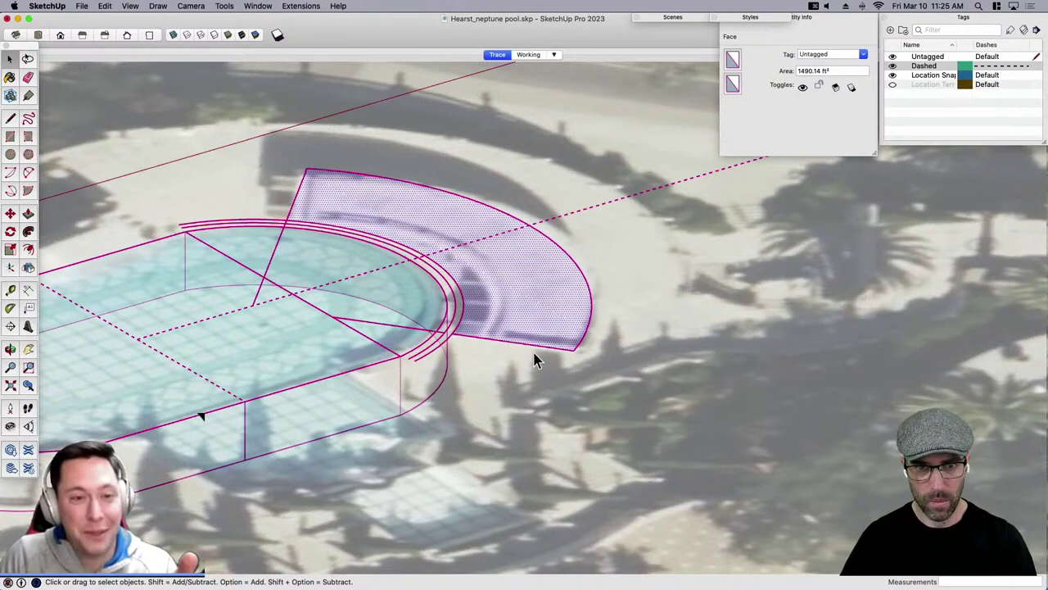
pyautogui.scroll(3, 474, 331)
pyautogui.press('p')
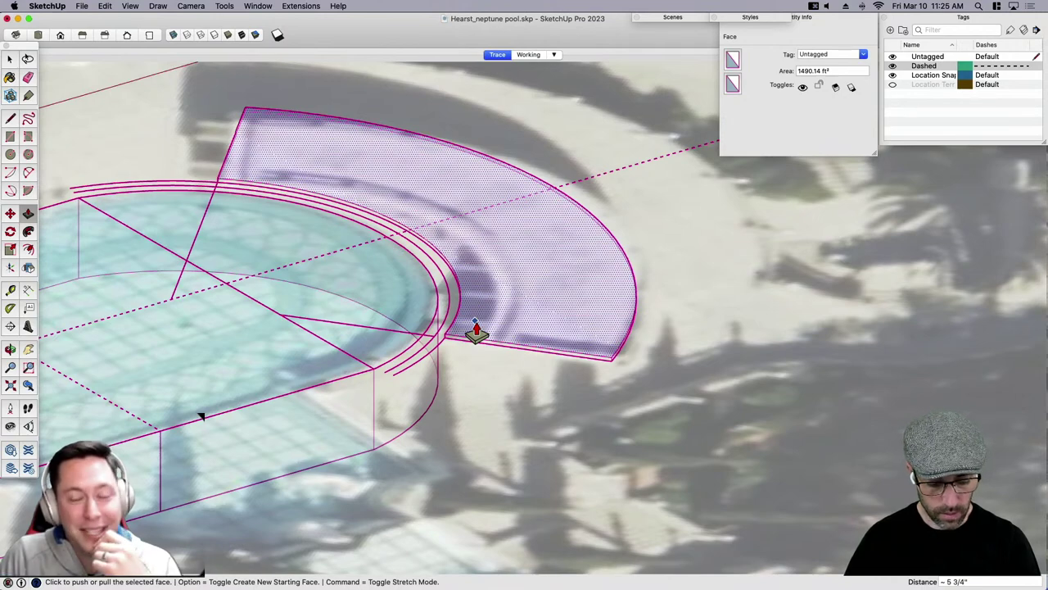
pyautogui.press('Return')
# Examine where the step arcs meet the end lines at both ends of the raised colonnade.
pyautogui.moveTo(476, 324); pyautogui.dragTo(573, 337, button='middle')
pyautogui.scroll(3, 511, 329)
pyautogui.scroll(2, 532, 342)
pyautogui.press('space')
pyautogui.press('l')
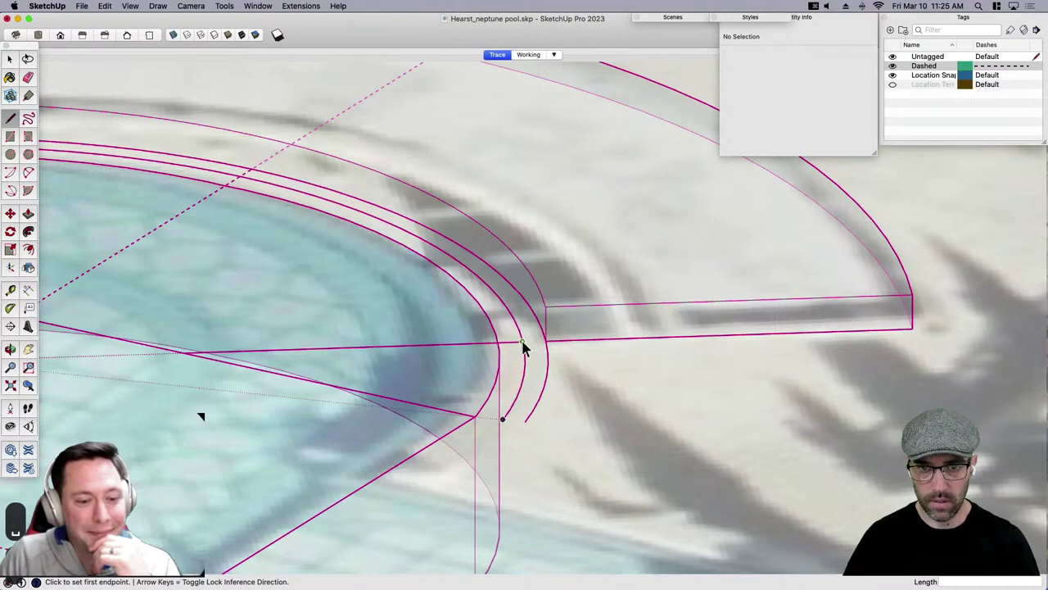
pyautogui.press('space')
pyautogui.click(503, 339)
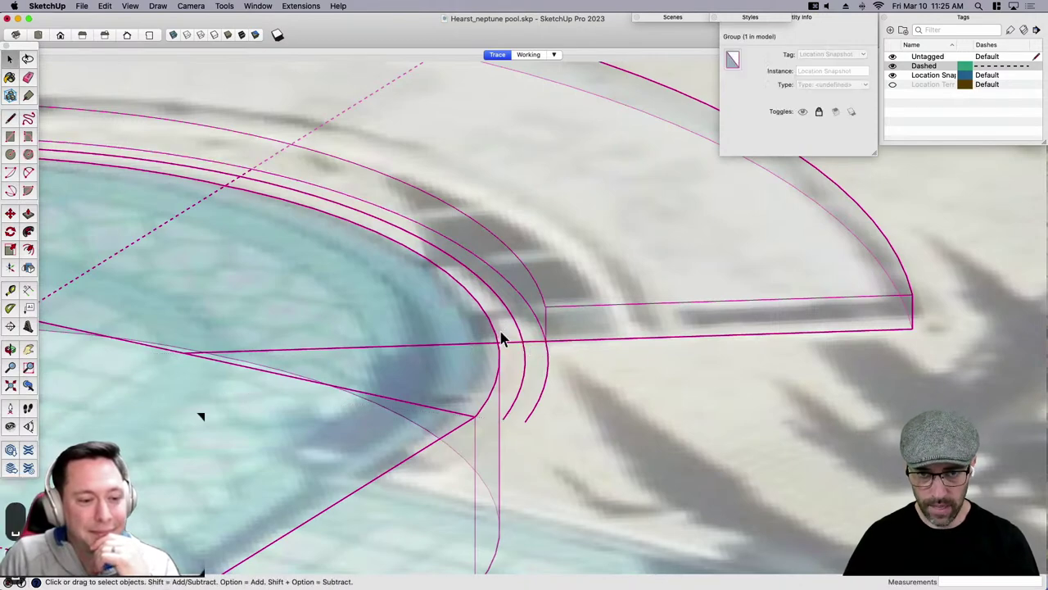
pyautogui.scroll(-5, 328, 344)
pyautogui.scroll(5, 327, 330)
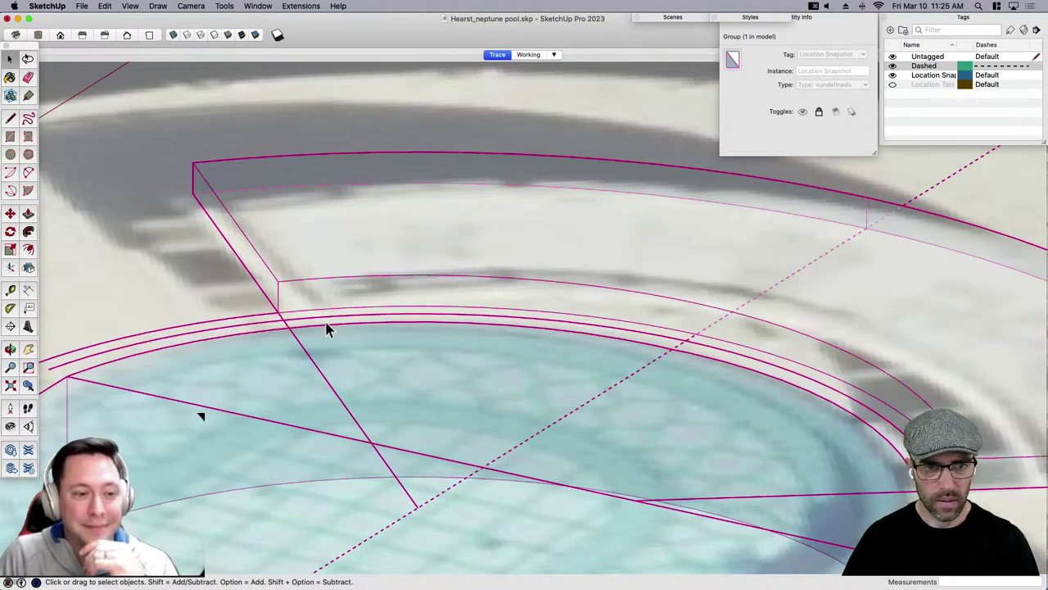
pyautogui.scroll(-5, 429, 393)
pyautogui.scroll(5, 725, 480)
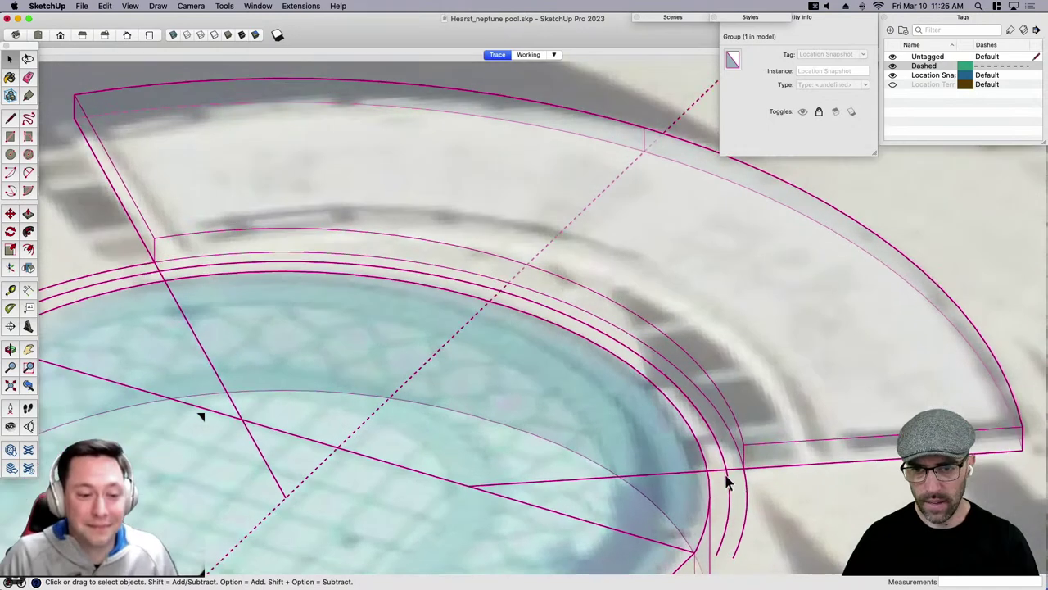
# Switch to the Working scene and draw a line about 2' 7 1/2" long across the step arcs from the pool edge to the colonnade's corner.
pyautogui.click(528, 56)
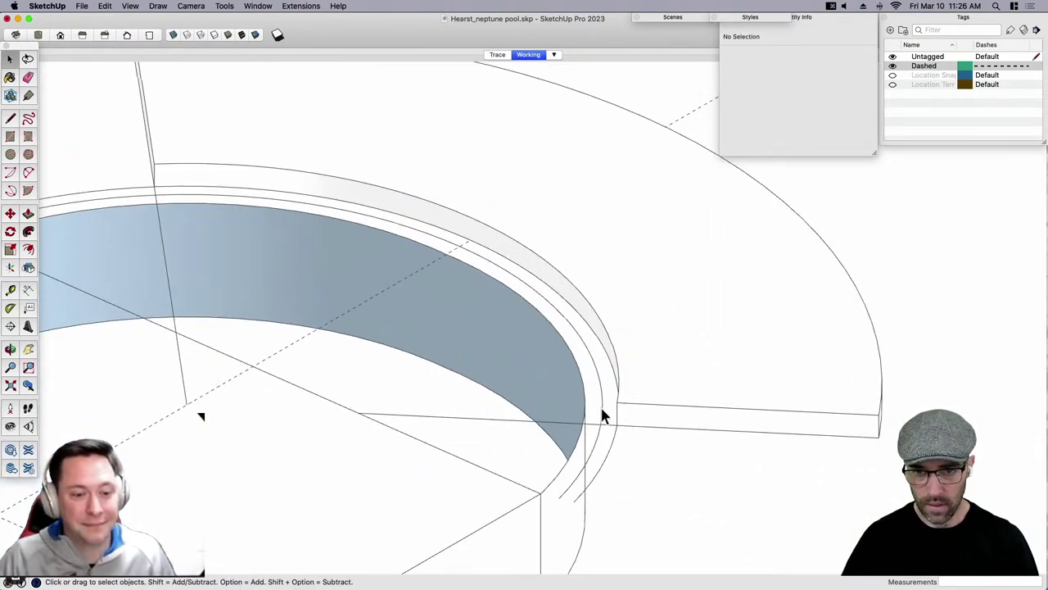
pyautogui.press('l')
pyautogui.scroll(3, 583, 429)
pyautogui.moveTo(585, 434); pyautogui.dragTo(667, 362, button='middle')
pyautogui.click(655, 369)
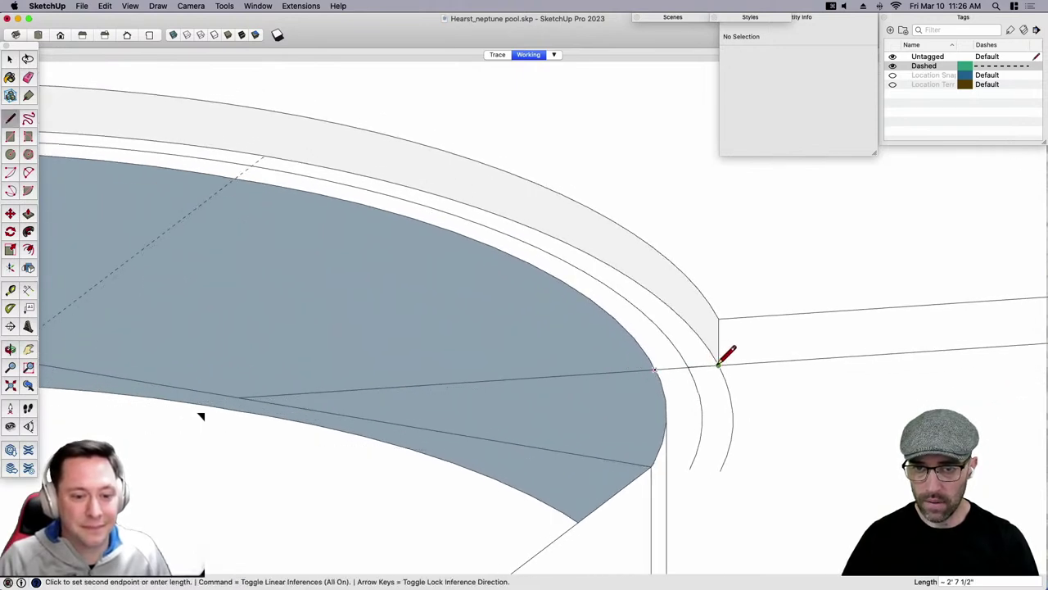
pyautogui.click(718, 365)
pyautogui.press('space')
pyautogui.click(632, 368)
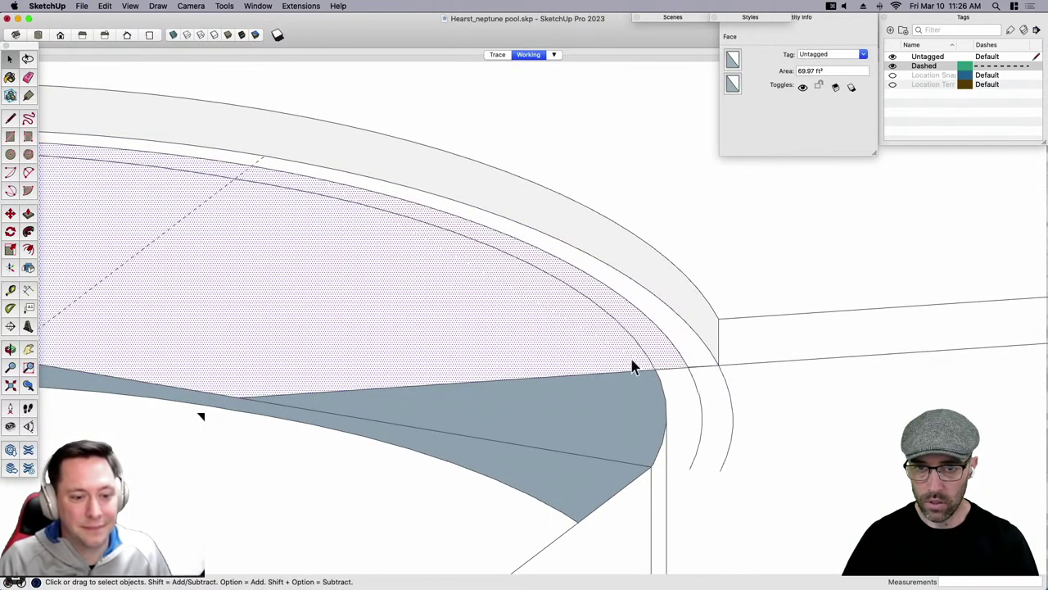
pyautogui.scroll(-1, 597, 371)
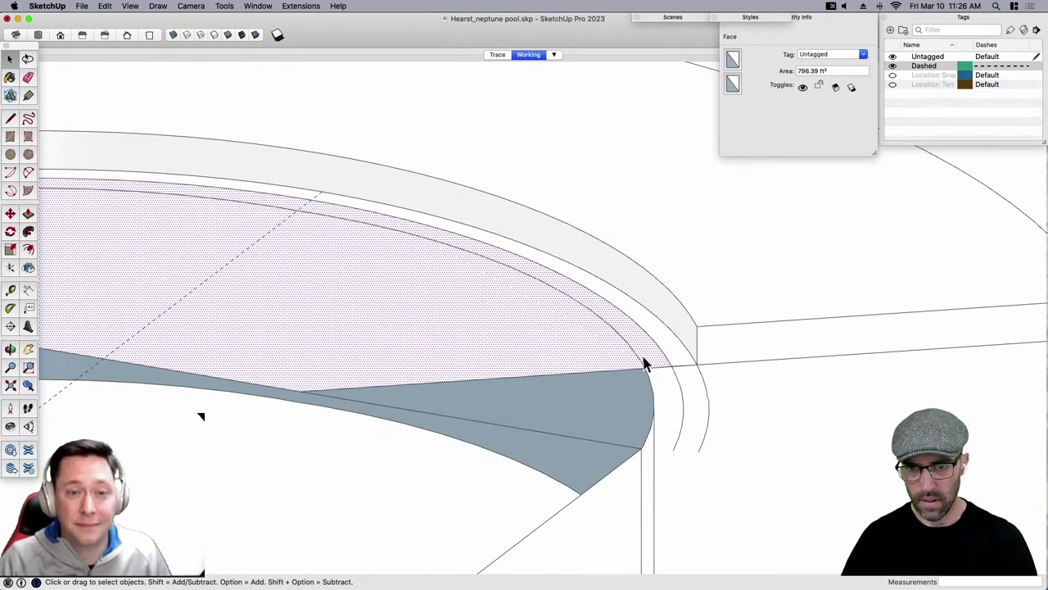
# Try to draw a line across the step arcs at the colonnade's opposite end.
pyautogui.moveTo(644, 362); pyautogui.dragTo(198, 302, button='middle')
pyautogui.press('l')
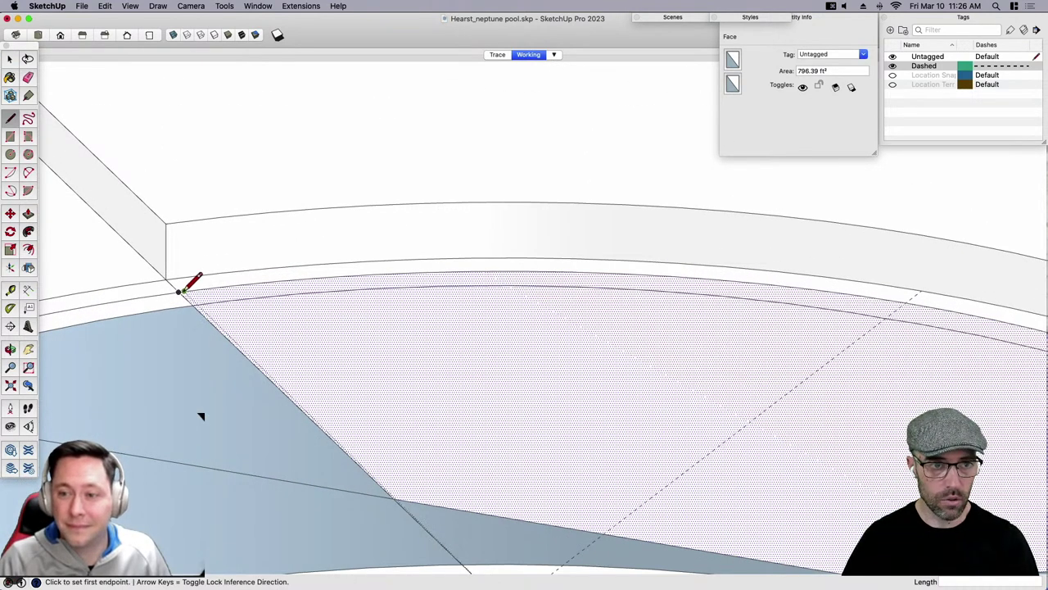
pyautogui.click(185, 291)
pyautogui.moveTo(266, 336); pyautogui.dragTo(201, 305, button='middle')
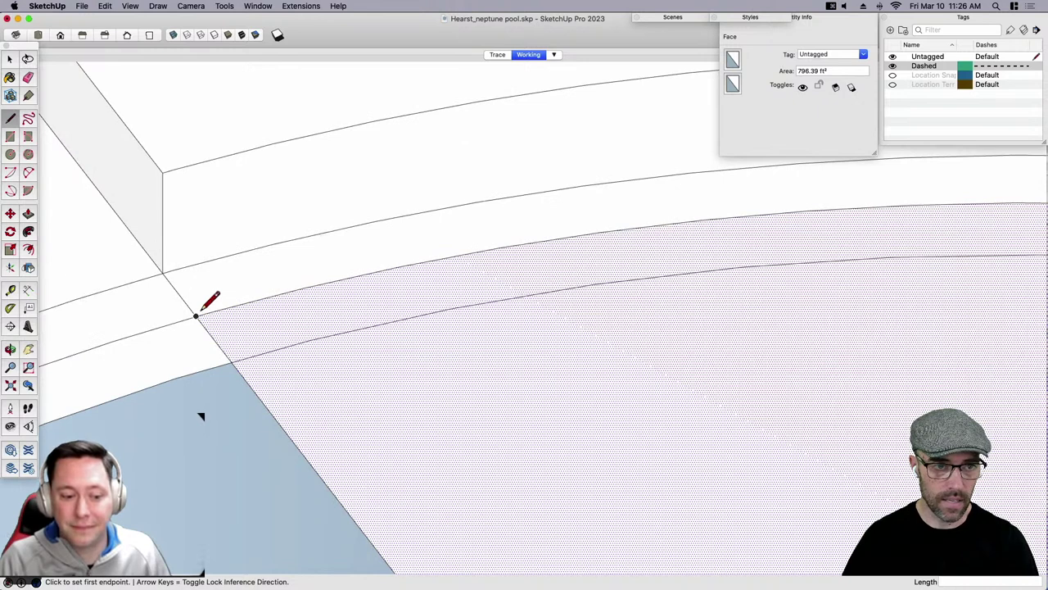
pyautogui.press('space')
pyautogui.scroll(-2, 233, 346)
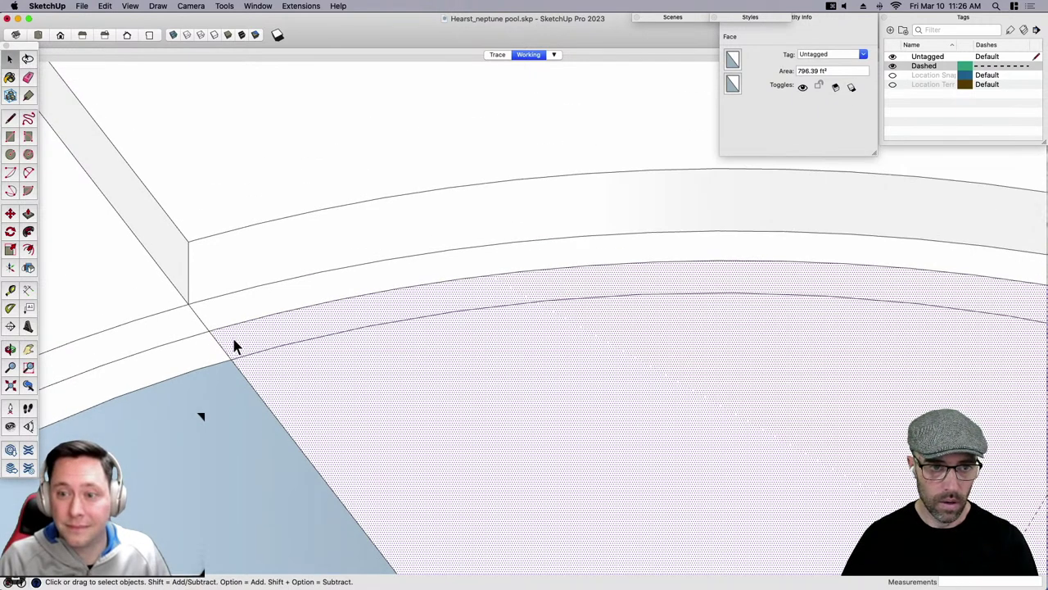
pyautogui.scroll(2, 234, 361)
pyautogui.press('l')
pyautogui.click(231, 362)
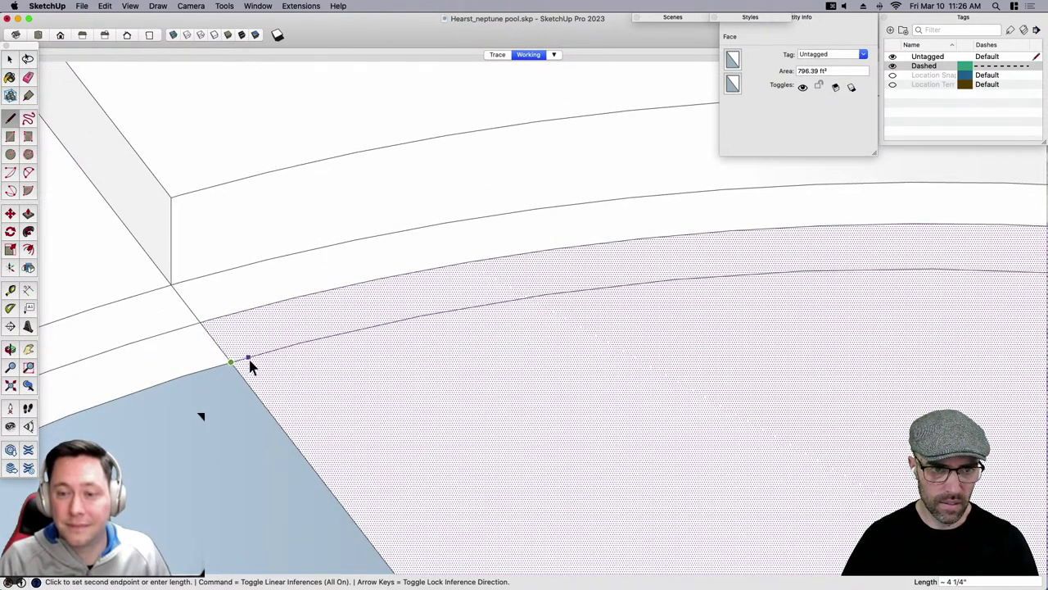
pyautogui.press('space')
pyautogui.scroll(-3, 232, 363)
pyautogui.moveTo(500, 352); pyautogui.dragTo(623, 454, button='middle')
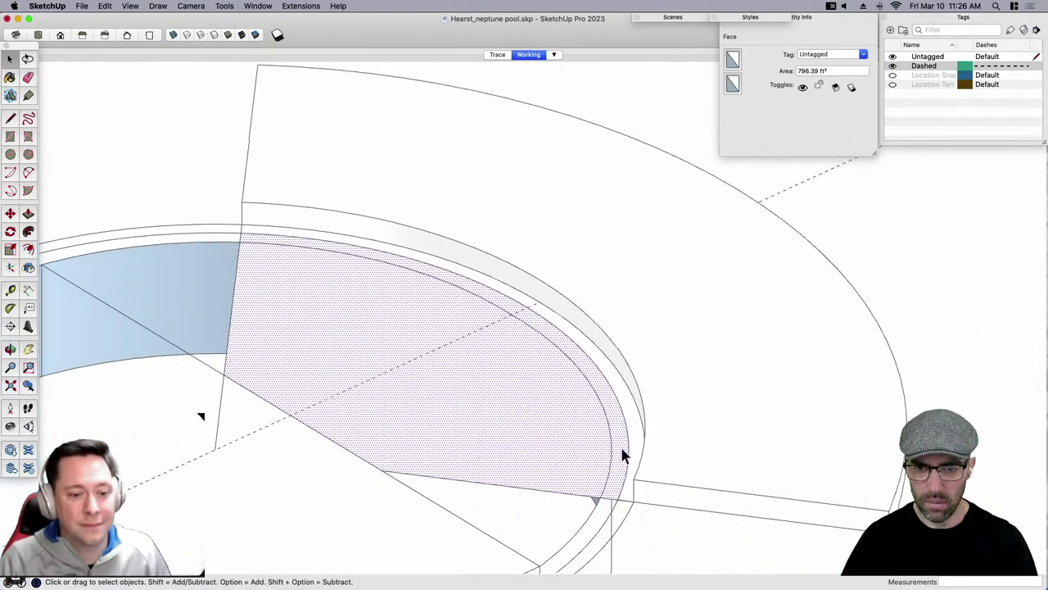
pyautogui.scroll(4, 595, 527)
pyautogui.moveTo(597, 512); pyautogui.dragTo(590, 512, button='middle')
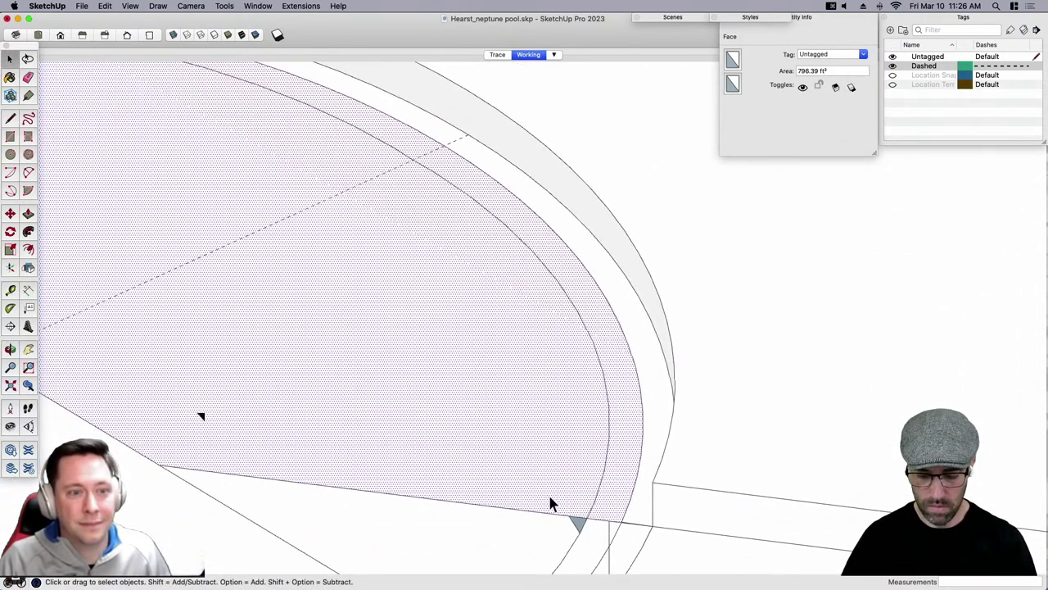
pyautogui.moveTo(521, 480); pyautogui.dragTo(530, 426, button='middle')
pyautogui.press('m')
pyautogui.click(530, 425)
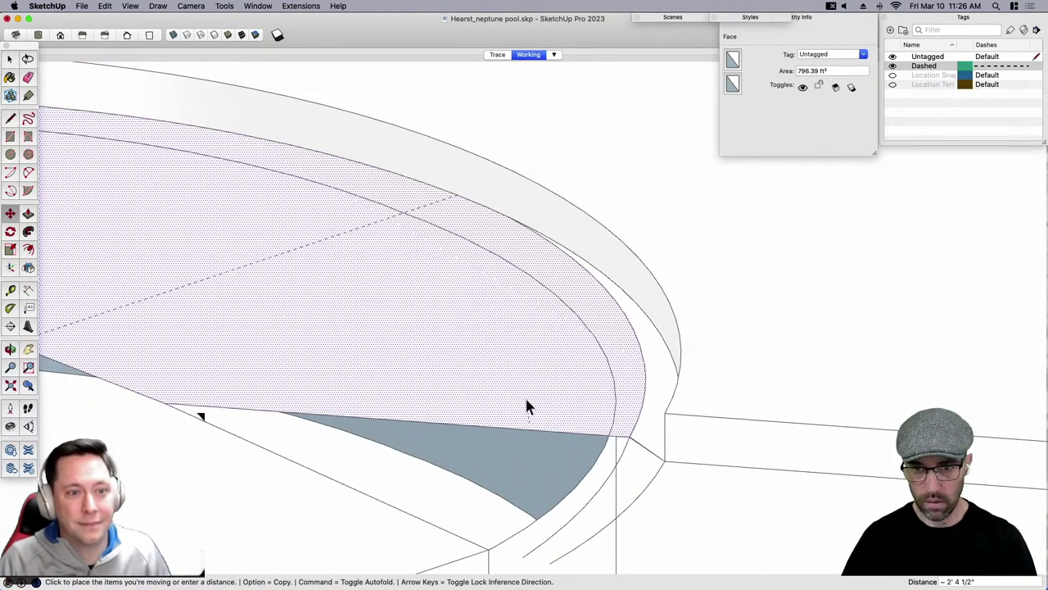
pyautogui.press('space')
# Select the outer step arc at the colonnade's base and try to offset it inward.
pyautogui.scroll(3, 716, 386)
pyautogui.click(716, 386)
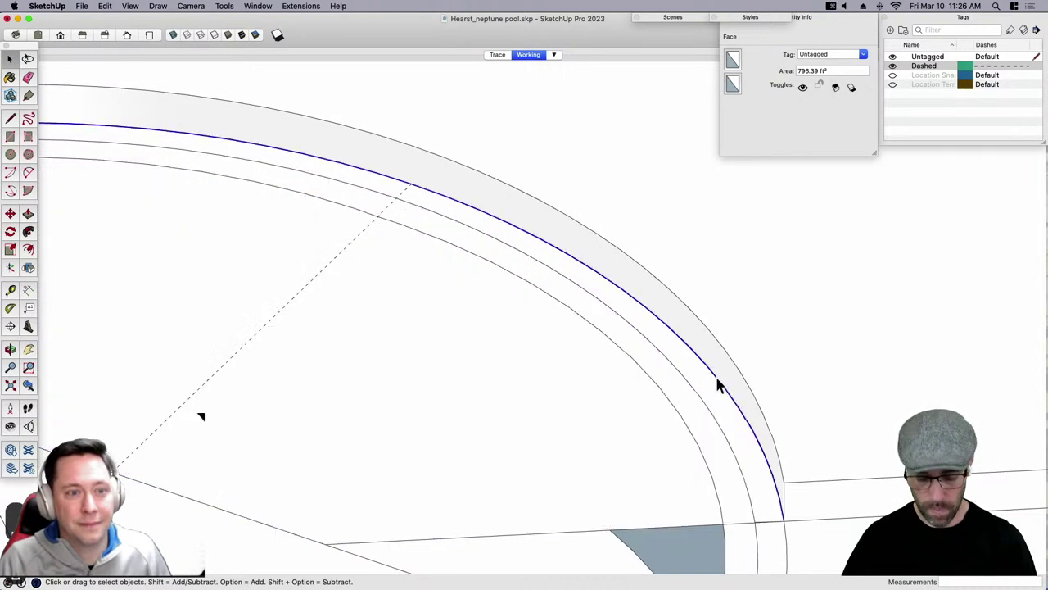
pyautogui.press('f')
pyautogui.click(702, 385)
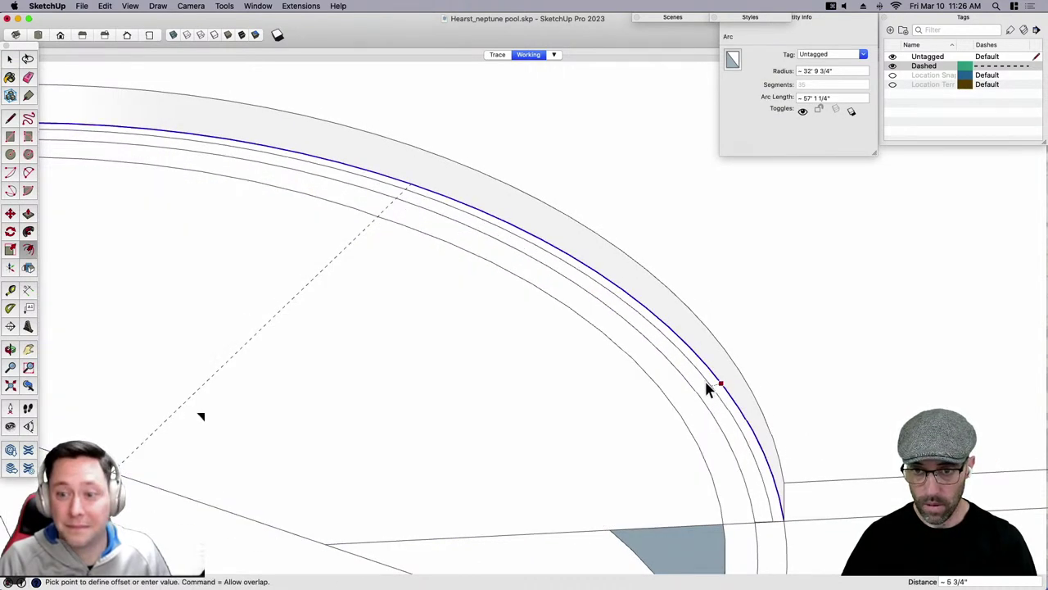
pyautogui.write("1'")
pyautogui.press('Return')
pyautogui.press('space')
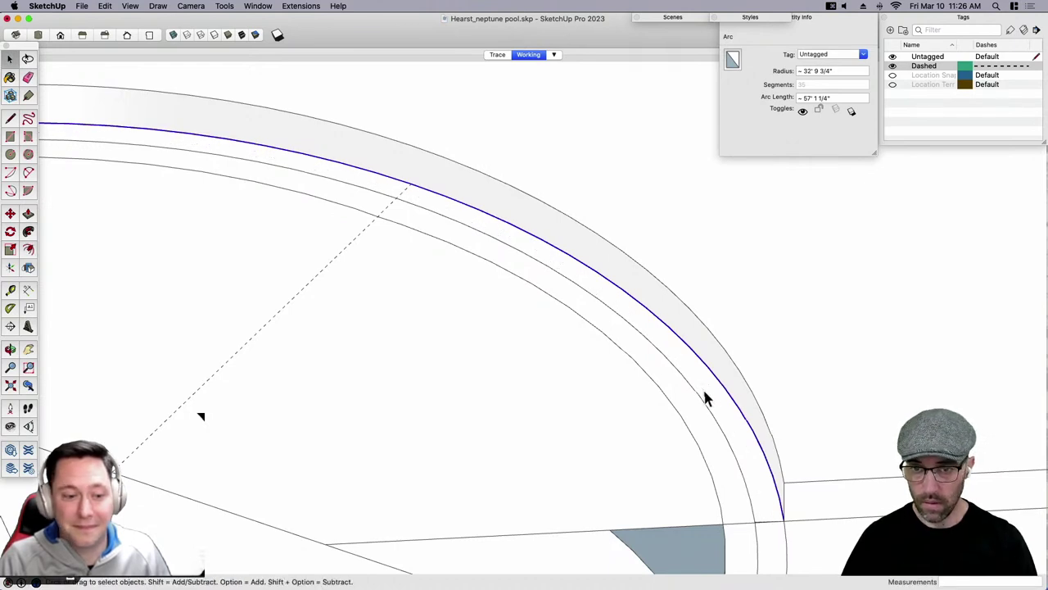
# Select the inner step arc and try to offset it inward by 15 inches.
pyautogui.click(699, 404)
pyautogui.click(708, 405)
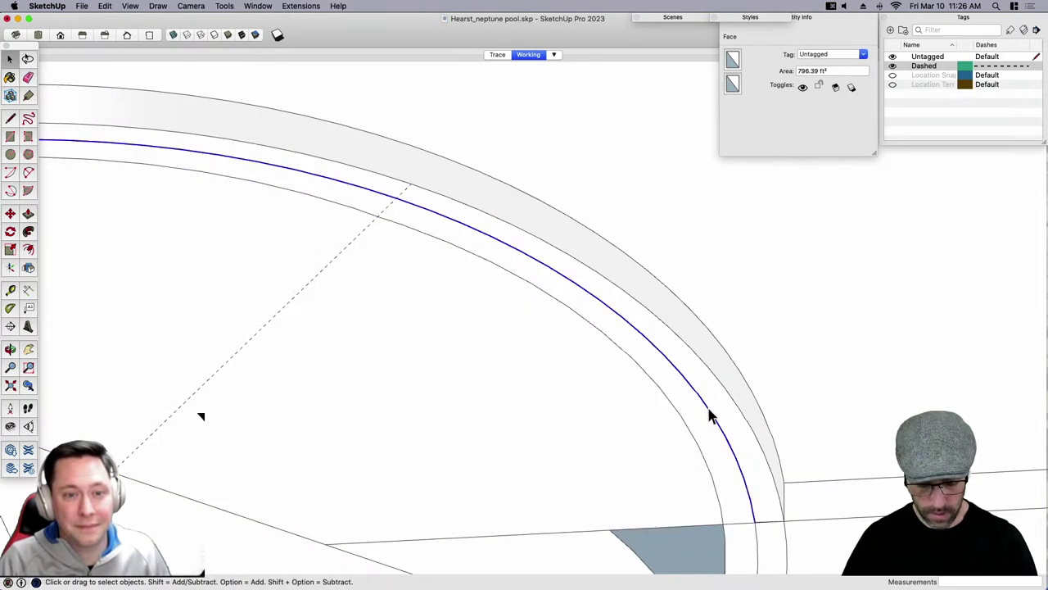
pyautogui.press('f')
pyautogui.click(704, 409)
pyautogui.click(707, 416)
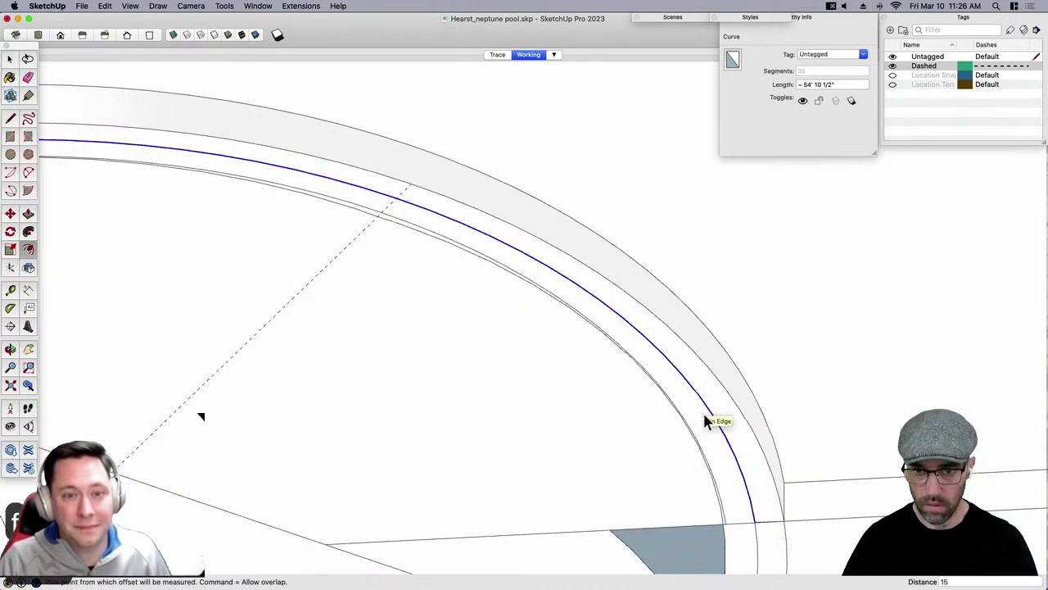
pyautogui.press('space')
pyautogui.scroll(2, 716, 473)
pyautogui.click(716, 469)
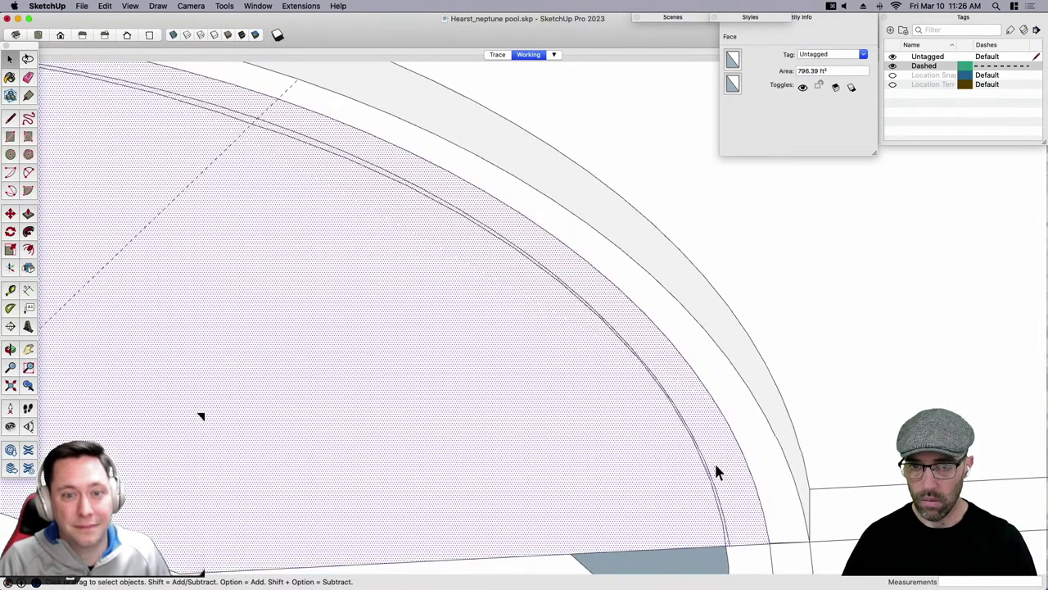
pyautogui.scroll(-3, 714, 461)
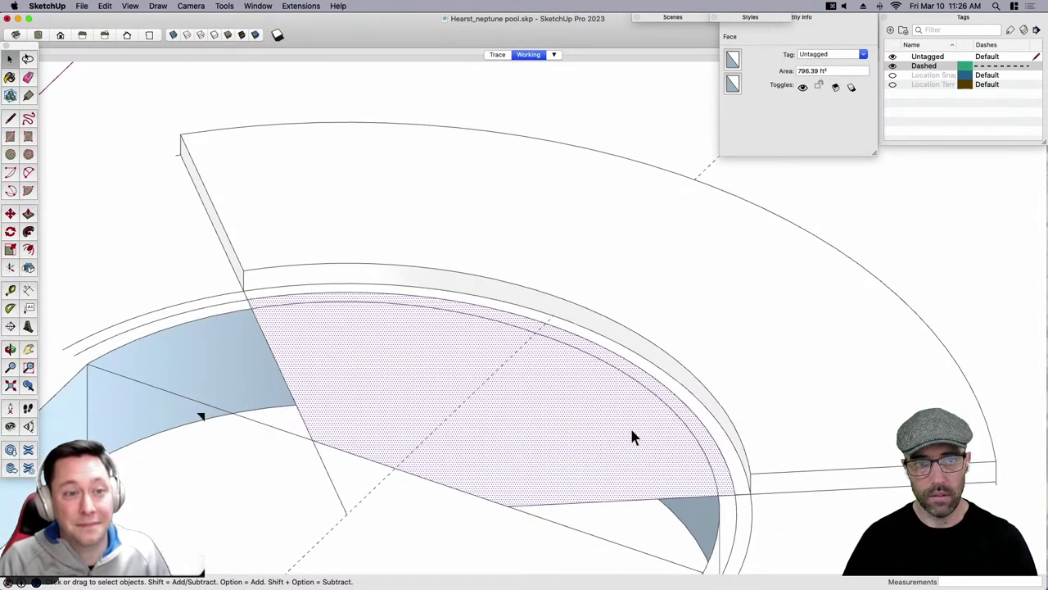
# Select the colonnade's inner edge, step arcs and end lines, and copy them 100' along the green axis beside the pool.
pyautogui.scroll(-2, 565, 413)
pyautogui.moveTo(427, 409); pyautogui.dragTo(332, 276, button='middle')
pyautogui.moveTo(262, 241); pyautogui.dragTo(714, 457)
pyautogui.scroll(-5, 540, 380)
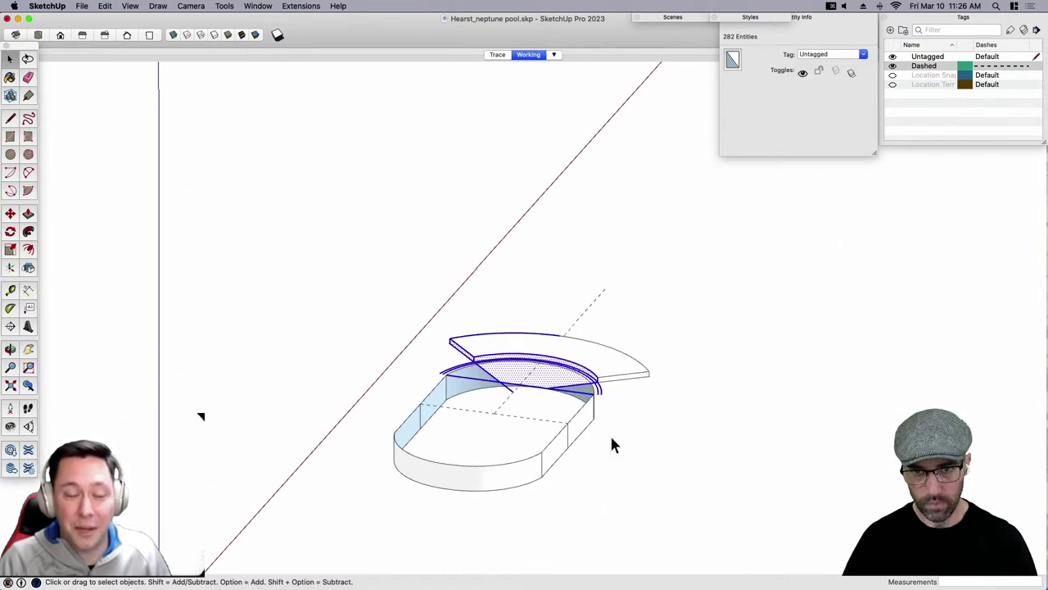
pyautogui.press('m')
pyautogui.press('alt')
pyautogui.click(629, 415)
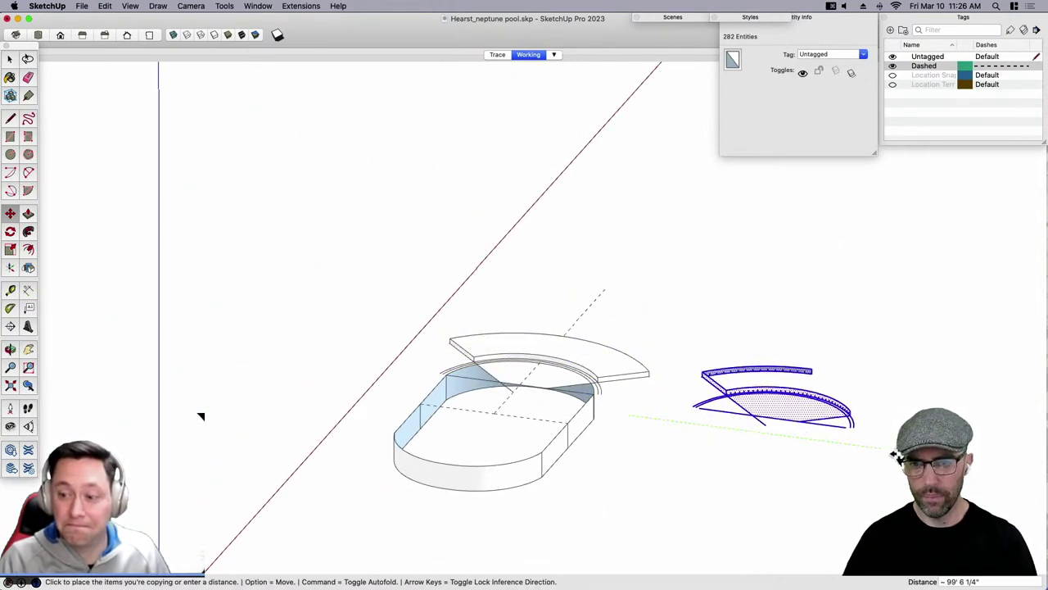
pyautogui.write("100'")
pyautogui.press('Return')
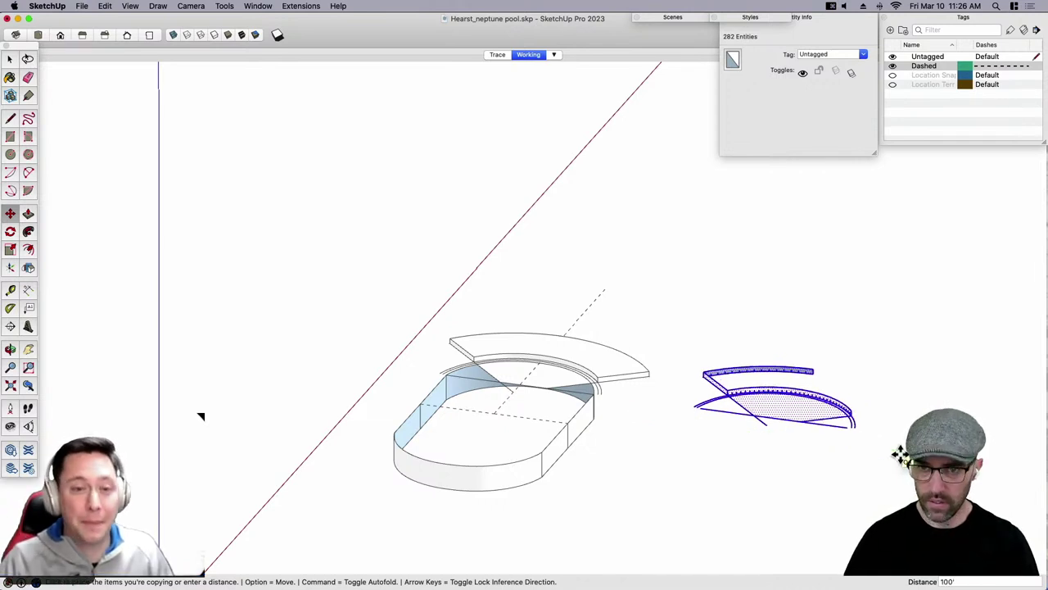
# Flatten the copied geometry to a plane with Eneroth Flatten to Plane and select the resulting face.
pyautogui.press('space')
pyautogui.click(714, 349)
pyautogui.moveTo(680, 347); pyautogui.dragTo(912, 450)
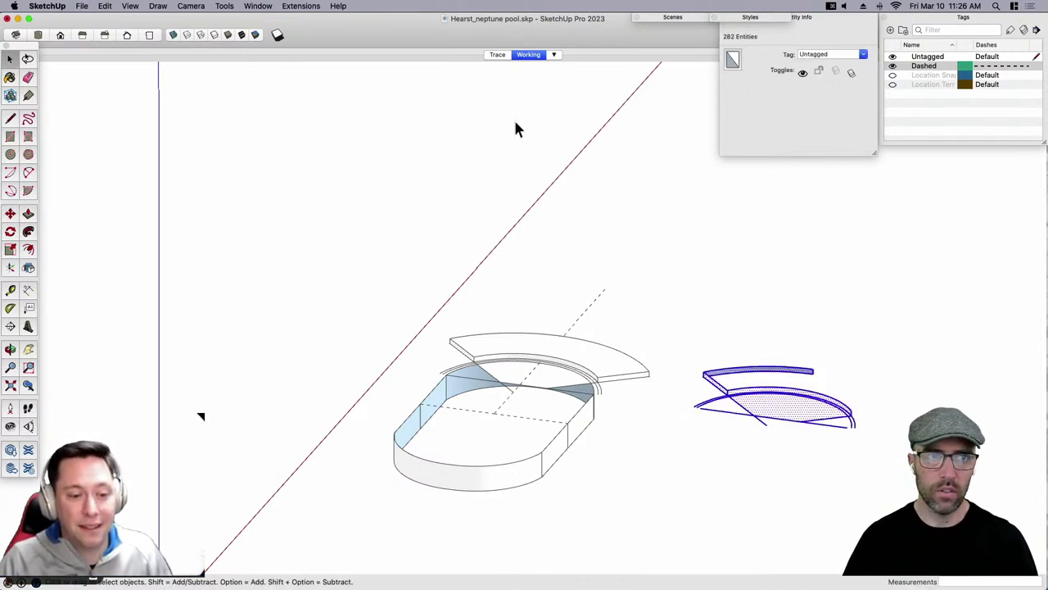
pyautogui.click(303, 7)
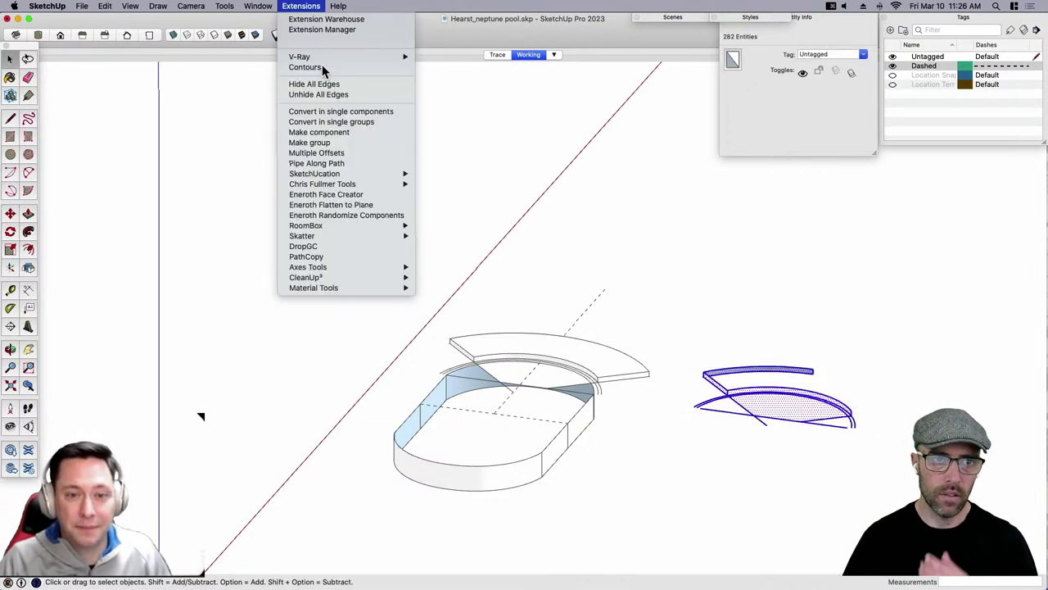
pyautogui.click(352, 204)
pyautogui.scroll(8, 819, 418)
pyautogui.click(696, 400)
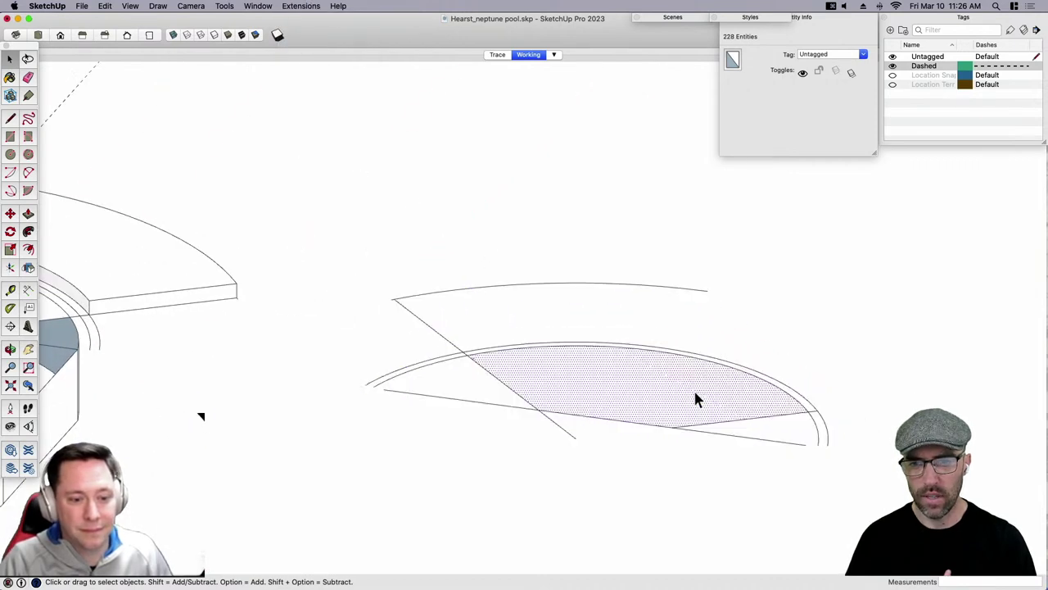
# Erase the short stray edge where the flattened face's inner arc meets the end line.
pyautogui.moveTo(695, 400); pyautogui.dragTo(513, 377, button='middle')
pyautogui.scroll(5, 499, 369)
pyautogui.press('e')
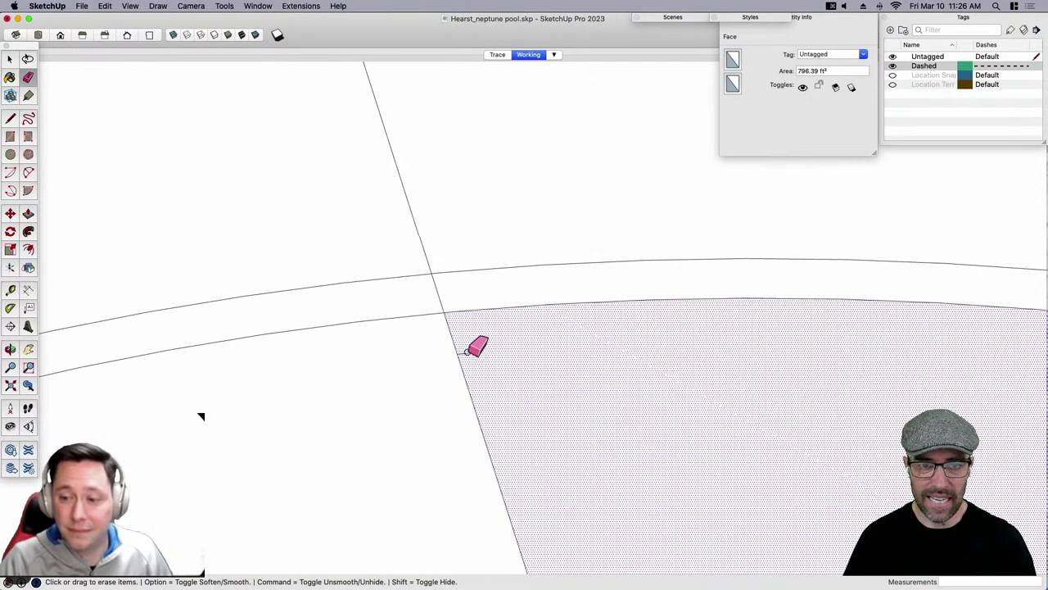
pyautogui.scroll(-6, 467, 321)
pyautogui.press('space')
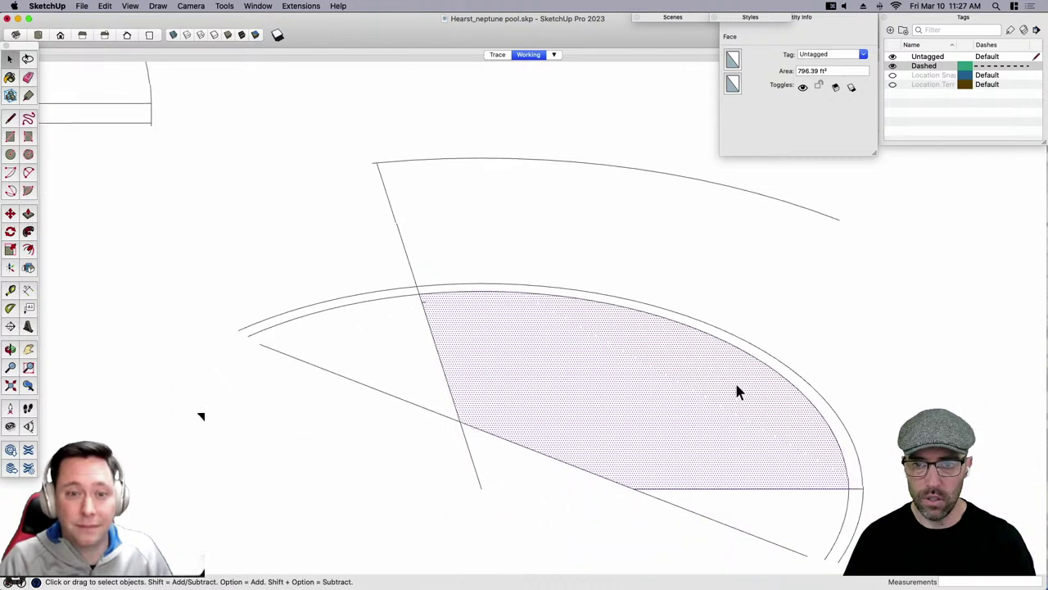
pyautogui.moveTo(737, 391)
pyautogui.mouseDown(button='middle')
pyautogui.moveTo(554, 356)
pyautogui.moveTo(586, 379)
pyautogui.mouseUp(button='middle')
pyautogui.scroll(-2, 702, 414)
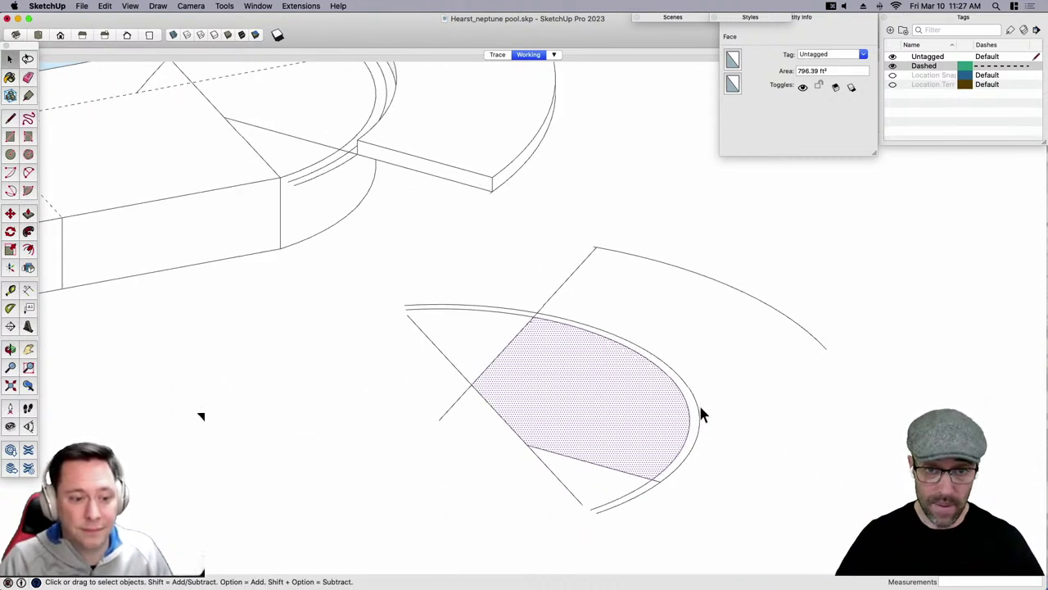
pyautogui.scroll(2, 684, 420)
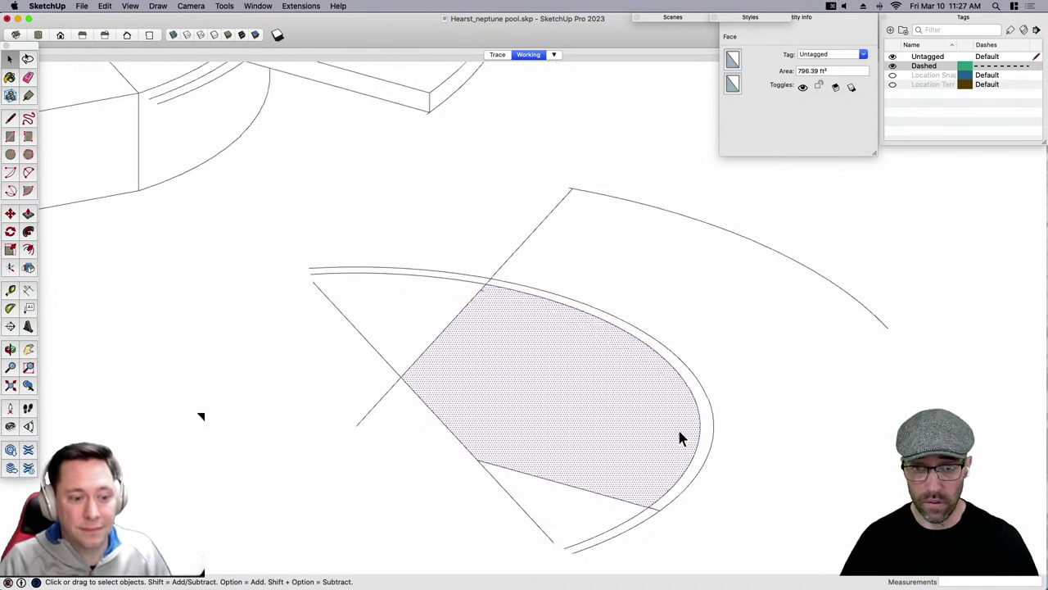
pyautogui.scroll(4, 437, 257)
pyautogui.press('e')
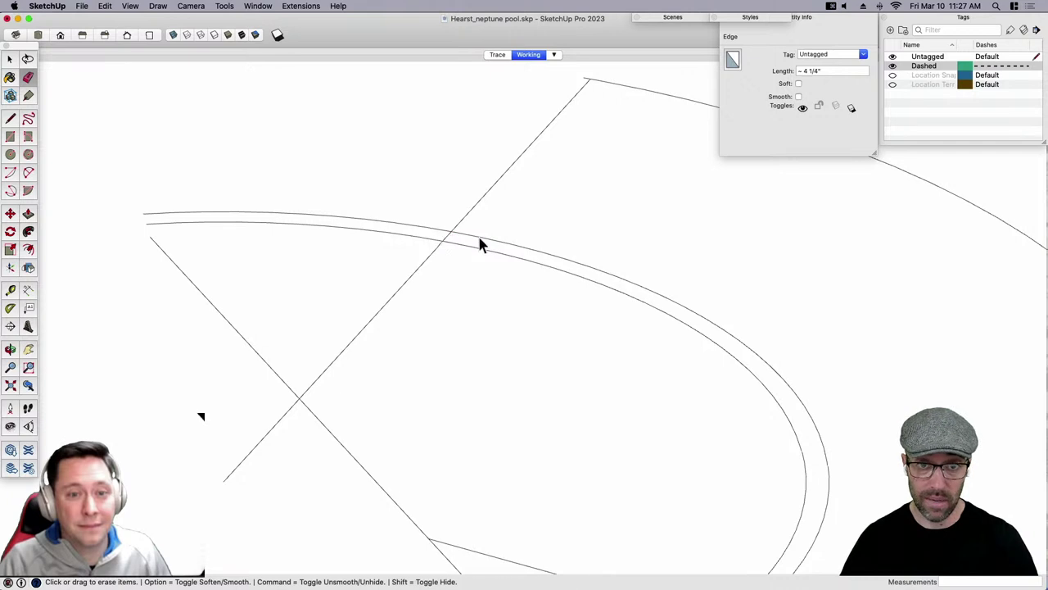
pyautogui.scroll(-2, 481, 244)
pyautogui.scroll(-2, 503, 253)
pyautogui.press('space')
# Offset the boundary of the flattened face inward by 15 inches.
pyautogui.click(619, 376)
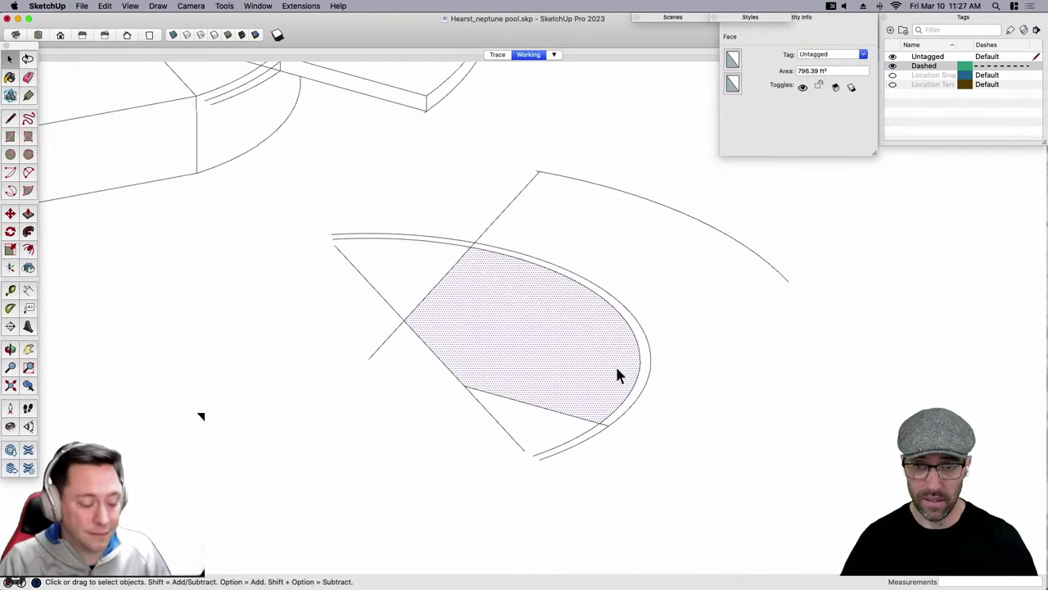
pyautogui.press('f')
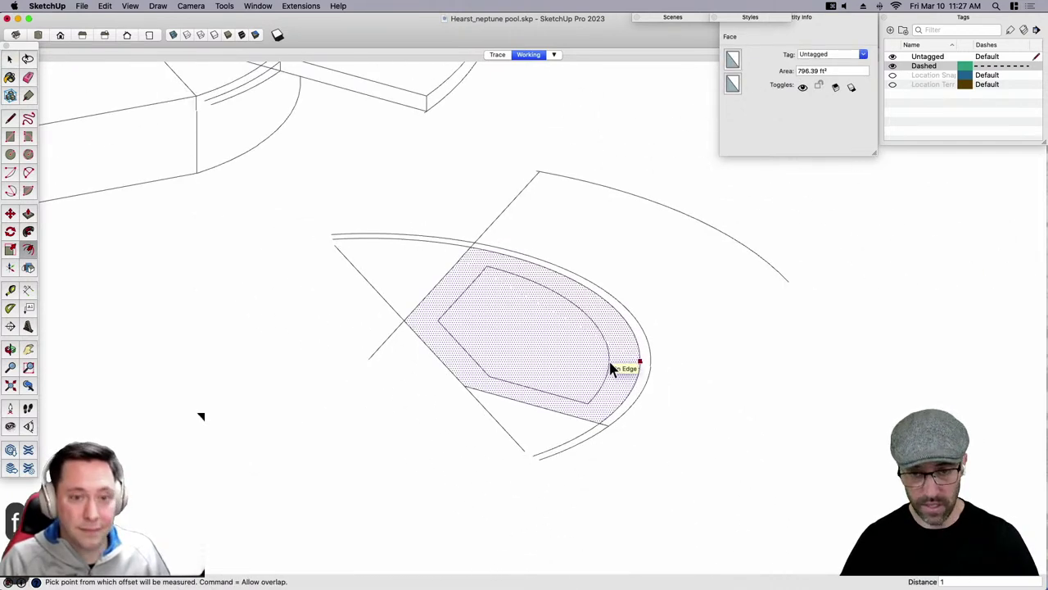
pyautogui.click(610, 368)
pyautogui.press('space')
# Draw short lines extending both ends of the offset arc to the colonnade end lines.
pyautogui.scroll(4, 615, 402)
pyautogui.press('l')
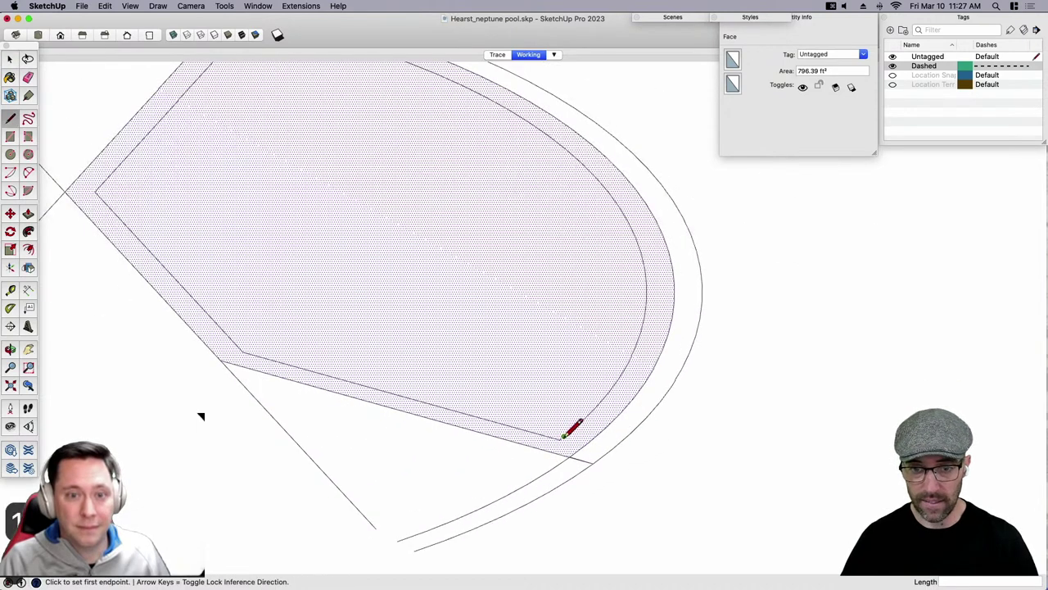
pyautogui.click(560, 439)
pyautogui.scroll(3, 555, 447)
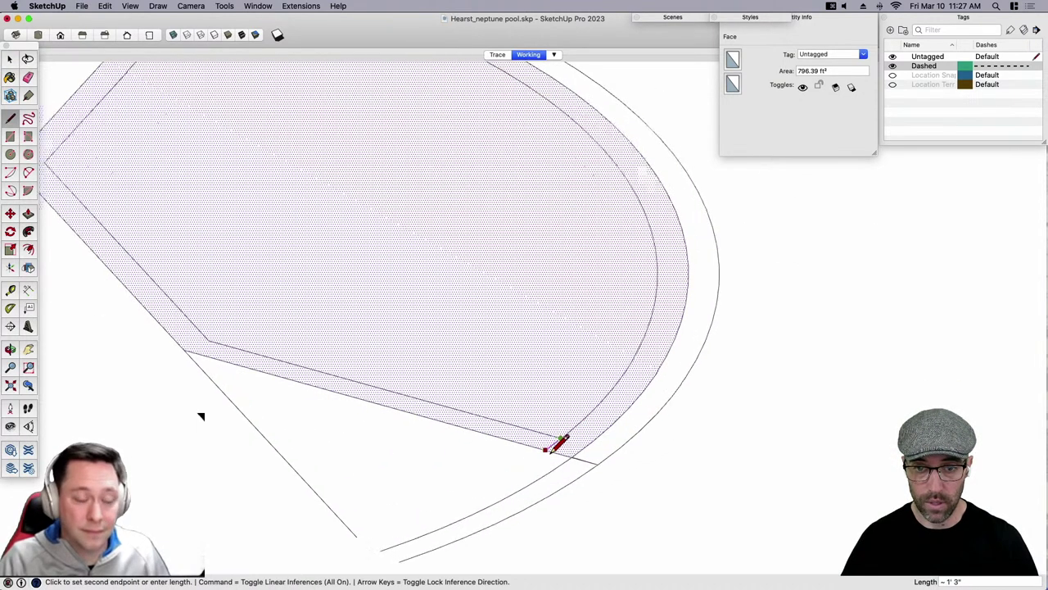
pyautogui.click(544, 447)
pyautogui.scroll(-5, 599, 515)
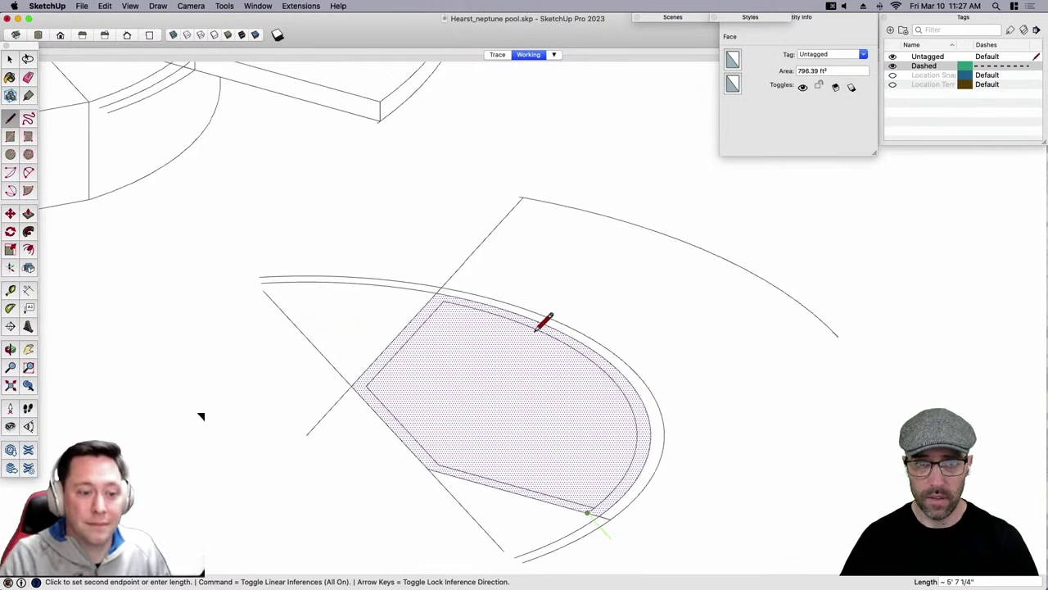
pyautogui.press('Escape')
pyautogui.scroll(5, 461, 318)
pyautogui.click(475, 331)
pyautogui.click(439, 322)
# Erase the straight edges of the offset outline, keeping only its curved edge as a third step arc.
pyautogui.press('e')
pyautogui.scroll(-2, 444, 342)
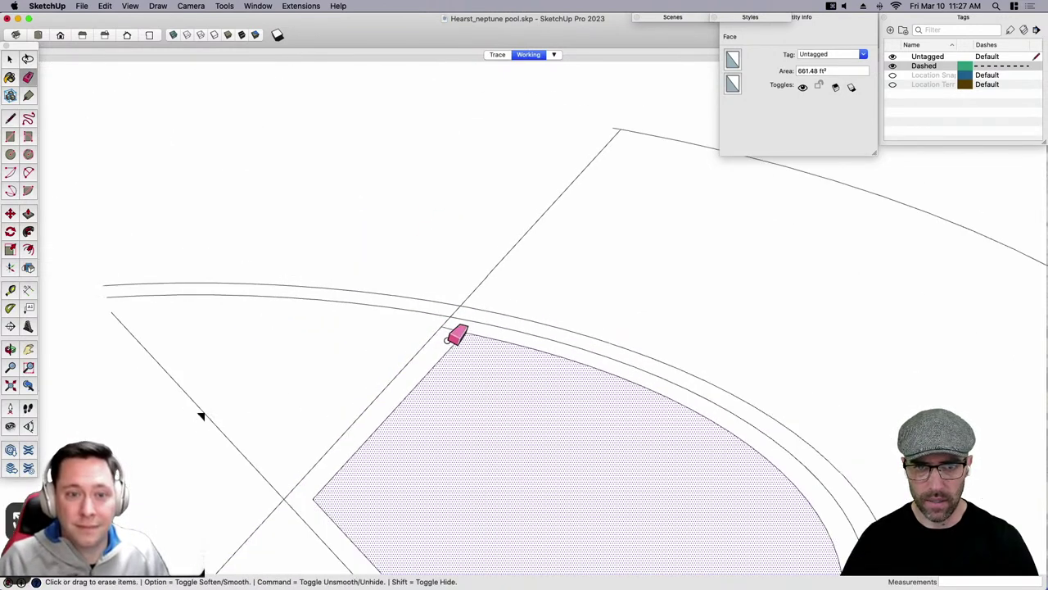
pyautogui.click(447, 345)
pyautogui.scroll(-5, 456, 244)
pyautogui.moveTo(582, 500); pyautogui.dragTo(449, 478)
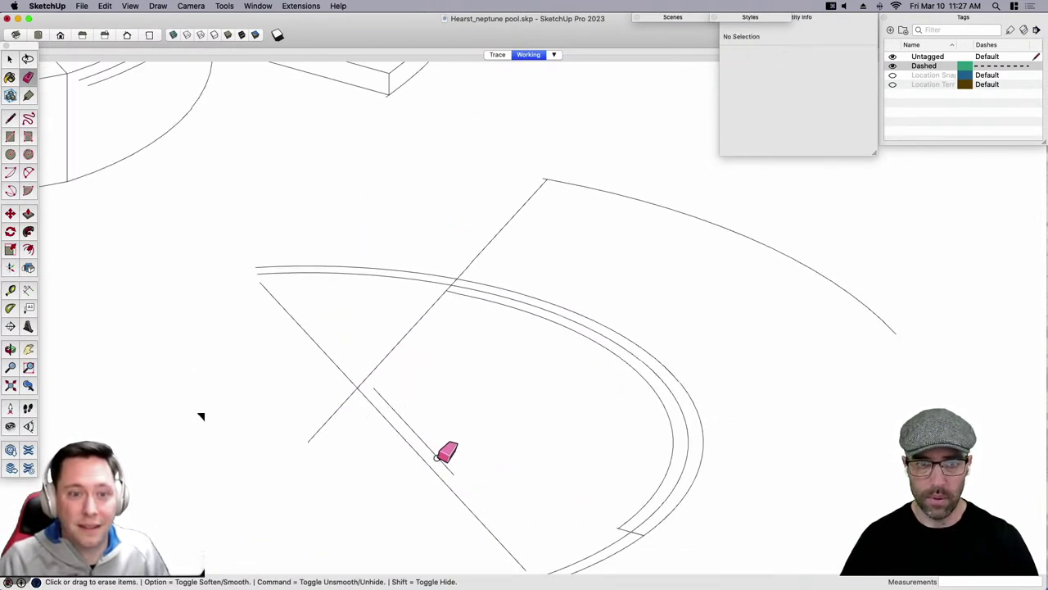
# Erase the tails of the step arcs that extend past the end lines at both ends of the flattened copy.
pyautogui.moveTo(545, 362)
pyautogui.mouseDown(button='middle')
pyautogui.moveTo(538, 265)
pyautogui.moveTo(527, 311)
pyautogui.mouseUp(button='middle')
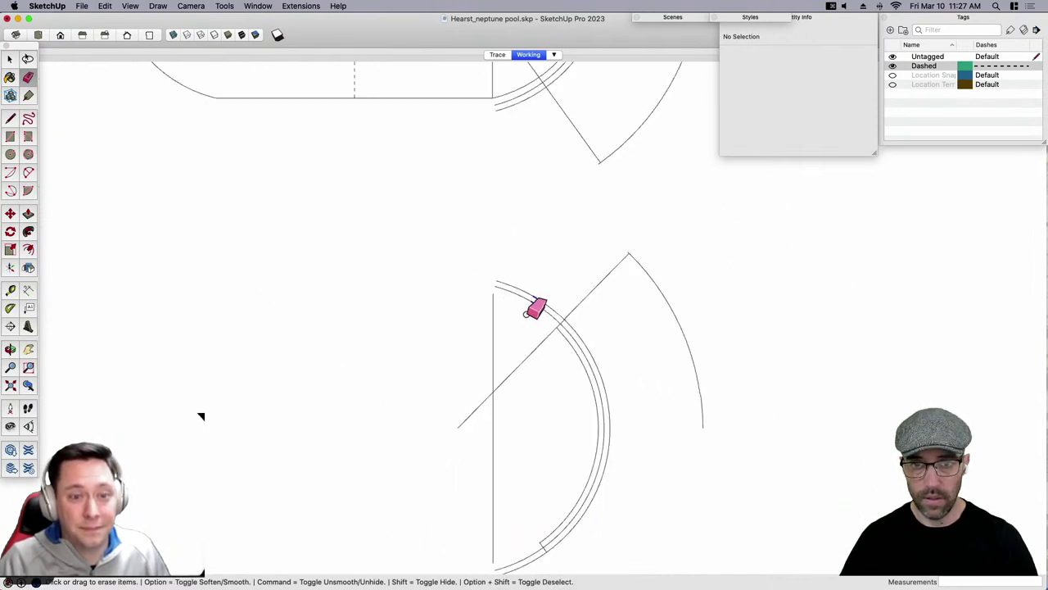
pyautogui.moveTo(501, 279); pyautogui.dragTo(502, 275)
pyautogui.moveTo(556, 323); pyautogui.dragTo(566, 307)
pyautogui.scroll(-3, 550, 287)
pyautogui.scroll(4, 540, 455)
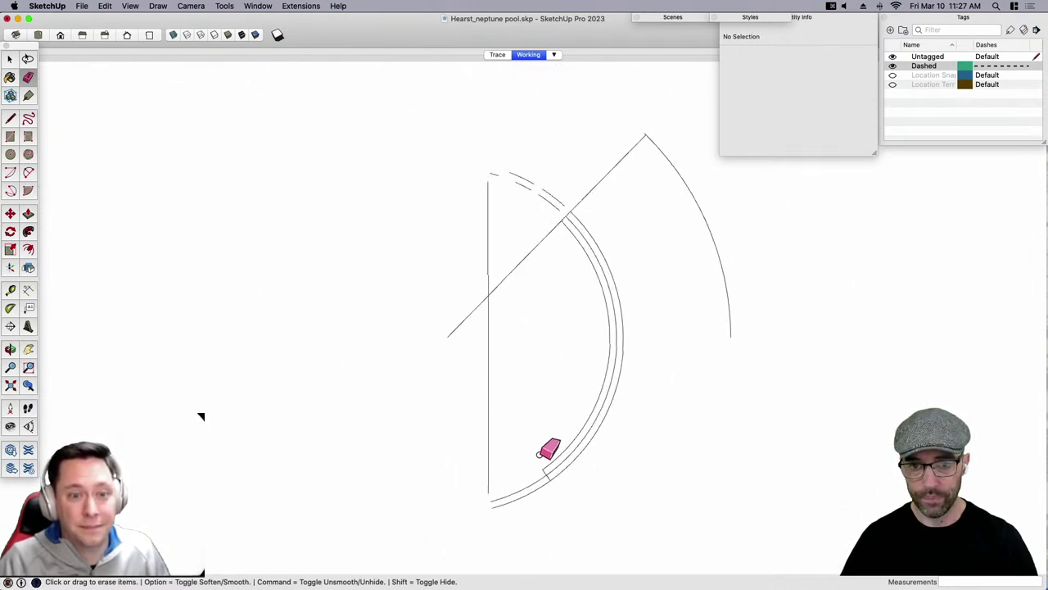
pyautogui.moveTo(541, 470); pyautogui.dragTo(548, 485)
pyautogui.scroll(4, 543, 484)
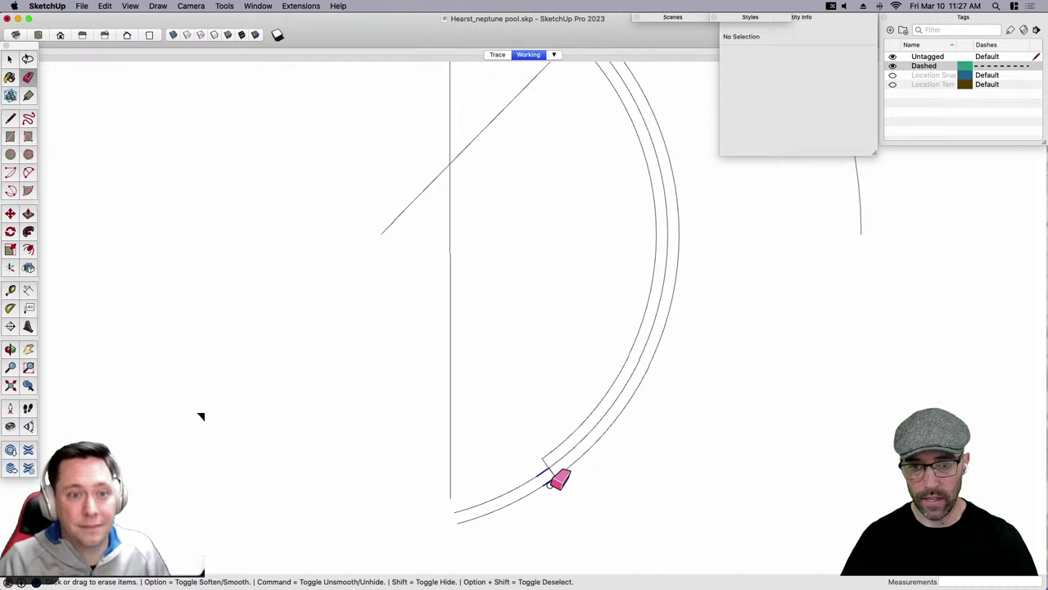
pyautogui.moveTo(454, 497); pyautogui.dragTo(478, 531)
pyautogui.moveTo(512, 491)
pyautogui.mouseDown()
pyautogui.moveTo(500, 505)
pyautogui.moveTo(550, 479)
pyautogui.mouseUp()
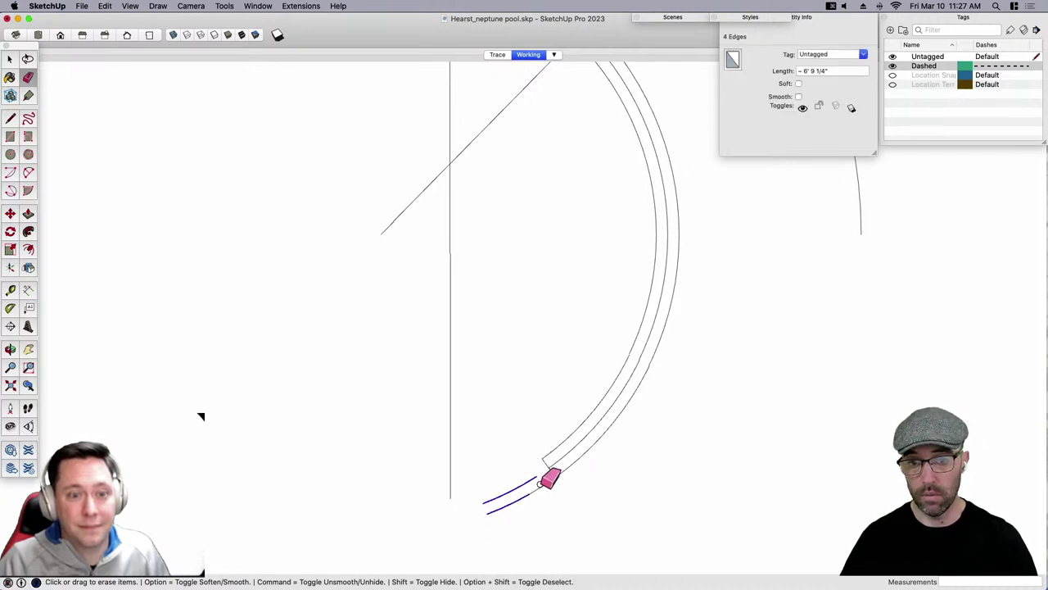
pyautogui.moveTo(485, 508); pyautogui.dragTo(479, 502)
# Erase the leftover pool-edge line, end-line extensions and outer colonnade arc around the flattened steps.
pyautogui.scroll(-3, 417, 492)
pyautogui.moveTo(424, 341)
pyautogui.mouseDown()
pyautogui.moveTo(509, 215)
pyautogui.moveTo(463, 195)
pyautogui.moveTo(539, 188)
pyautogui.moveTo(606, 200)
pyautogui.moveTo(577, 163)
pyautogui.moveTo(667, 335)
pyautogui.mouseUp()
pyautogui.scroll(-2, 553, 192)
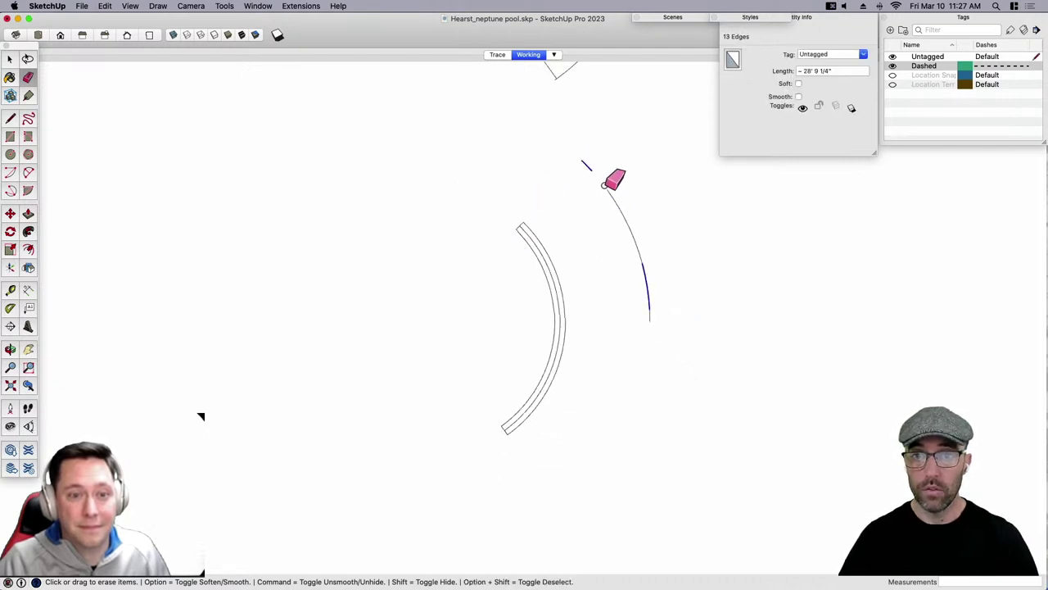
pyautogui.moveTo(641, 287); pyautogui.dragTo(647, 315)
pyautogui.press('space')
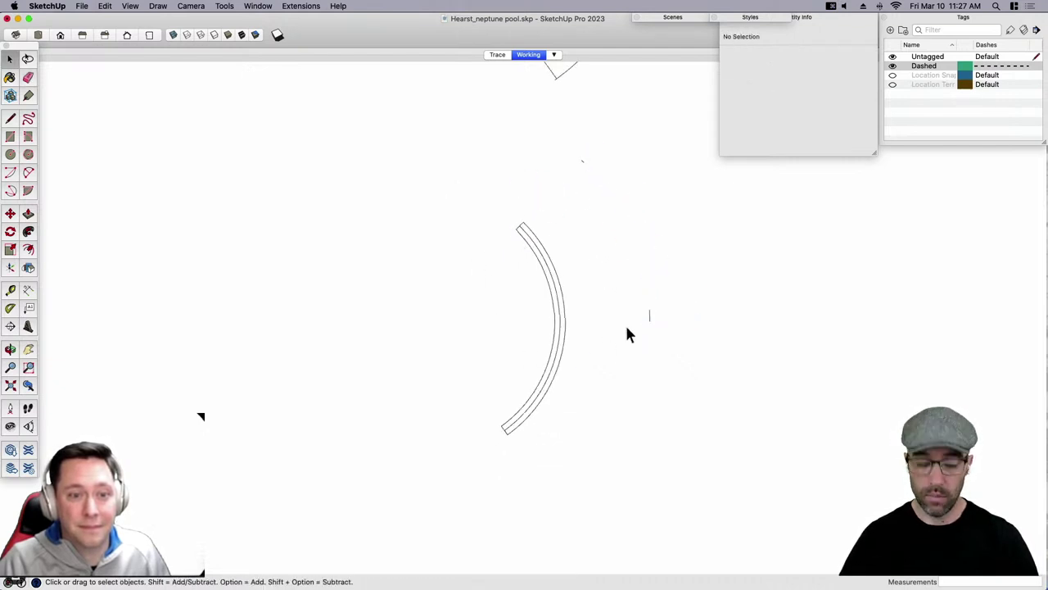
pyautogui.click(650, 316)
pyautogui.press('Delete')
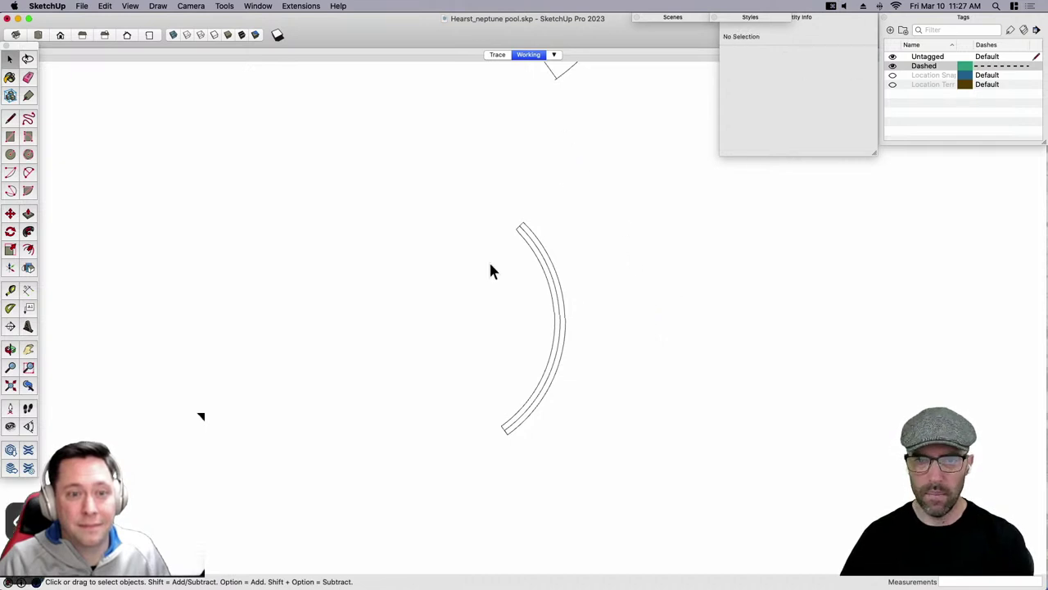
# Select the cleaned-up steps, try erasing the step-arc tails at the original pool, and undo the erasure.
pyautogui.moveTo(431, 174); pyautogui.dragTo(613, 480)
pyautogui.scroll(-2, 547, 434)
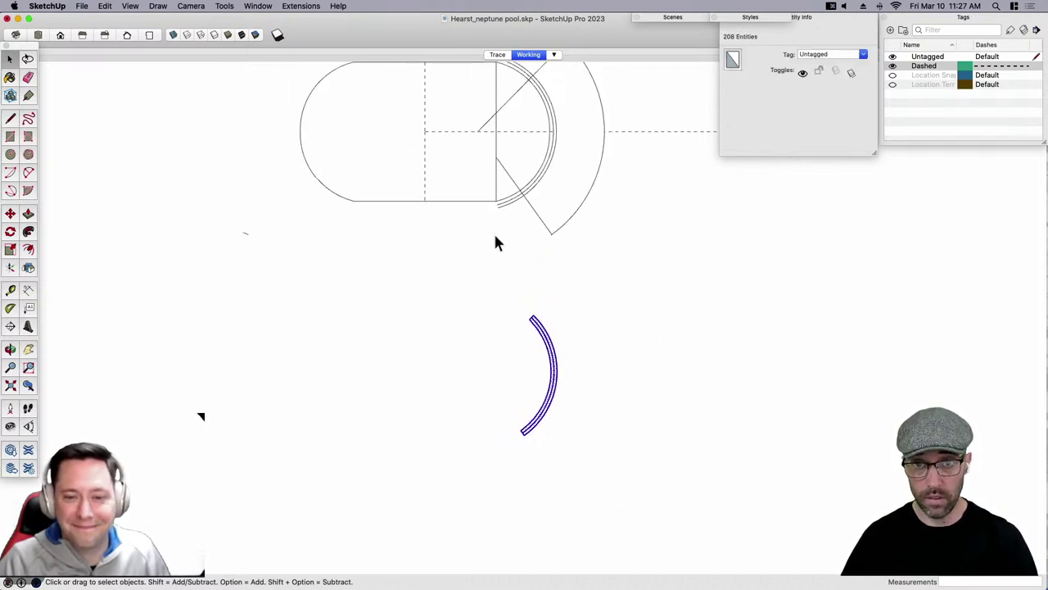
pyautogui.press('e')
pyautogui.moveTo(505, 200); pyautogui.dragTo(502, 216)
pyautogui.press('super+z')
pyautogui.press('space')
# Select the four pool outline components around the original and delete them.
pyautogui.click(461, 131)
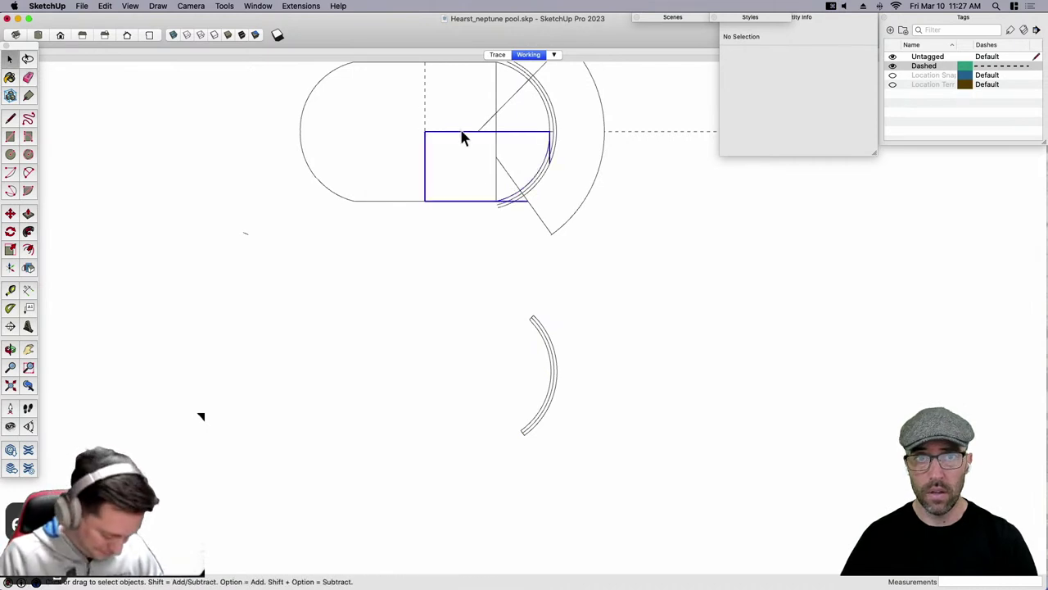
pyautogui.click(461, 138)
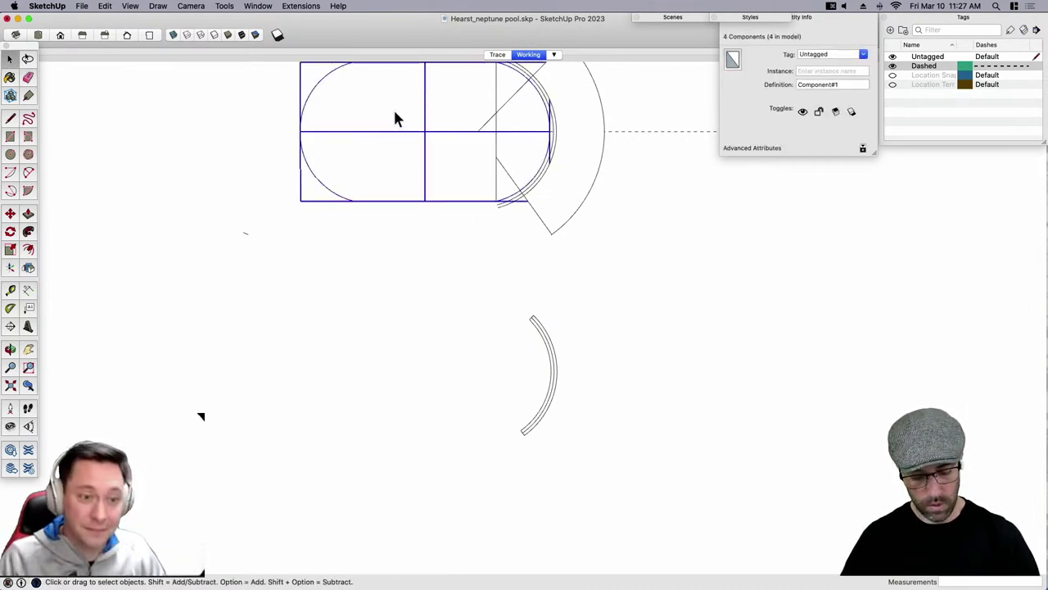
pyautogui.click(394, 113)
pyautogui.press('Delete')
pyautogui.scroll(-3, 522, 195)
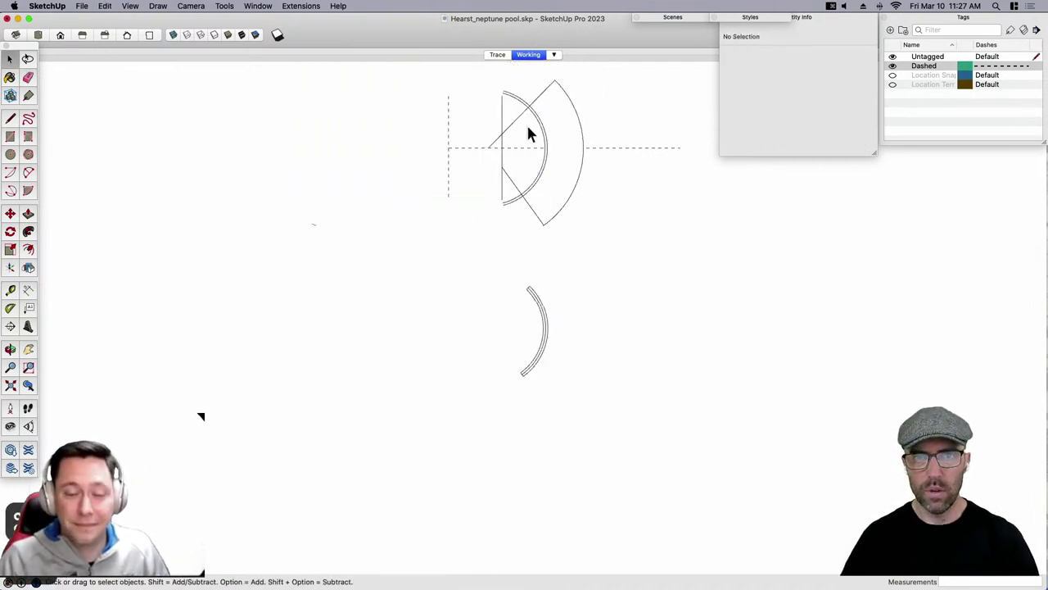
# Erase the step-arc tails beyond both end lines and the inner step arc on the original, keeping the outer arc.
pyautogui.scroll(5, 528, 122)
pyautogui.keyDown('shift'); pyautogui.moveTo(519, 190); pyautogui.dragTo(500, 256, button='middle'); pyautogui.keyUp('shift')
pyautogui.press('e')
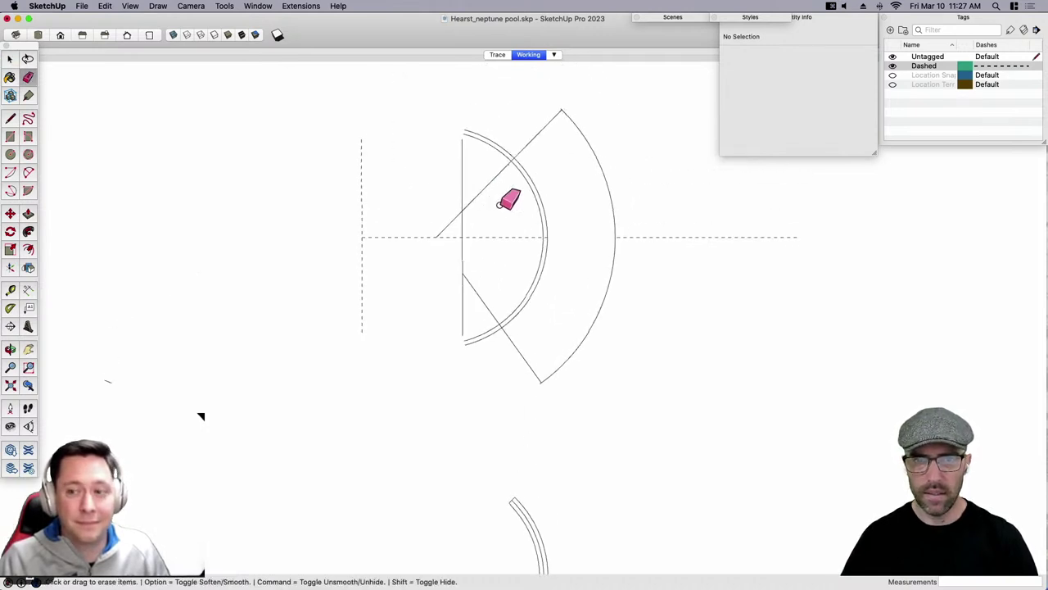
pyautogui.click(495, 137)
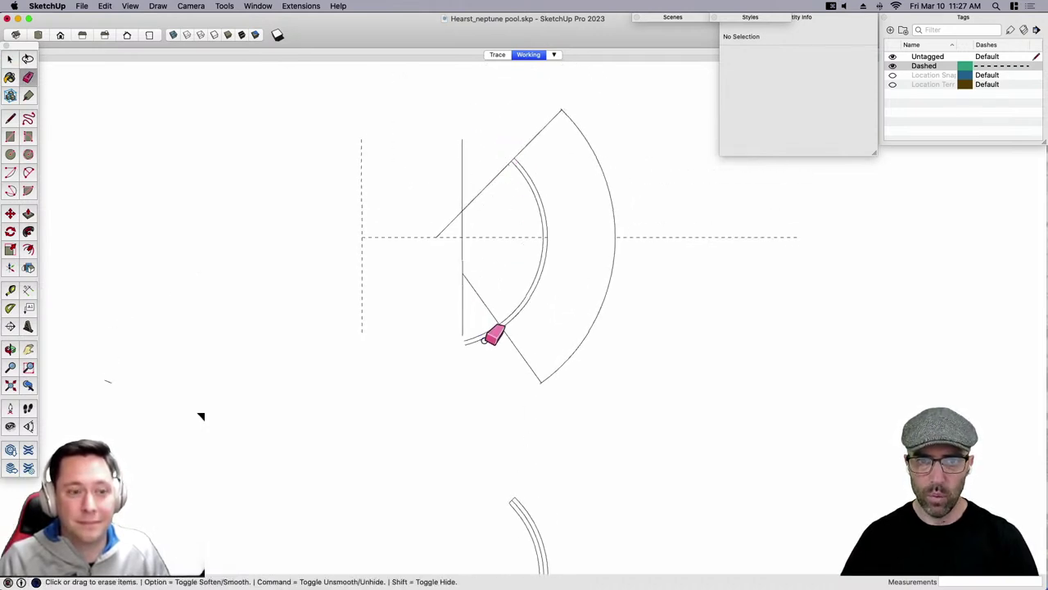
pyautogui.moveTo(484, 341); pyautogui.dragTo(461, 321)
pyautogui.click(525, 300)
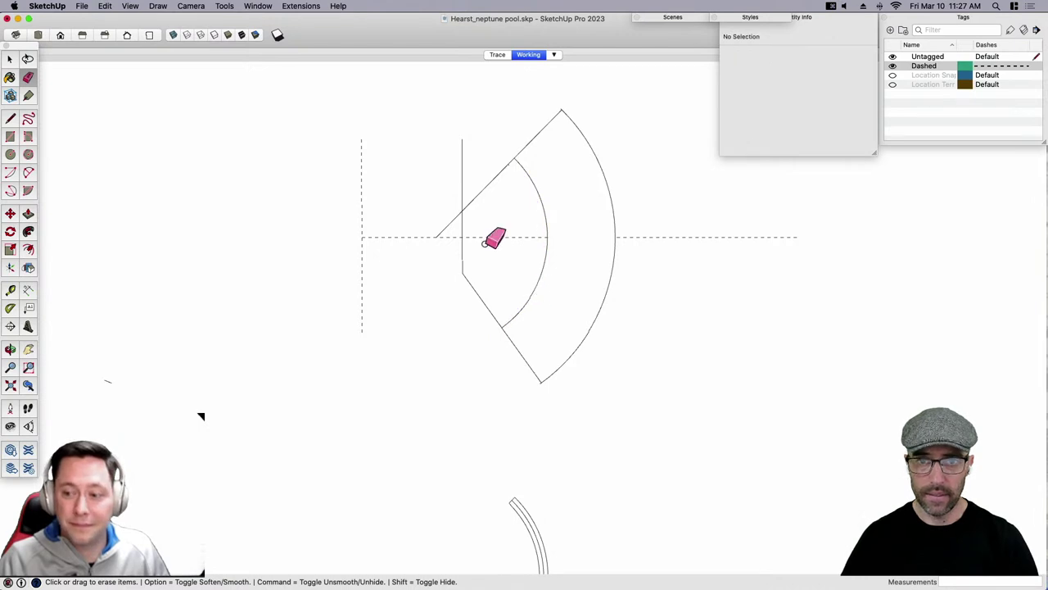
# Erase the leftover vertical pool line and the lower end line's inner extension, keeping the upper end line.
pyautogui.moveTo(485, 244)
pyautogui.mouseDown()
pyautogui.moveTo(477, 291)
pyautogui.moveTo(465, 185)
pyautogui.moveTo(519, 159)
pyautogui.mouseUp()
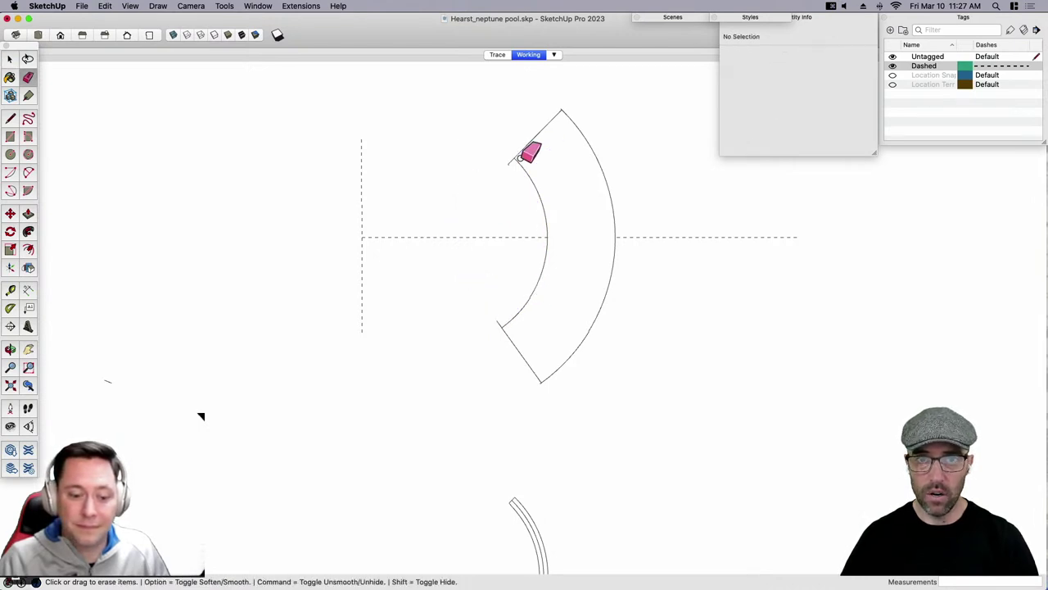
pyautogui.press('super+z')
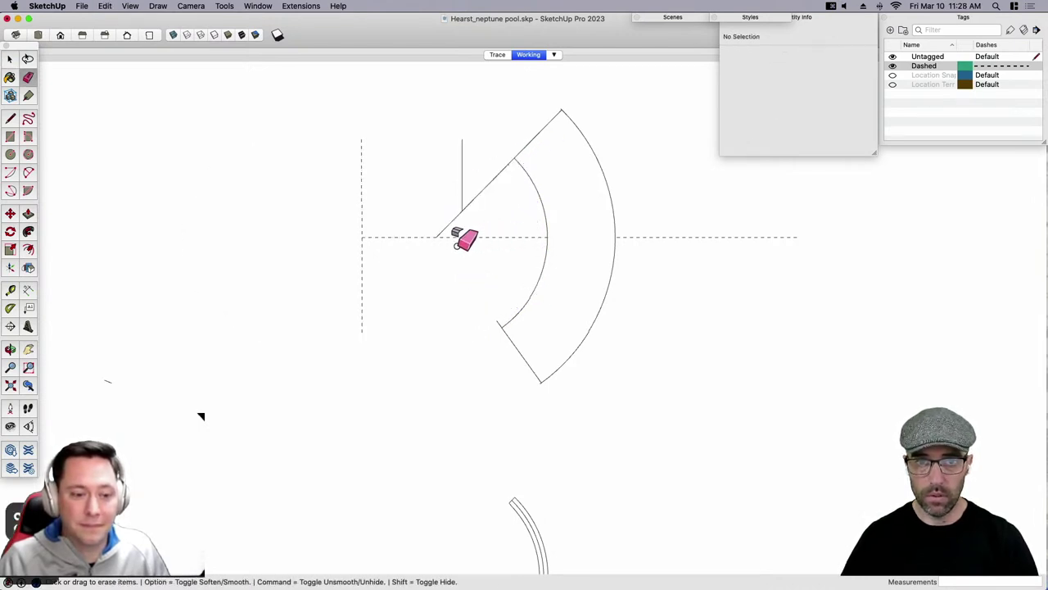
pyautogui.moveTo(458, 193)
pyautogui.mouseDown()
pyautogui.moveTo(474, 197)
pyautogui.moveTo(433, 232)
pyautogui.mouseUp()
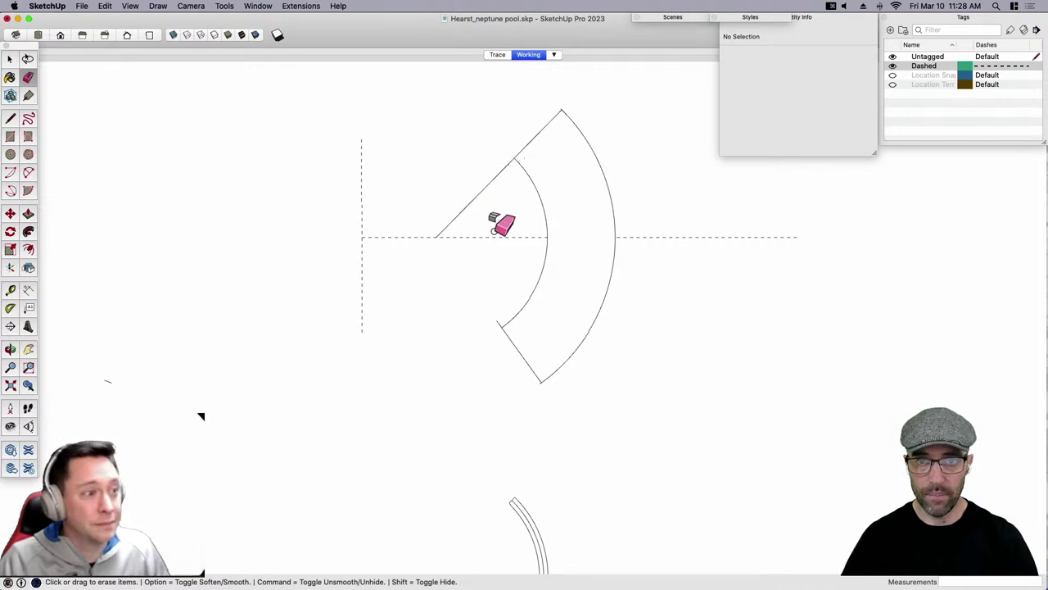
pyautogui.press('space')
pyautogui.press('e')
pyautogui.click(499, 323)
# Select the cleaned-up step copy and move it 100' along the green axis back onto the original arc.
pyautogui.press('space')
pyautogui.scroll(-5, 521, 191)
pyautogui.moveTo(483, 367)
pyautogui.mouseDown()
pyautogui.moveTo(561, 488)
pyautogui.moveTo(564, 517)
pyautogui.mouseUp()
pyautogui.press('m')
pyautogui.click(561, 514)
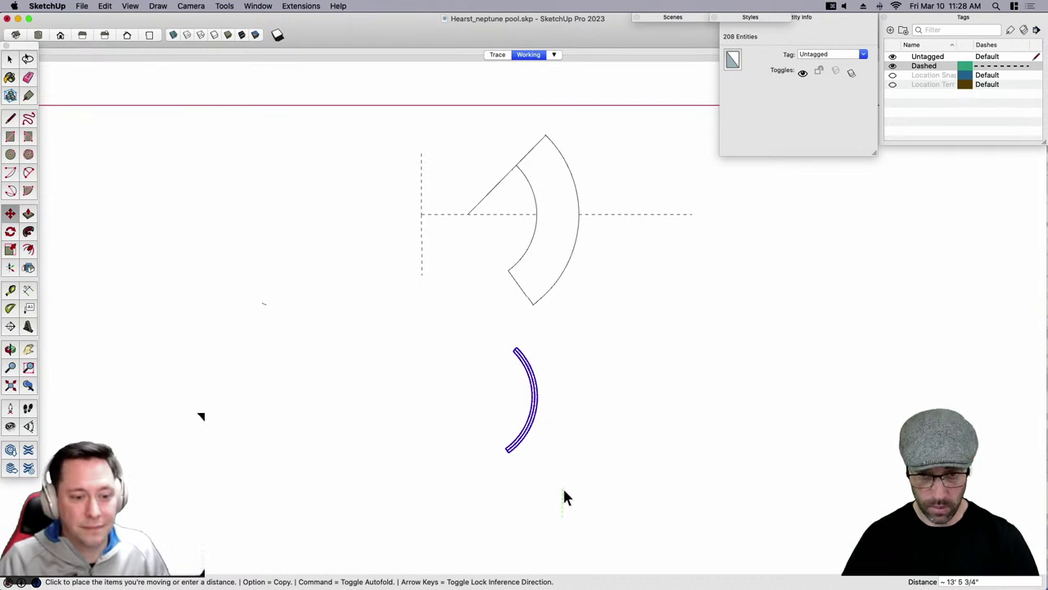
pyautogui.write("100'")
pyautogui.press('Return')
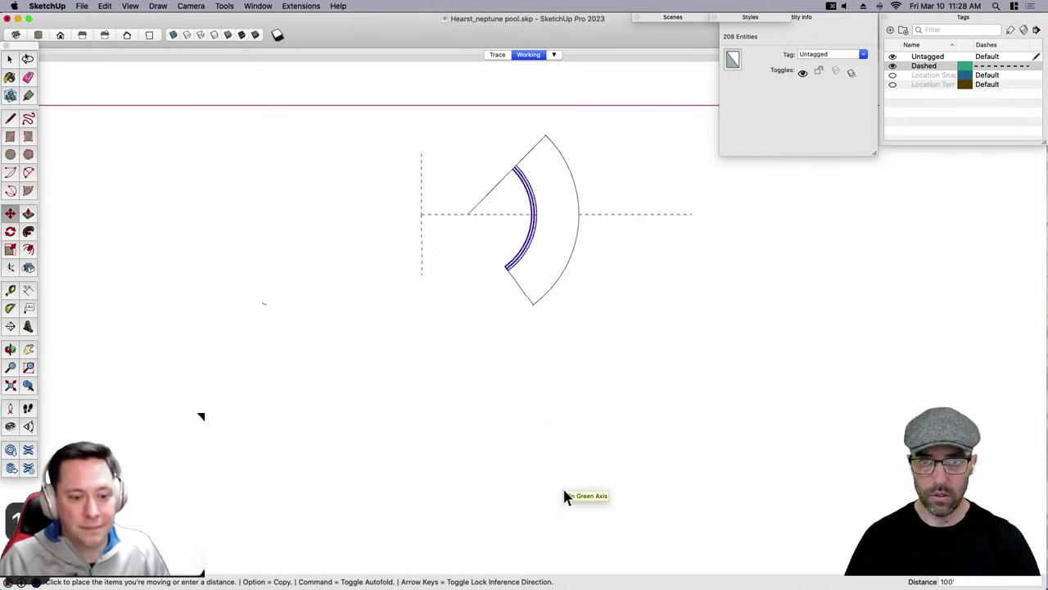
pyautogui.press('space')
pyautogui.click(555, 356)
pyautogui.scroll(5, 533, 260)
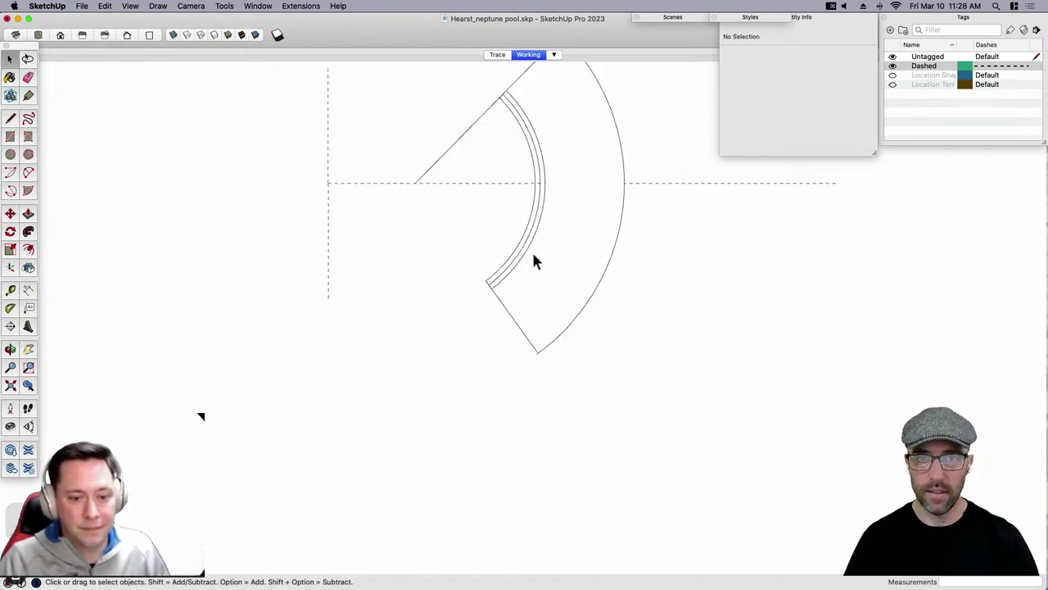
# Erase the stray line stubs at the inner step's end, beside its corner with the end line.
pyautogui.click(470, 293)
pyautogui.scroll(2, 470, 295)
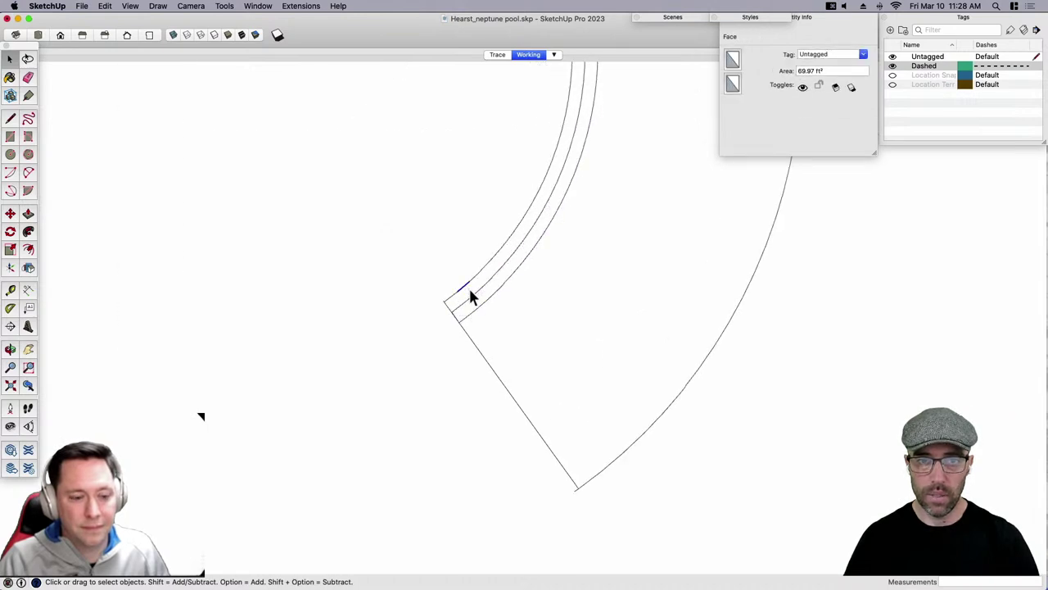
pyautogui.click(543, 345)
pyautogui.moveTo(409, 391); pyautogui.dragTo(616, 270, button='middle')
pyautogui.scroll(3, 549, 326)
pyautogui.click(486, 349)
pyautogui.scroll(6, 486, 351)
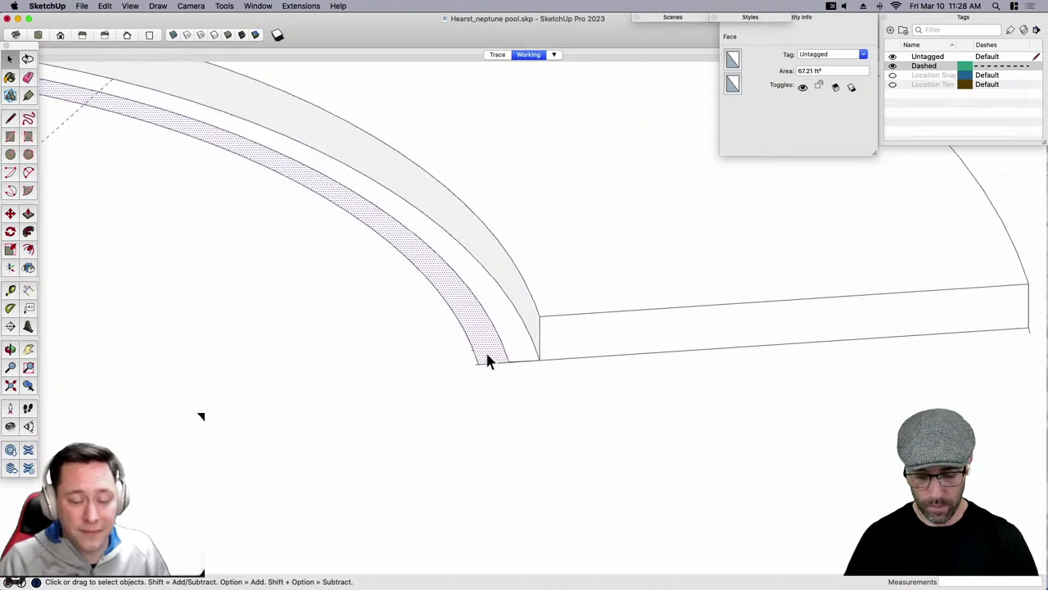
pyautogui.press('e')
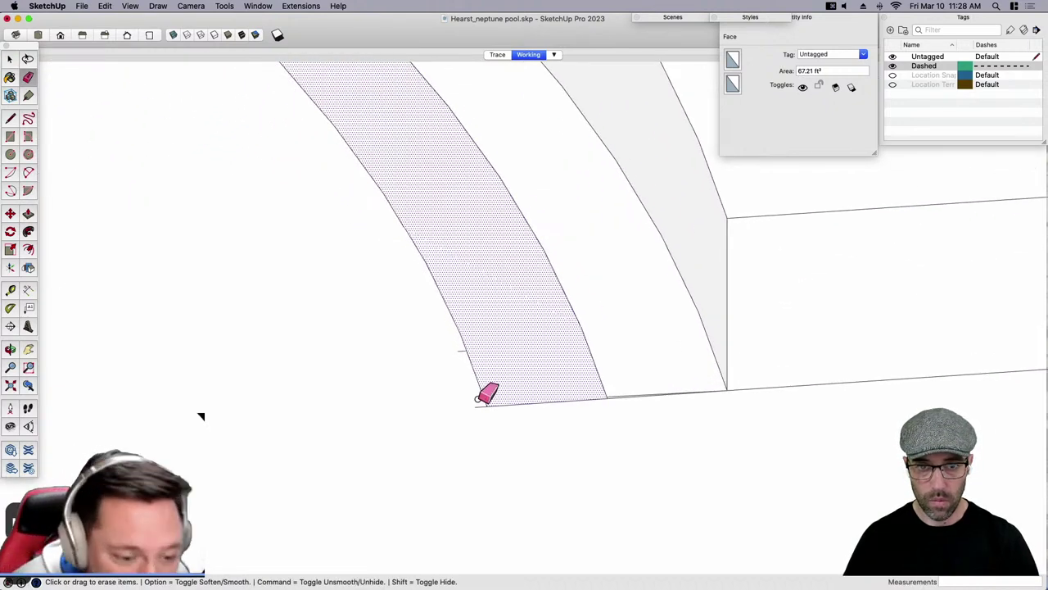
pyautogui.click(479, 405)
pyautogui.scroll(3, 563, 381)
pyautogui.click(646, 400)
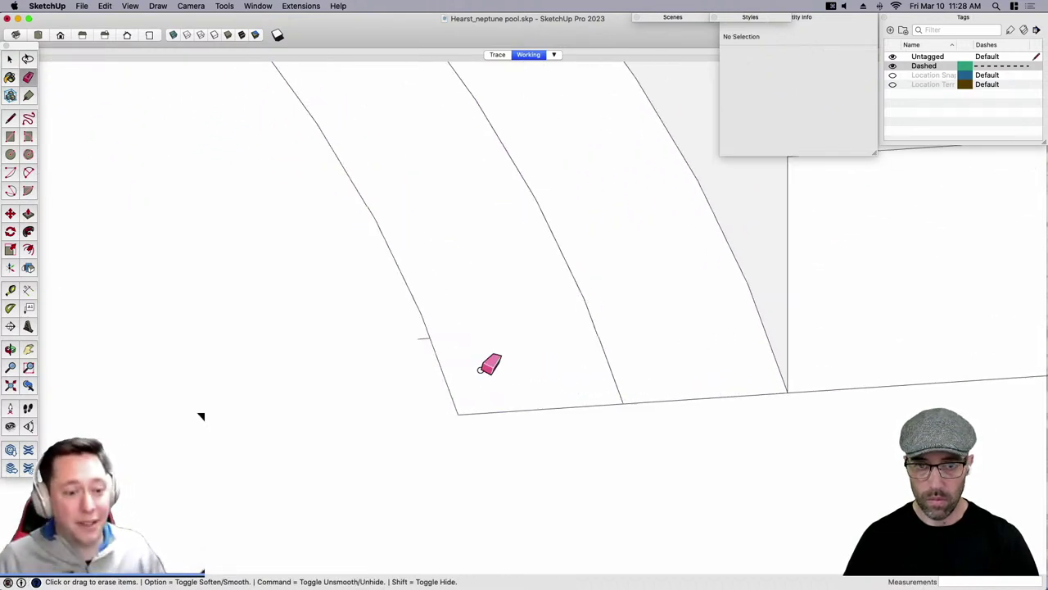
pyautogui.click(425, 337)
pyautogui.press('super+z')
pyautogui.scroll(-3, 425, 336)
pyautogui.press('space')
pyautogui.click(455, 340)
pyautogui.scroll(-1, 467, 345)
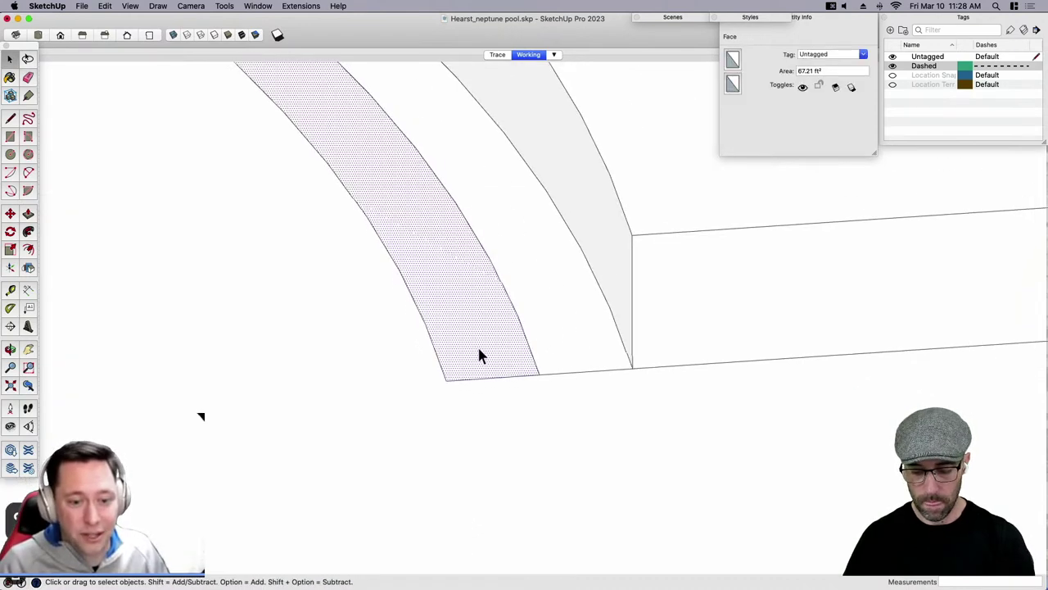
pyautogui.press('p')
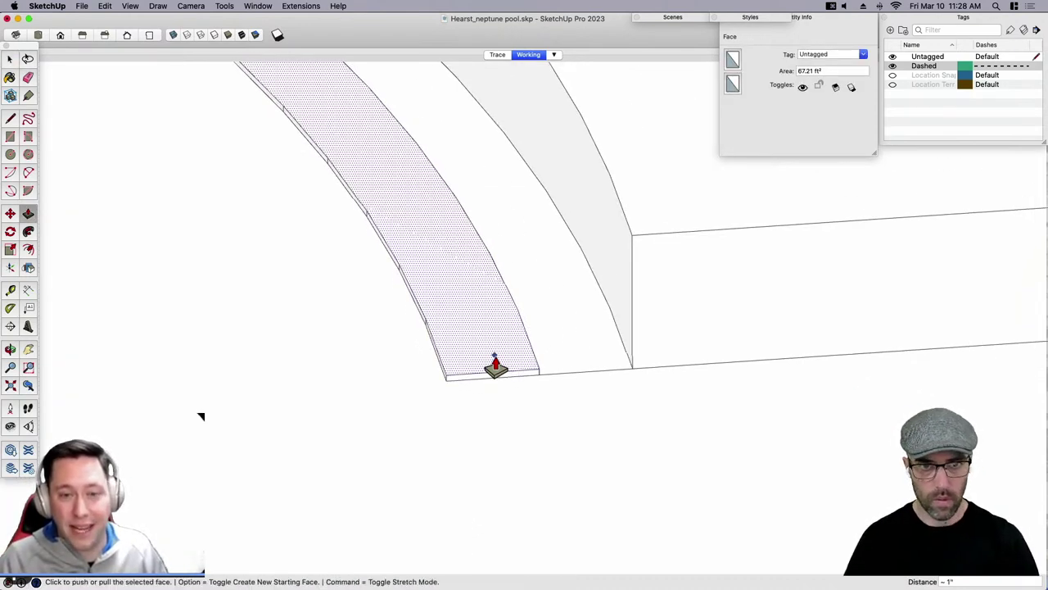
pyautogui.press('super+z')
pyautogui.press('space')
pyautogui.scroll(-3, 495, 356)
pyautogui.scroll(-3, 474, 376)
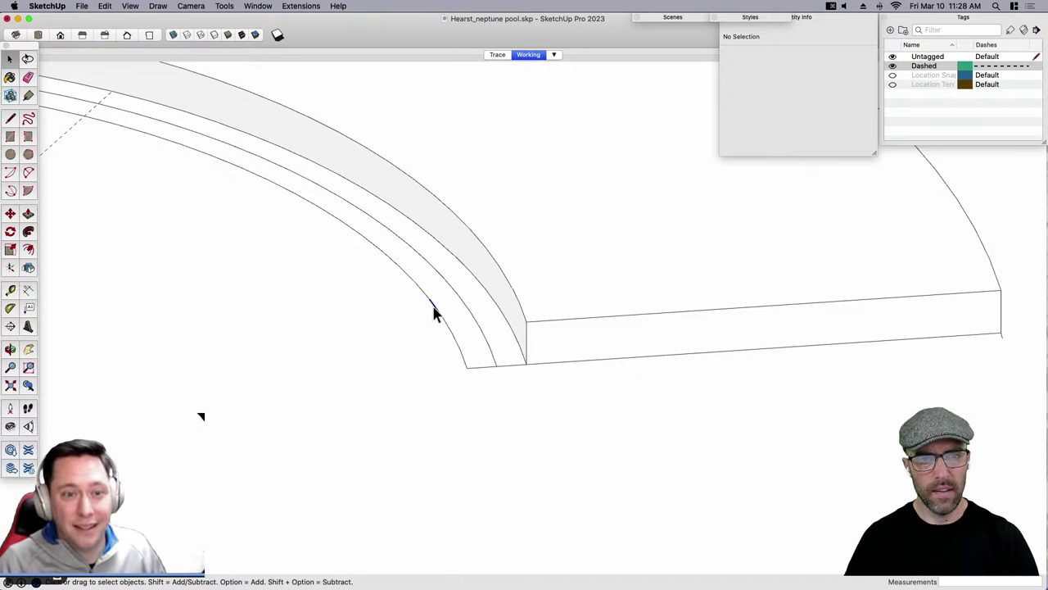
pyautogui.press('super+z')
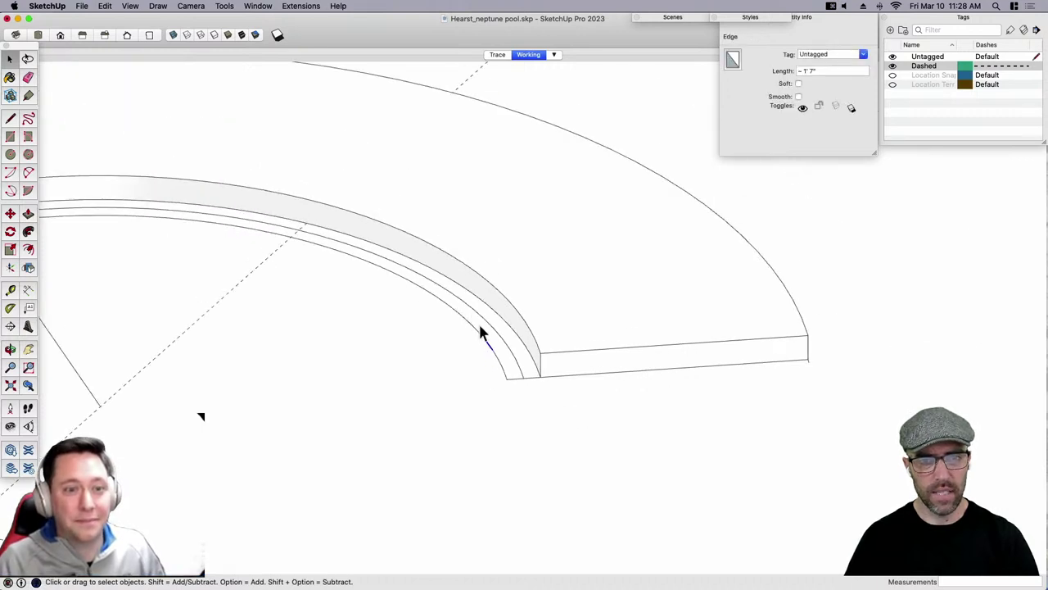
# Select the inner step's face with its bounding edges and weld the edges.
pyautogui.doubleClick(462, 316)
pyautogui.press('h')
pyautogui.moveTo(391, 339); pyautogui.dragTo(573, 379)
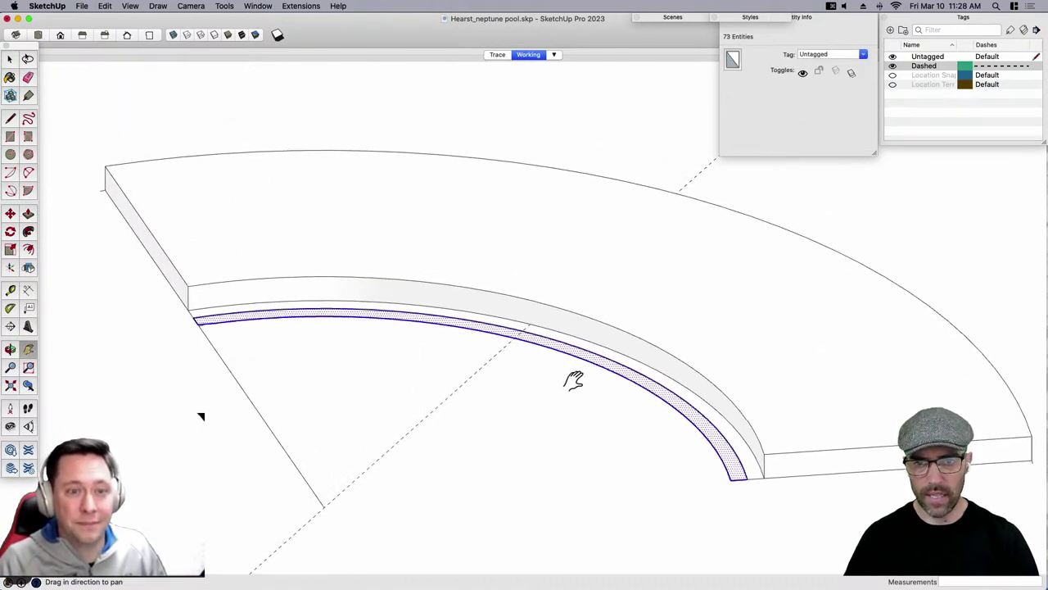
pyautogui.press('space')
pyautogui.rightClick(533, 352)
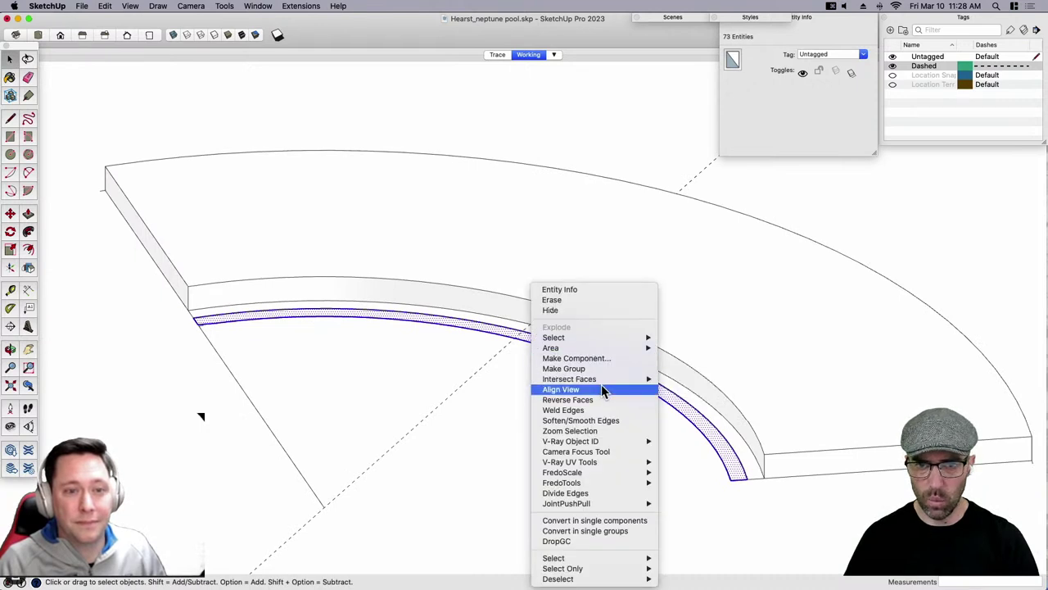
pyautogui.click(597, 409)
# Push/Pull the inner step's face up 6 inches.
pyautogui.scroll(3, 647, 375)
pyautogui.click(647, 373)
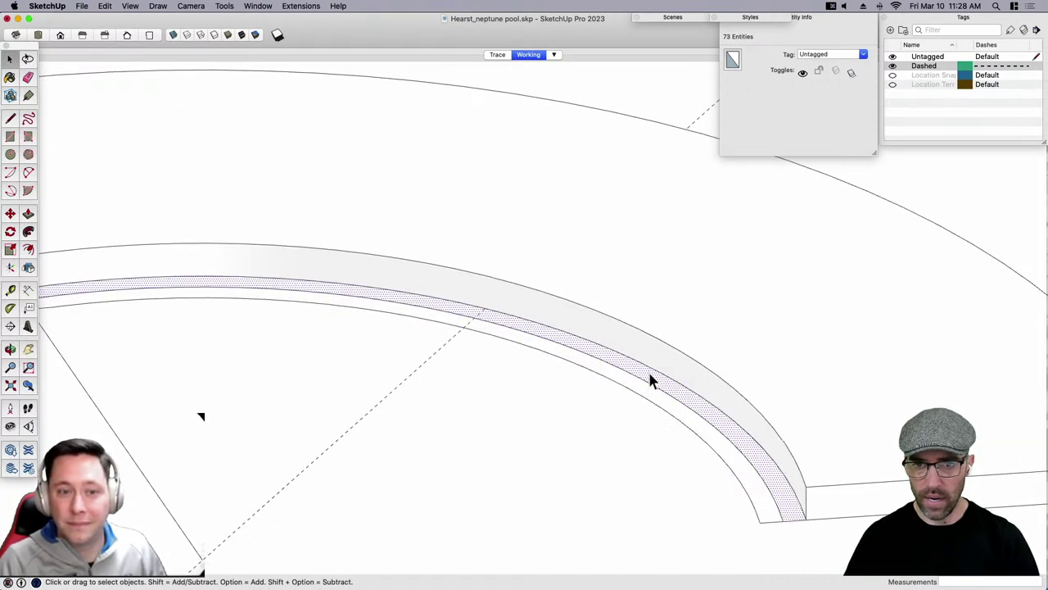
pyautogui.press('p')
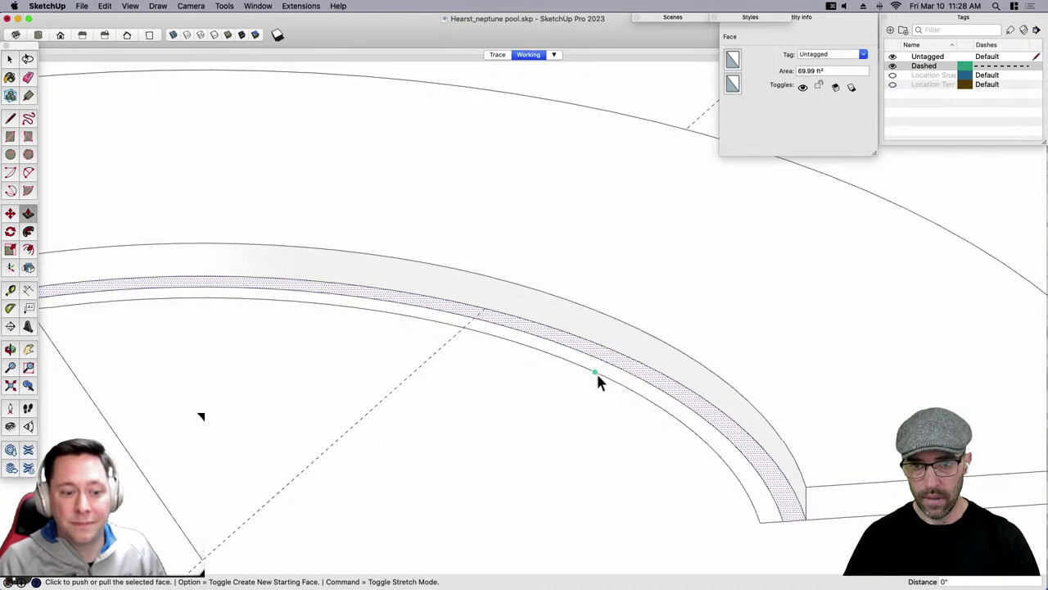
pyautogui.press('space')
pyautogui.click(595, 369)
pyautogui.press('p')
pyautogui.click(594, 370)
pyautogui.click(595, 368)
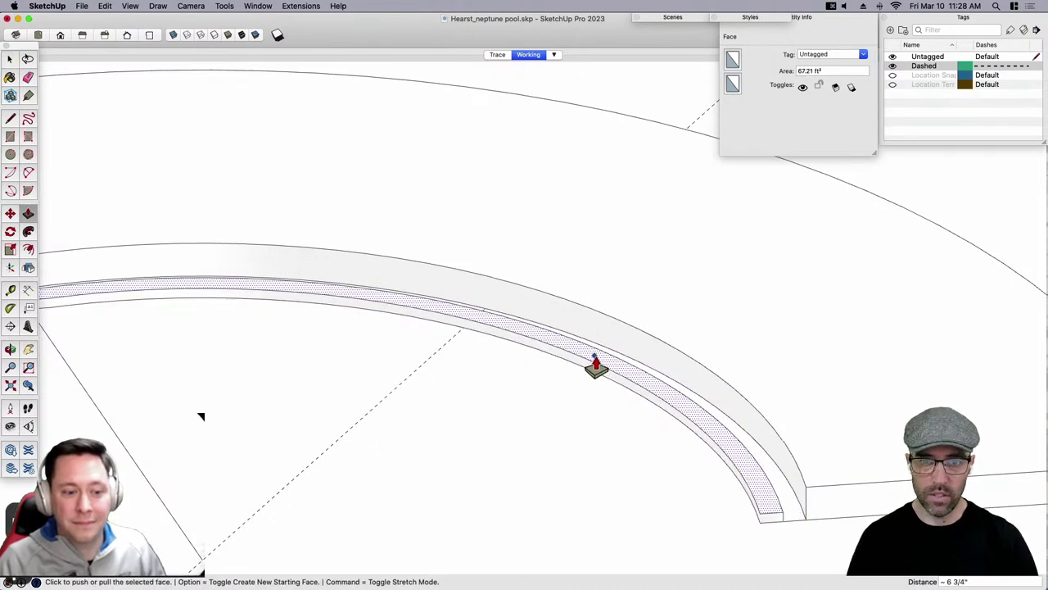
pyautogui.scroll(-3, 596, 367)
pyautogui.scroll(7, 718, 478)
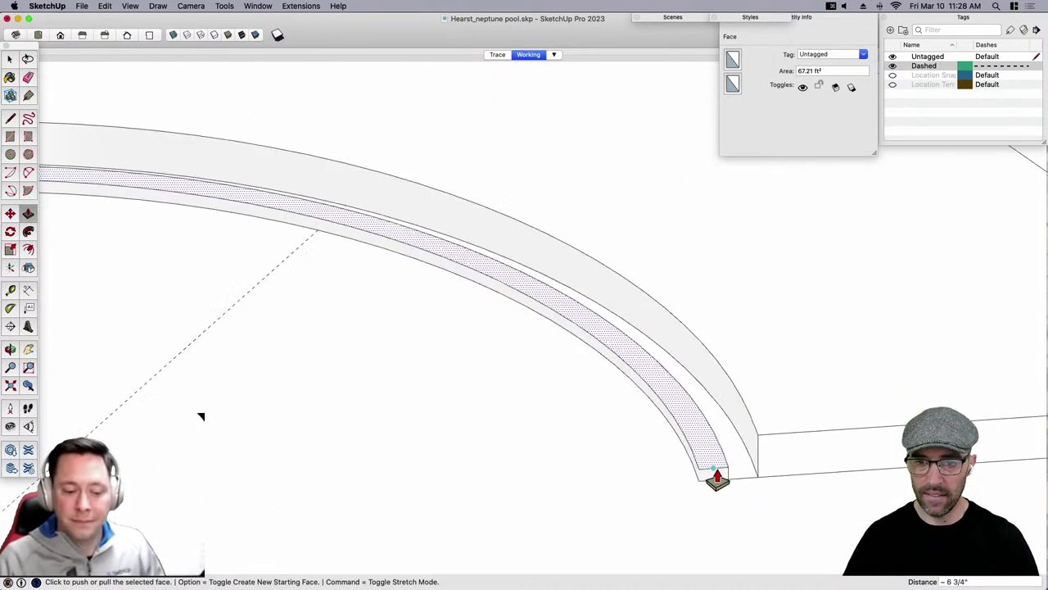
pyautogui.moveTo(686, 487); pyautogui.dragTo(731, 415, button='middle')
pyautogui.scroll(-1, 734, 416)
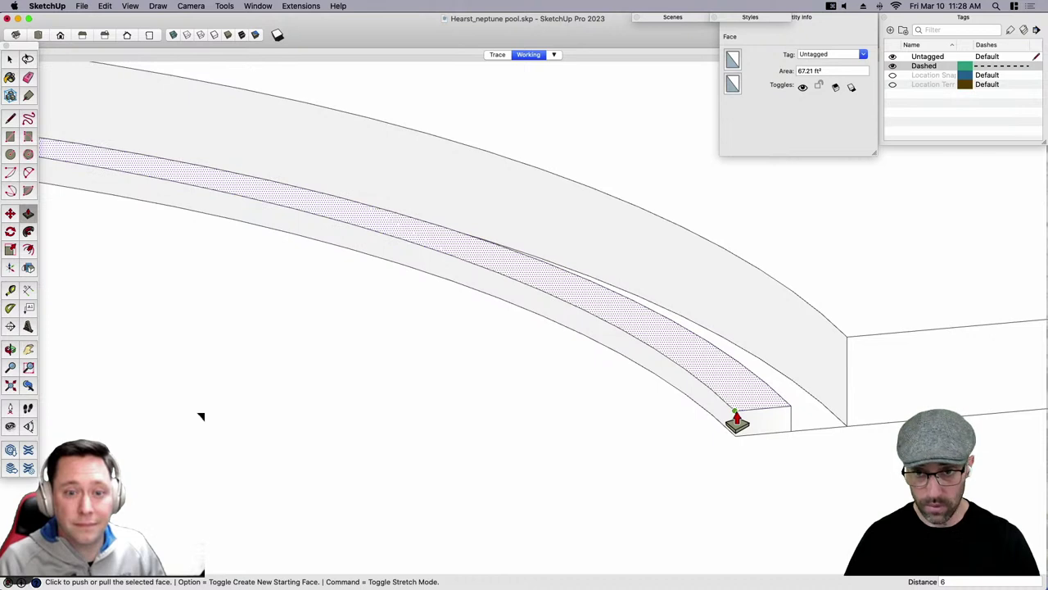
pyautogui.press('Return')
# Push/Pull the outer step's face up to the inner step's height.
pyautogui.press('space')
pyautogui.click(796, 417)
pyautogui.press('p')
pyautogui.click(795, 415)
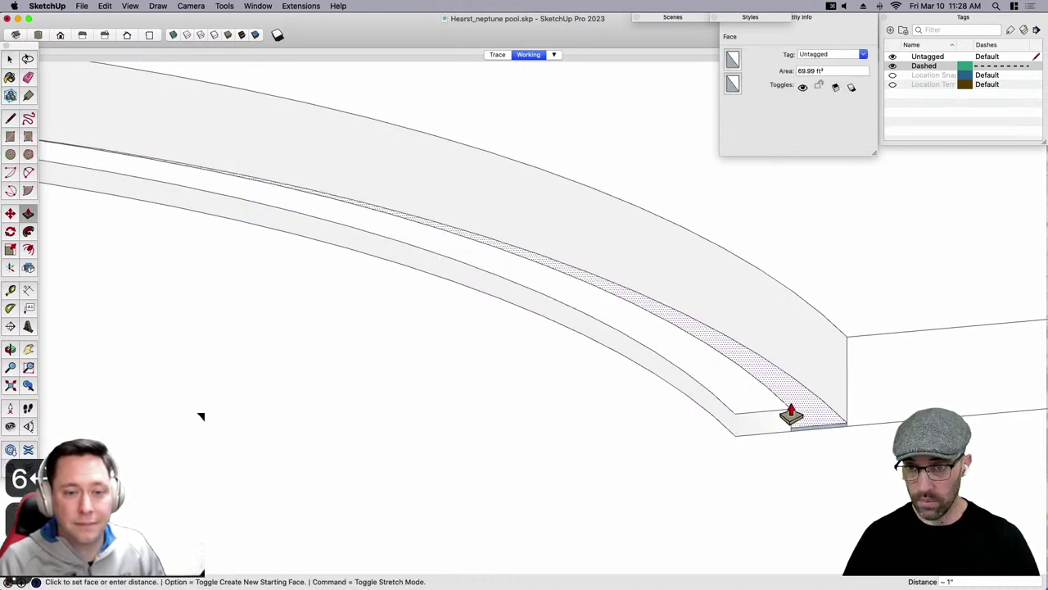
pyautogui.click(799, 396)
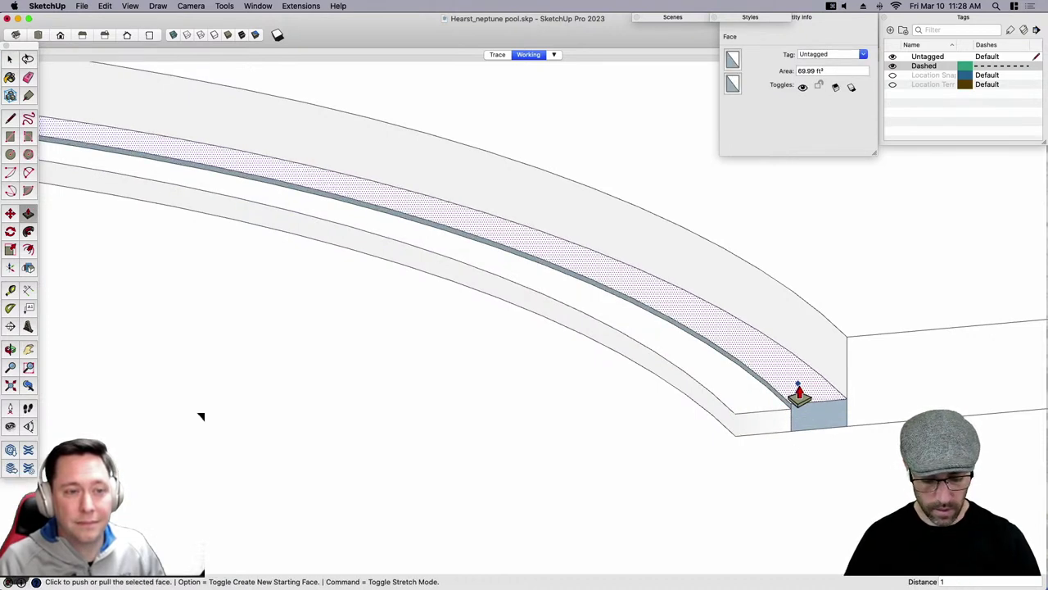
pyautogui.press('Return')
pyautogui.press('space')
pyautogui.click(781, 390)
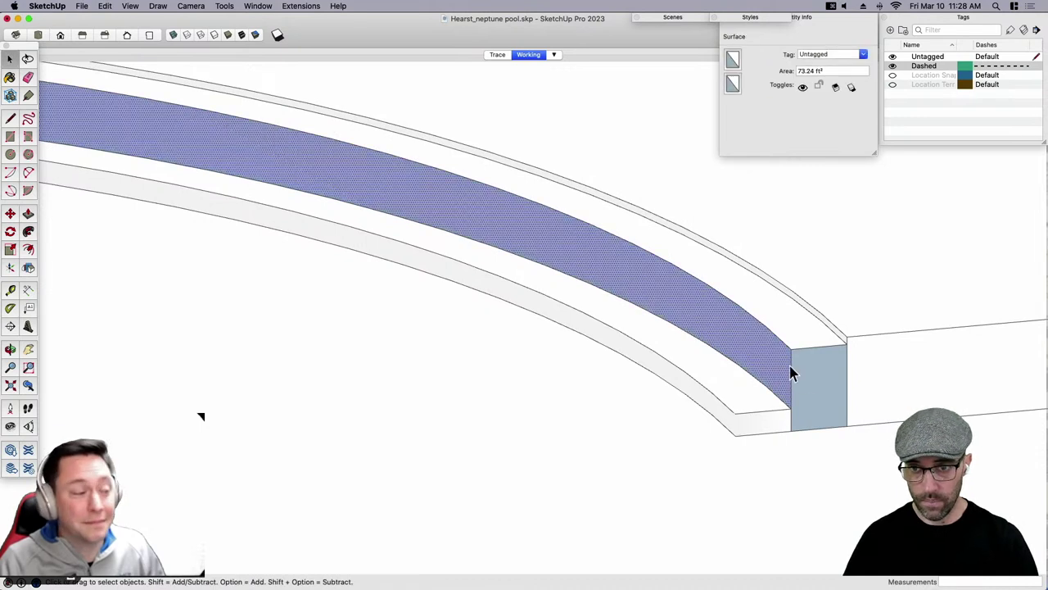
pyautogui.press('super+z')
# Push/Pull the outer step's top face up by a further 6 inches.
pyautogui.click(791, 385)
pyautogui.click(791, 393)
pyautogui.press('p')
pyautogui.click(792, 395)
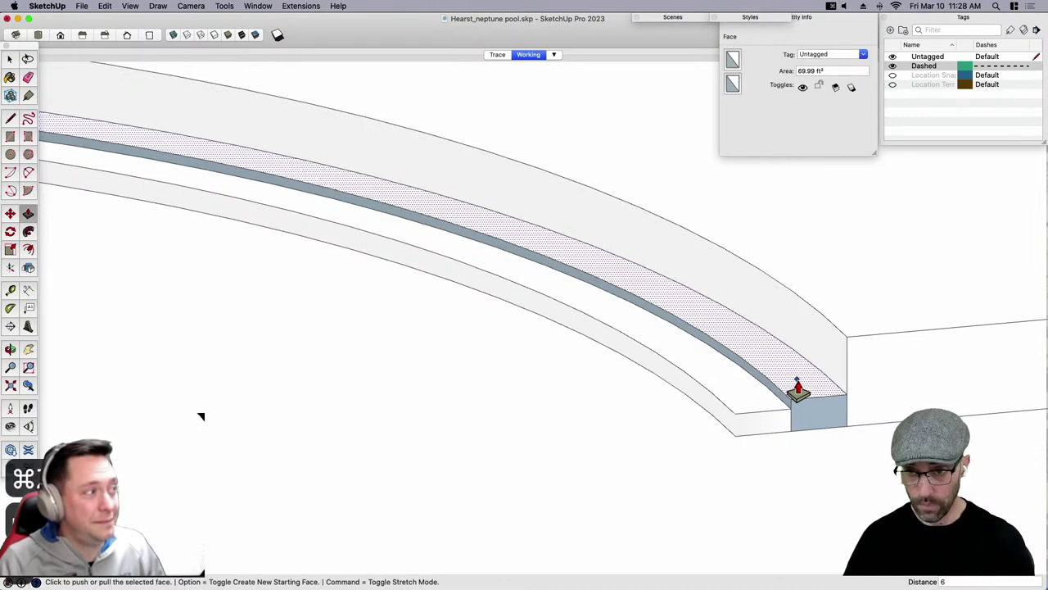
pyautogui.press('space')
# Reverse the outer step's riser and end faces, and collapse the Entity Info window.
pyautogui.rightClick(816, 398)
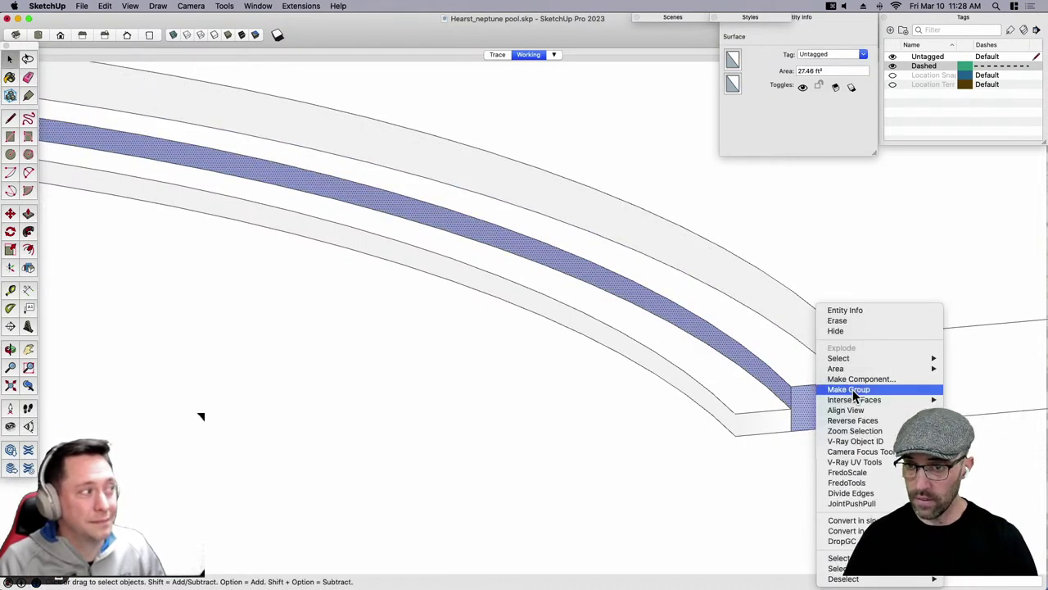
pyautogui.click(855, 420)
pyautogui.click(811, 18)
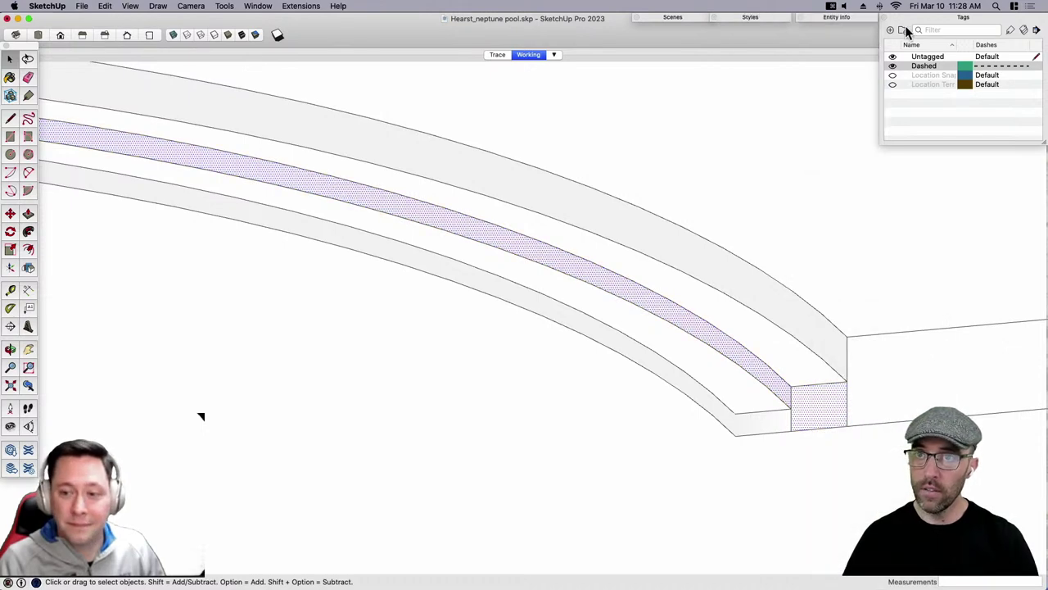
# Push/Pull the platform's top face level with the outer step, and raise it 6 inches above that step.
pyautogui.click(807, 369)
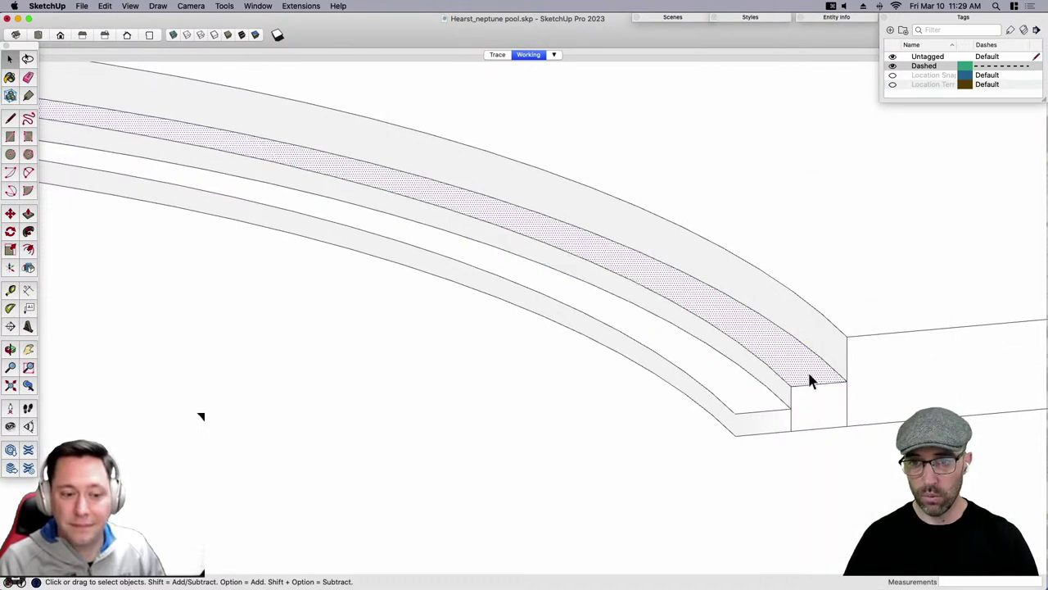
pyautogui.click(851, 316)
pyautogui.press('p')
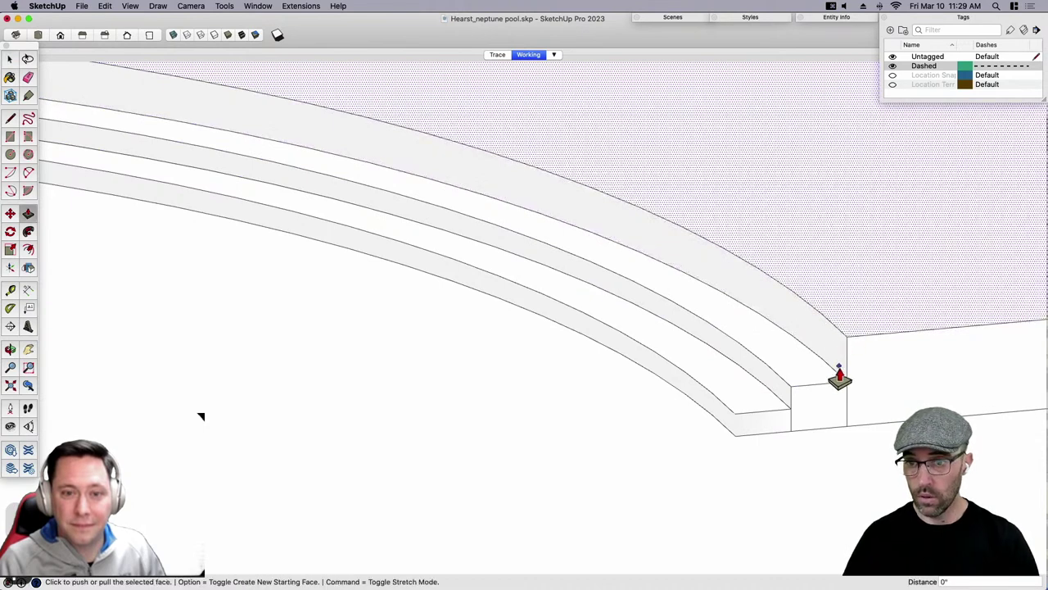
pyautogui.press('space')
pyautogui.press('p')
pyautogui.click(844, 336)
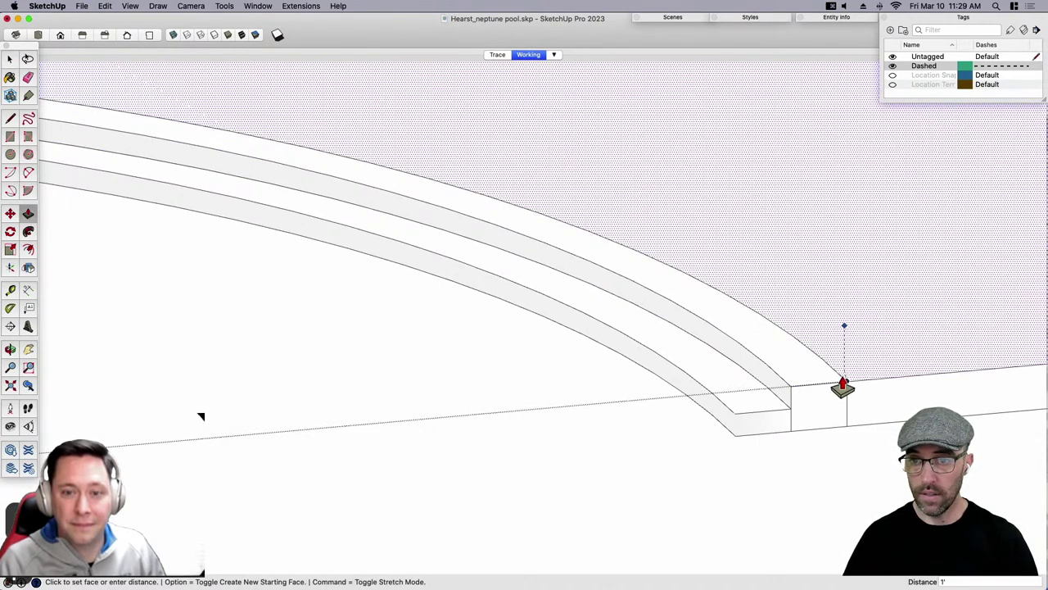
pyautogui.click(846, 346)
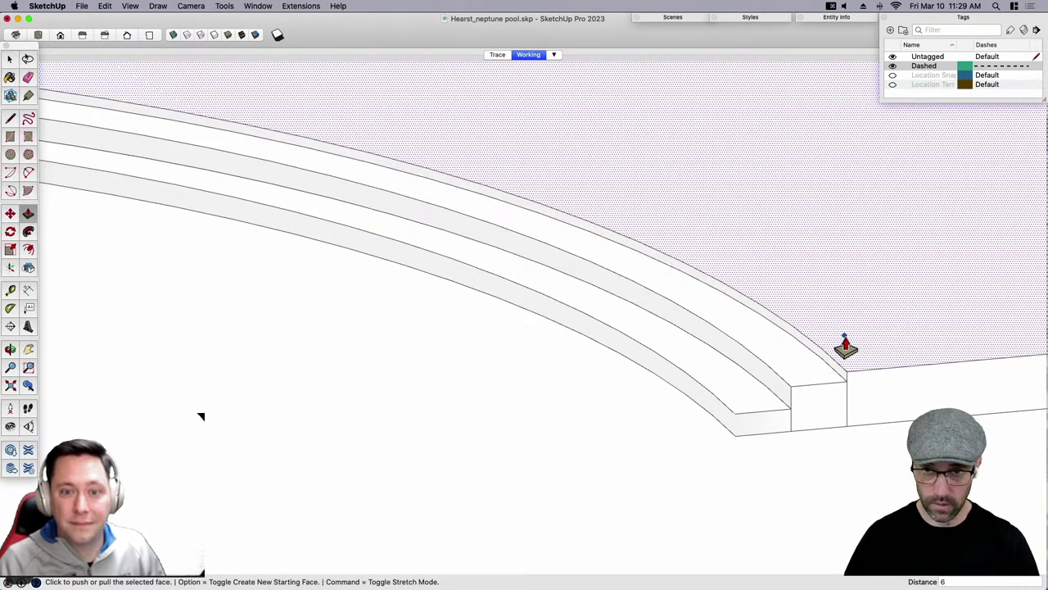
# Draw the missing 6-inch vertical edge at the lowest step's far end and erase the stray edge beside it.
pyautogui.press('space')
pyautogui.moveTo(843, 344)
pyautogui.mouseDown(button='middle')
pyautogui.moveTo(924, 275)
pyautogui.moveTo(735, 376)
pyautogui.moveTo(847, 375)
pyautogui.mouseUp(button='middle')
pyautogui.scroll(-5, 847, 375)
pyautogui.press('e')
pyautogui.scroll(-5, 805, 406)
pyautogui.press('space')
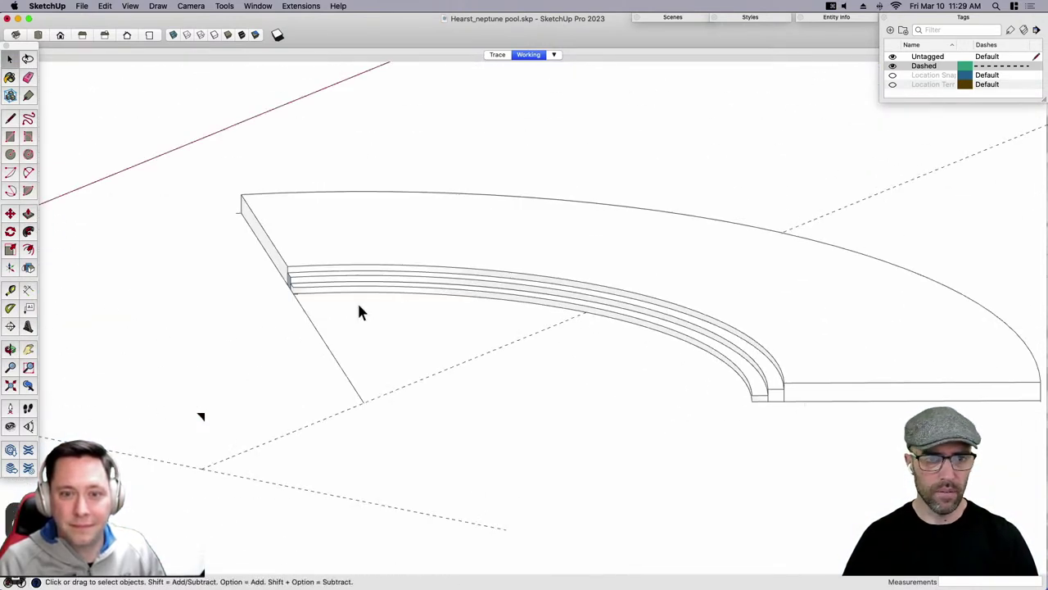
pyautogui.scroll(8, 361, 312)
pyautogui.press('e')
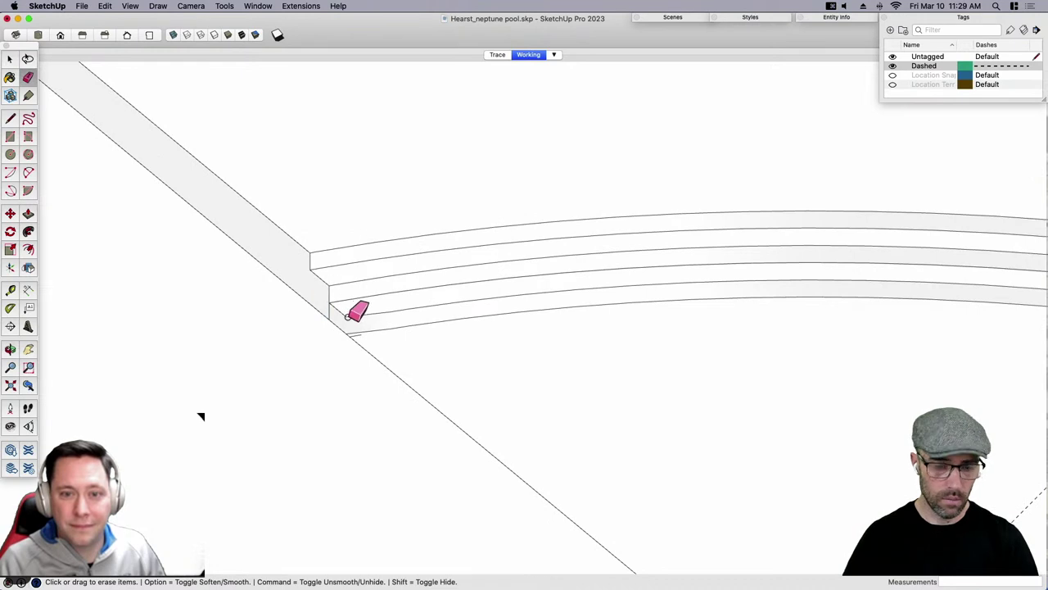
pyautogui.scroll(3, 348, 317)
pyautogui.press('l')
pyautogui.click(345, 316)
pyautogui.click(345, 340)
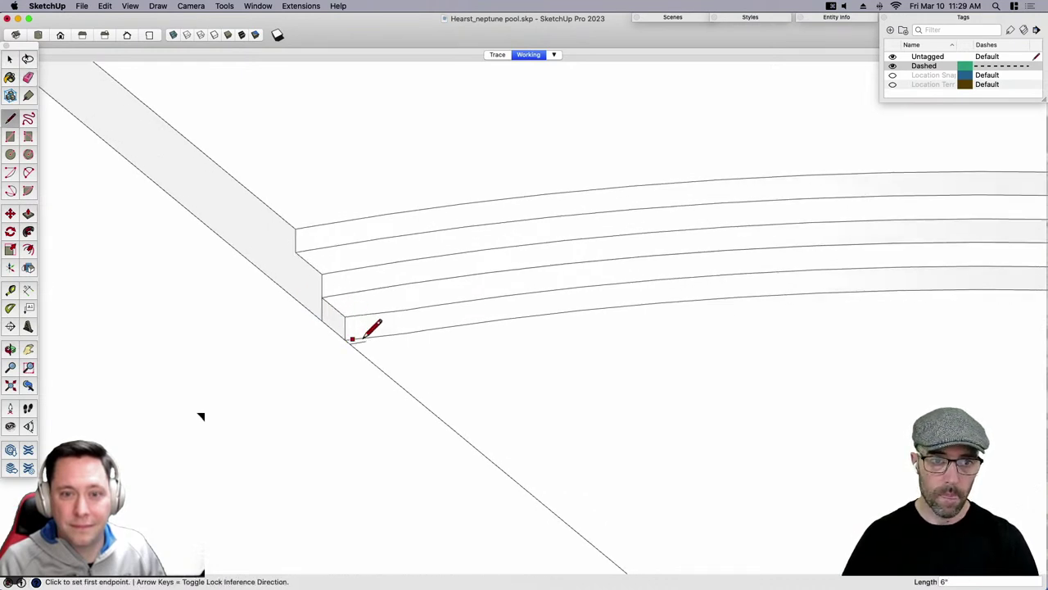
pyautogui.press('e')
pyautogui.click(354, 342)
pyautogui.scroll(-6, 214, 280)
pyautogui.press('space')
pyautogui.keyDown('shift'); pyautogui.moveTo(767, 403); pyautogui.dragTo(691, 377, button='middle'); pyautogui.keyUp('shift')
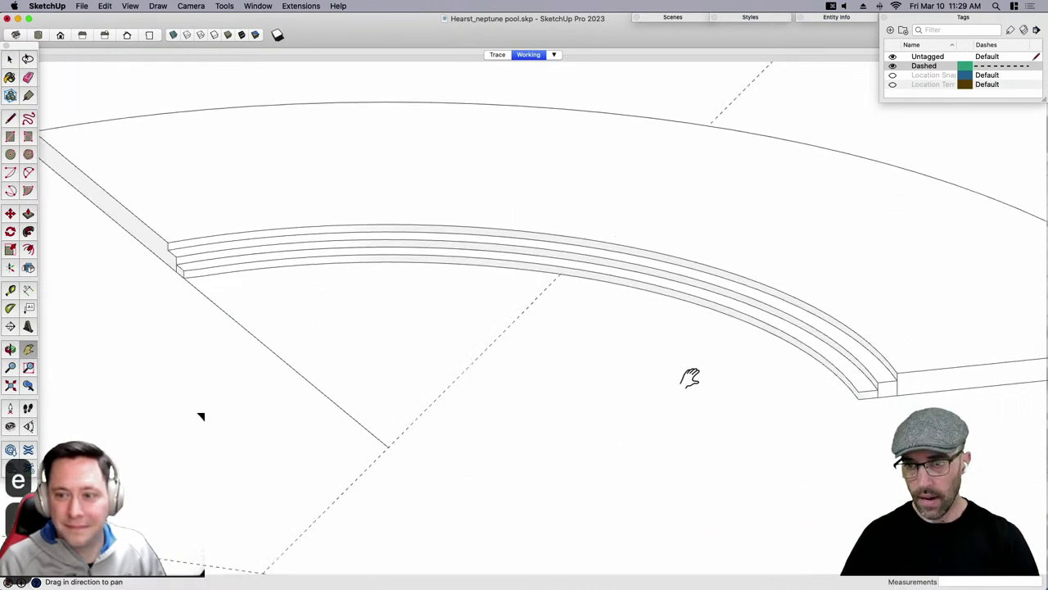
# Erase the extra vertical edges dividing the steps' near end face and draw the lowest step's vertical corner edge.
pyautogui.scroll(3, 887, 376)
pyautogui.press('e')
pyautogui.scroll(3, 899, 373)
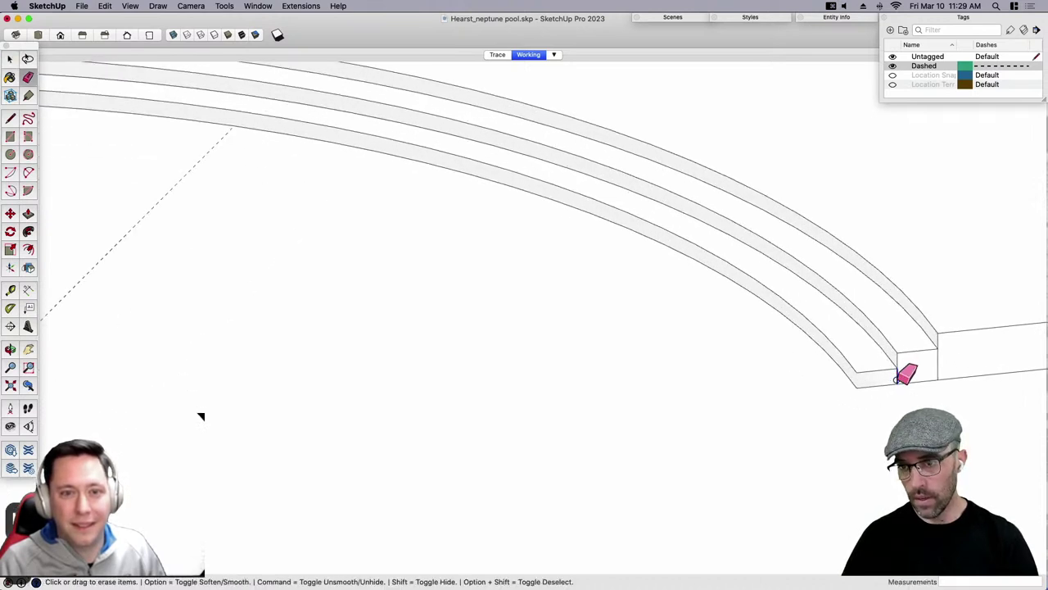
pyautogui.press('space')
pyautogui.scroll(3, 896, 377)
pyautogui.press('l')
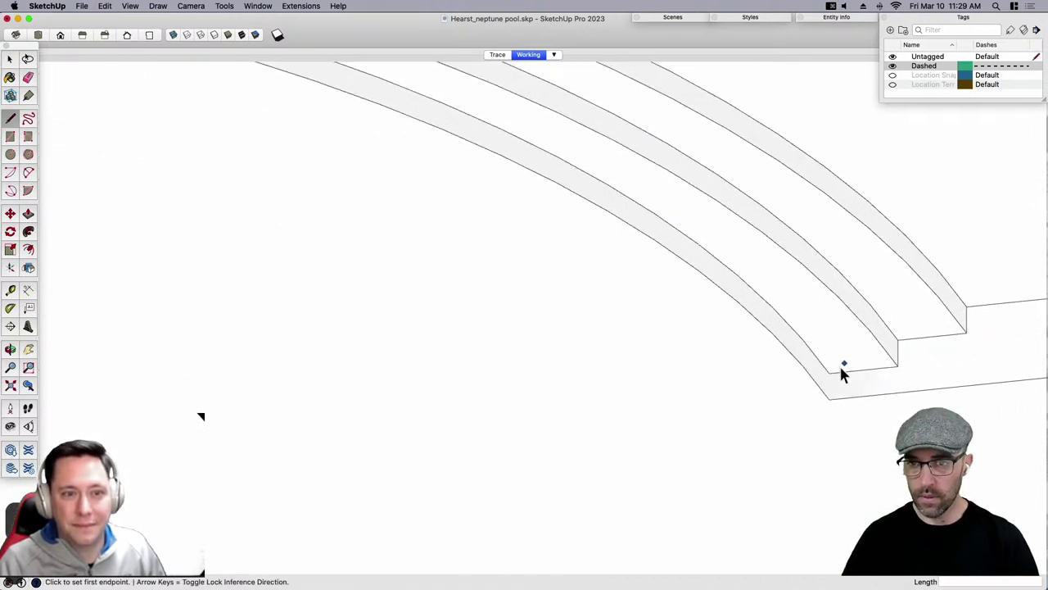
pyautogui.click(829, 373)
pyautogui.press('space')
pyautogui.scroll(-5, 774, 434)
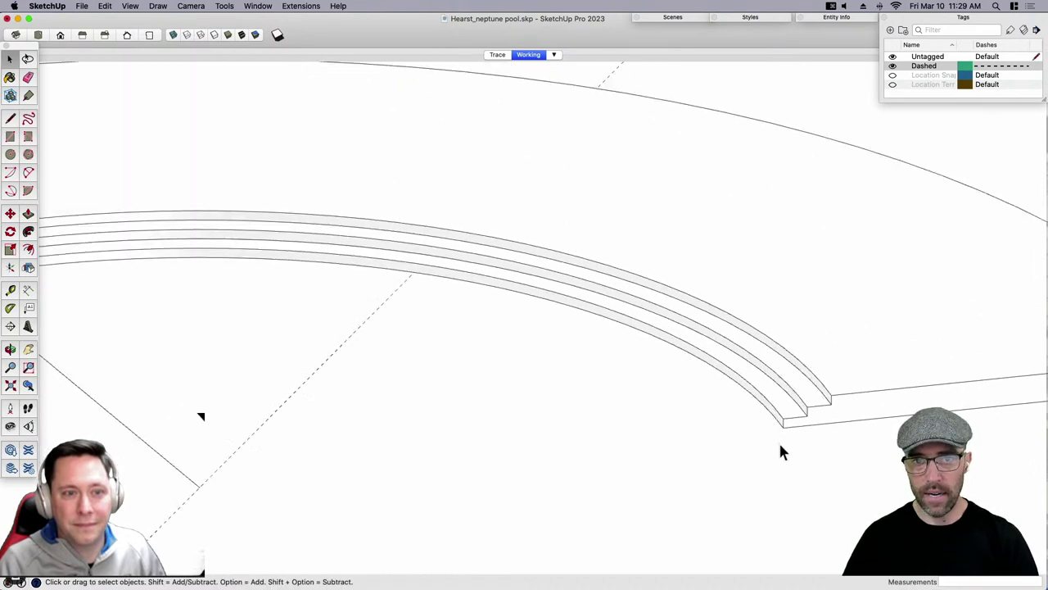
# Erase the stray edge stub beside the outer corner at the platform's far end and clear the selection.
pyautogui.moveTo(823, 459); pyautogui.dragTo(743, 405, button='middle')
pyautogui.click(744, 405)
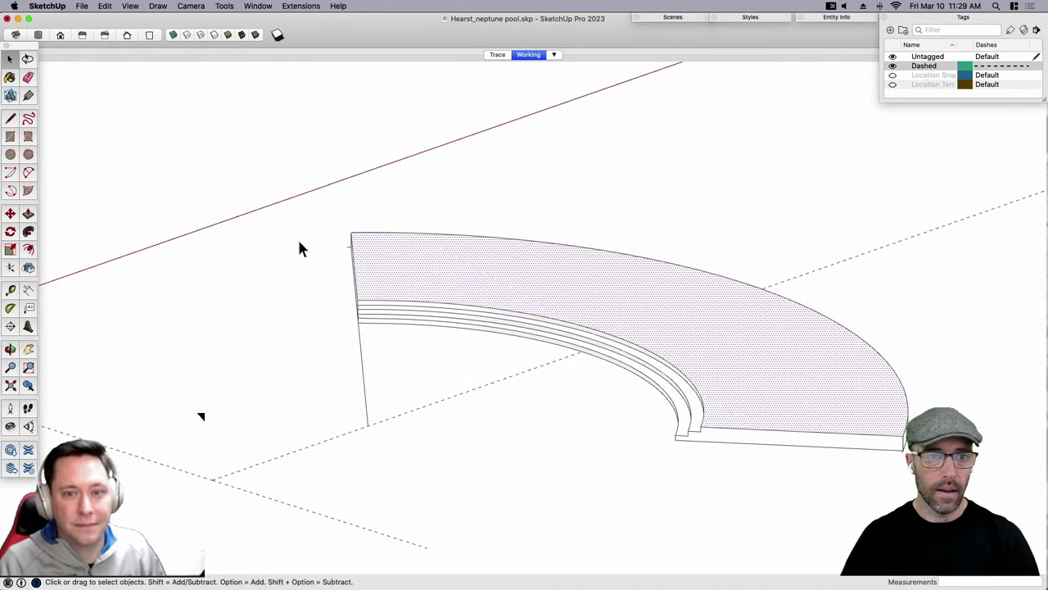
pyautogui.scroll(3, 367, 262)
pyautogui.press('e')
pyautogui.click(383, 248)
pyautogui.press('space')
pyautogui.scroll(-4, 337, 201)
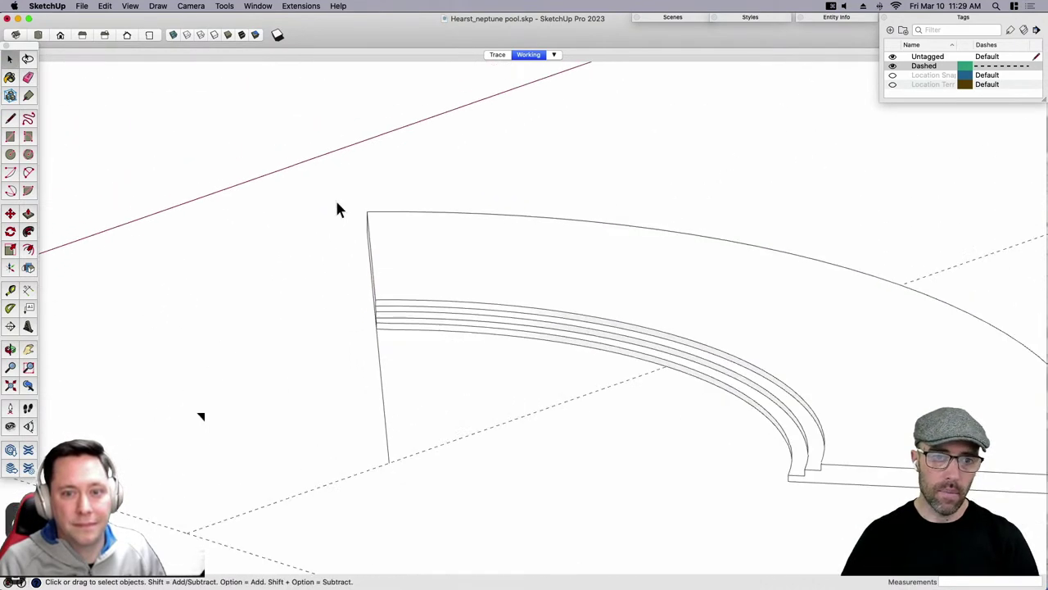
pyautogui.moveTo(547, 377); pyautogui.dragTo(501, 336, button='middle')
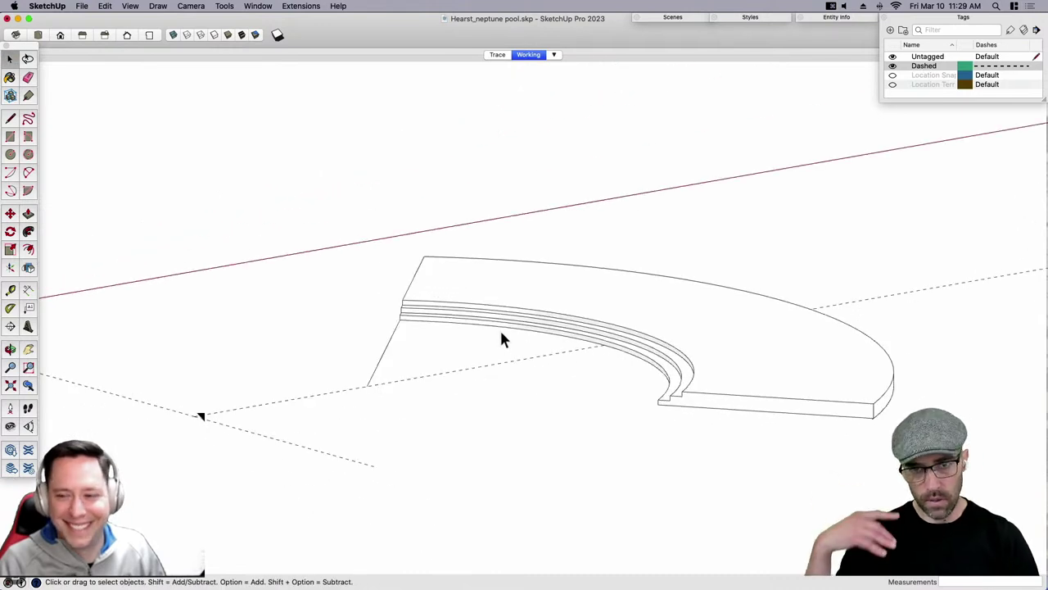
pyautogui.tripleClick(502, 336)
pyautogui.click(517, 405)
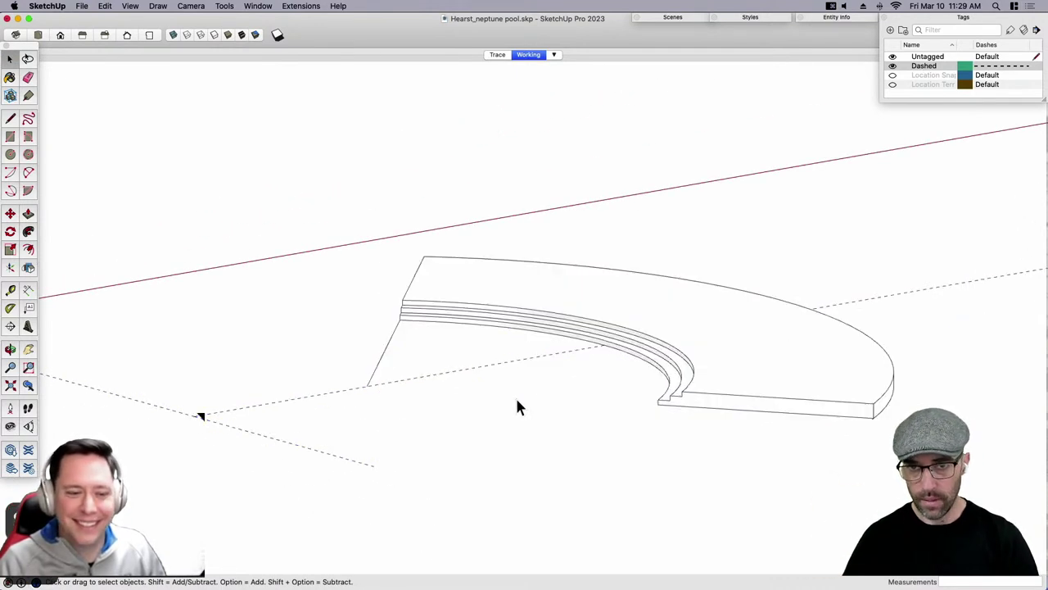
# Show the Trace scene and make a group of all the connected platform and step geometry.
pyautogui.click(497, 54)
pyautogui.moveTo(428, 320)
pyautogui.mouseDown(button='middle')
pyautogui.moveTo(637, 323)
pyautogui.moveTo(676, 407)
pyautogui.moveTo(272, 461)
pyautogui.mouseUp(button='middle')
pyautogui.moveTo(673, 295); pyautogui.dragTo(570, 330, button='middle')
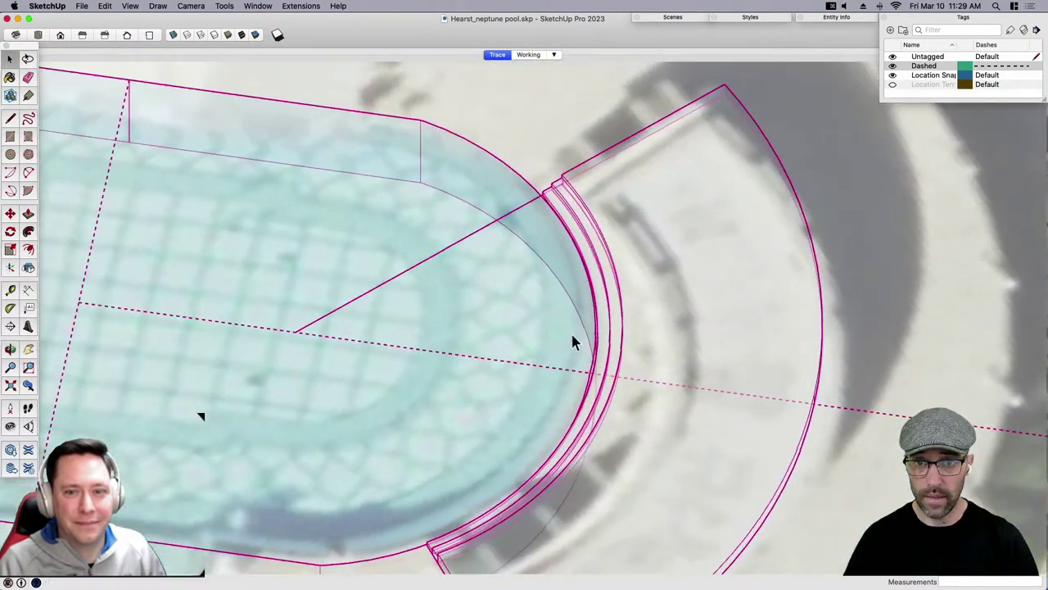
pyautogui.scroll(-3, 643, 288)
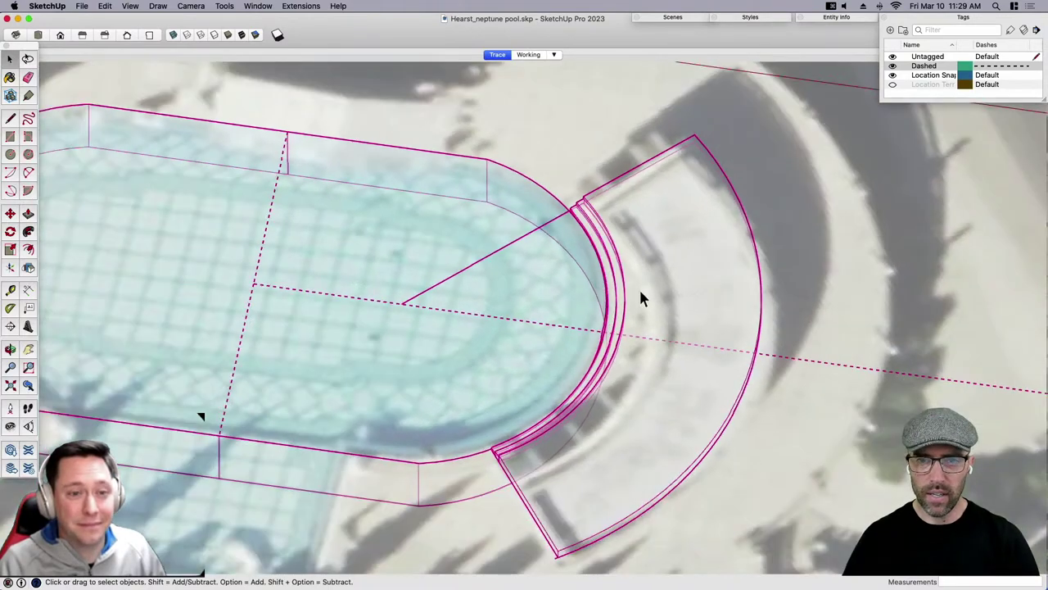
pyautogui.moveTo(641, 291); pyautogui.dragTo(651, 246, button='middle')
pyautogui.click(631, 258)
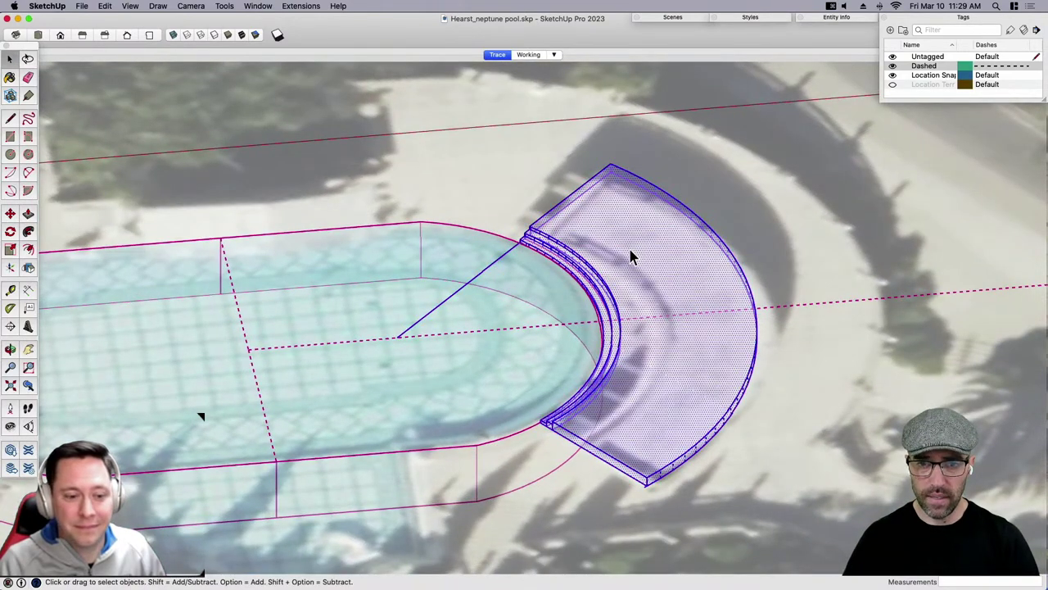
pyautogui.rightClick(631, 257)
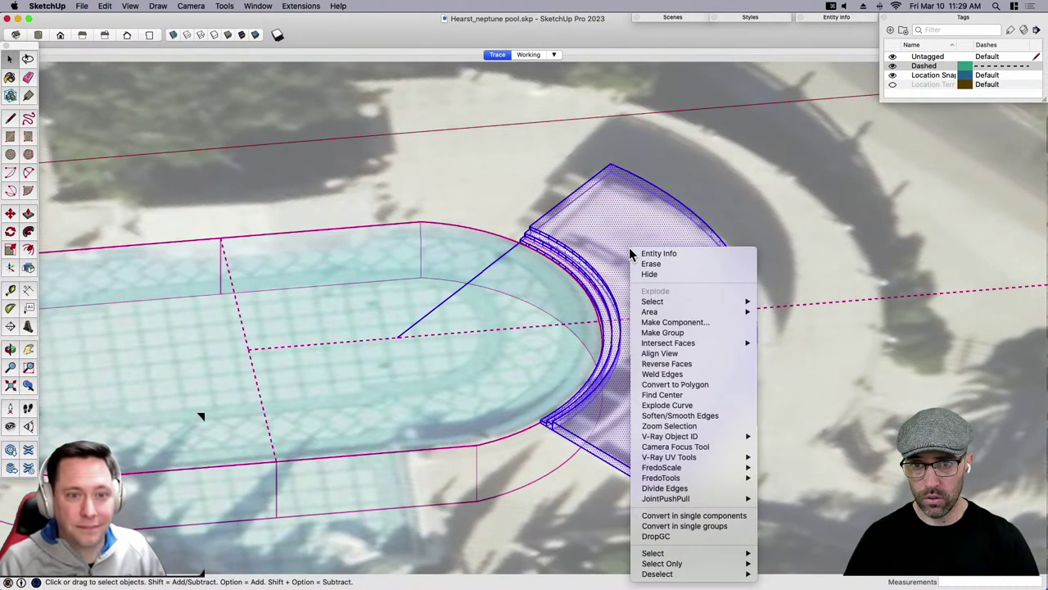
pyautogui.click(665, 332)
# Switch to the Google Maps panorama in Firefox and examine the pool's steps and the colonnade's columns and end blocks.
pyautogui.hotkey('ctrl', 'Up')
pyautogui.click(490, 332)
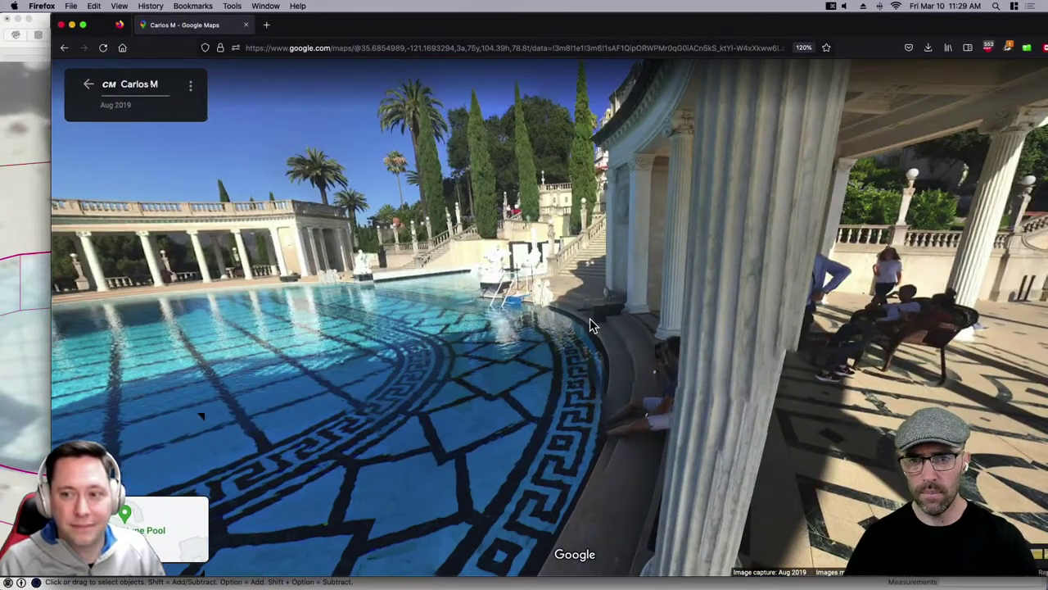
pyautogui.moveTo(700, 331); pyautogui.dragTo(642, 276)
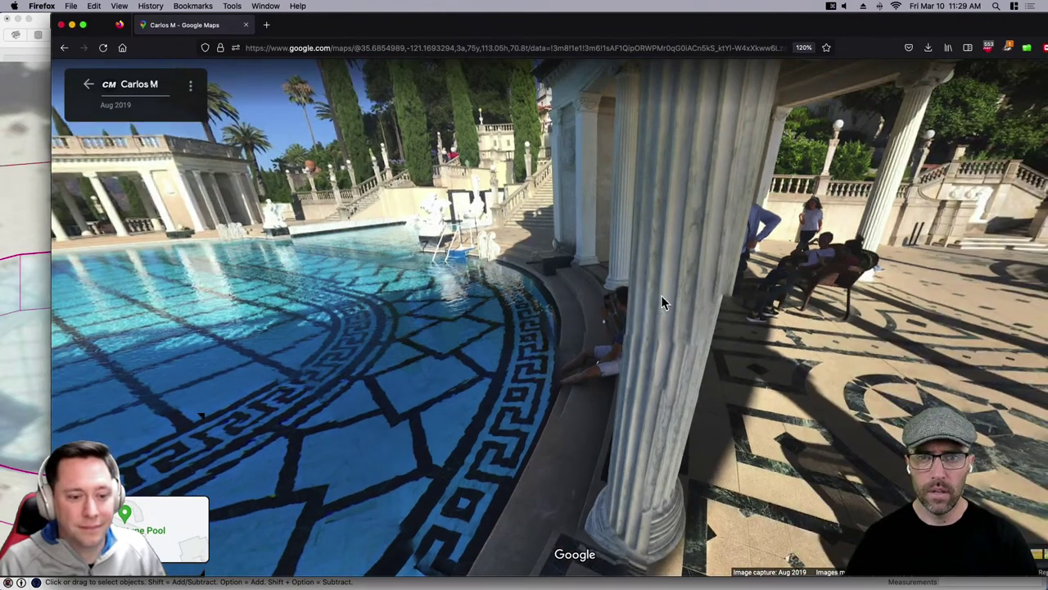
pyautogui.moveTo(731, 287); pyautogui.dragTo(657, 330)
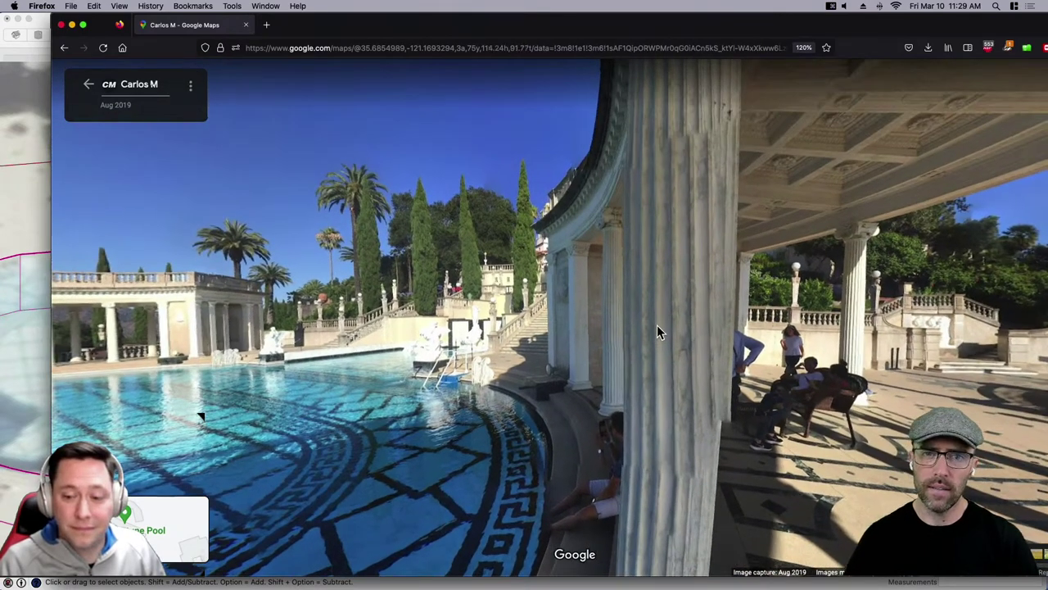
pyautogui.scroll(5, 576, 385)
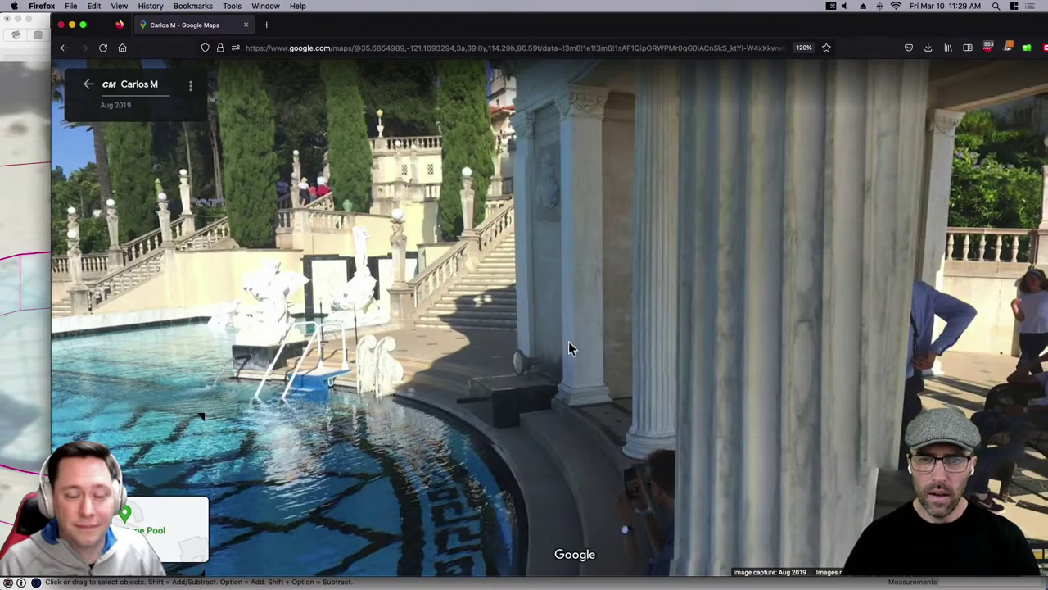
pyautogui.moveTo(569, 325); pyautogui.dragTo(722, 329)
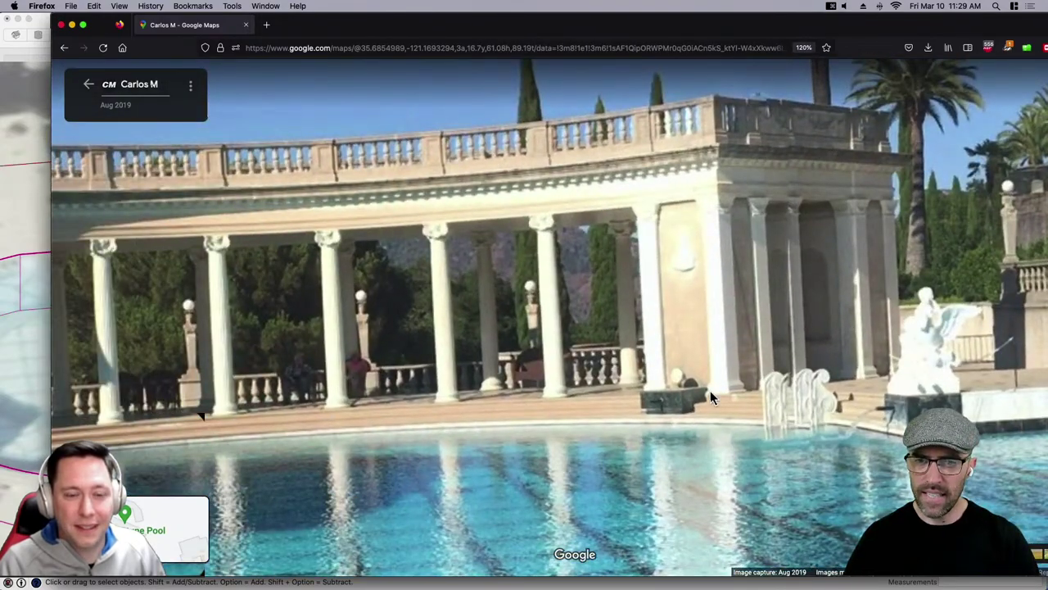
pyautogui.moveTo(786, 272); pyautogui.dragTo(780, 275)
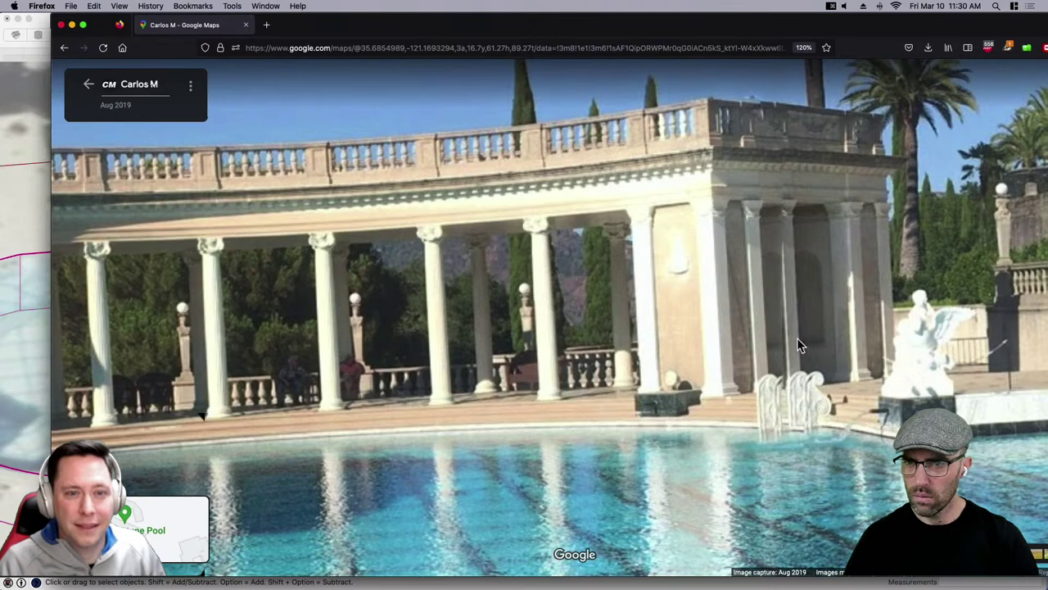
pyautogui.moveTo(754, 326); pyautogui.dragTo(712, 265)
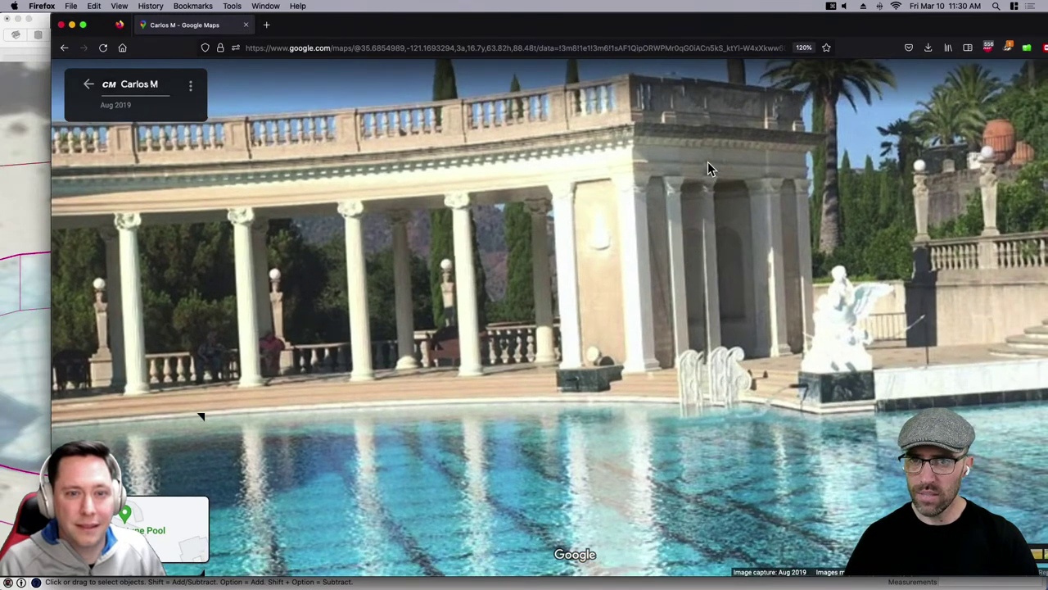
pyautogui.moveTo(709, 162); pyautogui.dragTo(691, 210)
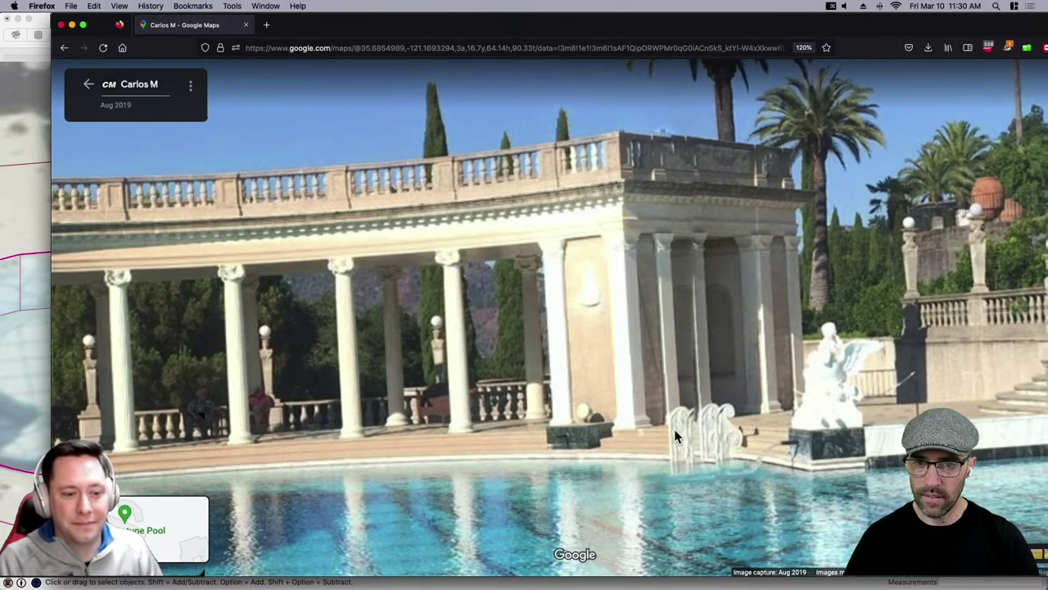
pyautogui.moveTo(658, 350); pyautogui.dragTo(679, 382)
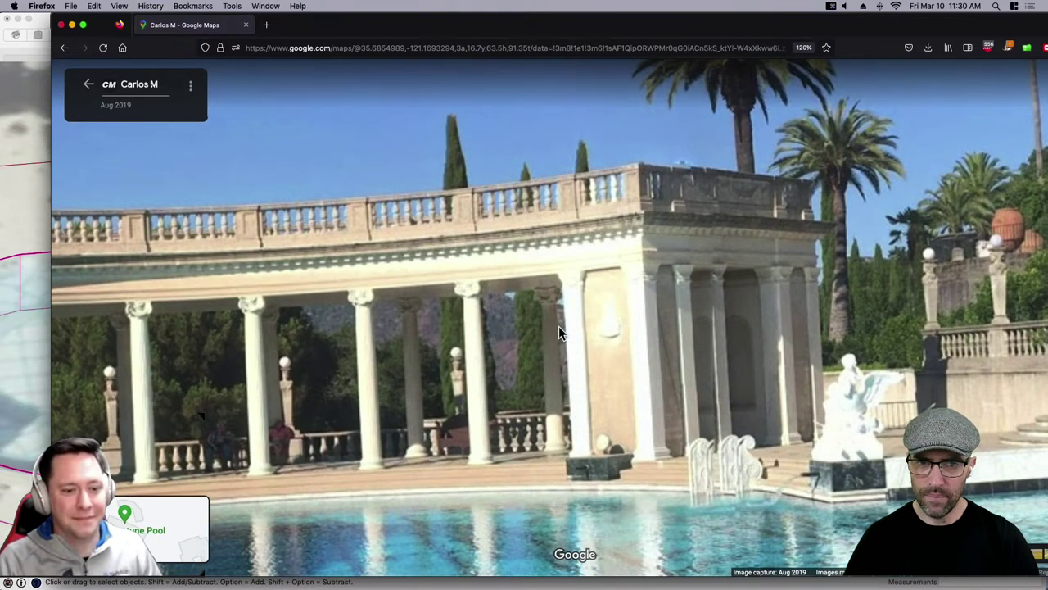
pyautogui.moveTo(558, 326); pyautogui.dragTo(848, 349)
pyautogui.scroll(-2, 239, 383)
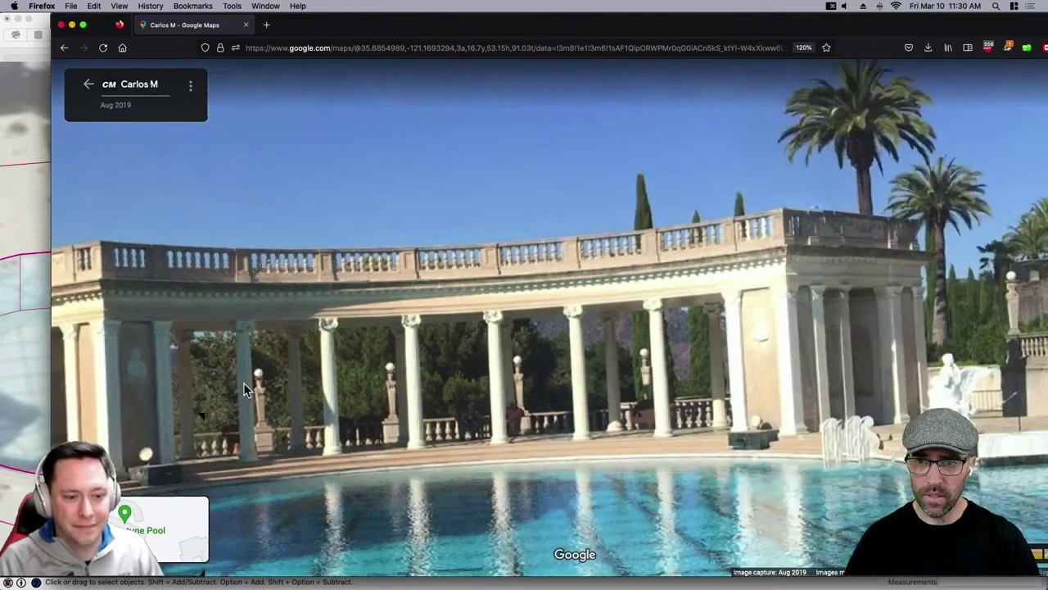
pyautogui.scroll(-3, 244, 383)
pyautogui.moveTo(529, 365); pyautogui.dragTo(591, 339)
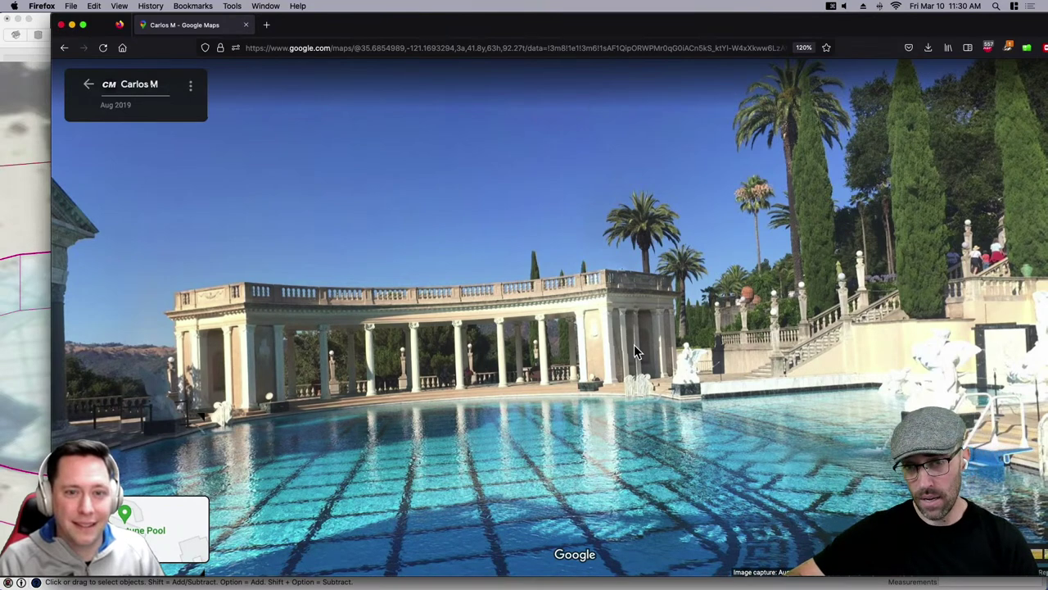
# Switch back to SketchUp, show the Working scene and open the platform group for editing.
pyautogui.click(24, 344)
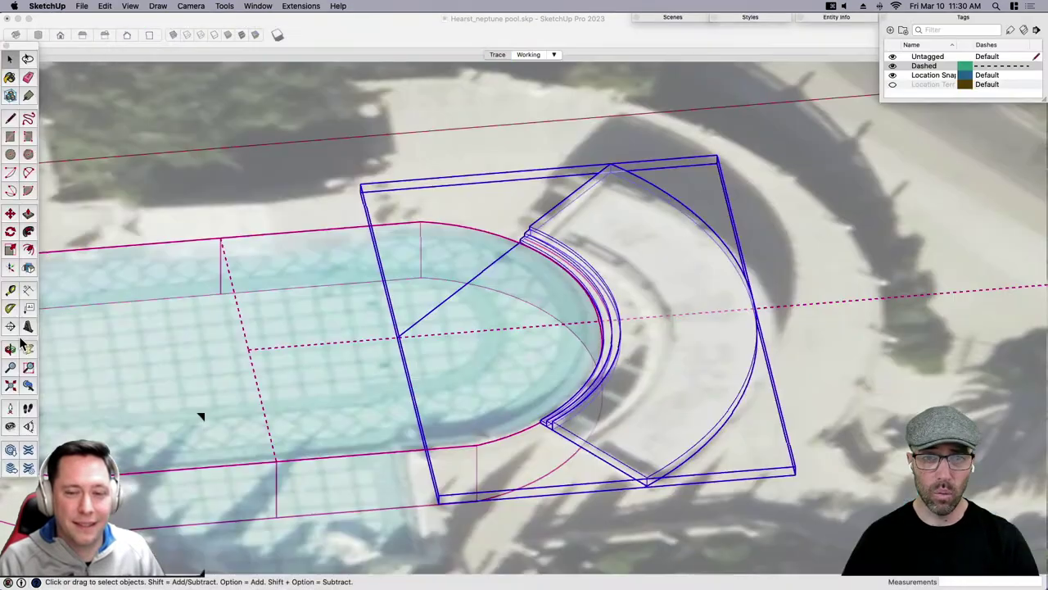
pyautogui.scroll(-2, 365, 365)
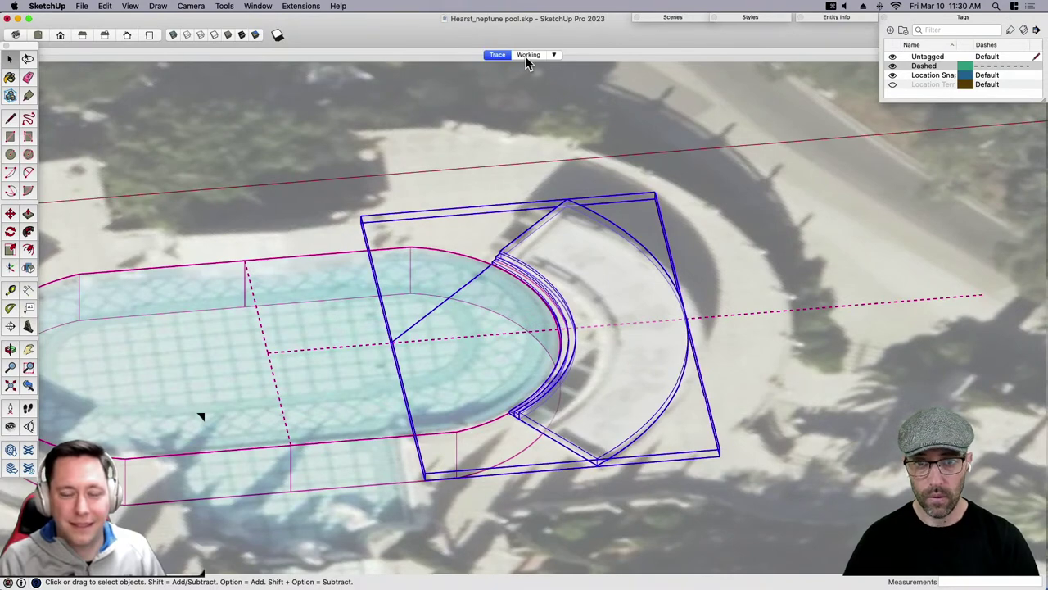
pyautogui.click(528, 55)
pyautogui.doubleClick(565, 414)
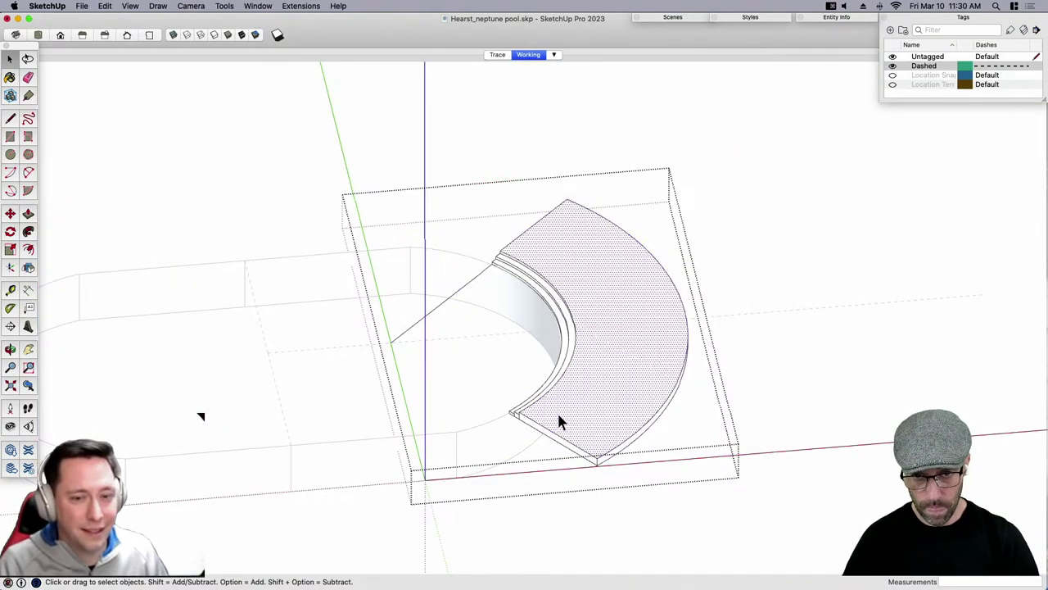
# Copy the straight edge at the platform top's near end to a new position along the uppermost step's arc.
pyautogui.scroll(2, 560, 419)
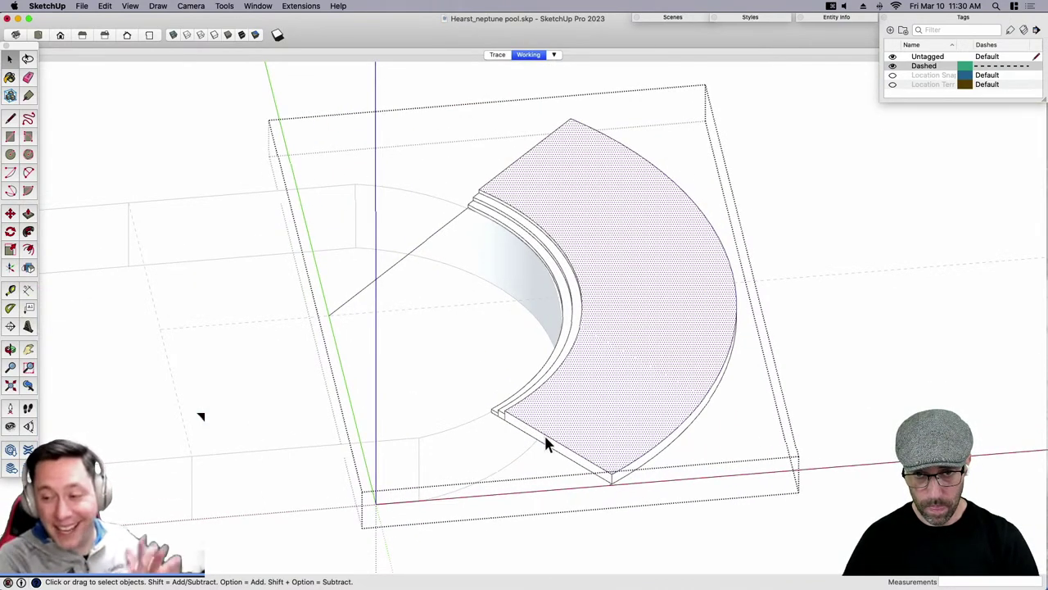
pyautogui.click(541, 436)
pyautogui.press('m')
pyautogui.scroll(3, 541, 432)
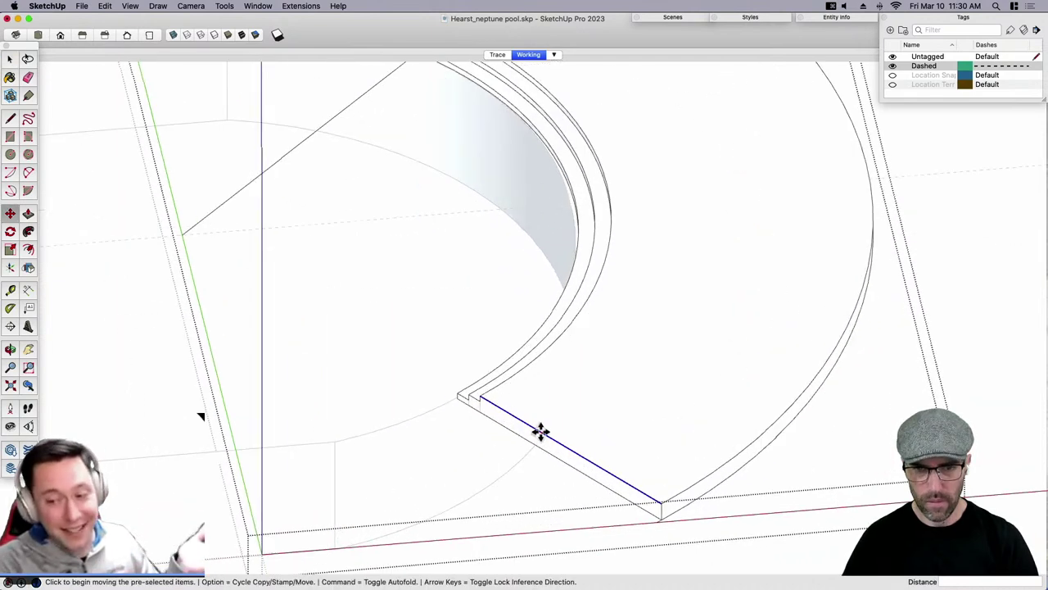
pyautogui.click(481, 397)
pyautogui.press('alt')
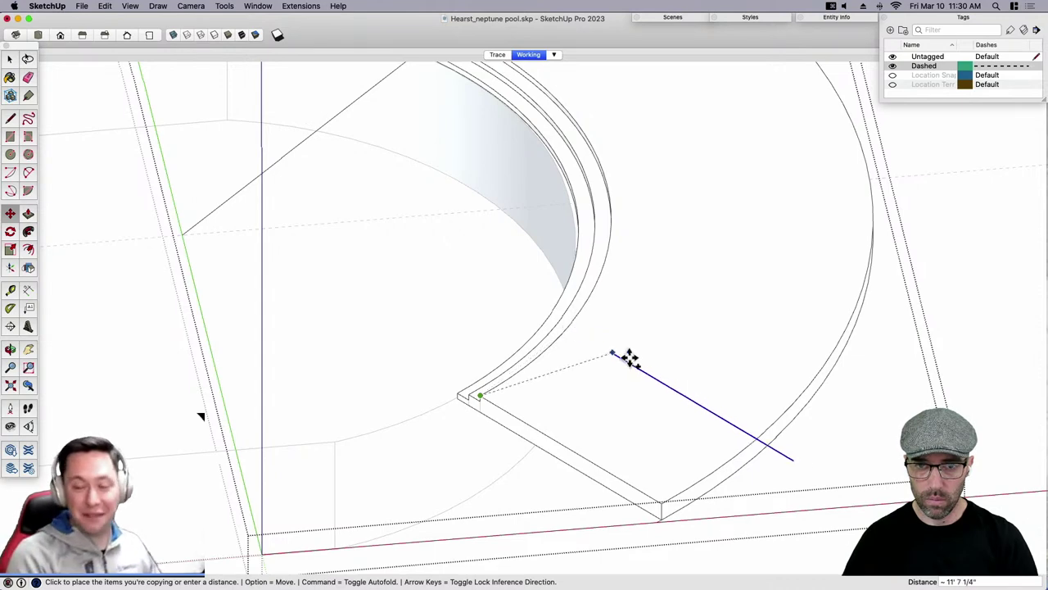
pyautogui.scroll(3, 519, 368)
pyautogui.click(507, 351)
pyautogui.scroll(-3, 507, 350)
pyautogui.press('space')
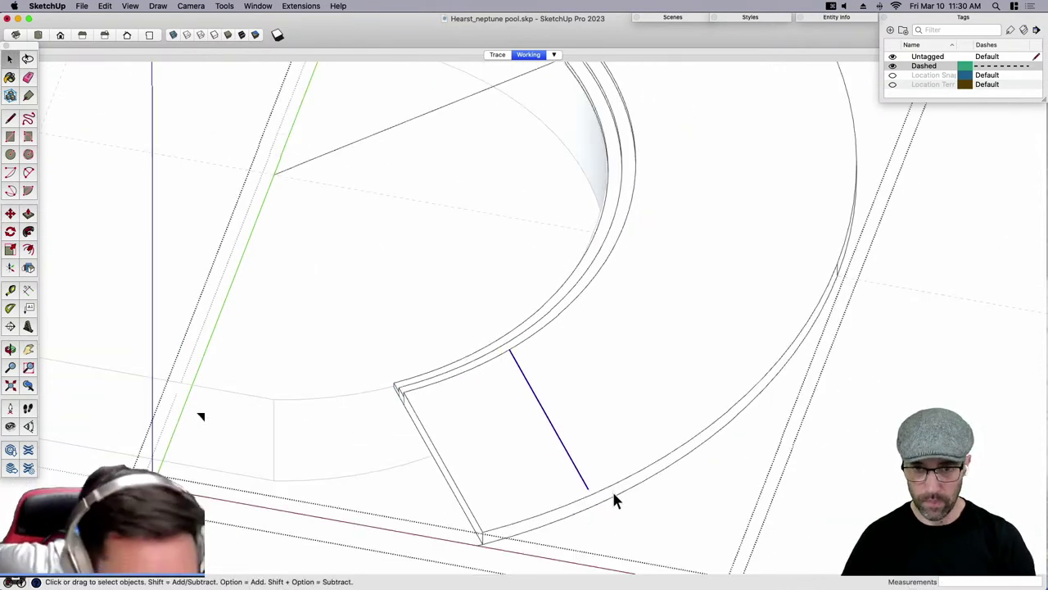
# Extend the copied edge's outer end to the platform's outer arc with a line about 9 inches long.
pyautogui.scroll(5, 614, 498)
pyautogui.press('l')
pyautogui.click(566, 487)
pyautogui.scroll(3, 572, 497)
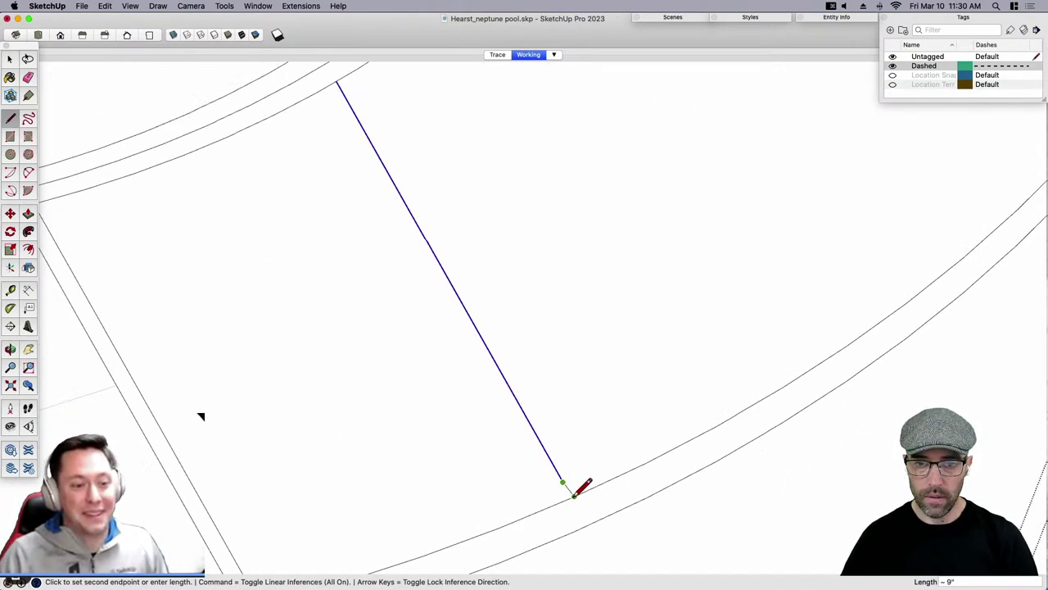
pyautogui.click(572, 497)
pyautogui.press('space')
pyautogui.scroll(-4, 550, 404)
pyautogui.scroll(3, 564, 461)
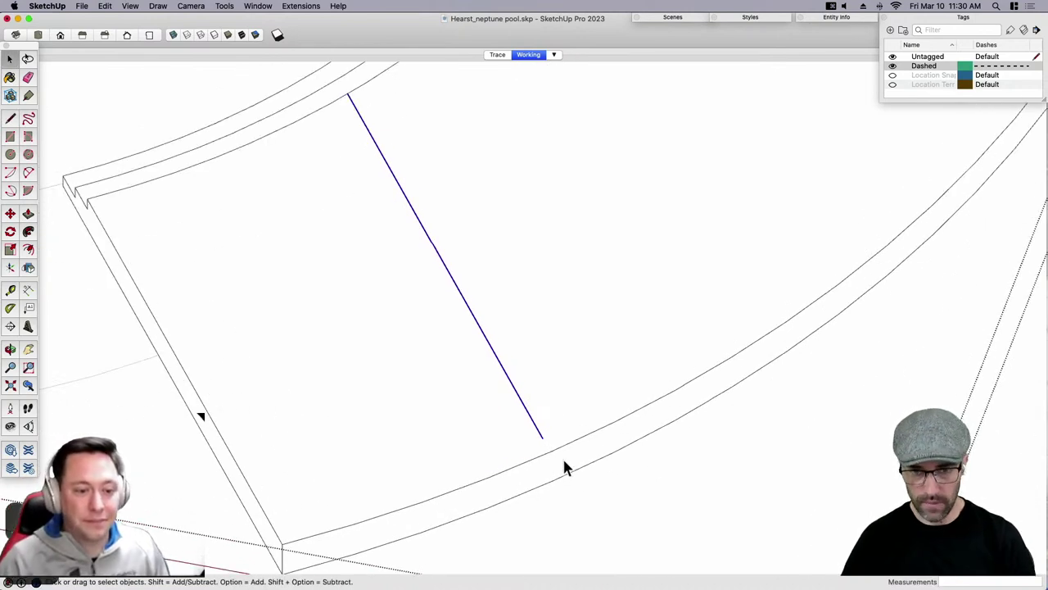
# Try to lengthen the copied edge beyond the outer arc and erase the overhang, and undo both edits.
pyautogui.press('l')
pyautogui.click(543, 438)
pyautogui.click(592, 502)
pyautogui.press('e')
pyautogui.click(582, 487)
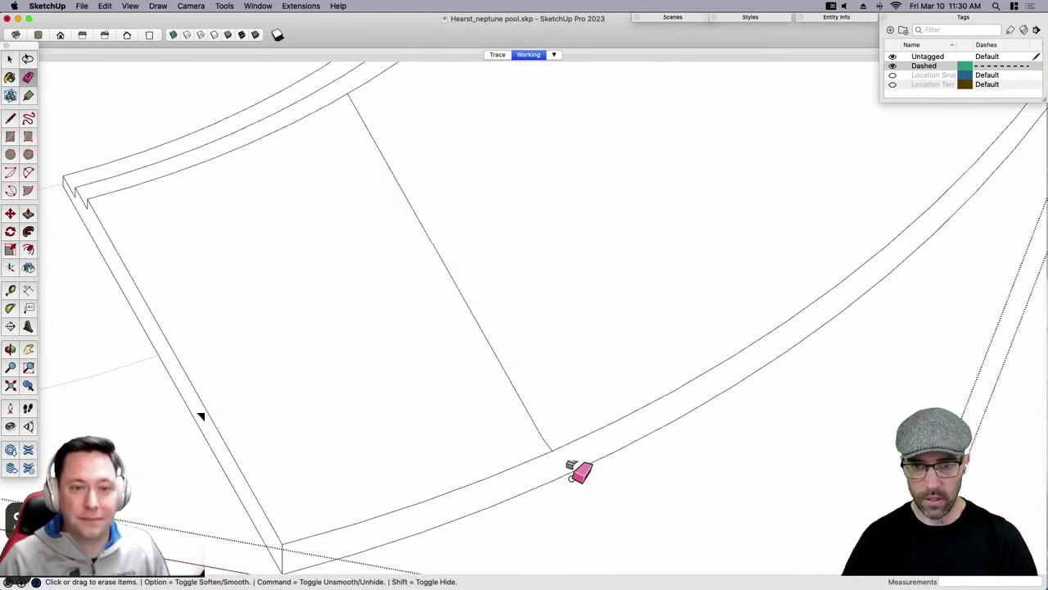
pyautogui.press('super+z')
pyautogui.press('super+z')
pyautogui.moveTo(600, 470); pyautogui.dragTo(513, 498, button='middle')
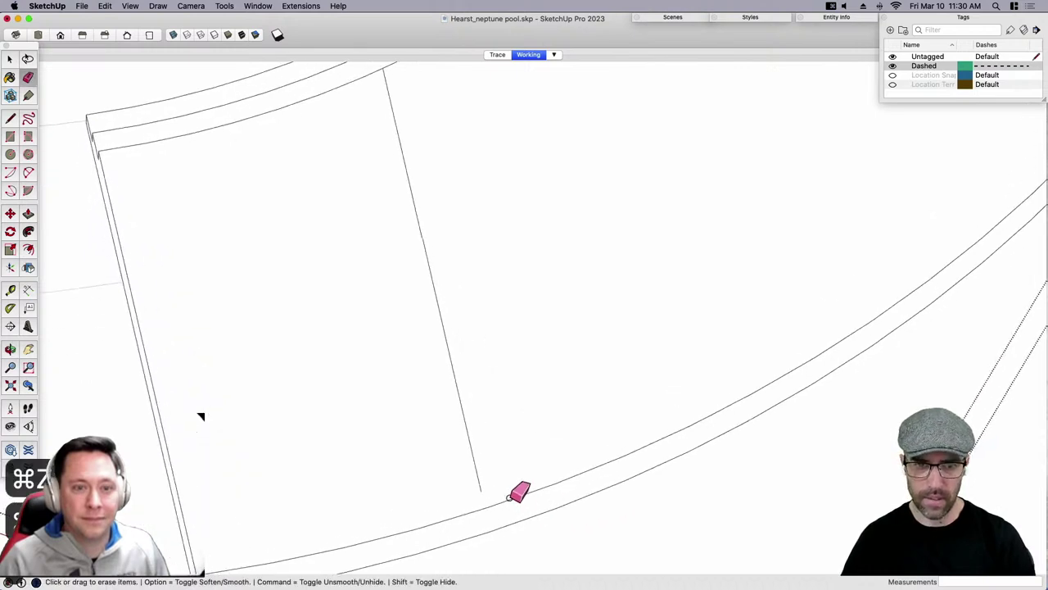
pyautogui.press('l')
pyautogui.scroll(-4, 653, 380)
pyautogui.press('space')
pyautogui.moveTo(546, 419); pyautogui.dragTo(533, 428, button='middle')
pyautogui.scroll(-2, 533, 428)
pyautogui.press('l')
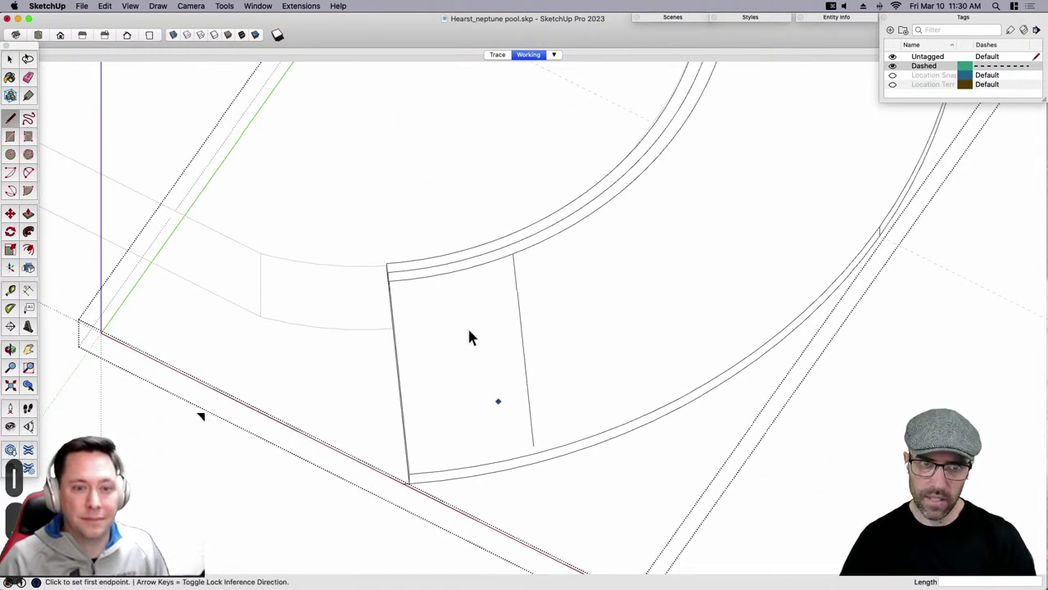
pyautogui.press('super+2')
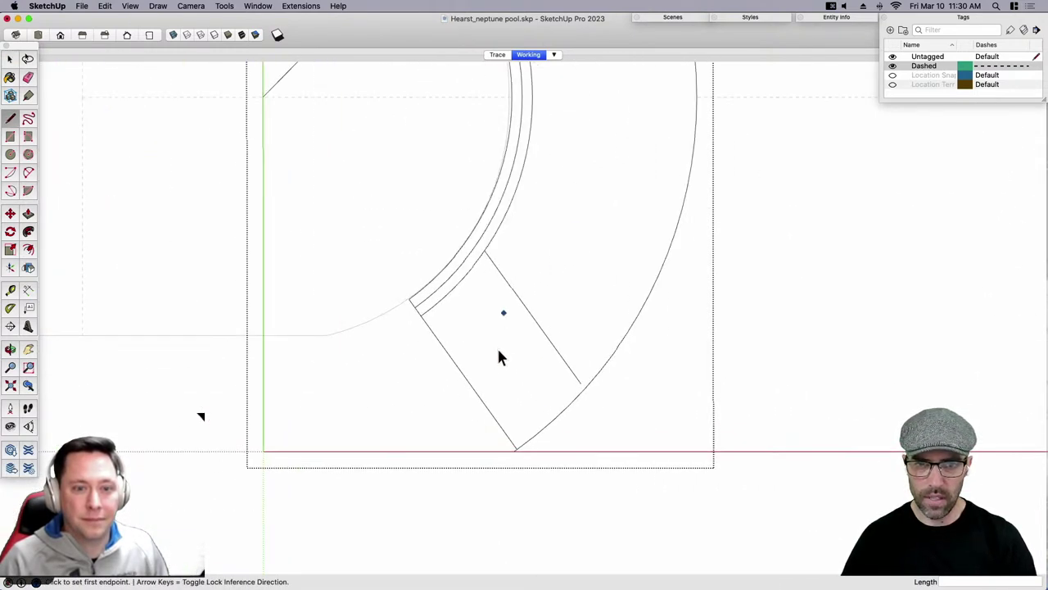
pyautogui.press('space')
pyautogui.press('l')
pyautogui.click(484, 251)
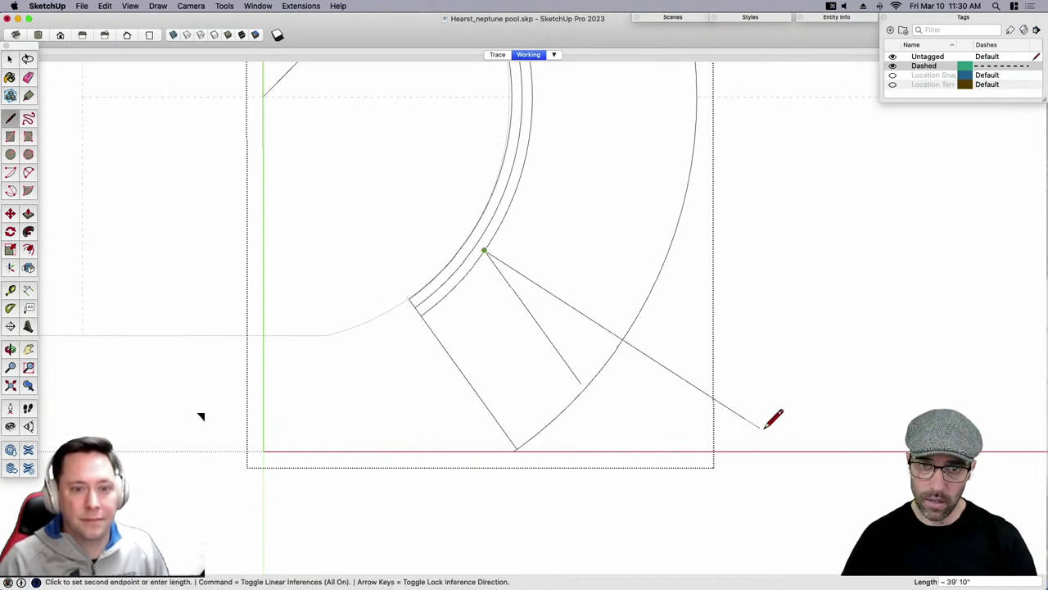
pyautogui.press('space')
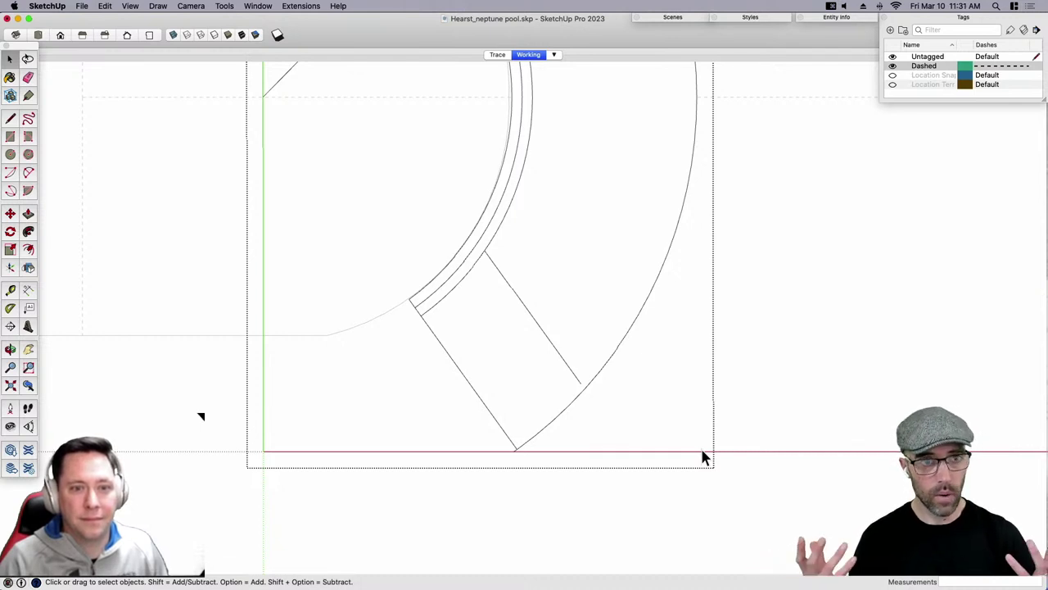
# Close the platform group and examine the whole platform and the copied edge in relation to the pool.
pyautogui.click(787, 476)
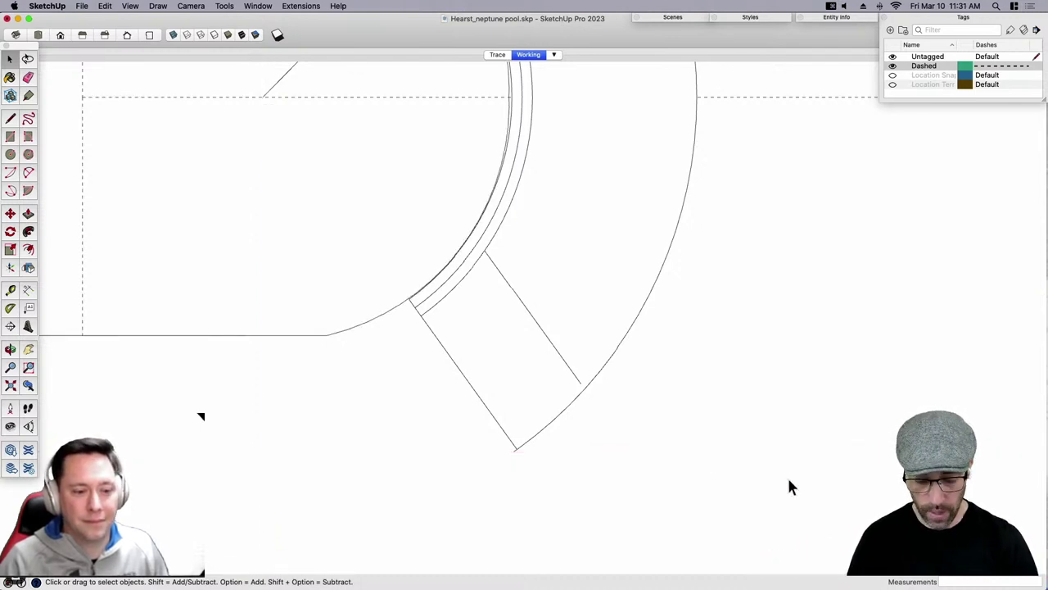
pyautogui.press('h')
pyautogui.moveTo(677, 378); pyautogui.dragTo(718, 494)
pyautogui.scroll(-3, 727, 464)
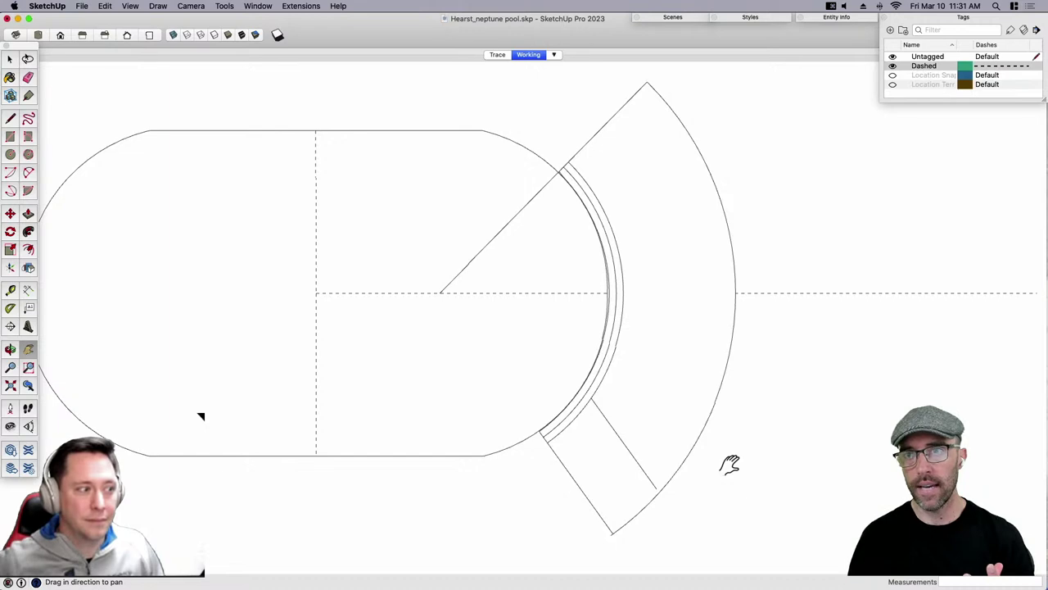
pyautogui.moveTo(574, 475); pyautogui.dragTo(674, 370, button='middle')
pyautogui.press('space')
pyautogui.scroll(3, 685, 355)
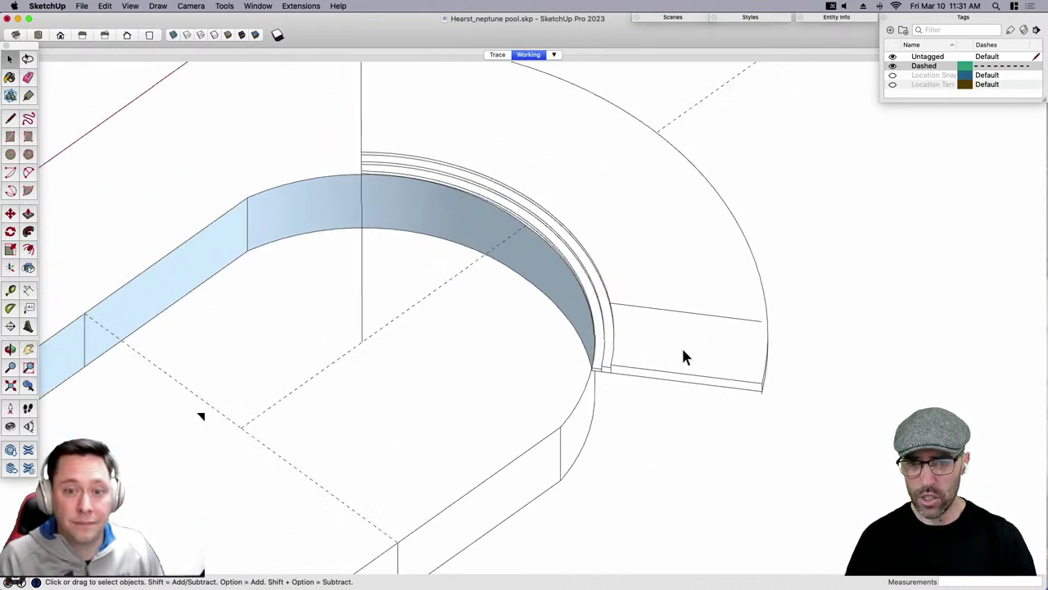
pyautogui.click(686, 356)
# Switch to the Google Maps panorama in Firefox and examine how the colonnade's columns and end blocks are laid out.
pyautogui.hotkey('ctrl', 'Up')
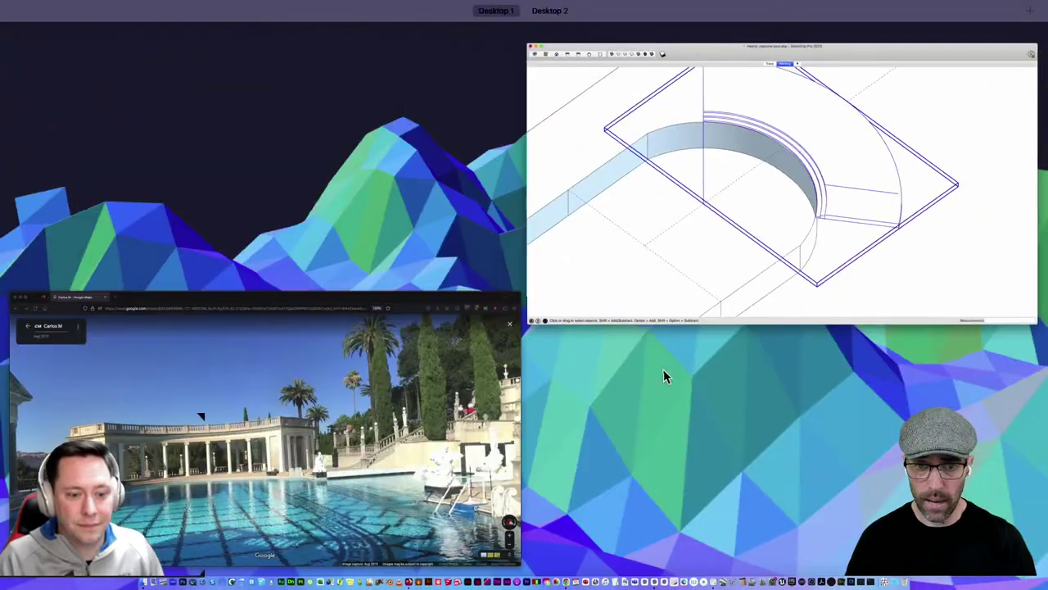
pyautogui.click(467, 445)
pyautogui.moveTo(466, 447); pyautogui.dragTo(616, 385)
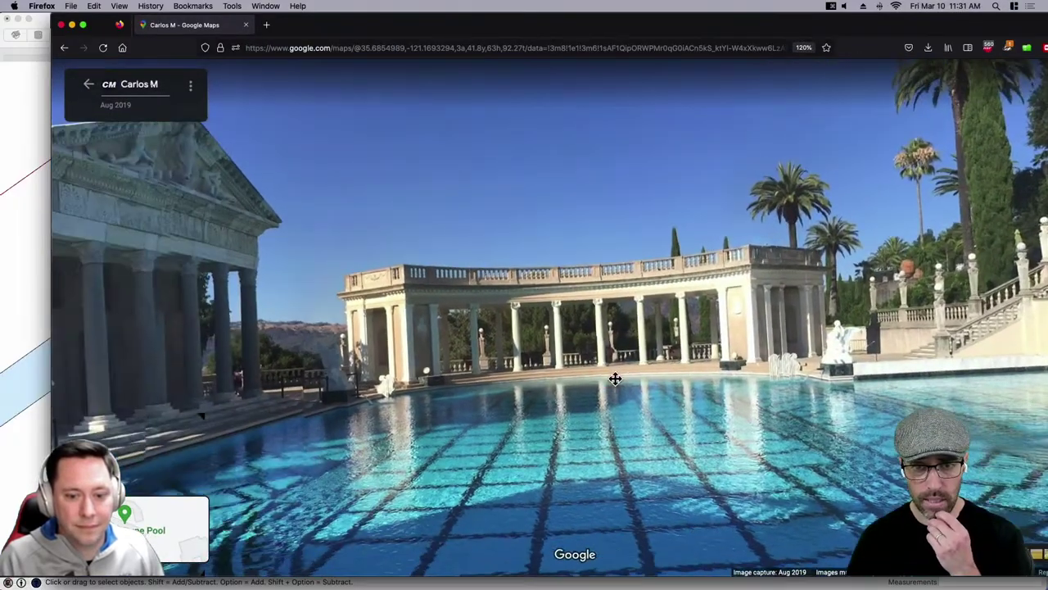
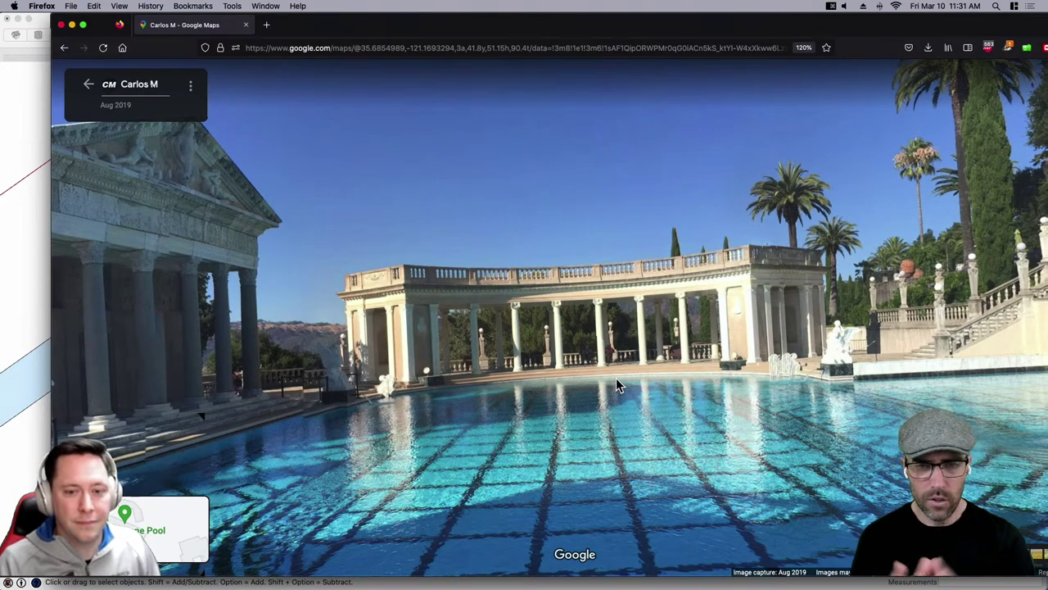
pyautogui.moveTo(616, 377); pyautogui.dragTo(561, 392)
pyautogui.moveTo(926, 282); pyautogui.dragTo(586, 290)
# Leave the panorama for the satellite map and look around in a street-level view at Hearst Castle.
pyautogui.click(89, 88)
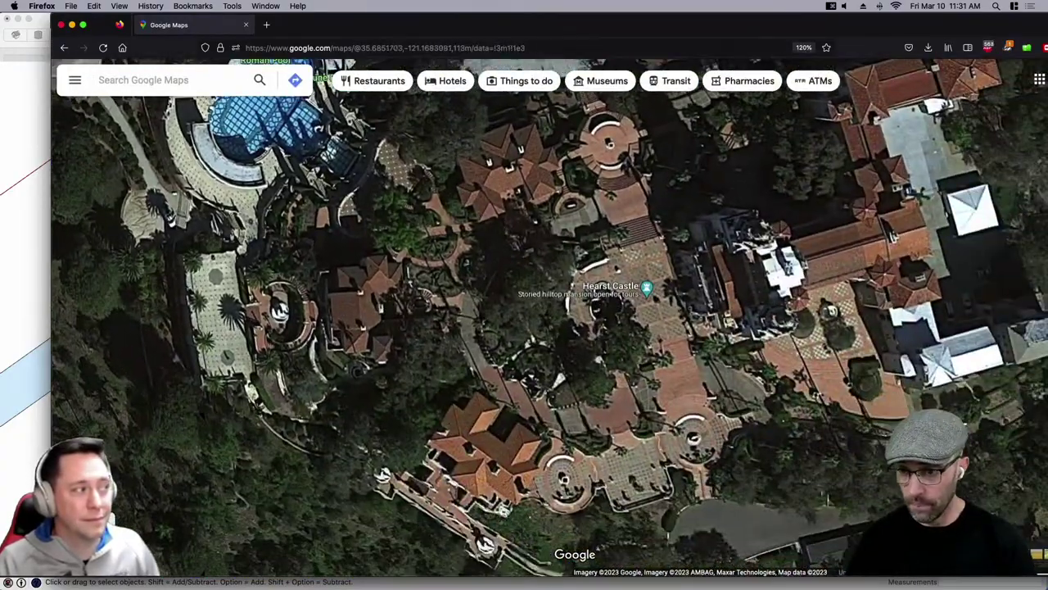
pyautogui.moveTo(1038, 555); pyautogui.dragTo(621, 308)
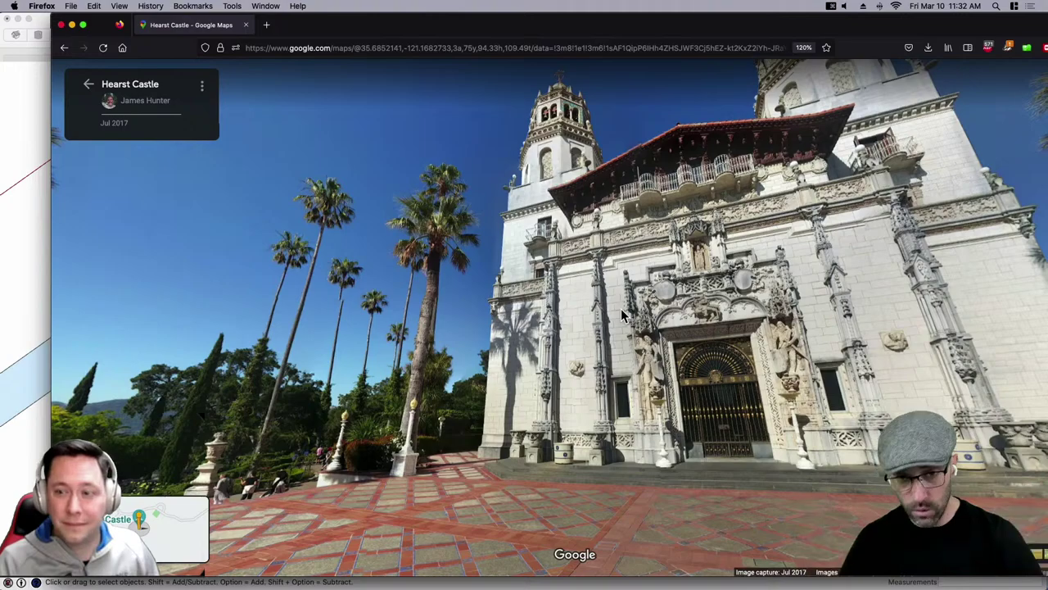
pyautogui.moveTo(561, 369); pyautogui.dragTo(735, 329)
pyautogui.moveTo(489, 423); pyautogui.dragTo(653, 380)
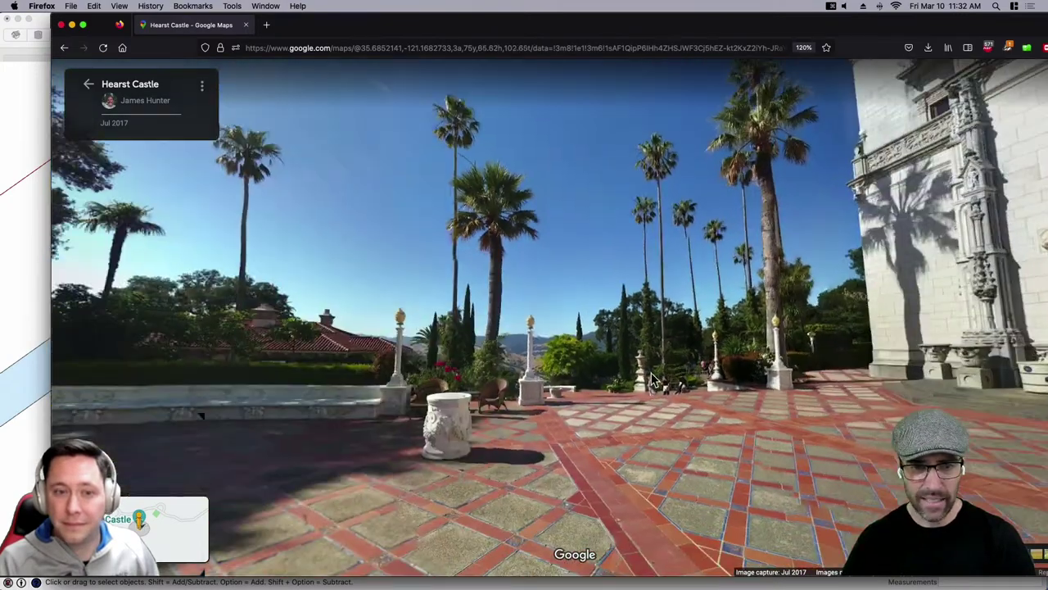
pyautogui.click(653, 379)
# Return to the satellite map, open a street-level view at the Neptune Pool and examine the colonnade's end block.
pyautogui.click(88, 84)
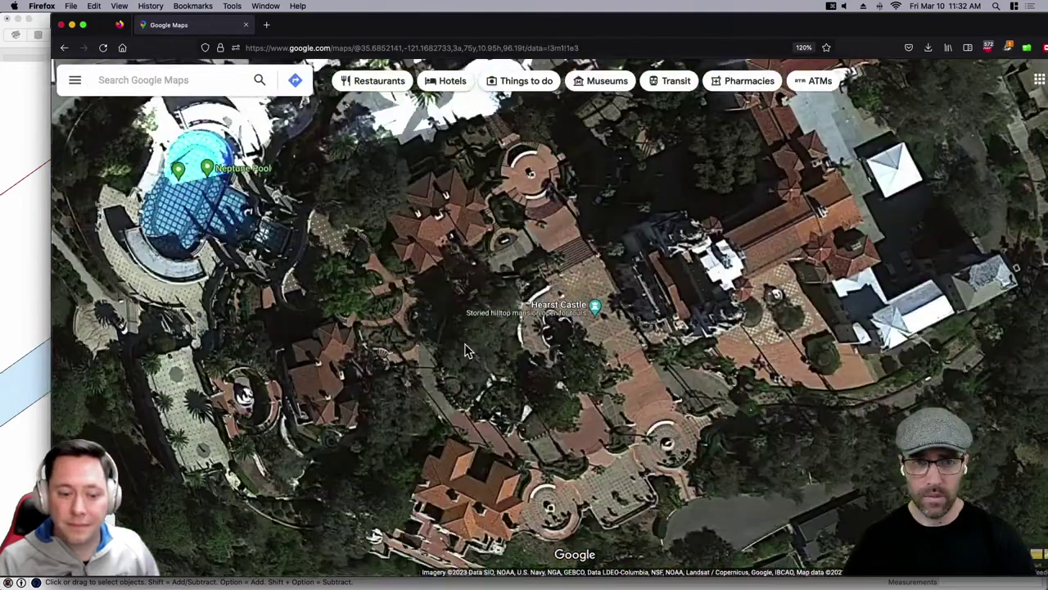
pyautogui.moveTo(460, 360); pyautogui.dragTo(602, 401)
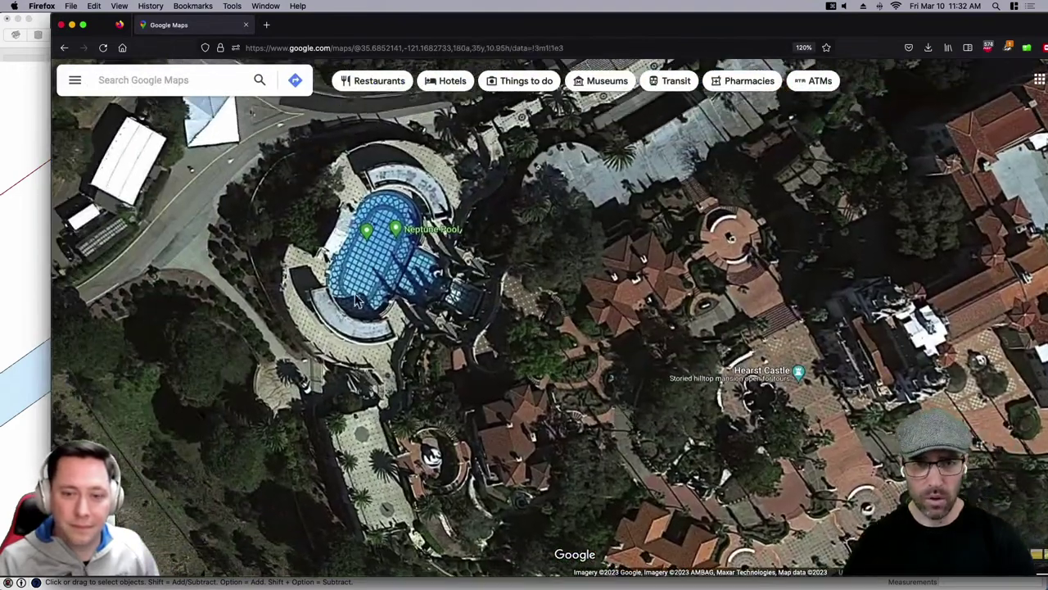
pyautogui.moveTo(357, 302); pyautogui.dragTo(559, 334)
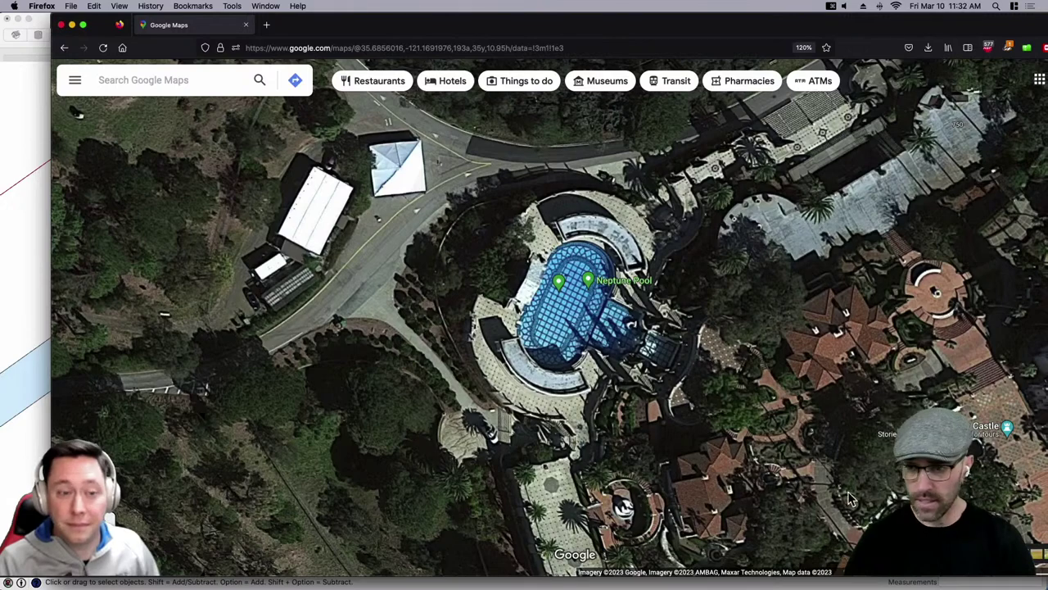
pyautogui.moveTo(1037, 553); pyautogui.dragTo(588, 286)
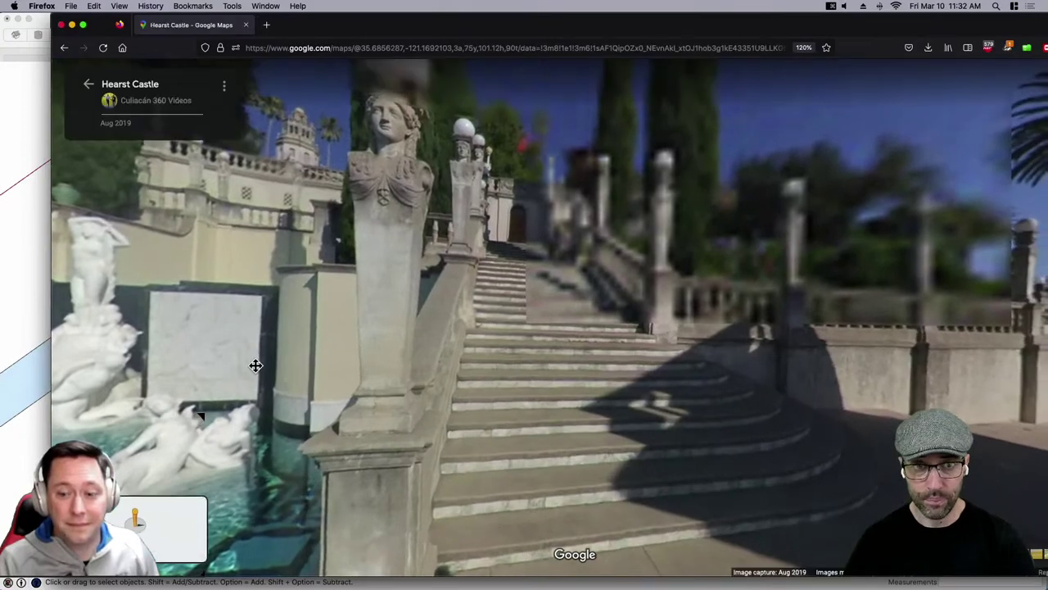
pyautogui.moveTo(254, 366); pyautogui.dragTo(619, 333)
pyautogui.scroll(5, 618, 333)
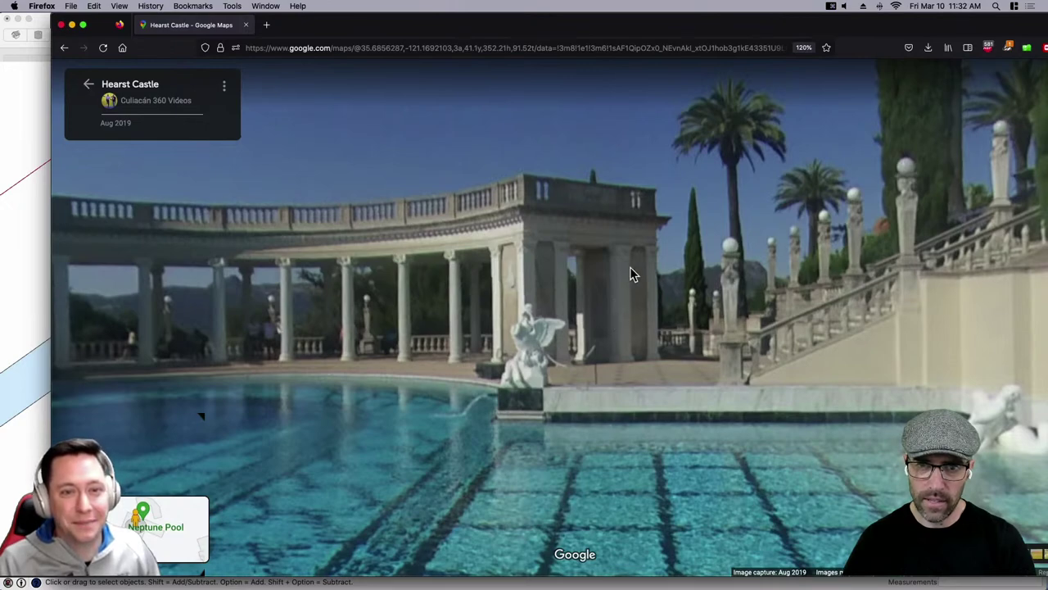
# Switch back to SketchUp, open the platform group for editing and erase the copied edge across the platform top.
pyautogui.click(27, 325)
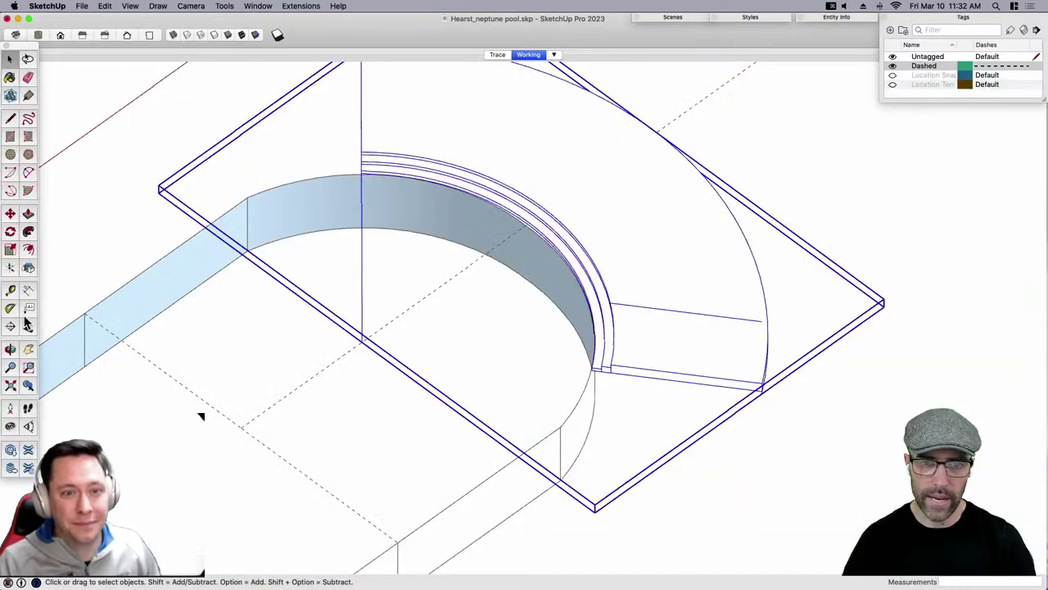
pyautogui.press('e')
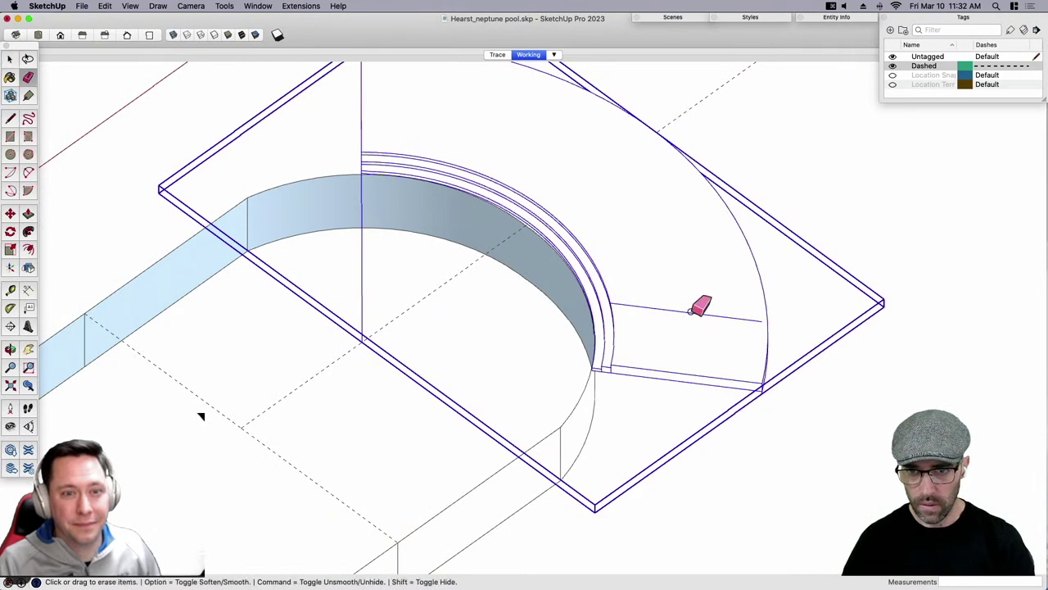
pyautogui.click(690, 312)
pyautogui.press('super+z')
pyautogui.press('space')
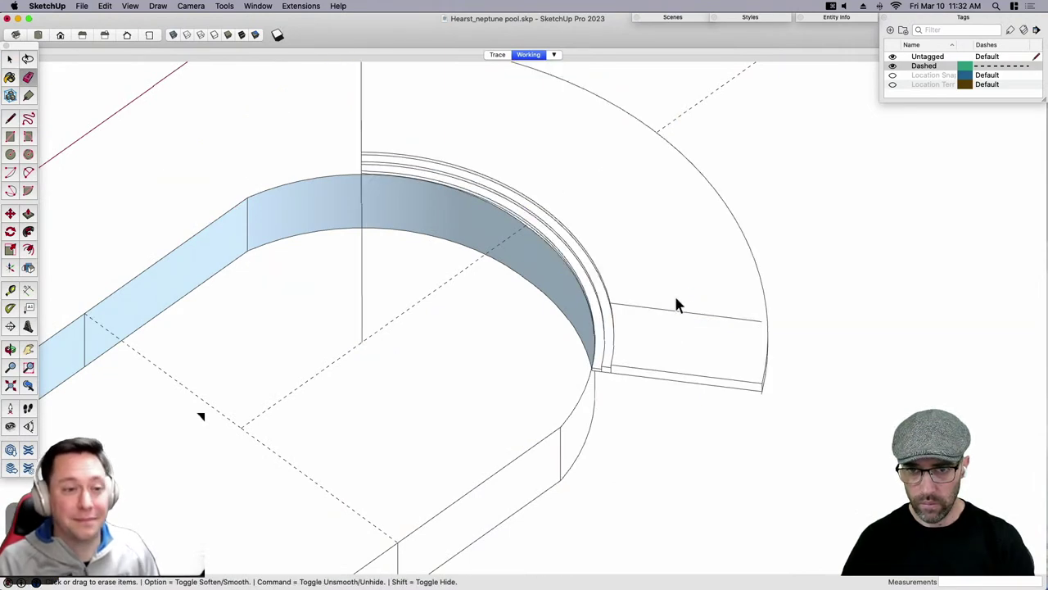
pyautogui.doubleClick(679, 313)
pyautogui.press('r')
pyautogui.click(681, 307)
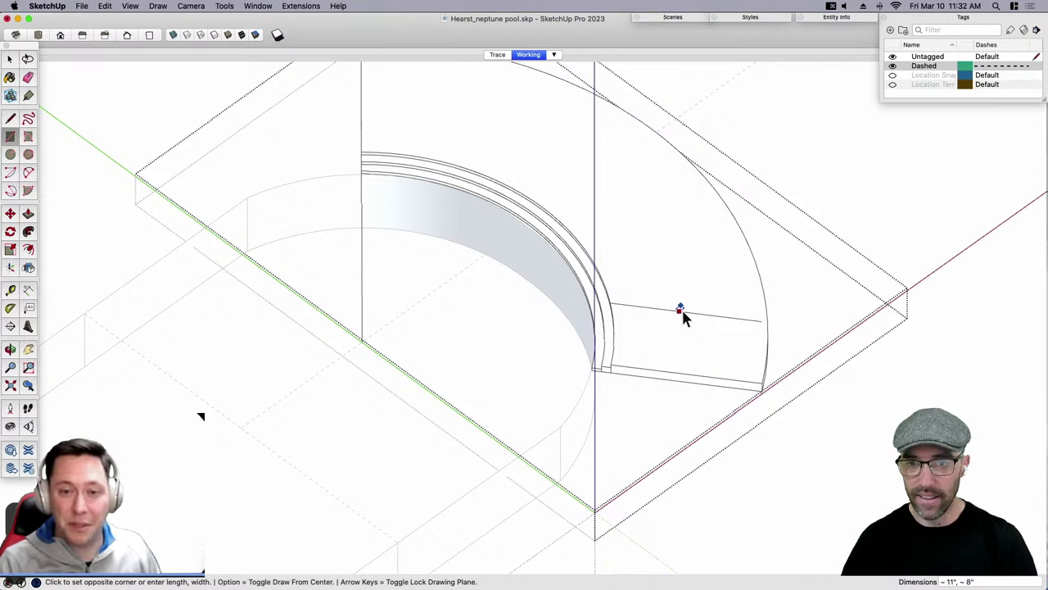
pyautogui.press('e')
pyautogui.click(680, 311)
# In the top view, draw a radial line about 66 feet long from the arcs' center to beyond the platform's outer arc.
pyautogui.press('super+2')
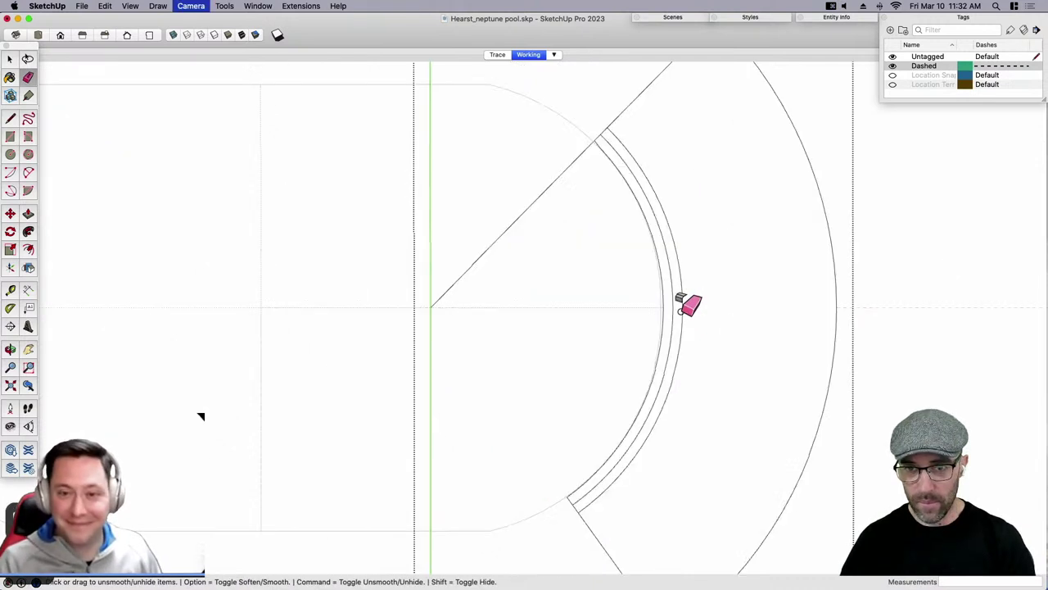
pyautogui.press('space')
pyautogui.press('l')
pyautogui.scroll(3, 645, 401)
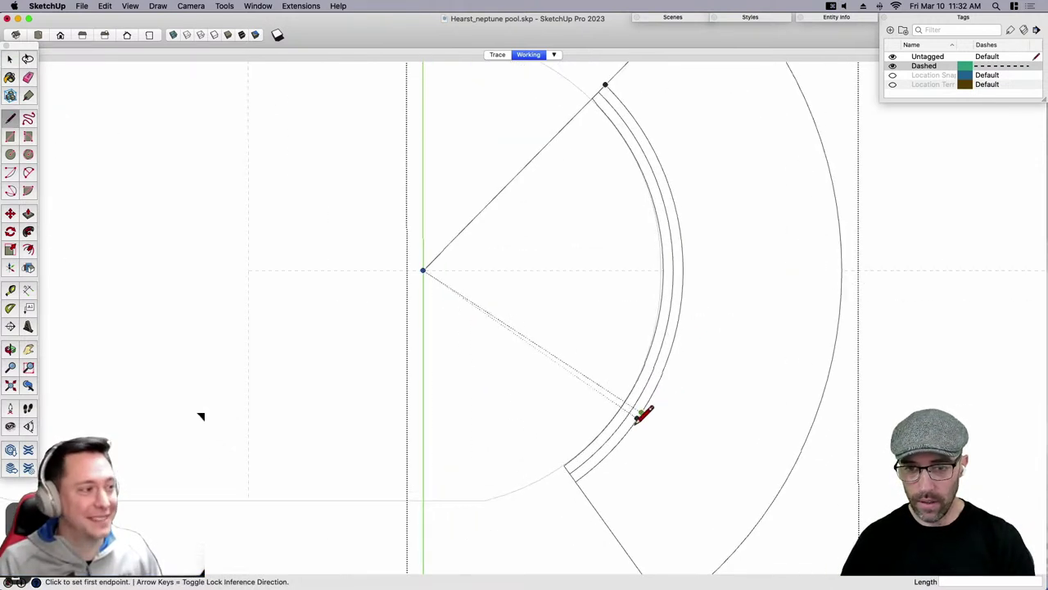
pyautogui.click(624, 413)
pyautogui.scroll(-3, 607, 370)
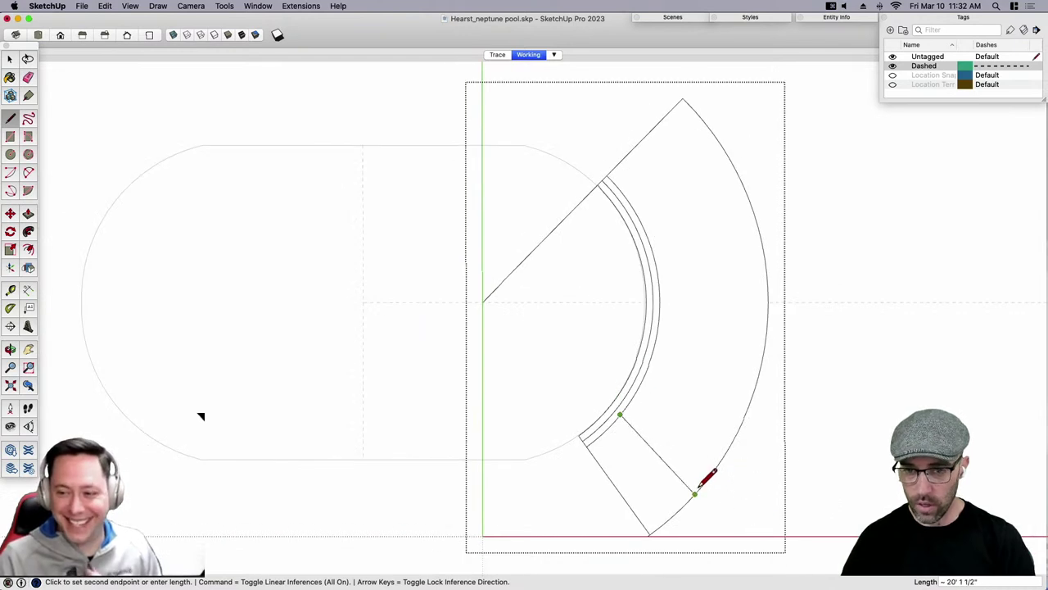
pyautogui.click(483, 303)
pyautogui.click(709, 480)
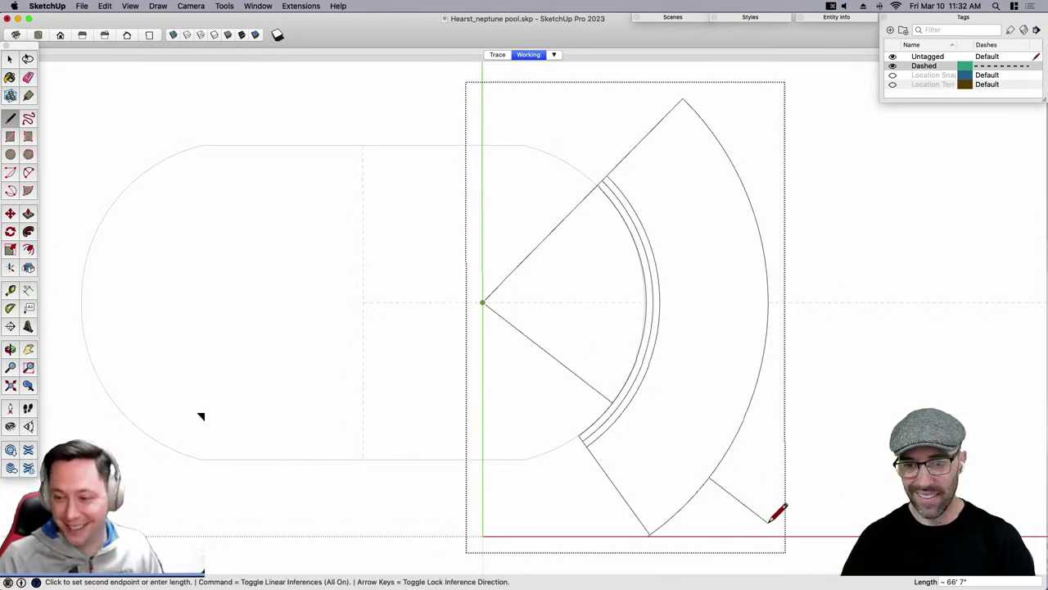
pyautogui.click(762, 530)
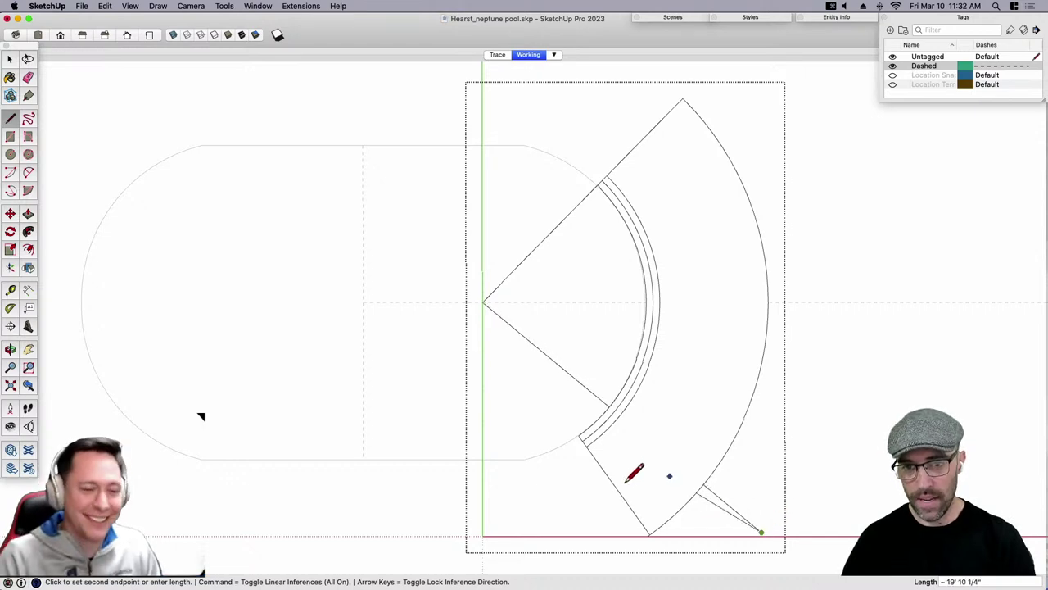
# Move the radial line's segment across the platform up onto its top face and erase the leftover radial line beyond it.
pyautogui.press('space')
pyautogui.moveTo(568, 405); pyautogui.dragTo(782, 354, button='middle')
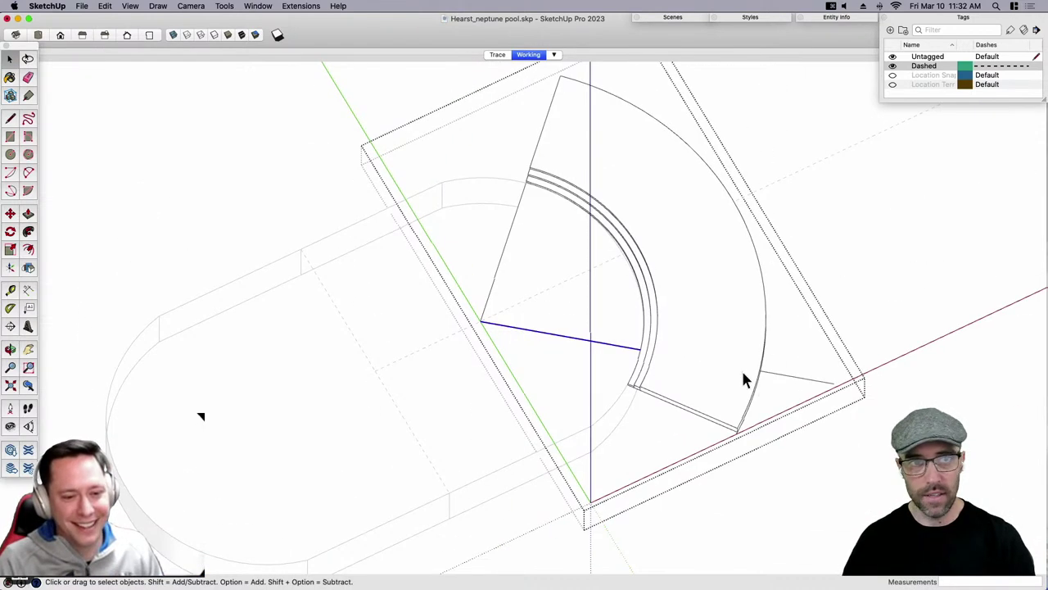
pyautogui.moveTo(661, 378); pyautogui.dragTo(668, 337, button='middle')
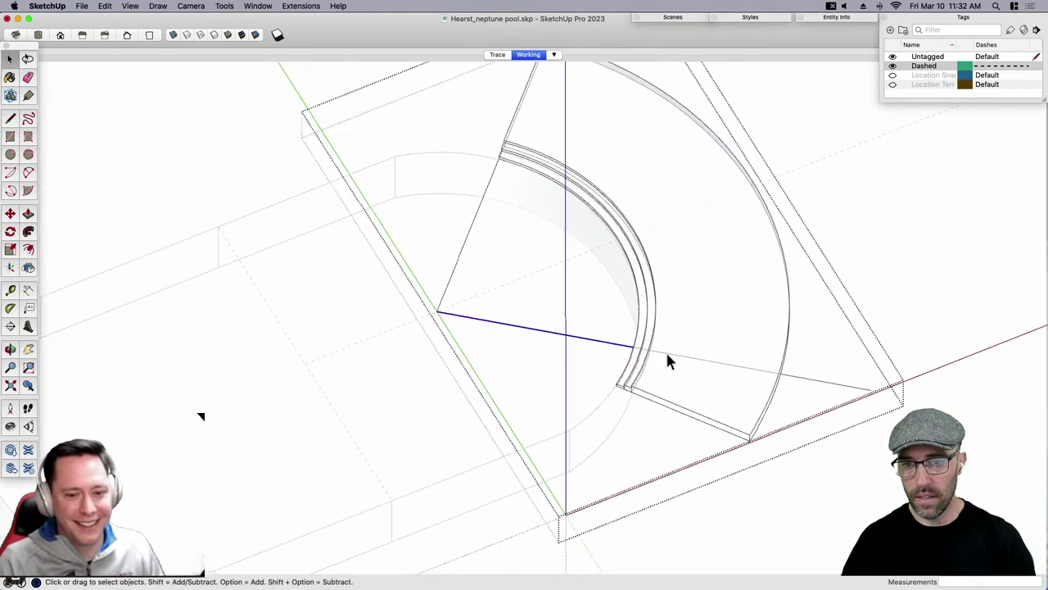
pyautogui.moveTo(706, 390); pyautogui.dragTo(713, 437, button='middle')
pyautogui.scroll(5, 680, 421)
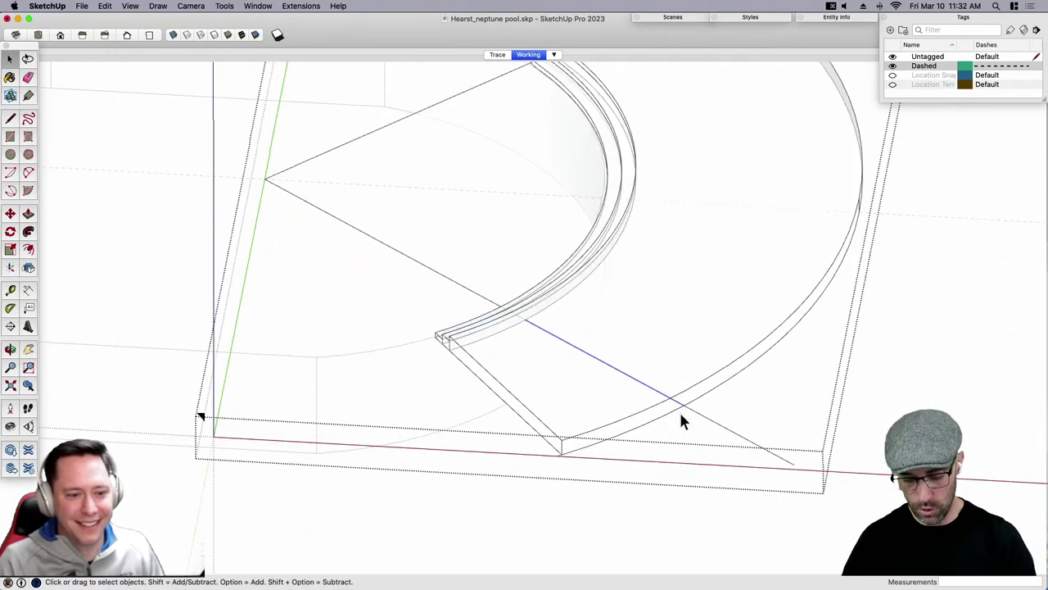
pyautogui.press('m')
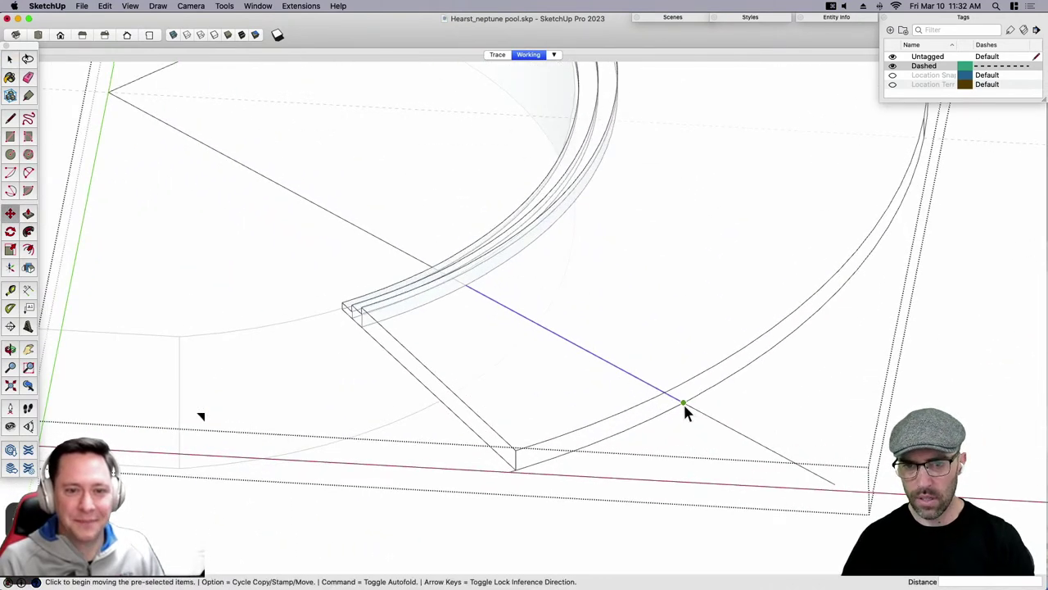
pyautogui.click(683, 402)
pyautogui.click(683, 386)
pyautogui.press('space')
pyautogui.press('e')
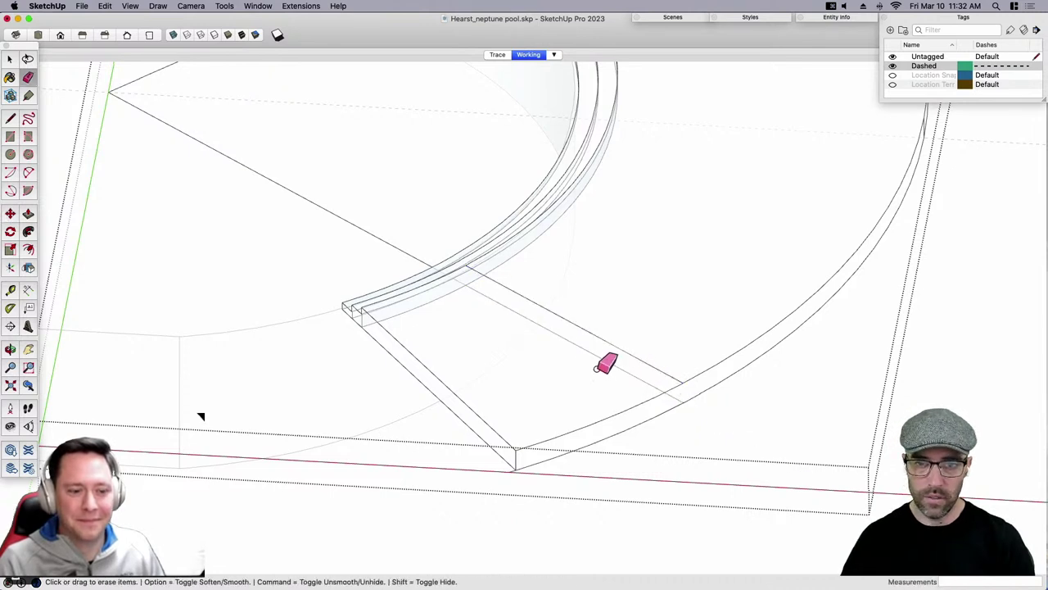
pyautogui.click(419, 270)
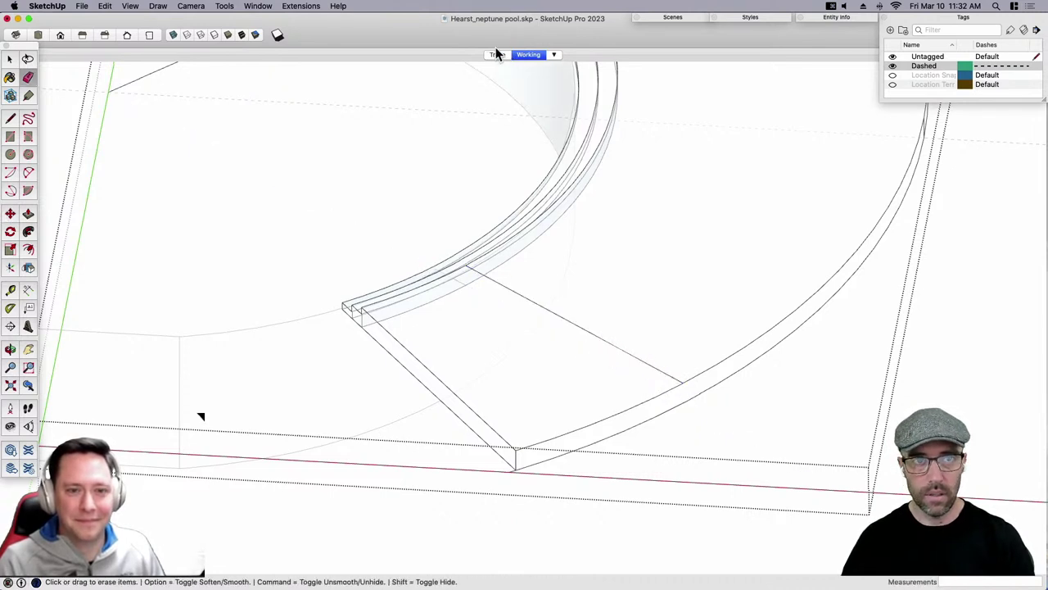
pyautogui.press('t')
pyautogui.press('space')
pyautogui.click(554, 356)
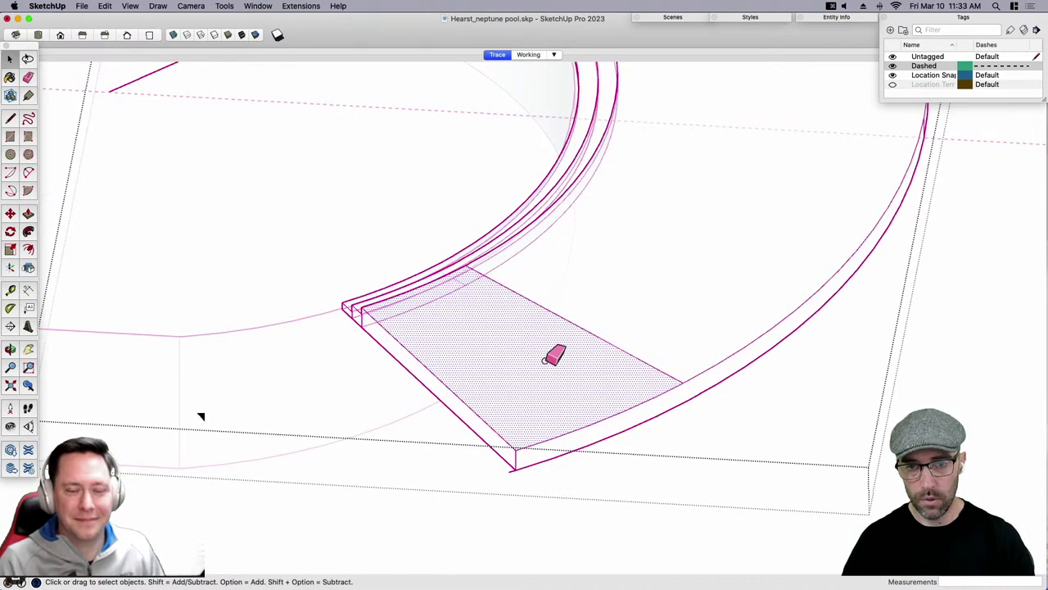
pyautogui.press('p')
pyautogui.moveTo(450, 399); pyautogui.dragTo(684, 381, button='middle')
pyautogui.press('space')
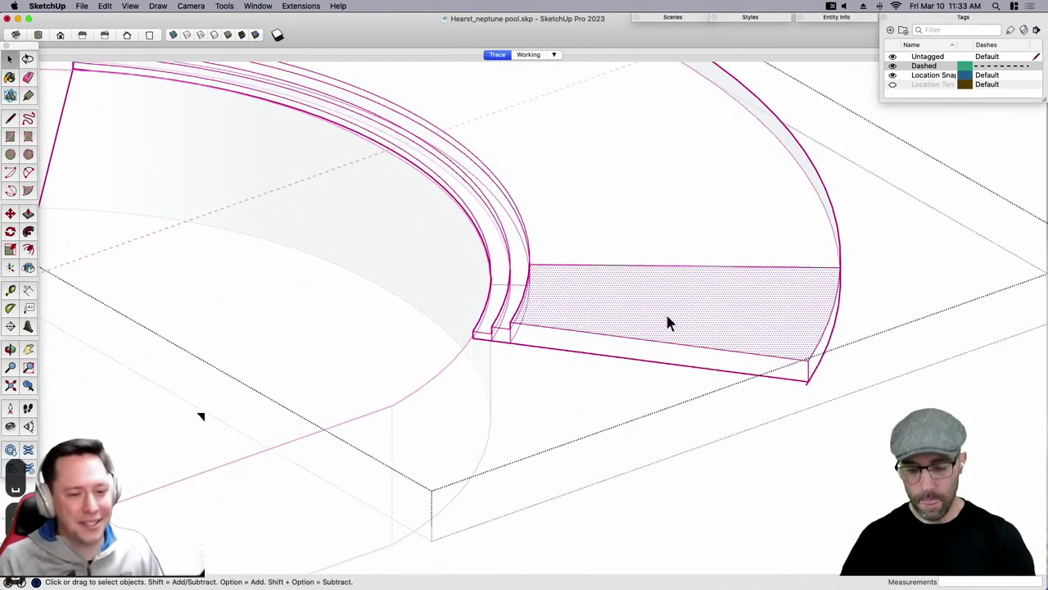
pyautogui.moveTo(666, 318); pyautogui.dragTo(646, 351, button='middle')
pyautogui.press('p')
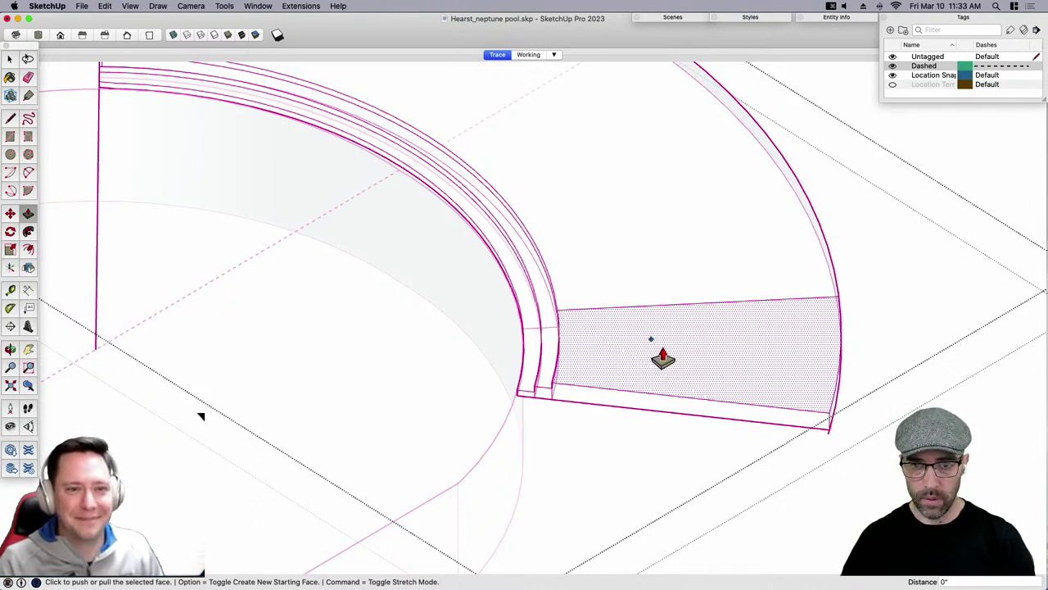
pyautogui.press('space')
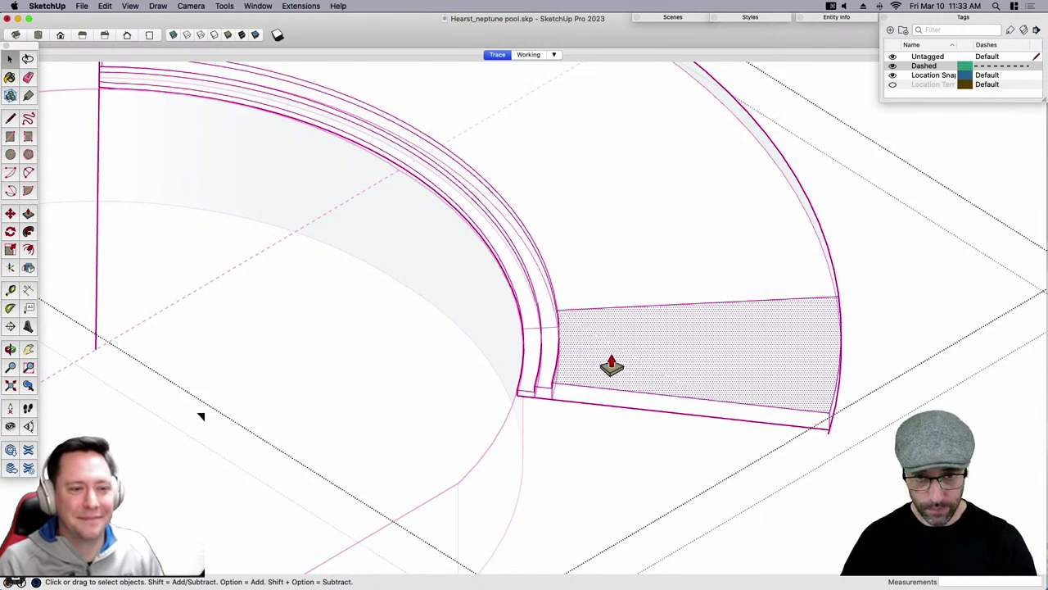
pyautogui.scroll(-3, 544, 358)
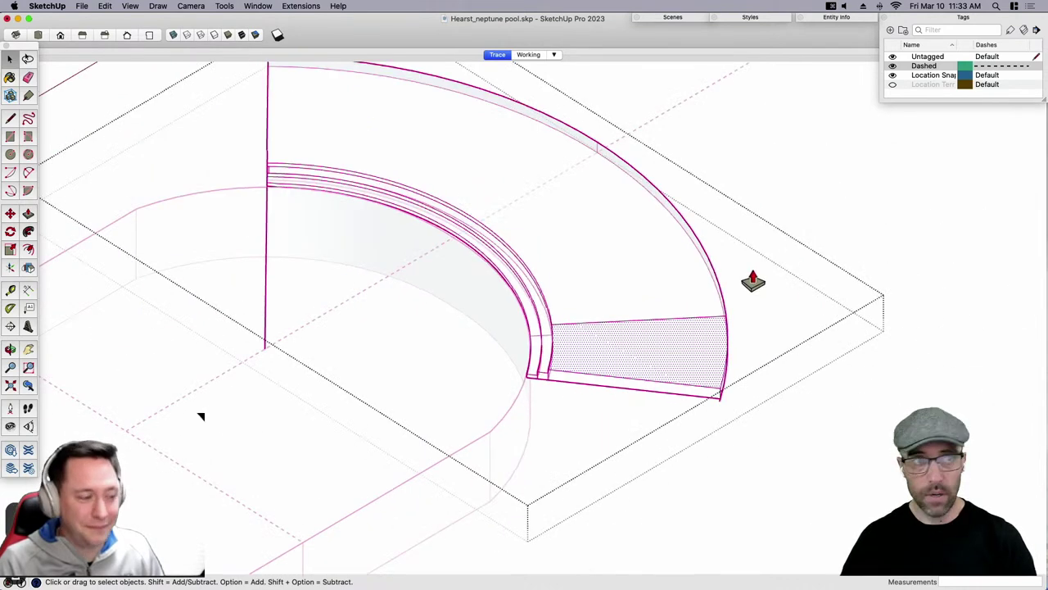
# Copy the end section's top face from the platform group, paste it in place outside the group and return to the Working scene.
pyautogui.click(821, 203)
pyautogui.doubleClick(638, 344)
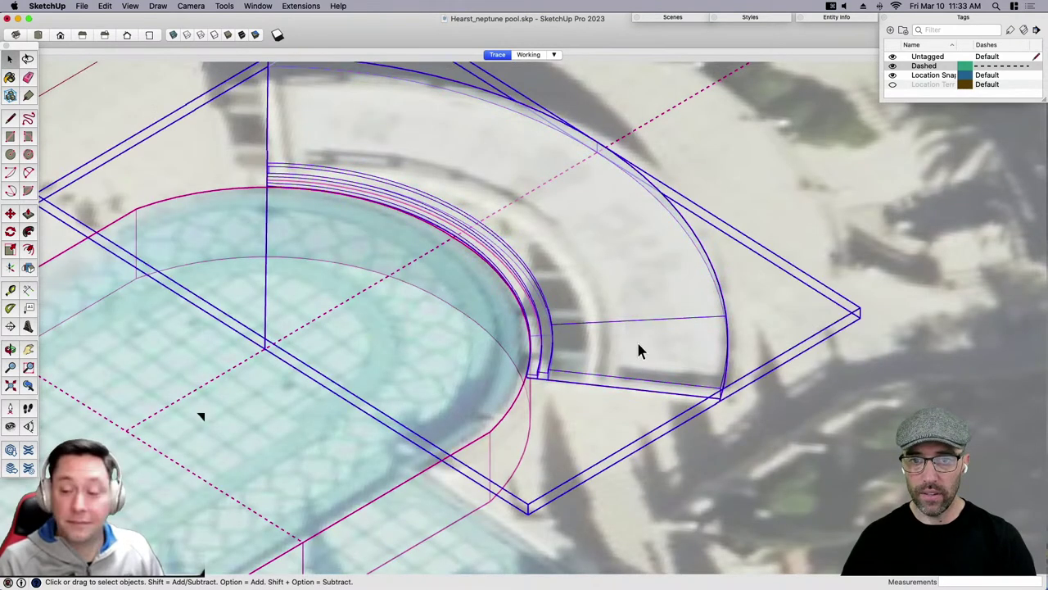
pyautogui.click(629, 339)
pyautogui.press('super+c')
pyautogui.press('super+shift+z')
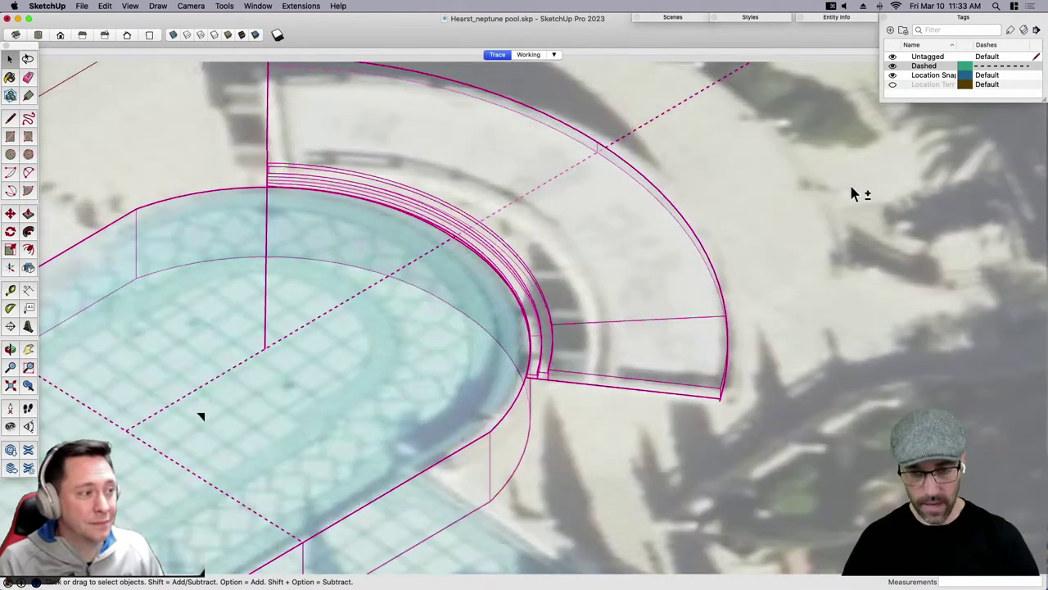
pyautogui.press('super+shift+v')
pyautogui.click(528, 55)
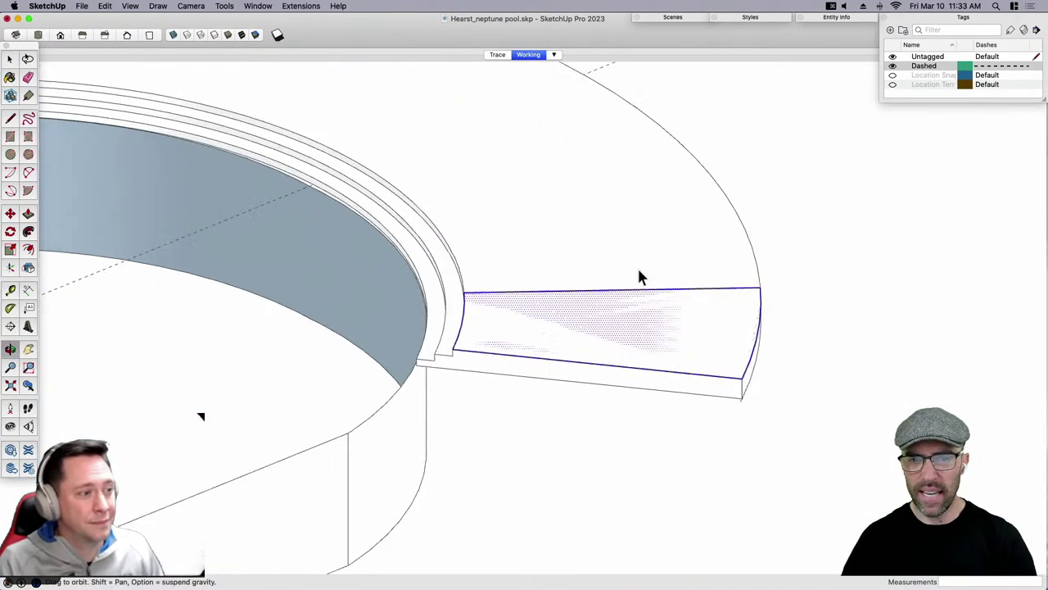
# Move the pasted end-section face 12' straight up along the blue axis above the platform.
pyautogui.moveTo(479, 334); pyautogui.dragTo(634, 297, button='middle')
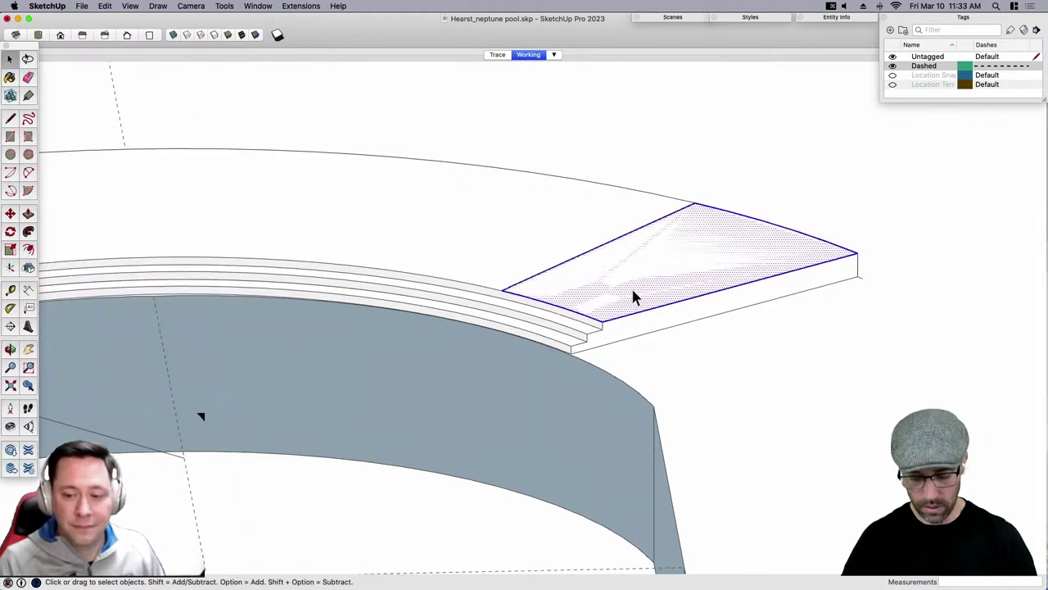
pyautogui.press('m')
pyautogui.click(604, 328)
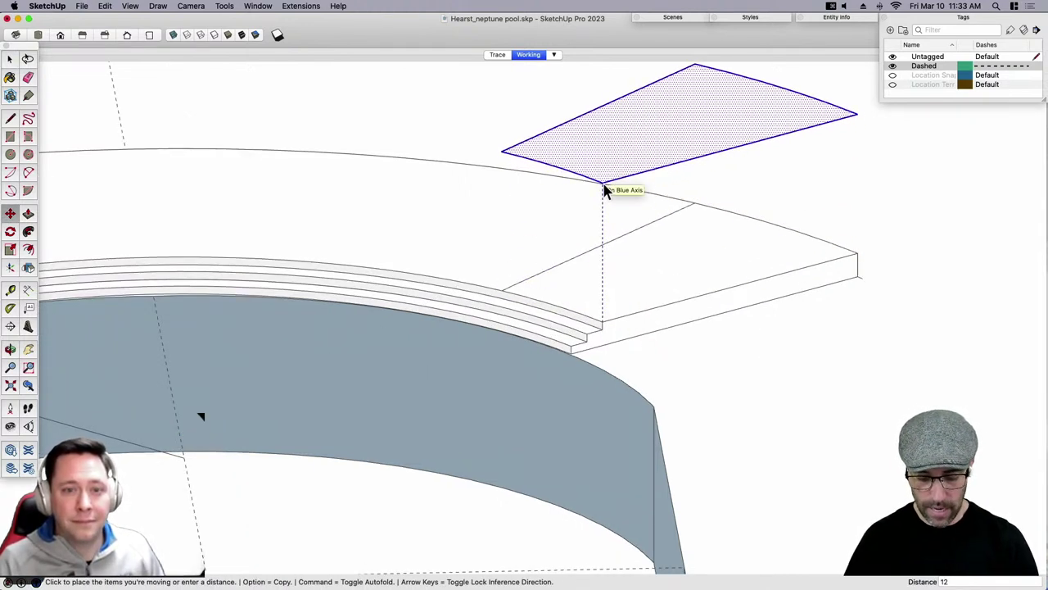
pyautogui.click(604, 188)
pyautogui.scroll(-10, 638, 303)
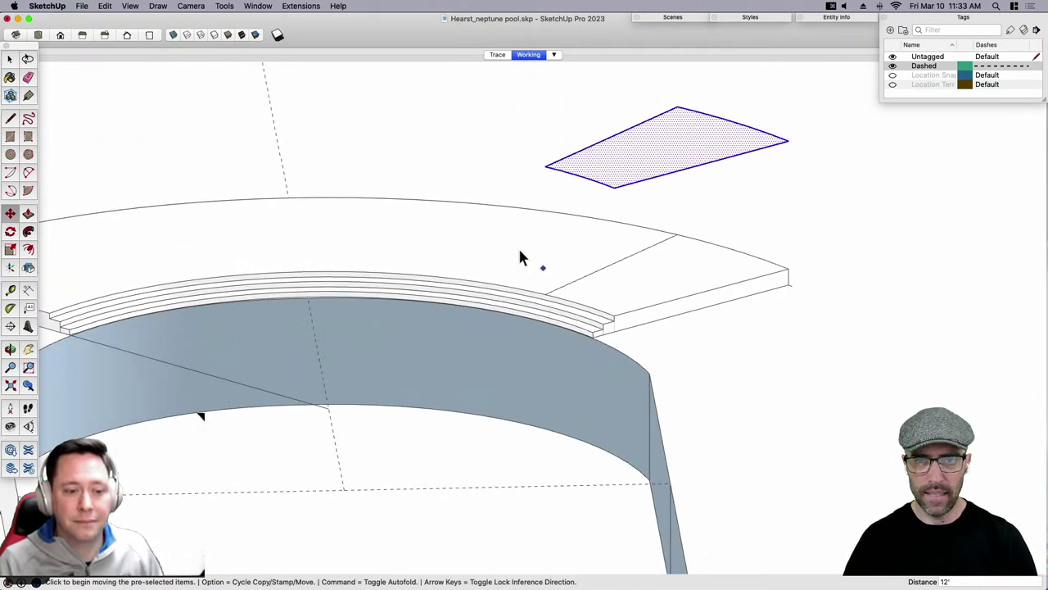
# Change the camera from parallel projection to perspective and bring the whole pool and the distant scale figure into view.
pyautogui.click(191, 6)
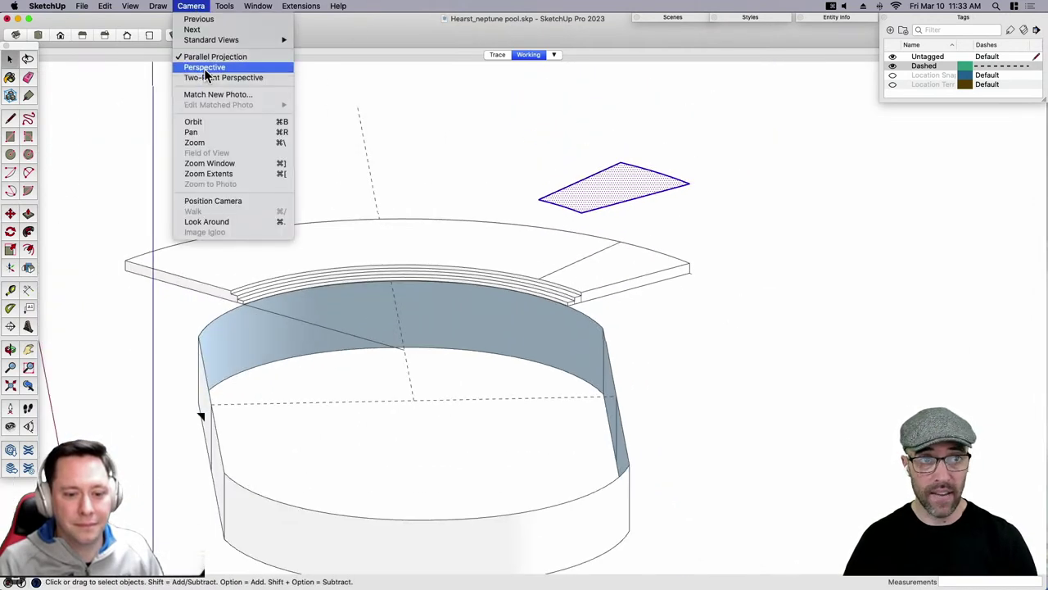
pyautogui.click(206, 67)
pyautogui.scroll(3, 528, 295)
pyautogui.moveTo(524, 292)
pyautogui.mouseDown(button='middle')
pyautogui.moveTo(508, 312)
pyautogui.moveTo(493, 304)
pyautogui.mouseUp(button='middle')
pyautogui.scroll(-8, 677, 314)
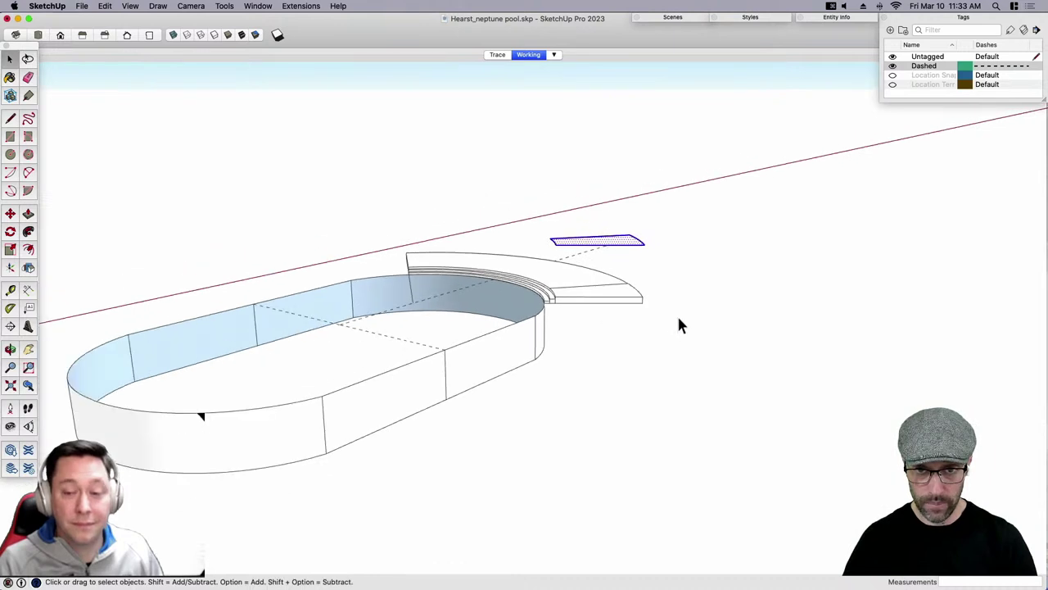
pyautogui.moveTo(737, 332); pyautogui.dragTo(653, 326, button='middle')
pyautogui.scroll(-4, 680, 333)
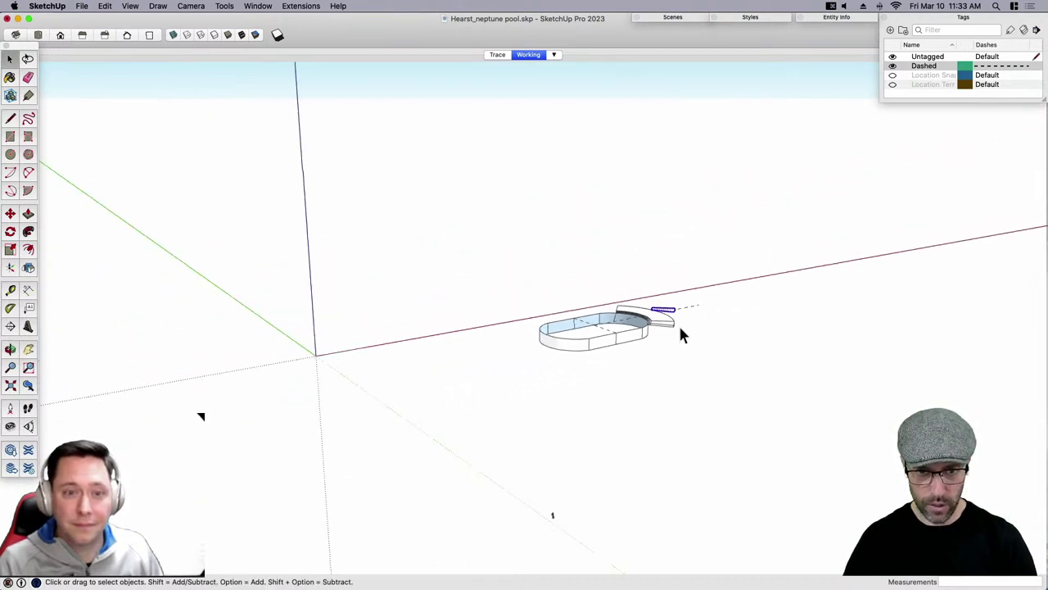
# Move the scale figure onto the platform top, beside the end section near the steps.
pyautogui.click(553, 514)
pyautogui.scroll(3, 565, 528)
pyautogui.press('m')
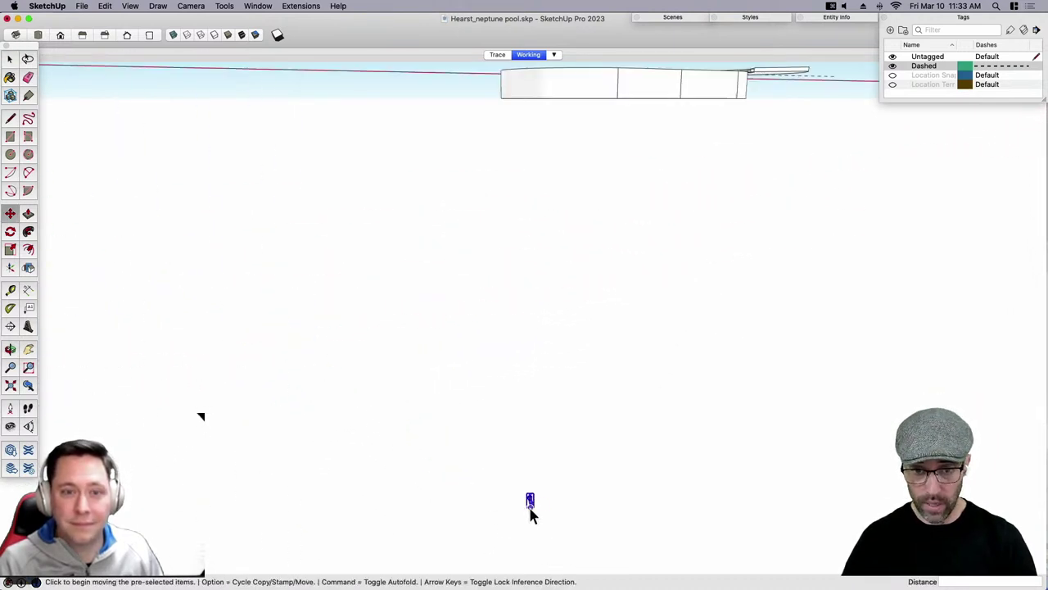
pyautogui.click(531, 509)
pyautogui.scroll(-6, 510, 518)
pyautogui.scroll(10, 647, 283)
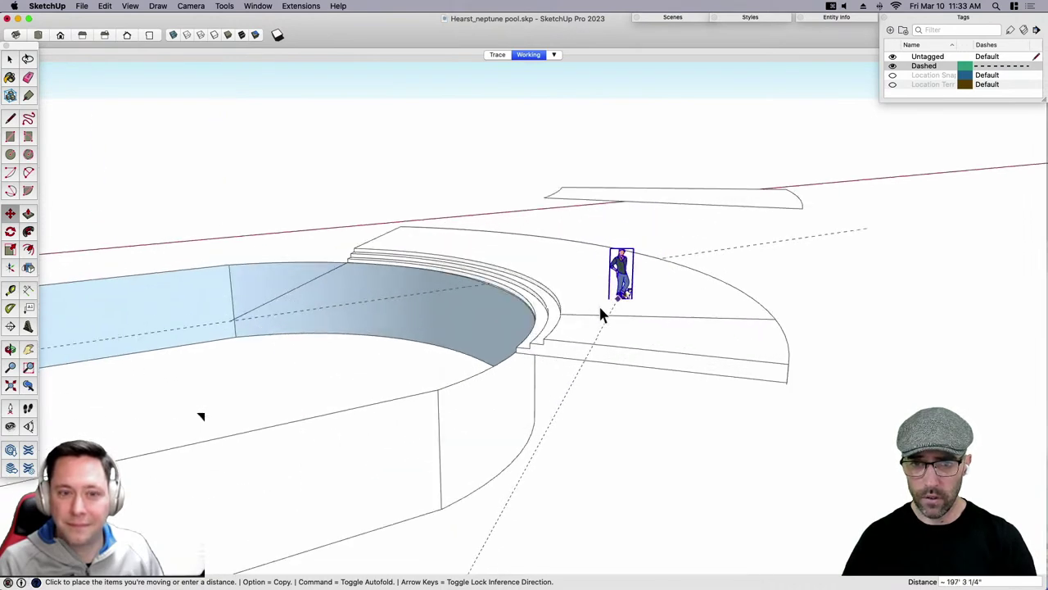
pyautogui.click(582, 303)
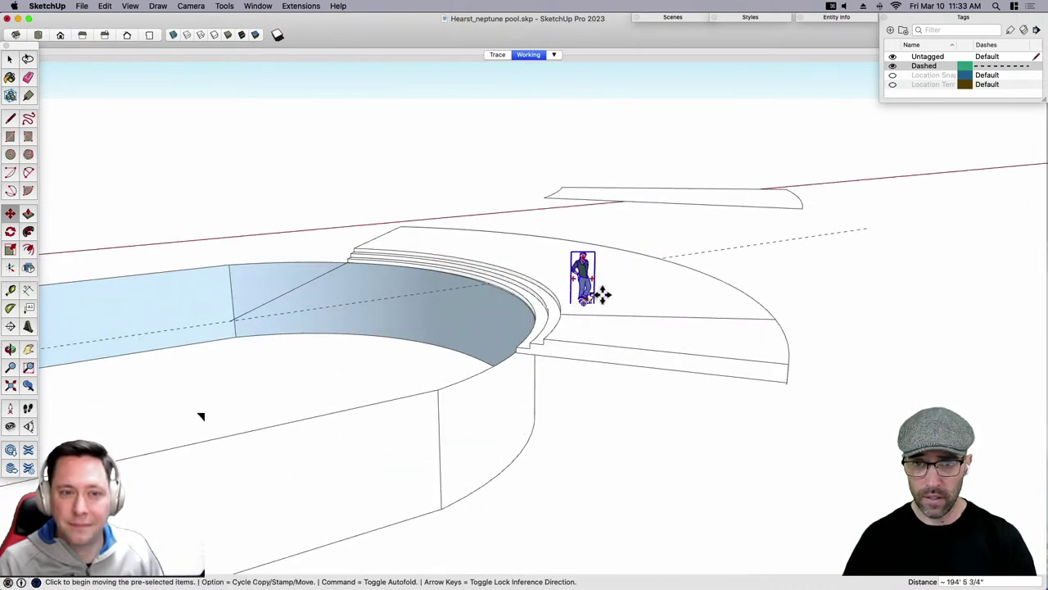
pyautogui.scroll(3, 598, 294)
pyautogui.press('space')
pyautogui.scroll(-3, 574, 276)
pyautogui.click(585, 223)
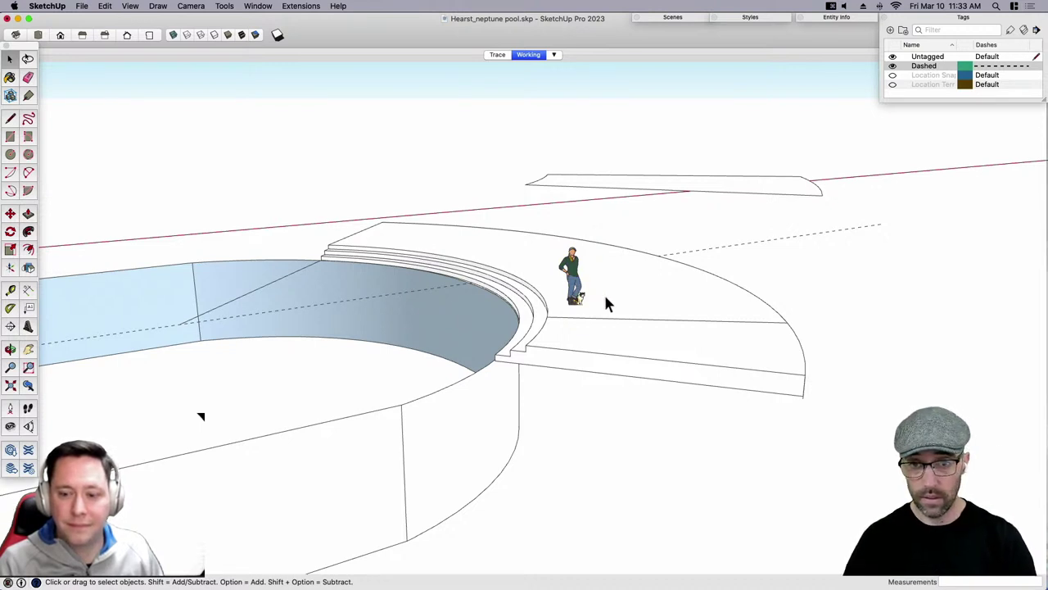
# Push/Pull the raised end-section face downward into a thick solid block above the platform.
pyautogui.scroll(2, 606, 305)
pyautogui.moveTo(584, 279); pyautogui.dragTo(626, 226, button='middle')
pyautogui.scroll(-2, 660, 217)
pyautogui.scroll(3, 658, 217)
pyautogui.scroll(-5, 640, 198)
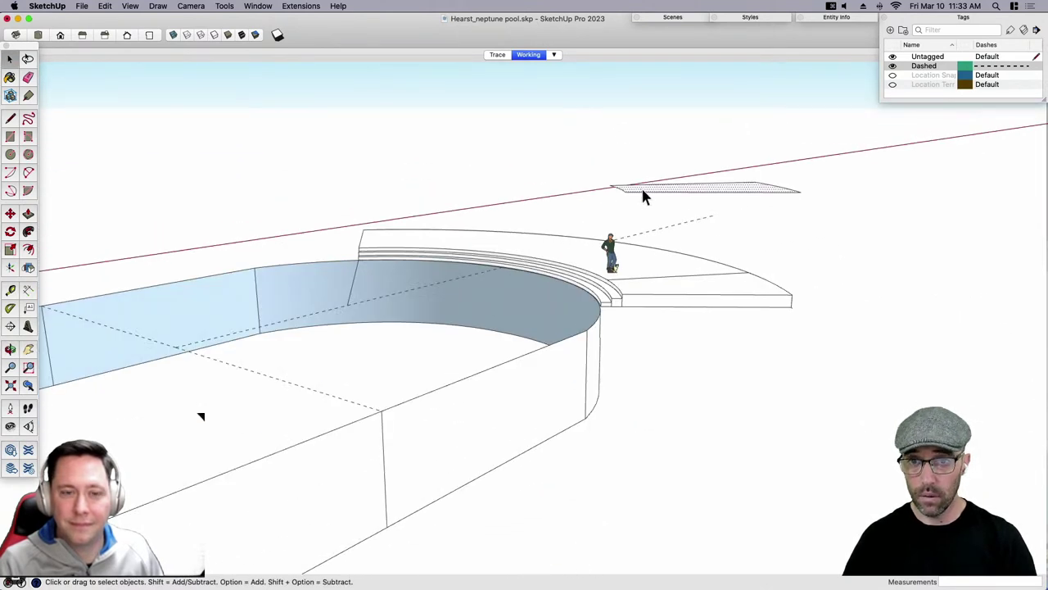
pyautogui.scroll(2, 642, 198)
pyautogui.press('p')
pyautogui.click(629, 197)
pyautogui.click(621, 197)
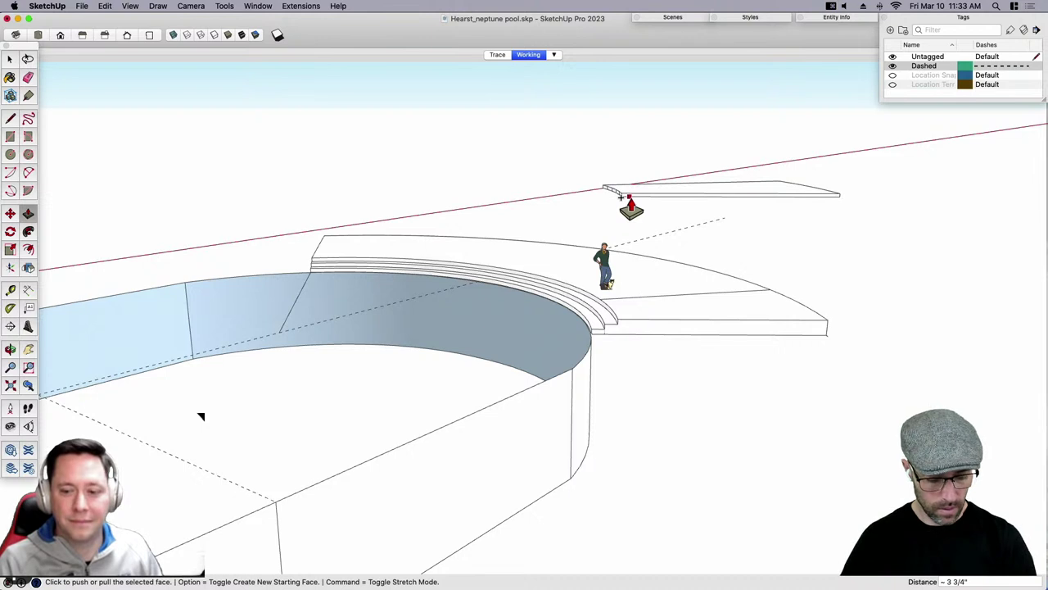
pyautogui.click(622, 197)
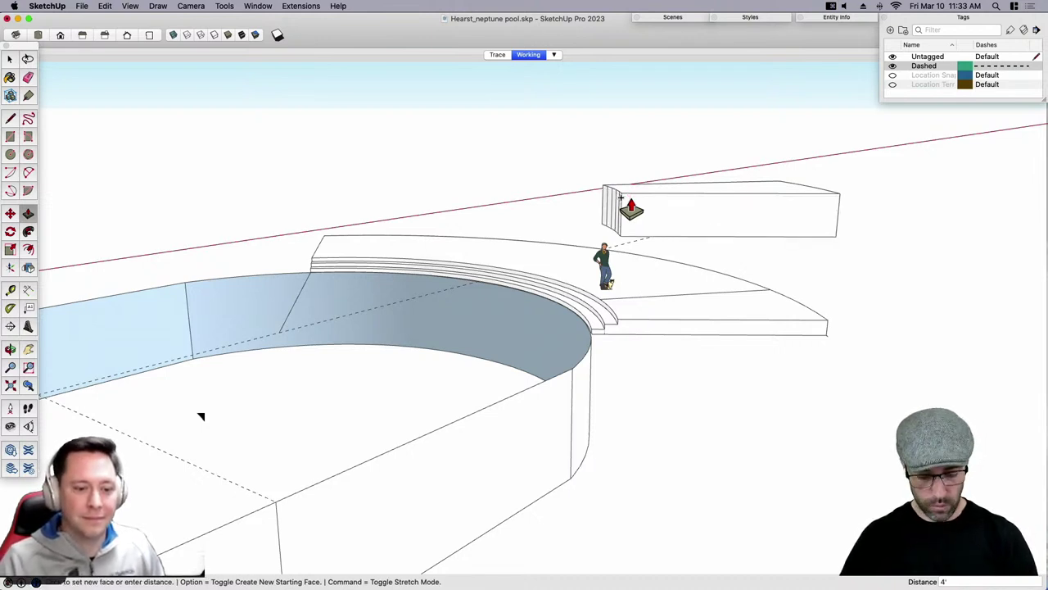
pyautogui.click(627, 201)
pyautogui.press('space')
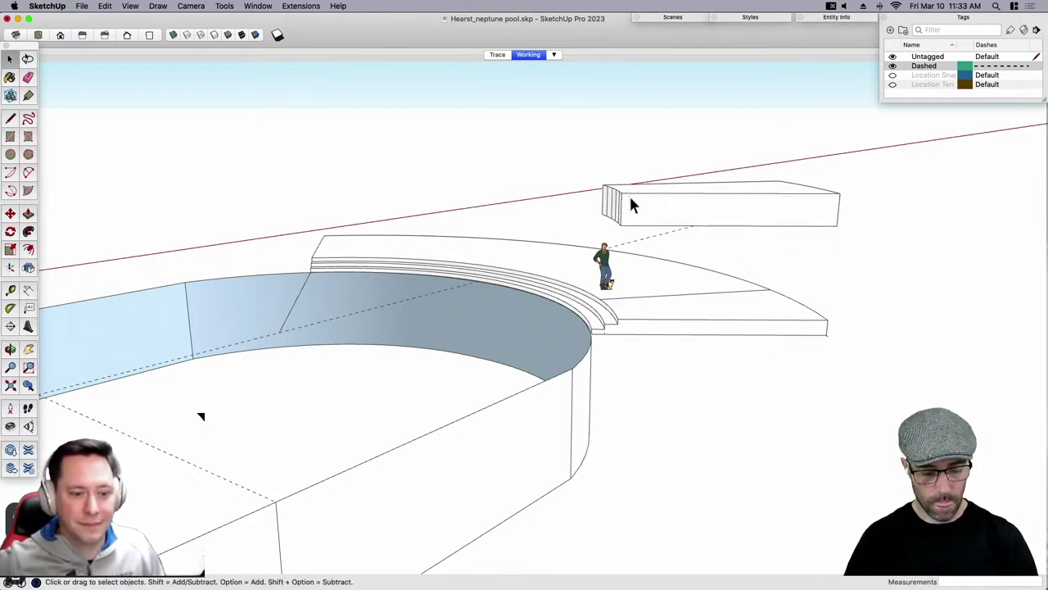
# Arrange SketchUp and the Neptune Pool street view side by side, with a narrow, shortened browser window and a wider modeling window.
pyautogui.moveTo(425, 27)
pyautogui.mouseDown()
pyautogui.moveTo(2, 78)
pyautogui.moveTo(1, 35)
pyautogui.mouseUp()
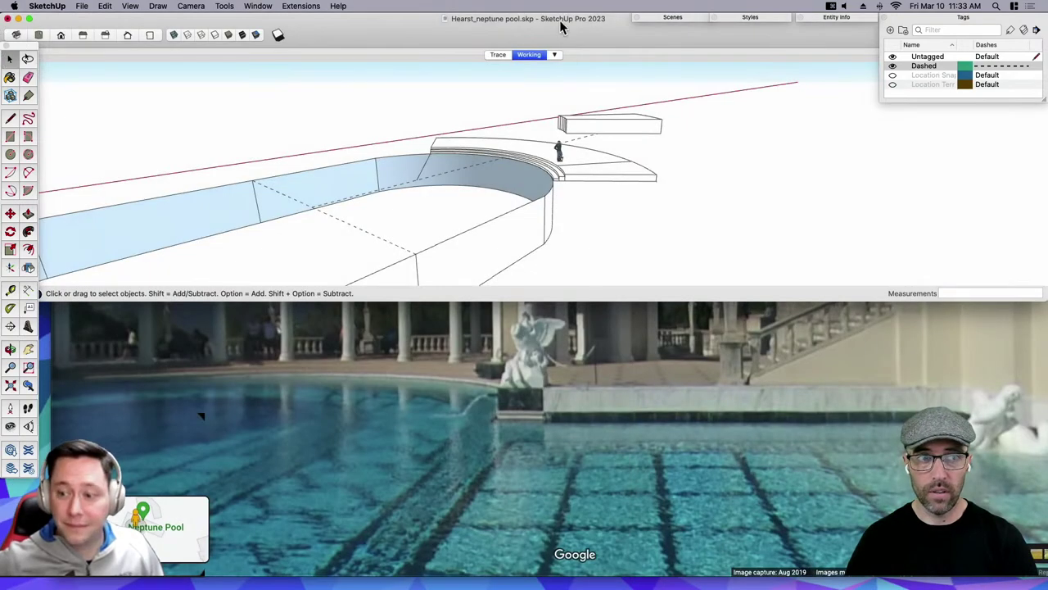
pyautogui.moveTo(562, 26)
pyautogui.mouseDown()
pyautogui.moveTo(3, 363)
pyautogui.moveTo(3, 541)
pyautogui.moveTo(3, 502)
pyautogui.moveTo(647, 136)
pyautogui.moveTo(1046, 230)
pyautogui.moveTo(689, 230)
pyautogui.mouseUp()
pyautogui.click(523, 311)
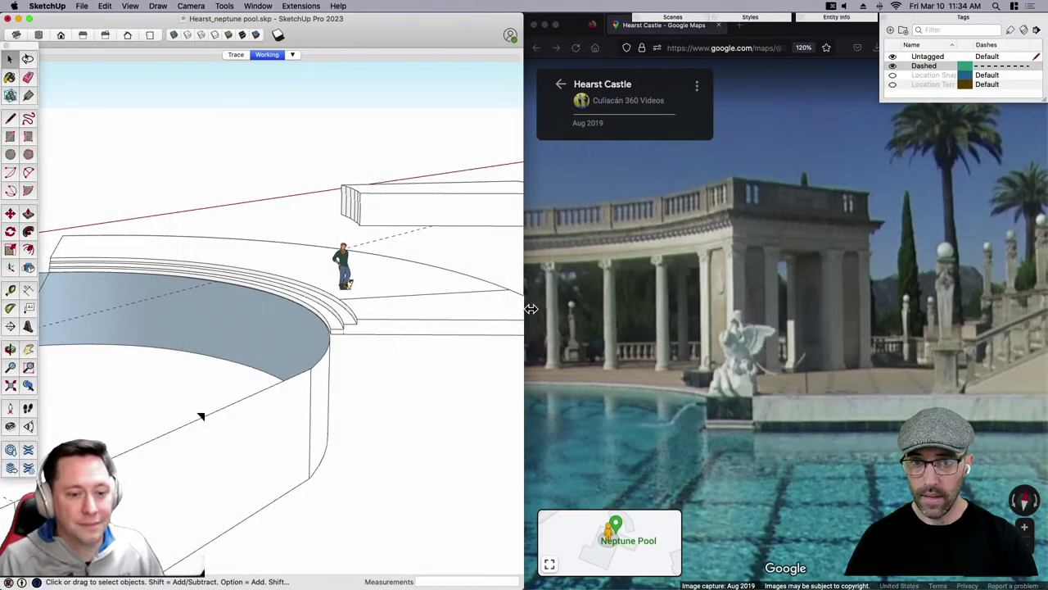
pyautogui.click(538, 312)
pyautogui.moveTo(533, 303); pyautogui.dragTo(706, 297)
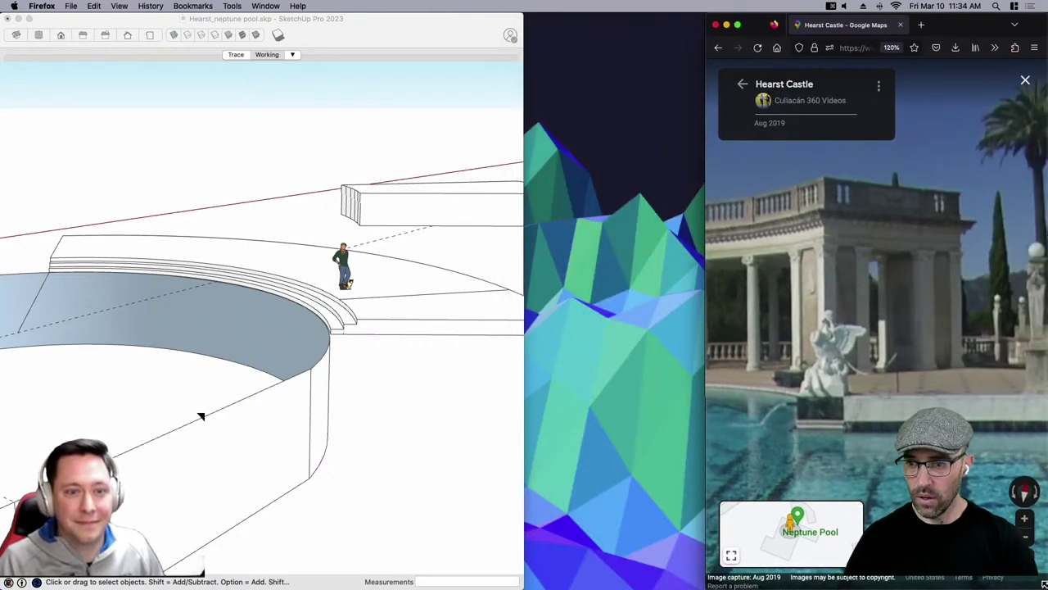
pyautogui.moveTo(1045, 584); pyautogui.dragTo(1045, 498)
pyautogui.moveTo(785, 296); pyautogui.dragTo(868, 294)
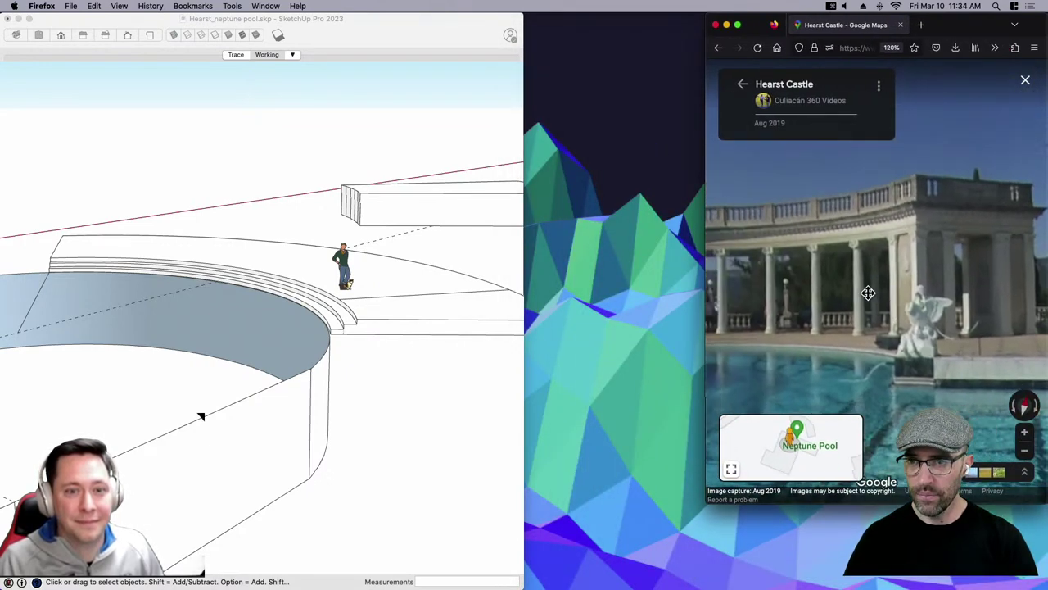
pyautogui.scroll(3, 887, 281)
pyautogui.click(521, 394)
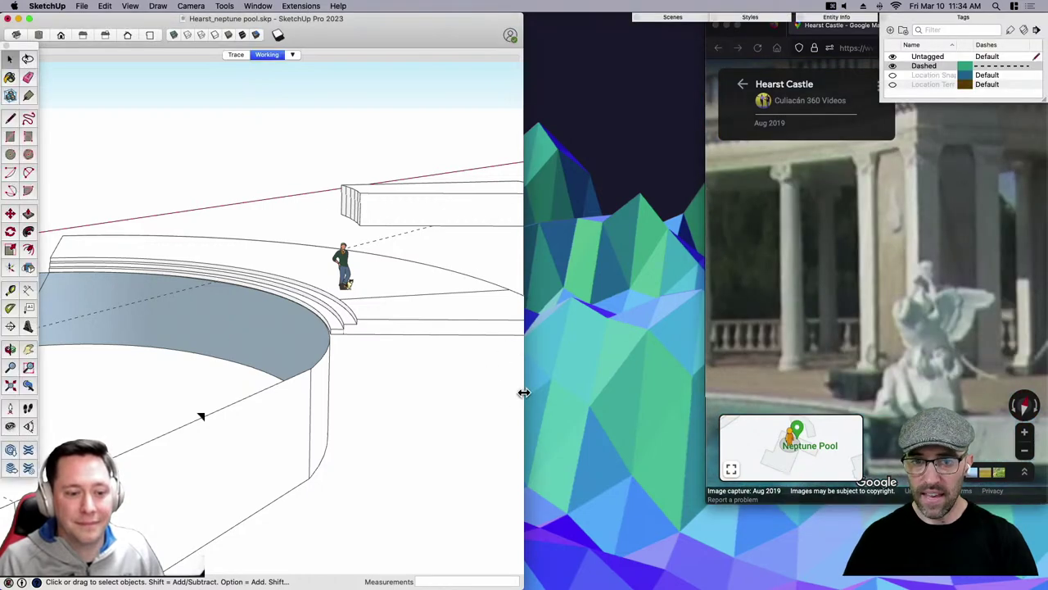
pyautogui.moveTo(523, 393)
pyautogui.mouseDown()
pyautogui.moveTo(901, 414)
pyautogui.moveTo(798, 434)
pyautogui.moveTo(694, 425)
pyautogui.moveTo(704, 422)
pyautogui.mouseUp()
# In the street view, examine the colonnade's end block and roof height in relation to the columns.
pyautogui.click(981, 295)
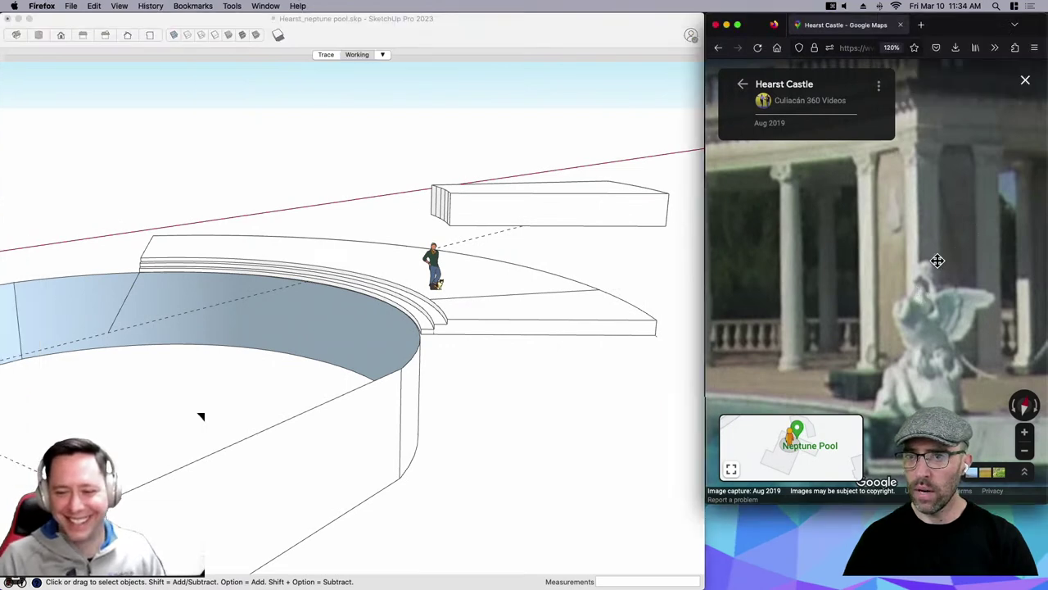
pyautogui.scroll(-5, 911, 286)
pyautogui.scroll(4, 922, 318)
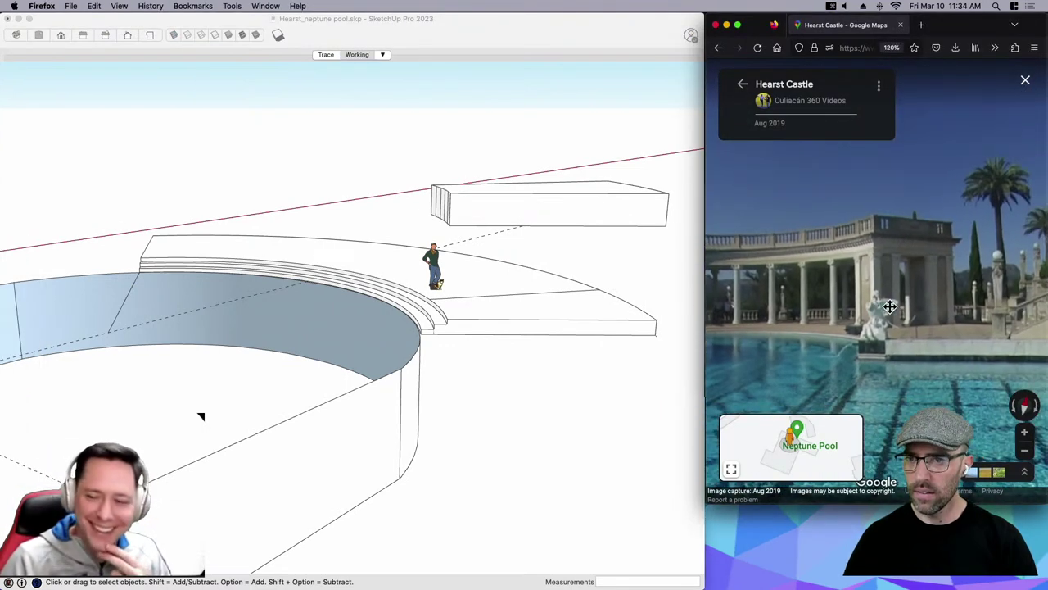
# Push/Pull the raised end block's underside upward about 1' 5 3/4" to thin it into a roof slab, and save the model.
pyautogui.click(513, 222)
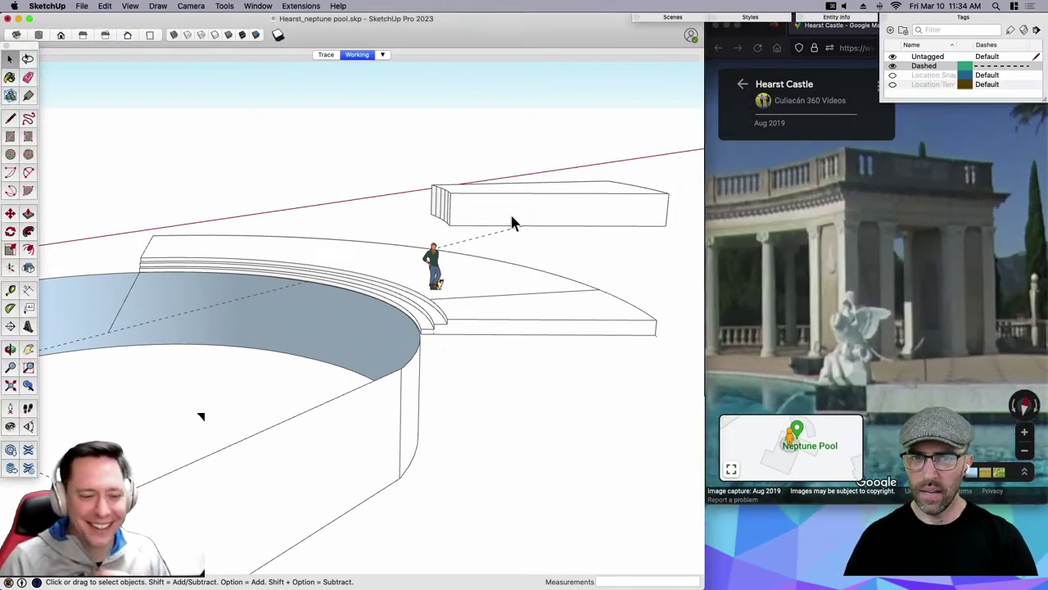
pyautogui.moveTo(565, 218); pyautogui.dragTo(583, 183, button='middle')
pyautogui.doubleClick(471, 179)
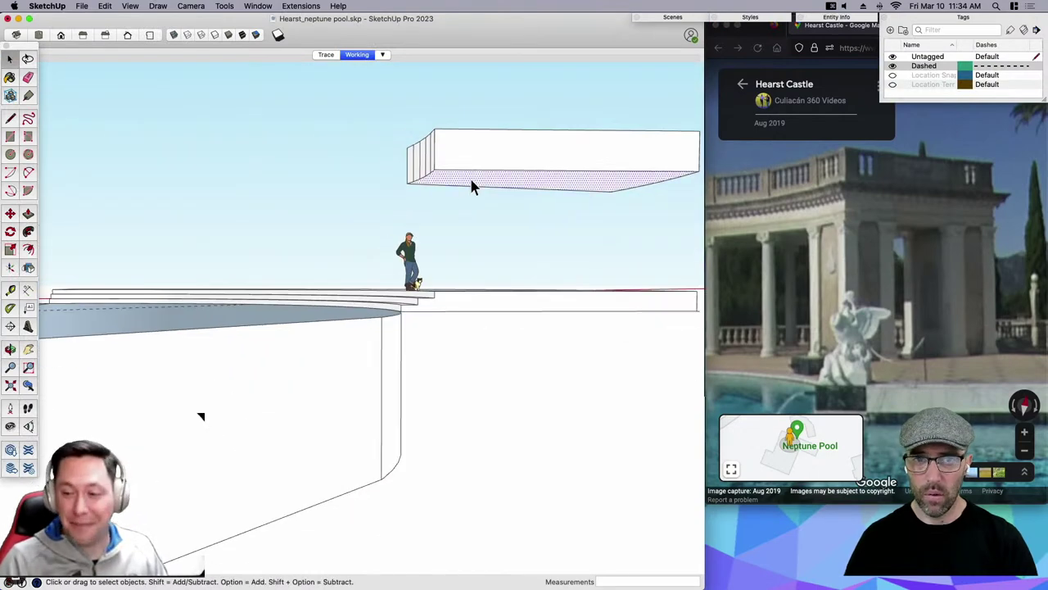
pyautogui.scroll(2, 497, 185)
pyautogui.press('p')
pyautogui.click(497, 184)
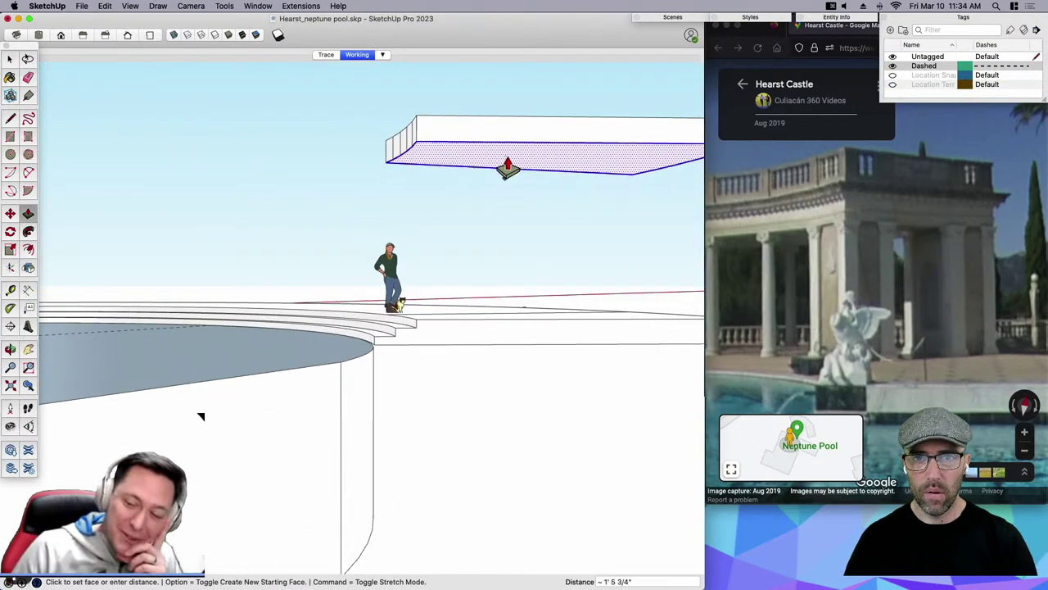
pyautogui.press('space')
pyautogui.scroll(-3, 497, 183)
pyautogui.moveTo(496, 234); pyautogui.dragTo(467, 277, button='middle')
pyautogui.press('super+s')
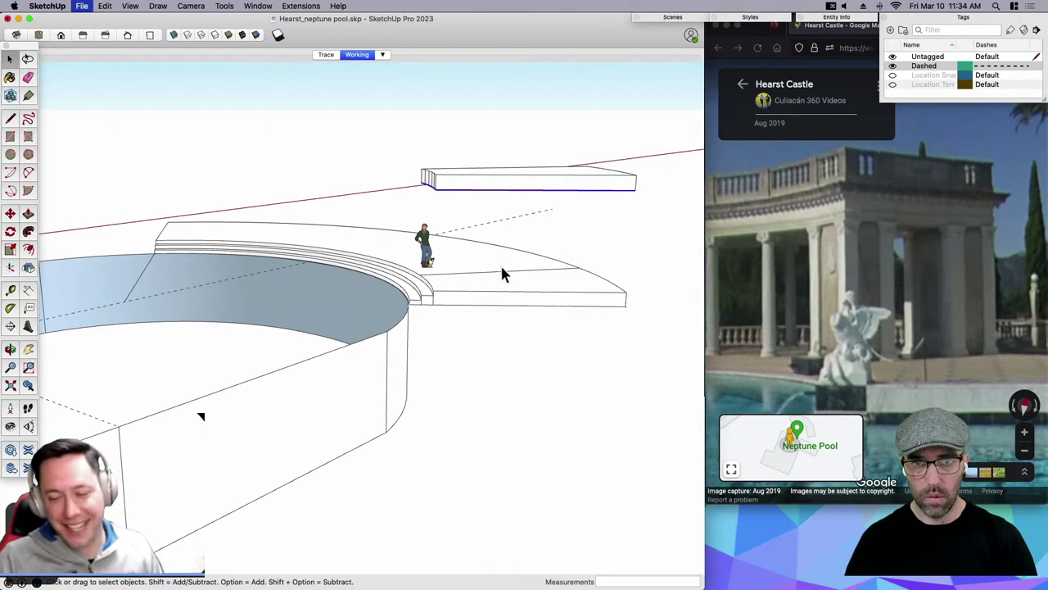
# Offset the outline of the roof slab's top face inward by 2'.
pyautogui.scroll(3, 508, 257)
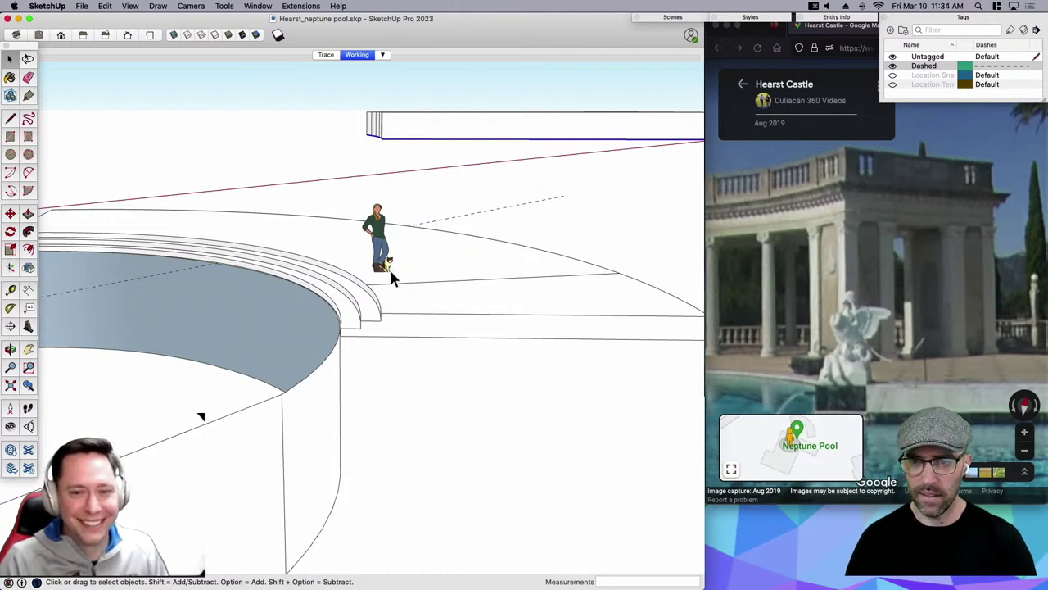
pyautogui.click(559, 282)
pyautogui.moveTo(444, 204); pyautogui.dragTo(402, 246, button='middle')
pyautogui.click(411, 203)
pyautogui.press('f')
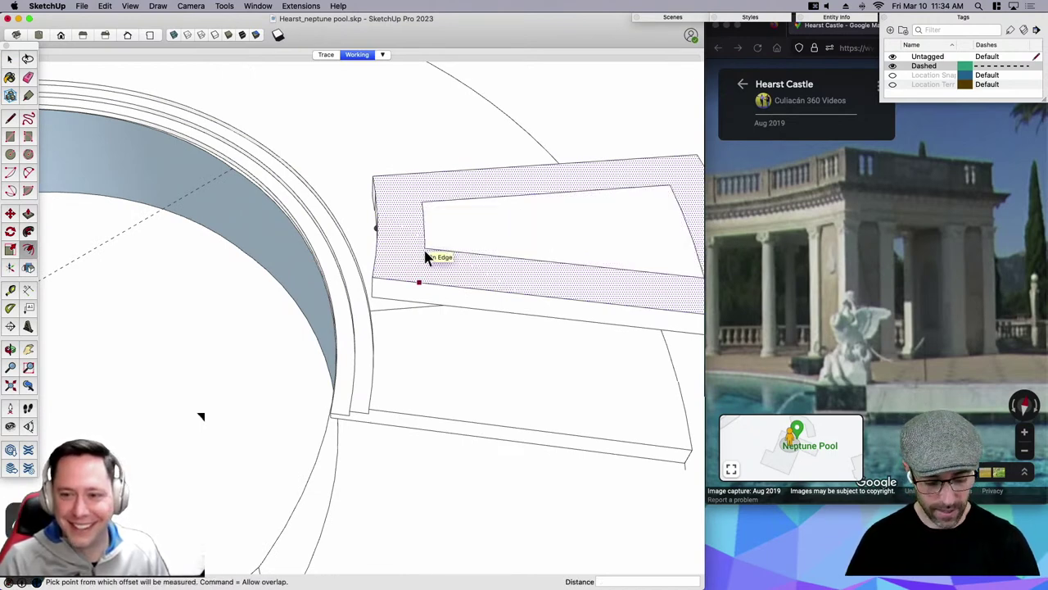
pyautogui.write('2')
pyautogui.press('Return')
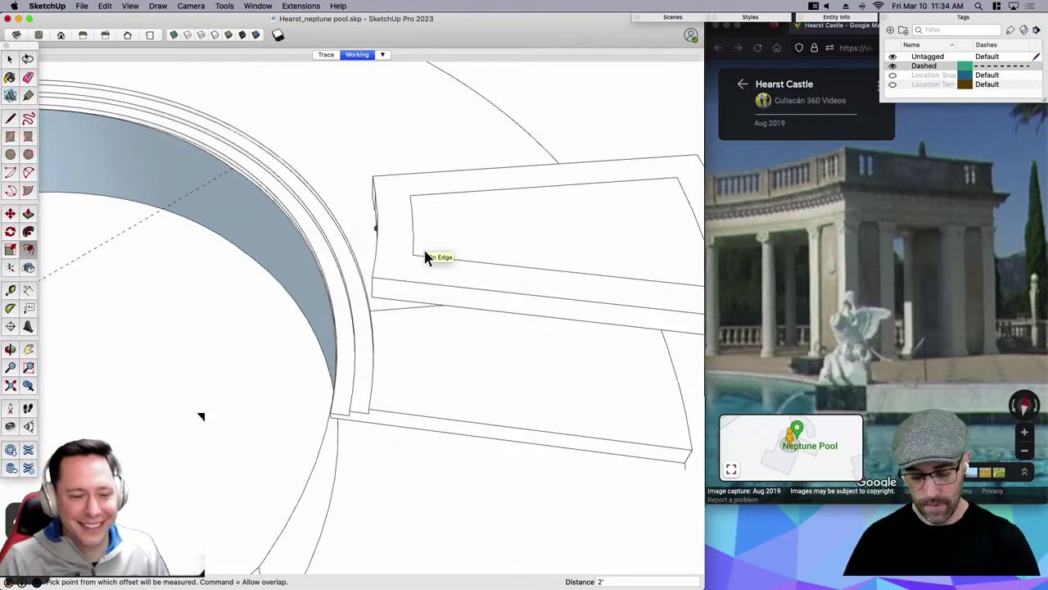
# Extend the offset outline's two long sides with lines from its inner corners across the slab's inner curved end.
pyautogui.press('l')
pyautogui.click(413, 255)
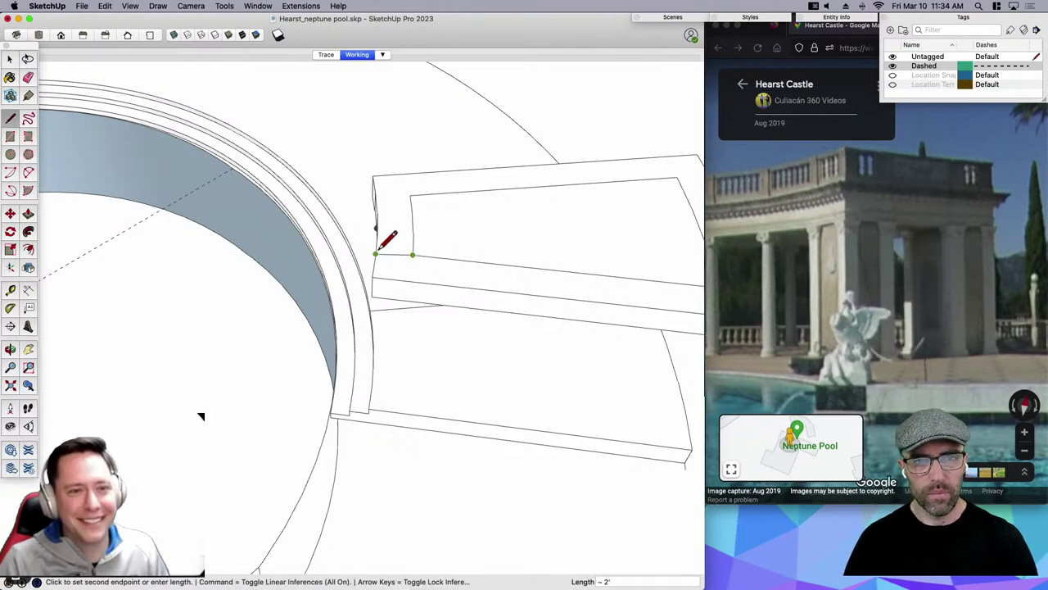
pyautogui.moveTo(368, 246); pyautogui.dragTo(312, 317, button='middle')
pyautogui.click(218, 301)
pyautogui.press('Escape')
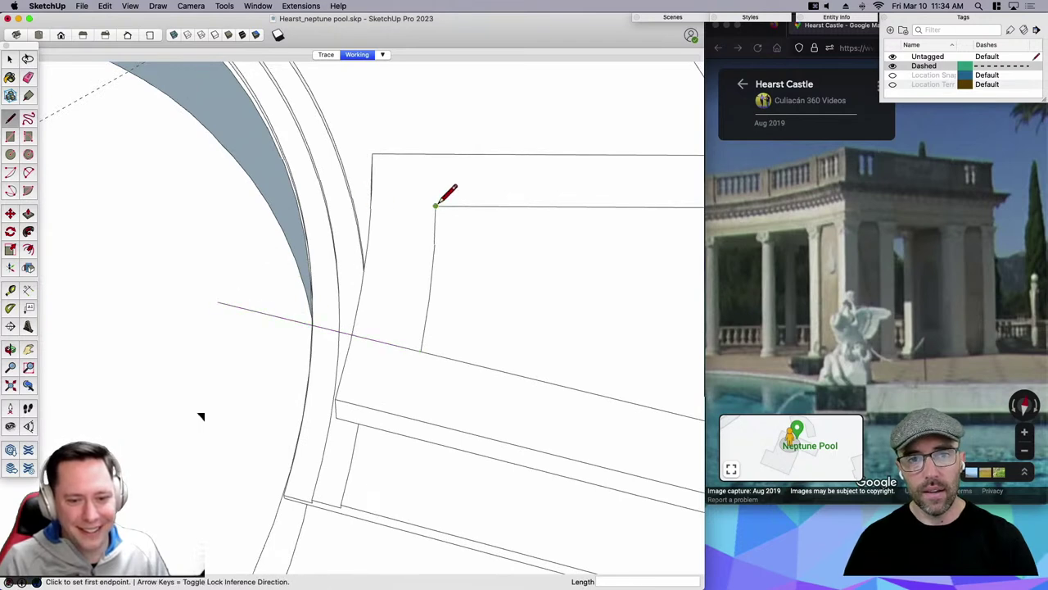
pyautogui.click(435, 205)
pyautogui.click(362, 206)
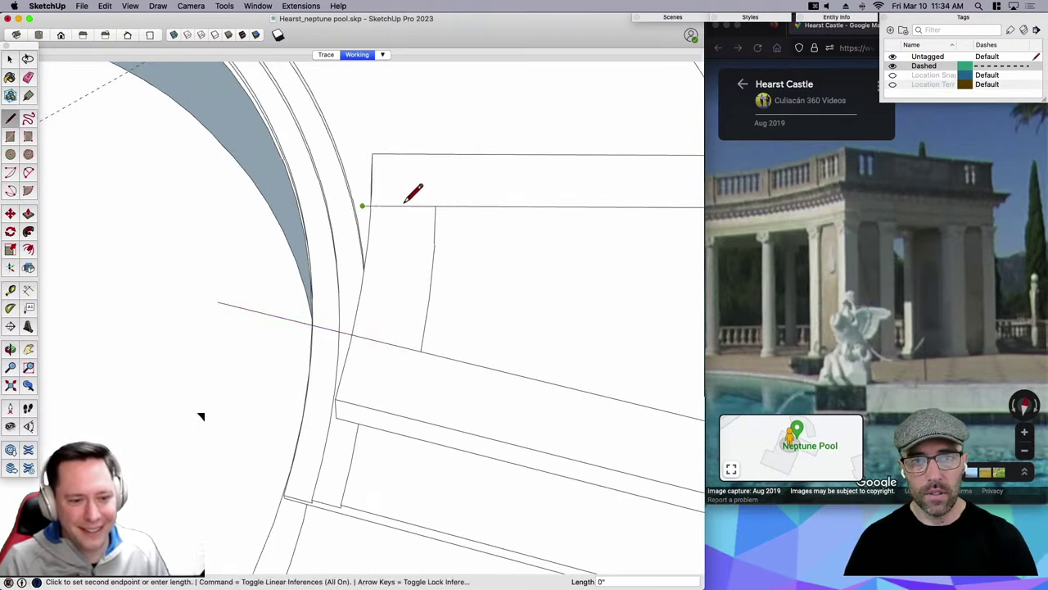
pyautogui.press('Escape')
# Extend the offset outline's inner curve about 2' at each end to meet the slab's two long edges.
pyautogui.click(436, 205)
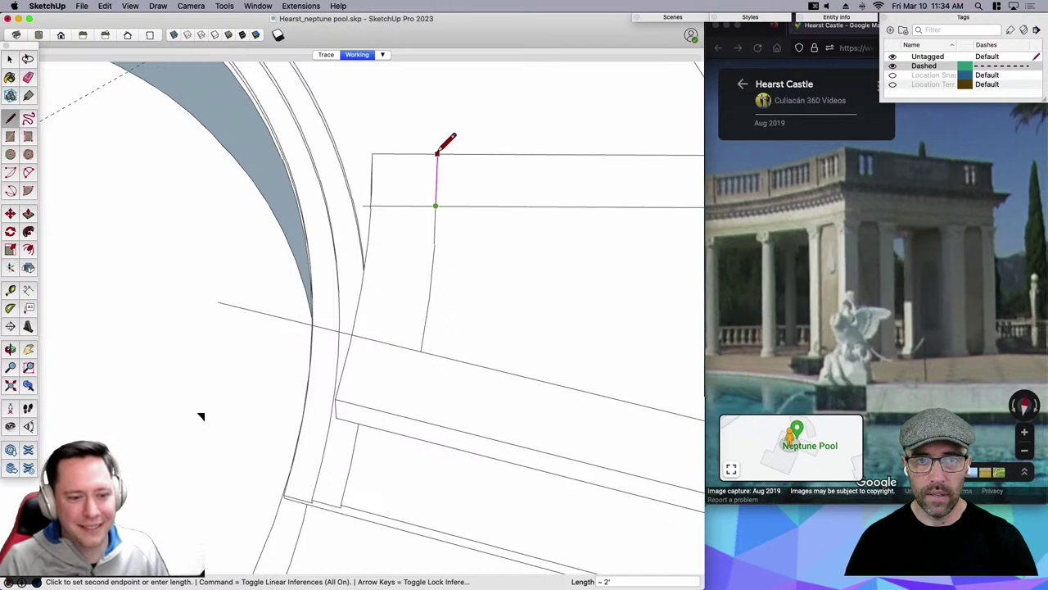
pyautogui.press('Escape')
pyautogui.scroll(-2, 443, 144)
pyautogui.click(423, 316)
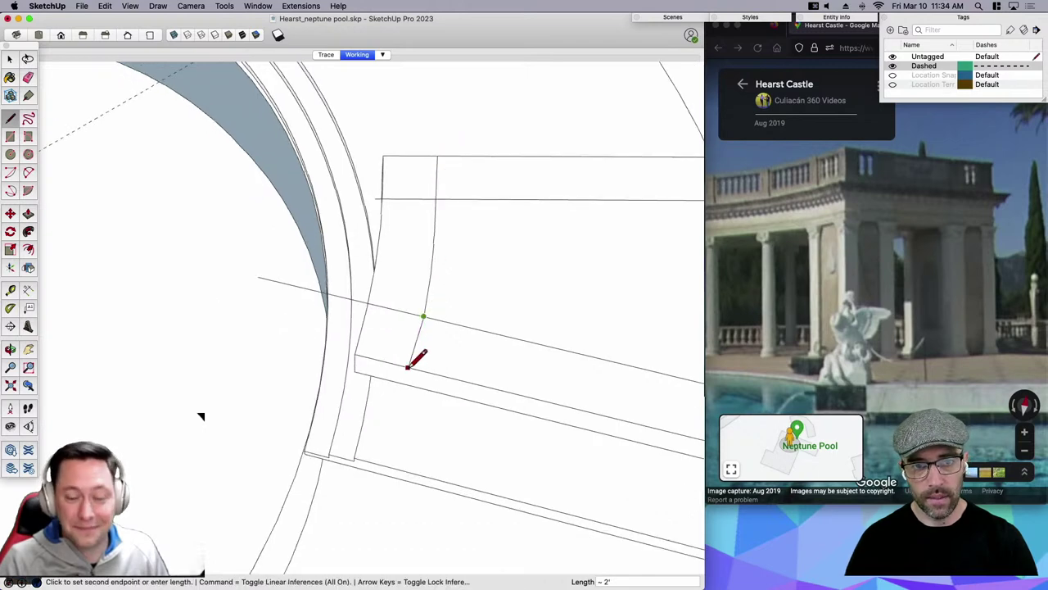
pyautogui.press('space')
# Erase the extension lines and the offset outline's inner curve and long sides from the slab's top face.
pyautogui.moveTo(401, 360)
pyautogui.mouseDown(button='middle')
pyautogui.moveTo(465, 249)
pyautogui.moveTo(368, 197)
pyautogui.mouseUp(button='middle')
pyautogui.press('e')
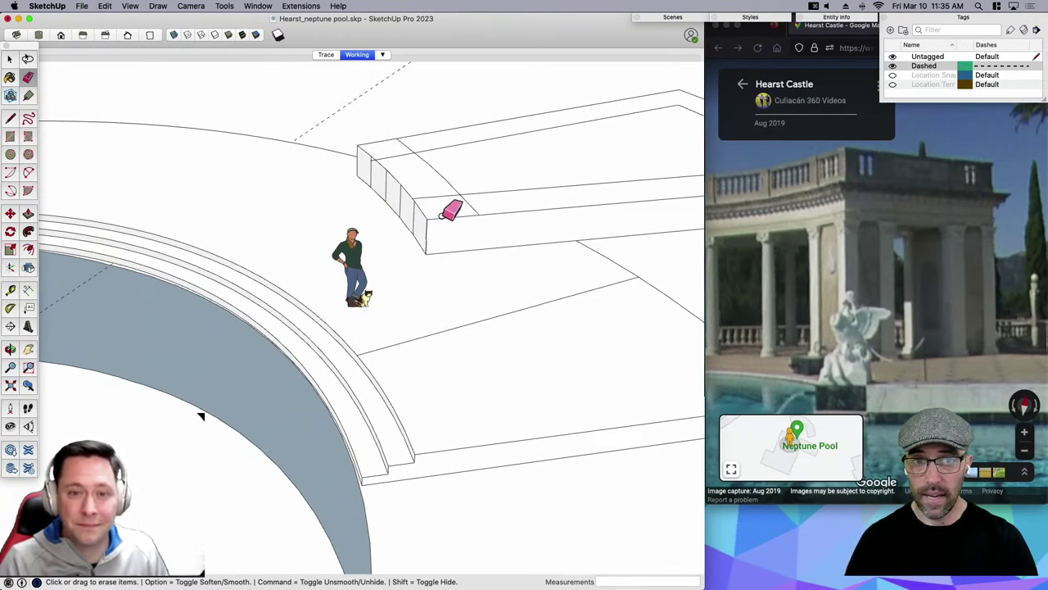
pyautogui.moveTo(433, 192); pyautogui.dragTo(389, 215, button='middle')
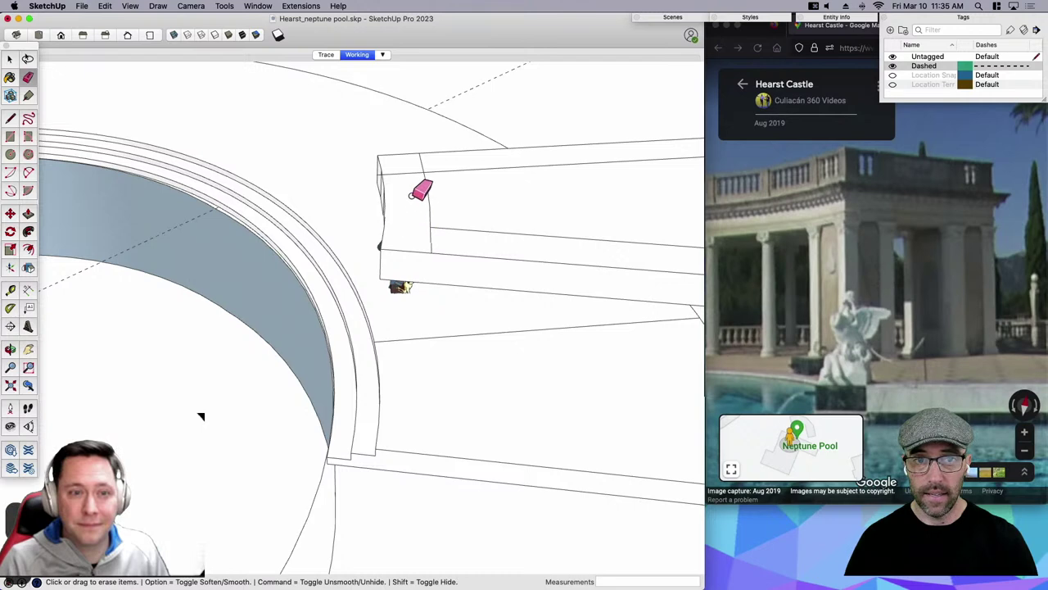
pyautogui.click(412, 174)
pyautogui.moveTo(434, 236); pyautogui.dragTo(421, 172)
pyautogui.moveTo(420, 174); pyautogui.dragTo(420, 163, button='middle')
pyautogui.moveTo(421, 164); pyautogui.dragTo(429, 225)
pyautogui.scroll(-5, 329, 253)
pyautogui.press('space')
pyautogui.click(528, 224)
pyautogui.press('e')
pyautogui.click(552, 227)
pyautogui.press('space')
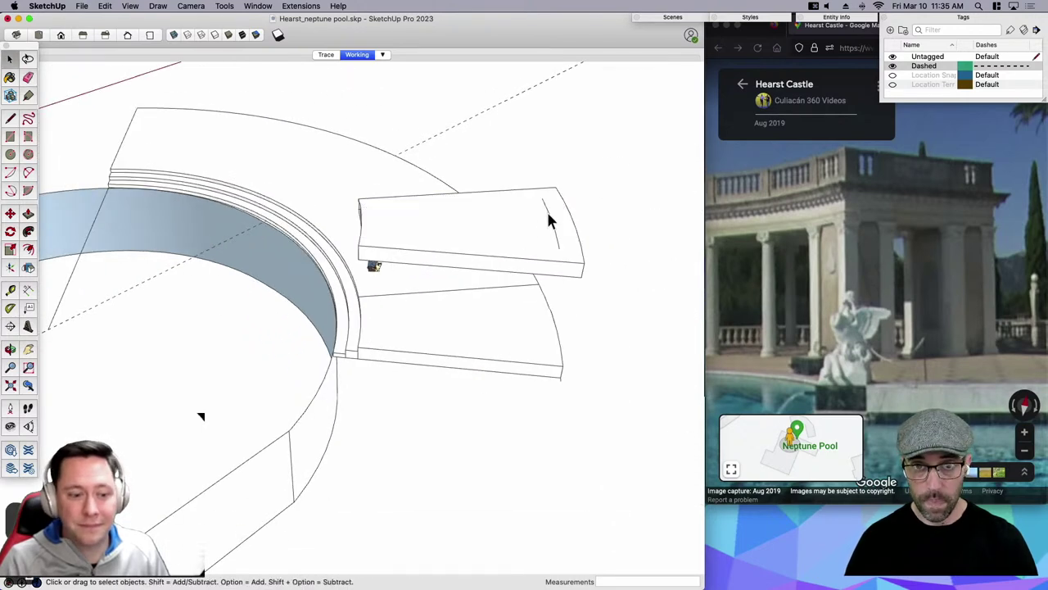
# Erase the leftover offset curve and line fragments near the slab's outer end.
pyautogui.press('e')
pyautogui.moveTo(543, 204); pyautogui.dragTo(555, 240)
pyautogui.press('space')
pyautogui.click(511, 229)
pyautogui.press('e')
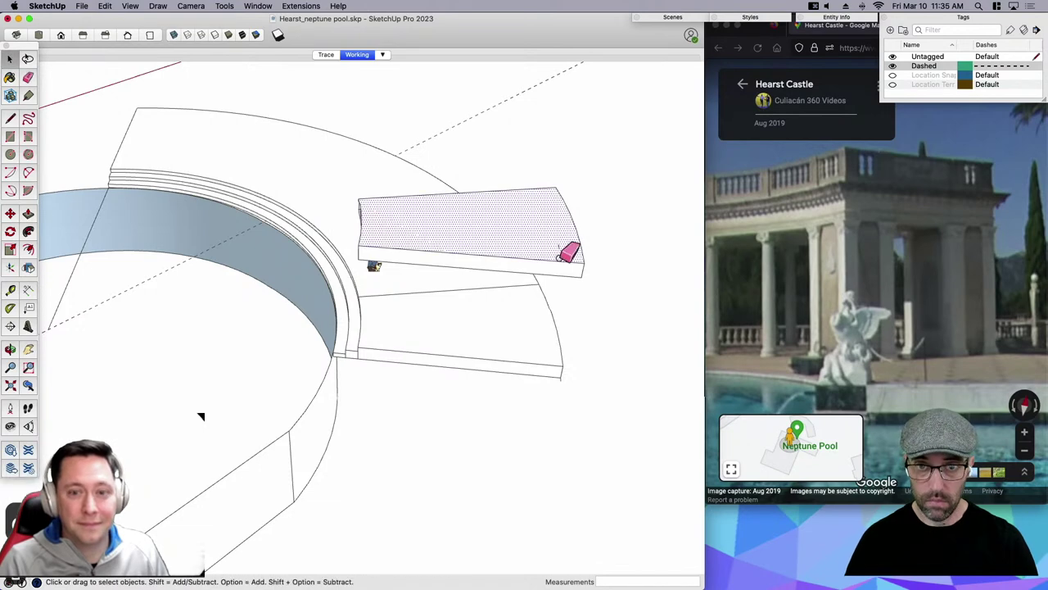
pyautogui.click(560, 256)
# Offset the outline of the cleared roof slab's top face inward by 4'.
pyautogui.press('space')
pyautogui.scroll(3, 464, 233)
pyautogui.click(463, 233)
pyautogui.scroll(3, 453, 234)
pyautogui.press('f')
pyautogui.click(425, 238)
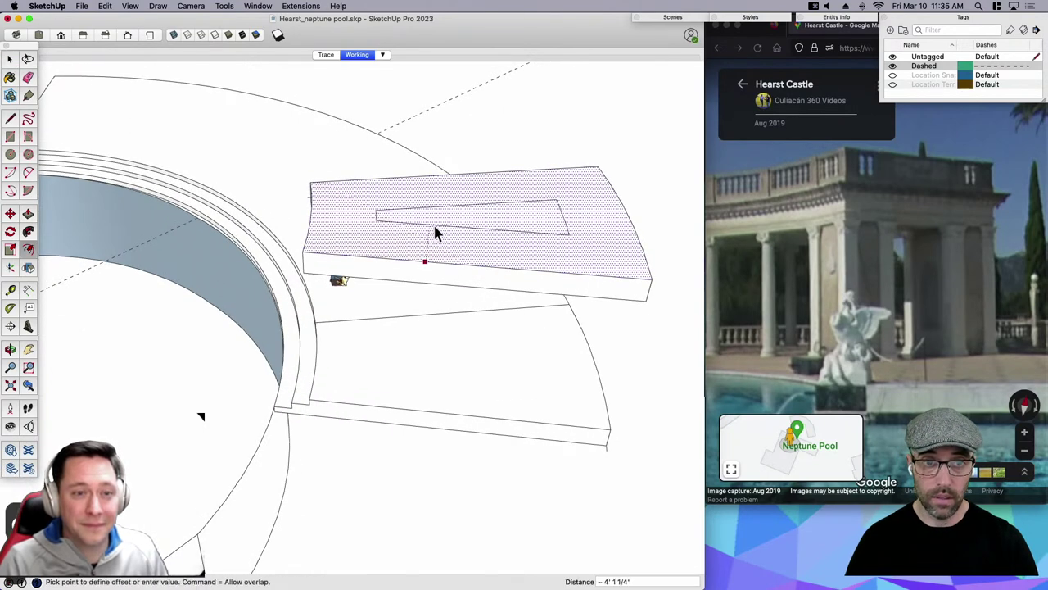
pyautogui.click(428, 237)
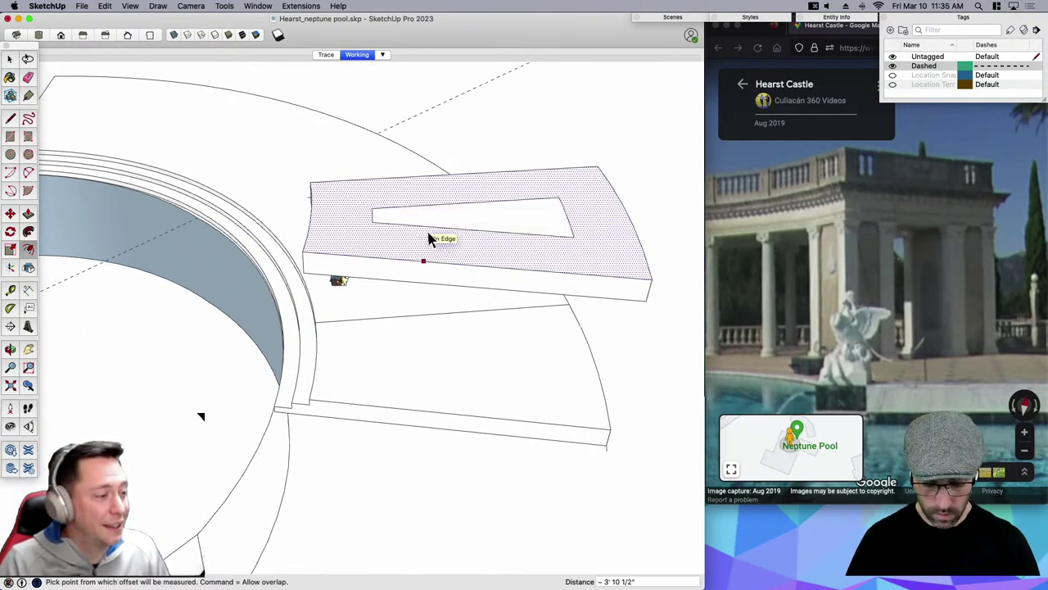
pyautogui.write('4')
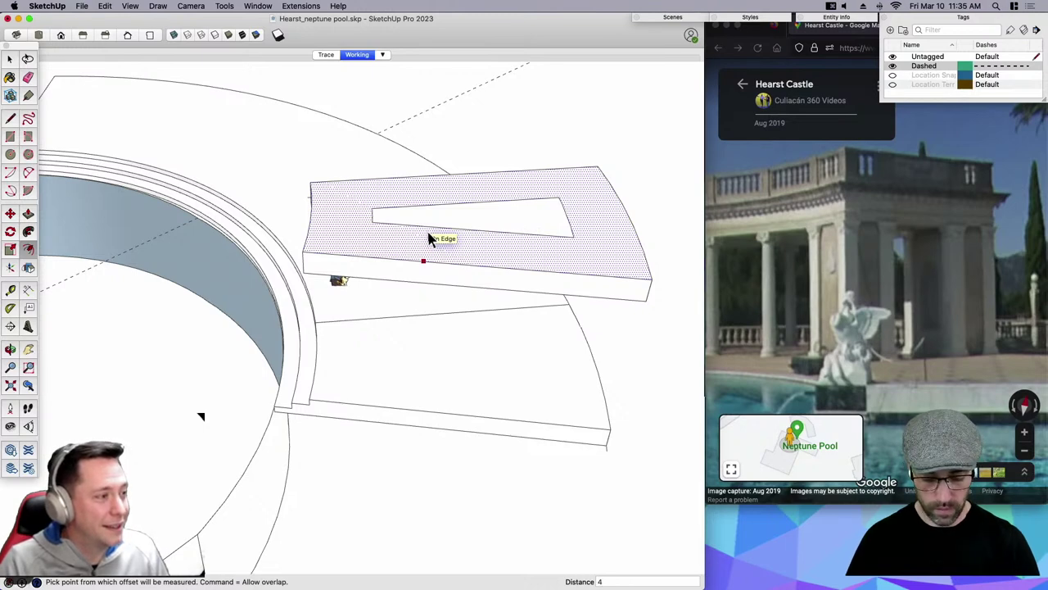
pyautogui.press('Return')
pyautogui.press('space')
pyautogui.press('l')
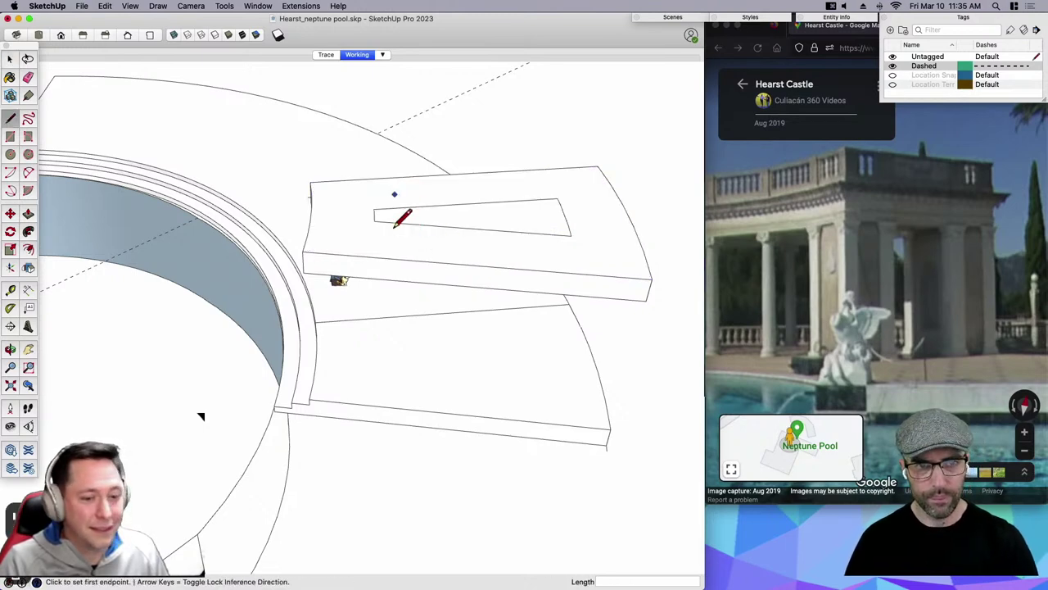
pyautogui.moveTo(396, 226); pyautogui.dragTo(305, 269, button='middle')
pyautogui.press('space')
pyautogui.scroll(2, 366, 256)
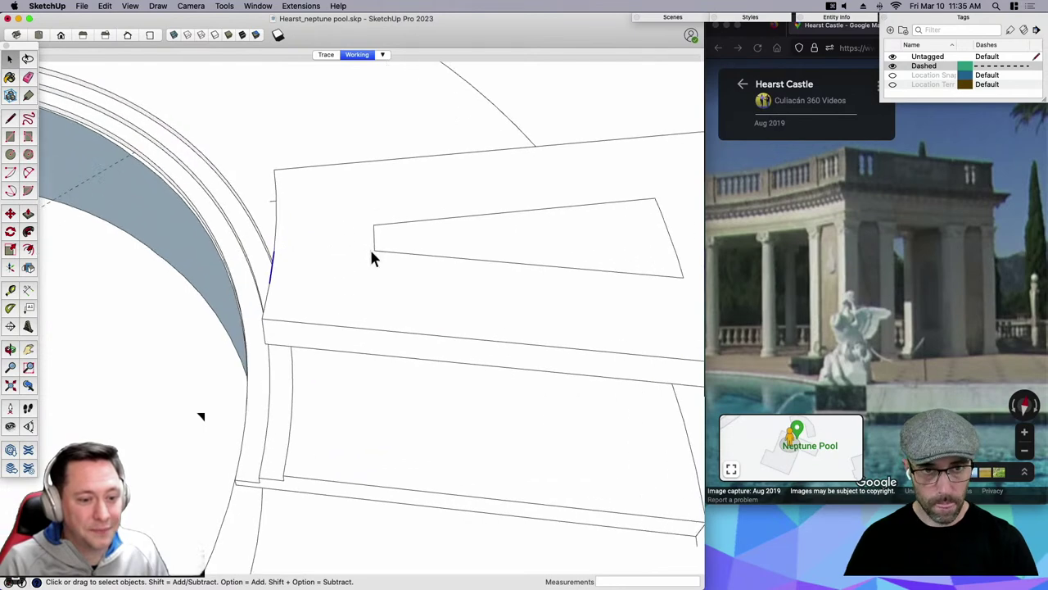
pyautogui.press('a')
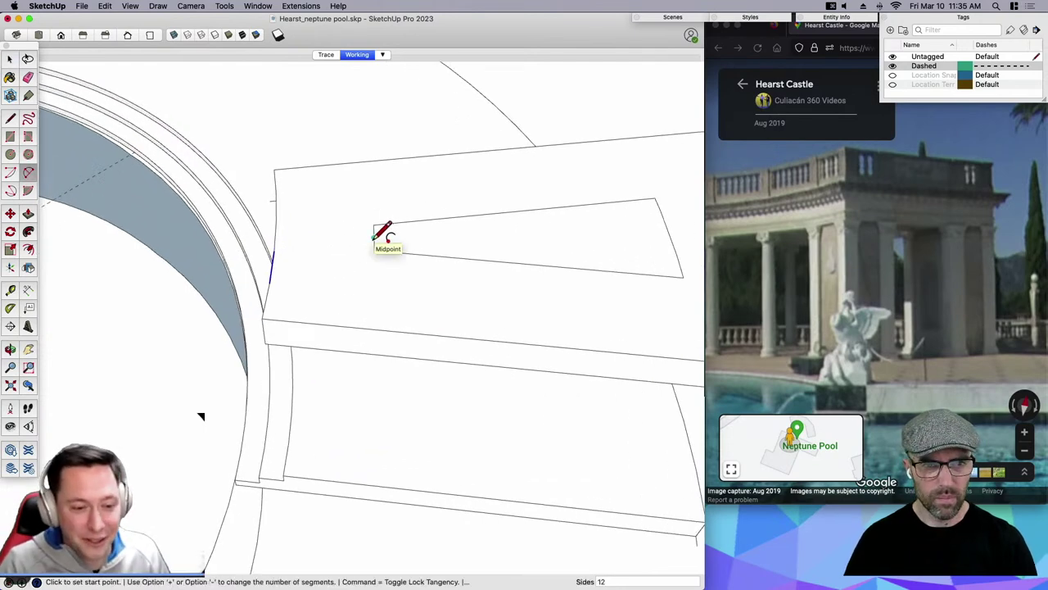
pyautogui.press('space')
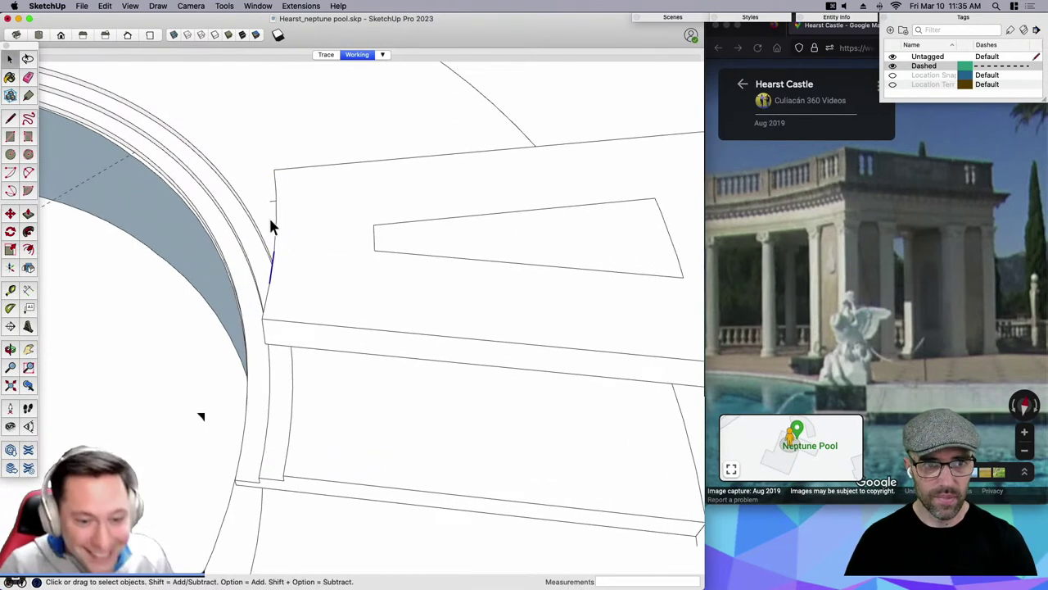
# Select the segments of the slab's inner curved top edge and offset the curve 4' across the top face.
pyautogui.moveTo(271, 227)
pyautogui.mouseDown(button='middle')
pyautogui.moveTo(325, 235)
pyautogui.moveTo(271, 181)
pyautogui.moveTo(313, 230)
pyautogui.moveTo(285, 160)
pyautogui.mouseUp(button='middle')
pyautogui.click(296, 206)
pyautogui.scroll(3, 276, 177)
pyautogui.press('e')
pyautogui.press('space')
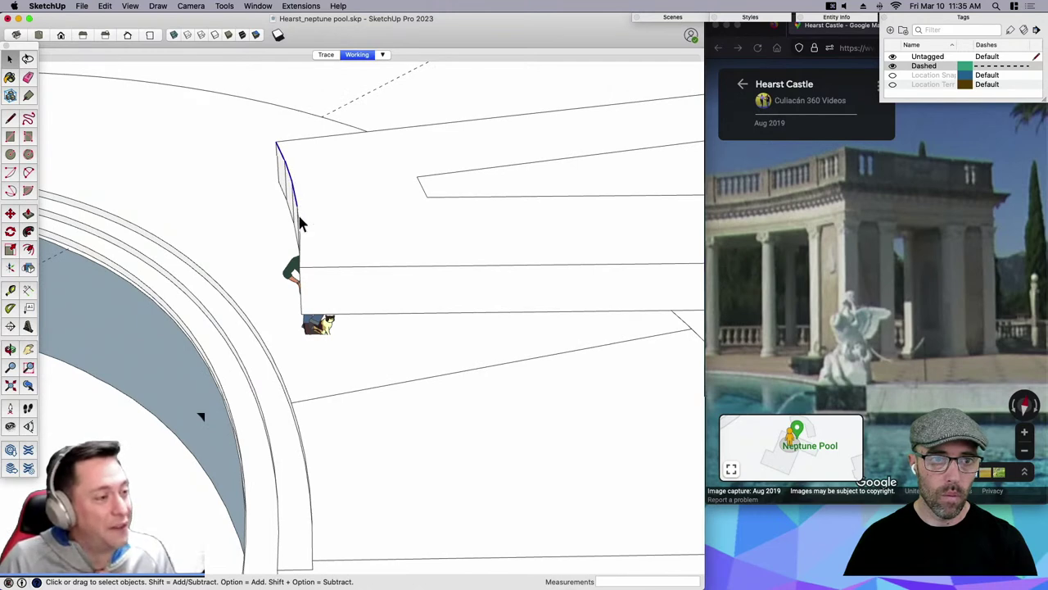
pyautogui.moveTo(316, 279); pyautogui.dragTo(332, 297, button='middle')
pyautogui.keyDown('shift'); pyautogui.click(322, 290); pyautogui.keyUp('shift')
pyautogui.rightClick(321, 288)
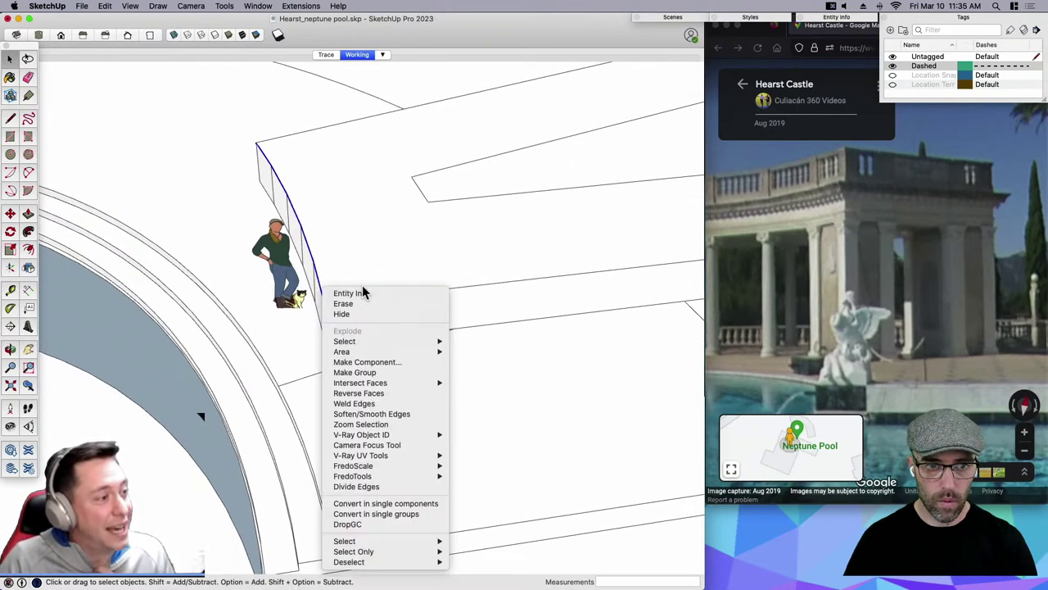
pyautogui.click(309, 239)
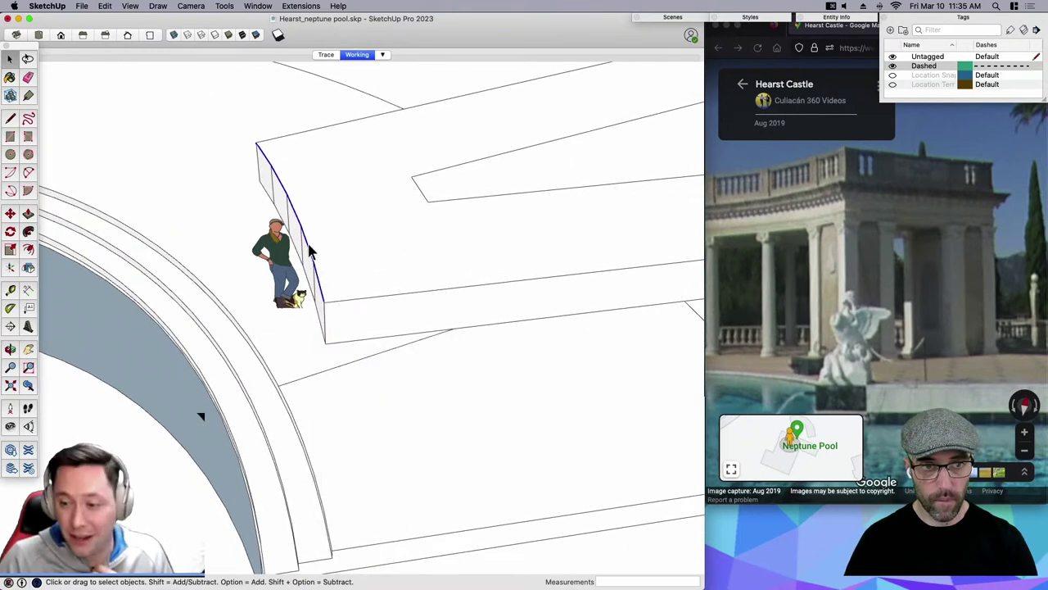
pyautogui.press('f')
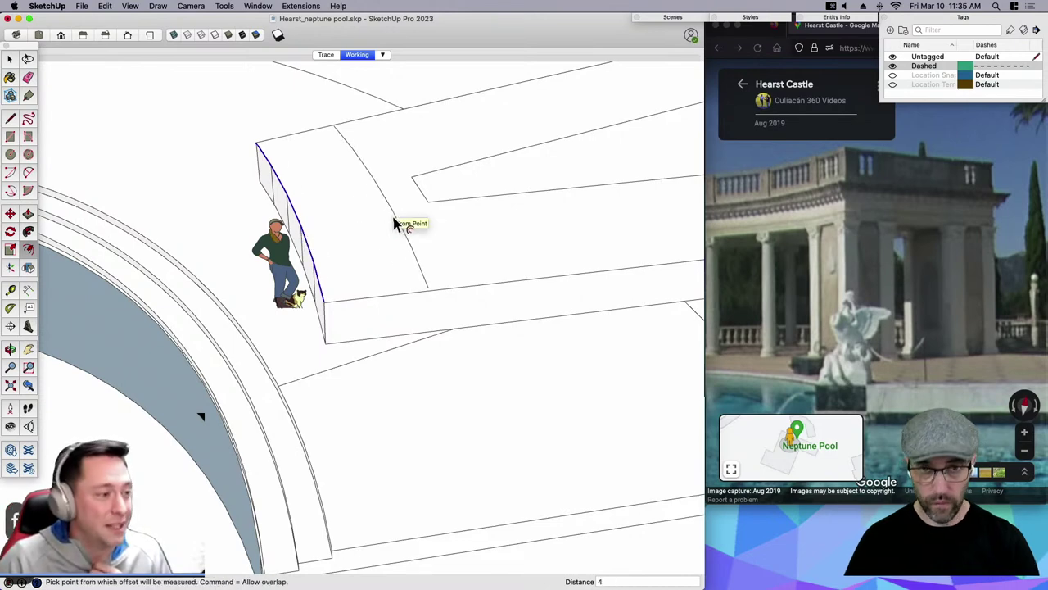
pyautogui.press('space')
# Draw a short line, about 1 3/4" long, closing the gap between the offset curve and the slab's front edge.
pyautogui.moveTo(393, 222); pyautogui.dragTo(393, 238, button='middle')
pyautogui.click(393, 239)
pyautogui.moveTo(351, 285); pyautogui.dragTo(419, 291, button='middle')
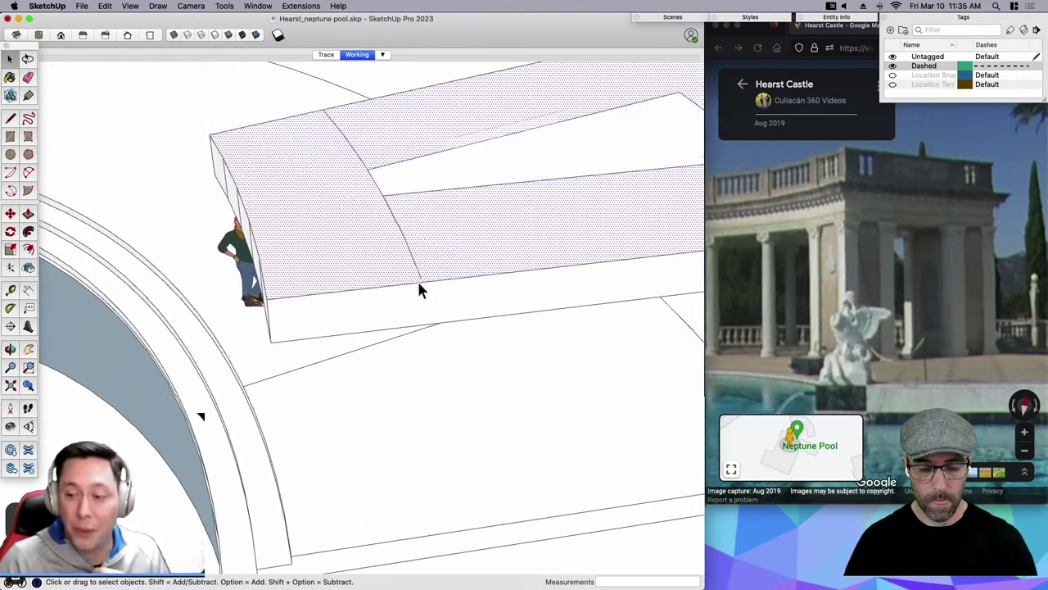
pyautogui.scroll(5, 418, 285)
pyautogui.press('l')
pyautogui.scroll(-2, 426, 370)
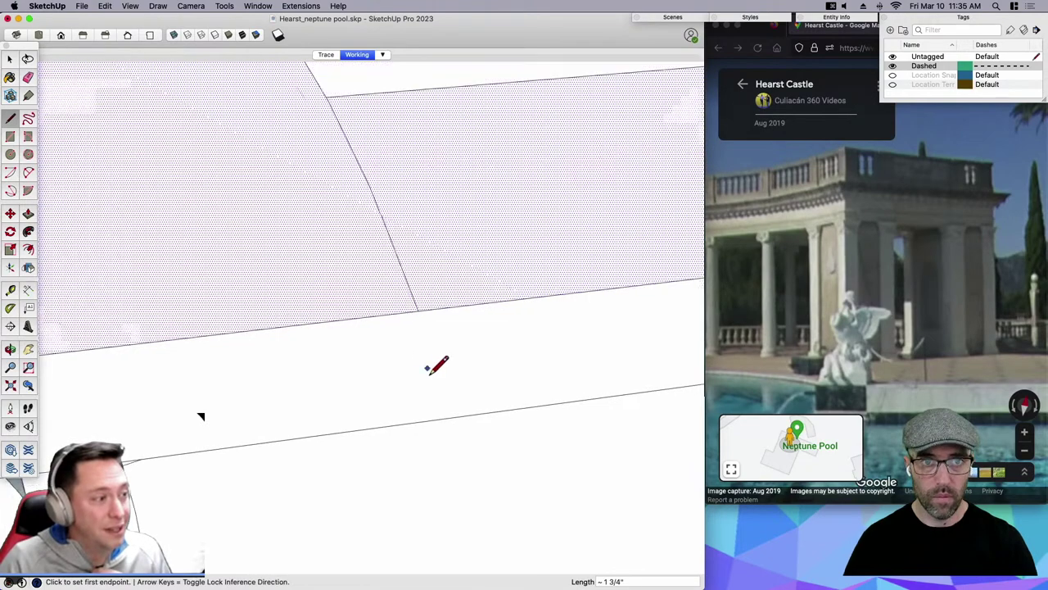
pyautogui.scroll(-4, 430, 374)
pyautogui.scroll(8, 335, 160)
pyautogui.scroll(-4, 329, 151)
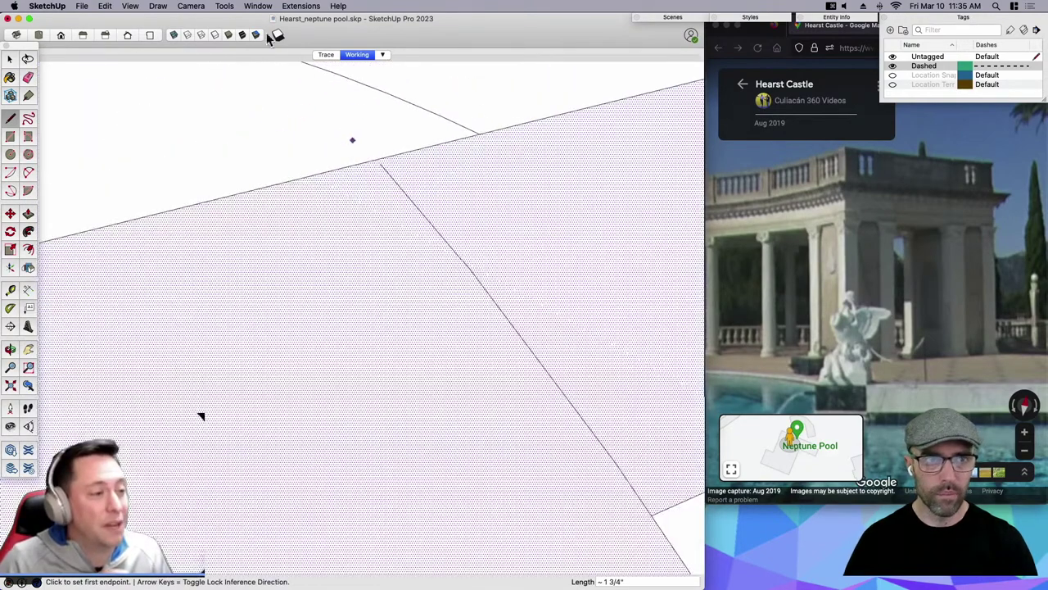
# Set the camera's field of view to 1 degree.
pyautogui.press('space')
pyautogui.click(191, 6)
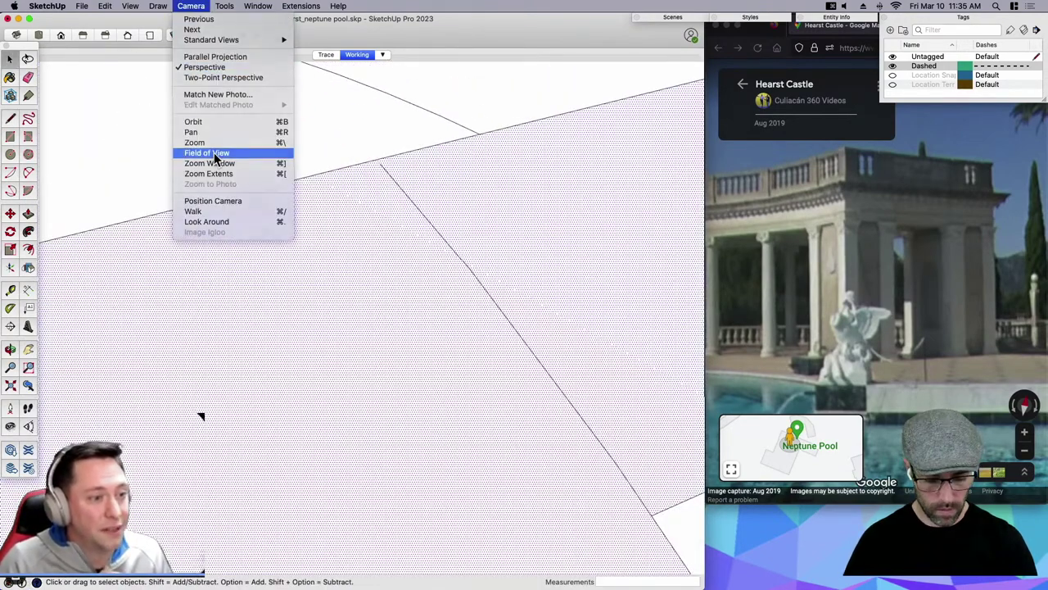
pyautogui.click(213, 154)
pyautogui.write('1')
pyautogui.press('Return')
pyautogui.press('space')
# Draw a line about 1" long joining the offset curve's far end to the slab's back edge, closing off the curved end strip.
pyautogui.keyDown('shift'); pyautogui.moveTo(350, 203); pyautogui.dragTo(352, 274, button='middle'); pyautogui.keyUp('shift')
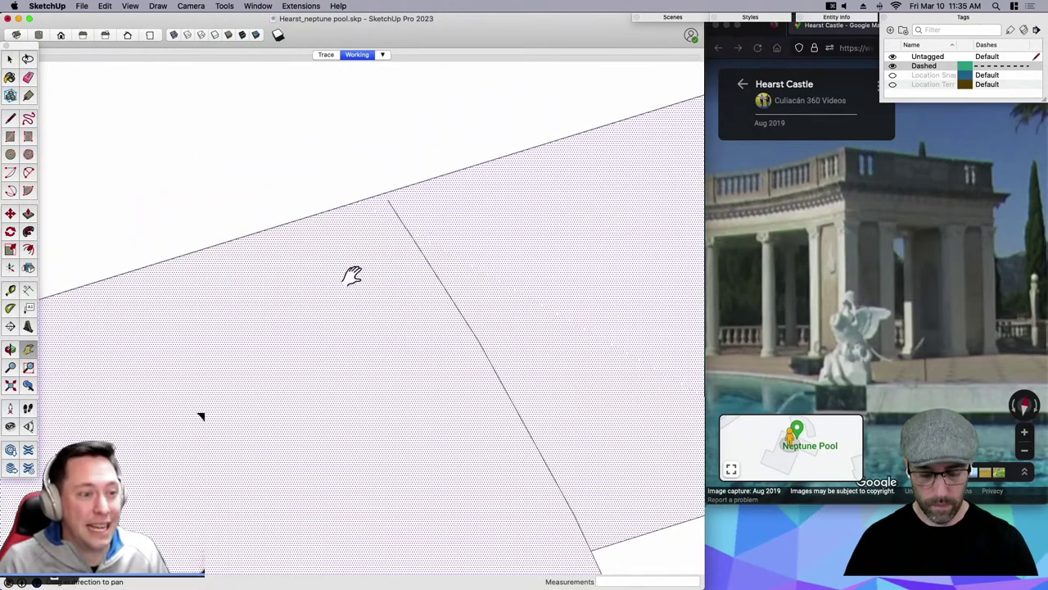
pyautogui.press('l')
pyautogui.click(389, 201)
pyautogui.click(387, 197)
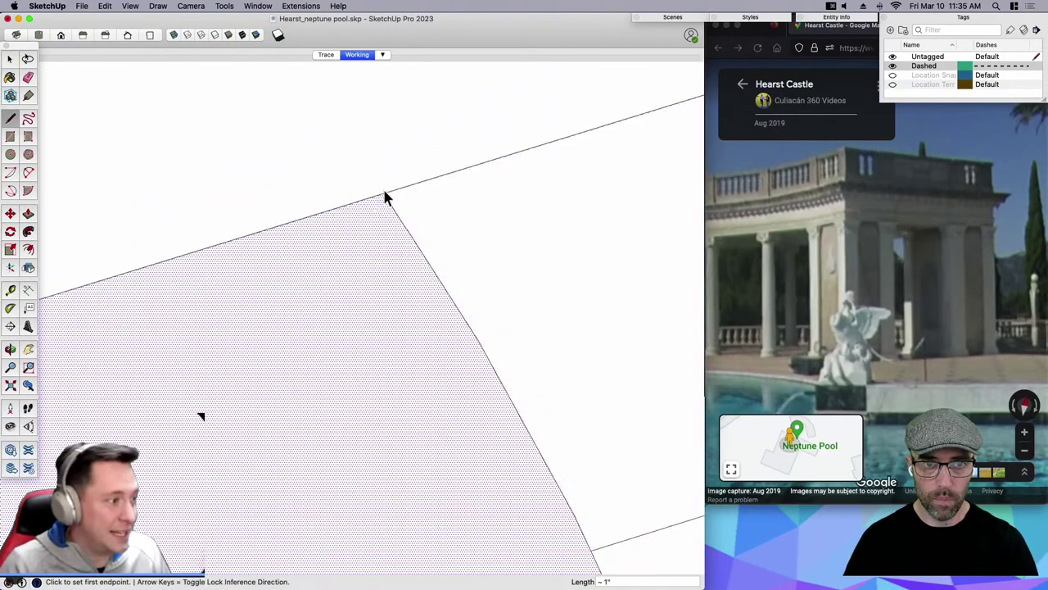
pyautogui.press('space')
pyautogui.scroll(-3, 327, 180)
pyautogui.moveTo(280, 164); pyautogui.dragTo(299, 293, button='middle')
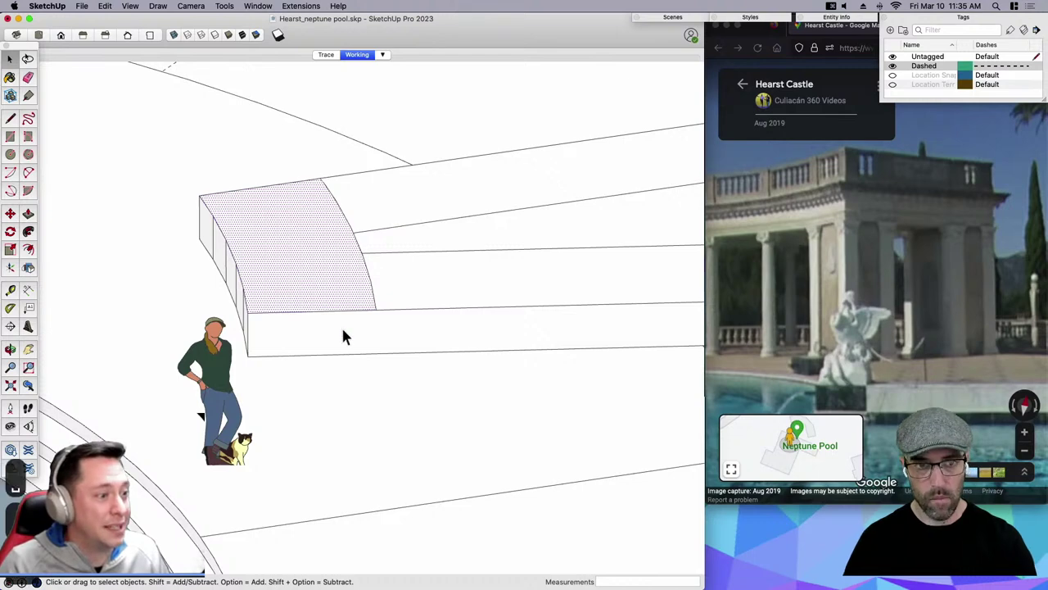
# Copy the curved end strip from the slab's top straight down about 1' 6 1/4" onto its underside.
pyautogui.press('m')
pyautogui.click(374, 313)
pyautogui.click(375, 353)
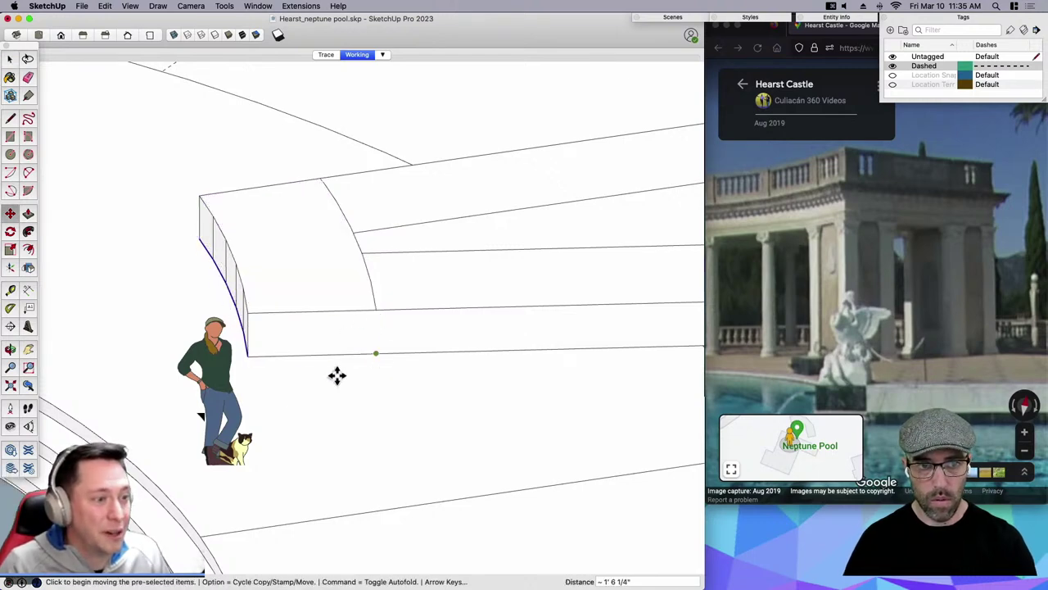
# Push/Pull the curved strip on the slab's underside down about 10' 5 3/4" to the base, forming the end support.
pyautogui.moveTo(337, 375); pyautogui.dragTo(280, 282, button='middle')
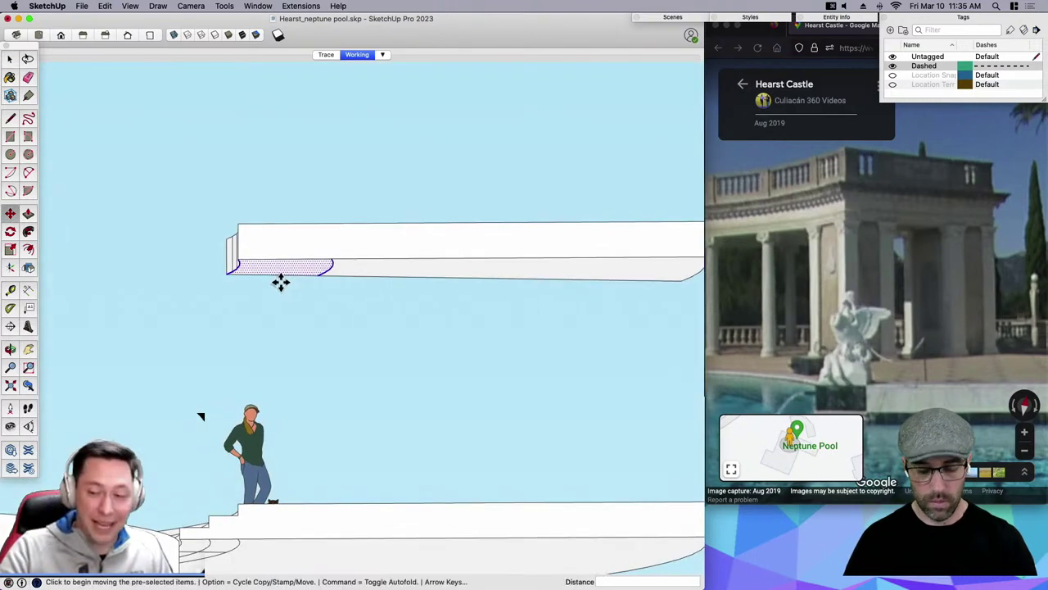
pyautogui.press('space')
pyautogui.press('p')
pyautogui.click(288, 270)
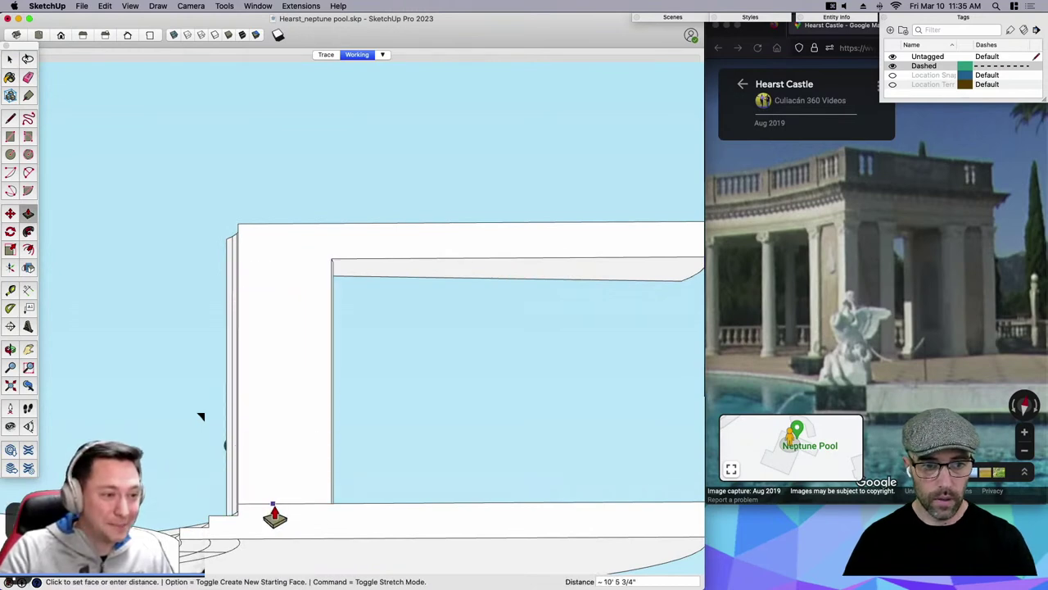
pyautogui.click(274, 512)
pyautogui.moveTo(328, 451); pyautogui.dragTo(289, 379, button='middle')
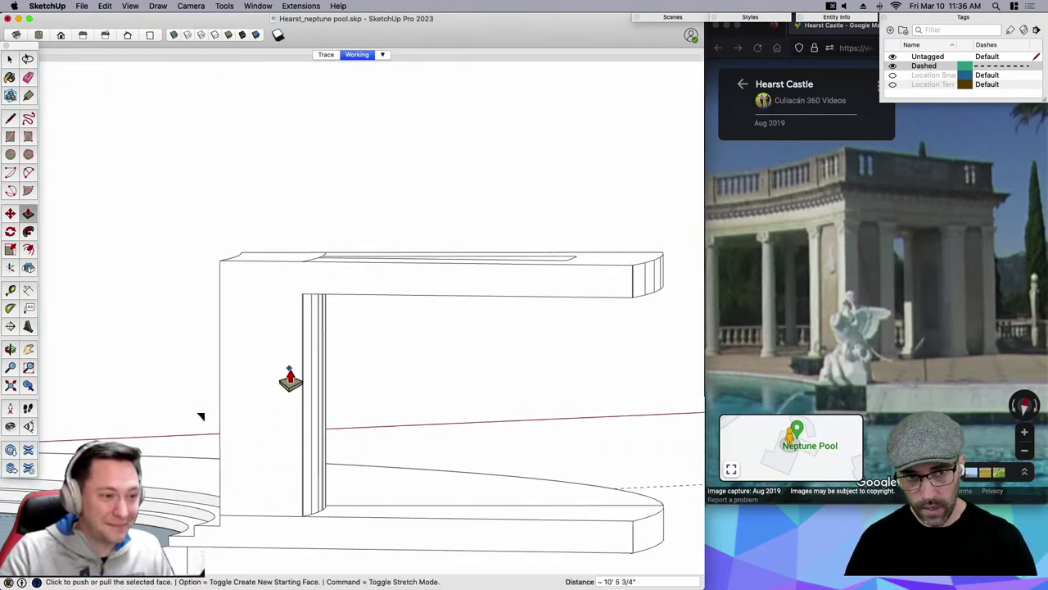
pyautogui.press('space')
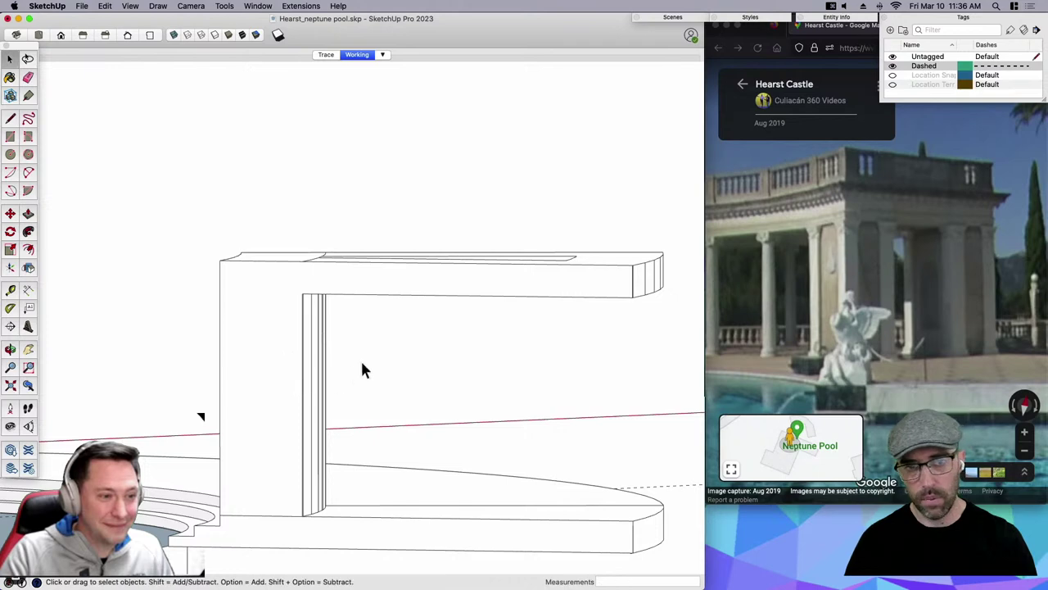
# Offset the slab's opposite end curve 4' inward on its top and erase the leftover inner outline.
pyautogui.moveTo(339, 370); pyautogui.dragTo(327, 391, button='middle')
pyautogui.scroll(-2, 511, 302)
pyautogui.click(561, 280)
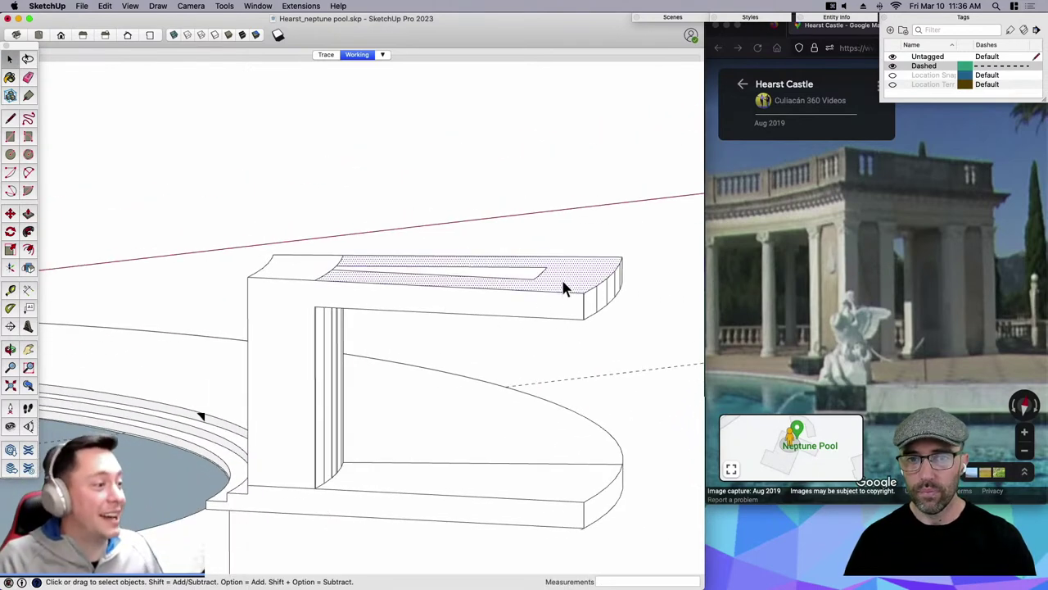
pyautogui.moveTo(561, 280); pyautogui.dragTo(557, 383, button='middle')
pyautogui.click(577, 367)
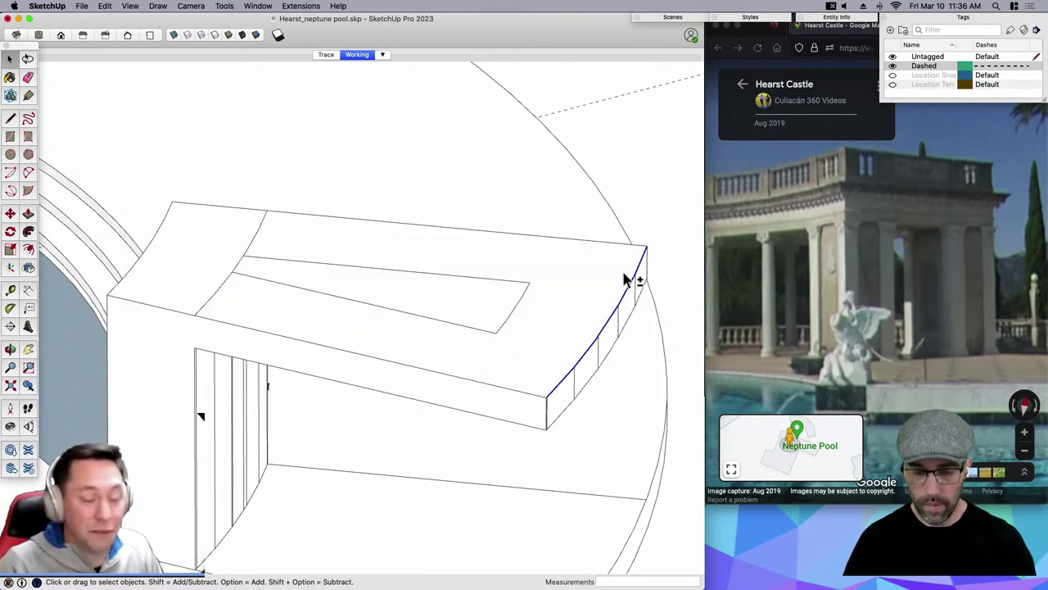
pyautogui.moveTo(627, 281); pyautogui.dragTo(544, 375, button='middle')
pyautogui.press('f')
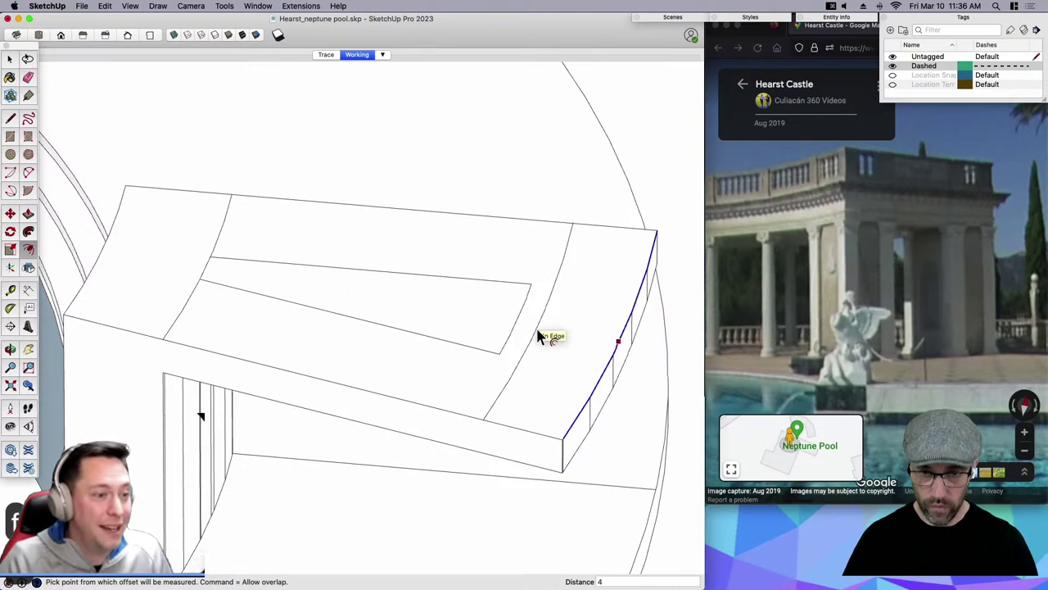
pyautogui.press('e')
pyautogui.moveTo(442, 269); pyautogui.dragTo(406, 317)
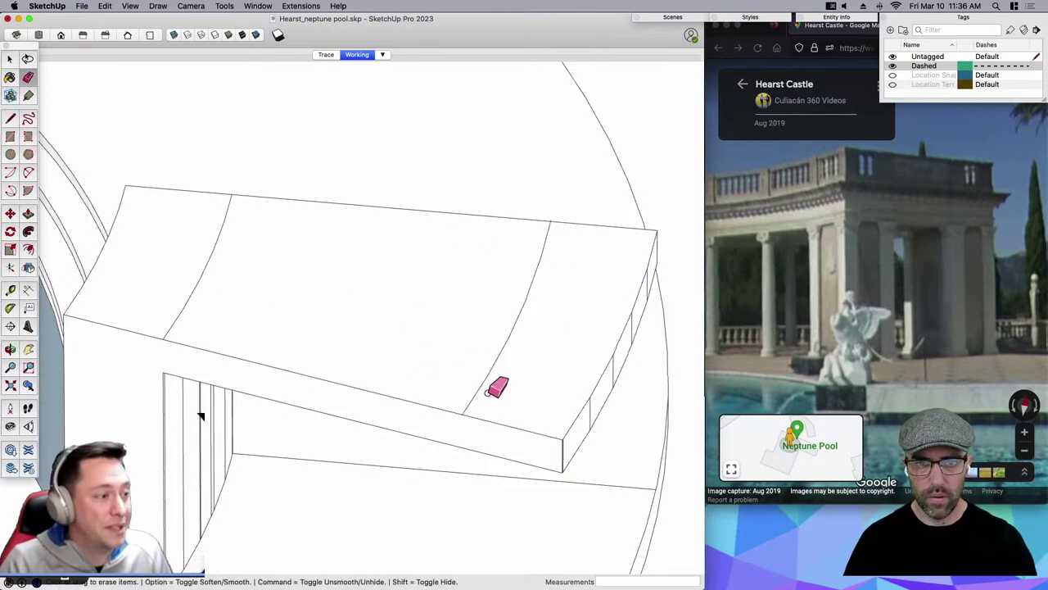
# Soften the edges of the whole roof and support shape with Soften coplanar enabled.
pyautogui.moveTo(488, 393); pyautogui.dragTo(512, 360, button='middle')
pyautogui.press('space')
pyautogui.click(512, 360)
pyautogui.scroll(2, 513, 359)
pyautogui.scroll(-2, 567, 410)
pyautogui.moveTo(566, 410); pyautogui.dragTo(492, 299, button='middle')
pyautogui.tripleClick(491, 300)
pyautogui.click(279, 9)
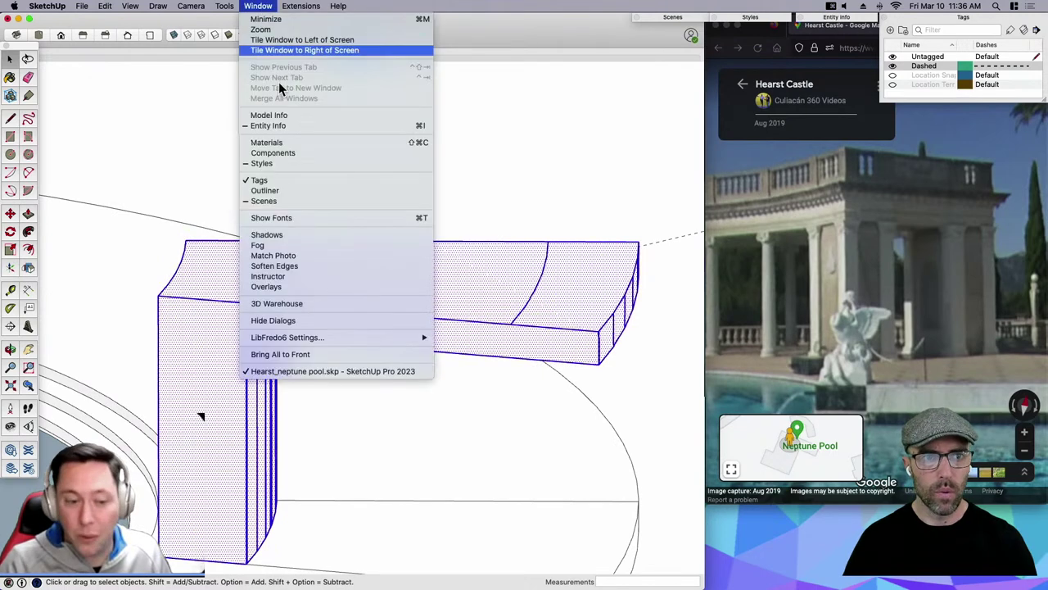
pyautogui.click(291, 264)
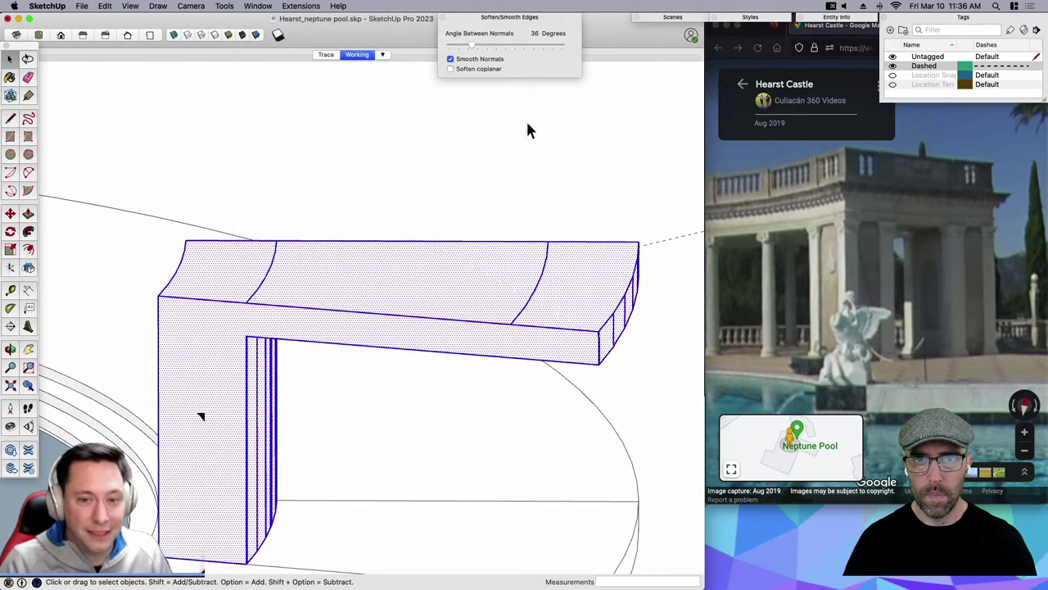
pyautogui.click(467, 68)
pyautogui.click(486, 19)
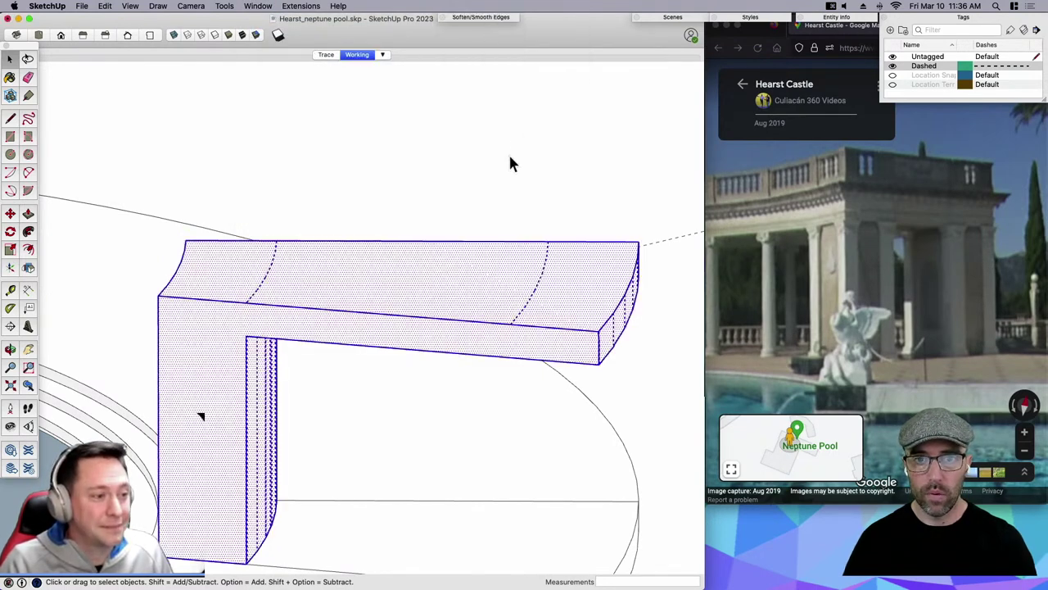
# Weld the softened offset curve at the slab's unsupported end and unsoften it with a 0-degree angle between normals.
pyautogui.click(539, 309)
pyautogui.hotkey('alt', 'h')
pyautogui.click(531, 297)
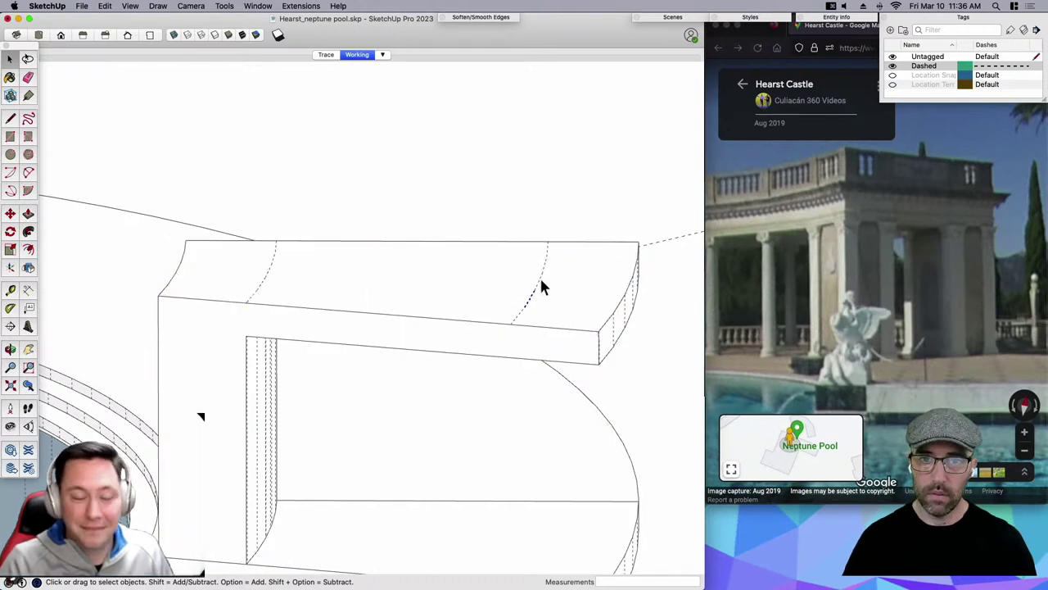
pyautogui.rightClick(518, 317)
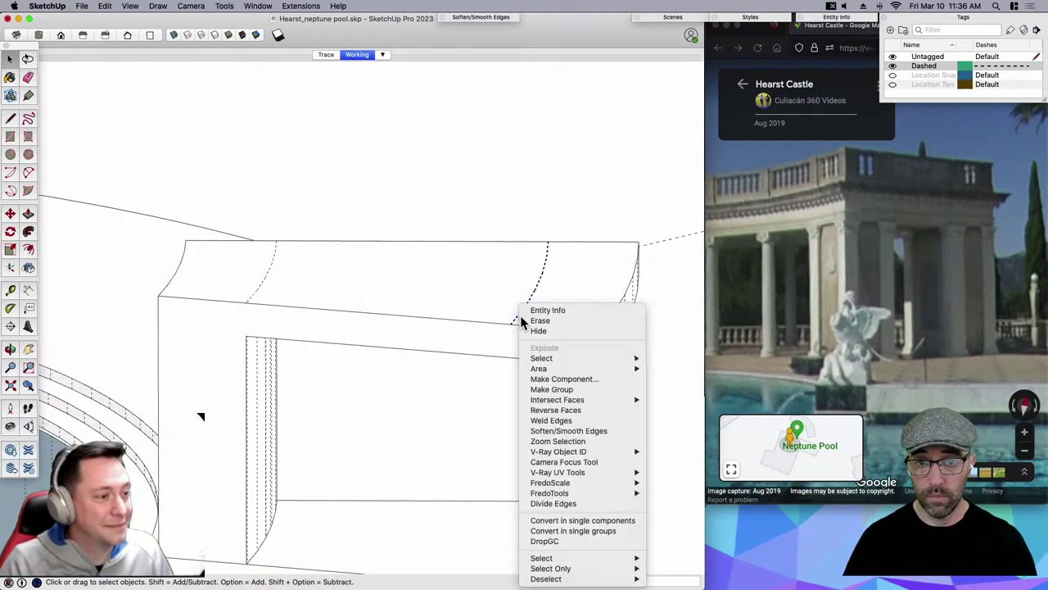
pyautogui.click(553, 420)
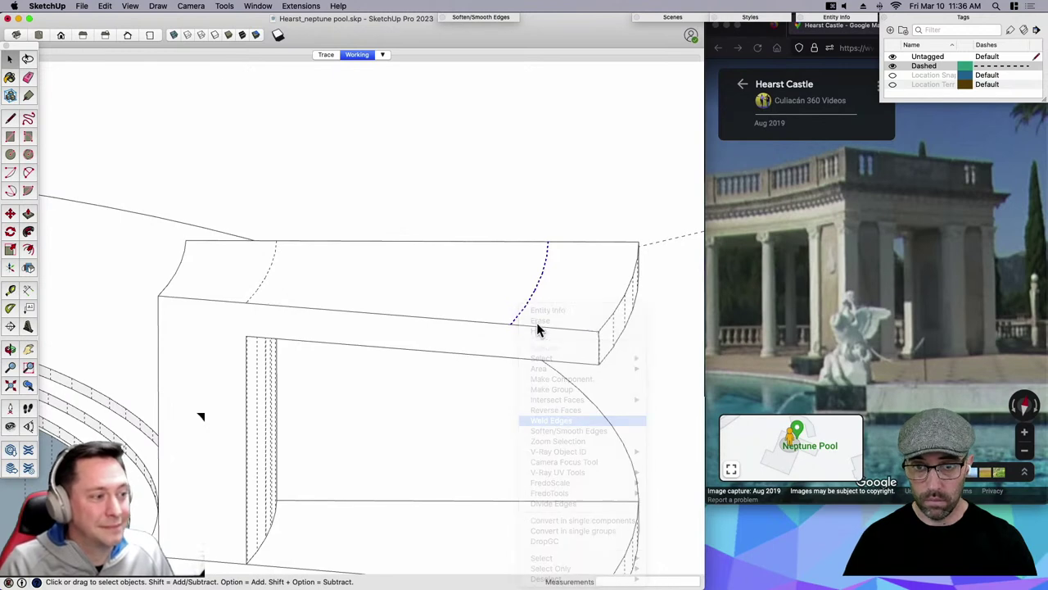
pyautogui.click(489, 18)
pyautogui.moveTo(462, 47); pyautogui.dragTo(467, 51)
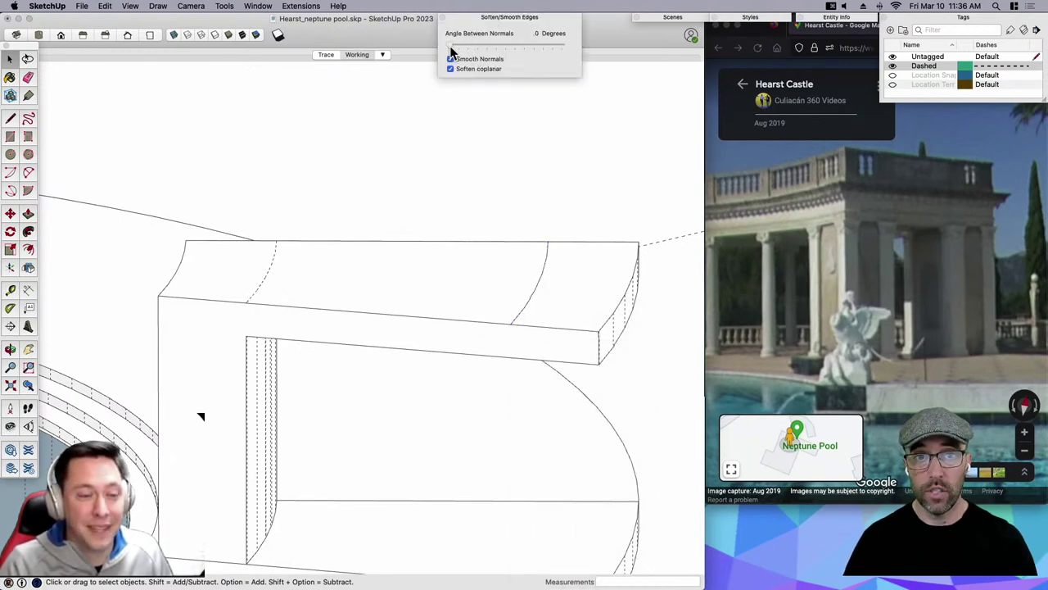
pyautogui.click(503, 19)
# Turn off hidden geometry and copy the unsupported end's curved strip about 1' 6 1/4" straight down onto the slab's underside.
pyautogui.click(540, 326)
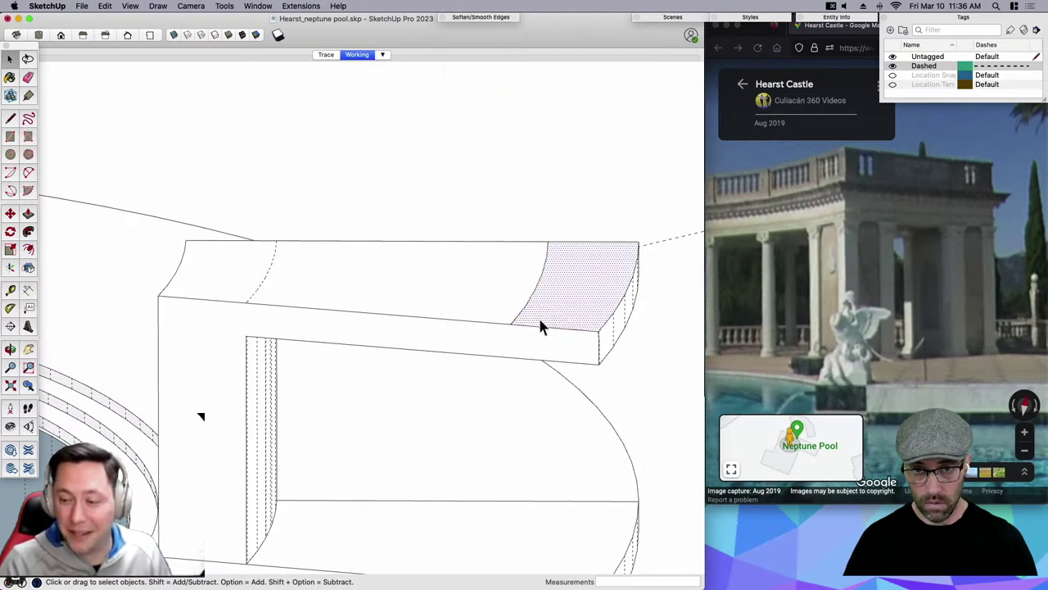
pyautogui.press('m')
pyautogui.press('space')
pyautogui.hotkey('alt', 'h')
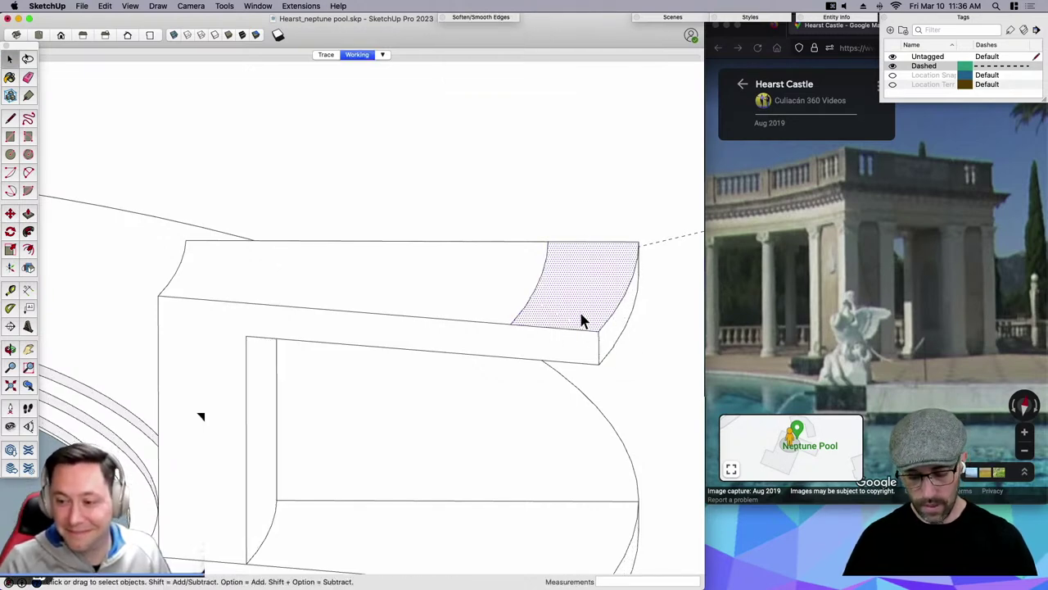
pyautogui.press('m')
pyautogui.press('alt')
pyautogui.click(598, 331)
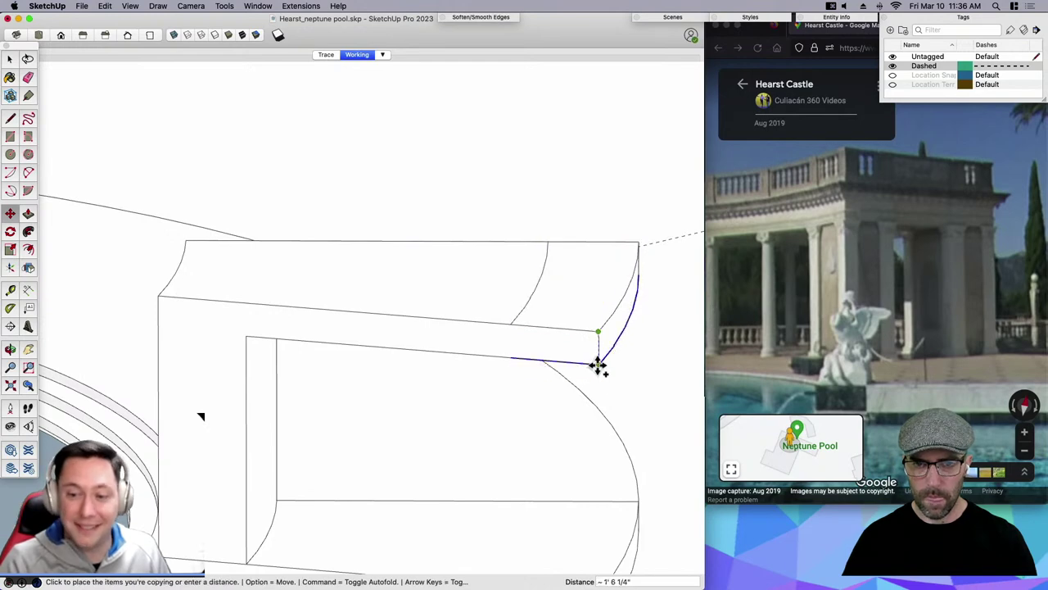
pyautogui.click(598, 365)
# Push/Pull the copied strip down to the base to form the second end support.
pyautogui.moveTo(494, 370); pyautogui.dragTo(508, 322, button='middle')
pyautogui.moveTo(580, 338); pyautogui.dragTo(571, 293, button='middle')
pyautogui.press('space')
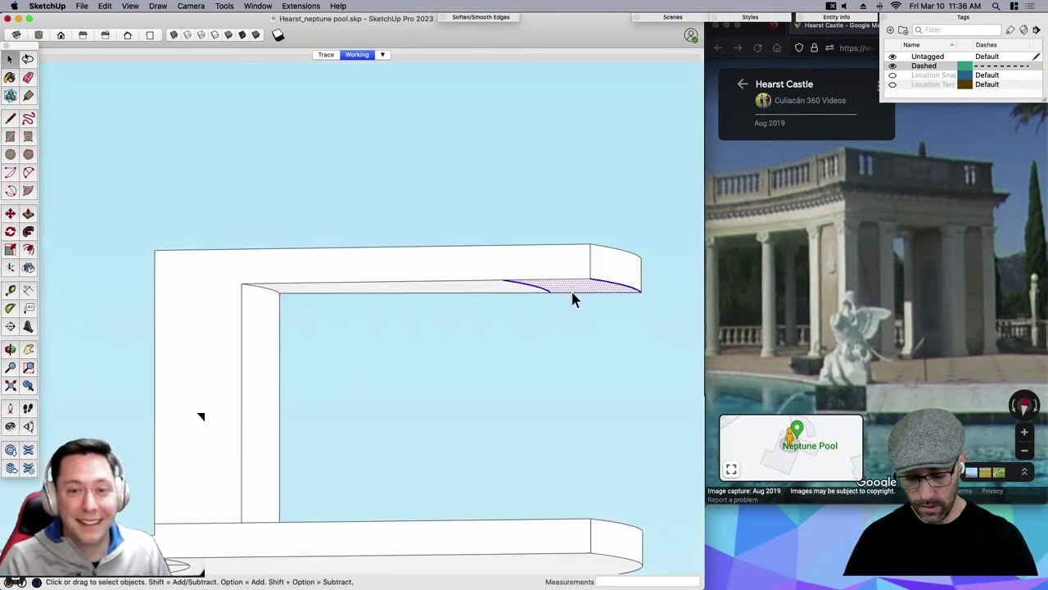
pyautogui.press('p')
pyautogui.click(573, 296)
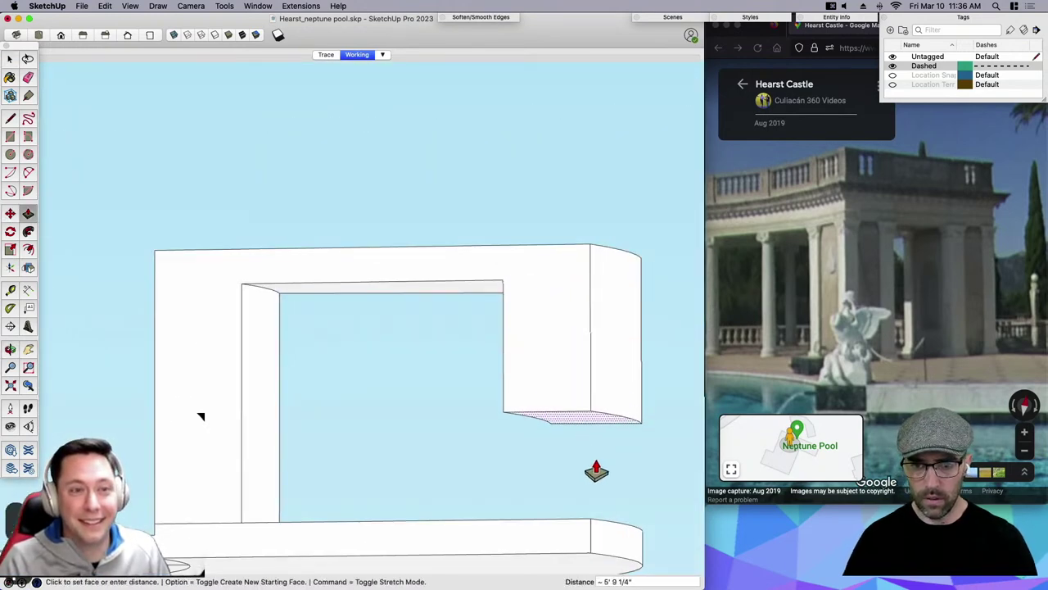
pyautogui.click(596, 530)
pyautogui.scroll(-3, 565, 483)
pyautogui.press('space')
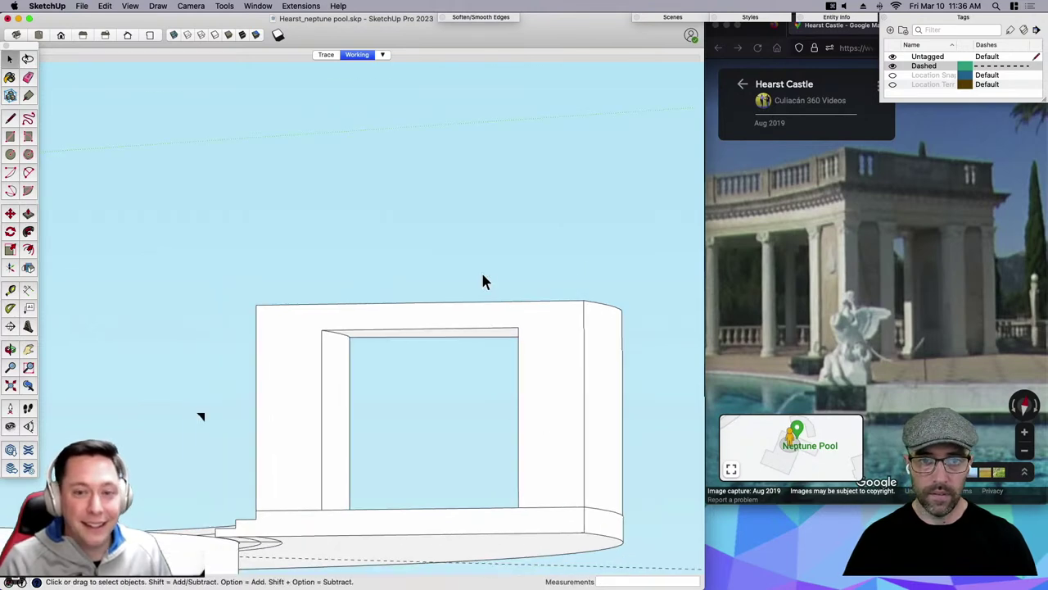
# Erase the curved line crossing the slab's top above the second support.
pyautogui.moveTo(483, 281)
pyautogui.mouseDown(button='middle')
pyautogui.moveTo(482, 435)
pyautogui.moveTo(524, 360)
pyautogui.mouseUp(button='middle')
pyautogui.press('e')
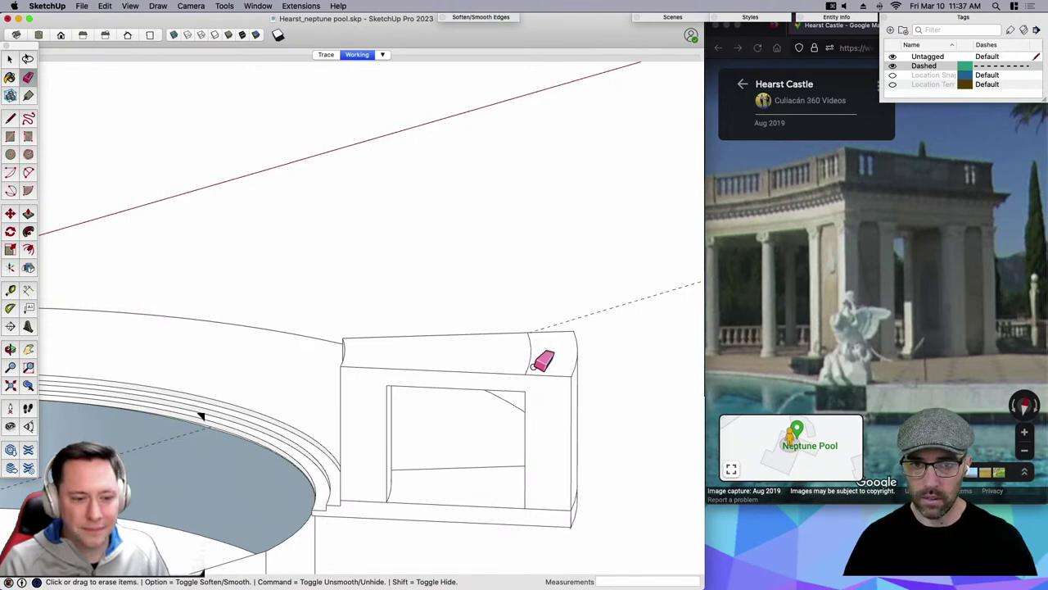
pyautogui.press('space')
# Draw a line about 4' long across the top of each support's front face, separating both supports from the beam.
pyautogui.click(403, 385)
pyautogui.scroll(2, 401, 391)
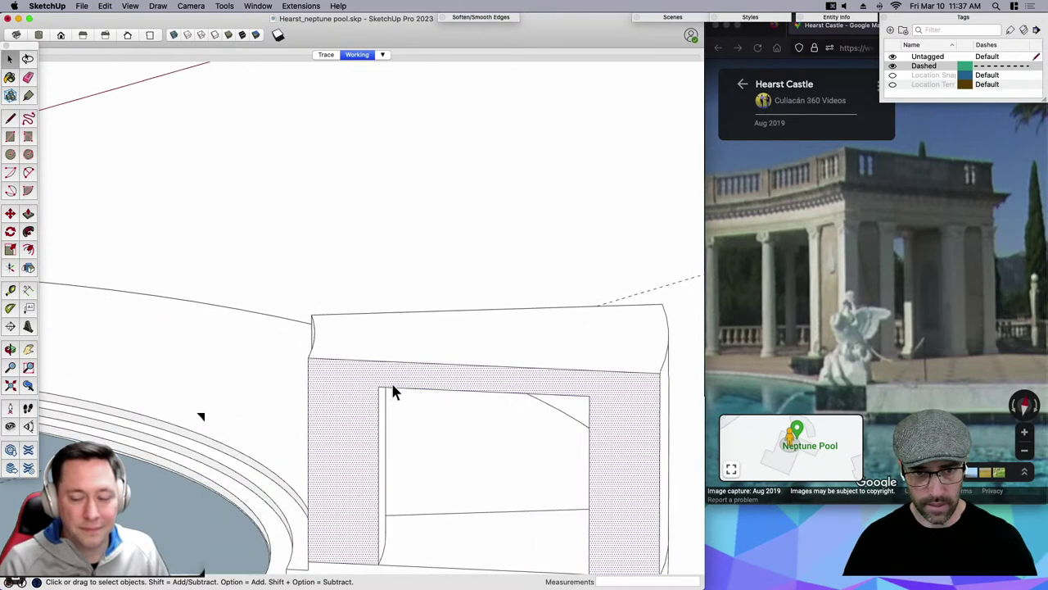
pyautogui.press('l')
pyautogui.click(379, 385)
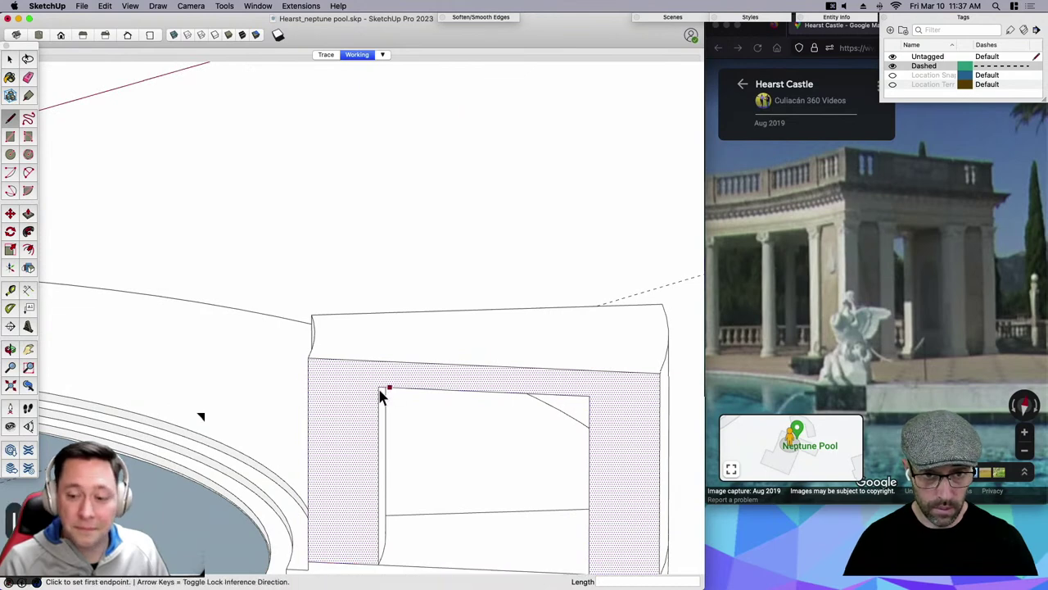
pyautogui.scroll(2, 381, 391)
pyautogui.click(278, 382)
pyautogui.scroll(-2, 278, 382)
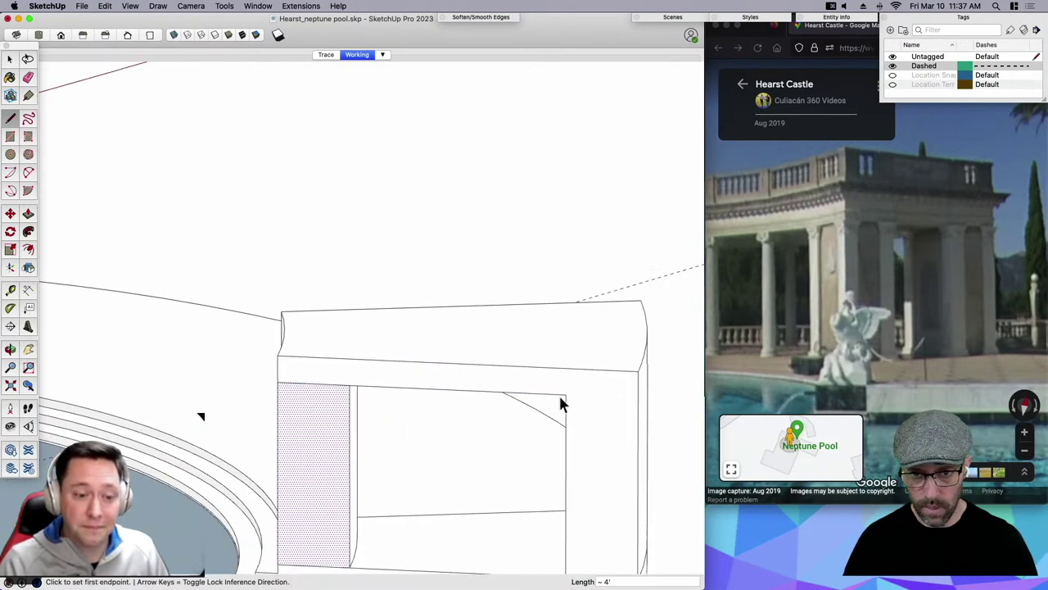
pyautogui.click(565, 395)
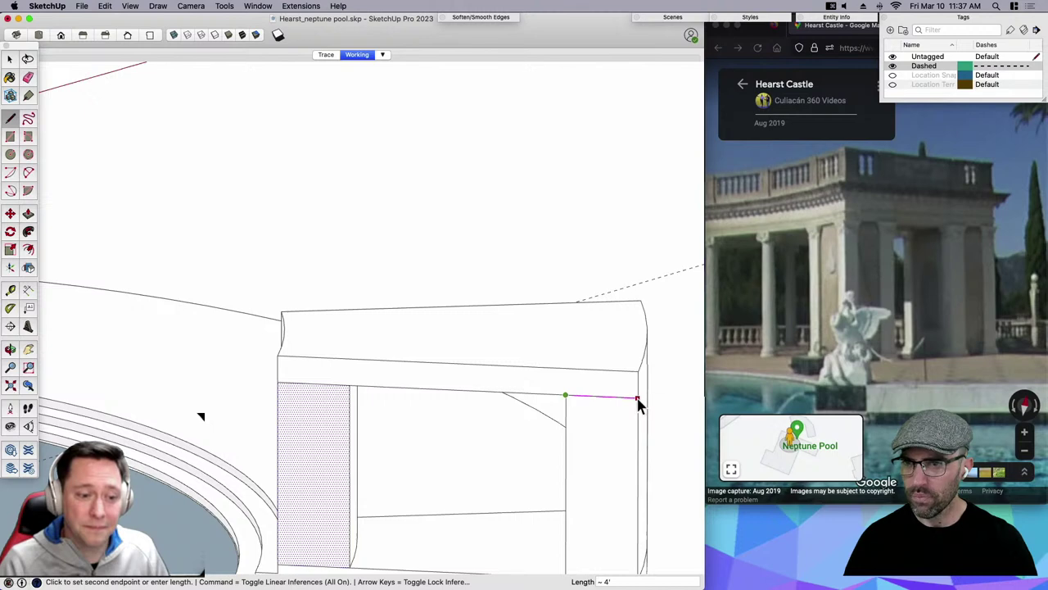
pyautogui.click(638, 398)
pyautogui.press('space')
pyautogui.scroll(-2, 622, 397)
pyautogui.click(622, 376)
pyautogui.keyDown('shift'); pyautogui.click(614, 407); pyautogui.keyUp('shift')
pyautogui.moveTo(613, 407); pyautogui.dragTo(608, 486, button='middle')
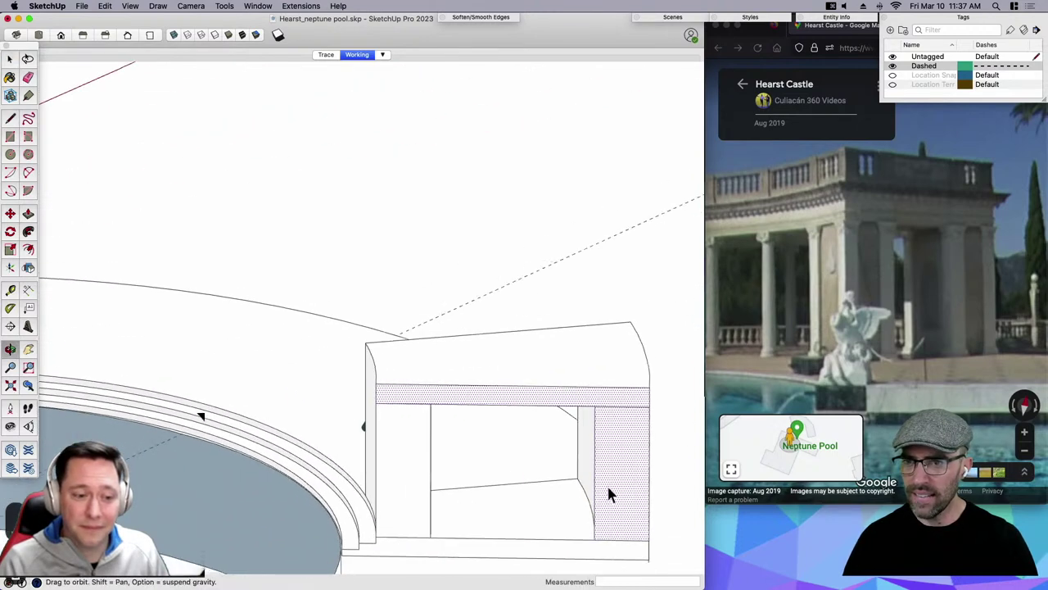
pyautogui.scroll(1, 456, 479)
# Copy the pool-side support's front face about 5 3/4" inward along the support's curved bottom edge.
pyautogui.click(385, 520)
pyautogui.scroll(2, 382, 530)
pyautogui.press('p')
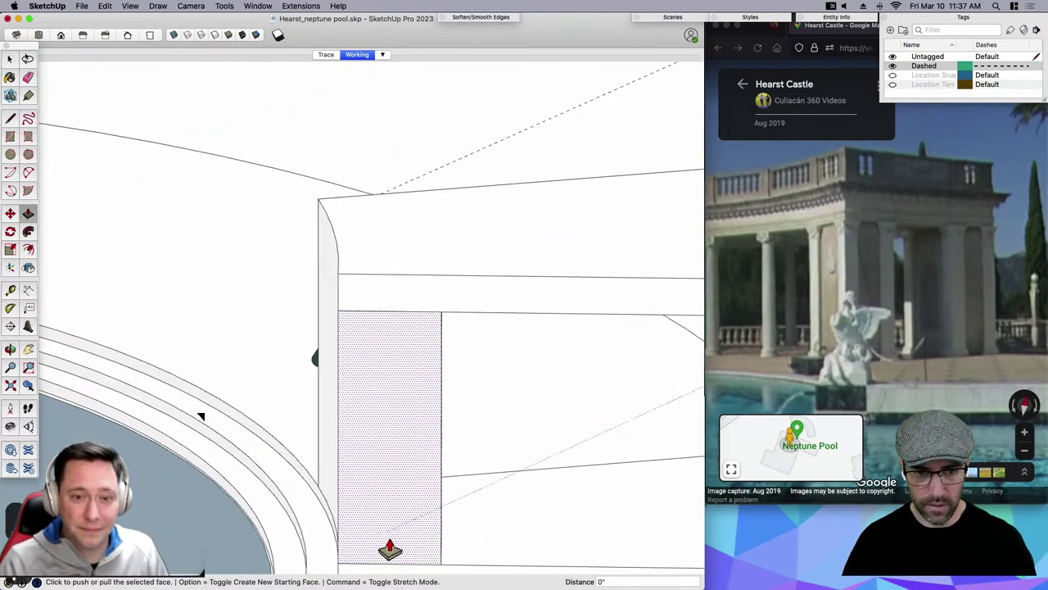
pyautogui.moveTo(390, 534); pyautogui.dragTo(292, 503, button='middle')
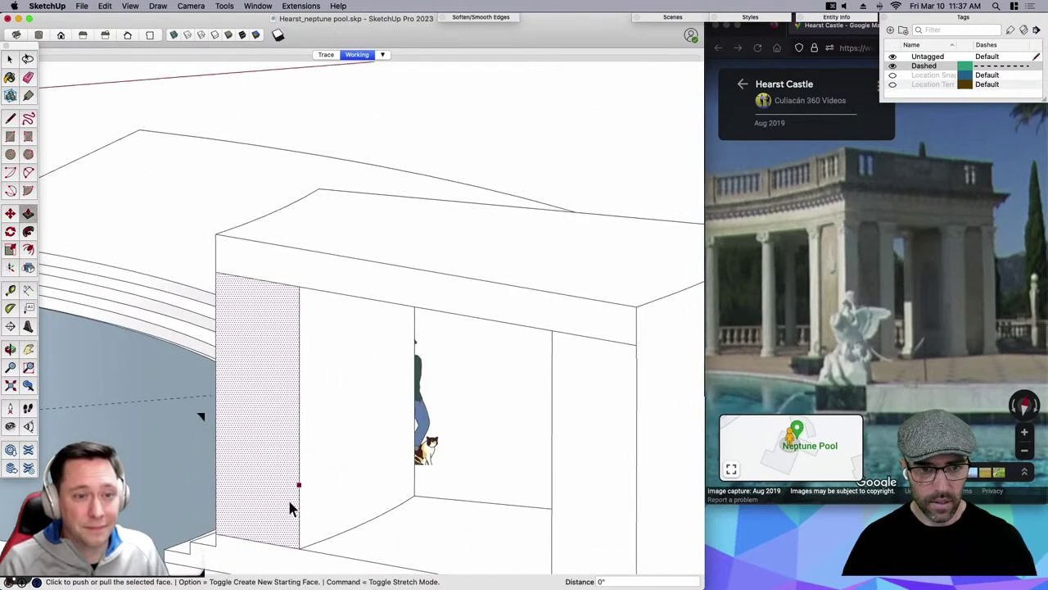
pyautogui.press('space')
pyautogui.press('p')
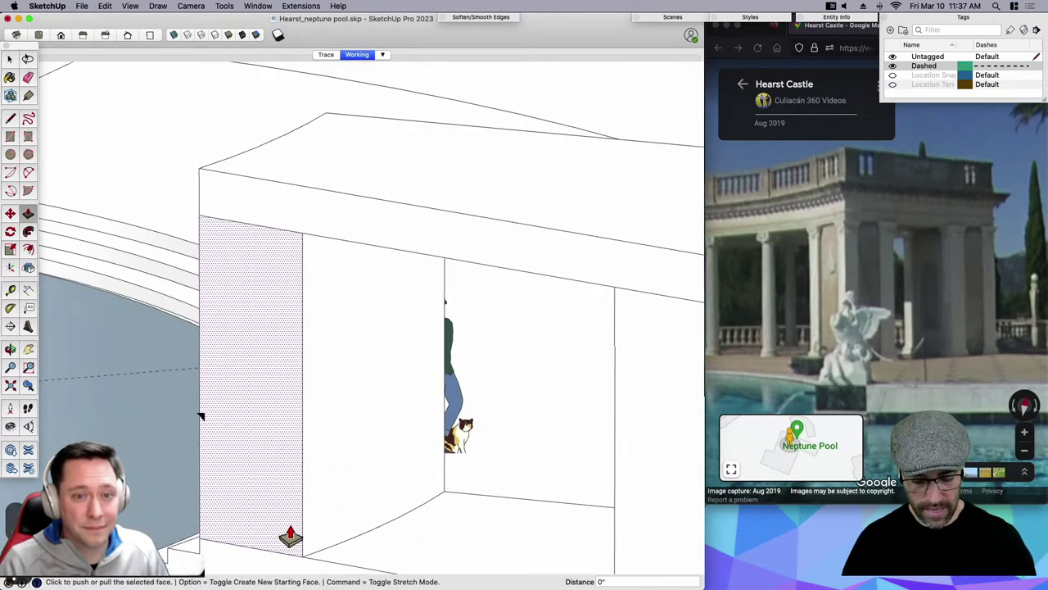
pyautogui.press('m')
pyautogui.press('alt')
pyautogui.scroll(2, 303, 557)
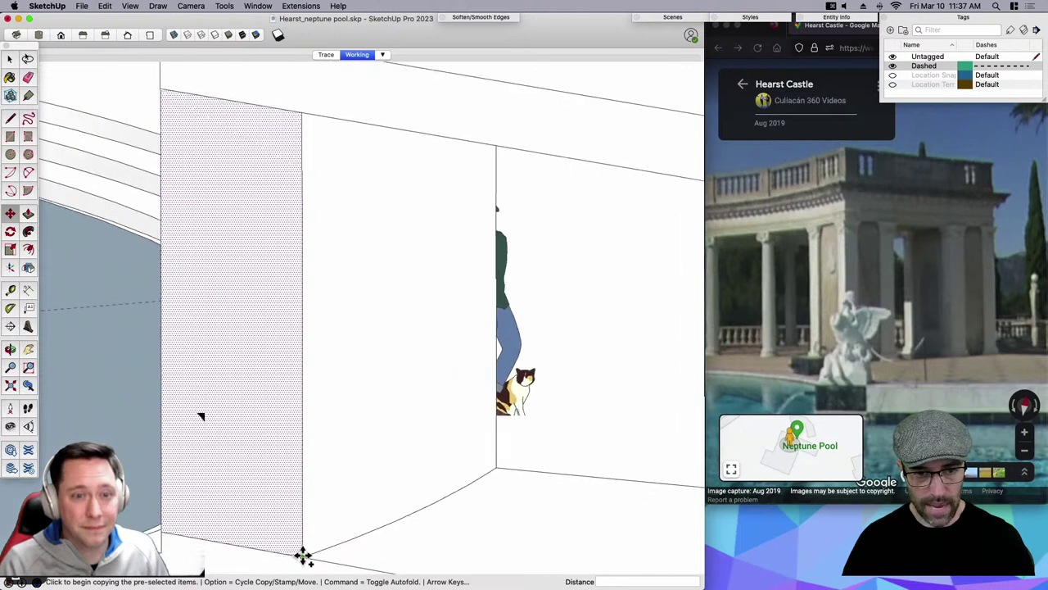
pyautogui.click(304, 555)
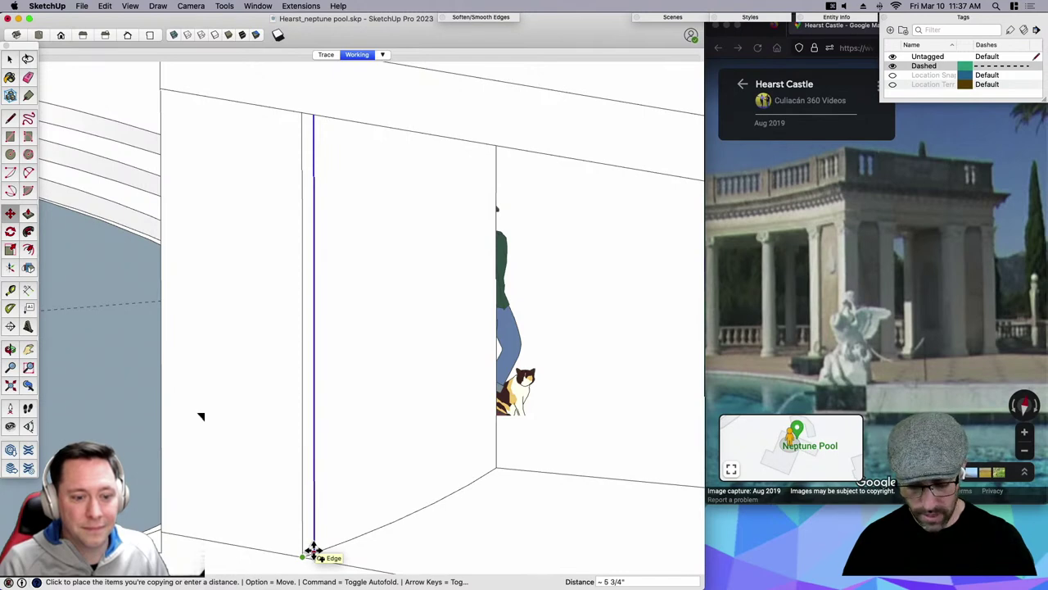
pyautogui.click(314, 551)
# Remove the pool-side support's original outer front face in front of its recessed copy.
pyautogui.moveTo(226, 494); pyautogui.dragTo(481, 526, button='middle')
pyautogui.press('space')
pyautogui.click(498, 532)
pyautogui.press('e')
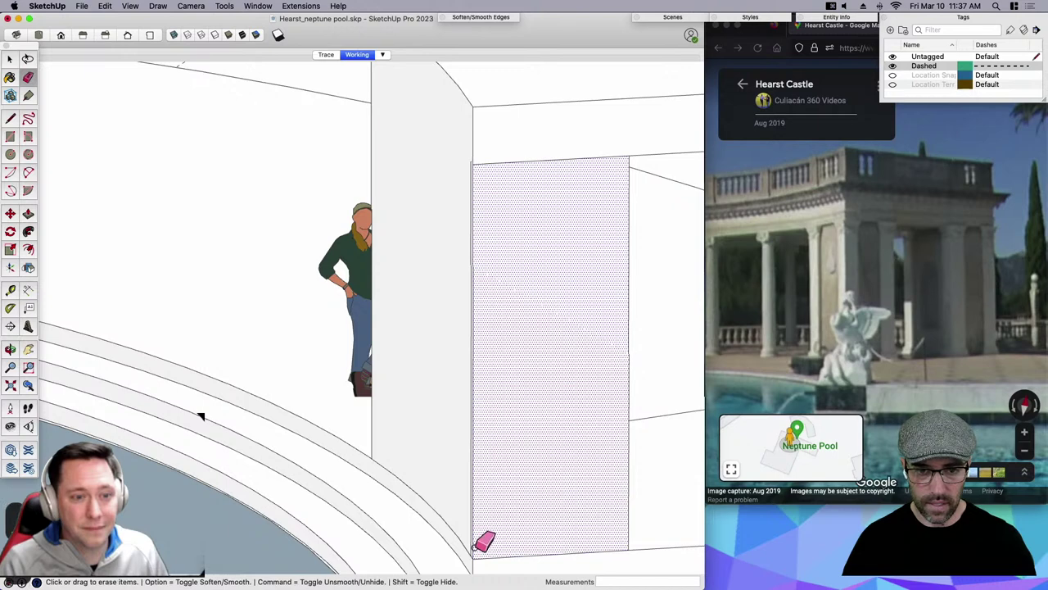
pyautogui.scroll(3, 476, 553)
pyautogui.click(474, 552)
pyautogui.scroll(2, 476, 555)
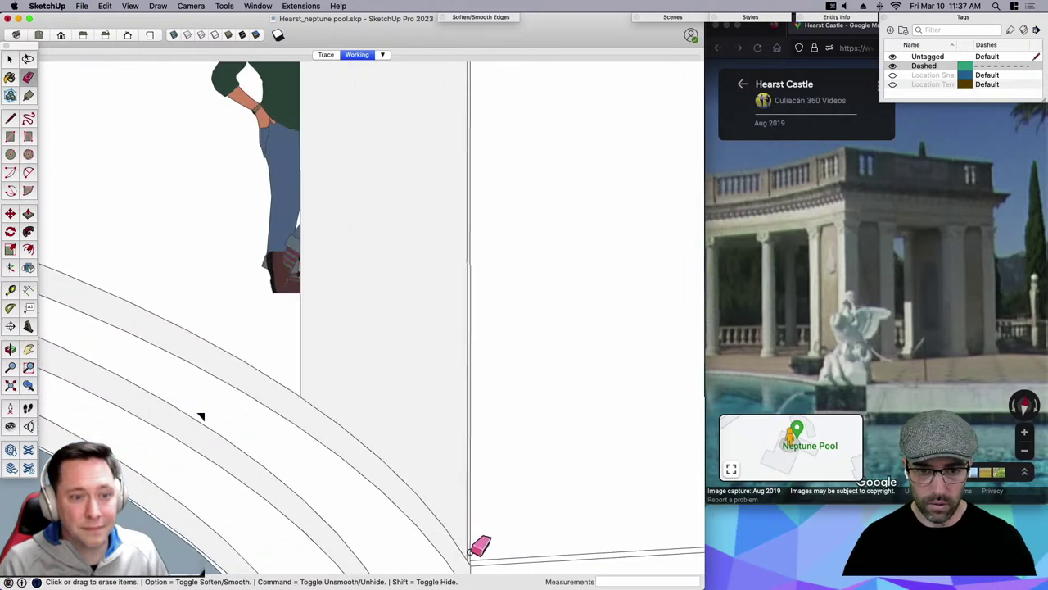
pyautogui.moveTo(477, 549); pyautogui.dragTo(598, 519, button='middle')
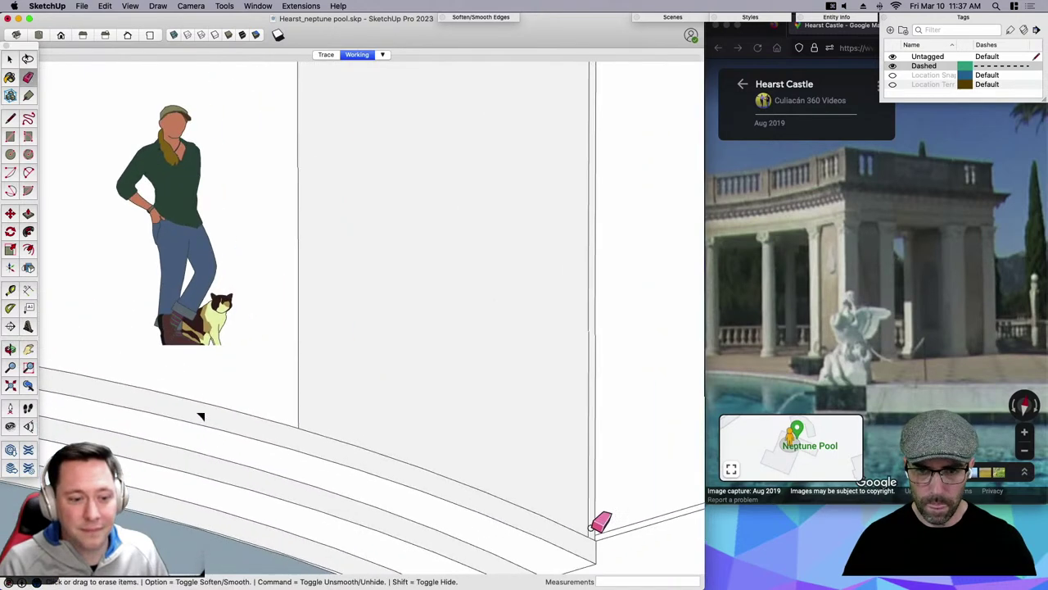
# Intersect the pool-side support's curved side face with the model.
pyautogui.press('space')
pyautogui.click(592, 531)
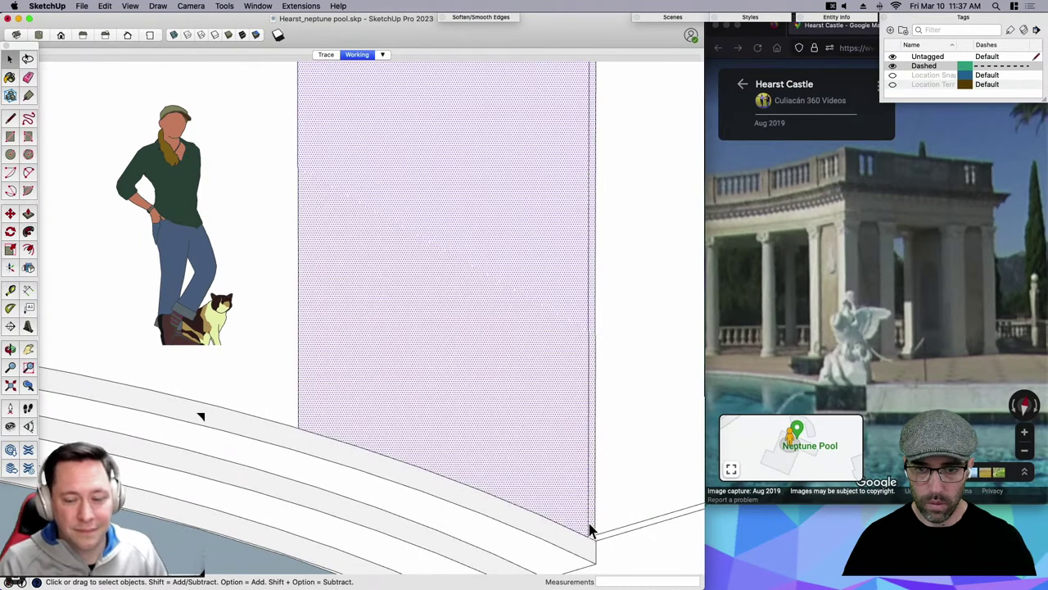
pyautogui.rightClick(555, 483)
pyautogui.moveTo(613, 381)
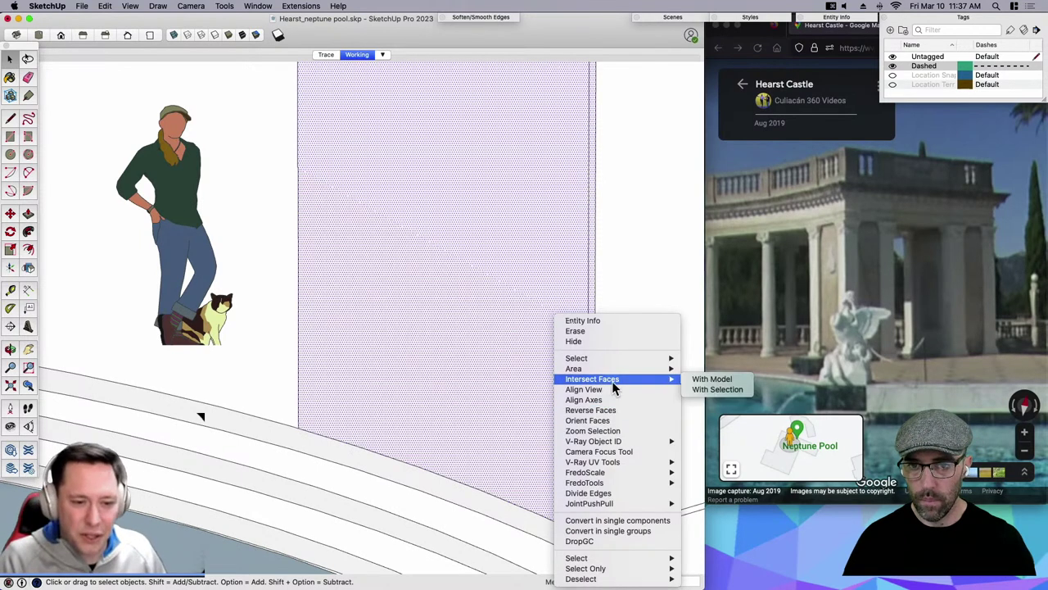
pyautogui.click(701, 379)
# Copy the roof slab's top face straight down to the beam's bottom corner, separating the beam from the support's curved side.
pyautogui.scroll(-3, 537, 399)
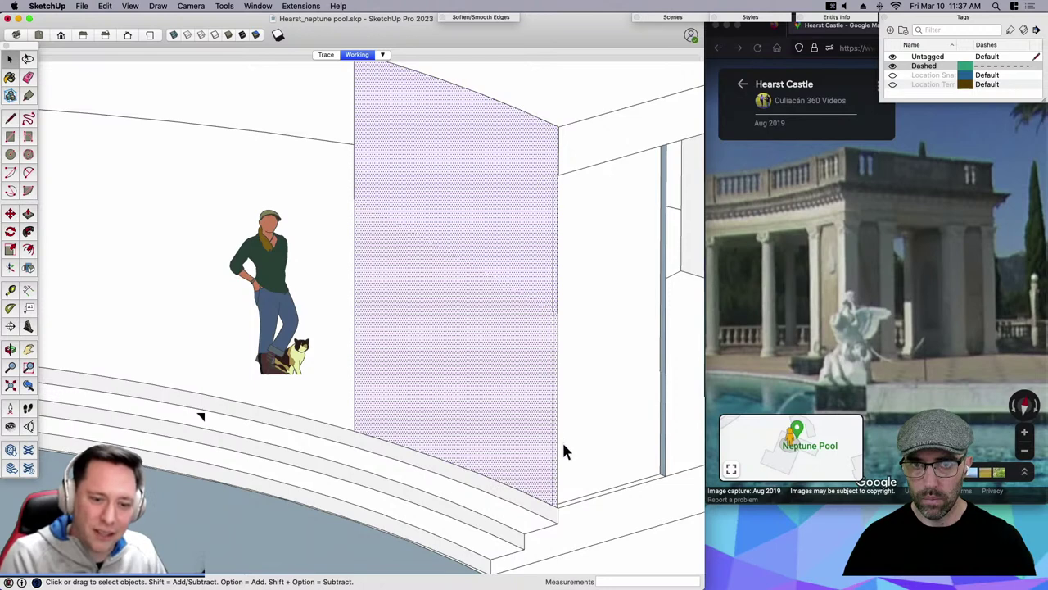
pyautogui.scroll(-2, 570, 340)
pyautogui.scroll(6, 549, 225)
pyautogui.press('l')
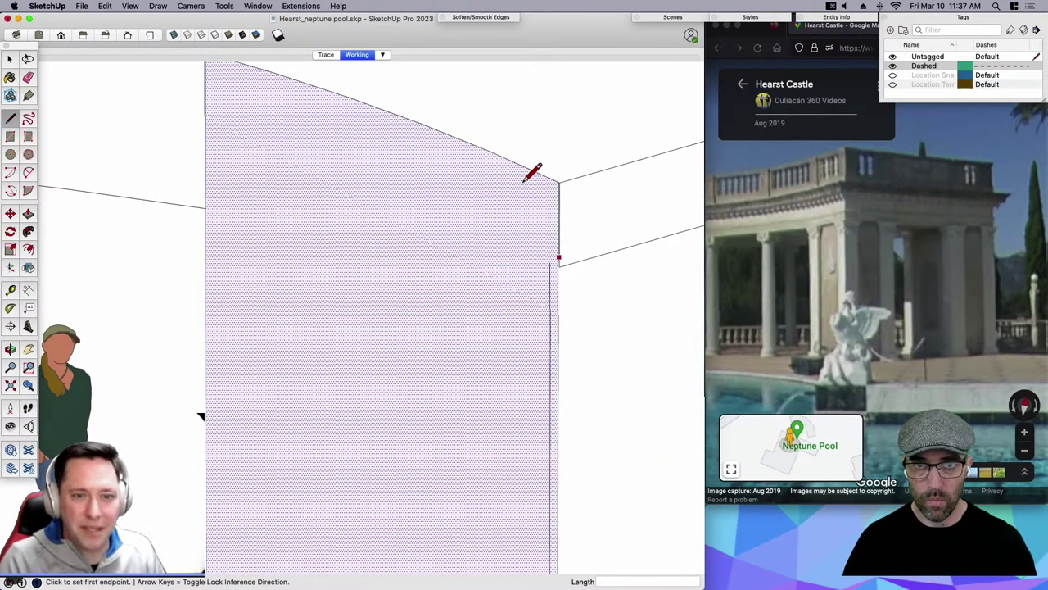
pyautogui.press('space')
pyautogui.click(508, 162)
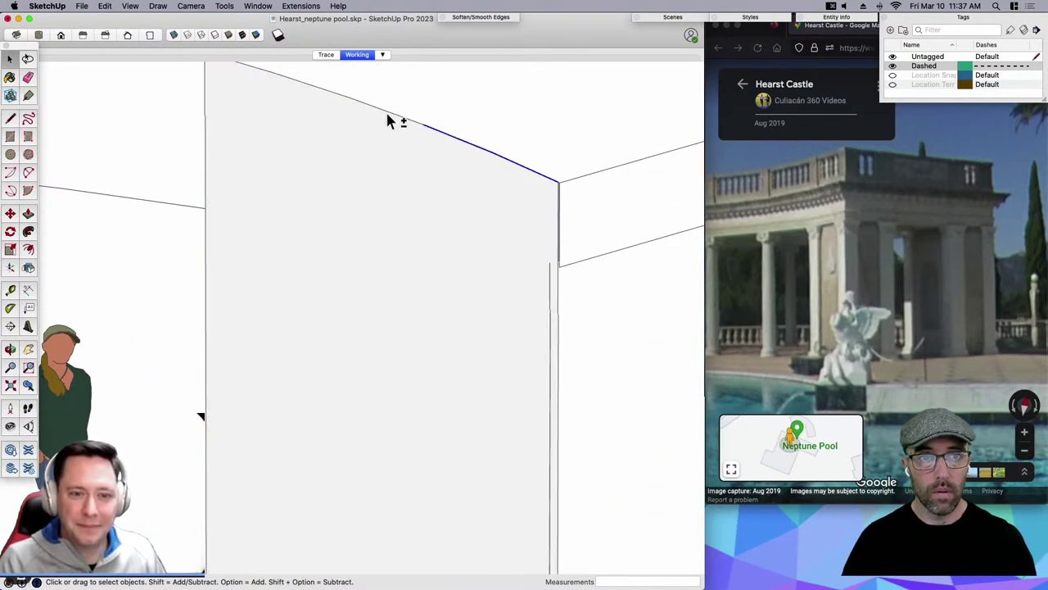
pyautogui.scroll(-2, 325, 99)
pyautogui.keyDown('shift'); pyautogui.click(281, 81); pyautogui.keyUp('shift')
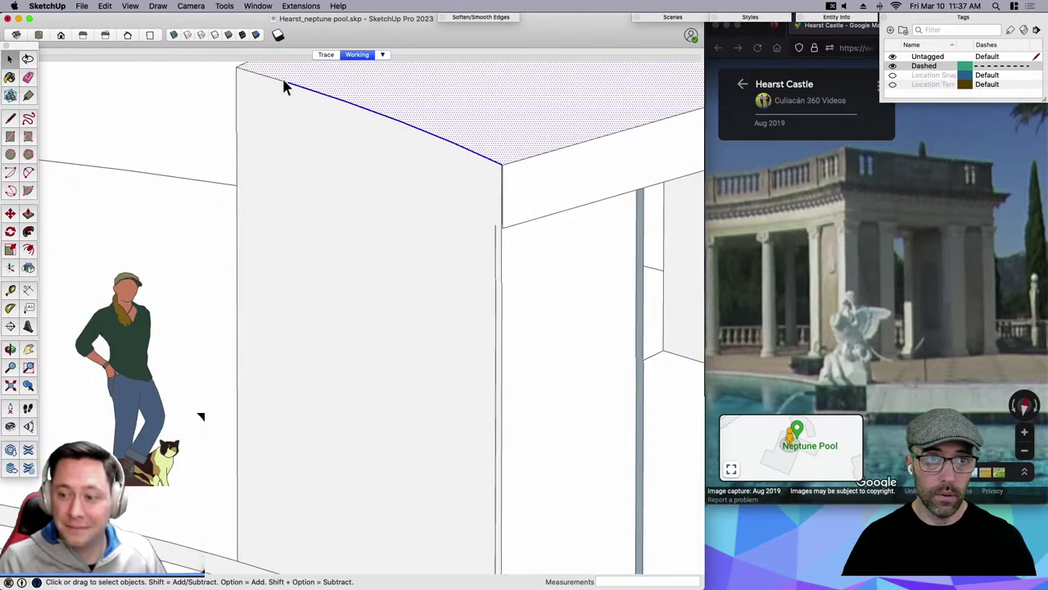
pyautogui.keyDown('shift'); pyautogui.click(341, 80); pyautogui.keyUp('shift')
pyautogui.click(456, 124)
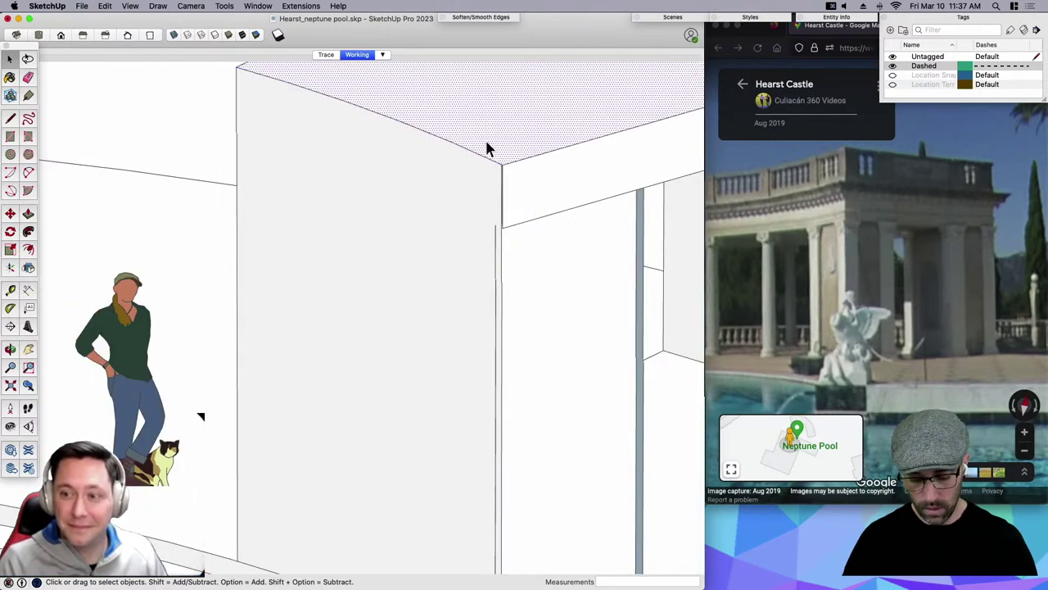
pyautogui.scroll(2, 498, 145)
pyautogui.press('m')
pyautogui.click(504, 169)
pyautogui.press('alt')
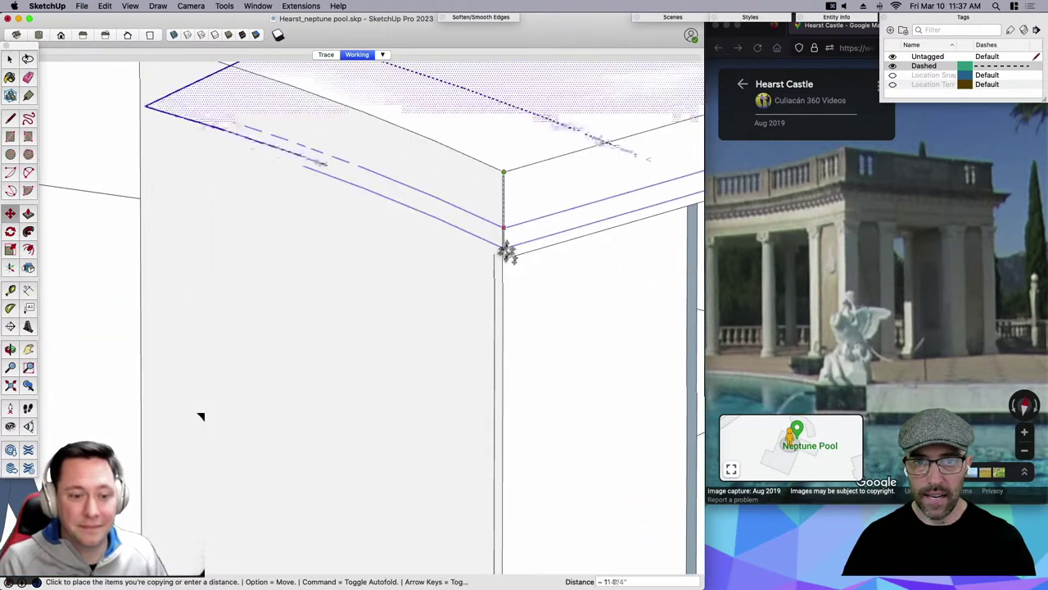
pyautogui.scroll(2, 505, 257)
pyautogui.click(505, 256)
pyautogui.press('space')
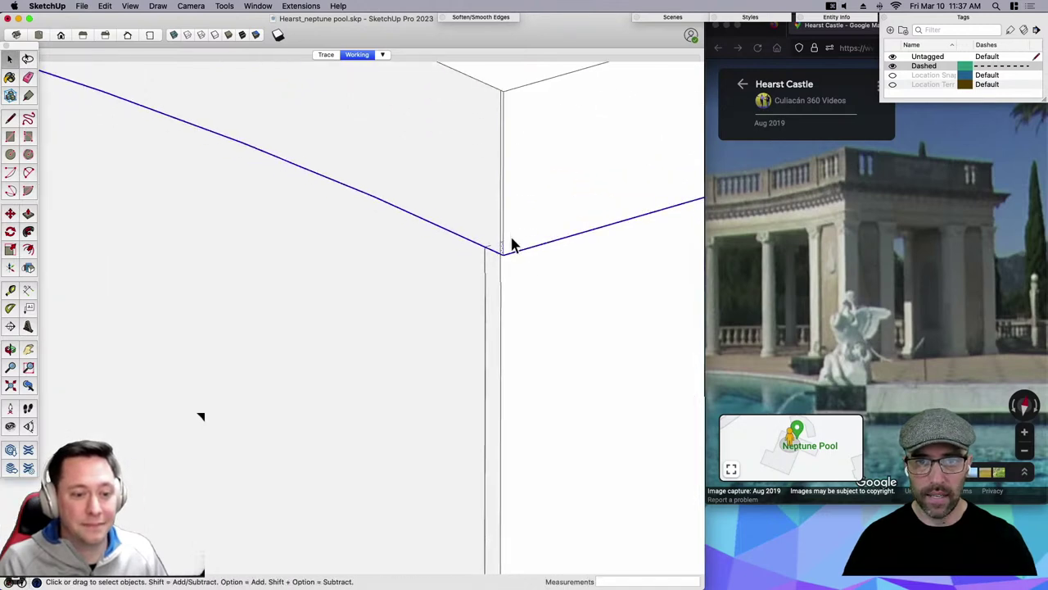
# Erase the leftover outer vertical edges at both sides of the support's front, leaving its face recessed beneath the beam.
pyautogui.scroll(2, 491, 253)
pyautogui.click(511, 252)
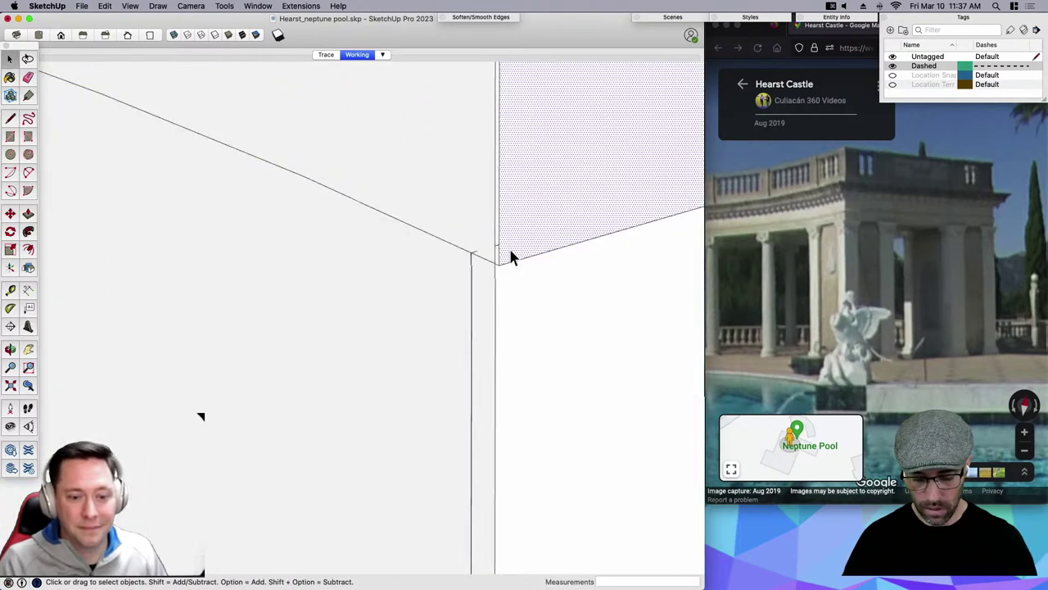
pyautogui.scroll(-3, 454, 346)
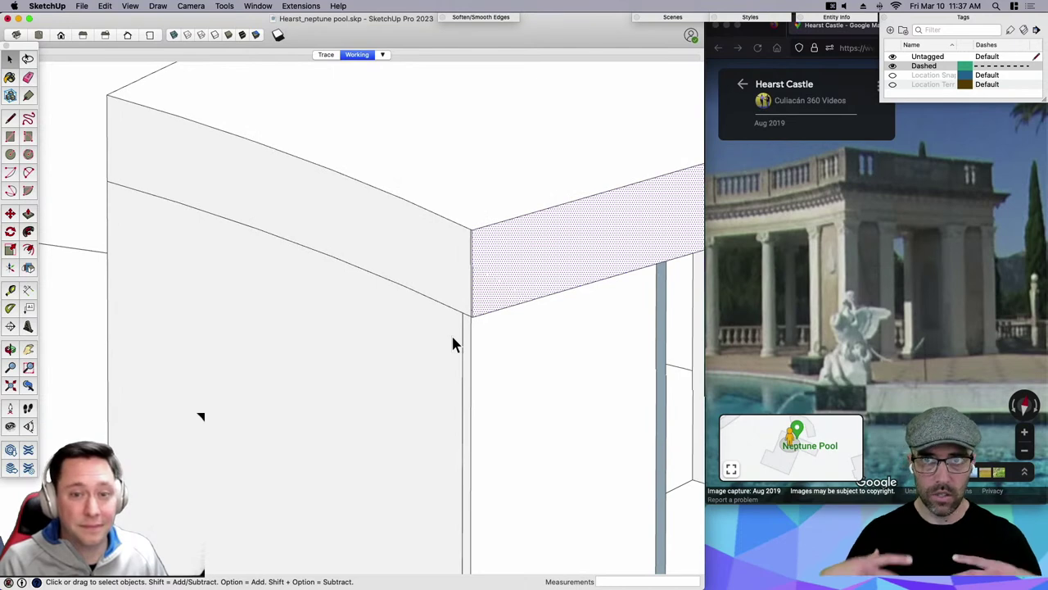
pyautogui.scroll(-1, 454, 341)
pyautogui.press('e')
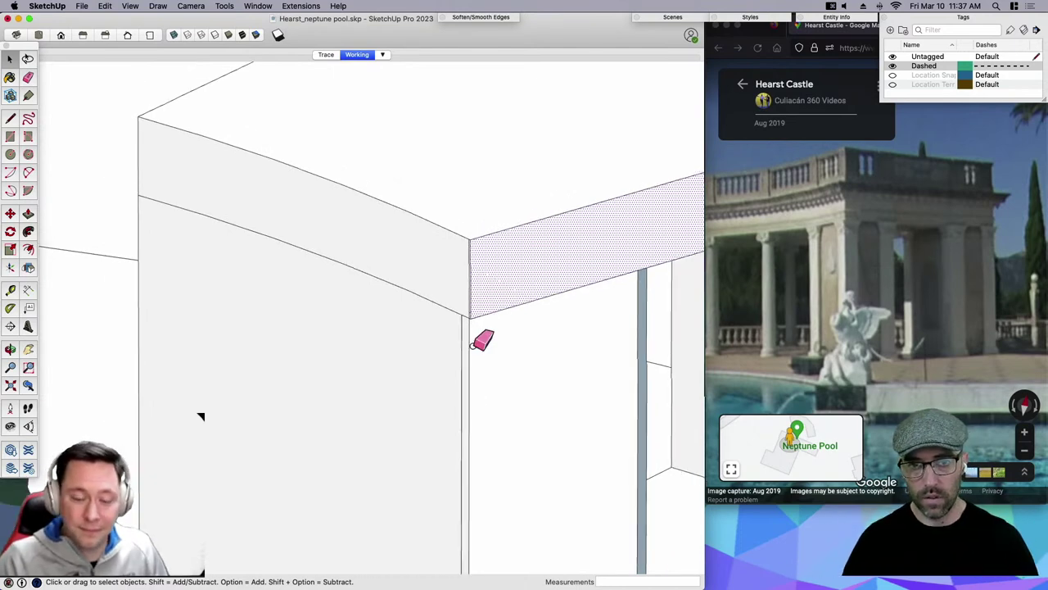
pyautogui.scroll(-3, 470, 342)
pyautogui.click(588, 366)
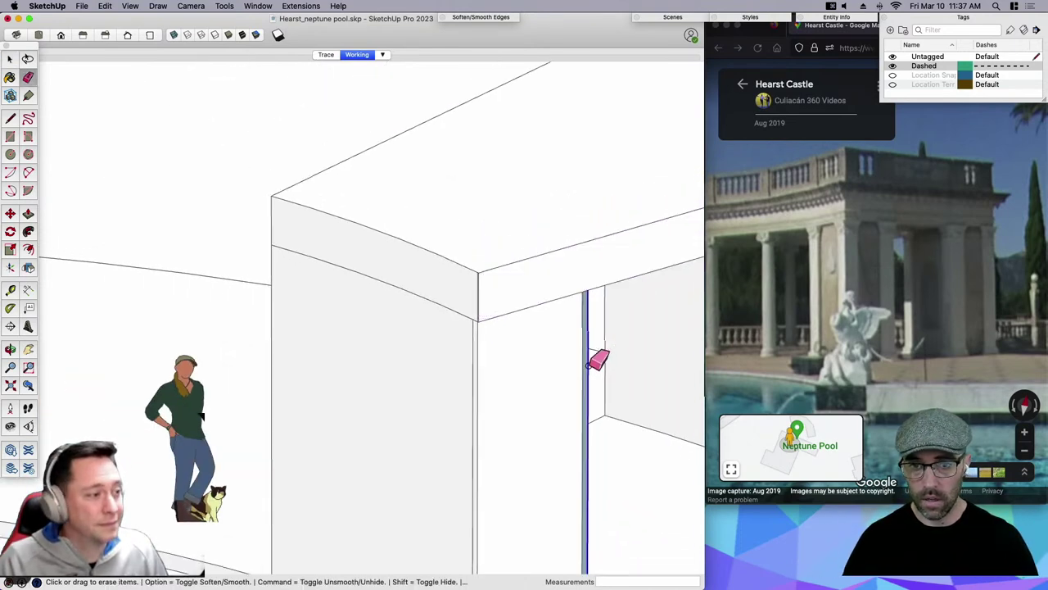
pyautogui.scroll(8, 589, 365)
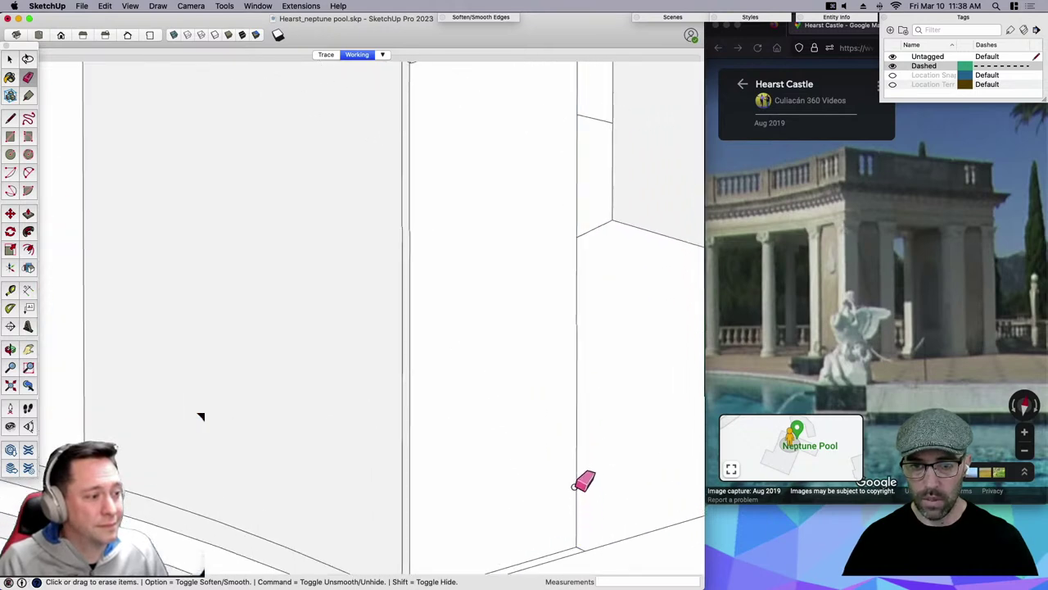
pyautogui.moveTo(574, 486)
pyautogui.mouseDown(button='middle')
pyautogui.moveTo(316, 445)
pyautogui.moveTo(526, 451)
pyautogui.moveTo(459, 543)
pyautogui.moveTo(518, 521)
pyautogui.mouseUp(button='middle')
pyautogui.scroll(2, 518, 519)
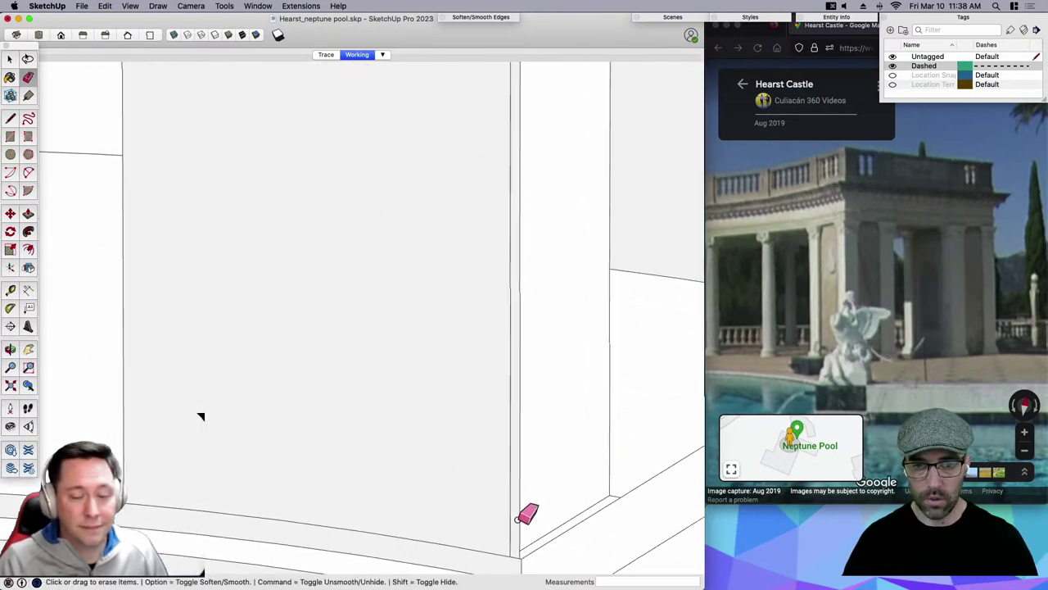
pyautogui.scroll(-4, 524, 524)
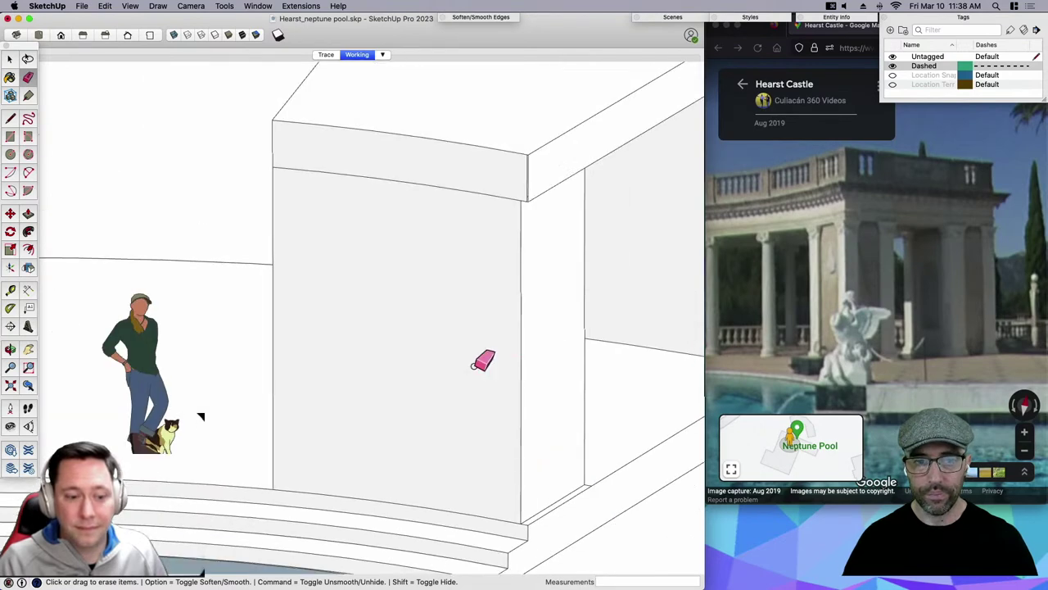
# Use Joint Push Pull to recess the support's curved pool-side face 3" beneath the beam.
pyautogui.press('space')
pyautogui.click(484, 430)
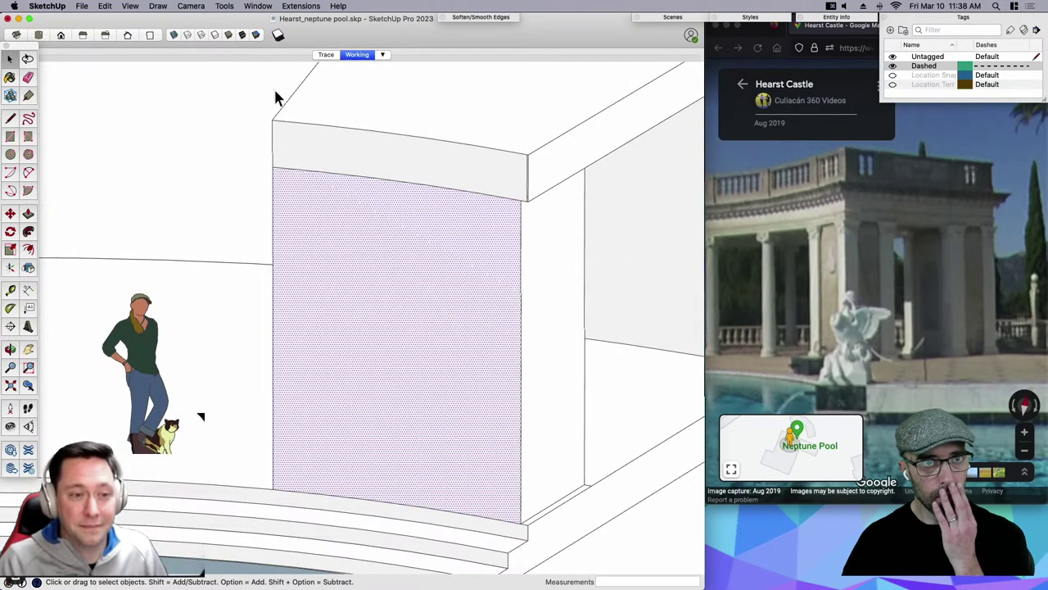
pyautogui.click(230, 10)
pyautogui.moveTo(289, 295)
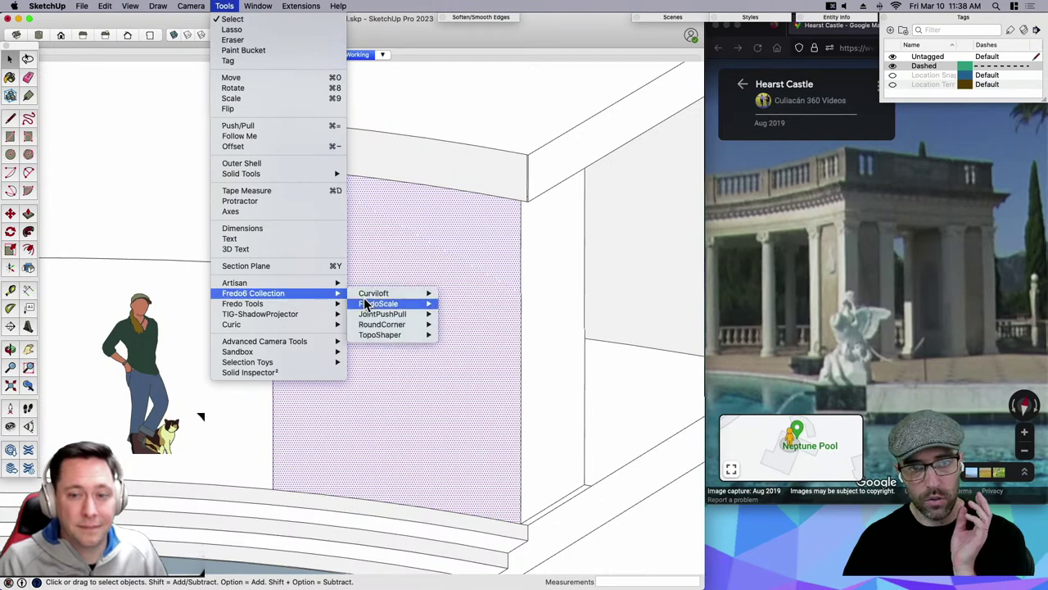
pyautogui.moveTo(364, 299)
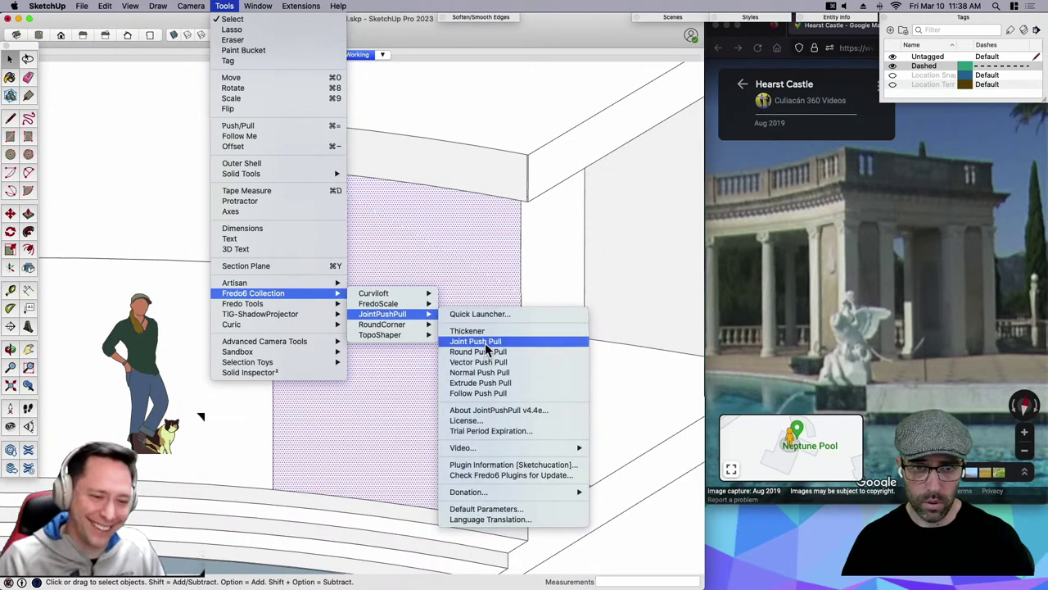
pyautogui.click(485, 343)
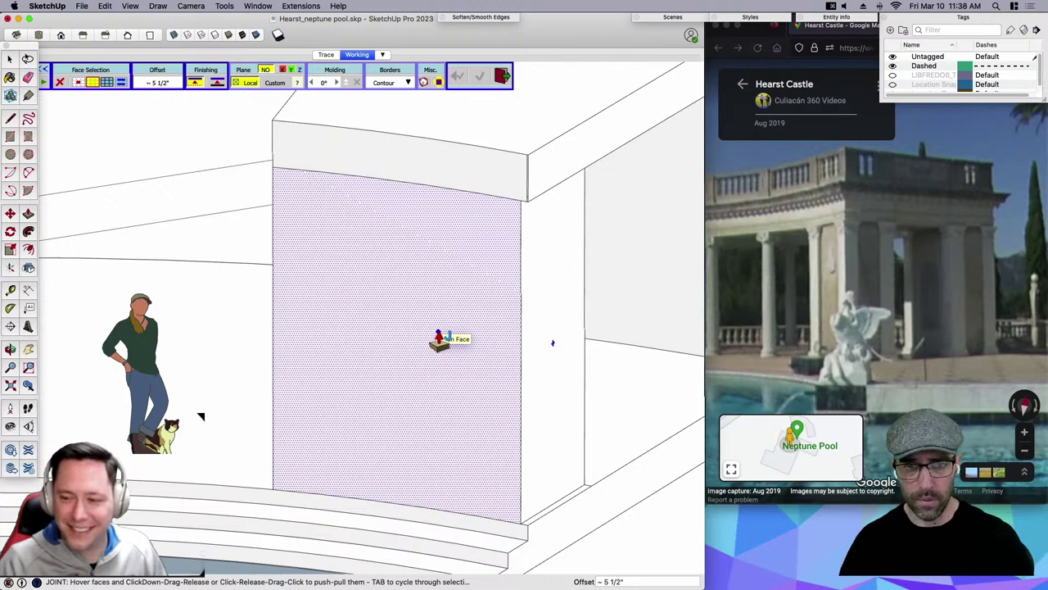
pyautogui.moveTo(440, 339); pyautogui.dragTo(430, 455)
pyautogui.write('6')
pyautogui.press('Return')
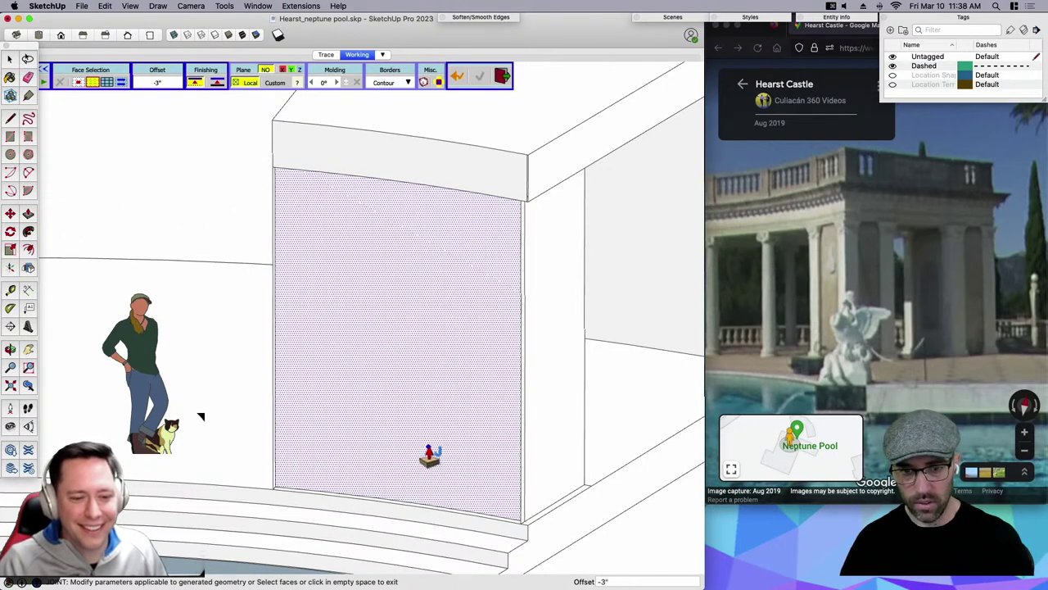
pyautogui.press('space')
# Try to erase the vertical edge at the support's front corner just below the beam.
pyautogui.moveTo(424, 456); pyautogui.dragTo(262, 432, button='middle')
pyautogui.press('e')
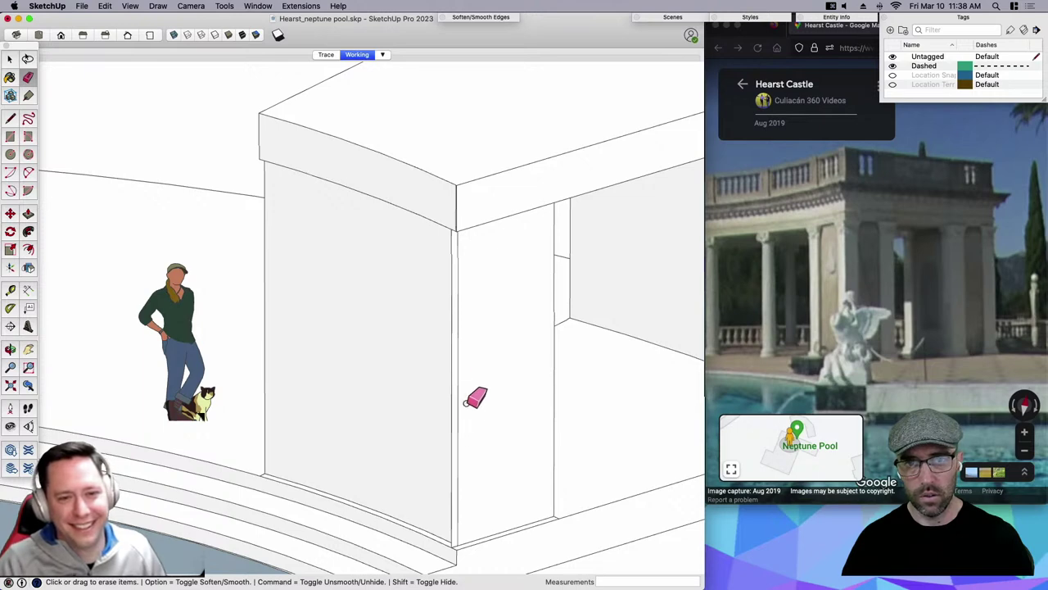
pyautogui.scroll(3, 470, 258)
pyautogui.moveTo(463, 245)
pyautogui.mouseDown(button='middle')
pyautogui.moveTo(528, 284)
pyautogui.moveTo(326, 288)
pyautogui.moveTo(367, 276)
pyautogui.mouseUp(button='middle')
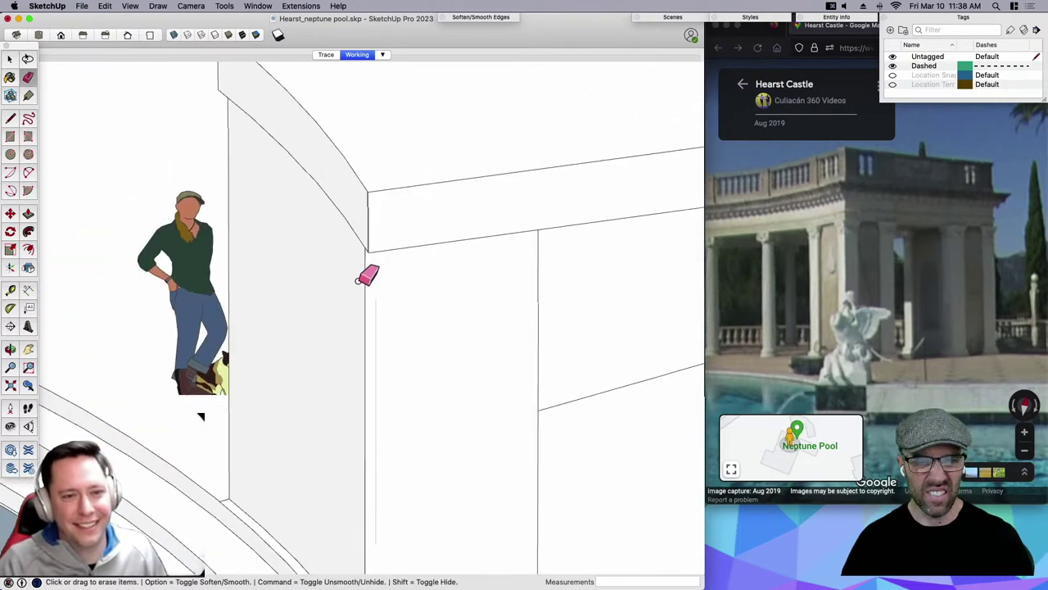
pyautogui.click(364, 290)
pyautogui.press('super+z')
pyautogui.moveTo(370, 334)
pyautogui.mouseDown(button='middle')
pyautogui.moveTo(377, 364)
pyautogui.moveTo(412, 390)
pyautogui.mouseUp(button='middle')
pyautogui.press('space')
pyautogui.click(392, 393)
pyautogui.scroll(-3, 391, 390)
pyautogui.moveTo(378, 467); pyautogui.dragTo(364, 491, button='middle')
pyautogui.scroll(1, 364, 492)
pyautogui.rightClick(364, 492)
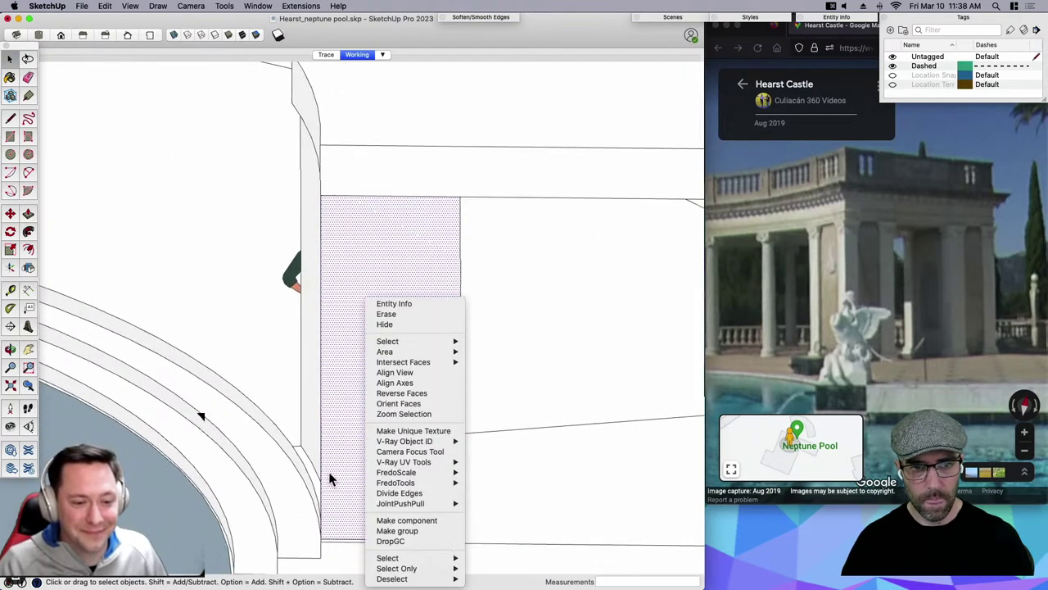
pyautogui.click(329, 473)
# Fill the narrow gap at the beam's front corner with a rectangle and erase the stray edges near its lower end.
pyautogui.moveTo(388, 384)
pyautogui.mouseDown(button='middle')
pyautogui.moveTo(426, 335)
pyautogui.moveTo(442, 368)
pyautogui.moveTo(435, 117)
pyautogui.moveTo(390, 111)
pyautogui.moveTo(409, 172)
pyautogui.moveTo(484, 270)
pyautogui.mouseUp(button='middle')
pyautogui.press('e')
pyautogui.press('space')
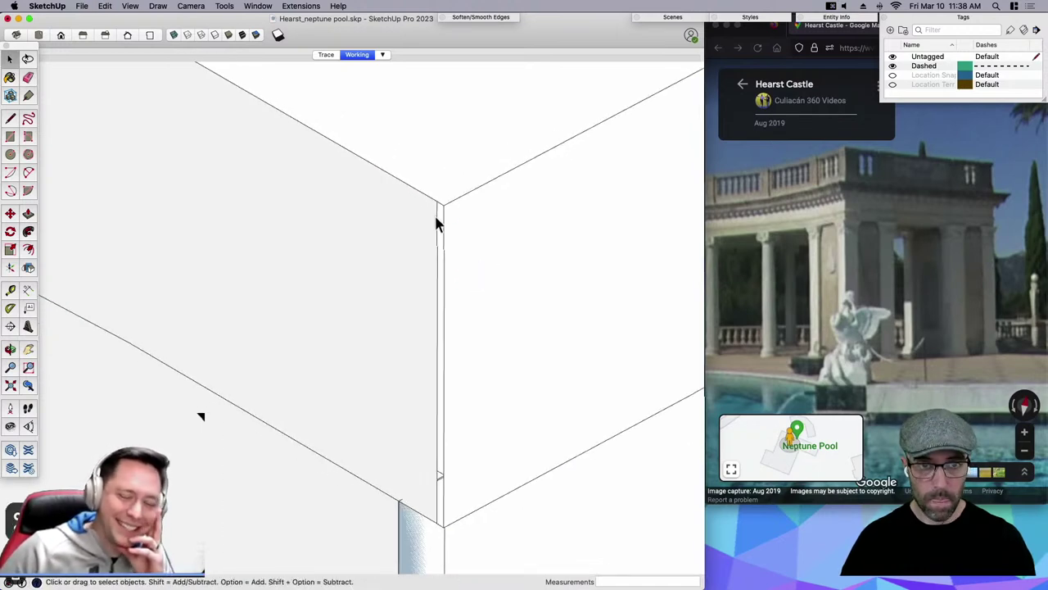
pyautogui.press('r')
pyautogui.click(436, 204)
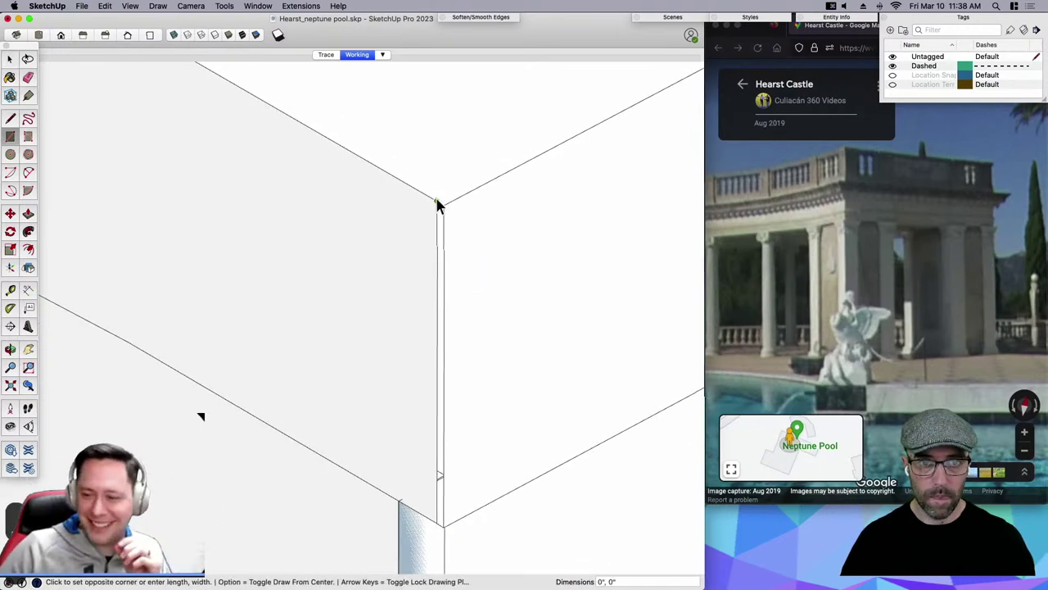
pyautogui.click(441, 521)
pyautogui.press('e')
pyautogui.click(437, 475)
pyautogui.click(438, 476)
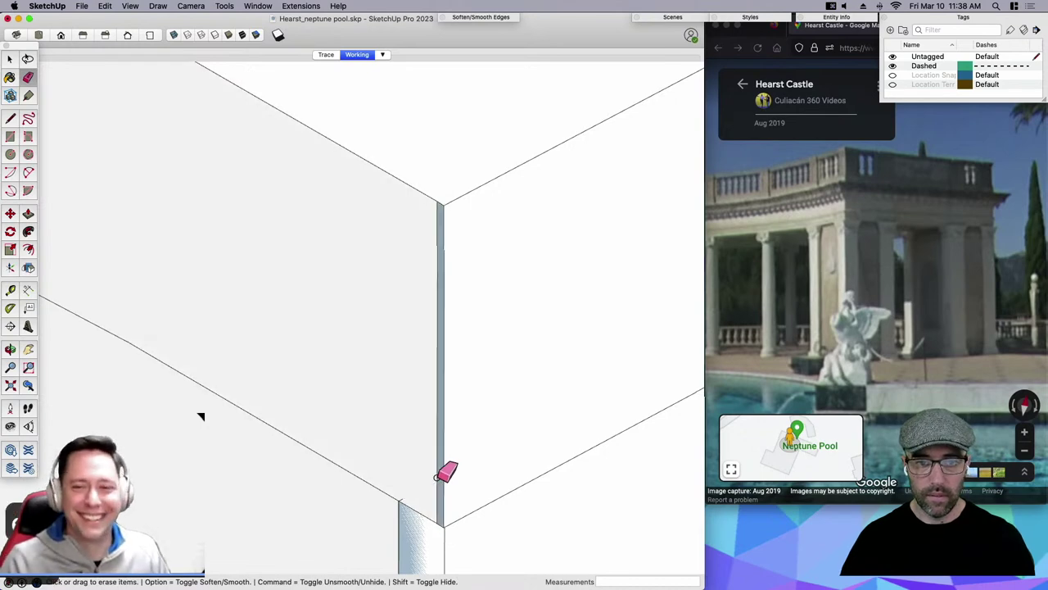
# Reverse the narrow new face at the beam's front corner.
pyautogui.press('space')
pyautogui.rightClick(440, 483)
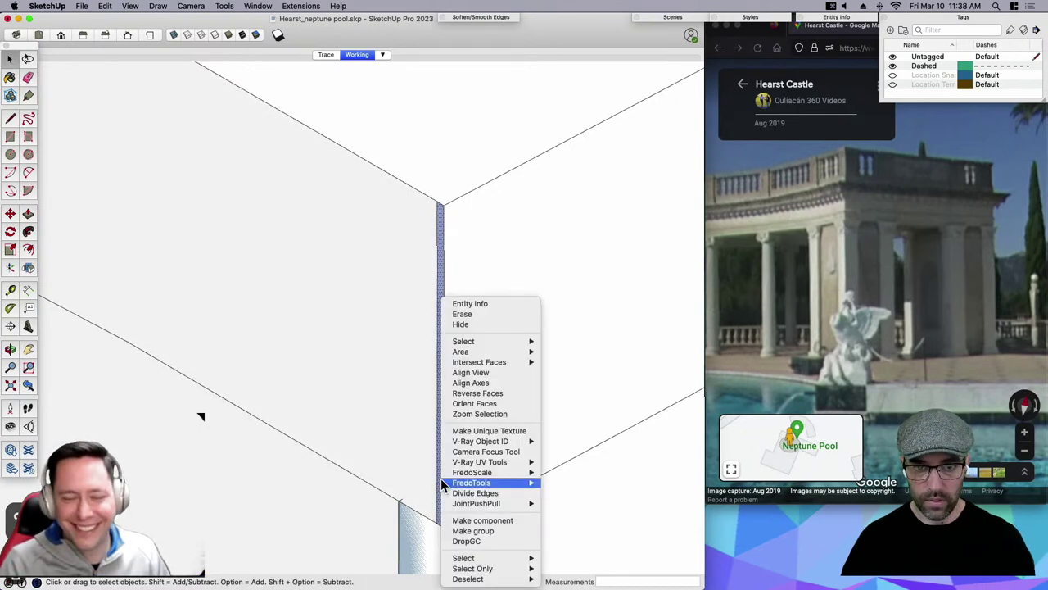
pyautogui.moveTo(469, 343)
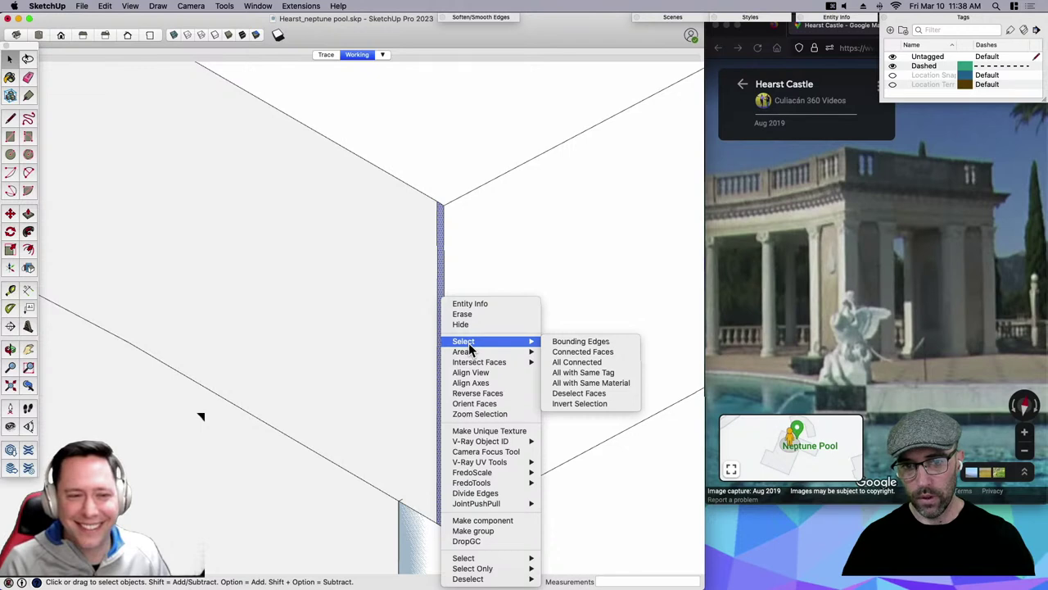
pyautogui.click(475, 393)
pyautogui.press('e')
pyautogui.moveTo(435, 384)
pyautogui.mouseDown(button='middle')
pyautogui.moveTo(464, 339)
pyautogui.moveTo(538, 361)
pyautogui.moveTo(443, 253)
pyautogui.moveTo(412, 337)
pyautogui.mouseUp(button='middle')
pyautogui.press('space')
pyautogui.scroll(-10, 428, 221)
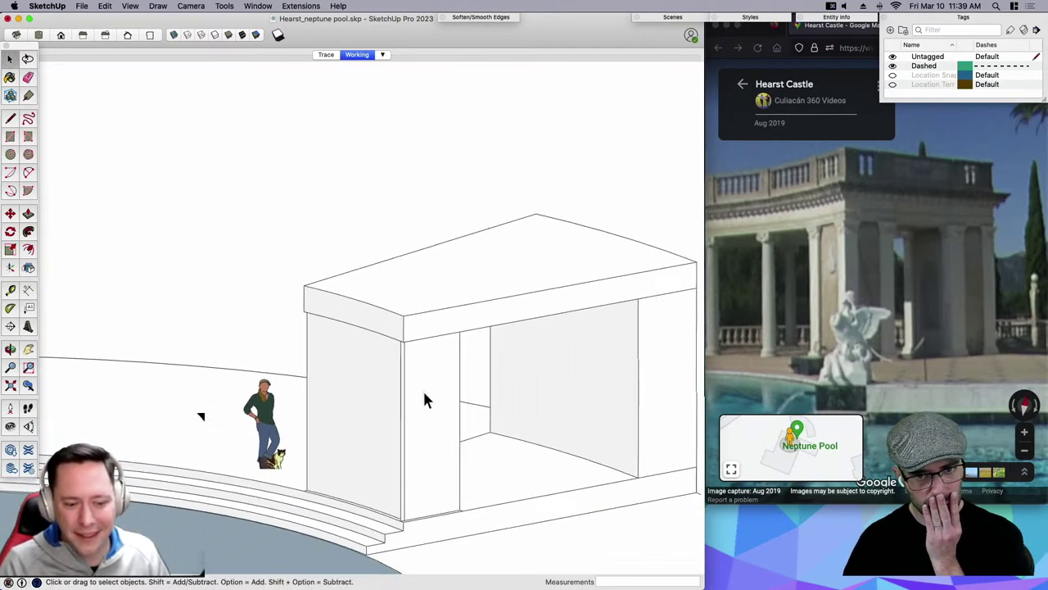
# Delete the faces and edges of the pool-side support beneath the beam.
pyautogui.moveTo(426, 426); pyautogui.dragTo(451, 374, button='middle')
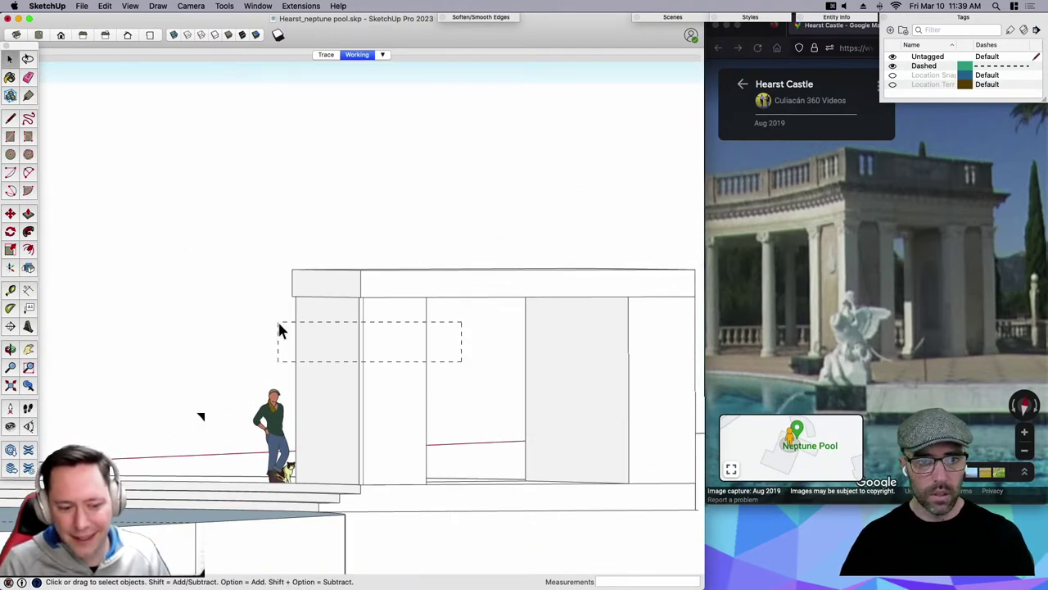
pyautogui.moveTo(278, 330); pyautogui.dragTo(278, 322)
pyautogui.scroll(-2, 417, 407)
pyautogui.moveTo(416, 407); pyautogui.dragTo(397, 449, button='middle')
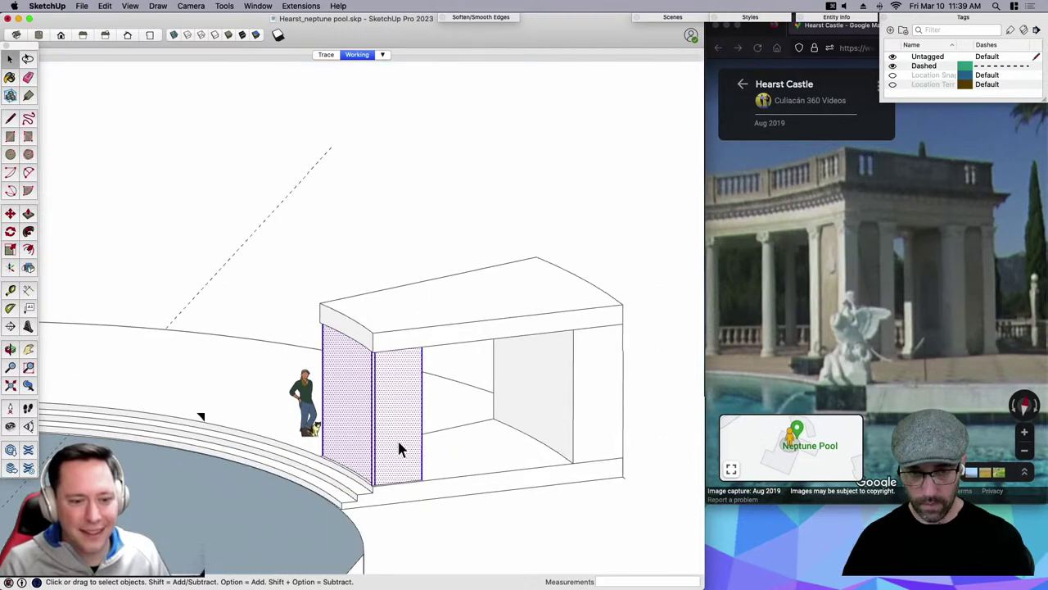
pyautogui.press('Delete')
pyautogui.moveTo(402, 358)
pyautogui.mouseDown(button='middle')
pyautogui.moveTo(382, 341)
pyautogui.moveTo(397, 338)
pyautogui.mouseUp(button='middle')
pyautogui.click(383, 339)
pyautogui.scroll(2, 388, 336)
pyautogui.scroll(1, 396, 338)
pyautogui.press('f')
pyautogui.press('space')
pyautogui.click(362, 349)
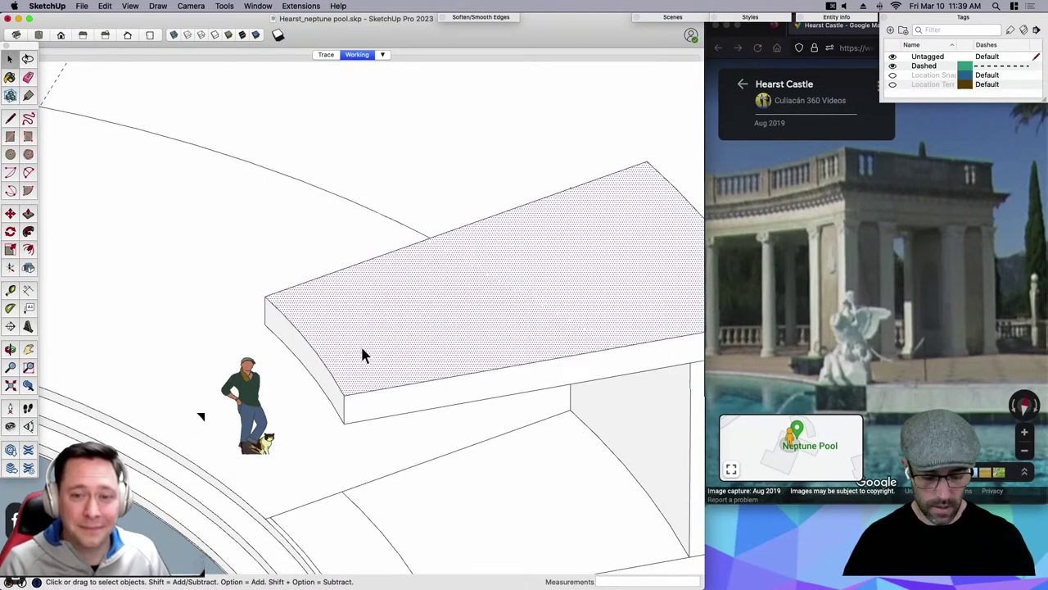
pyautogui.press('f')
pyautogui.press('space')
pyautogui.click(363, 319)
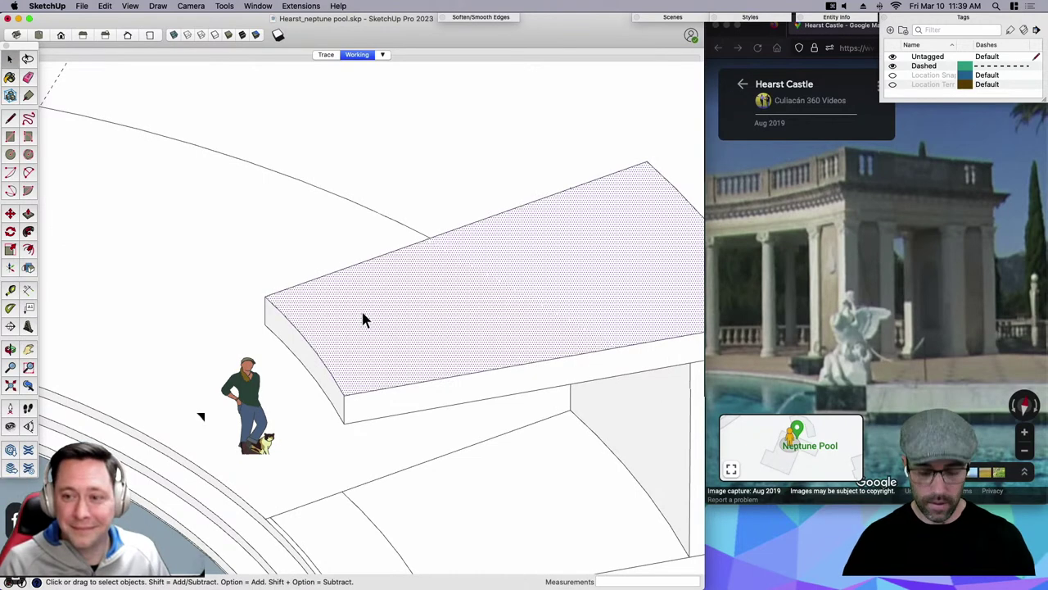
pyautogui.press('e')
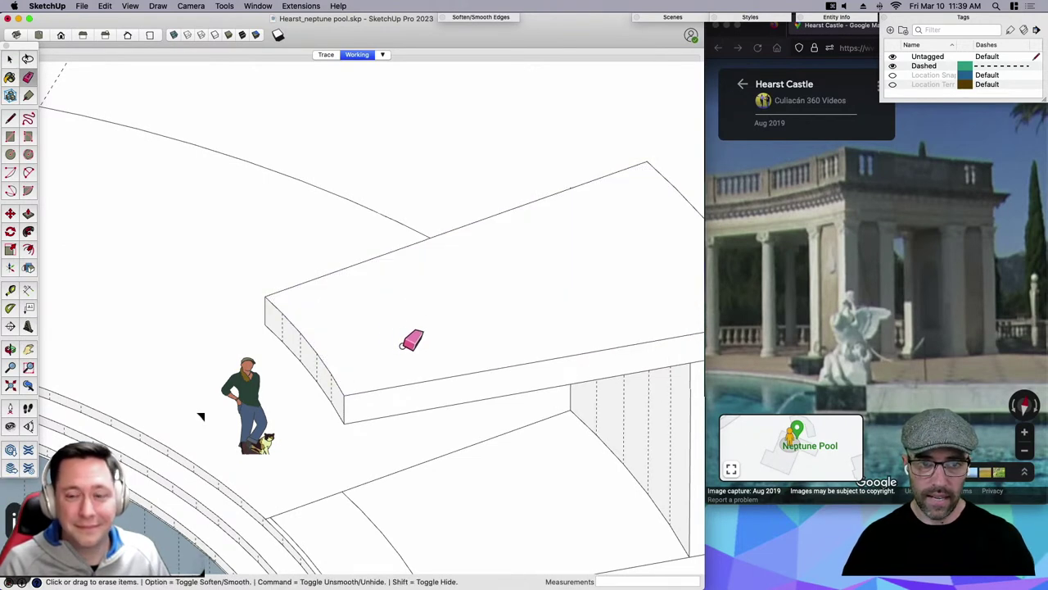
pyautogui.press('space')
# Offset the outline of the beam's top face inward by 3".
pyautogui.click(375, 343)
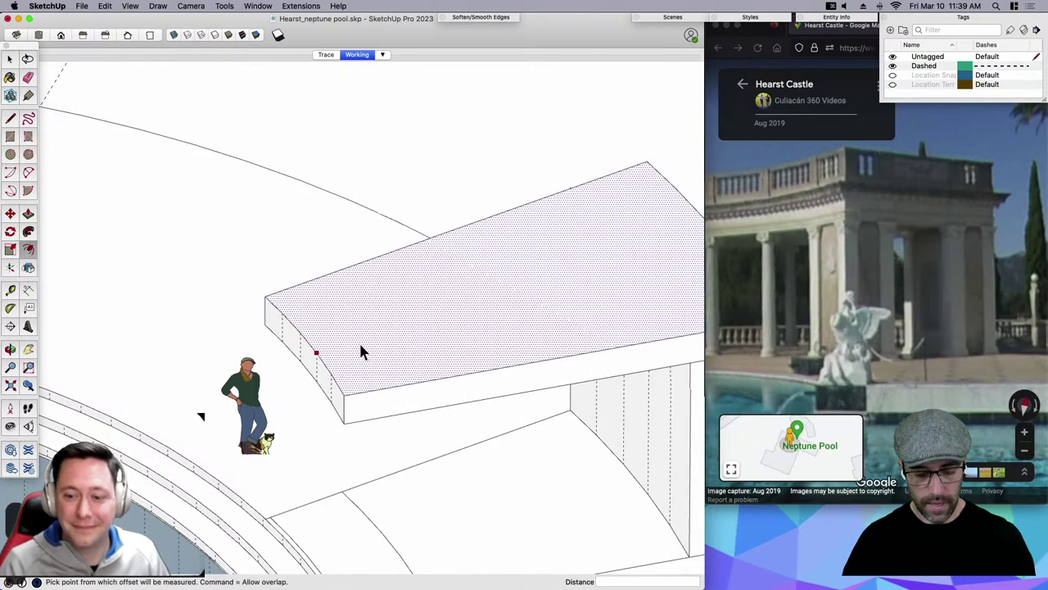
pyautogui.scroll(2, 358, 348)
pyautogui.write('f')
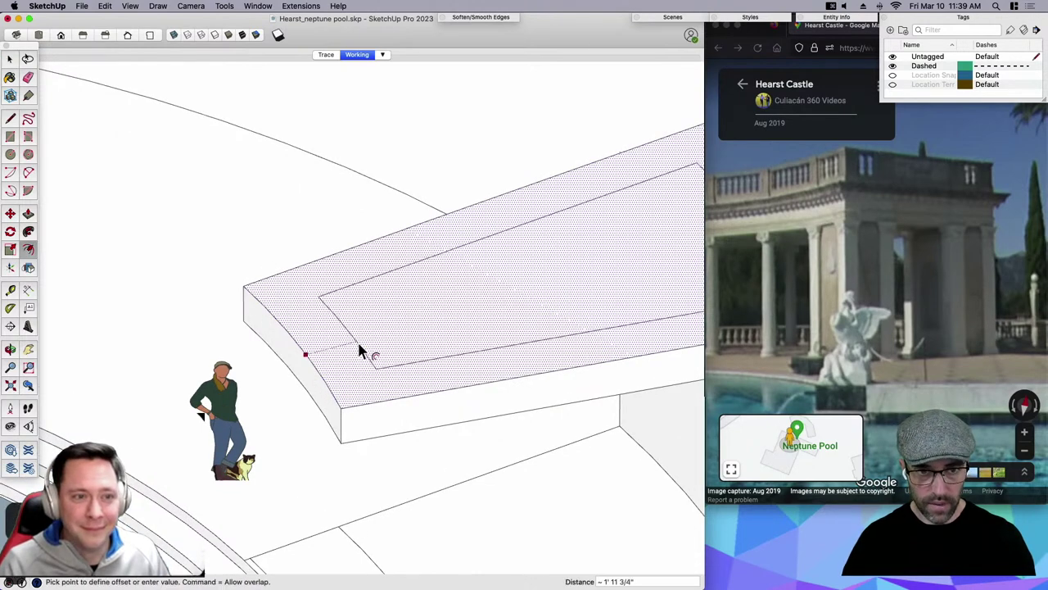
pyautogui.write('3')
pyautogui.press('Return')
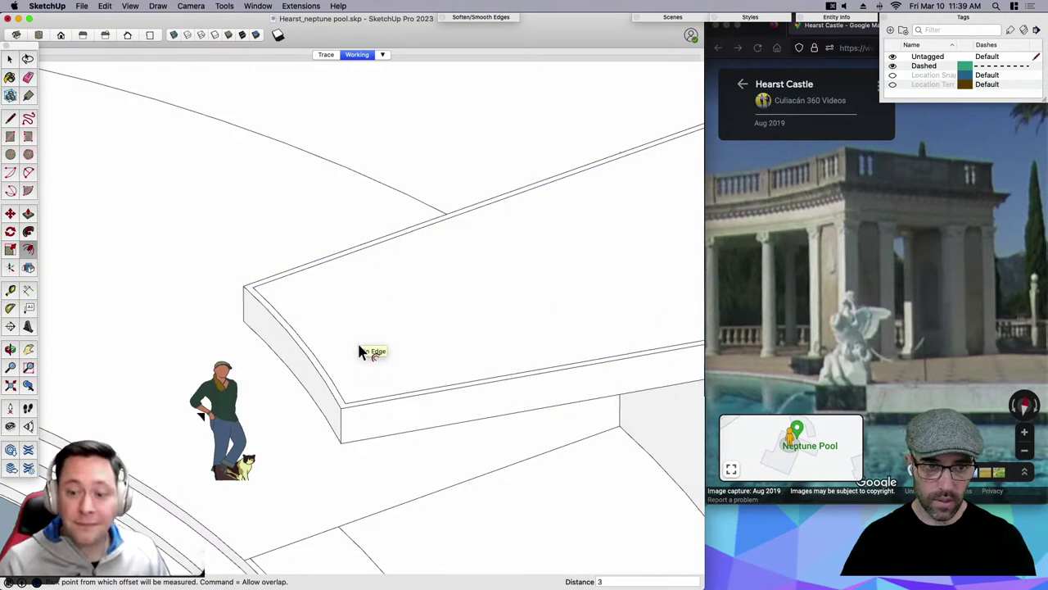
# Delete the remaining rear support beneath the outer end of the beam.
pyautogui.press('space')
pyautogui.click(353, 344)
pyautogui.scroll(-2, 378, 283)
pyautogui.moveTo(375, 276); pyautogui.dragTo(609, 341, button='middle')
pyautogui.moveTo(627, 344); pyautogui.dragTo(446, 318)
pyautogui.press('Delete')
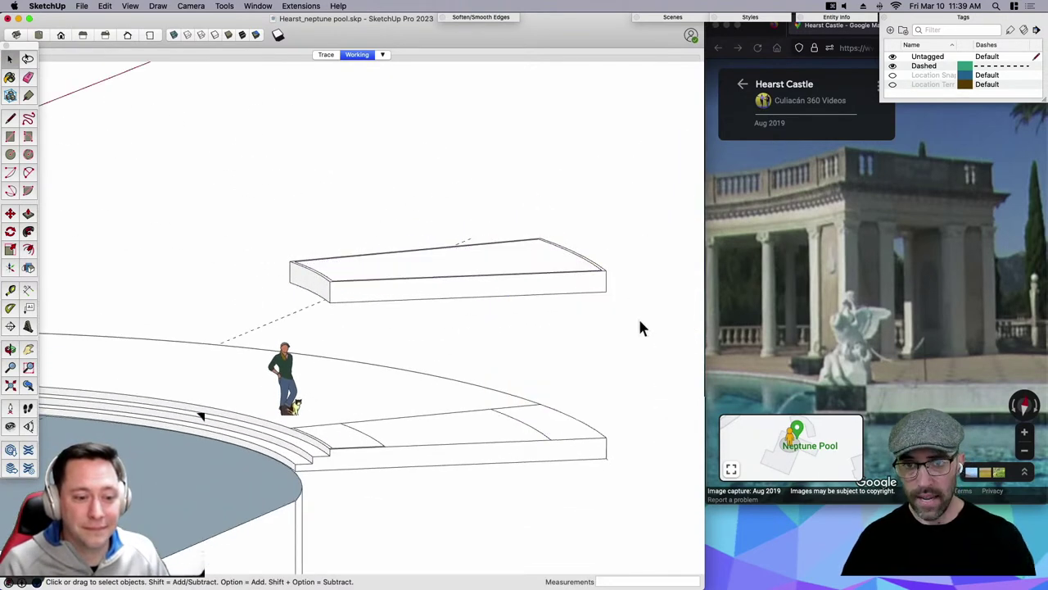
# Try to erase the leftover support footprint edges on the terrace.
pyautogui.moveTo(641, 328); pyautogui.dragTo(412, 311, button='middle')
pyautogui.click(375, 286)
pyautogui.press('e')
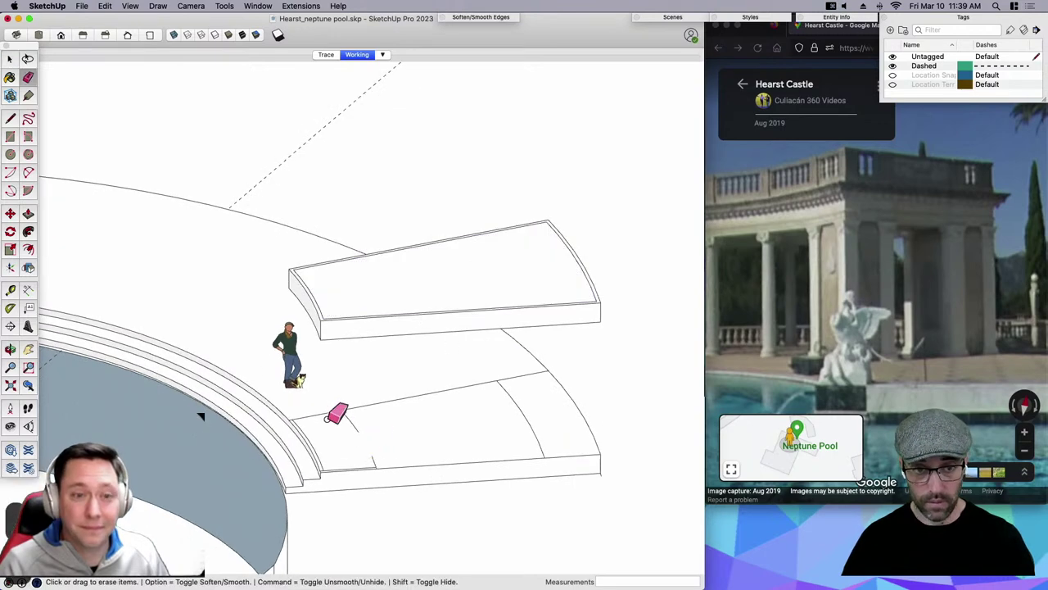
pyautogui.moveTo(328, 419)
pyautogui.mouseDown()
pyautogui.moveTo(360, 430)
pyautogui.moveTo(350, 416)
pyautogui.mouseUp()
pyautogui.press('super+z')
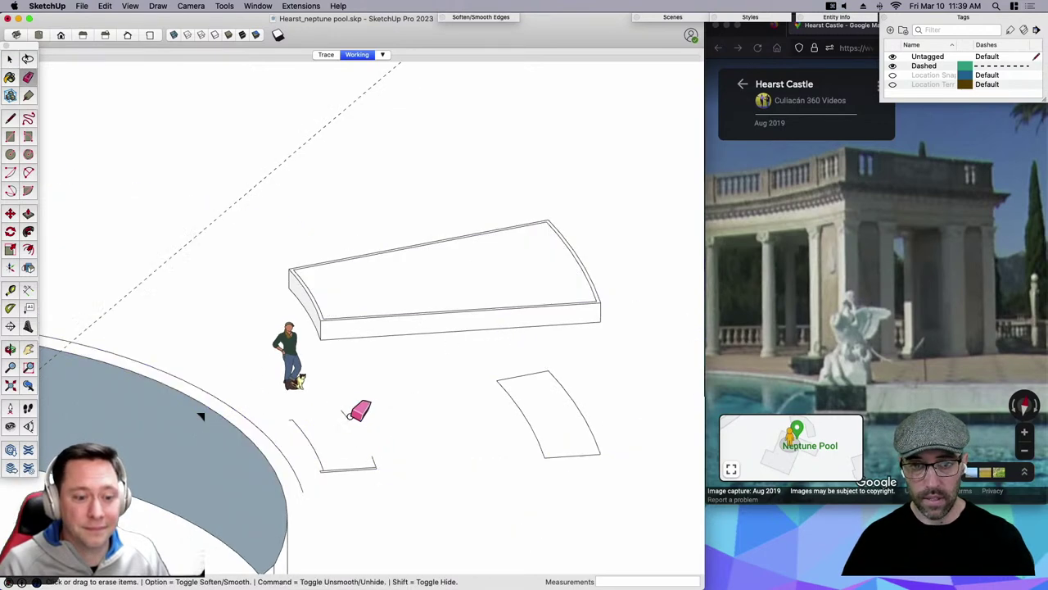
pyautogui.press('super+z')
# Select the leftover footprint outlines of both supports on the terrace and delete them, leaving the terrace group unselected.
pyautogui.scroll(-3, 442, 375)
pyautogui.press('space')
pyautogui.moveTo(359, 401); pyautogui.dragTo(348, 370, button='middle')
pyautogui.moveTo(297, 372); pyautogui.dragTo(584, 485)
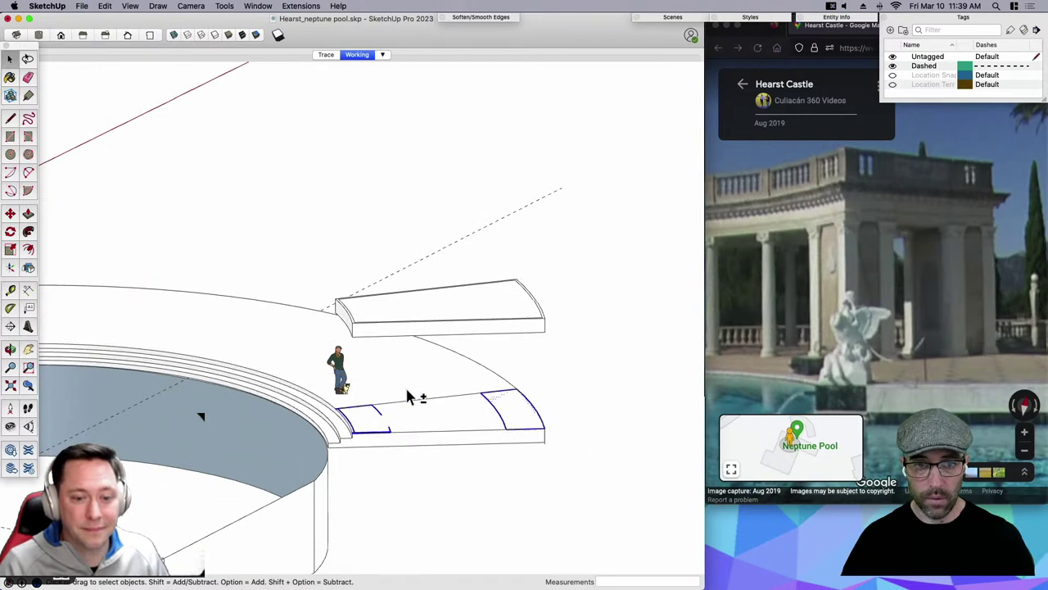
pyautogui.keyDown('shift'); pyautogui.tripleClick(411, 398); pyautogui.keyUp('shift')
pyautogui.keyDown('shift'); pyautogui.click(410, 384); pyautogui.keyUp('shift')
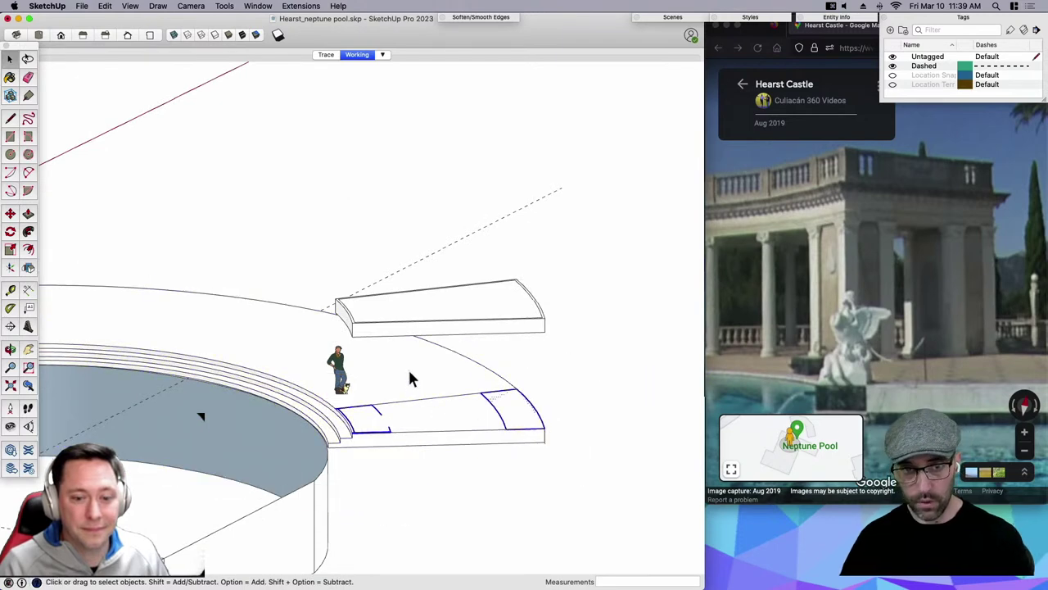
pyautogui.press('Delete')
# Select only the two curved end edges of the inset outline on the beam's top face and weld them.
pyautogui.scroll(3, 373, 304)
pyautogui.click(374, 305)
pyautogui.moveTo(375, 307); pyautogui.dragTo(380, 494, button='middle')
pyautogui.scroll(2, 348, 356)
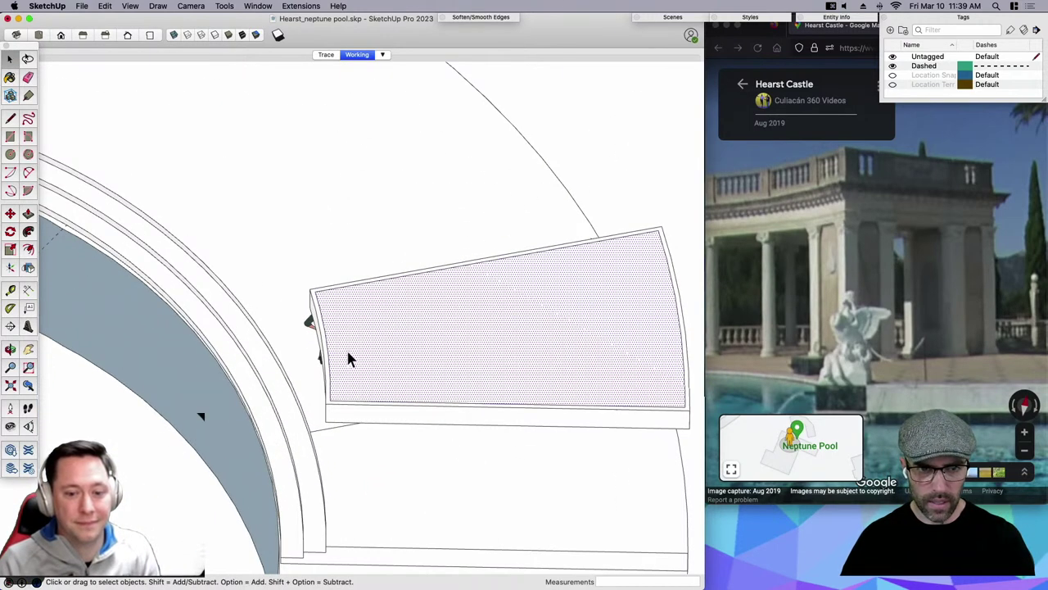
pyautogui.click(327, 352)
pyautogui.doubleClick(346, 338)
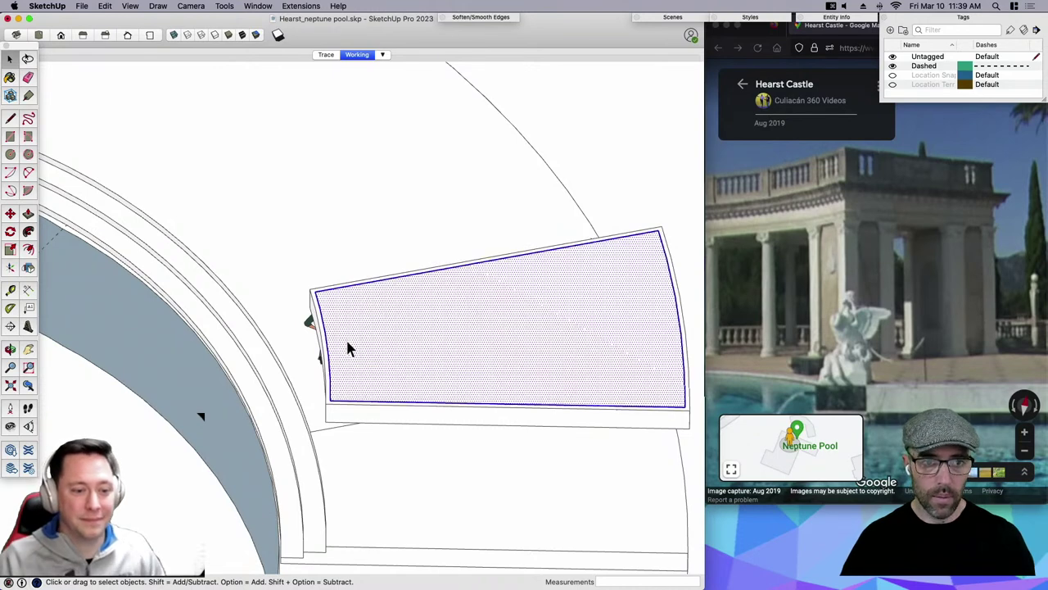
pyautogui.keyDown('shift'); pyautogui.click(348, 337); pyautogui.keyUp('shift')
pyautogui.moveTo(325, 325); pyautogui.dragTo(362, 331, button='middle')
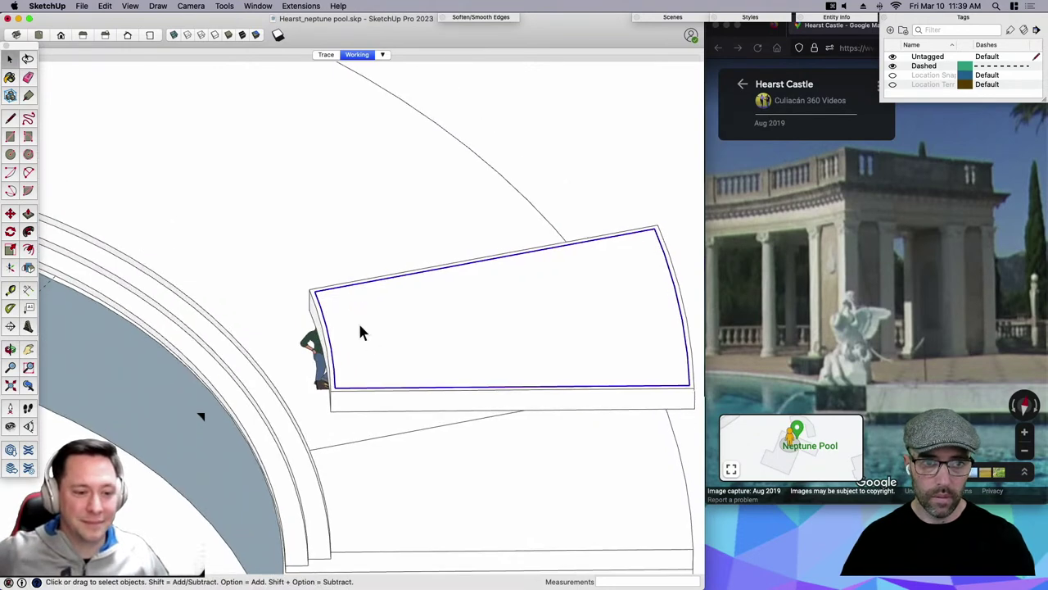
pyautogui.keyDown('shift'); pyautogui.click(347, 291); pyautogui.keyUp('shift')
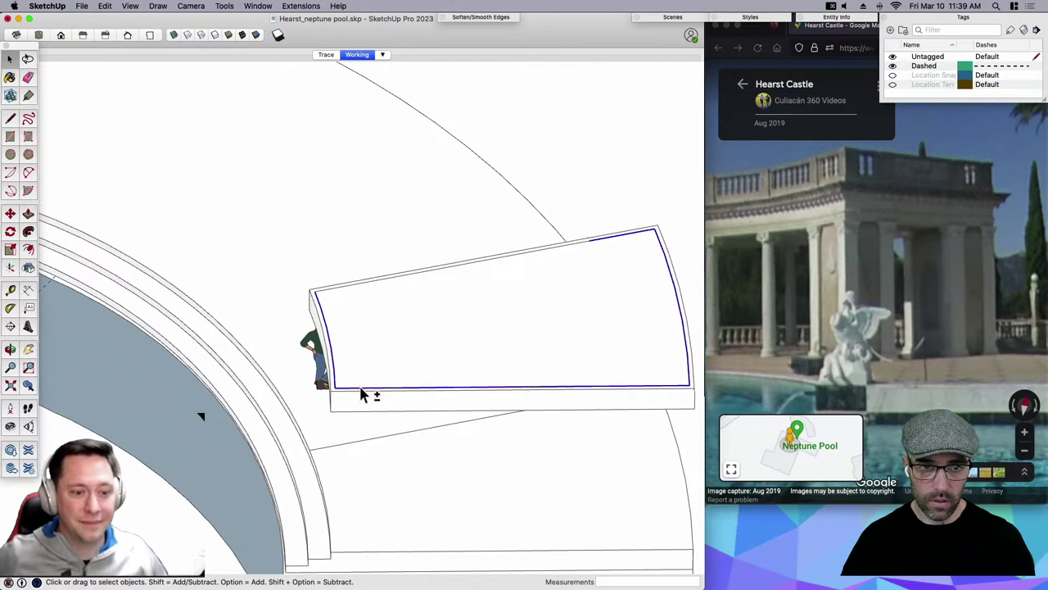
pyautogui.scroll(3, 360, 393)
pyautogui.keyDown('shift'); pyautogui.click(359, 387); pyautogui.keyUp('shift')
pyautogui.scroll(-3, 222, 391)
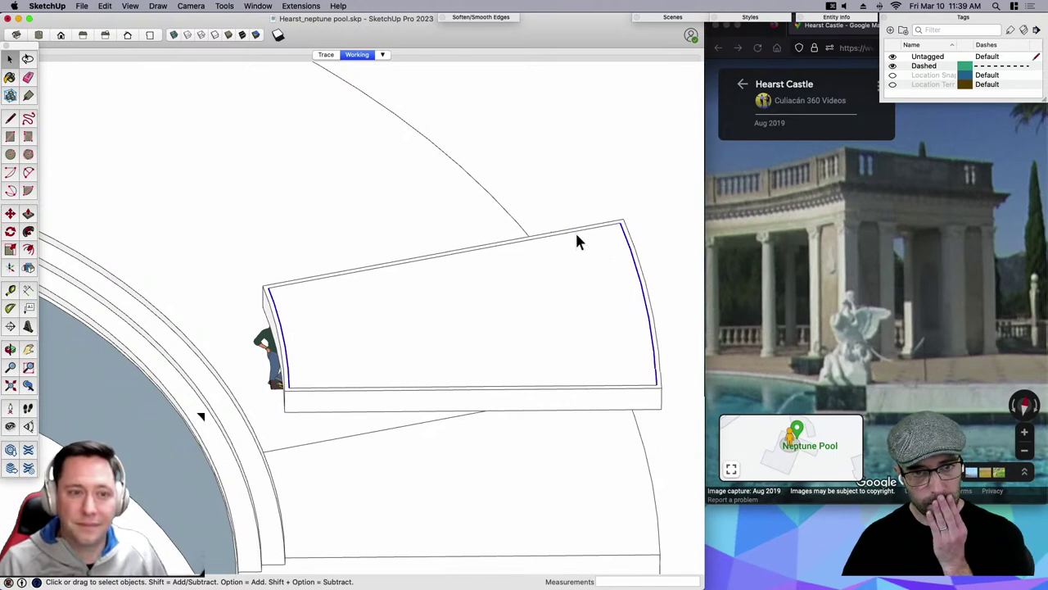
pyautogui.rightClick(644, 299)
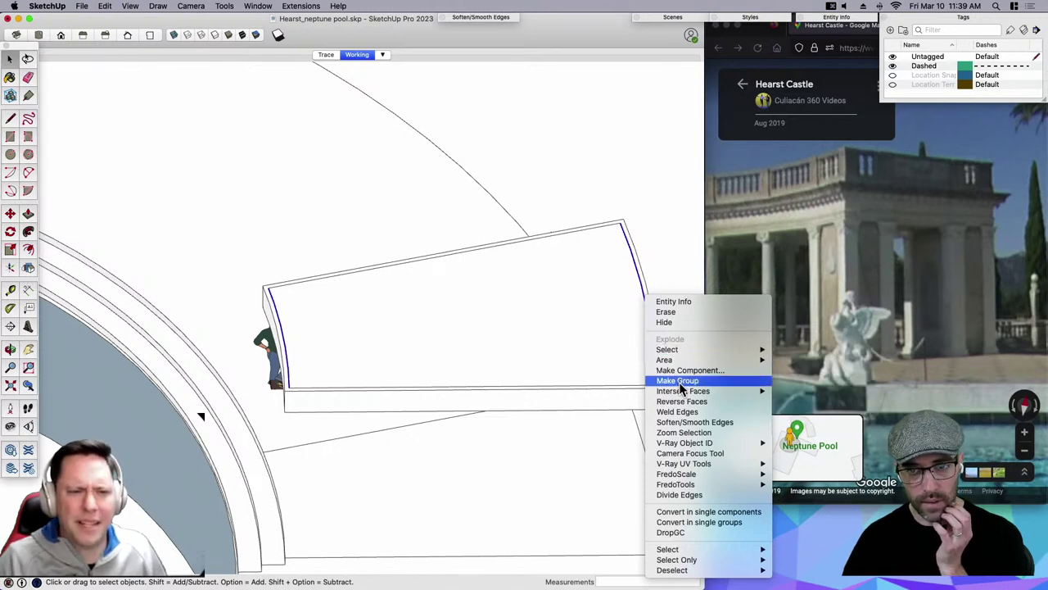
pyautogui.click(686, 413)
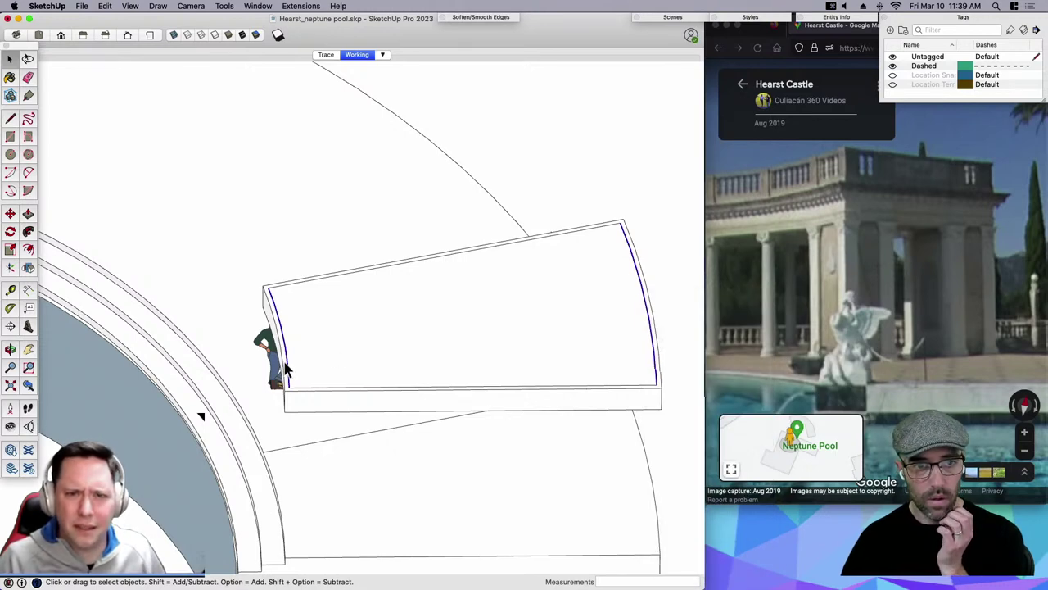
# Offset the inset outline's pool-side curve 4' toward the far end of the beam.
pyautogui.scroll(2, 288, 373)
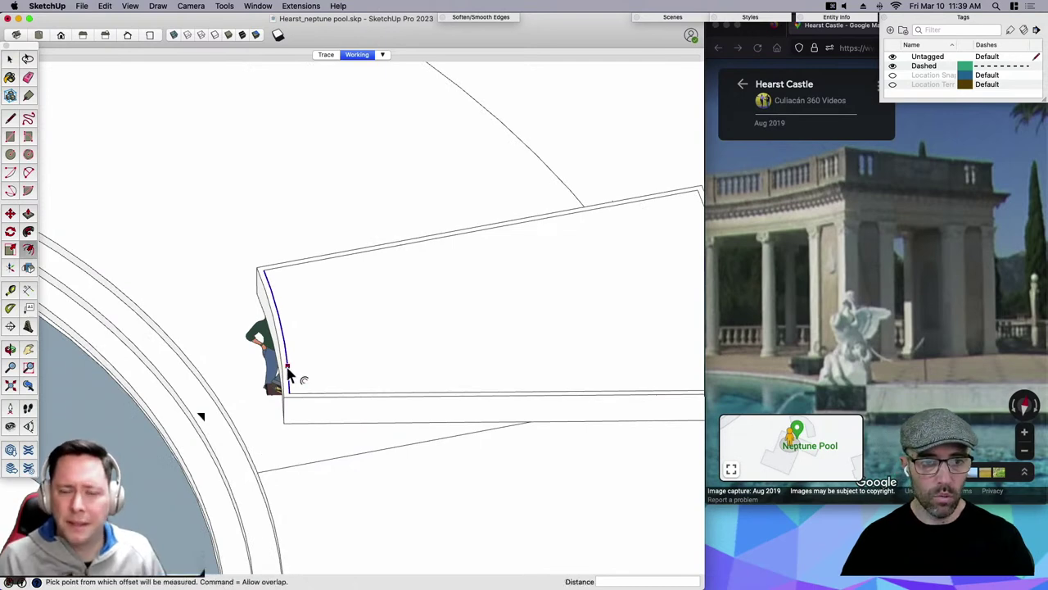
pyautogui.click(295, 363)
pyautogui.press('f')
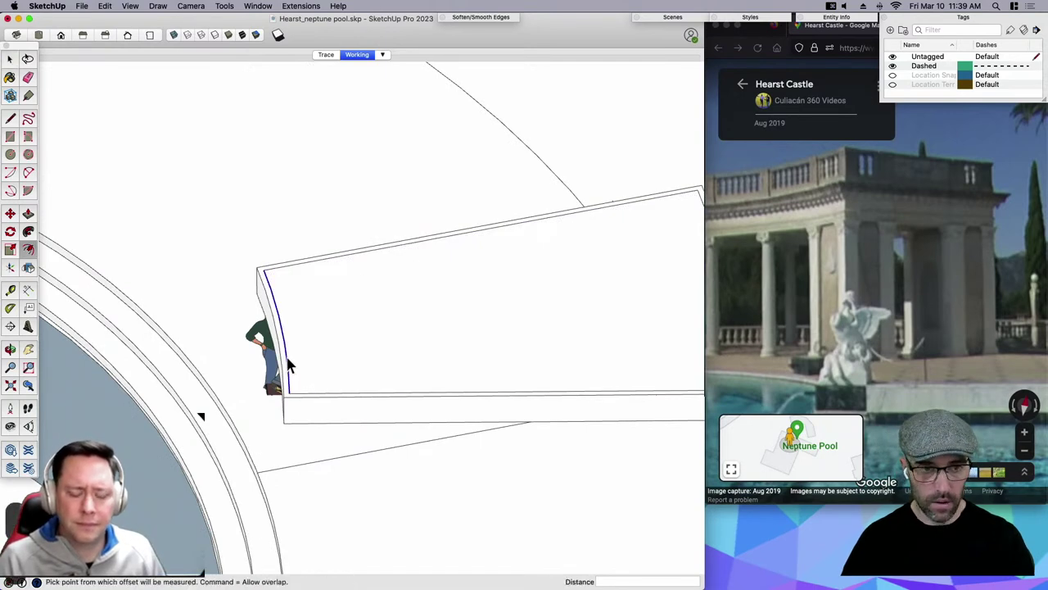
pyautogui.click(322, 357)
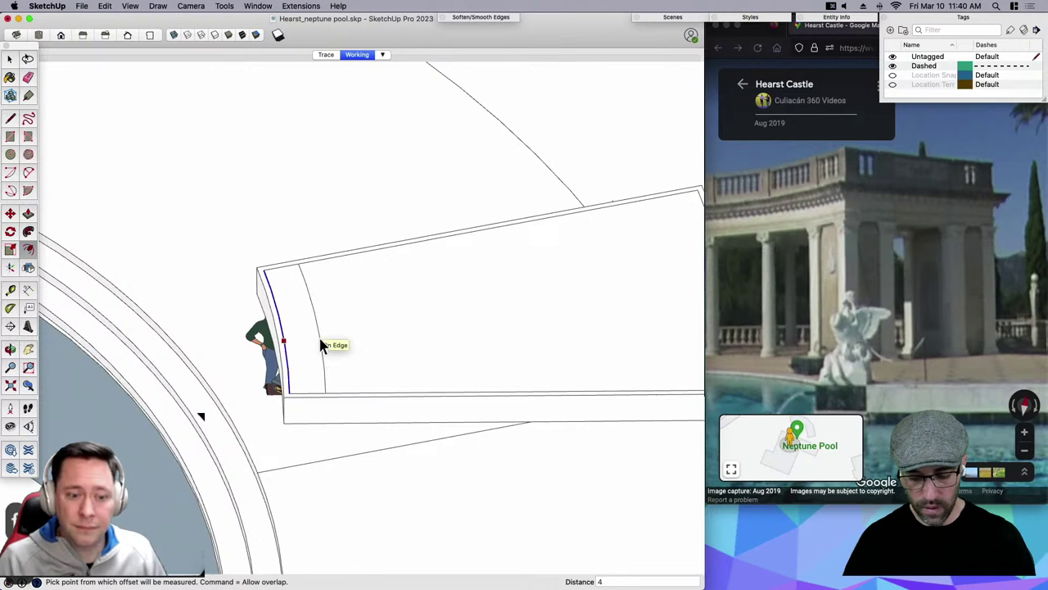
pyautogui.press('space')
# Draw short lines joining both ends of the offset curve to the inset outline, splitting off the support's footprint.
pyautogui.click(349, 354)
pyautogui.scroll(3, 362, 385)
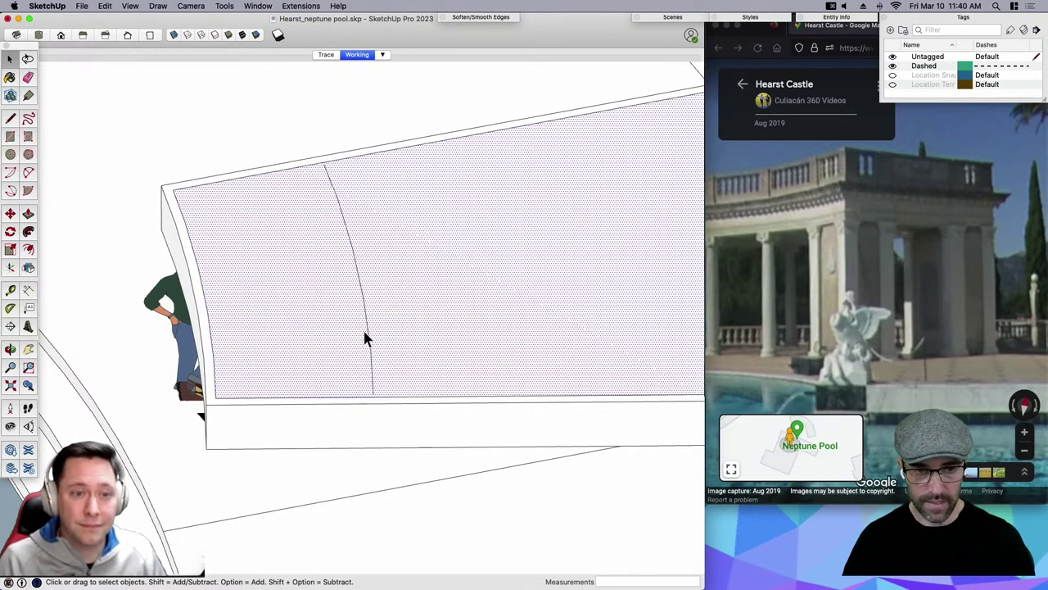
pyautogui.press('l')
pyautogui.scroll(5, 370, 402)
pyautogui.click(373, 399)
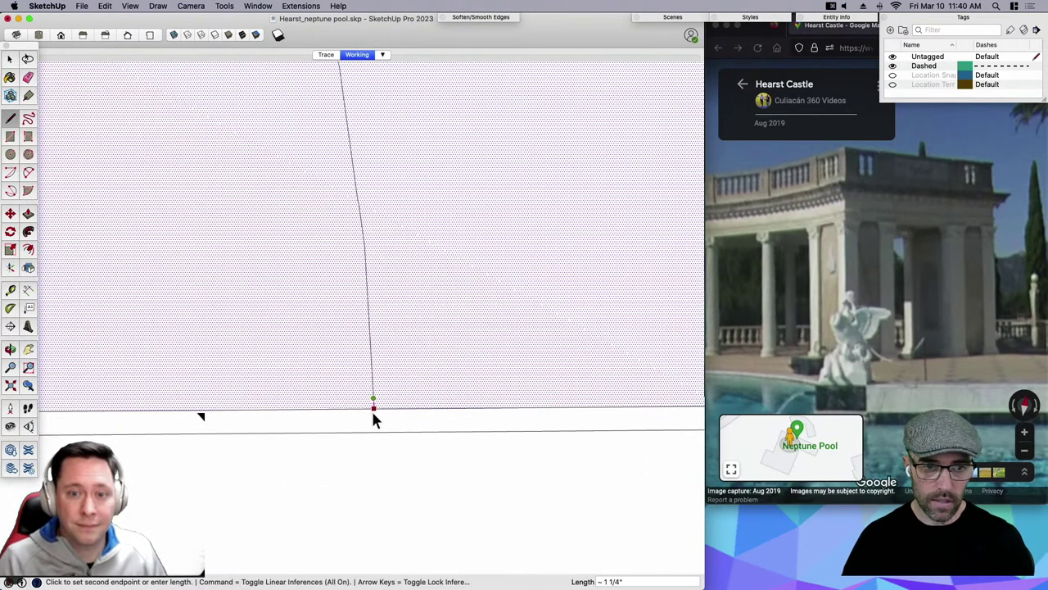
pyautogui.click(373, 408)
pyautogui.scroll(-8, 373, 409)
pyautogui.press('Escape')
pyautogui.scroll(5, 340, 203)
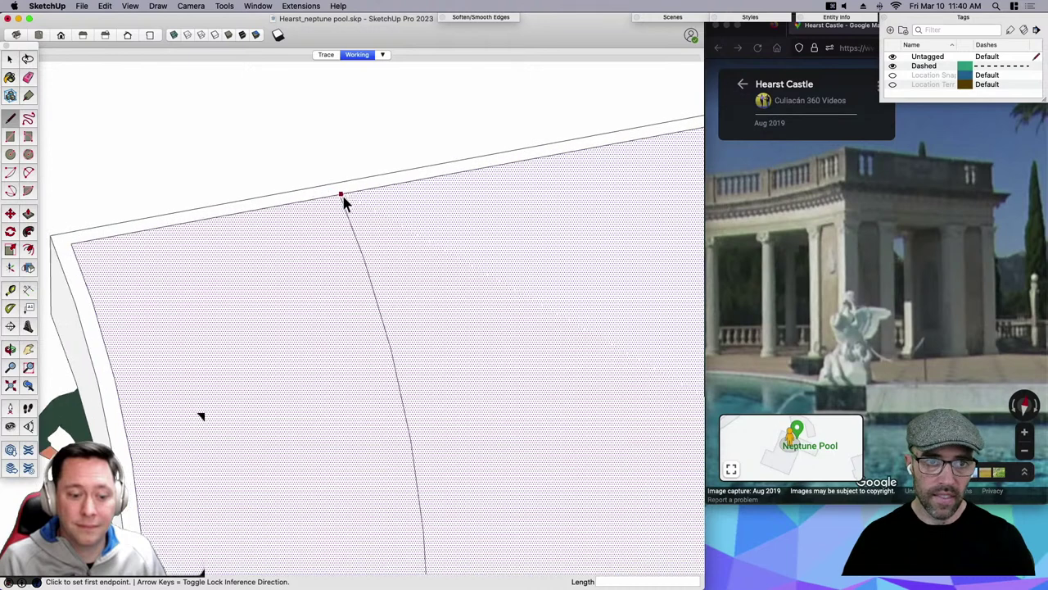
pyautogui.click(340, 205)
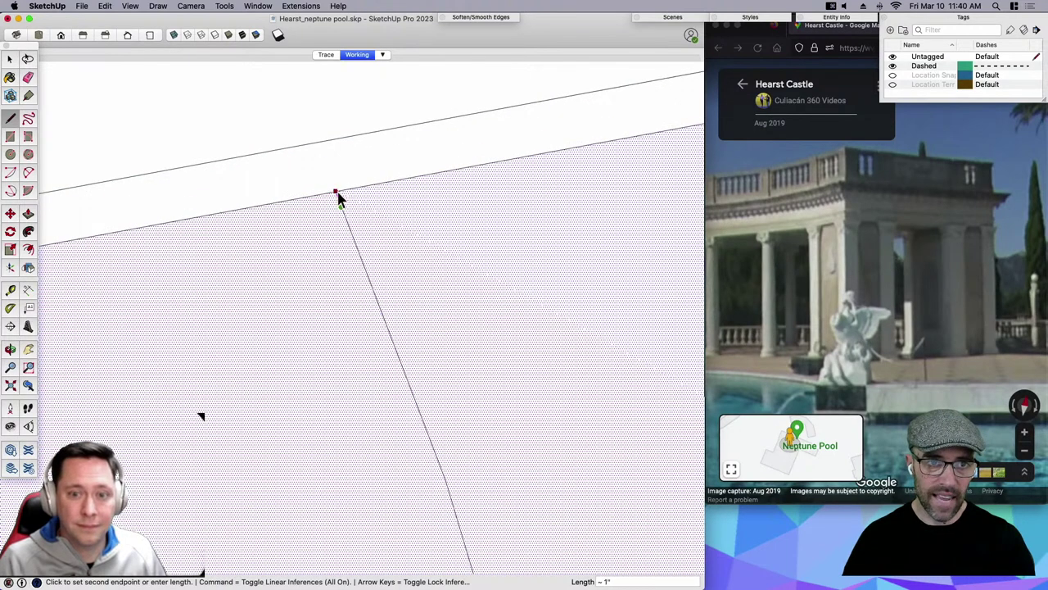
pyautogui.scroll(-3, 344, 191)
pyautogui.scroll(-3, 234, 246)
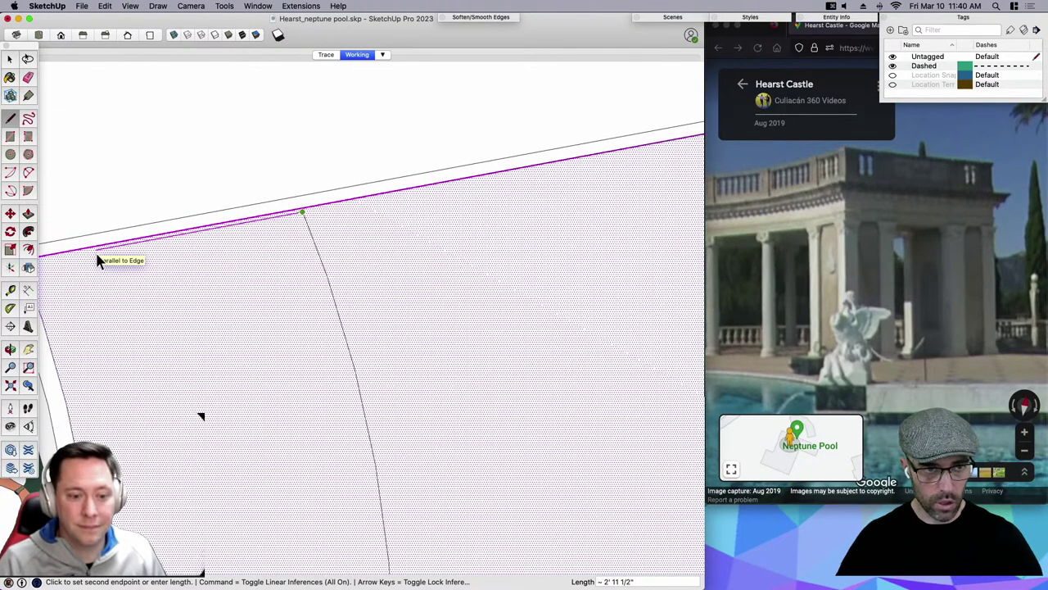
pyautogui.scroll(3, 307, 219)
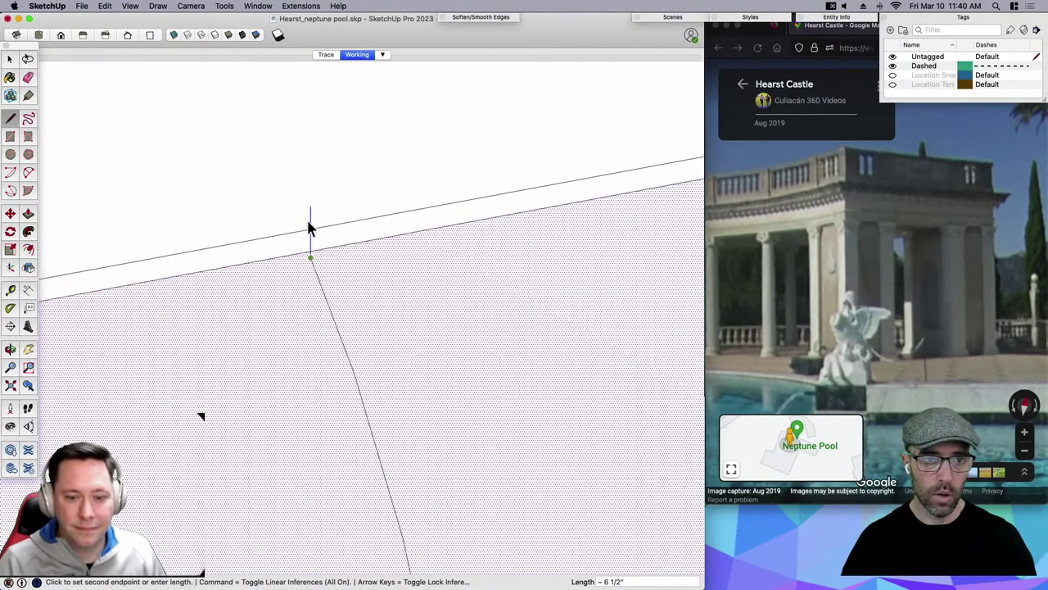
pyautogui.click(309, 271)
pyautogui.press('space')
# Push/Pull the split-off footprint face about 11' 11" down to the terrace and check the support's recess beneath the beam.
pyautogui.scroll(-5, 392, 201)
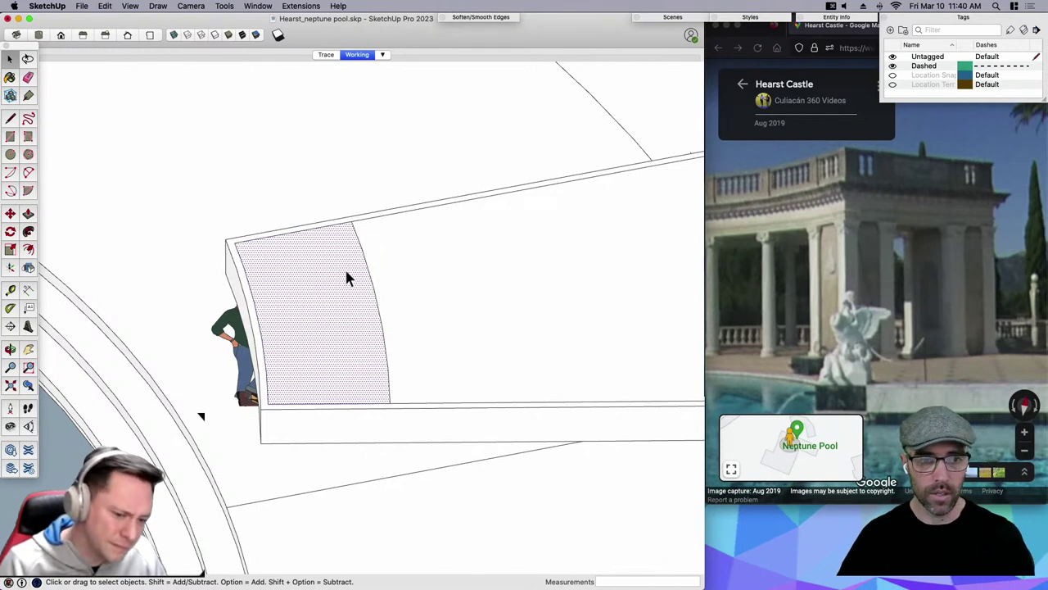
pyautogui.moveTo(350, 336); pyautogui.dragTo(338, 307, button='middle')
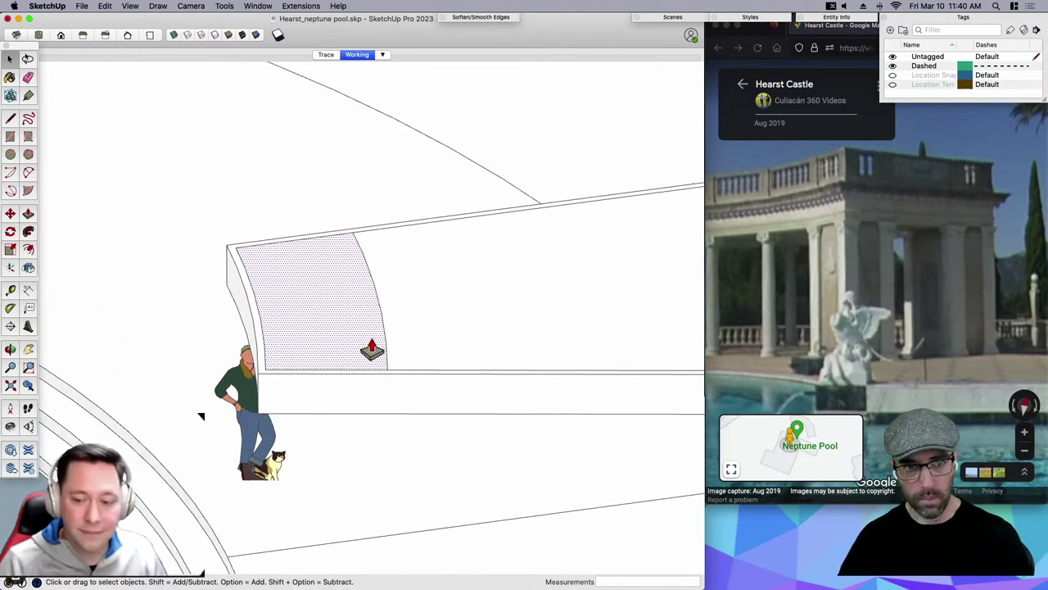
pyautogui.press('p')
pyautogui.scroll(-2, 344, 348)
pyautogui.click(327, 343)
pyautogui.scroll(-2, 344, 394)
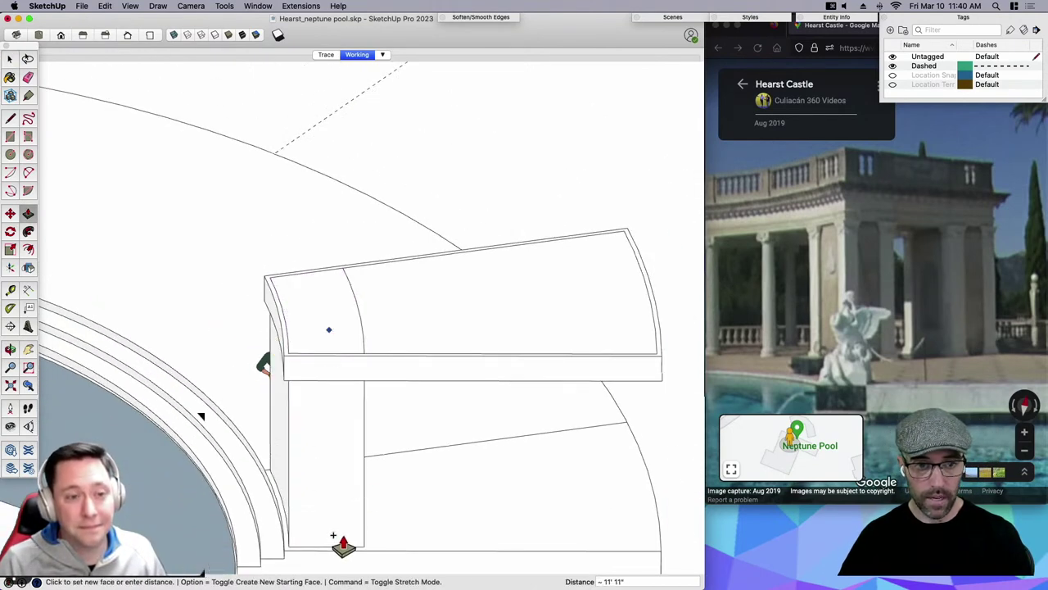
pyautogui.click(382, 552)
pyautogui.press('space')
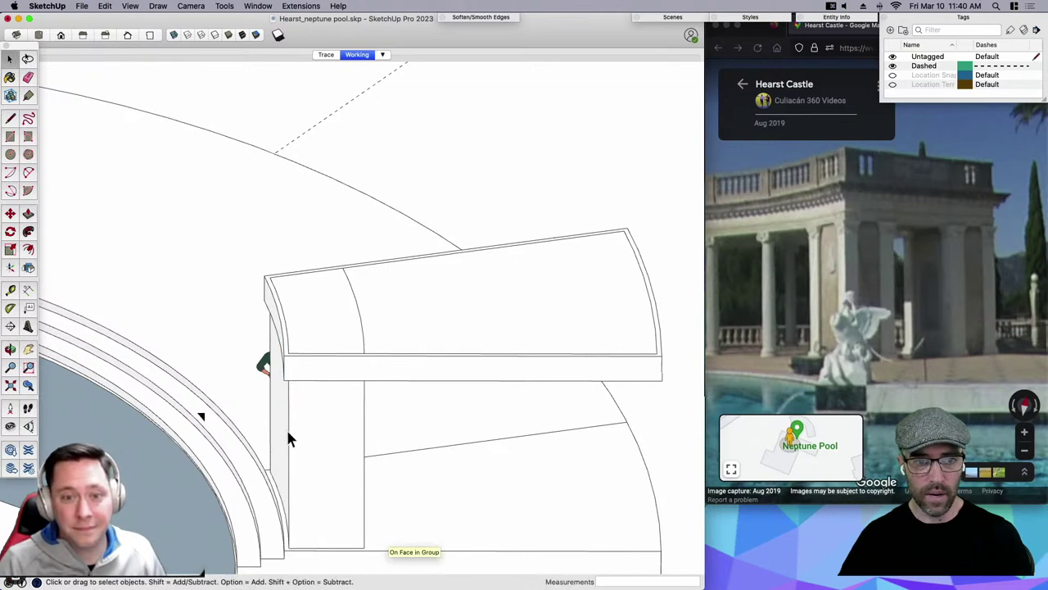
pyautogui.moveTo(285, 427); pyautogui.dragTo(319, 477, button='middle')
pyautogui.scroll(4, 380, 339)
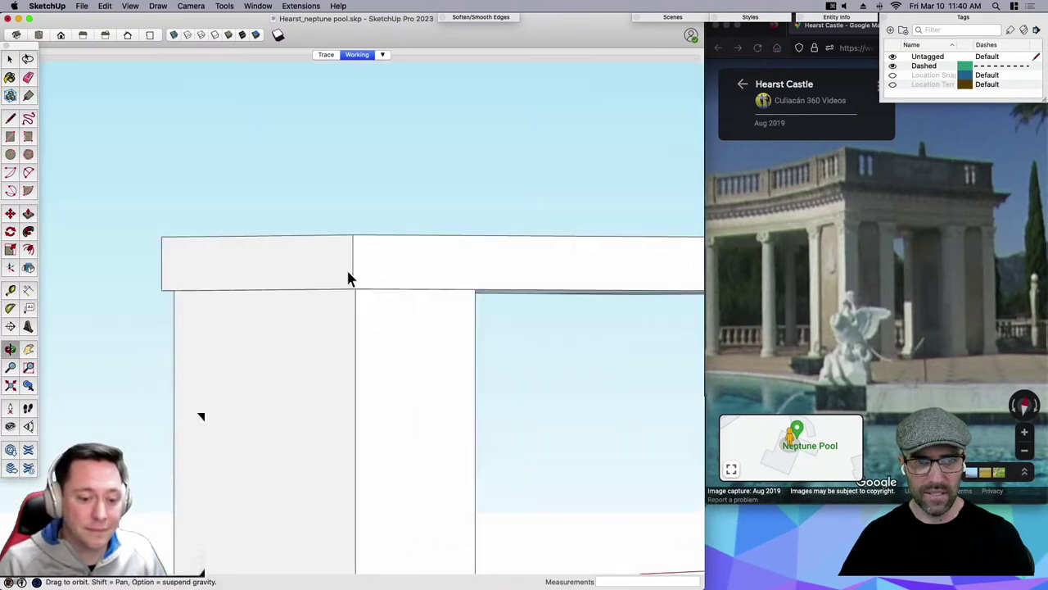
pyautogui.moveTo(347, 276); pyautogui.dragTo(337, 231, button='middle')
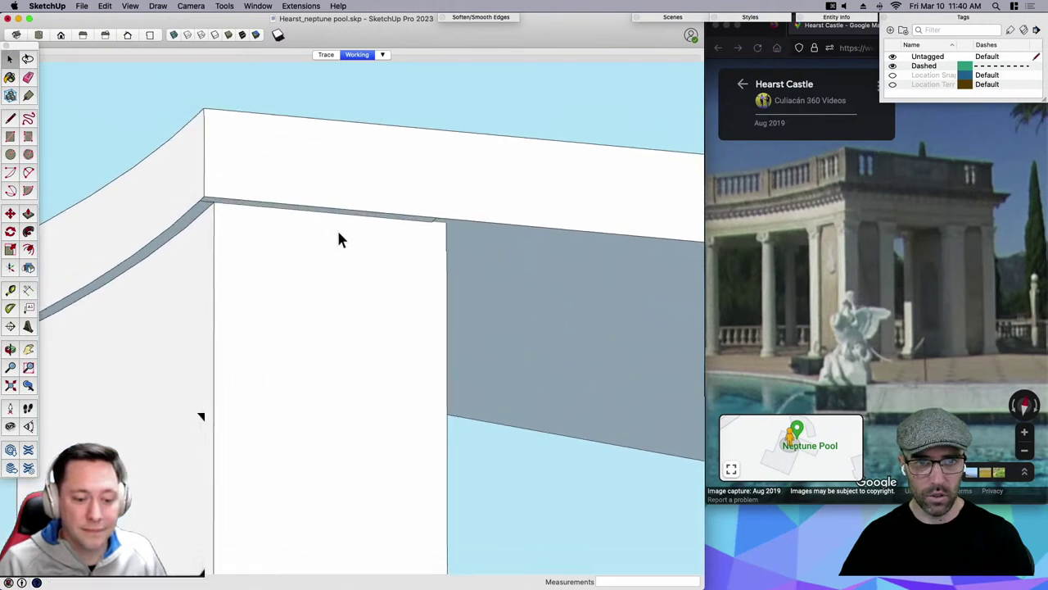
# Reverse the beam's underside face beside the support and erase the short edge separating it from the narrow overhang strip.
pyautogui.rightClick(494, 280)
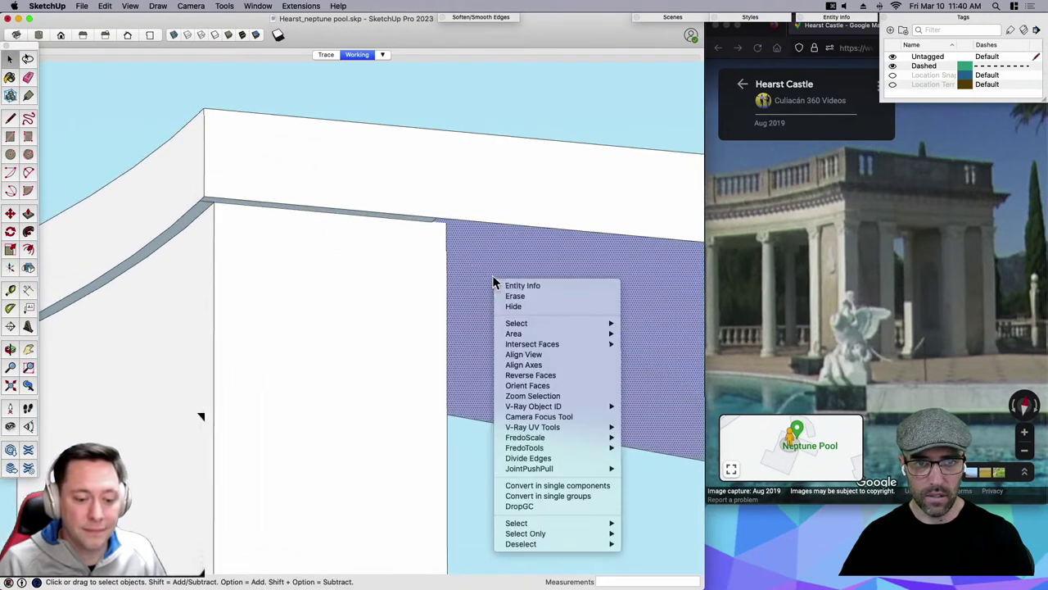
pyautogui.click(530, 375)
pyautogui.scroll(3, 208, 205)
pyautogui.press('e')
pyautogui.moveTo(216, 194)
pyautogui.mouseDown(button='middle')
pyautogui.moveTo(512, 274)
pyautogui.moveTo(421, 208)
pyautogui.moveTo(369, 188)
pyautogui.mouseUp(button='middle')
pyautogui.press('space')
pyautogui.doubleClick(369, 188)
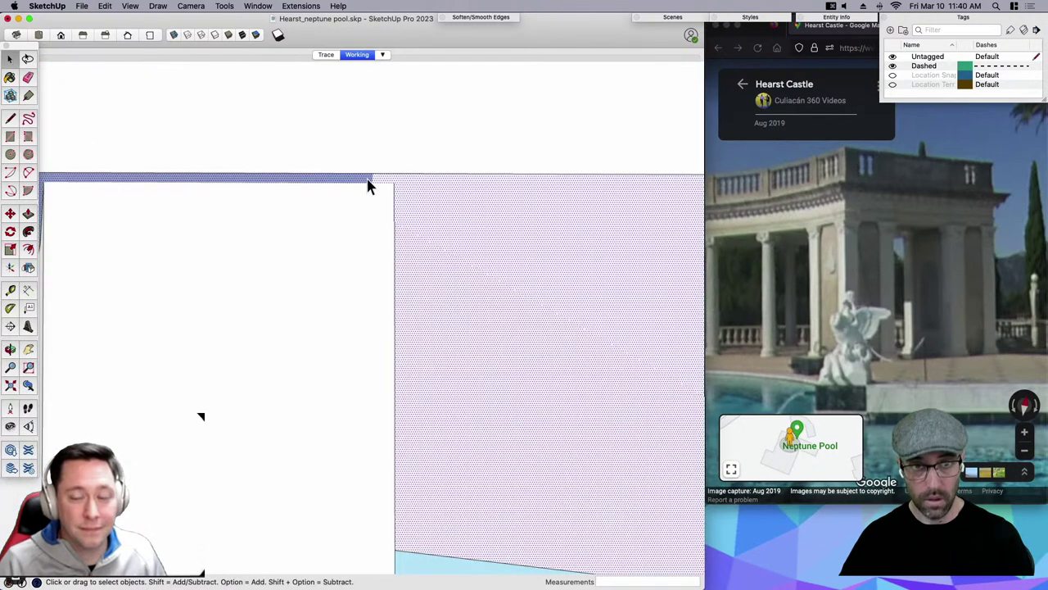
pyautogui.scroll(1, 370, 180)
pyautogui.press('r')
pyautogui.click(374, 180)
pyautogui.click(373, 180)
pyautogui.scroll(1, 374, 179)
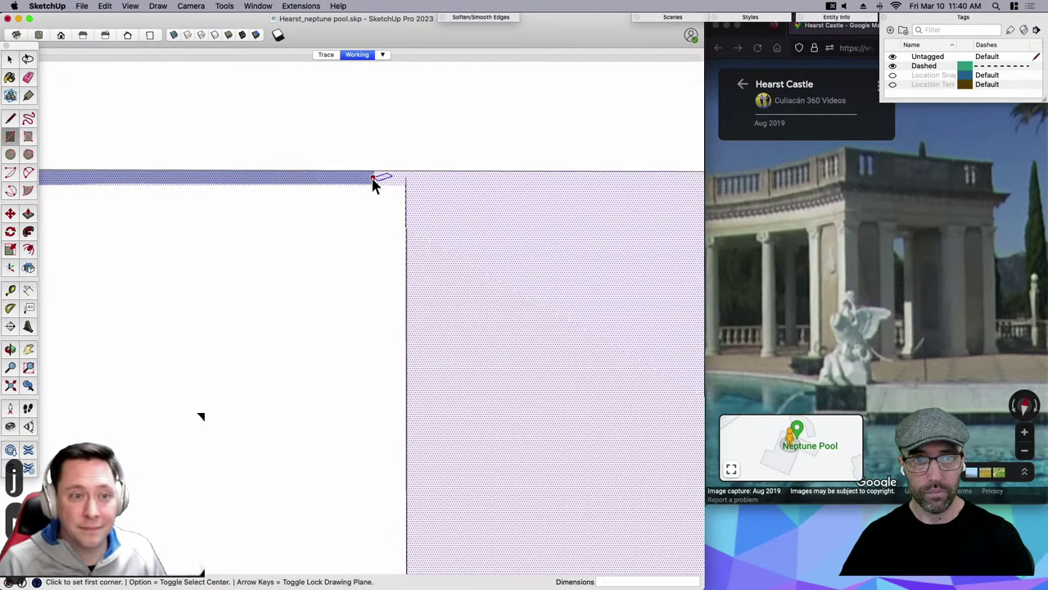
pyautogui.press('e')
pyautogui.click(375, 179)
# Reverse the merged underside face of the roof beam so its front side faces down.
pyautogui.press('space')
pyautogui.rightClick(487, 221)
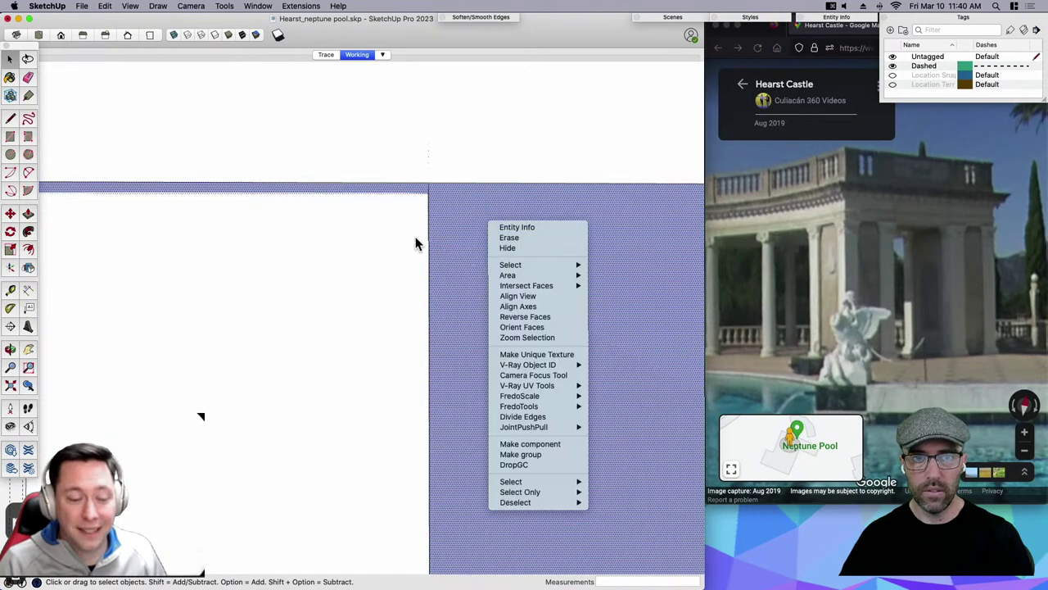
pyautogui.moveTo(251, 194); pyautogui.dragTo(407, 197, button='middle')
pyautogui.rightClick(407, 195)
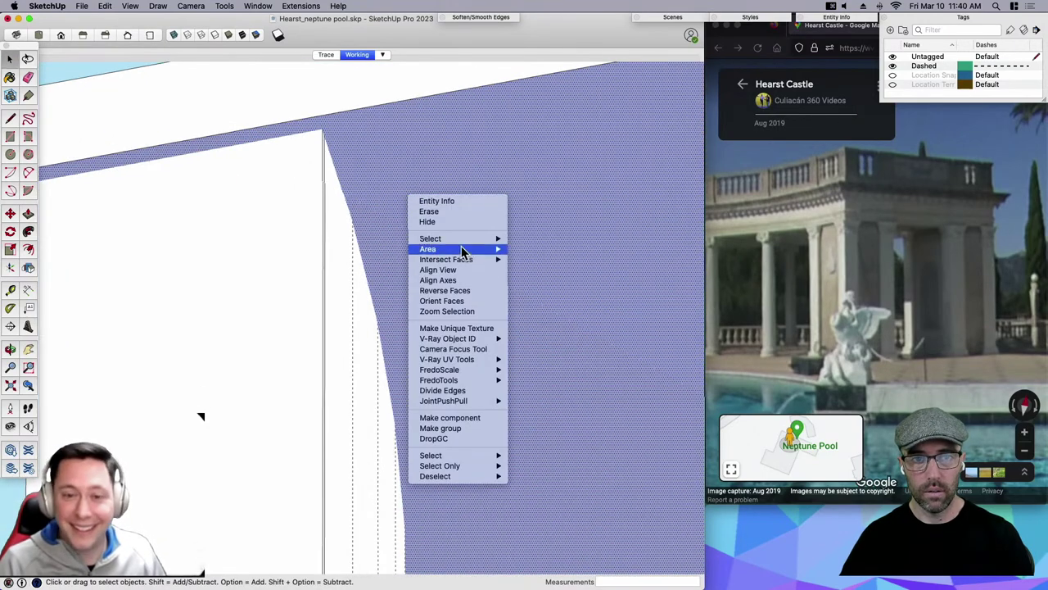
pyautogui.click(455, 290)
# Intersect the beam's underside face with the model and inspect where the support's curved side meets it.
pyautogui.scroll(-4, 459, 279)
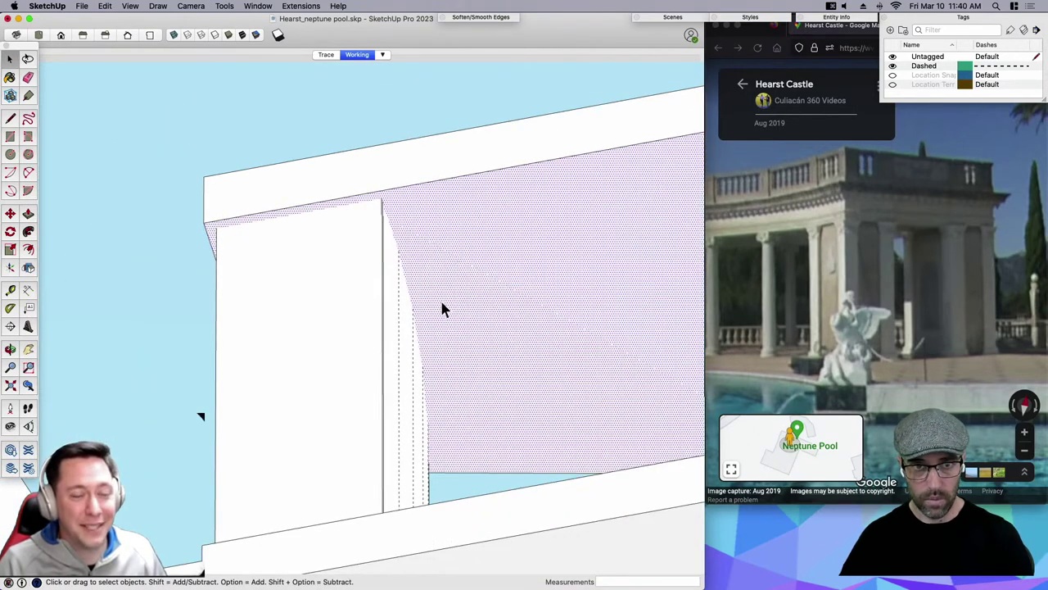
pyautogui.rightClick(442, 297)
pyautogui.moveTo(492, 358)
pyautogui.click(569, 359)
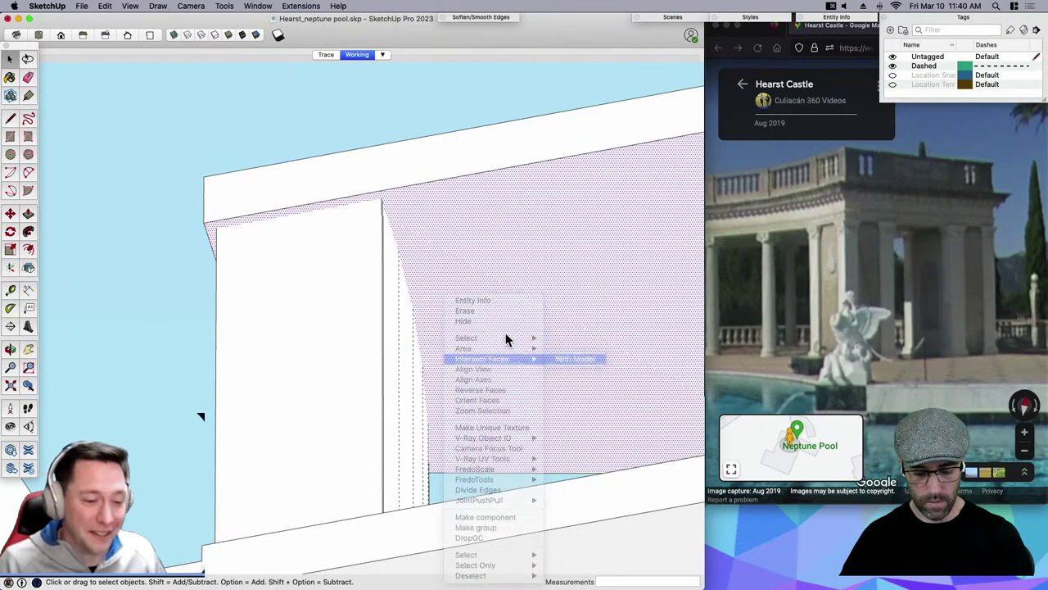
pyautogui.scroll(-3, 516, 302)
pyautogui.moveTo(409, 240); pyautogui.dragTo(283, 377, button='middle')
pyautogui.scroll(3, 360, 276)
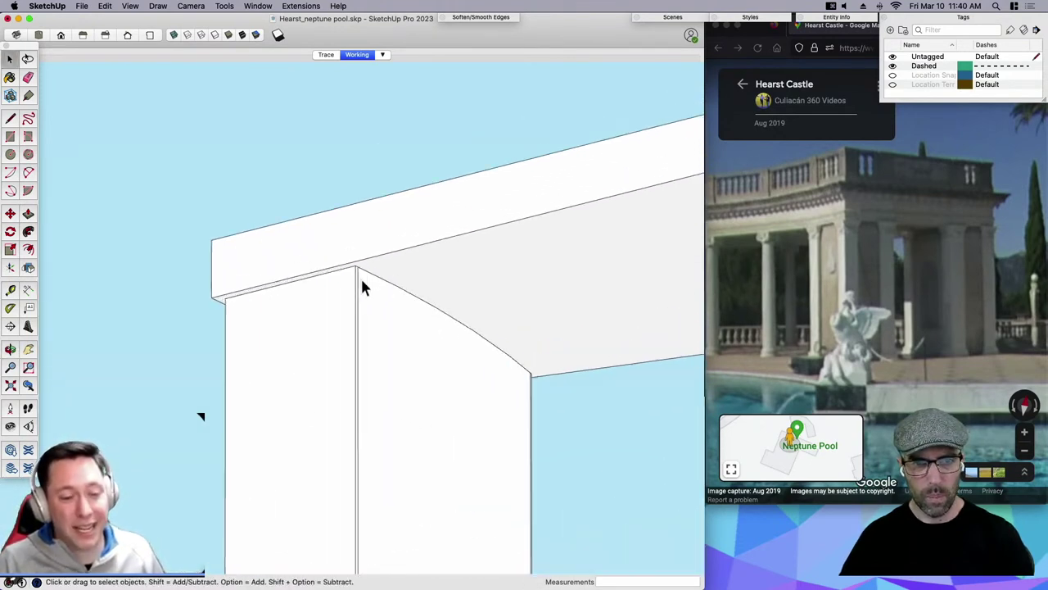
# Erase the stray vertical edge running close beside the pier's corner where it meets the curved underside of the cap.
pyautogui.scroll(2, 362, 280)
pyautogui.click(353, 282)
pyautogui.click(352, 282)
pyautogui.press('e')
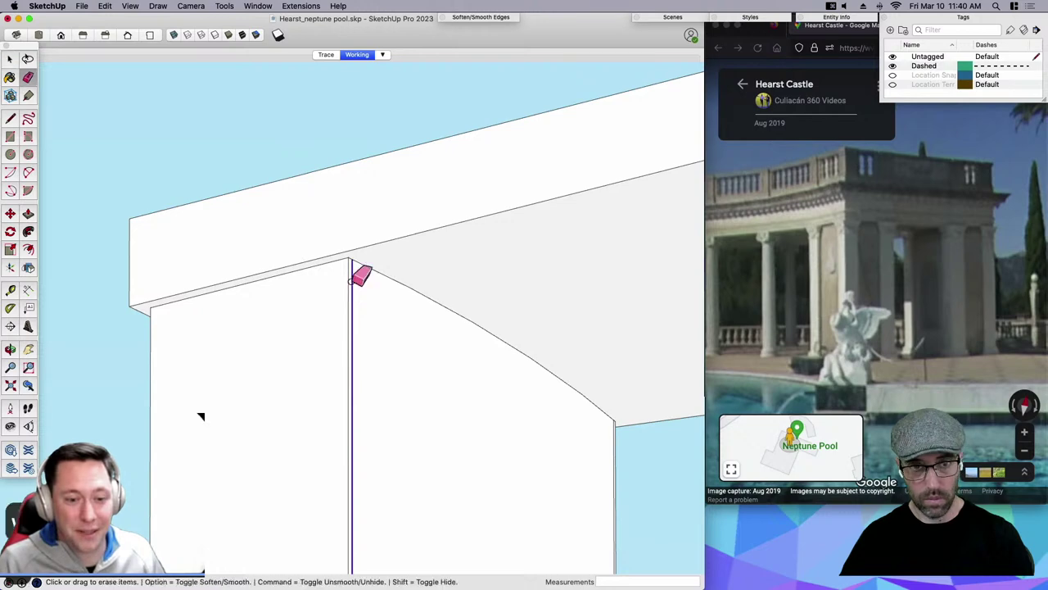
pyautogui.click(351, 281)
pyautogui.scroll(-3, 382, 258)
# Try to erase the matching doubled vertical edge at the pier's other corner, then undo it.
pyautogui.press('space')
pyautogui.moveTo(385, 286)
pyautogui.mouseDown(button='middle')
pyautogui.moveTo(453, 386)
pyautogui.moveTo(519, 380)
pyautogui.mouseUp(button='middle')
pyautogui.scroll(4, 492, 388)
pyautogui.press('e')
pyautogui.click(497, 391)
pyautogui.press('space')
pyautogui.scroll(-3, 463, 286)
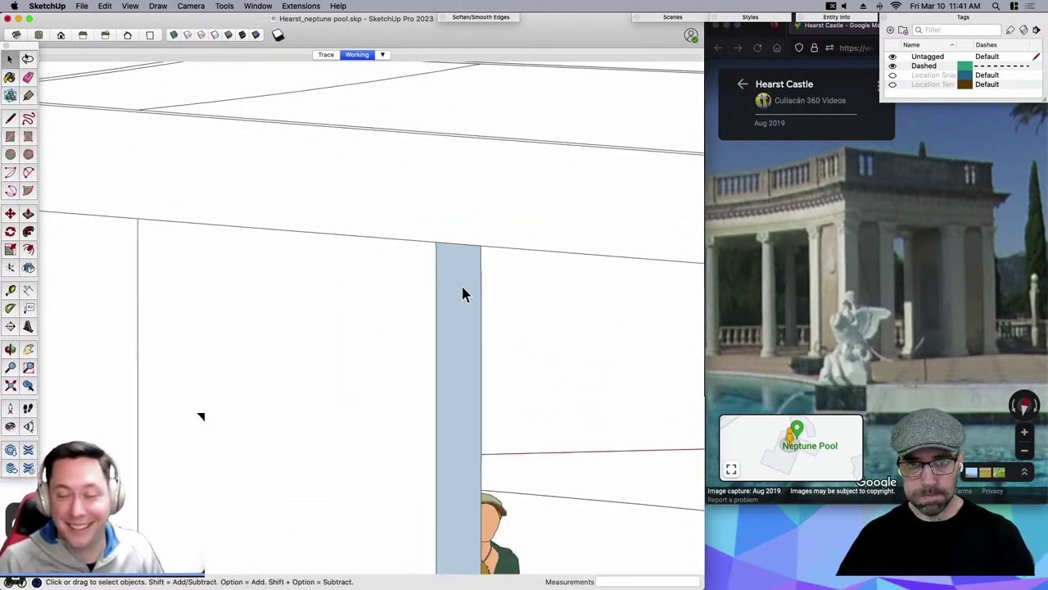
pyautogui.press('super+z')
# Hide the doubled vertical edge at the pier's other corner with the Eraser instead of deleting it.
pyautogui.press('e')
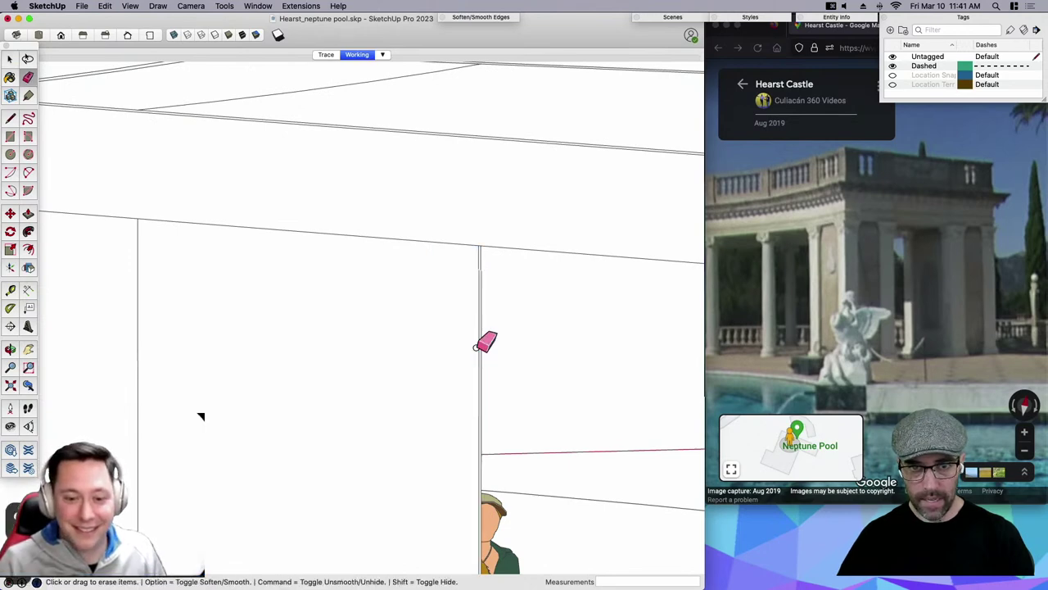
pyautogui.keyDown('shift'); pyautogui.click(480, 339); pyautogui.keyUp('shift')
pyautogui.press('space')
# Inspect the pier from the pool side, then switch to the Google Maps photo and examine the matching pier's raised borders.
pyautogui.scroll(-4, 481, 303)
pyautogui.scroll(-2, 481, 309)
pyautogui.moveTo(480, 164); pyautogui.dragTo(615, 331, button='middle')
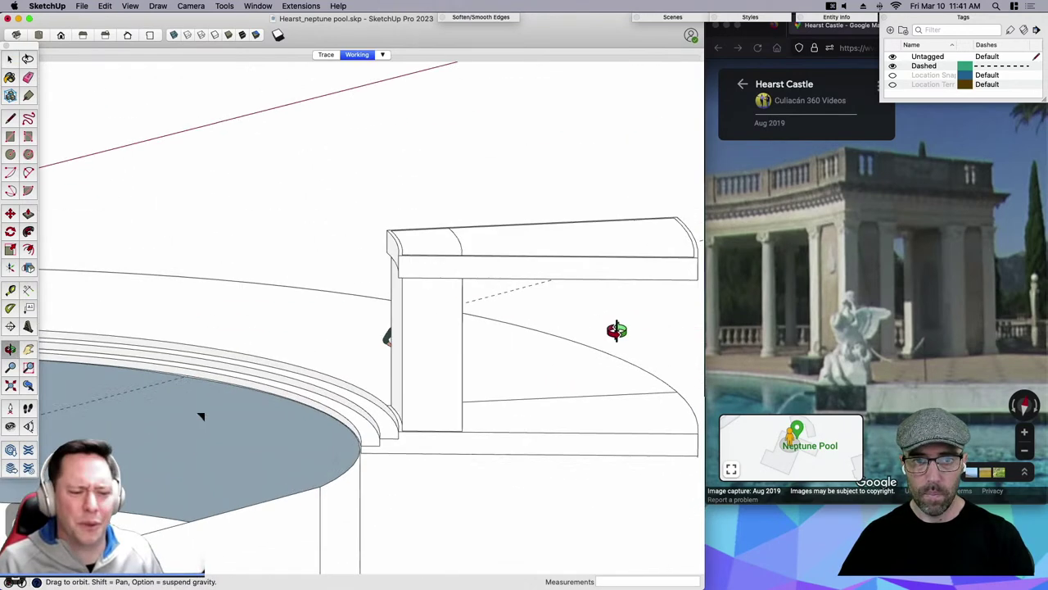
pyautogui.moveTo(363, 335); pyautogui.dragTo(509, 334, button='middle')
pyautogui.moveTo(426, 315)
pyautogui.mouseDown(button='middle')
pyautogui.moveTo(489, 331)
pyautogui.moveTo(532, 309)
pyautogui.moveTo(475, 341)
pyautogui.moveTo(615, 320)
pyautogui.moveTo(471, 308)
pyautogui.mouseUp(button='middle')
pyautogui.scroll(-5, 575, 296)
pyautogui.scroll(-2, 518, 326)
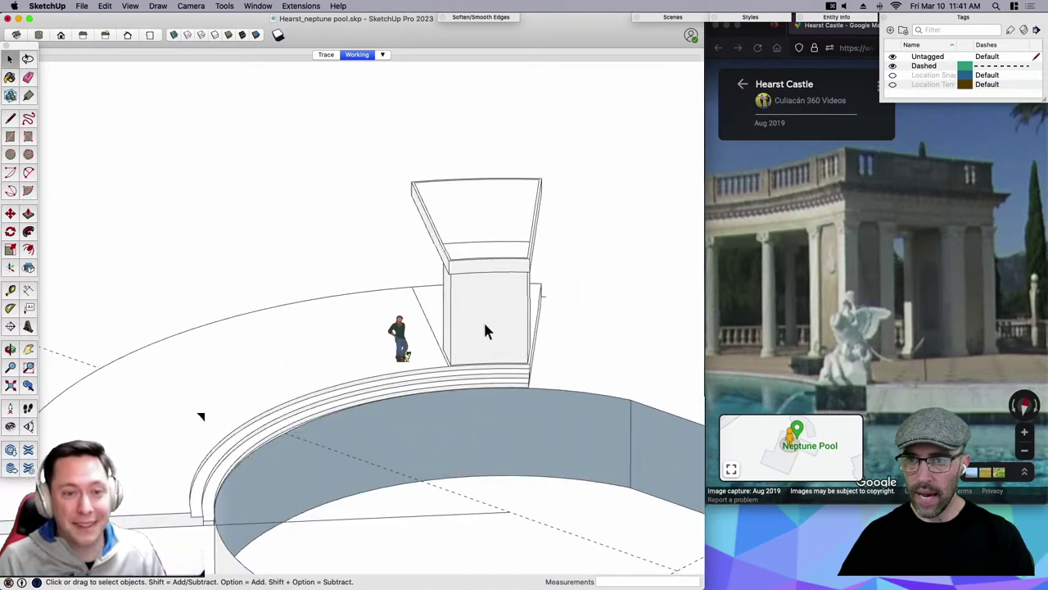
pyautogui.moveTo(815, 287); pyautogui.dragTo(898, 265)
pyautogui.scroll(3, 900, 262)
pyautogui.moveTo(916, 160); pyautogui.dragTo(913, 199)
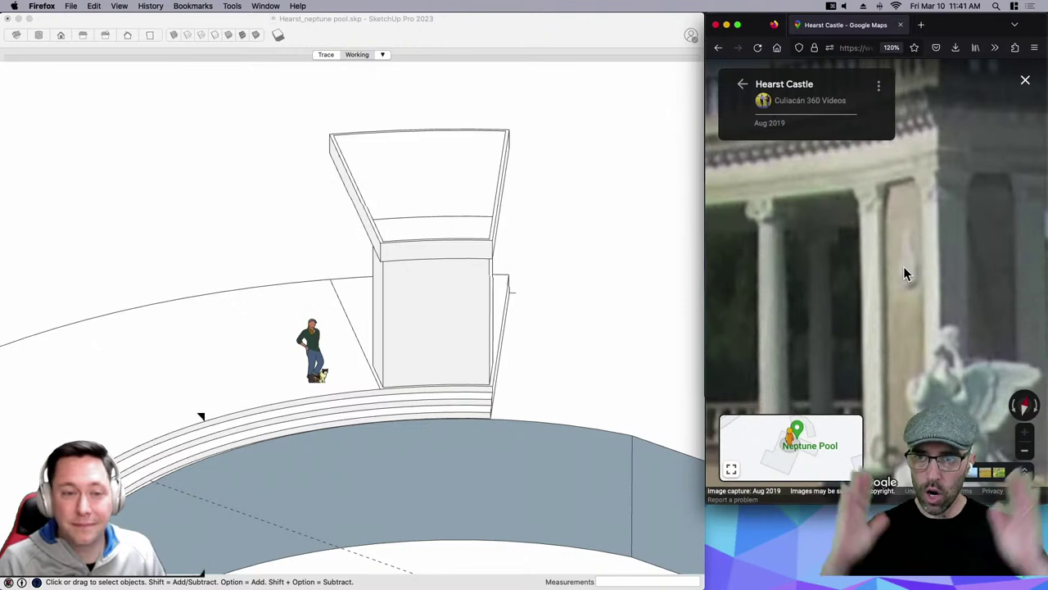
# Try to copy the left vertical edge of the pier's pool-side face 18 inches across the face, then undo it.
pyautogui.click(396, 353)
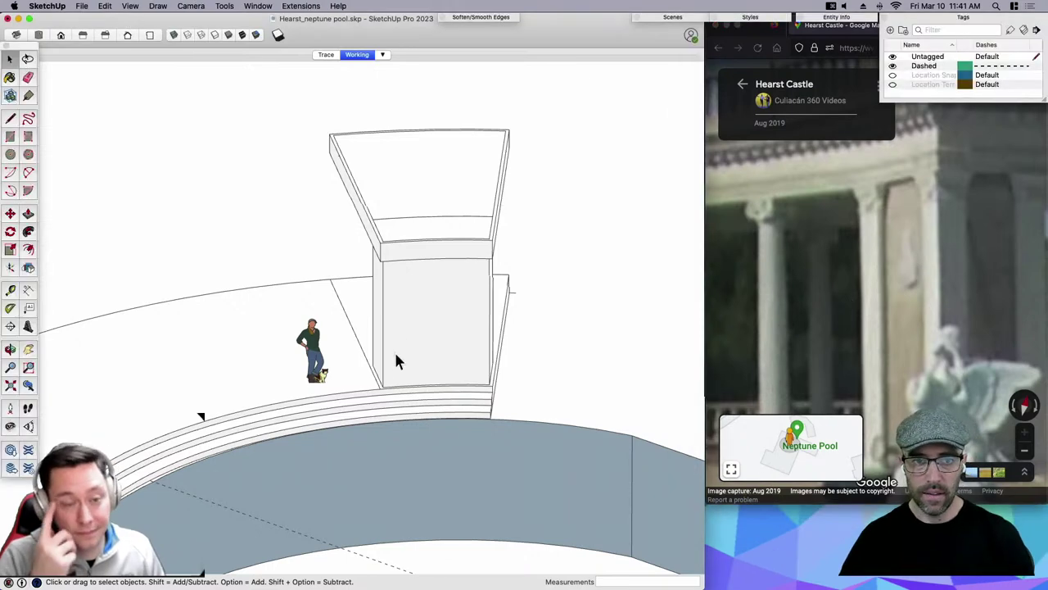
pyautogui.scroll(2, 391, 362)
pyautogui.click(387, 365)
pyautogui.scroll(4, 384, 375)
pyautogui.press('m')
pyautogui.scroll(5, 385, 385)
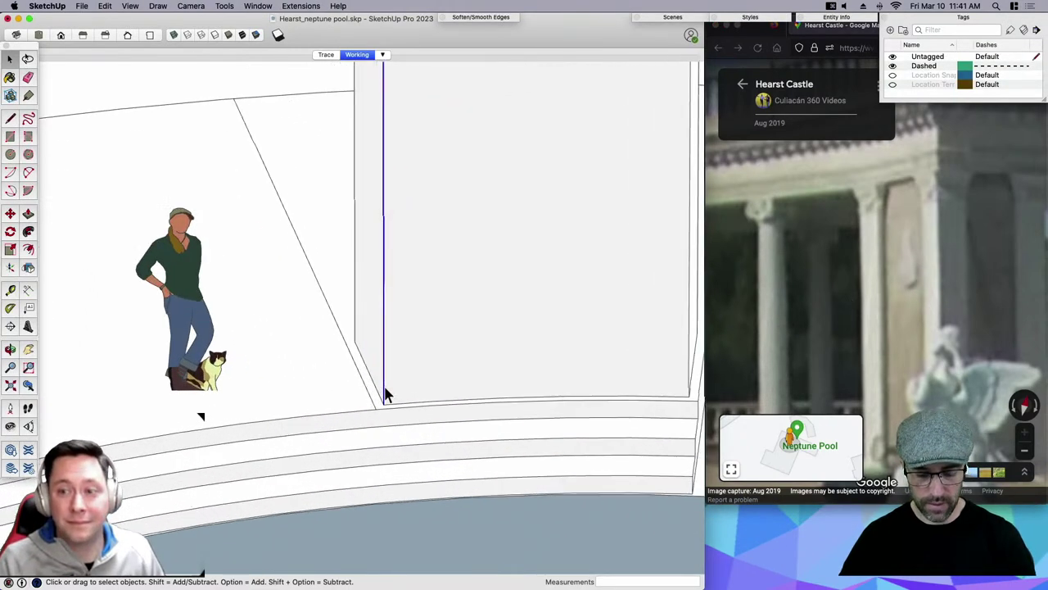
pyautogui.press('alt')
pyautogui.click(385, 422)
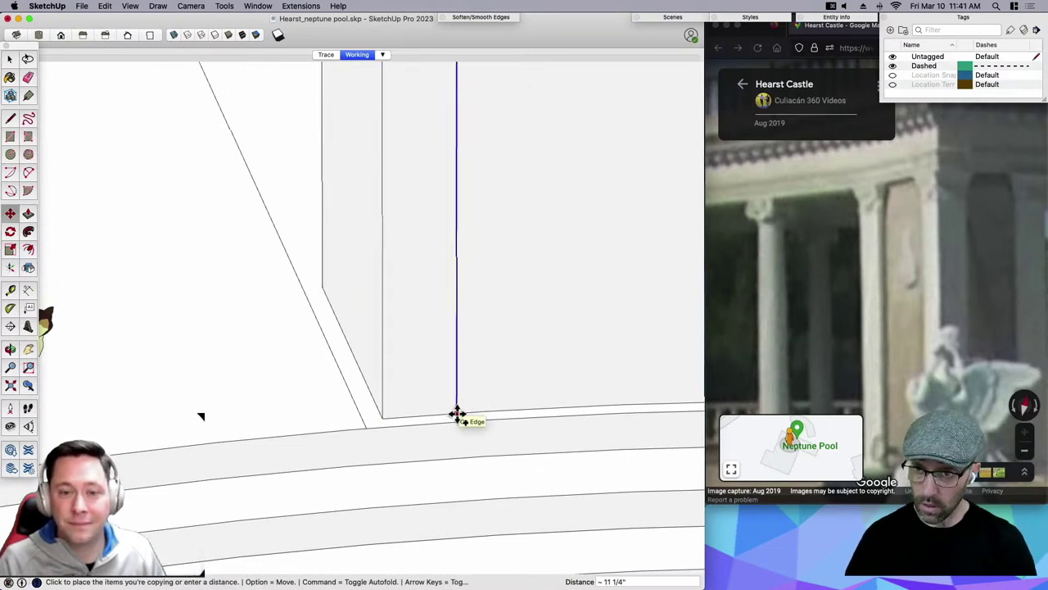
pyautogui.press('Return')
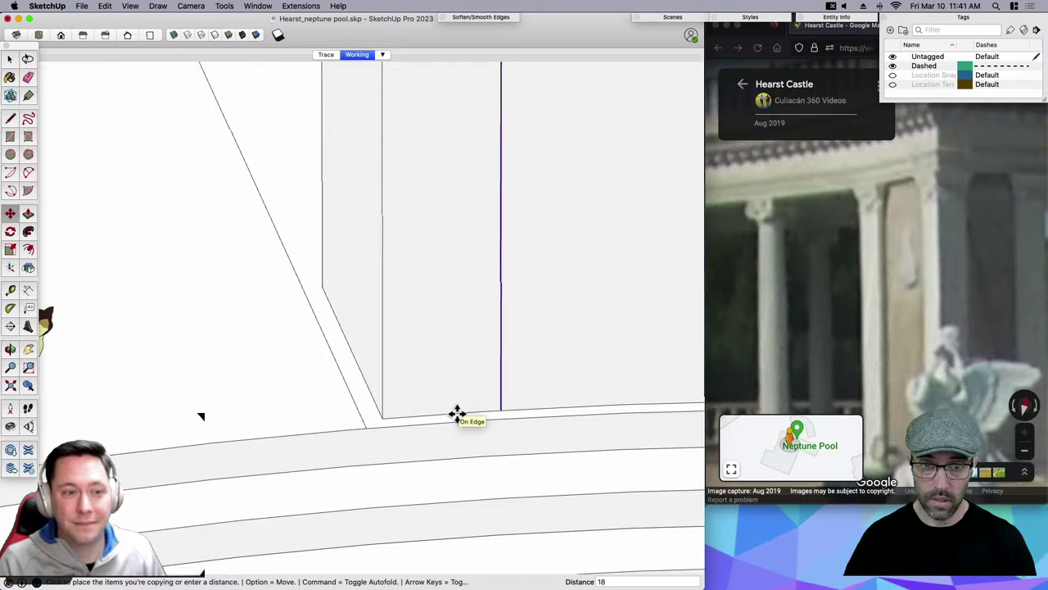
pyautogui.scroll(-7, 337, 326)
pyautogui.scroll(1, 383, 343)
pyautogui.press('super+z')
# Show the hidden geometry and unsoften the segment edge nearest the left corner of the pier's curved pool-side face.
pyautogui.scroll(6, 348, 364)
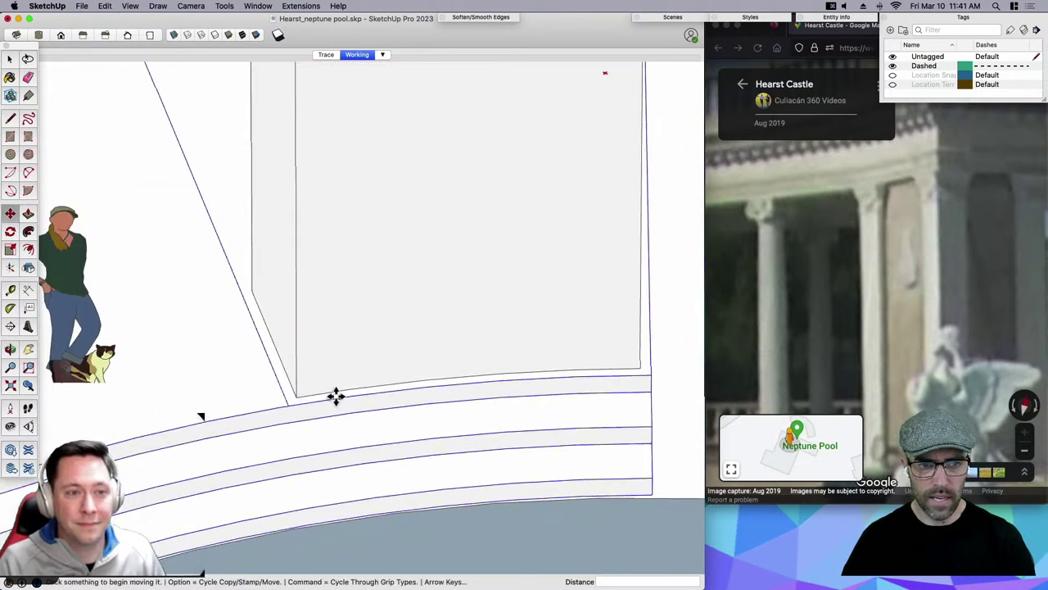
pyautogui.press('space')
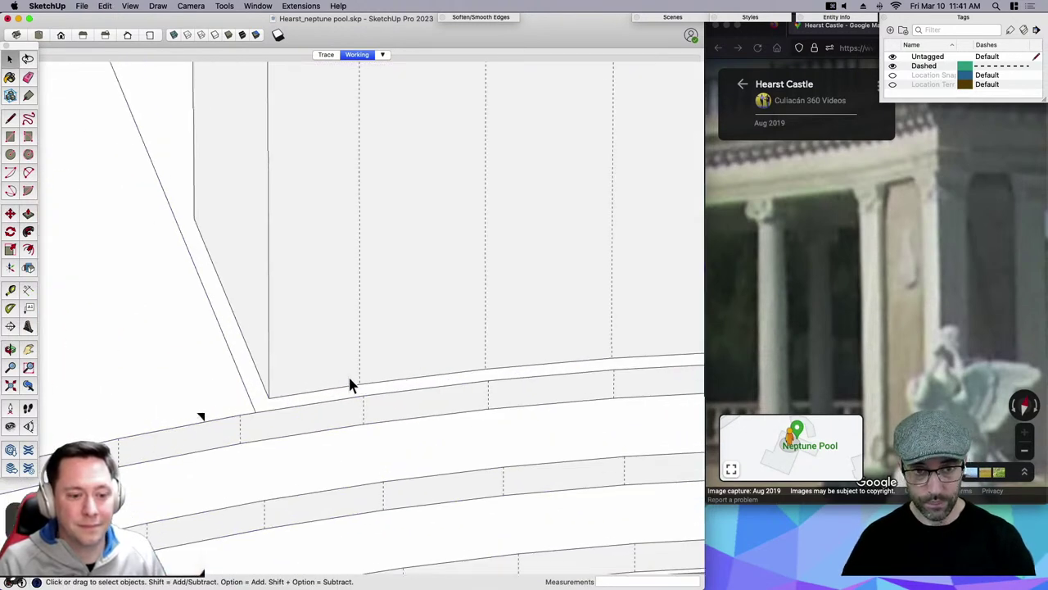
pyautogui.click(359, 370)
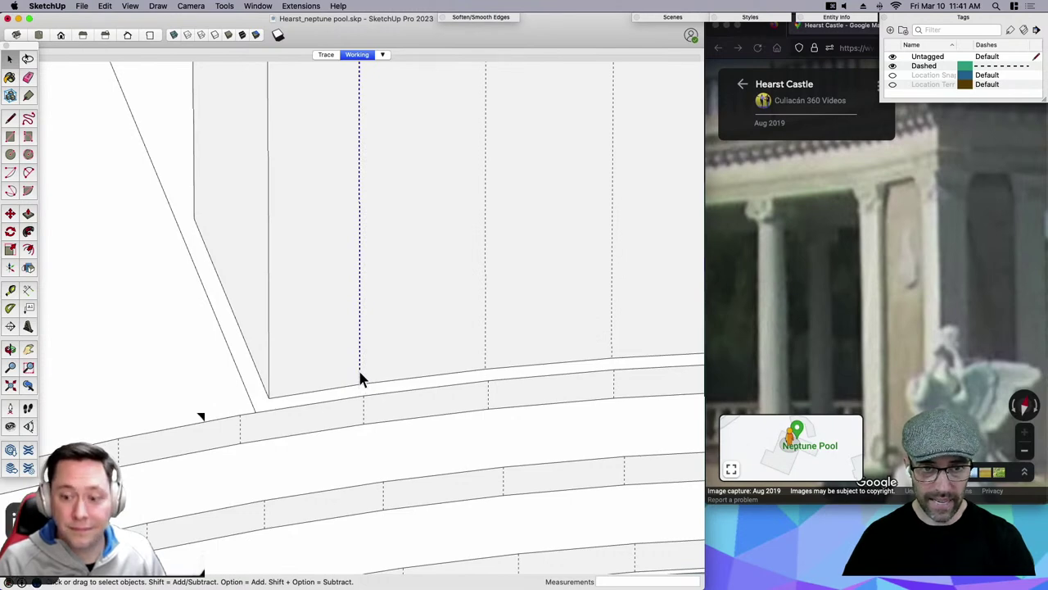
pyautogui.rightClick(361, 375)
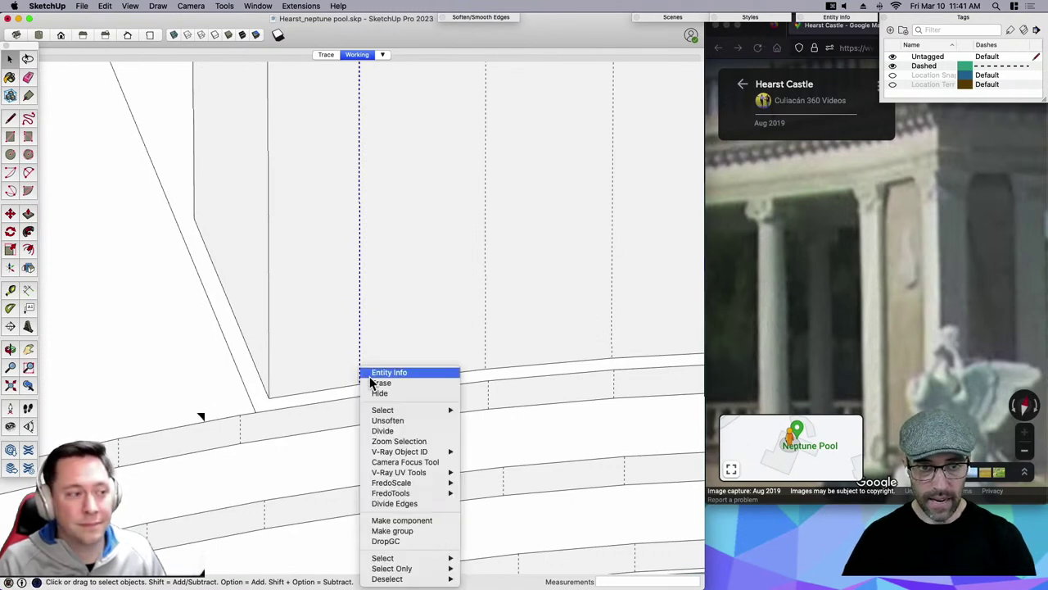
pyautogui.click(355, 368)
pyautogui.rightClick(359, 368)
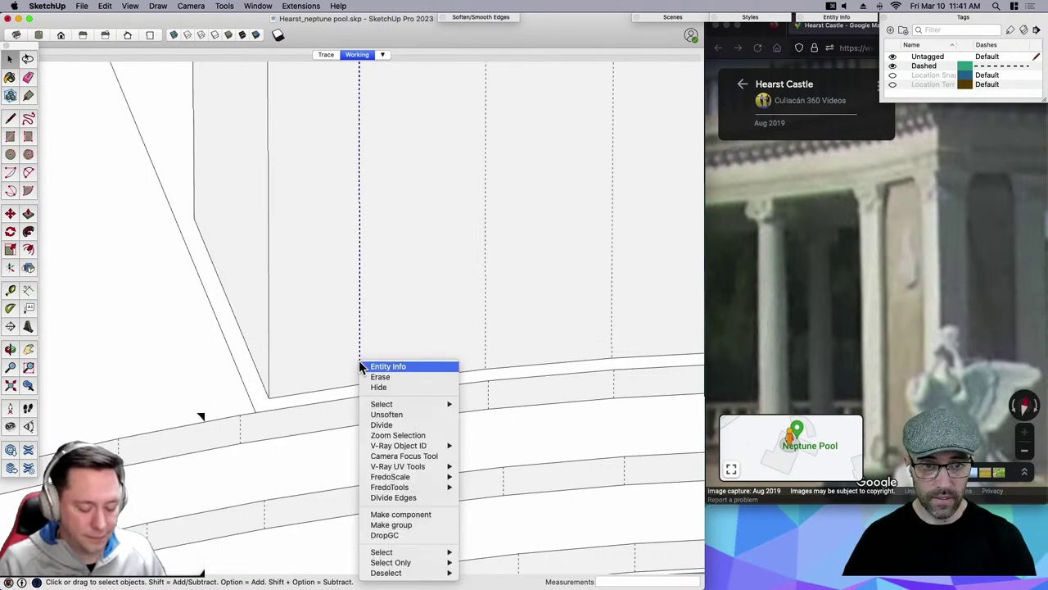
pyautogui.click(385, 414)
# Unsoften the segment edge nearest the right corner of the pier's curved pool-side face.
pyautogui.scroll(-3, 348, 378)
pyautogui.click(329, 377)
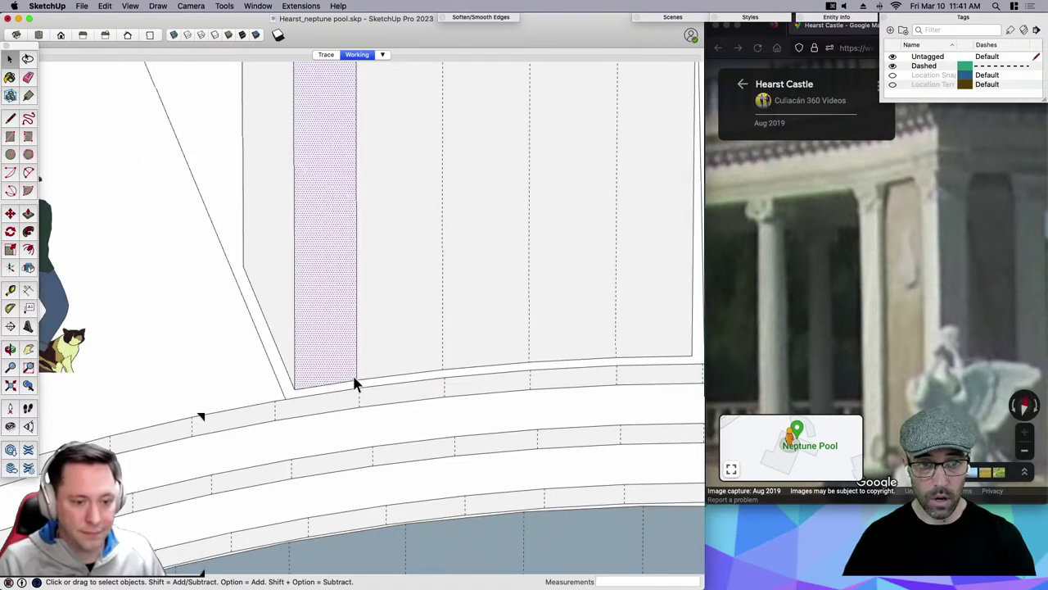
pyautogui.click(355, 376)
pyautogui.scroll(-4, 310, 393)
pyautogui.scroll(2, 366, 376)
pyautogui.click(362, 368)
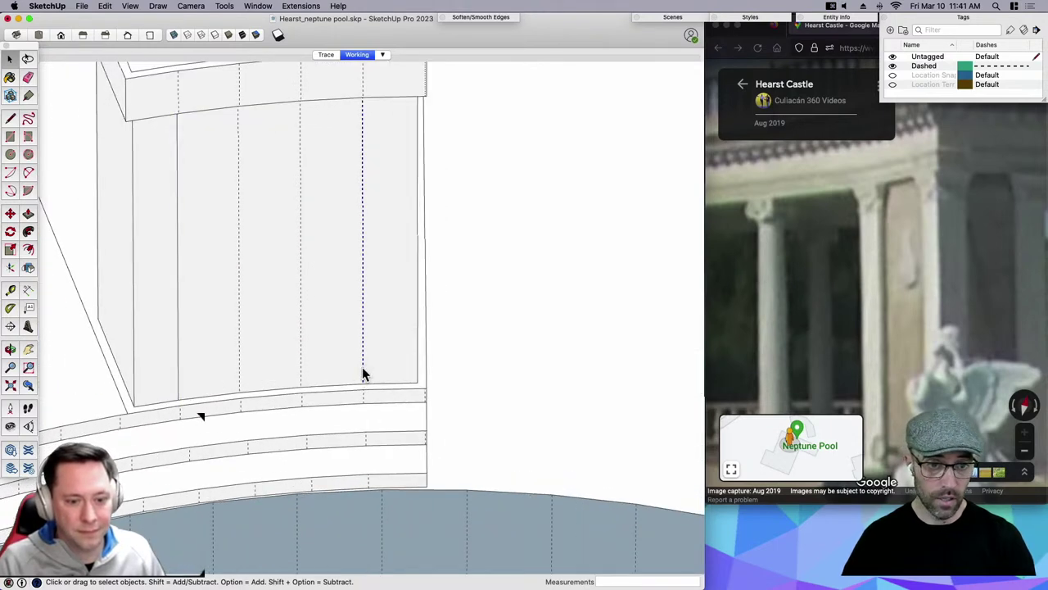
pyautogui.rightClick(362, 368)
pyautogui.click(396, 420)
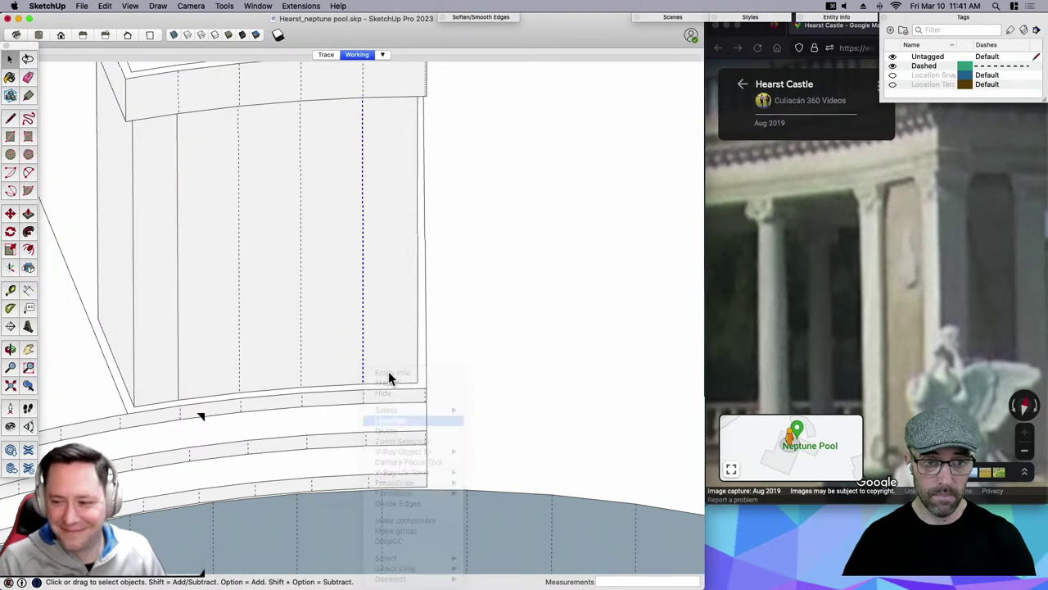
# Hide the hidden geometry again and try pulling the right-hand strip of the pier's pool-side face out 3 inches.
pyautogui.click(388, 371)
pyautogui.scroll(3, 362, 356)
pyautogui.scroll(-3, 393, 377)
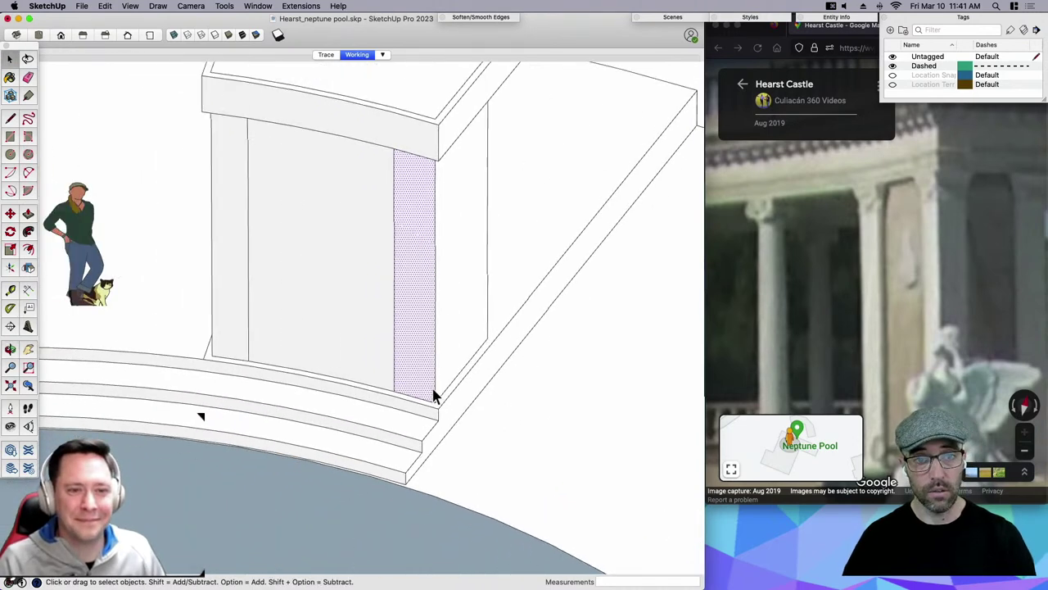
pyautogui.scroll(2, 400, 353)
pyautogui.scroll(2, 409, 401)
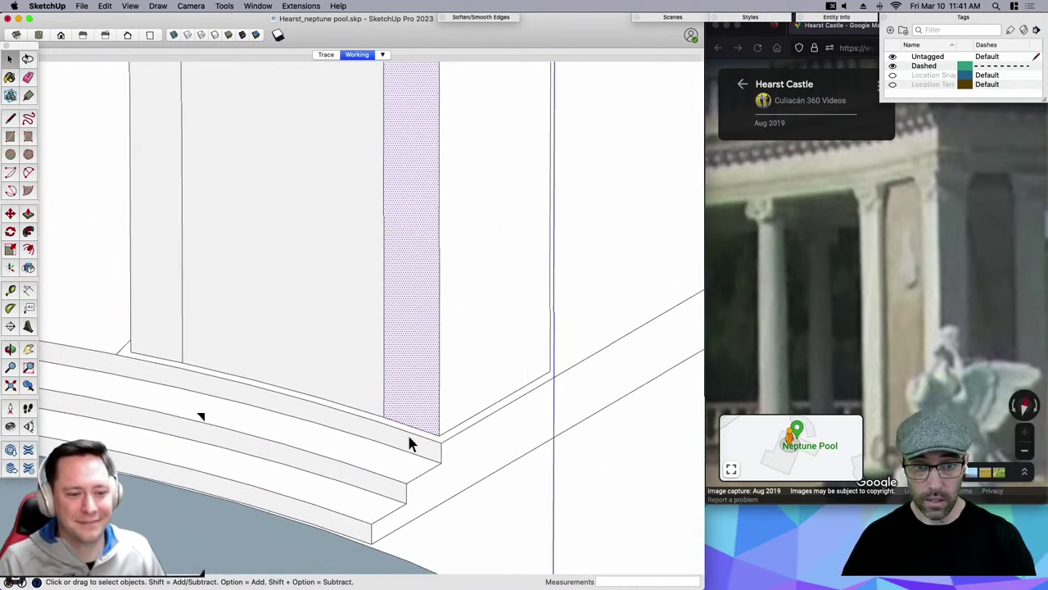
pyautogui.scroll(3, 410, 443)
pyautogui.press('p')
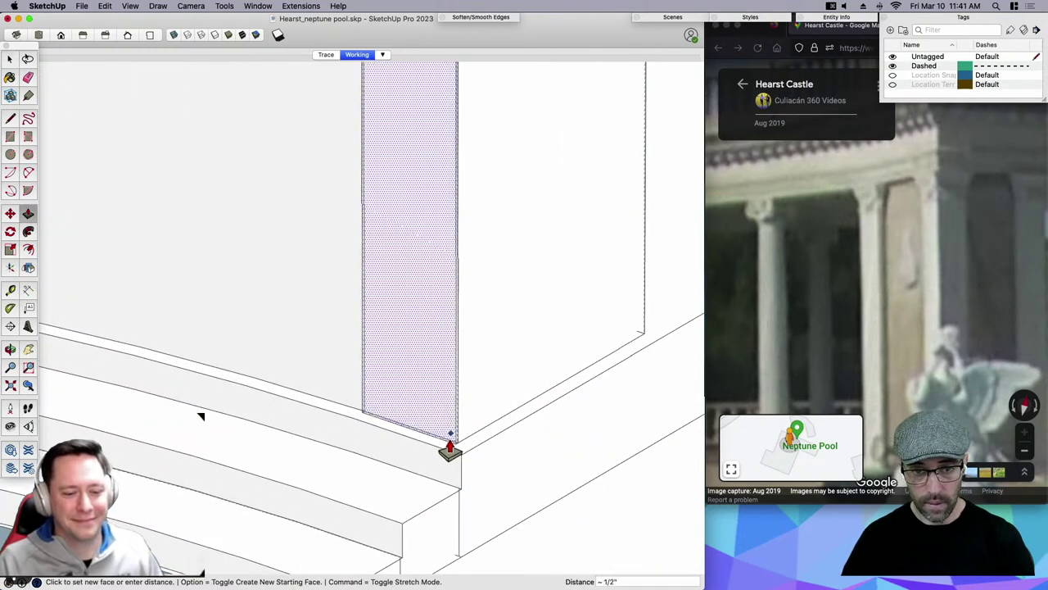
pyautogui.write('3')
pyautogui.press('Return')
# Switch to the Google Maps photo and examine the pier, columns and statue around the pool.
pyautogui.click(900, 307)
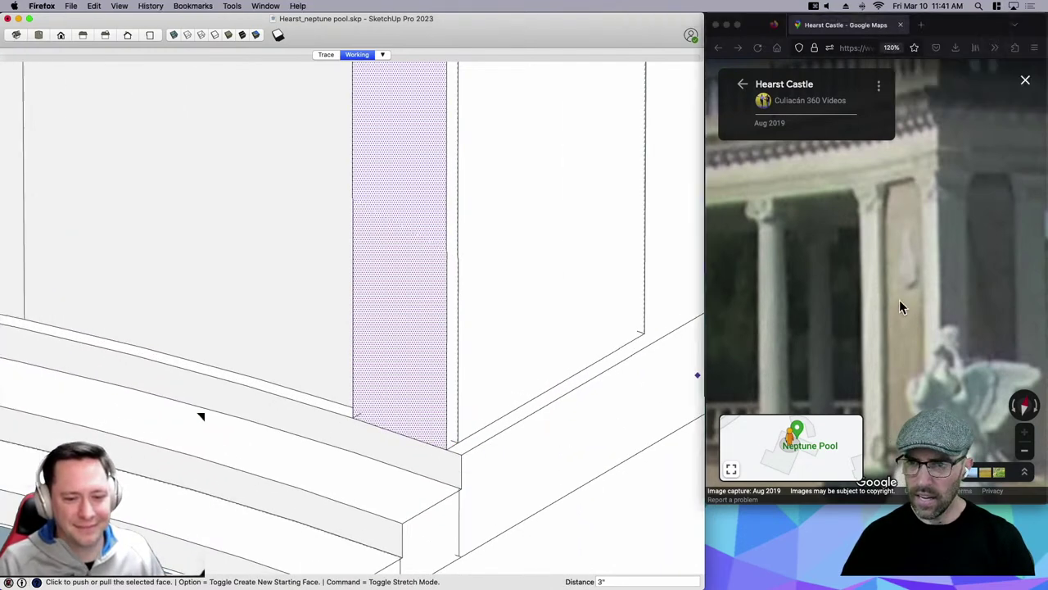
pyautogui.moveTo(869, 316)
pyautogui.mouseDown()
pyautogui.moveTo(838, 228)
pyautogui.moveTo(903, 239)
pyautogui.mouseUp()
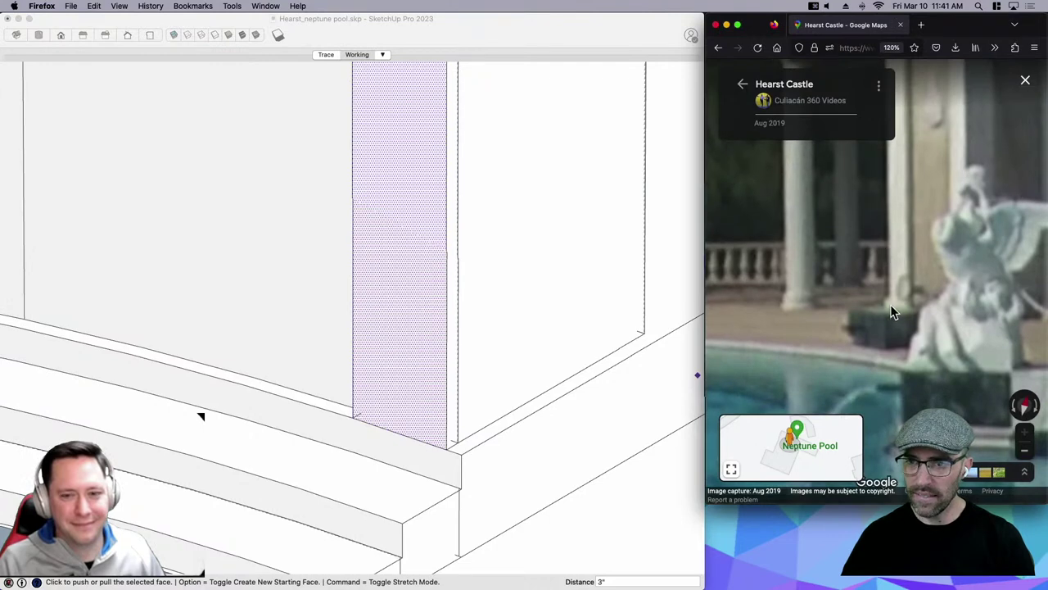
pyautogui.moveTo(891, 305); pyautogui.dragTo(825, 281)
pyautogui.moveTo(788, 331); pyautogui.dragTo(868, 176)
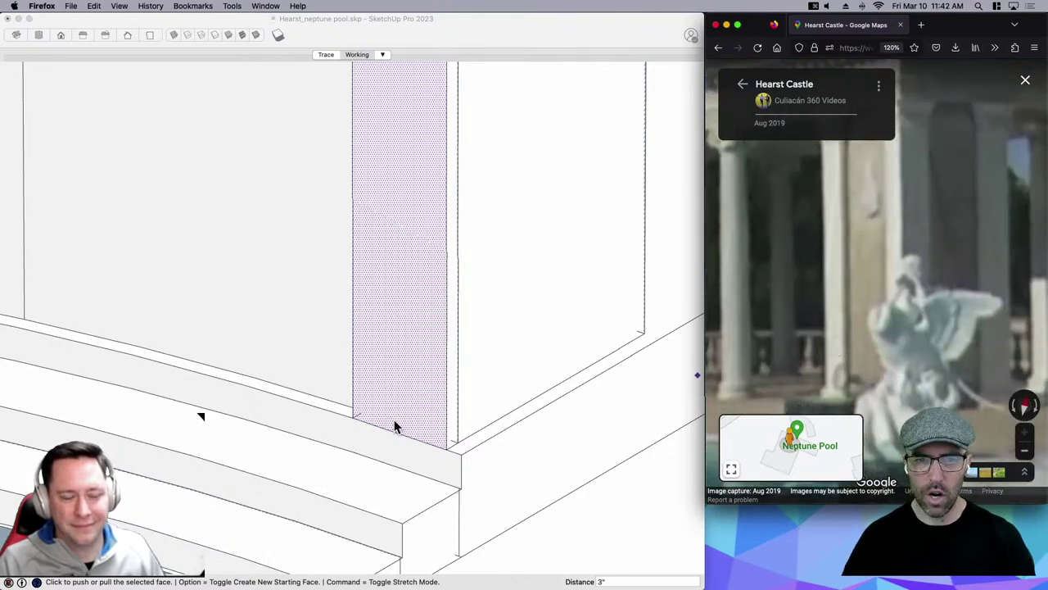
# Switch back to SketchUp and undo the push/pull of the right-hand strip.
pyautogui.scroll(-3, 428, 423)
pyautogui.scroll(-2, 471, 424)
pyautogui.press('super+Tab')
pyautogui.press('space')
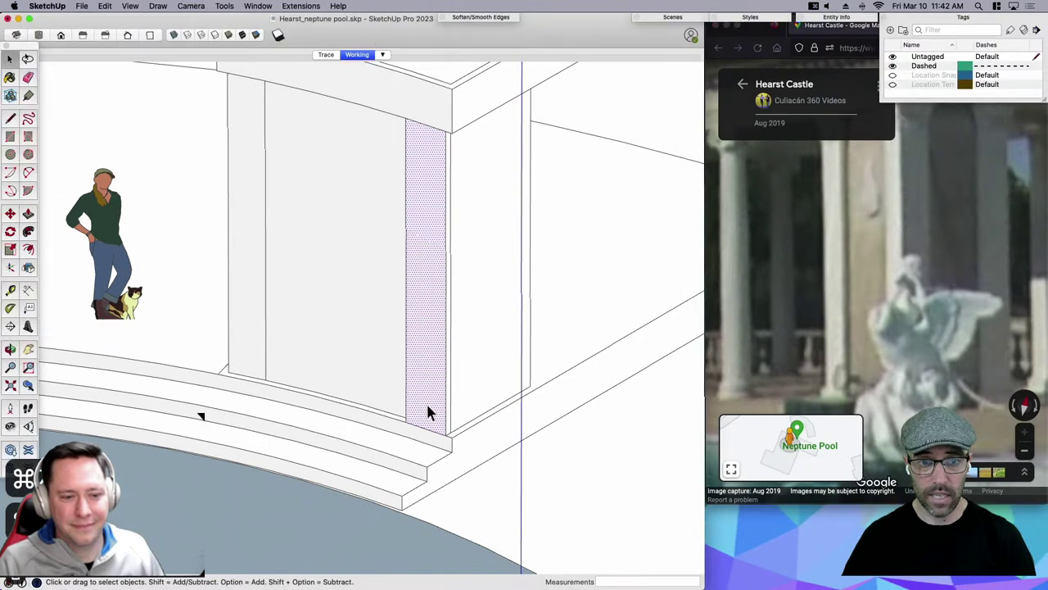
pyautogui.press('super+z')
# Turn the right-hand strip and its edges into a component named Column-Rect.
pyautogui.doubleClick(426, 407)
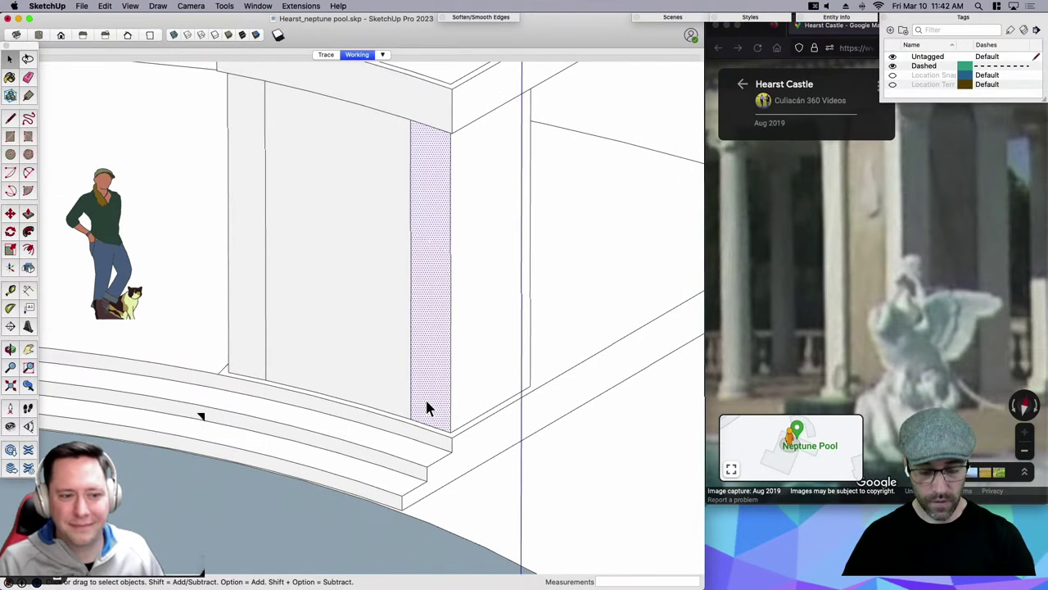
pyautogui.write('g')
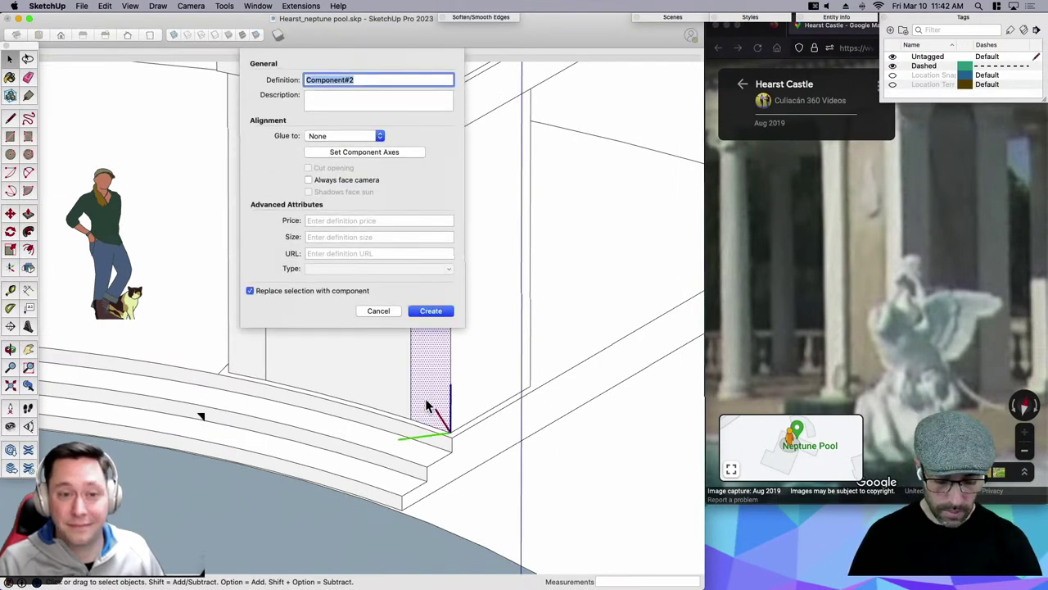
pyautogui.write('Colum')
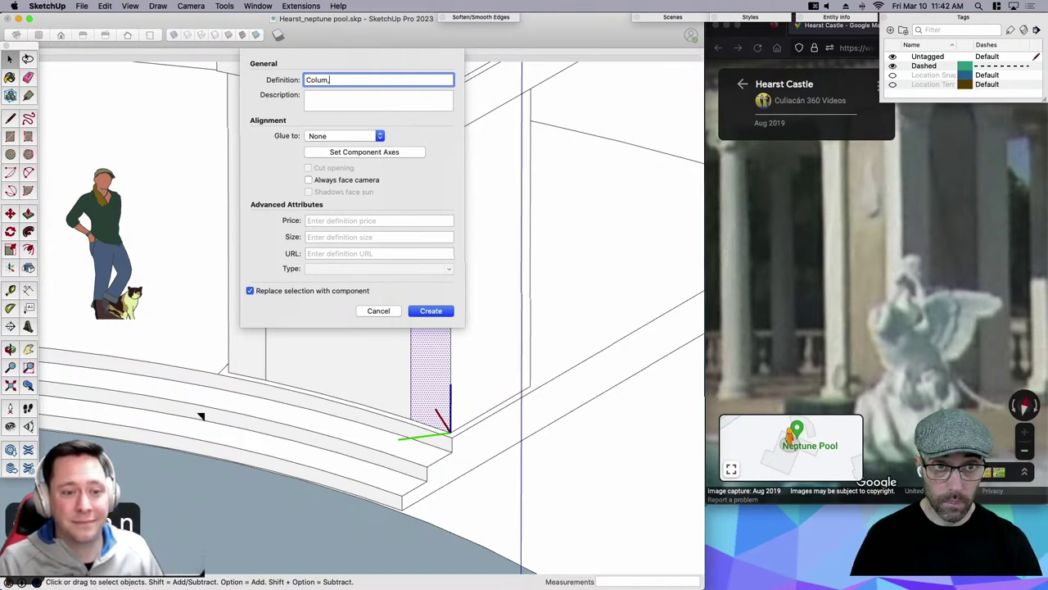
pyautogui.write('n-Rect')
pyautogui.press('Return')
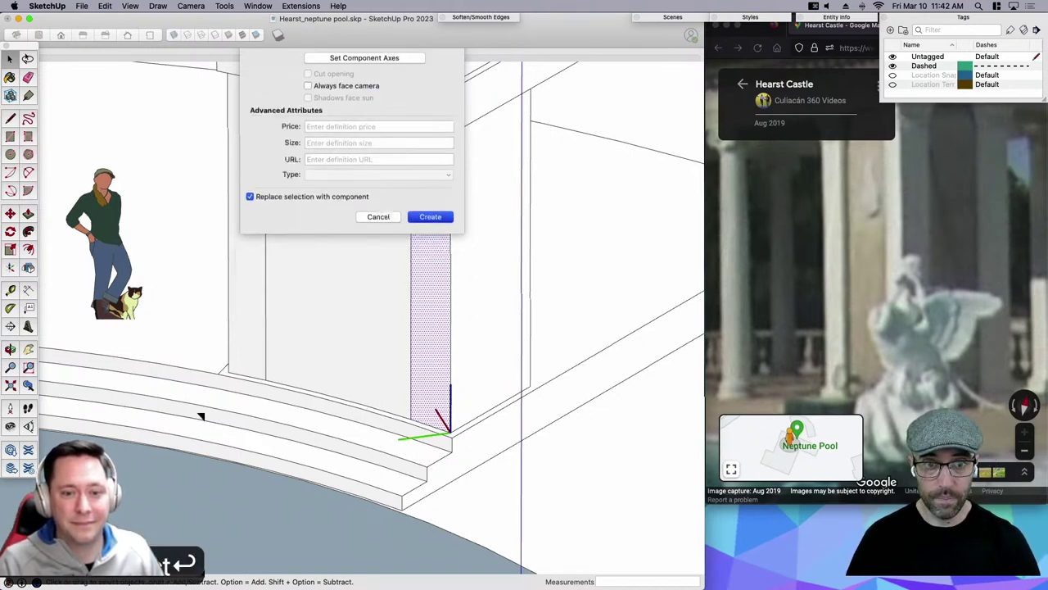
# Change the Column-Rect component's axes so the origin sits at its lower left corner and an axis follows its bottom edge.
pyautogui.scroll(3, 473, 422)
pyautogui.rightClick(447, 398)
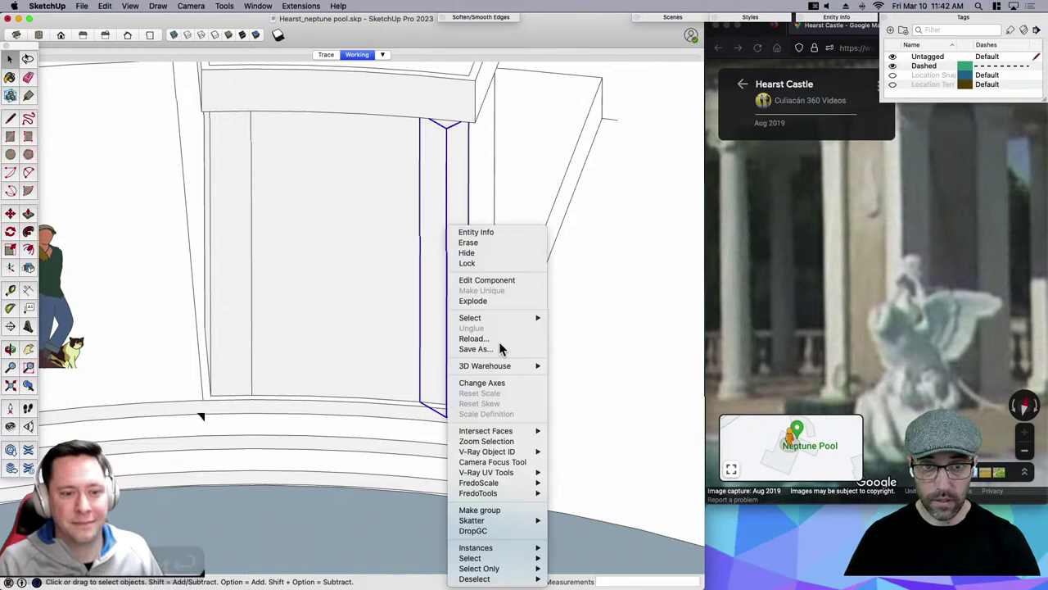
pyautogui.click(484, 382)
pyautogui.scroll(2, 434, 406)
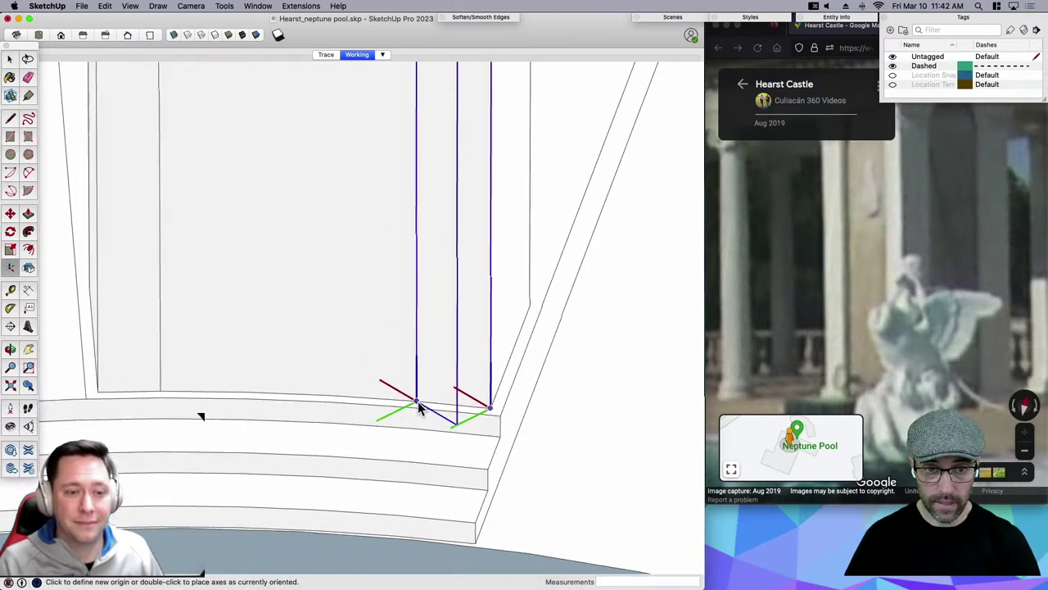
pyautogui.click(417, 401)
pyautogui.click(442, 409)
pyautogui.click(444, 412)
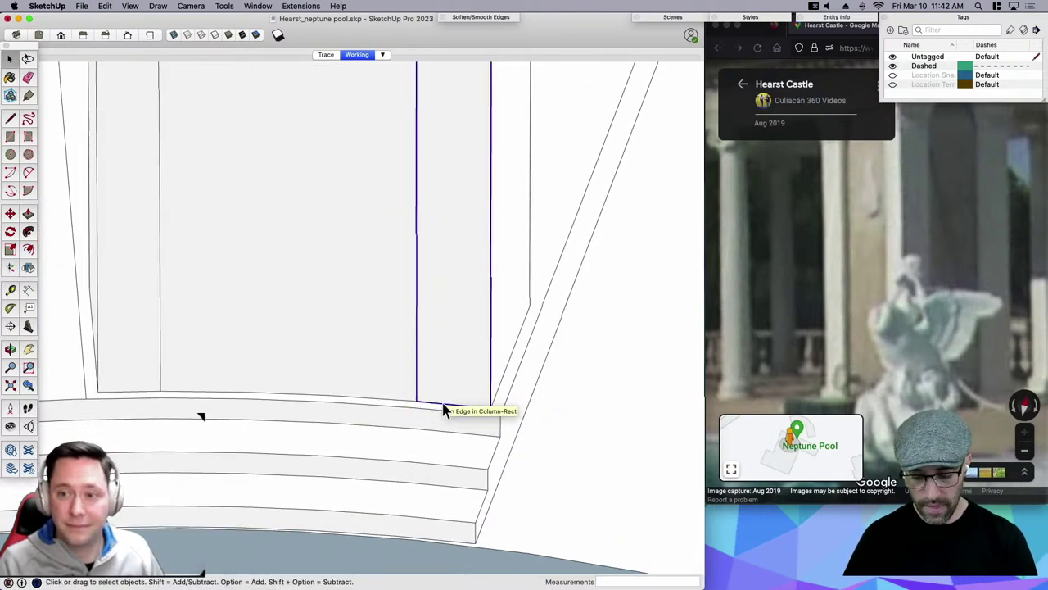
# Copy the Column-Rect component from its lower left corner to the lower left corner of the pier's pool-side face.
pyautogui.press('m')
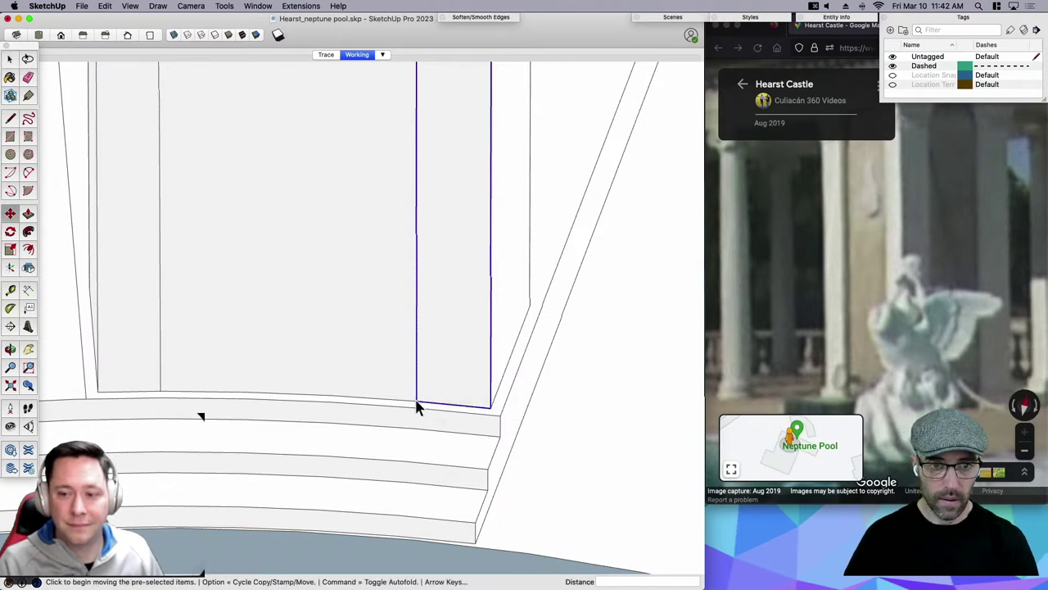
pyautogui.click(417, 402)
pyautogui.scroll(-3, 417, 360)
pyautogui.scroll(3, 224, 361)
pyautogui.press('alt')
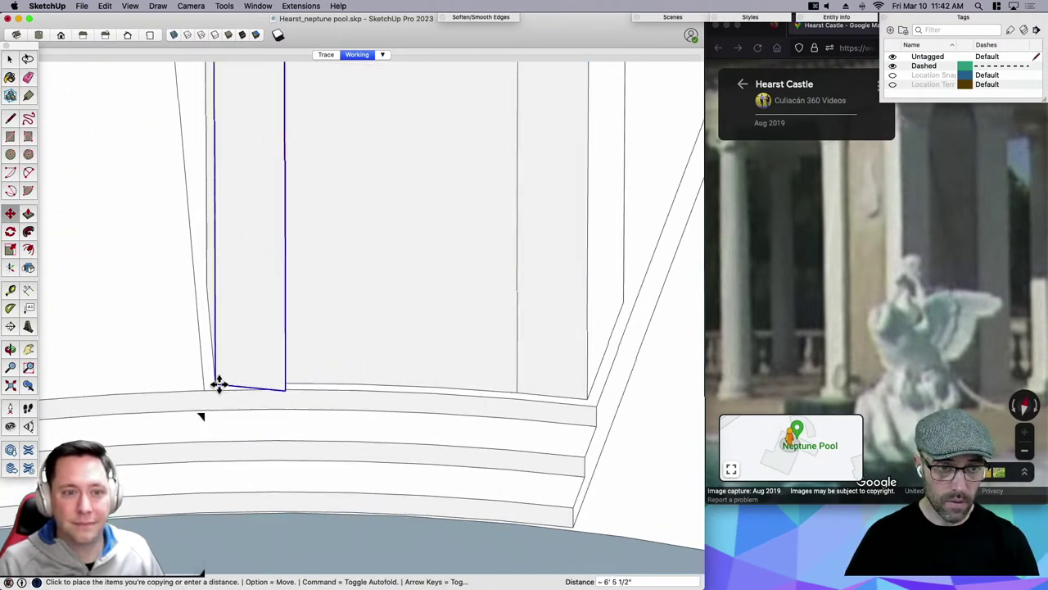
pyautogui.click(218, 385)
# Rotate the copied Column-Rect component about its lower left corner so its bottom edge aligns with the pier's curved face.
pyautogui.press('q')
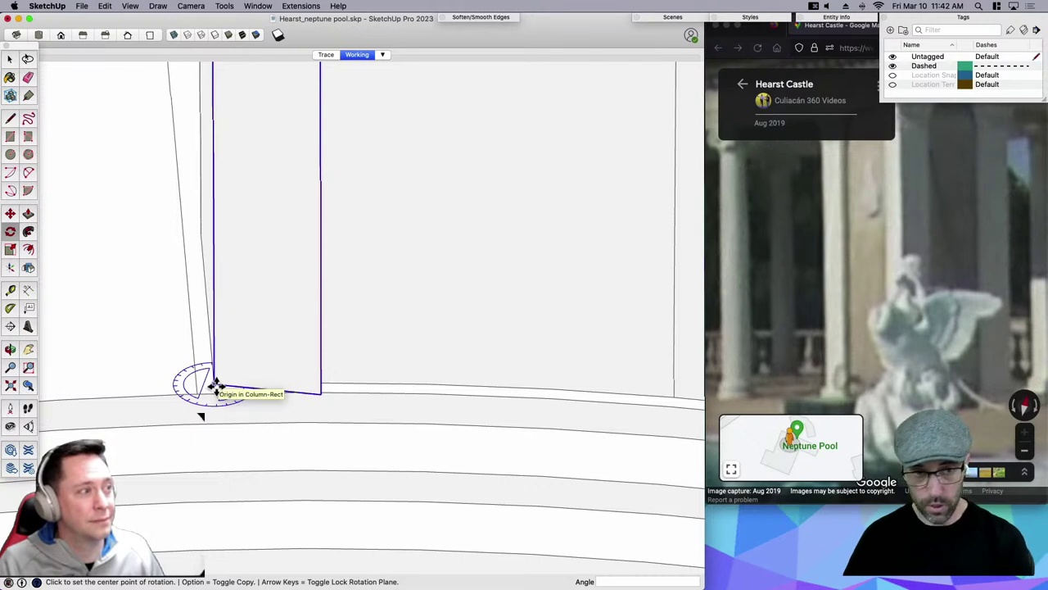
pyautogui.click(217, 384)
pyautogui.click(321, 392)
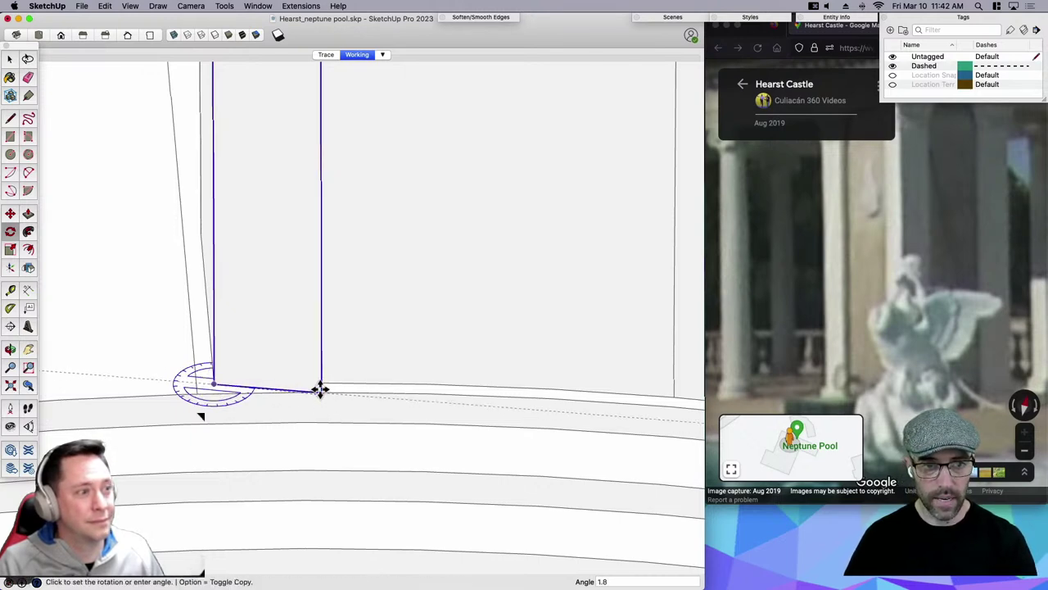
pyautogui.scroll(1, 311, 383)
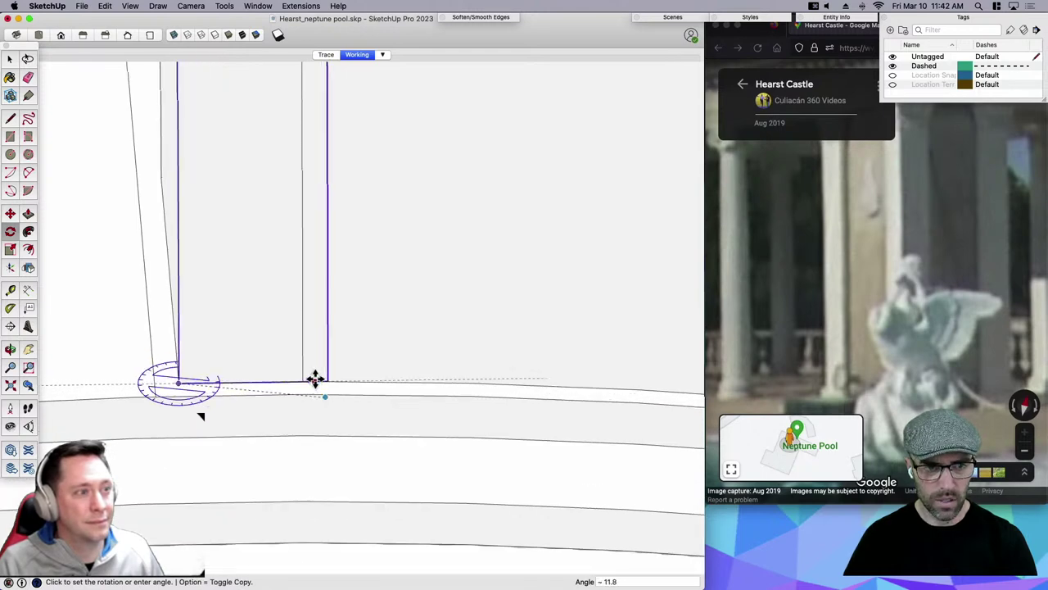
pyautogui.click(315, 379)
pyautogui.press('space')
# Open the rotated Column-Rect copy for editing and pull its front face out 3 inches.
pyautogui.doubleClick(315, 366)
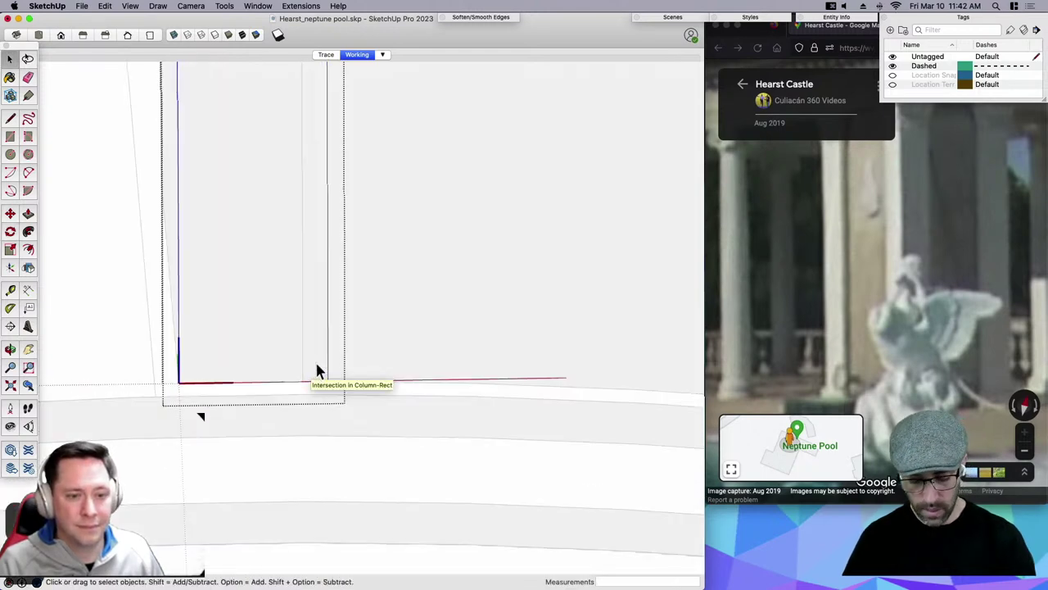
pyautogui.press('p')
pyautogui.press('p')
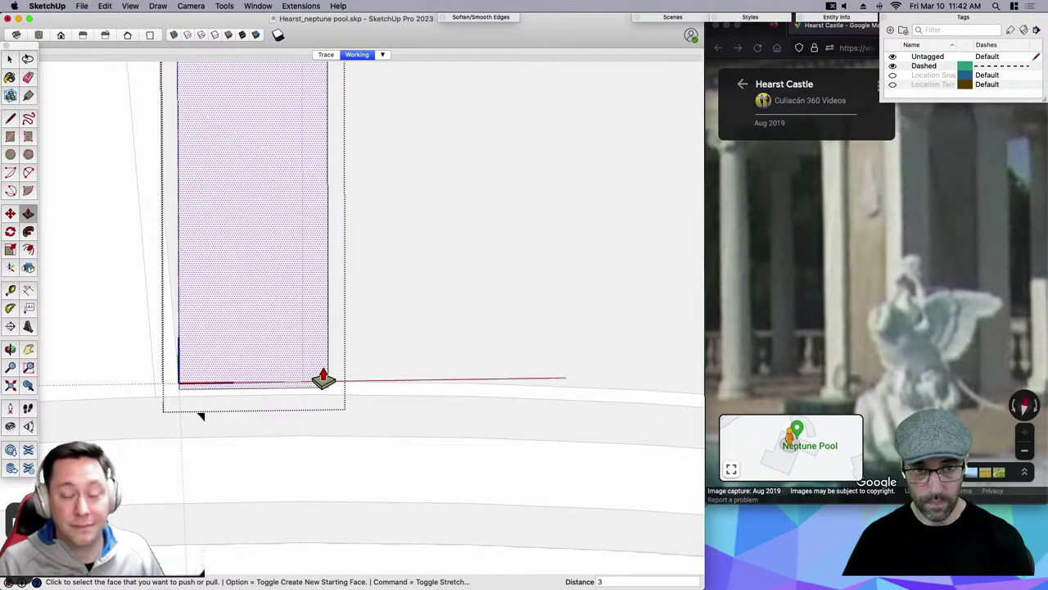
pyautogui.press('Return')
pyautogui.scroll(-5, 267, 376)
pyautogui.moveTo(317, 426); pyautogui.dragTo(217, 402, button='middle')
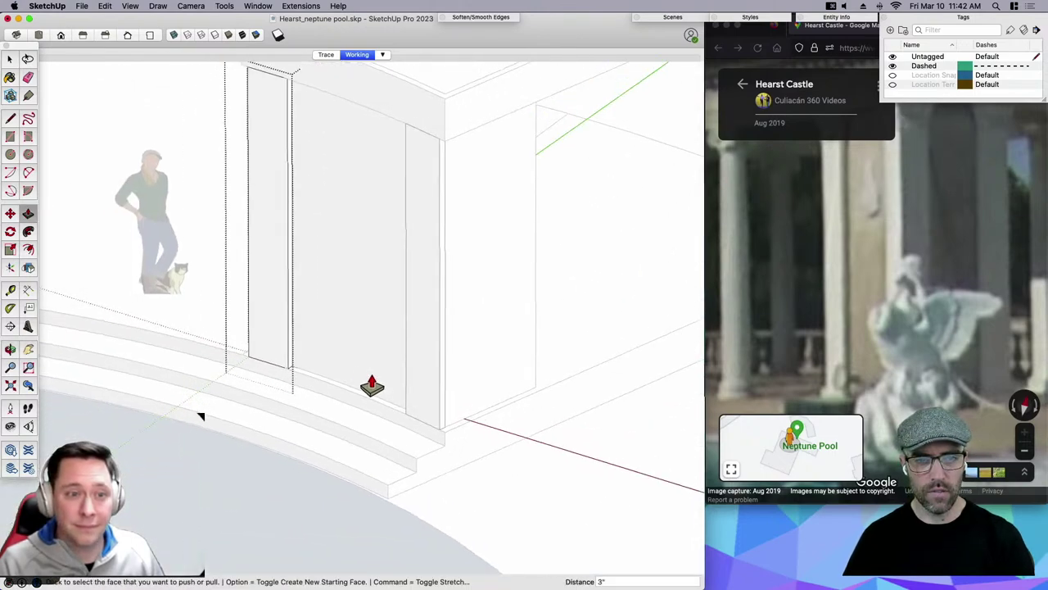
# Leave the left-hand column and open the right-hand Column-Rect component for editing.
pyautogui.press('space')
pyautogui.click(506, 333)
pyautogui.doubleClick(419, 351)
pyautogui.scroll(1, 401, 135)
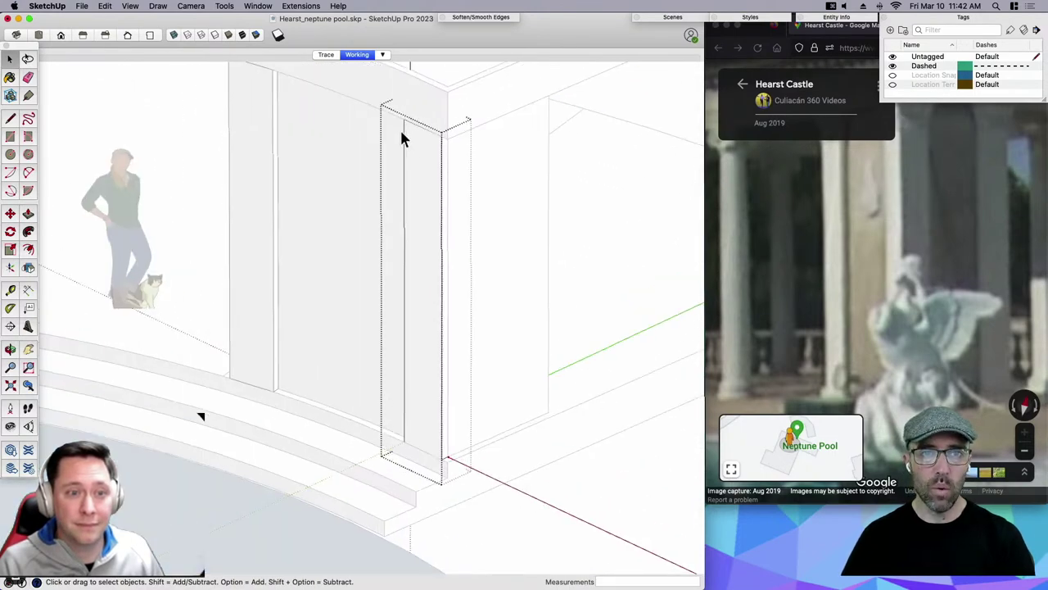
# Check the capital in the Google Maps photo and copy the column's top edges downward twice at 3-inch spacing in SketchUp.
pyautogui.moveTo(382, 101); pyautogui.dragTo(505, 189)
pyautogui.scroll(3, 415, 140)
pyautogui.press('m')
pyautogui.click(854, 235)
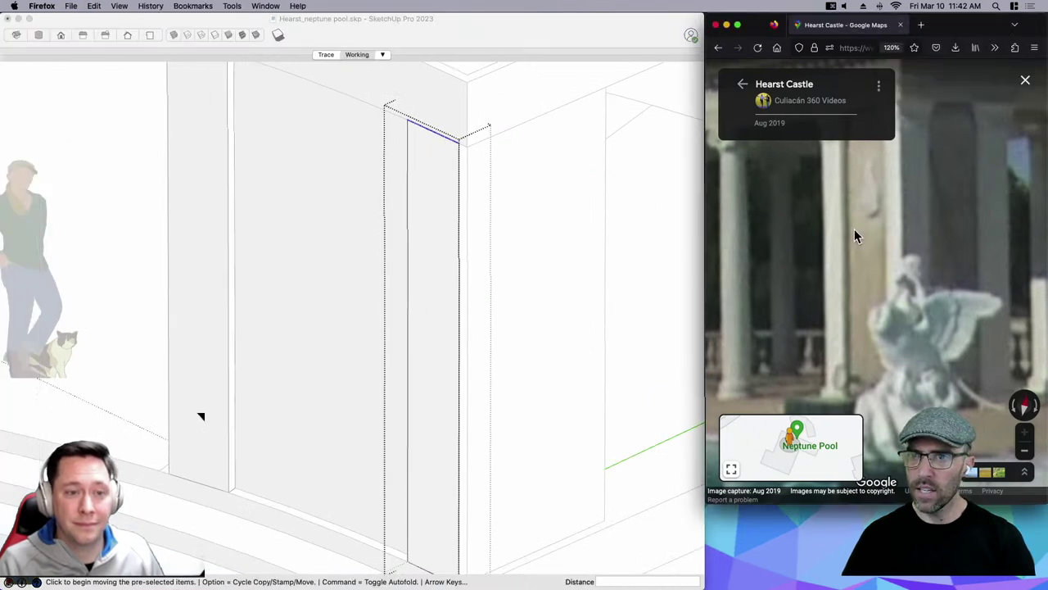
pyautogui.moveTo(855, 230); pyautogui.dragTo(896, 283)
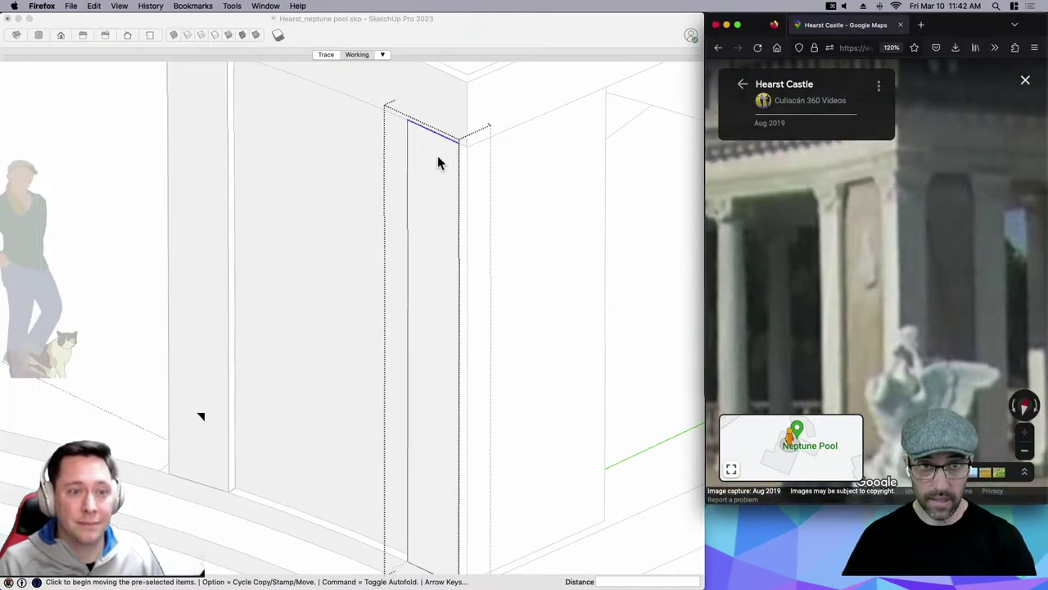
pyautogui.click(408, 120)
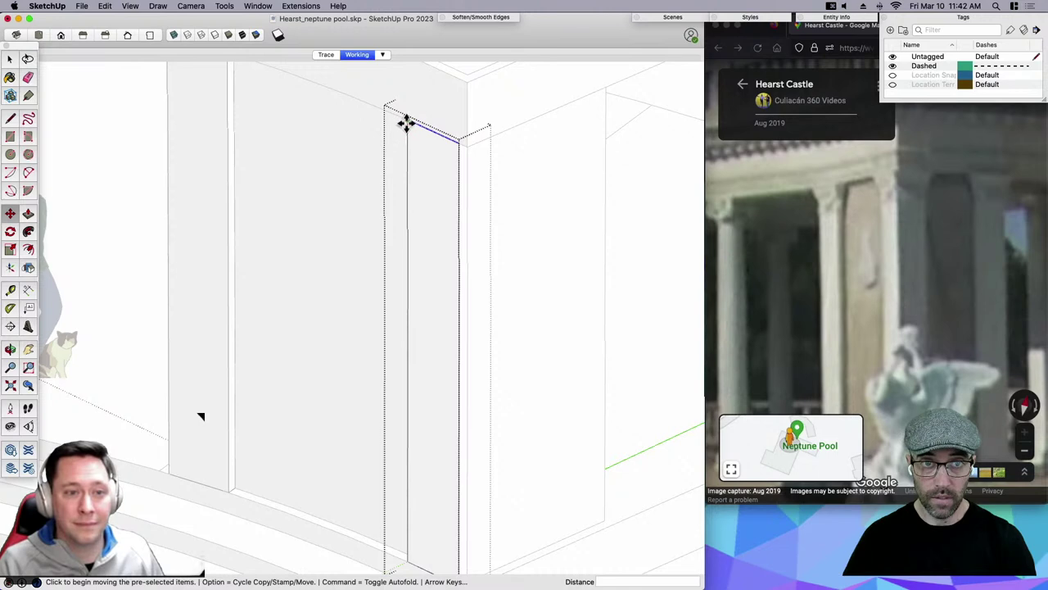
pyautogui.click(406, 123)
pyautogui.press('alt')
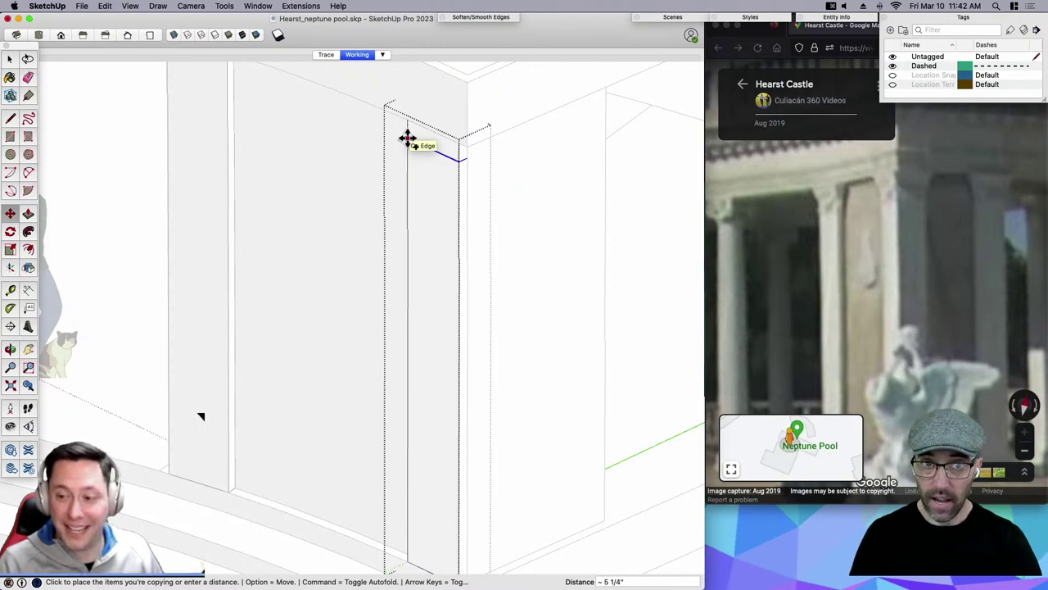
pyautogui.write('3')
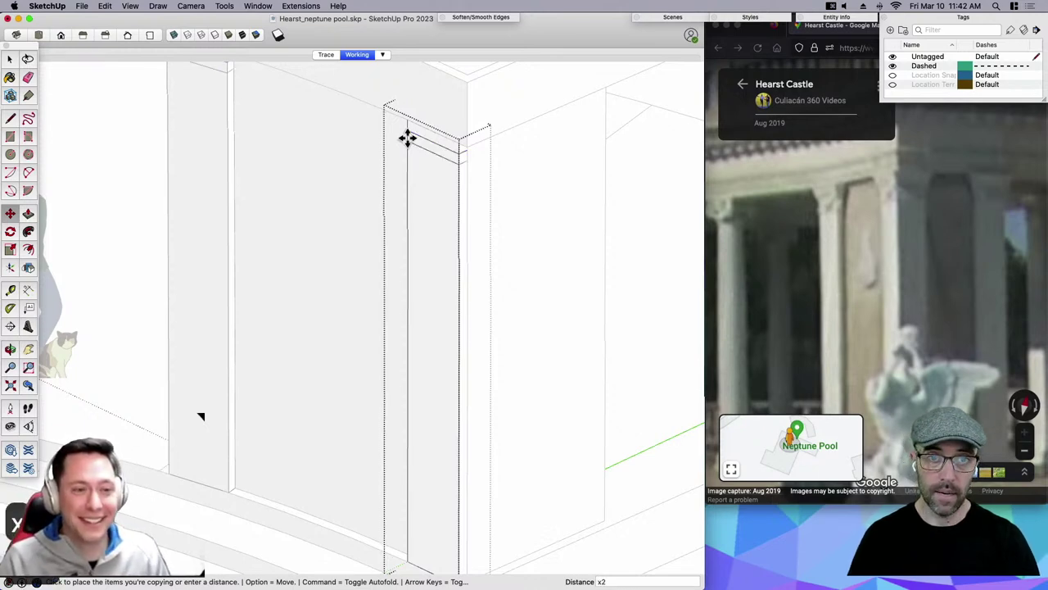
pyautogui.press('Return')
pyautogui.press('space')
pyautogui.scroll(-4, 401, 164)
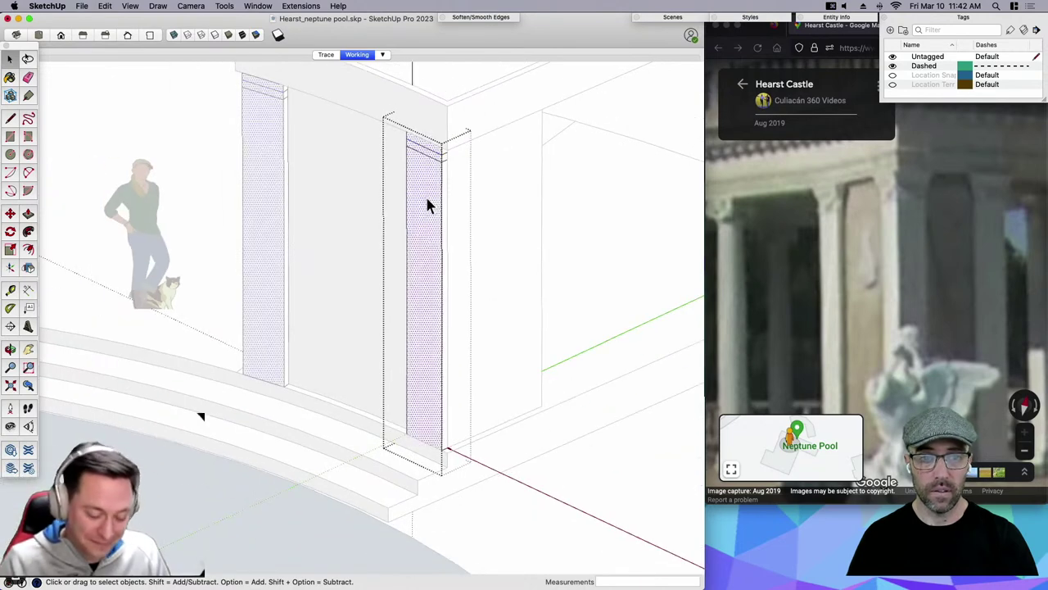
# Copy the column's bottom edges upward twice at 3-inch spacing to mark the base bands.
pyautogui.scroll(2, 447, 434)
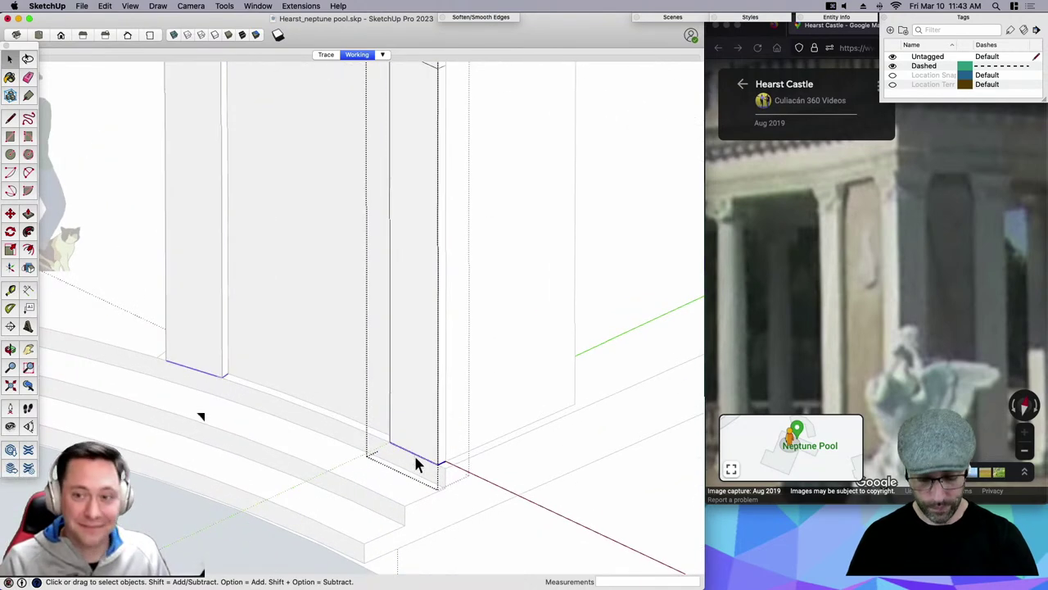
pyautogui.scroll(2, 422, 468)
pyautogui.press('m')
pyautogui.press('alt')
pyautogui.click(447, 467)
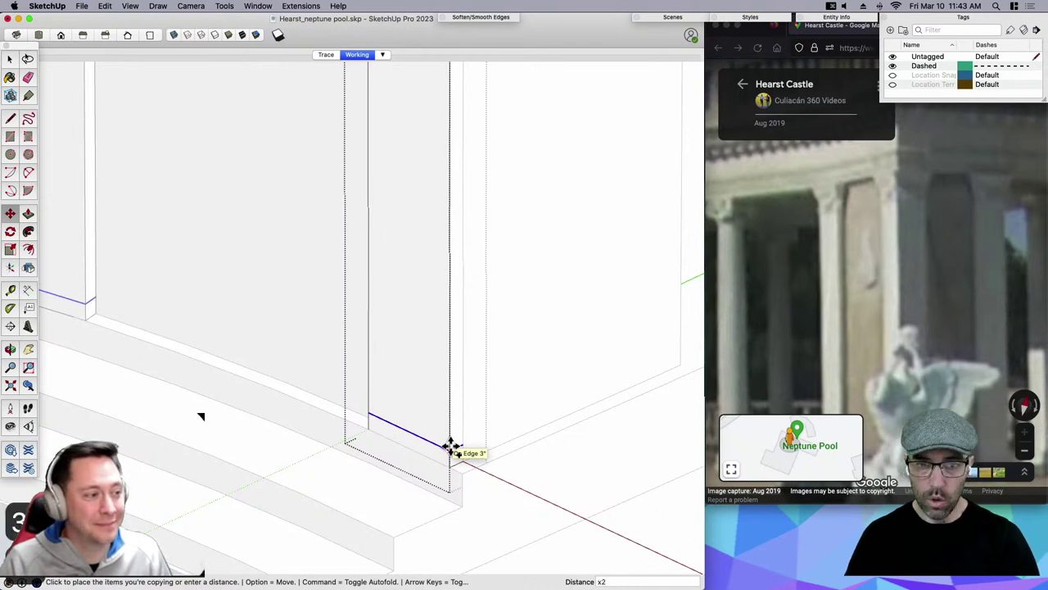
pyautogui.press('Return')
# Try to push the column's shaft face above the base bands inward by 1 inch.
pyautogui.press('space')
pyautogui.click(430, 398)
pyautogui.scroll(2, 428, 424)
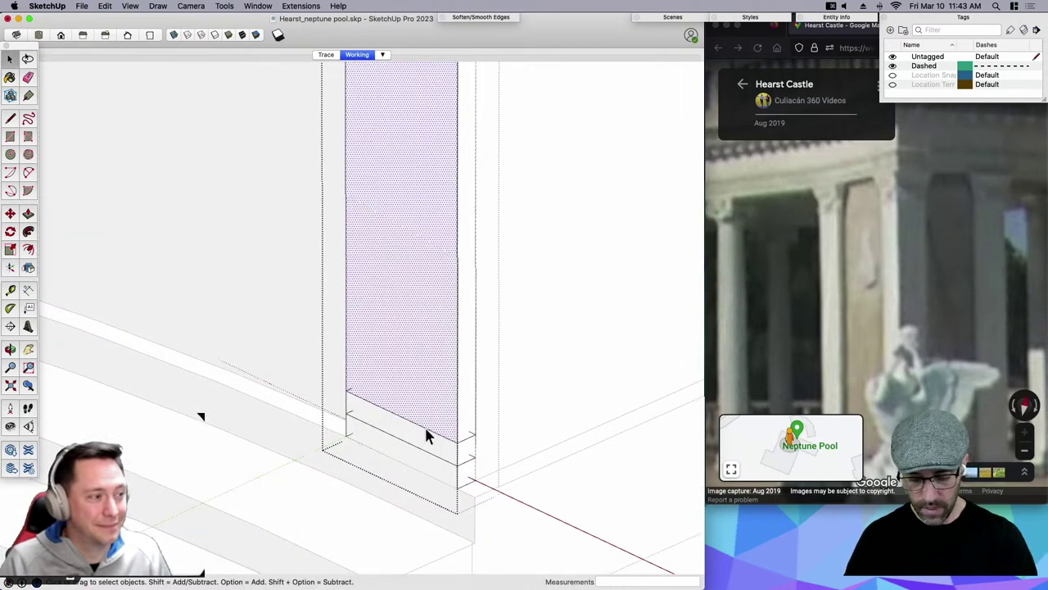
pyautogui.press('p')
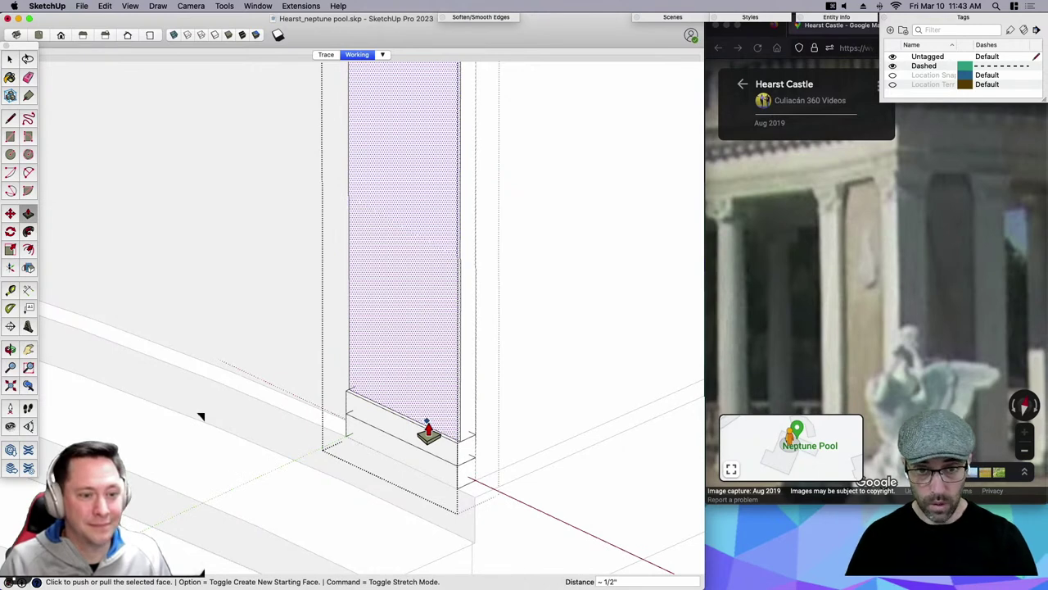
pyautogui.click(428, 432)
pyautogui.press('space')
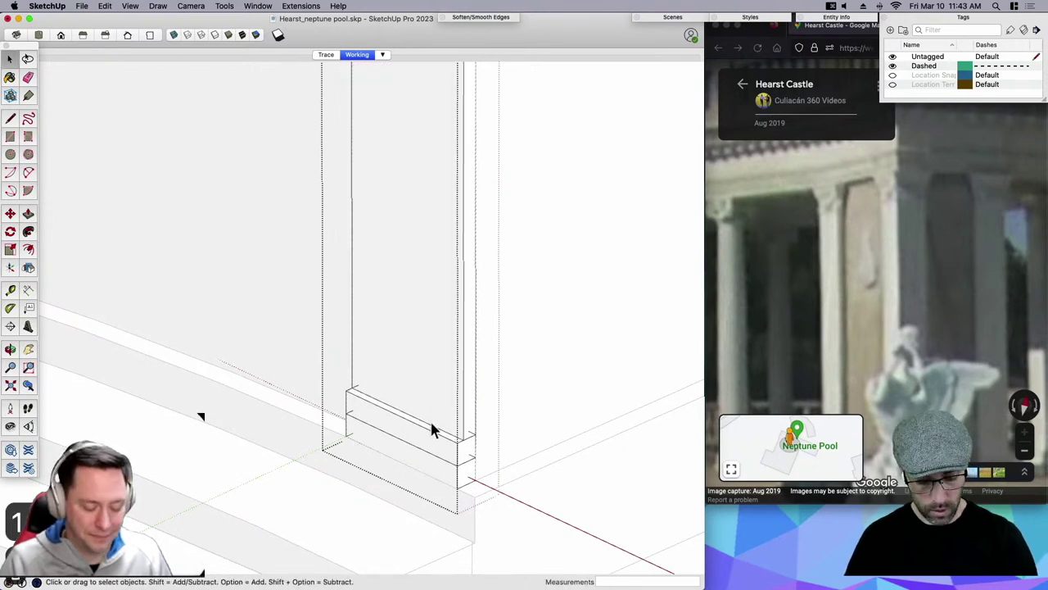
# Undo the shaft push and recess the shaft face again by 1 inch behind the base bands.
pyautogui.click(435, 406)
pyautogui.press('p')
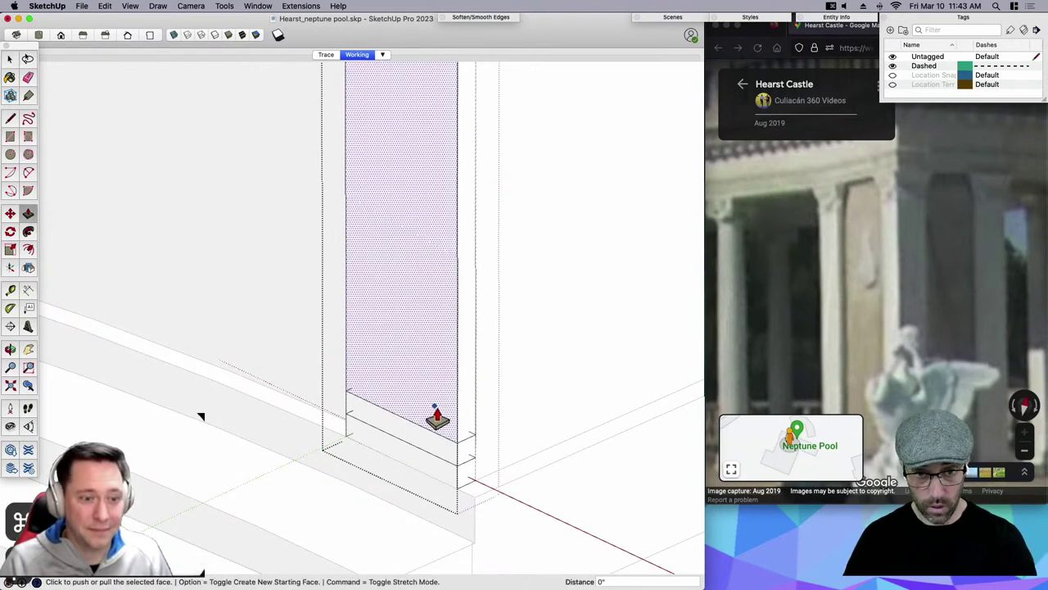
pyautogui.click(440, 418)
pyautogui.press('space')
# Push the upper base band's front face inward by 0.5 inch to step the column base.
pyautogui.scroll(2, 428, 450)
pyautogui.click(432, 461)
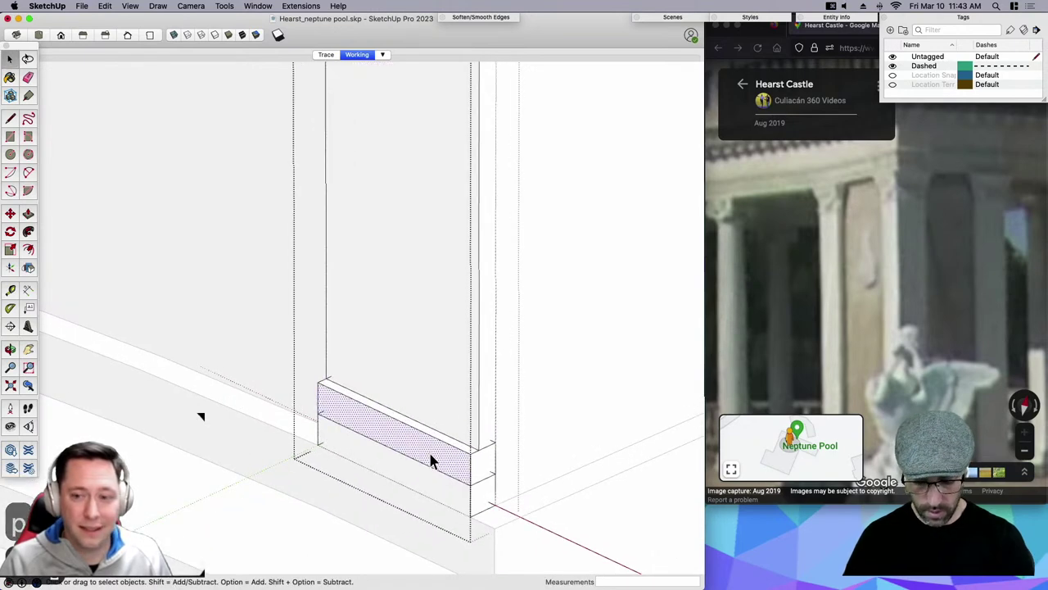
pyautogui.press('p')
pyautogui.click(432, 461)
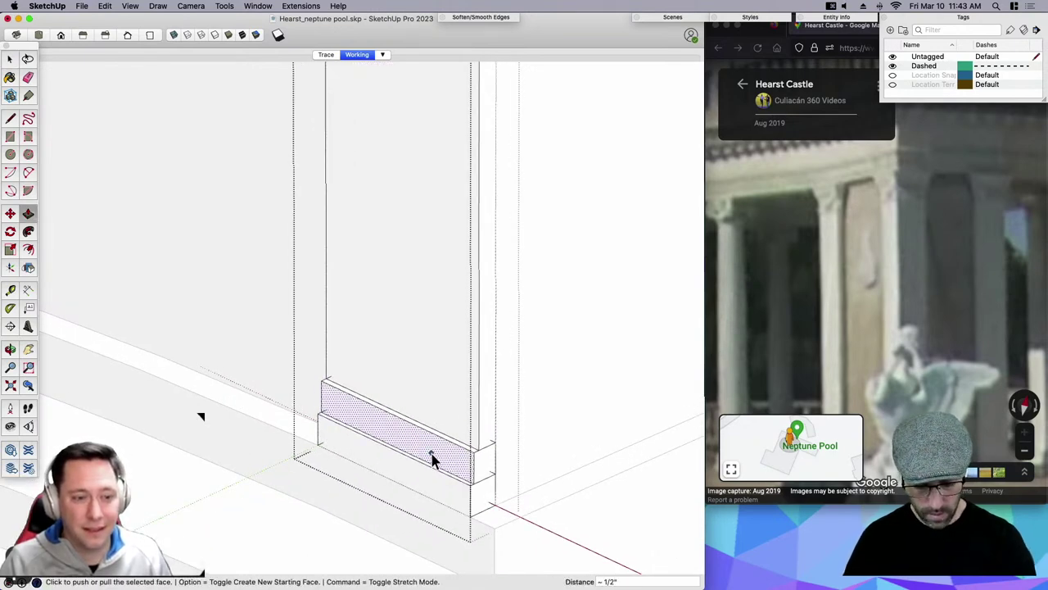
pyautogui.write('.5')
pyautogui.press('Return')
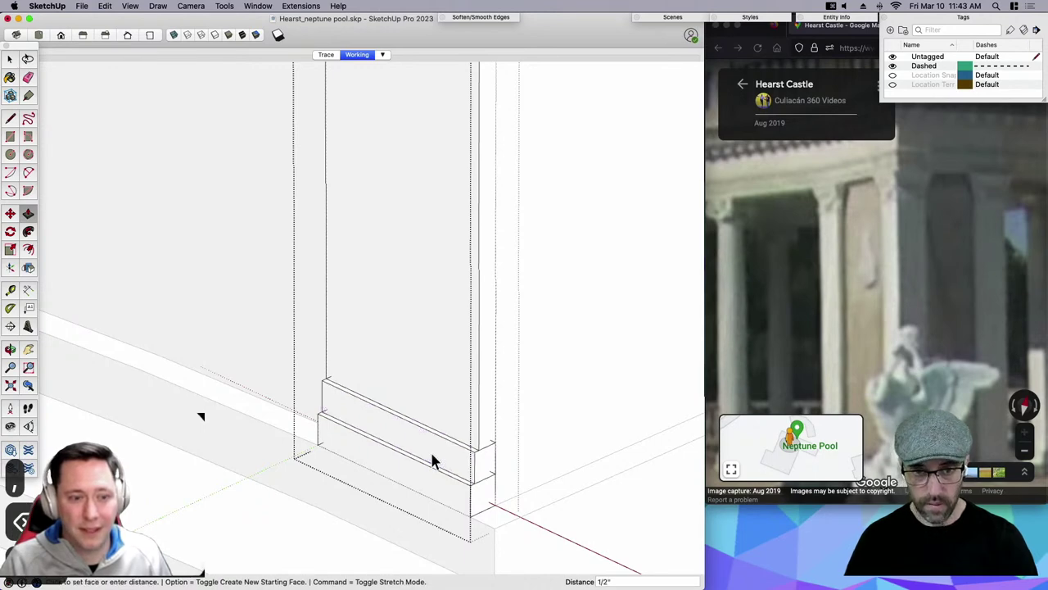
pyautogui.press('space')
# Try to split the face at the column's top by intersecting it with the model.
pyautogui.scroll(-7, 374, 487)
pyautogui.scroll(5, 388, 248)
pyautogui.moveTo(388, 256); pyautogui.dragTo(355, 207, button='middle')
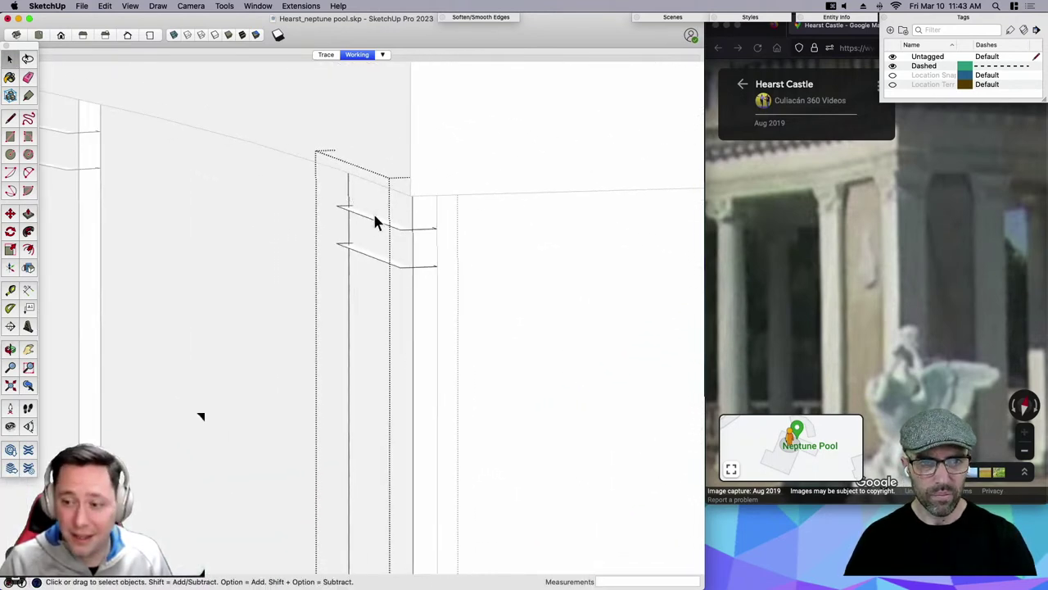
pyautogui.click(373, 210)
pyautogui.rightClick(374, 207)
pyautogui.moveTo(440, 271)
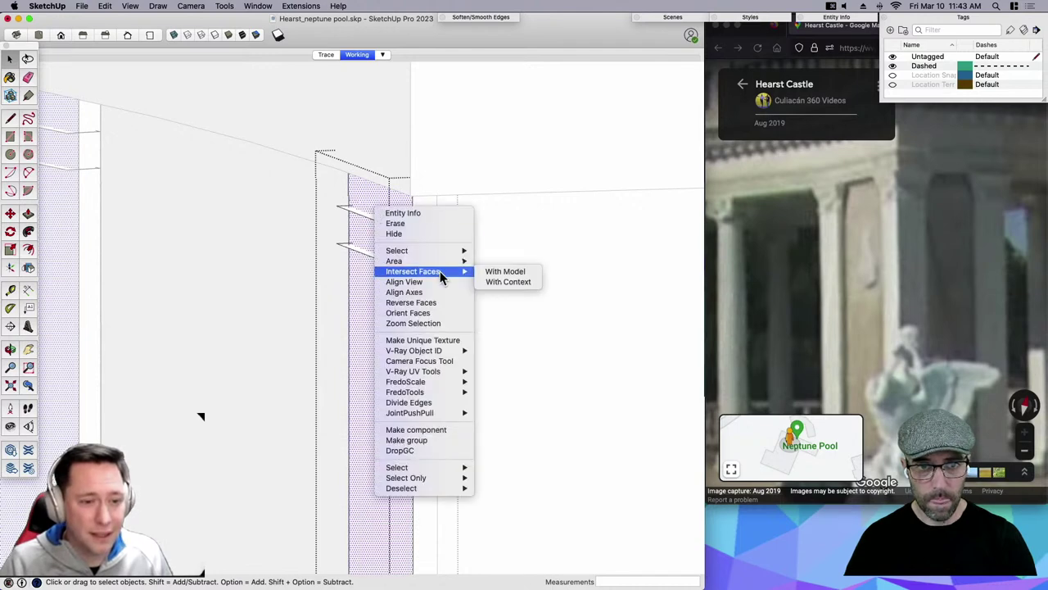
pyautogui.click(493, 273)
pyautogui.moveTo(386, 201); pyautogui.dragTo(389, 213, button='middle')
pyautogui.press('p')
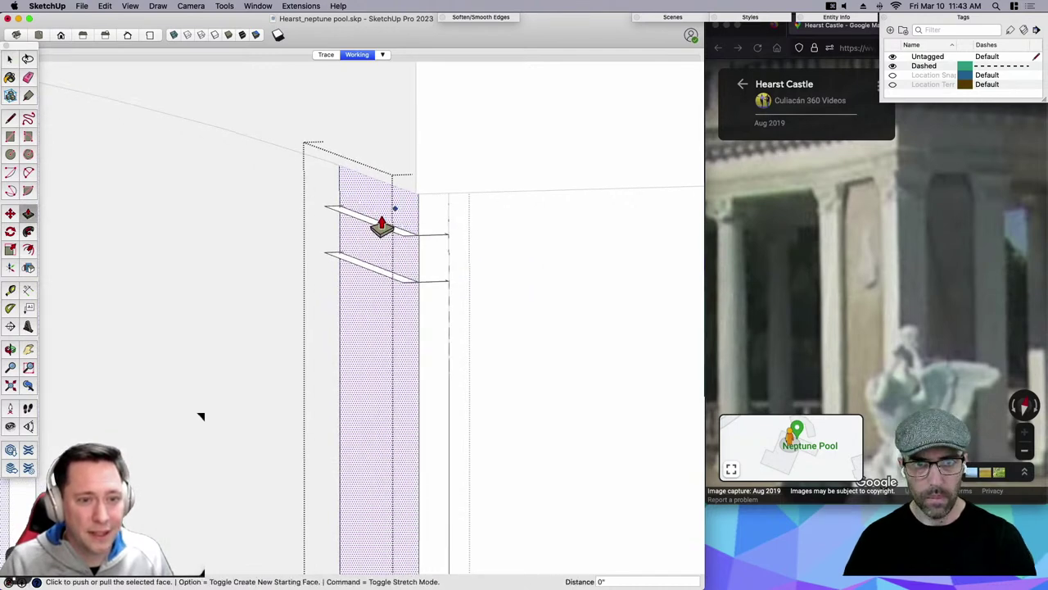
# Draw a line across the front face along the upper capital ledge, running past the column's right edge, to separate the top band.
pyautogui.moveTo(383, 282); pyautogui.dragTo(742, 320, button='middle')
pyautogui.scroll(3, 503, 234)
pyautogui.moveTo(403, 235); pyautogui.dragTo(600, 255, button='middle')
pyautogui.scroll(3, 599, 255)
pyautogui.press('space')
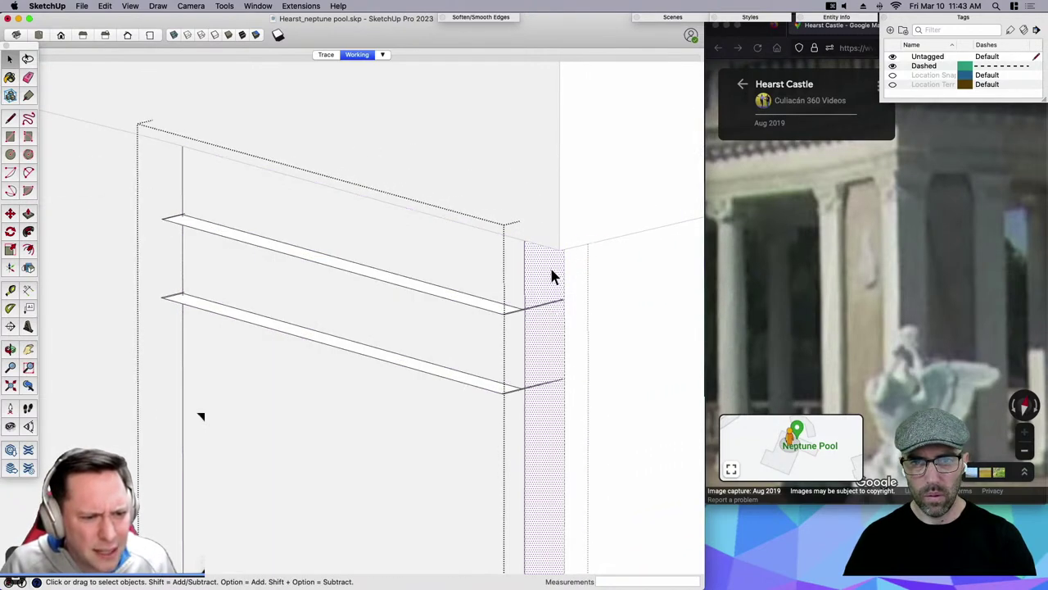
pyautogui.click(473, 269)
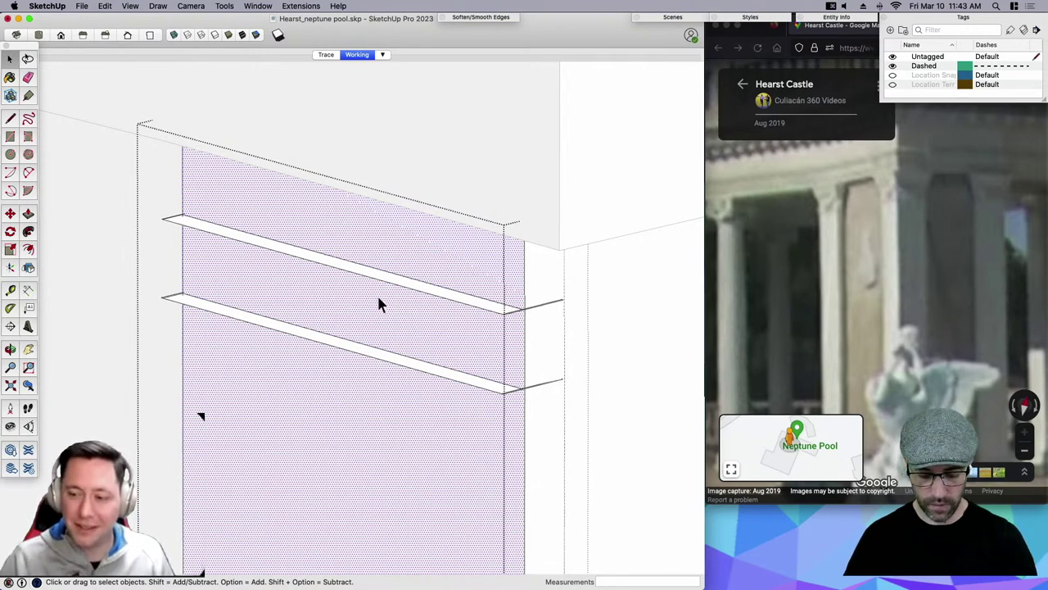
pyautogui.press('l')
pyautogui.click(182, 217)
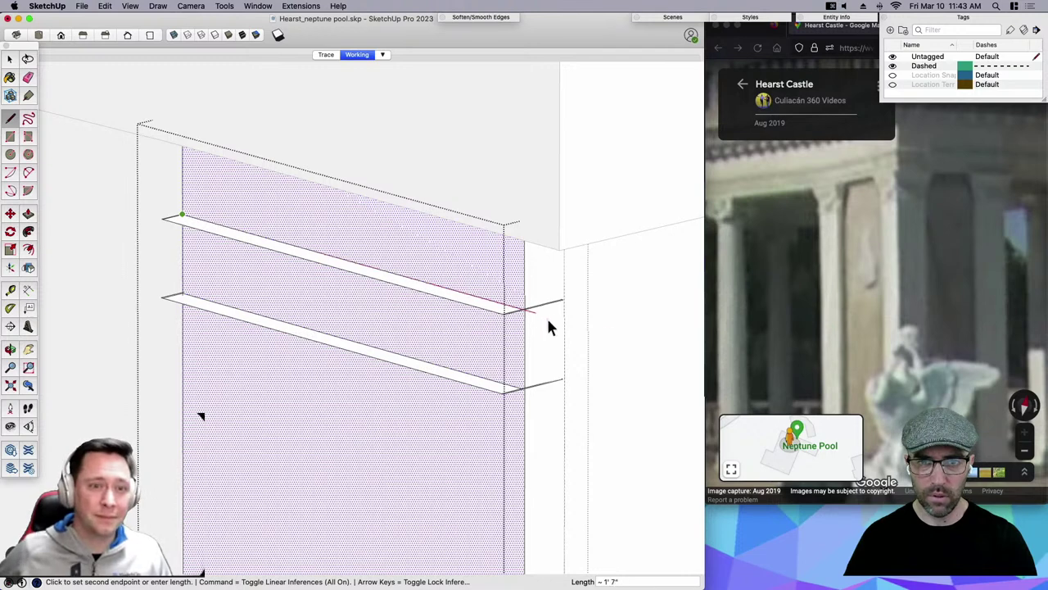
pyautogui.click(589, 325)
pyautogui.press('space')
# Draw a matching line along the lower capital ledge and erase the line ends overhanging the column's right edge.
pyautogui.press('l')
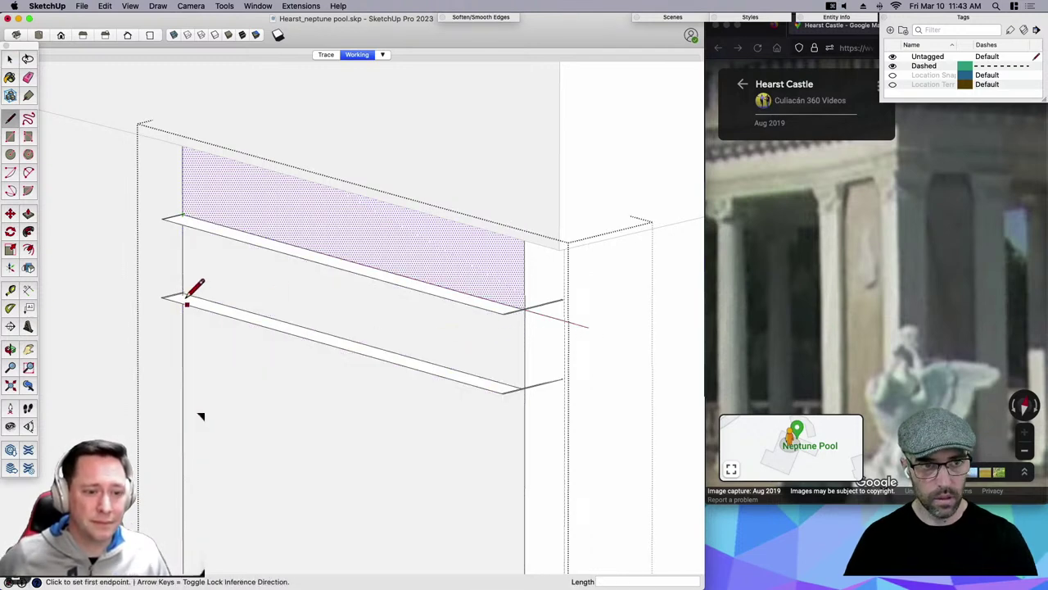
pyautogui.click(183, 293)
pyautogui.press('space')
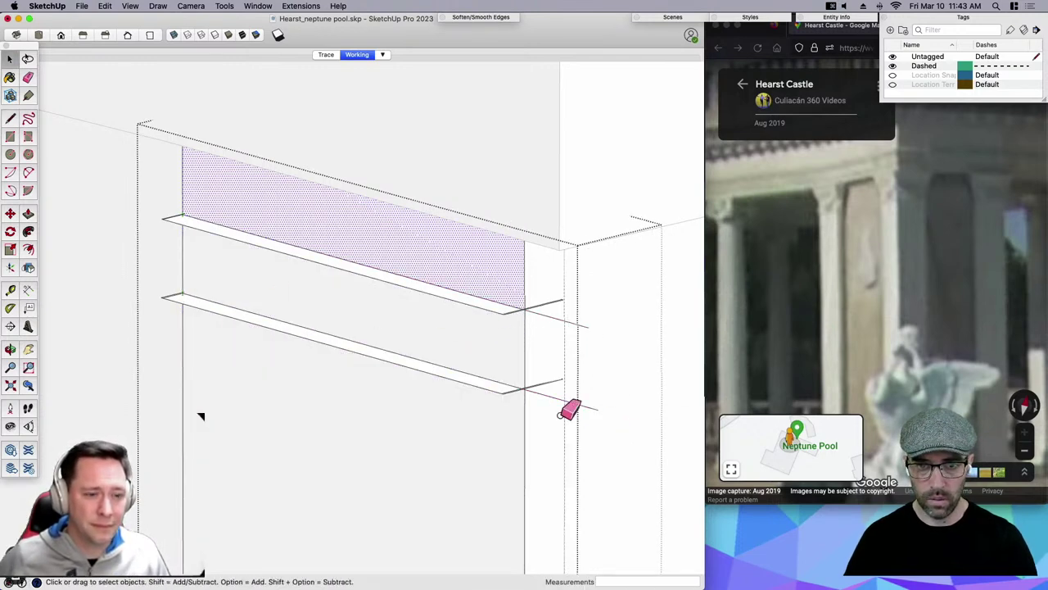
pyautogui.press('e')
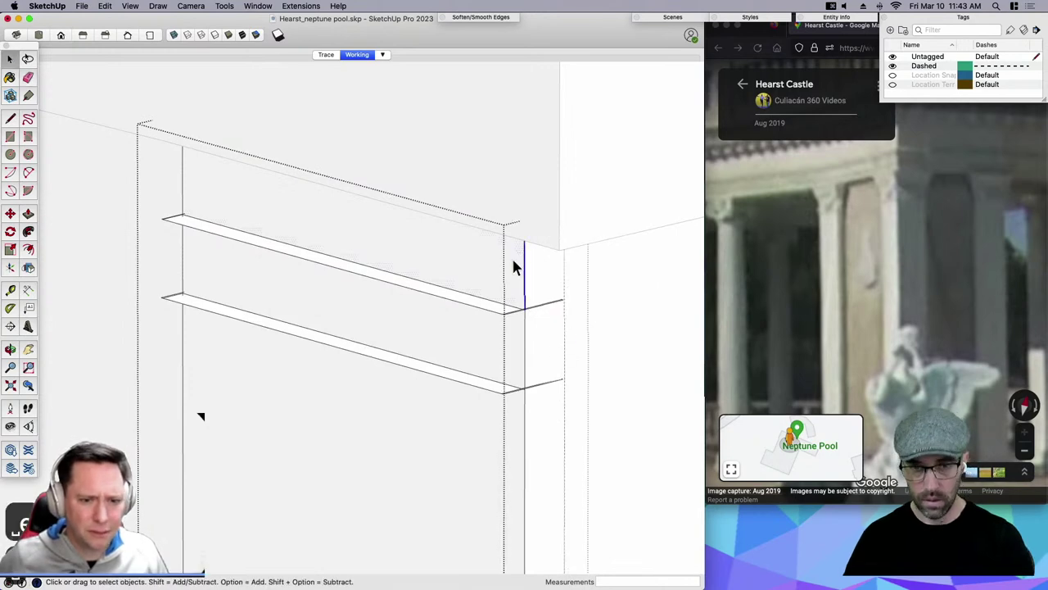
# Pull the top capital band's front face out flush with the outer corner of the upper ledge.
pyautogui.click(513, 261)
pyautogui.press('p')
pyautogui.click(515, 305)
pyautogui.click(503, 315)
pyautogui.press('space')
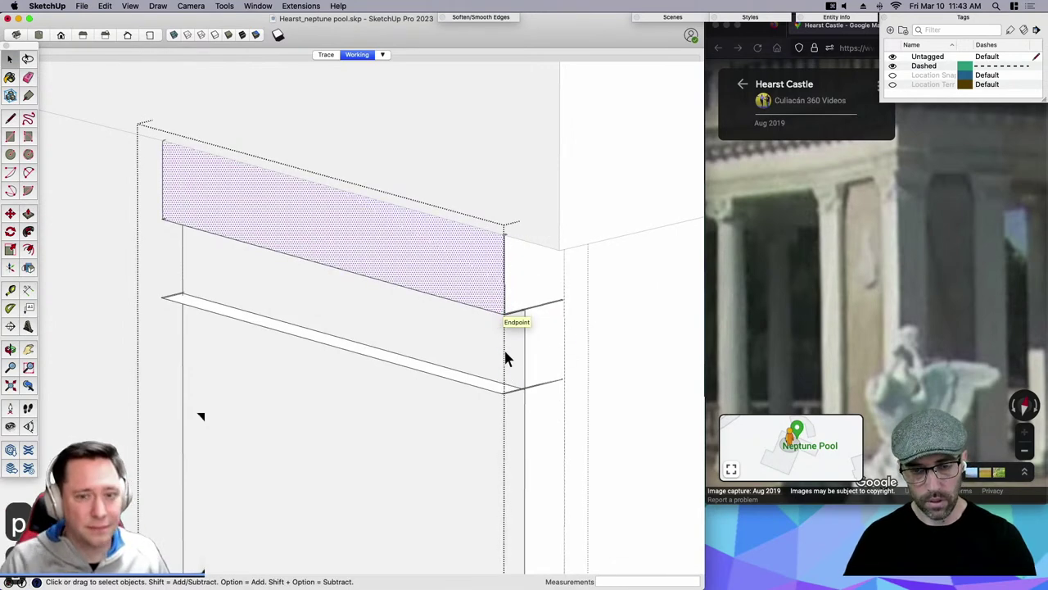
pyautogui.press('p')
pyautogui.click(495, 349)
pyautogui.click(497, 349)
pyautogui.press('super+z')
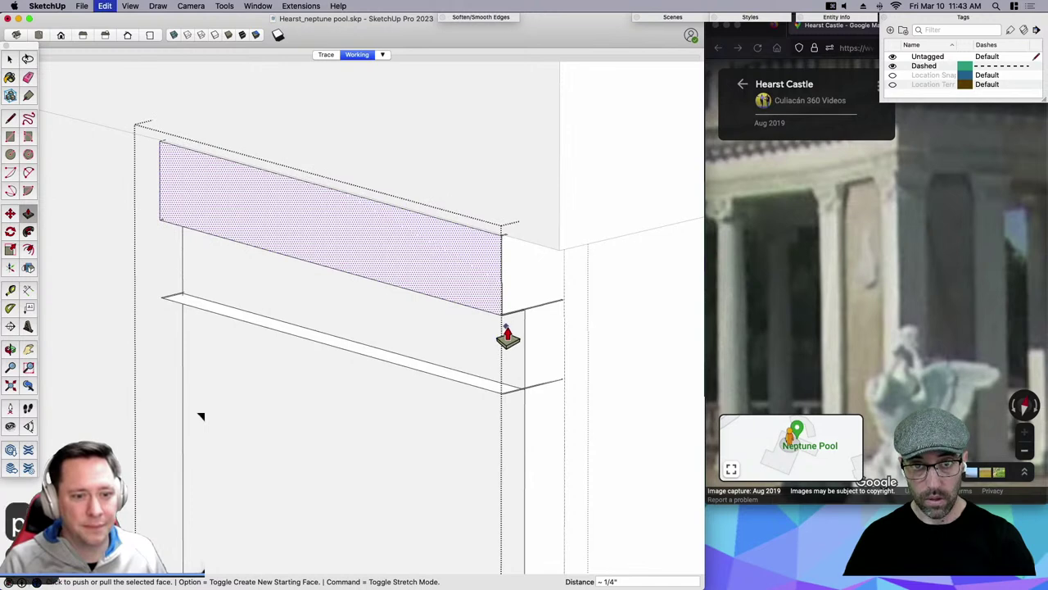
# Pull the second capital band's front face out by 0.5 inch beneath the top band.
pyautogui.press('space')
pyautogui.click(484, 351)
pyautogui.press('p')
pyautogui.click(480, 349)
pyautogui.click(477, 351)
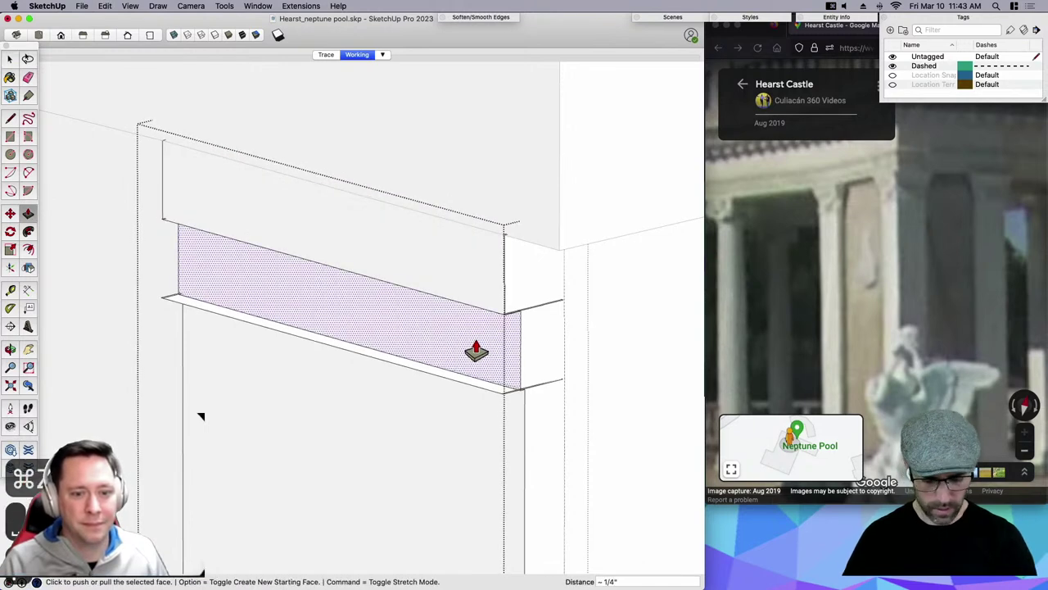
pyautogui.write('.5')
pyautogui.press('Return')
pyautogui.press('space')
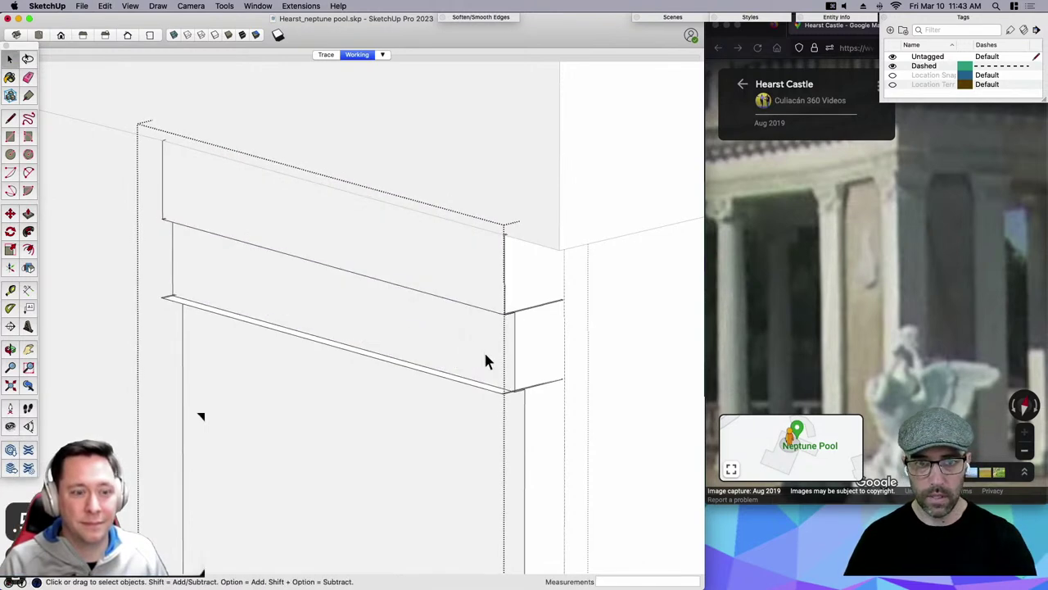
# Erase the leftover edge of the thin strip along the bottom of the second capital band.
pyautogui.press('e')
pyautogui.click(502, 392)
pyautogui.press('space')
pyautogui.press('e')
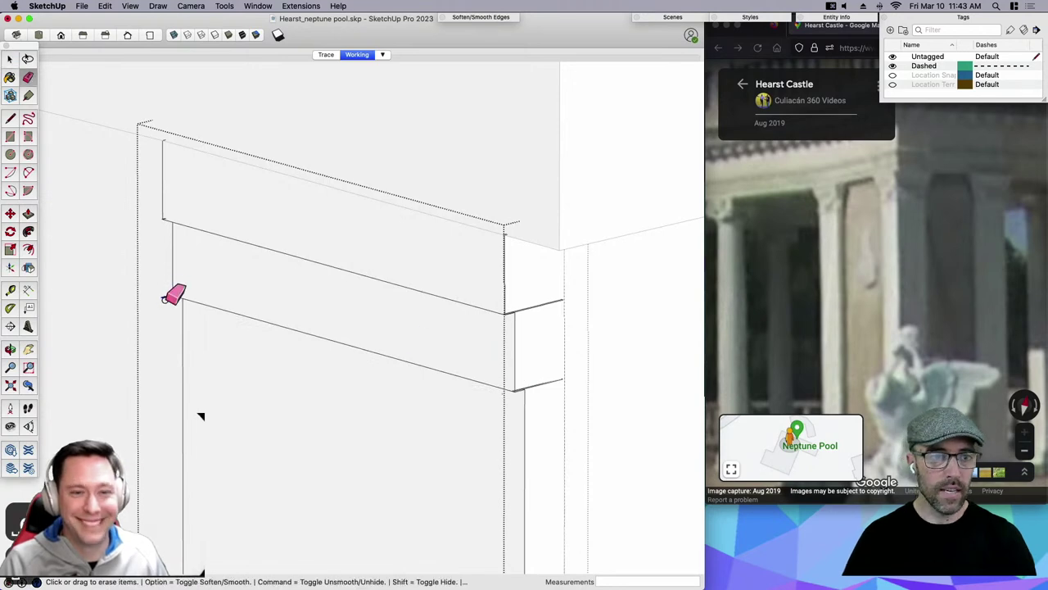
pyautogui.scroll(3, 486, 338)
pyautogui.scroll(3, 486, 337)
pyautogui.scroll(-3, 505, 401)
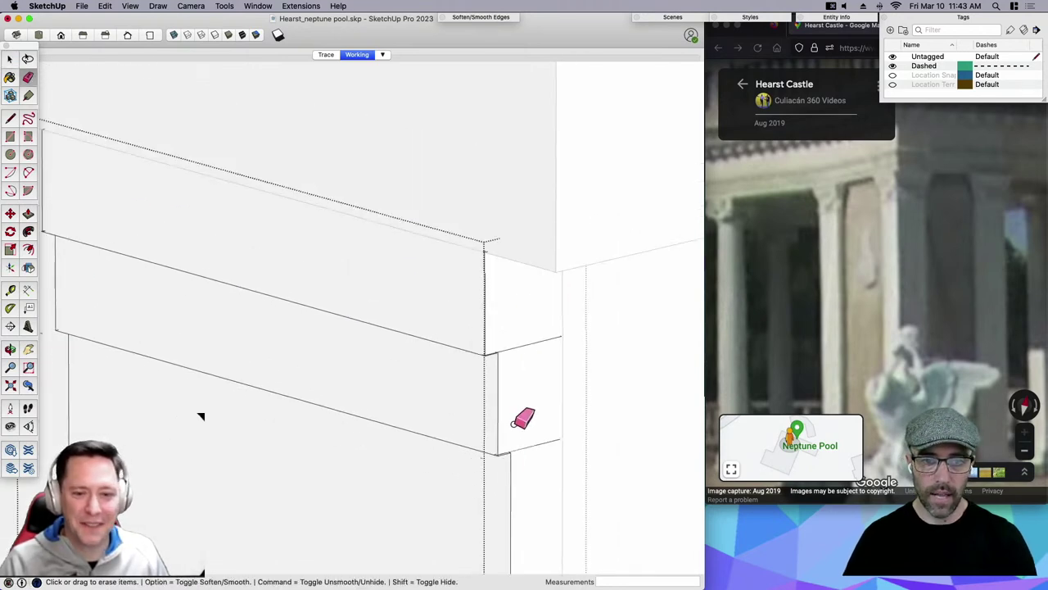
pyautogui.press('space')
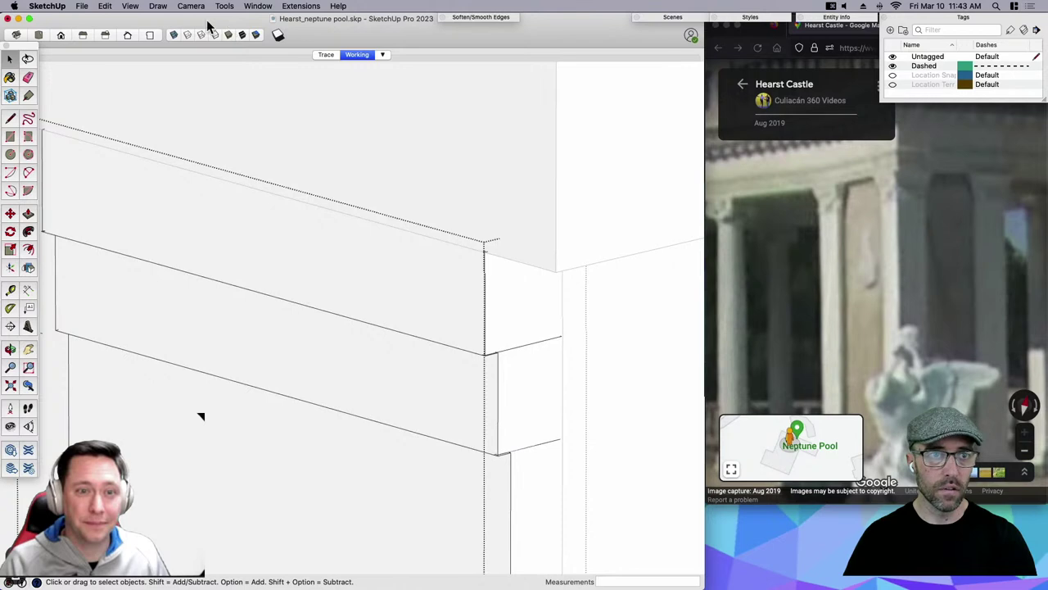
# Check the camera's Field of View setting and inspect the column capitals up close and from a distance.
pyautogui.click(191, 7)
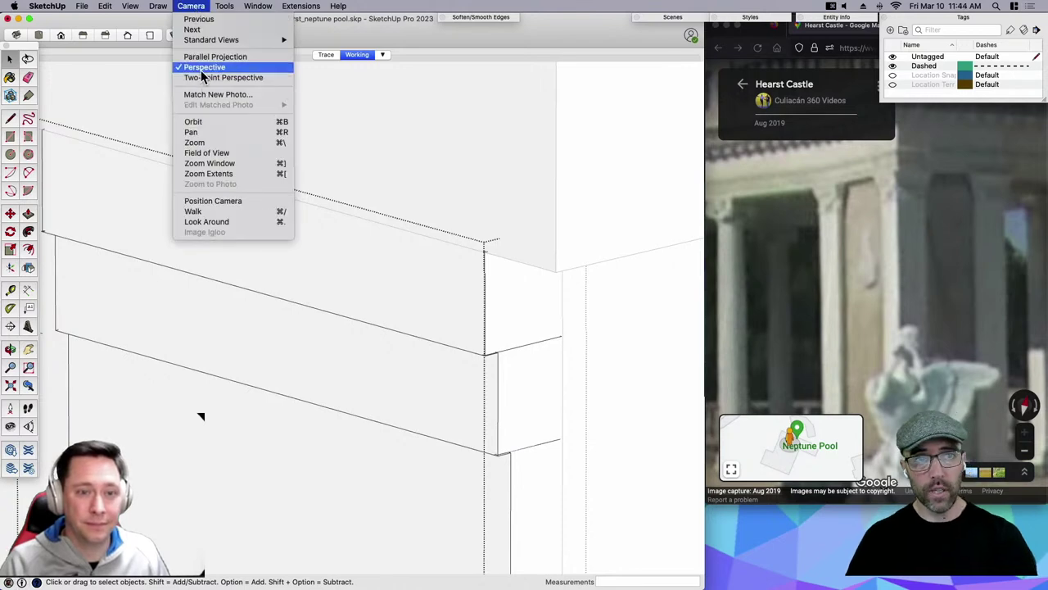
pyautogui.click(206, 152)
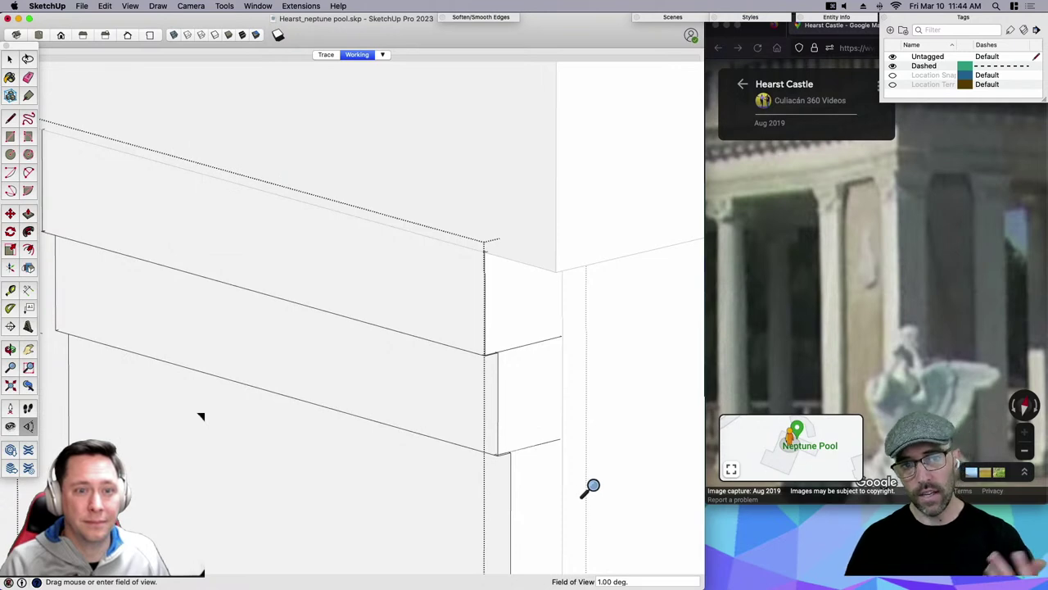
pyautogui.press('space')
pyautogui.scroll(-10, 589, 459)
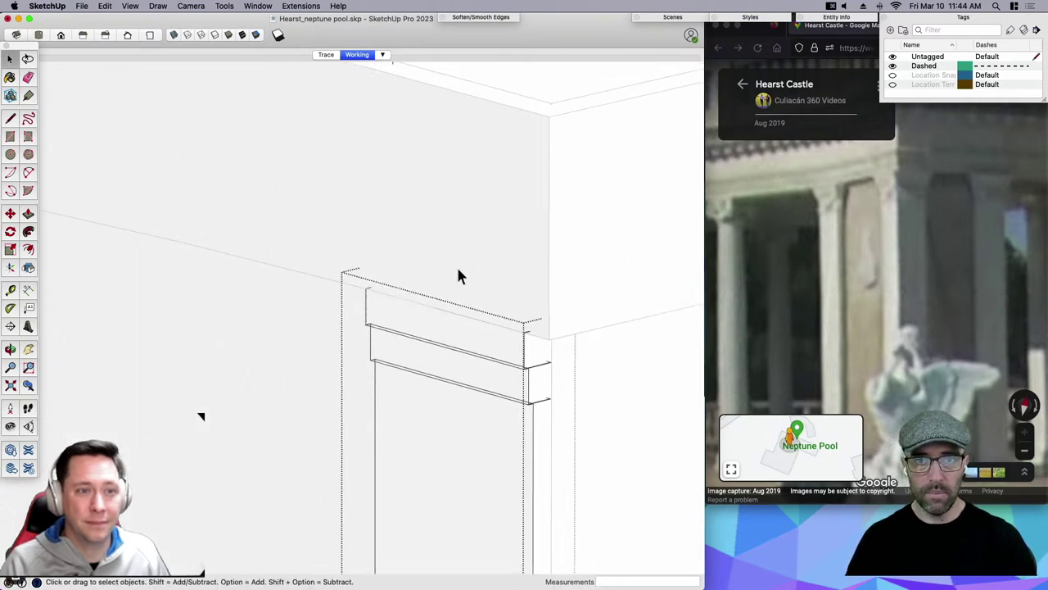
pyautogui.scroll(-3, 451, 283)
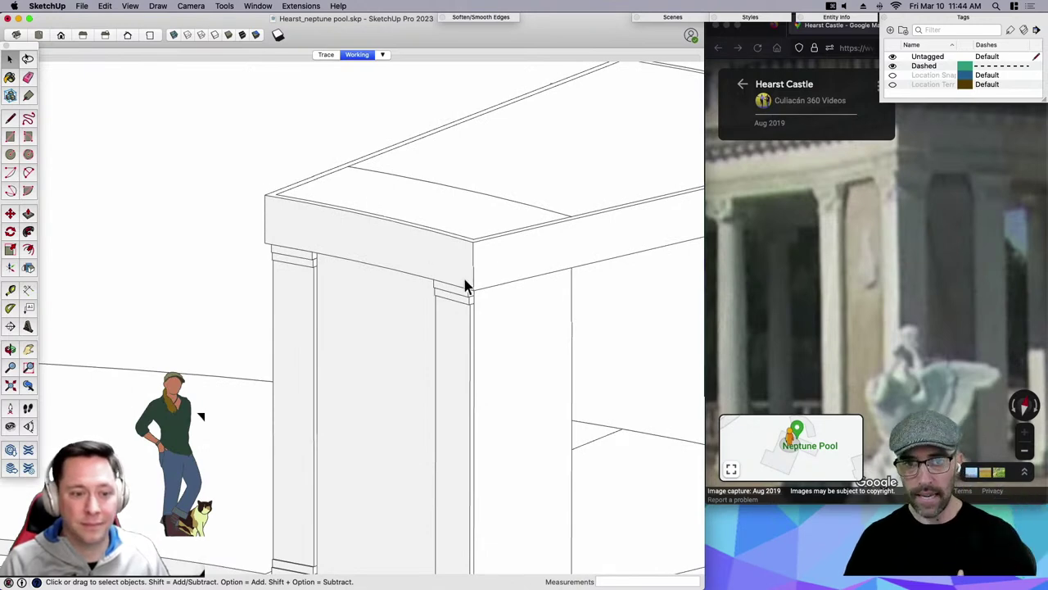
pyautogui.scroll(5, 459, 320)
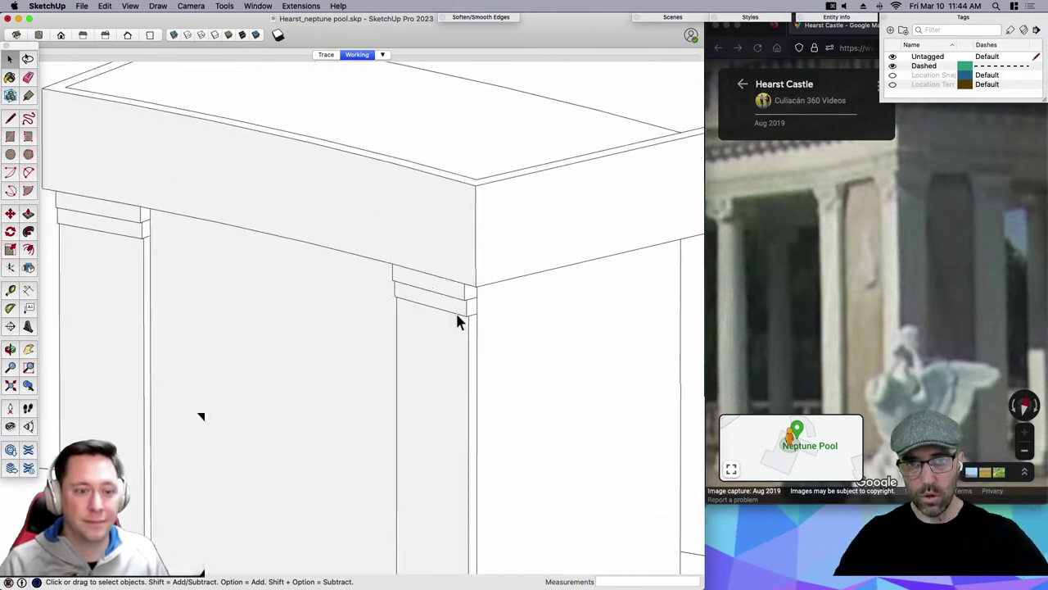
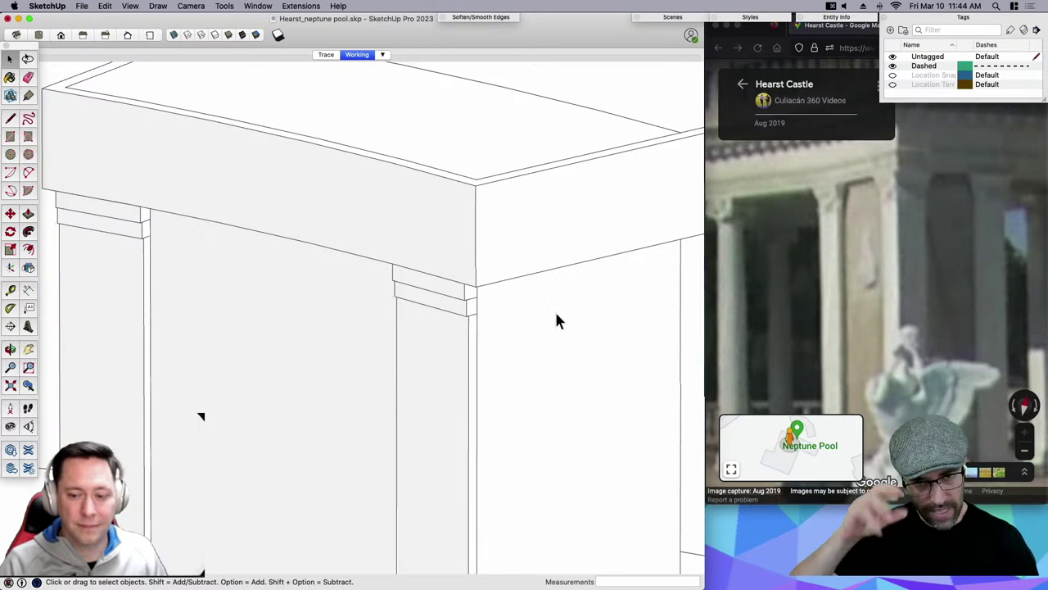
pyautogui.click(190, 7)
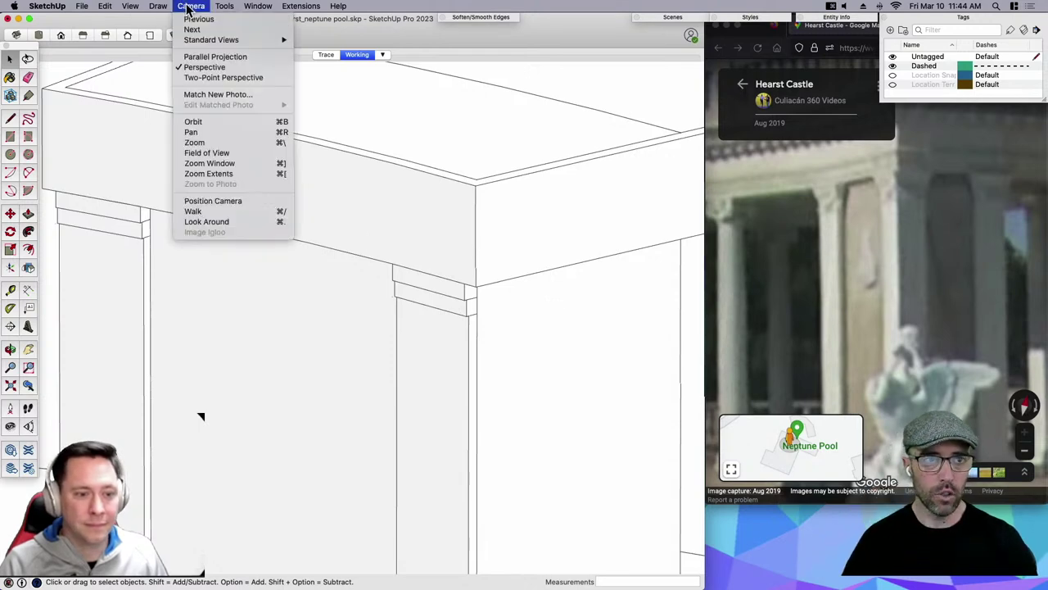
pyautogui.click(212, 152)
pyautogui.scroll(10, 467, 278)
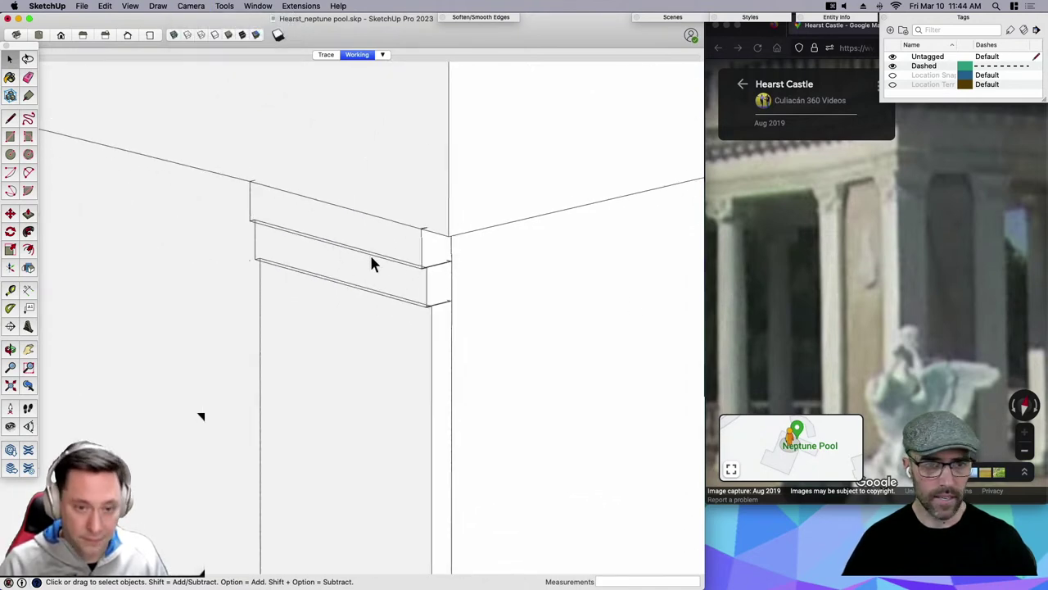
pyautogui.scroll(-10, 371, 262)
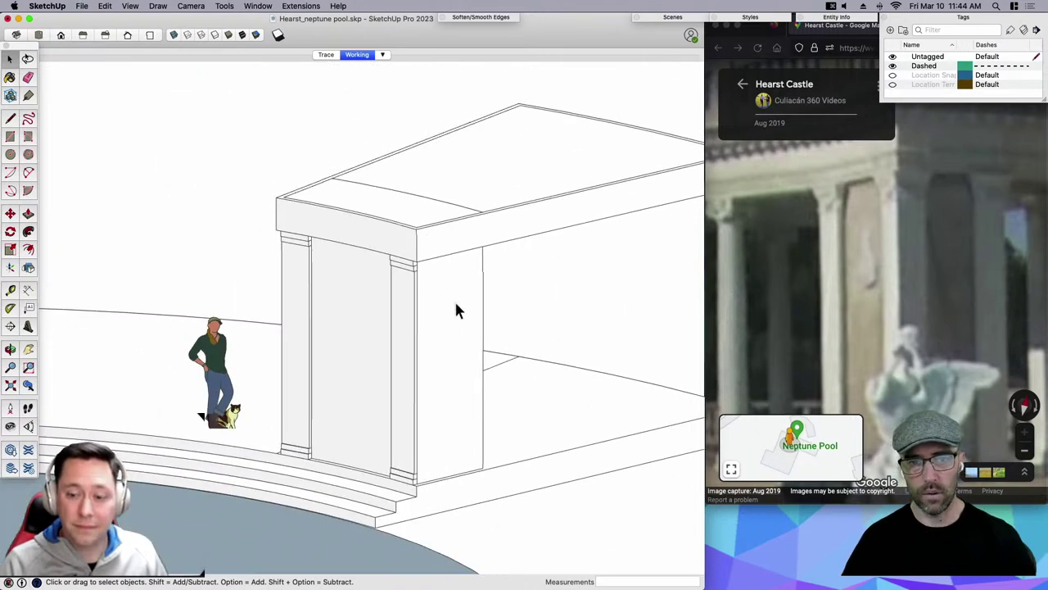
# Draw a circle with a radius of about 6 inches on the upper part of the panel between the two columns.
pyautogui.moveTo(456, 304)
pyautogui.mouseDown(button='middle')
pyautogui.moveTo(339, 344)
pyautogui.moveTo(548, 335)
pyautogui.moveTo(419, 319)
pyautogui.mouseUp(button='middle')
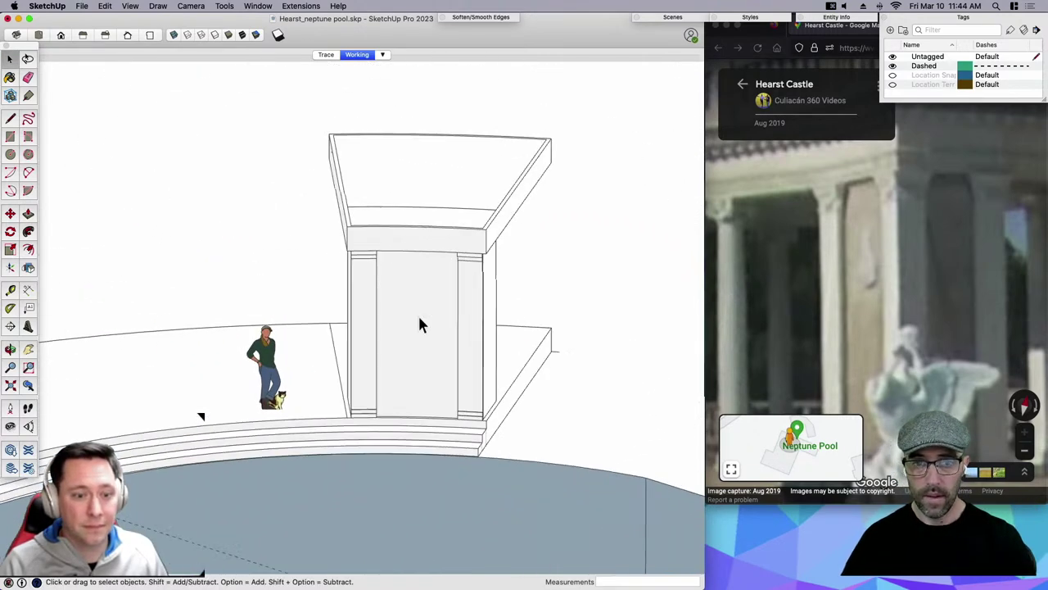
pyautogui.click(418, 319)
pyautogui.scroll(5, 416, 316)
pyautogui.press('c')
pyautogui.click(412, 292)
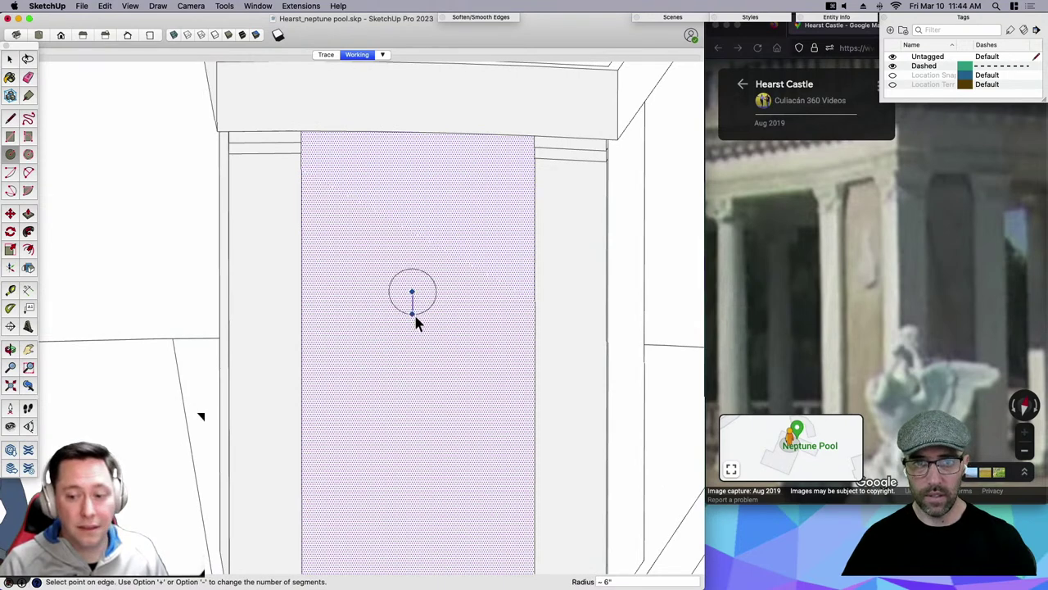
pyautogui.click(415, 320)
pyautogui.press('space')
# Add a 3-inch-radius circle centred on the larger circle's top edge and erase the overlapping arcs to leave one outline.
pyautogui.press('c')
pyautogui.click(412, 264)
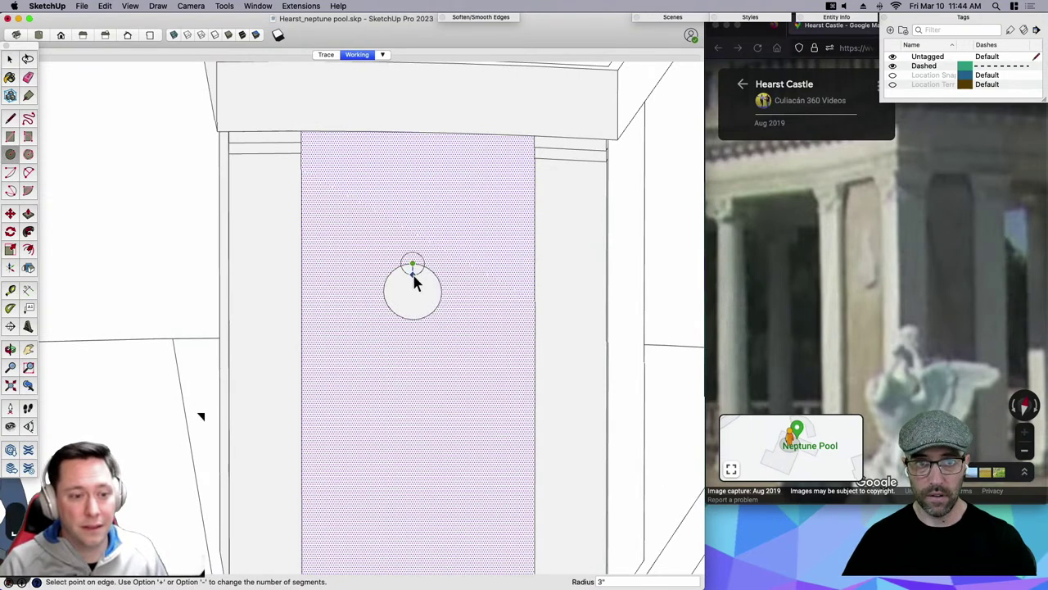
pyautogui.click(413, 275)
pyautogui.press('e')
pyautogui.moveTo(410, 274); pyautogui.dragTo(409, 261)
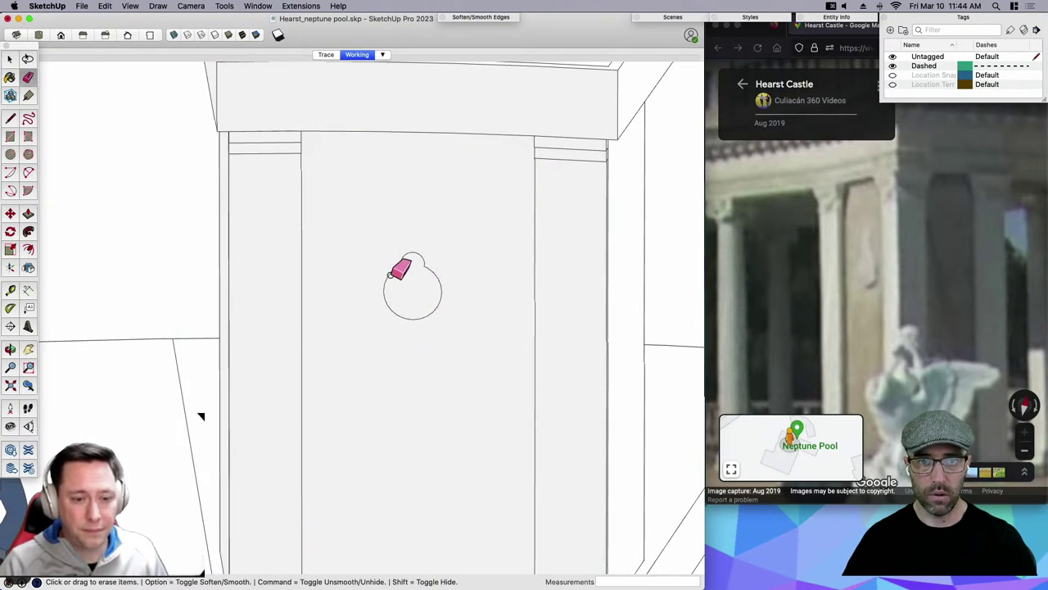
# Turn the merged circle outline and its face into a component.
pyautogui.press('space')
pyautogui.moveTo(366, 224)
pyautogui.mouseDown()
pyautogui.moveTo(457, 338)
pyautogui.moveTo(449, 341)
pyautogui.mouseUp()
pyautogui.press('g')
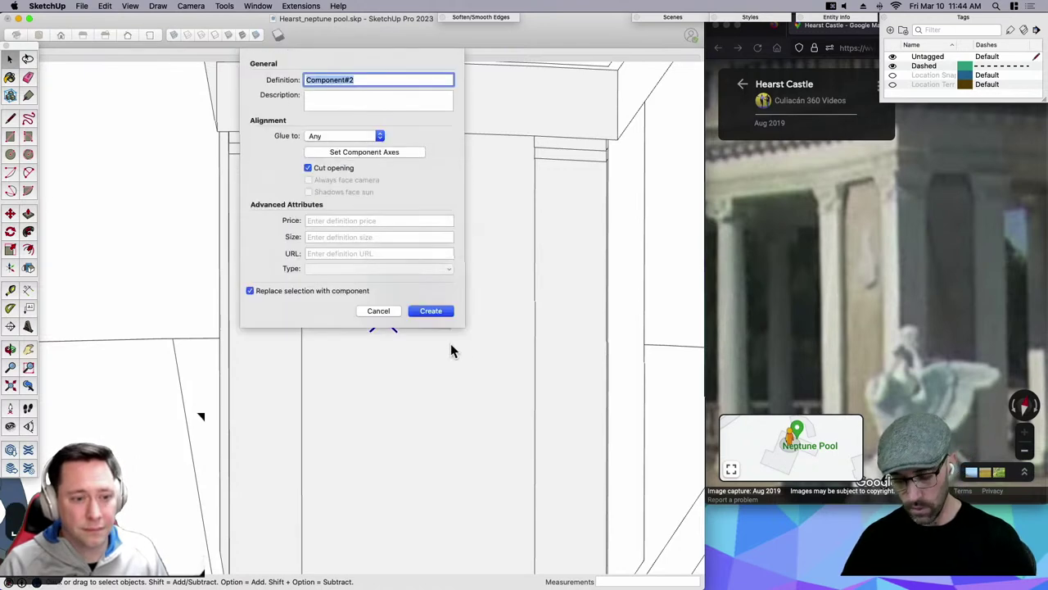
pyautogui.press('Return')
pyautogui.press('p')
pyautogui.press('space')
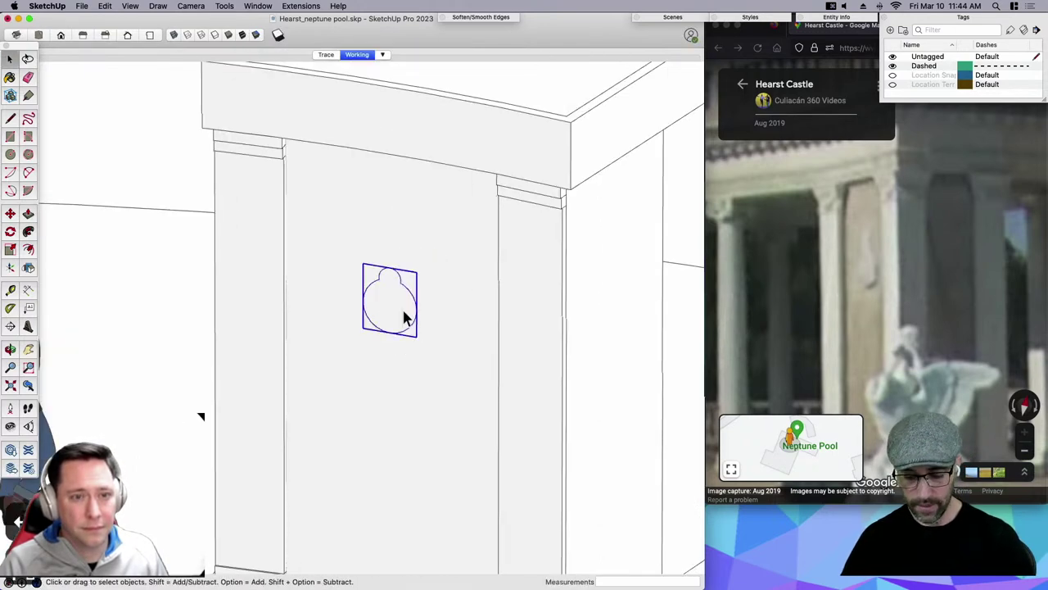
# Open the ornament component, pull its face out from the panel, and close the component.
pyautogui.doubleClick(405, 318)
pyautogui.click(405, 313)
pyautogui.press('p')
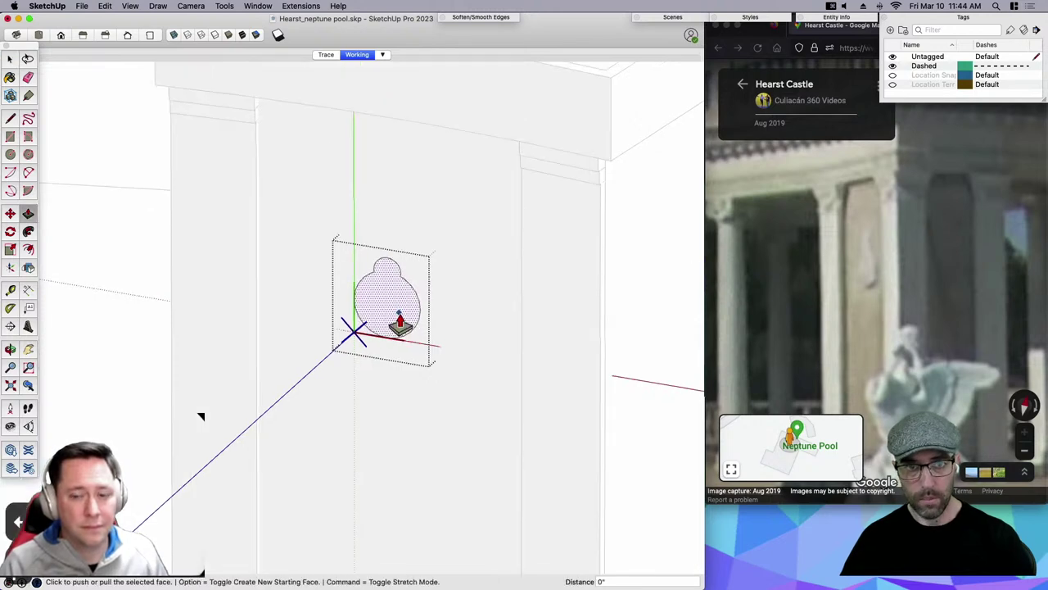
pyautogui.click(401, 317)
pyautogui.press('Return')
pyautogui.press('space')
pyautogui.scroll(-3, 398, 316)
pyautogui.click(365, 277)
pyautogui.scroll(-4, 344, 256)
pyautogui.scroll(-5, 222, 171)
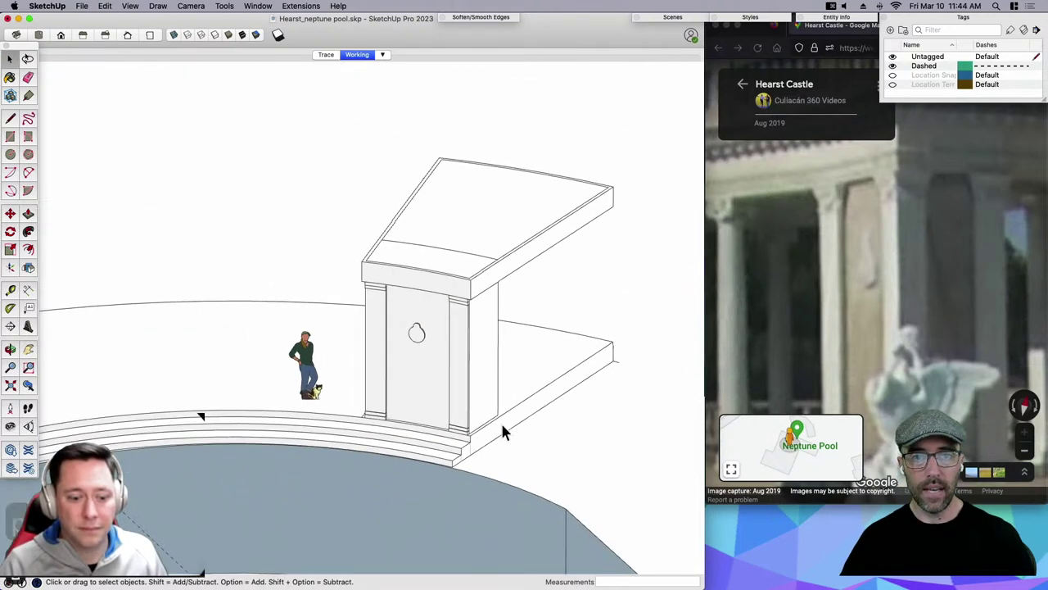
# View the whole pool model, switch to the Google Maps panorama, widen its window, and examine the curved colonnade and its end pavilions.
pyautogui.moveTo(503, 431); pyautogui.dragTo(308, 430, button='middle')
pyautogui.scroll(-5, 221, 217)
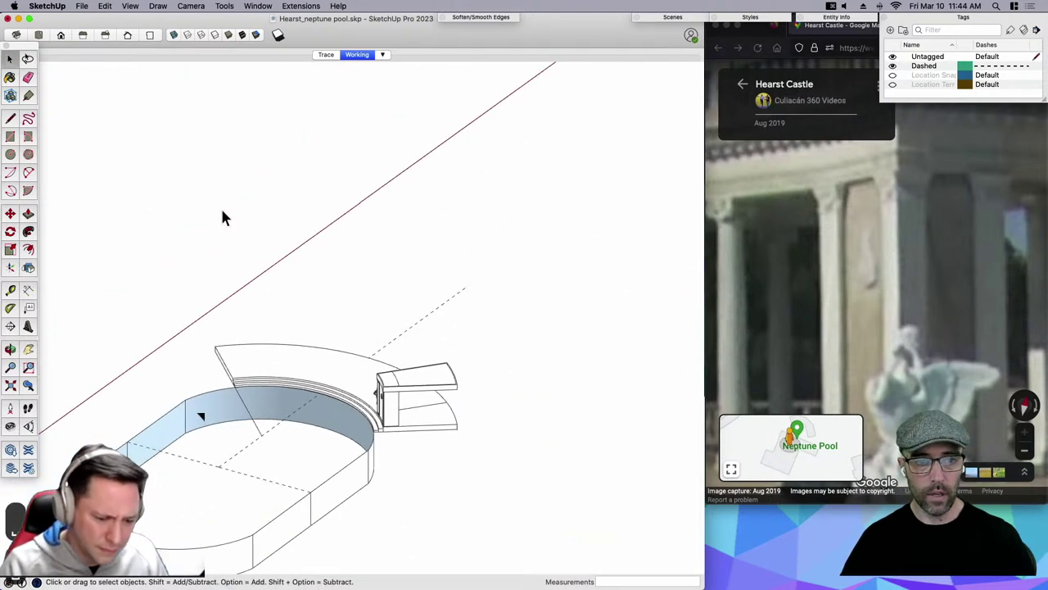
pyautogui.scroll(5, 199, 464)
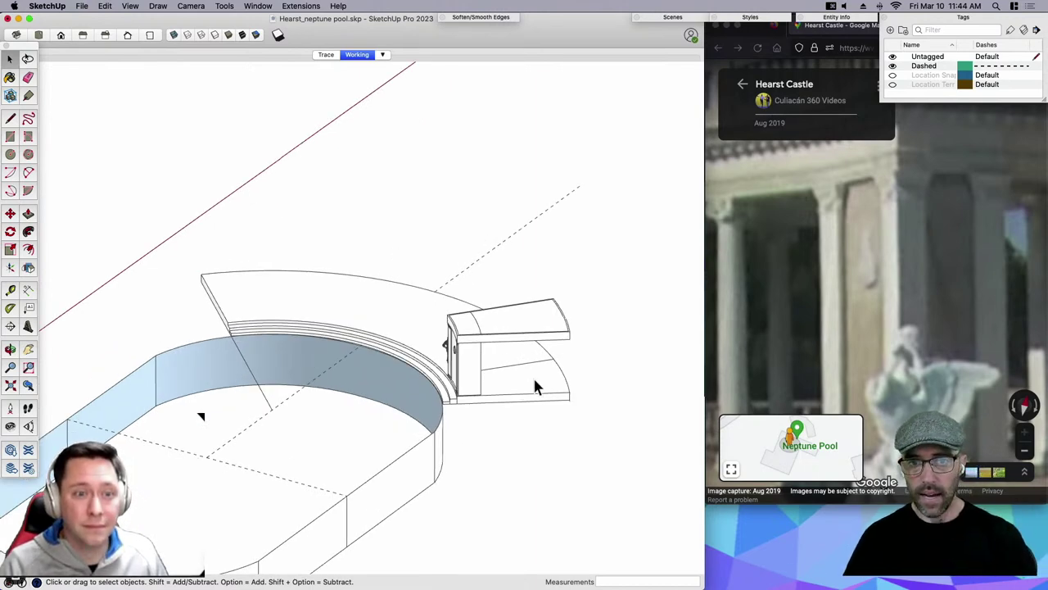
pyautogui.moveTo(534, 380); pyautogui.dragTo(647, 348, button='middle')
pyautogui.moveTo(845, 288)
pyautogui.mouseDown()
pyautogui.moveTo(847, 309)
pyautogui.moveTo(914, 305)
pyautogui.moveTo(932, 255)
pyautogui.mouseUp()
pyautogui.scroll(-5, 887, 307)
pyautogui.scroll(4, 914, 305)
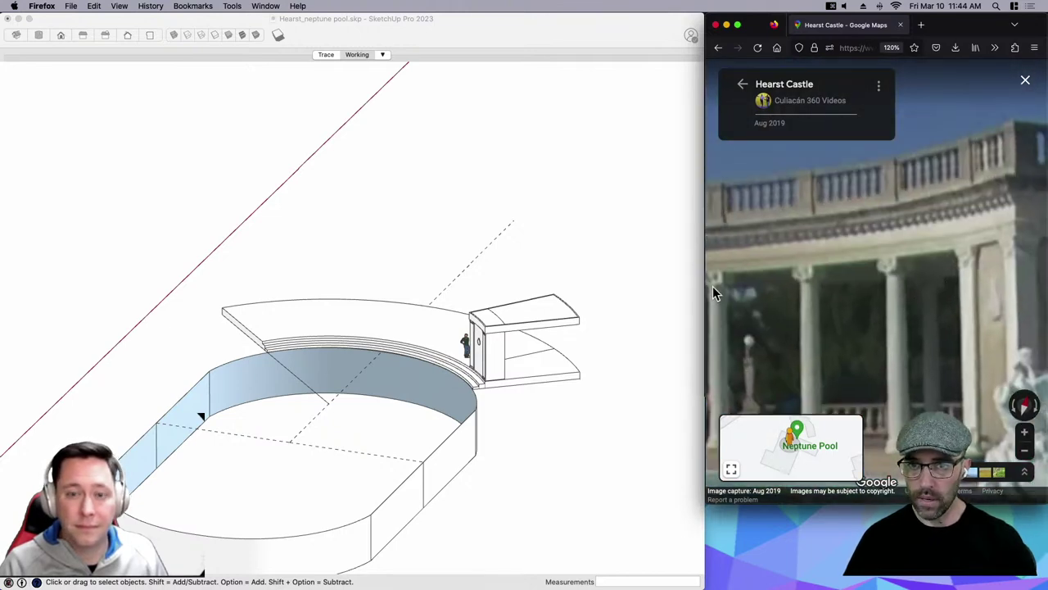
pyautogui.moveTo(713, 286); pyautogui.dragTo(639, 285)
pyautogui.click(884, 309)
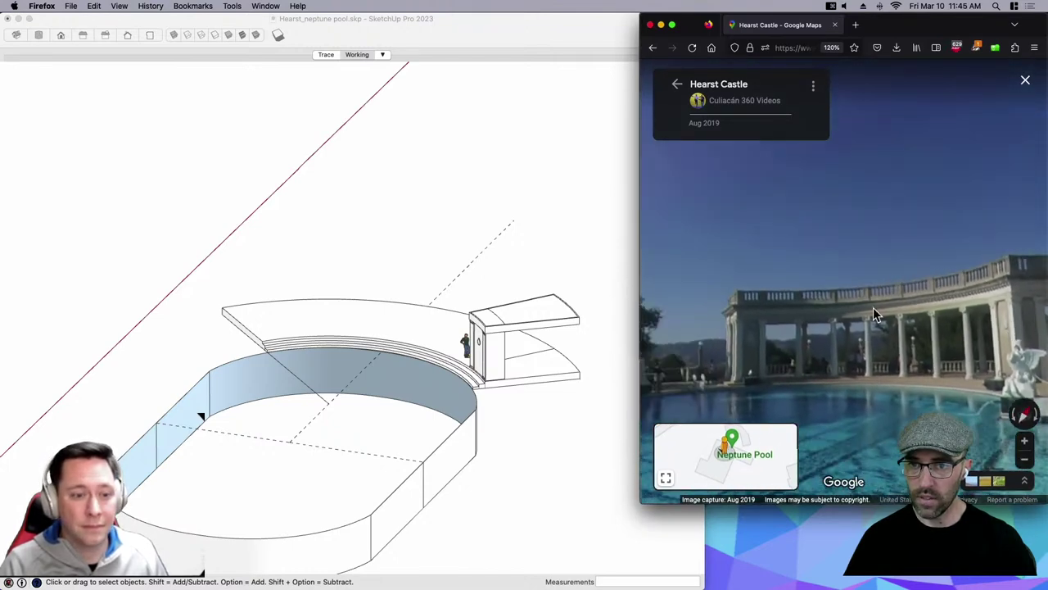
pyautogui.click(803, 376)
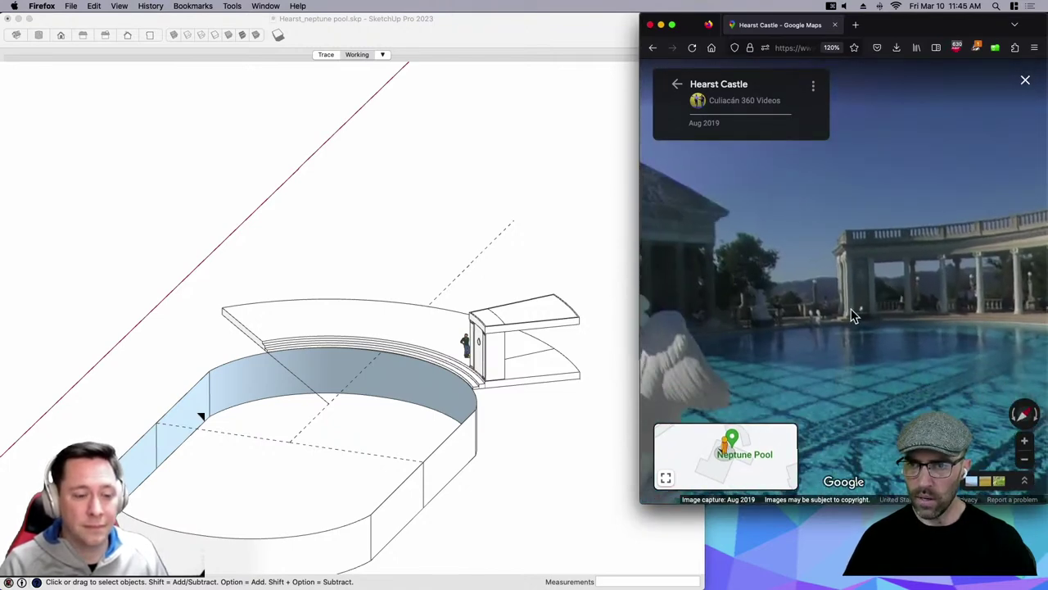
pyautogui.click(852, 318)
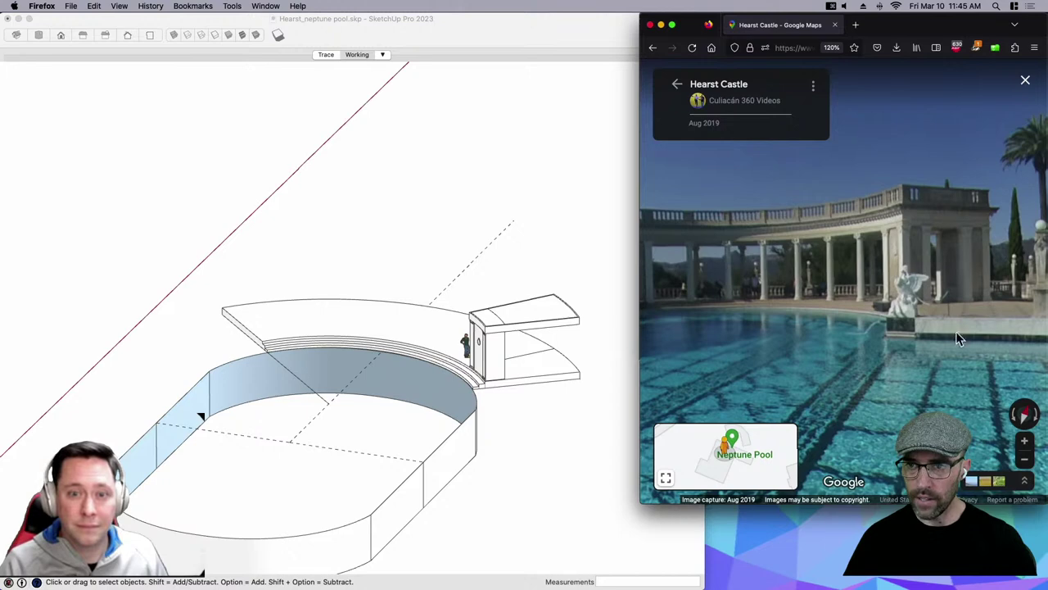
pyautogui.click(942, 303)
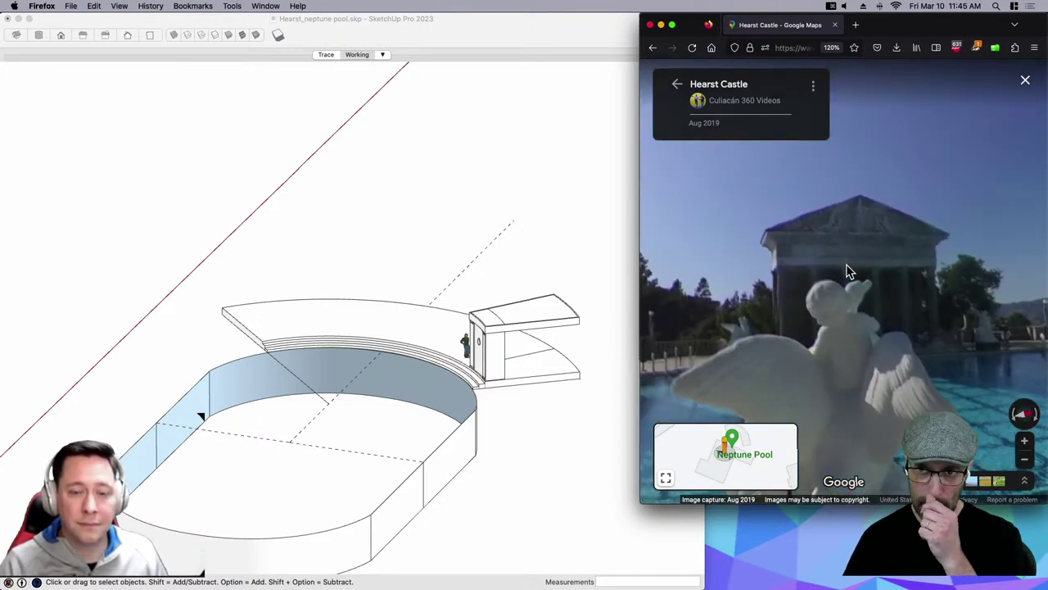
pyautogui.moveTo(870, 234); pyautogui.dragTo(747, 174)
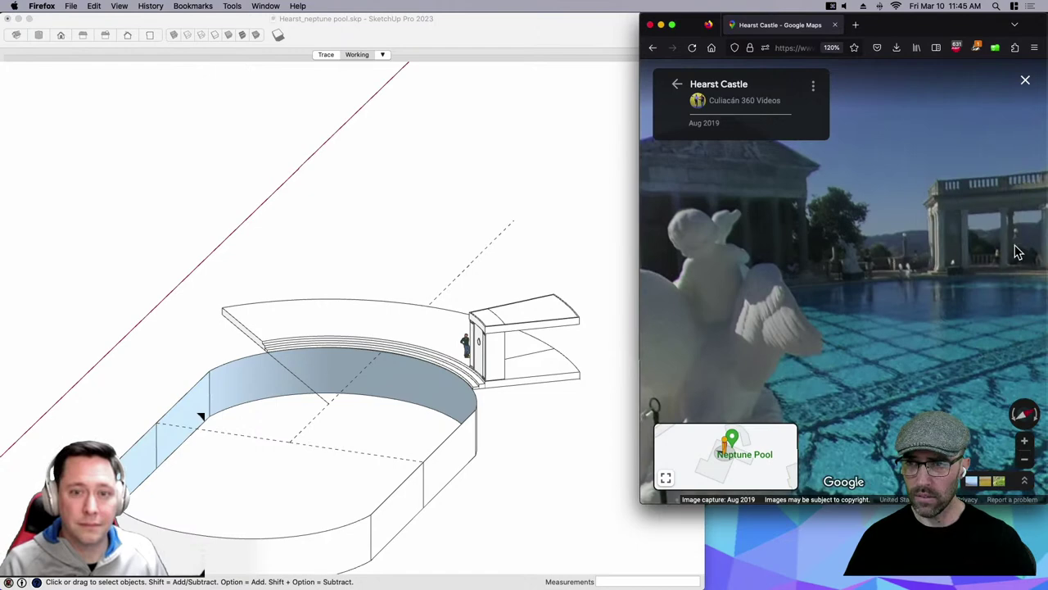
pyautogui.click(950, 260)
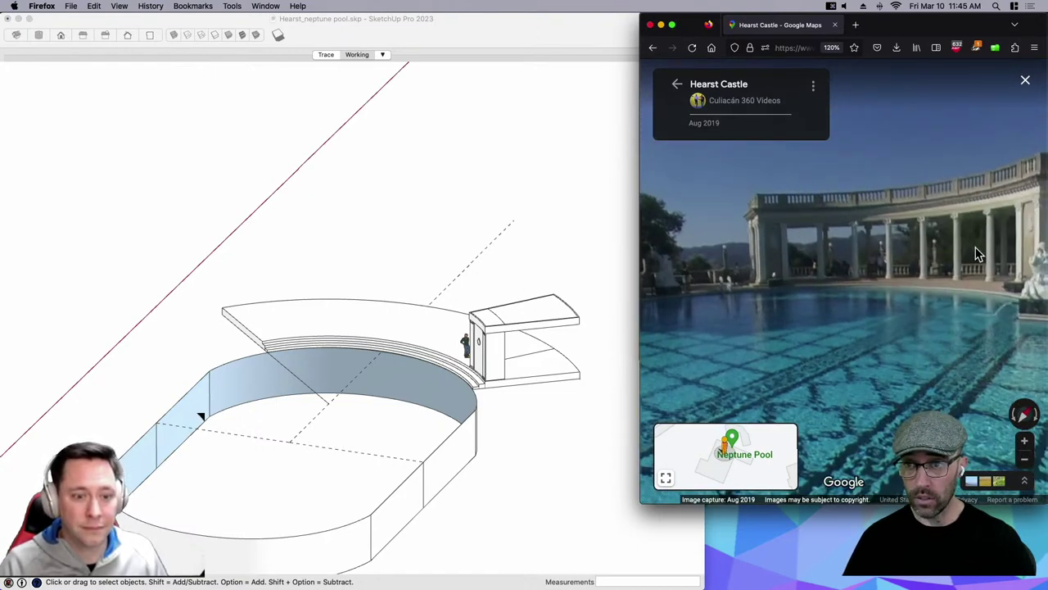
pyautogui.moveTo(968, 235); pyautogui.dragTo(956, 219)
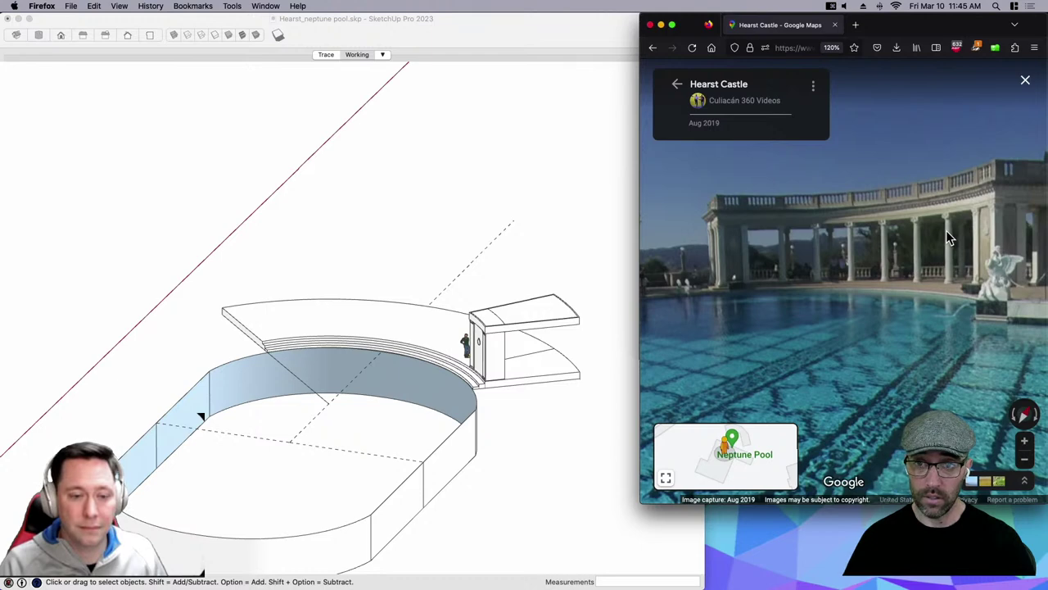
pyautogui.click(500, 310)
pyautogui.scroll(5, 508, 373)
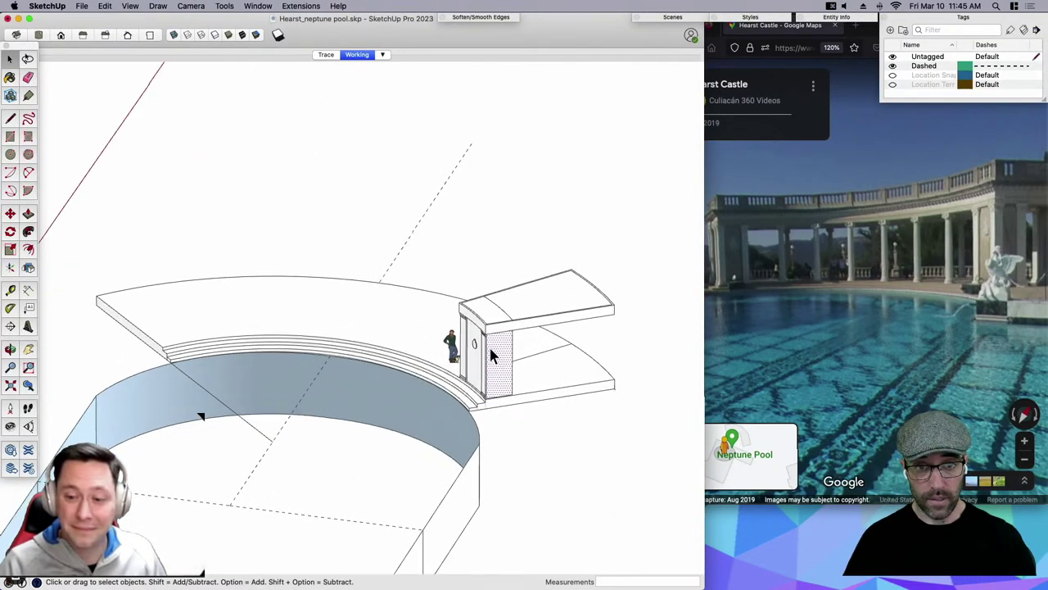
pyautogui.scroll(2, 496, 354)
pyautogui.moveTo(420, 256); pyautogui.dragTo(528, 421)
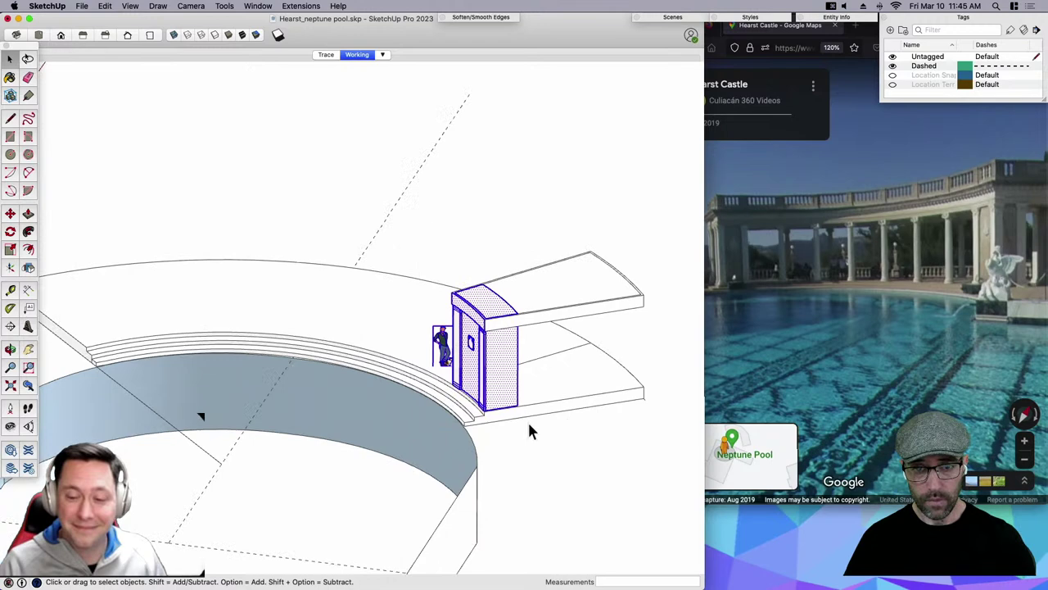
pyautogui.keyDown('shift'); pyautogui.click(443, 358); pyautogui.keyUp('shift')
pyautogui.scroll(2, 497, 305)
# Make the top face above the pier and its edges into a component, then try cutting it out and undo the cut.
pyautogui.click(496, 304)
pyautogui.scroll(3, 495, 303)
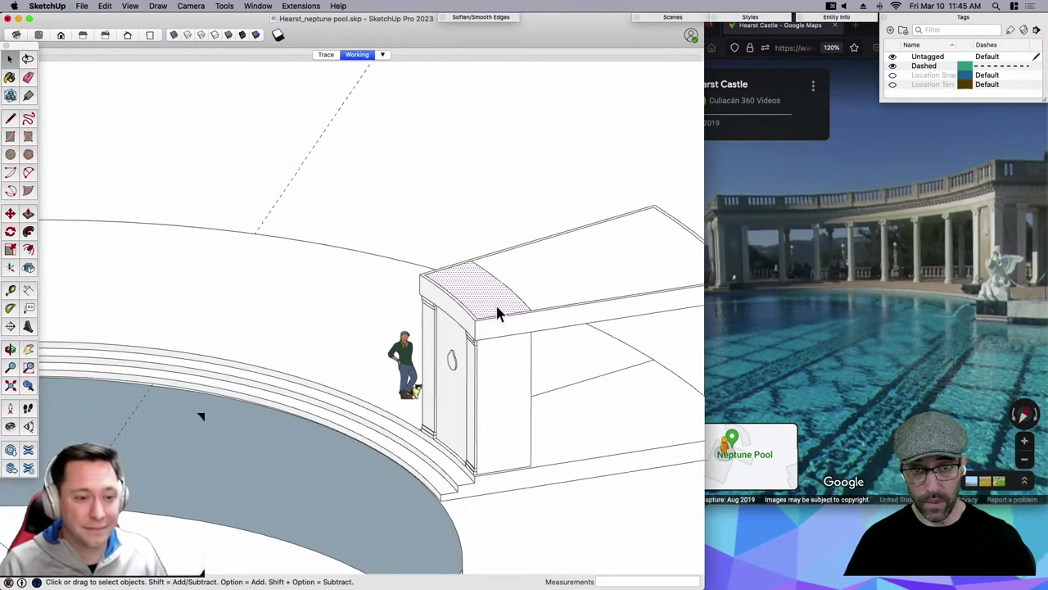
pyautogui.doubleClick(501, 300)
pyautogui.press('g')
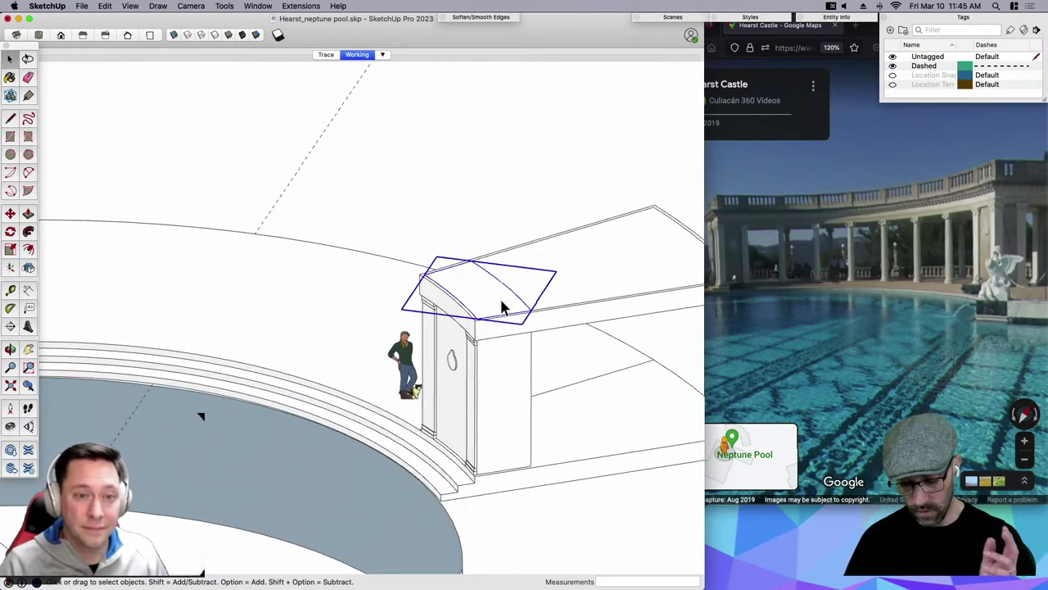
pyautogui.press('super+x')
pyautogui.press('super+z')
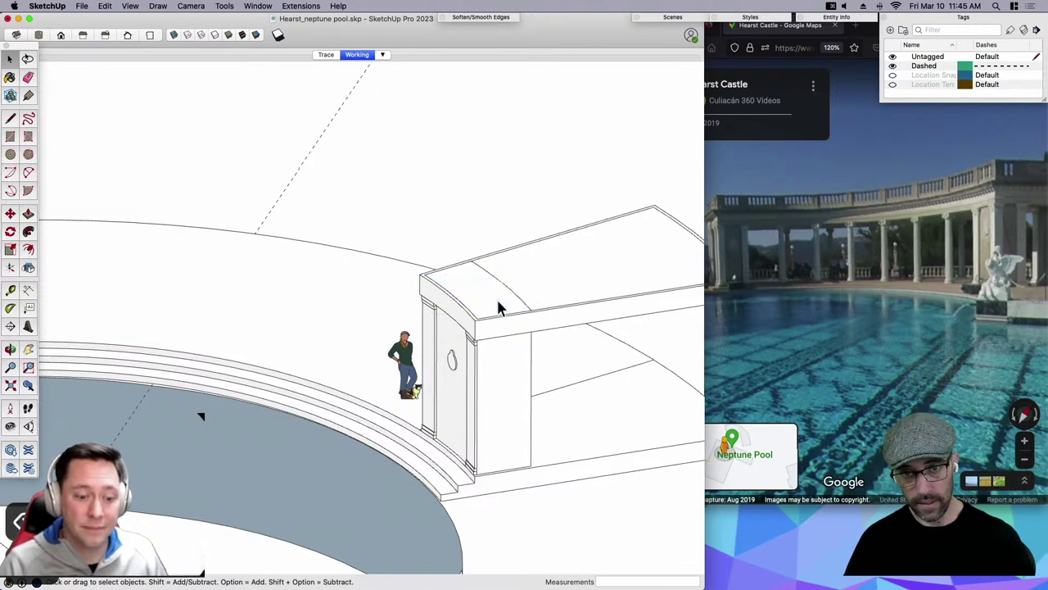
# Explode the face component above the pier and delete its outline edges from the roof slab's top.
pyautogui.click(499, 308)
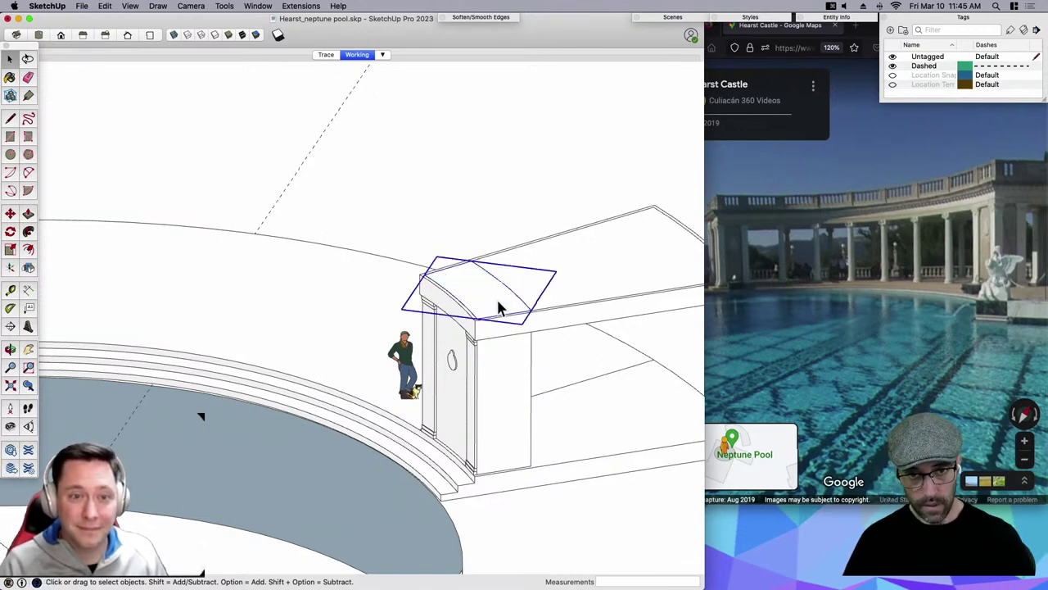
pyautogui.rightClick(497, 301)
pyautogui.click(518, 358)
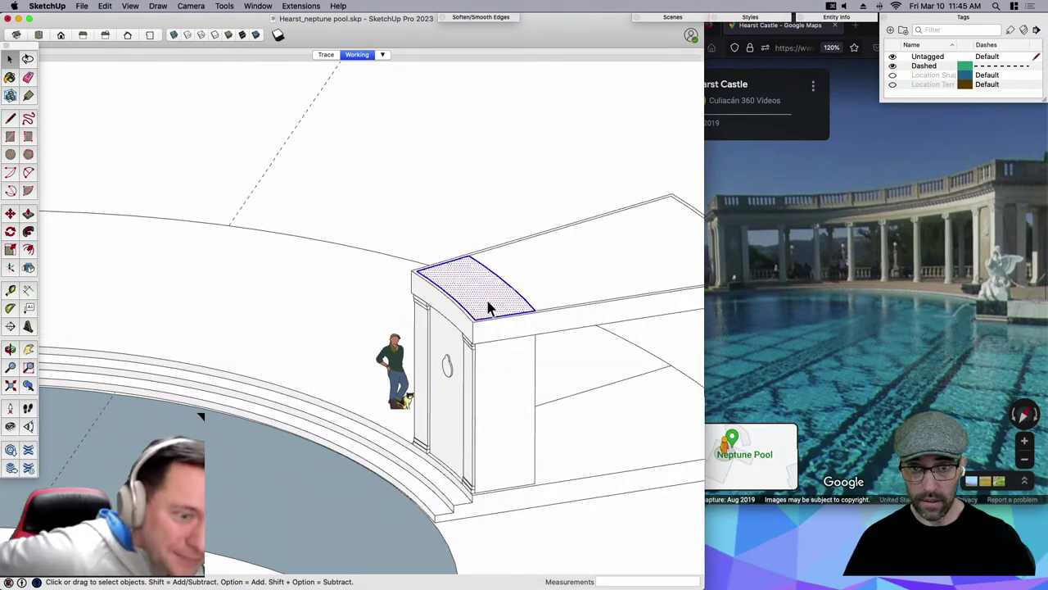
pyautogui.keyDown('shift'); pyautogui.click(488, 301); pyautogui.keyUp('shift')
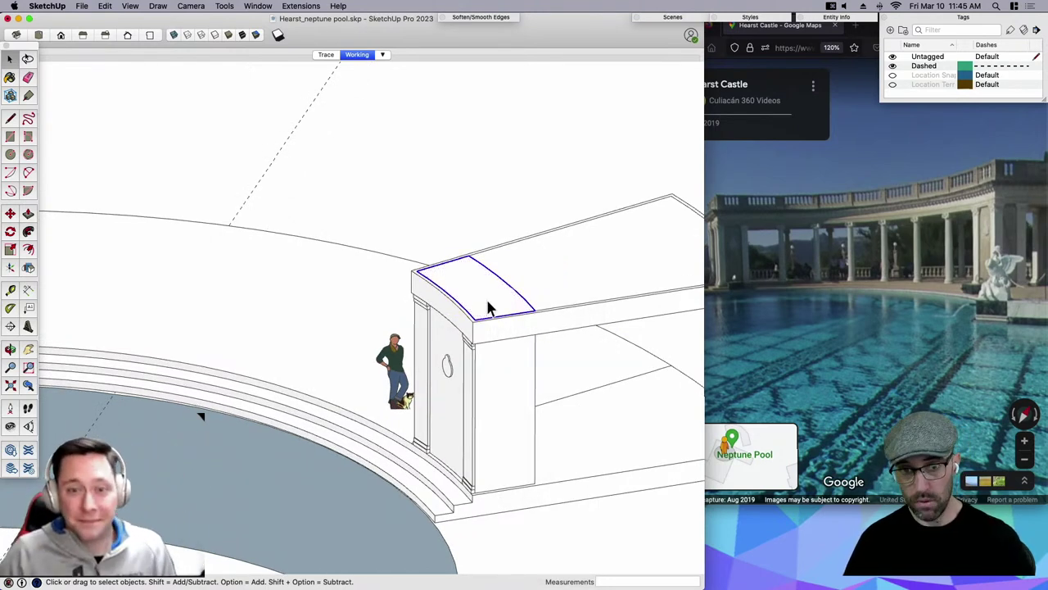
pyautogui.press('Delete')
# Erase the leftover inset lines along the back and both sides of the roof slab's top face.
pyautogui.click(512, 292)
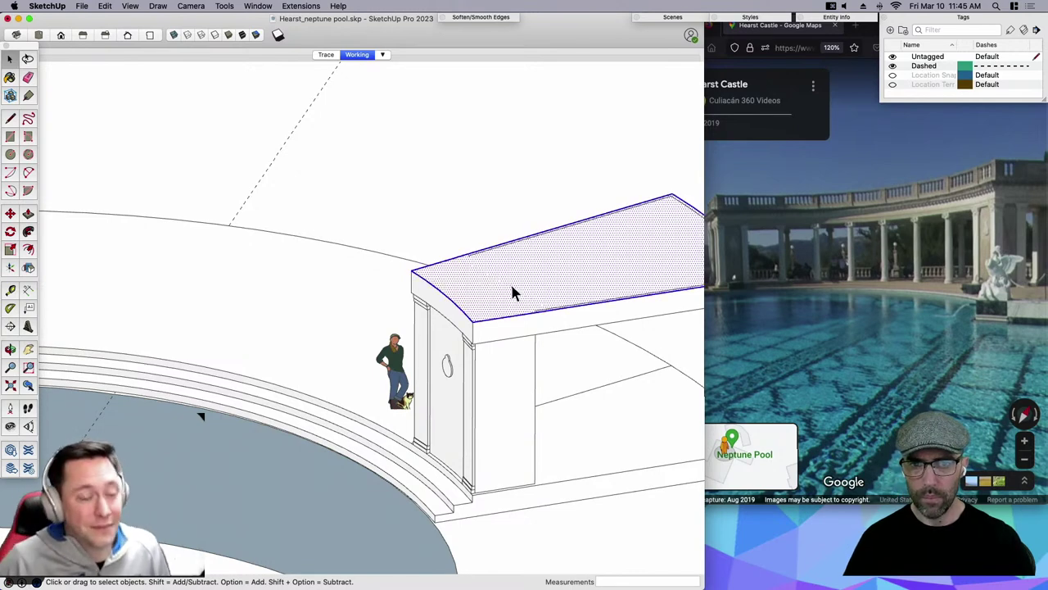
pyautogui.scroll(2, 581, 308)
pyautogui.tripleClick(579, 308)
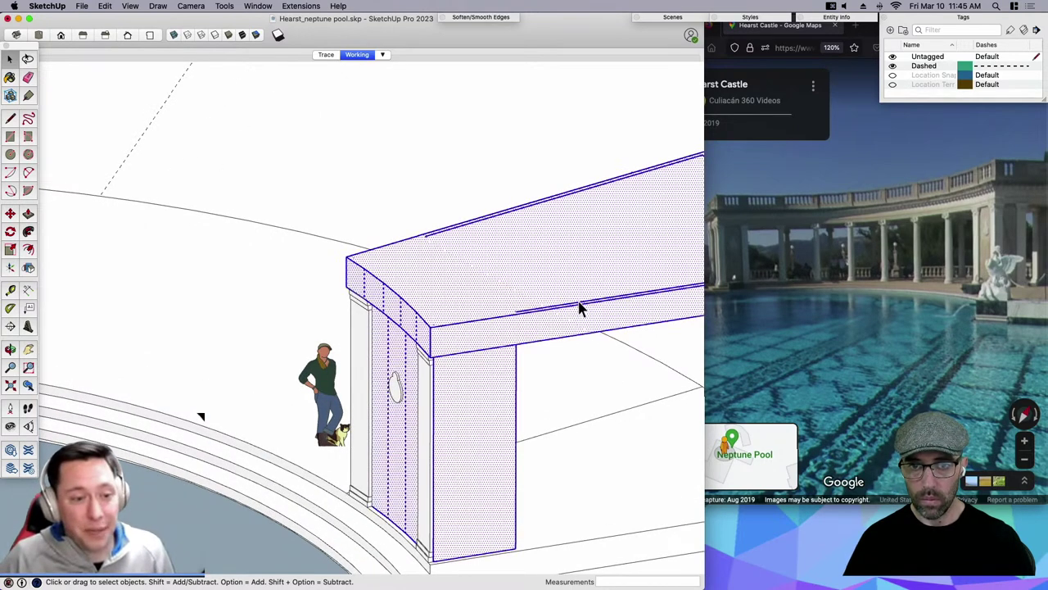
pyautogui.scroll(-5, 660, 270)
pyautogui.scroll(5, 596, 308)
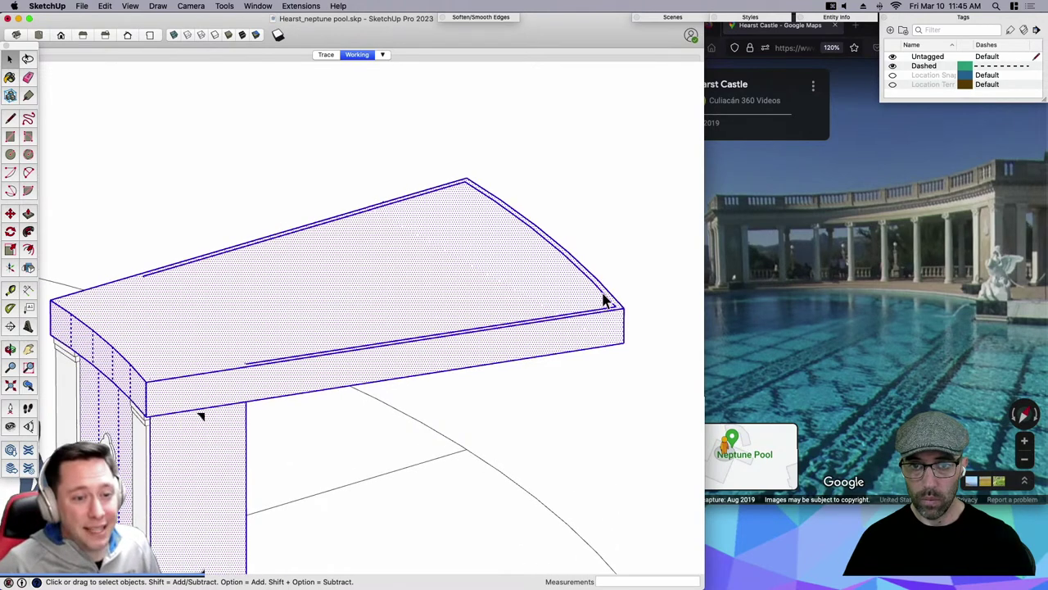
pyautogui.press('e')
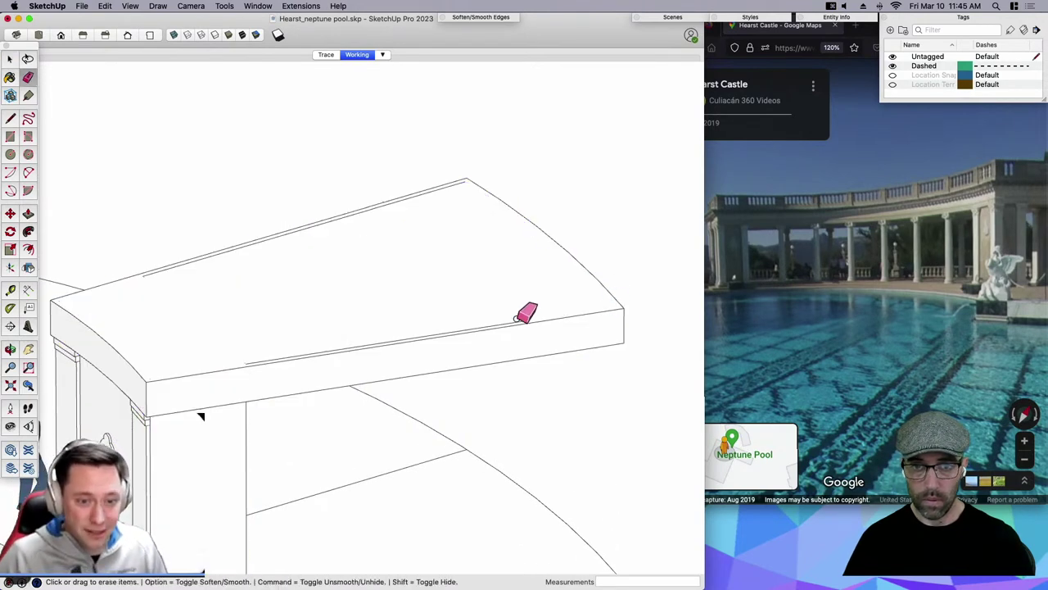
pyautogui.scroll(3, 255, 245)
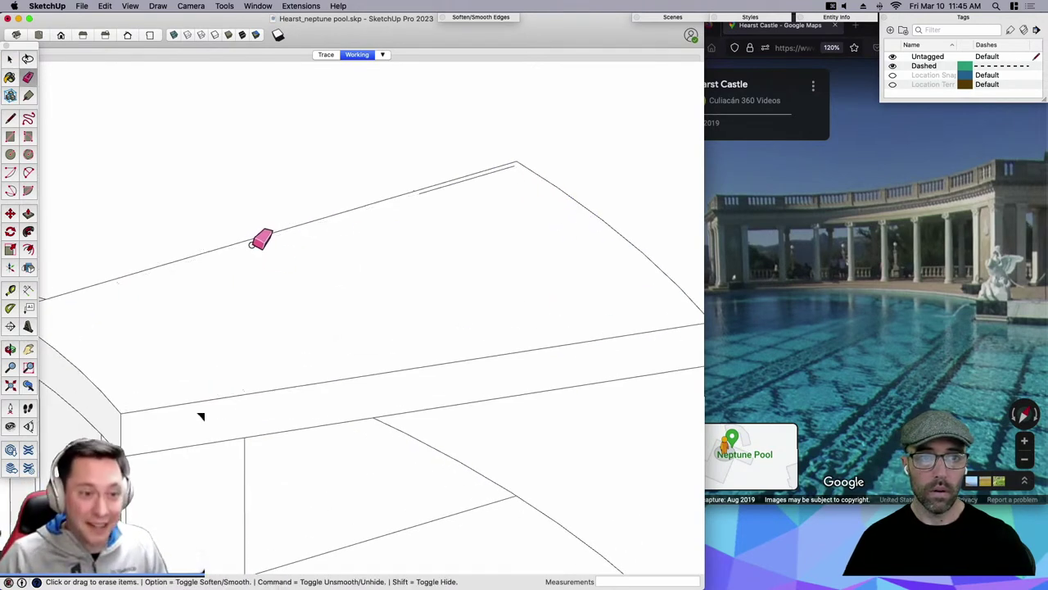
pyautogui.click(431, 192)
pyautogui.press('space')
# Copy the front corner pilaster by its inner bottom corner to the same pier corner on the adjacent side.
pyautogui.scroll(-5, 491, 172)
pyautogui.scroll(-4, 478, 341)
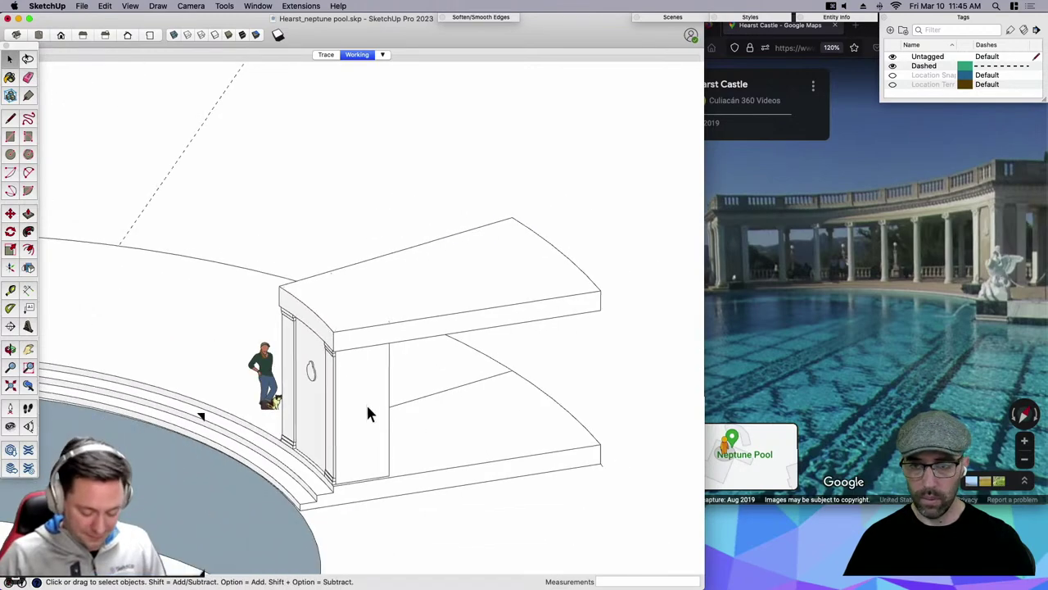
pyautogui.scroll(3, 303, 475)
pyautogui.click(351, 476)
pyautogui.scroll(4, 369, 479)
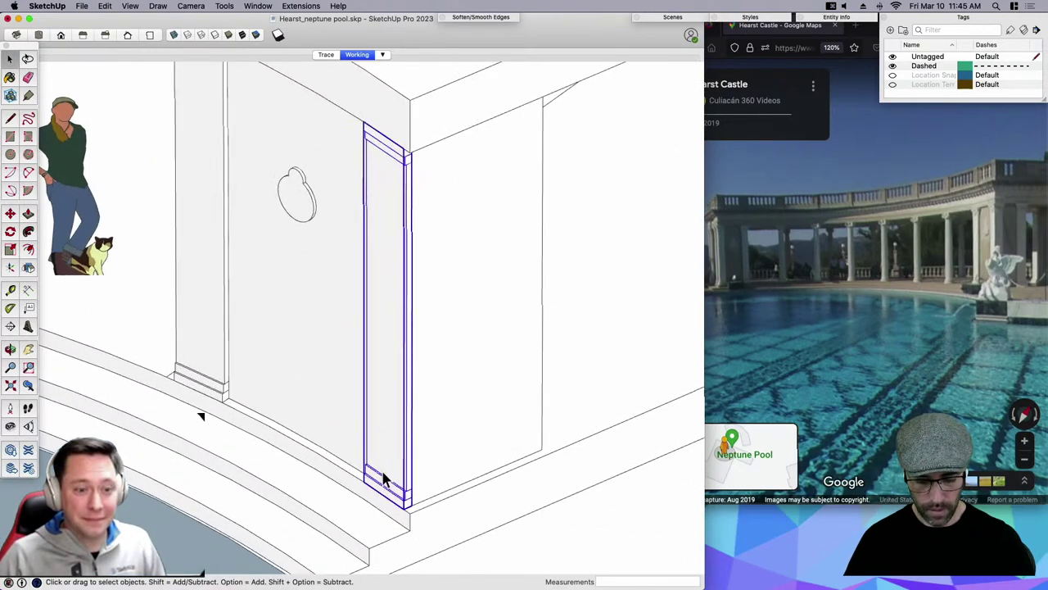
pyautogui.press('m')
pyautogui.scroll(6, 385, 483)
pyautogui.scroll(4, 598, 396)
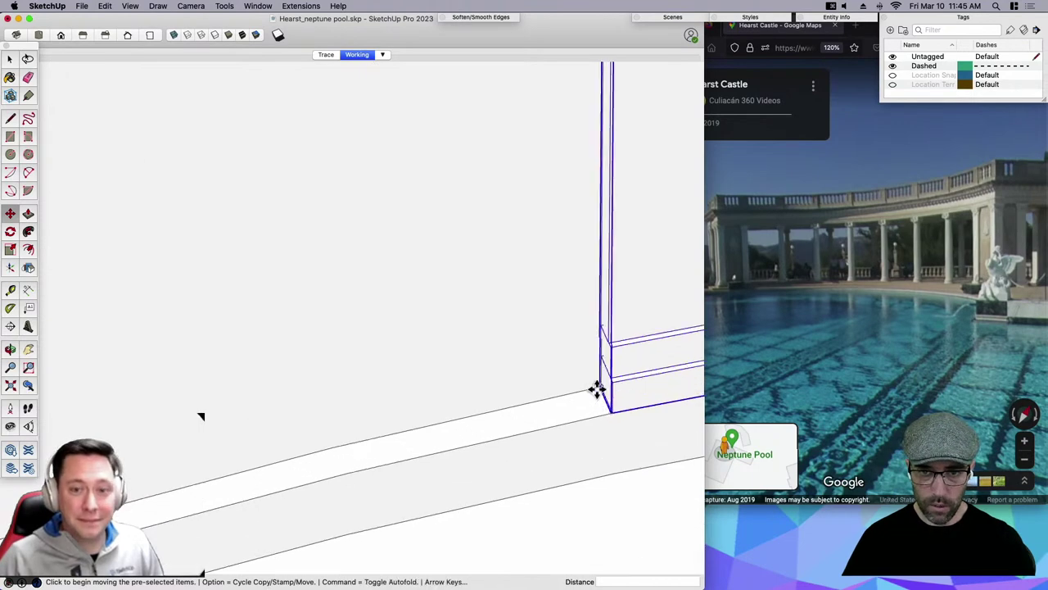
pyautogui.press('alt')
pyautogui.click(599, 389)
pyautogui.scroll(-5, 274, 393)
pyautogui.moveTo(434, 438); pyautogui.dragTo(148, 422, button='middle')
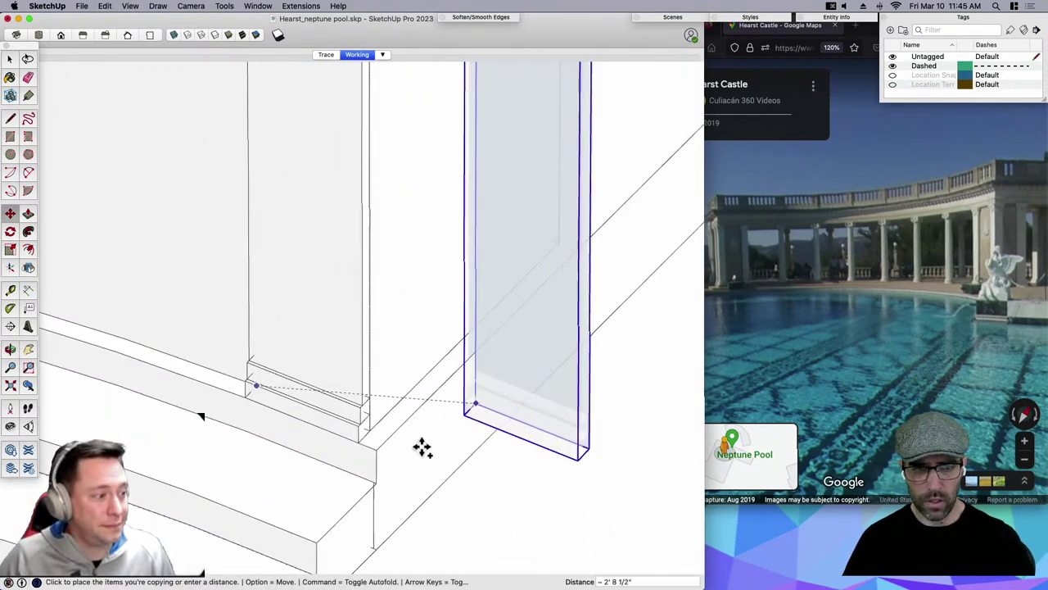
pyautogui.scroll(3, 422, 447)
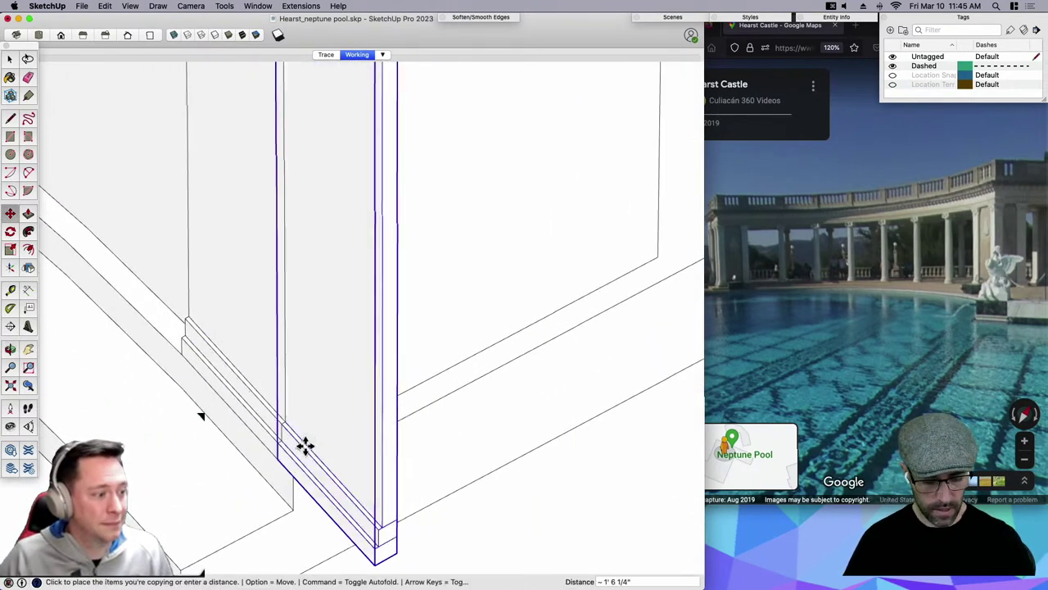
pyautogui.click(304, 446)
# Rotate the copied pilaster about its bottom corner until it lies flat against the pier's side face.
pyautogui.press('q')
pyautogui.click(301, 449)
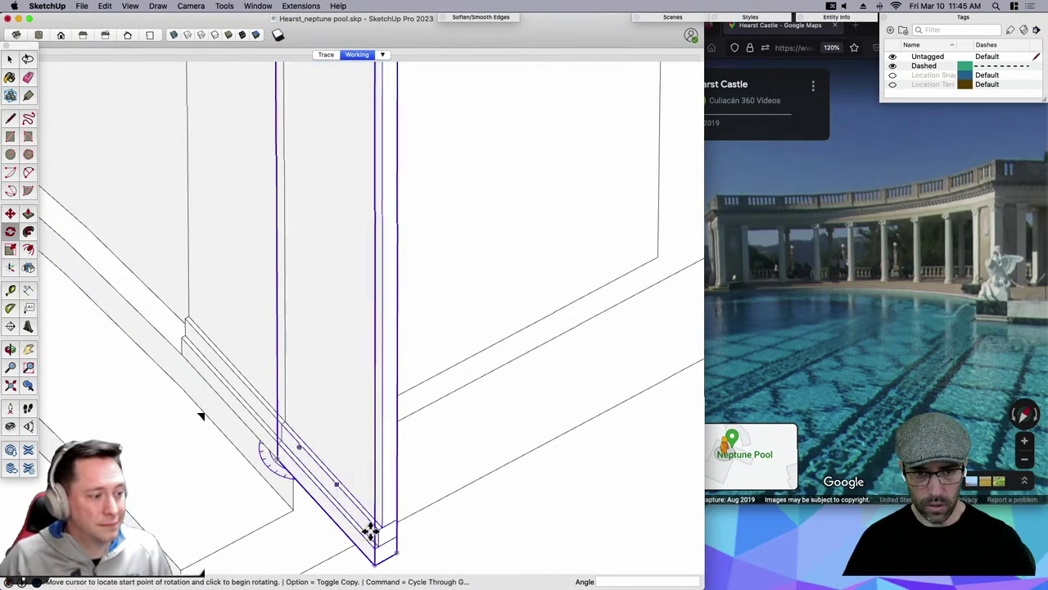
pyautogui.click(397, 553)
pyautogui.click(484, 349)
pyautogui.press('space')
pyautogui.scroll(-3, 445, 455)
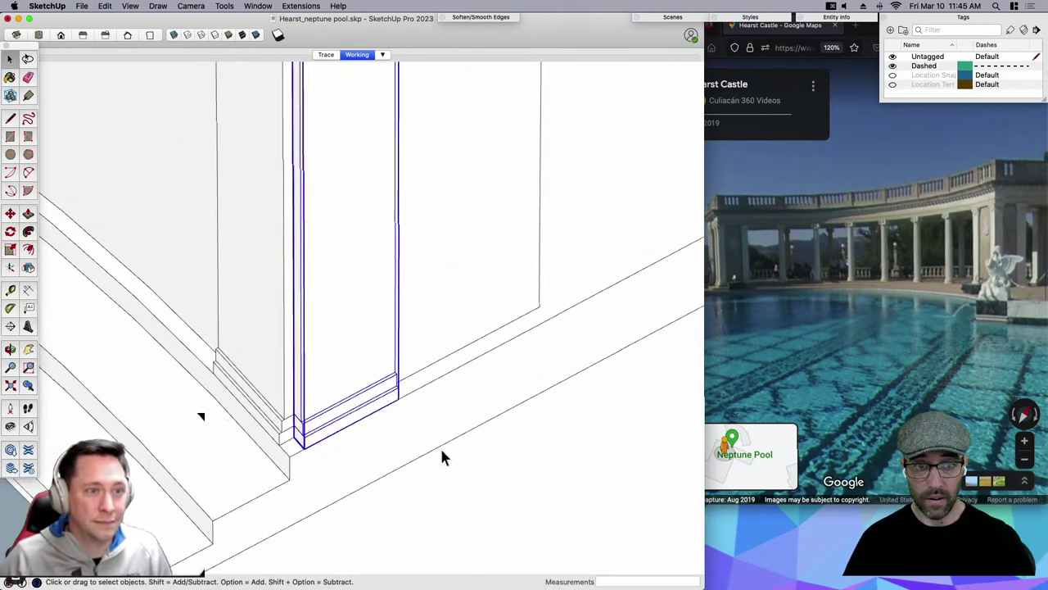
# Copy the side pilaster along the pier's side face toward its rear edge.
pyautogui.scroll(3, 348, 444)
pyautogui.press('m')
pyautogui.press('space')
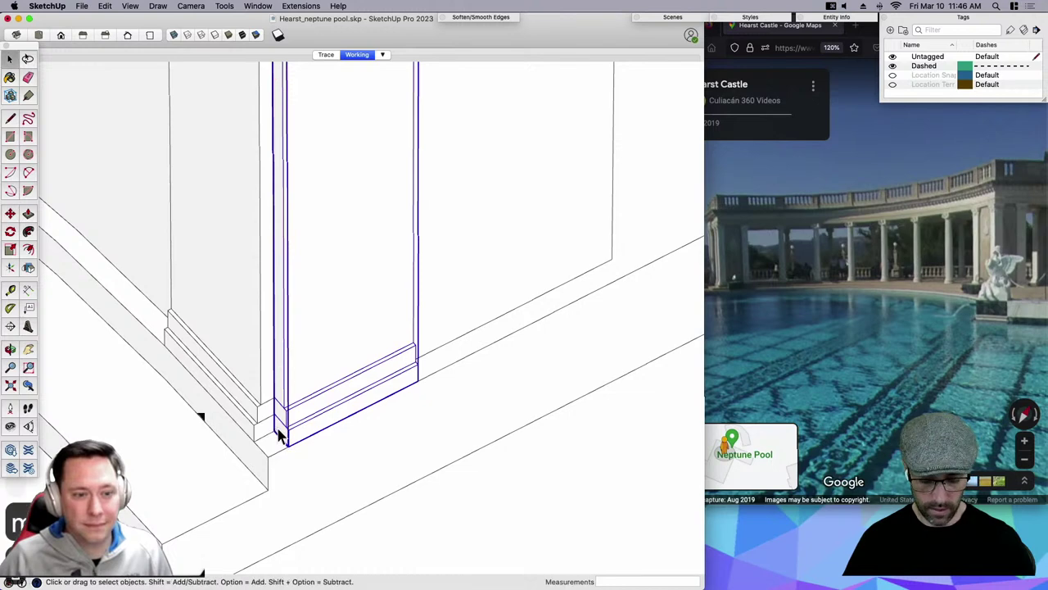
pyautogui.scroll(3, 273, 431)
pyautogui.press('m')
pyautogui.press('alt')
pyautogui.click(272, 432)
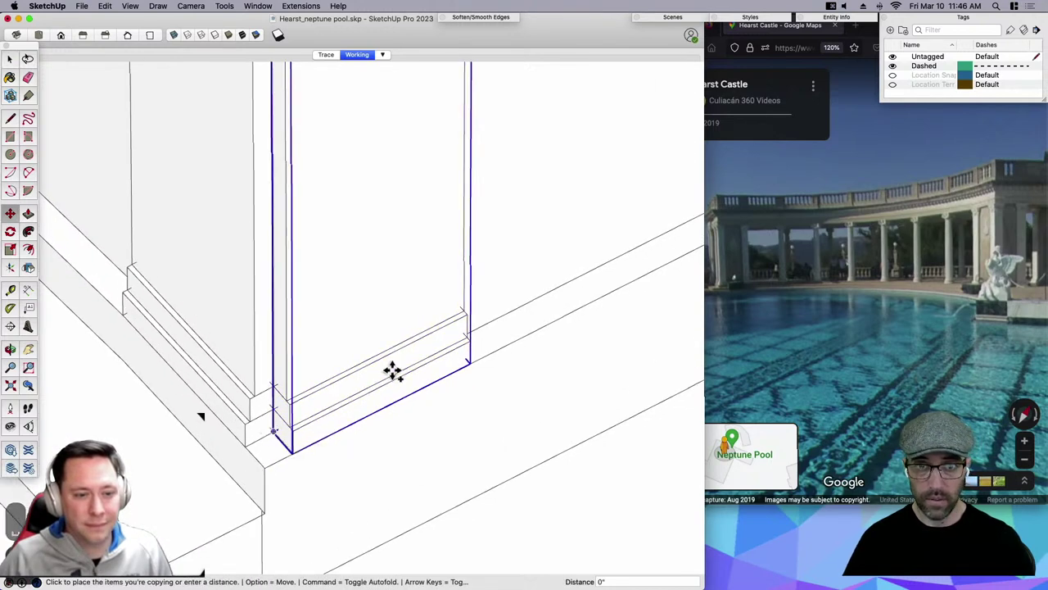
pyautogui.click(491, 323)
# Move the new pilaster copy by its rear bottom corner onto the pier's rear bottom corner.
pyautogui.scroll(-3, 124, 423)
pyautogui.moveTo(557, 418); pyautogui.dragTo(423, 371, button='middle')
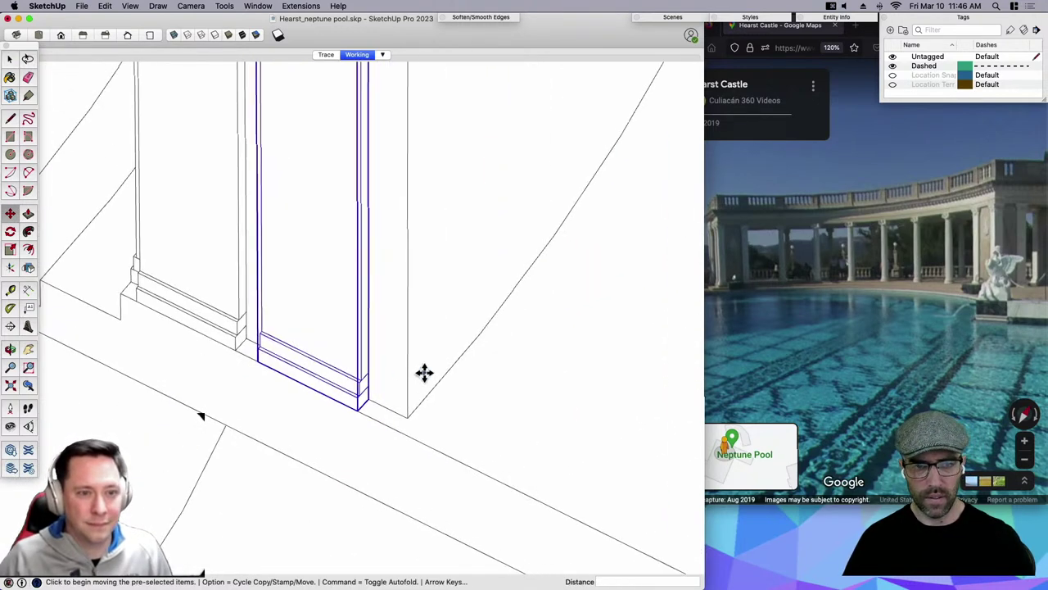
pyautogui.scroll(3, 418, 377)
pyautogui.click(356, 406)
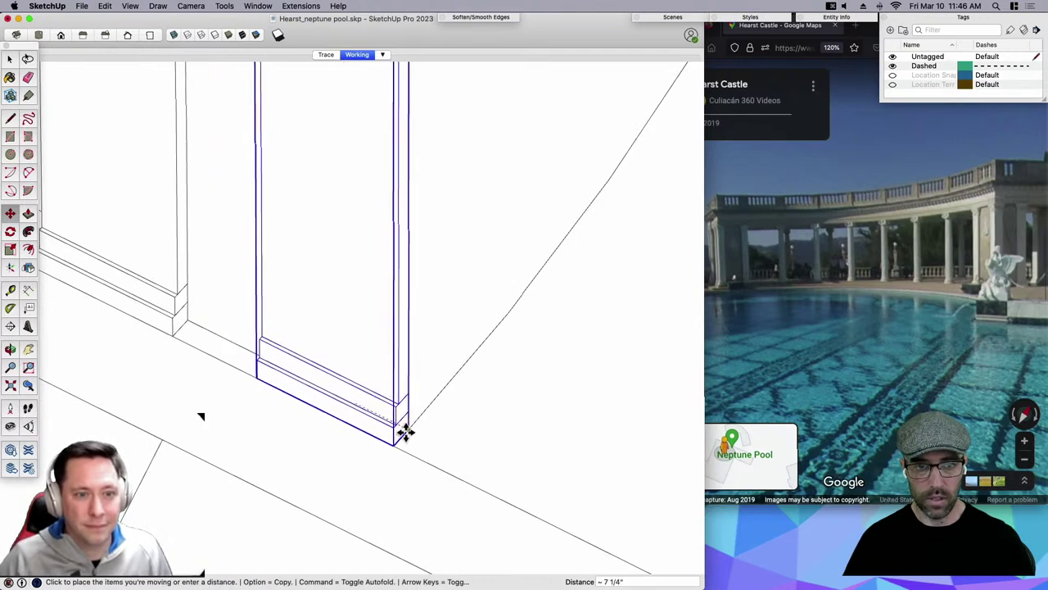
pyautogui.click(404, 430)
pyautogui.scroll(-3, 481, 503)
pyautogui.press('space')
# Compare the two side pilasters with the end pavilion in the Google Maps panorama.
pyautogui.moveTo(481, 496); pyautogui.dragTo(590, 339, button='middle')
pyautogui.scroll(-3, 581, 348)
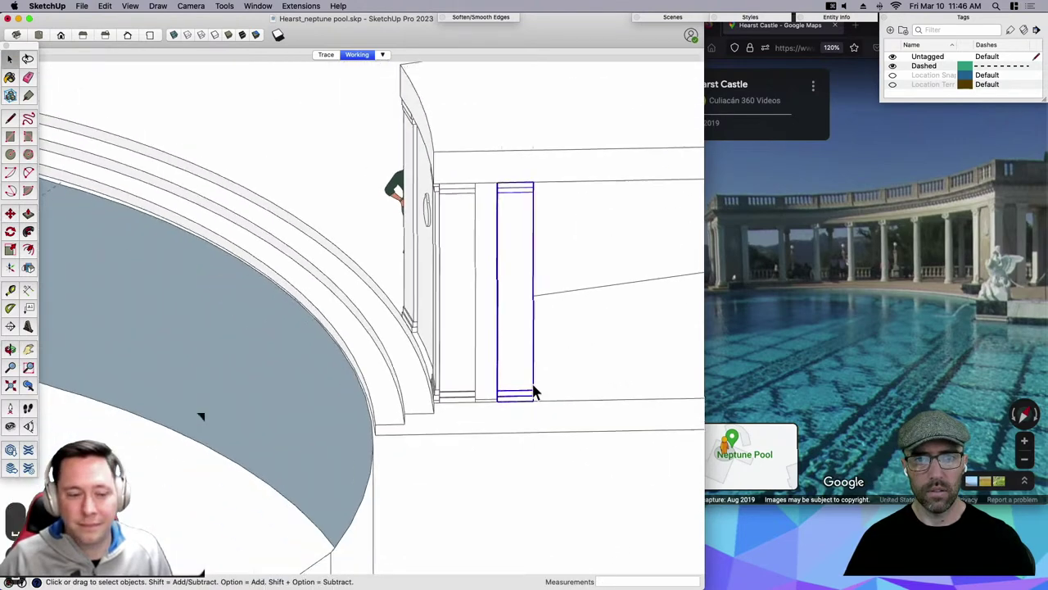
pyautogui.moveTo(533, 386); pyautogui.dragTo(552, 339, button='middle')
pyautogui.scroll(-2, 552, 339)
pyautogui.click(952, 307)
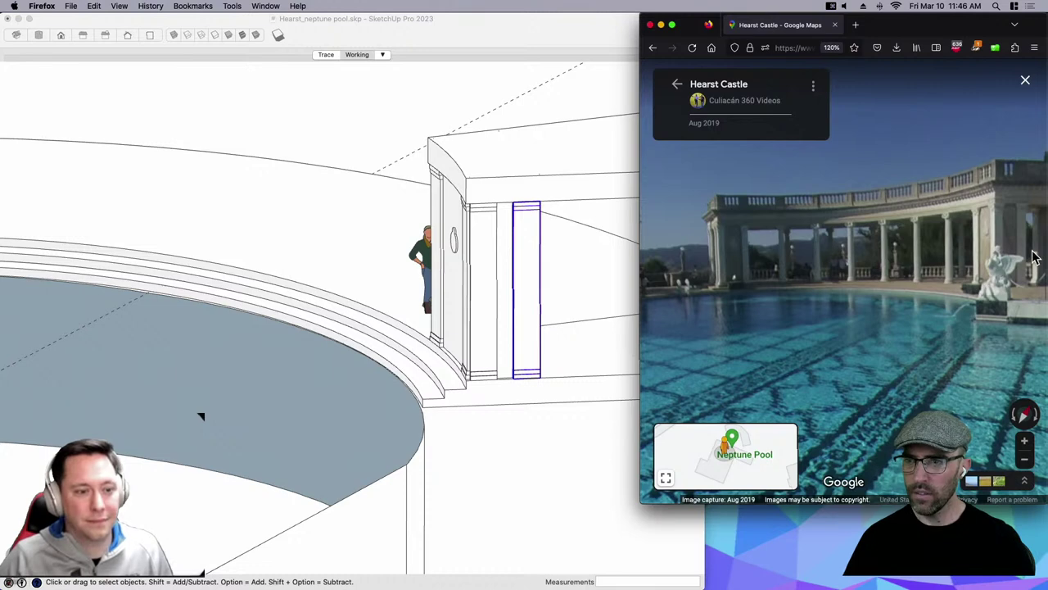
pyautogui.click(483, 305)
pyautogui.click(485, 305)
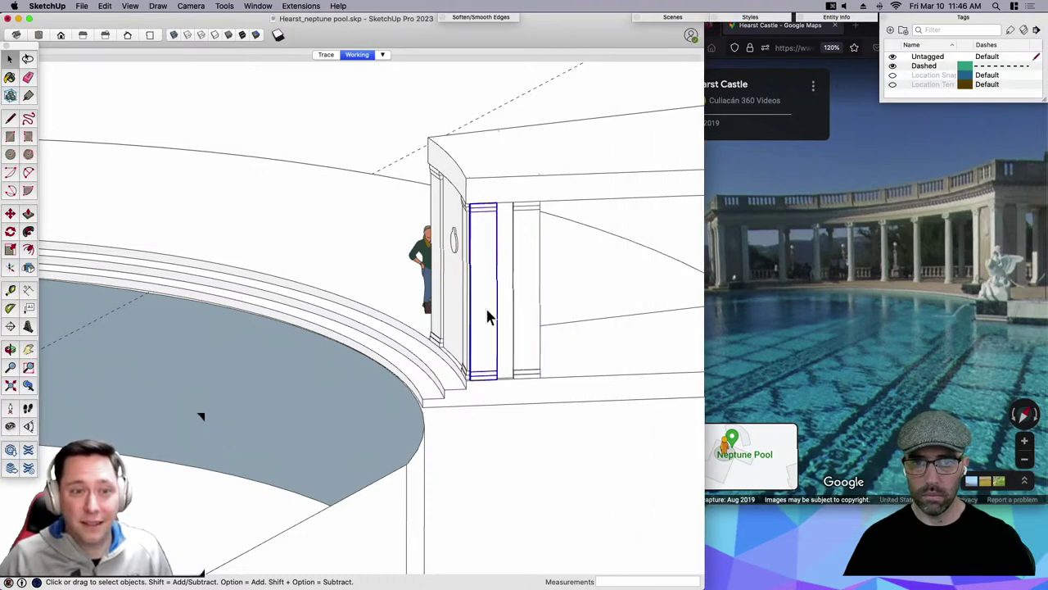
# Try to push/pull the side face of the corner pilaster's base block, then undo it.
pyautogui.moveTo(587, 329)
pyautogui.mouseDown(button='middle')
pyautogui.moveTo(585, 316)
pyautogui.moveTo(662, 290)
pyautogui.moveTo(543, 284)
pyautogui.mouseUp(button='middle')
pyautogui.scroll(3, 507, 288)
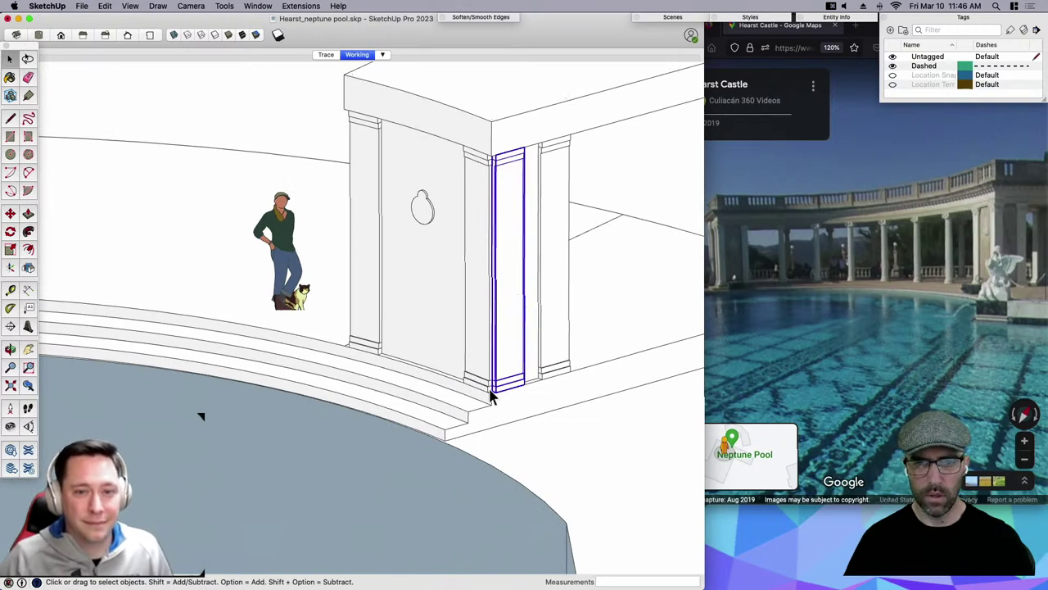
pyautogui.scroll(5, 492, 394)
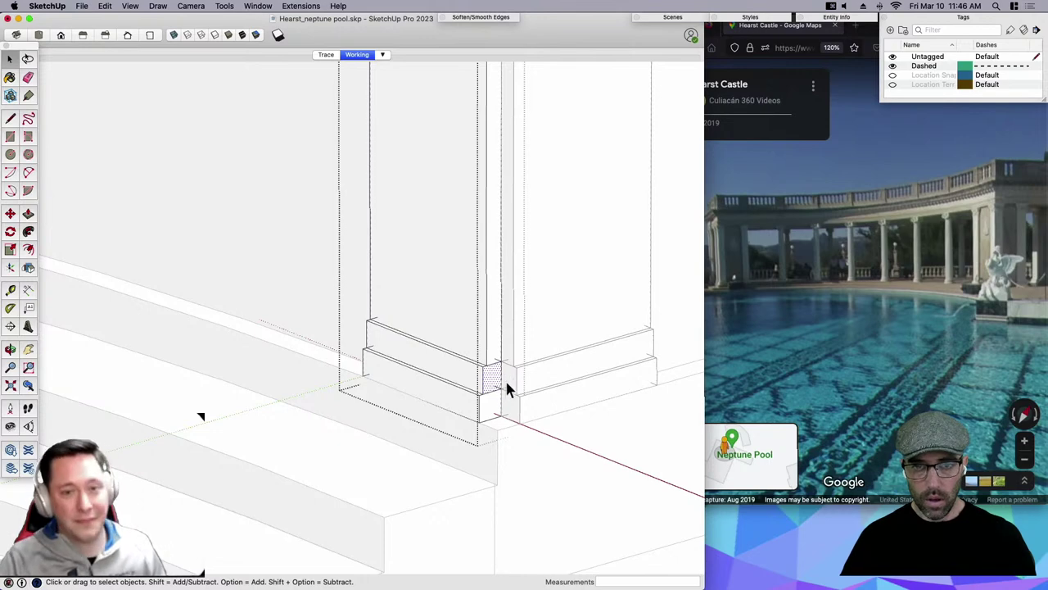
pyautogui.scroll(6, 507, 382)
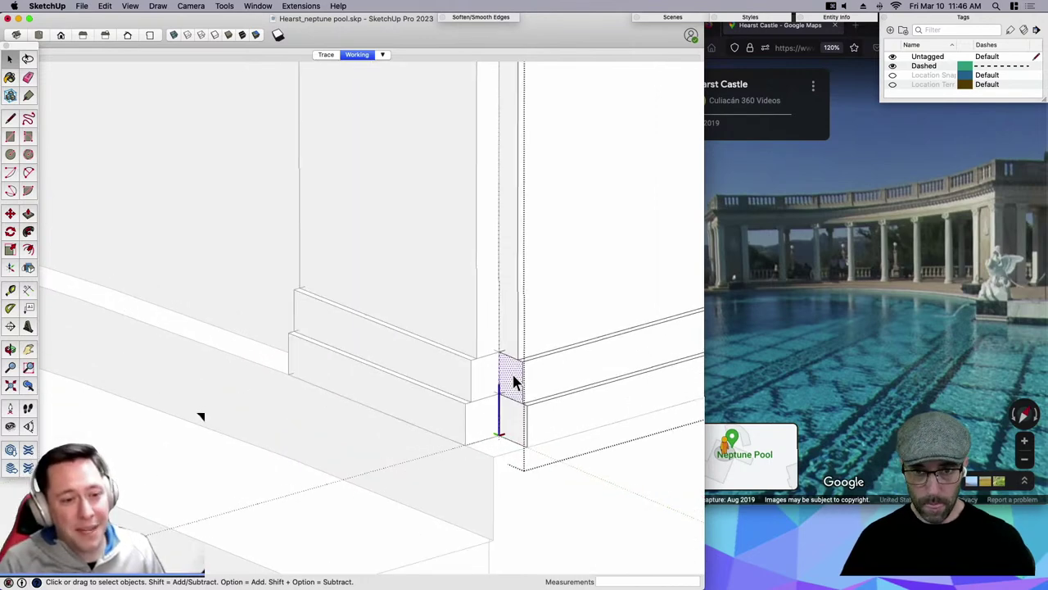
pyautogui.press('p')
pyautogui.scroll(-10, 491, 402)
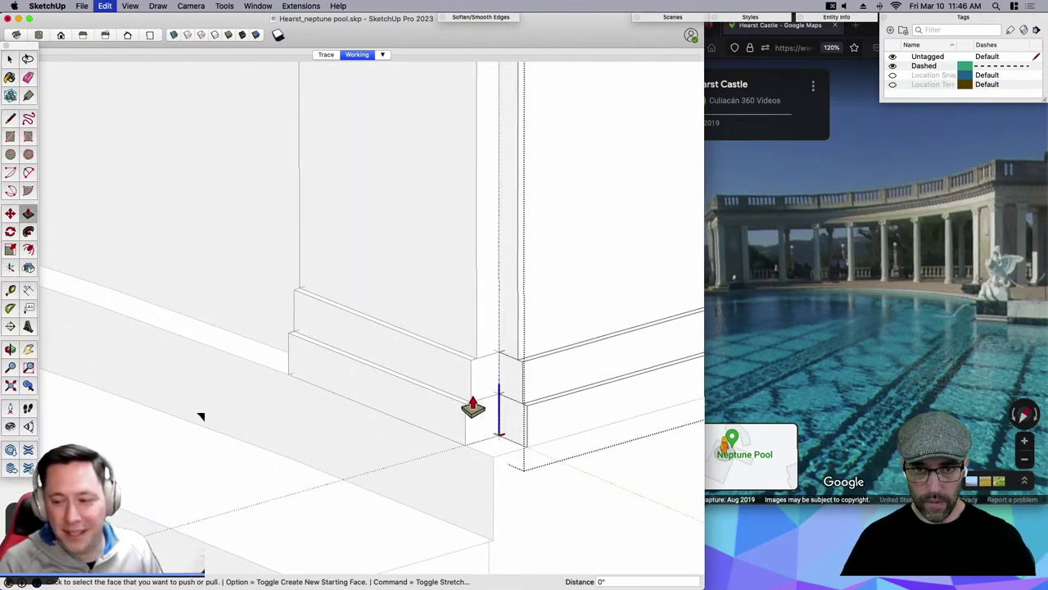
pyautogui.press('space')
# Make the whole roof slab above the pier into a component.
pyautogui.moveTo(385, 178)
pyautogui.mouseDown(button='middle')
pyautogui.moveTo(442, 335)
pyautogui.moveTo(562, 351)
pyautogui.moveTo(574, 320)
pyautogui.mouseUp(button='middle')
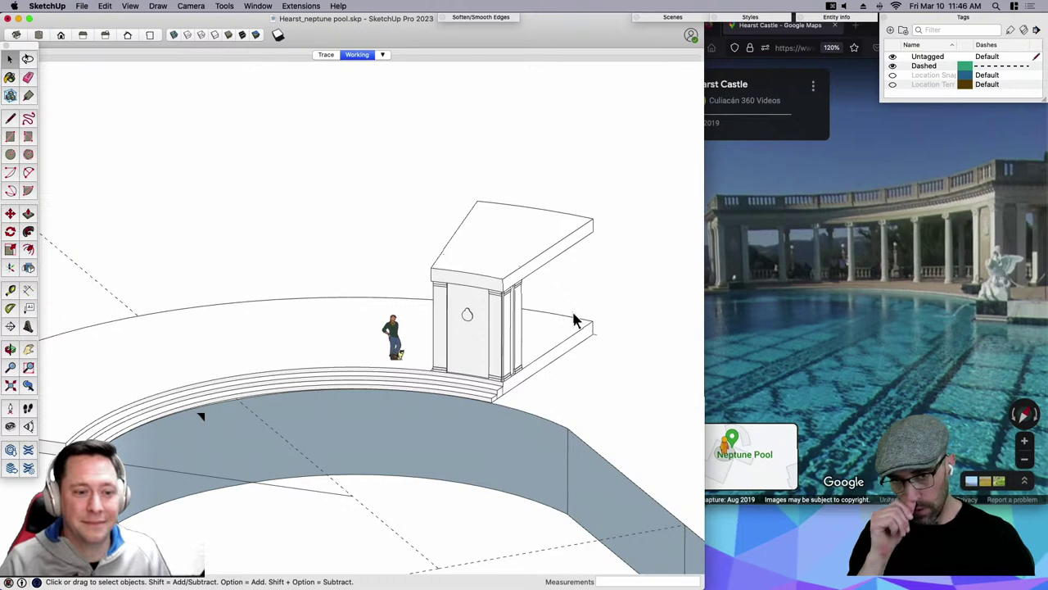
pyautogui.click(533, 240)
pyautogui.moveTo(531, 262); pyautogui.dragTo(452, 242, button='middle')
pyautogui.tripleClick(490, 264)
pyautogui.moveTo(363, 194); pyautogui.dragTo(632, 301)
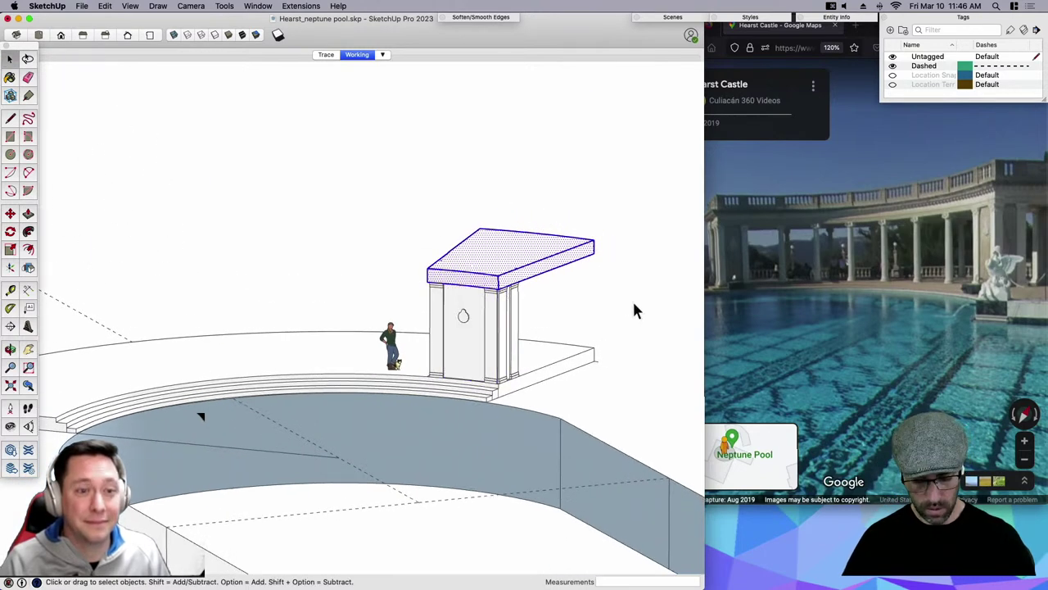
pyautogui.press('g')
# Make the pier body a component and combine it with its pilasters and ornament into one component.
pyautogui.moveTo(382, 227); pyautogui.dragTo(543, 433)
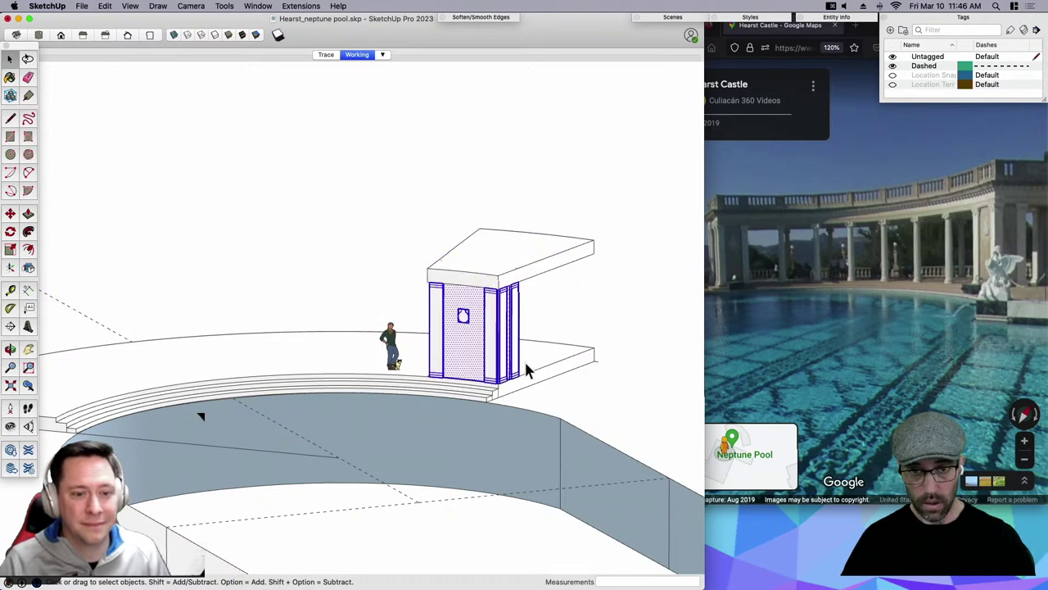
pyautogui.click(473, 355)
pyautogui.press('g')
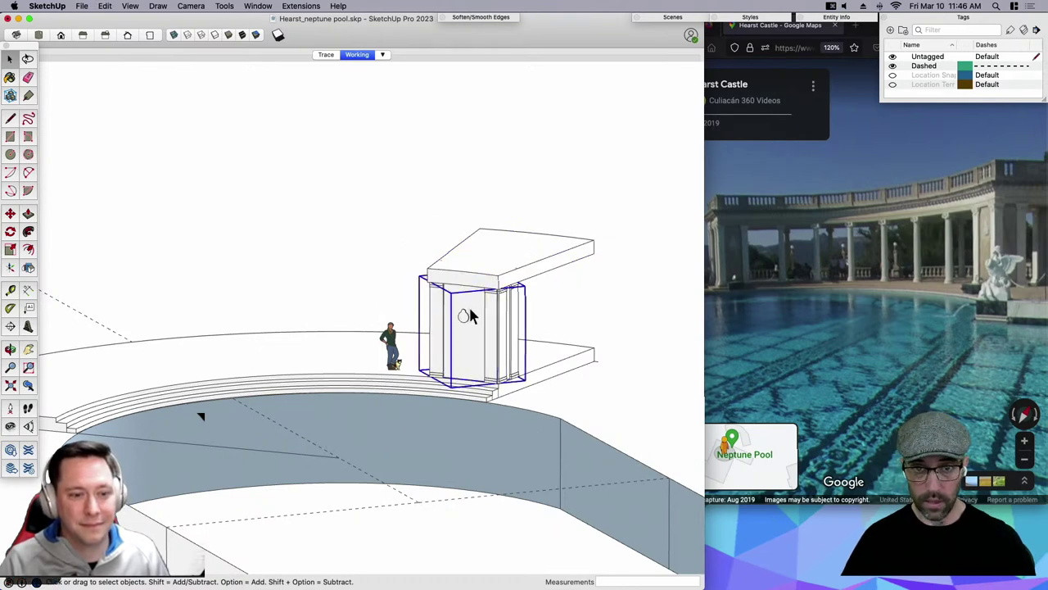
pyautogui.moveTo(413, 242); pyautogui.dragTo(571, 441)
pyautogui.press('g')
pyautogui.click(606, 329)
# View the pavilion from the side and turn the Google Maps panorama to show the full end pavilion.
pyautogui.moveTo(606, 334); pyautogui.dragTo(279, 334, button='middle')
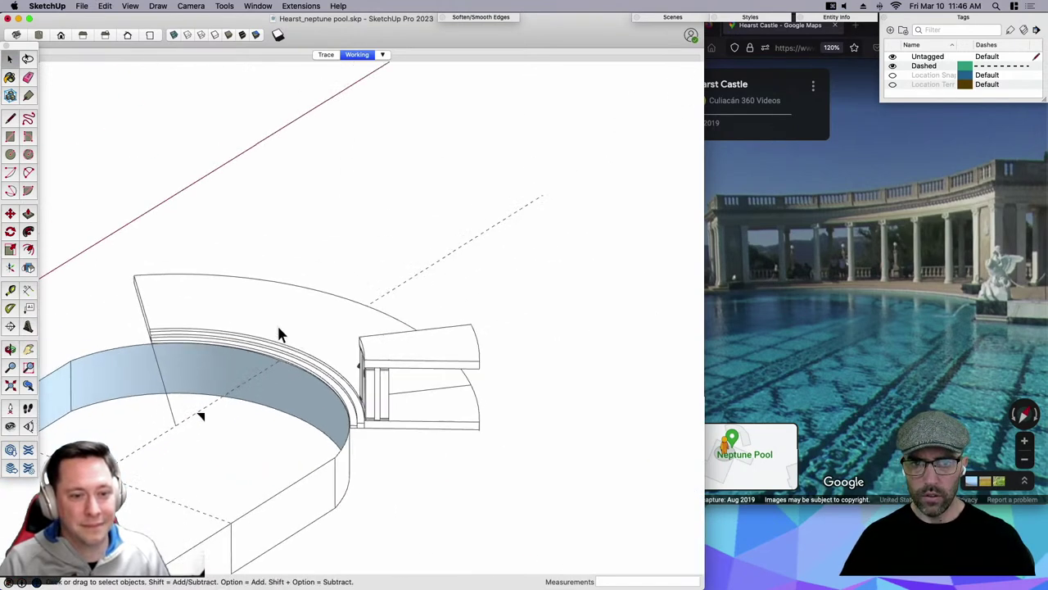
pyautogui.click(983, 267)
pyautogui.moveTo(983, 267); pyautogui.dragTo(897, 274)
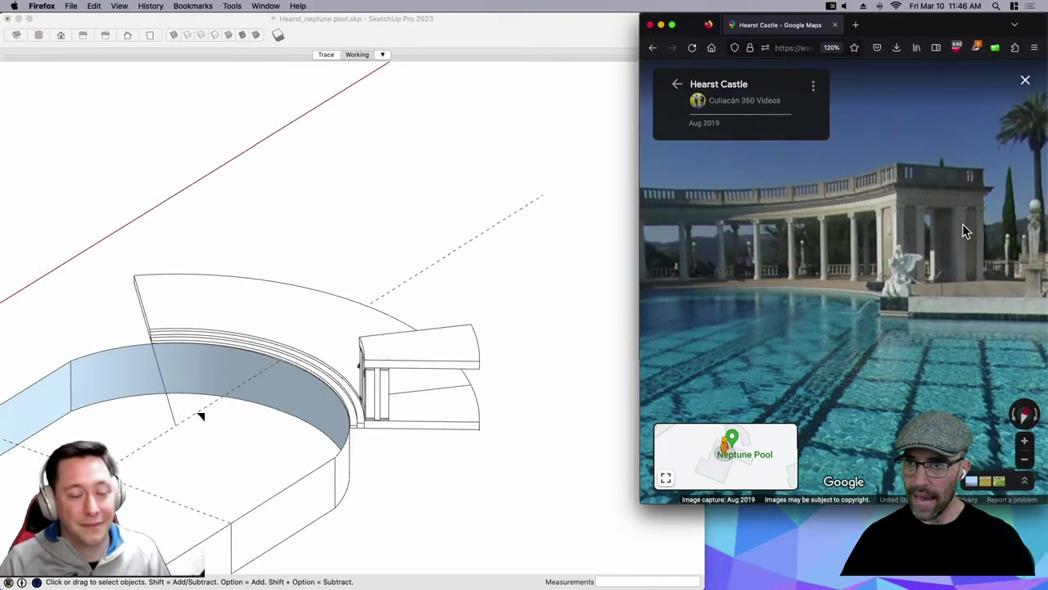
# Open the roof slab component, select all segments of its outer curved top edge and weld them into one curve.
pyautogui.moveTo(622, 352)
pyautogui.mouseDown(button='middle')
pyautogui.moveTo(574, 368)
pyautogui.moveTo(346, 374)
pyautogui.mouseUp(button='middle')
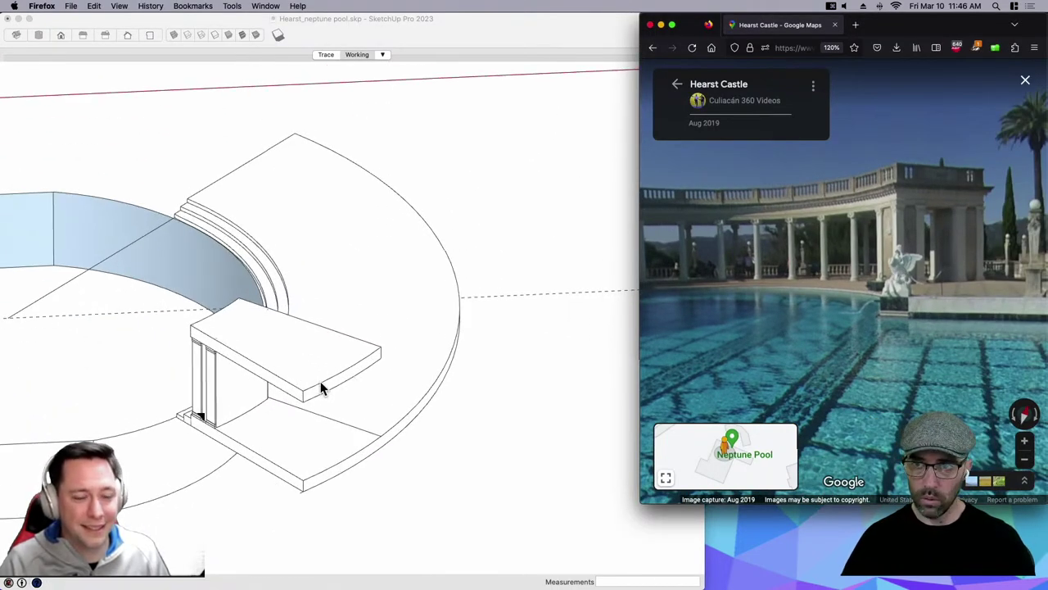
pyautogui.scroll(3, 384, 364)
pyautogui.moveTo(385, 365)
pyautogui.mouseDown(button='middle')
pyautogui.moveTo(419, 440)
pyautogui.moveTo(415, 461)
pyautogui.mouseUp(button='middle')
pyautogui.scroll(3, 415, 460)
pyautogui.tripleClick(418, 462)
pyautogui.click(426, 454)
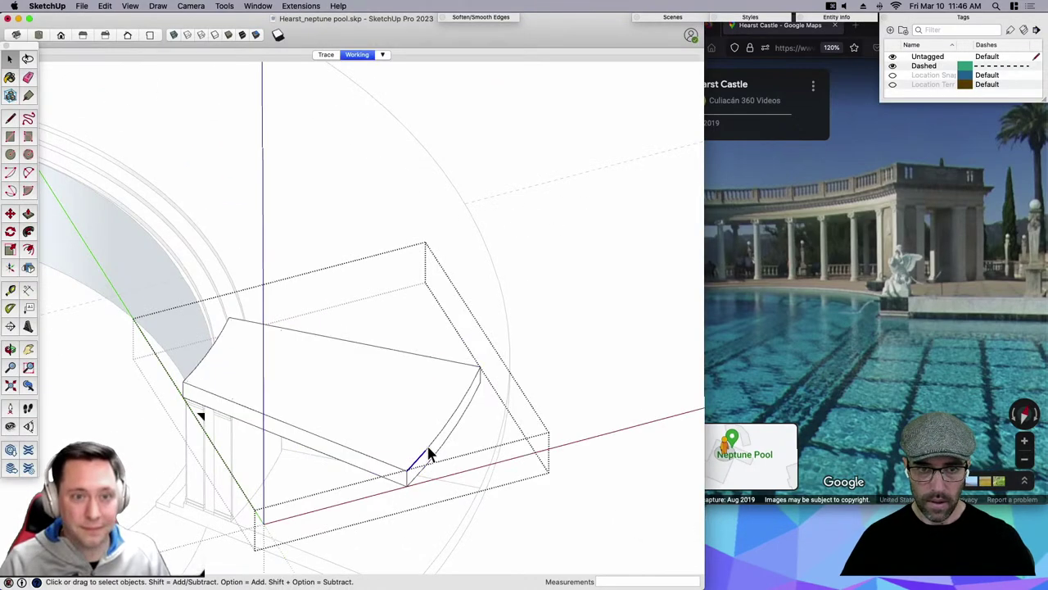
pyautogui.keyDown('shift'); pyautogui.click(436, 439); pyautogui.keyUp('shift')
pyautogui.keyDown('shift'); pyautogui.click(446, 416); pyautogui.keyUp('shift')
pyautogui.keyDown('shift'); pyautogui.click(449, 419); pyautogui.keyUp('shift')
pyautogui.keyDown('shift'); pyautogui.click(469, 386); pyautogui.keyUp('shift')
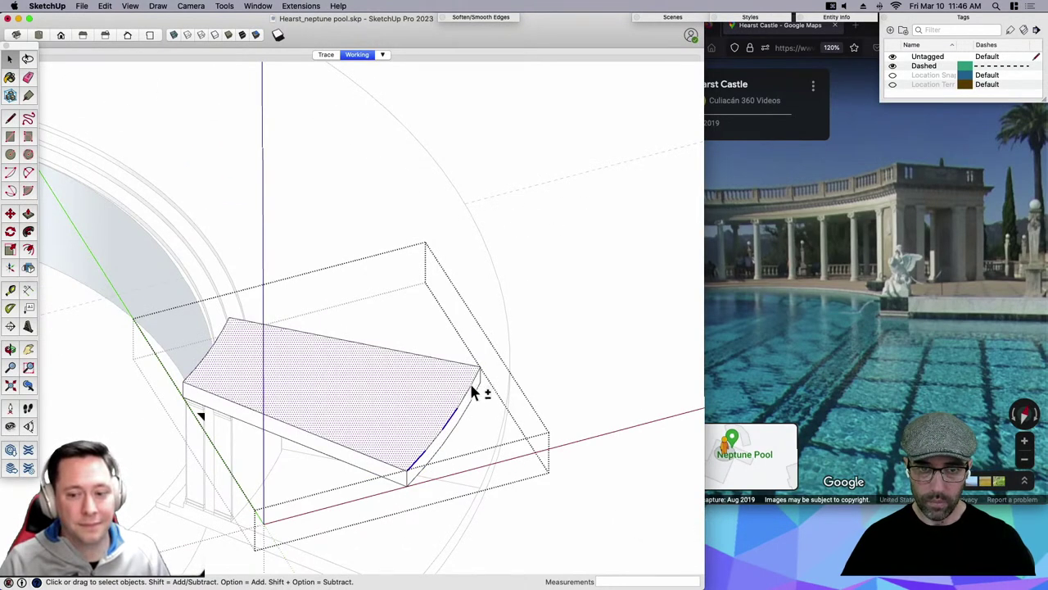
pyautogui.keyDown('shift'); pyautogui.click(467, 389); pyautogui.keyUp('shift')
pyautogui.keyDown('shift'); pyautogui.click(464, 390); pyautogui.keyUp('shift')
pyautogui.scroll(5, 470, 391)
pyautogui.keyDown('shift'); pyautogui.click(469, 386); pyautogui.keyUp('shift')
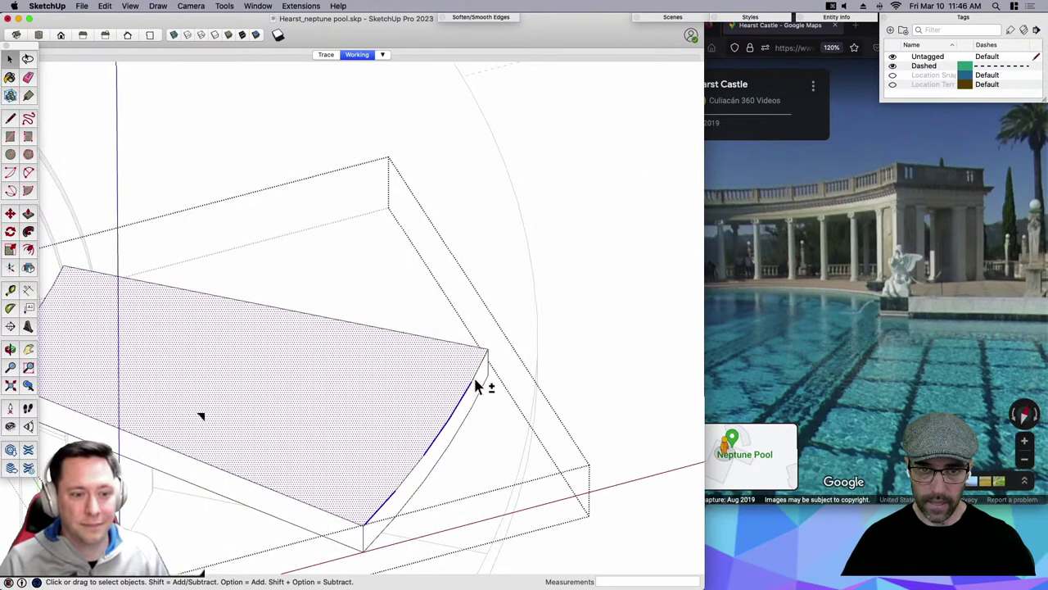
pyautogui.keyDown('shift'); pyautogui.click(474, 376); pyautogui.keyUp('shift')
pyautogui.keyDown('shift'); pyautogui.click(410, 469); pyautogui.keyUp('shift')
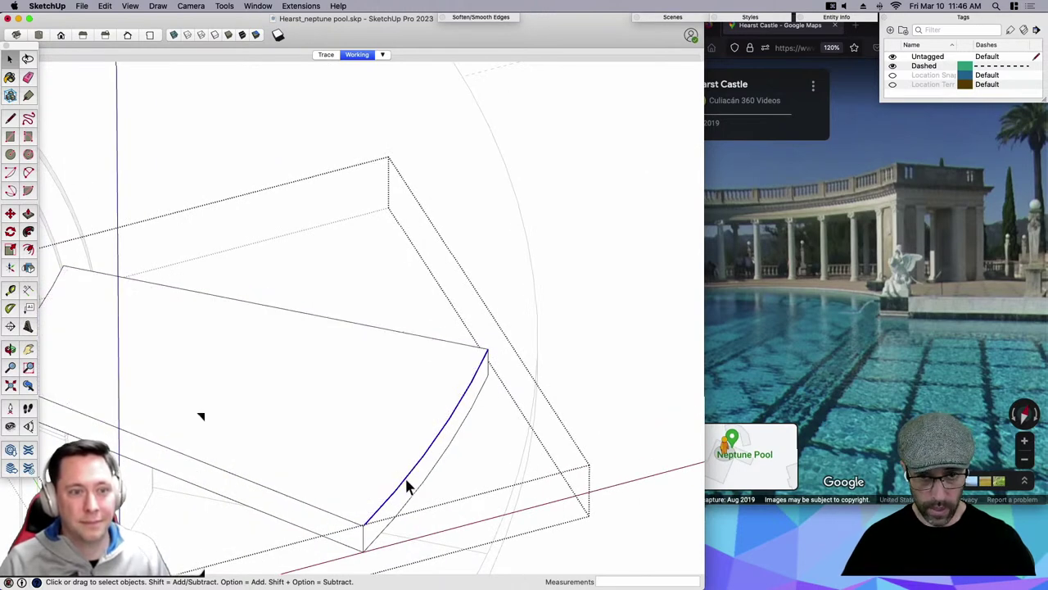
pyautogui.rightClick(410, 486)
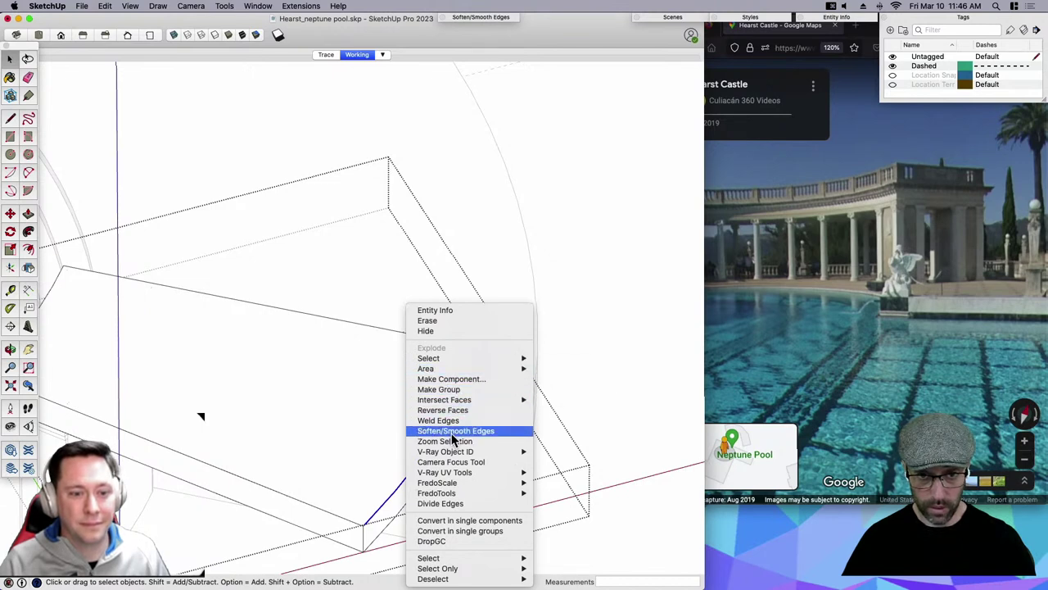
pyautogui.click(442, 420)
# Offset the welded outer curve 4' inward across the roof slab's top face.
pyautogui.press('f')
pyautogui.moveTo(395, 498); pyautogui.dragTo(379, 491)
pyautogui.write("4'")
pyautogui.press('Return')
pyautogui.press('space')
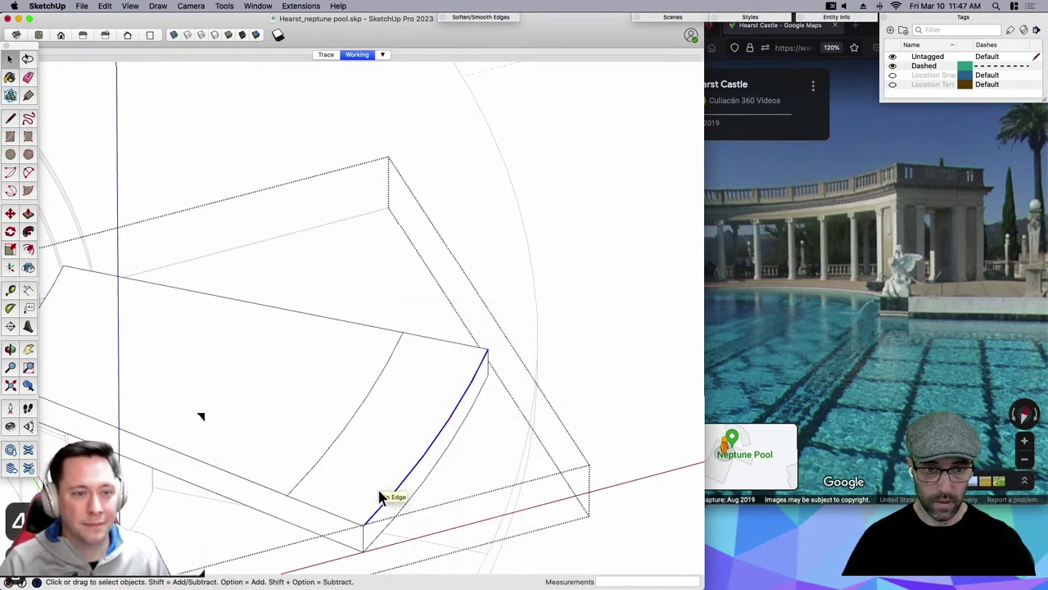
# Copy the outer end strip of the roof's top face and paste it in place outside the slab component.
pyautogui.click(400, 399)
pyautogui.moveTo(400, 399); pyautogui.dragTo(438, 305, button='middle')
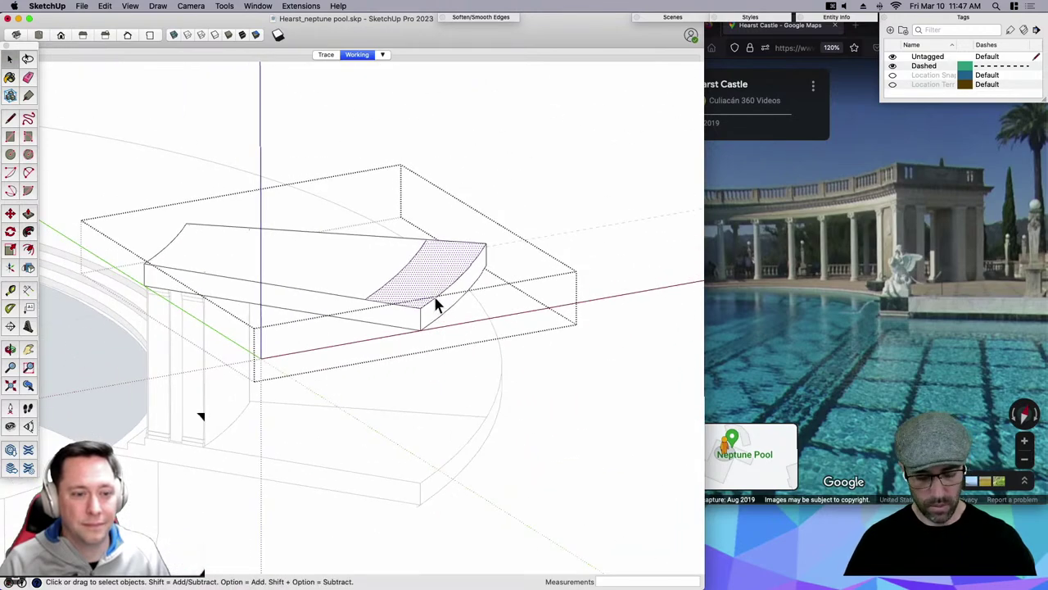
pyautogui.scroll(-1, 435, 300)
pyautogui.moveTo(403, 289); pyautogui.dragTo(406, 288)
pyautogui.press('space')
pyautogui.click(596, 211)
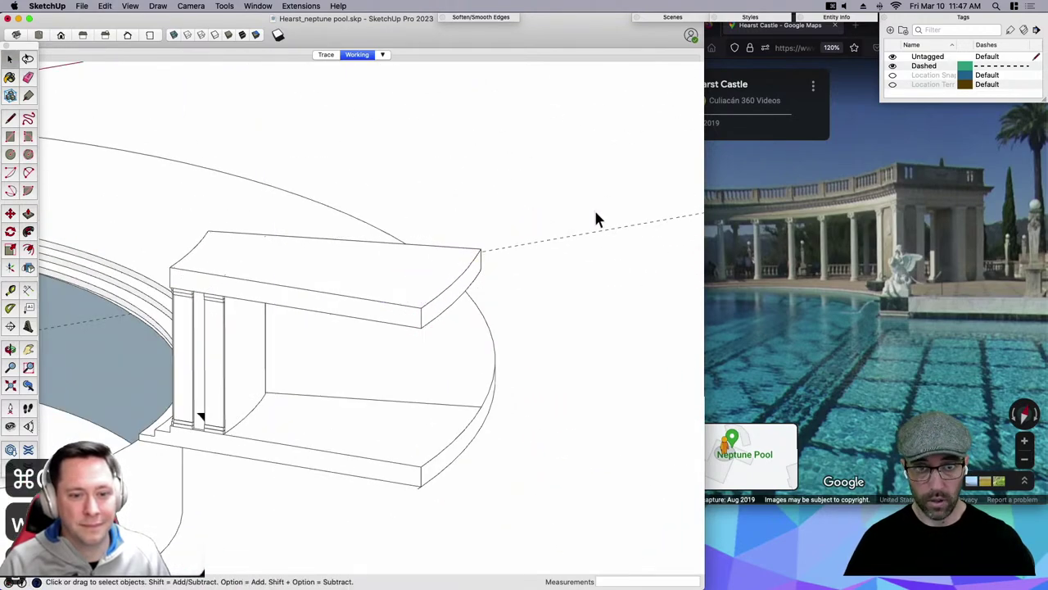
pyautogui.press('shift+super+v')
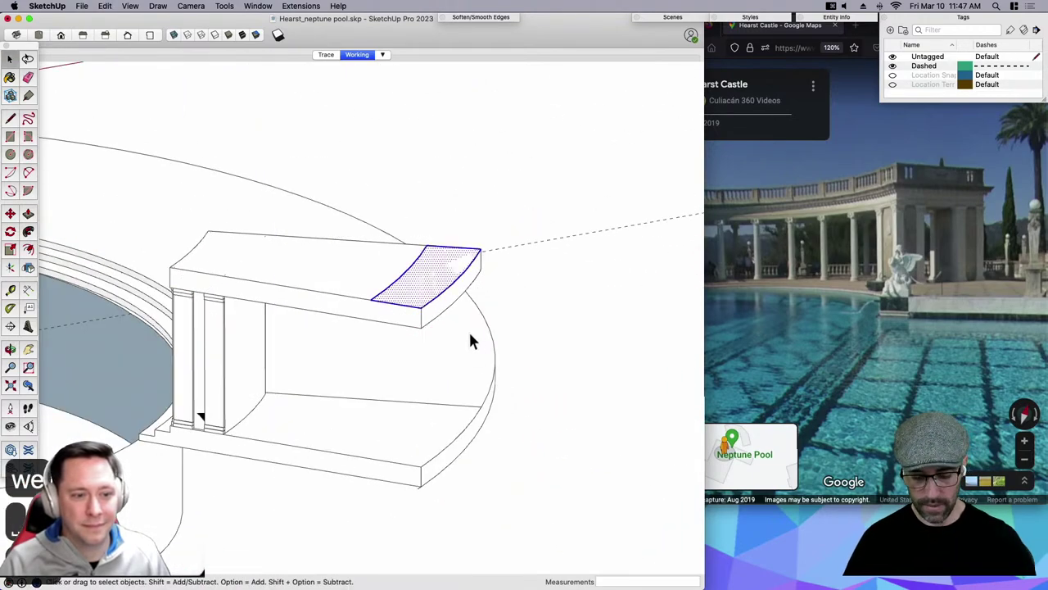
# Move the pasted strip vertically down to the bottom corner of the roof slab.
pyautogui.scroll(2, 432, 321)
pyautogui.press('m')
pyautogui.click(419, 306)
pyautogui.click(418, 329)
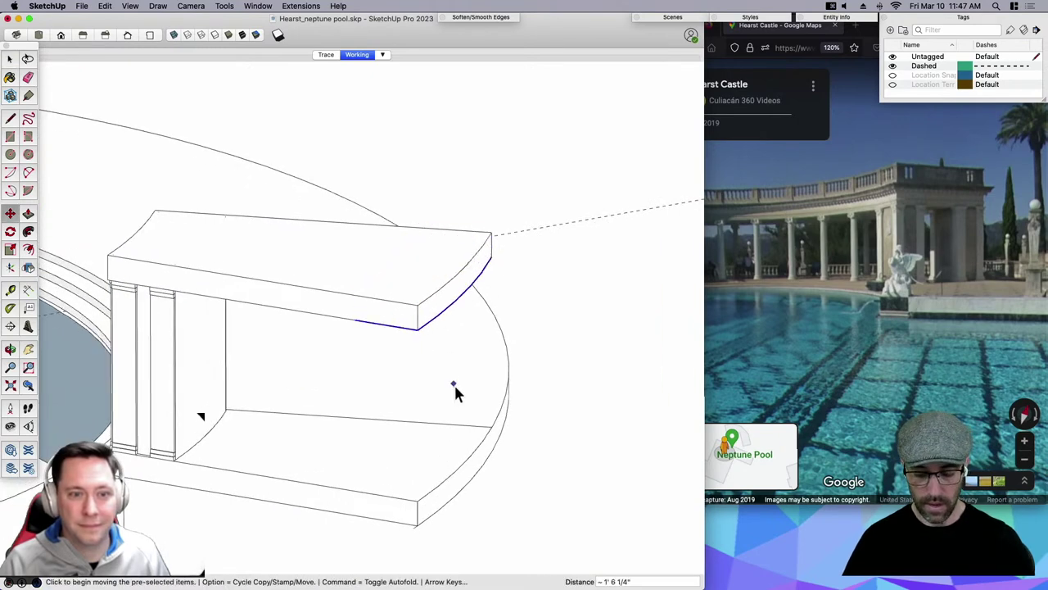
# With X-ray display on, push/pull the strip about 11' 1" down from the slab's underside to form a pier.
pyautogui.press('p')
pyautogui.moveTo(455, 384); pyautogui.dragTo(423, 274, button='middle')
pyautogui.moveTo(414, 321); pyautogui.dragTo(415, 344, button='middle')
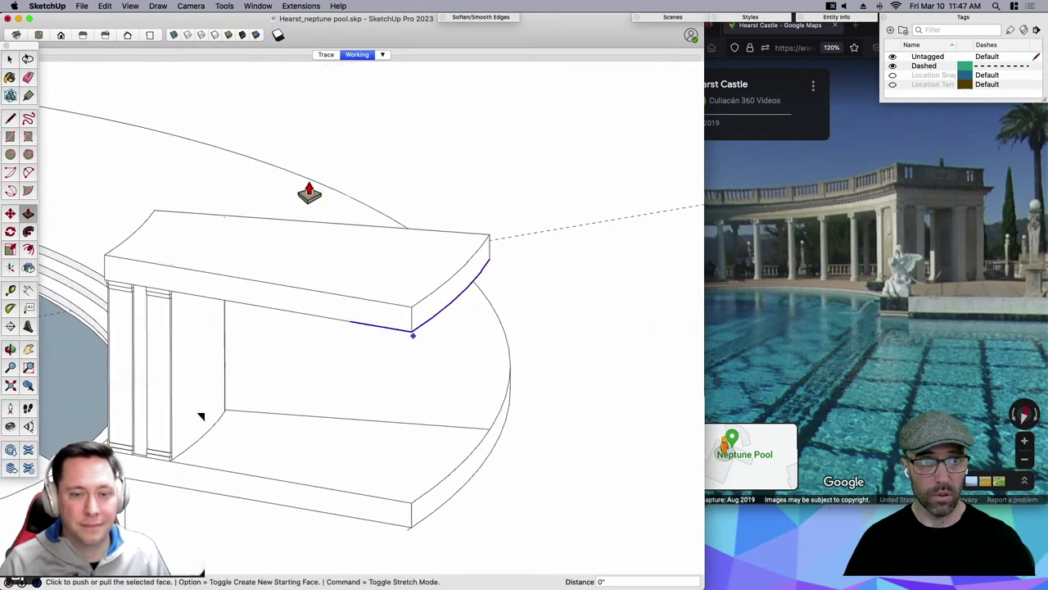
pyautogui.press('space')
pyautogui.click(175, 34)
pyautogui.press('p')
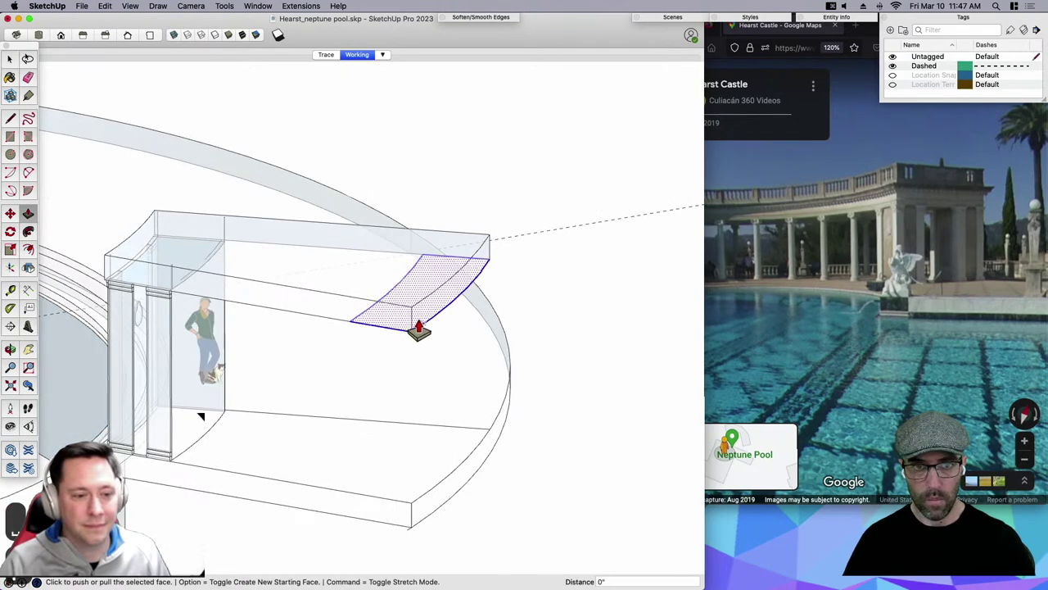
pyautogui.click(416, 328)
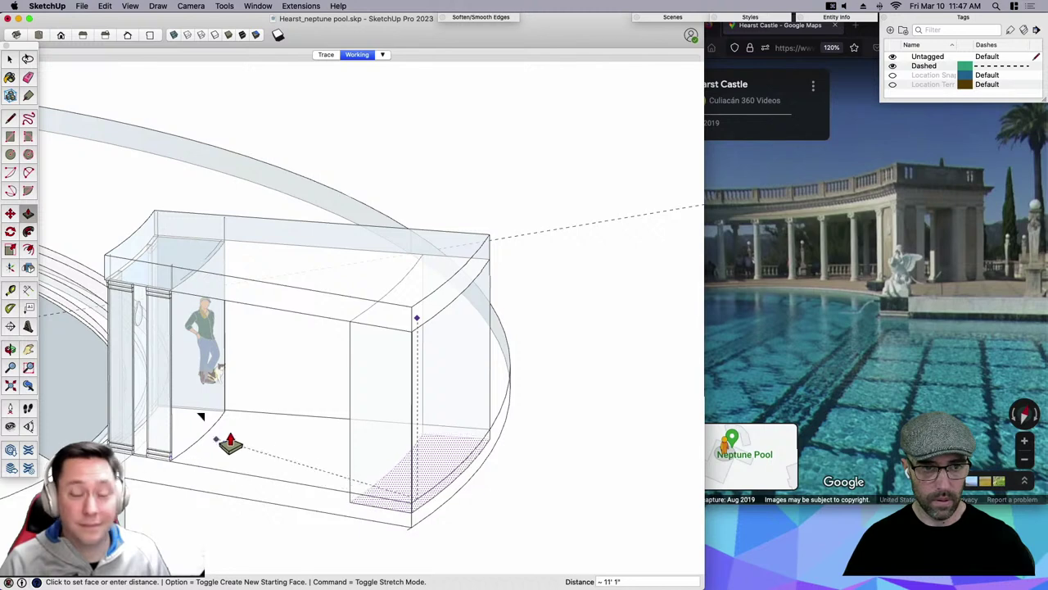
pyautogui.click(298, 424)
pyautogui.scroll(3, 403, 529)
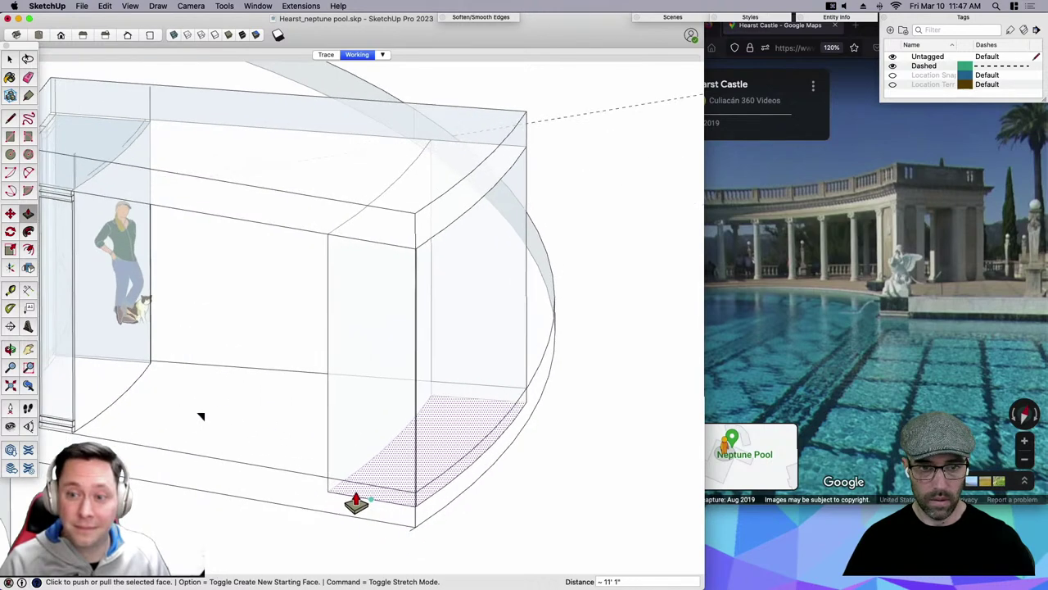
# Move the new pier's bottom face vertically by about 7 1/4" to the floor edge and turn X-ray display off.
pyautogui.press('space')
pyautogui.scroll(3, 334, 493)
pyautogui.press('m')
pyautogui.click(324, 490)
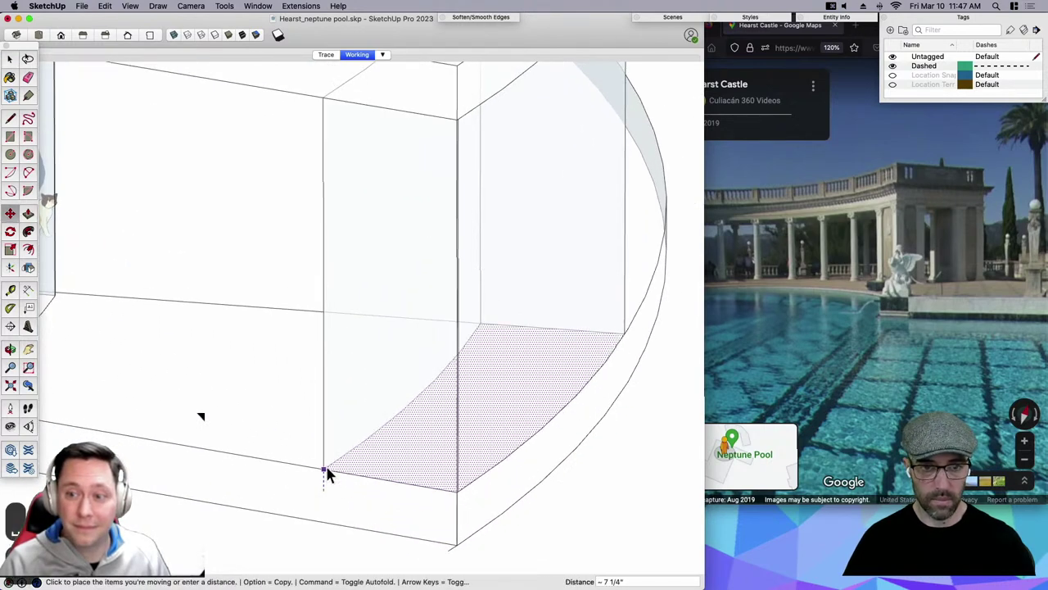
pyautogui.click(325, 469)
pyautogui.press('space')
pyautogui.scroll(-3, 326, 470)
pyautogui.click(173, 35)
pyautogui.scroll(-2, 478, 397)
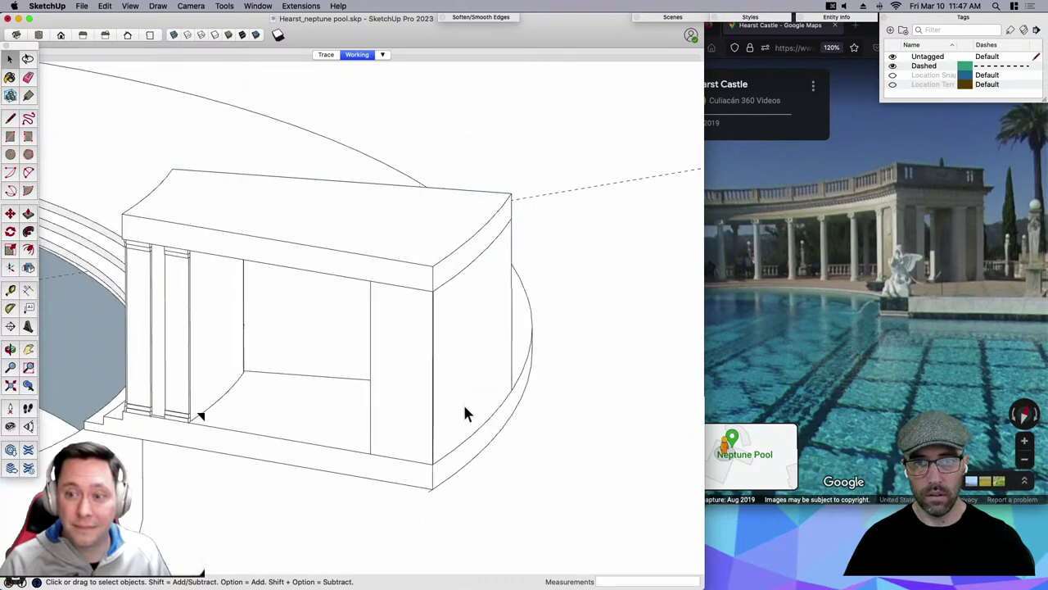
# Try to hide the extra vertical edge at the new pier's outer corner beneath the roof slab.
pyautogui.click(463, 402)
pyautogui.scroll(5, 431, 286)
pyautogui.scroll(3, 427, 277)
pyautogui.press('e')
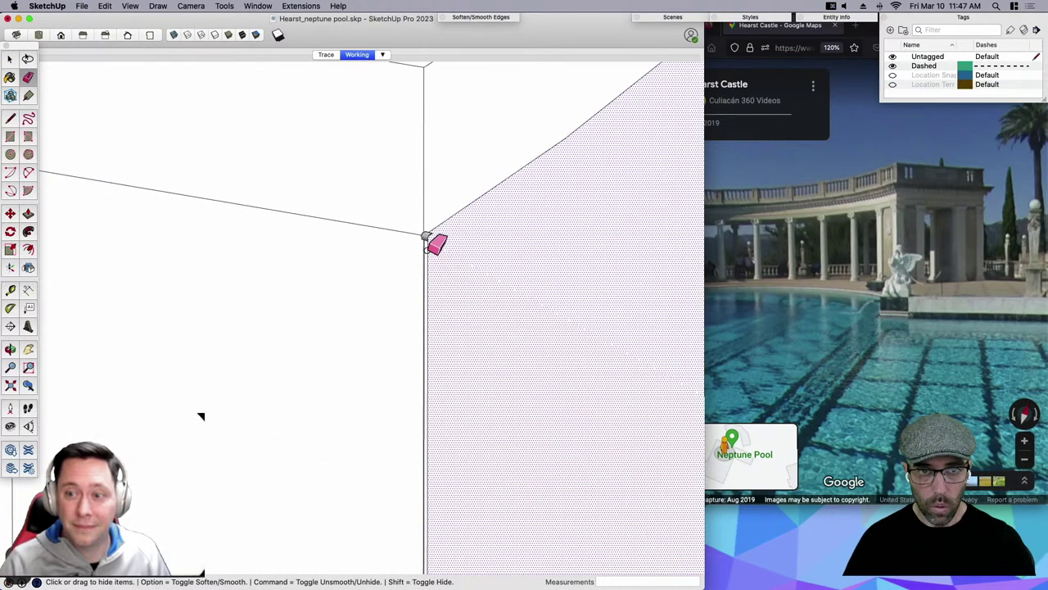
pyautogui.keyDown('shift'); pyautogui.click(427, 249); pyautogui.keyUp('shift')
pyautogui.scroll(3, 425, 236)
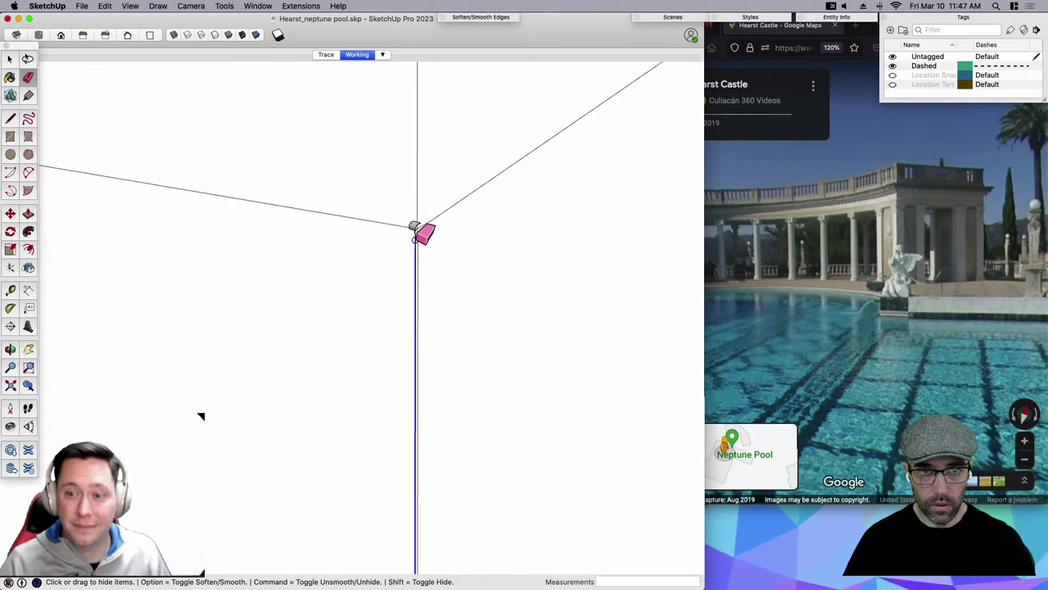
pyautogui.press('space')
pyautogui.scroll(-4, 456, 290)
pyautogui.scroll(-4, 461, 313)
pyautogui.scroll(-1, 393, 316)
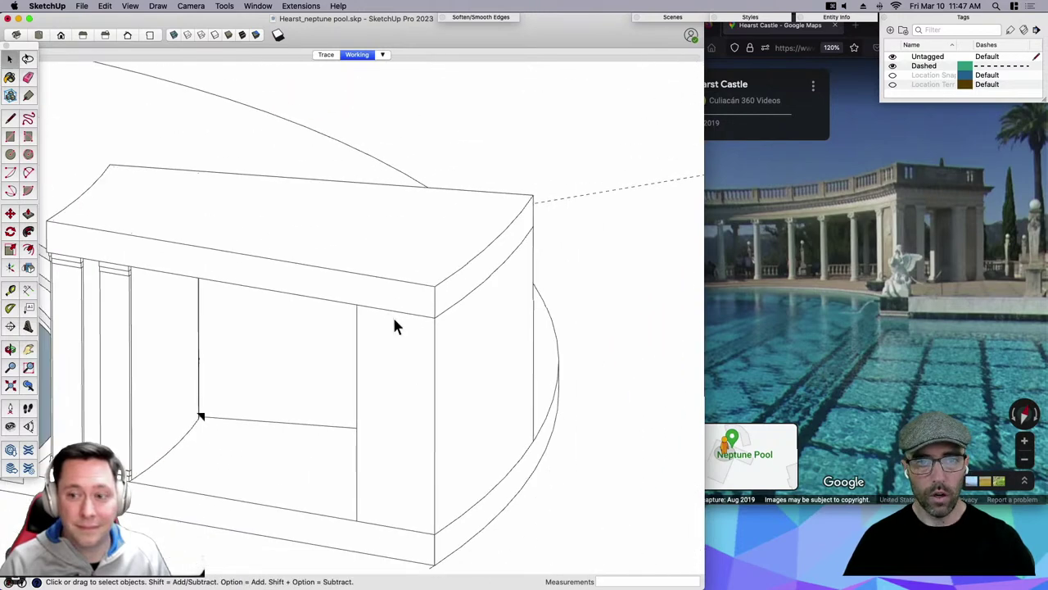
pyautogui.moveTo(393, 319); pyautogui.dragTo(447, 367, button='middle')
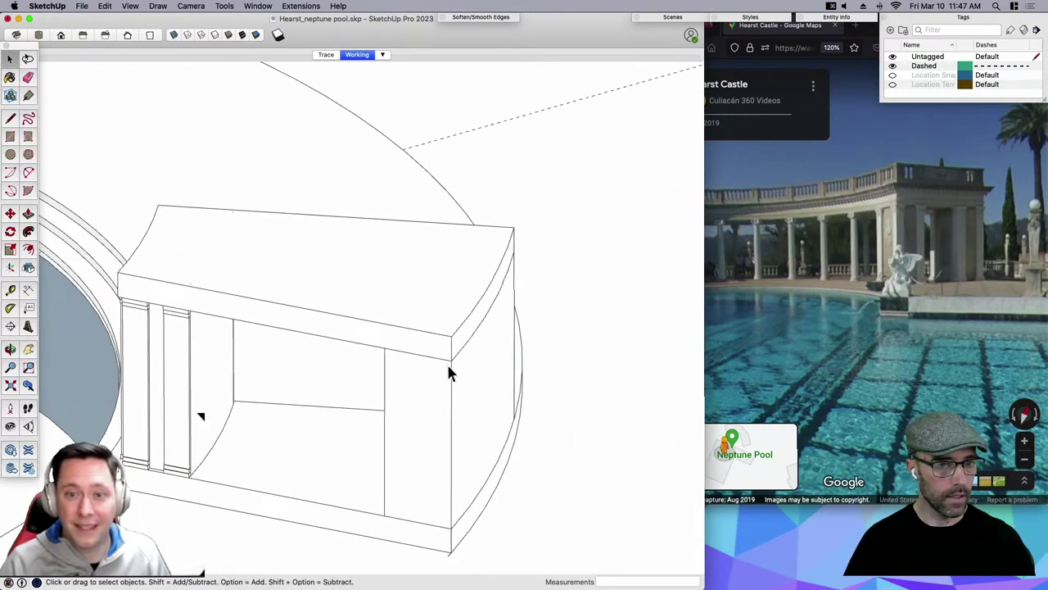
# Undo the new pier's edge, move and push/pull edits back to the flat strip on the roof.
pyautogui.press('super+z')
pyautogui.press('super+z')
pyautogui.press('super+z')
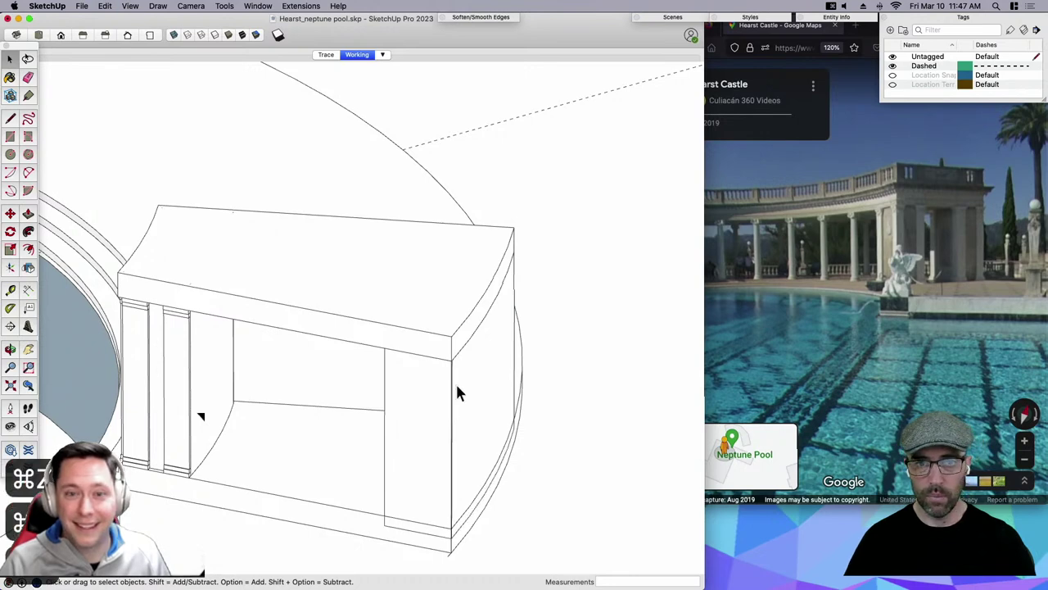
pyautogui.press('super+z')
pyautogui.press('super+z')
# Offset the outline of the roof's outer end strip 3" inward.
pyautogui.click(450, 303)
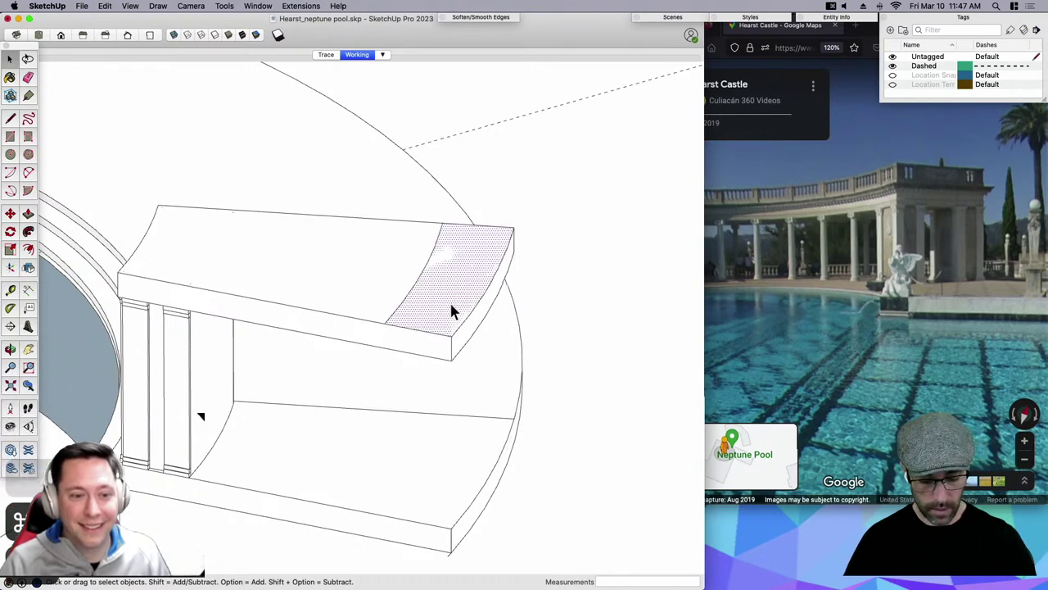
pyautogui.scroll(3, 450, 305)
pyautogui.press('f')
pyautogui.click(451, 305)
pyautogui.write('3')
pyautogui.press('Return')
pyautogui.press('space')
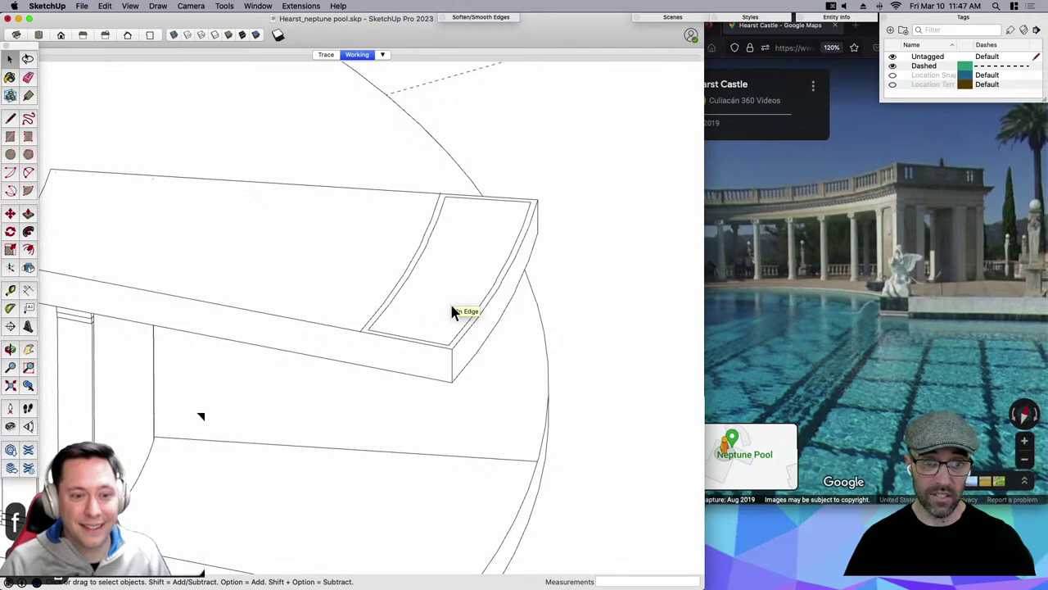
pyautogui.scroll(2, 364, 313)
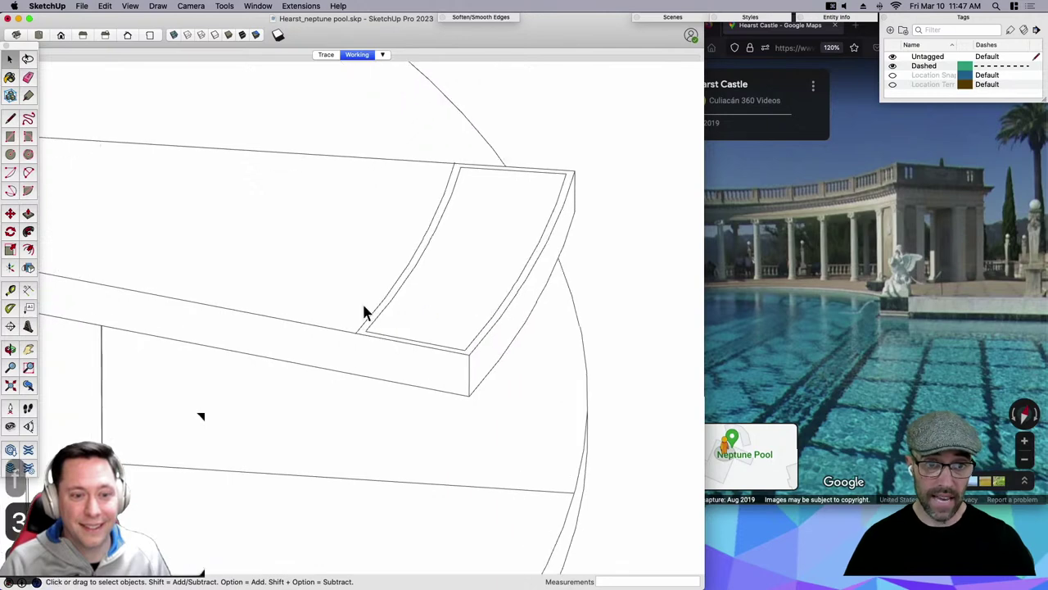
# Push/pull the inset strip face down through the roof slab to the base floor to form the second pier.
pyautogui.click(459, 299)
pyautogui.press('p')
pyautogui.moveTo(459, 300); pyautogui.dragTo(455, 321, button='middle')
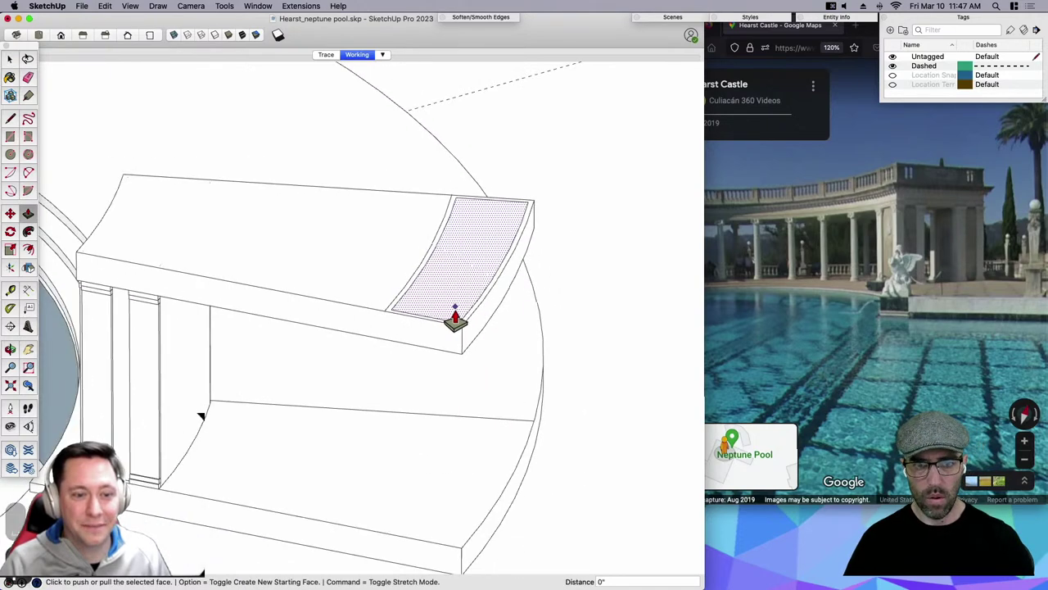
pyautogui.click(455, 319)
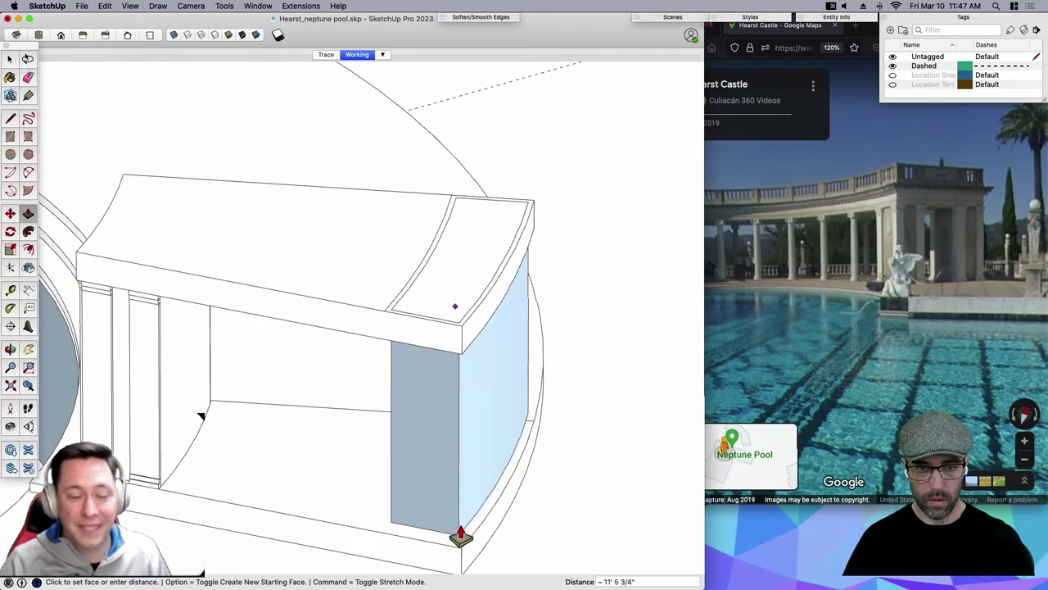
pyautogui.click(461, 565)
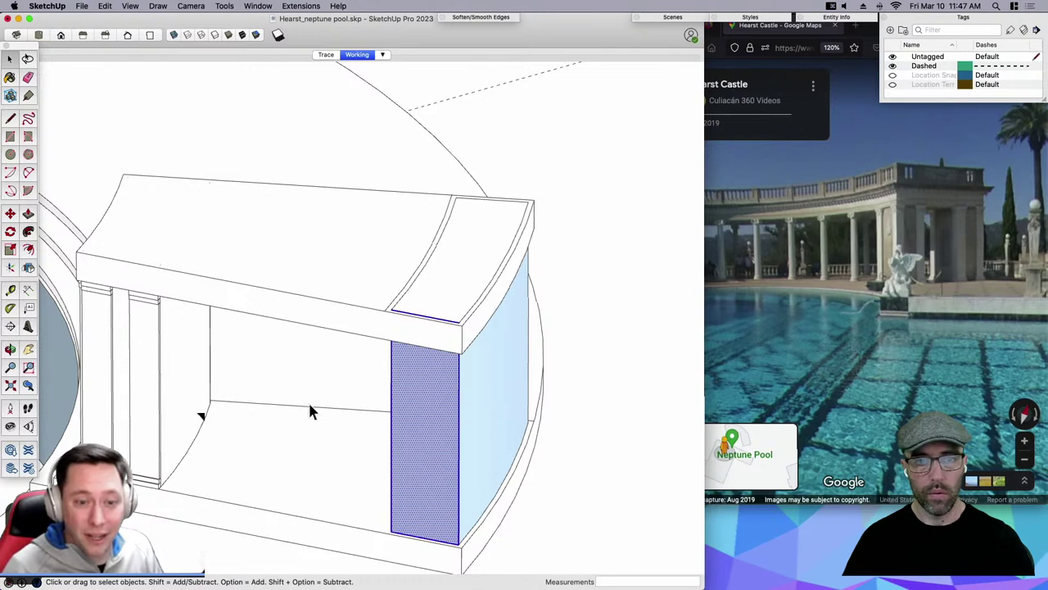
# Select the second pier's wall faces and reverse them so their front sides face outward.
pyautogui.scroll(-3, 371, 460)
pyautogui.click(447, 449)
pyautogui.moveTo(447, 456); pyautogui.dragTo(531, 360, button='middle')
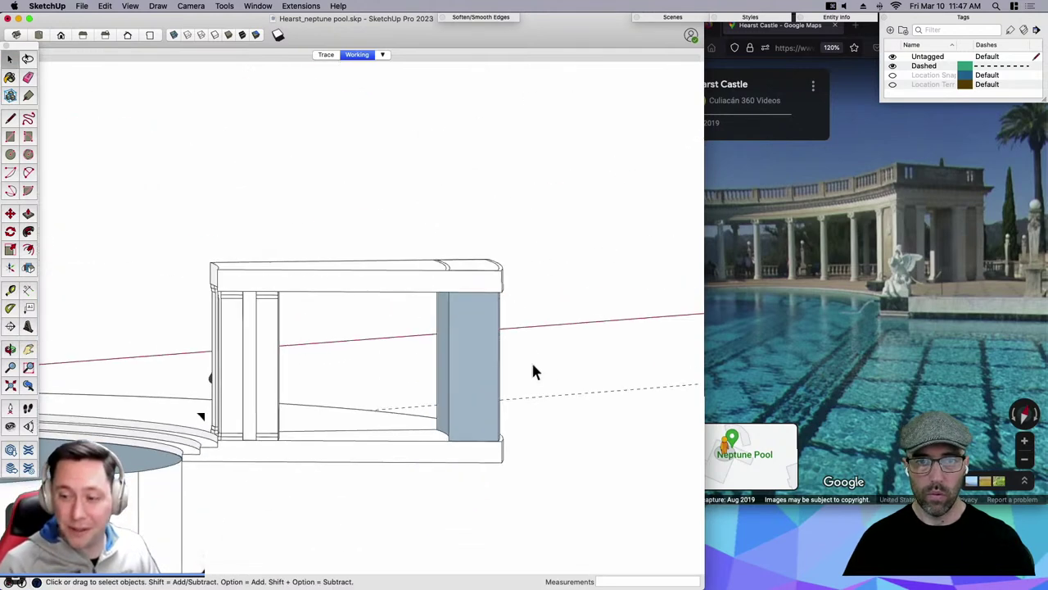
pyautogui.click(486, 364)
pyautogui.rightClick(486, 365)
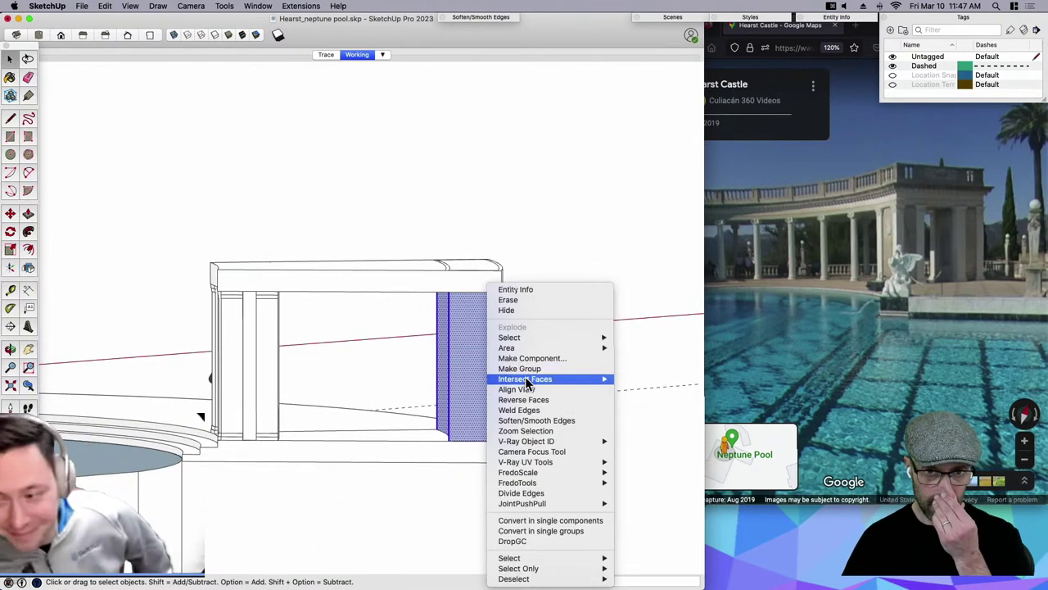
pyautogui.click(524, 399)
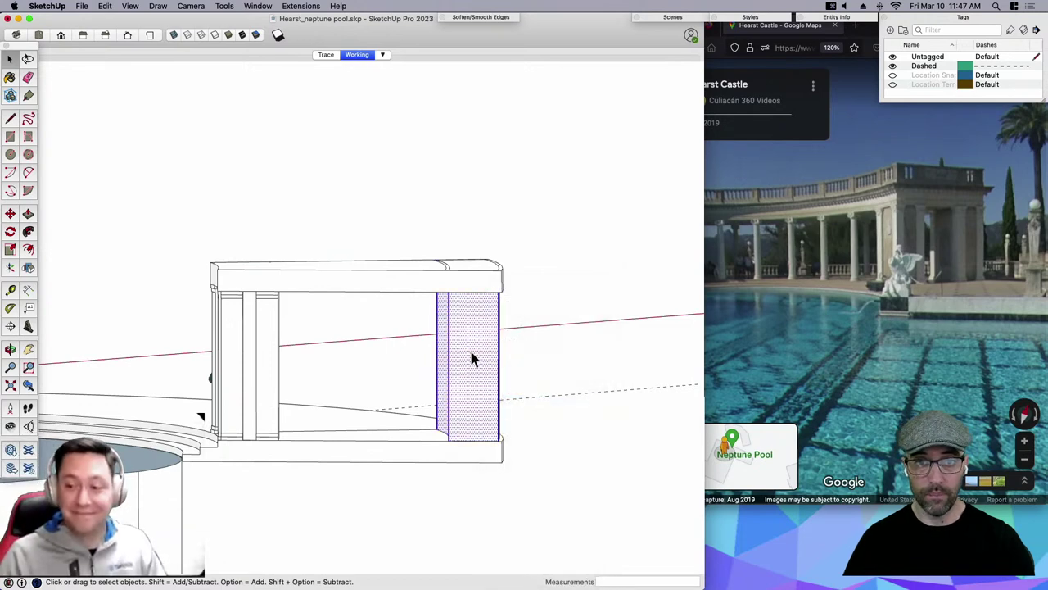
# Copy the two front pilasters from the first pier and paste them in place inside the second pier's group.
pyautogui.moveTo(469, 347); pyautogui.dragTo(486, 374, button='middle')
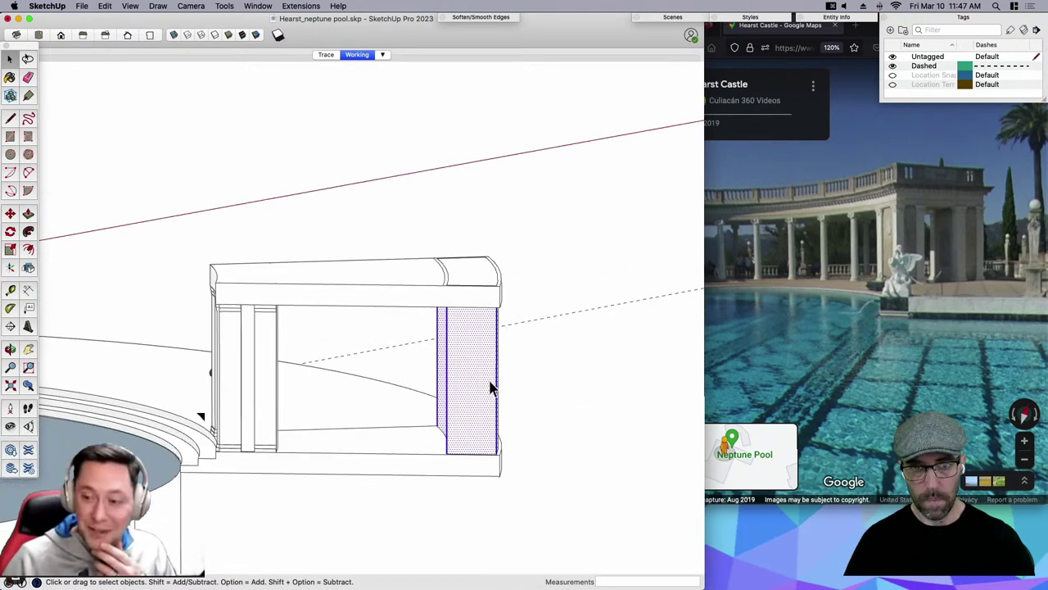
pyautogui.click(471, 262)
pyautogui.click(471, 262)
pyautogui.click(506, 420)
pyautogui.moveTo(506, 420); pyautogui.dragTo(503, 471, button='middle')
pyautogui.click(214, 496)
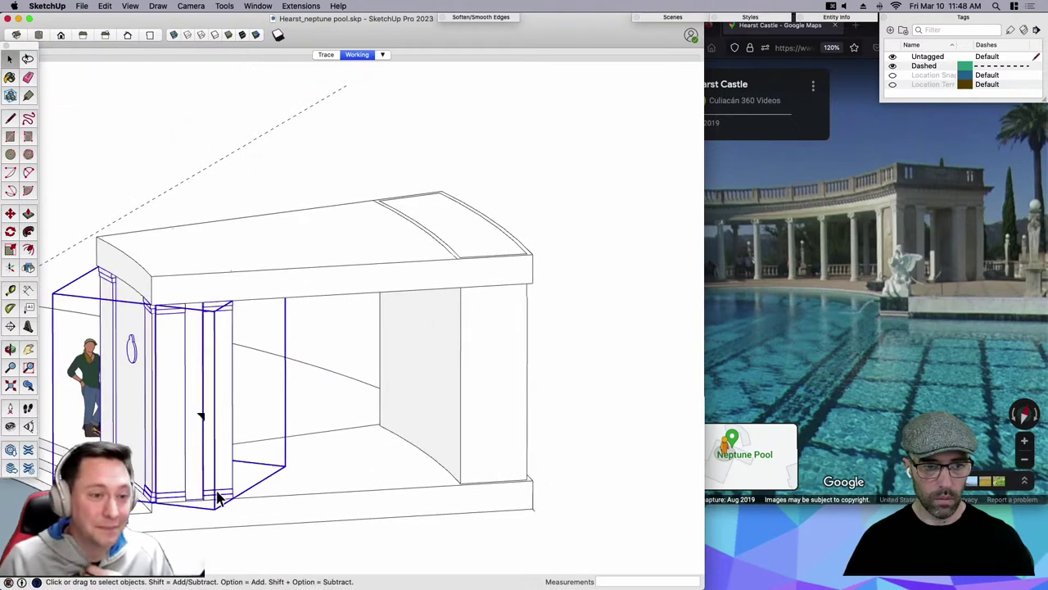
pyautogui.doubleClick(209, 496)
pyautogui.moveTo(217, 512); pyautogui.dragTo(405, 483, button='middle')
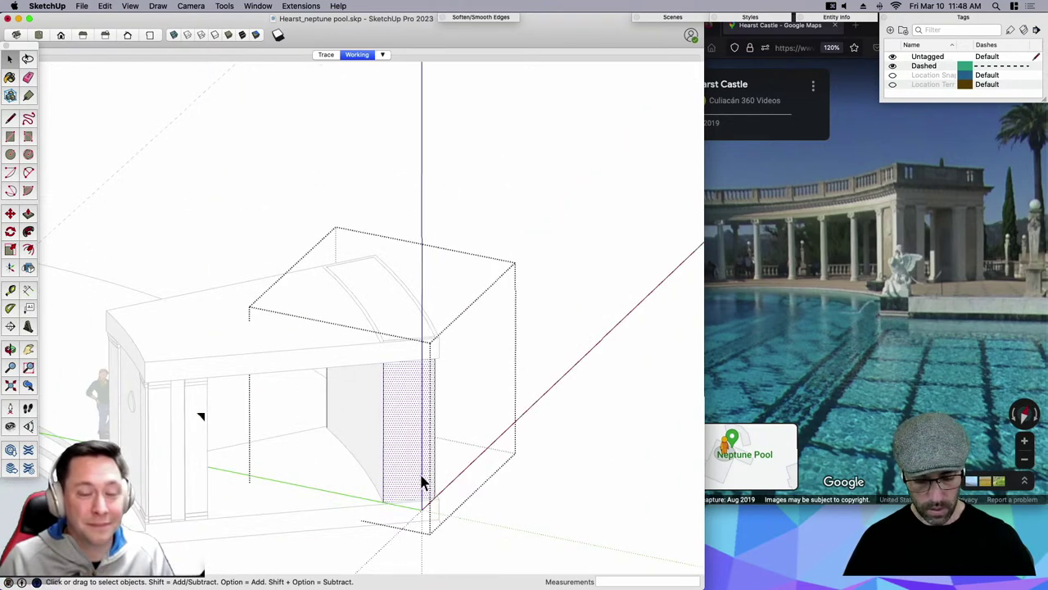
pyautogui.scroll(3, 398, 491)
# Move the pasted pilasters along the base edge onto the second pier's front face, fitting the outer one to the pier's outer corner.
pyautogui.press('m')
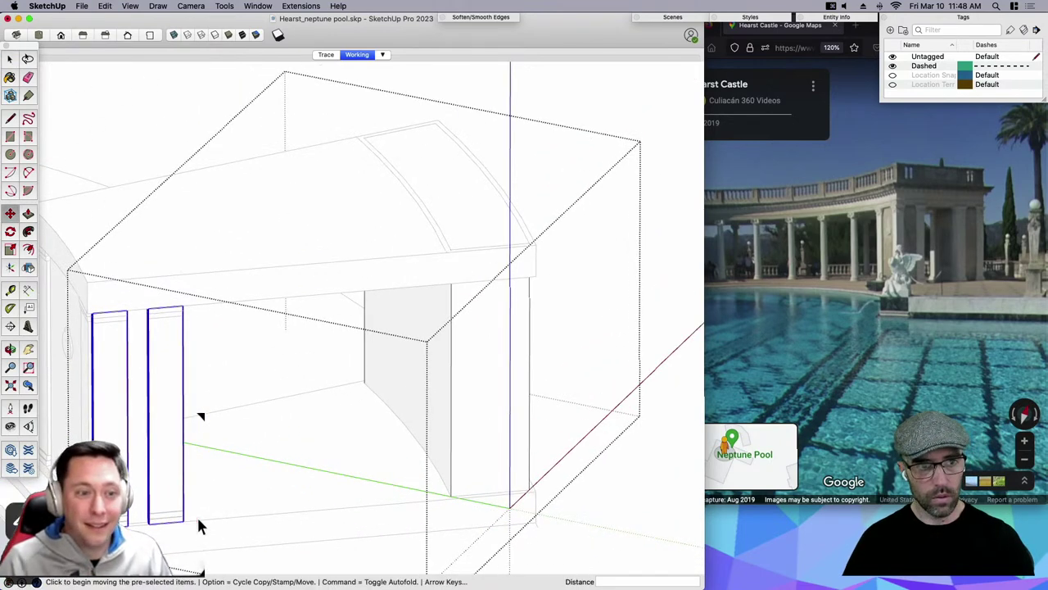
pyautogui.click(197, 515)
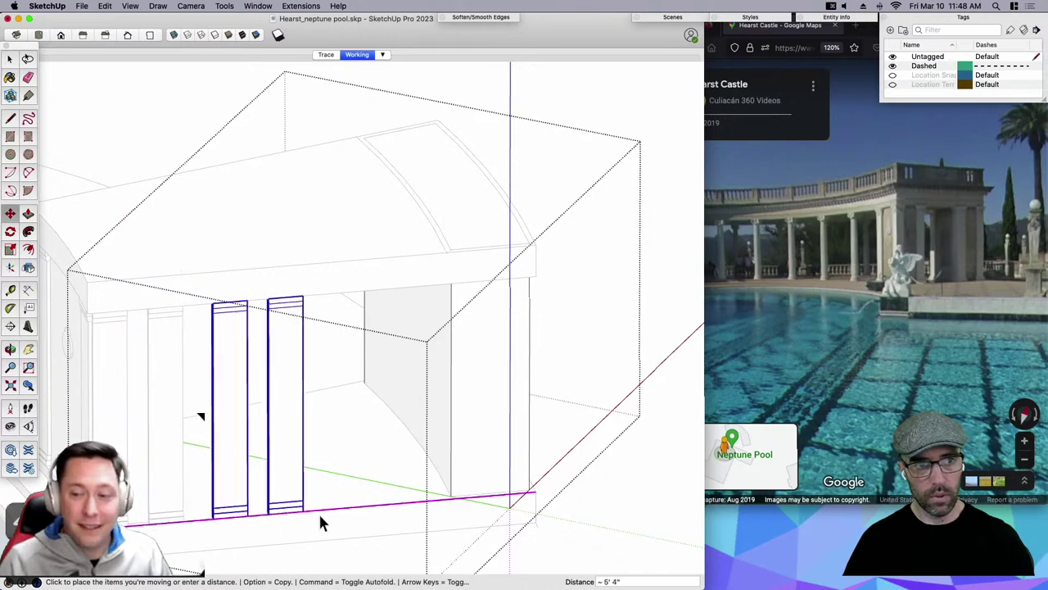
pyautogui.click(532, 493)
pyautogui.scroll(5, 524, 491)
pyautogui.scroll(5, 528, 492)
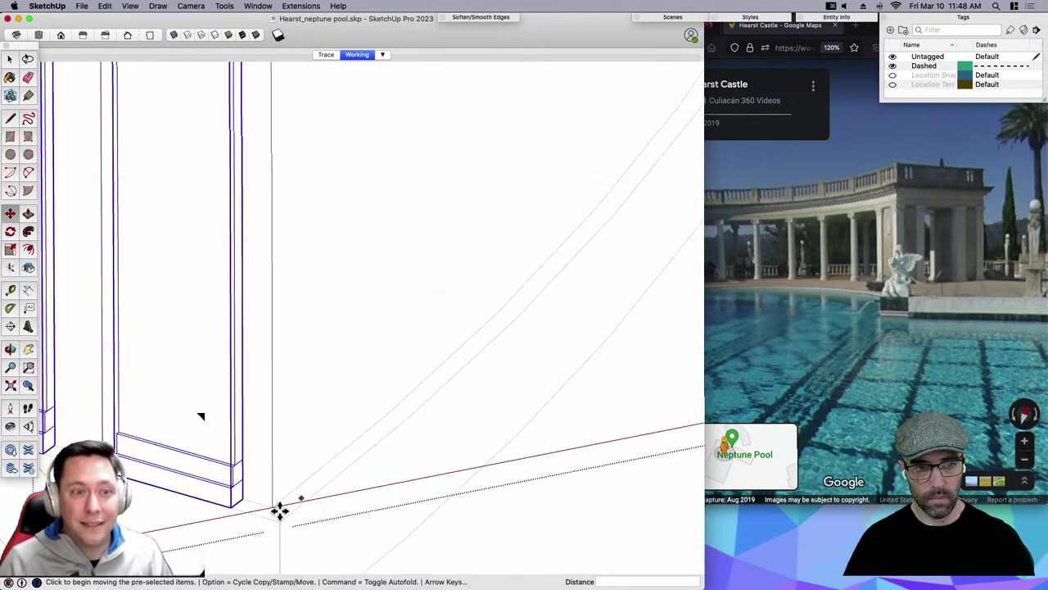
pyautogui.click(226, 497)
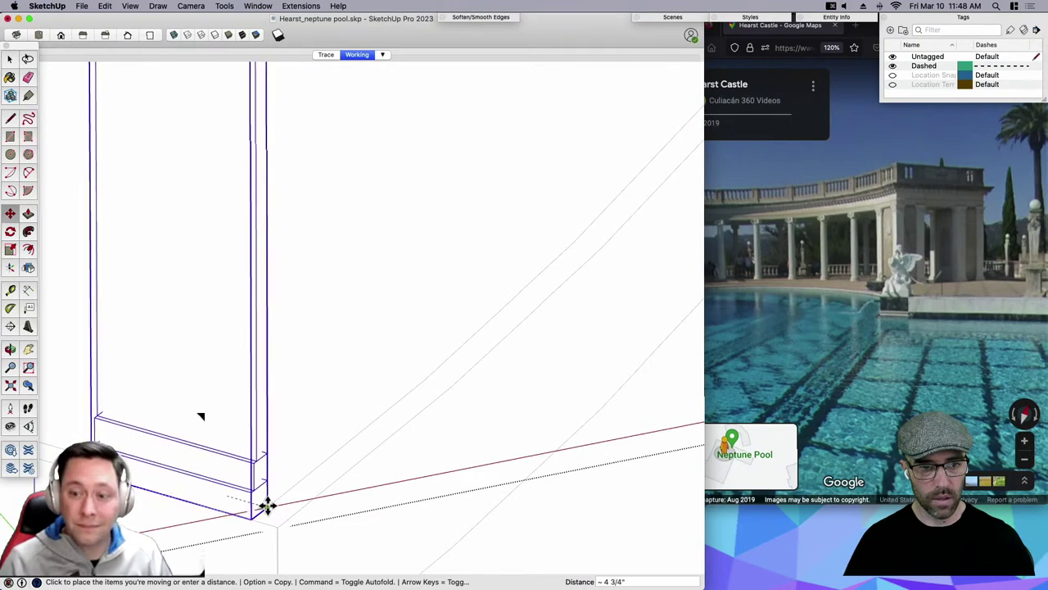
pyautogui.click(265, 505)
pyautogui.scroll(-3, 343, 502)
pyautogui.moveTo(342, 499); pyautogui.dragTo(365, 465, button='middle')
pyautogui.scroll(-3, 366, 465)
pyautogui.press('space')
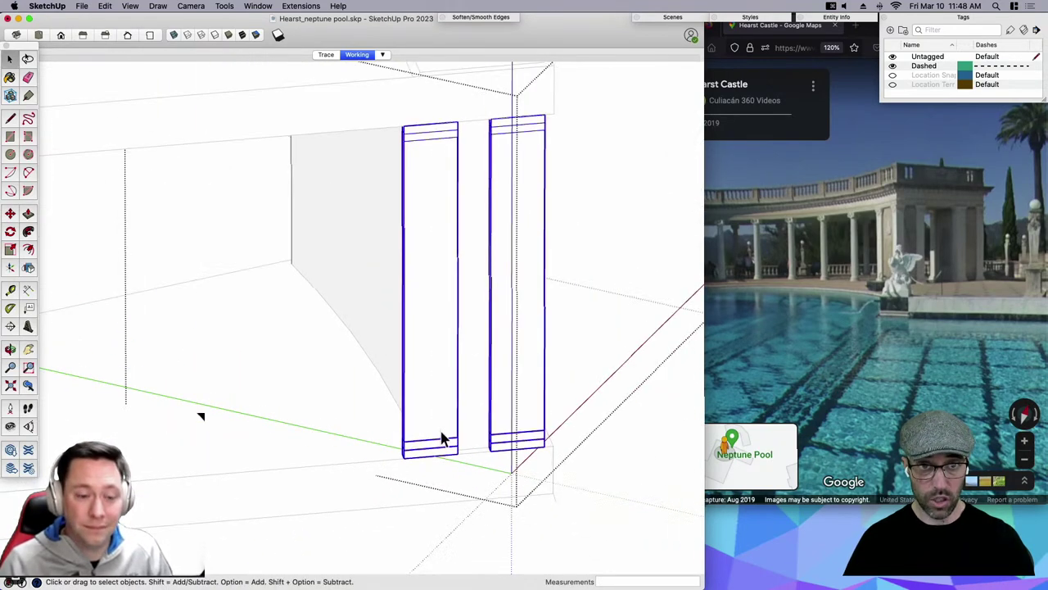
# Move the inner pilaster alone about 6" to the endpoint at the second pier's inner corner.
pyautogui.click(442, 436)
pyautogui.scroll(-3, 331, 430)
pyautogui.moveTo(331, 430); pyautogui.dragTo(442, 433, button='middle')
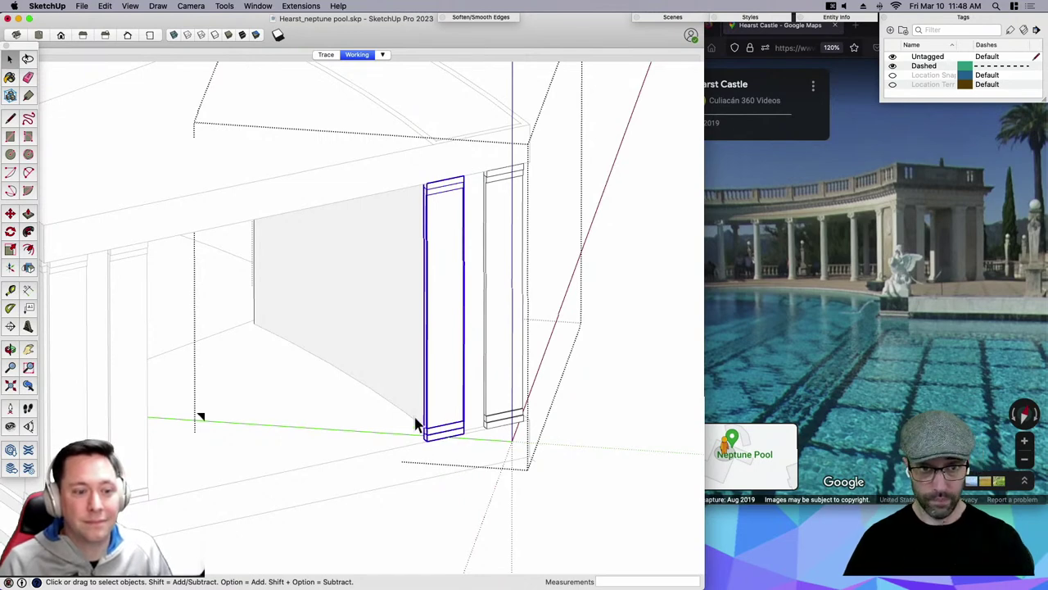
pyautogui.scroll(-2, 419, 418)
pyautogui.scroll(6, 443, 416)
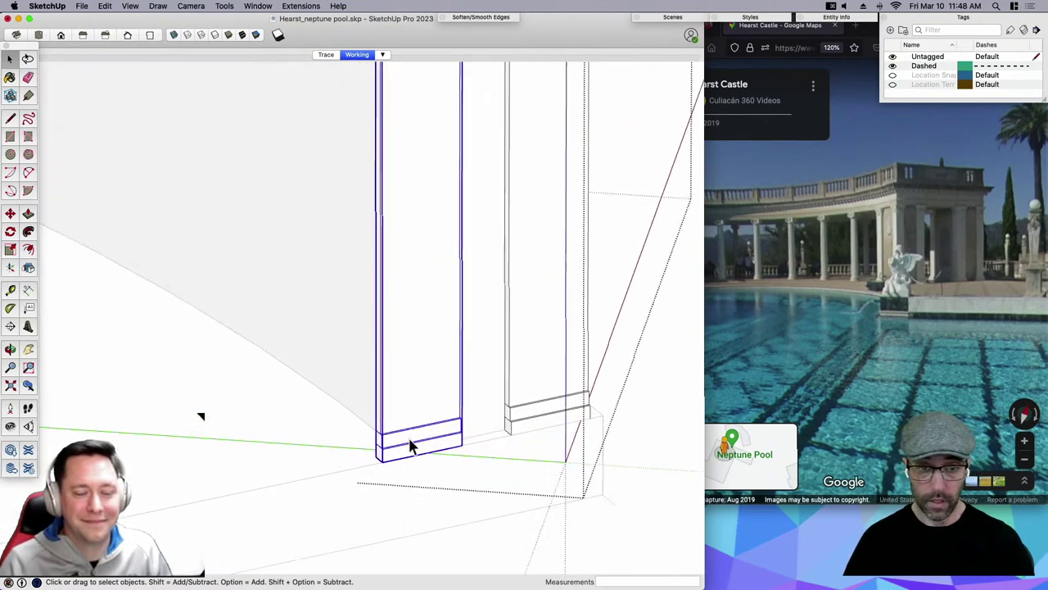
pyautogui.scroll(2, 385, 459)
pyautogui.press('m')
pyautogui.click(353, 472)
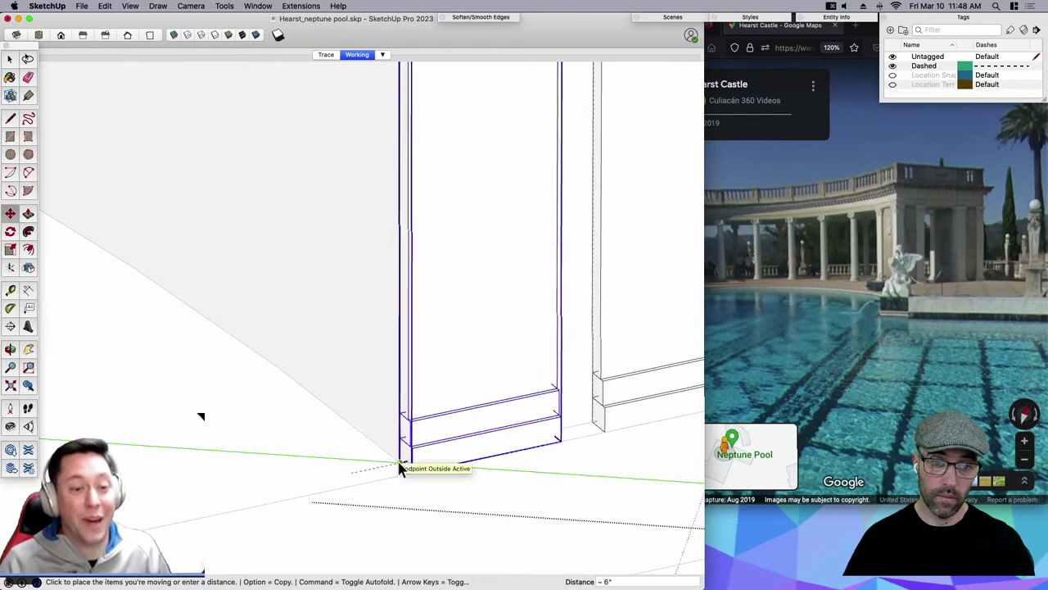
pyautogui.click(398, 463)
pyautogui.press('space')
pyautogui.scroll(-5, 399, 462)
pyautogui.scroll(-4, 399, 462)
pyautogui.click(548, 467)
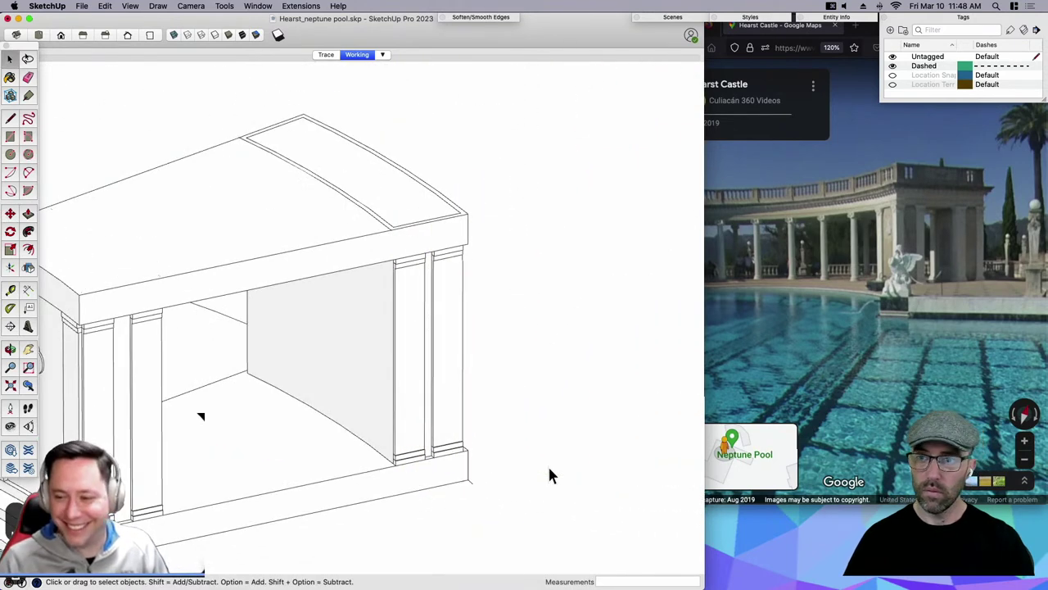
# Select the pavilion's roof slab together with both piers and make them a single component.
pyautogui.scroll(-2, 549, 468)
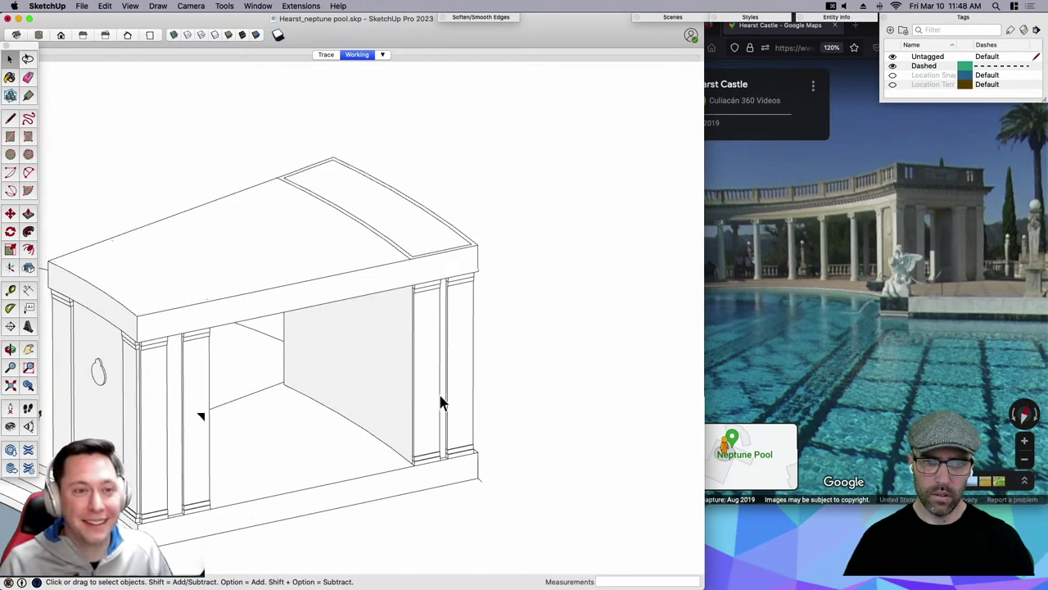
pyautogui.click(387, 407)
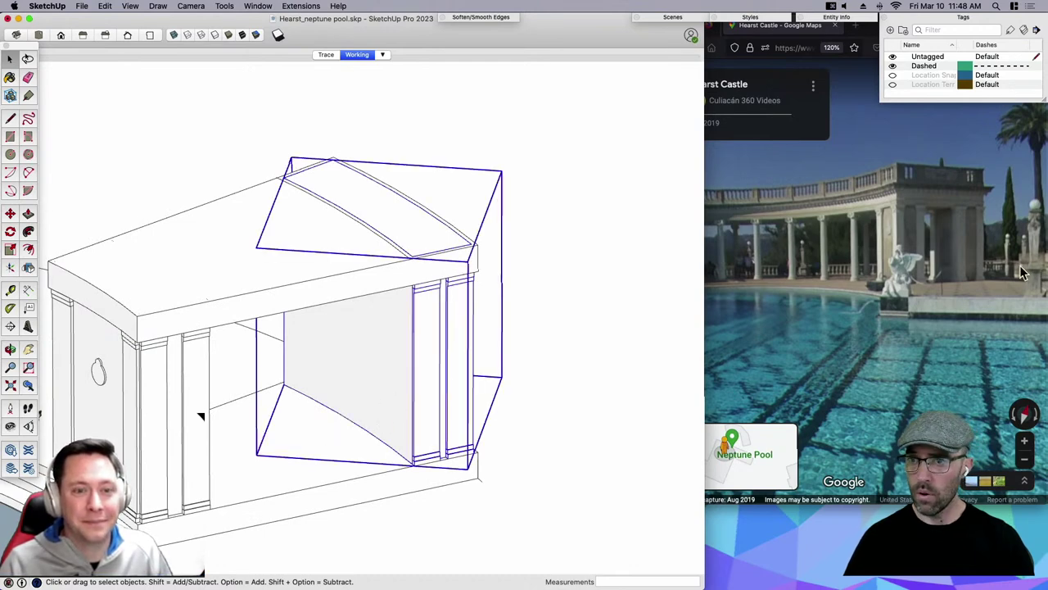
pyautogui.click(486, 392)
pyautogui.moveTo(386, 470); pyautogui.dragTo(469, 429, button='middle')
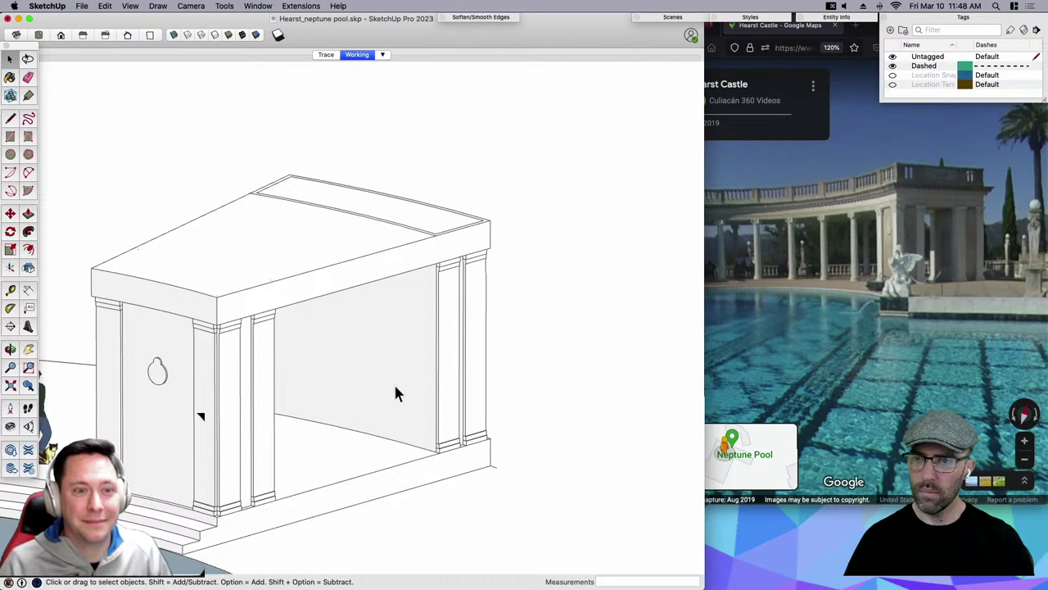
pyautogui.moveTo(396, 394)
pyautogui.mouseDown(button='middle')
pyautogui.moveTo(644, 363)
pyautogui.moveTo(634, 421)
pyautogui.moveTo(459, 356)
pyautogui.mouseUp(button='middle')
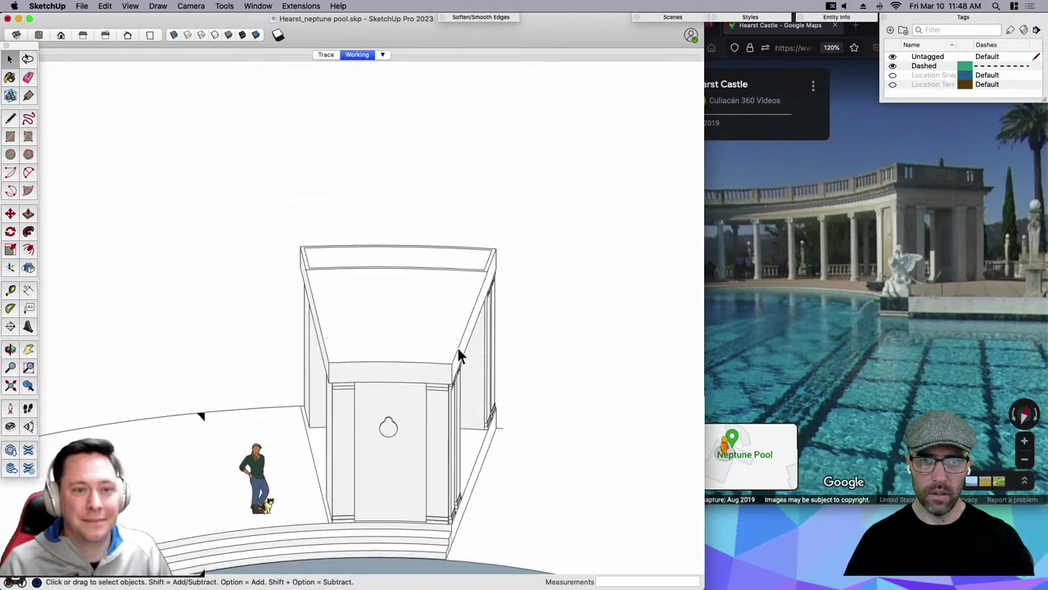
pyautogui.scroll(-10, 304, 264)
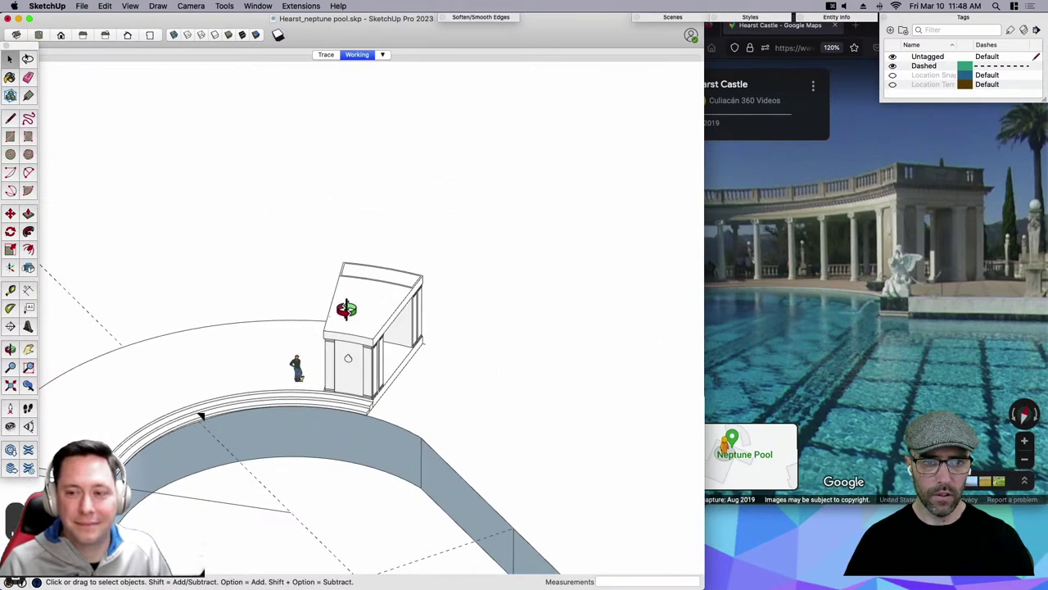
pyautogui.moveTo(346, 308); pyautogui.dragTo(316, 259, button='middle')
pyautogui.moveTo(425, 404); pyautogui.dragTo(424, 404)
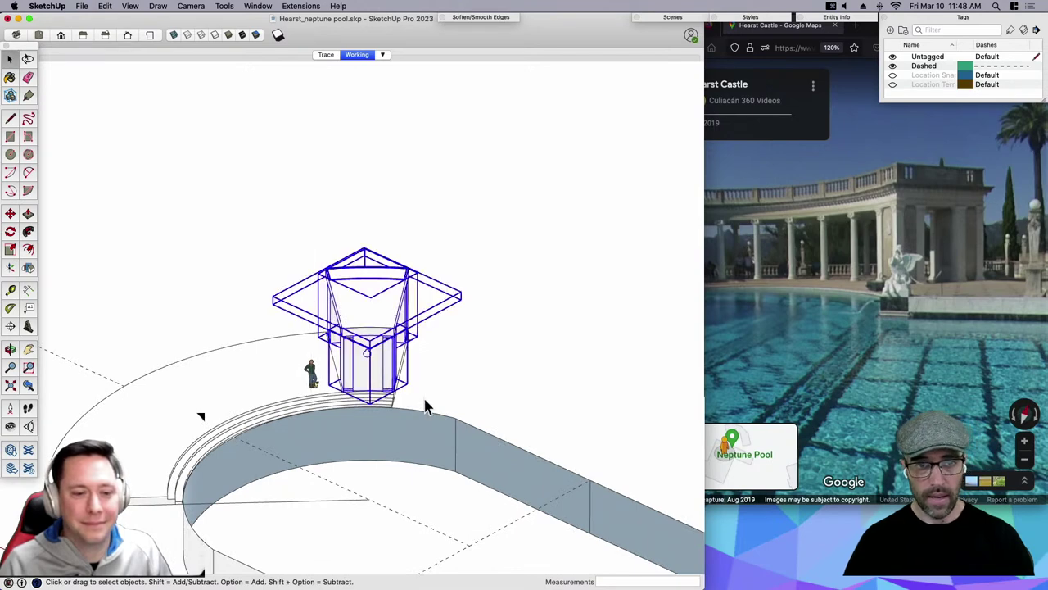
pyautogui.moveTo(434, 407); pyautogui.dragTo(336, 398, button='middle')
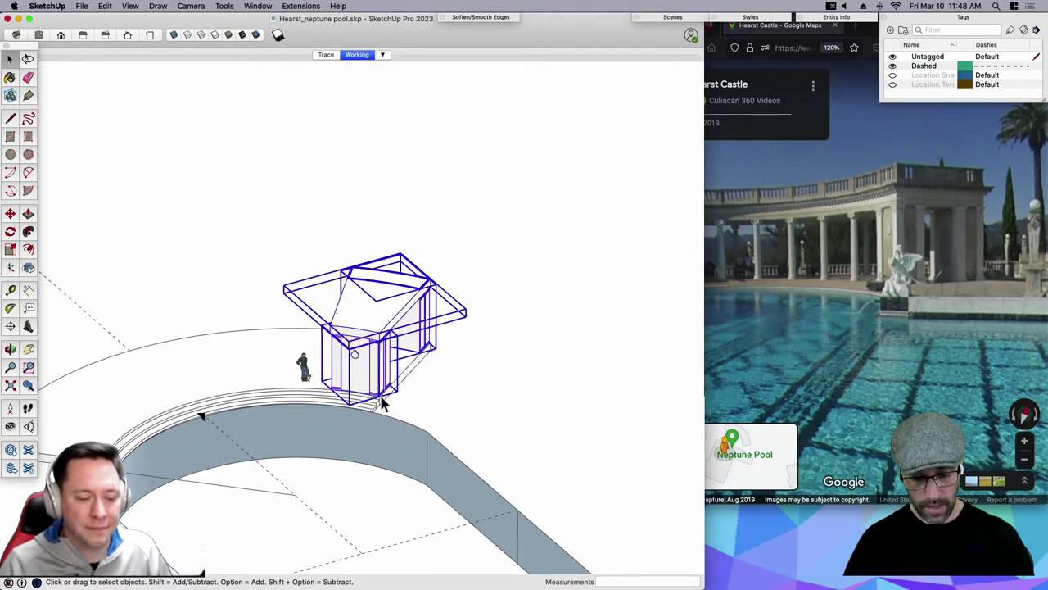
pyautogui.press('g')
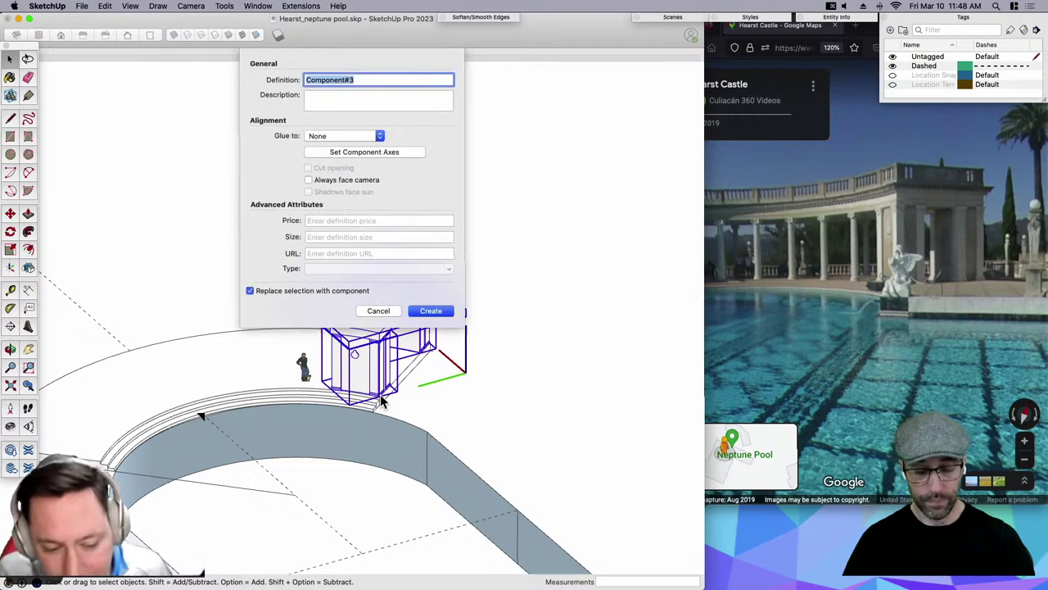
pyautogui.press('Return')
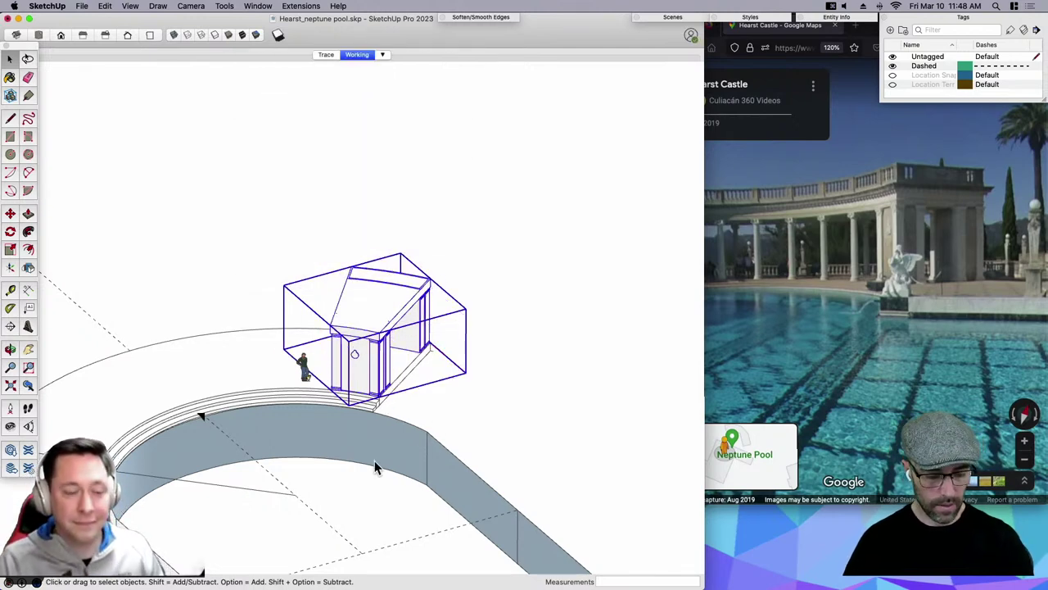
# Rotate a copy of the pavilion about 85.4° around the pool arc's centre to the opposite end of the curved steps.
pyautogui.press('q')
pyautogui.click(294, 496)
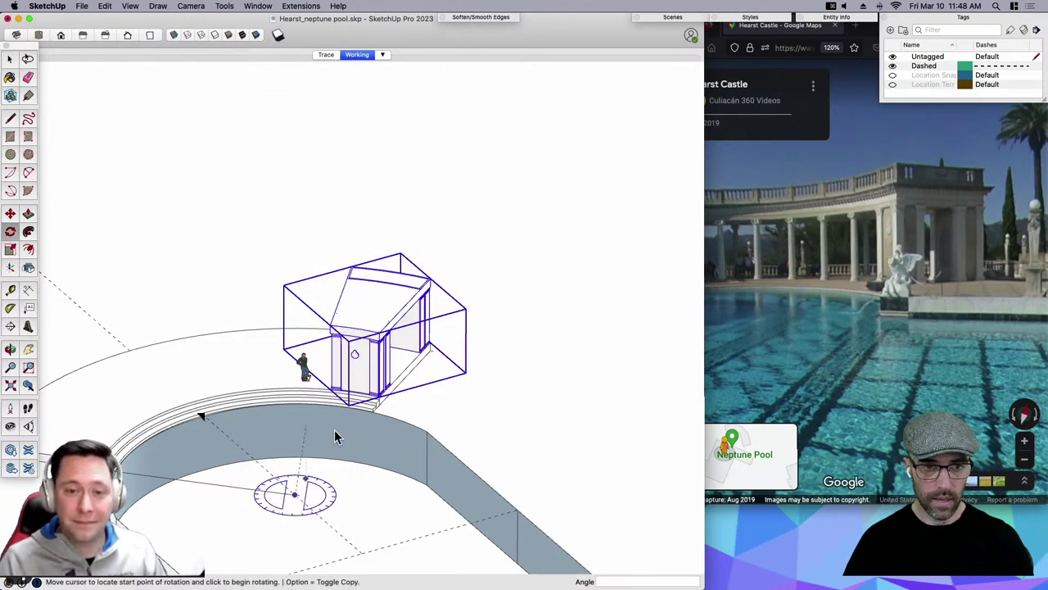
pyautogui.press('alt')
pyautogui.scroll(2, 352, 395)
pyautogui.scroll(5, 327, 398)
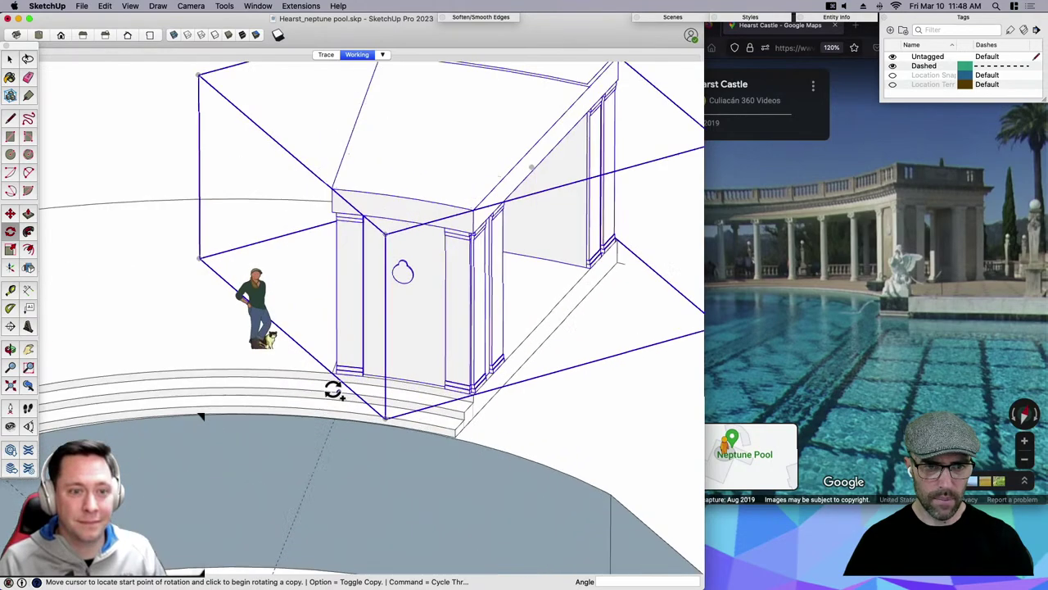
pyautogui.click(342, 365)
pyautogui.scroll(-8, 603, 281)
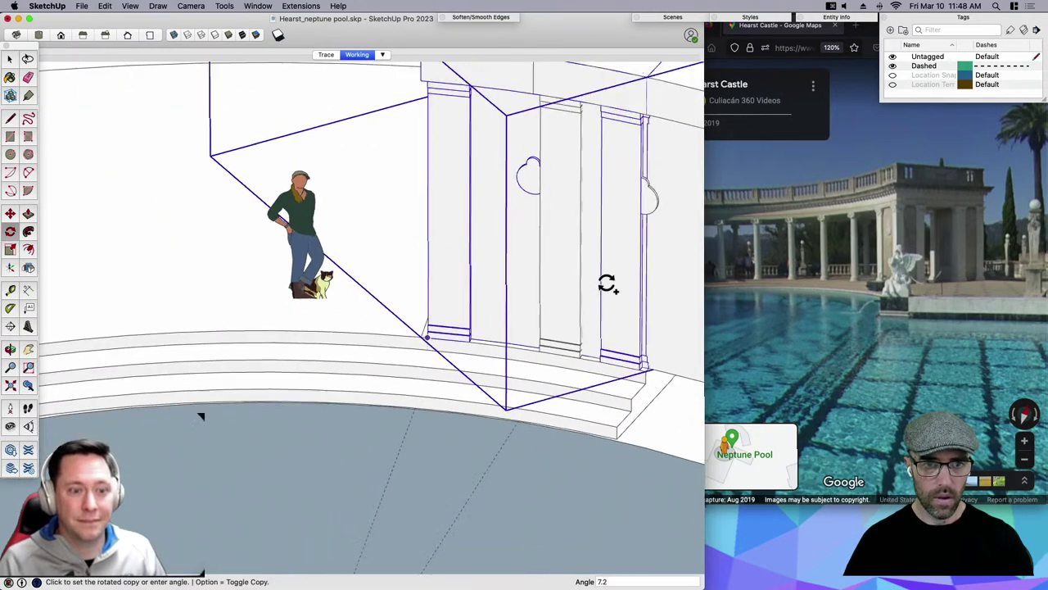
pyautogui.scroll(8, 215, 410)
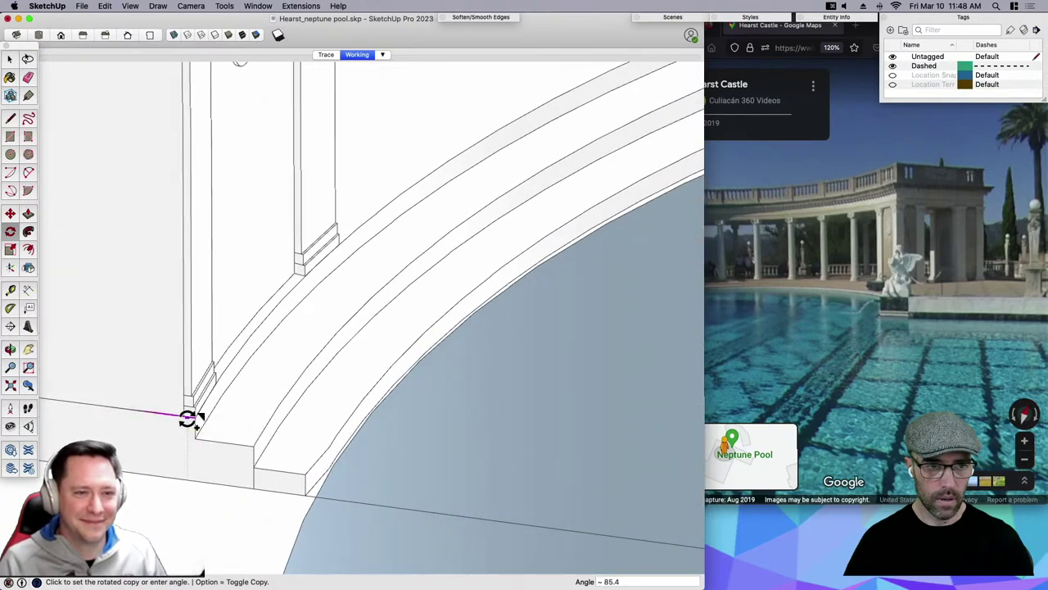
pyautogui.click(187, 419)
pyautogui.scroll(-5, 283, 416)
pyautogui.press('space')
pyautogui.scroll(5, 234, 420)
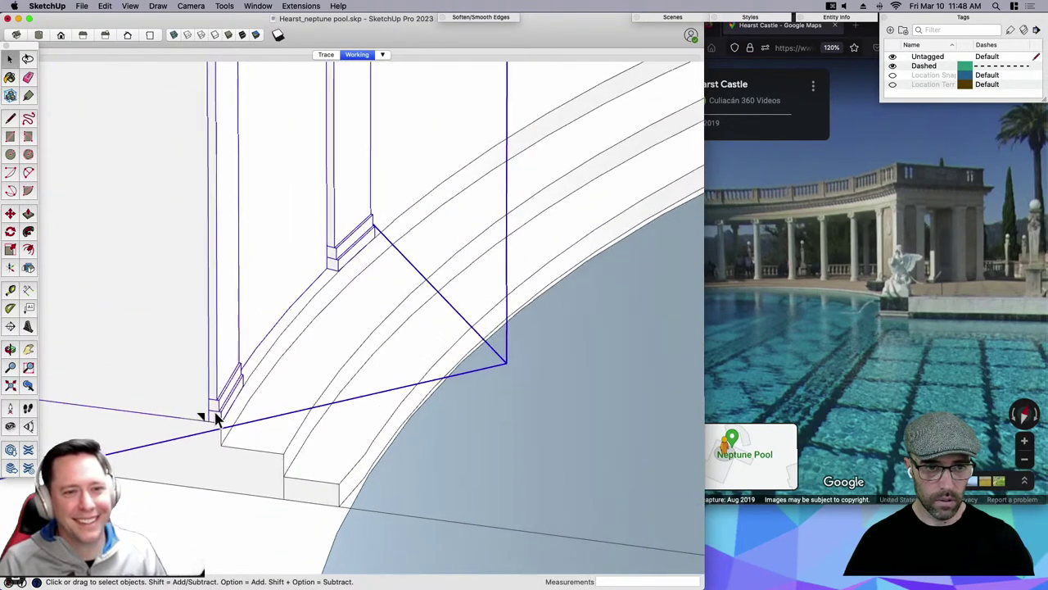
pyautogui.scroll(-10, 217, 417)
pyautogui.click(221, 131)
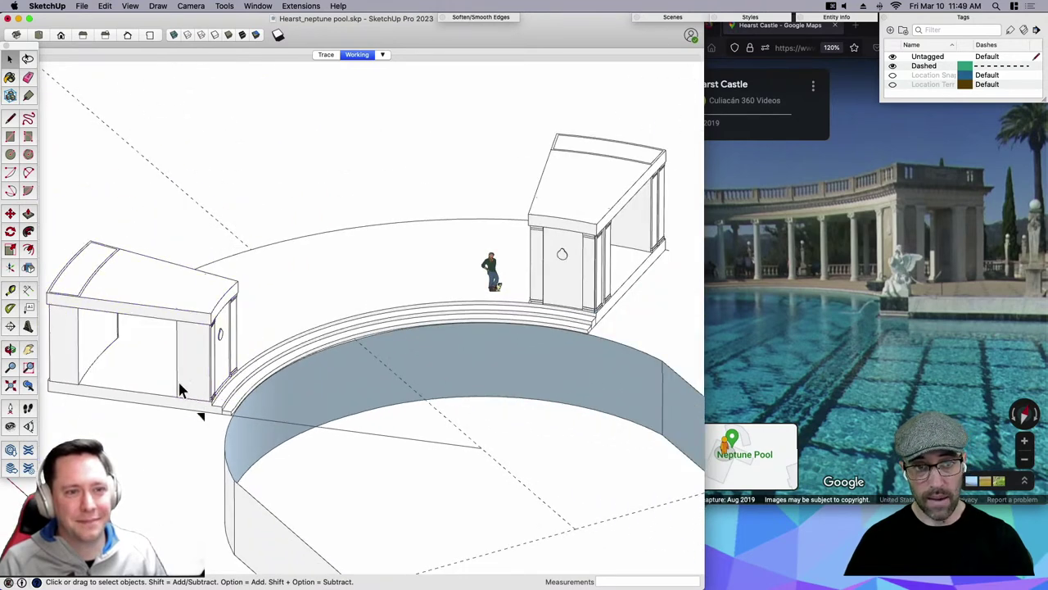
# Copy the curved terrace floor face between the two pavilions and paste it in place.
pyautogui.scroll(-3, 182, 392)
pyautogui.moveTo(276, 235)
pyautogui.mouseDown(button='middle')
pyautogui.moveTo(341, 402)
pyautogui.moveTo(456, 299)
pyautogui.moveTo(389, 396)
pyautogui.moveTo(368, 323)
pyautogui.mouseUp(button='middle')
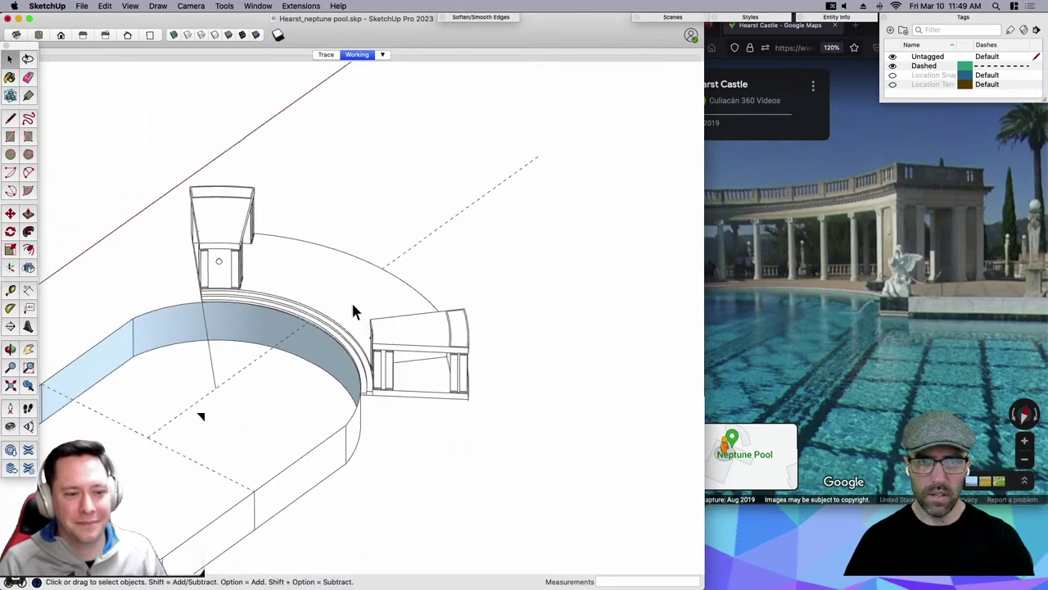
pyautogui.doubleClick(351, 301)
pyautogui.click(351, 300)
pyautogui.scroll(-3, 351, 300)
pyautogui.click(520, 178)
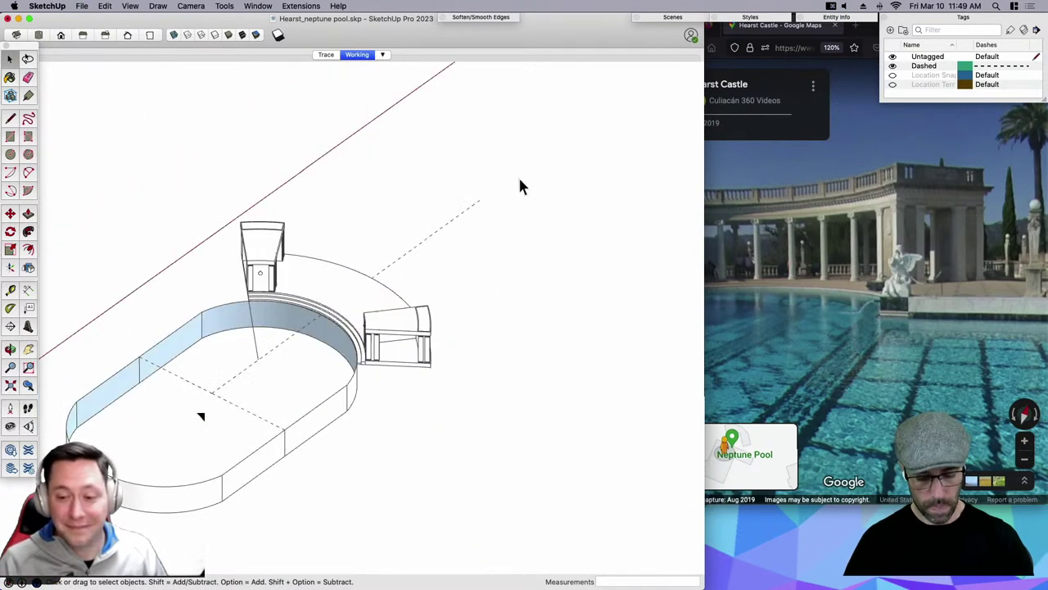
pyautogui.click(389, 303)
pyautogui.scroll(5, 396, 385)
# Move the copied terrace face 12' straight up to the top of the pavilion roofs.
pyautogui.press('m')
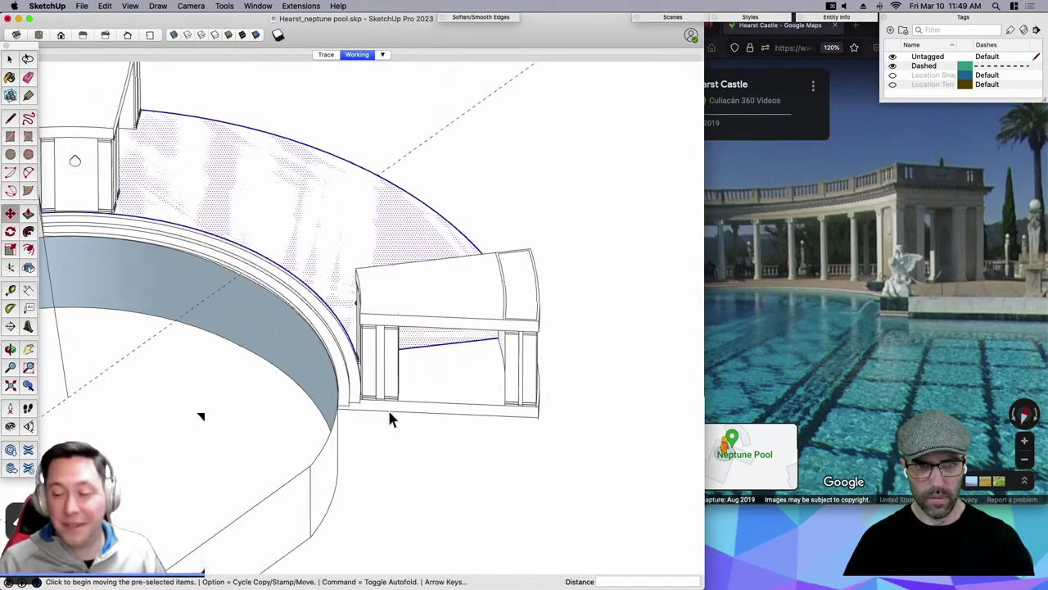
pyautogui.click(447, 352)
pyautogui.write('12')
pyautogui.press('Return')
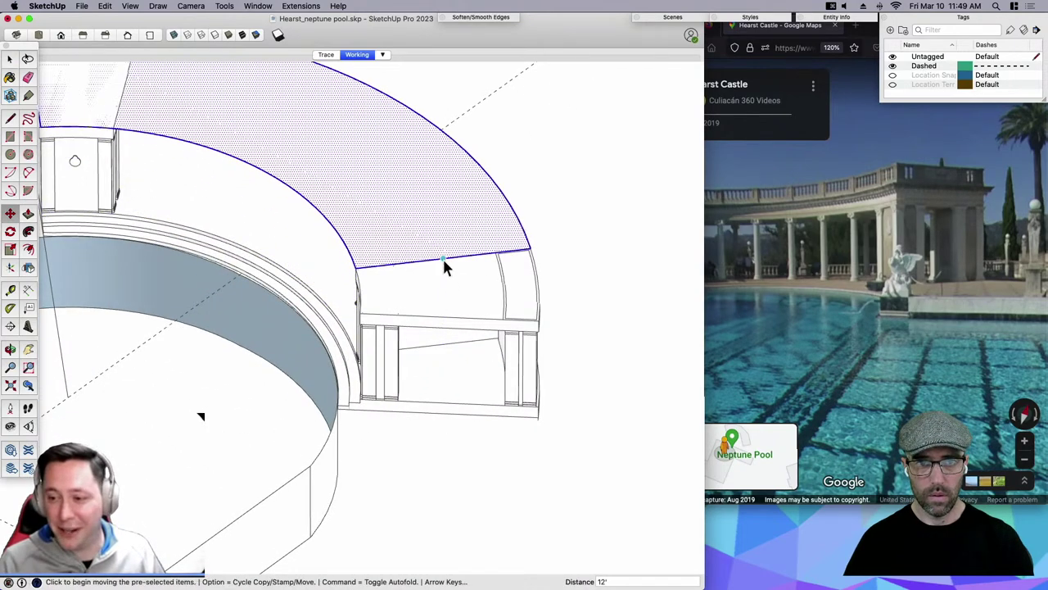
# Try to push/pull the raised curved face down to the underside of the pavilion's roof slab.
pyautogui.scroll(-2, 480, 369)
pyautogui.moveTo(480, 370); pyautogui.dragTo(567, 271, button='middle')
pyautogui.press('space')
pyautogui.scroll(5, 428, 237)
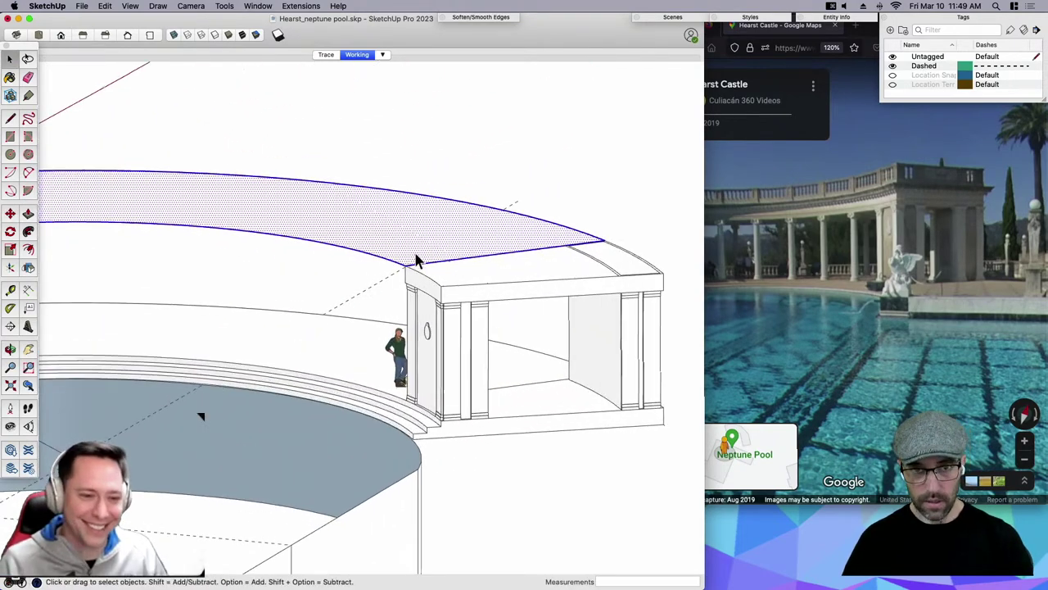
pyautogui.press('p')
pyautogui.click(408, 271)
pyautogui.click(402, 285)
pyautogui.press('space')
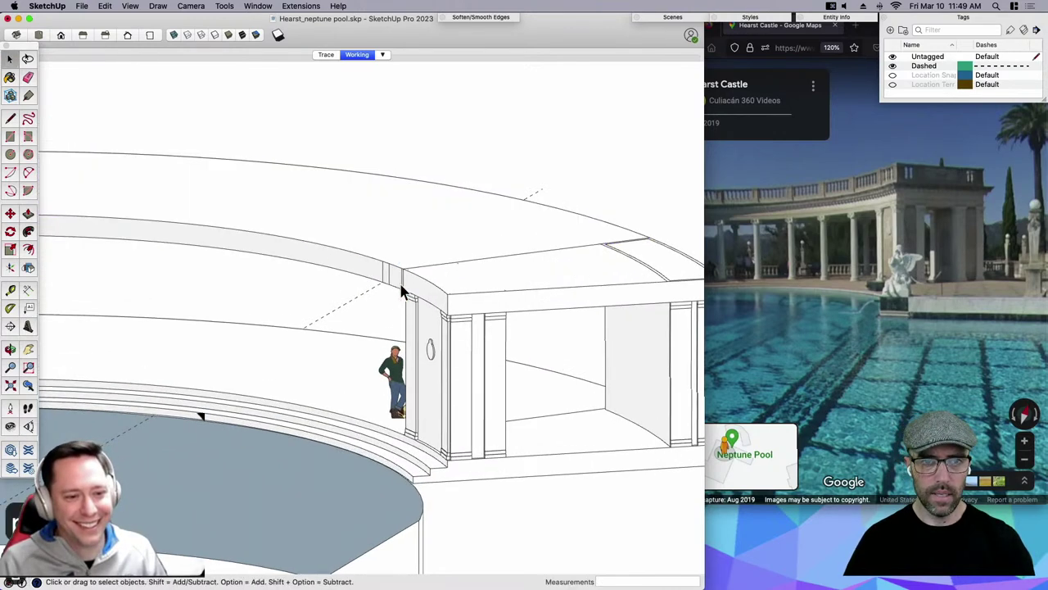
pyautogui.scroll(3, 388, 280)
pyautogui.scroll(-2, 416, 266)
# Weld the border edges of the raised curved roof face and open the camera's field of view setting.
pyautogui.click(410, 251)
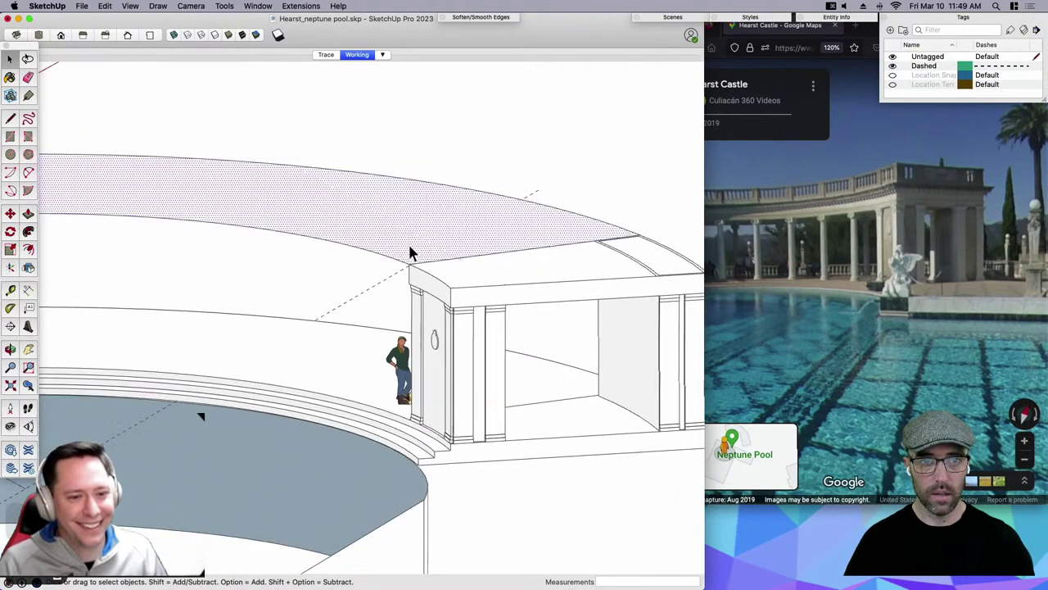
pyautogui.doubleClick(406, 246)
pyautogui.keyDown('shift'); pyautogui.click(407, 245); pyautogui.keyUp('shift')
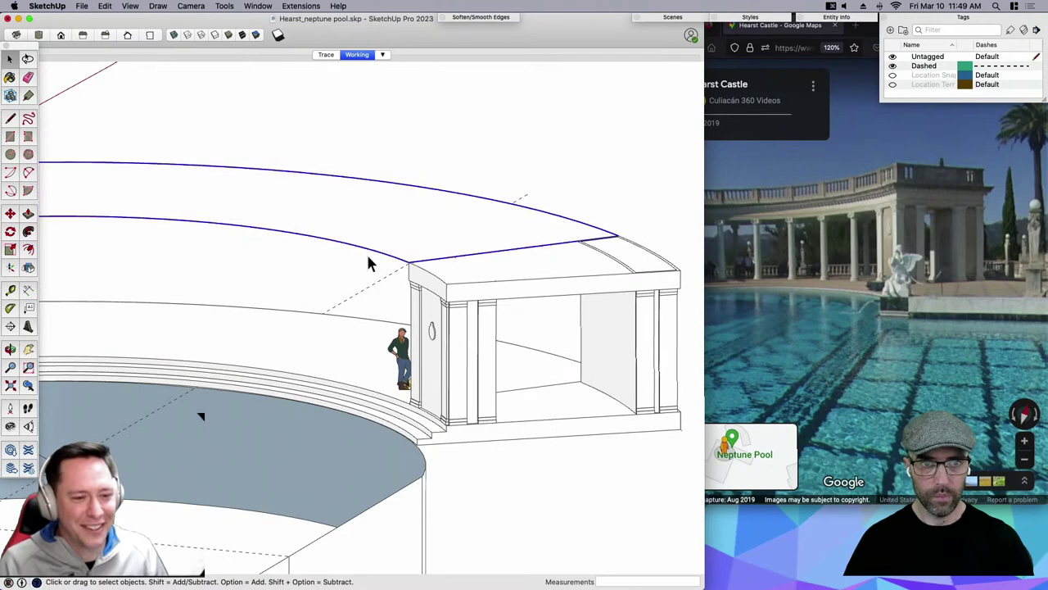
pyautogui.rightClick(370, 249)
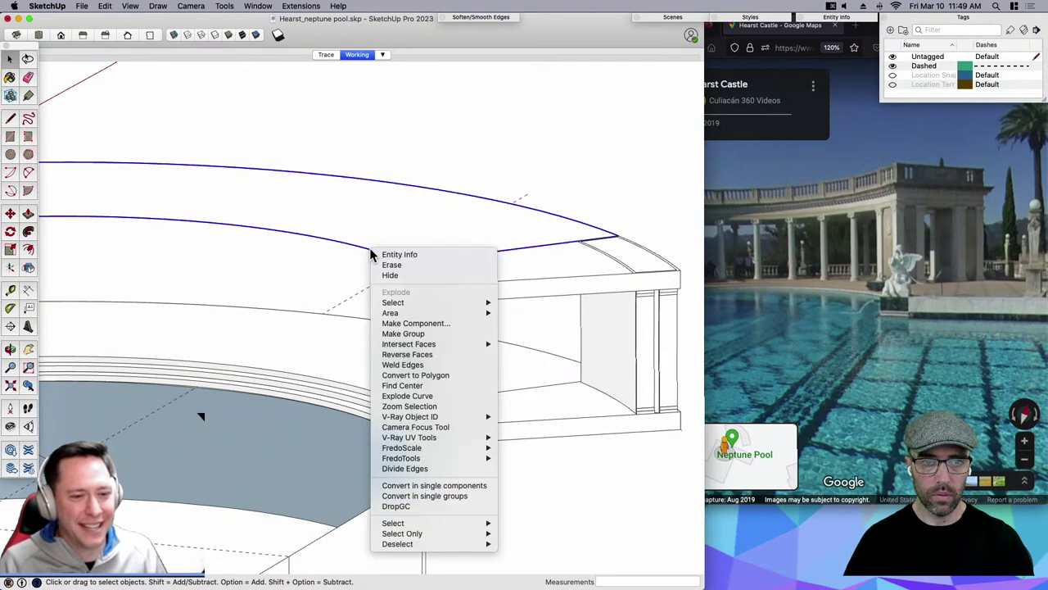
pyautogui.click(402, 364)
pyautogui.click(191, 6)
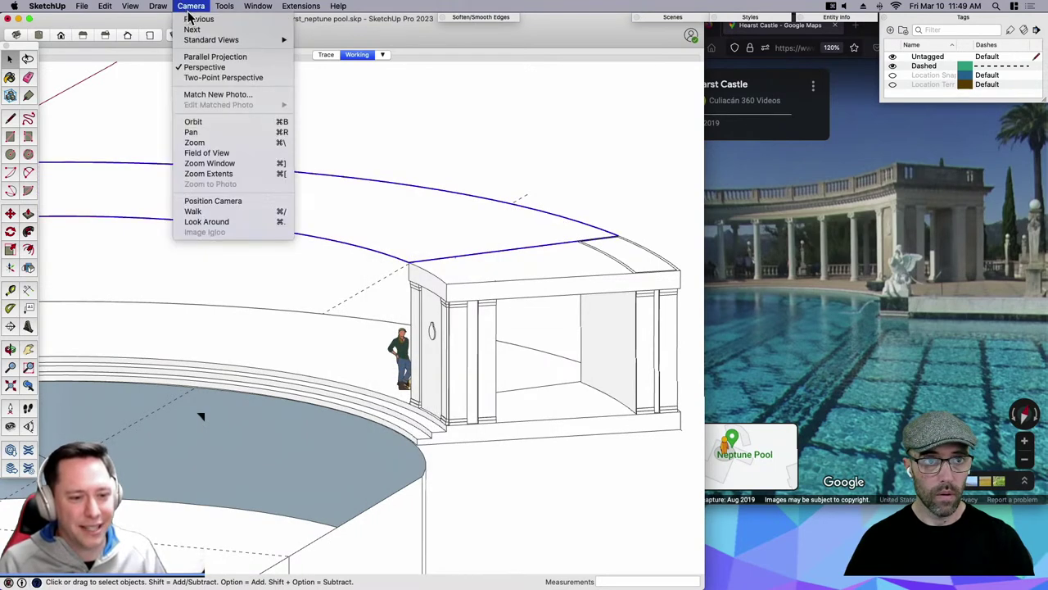
pyautogui.click(215, 153)
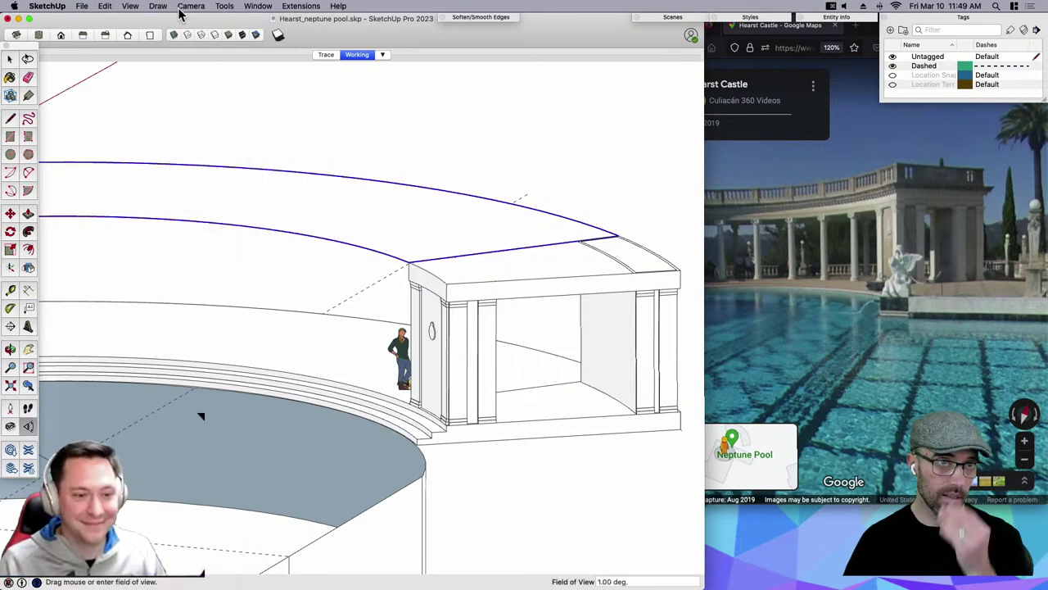
# Push/pull the curved roof face down about 1' 6" to the underside of the pavilion's roof slab.
pyautogui.click(393, 208)
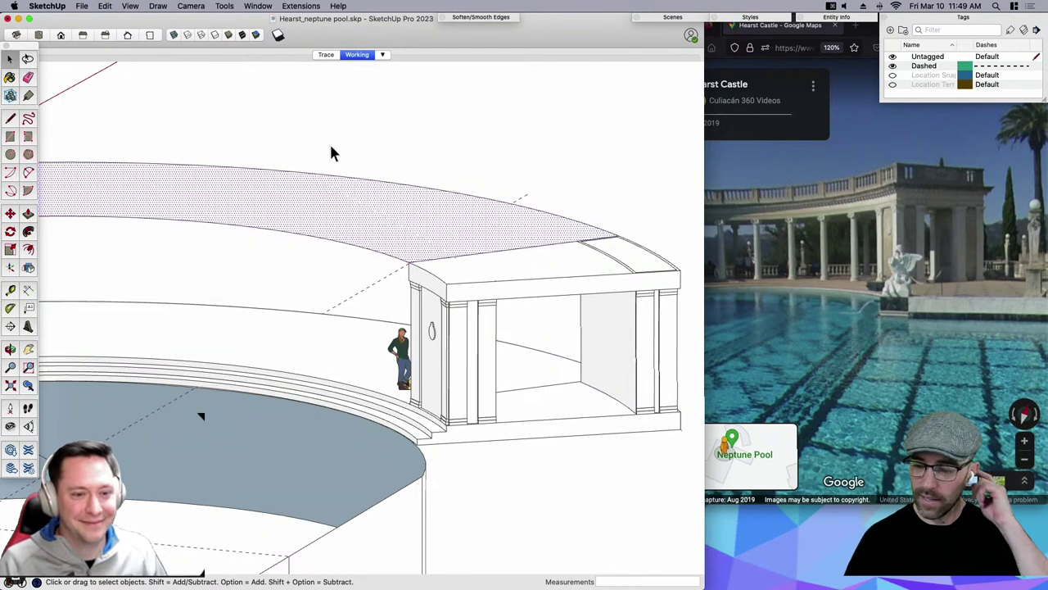
pyautogui.press('p')
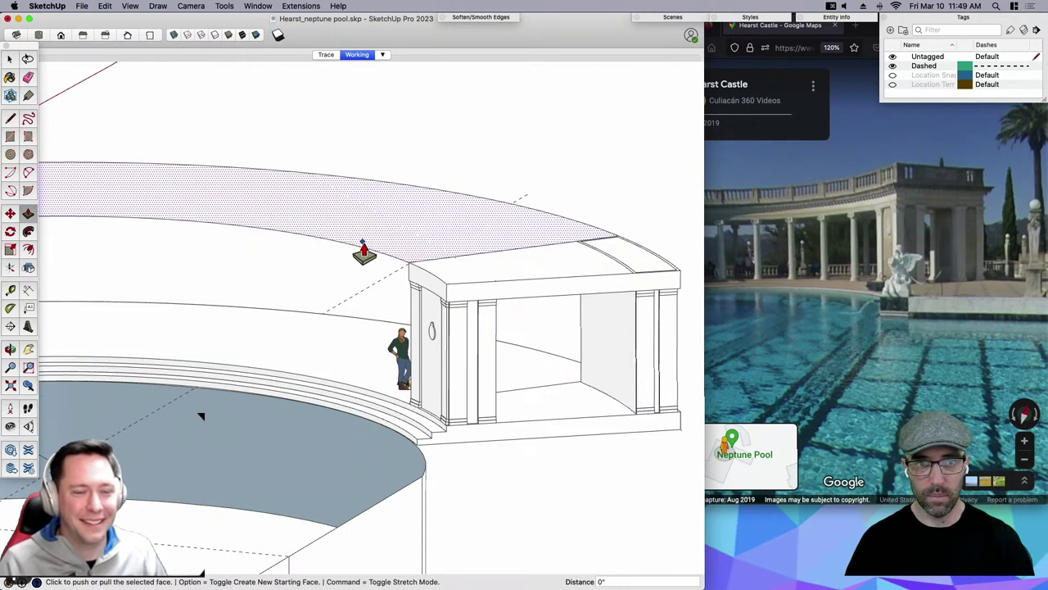
pyautogui.click(363, 243)
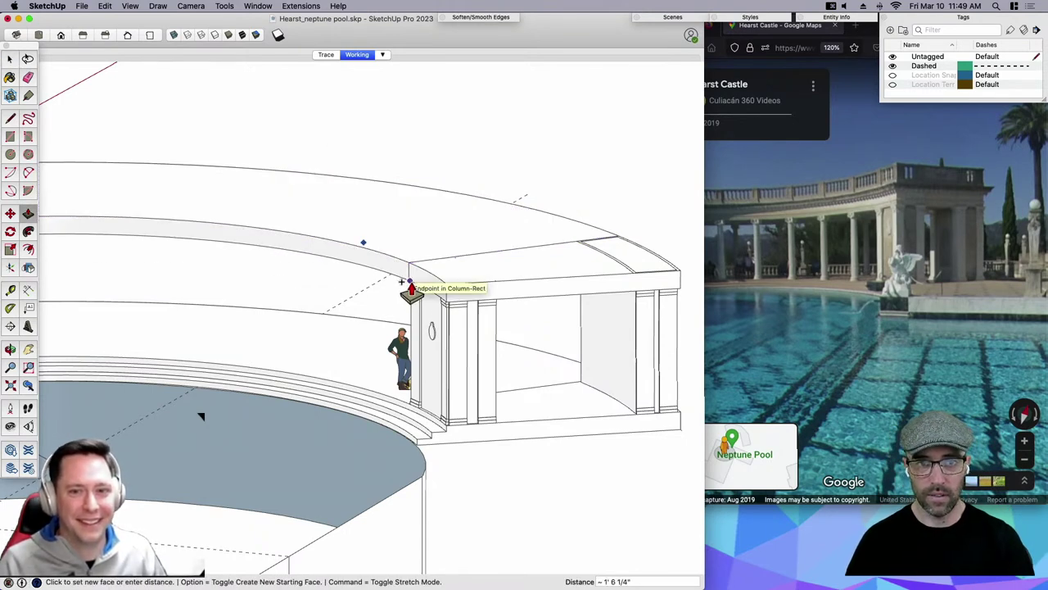
pyautogui.click(411, 282)
pyautogui.press('space')
# Widen the camera's field of view on the two pavilions and the curved slab.
pyautogui.scroll(-1, 543, 245)
pyautogui.scroll(-2, 544, 250)
pyautogui.click(191, 6)
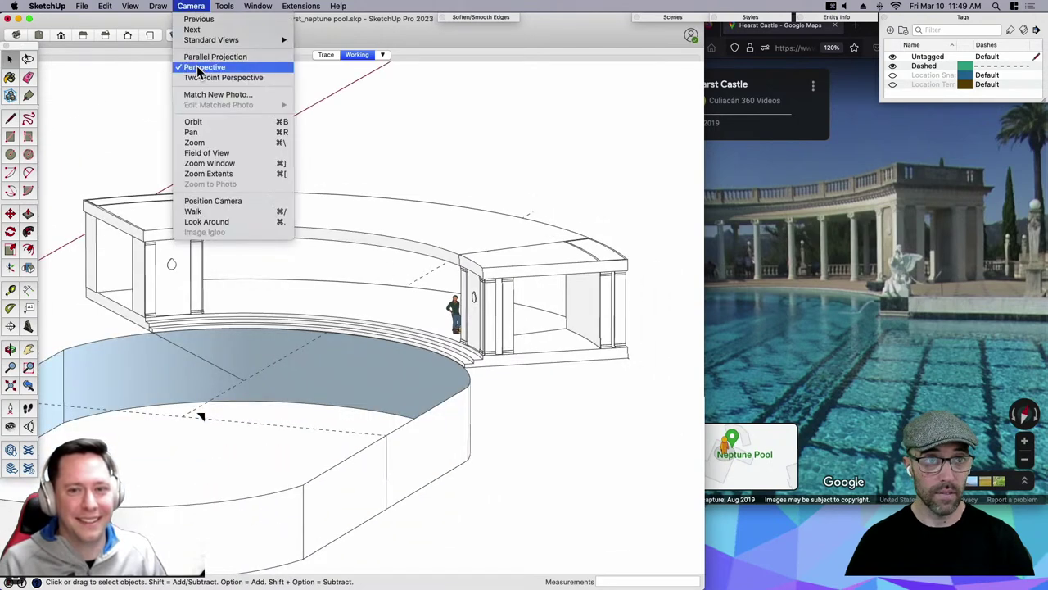
pyautogui.click(231, 153)
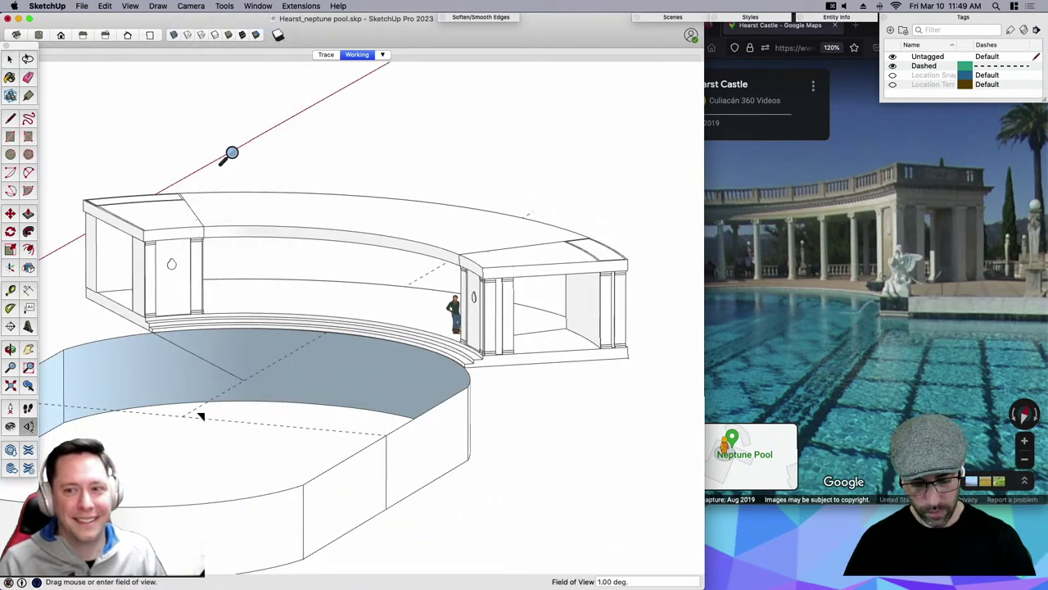
pyautogui.scroll(3, 230, 155)
pyautogui.scroll(3, 512, 255)
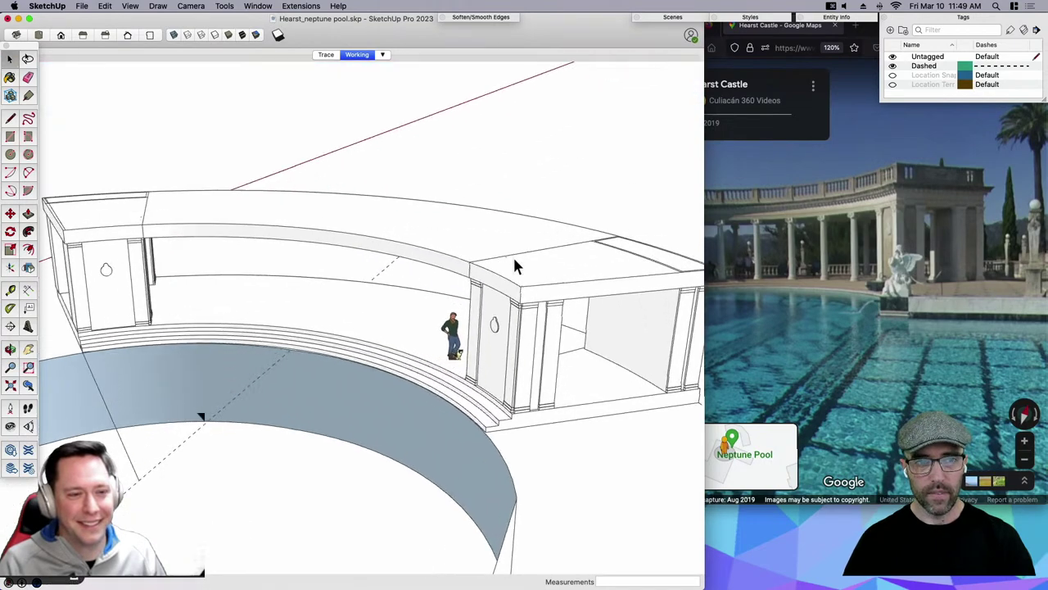
# Check how far the curved slab extends over the opposite end pavilion by selecting its geometry and top face.
pyautogui.click(424, 238)
pyautogui.scroll(-4, 435, 246)
pyautogui.moveTo(447, 247); pyautogui.dragTo(668, 255, button='middle')
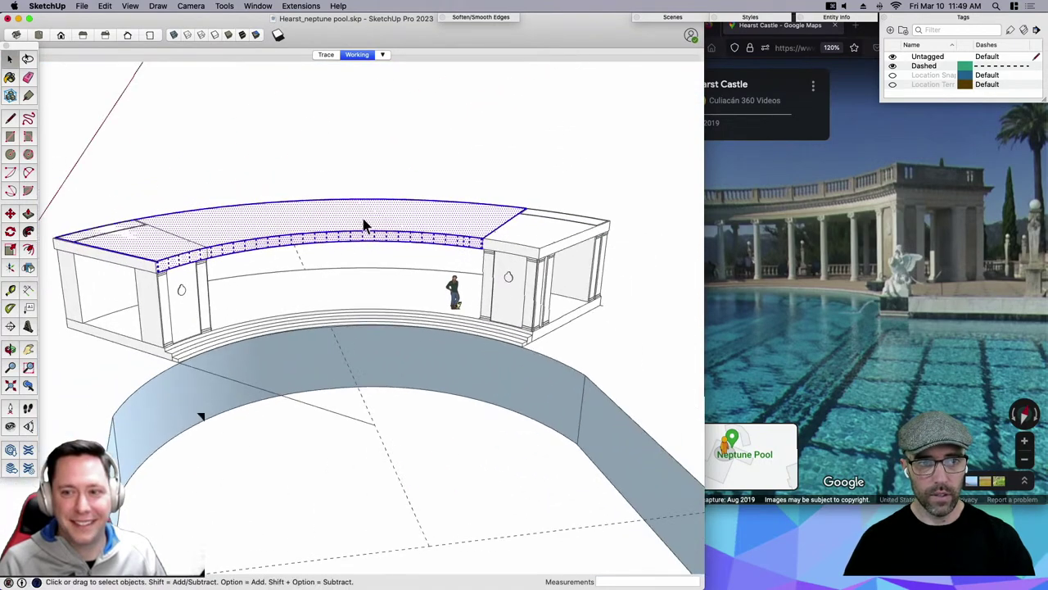
pyautogui.click(270, 176)
pyautogui.moveTo(212, 266); pyautogui.dragTo(199, 334, button='middle')
pyautogui.press('space')
pyautogui.click(216, 244)
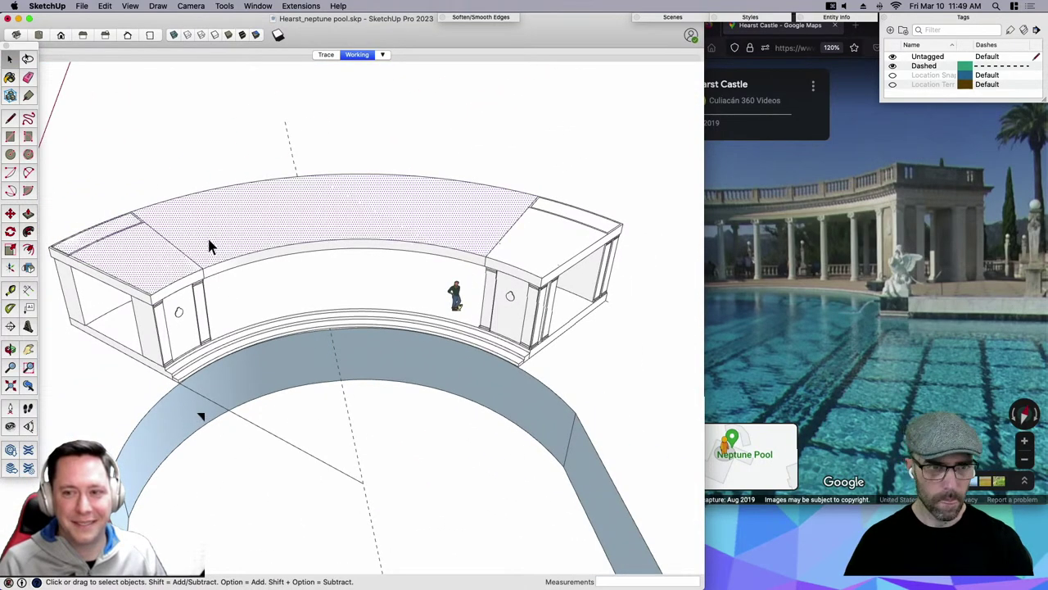
# Draw a line about 20' long along the joint between the curved slab and the end pavilion, splitting the slab's top face.
pyautogui.press('l')
pyautogui.moveTo(205, 279); pyautogui.dragTo(175, 311, button='middle')
pyautogui.scroll(3, 218, 380)
pyautogui.scroll(5, 218, 377)
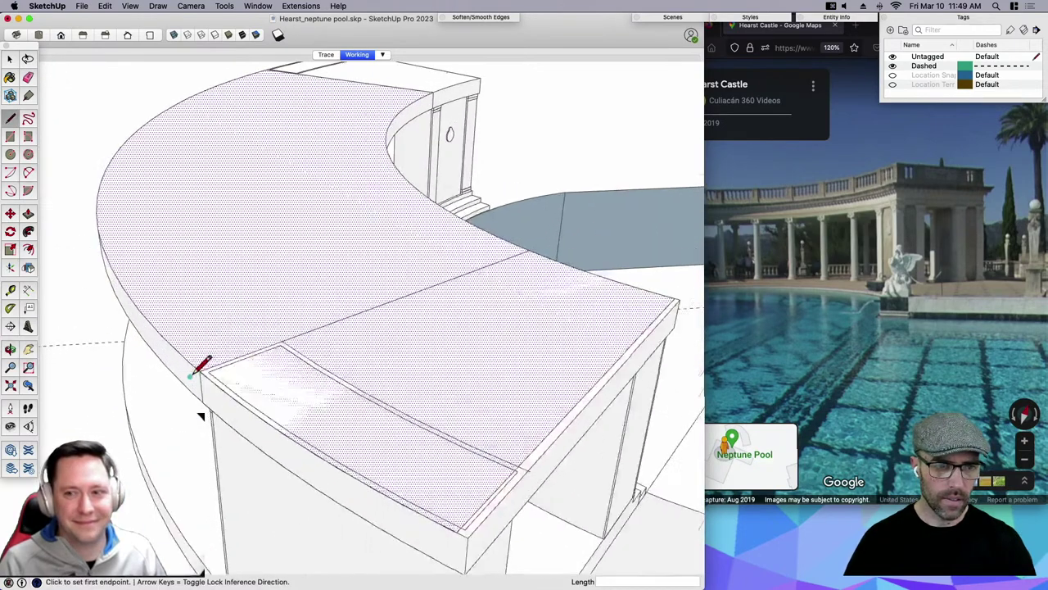
pyautogui.scroll(3, 216, 340)
pyautogui.scroll(2, 218, 333)
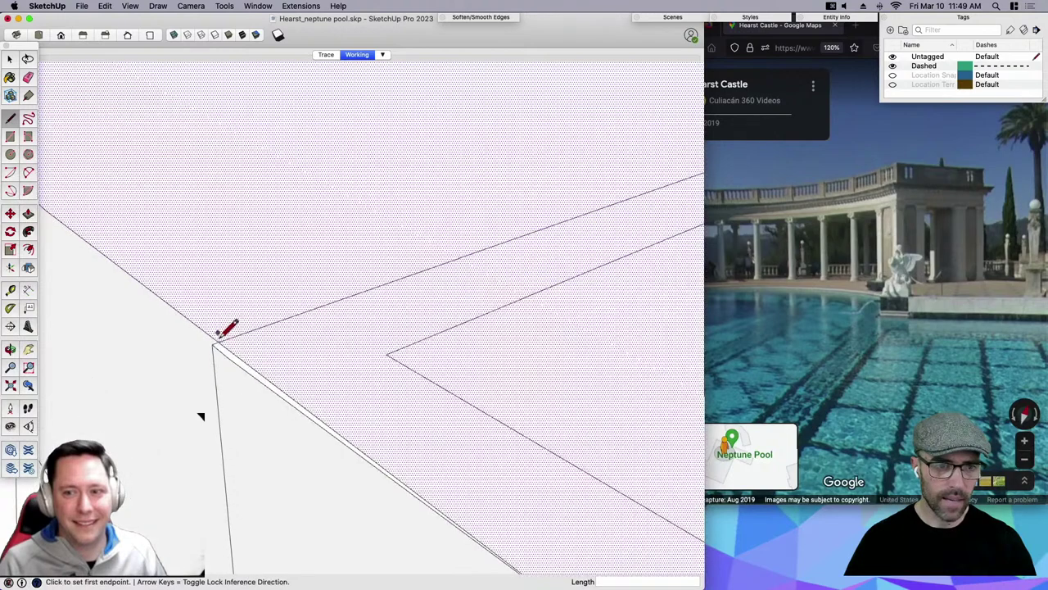
pyautogui.click(215, 341)
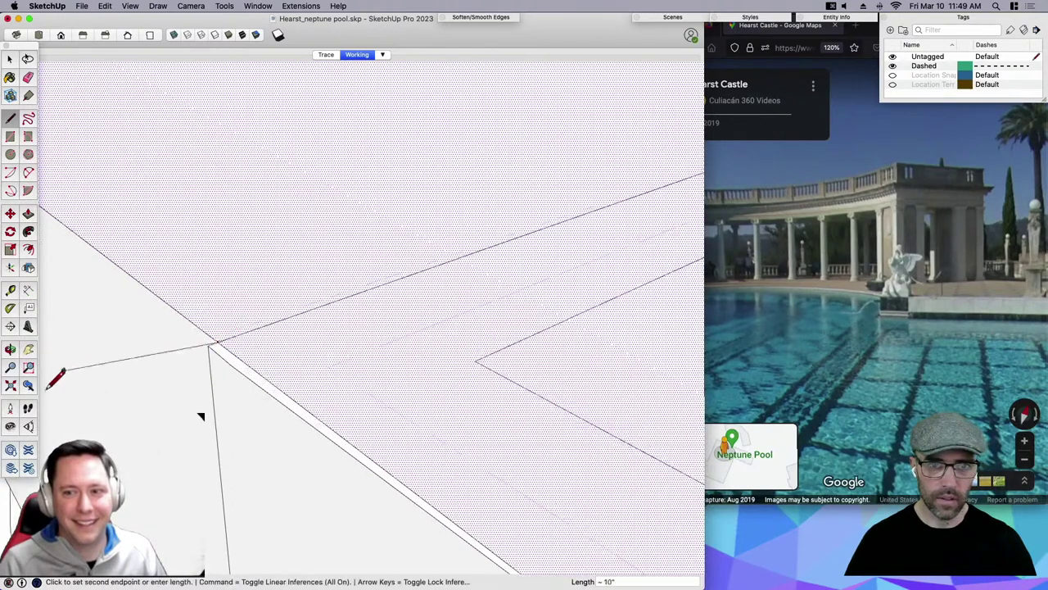
pyautogui.scroll(-2, 54, 369)
pyautogui.scroll(-6, 196, 354)
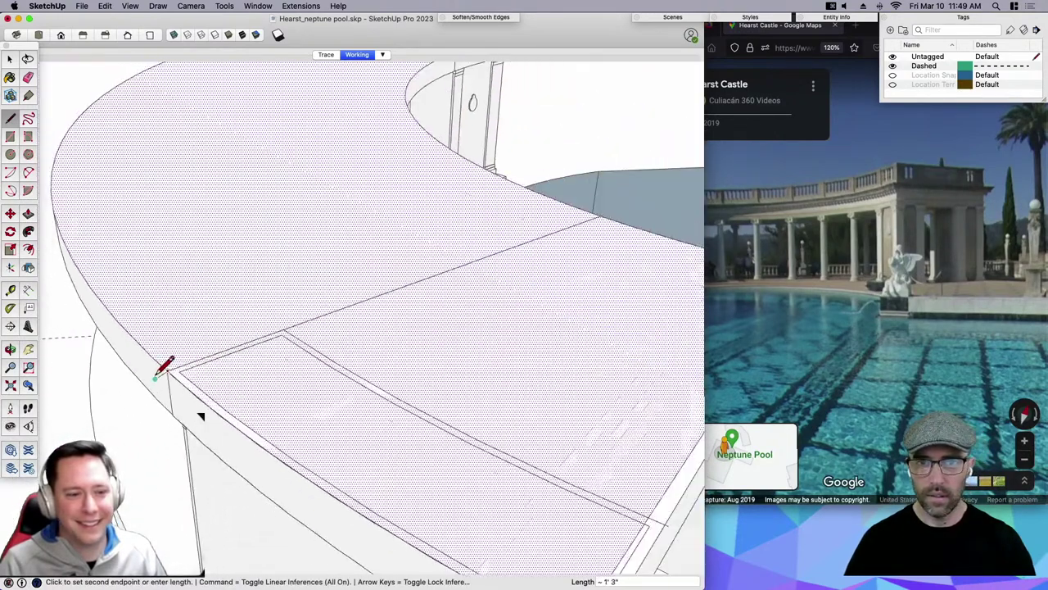
pyautogui.scroll(5, 469, 263)
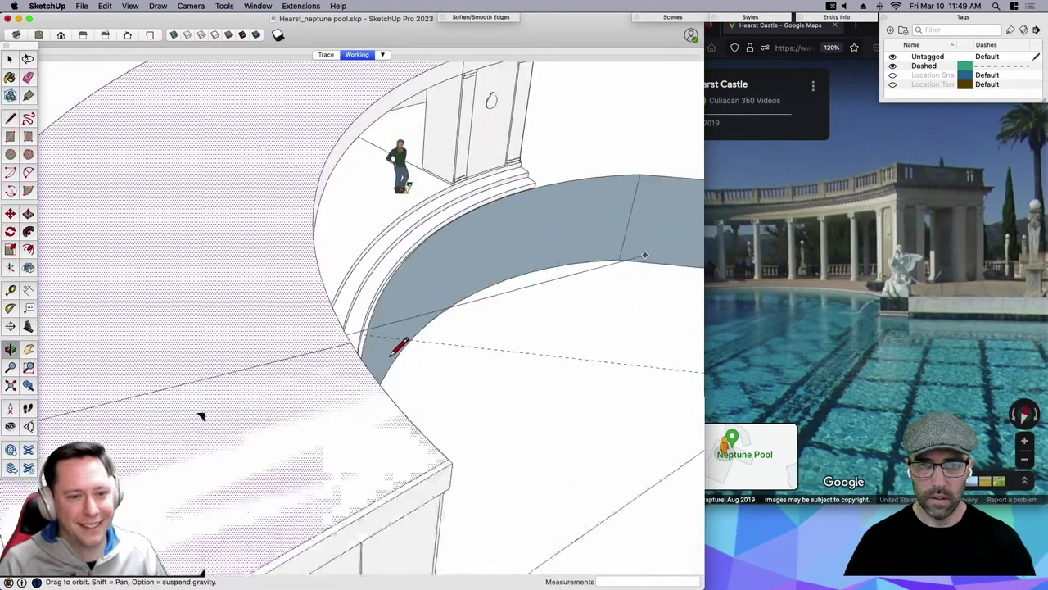
pyautogui.scroll(3, 199, 382)
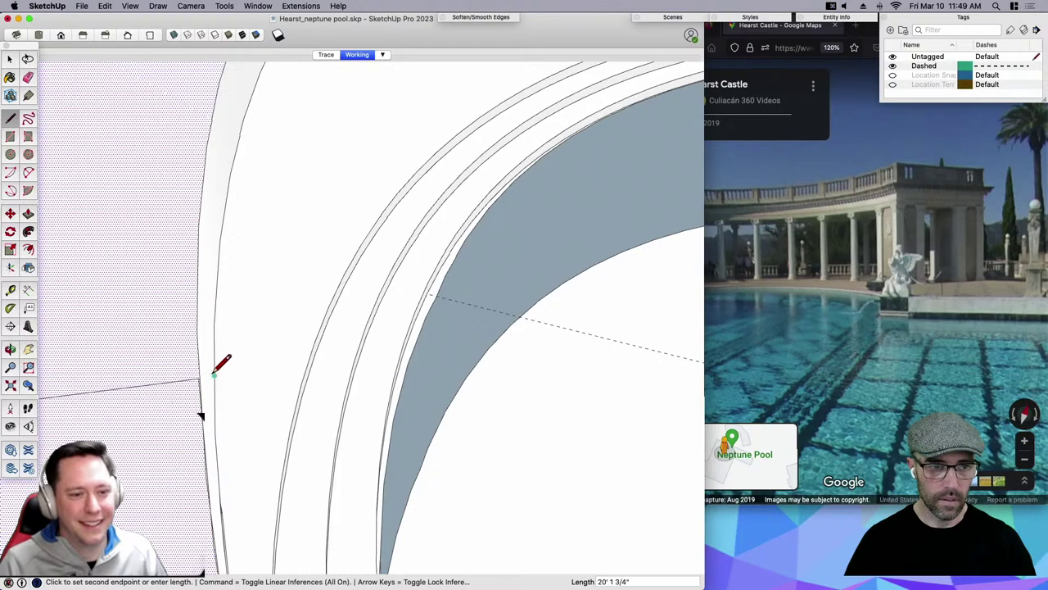
pyautogui.press('space')
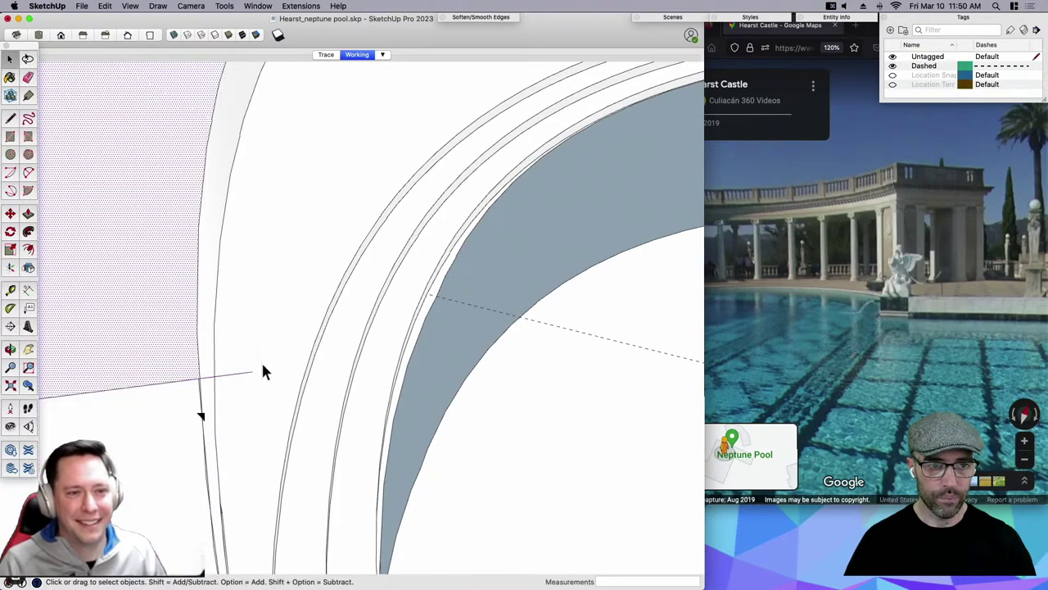
# Isolate the split-off face over the end pavilion's roof as a group and clear it from the curved slab.
pyautogui.scroll(-6, 262, 368)
pyautogui.click(241, 377)
pyautogui.press('super+g')
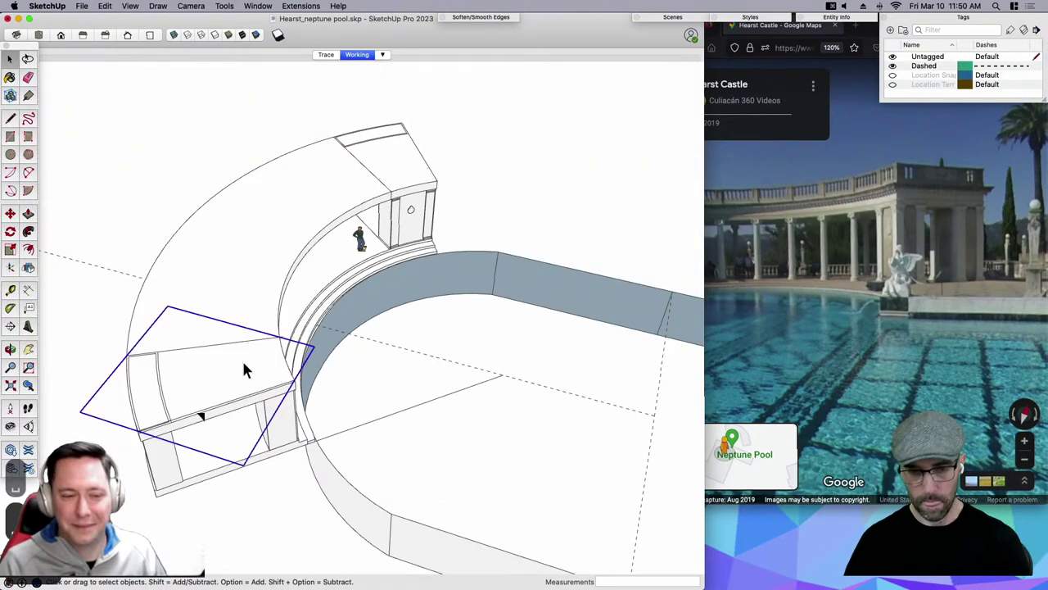
pyautogui.press('super+e')
pyautogui.scroll(3, 283, 339)
pyautogui.press('e')
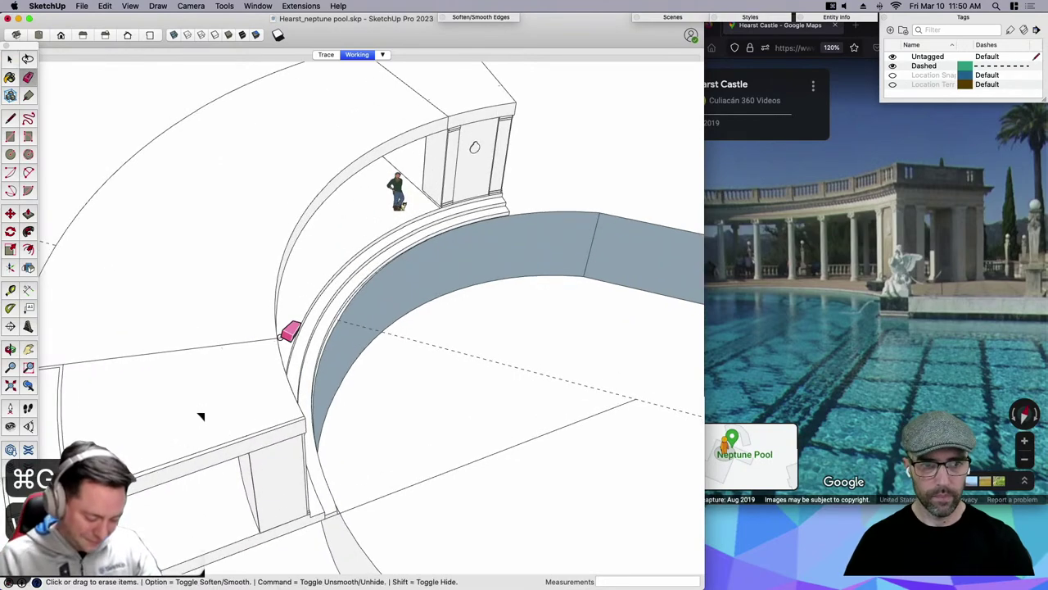
pyautogui.press('space')
# Examine the joined slab and pavilions from above and from pool level against the reference photo.
pyautogui.scroll(-5, 303, 320)
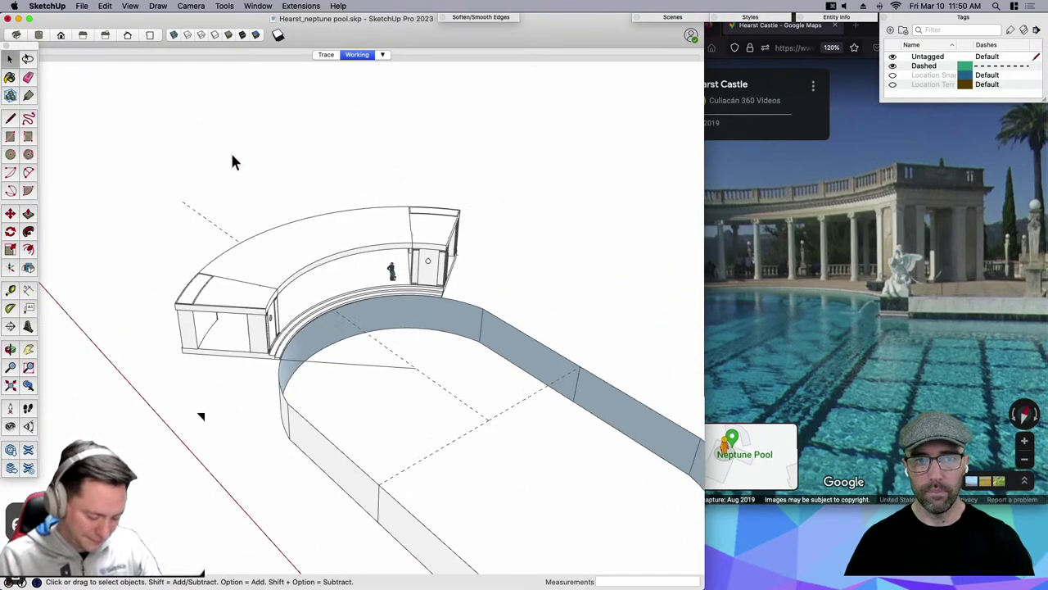
pyautogui.moveTo(464, 227); pyautogui.dragTo(360, 224, button='middle')
pyautogui.scroll(8, 326, 249)
pyautogui.scroll(-2, 362, 310)
pyautogui.scroll(-5, 382, 300)
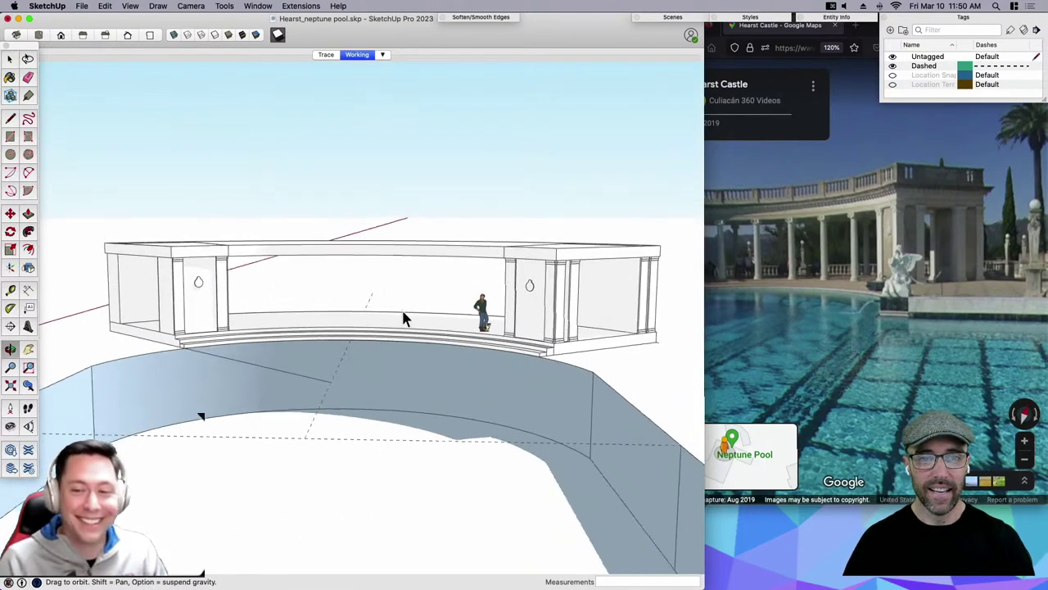
pyautogui.moveTo(411, 305); pyautogui.dragTo(438, 304, button='middle')
pyautogui.moveTo(781, 309); pyautogui.dragTo(867, 260)
pyautogui.click(463, 217)
pyautogui.moveTo(463, 216)
pyautogui.mouseDown(button='middle')
pyautogui.moveTo(492, 251)
pyautogui.moveTo(546, 274)
pyautogui.moveTo(748, 273)
pyautogui.mouseUp(button='middle')
# Switch to Google Maps in Firefox and examine the colonnade's balustrade, cornice and column spacing up close.
pyautogui.click(848, 285)
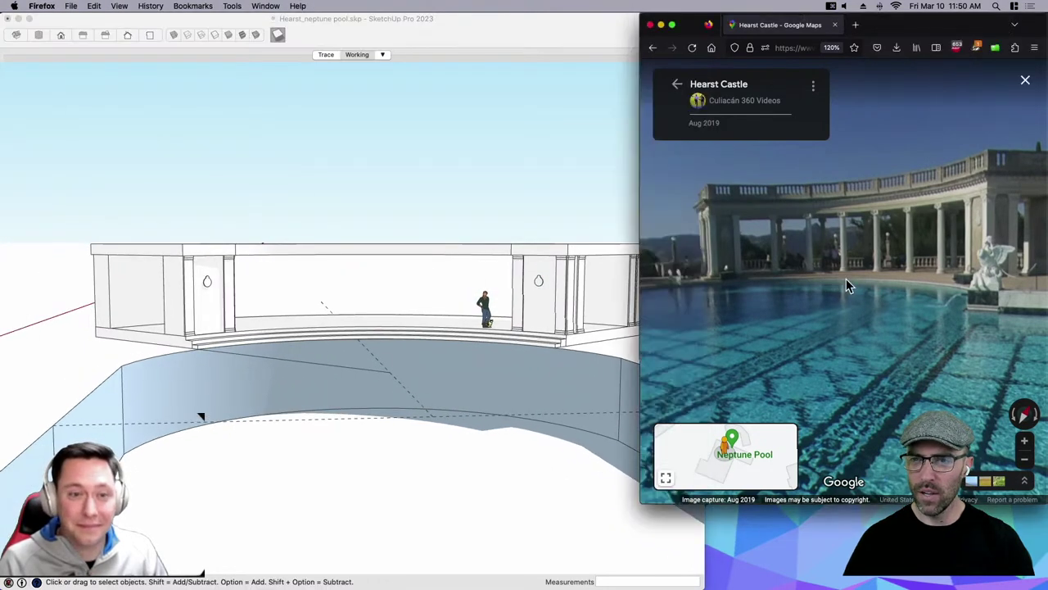
pyautogui.moveTo(982, 161); pyautogui.dragTo(975, 170)
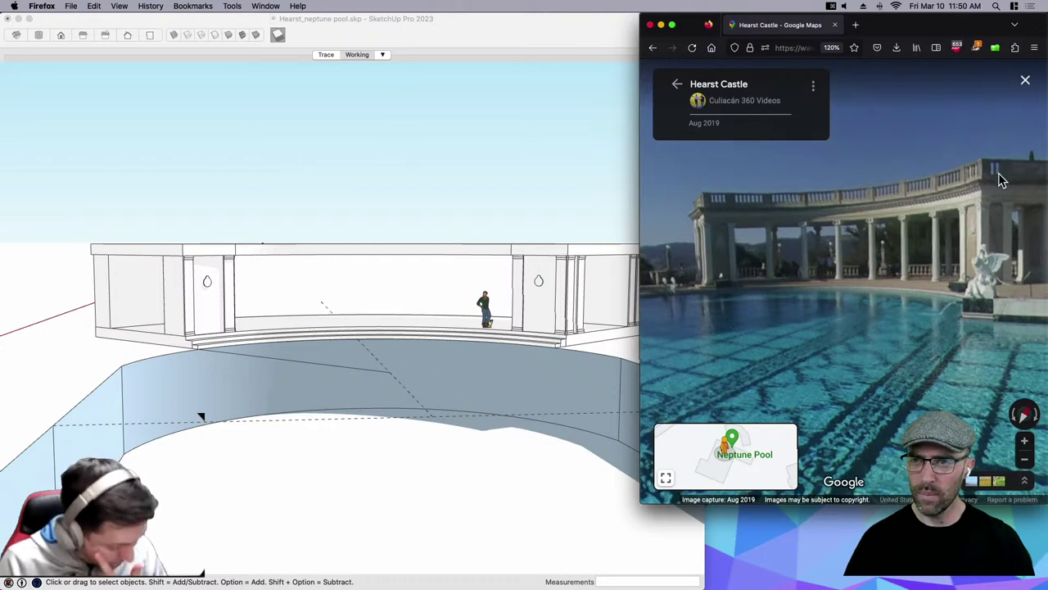
pyautogui.scroll(3, 966, 201)
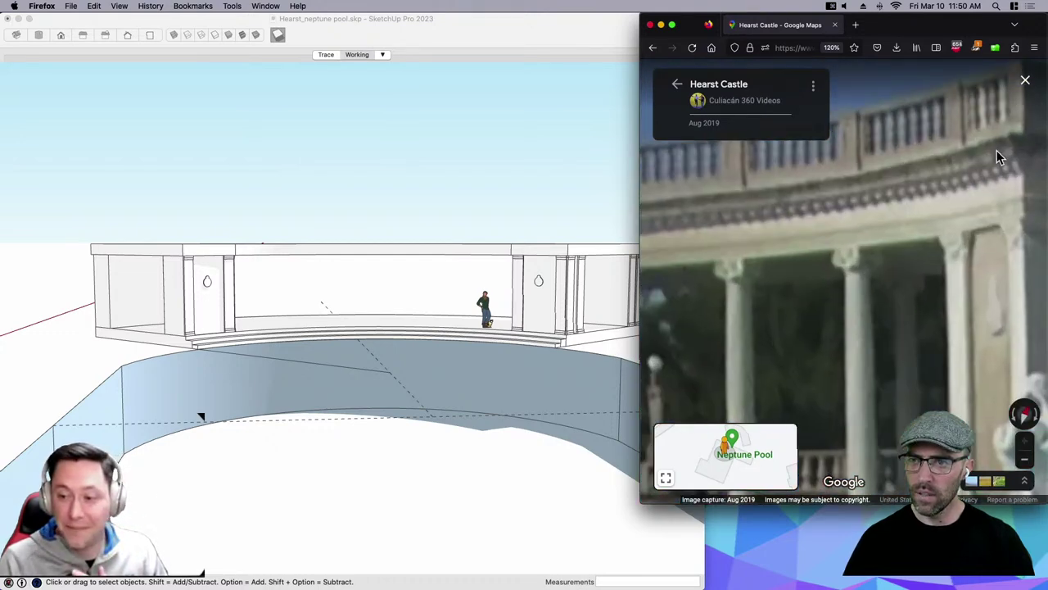
pyautogui.moveTo(969, 195); pyautogui.dragTo(906, 225)
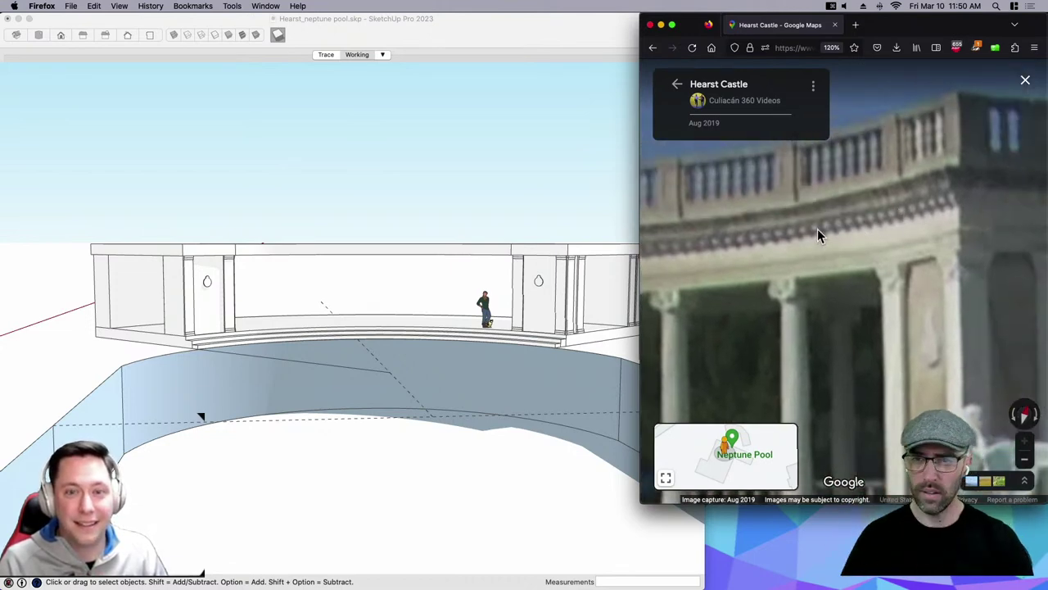
pyautogui.scroll(-4, 825, 254)
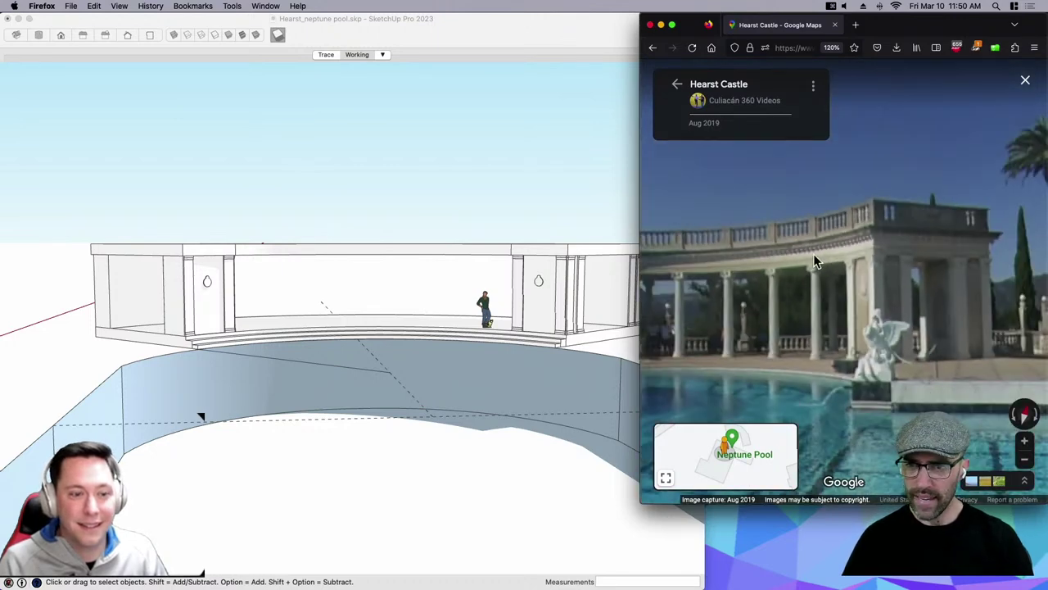
pyautogui.scroll(3, 897, 216)
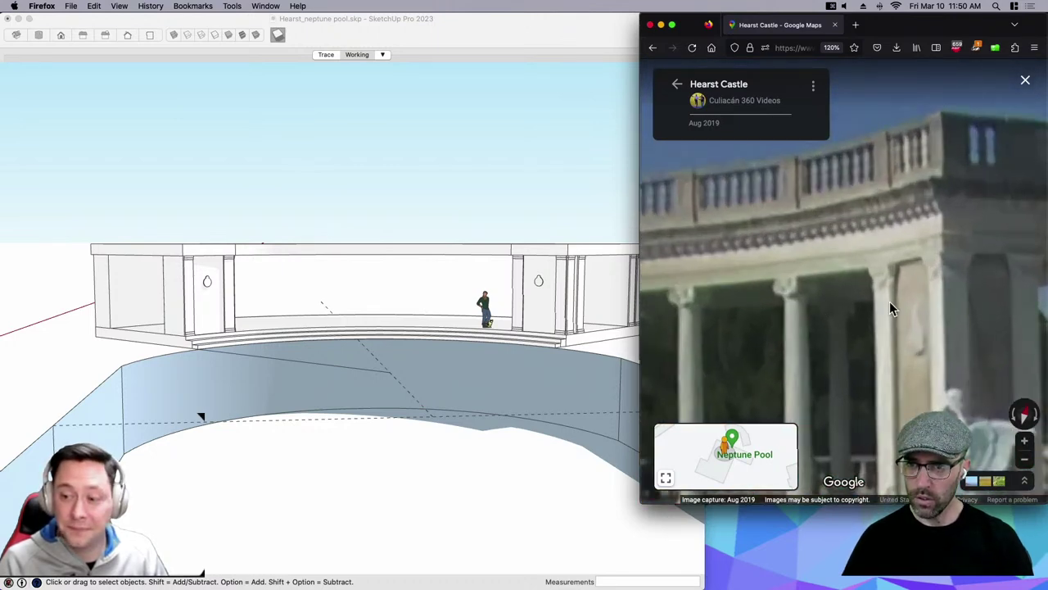
pyautogui.scroll(-4, 824, 291)
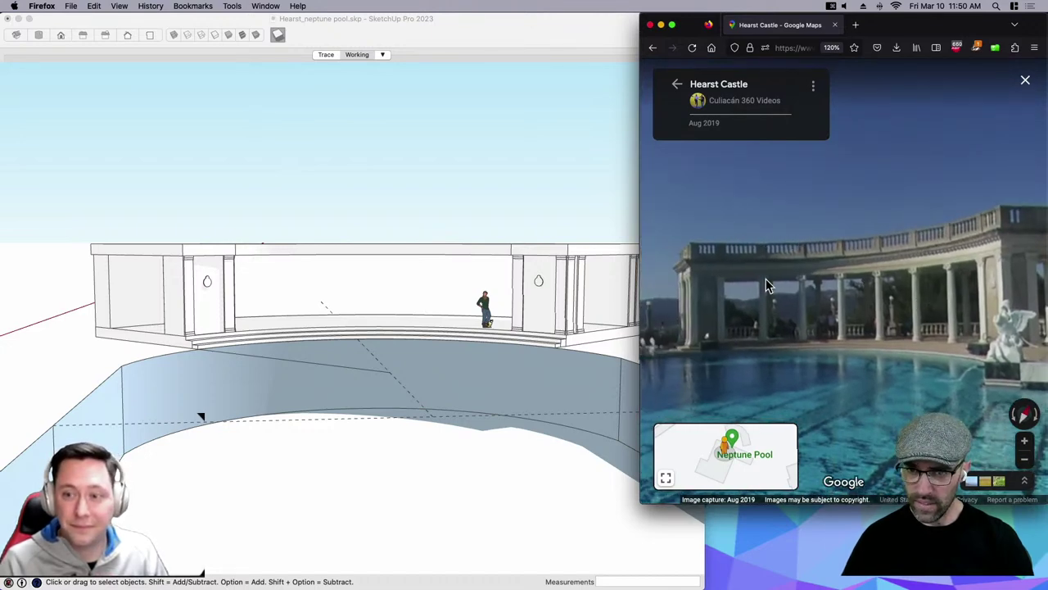
# Switch back to SketchUp and draw a circle for a column base on the terrace floor, near the middle of the curved steps.
pyautogui.click(508, 216)
pyautogui.moveTo(506, 214); pyautogui.dragTo(419, 296, button='middle')
pyautogui.scroll(3, 419, 295)
pyautogui.click(449, 324)
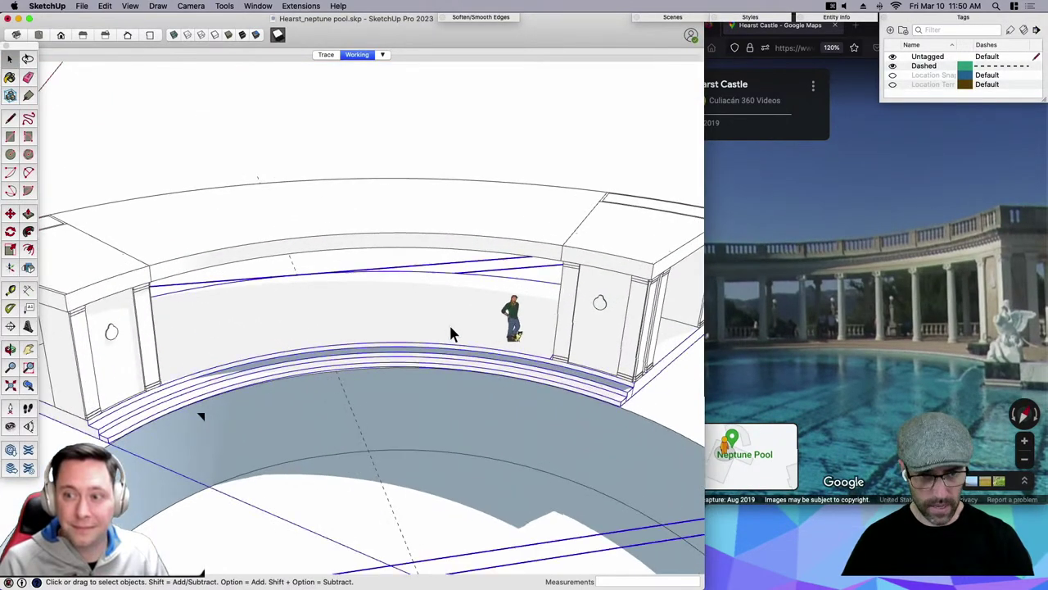
pyautogui.press('c')
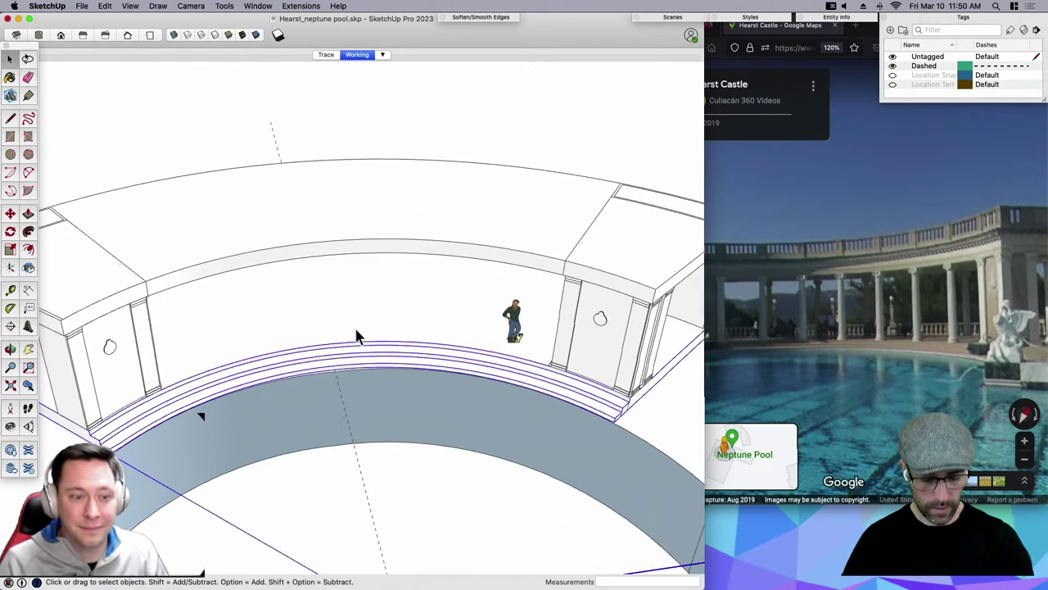
pyautogui.scroll(4, 355, 332)
pyautogui.scroll(2, 366, 330)
pyautogui.click(378, 339)
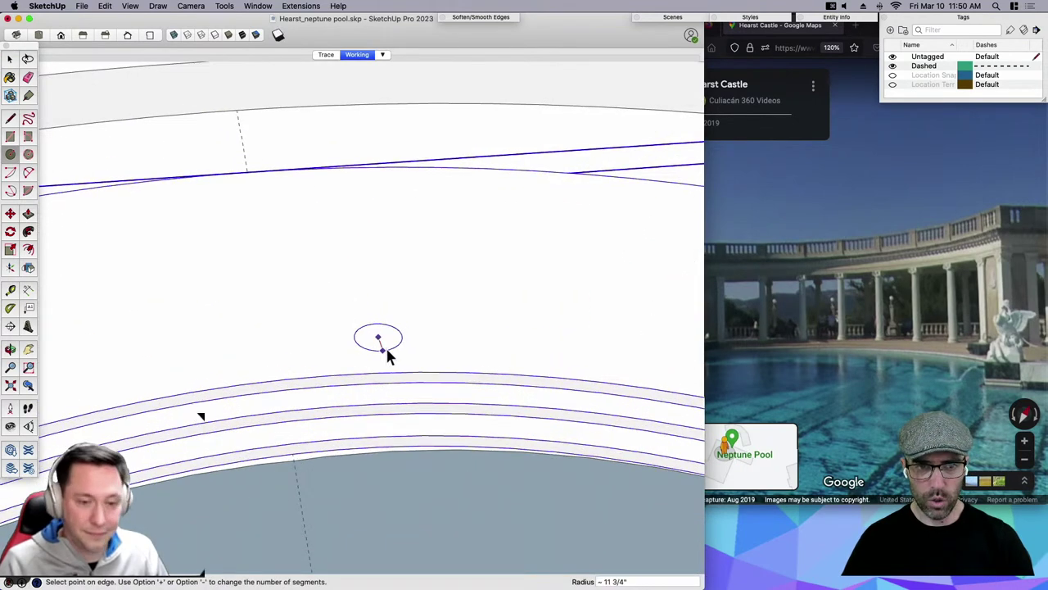
pyautogui.scroll(-2, 383, 345)
pyautogui.click(381, 343)
pyautogui.press('space')
pyautogui.scroll(-3, 379, 340)
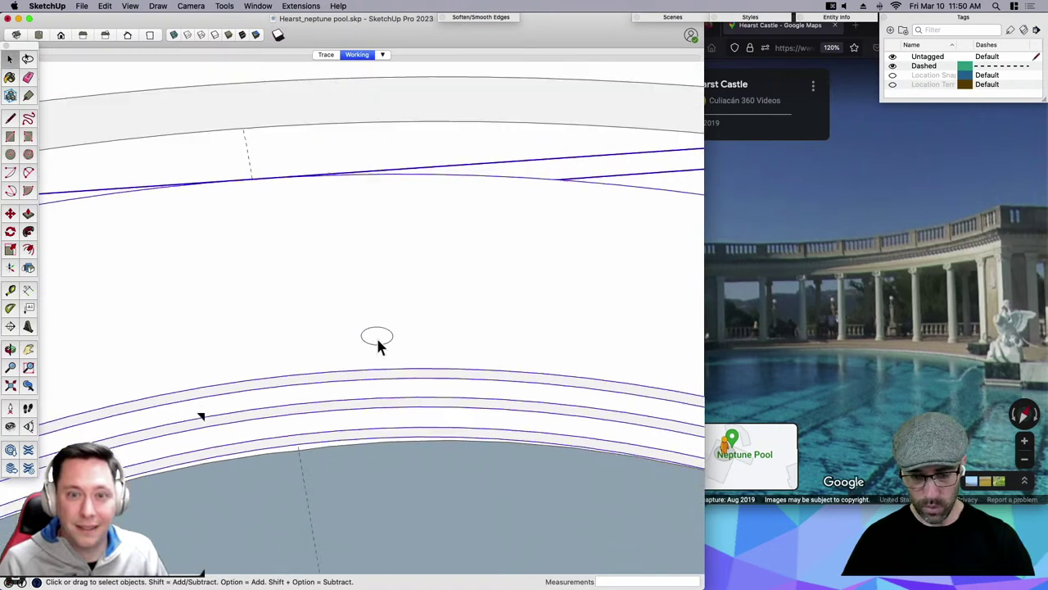
# Try to extrude the column circle on the terrace 12' up to the curved roof slab.
pyautogui.press('p')
pyautogui.scroll(-2, 376, 337)
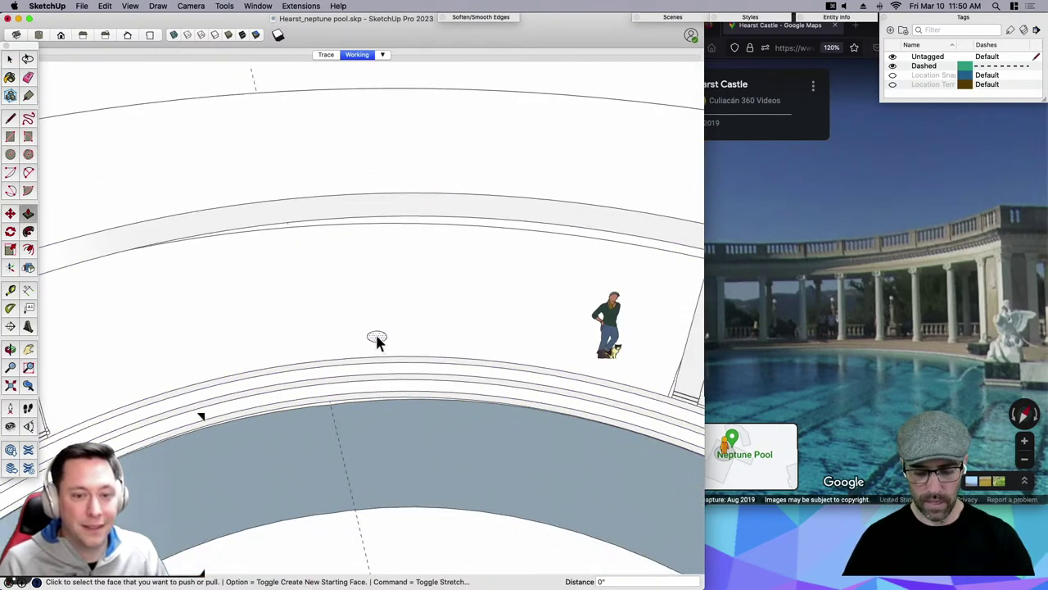
pyautogui.click(376, 338)
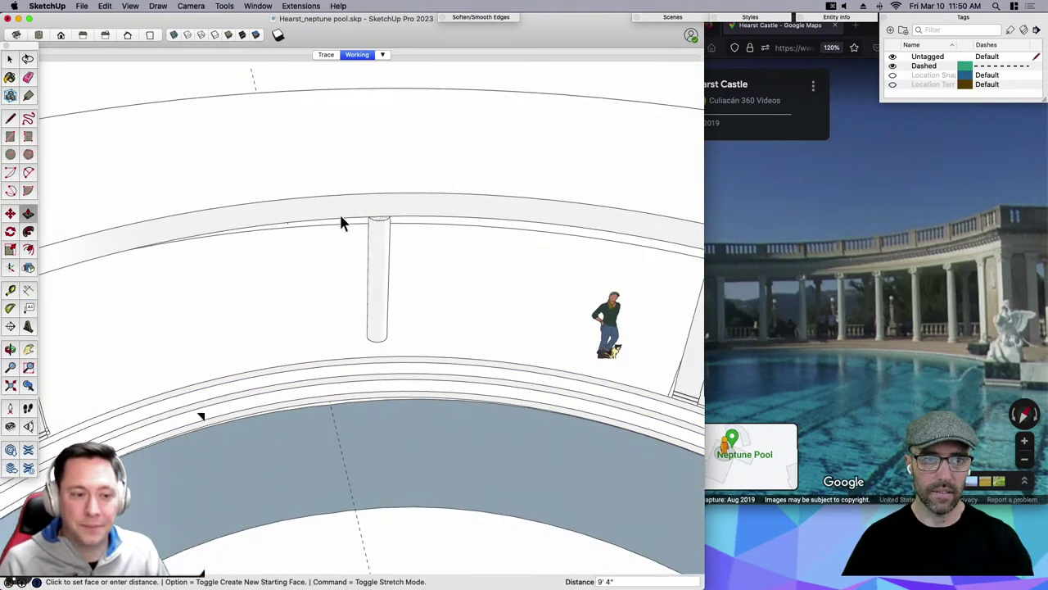
pyautogui.click(421, 201)
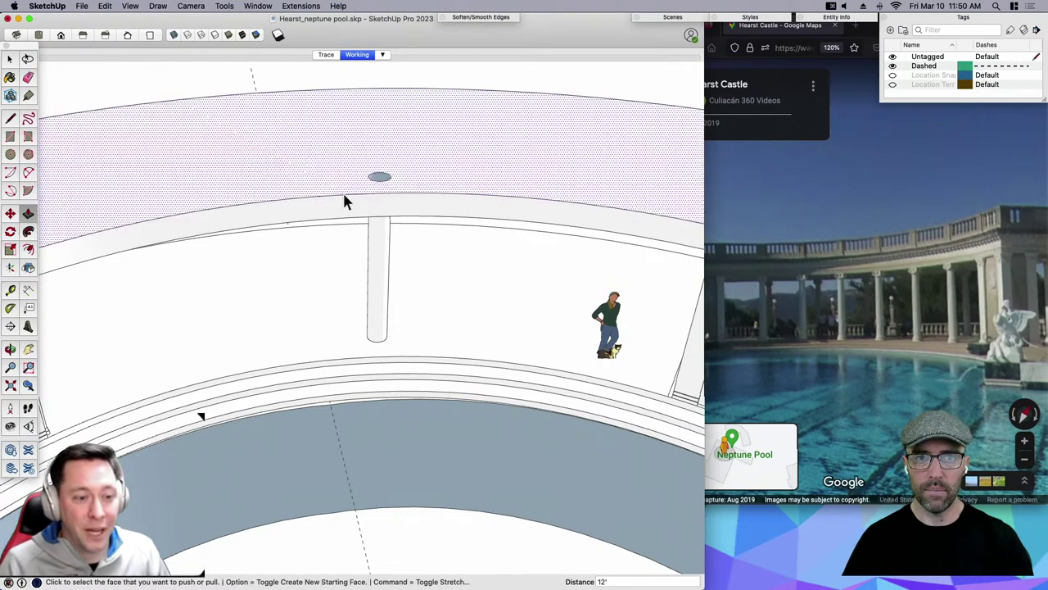
# Select all connected faces and edges of the curved roof slab and isolate them from the column circle.
pyautogui.scroll(-3, 344, 197)
pyautogui.press('space')
pyautogui.doubleClick(373, 185)
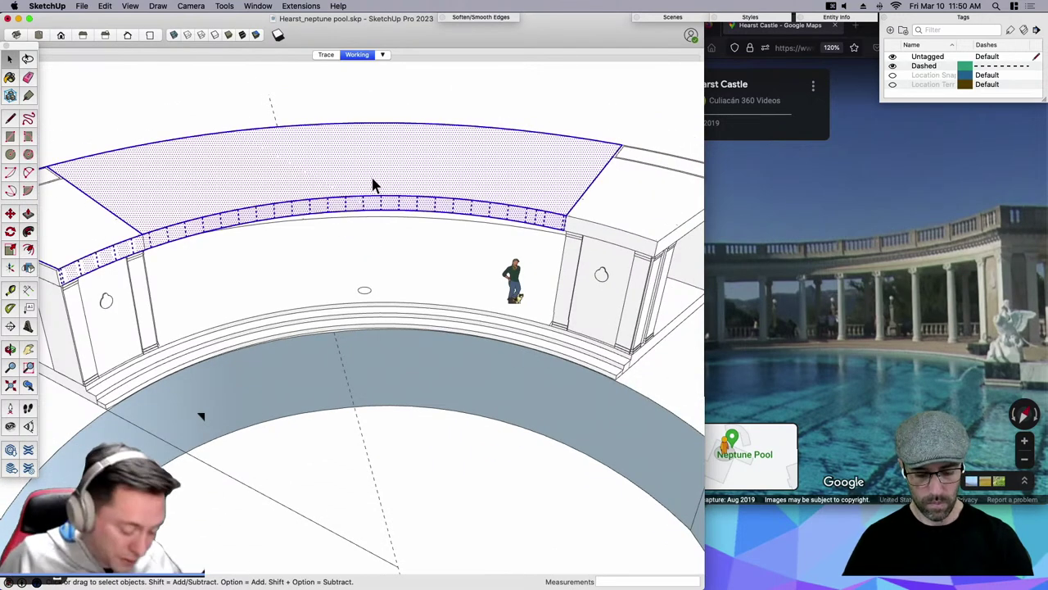
pyautogui.press('super+c')
pyautogui.press('super+v')
pyautogui.click(360, 92)
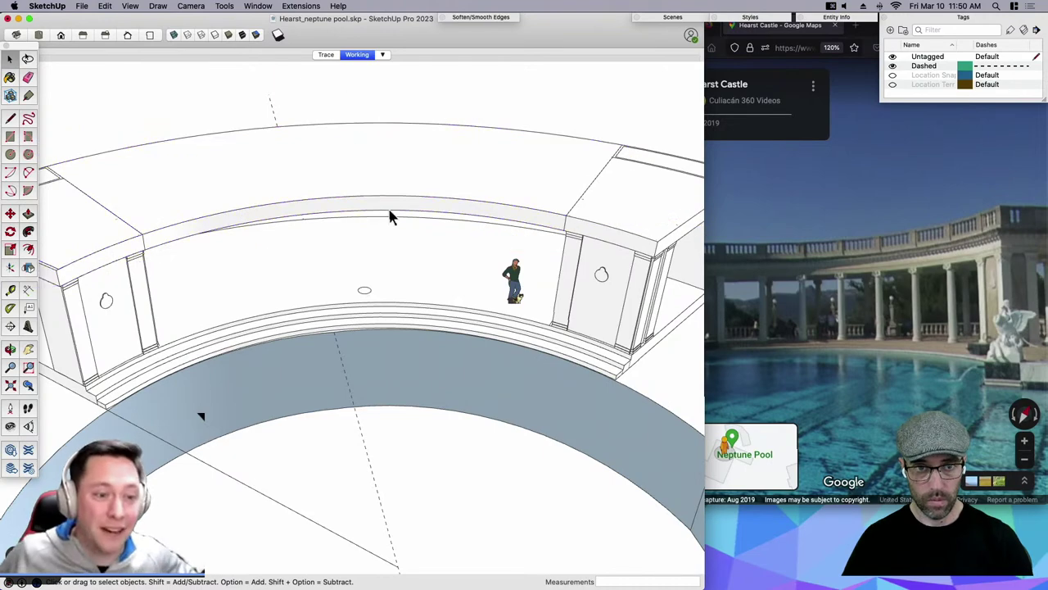
pyautogui.scroll(3, 348, 277)
# Move the column circle off the terrace onto the open deck beside the end pavilion.
pyautogui.doubleClick(376, 299)
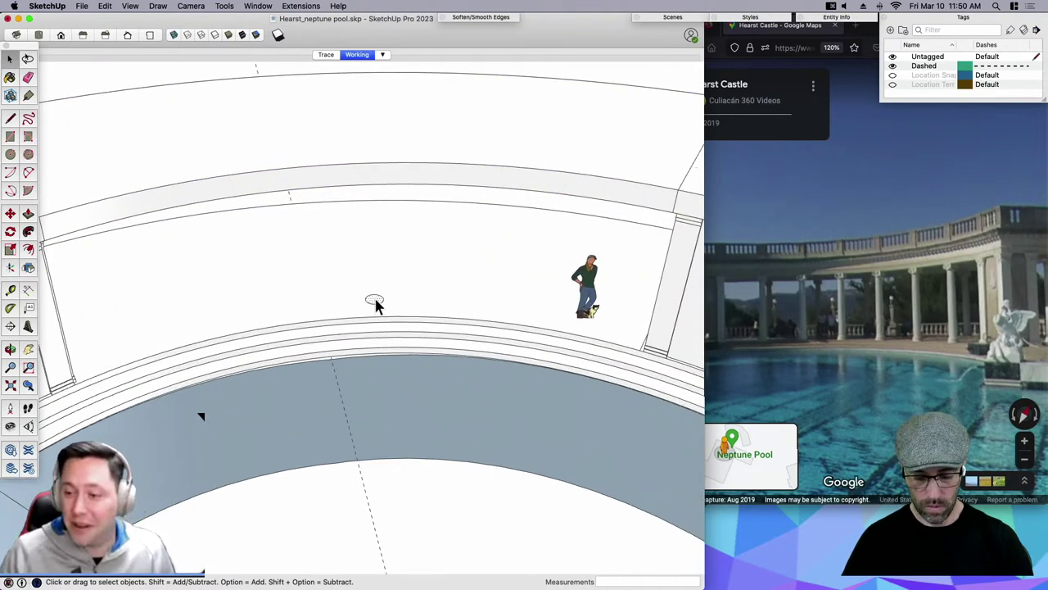
pyautogui.scroll(-3, 377, 299)
pyautogui.press('m')
pyautogui.click(389, 302)
pyautogui.scroll(-5, 336, 288)
pyautogui.scroll(3, 629, 344)
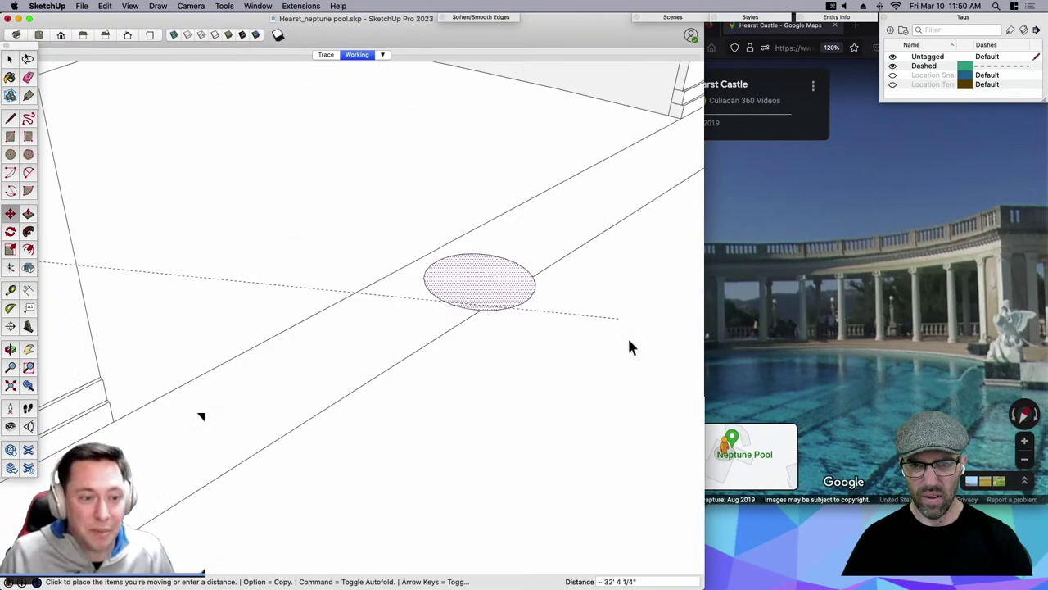
pyautogui.scroll(-3, 630, 361)
pyautogui.click(643, 402)
pyautogui.press('space')
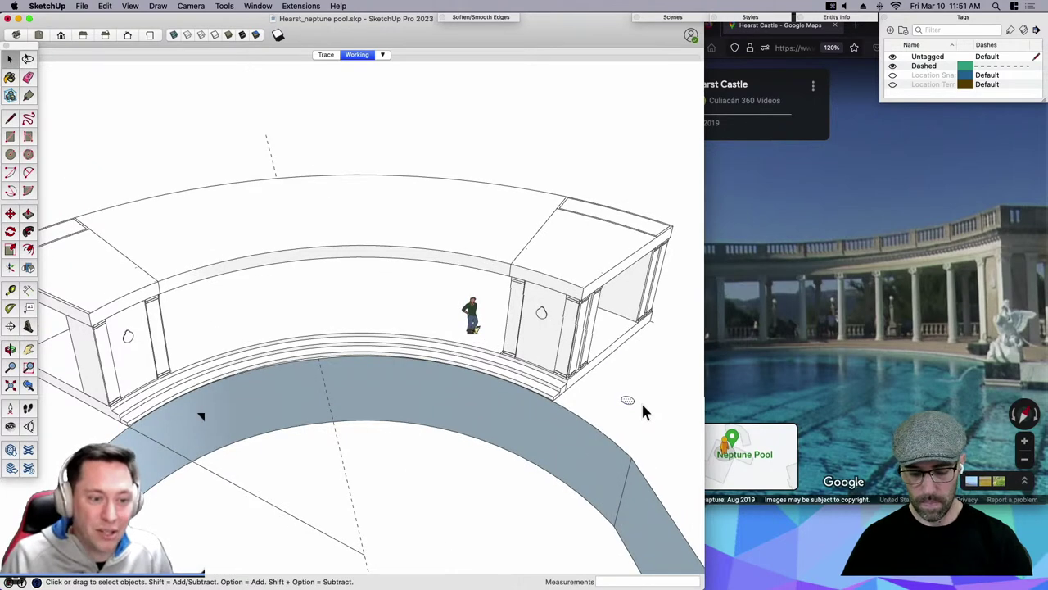
# Extrude the relocated circle into a round column reaching the underside corner of the pavilion's roof.
pyautogui.keyDown('shift'); pyautogui.moveTo(641, 407); pyautogui.dragTo(569, 398, button='middle'); pyautogui.keyUp('shift')
pyautogui.press('p')
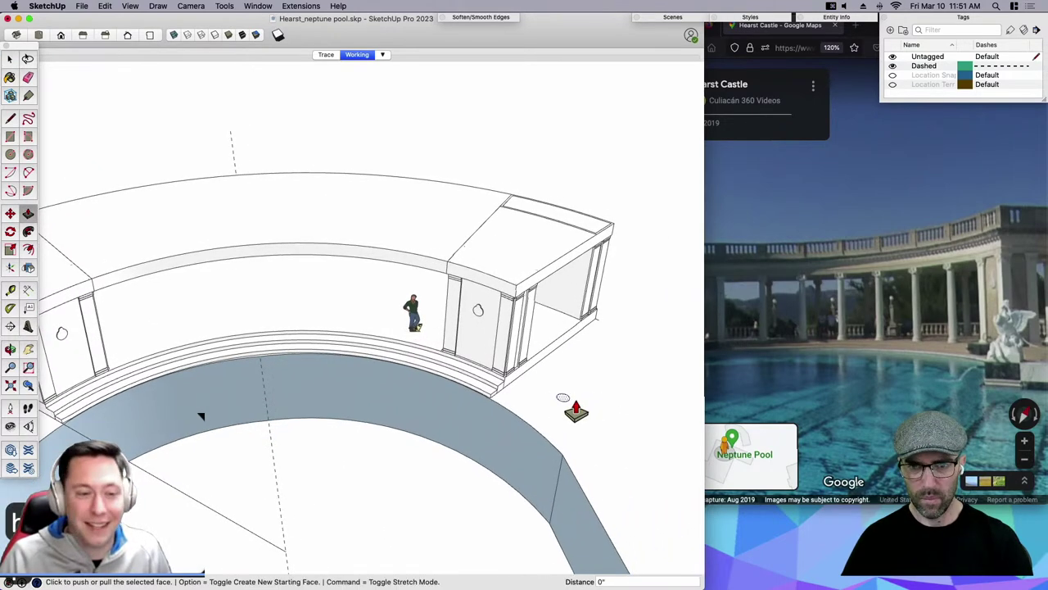
pyautogui.click(564, 406)
pyautogui.click(517, 300)
pyautogui.press('space')
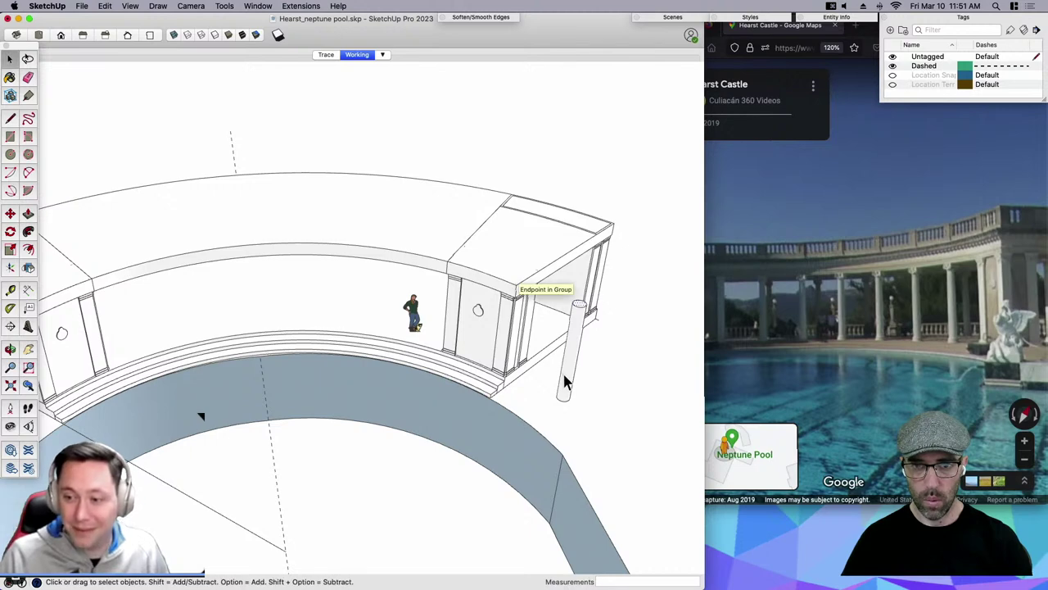
# Make the whole extruded column a component named column-round.
pyautogui.click(565, 381)
pyautogui.write('g')
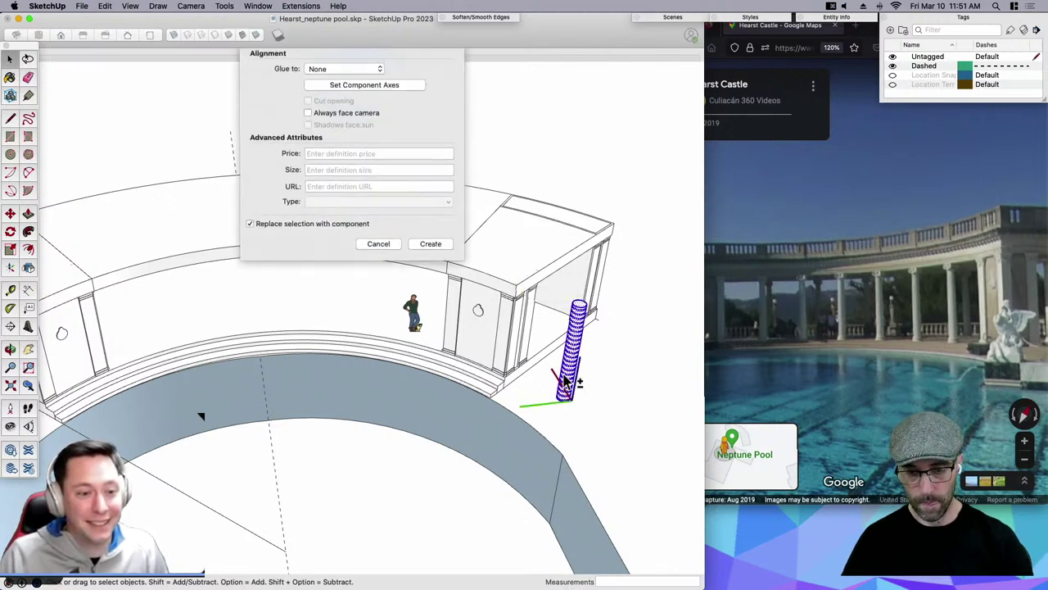
pyautogui.write('column')
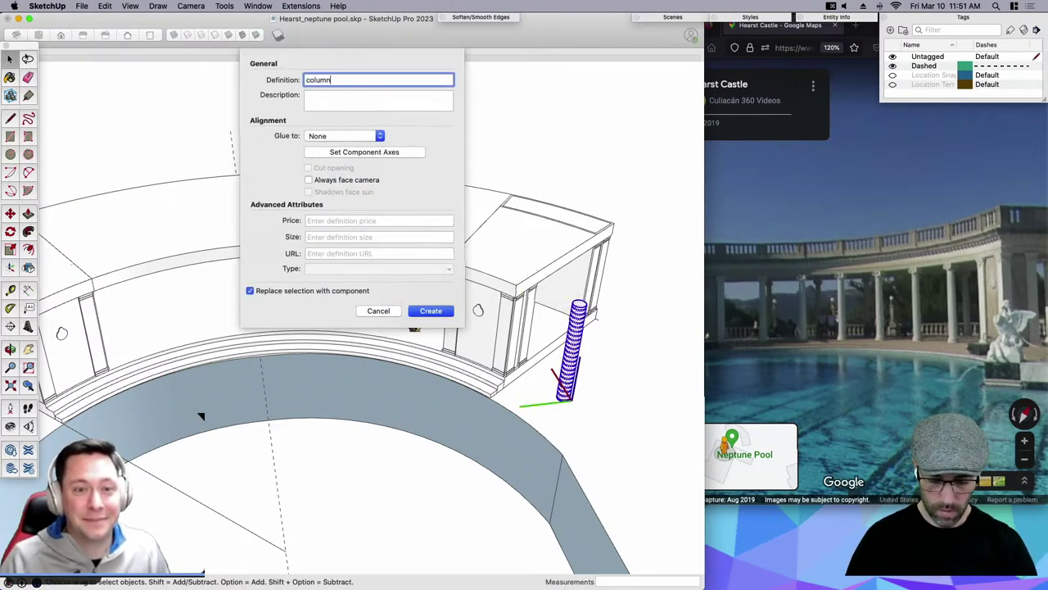
pyautogui.write('-round')
pyautogui.press('Return')
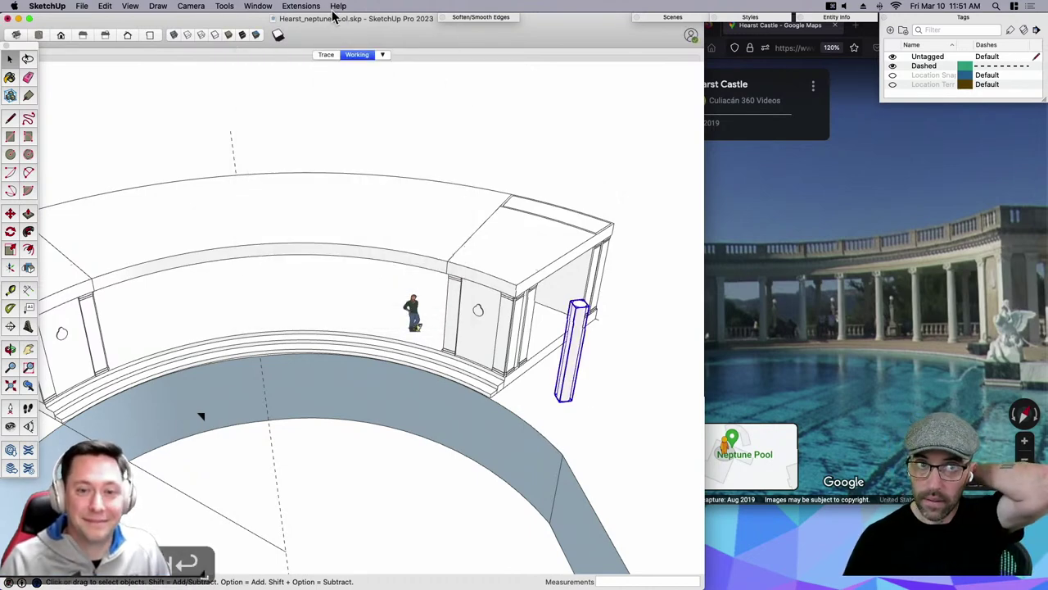
# Set the column component's origin to Center in X, Center in Y and Bottom in Z using Axes Tools.
pyautogui.click(301, 5)
pyautogui.moveTo(316, 267)
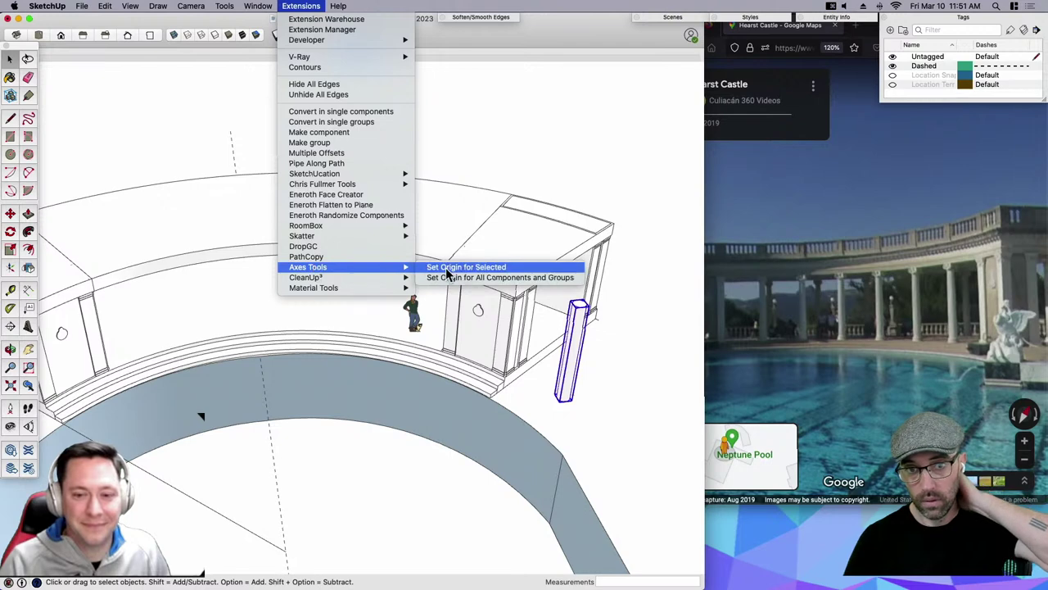
pyautogui.click(452, 277)
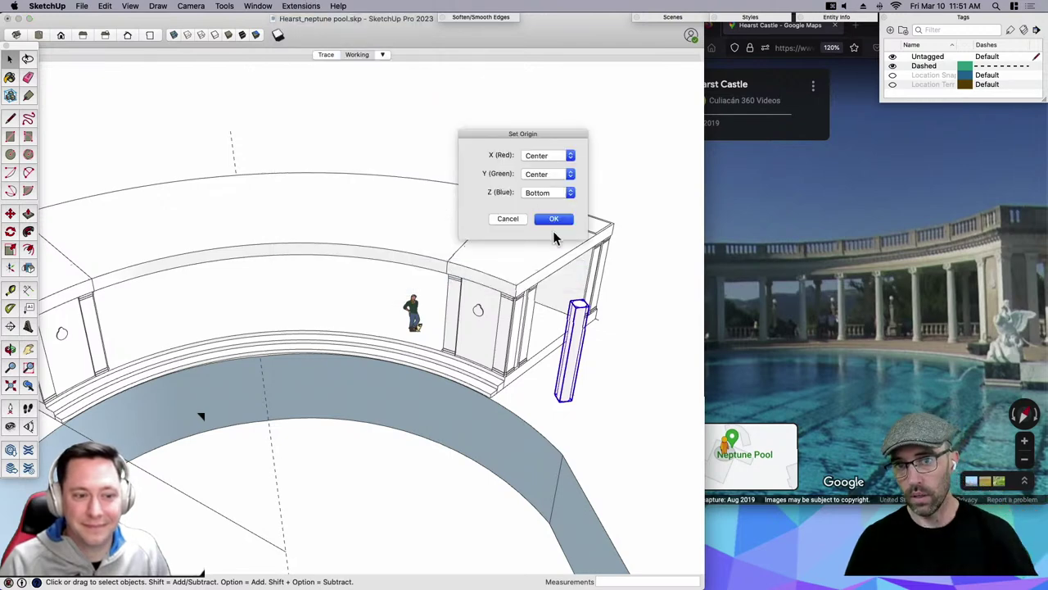
pyautogui.click(553, 221)
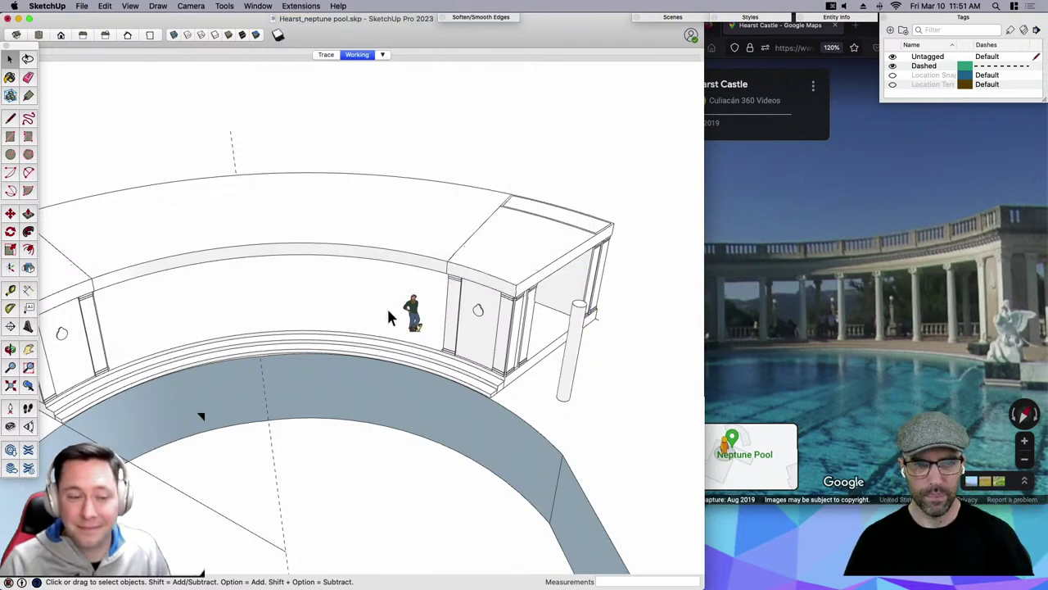
# Copy the top step's curved front edge out of the terrace group and paste it in place in the model.
pyautogui.click(322, 323)
pyautogui.doubleClick(277, 328)
pyautogui.click(277, 328)
pyautogui.scroll(3, 278, 328)
pyautogui.click(281, 332)
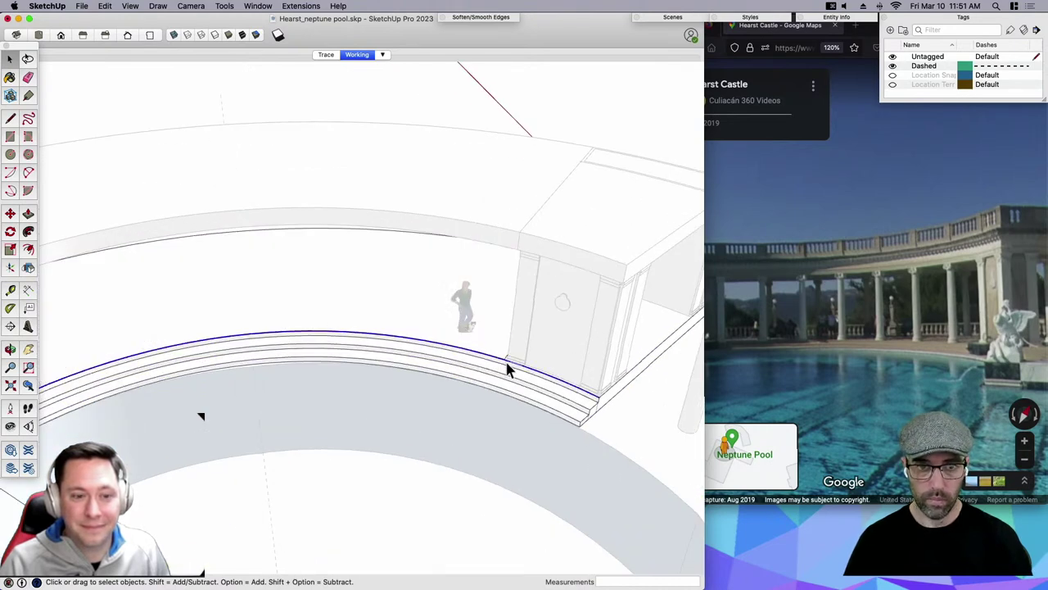
pyautogui.scroll(-3, 500, 367)
pyautogui.scroll(-4, 322, 368)
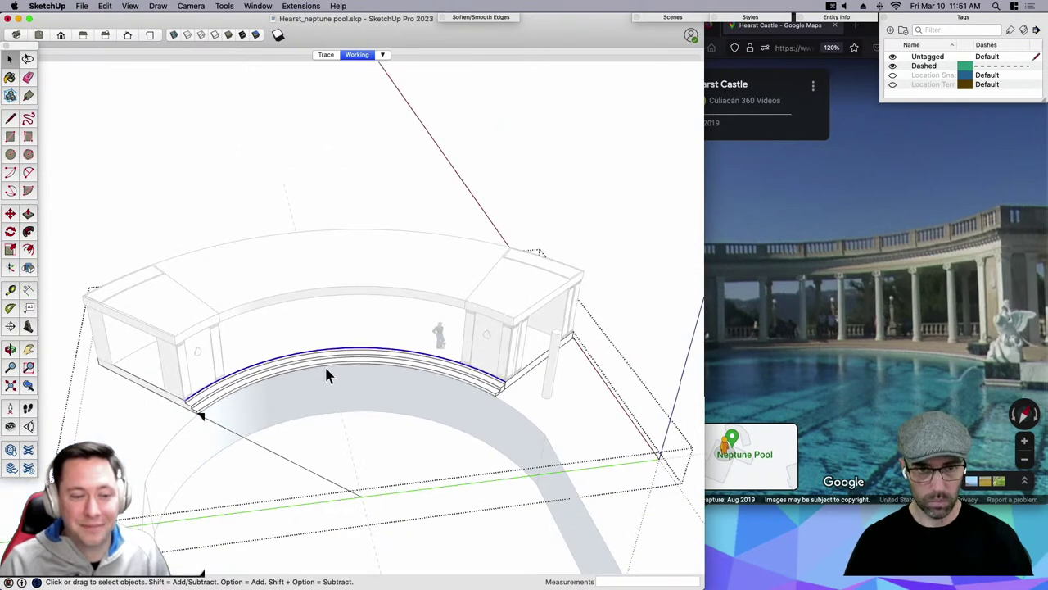
pyautogui.click(481, 171)
pyautogui.scroll(5, 230, 396)
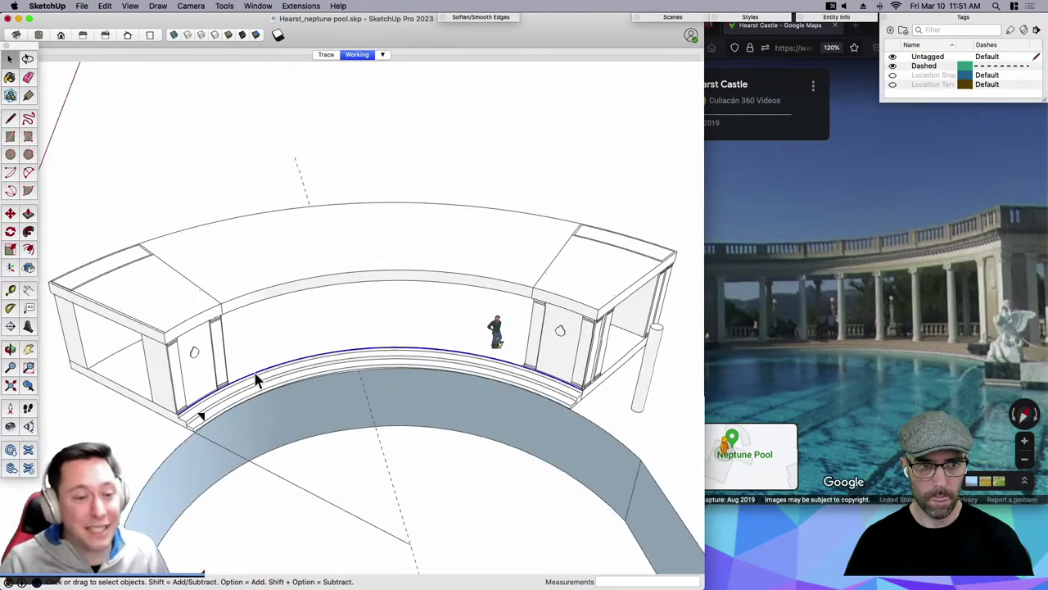
# Draw a short line from the first pavilion's inner pilaster corner to the copied arc to split it there.
pyautogui.press('l')
pyautogui.moveTo(537, 374); pyautogui.dragTo(235, 276, button='middle')
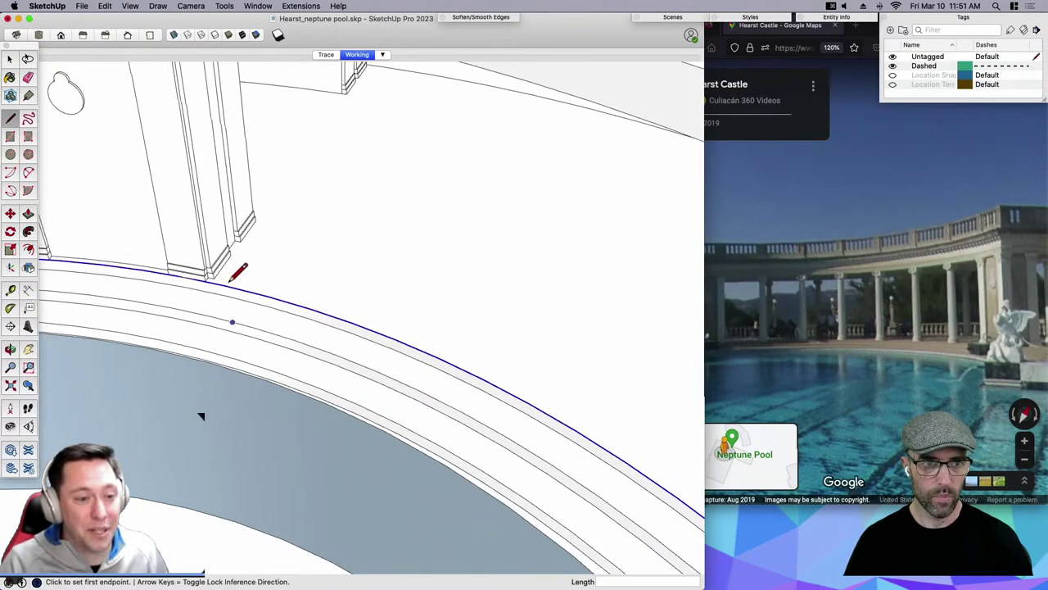
pyautogui.scroll(2, 209, 280)
pyautogui.click(205, 283)
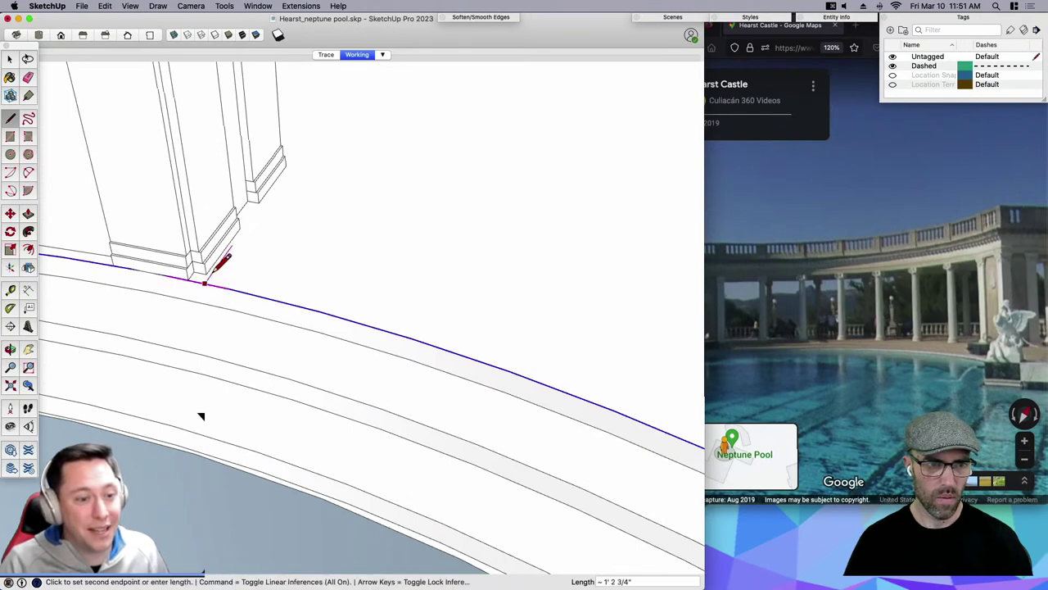
pyautogui.press('Escape')
pyautogui.click(205, 274)
pyautogui.click(201, 283)
pyautogui.press('space')
pyautogui.scroll(-10, 235, 204)
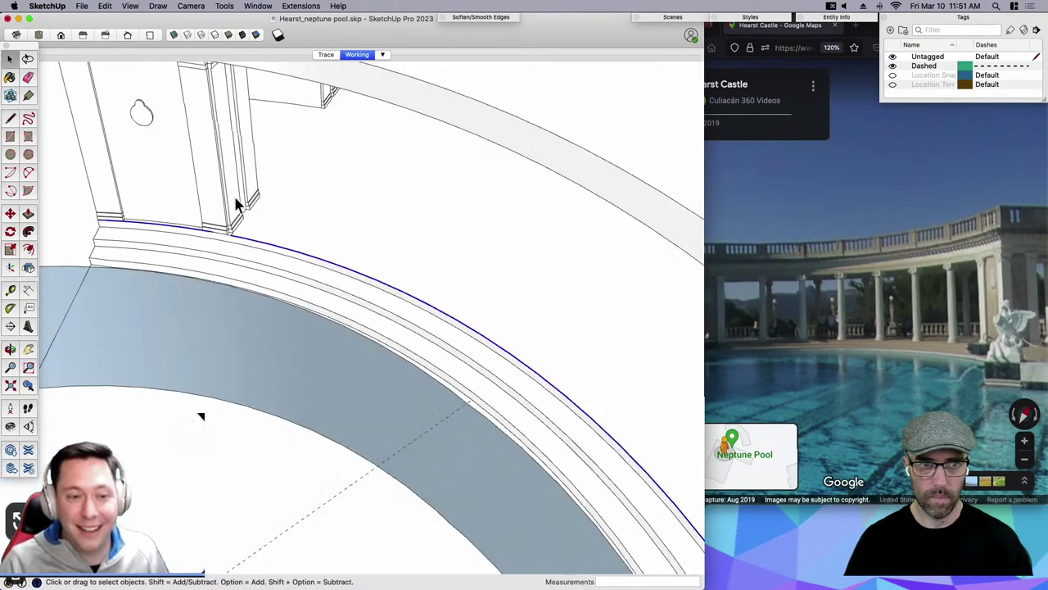
# Mark the split point on the copied arc at the opposite pavilion's inner pilaster corner.
pyautogui.moveTo(376, 417); pyautogui.dragTo(732, 376, button='middle')
pyautogui.scroll(-2, 731, 376)
pyautogui.scroll(6, 571, 301)
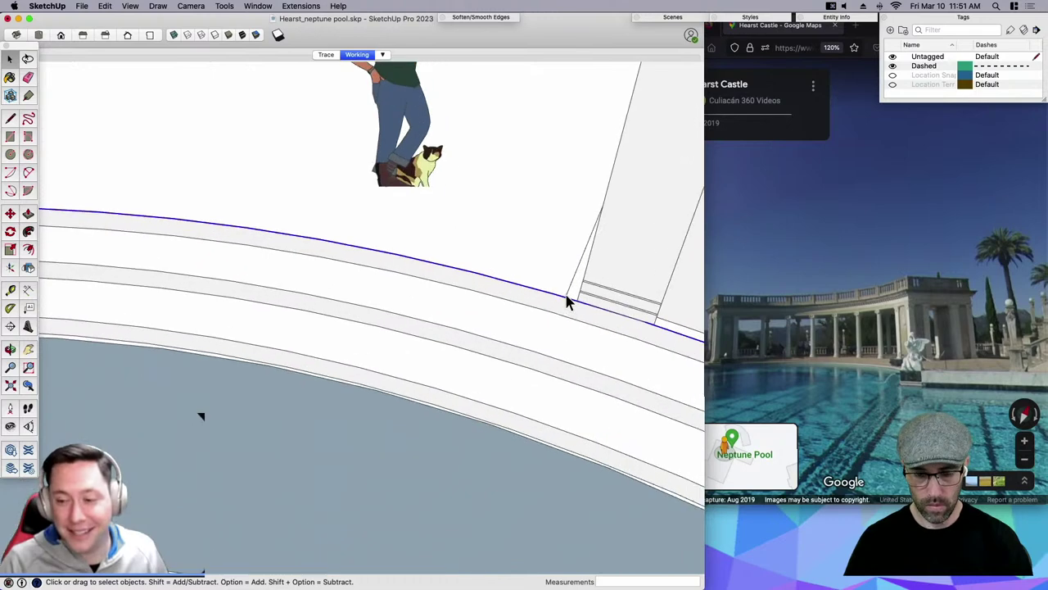
pyautogui.press('l')
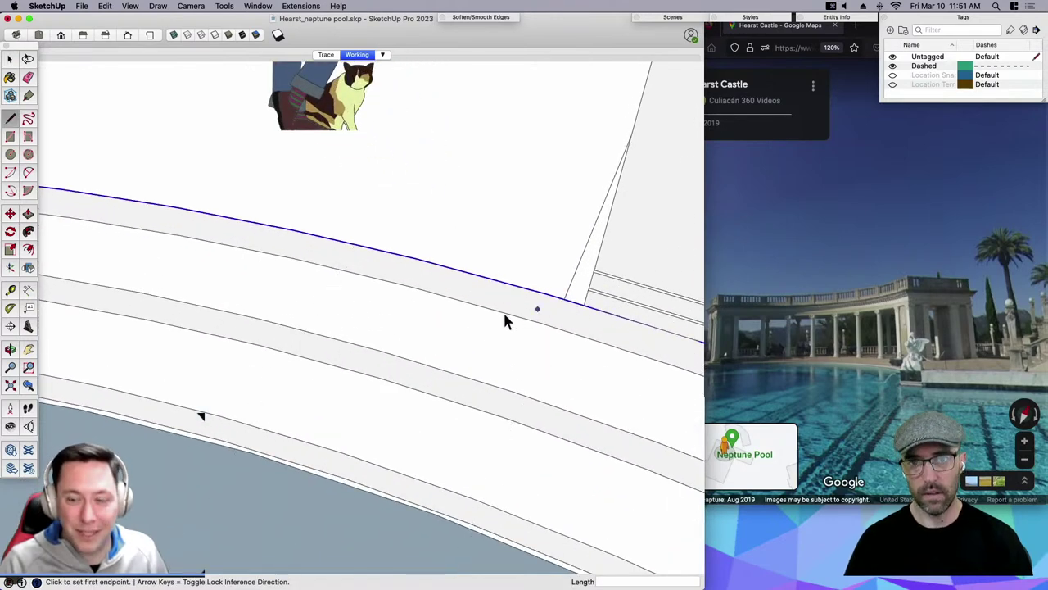
pyautogui.moveTo(502, 319); pyautogui.dragTo(536, 231, button='middle')
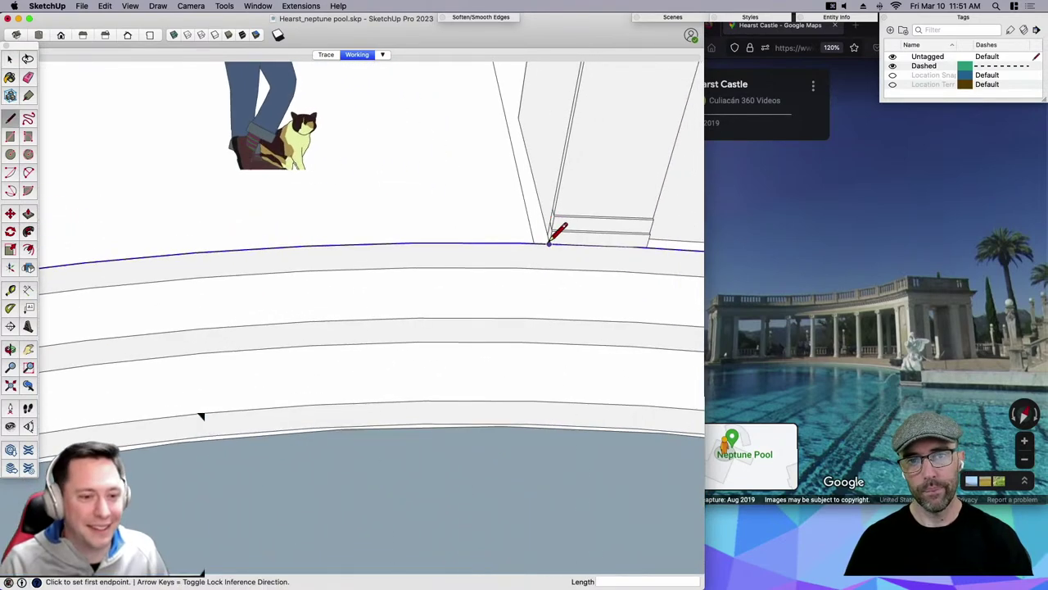
pyautogui.click(548, 243)
pyautogui.press('space')
# Select only the stretch of the copied arc that spans between the two pavilions' inner pilasters.
pyautogui.scroll(-5, 532, 256)
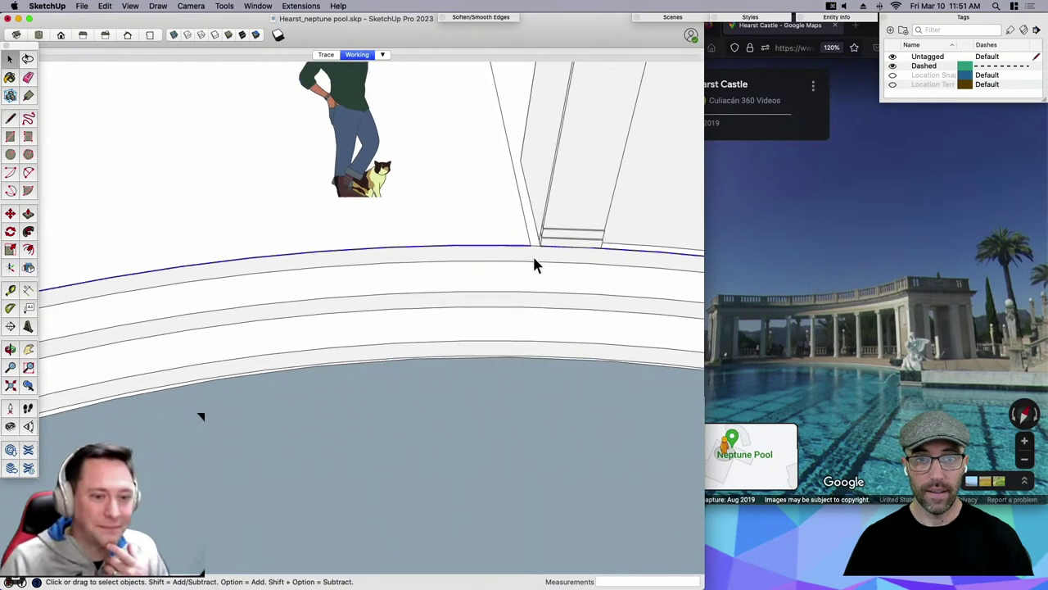
pyautogui.tripleClick(481, 252)
pyautogui.click(480, 252)
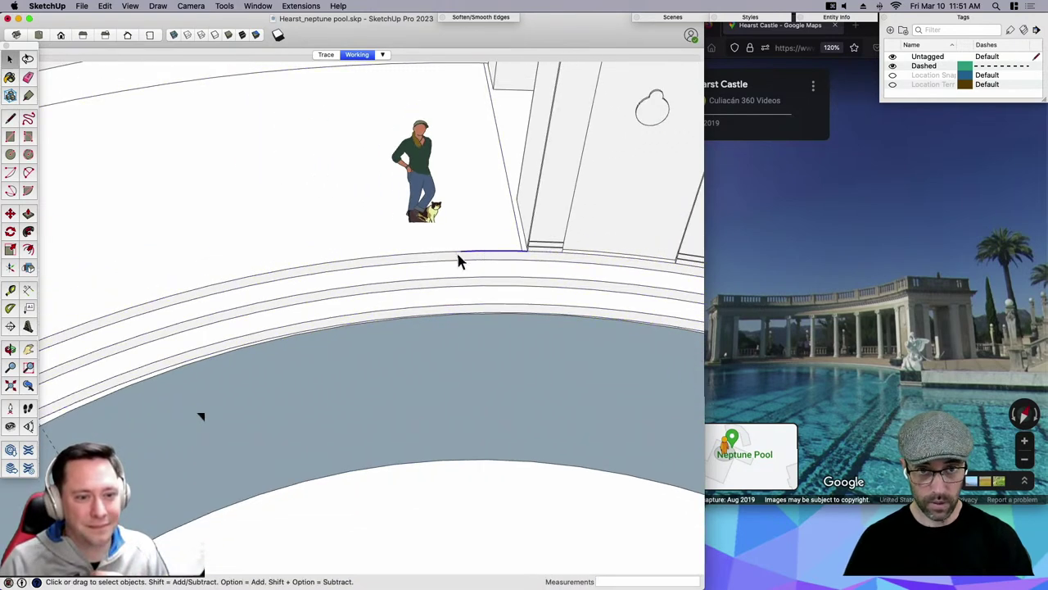
pyautogui.keyDown('shift'); pyautogui.click(444, 253); pyautogui.keyUp('shift')
pyautogui.keyDown('shift'); pyautogui.click(442, 253); pyautogui.keyUp('shift')
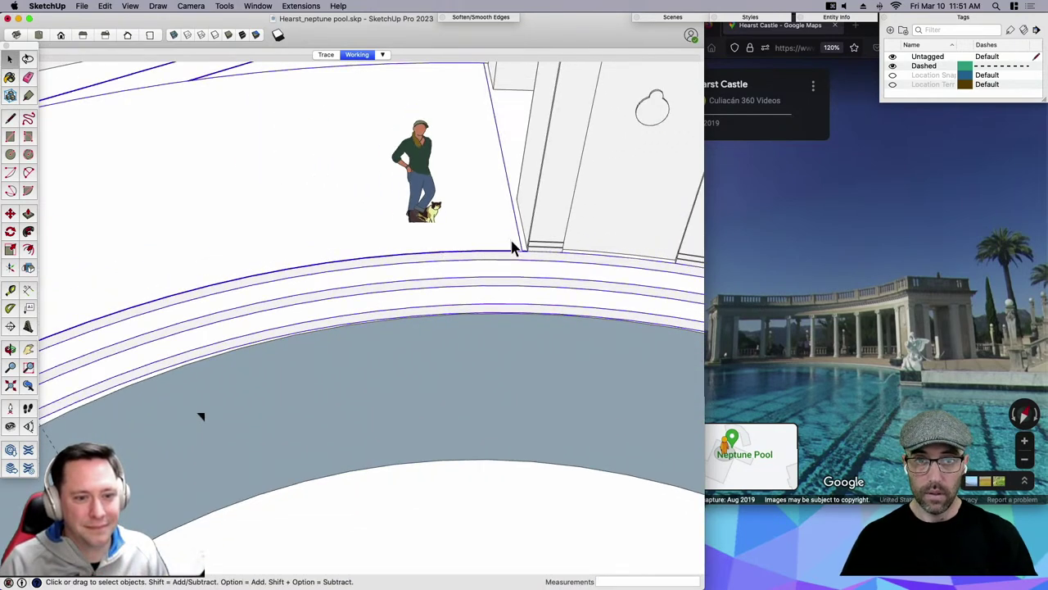
pyautogui.scroll(-3, 513, 247)
pyautogui.keyDown('shift'); pyautogui.click(500, 251); pyautogui.keyUp('shift')
pyautogui.moveTo(458, 315); pyautogui.dragTo(369, 316, button='middle')
pyautogui.scroll(-2, 519, 291)
pyautogui.scroll(-3, 643, 318)
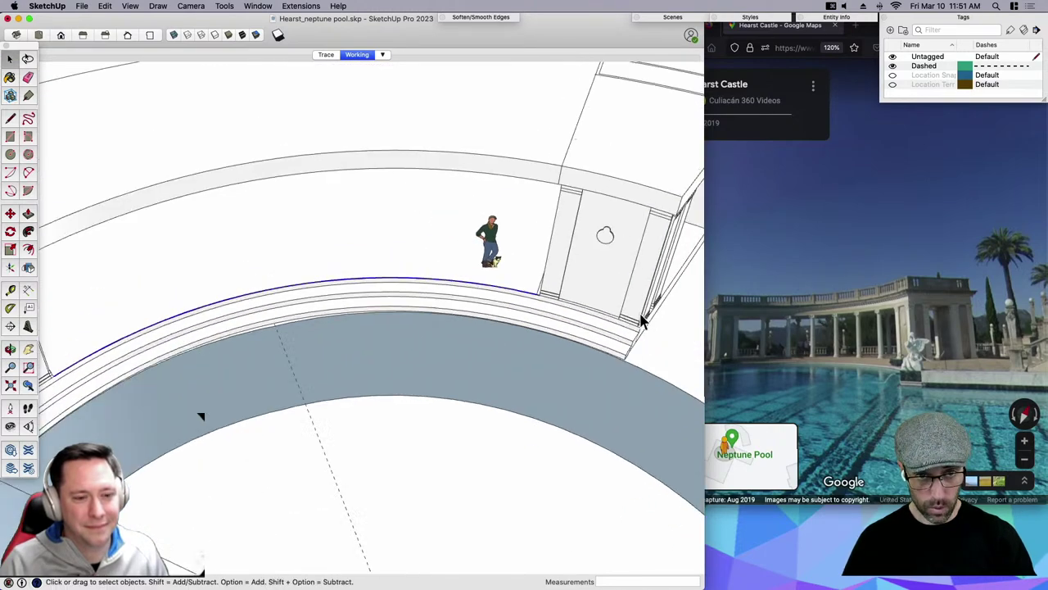
pyautogui.moveTo(631, 317); pyautogui.dragTo(419, 308, button='middle')
pyautogui.scroll(4, 393, 282)
pyautogui.scroll(-3, 451, 293)
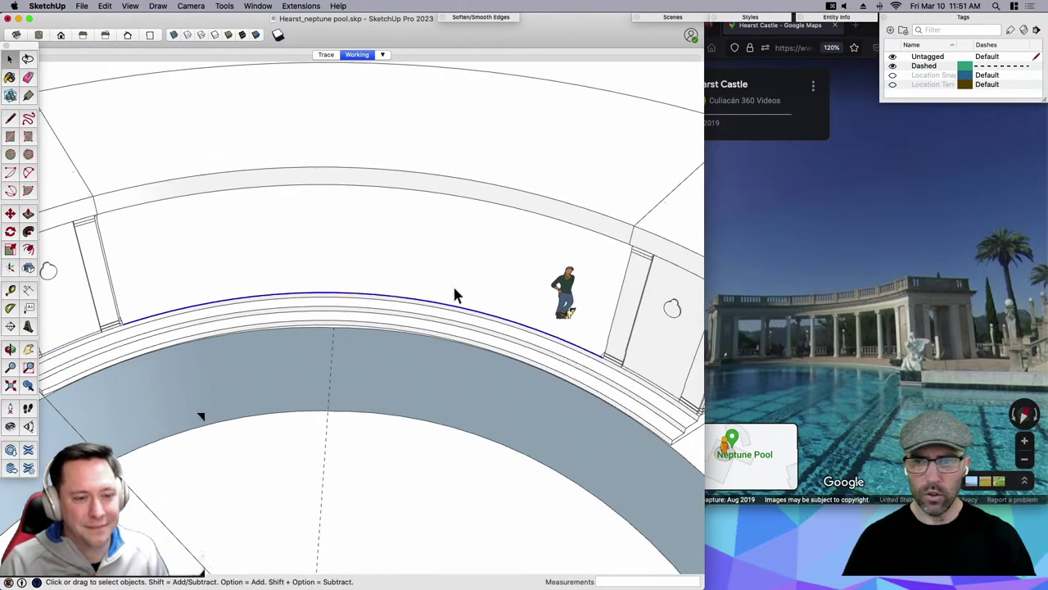
# Switch to Google Maps in Firefox and examine the colonnade's columns and their spacing, including from a 360° photo beside them.
pyautogui.click(911, 376)
pyautogui.scroll(3, 905, 376)
pyautogui.moveTo(754, 370); pyautogui.dragTo(824, 363)
pyautogui.moveTo(742, 336); pyautogui.dragTo(826, 324)
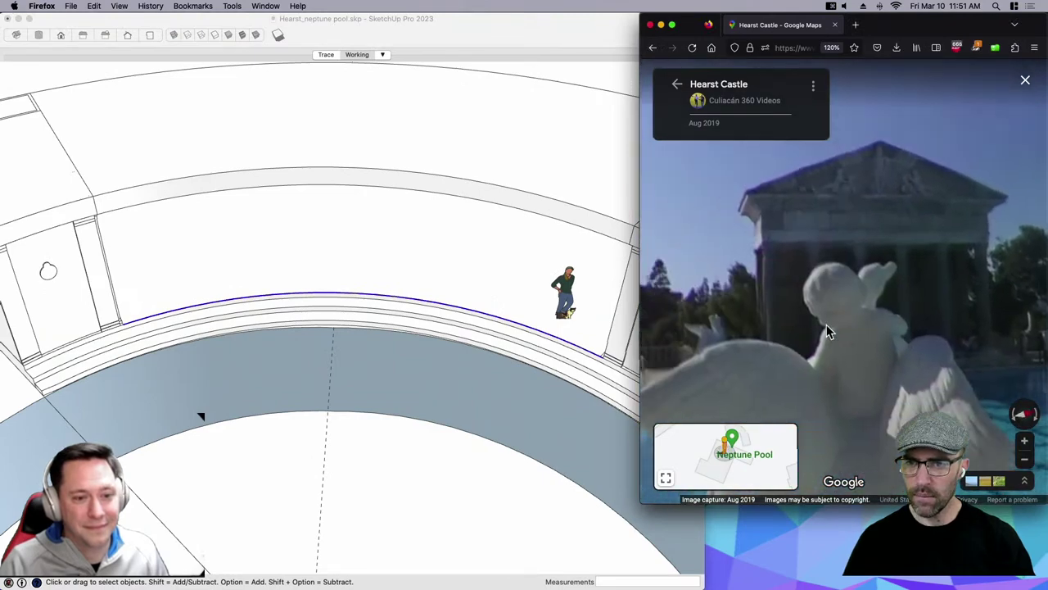
pyautogui.moveTo(705, 327); pyautogui.dragTo(772, 327)
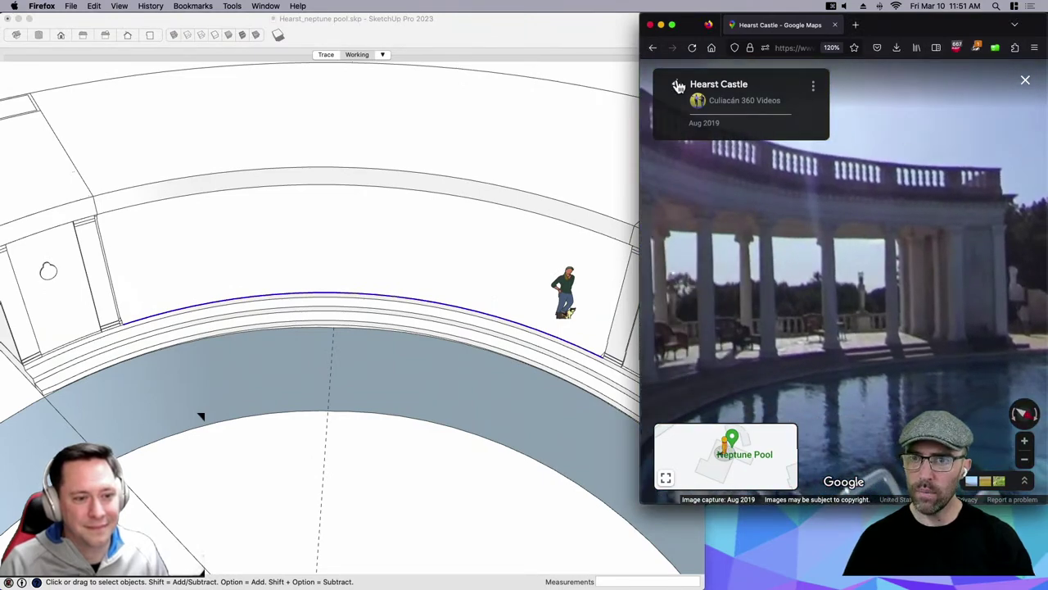
pyautogui.click(677, 83)
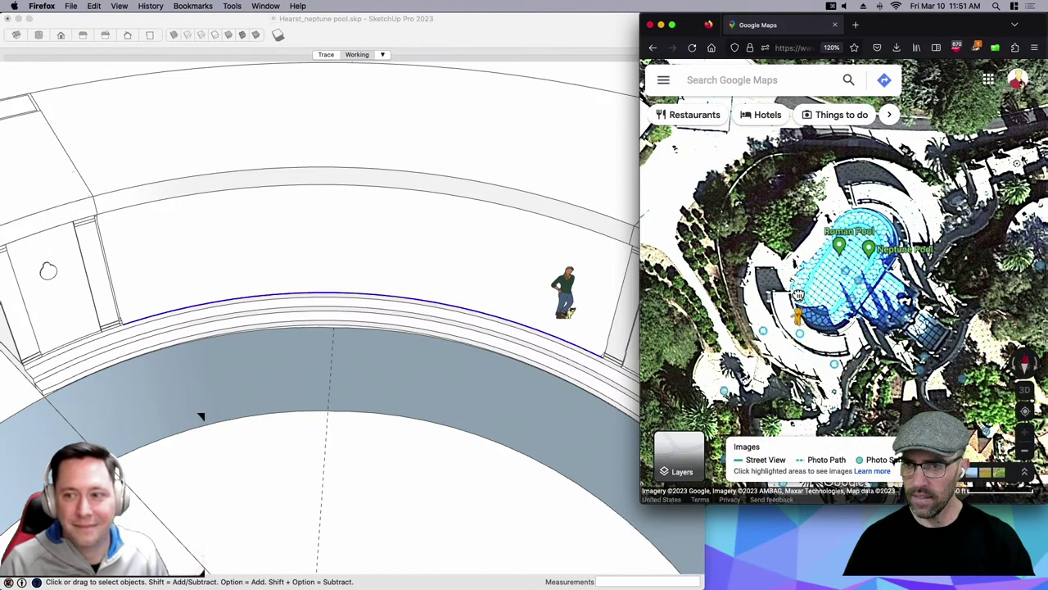
pyautogui.click(801, 300)
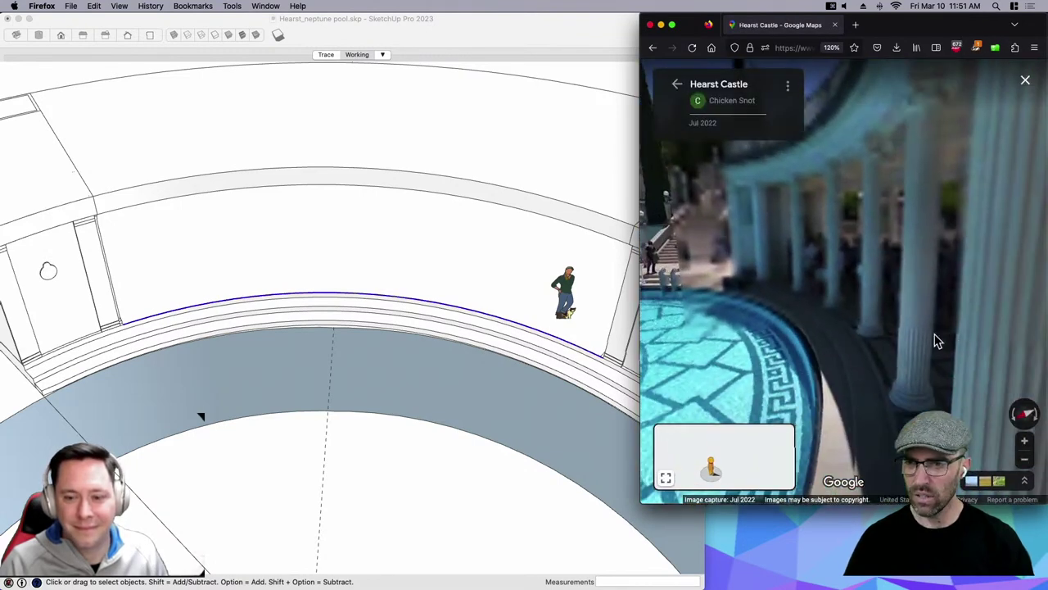
pyautogui.moveTo(896, 333); pyautogui.dragTo(860, 297)
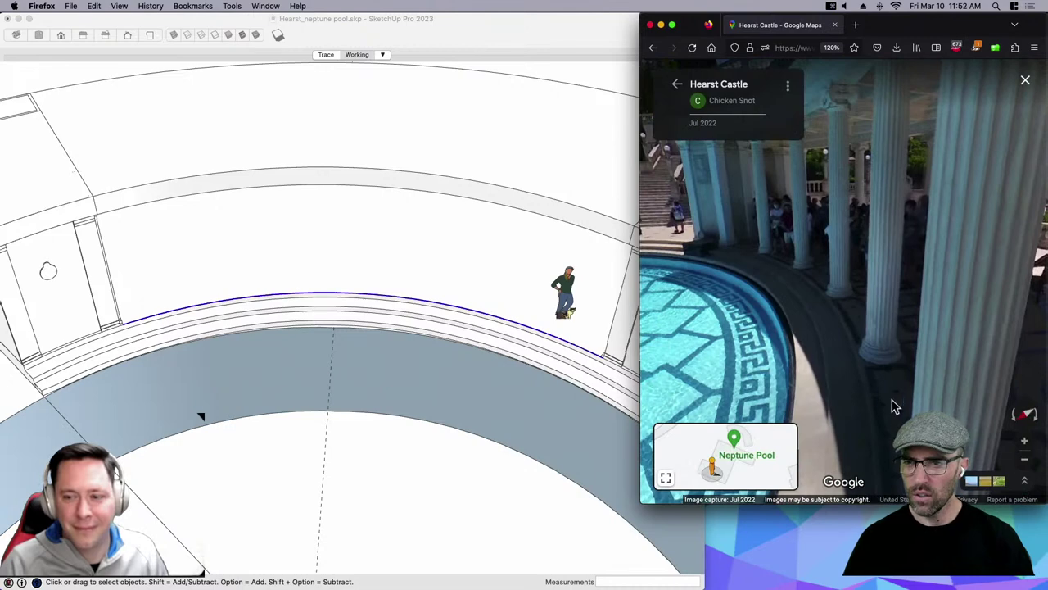
# Examine the base shape of the round columns and their setback from the curved step edge in the 360° photo.
pyautogui.scroll(3, 864, 361)
pyautogui.click(865, 362)
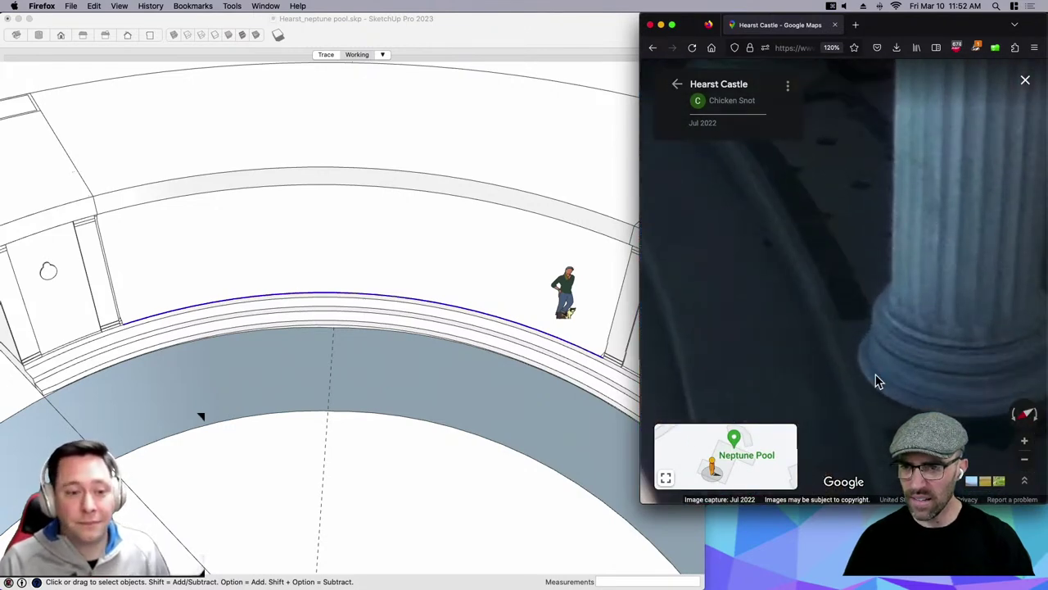
pyautogui.click(826, 354)
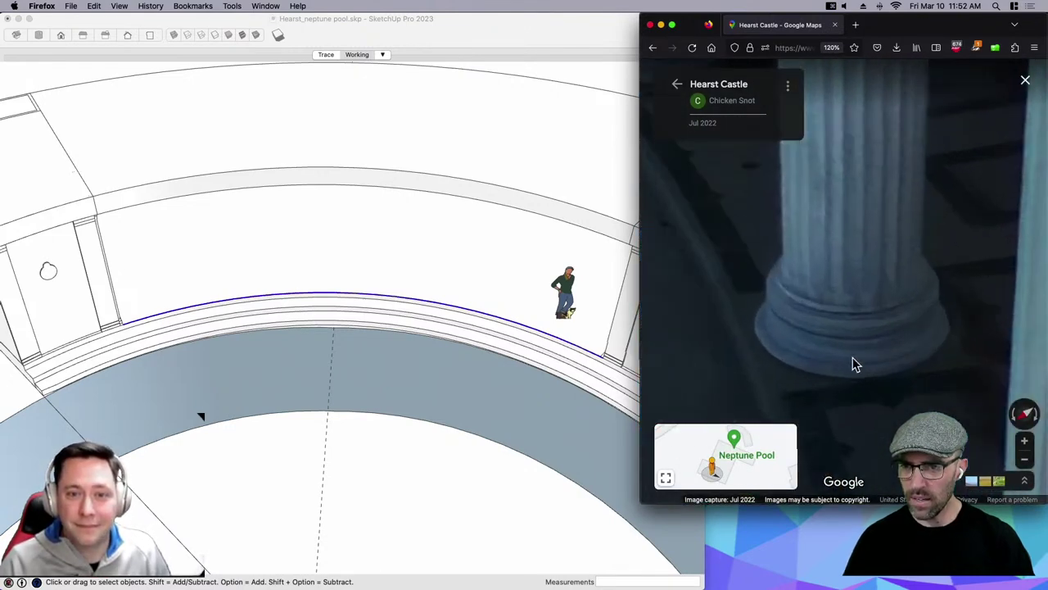
pyautogui.click(883, 348)
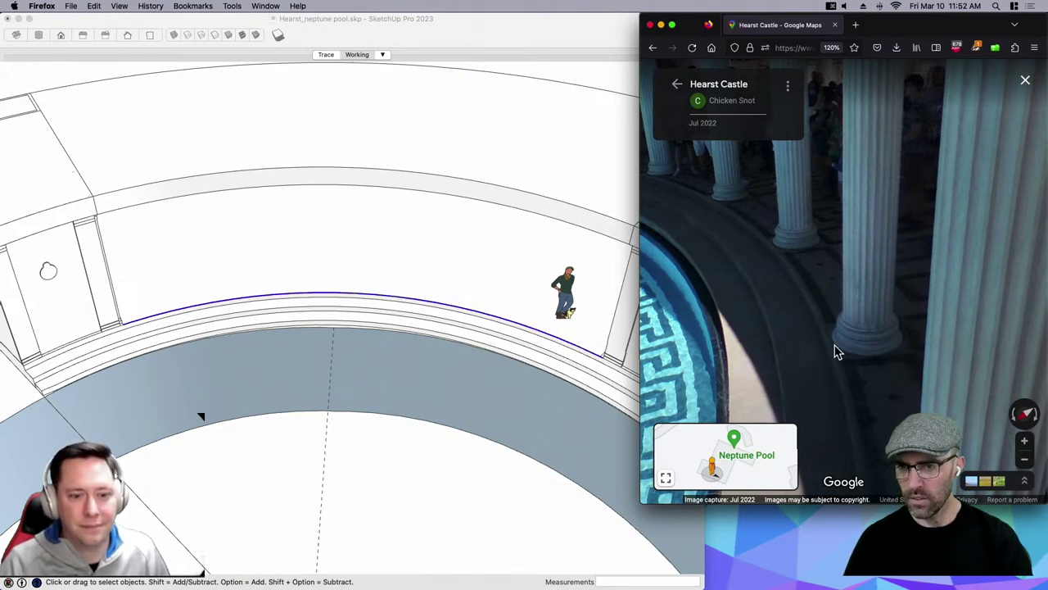
# Return to SketchUp and select the full stretch of the copied arc between the two pavilions' inner pilasters.
pyautogui.click(296, 305)
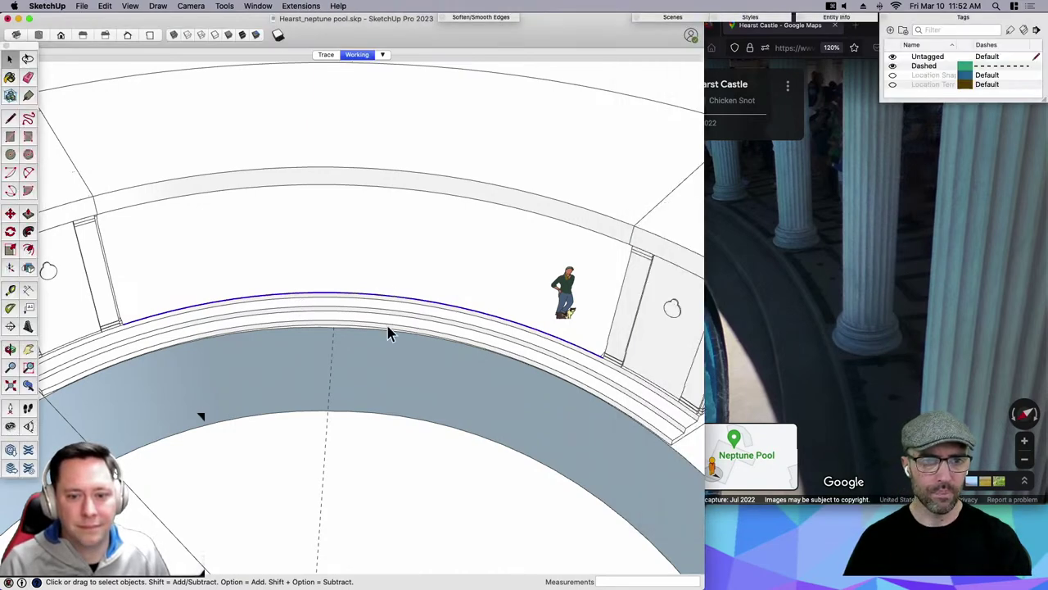
pyautogui.scroll(4, 387, 326)
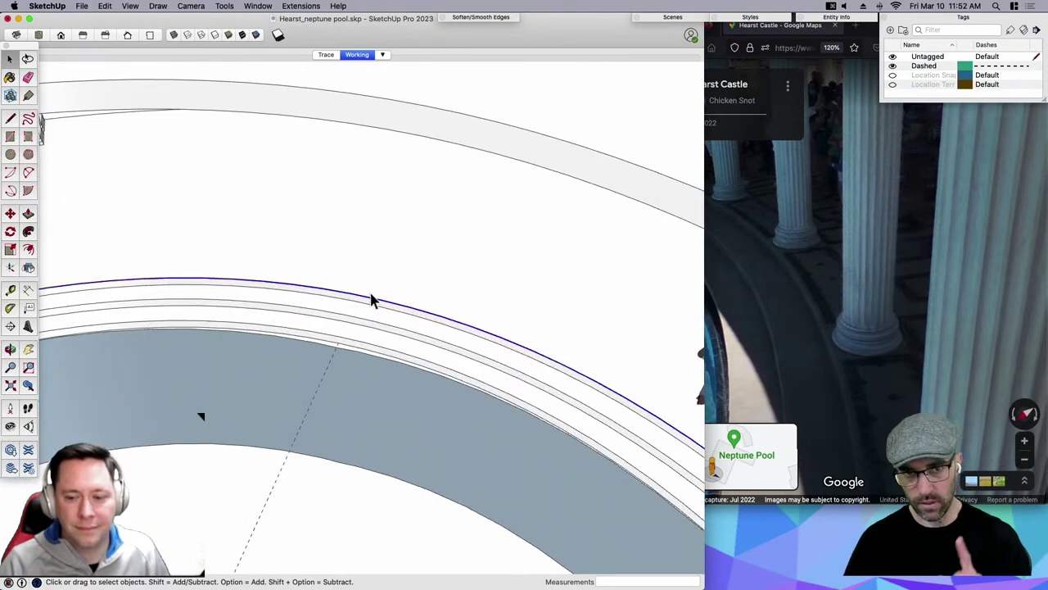
pyautogui.scroll(-3, 528, 336)
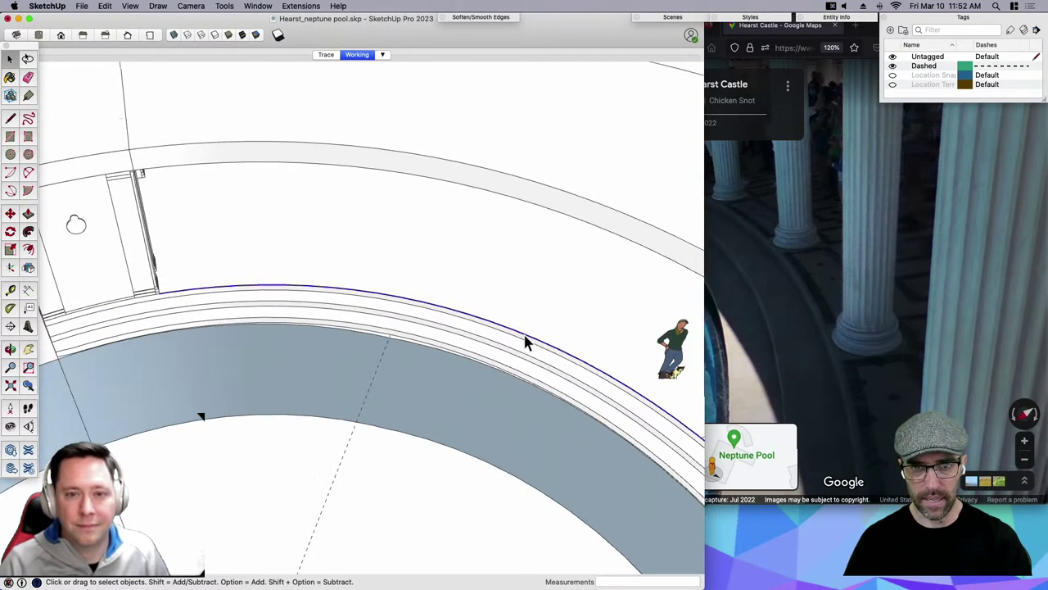
pyautogui.rightClick(525, 331)
pyautogui.click(483, 319)
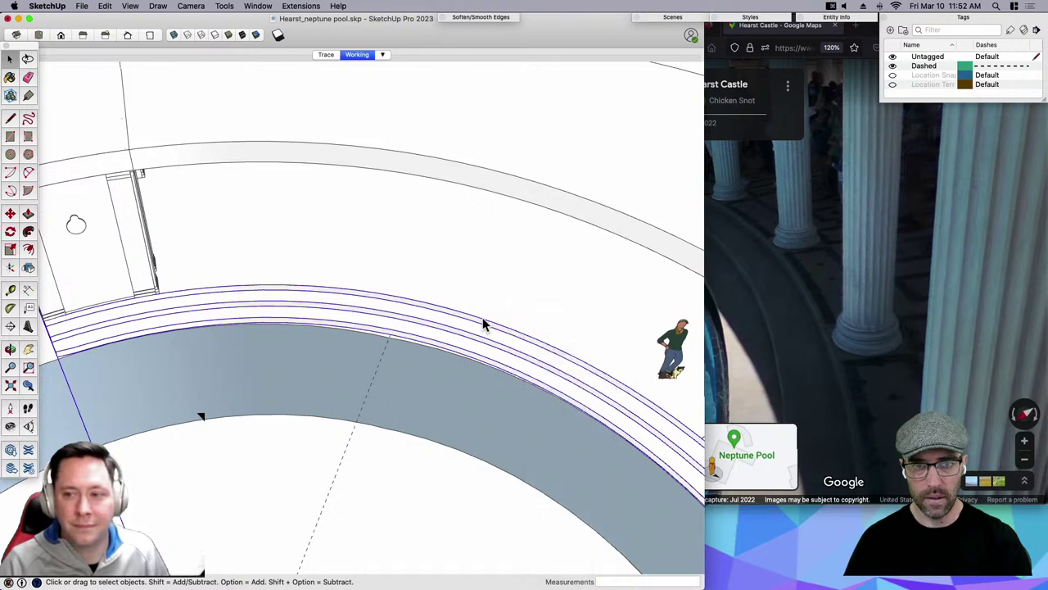
pyautogui.click(481, 316)
pyautogui.scroll(-5, 482, 324)
pyautogui.scroll(5, 618, 351)
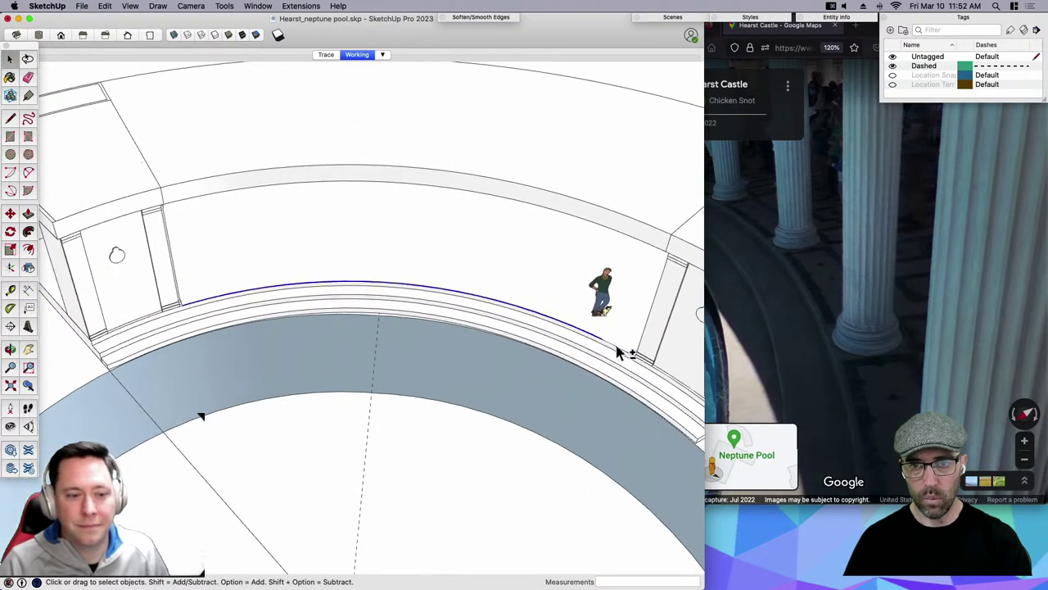
pyautogui.rightClick(620, 352)
pyautogui.click(655, 389)
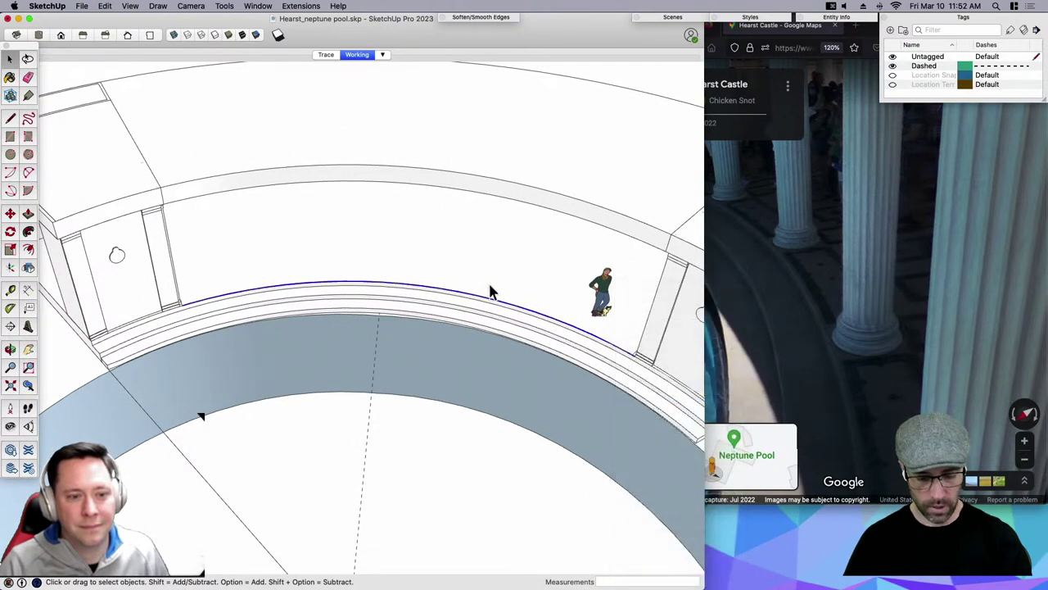
# Try offsetting the selected arc away from the pool by 6 inches.
pyautogui.press('f')
pyautogui.click(469, 293)
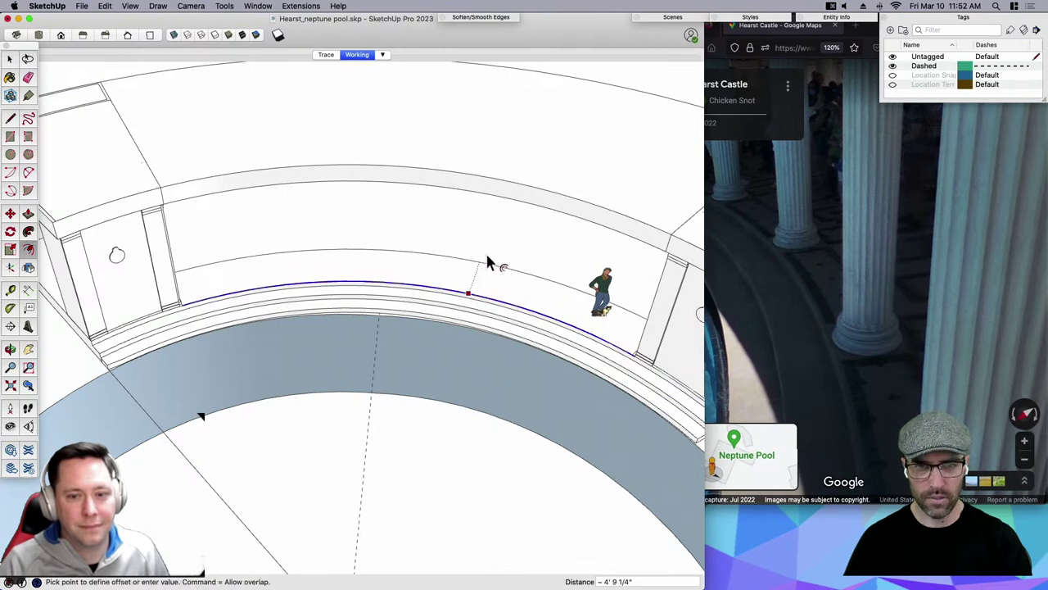
pyautogui.click(493, 281)
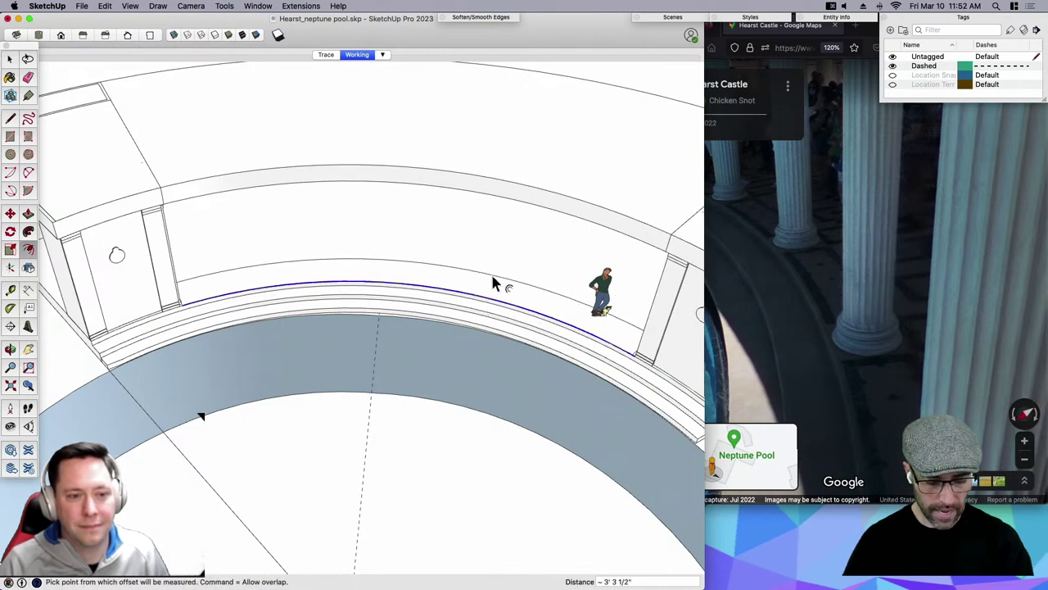
pyautogui.write('3')
pyautogui.press('Return')
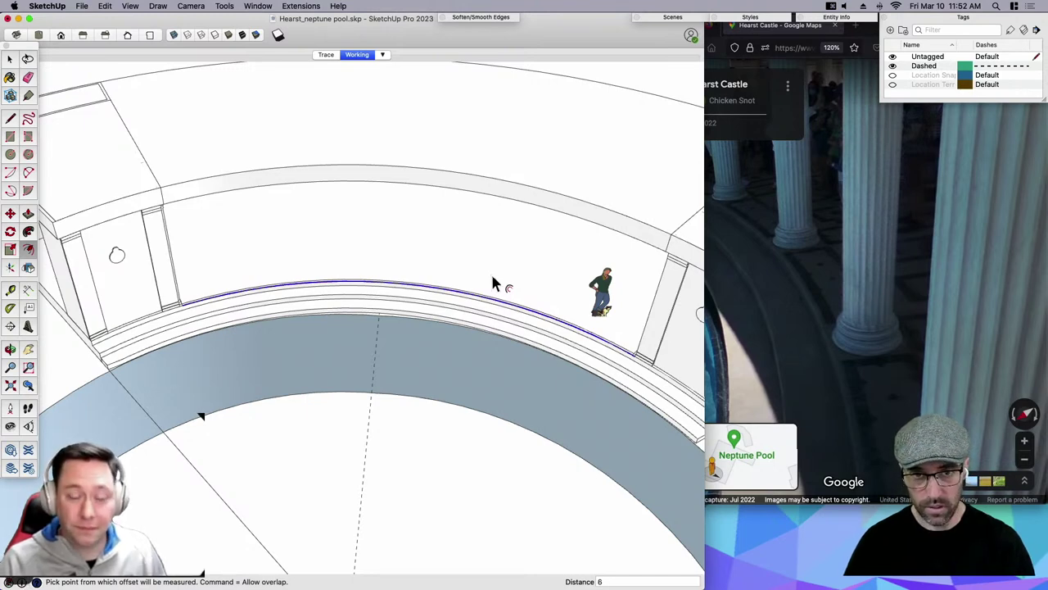
pyautogui.press('Return')
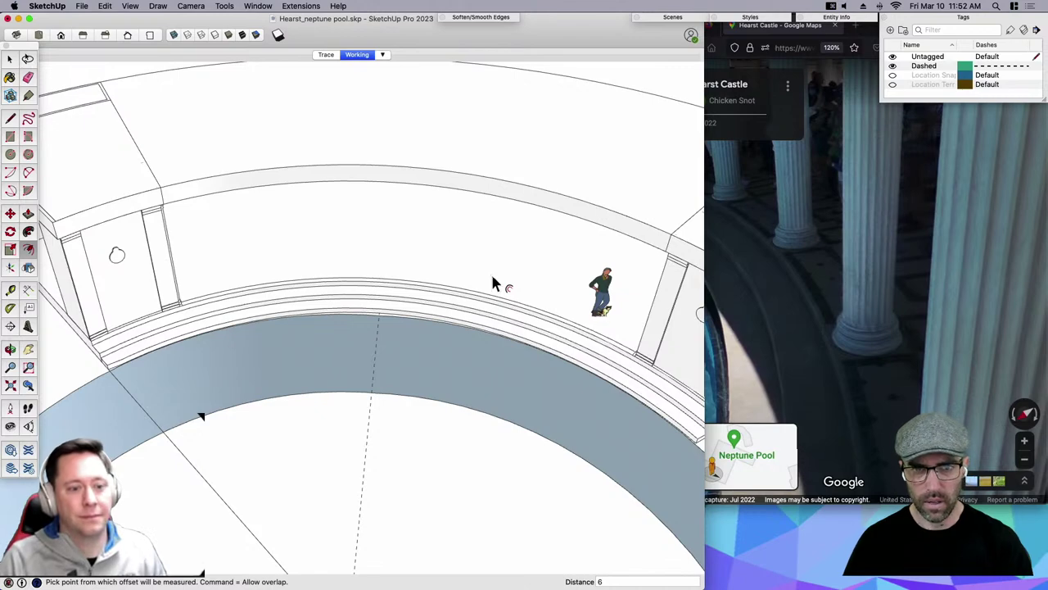
pyautogui.press('space')
# Reselect the arc just behind the top step's edge, near the pavilion beside the scale figure.
pyautogui.scroll(4, 552, 307)
pyautogui.moveTo(547, 311); pyautogui.dragTo(445, 328, button='middle')
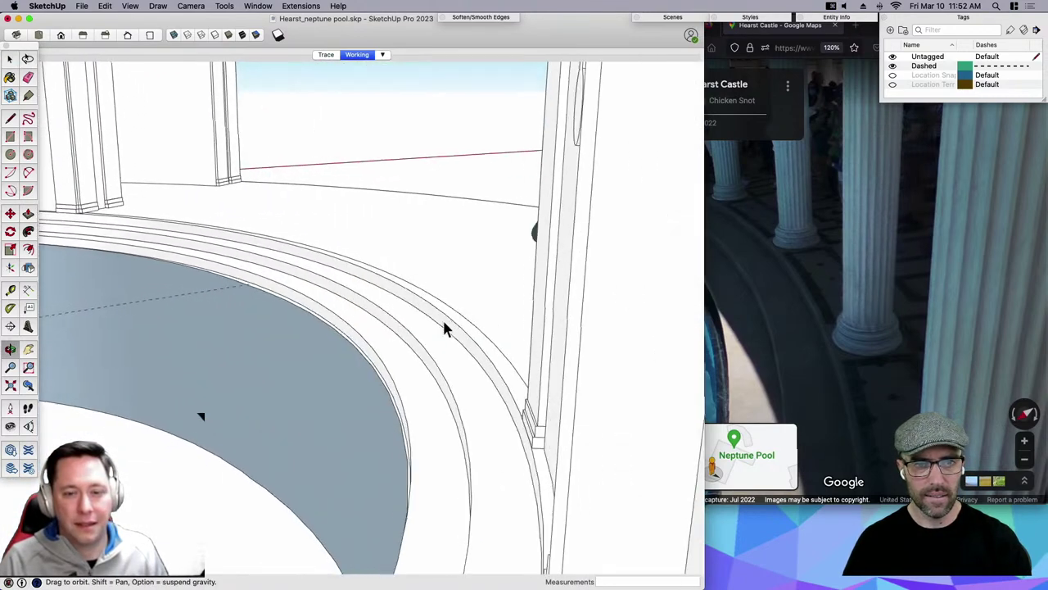
pyautogui.scroll(-2, 444, 328)
pyautogui.scroll(3, 444, 324)
pyautogui.click(446, 320)
pyautogui.click(453, 316)
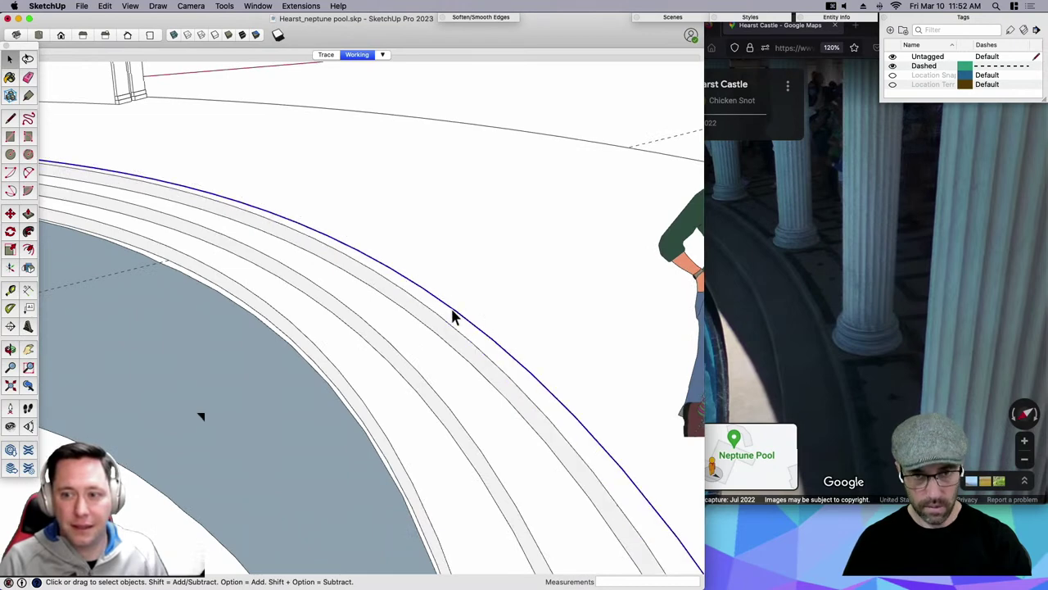
# Try repeating the 6-inch offset on the reselected arc and undo it.
pyautogui.press('f')
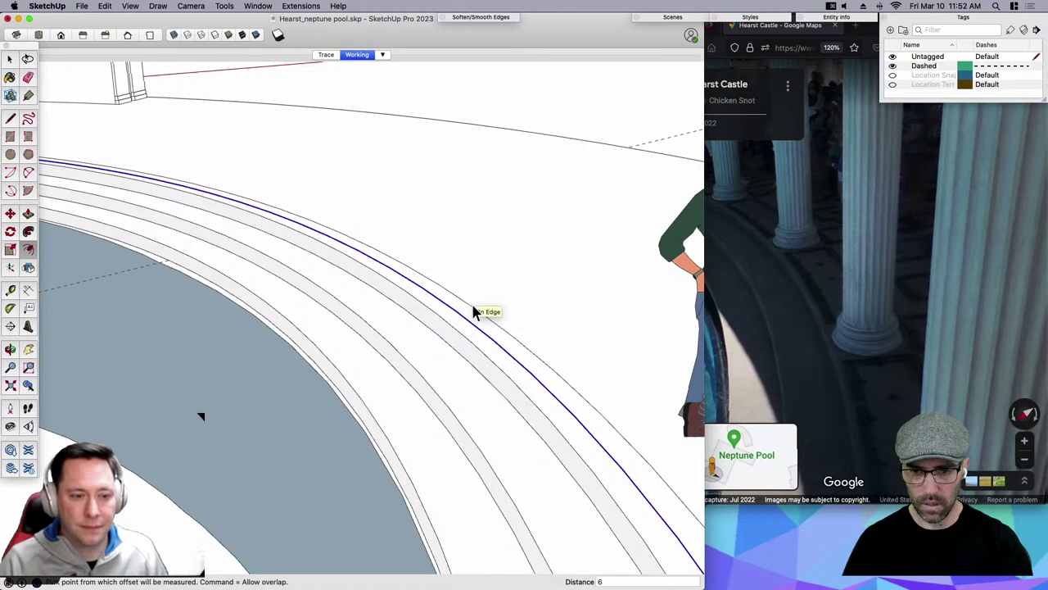
pyautogui.press('super+z')
pyautogui.press('space')
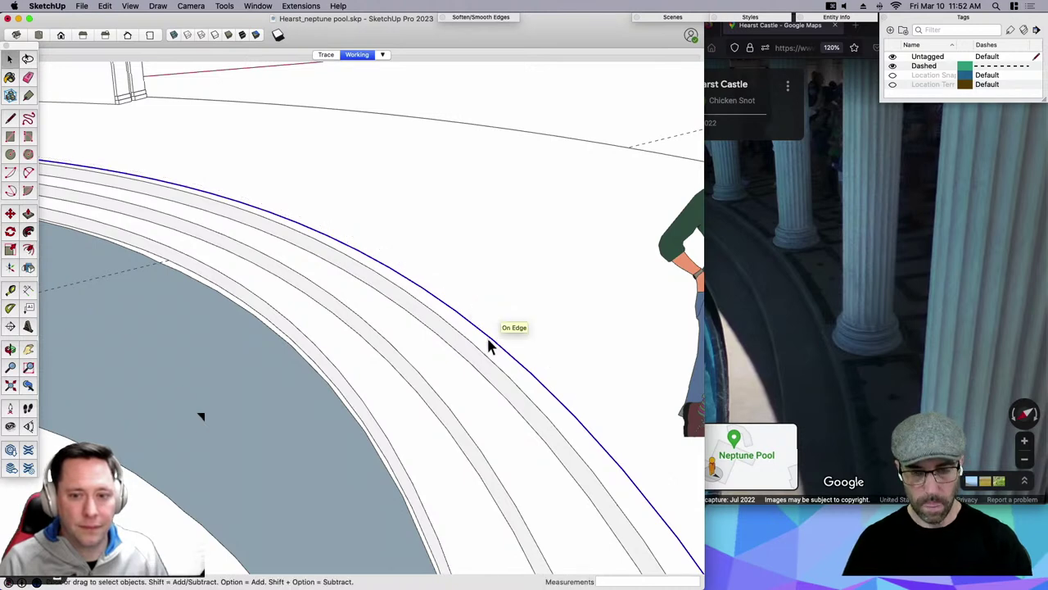
# Measure the distance from the top step's edge to the selected arc.
pyautogui.scroll(2, 488, 338)
pyautogui.press('t')
pyautogui.click(480, 344)
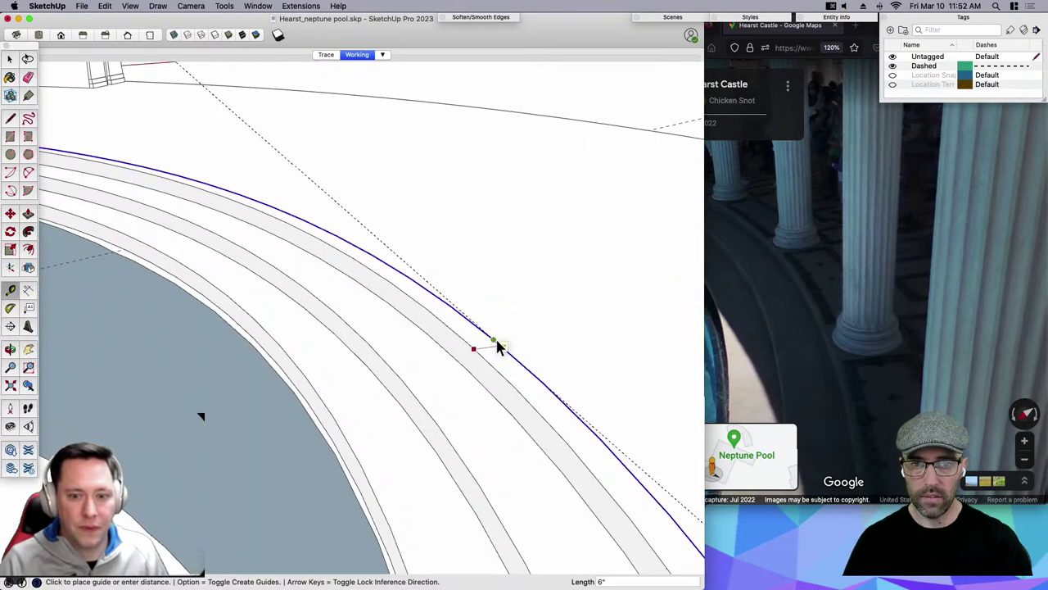
pyautogui.press('space')
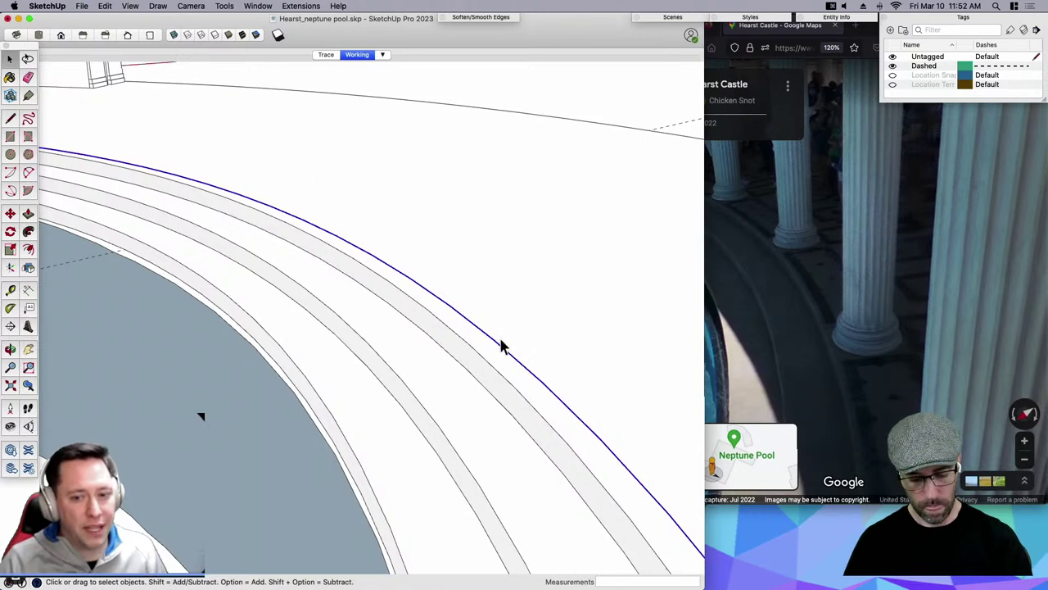
# Offset the selected arc 1 foot away from the pool, onto the colonnade floor.
pyautogui.press('f')
pyautogui.click(491, 338)
pyautogui.write('1')
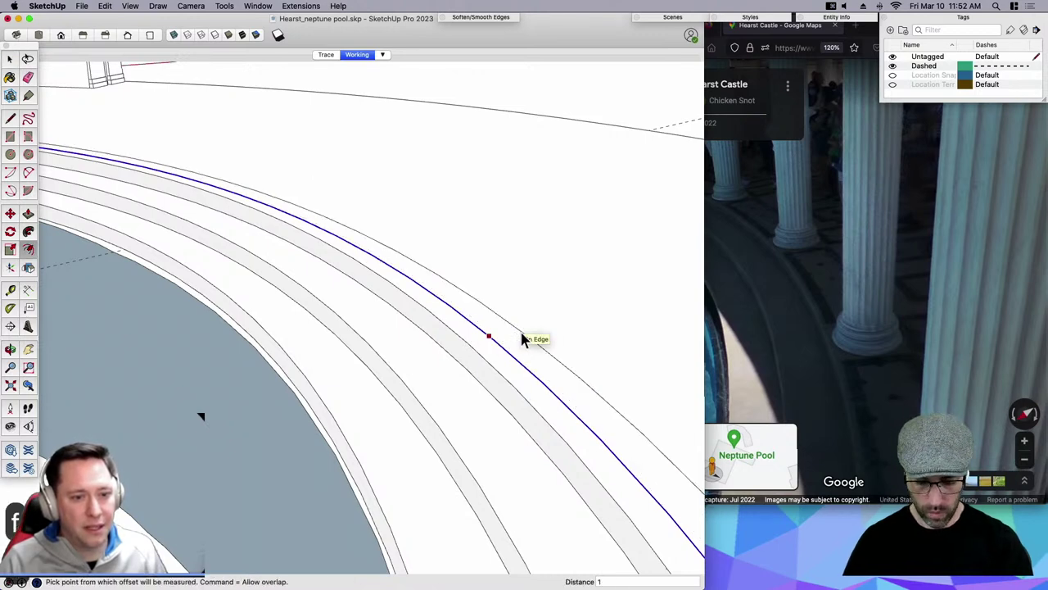
pyautogui.write("'")
pyautogui.press('space')
pyautogui.scroll(-5, 550, 350)
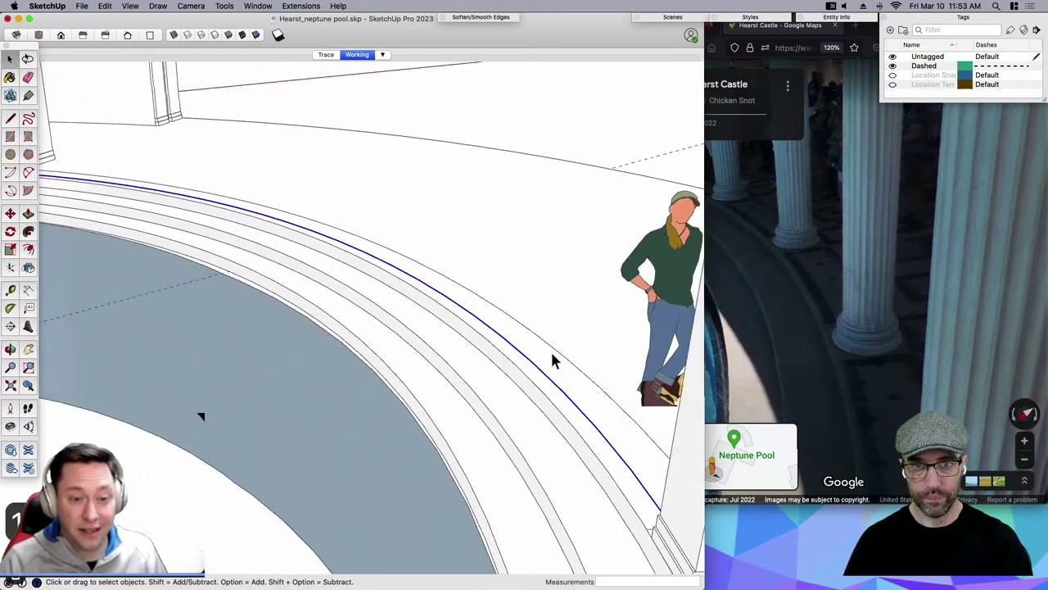
pyautogui.moveTo(550, 350); pyautogui.dragTo(357, 256, button='middle')
pyautogui.scroll(-2, 416, 276)
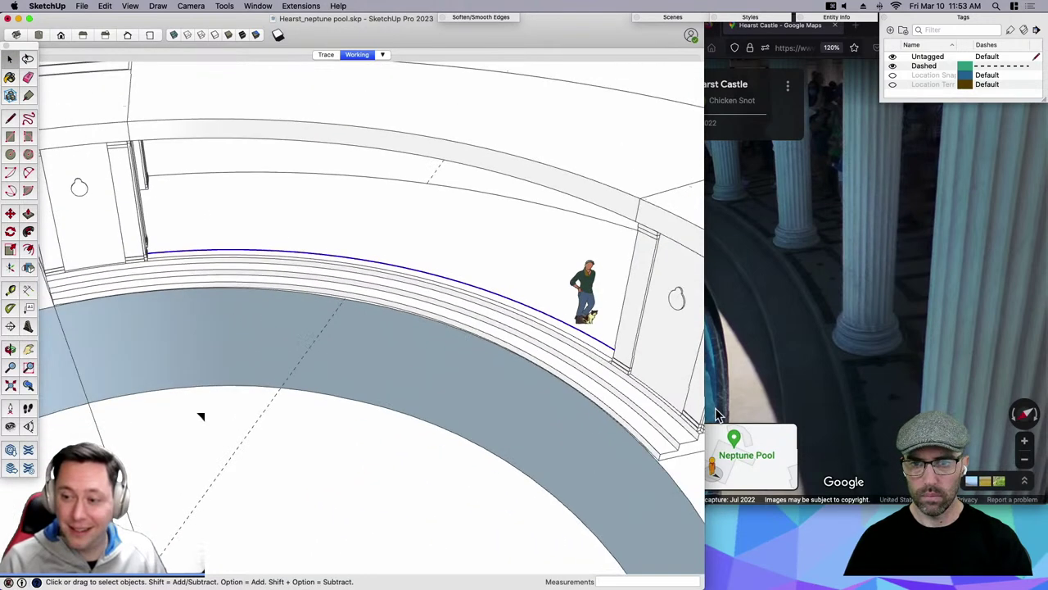
# Widen the modelling window over the reference photo and check the camera's field of view.
pyautogui.moveTo(706, 398); pyautogui.dragTo(878, 398)
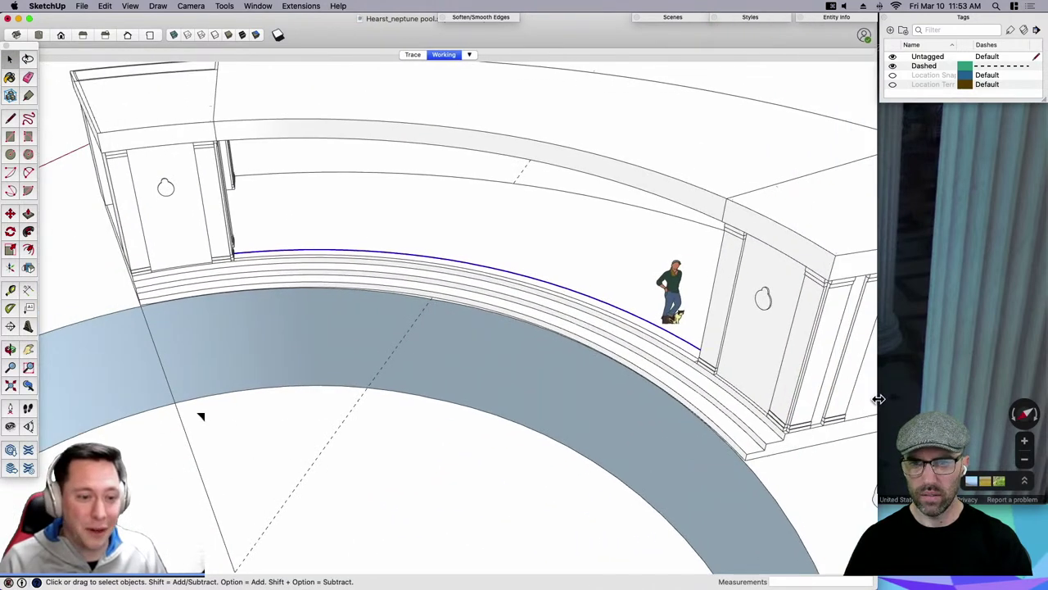
pyautogui.press('l')
pyautogui.moveTo(453, 299); pyautogui.dragTo(537, 241)
pyautogui.press('space')
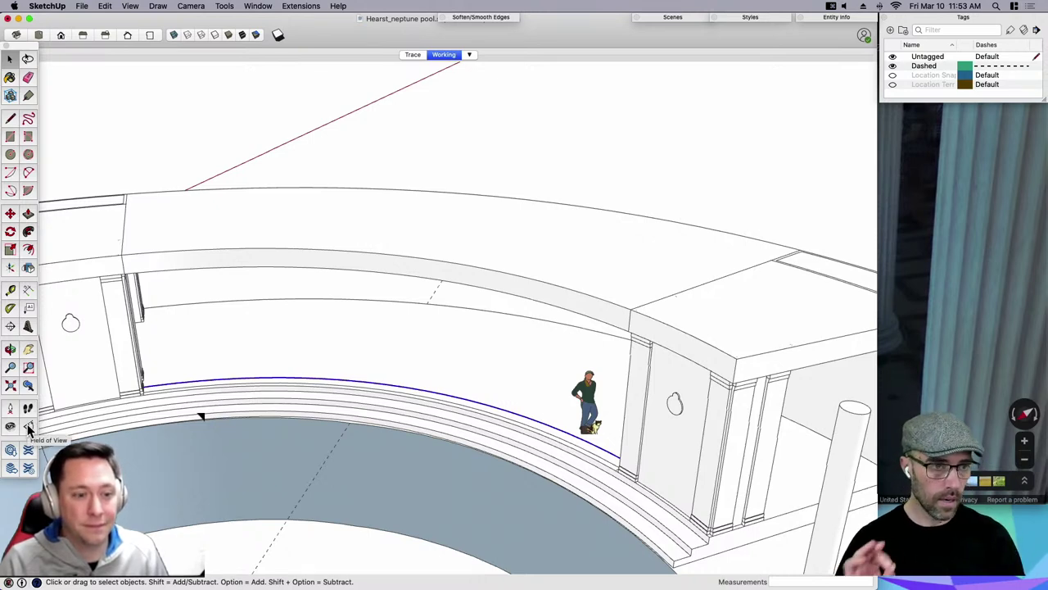
pyautogui.click(11, 368)
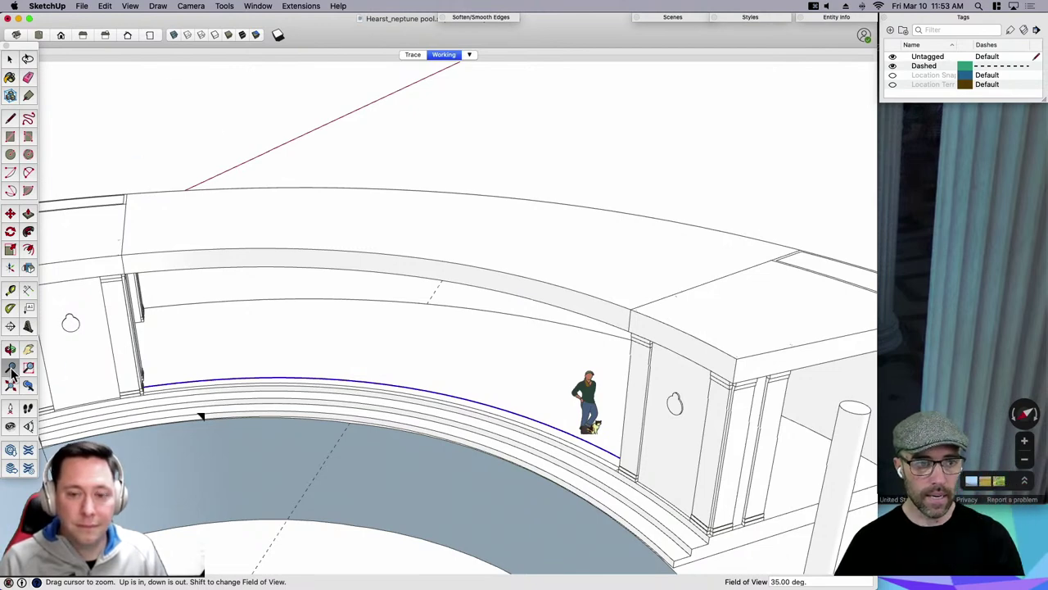
# Switch the camera to parallel projection and view the colonnade in the front and right standard views.
pyautogui.click(198, 7)
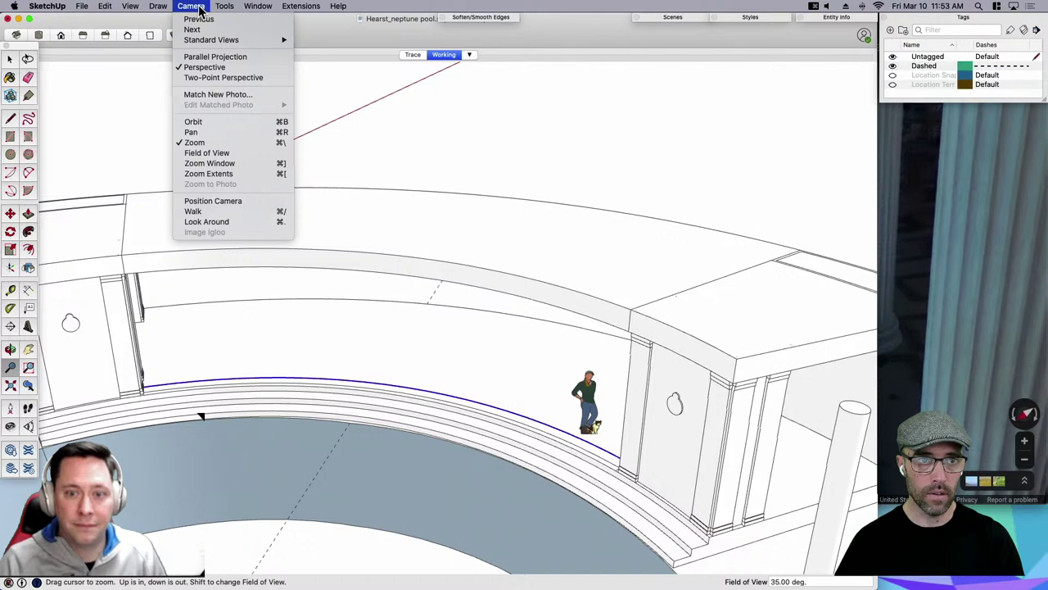
pyautogui.click(204, 57)
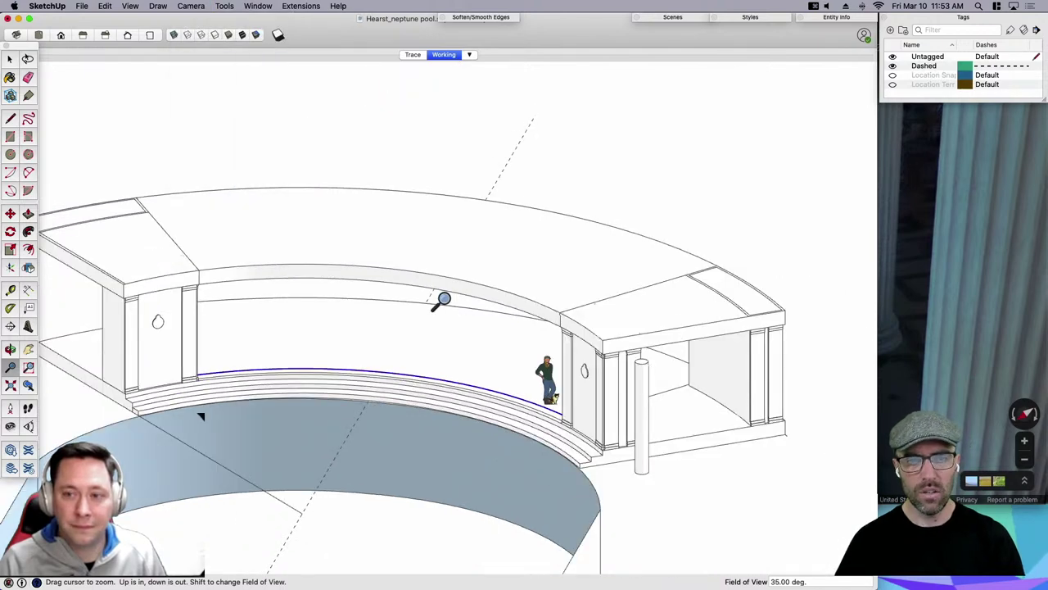
pyautogui.scroll(-3, 534, 309)
pyautogui.moveTo(620, 320); pyautogui.dragTo(461, 408, button='middle')
pyautogui.scroll(-4, 533, 379)
pyautogui.press('space')
pyautogui.moveTo(609, 352); pyautogui.dragTo(657, 331, button='middle')
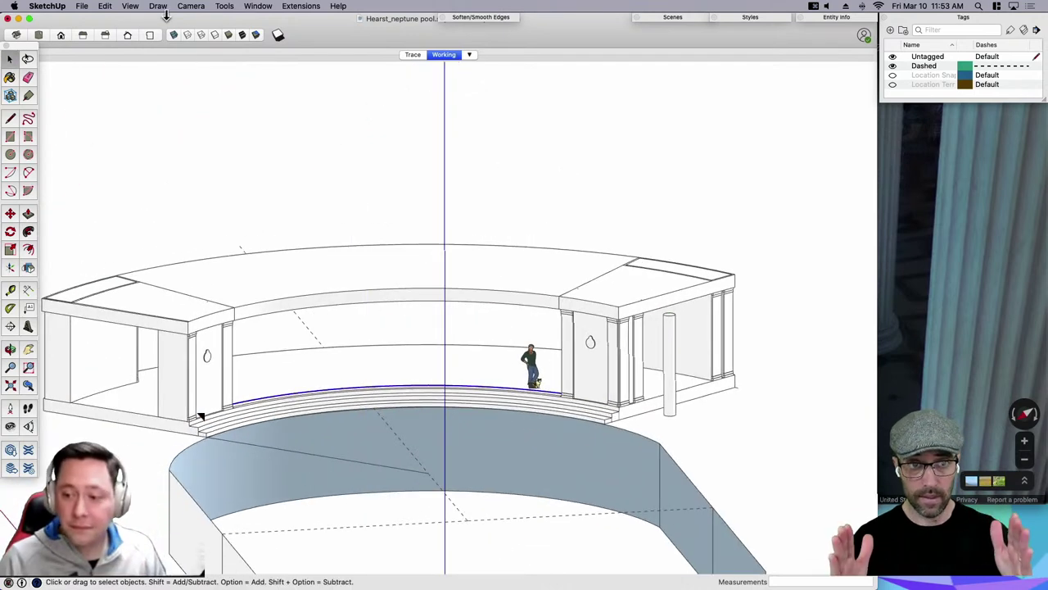
pyautogui.moveTo(392, 394); pyautogui.dragTo(468, 307, button='middle')
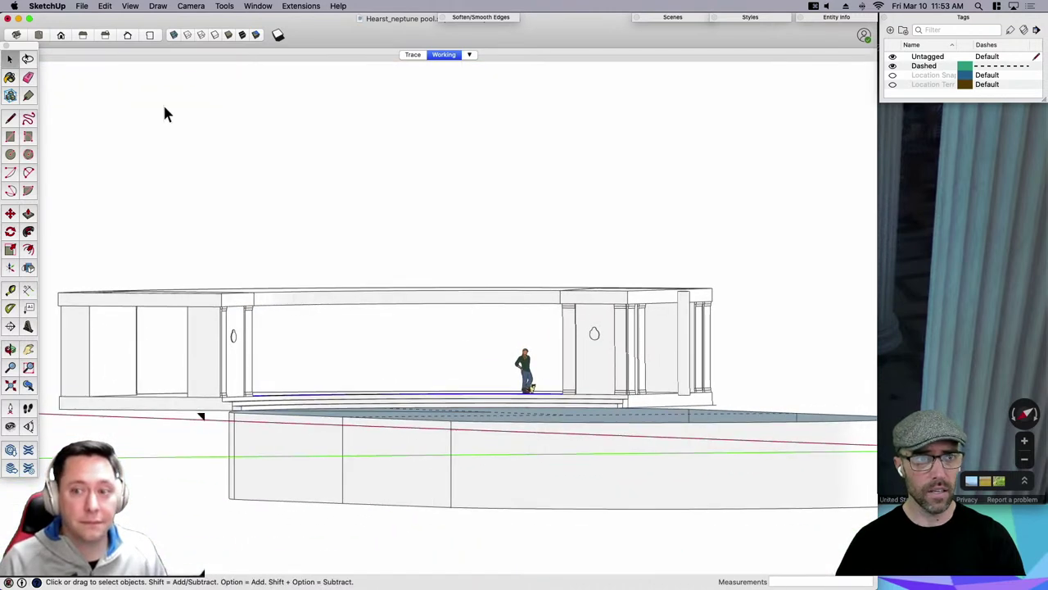
pyautogui.click(60, 36)
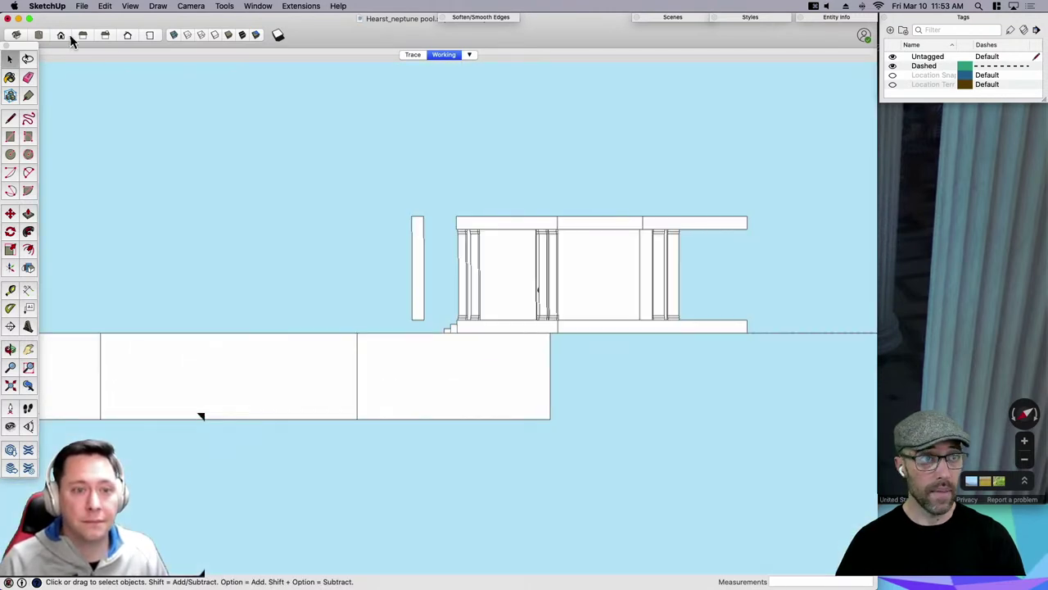
pyautogui.click(82, 36)
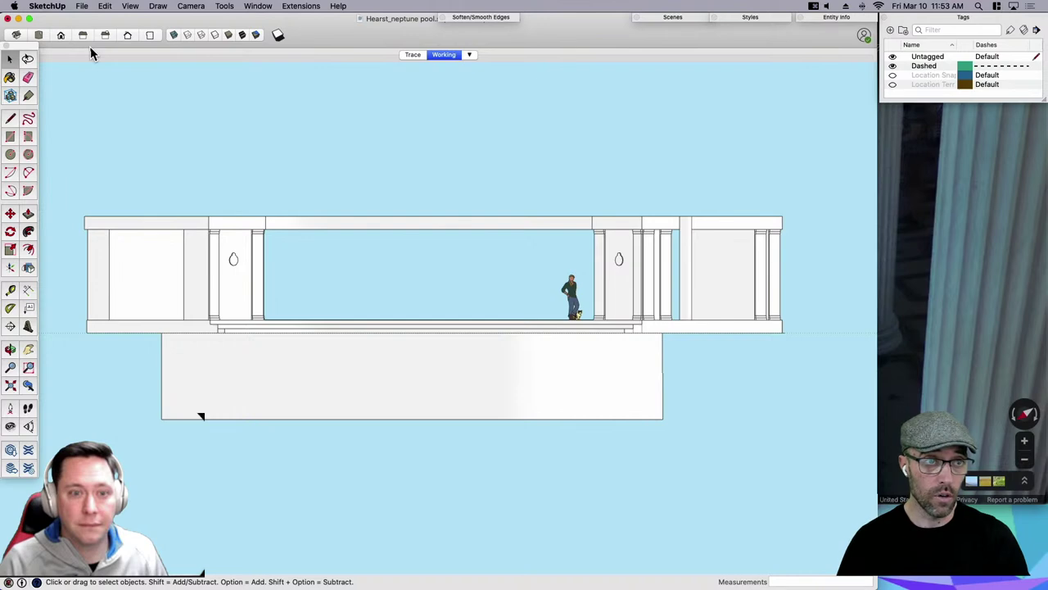
# Return the camera to perspective projection and view the colonnade from slightly above the pool side.
pyautogui.click(130, 6)
pyautogui.moveTo(191, 6)
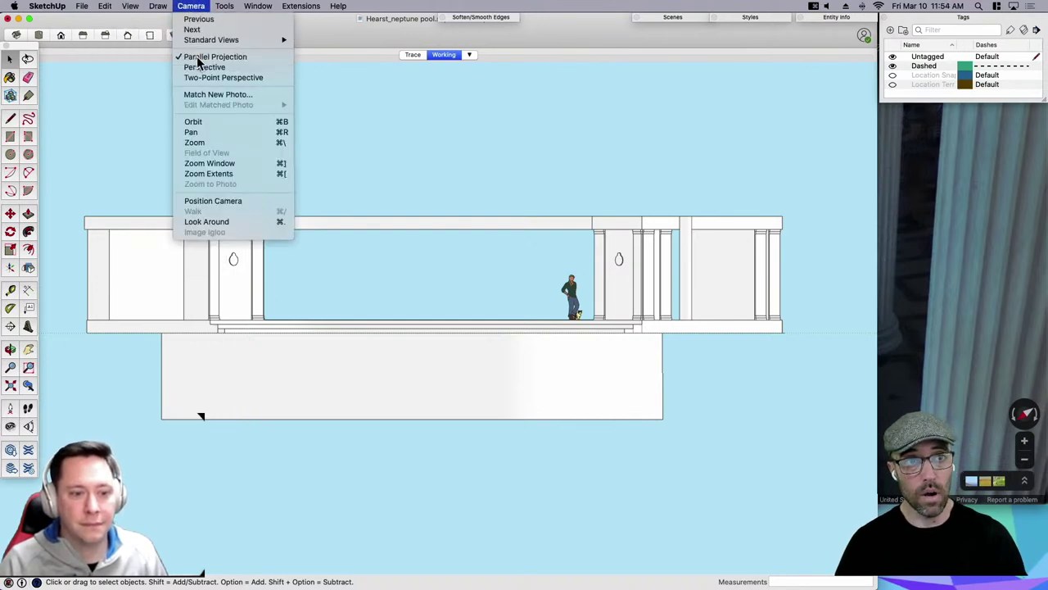
pyautogui.click(200, 67)
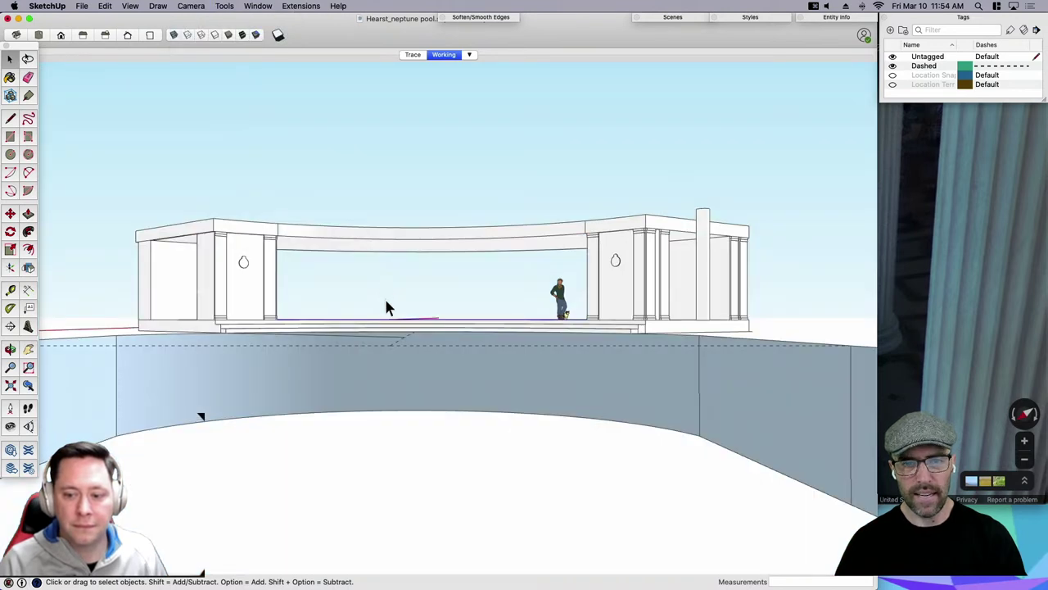
pyautogui.press('o')
pyautogui.moveTo(655, 302)
pyautogui.mouseDown()
pyautogui.moveTo(663, 323)
pyautogui.moveTo(663, 313)
pyautogui.mouseUp()
pyautogui.press('space')
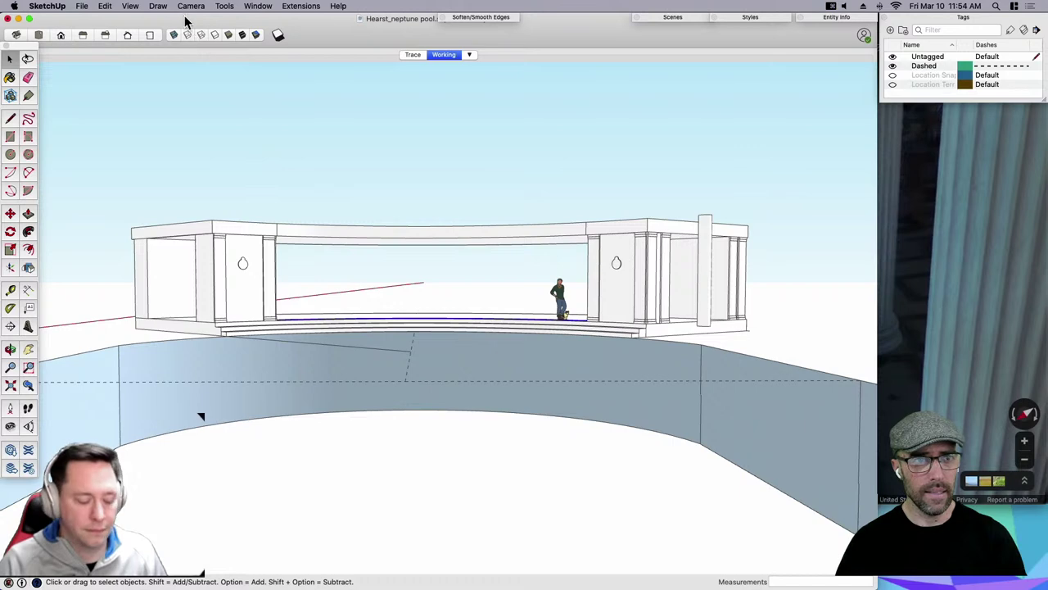
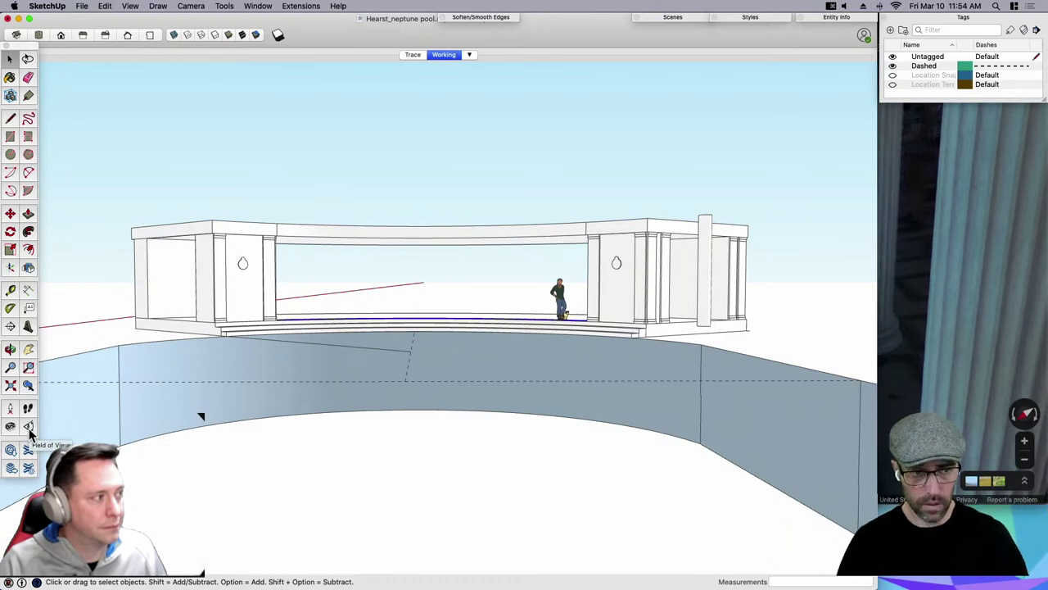
# Try camera fields of view of 60 degrees and 10 degrees on the colonnade.
pyautogui.click(27, 426)
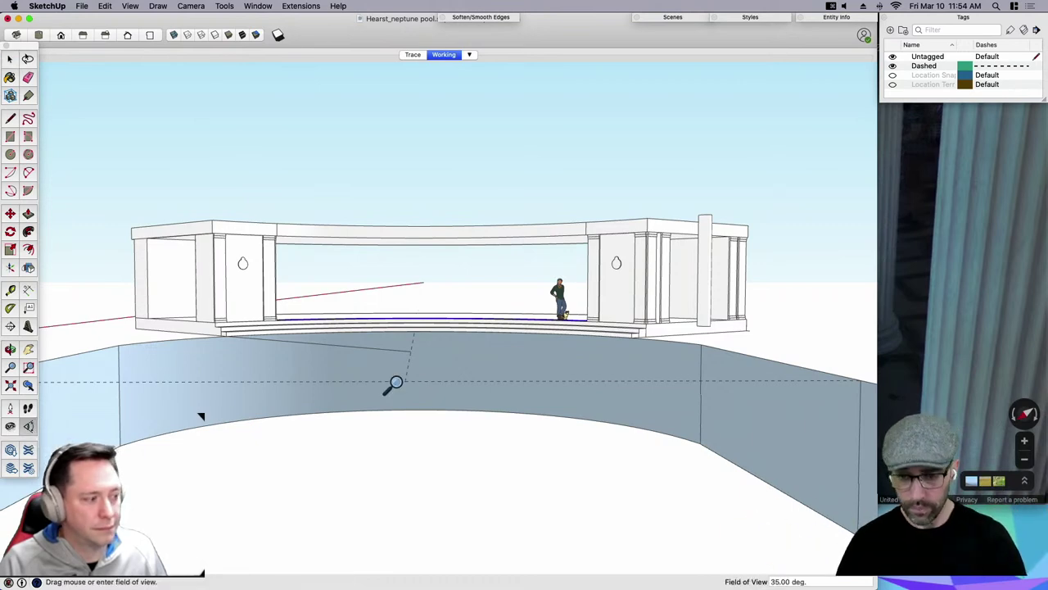
pyautogui.write('60')
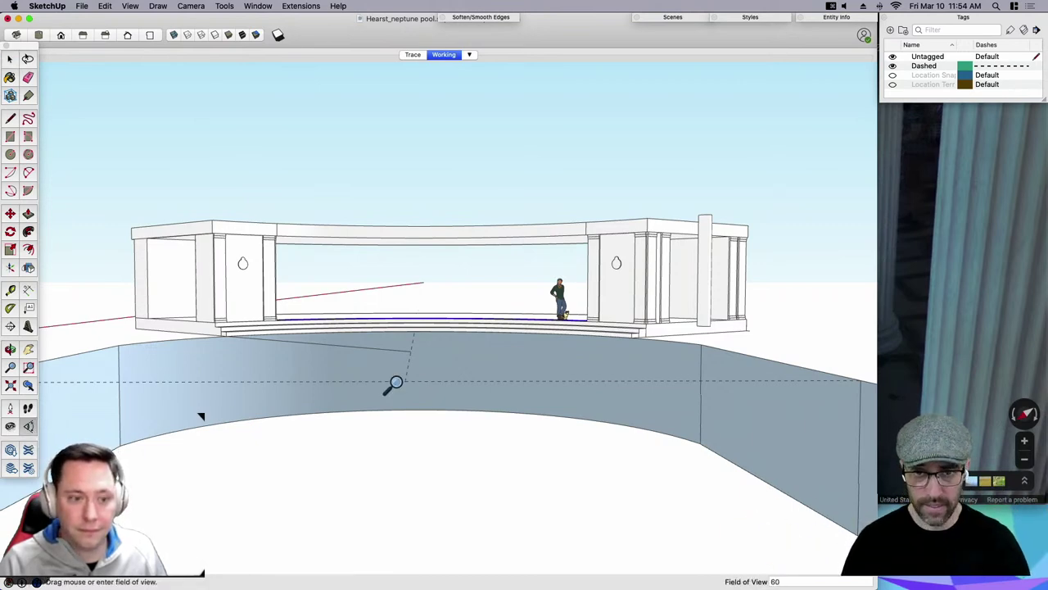
pyautogui.press('Return')
pyautogui.press('space')
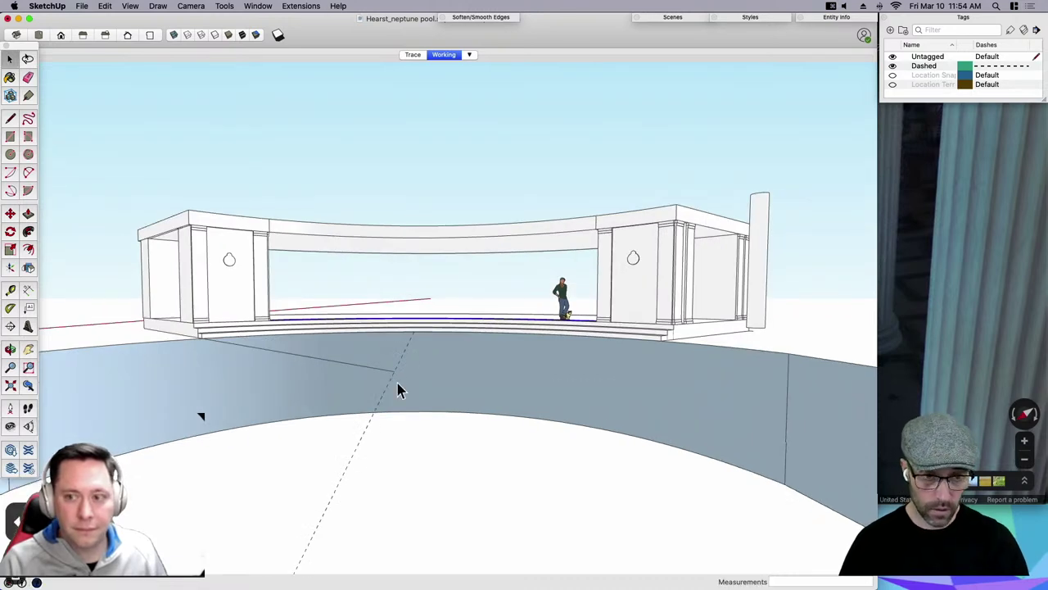
pyautogui.click(28, 426)
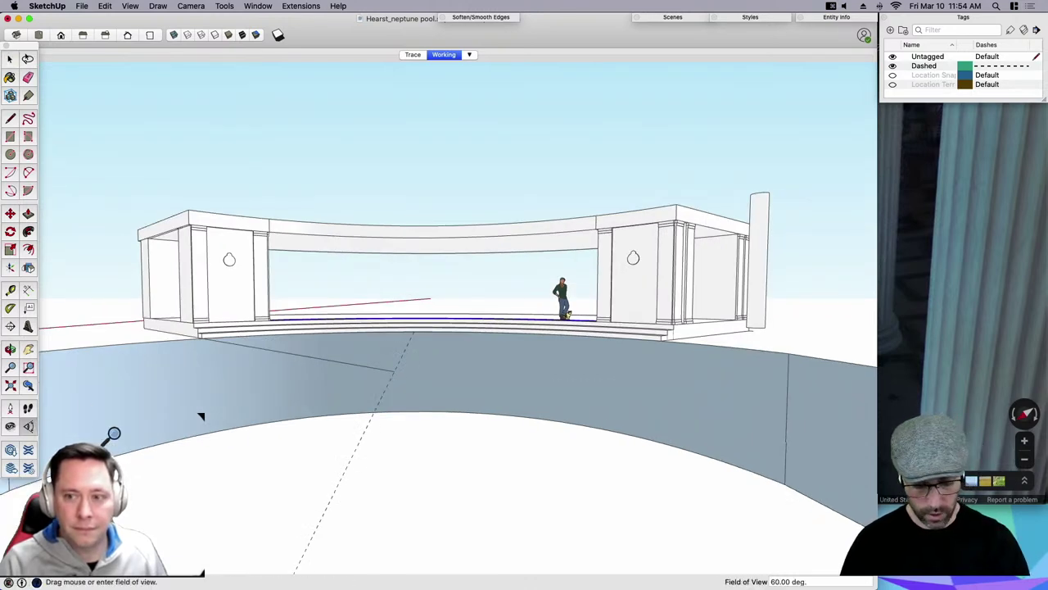
pyautogui.write('10')
pyautogui.press('Return')
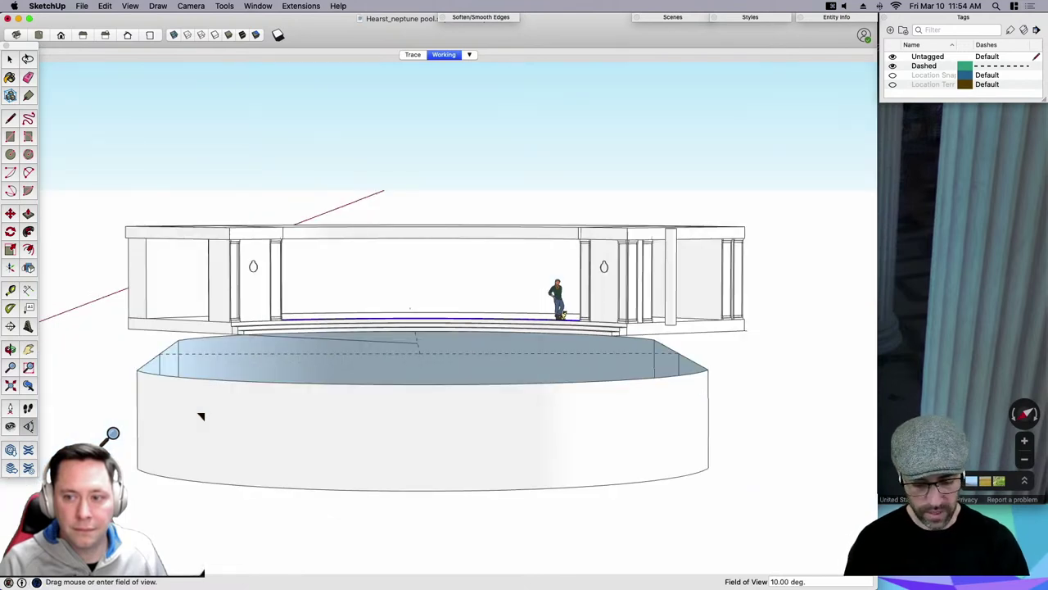
# Set the camera's field of view to 45 degrees and inspect the standing figure beside the pavilion up close.
pyautogui.write('4')
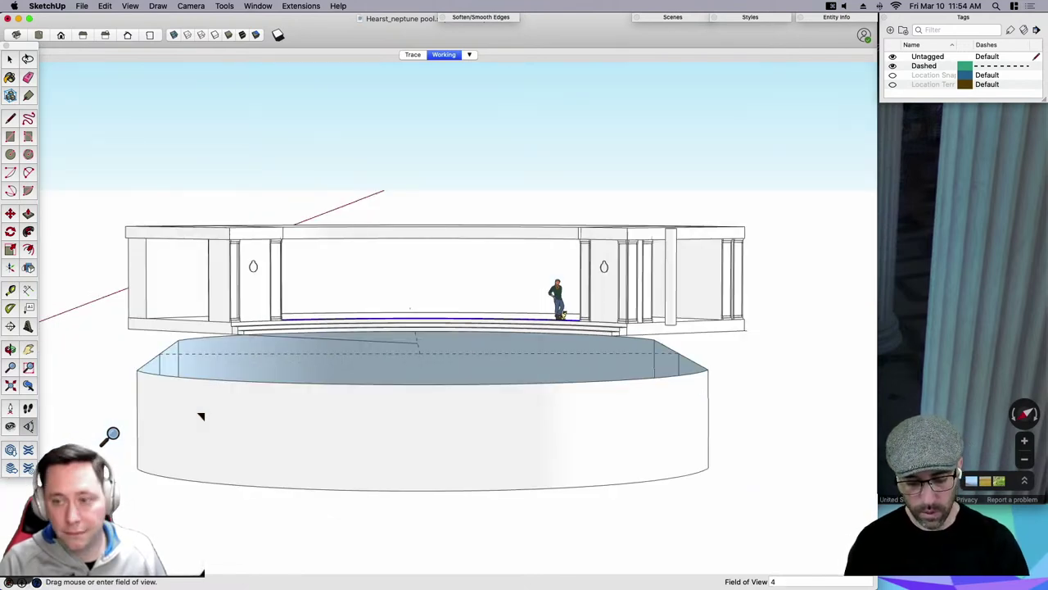
pyautogui.write('5')
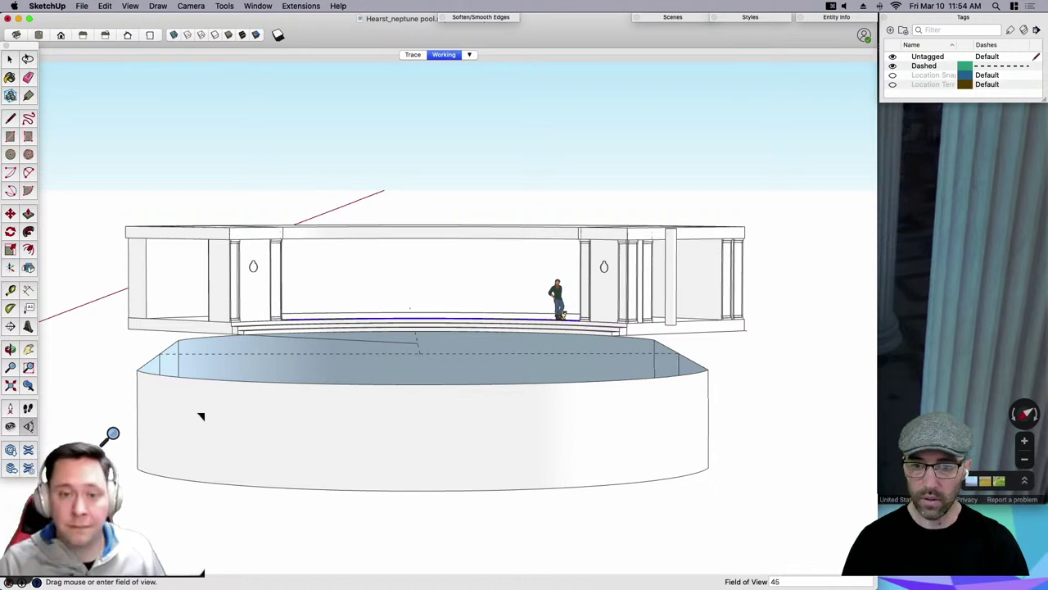
pyautogui.press('Return')
pyautogui.press('space')
pyautogui.press('o')
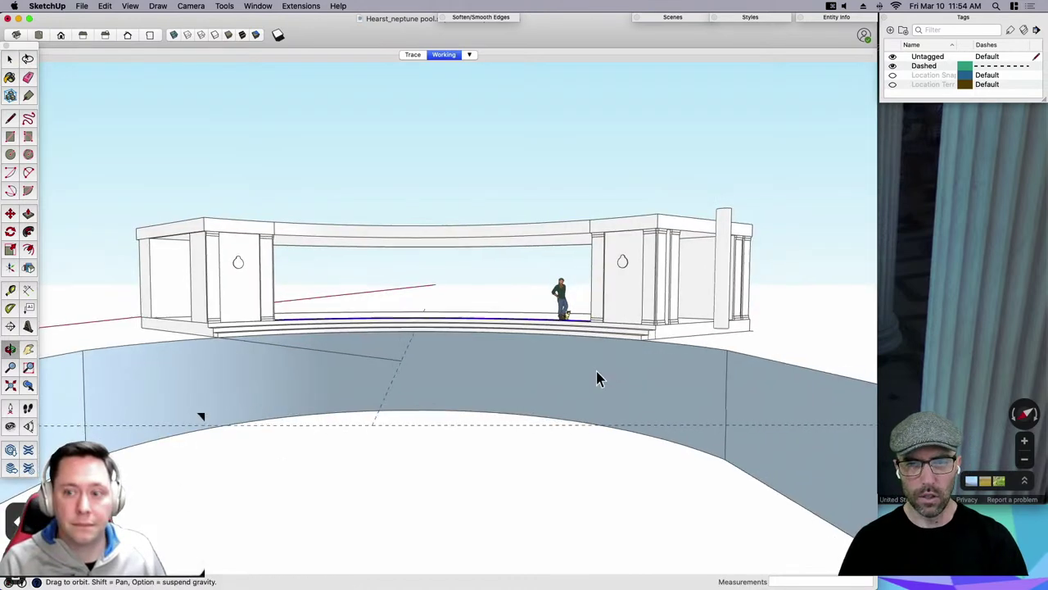
pyautogui.moveTo(597, 373); pyautogui.dragTo(573, 389, button='middle')
pyautogui.scroll(5, 592, 271)
pyautogui.scroll(-3, 592, 268)
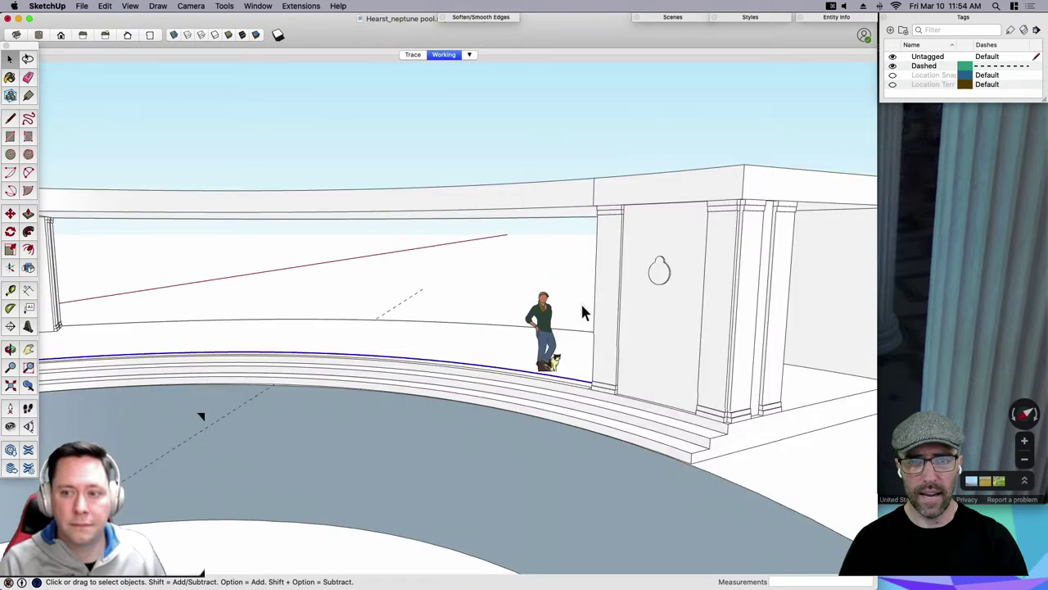
pyautogui.scroll(3, 557, 344)
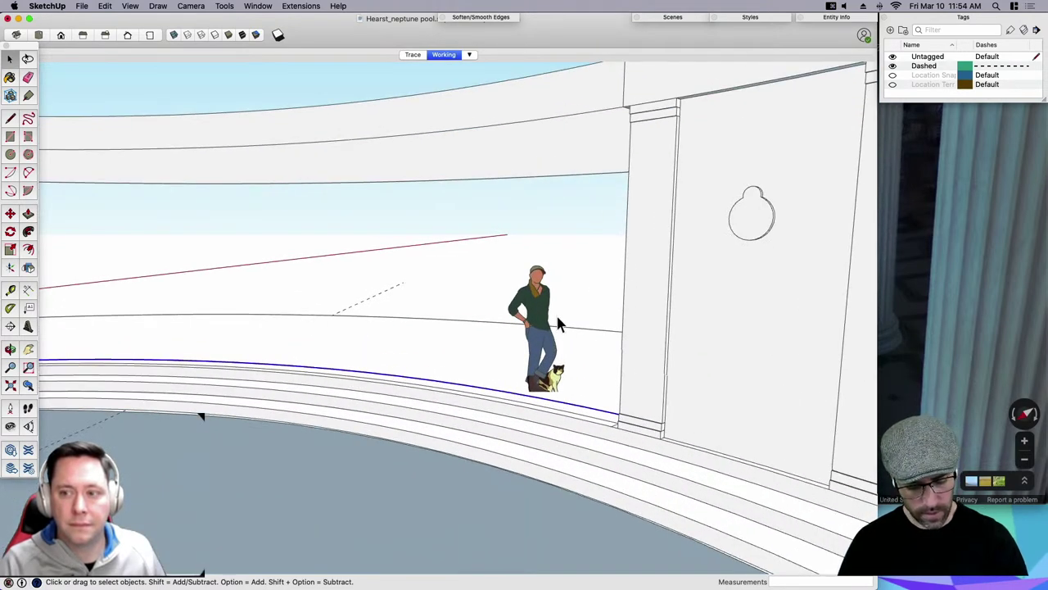
pyautogui.scroll(5, 560, 323)
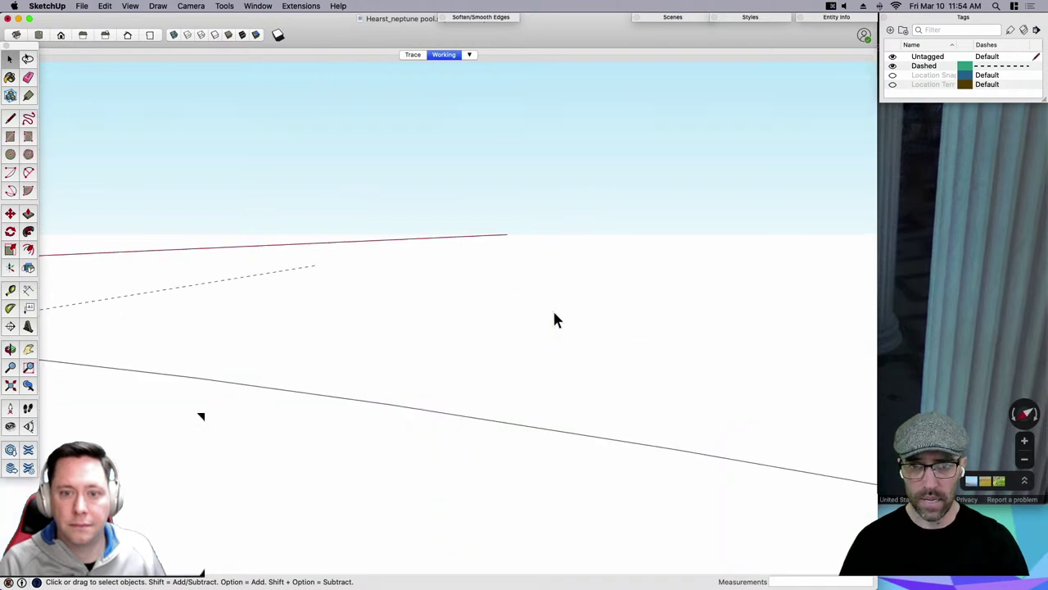
pyautogui.scroll(-4, 554, 320)
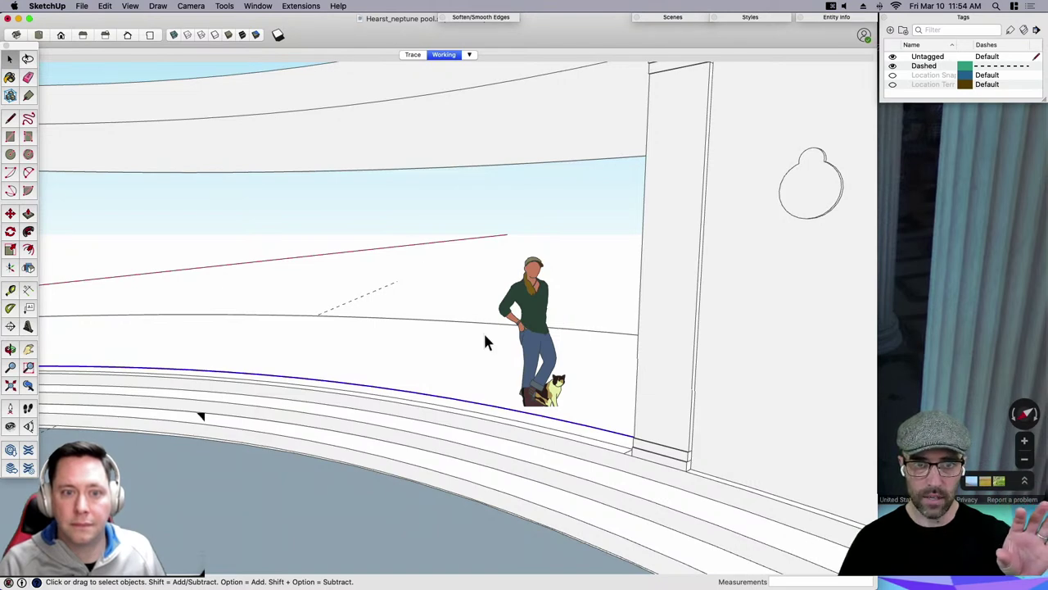
pyautogui.scroll(3, 483, 336)
pyautogui.scroll(-2, 547, 354)
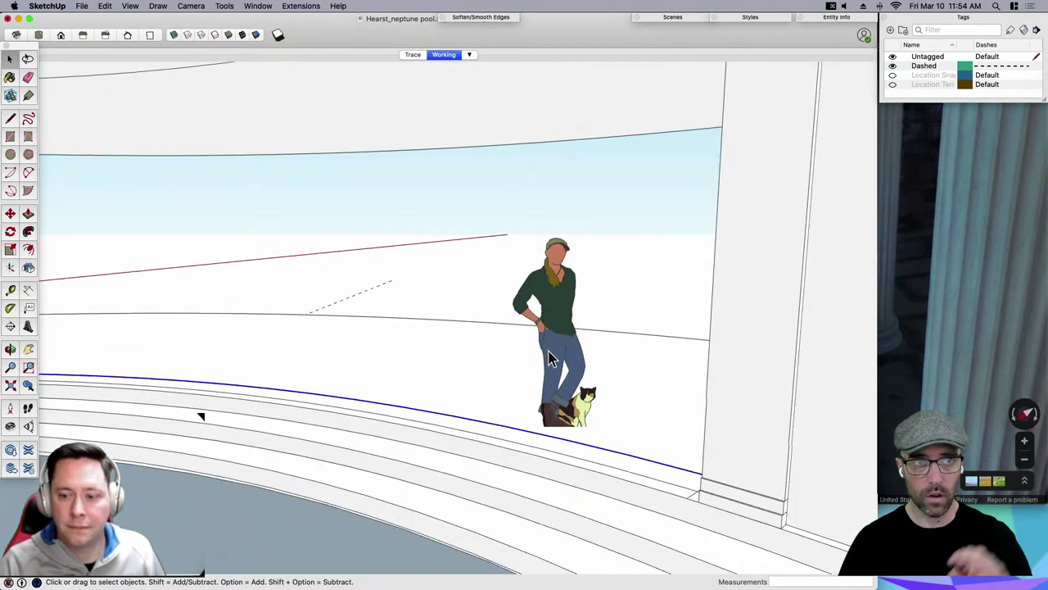
# Narrow the camera's field of view and view the end pavilion and the loose round column from slightly above.
pyautogui.click(190, 5)
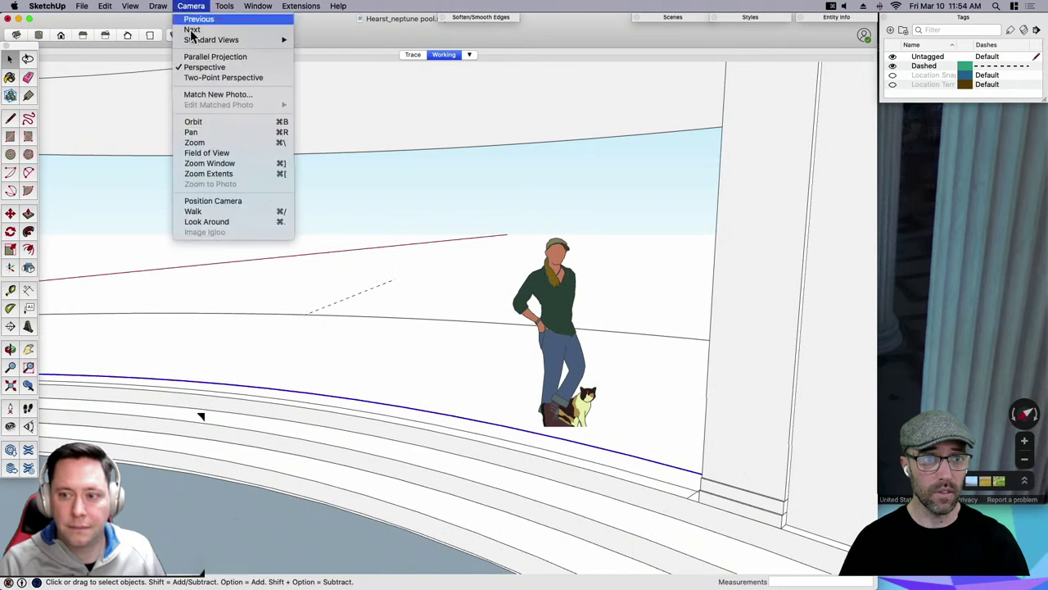
pyautogui.click(213, 155)
pyautogui.write('1')
pyautogui.press('Return')
pyautogui.press('space')
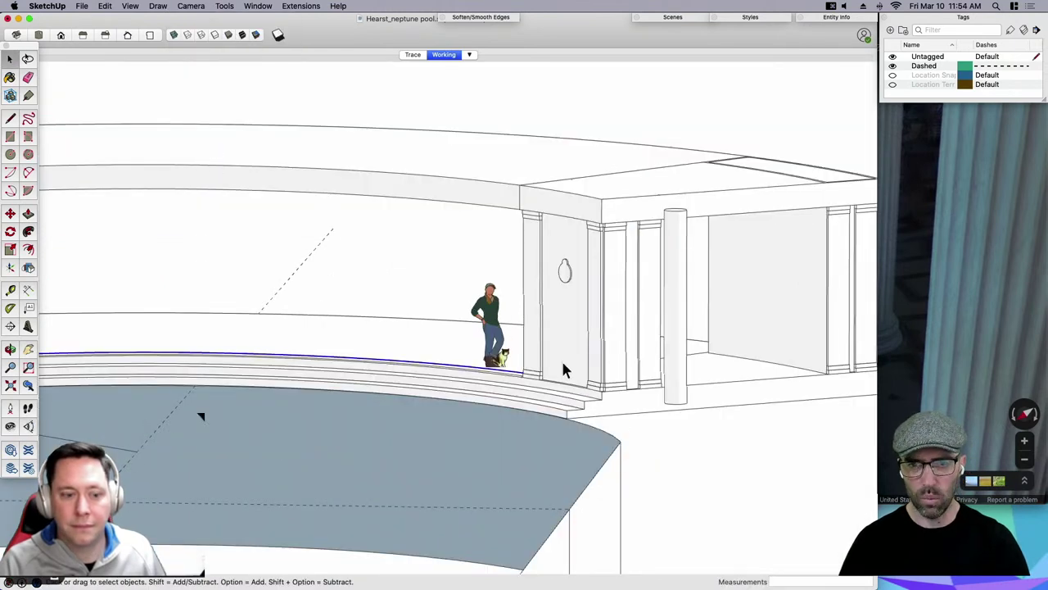
pyautogui.moveTo(562, 360); pyautogui.dragTo(591, 412, button='middle')
pyautogui.scroll(3, 592, 412)
pyautogui.scroll(-2, 591, 411)
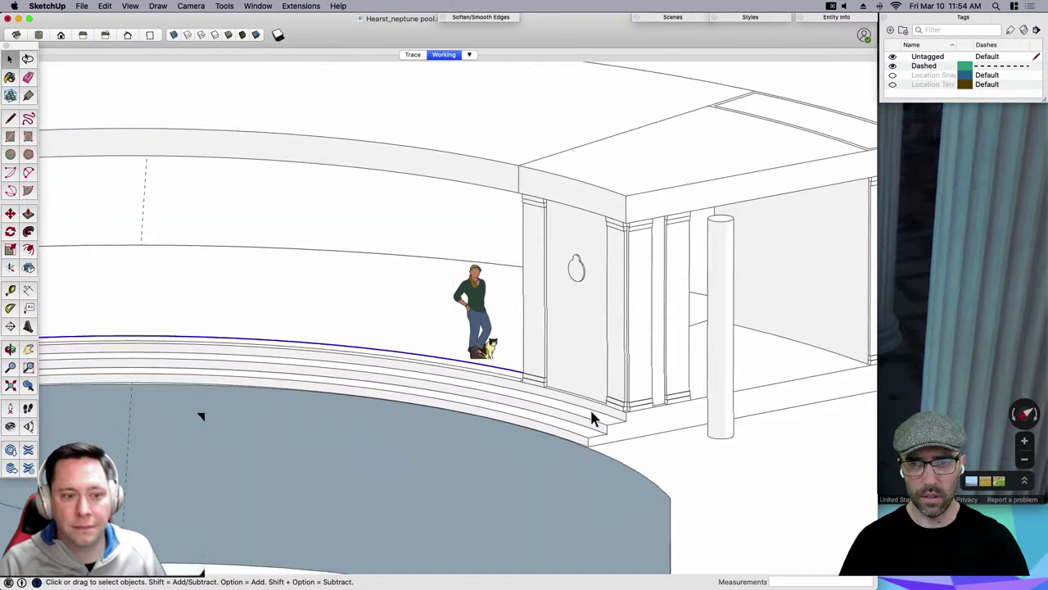
# Move the round column onto the colonnade floor beside the pavilion and copy it about 2' 10 1/2" away from the pavilion.
pyautogui.scroll(3, 592, 411)
pyautogui.click(744, 435)
pyautogui.moveTo(744, 435); pyautogui.dragTo(776, 485, button='middle')
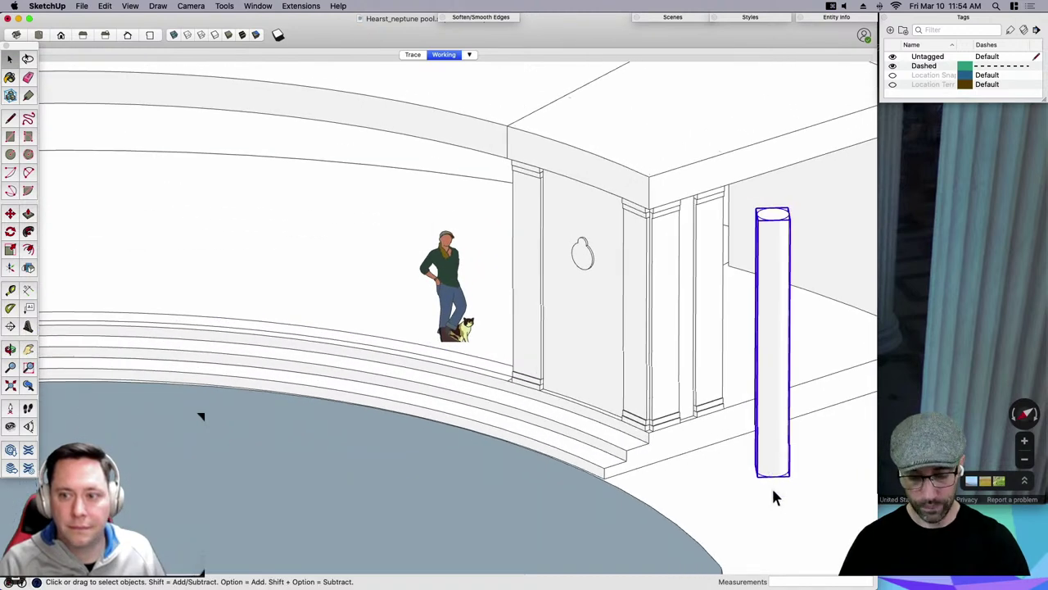
pyautogui.press('m')
pyautogui.click(773, 491)
pyautogui.click(510, 393)
pyautogui.moveTo(491, 388); pyautogui.dragTo(515, 328, button='middle')
pyautogui.click(516, 335)
pyautogui.click(454, 343)
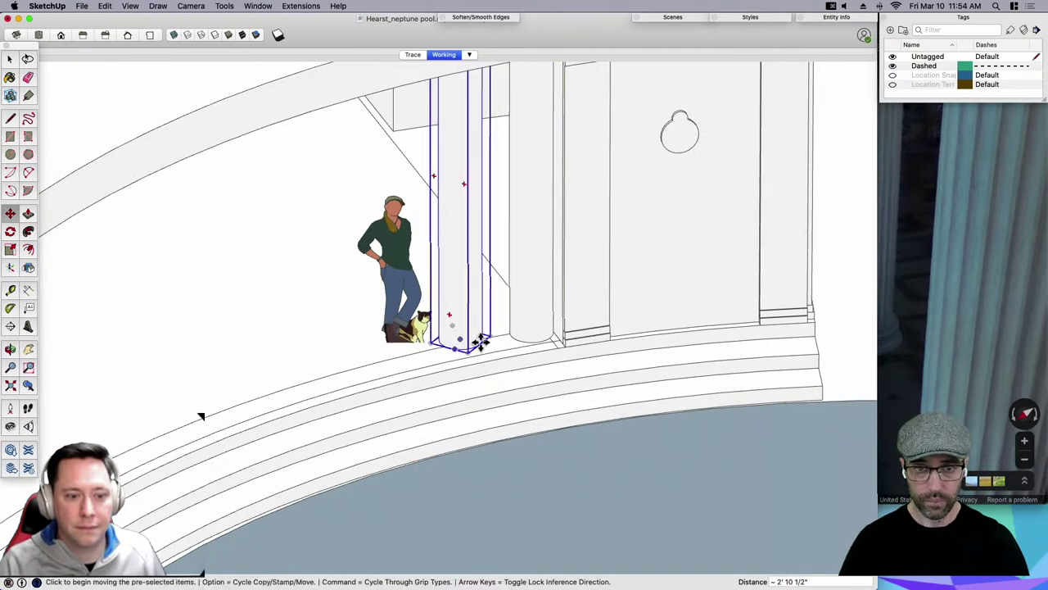
# Delete the original round column standing against the pavilion, keeping only its copy.
pyautogui.press('space')
pyautogui.click(529, 336)
pyautogui.scroll(-2, 565, 356)
pyautogui.press('Delete')
pyautogui.moveTo(614, 402); pyautogui.dragTo(464, 355, button='middle')
pyautogui.scroll(-2, 463, 353)
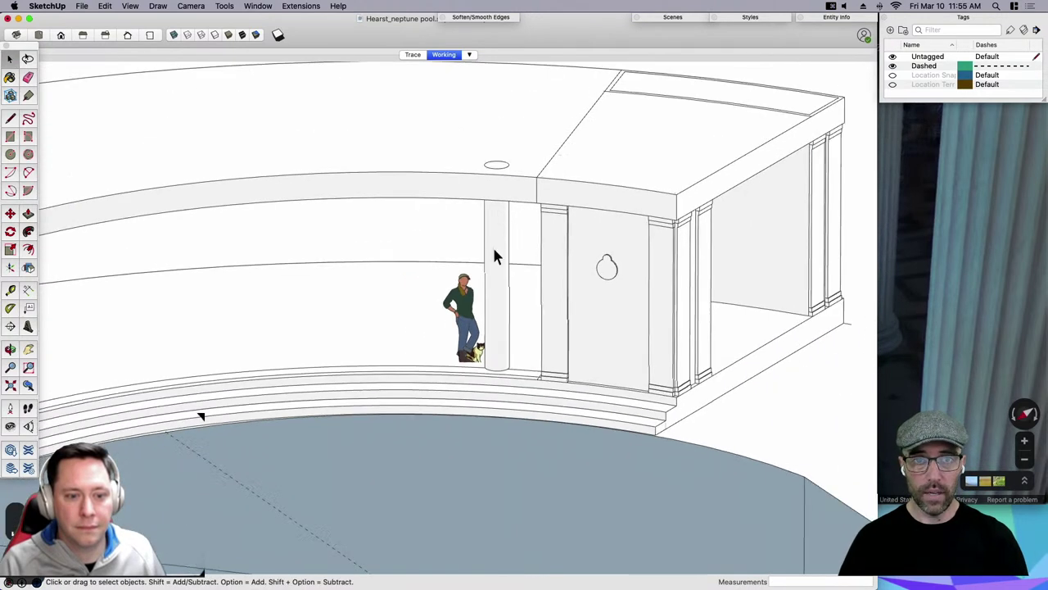
# Scale the round column down vertically, to about 0.86, so it meets the underside of the curved beam.
pyautogui.click(495, 213)
pyautogui.scroll(2, 497, 188)
pyautogui.press('s')
pyautogui.click(494, 157)
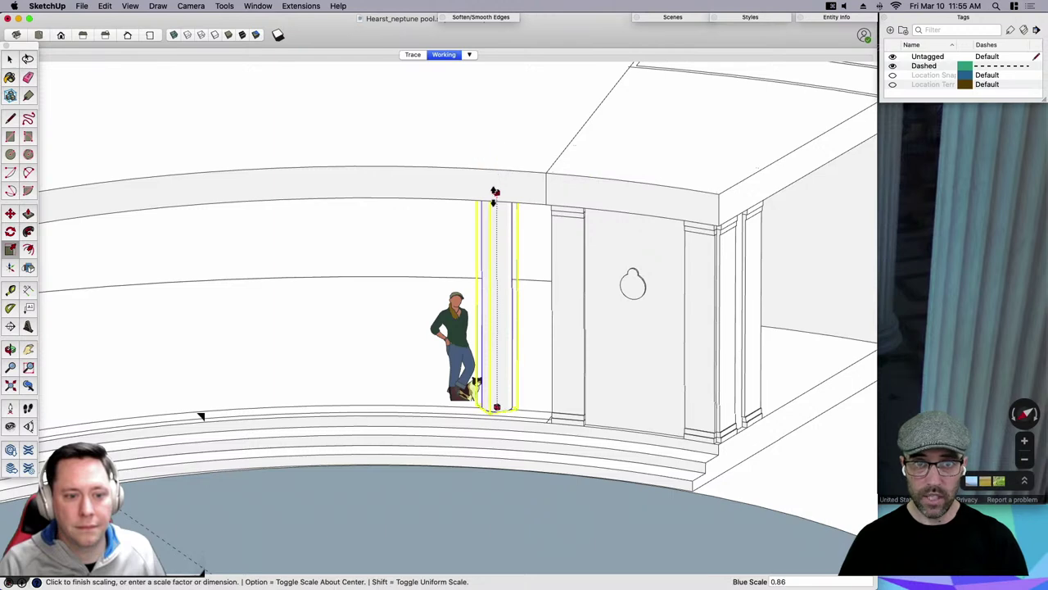
pyautogui.click(495, 203)
pyautogui.press('space')
pyautogui.scroll(-2, 522, 269)
# Select the curved roof slab above the colonnade.
pyautogui.moveTo(521, 269); pyautogui.dragTo(451, 351, button='middle')
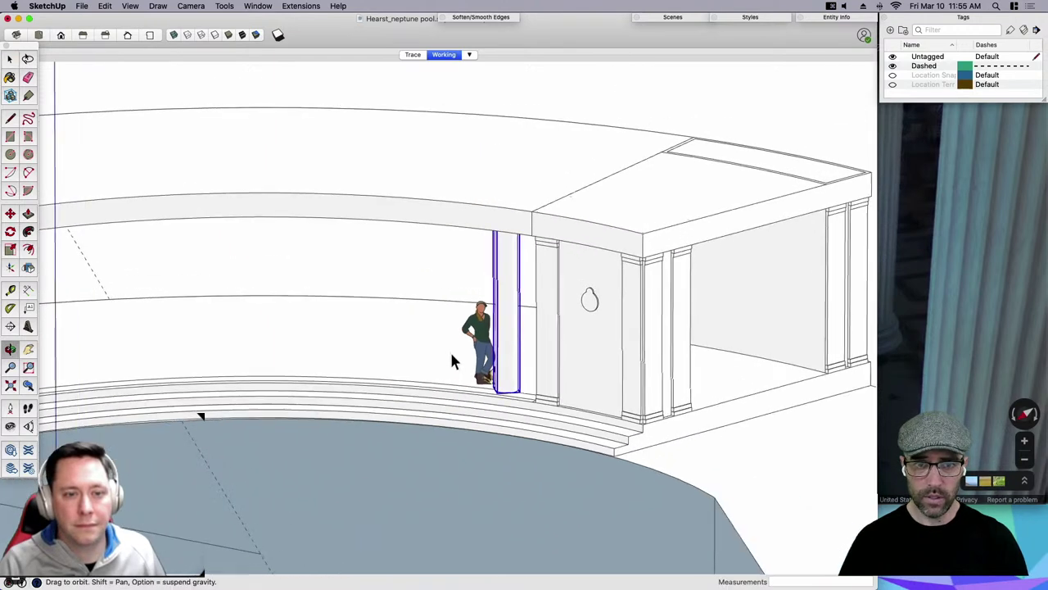
pyautogui.scroll(-2, 469, 357)
pyautogui.scroll(-2, 511, 393)
pyautogui.click(428, 394)
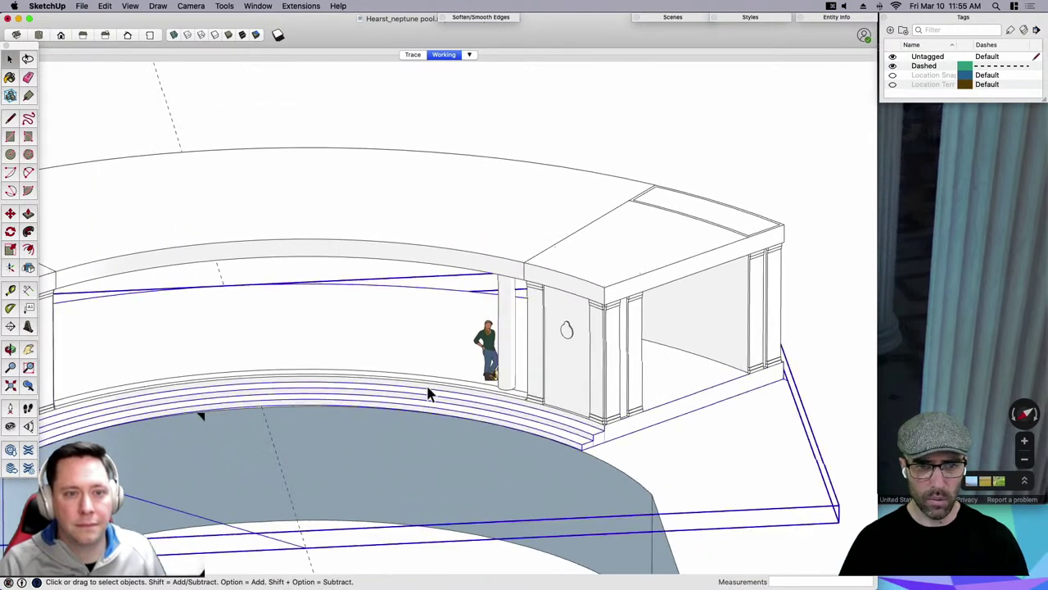
pyautogui.click(491, 382)
pyautogui.moveTo(686, 401); pyautogui.dragTo(629, 394, button='middle')
pyautogui.click(548, 291)
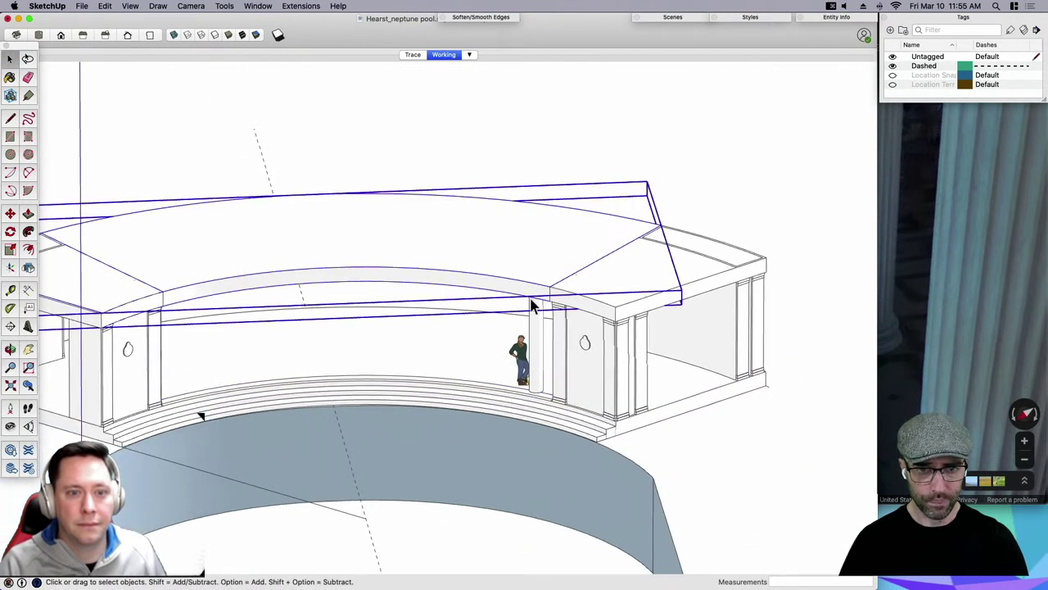
pyautogui.press('l')
pyautogui.moveTo(633, 451); pyautogui.dragTo(477, 437)
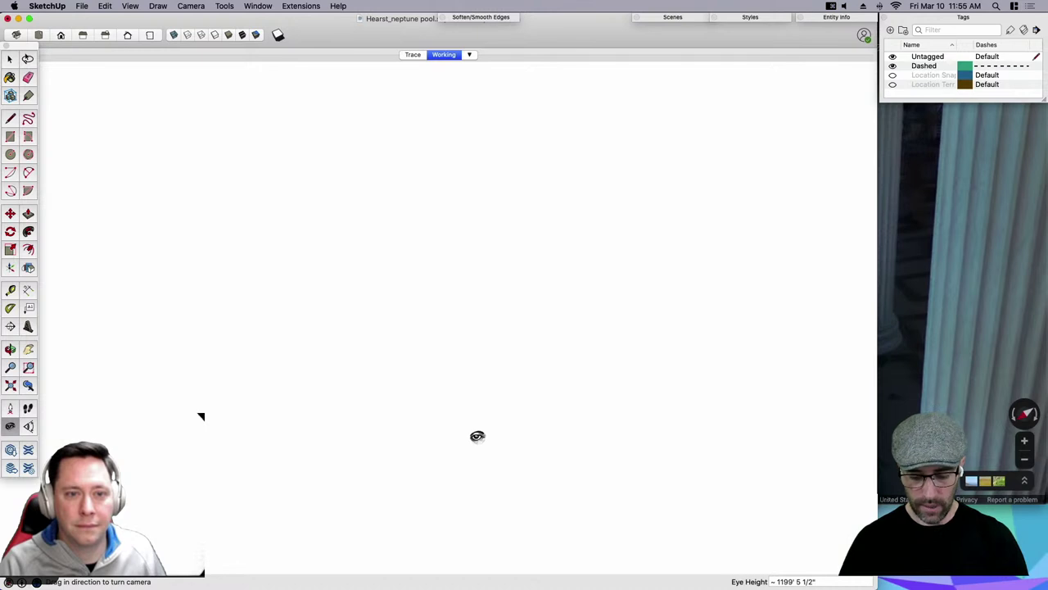
pyautogui.press('Escape')
pyautogui.press('space')
# Switch to the top view and hide the selected roof slab to expose the column and guide arc.
pyautogui.press('super+1')
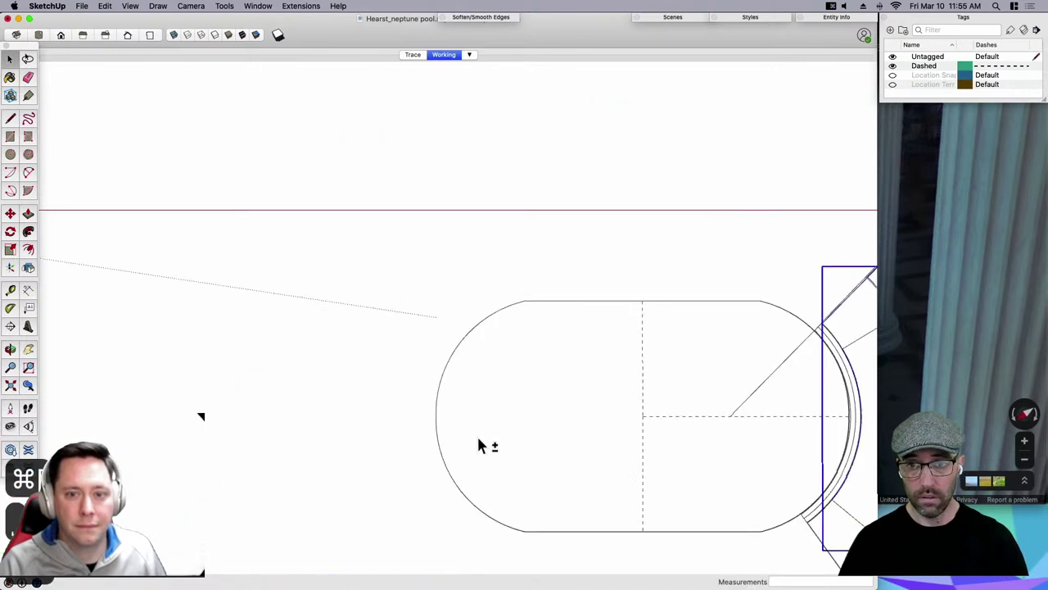
pyautogui.press('h')
pyautogui.moveTo(536, 400); pyautogui.dragTo(287, 333)
pyautogui.press('space')
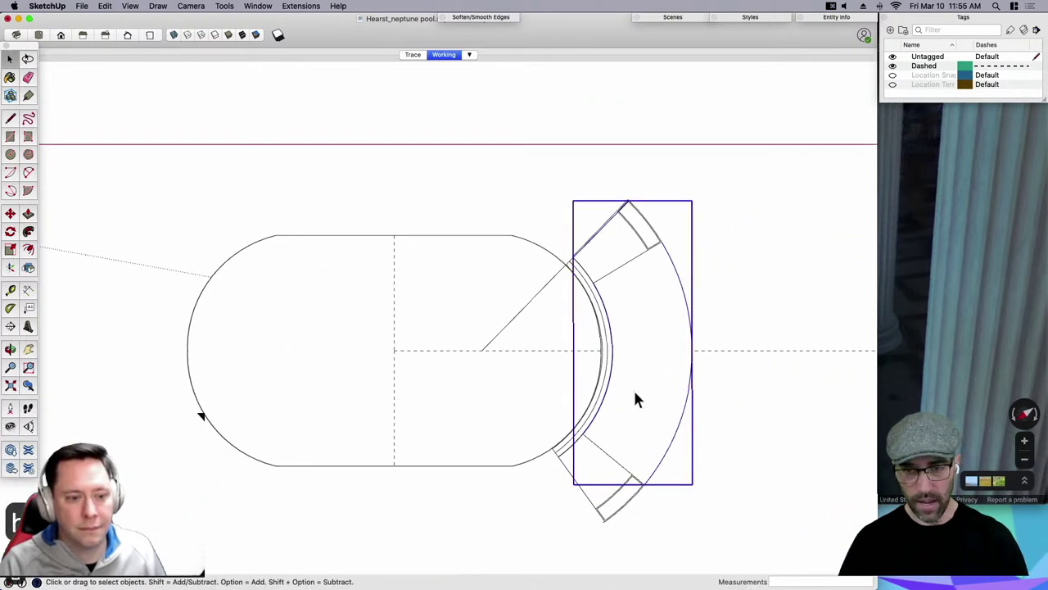
pyautogui.scroll(5, 569, 423)
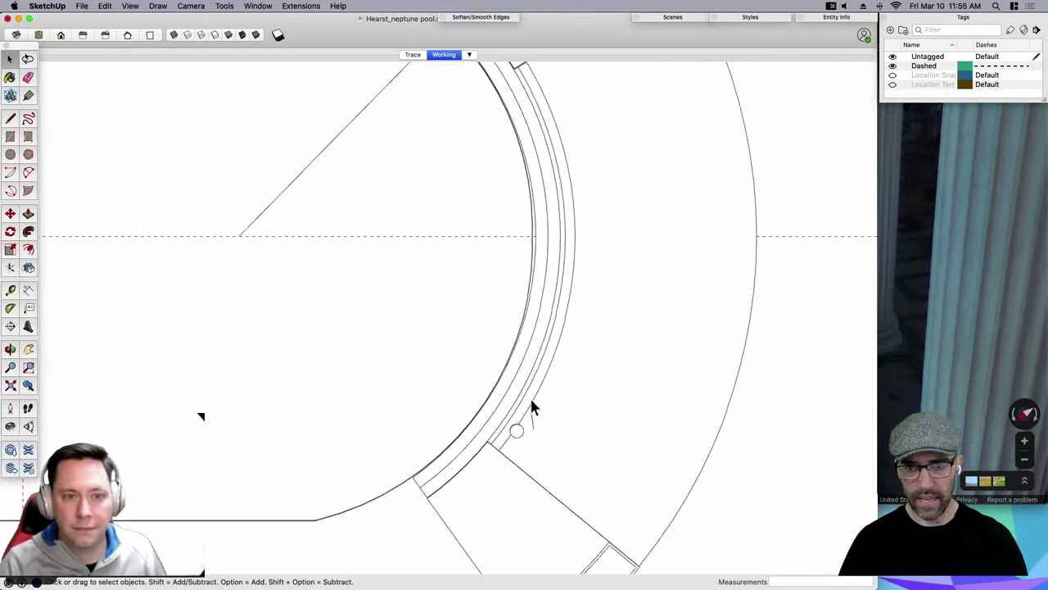
# Select the guide arc running through the round column in the top view.
pyautogui.keyDown('shift'); pyautogui.moveTo(530, 402); pyautogui.dragTo(491, 457, button='middle'); pyautogui.keyUp('shift')
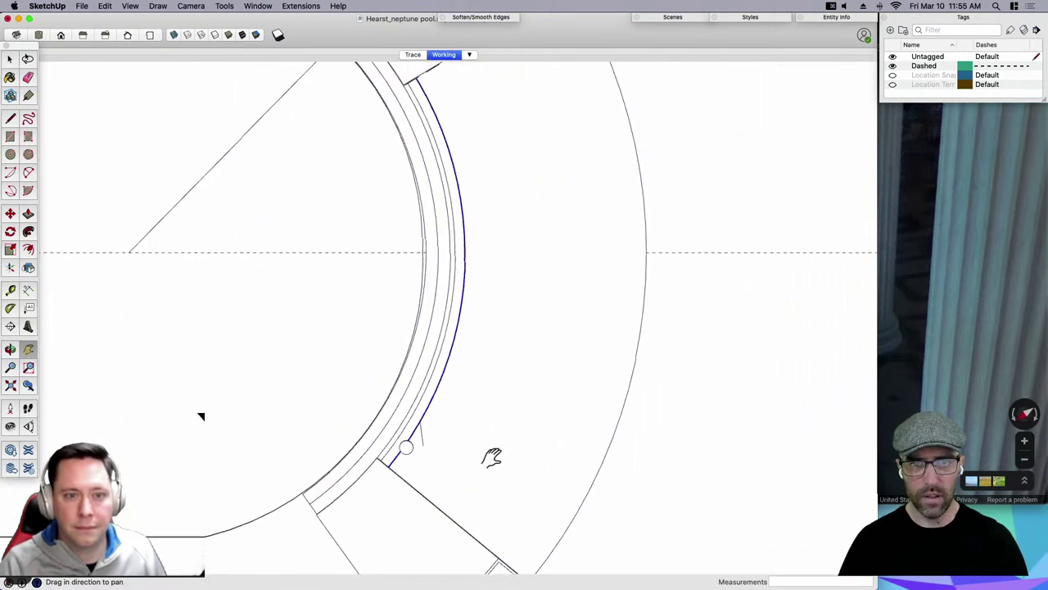
pyautogui.moveTo(492, 457); pyautogui.dragTo(489, 493)
pyautogui.press('space')
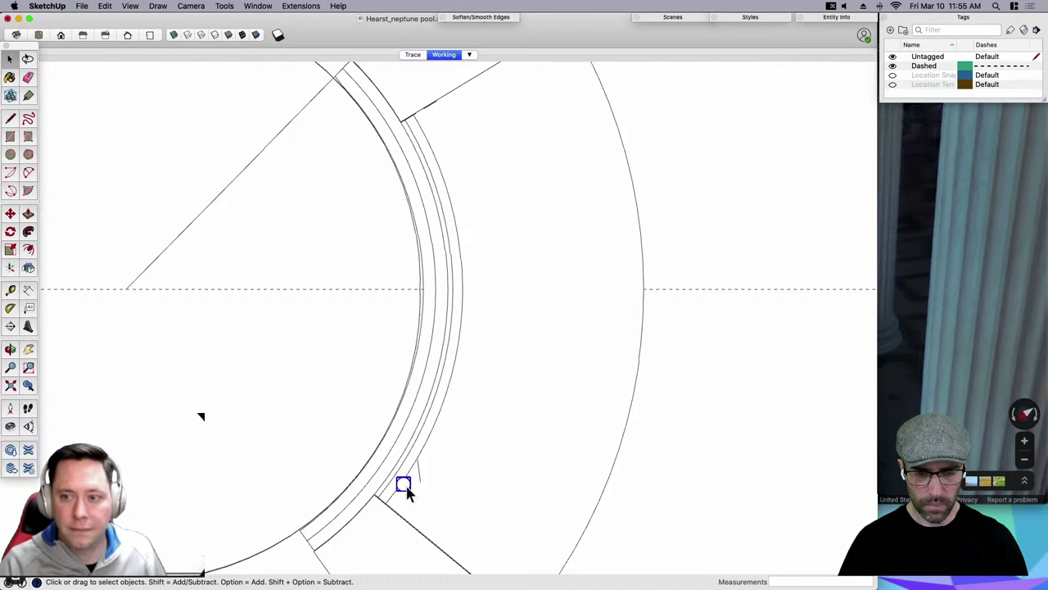
pyautogui.click(421, 466)
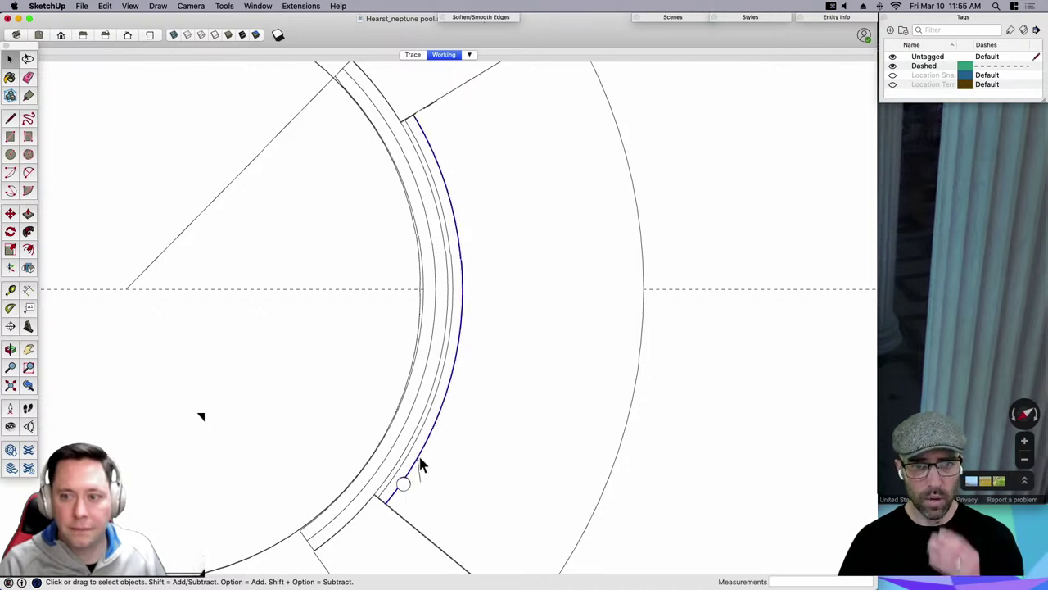
# Switch to the Google Maps photo of Hearst Castle and turn it to examine the columns between the two pavilions.
pyautogui.click(906, 367)
pyautogui.moveTo(859, 373)
pyautogui.mouseDown()
pyautogui.moveTo(917, 320)
pyautogui.moveTo(1015, 330)
pyautogui.mouseUp()
pyautogui.moveTo(890, 290); pyautogui.dragTo(941, 317)
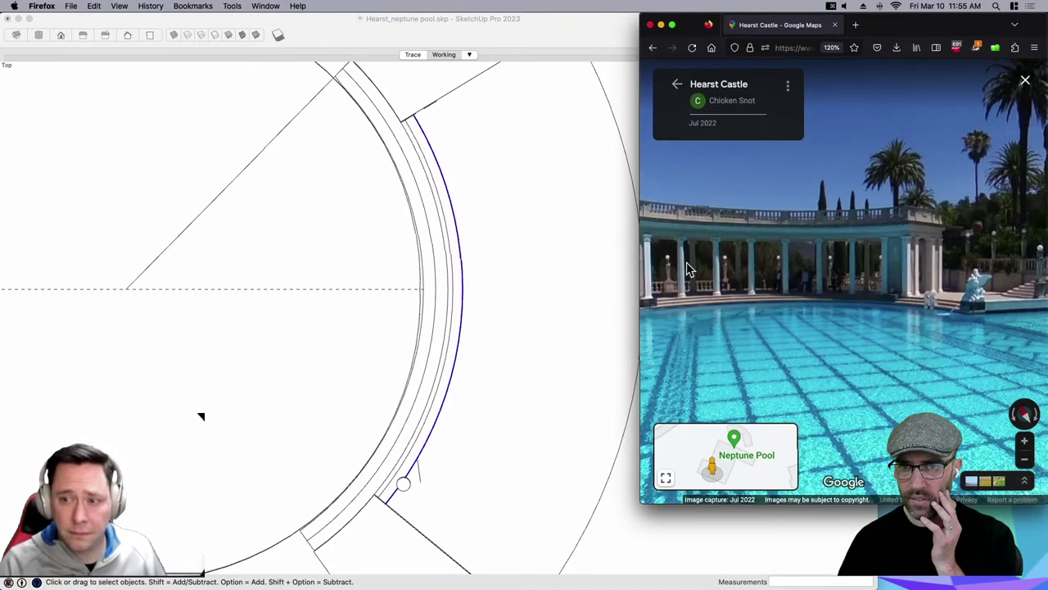
pyautogui.click(695, 304)
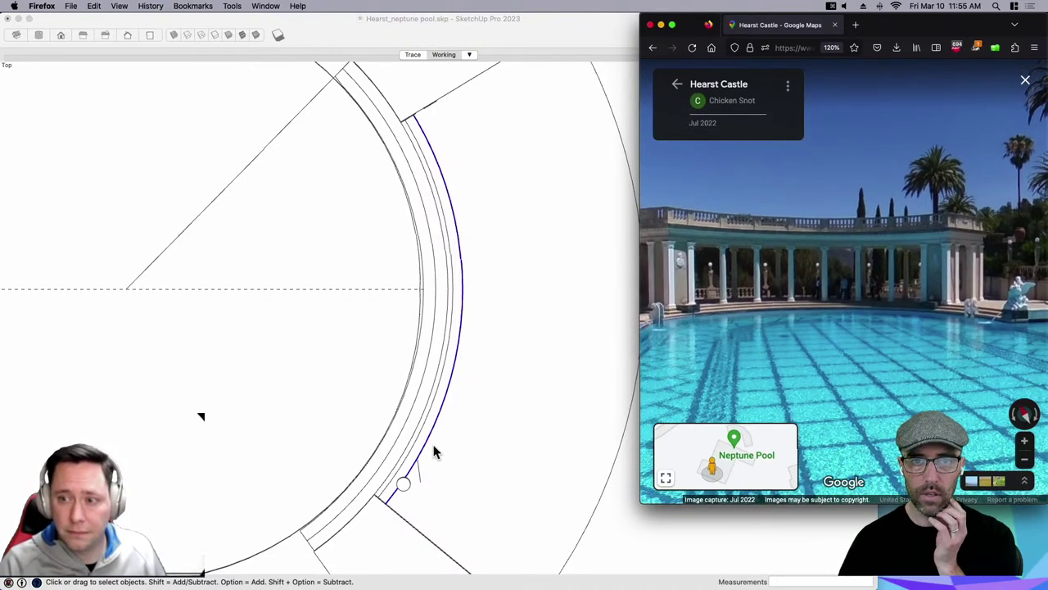
# Return to SketchUp and copy the round column along the selected guide arc with PathCopy at 10' spacing.
pyautogui.click(494, 246)
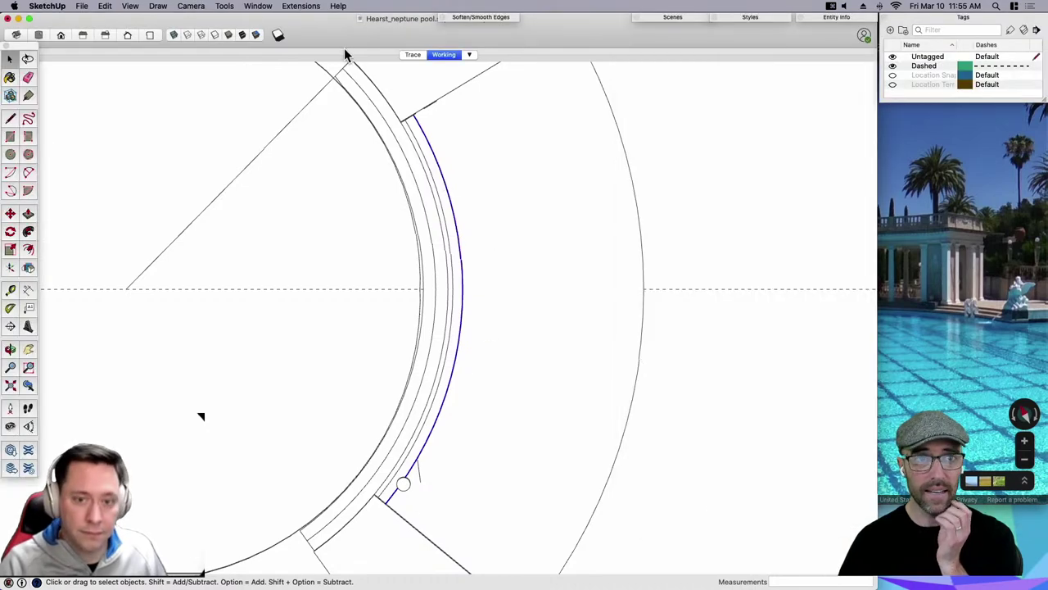
pyautogui.click(300, 6)
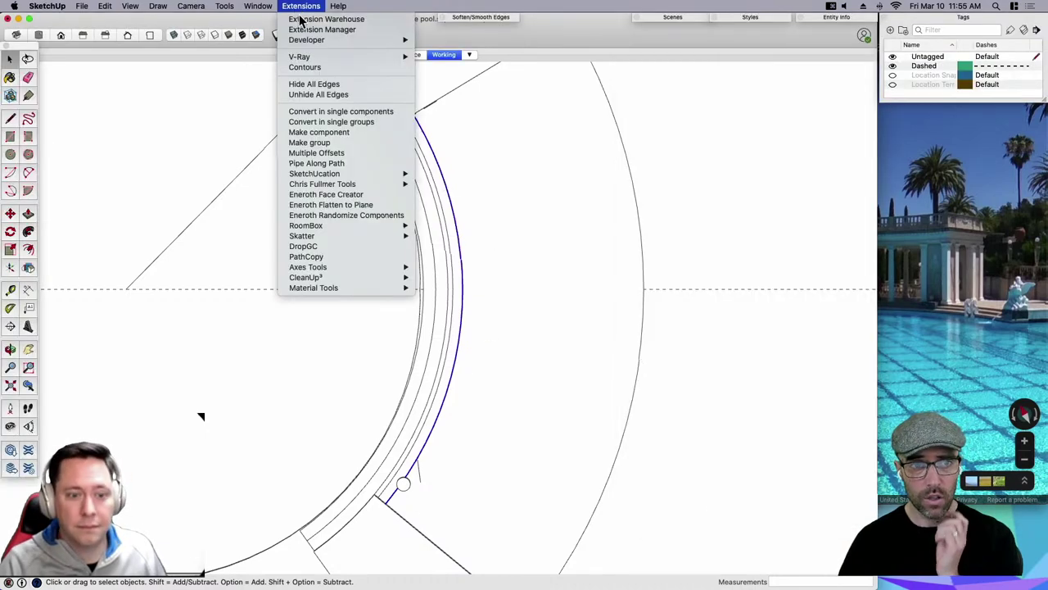
pyautogui.click(316, 256)
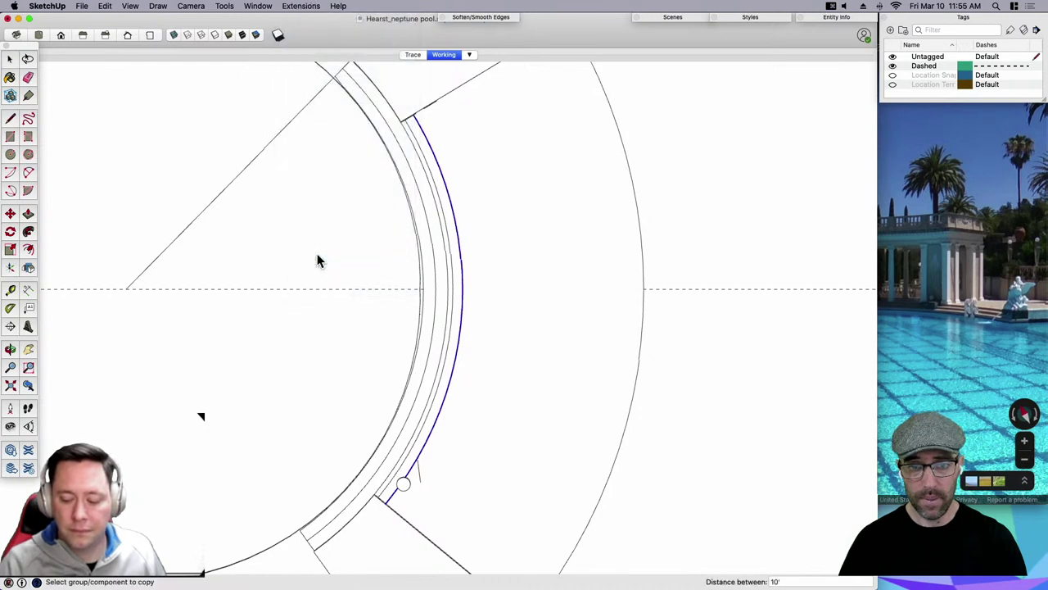
pyautogui.click(407, 489)
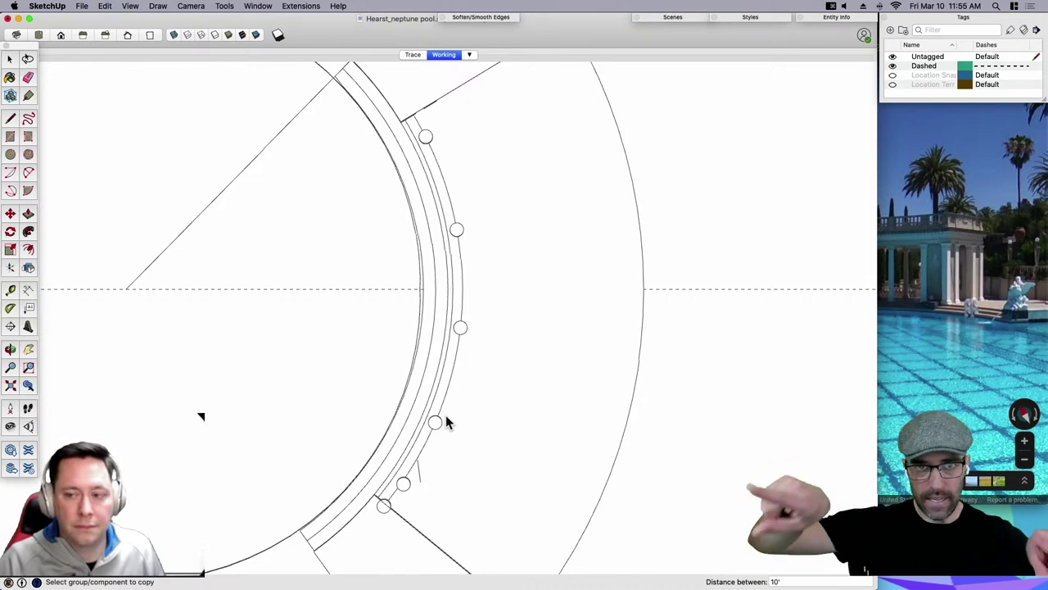
# Undo the column copies along the guide arc.
pyautogui.press('super+a')
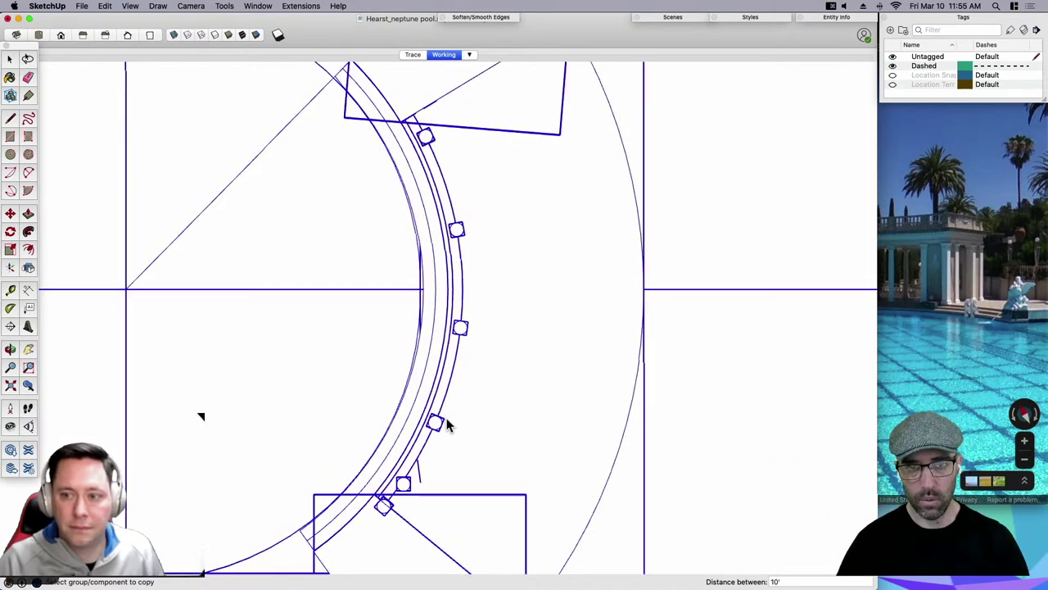
pyautogui.moveTo(444, 421); pyautogui.dragTo(662, 278, button='middle')
pyautogui.press('super+z')
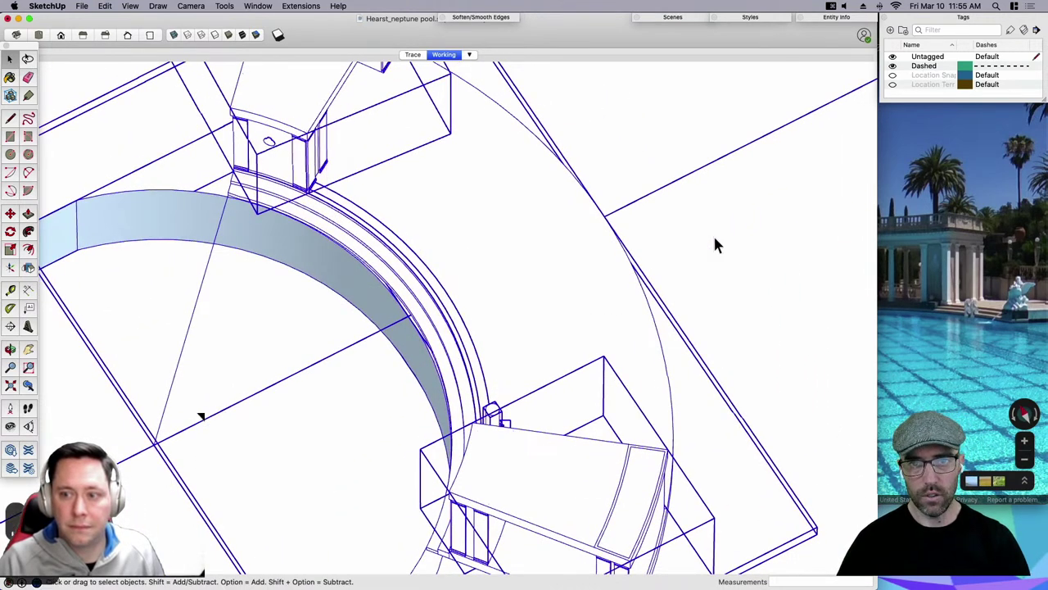
# Clear the selection, select the guide arc between the pavilions again and check its length in Entity Info.
pyautogui.click(714, 240)
pyautogui.moveTo(711, 250); pyautogui.dragTo(543, 350, button='middle')
pyautogui.click(531, 350)
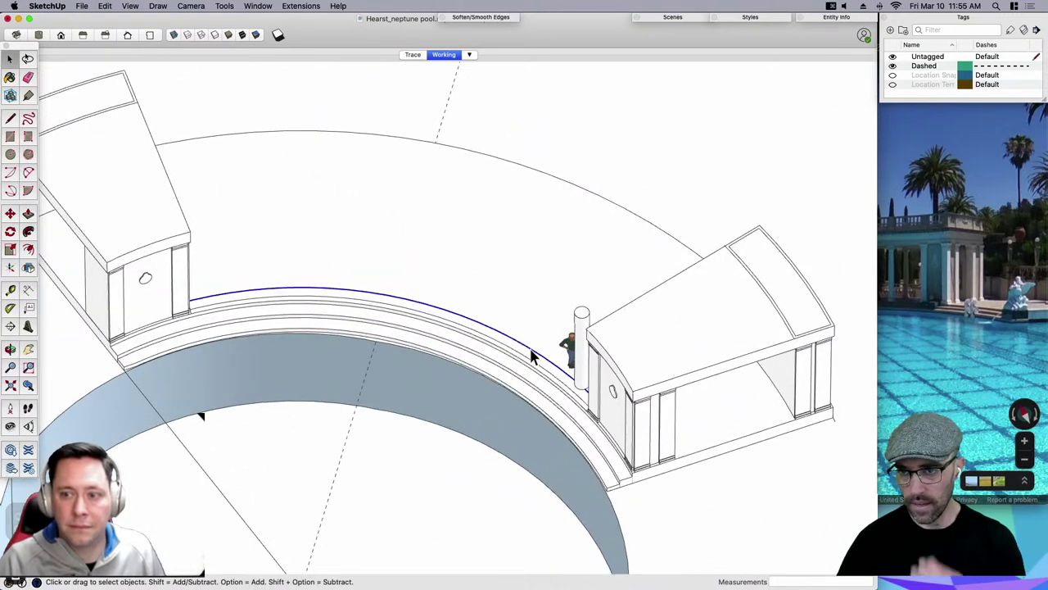
pyautogui.click(842, 18)
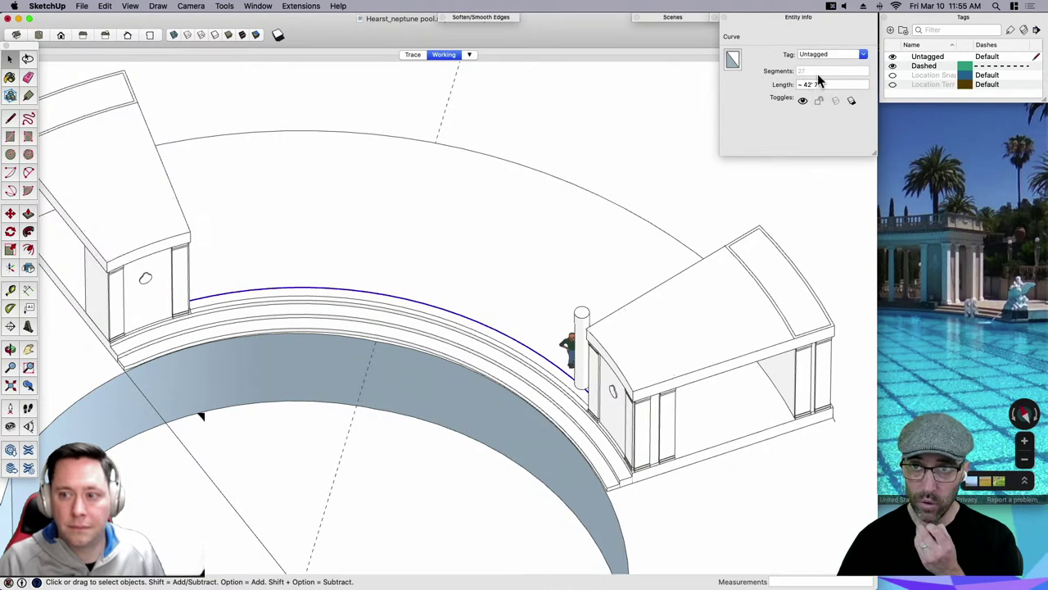
pyautogui.click(805, 23)
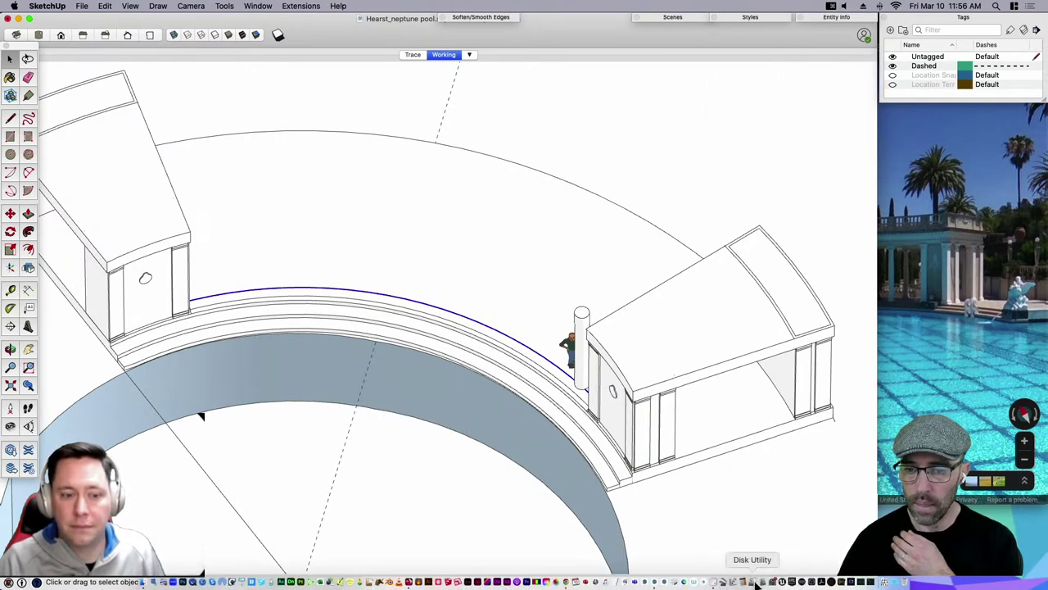
# Switch to the Calculator and divide 42.5 by 6 to get the column spacing.
pyautogui.click(750, 583)
pyautogui.write('42.5')
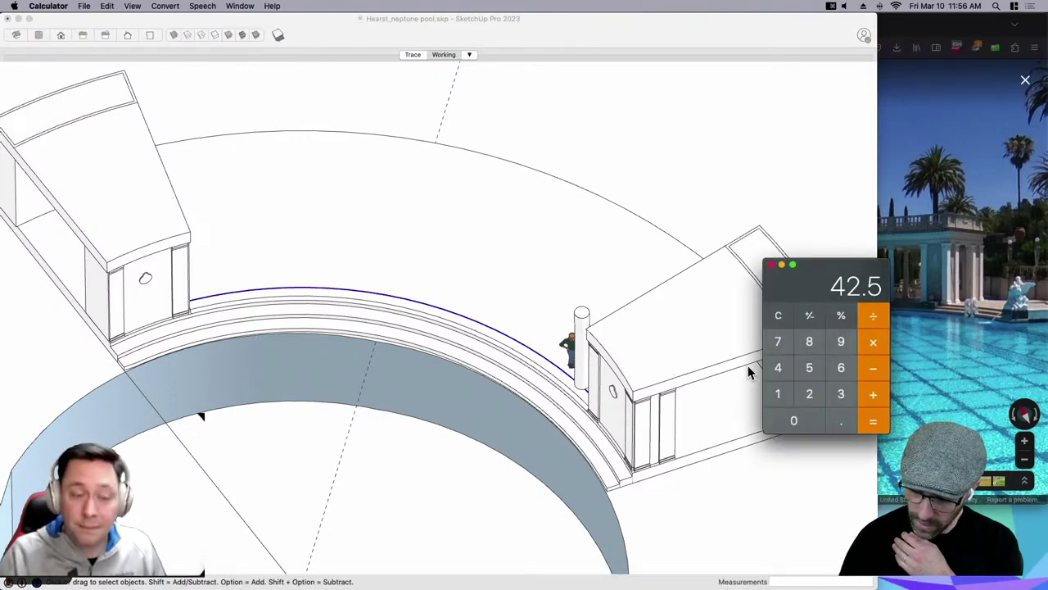
pyautogui.press('/')
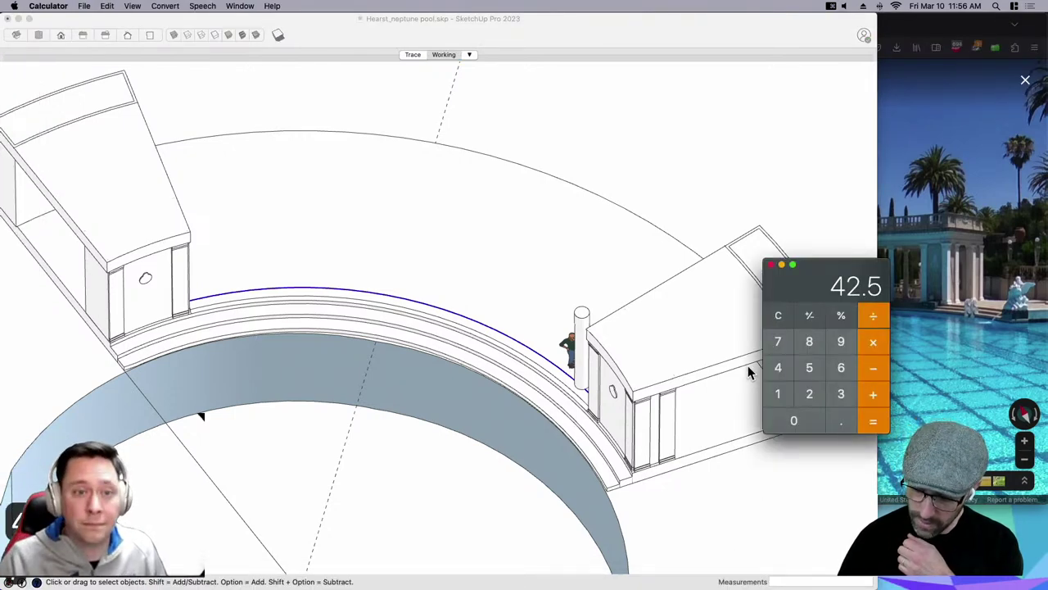
pyautogui.write('6')
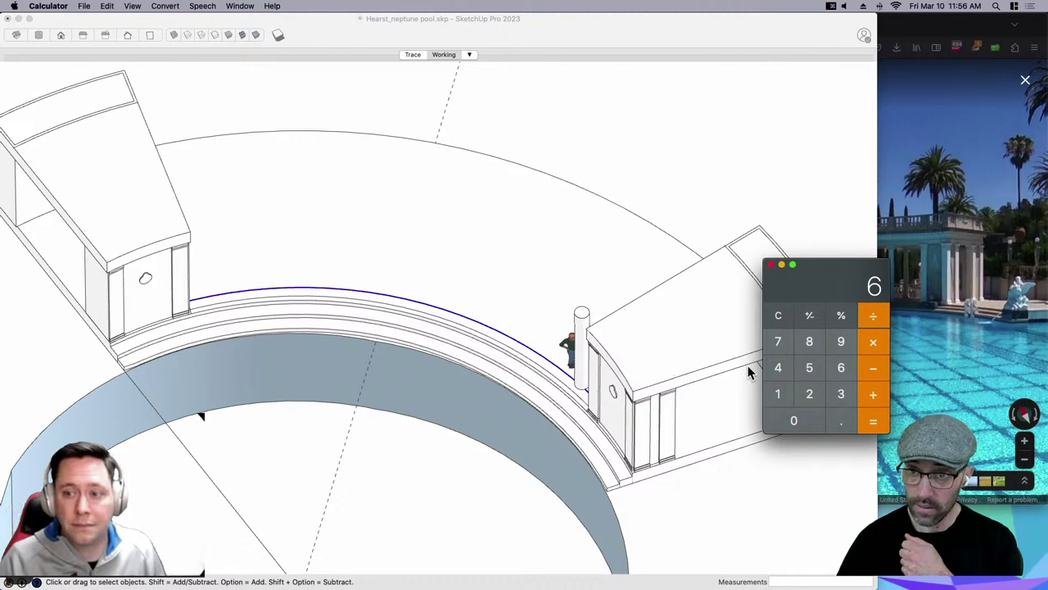
pyautogui.press('Return')
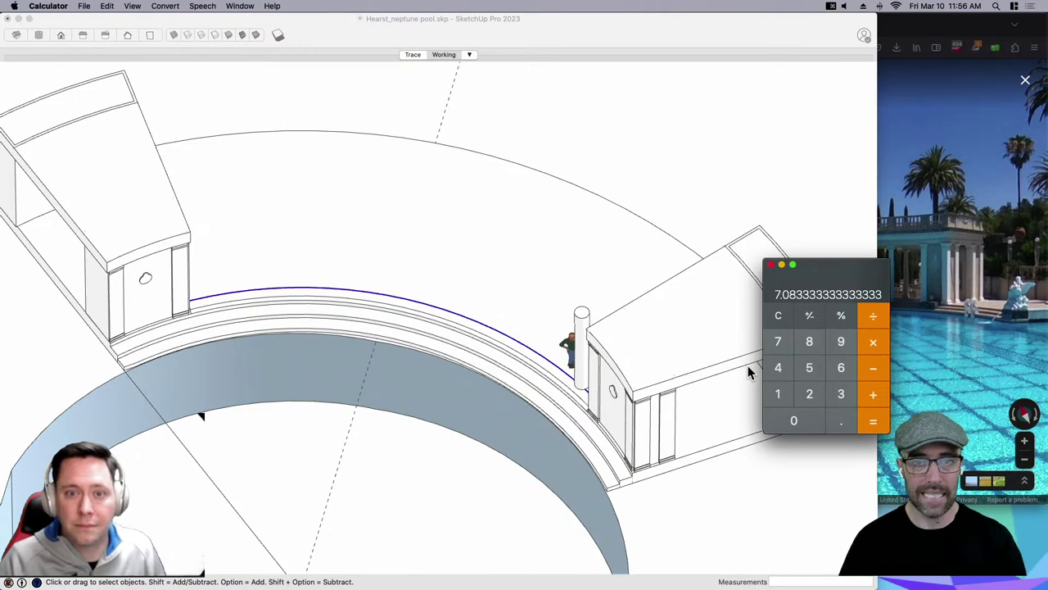
# Return to SketchUp and copy the round column along the guide arc with PathCopy at a spacing of 7.083333 feet.
pyautogui.click(586, 329)
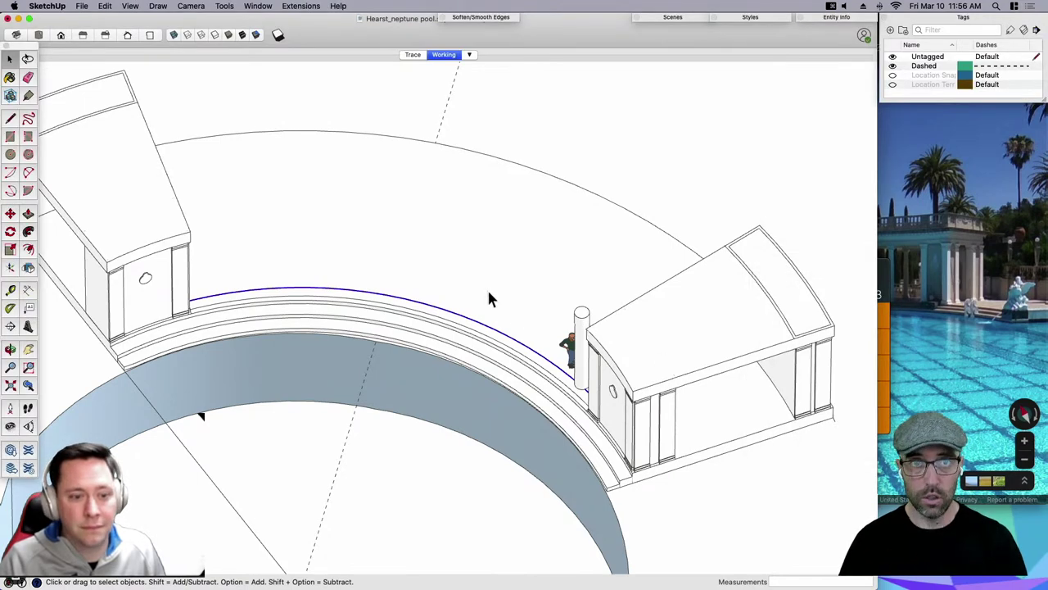
pyautogui.click(300, 6)
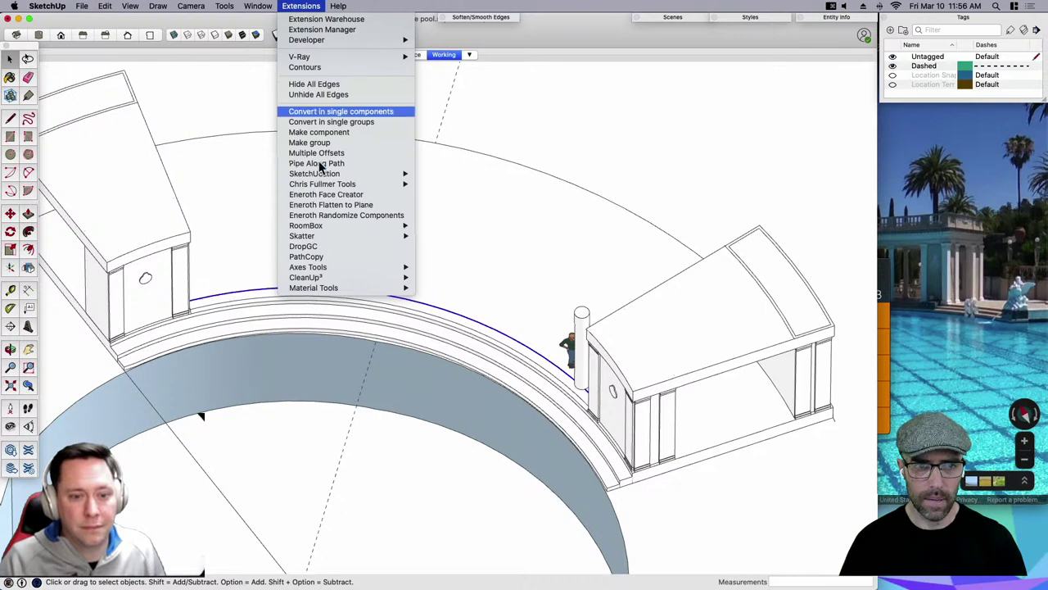
pyautogui.click(307, 257)
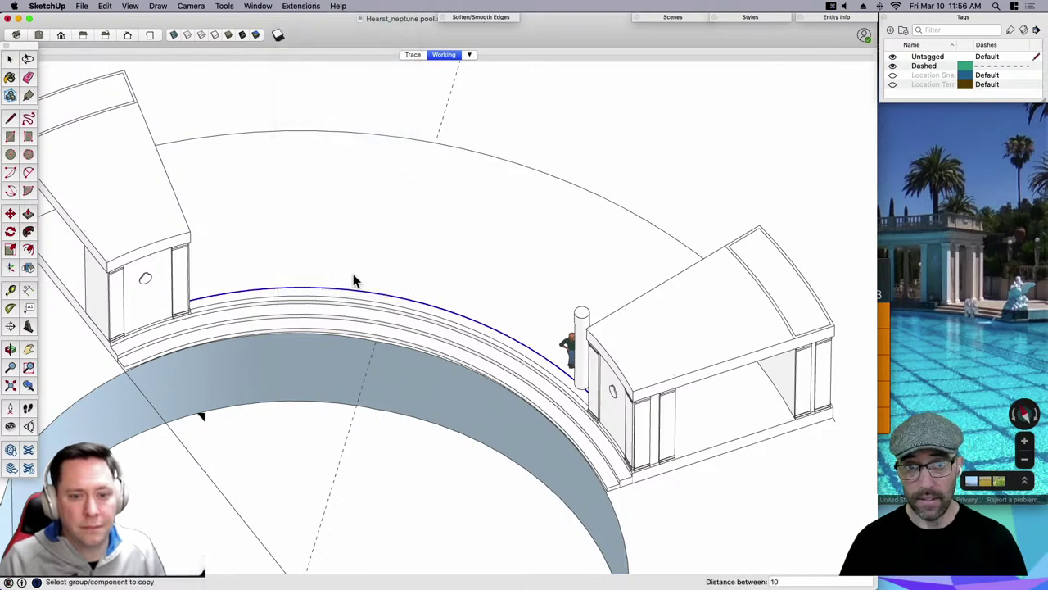
pyautogui.click(586, 329)
pyautogui.scroll(2, 585, 326)
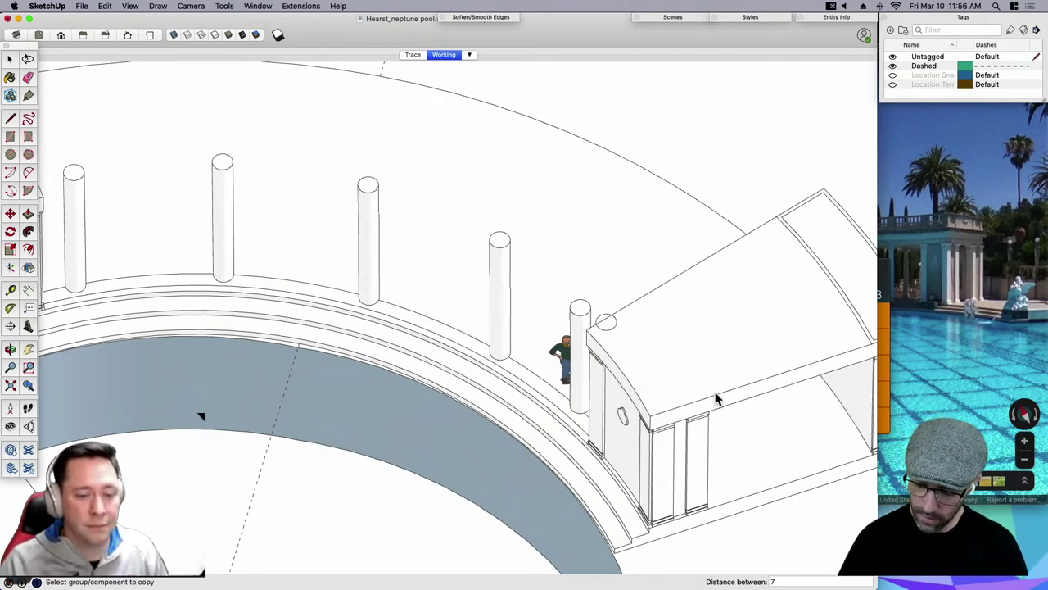
pyautogui.write('3333')
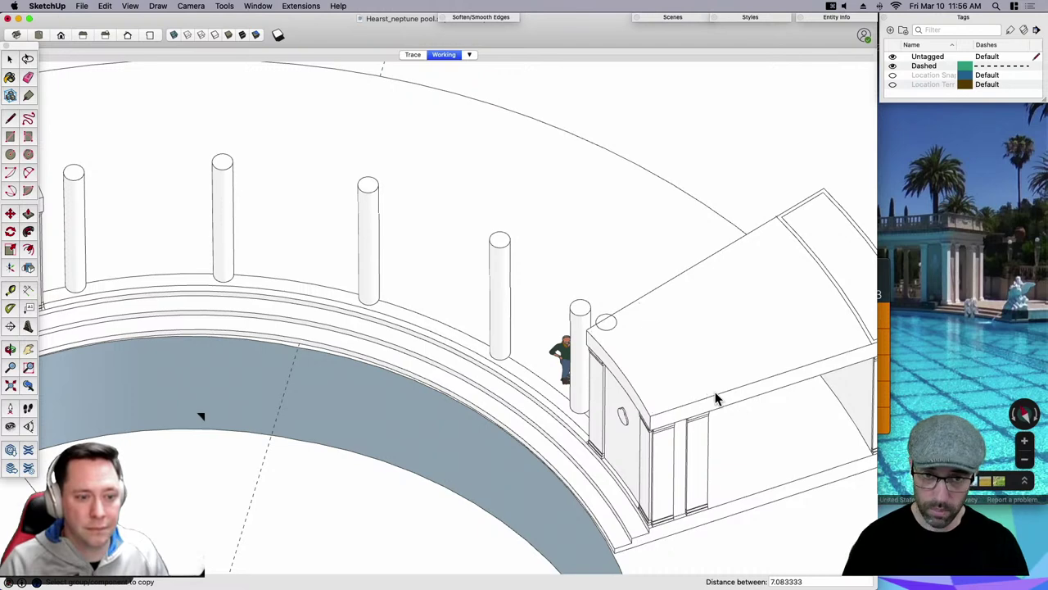
pyautogui.press('Return')
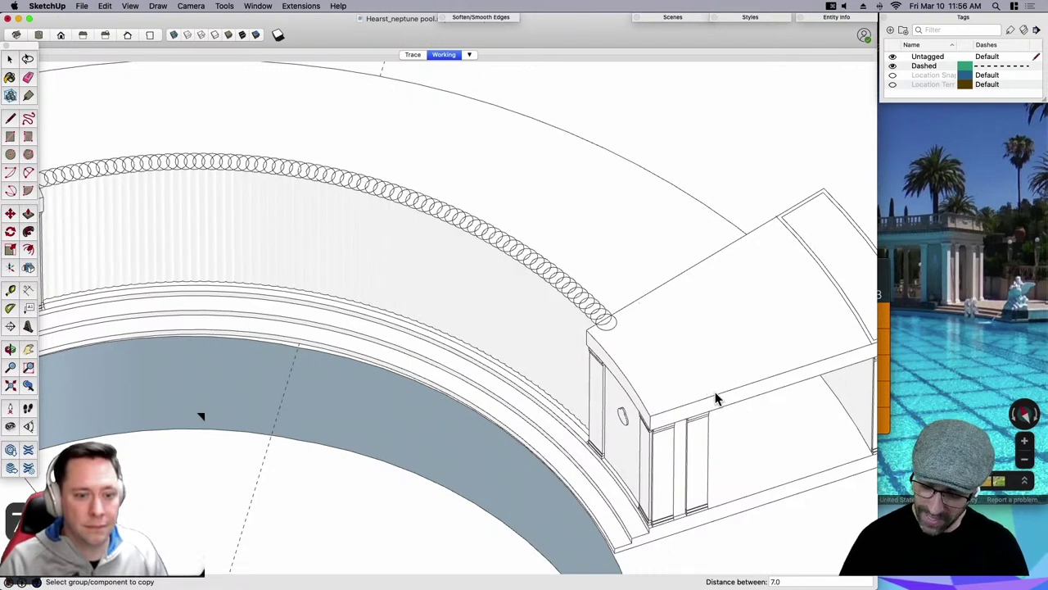
pyautogui.press('Return')
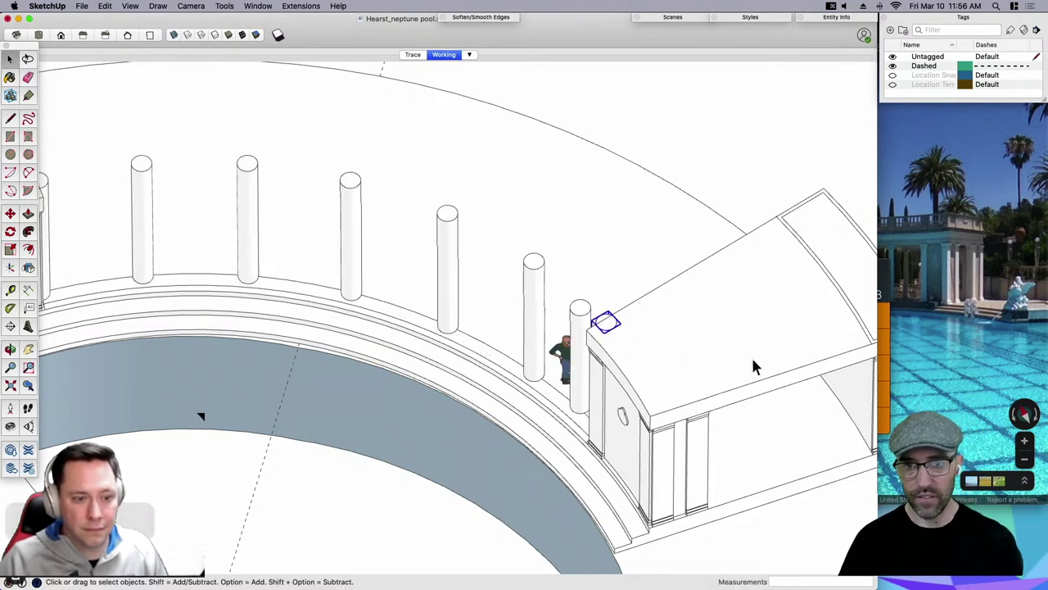
# Delete the original column beside the standing figure and the surplus end copies overlapping the pavilions.
pyautogui.scroll(-3, 753, 367)
pyautogui.moveTo(721, 413); pyautogui.dragTo(769, 429, button='middle')
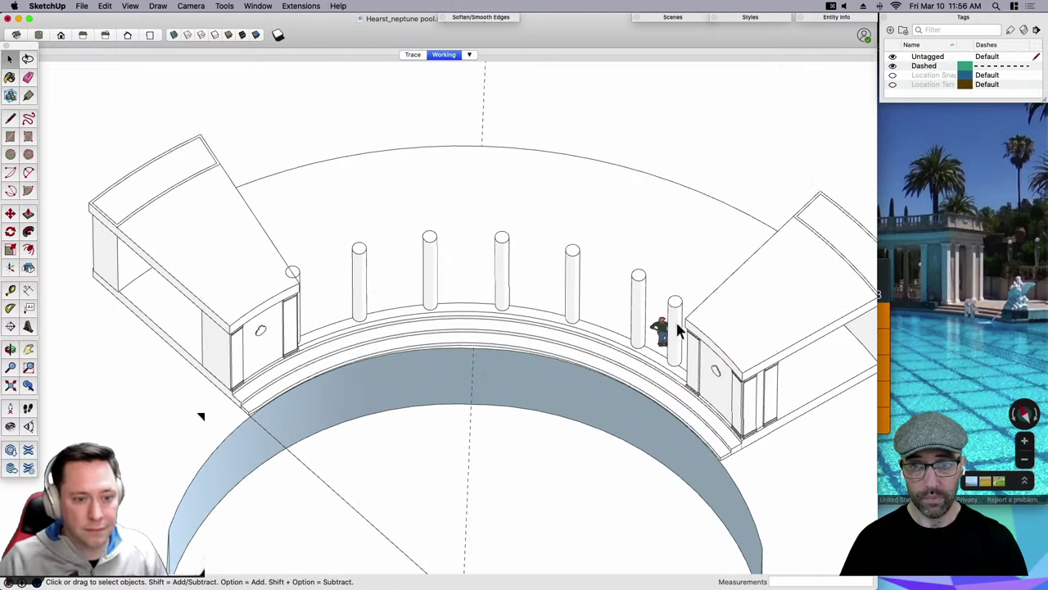
pyautogui.click(678, 327)
pyautogui.press('Delete')
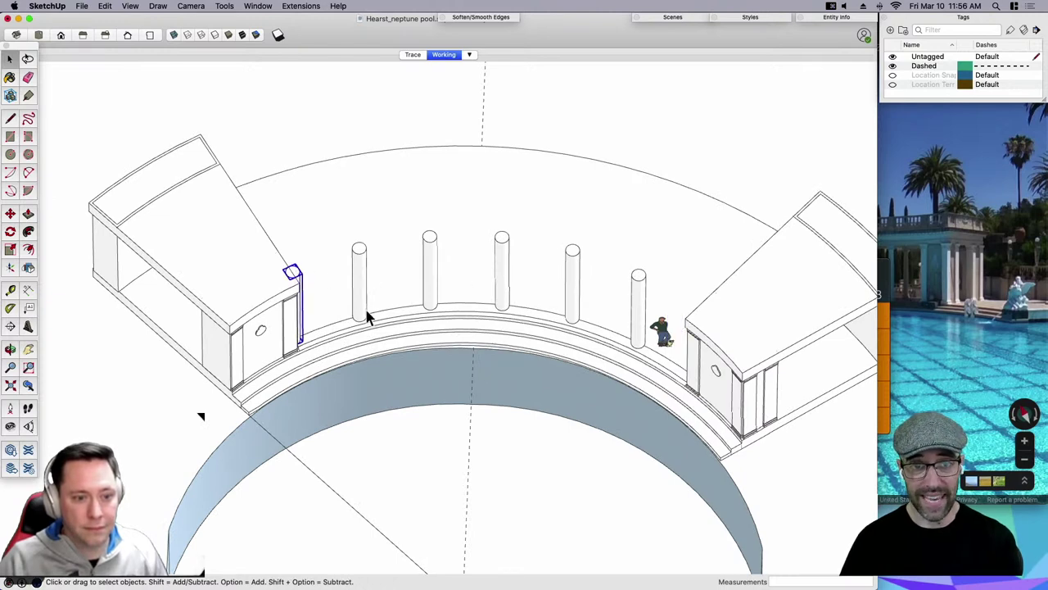
pyautogui.moveTo(415, 365); pyautogui.dragTo(364, 299, button='middle')
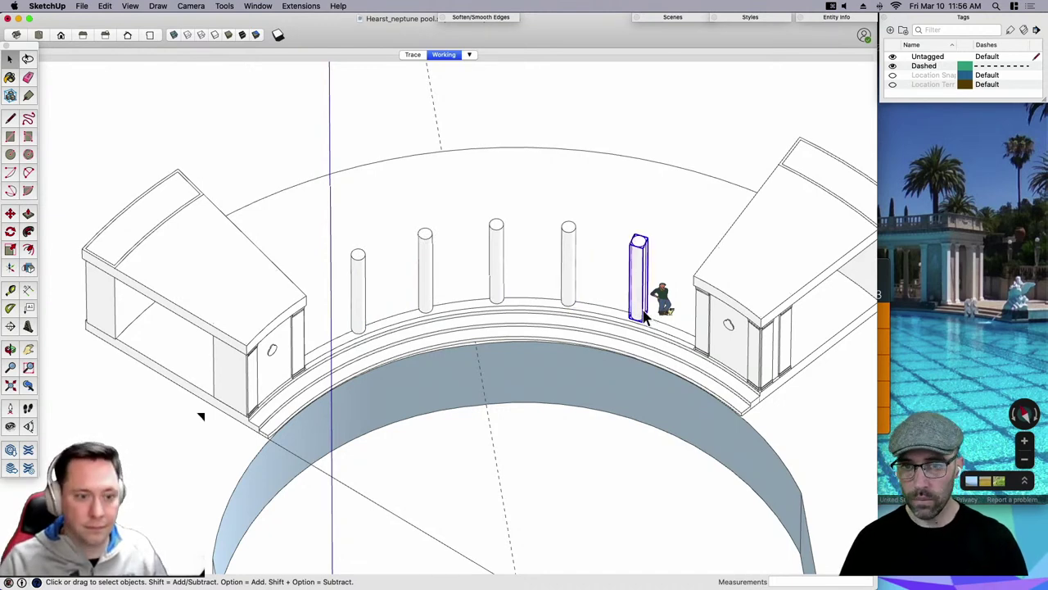
# Compare the column row with the reference photo, then select all five columns along the arc and delete them.
pyautogui.click(969, 327)
pyautogui.click(566, 270)
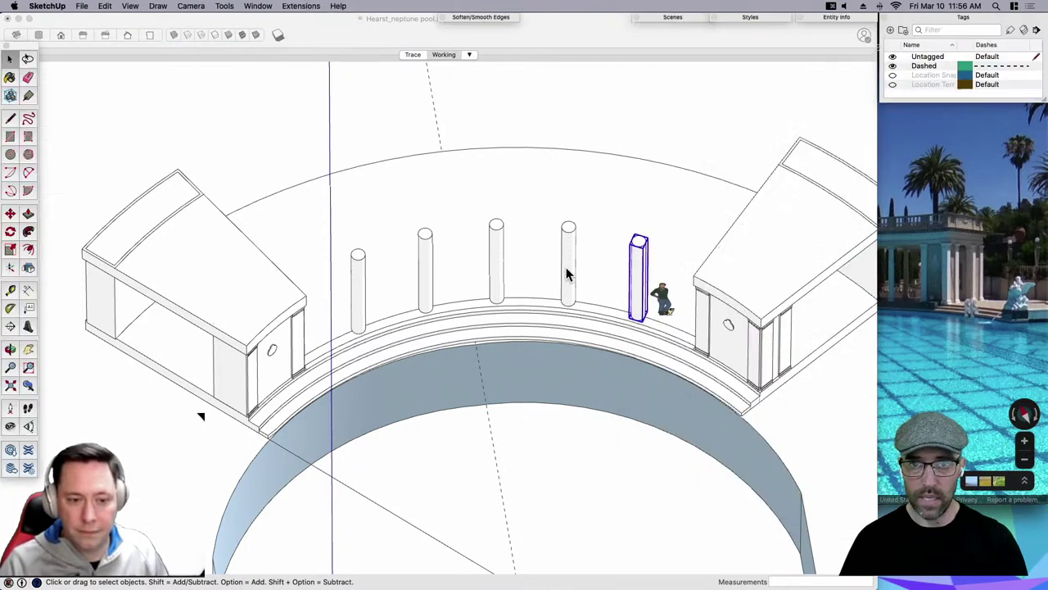
pyautogui.click(357, 294)
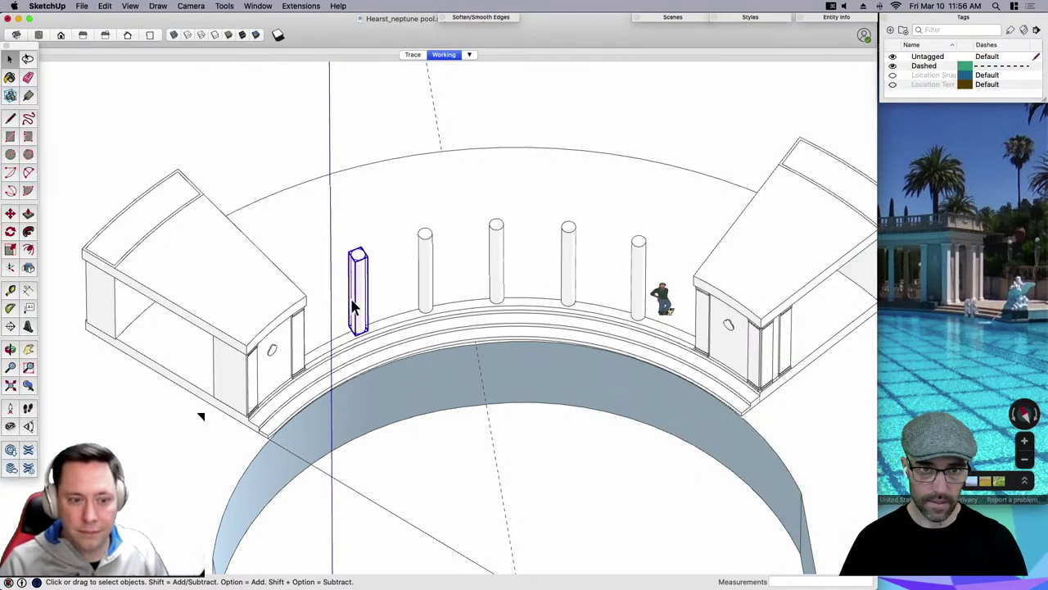
pyautogui.keyDown('shift'); pyautogui.click(424, 297); pyautogui.keyUp('shift')
pyautogui.keyDown('shift'); pyautogui.click(497, 283); pyautogui.keyUp('shift')
pyautogui.keyDown('shift'); pyautogui.click(572, 281); pyautogui.keyUp('shift')
pyautogui.keyDown('shift'); pyautogui.click(639, 271); pyautogui.keyUp('shift')
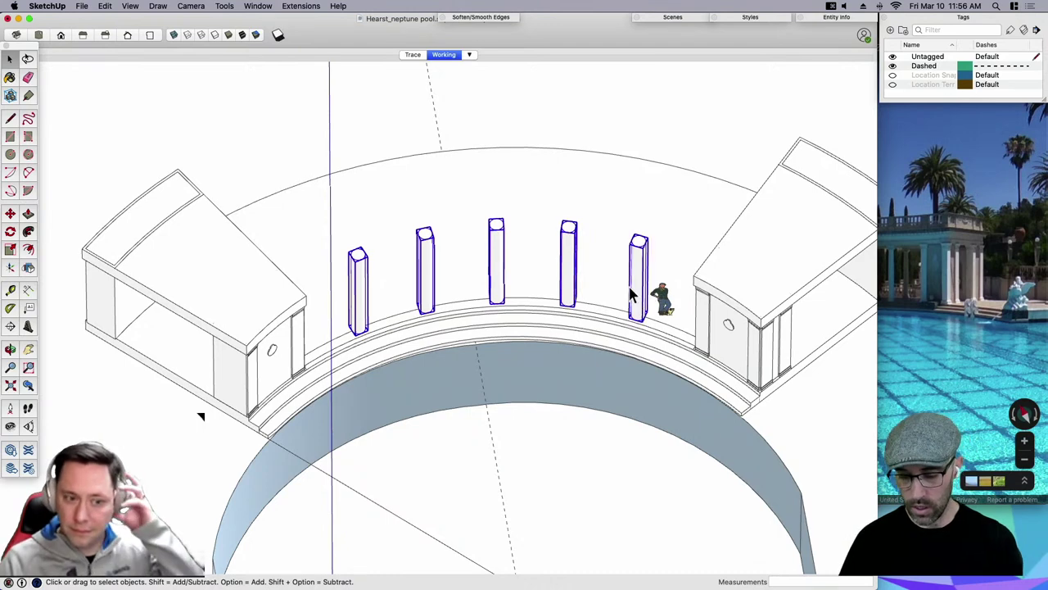
pyautogui.press('Delete')
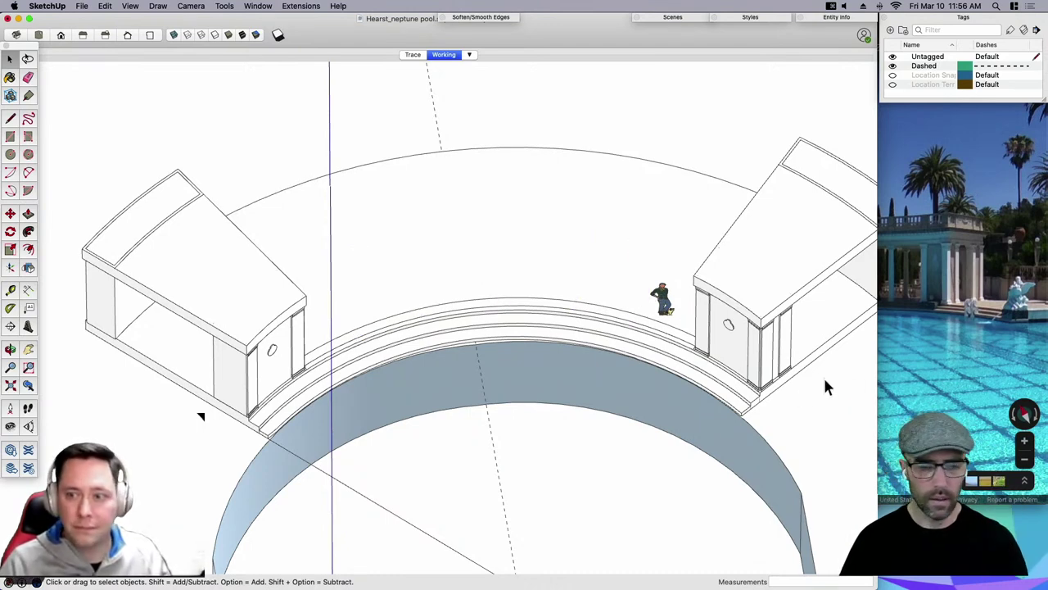
# Switch to the Calculator and move its window off the model onto the reference photo.
pyautogui.moveTo(808, 582)
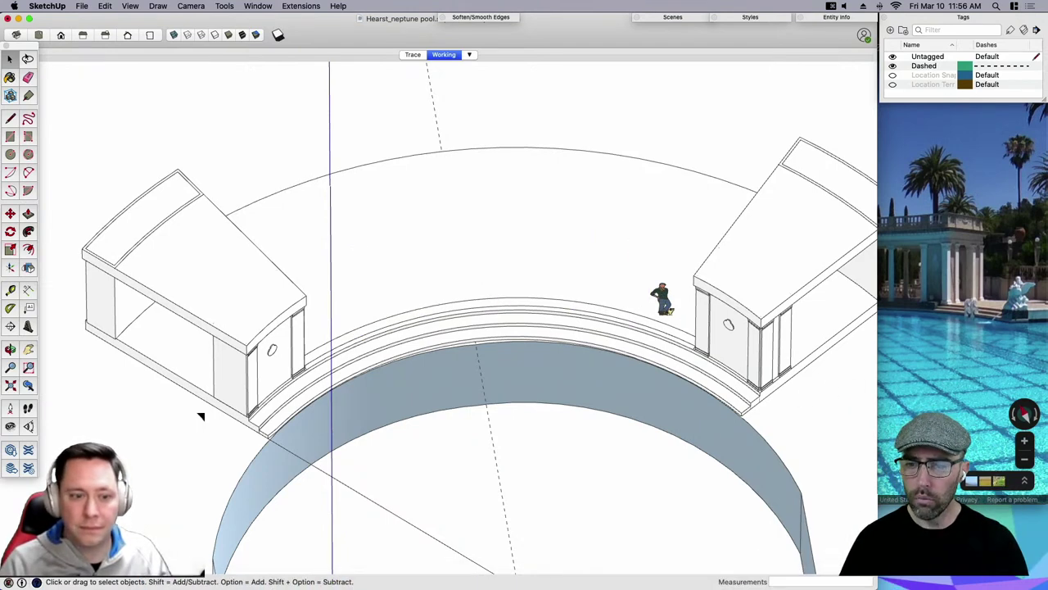
pyautogui.click(742, 581)
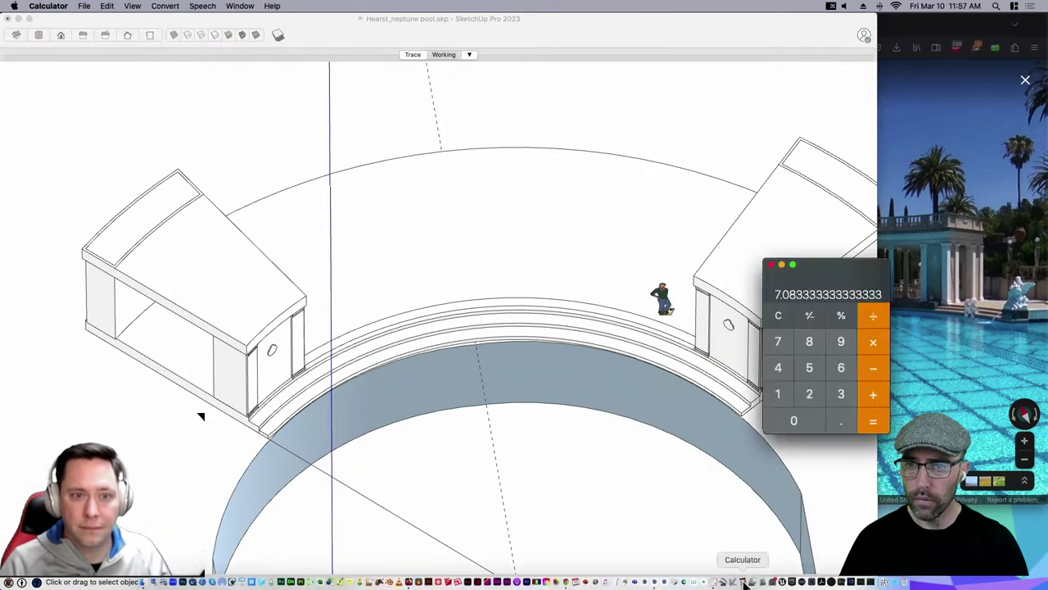
pyautogui.moveTo(835, 283); pyautogui.dragTo(963, 415)
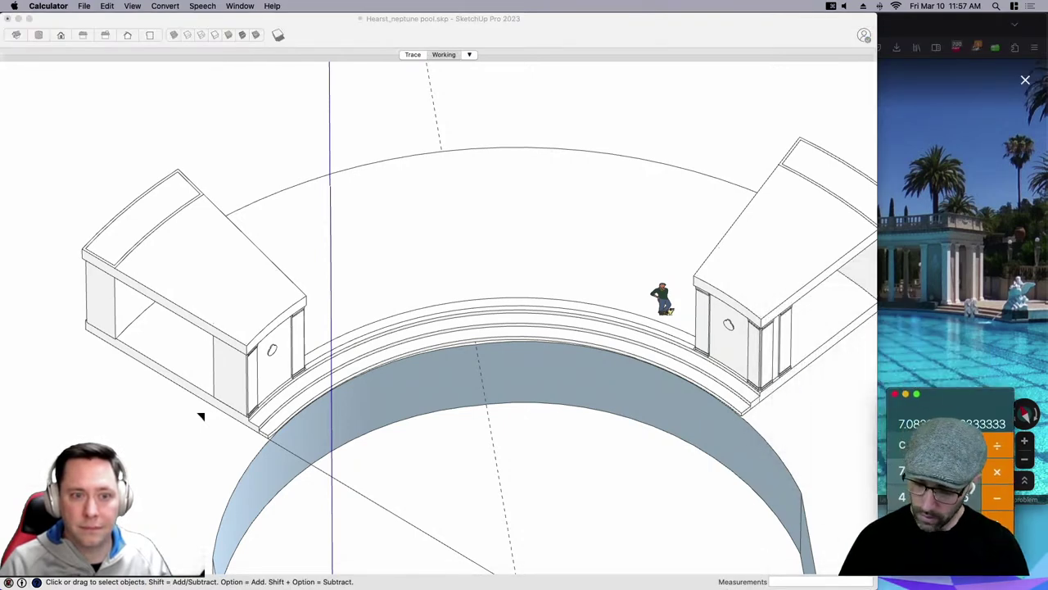
# Return to SketchUp, select the guide arc above the curved steps and show its length in Entity Info.
pyautogui.click(620, 313)
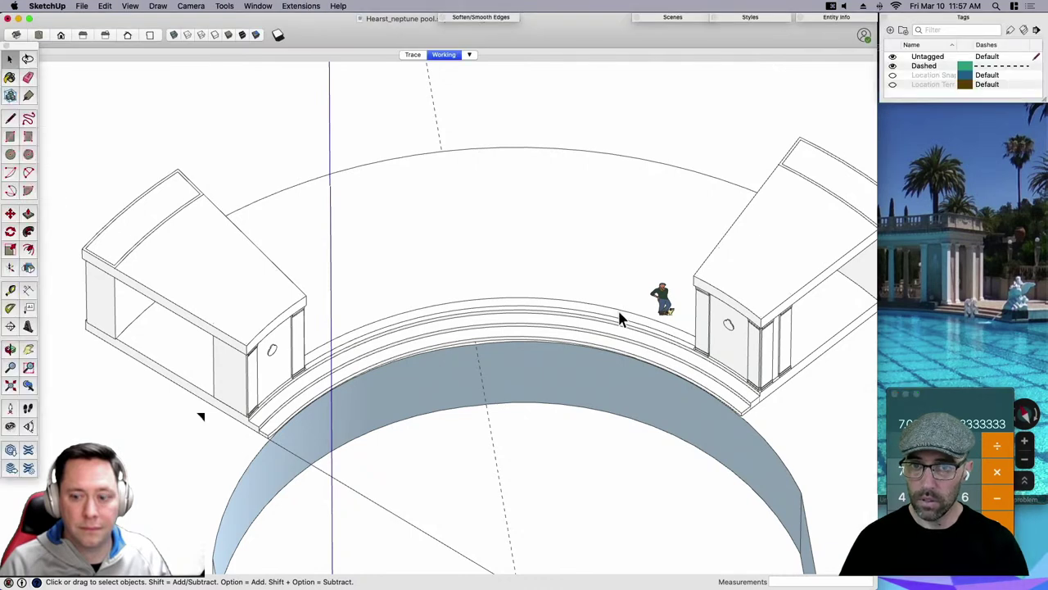
pyautogui.click(618, 309)
pyautogui.click(831, 22)
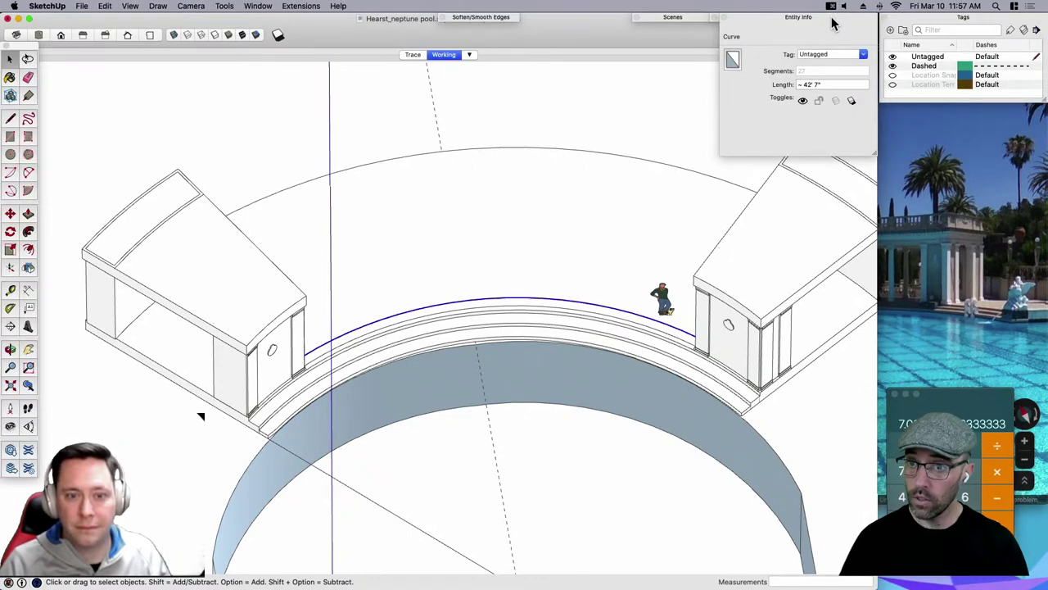
# Divide 42.5 by 7 in the Calculator and return to SketchUp.
pyautogui.click(962, 410)
pyautogui.write('42.5')
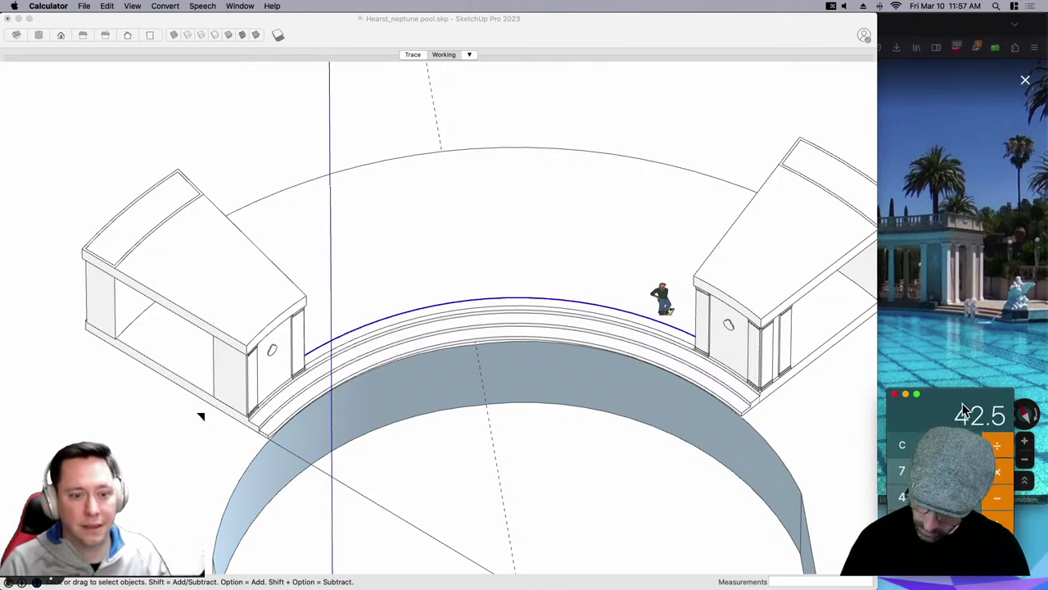
pyautogui.write('/7')
pyautogui.press('Return')
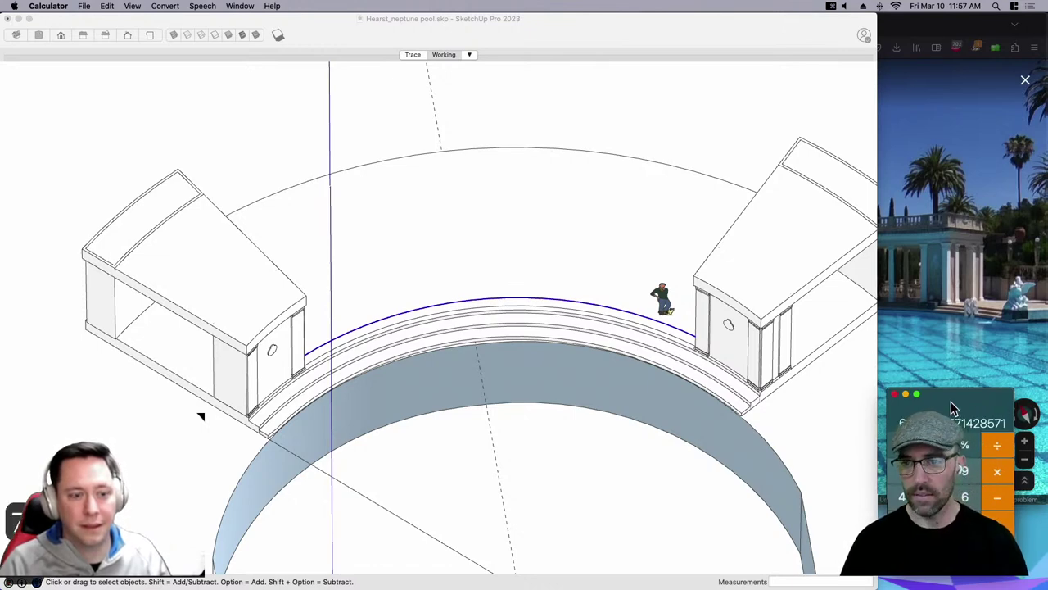
pyautogui.click(544, 268)
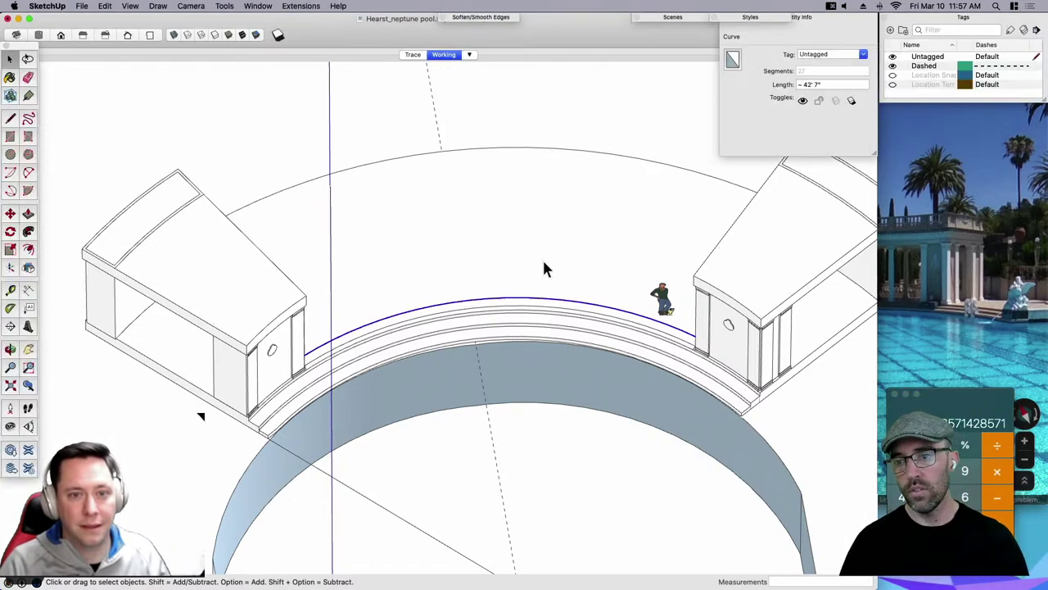
# Undo the deletion of the five columns and move the column beside the figure straight up about 3' 8".
pyautogui.click(602, 309)
pyautogui.press('super+z')
pyautogui.click(639, 278)
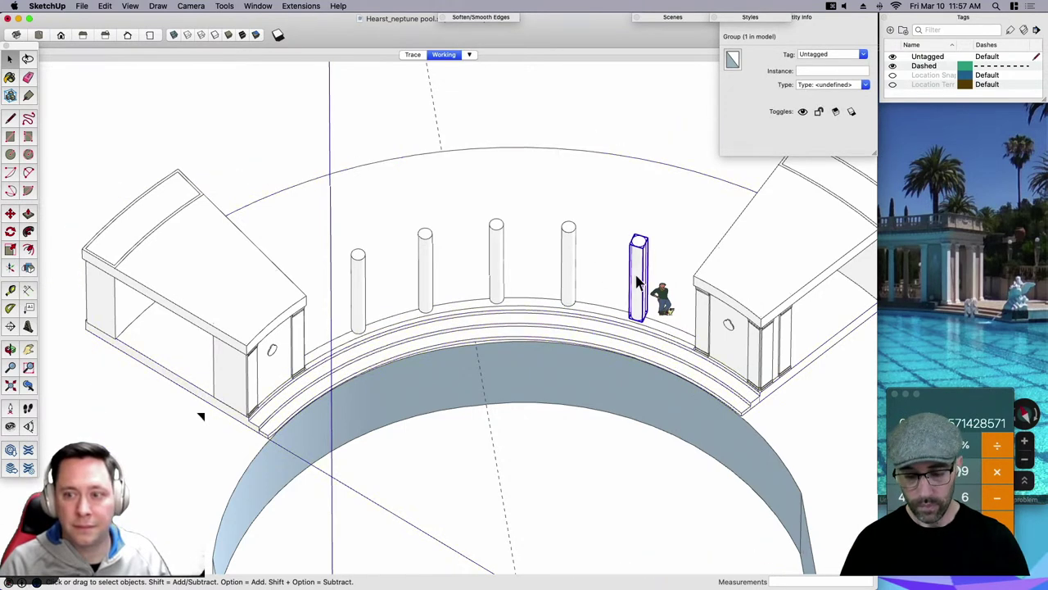
pyautogui.press('m')
pyautogui.click(595, 283)
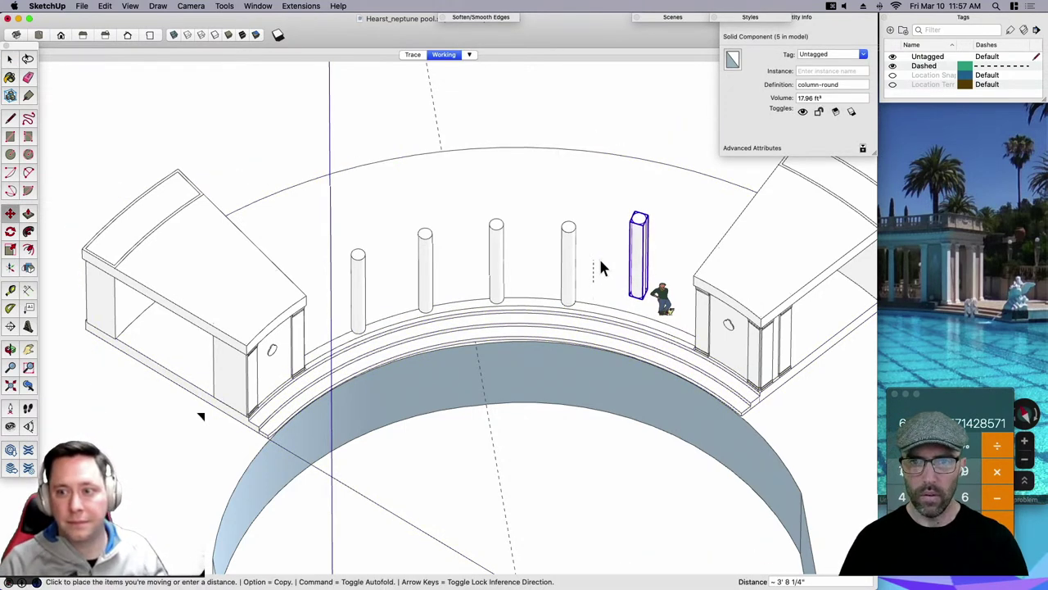
pyautogui.click(600, 260)
# Delete the four columns still standing on the arc, keeping only the raised column beside the figure.
pyautogui.press('space')
pyautogui.click(567, 252)
pyautogui.press('Delete')
pyautogui.click(498, 258)
pyautogui.press('Delete')
pyautogui.click(423, 272)
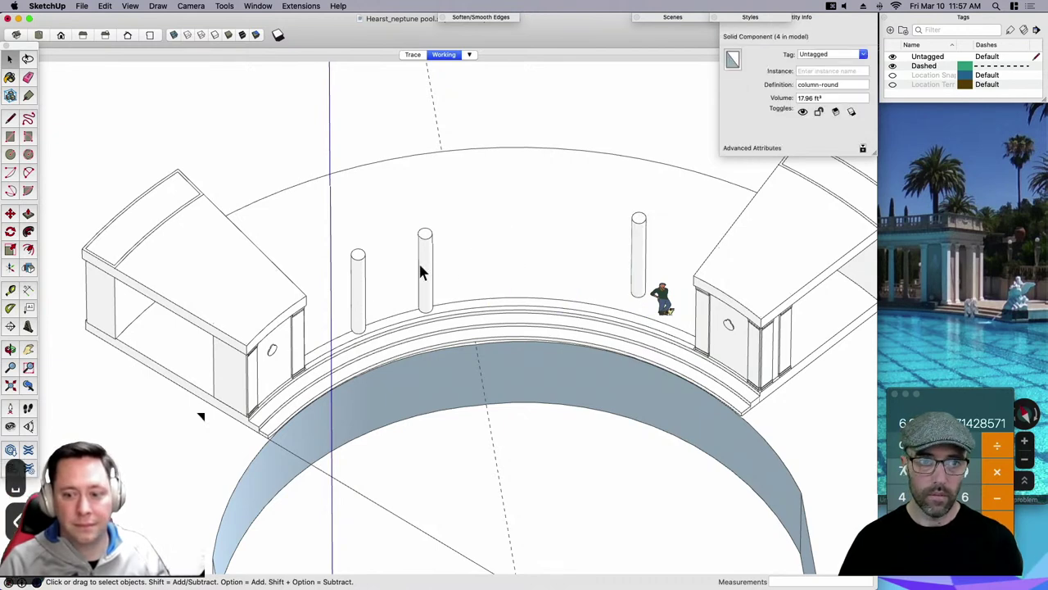
pyautogui.press('Delete')
pyautogui.click(363, 283)
pyautogui.press('Delete')
# Copy the raised column along the guide arc above the steps with PathCopy, setting the distance between copies to 6.0714.
pyautogui.click(435, 310)
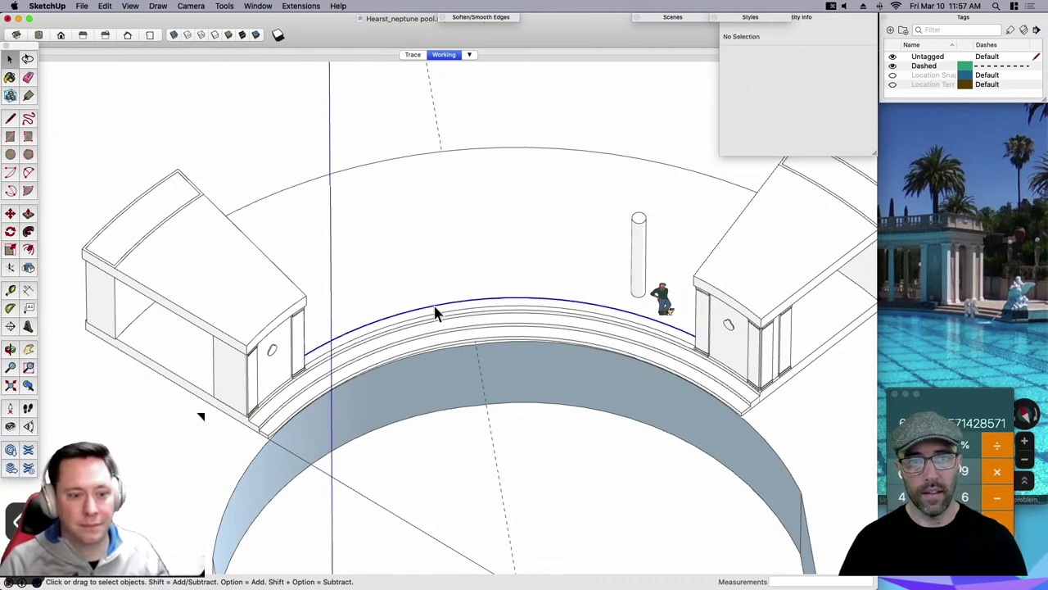
pyautogui.click(300, 5)
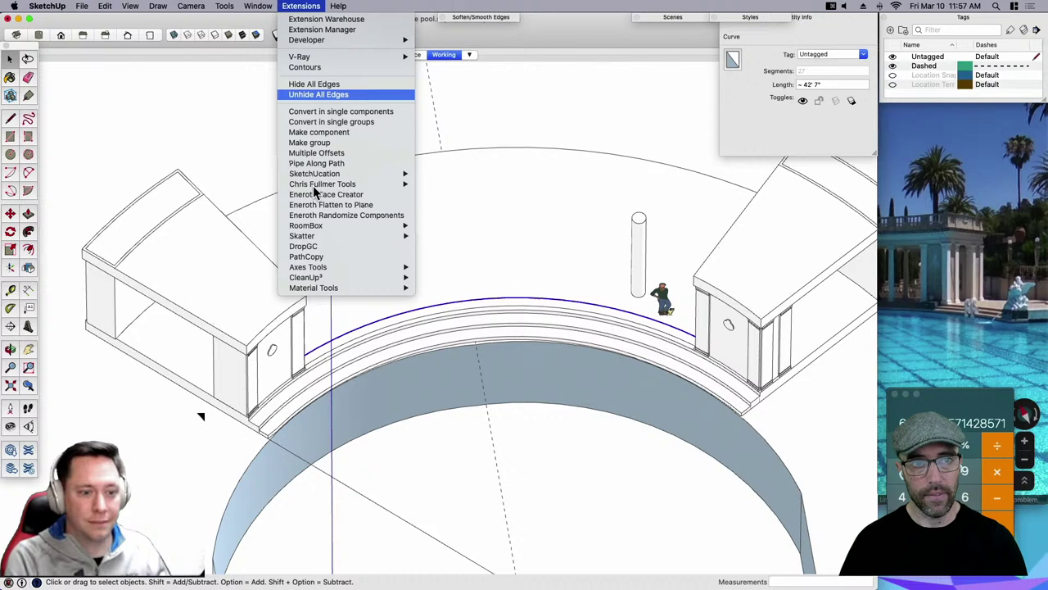
pyautogui.click(310, 256)
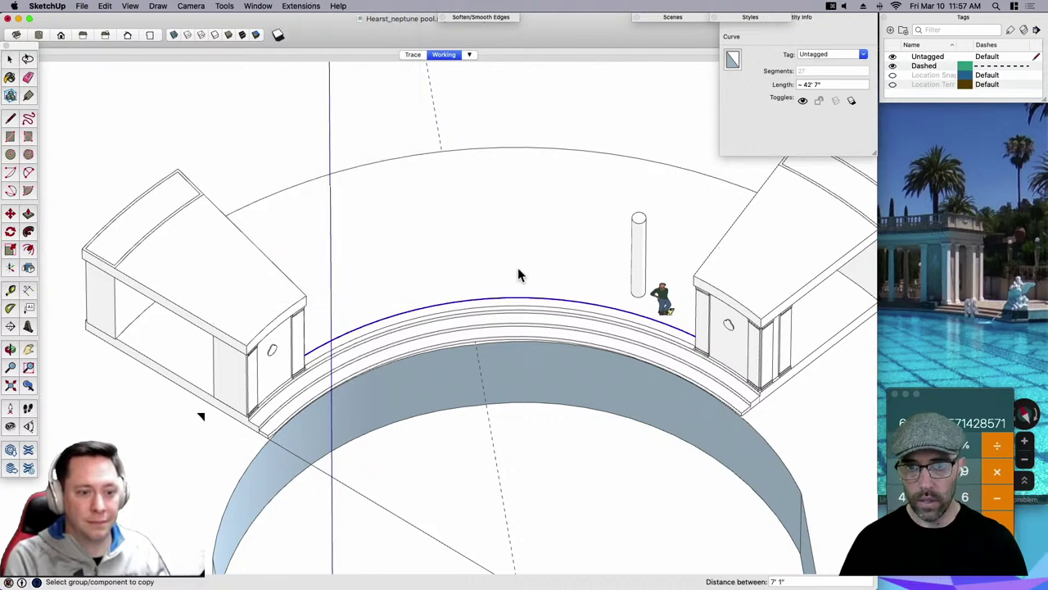
pyautogui.click(639, 275)
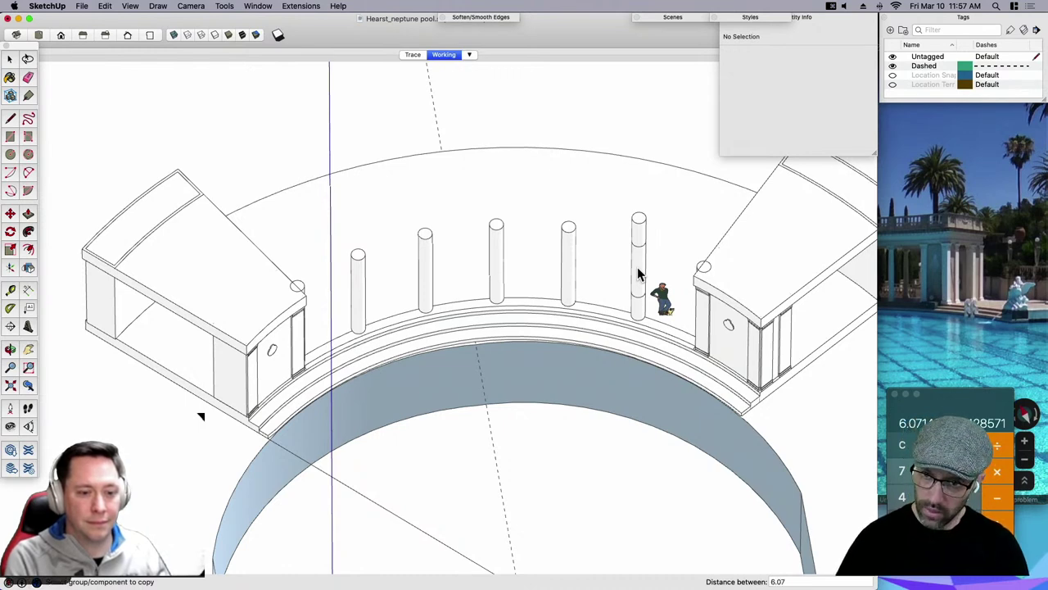
pyautogui.write('6.0714')
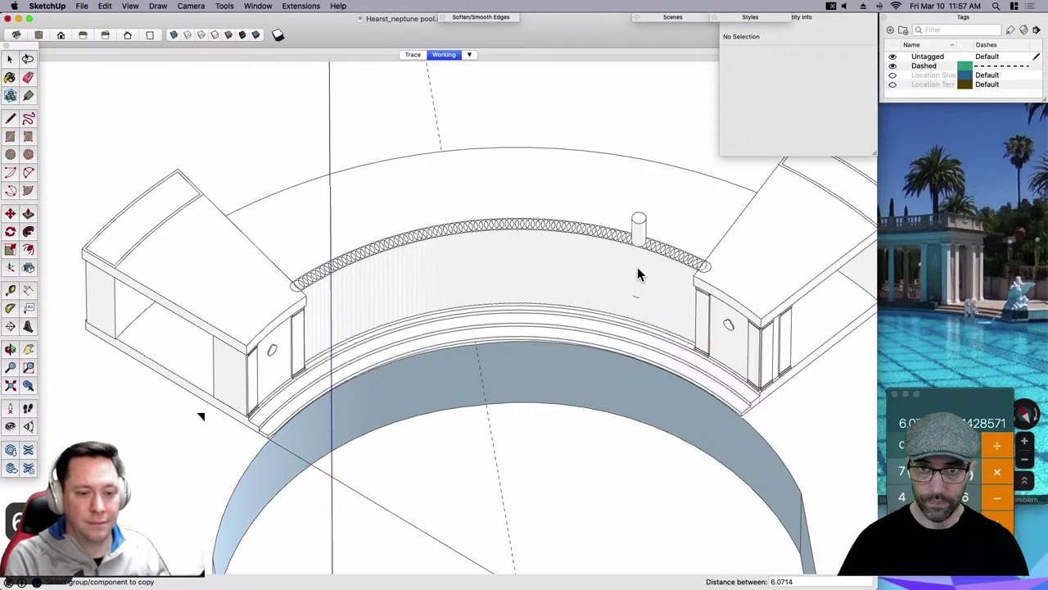
# Copy the round column along the curved path between the two pavilions with a spacing of 6.0714'.
pyautogui.press('Return')
pyautogui.write('6.')
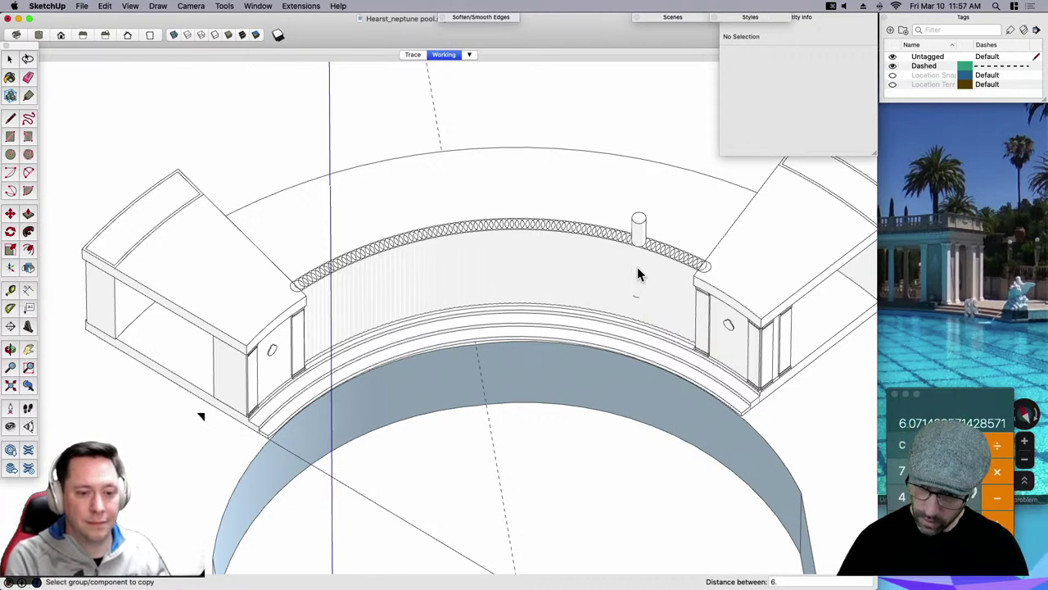
pyautogui.write('0')
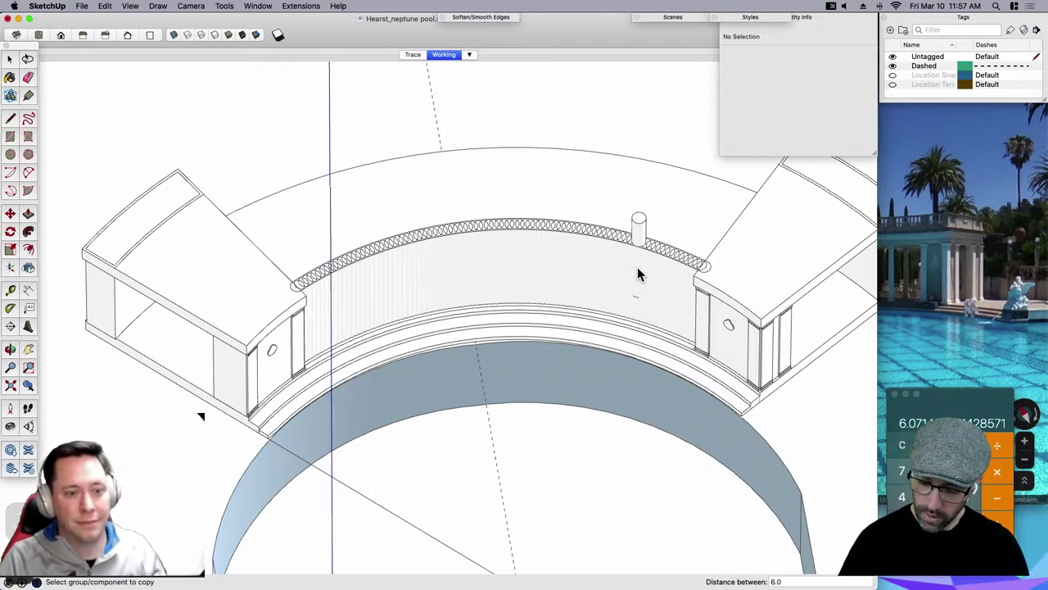
pyautogui.write("714'")
pyautogui.press('Return')
pyautogui.press('space')
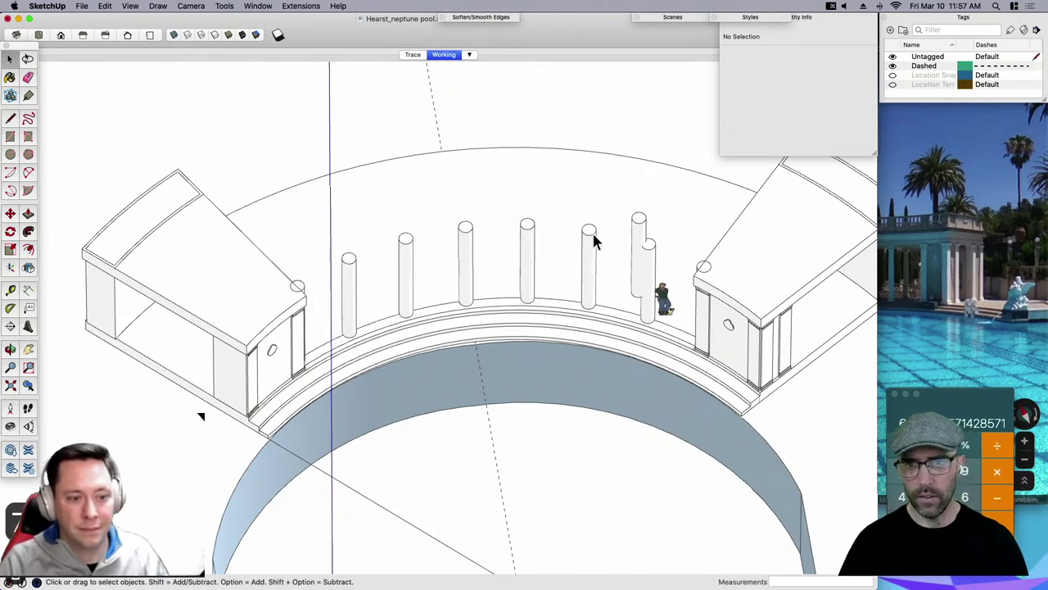
# Delete the original source column and the two surplus copies overlapping the pavilions at both ends of the row.
pyautogui.click(639, 218)
pyautogui.press('Delete')
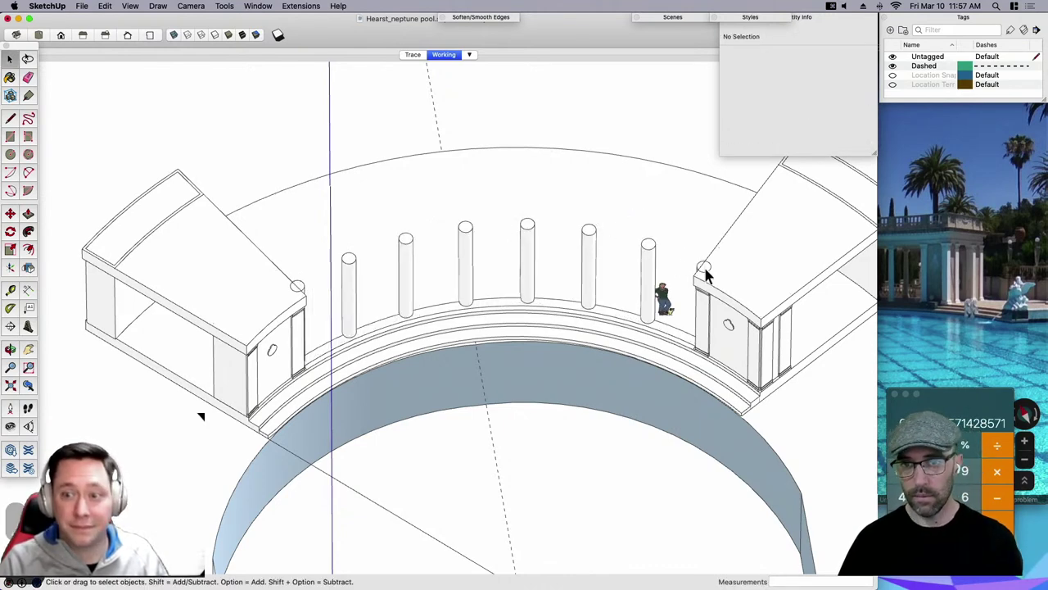
pyautogui.click(704, 266)
pyautogui.press('Delete')
pyautogui.click(301, 285)
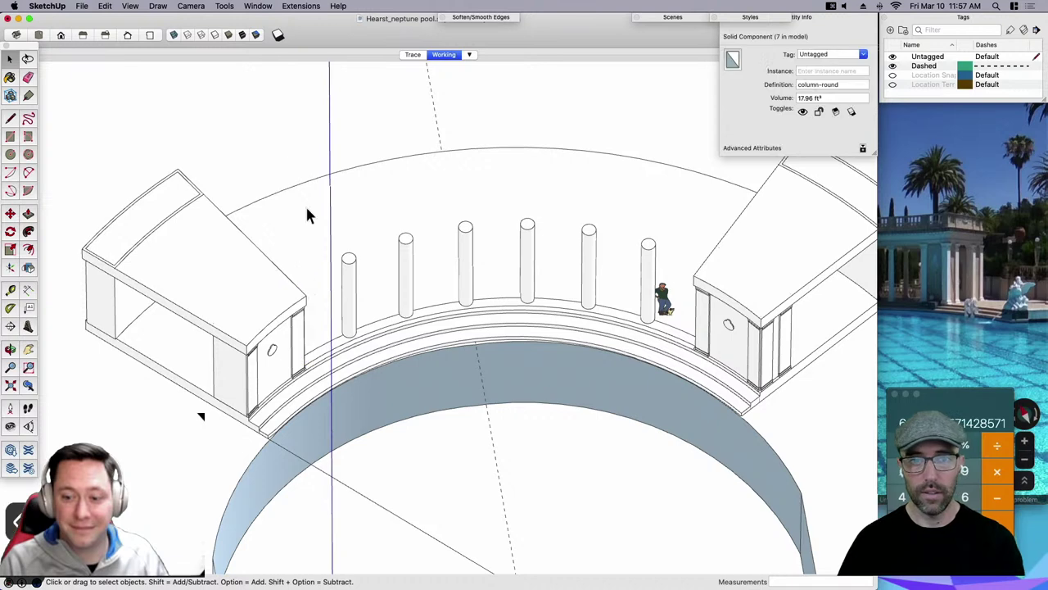
pyautogui.press('Delete')
# Unhide the curved roof over the row of columns.
pyautogui.moveTo(520, 369); pyautogui.dragTo(375, 315, button='middle')
pyautogui.scroll(-3, 372, 308)
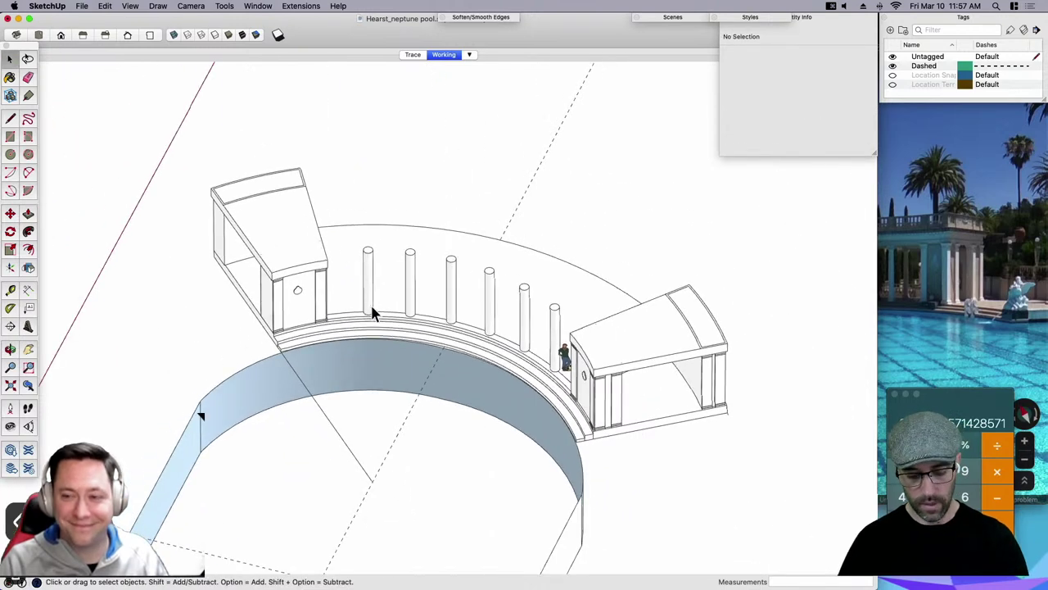
pyautogui.rightClick(536, 261)
pyautogui.click(566, 284)
pyautogui.click(591, 152)
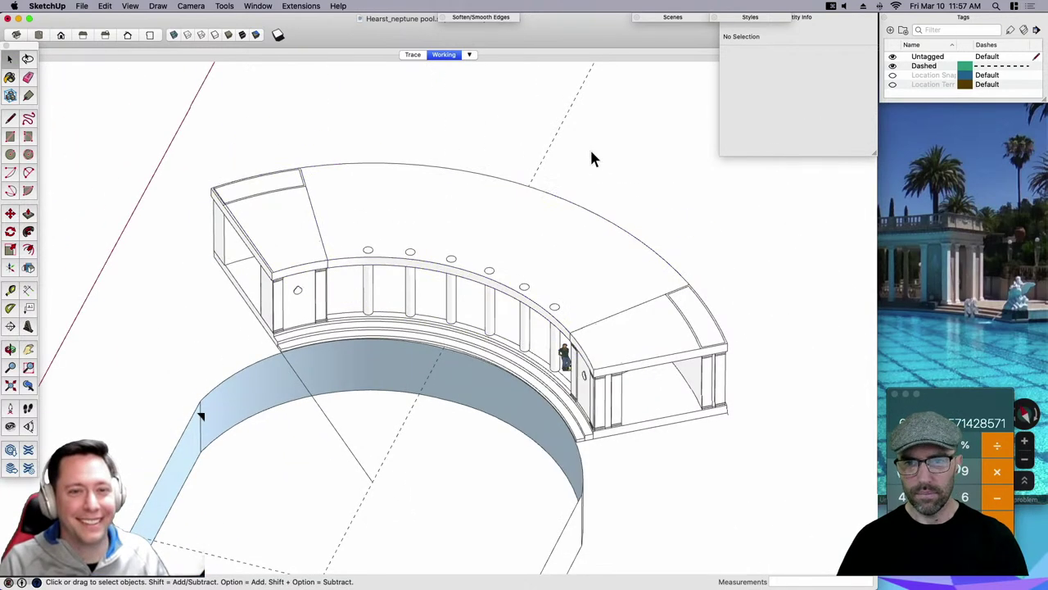
# Try to scale the column beside the human figure vertically to the roof's underside, and undo the scaling.
pyautogui.click(891, 393)
pyautogui.moveTo(518, 358)
pyautogui.mouseDown(button='middle')
pyautogui.moveTo(554, 360)
pyautogui.moveTo(561, 305)
pyautogui.moveTo(577, 293)
pyautogui.moveTo(571, 245)
pyautogui.mouseUp(button='middle')
pyautogui.scroll(4, 554, 360)
pyautogui.scroll(2, 574, 283)
pyautogui.click(571, 278)
pyautogui.click(575, 262)
pyautogui.click(577, 266)
pyautogui.press('s')
pyautogui.click(569, 209)
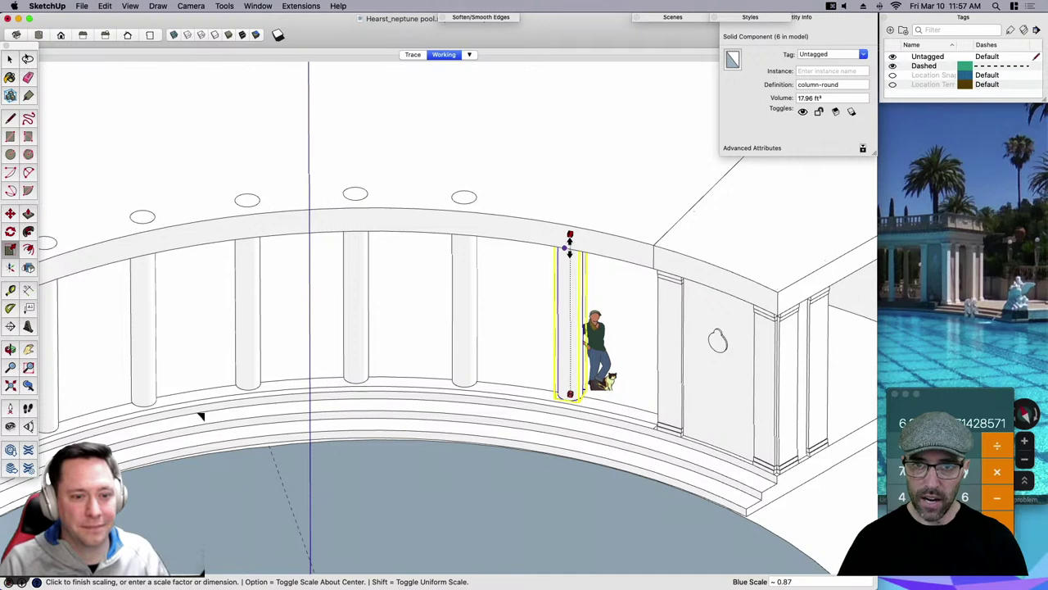
pyautogui.click(571, 239)
pyautogui.moveTo(547, 324); pyautogui.dragTo(557, 259, button='middle')
pyautogui.scroll(-1, 562, 262)
pyautogui.press('super+z')
pyautogui.press('space')
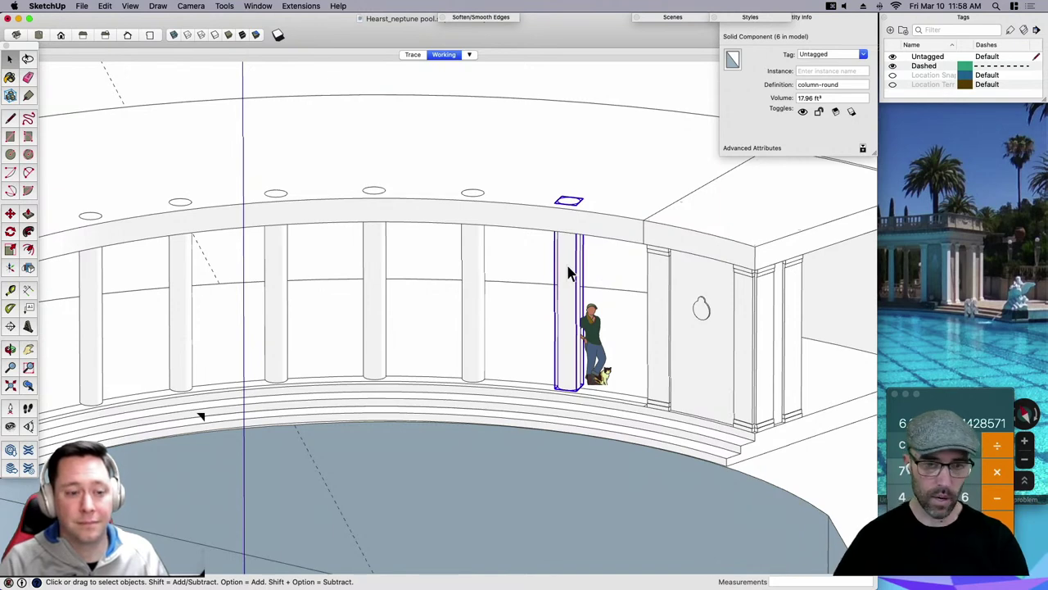
# Inside the round column component, move the top face down about 1' 6 1/4" to the underside of the roof.
pyautogui.doubleClick(571, 277)
pyautogui.doubleClick(567, 200)
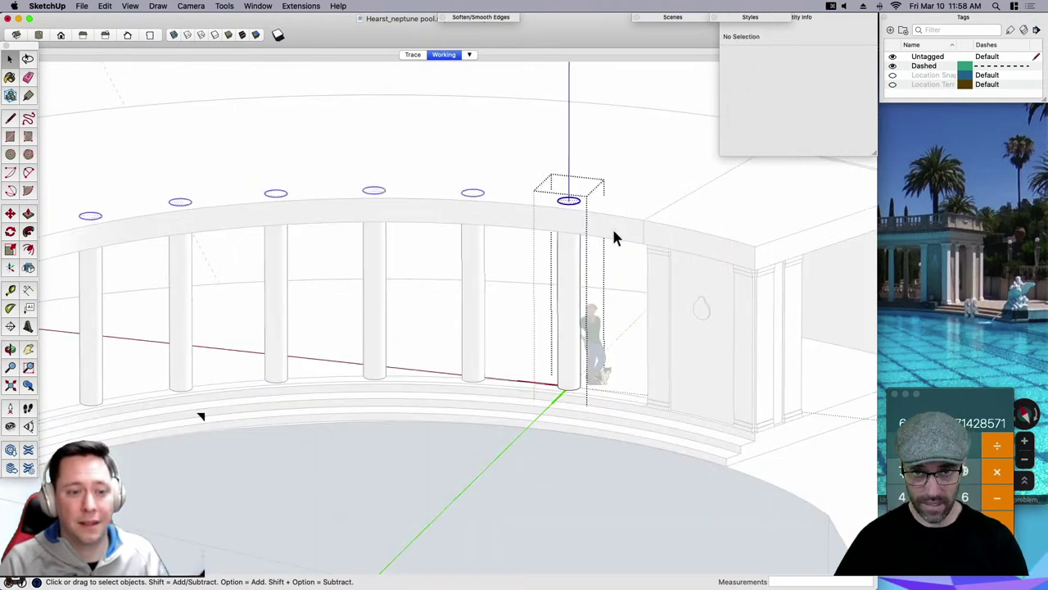
pyautogui.scroll(3, 571, 211)
pyautogui.press('m')
pyautogui.click(569, 202)
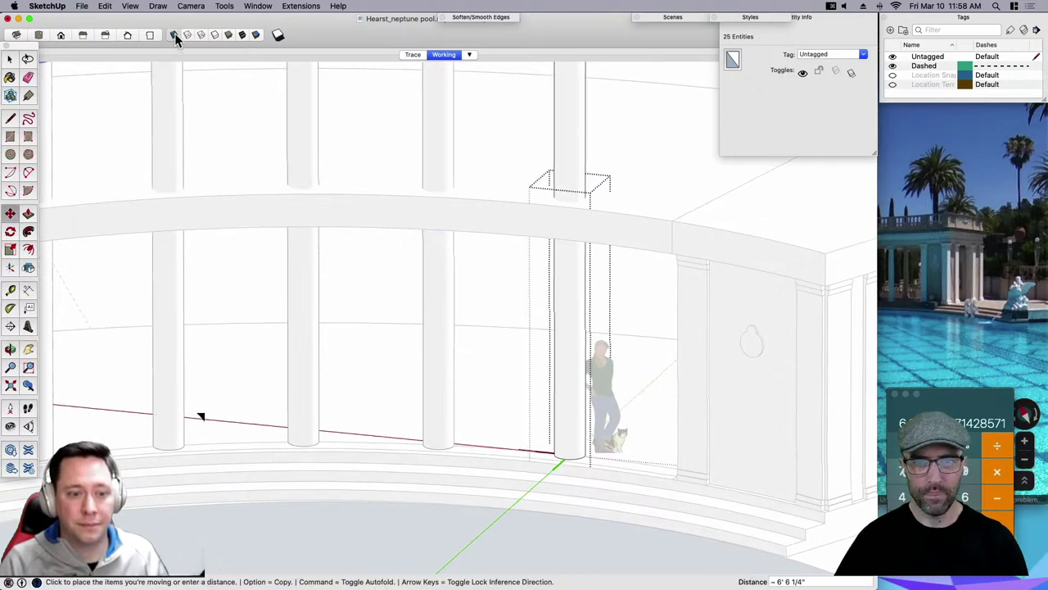
pyautogui.click(574, 235)
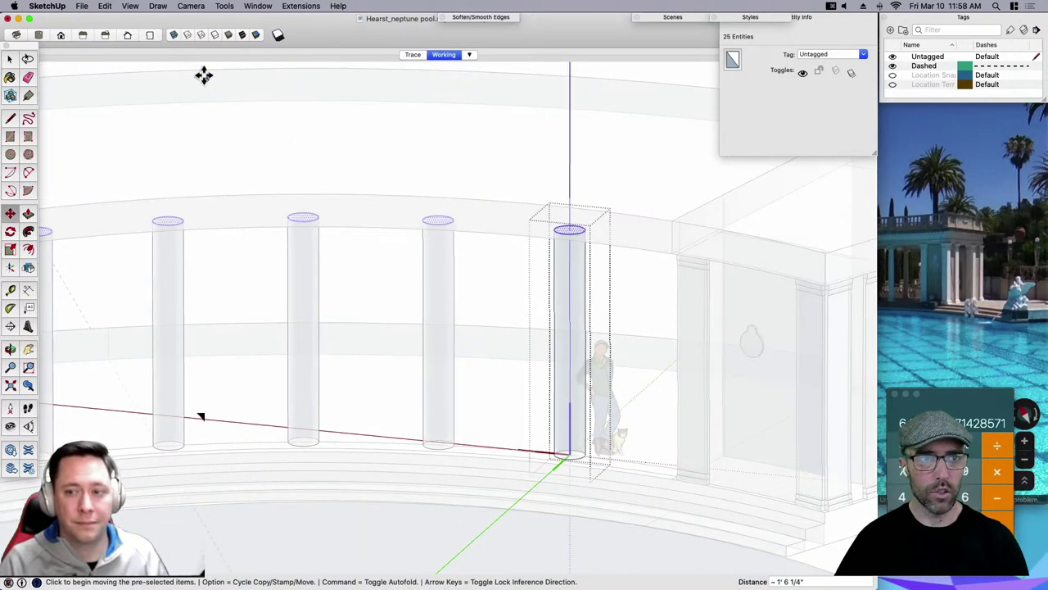
pyautogui.press('space')
pyautogui.click(174, 35)
pyautogui.scroll(-5, 491, 271)
pyautogui.click(581, 99)
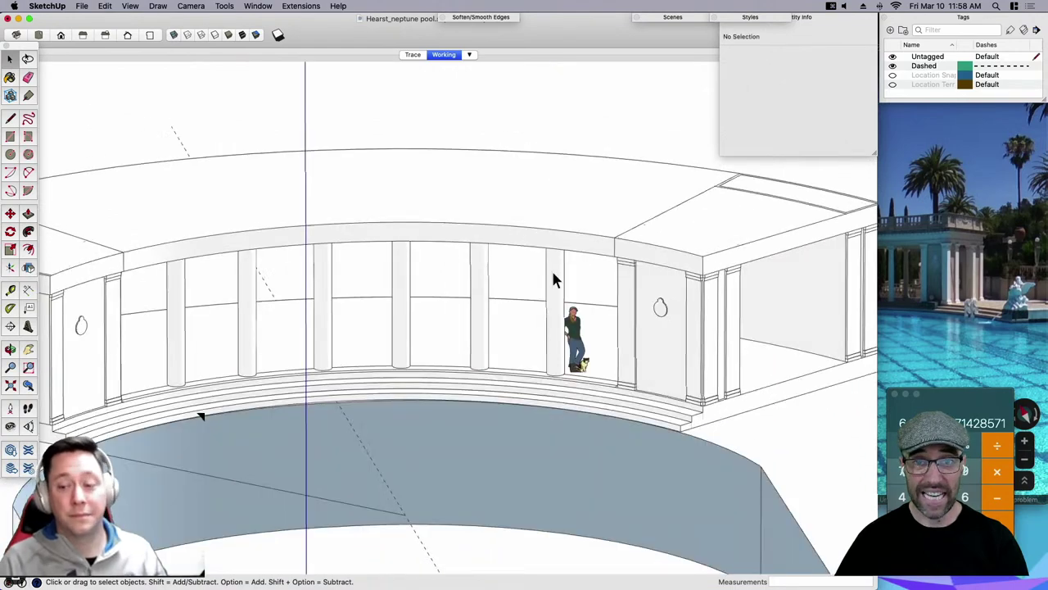
pyautogui.scroll(-2, 553, 273)
pyautogui.moveTo(553, 274); pyautogui.dragTo(519, 403, button='middle')
pyautogui.scroll(3, 546, 371)
pyautogui.click(531, 350)
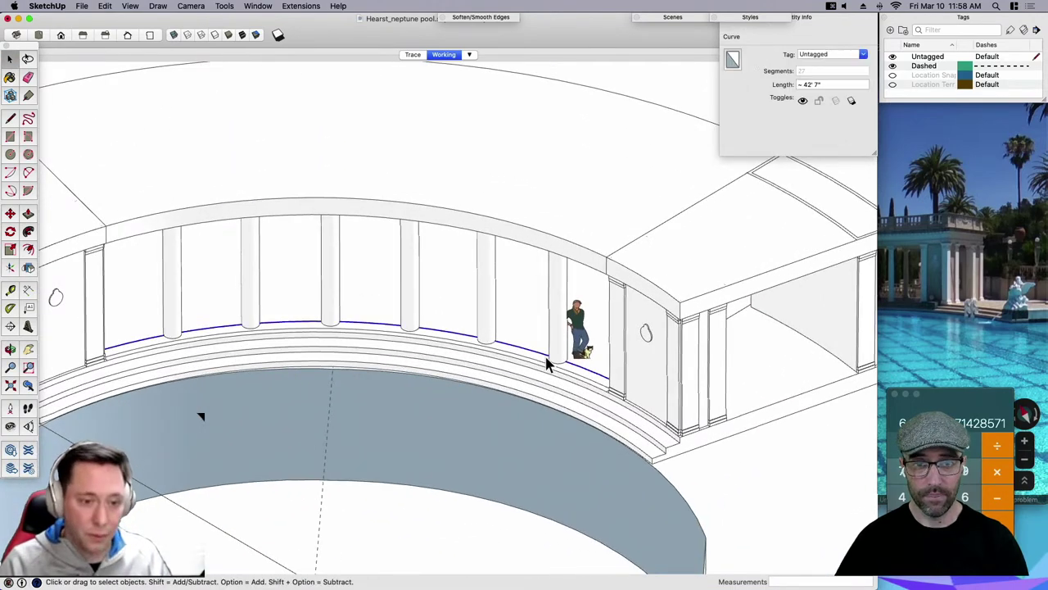
pyautogui.doubleClick(557, 363)
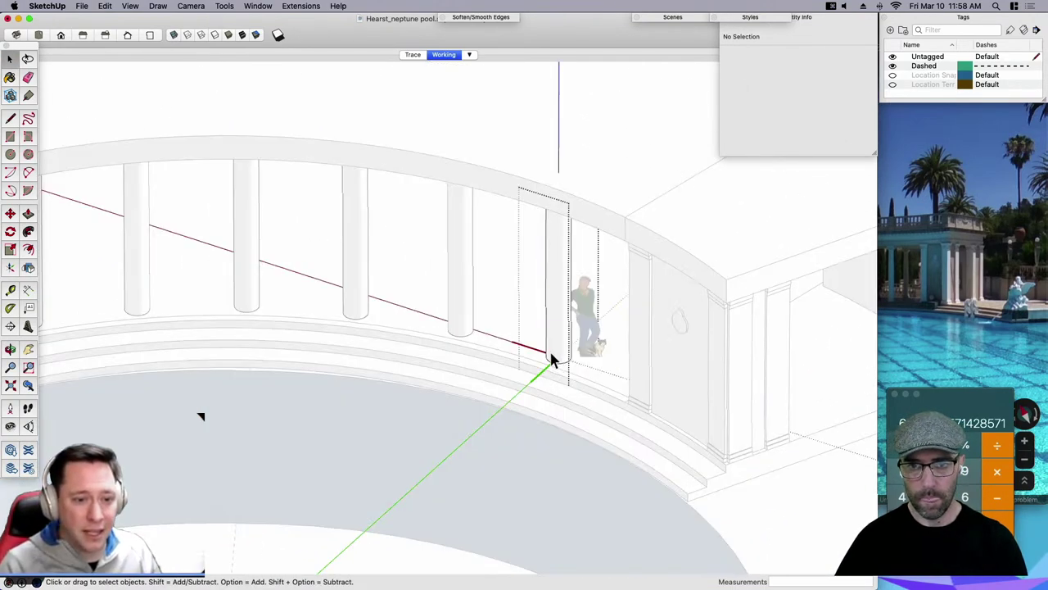
pyautogui.scroll(3, 557, 363)
pyautogui.press('Escape')
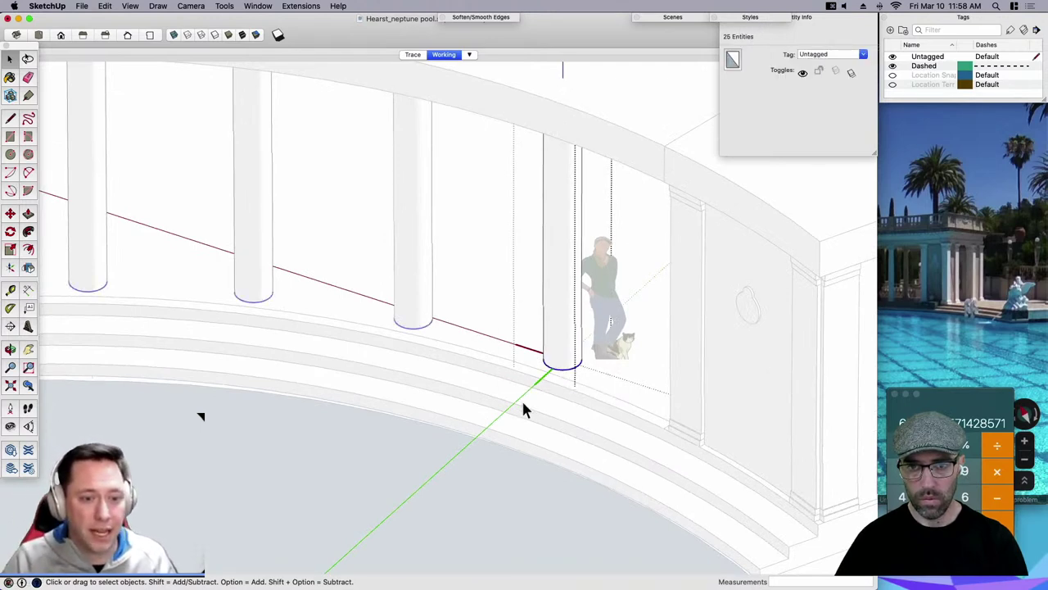
pyautogui.moveTo(522, 407); pyautogui.dragTo(521, 442, button='middle')
pyautogui.press('super+z')
pyautogui.press('super+z')
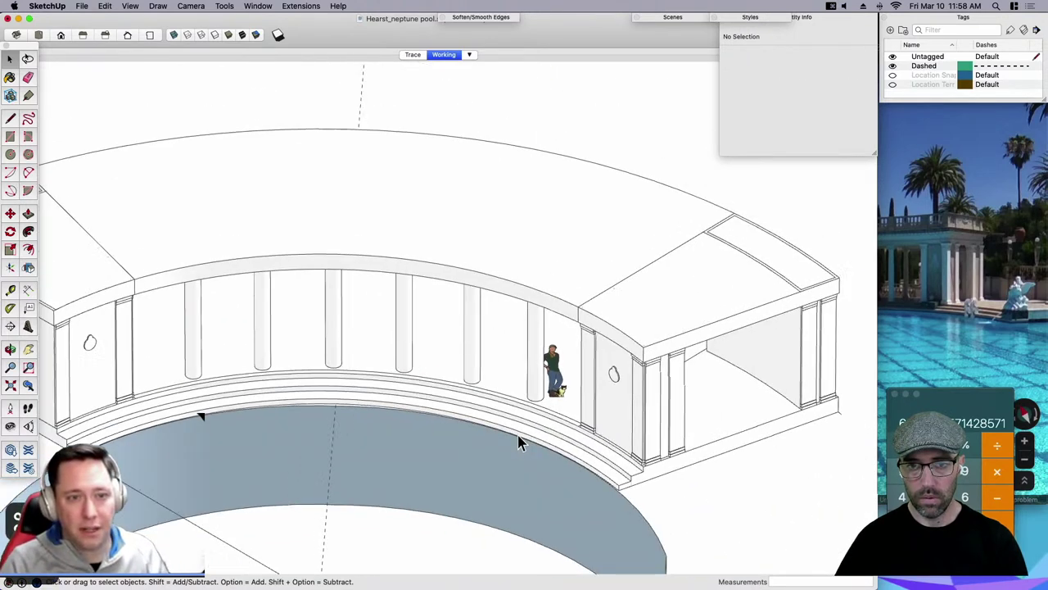
pyautogui.press('super+z')
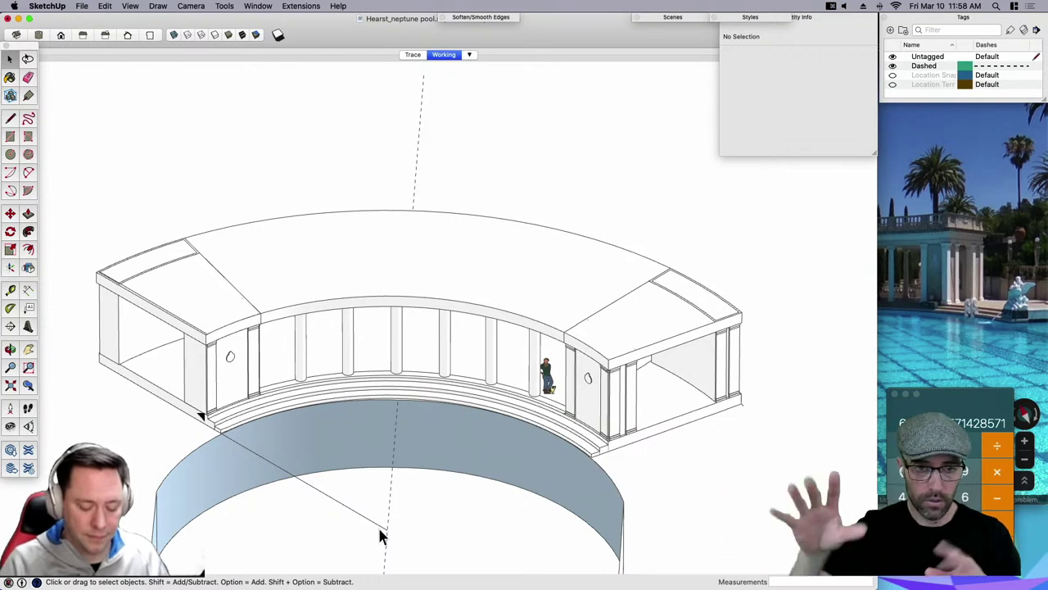
# Select all six round columns under the curved roof one after another.
pyautogui.click(304, 373)
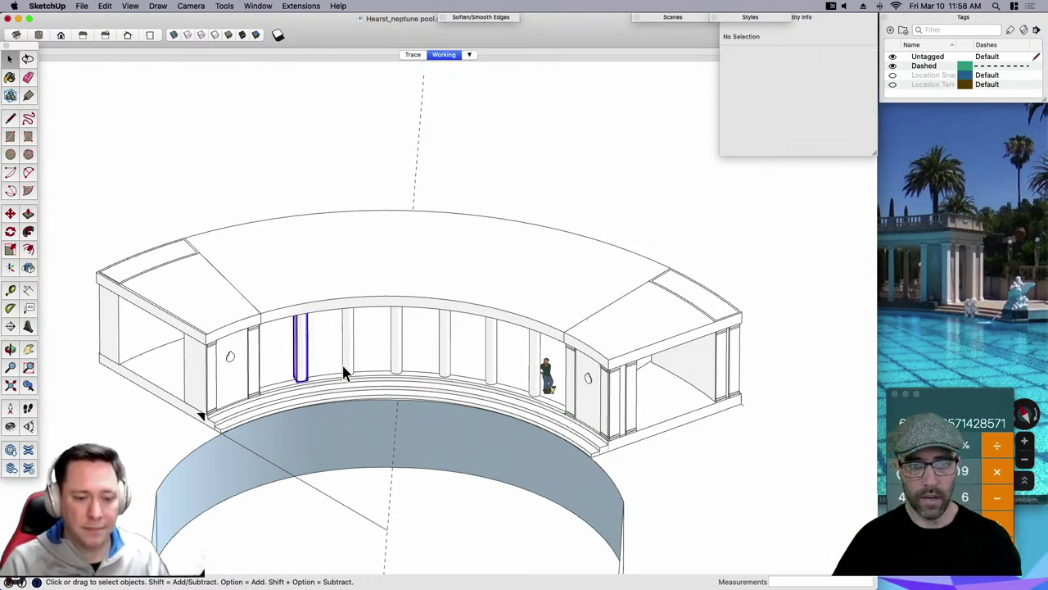
pyautogui.keyDown('shift'); pyautogui.click(345, 369); pyautogui.keyUp('shift')
pyautogui.keyDown('shift'); pyautogui.click(398, 367); pyautogui.keyUp('shift')
pyautogui.keyDown('shift'); pyautogui.click(447, 369); pyautogui.keyUp('shift')
pyautogui.keyDown('shift'); pyautogui.click(500, 368); pyautogui.keyUp('shift')
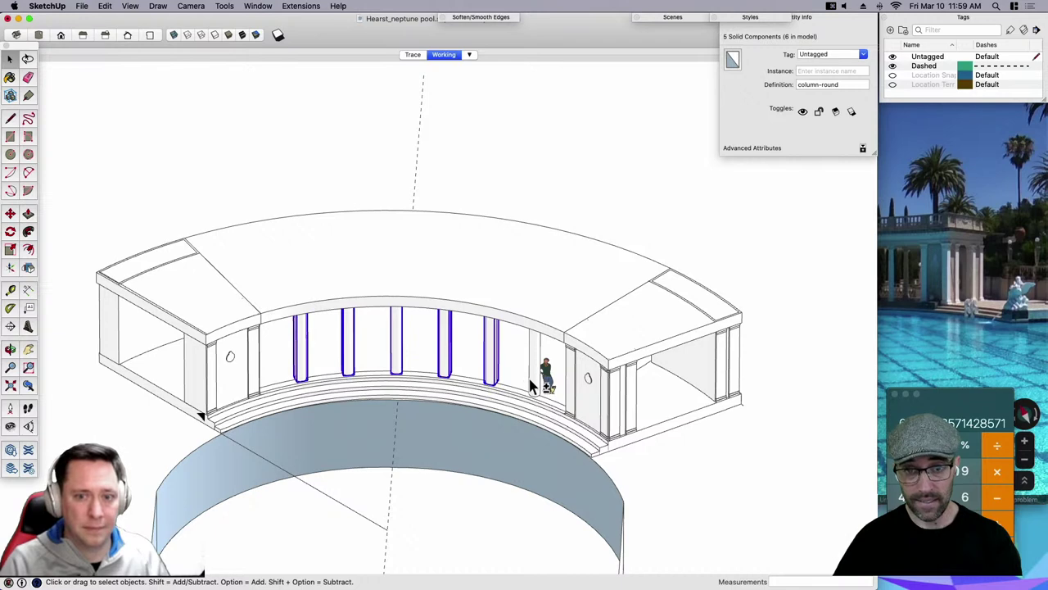
pyautogui.keyDown('shift'); pyautogui.click(529, 374); pyautogui.keyUp('shift')
# Group all instances of the round column component and hide the group.
pyautogui.click(533, 385)
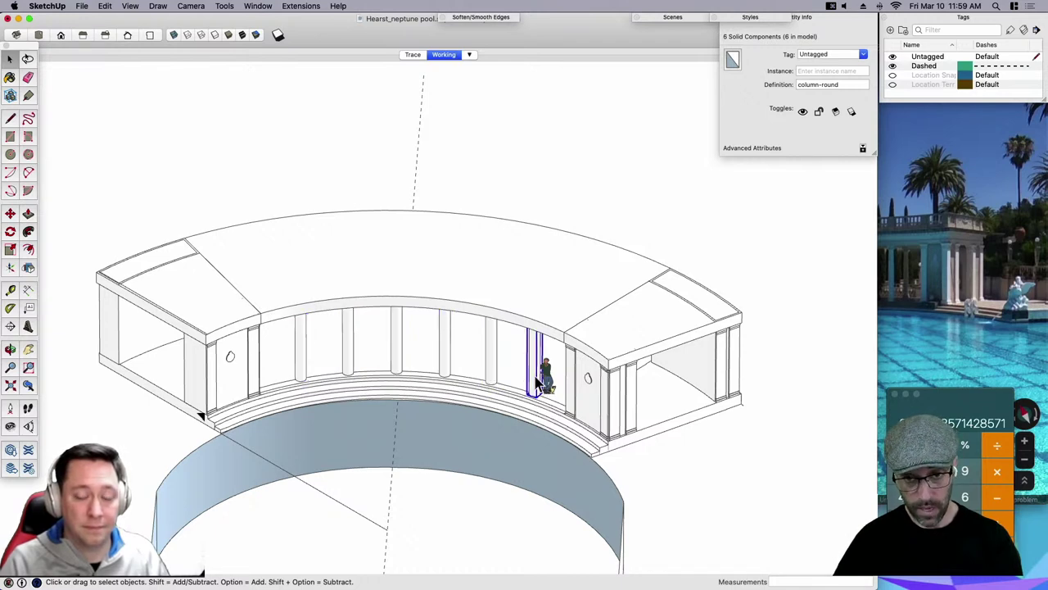
pyautogui.keyDown('shift'); pyautogui.click(494, 363); pyautogui.keyUp('shift')
pyautogui.rightClick(491, 354)
pyautogui.moveTo(540, 308)
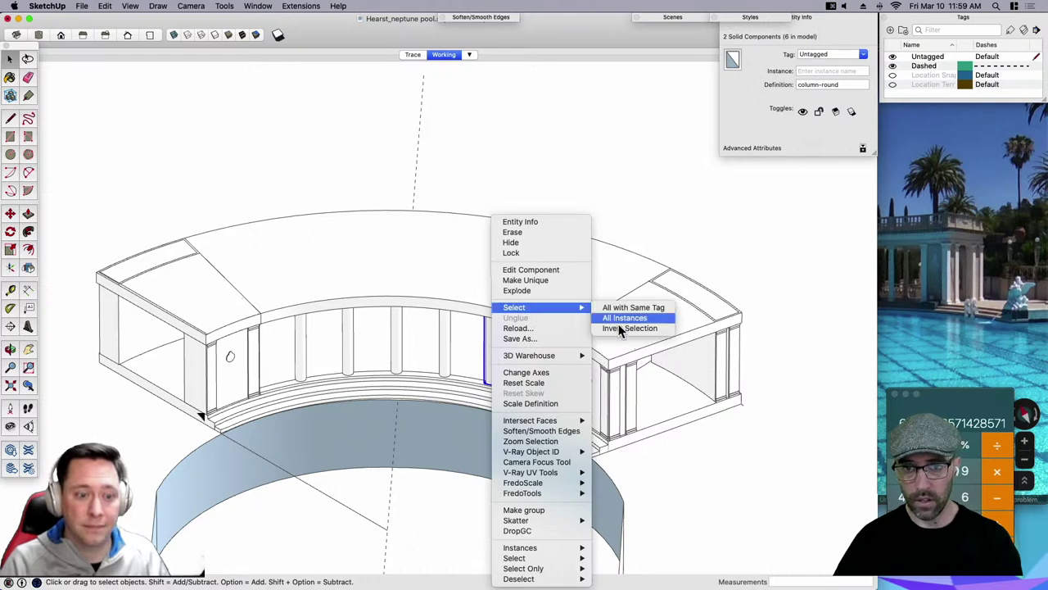
pyautogui.click(619, 319)
pyautogui.press('g')
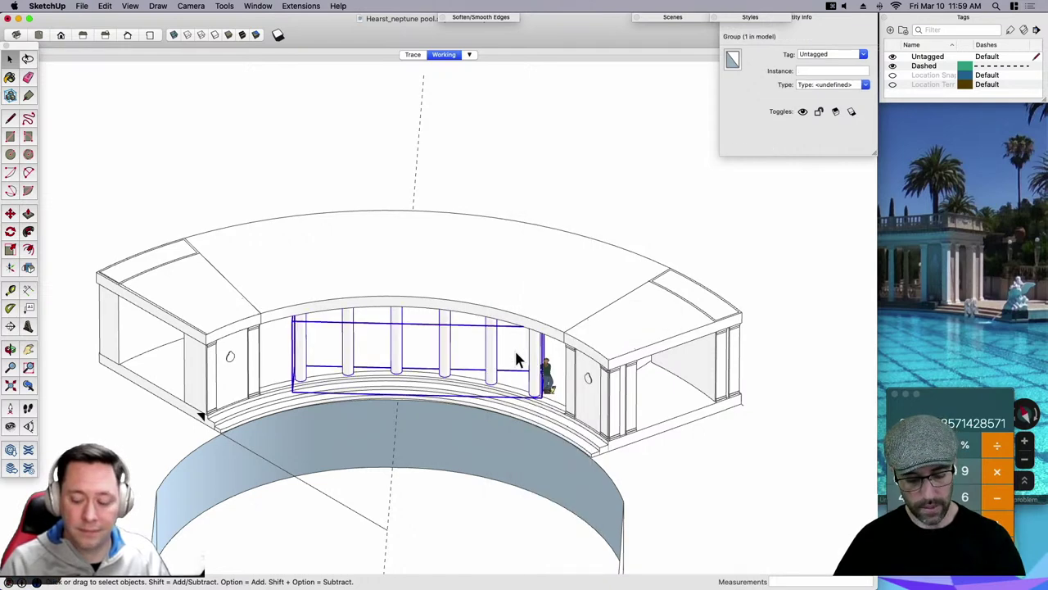
pyautogui.press('super+e')
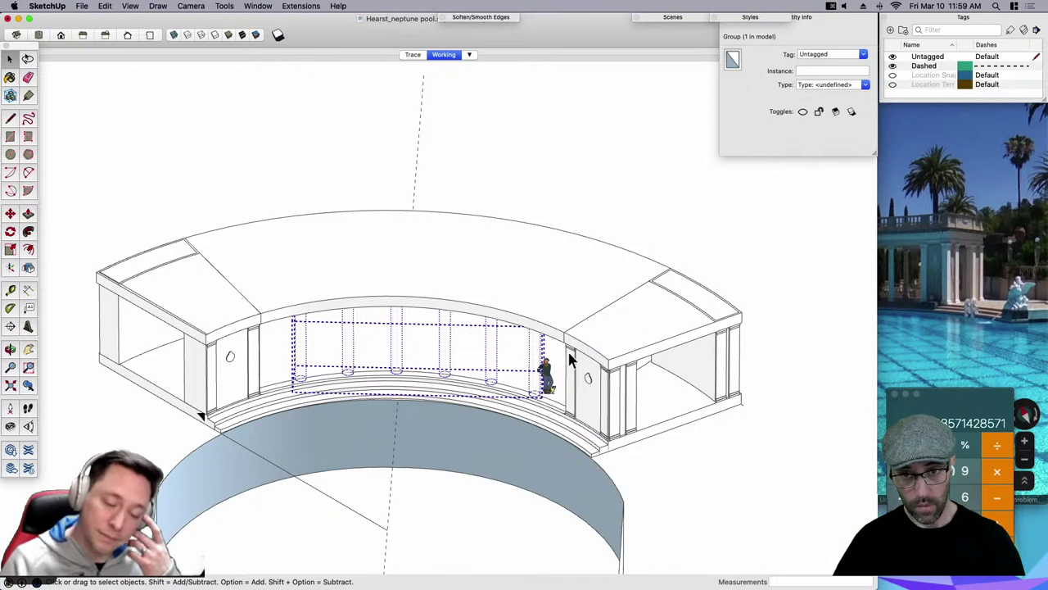
# Paste a single round column in place beside the human figure.
pyautogui.click(666, 233)
pyautogui.press('shift+super+v')
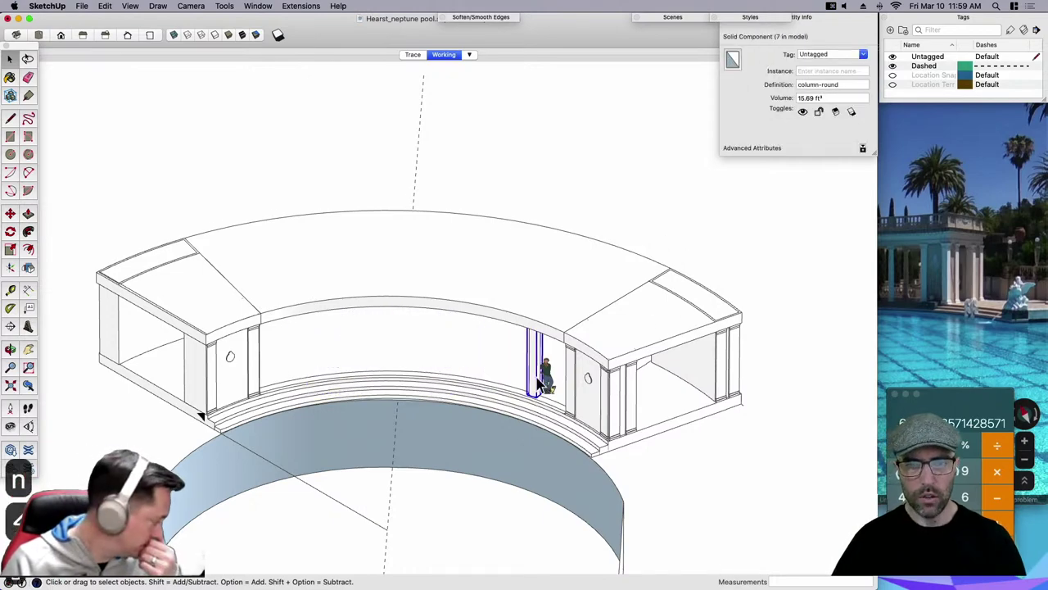
pyautogui.scroll(-2, 537, 381)
pyautogui.scroll(2, 536, 406)
pyautogui.moveTo(536, 413)
pyautogui.mouseDown(button='middle')
pyautogui.moveTo(636, 398)
pyautogui.moveTo(565, 352)
pyautogui.moveTo(459, 423)
pyautogui.mouseUp(button='middle')
pyautogui.scroll(3, 513, 408)
pyautogui.scroll(2, 524, 397)
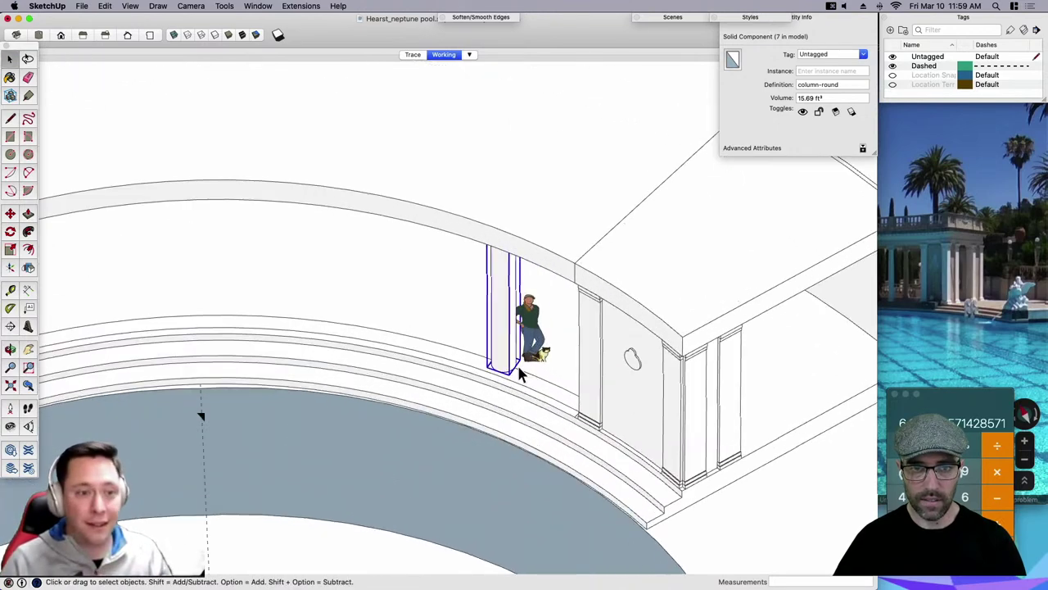
pyautogui.scroll(-3, 540, 376)
# Examine the curved edge running behind the base of the remaining column.
pyautogui.click(534, 367)
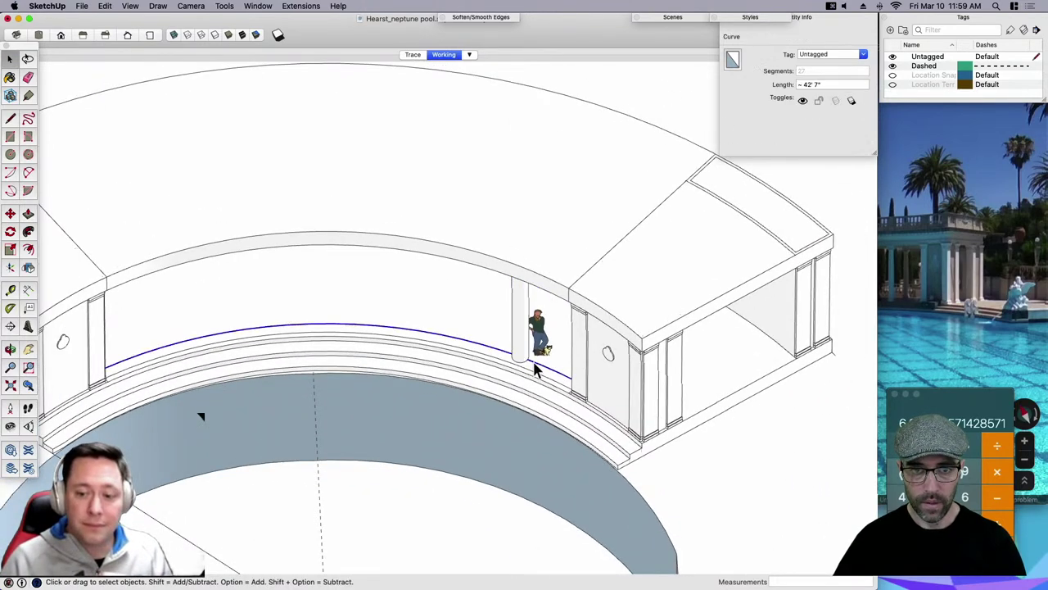
pyautogui.scroll(3, 572, 394)
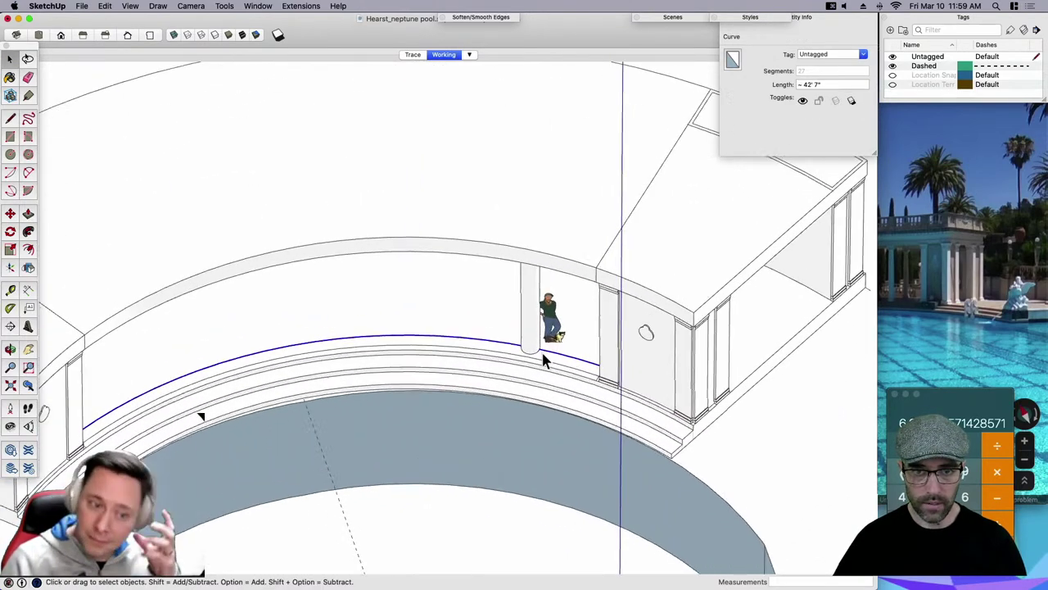
pyautogui.moveTo(548, 371); pyautogui.dragTo(590, 320, button='middle')
pyautogui.scroll(3, 603, 330)
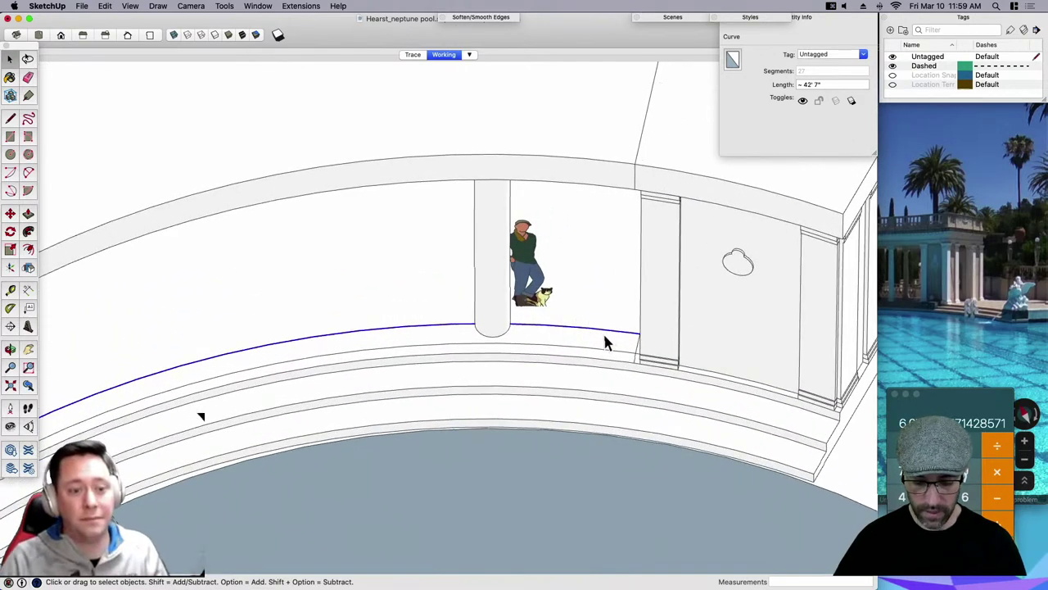
pyautogui.moveTo(479, 319); pyautogui.dragTo(507, 309, button='middle')
# Rotate a copy of the column about the curve's centre point by about 52.7° to the far end of the colonnade.
pyautogui.click(483, 313)
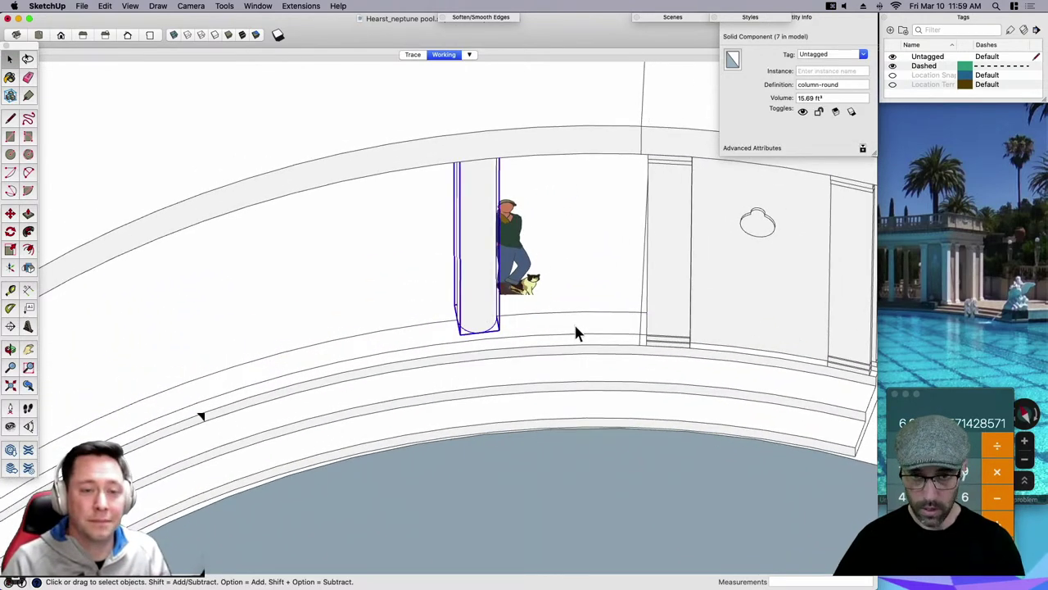
pyautogui.scroll(-8, 478, 254)
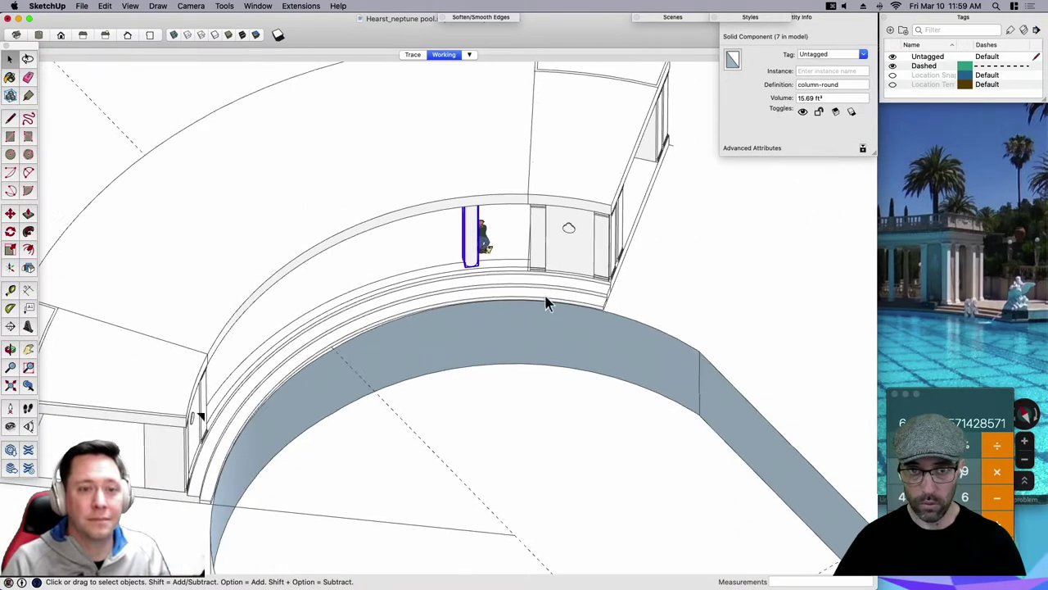
pyautogui.press('q')
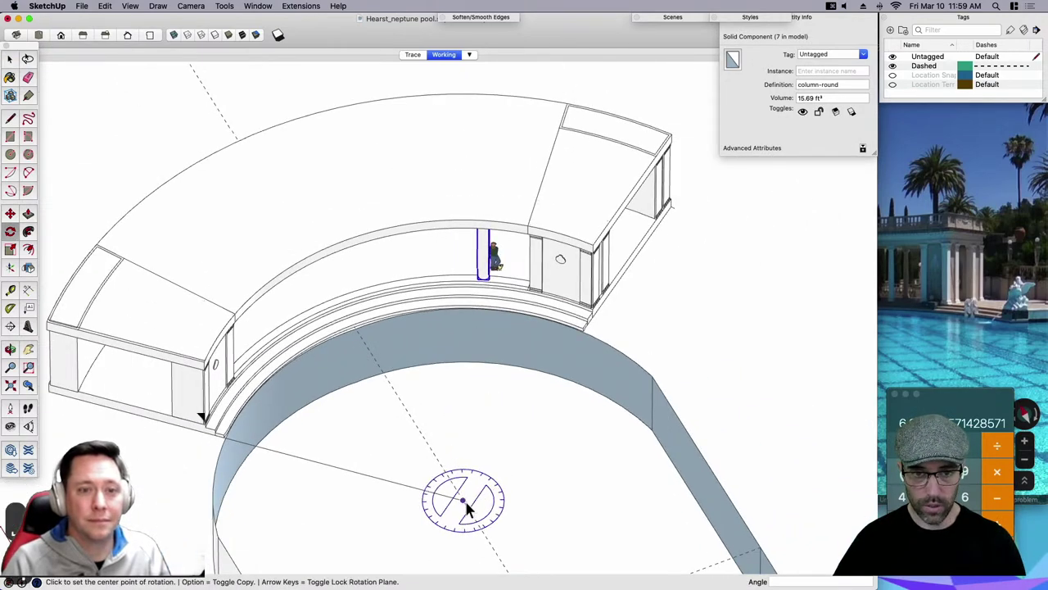
pyautogui.click(464, 499)
pyautogui.scroll(3, 485, 280)
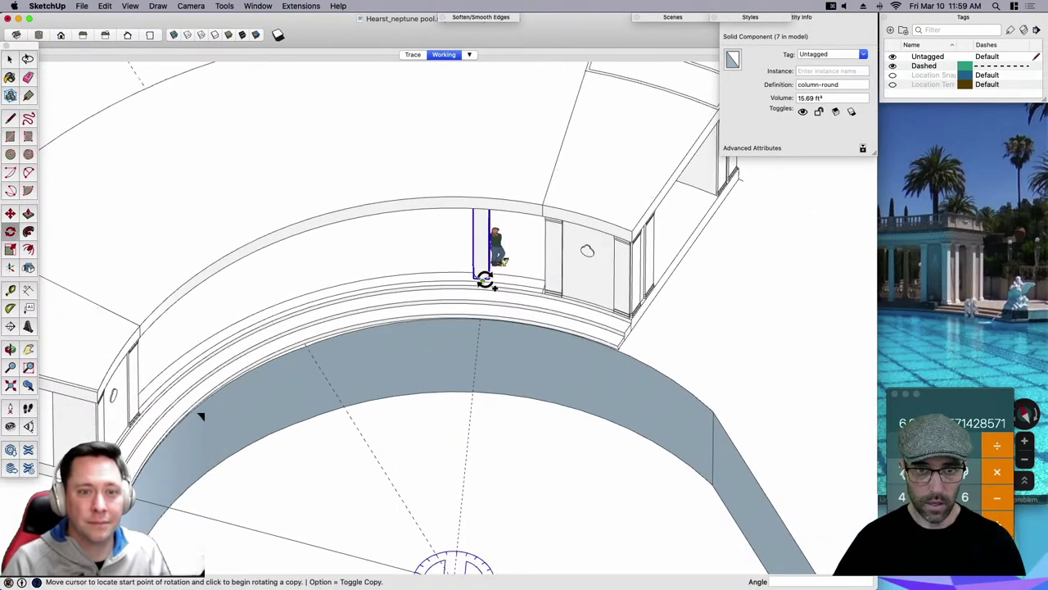
pyautogui.click(485, 280)
pyautogui.moveTo(480, 346); pyautogui.dragTo(199, 254, button='middle')
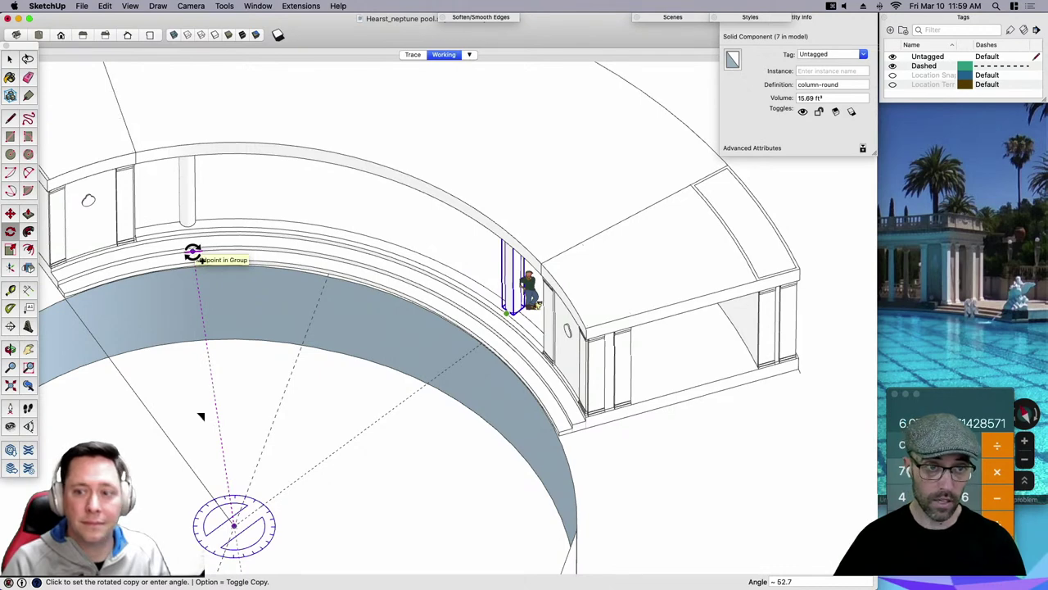
pyautogui.click(194, 254)
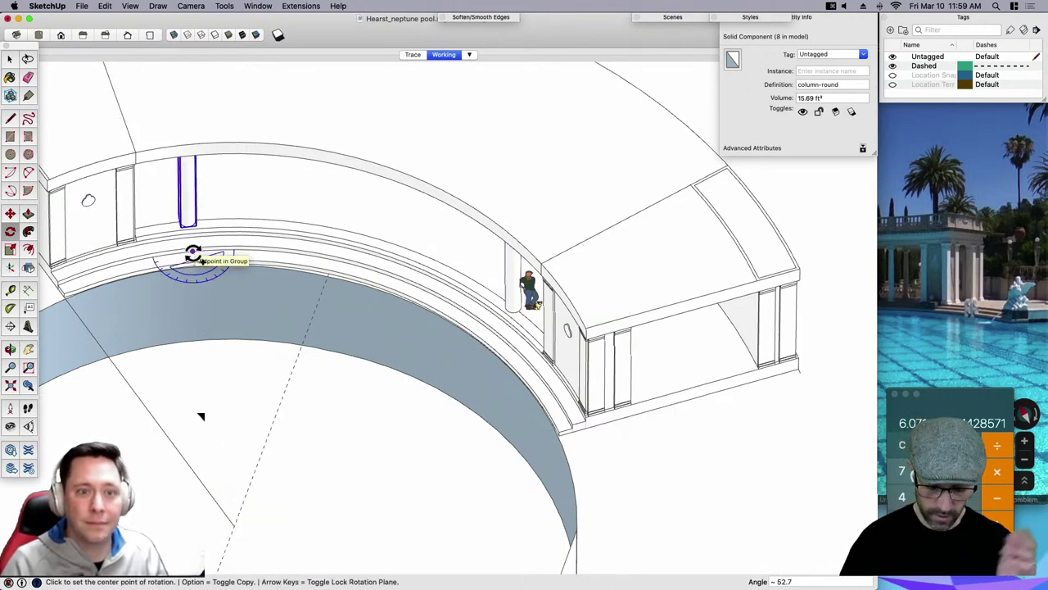
# Divide the rotated column copy by 5 to fill the curved colonnade with evenly spaced round columns.
pyautogui.write('/')
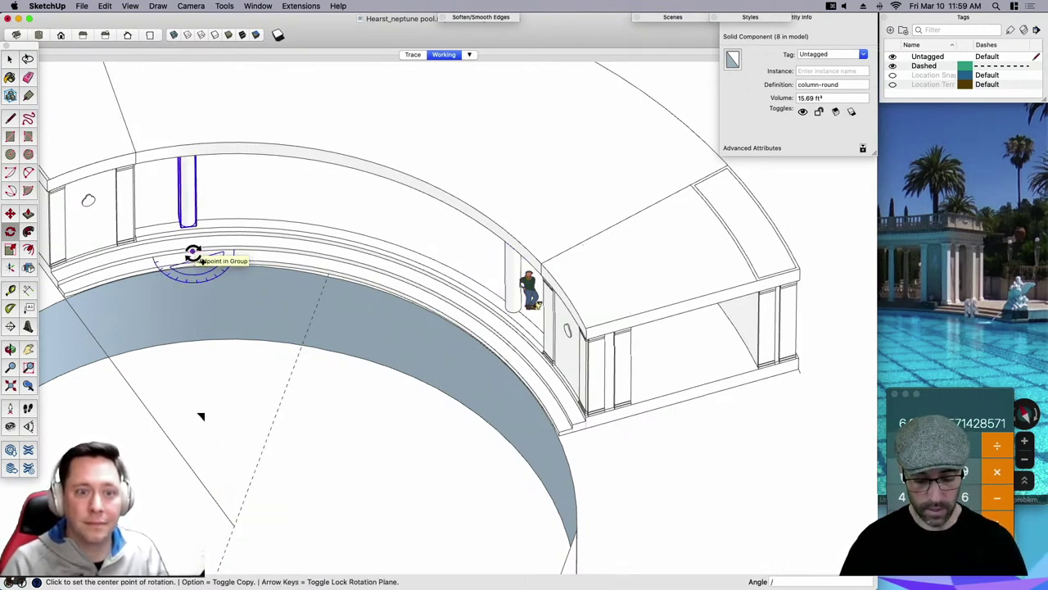
pyautogui.write('5')
pyautogui.press('space')
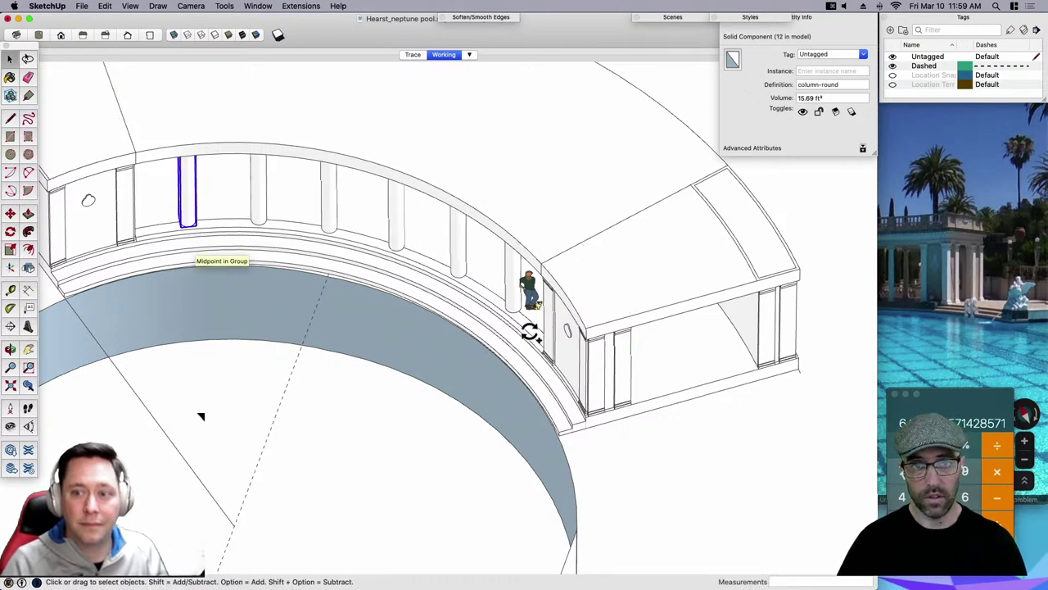
pyautogui.moveTo(529, 331); pyautogui.dragTo(645, 441, button='middle')
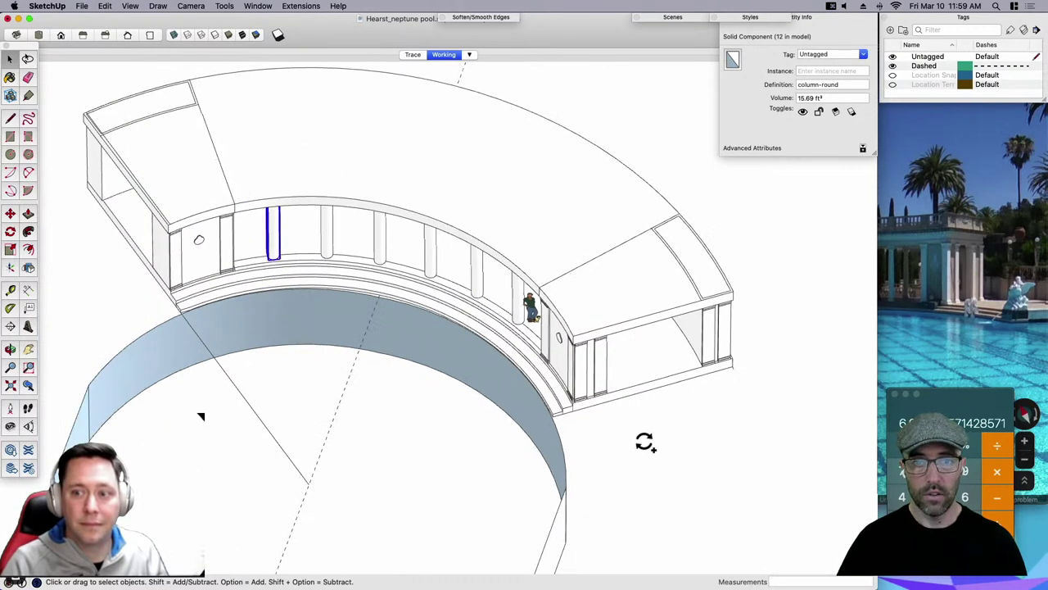
pyautogui.click(112, 281)
pyautogui.scroll(2, 228, 270)
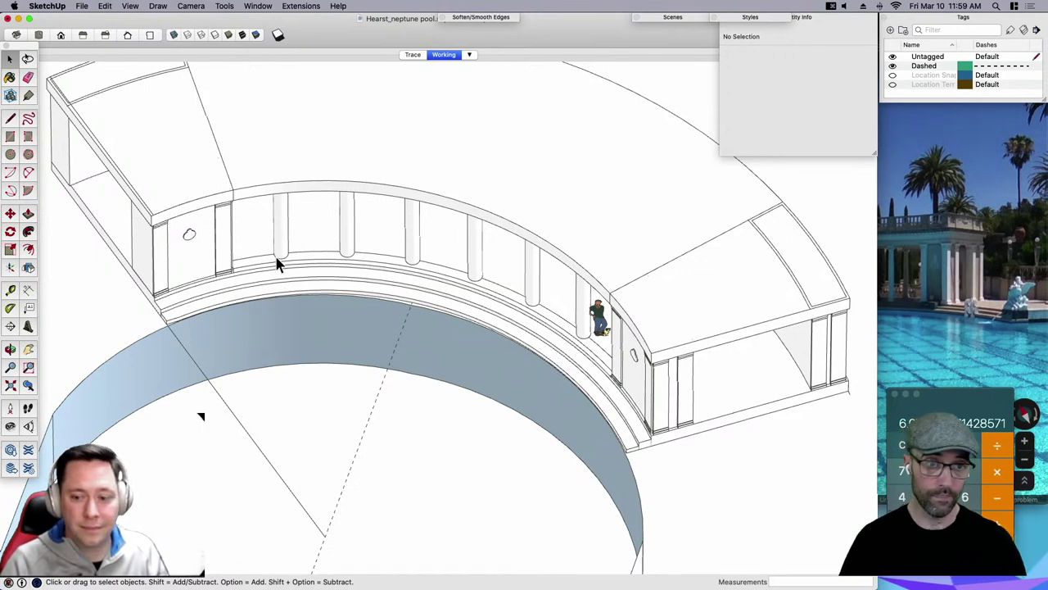
pyautogui.scroll(-3, 389, 297)
pyautogui.moveTo(389, 297)
pyautogui.mouseDown(button='middle')
pyautogui.moveTo(440, 274)
pyautogui.moveTo(449, 344)
pyautogui.mouseUp(button='middle')
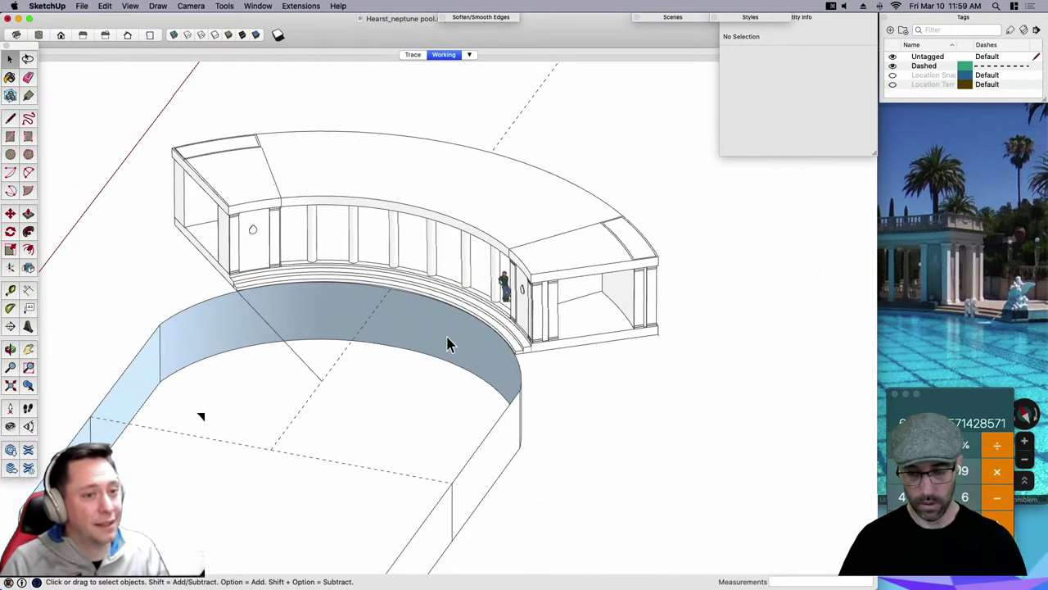
# Paint the curved inner wall of the pool with the white Snow colour and save the model.
pyautogui.press('b')
pyautogui.click(456, 326)
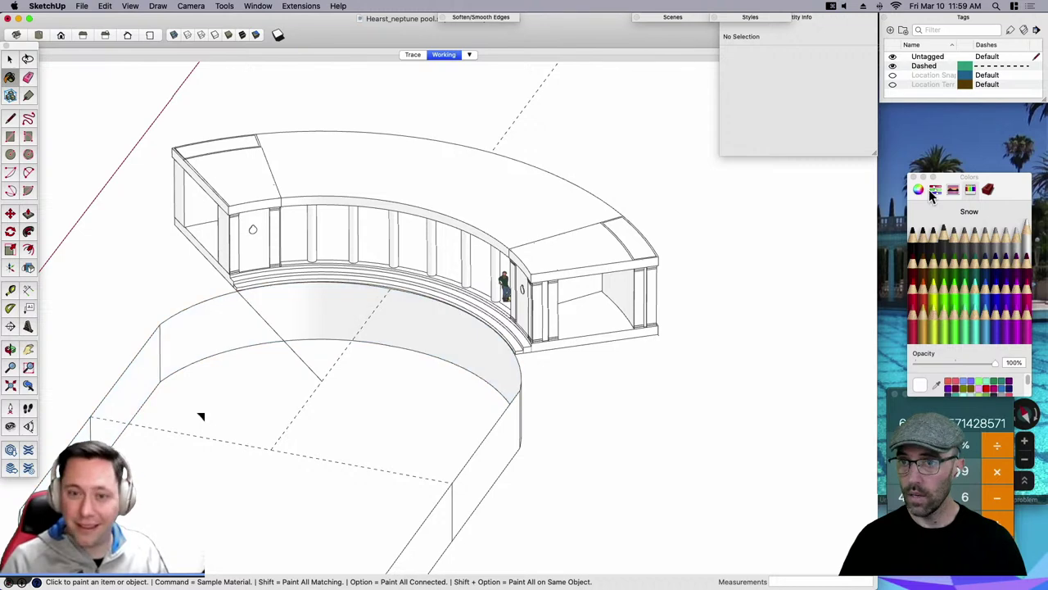
pyautogui.press('space')
pyautogui.press('super+s')
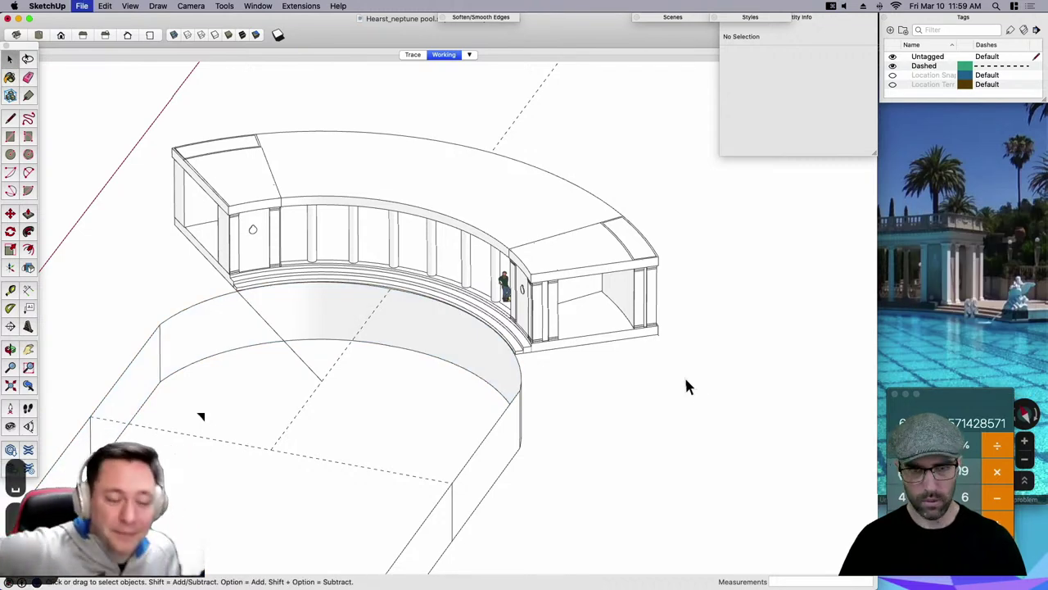
pyautogui.moveTo(481, 322); pyautogui.dragTo(613, 276, button='middle')
pyautogui.scroll(4, 641, 243)
pyautogui.doubleClick(573, 234)
pyautogui.click(572, 235)
pyautogui.click(760, 253)
pyautogui.scroll(2, 450, 207)
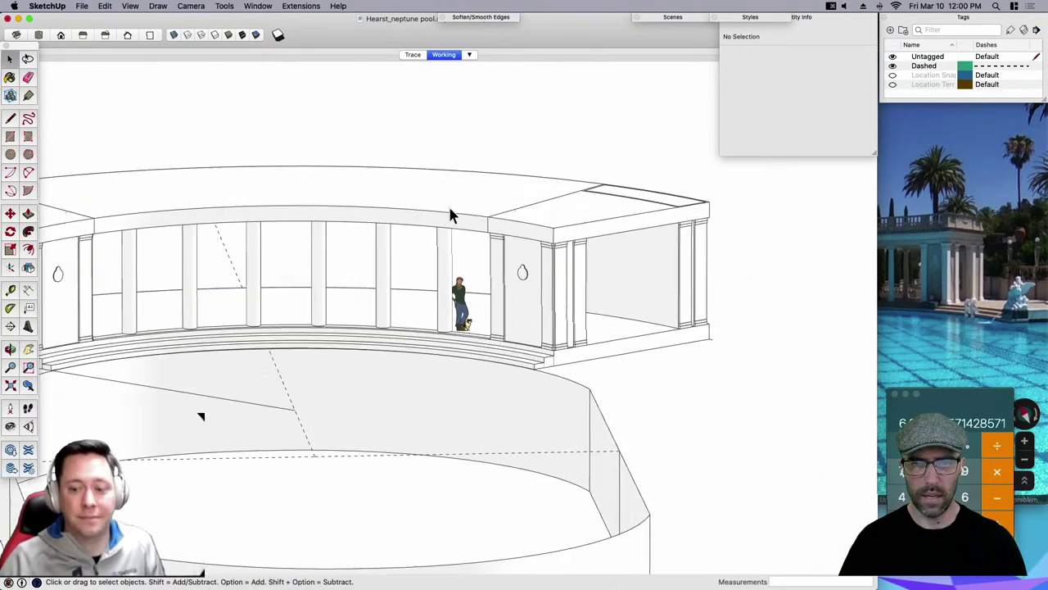
# Open the building's base group from behind and weld the two rear arcs of its top face into one curve.
pyautogui.moveTo(547, 315); pyautogui.dragTo(365, 364, button='middle')
pyautogui.scroll(2, 458, 352)
pyautogui.doubleClick(458, 347)
pyautogui.click(366, 365)
pyautogui.click(377, 369)
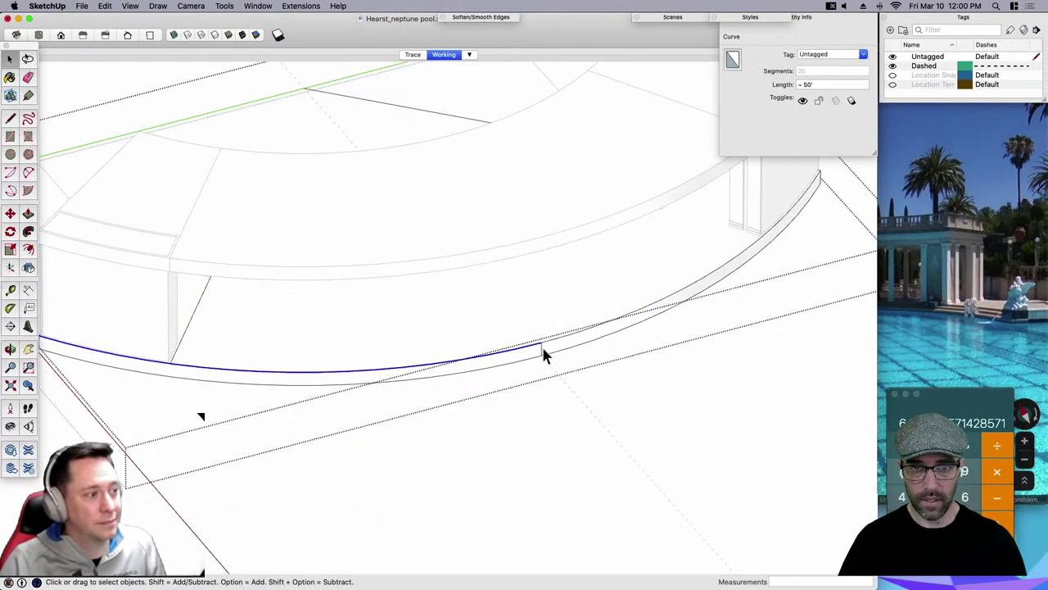
pyautogui.keyDown('shift'); pyautogui.click(557, 347); pyautogui.keyUp('shift')
pyautogui.scroll(-3, 456, 352)
pyautogui.scroll(3, 508, 349)
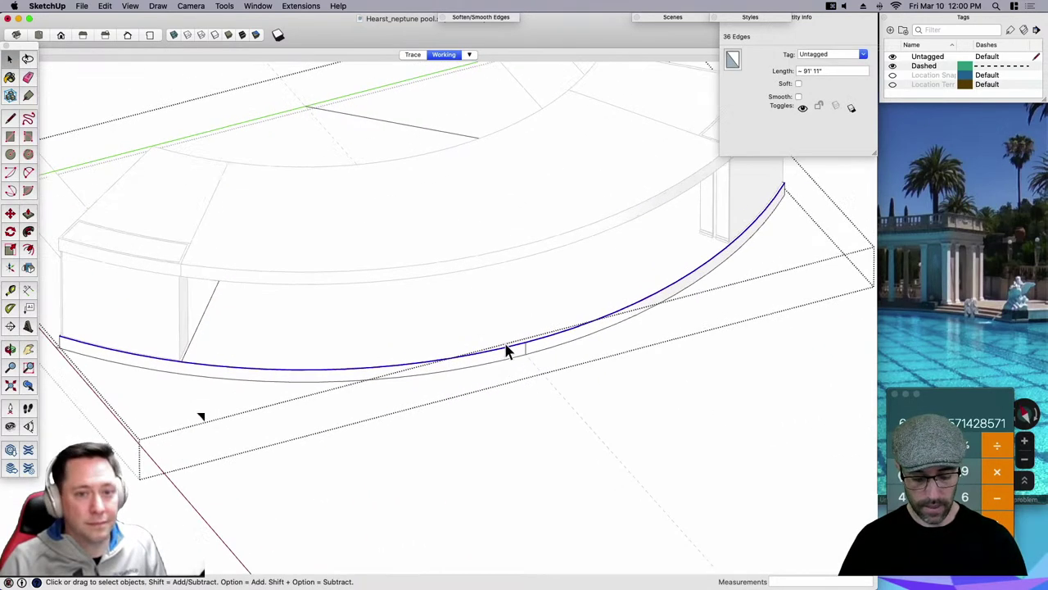
pyautogui.scroll(1, 483, 359)
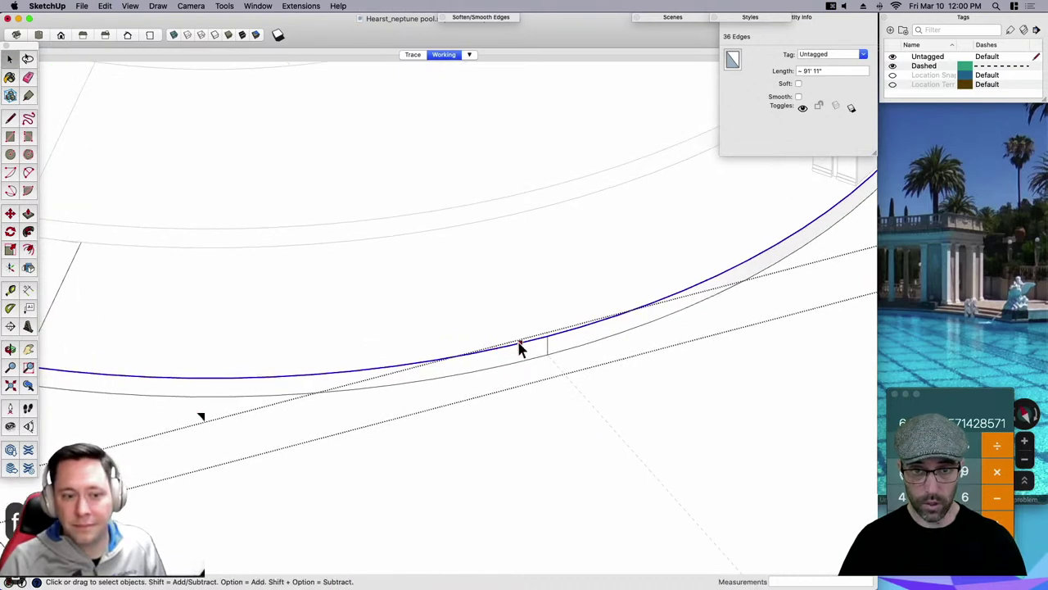
pyautogui.rightClick(518, 346)
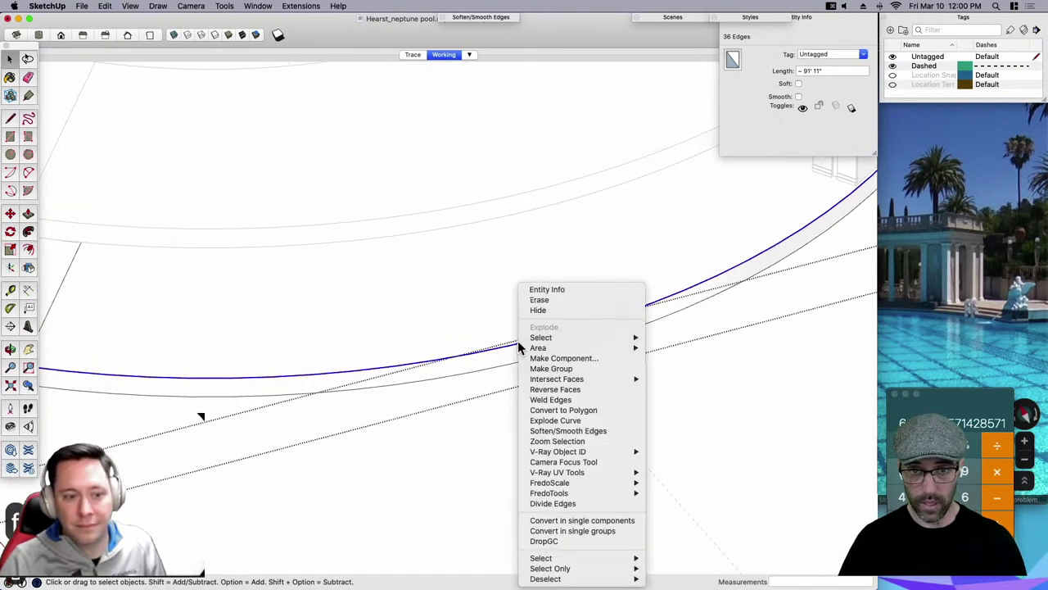
pyautogui.click(557, 400)
# Offset the rear curved edge of the base slightly inward across its top face.
pyautogui.press('f')
pyautogui.click(442, 337)
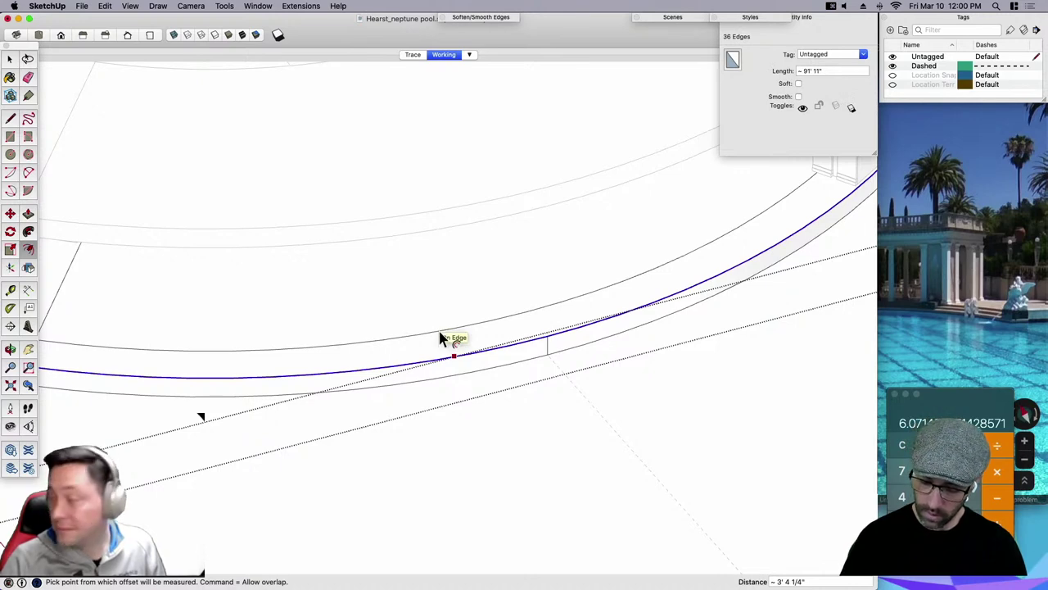
pyautogui.press('Return')
pyautogui.press('space')
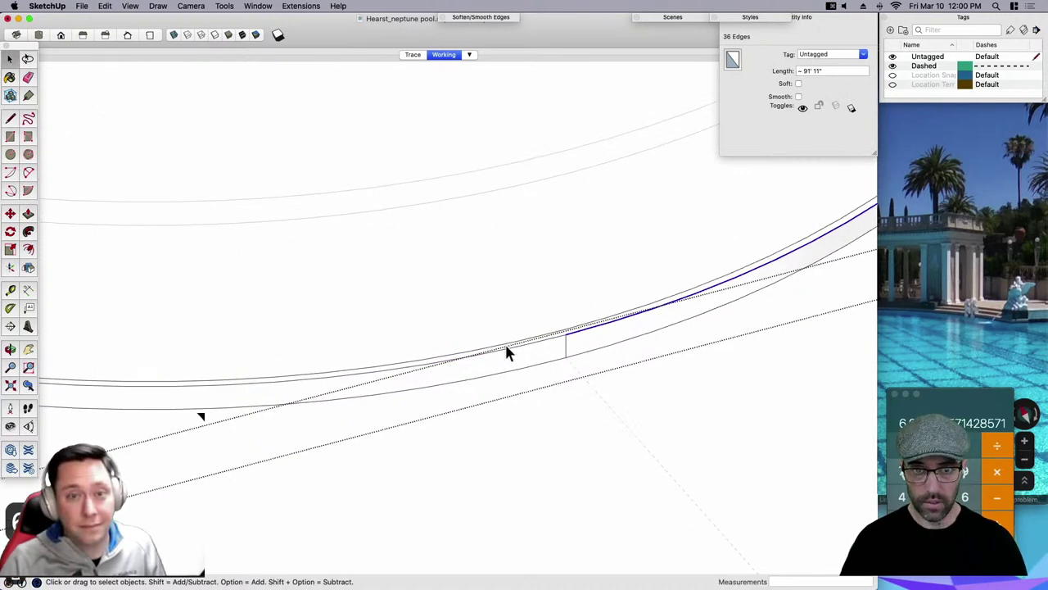
# Offset the new inner curve of the base another 1' inward toward the pool.
pyautogui.click(509, 340)
pyautogui.click(550, 340)
pyautogui.moveTo(550, 340); pyautogui.dragTo(471, 348, button='middle')
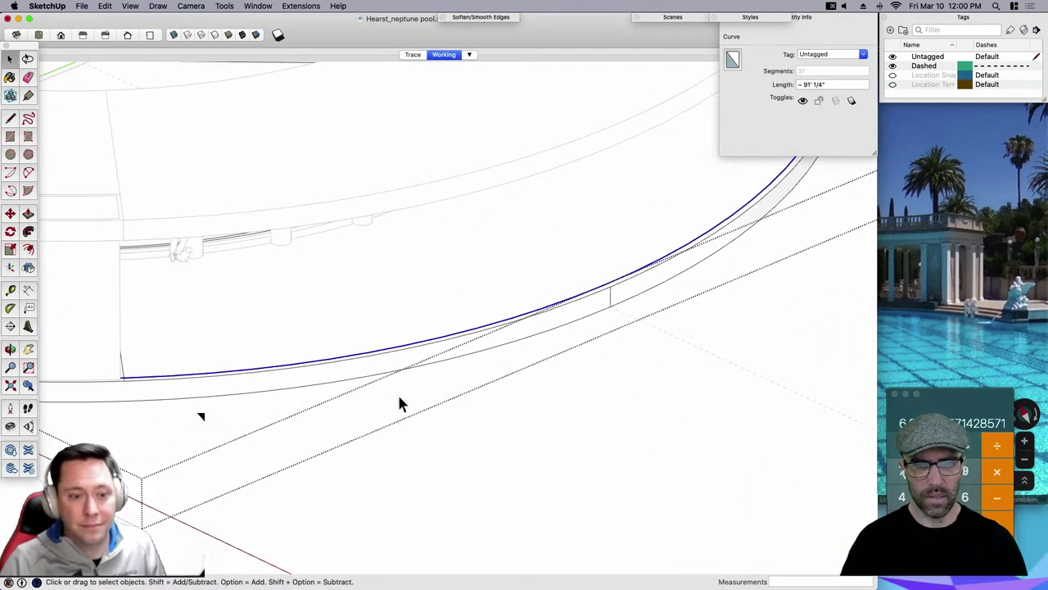
pyautogui.moveTo(388, 421); pyautogui.dragTo(560, 382, button='middle')
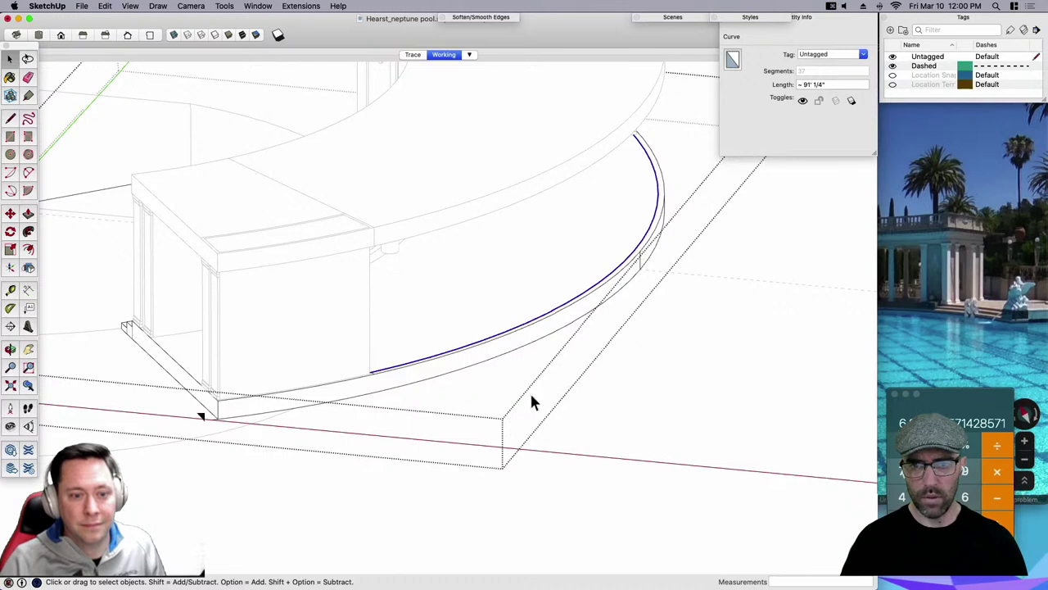
pyautogui.scroll(2, 622, 274)
pyautogui.moveTo(604, 295); pyautogui.dragTo(662, 251, button='middle')
pyautogui.scroll(2, 660, 246)
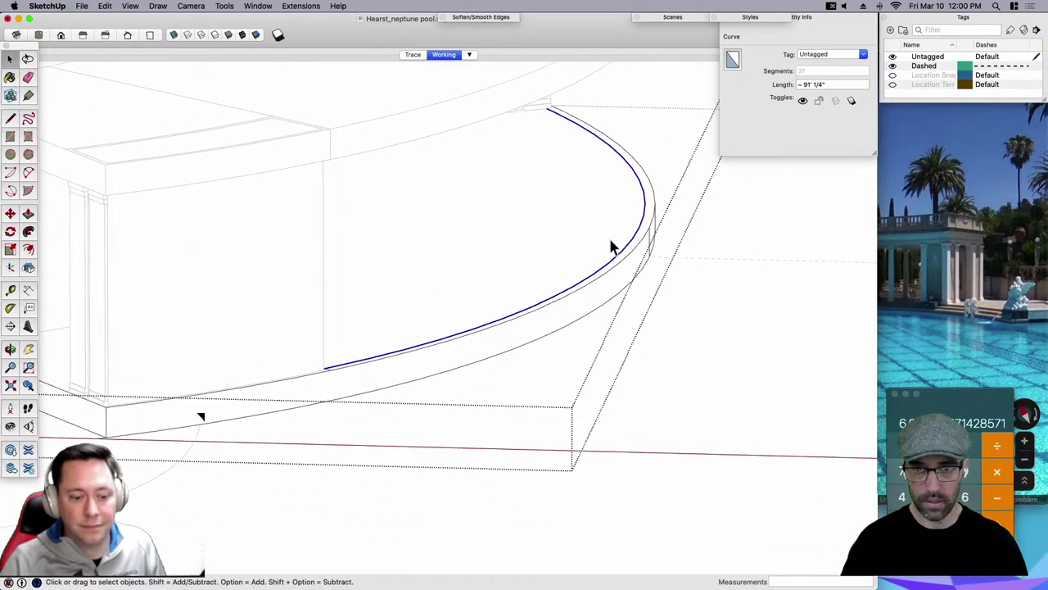
pyautogui.press('f')
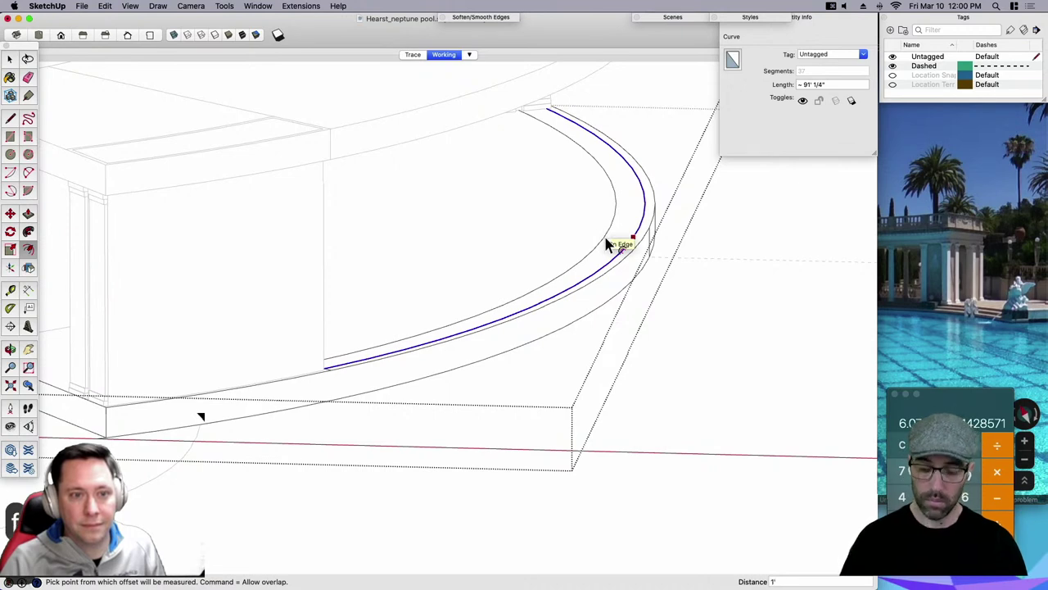
pyautogui.press('space')
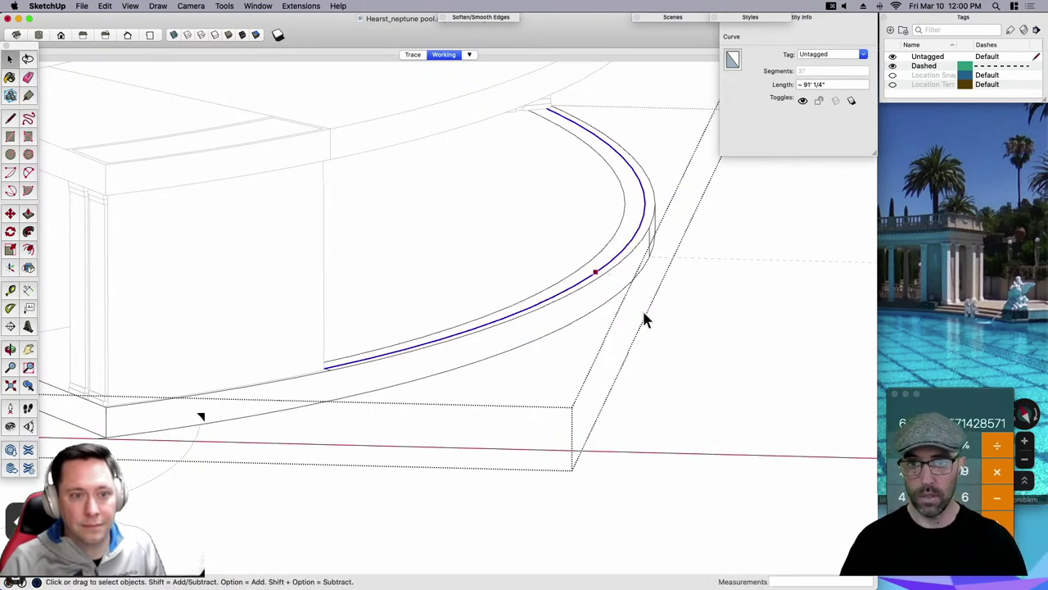
# Split the innermost curve at the wall of the left pavilion, seen from behind, with a short line and delete that line.
pyautogui.click(696, 372)
pyautogui.click(608, 252)
pyautogui.tripleClick(606, 246)
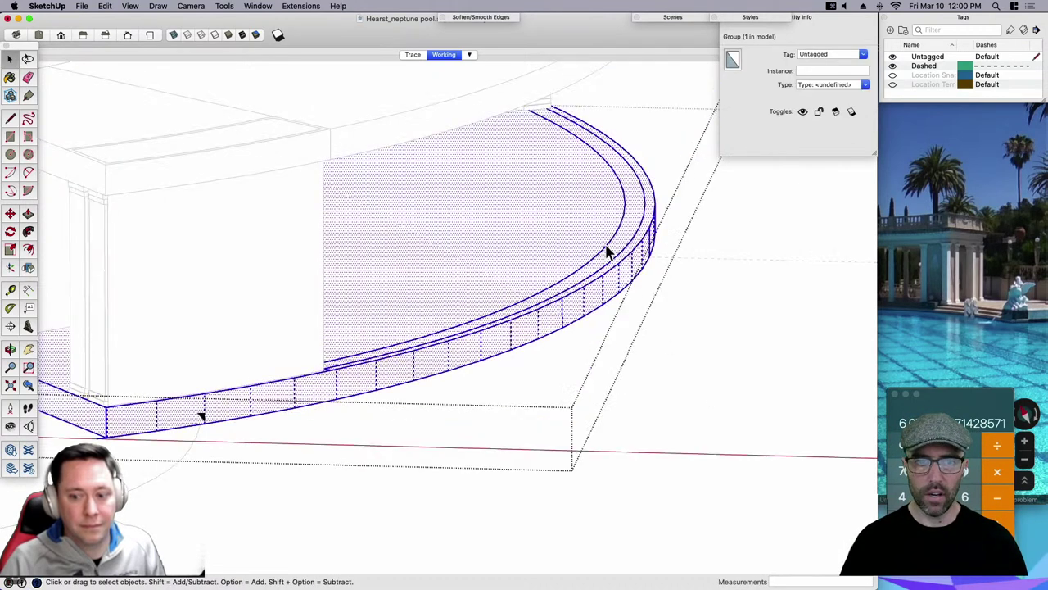
pyautogui.click(606, 246)
pyautogui.moveTo(606, 246); pyautogui.dragTo(238, 400, button='middle')
pyautogui.scroll(-5, 583, 389)
pyautogui.scroll(4, 141, 331)
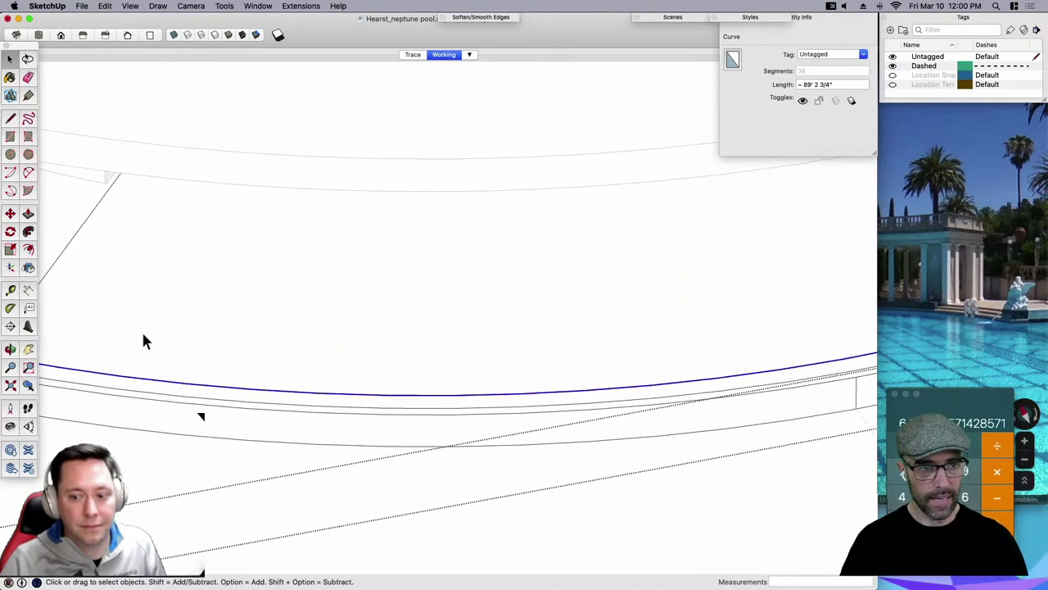
pyautogui.scroll(-4, 148, 340)
pyautogui.scroll(8, 149, 367)
pyautogui.press('l')
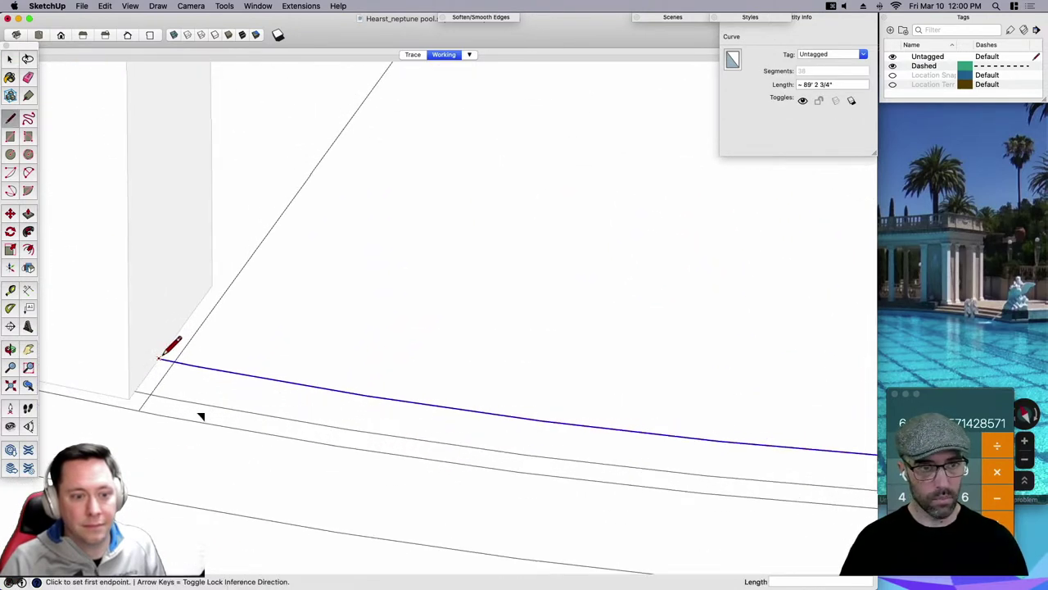
pyautogui.click(157, 365)
pyautogui.press('space')
pyautogui.keyDown('shift'); pyautogui.click(154, 367); pyautogui.keyUp('shift')
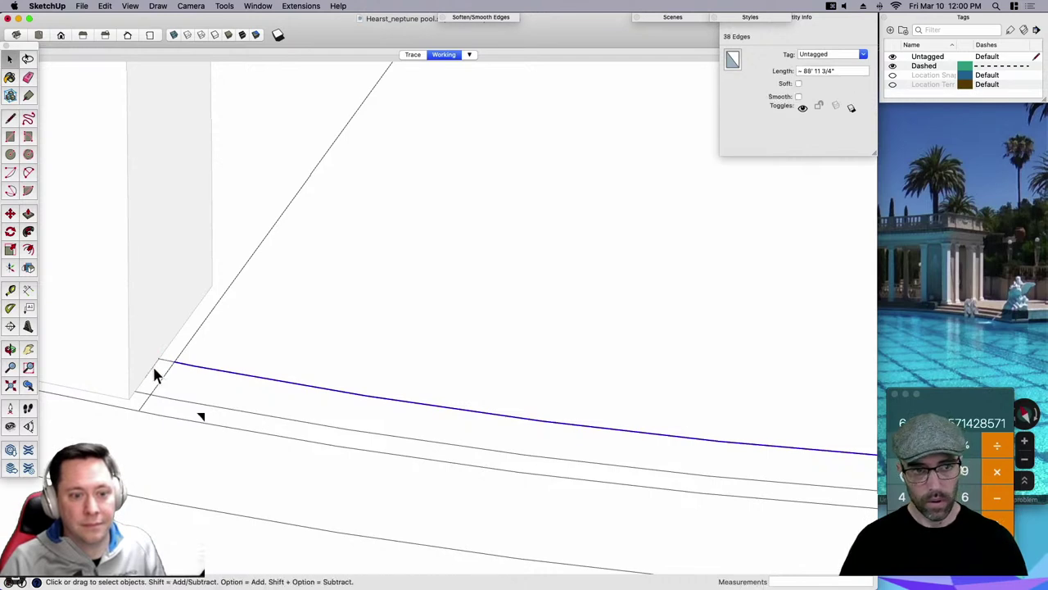
pyautogui.click(154, 367)
pyautogui.scroll(-2, 154, 367)
pyautogui.press('Delete')
pyautogui.click(233, 374)
pyautogui.scroll(-2, 238, 374)
pyautogui.scroll(-5, 412, 395)
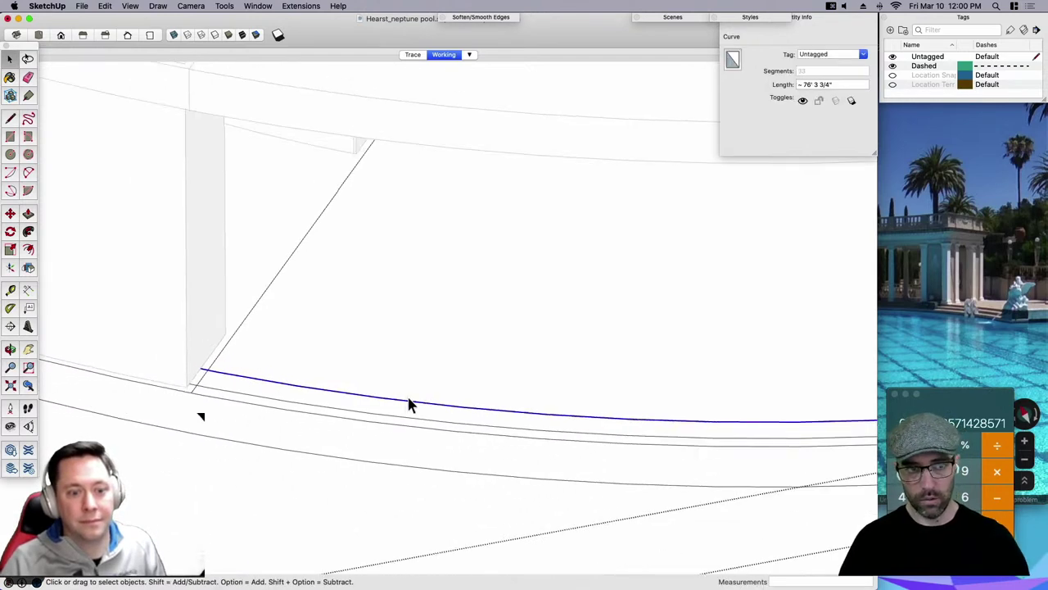
# Split the innermost curve at the post base of the opposite pavilion with a short line, delete the line and select the middle curve.
pyautogui.click(176, 35)
pyautogui.scroll(2, 267, 381)
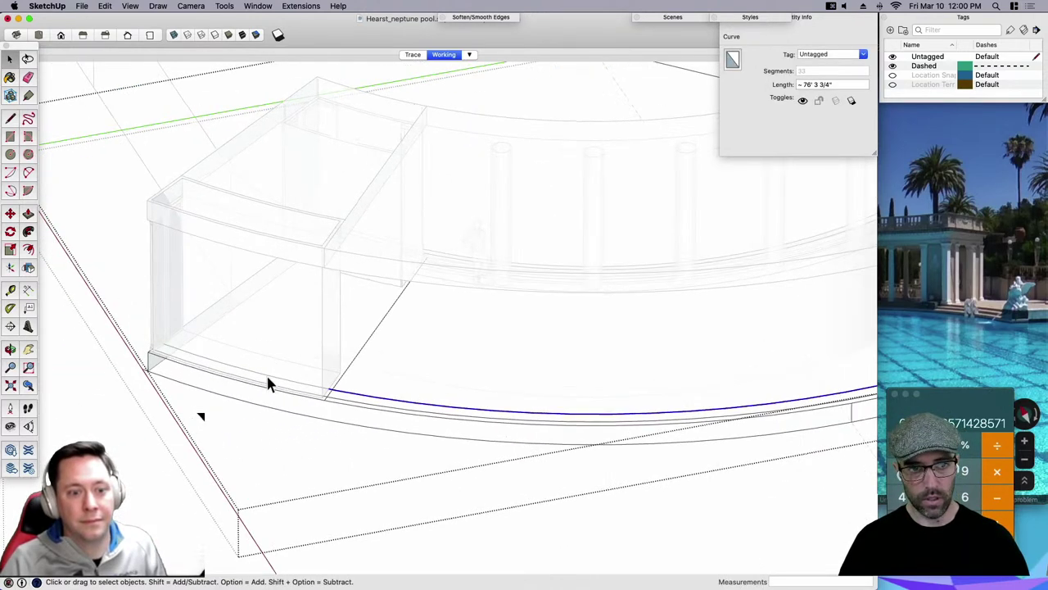
pyautogui.click(174, 33)
pyautogui.scroll(-5, 374, 381)
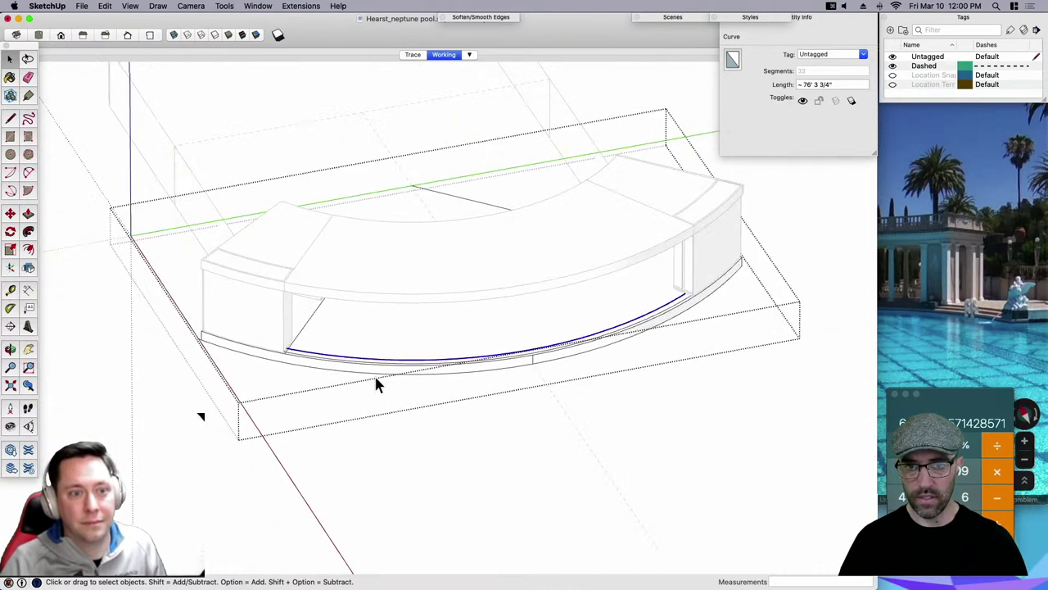
pyautogui.scroll(8, 590, 309)
pyautogui.press('l')
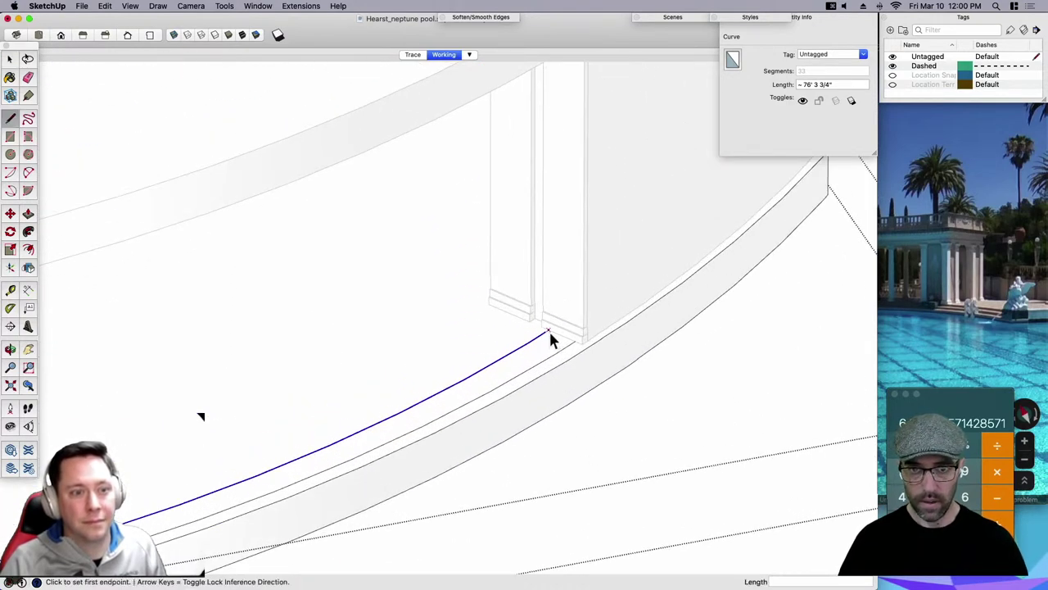
pyautogui.scroll(2, 546, 329)
pyautogui.click(548, 330)
pyautogui.click(570, 337)
pyautogui.press('space')
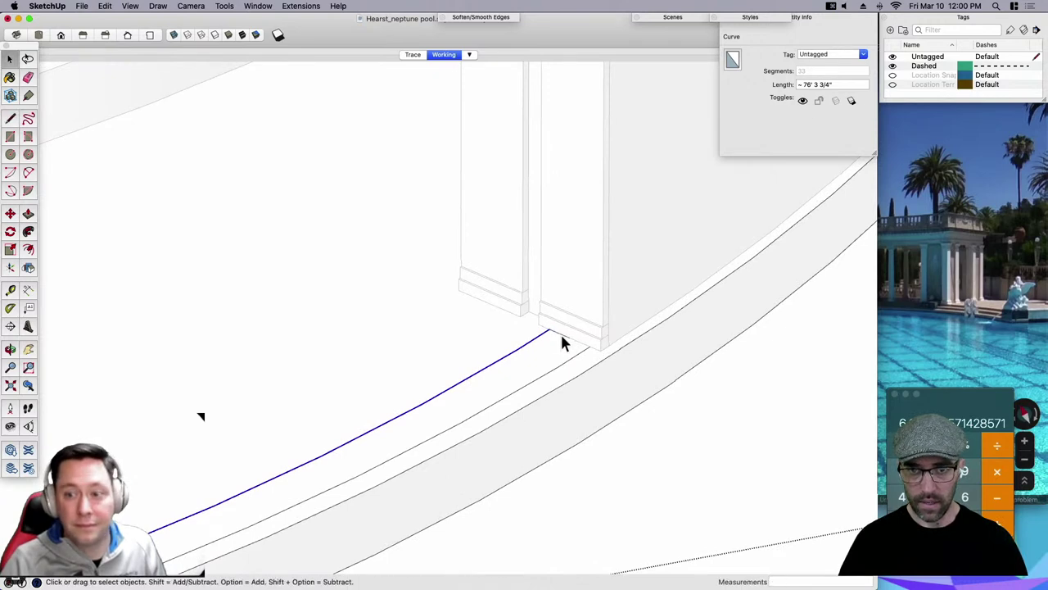
pyautogui.keyDown('shift'); pyautogui.click(562, 333); pyautogui.keyUp('shift')
pyautogui.click(562, 333)
pyautogui.press('Delete')
pyautogui.scroll(-2, 559, 332)
pyautogui.click(543, 336)
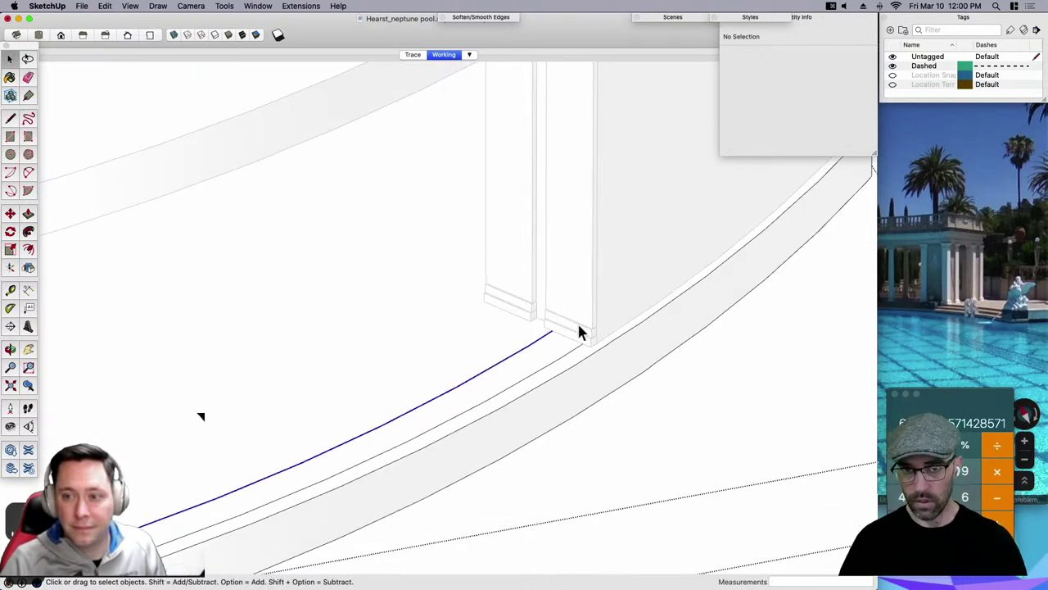
# Check the length of the curve between the pavilions, divide 63.5 by 7 in Calculator and return to SketchUp.
pyautogui.scroll(-3, 578, 332)
pyautogui.click(948, 401)
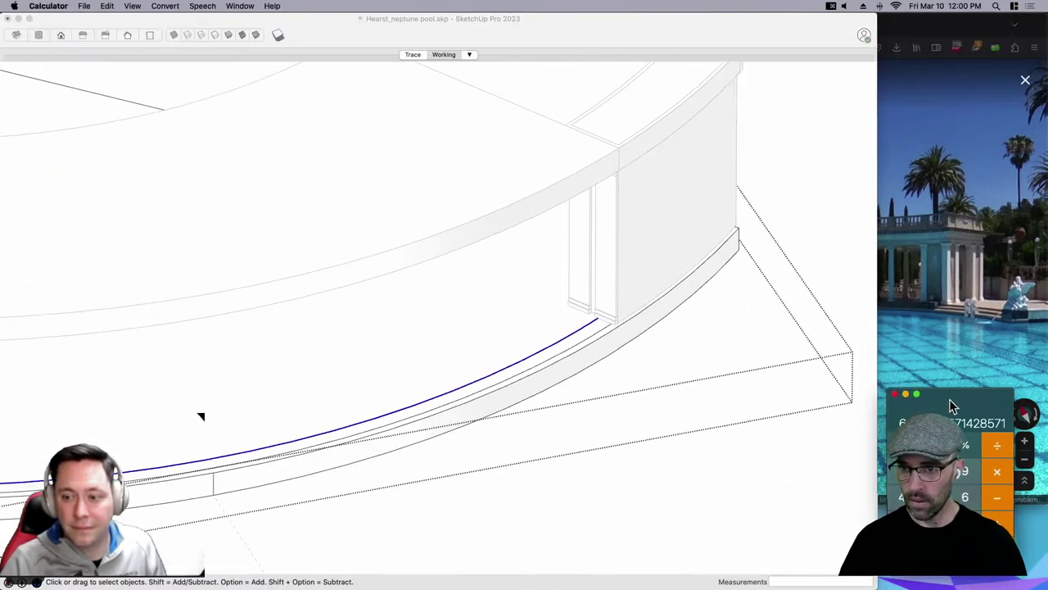
pyautogui.click(797, 23)
pyautogui.click(863, 55)
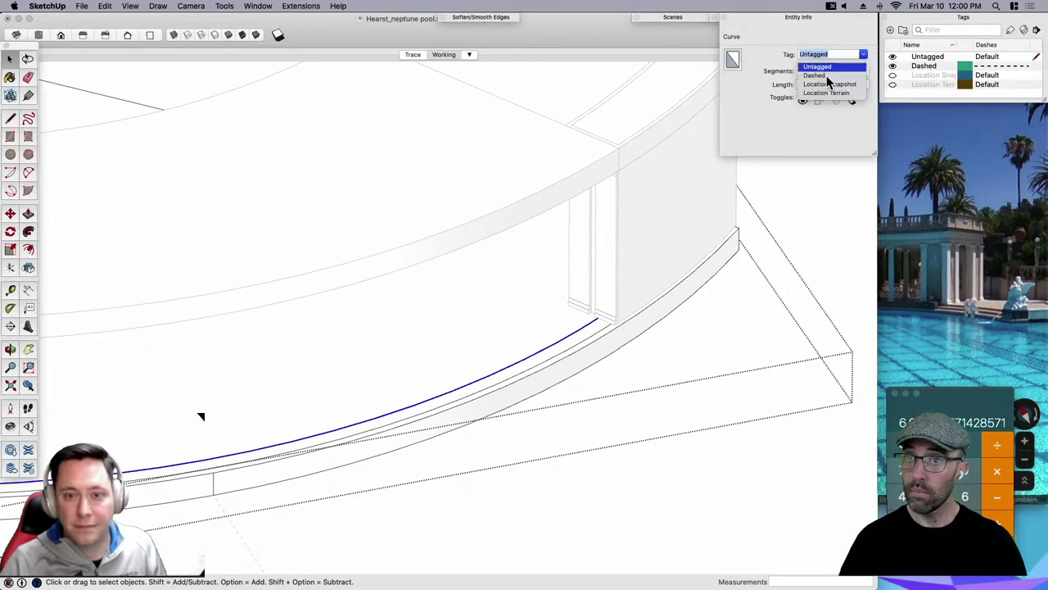
pyautogui.click(784, 45)
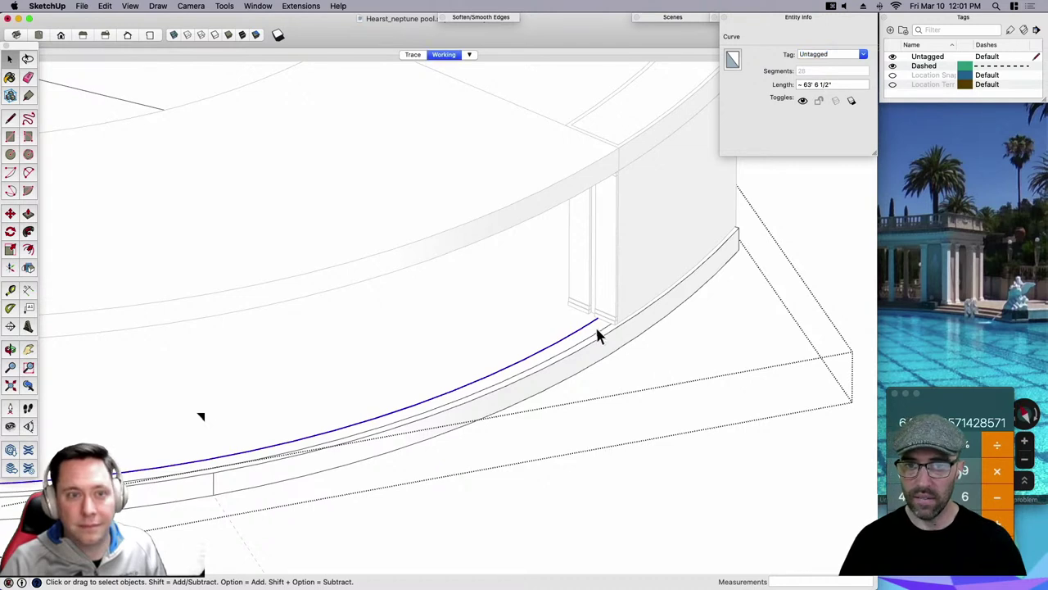
pyautogui.click(956, 400)
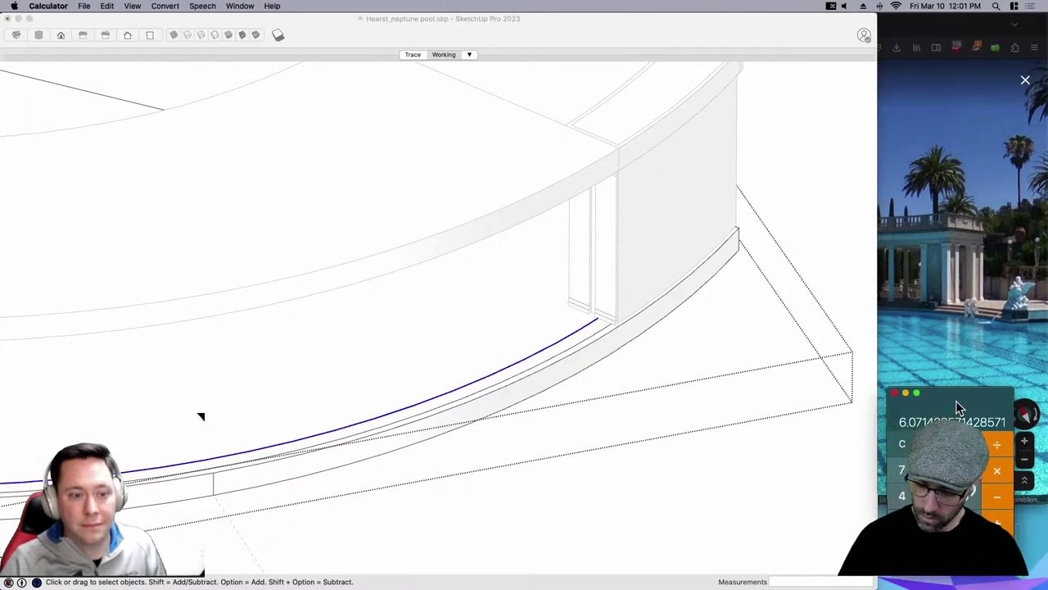
pyautogui.write('63.5')
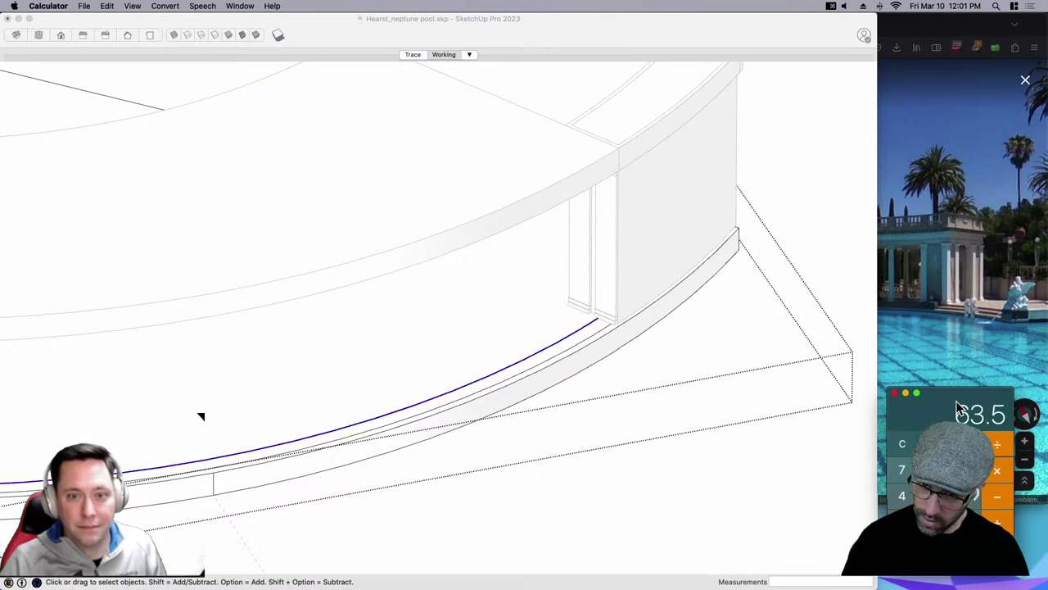
pyautogui.write('/7')
pyautogui.press('Return')
pyautogui.click(701, 469)
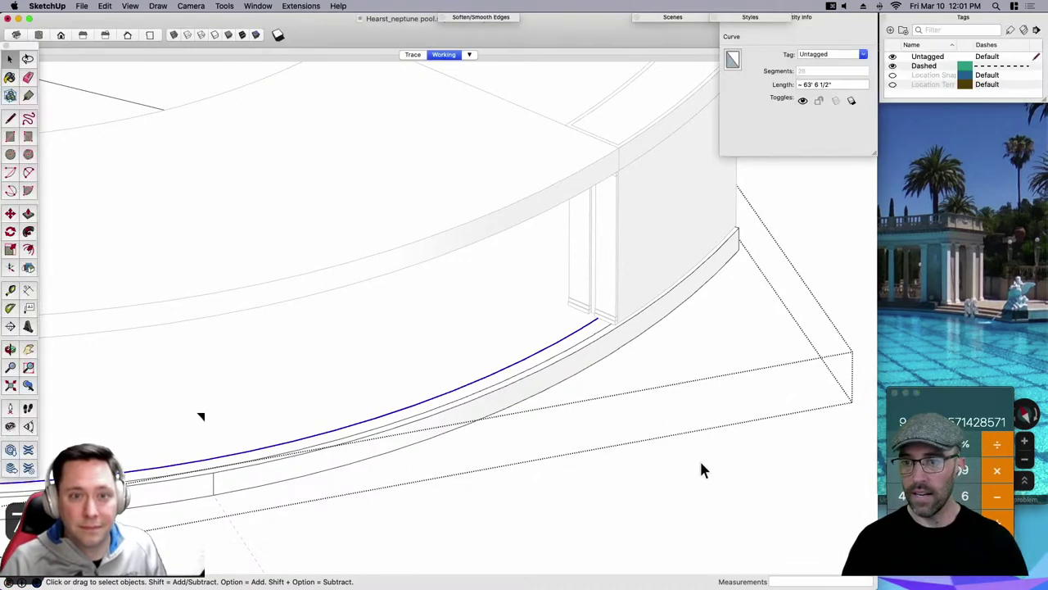
# Copy the round column along the selected rear curve with PathCopy at a spacing of 9.0714'.
pyautogui.scroll(-5, 792, 388)
pyautogui.moveTo(425, 333); pyautogui.dragTo(480, 439, button='middle')
pyautogui.click(565, 456)
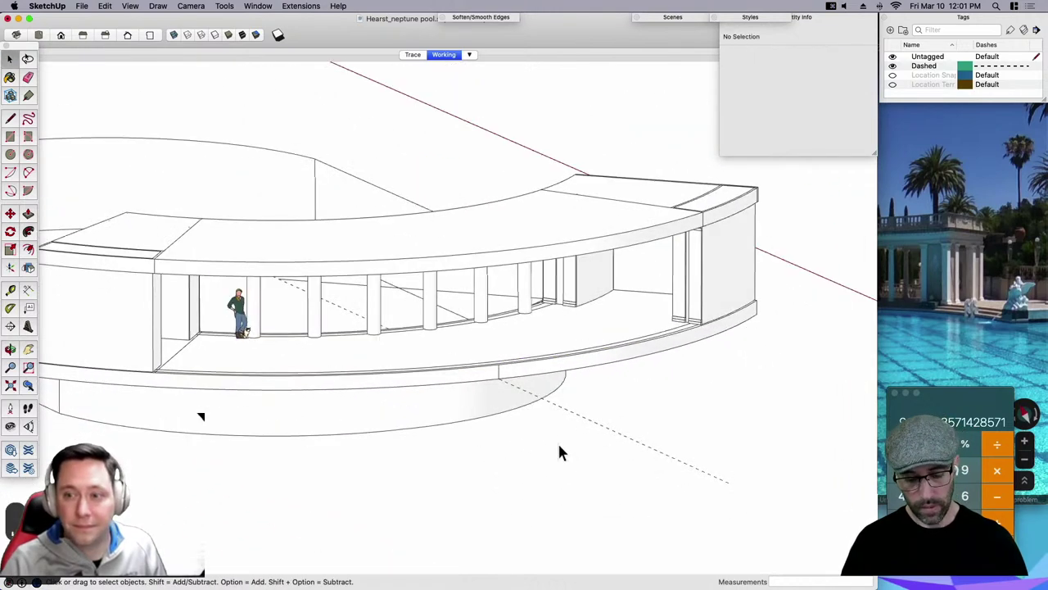
pyautogui.click(260, 308)
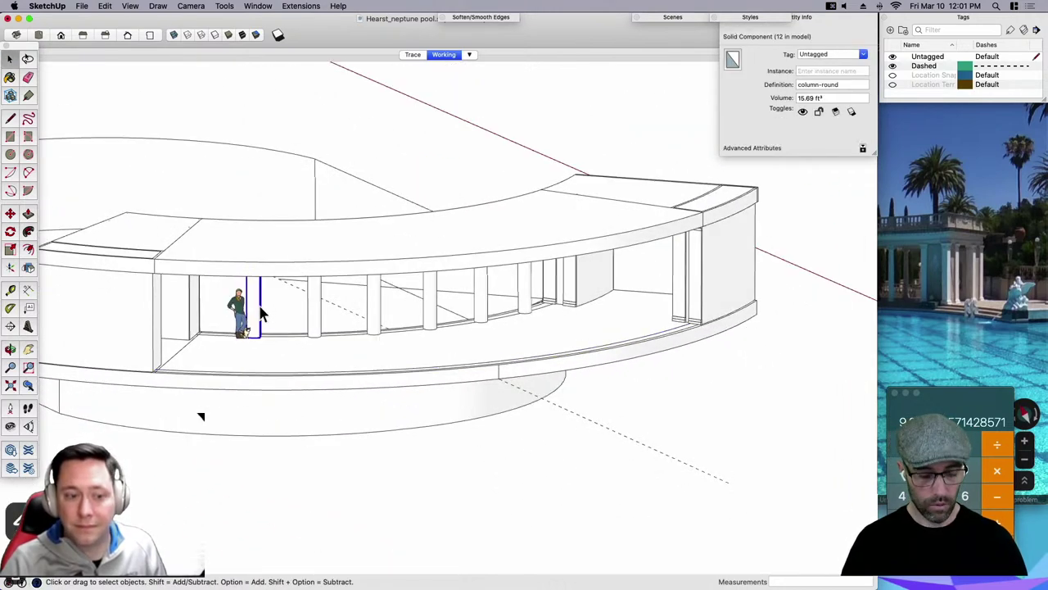
pyautogui.moveTo(374, 347); pyautogui.dragTo(376, 408, button='middle')
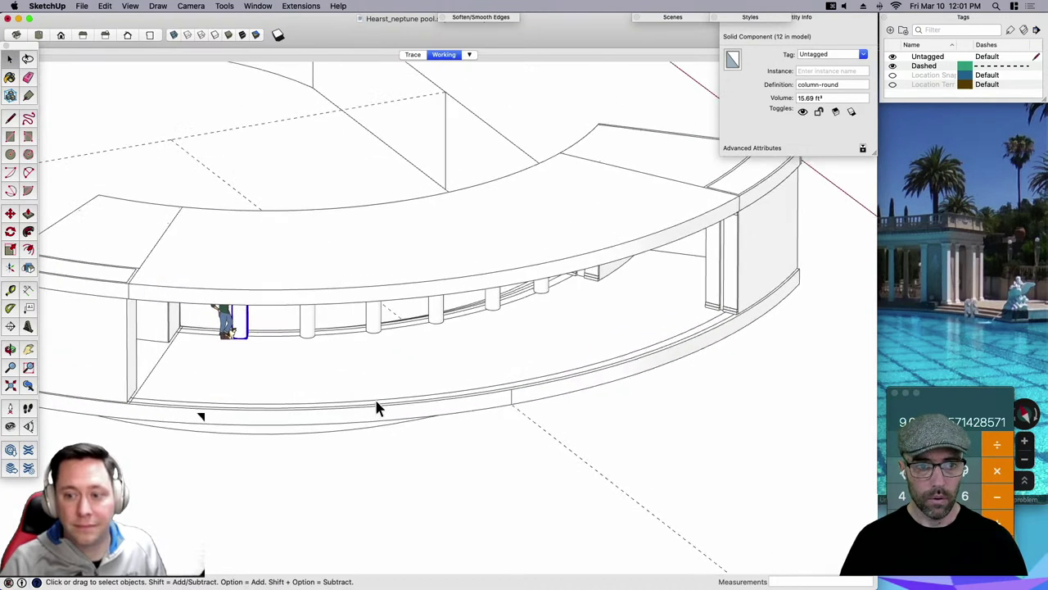
pyautogui.click(377, 404)
pyautogui.click(296, 6)
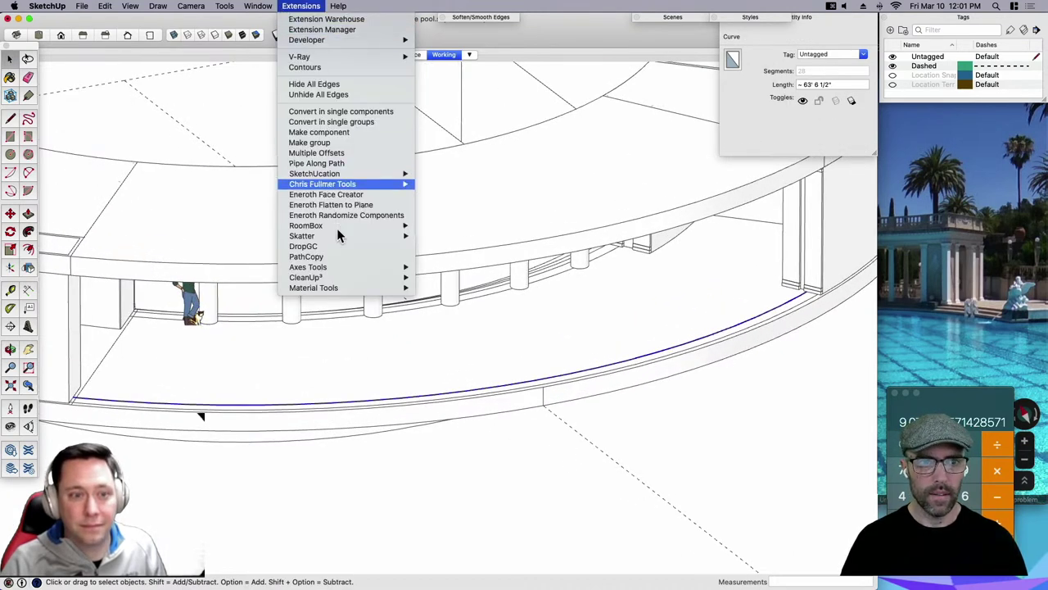
pyautogui.click(337, 256)
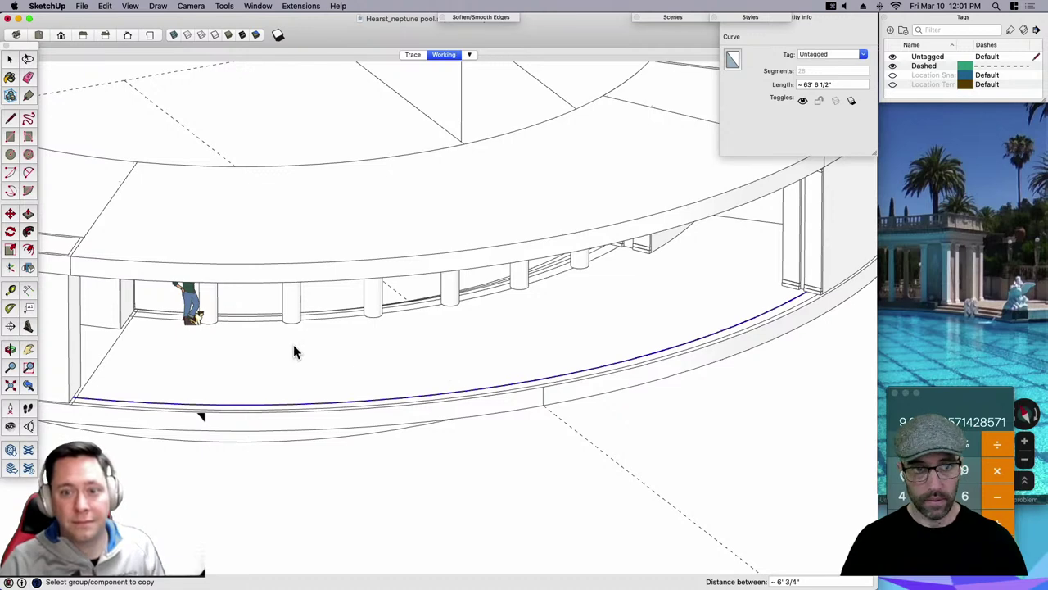
pyautogui.click(211, 309)
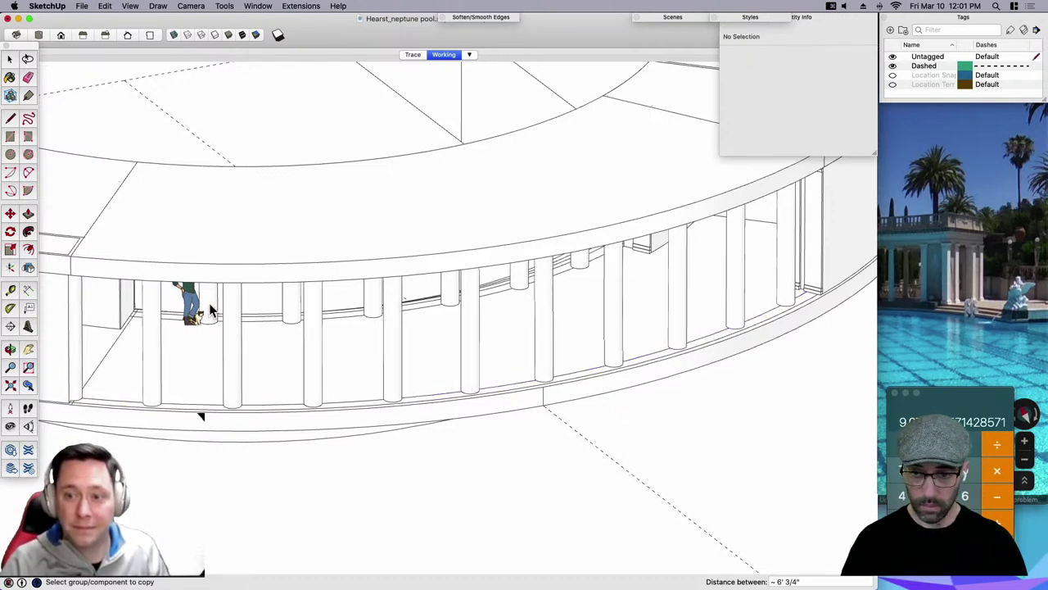
pyautogui.write('9.0714')
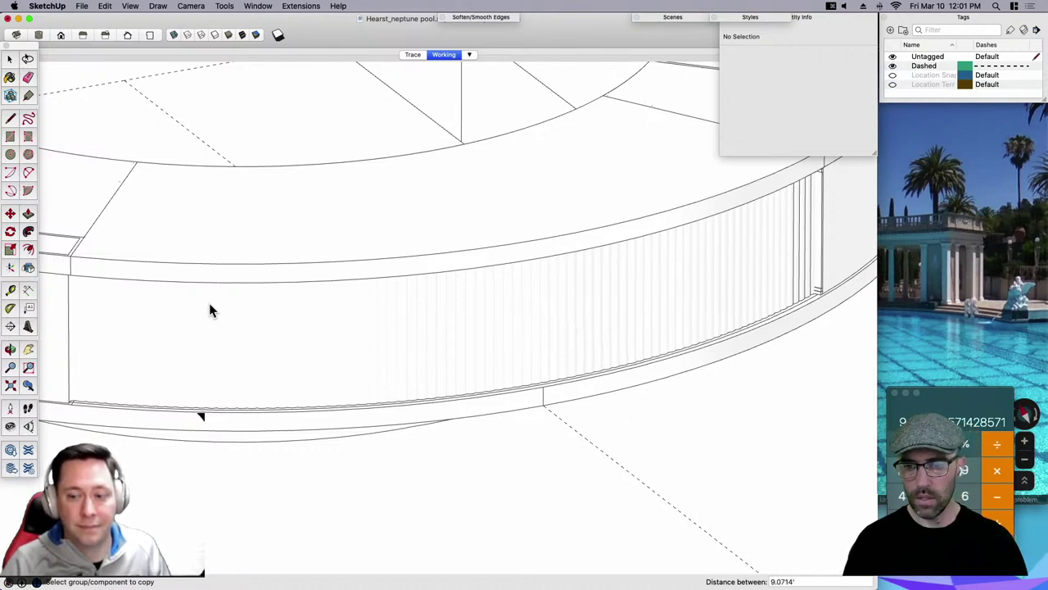
pyautogui.press('Return')
# Delete the surplus column copies standing at the two ends of the rear row.
pyautogui.press('space')
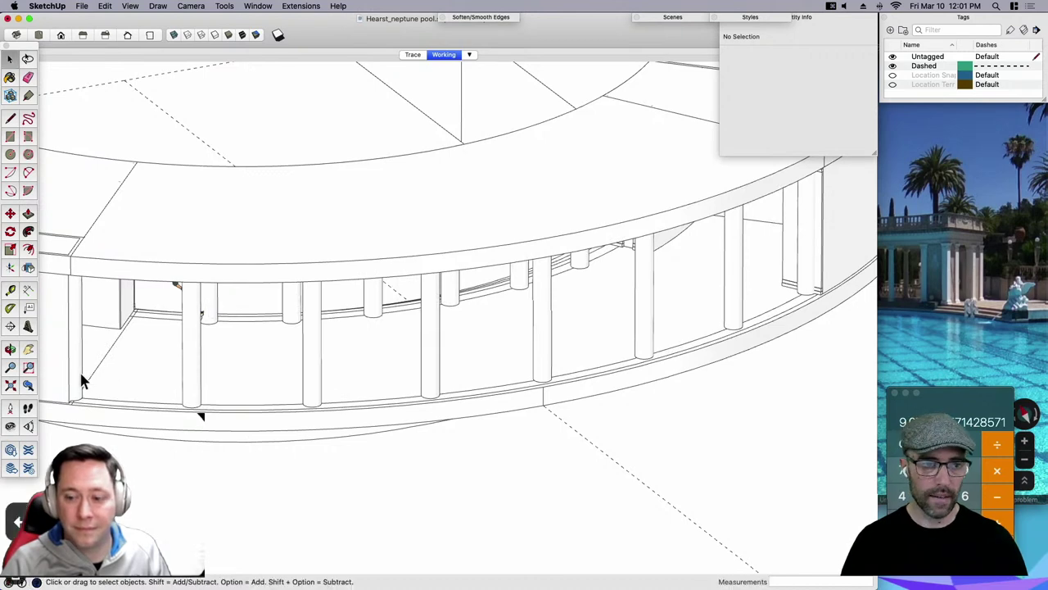
pyautogui.click(81, 374)
pyautogui.press('Delete')
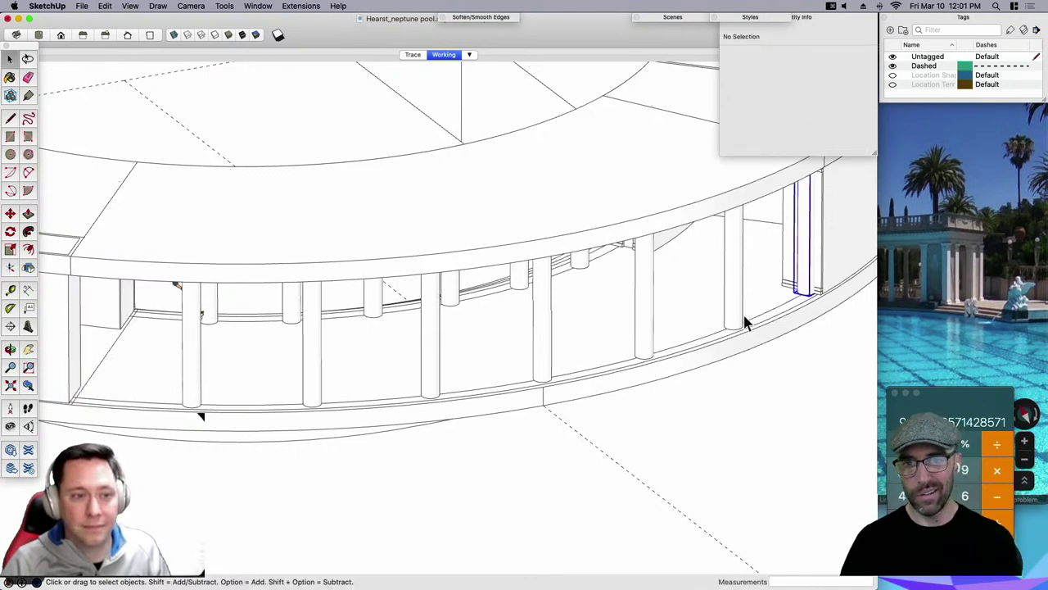
# Open a rear column component for editing and offset its bottom edge outward by 3".
pyautogui.scroll(-5, 615, 432)
pyautogui.moveTo(480, 390)
pyautogui.mouseDown(button='middle')
pyautogui.moveTo(615, 355)
pyautogui.moveTo(584, 305)
pyautogui.moveTo(468, 402)
pyautogui.mouseUp(button='middle')
pyautogui.scroll(10, 410, 402)
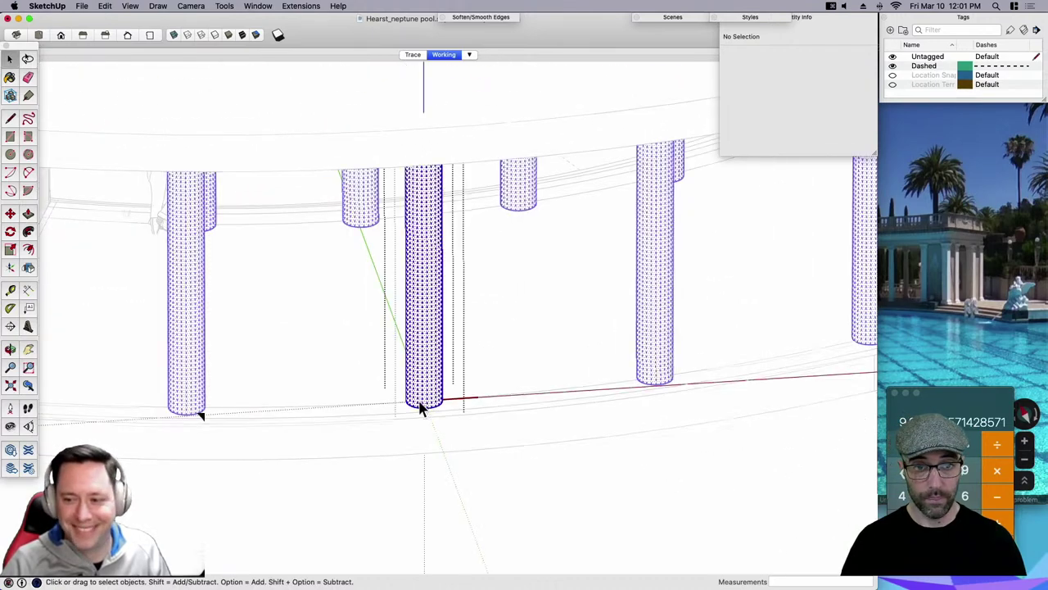
pyautogui.scroll(3, 419, 408)
pyautogui.moveTo(355, 363); pyautogui.dragTo(559, 442)
pyautogui.scroll(5, 484, 410)
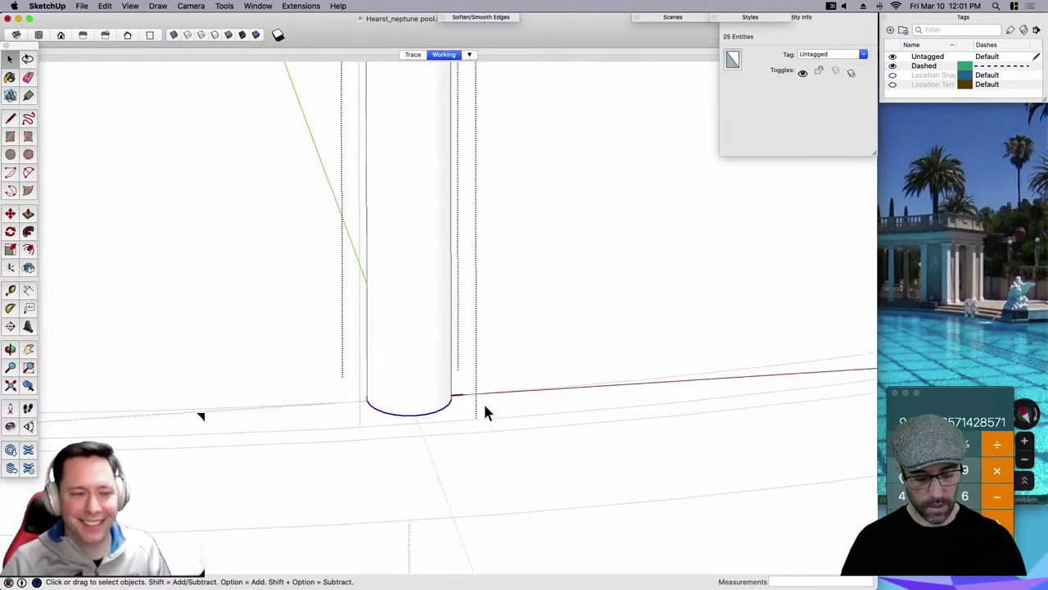
pyautogui.press('f')
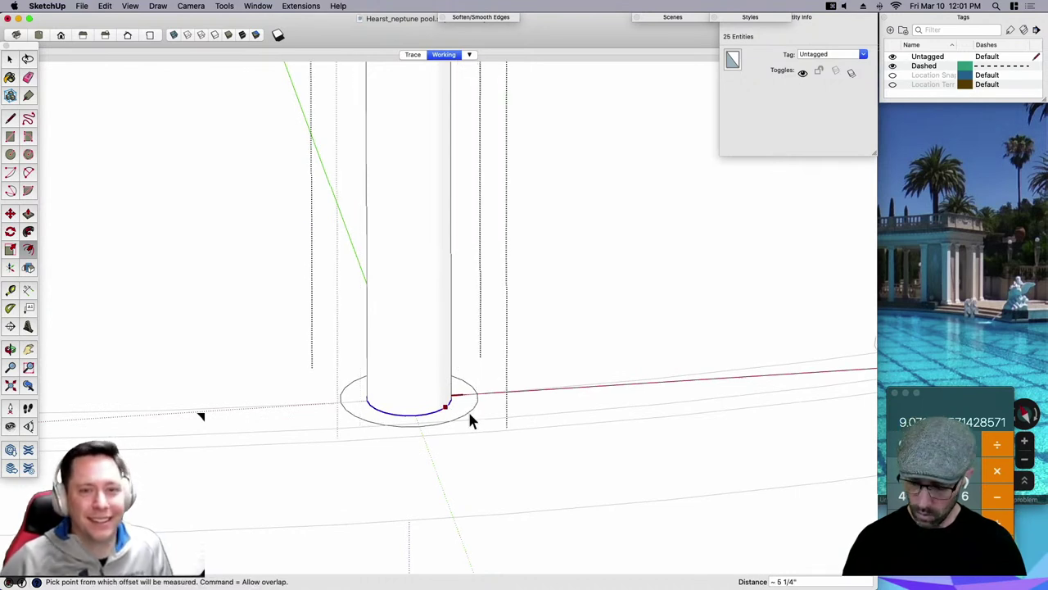
pyautogui.write('3')
pyautogui.press('Return')
pyautogui.press('space')
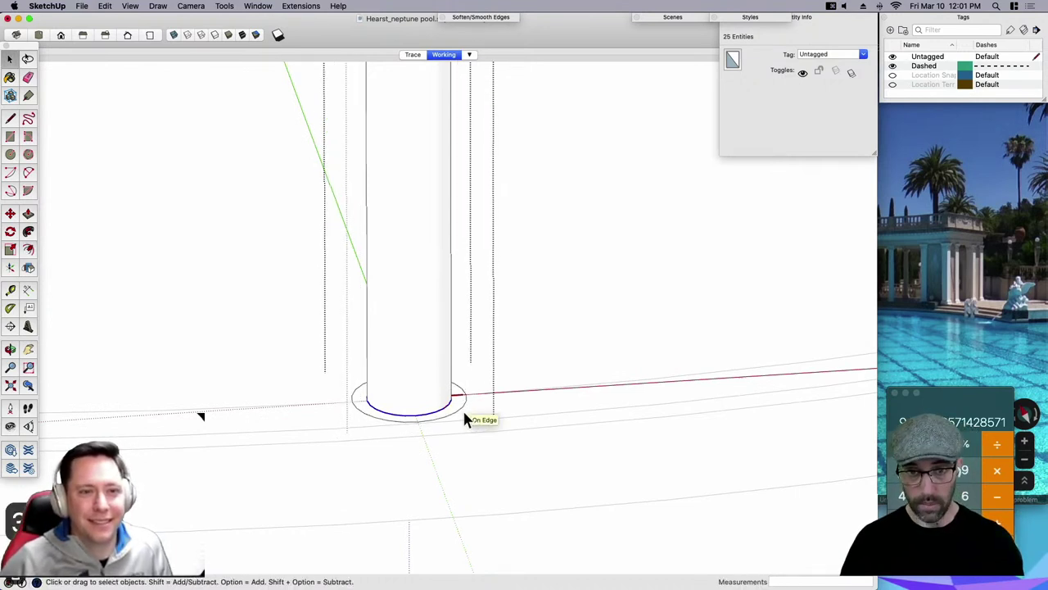
# Push/Pull the ring face around the column's foot up 2" and close the component.
pyautogui.press('p')
pyautogui.press('space')
pyautogui.click(454, 400)
pyautogui.scroll(1, 454, 401)
pyautogui.press('p')
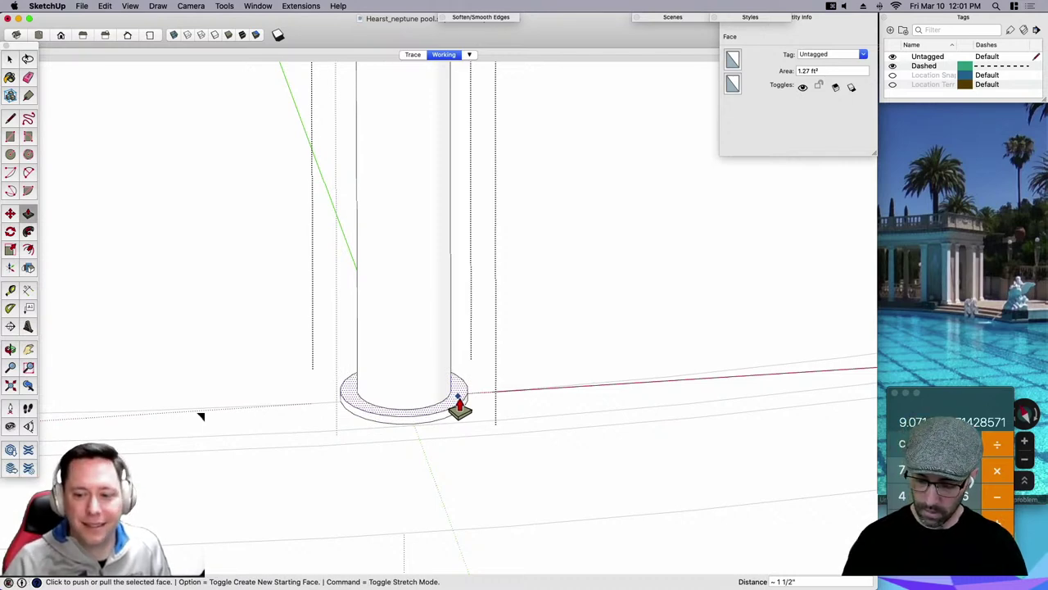
pyautogui.write('3')
pyautogui.press('Return')
pyautogui.write('2')
pyautogui.press('Return')
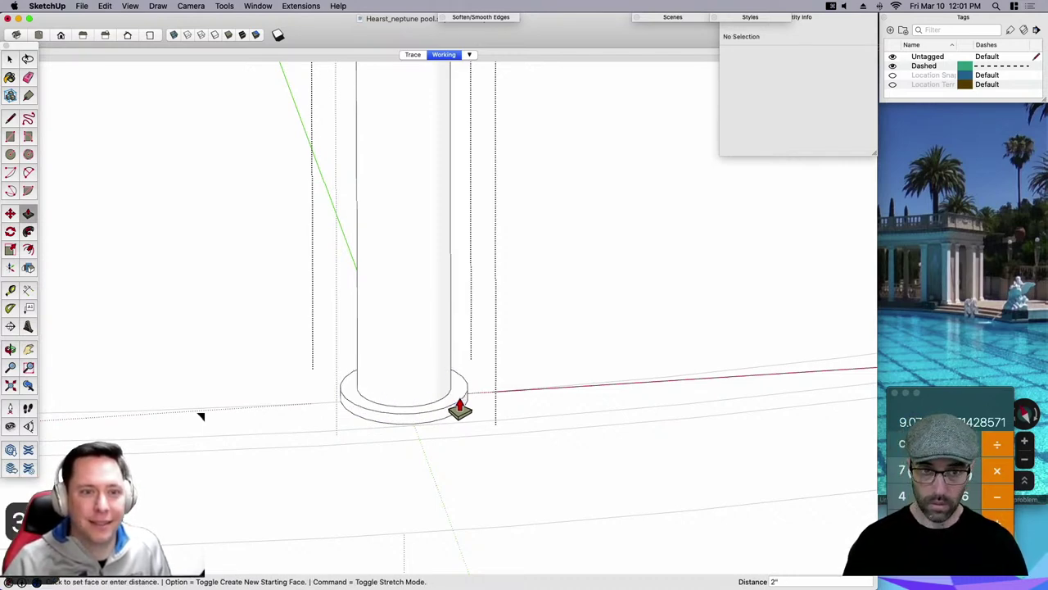
pyautogui.press('space')
pyautogui.scroll(-10, 496, 430)
pyautogui.click(526, 478)
# Reopen a rear column, select its base ring and copy it straight up to the column's top as a capital, using X-ray display for placement.
pyautogui.scroll(-3, 508, 426)
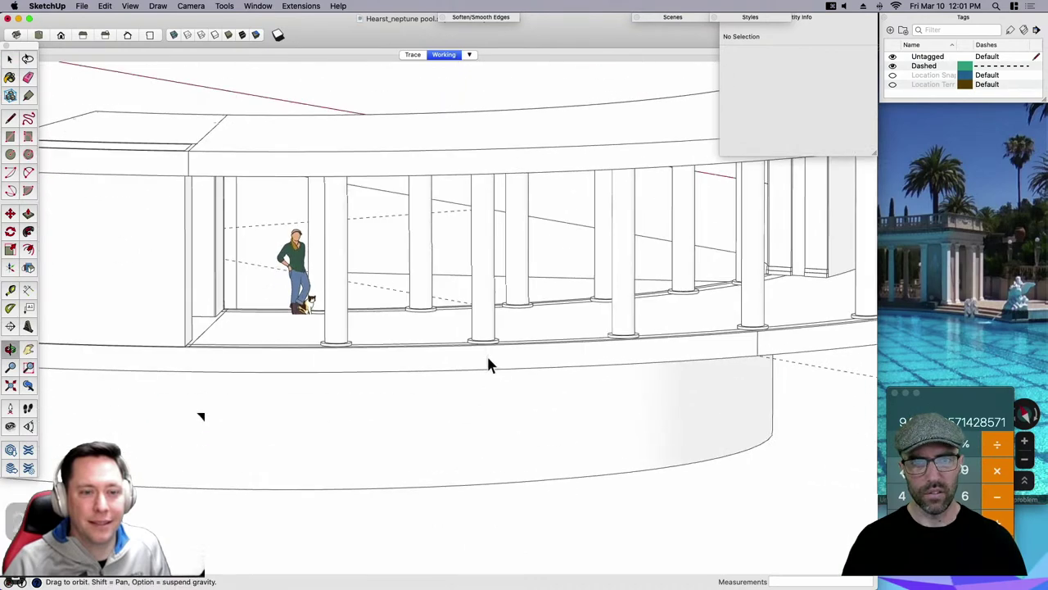
pyautogui.moveTo(489, 363); pyautogui.dragTo(702, 426, button='middle')
pyautogui.moveTo(623, 399); pyautogui.dragTo(470, 424, button='middle')
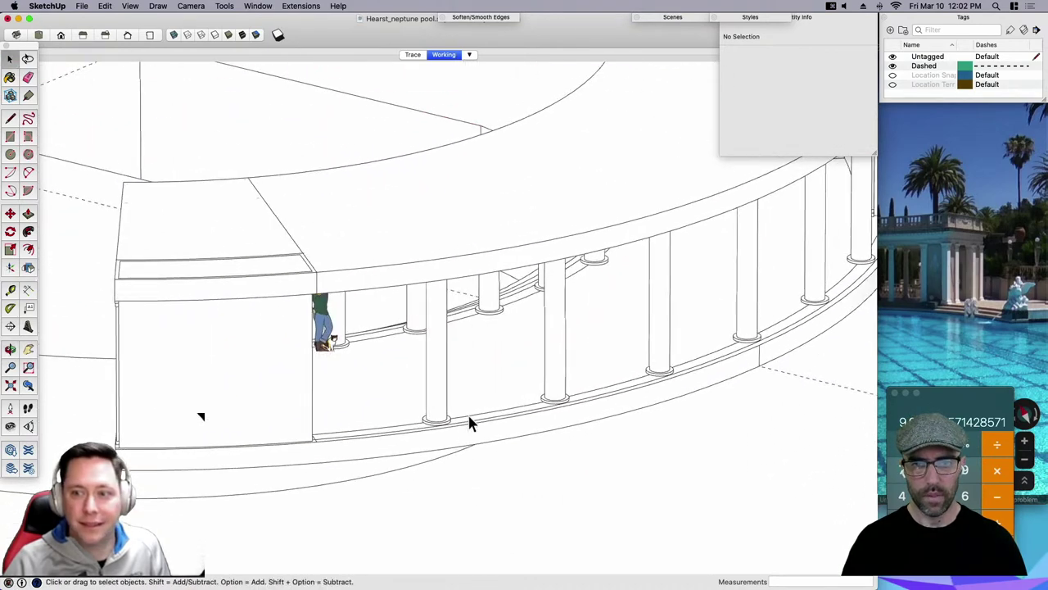
pyautogui.scroll(4, 459, 422)
pyautogui.doubleClick(430, 416)
pyautogui.moveTo(382, 395); pyautogui.dragTo(499, 480)
pyautogui.scroll(3, 456, 422)
pyautogui.press('m')
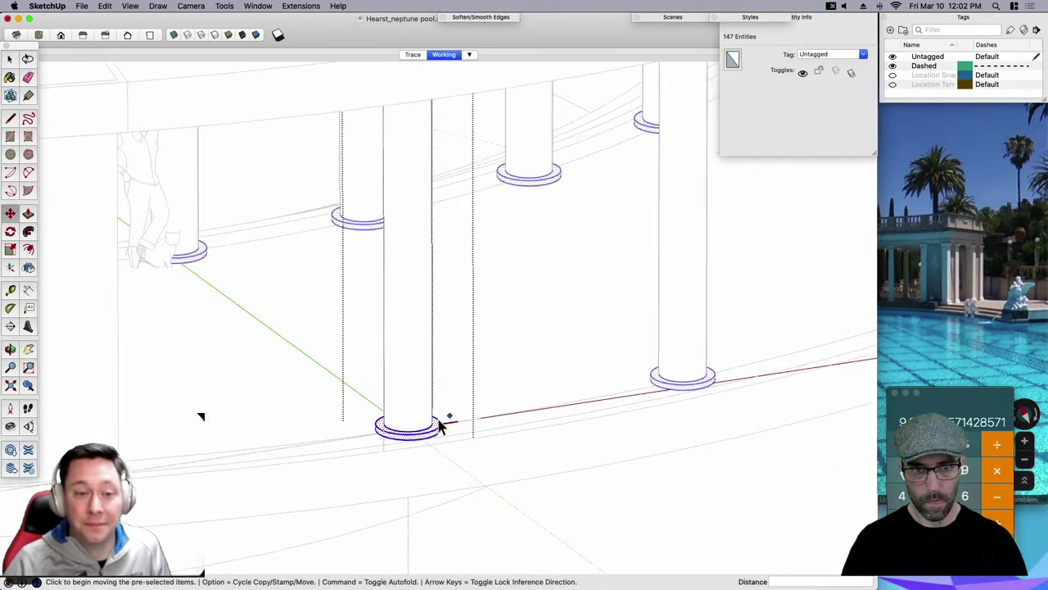
pyautogui.press('alt')
pyautogui.click(411, 430)
pyautogui.scroll(-4, 411, 430)
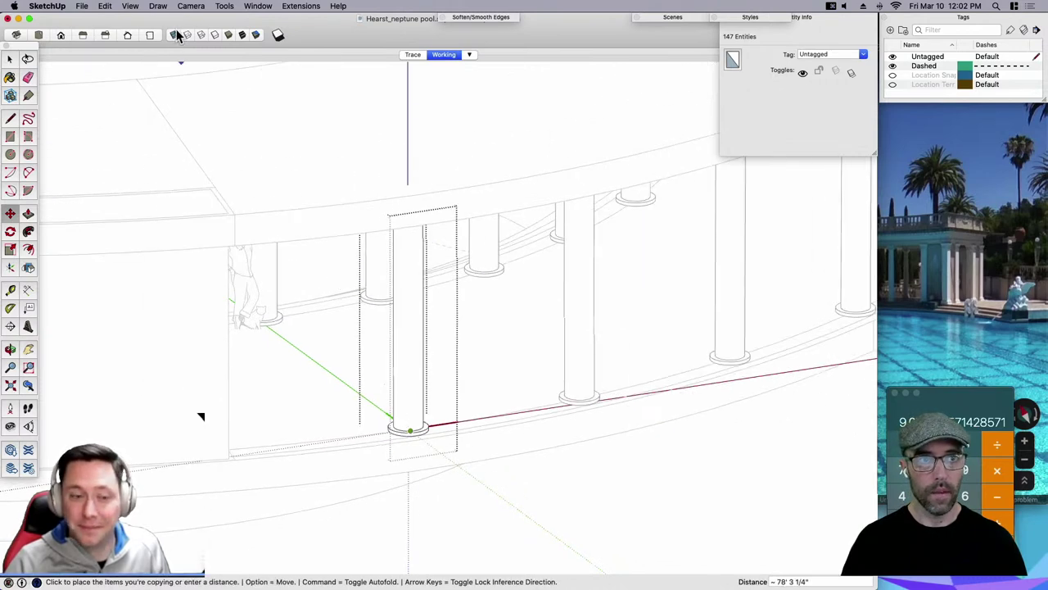
pyautogui.scroll(5, 422, 209)
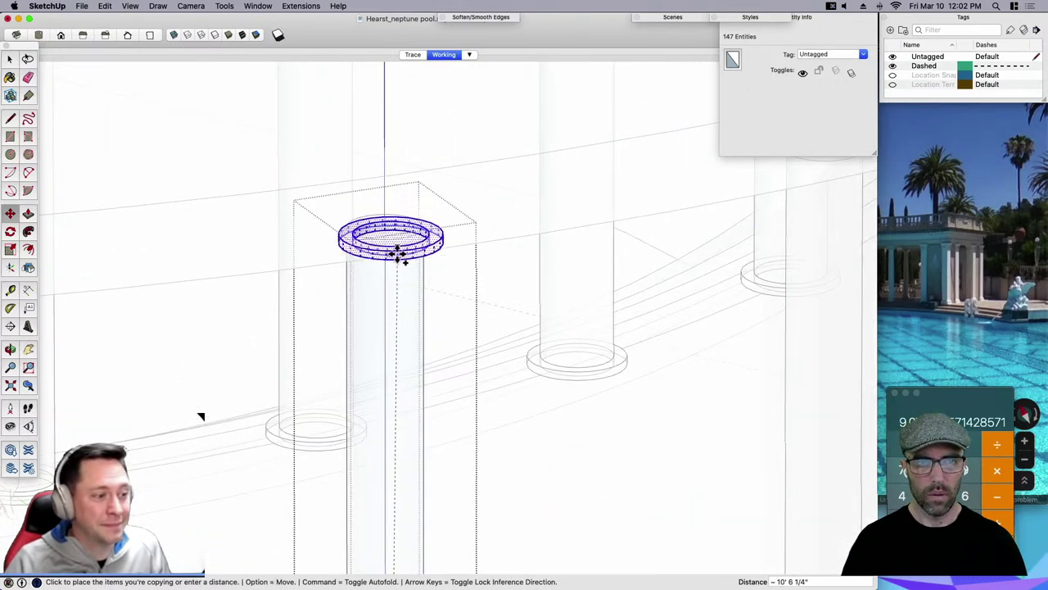
pyautogui.scroll(3, 399, 238)
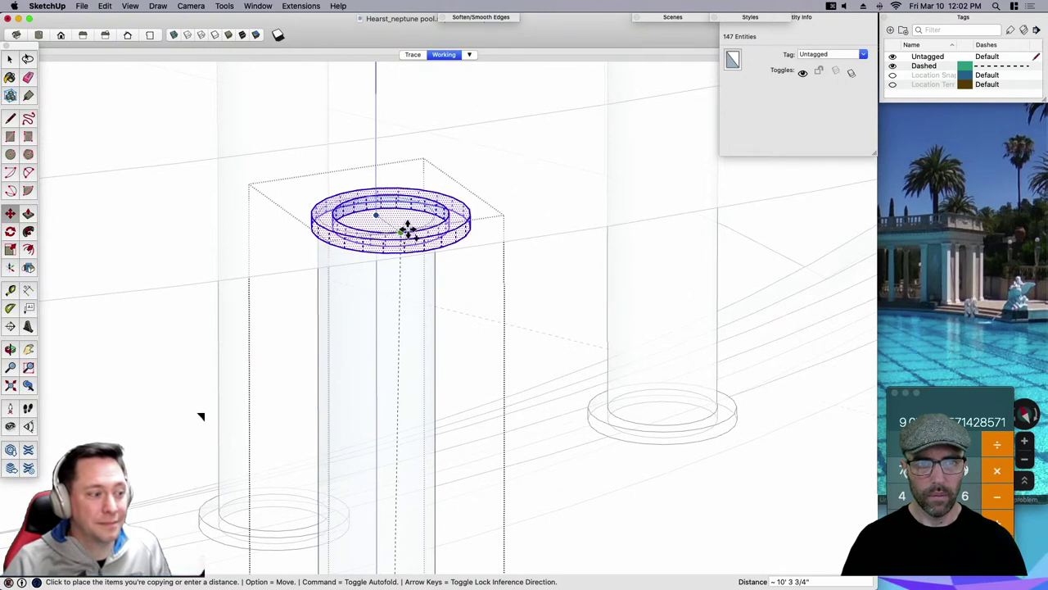
pyautogui.scroll(-6, 402, 233)
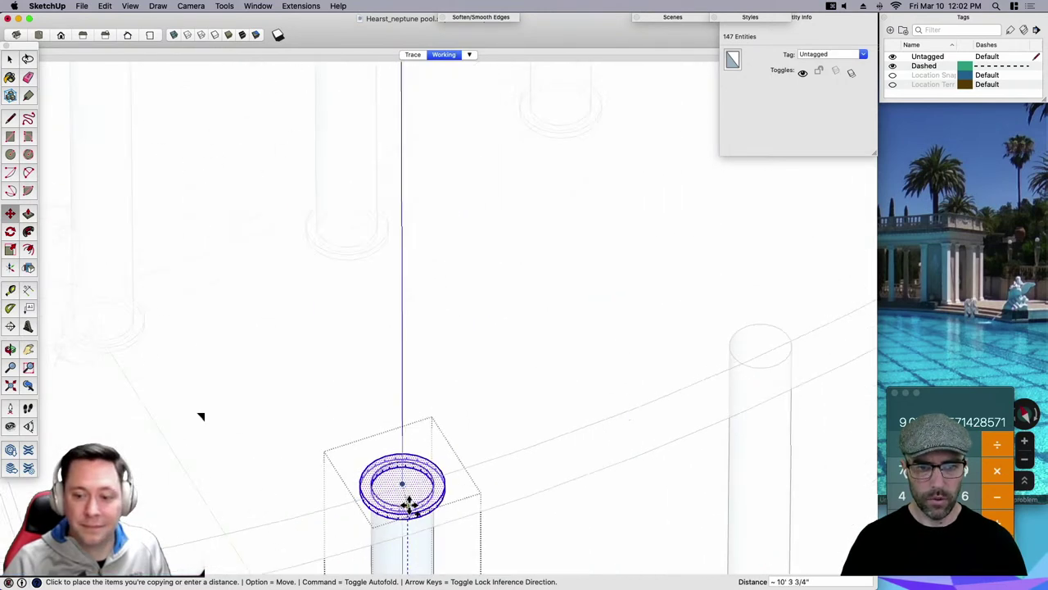
pyautogui.scroll(4, 428, 510)
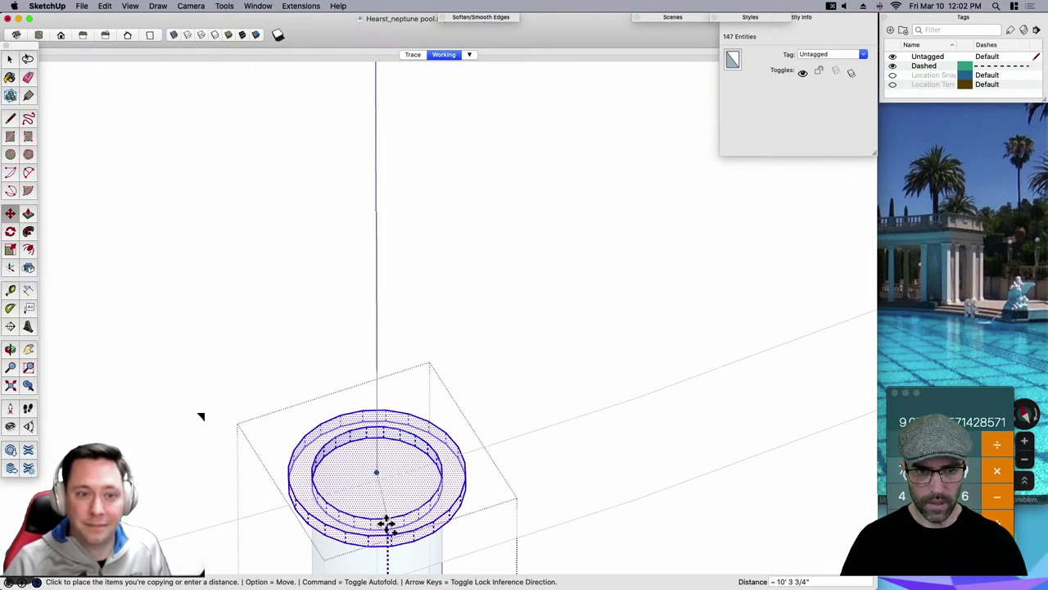
pyautogui.click(388, 524)
pyautogui.scroll(-6, 379, 351)
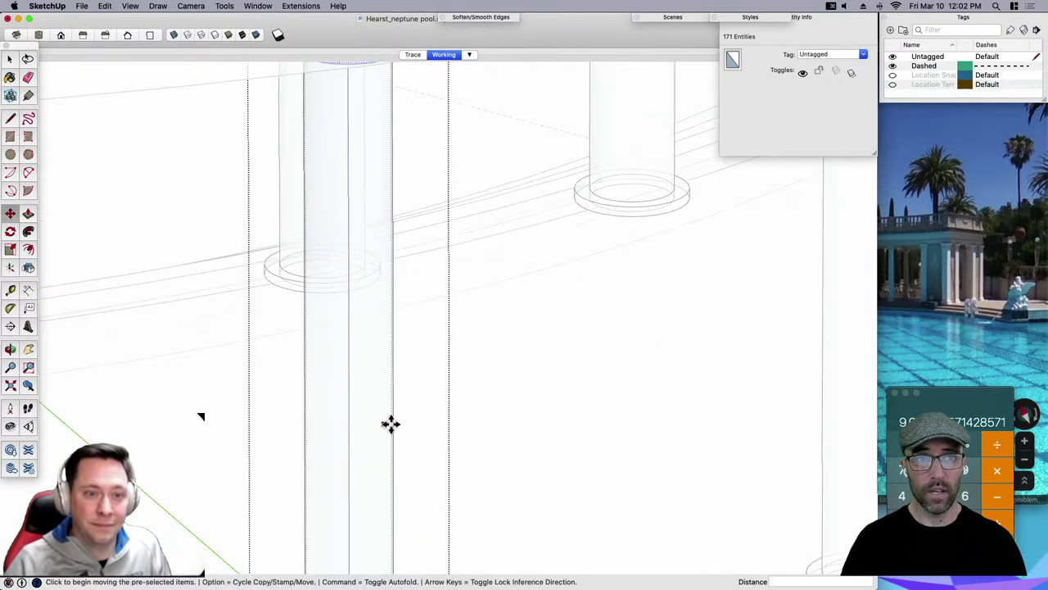
pyautogui.press('space')
# Turn off the X-ray display, check the rings at the column tops and close the column component.
pyautogui.click(174, 35)
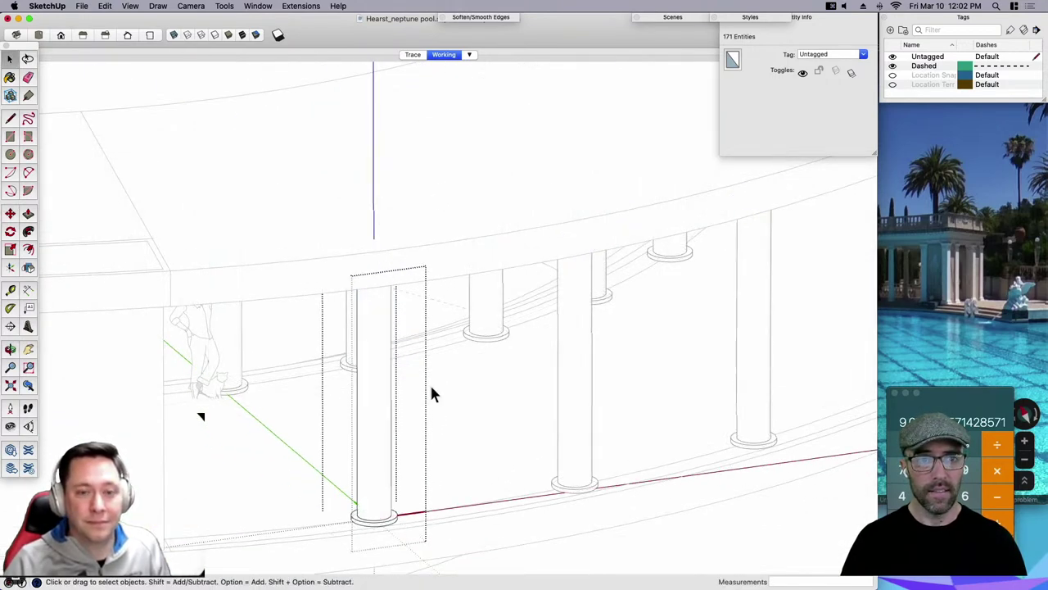
pyautogui.moveTo(431, 385); pyautogui.dragTo(435, 300, button='middle')
pyautogui.scroll(-3, 375, 309)
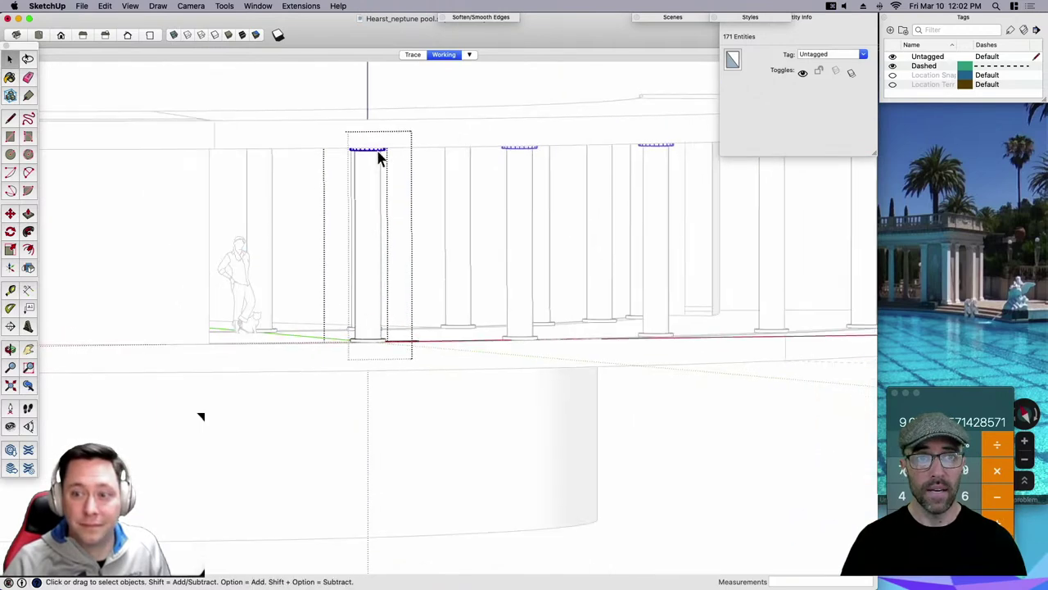
pyautogui.scroll(2, 379, 154)
pyautogui.scroll(-4, 401, 348)
pyautogui.click(458, 409)
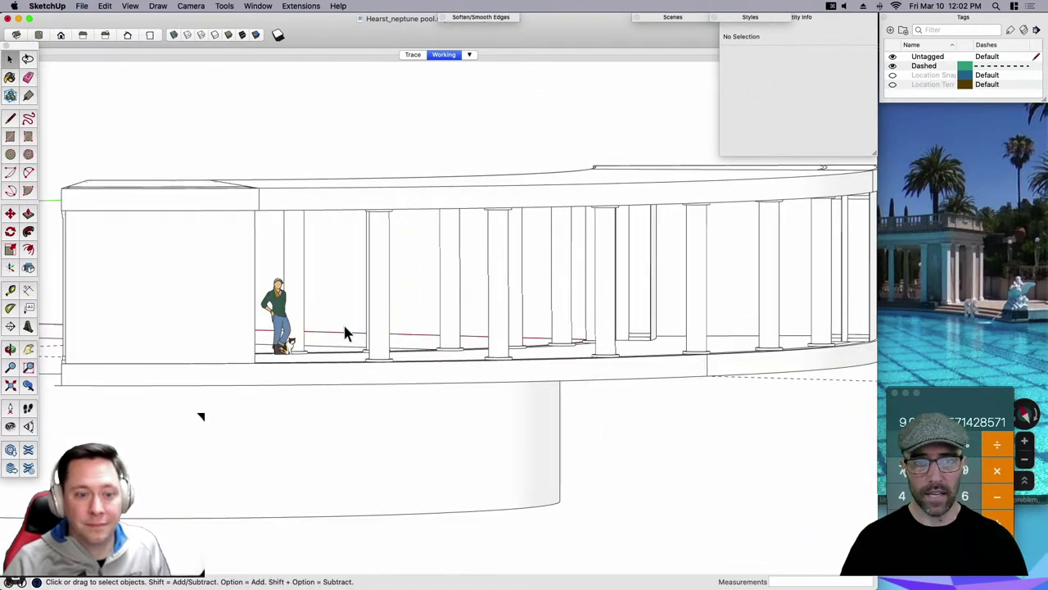
pyautogui.moveTo(343, 322); pyautogui.dragTo(533, 336, button='middle')
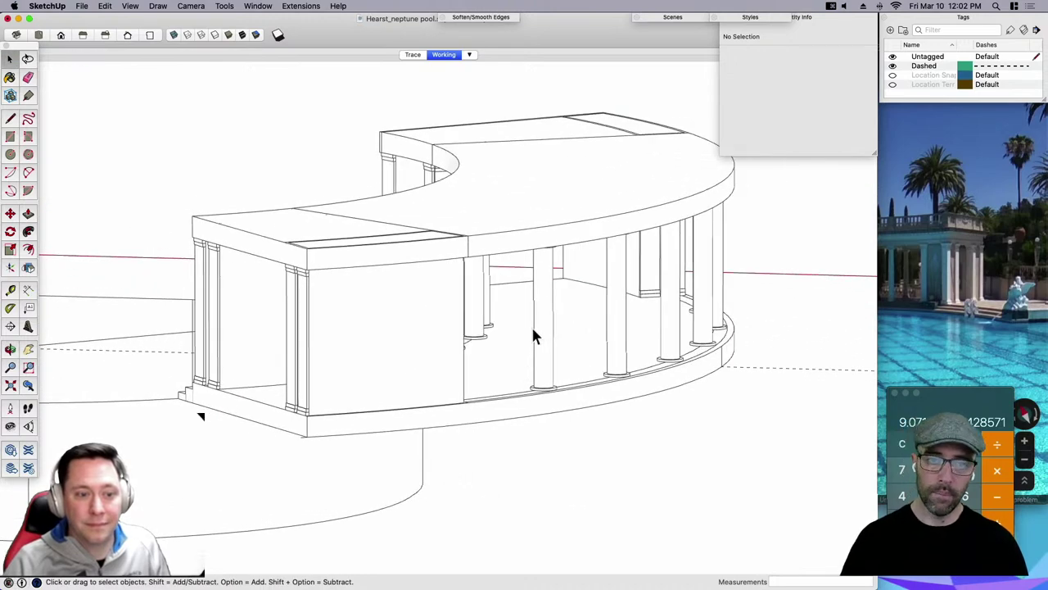
# Switch to the Hearst Castle Street View in Firefox and examine the shaft and base of a colonnade column up close.
pyautogui.click(912, 298)
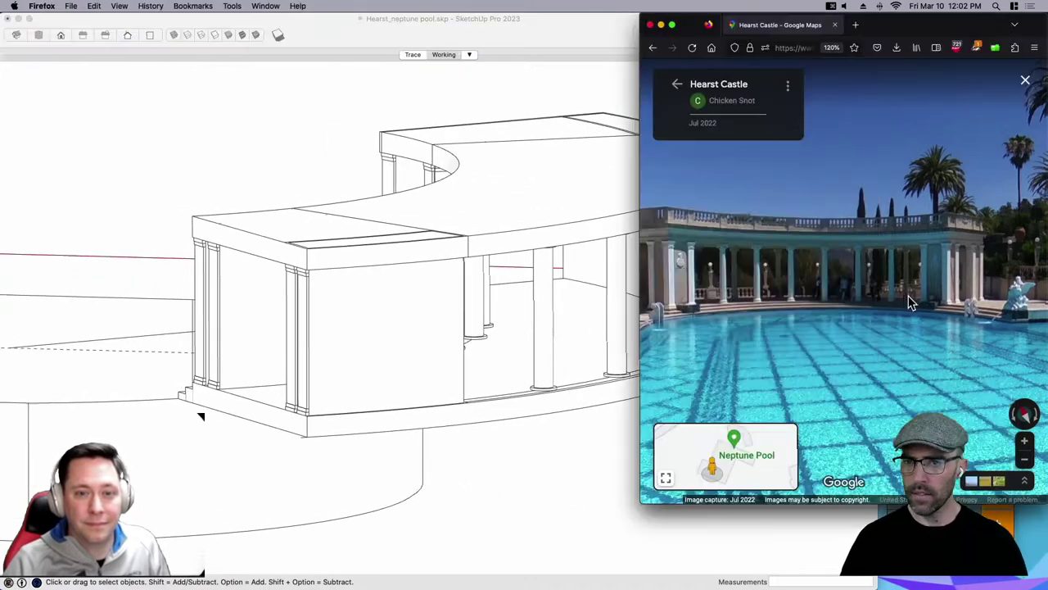
pyautogui.moveTo(794, 295)
pyautogui.mouseDown()
pyautogui.moveTo(991, 290)
pyautogui.moveTo(983, 288)
pyautogui.mouseUp()
pyautogui.moveTo(770, 283); pyautogui.dragTo(920, 350)
pyautogui.scroll(-5, 920, 348)
pyautogui.moveTo(916, 234); pyautogui.dragTo(877, 221)
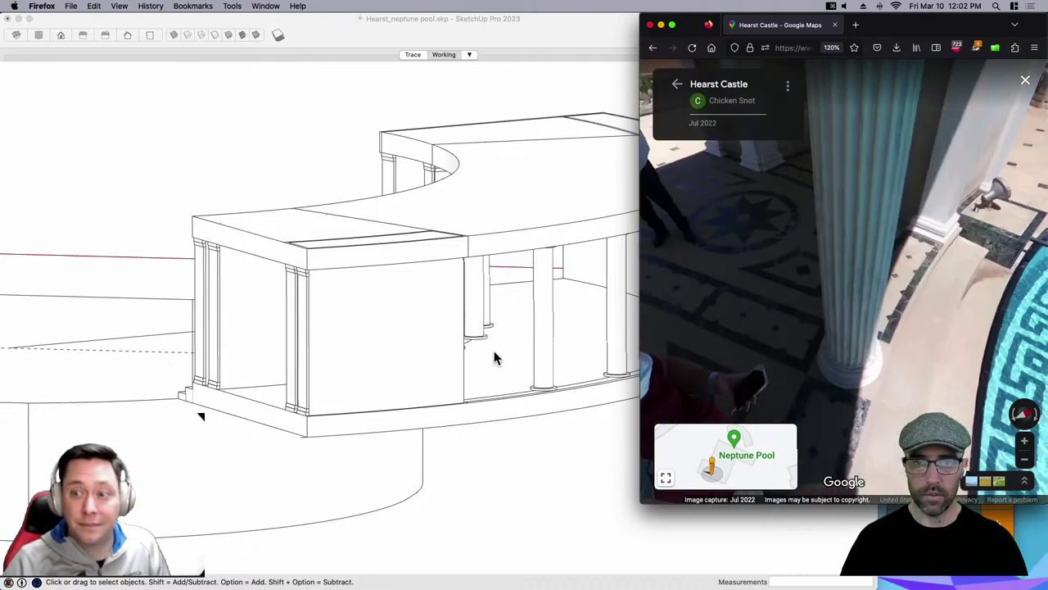
# Return to SketchUp, face the front of the colonnade and change the camera's field of view.
pyautogui.click(256, 172)
pyautogui.moveTo(256, 172)
pyautogui.mouseDown(button='middle')
pyautogui.moveTo(594, 357)
pyautogui.moveTo(803, 286)
pyautogui.mouseUp(button='middle')
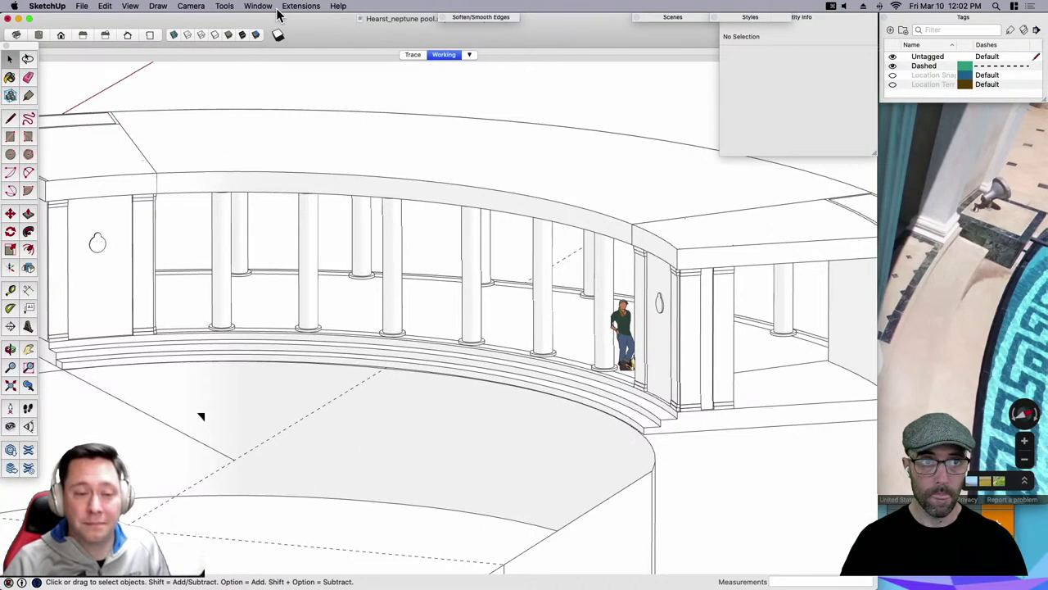
pyautogui.click(205, 8)
pyautogui.click(210, 150)
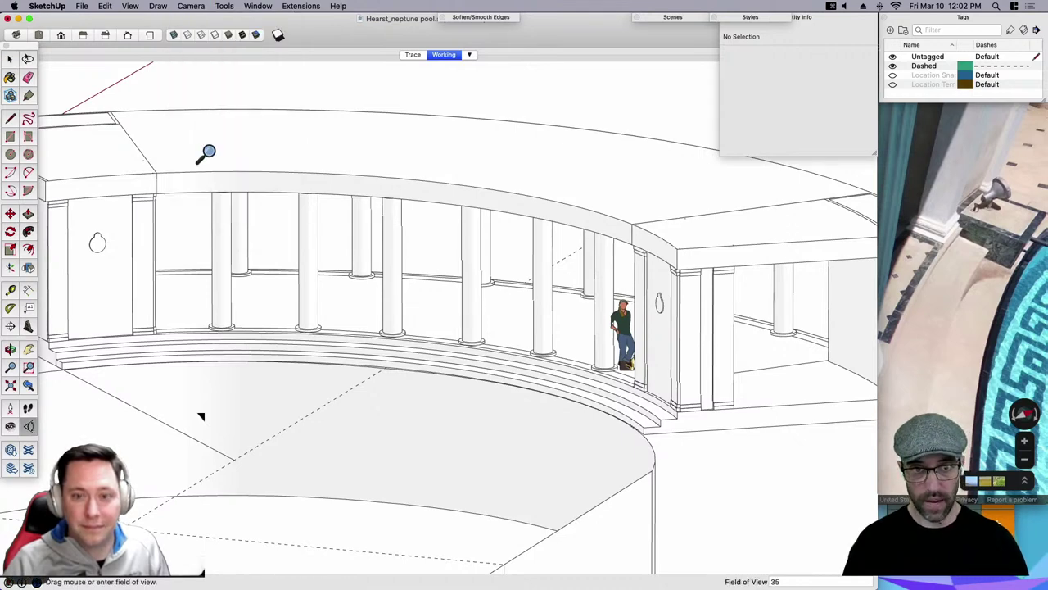
pyautogui.press('Return')
pyautogui.press('space')
# Examine the whole colonnade from several angles across the pool and switch back to the Street View photo in Firefox.
pyautogui.scroll(-5, 328, 217)
pyautogui.moveTo(416, 260); pyautogui.dragTo(368, 226, button='middle')
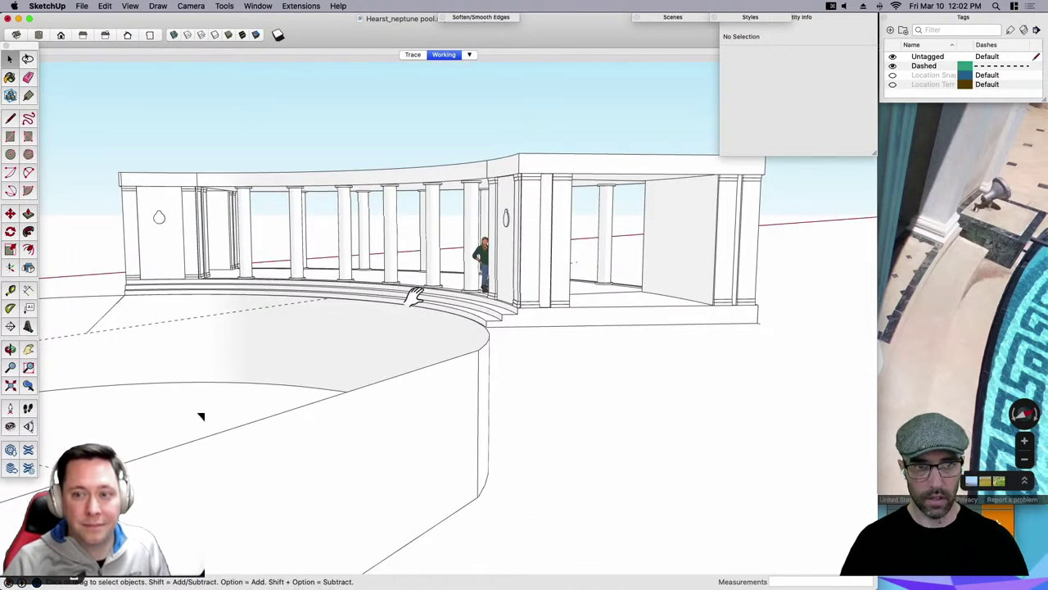
pyautogui.moveTo(415, 297)
pyautogui.mouseDown(button='middle')
pyautogui.moveTo(545, 281)
pyautogui.moveTo(578, 298)
pyautogui.moveTo(775, 290)
pyautogui.moveTo(82, 234)
pyautogui.mouseUp(button='middle')
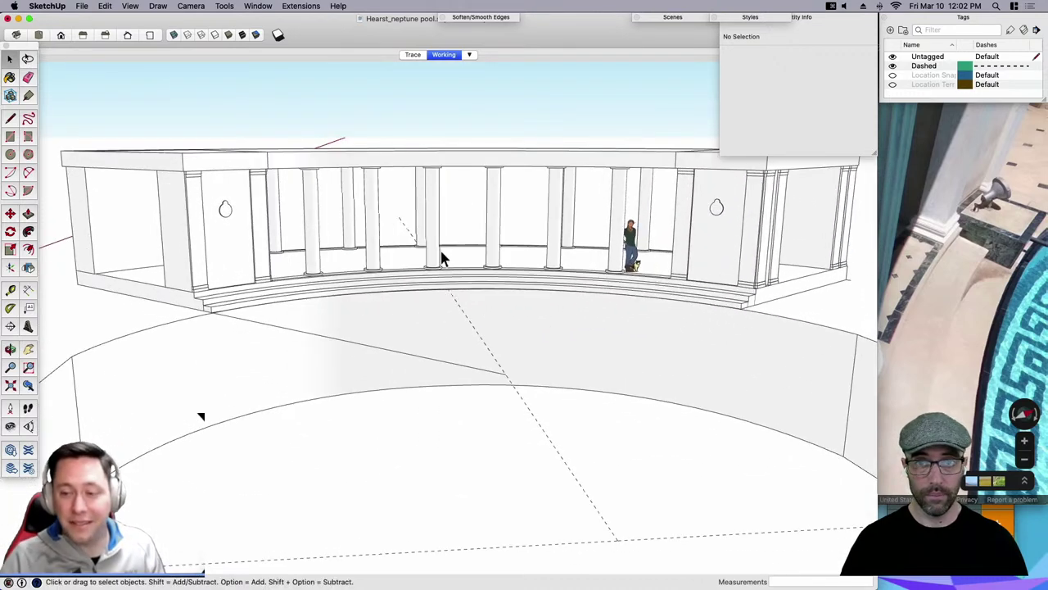
pyautogui.moveTo(440, 250); pyautogui.dragTo(106, 282, button='middle')
pyautogui.moveTo(582, 212); pyautogui.dragTo(624, 242, button='middle')
pyautogui.scroll(-2, 668, 265)
pyautogui.scroll(1, 607, 205)
pyautogui.click(940, 291)
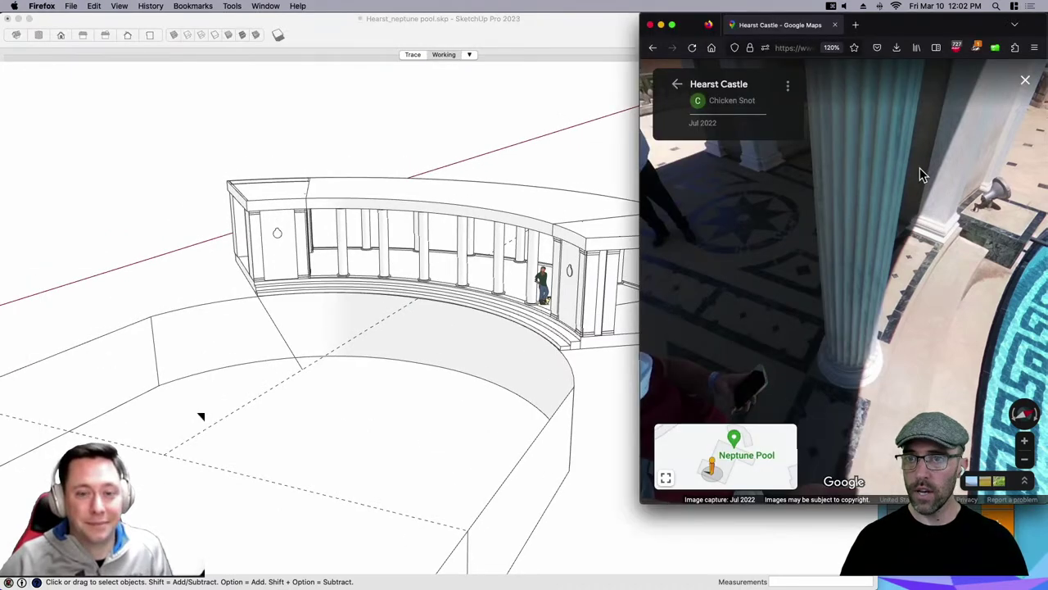
# Examine the balustrade and cornice along the top of the colonnade in the Street View photo and return to SketchUp.
pyautogui.moveTo(923, 174); pyautogui.dragTo(713, 193)
pyautogui.moveTo(954, 279); pyautogui.dragTo(743, 269)
pyautogui.click(787, 253)
pyautogui.scroll(3, 737, 270)
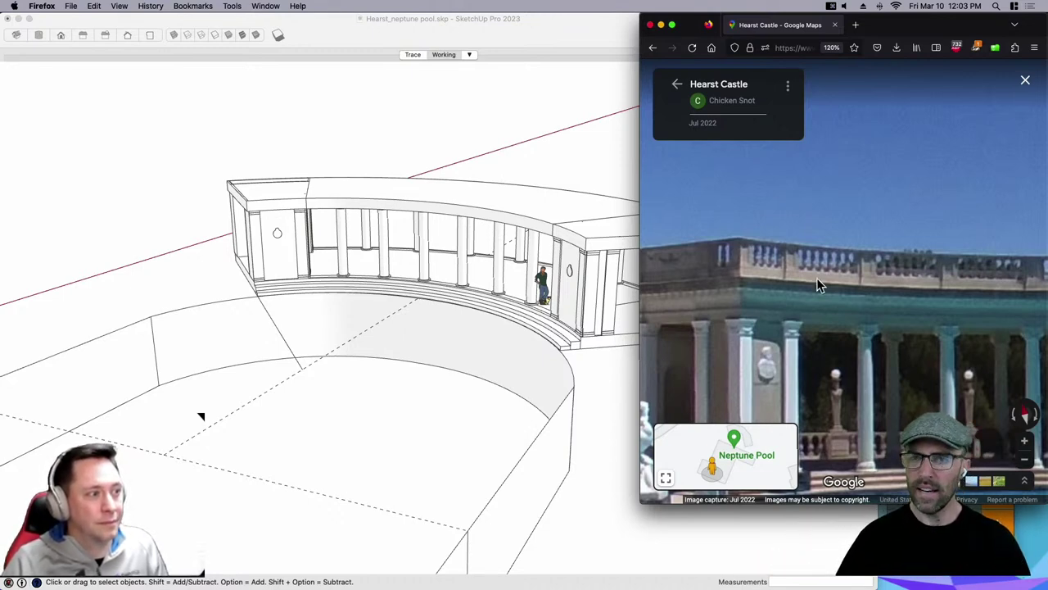
pyautogui.moveTo(817, 278); pyautogui.dragTo(737, 253)
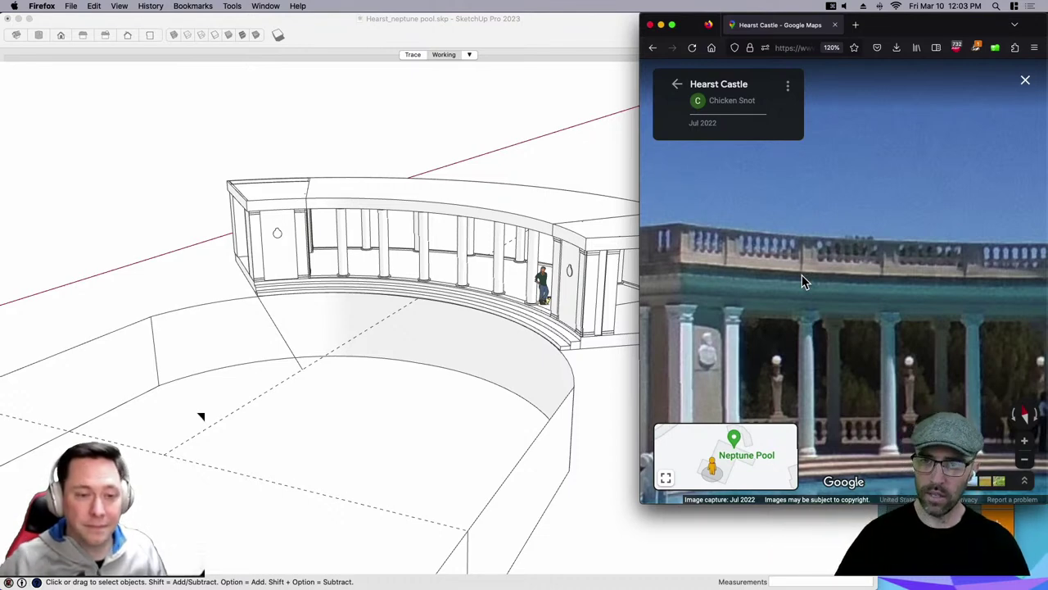
pyautogui.moveTo(764, 271); pyautogui.dragTo(740, 266)
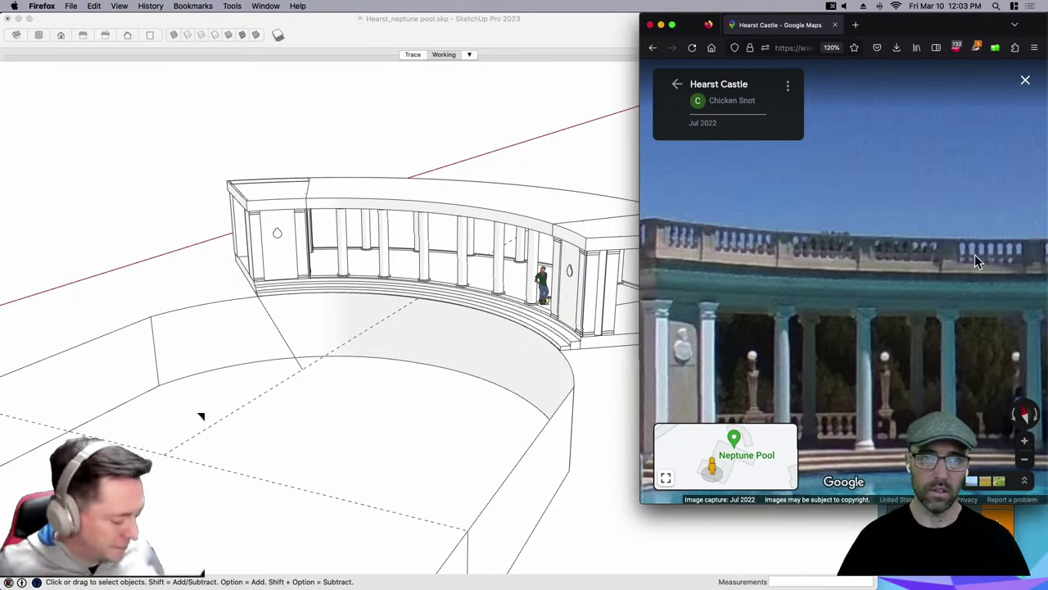
pyautogui.click(372, 225)
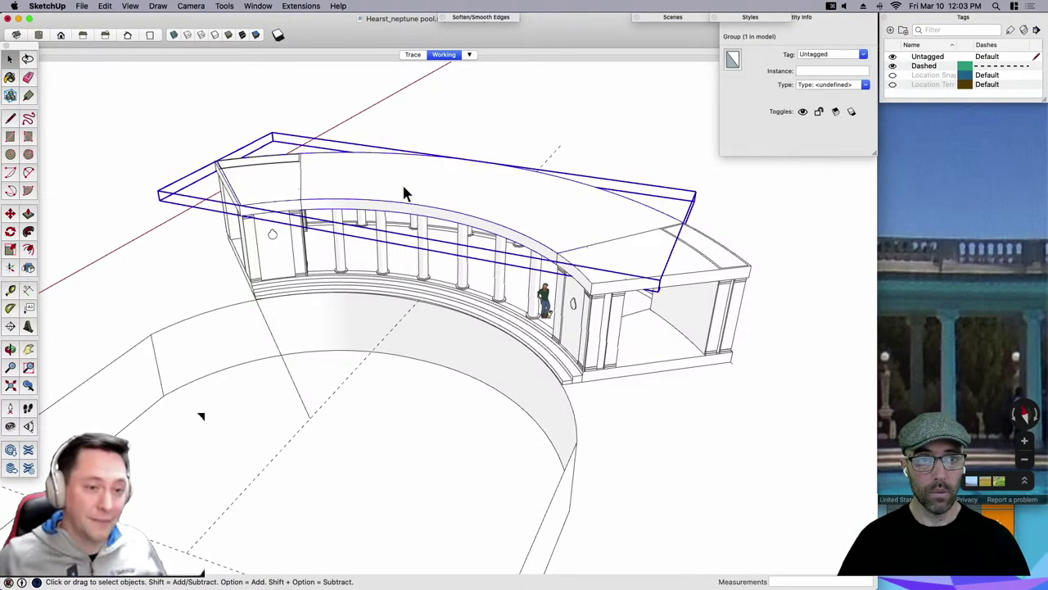
pyautogui.doubleClick(402, 181)
pyautogui.click(401, 190)
pyautogui.scroll(-2, 401, 190)
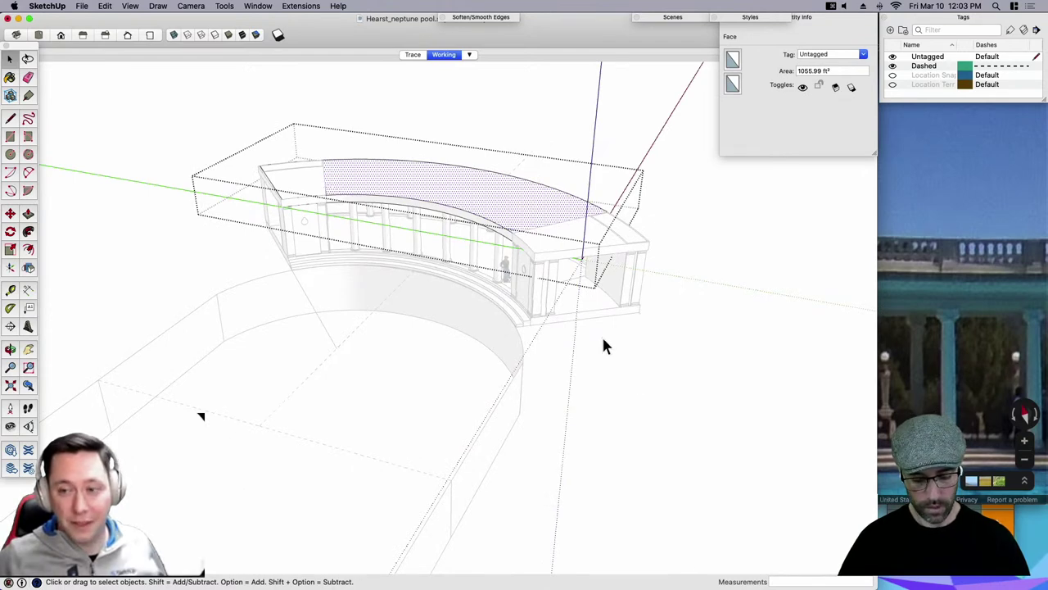
pyautogui.click(627, 375)
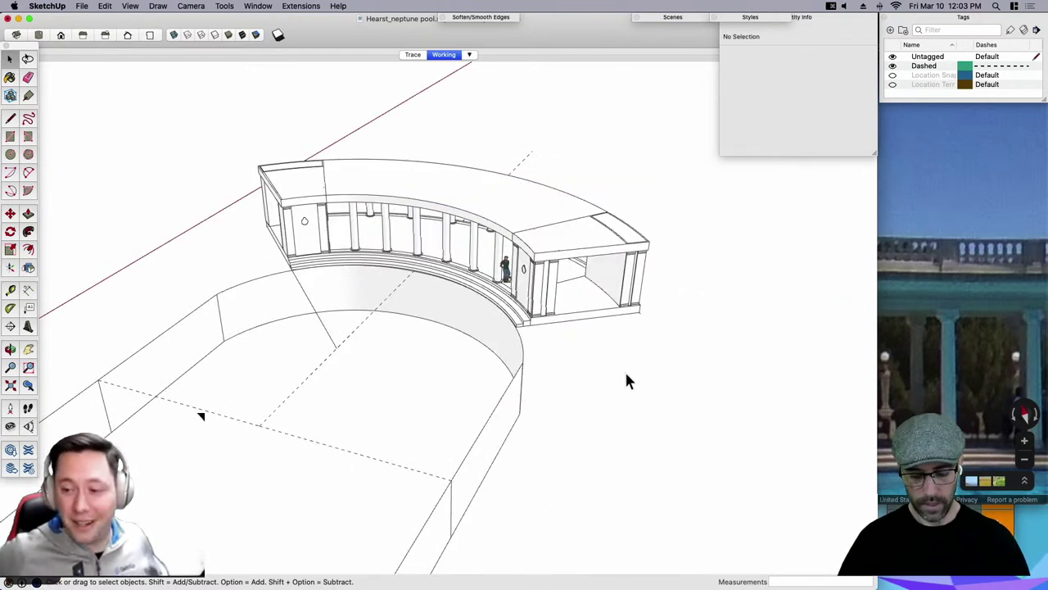
# Erase the stray edge in the base platform's group and copy the platform's whole top face with its outline.
pyautogui.doubleClick(579, 316)
pyautogui.moveTo(590, 328)
pyautogui.mouseDown(button='middle')
pyautogui.moveTo(467, 268)
pyautogui.moveTo(562, 276)
pyautogui.moveTo(344, 271)
pyautogui.moveTo(462, 295)
pyautogui.mouseUp(button='middle')
pyautogui.click(566, 295)
pyautogui.scroll(1, 566, 294)
pyautogui.press('e')
pyautogui.click(569, 289)
pyautogui.press('space')
pyautogui.click(501, 293)
pyautogui.scroll(5, 496, 293)
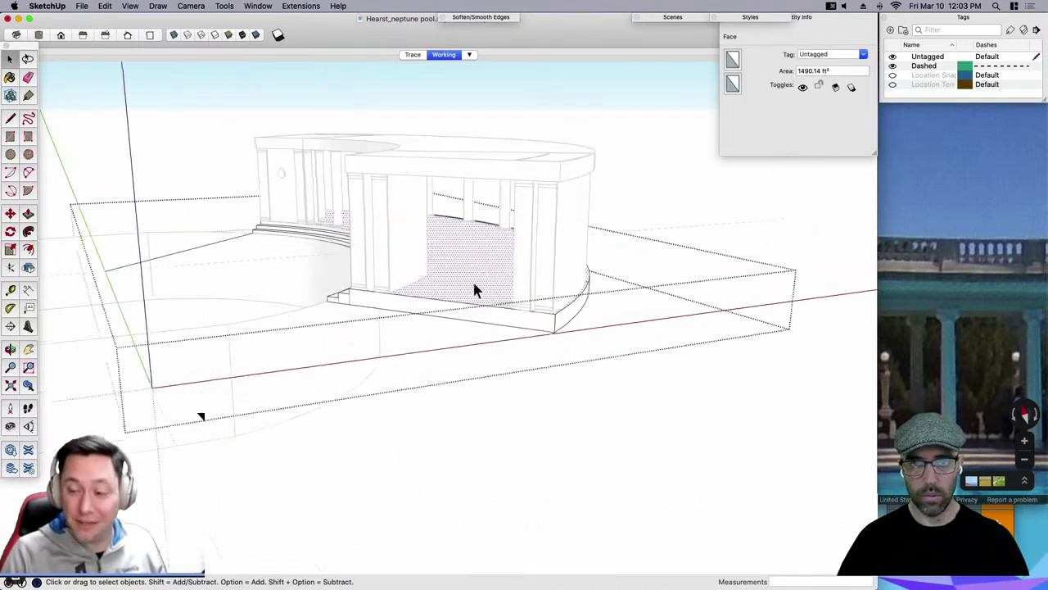
pyautogui.click(607, 445)
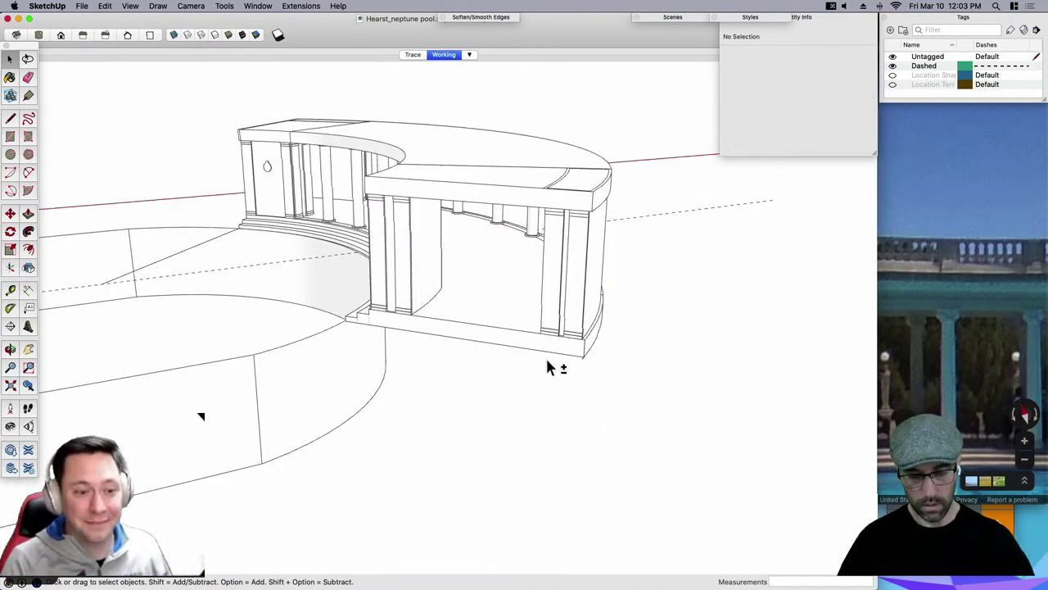
# Paste the platform face in place outside the group and move it straight up onto the top of the roof.
pyautogui.press('shift+super+v')
pyautogui.scroll(5, 604, 339)
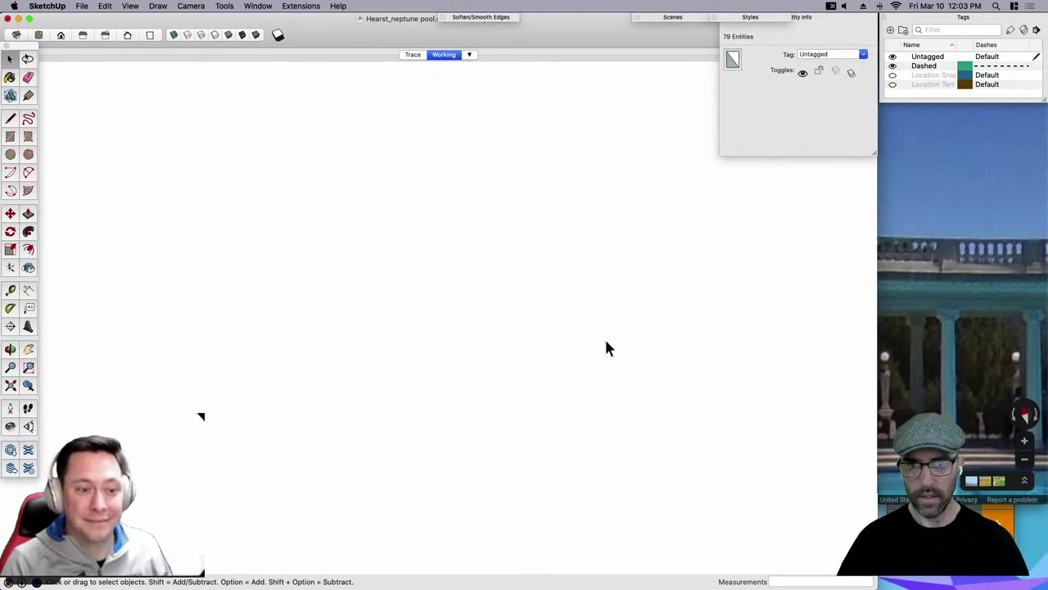
pyautogui.press('m')
pyautogui.scroll(-3, 573, 375)
pyautogui.scroll(-4, 572, 374)
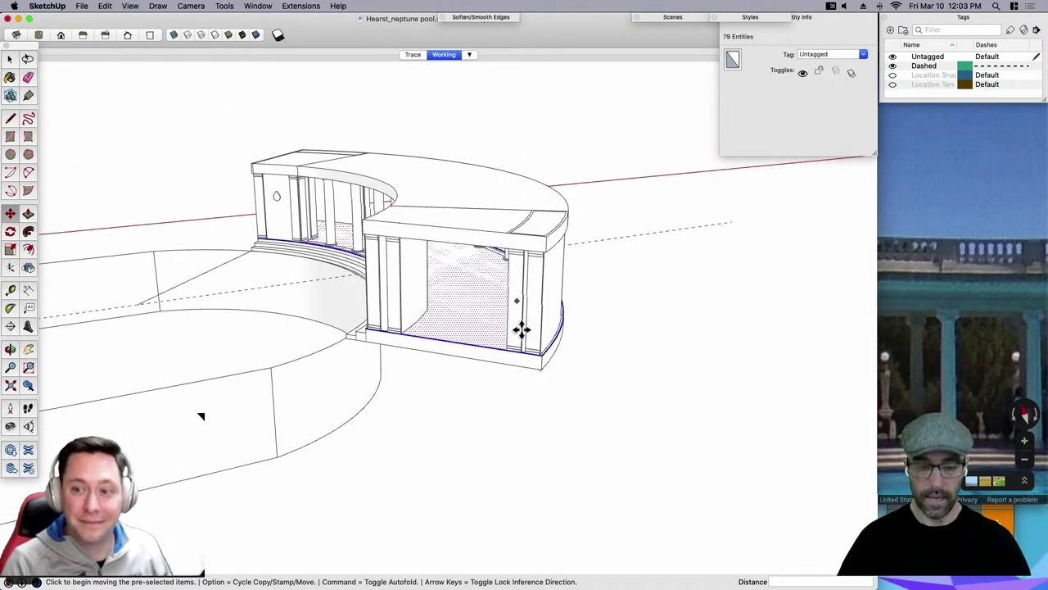
pyautogui.press('space')
pyautogui.click(551, 233)
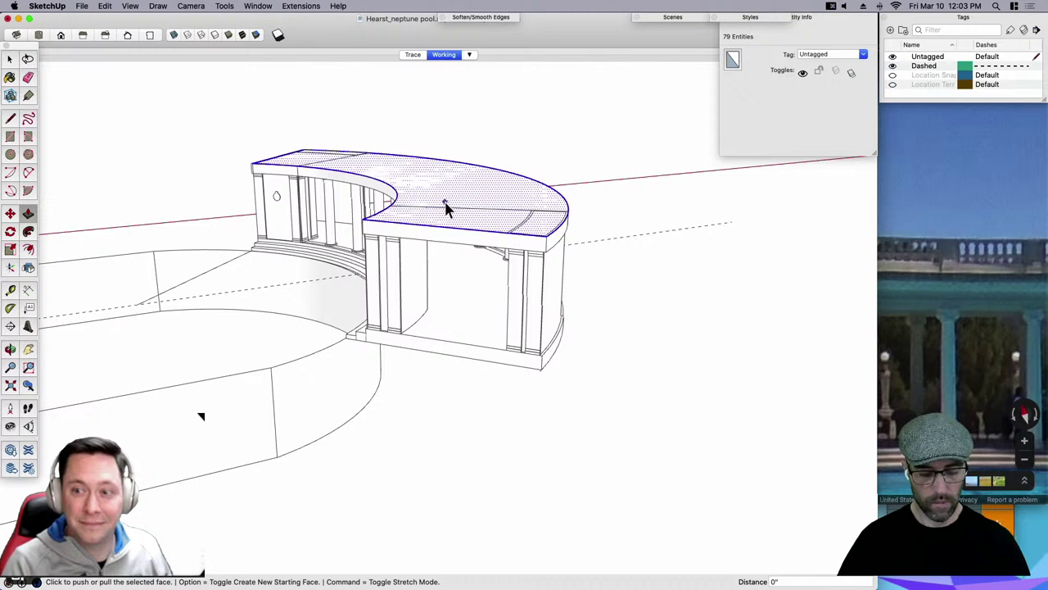
# Offset the outline of the pasted roof face 6" inward.
pyautogui.moveTo(446, 209); pyautogui.dragTo(433, 260, button='middle')
pyautogui.write('f')
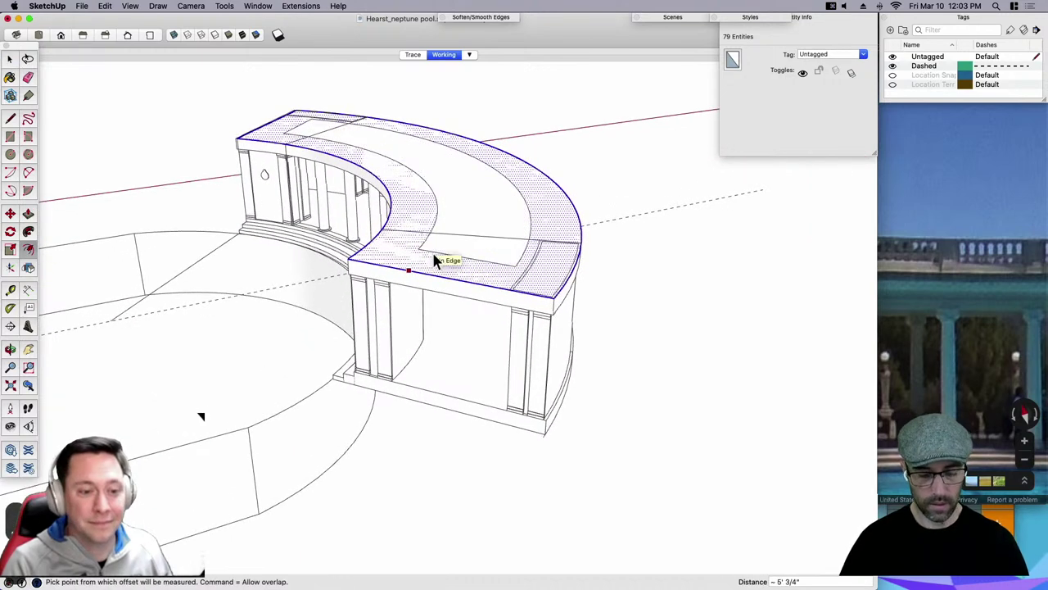
pyautogui.write('6')
pyautogui.press('Return')
# Push/Pull the inner roof face up 6", comparing the roof edge with the Street View photo in Firefox.
pyautogui.press('space')
pyautogui.click(415, 247)
pyautogui.press('p')
pyautogui.click(432, 260)
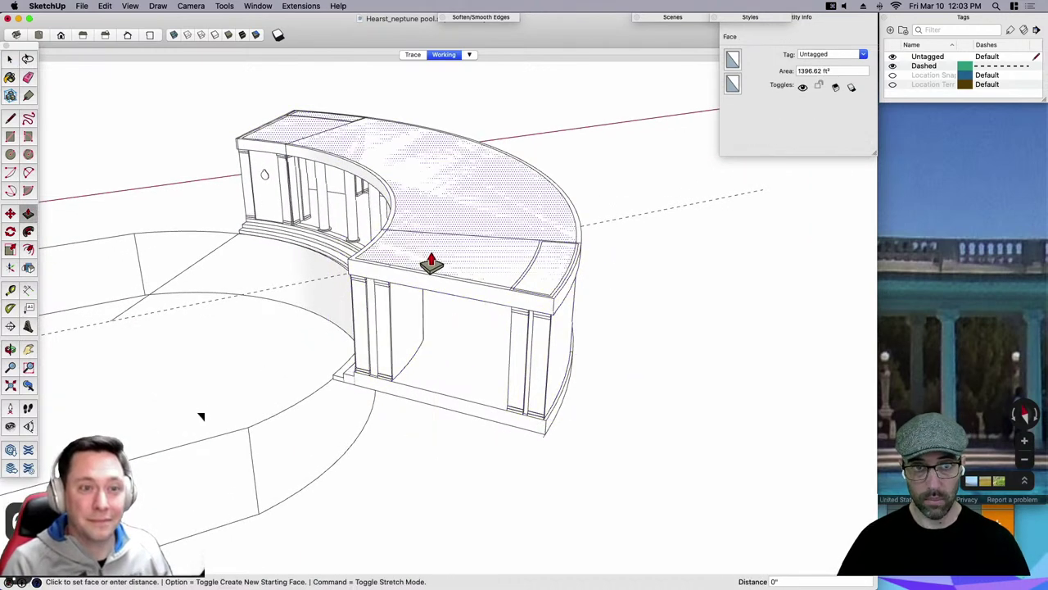
pyautogui.click(431, 255)
pyautogui.click(1007, 265)
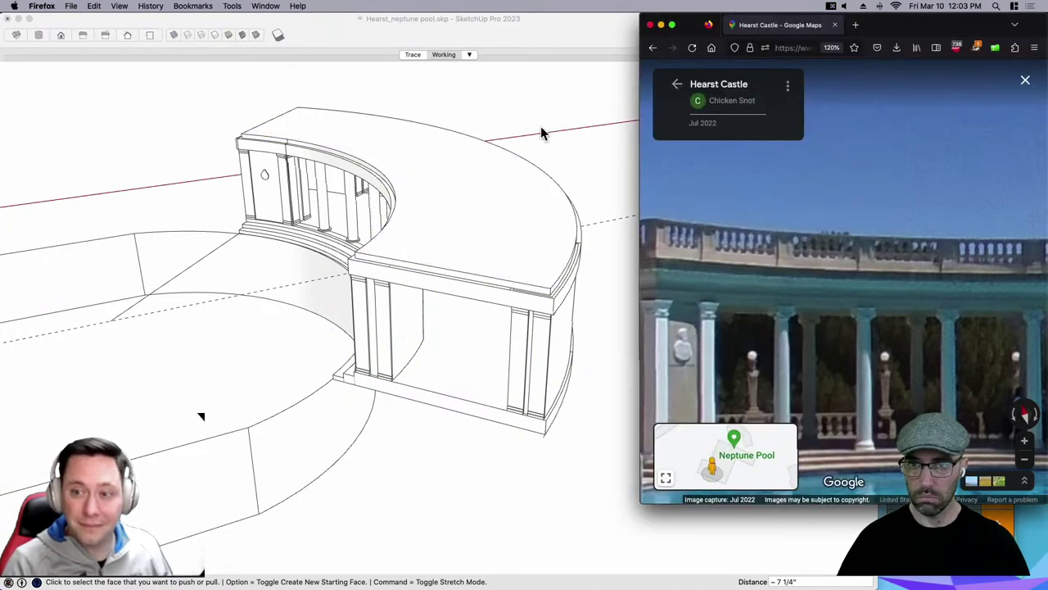
pyautogui.click(514, 164)
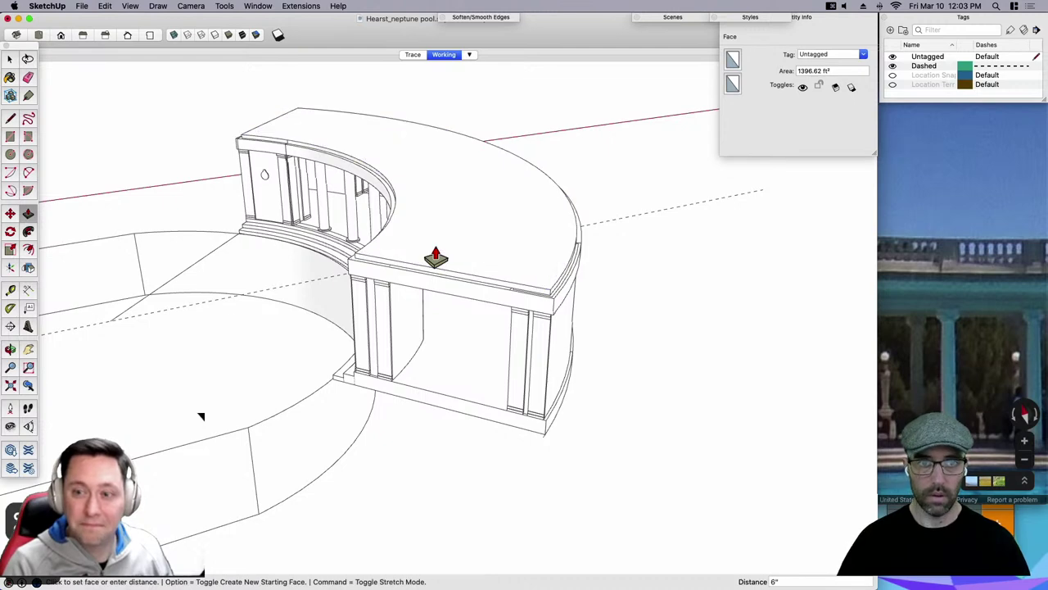
pyautogui.moveTo(297, 333); pyautogui.dragTo(562, 246, button='middle')
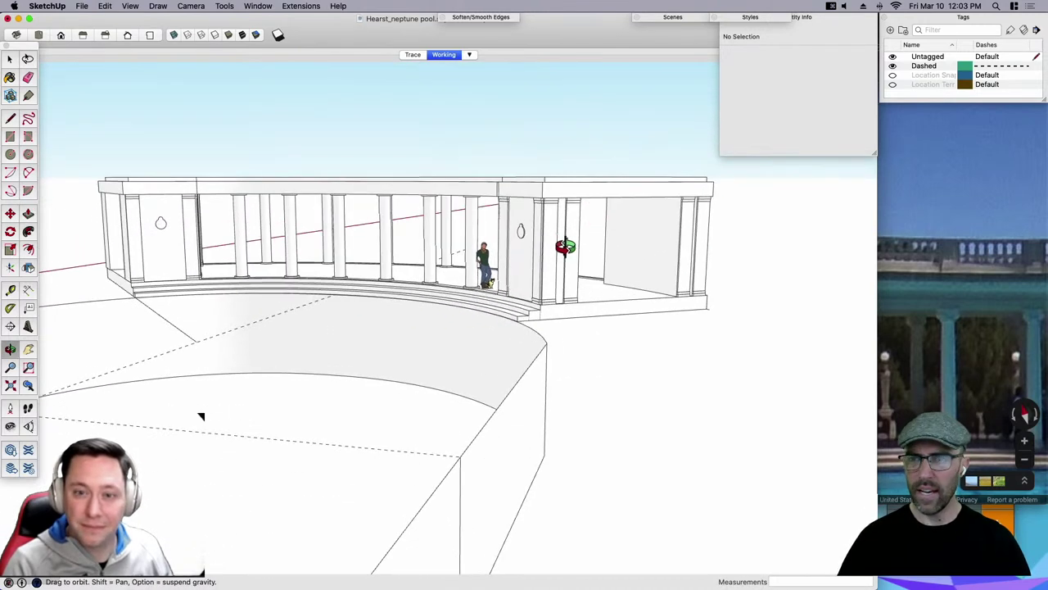
# Switch to Firefox, widen the Street View window and examine the end pavilion's cornice and railing up close.
pyautogui.click(953, 303)
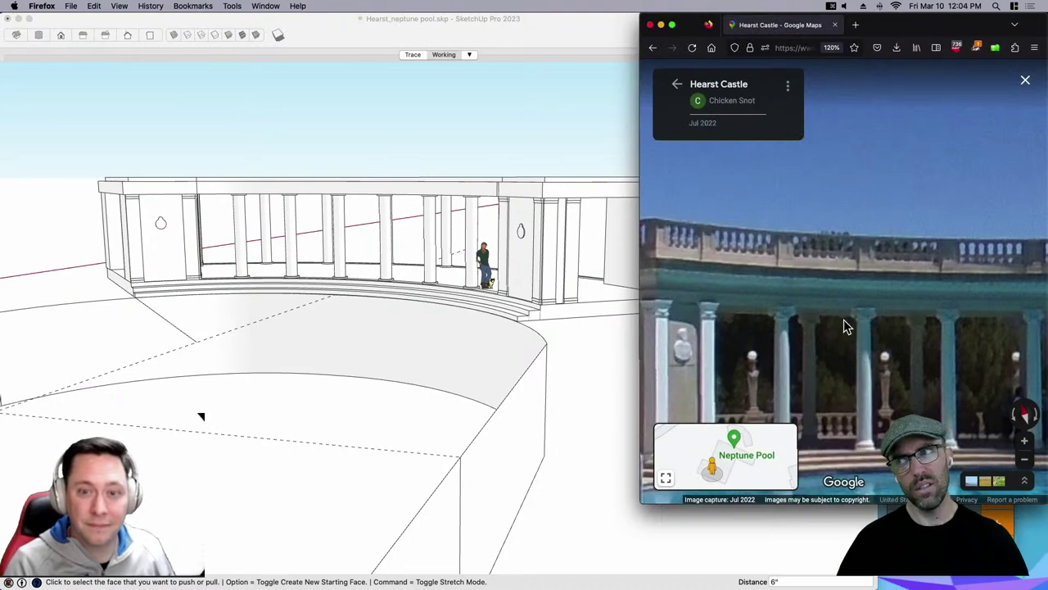
pyautogui.moveTo(642, 308); pyautogui.dragTo(547, 311)
pyautogui.moveTo(613, 321); pyautogui.dragTo(851, 337)
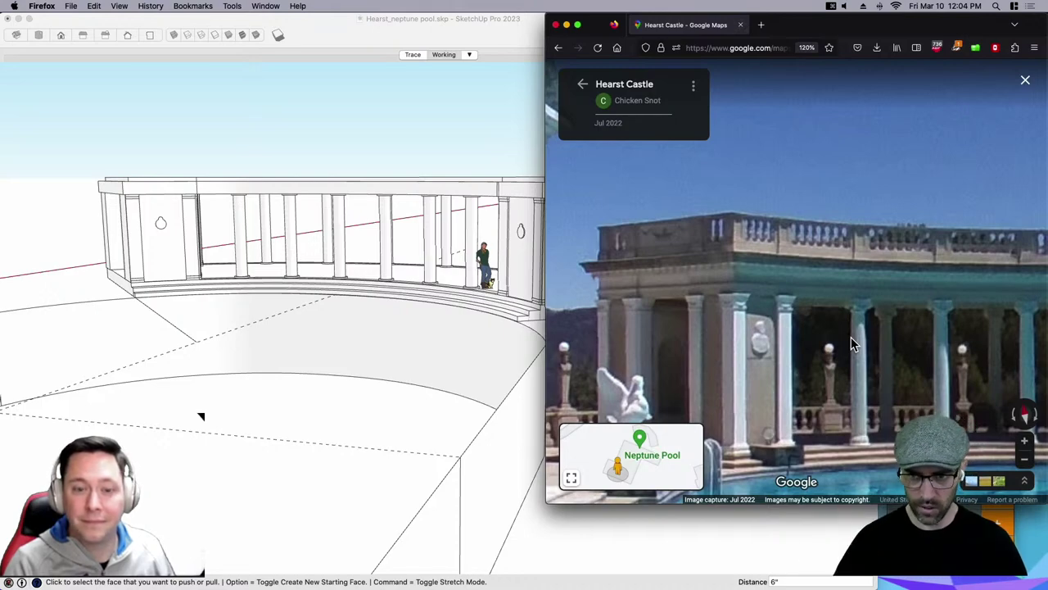
pyautogui.click(840, 278)
pyautogui.moveTo(918, 322); pyautogui.dragTo(844, 319)
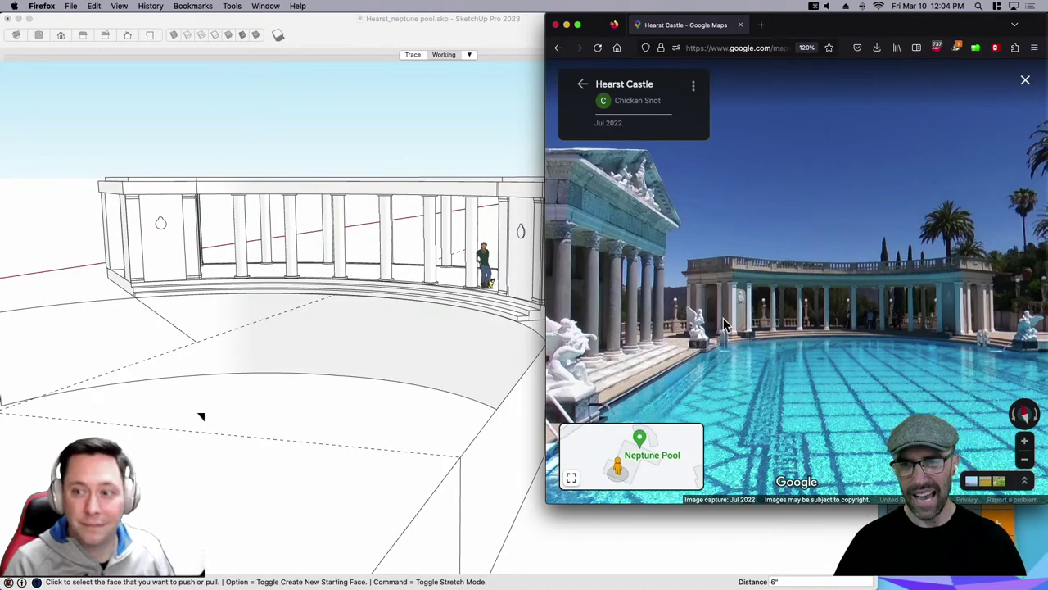
pyautogui.click(842, 318)
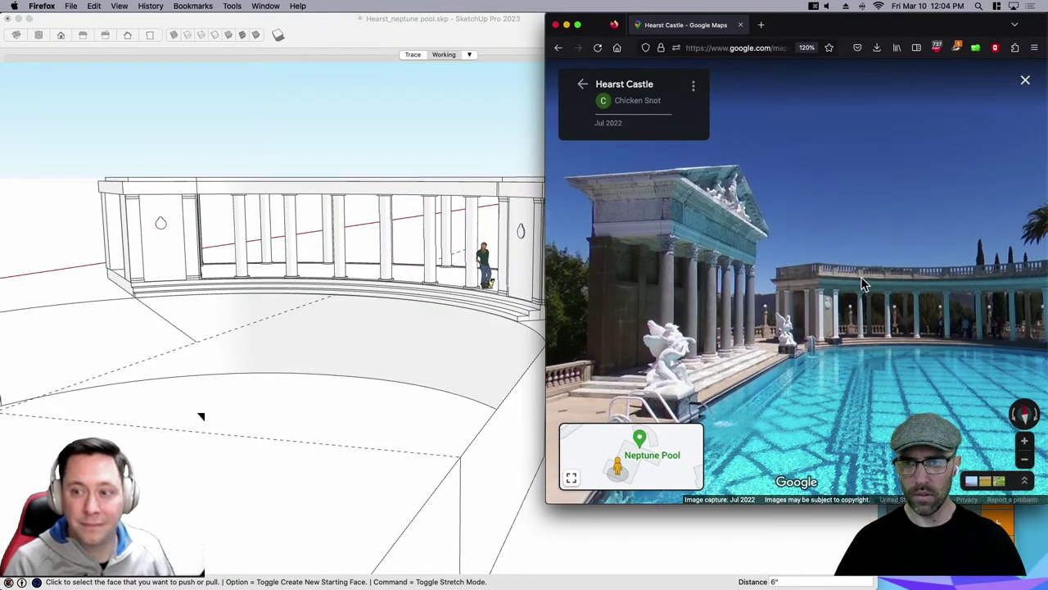
pyautogui.scroll(3, 836, 293)
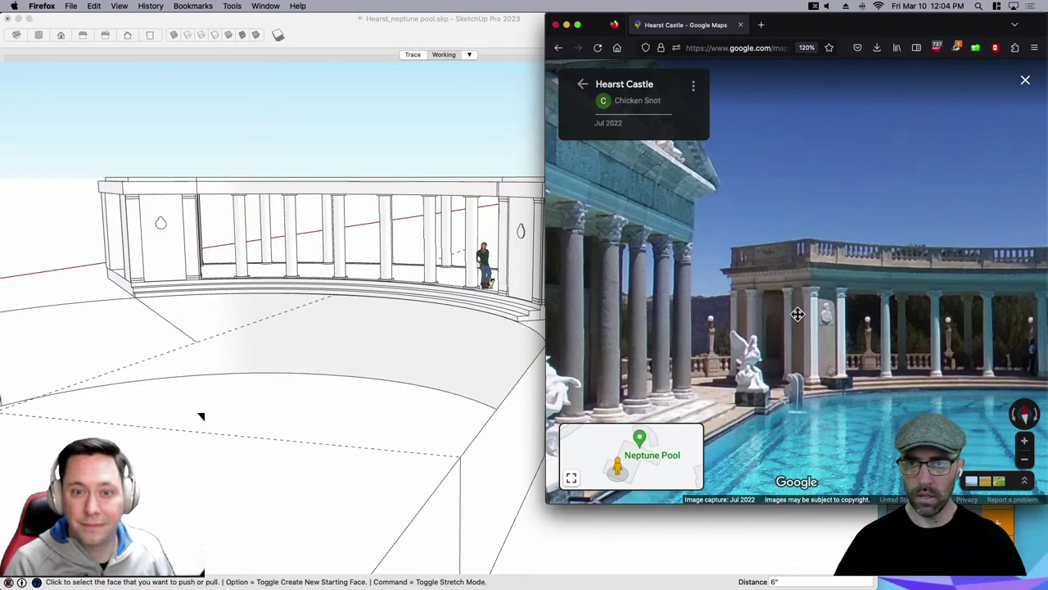
pyautogui.scroll(5, 796, 318)
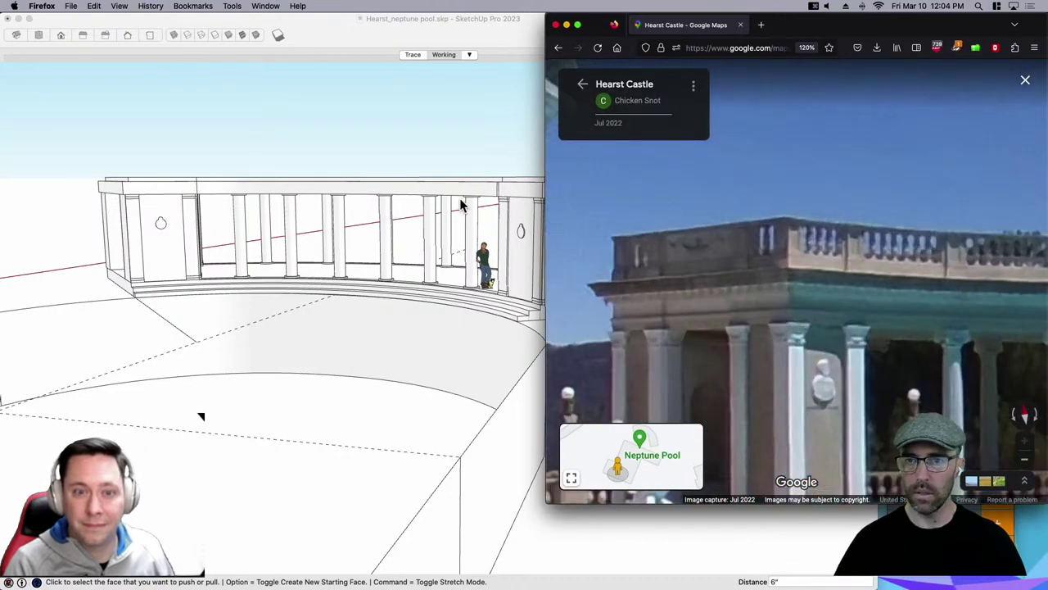
# Return to SketchUp, Push/Pull the top face of the roof slab up another 6" and compare it with the Street View photo.
pyautogui.moveTo(460, 199)
pyautogui.mouseDown(button='middle')
pyautogui.moveTo(398, 234)
pyautogui.moveTo(318, 259)
pyautogui.moveTo(499, 215)
pyautogui.mouseUp(button='middle')
pyautogui.press('space')
pyautogui.click(478, 204)
pyautogui.press('p')
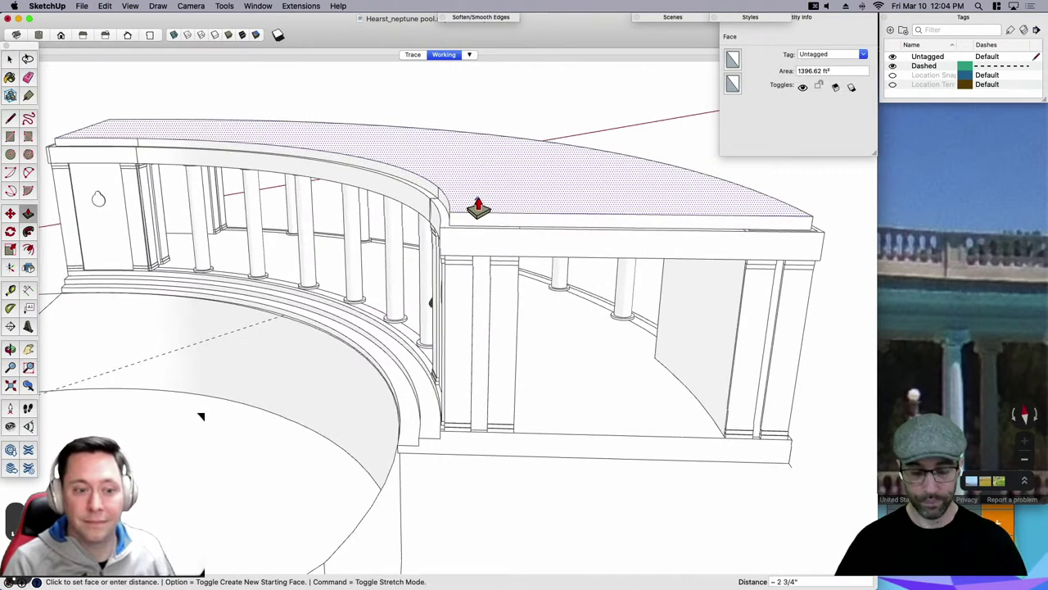
pyautogui.click(476, 206)
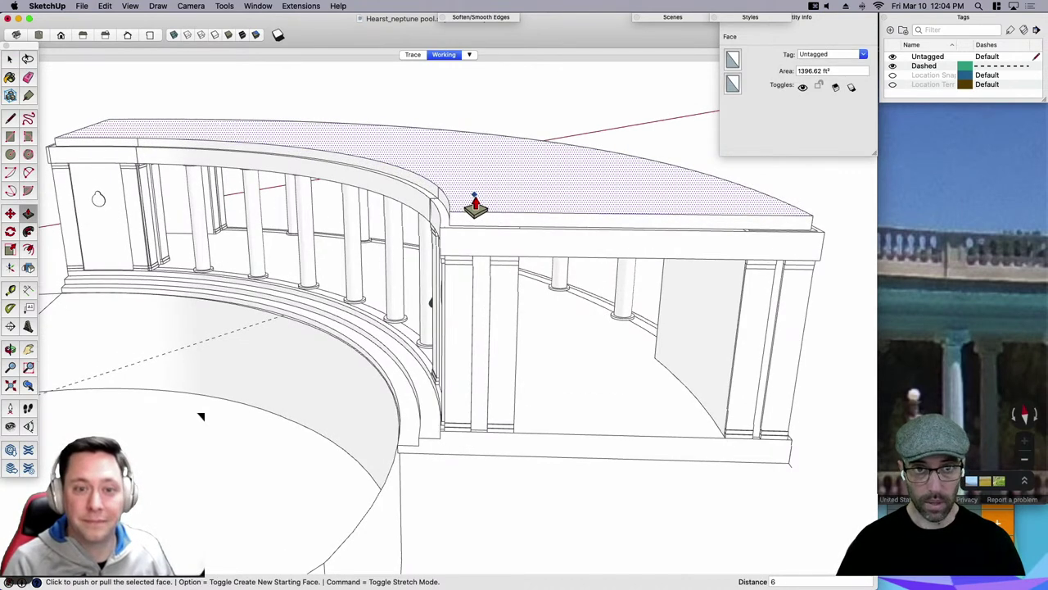
pyautogui.press('space')
pyautogui.click(925, 279)
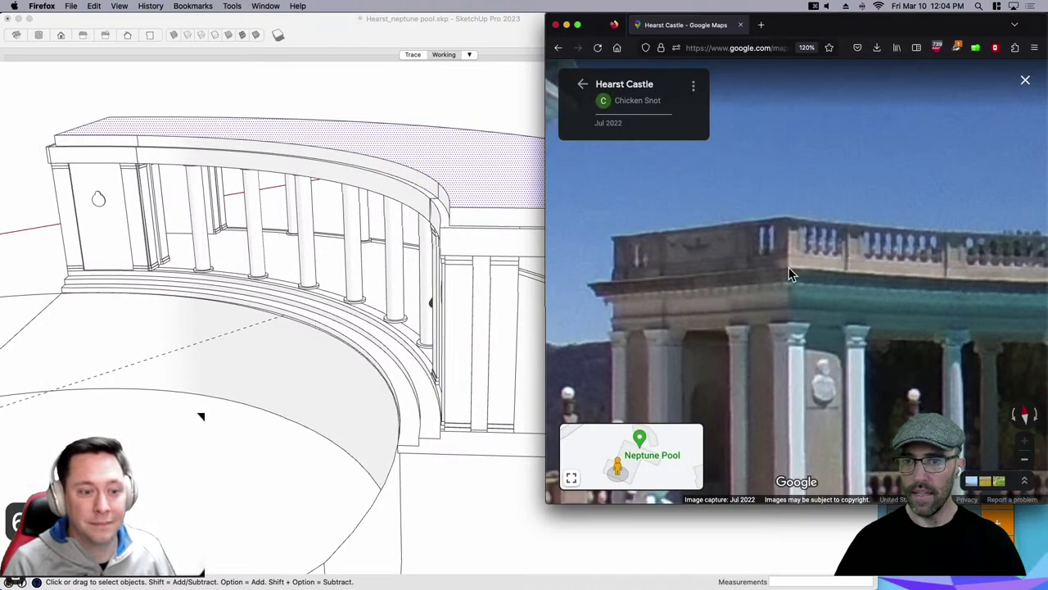
# Erase the vertical seam edge on the front of the roof where the curved colonnade meets the end pavilion.
pyautogui.moveTo(405, 190)
pyautogui.mouseDown(button='middle')
pyautogui.moveTo(513, 222)
pyautogui.moveTo(501, 210)
pyautogui.moveTo(496, 224)
pyautogui.moveTo(583, 284)
pyautogui.moveTo(660, 260)
pyautogui.moveTo(620, 245)
pyautogui.mouseUp(button='middle')
pyautogui.click(502, 205)
pyautogui.scroll(2, 503, 207)
pyautogui.press('e')
pyautogui.click(509, 208)
pyautogui.press('space')
# Open the end pavilion's group and its roof beam, and hide the beam's vertical end edge at the seam with the colonnade.
pyautogui.doubleClick(588, 285)
pyautogui.press('e')
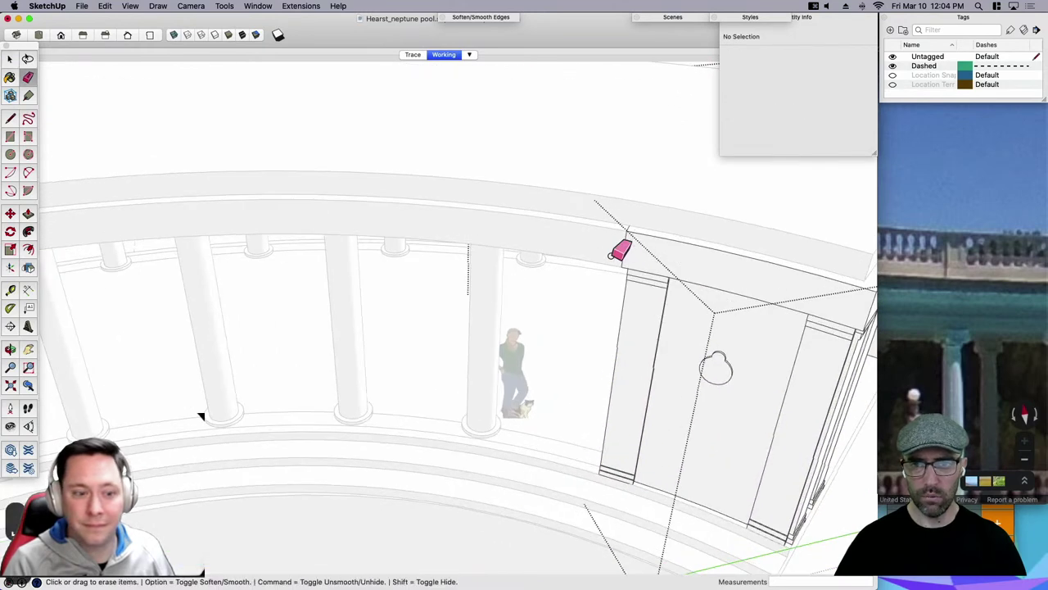
pyautogui.keyDown('shift'); pyautogui.click(627, 255); pyautogui.keyUp('shift')
pyautogui.press('super+z')
pyautogui.press('space')
pyautogui.doubleClick(650, 256)
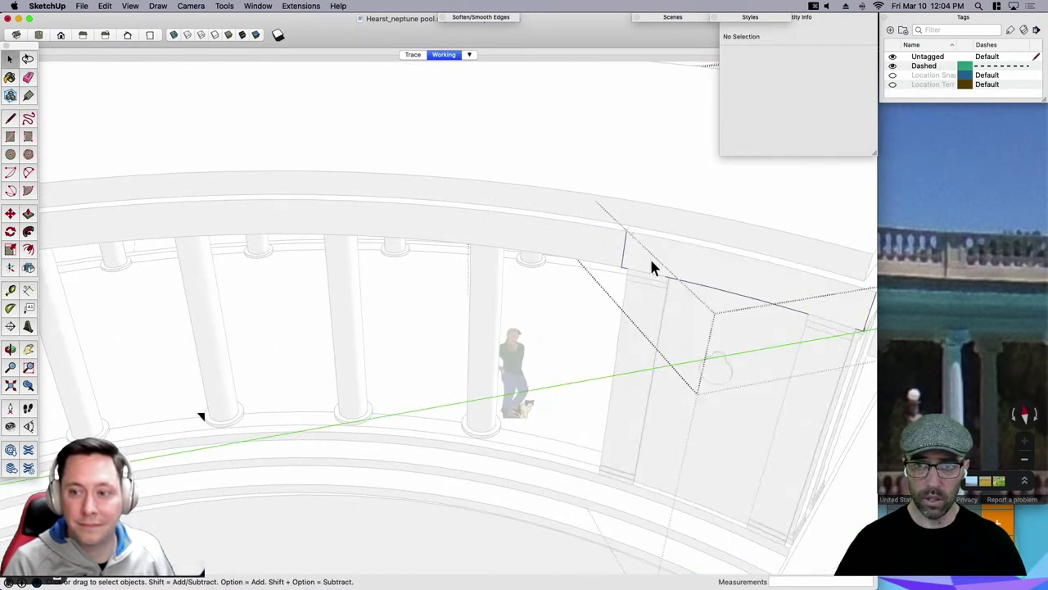
pyautogui.press('e')
pyautogui.keyDown('shift'); pyautogui.click(625, 253); pyautogui.keyUp('shift')
# Leave the pavilion's group and examine the joint between its roof beam and the curved front of the colonnade.
pyautogui.moveTo(647, 198)
pyautogui.mouseDown(button='middle')
pyautogui.moveTo(557, 363)
pyautogui.moveTo(606, 276)
pyautogui.mouseUp(button='middle')
pyautogui.scroll(3, 597, 281)
pyautogui.press('space')
pyautogui.click(588, 339)
pyautogui.click(575, 214)
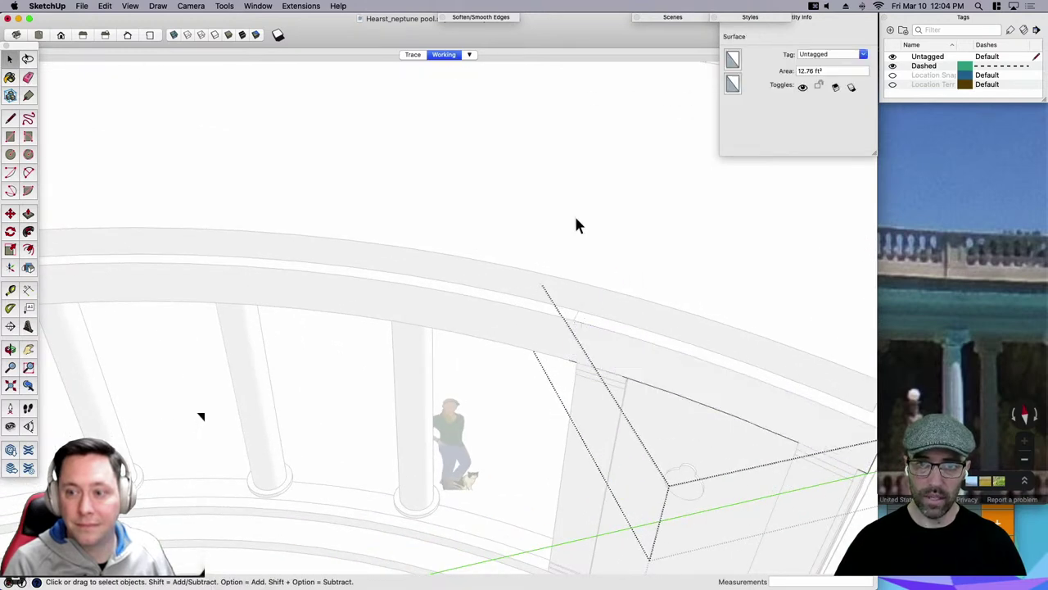
pyautogui.scroll(-3, 574, 216)
pyautogui.scroll(-5, 501, 324)
pyautogui.moveTo(506, 418); pyautogui.dragTo(532, 292, button='middle')
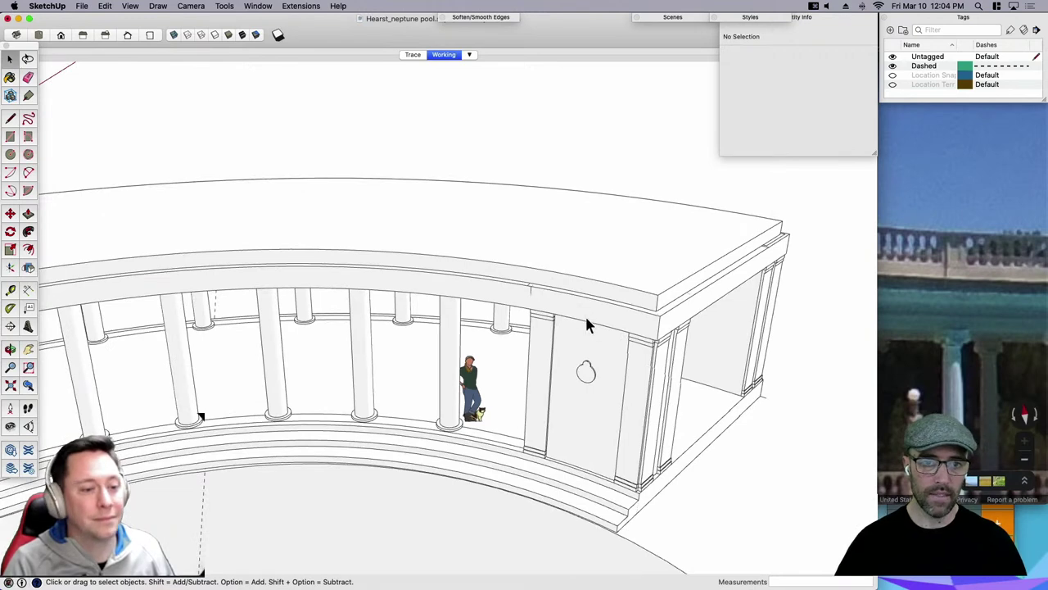
pyautogui.moveTo(587, 323); pyautogui.dragTo(603, 329, button='middle')
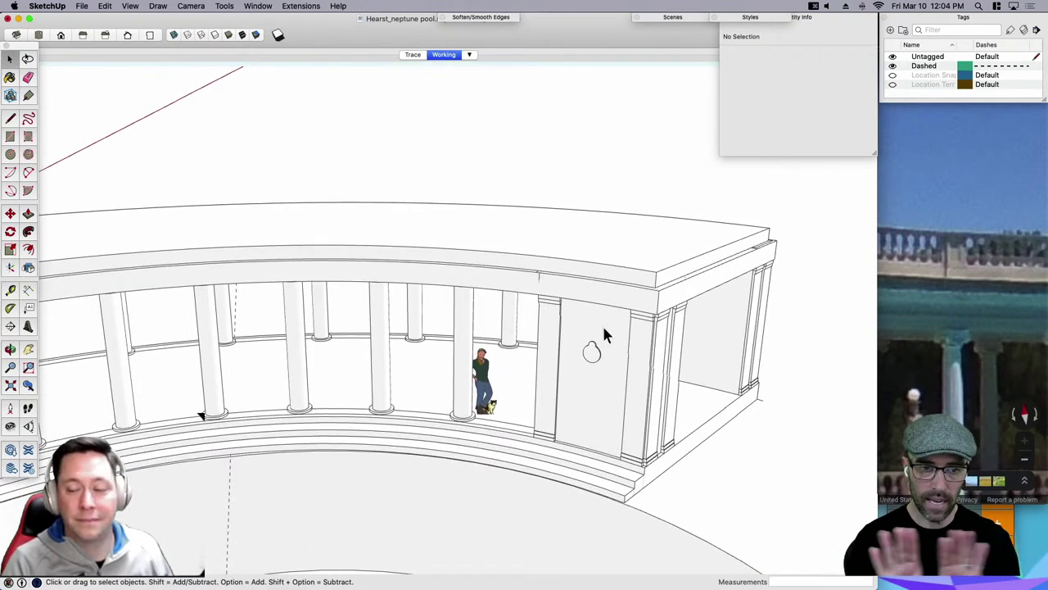
# Select everything connected to the roof slab and inspect the tall vertical edge beside the opposite pavilion.
pyautogui.tripleClick(636, 264)
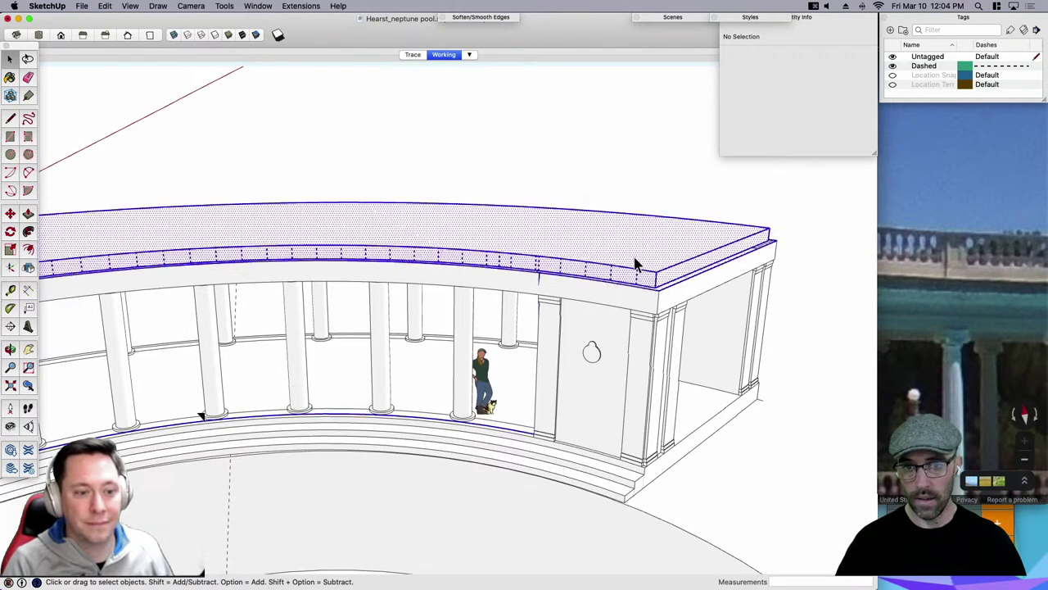
pyautogui.scroll(-5, 623, 295)
pyautogui.moveTo(622, 313); pyautogui.dragTo(531, 281, button='middle')
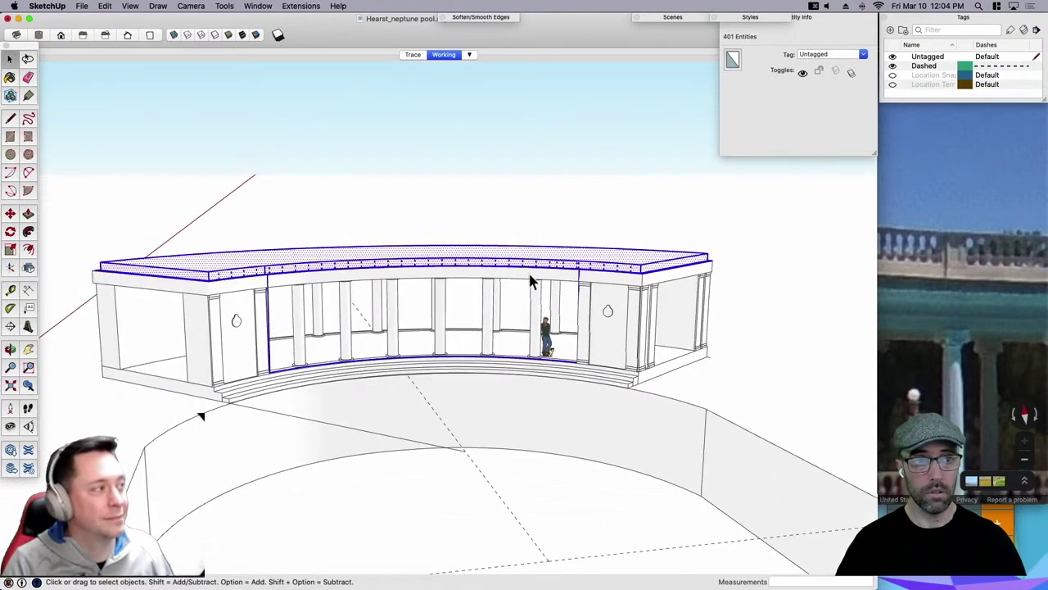
pyautogui.click(270, 293)
pyautogui.press('e')
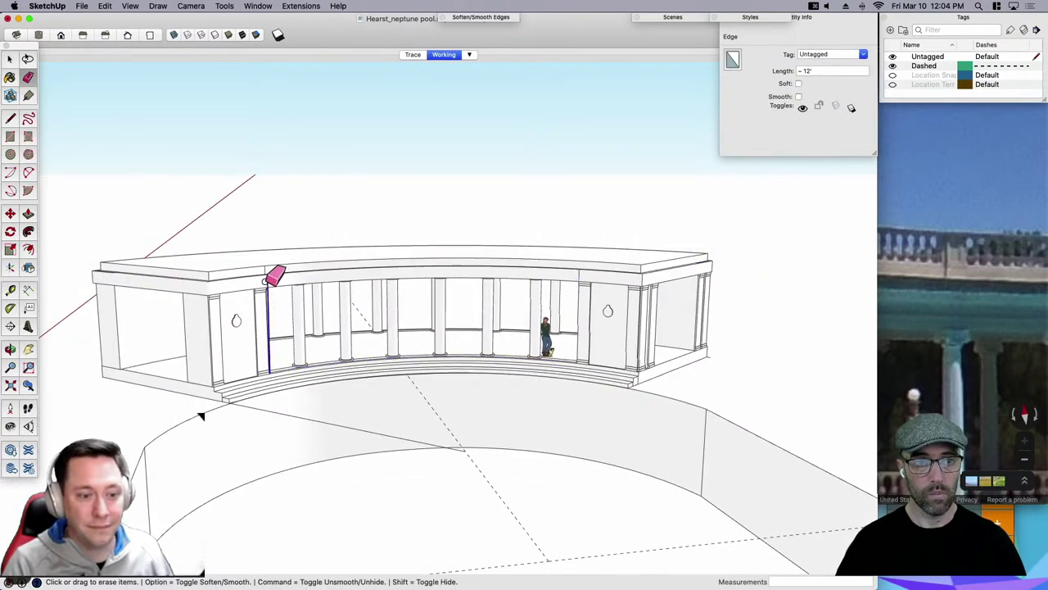
pyautogui.press('space')
# Select the roof slab's connected geometry, and delete the tall vertical edge and the short roof seam edge beside the end pavilion.
pyautogui.moveTo(273, 276); pyautogui.dragTo(65, 232, button='middle')
pyautogui.moveTo(66, 230); pyautogui.dragTo(684, 290)
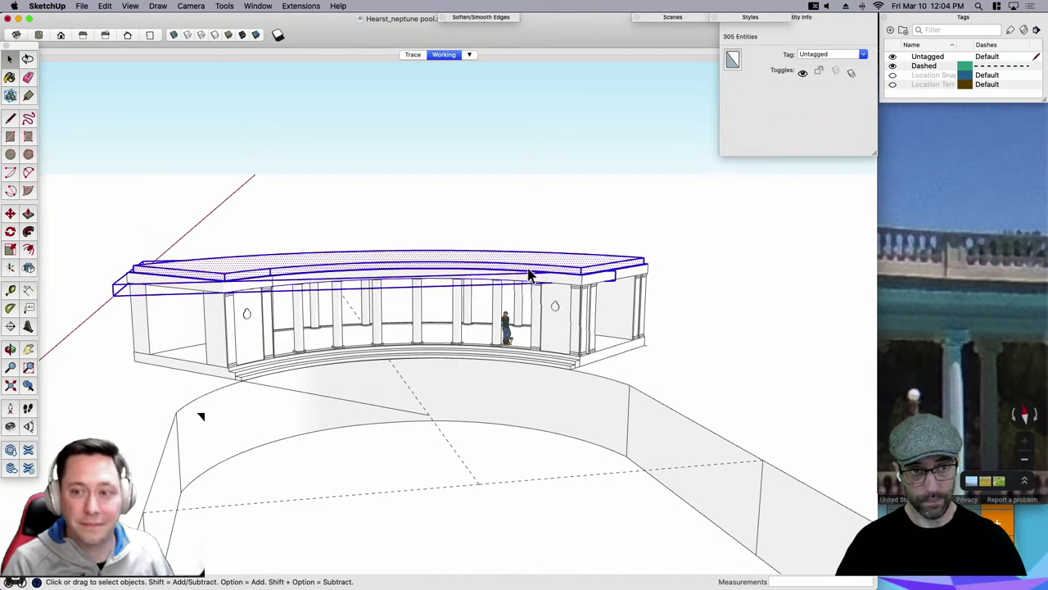
pyautogui.click(265, 263)
pyautogui.scroll(2, 265, 264)
pyautogui.tripleClick(254, 260)
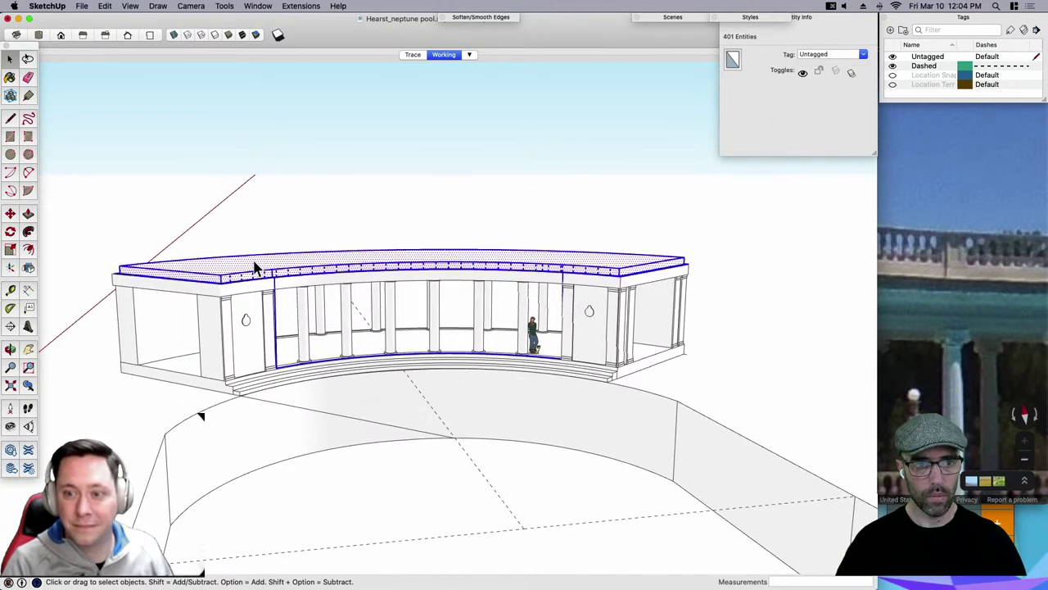
pyautogui.scroll(5, 261, 269)
pyautogui.doubleClick(264, 271)
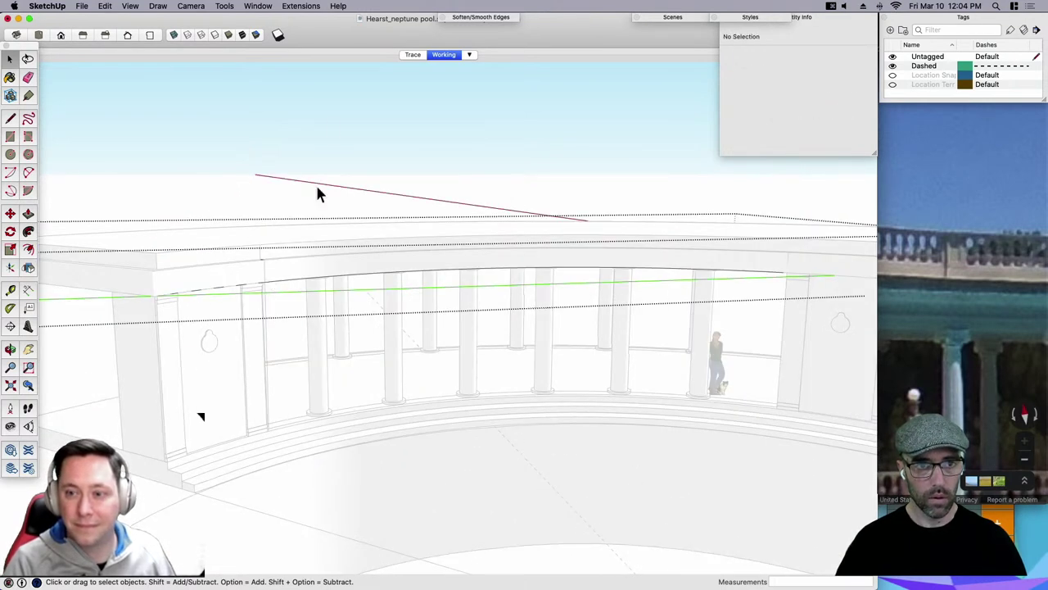
pyautogui.click(265, 285)
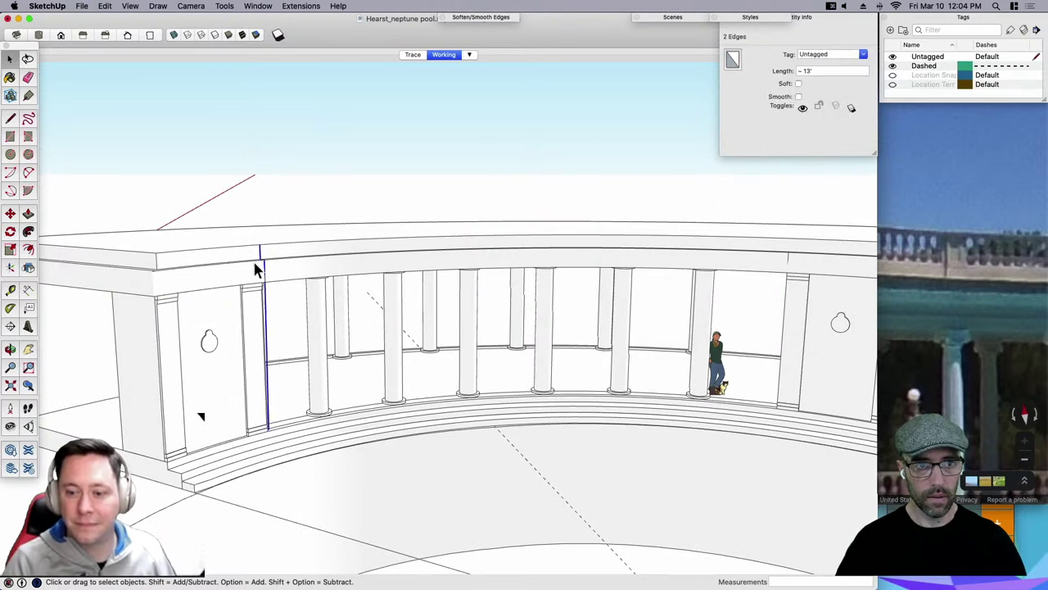
pyautogui.press('Delete')
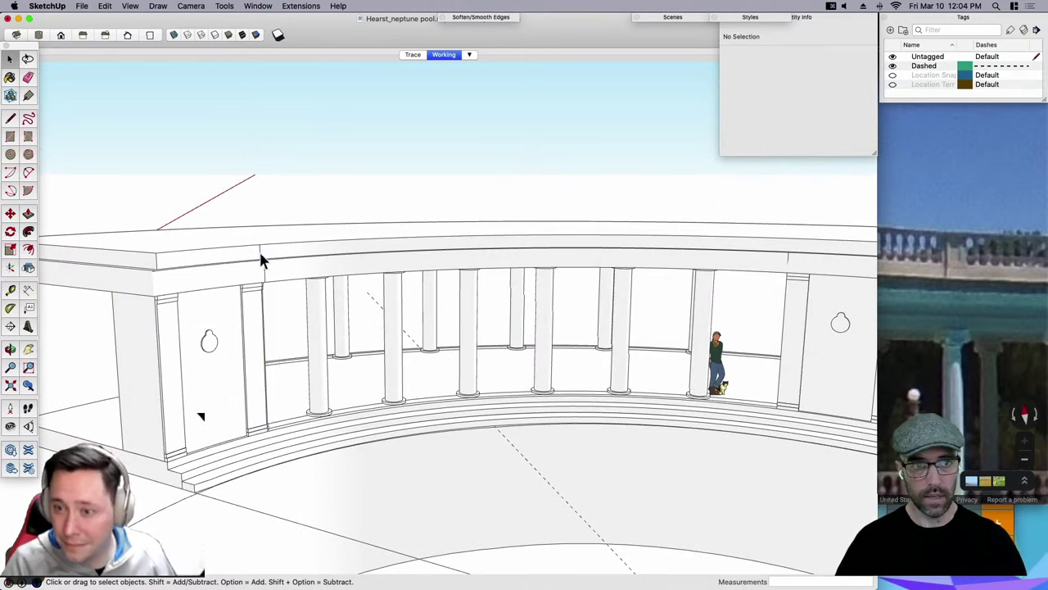
pyautogui.click(260, 253)
pyautogui.press('Delete')
# Find the remaining stray geometry attached to the roof and delete the vertical edge beside the opposite pavilion and the curved floor edge.
pyautogui.scroll(-6, 245, 246)
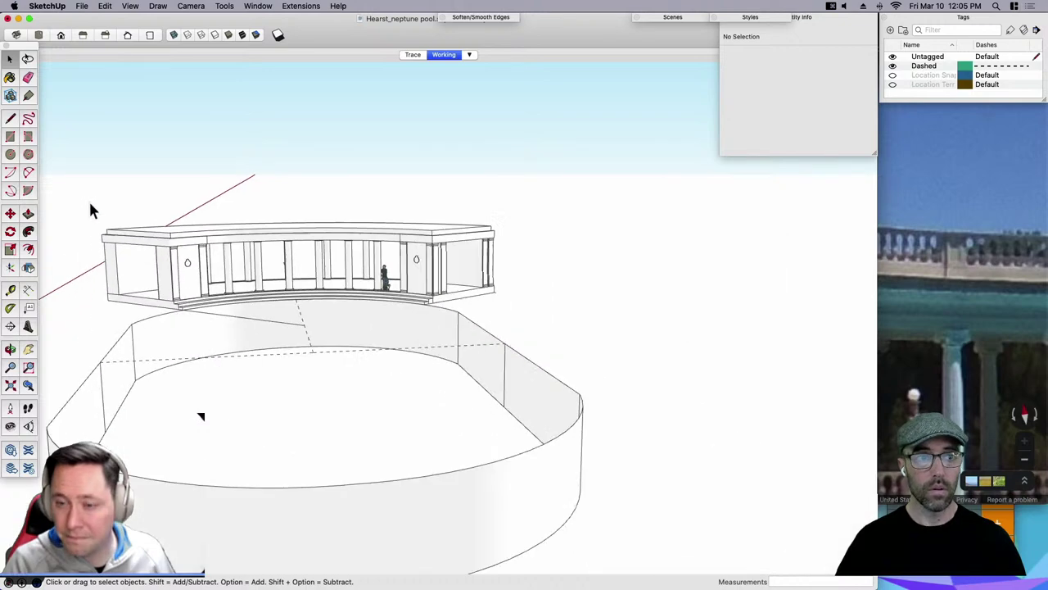
pyautogui.moveTo(88, 199)
pyautogui.mouseDown()
pyautogui.moveTo(491, 239)
pyautogui.moveTo(508, 254)
pyautogui.mouseUp()
pyautogui.moveTo(507, 254); pyautogui.dragTo(426, 265, button='middle')
pyautogui.scroll(2, 403, 264)
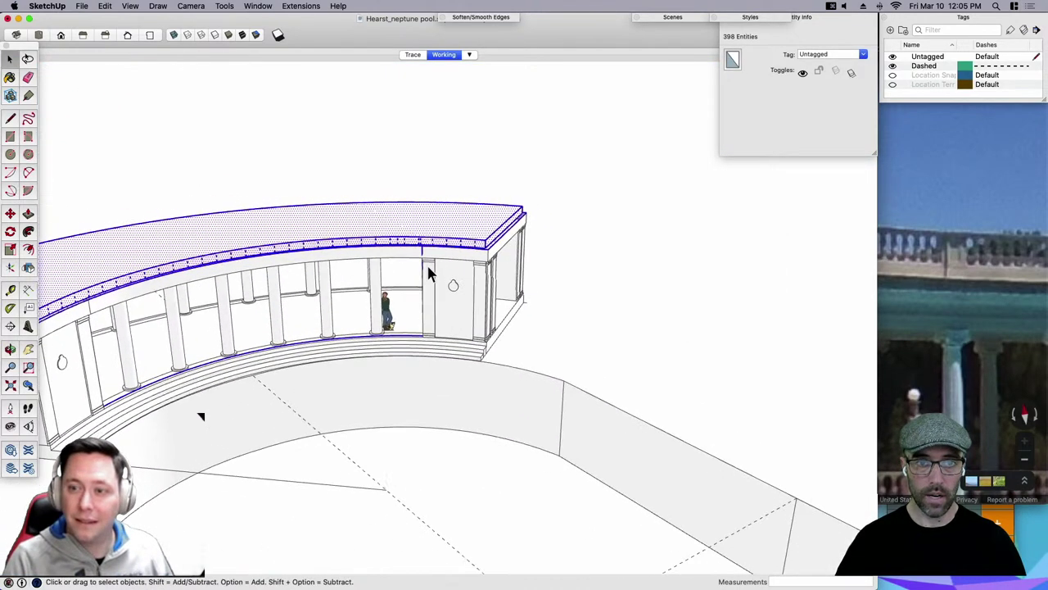
pyautogui.scroll(5, 423, 252)
pyautogui.click(411, 229)
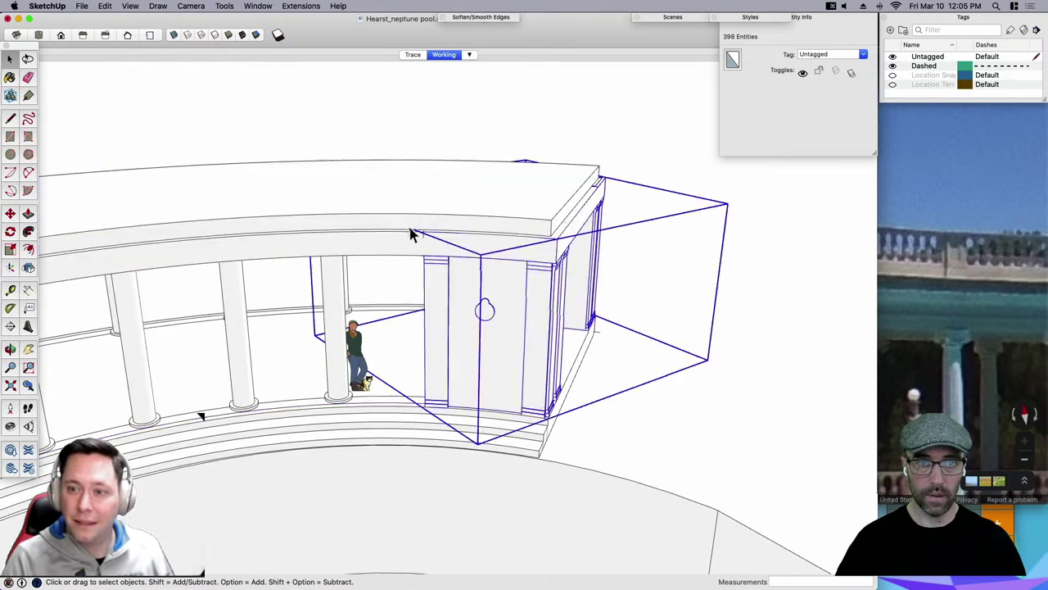
pyautogui.click(437, 419)
# Select the whole roof slab with all its connected geometry and make it a group.
pyautogui.scroll(-6, 666, 359)
pyautogui.tripleClick(590, 303)
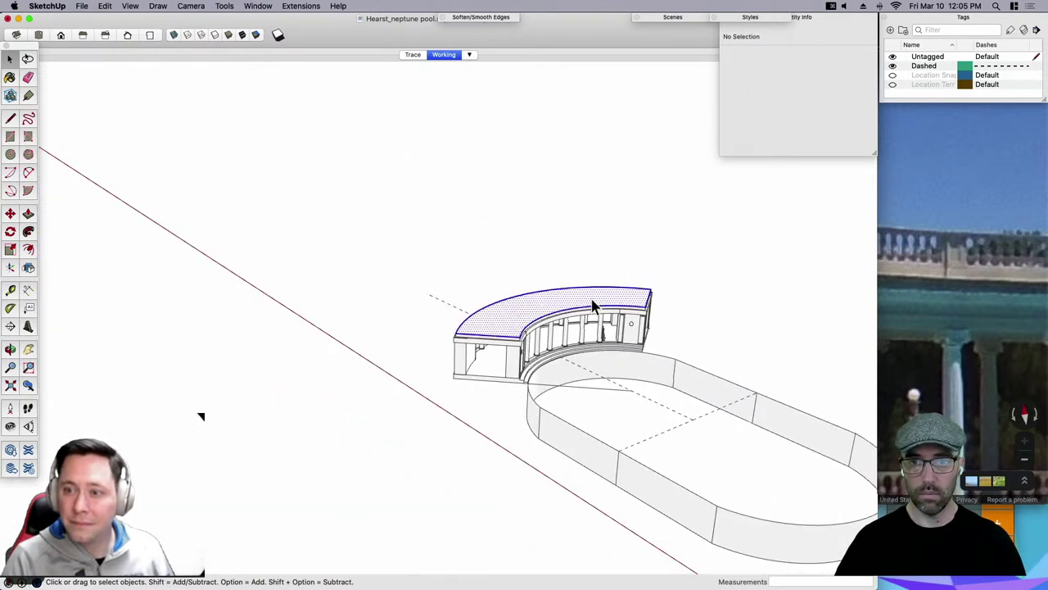
pyautogui.scroll(5, 659, 347)
pyautogui.press('super+g')
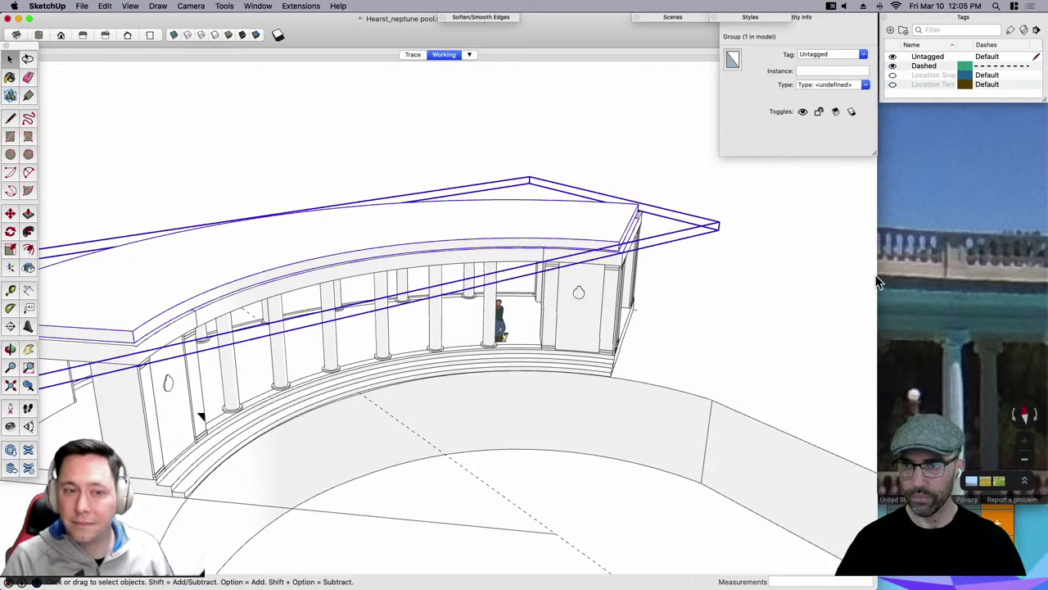
# Check the balustrade in the Street View reference, and copy the roof slab's top face in place outside its group.
pyautogui.click(922, 249)
pyautogui.scroll(-2, 822, 268)
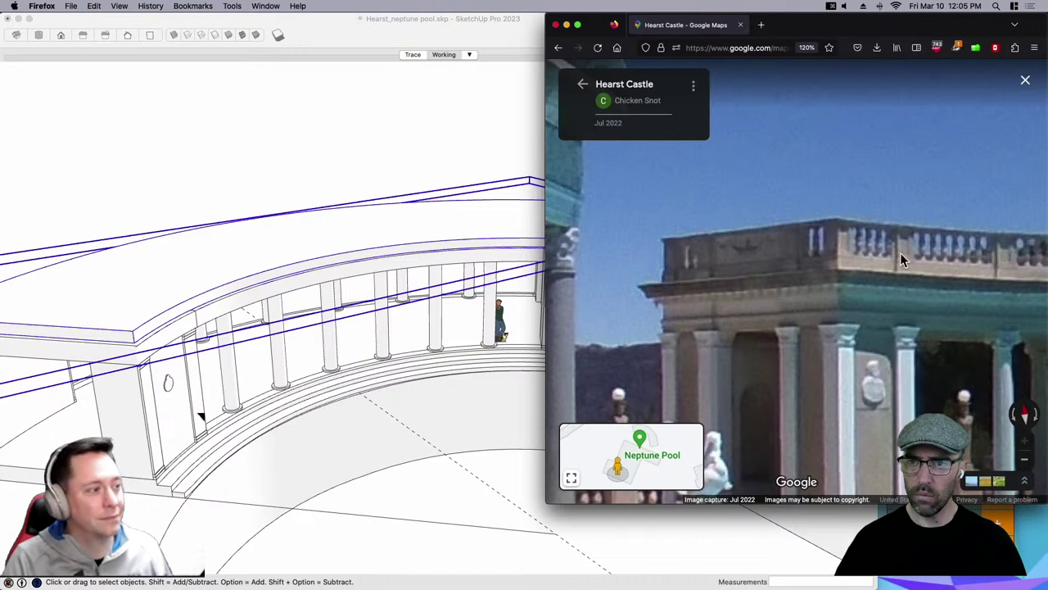
pyautogui.scroll(-4, 182, 290)
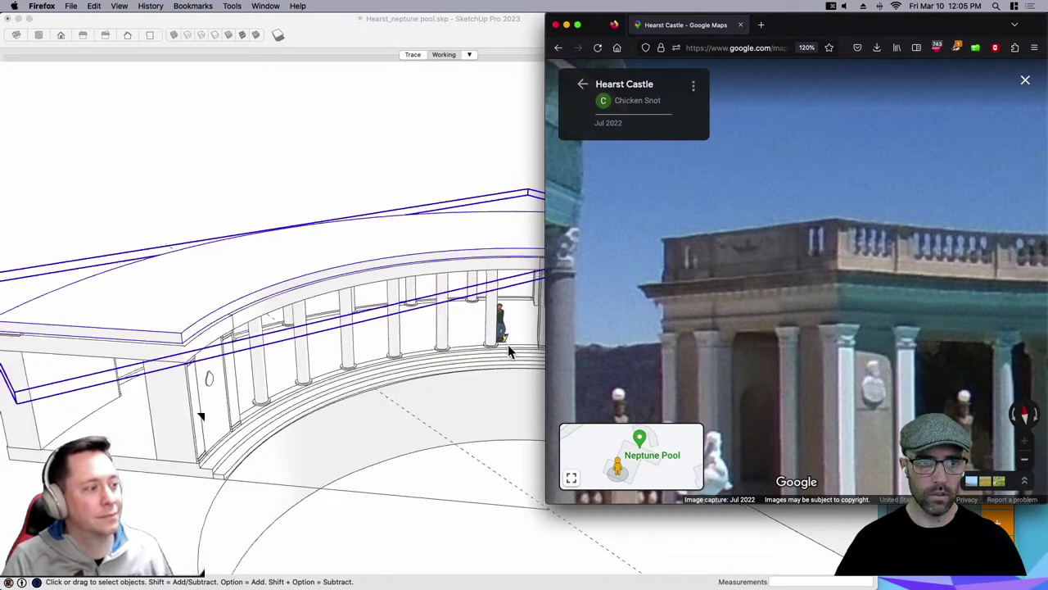
pyautogui.click(214, 328)
pyautogui.doubleClick(217, 307)
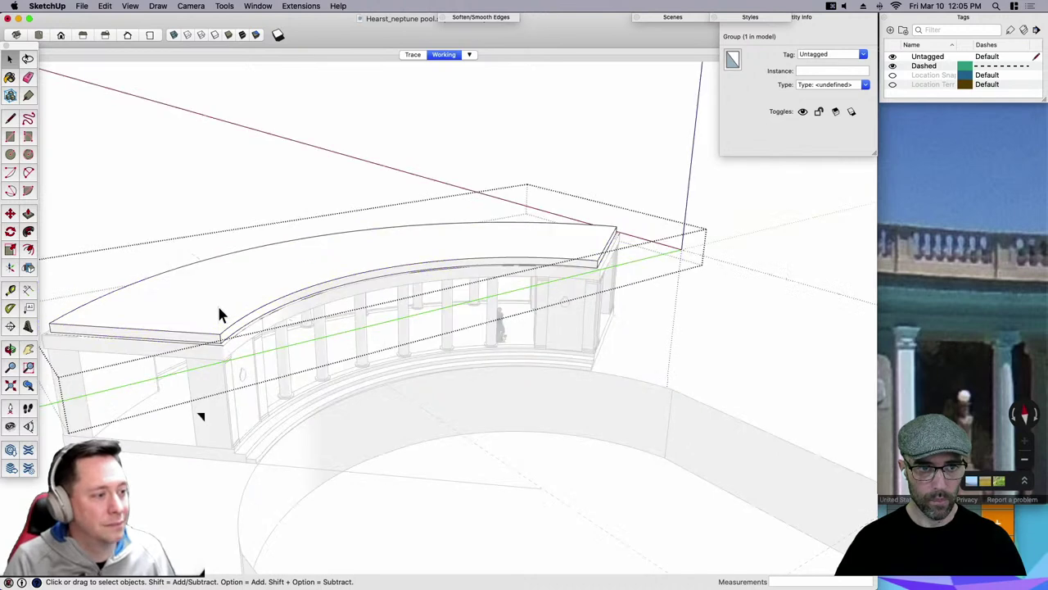
pyautogui.click(218, 306)
pyautogui.scroll(-3, 218, 306)
pyautogui.click(276, 218)
pyautogui.scroll(3, 217, 316)
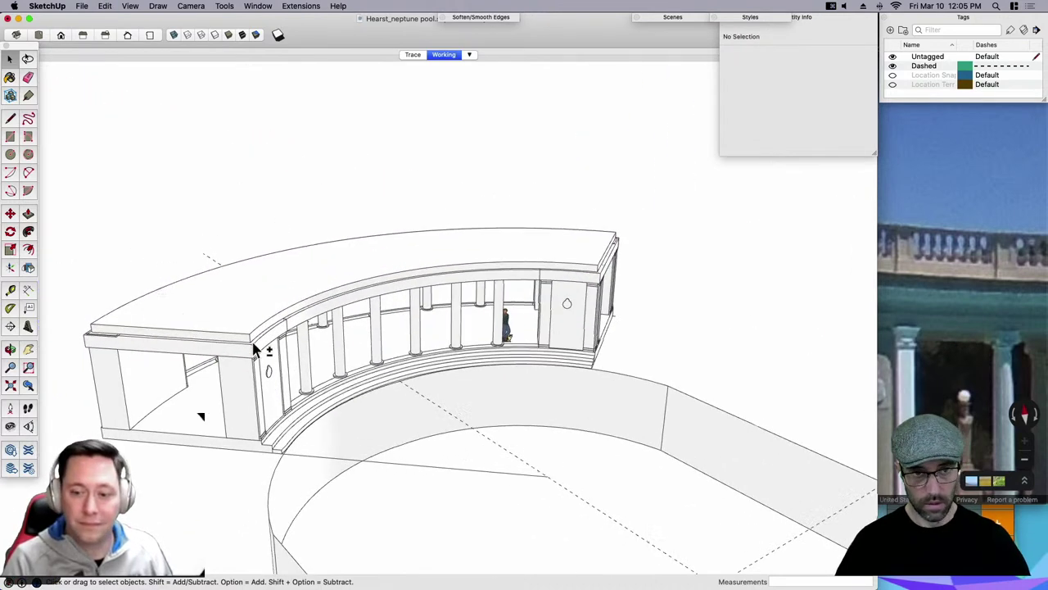
pyautogui.press('super+shift+v')
# Move the copied curved roof face 3' straight up above the roof slab.
pyautogui.scroll(2, 253, 345)
pyautogui.press('p')
pyautogui.moveTo(231, 328); pyautogui.dragTo(244, 340, button='middle')
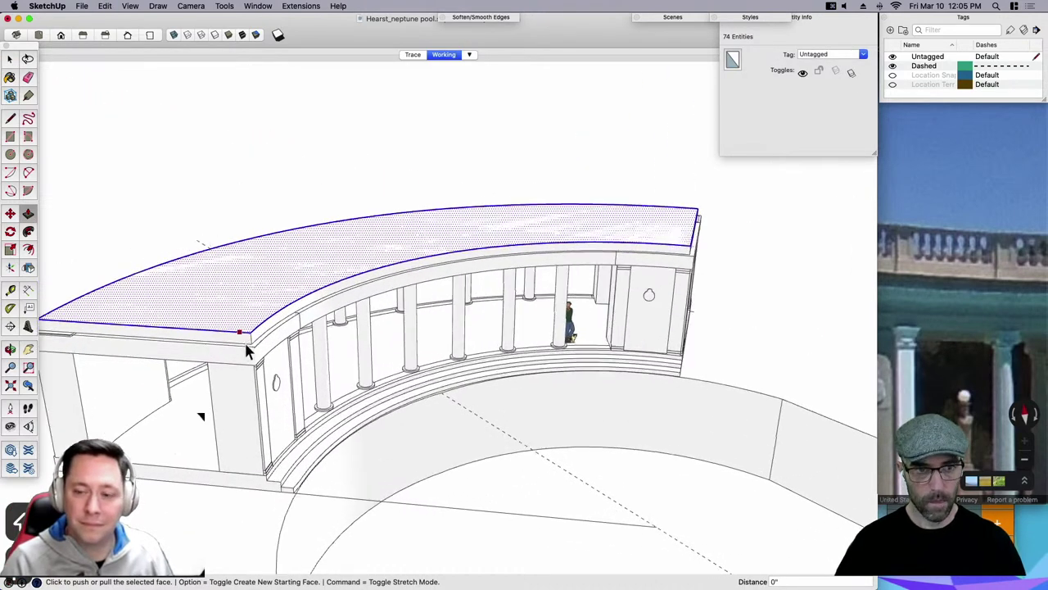
pyautogui.press('m')
pyautogui.click(248, 334)
pyautogui.write('3')
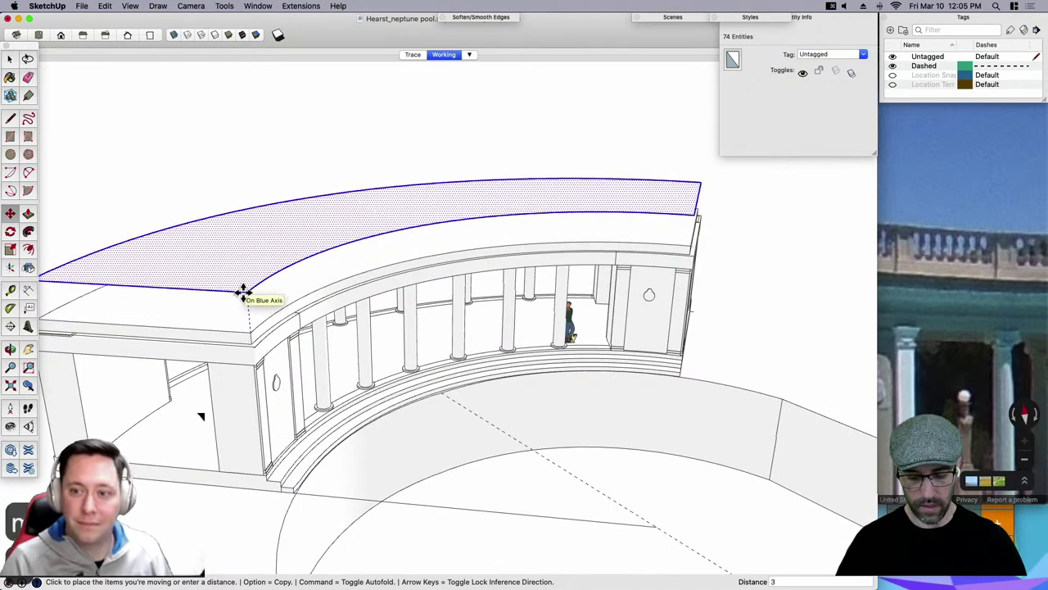
pyautogui.write("'")
pyautogui.press('Return')
# Push/Pull the raised curved face into a thin slab floating above the roof.
pyautogui.press('p')
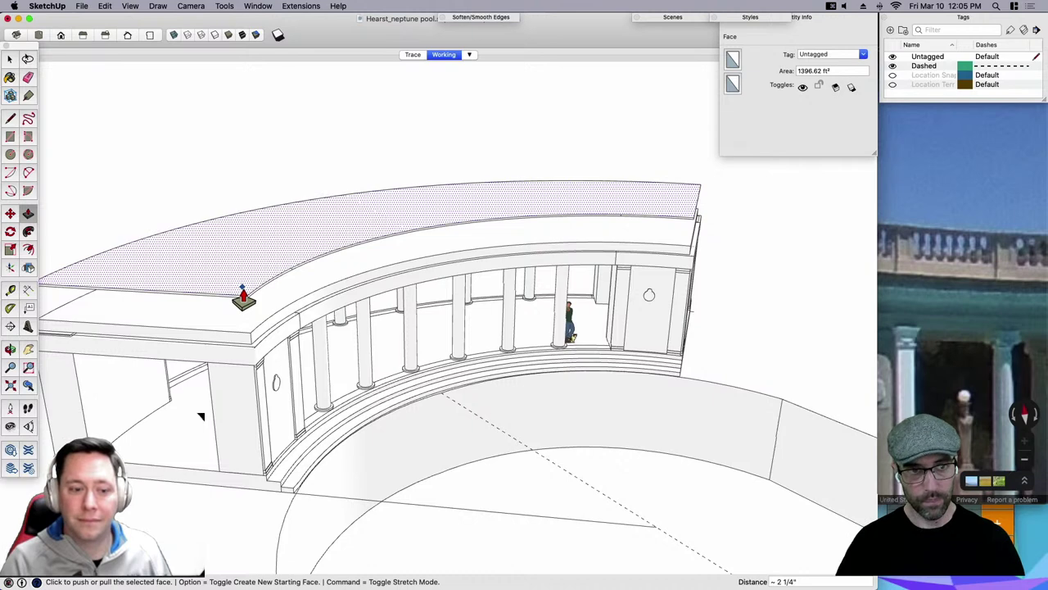
pyautogui.press('Escape')
pyautogui.press('space')
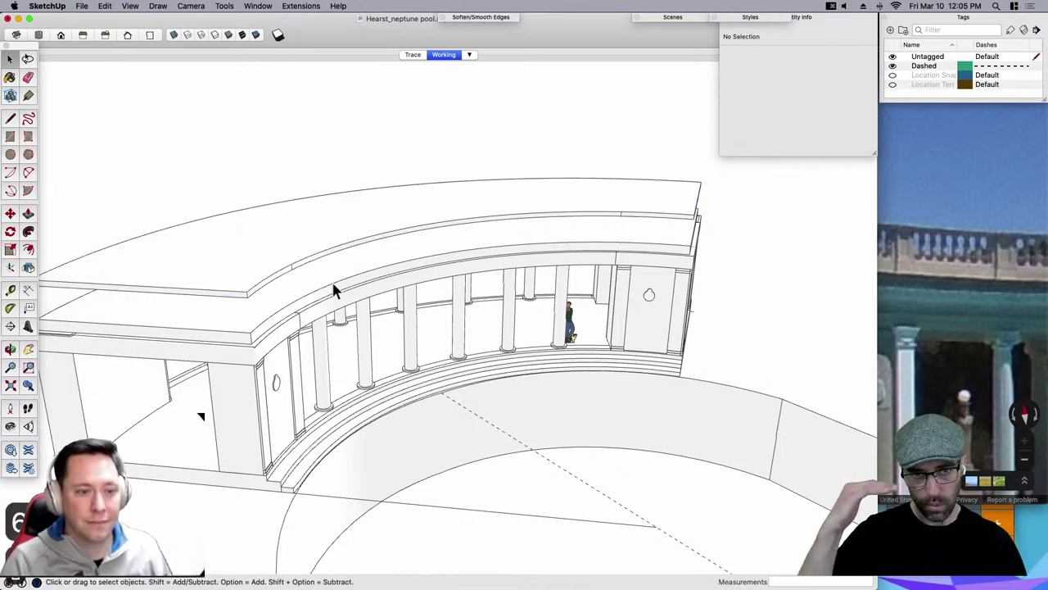
pyautogui.moveTo(497, 428); pyautogui.dragTo(410, 354, button='middle')
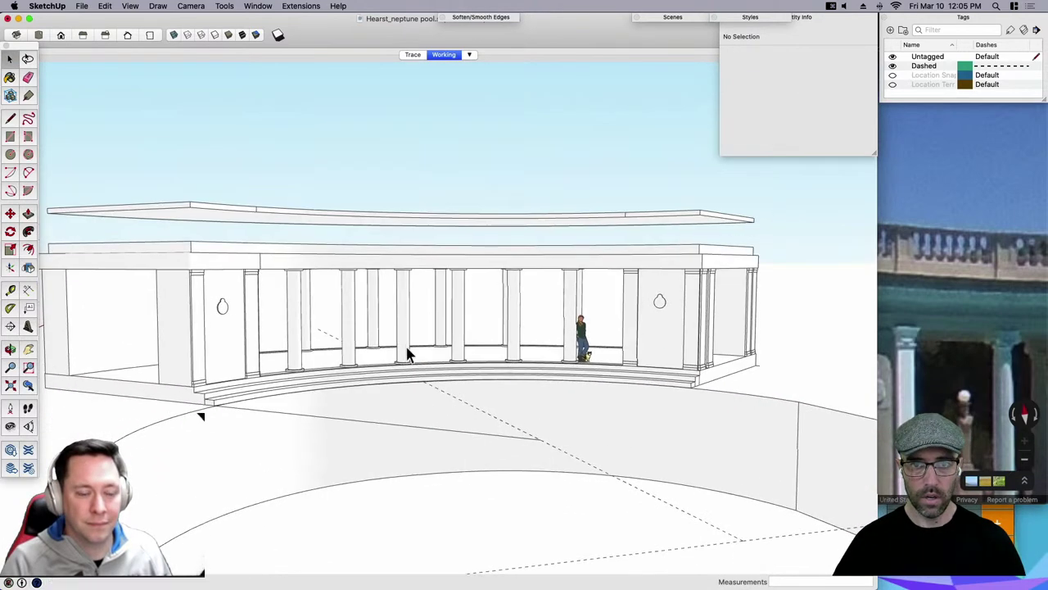
# Switch to the Street View reference in Firefox and examine the pavilion's balustrade and cornice from a wider view.
pyautogui.click(925, 279)
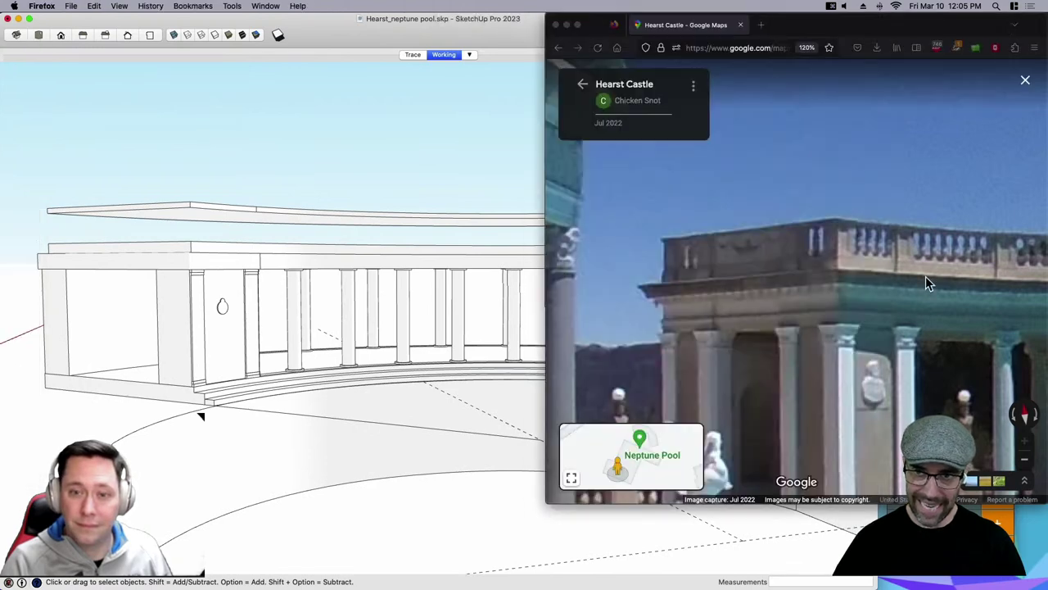
pyautogui.scroll(-5, 848, 329)
pyautogui.scroll(5, 853, 303)
pyautogui.moveTo(858, 281); pyautogui.dragTo(828, 268)
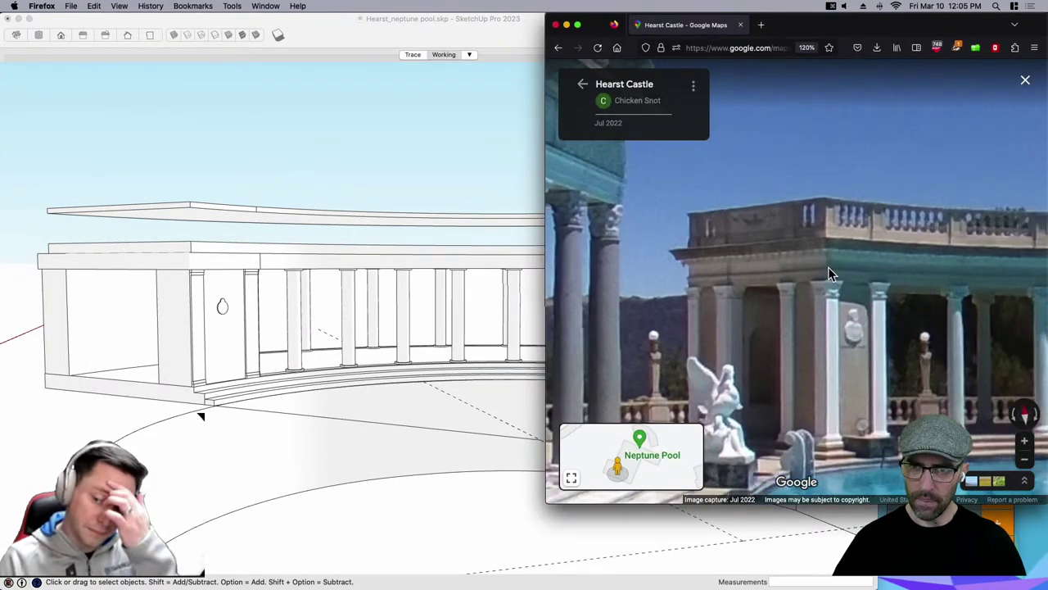
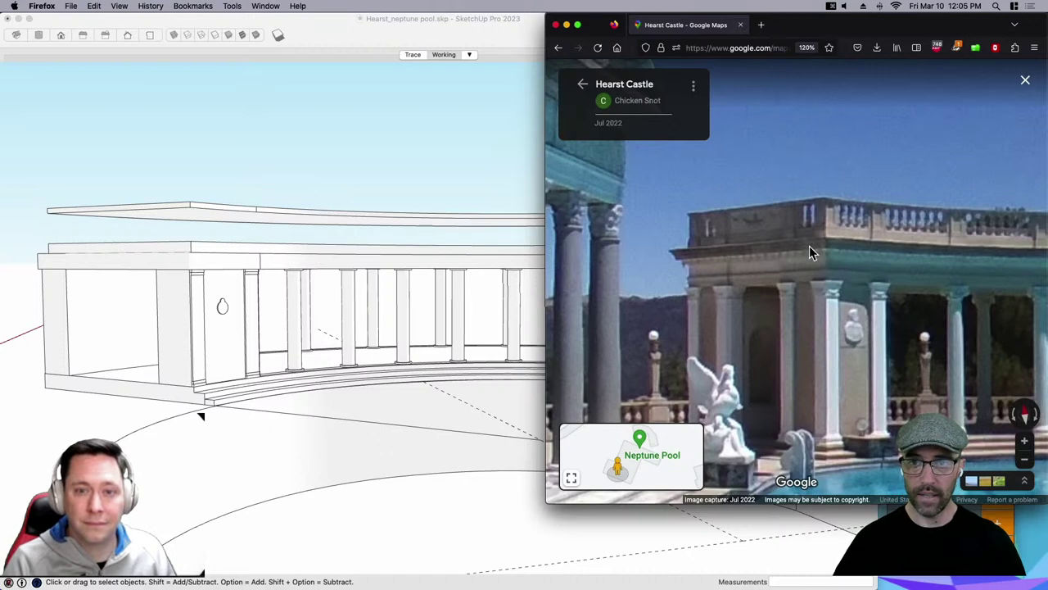
pyautogui.click(370, 195)
# Offset the raised slab's top outline inward to form a border strip all around the curved face.
pyautogui.moveTo(259, 212); pyautogui.dragTo(278, 270, button='middle')
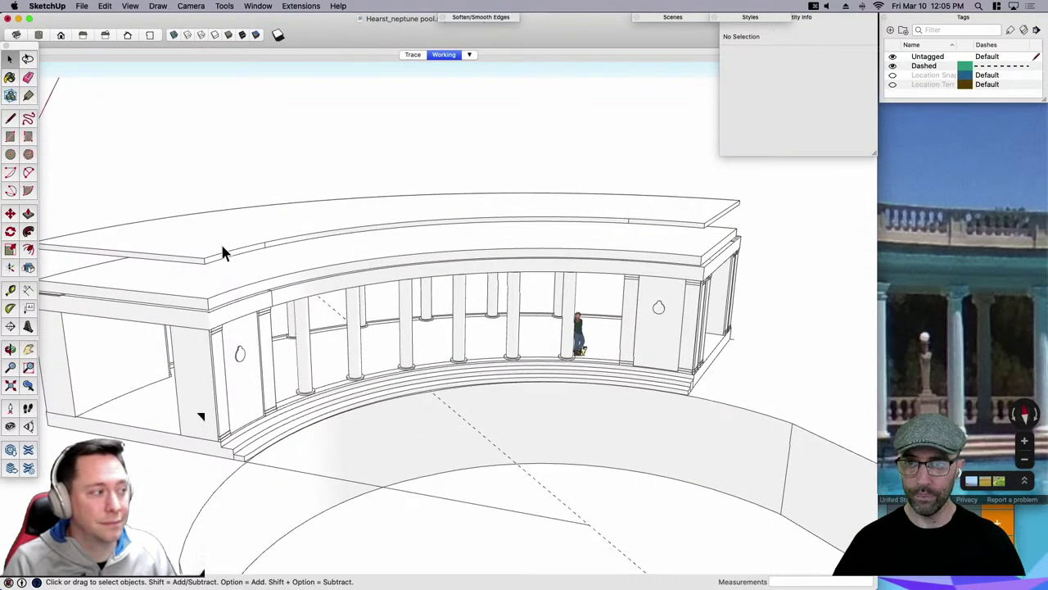
pyautogui.moveTo(220, 243); pyautogui.dragTo(329, 303, button='middle')
pyautogui.click(198, 272)
pyautogui.write('f')
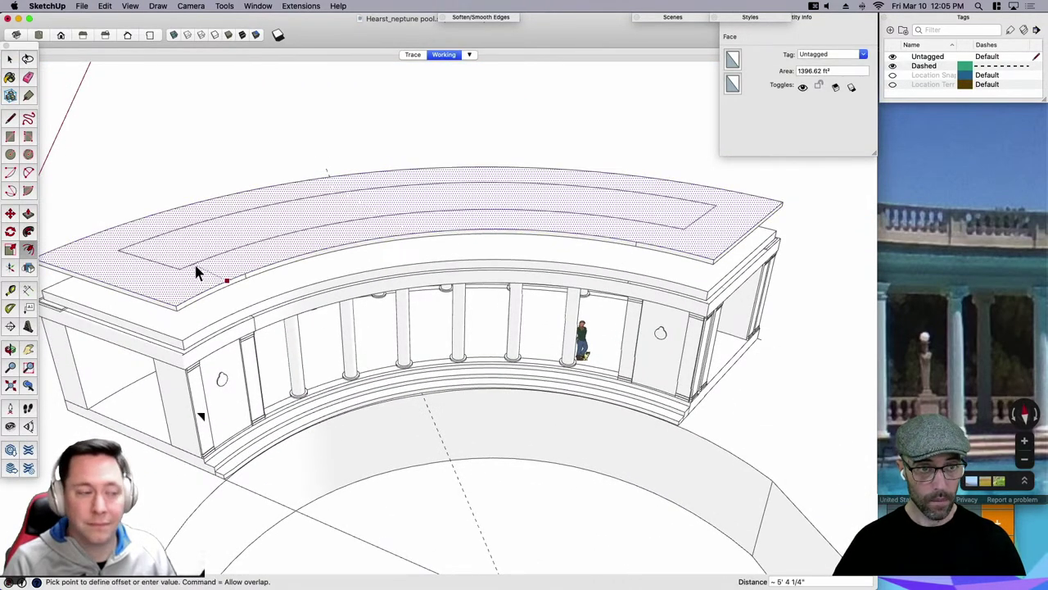
pyautogui.write('6')
pyautogui.press('Return')
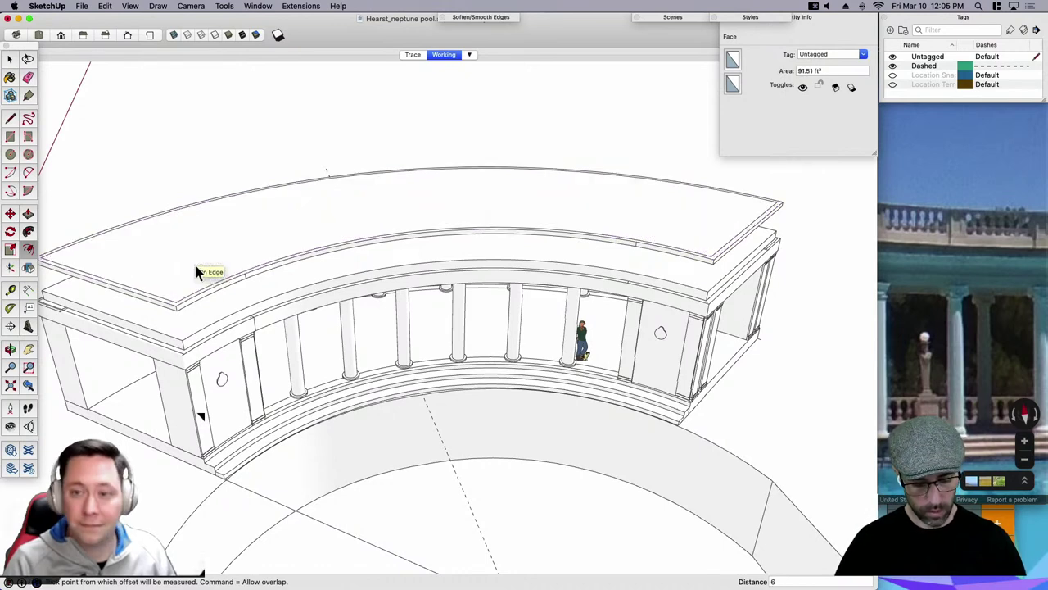
pyautogui.write("1'")
pyautogui.press('Return')
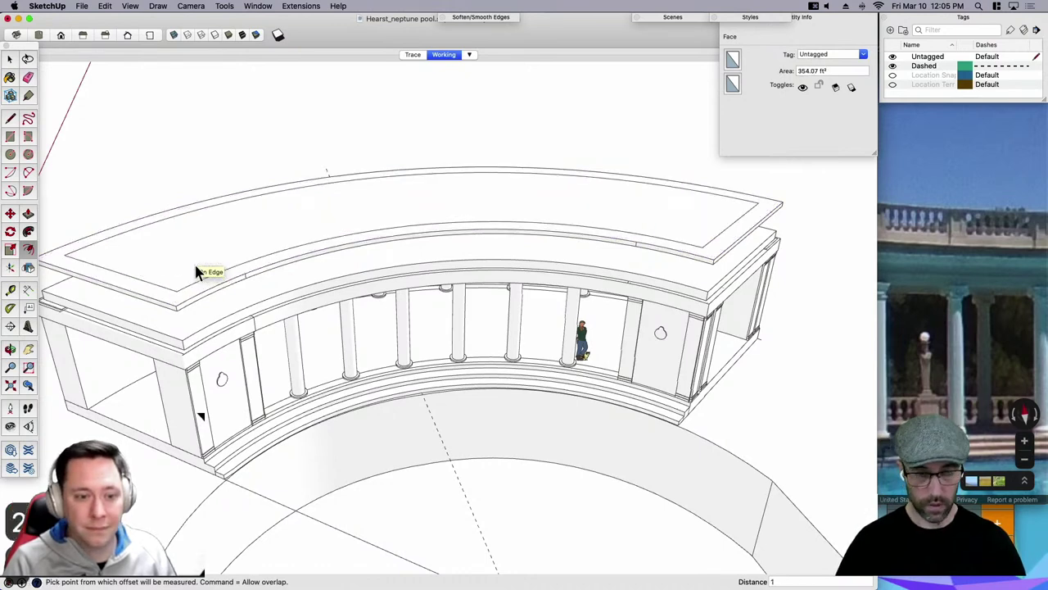
pyautogui.press('space')
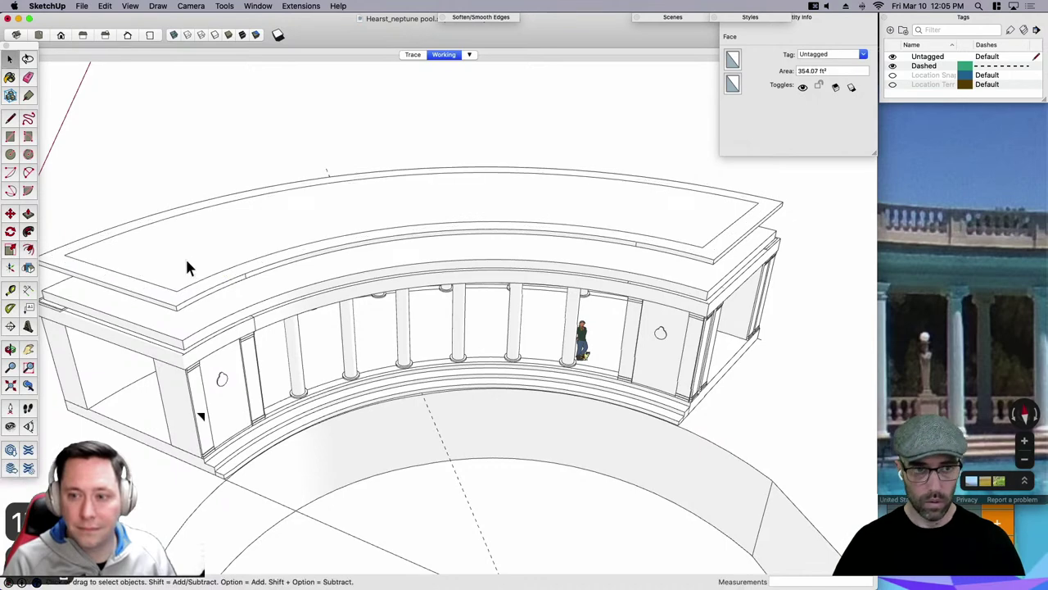
pyautogui.click(183, 254)
pyautogui.scroll(3, 185, 263)
pyautogui.press('p')
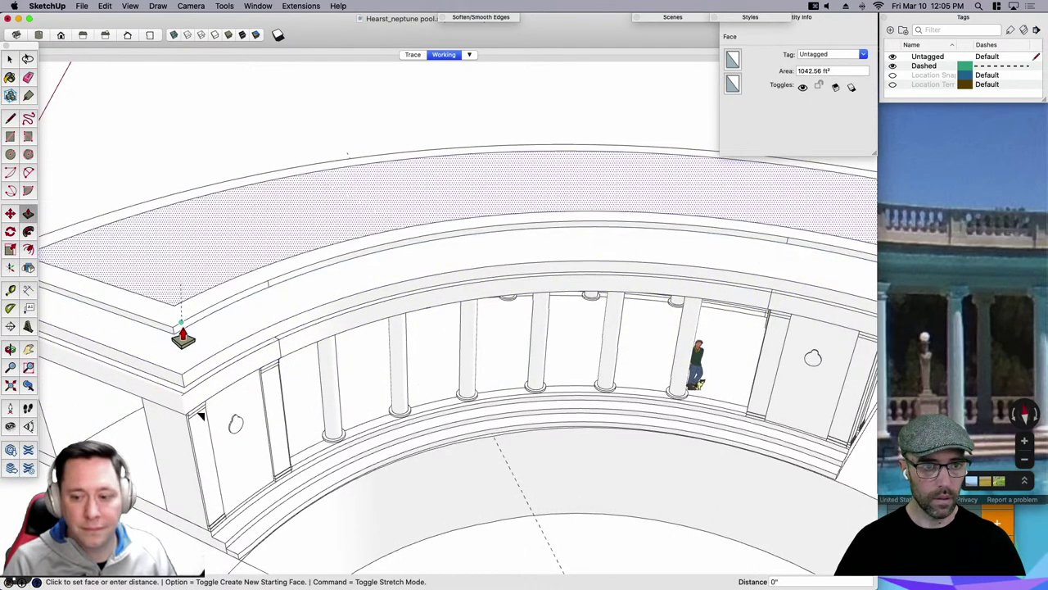
pyautogui.press('Escape')
pyautogui.scroll(2, 191, 286)
pyautogui.press('super')
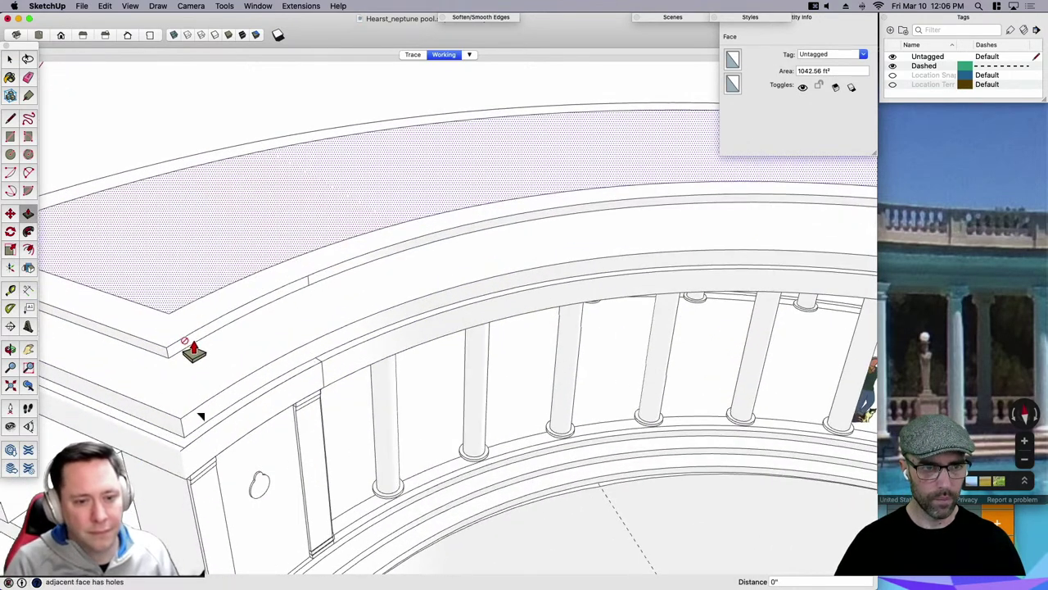
pyautogui.press('space')
pyautogui.scroll(-2, 201, 416)
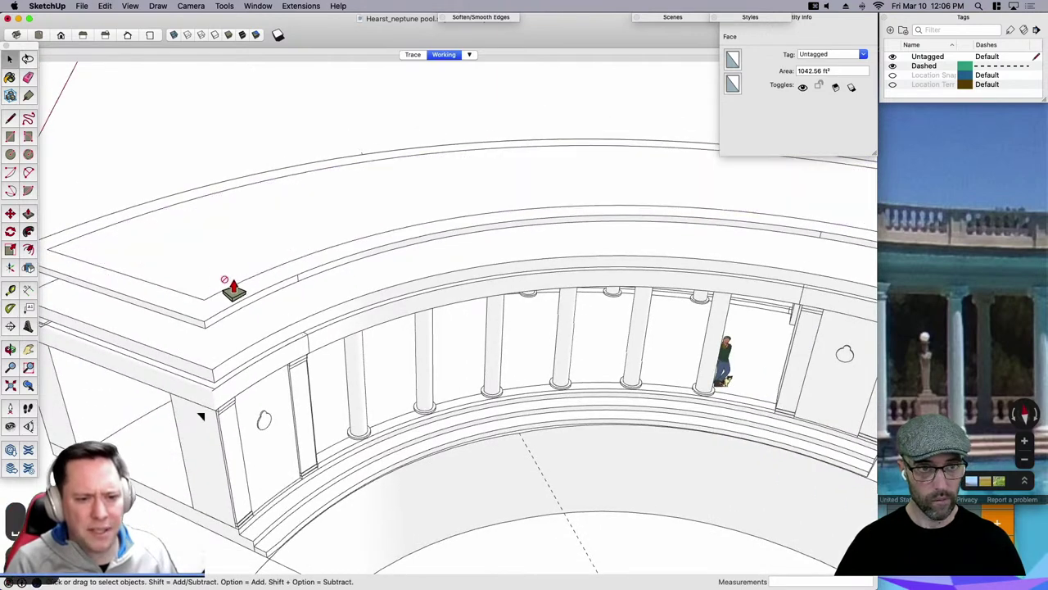
pyautogui.click(212, 272)
pyautogui.press('p')
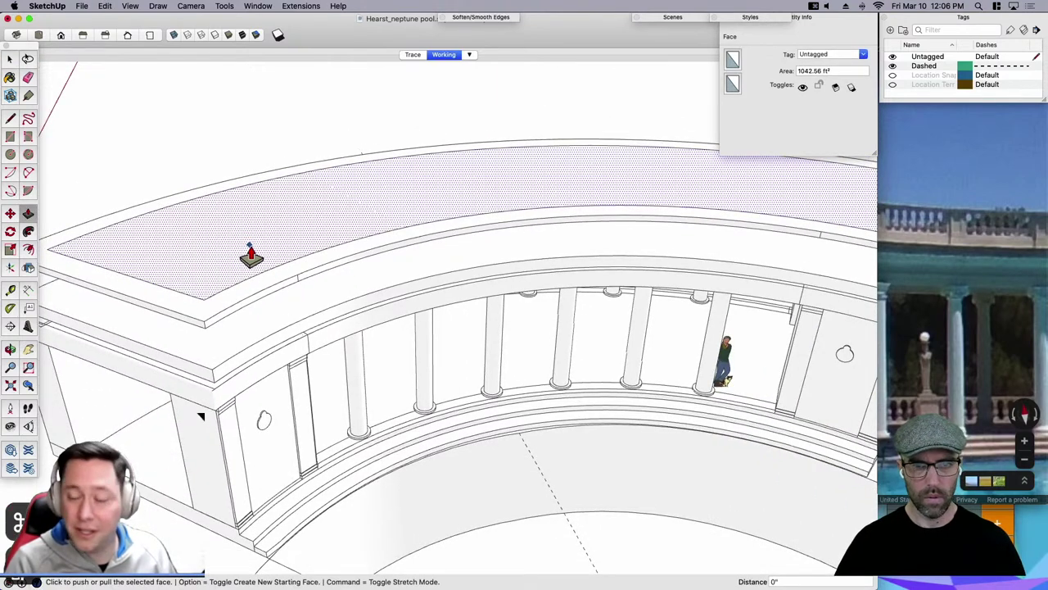
pyautogui.press('space')
# Switch to the Street View reference in Firefox and examine the balustrade along the curved colonnade, returning to the SketchUp model.
pyautogui.click(985, 426)
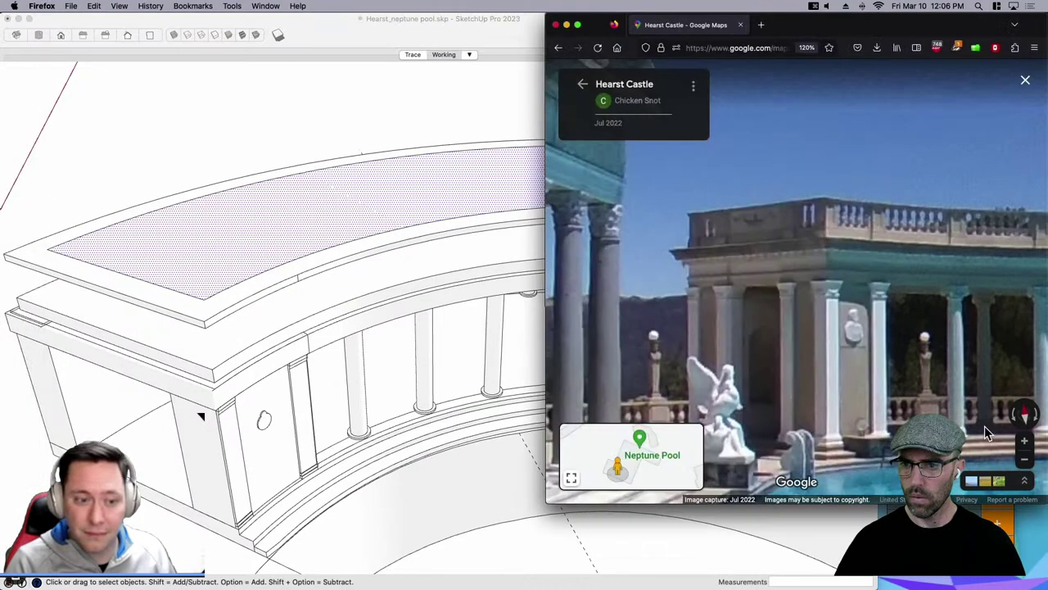
pyautogui.moveTo(985, 426); pyautogui.dragTo(744, 370)
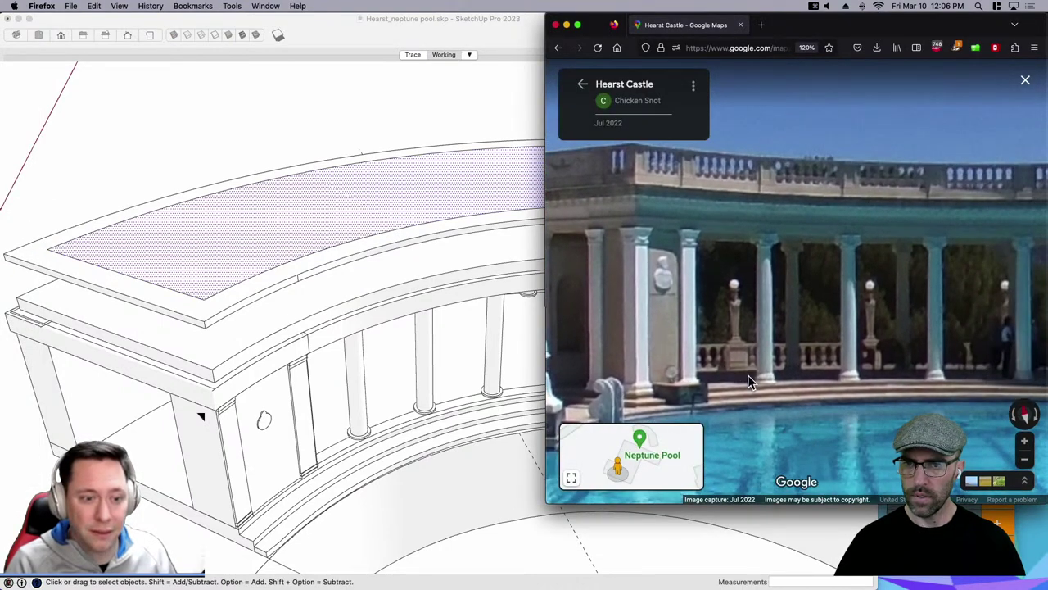
pyautogui.click(197, 265)
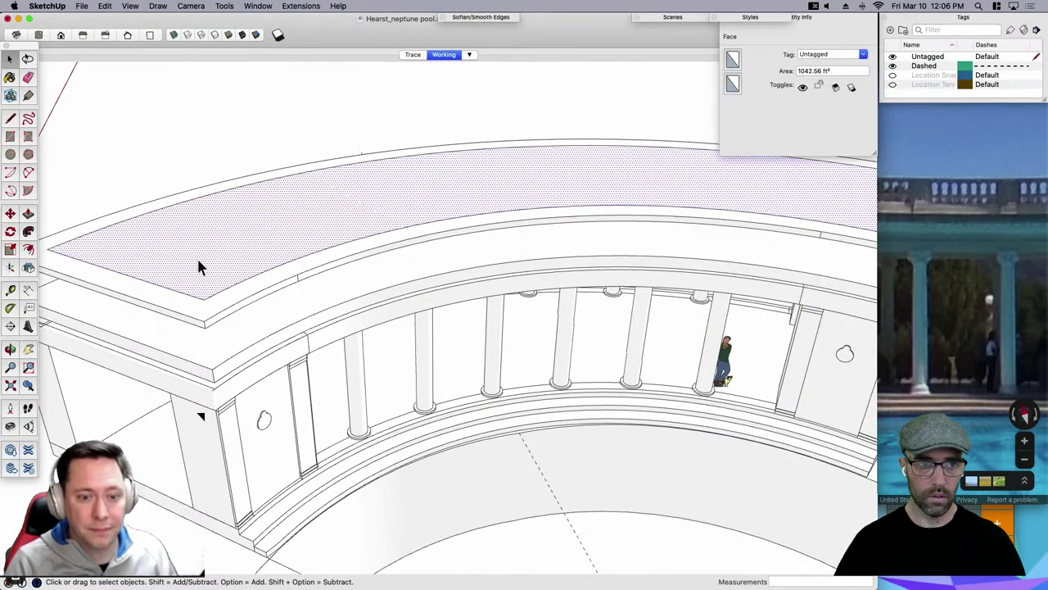
pyautogui.press('p')
pyautogui.scroll(3, 198, 265)
pyautogui.click(270, 254)
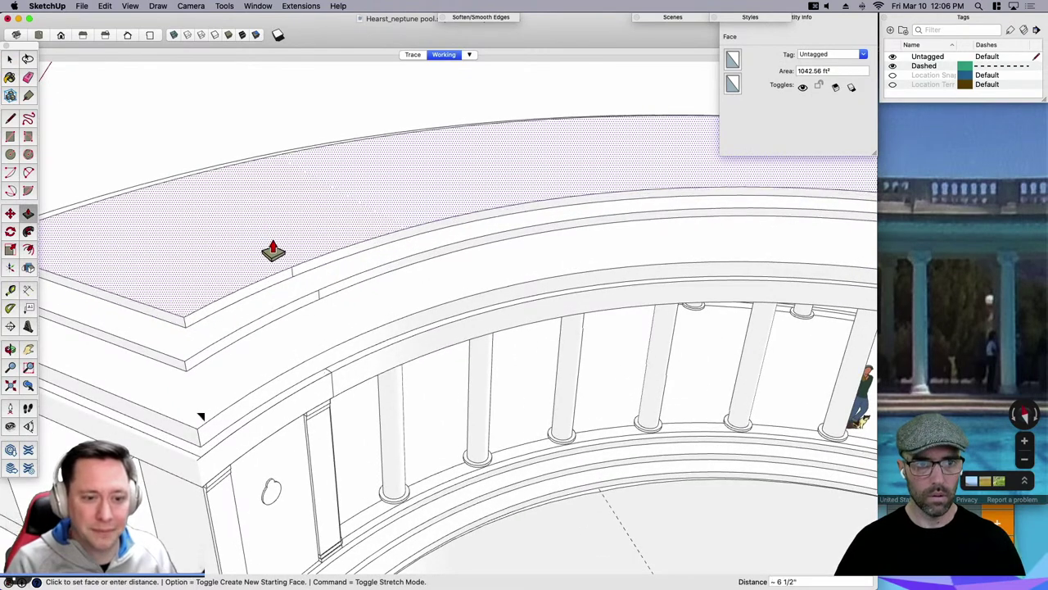
pyautogui.press('Escape')
# Turn on X-ray view and Push/Pull the raised slab's inner curved face down to the slab's underside.
pyautogui.scroll(2, 251, 279)
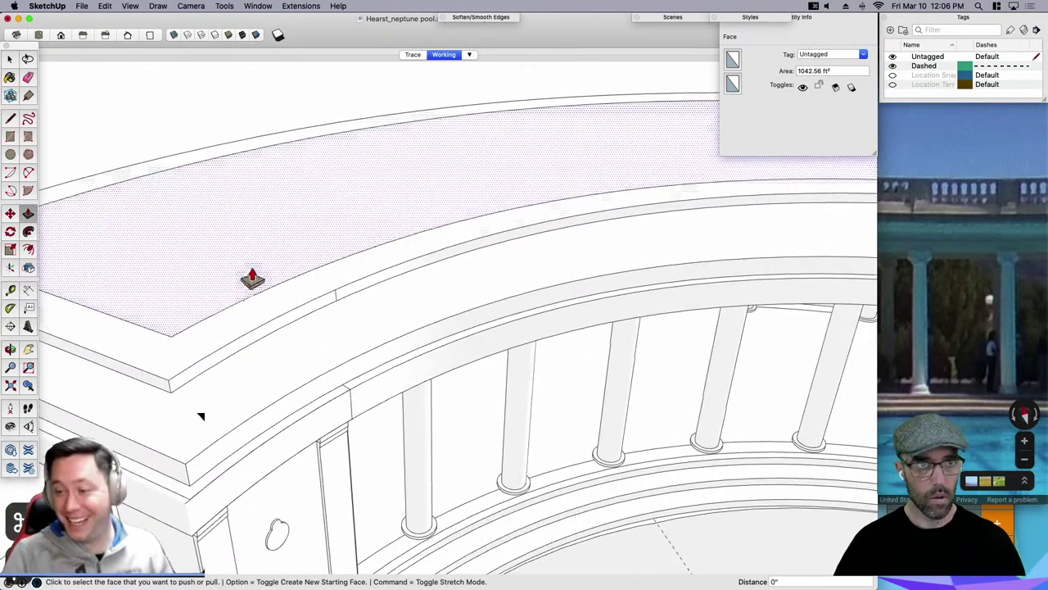
pyautogui.press('shift+super+a')
pyautogui.click(173, 36)
pyautogui.moveTo(328, 267); pyautogui.dragTo(352, 246, button='middle')
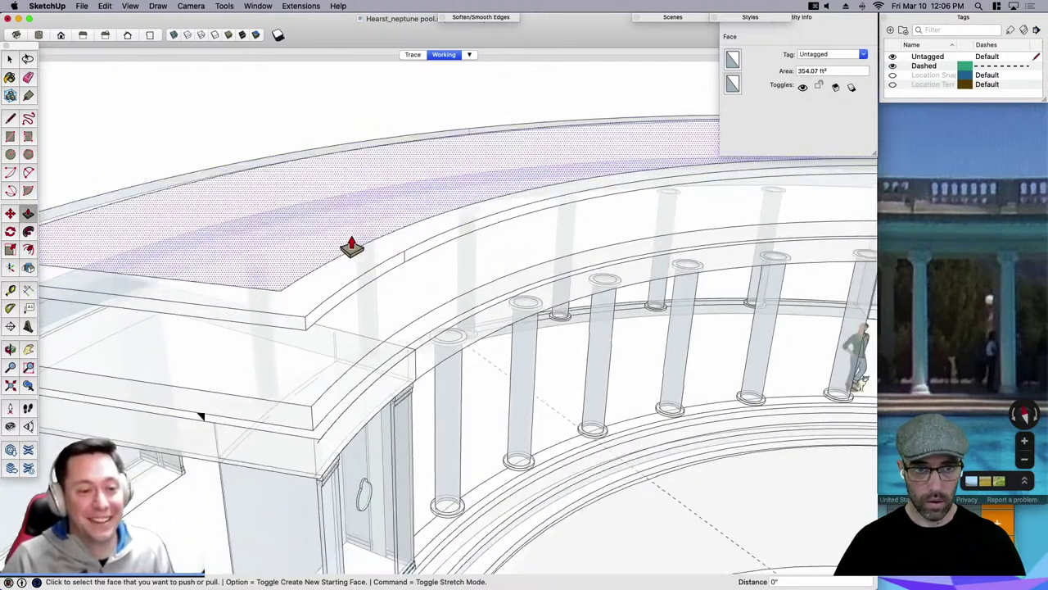
pyautogui.click(350, 245)
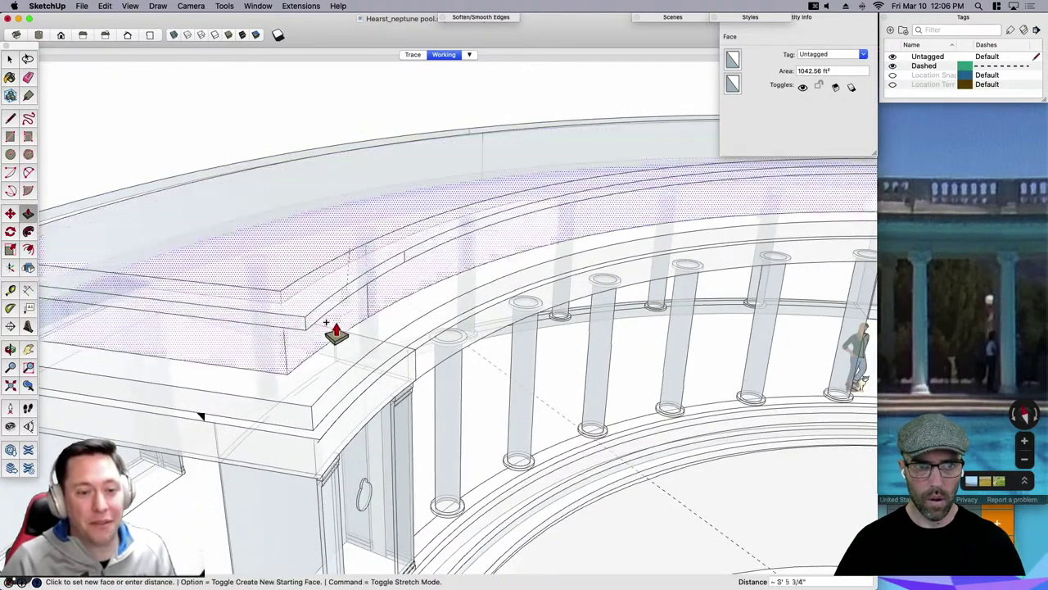
pyautogui.click(319, 313)
pyautogui.press('space')
# Turn off X-ray view and delete the inner curved face to leave an open border frame above the roof.
pyautogui.click(291, 253)
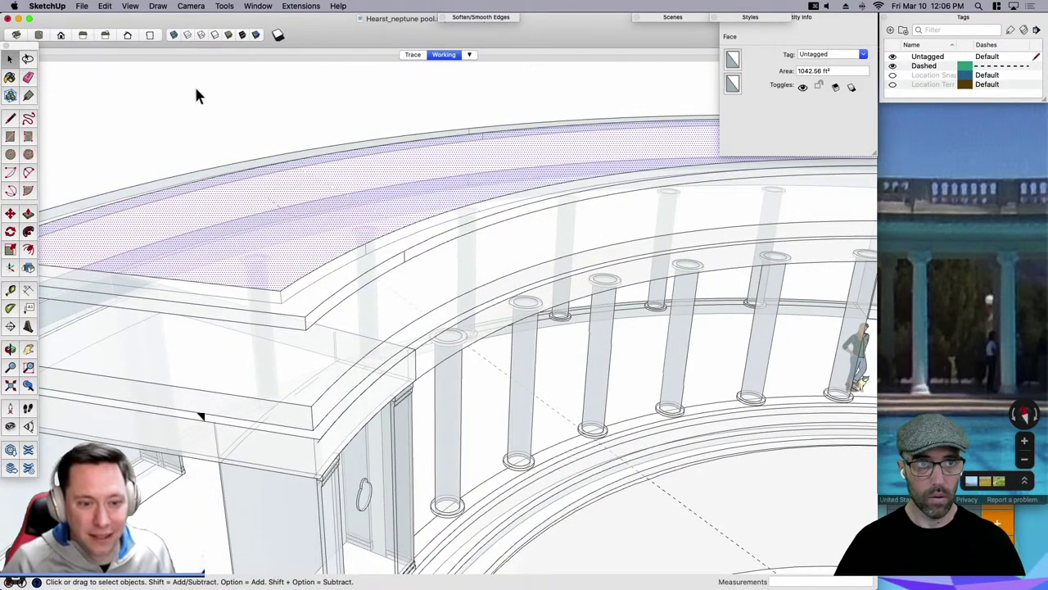
pyautogui.click(171, 35)
pyautogui.click(207, 104)
pyautogui.click(300, 225)
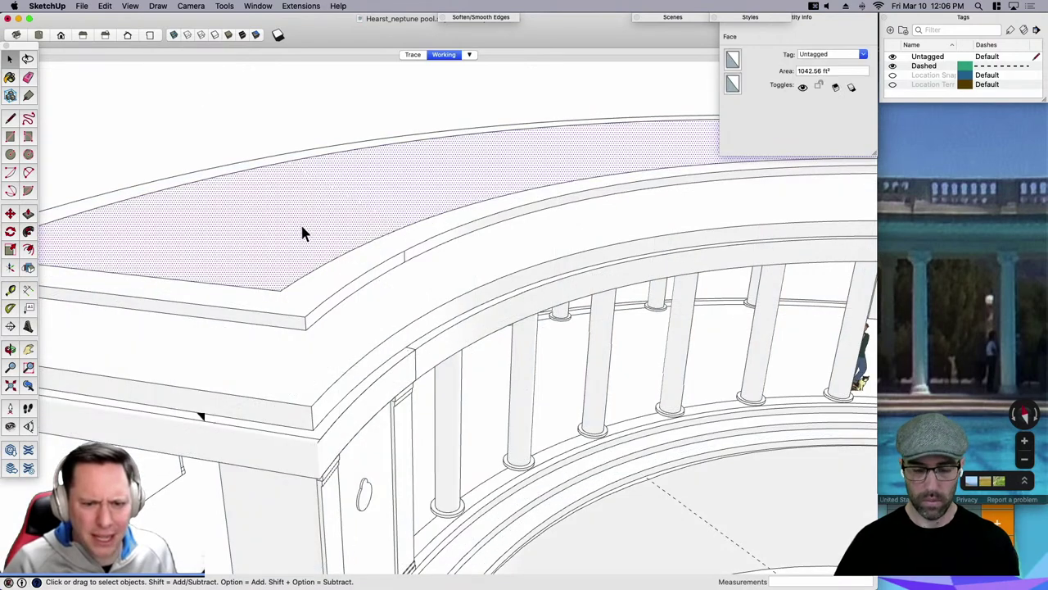
pyautogui.press('Delete')
# Reverse the back-facing curved face along the inner rim of the raised border frame.
pyautogui.scroll(-3, 449, 253)
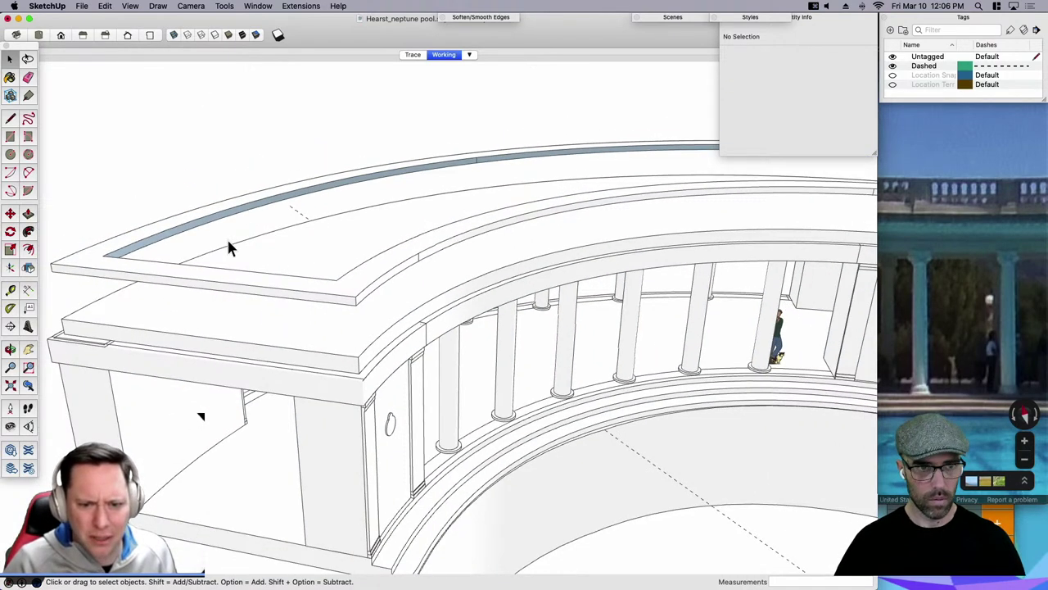
pyautogui.moveTo(230, 248); pyautogui.dragTo(94, 306, button='middle')
pyautogui.moveTo(525, 196); pyautogui.dragTo(336, 178, button='middle')
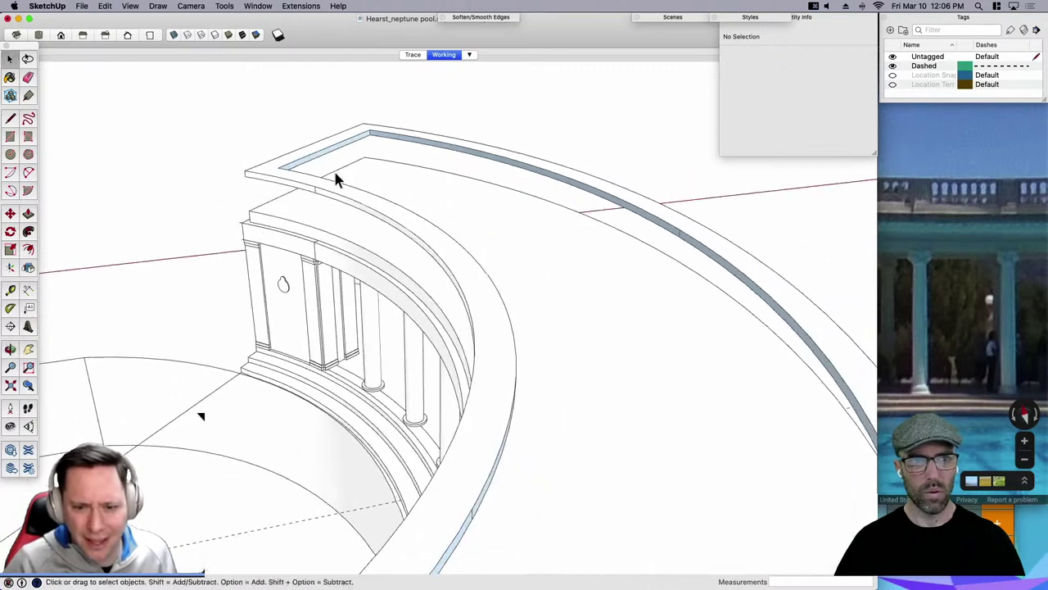
pyautogui.scroll(8, 368, 137)
pyautogui.scroll(-5, 368, 139)
pyautogui.scroll(3, 366, 159)
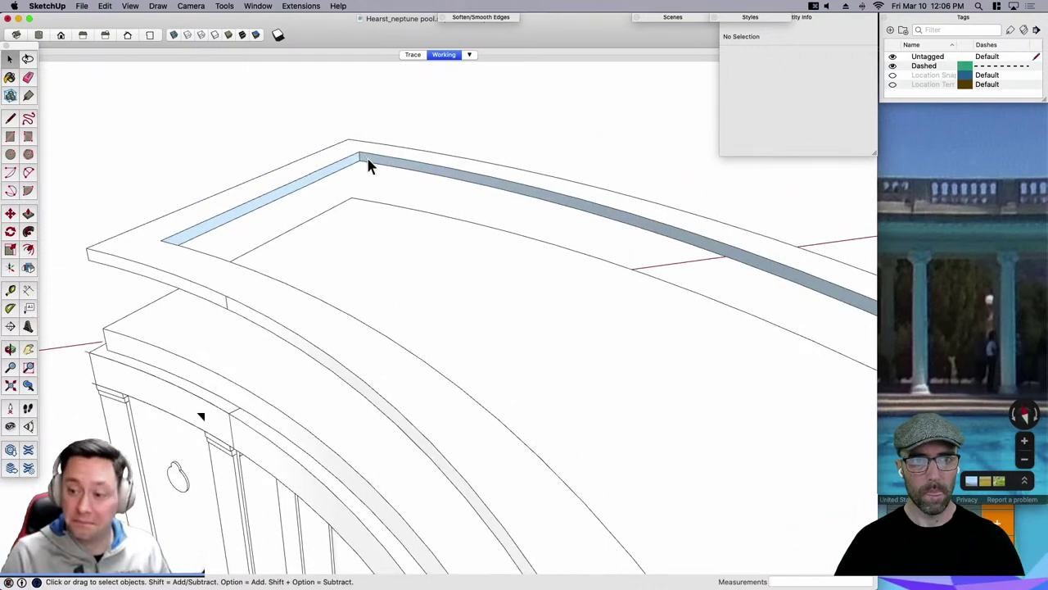
pyautogui.click(366, 162)
pyautogui.rightClick(366, 160)
pyautogui.press('Escape')
pyautogui.click(355, 163)
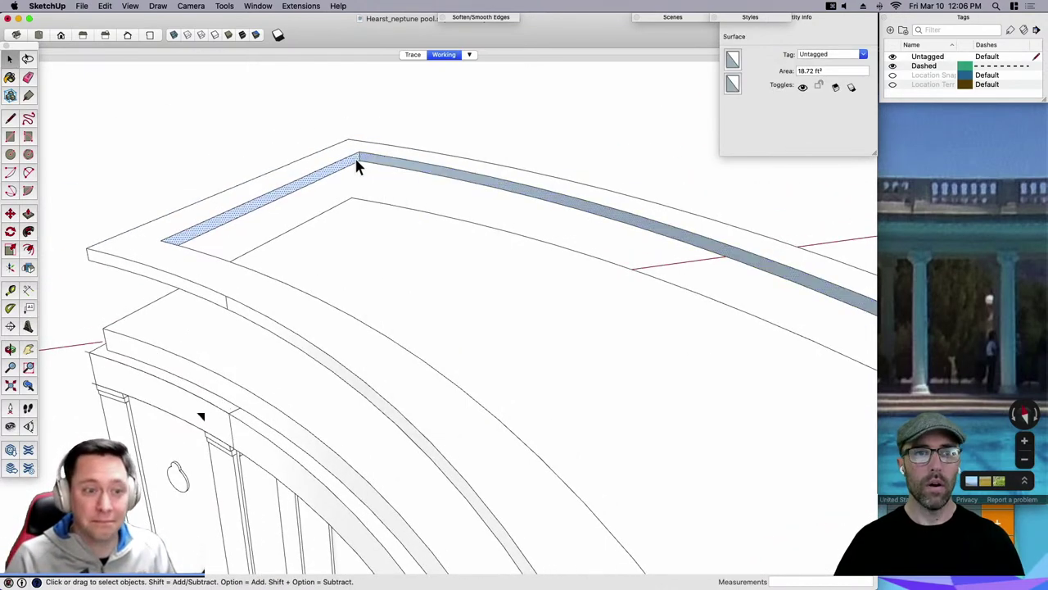
pyautogui.click(368, 162)
pyautogui.rightClick(368, 162)
pyautogui.press('Escape')
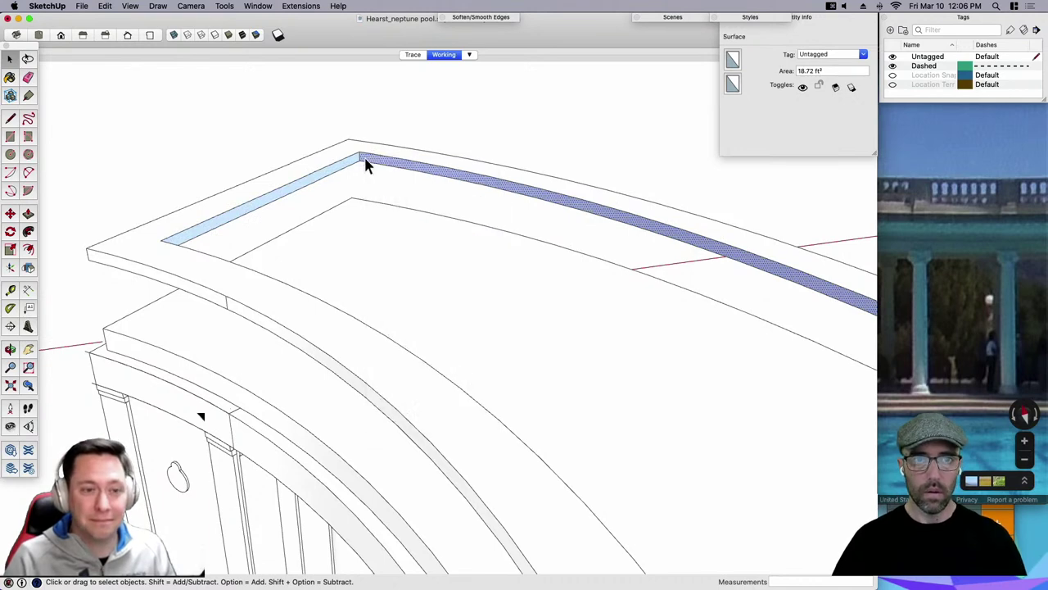
pyautogui.rightClick(366, 162)
pyautogui.click(406, 252)
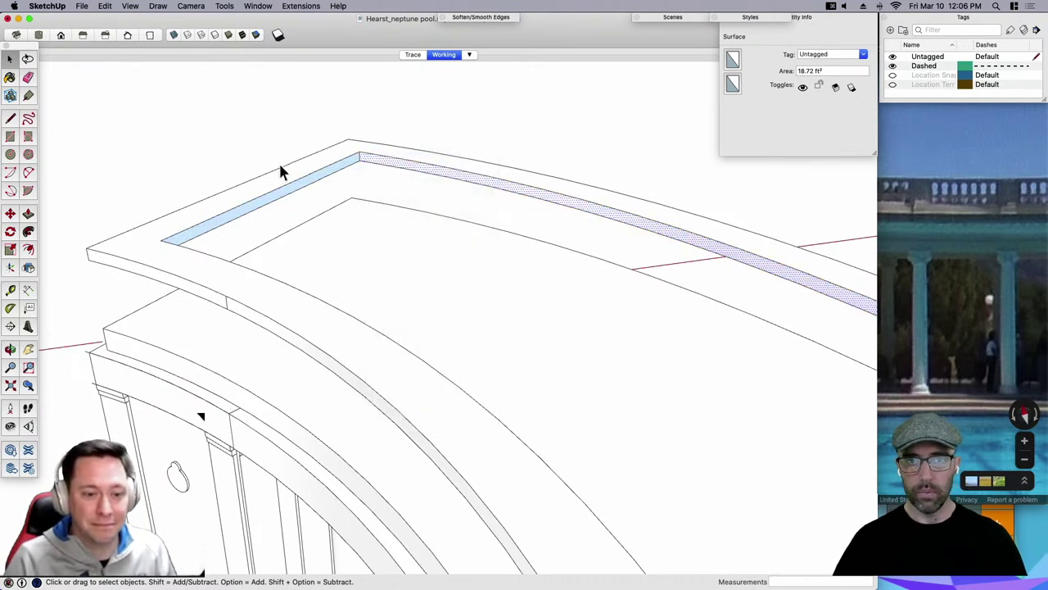
pyautogui.click(249, 146)
# Reverse the remaining back-facing inner rim face on the other side of the curve's seam.
pyautogui.scroll(-8, 251, 147)
pyautogui.moveTo(332, 249); pyautogui.dragTo(692, 149, button='middle')
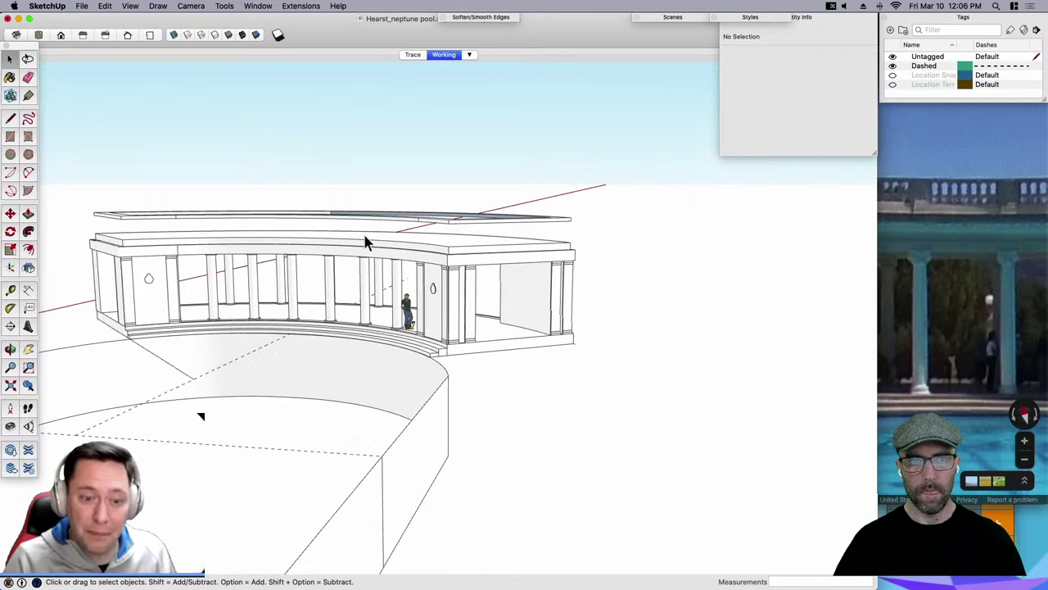
pyautogui.moveTo(367, 243); pyautogui.dragTo(311, 204, button='middle')
pyautogui.scroll(6, 325, 217)
pyautogui.press('e')
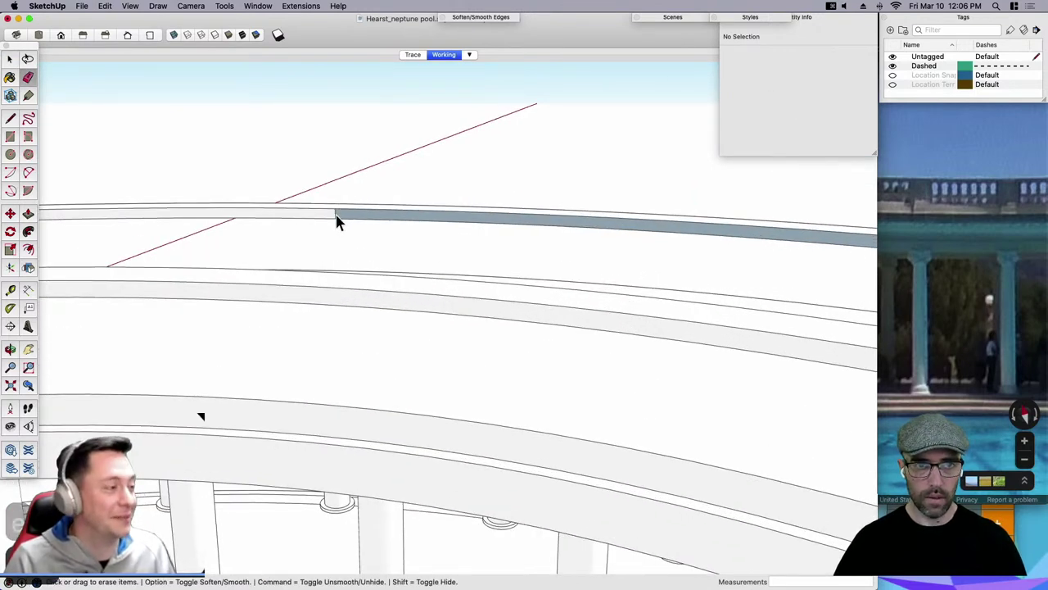
pyautogui.press('space')
pyautogui.rightClick(338, 216)
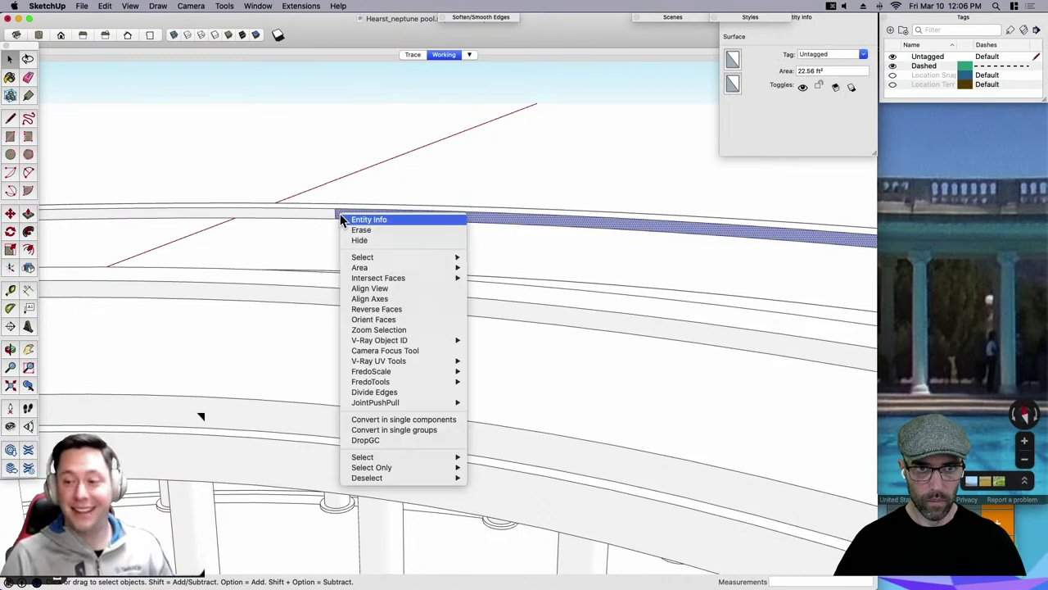
pyautogui.click(385, 308)
pyautogui.click(375, 182)
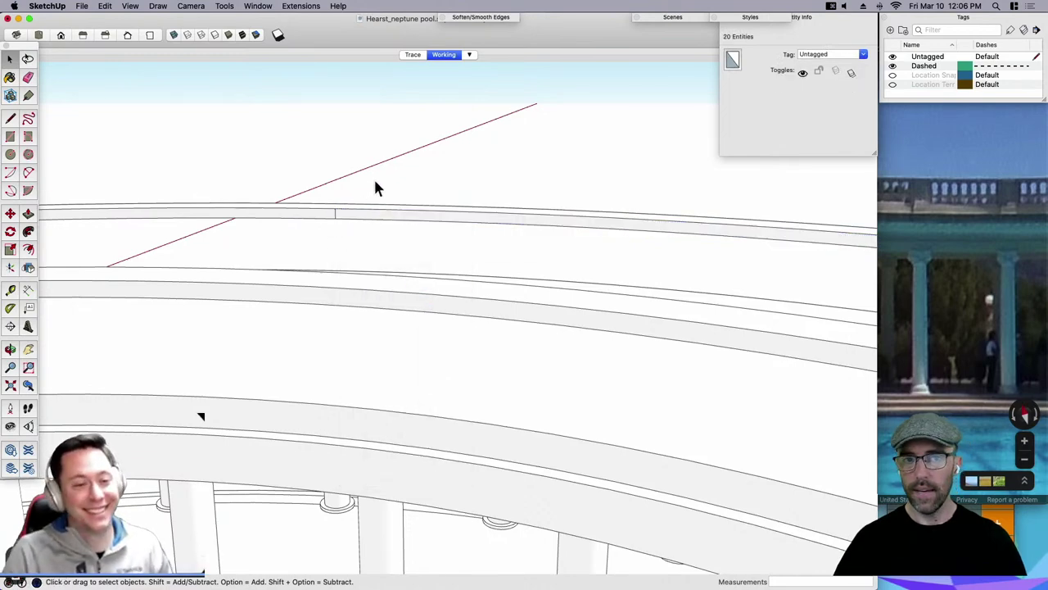
# Search Google for "entabulature" in a new Firefox tab and open the results for the corrected spelling "entablature".
pyautogui.scroll(-10, 375, 182)
pyautogui.moveTo(459, 230)
pyautogui.mouseDown(button='middle')
pyautogui.moveTo(586, 178)
pyautogui.moveTo(410, 171)
pyautogui.moveTo(524, 192)
pyautogui.mouseUp(button='middle')
pyautogui.scroll(-4, 410, 171)
pyautogui.click(923, 184)
pyautogui.click(761, 27)
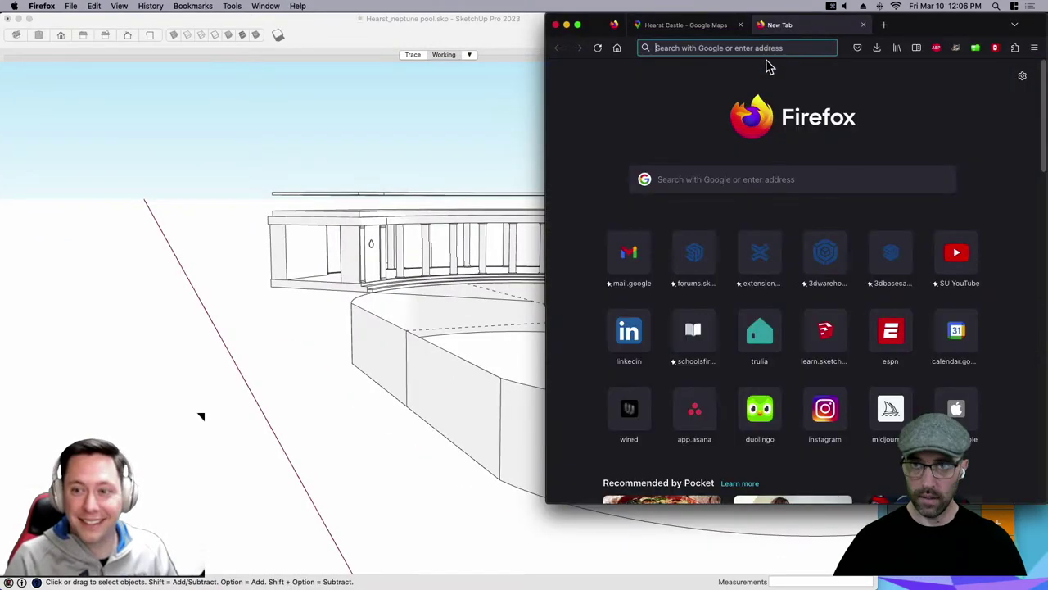
pyautogui.write('entabu')
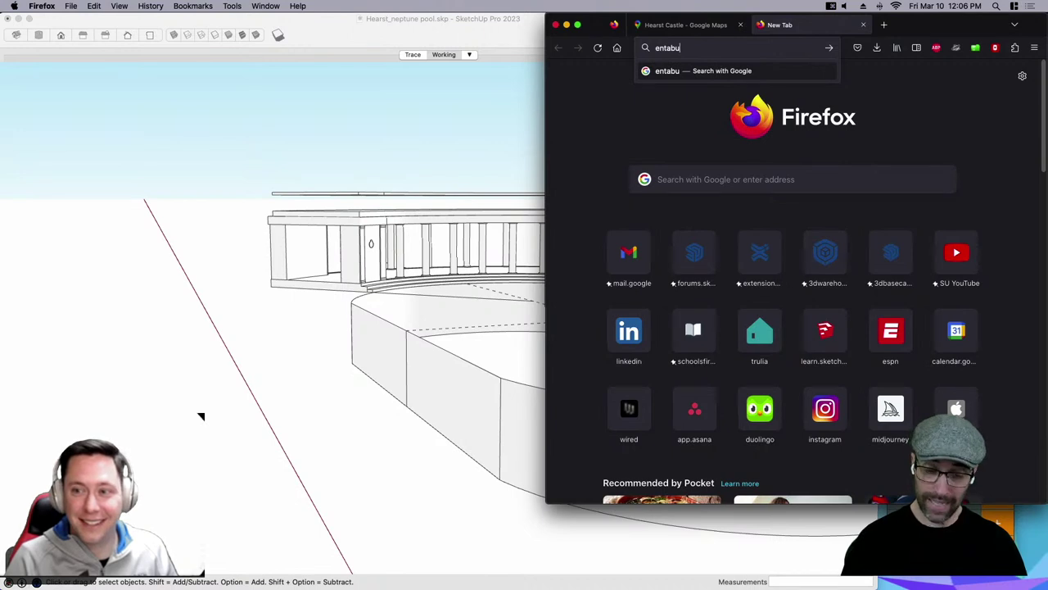
pyautogui.write('lature')
pyautogui.press('Return')
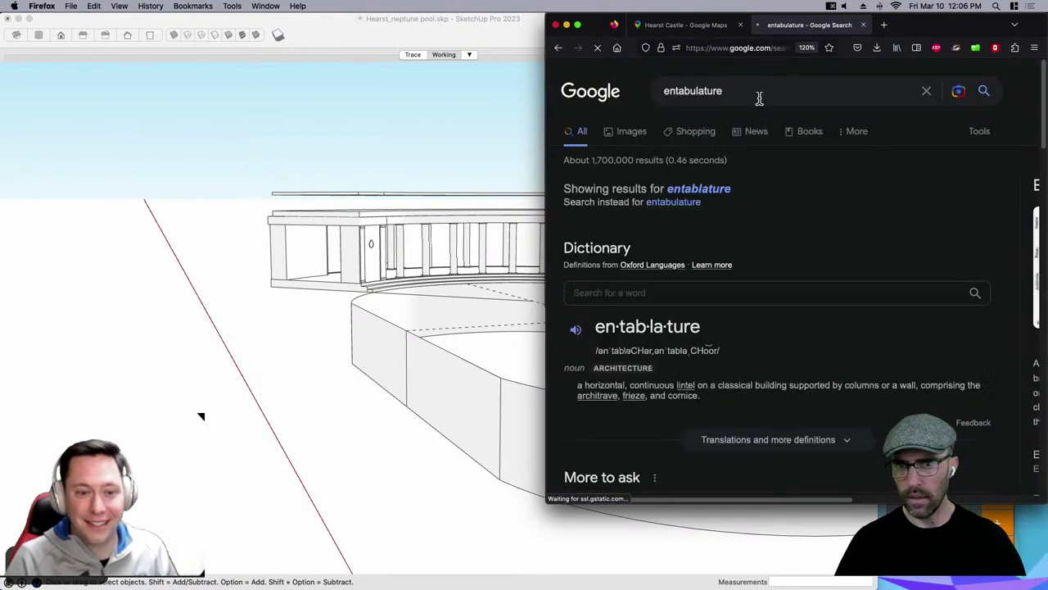
pyautogui.click(713, 192)
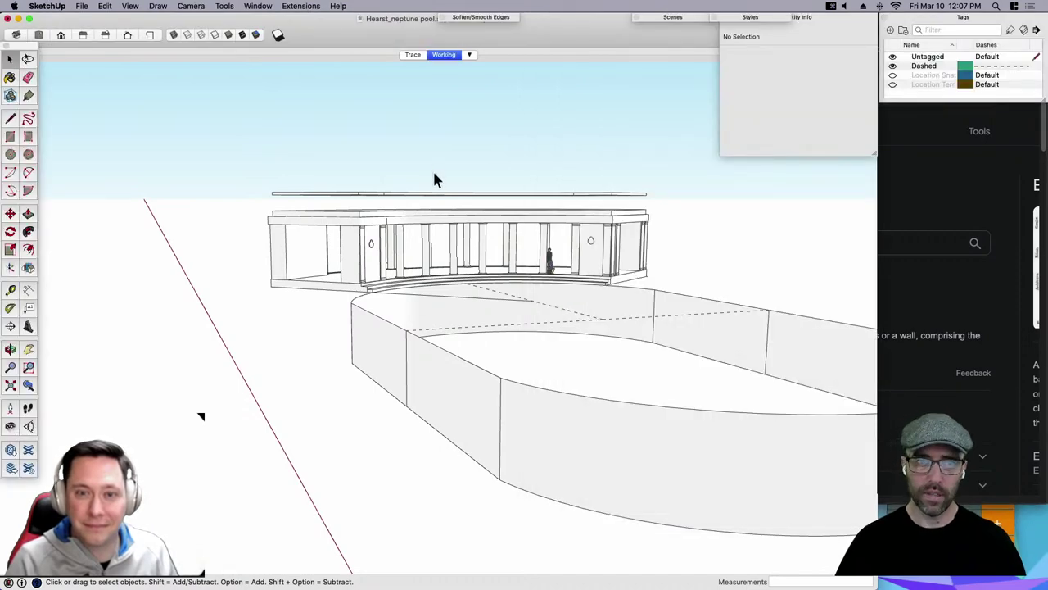
# Return to the SketchUp model and select the top face of the raised border frame at the pavilion's corner.
pyautogui.moveTo(434, 172); pyautogui.dragTo(267, 275, button='middle')
pyautogui.scroll(8, 327, 232)
pyautogui.scroll(-5, 266, 272)
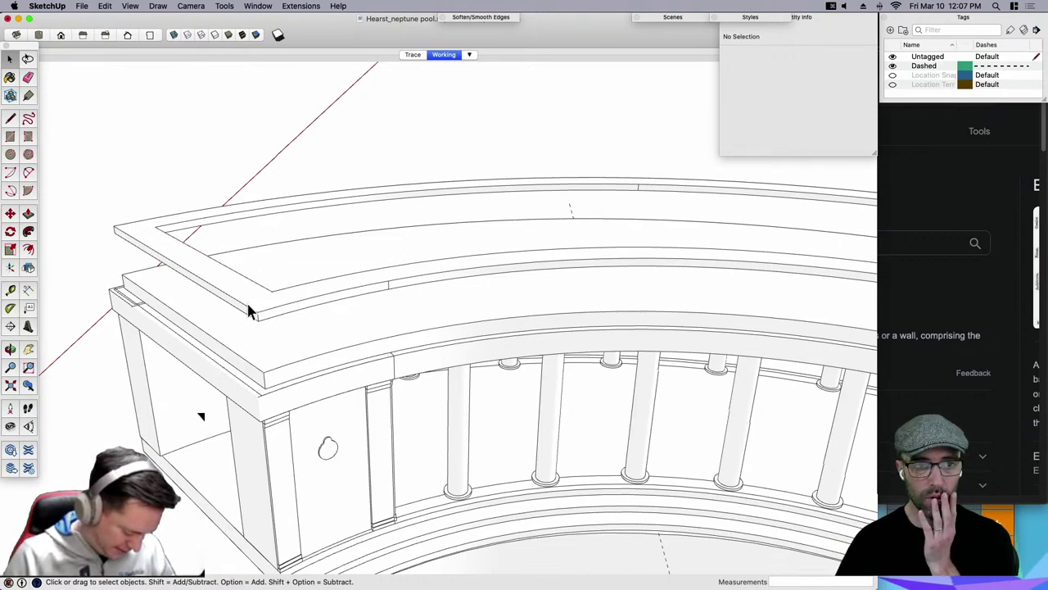
pyautogui.click(250, 308)
pyautogui.scroll(2, 246, 305)
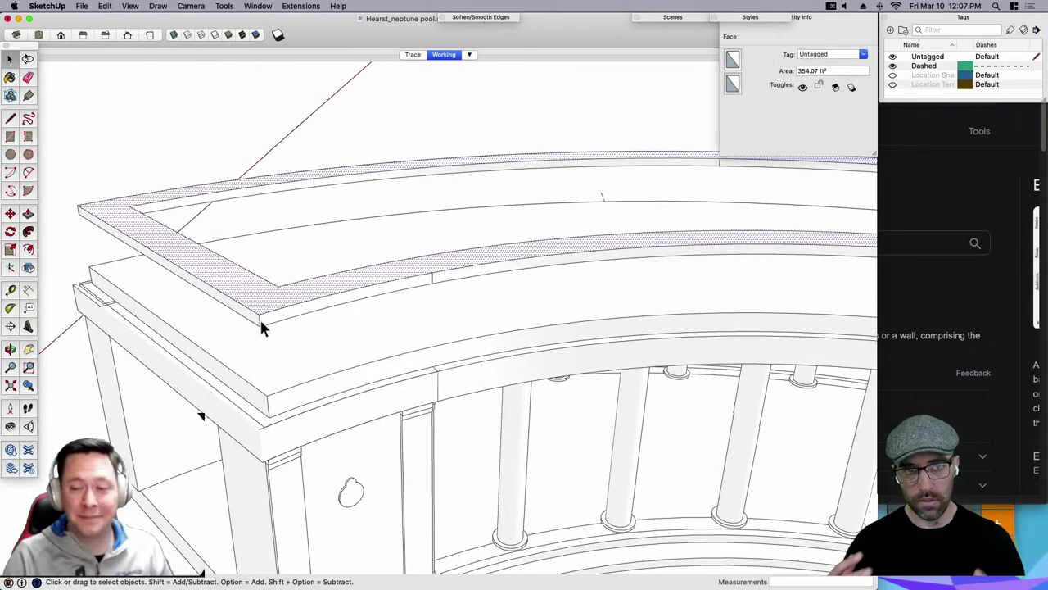
# Switch to the Street View tab in Firefox and examine the cornice profile at the pavilion's corner up close.
pyautogui.click(991, 233)
pyautogui.click(688, 24)
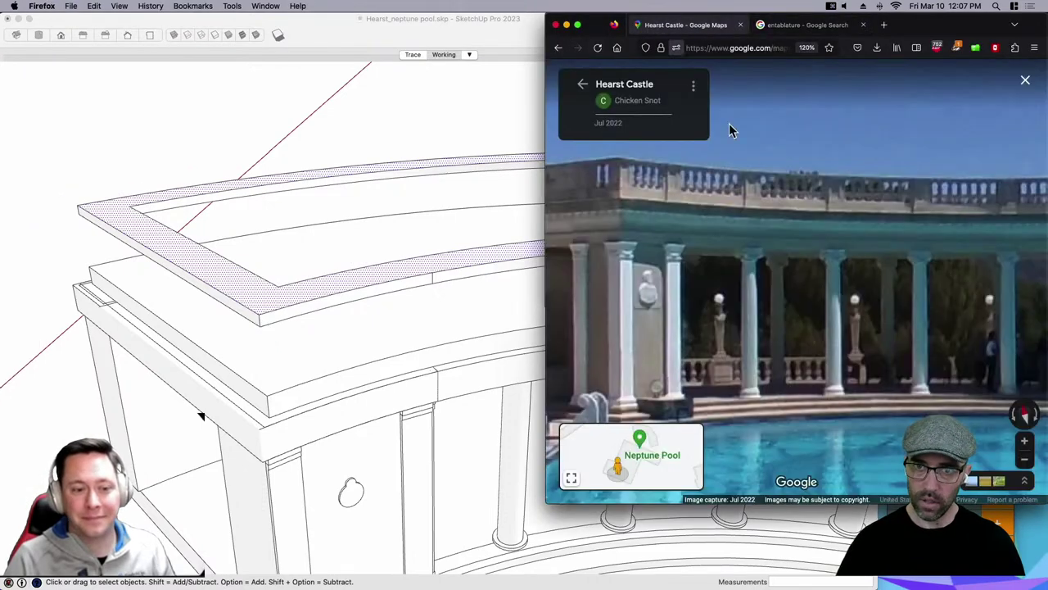
pyautogui.moveTo(801, 263); pyautogui.dragTo(885, 303)
pyautogui.scroll(3, 729, 220)
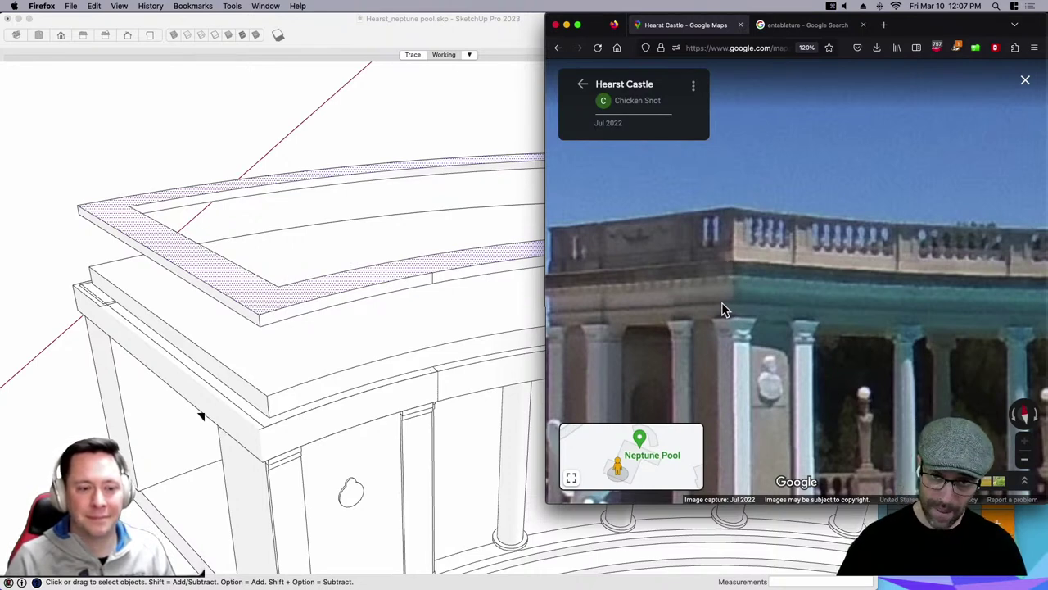
pyautogui.moveTo(731, 294); pyautogui.dragTo(729, 278)
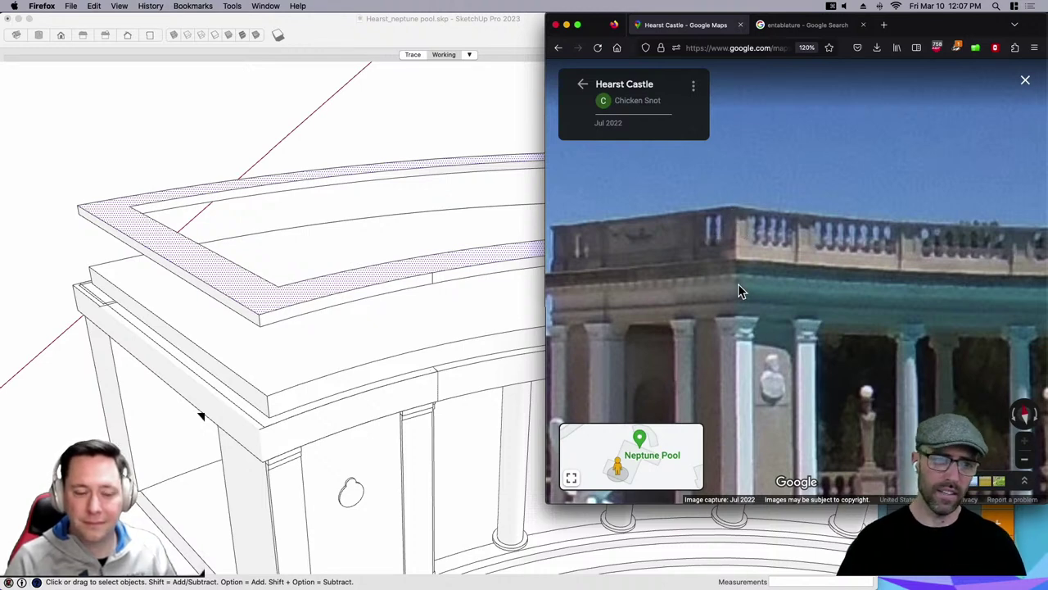
pyautogui.click(251, 337)
pyautogui.moveTo(334, 375)
pyautogui.mouseDown(button='middle')
pyautogui.moveTo(224, 369)
pyautogui.moveTo(249, 362)
pyautogui.mouseUp(button='middle')
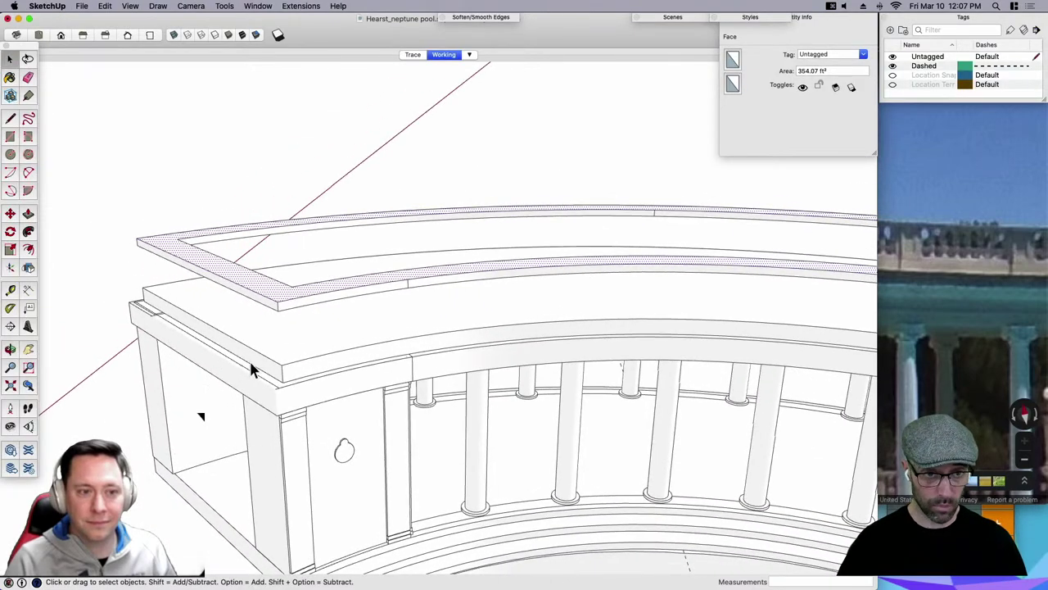
pyautogui.scroll(2, 274, 363)
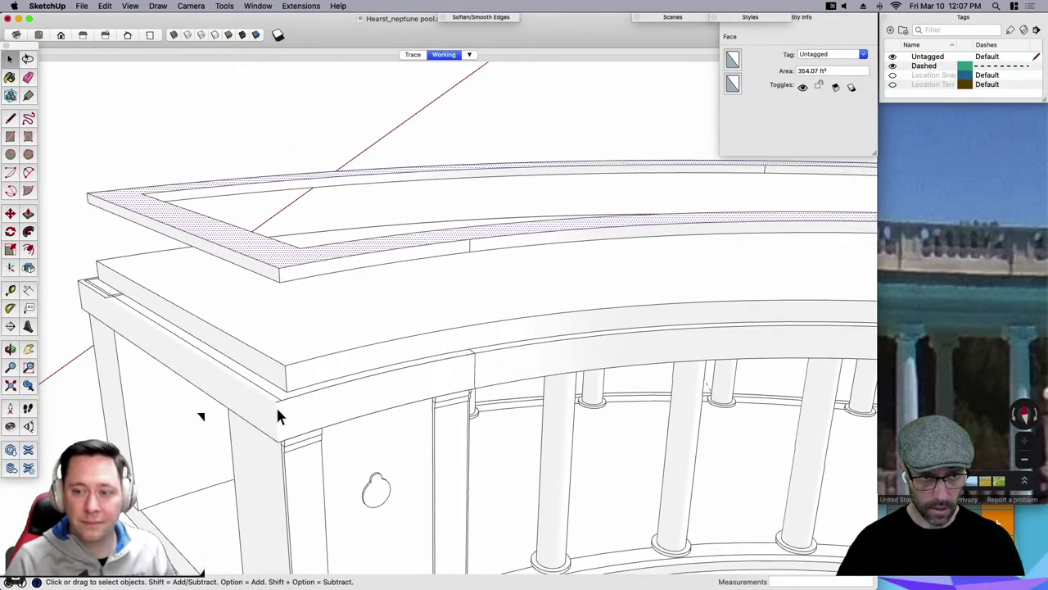
pyautogui.press('l')
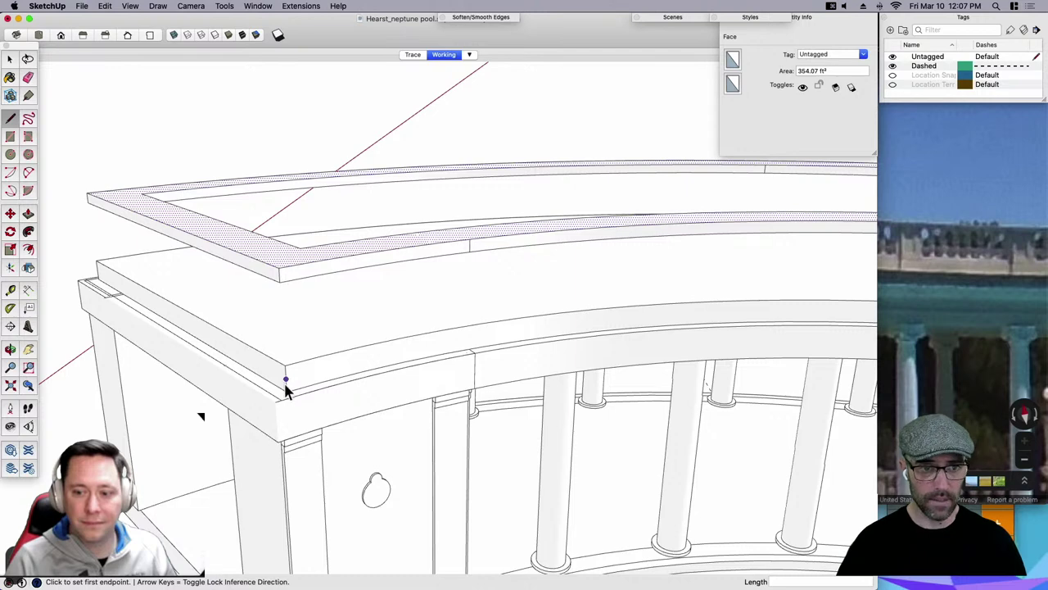
pyautogui.press('space')
# Draw an upright rectangle parallel to the red axis on the open ground beside the pavilion.
pyautogui.scroll(-5, 283, 391)
pyautogui.press('r')
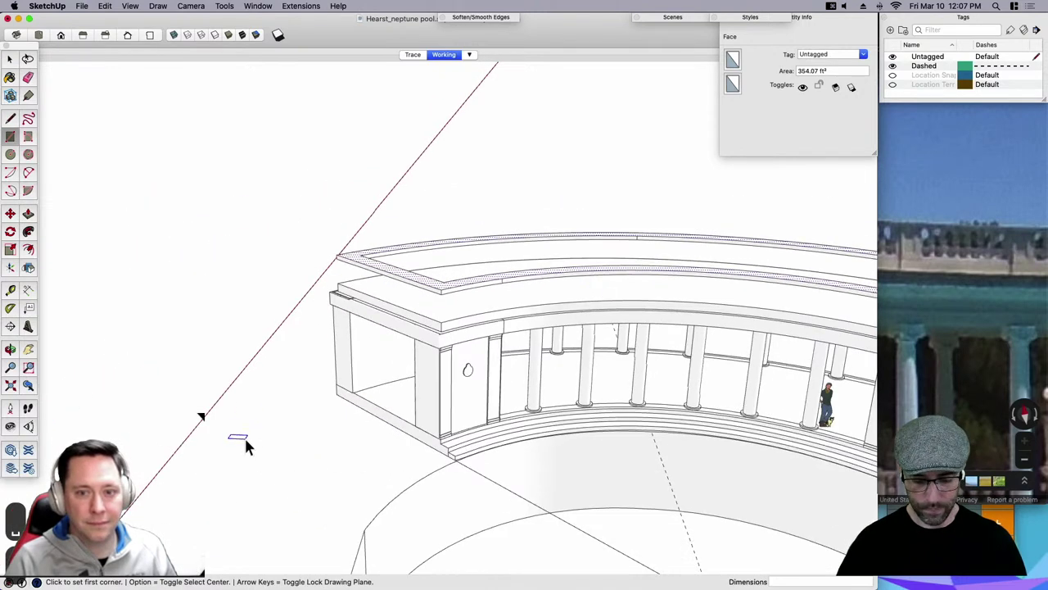
pyautogui.press('Up')
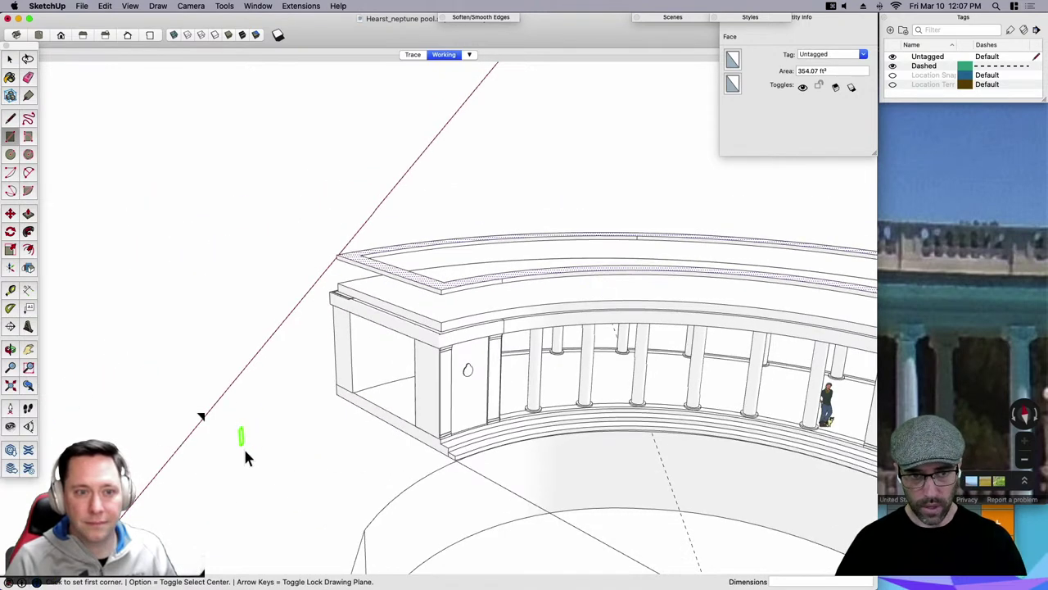
pyautogui.click(249, 469)
pyautogui.click(260, 462)
pyautogui.moveTo(333, 481); pyautogui.dragTo(121, 419, button='middle')
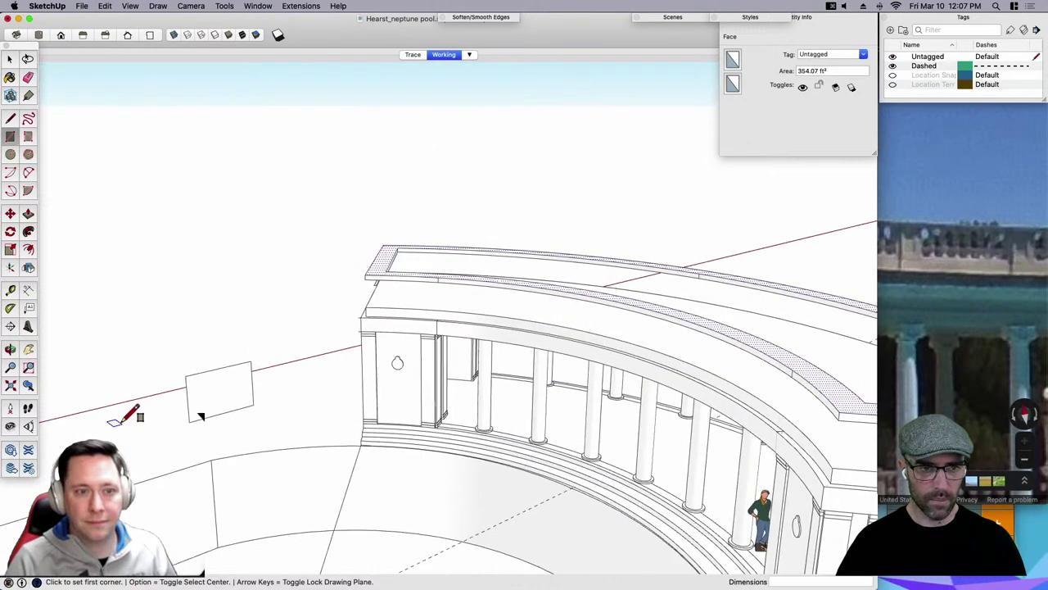
pyautogui.scroll(10, 123, 418)
pyautogui.scroll(-5, 227, 390)
pyautogui.press('space')
pyautogui.scroll(5, 417, 340)
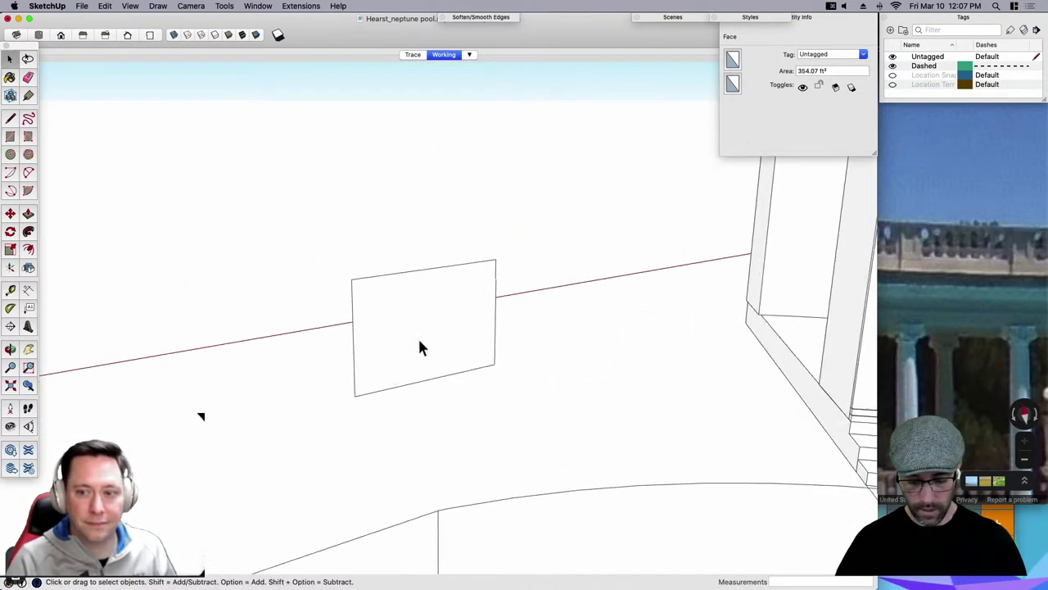
# Draw the cornice profile's upper part on the rectangle: a vertical line from the top edge with a small rectangular projection below.
pyautogui.press('l')
pyautogui.click(393, 258)
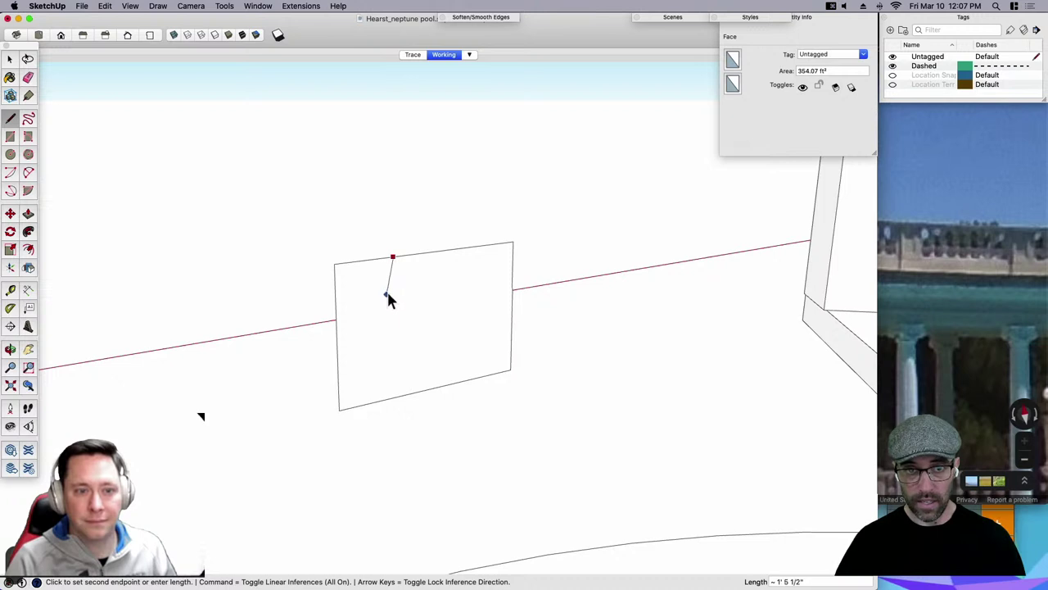
pyautogui.click(392, 288)
pyautogui.scroll(2, 415, 292)
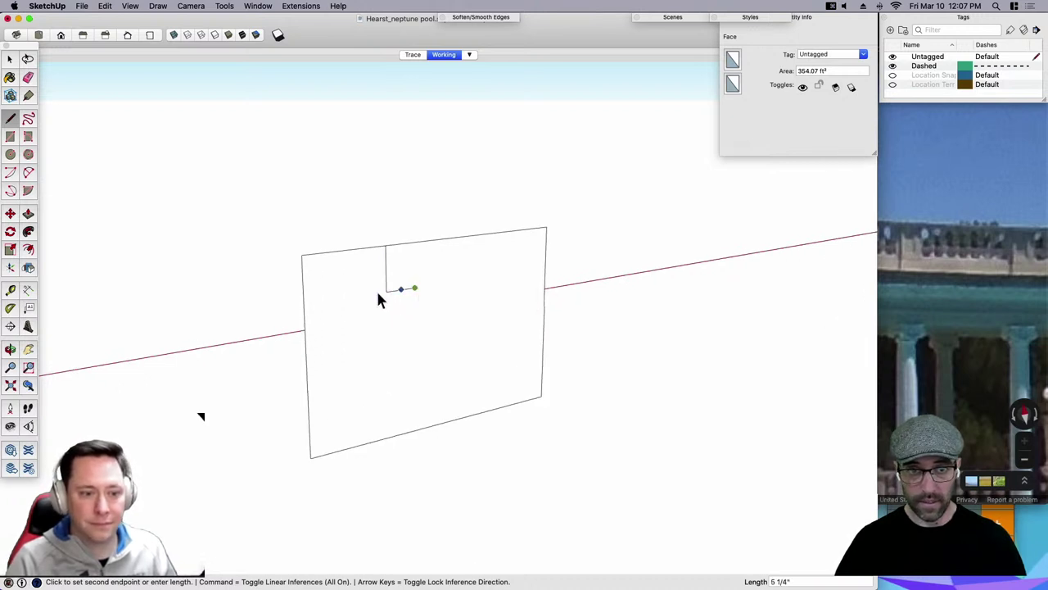
pyautogui.press('super+z')
pyautogui.click(387, 292)
pyautogui.click(367, 296)
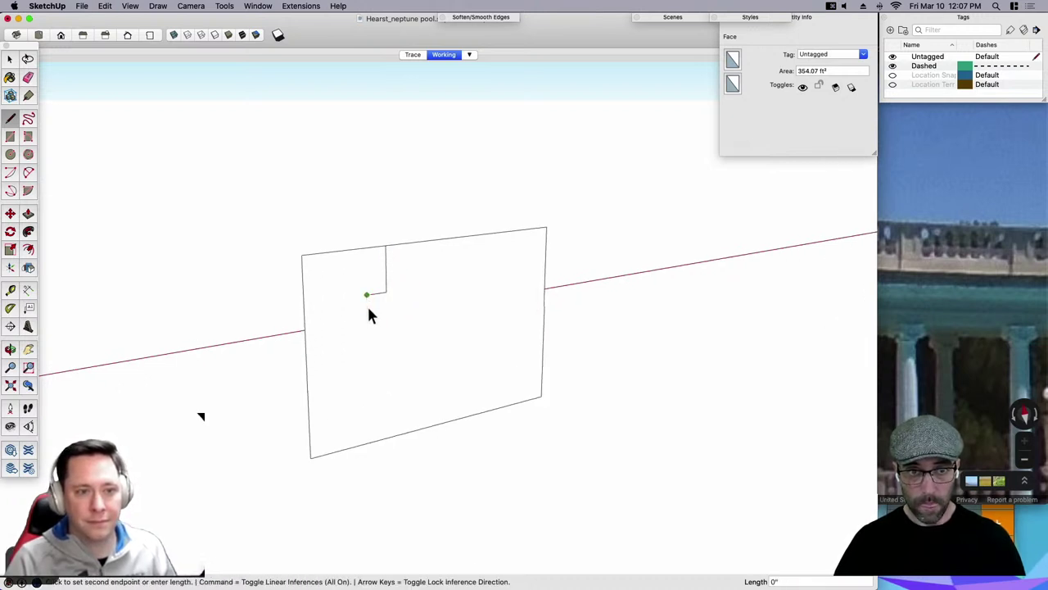
pyautogui.scroll(1, 368, 315)
pyautogui.click(393, 306)
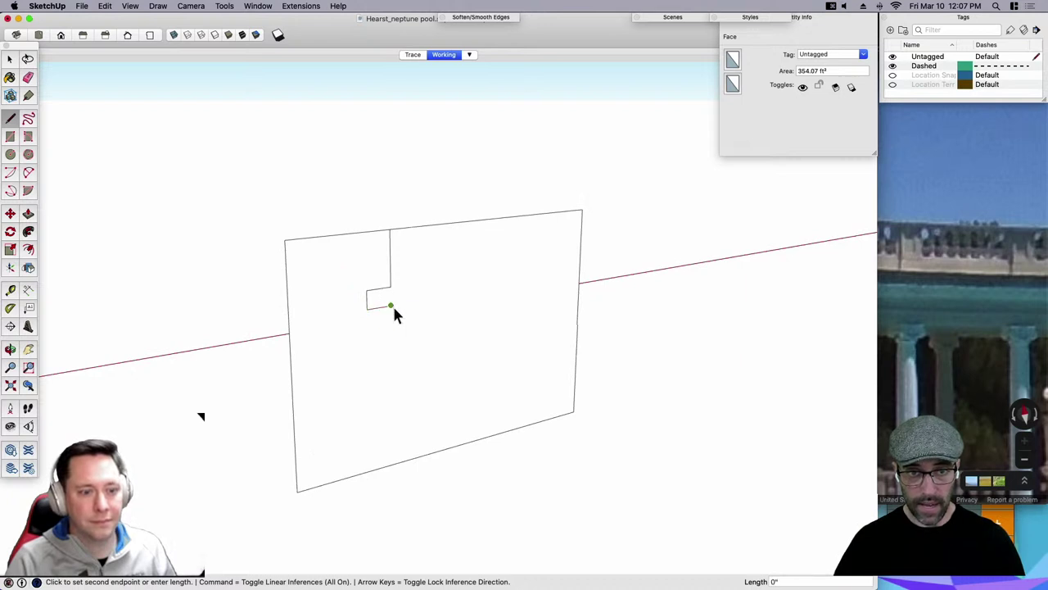
pyautogui.scroll(1, 393, 306)
pyautogui.scroll(-1, 394, 348)
# Continue the profile with a taller vertical below the projection, an outward ledge about 10 3/4" deep and a short drop.
pyautogui.click(392, 385)
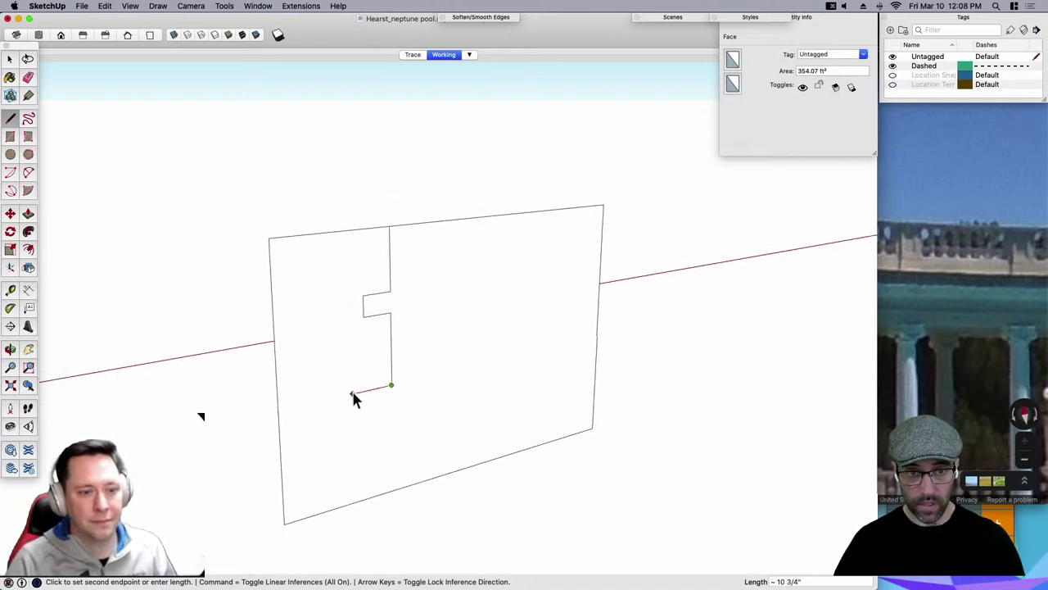
pyautogui.click(353, 393)
pyautogui.click(355, 404)
# Try to finish the profile's lower part with a sloped underside and small vertical steps beneath the ledge.
pyautogui.scroll(1, 363, 410)
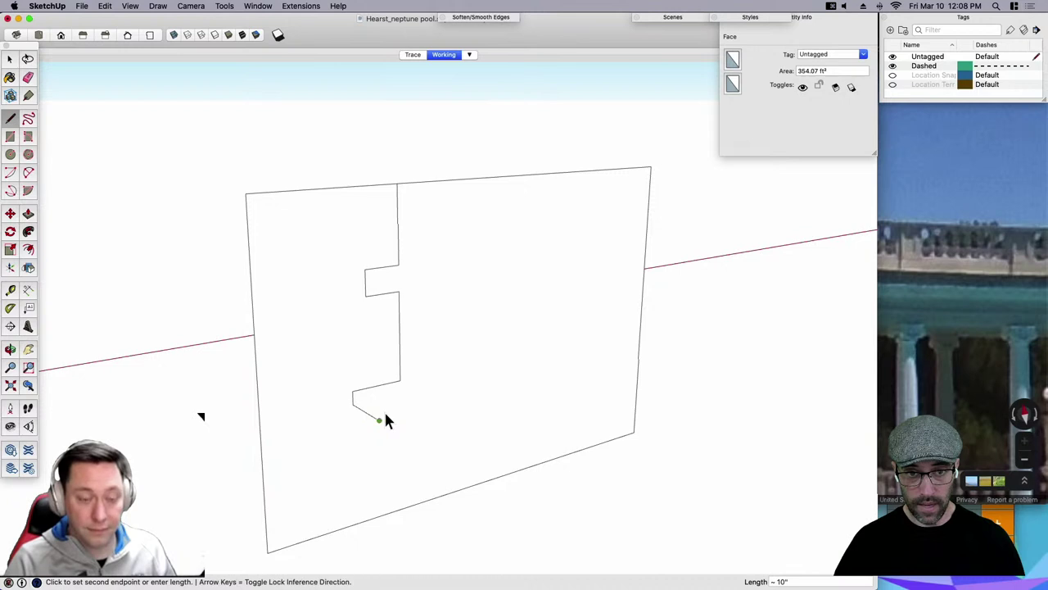
pyautogui.click(394, 418)
pyautogui.click(395, 445)
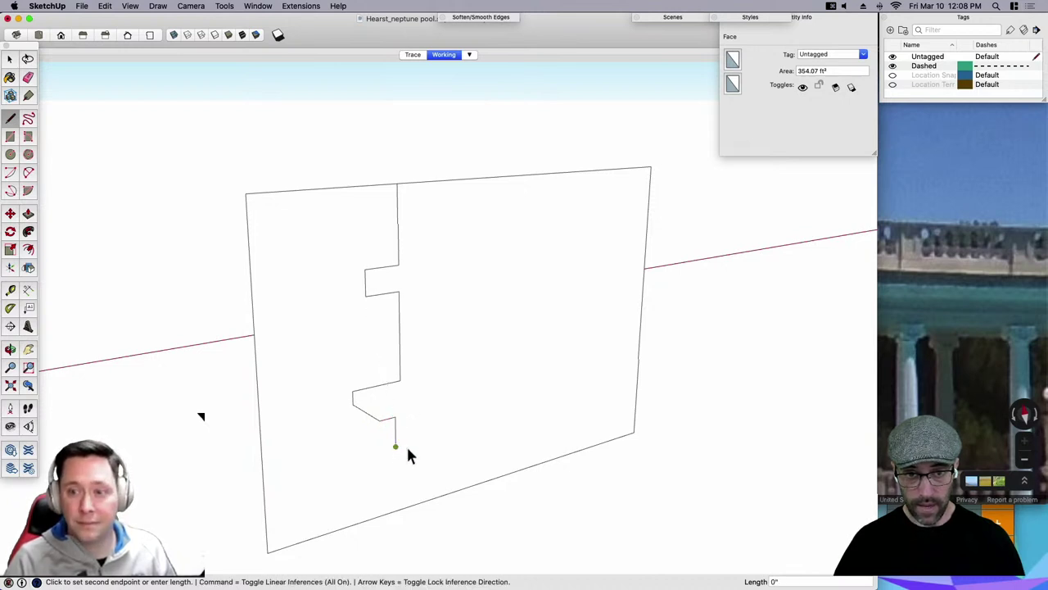
pyautogui.click(408, 446)
pyautogui.click(407, 471)
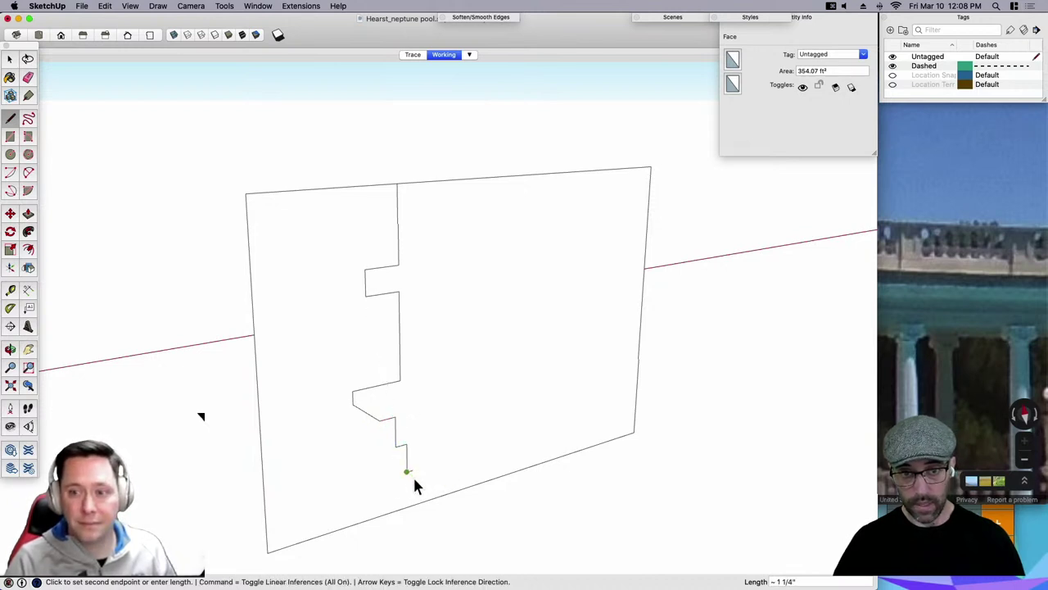
pyautogui.moveTo(413, 475); pyautogui.dragTo(458, 458, button='middle')
# Undo the sloped underside and the stepped edges below the profile's ledge.
pyautogui.press('z')
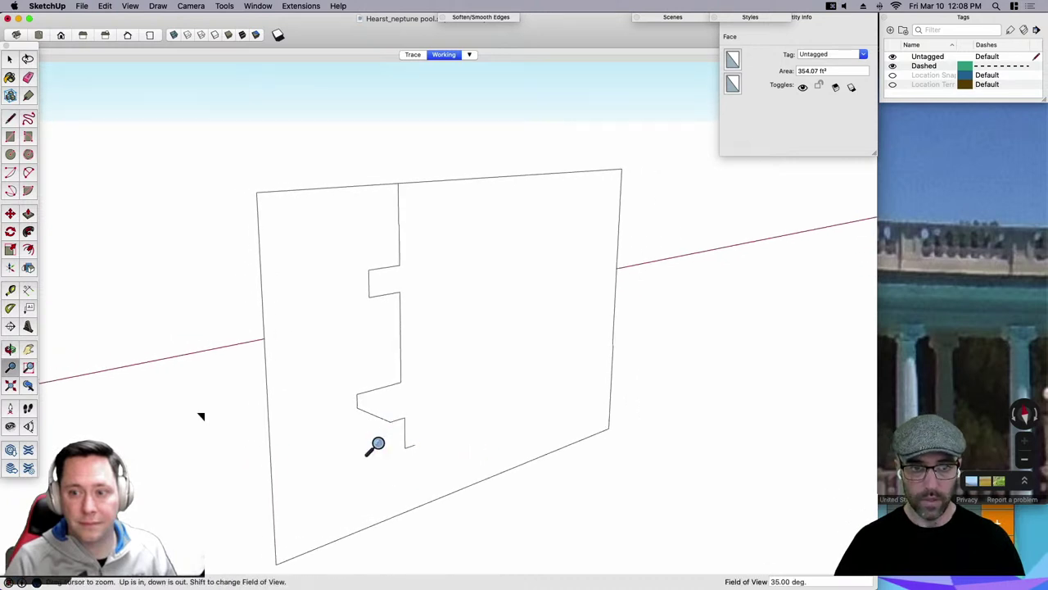
pyautogui.press('super+z')
pyautogui.press('super+z')
pyautogui.press('super+z')
pyautogui.moveTo(425, 419); pyautogui.dragTo(427, 388, button='middle')
pyautogui.press('l')
pyautogui.click(367, 390)
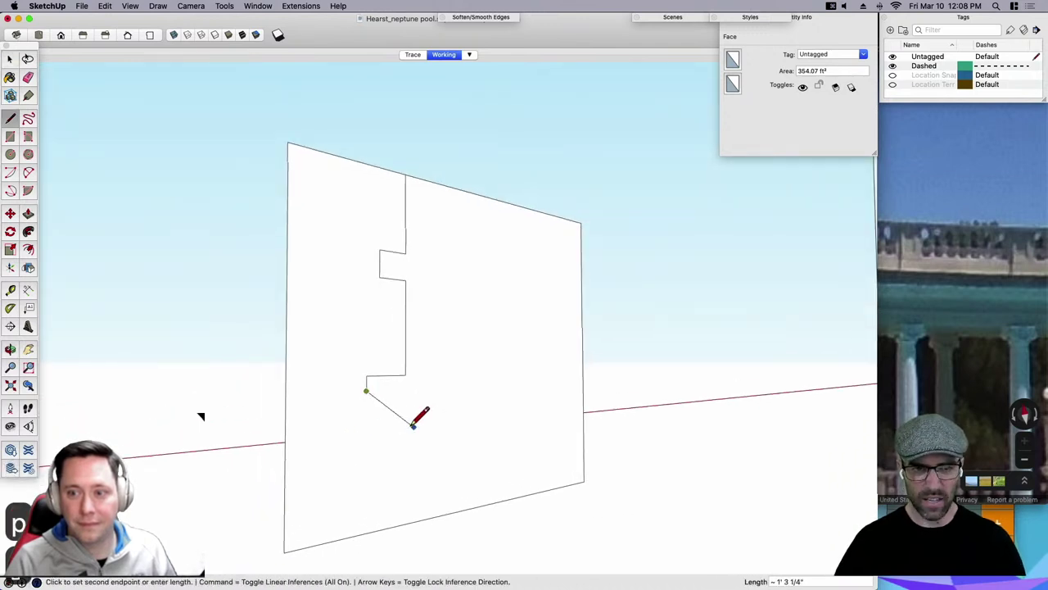
pyautogui.press('space')
# Extend the profile's vertical to the rectangle's bottom edge and add a lower step about 3 1/4" out with an upright line above it.
pyautogui.press('l')
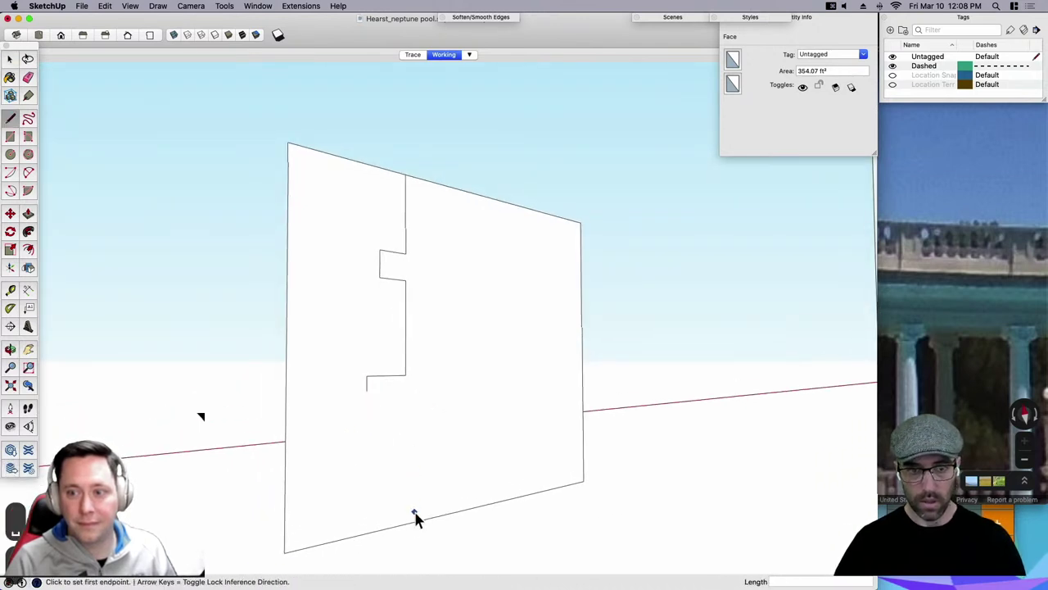
pyautogui.click(406, 376)
pyautogui.click(410, 525)
pyautogui.press('space')
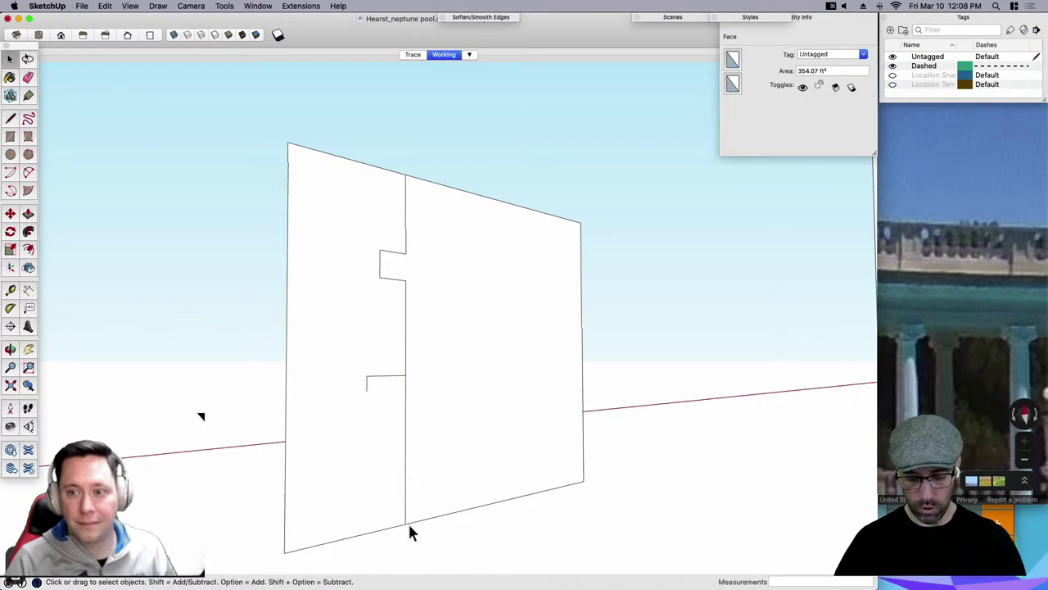
pyautogui.press('l')
pyautogui.click(404, 482)
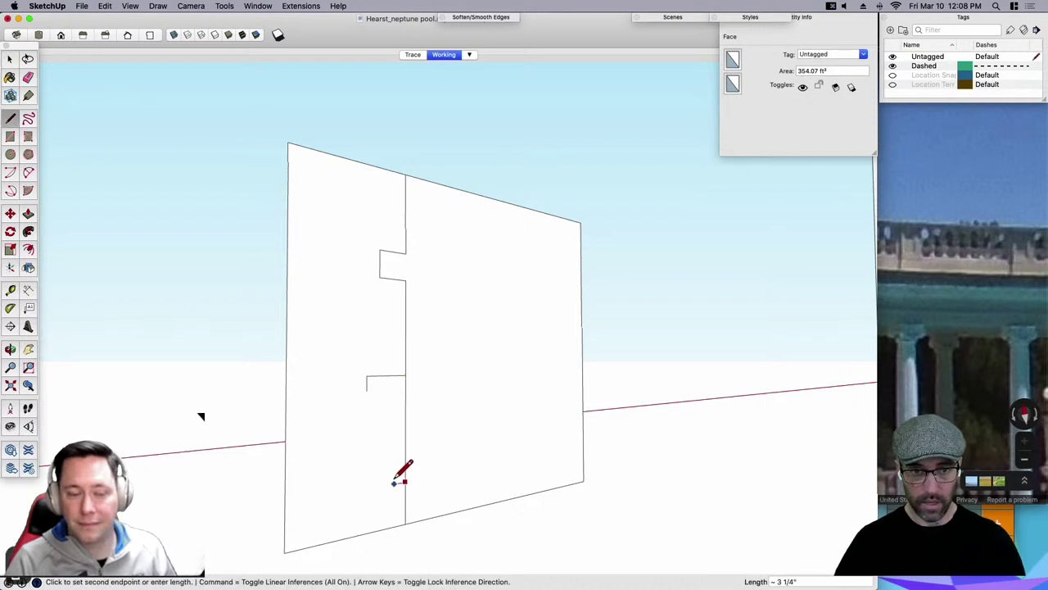
pyautogui.click(394, 483)
pyautogui.click(394, 423)
pyautogui.press('space')
# Join the ledge to the lower upright line with a concave arc and erase the leftover vertical segment behind it.
pyautogui.press('a')
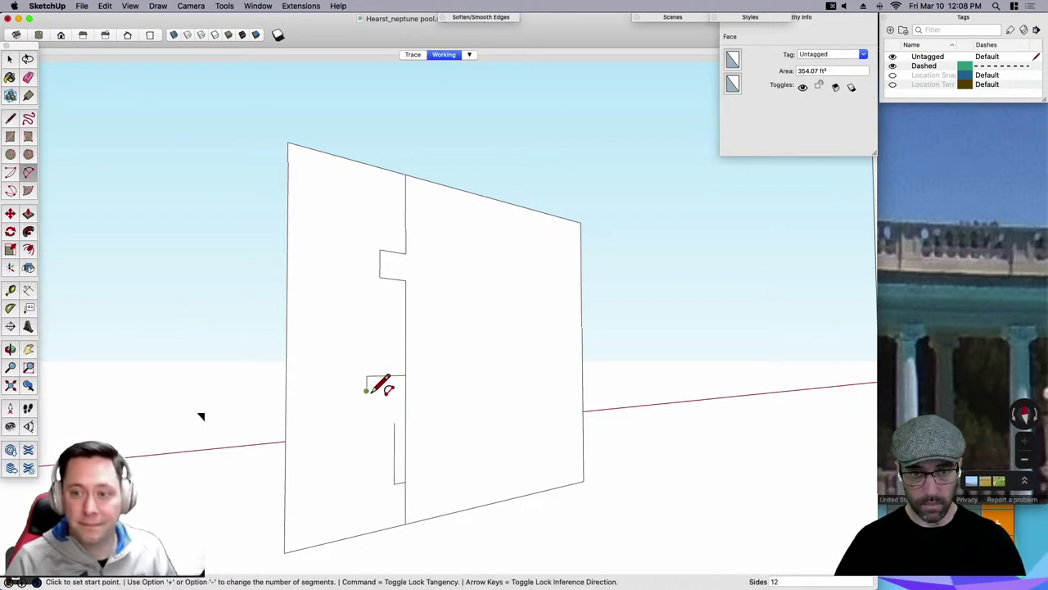
pyautogui.click(367, 391)
pyautogui.click(394, 424)
pyautogui.scroll(2, 410, 390)
pyautogui.click(394, 407)
pyautogui.press('e')
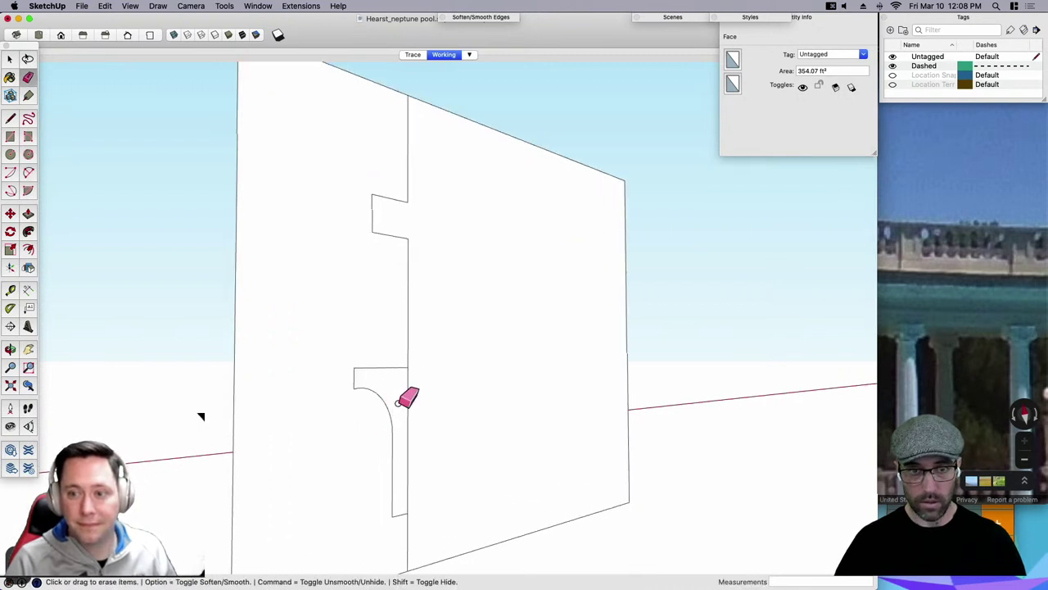
pyautogui.scroll(-3, 401, 400)
pyautogui.scroll(-2, 395, 348)
pyautogui.scroll(2, 389, 327)
pyautogui.scroll(1, 400, 306)
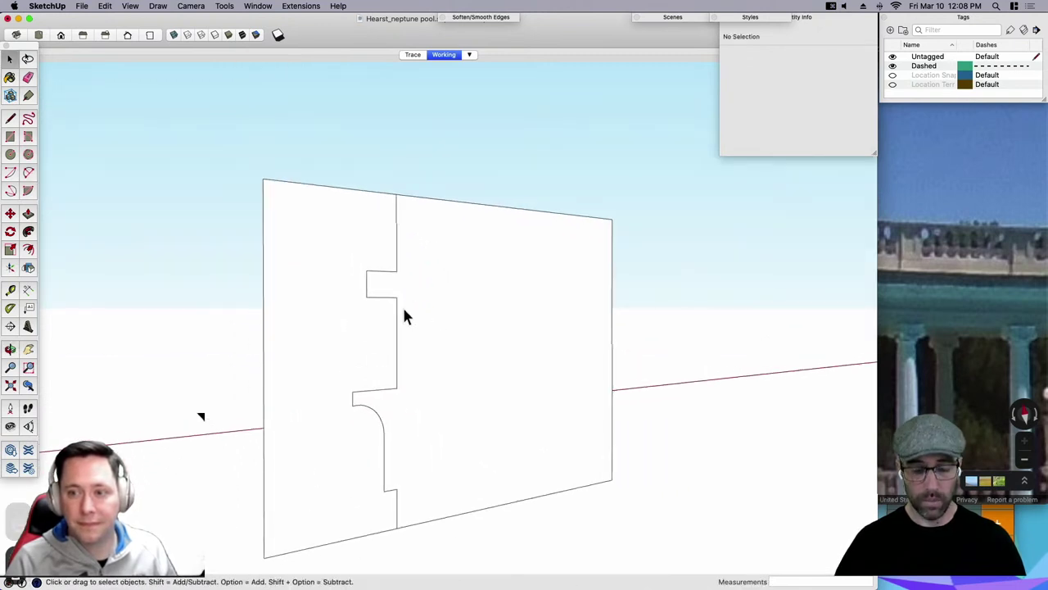
# Replace the vertical between the projection and the ledge with one farther out, erasing the old segment and its leftover stubs.
pyautogui.press('l')
pyautogui.click(382, 296)
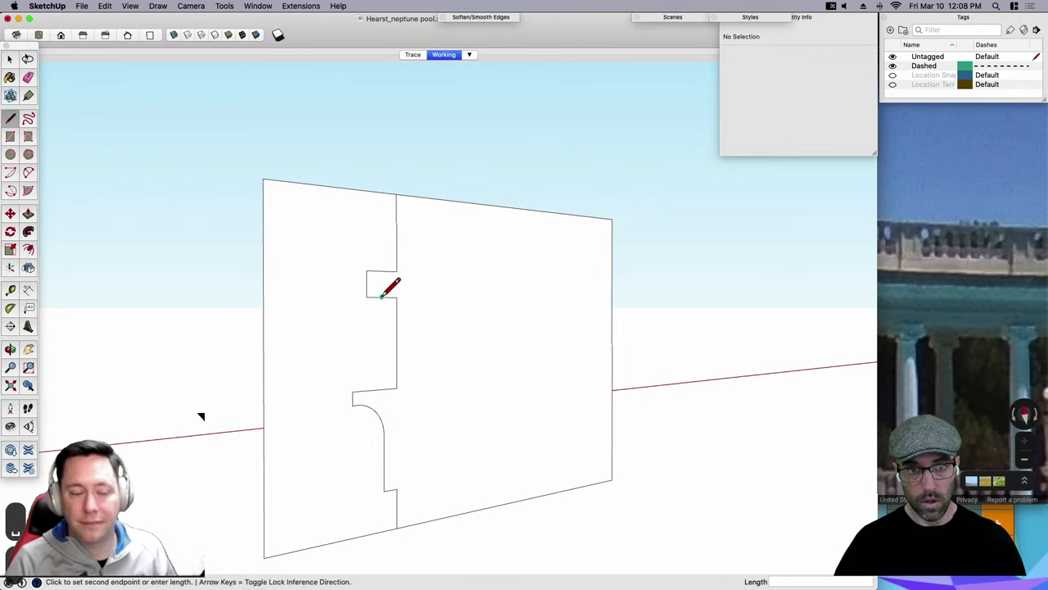
pyautogui.click(381, 392)
pyautogui.press('e')
pyautogui.click(398, 344)
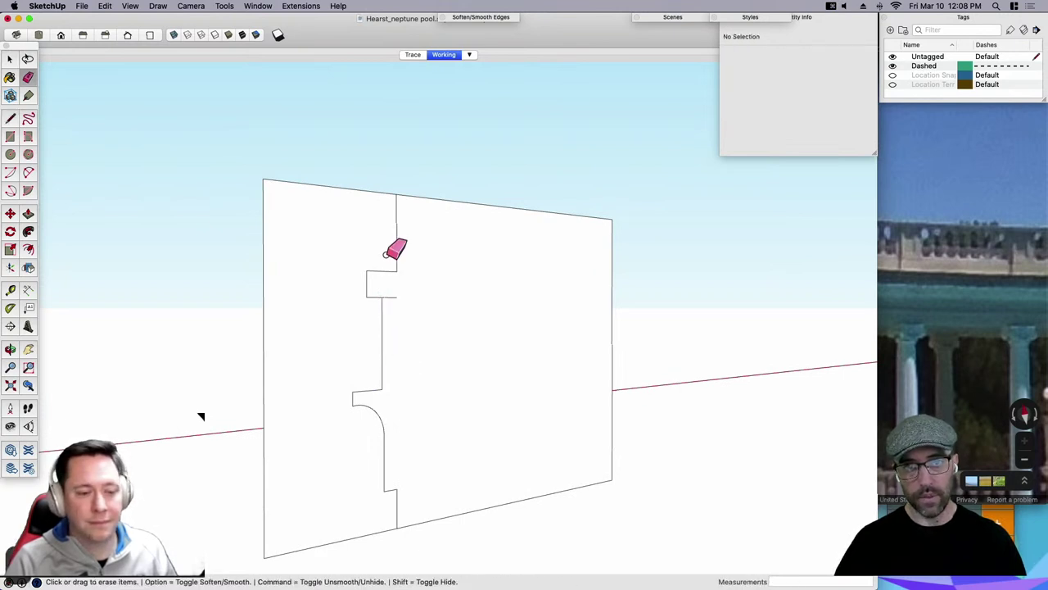
pyautogui.scroll(-1, 400, 288)
pyautogui.click(396, 255)
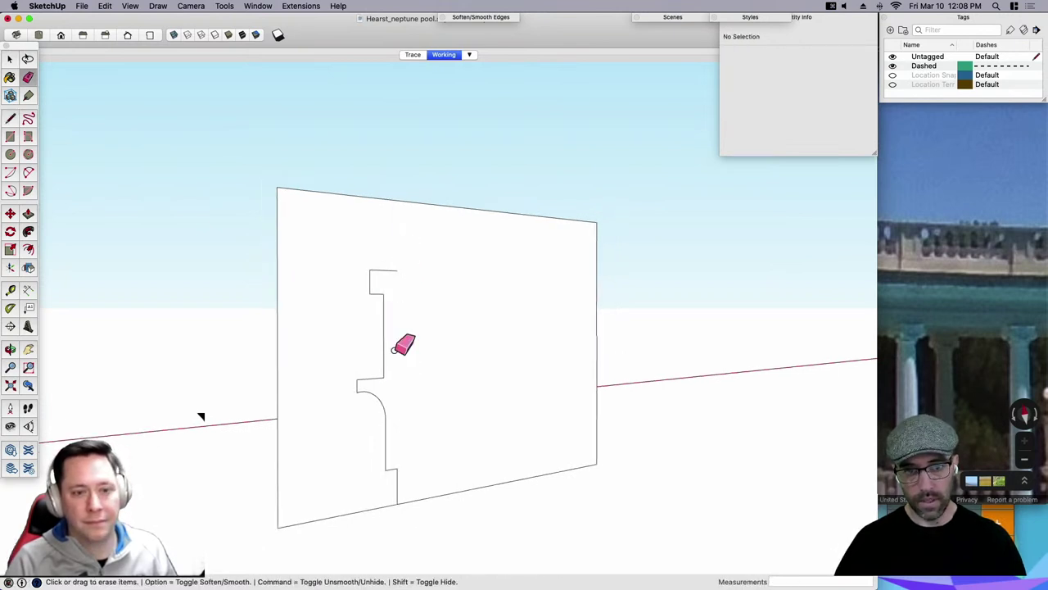
pyautogui.press('super+z')
pyautogui.press('p')
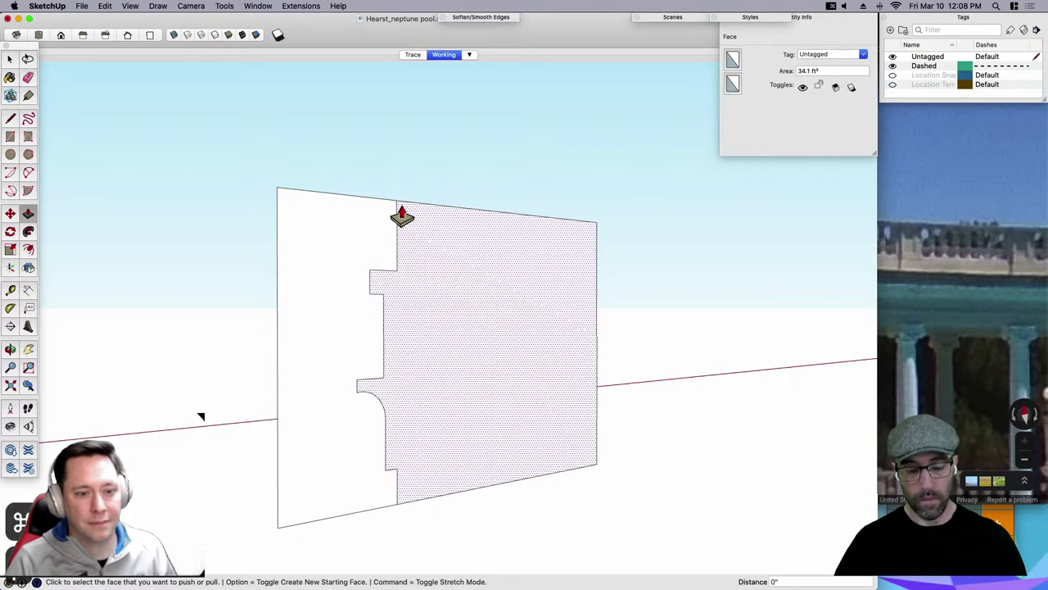
pyautogui.press('space')
# Draw a full-height vertical line across the rectangle about 1' 2 1/2" behind the profile's top edge point.
pyautogui.press('l')
pyautogui.click(396, 201)
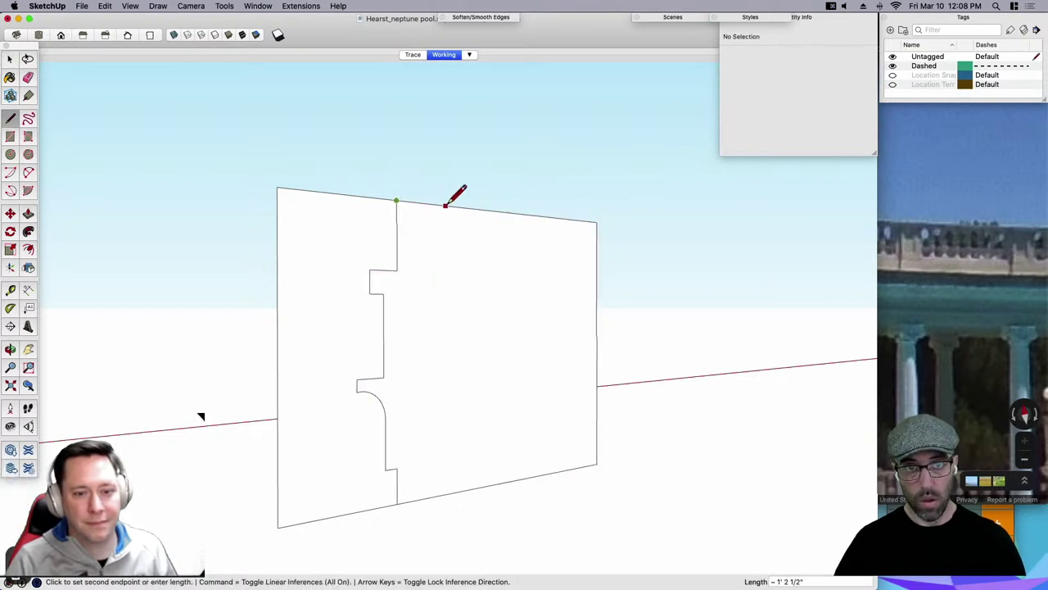
pyautogui.press('Escape')
pyautogui.click(446, 205)
pyautogui.click(447, 494)
pyautogui.press('space')
pyautogui.scroll(-2, 472, 469)
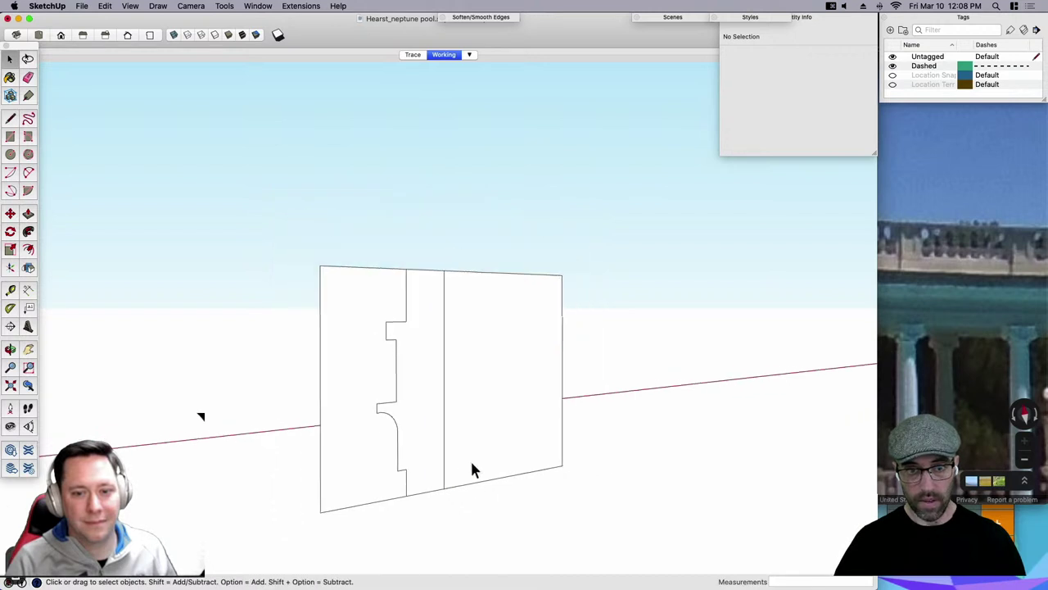
# Erase the surplus rectangle edges on both sides so only the narrow cornice profile face is left.
pyautogui.press('e')
pyautogui.click(482, 482)
pyautogui.moveTo(478, 263); pyautogui.dragTo(465, 295)
pyautogui.moveTo(364, 266); pyautogui.dragTo(337, 288)
pyautogui.moveTo(332, 303)
pyautogui.mouseDown()
pyautogui.moveTo(303, 351)
pyautogui.moveTo(362, 515)
pyautogui.moveTo(552, 386)
pyautogui.mouseUp()
pyautogui.scroll(-3, 556, 393)
pyautogui.press('space')
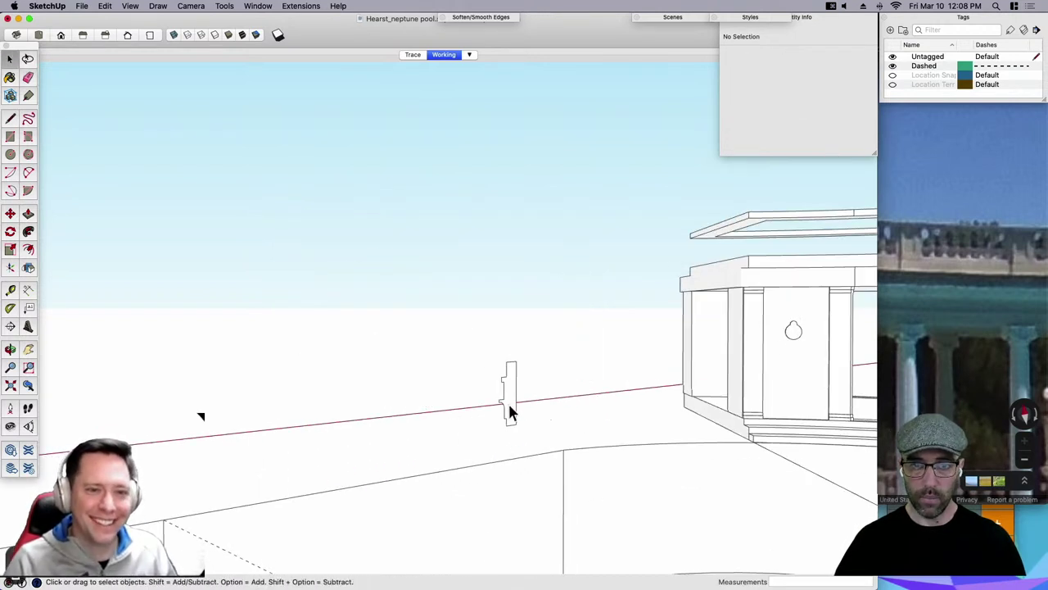
# Copy the cornice profile face onto the corner endpoint at the top of the pavilion, about 24' 1/2" away.
pyautogui.click(511, 404)
pyautogui.moveTo(511, 405); pyautogui.dragTo(479, 465, button='middle')
pyautogui.press('m')
pyautogui.scroll(3, 518, 427)
pyautogui.press('alt')
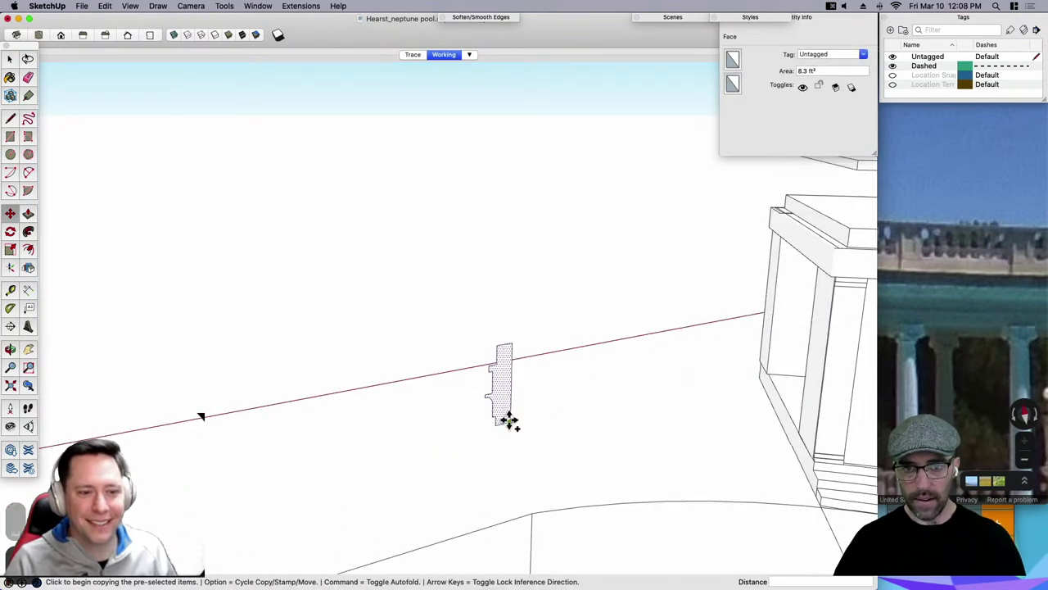
pyautogui.click(509, 420)
pyautogui.scroll(-5, 358, 411)
pyautogui.scroll(7, 556, 336)
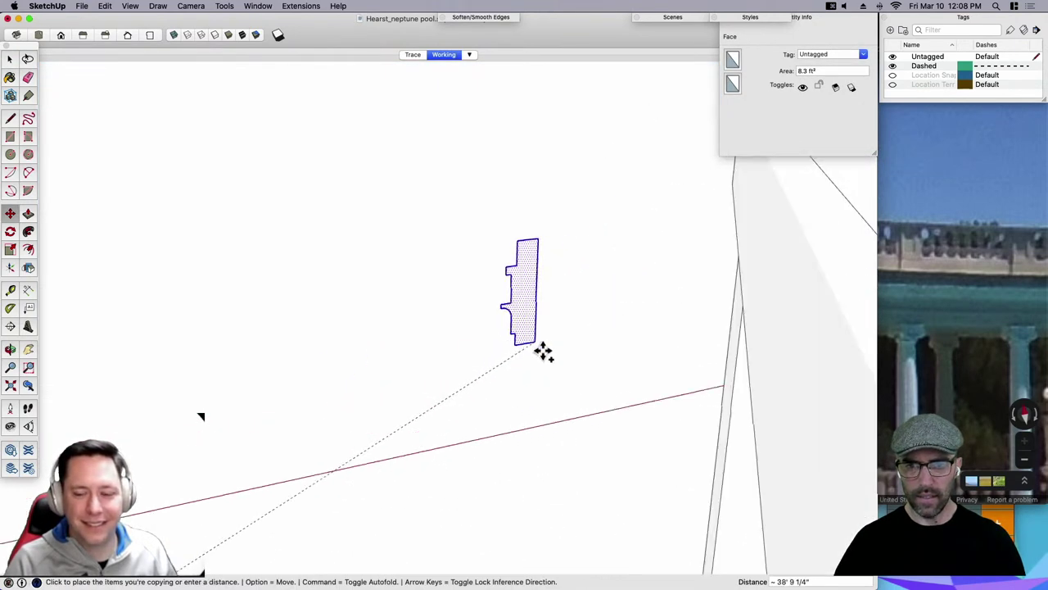
pyautogui.scroll(-3, 543, 352)
pyautogui.click(560, 373)
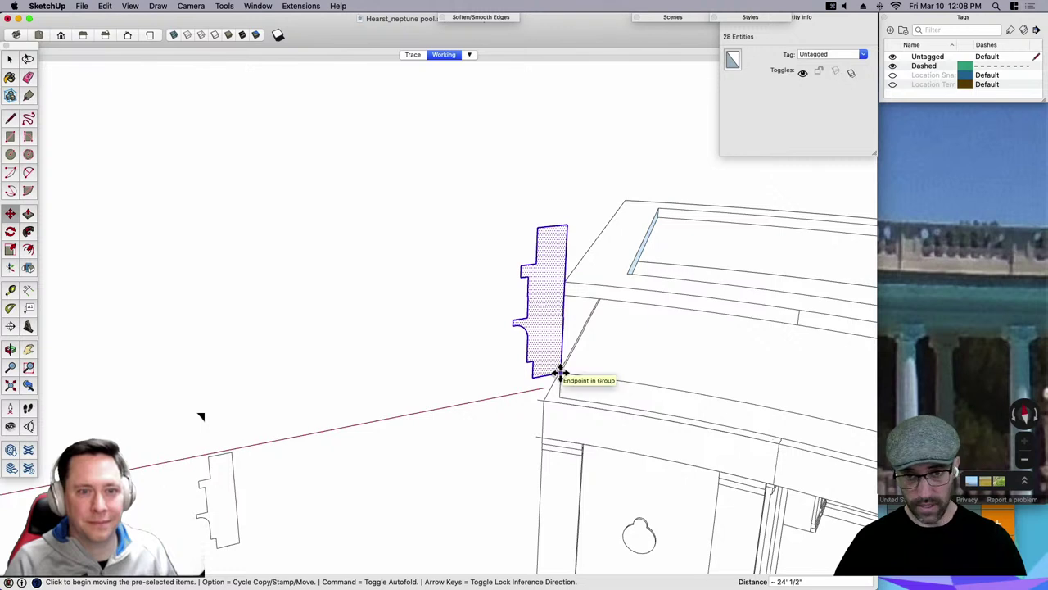
pyautogui.press('q')
pyautogui.click(561, 372)
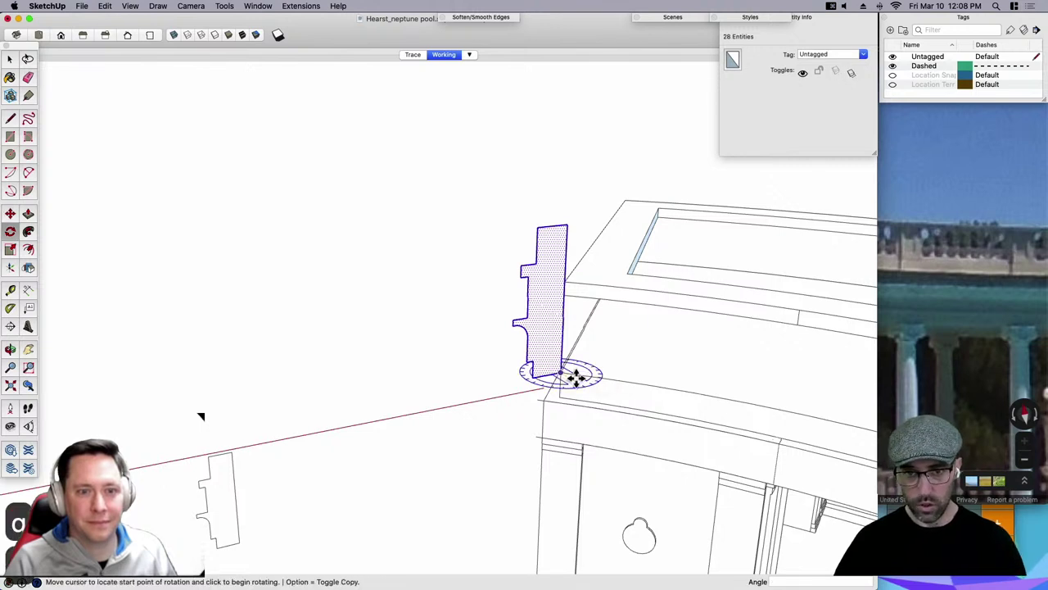
pyautogui.scroll(1, 531, 376)
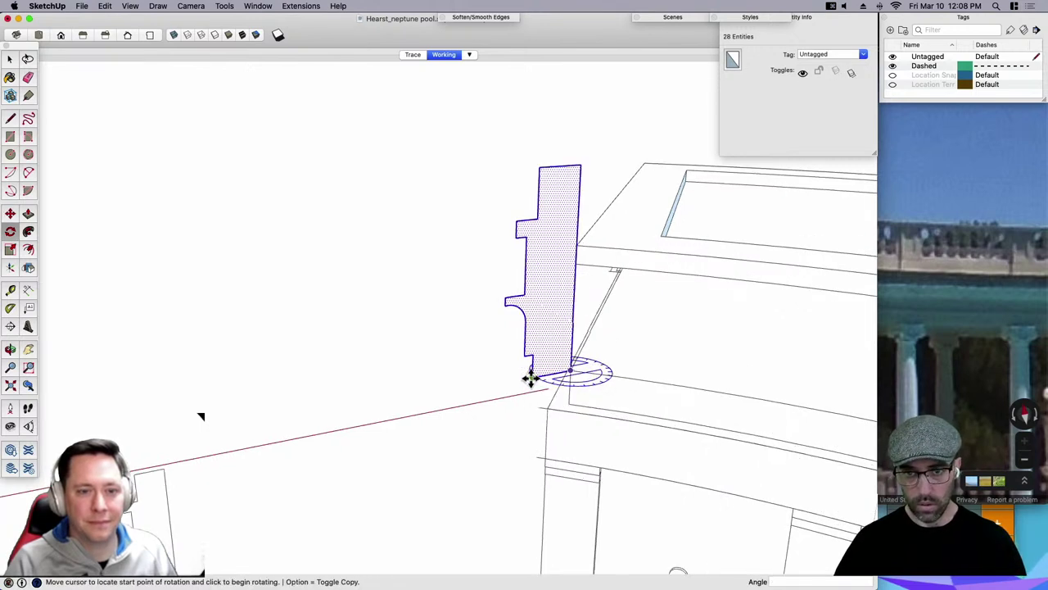
pyautogui.moveTo(531, 377); pyautogui.dragTo(601, 398, button='middle')
# Draw a reference line outward from the copied profile's inner bottom corner, continuing the line of the curved border's edge.
pyautogui.press('l')
pyautogui.click(602, 387)
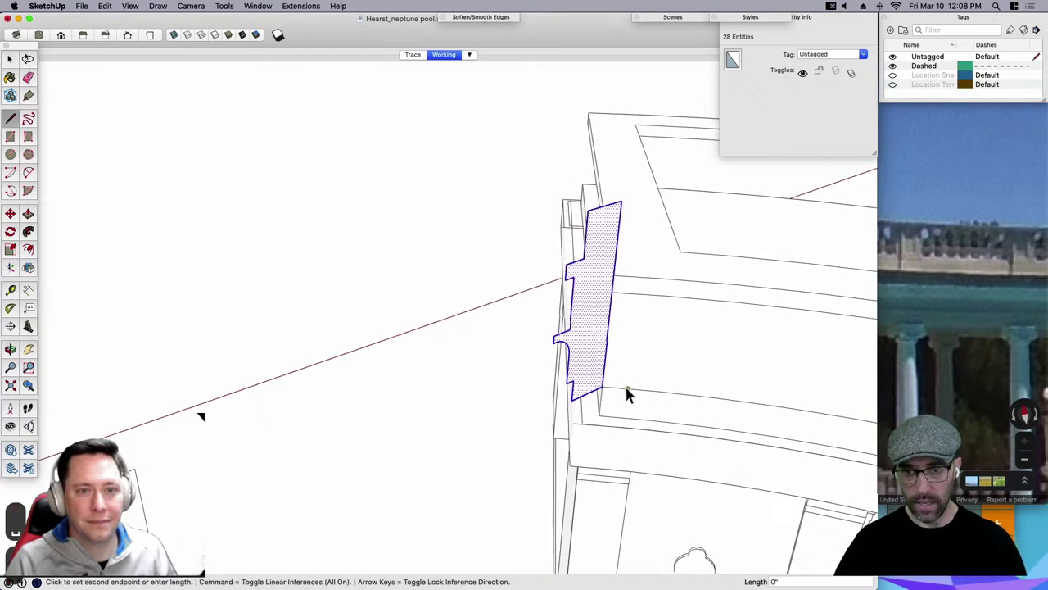
pyautogui.click(435, 372)
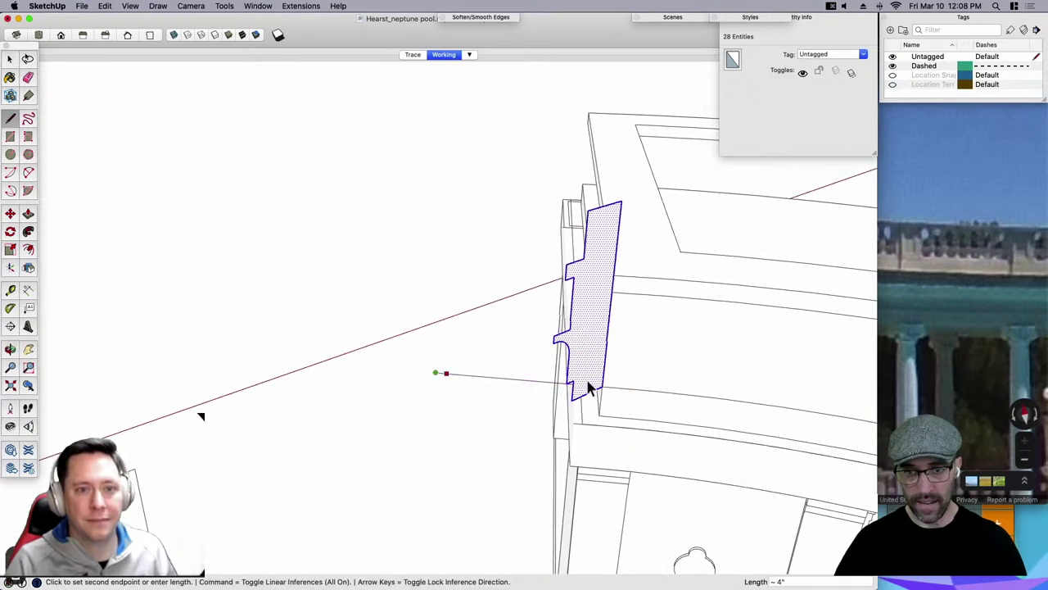
pyautogui.press('space')
# Rotate the copied profile about its inner bottom corner to align with the reference line, and erase that line.
pyautogui.press('q')
pyautogui.click(603, 388)
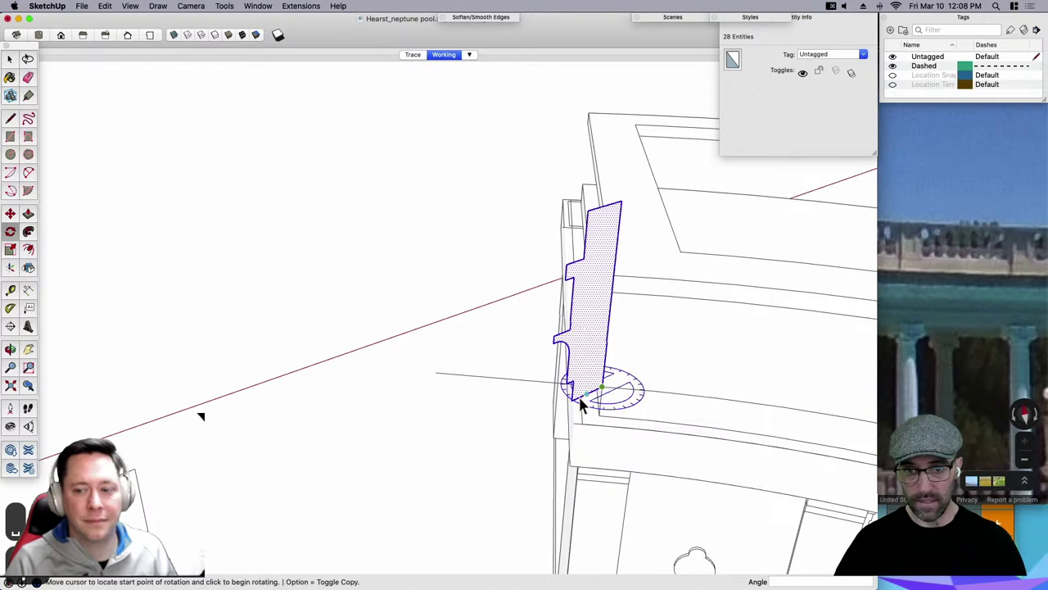
pyautogui.click(534, 376)
pyautogui.press('space')
pyautogui.moveTo(535, 376); pyautogui.dragTo(577, 308, button='middle')
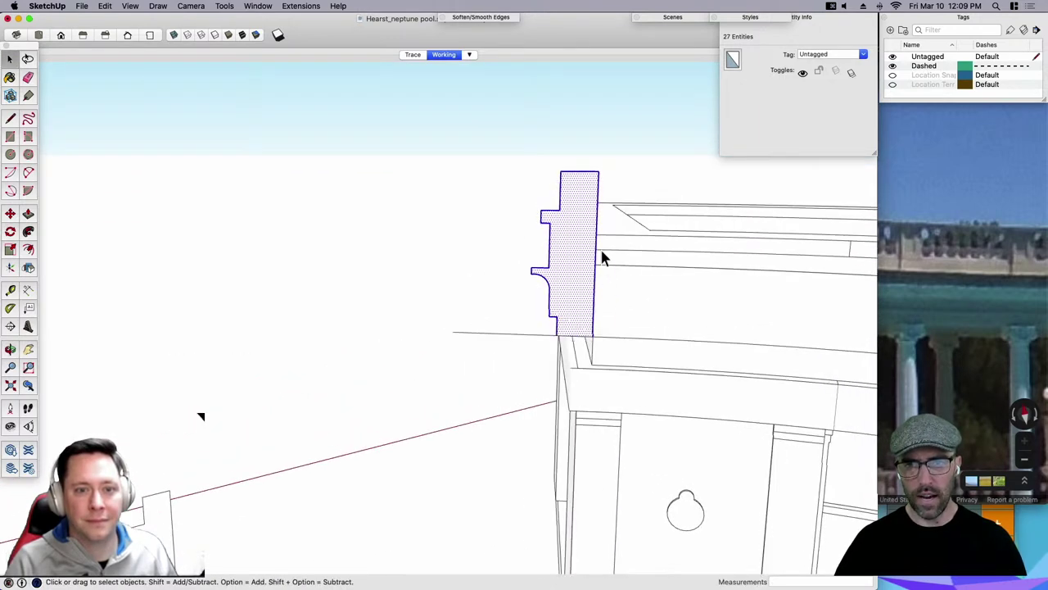
pyautogui.moveTo(601, 257); pyautogui.dragTo(585, 311, button='middle')
pyautogui.press('e')
pyautogui.click(523, 317)
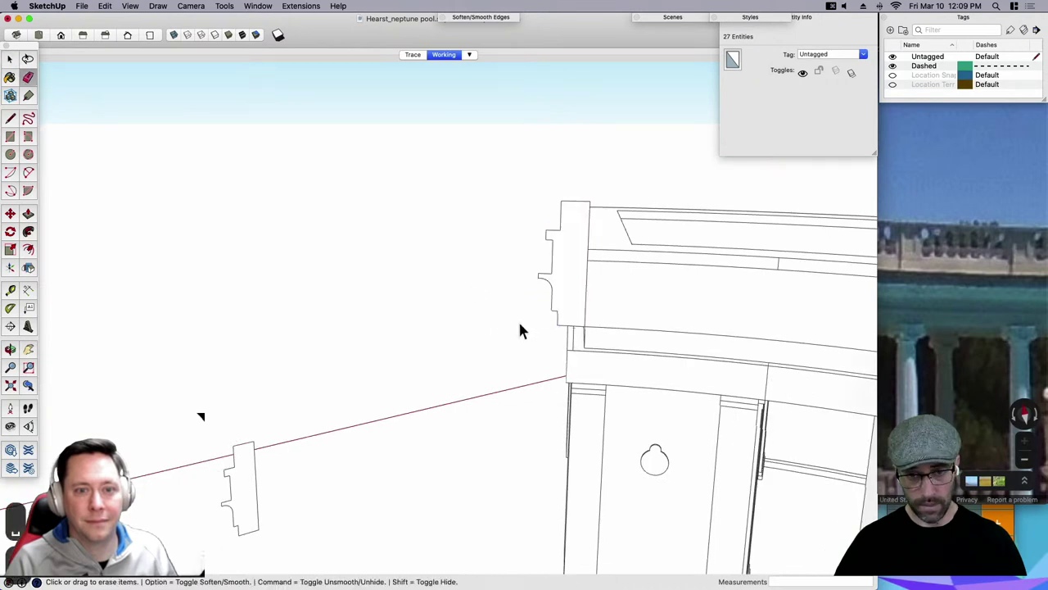
# Open the curved border group beneath the placed cornice profile for editing and leave it again.
pyautogui.scroll(-3, 451, 324)
pyautogui.moveTo(451, 324); pyautogui.dragTo(535, 313, button='middle')
pyautogui.press('space')
pyautogui.click(529, 324)
pyautogui.scroll(1, 527, 321)
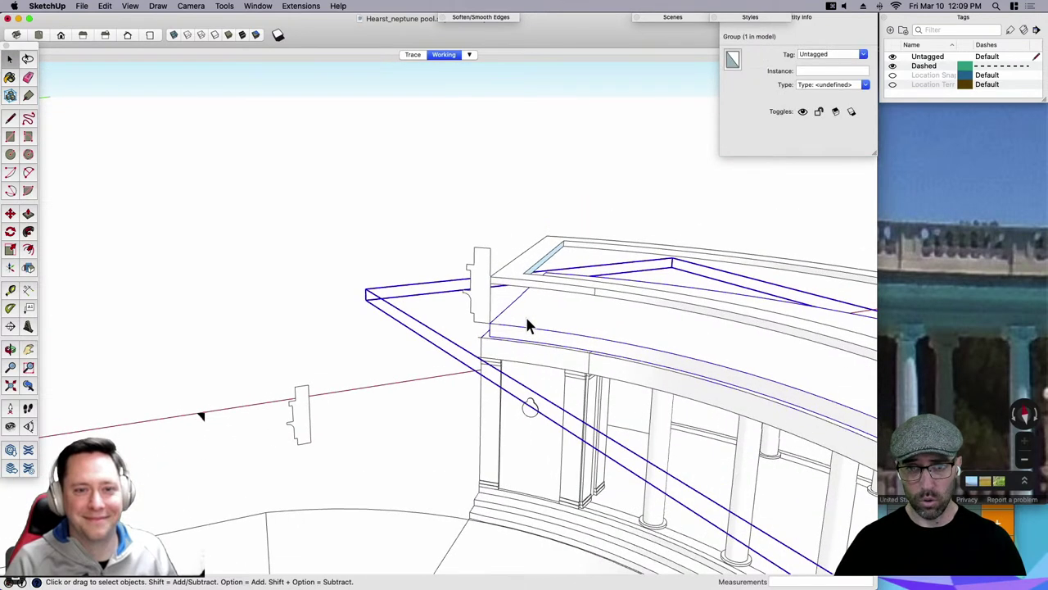
pyautogui.doubleClick(527, 317)
pyautogui.click(531, 314)
pyautogui.click(504, 256)
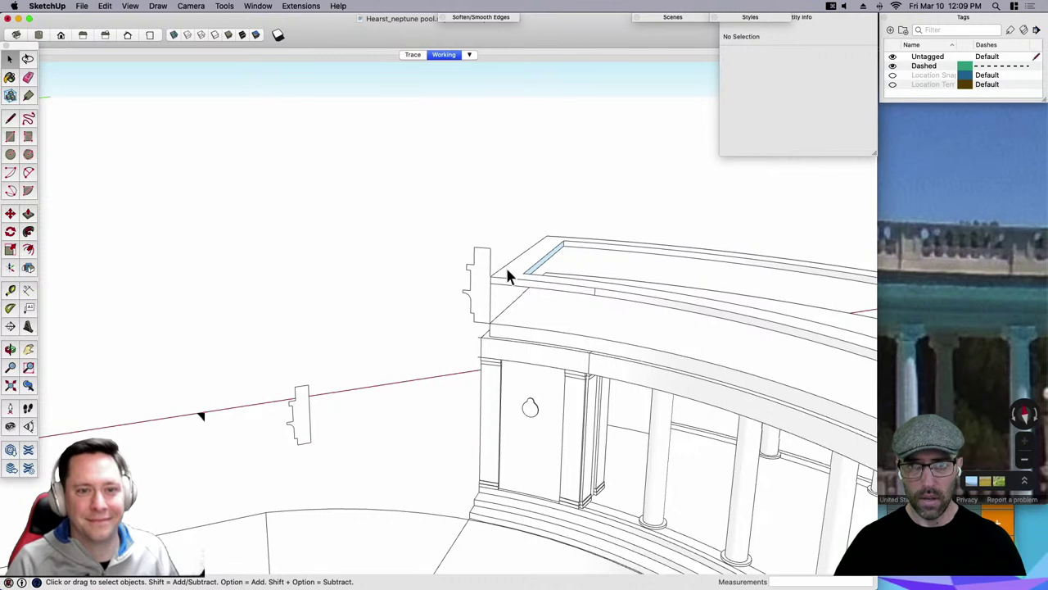
# Copy the curved border's top face and its edges out of the group and paste them in place.
pyautogui.click(507, 267)
pyautogui.scroll(3, 507, 267)
pyautogui.doubleClick(510, 342)
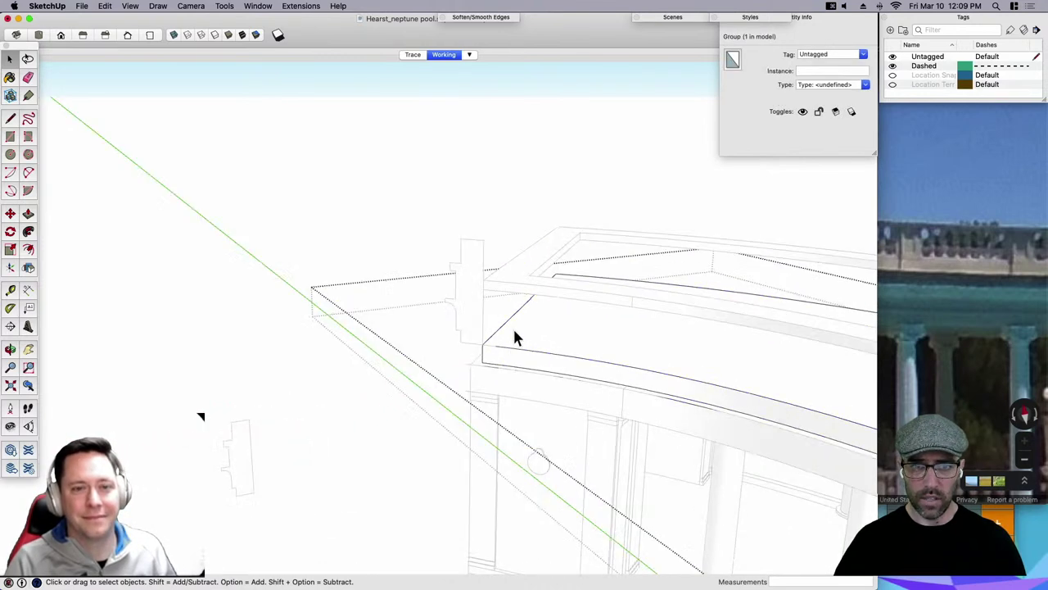
pyautogui.click(514, 336)
pyautogui.click(344, 216)
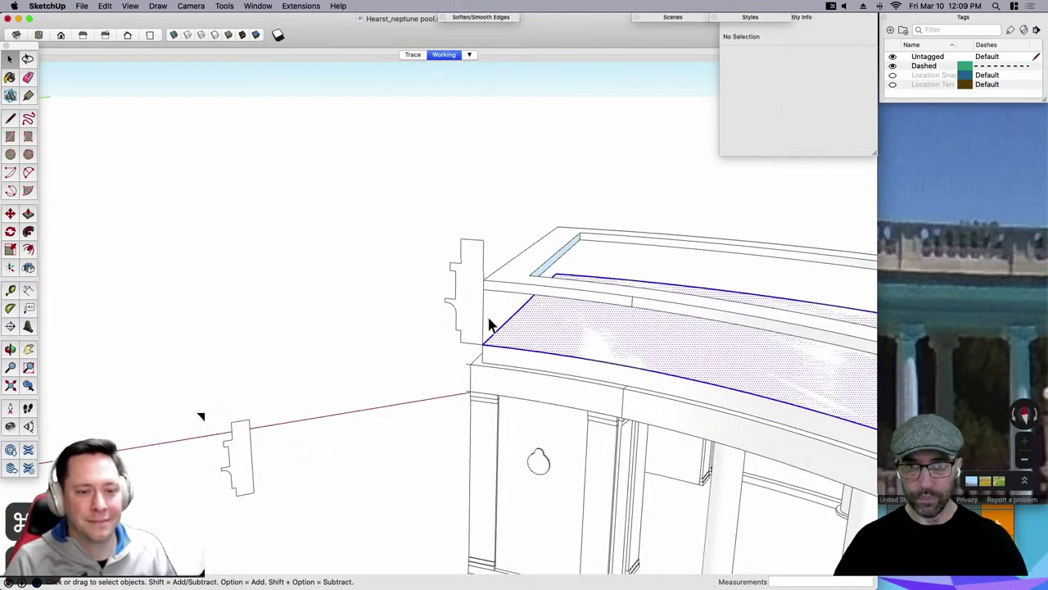
pyautogui.tripleClick(509, 326)
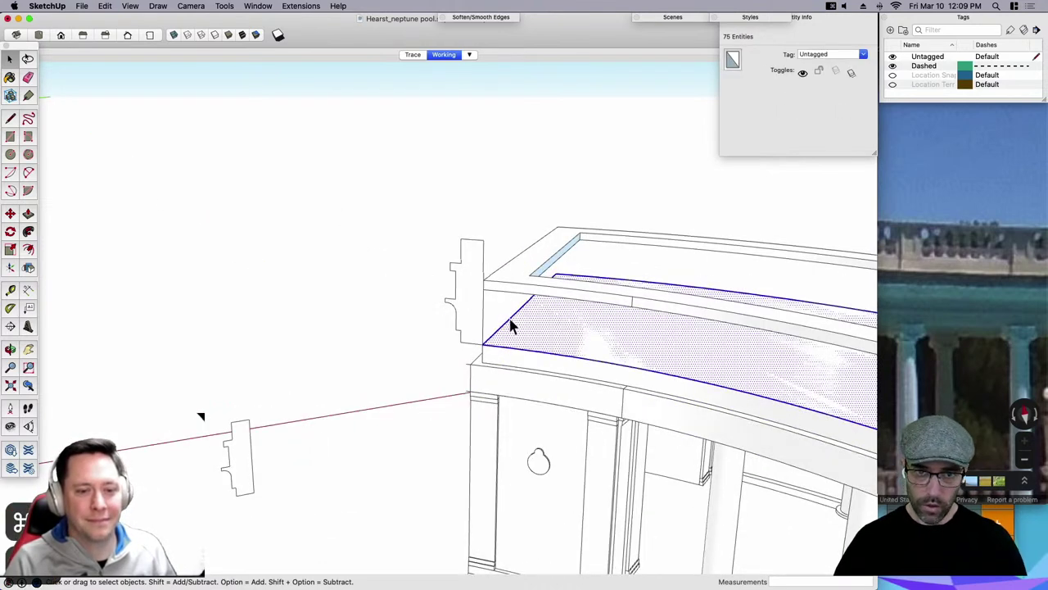
# Sweep the cornice profile around the outline of the curved border's top face with Follow Me.
pyautogui.click(28, 232)
pyautogui.click(467, 308)
pyautogui.scroll(-3, 314, 266)
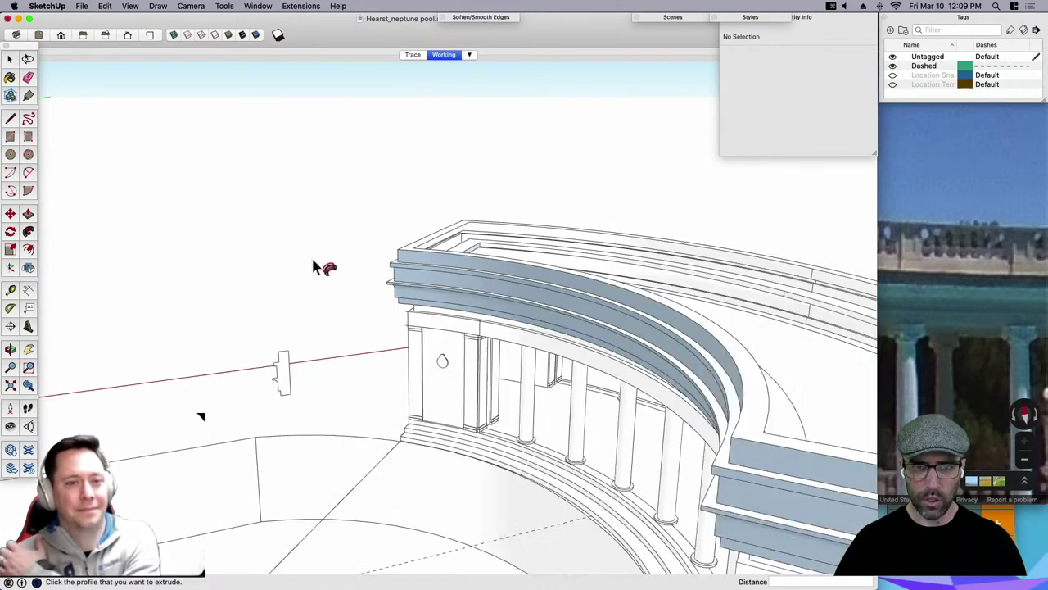
pyautogui.scroll(-3, 314, 266)
pyautogui.moveTo(445, 352); pyautogui.dragTo(613, 299, button='middle')
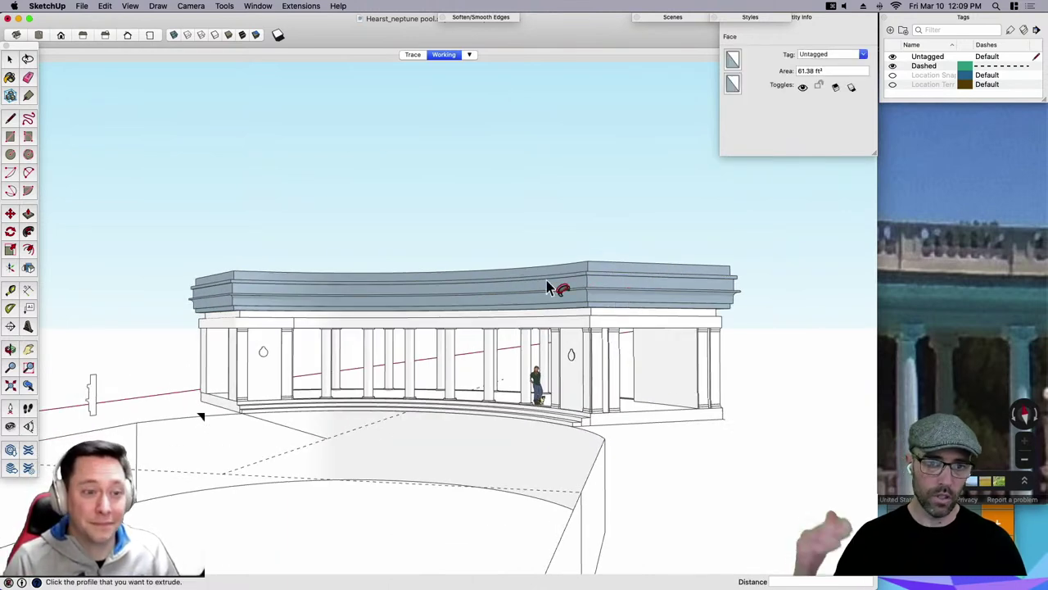
# Select the connected geometry of the swept cornice and undo the Follow Me sweep.
pyautogui.moveTo(650, 290)
pyautogui.mouseDown(button='middle')
pyautogui.moveTo(613, 332)
pyautogui.moveTo(604, 421)
pyautogui.moveTo(763, 307)
pyautogui.moveTo(643, 304)
pyautogui.mouseUp(button='middle')
pyautogui.press('space')
pyautogui.tripleClick(643, 304)
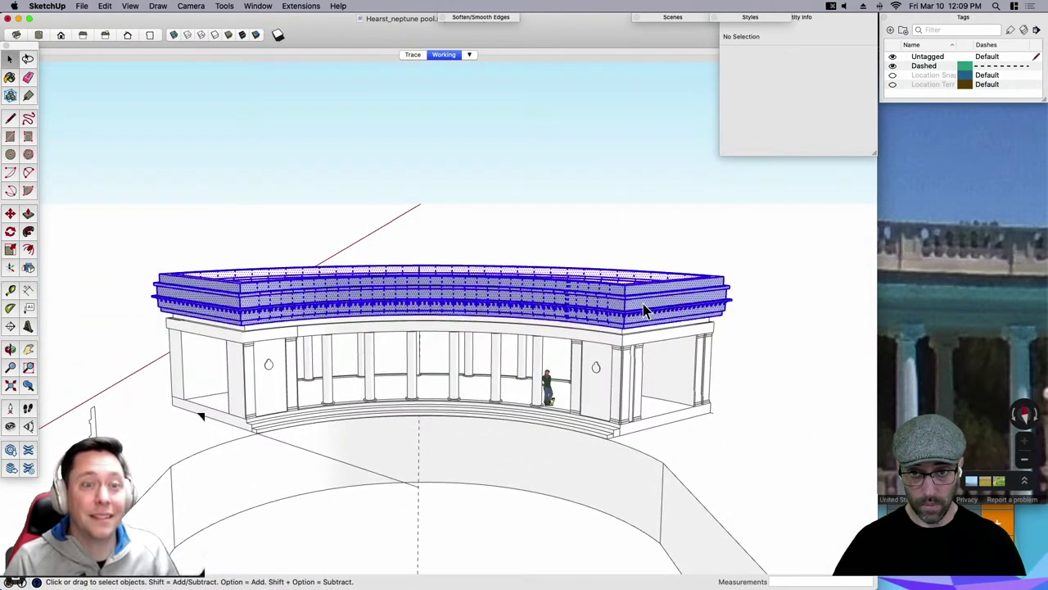
pyautogui.click(643, 307)
pyautogui.scroll(2, 205, 327)
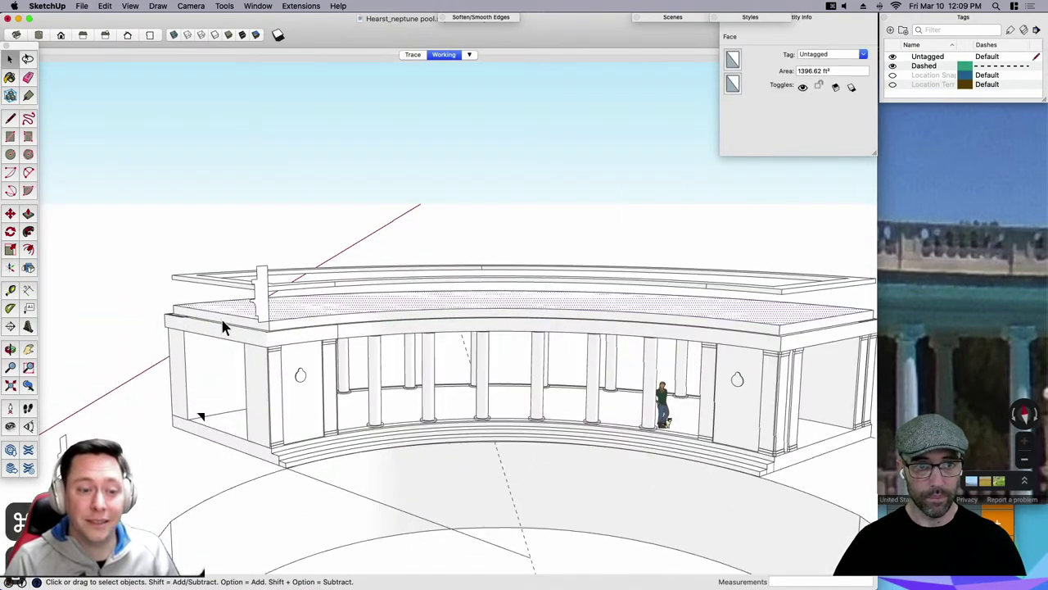
# Hide the cornice profile with its edges at the pavilion corner and clear the selection.
pyautogui.tripleClick(262, 305)
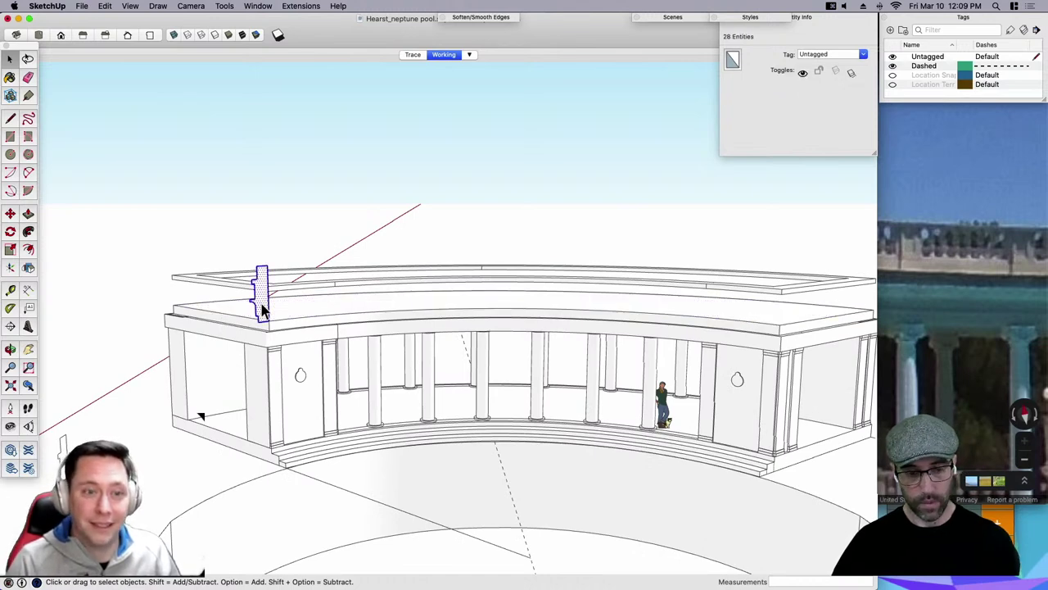
pyautogui.press('super+x')
pyautogui.click(273, 308)
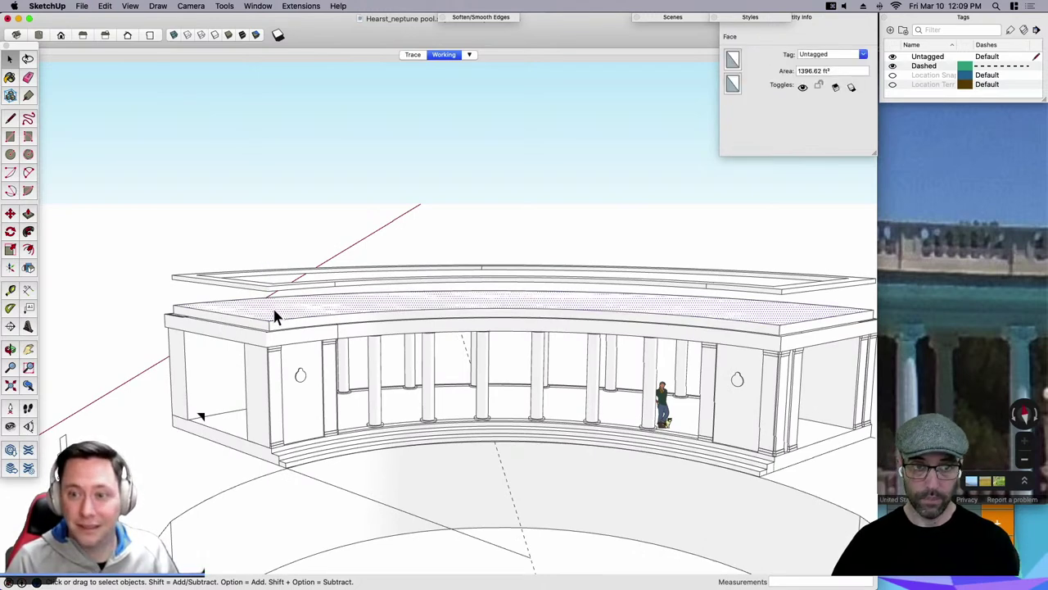
pyautogui.press('super+shift+a')
# Compare the balustrade corner in the Street View reference with the roof corner and its curved border group in the model.
pyautogui.click(905, 260)
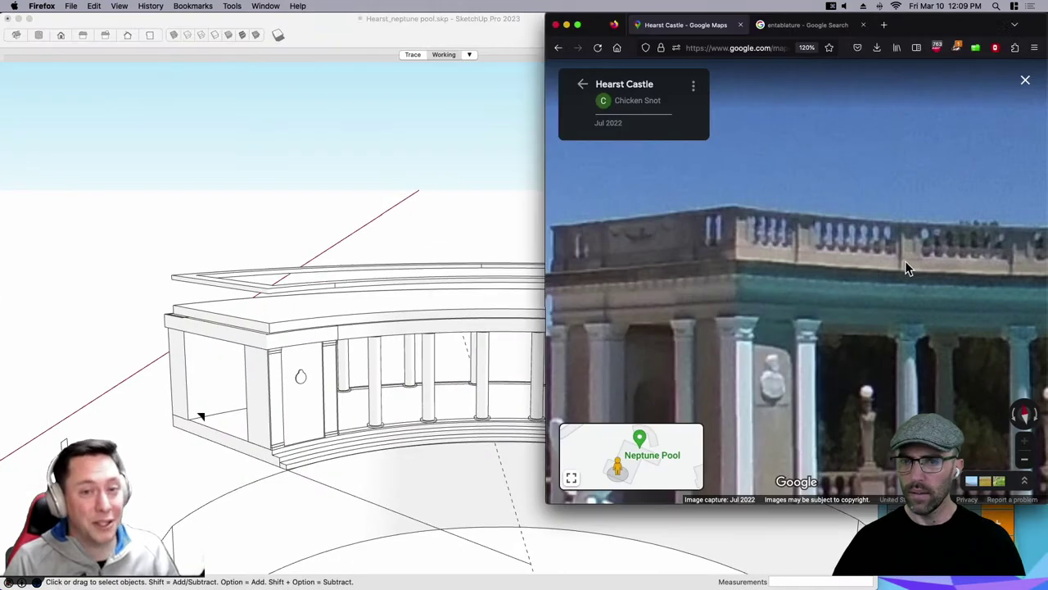
pyautogui.moveTo(356, 301); pyautogui.dragTo(337, 314, button='middle')
pyautogui.scroll(3, 274, 315)
pyautogui.click(273, 315)
pyautogui.moveTo(273, 315); pyautogui.dragTo(223, 365, button='middle')
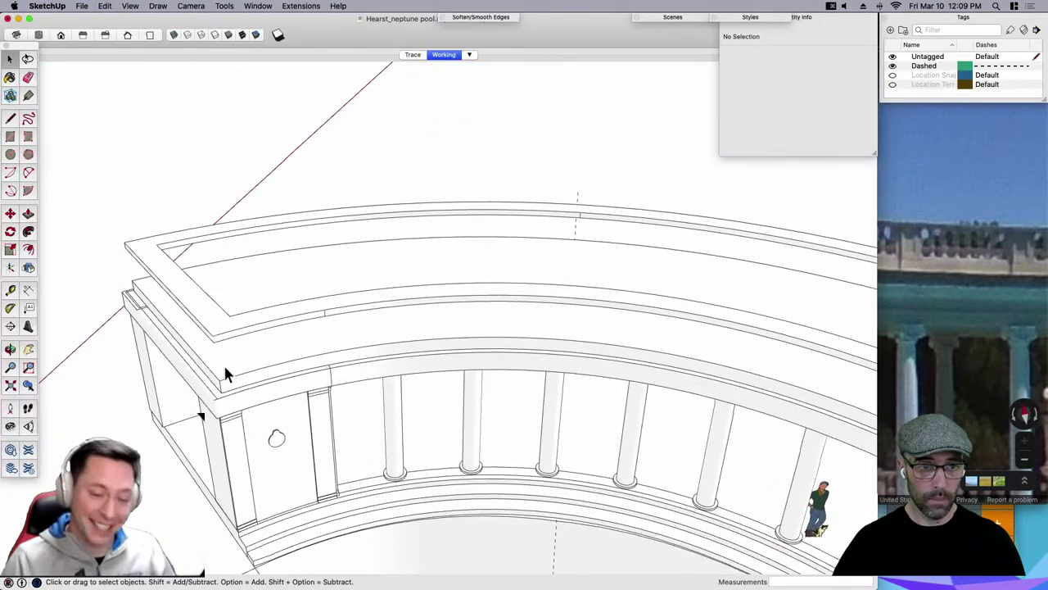
pyautogui.click(221, 367)
pyautogui.click(221, 369)
pyautogui.scroll(-3, 221, 372)
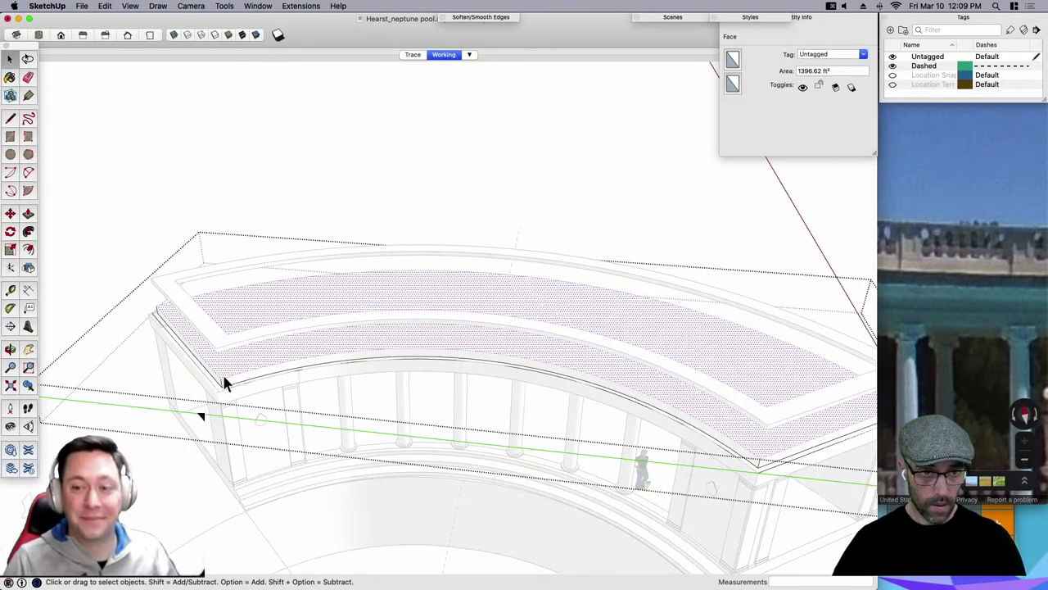
pyautogui.scroll(6, 218, 370)
# Show hidden geometry and delete the hidden cornice profile with its edges at the roof corner.
pyautogui.press('l')
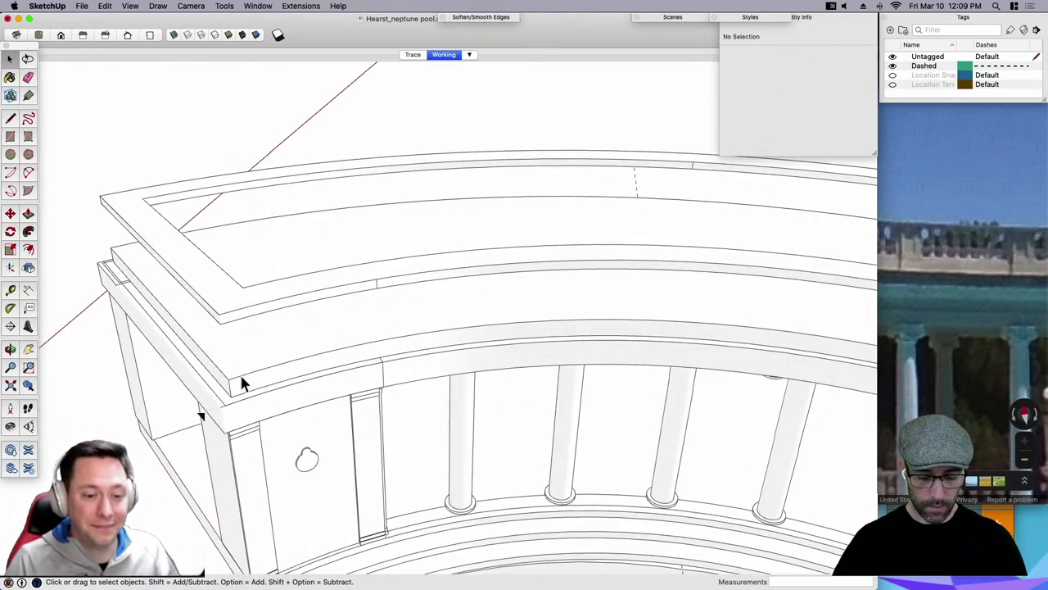
pyautogui.click(229, 381)
pyautogui.press('space')
pyautogui.hotkey('alt', 'h')
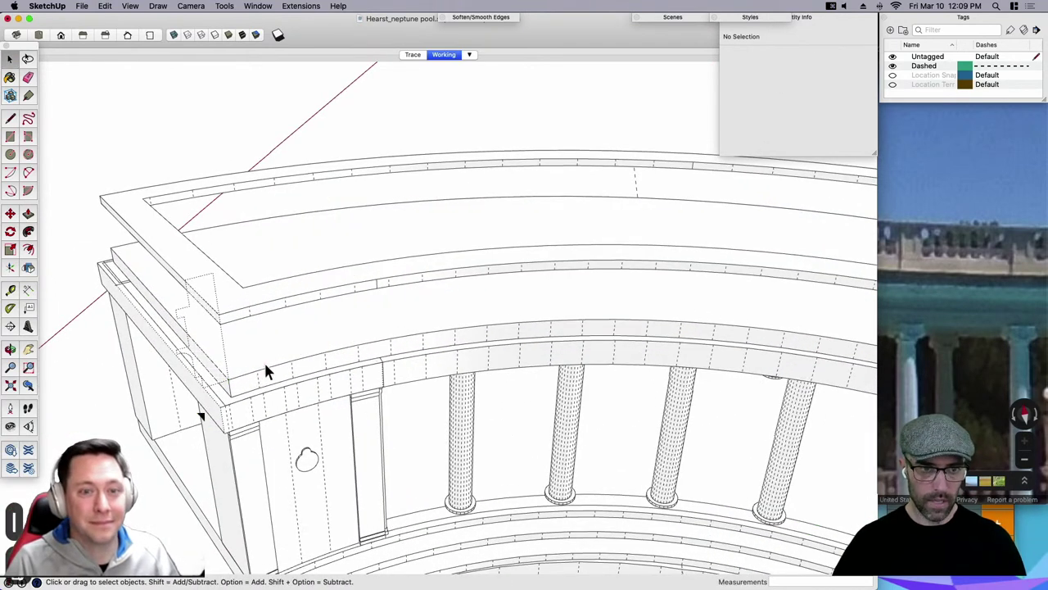
pyautogui.tripleClick(217, 352)
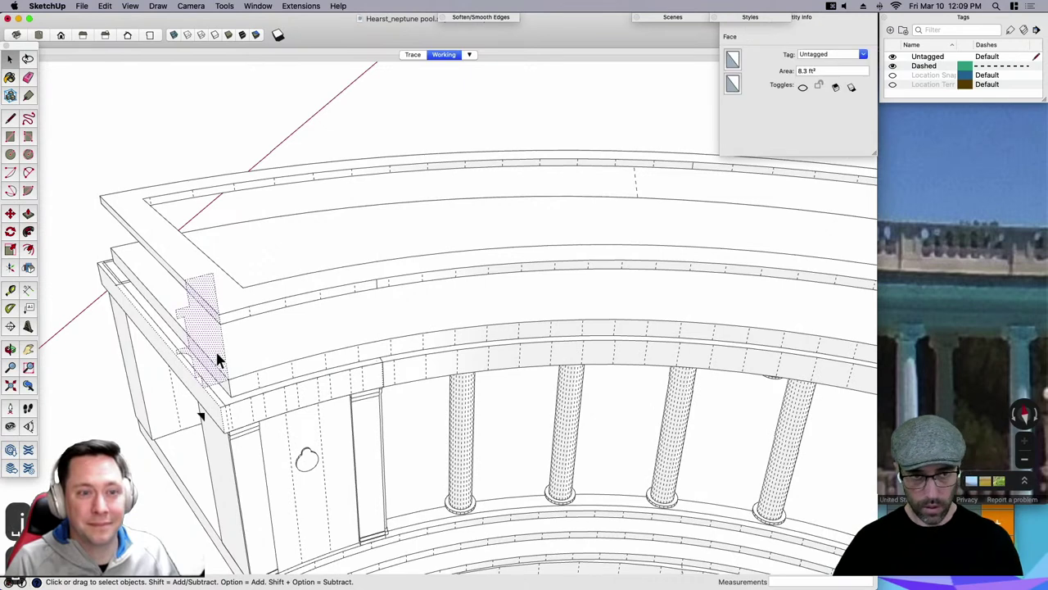
pyautogui.press('Delete')
pyautogui.moveTo(218, 360); pyautogui.dragTo(206, 379, button='middle')
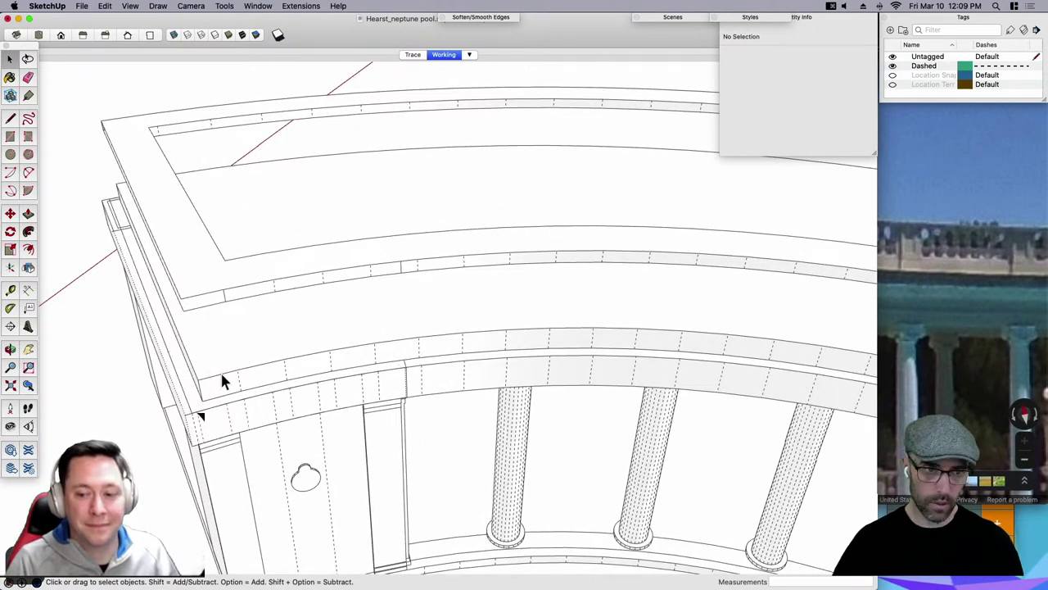
pyautogui.press('l')
pyautogui.press('r')
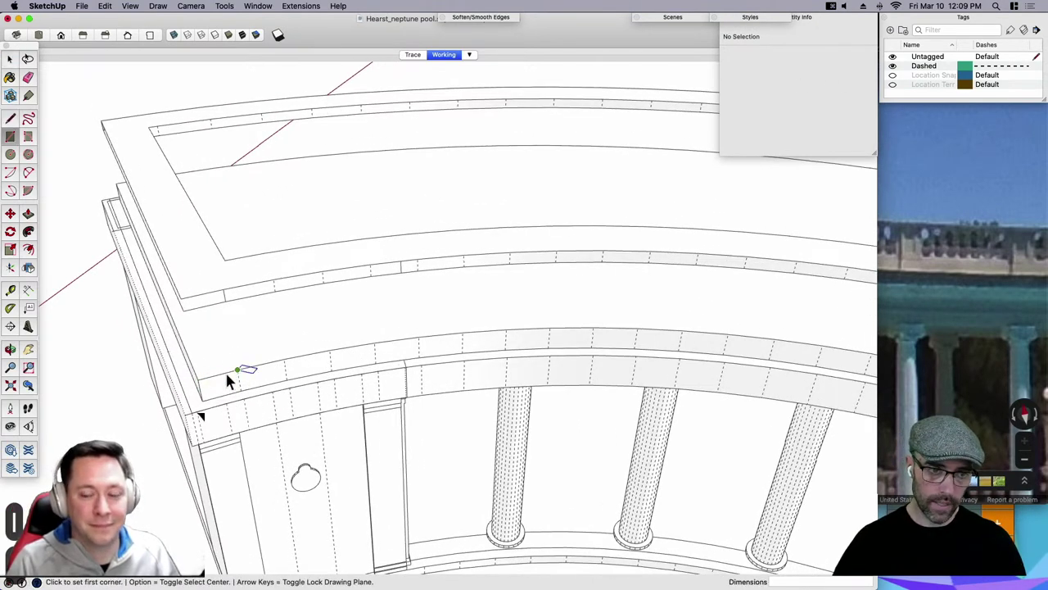
pyautogui.press('space')
pyautogui.scroll(1, 201, 383)
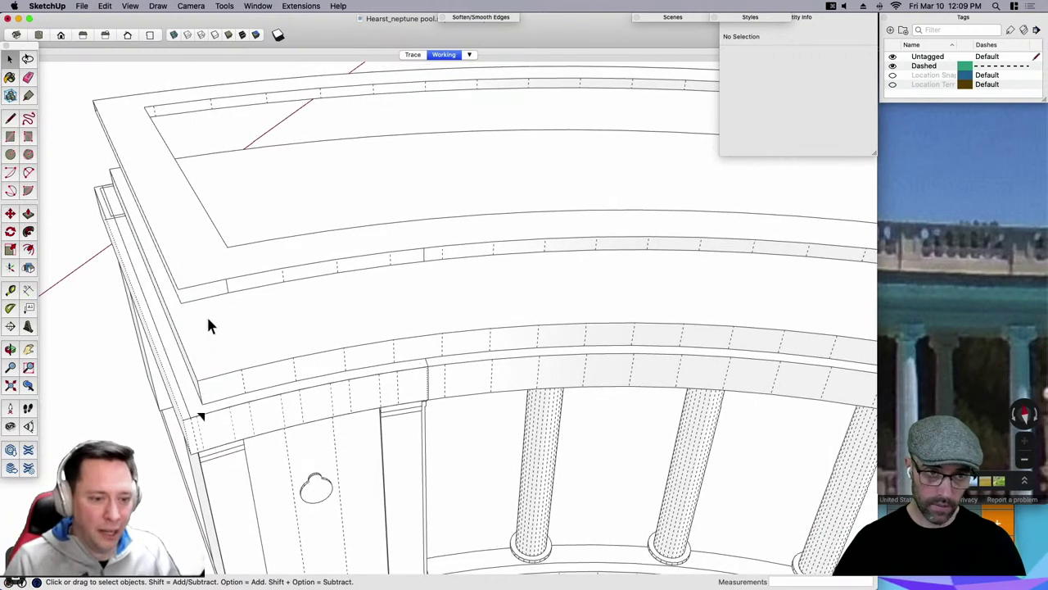
# Switch to the Street View reference and zoom out to examine the colonnade and the spacing of its balustrade piers.
pyautogui.click(1007, 280)
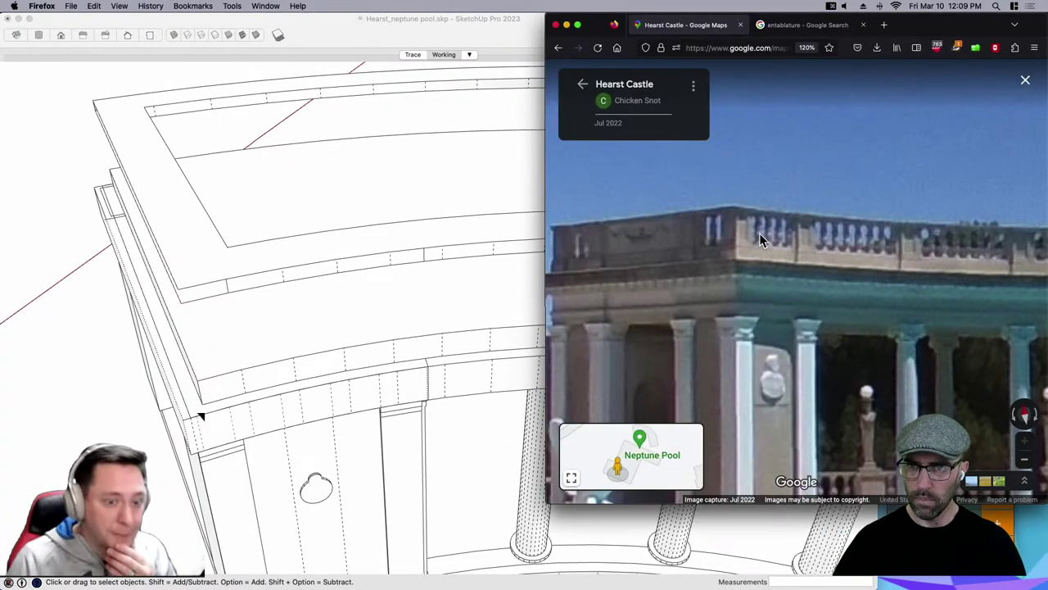
pyautogui.scroll(-3, 738, 235)
pyautogui.click(204, 344)
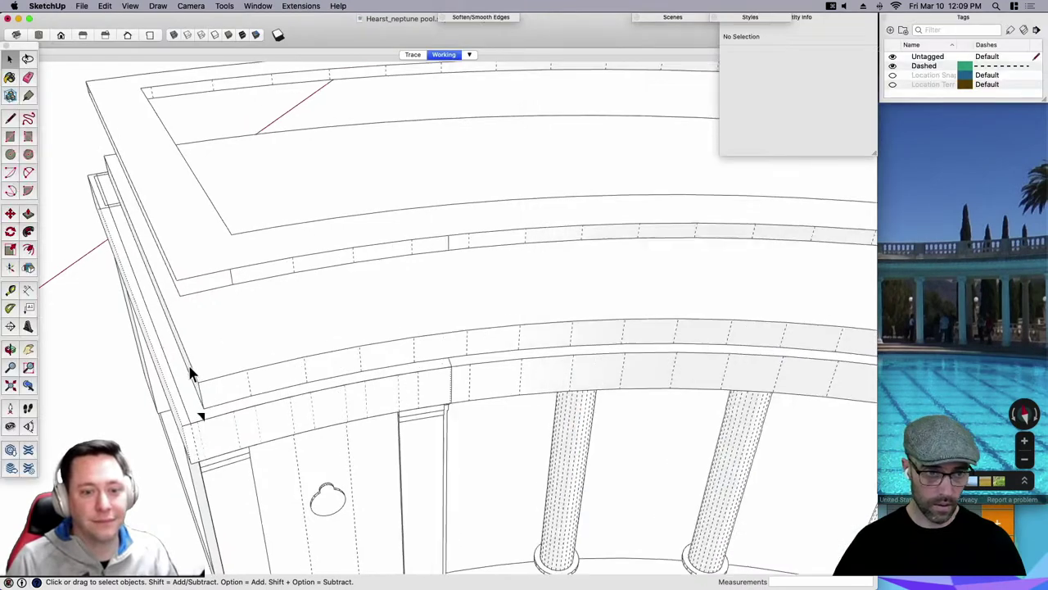
# Draw a line about 3' 5" long from the curved border's top corner along its straight side edge.
pyautogui.scroll(2, 195, 375)
pyautogui.press('l')
pyautogui.click(252, 370)
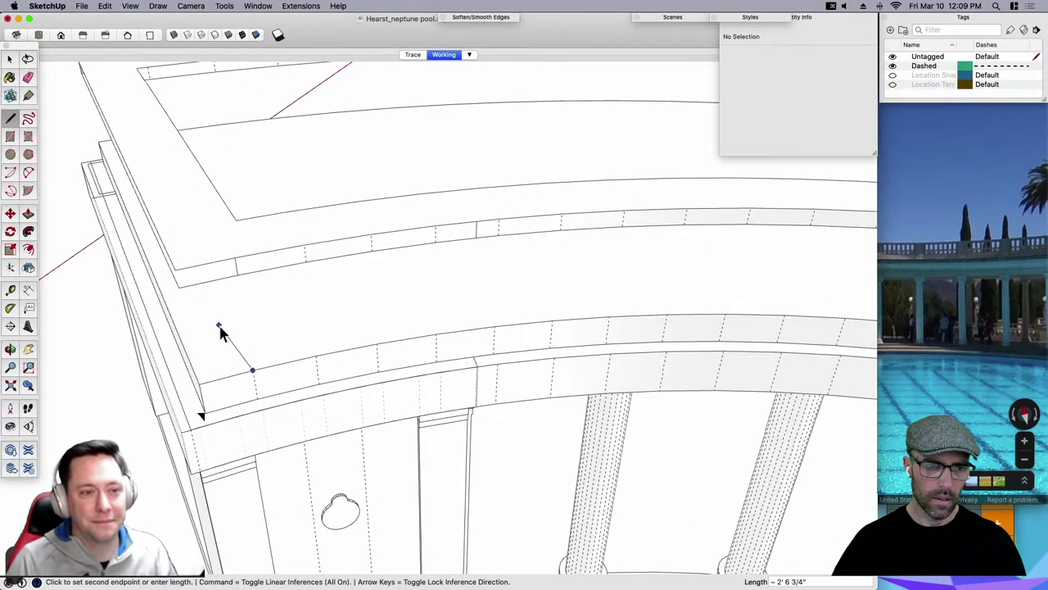
pyautogui.press('Escape')
pyautogui.click(200, 383)
pyautogui.click(169, 315)
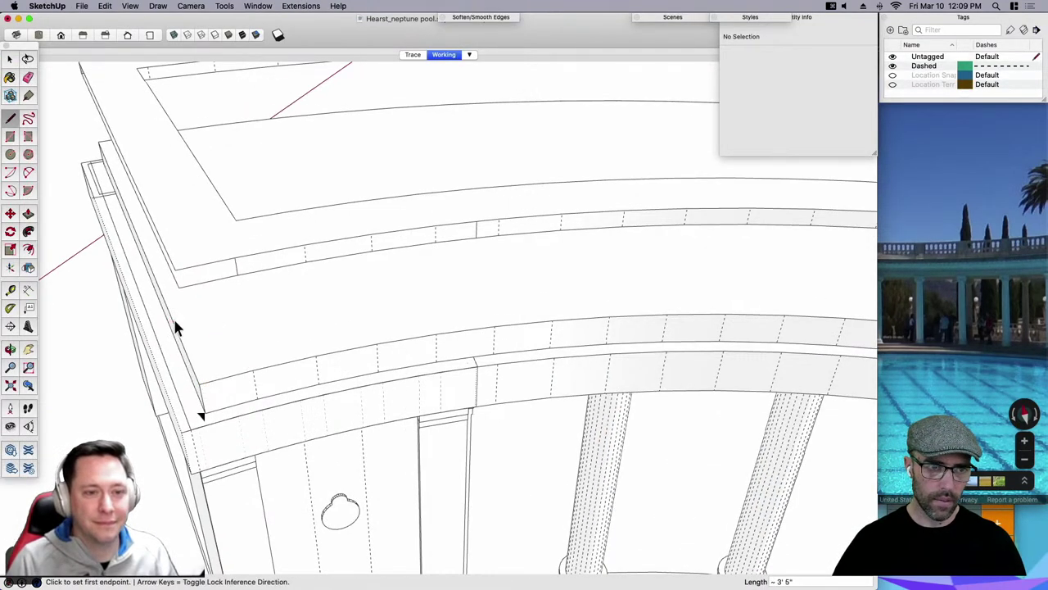
# Copy the new line from the corner to the first segment endpoint of the curved front edge.
pyautogui.press('space')
pyautogui.click(189, 365)
pyautogui.press('m')
pyautogui.press('alt')
pyautogui.click(200, 382)
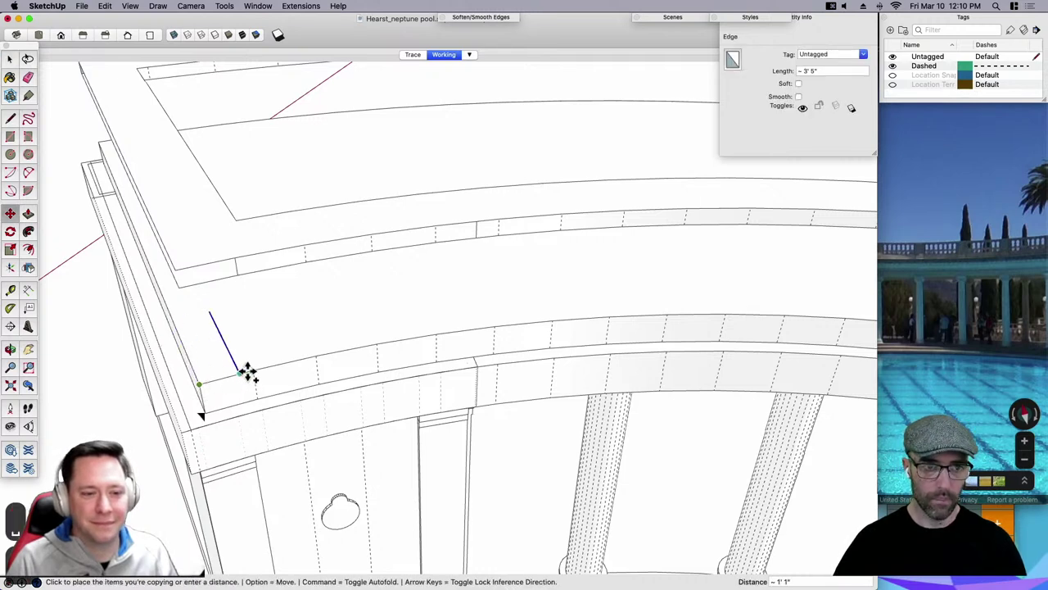
# Connect the two lines' midpoints to close a corner pier footprint, and delete the copied line's leftover half.
pyautogui.press('l')
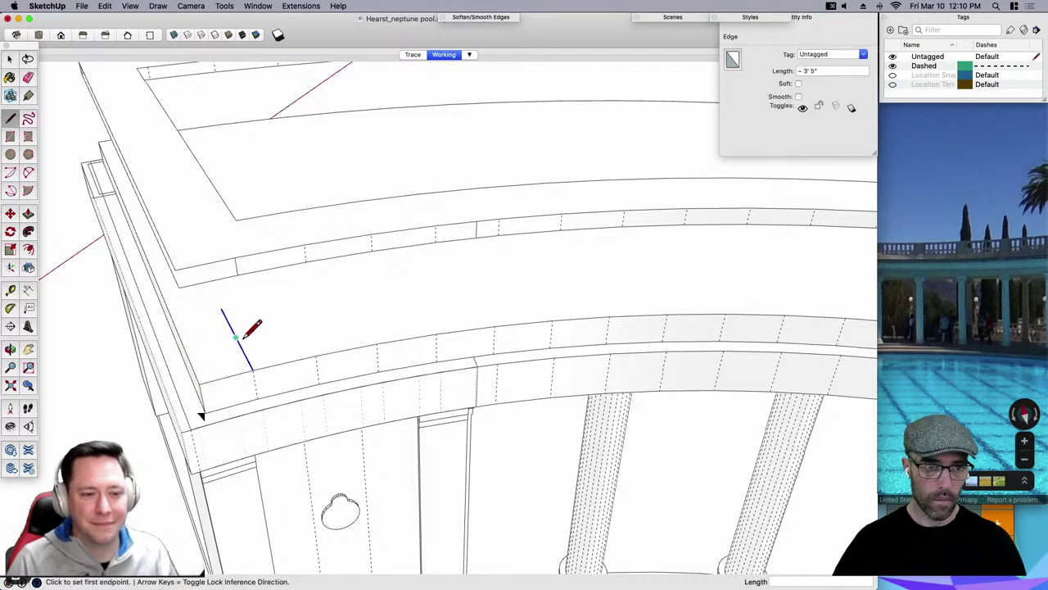
pyautogui.click(236, 336)
pyautogui.click(185, 351)
pyautogui.press('space')
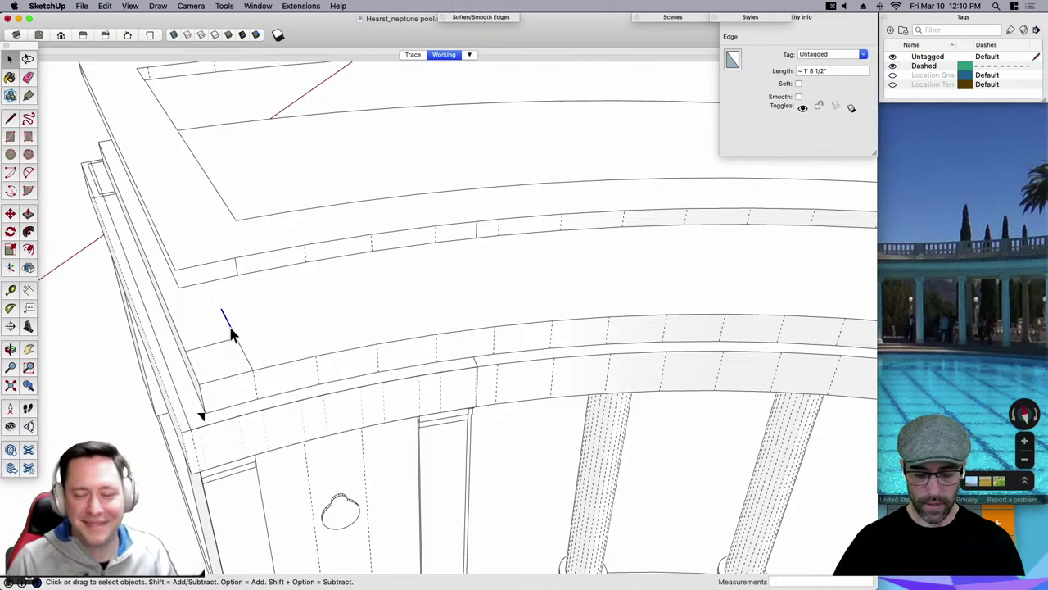
# Make the pier footprint face and its edges into a component.
pyautogui.doubleClick(221, 367)
pyautogui.press('g')
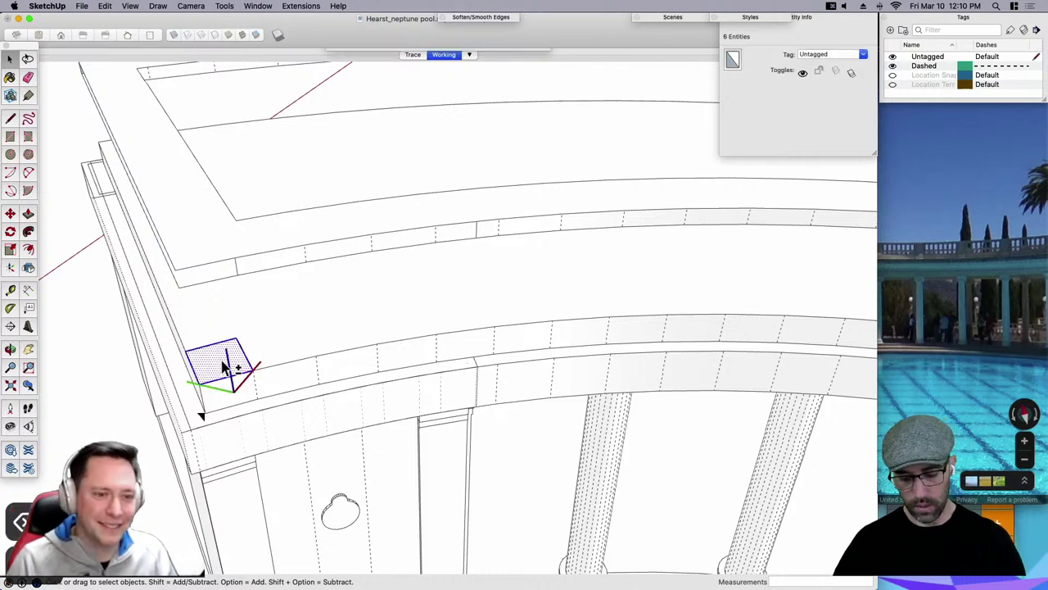
pyautogui.press('Return')
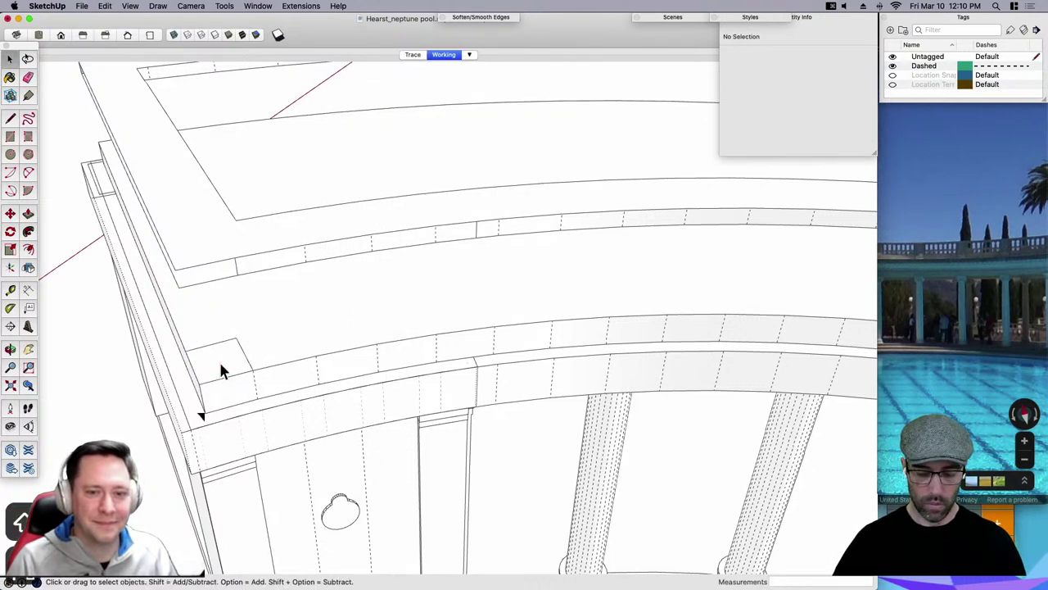
# Try to extrude the footprint upward within its component toward the upper border ring, and undo it.
pyautogui.doubleClick(221, 369)
pyautogui.click(221, 369)
pyautogui.press('p')
pyautogui.click(215, 368)
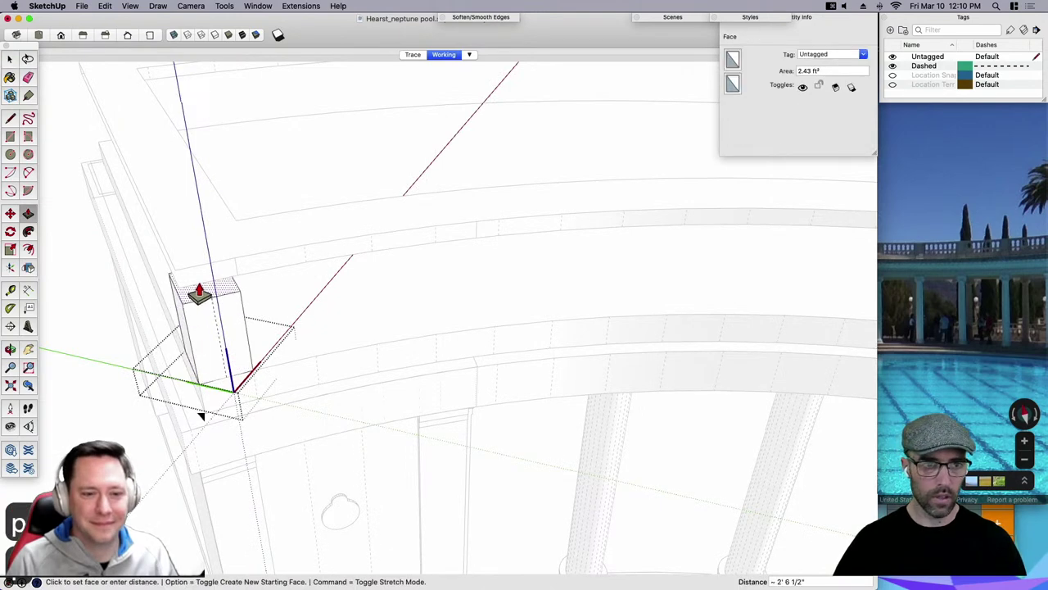
pyautogui.click(209, 280)
pyautogui.moveTo(217, 286); pyautogui.dragTo(388, 275, button='middle')
pyautogui.press('super+z')
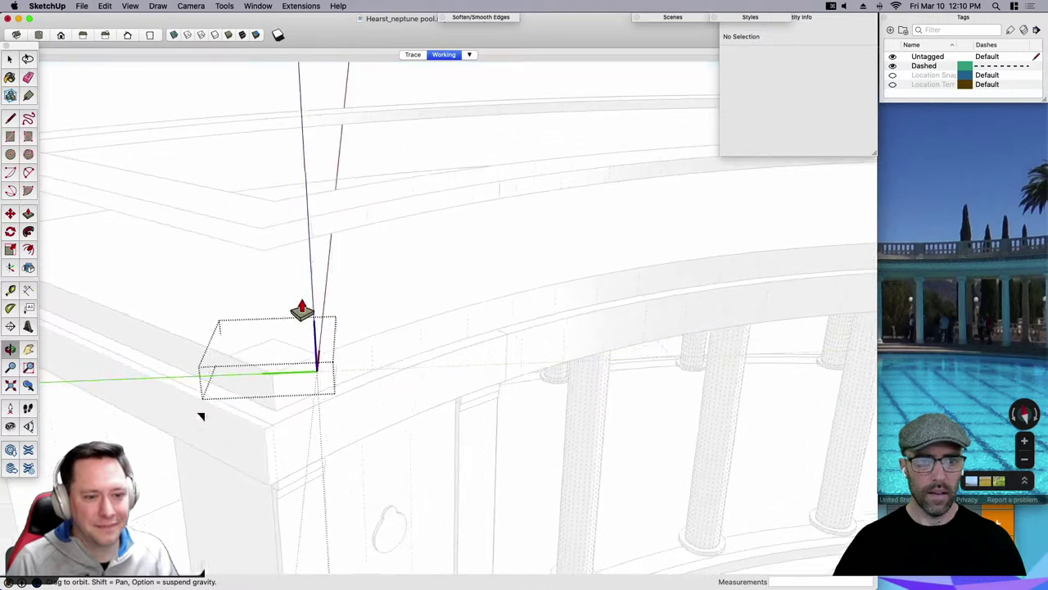
# Leave the footprint component and inspect the connected geometry of the curved border group beneath it.
pyautogui.press('space')
pyautogui.click(147, 461)
pyautogui.scroll(-1, 146, 452)
pyautogui.click(233, 390)
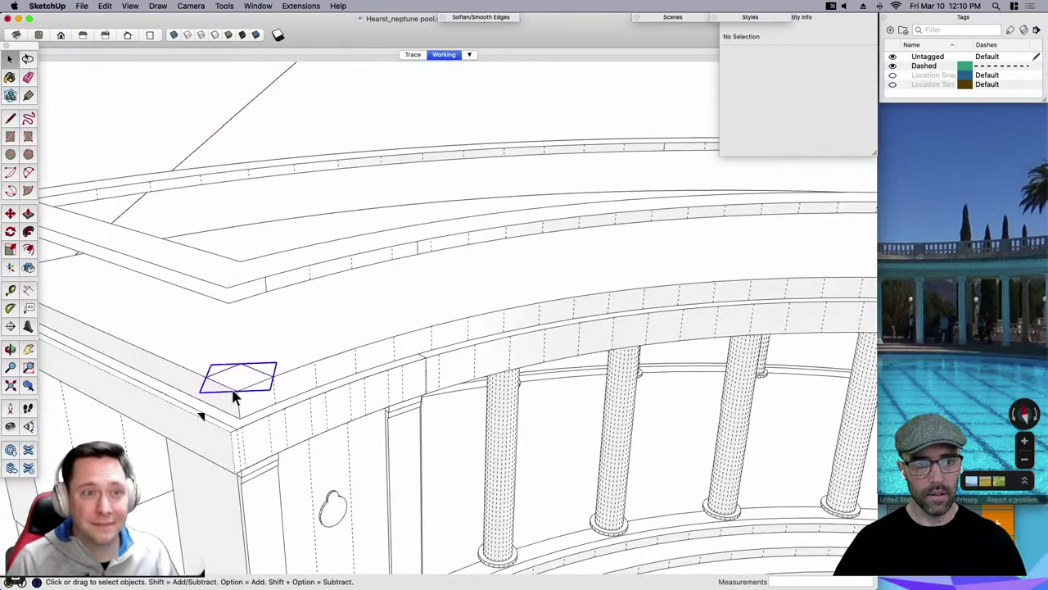
pyautogui.doubleClick(280, 364)
pyautogui.tripleClick(260, 395)
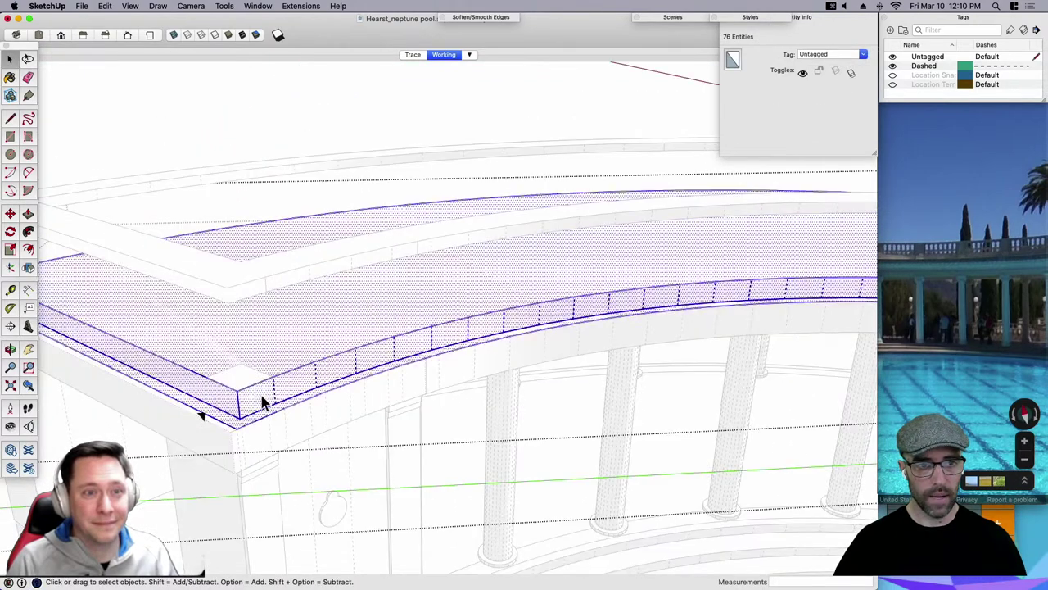
pyautogui.scroll(-3, 295, 366)
pyautogui.scroll(-1, 255, 391)
pyautogui.click(234, 434)
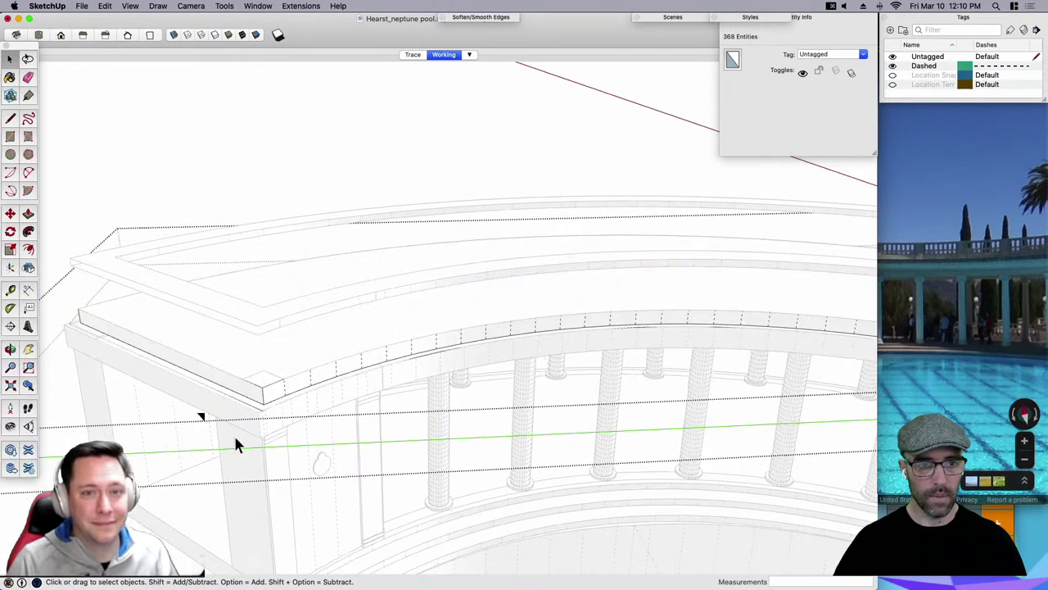
pyautogui.click(246, 161)
# Extrude the footprint 3' upward inside its component to form the corner pier, and leave the component.
pyautogui.scroll(3, 263, 383)
pyautogui.click(262, 378)
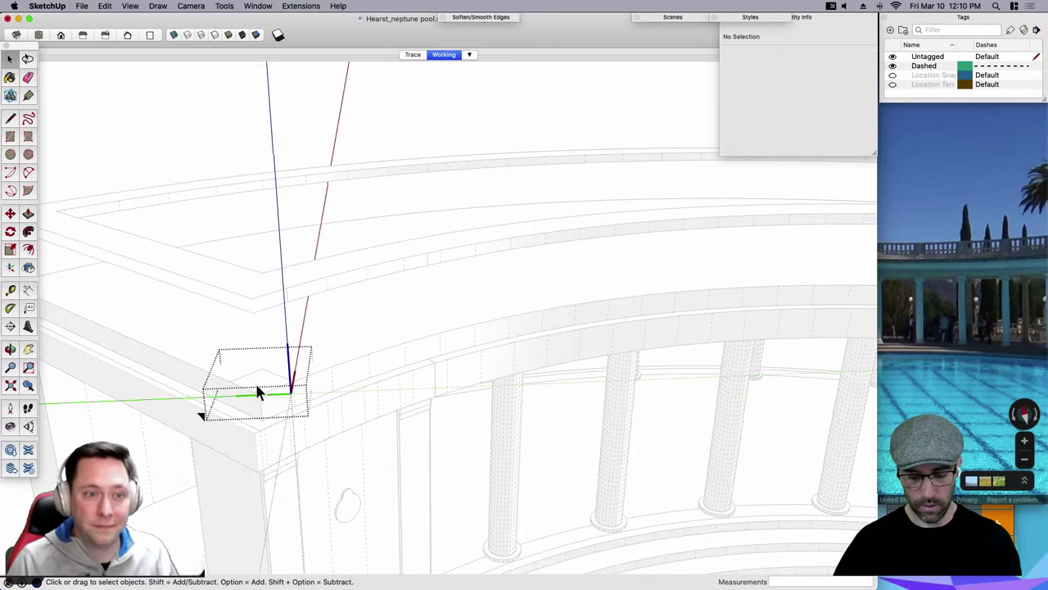
pyautogui.moveTo(254, 391); pyautogui.dragTo(265, 391, button='middle')
pyautogui.press('p')
pyautogui.click(257, 369)
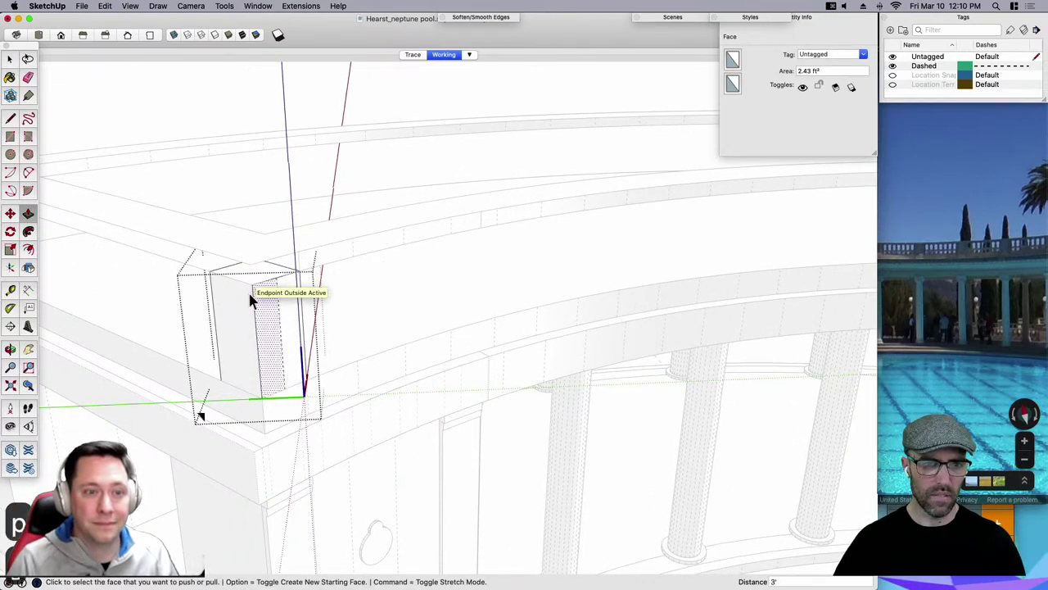
pyautogui.scroll(-3, 250, 296)
pyautogui.press('space')
pyautogui.click(168, 135)
# Try to extrude the upper border ring's face down to the top of the corner pier.
pyautogui.doubleClick(246, 260)
pyautogui.scroll(2, 245, 260)
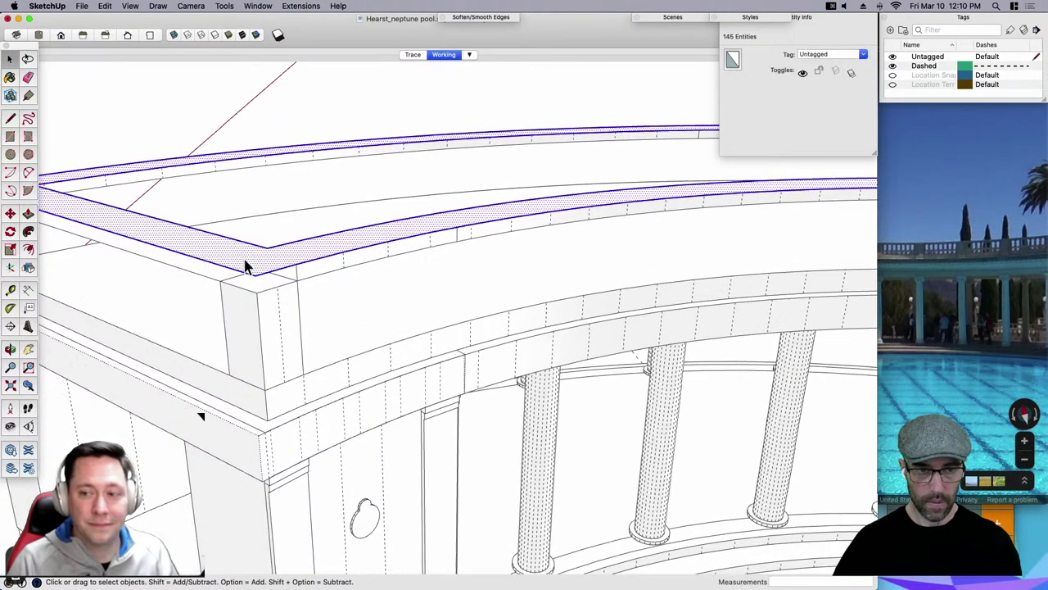
pyautogui.press('p')
pyautogui.click(253, 279)
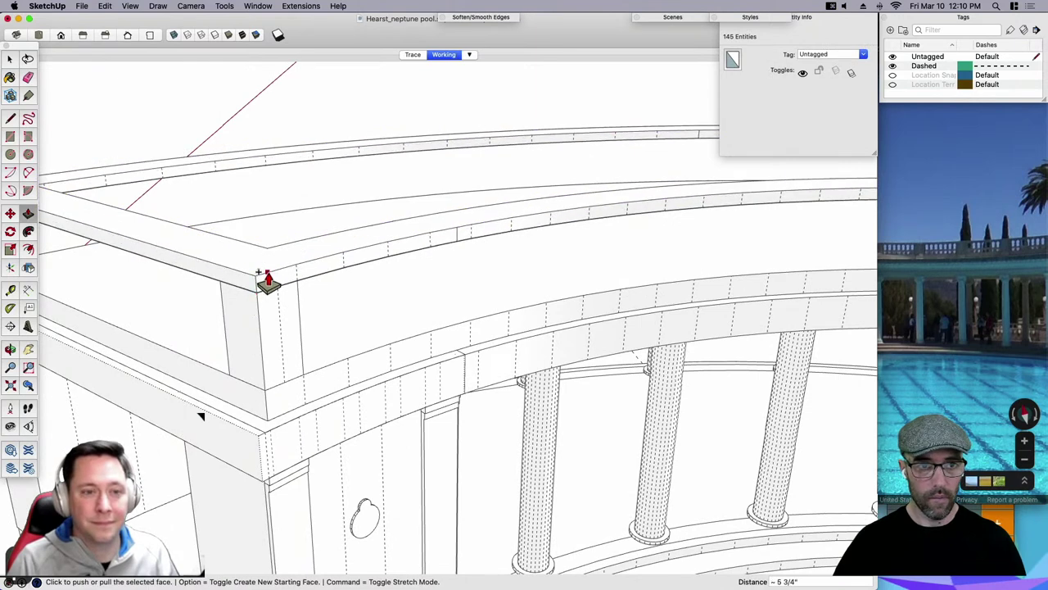
pyautogui.click(267, 278)
pyautogui.press('space')
# Delete the upper border ring with all its connected geometry and paste the flat ring back in place.
pyautogui.click(220, 256)
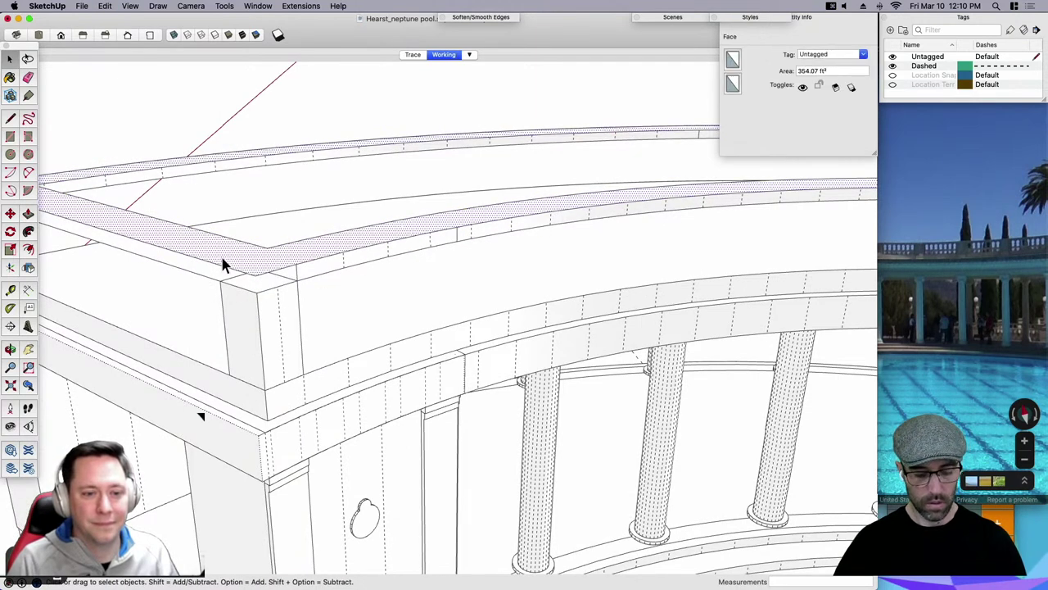
pyautogui.tripleClick(241, 269)
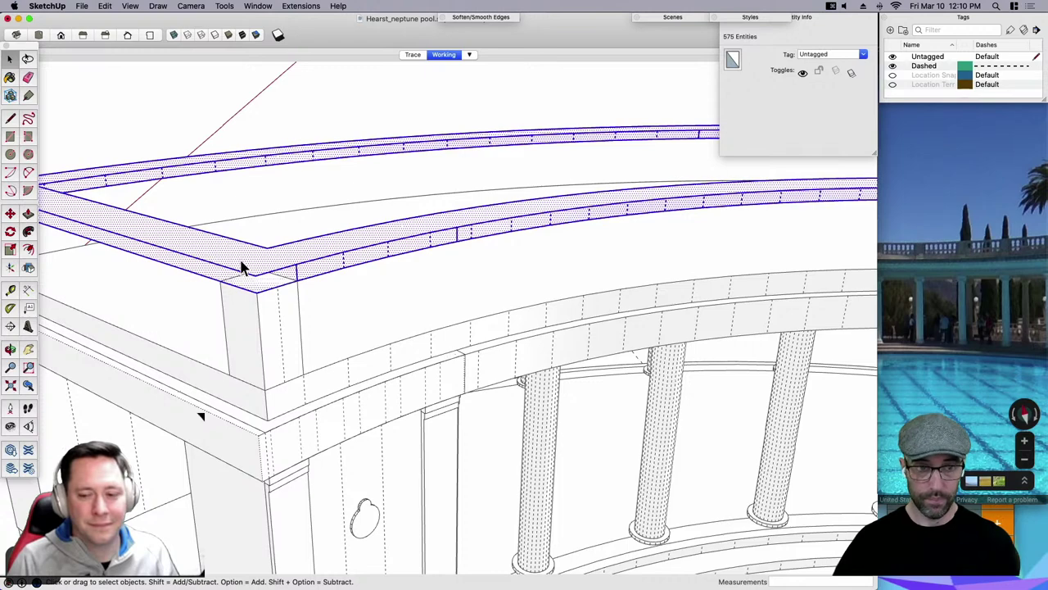
pyautogui.press('BackSpace')
pyautogui.press('shift+super+v')
# Extrude the flat border ring 6" down to the top of the corner pier and turn off hidden geometry.
pyautogui.press('p')
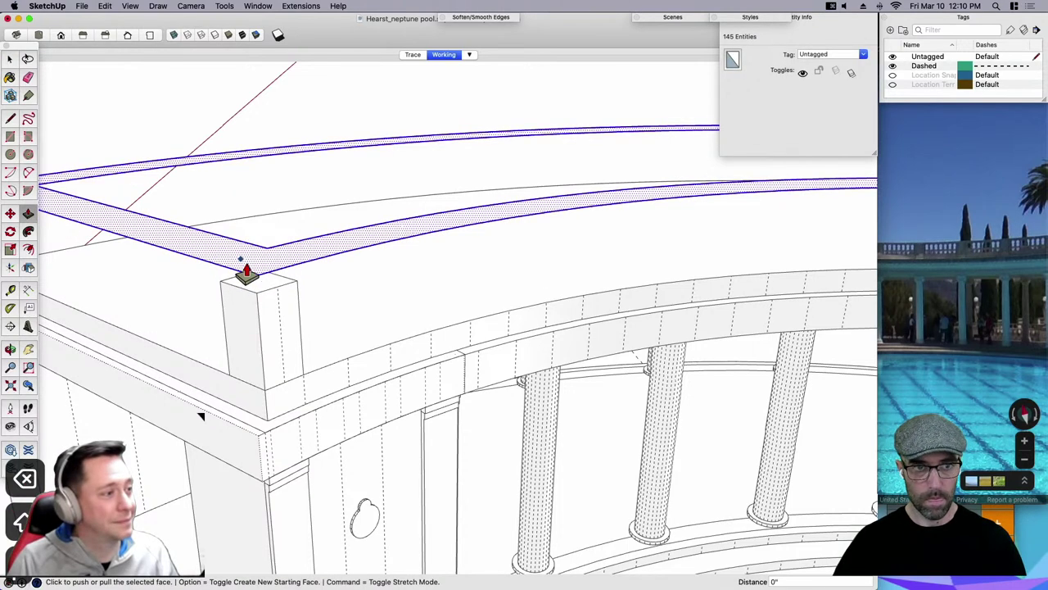
pyautogui.click(244, 266)
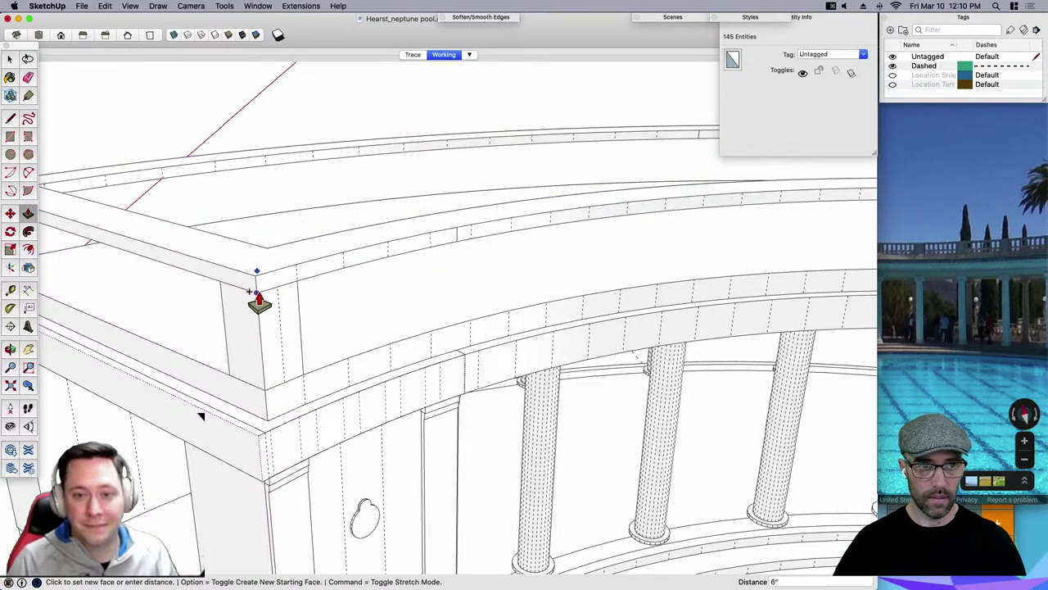
pyautogui.click(258, 293)
pyautogui.press('space')
pyautogui.scroll(-4, 258, 281)
pyautogui.press('h')
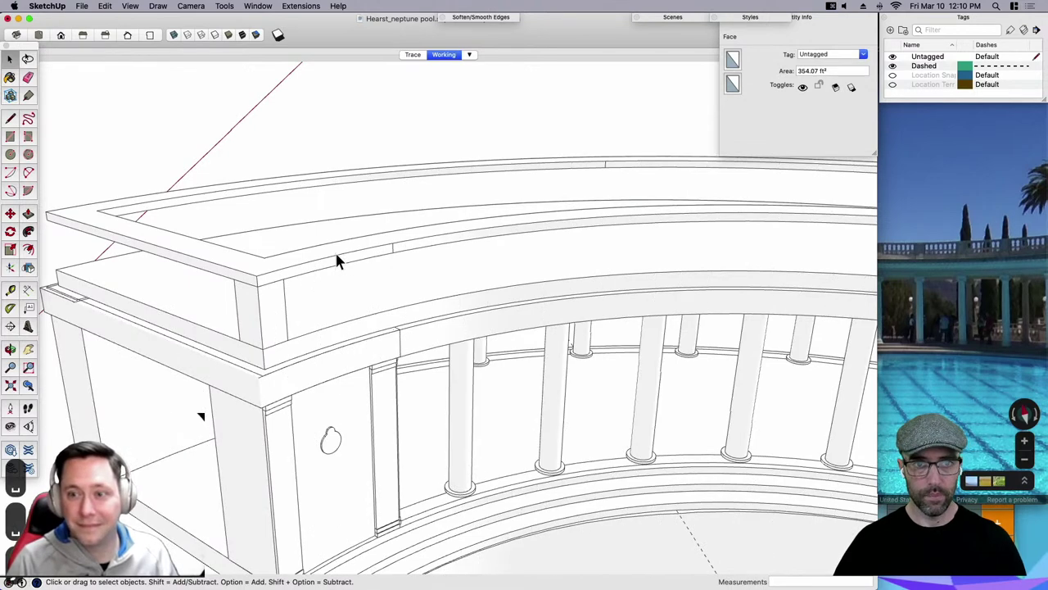
# Turn on the display of component axes in the model info settings.
pyautogui.moveTo(374, 262)
pyautogui.mouseDown(button='middle')
pyautogui.moveTo(337, 309)
pyautogui.moveTo(227, 340)
pyautogui.moveTo(237, 327)
pyautogui.mouseUp(button='middle')
pyautogui.click(286, 321)
pyautogui.rightClick(237, 327)
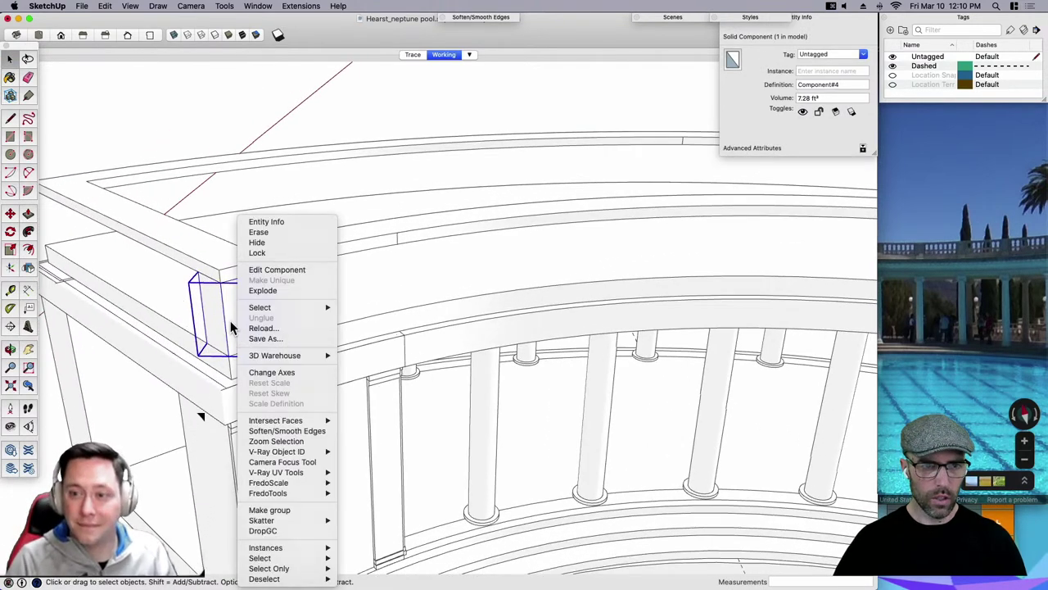
pyautogui.click(230, 321)
pyautogui.scroll(1, 203, 330)
pyautogui.press('h')
pyautogui.keyDown('shift'); pyautogui.moveTo(258, 352); pyautogui.dragTo(415, 336, button='middle'); pyautogui.keyUp('shift')
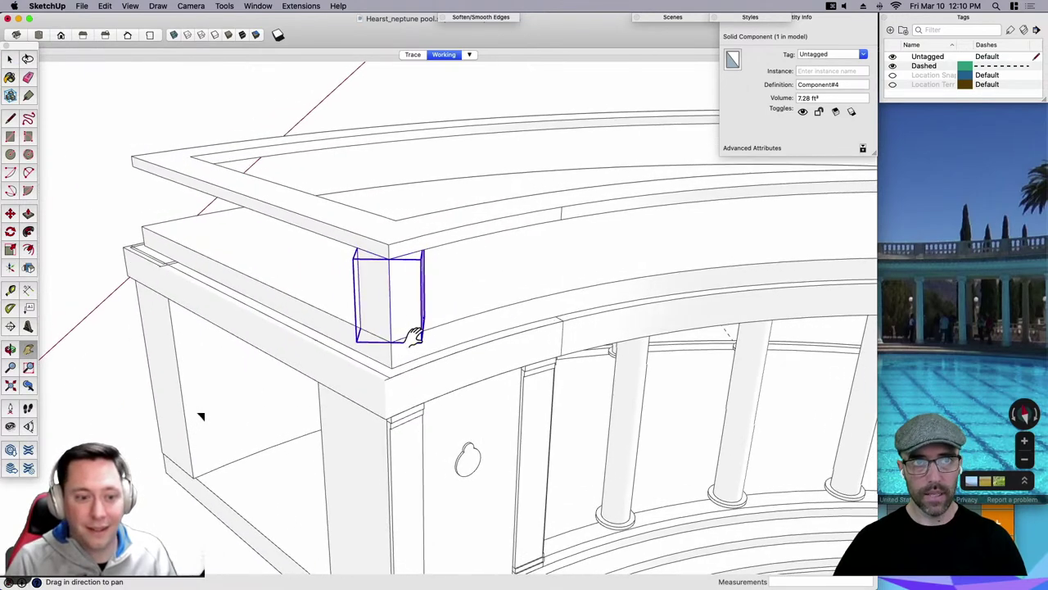
pyautogui.click(257, 6)
pyautogui.click(277, 118)
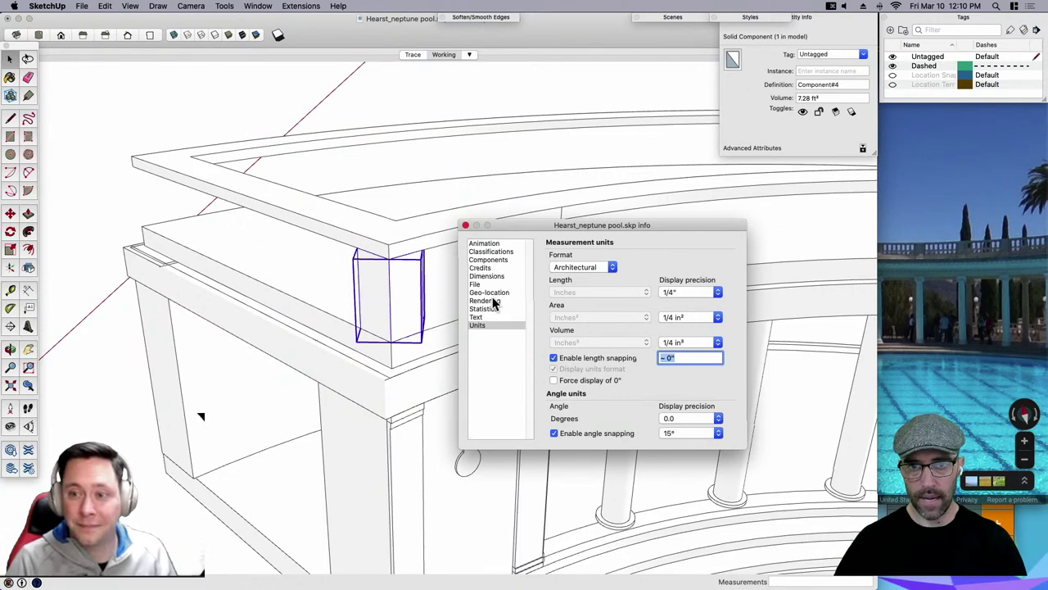
pyautogui.click(489, 259)
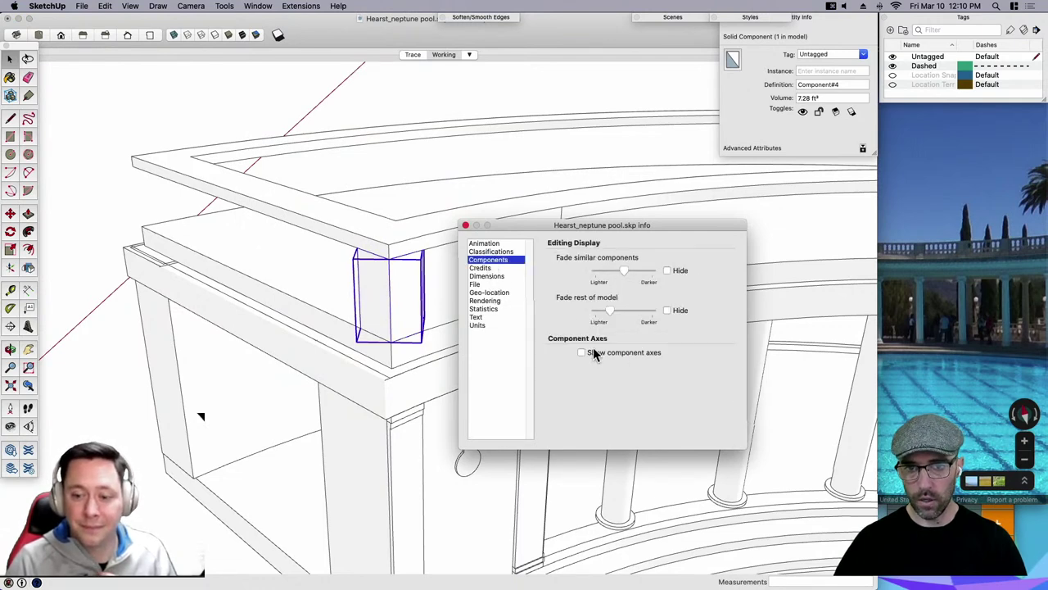
pyautogui.click(581, 353)
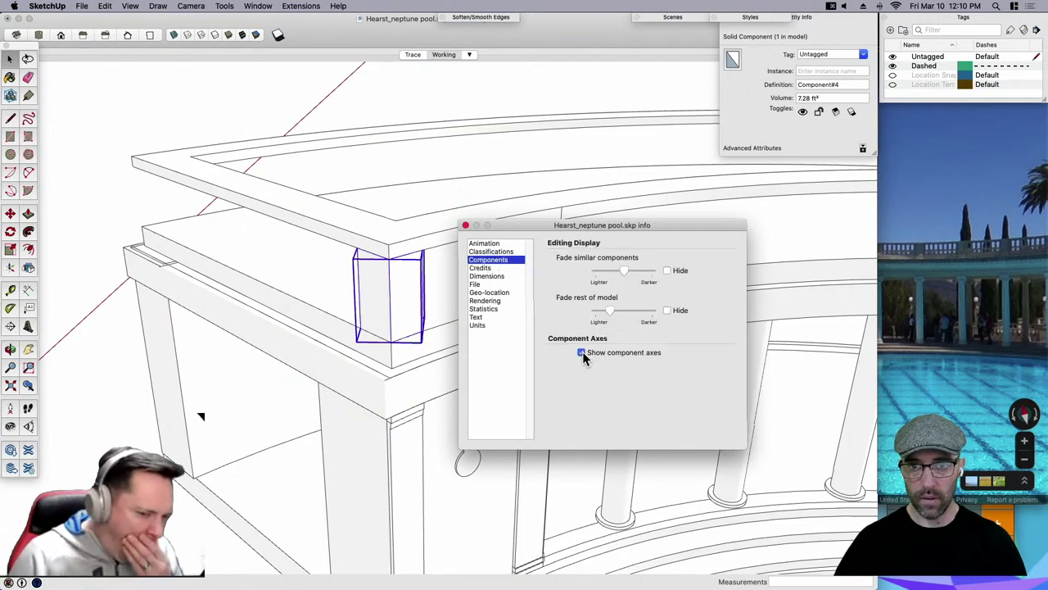
pyautogui.click(466, 226)
# Examine where the corner pier component's axes sit relative to its geometry.
pyautogui.moveTo(454, 297); pyautogui.dragTo(269, 273, button='middle')
pyautogui.scroll(3, 282, 266)
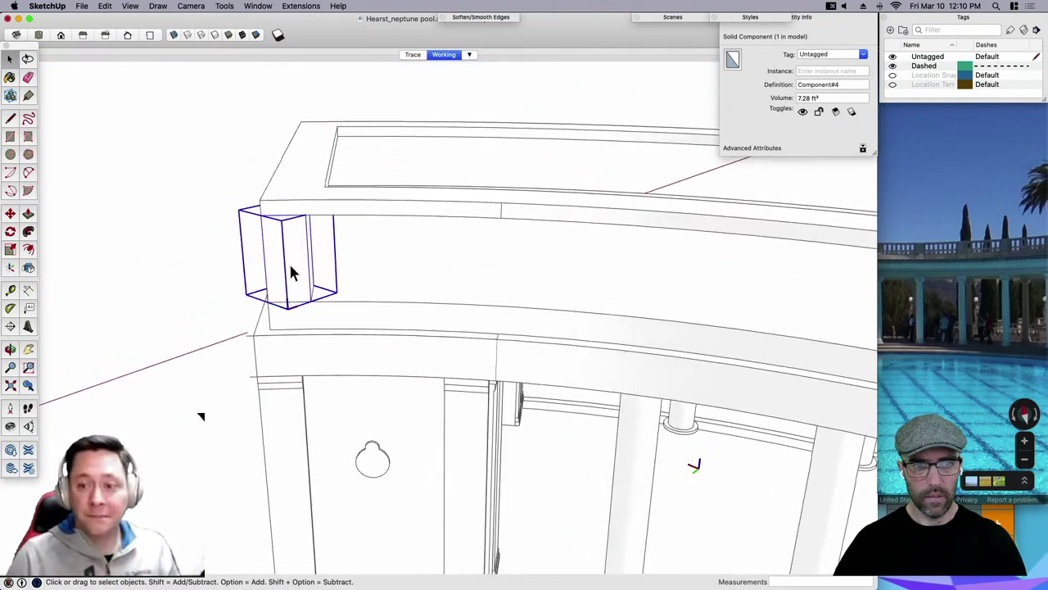
pyautogui.click(127, 268)
pyautogui.click(248, 299)
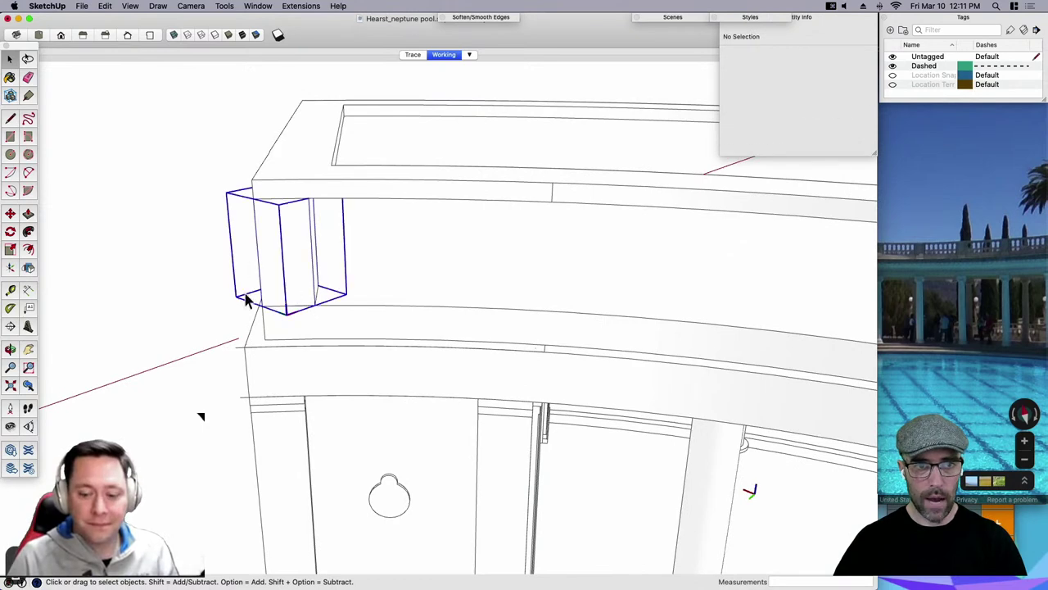
pyautogui.click(220, 304)
pyautogui.moveTo(284, 282); pyautogui.dragTo(382, 306, button='middle')
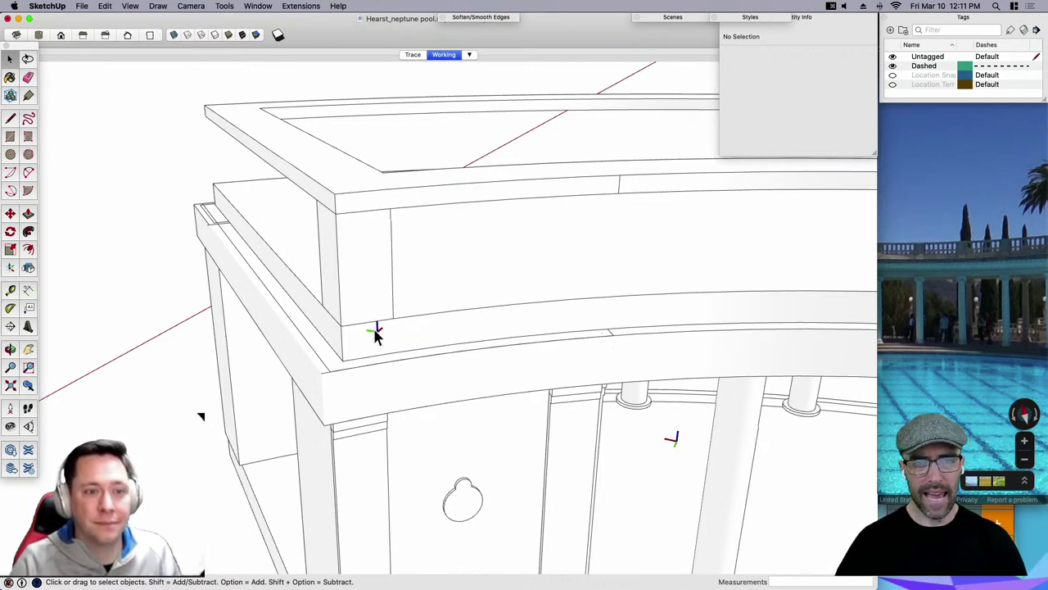
pyautogui.scroll(5, 380, 333)
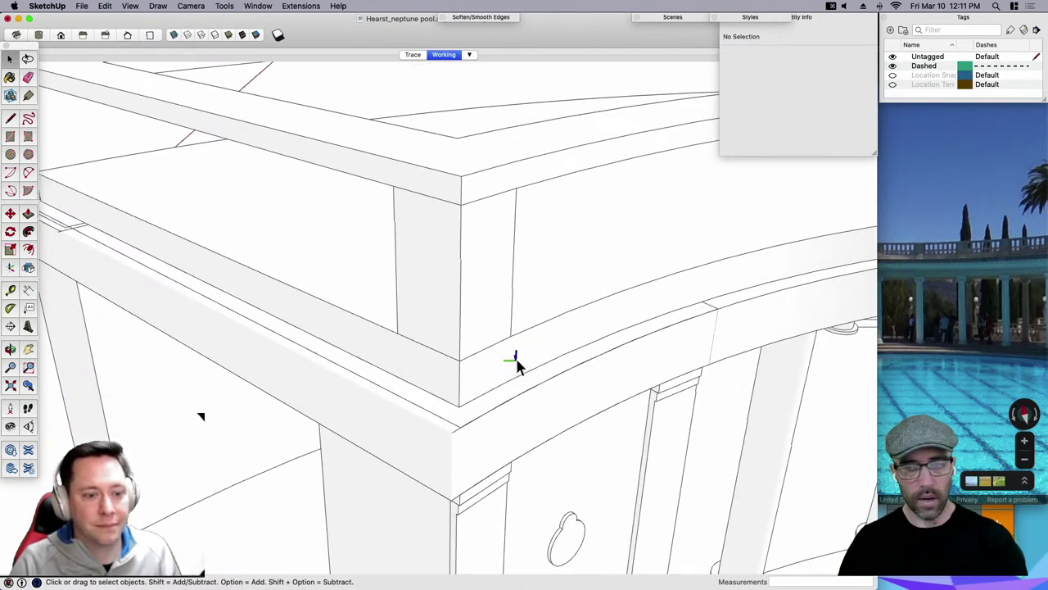
# Widen the modelling window over the Street View reference and clear the selection.
pyautogui.click(852, 520)
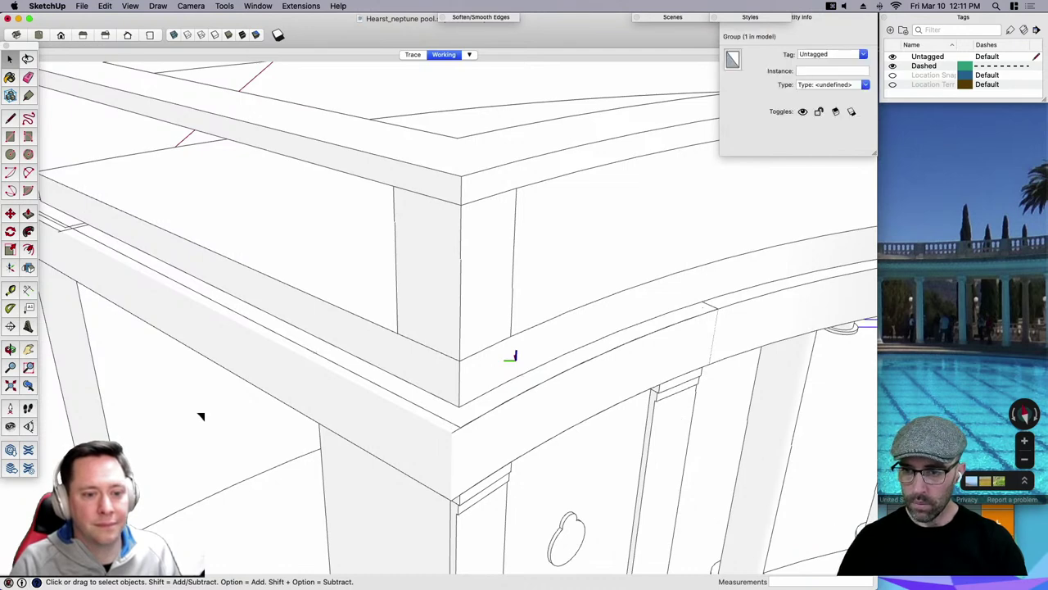
pyautogui.moveTo(877, 541)
pyautogui.mouseDown()
pyautogui.moveTo(1036, 542)
pyautogui.moveTo(802, 543)
pyautogui.moveTo(1045, 547)
pyautogui.moveTo(1024, 547)
pyautogui.mouseUp()
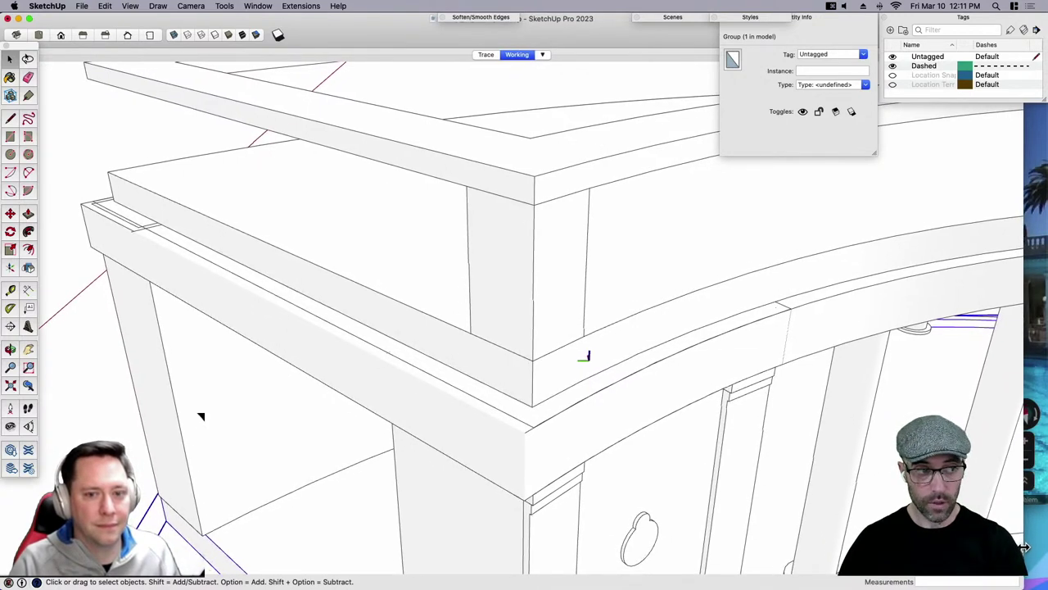
pyautogui.click(549, 236)
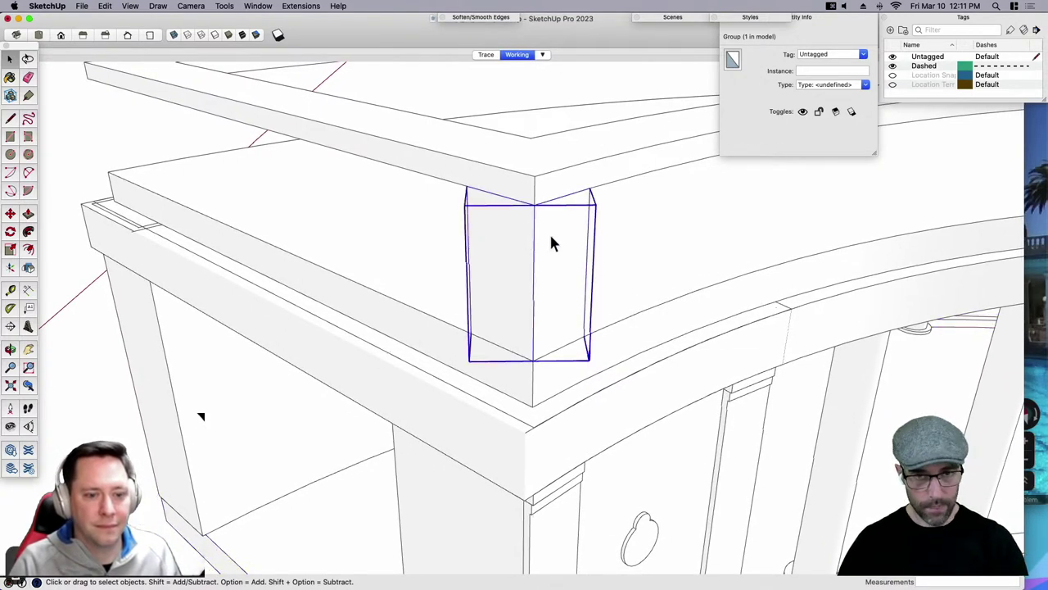
pyautogui.scroll(-3, 586, 291)
pyautogui.moveTo(542, 276); pyautogui.dragTo(463, 311, button='middle')
pyautogui.click(450, 326)
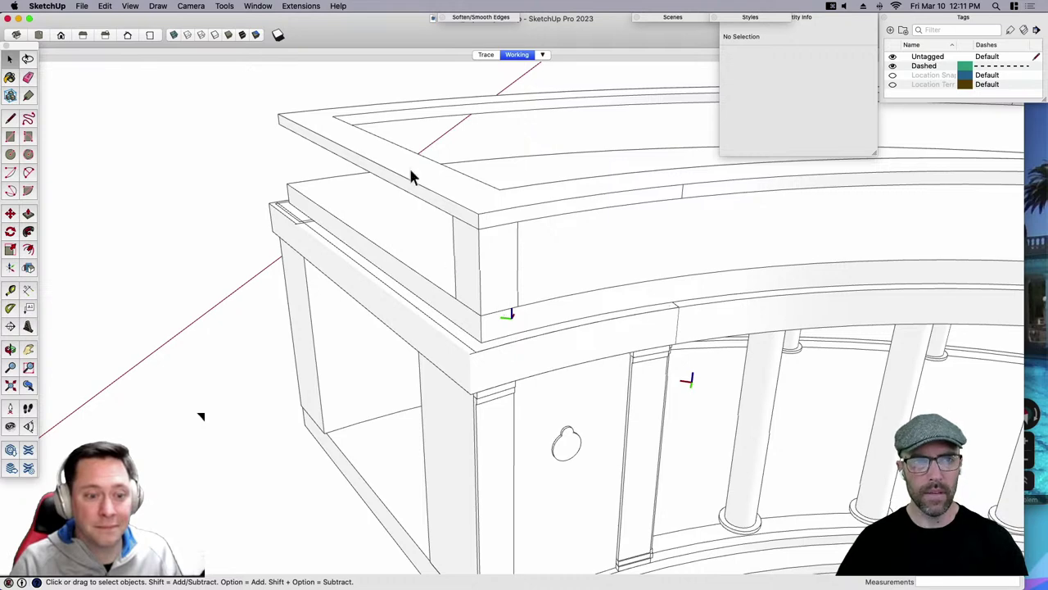
# Try to set the origin to X center, Y center and Z bottom with the roof face selected.
pyautogui.click(536, 297)
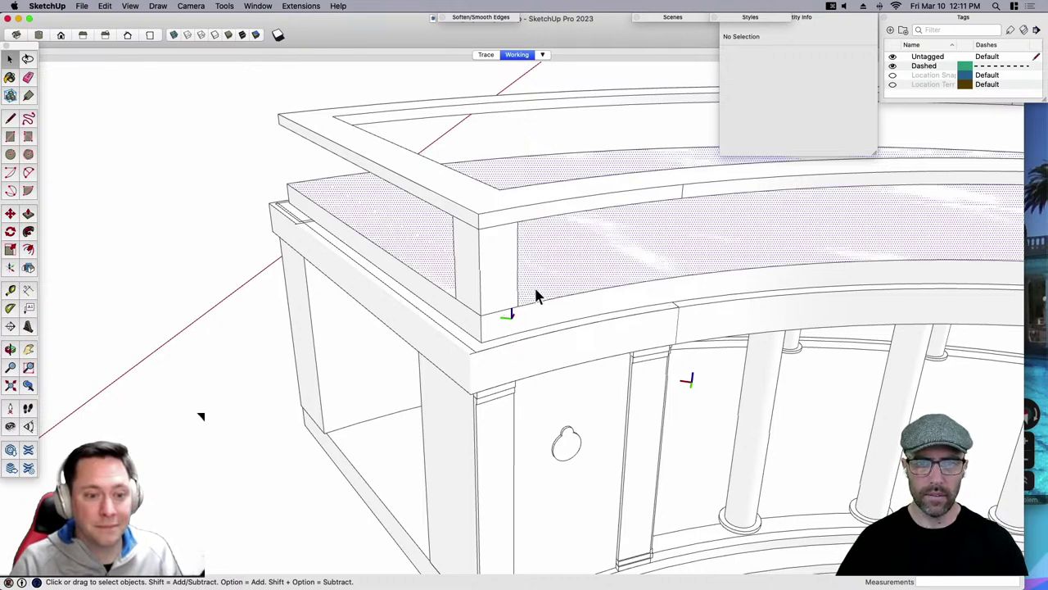
pyautogui.click(301, 7)
pyautogui.moveTo(327, 270)
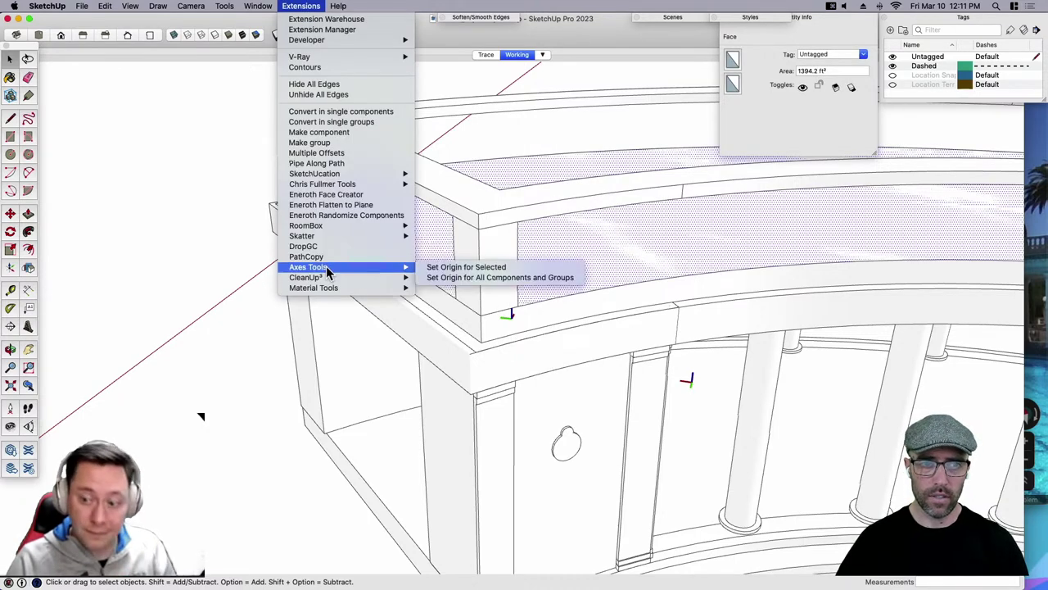
pyautogui.click(459, 267)
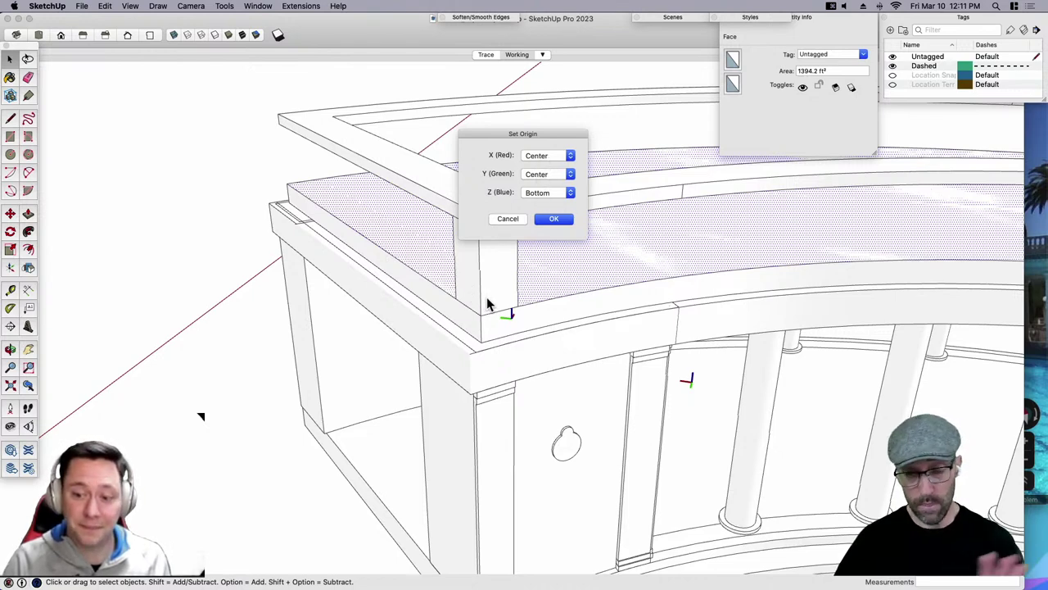
pyautogui.click(552, 220)
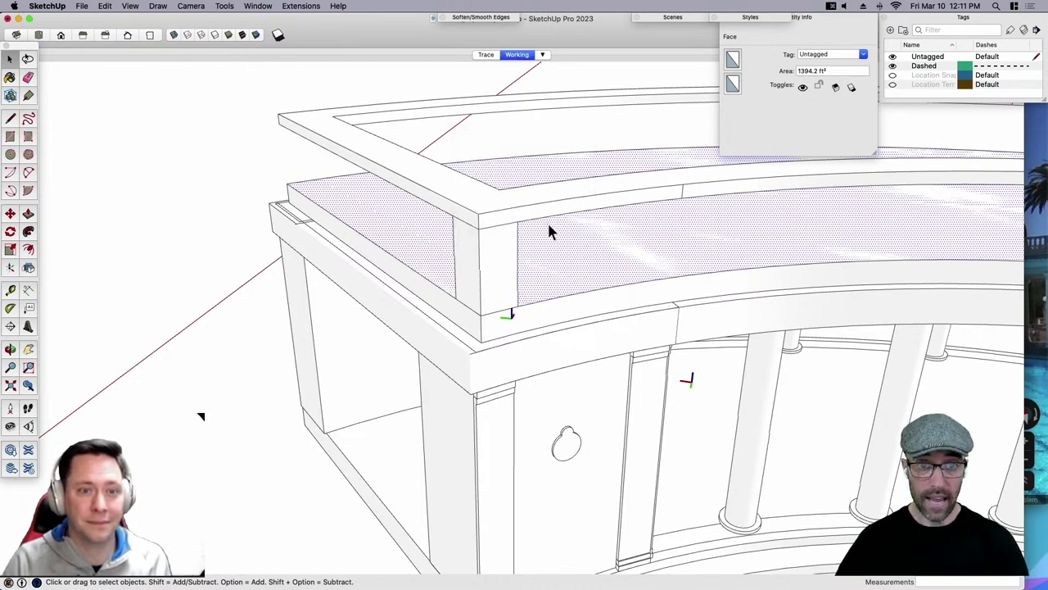
# Set the corner pier component's origin to X center, Y center and Z bottom with Axes Tools.
pyautogui.click(241, 319)
pyautogui.click(497, 276)
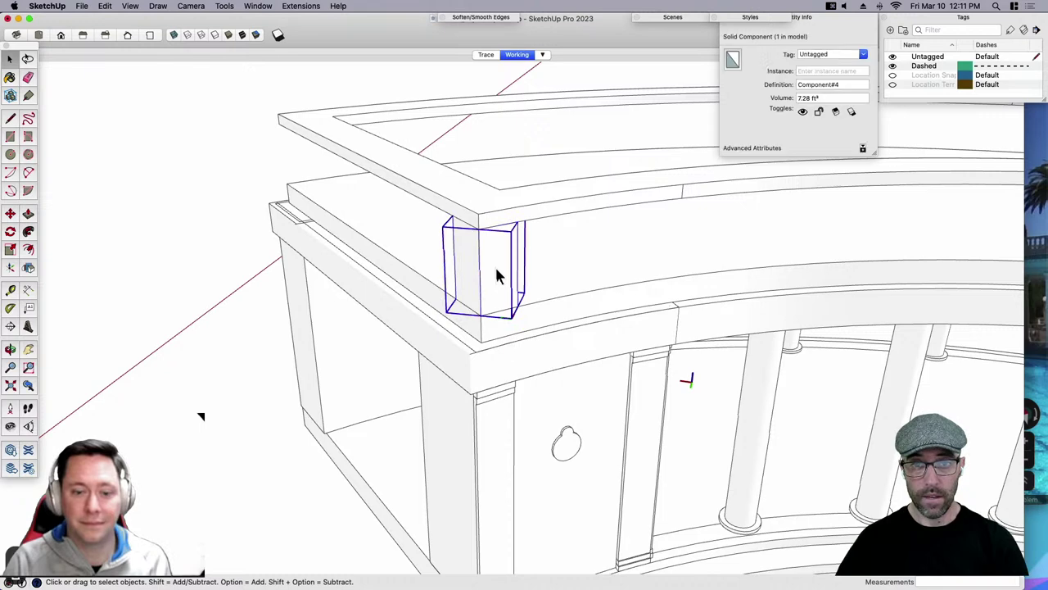
pyautogui.click(205, 352)
pyautogui.click(498, 281)
pyautogui.click(300, 6)
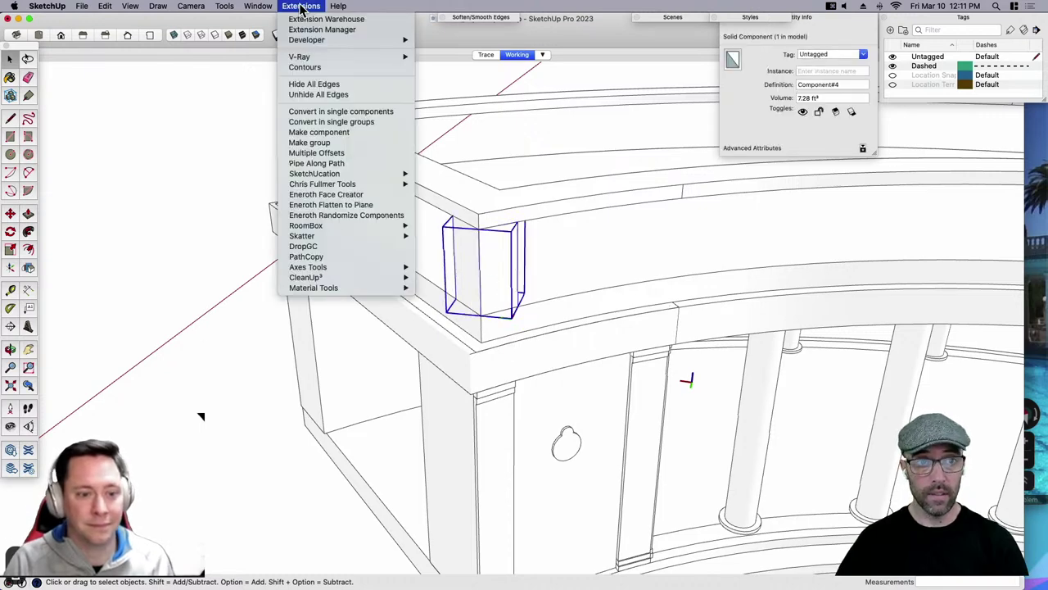
pyautogui.moveTo(352, 267)
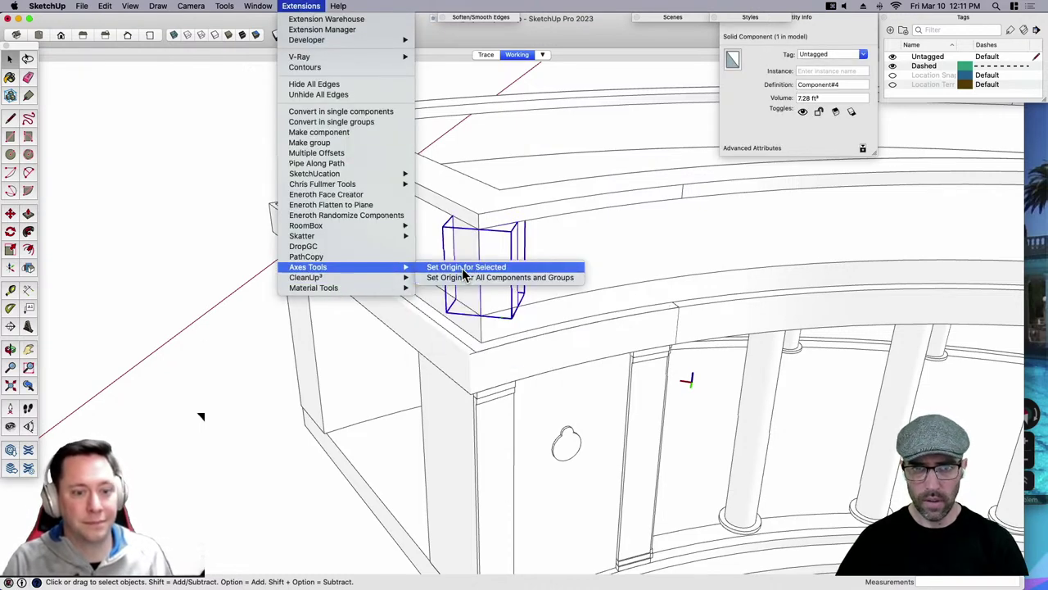
pyautogui.click(463, 268)
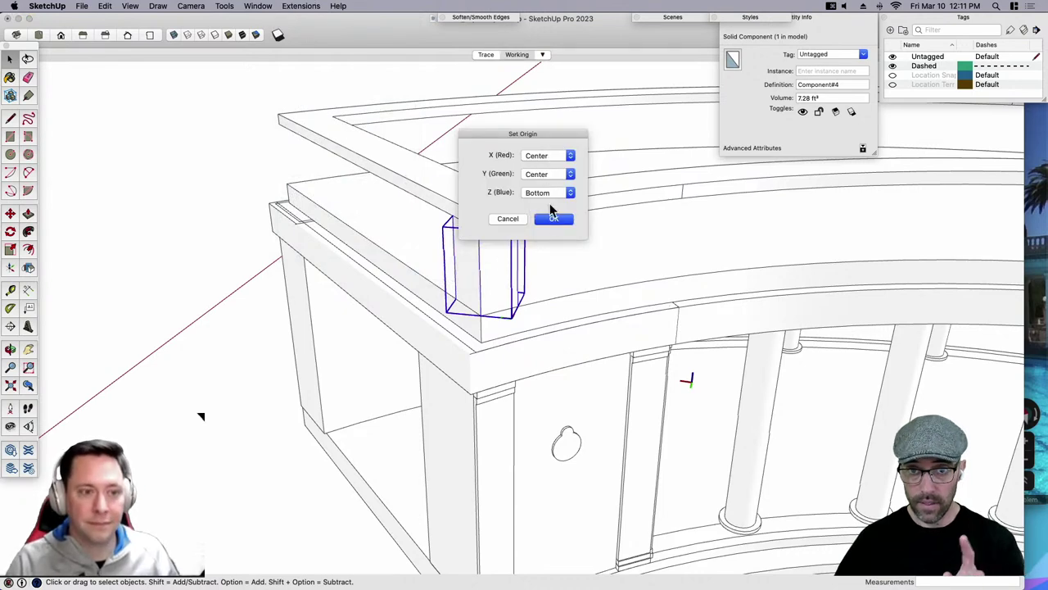
pyautogui.click(555, 219)
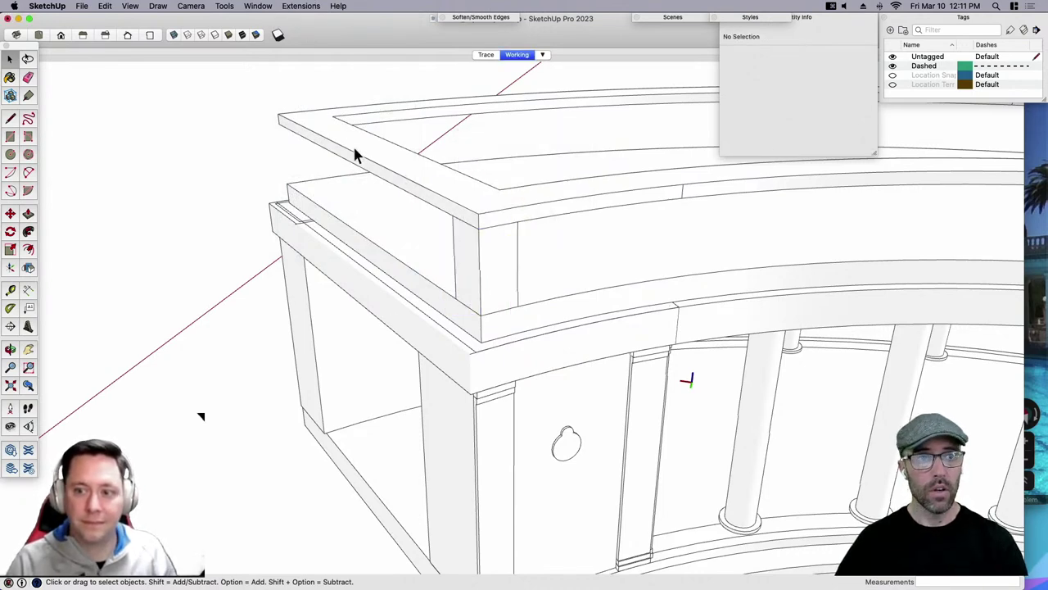
# Check the origin inside the corner pier's base in X-ray view, and return to the opaque view.
pyautogui.click(176, 35)
pyautogui.scroll(5, 491, 311)
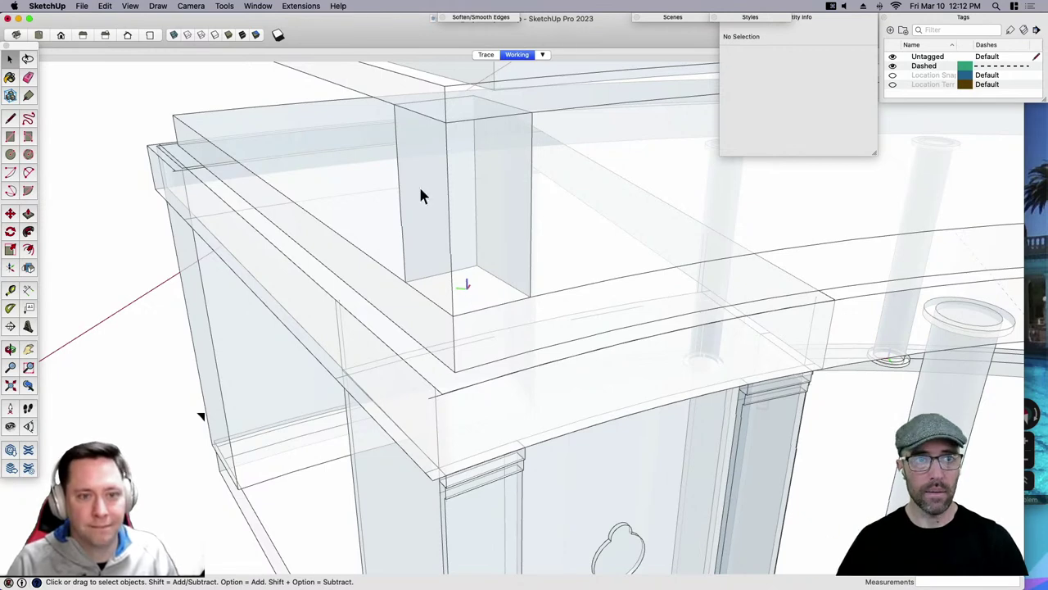
pyautogui.click(173, 35)
pyautogui.scroll(-5, 209, 361)
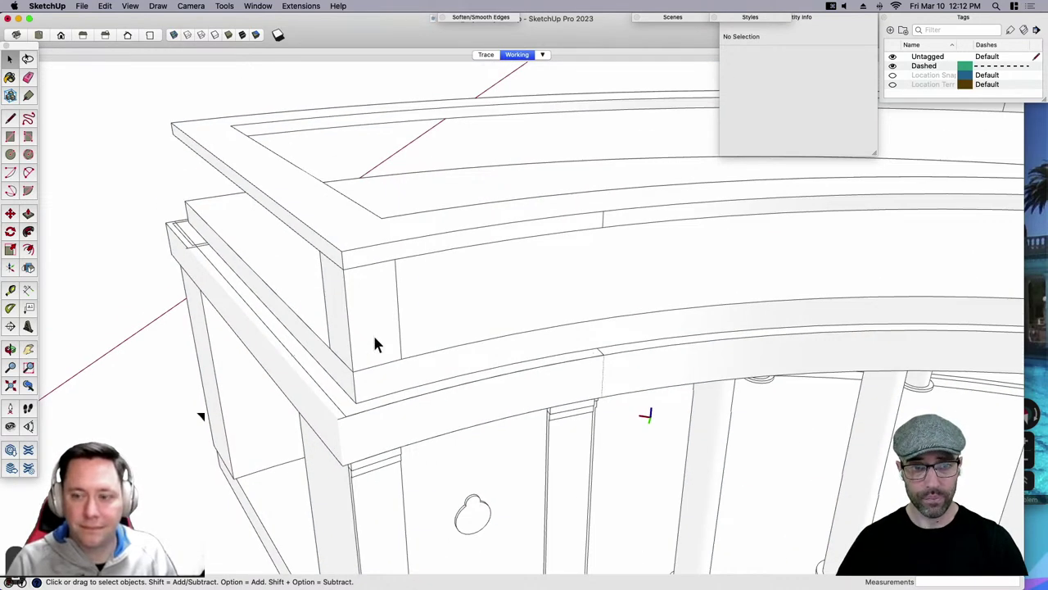
# Measure the corner pier's width along its base with the Tape Measure.
pyautogui.click(374, 343)
pyautogui.moveTo(374, 342); pyautogui.dragTo(363, 382, button='middle')
pyautogui.scroll(5, 312, 369)
pyautogui.press('t')
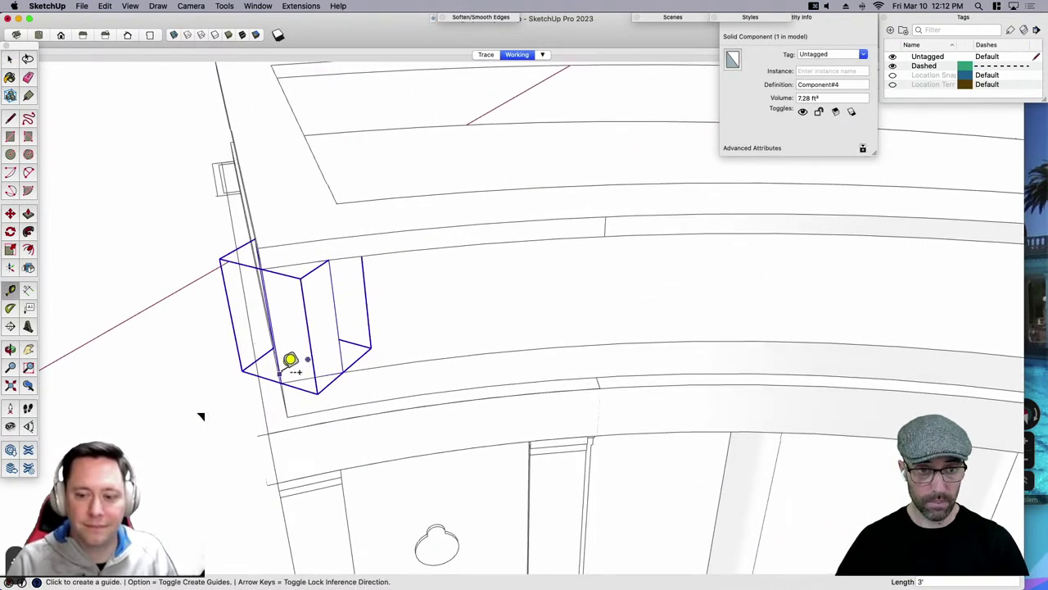
pyautogui.moveTo(434, 372); pyautogui.dragTo(441, 421, button='middle')
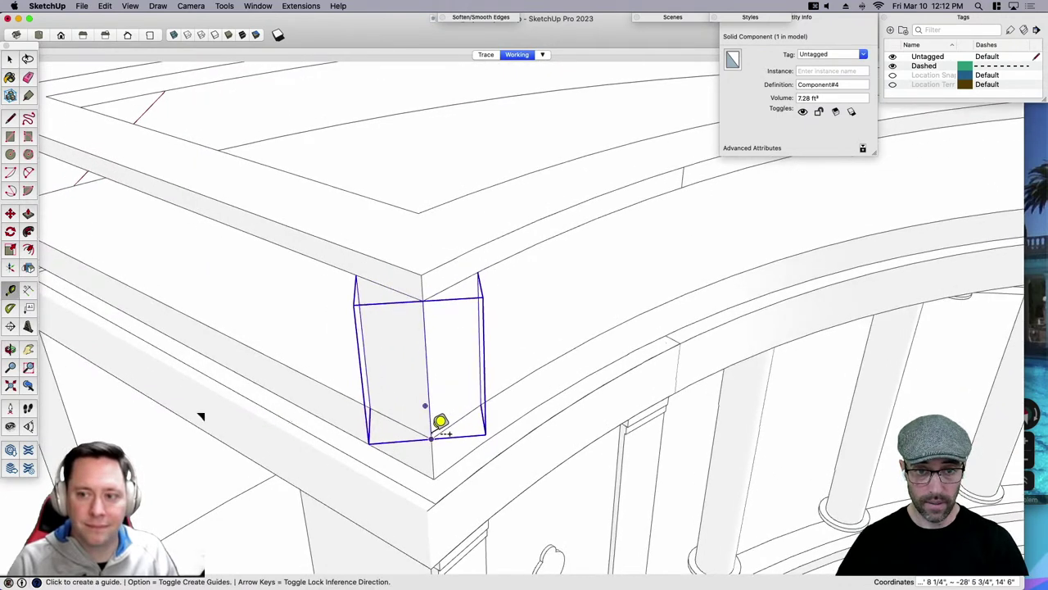
pyautogui.click(448, 434)
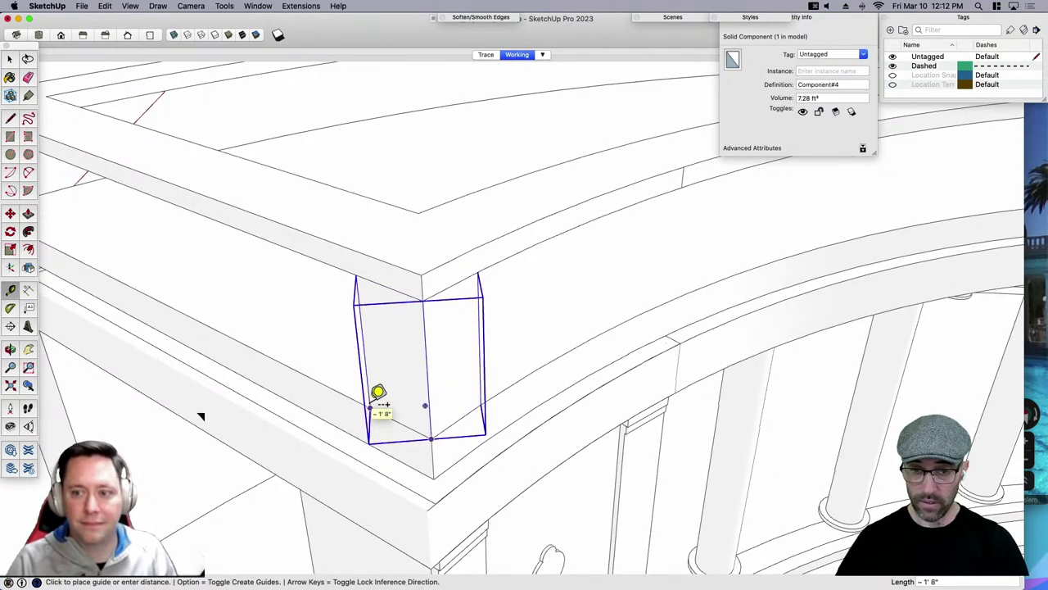
pyautogui.press('space')
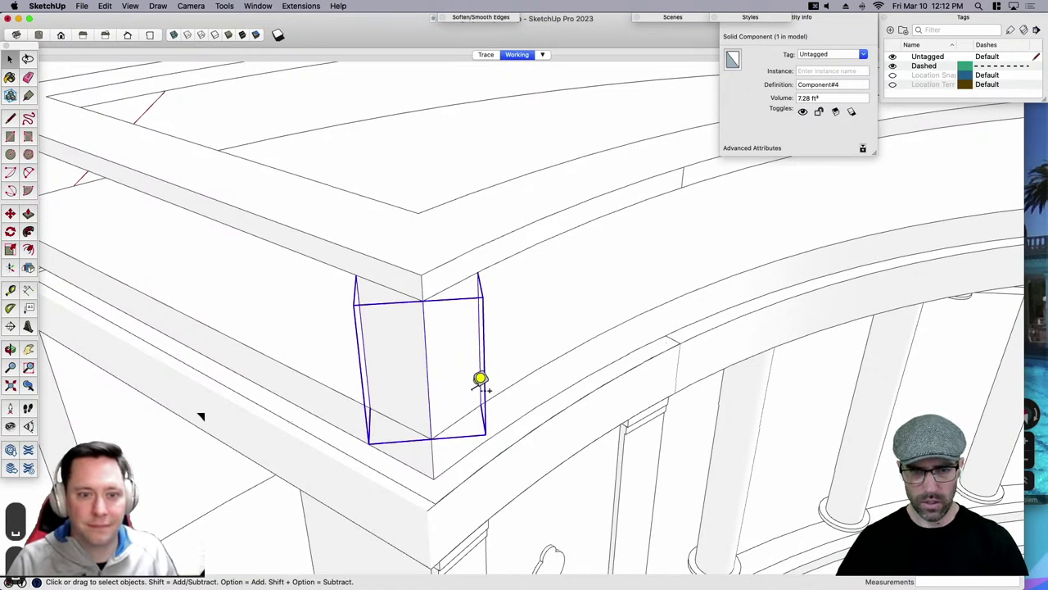
# Offset the roof face's outline inward by 10" around the corner pier.
pyautogui.click(517, 360)
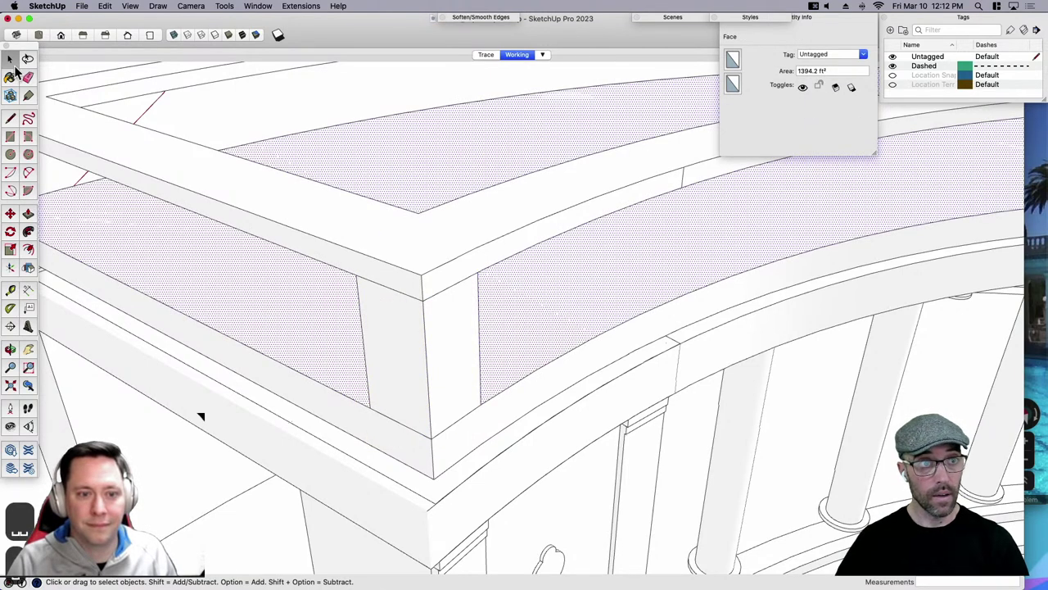
pyautogui.press('f')
pyautogui.click(548, 334)
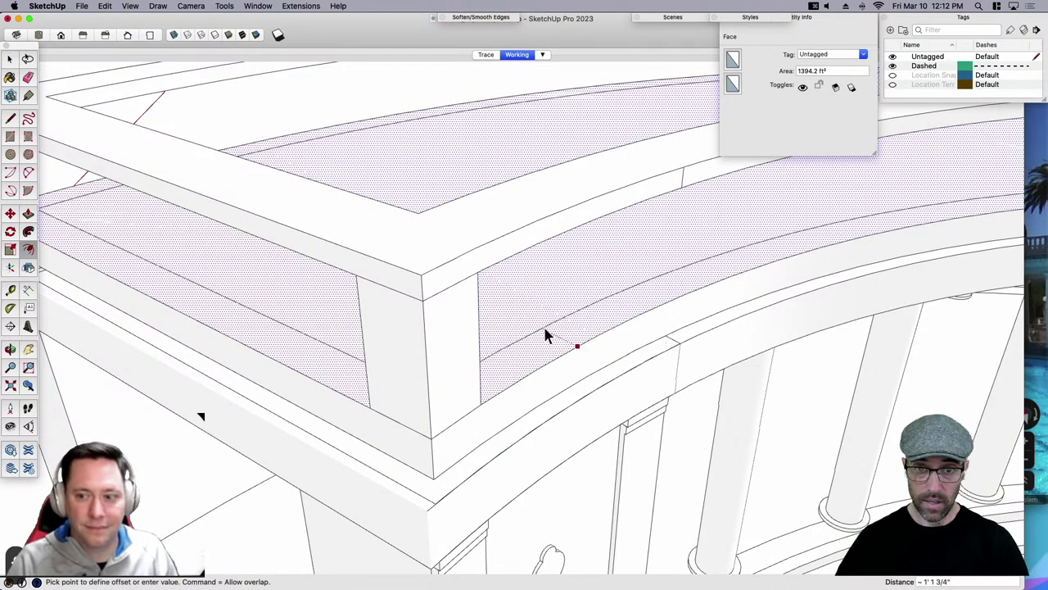
pyautogui.click(547, 333)
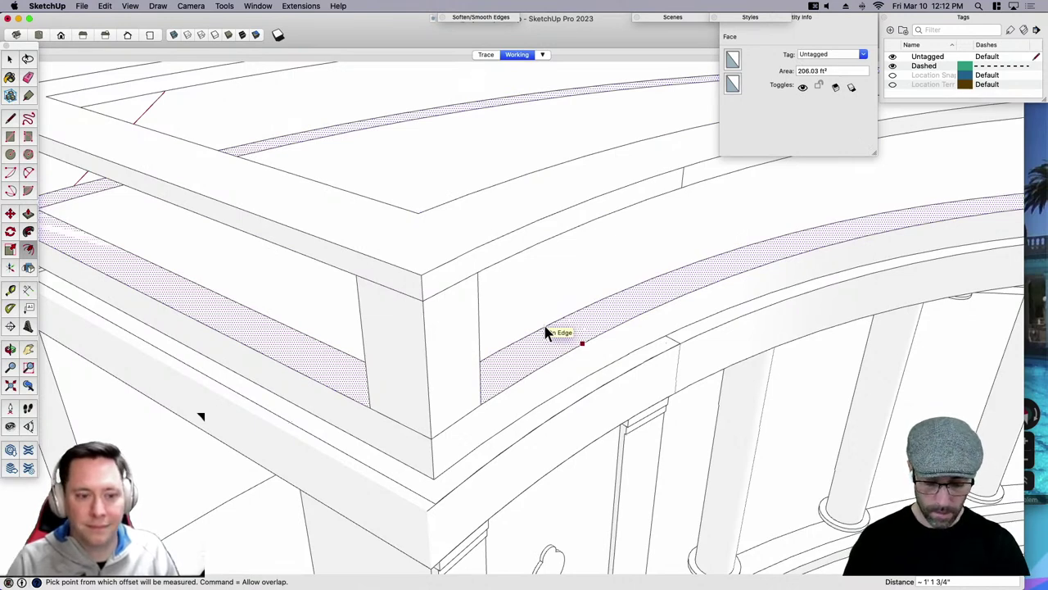
pyautogui.write('10')
pyautogui.press('Return')
pyautogui.press('space')
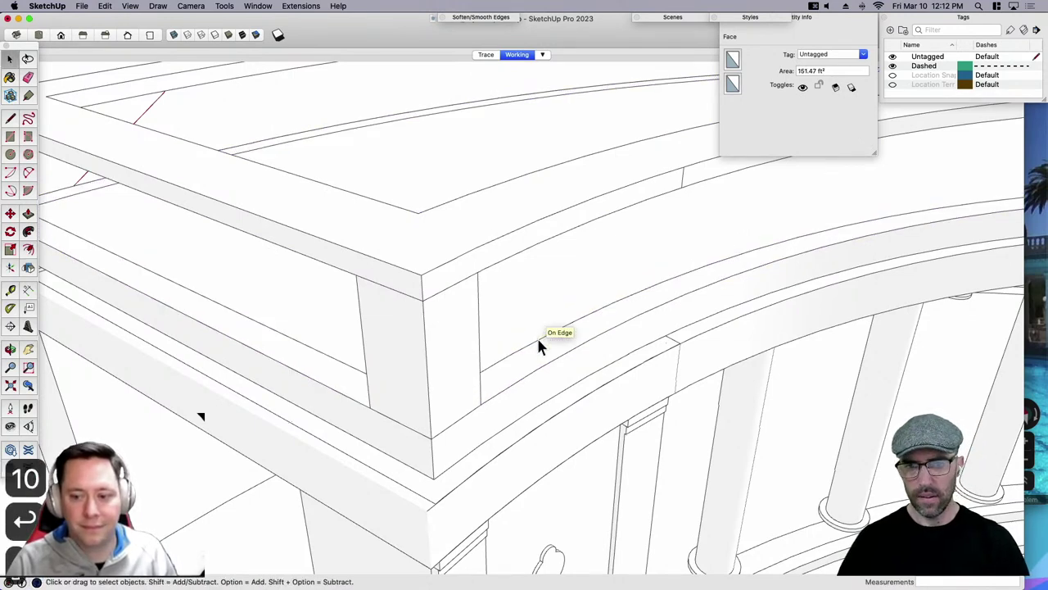
pyautogui.click(538, 339)
pyautogui.doubleClick(536, 313)
pyautogui.keyDown('shift'); pyautogui.click(544, 313); pyautogui.keyUp('shift')
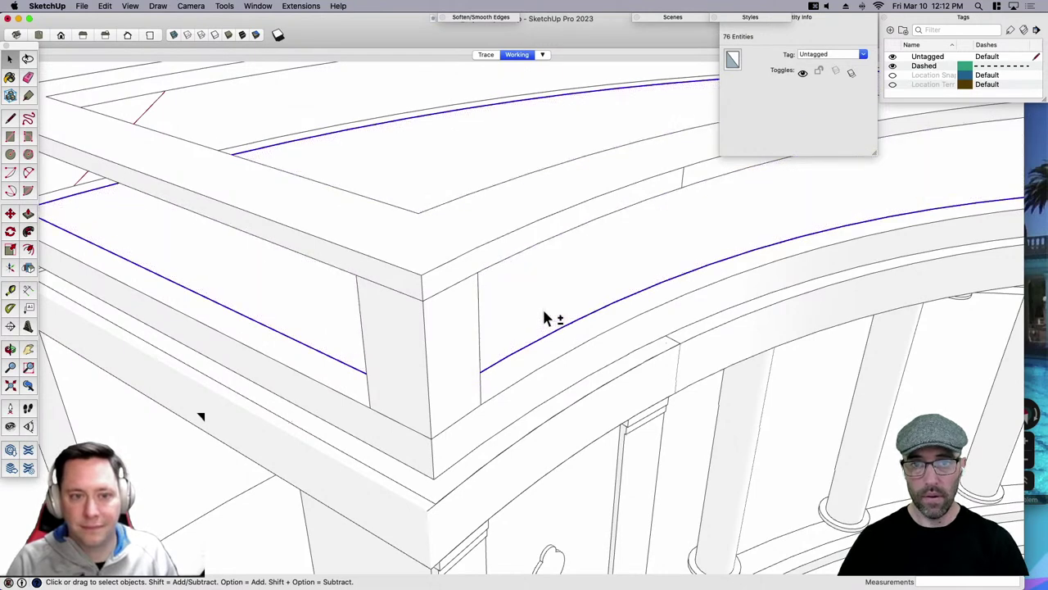
pyautogui.click(301, 6)
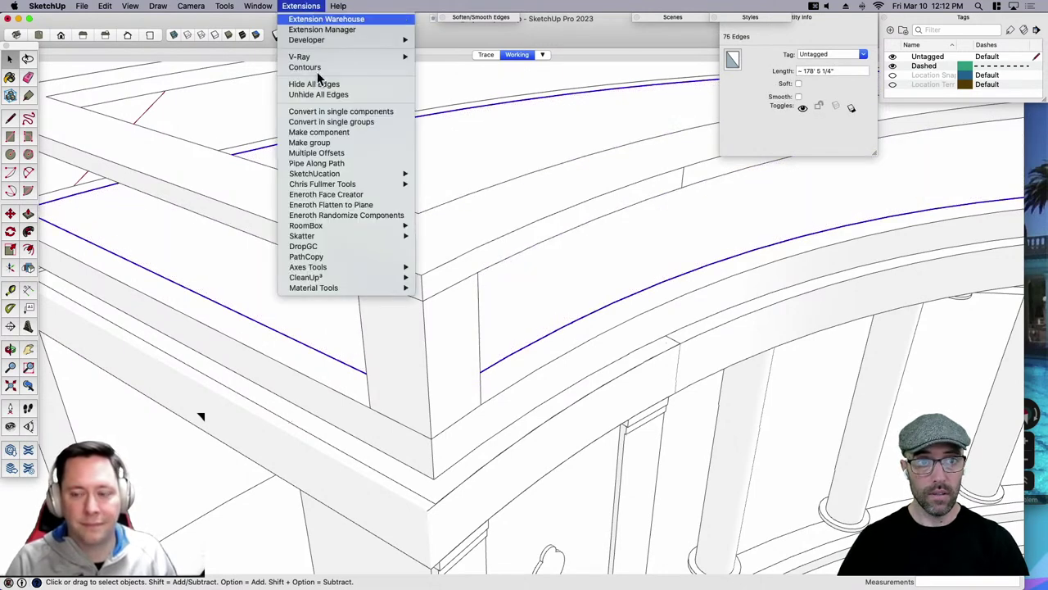
pyautogui.click(325, 257)
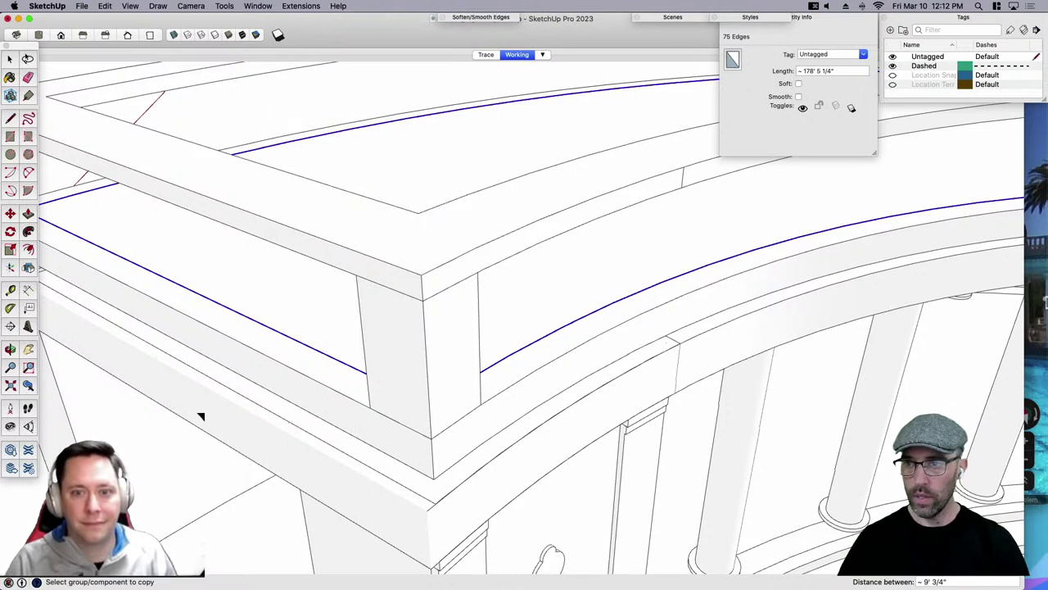
# Switch to Firefox and examine the pier spacing of the roofline balustrade along the colonnade in Street View, then return to SketchUp.
pyautogui.click(1046, 265)
pyautogui.scroll(5, 730, 270)
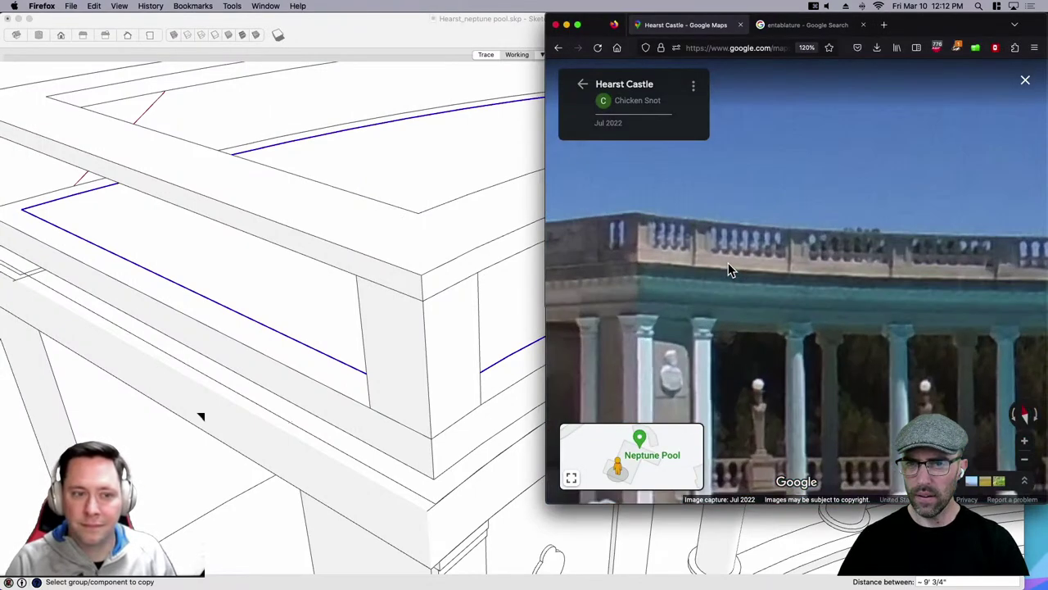
pyautogui.scroll(-5, 669, 266)
pyautogui.scroll(4, 942, 267)
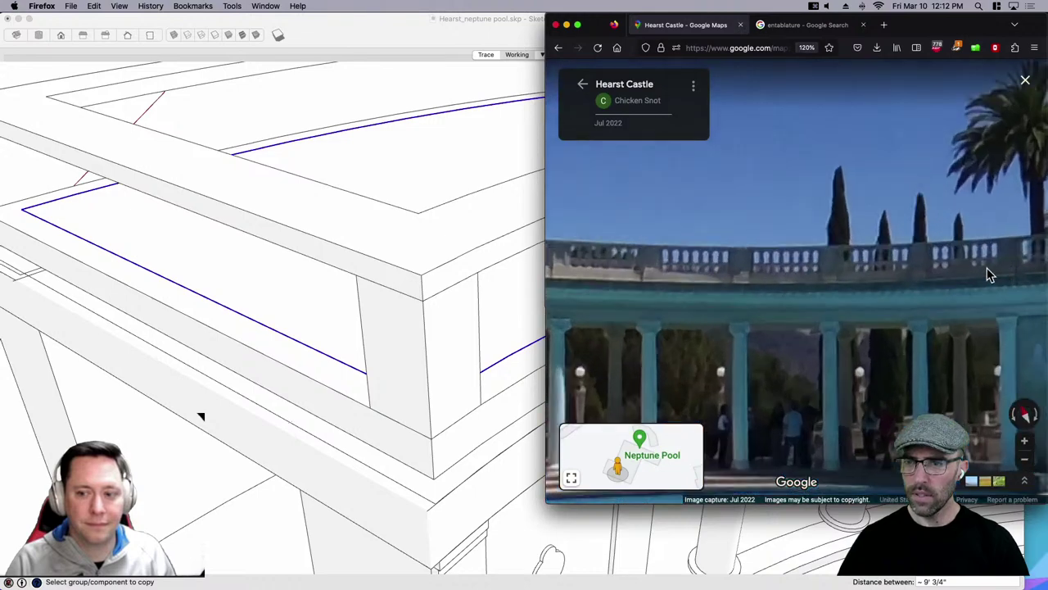
pyautogui.scroll(-5, 986, 270)
pyautogui.scroll(2, 979, 276)
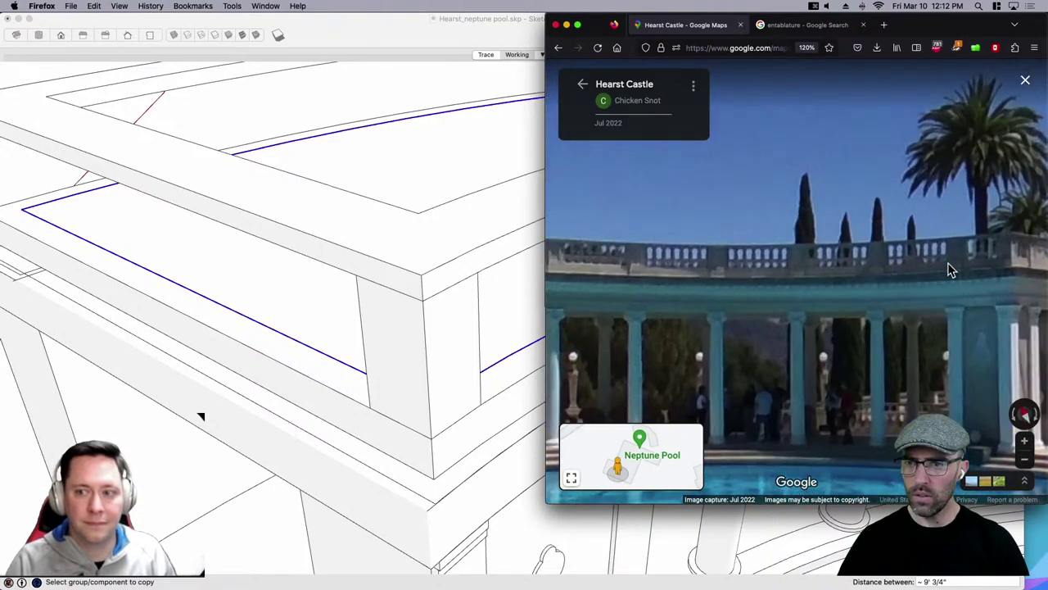
pyautogui.moveTo(647, 216); pyautogui.dragTo(774, 226)
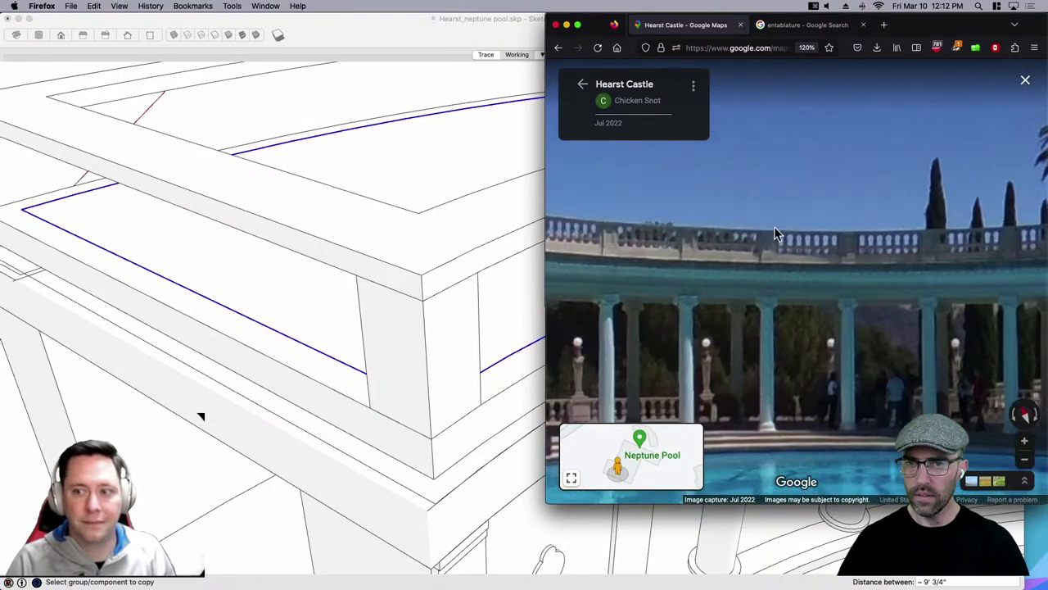
pyautogui.moveTo(678, 237); pyautogui.dragTo(755, 219)
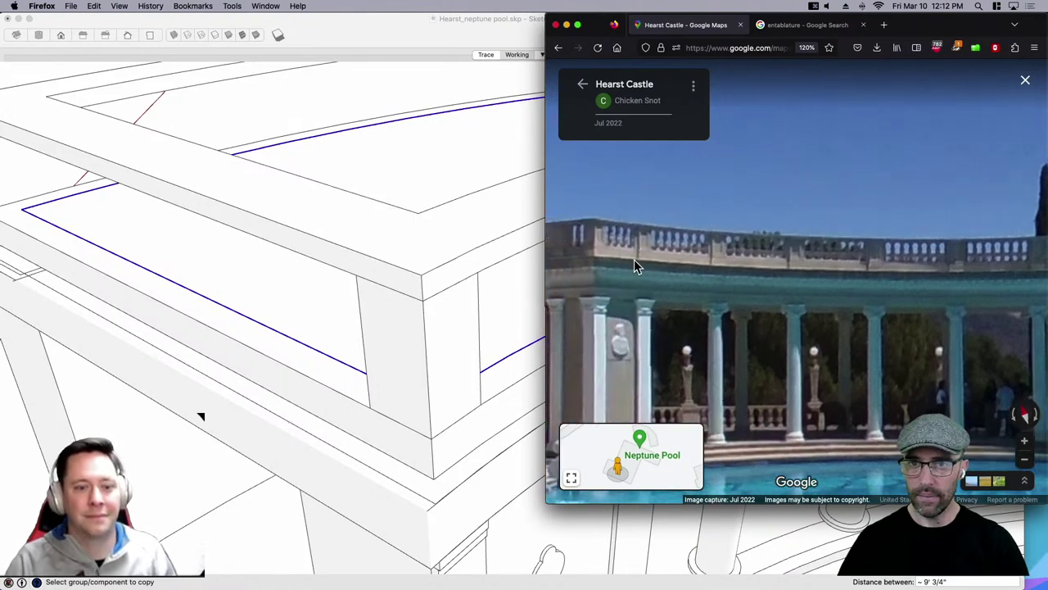
pyautogui.moveTo(899, 255); pyautogui.dragTo(731, 255)
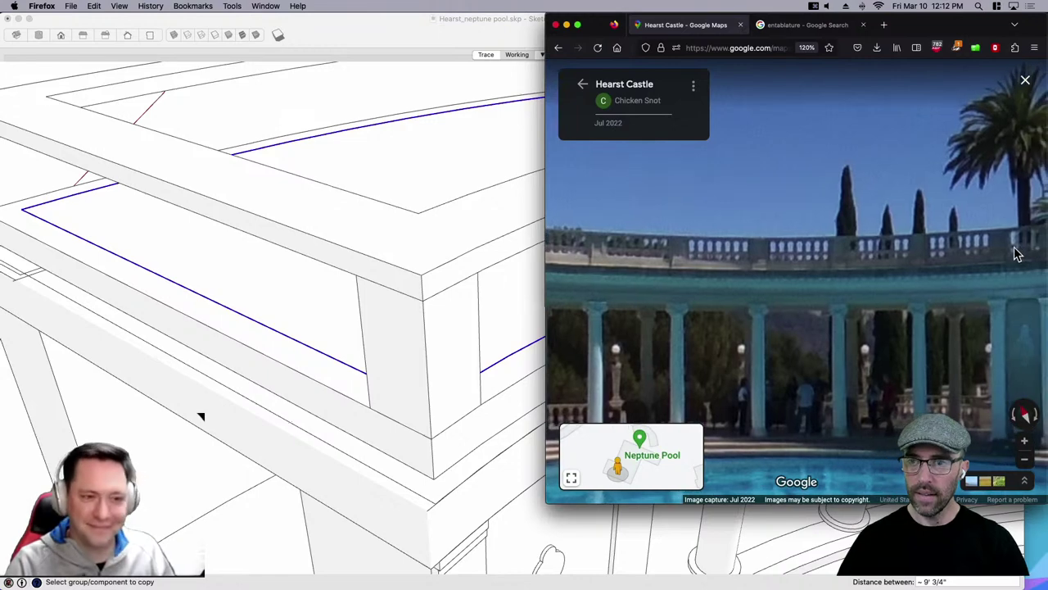
pyautogui.click(385, 239)
# Select the edges of the roof's inset outline without its face and weld them into one curve.
pyautogui.scroll(-8, 316, 291)
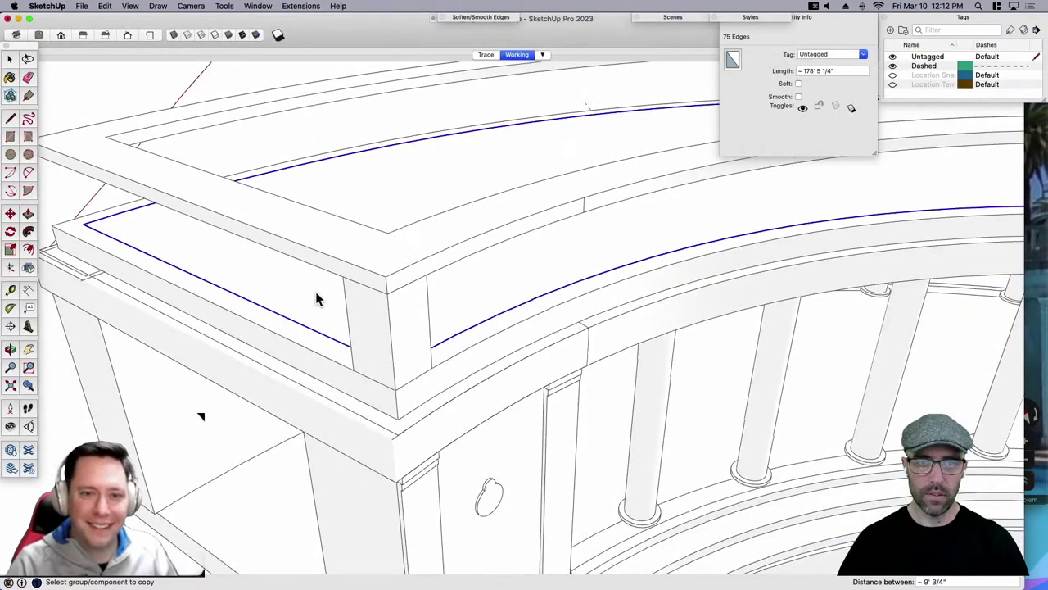
pyautogui.press('space')
pyautogui.click(400, 315)
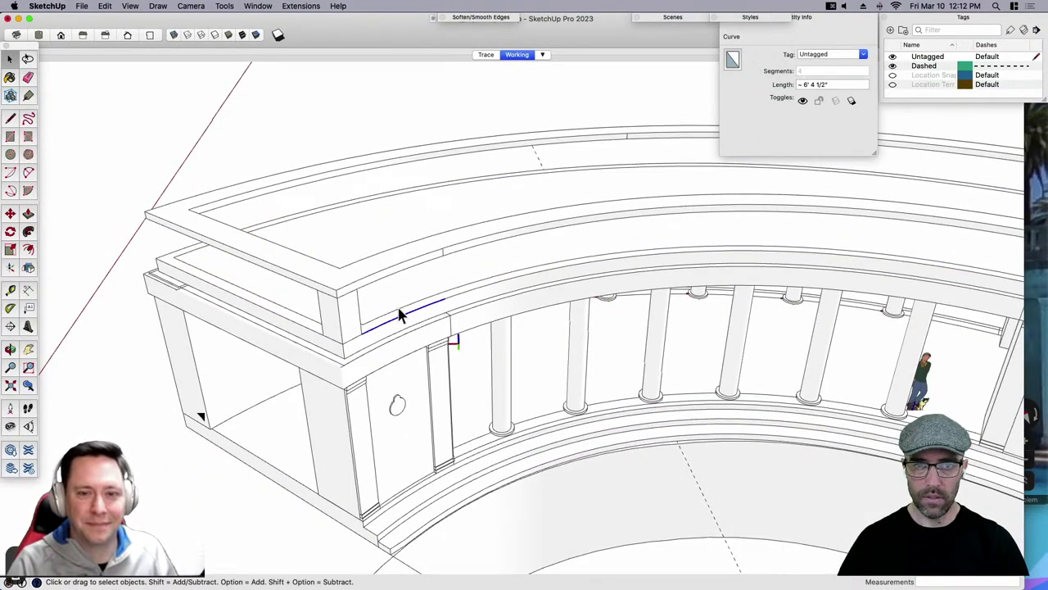
pyautogui.doubleClick(305, 311)
pyautogui.keyDown('shift'); pyautogui.click(306, 311); pyautogui.keyUp('shift')
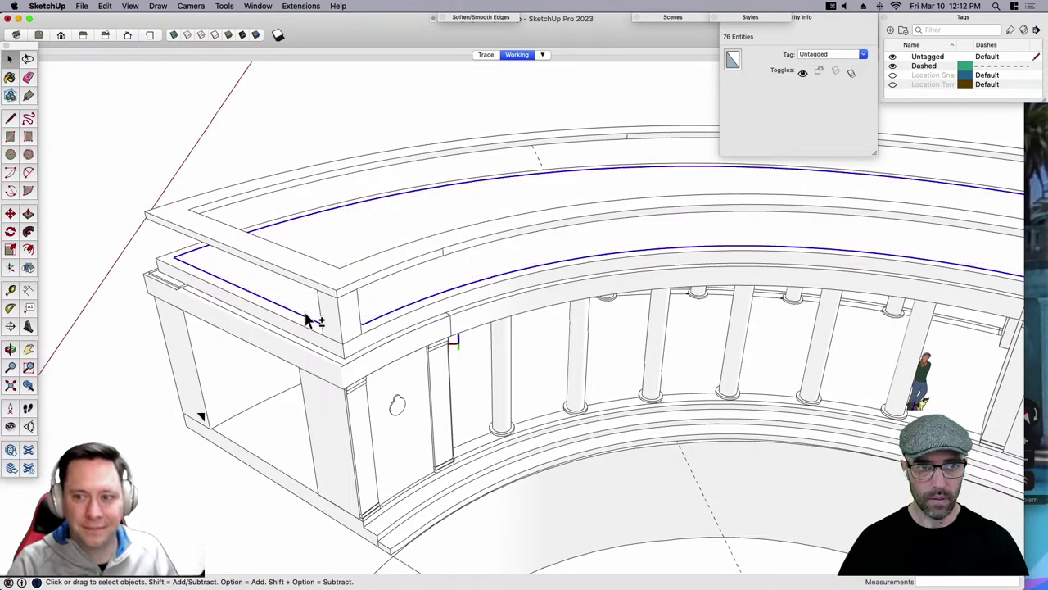
pyautogui.click(404, 292)
pyautogui.keyDown('shift'); pyautogui.click(405, 296); pyautogui.keyUp('shift')
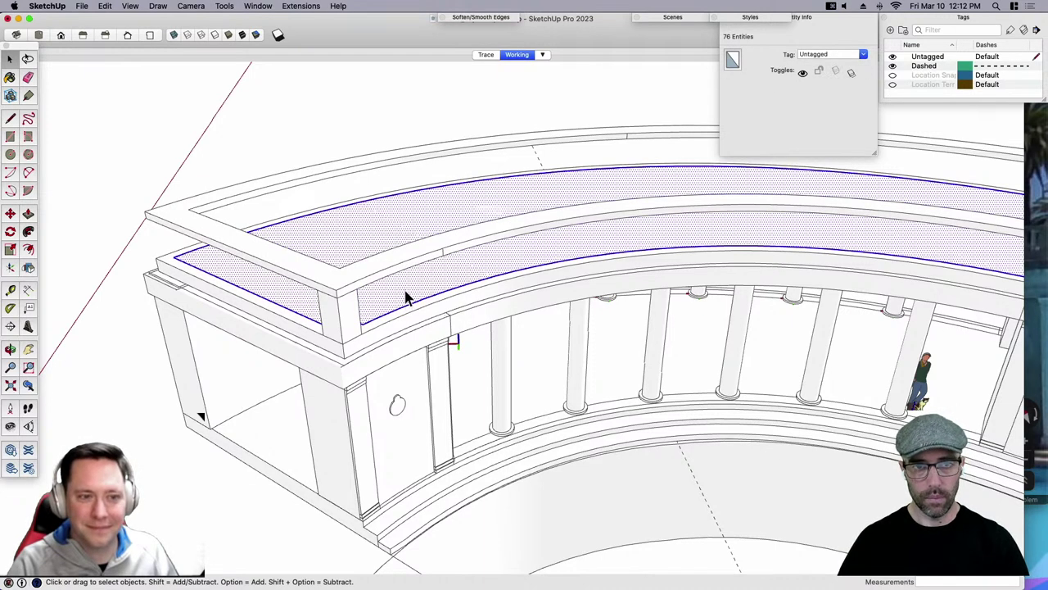
pyautogui.keyDown('shift'); pyautogui.click(407, 297); pyautogui.keyUp('shift')
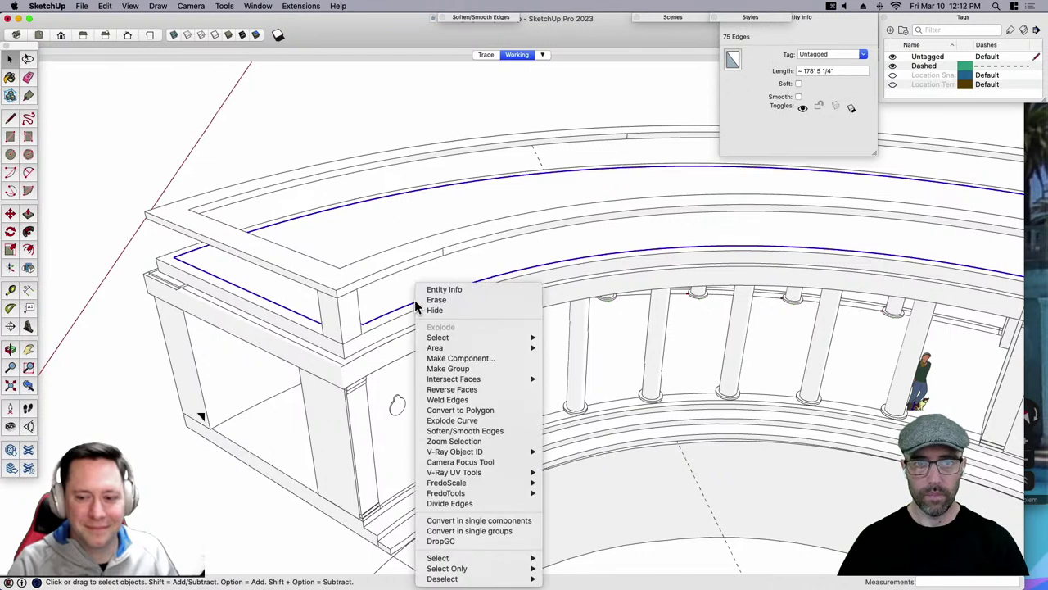
pyautogui.rightClick(414, 298)
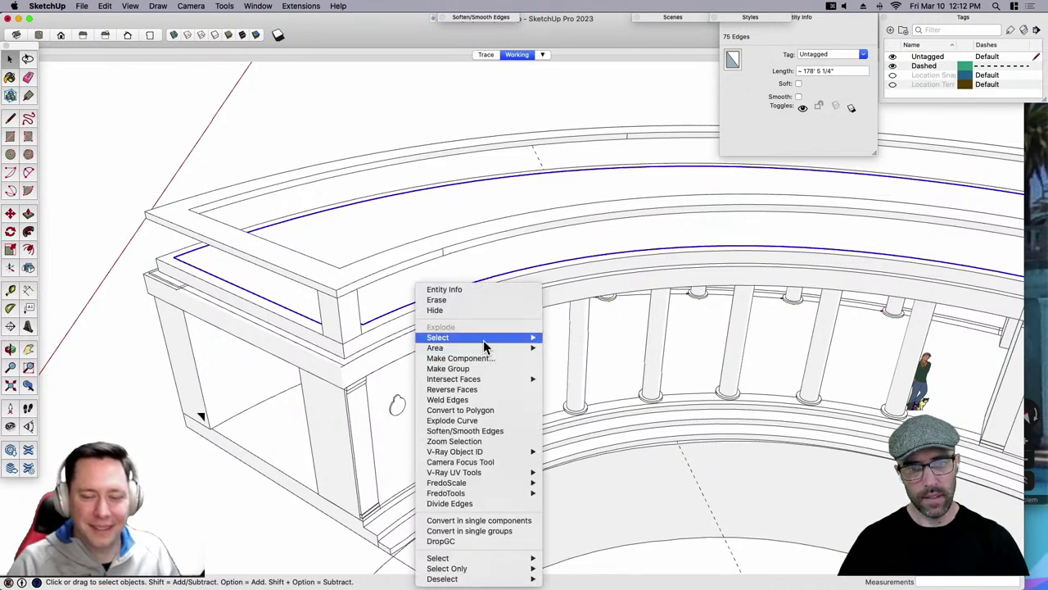
pyautogui.moveTo(483, 338)
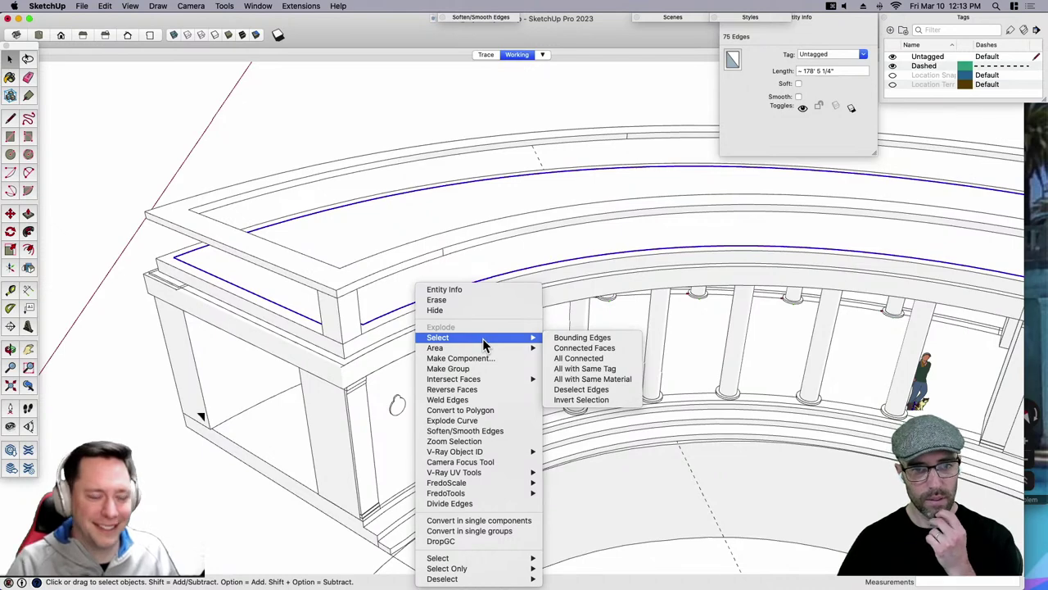
pyautogui.click(469, 399)
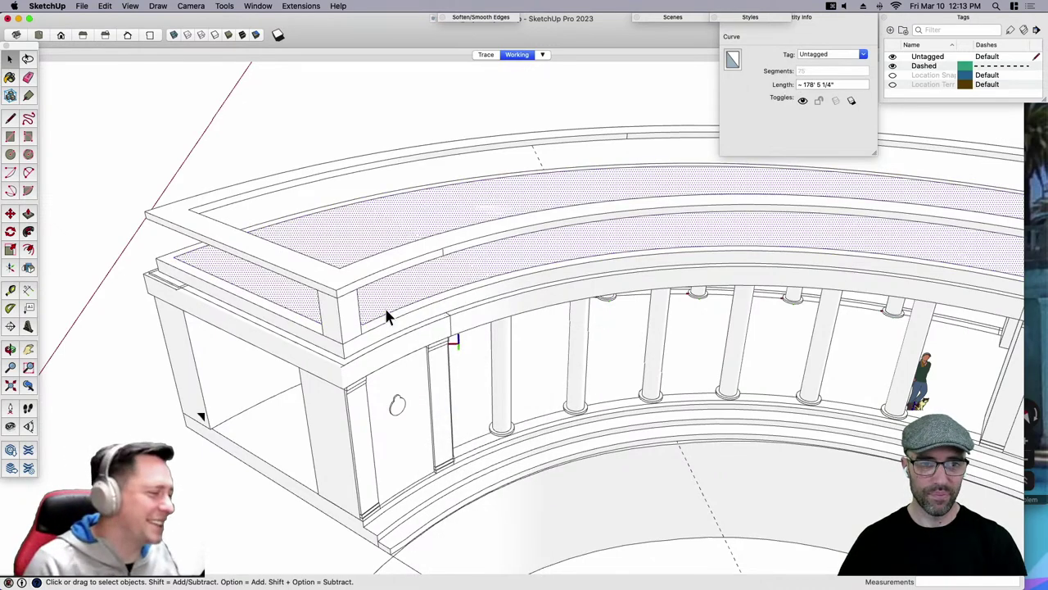
# Draw short lines from both end corners of the inset outline's pool-side arc to split the welded curve there.
pyautogui.click(385, 306)
pyautogui.scroll(5, 360, 295)
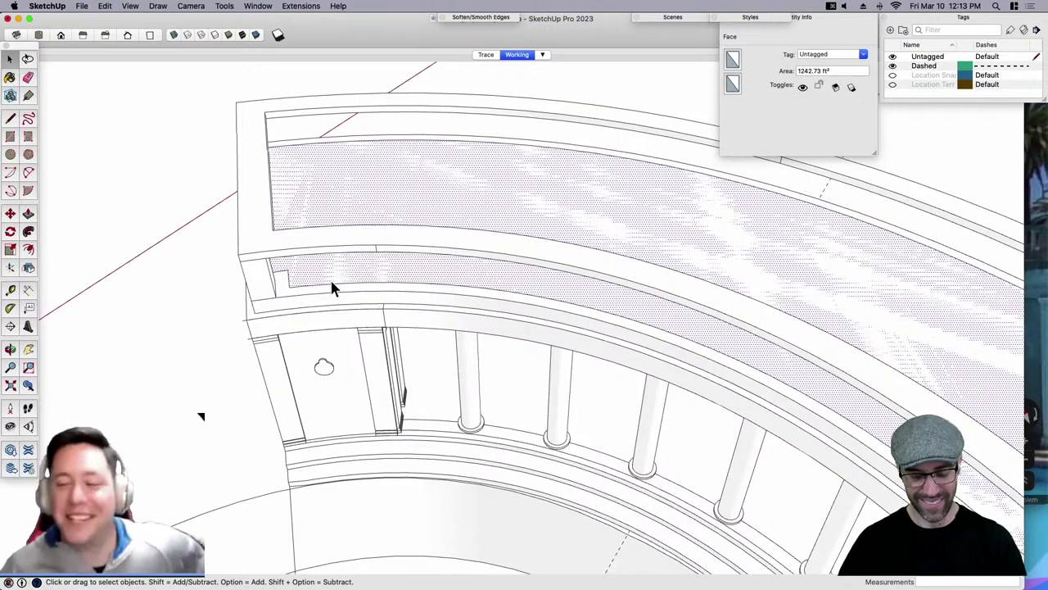
pyautogui.press('l')
pyautogui.click(288, 286)
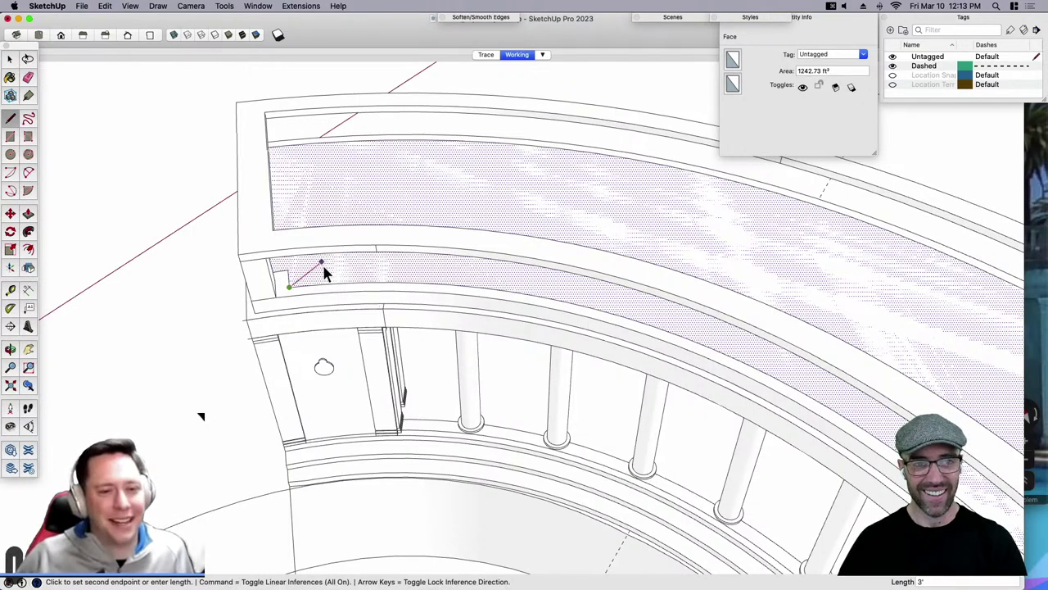
pyautogui.moveTo(323, 264); pyautogui.dragTo(624, 244, button='middle')
pyautogui.scroll(3, 606, 247)
pyautogui.click(595, 266)
pyautogui.press('l')
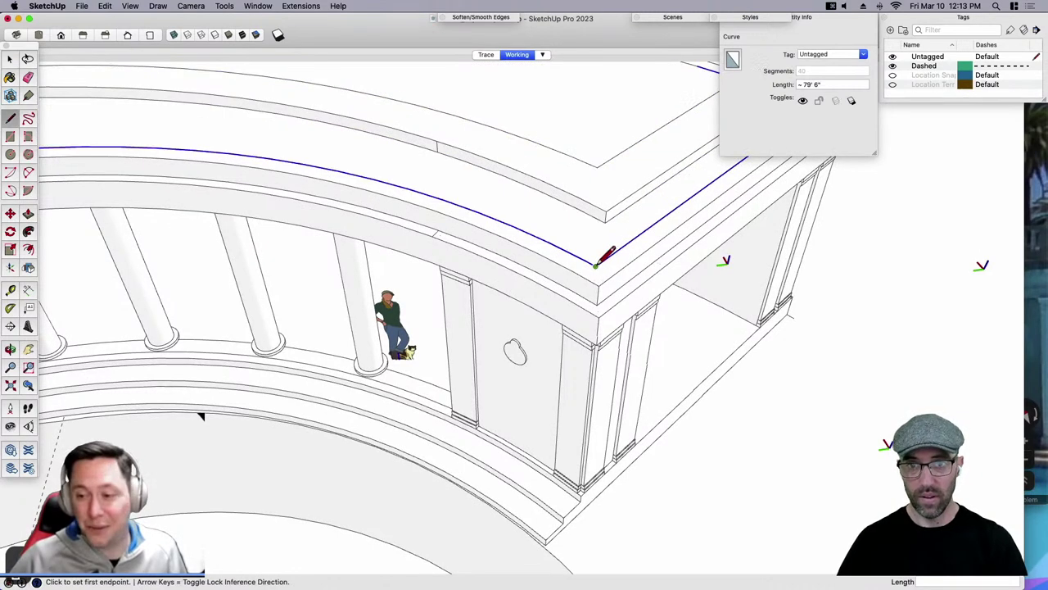
pyautogui.click(596, 264)
pyautogui.press('space')
pyautogui.scroll(-3, 604, 257)
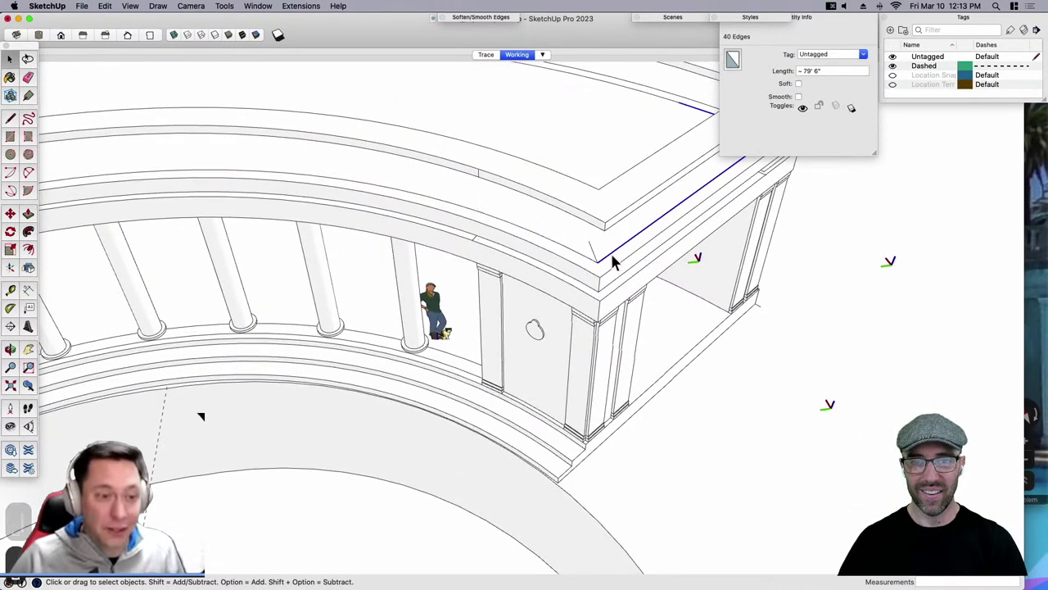
pyautogui.scroll(-2, 613, 262)
# Erase the short splitting line at the arc's corner-pier end and select the separated pool-side arc.
pyautogui.click(559, 238)
pyautogui.scroll(-5, 690, 282)
pyautogui.scroll(3, 142, 285)
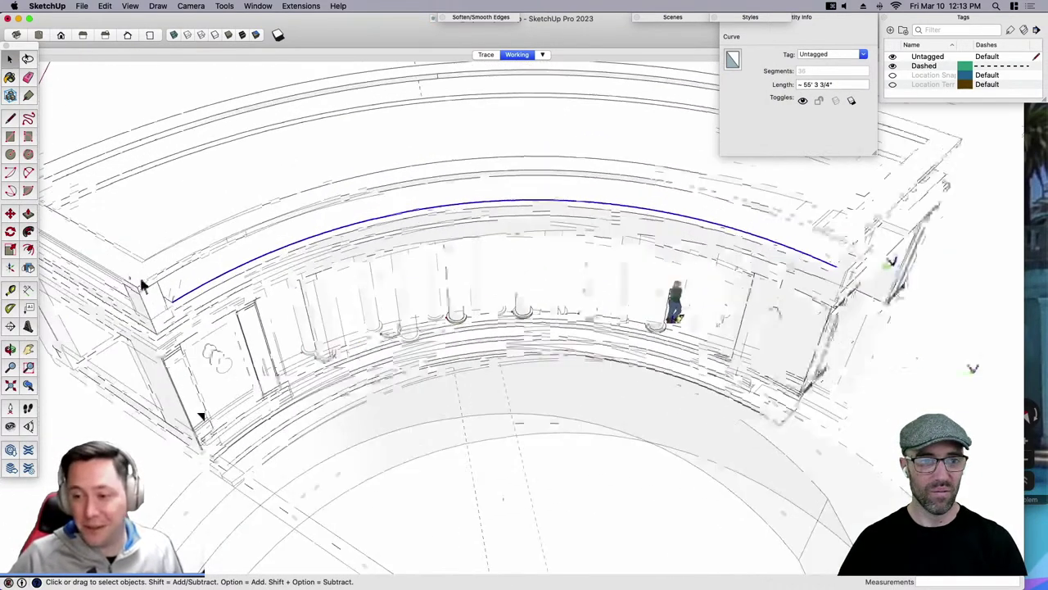
pyautogui.scroll(1, 143, 285)
pyautogui.press('e')
pyautogui.click(187, 296)
pyautogui.press('space')
pyautogui.click(188, 296)
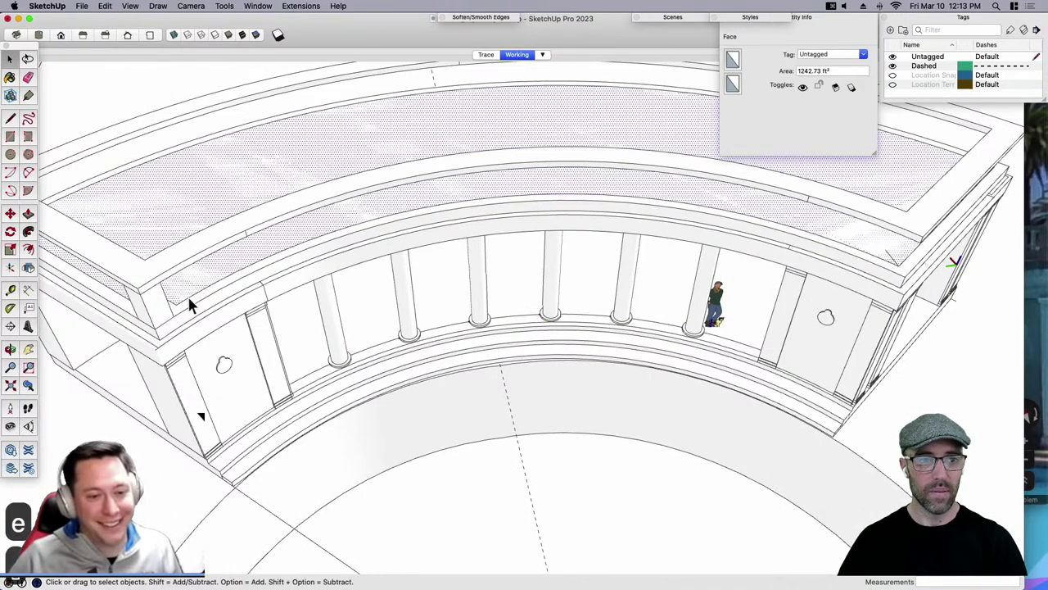
pyautogui.click(188, 299)
pyautogui.moveTo(212, 283); pyautogui.dragTo(172, 270, button='middle')
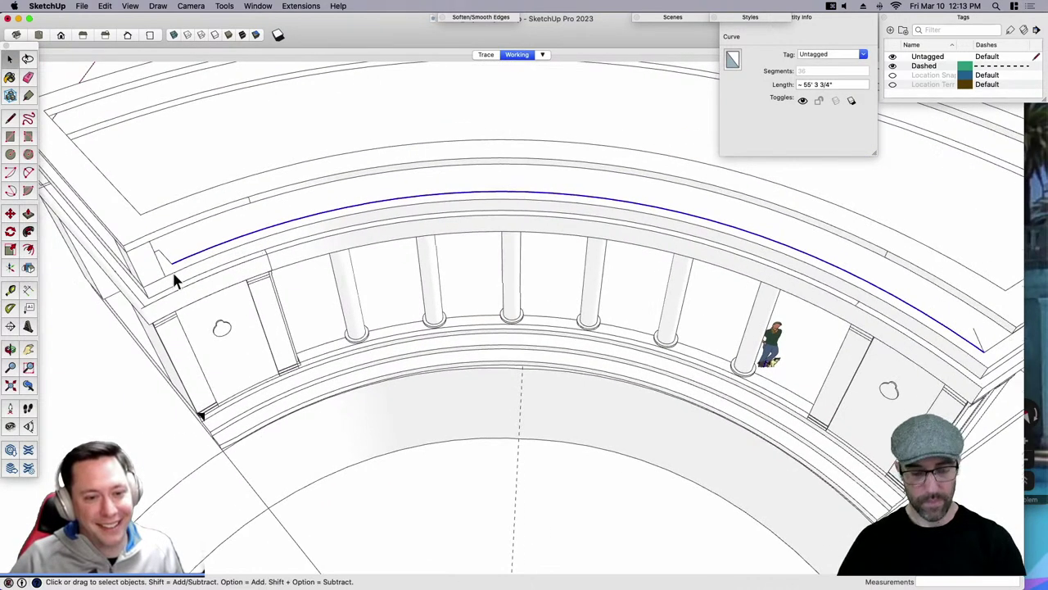
# Extend the pool-side arc to the corner pier with a line about 10" long, and erase the leftover notch edges beside it.
pyautogui.scroll(5, 172, 269)
pyautogui.press('l')
pyautogui.click(170, 255)
pyautogui.moveTo(285, 233); pyautogui.dragTo(155, 180, button='middle')
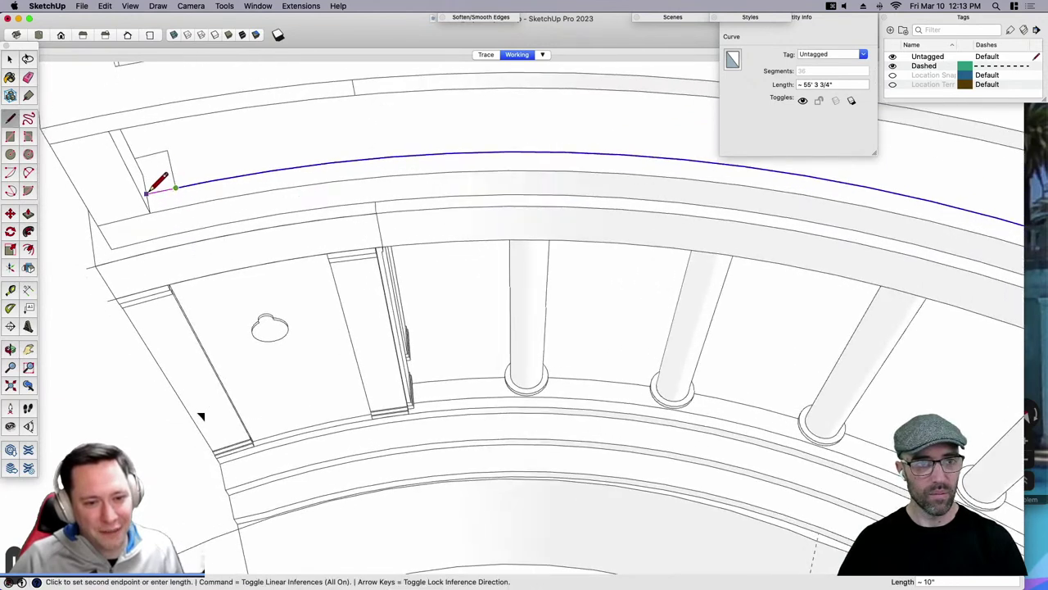
pyautogui.press('space')
pyautogui.click(174, 191)
pyautogui.rightClick(183, 188)
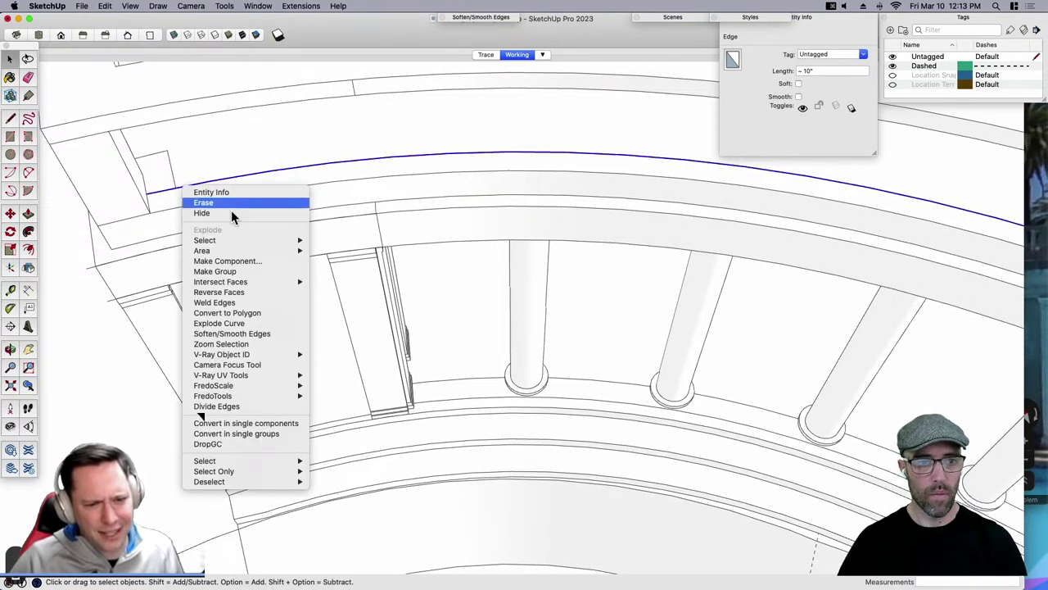
pyautogui.press('e')
pyautogui.click(175, 185)
# Weld the pool-side arc and its short extension at the corner pier into a single curve.
pyautogui.press('space')
pyautogui.click(184, 187)
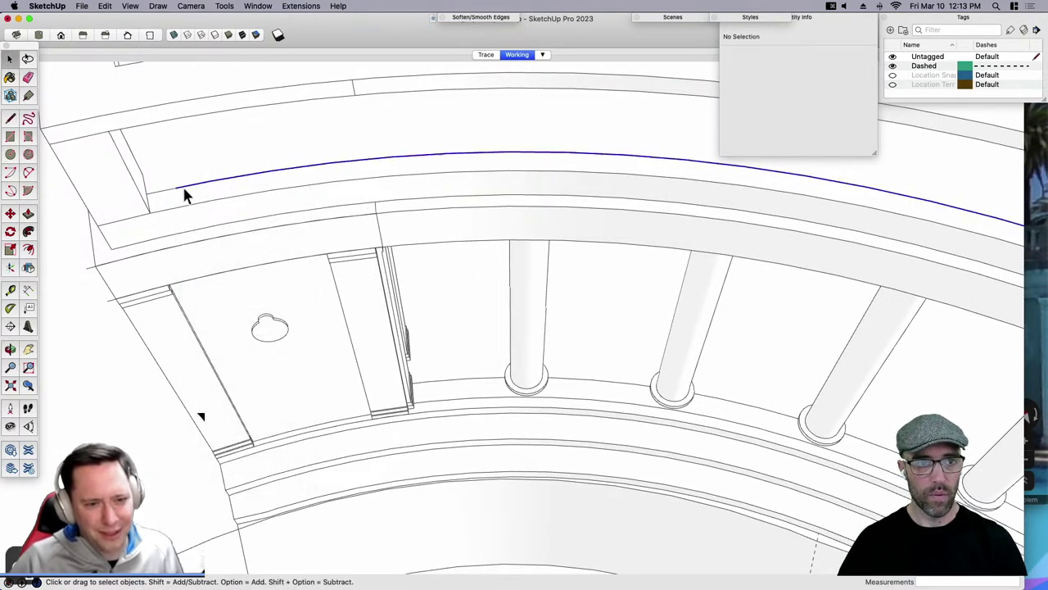
pyautogui.rightClick(169, 186)
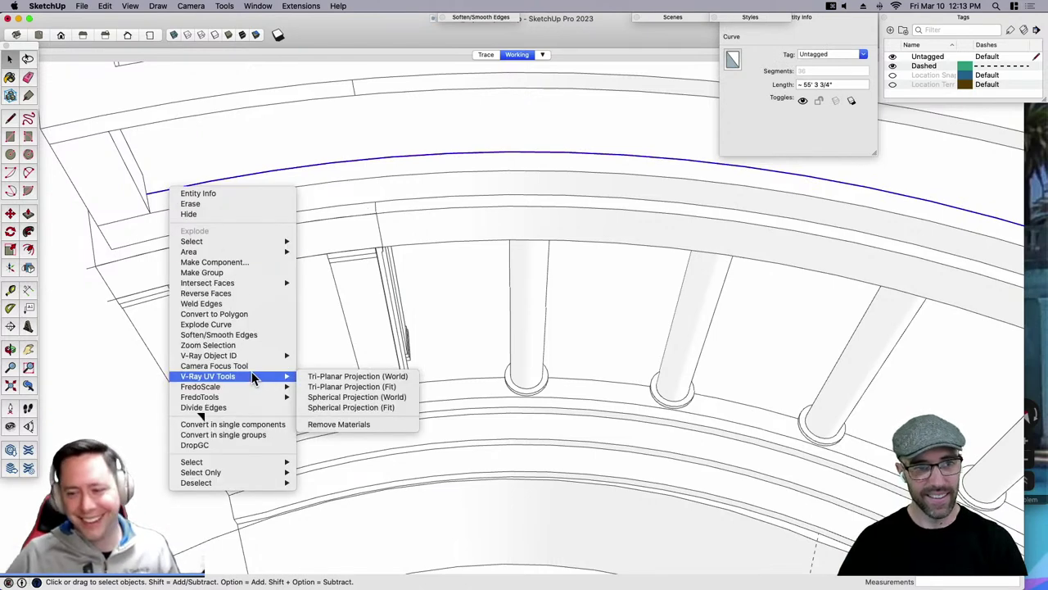
pyautogui.click(240, 303)
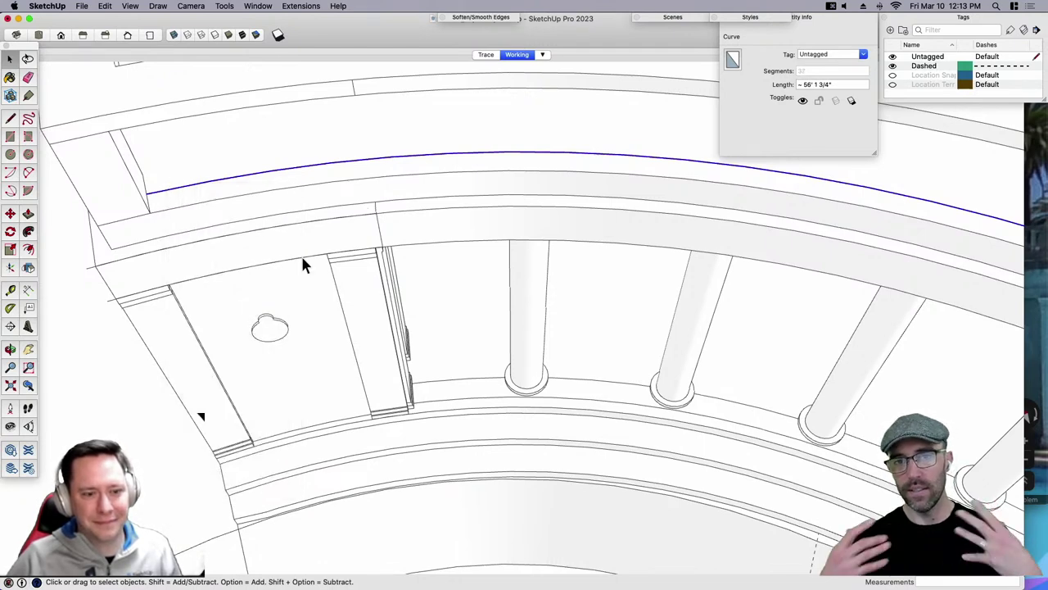
# Move the collapsed Styles panel off Entity Info to between the Soften/Smooth Edges and Scenes panels.
pyautogui.moveTo(754, 7); pyautogui.dragTo(588, 21)
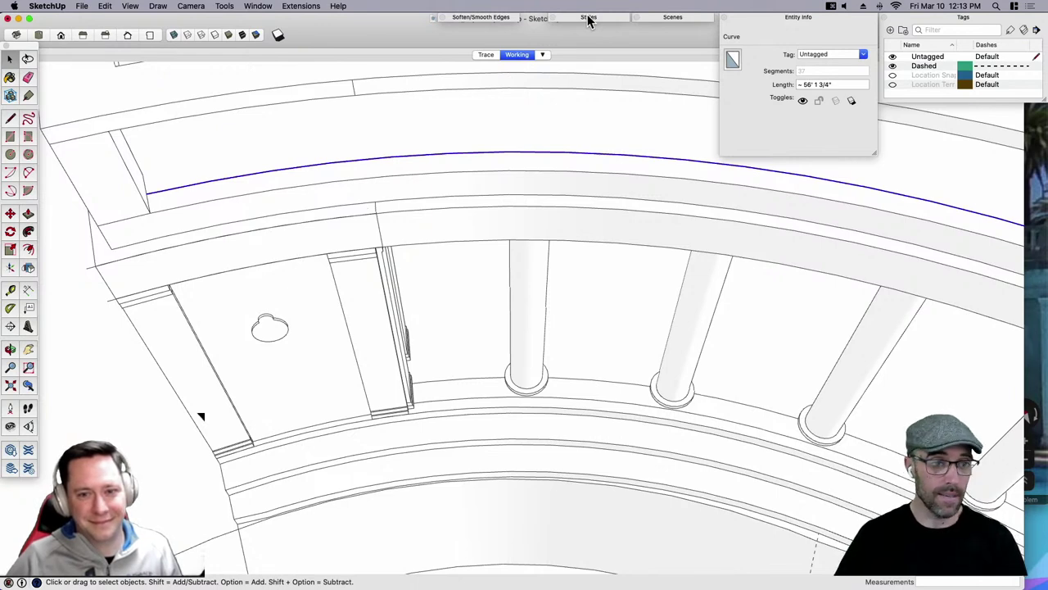
pyautogui.scroll(-3, 473, 315)
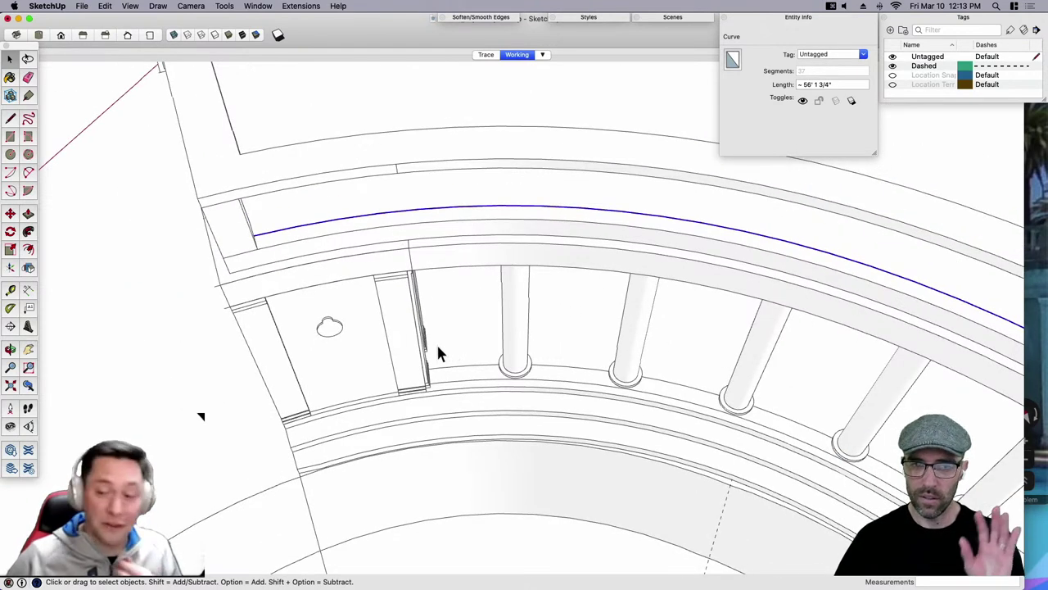
pyautogui.click(301, 6)
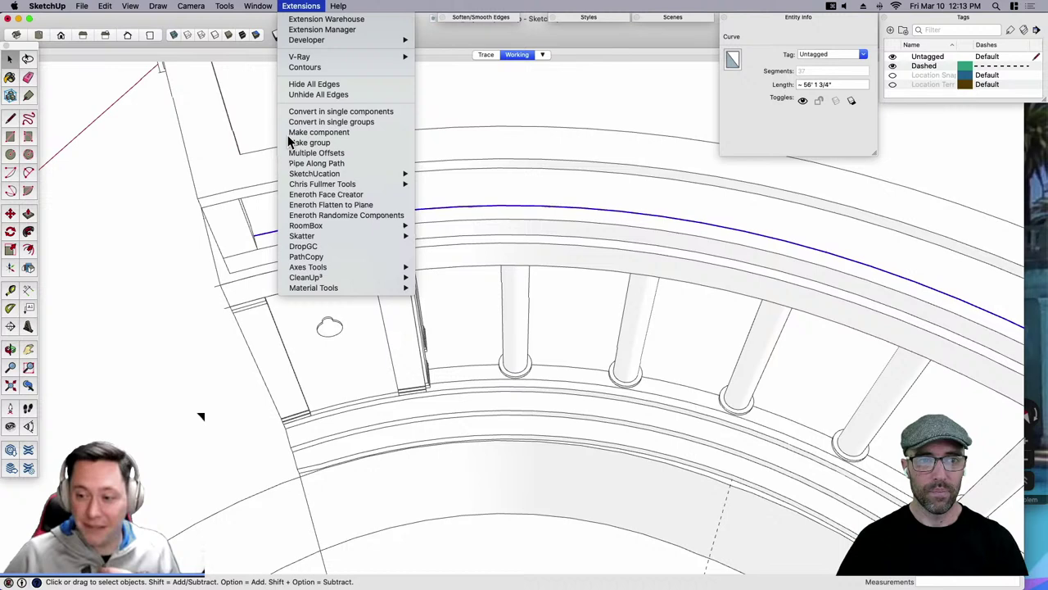
pyautogui.click(306, 257)
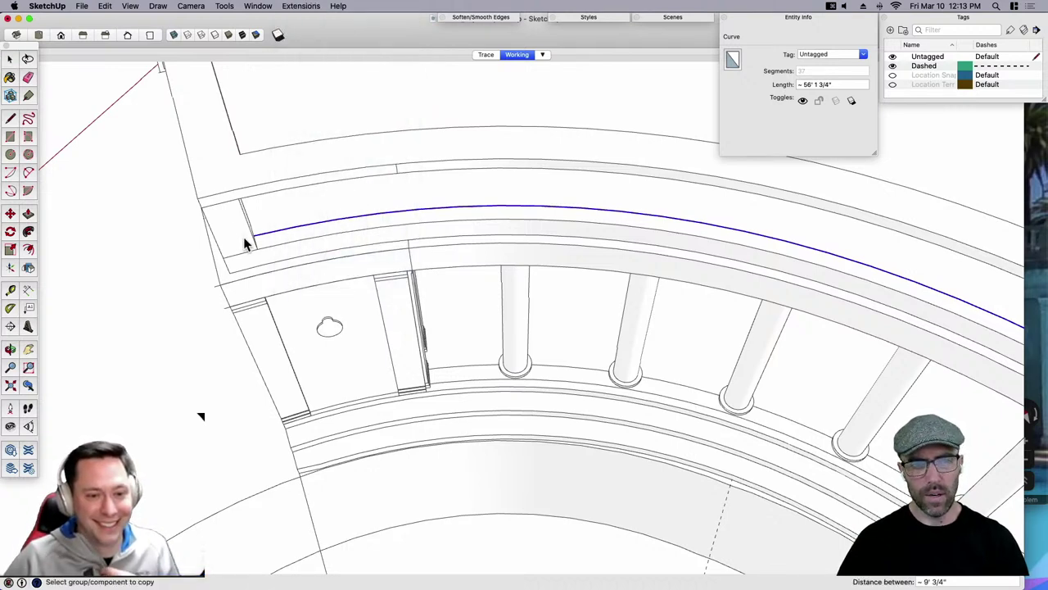
pyautogui.moveTo(234, 235)
pyautogui.mouseDown(button='middle')
pyautogui.moveTo(220, 223)
pyautogui.moveTo(383, 222)
pyautogui.mouseUp(button='middle')
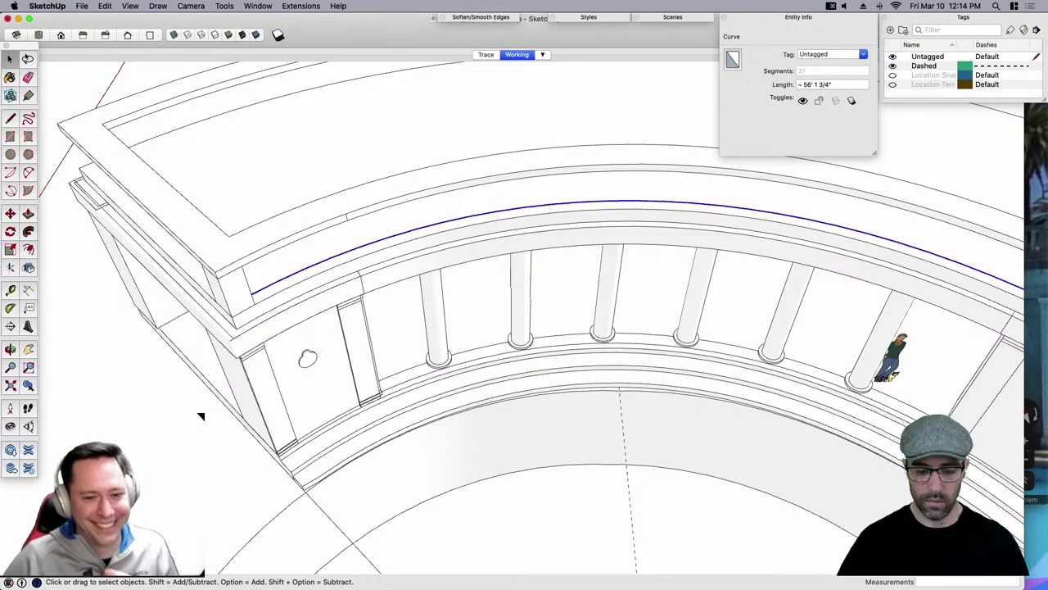
# Switch to Calculator, divide 56 by 10, and return to the SketchUp model.
pyautogui.hotkey('ctrl', 'Up')
pyautogui.click(973, 490)
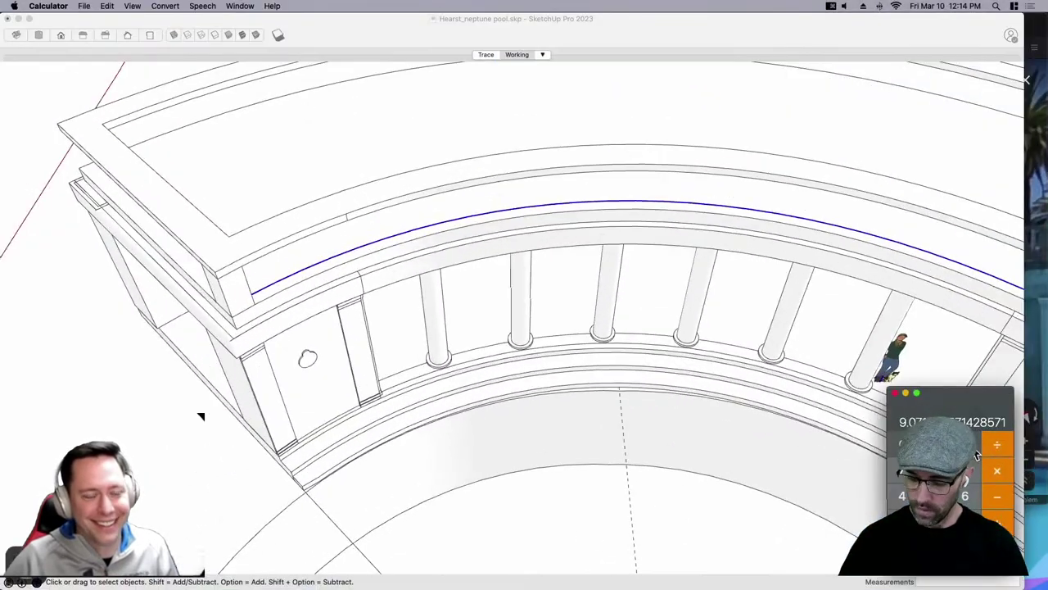
pyautogui.write('56/10')
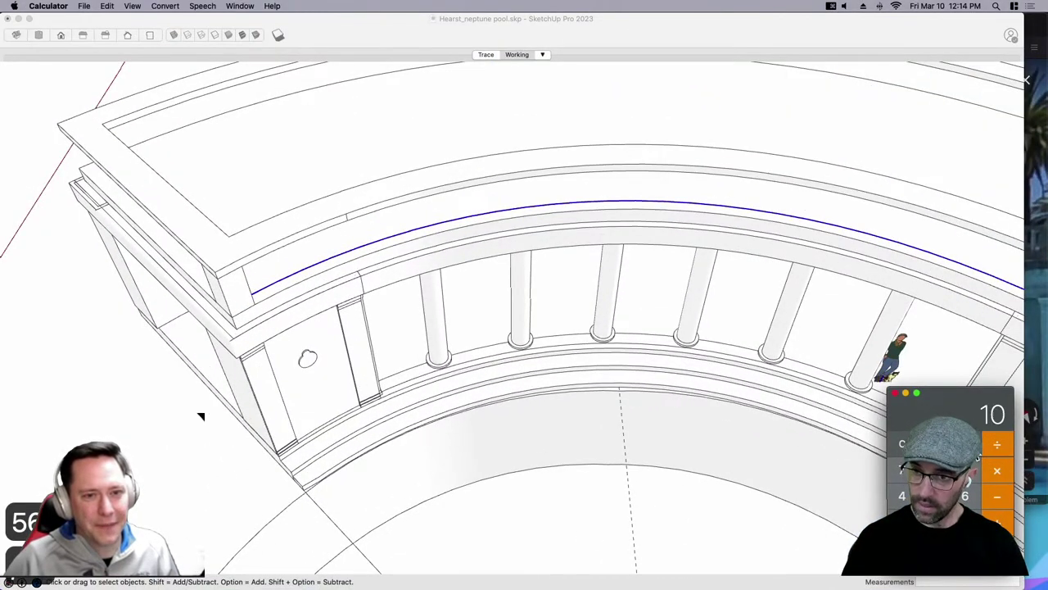
pyautogui.press('Return')
pyautogui.click(287, 267)
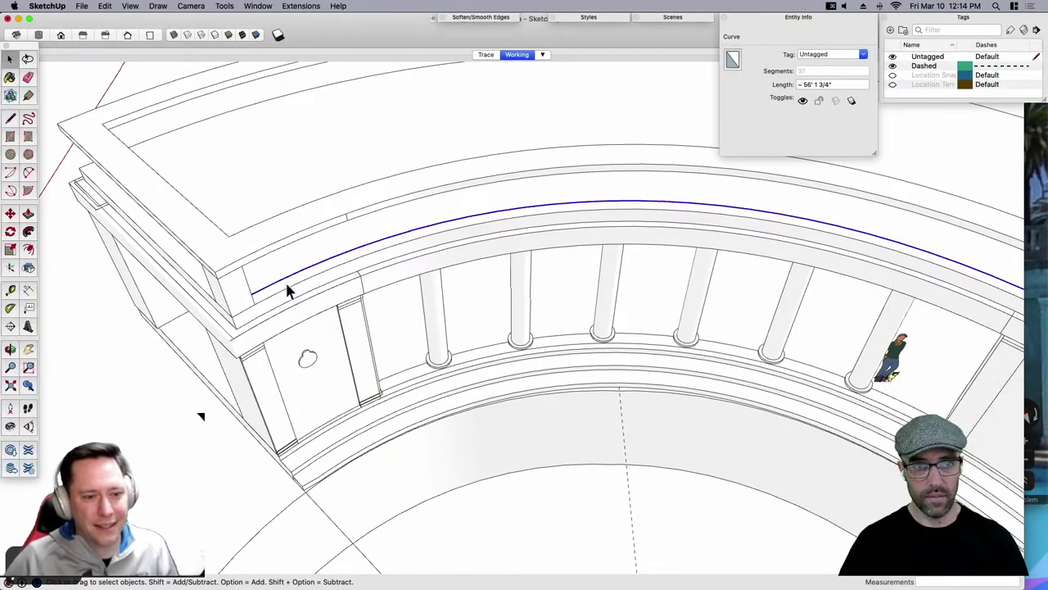
# Try copying the corner pier along the pool-side arc with PathCopy at a 5.6' spacing.
pyautogui.click(301, 6)
pyautogui.click(327, 256)
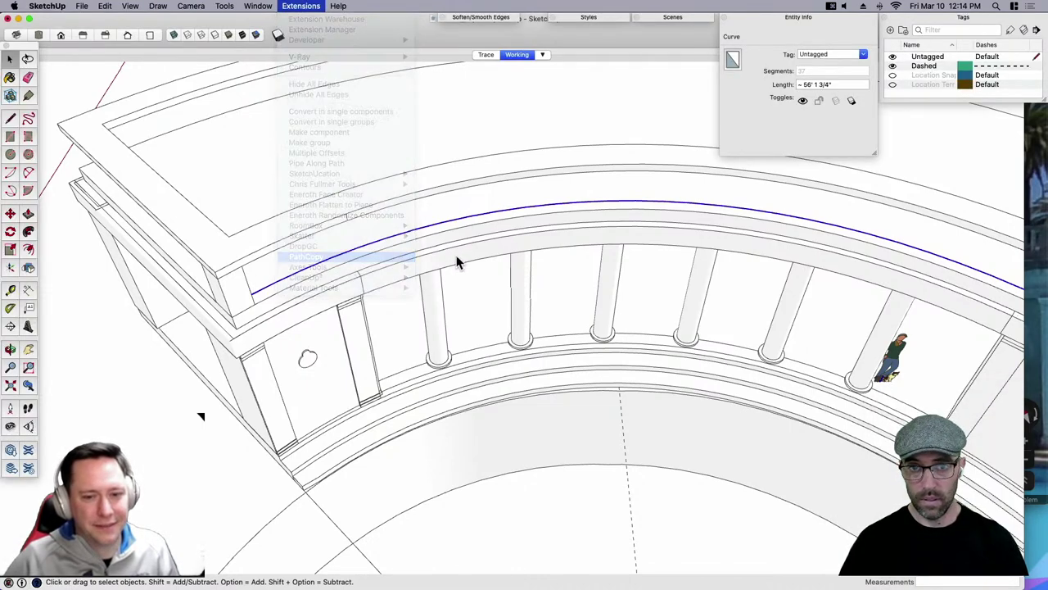
pyautogui.click(243, 291)
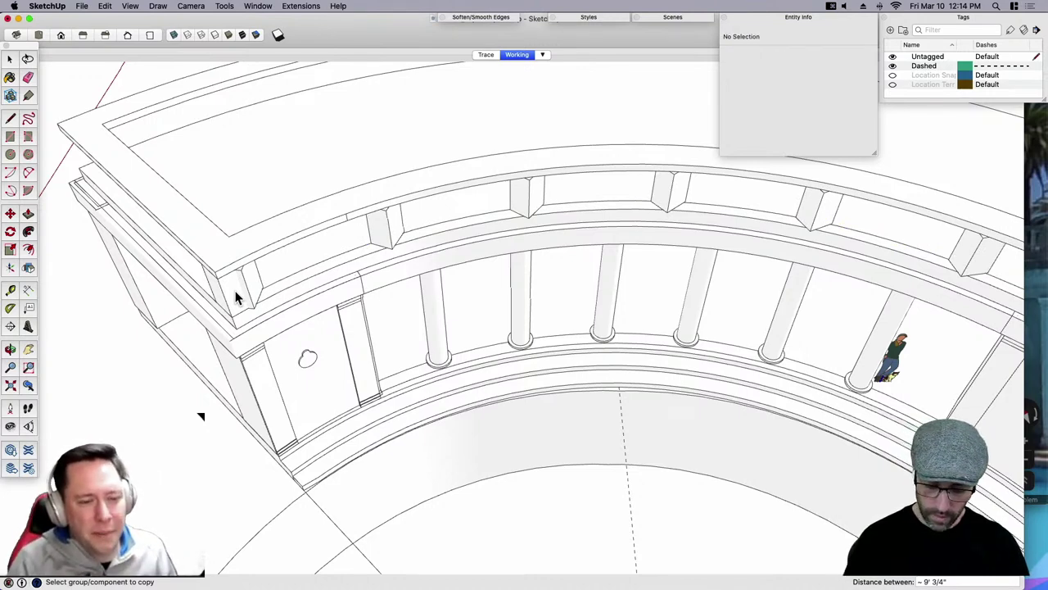
pyautogui.write('/5.')
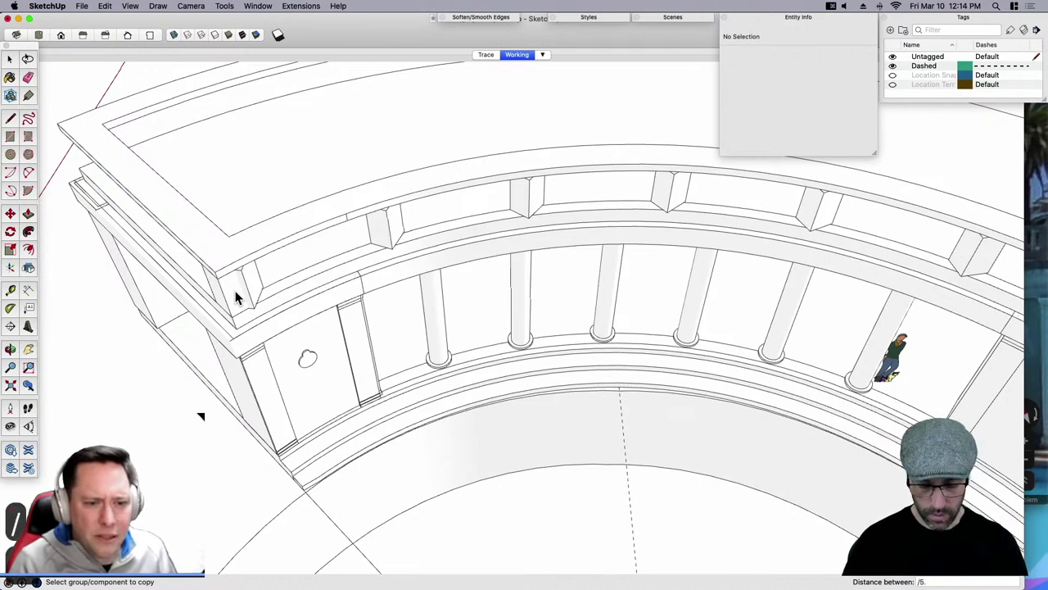
pyautogui.write('6')
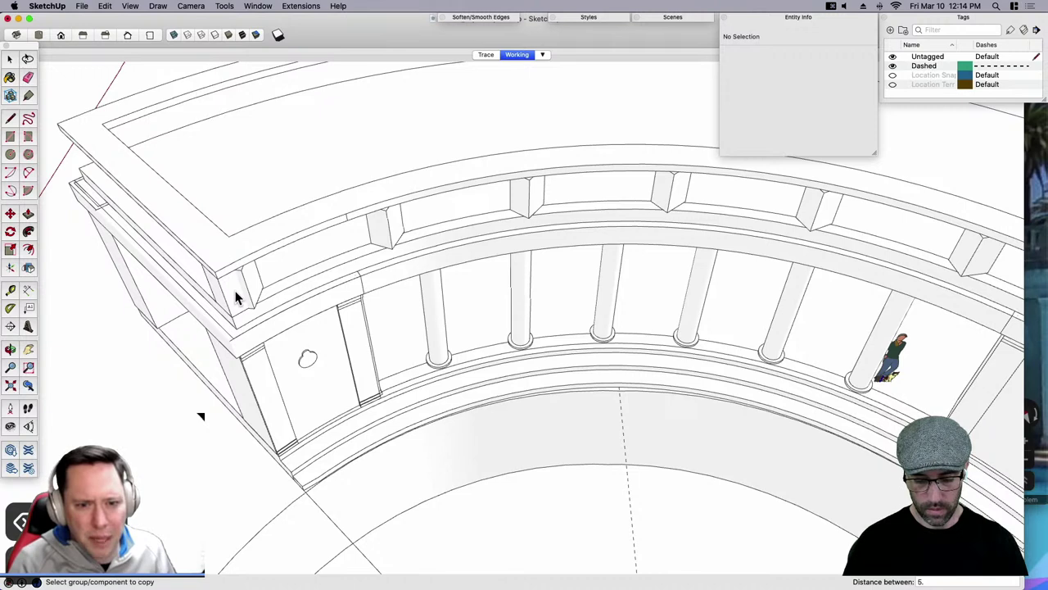
pyautogui.write("'")
pyautogui.press('Return')
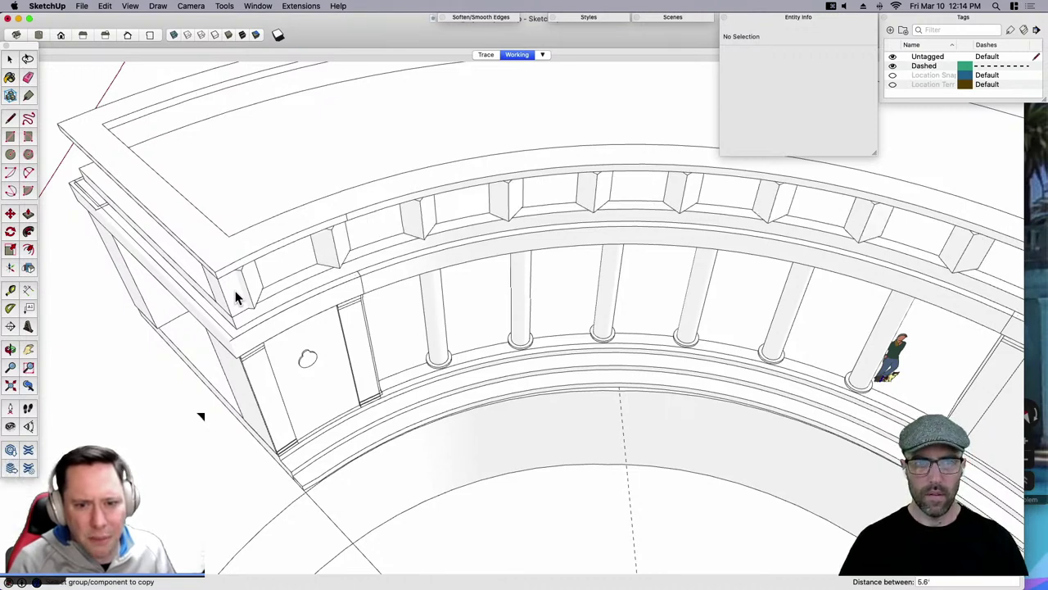
pyautogui.press('super+z')
# Copy the corner pier about 11' 7" along the pool-side roofline to above the first column.
pyautogui.click(247, 301)
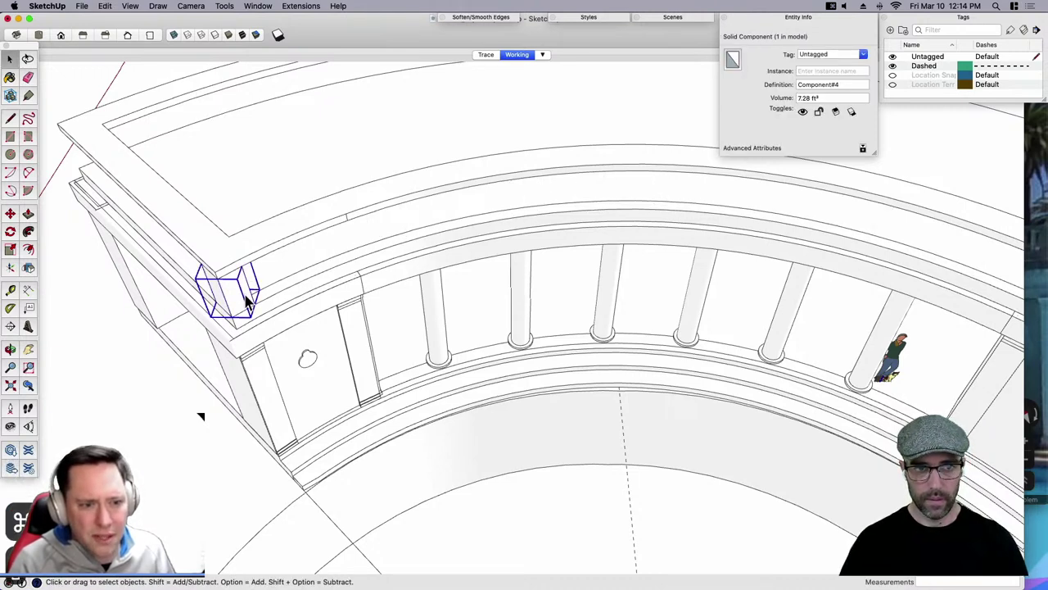
pyautogui.scroll(3, 247, 302)
pyautogui.press('m')
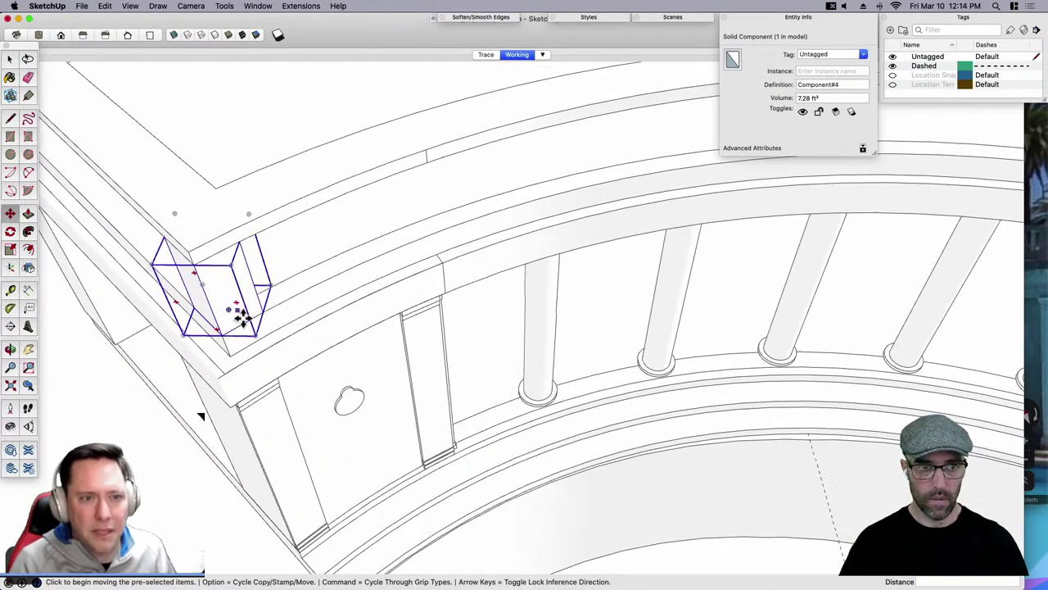
pyautogui.click(243, 323)
pyautogui.scroll(-1, 246, 321)
pyautogui.scroll(2, 528, 231)
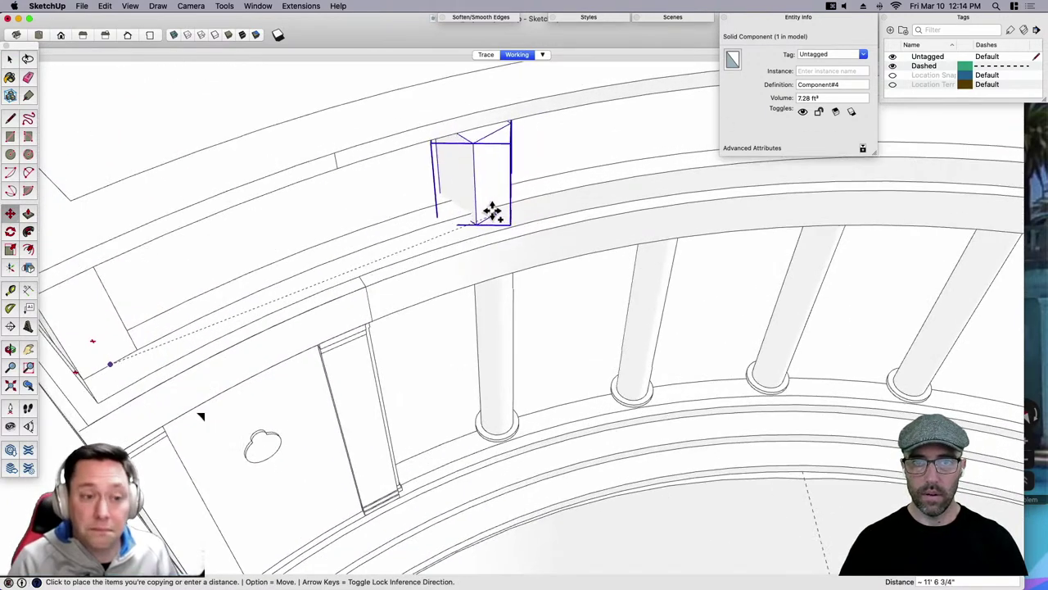
pyautogui.click(494, 211)
pyautogui.moveTo(453, 263)
pyautogui.mouseDown(button='middle')
pyautogui.moveTo(491, 213)
pyautogui.moveTo(503, 237)
pyautogui.moveTo(470, 259)
pyautogui.mouseUp(button='middle')
pyautogui.press('space')
# Use a parallel-projection top view and rotate the copied pier so its front face follows the pool-side arc.
pyautogui.click(188, 6)
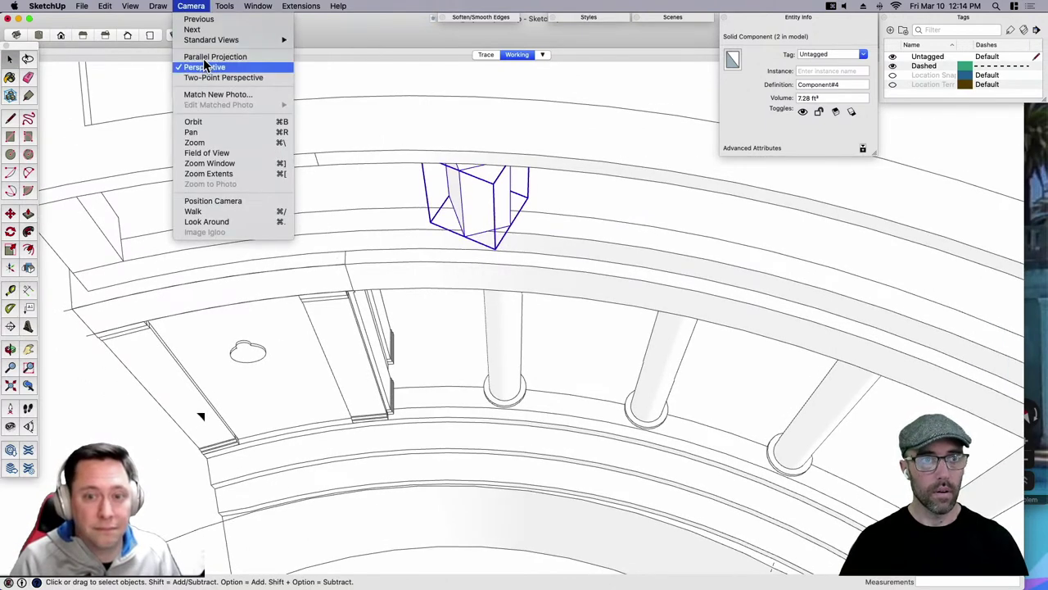
pyautogui.click(206, 57)
pyautogui.press('super+1')
pyautogui.scroll(-2, 505, 276)
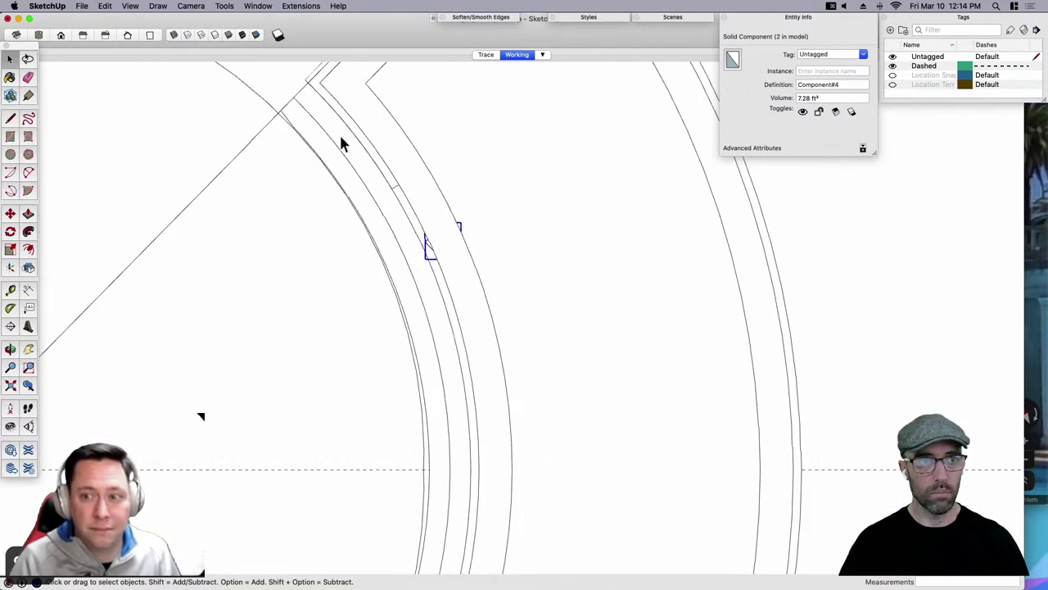
pyautogui.scroll(15, 442, 246)
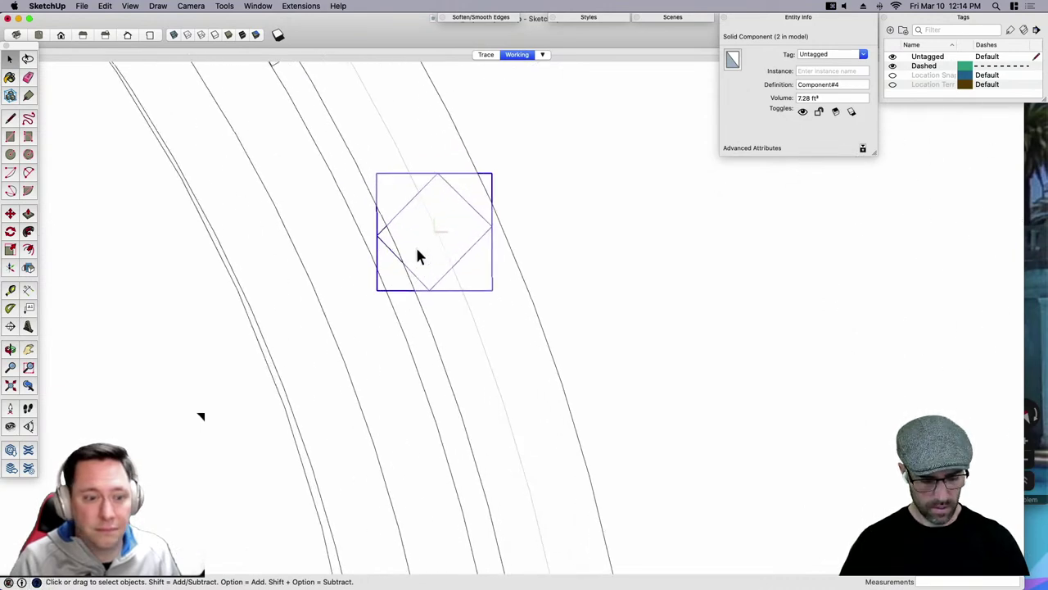
pyautogui.press('q')
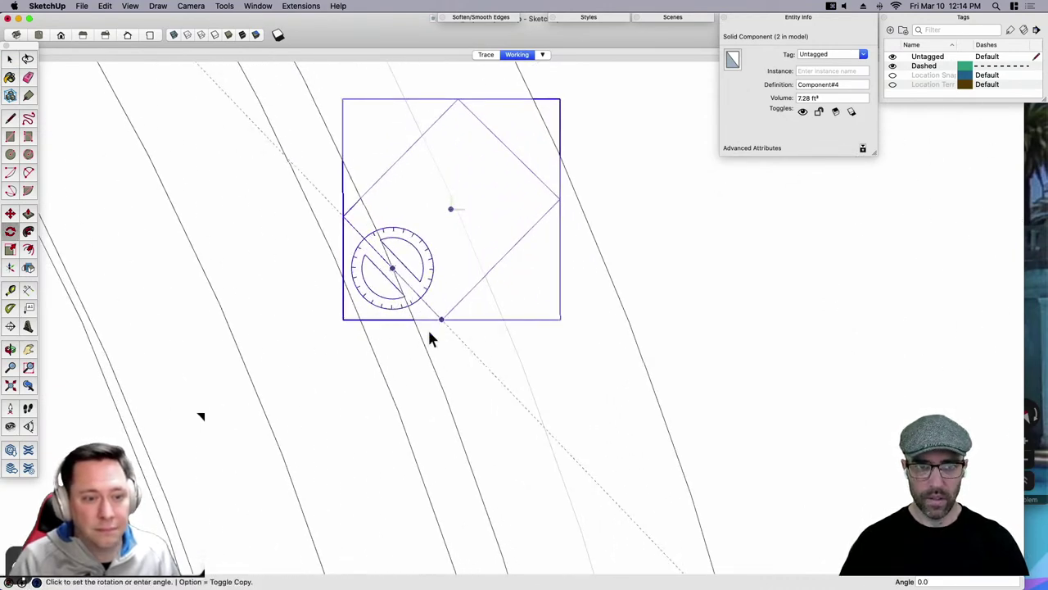
pyautogui.click(421, 339)
pyautogui.moveTo(319, 391); pyautogui.dragTo(711, 184, button='middle')
pyautogui.scroll(-2, 445, 262)
pyautogui.moveTo(393, 283); pyautogui.dragTo(597, 257, button='middle')
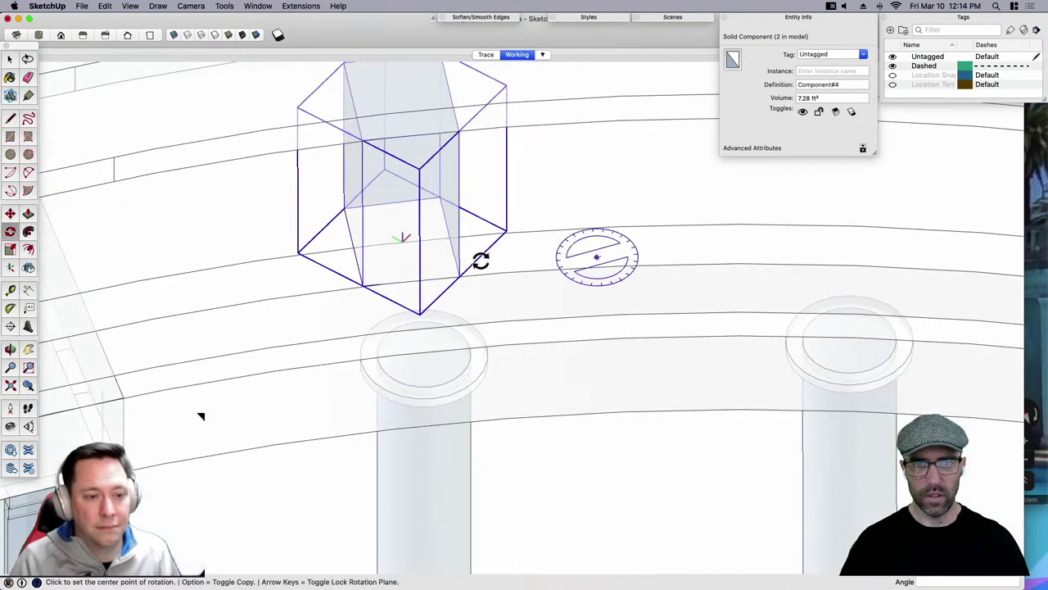
pyautogui.scroll(-1, 596, 258)
pyautogui.press('space')
# Switch to the Google Maps Street View and examine how the balustrade piers line up with the columns below.
pyautogui.click(1035, 325)
pyautogui.moveTo(809, 305); pyautogui.dragTo(853, 307)
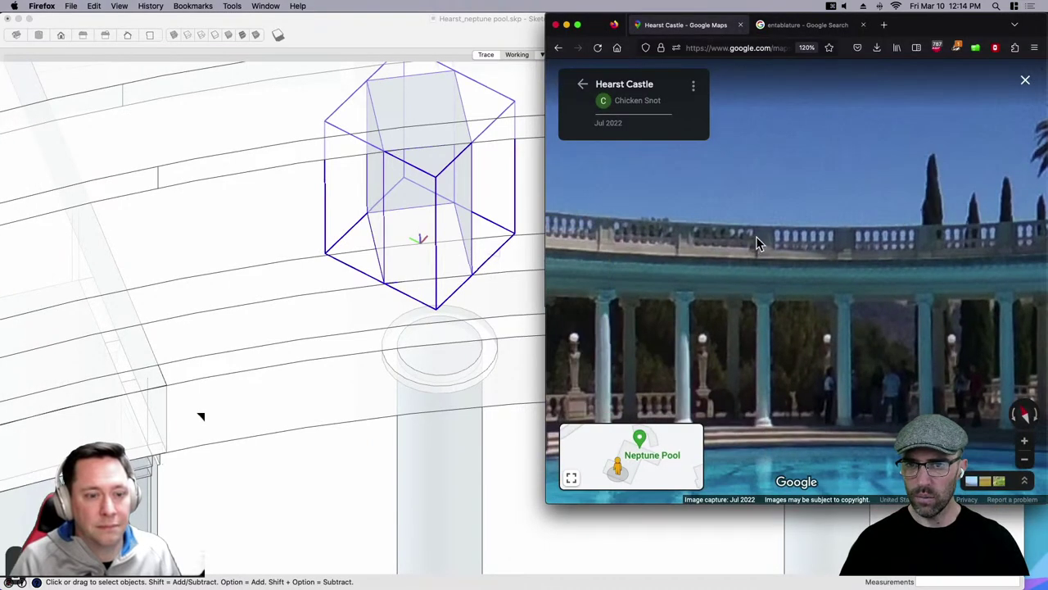
pyautogui.moveTo(680, 296); pyautogui.dragTo(853, 261)
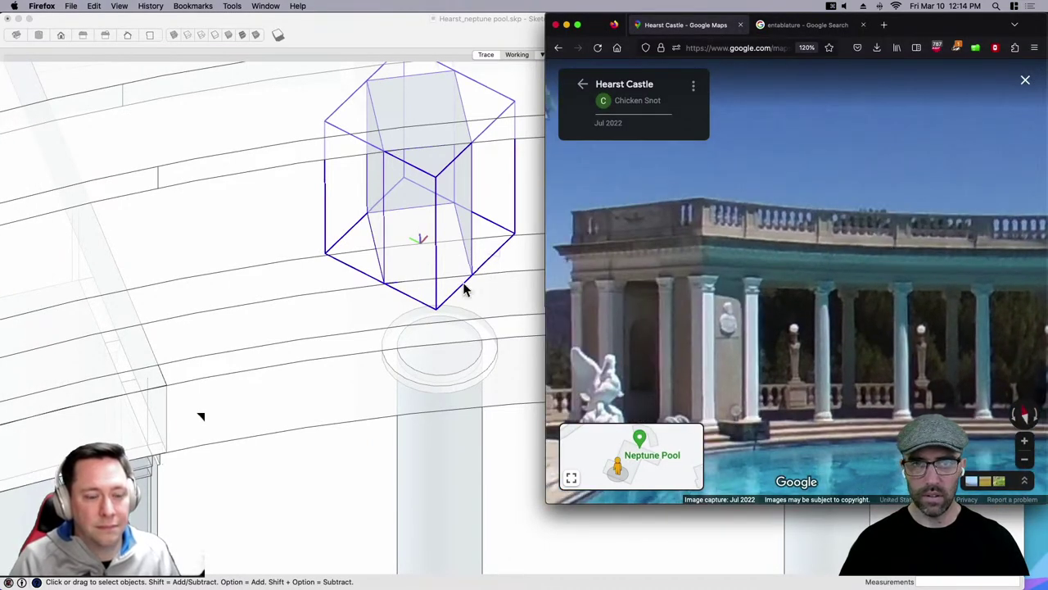
pyautogui.press('super+Tab')
# Draw a vertical reference line up from the top of the first column, past the roofline beside the copied pier.
pyautogui.scroll(-2, 367, 293)
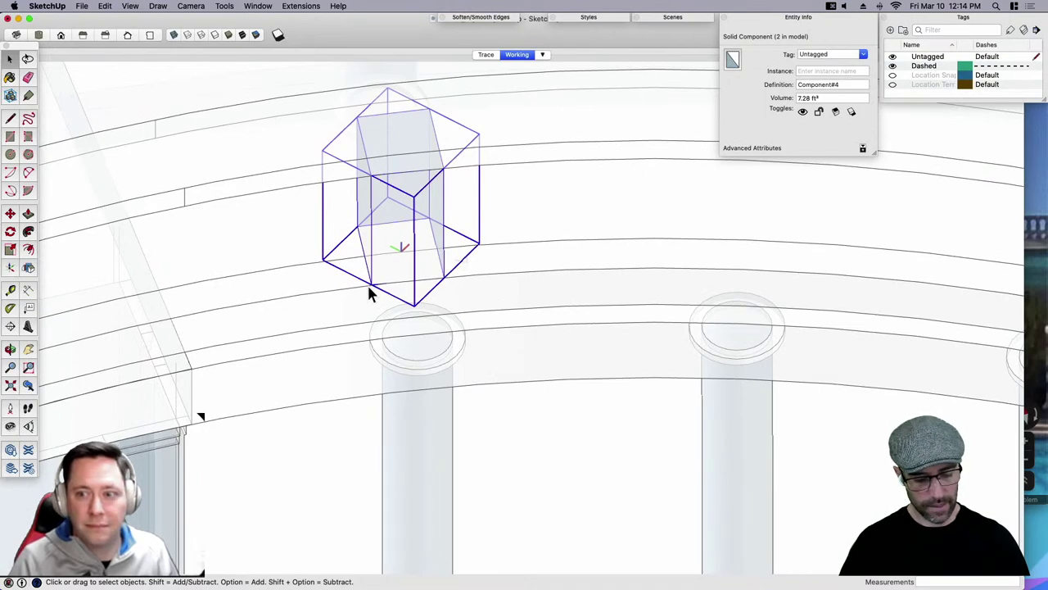
pyautogui.press('super+1')
pyautogui.scroll(-3, 384, 287)
pyautogui.moveTo(305, 375); pyautogui.dragTo(570, 270, button='middle')
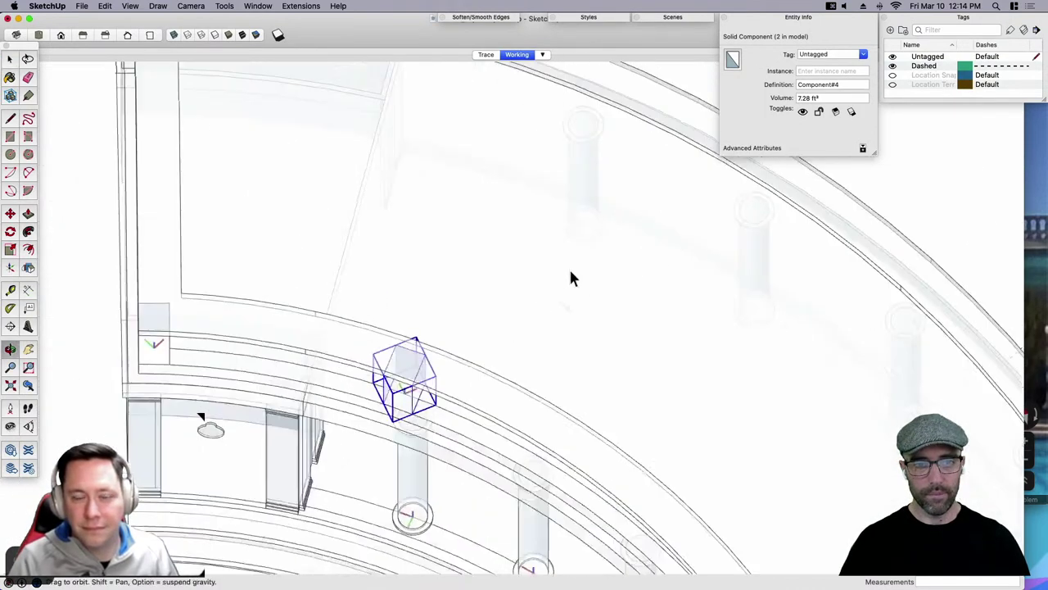
pyautogui.moveTo(393, 459); pyautogui.dragTo(448, 379, button='middle')
pyautogui.scroll(-3, 444, 275)
pyautogui.scroll(3, 437, 470)
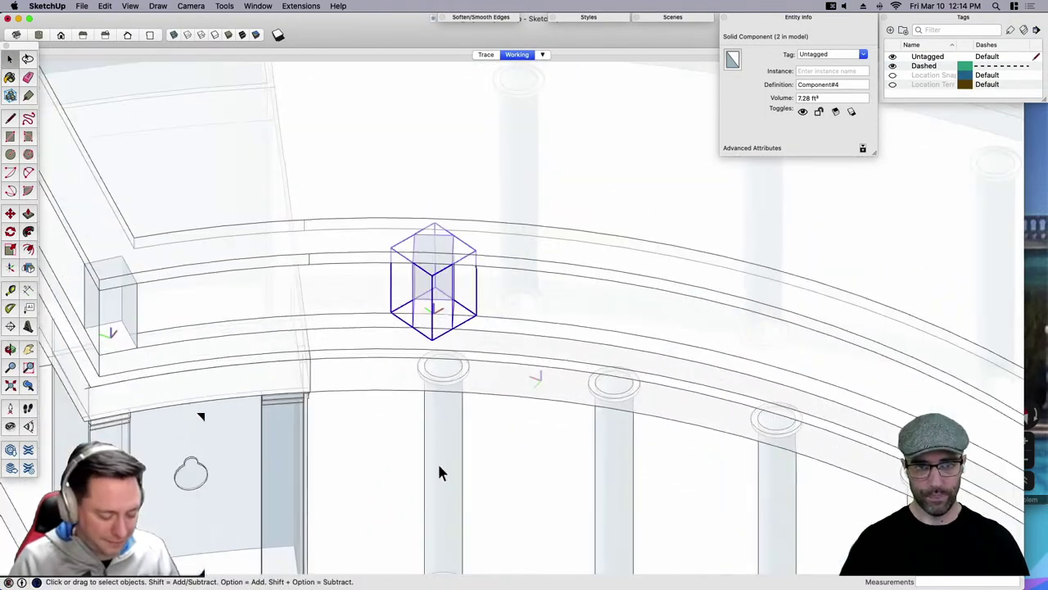
pyautogui.press('l')
pyautogui.scroll(3, 447, 415)
pyautogui.click(436, 334)
pyautogui.scroll(-5, 434, 334)
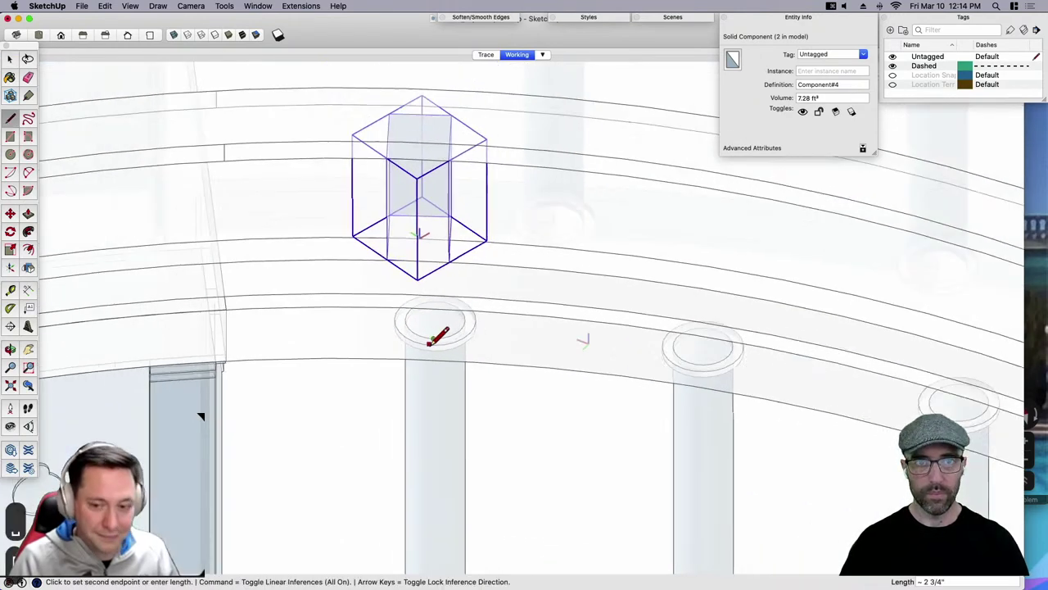
pyautogui.press('super+1')
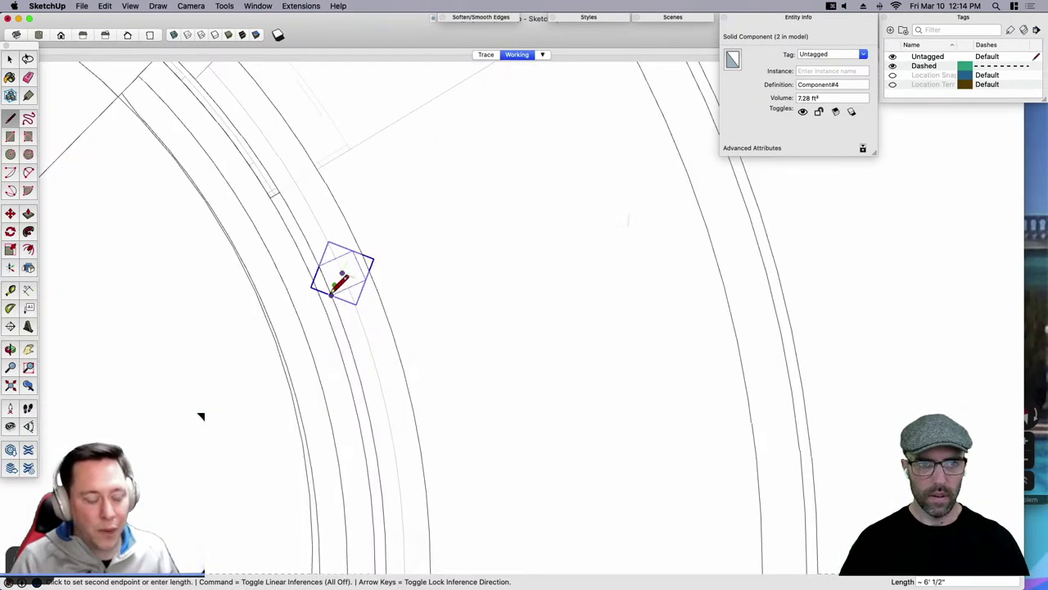
pyautogui.press('space')
pyautogui.scroll(2, 363, 275)
# Move the copied pier so the midpoint of its front bottom edge meets the vertical reference line above the column.
pyautogui.moveTo(306, 381); pyautogui.dragTo(489, 232, button='middle')
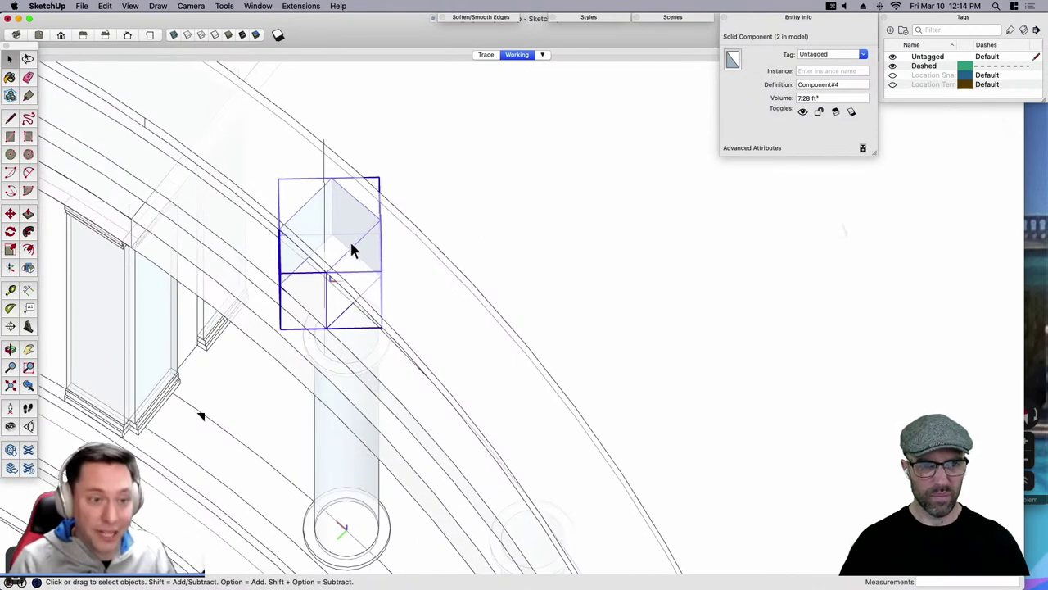
pyautogui.press('m')
pyautogui.moveTo(289, 316); pyautogui.dragTo(359, 428, button='middle')
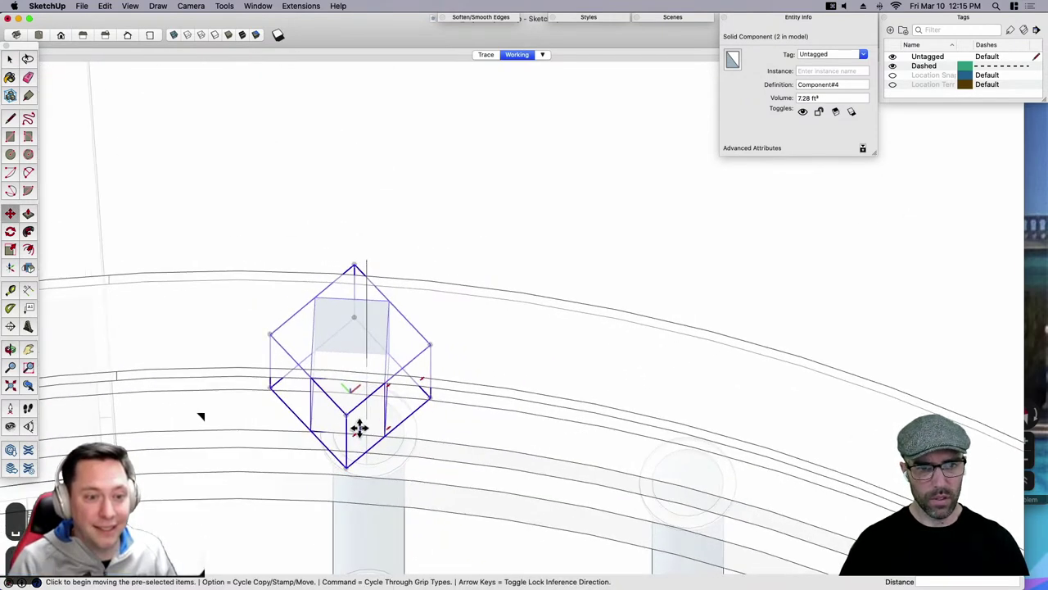
pyautogui.scroll(2, 359, 427)
pyautogui.click(347, 433)
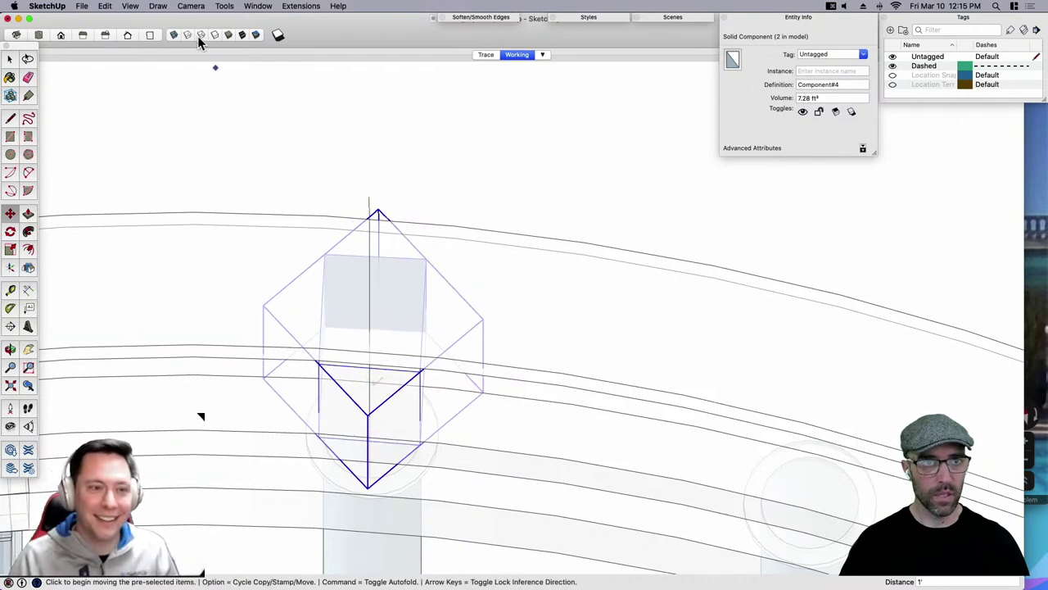
pyautogui.moveTo(367, 461); pyautogui.dragTo(353, 363, button='middle')
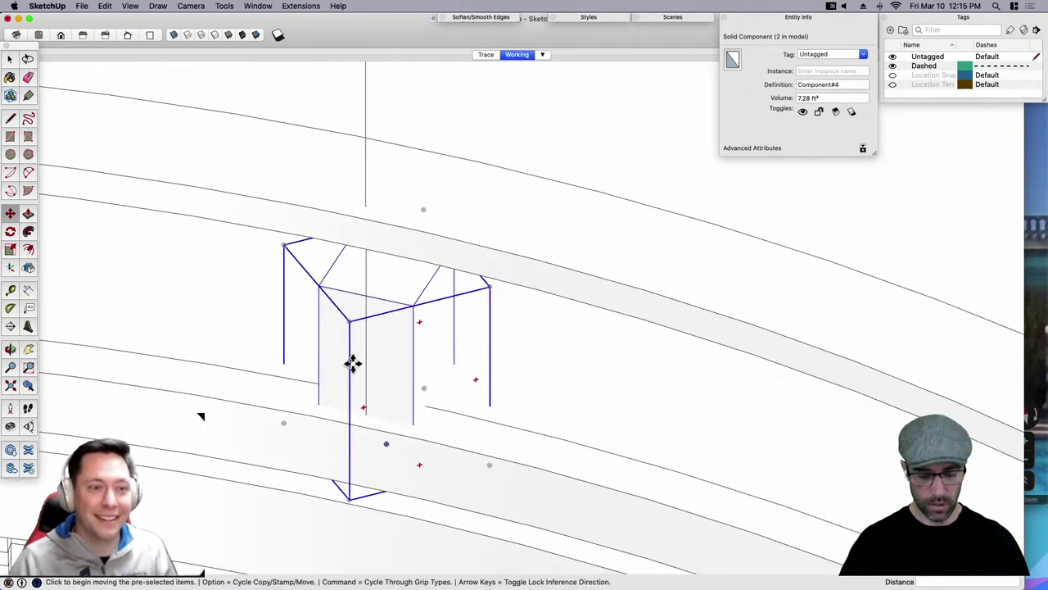
pyautogui.click(353, 484)
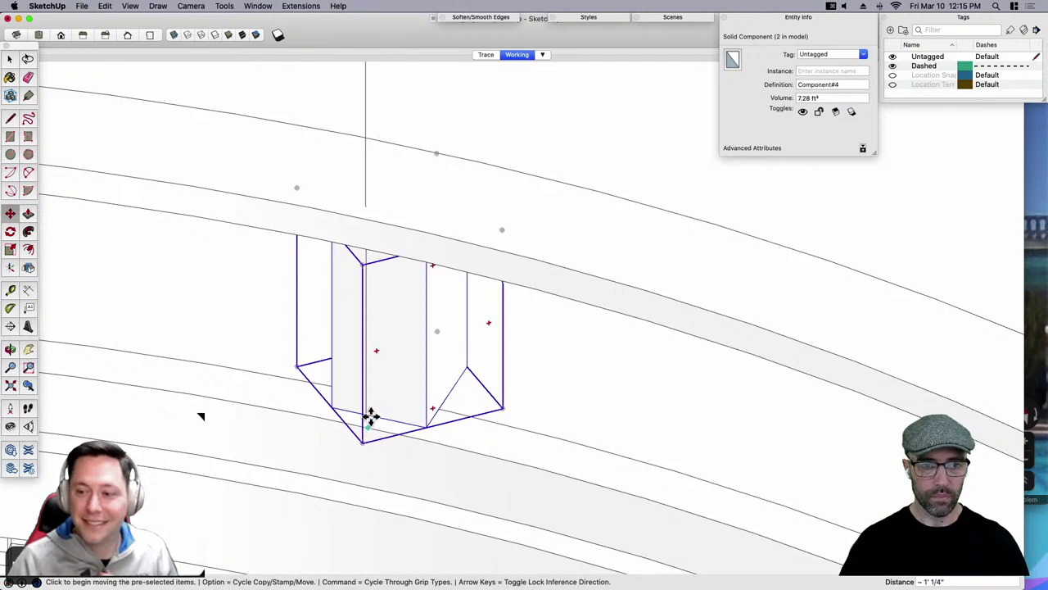
pyautogui.click(366, 414)
pyautogui.click(366, 412)
pyautogui.scroll(3, 380, 419)
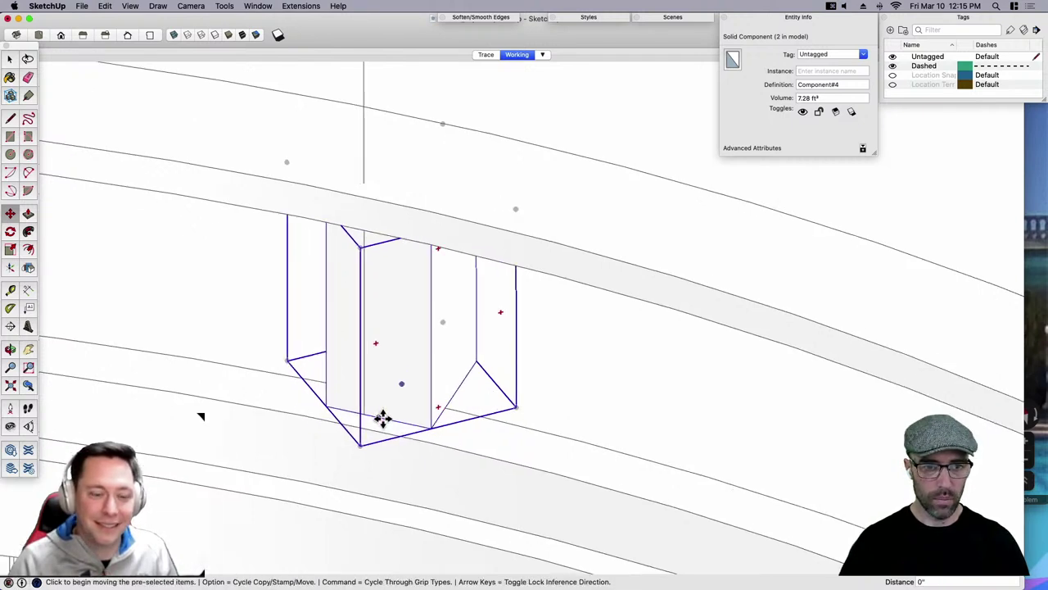
pyautogui.click(380, 417)
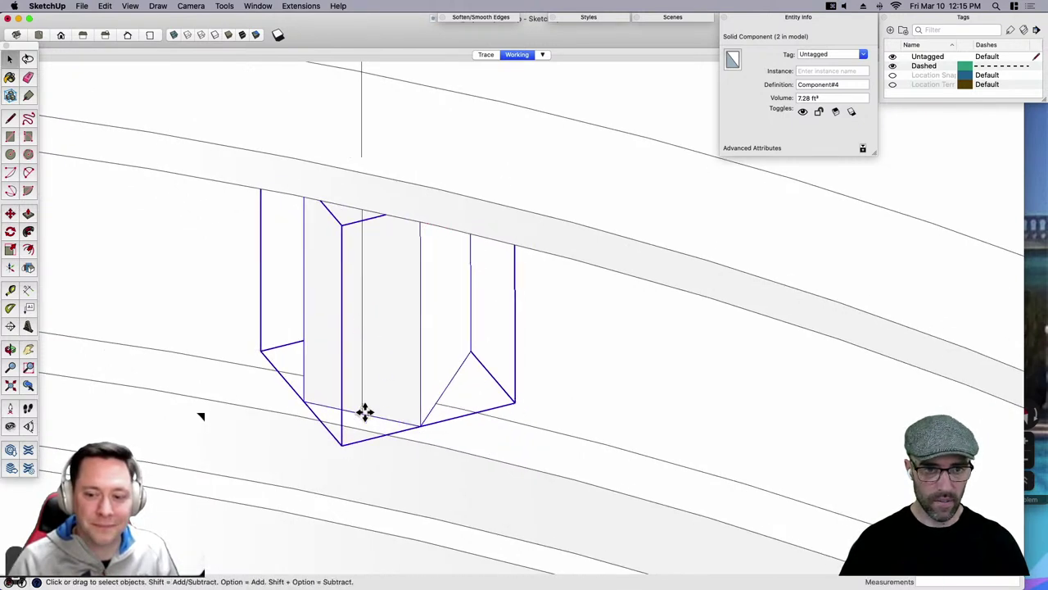
# Change the pier component's axes to its front bottom corner along the front edge, and snap its front midpoint to the reference line.
pyautogui.rightClick(388, 391)
pyautogui.click(424, 374)
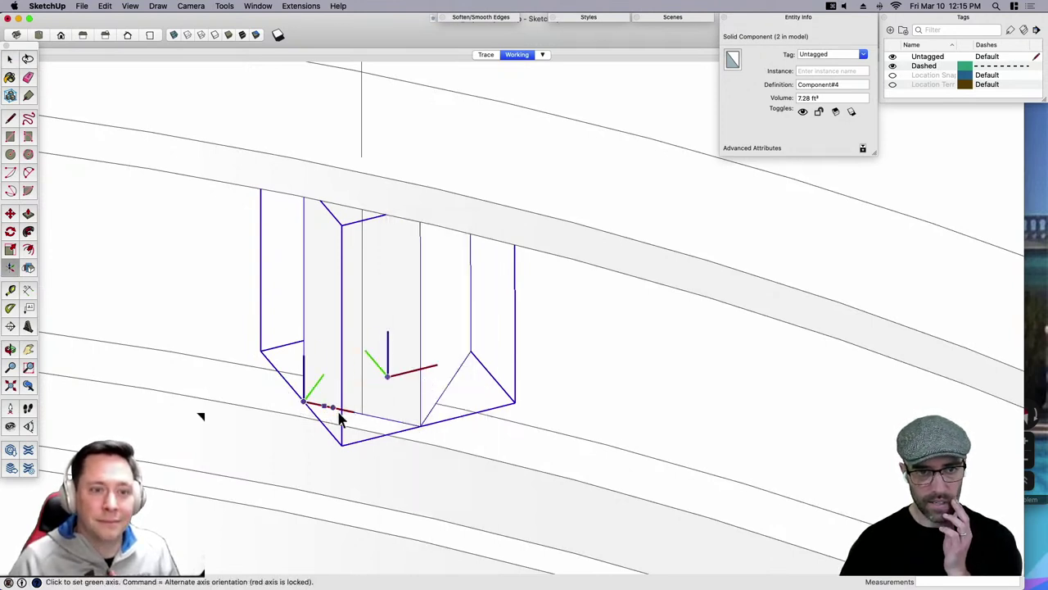
pyautogui.click(367, 422)
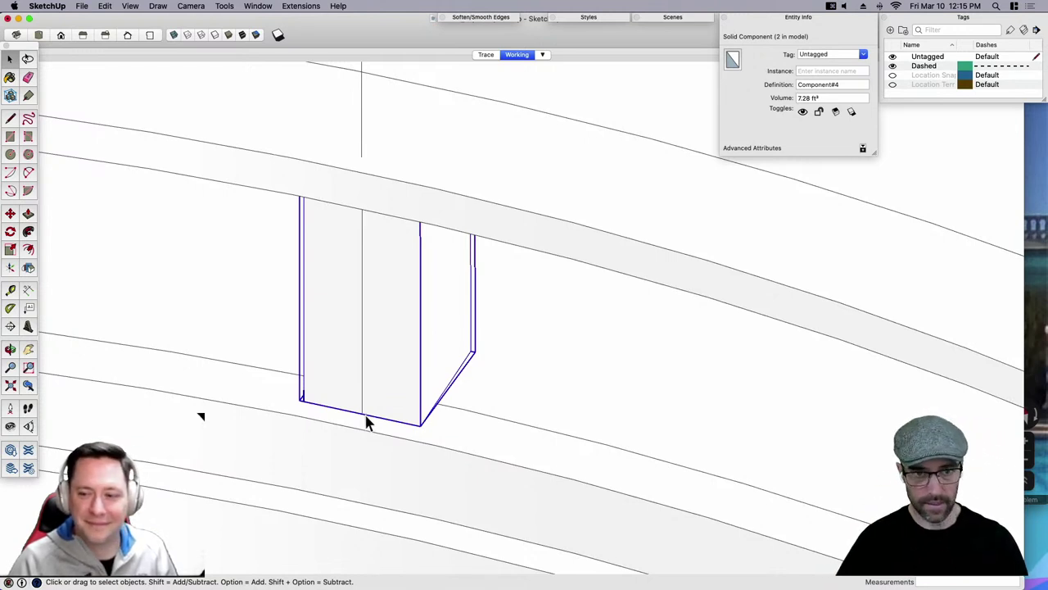
pyautogui.press('m')
pyautogui.click(362, 416)
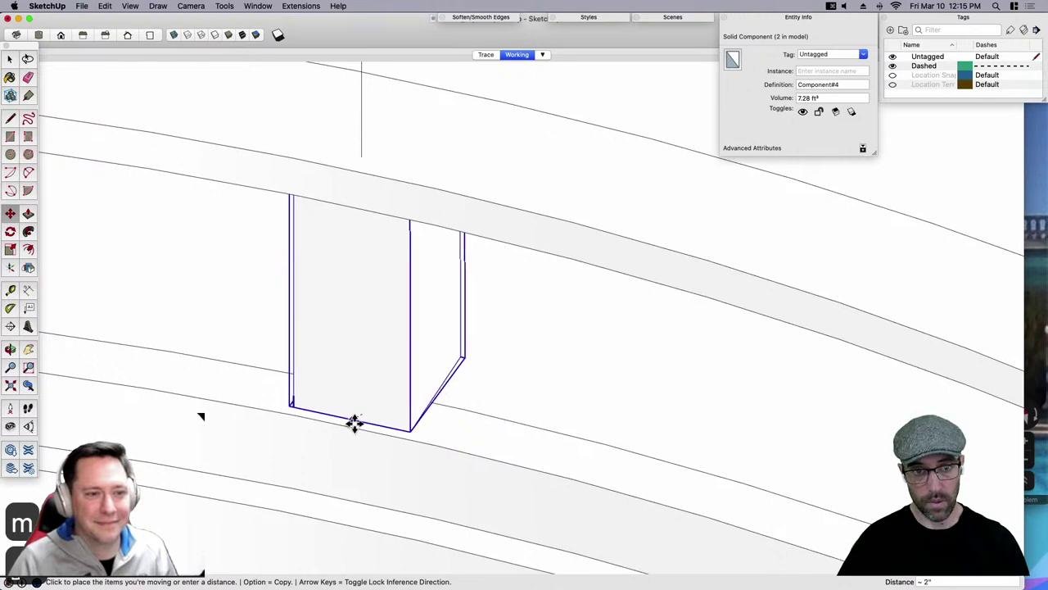
pyautogui.click(356, 419)
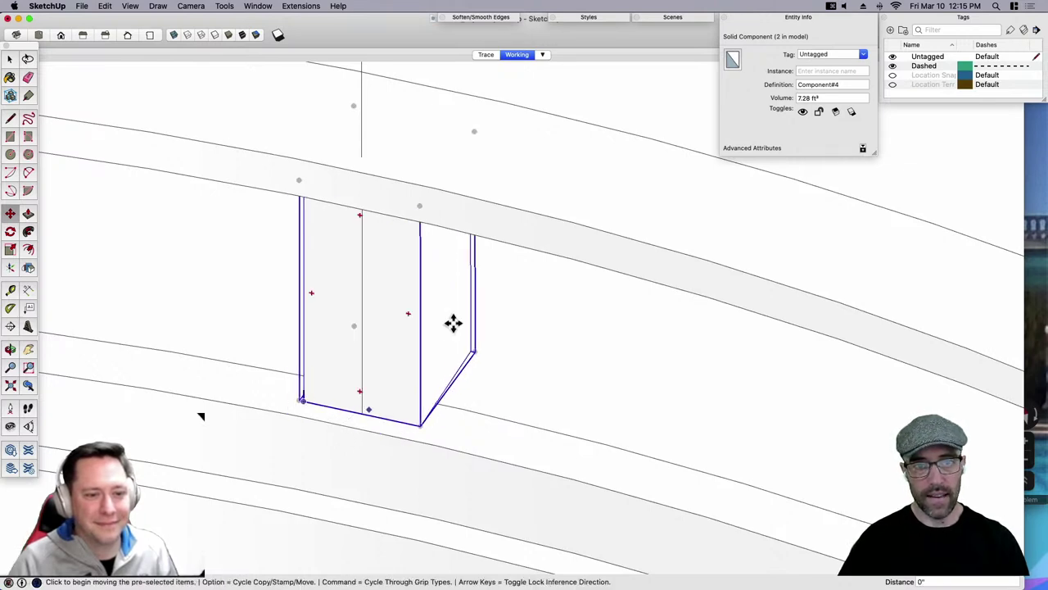
# Leave the block's editing context and open the end pier component with the niche.
pyautogui.moveTo(453, 322); pyautogui.dragTo(479, 327, button='middle')
pyautogui.press('space')
pyautogui.doubleClick(476, 324)
pyautogui.moveTo(398, 433); pyautogui.dragTo(304, 398, button='middle')
pyautogui.click(456, 473)
pyautogui.click(486, 349)
pyautogui.click(562, 217)
pyautogui.click(311, 408)
pyautogui.doubleClick(311, 407)
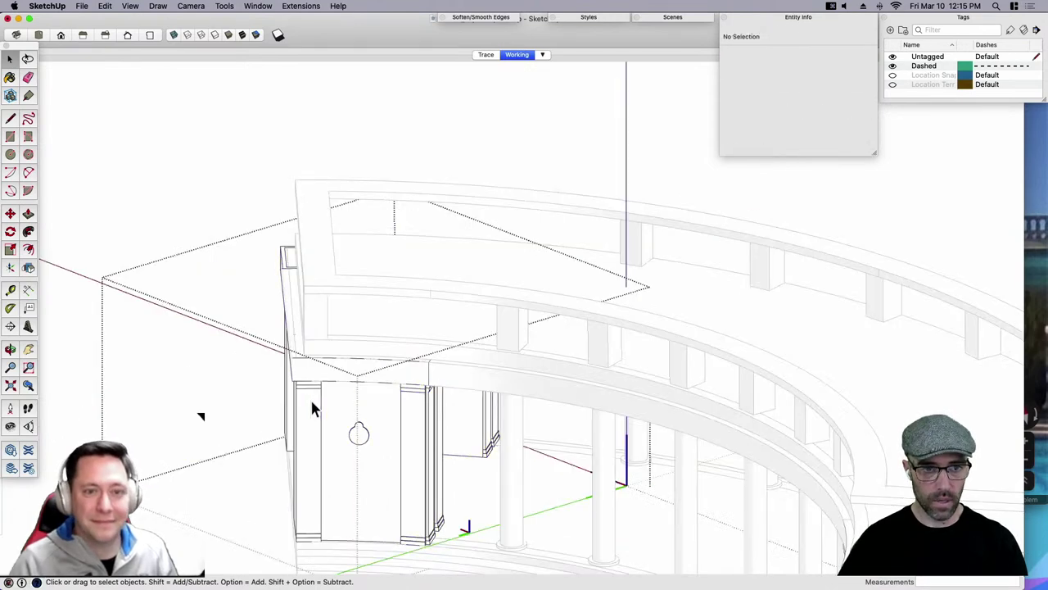
# Open the pier's outer Column-Rect component for editing.
pyautogui.click(308, 418)
pyautogui.doubleClick(308, 414)
pyautogui.click(308, 418)
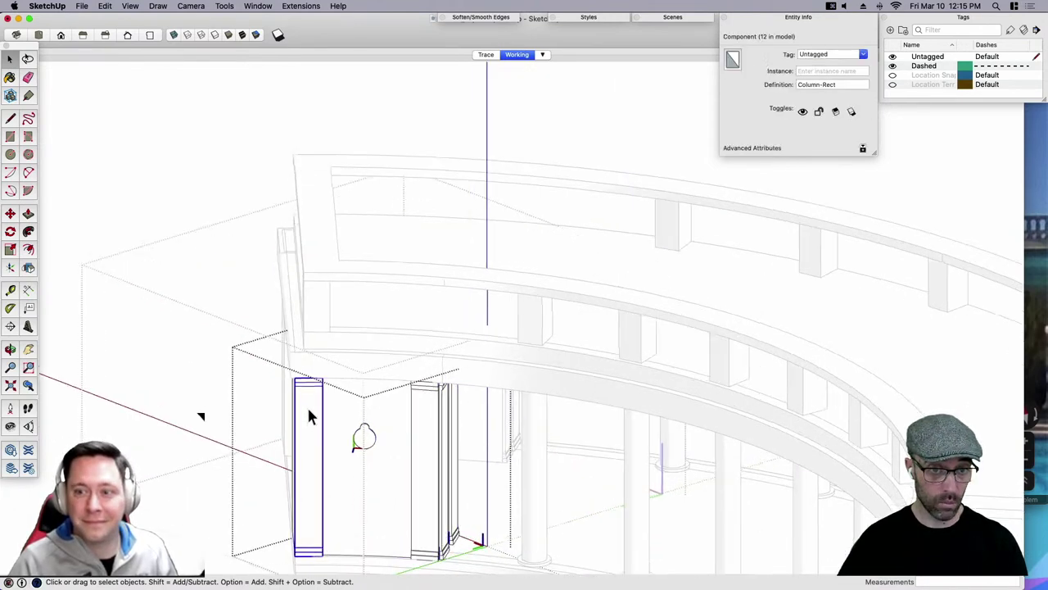
pyautogui.scroll(2, 308, 417)
pyautogui.doubleClick(308, 416)
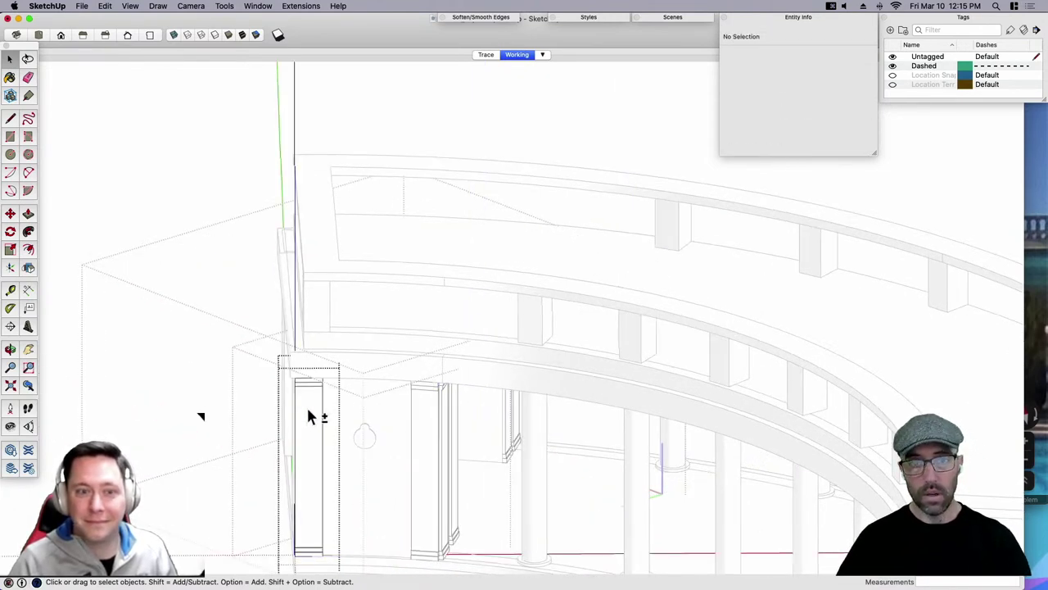
pyautogui.scroll(5, 318, 343)
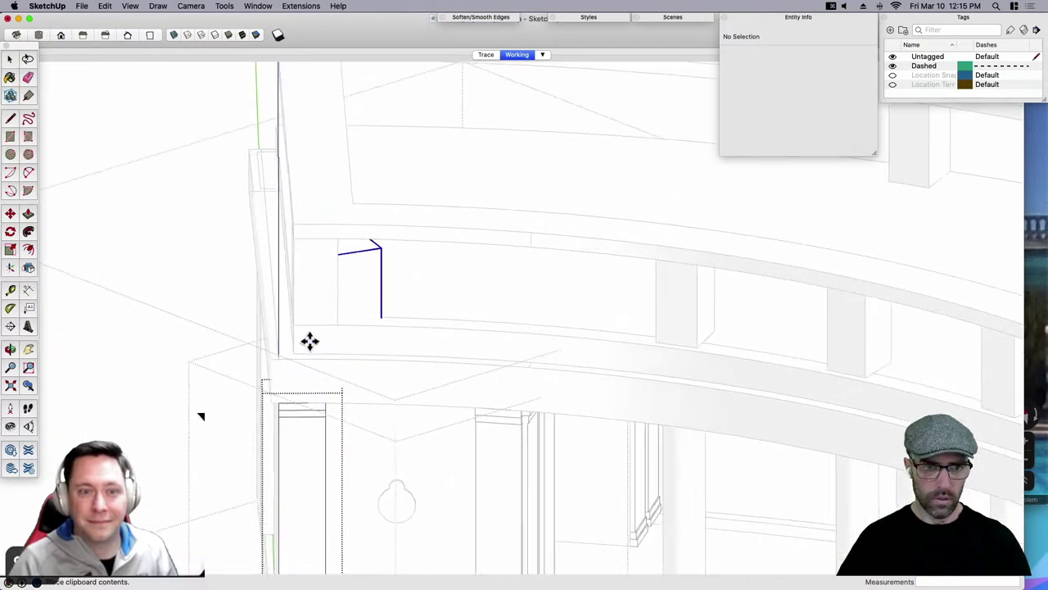
# Paste the copied balustrade block above the column and move its bottom corner to the cornice's outer corner.
pyautogui.click(247, 370)
pyautogui.click(280, 366)
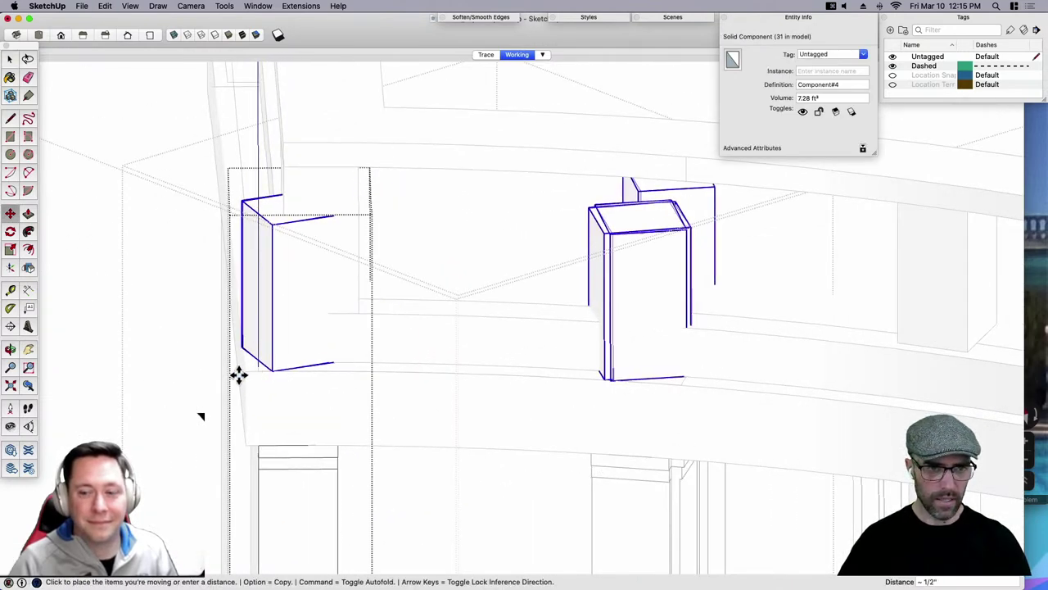
pyautogui.scroll(2, 247, 373)
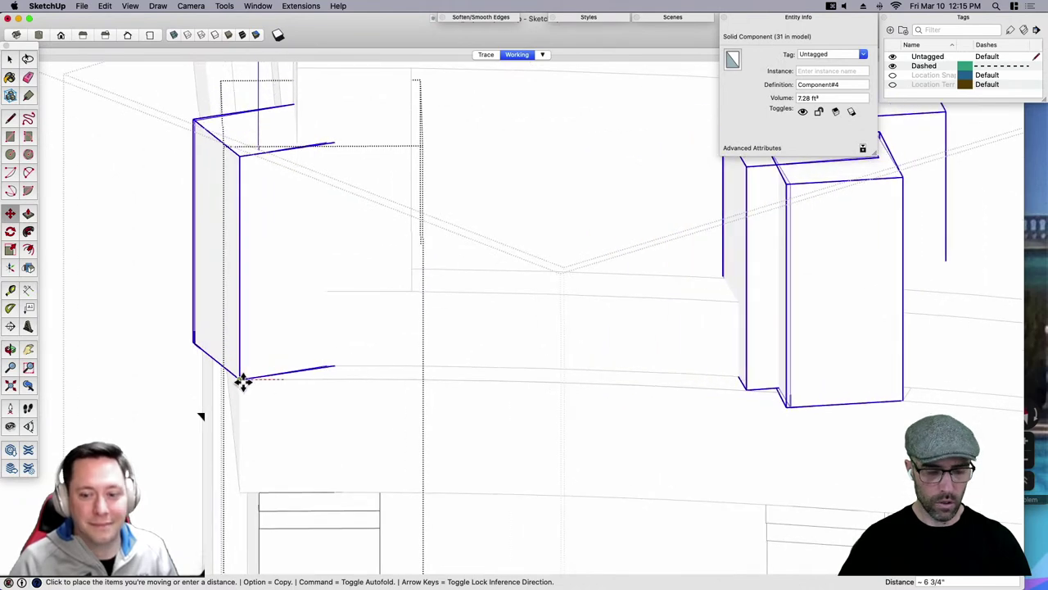
pyautogui.click(241, 379)
# Rotate the block about its bottom corner so its faces line up with the column below.
pyautogui.press('q')
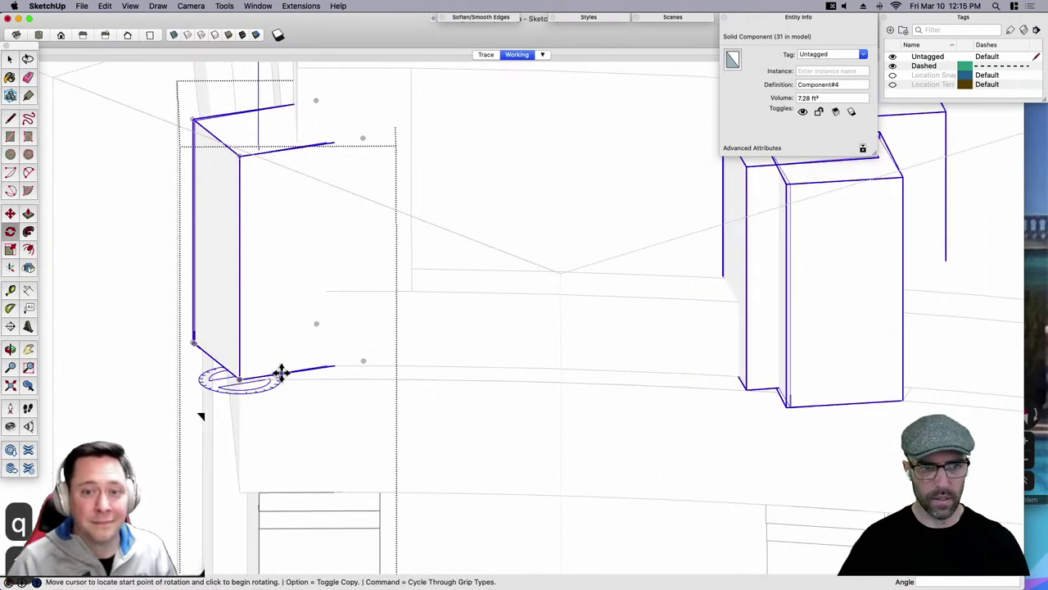
pyautogui.click(330, 378)
pyautogui.moveTo(357, 374); pyautogui.dragTo(338, 335, button='middle')
pyautogui.press('space')
# Move the block sideways along the cornice so it is centred over the column below.
pyautogui.moveTo(309, 479); pyautogui.dragTo(258, 447, button='middle')
pyautogui.press('m')
pyautogui.scroll(1, 257, 447)
pyautogui.click(262, 459)
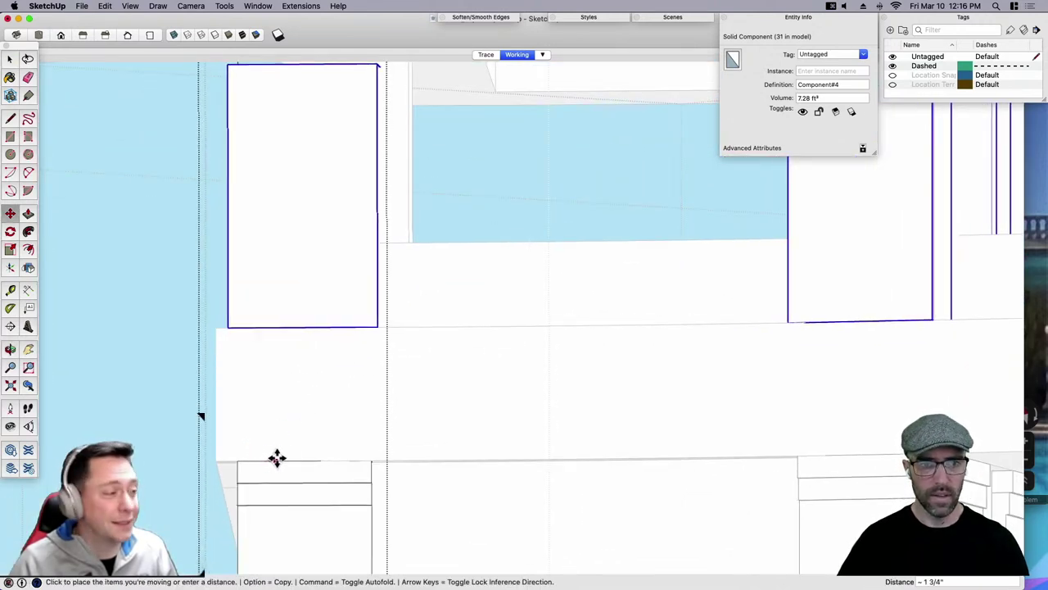
pyautogui.moveTo(276, 458); pyautogui.dragTo(570, 455, button='middle')
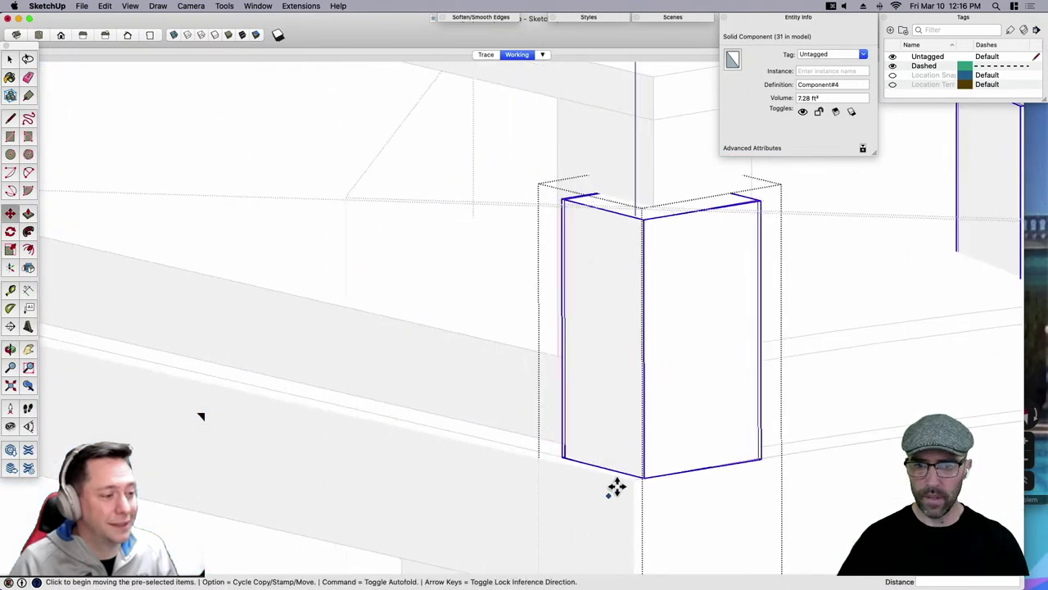
pyautogui.click(632, 481)
pyautogui.moveTo(685, 483); pyautogui.dragTo(473, 466, button='middle')
# Set the block back from the cornice edge by about 3 1/4" and leave the column component.
pyautogui.press('space')
pyautogui.moveTo(559, 498); pyautogui.dragTo(545, 501, button='middle')
pyautogui.moveTo(620, 499); pyautogui.dragTo(541, 507, button='middle')
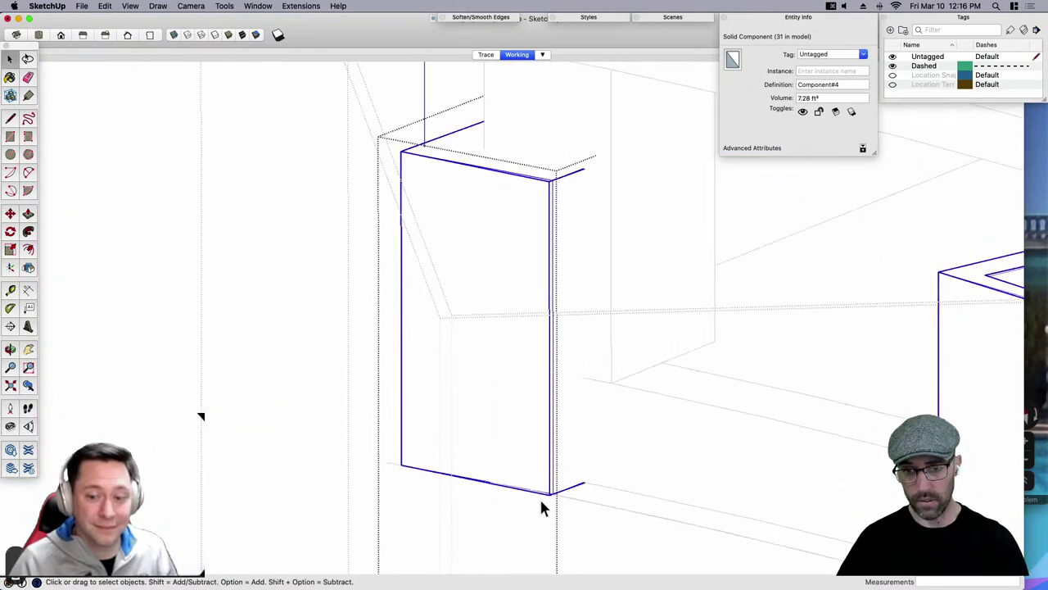
pyautogui.click(550, 497)
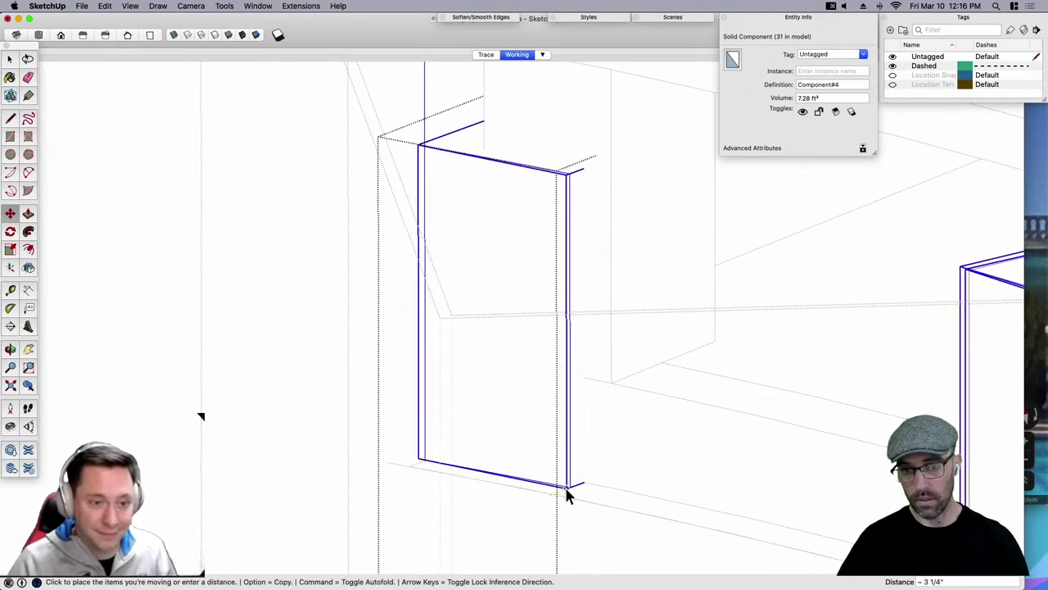
pyautogui.click(565, 493)
pyautogui.moveTo(566, 494); pyautogui.dragTo(291, 376, button='middle')
pyautogui.press('space')
pyautogui.click(288, 369)
pyautogui.scroll(-5, 288, 369)
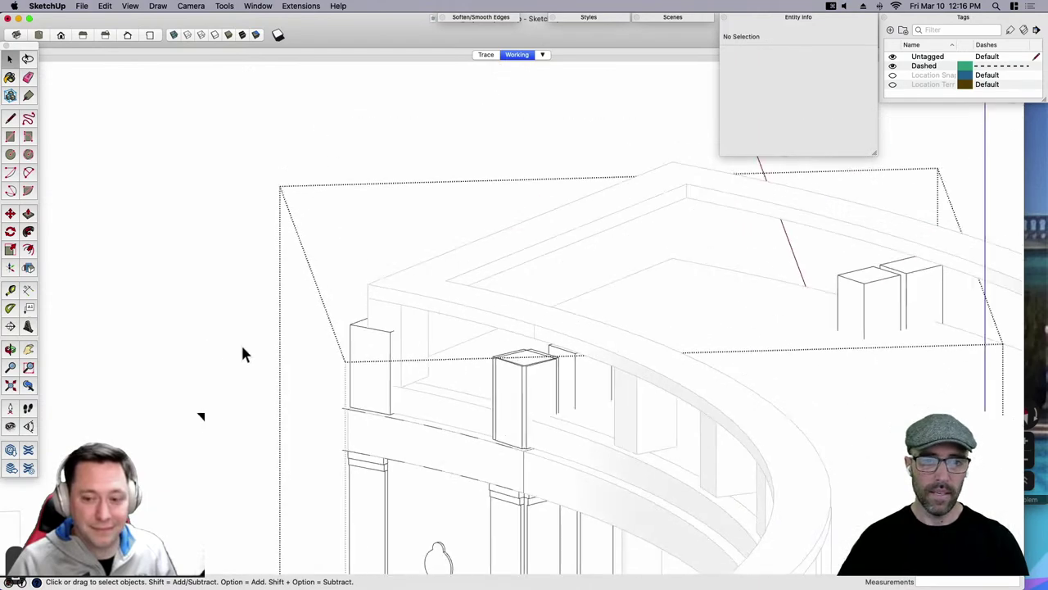
# Examine the blocks above all the pier columns against the balustrade rail and posts.
pyautogui.moveTo(242, 348); pyautogui.dragTo(150, 383, button='middle')
pyautogui.scroll(-3, 491, 304)
pyautogui.scroll(-3, 515, 310)
pyautogui.click(211, 351)
pyautogui.moveTo(211, 351); pyautogui.dragTo(501, 352, button='middle')
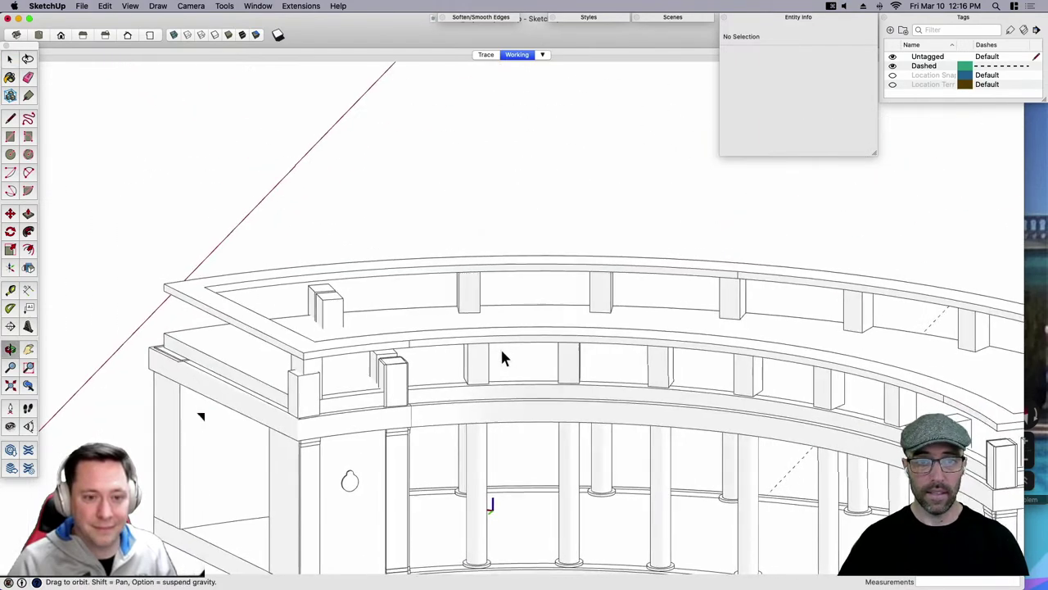
pyautogui.scroll(-1, 500, 351)
pyautogui.scroll(1, 423, 368)
pyautogui.click(418, 371)
pyautogui.click(381, 385)
pyautogui.moveTo(381, 385); pyautogui.dragTo(503, 354, button='middle')
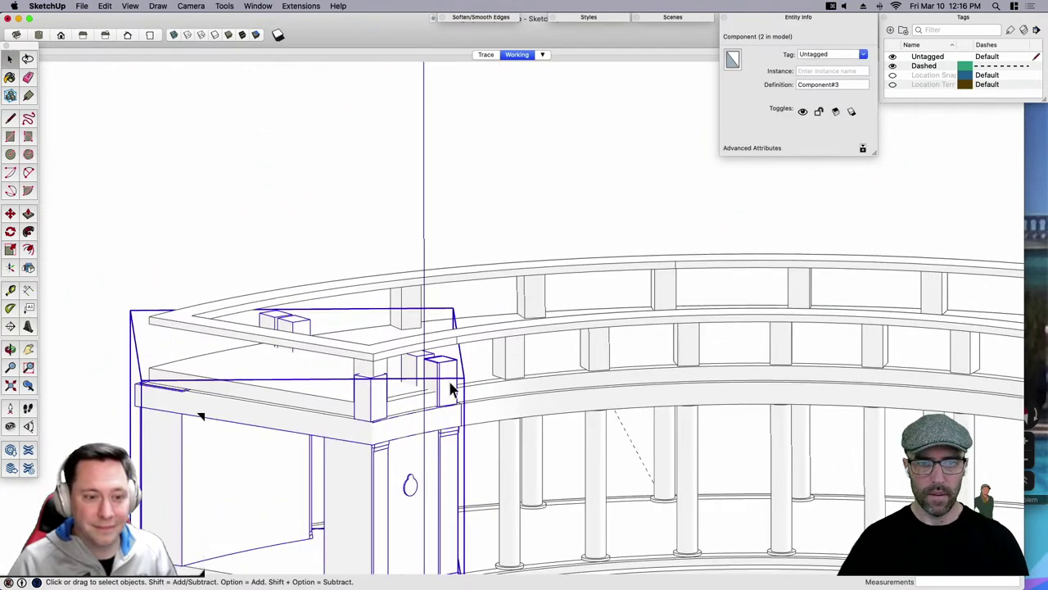
# Open the end pier and its inner Column-Rect component, and select the block on top.
pyautogui.doubleClick(450, 382)
pyautogui.click(450, 379)
pyautogui.doubleClick(450, 375)
pyautogui.click(449, 375)
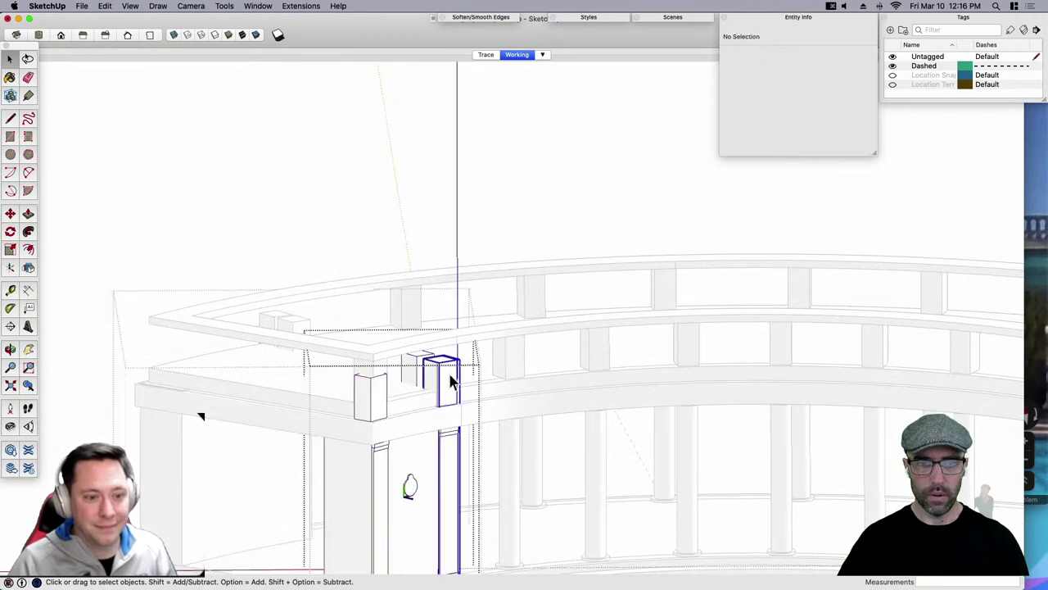
pyautogui.click(452, 376)
pyautogui.doubleClick(449, 376)
pyautogui.click(441, 375)
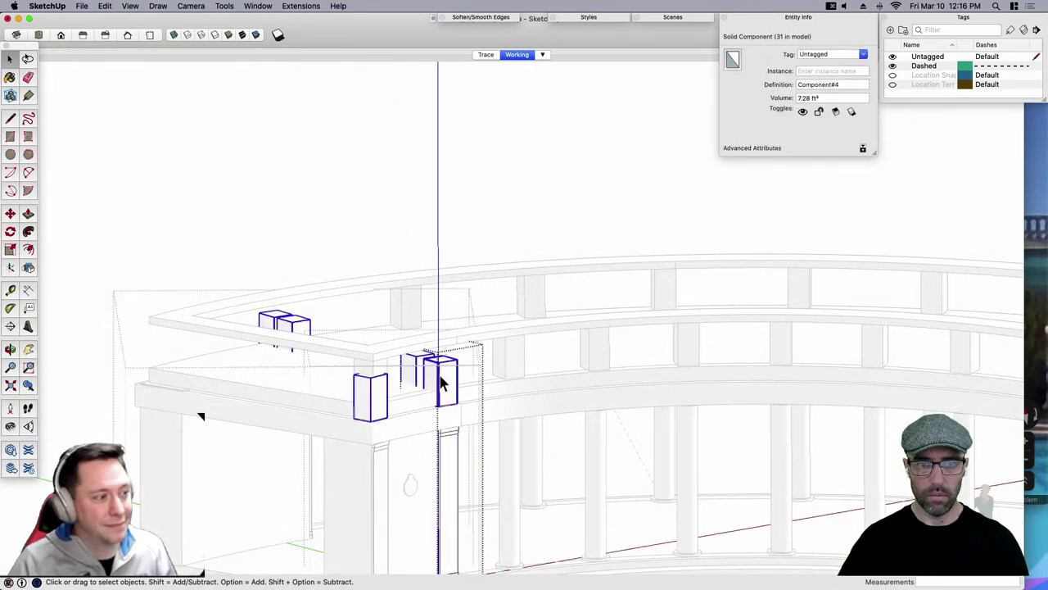
# Raise the block above the column straight up to the height of the neighbouring balustrade posts.
pyautogui.click(361, 249)
pyautogui.scroll(2, 442, 381)
pyautogui.click(445, 384)
pyautogui.scroll(3, 455, 384)
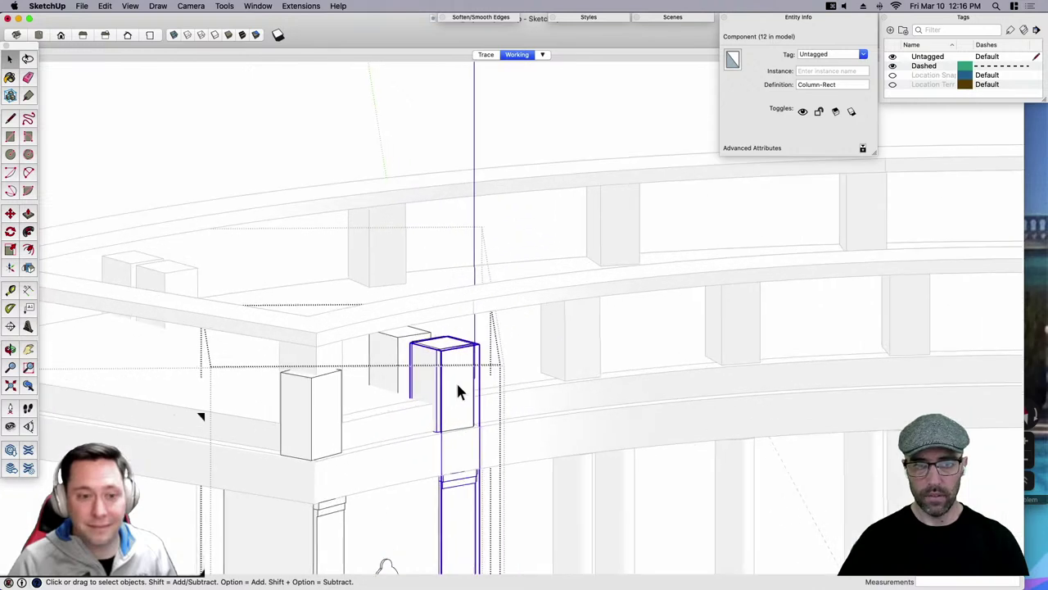
pyautogui.doubleClick(457, 386)
pyautogui.click(457, 391)
pyautogui.scroll(5, 480, 419)
pyautogui.press('m')
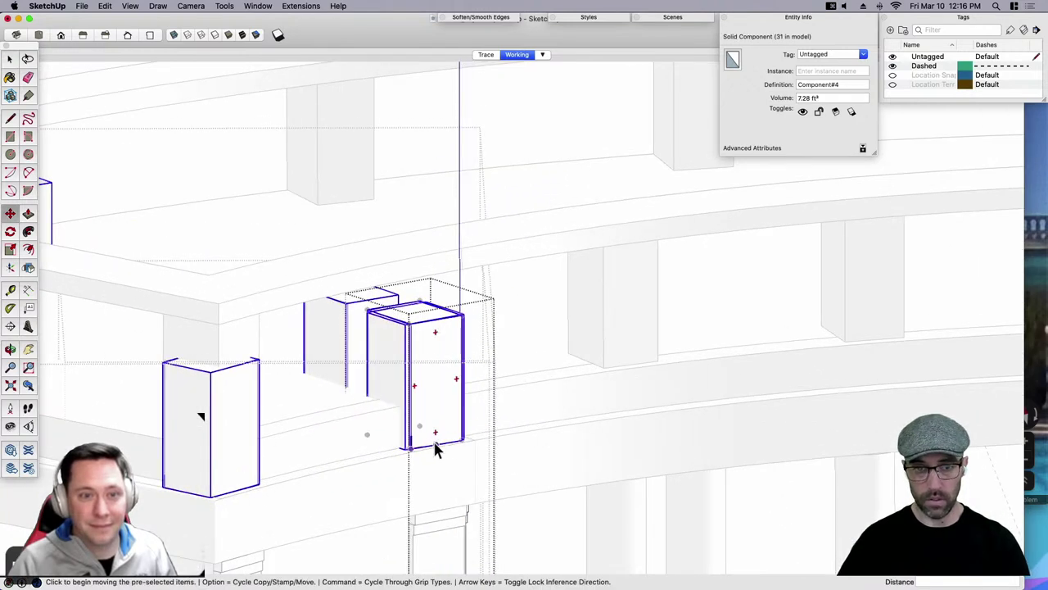
pyautogui.click(435, 445)
pyautogui.click(434, 401)
pyautogui.moveTo(457, 431); pyautogui.dragTo(459, 467, button='middle')
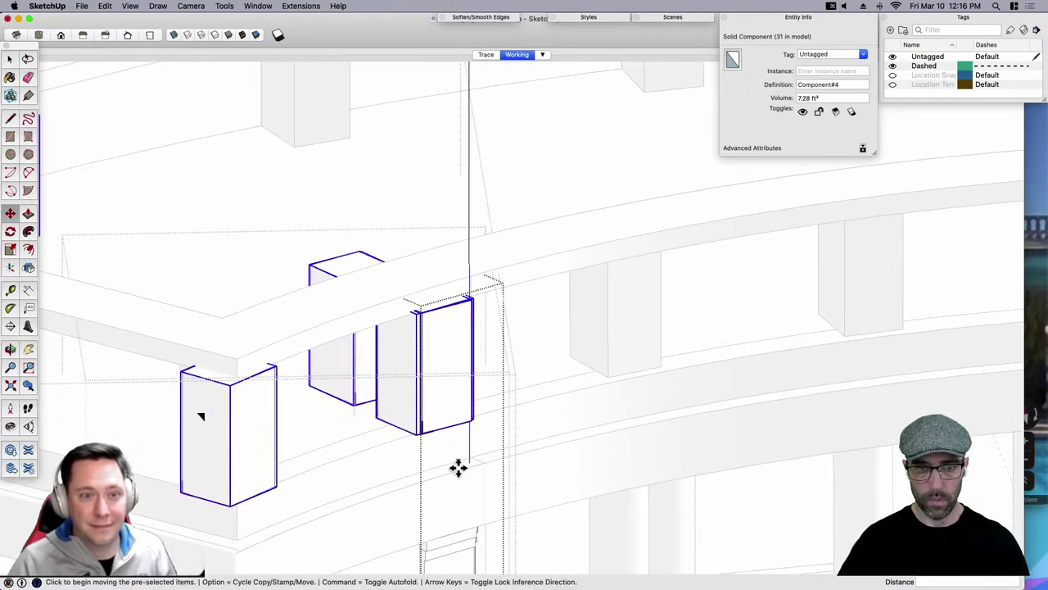
pyautogui.click(458, 467)
pyautogui.press('space')
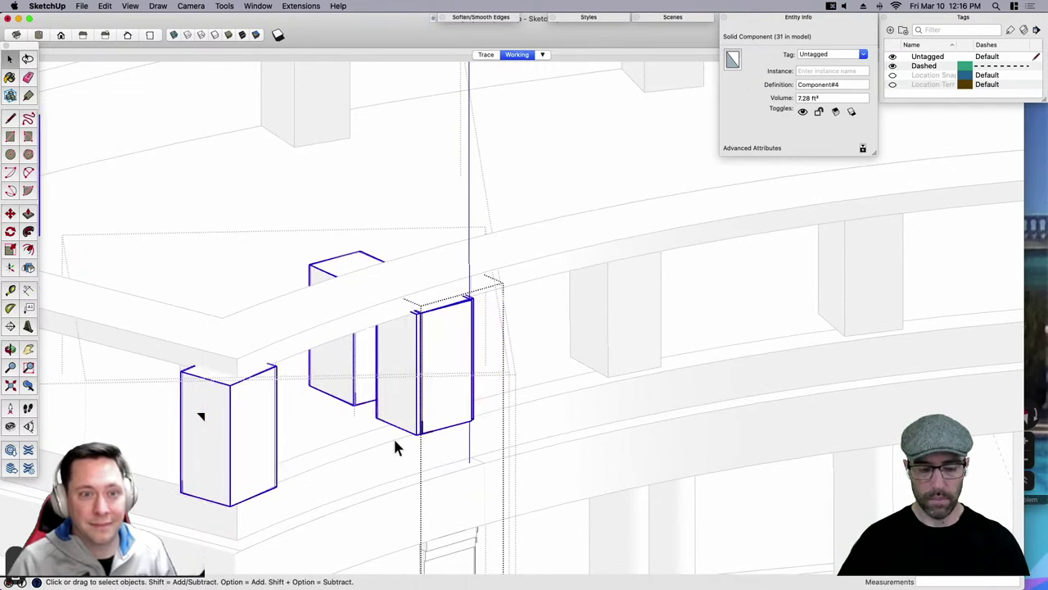
pyautogui.press('m')
pyautogui.click(395, 443)
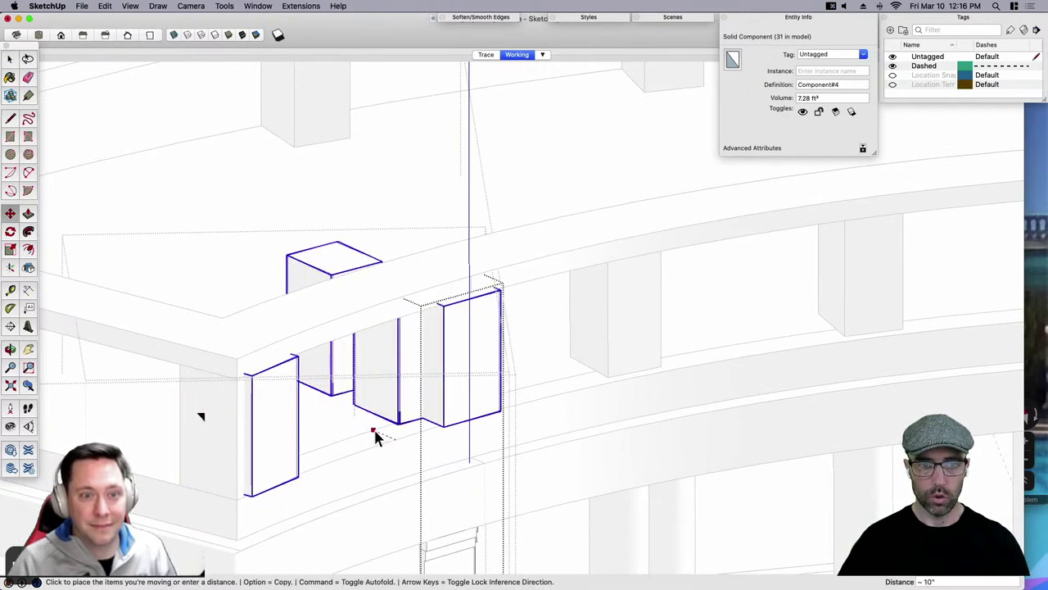
pyautogui.press('space')
# Close the open components and examine the raised blocks around the whole colonnade.
pyautogui.moveTo(563, 429); pyautogui.dragTo(304, 427, button='middle')
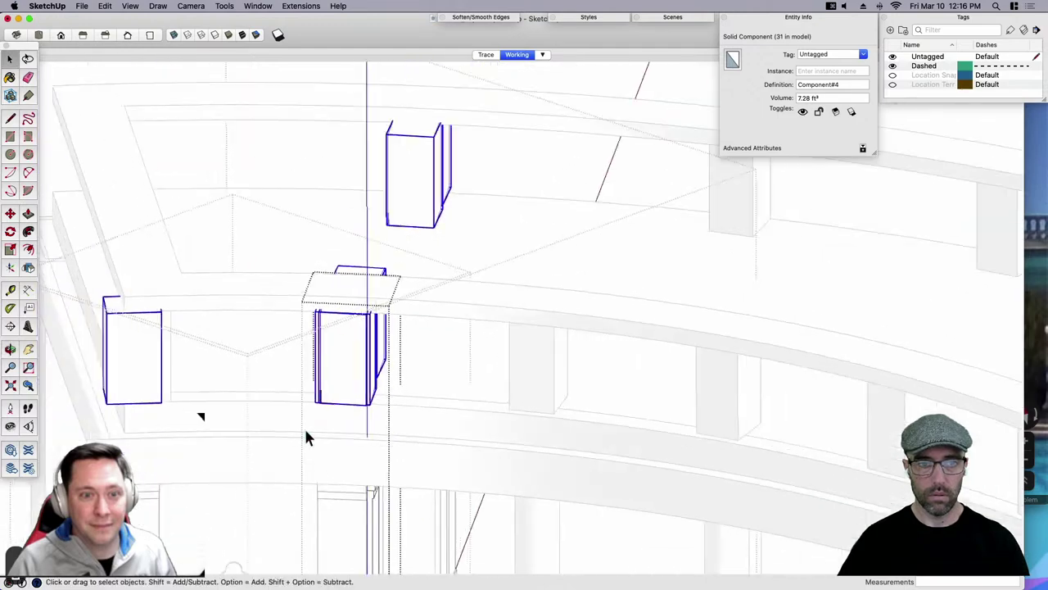
pyautogui.scroll(-1, 304, 427)
pyautogui.moveTo(441, 421); pyautogui.dragTo(405, 228, button='middle')
pyautogui.scroll(3, 334, 373)
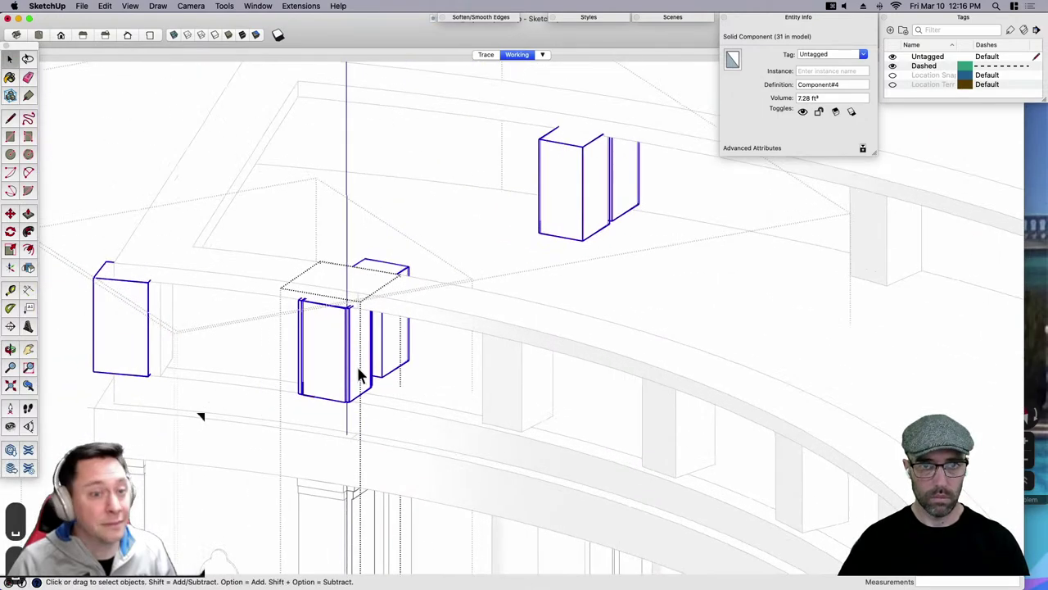
pyautogui.scroll(-3, 393, 373)
pyautogui.click(552, 71)
pyautogui.scroll(-3, 468, 196)
pyautogui.click(283, 152)
pyautogui.scroll(-3, 307, 125)
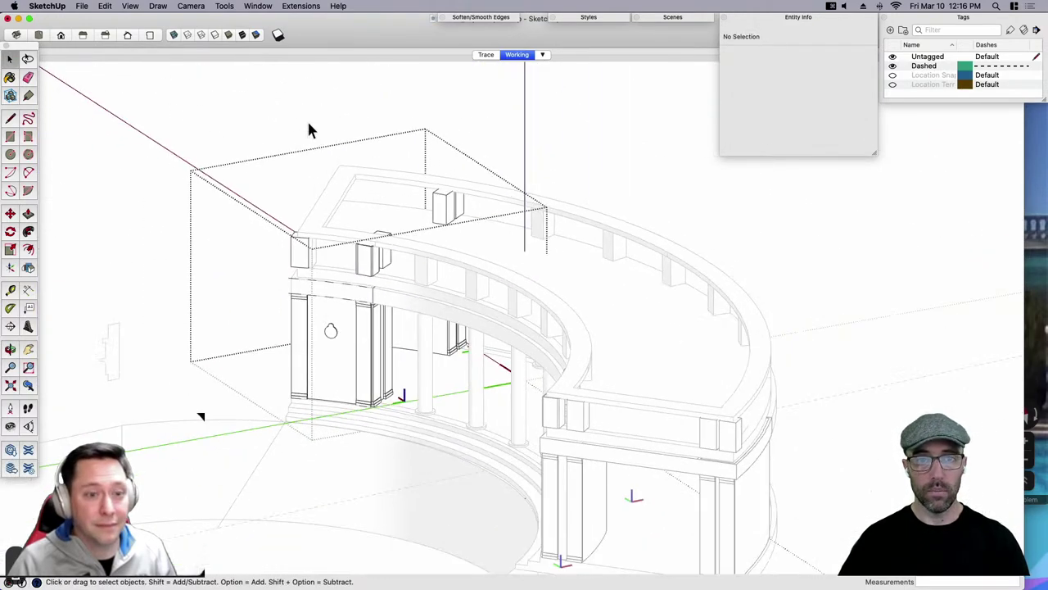
pyautogui.click(308, 123)
pyautogui.moveTo(408, 307); pyautogui.dragTo(555, 247, button='middle')
pyautogui.moveTo(442, 313); pyautogui.dragTo(477, 291, button='middle')
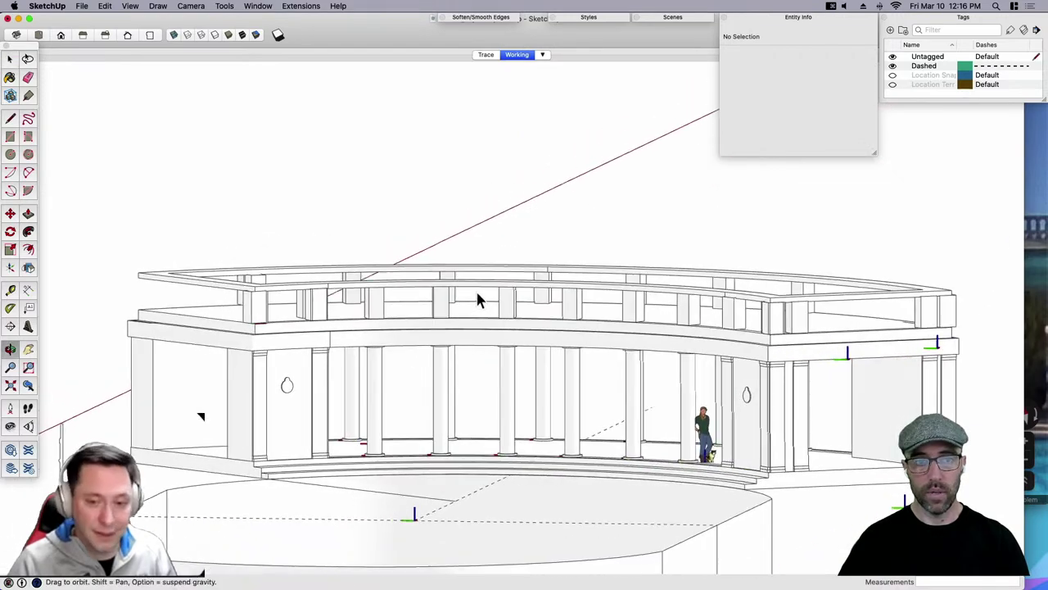
# Open the end pier component and select the rectangular column behind its front inner column.
pyautogui.scroll(3, 304, 306)
pyautogui.moveTo(304, 306); pyautogui.dragTo(353, 362, button='middle')
pyautogui.click(357, 359)
pyautogui.doubleClick(359, 357)
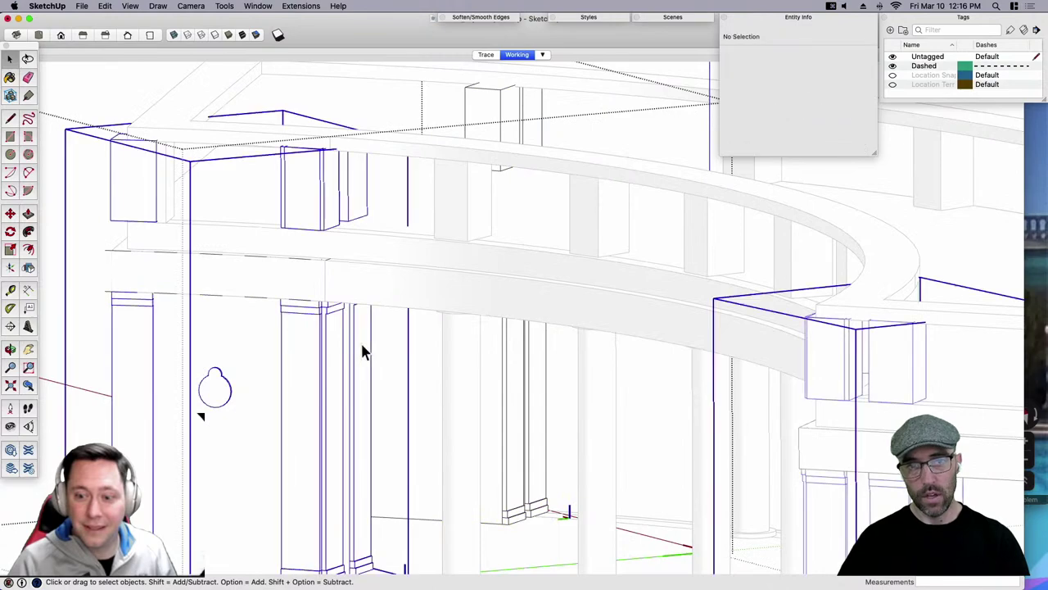
pyautogui.click(361, 341)
pyautogui.doubleClick(360, 339)
pyautogui.click(363, 336)
# Make the selected rear Column-Rect component unique.
pyautogui.moveTo(364, 343); pyautogui.dragTo(569, 350, button='middle')
pyautogui.moveTo(424, 389); pyautogui.dragTo(200, 401, button='middle')
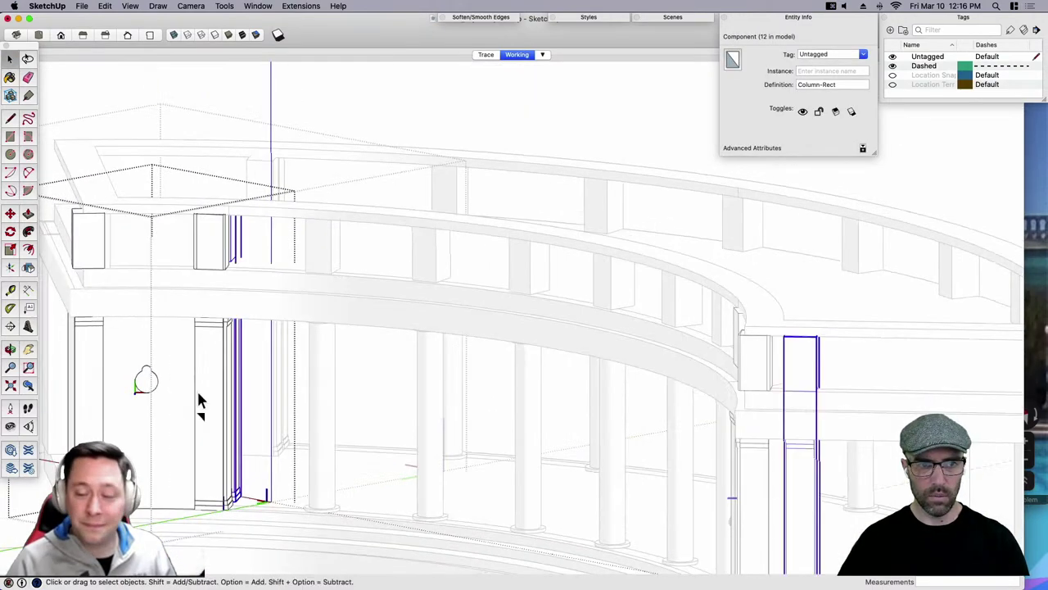
pyautogui.moveTo(272, 387)
pyautogui.mouseDown(button='middle')
pyautogui.moveTo(236, 365)
pyautogui.moveTo(256, 359)
pyautogui.moveTo(582, 401)
pyautogui.moveTo(300, 403)
pyautogui.mouseUp(button='middle')
pyautogui.rightClick(256, 358)
pyautogui.press('Escape')
pyautogui.scroll(5, 233, 366)
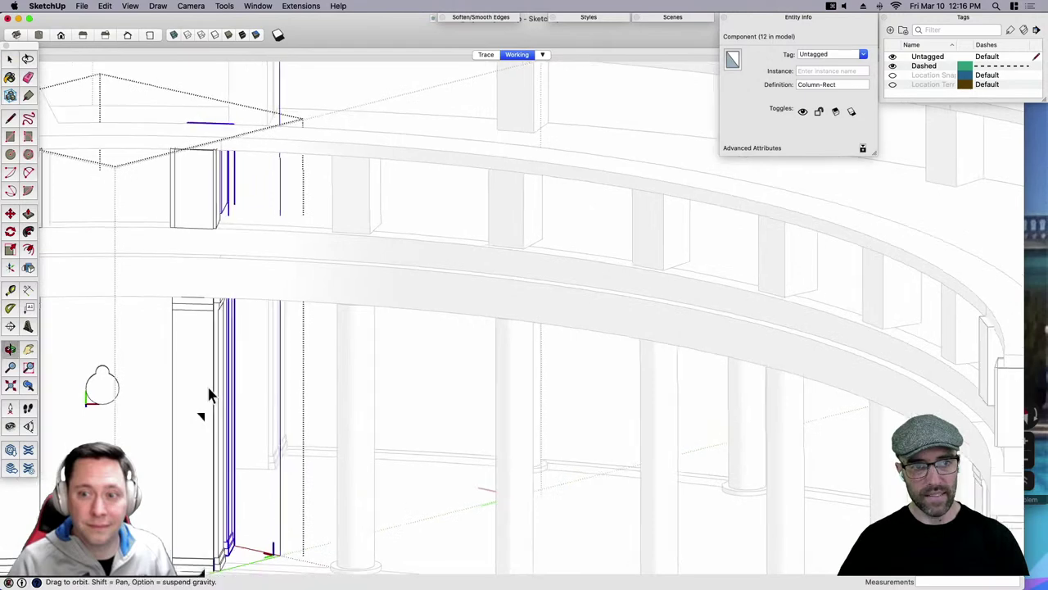
pyautogui.moveTo(207, 384); pyautogui.dragTo(283, 318, button='middle')
pyautogui.rightClick(302, 315)
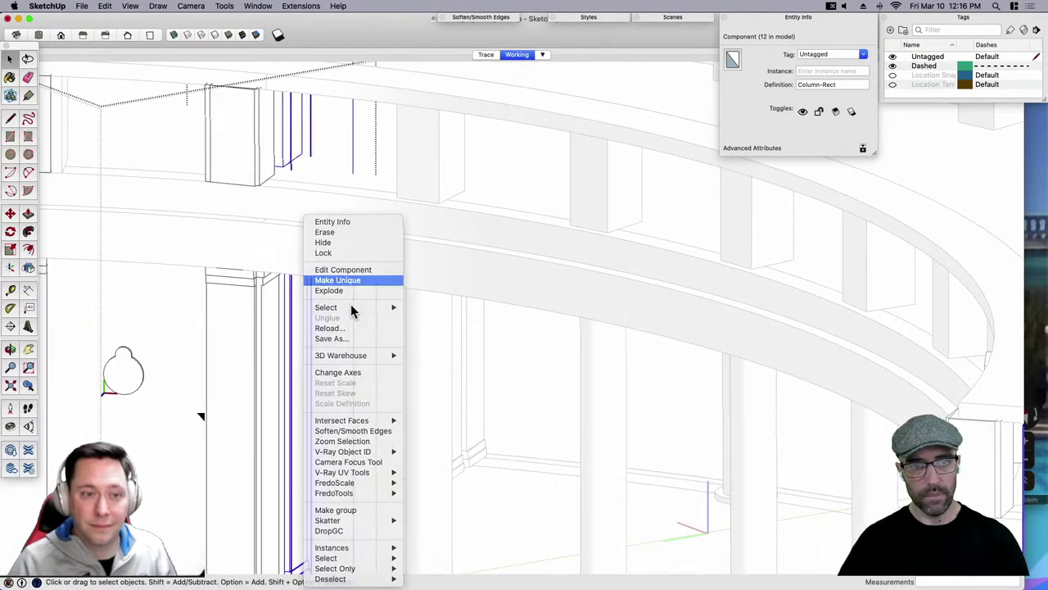
pyautogui.click(352, 280)
# Delete the balustrade block inside the unique rear column and close the open components.
pyautogui.scroll(-3, 295, 213)
pyautogui.doubleClick(294, 185)
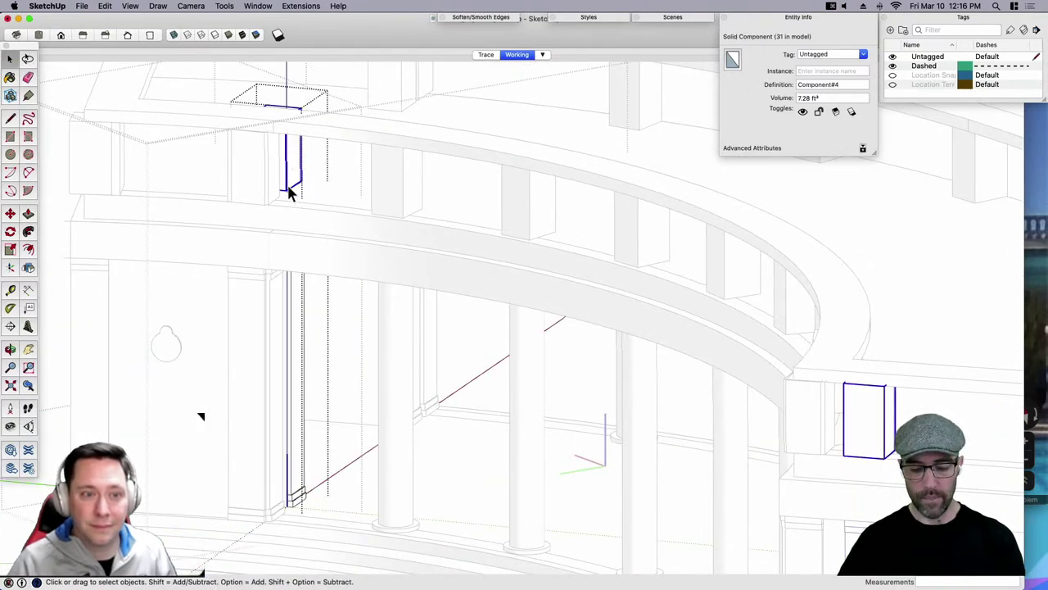
pyautogui.scroll(-6, 287, 221)
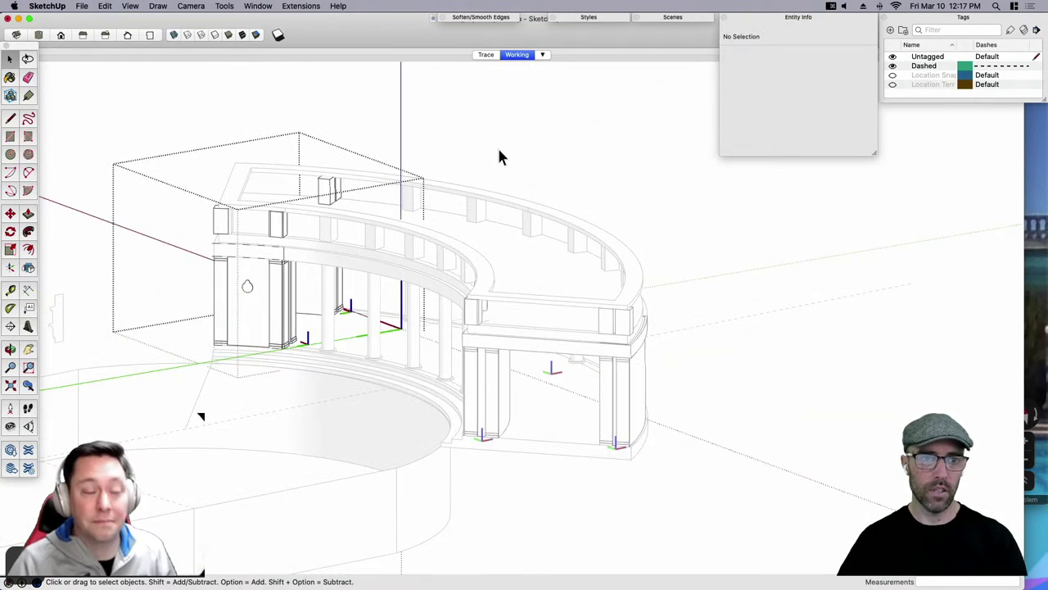
pyautogui.click(499, 150)
# Open the end pier component and make the Column-Rect component beside its outer corner column unique.
pyautogui.moveTo(499, 150); pyautogui.dragTo(181, 212, button='middle')
pyautogui.scroll(4, 452, 183)
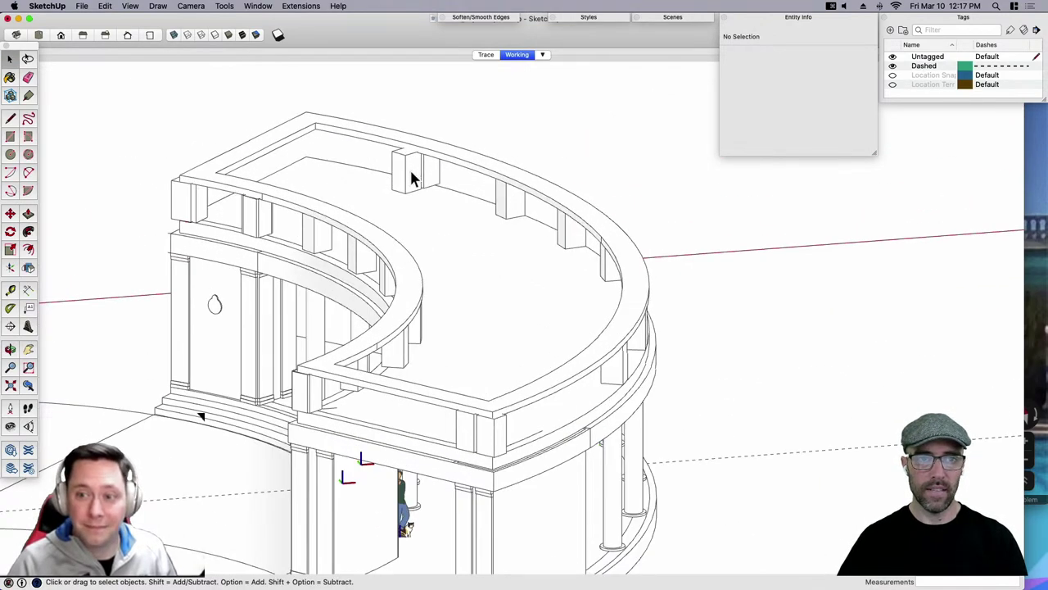
pyautogui.click(412, 178)
pyautogui.moveTo(412, 179); pyautogui.dragTo(449, 178, button='middle')
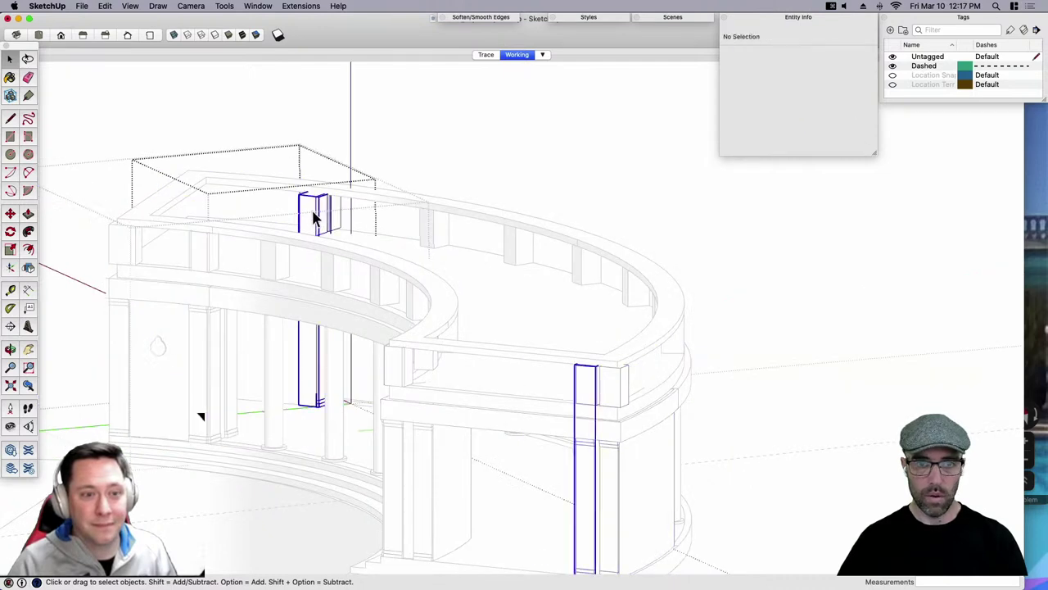
pyautogui.click(568, 397)
pyautogui.moveTo(571, 398); pyautogui.dragTo(612, 420, button='middle')
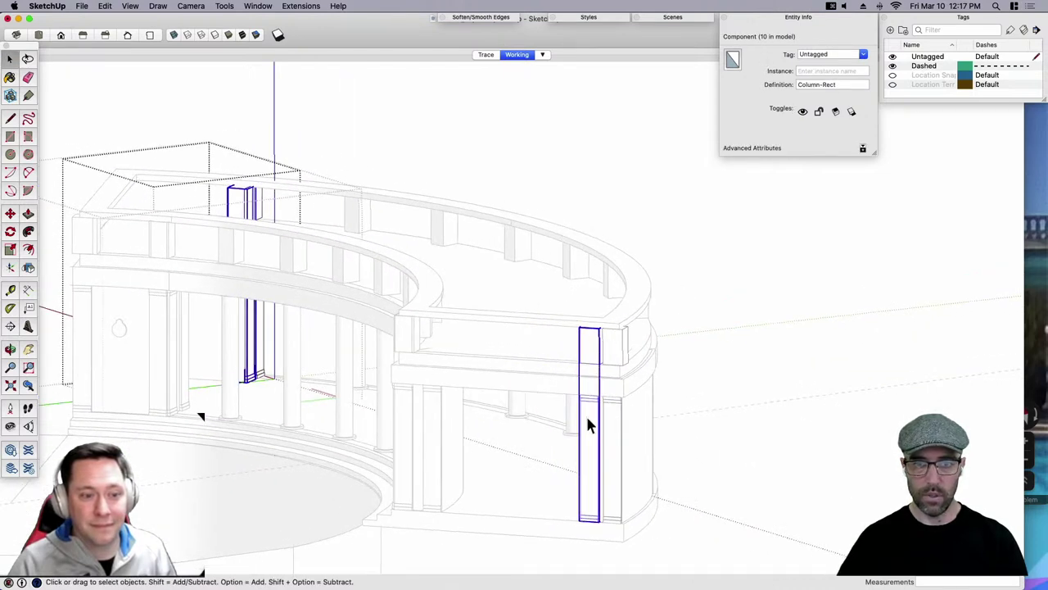
pyautogui.rightClick(588, 419)
pyautogui.click(593, 423)
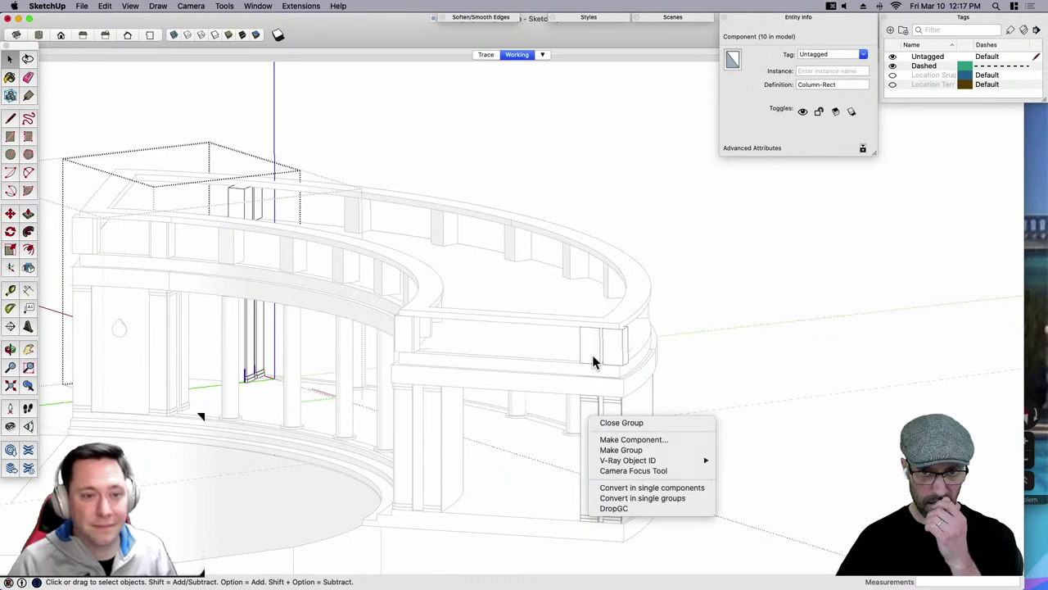
pyautogui.doubleClick(590, 351)
pyautogui.rightClick(588, 350)
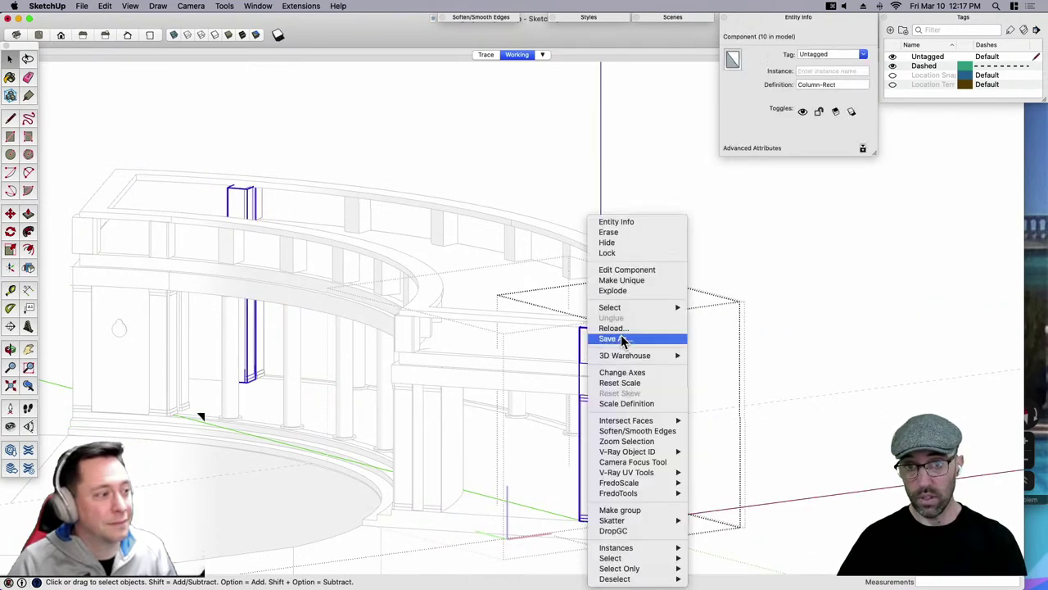
# Delete the balustrade block inside the column beside the outer corner column and close the open components.
pyautogui.click(585, 350)
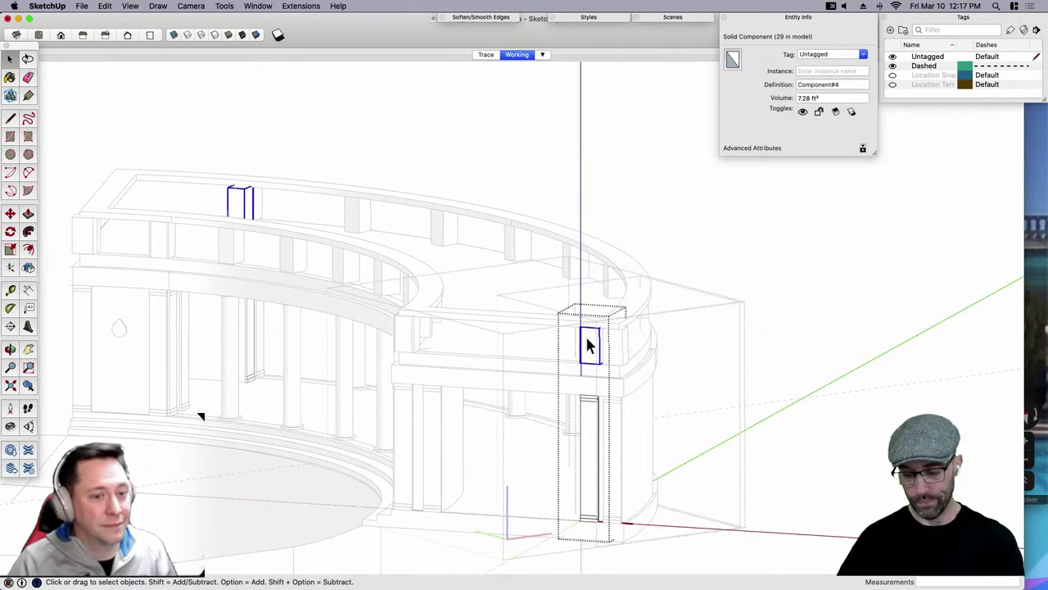
pyautogui.click(692, 261)
pyautogui.scroll(-4, 690, 253)
pyautogui.click(665, 199)
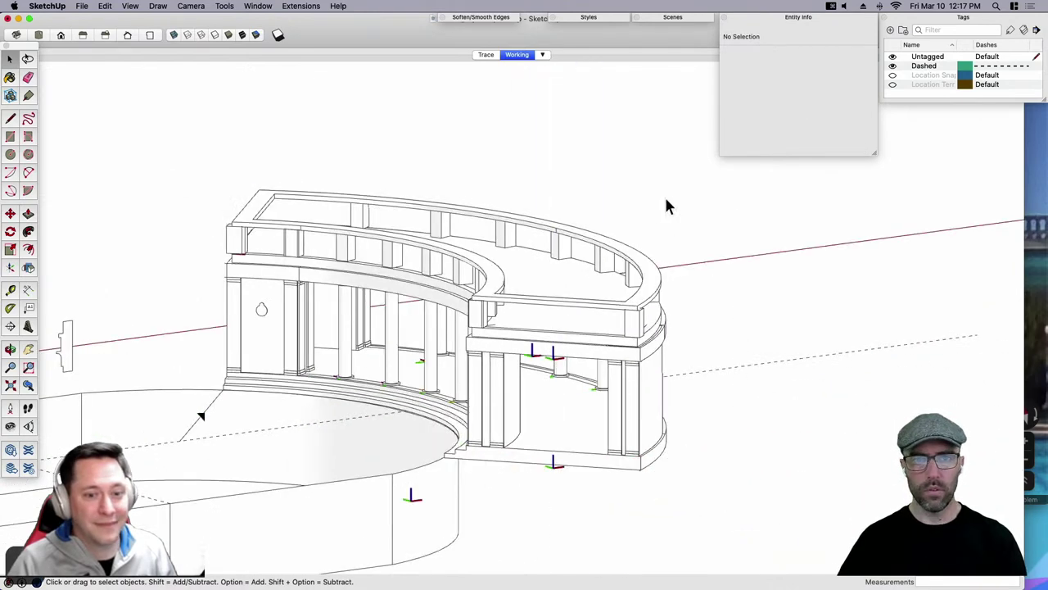
# Switch the camera from parallel projection to Perspective with the whole colonnade in view.
pyautogui.scroll(-3, 665, 199)
pyautogui.moveTo(485, 307); pyautogui.dragTo(683, 293, button='middle')
pyautogui.press('space')
pyautogui.click(191, 6)
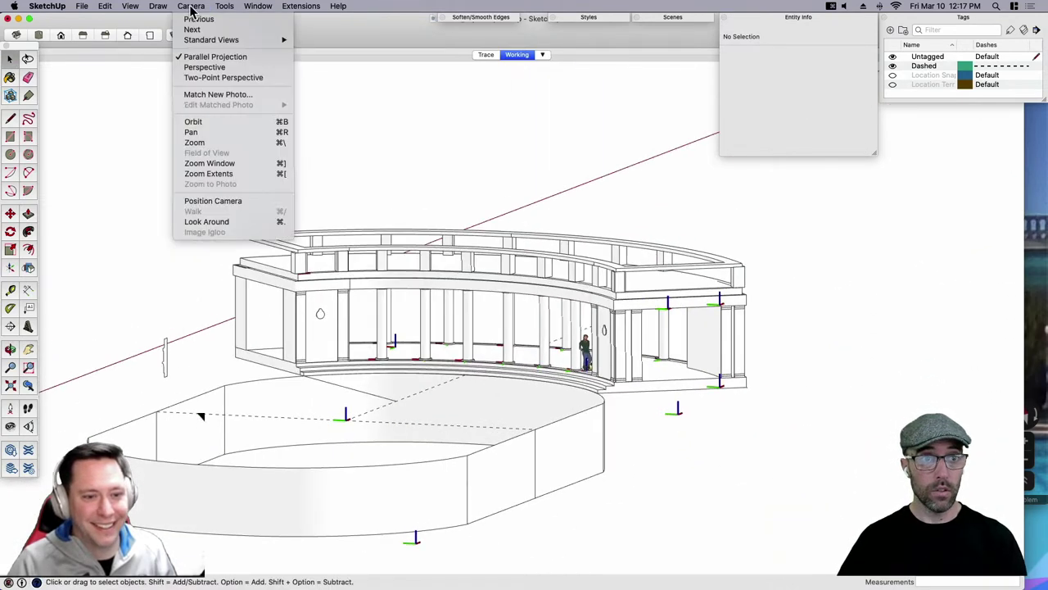
pyautogui.click(205, 68)
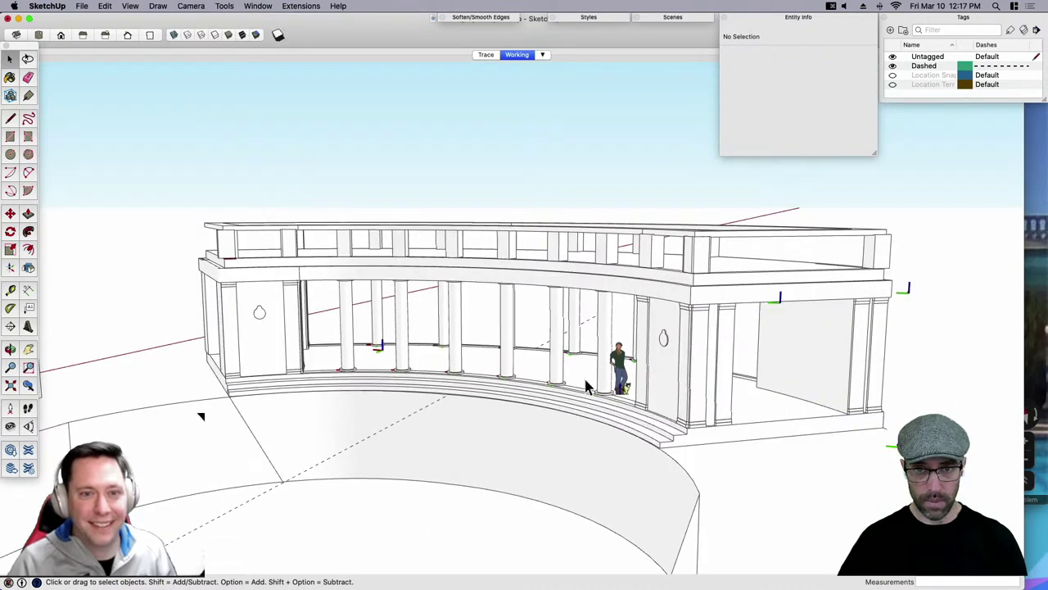
# Examine the balustrade blocks above both end piers and along the curved colonnade.
pyautogui.moveTo(587, 382); pyautogui.dragTo(225, 251, button='middle')
pyautogui.moveTo(255, 285); pyautogui.dragTo(496, 293, button='middle')
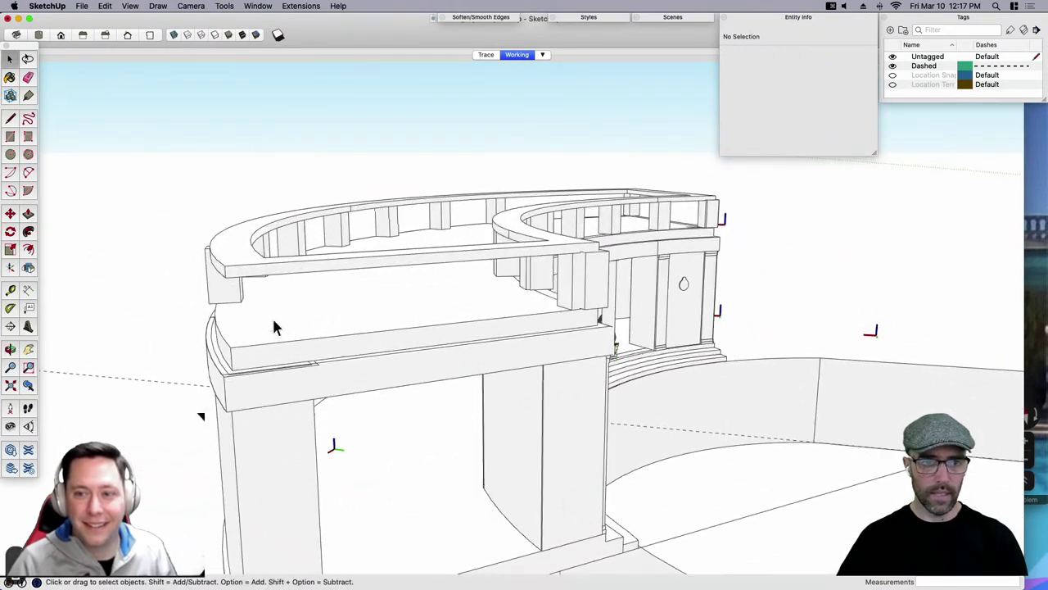
pyautogui.moveTo(273, 318); pyautogui.dragTo(362, 301, button='middle')
pyautogui.click(362, 301)
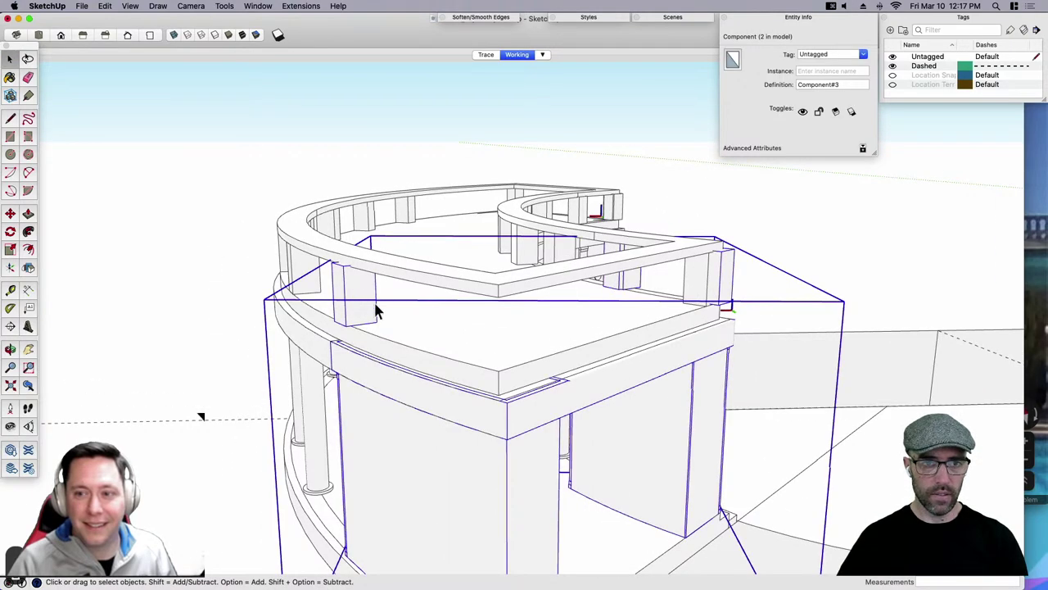
pyautogui.scroll(-3, 375, 303)
pyautogui.click(414, 128)
pyautogui.moveTo(567, 330); pyautogui.dragTo(421, 281, button='middle')
pyautogui.scroll(-3, 415, 276)
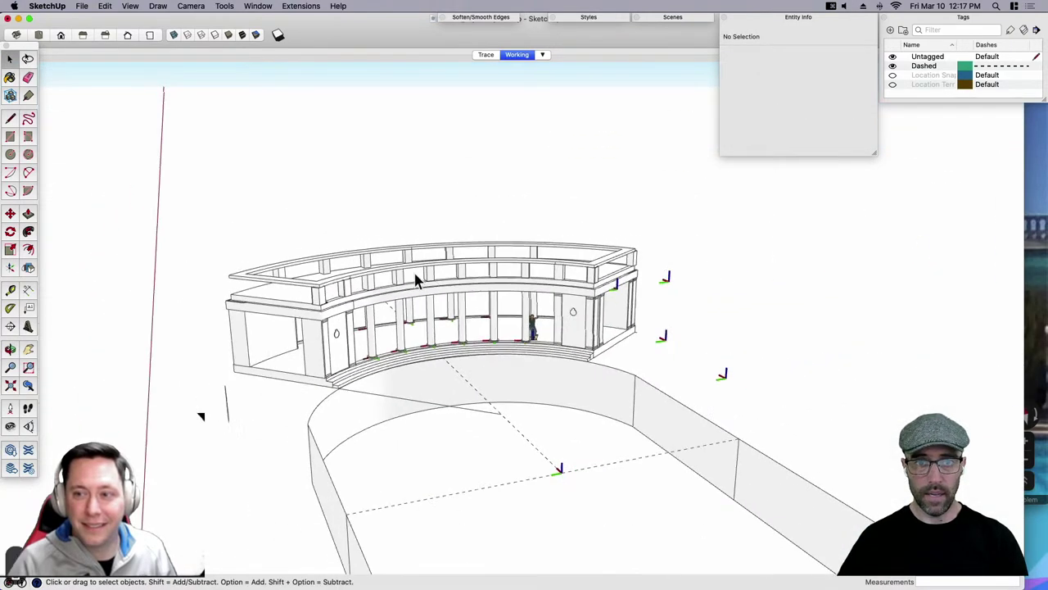
pyautogui.scroll(6, 414, 274)
pyautogui.scroll(5, 415, 282)
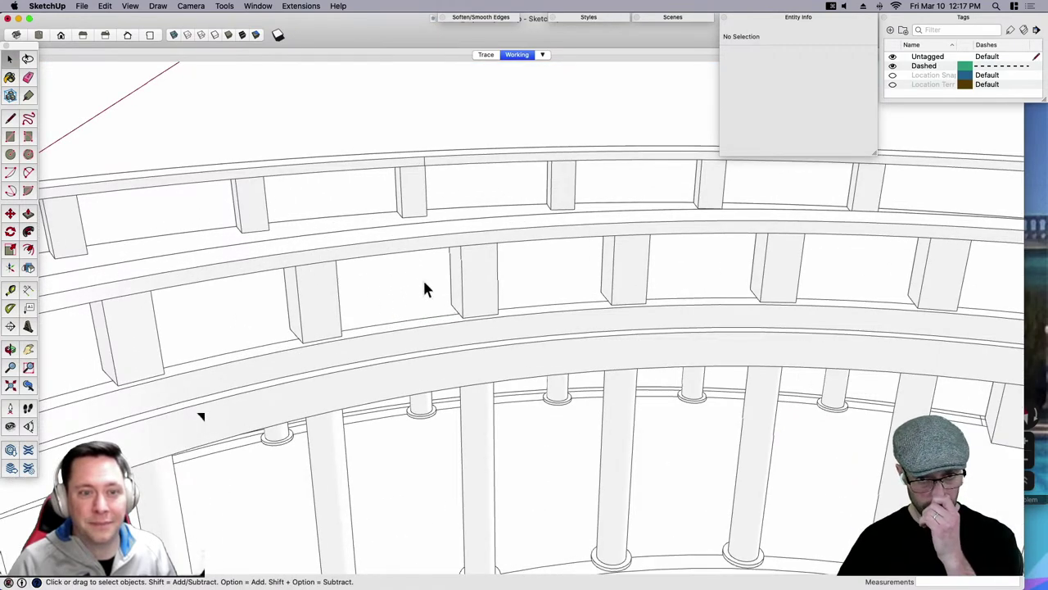
# Switch to Firefox and examine the colonnade balustrade and temple in the Hearst Castle photo sphere.
pyautogui.click(1036, 241)
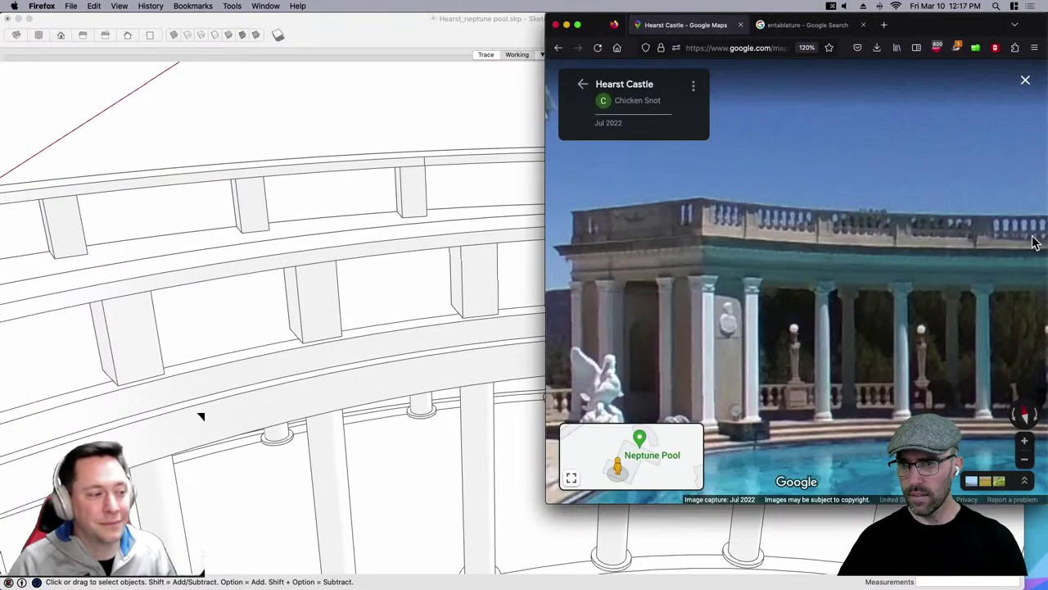
pyautogui.moveTo(888, 233); pyautogui.dragTo(684, 263)
pyautogui.scroll(-3, 757, 295)
pyautogui.moveTo(757, 295); pyautogui.dragTo(975, 300)
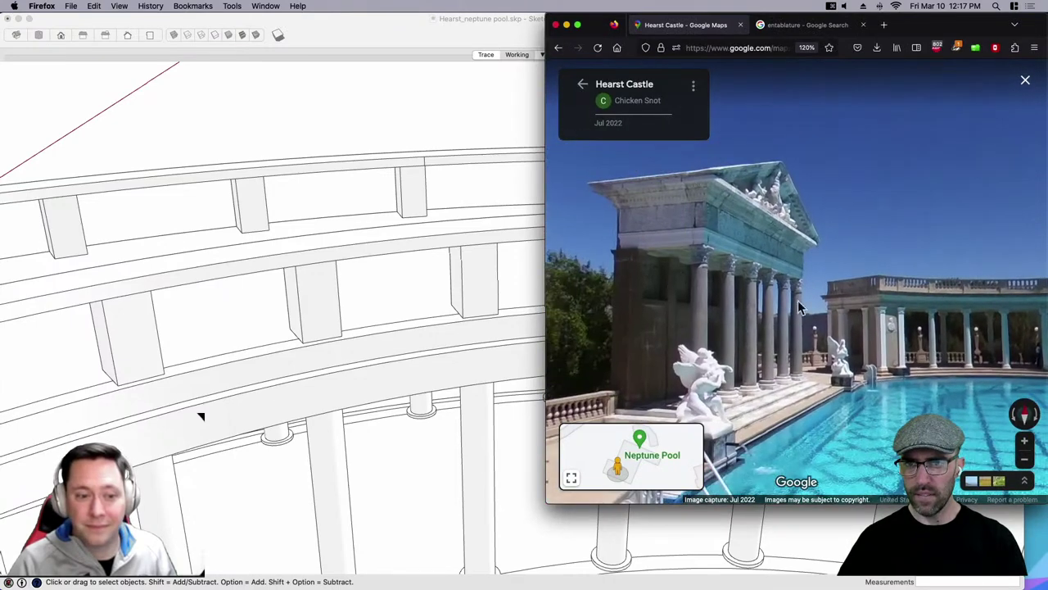
pyautogui.moveTo(639, 193); pyautogui.dragTo(868, 270)
pyautogui.moveTo(746, 205); pyautogui.dragTo(816, 189)
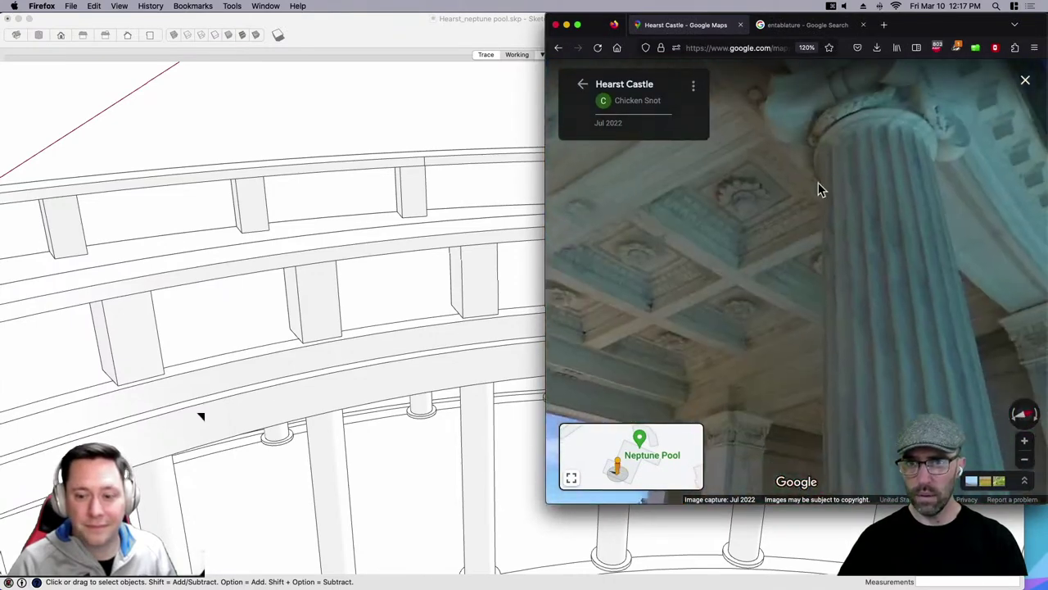
# Open another photo sphere at the Neptune Pool and examine the balustrade over the colonnade's end pier.
pyautogui.click(583, 87)
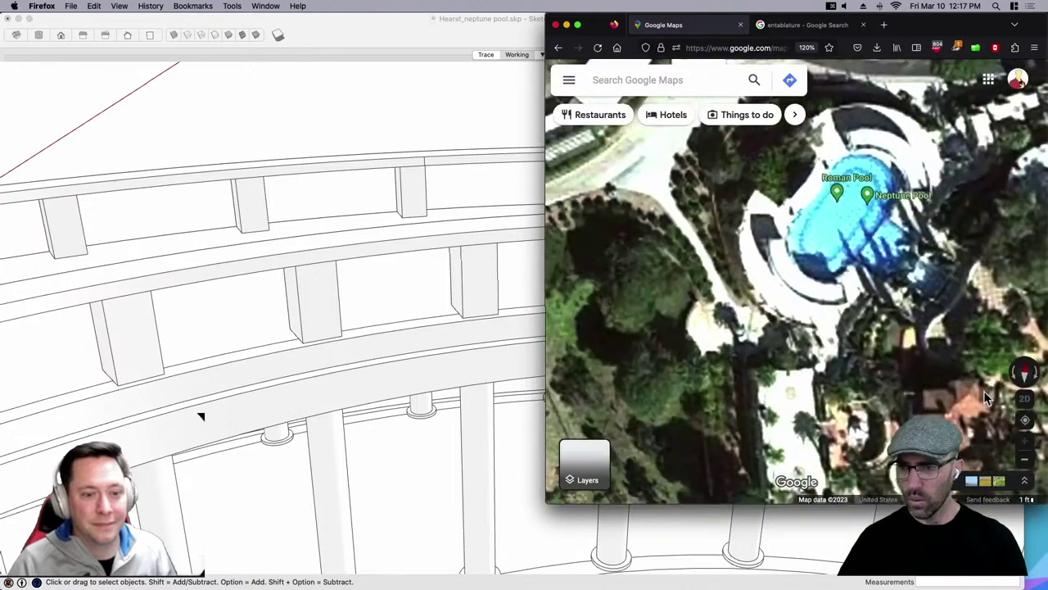
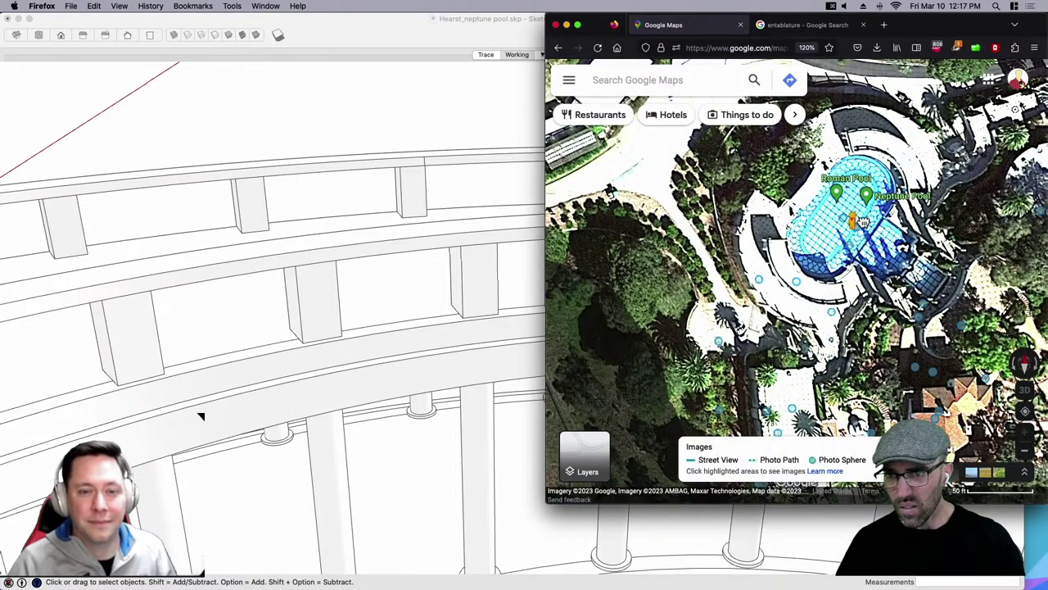
pyautogui.moveTo(863, 221); pyautogui.dragTo(865, 219)
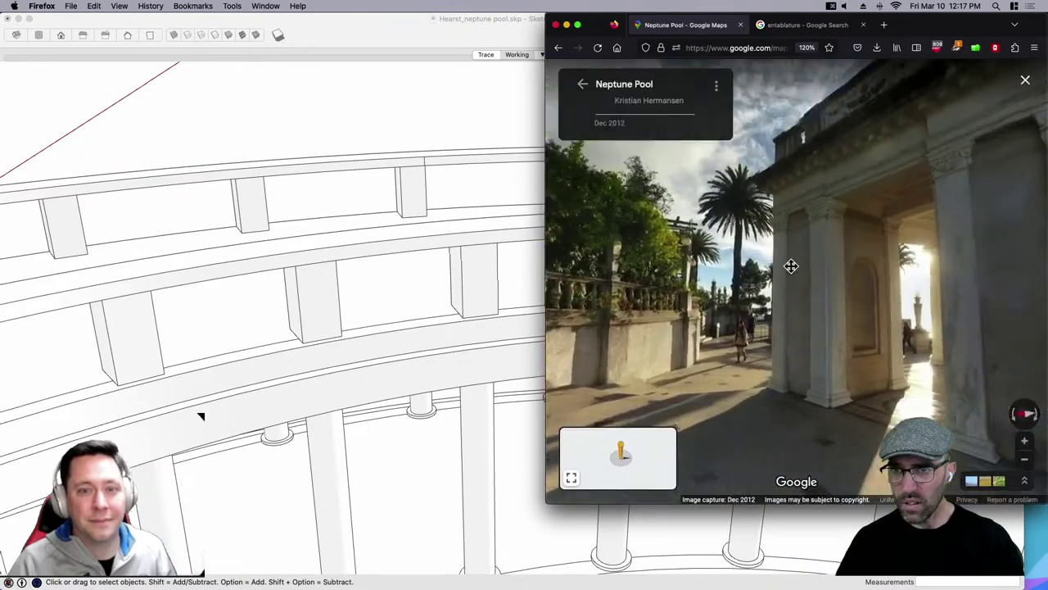
pyautogui.moveTo(791, 267); pyautogui.dragTo(721, 281)
pyautogui.moveTo(827, 212); pyautogui.dragTo(602, 222)
pyautogui.moveTo(954, 248); pyautogui.dragTo(670, 256)
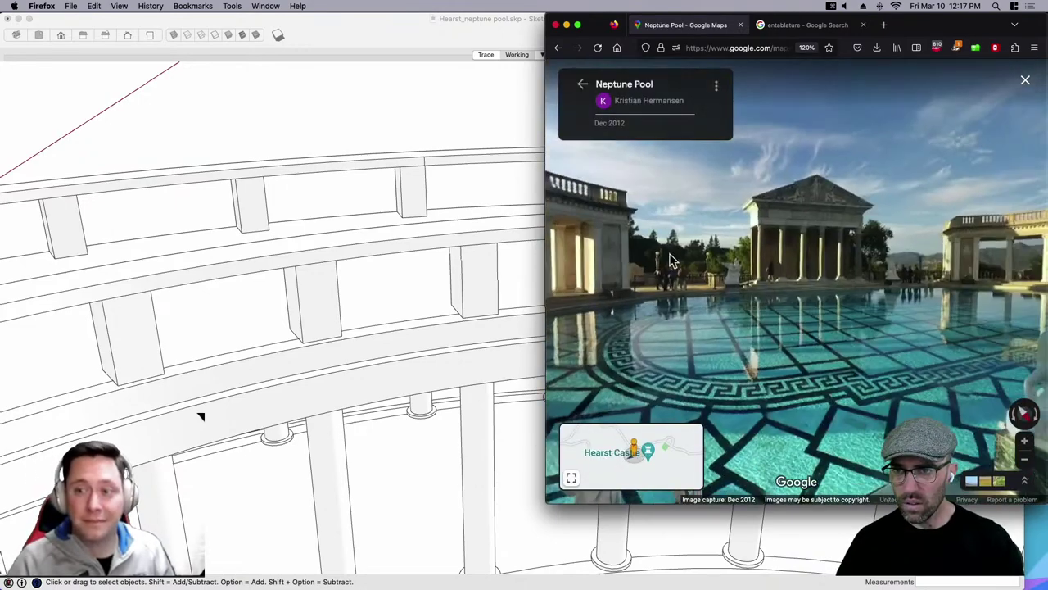
pyautogui.click(672, 260)
pyautogui.scroll(10, 888, 208)
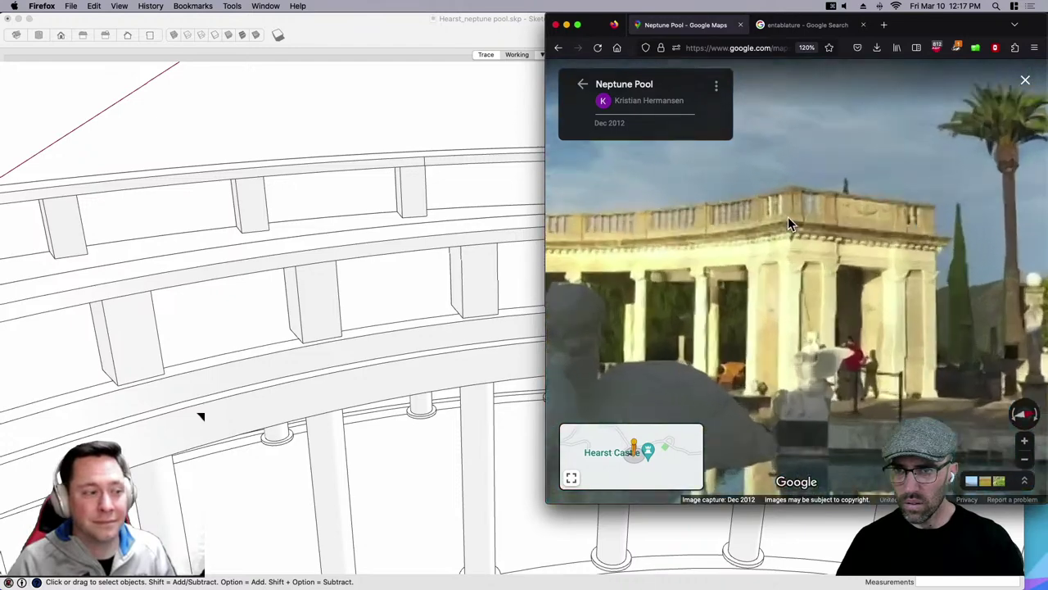
pyautogui.scroll(-8, 712, 238)
# Examine the posts and balusters along the curved colonnade up close in the Neptune Pool photo sphere.
pyautogui.moveTo(598, 274); pyautogui.dragTo(933, 286)
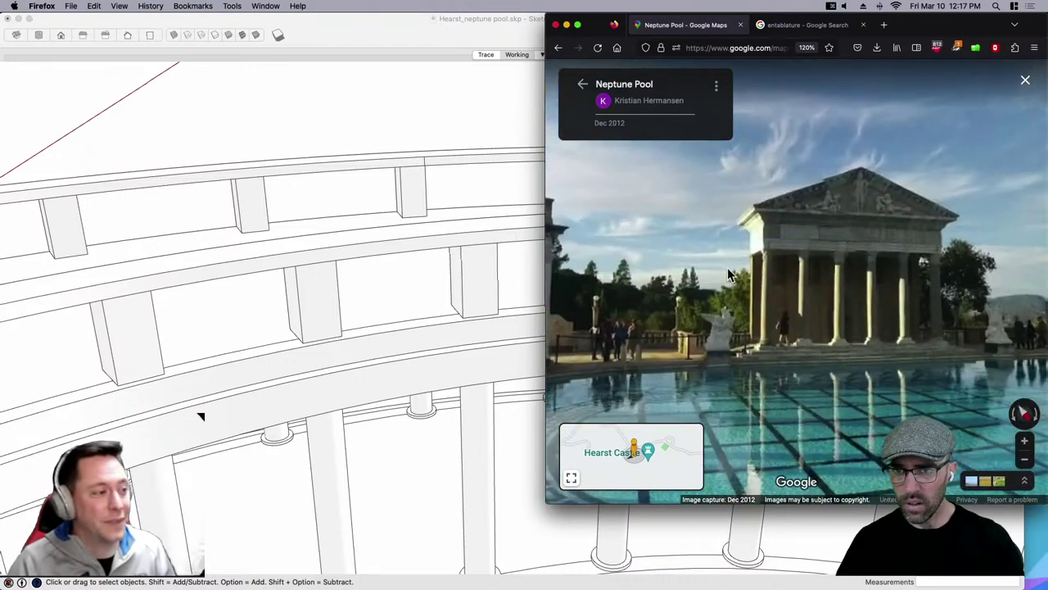
pyautogui.moveTo(732, 276); pyautogui.dragTo(975, 267)
pyautogui.moveTo(741, 263)
pyautogui.mouseDown()
pyautogui.moveTo(826, 251)
pyautogui.moveTo(938, 306)
pyautogui.mouseUp()
pyautogui.scroll(10, 830, 249)
pyautogui.moveTo(792, 247); pyautogui.dragTo(849, 277)
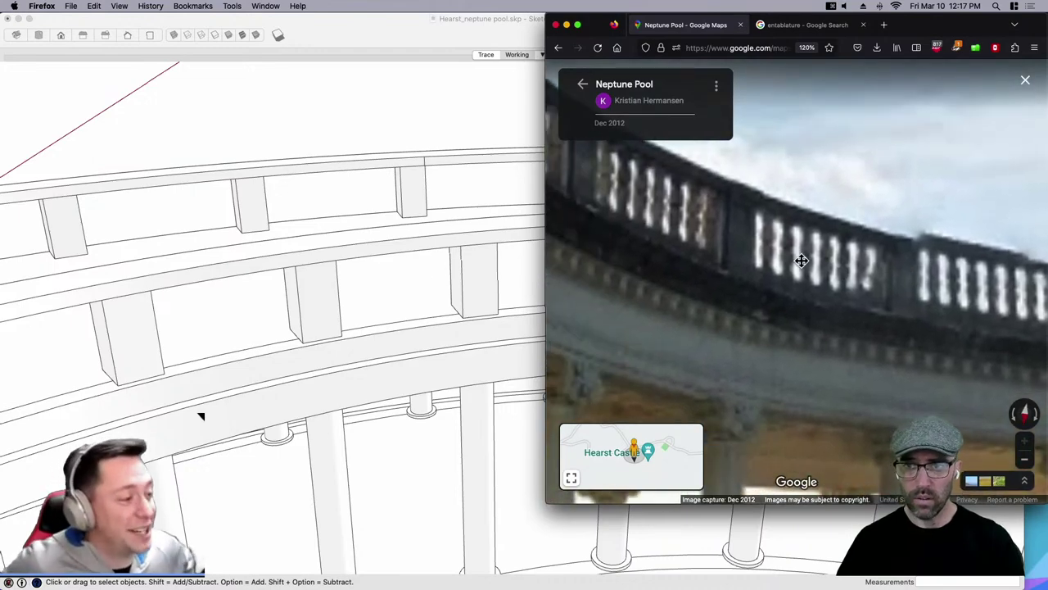
# Switch back to SketchUp and change the perspective camera's field of view, keeping the colonnade and pool in view.
pyautogui.click(328, 200)
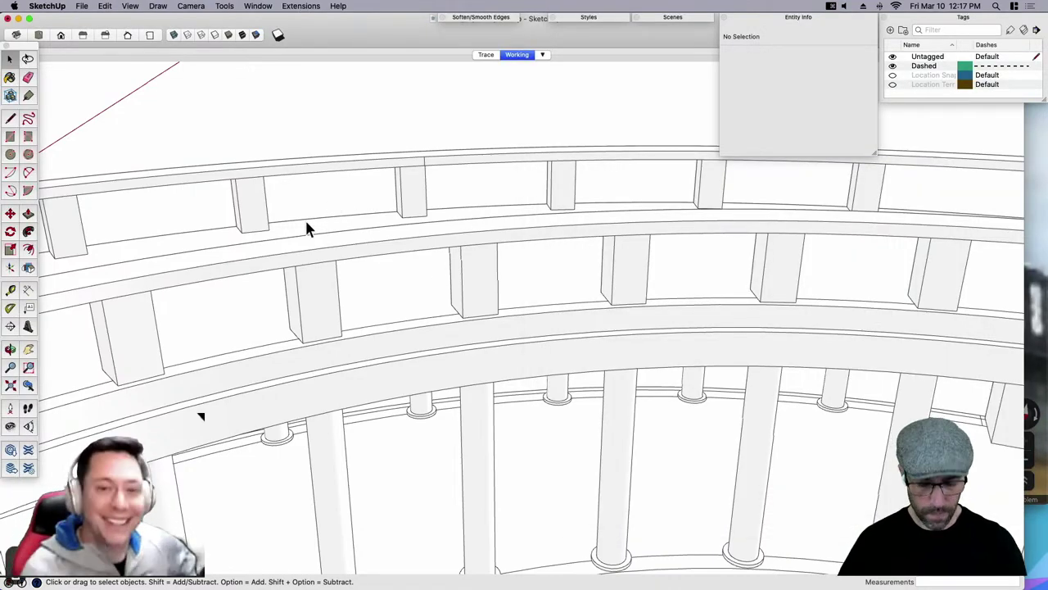
pyautogui.scroll(5, 306, 222)
pyautogui.scroll(-4, 352, 221)
pyautogui.scroll(-3, 486, 214)
pyautogui.scroll(8, 223, 154)
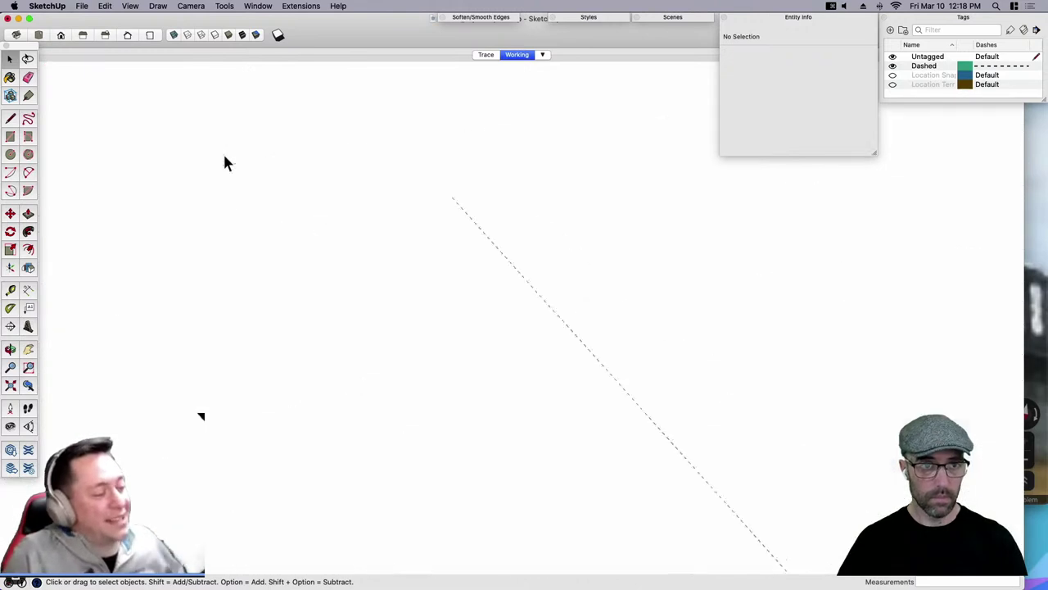
pyautogui.click(180, 8)
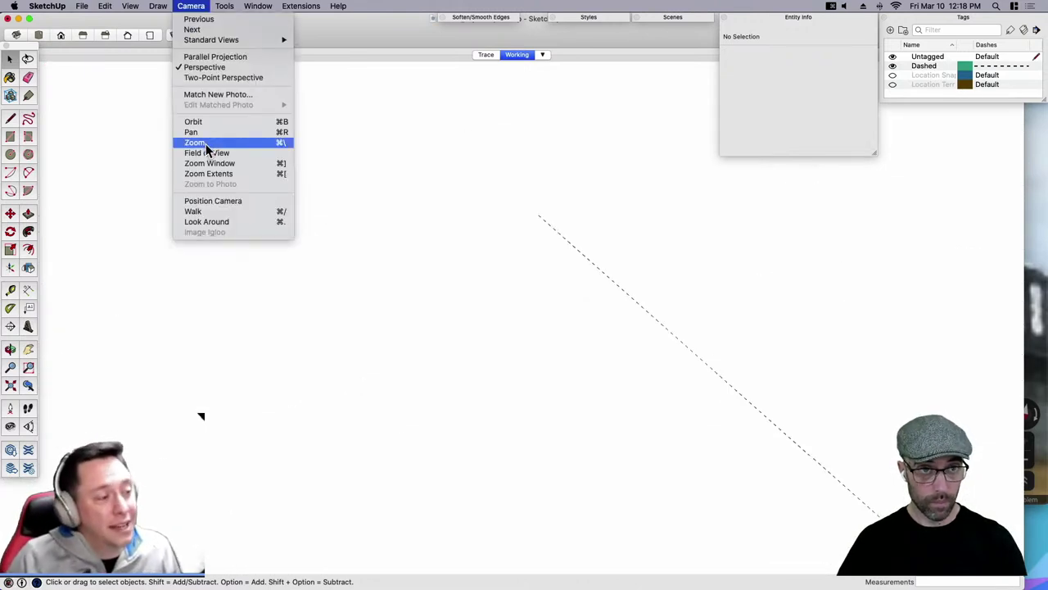
pyautogui.click(208, 153)
pyautogui.hotkey('shift', 'z')
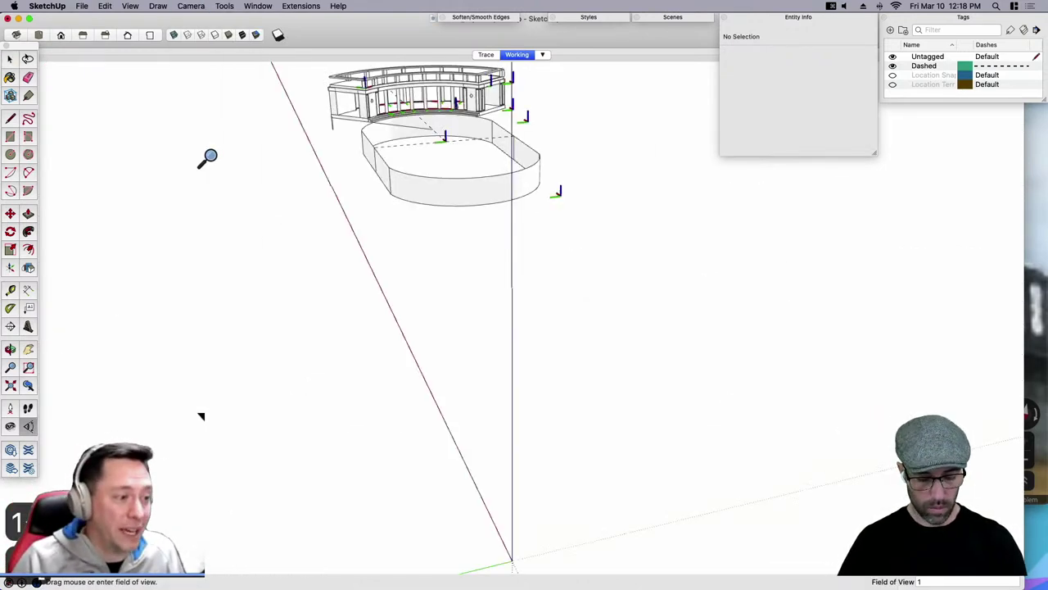
pyautogui.press('space')
pyautogui.press('h')
pyautogui.moveTo(457, 243); pyautogui.dragTo(471, 473)
pyautogui.press('space')
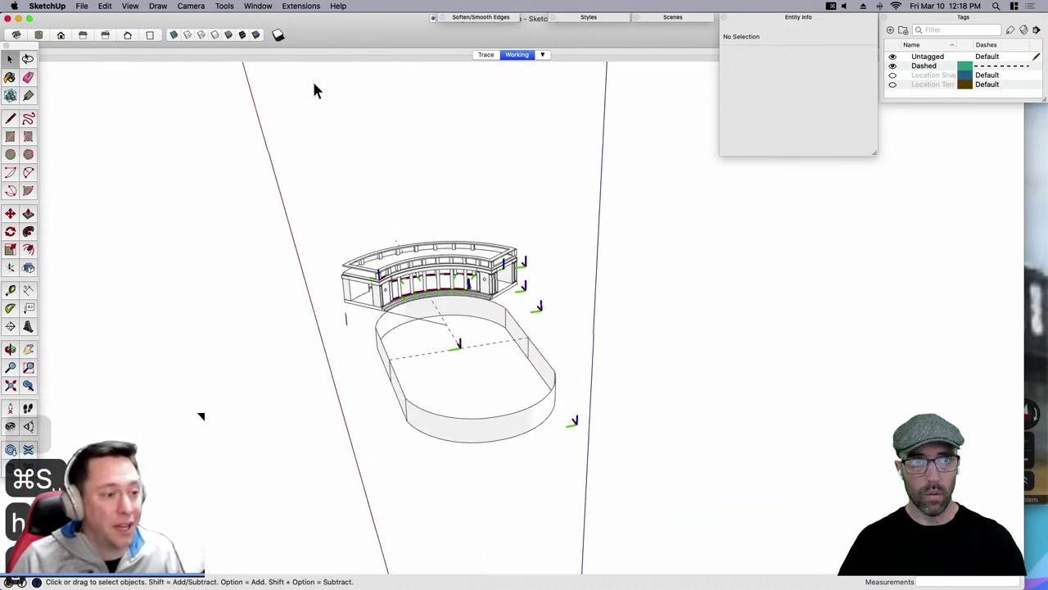
# Turn off the display of component axes in the model's component settings.
pyautogui.click(263, 9)
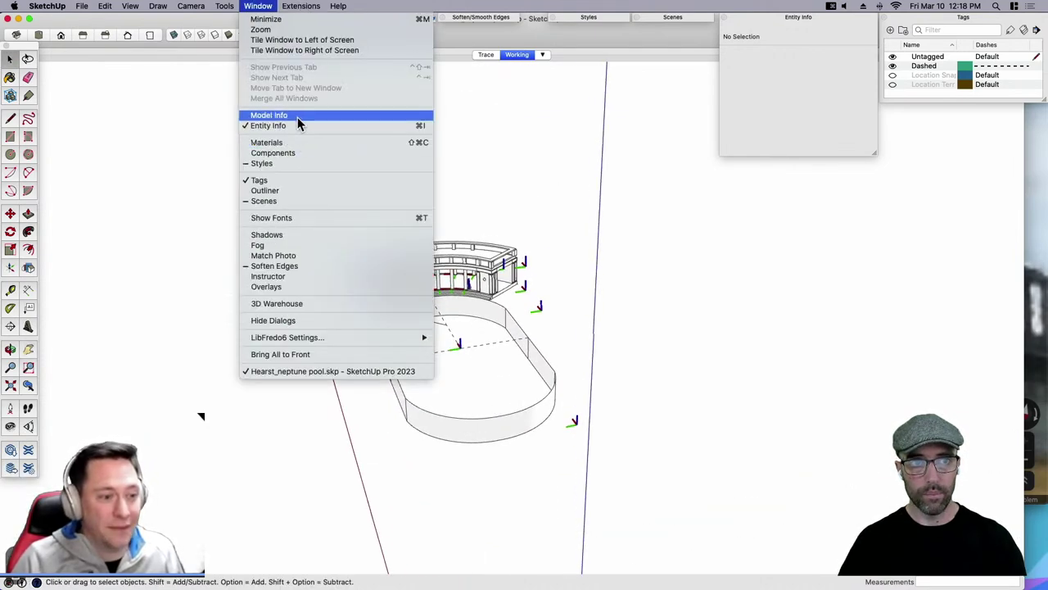
pyautogui.click(297, 116)
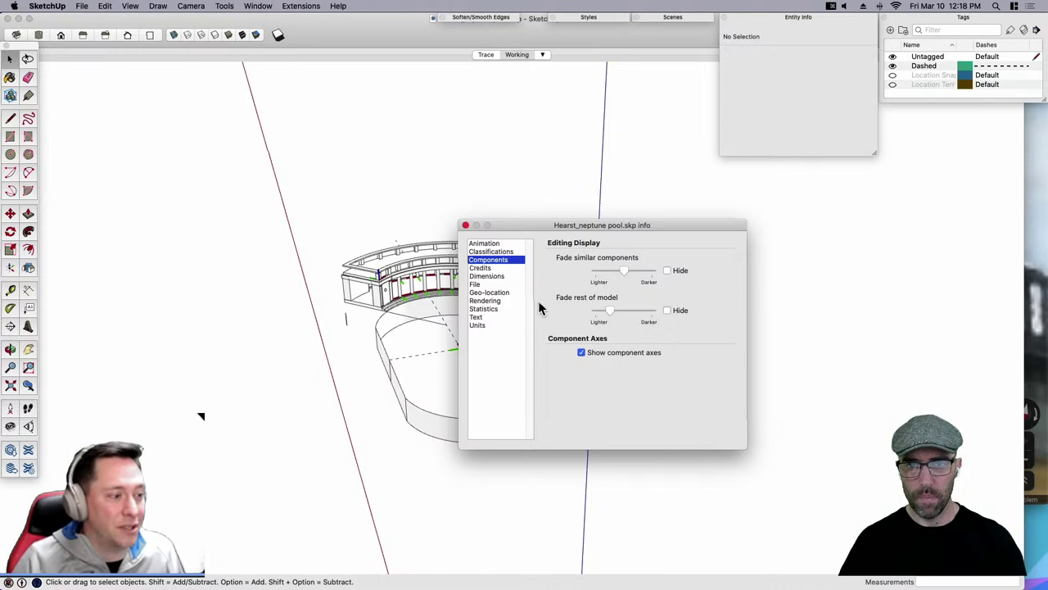
pyautogui.click(465, 226)
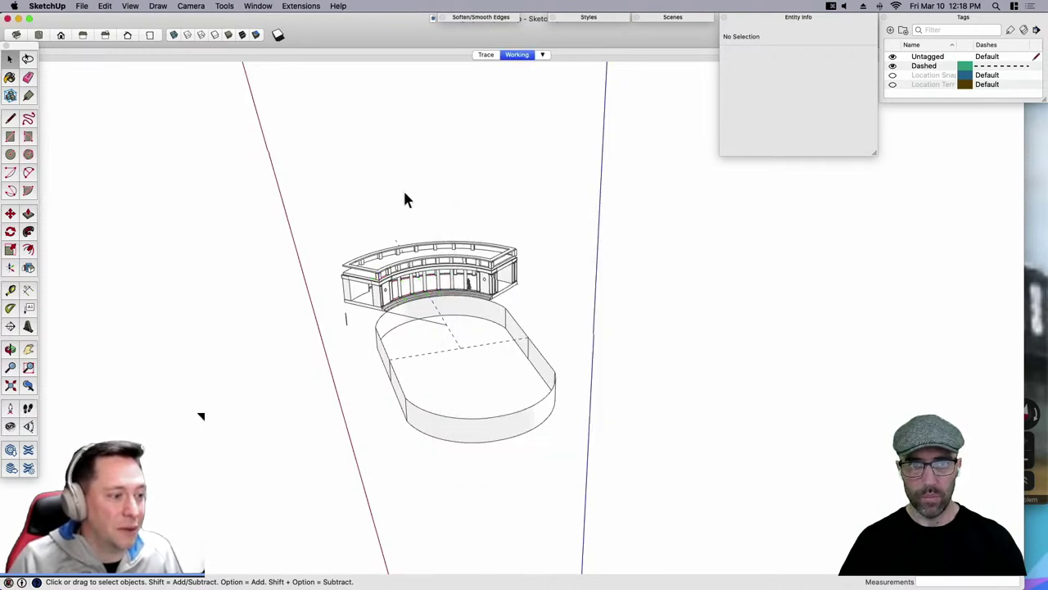
# Open the end pier component and select the rectangular column adjoining the front column nearest the round columns.
pyautogui.scroll(10, 393, 270)
pyautogui.scroll(10, 421, 318)
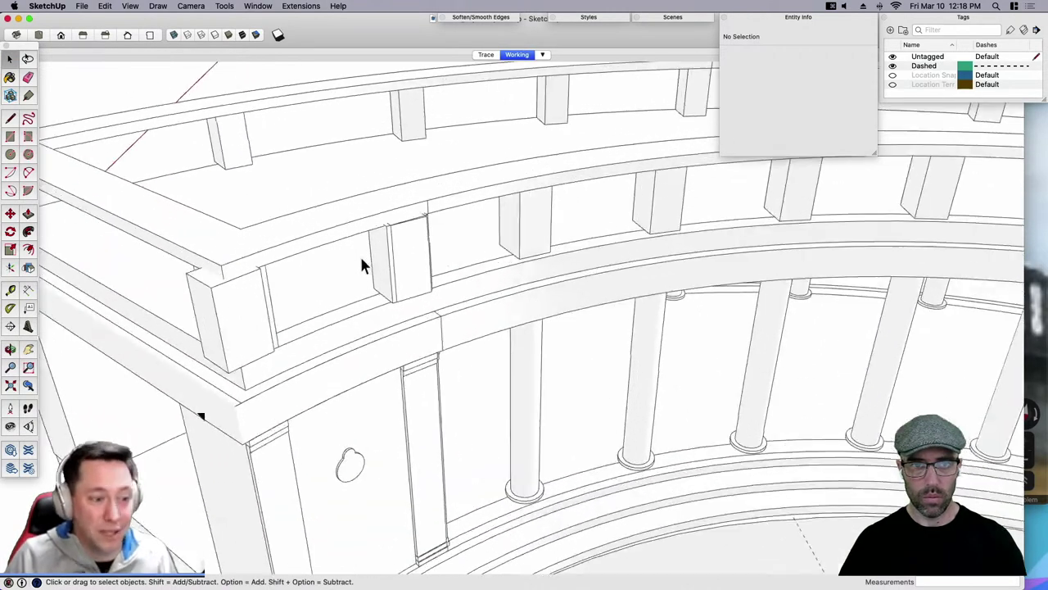
pyautogui.moveTo(465, 287); pyautogui.dragTo(440, 396, button='middle')
pyautogui.click(443, 392)
pyautogui.doubleClick(442, 389)
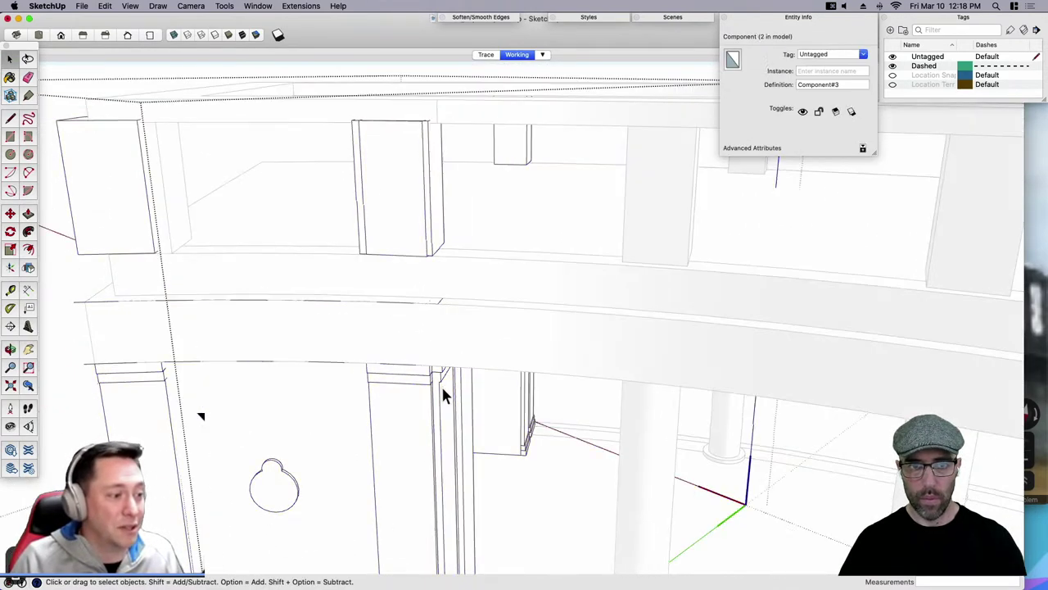
pyautogui.doubleClick(442, 389)
pyautogui.click(443, 382)
# Make the selected Column-Rect component unique and open it for editing.
pyautogui.rightClick(444, 382)
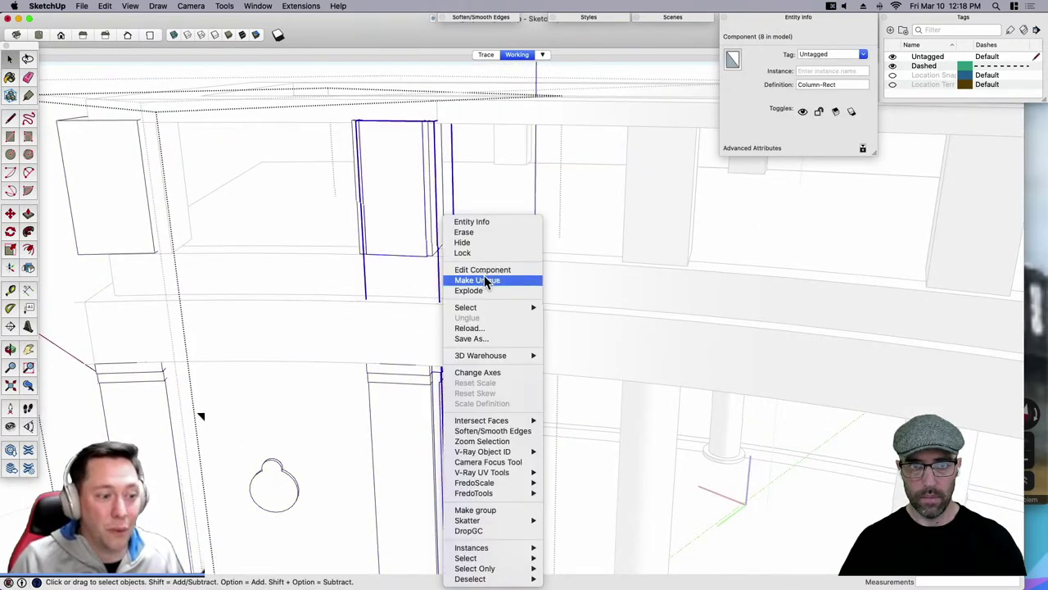
pyautogui.click(484, 279)
pyautogui.doubleClick(439, 384)
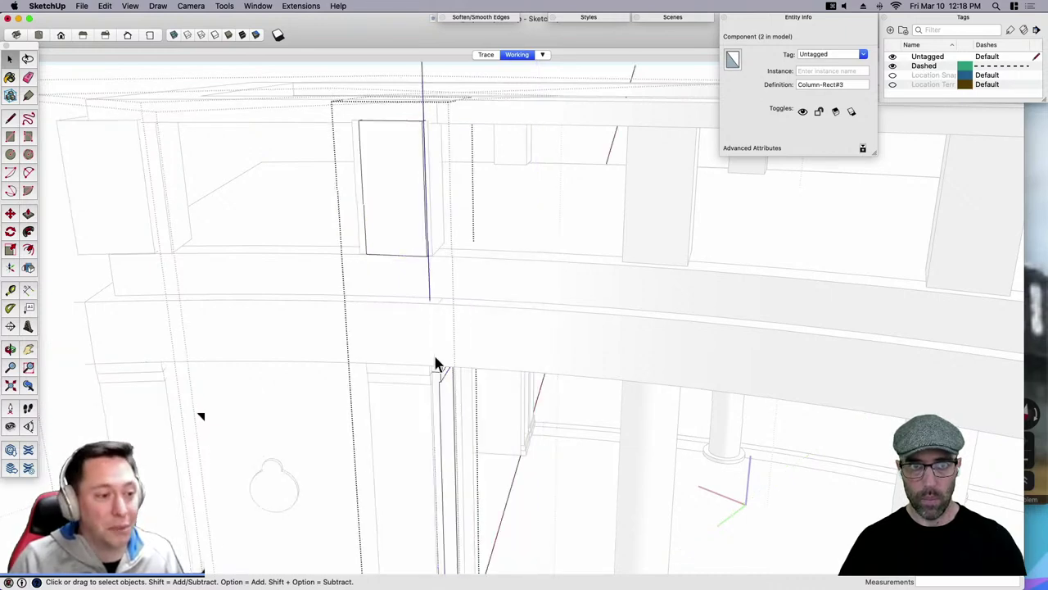
# Delete the balustrade block inside the unique rectangular column and close the nested components.
pyautogui.click(411, 229)
pyautogui.press('Delete')
pyautogui.scroll(-6, 527, 293)
pyautogui.scroll(-4, 533, 294)
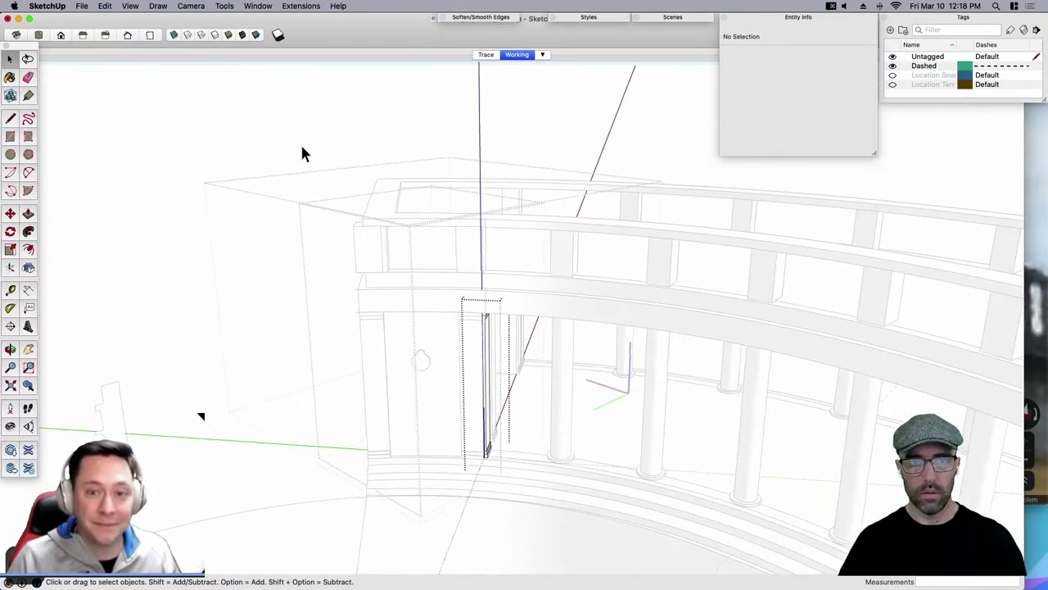
pyautogui.click(300, 146)
pyautogui.moveTo(298, 225); pyautogui.dragTo(404, 244, button='middle')
pyautogui.scroll(1, 383, 235)
pyautogui.scroll(2, 384, 240)
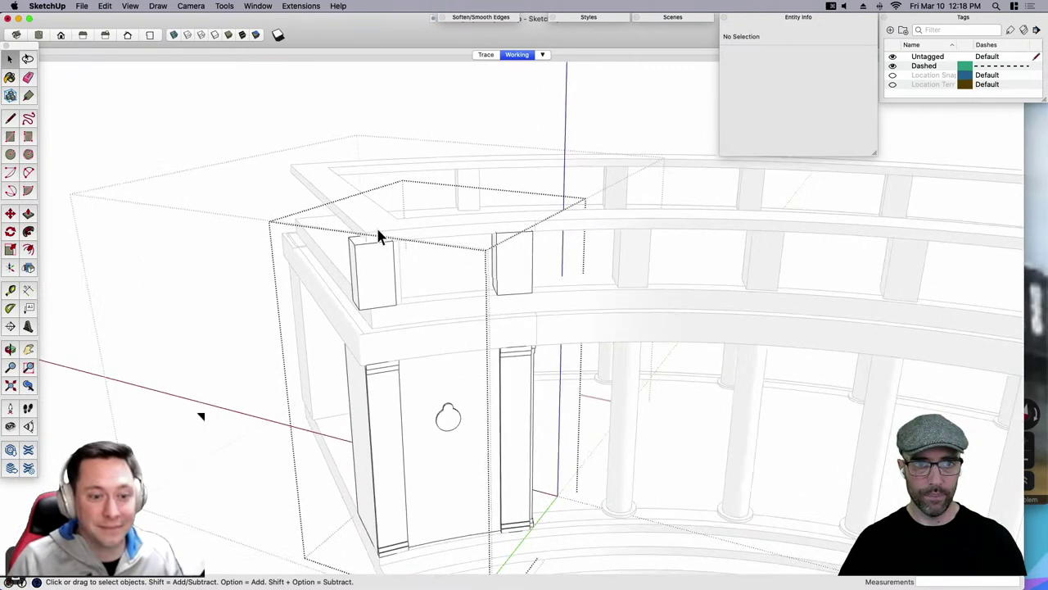
pyautogui.click(236, 112)
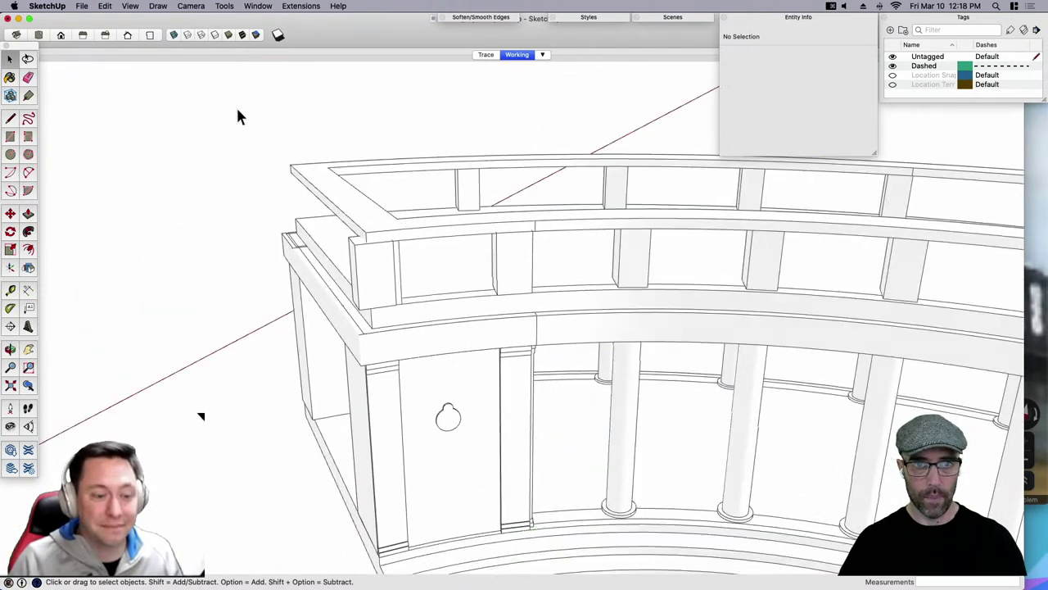
# Select all connected geometry of the balustrade's top rail and cut it from the model.
pyautogui.scroll(2, 369, 229)
pyautogui.doubleClick(369, 229)
pyautogui.scroll(2, 369, 229)
pyautogui.scroll(1, 370, 230)
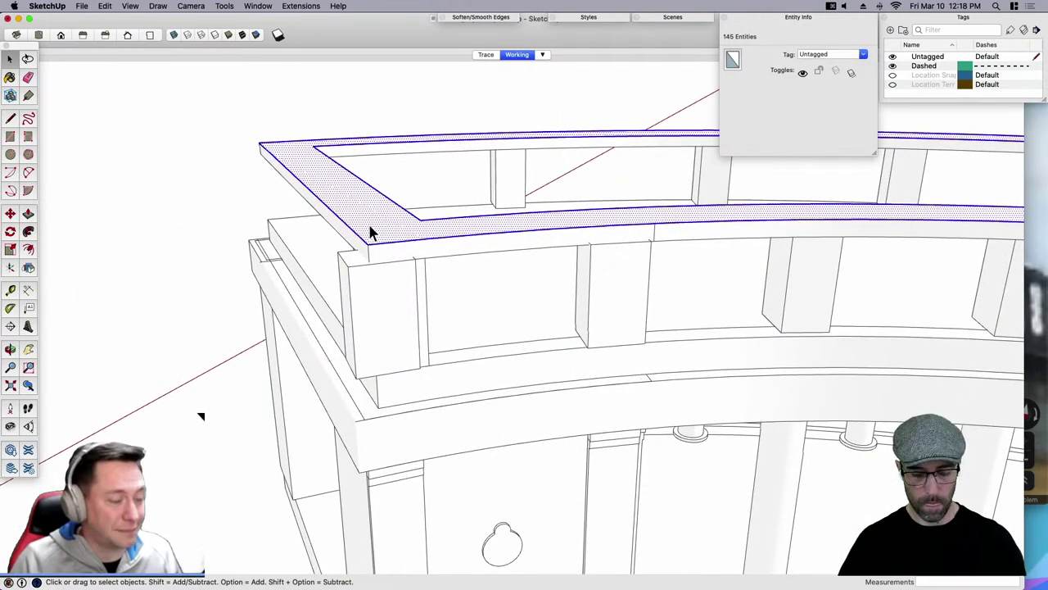
pyautogui.tripleClick(370, 237)
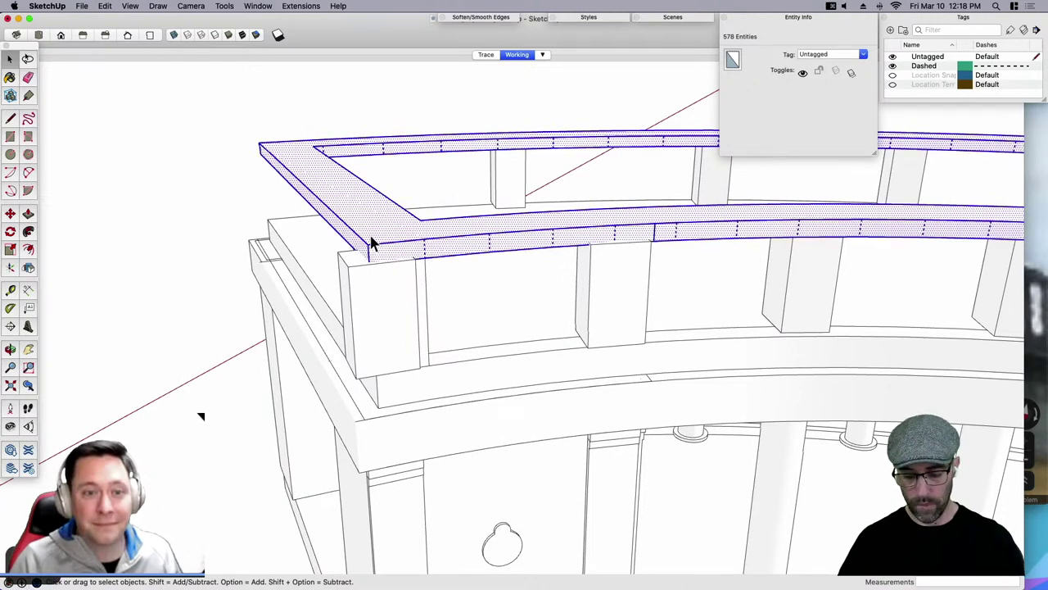
pyautogui.press('super+x')
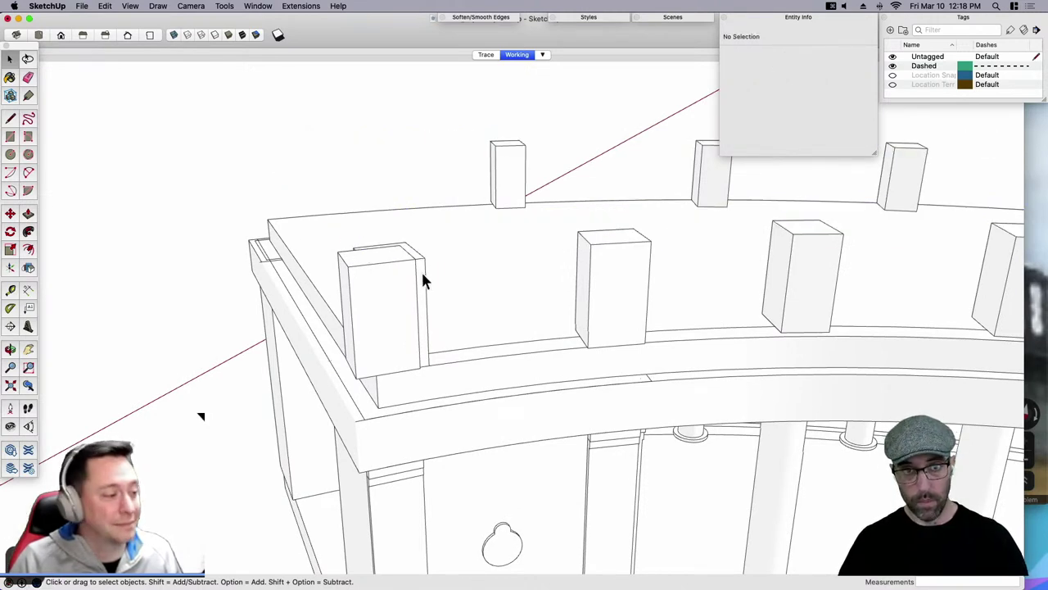
# Delete the surplus block overlapping the corner block and paste the rail's flat outline back in its original place.
pyautogui.click(422, 276)
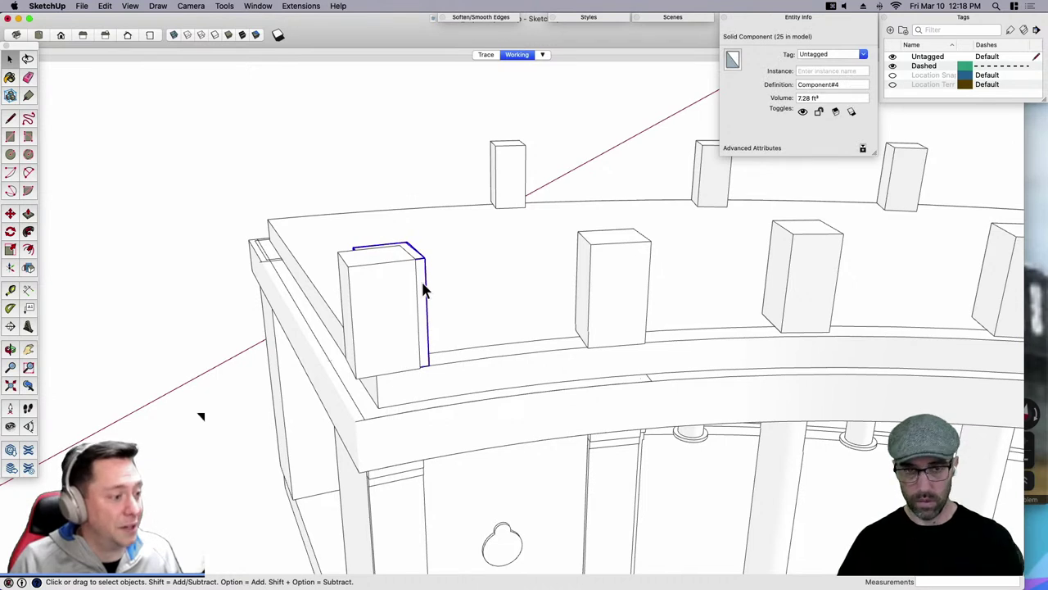
pyautogui.press('Delete')
pyautogui.press('super+shift+v')
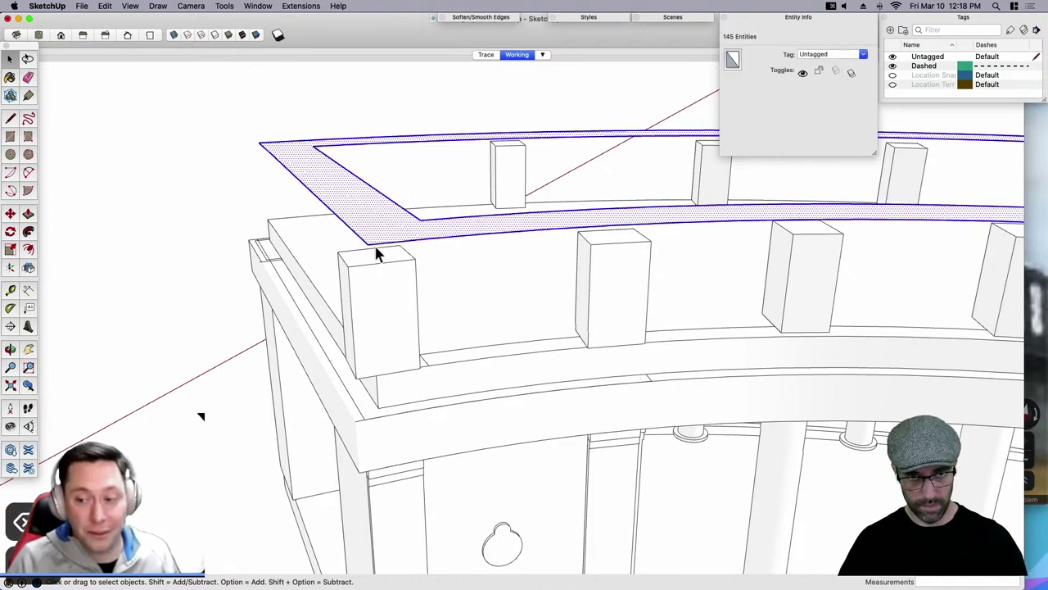
pyautogui.scroll(1, 370, 248)
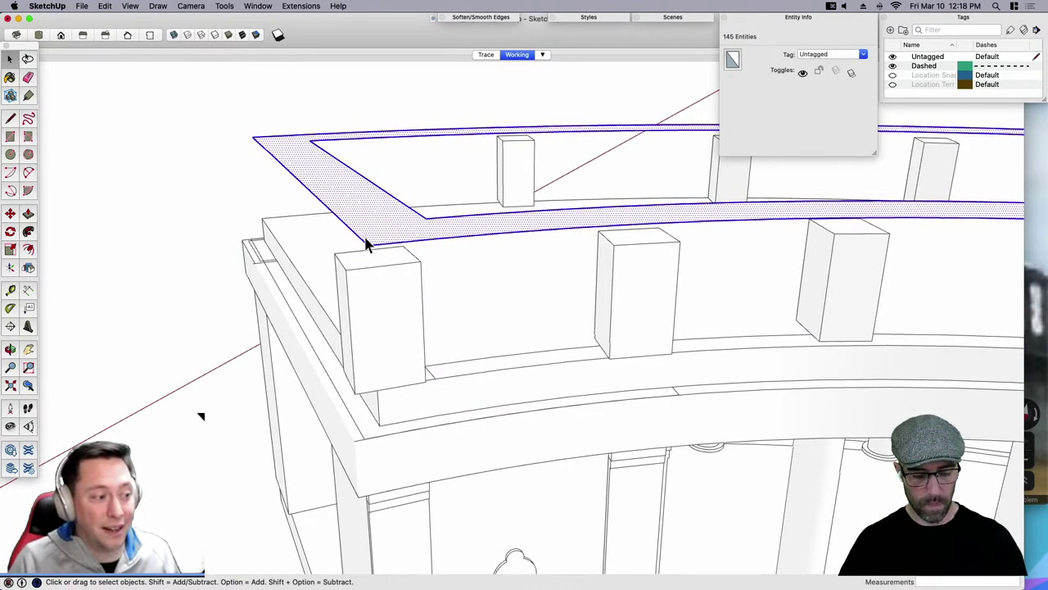
# Push/Pull the rail face down to the tops of the balustrade blocks.
pyautogui.click(364, 243)
pyautogui.click(366, 235)
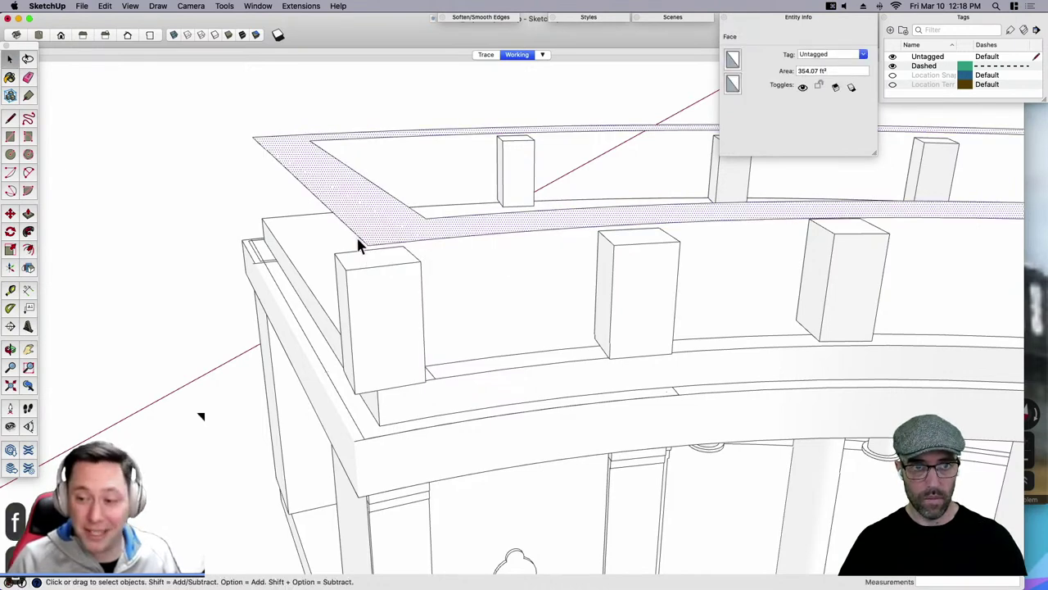
pyautogui.moveTo(360, 252); pyautogui.dragTo(349, 234)
pyautogui.click(367, 234)
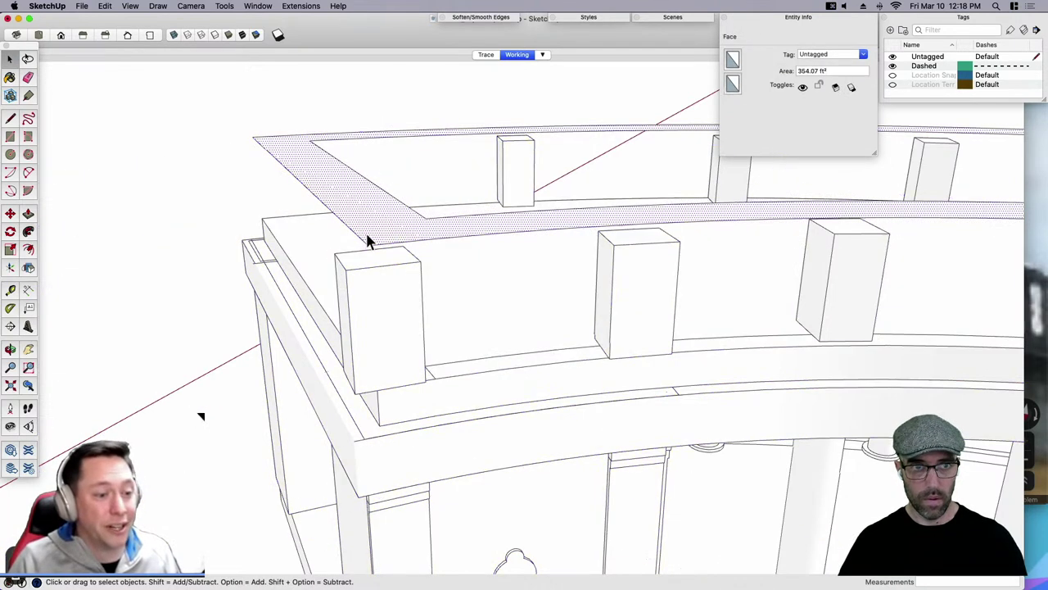
pyautogui.press('p')
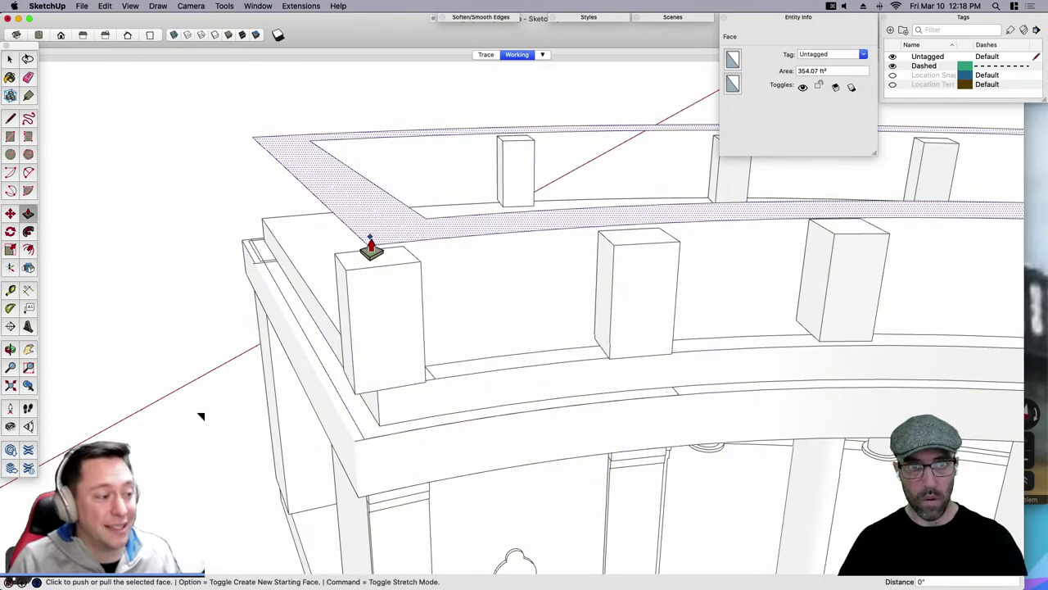
pyautogui.click(370, 235)
pyautogui.click(357, 268)
# Select all connected geometry of the thickened top rail and make it a group.
pyautogui.press('space')
pyautogui.doubleClick(375, 238)
pyautogui.tripleClick(374, 238)
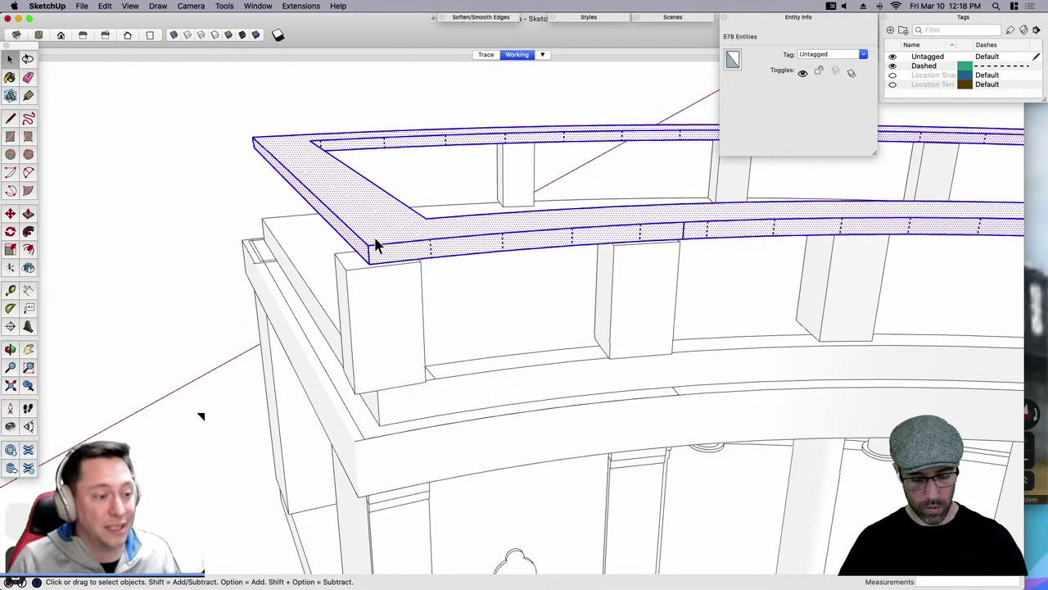
pyautogui.press('g')
# Scale the top rail group uniformly to 1.02 so that it extends beyond the blocks.
pyautogui.scroll(-5, 311, 270)
pyautogui.press('s')
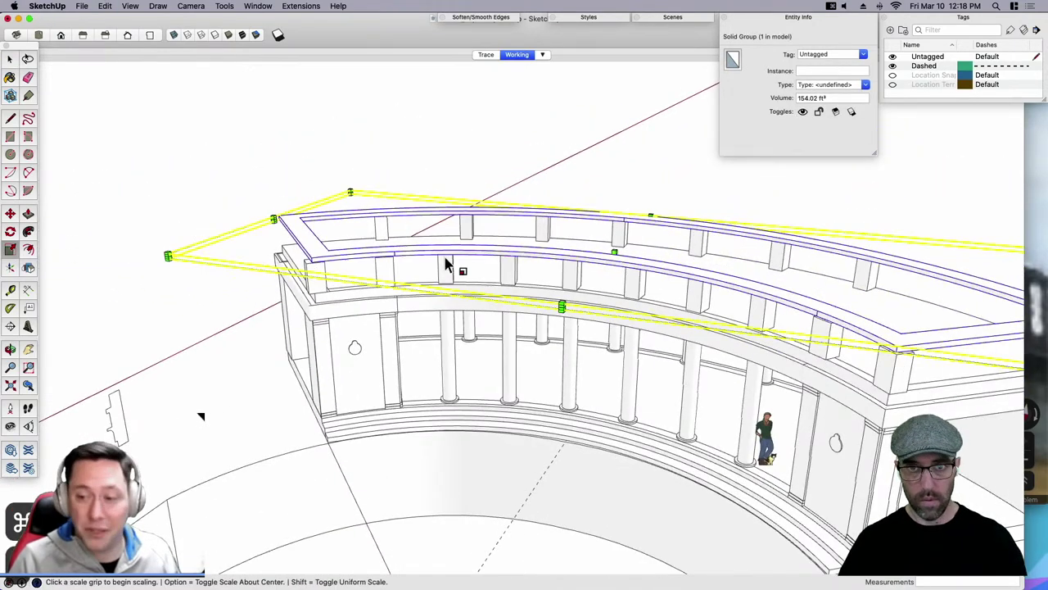
pyautogui.scroll(-2, 450, 265)
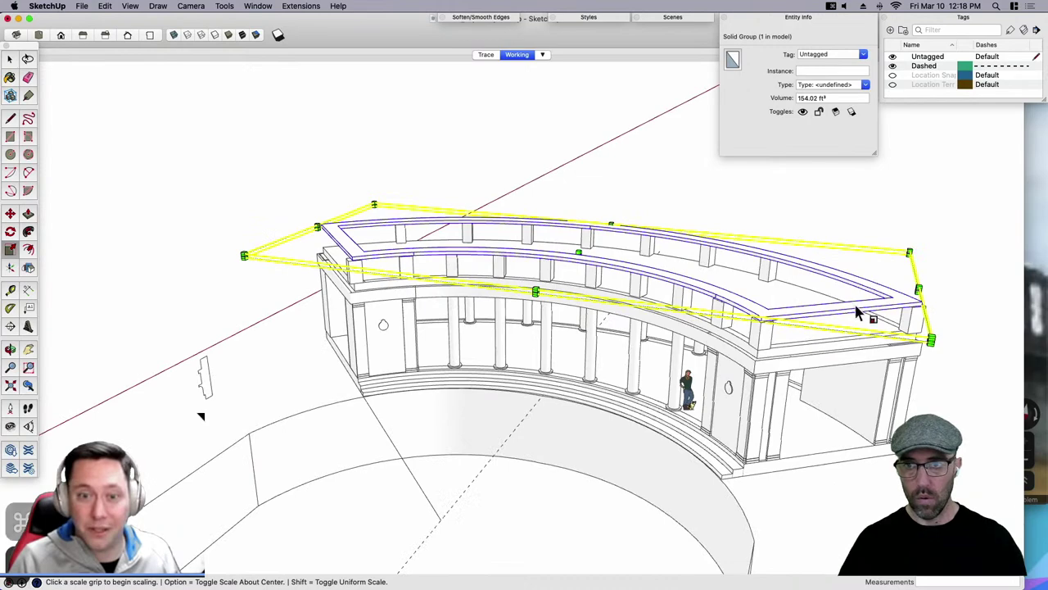
pyautogui.click(909, 251)
pyautogui.click(916, 250)
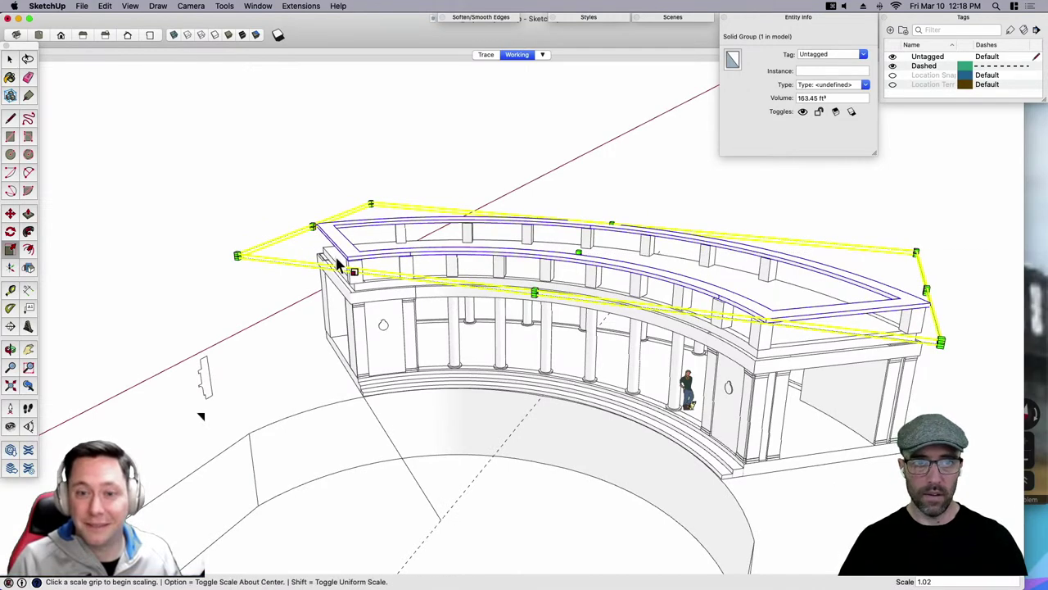
# Examine how the scaled rail overhangs the corner block and the colonnade's end.
pyautogui.scroll(10, 352, 262)
pyautogui.scroll(8, 385, 274)
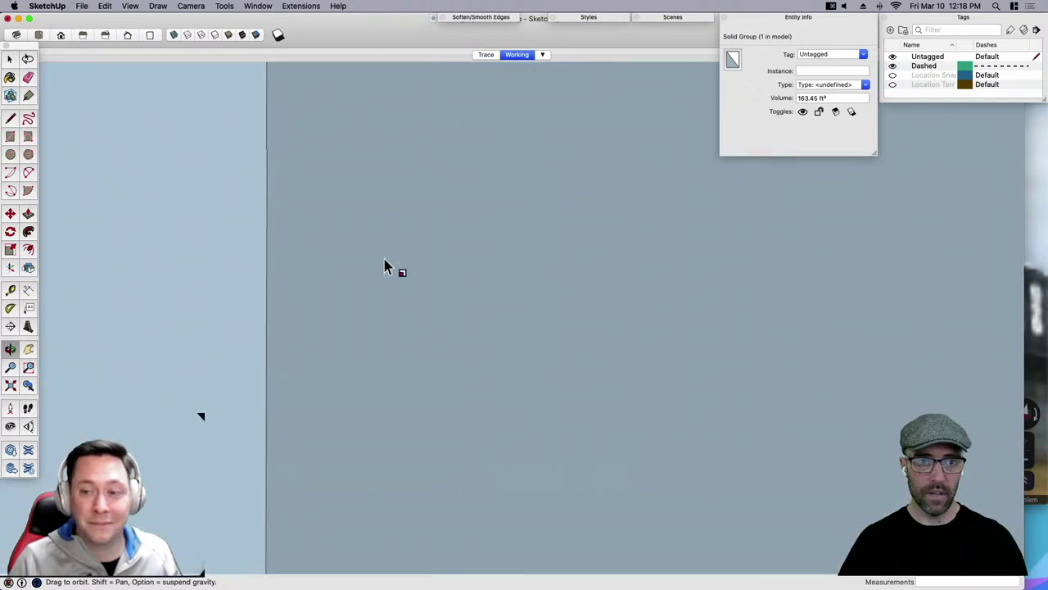
pyautogui.press('space')
pyautogui.moveTo(385, 269); pyautogui.dragTo(528, 303, button='middle')
pyautogui.scroll(-5, 616, 312)
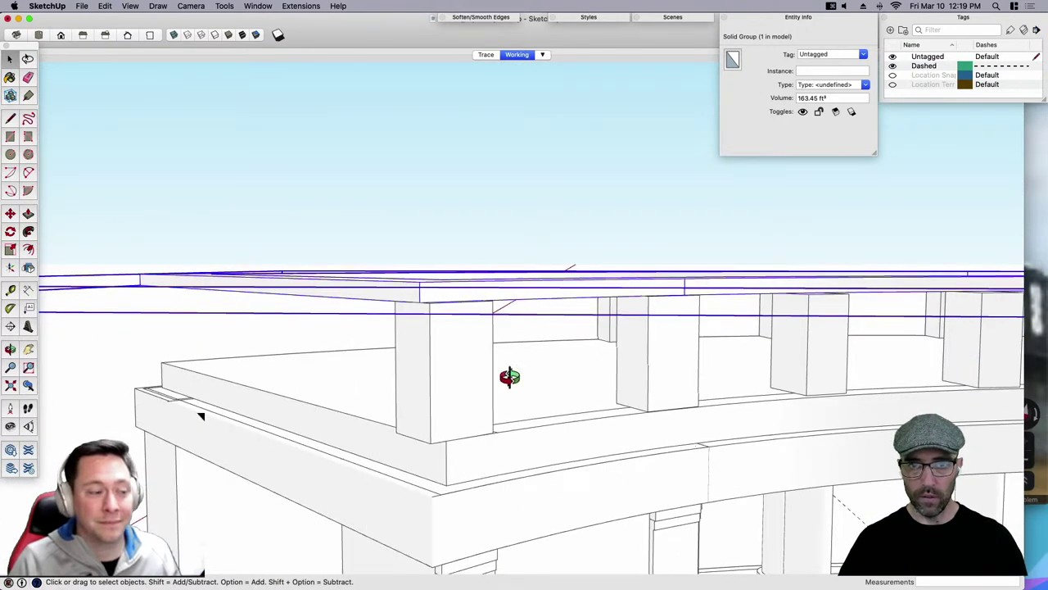
pyautogui.moveTo(509, 377); pyautogui.dragTo(536, 433, button='middle')
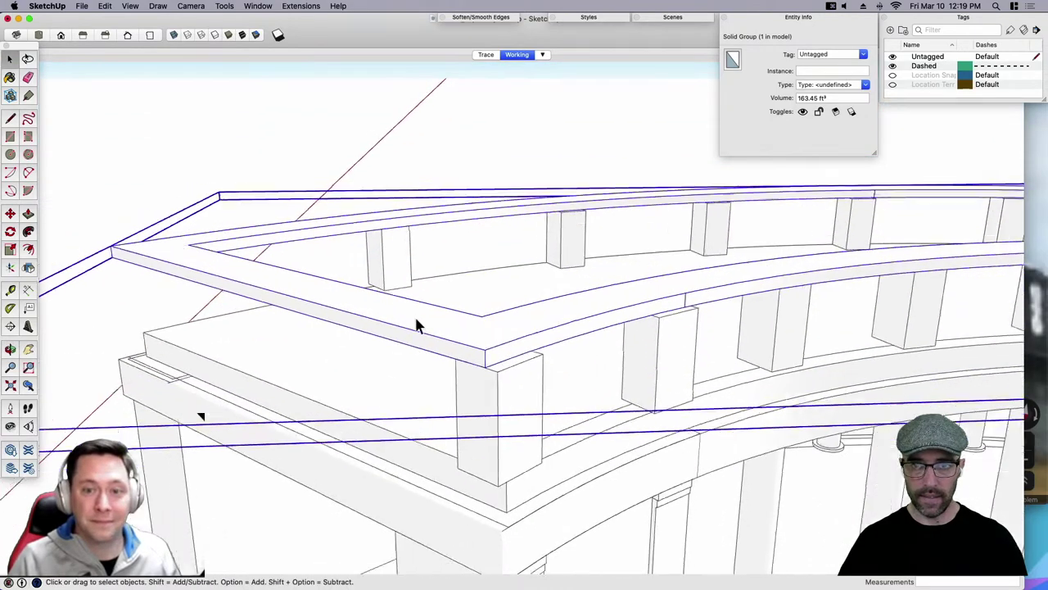
pyautogui.scroll(3, 414, 326)
pyautogui.scroll(-3, 618, 299)
pyautogui.moveTo(639, 304); pyautogui.dragTo(582, 418, button='middle')
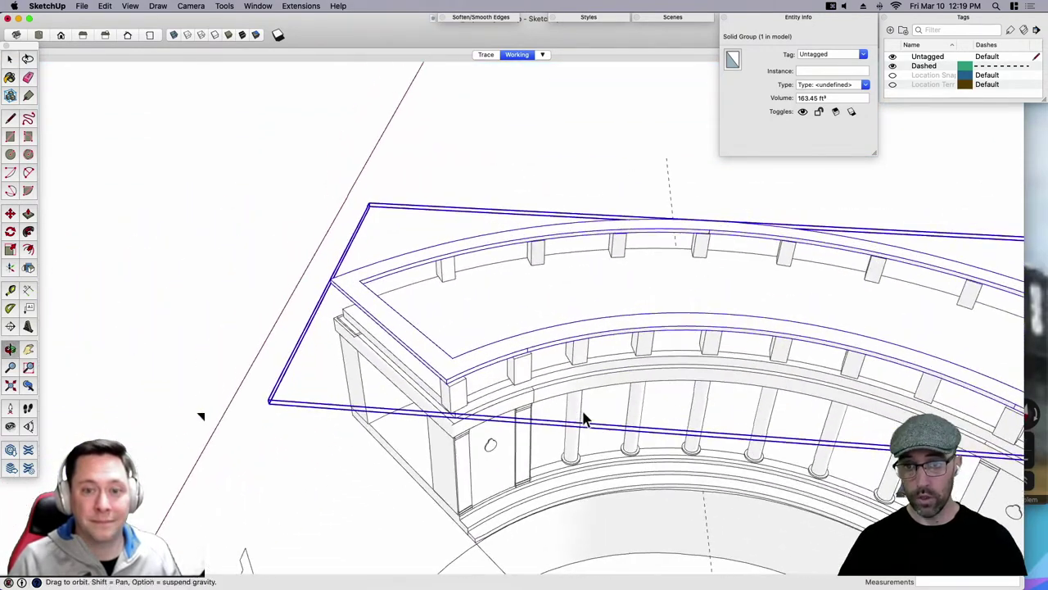
# Scale the top rail group to 1.02 along the red direction, extending its front edge toward the pool.
pyautogui.scroll(1, 665, 434)
pyautogui.press('s')
pyautogui.scroll(2, 713, 414)
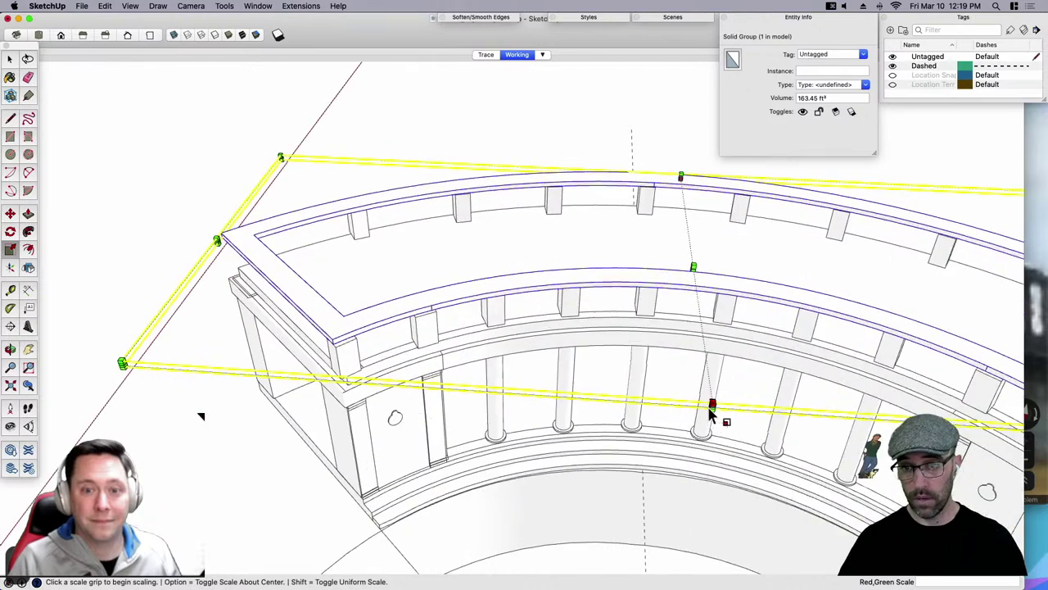
pyautogui.click(712, 405)
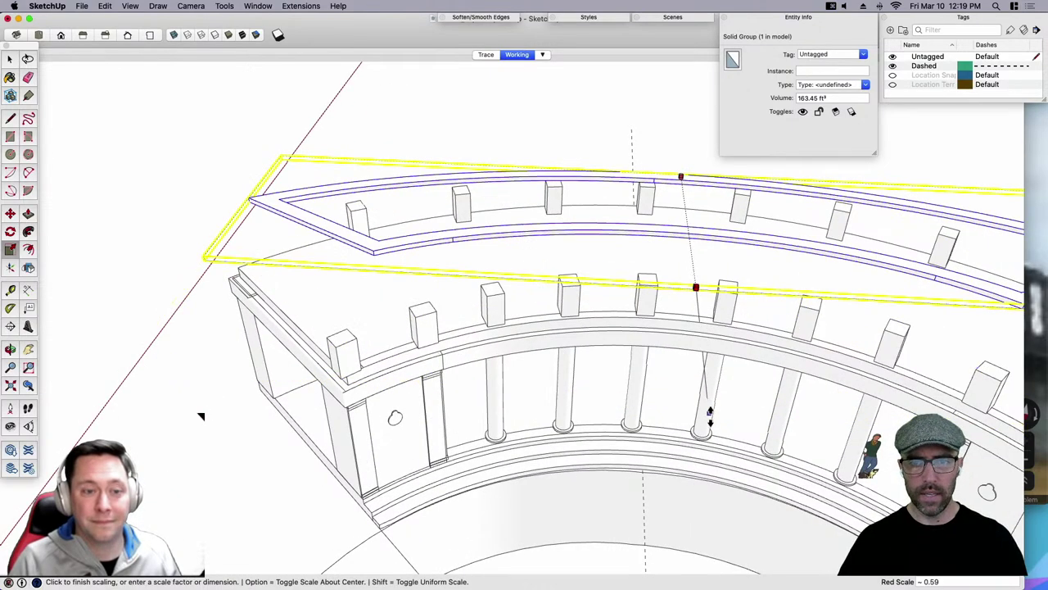
pyautogui.click(659, 549)
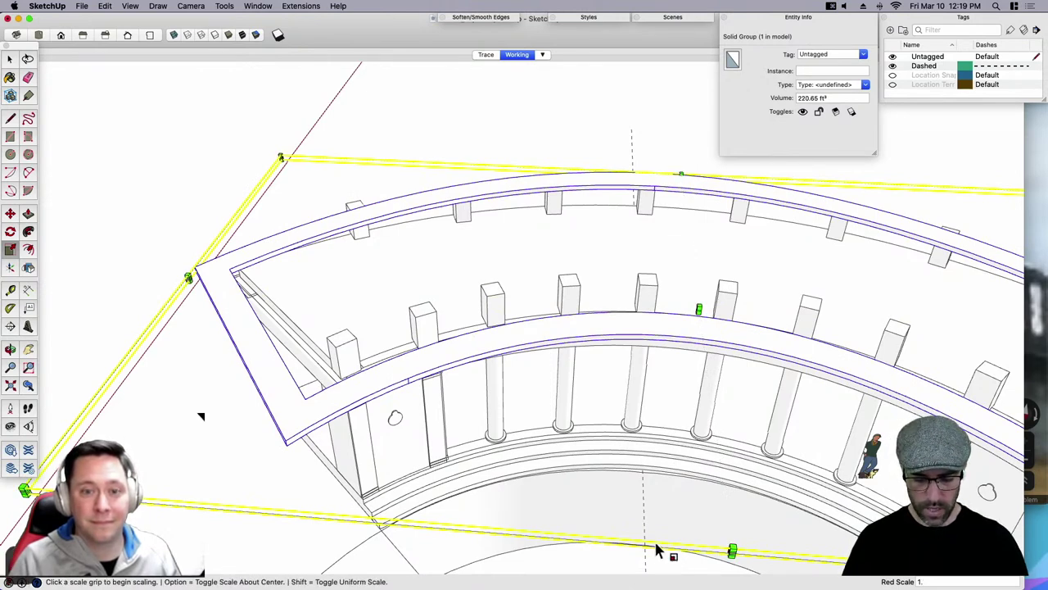
pyautogui.press('super+z')
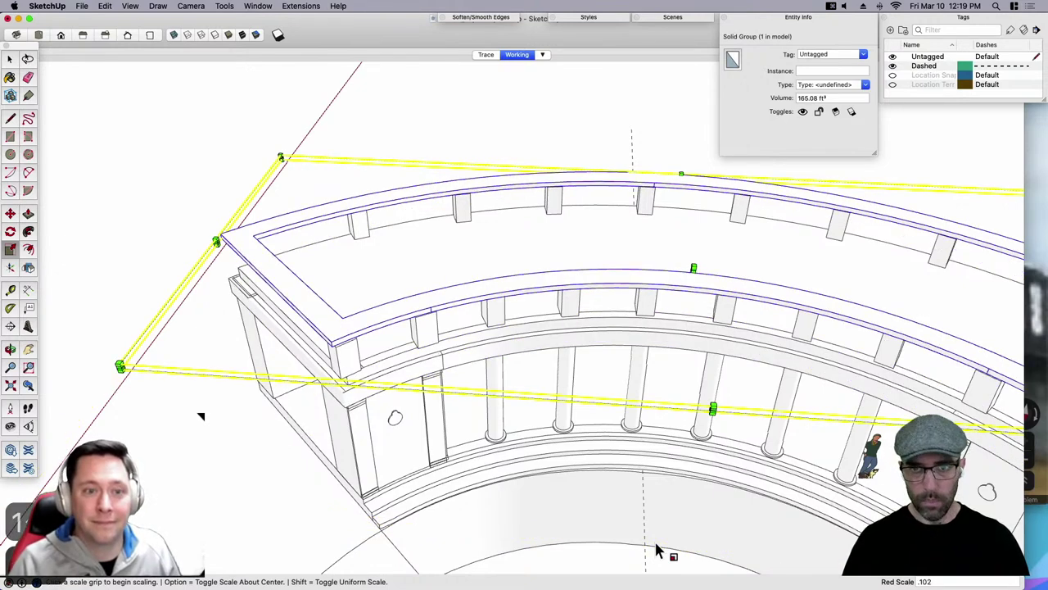
pyautogui.press('Return')
pyautogui.write('1.0')
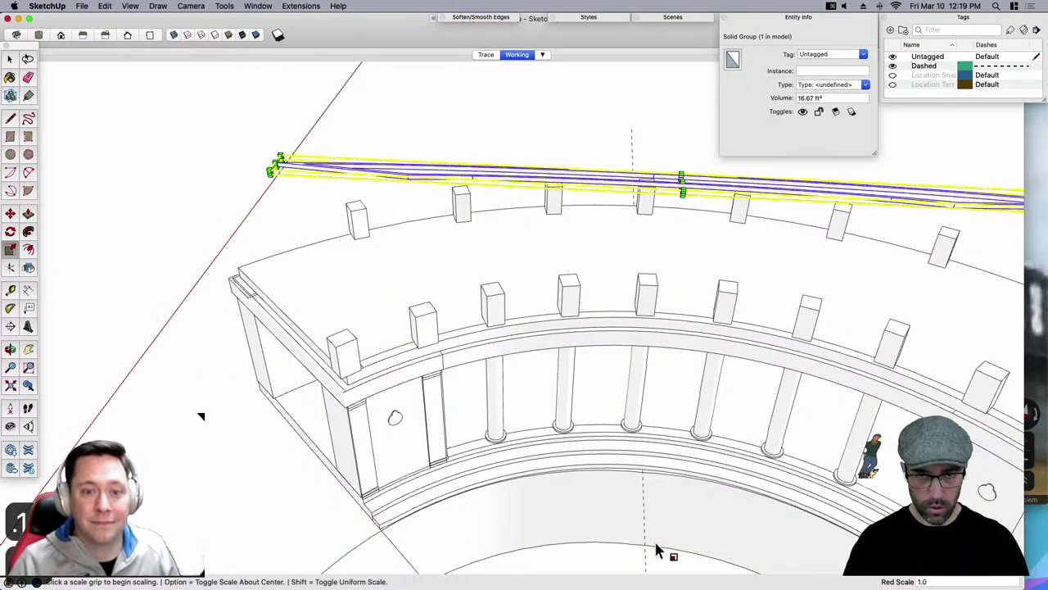
pyautogui.write('2')
pyautogui.press('Return')
pyautogui.press('space')
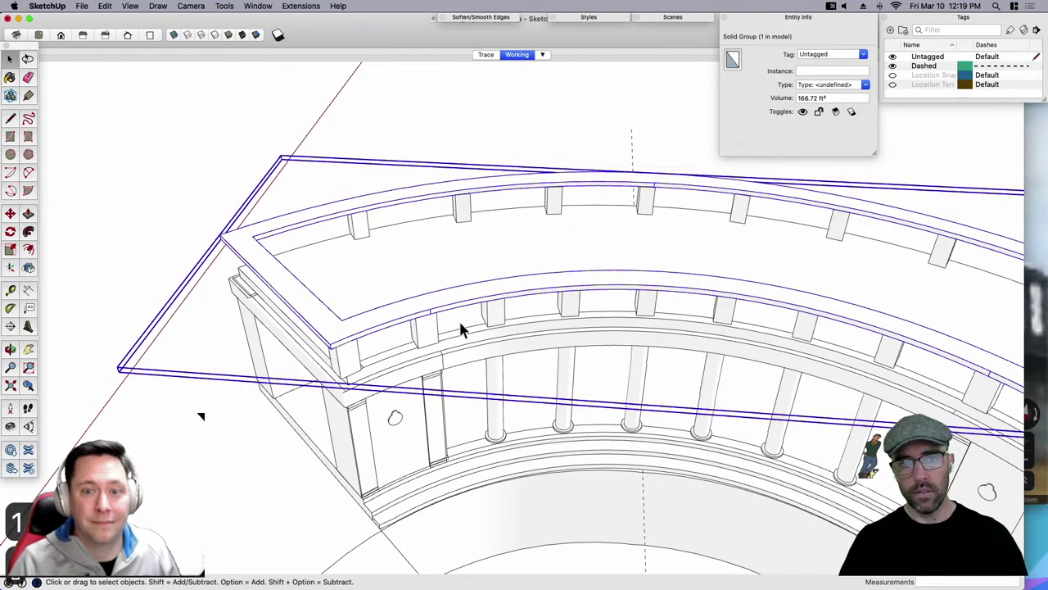
# Open the rail group, delete the vertical seam edges near both ends of its curved front, and close the group.
pyautogui.doubleClick(434, 307)
pyautogui.scroll(2, 430, 309)
pyautogui.moveTo(417, 300); pyautogui.dragTo(437, 323)
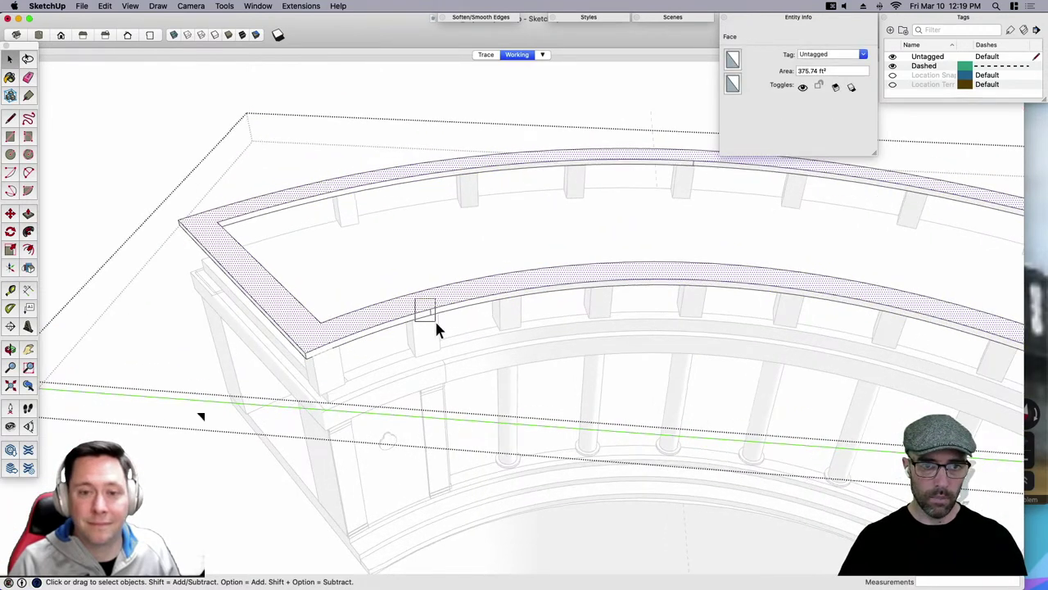
pyautogui.press('Delete')
pyautogui.scroll(-3, 491, 343)
pyautogui.moveTo(676, 365); pyautogui.dragTo(867, 343, button='middle')
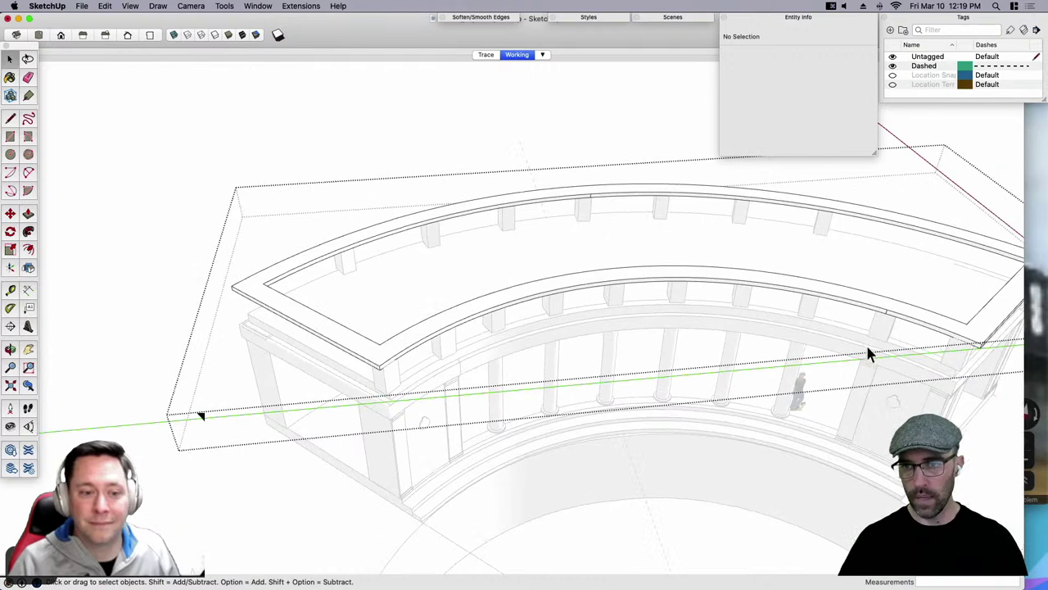
pyautogui.scroll(3, 868, 343)
pyautogui.scroll(-2, 902, 317)
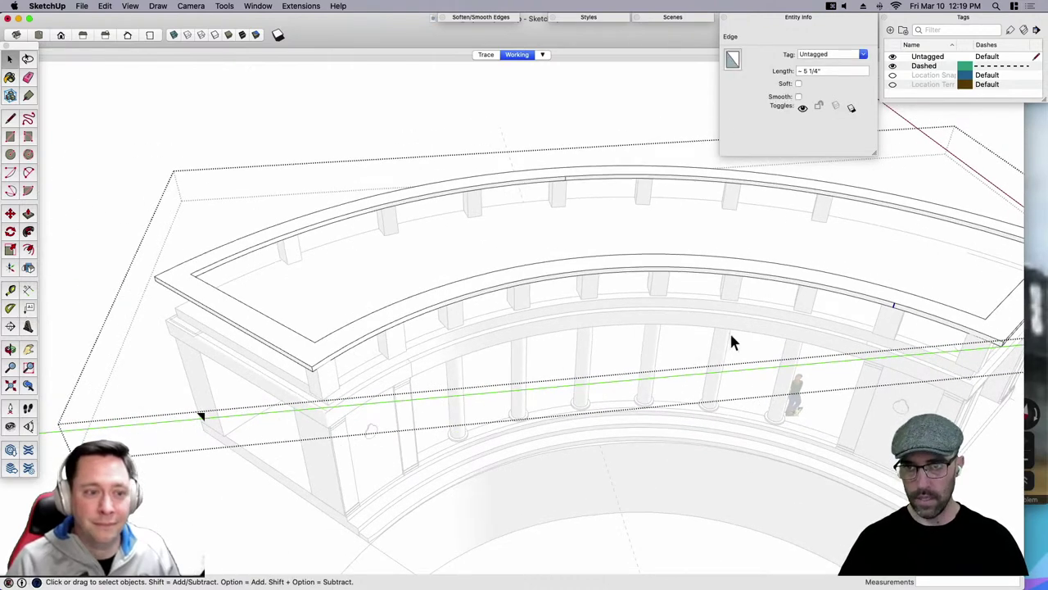
pyautogui.press('Delete')
pyautogui.scroll(-4, 704, 333)
pyautogui.click(477, 171)
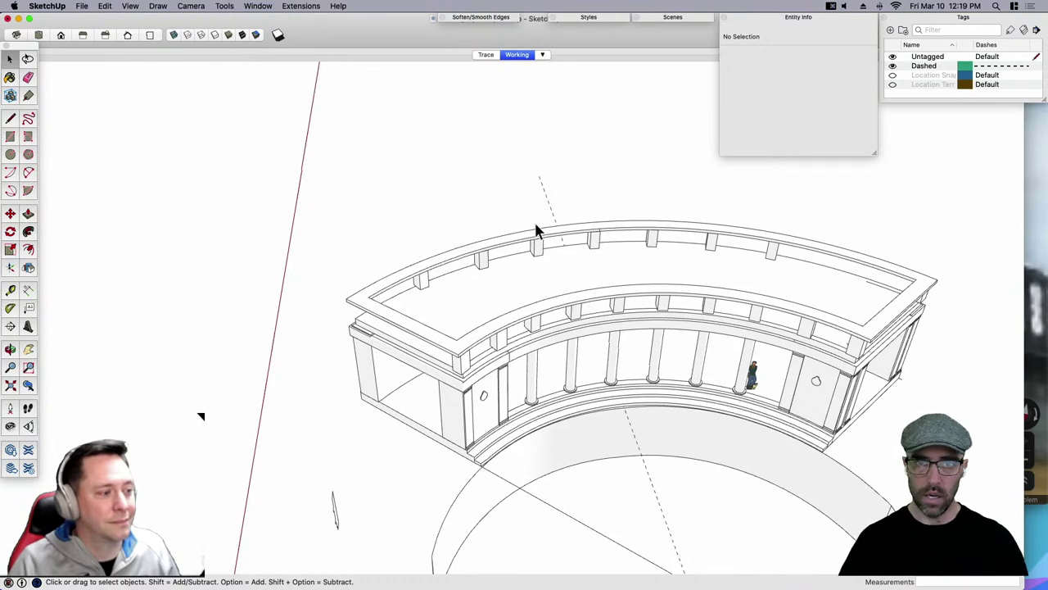
pyautogui.scroll(3, 512, 362)
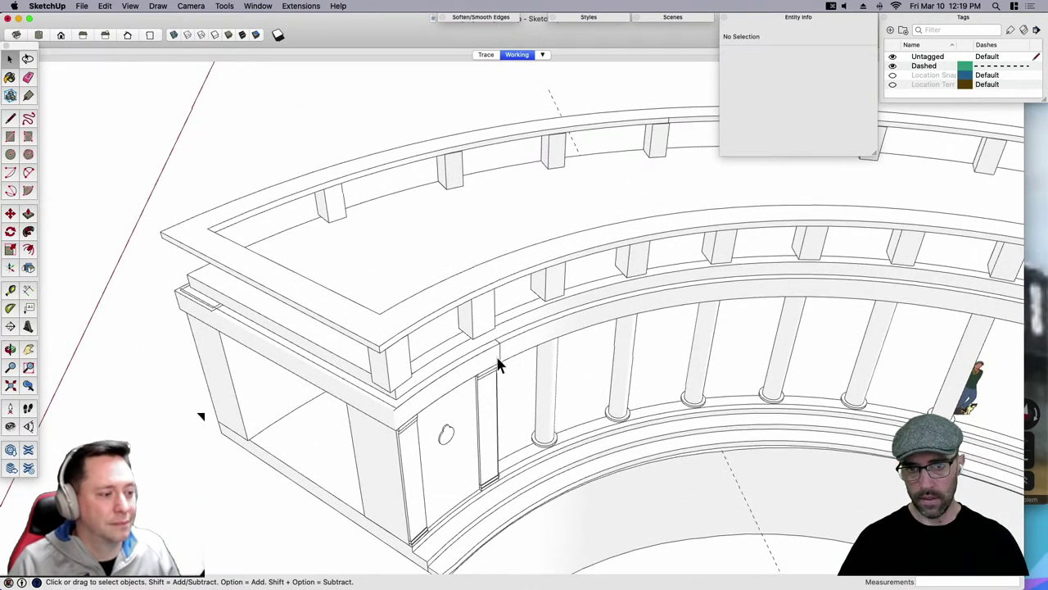
pyautogui.doubleClick(499, 363)
pyautogui.click(460, 351)
pyautogui.scroll(2, 461, 345)
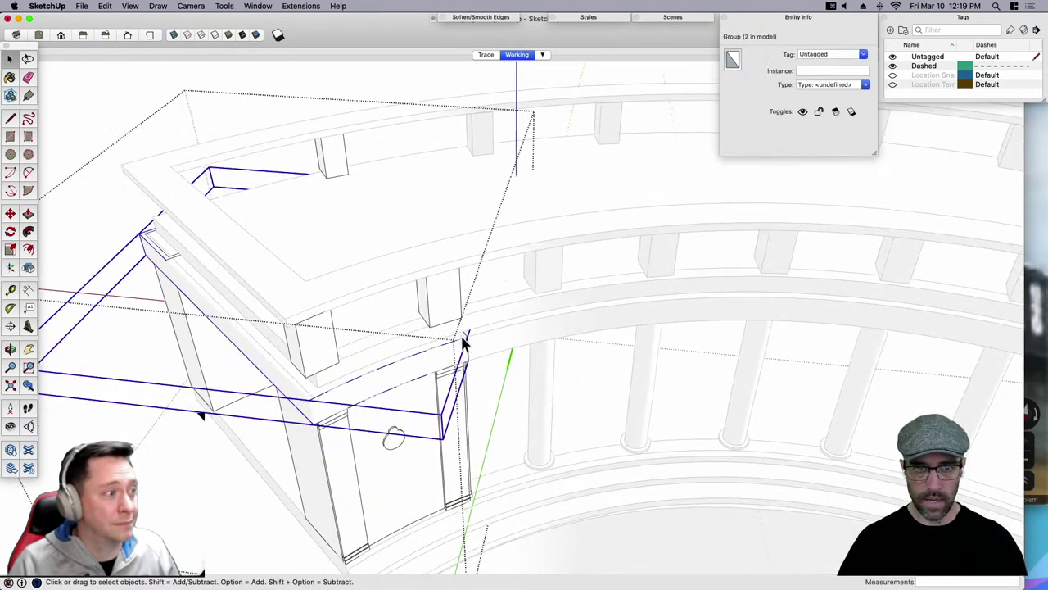
pyautogui.doubleClick(460, 347)
pyautogui.click(456, 350)
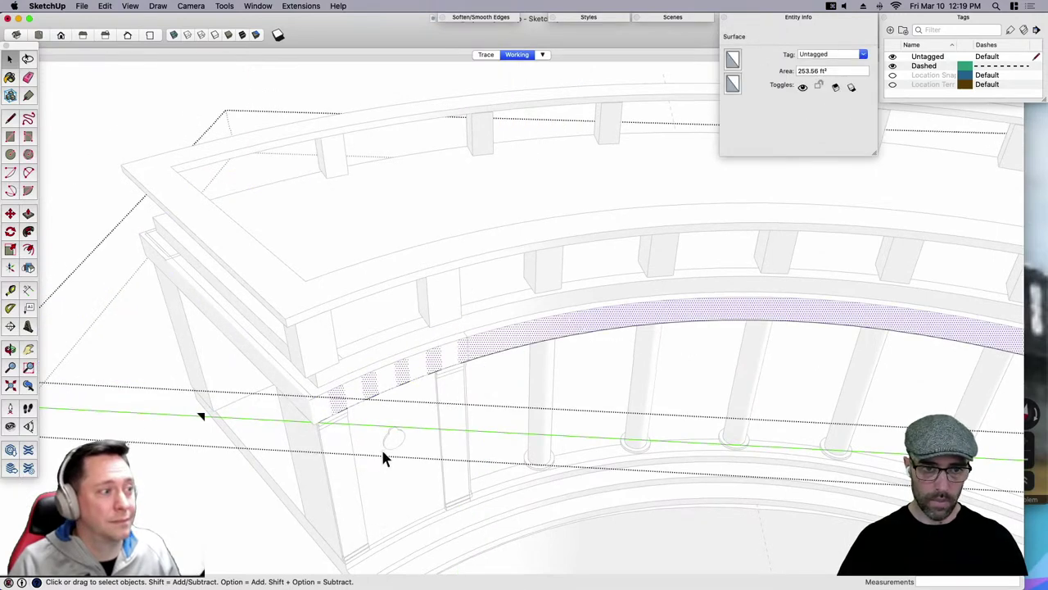
pyautogui.scroll(-3, 385, 448)
# Open the beam inside the pool-side end bay, delete the seam edges where it meets the curved beam, and close the component.
pyautogui.click(393, 348)
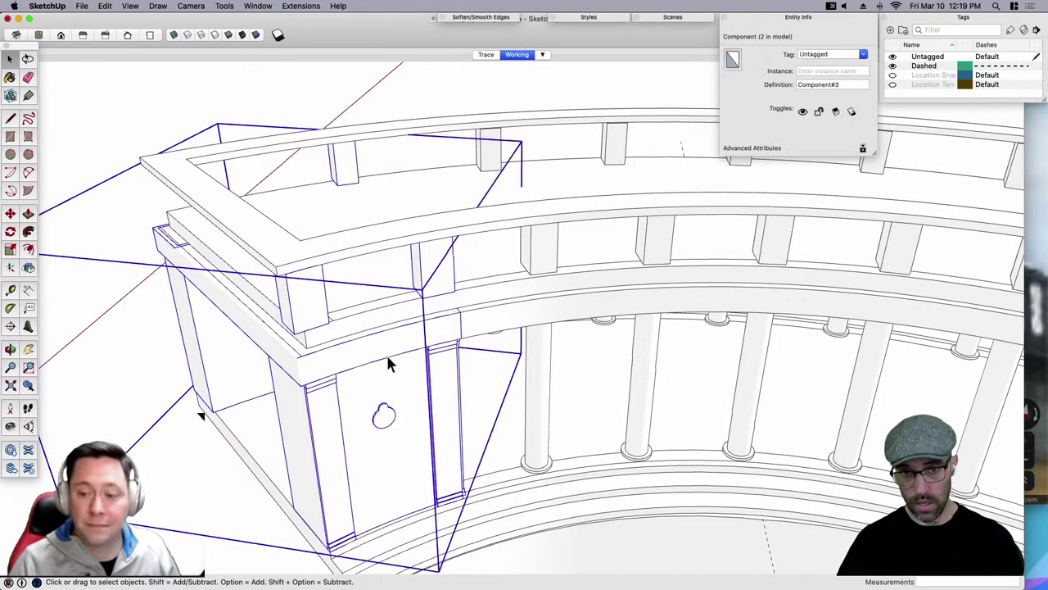
pyautogui.doubleClick(387, 358)
pyautogui.click(388, 357)
pyautogui.doubleClick(387, 357)
pyautogui.moveTo(455, 305); pyautogui.dragTo(480, 357)
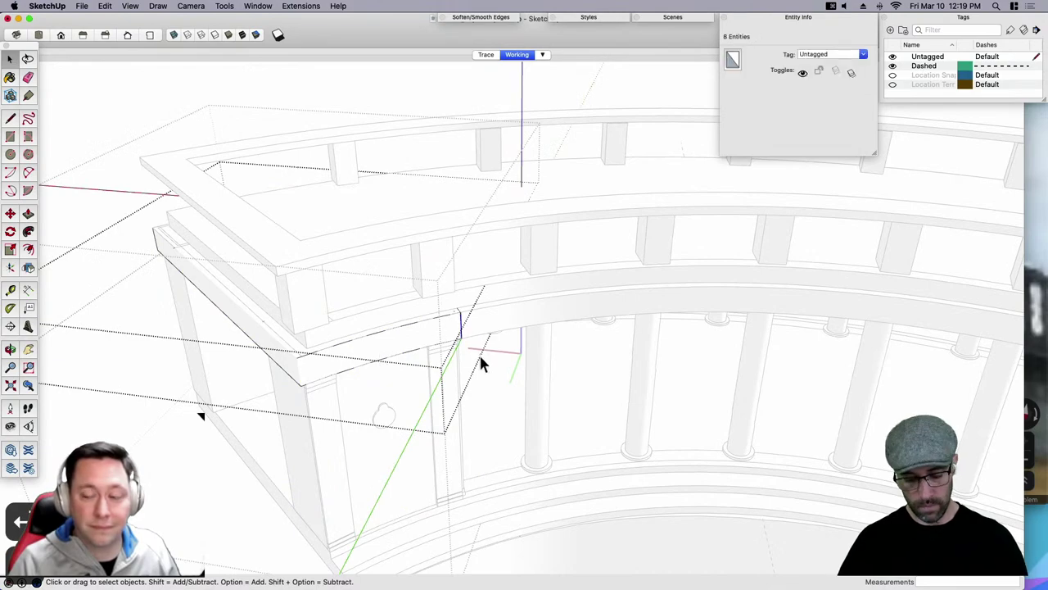
pyautogui.press('Delete')
pyautogui.scroll(-5, 604, 317)
pyautogui.doubleClick(292, 210)
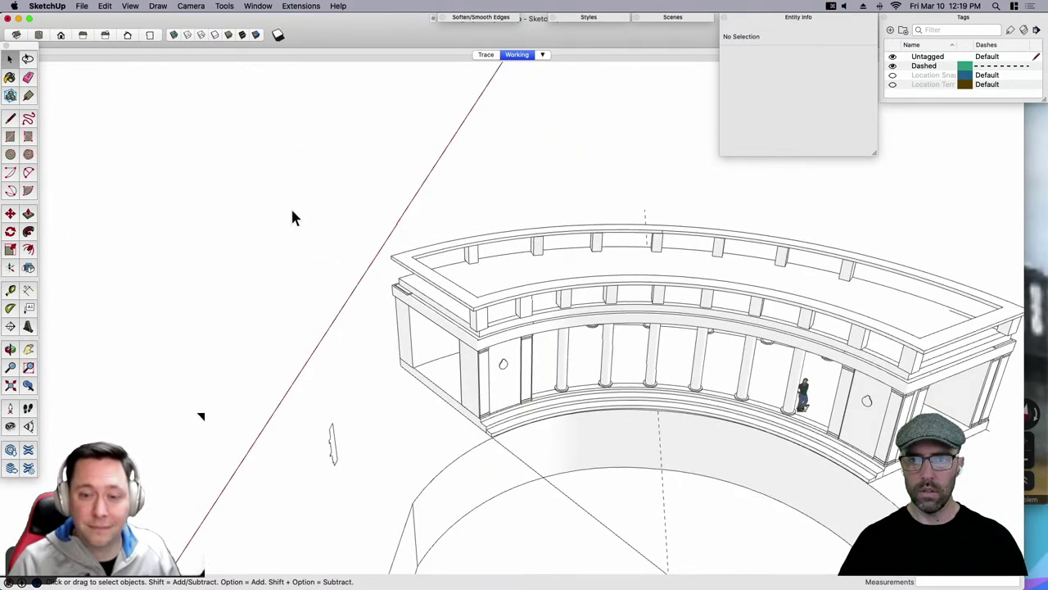
# Open the balustrade block above the end bay's inner pilaster and offset its front face inward to outline a panel.
pyautogui.scroll(6, 543, 300)
pyautogui.click(552, 323)
pyautogui.scroll(3, 541, 311)
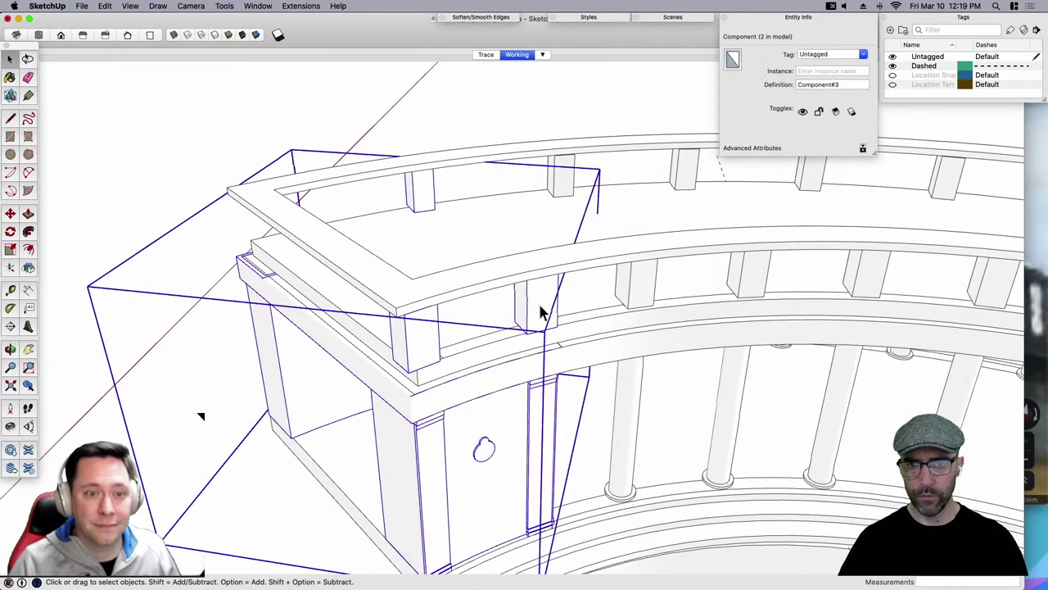
pyautogui.doubleClick(541, 306)
pyautogui.scroll(3, 541, 303)
pyautogui.doubleClick(541, 303)
pyautogui.scroll(3, 542, 304)
pyautogui.doubleClick(542, 303)
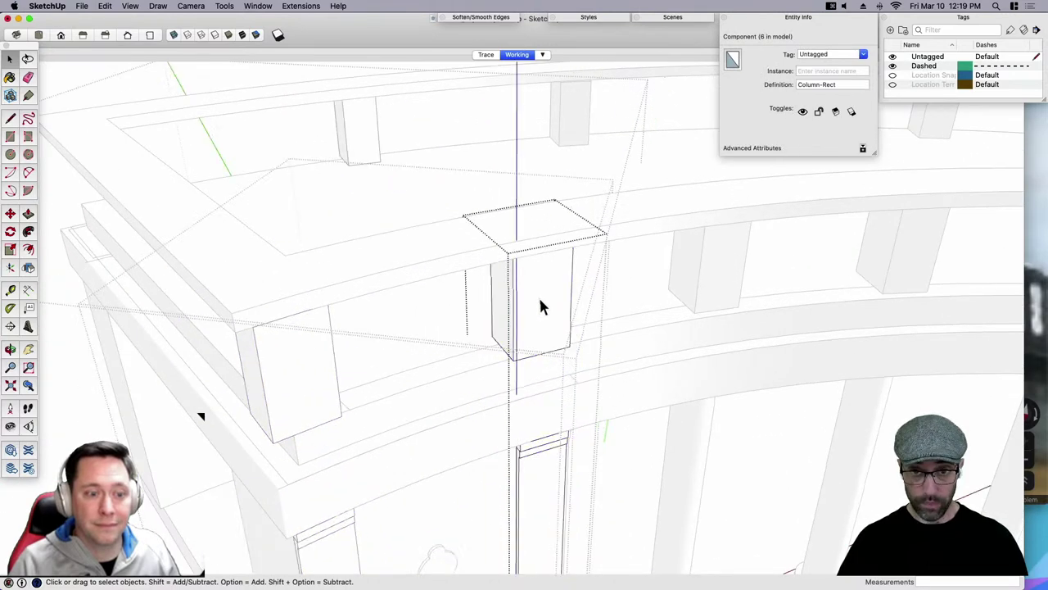
pyautogui.doubleClick(540, 304)
pyautogui.click(542, 305)
pyautogui.press('f')
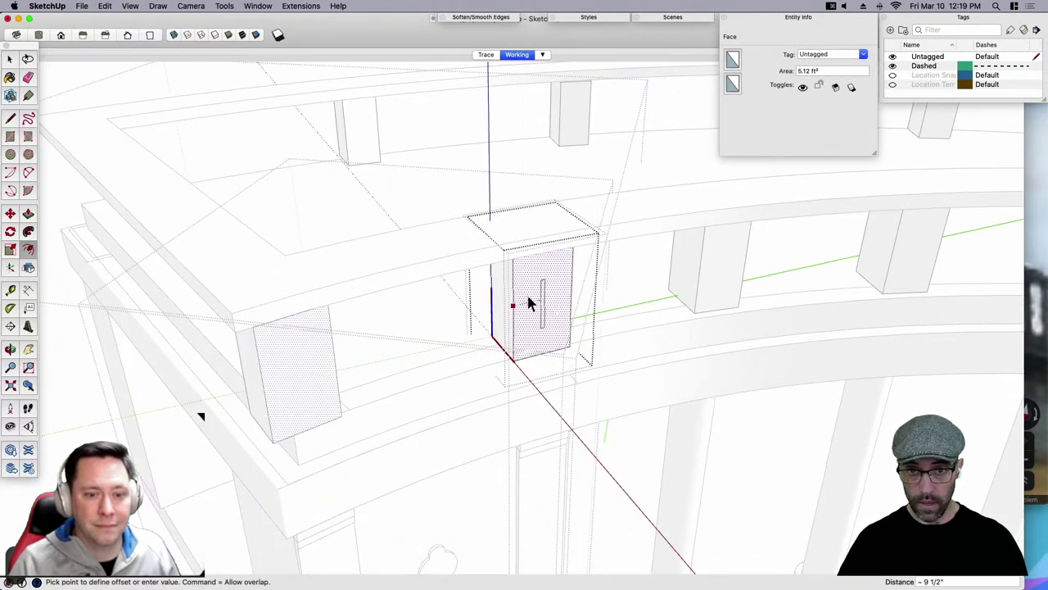
pyautogui.click(527, 296)
# Push the outlined panel about 1 1/4" into the block and close the nested components.
pyautogui.press('space')
pyautogui.click(541, 306)
pyautogui.scroll(3, 543, 311)
pyautogui.press('p')
pyautogui.click(543, 315)
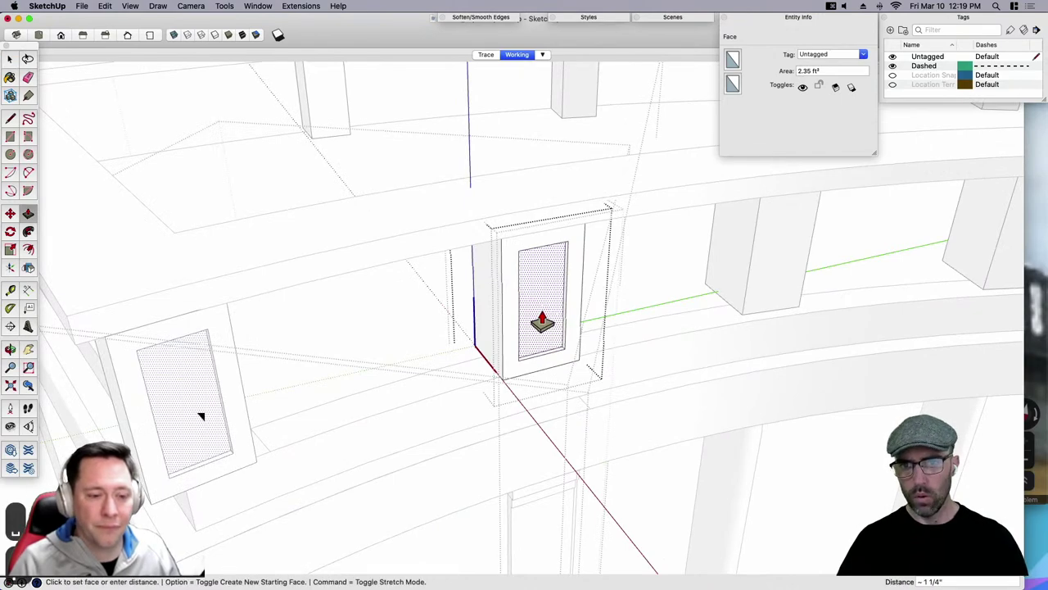
pyautogui.click(542, 320)
pyautogui.press('space')
pyautogui.scroll(-4, 536, 310)
pyautogui.click(340, 287)
pyautogui.scroll(-4, 341, 287)
pyautogui.click(401, 199)
pyautogui.scroll(-4, 333, 255)
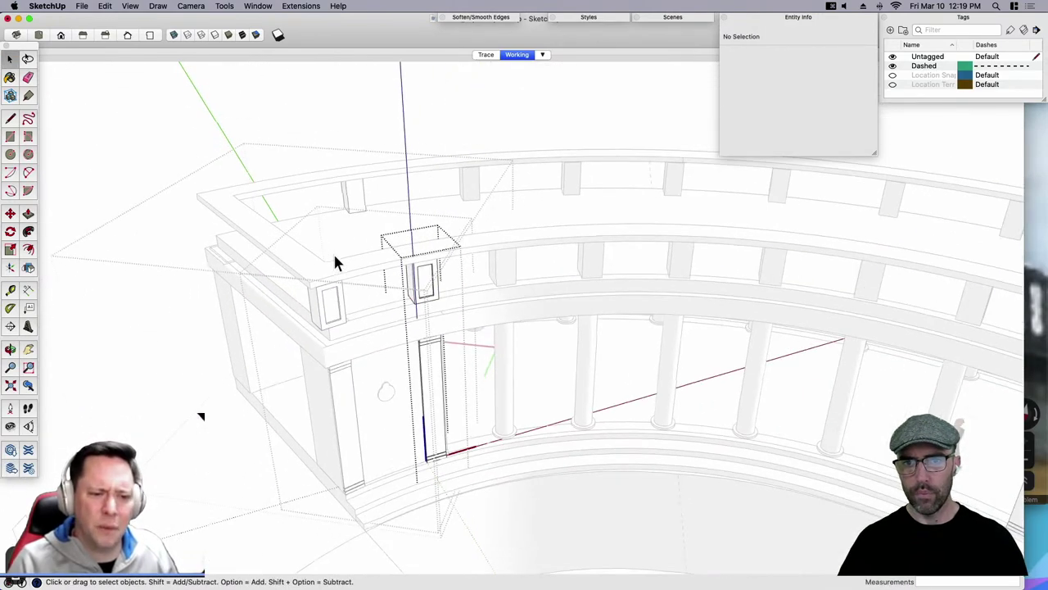
pyautogui.click(513, 277)
pyautogui.scroll(3, 511, 275)
pyautogui.click(510, 274)
pyautogui.scroll(-3, 510, 274)
pyautogui.click(572, 262)
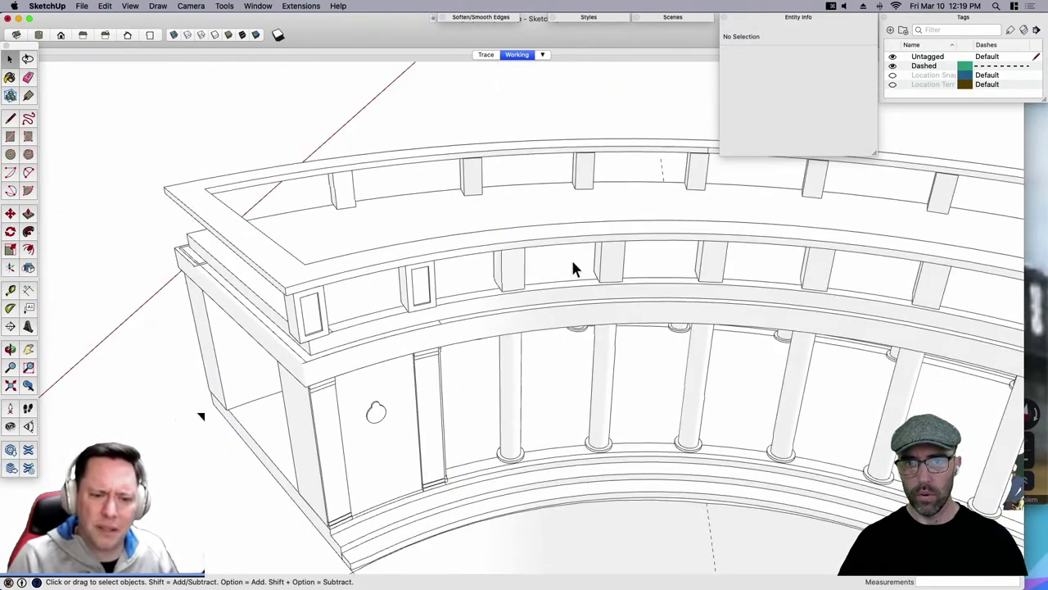
# Open the component of the first round column next to the end bay and select its balustrade block.
pyautogui.click(513, 273)
pyautogui.doubleClick(513, 271)
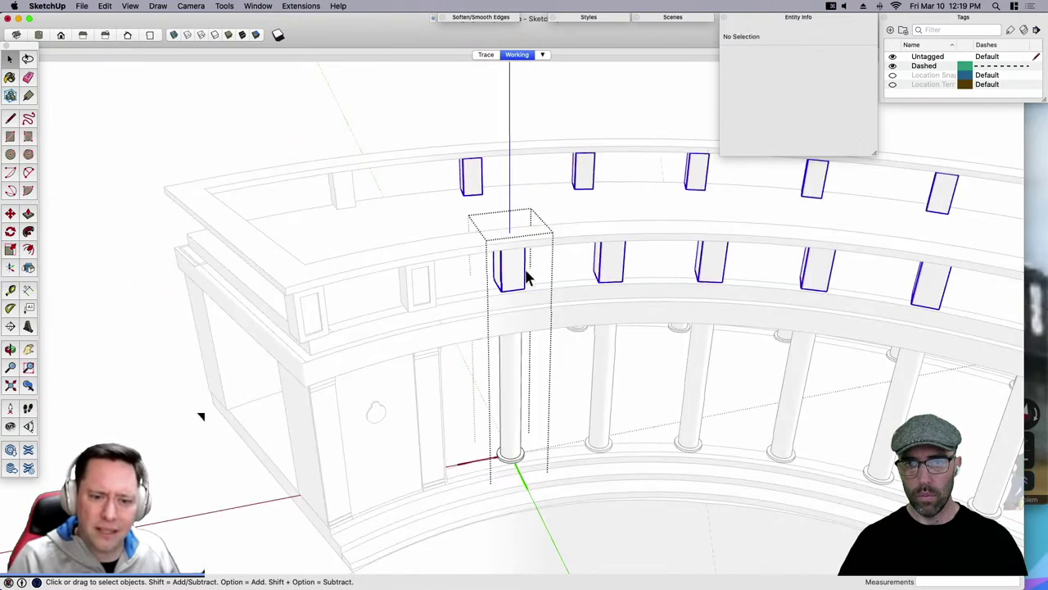
pyautogui.moveTo(527, 277); pyautogui.dragTo(301, 256, button='middle')
pyautogui.scroll(5, 413, 234)
pyautogui.moveTo(403, 200); pyautogui.dragTo(388, 186, button='middle')
pyautogui.scroll(2, 389, 186)
# Try to rotate the selected balustrade block 9 degrees about its vertical axis, and undo the rotation.
pyautogui.press('q')
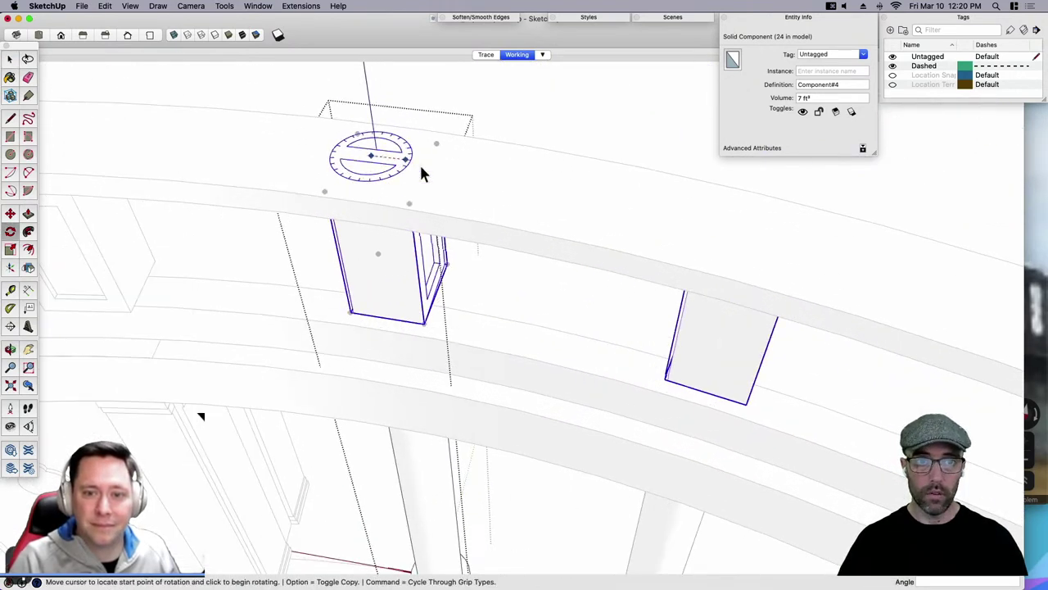
pyautogui.click(420, 163)
pyautogui.write('9')
pyautogui.press('Return')
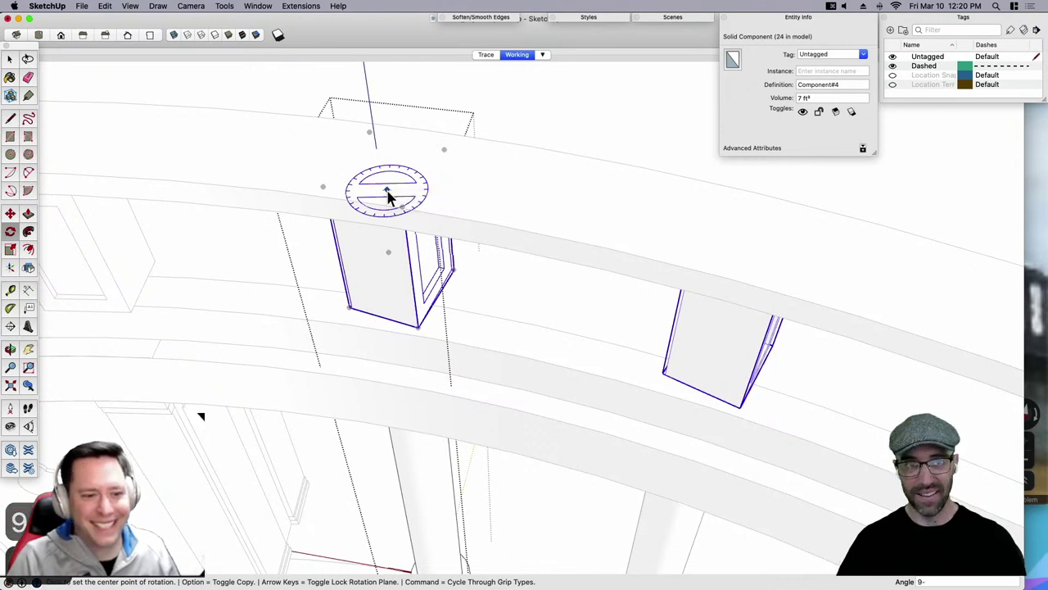
pyautogui.press('space')
pyautogui.press('super+z')
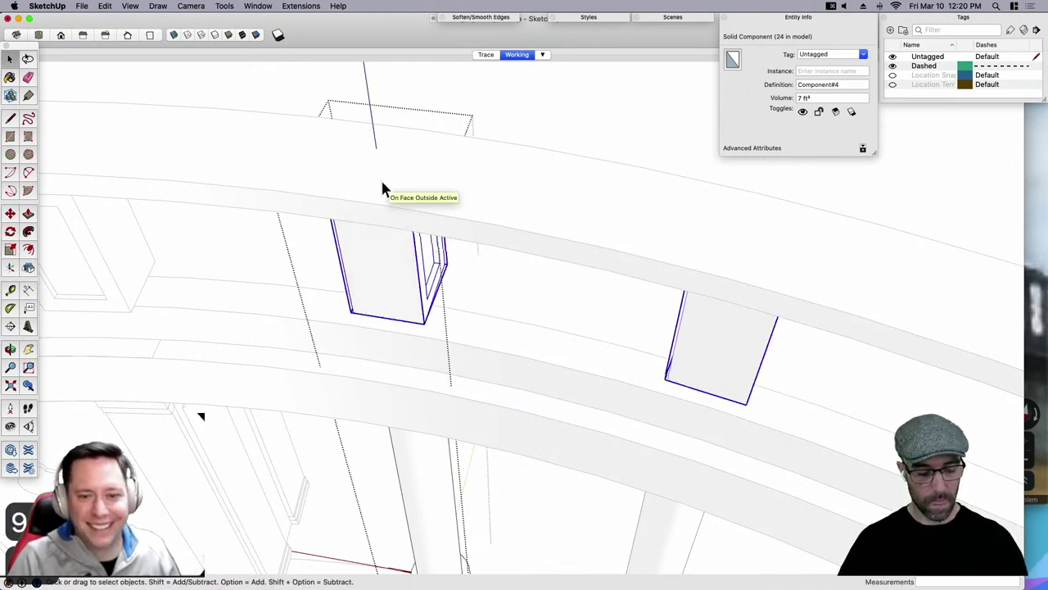
# Use X-ray view to rotate the balustrade block 90 degrees about the centre of its top, and close the column component.
pyautogui.press('q')
pyautogui.click(175, 35)
pyautogui.scroll(3, 327, 183)
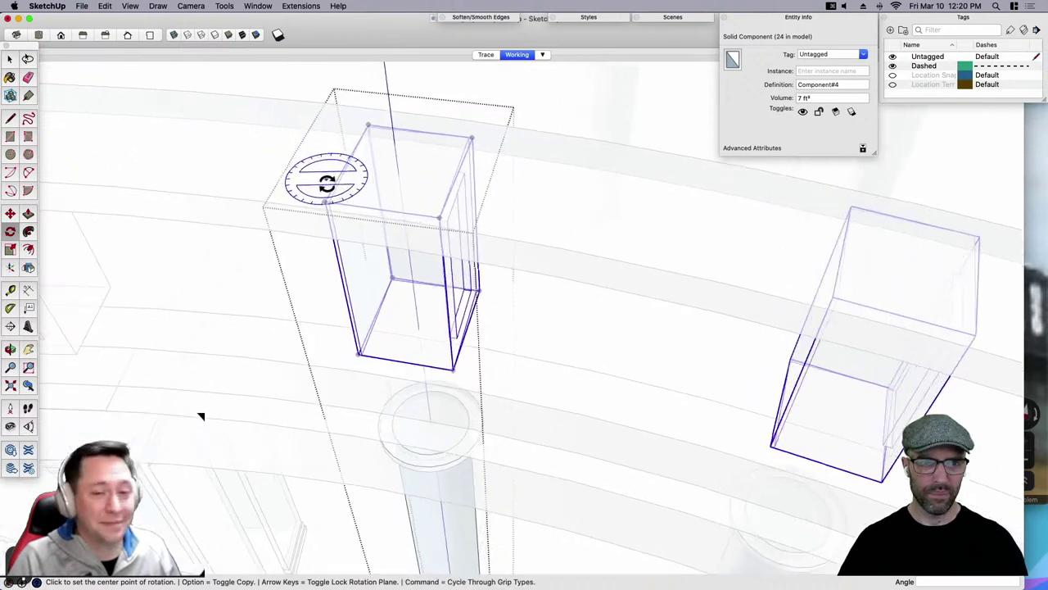
pyautogui.click(398, 171)
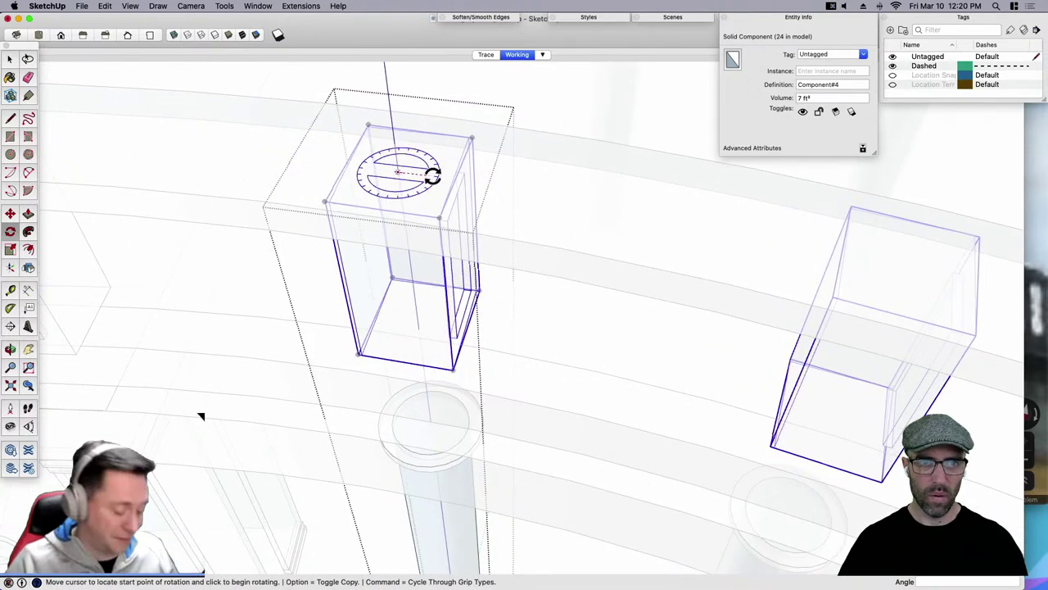
pyautogui.click(432, 174)
pyautogui.press('Escape')
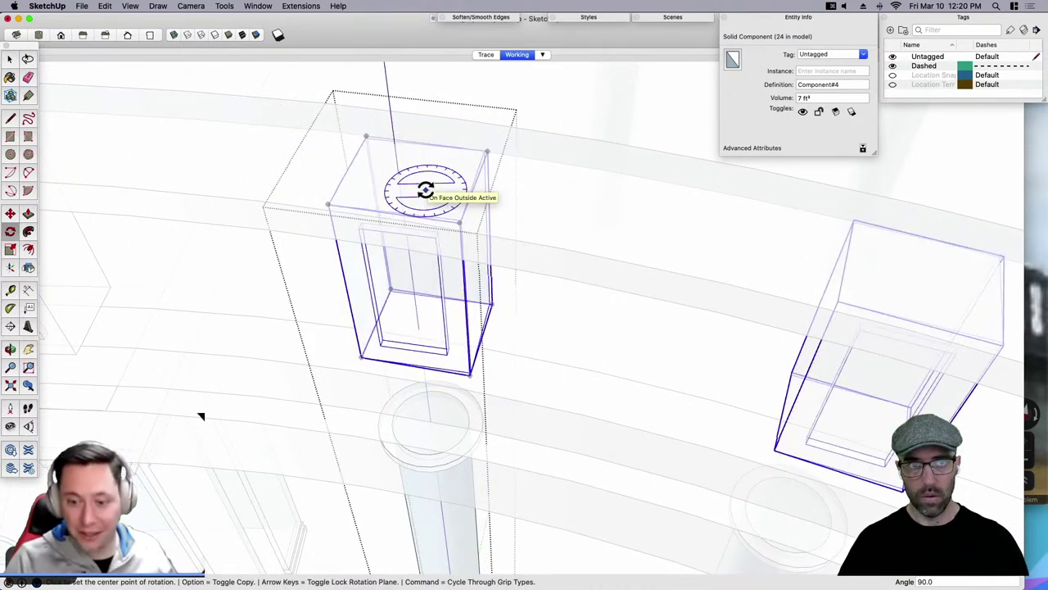
pyautogui.press('space')
pyautogui.scroll(3, 611, 270)
pyautogui.scroll(-5, 610, 267)
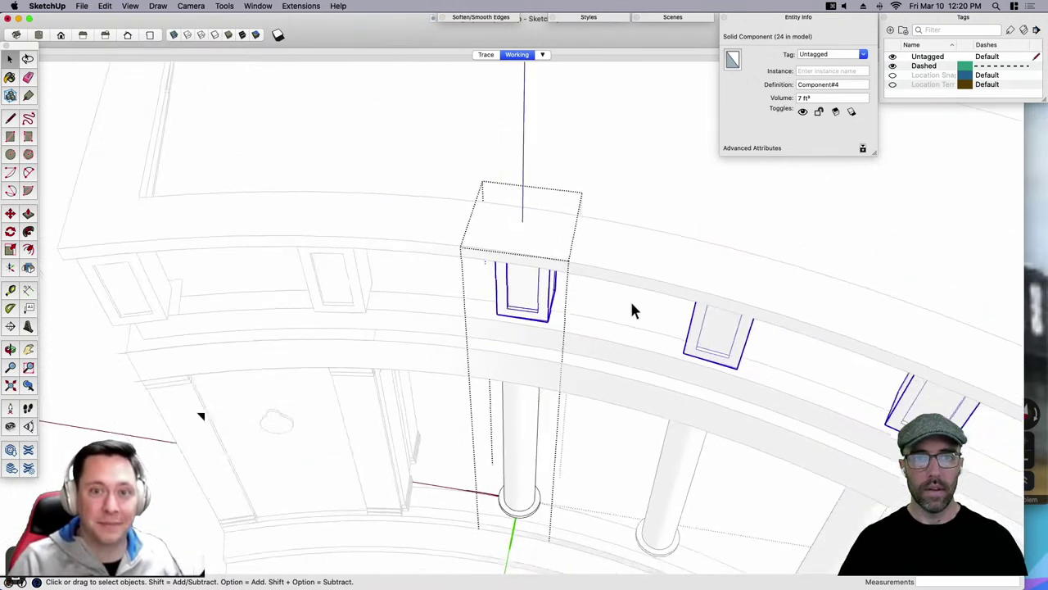
pyautogui.scroll(3, 210, 270)
pyautogui.click(208, 270)
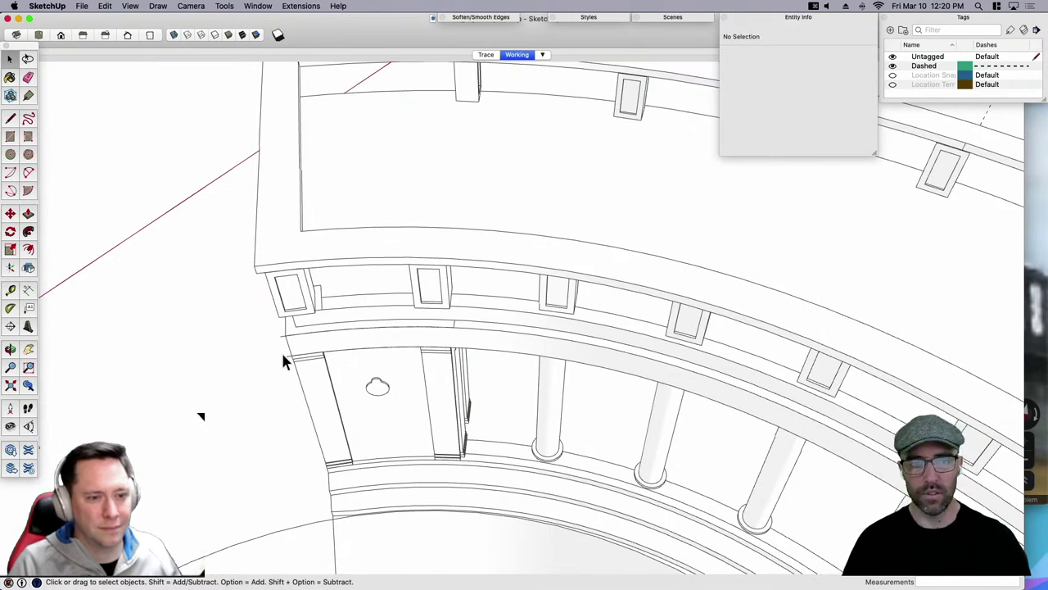
# Examine the recessed block panels, the end bay component and the roof surface inside the balustrade.
pyautogui.scroll(5, 283, 353)
pyautogui.scroll(-7, 283, 353)
pyautogui.scroll(2, 285, 353)
pyautogui.click(343, 341)
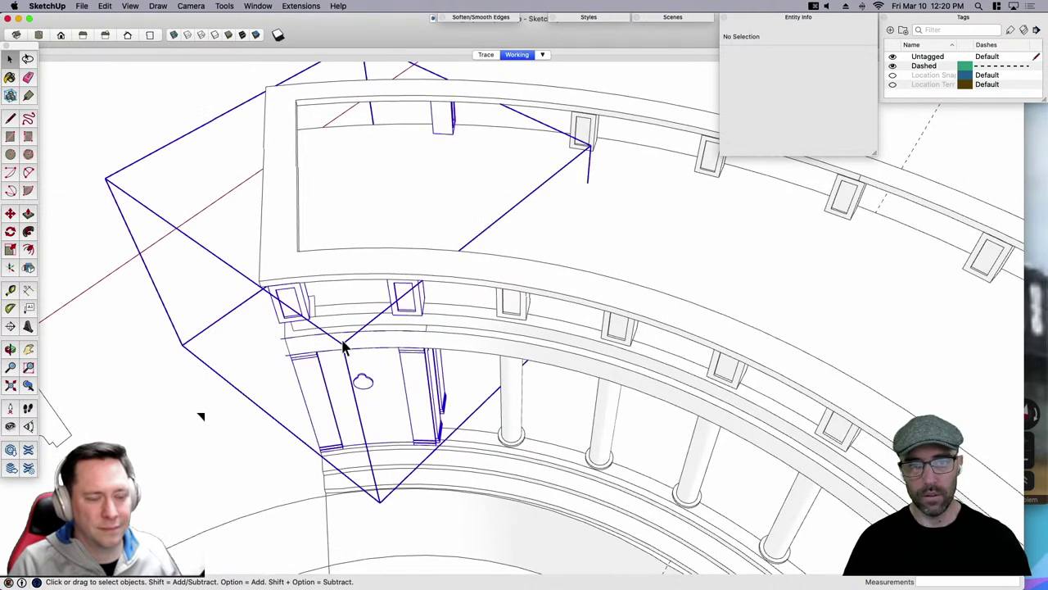
pyautogui.click(344, 346)
pyautogui.scroll(-5, 368, 257)
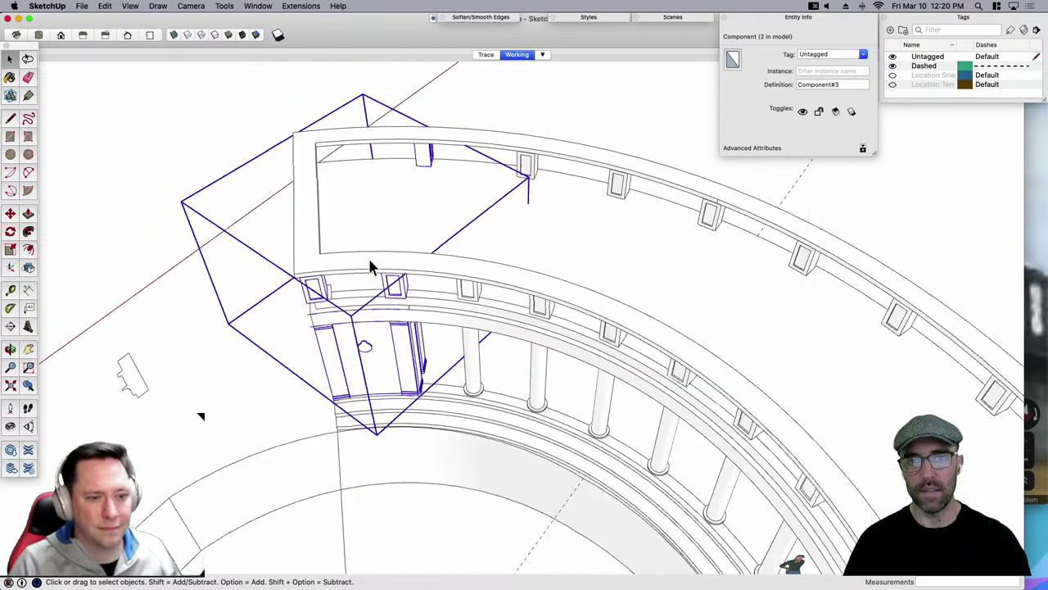
pyautogui.click(280, 337)
pyautogui.moveTo(280, 337); pyautogui.dragTo(497, 329, button='middle')
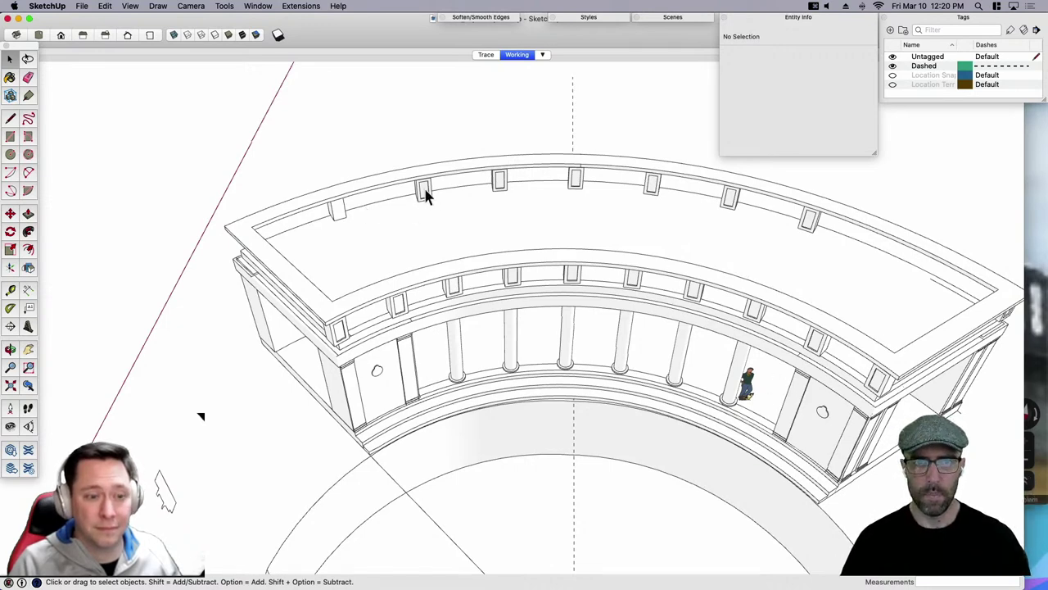
pyautogui.click(413, 228)
pyautogui.moveTo(412, 229); pyautogui.dragTo(404, 243, button='middle')
pyautogui.tripleClick(404, 243)
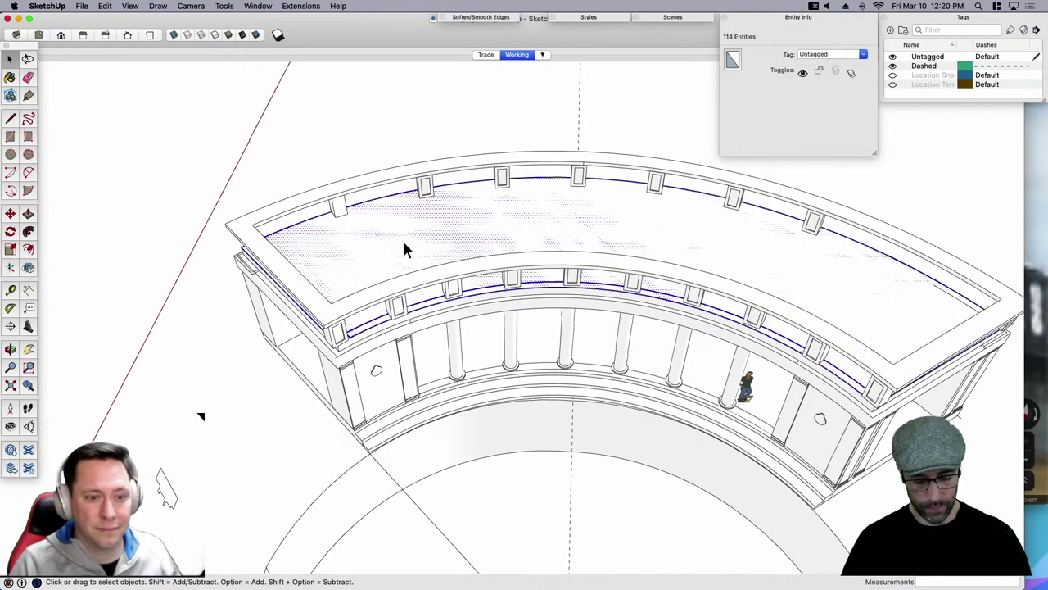
pyautogui.press('Escape')
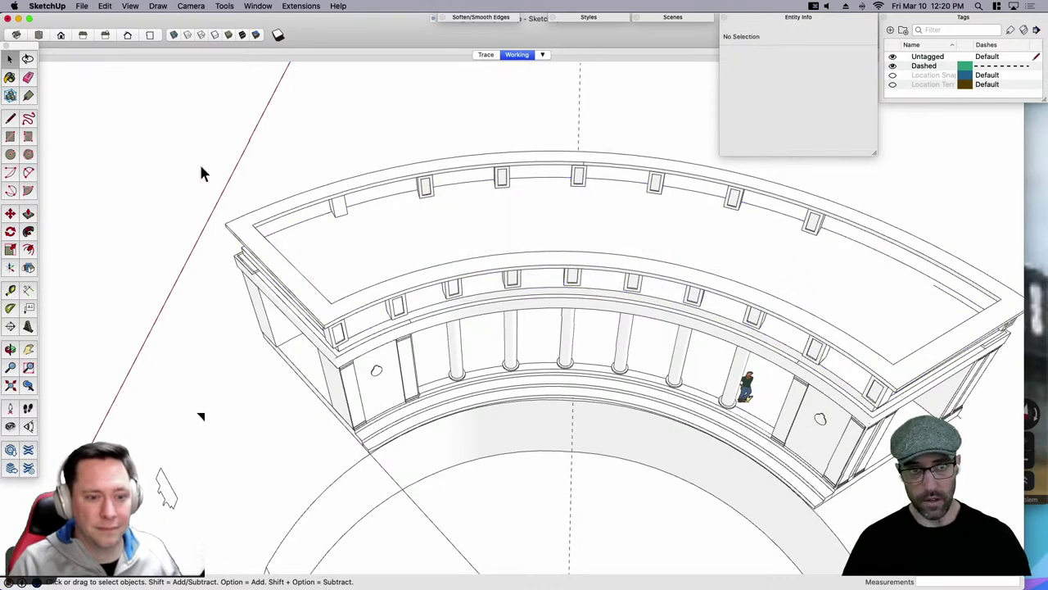
# Inspect the colonnade's front corner, its plan view and the balustrade blocks at the rear corner.
pyautogui.scroll(6, 368, 319)
pyautogui.moveTo(369, 337); pyautogui.dragTo(353, 309, button='middle')
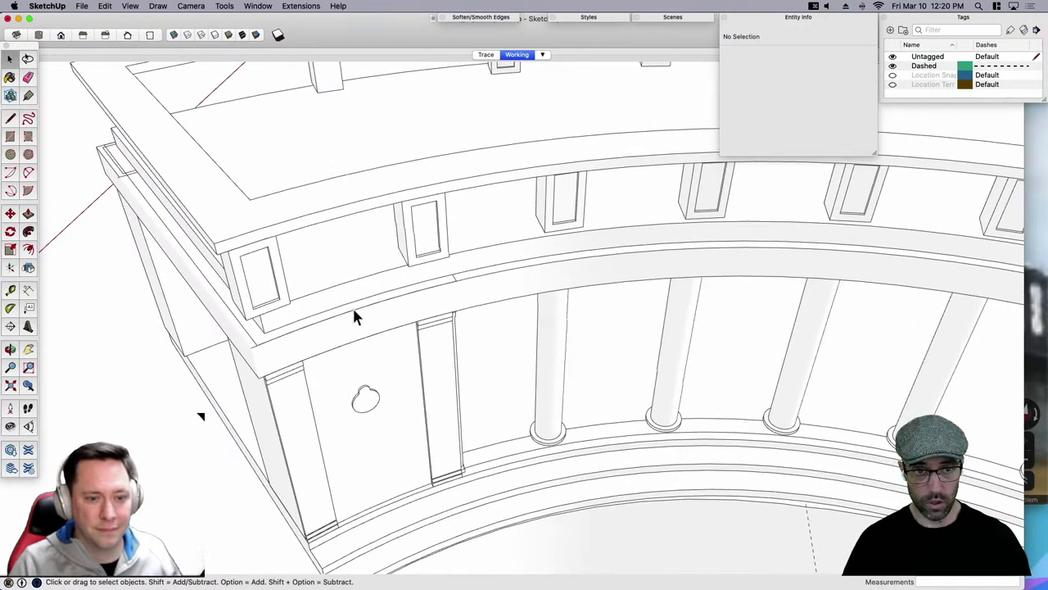
pyautogui.scroll(-4, 454, 240)
pyautogui.scroll(-5, 455, 244)
pyautogui.press('super+1')
pyautogui.scroll(-6, 455, 241)
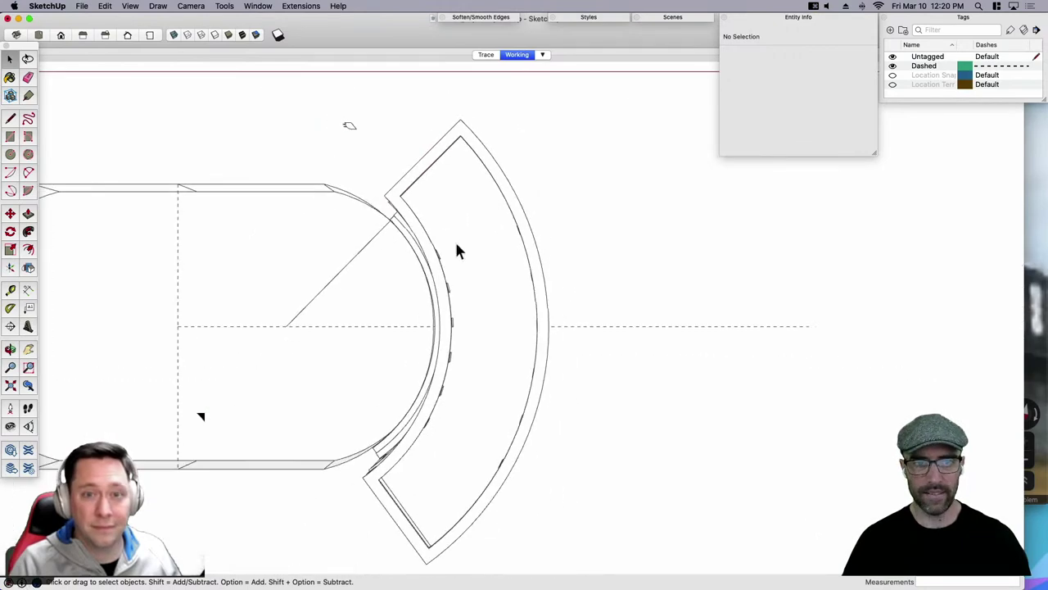
pyautogui.moveTo(579, 316); pyautogui.dragTo(540, 303, button='middle')
pyautogui.scroll(6, 499, 277)
pyautogui.moveTo(688, 327); pyautogui.dragTo(637, 224, button='middle')
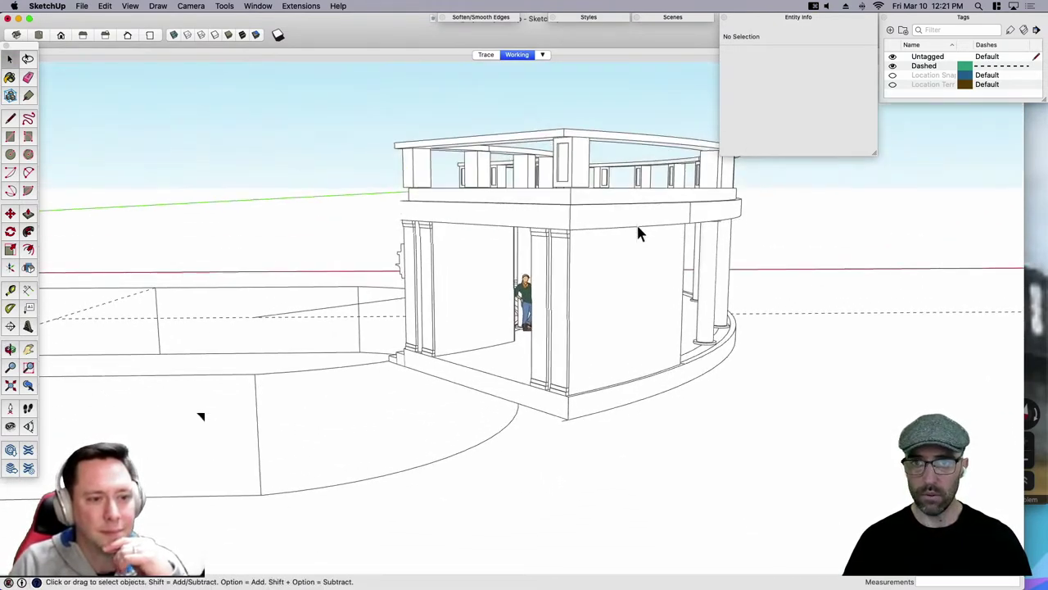
pyautogui.scroll(8, 596, 164)
pyautogui.scroll(-8, 596, 170)
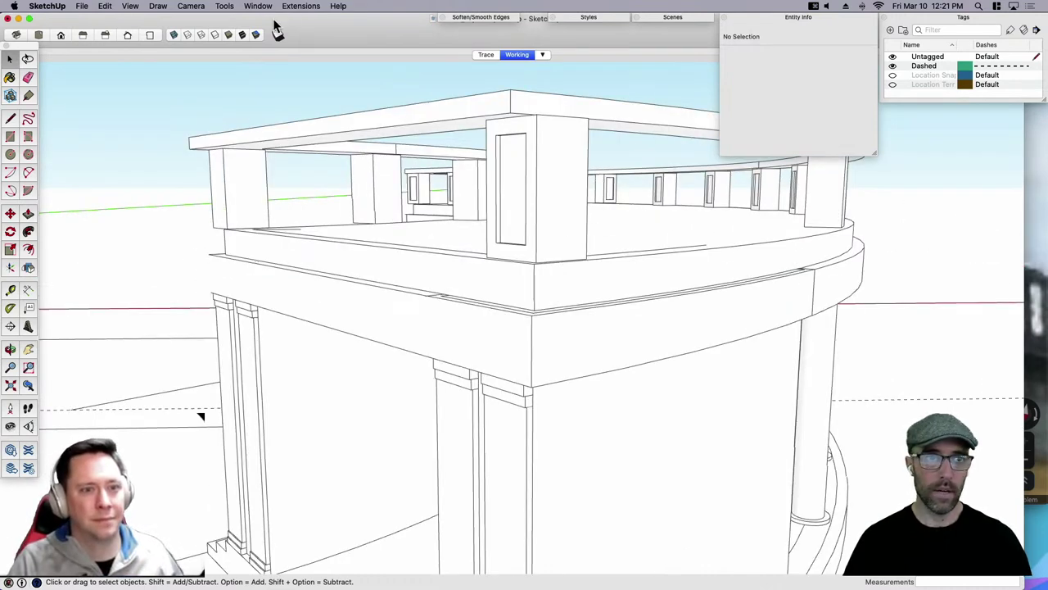
# Set the camera's field of view to 1 degree to flatten the perspective.
pyautogui.click(223, 6)
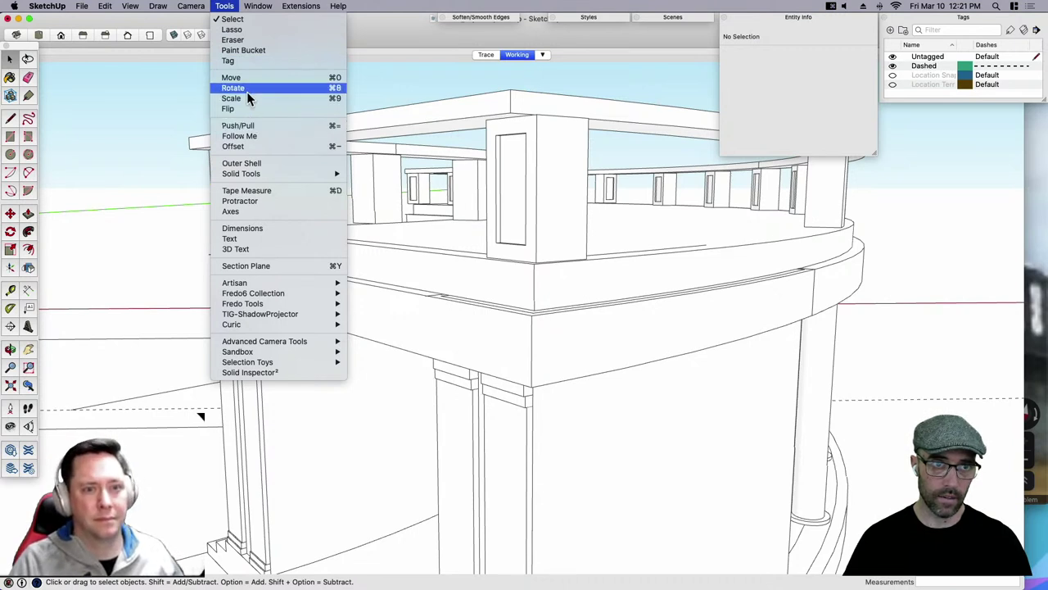
pyautogui.moveTo(254, 174)
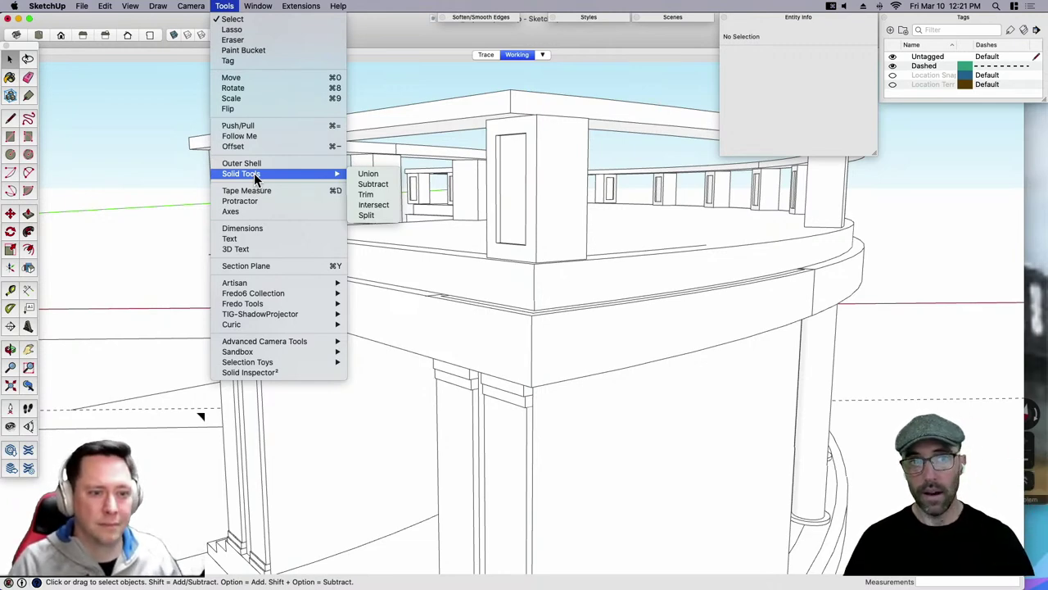
pyautogui.moveTo(201, 7)
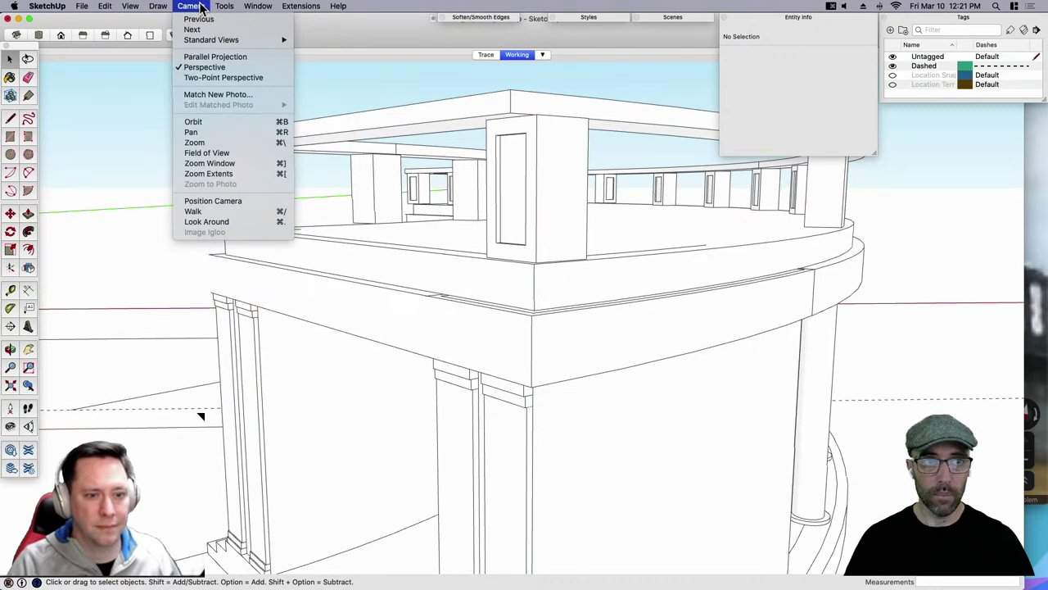
pyautogui.click(215, 153)
pyautogui.write('1')
pyautogui.press('Return')
pyautogui.press('space')
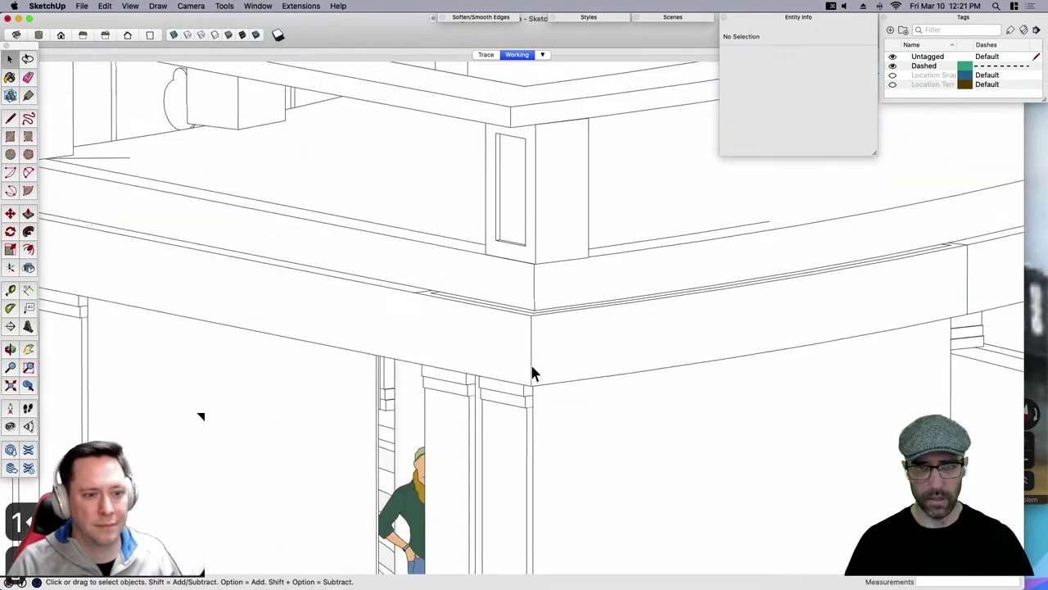
# Measure the vertical edge of the balustrade block at the colonnade's rear corner.
pyautogui.scroll(-8, 532, 373)
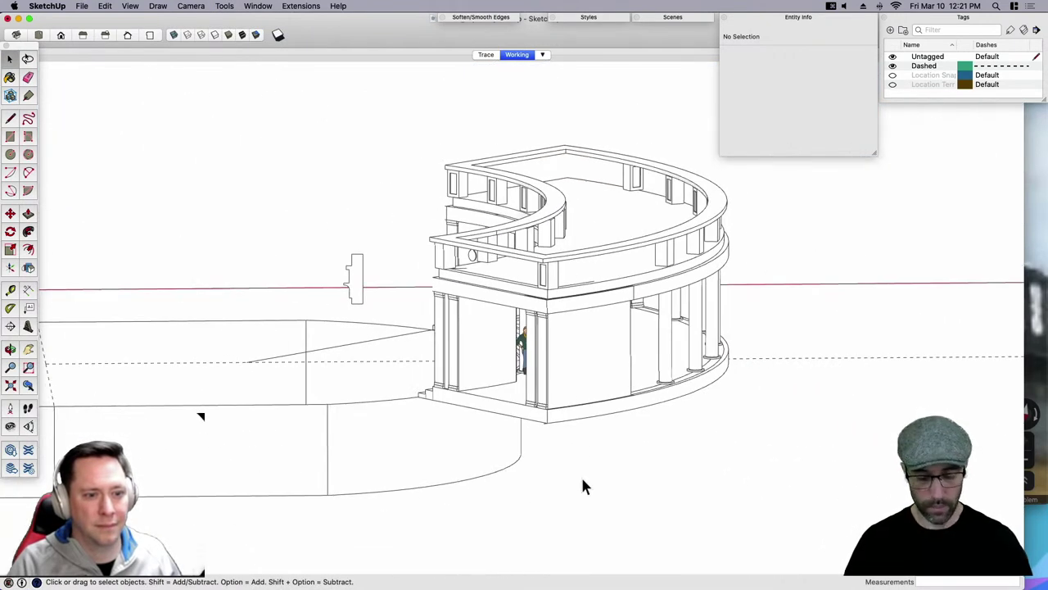
pyautogui.scroll(2, 589, 494)
pyautogui.press('l')
pyautogui.scroll(5, 569, 253)
pyautogui.press('space')
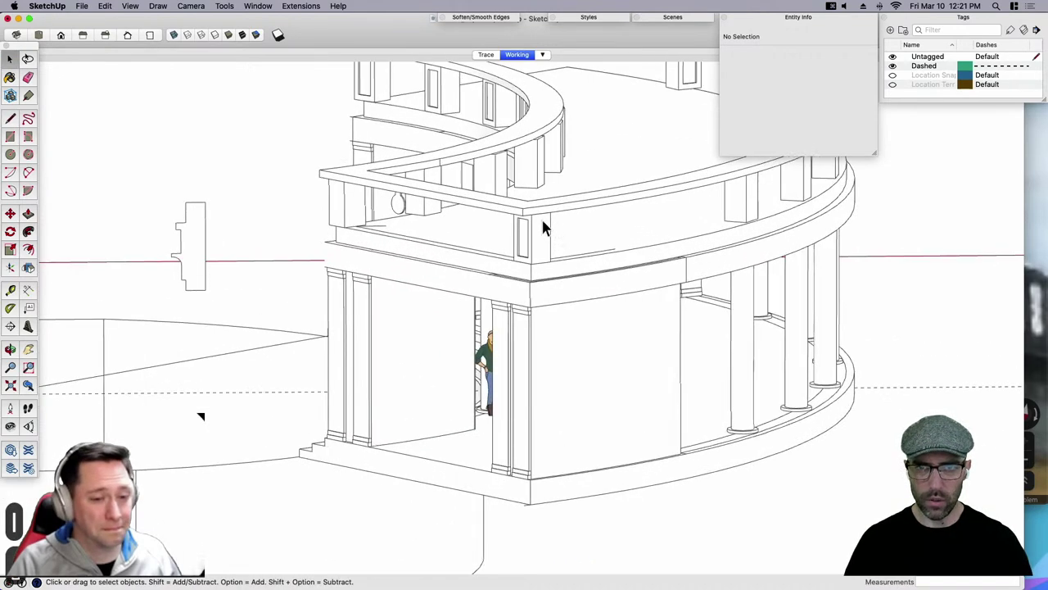
pyautogui.scroll(2, 542, 227)
pyautogui.press('t')
pyautogui.click(553, 209)
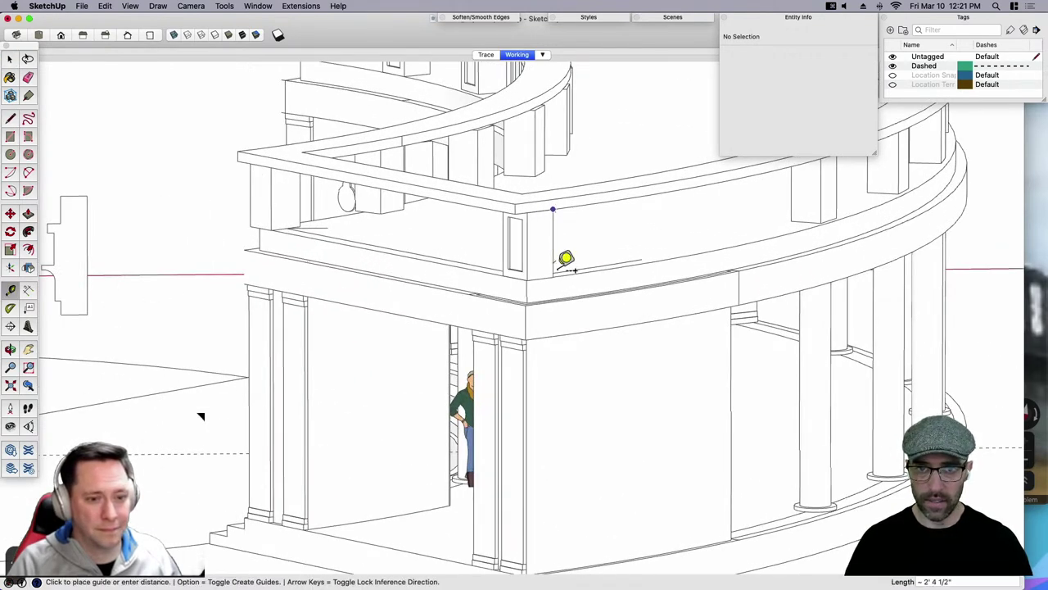
pyautogui.press('space')
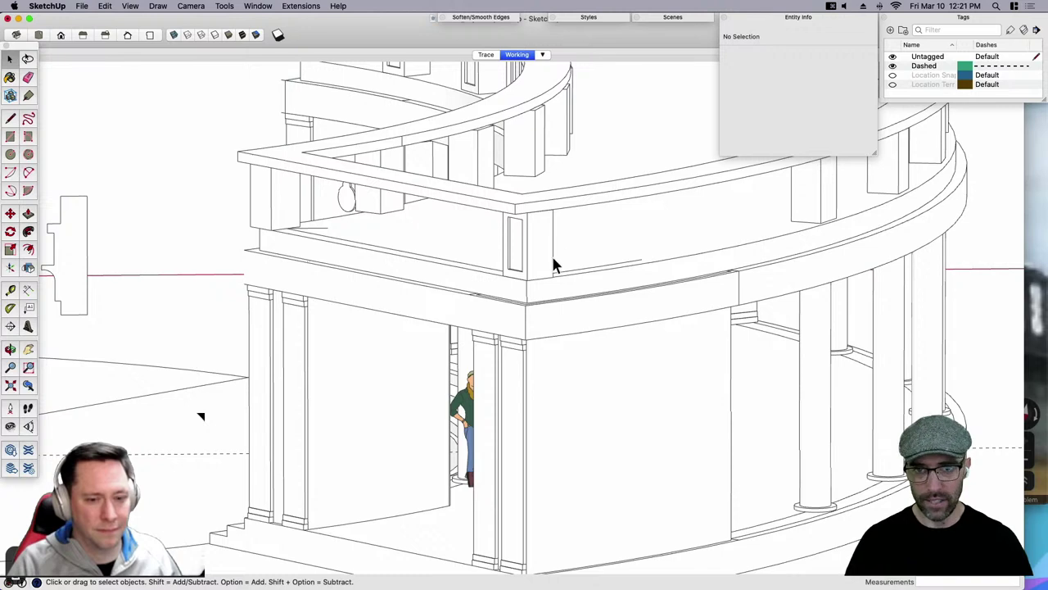
# Try to draw a 3' vertical reference line in the open space in front of the colonnade.
pyautogui.scroll(-6, 552, 261)
pyautogui.press('l')
pyautogui.click(587, 509)
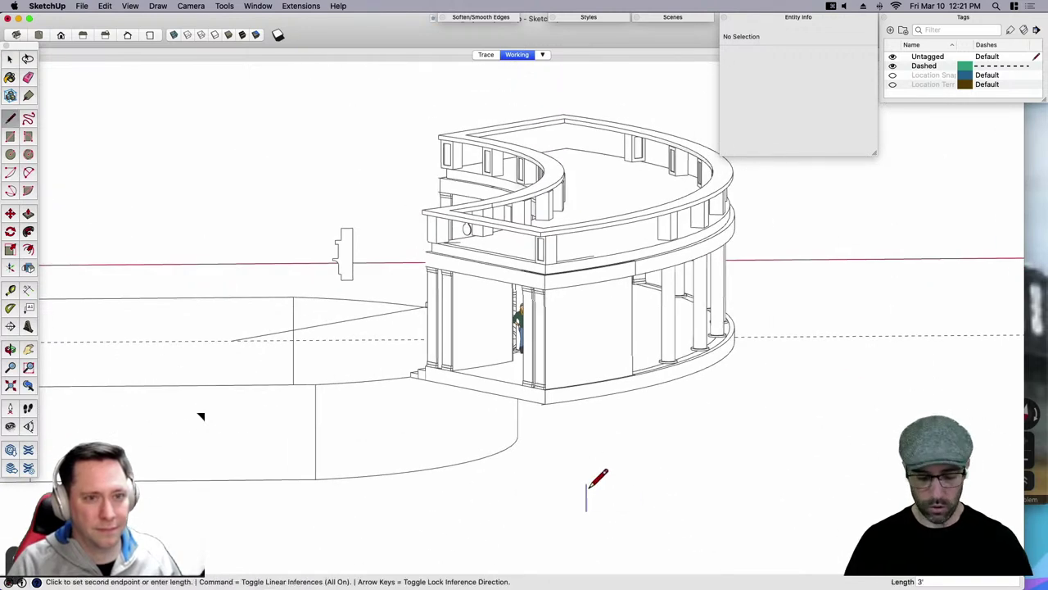
pyautogui.press('space')
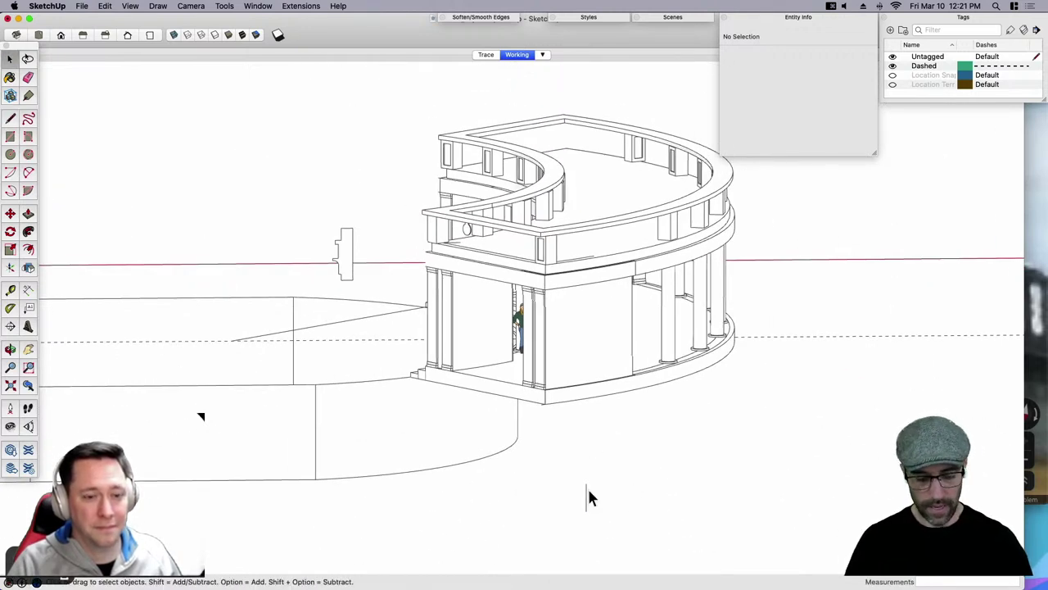
pyautogui.scroll(10, 578, 370)
pyautogui.scroll(-10, 578, 375)
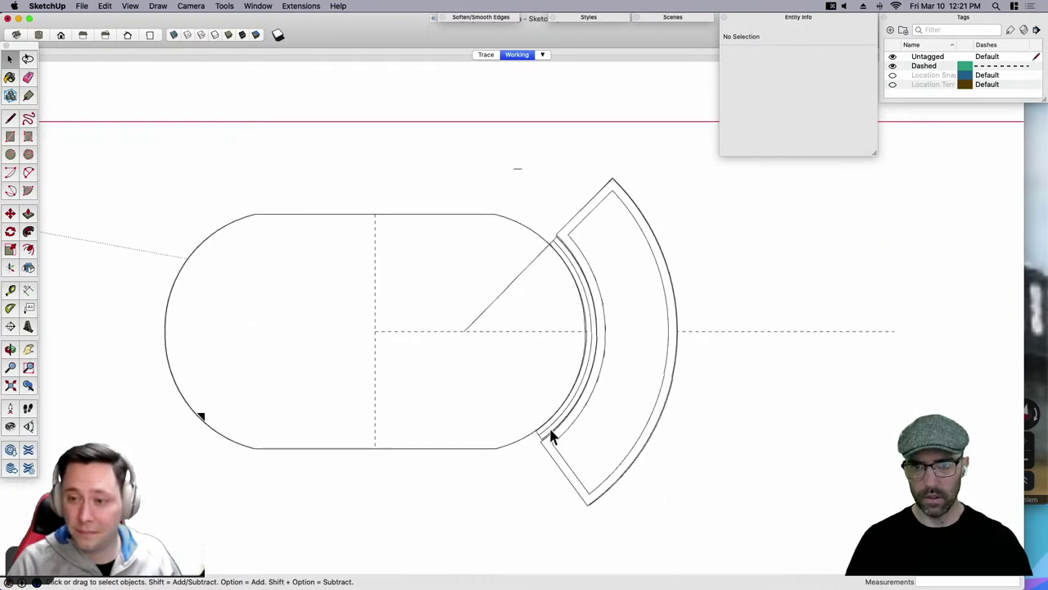
# Draw a 3' horizontal line over the colonnade's roof, inside the balustrade.
pyautogui.moveTo(552, 435); pyautogui.dragTo(686, 305, button='middle')
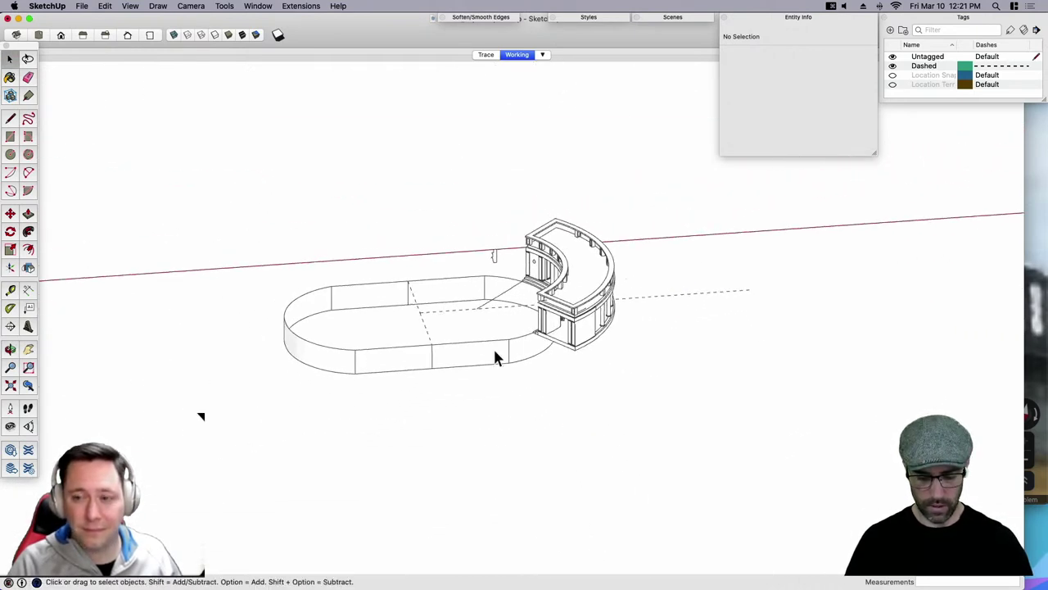
pyautogui.scroll(3, 501, 348)
pyautogui.press('l')
pyautogui.scroll(5, 634, 233)
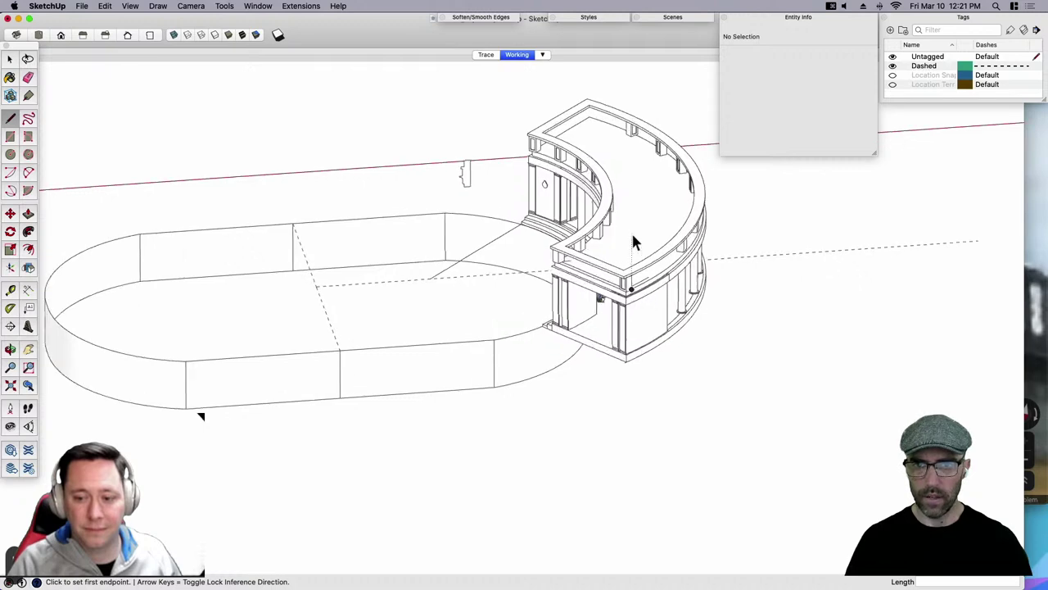
pyautogui.moveTo(634, 234); pyautogui.dragTo(594, 347, button='middle')
pyautogui.press('space')
pyautogui.scroll(5, 607, 328)
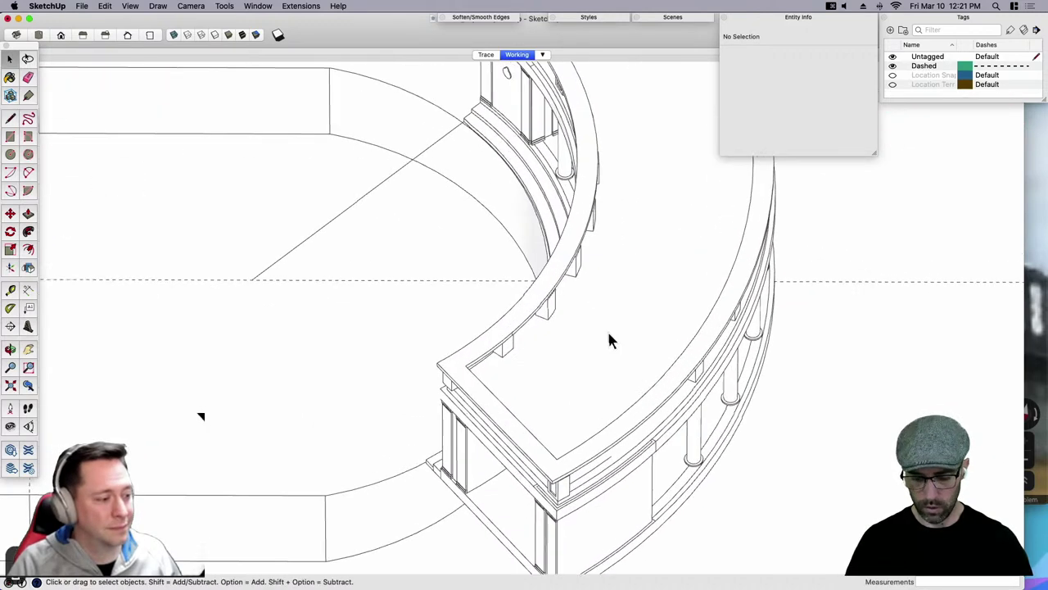
pyautogui.press('l')
pyautogui.click(583, 355)
pyautogui.click(625, 355)
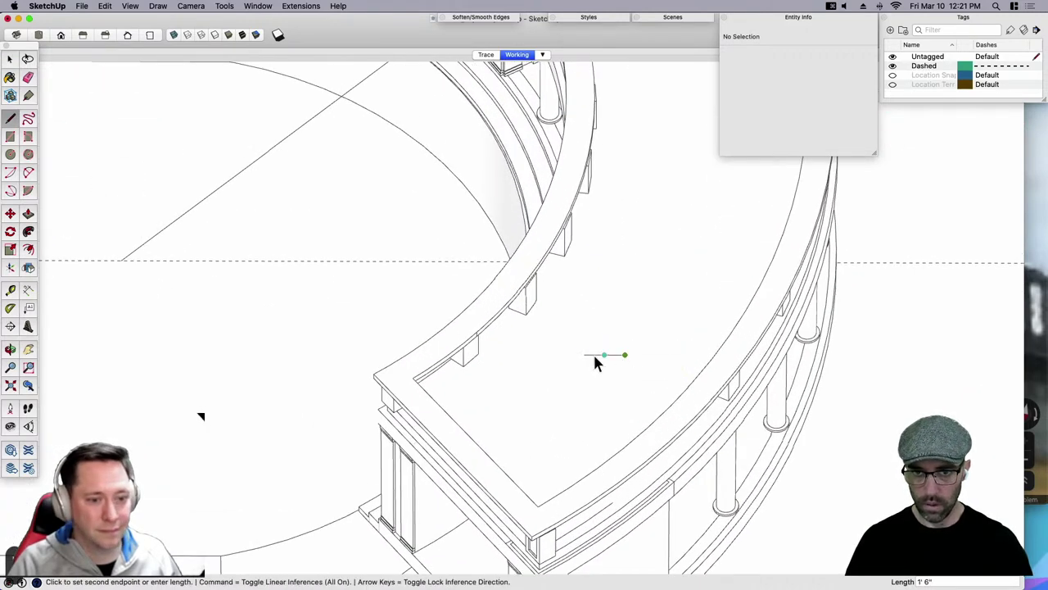
pyautogui.click(583, 355)
# Draw a 3' vertical line up the blue axis from the left end of the horizontal line.
pyautogui.moveTo(586, 307); pyautogui.dragTo(596, 271, button='middle')
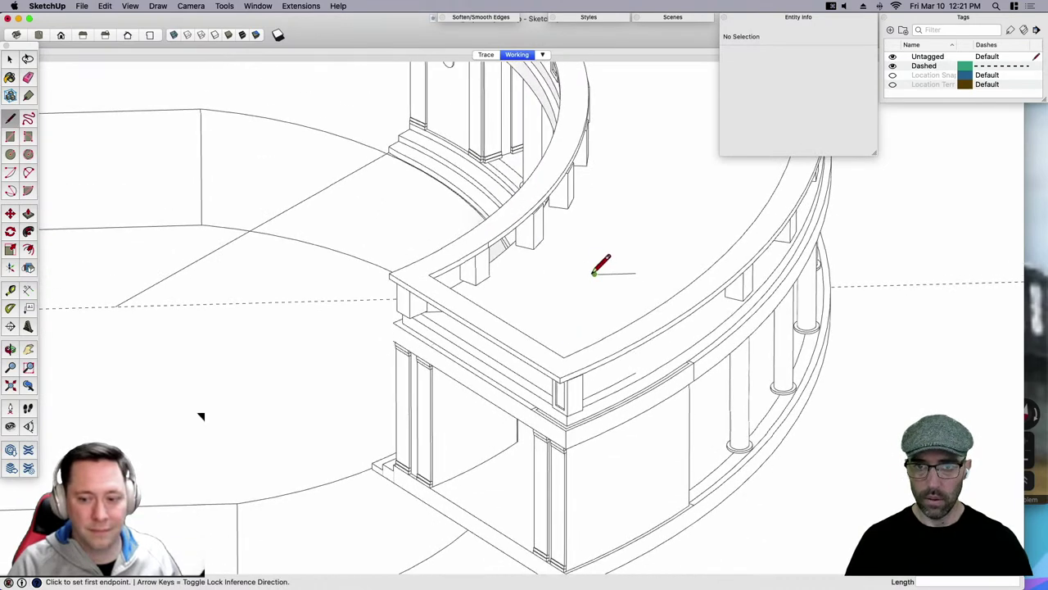
pyautogui.click(594, 274)
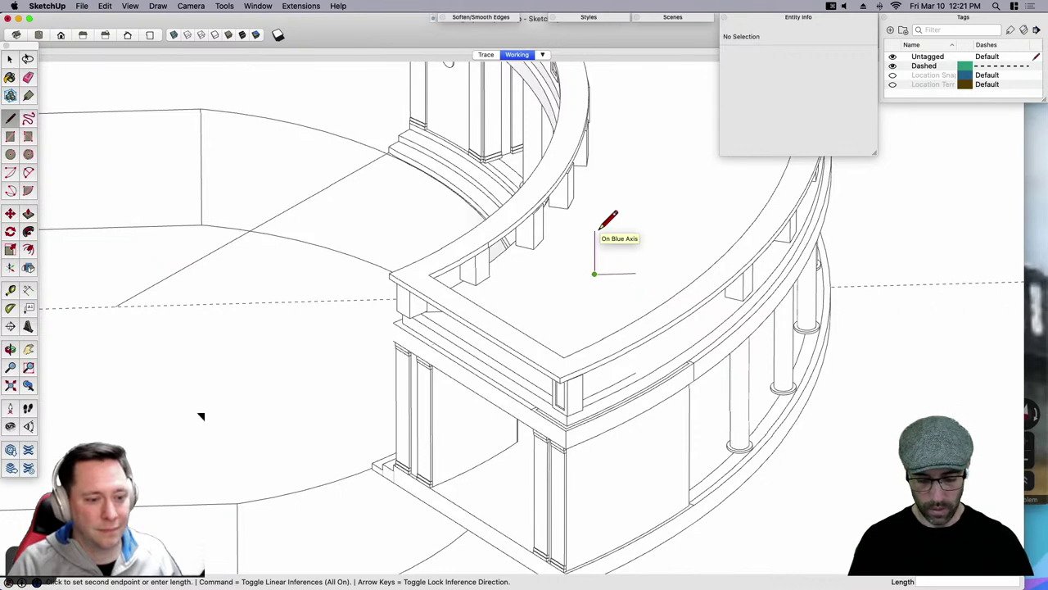
pyautogui.click(596, 231)
pyautogui.press('space')
# Draw an upright 1' 6" by 3' rectangle from the vertical line's upper end to the horizontal line's midpoint.
pyautogui.scroll(5, 599, 246)
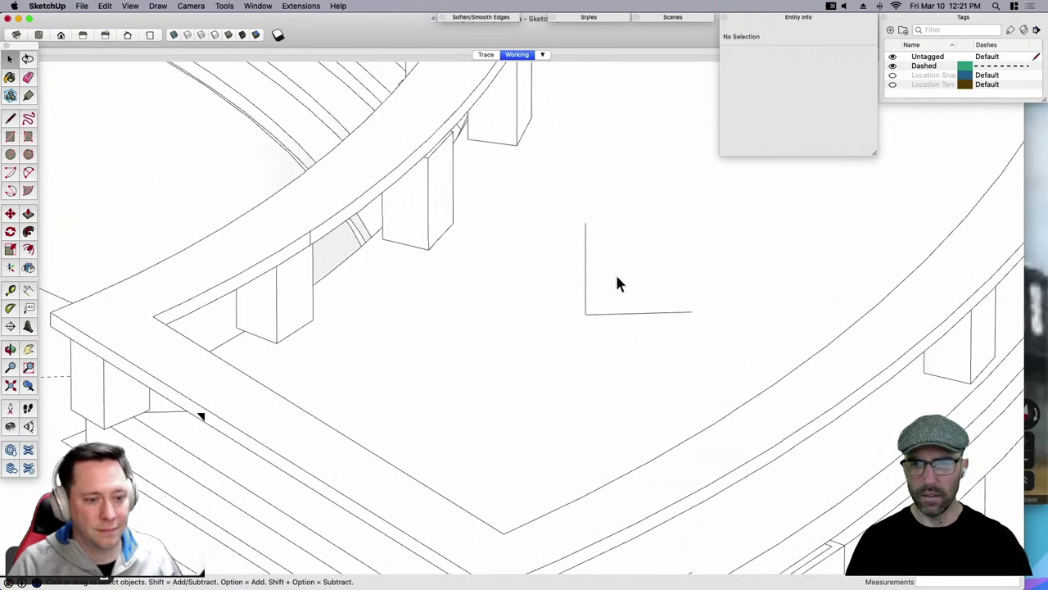
pyautogui.scroll(2, 618, 284)
pyautogui.press('r')
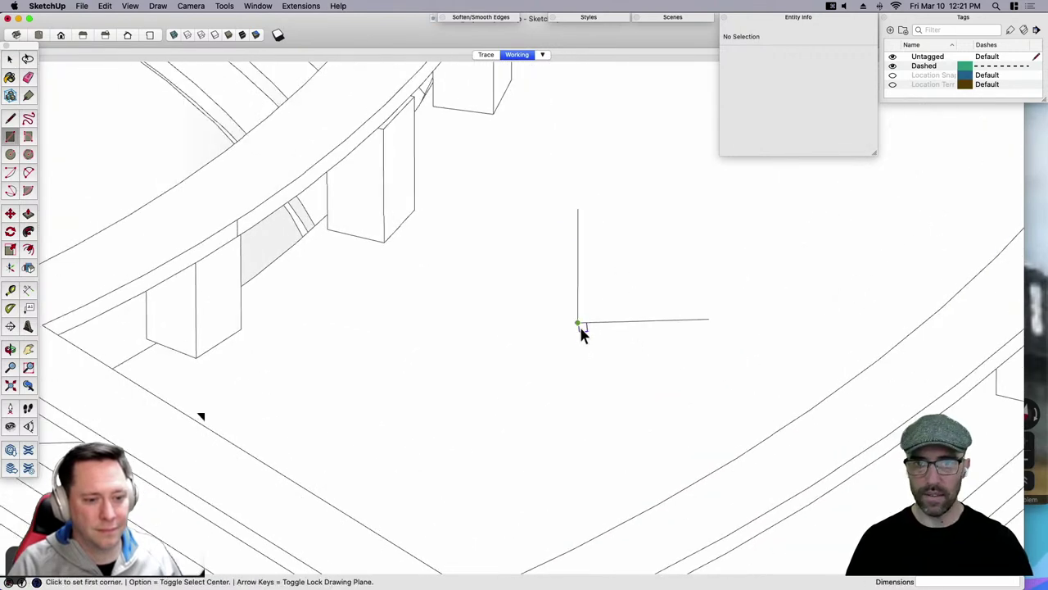
pyautogui.click(578, 210)
pyautogui.click(643, 321)
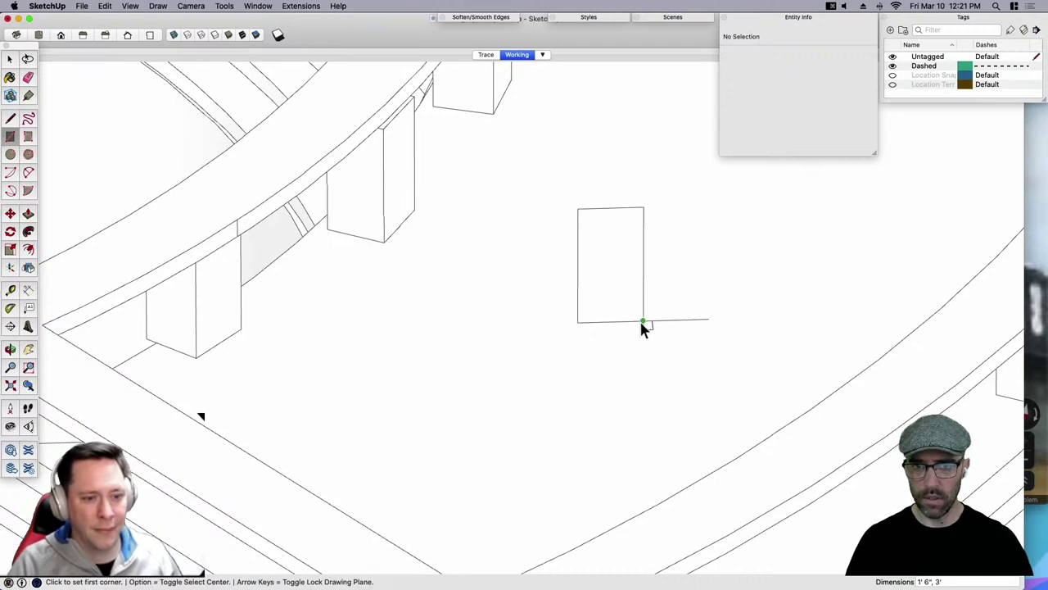
pyautogui.press('space')
pyautogui.scroll(2, 603, 249)
# Split the upright rectangle in half with a vertical line between its top and bottom edge midpoints.
pyautogui.click(602, 249)
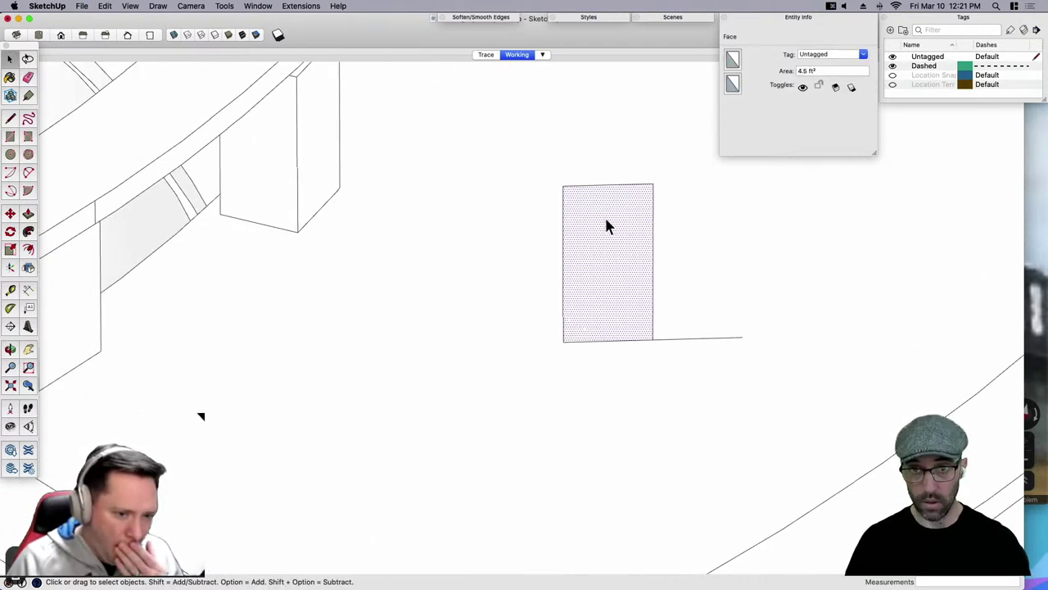
pyautogui.press('l')
pyautogui.click(608, 185)
pyautogui.click(608, 341)
pyautogui.scroll(1, 609, 336)
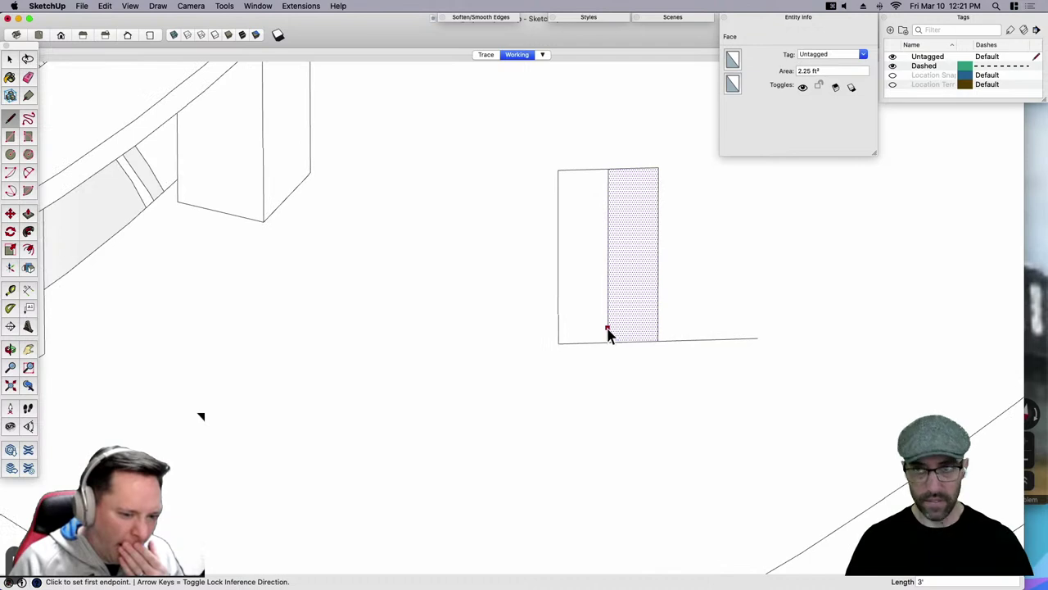
# Switch to Firefox and examine the baluster shapes in the Neptune Pool reference photo.
pyautogui.click(1029, 270)
pyautogui.moveTo(717, 254); pyautogui.dragTo(807, 219)
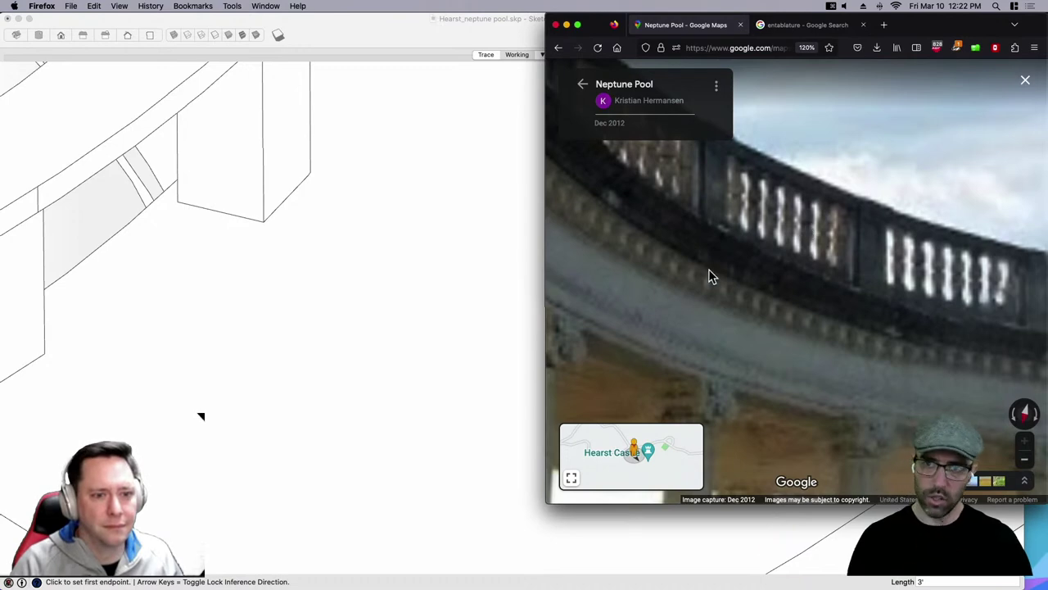
pyautogui.click(458, 244)
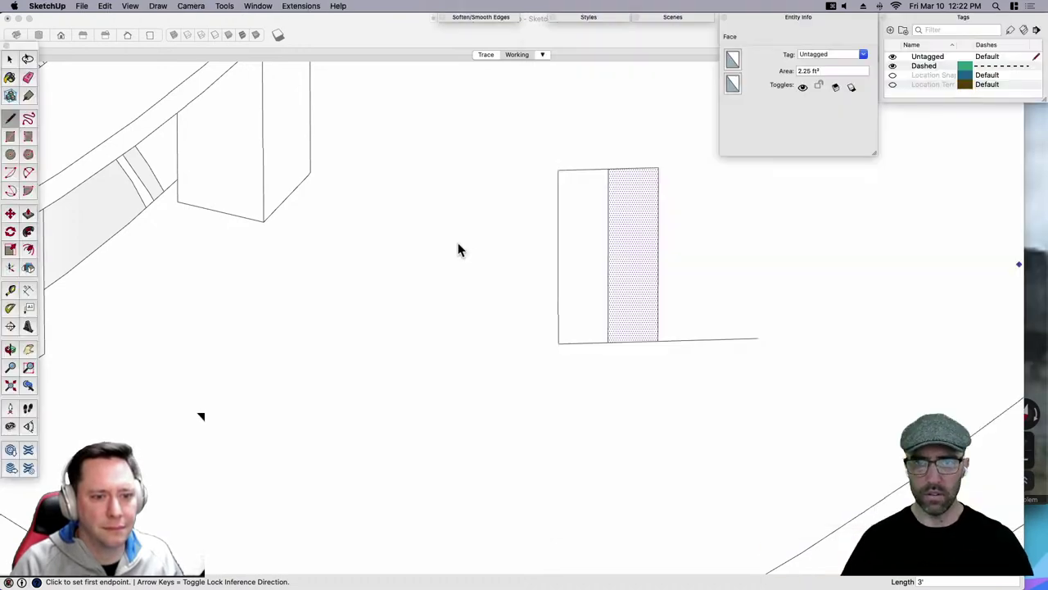
# In SketchUp, draw a short vertical line down from the left half's top edge and a short ledge turning inward from its end.
pyautogui.press('space')
pyautogui.scroll(1, 605, 204)
pyautogui.scroll(3, 607, 202)
pyautogui.press('l')
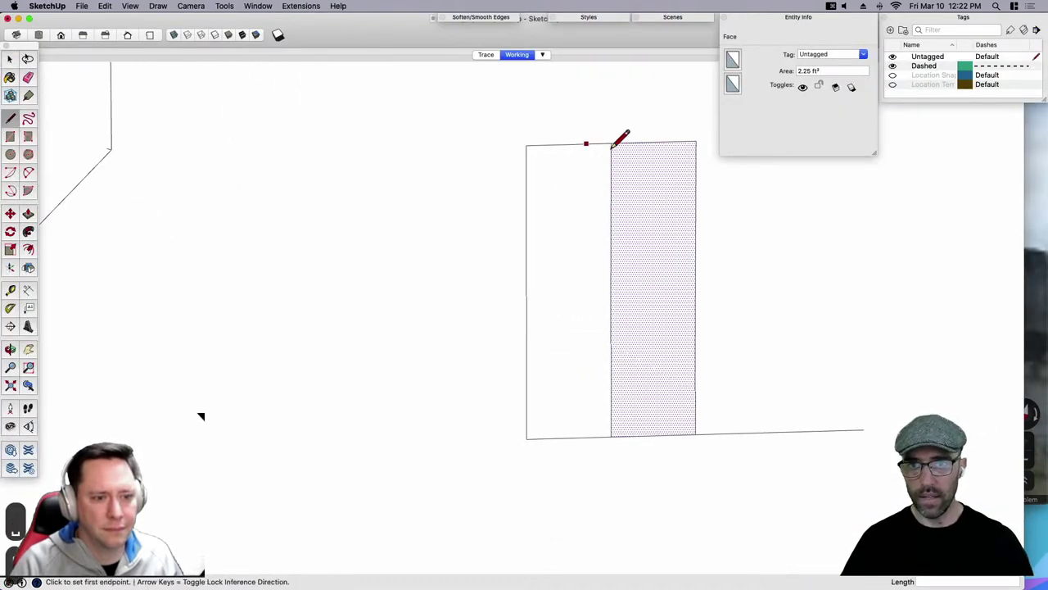
pyautogui.click(544, 144)
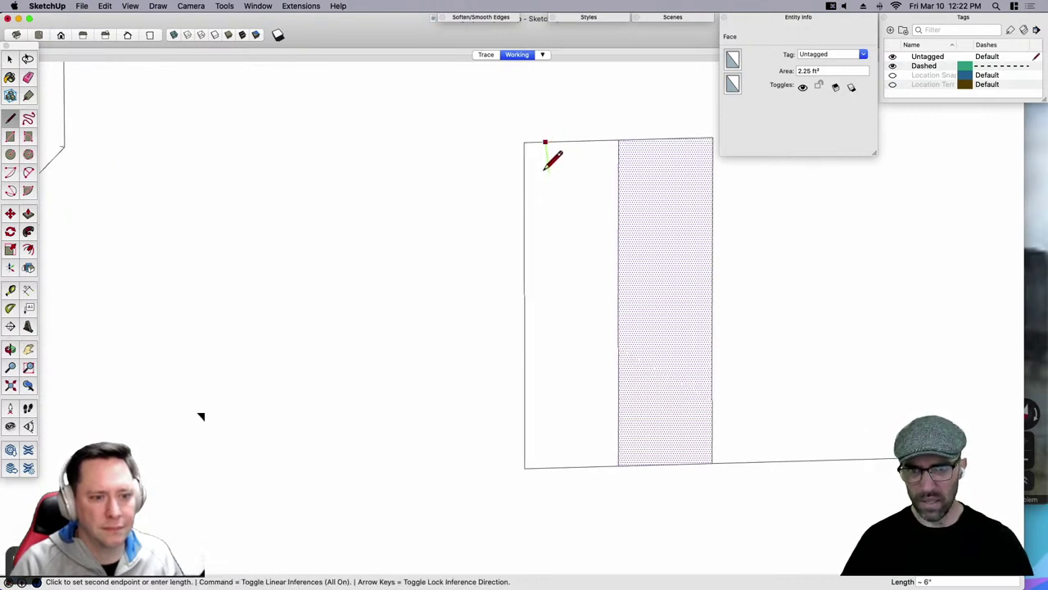
pyautogui.scroll(2, 546, 169)
pyautogui.click(561, 165)
pyautogui.press('space')
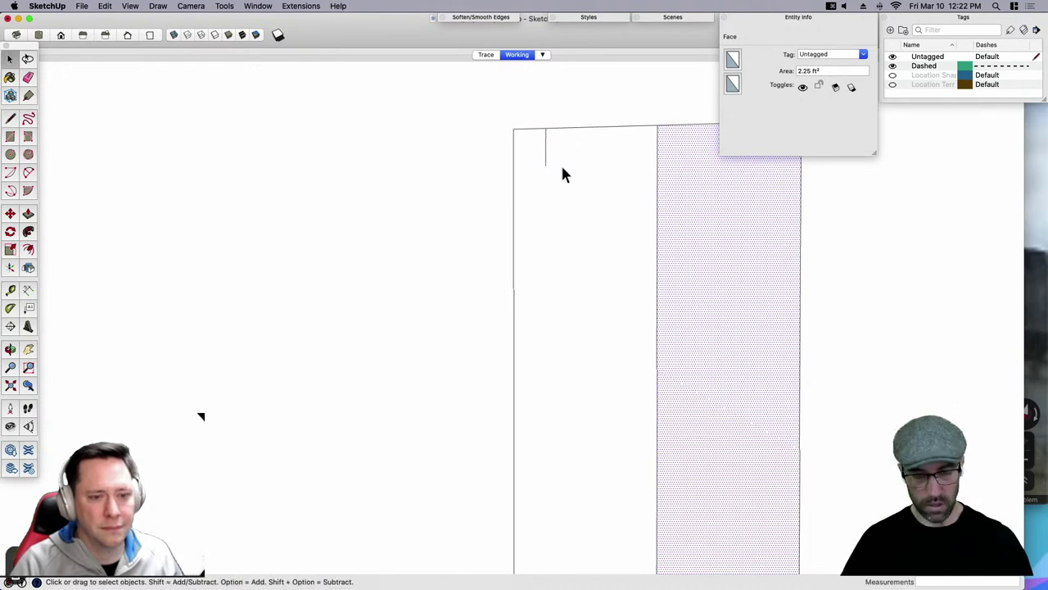
pyautogui.scroll(1, 553, 167)
pyautogui.press('l')
pyautogui.click(548, 166)
pyautogui.click(557, 165)
pyautogui.press('space')
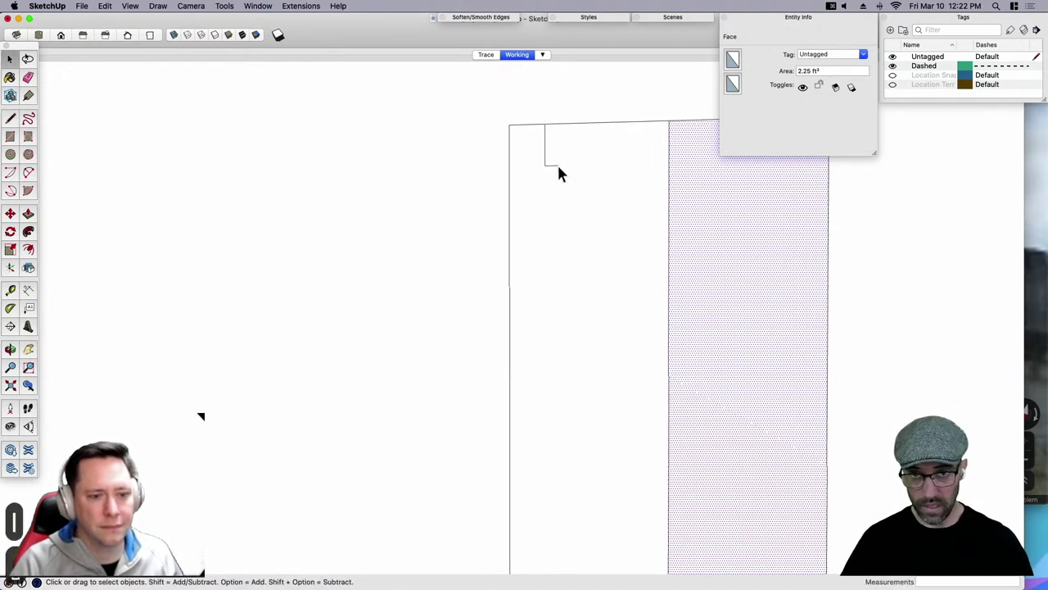
# Try a long shallow arc from the ledge down to just past the mid-height of the rectangle's left half.
pyautogui.press('a')
pyautogui.click(556, 163)
pyautogui.scroll(-1, 557, 164)
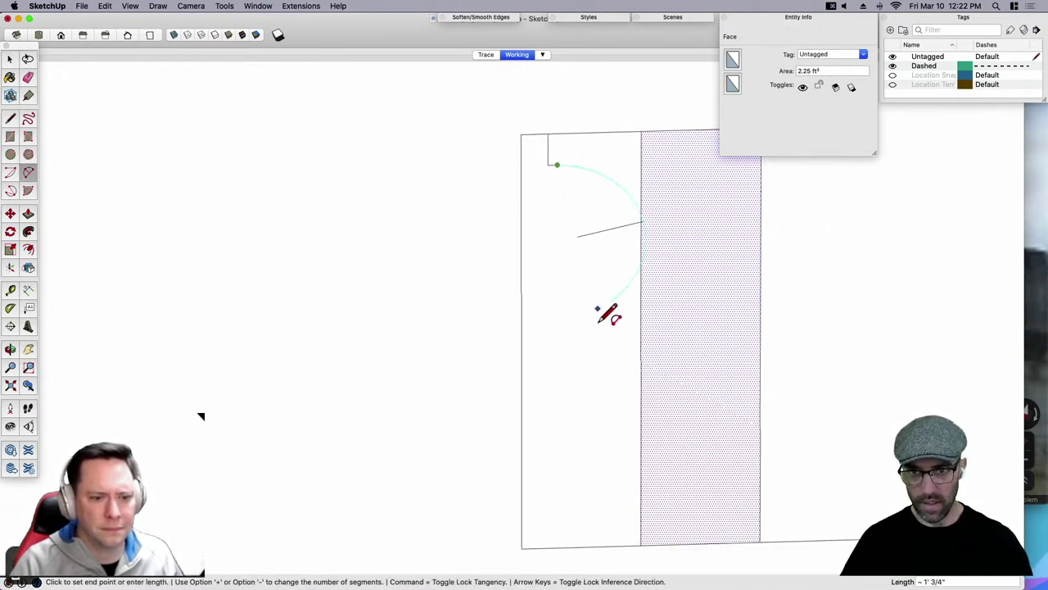
pyautogui.click(603, 356)
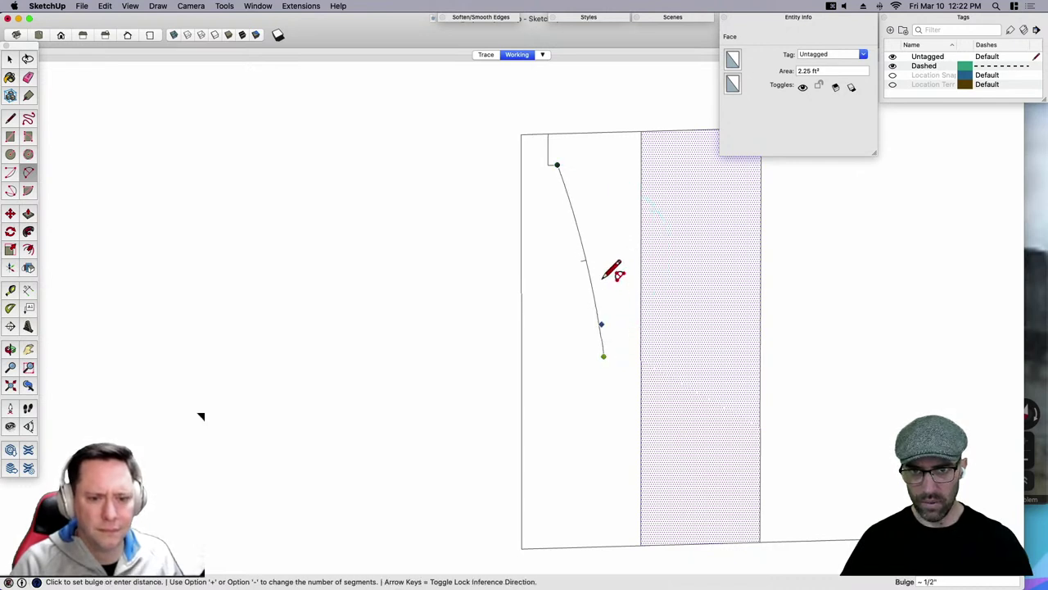
pyautogui.click(589, 240)
pyautogui.click(603, 356)
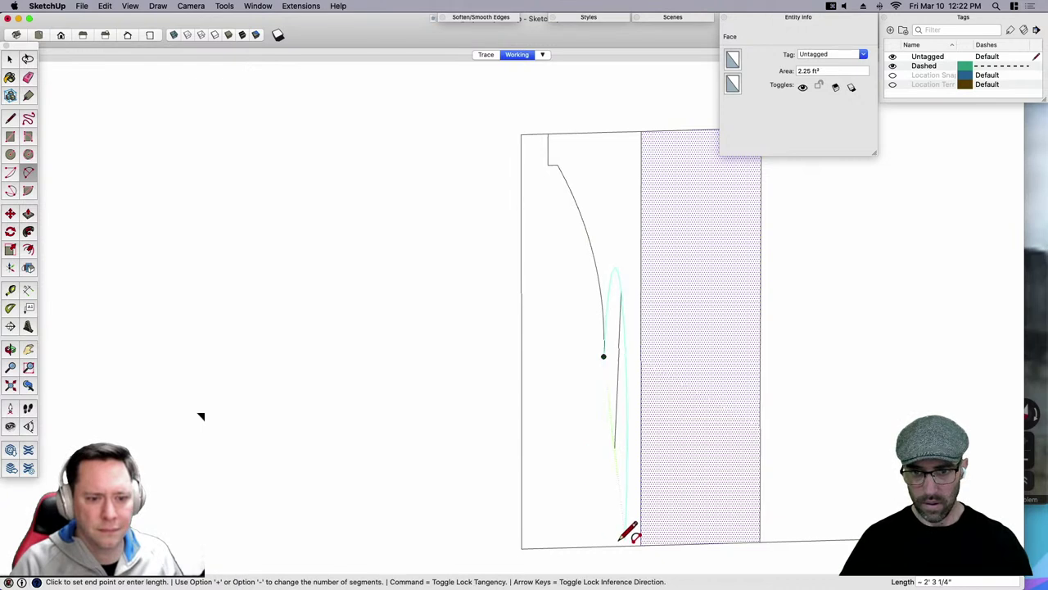
pyautogui.press('Escape')
pyautogui.press('super+z')
pyautogui.press('space')
# Divide the rectangle's left half at mid-height with a horizontal line from the centre line to the outer edge.
pyautogui.press('l')
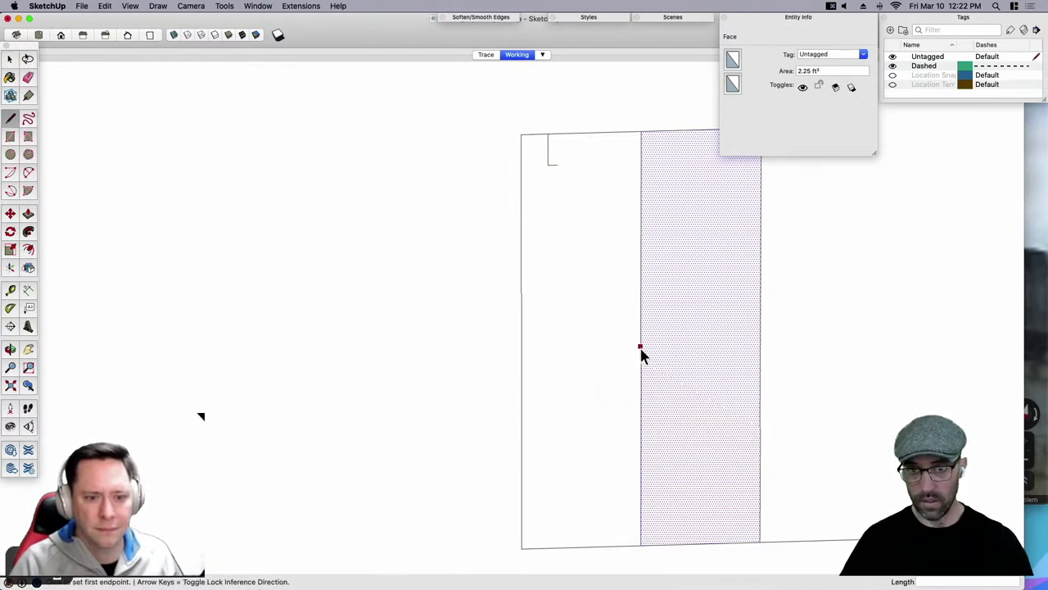
pyautogui.click(640, 340)
pyautogui.click(522, 342)
pyautogui.press('space')
# Draw an arc bulging toward the centre line from the ledge's end down into the upper left quarter.
pyautogui.press('a')
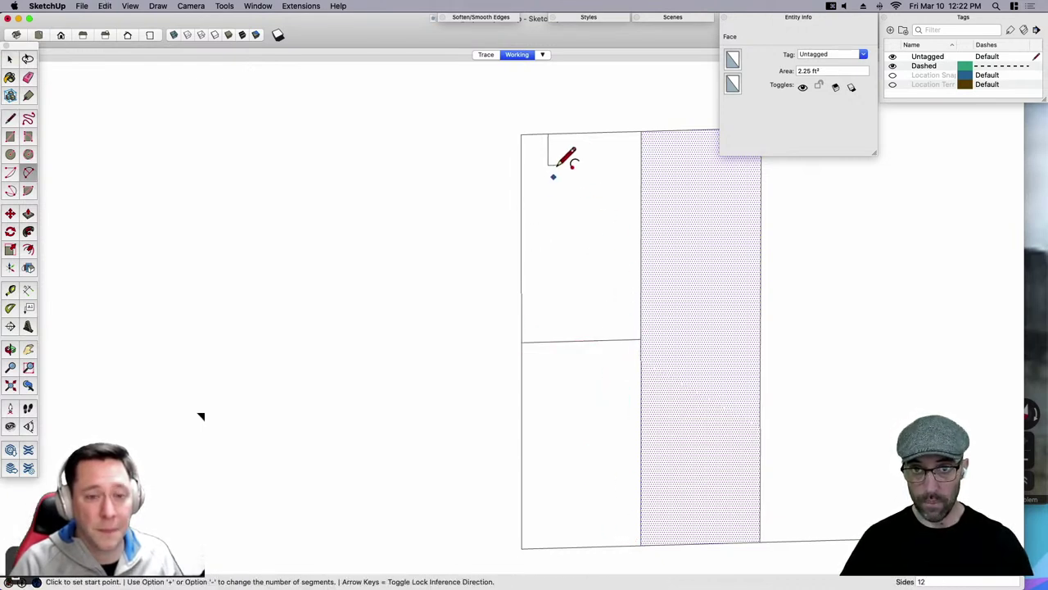
pyautogui.click(557, 164)
pyautogui.click(575, 248)
pyautogui.scroll(2, 584, 205)
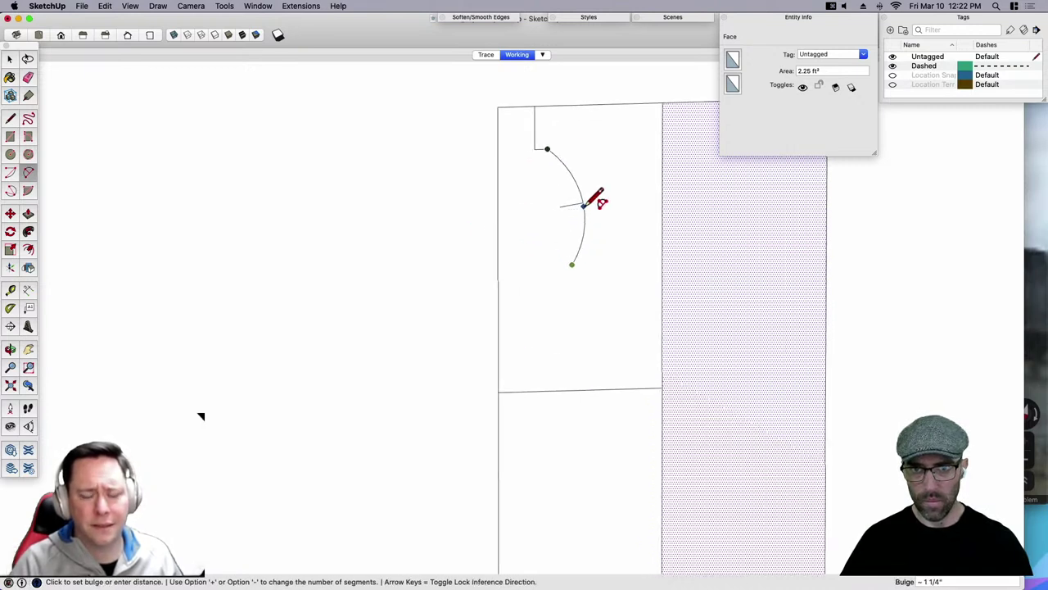
pyautogui.click(584, 201)
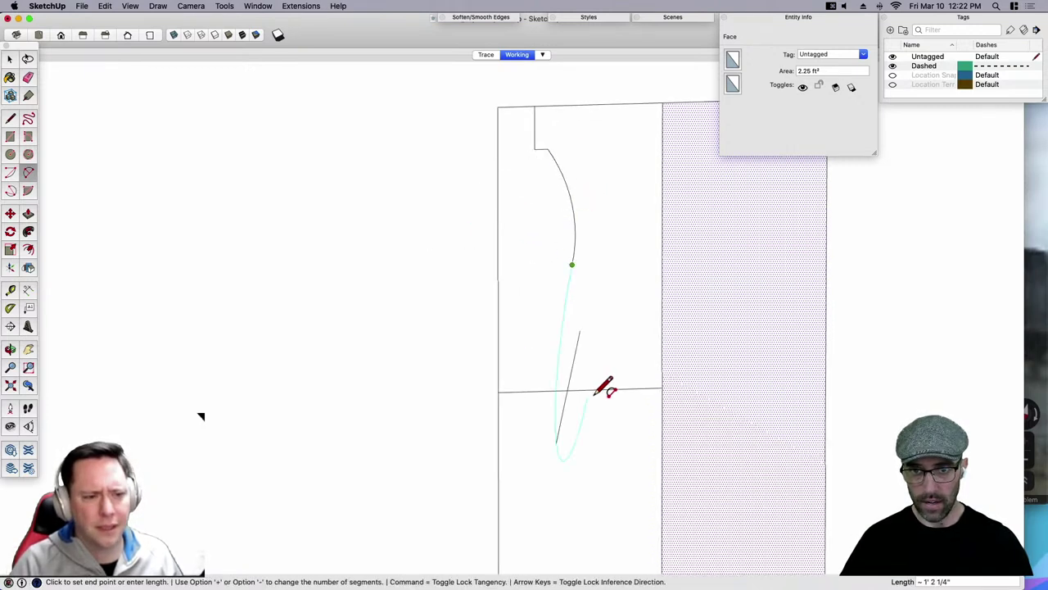
# Continue the profile with an opposite arc about 8" long, bulging about 1/2", ending at the midpoint of the mid-height line.
pyautogui.scroll(1, 596, 390)
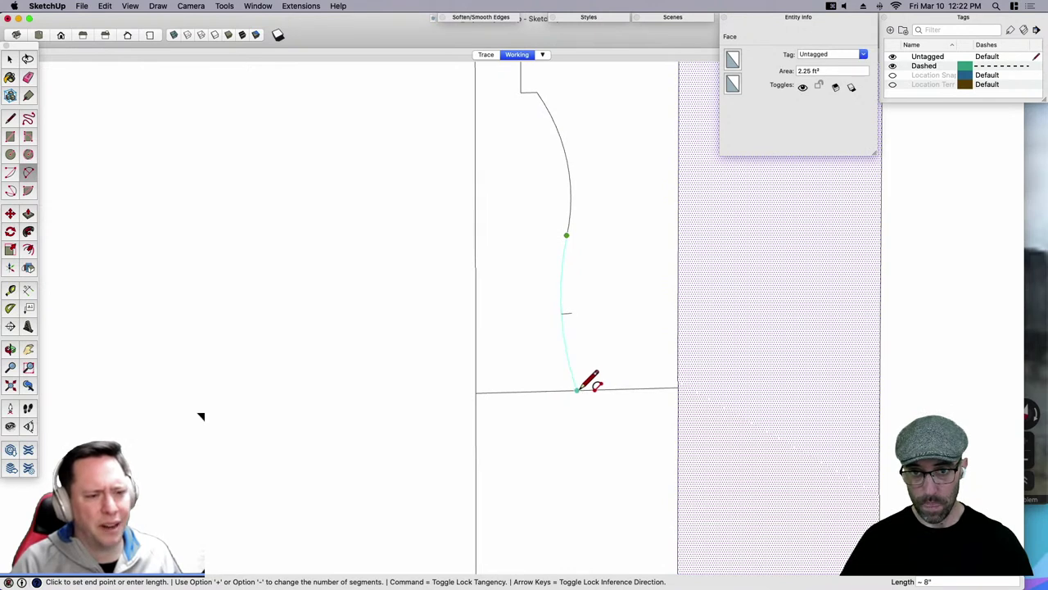
pyautogui.click(578, 389)
pyautogui.scroll(1, 554, 325)
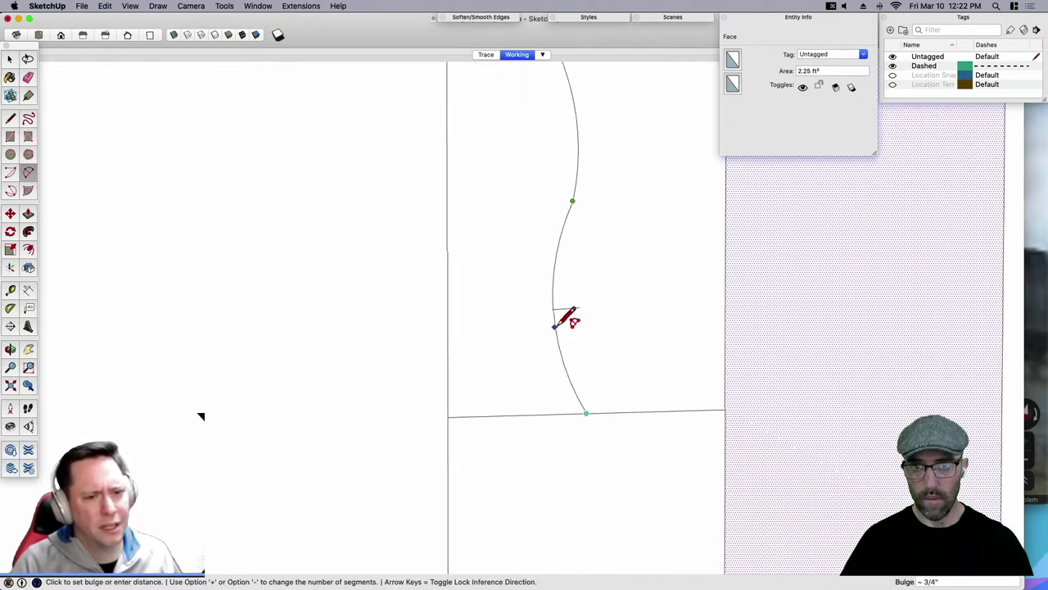
pyautogui.click(564, 325)
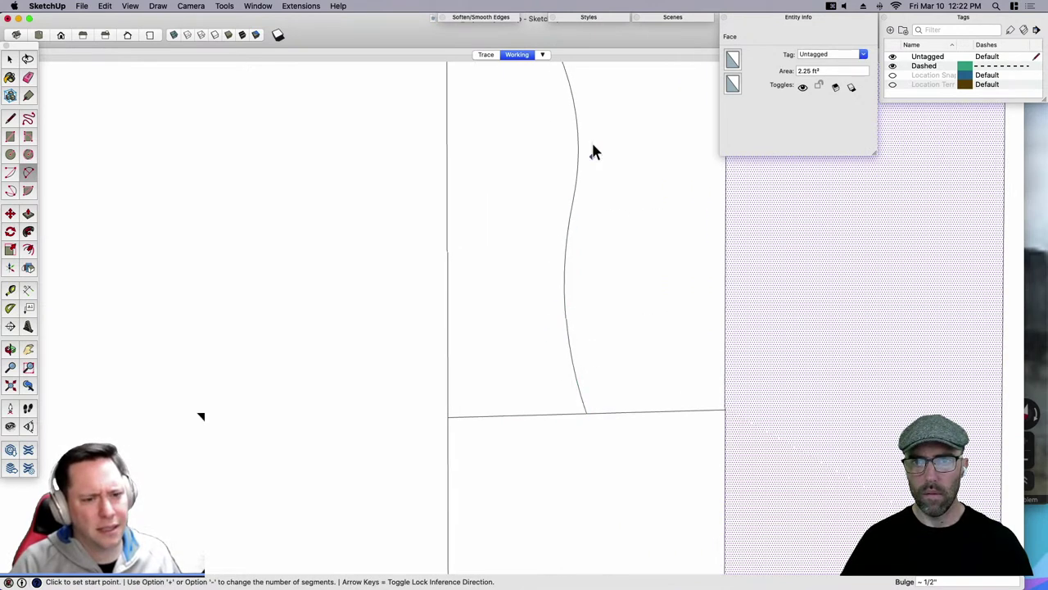
pyautogui.press('space')
# Copy the curved half-baluster face into the empty space to the left of the rectangle.
pyautogui.scroll(-3, 599, 245)
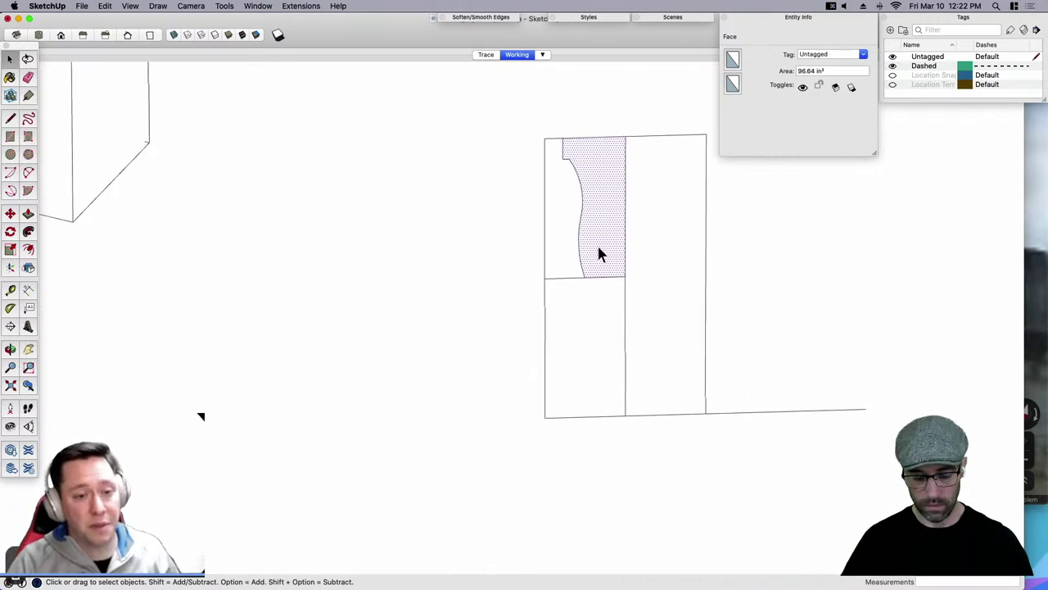
pyautogui.press('m')
pyautogui.press('alt')
pyautogui.click(599, 265)
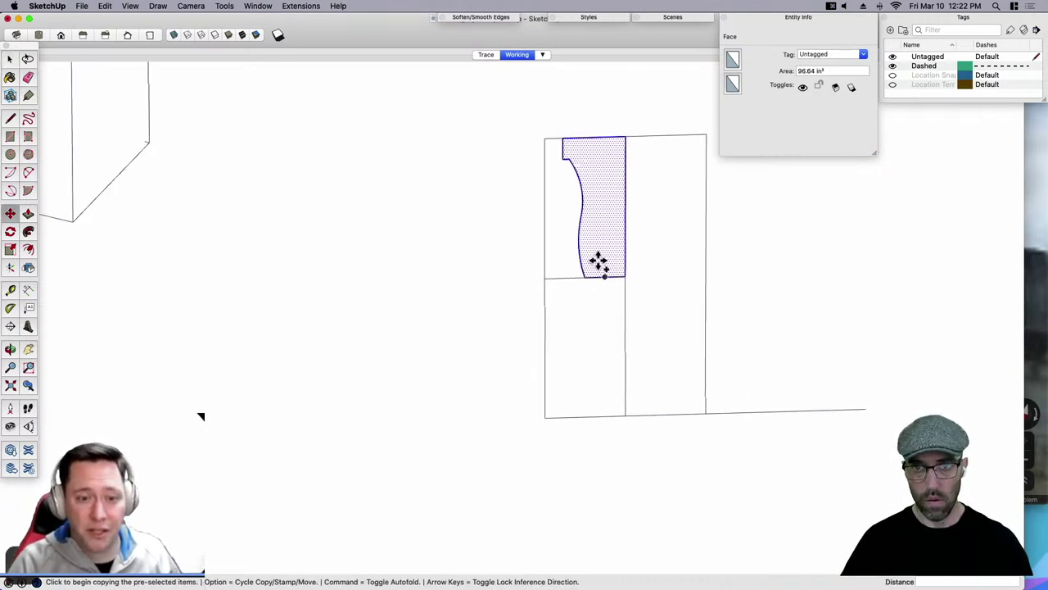
pyautogui.click(448, 260)
pyautogui.press('space')
# Flip the copied profile vertically by scaling it about its center by -1.
pyautogui.press('s')
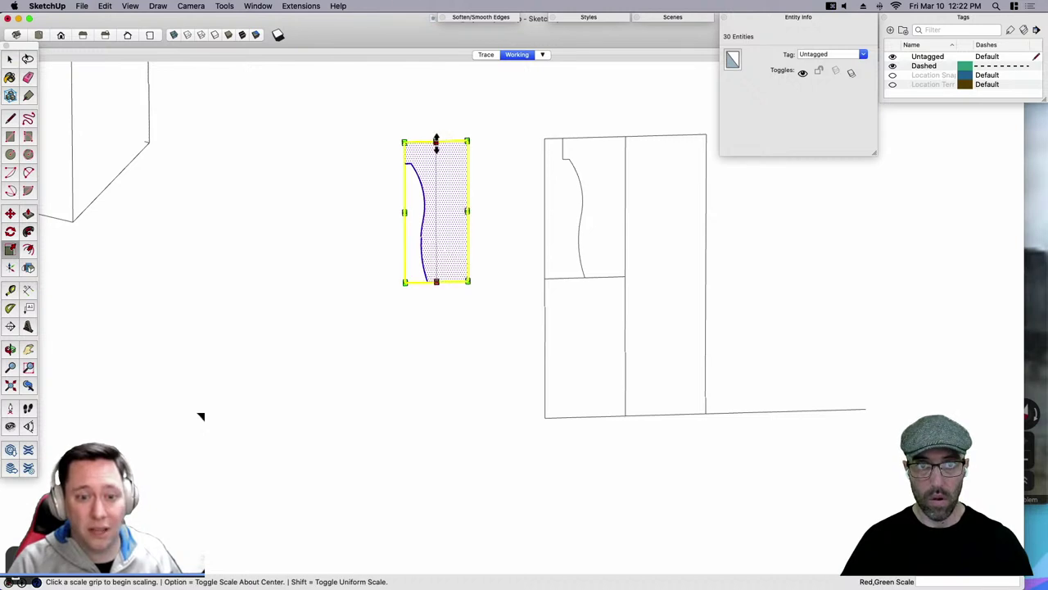
pyautogui.press('alt')
pyautogui.click(435, 141)
pyautogui.click(435, 153)
pyautogui.press('super+z')
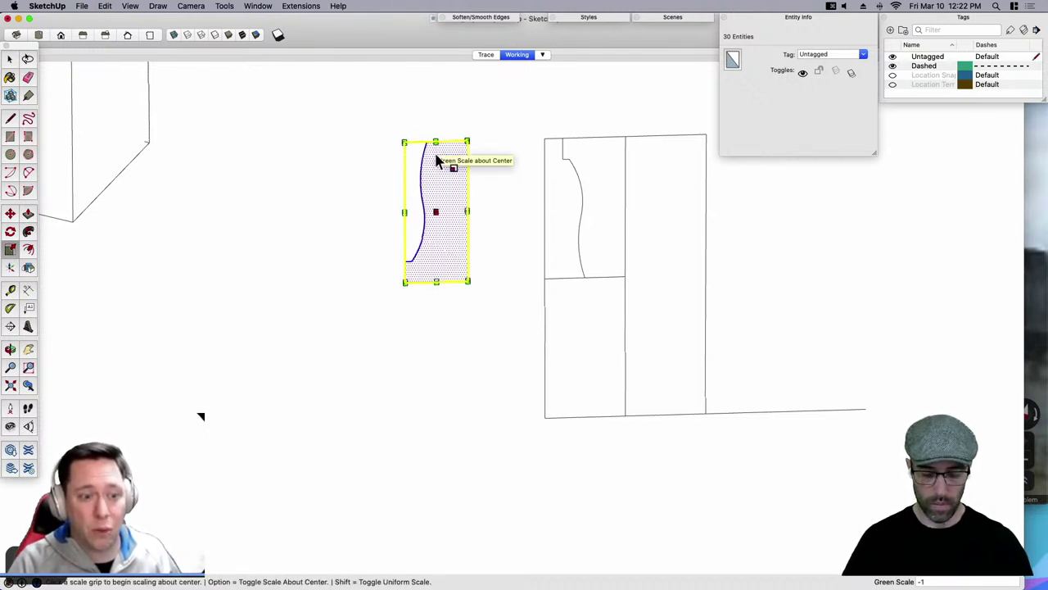
# Move the flipped profile into the lower half so its upper right corner meets the mid-height line at the centre line.
pyautogui.press('m')
pyautogui.click(467, 153)
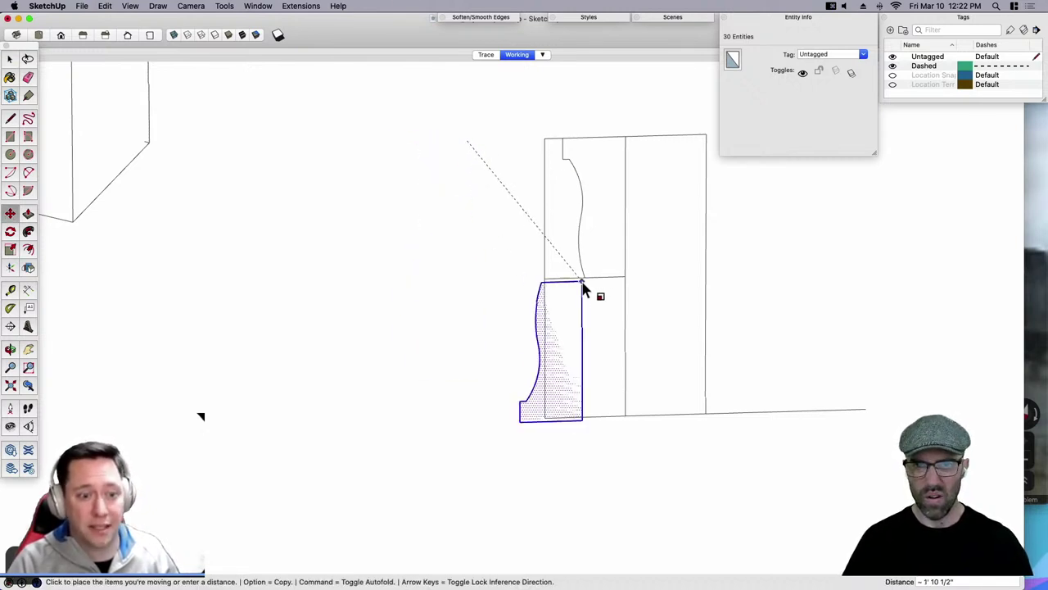
pyautogui.click(616, 287)
# Erase the mid-height line and all construction edges outside the left half-baluster profile, and collapse Entity Info.
pyautogui.press('e')
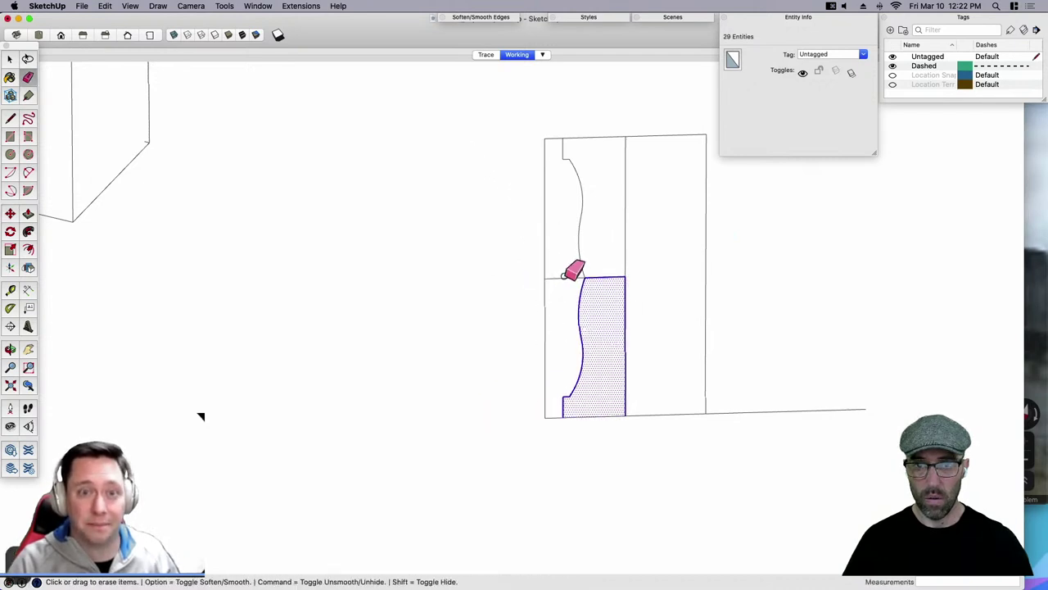
pyautogui.moveTo(558, 277); pyautogui.dragTo(602, 277)
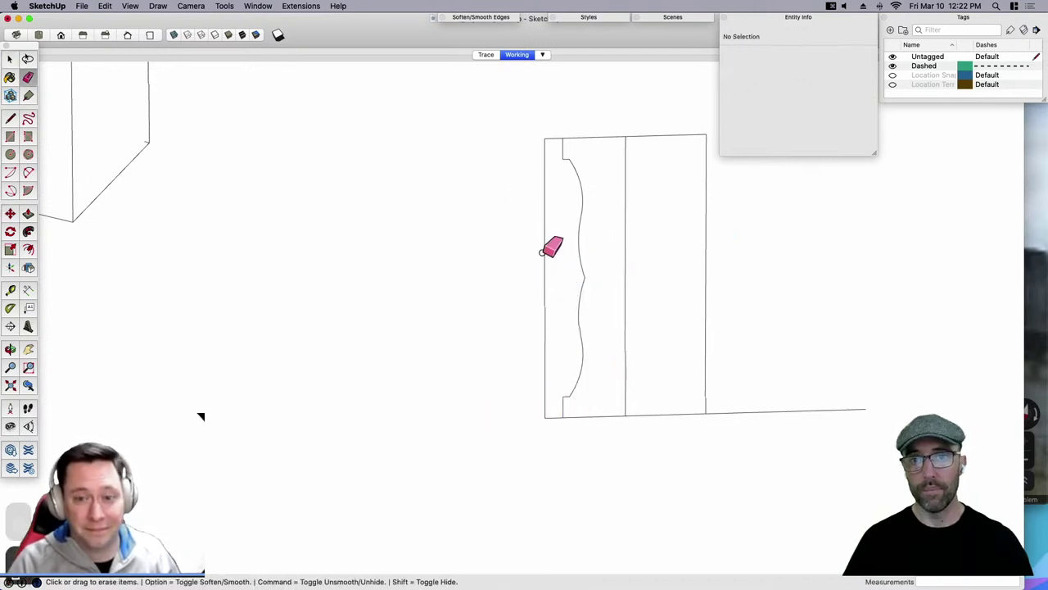
pyautogui.click(546, 246)
pyautogui.click(553, 138)
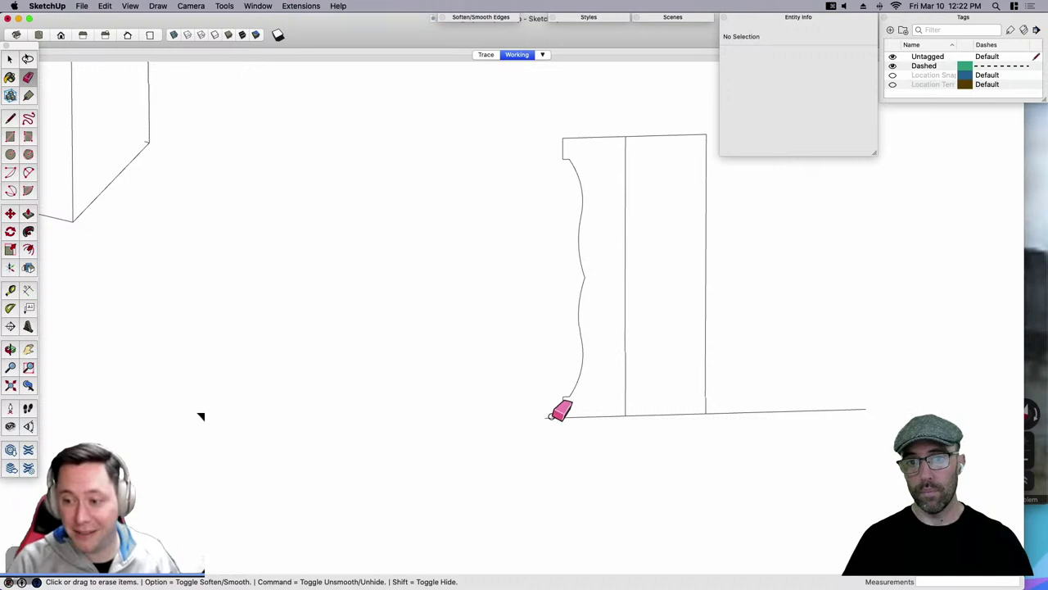
pyautogui.moveTo(562, 409)
pyautogui.mouseDown()
pyautogui.moveTo(667, 421)
pyautogui.moveTo(718, 407)
pyautogui.moveTo(698, 172)
pyautogui.moveTo(674, 109)
pyautogui.mouseUp()
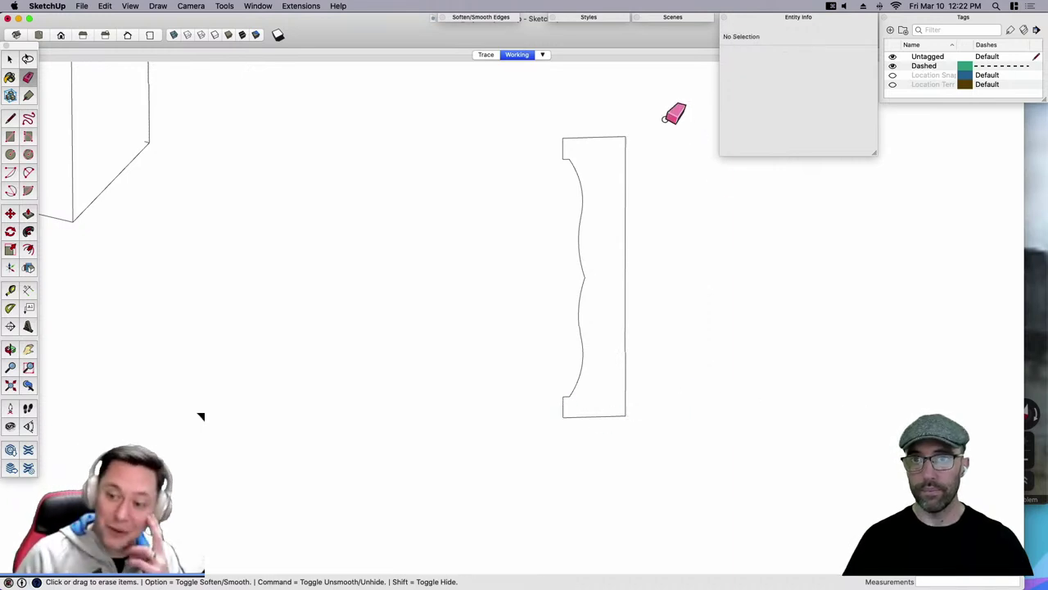
pyautogui.press('space')
pyautogui.doubleClick(785, 18)
pyautogui.click(602, 361)
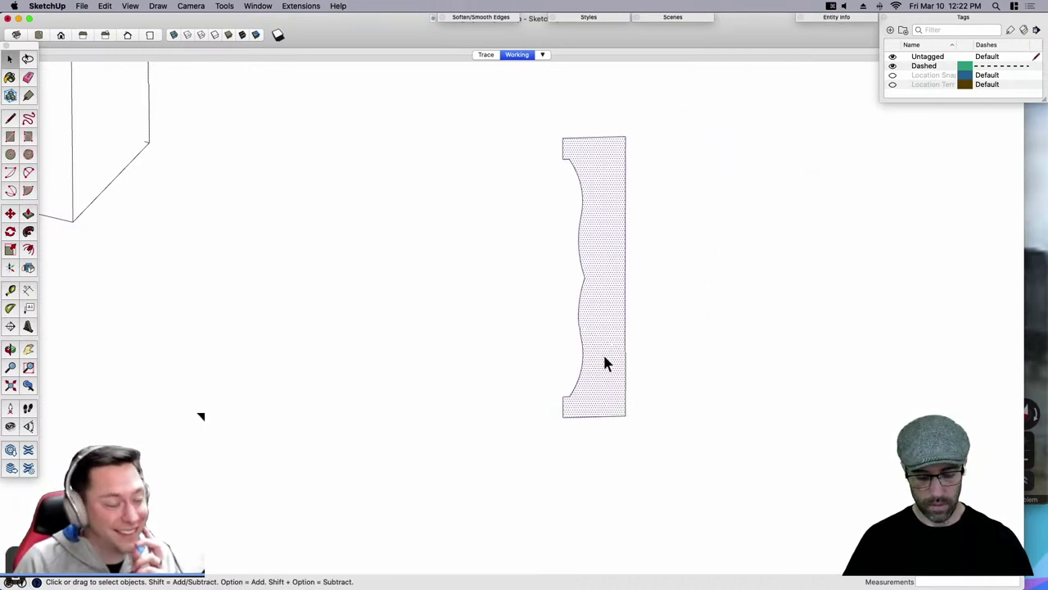
pyautogui.moveTo(604, 362); pyautogui.dragTo(620, 456, button='middle')
pyautogui.press('c')
pyautogui.click(596, 505)
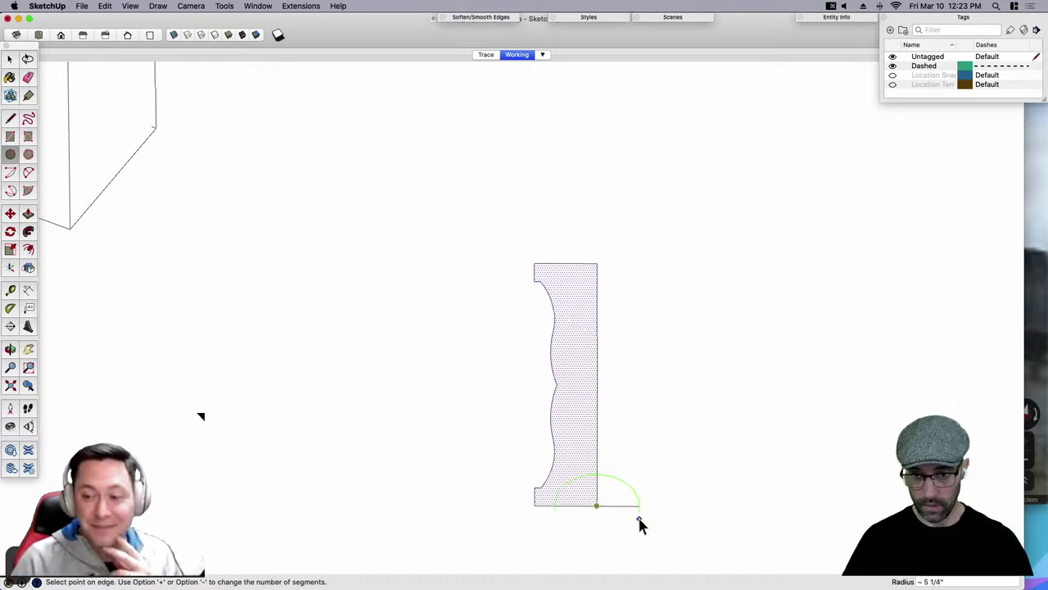
pyautogui.moveTo(639, 518); pyautogui.dragTo(633, 532, button='middle')
pyautogui.scroll(-5, 643, 345)
pyautogui.press('space')
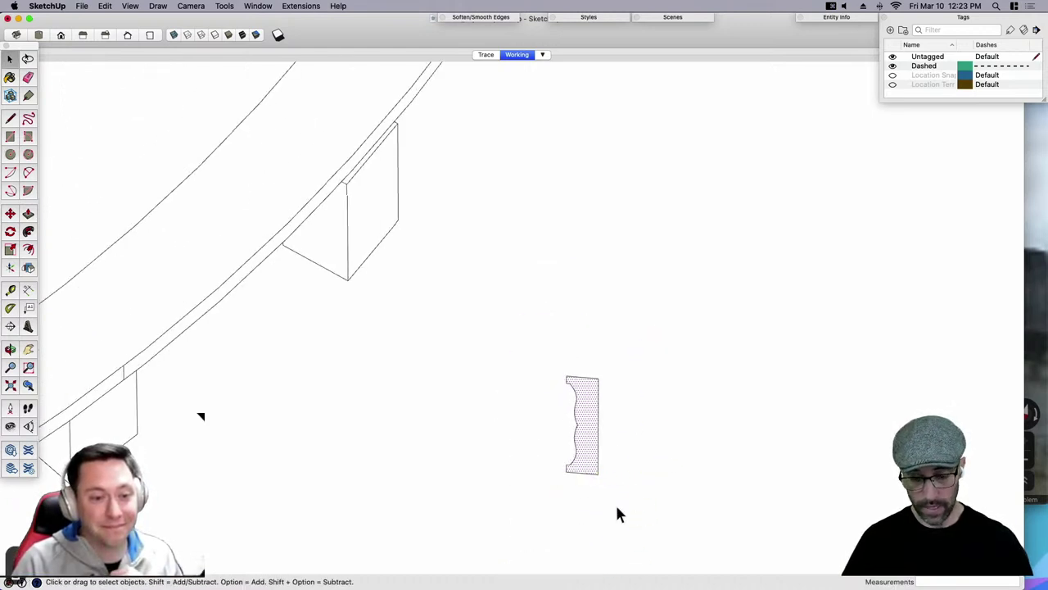
# Draw a horizontal circle of about 9 1/4" radius centred on the lower end of the profile's centre line.
pyautogui.scroll(3, 615, 502)
pyautogui.press('c')
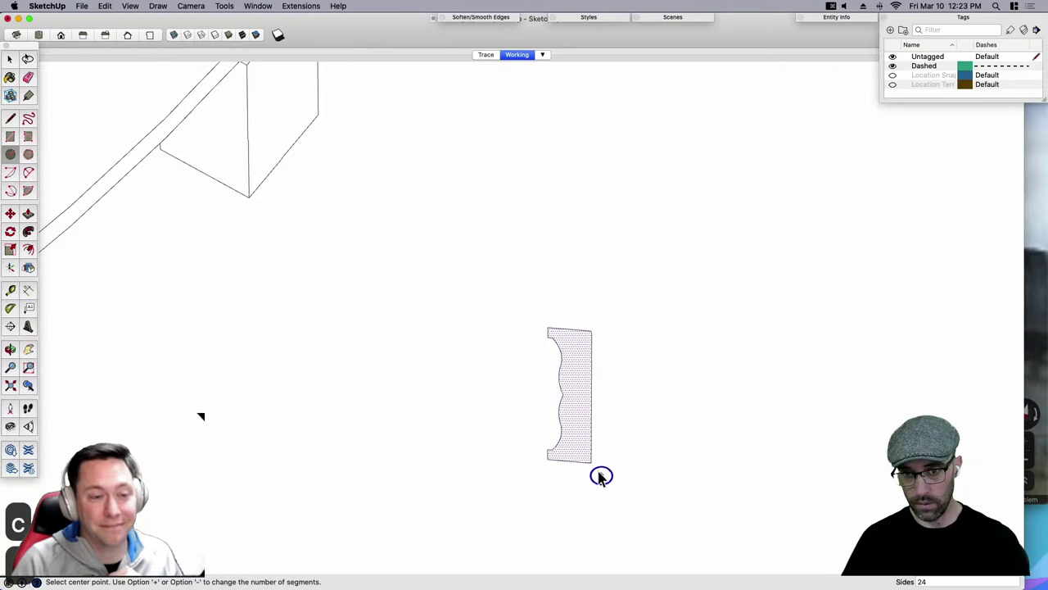
pyautogui.click(591, 463)
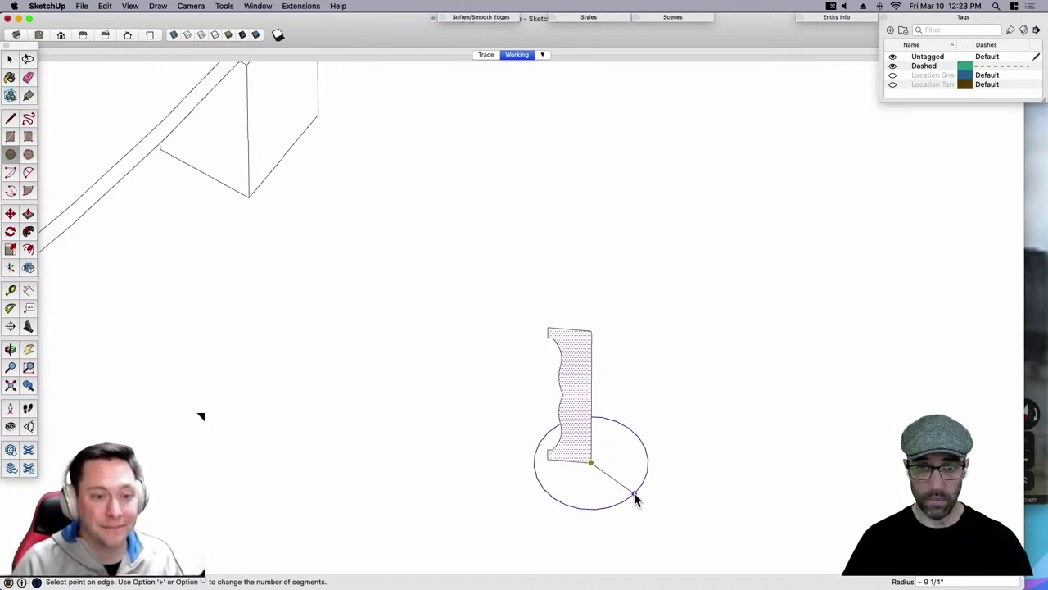
pyautogui.click(635, 495)
pyautogui.click(606, 205)
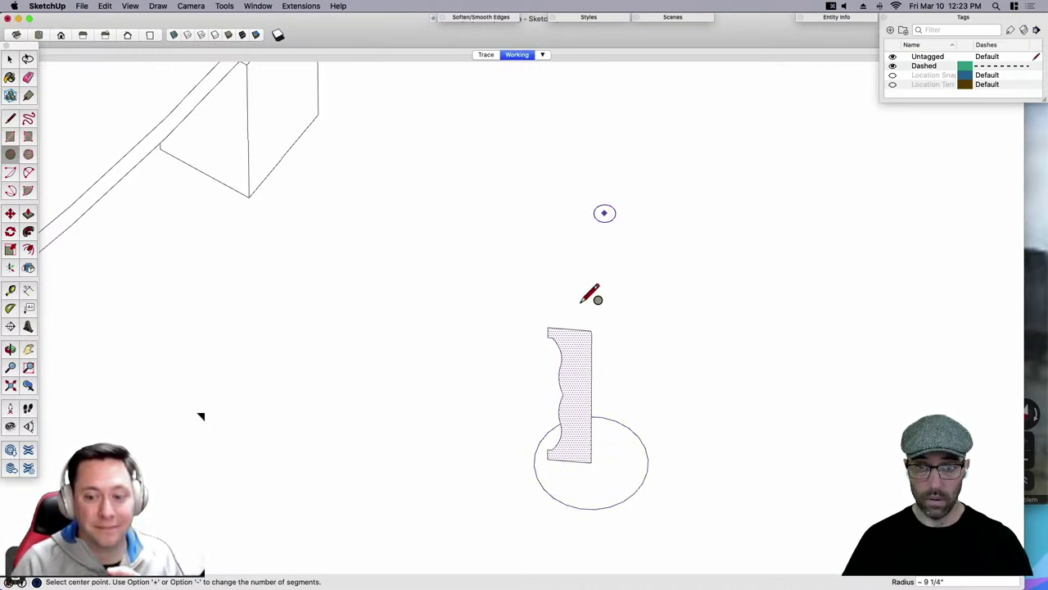
# Revolve the half-baluster profile around the circle with Follow Me.
pyautogui.press('space')
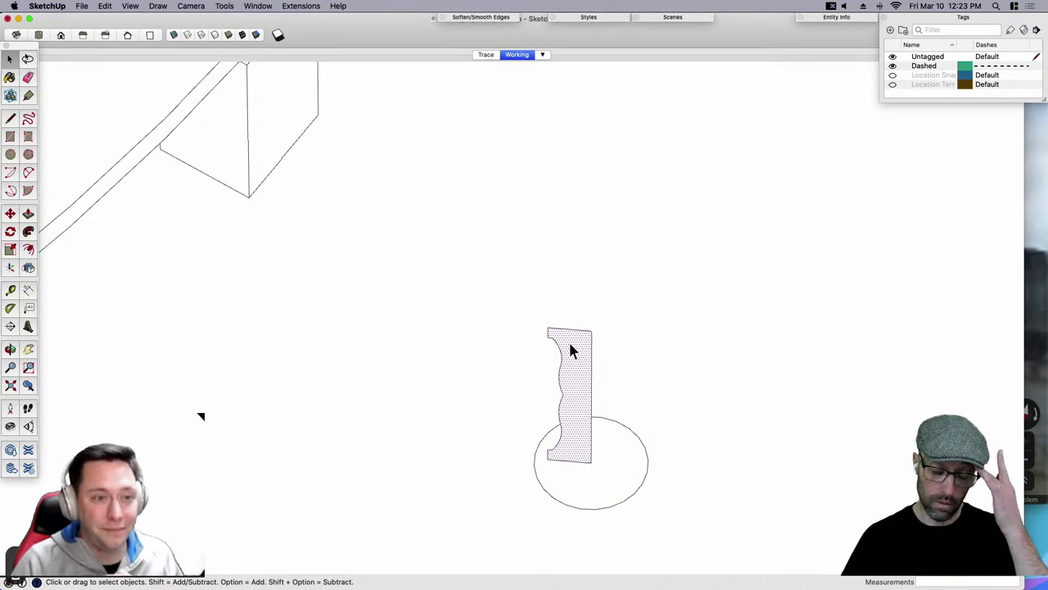
pyautogui.click(577, 492)
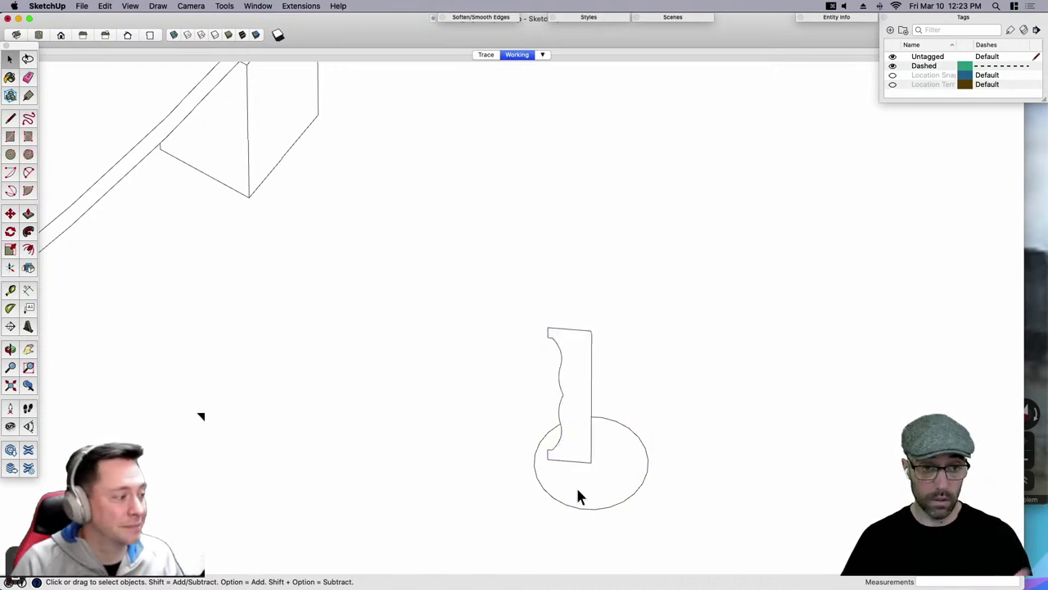
pyautogui.click(637, 499)
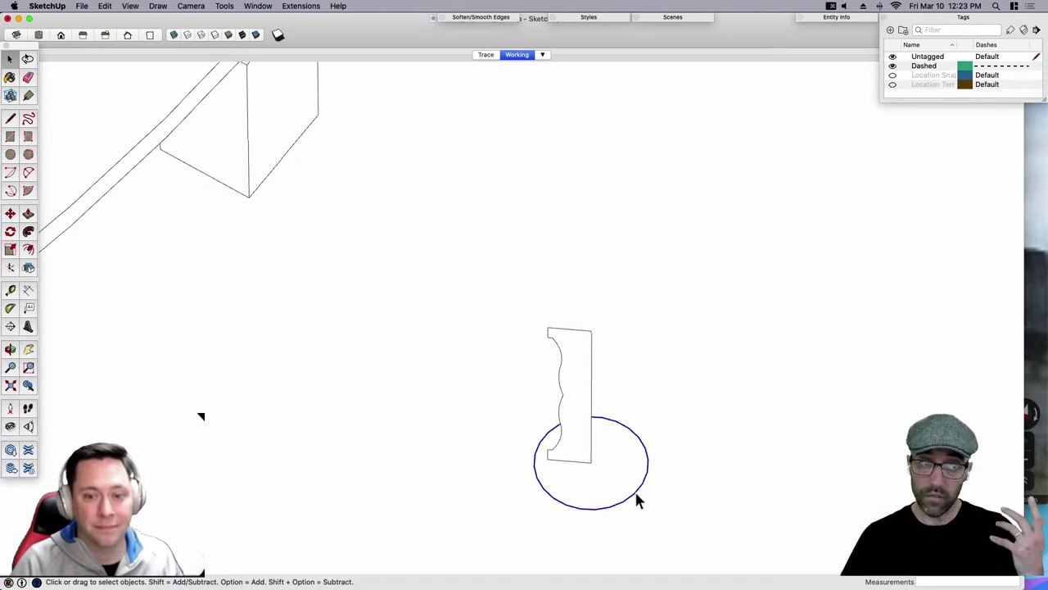
pyautogui.click(29, 232)
pyautogui.click(578, 450)
pyautogui.press('space')
pyautogui.scroll(-3, 598, 419)
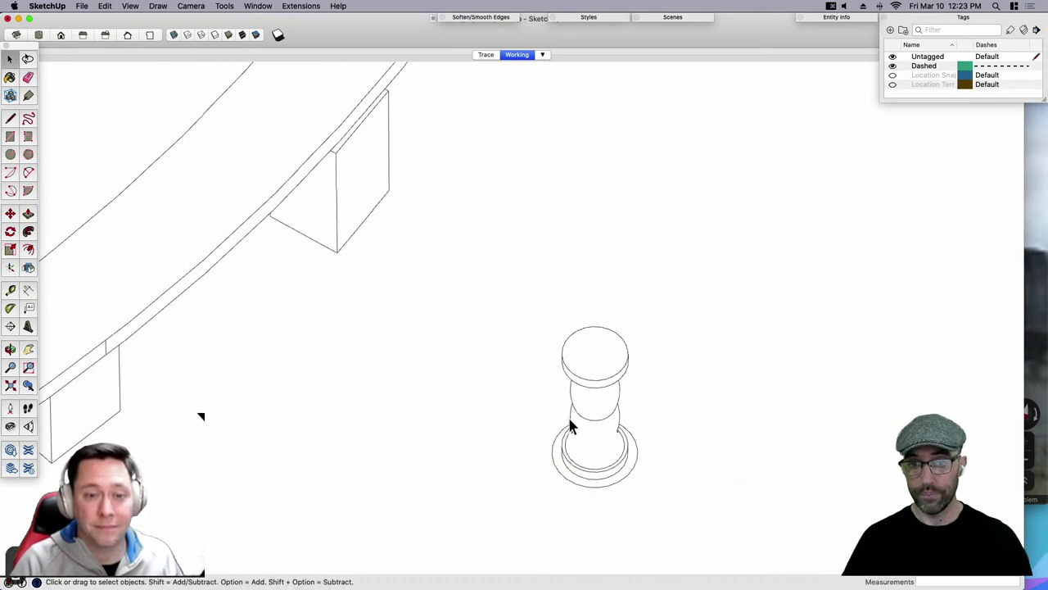
# Erase the path circle around the baluster's base.
pyautogui.moveTo(571, 426); pyautogui.dragTo(593, 455, button='middle')
pyautogui.press('e')
pyautogui.click(593, 466)
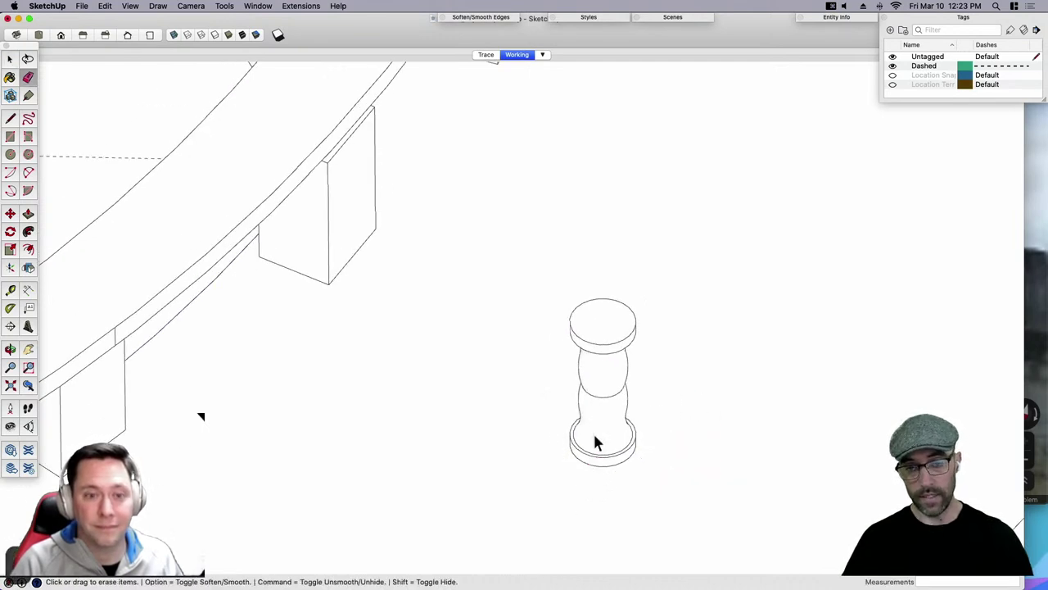
# Select the whole baluster and make it a component.
pyautogui.press('space')
pyautogui.moveTo(599, 450); pyautogui.dragTo(587, 326, button='middle')
pyautogui.tripleClick(588, 326)
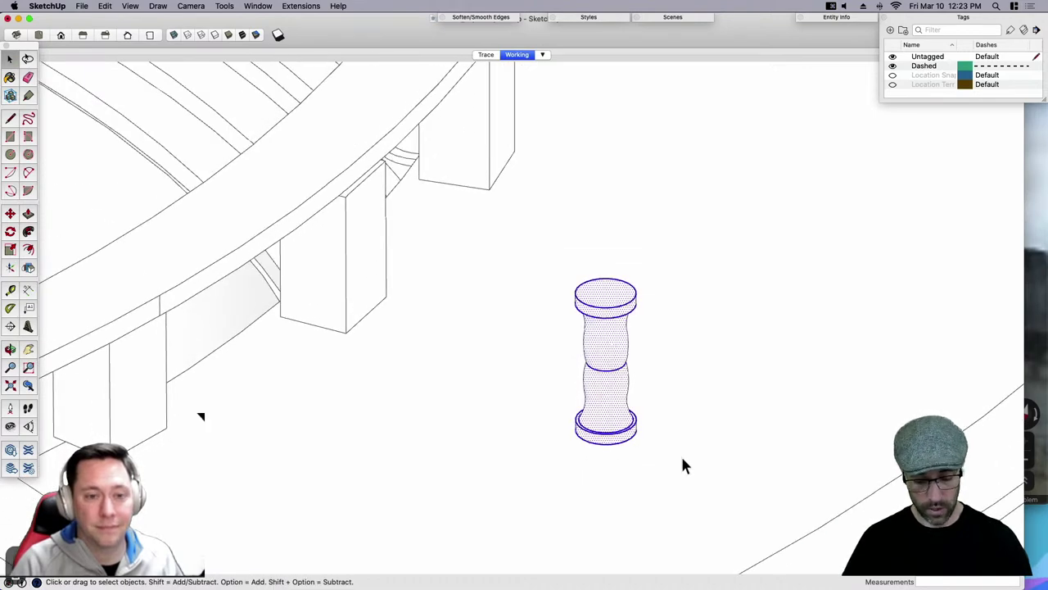
pyautogui.press('g')
pyautogui.press('Return')
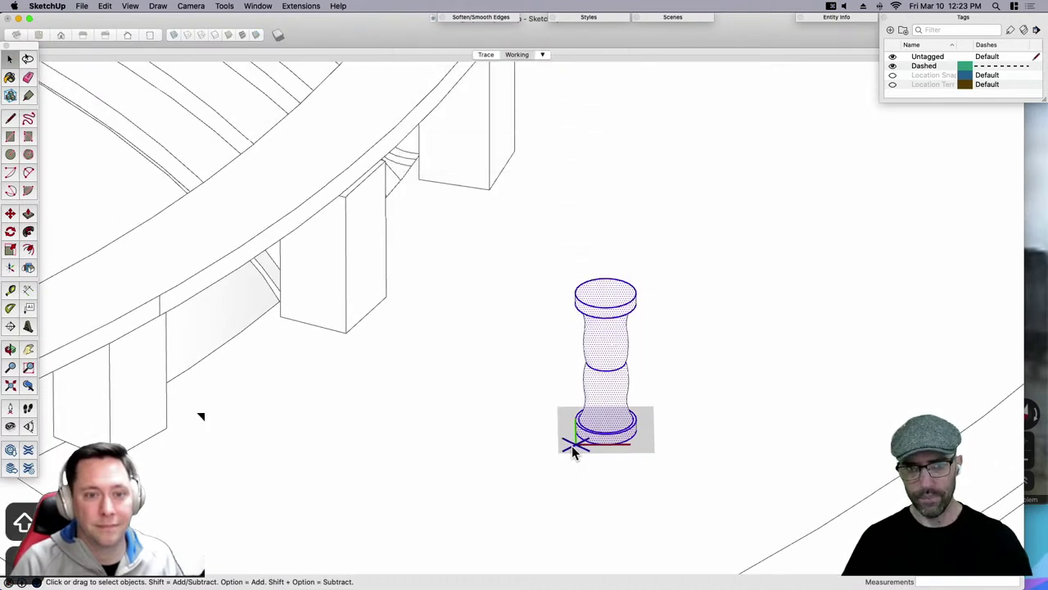
# Move the baluster component about 10' 5 1/4" onto the front balustrade beside one of the blocks under the rail.
pyautogui.scroll(-3, 571, 446)
pyautogui.moveTo(470, 435); pyautogui.dragTo(726, 407, button='middle')
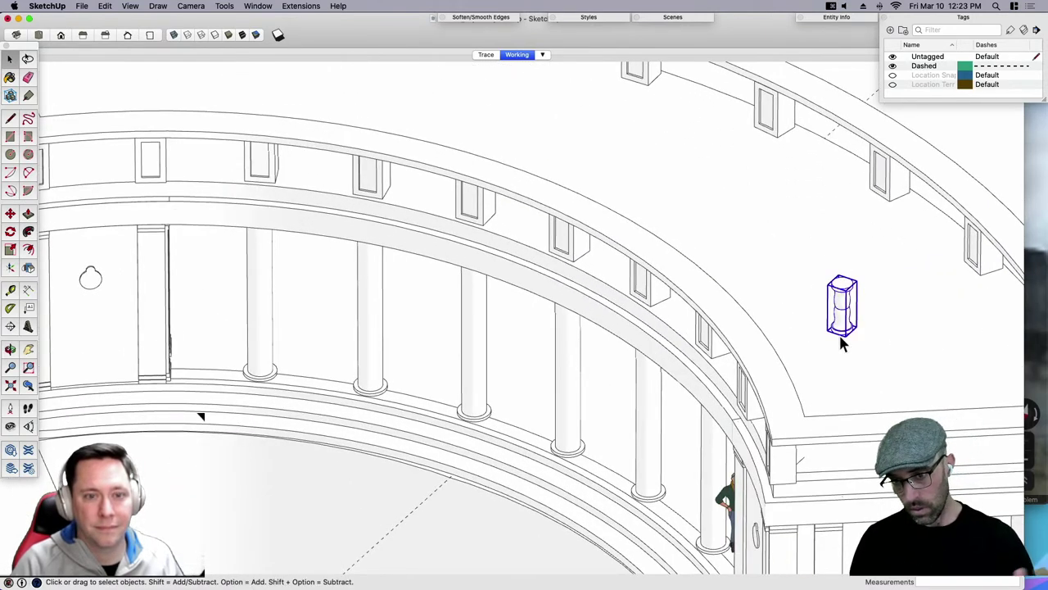
pyautogui.press('m')
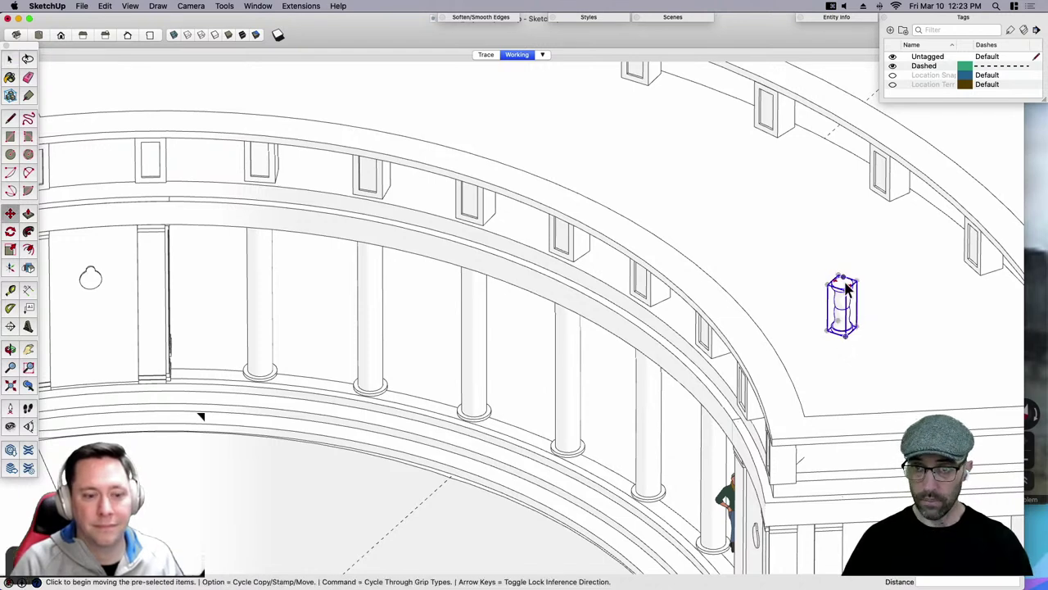
pyautogui.moveTo(847, 287); pyautogui.dragTo(770, 346, button='middle')
pyautogui.press('space')
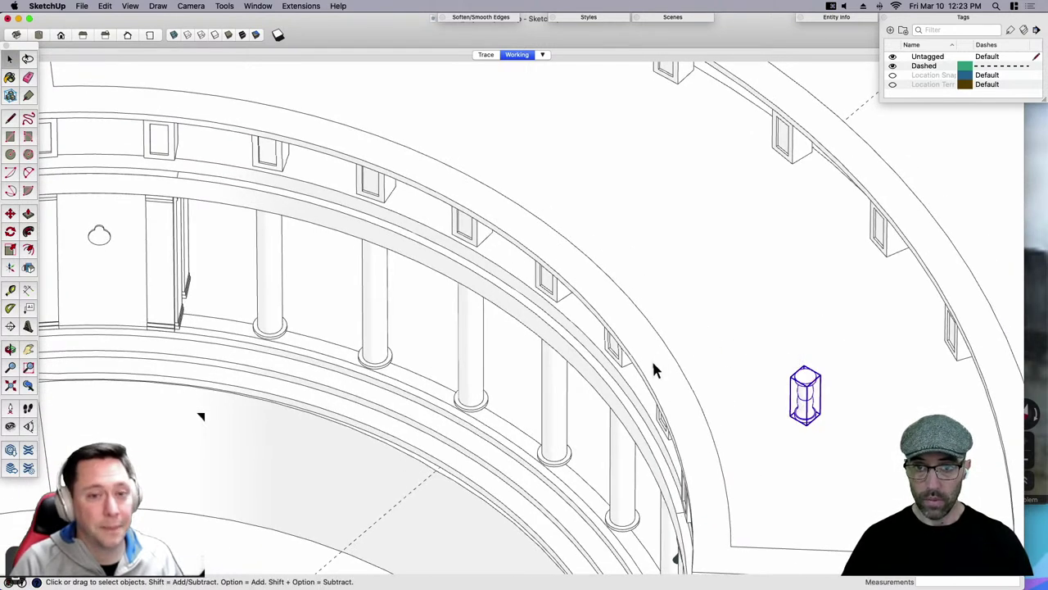
pyautogui.click(653, 360)
pyautogui.click(813, 399)
pyautogui.moveTo(814, 398); pyautogui.dragTo(909, 377, button='middle')
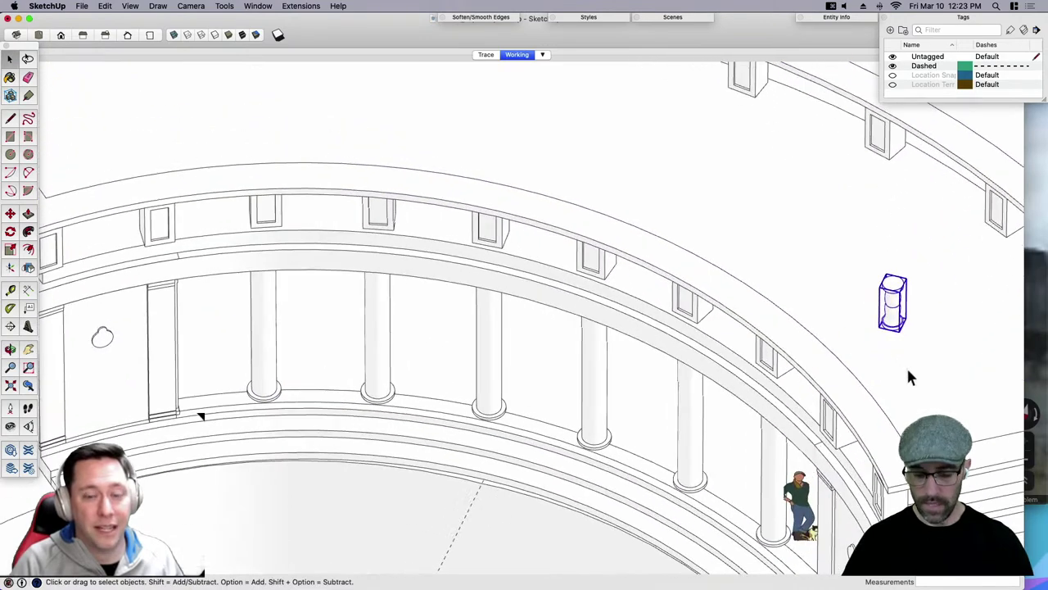
pyautogui.press('m')
pyautogui.click(983, 340)
pyautogui.scroll(5, 734, 342)
pyautogui.click(723, 341)
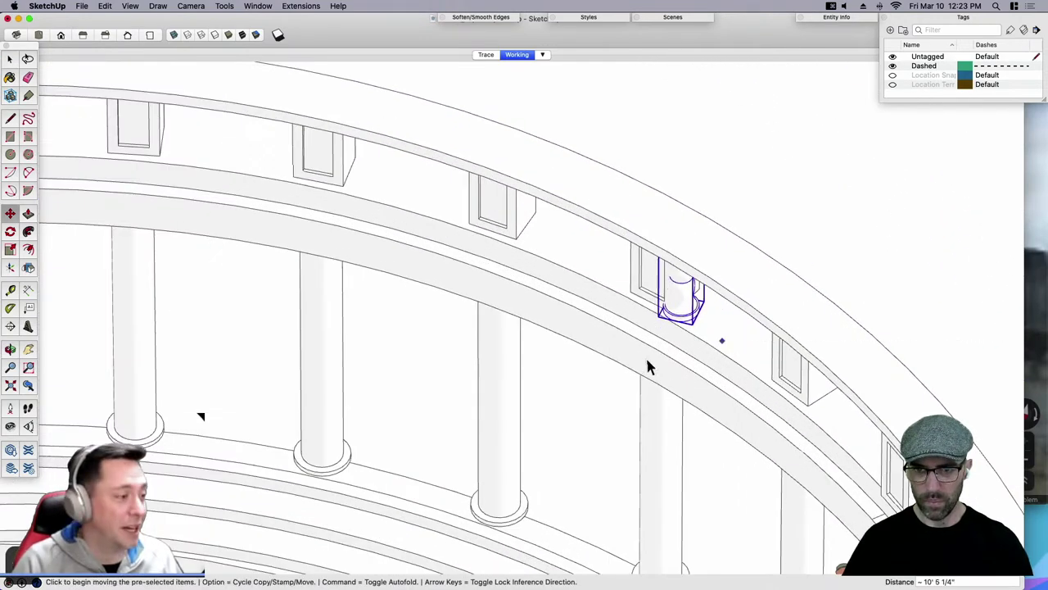
# Scale the baluster uniformly by 0.58 and stretch its height by about 1.76 up to the rail.
pyautogui.moveTo(648, 359); pyautogui.dragTo(794, 286, button='middle')
pyautogui.scroll(3, 790, 278)
pyautogui.press('s')
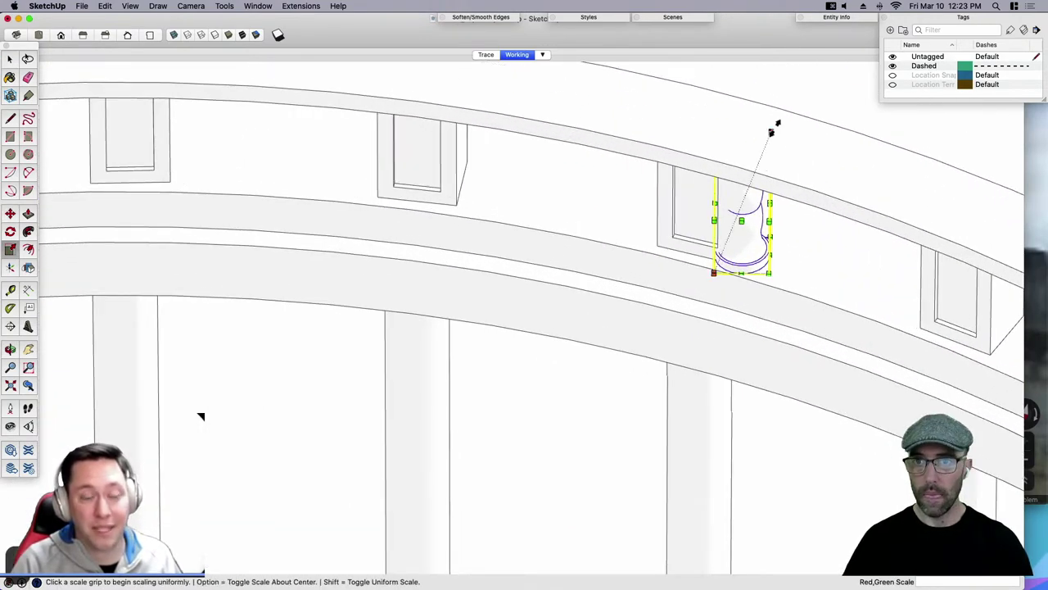
pyautogui.click(770, 169)
pyautogui.click(737, 182)
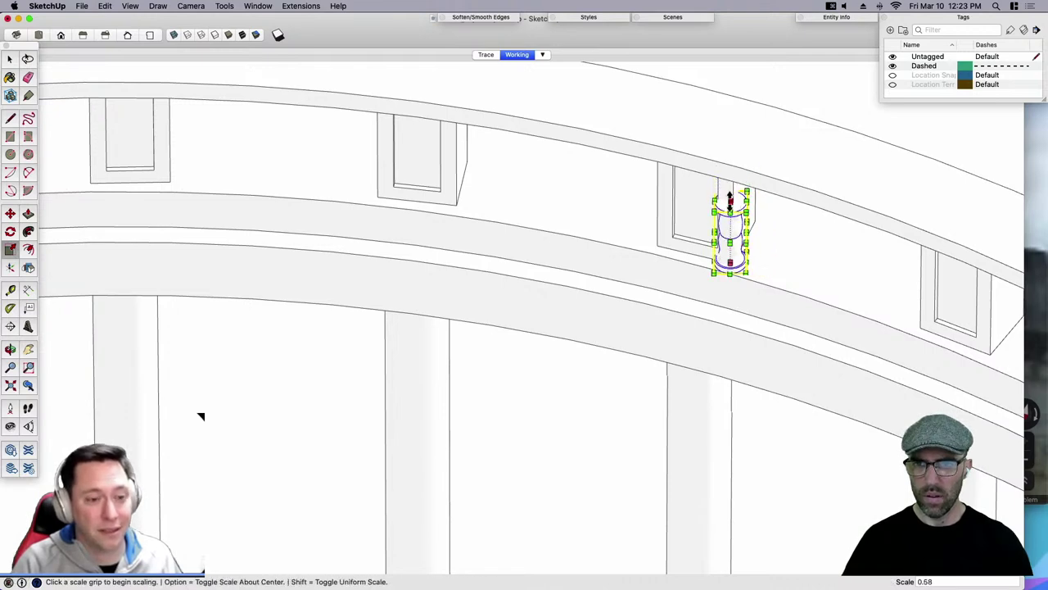
pyautogui.click(734, 184)
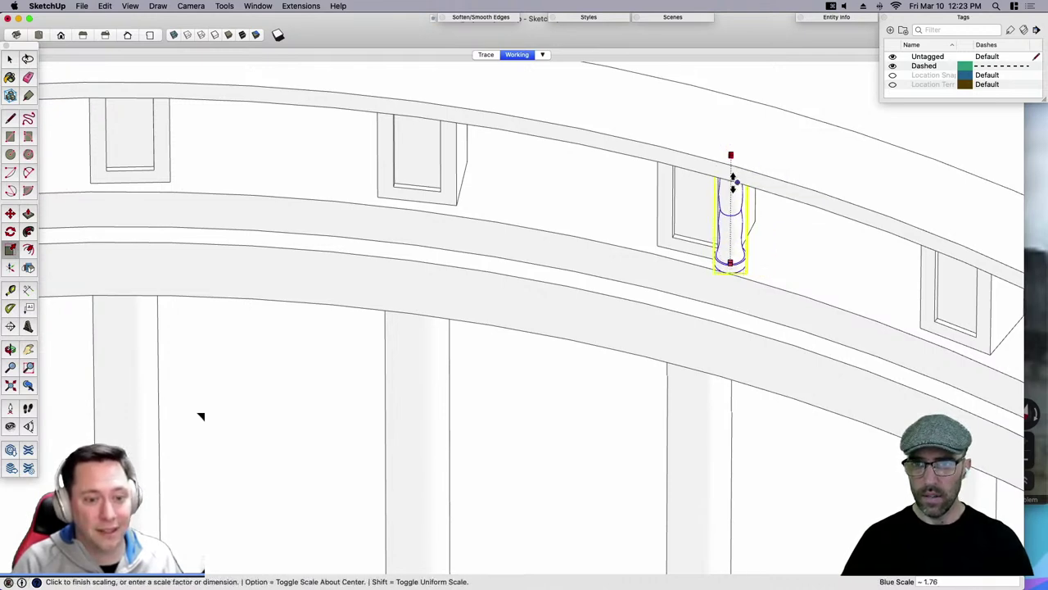
pyautogui.click(734, 180)
# Move the baluster about 11 3/4" away from the block into the open gap.
pyautogui.press('space')
pyautogui.scroll(2, 758, 266)
pyautogui.moveTo(758, 266); pyautogui.dragTo(765, 333, button='middle')
pyautogui.press('m')
pyautogui.click(750, 352)
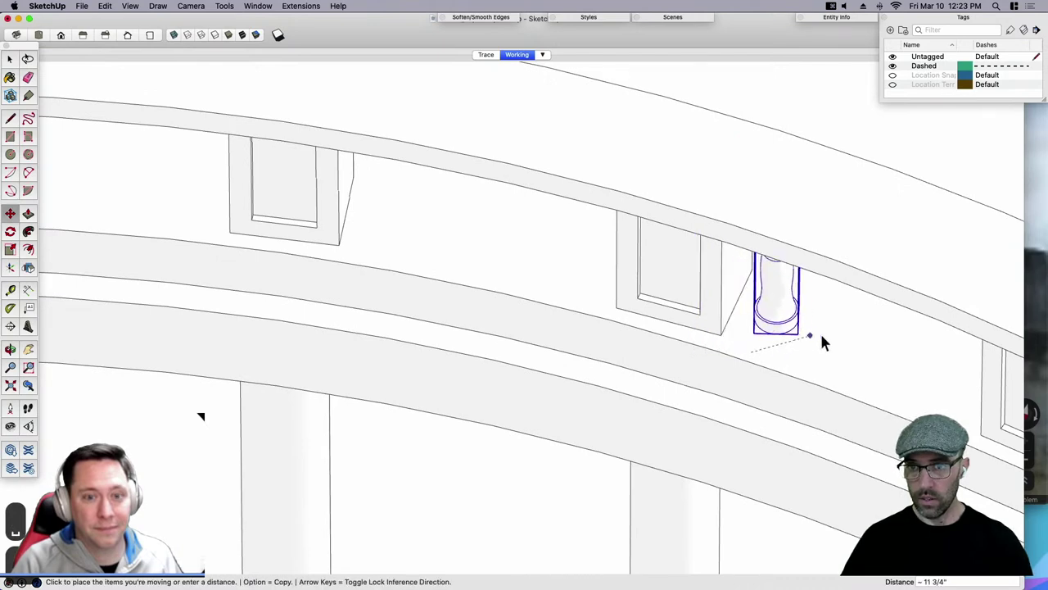
pyautogui.click(821, 337)
pyautogui.scroll(-3, 671, 309)
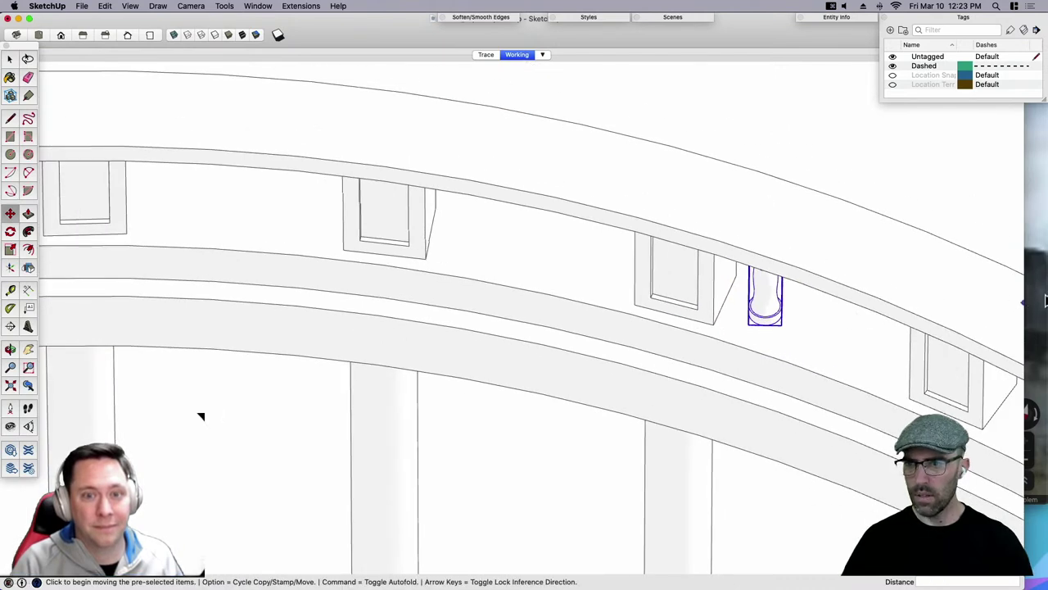
# Examine the number and spacing of balusters between blocks in the Neptune Pool photo in Firefox, and return to SketchUp.
pyautogui.press('super+Tab')
pyautogui.moveTo(891, 268); pyautogui.dragTo(915, 367)
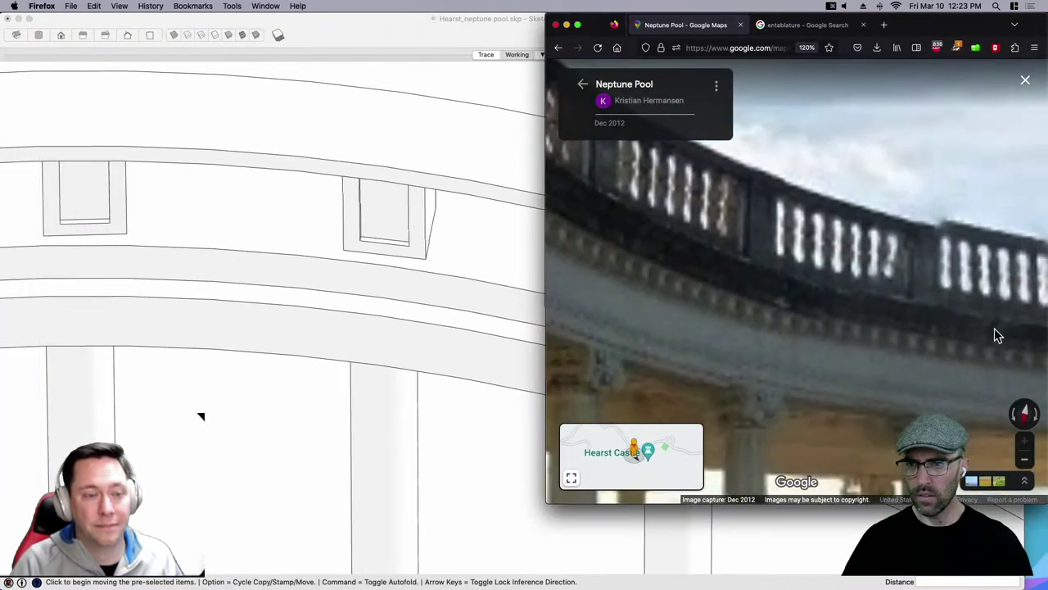
pyautogui.moveTo(994, 329); pyautogui.dragTo(864, 285)
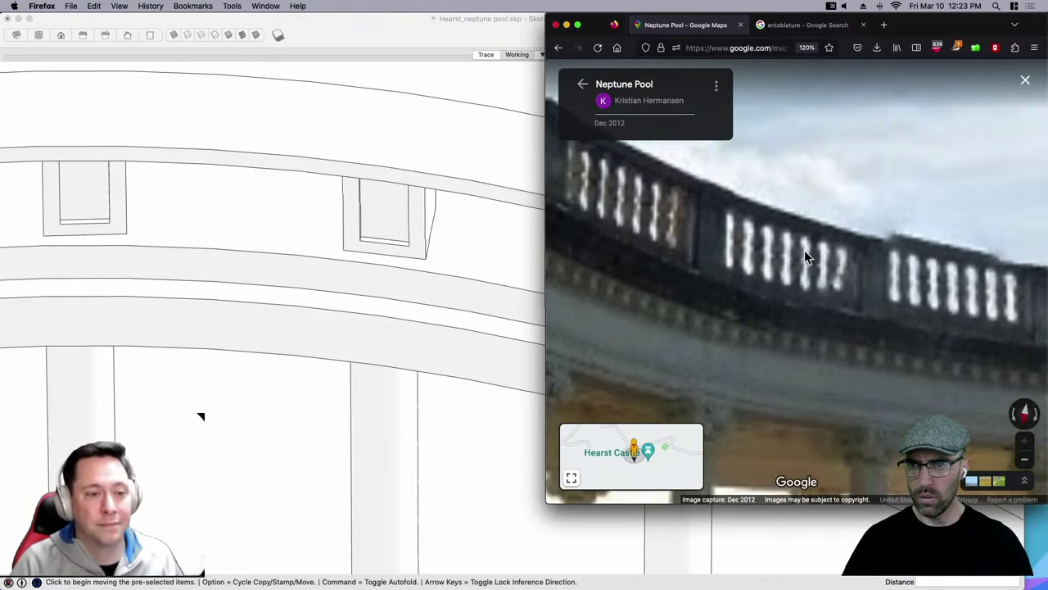
pyautogui.click(445, 269)
pyautogui.scroll(-1, 512, 378)
pyautogui.moveTo(625, 373); pyautogui.dragTo(648, 330, button='middle')
pyautogui.scroll(-5, 651, 332)
pyautogui.moveTo(712, 377); pyautogui.dragTo(742, 333, button='middle')
pyautogui.press('l')
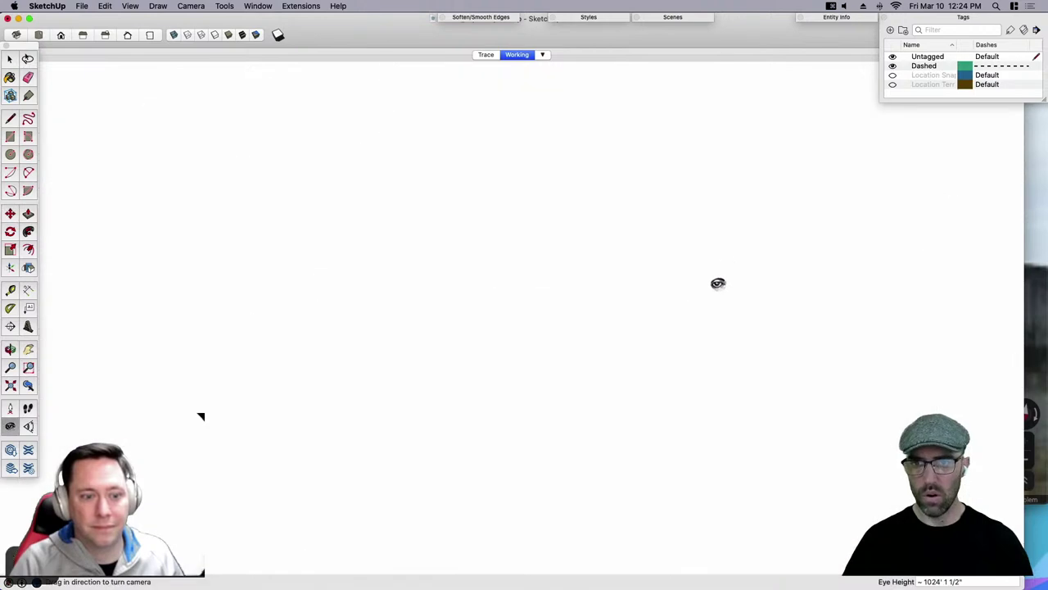
pyautogui.press('super+z')
pyautogui.press('space')
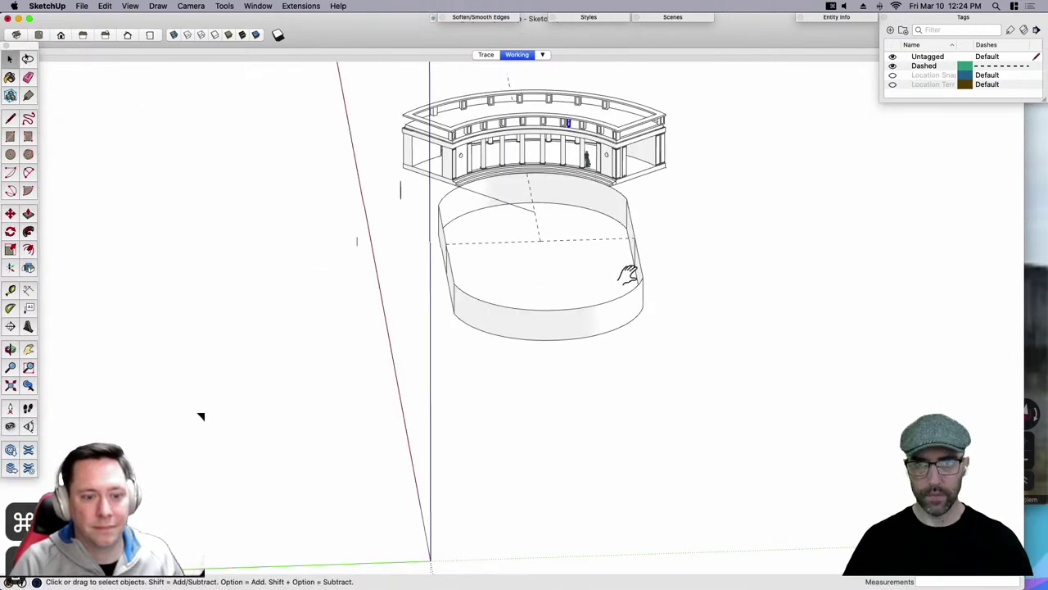
# Scale the baluster beside the block down uniformly by about 0.72, with X-ray display turned on.
pyautogui.scroll(10, 561, 216)
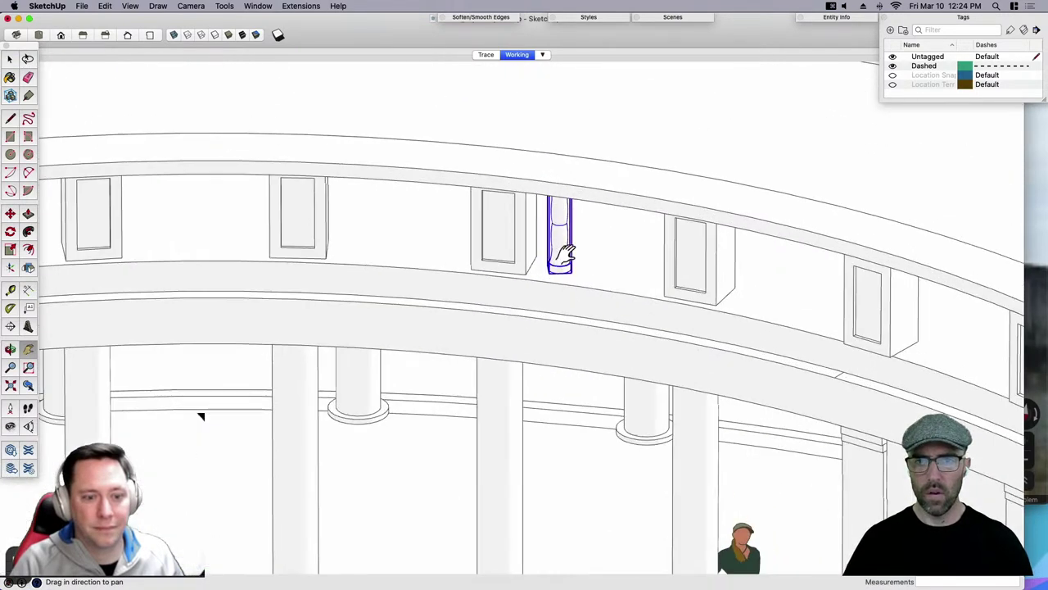
pyautogui.keyDown('shift'); pyautogui.moveTo(565, 253); pyautogui.dragTo(616, 264, button='middle'); pyautogui.keyUp('shift')
pyautogui.moveTo(616, 264); pyautogui.dragTo(608, 241, button='middle')
pyautogui.keyDown('shift'); pyautogui.moveTo(607, 241); pyautogui.dragTo(601, 233, button='middle'); pyautogui.keyUp('shift')
pyautogui.scroll(3, 610, 178)
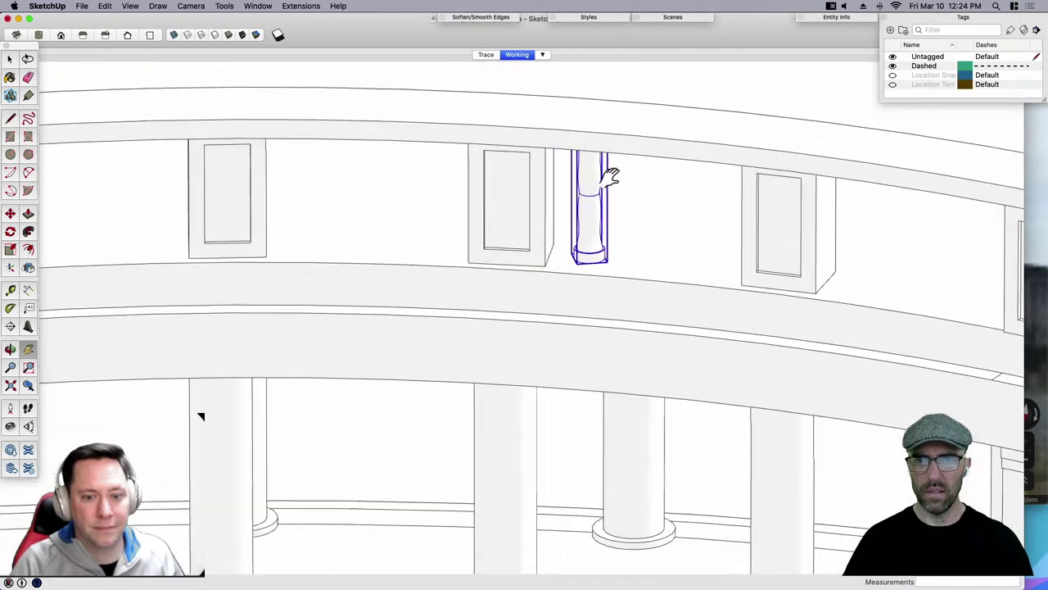
pyautogui.scroll(1, 610, 176)
pyautogui.press('space')
pyautogui.click(825, 257)
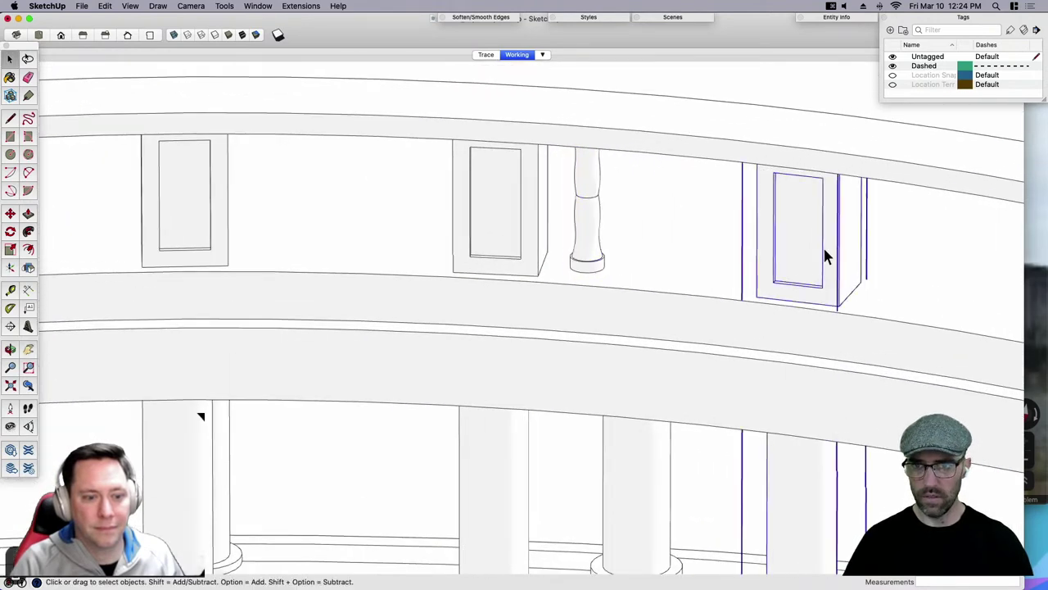
pyautogui.click(598, 222)
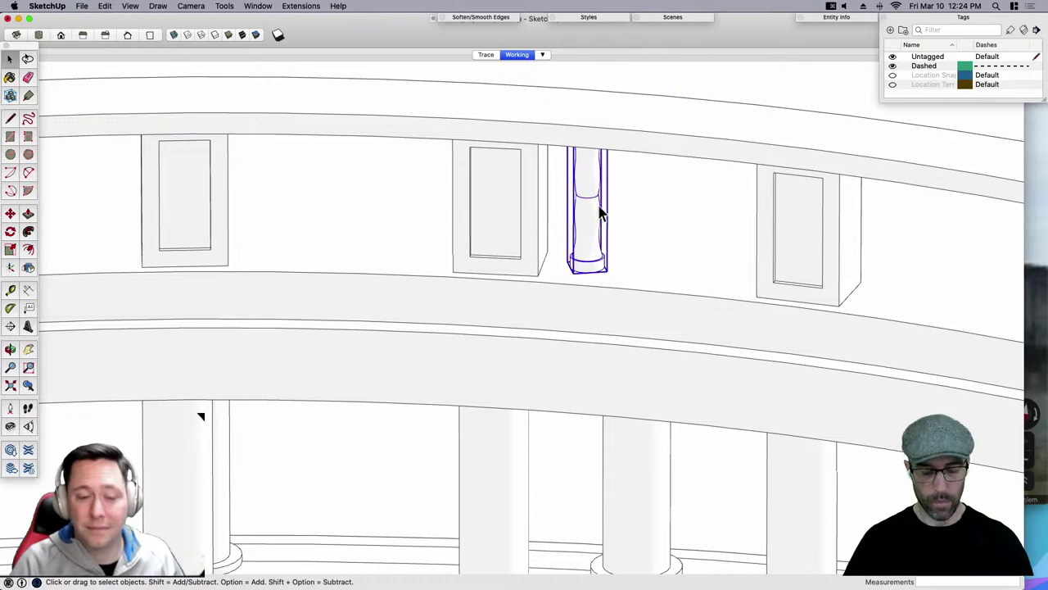
pyautogui.press('s')
pyautogui.click(190, 37)
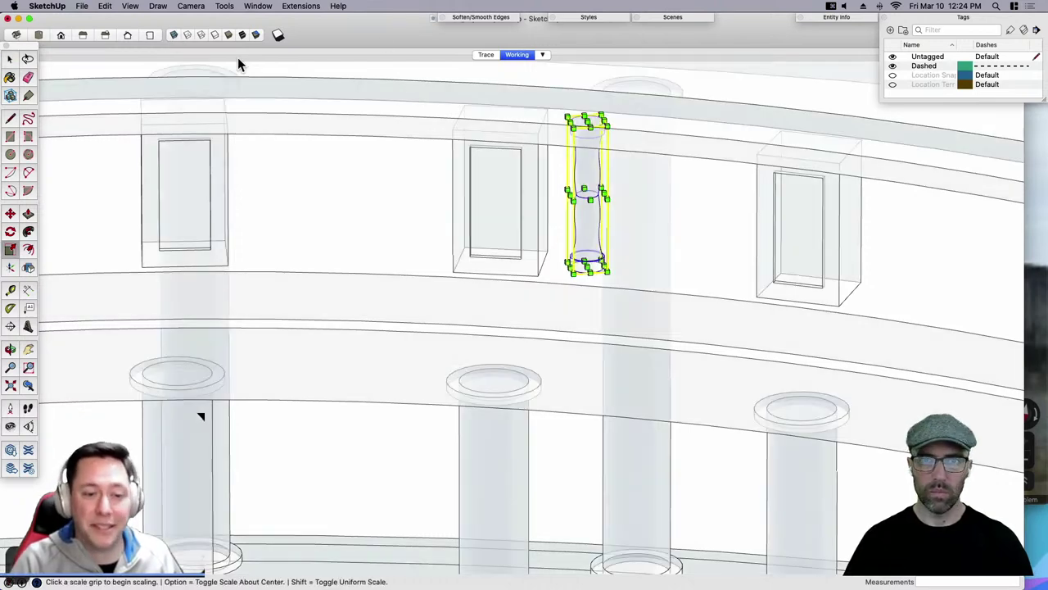
pyautogui.click(599, 115)
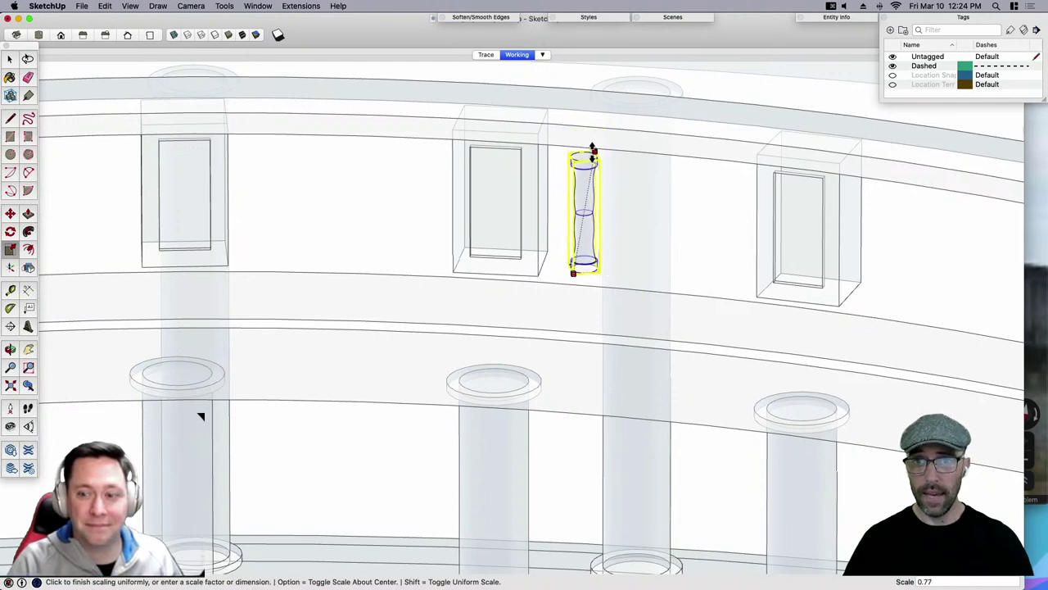
pyautogui.click(593, 158)
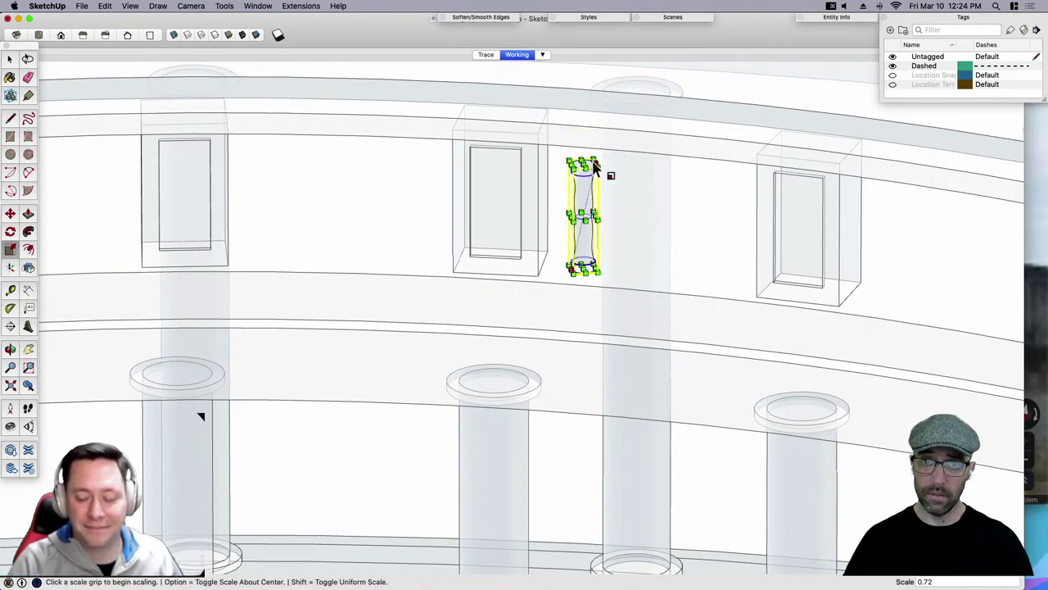
# Stretch the baluster's height by about 1.39 to meet the rail, and turn off X-ray display.
pyautogui.scroll(2, 581, 164)
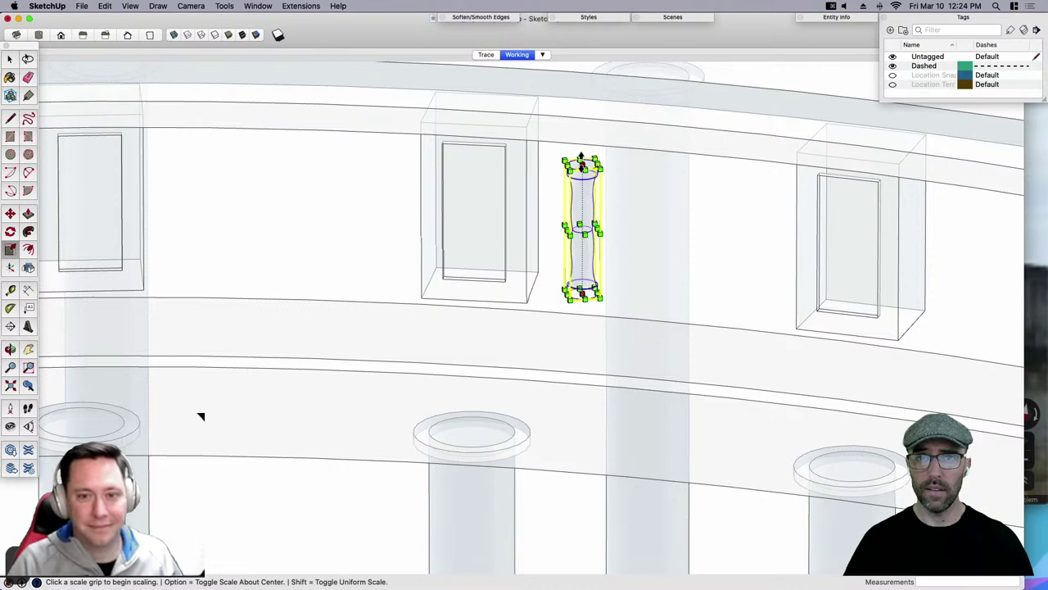
pyautogui.click(582, 165)
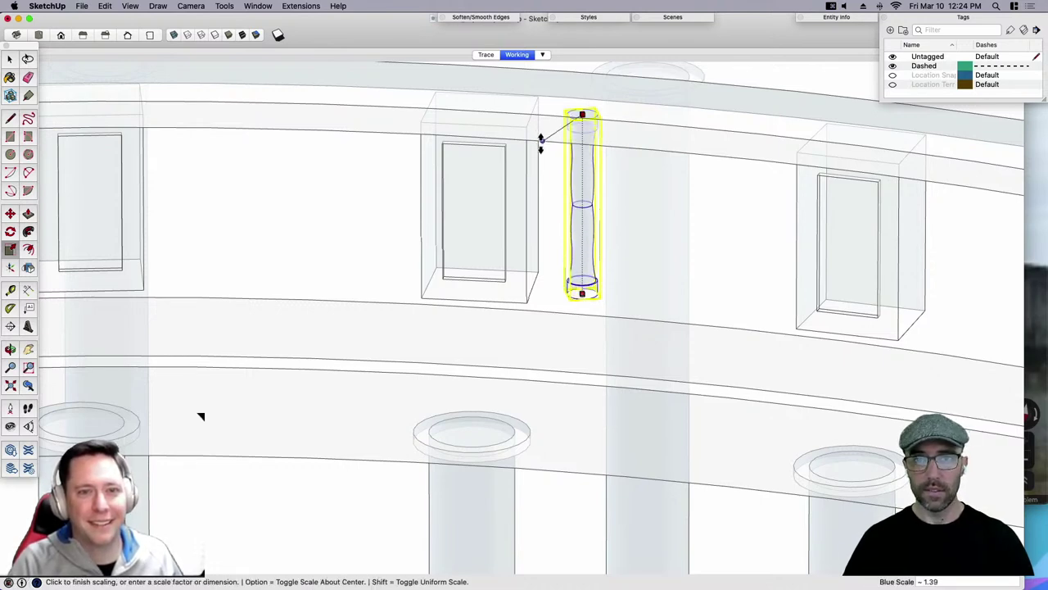
pyautogui.click(542, 142)
pyautogui.scroll(-3, 429, 155)
pyautogui.press('space')
pyautogui.click(174, 35)
pyautogui.scroll(-1, 398, 300)
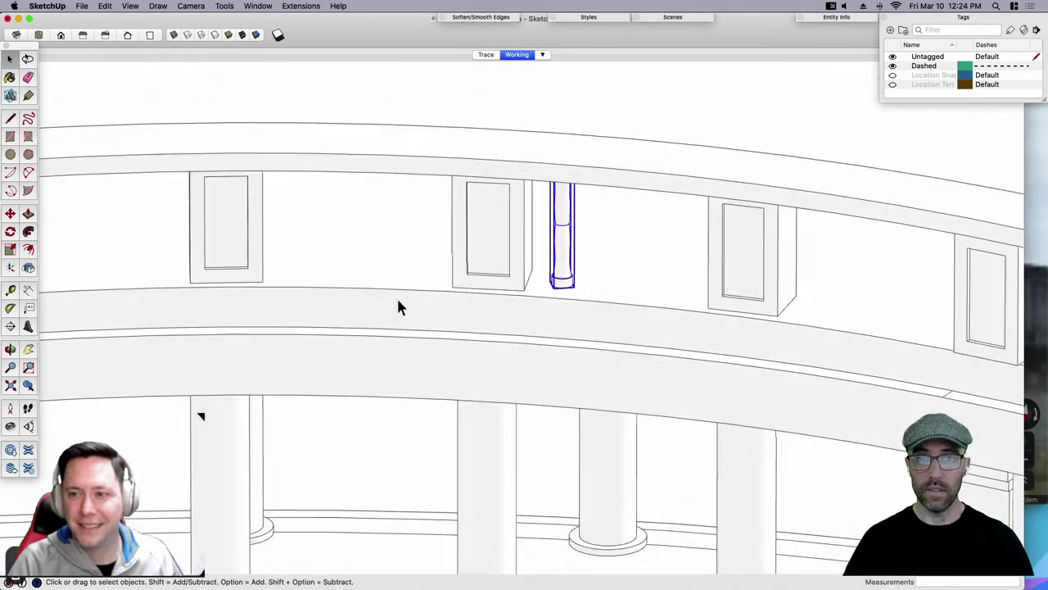
# Try to draw a 2-point arc about 4' 7 1/2" long with a 1 3/4" bulge between the neighbouring blocks.
pyautogui.moveTo(399, 307); pyautogui.dragTo(562, 164, button='middle')
pyautogui.scroll(3, 558, 143)
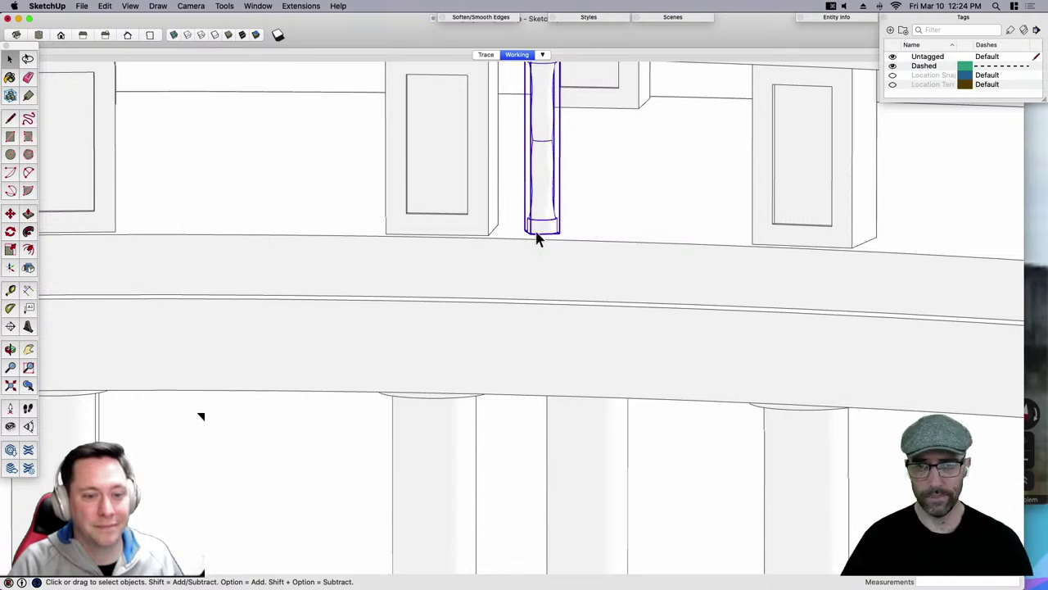
pyautogui.moveTo(538, 238); pyautogui.dragTo(565, 319, button='middle')
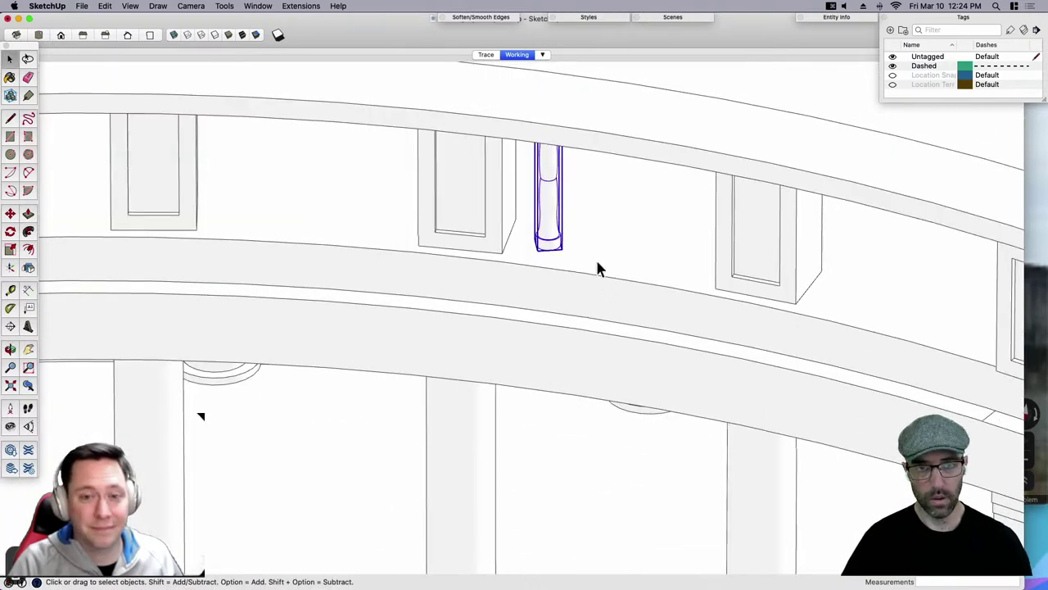
pyautogui.scroll(2, 567, 237)
pyautogui.press('a')
pyautogui.click(499, 235)
pyautogui.moveTo(661, 303); pyautogui.dragTo(815, 330, button='middle')
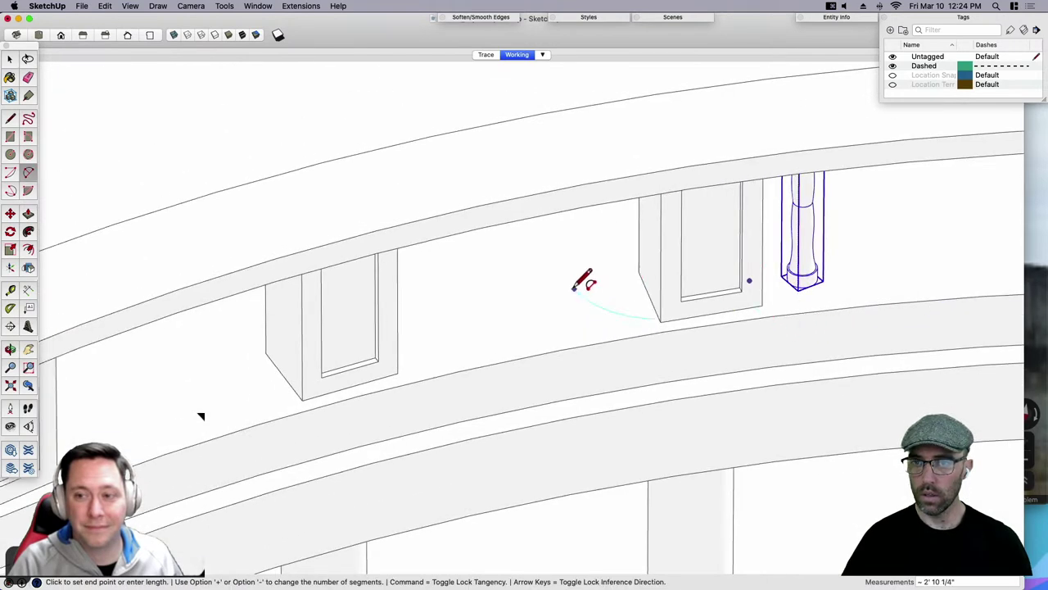
pyautogui.scroll(-2, 584, 283)
pyautogui.scroll(2, 929, 253)
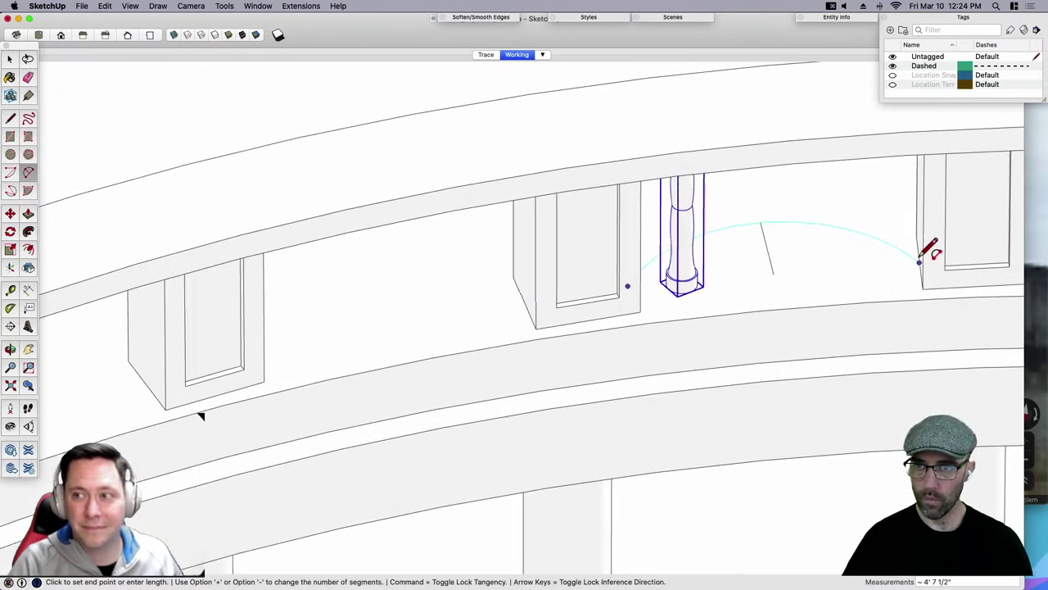
pyautogui.click(920, 261)
pyautogui.scroll(3, 827, 262)
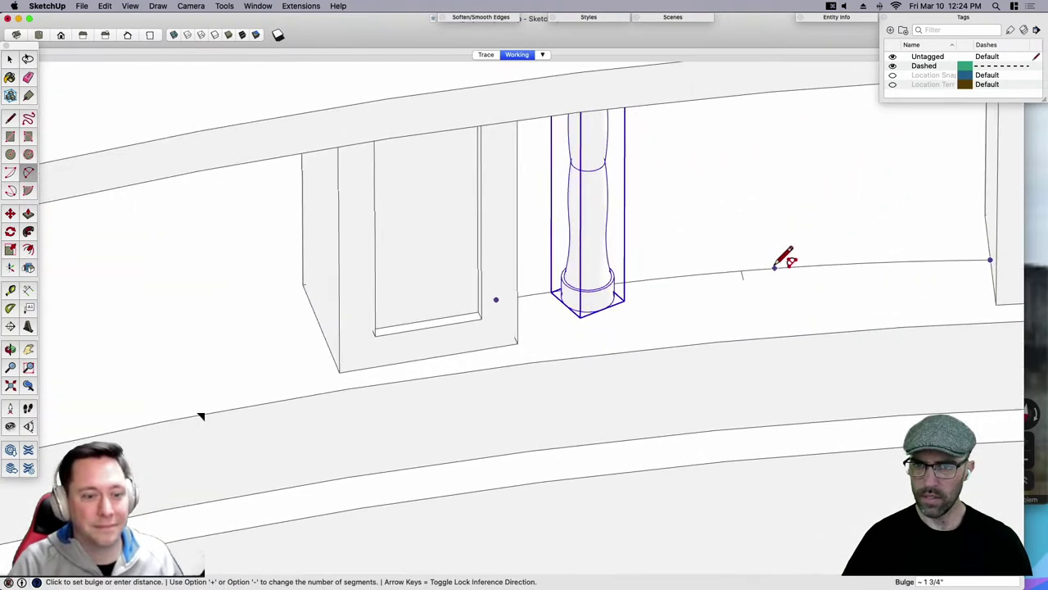
pyautogui.click(775, 267)
pyautogui.press('space')
pyautogui.scroll(-3, 618, 306)
pyautogui.moveTo(620, 308)
pyautogui.mouseDown(button='middle')
pyautogui.moveTo(550, 326)
pyautogui.moveTo(538, 356)
pyautogui.mouseUp(button='middle')
pyautogui.press('e')
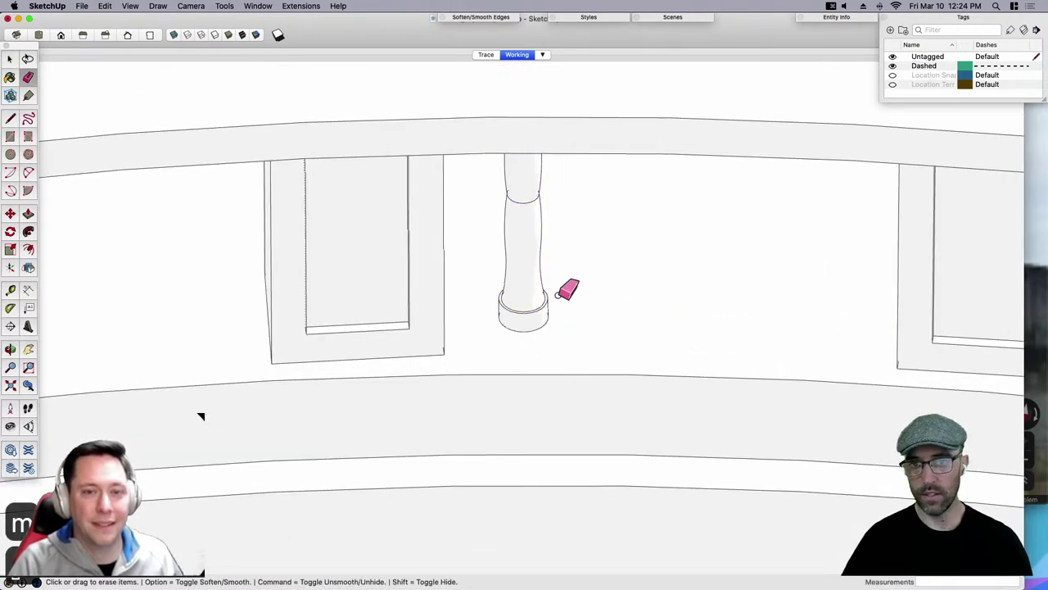
pyautogui.moveTo(564, 288); pyautogui.dragTo(640, 297, button='middle')
pyautogui.press('space')
# Move the baluster closer to the neighbouring block in the front balustrade.
pyautogui.click(386, 297)
pyautogui.moveTo(386, 299); pyautogui.dragTo(447, 337, button='middle')
pyautogui.press('m')
pyautogui.press('space')
pyautogui.press('m')
pyautogui.scroll(2, 471, 371)
pyautogui.click(472, 372)
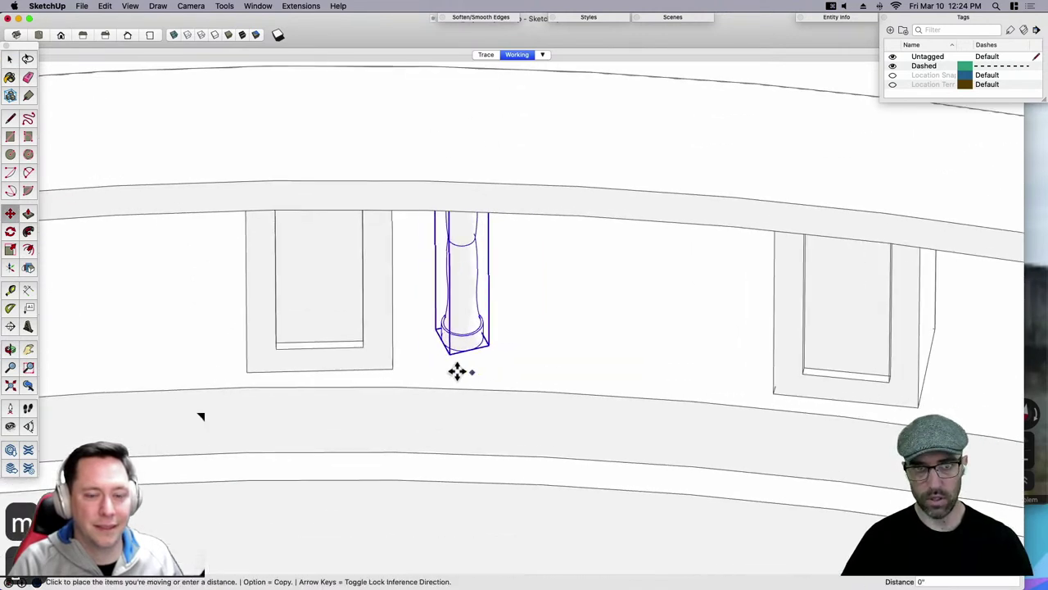
pyautogui.press('space')
# Copy the baluster about 3' 8 1/4" across to the opposite block and divide the distance with /5 evenly spaced copies.
pyautogui.press('m')
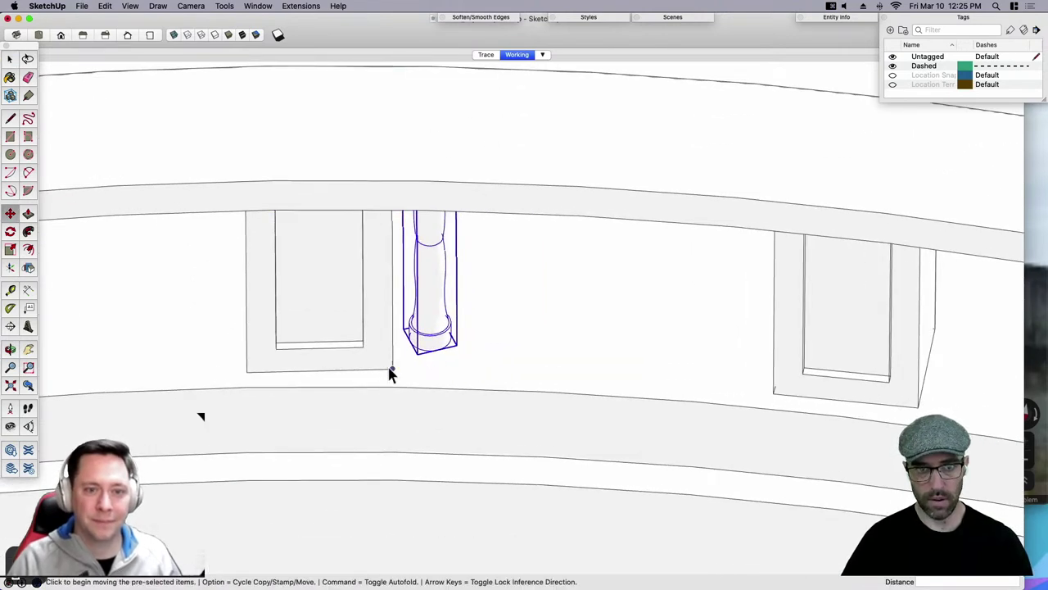
pyautogui.press('alt')
pyautogui.click(427, 362)
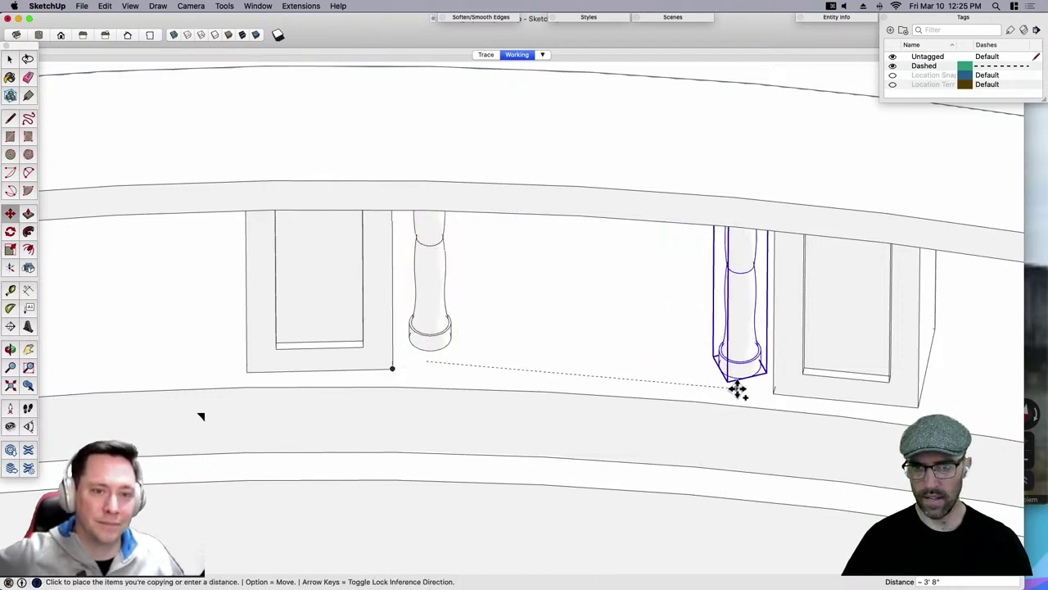
pyautogui.moveTo(744, 390); pyautogui.dragTo(770, 385, button='middle')
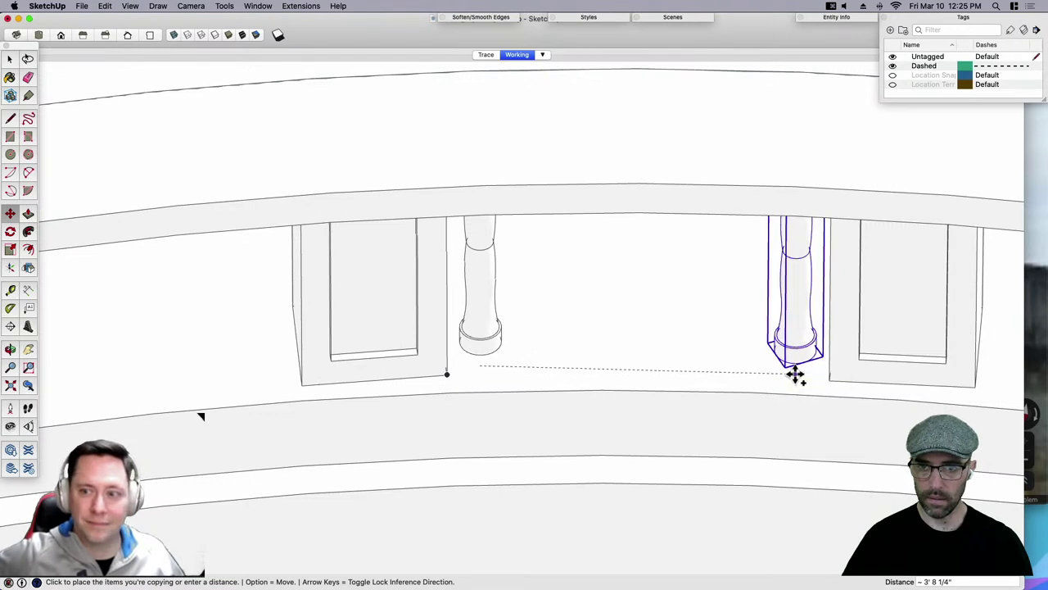
pyautogui.click(795, 374)
pyautogui.write('/5')
pyautogui.press('Return')
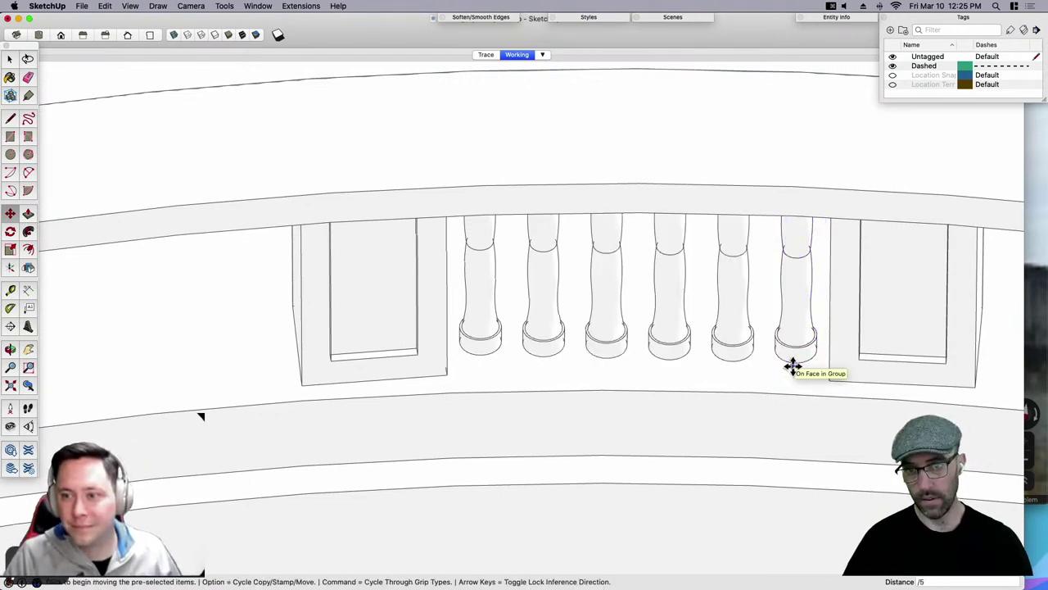
# Group the six balusters that fill the gap between the two blocks.
pyautogui.press('space')
pyautogui.moveTo(792, 366); pyautogui.dragTo(478, 171, button='middle')
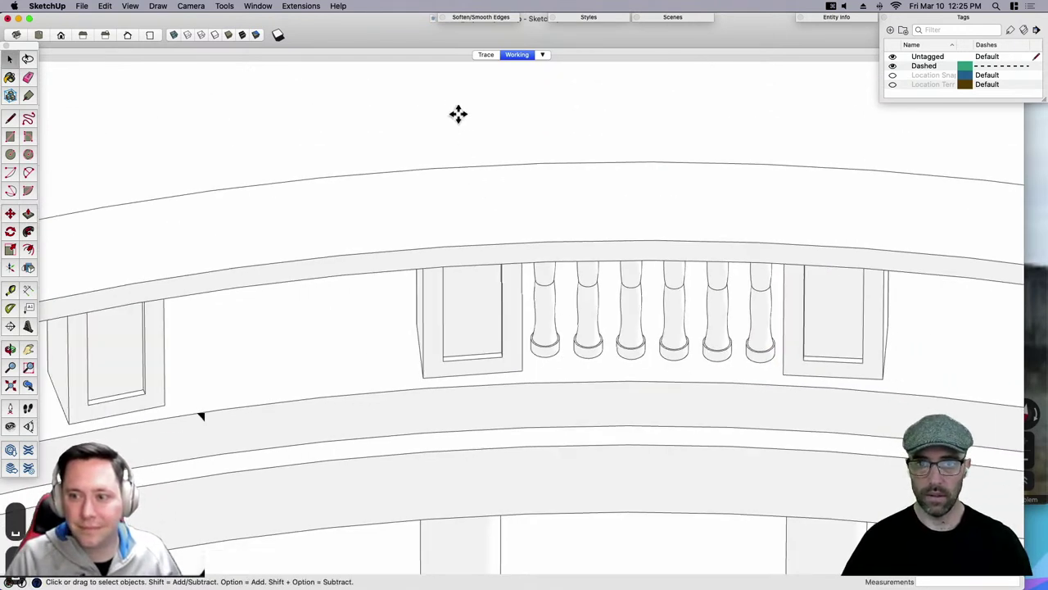
pyautogui.moveTo(384, 116); pyautogui.dragTo(823, 397)
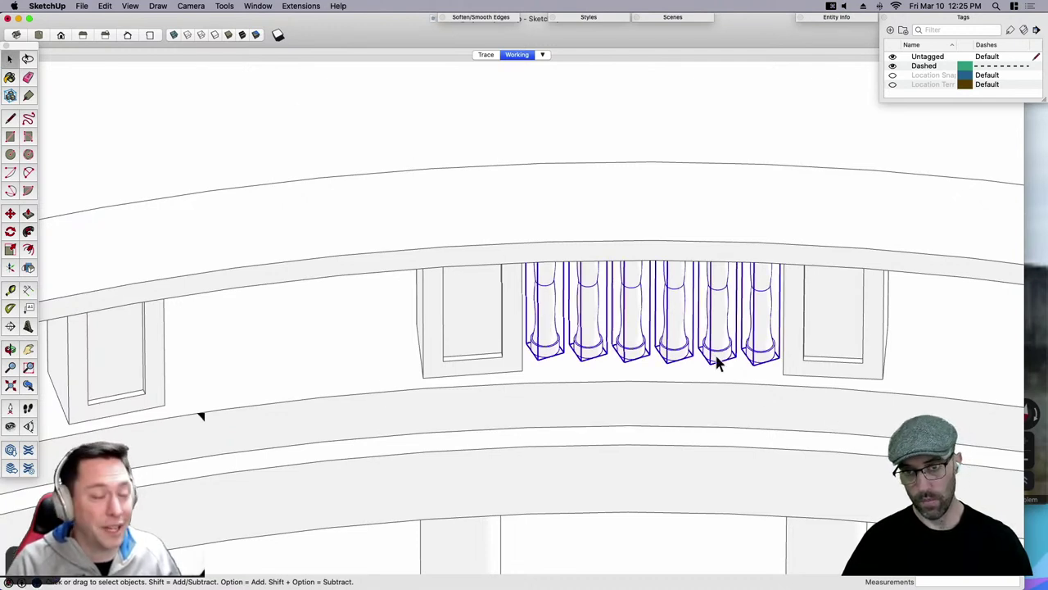
pyautogui.press('super+g')
pyautogui.scroll(-2, 570, 355)
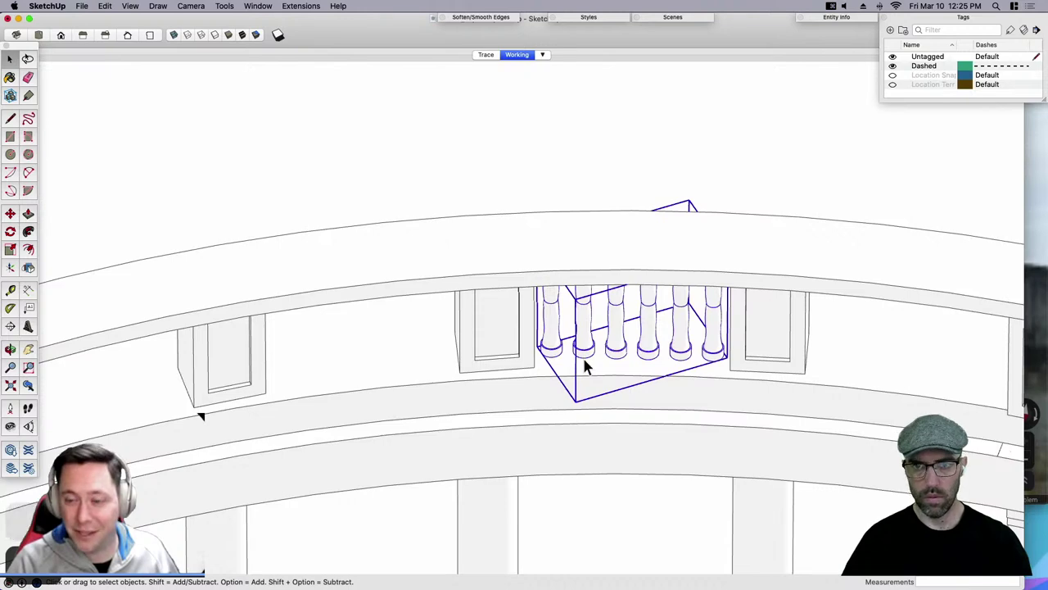
# Make the baluster group a component, setting its component axes at the base of the row.
pyautogui.scroll(2, 581, 360)
pyautogui.press('g')
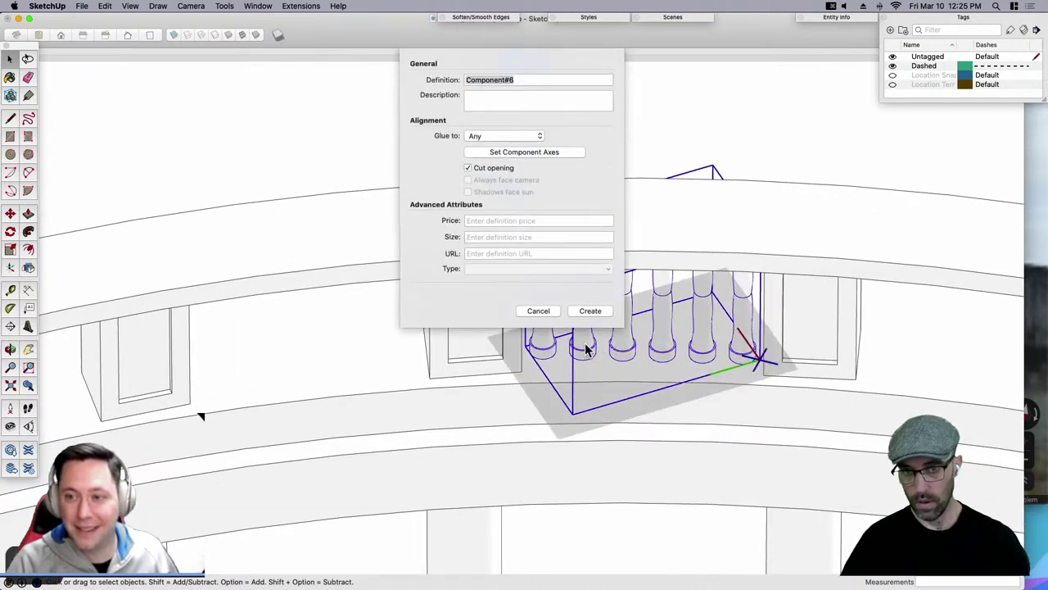
pyautogui.click(528, 152)
pyautogui.scroll(2, 549, 354)
pyautogui.click(550, 357)
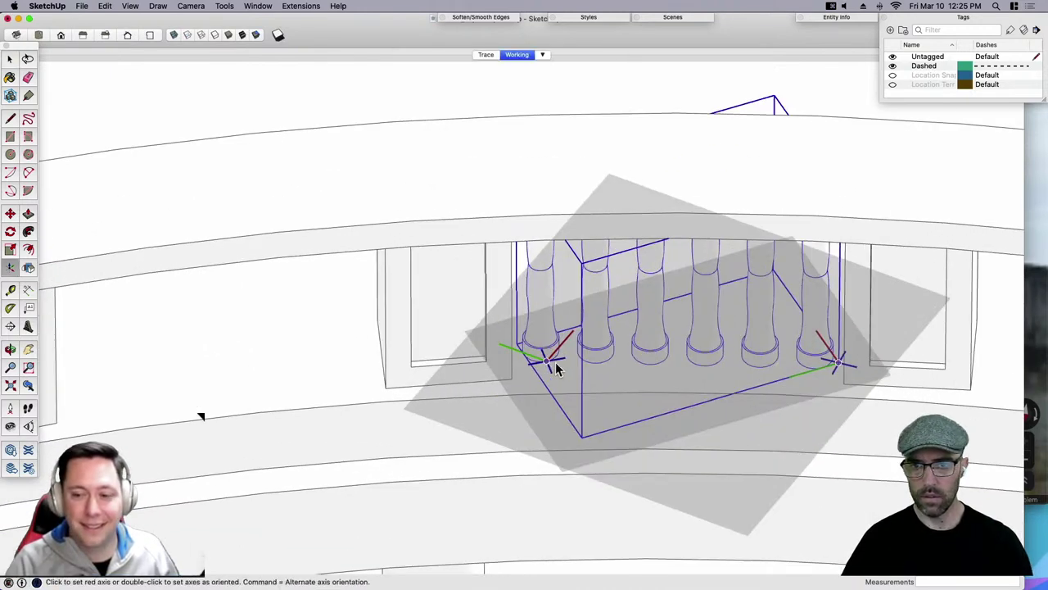
pyautogui.scroll(2, 704, 369)
pyautogui.doubleClick(703, 368)
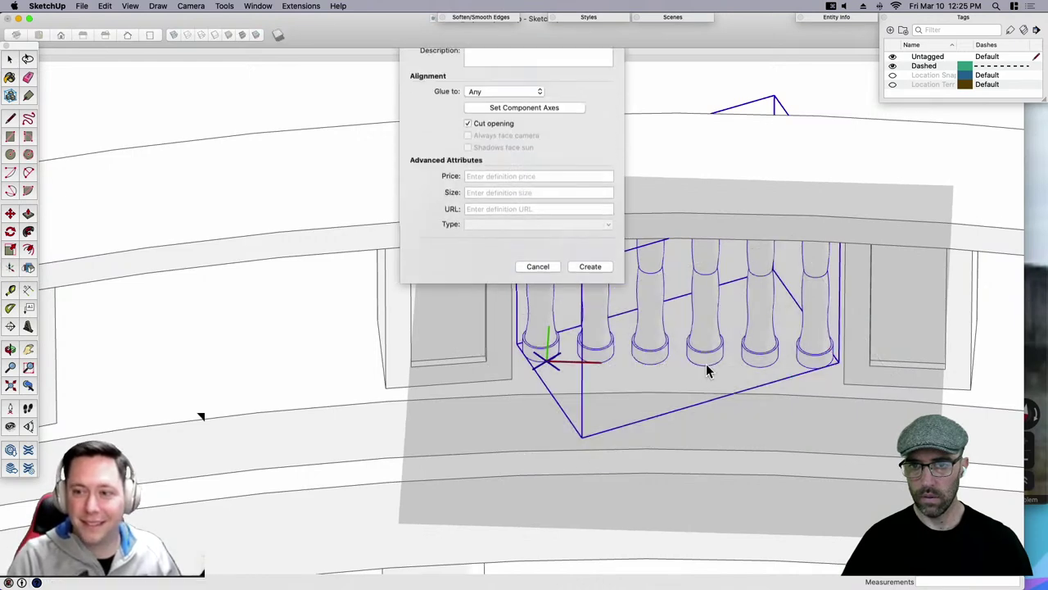
pyautogui.click(521, 152)
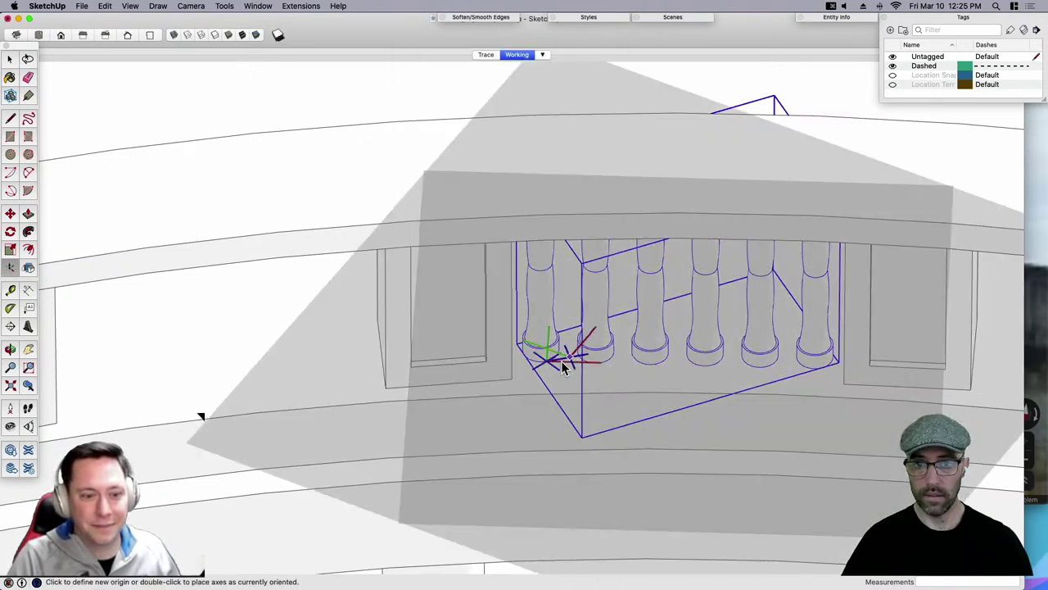
pyautogui.moveTo(606, 373)
pyautogui.mouseDown(button='middle')
pyautogui.moveTo(554, 347)
pyautogui.moveTo(513, 364)
pyautogui.moveTo(597, 368)
pyautogui.mouseUp(button='middle')
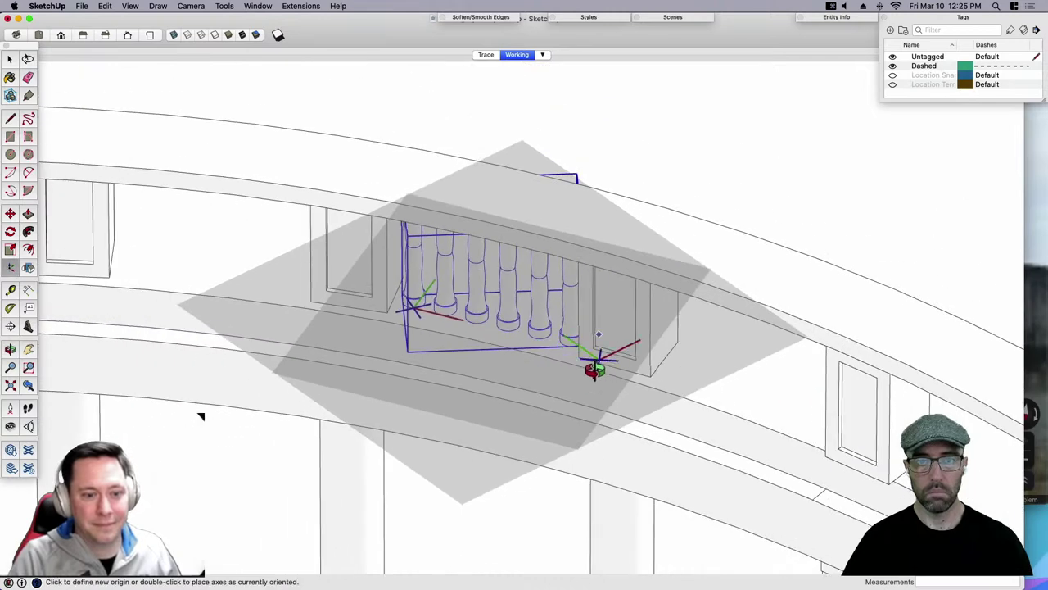
pyautogui.doubleClick(589, 379)
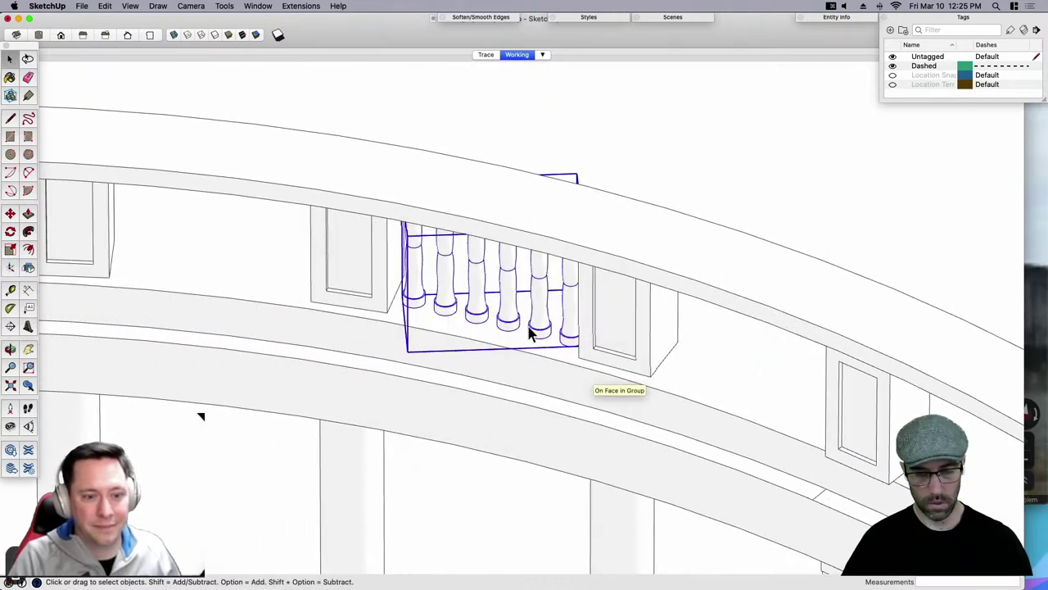
# Cut the baluster row and paste it in place inside the adjoining column-and-block component to repeat it along both curved balustrades.
pyautogui.moveTo(533, 332)
pyautogui.mouseDown(button='middle')
pyautogui.moveTo(608, 325)
pyautogui.moveTo(550, 344)
pyautogui.moveTo(550, 326)
pyautogui.mouseUp(button='middle')
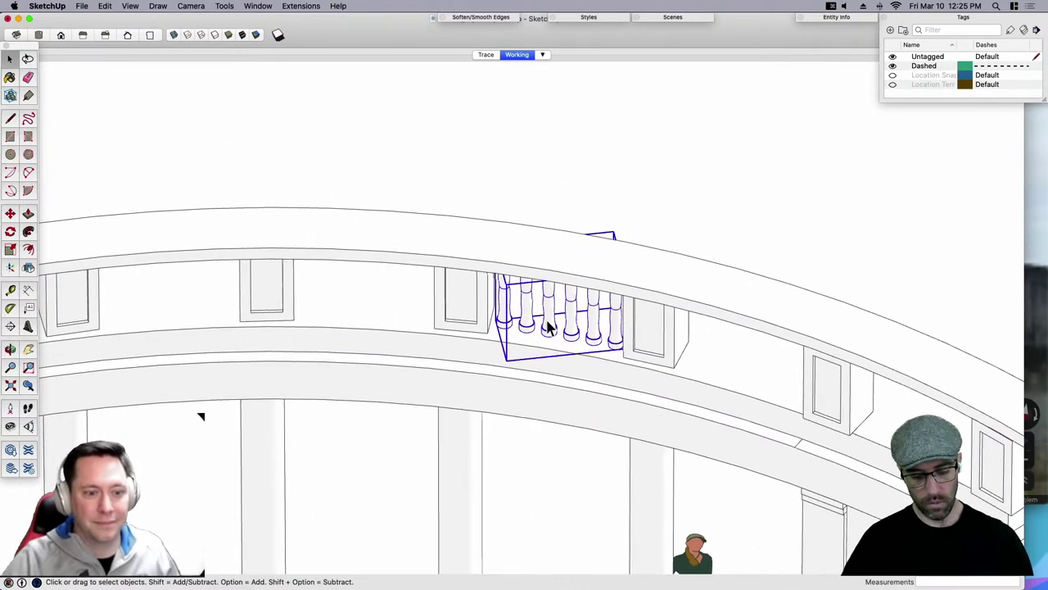
pyautogui.click(453, 311)
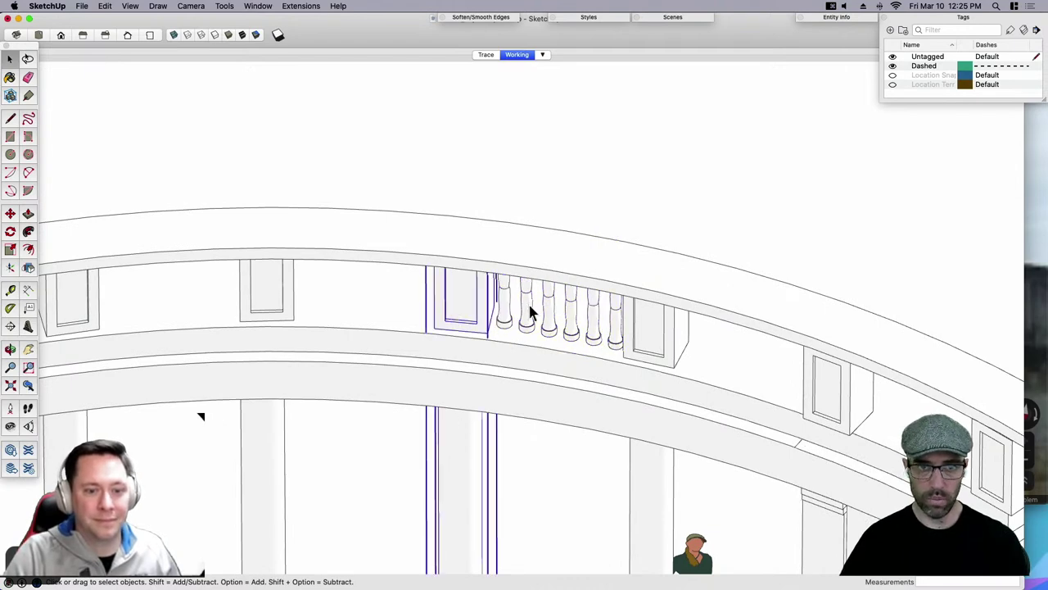
pyautogui.click(527, 312)
pyautogui.press('super+x')
pyautogui.doubleClick(480, 302)
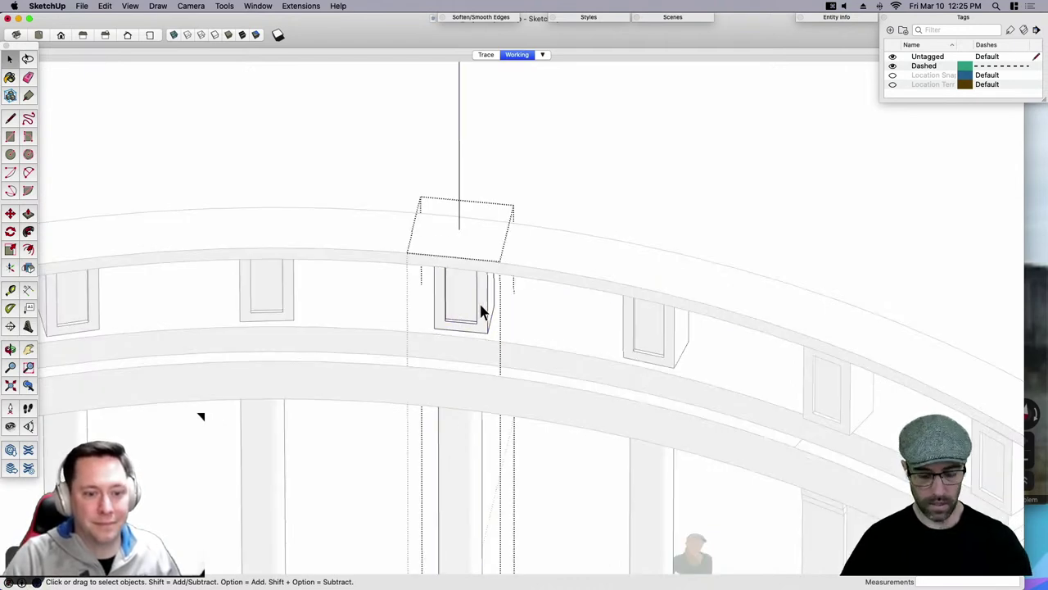
pyautogui.press('shift+super+v')
pyautogui.scroll(-5, 679, 266)
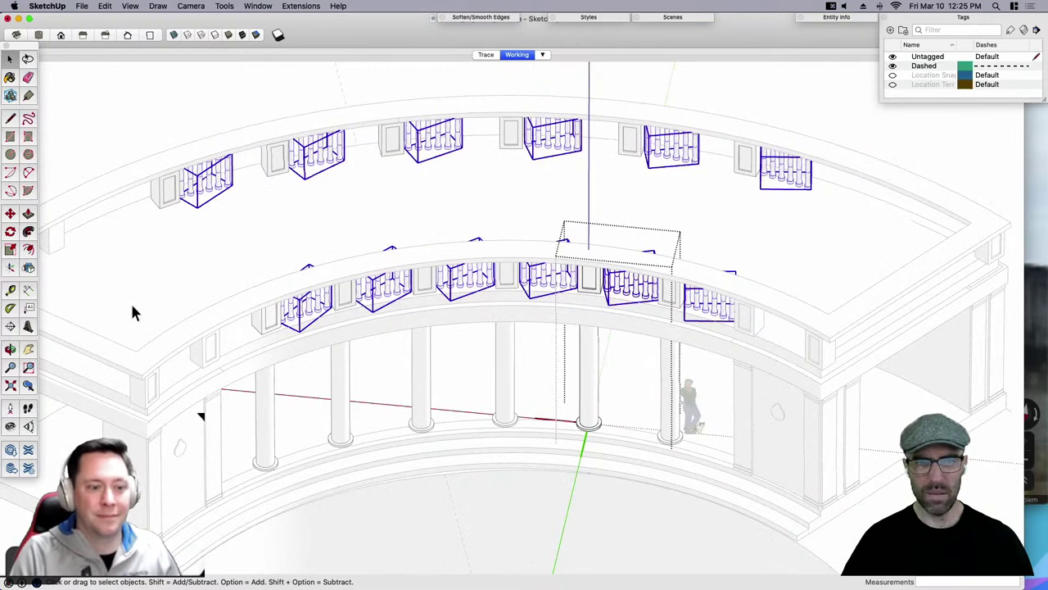
pyautogui.scroll(-2, 816, 280)
pyautogui.moveTo(794, 330); pyautogui.dragTo(518, 279, button='middle')
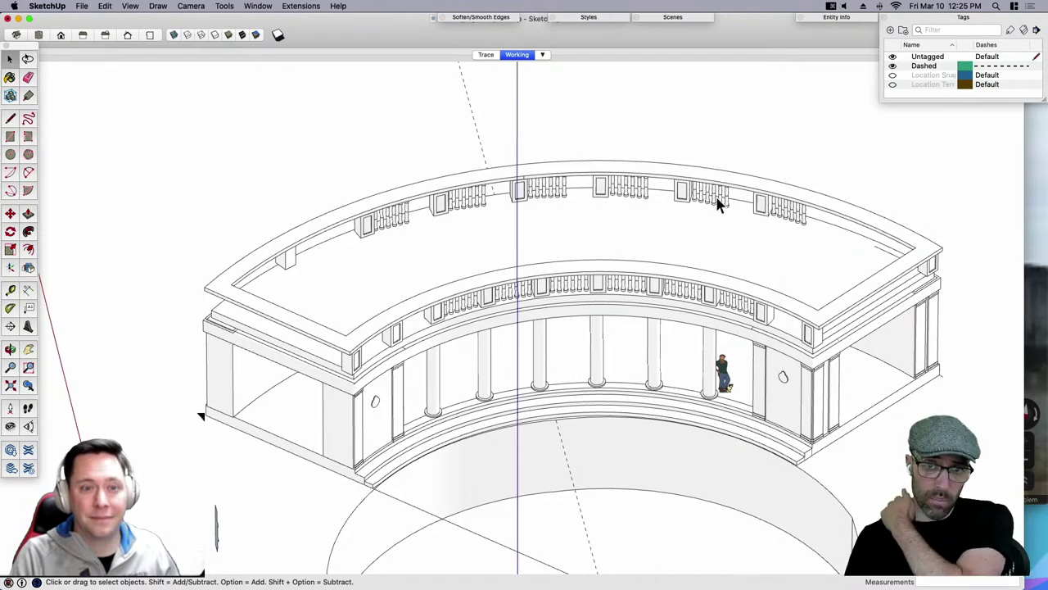
# Switch to the Neptune Pool street view in Firefox and examine the curved balustrade's baluster spacing before returning to SketchUp.
pyautogui.scroll(2, 718, 226)
pyautogui.moveTo(639, 268); pyautogui.dragTo(599, 218, button='middle')
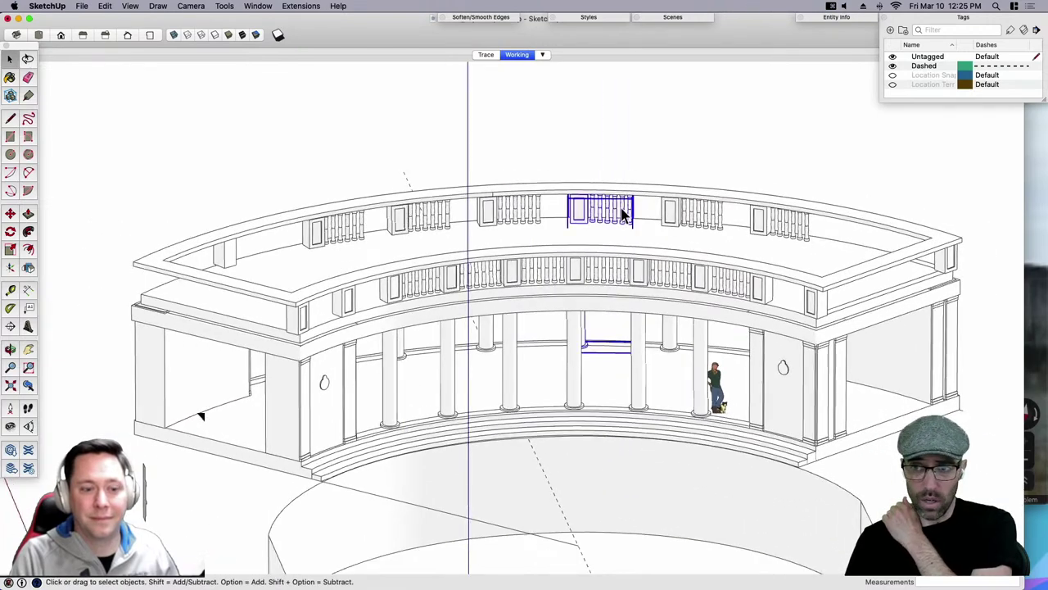
pyautogui.click(1047, 295)
pyautogui.moveTo(775, 295); pyautogui.dragTo(939, 268)
pyautogui.scroll(-5, 873, 296)
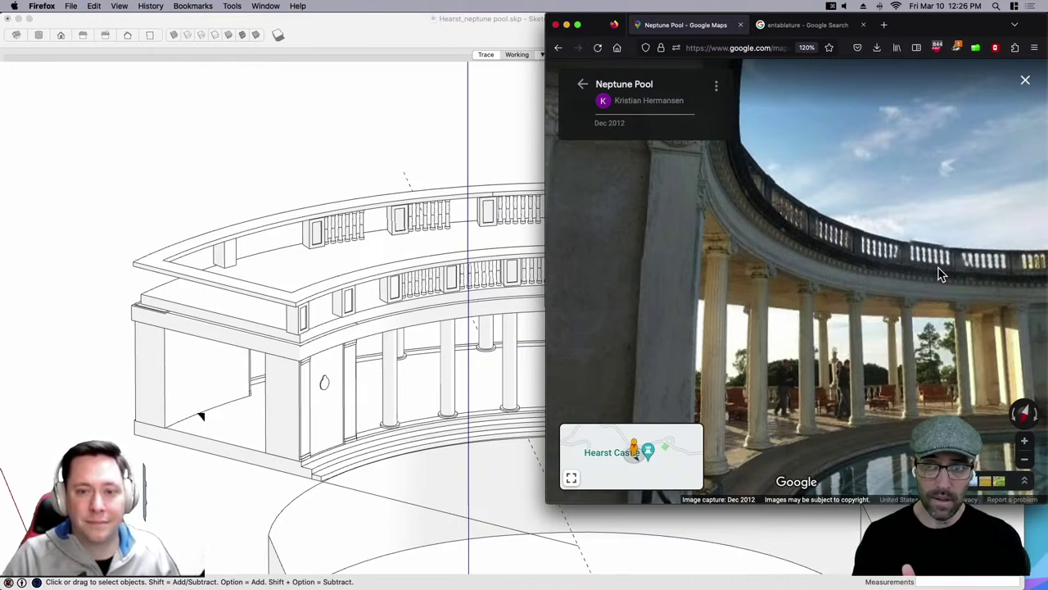
pyautogui.moveTo(851, 336); pyautogui.dragTo(903, 279)
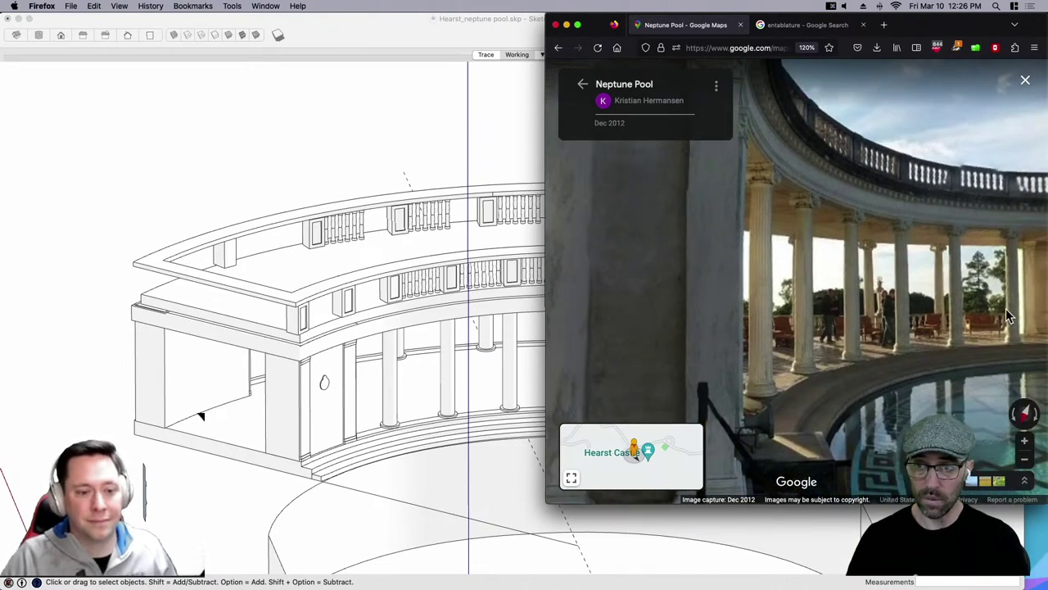
pyautogui.moveTo(1005, 308); pyautogui.dragTo(887, 289)
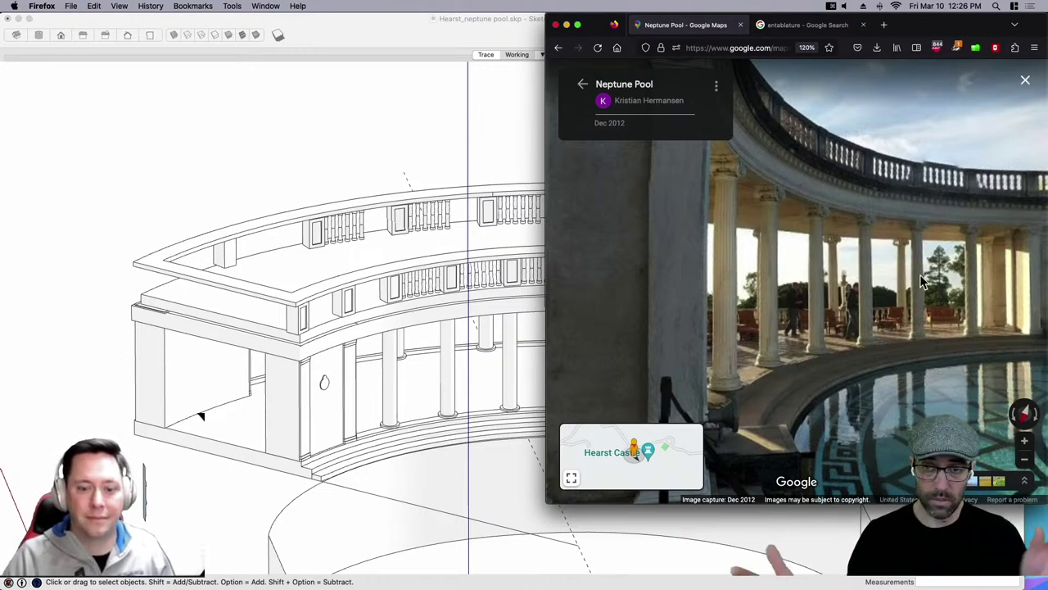
pyautogui.click(485, 292)
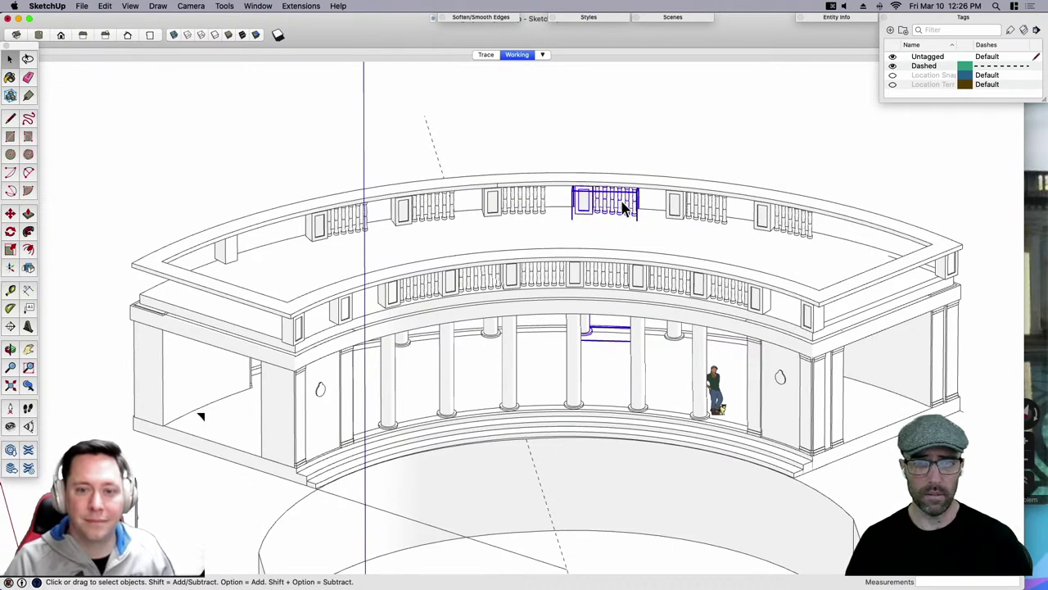
pyautogui.click(701, 217)
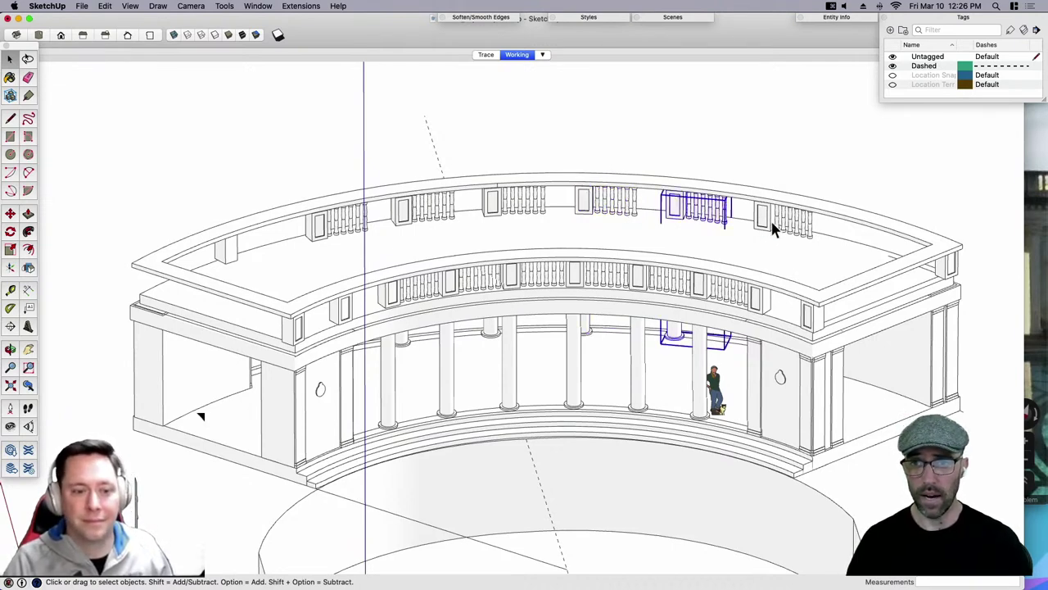
pyautogui.click(774, 225)
pyautogui.keyDown('shift'); pyautogui.click(702, 218); pyautogui.keyUp('shift')
pyautogui.keyDown('shift'); pyautogui.click(606, 205); pyautogui.keyUp('shift')
pyautogui.keyDown('shift'); pyautogui.click(492, 212); pyautogui.keyUp('shift')
pyautogui.keyDown('shift'); pyautogui.click(446, 215); pyautogui.keyUp('shift')
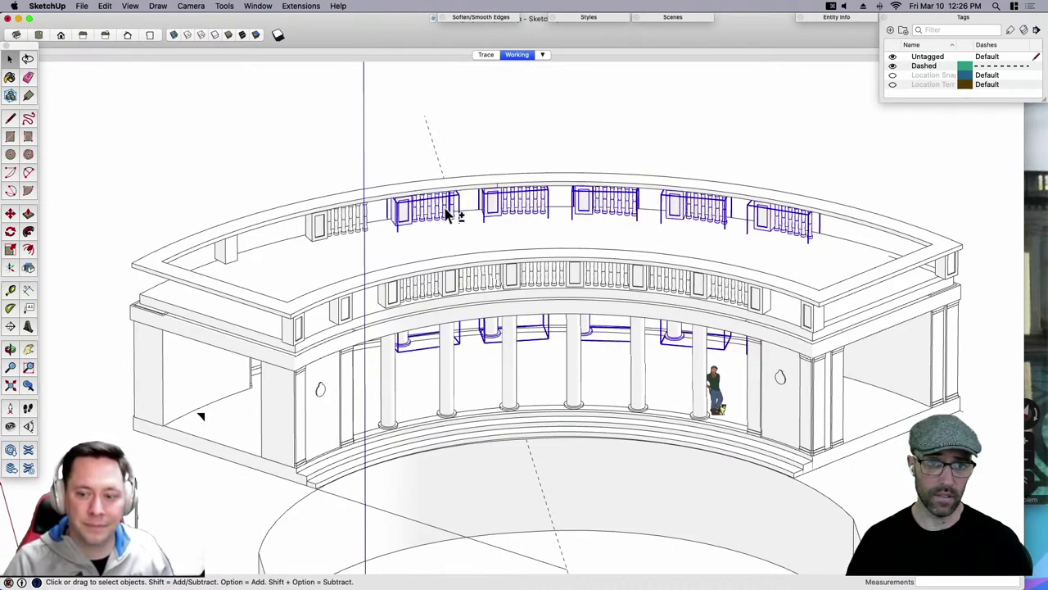
pyautogui.click(358, 232)
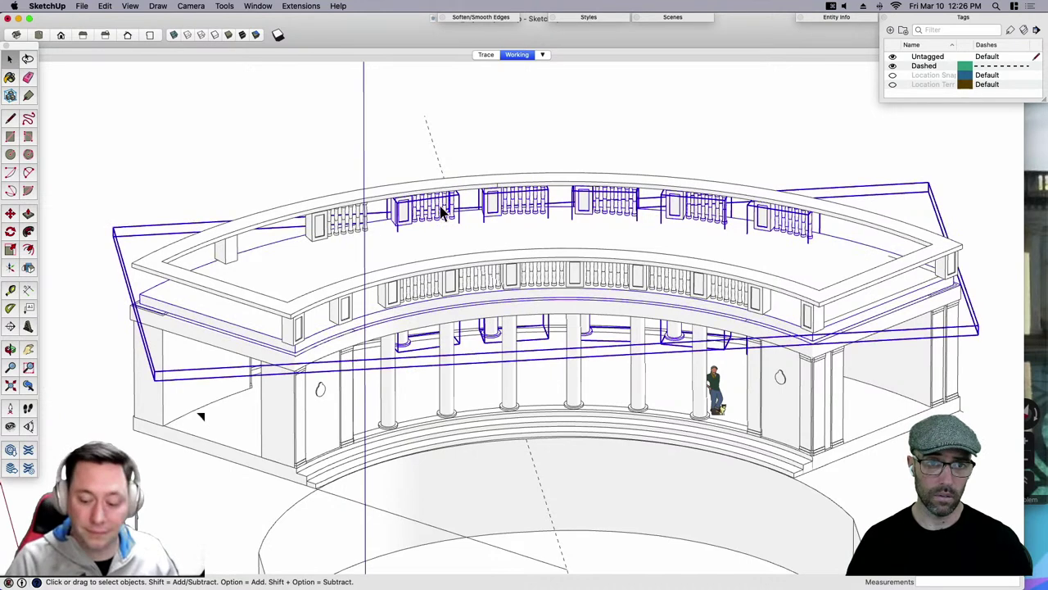
# Select the six column-and-block components along the rear curve and make them unique.
pyautogui.click(361, 222)
pyautogui.keyDown('shift'); pyautogui.click(441, 211); pyautogui.keyUp('shift')
pyautogui.keyDown('shift'); pyautogui.click(516, 205); pyautogui.keyUp('shift')
pyautogui.keyDown('shift'); pyautogui.click(606, 204); pyautogui.keyUp('shift')
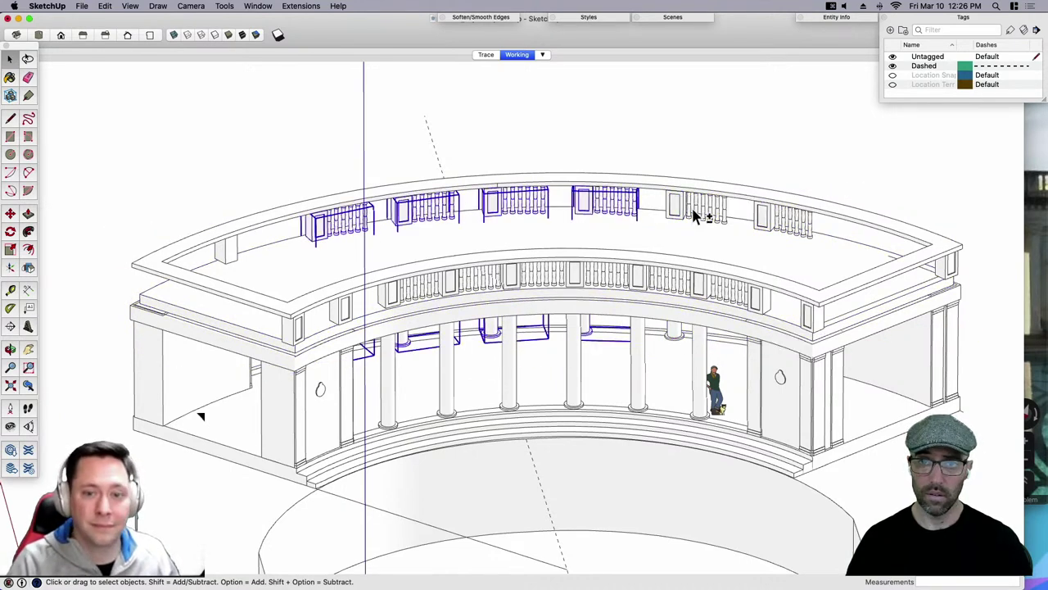
pyautogui.keyDown('shift'); pyautogui.click(696, 213); pyautogui.keyUp('shift')
pyautogui.keyDown('shift'); pyautogui.click(795, 221); pyautogui.keyUp('shift')
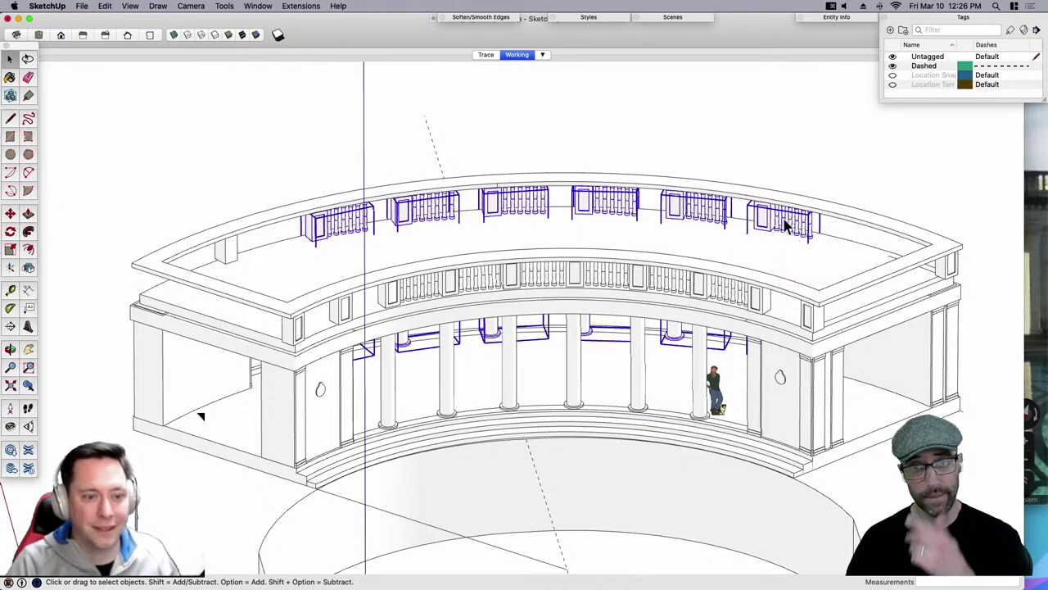
pyautogui.rightClick(370, 222)
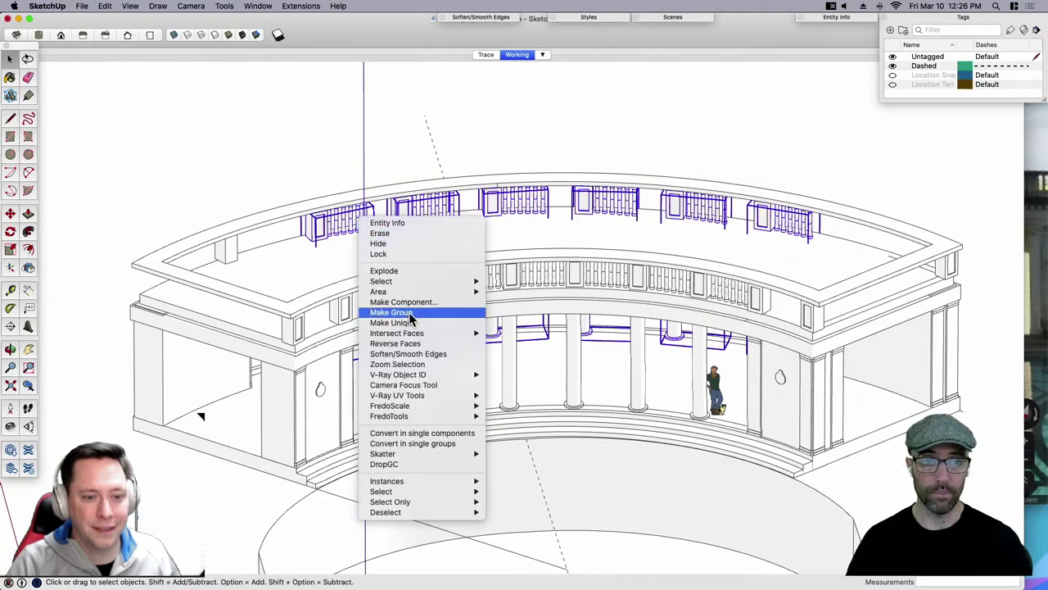
pyautogui.click(415, 326)
# Open the first rear column-and-block component for editing and explode its baluster row group.
pyautogui.scroll(2, 360, 225)
pyautogui.doubleClick(362, 226)
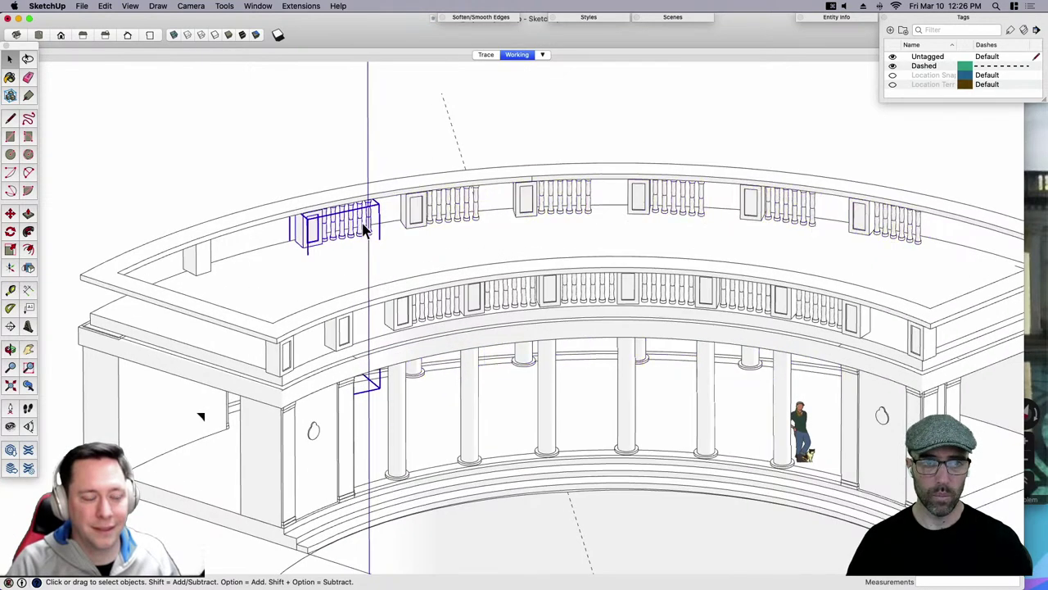
pyautogui.click(363, 226)
pyautogui.moveTo(418, 262); pyautogui.dragTo(370, 180, button='middle')
pyautogui.scroll(1, 370, 180)
pyautogui.scroll(4, 370, 186)
pyautogui.rightClick(398, 235)
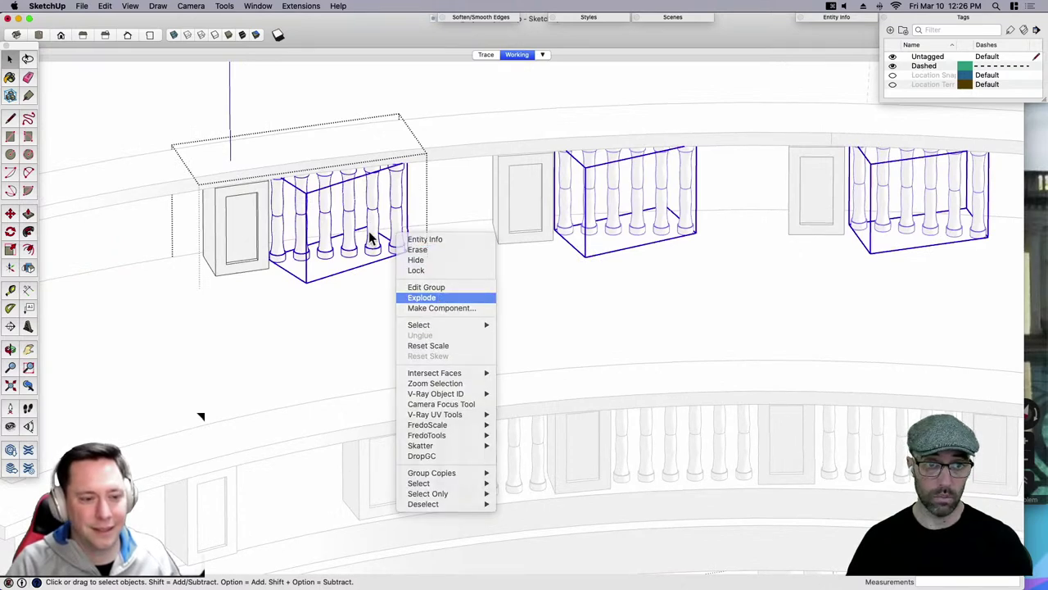
pyautogui.click(424, 298)
# Delete every baluster in the rear component except the one nearest its block.
pyautogui.moveTo(399, 242); pyautogui.dragTo(353, 159, button='middle')
pyautogui.click(365, 190)
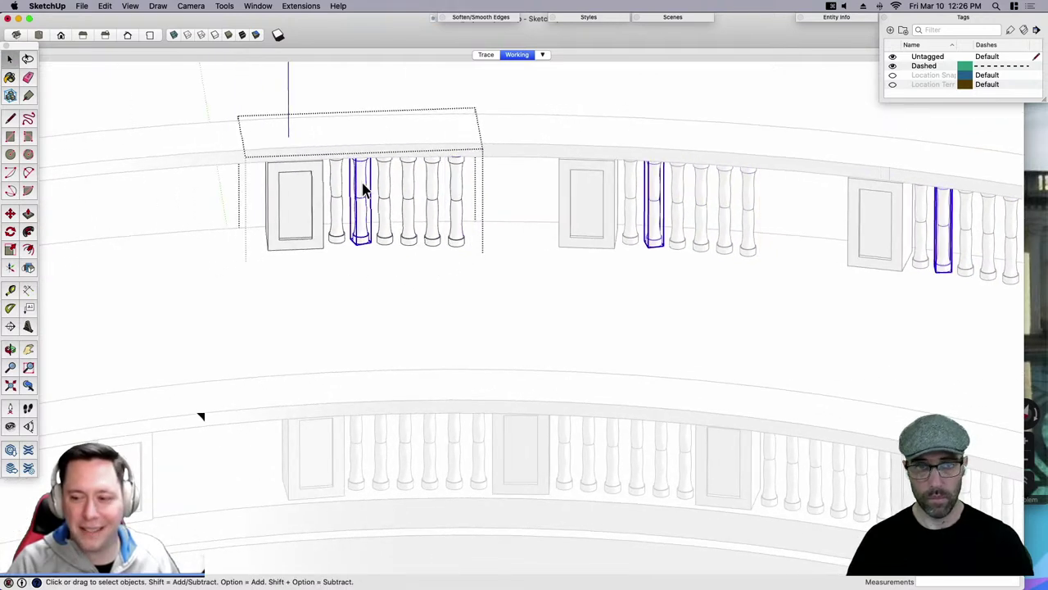
pyautogui.press('BackSpace')
pyautogui.moveTo(496, 265); pyautogui.dragTo(384, 190)
pyautogui.press('BackSpace')
# Copy the remaining rear baluster about 6' 5" across to the neighbouring block and divide the distance with /8 evenly spaced copies.
pyautogui.moveTo(384, 190); pyautogui.dragTo(399, 261, button='middle')
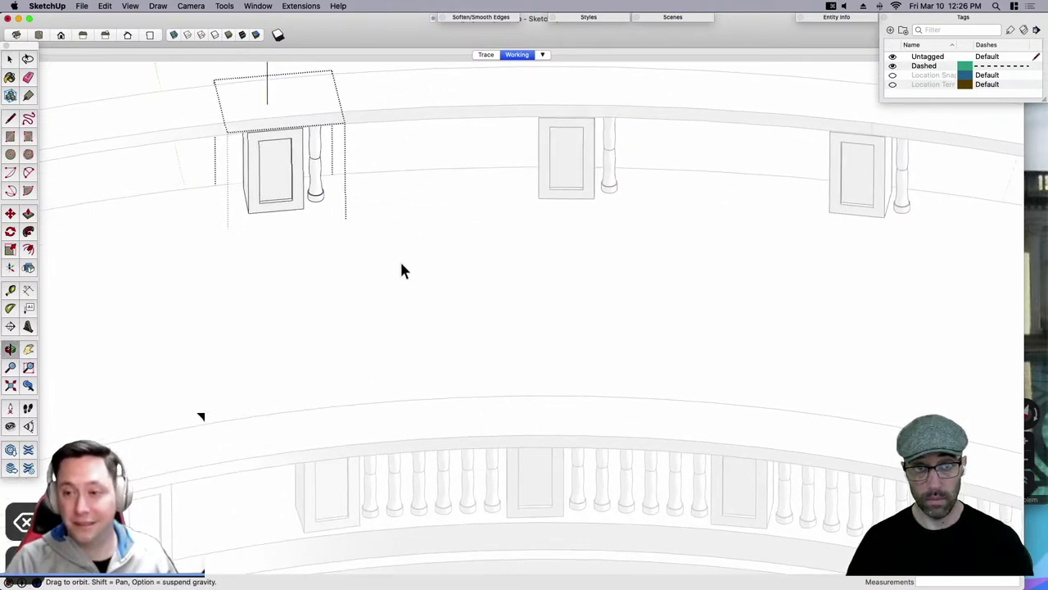
pyautogui.click(322, 197)
pyautogui.scroll(2, 321, 197)
pyautogui.press('m')
pyautogui.click(319, 213)
pyautogui.press('alt')
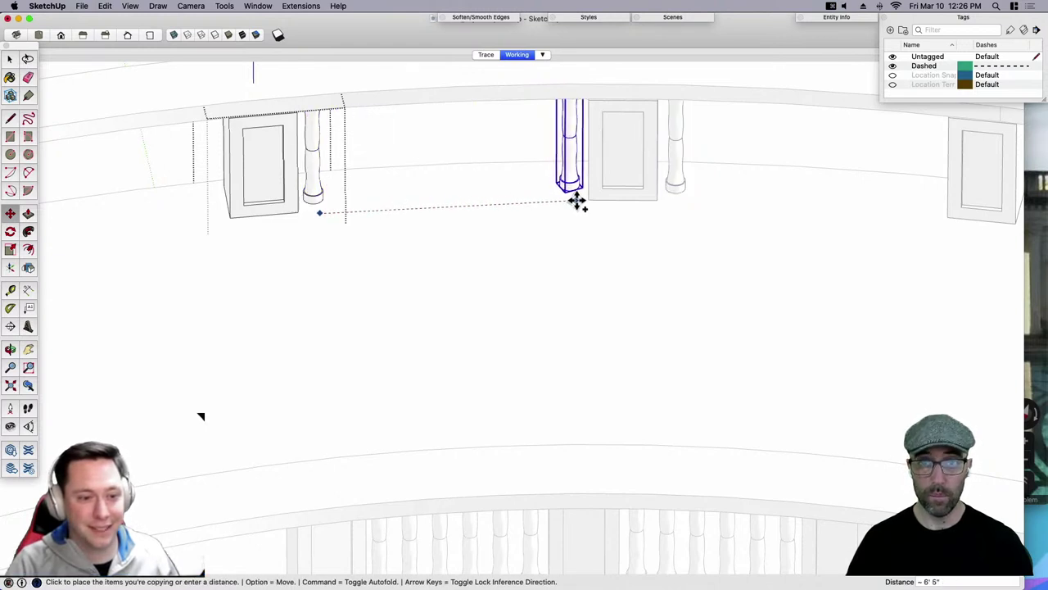
pyautogui.click(578, 201)
pyautogui.write('/')
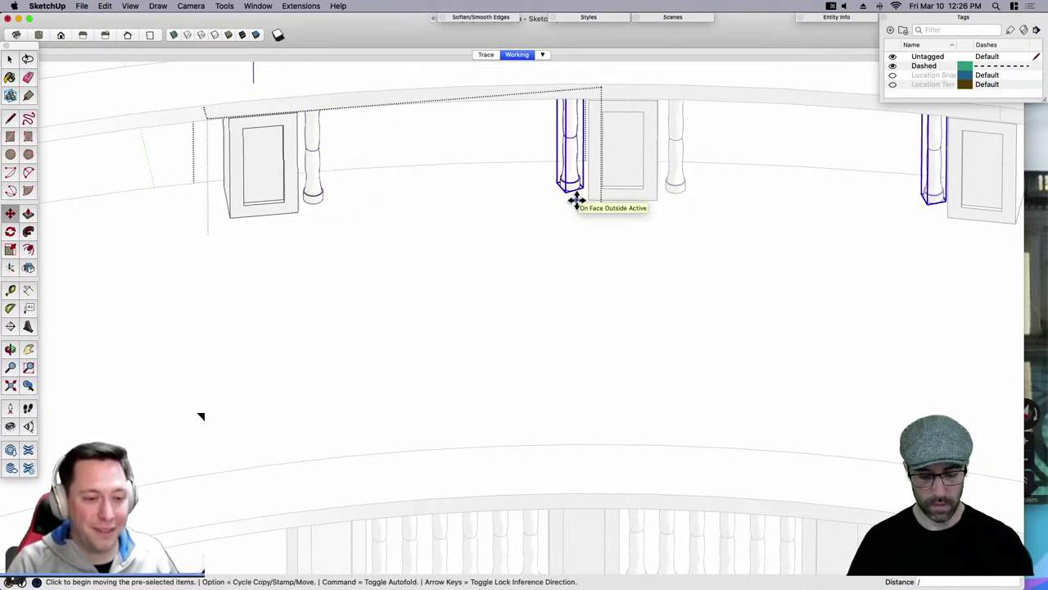
pyautogui.write('7')
pyautogui.press('Return')
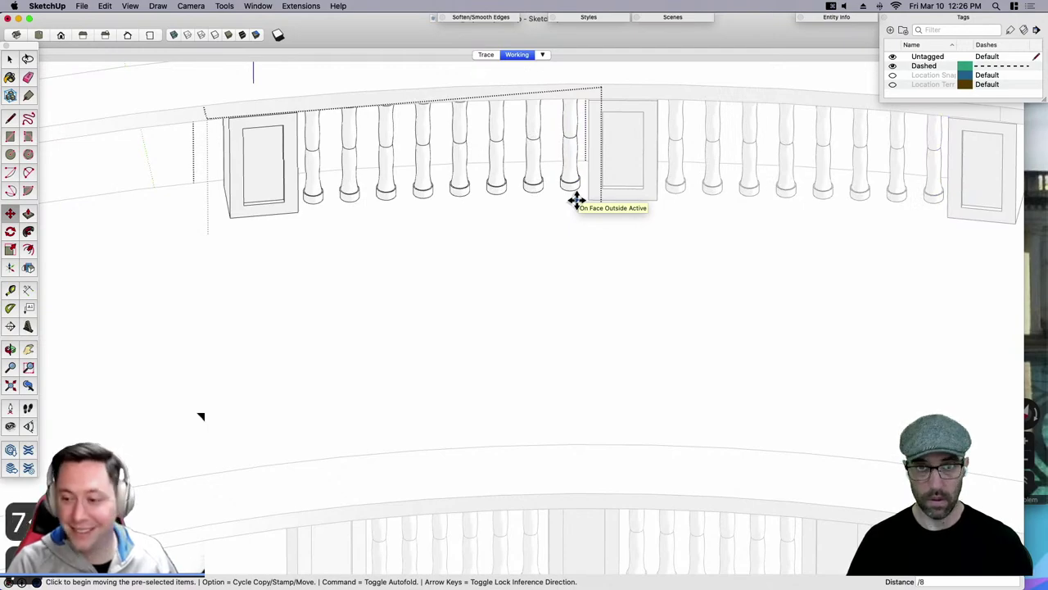
pyautogui.press('Return')
pyautogui.press('space')
pyautogui.scroll(-5, 498, 230)
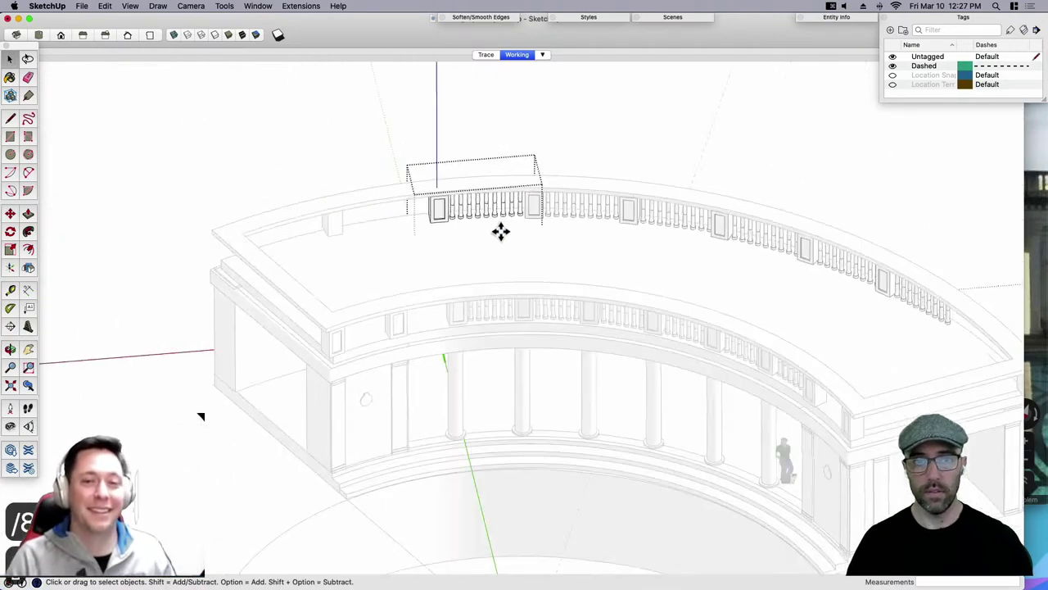
# Close the rear component and set the camera's field of view to 45 degrees.
pyautogui.scroll(-6, 345, 226)
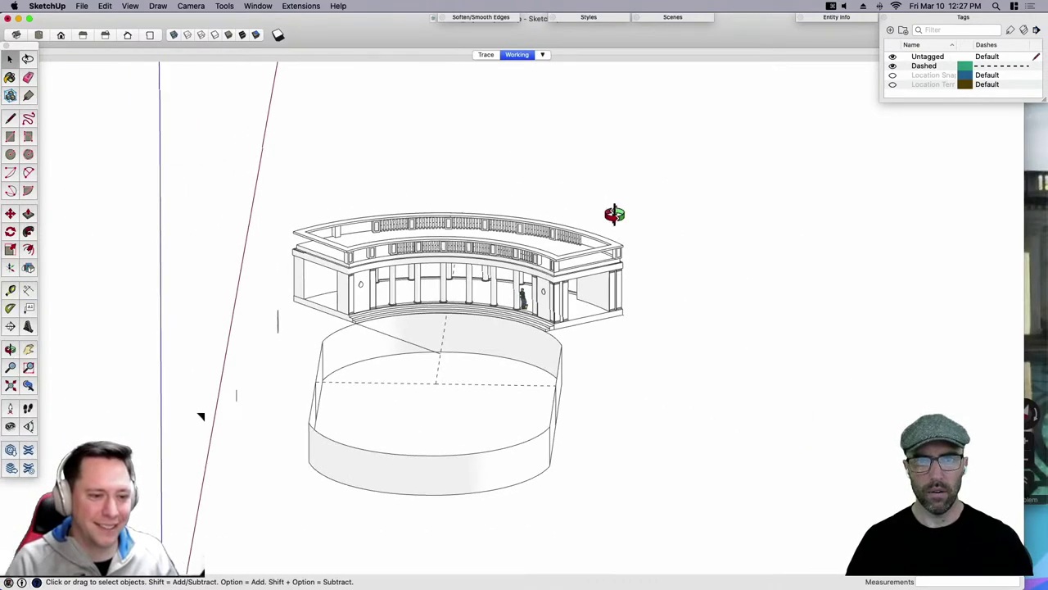
pyautogui.moveTo(614, 216); pyautogui.dragTo(552, 281, button='middle')
pyautogui.scroll(6, 473, 209)
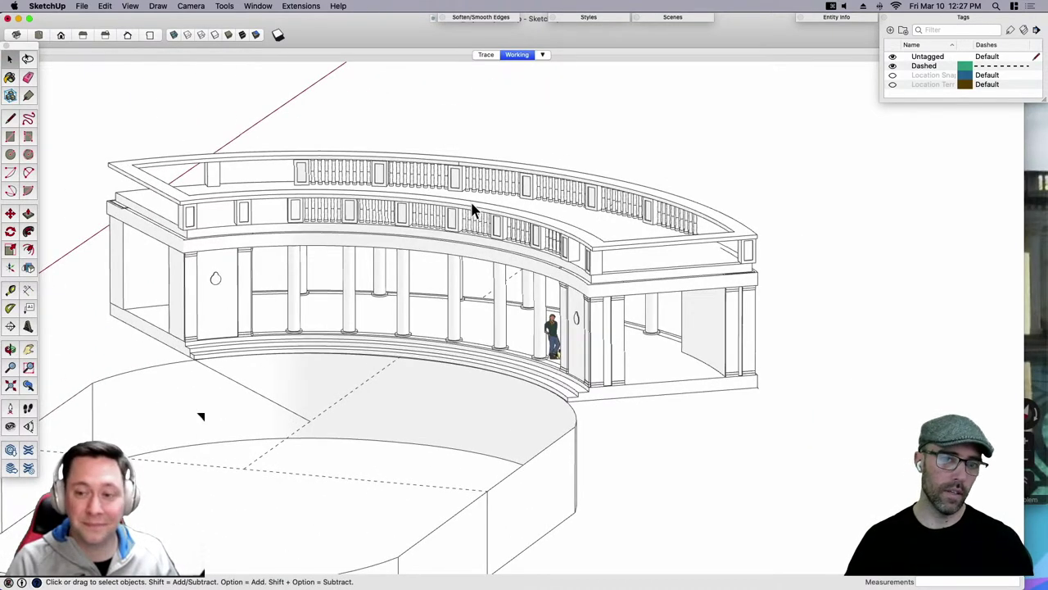
pyautogui.click(185, 6)
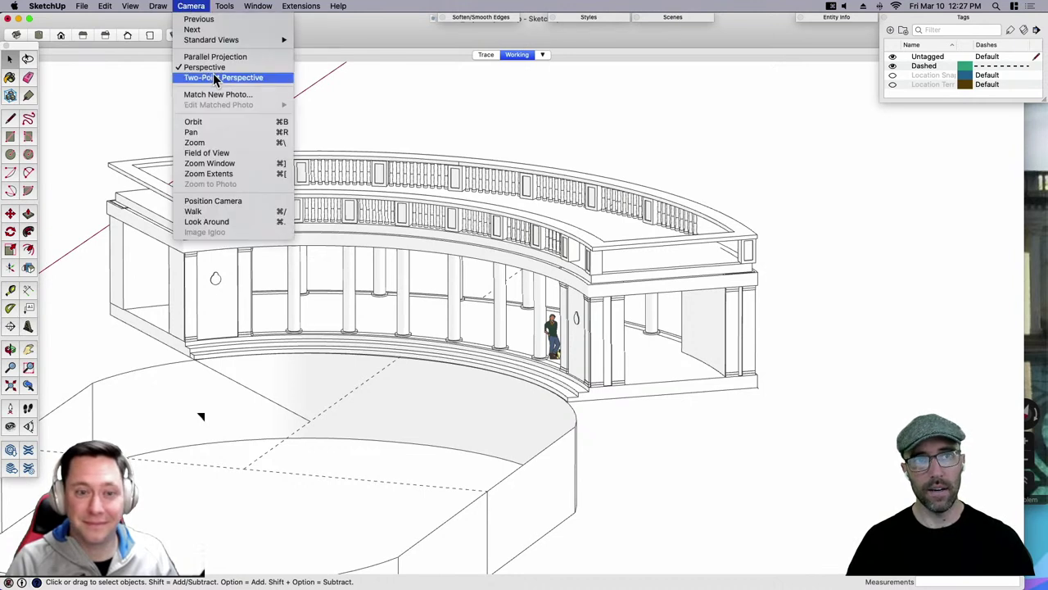
pyautogui.click(224, 154)
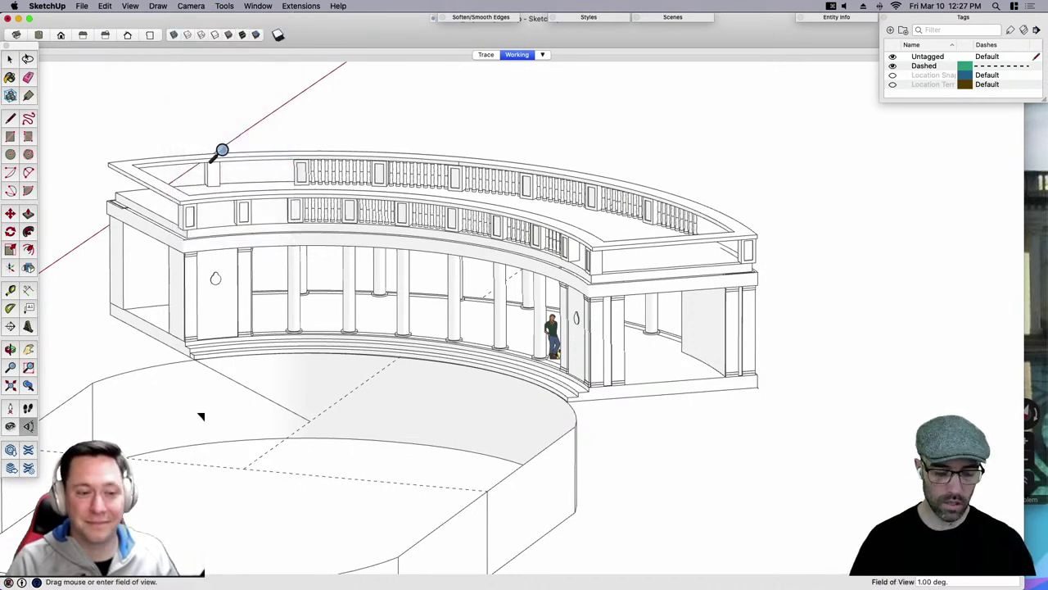
pyautogui.write('45')
pyautogui.press('Return')
pyautogui.press('space')
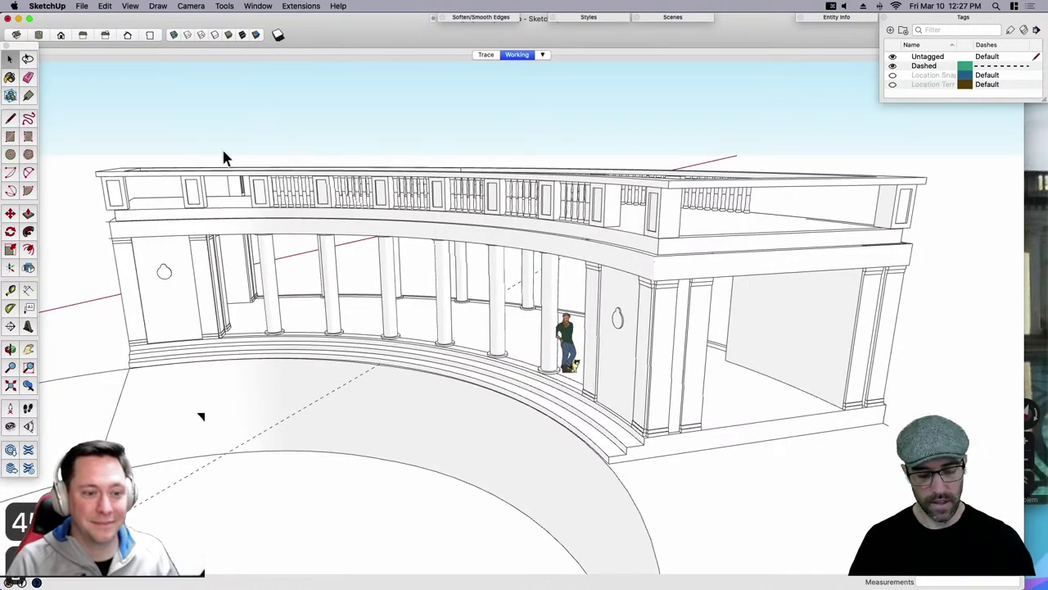
pyautogui.moveTo(204, 170); pyautogui.dragTo(557, 399, button='middle')
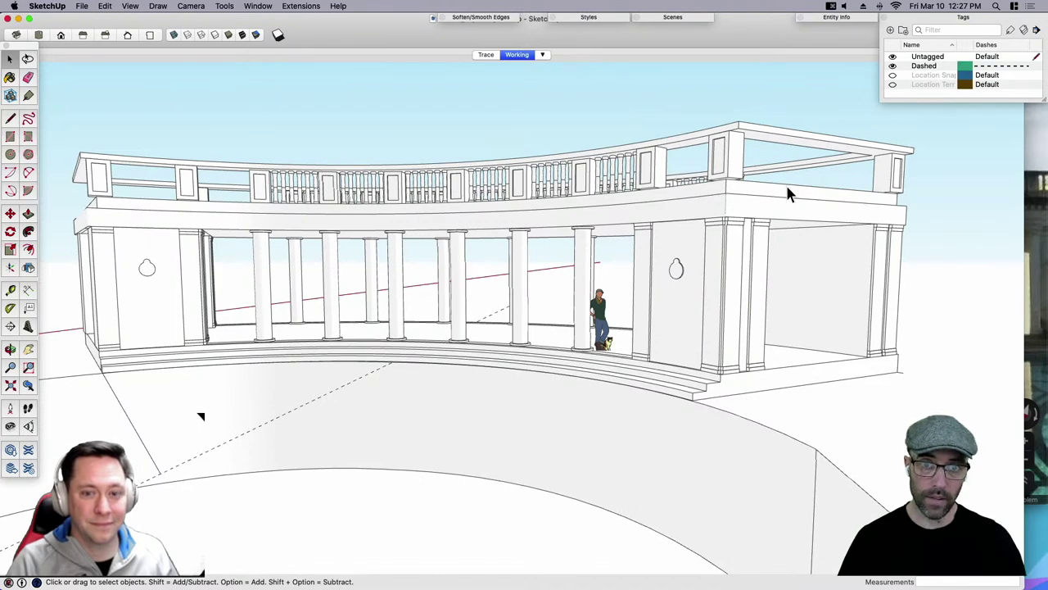
pyautogui.moveTo(785, 182); pyautogui.dragTo(576, 249, button='middle')
pyautogui.click(610, 308)
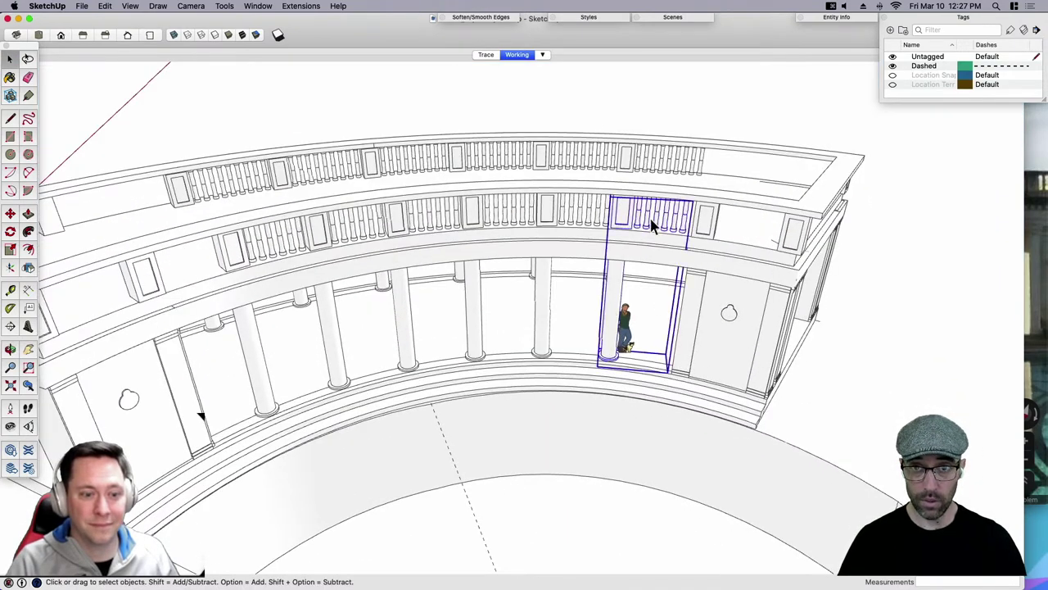
pyautogui.moveTo(610, 152); pyautogui.dragTo(688, 124, button='middle')
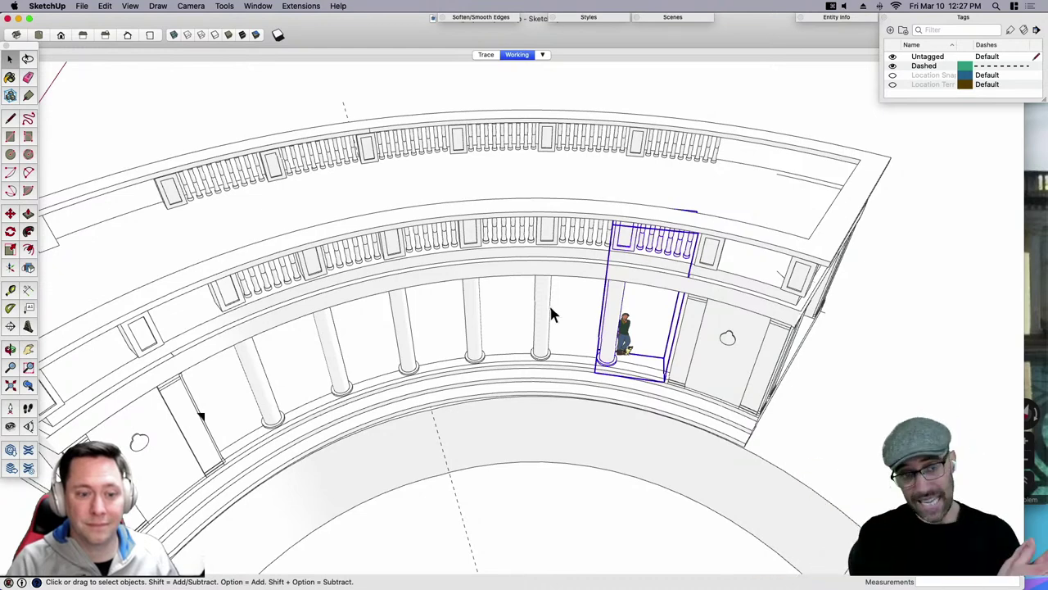
pyautogui.click(731, 333)
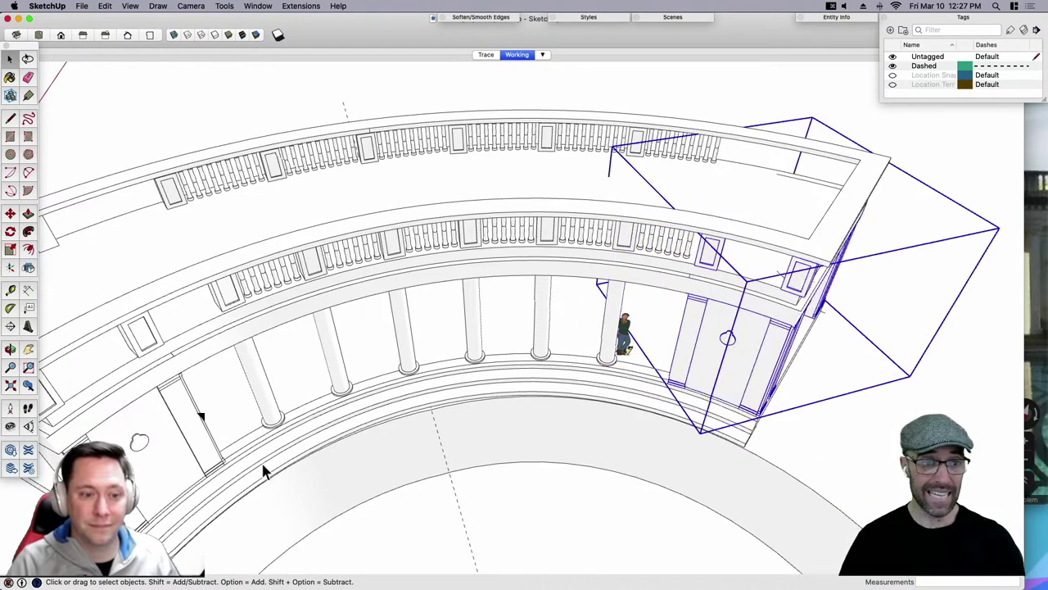
pyautogui.click(182, 475)
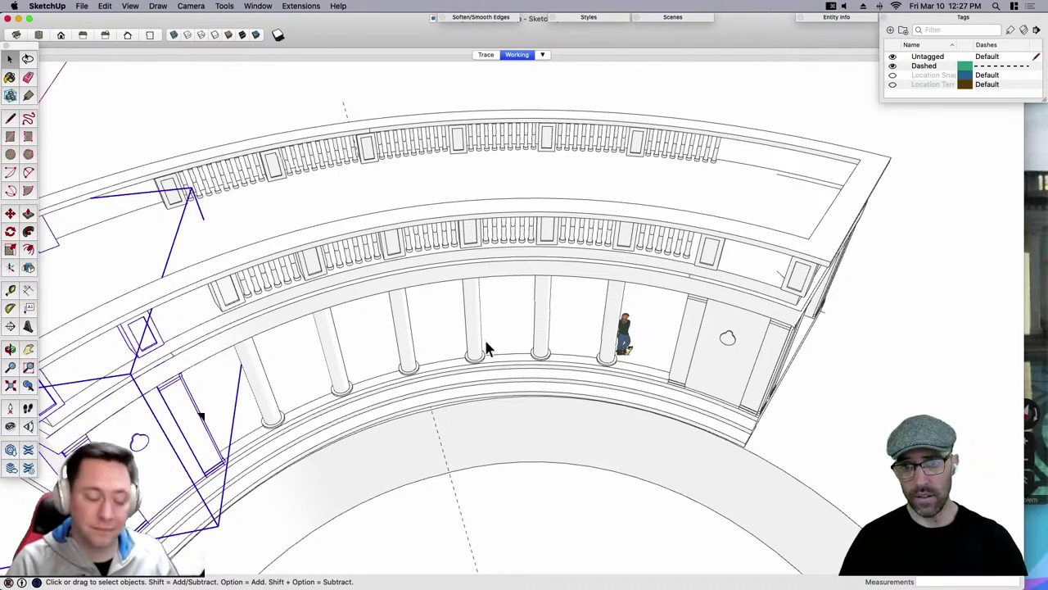
# Try to move the column inside the front column-and-block component about 2' 11 3/4" sideways along the colonnade, then leave the component.
pyautogui.click(621, 324)
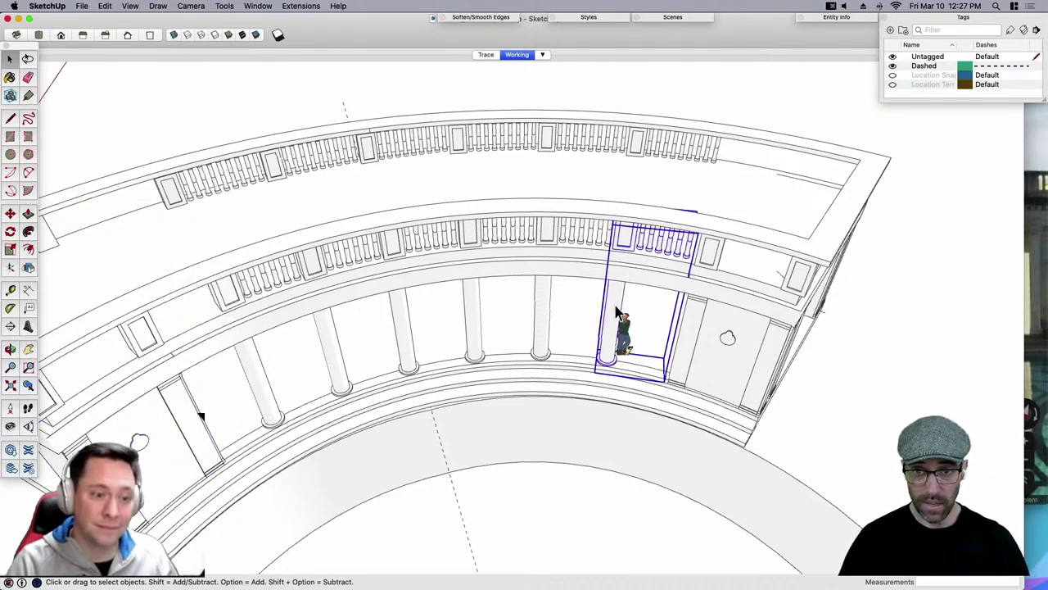
pyautogui.doubleClick(617, 309)
pyautogui.click(613, 299)
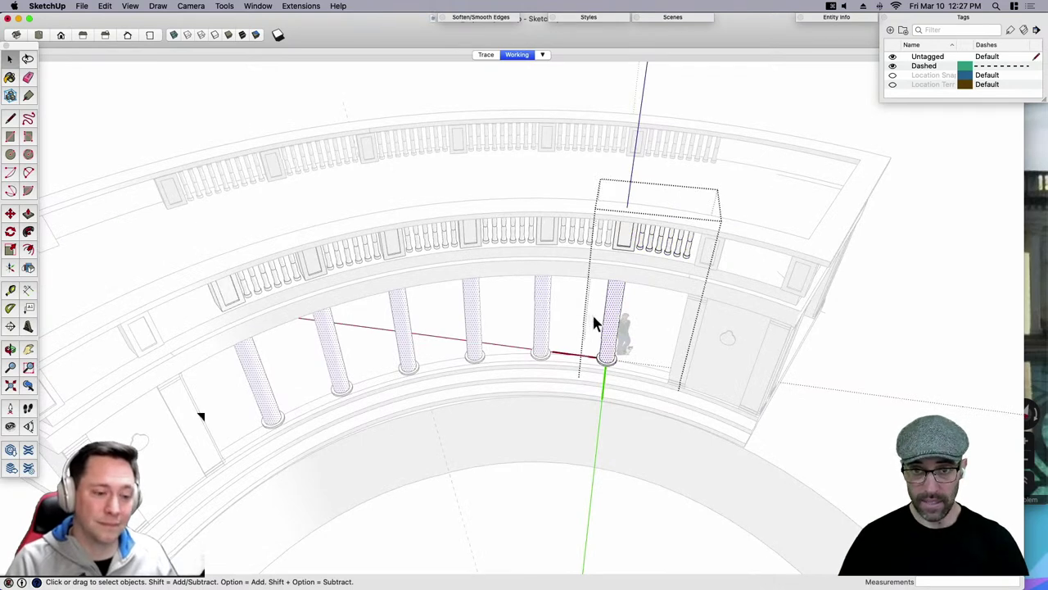
pyautogui.scroll(3, 611, 360)
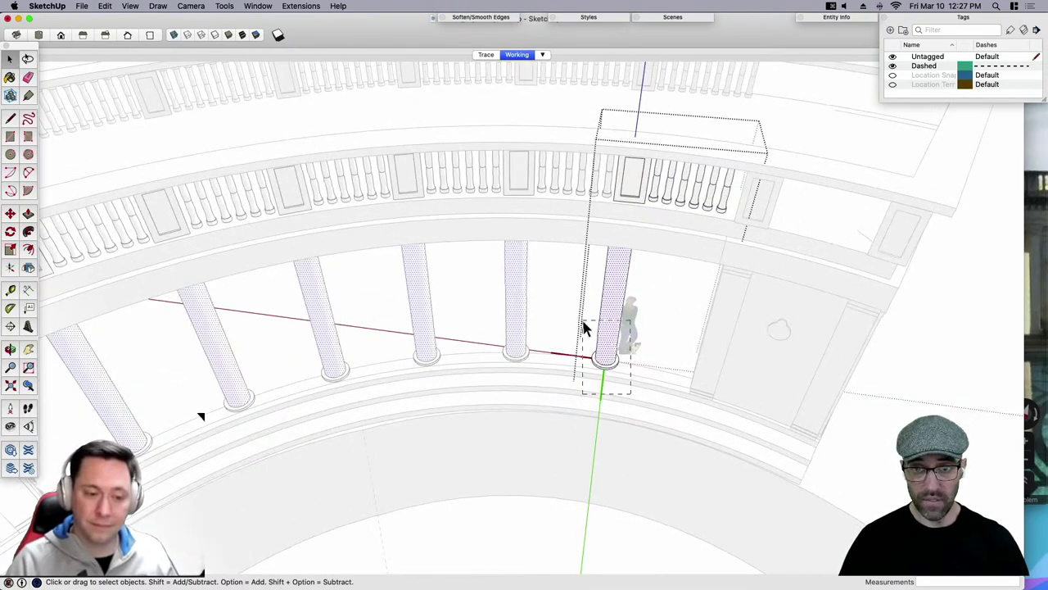
pyautogui.press('m')
pyautogui.click(585, 425)
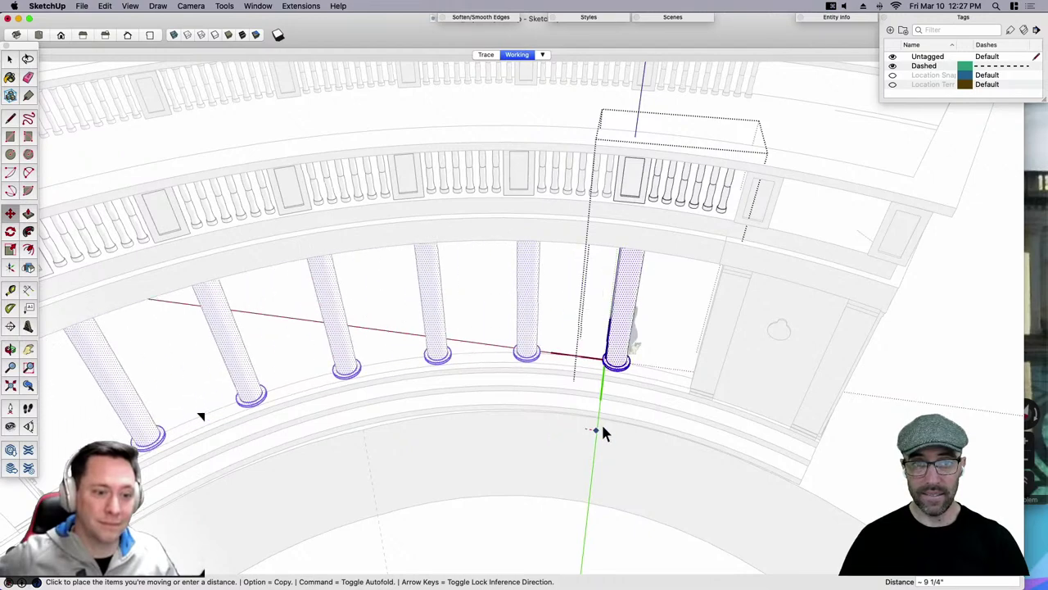
pyautogui.scroll(-3, 590, 421)
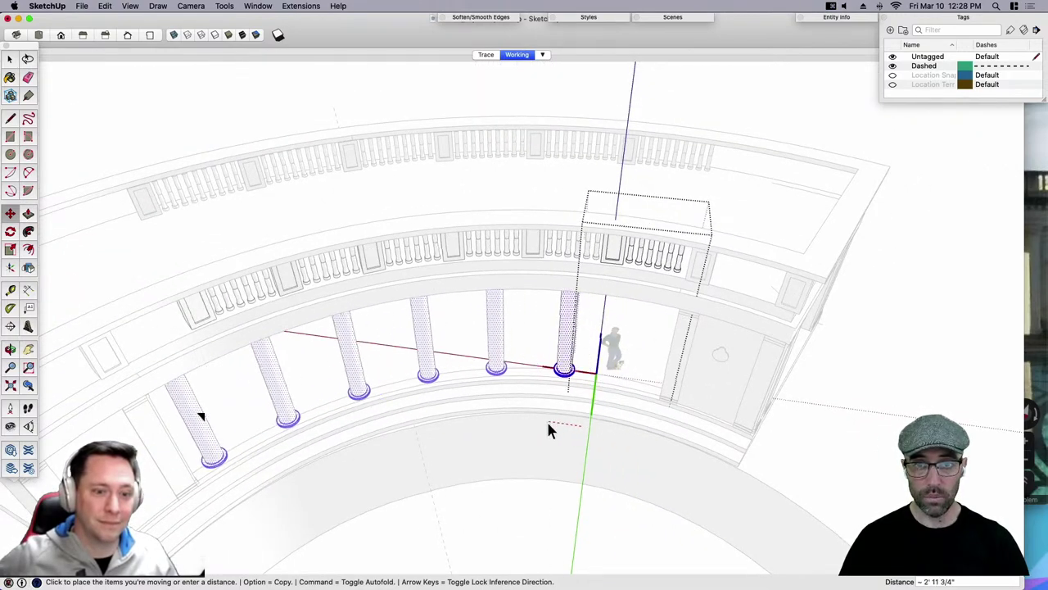
pyautogui.click(546, 426)
pyautogui.press('space')
pyautogui.scroll(-3, 501, 293)
pyautogui.click(619, 129)
pyautogui.click(621, 129)
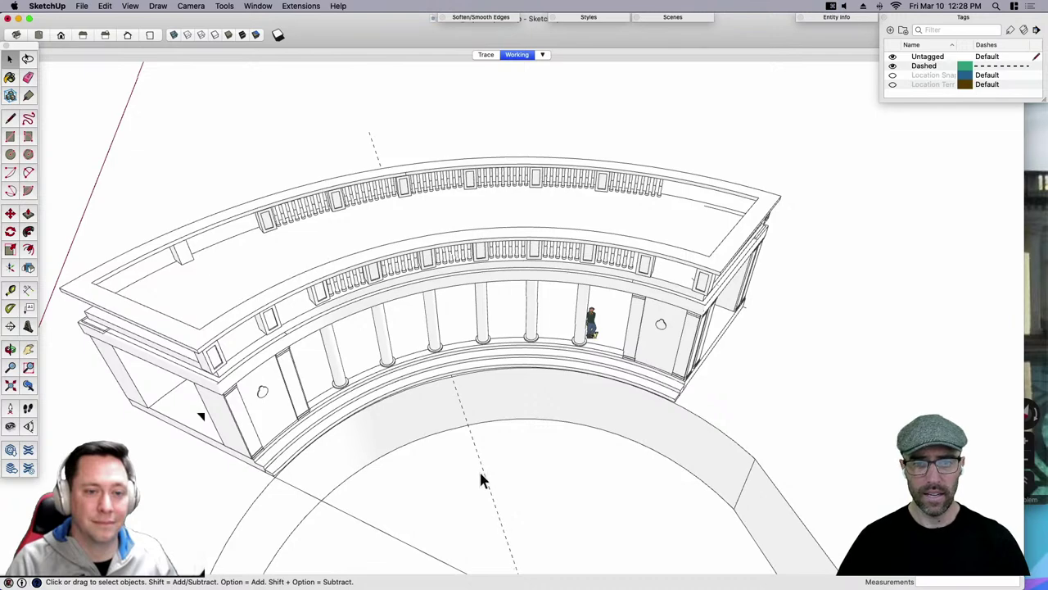
# Examine the whole colonnade and its balustrade rows from above and from the pool side.
pyautogui.moveTo(480, 473); pyautogui.dragTo(658, 121, button='middle')
pyautogui.scroll(3, 474, 536)
pyautogui.press('c')
pyautogui.click(480, 537)
pyautogui.press('space')
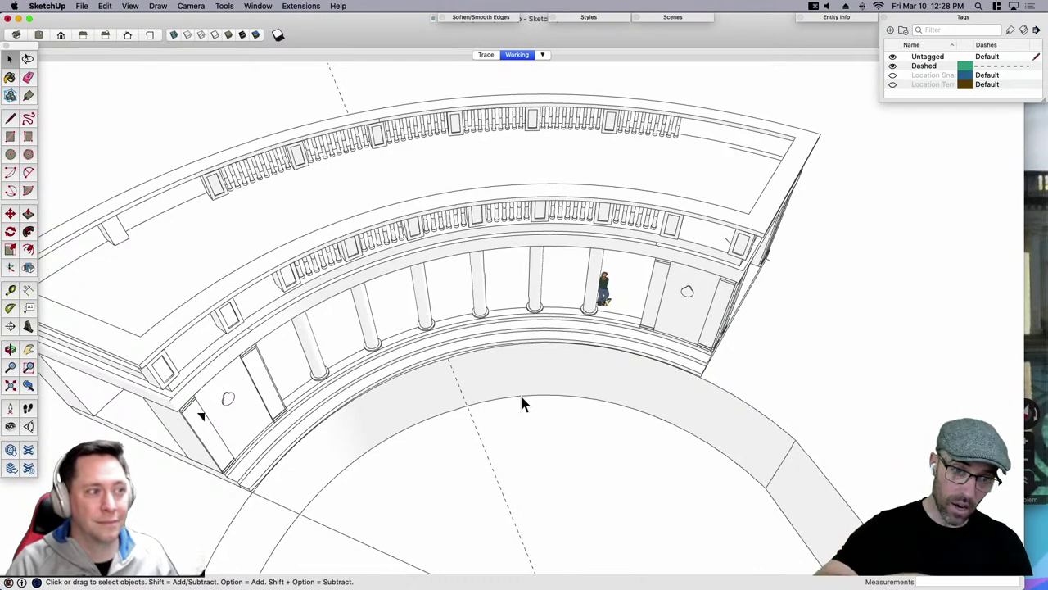
pyautogui.keyDown('shift'); pyautogui.moveTo(520, 392); pyautogui.dragTo(545, 122, button='middle'); pyautogui.keyUp('shift')
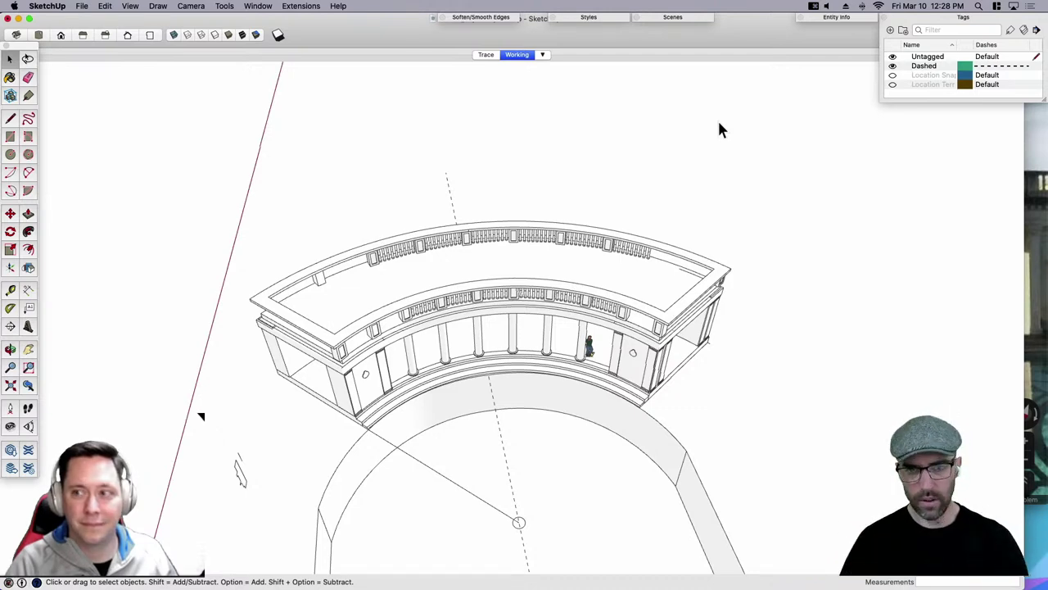
pyautogui.moveTo(352, 265); pyautogui.dragTo(348, 175, button='middle')
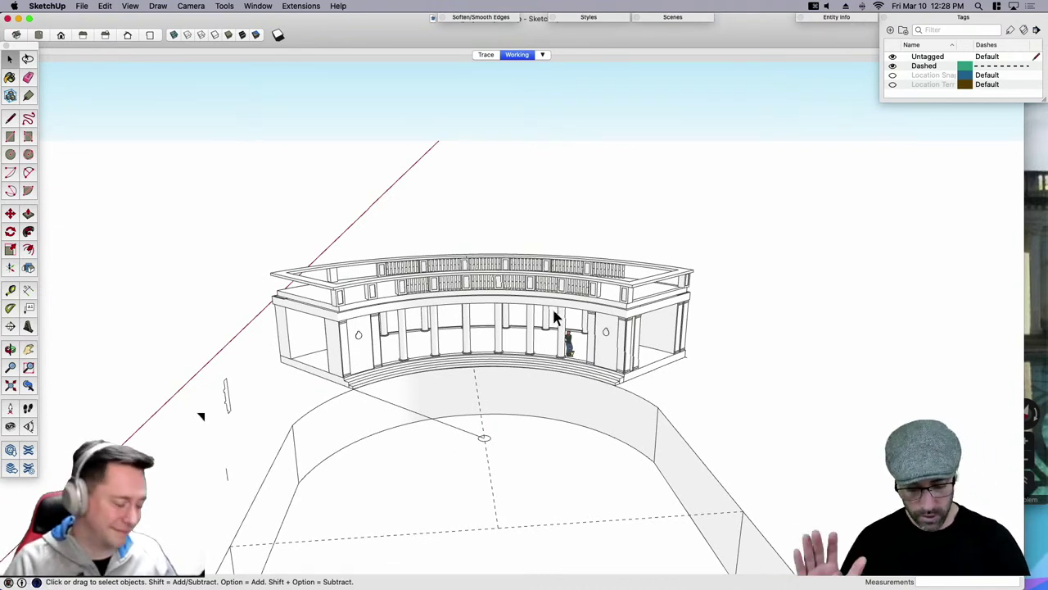
pyautogui.keyDown('shift'); pyautogui.moveTo(555, 316); pyautogui.dragTo(488, 297, button='middle'); pyautogui.keyUp('shift')
pyautogui.press('space')
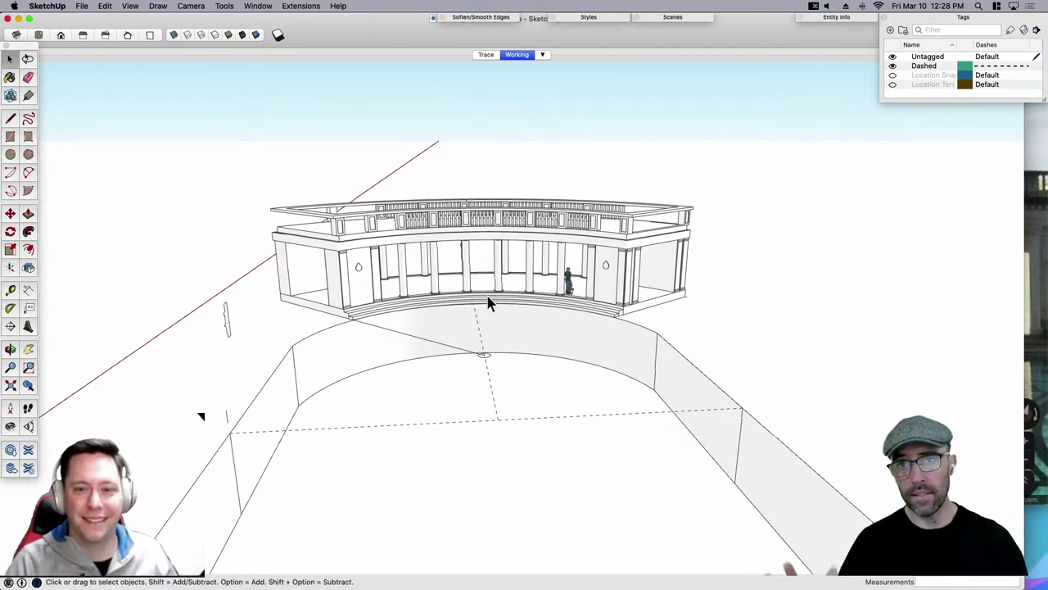
pyautogui.scroll(2, 491, 260)
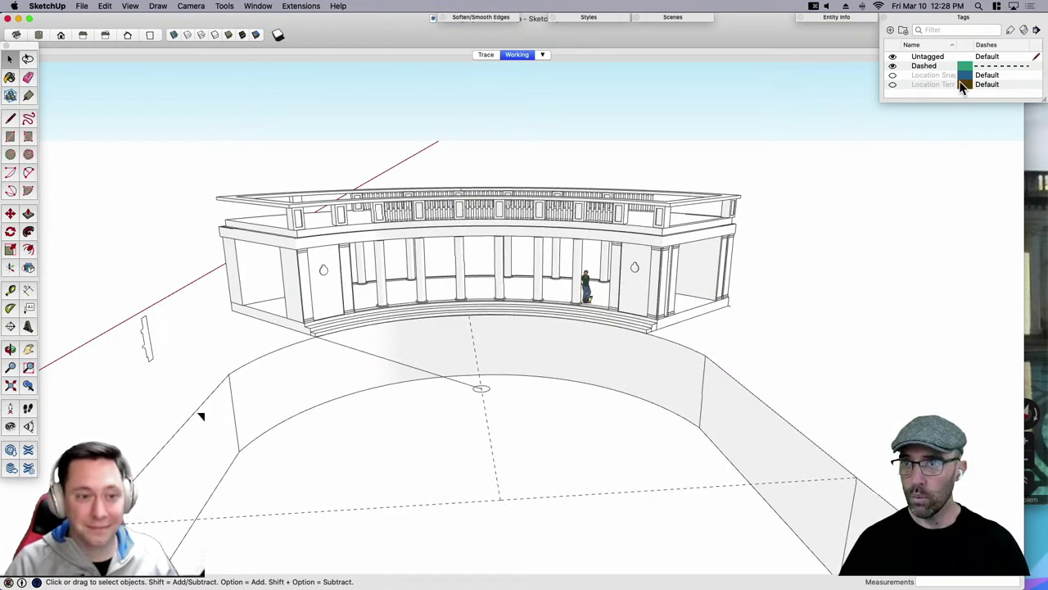
# Check the Trace scene, return to the Working scene and make the location snapshot tag's aerial image visible around the pool.
pyautogui.click(893, 75)
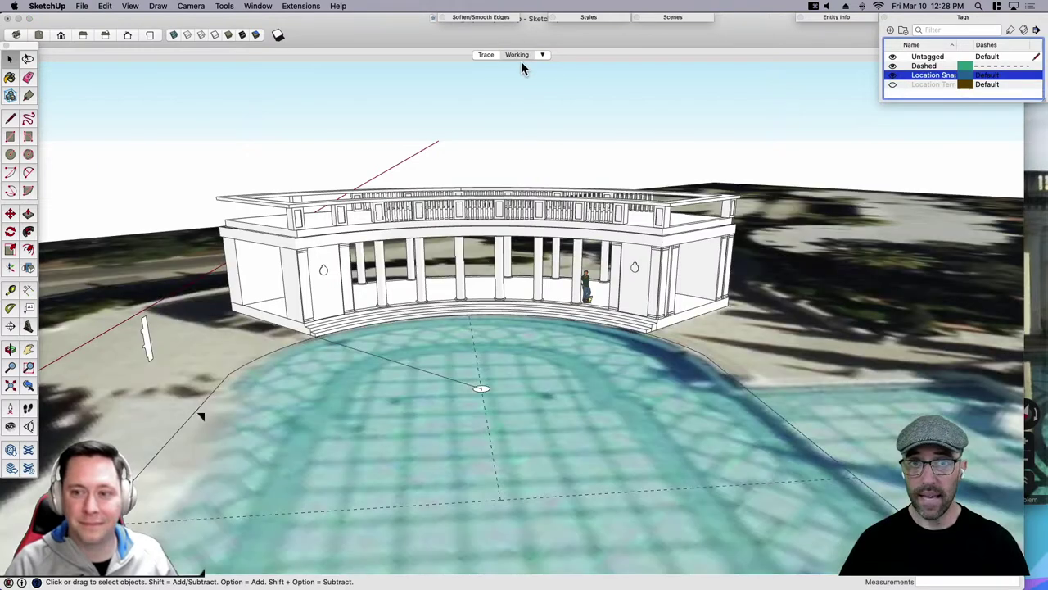
pyautogui.click(486, 55)
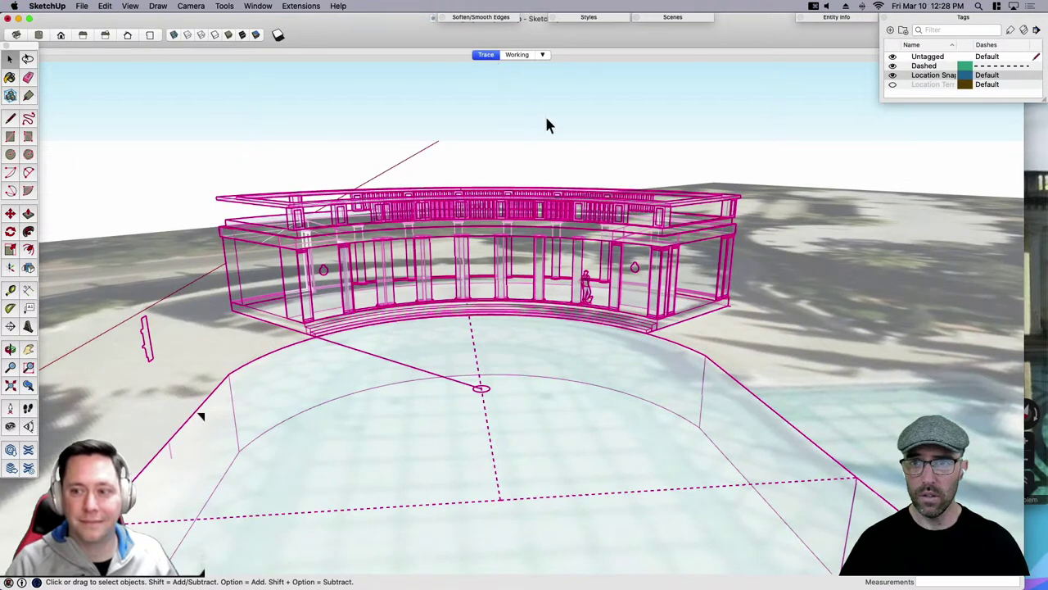
pyautogui.click(518, 55)
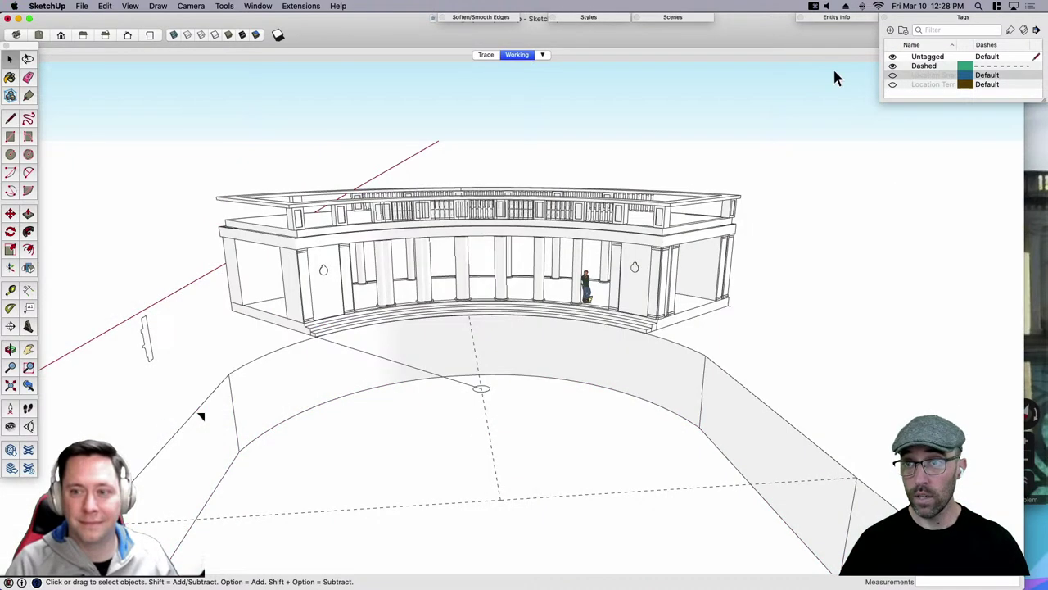
pyautogui.click(891, 75)
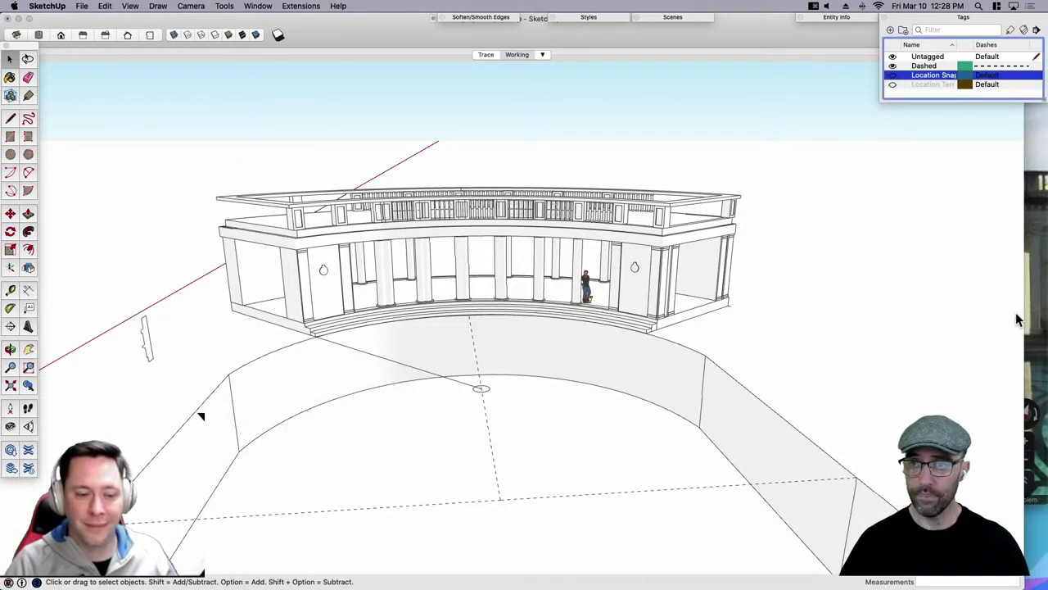
pyautogui.scroll(-1, 774, 223)
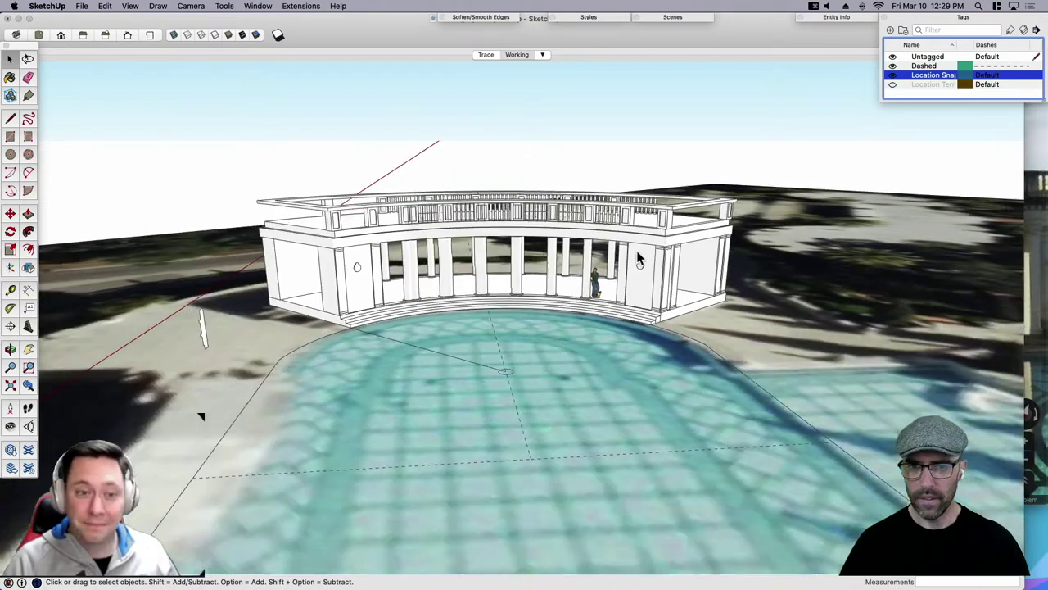
pyautogui.scroll(-5, 531, 293)
pyautogui.moveTo(529, 294); pyautogui.dragTo(507, 414, button='middle')
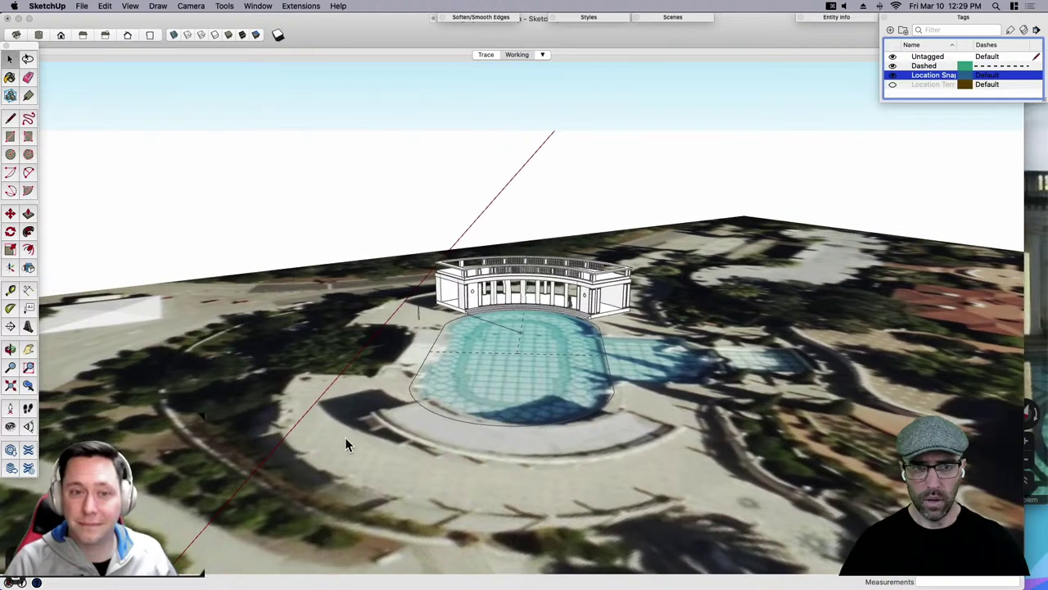
# Unlock the aerial image group and explode it into loose geometry.
pyautogui.click(346, 436)
pyautogui.scroll(1, 451, 417)
pyautogui.click(398, 437)
pyautogui.rightClick(326, 334)
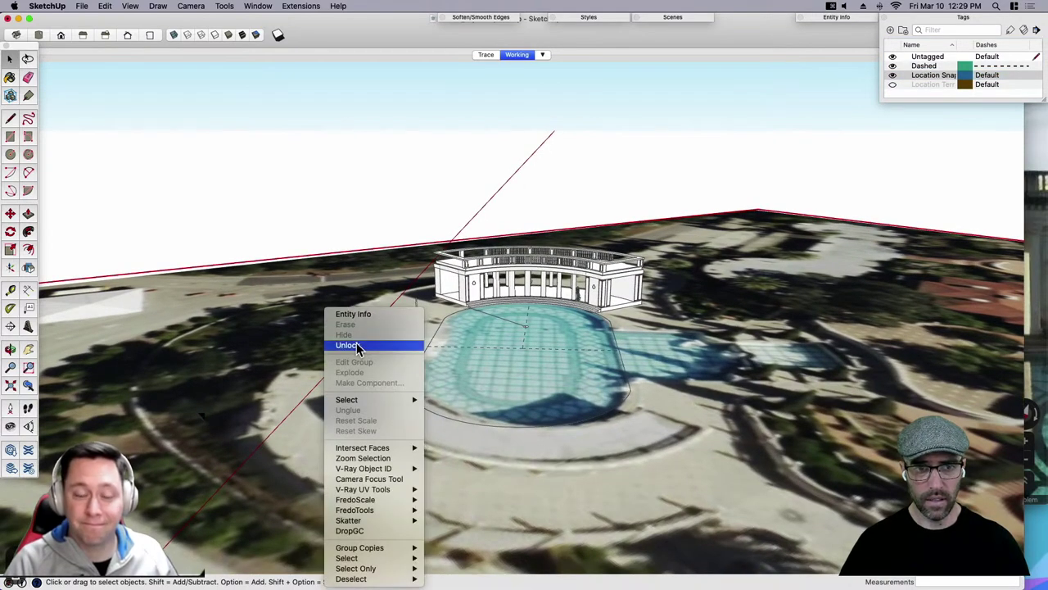
pyautogui.click(358, 344)
pyautogui.rightClick(360, 399)
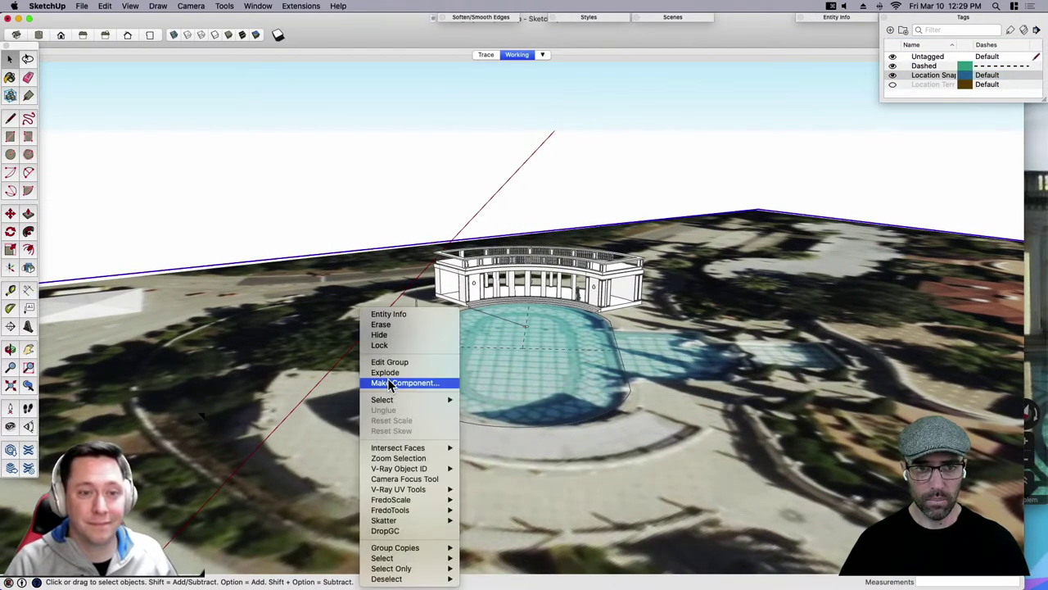
pyautogui.click(405, 369)
pyautogui.rightClick(383, 412)
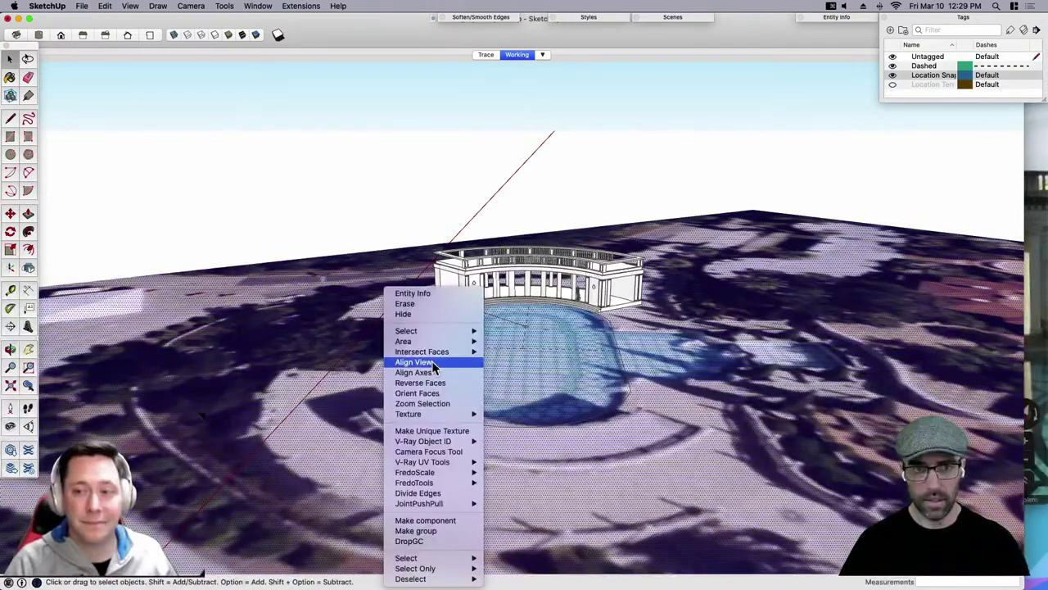
pyautogui.moveTo(429, 353)
pyautogui.click(527, 352)
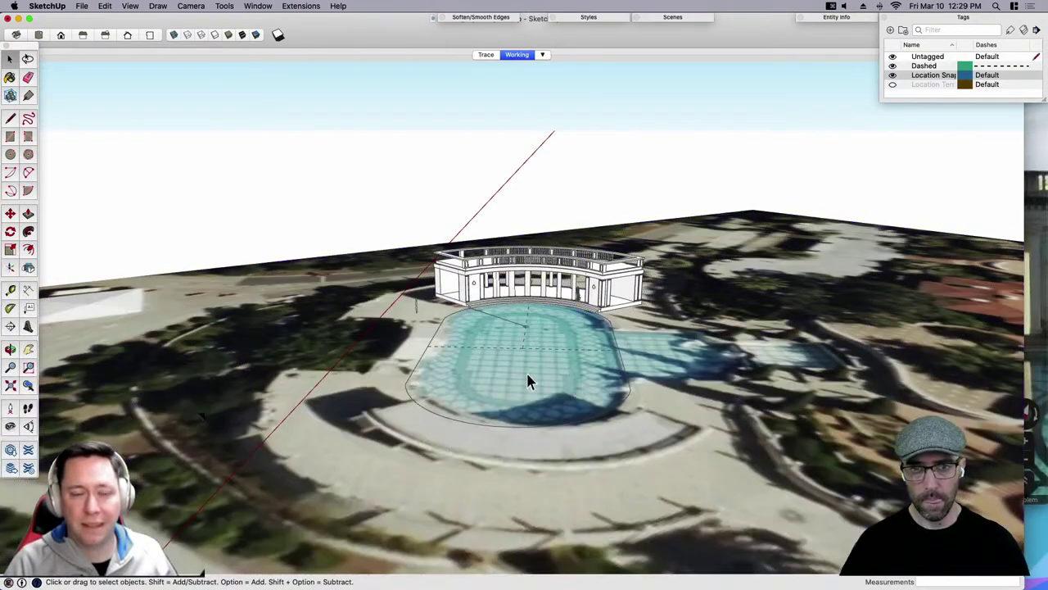
# Copy the pool group straight up about 79' 3 3/4" above the aerial image.
pyautogui.scroll(2, 491, 410)
pyautogui.moveTo(509, 425); pyautogui.dragTo(495, 364, button='middle')
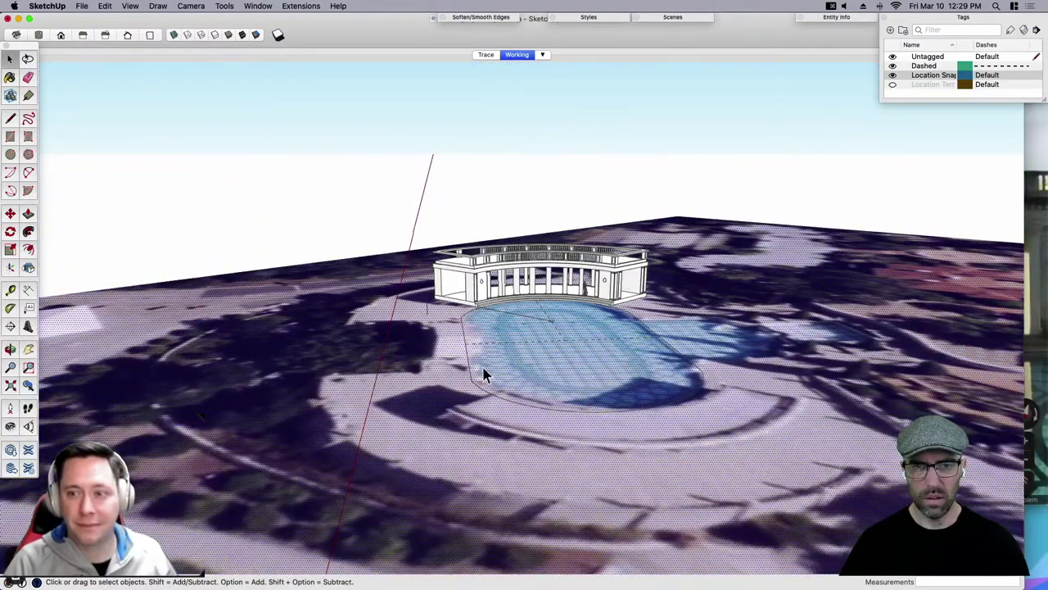
pyautogui.click(473, 393)
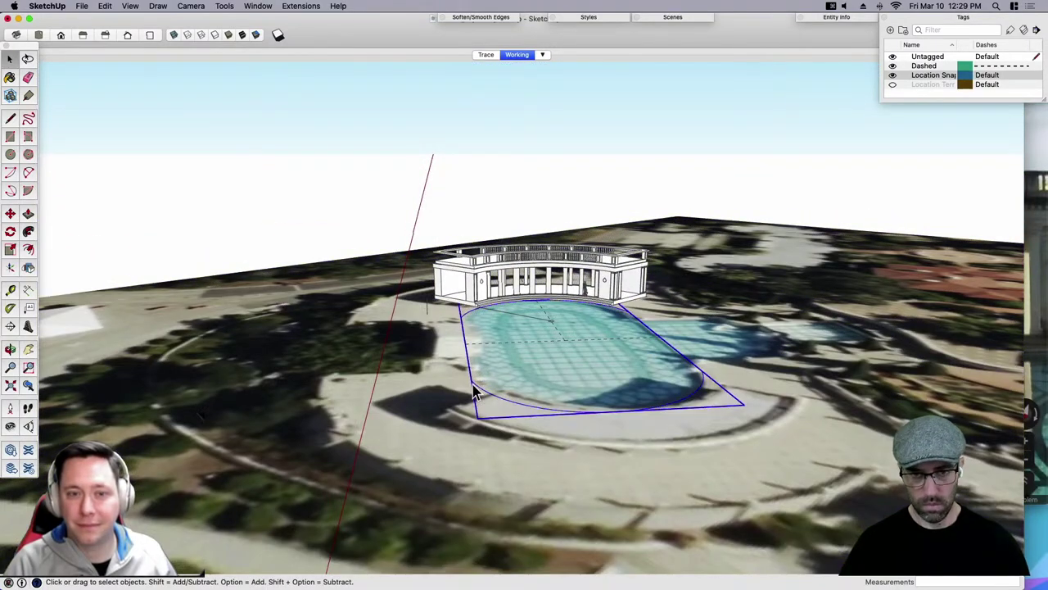
pyautogui.press('m')
pyautogui.press('space')
pyautogui.press('m')
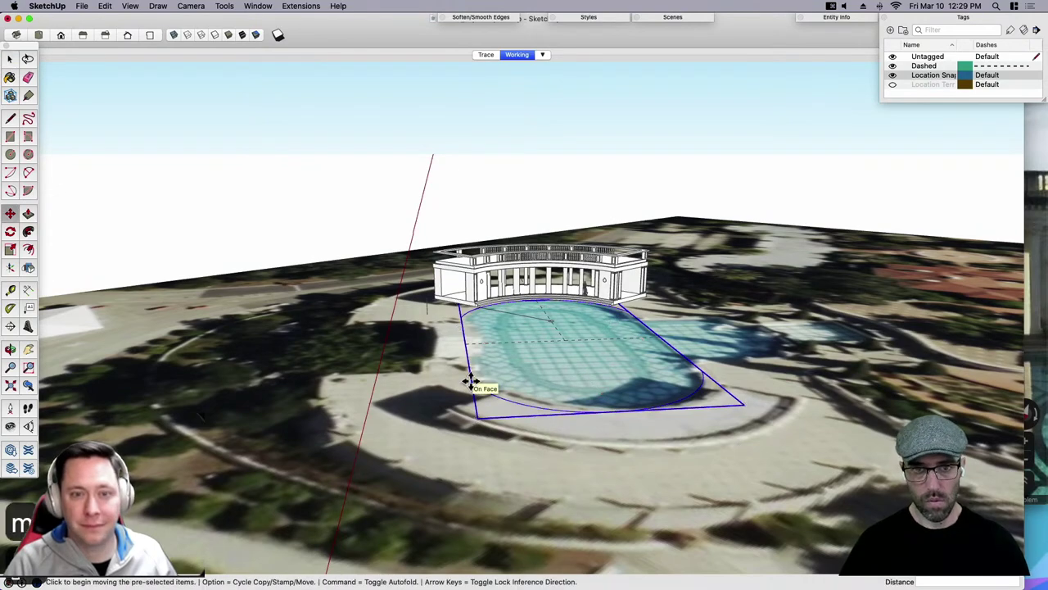
pyautogui.click(471, 381)
pyautogui.scroll(-2, 470, 381)
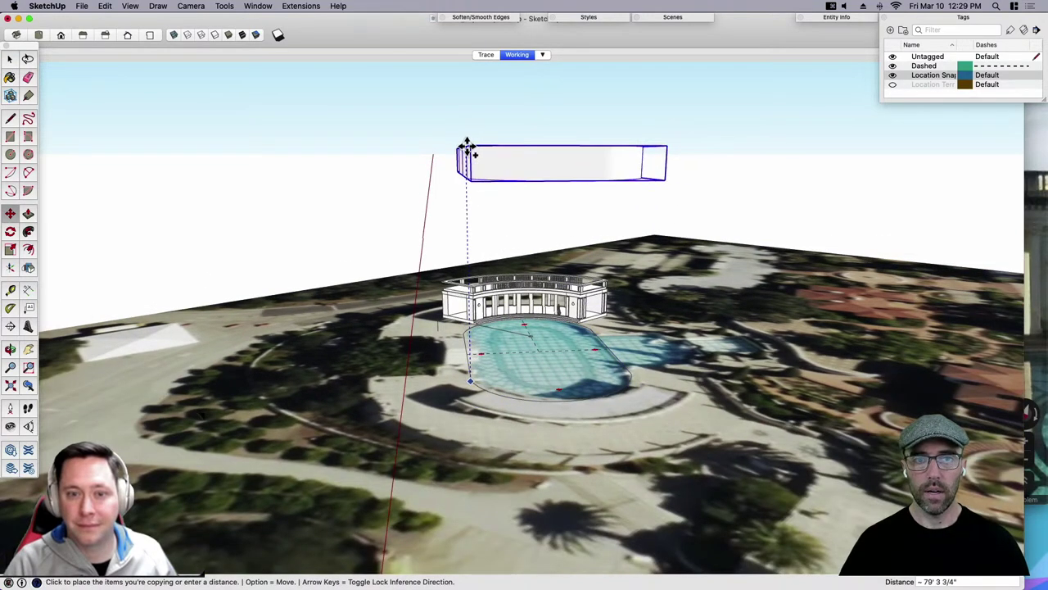
pyautogui.click(467, 149)
pyautogui.press('space')
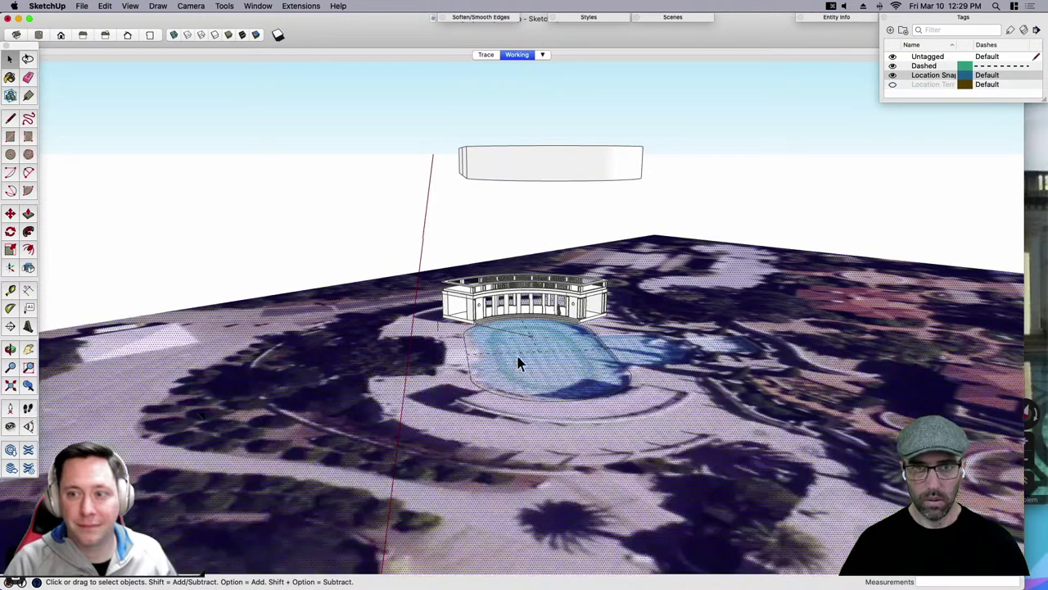
# Explode the raised pool copy, including the objects nested inside it, into loose geometry.
pyautogui.moveTo(519, 360); pyautogui.dragTo(505, 205, button='middle')
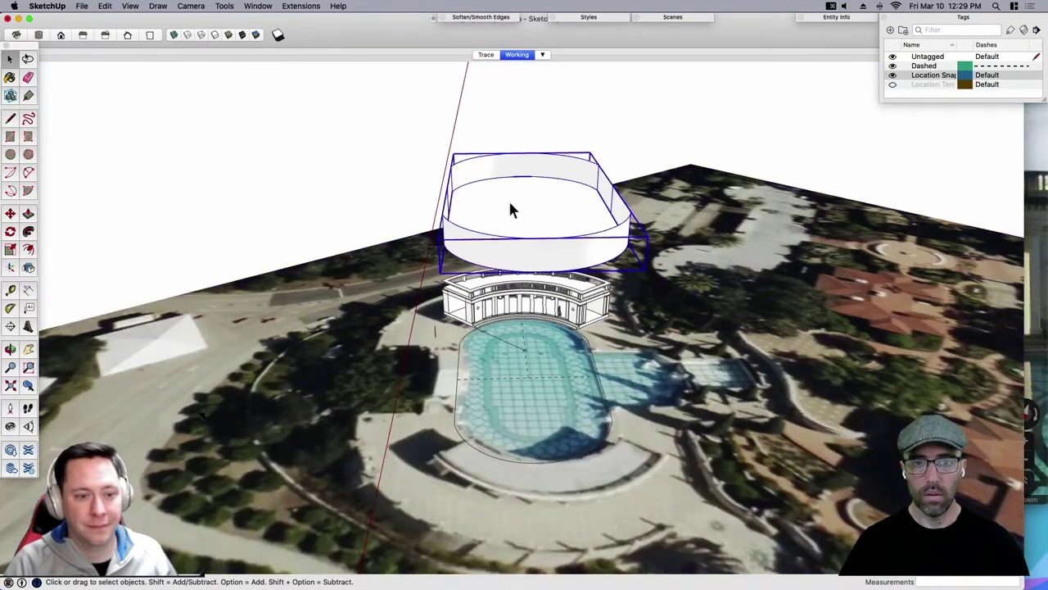
pyautogui.rightClick(510, 200)
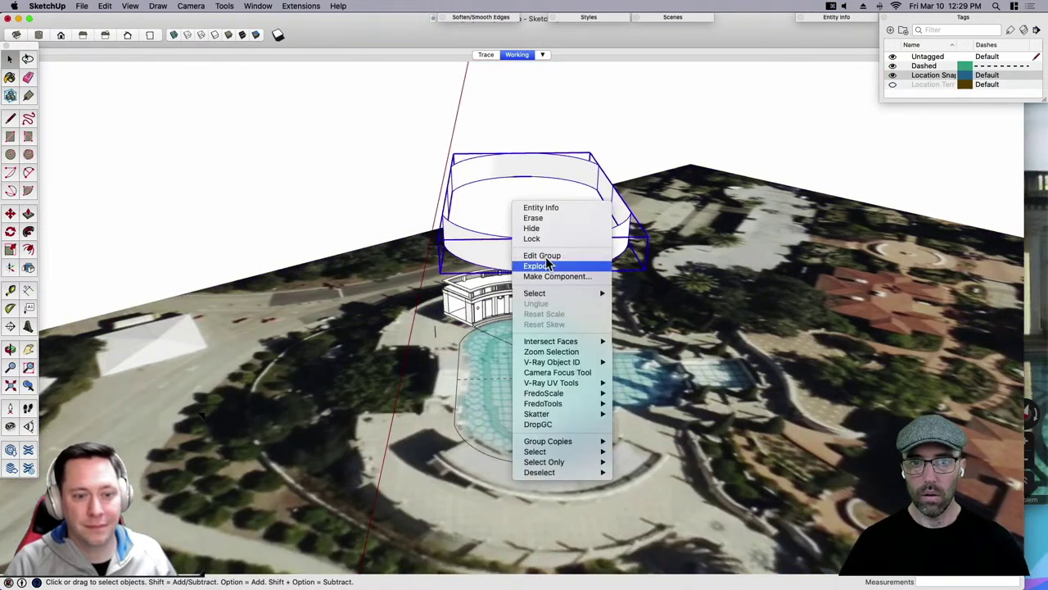
pyautogui.click(502, 210)
pyautogui.doubleClick(502, 210)
pyautogui.rightClick(499, 202)
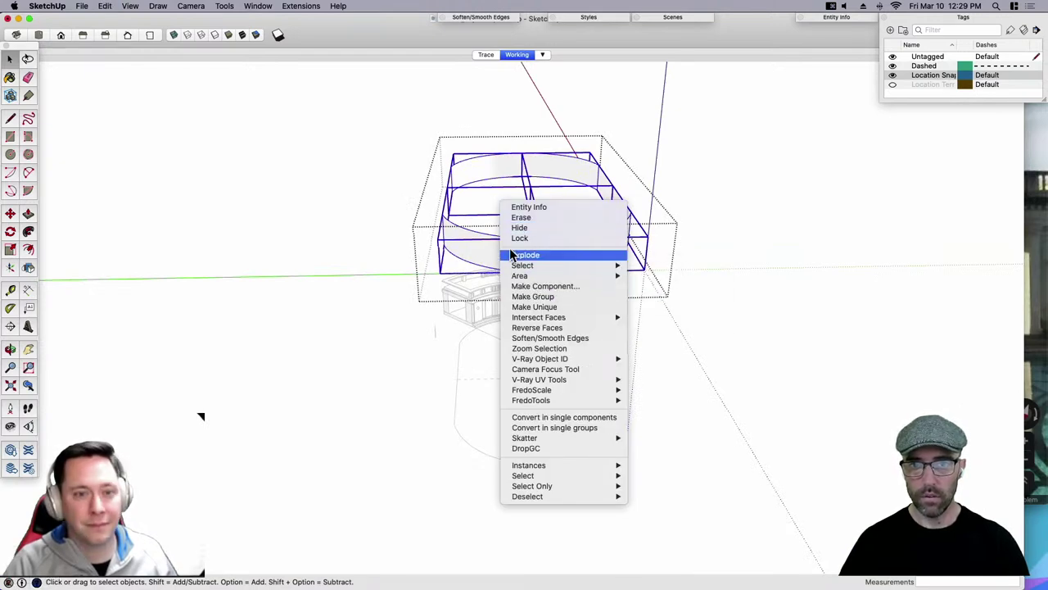
pyautogui.click(476, 218)
pyautogui.rightClick(482, 221)
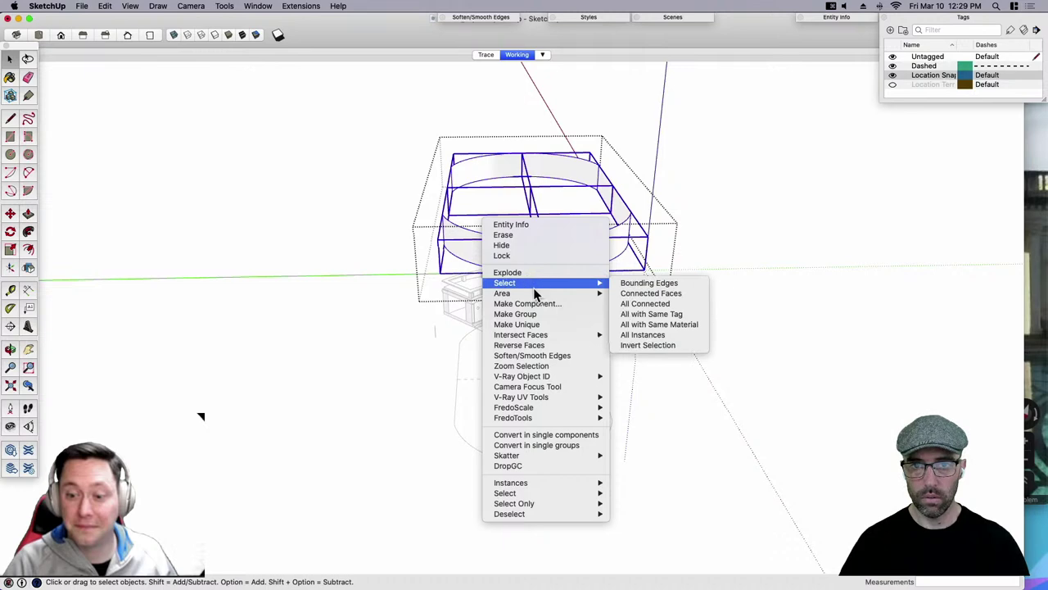
pyautogui.click(521, 273)
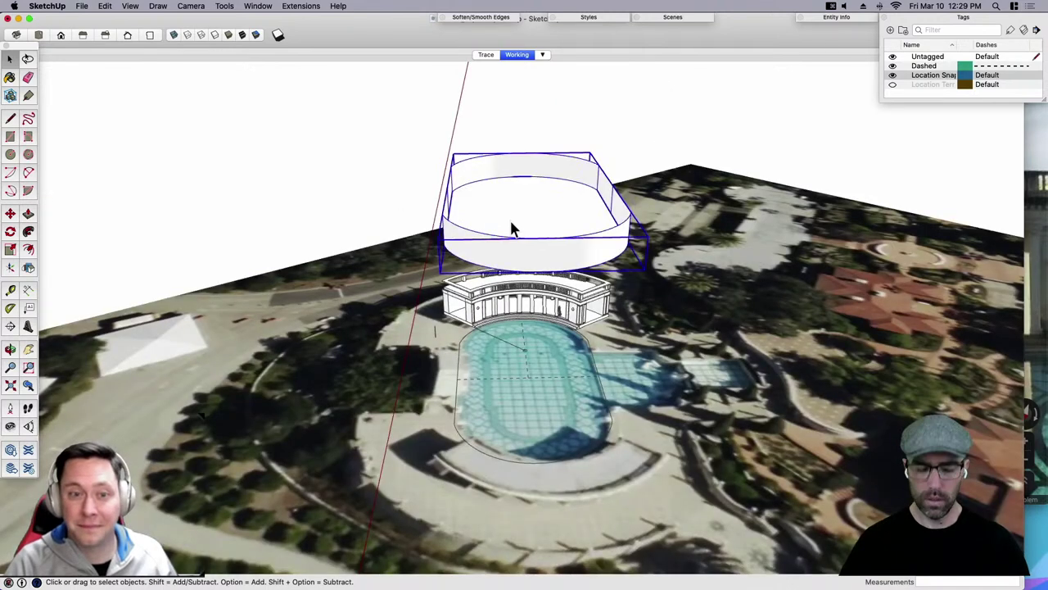
pyautogui.rightClick(534, 224)
pyautogui.click(557, 279)
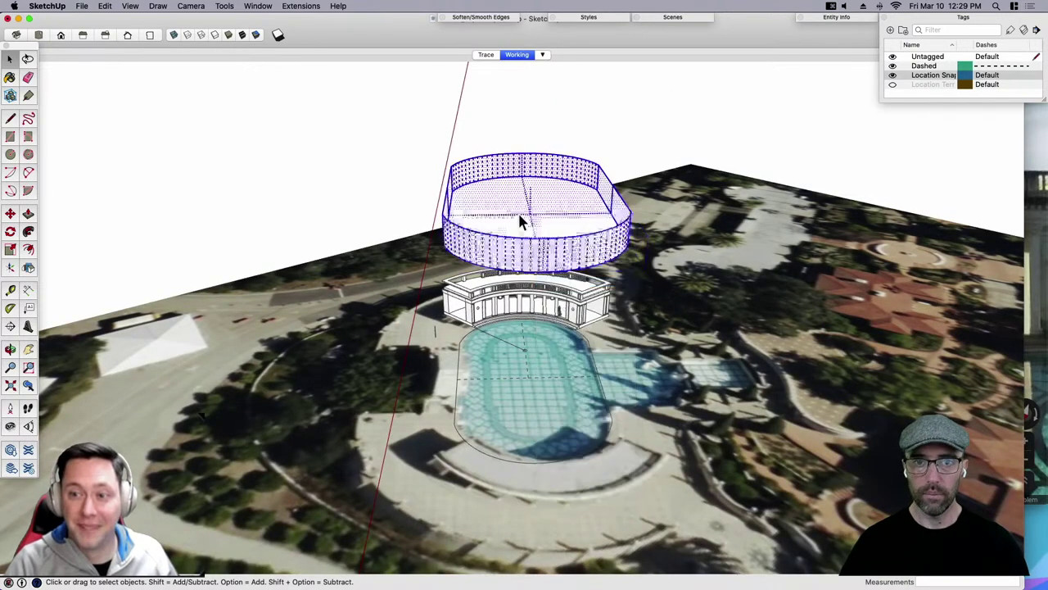
# Erase the edges that divide the raised pool copy's floor so it forms one face.
pyautogui.click(532, 224)
pyautogui.moveTo(533, 223); pyautogui.dragTo(533, 257, button='middle')
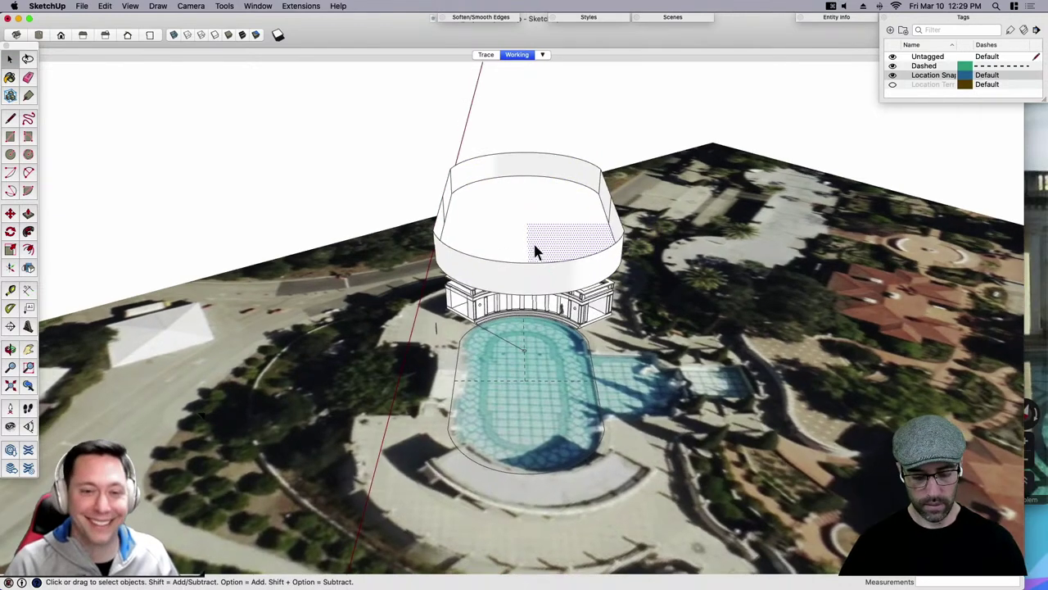
pyautogui.press('e')
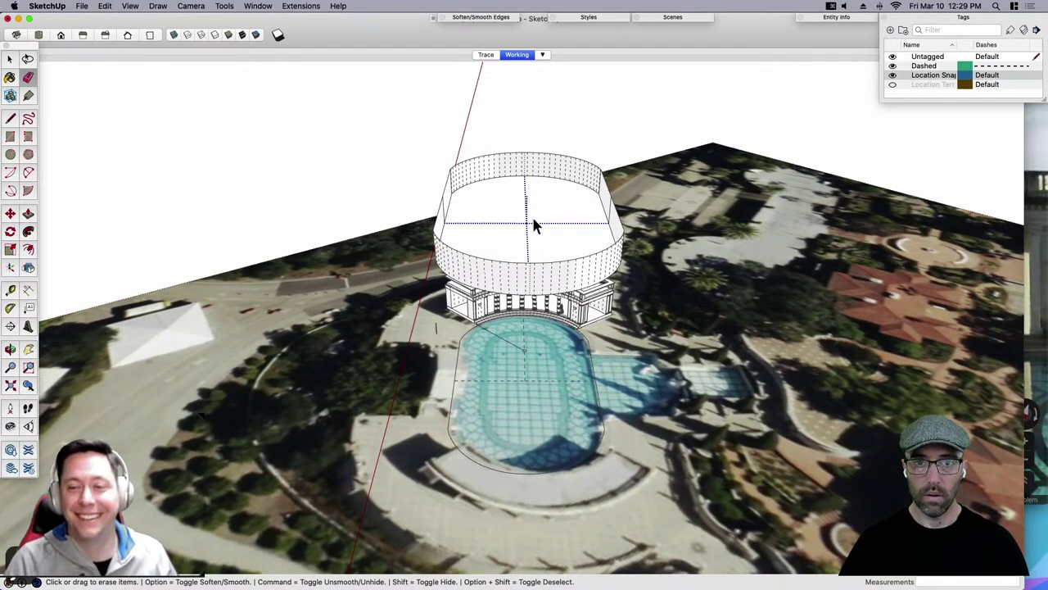
pyautogui.moveTo(533, 218); pyautogui.dragTo(529, 217)
pyautogui.press('space')
pyautogui.scroll(-3, 527, 218)
# Show the Sandbox tools and drape the raised pool floor onto the aerial image below with the Drape tool.
pyautogui.click(527, 219)
pyautogui.moveTo(526, 219); pyautogui.dragTo(367, 143, button='middle')
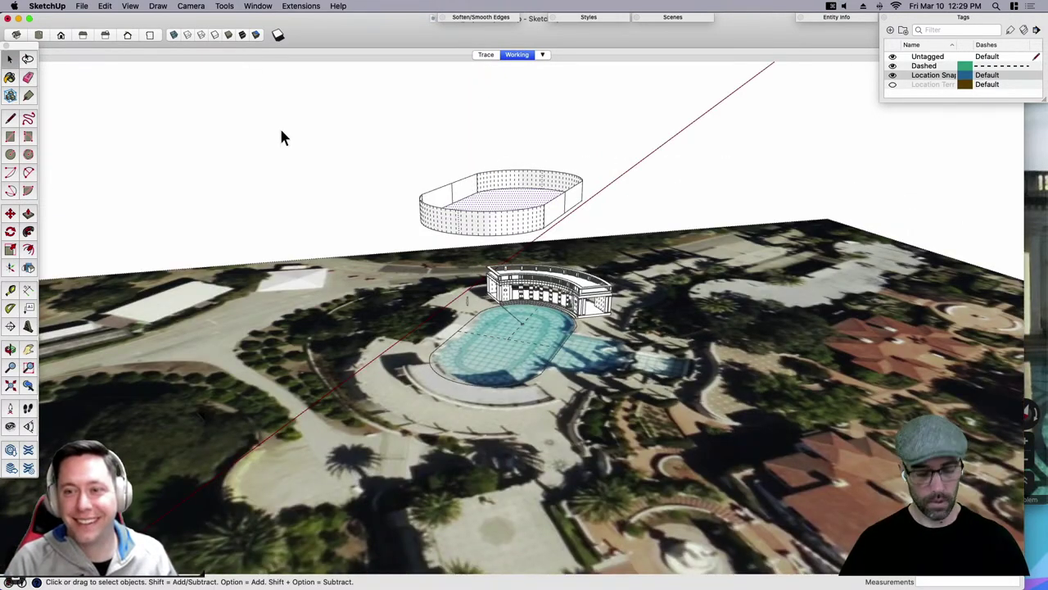
pyautogui.click(130, 5)
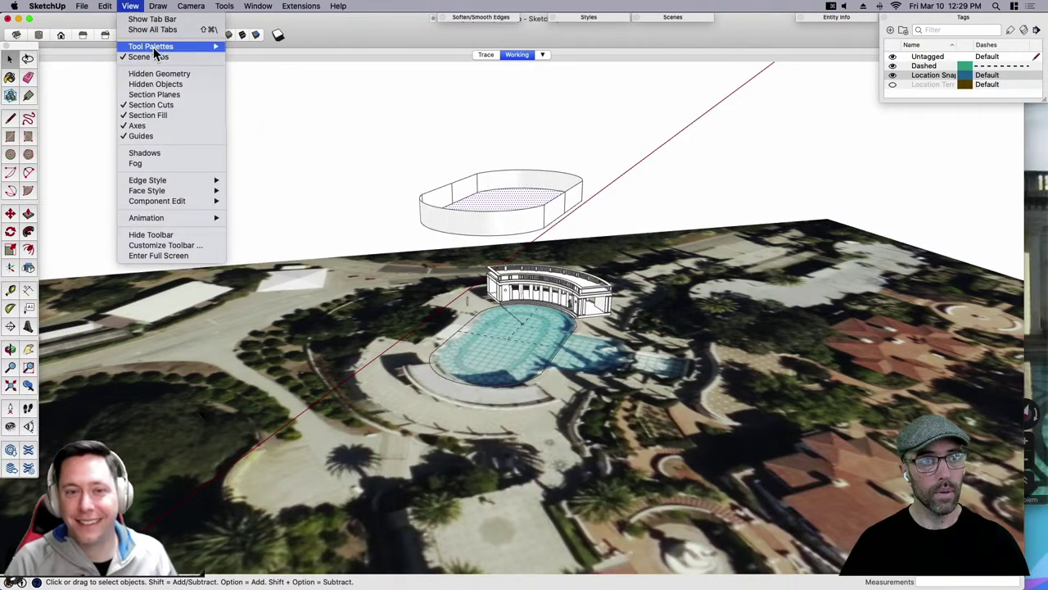
pyautogui.moveTo(154, 46)
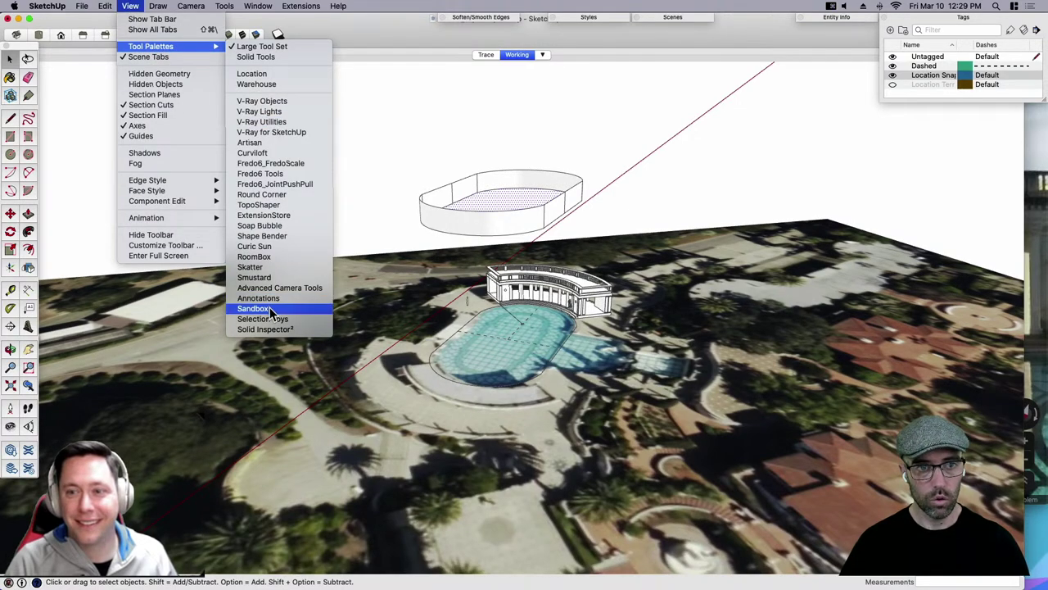
pyautogui.click(271, 310)
pyautogui.click(145, 59)
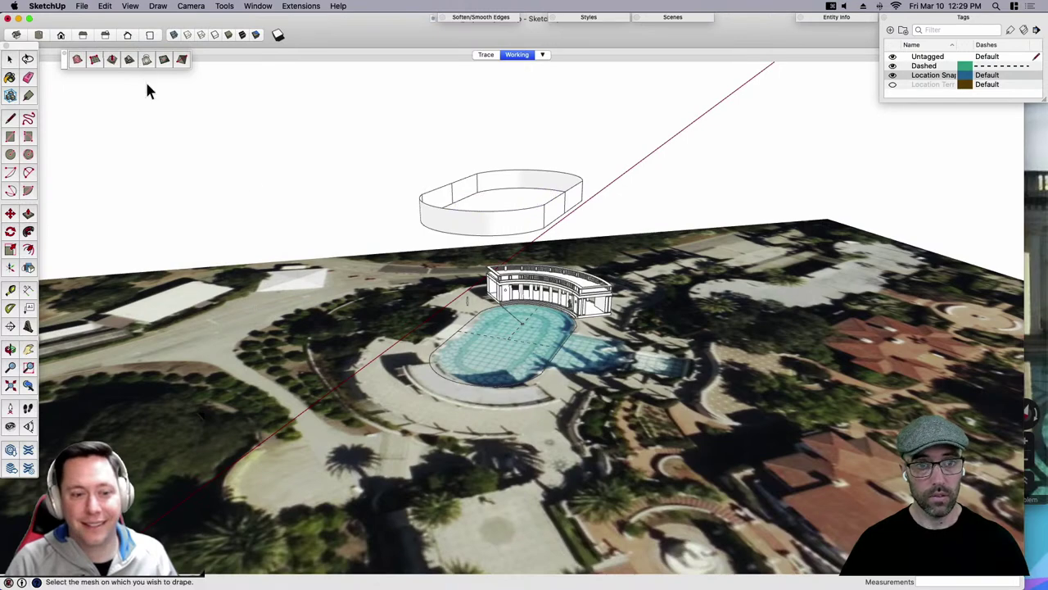
pyautogui.press('space')
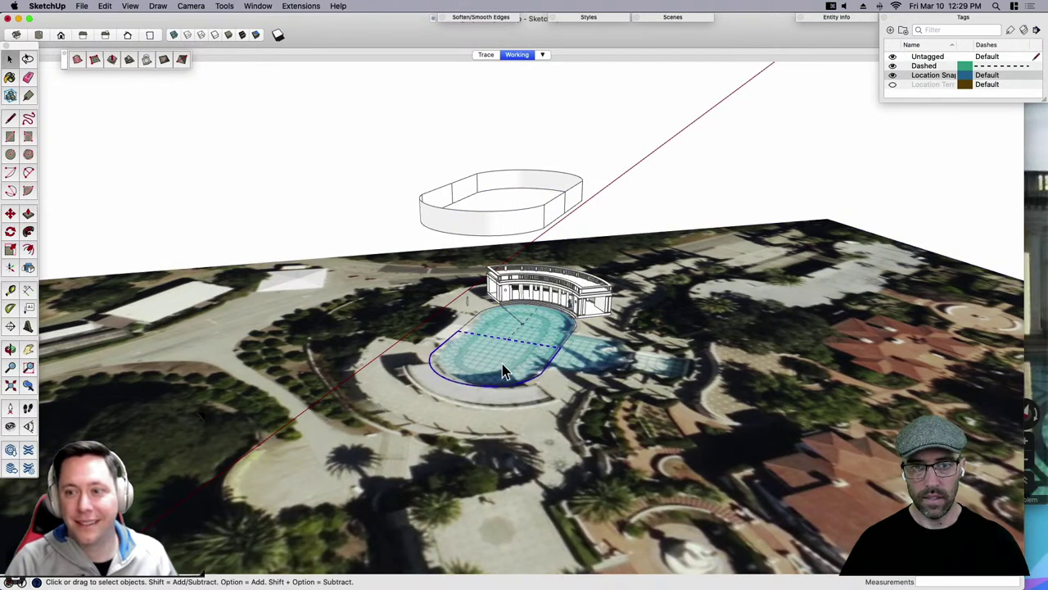
# Select the pool half farther from the colonnade on the aerial image and hide the Dashed tag.
pyautogui.click(504, 363)
pyautogui.scroll(3, 516, 354)
pyautogui.press('e')
pyautogui.press('space')
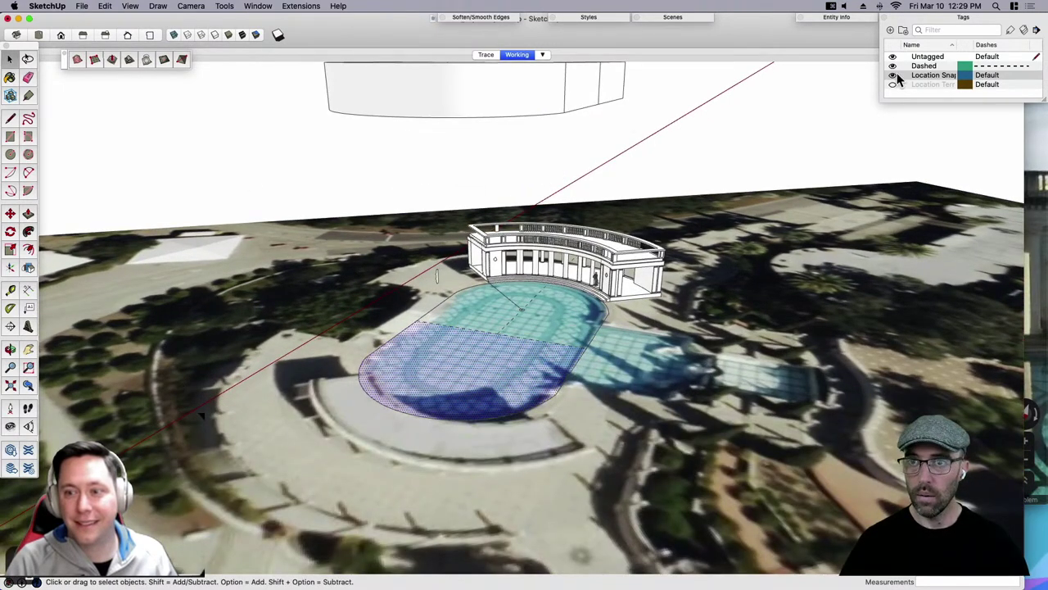
pyautogui.click(893, 65)
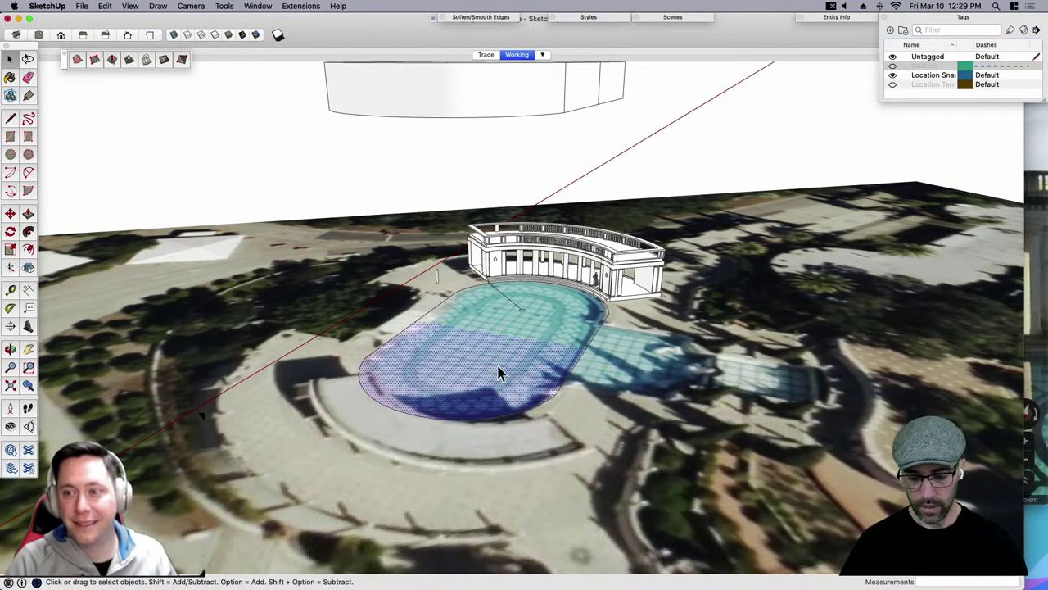
# Delete both halves of the pool-shaped face from the aerial image to cut an opening above the modelled pool.
pyautogui.press('BackSpace')
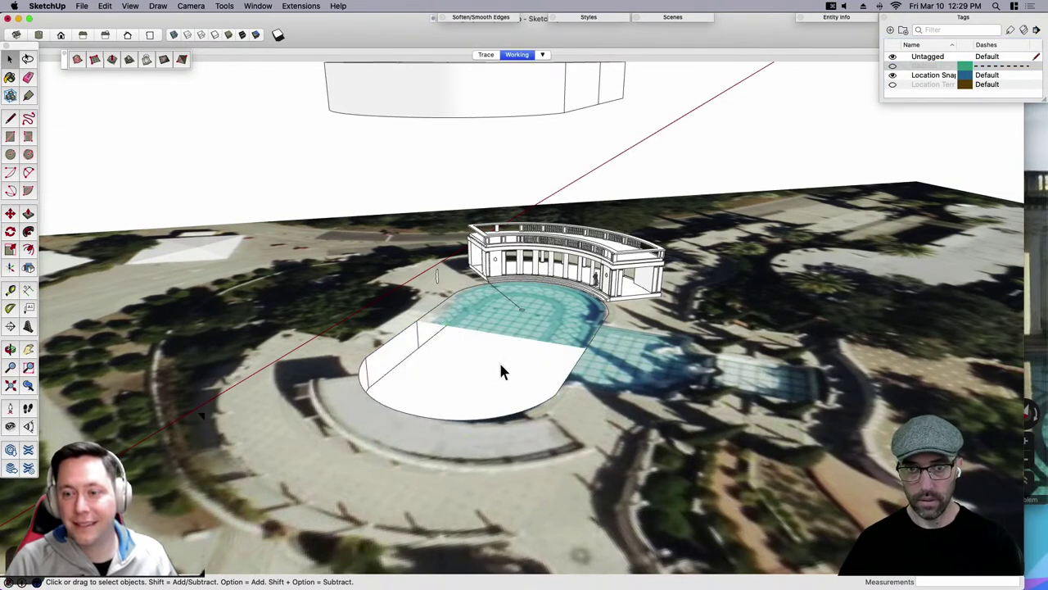
pyautogui.click(541, 339)
pyautogui.press('BackSpace')
# Open the modelled pool for editing and explode its four quarter pieces into loose geometry.
pyautogui.doubleClick(476, 365)
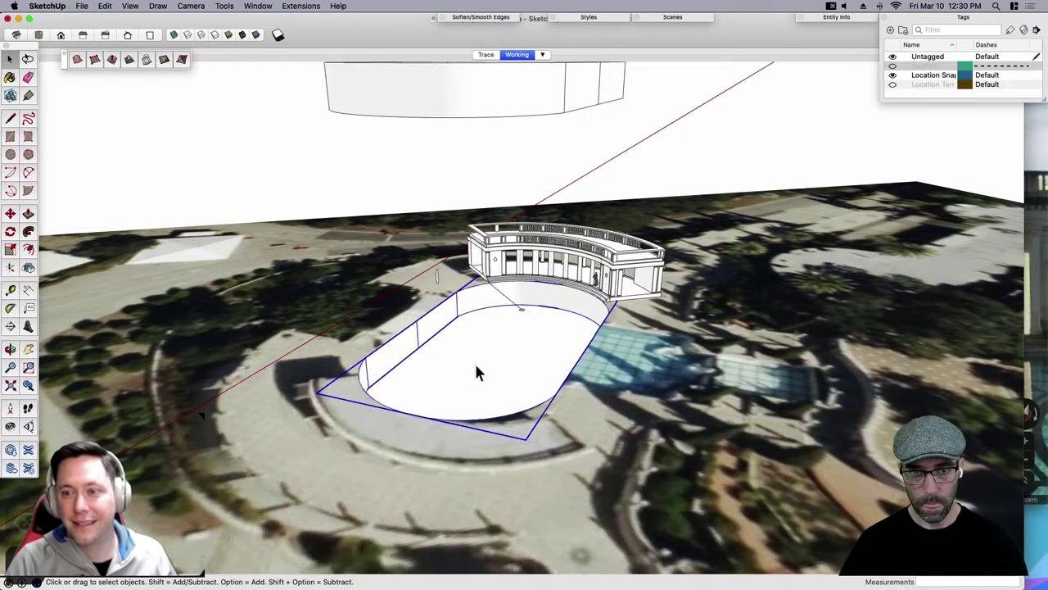
pyautogui.click(478, 365)
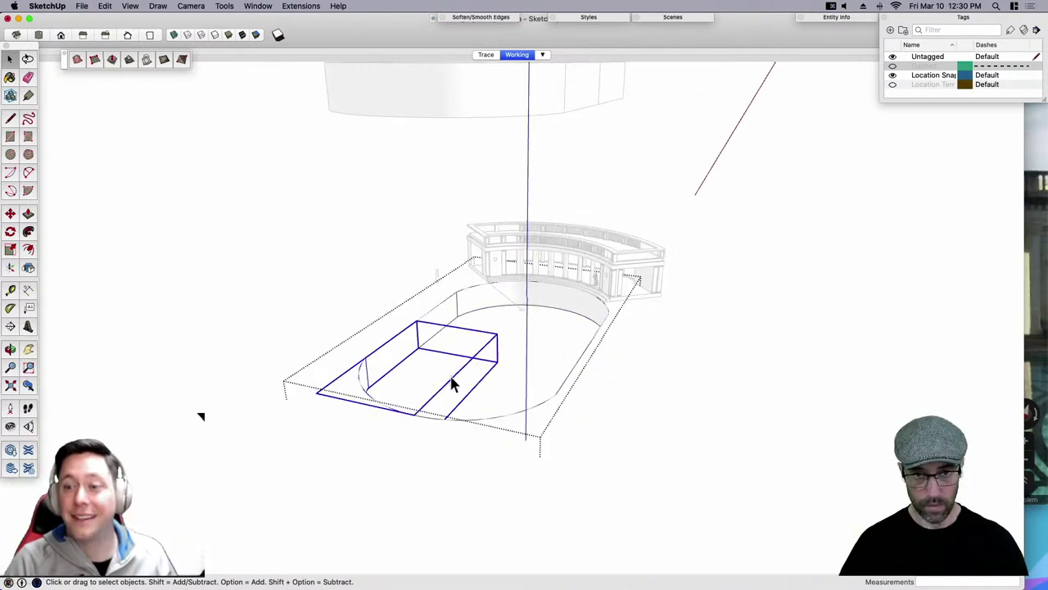
pyautogui.keyDown('shift'); pyautogui.click(532, 357); pyautogui.keyUp('shift')
pyautogui.keyDown('shift'); pyautogui.click(525, 345); pyautogui.keyUp('shift')
pyautogui.keyDown('shift'); pyautogui.click(491, 343); pyautogui.keyUp('shift')
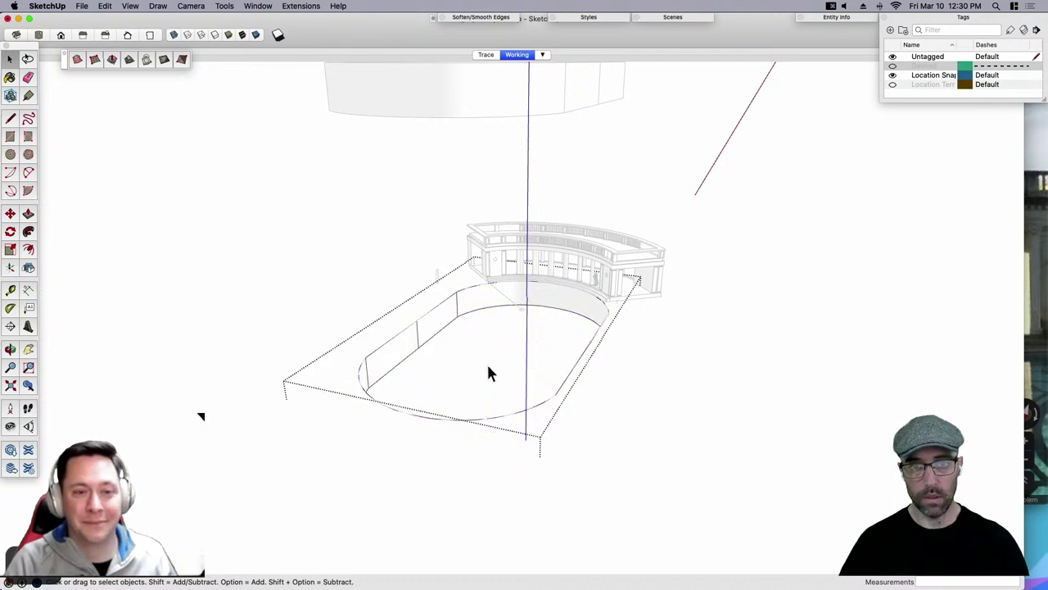
pyautogui.rightClick(489, 347)
pyautogui.click(511, 351)
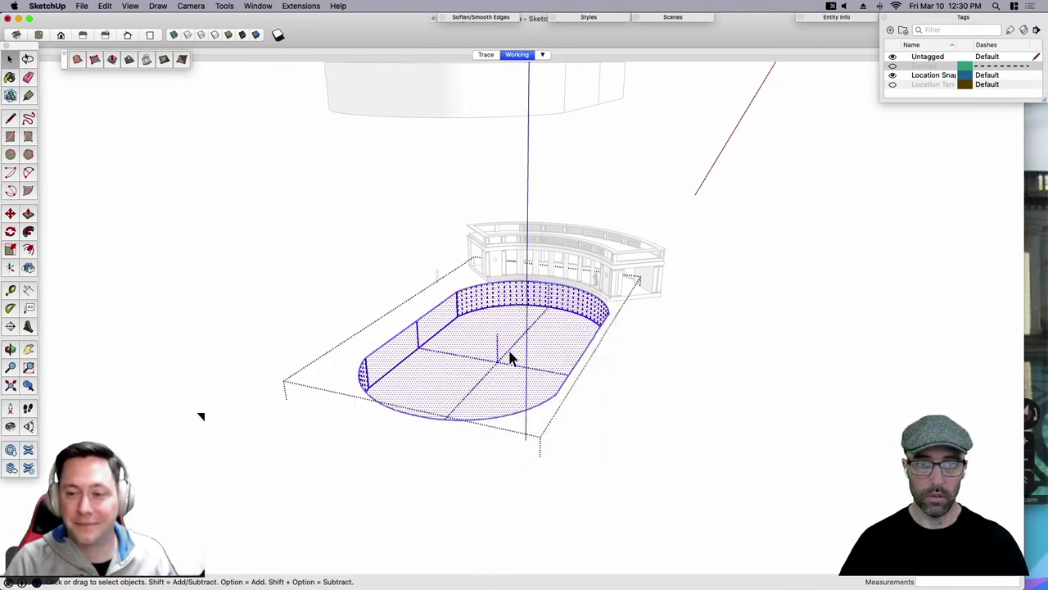
pyautogui.click(510, 358)
# Erase the edges that divide the modelled pool's floor so it forms one face.
pyautogui.press('e')
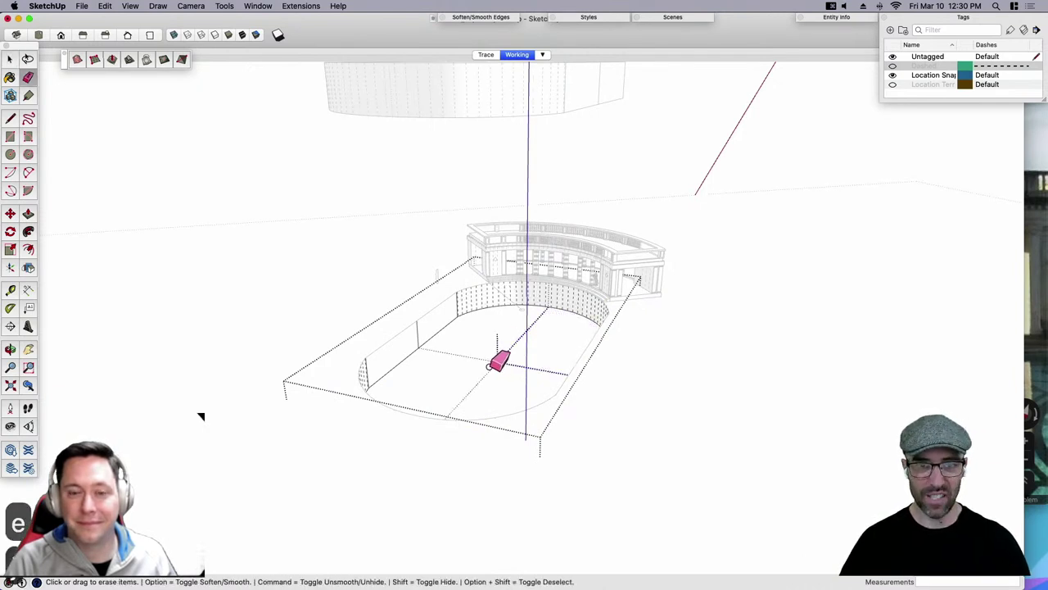
pyautogui.moveTo(494, 355); pyautogui.dragTo(414, 336, button='middle')
pyautogui.scroll(2, 413, 336)
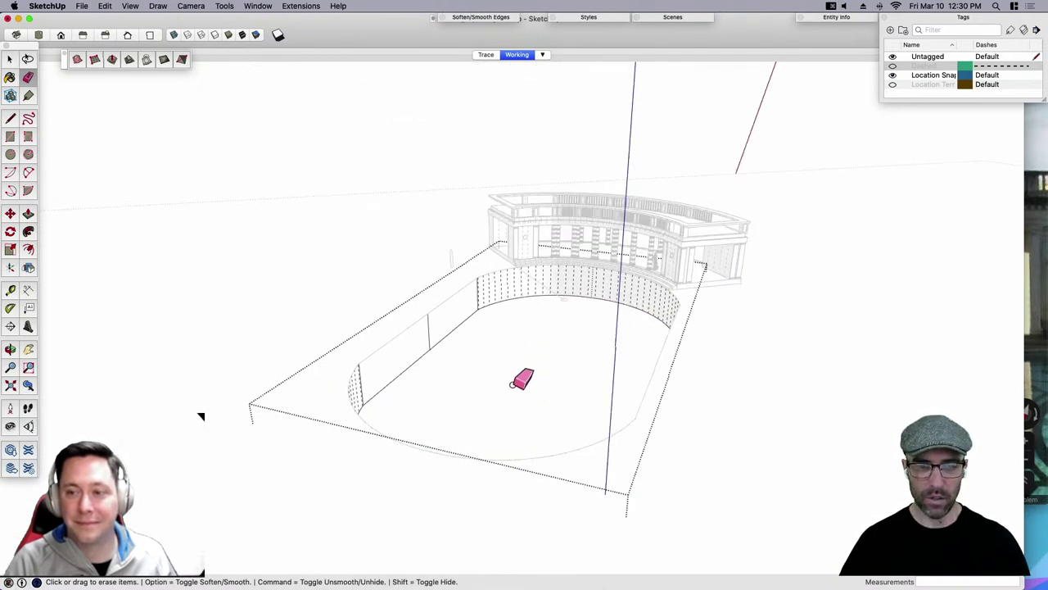
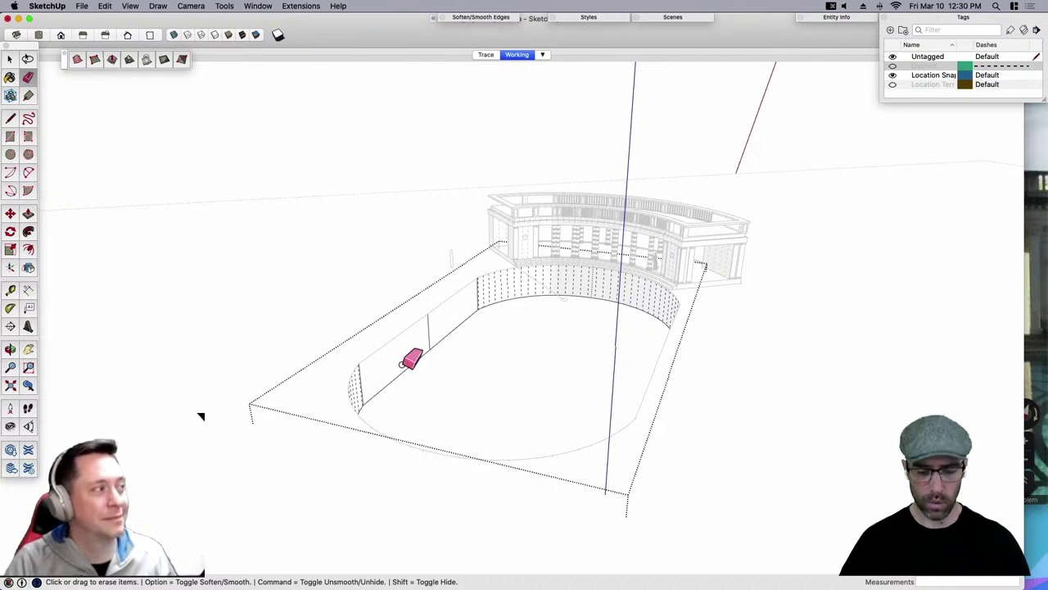
pyautogui.press('space')
pyautogui.moveTo(496, 363); pyautogui.dragTo(450, 358, button='middle')
pyautogui.scroll(-3, 425, 358)
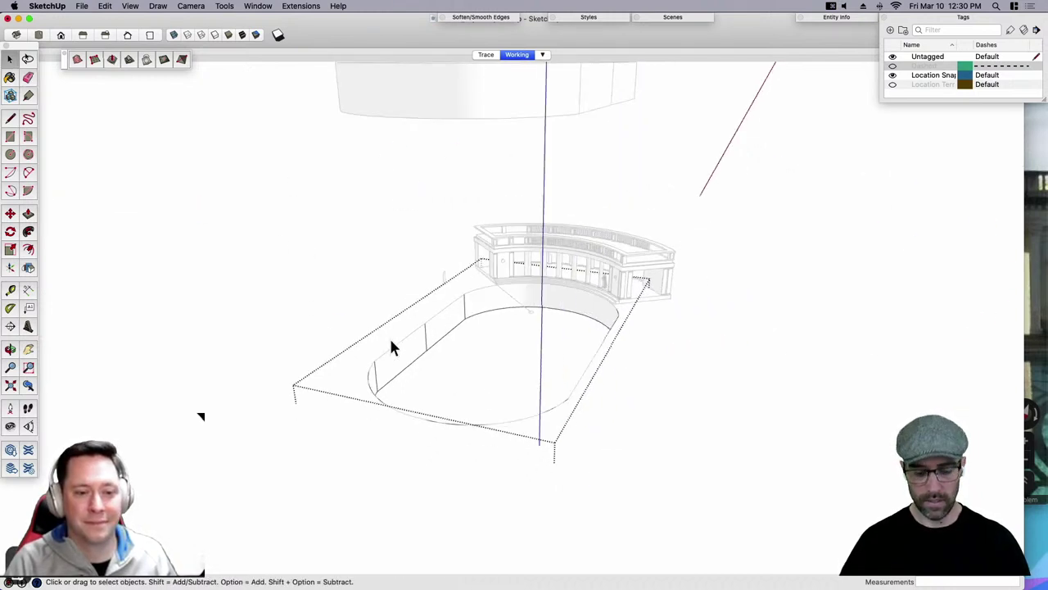
# Close the pool object and sample the aerial image's material with the Paint Bucket.
pyautogui.press('b')
pyautogui.scroll(-2, 463, 353)
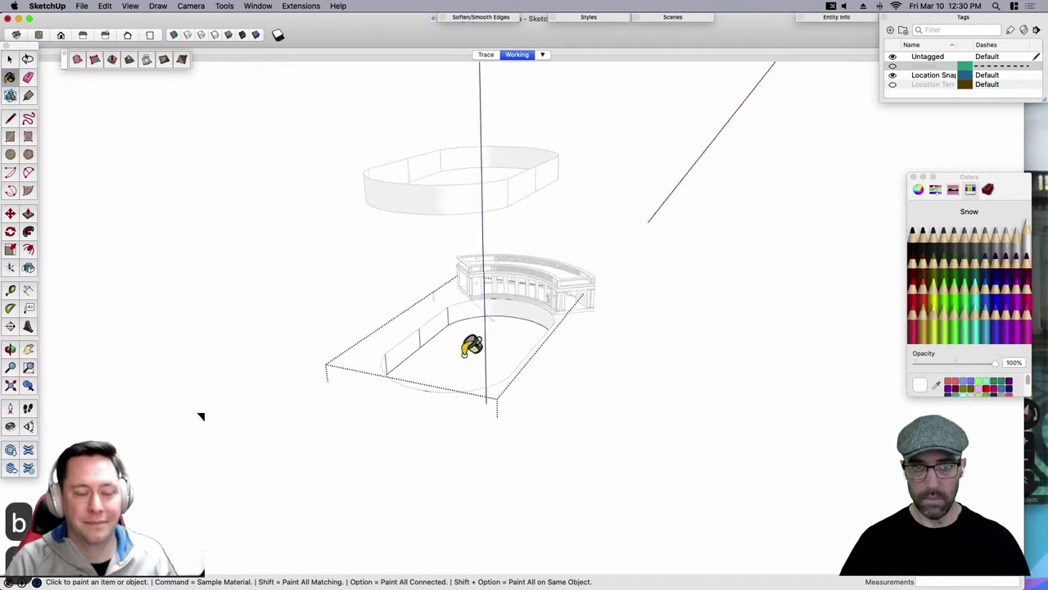
pyautogui.scroll(-3, 465, 354)
pyautogui.press('space')
pyautogui.click(291, 300)
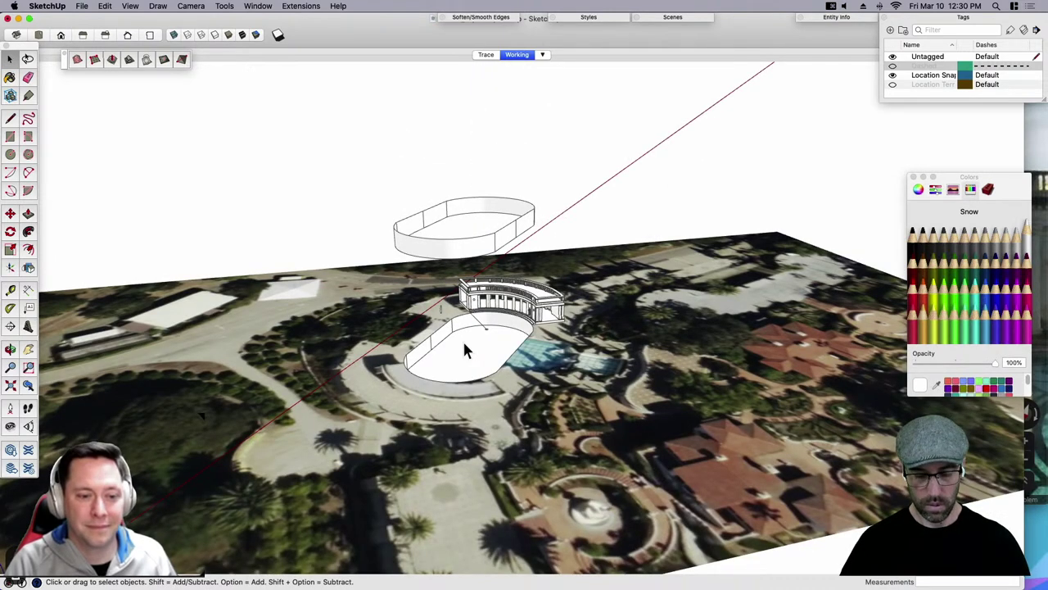
pyautogui.press('b')
pyautogui.scroll(2, 461, 340)
# Paint the modelled pool's floor with the sampled aerial imagery, leave the pool object and close the Colors window.
pyautogui.press('space')
pyautogui.click(463, 381)
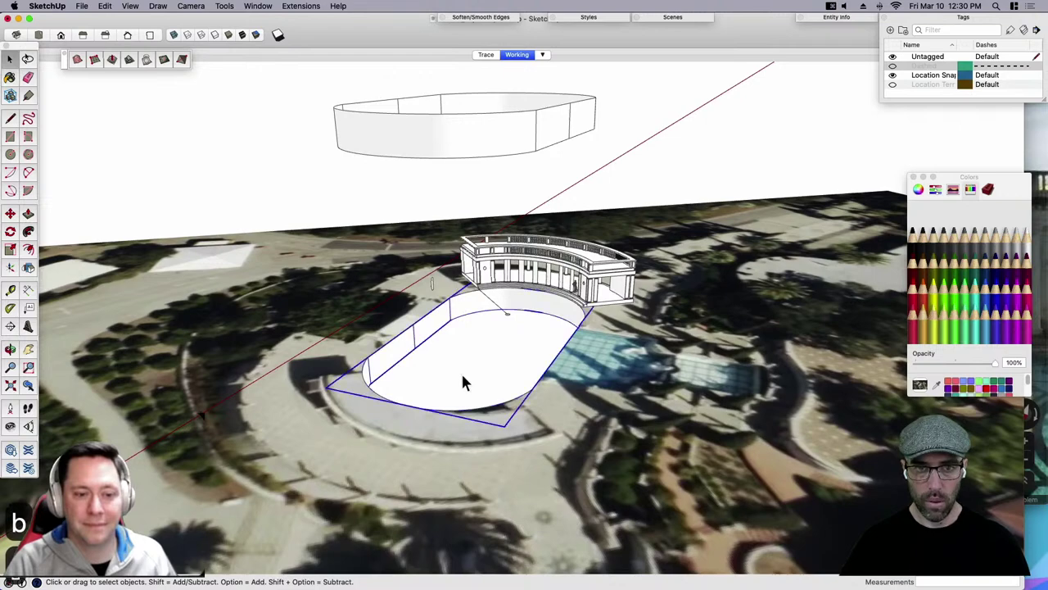
pyautogui.doubleClick(463, 381)
pyautogui.click(479, 368)
pyautogui.press('b')
pyautogui.click(471, 357)
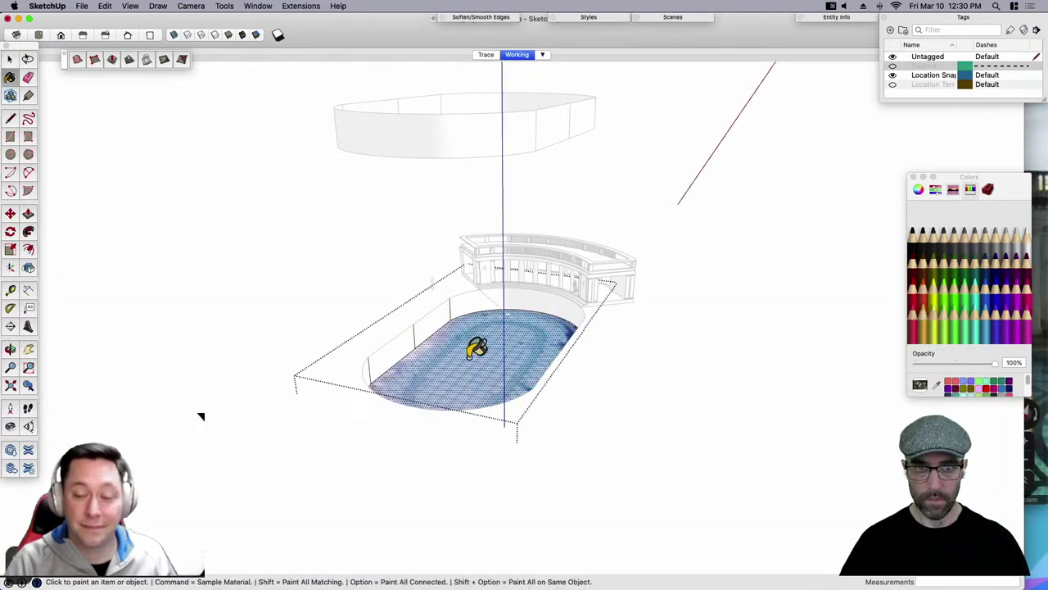
pyautogui.scroll(-3, 468, 345)
pyautogui.press('space')
pyautogui.click(346, 262)
pyautogui.click(346, 261)
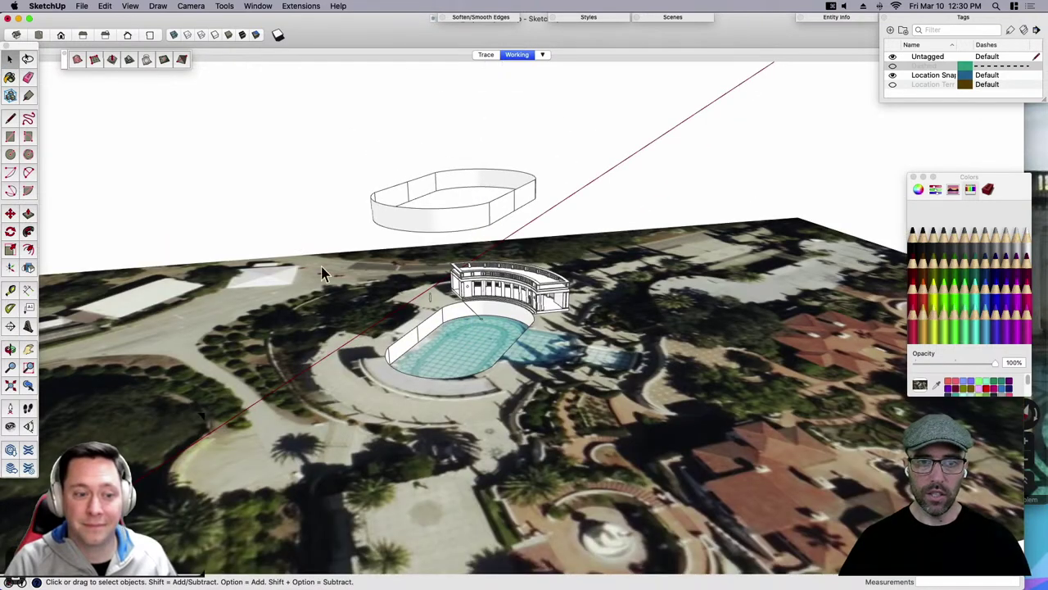
pyautogui.moveTo(480, 364); pyautogui.dragTo(504, 316, button='middle')
pyautogui.scroll(2, 475, 326)
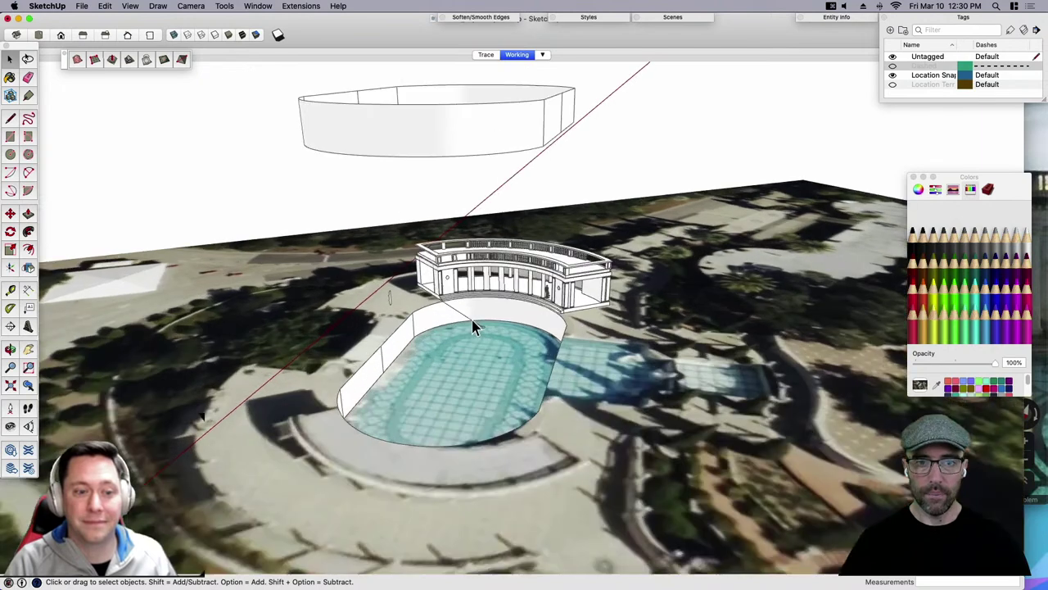
pyautogui.click(914, 178)
# Switch to the Neptune Pool photo on Google Maps in Firefox and examine the pool's tile pattern and surroundings.
pyautogui.click(1036, 361)
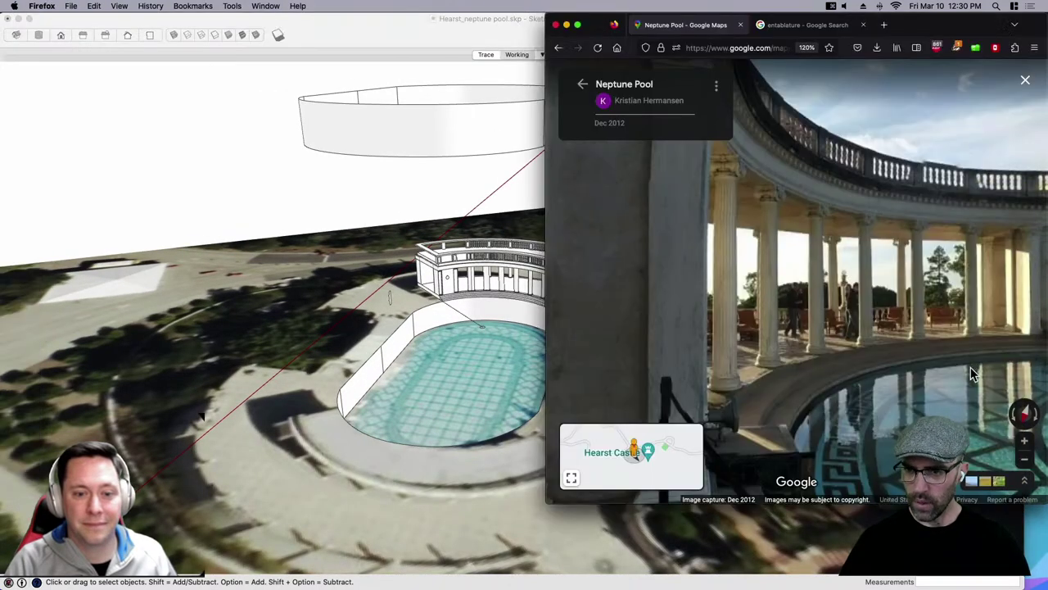
pyautogui.moveTo(946, 375); pyautogui.dragTo(625, 297)
pyautogui.moveTo(866, 339); pyautogui.dragTo(846, 304)
pyautogui.moveTo(820, 424); pyautogui.dragTo(796, 327)
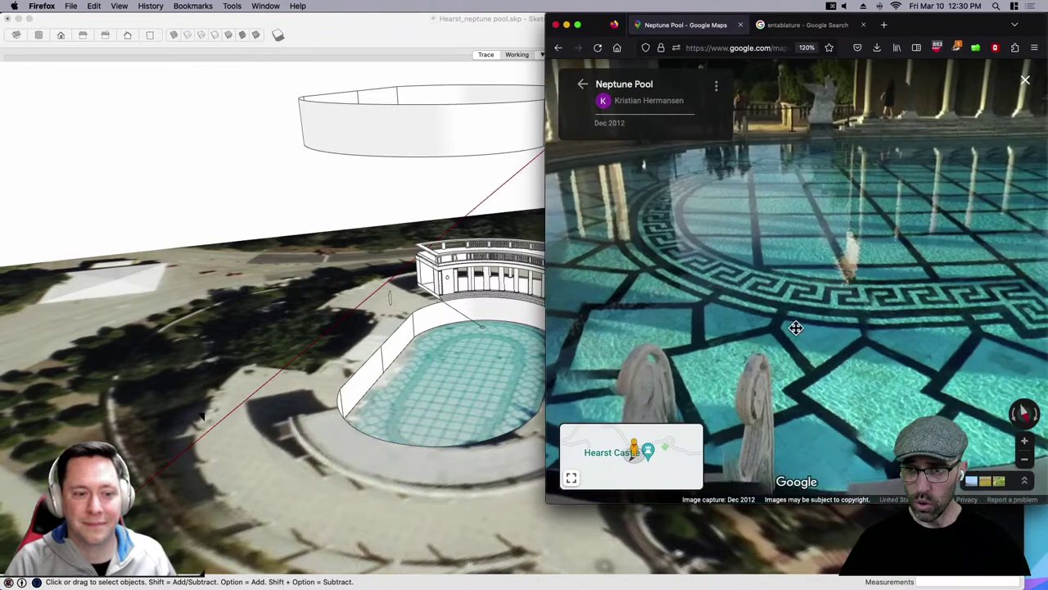
pyautogui.moveTo(931, 272); pyautogui.dragTo(761, 322)
pyautogui.moveTo(810, 267); pyautogui.dragTo(813, 323)
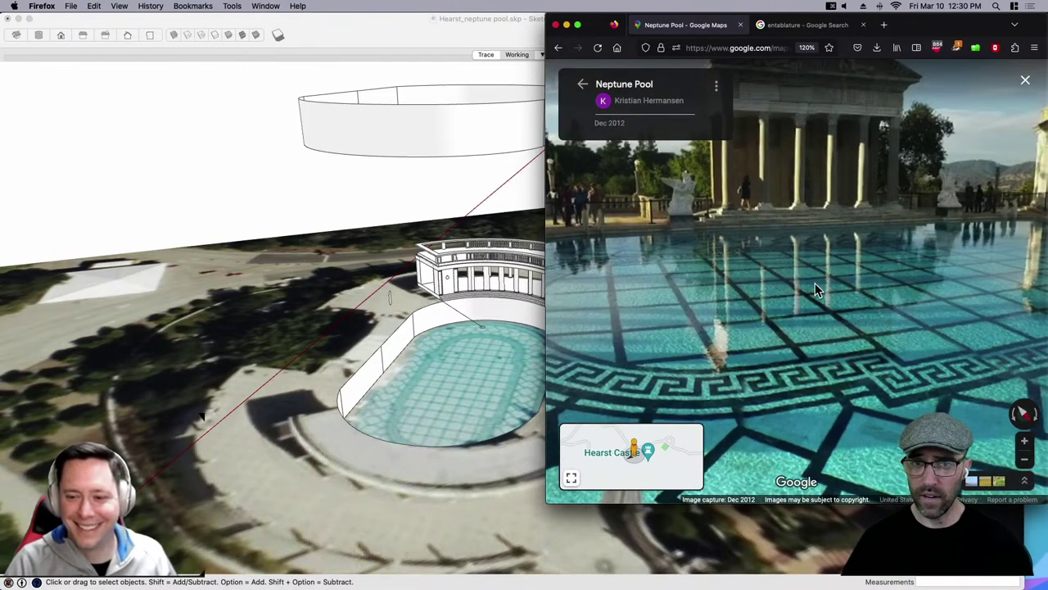
pyautogui.click(869, 369)
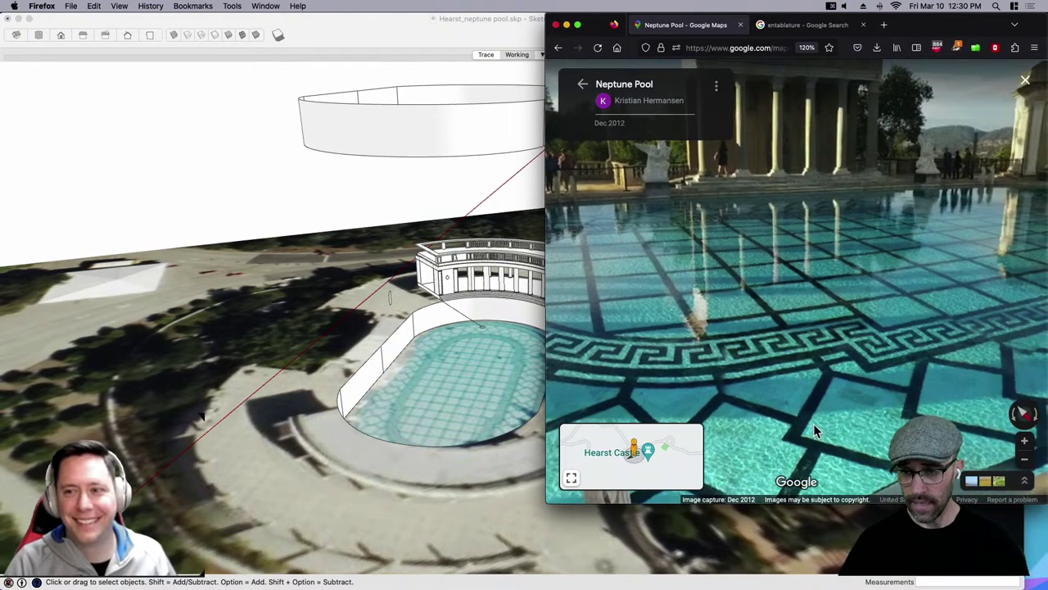
pyautogui.moveTo(852, 350); pyautogui.dragTo(962, 307)
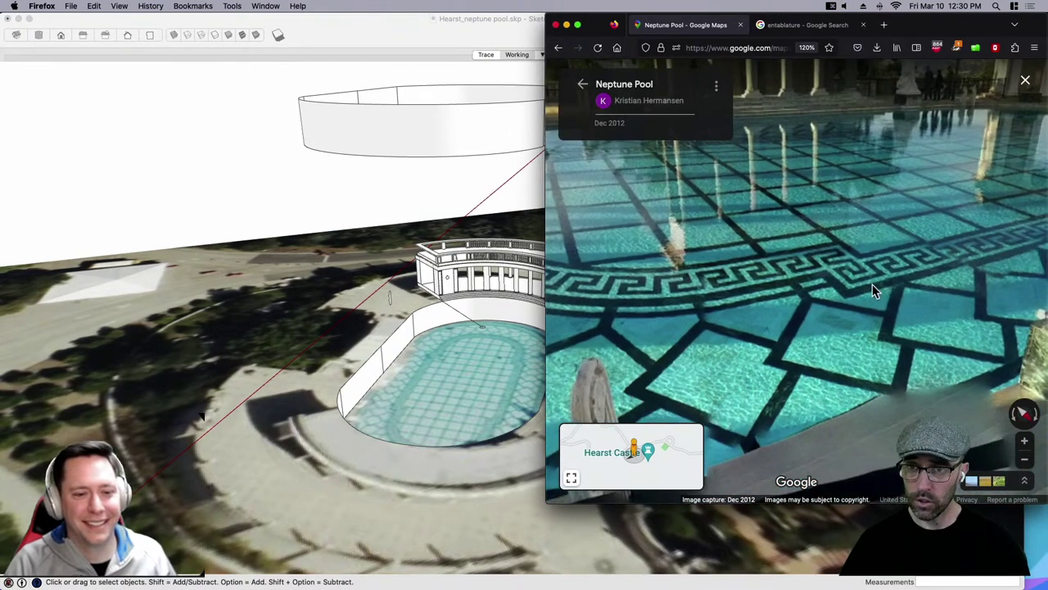
pyautogui.moveTo(872, 288); pyautogui.dragTo(805, 301)
pyautogui.click(922, 345)
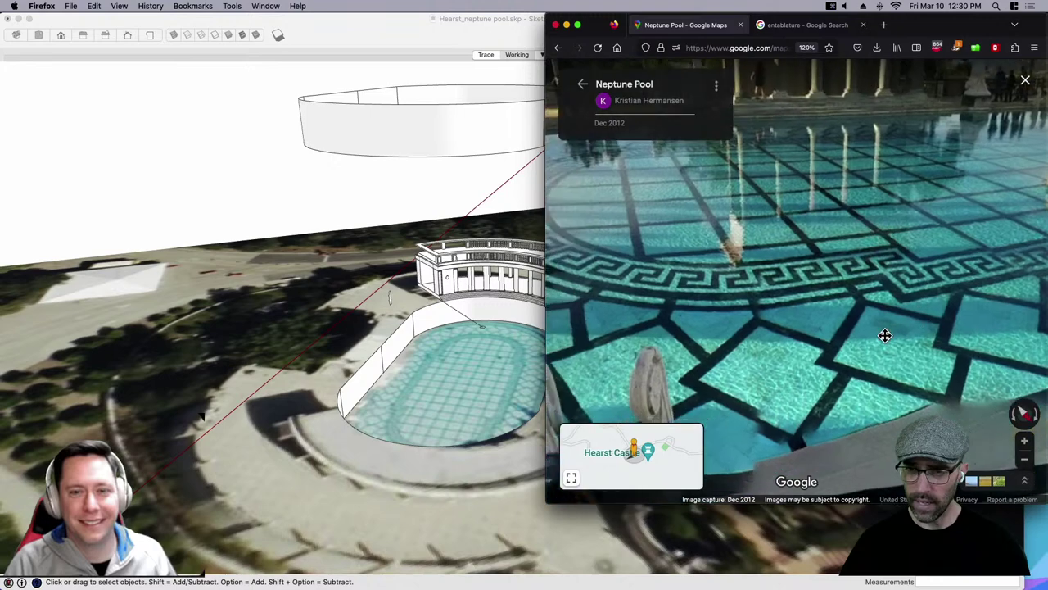
pyautogui.moveTo(756, 355); pyautogui.dragTo(836, 357)
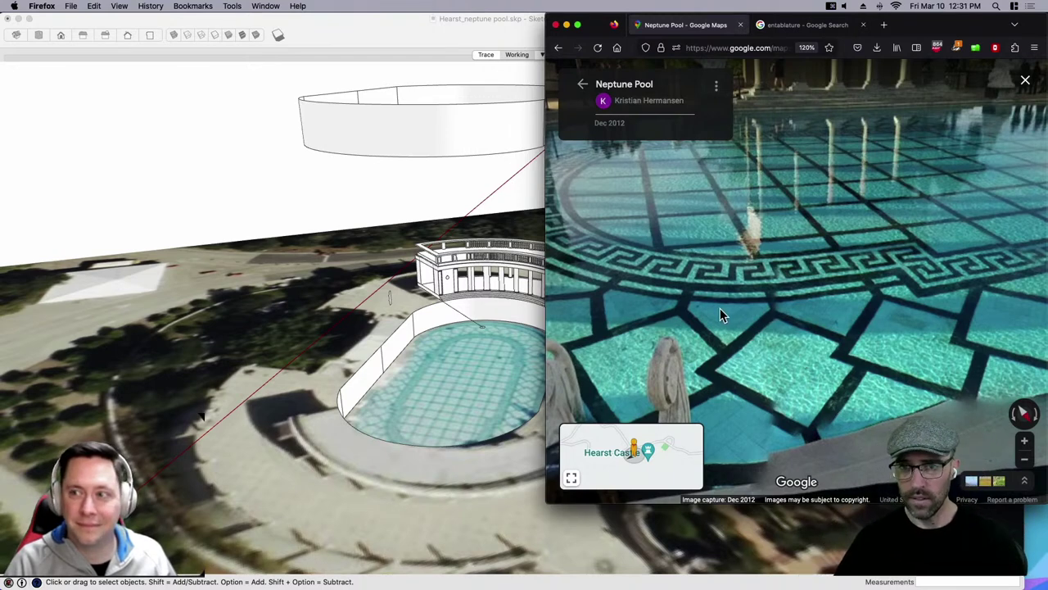
pyautogui.moveTo(720, 308); pyautogui.dragTo(744, 303)
pyautogui.moveTo(642, 220); pyautogui.dragTo(654, 264)
pyautogui.moveTo(739, 272); pyautogui.dragTo(779, 275)
pyautogui.moveTo(995, 293); pyautogui.dragTo(878, 182)
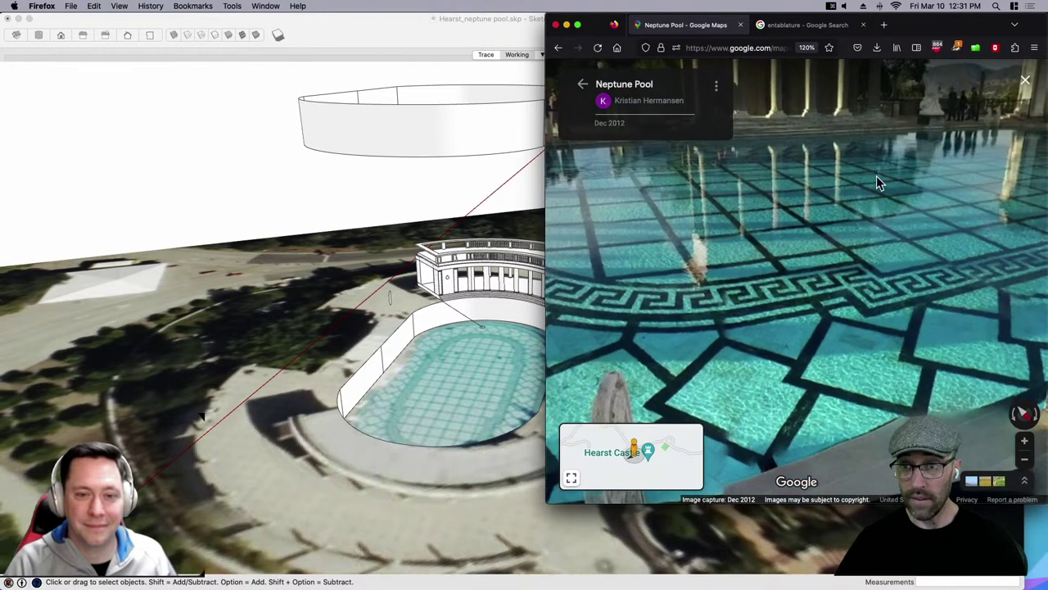
pyautogui.click(778, 256)
pyautogui.moveTo(858, 419); pyautogui.dragTo(681, 345)
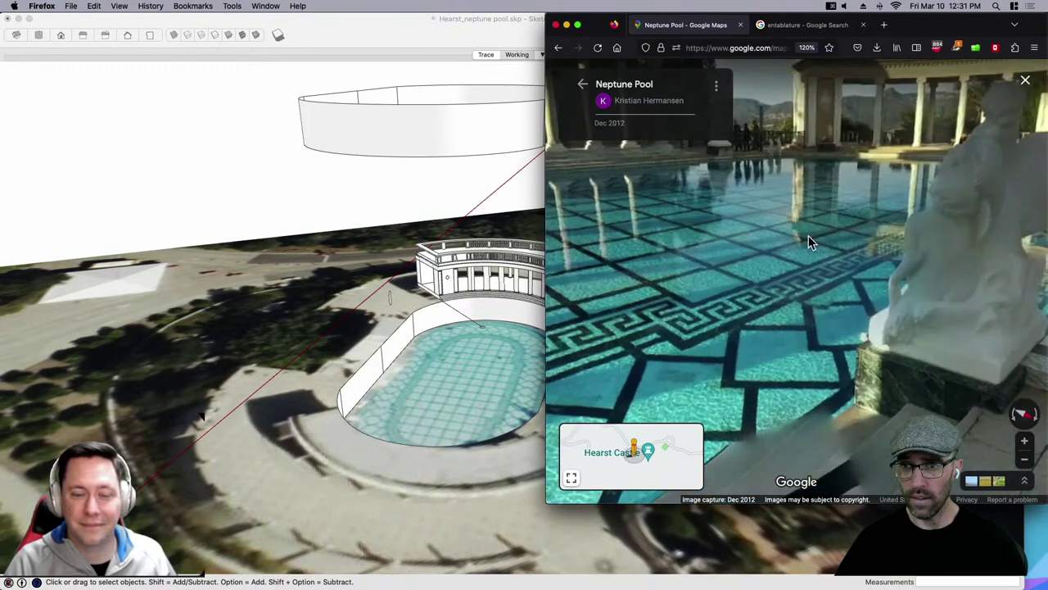
# Switch back to SketchUp, open the pool object and remove the vertical seams along its straight wall with the Eraser.
pyautogui.click(464, 365)
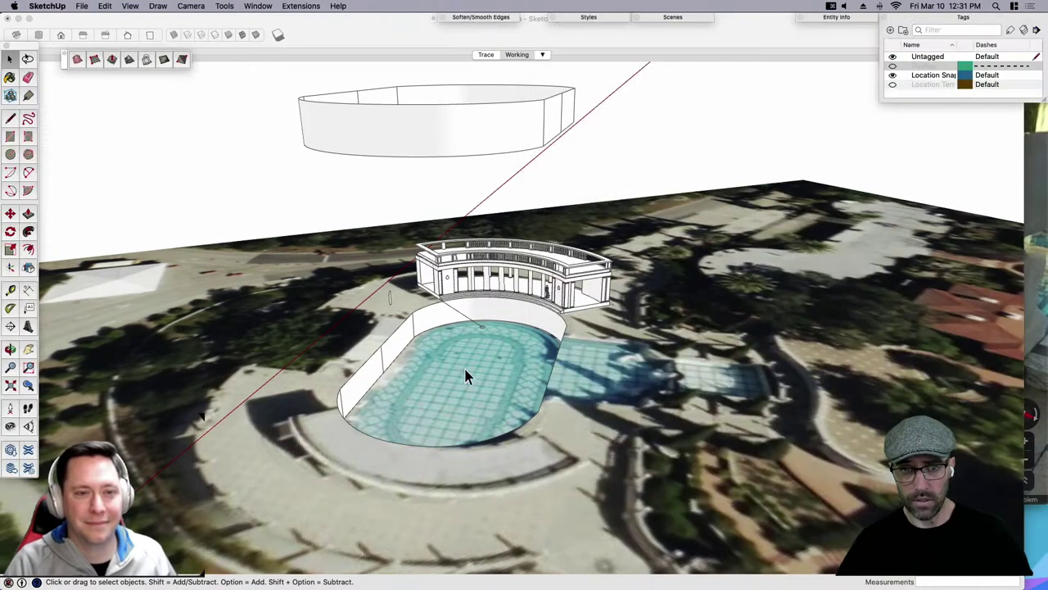
pyautogui.click(389, 371)
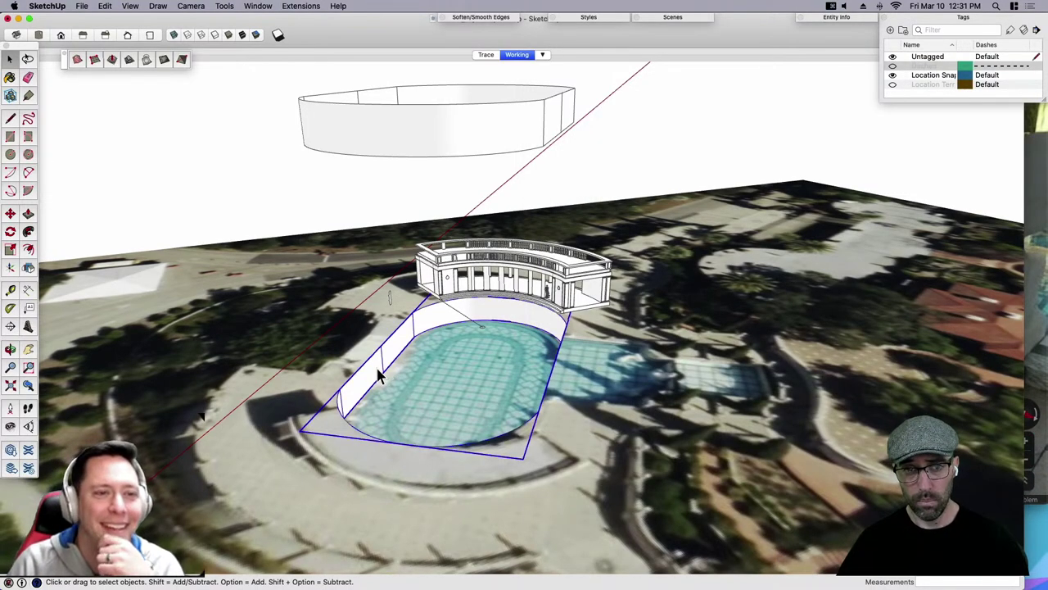
pyautogui.doubleClick(378, 369)
pyautogui.press('e')
pyautogui.moveTo(381, 361); pyautogui.dragTo(397, 345)
pyautogui.press('super+z')
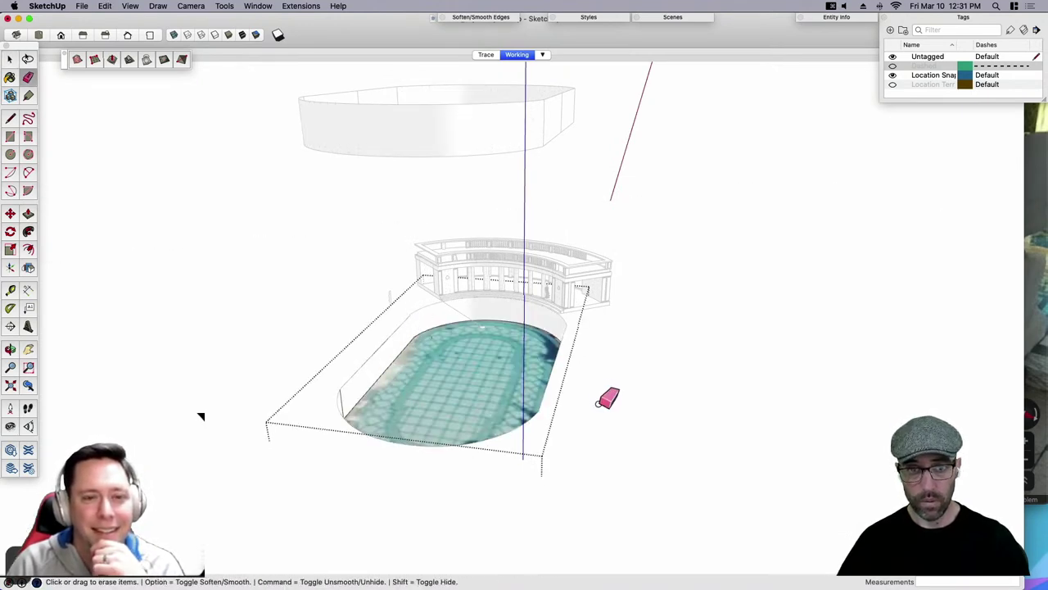
# Soften the remaining vertical seams on the opposite side of the pool wall and close the pool object.
pyautogui.moveTo(607, 403); pyautogui.dragTo(481, 266, button='middle')
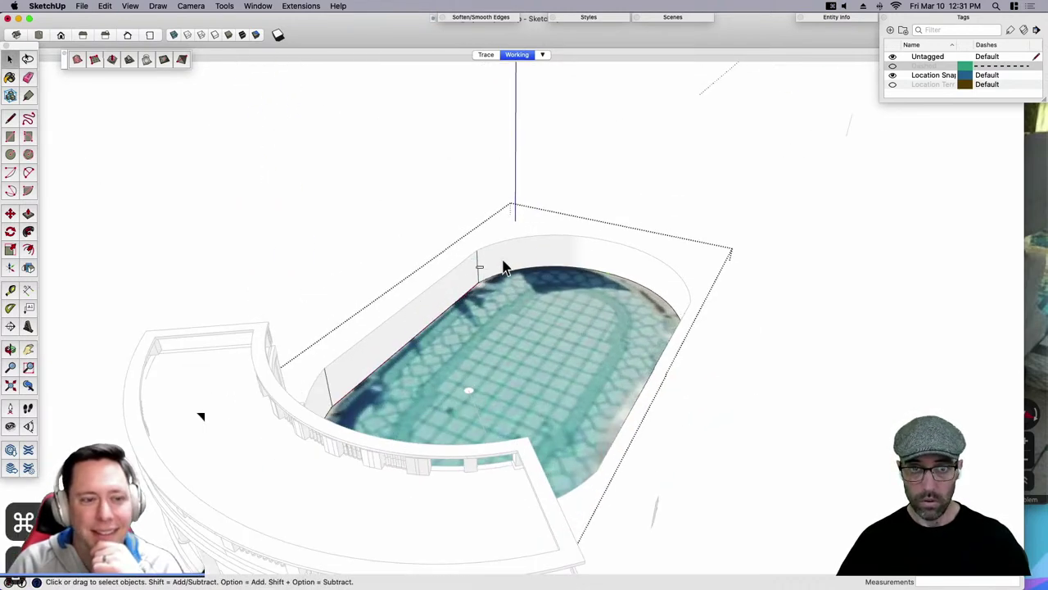
pyautogui.moveTo(500, 270)
pyautogui.mouseDown(button='middle')
pyautogui.moveTo(526, 368)
pyautogui.moveTo(540, 289)
pyautogui.moveTo(426, 375)
pyautogui.moveTo(434, 327)
pyautogui.mouseUp(button='middle')
pyautogui.keyDown('alt'); pyautogui.click(427, 344); pyautogui.keyUp('alt')
pyautogui.press('space')
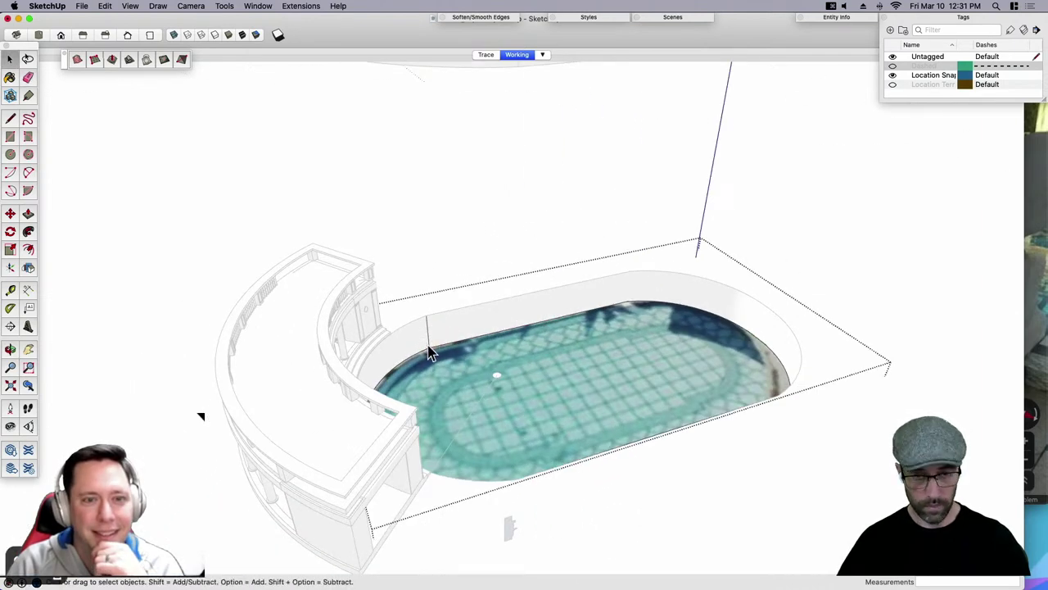
pyautogui.scroll(3, 428, 351)
pyautogui.press('e')
pyautogui.click(427, 335)
pyautogui.scroll(-4, 452, 358)
pyautogui.press('space')
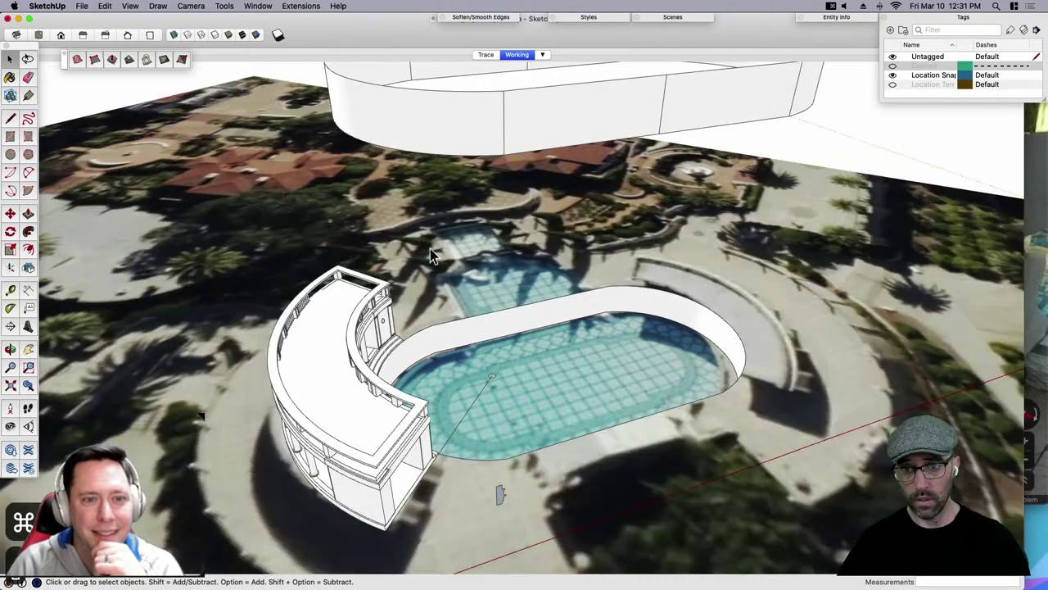
# Select all the colonnade's geometry at one end of the pool and make it a single component.
pyautogui.scroll(-4, 573, 350)
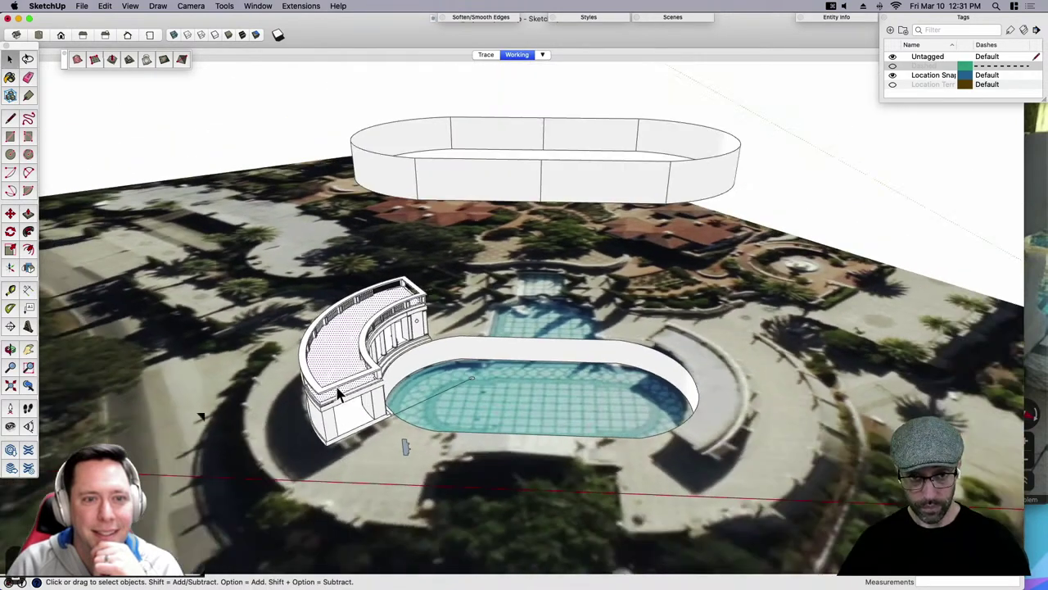
pyautogui.moveTo(256, 243); pyautogui.dragTo(442, 468)
pyautogui.scroll(2, 438, 473)
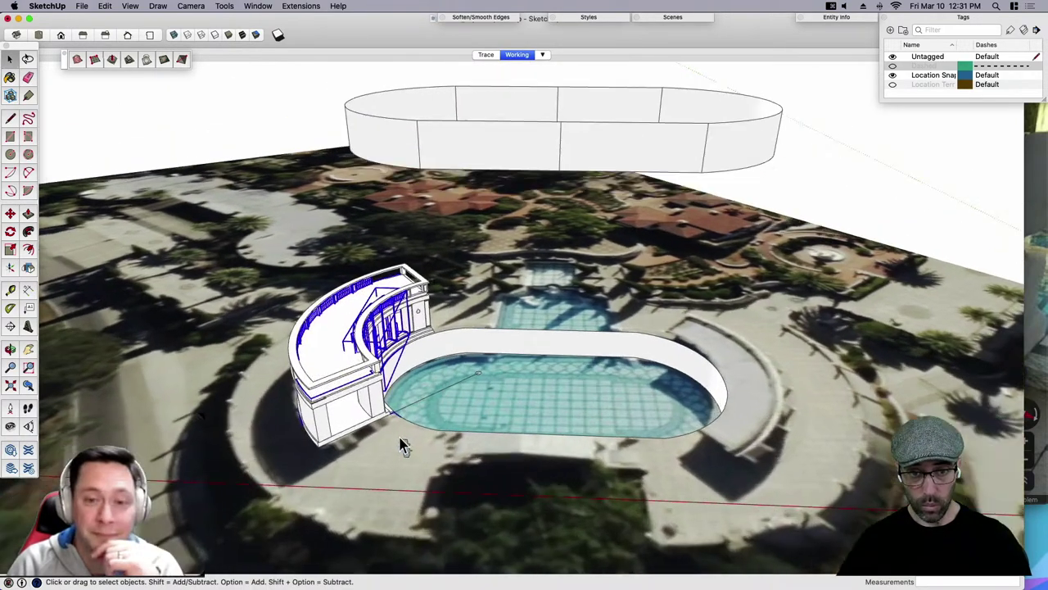
pyautogui.scroll(-3, 455, 472)
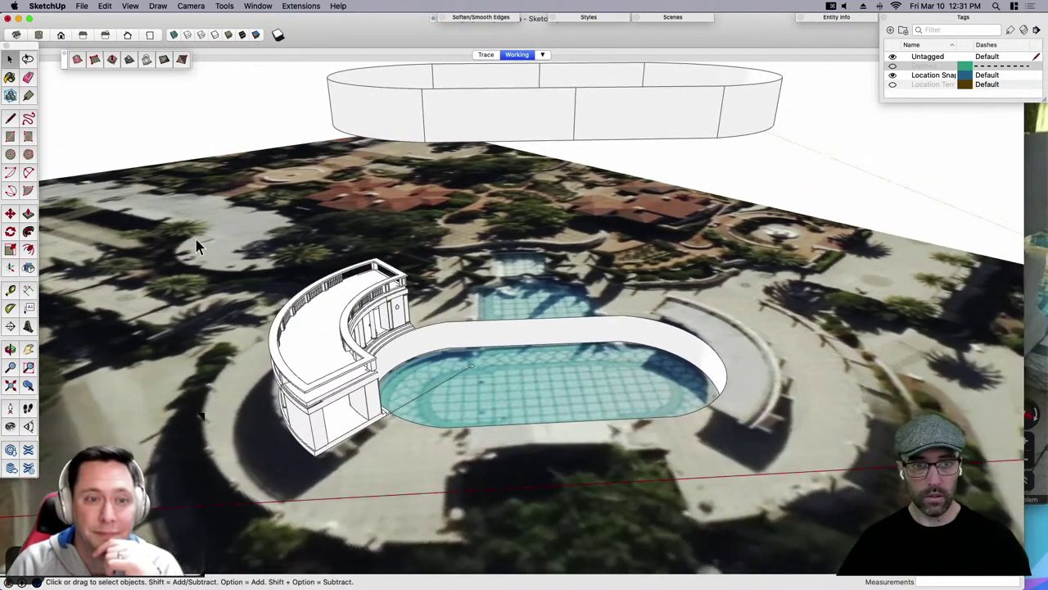
pyautogui.moveTo(187, 230); pyautogui.dragTo(423, 474)
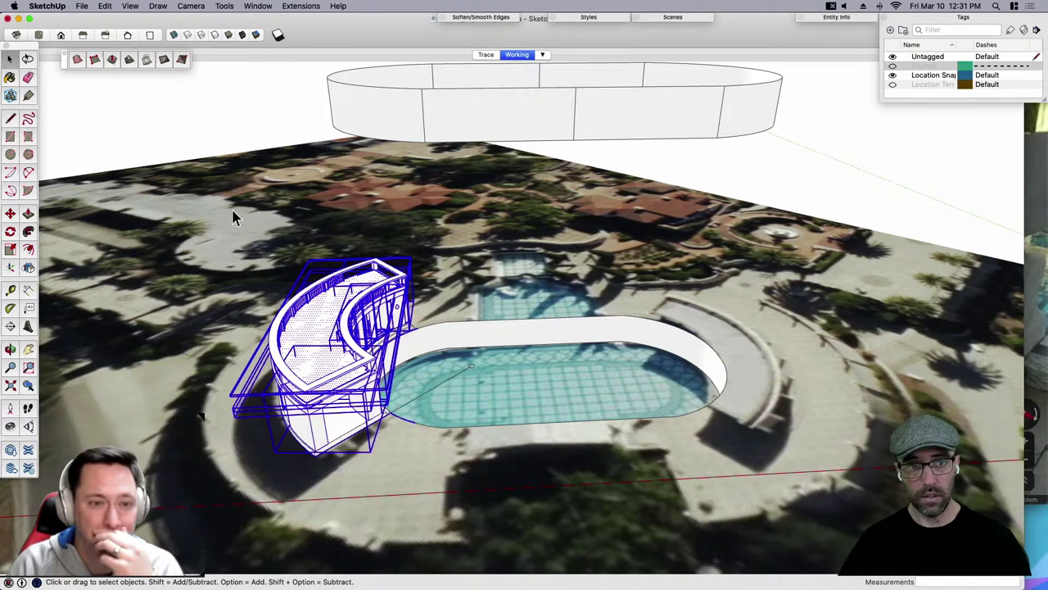
pyautogui.moveTo(230, 210); pyautogui.dragTo(420, 474)
pyautogui.press('g')
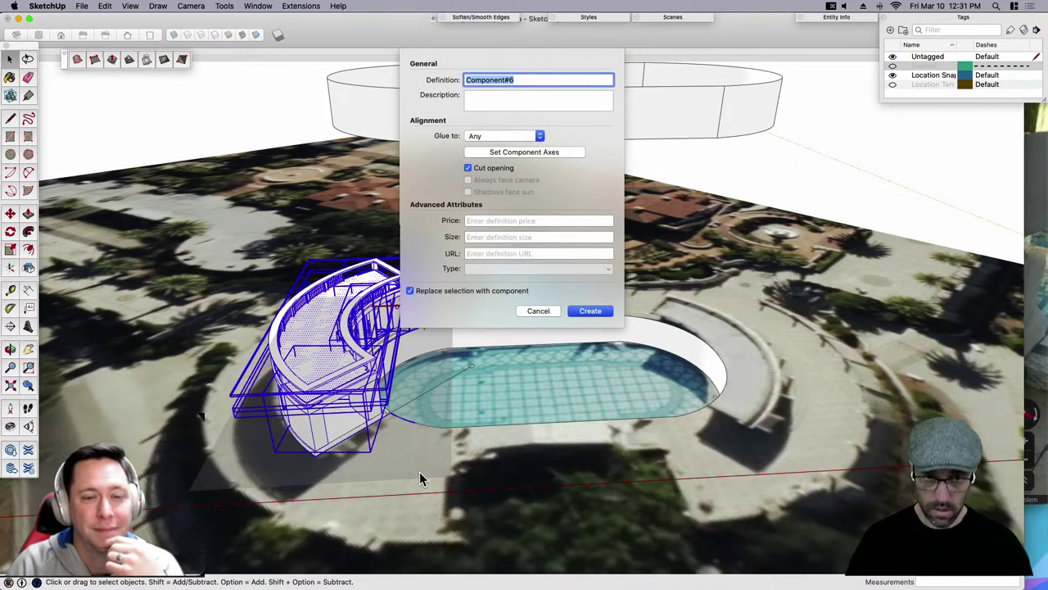
pyautogui.press('Return')
# Place a copy of the colonnade component beside the original, over the pool.
pyautogui.press('m')
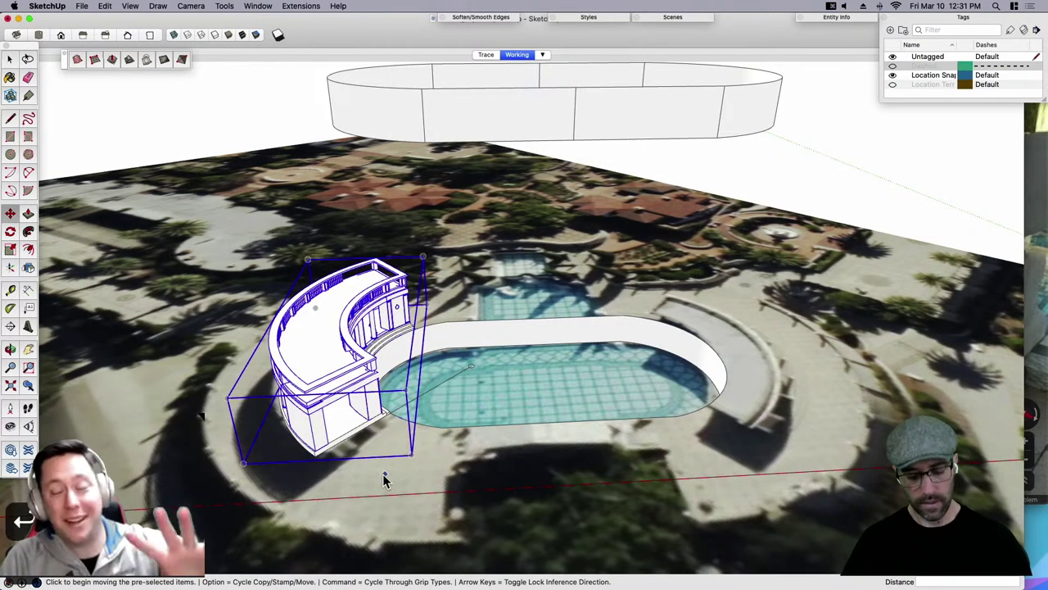
pyautogui.click(380, 471)
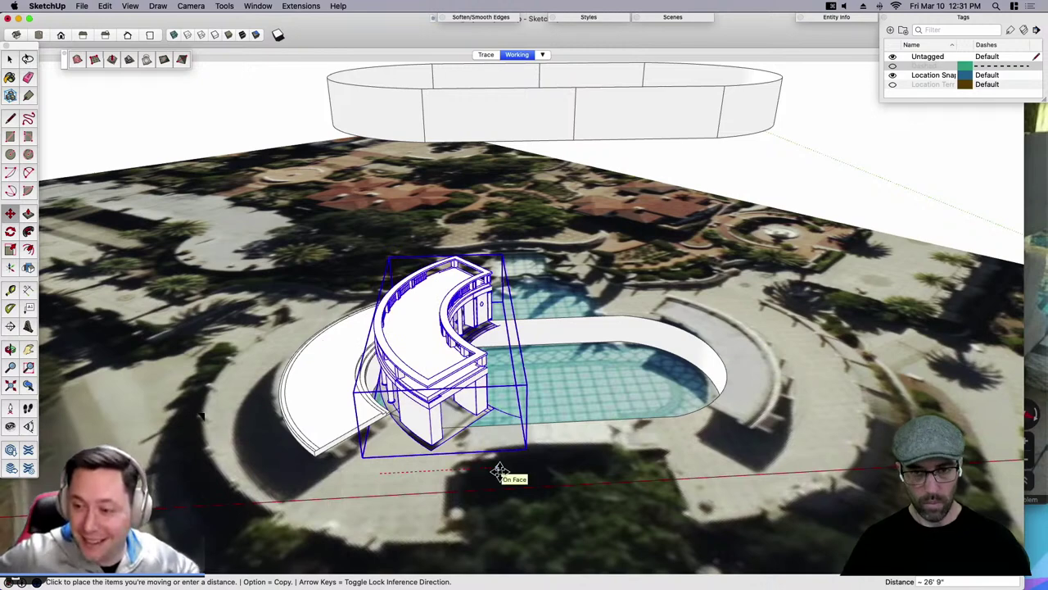
pyautogui.press('alt')
pyautogui.click(559, 468)
pyautogui.press('space')
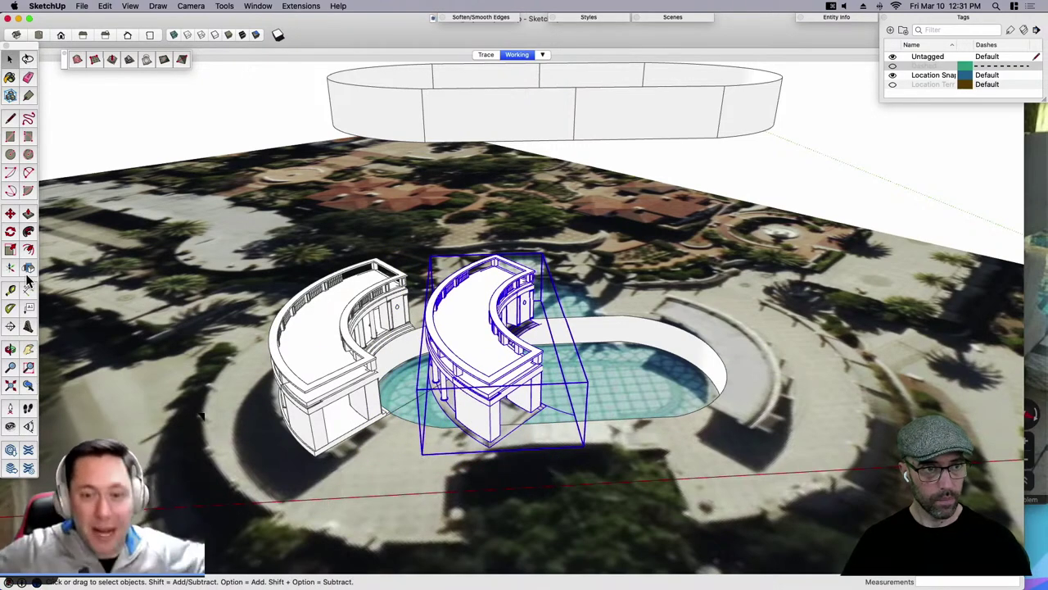
# Flip the colonnade copy across its red plane so it mirrors the original.
pyautogui.click(28, 269)
pyautogui.scroll(2, 578, 432)
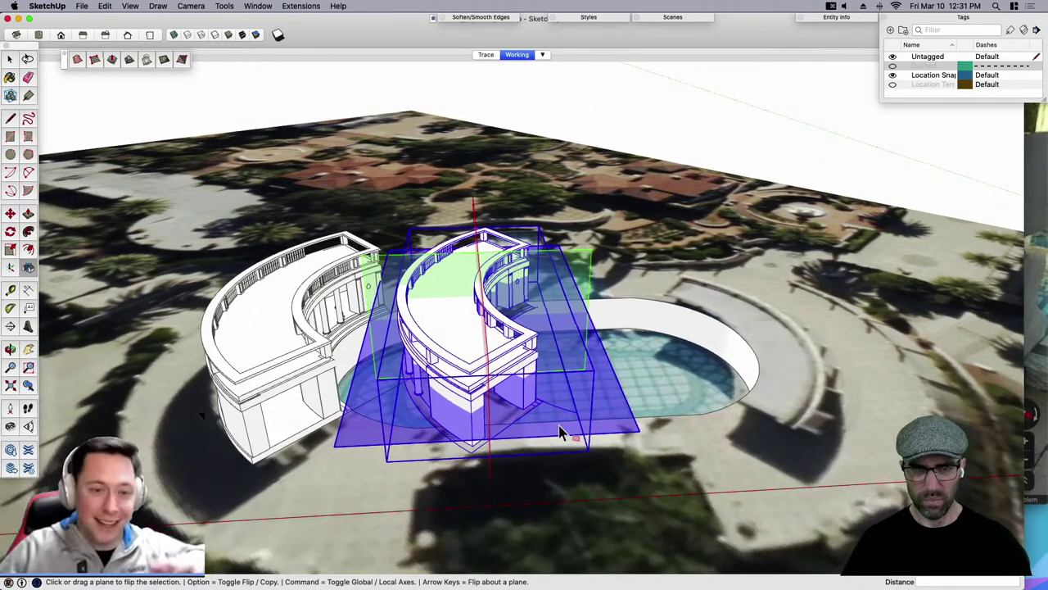
pyautogui.moveTo(561, 433); pyautogui.dragTo(447, 422, button='middle')
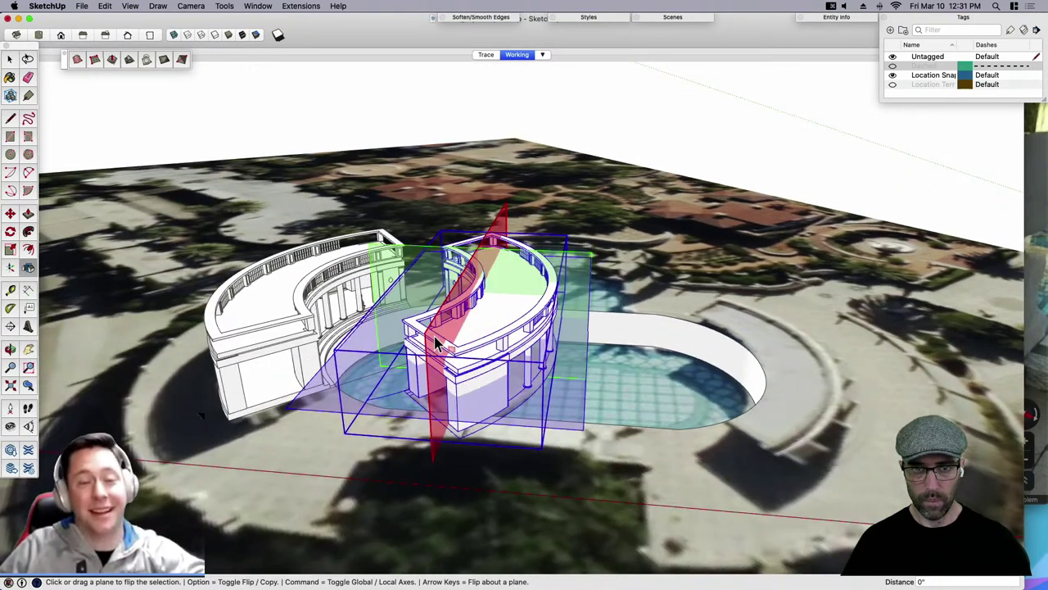
pyautogui.click(439, 343)
pyautogui.scroll(-1, 487, 333)
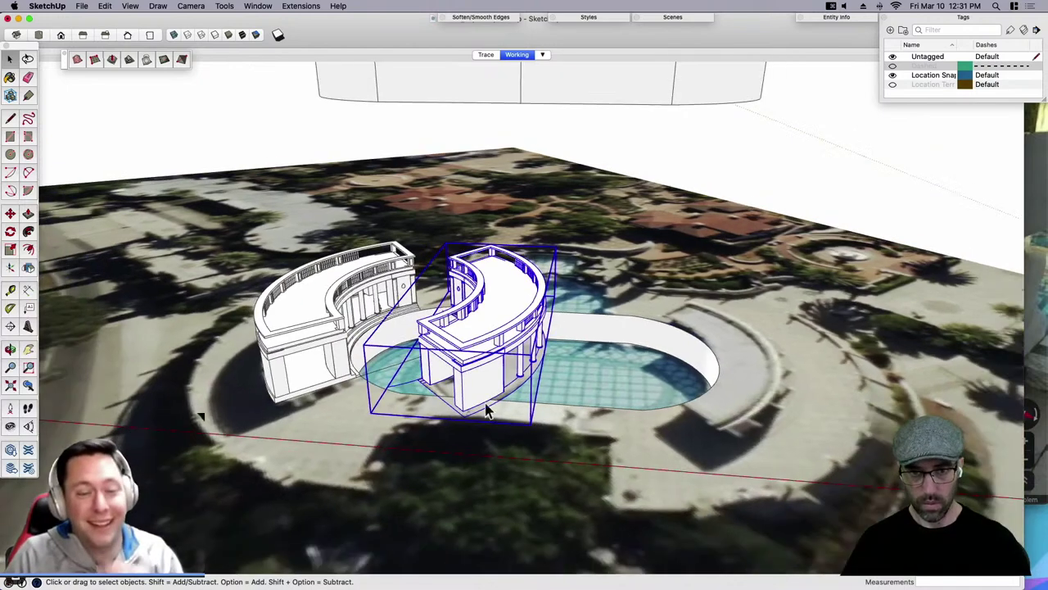
# Move the flipped colonnade to the opposite end of the pool, over its footprint in the aerial image.
pyautogui.press('m')
pyautogui.click(487, 410)
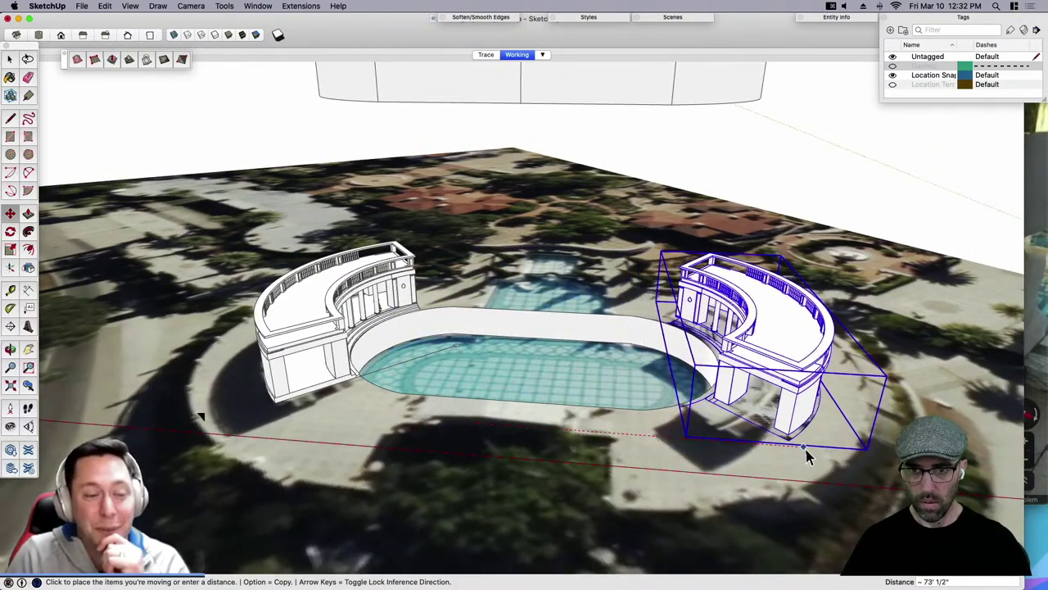
pyautogui.click(799, 457)
pyautogui.scroll(3, 709, 397)
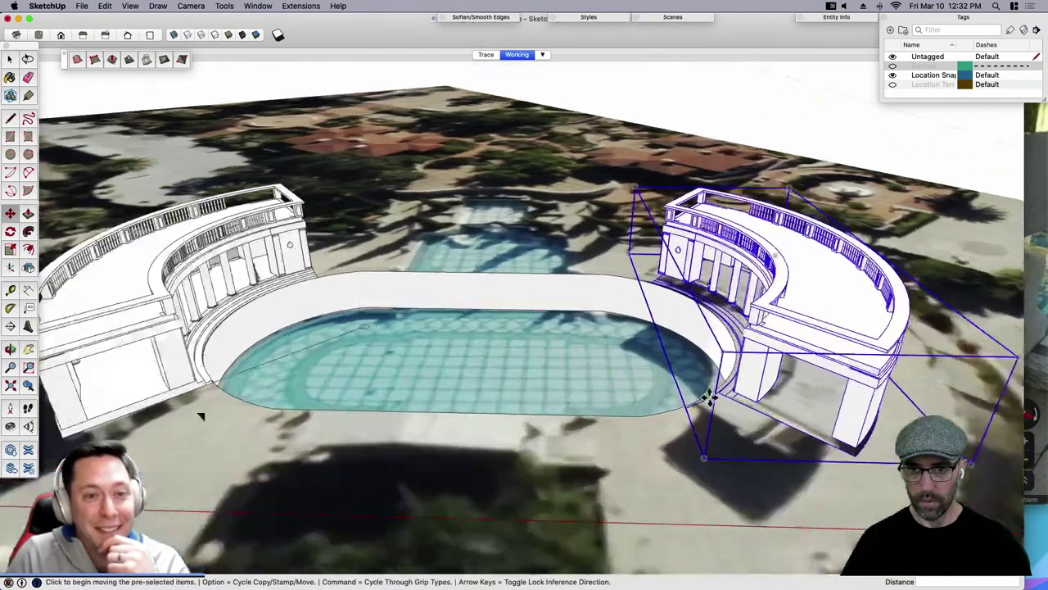
pyautogui.scroll(3, 701, 402)
pyautogui.click(646, 414)
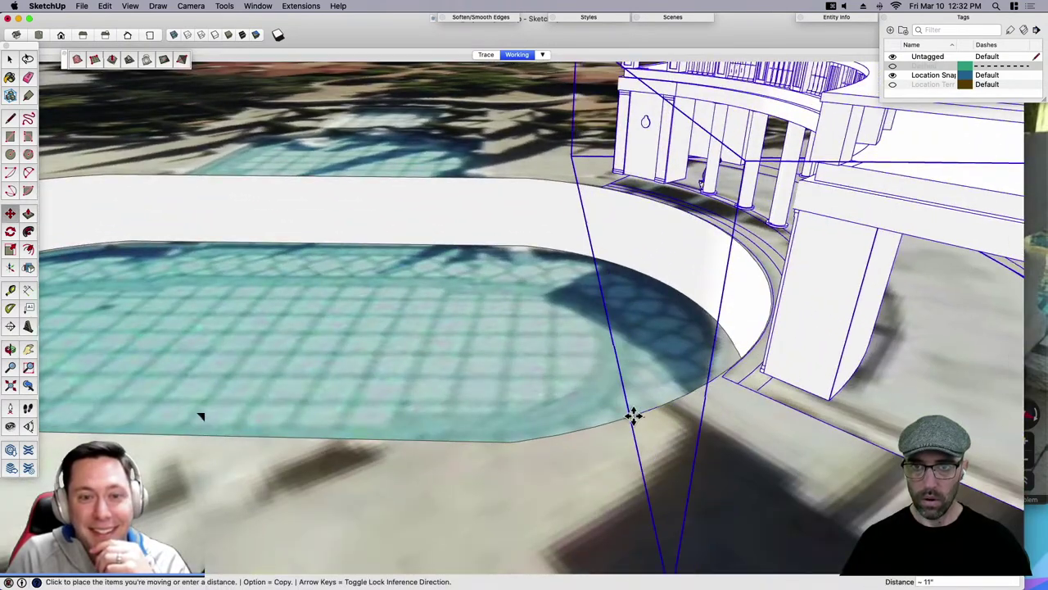
pyautogui.press('space')
# Delete the spare pool solid floating above the site.
pyautogui.scroll(-10, 566, 351)
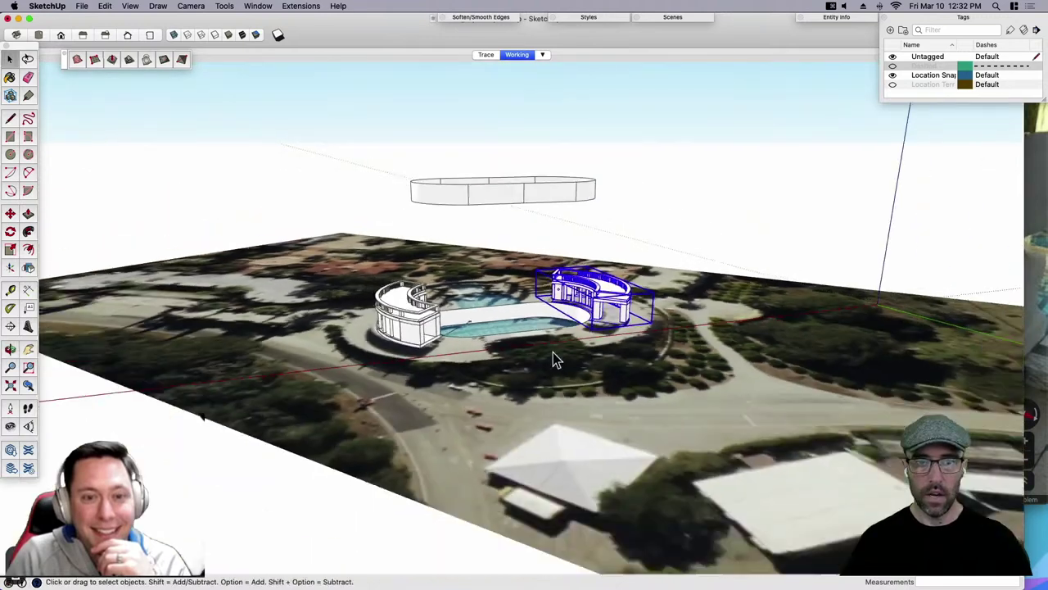
pyautogui.moveTo(553, 352); pyautogui.dragTo(490, 207, button='middle')
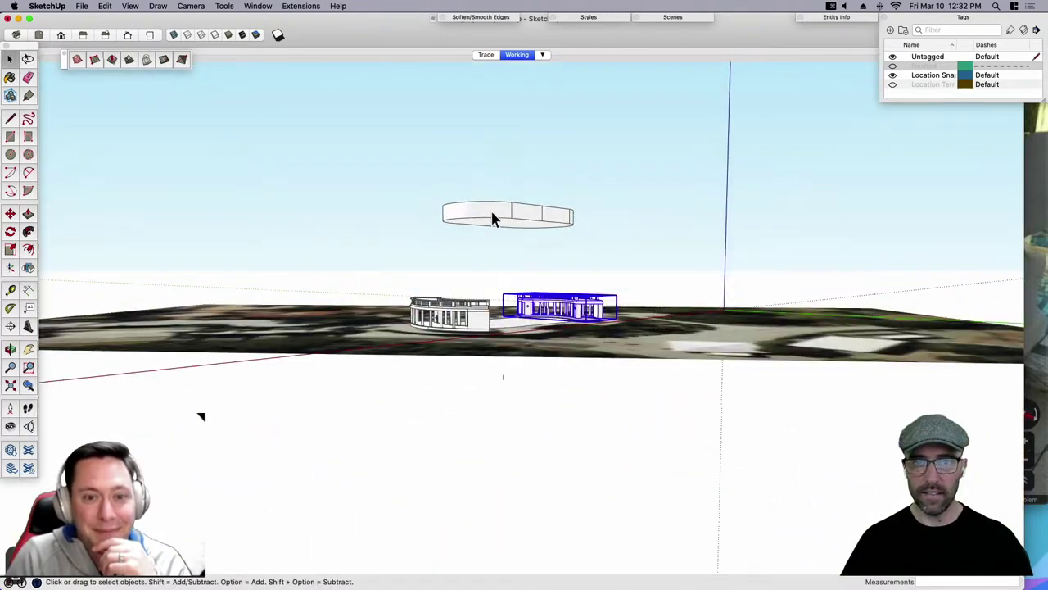
pyautogui.click(490, 209)
pyautogui.press('Delete')
# Turn on the visibility of the Location Terrain tag to show the site's terrain below the model.
pyautogui.moveTo(442, 412); pyautogui.dragTo(523, 383, button='middle')
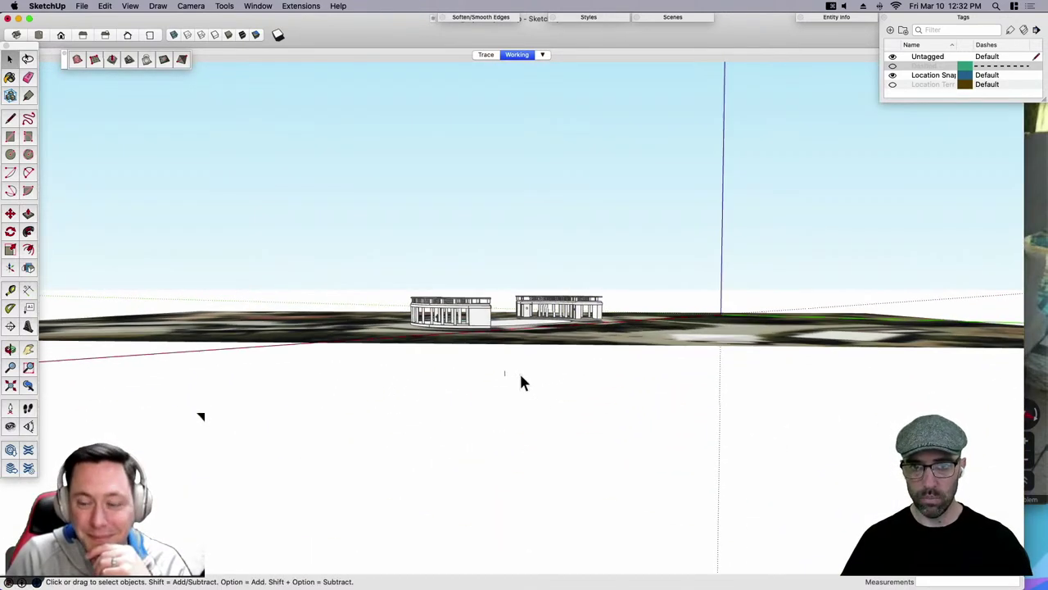
pyautogui.click(892, 85)
pyautogui.moveTo(539, 398); pyautogui.dragTo(583, 522, button='middle')
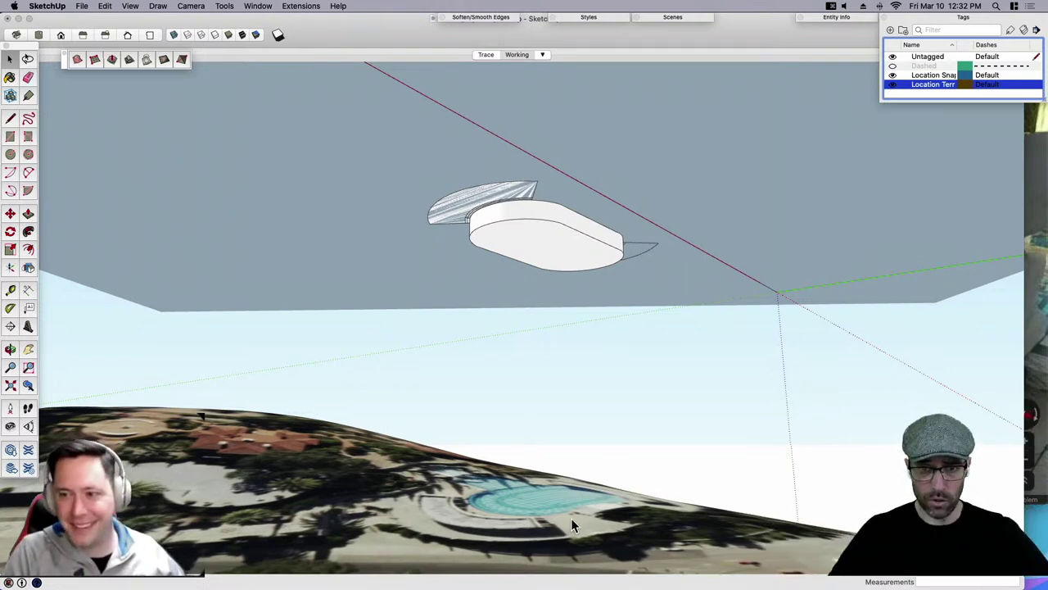
pyautogui.moveTo(571, 517); pyautogui.dragTo(481, 275, button='middle')
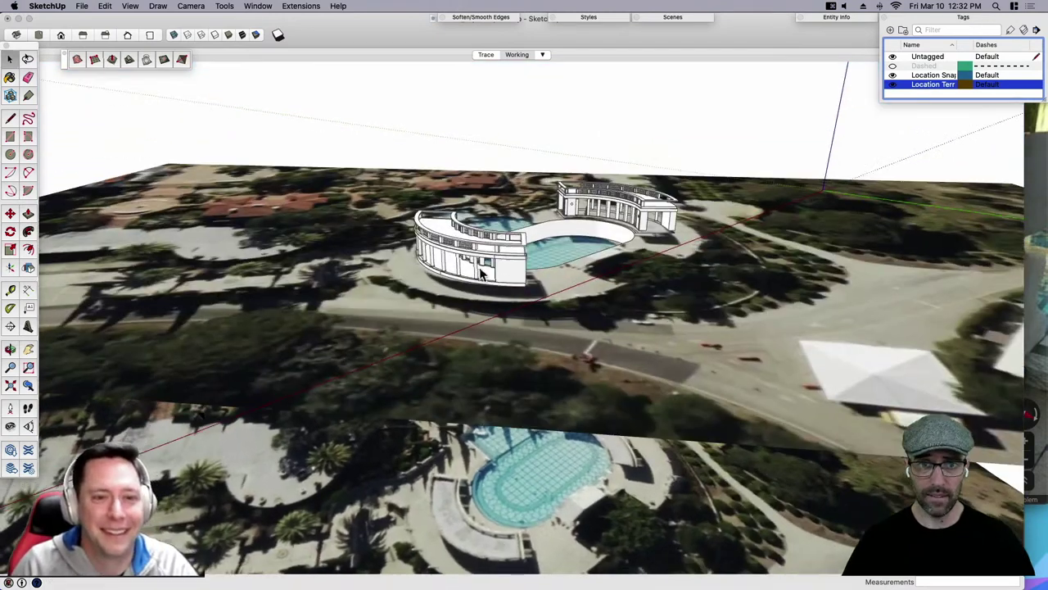
pyautogui.scroll(3, 482, 275)
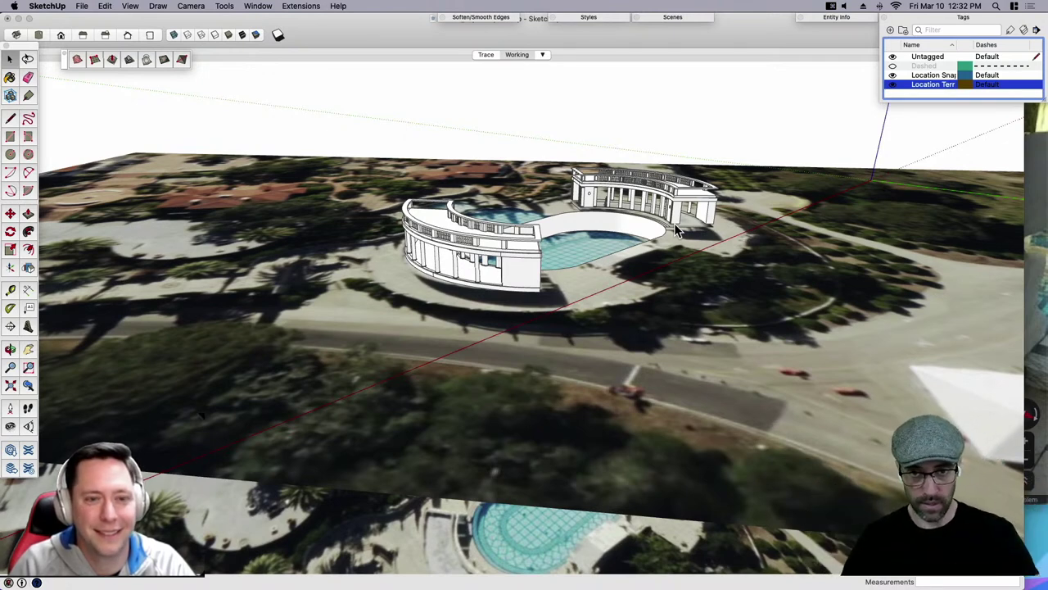
pyautogui.click(592, 277)
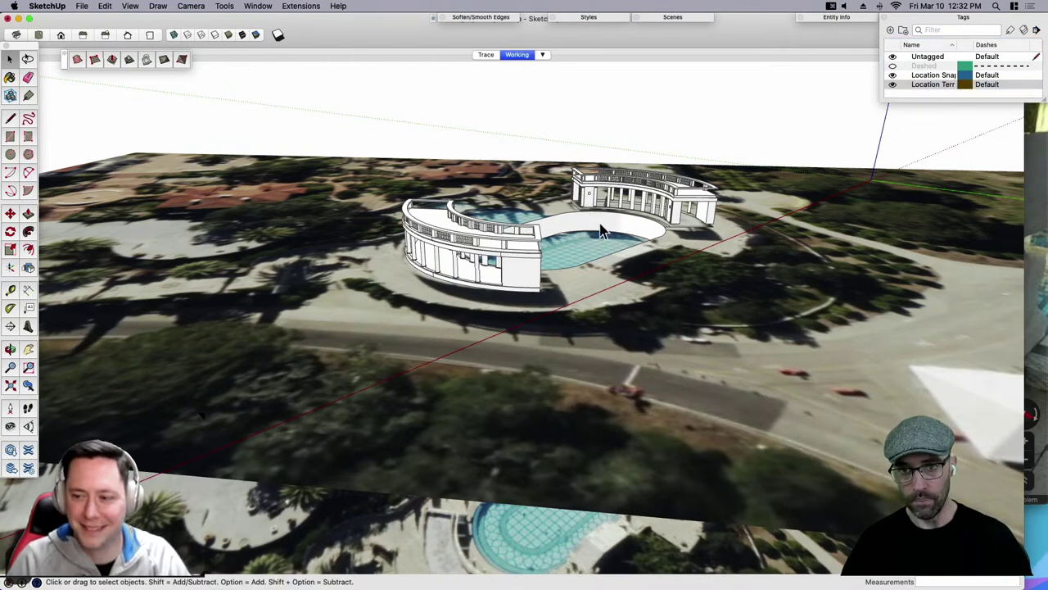
# Examine the terrain below and the two colonnades around the pool against the aerial image.
pyautogui.moveTo(606, 352); pyautogui.dragTo(580, 435, button='middle')
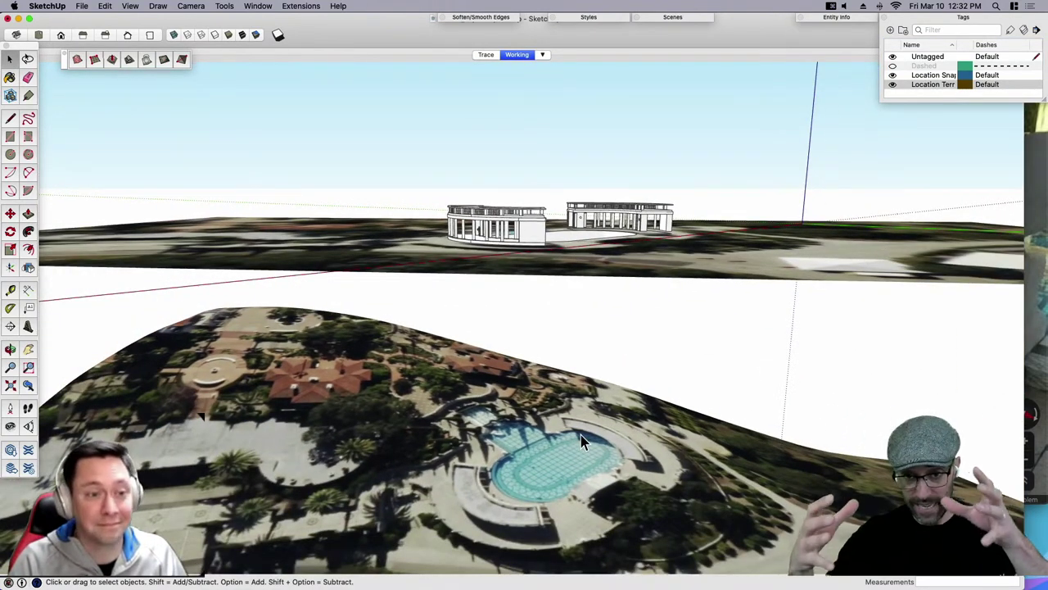
pyautogui.moveTo(637, 328); pyautogui.dragTo(606, 438, button='middle')
pyautogui.scroll(3, 594, 320)
pyautogui.moveTo(589, 334); pyautogui.dragTo(559, 397, button='middle')
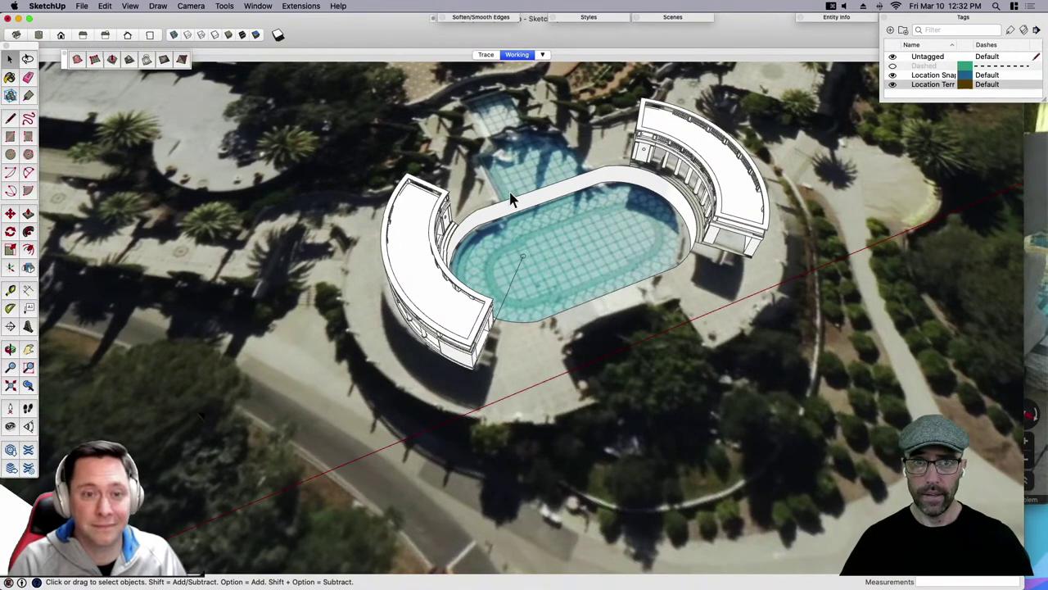
pyautogui.scroll(2, 511, 199)
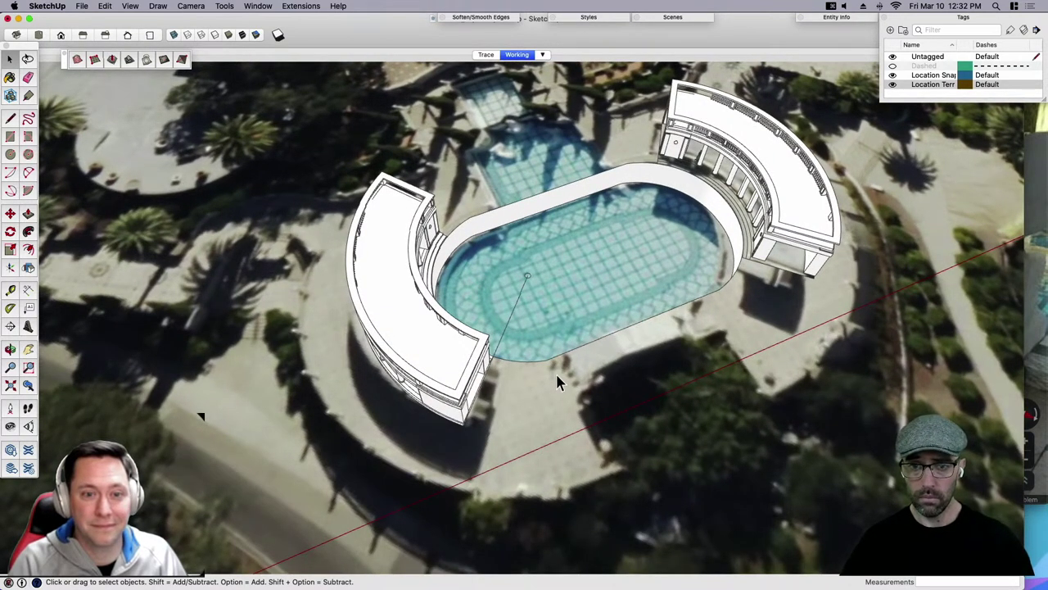
pyautogui.moveTo(555, 416); pyautogui.dragTo(665, 235, button='middle')
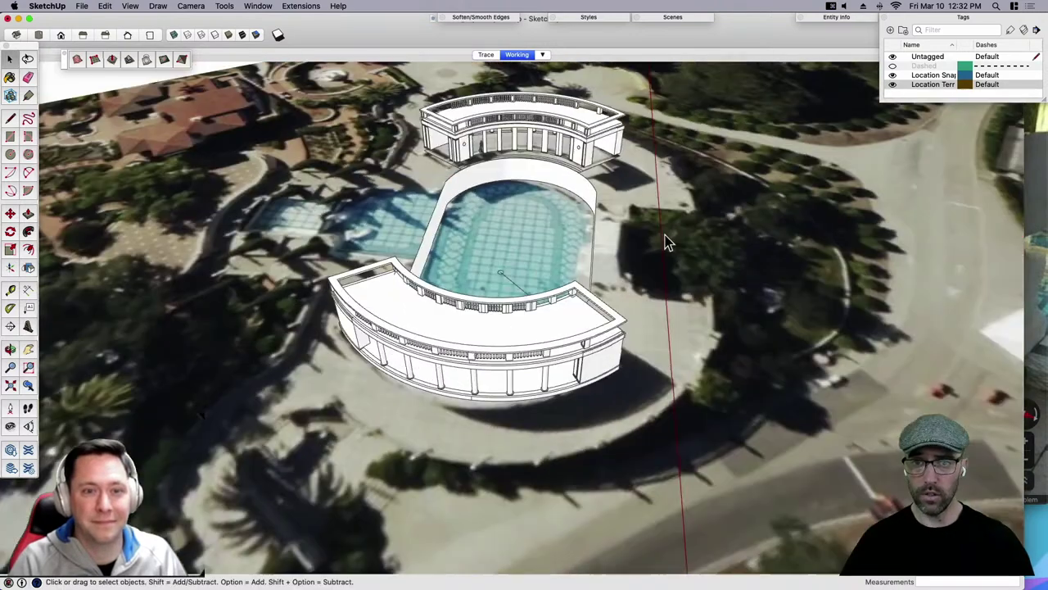
pyautogui.moveTo(583, 254); pyautogui.dragTo(573, 232, button='middle')
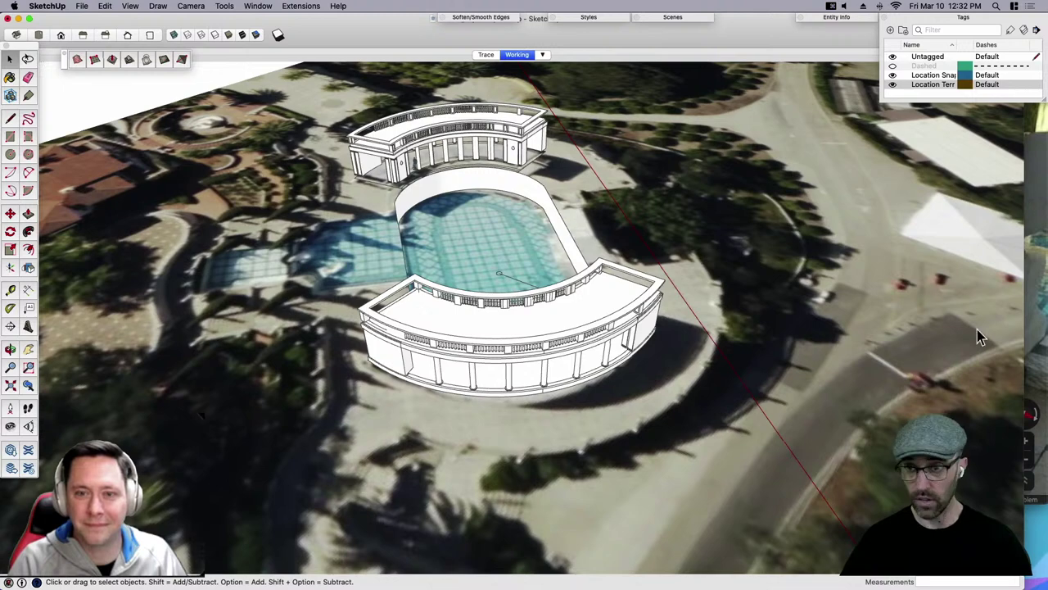
# Switch to the Neptune Pool photo in Firefox, widen the browser window and examine the temple, balustrades and grand staircase.
pyautogui.click(1042, 359)
pyautogui.moveTo(761, 195); pyautogui.dragTo(899, 223)
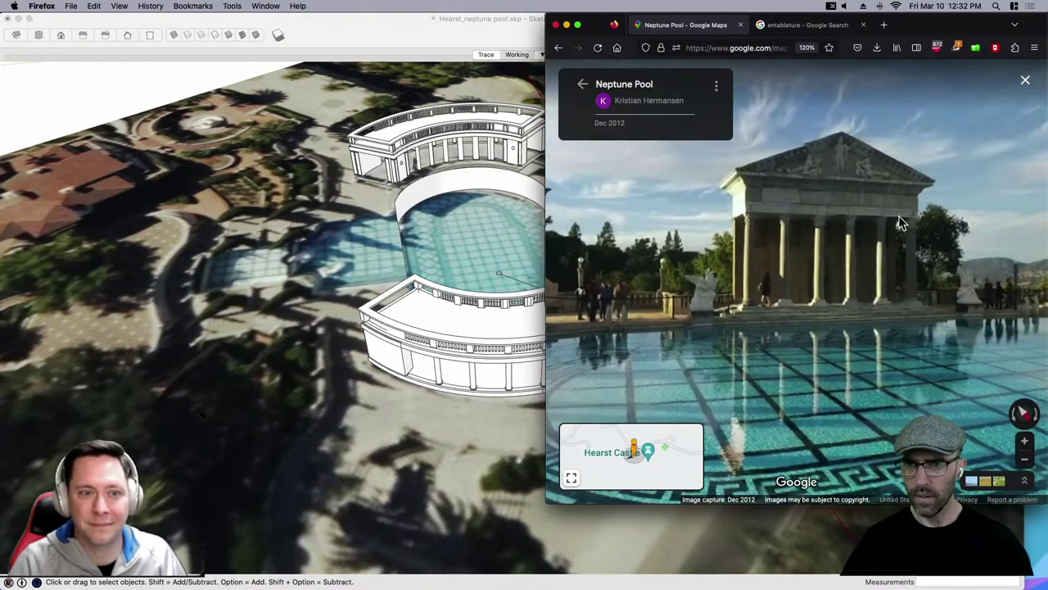
pyautogui.moveTo(971, 316); pyautogui.dragTo(664, 272)
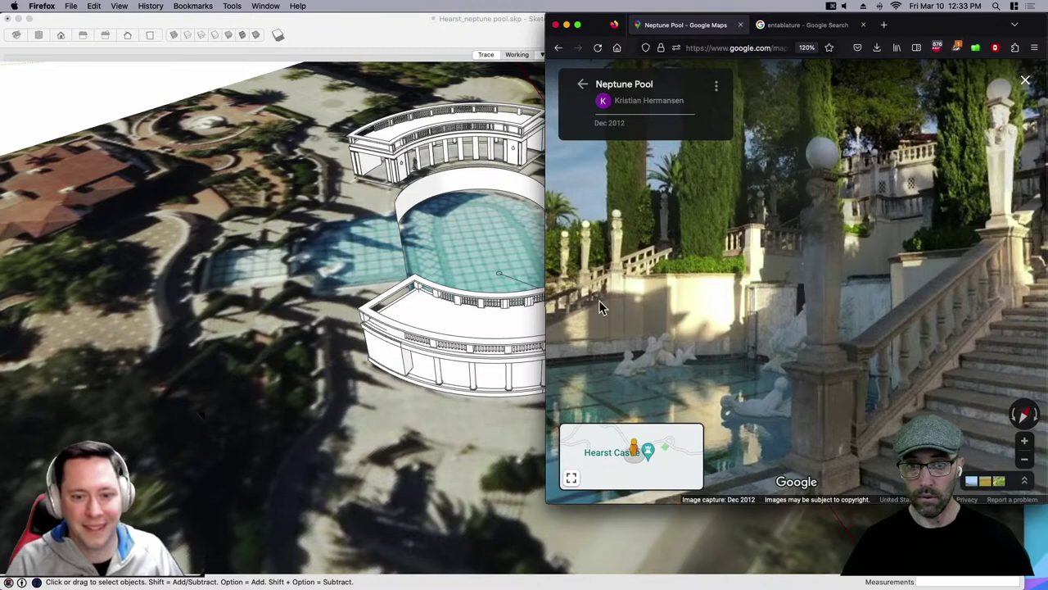
pyautogui.moveTo(545, 311); pyautogui.dragTo(338, 311)
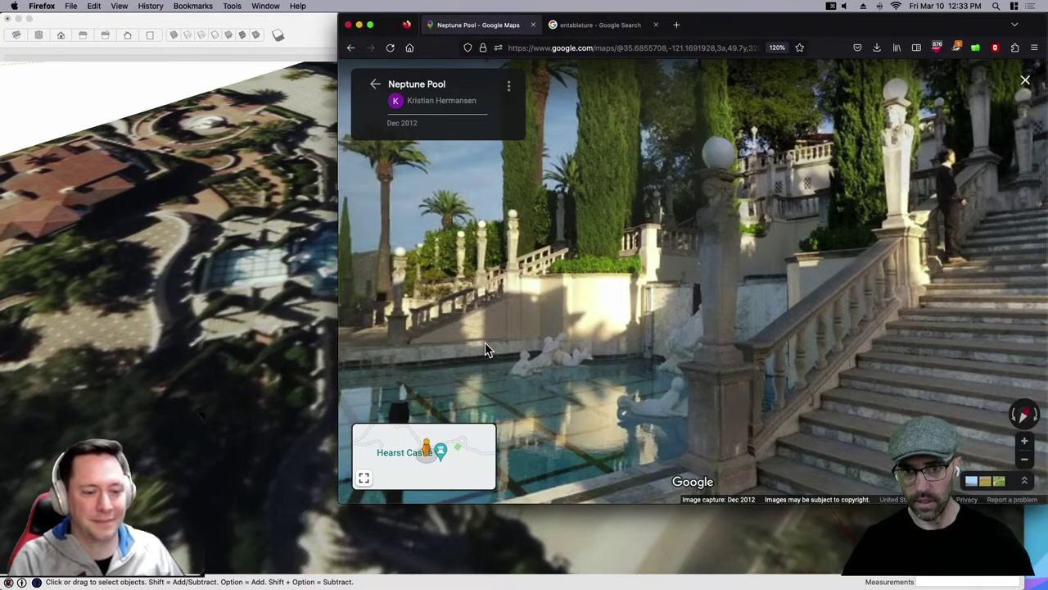
pyautogui.click(486, 344)
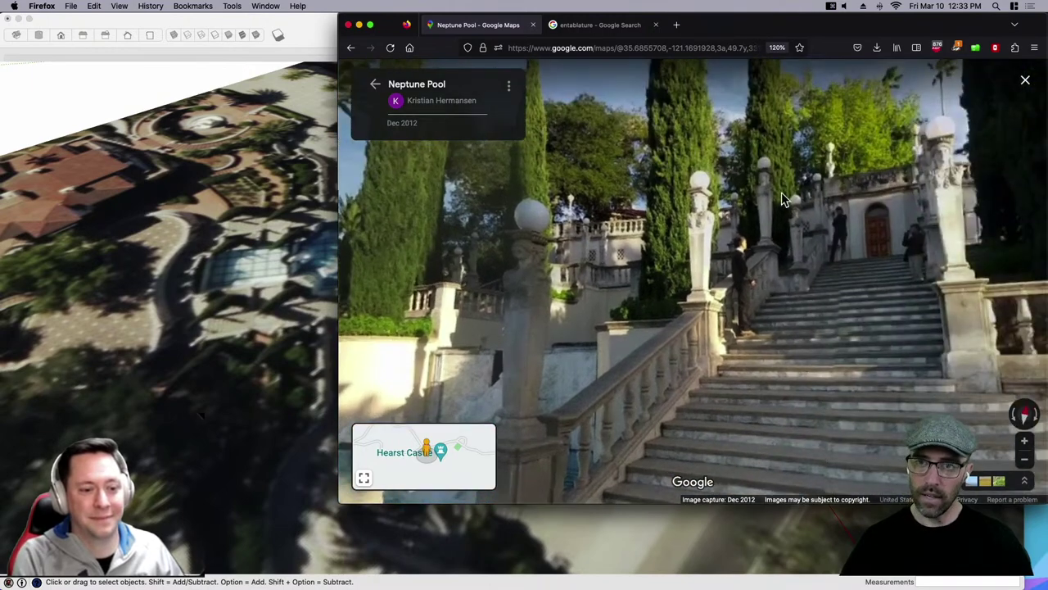
pyautogui.moveTo(816, 254); pyautogui.dragTo(822, 160)
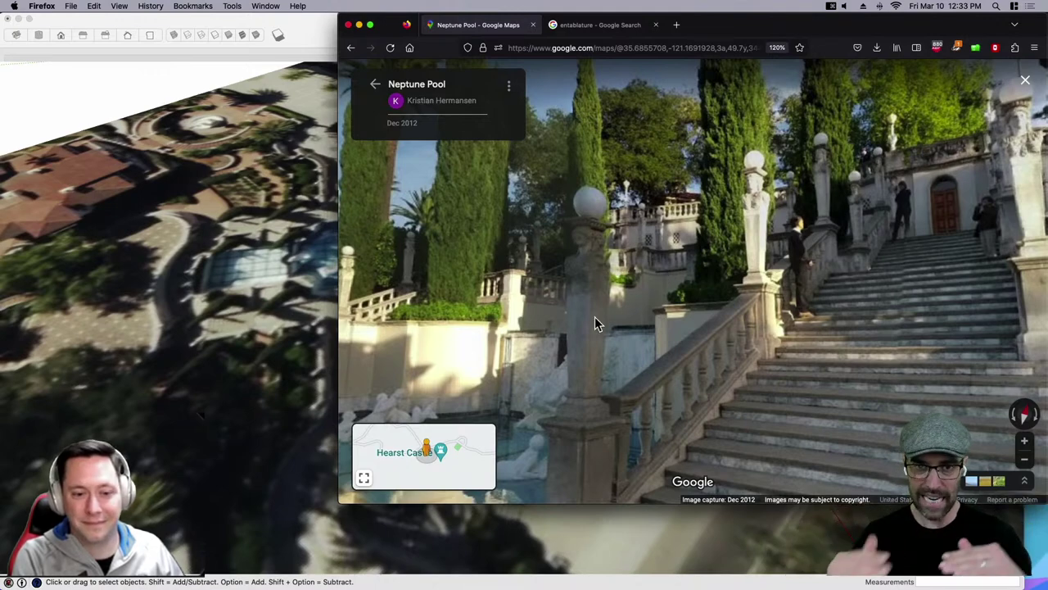
# Look around the Neptune Pool photo and examine both colonnades, the temple and the statues beside the water.
pyautogui.moveTo(590, 320); pyautogui.dragTo(1007, 285)
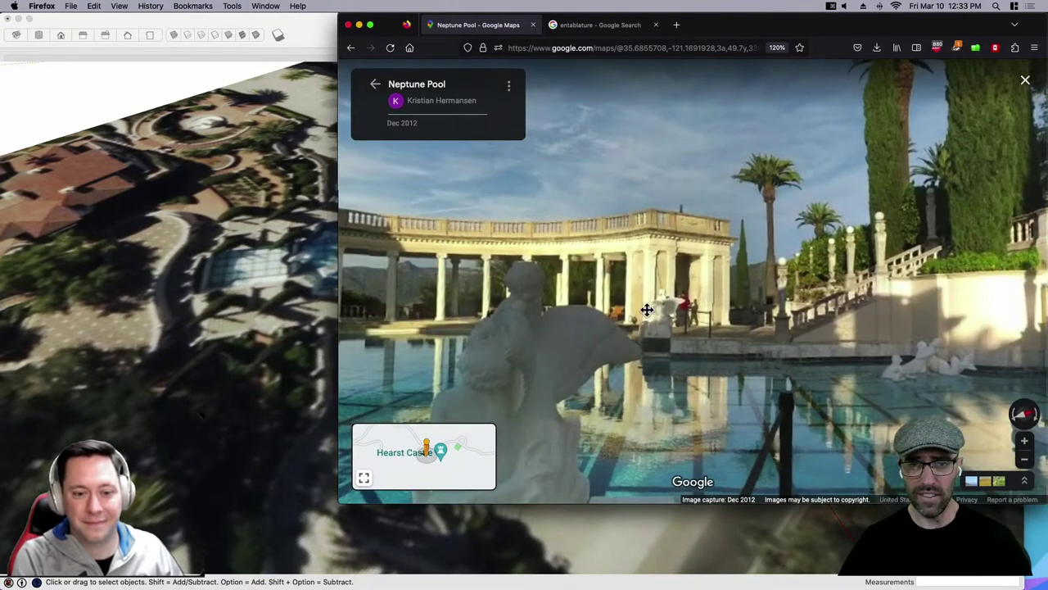
pyautogui.moveTo(648, 309); pyautogui.dragTo(974, 279)
pyautogui.moveTo(881, 247); pyautogui.dragTo(828, 244)
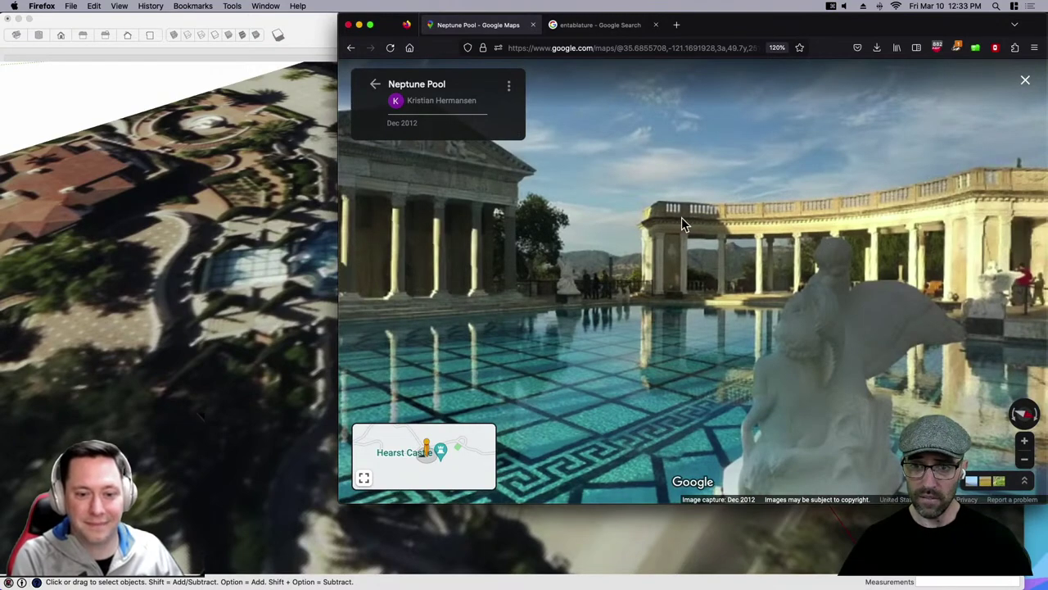
pyautogui.click(759, 297)
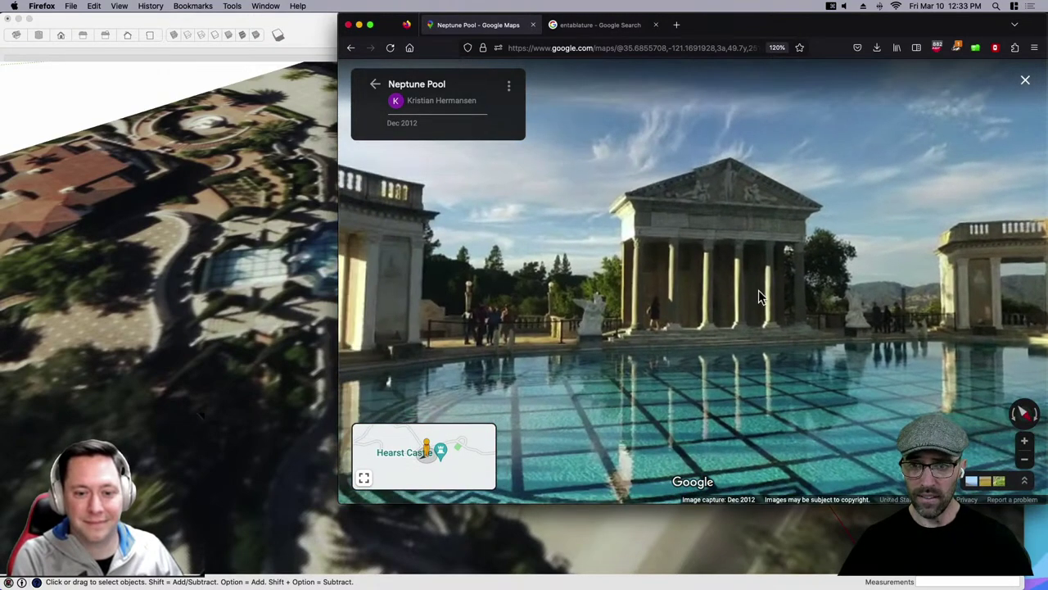
pyautogui.click(809, 348)
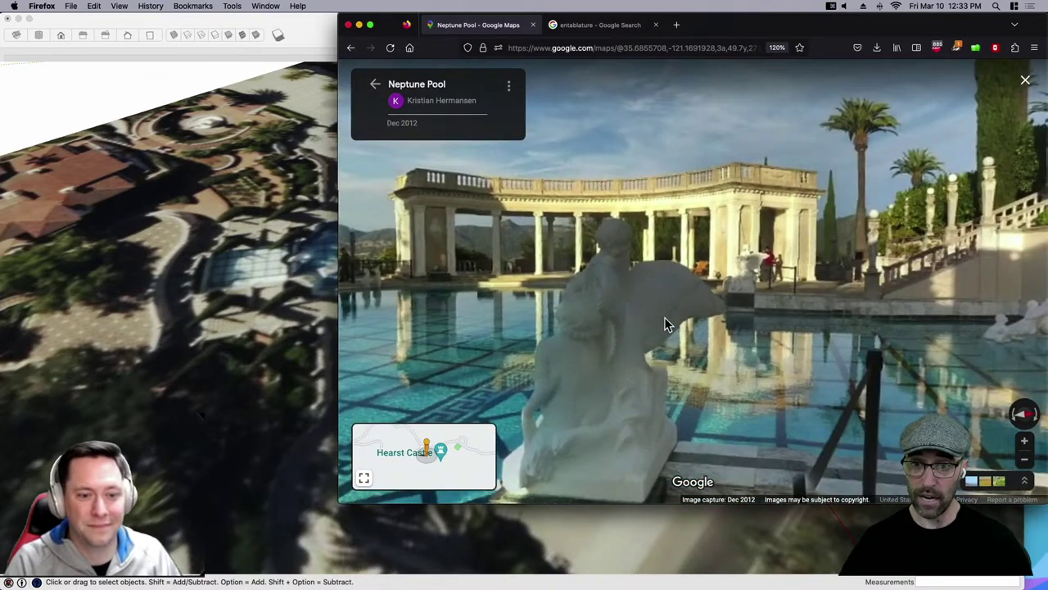
# Turn the Neptune Pool photo toward the temple and left colonnade, and search Google for "folly".
pyautogui.click(664, 317)
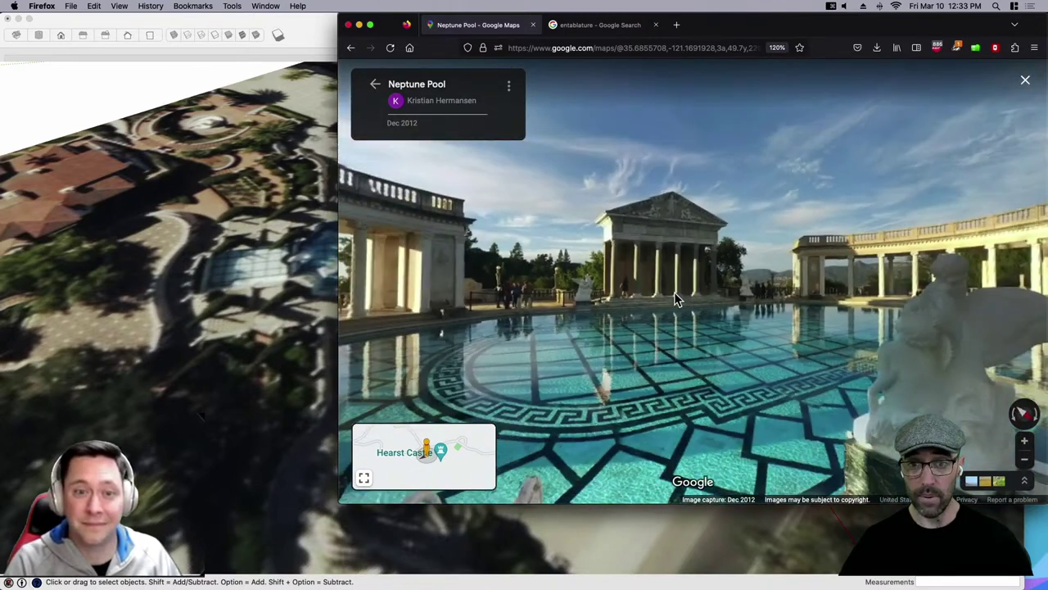
pyautogui.moveTo(675, 293); pyautogui.dragTo(756, 300)
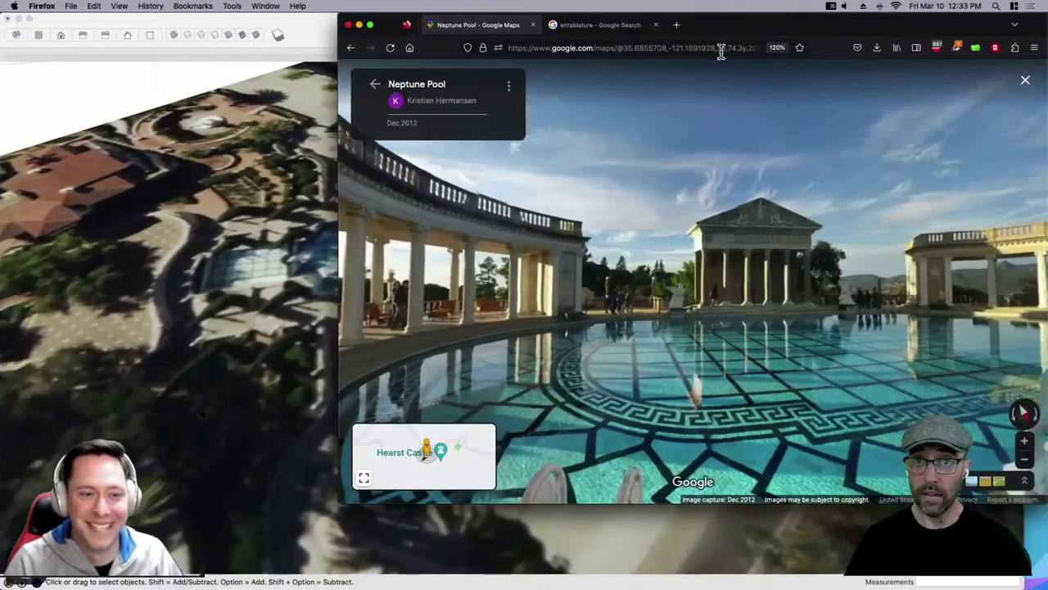
pyautogui.click(616, 29)
pyautogui.doubleClick(546, 90)
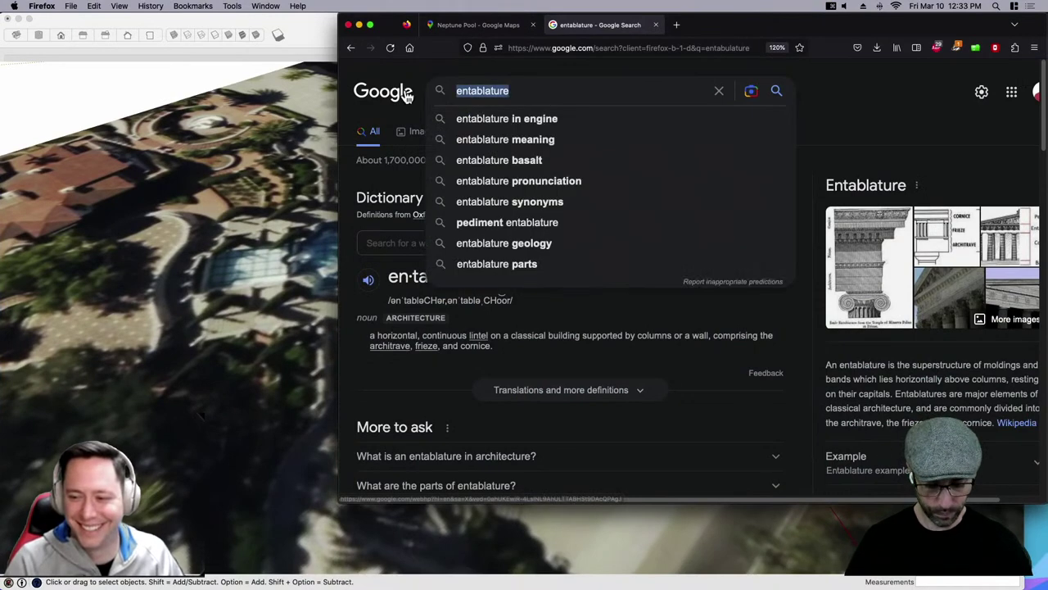
pyautogui.write('folly')
pyautogui.press('Return')
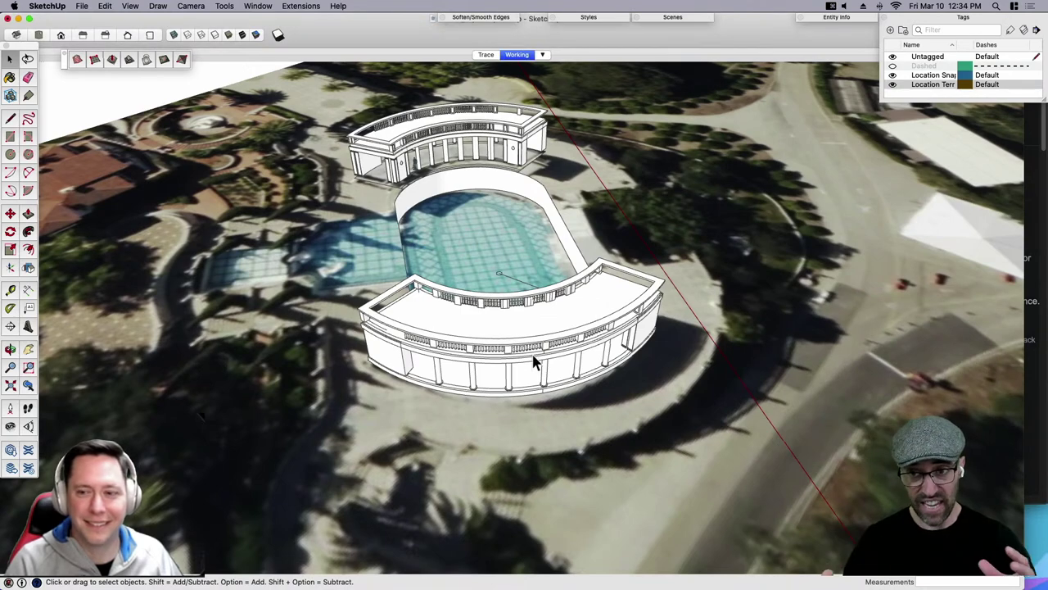
# Return to SketchUp, switch to the Trace scene in a parallel top view of the pool, and select the aerial image.
pyautogui.moveTo(598, 276); pyautogui.dragTo(646, 259, button='middle')
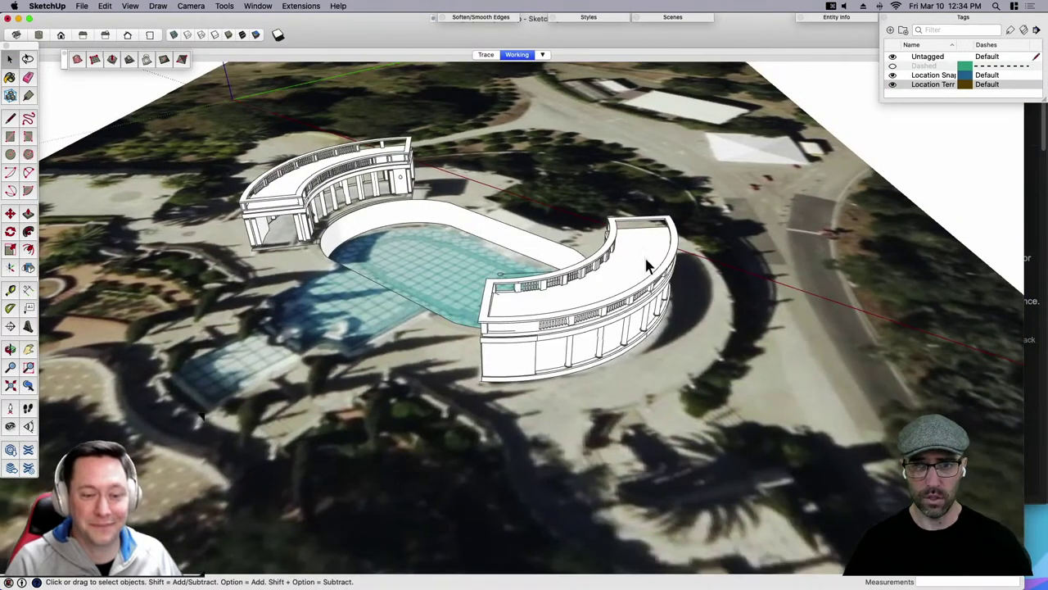
pyautogui.click(486, 55)
pyautogui.click(190, 6)
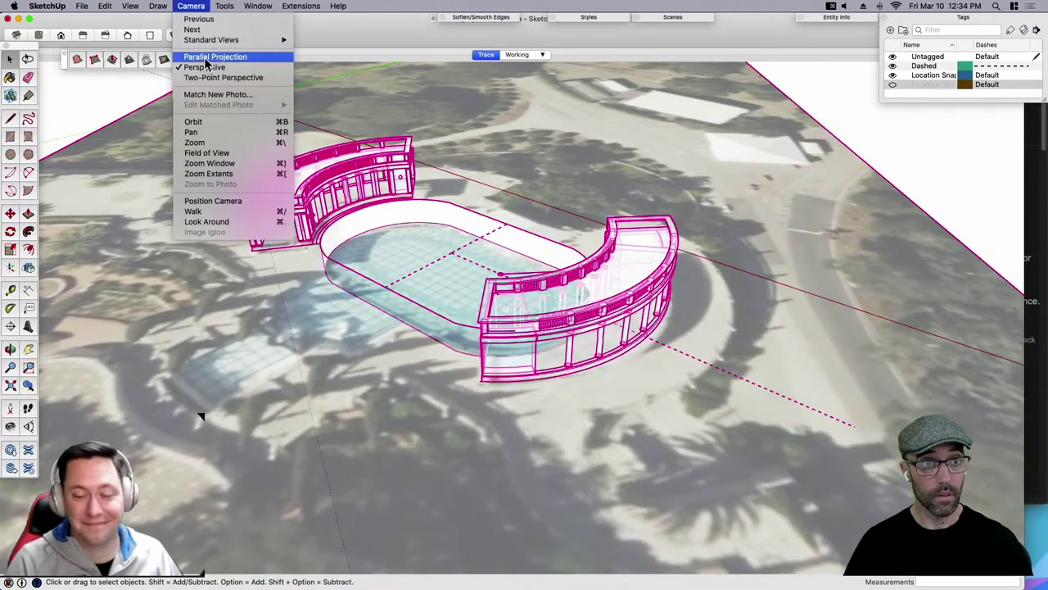
pyautogui.click(208, 66)
pyautogui.click(541, 236)
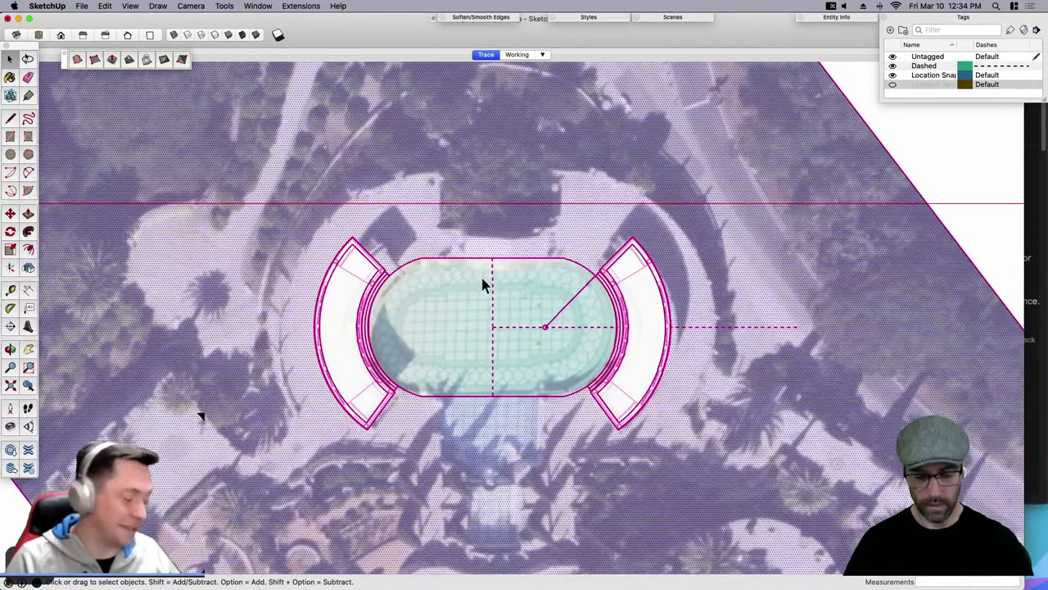
# Draw a line outward from the midpoint of the pool's long edge on the tree-covered side, perpendicular to that edge.
pyautogui.scroll(3, 499, 239)
pyautogui.press('l')
pyautogui.press('space')
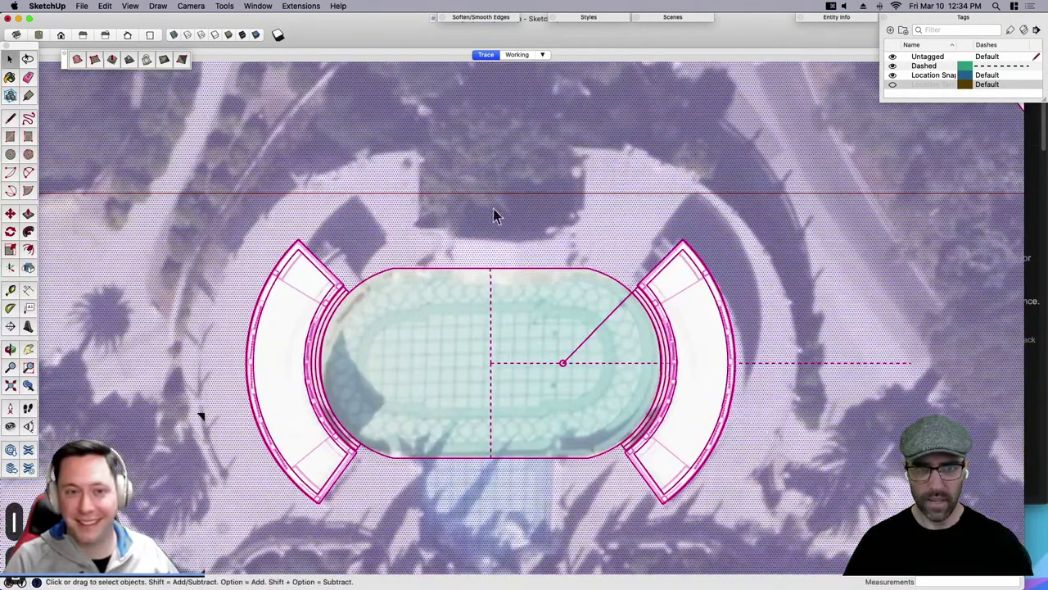
pyautogui.scroll(2, 493, 277)
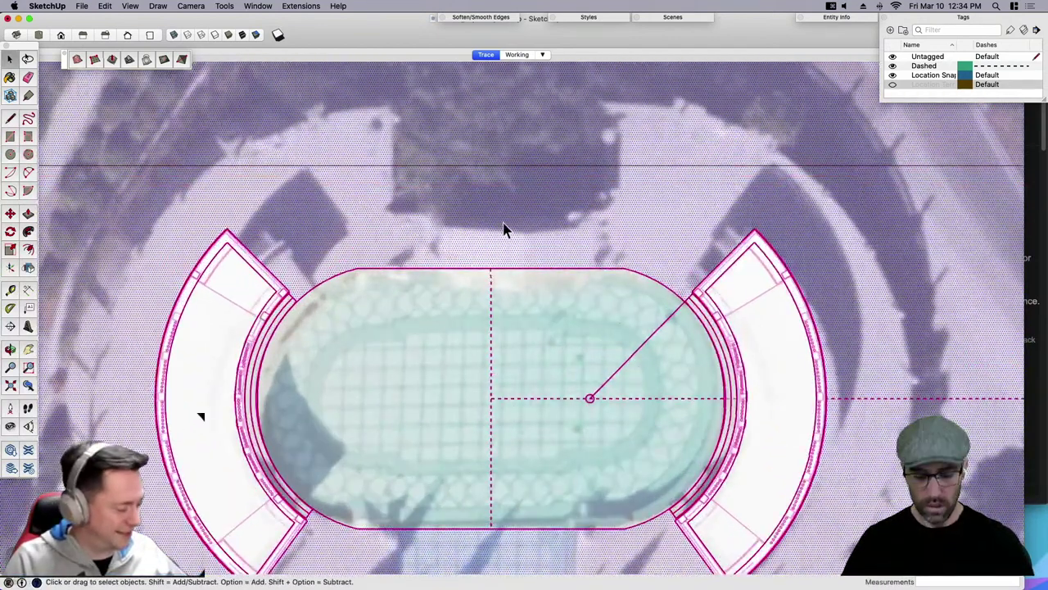
pyautogui.press('l')
pyautogui.click(491, 268)
pyautogui.scroll(-2, 491, 264)
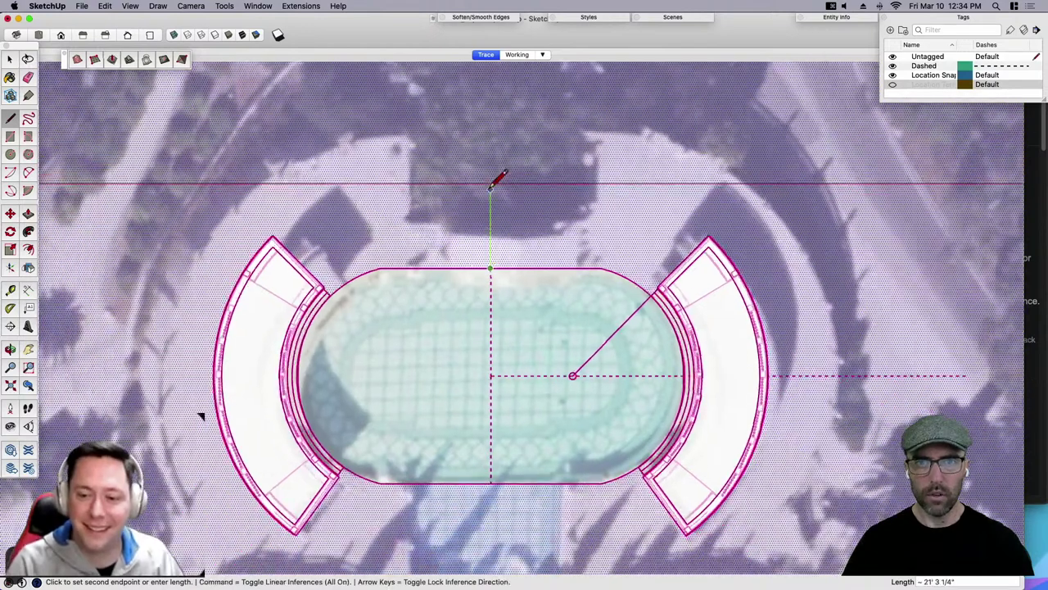
# Draw a stepped line from the pool's upper edge midpoint: up the centreline, right to the planting bed corner, and up about 24' 11".
pyautogui.scroll(1, 496, 182)
pyautogui.click(491, 227)
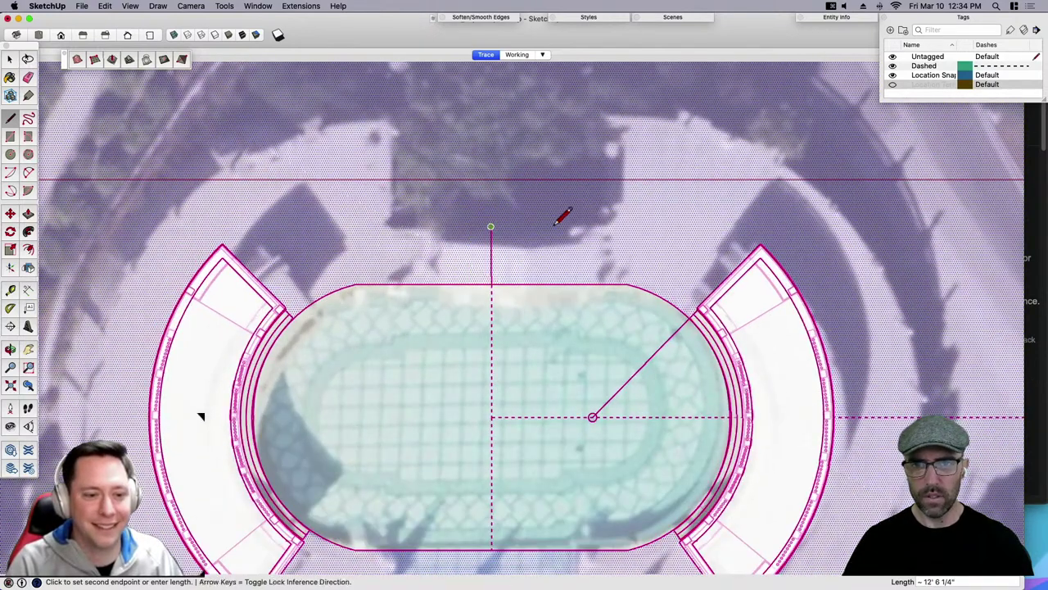
pyautogui.click(617, 227)
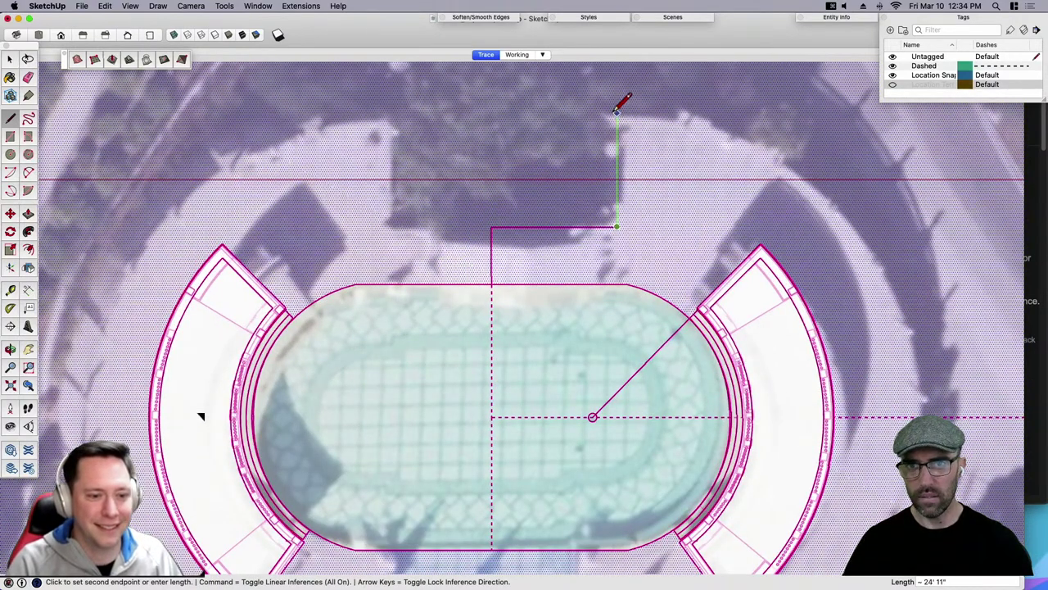
pyautogui.click(616, 112)
pyautogui.scroll(-4, 610, 103)
pyautogui.press('space')
# Draw the lower basin's right side from the pool's lower edge midpoint: about 19' right along the edge, and about 26' down.
pyautogui.scroll(5, 554, 385)
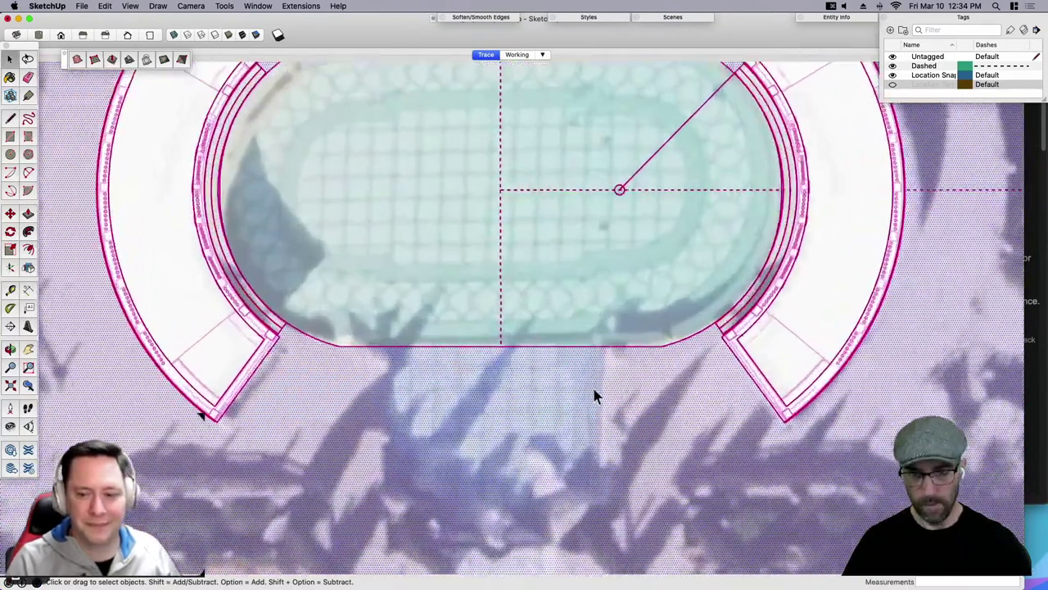
pyautogui.scroll(1, 594, 395)
pyautogui.press('l')
pyautogui.click(480, 335)
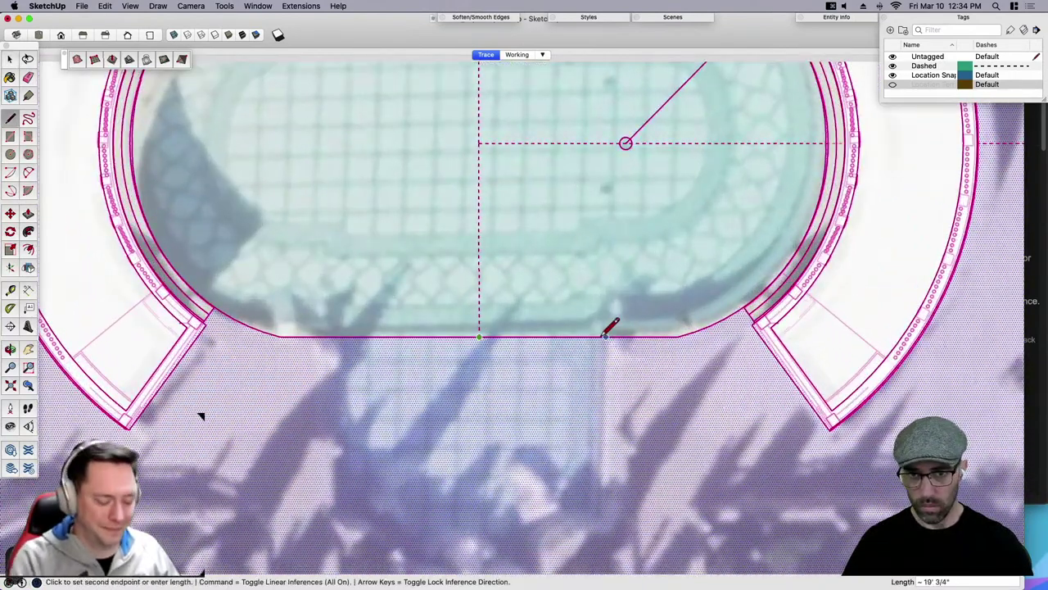
pyautogui.click(606, 334)
pyautogui.scroll(-3, 610, 326)
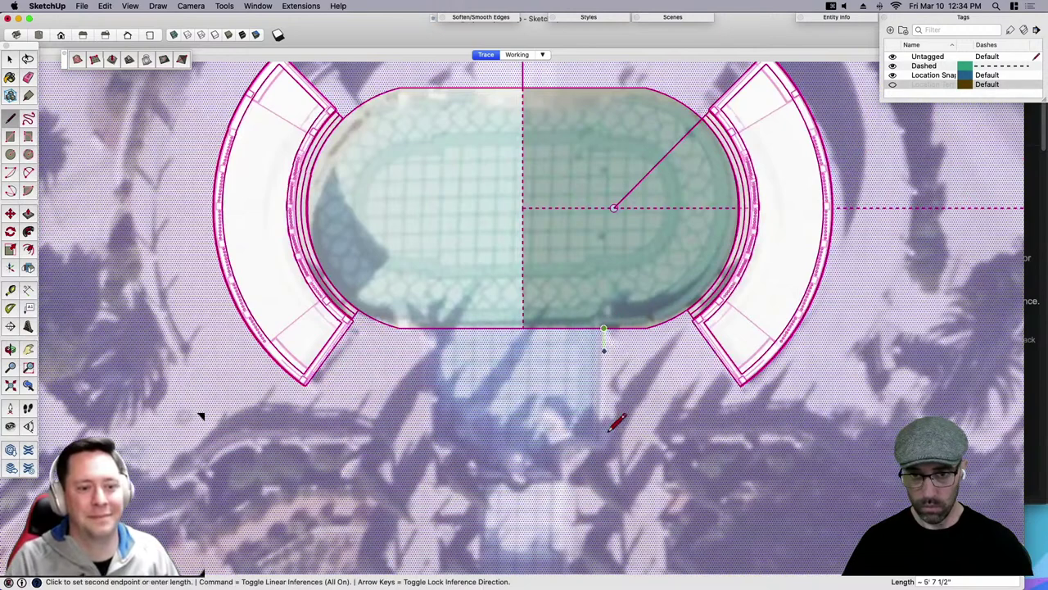
pyautogui.scroll(2, 608, 429)
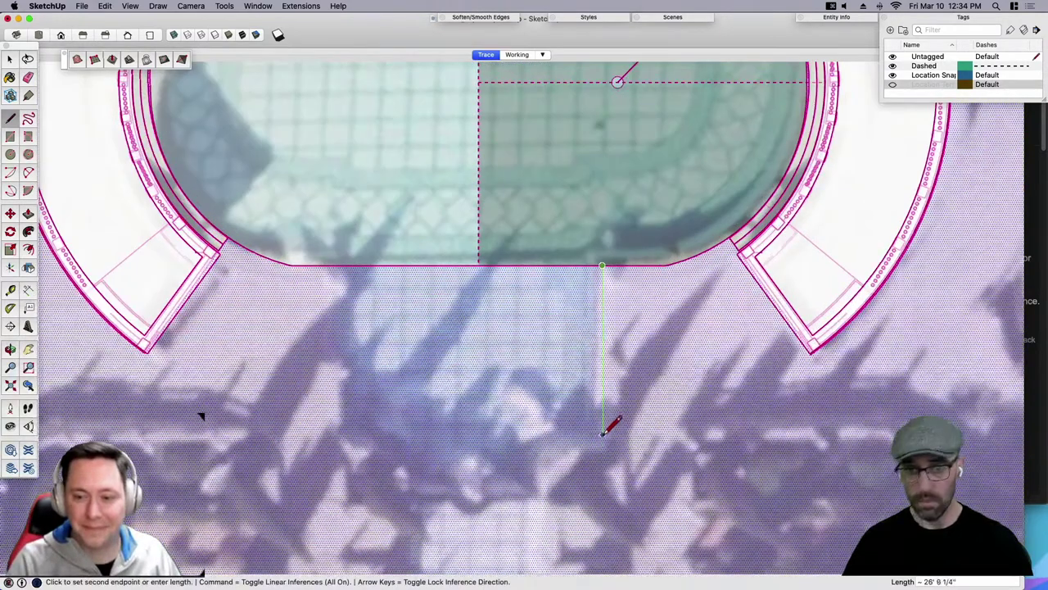
pyautogui.click(604, 432)
pyautogui.press('space')
pyautogui.scroll(-2, 626, 367)
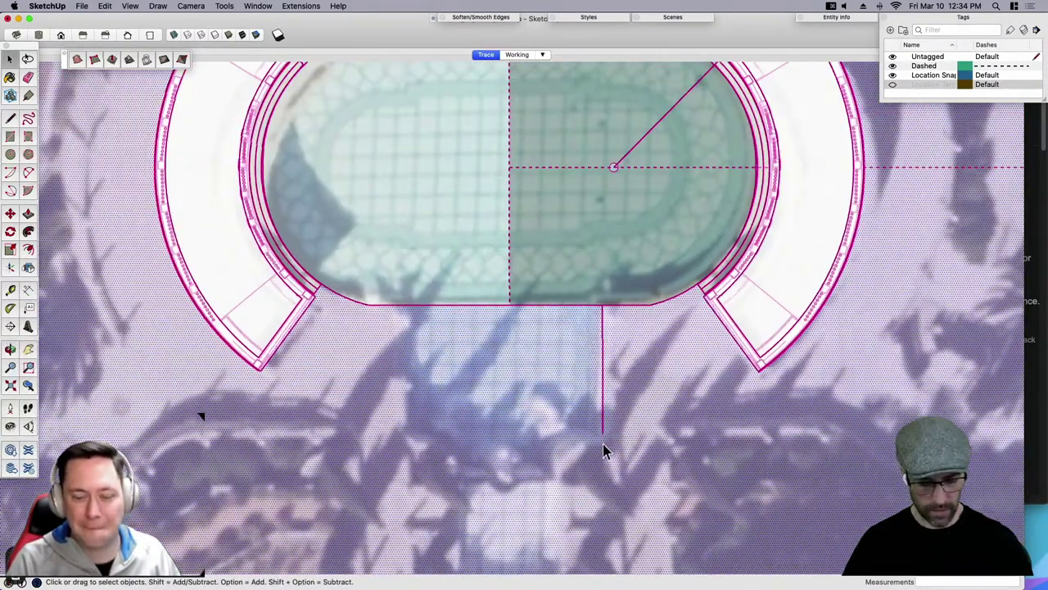
# Draw the lower basin's centreline straight down from the pool's lower edge midpoint, about 39' long.
pyautogui.scroll(3, 623, 448)
pyautogui.scroll(-2, 582, 464)
pyautogui.press('l')
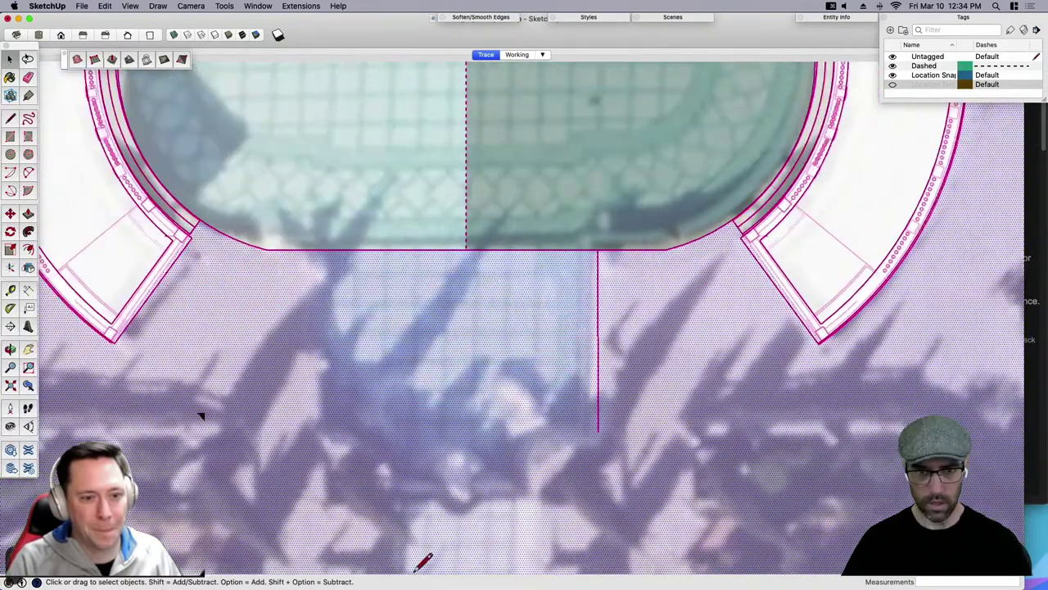
pyautogui.press('h')
pyautogui.moveTo(467, 379); pyautogui.dragTo(484, 353)
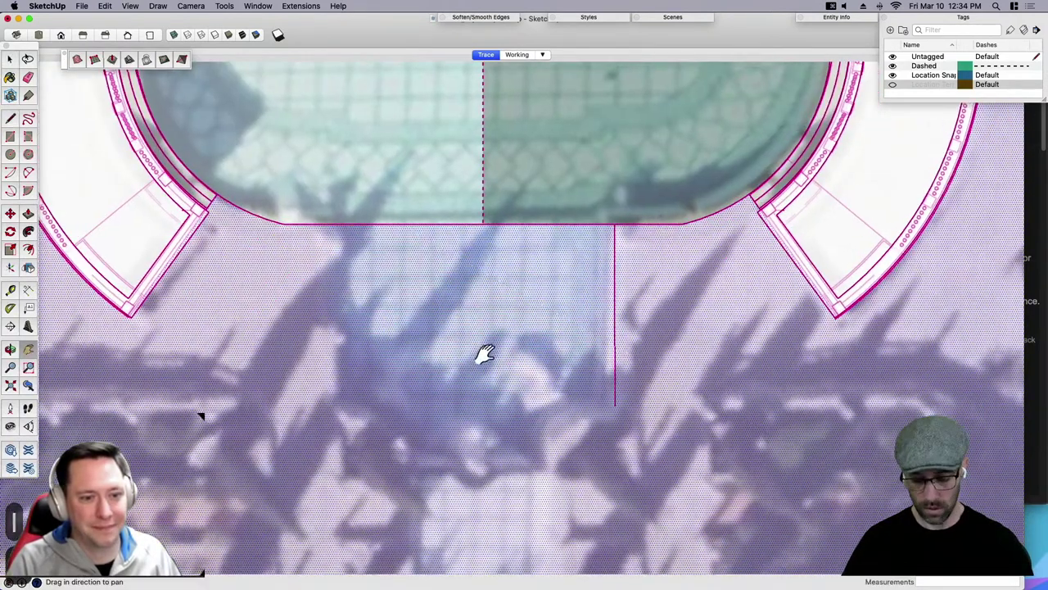
pyautogui.press('space')
pyautogui.press('l')
pyautogui.click(484, 221)
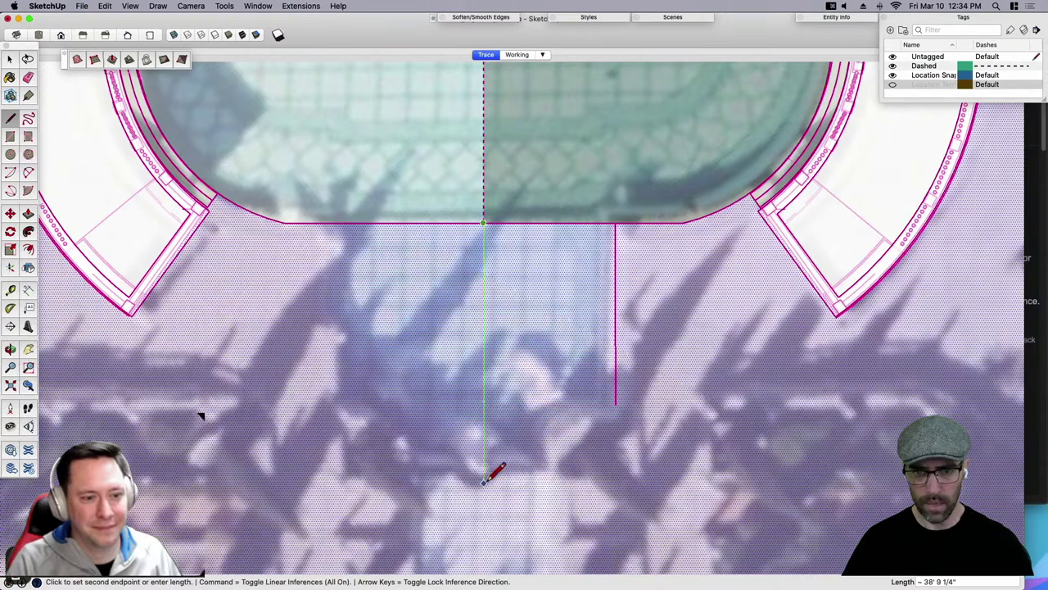
pyautogui.click(484, 491)
pyautogui.scroll(2, 488, 443)
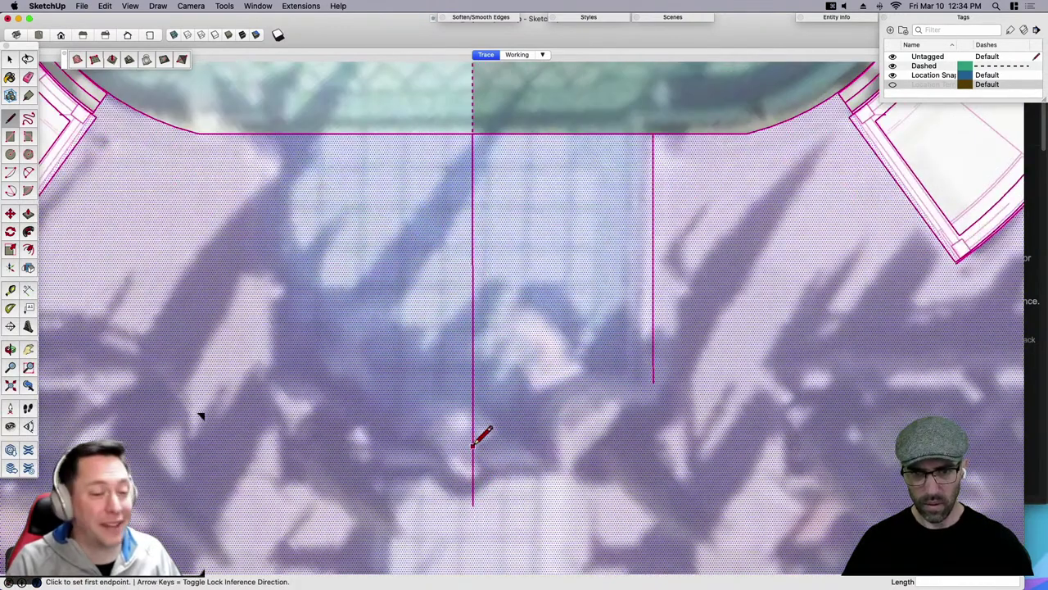
pyautogui.click(473, 445)
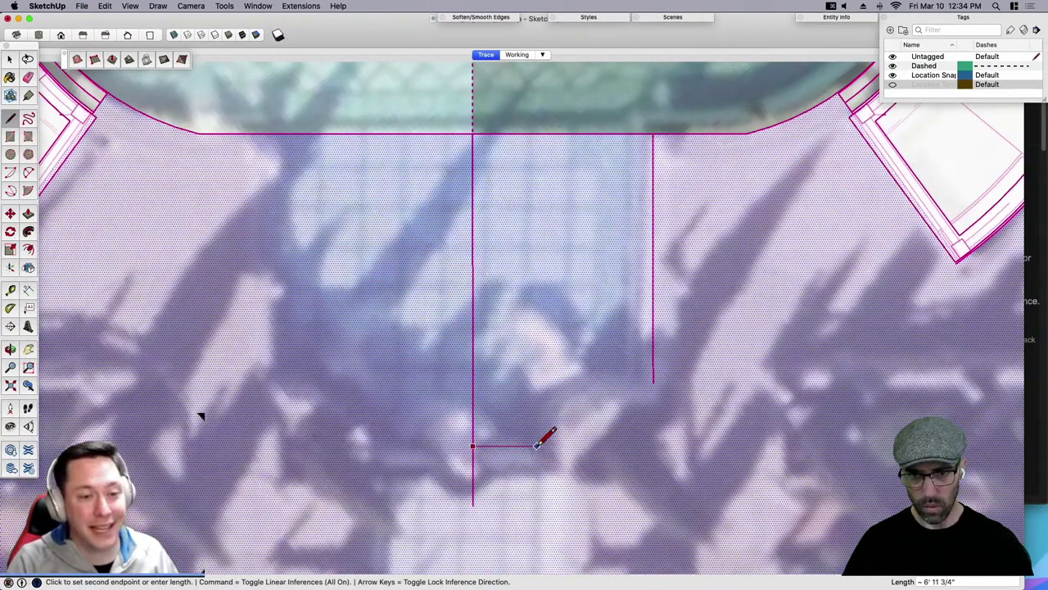
pyautogui.click(687, 453)
pyautogui.press('super+z')
# Draw a horizontal line from the centreline across the basin's lower end, and extend the basin's right side down to it.
pyautogui.click(472, 446)
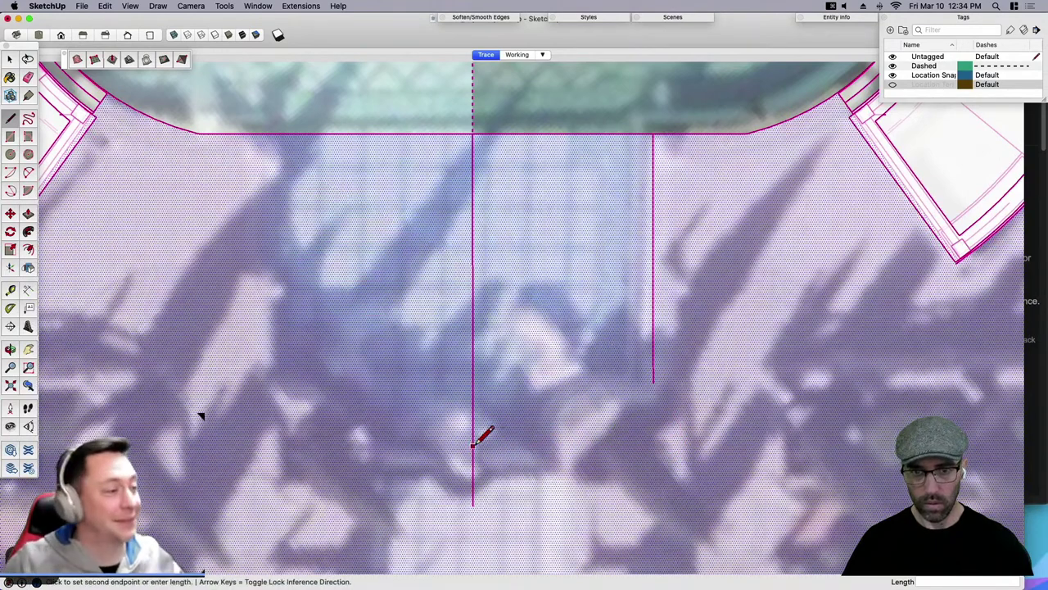
pyautogui.click(699, 445)
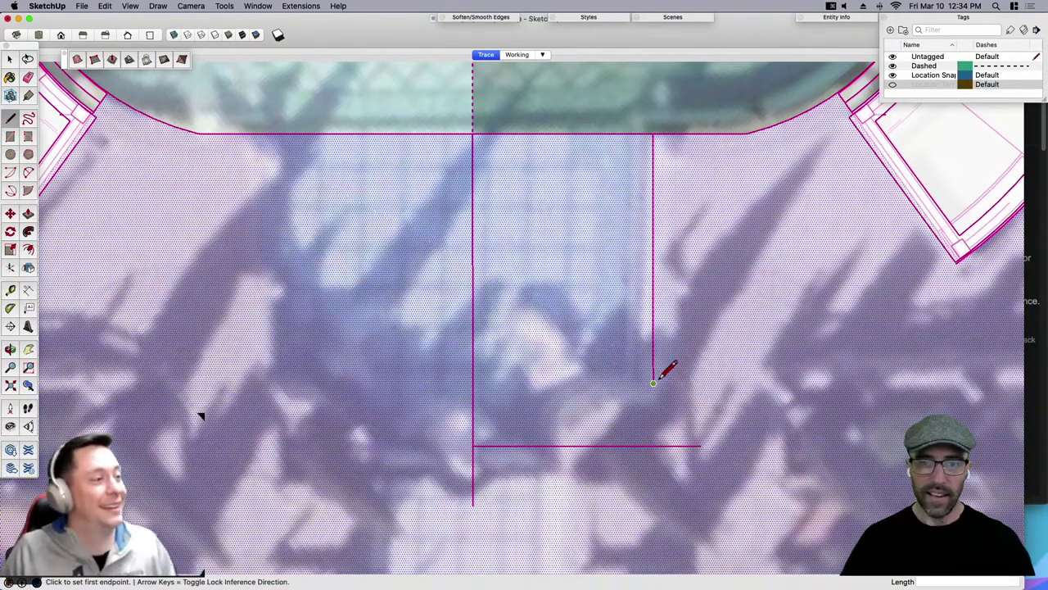
pyautogui.click(653, 383)
pyautogui.click(653, 445)
pyautogui.press('space')
pyautogui.scroll(-3, 603, 450)
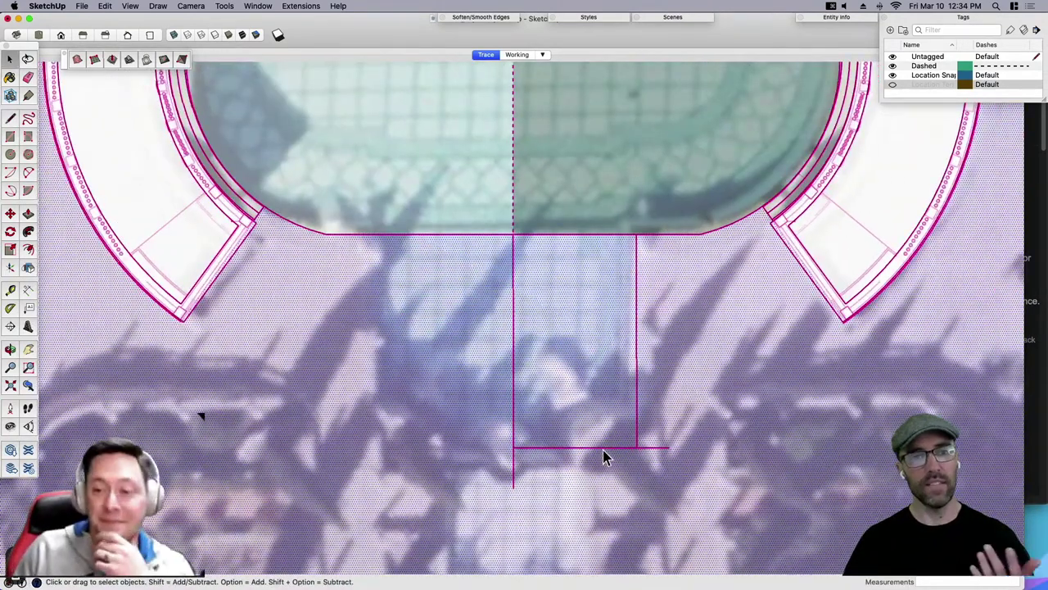
pyautogui.scroll(-5, 602, 457)
pyautogui.moveTo(419, 270); pyautogui.dragTo(504, 300, button='middle')
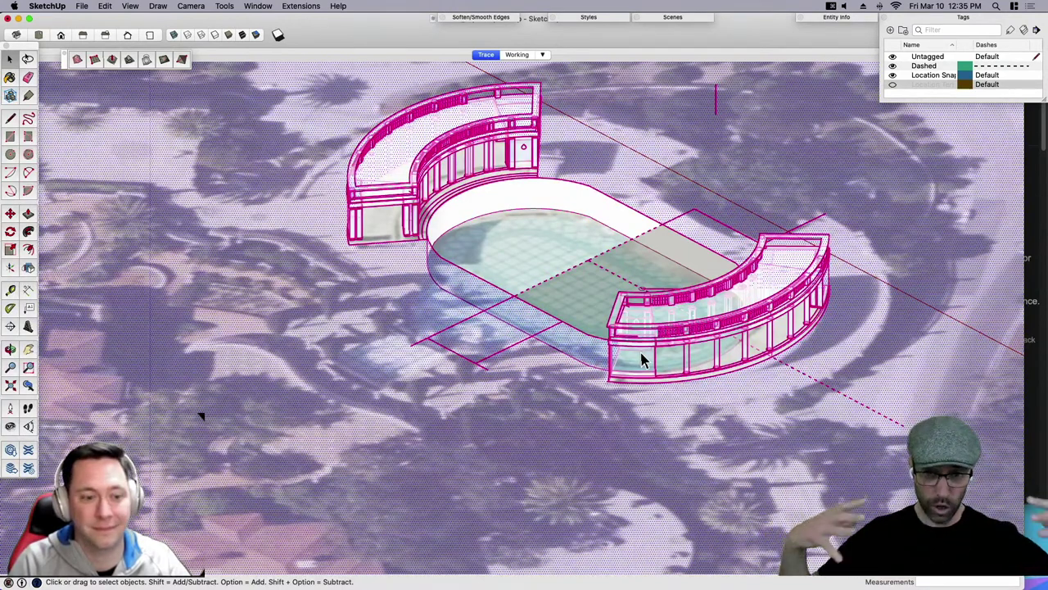
pyautogui.press('super+1')
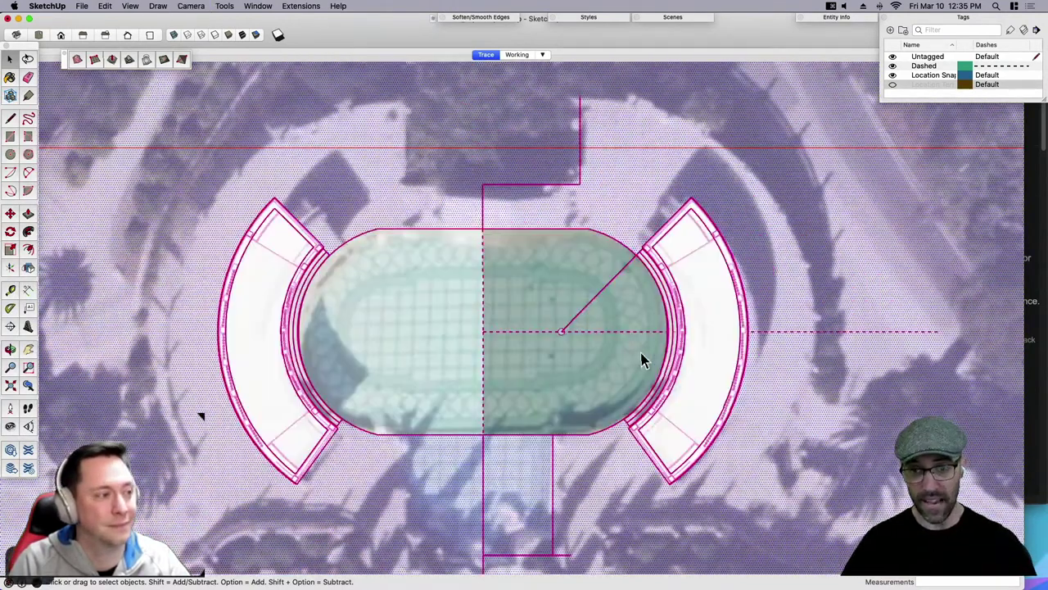
# Draw a circle with a radius of about 8' 3" centred on the basin's lower right corner.
pyautogui.press('h')
pyautogui.moveTo(522, 501); pyautogui.dragTo(534, 374)
pyautogui.press('space')
pyautogui.scroll(4, 564, 434)
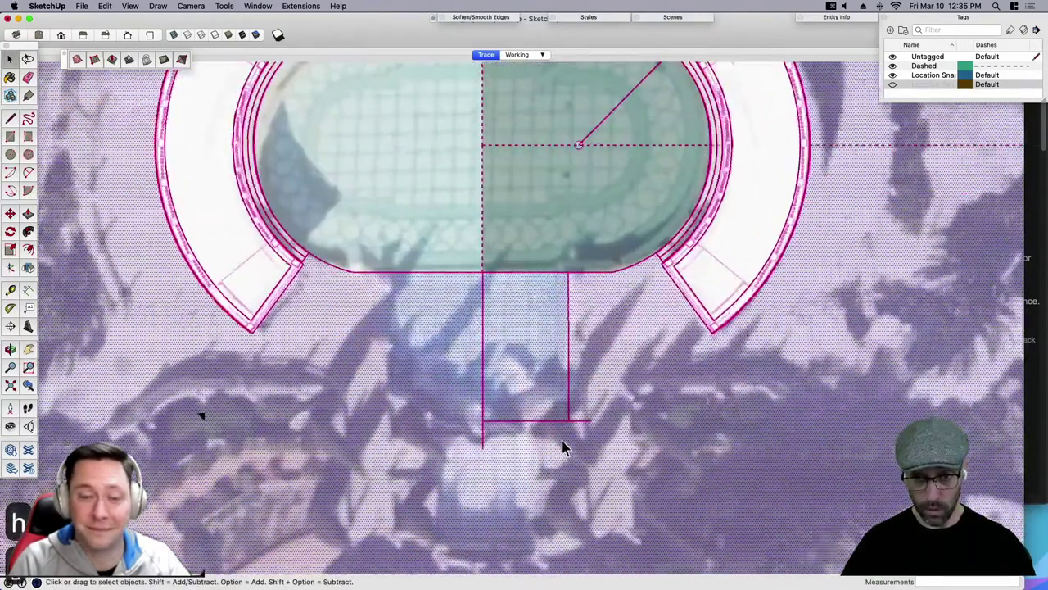
pyautogui.scroll(2, 567, 426)
pyautogui.press('c')
pyautogui.click(573, 411)
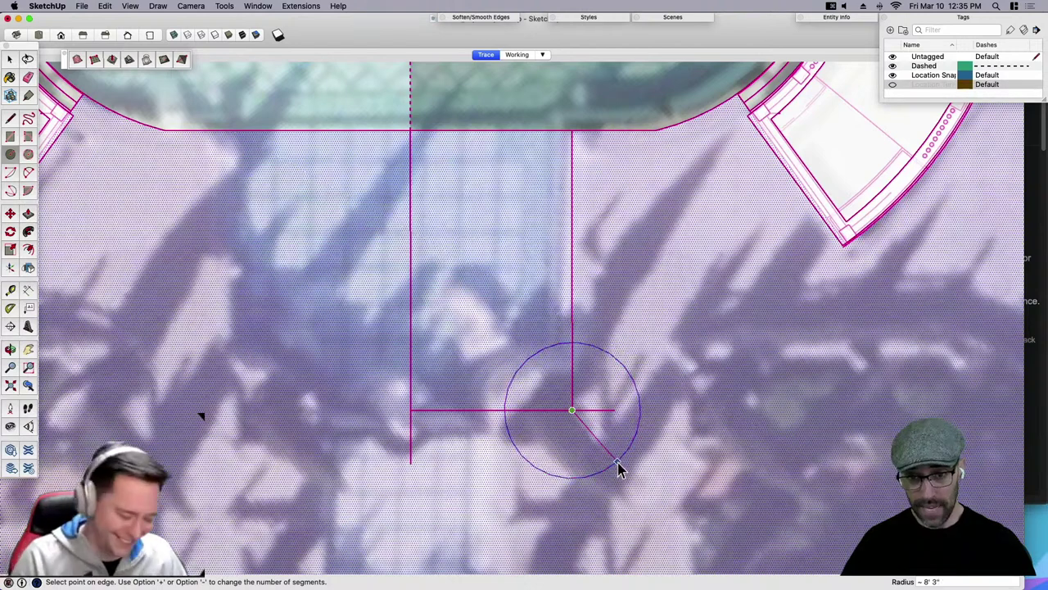
pyautogui.click(617, 462)
# Erase the outer part of the circle and the overhanging line ends, leaving a concave corner on the basin outline.
pyautogui.press('e')
pyautogui.click(512, 434)
pyautogui.moveTo(563, 420); pyautogui.dragTo(586, 414)
pyautogui.moveTo(403, 447); pyautogui.dragTo(420, 441)
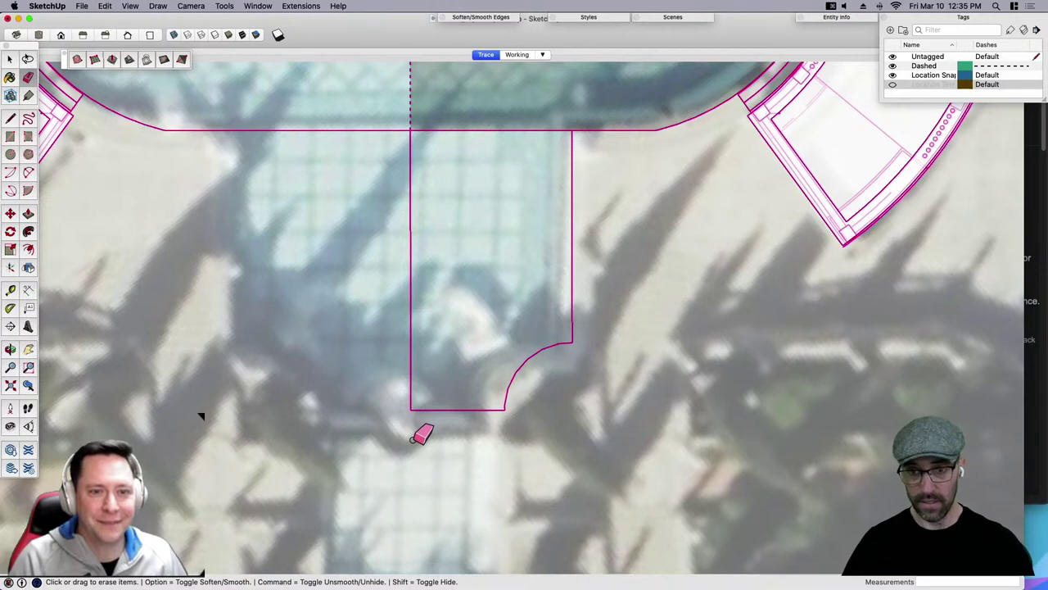
pyautogui.scroll(-2, 434, 400)
# Draw a separate horizontal line along the hedge edge below the right curved building.
pyautogui.press('space')
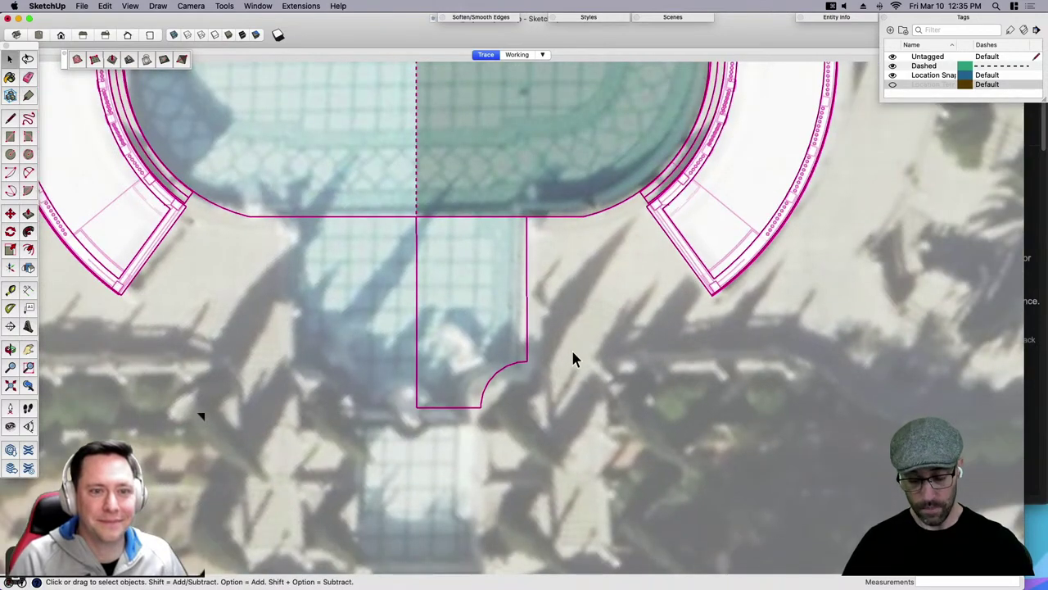
pyautogui.press('h')
pyautogui.moveTo(670, 333); pyautogui.dragTo(542, 340)
pyautogui.press('space')
pyautogui.scroll(-1, 552, 347)
pyautogui.scroll(2, 534, 361)
pyautogui.press('l')
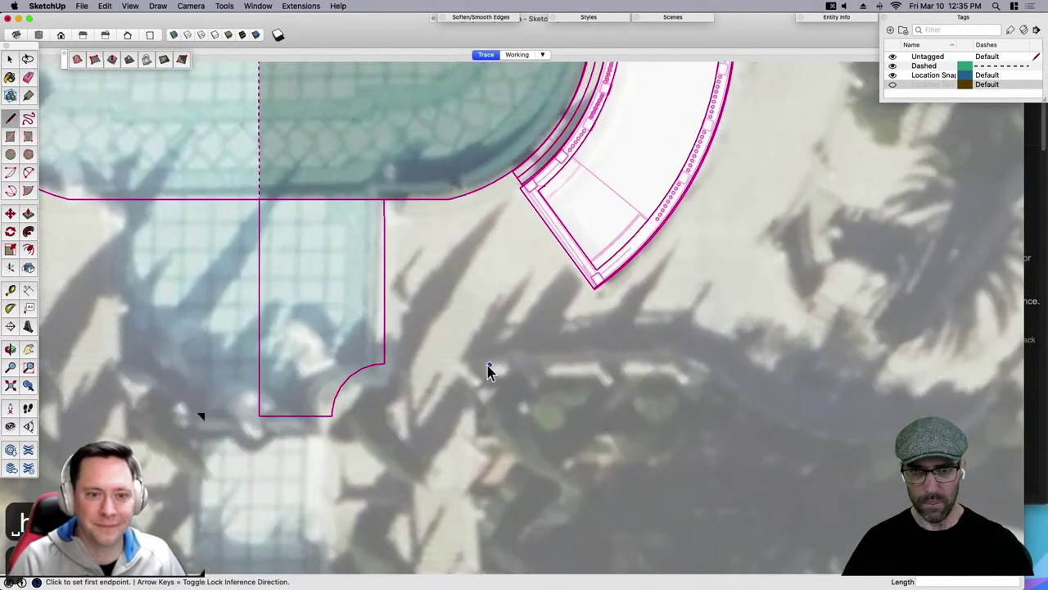
pyautogui.click(470, 358)
pyautogui.click(677, 358)
pyautogui.press('space')
pyautogui.scroll(-2, 589, 376)
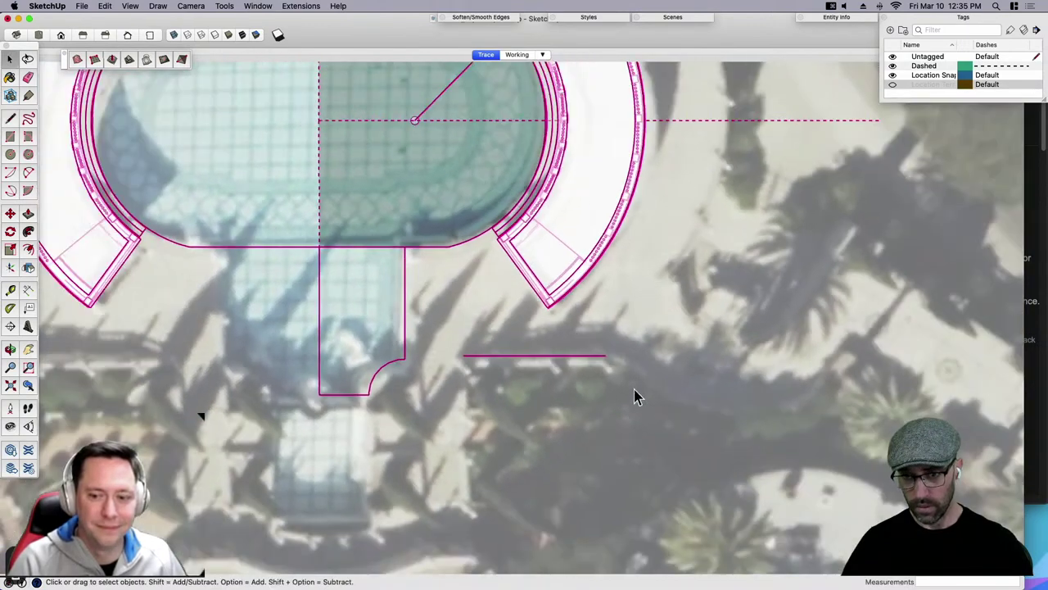
pyautogui.press('l')
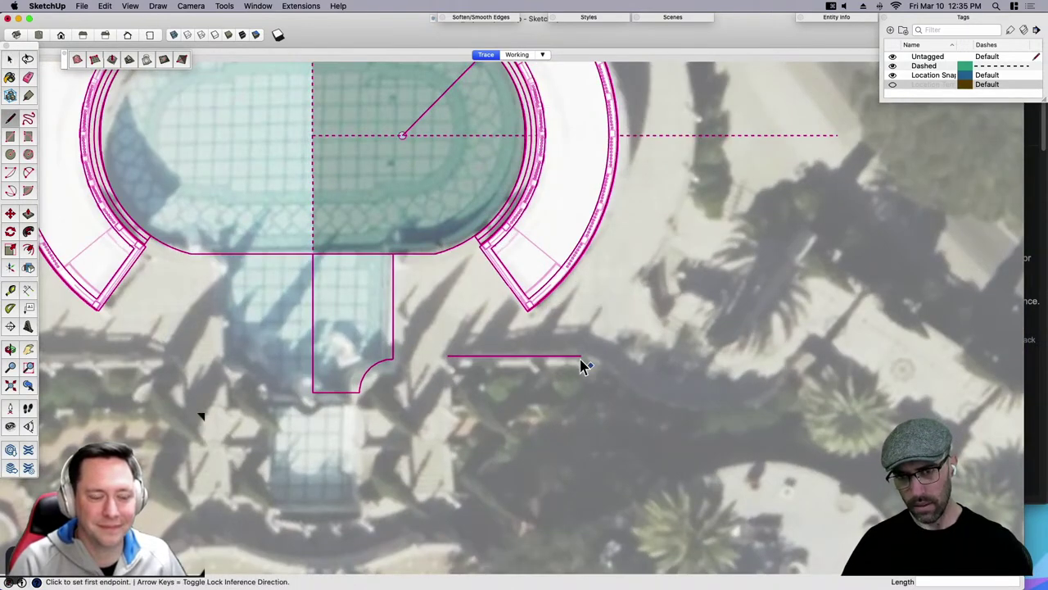
pyautogui.scroll(-3, 524, 367)
pyautogui.scroll(2, 709, 386)
pyautogui.press('space')
pyautogui.scroll(-1, 547, 399)
pyautogui.scroll(-1, 549, 403)
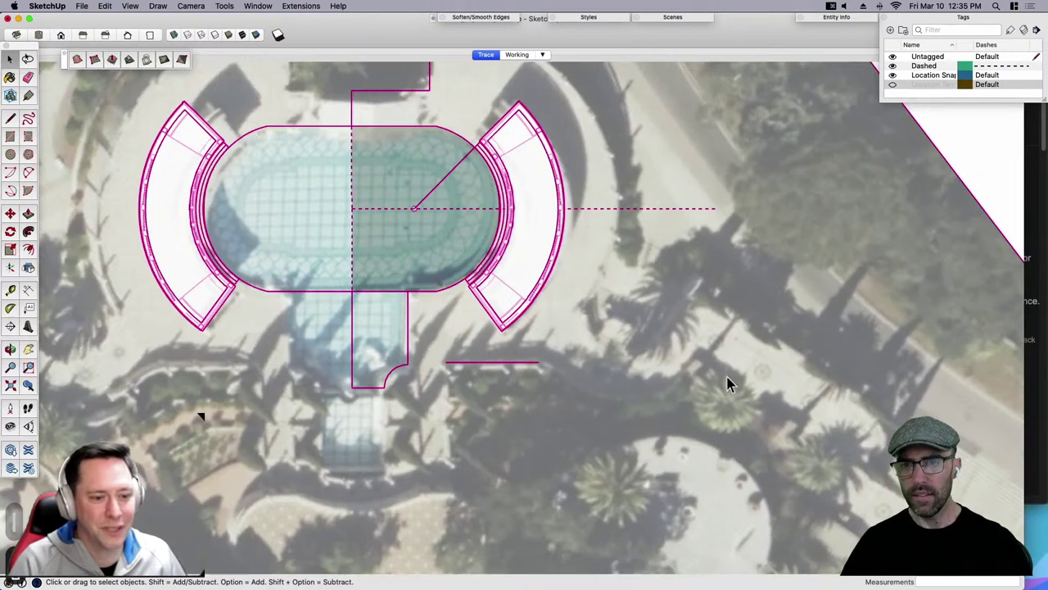
pyautogui.scroll(-1, 597, 406)
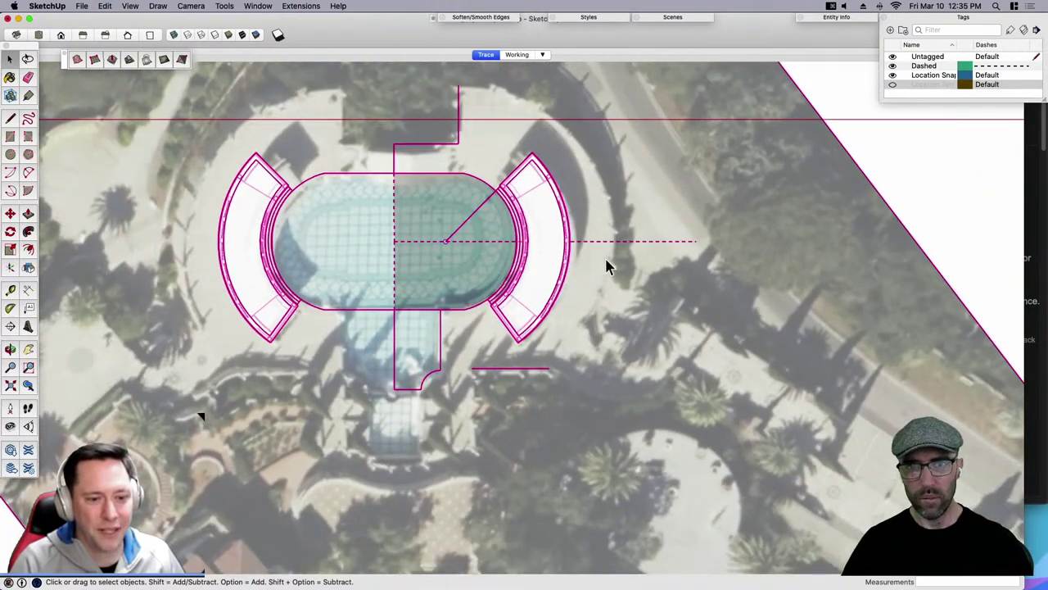
pyautogui.scroll(2, 579, 145)
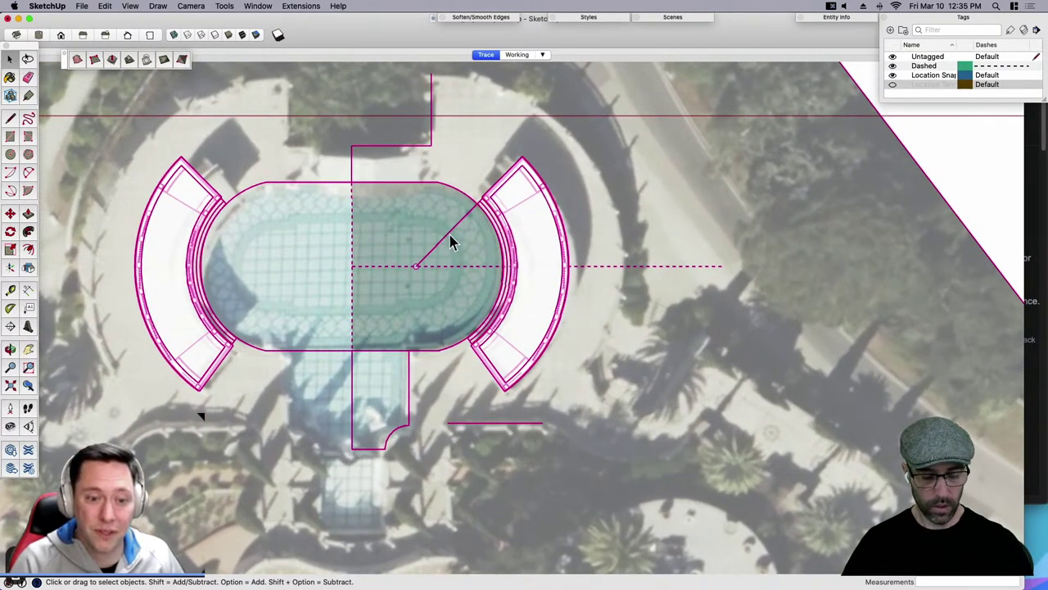
# Draw a circle of about 69' 3" radius from the right building's arc centre out to the outer edge of the paved plaza.
pyautogui.press('c')
pyautogui.scroll(3, 416, 268)
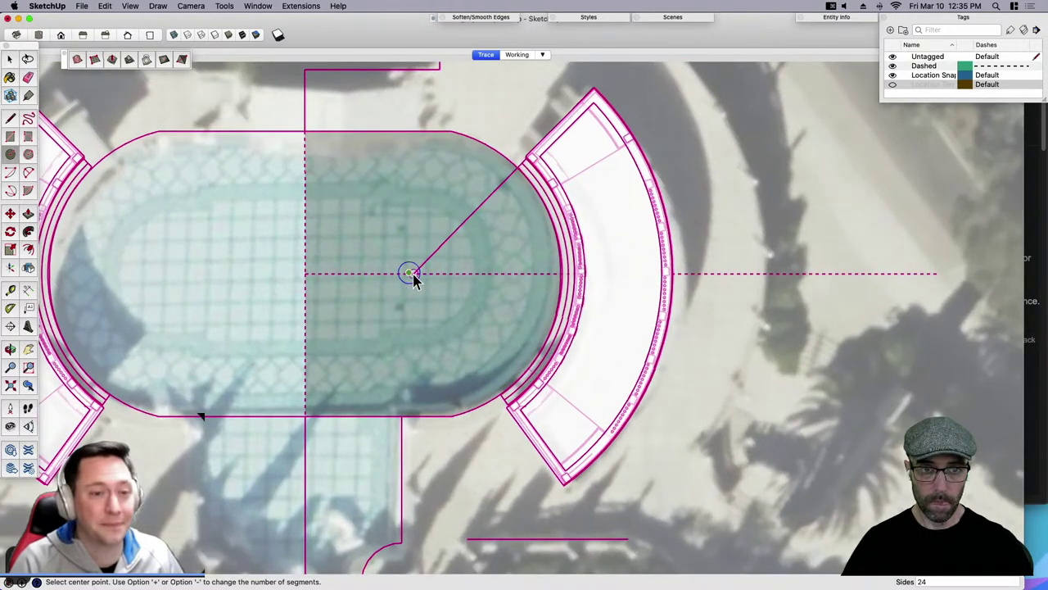
pyautogui.scroll(3, 413, 275)
pyautogui.click(413, 275)
pyautogui.scroll(-3, 413, 276)
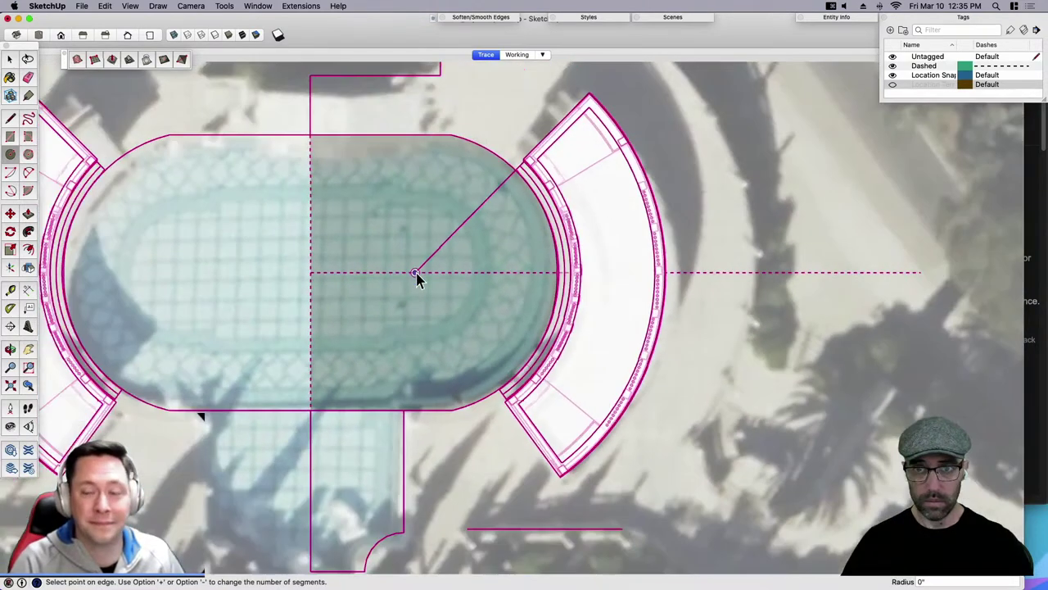
pyautogui.scroll(-1, 416, 279)
pyautogui.scroll(-2, 709, 274)
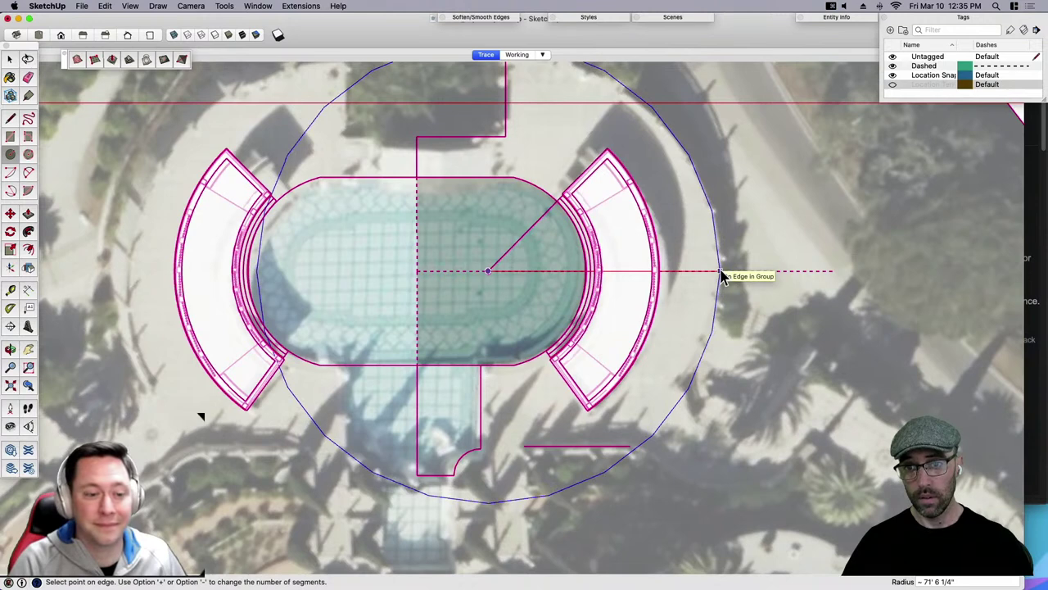
pyautogui.scroll(1, 720, 276)
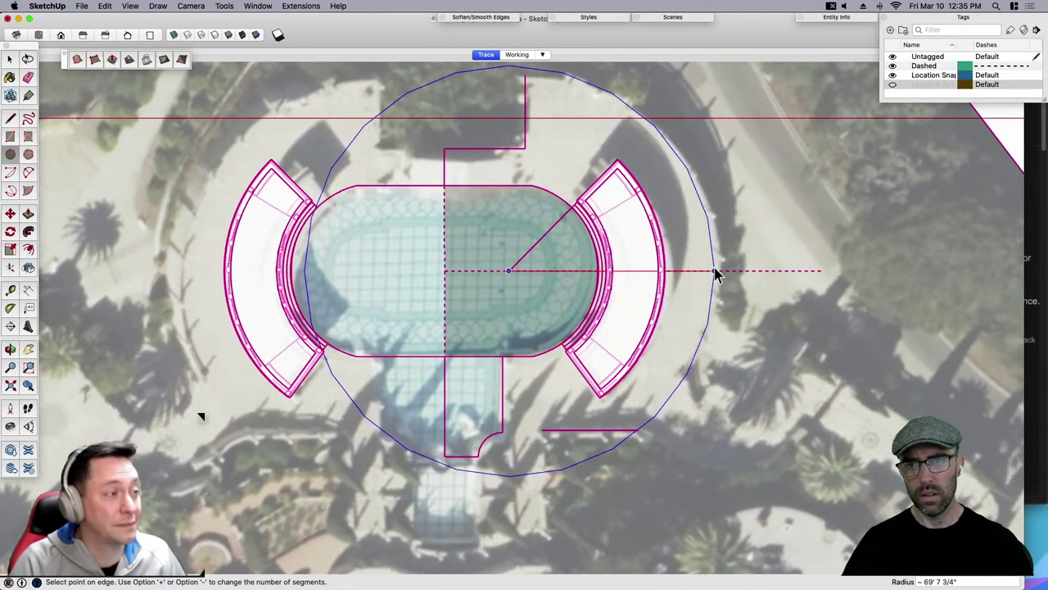
pyautogui.click(713, 272)
pyautogui.press('space')
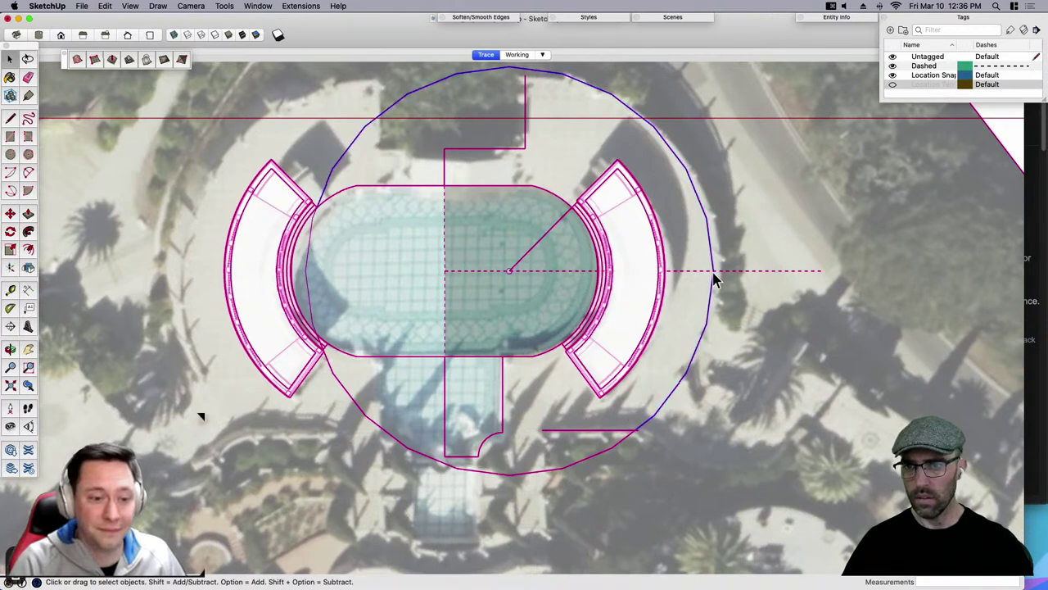
# Set the segment count of the large plaza circle's selected right-hand arc to 50.
pyautogui.click(847, 18)
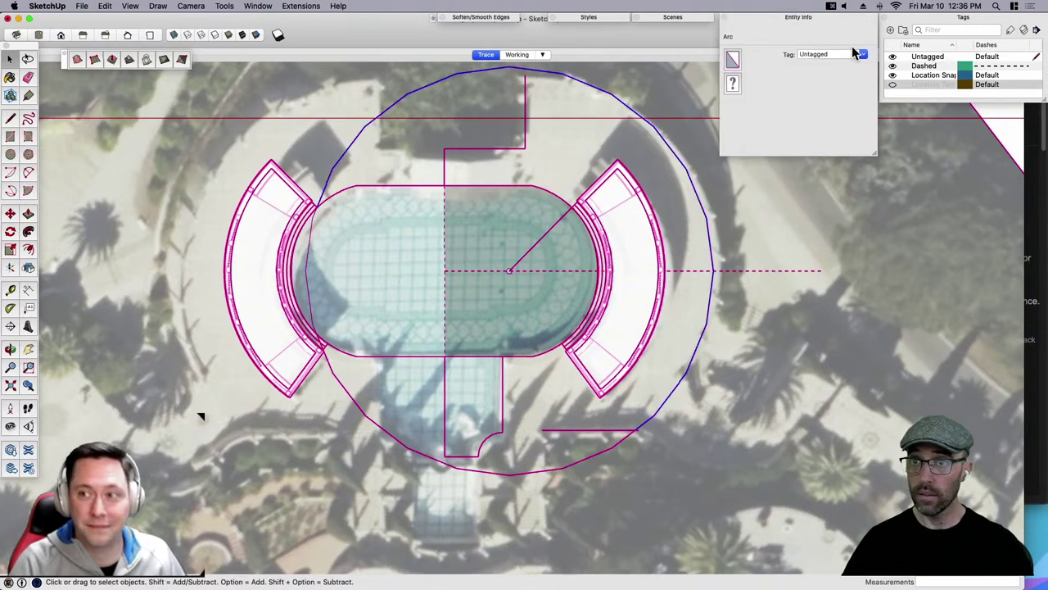
pyautogui.click(807, 86)
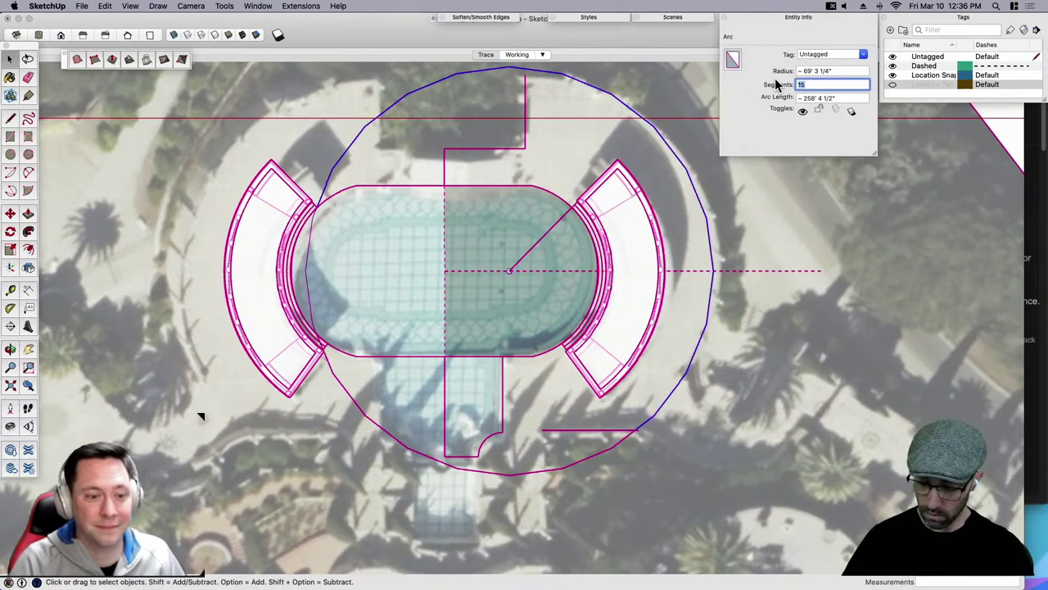
pyautogui.write('50')
pyautogui.press('Return')
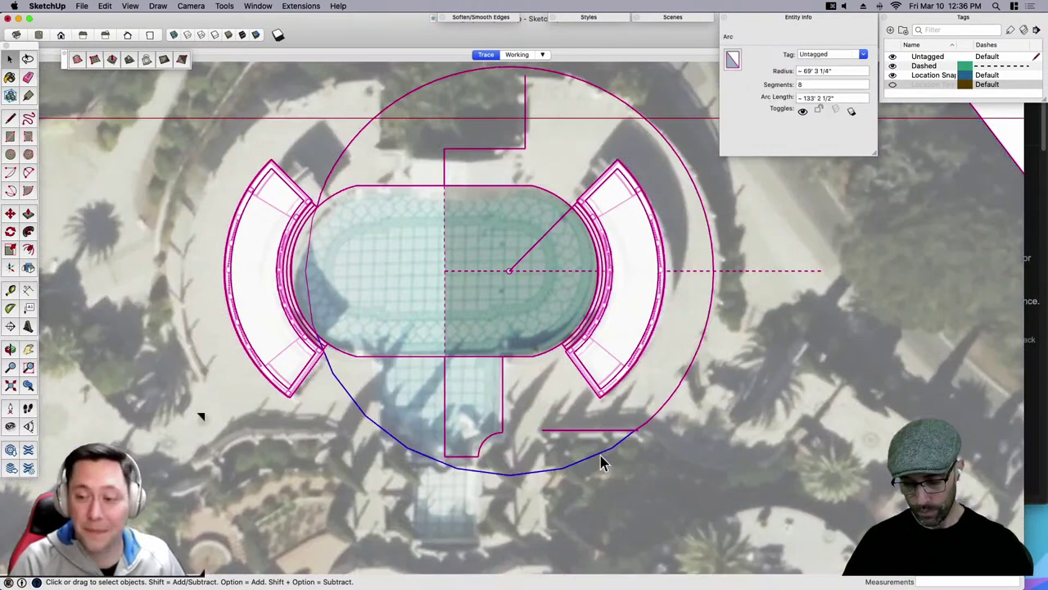
# Extend the hedge's upper vertical line across the large plaza circle, and erase the line's overhang and the circle portion left of it.
pyautogui.scroll(-3, 600, 463)
pyautogui.scroll(6, 540, 163)
pyautogui.press('l')
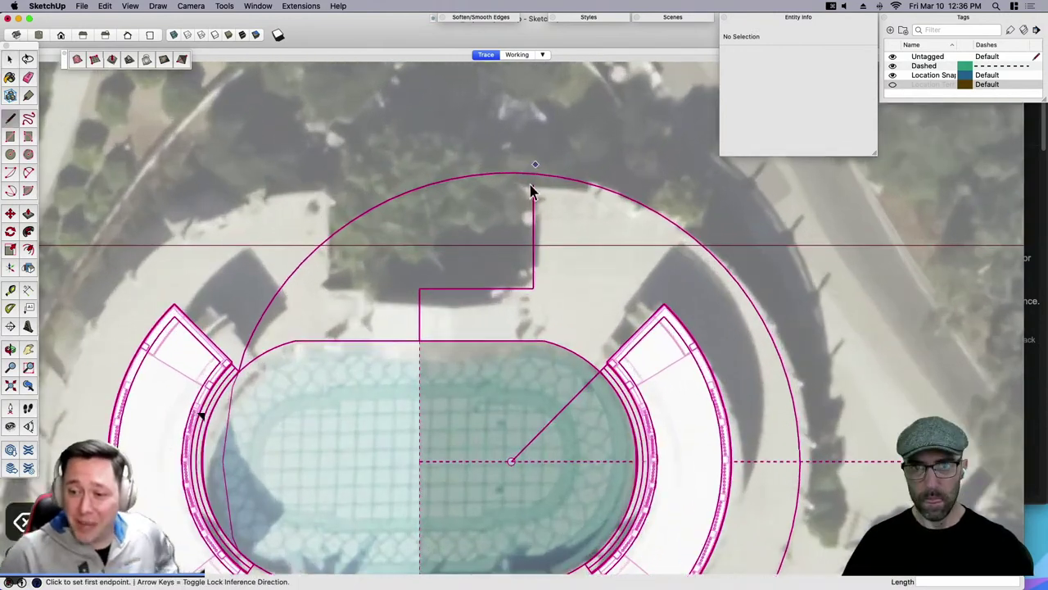
pyautogui.scroll(2, 573, 196)
pyautogui.click(519, 185)
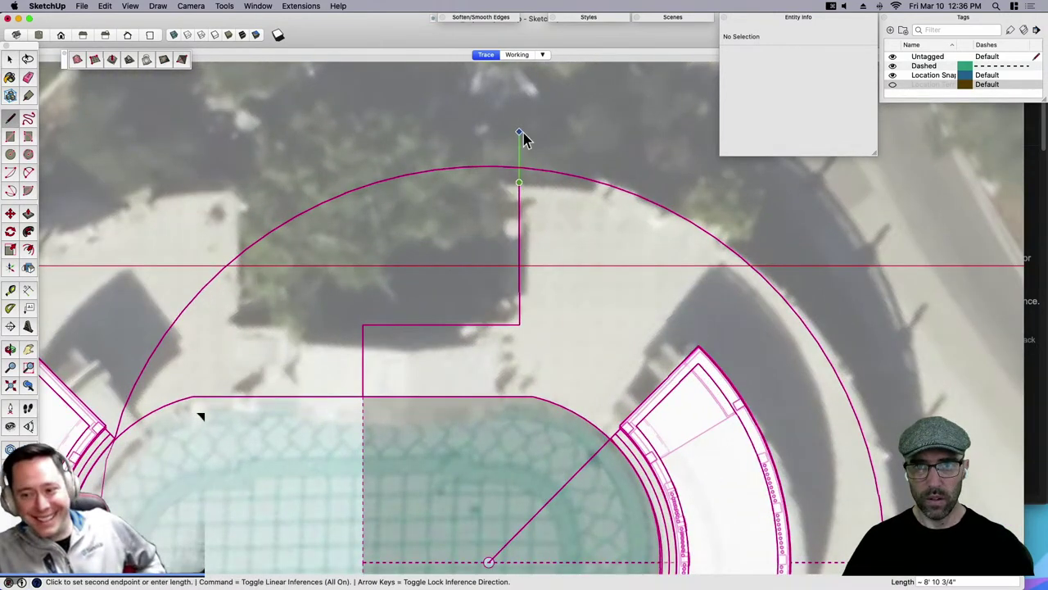
pyautogui.click(520, 133)
pyautogui.press('e')
pyautogui.moveTo(509, 157); pyautogui.dragTo(523, 153)
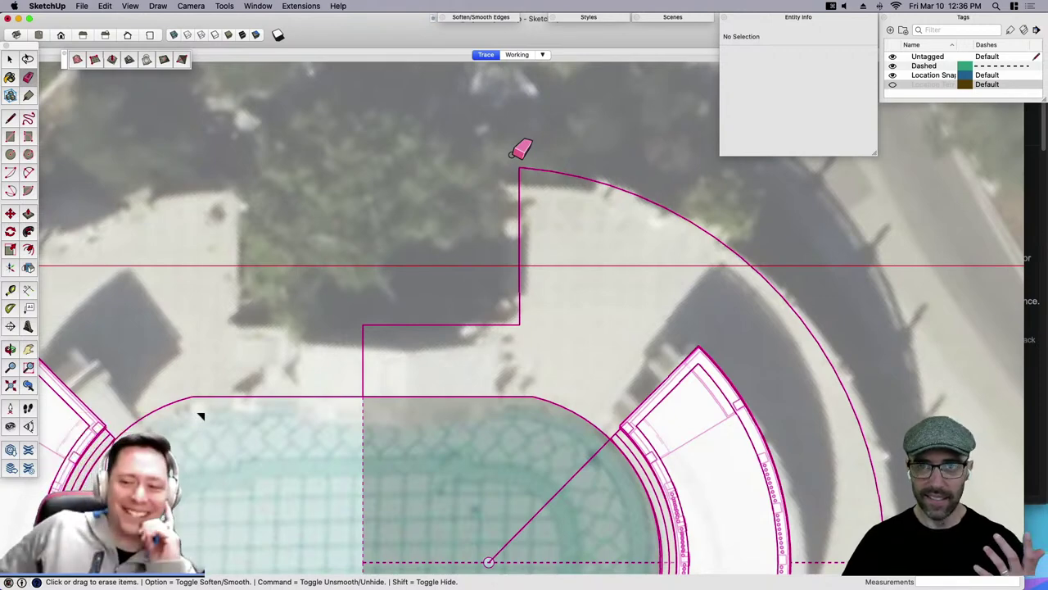
pyautogui.scroll(-6, 522, 150)
pyautogui.scroll(1, 568, 146)
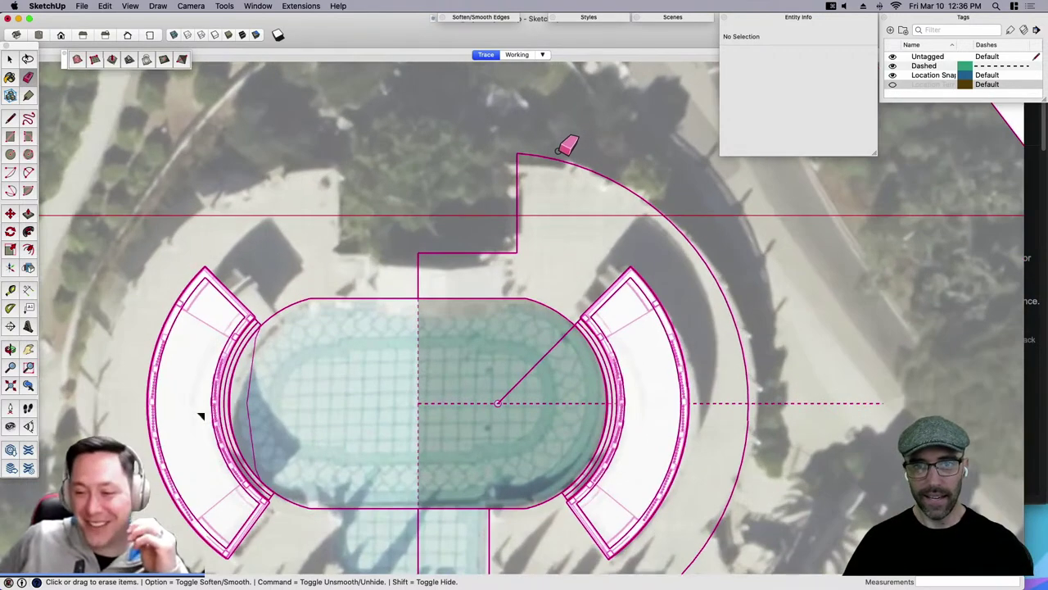
pyautogui.press('space')
pyautogui.scroll(1, 540, 172)
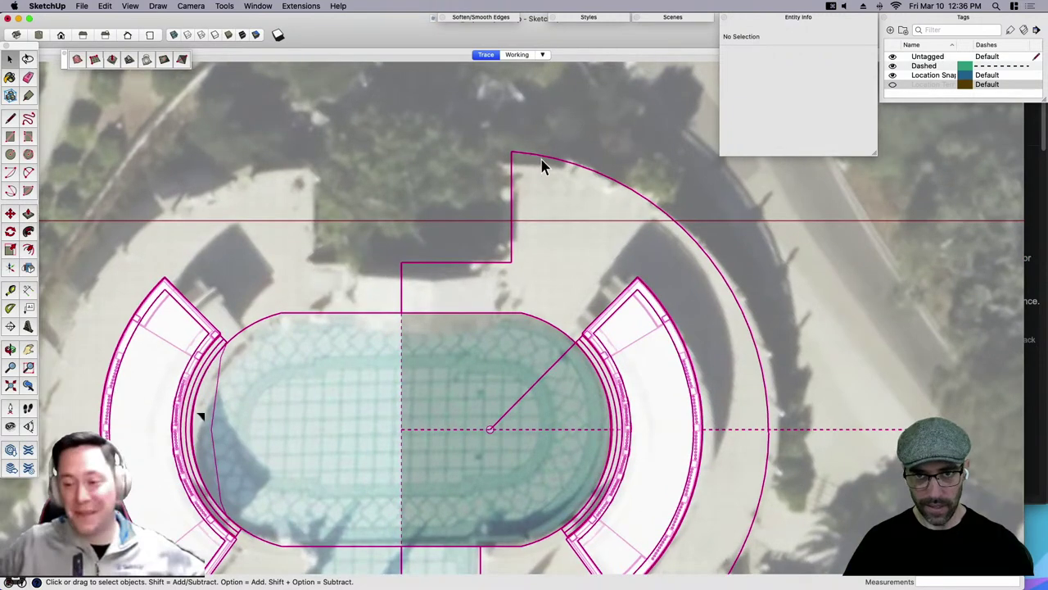
pyautogui.press('l')
pyautogui.press('space')
pyautogui.moveTo(501, 127); pyautogui.dragTo(528, 168)
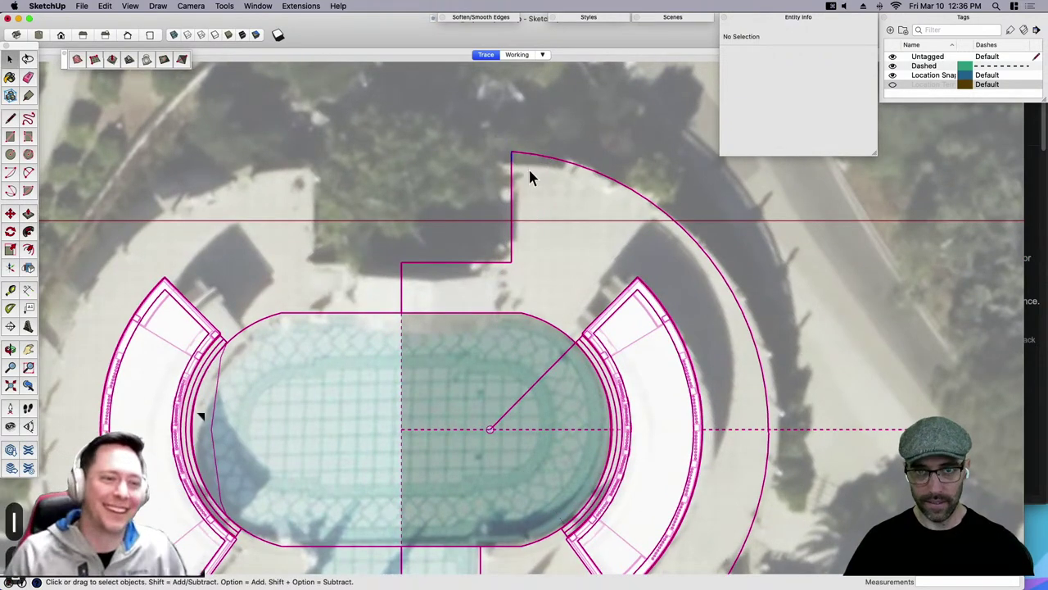
pyautogui.scroll(2, 528, 168)
pyautogui.scroll(1, 529, 174)
pyautogui.click(512, 149)
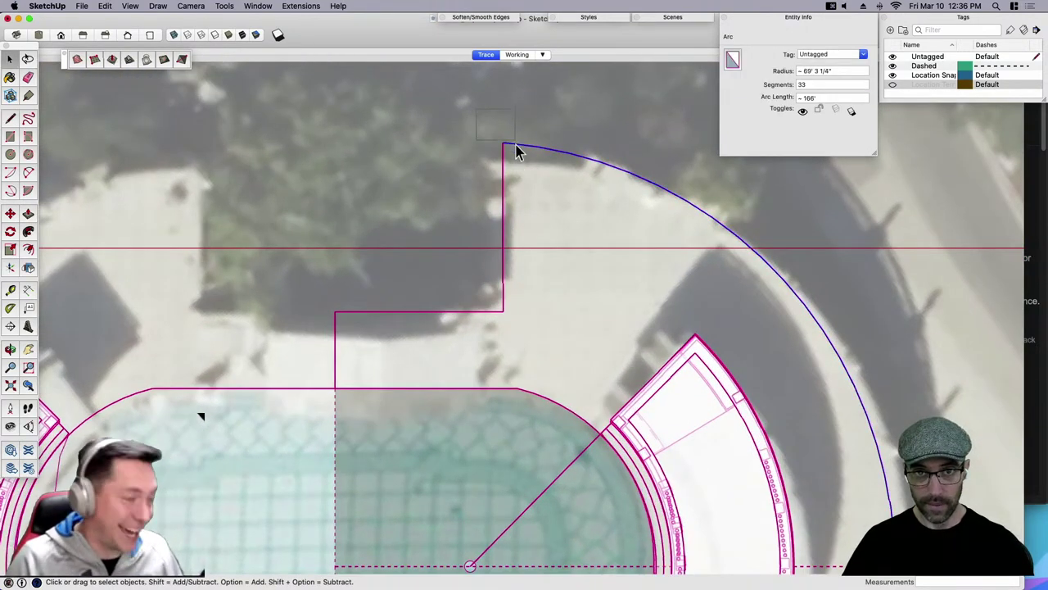
pyautogui.press('m')
pyautogui.click(521, 197)
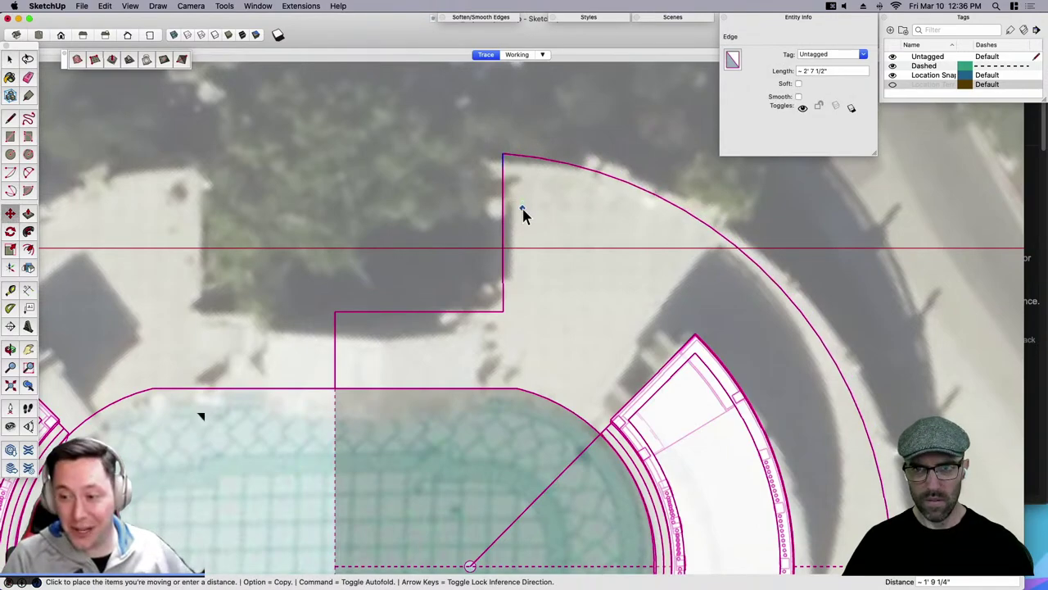
pyautogui.press('space')
pyautogui.scroll(-2, 524, 169)
pyautogui.click(537, 119)
# Draw a vertical line downward from the inner end of the lower hedge-edge line, along the planting edge beside the lower basin.
pyautogui.scroll(-3, 567, 139)
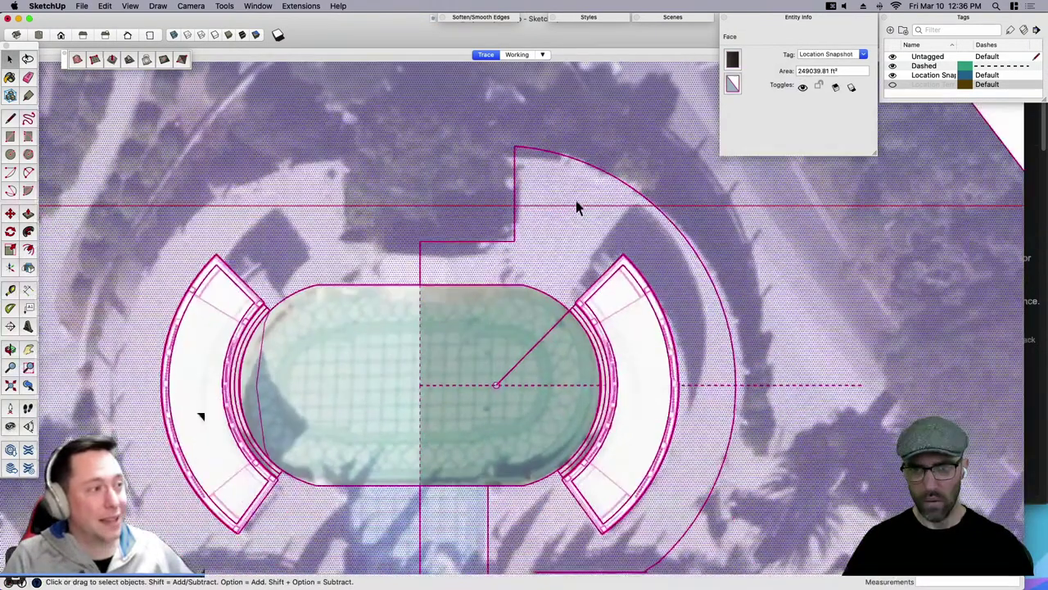
pyautogui.press('h')
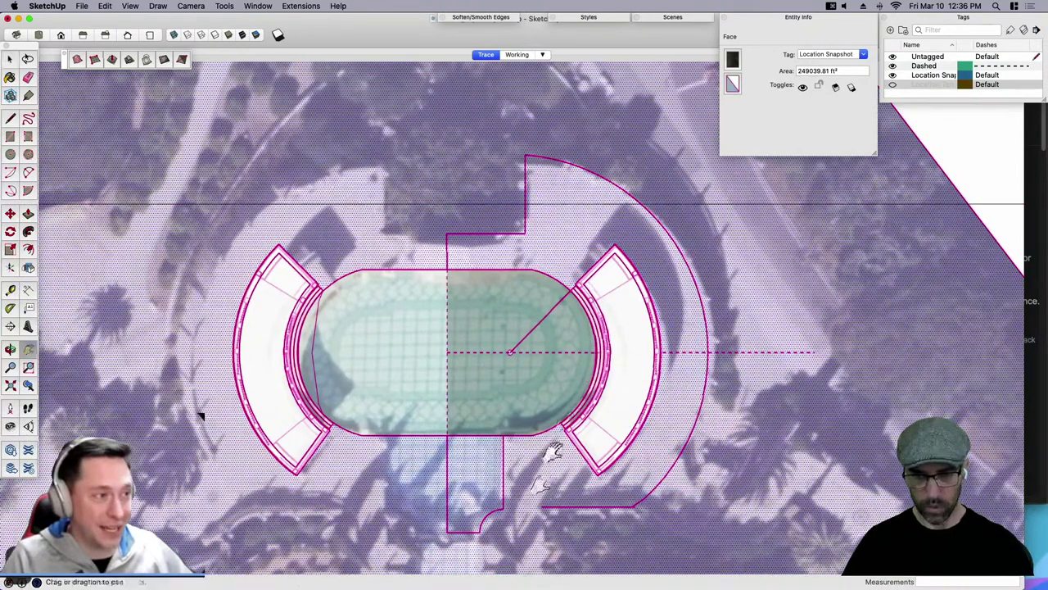
pyautogui.moveTo(542, 483); pyautogui.dragTo(597, 322)
pyautogui.scroll(3, 583, 406)
pyautogui.scroll(1, 613, 407)
pyautogui.press('l')
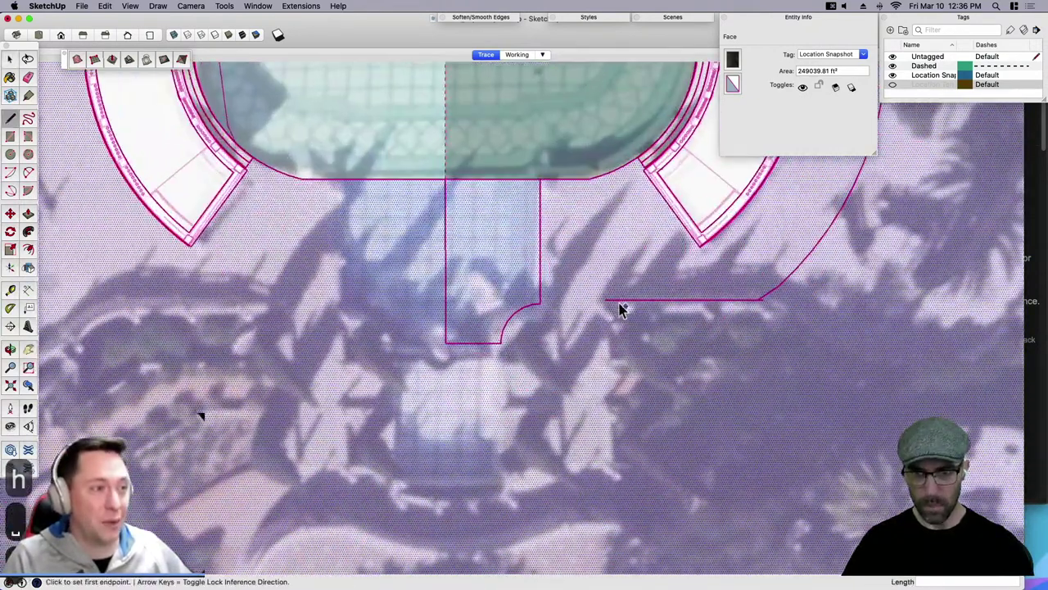
pyautogui.click(605, 300)
pyautogui.click(605, 475)
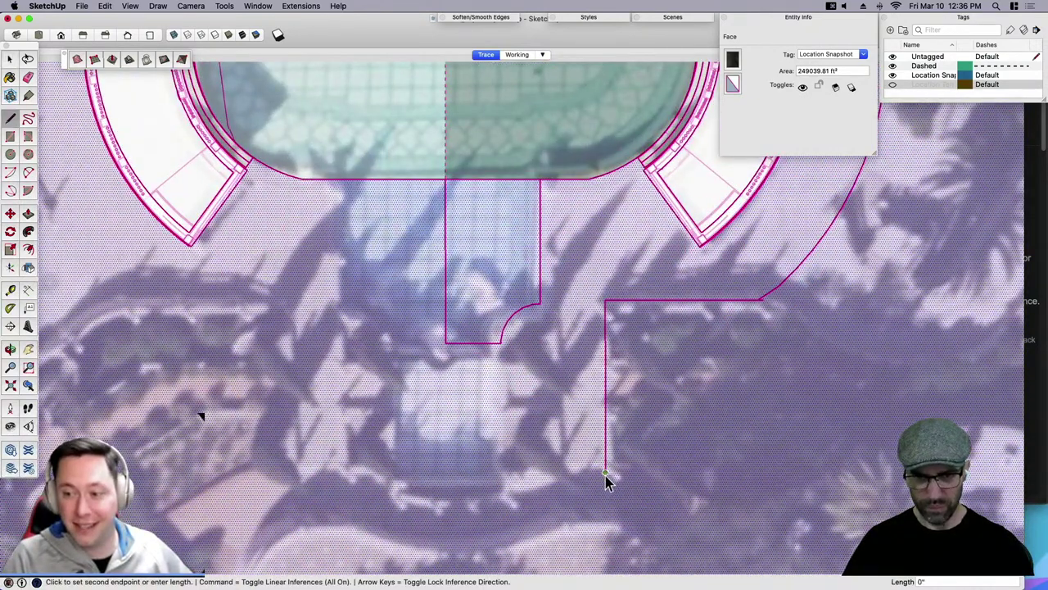
pyautogui.press('Escape')
pyautogui.scroll(1, 606, 475)
pyautogui.click(525, 264)
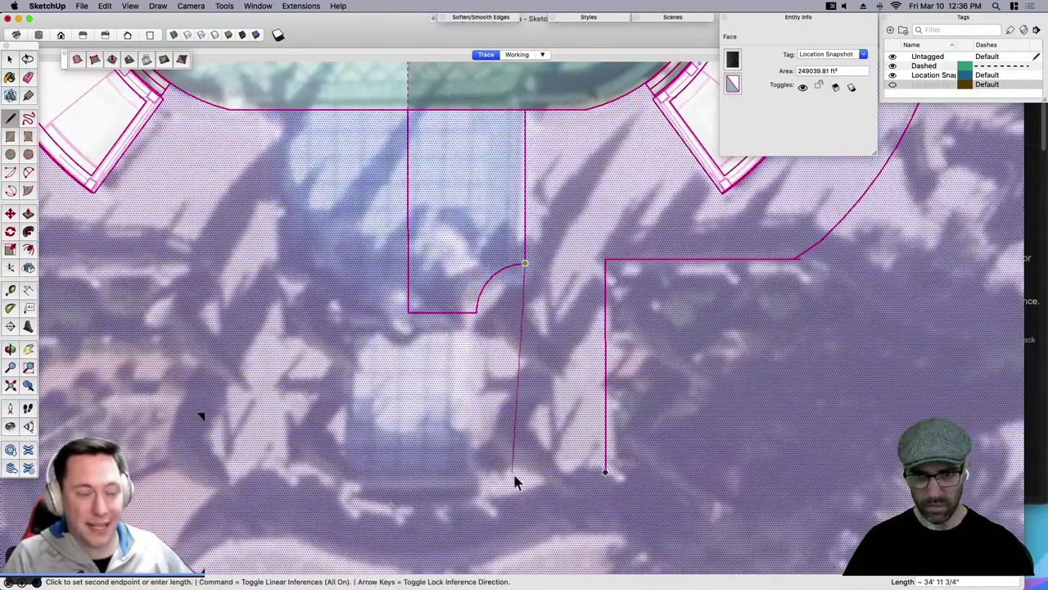
pyautogui.press('Escape')
pyautogui.scroll(1, 537, 323)
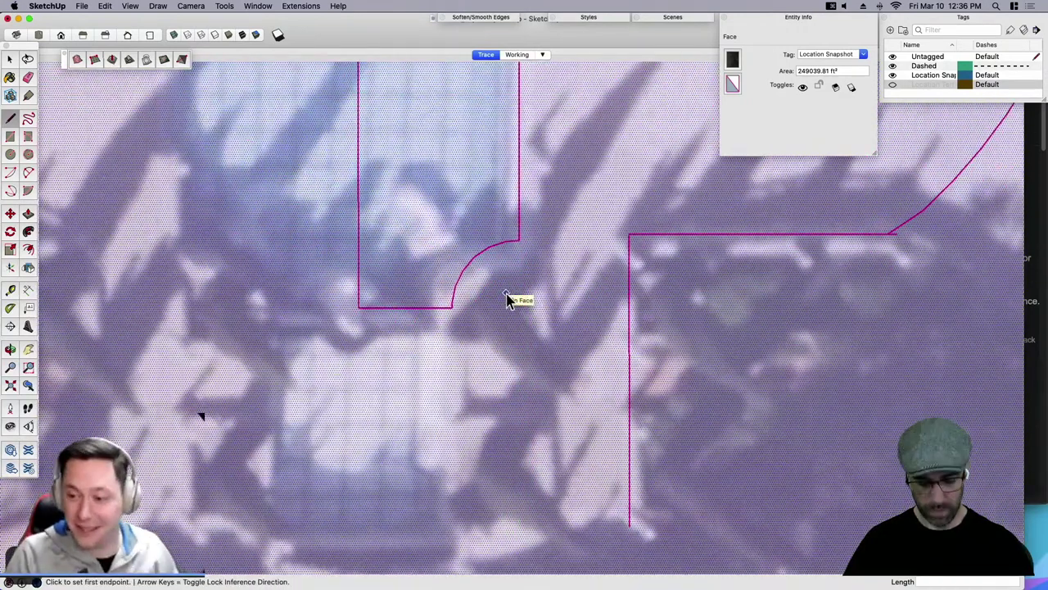
pyautogui.press('r')
pyautogui.click(552, 289)
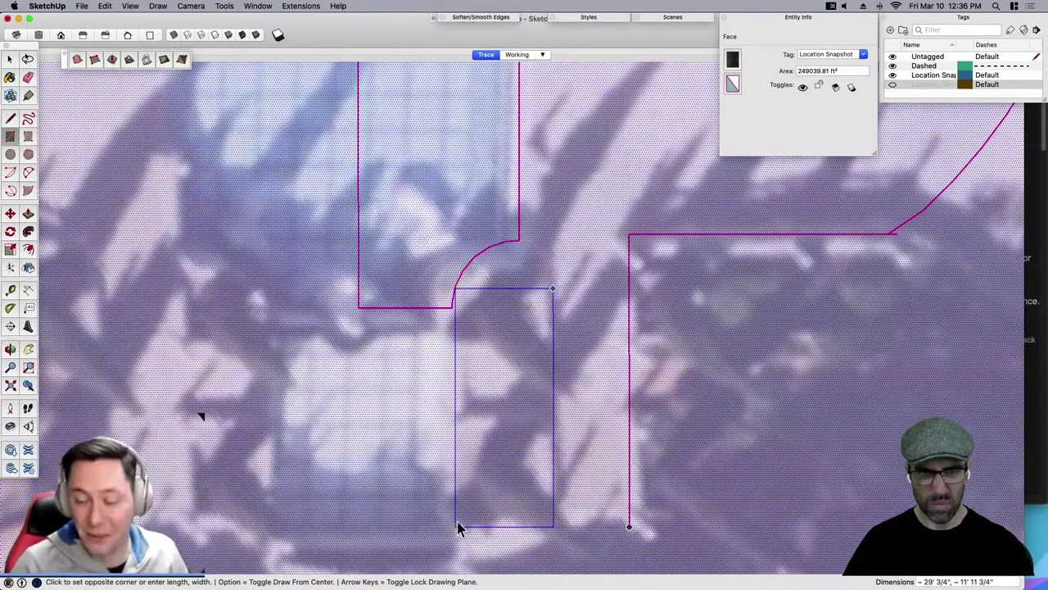
pyautogui.press('Escape')
# Draw a rectangle about 26' 8" by 11' 11" from the concave corner's lower end and join it to the hedge line with a 9' 8" line.
pyautogui.click(451, 308)
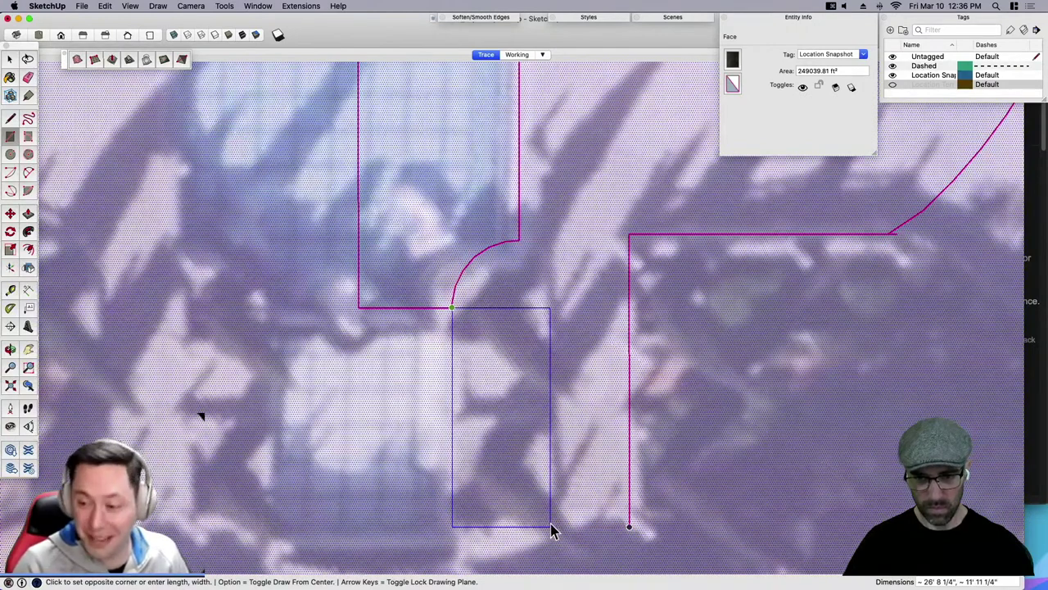
pyautogui.click(550, 525)
pyautogui.press('space')
pyautogui.press('l')
pyautogui.click(630, 525)
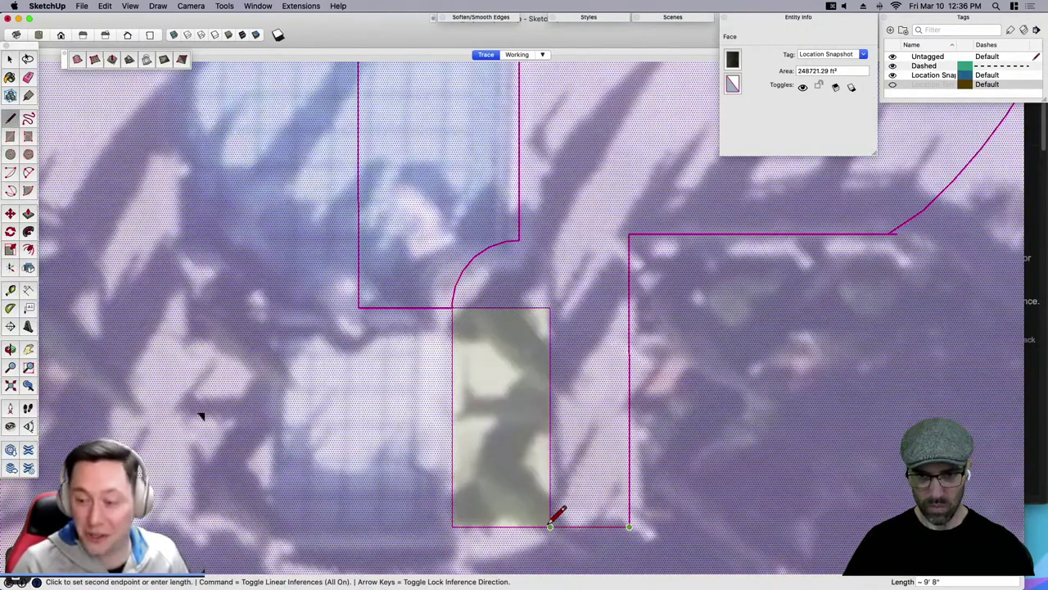
pyautogui.click(550, 525)
# Draw a circle of about 3' radius centred where the basin's vertical centreline meets its lower edge.
pyautogui.scroll(-2, 549, 525)
pyautogui.press('e')
pyautogui.scroll(2, 588, 335)
pyautogui.press('space')
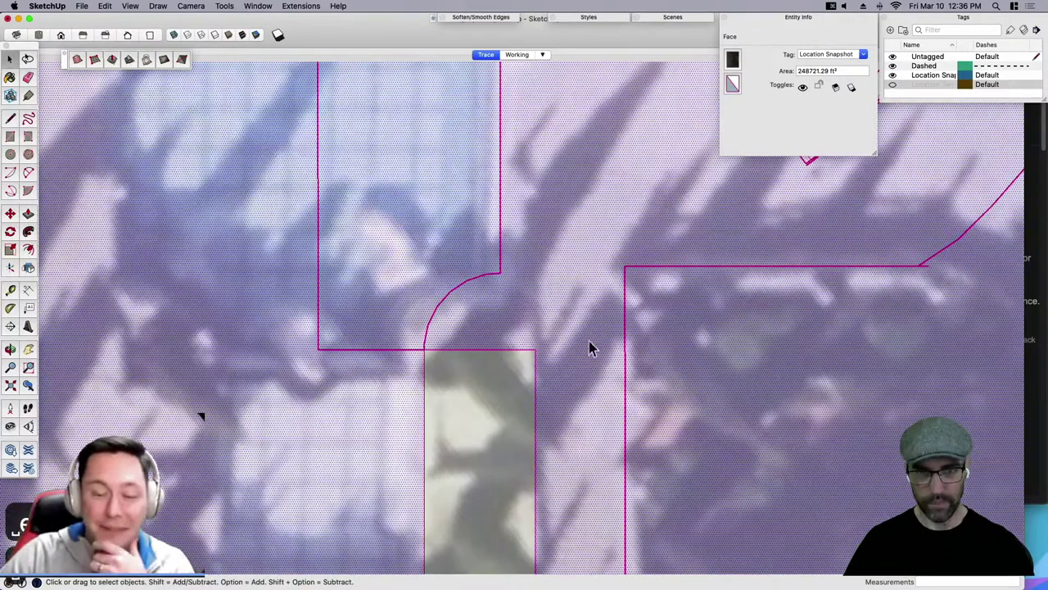
pyautogui.scroll(-1, 579, 348)
pyautogui.keyDown('shift'); pyautogui.moveTo(578, 349); pyautogui.dragTo(646, 329, button='middle'); pyautogui.keyUp('shift')
pyautogui.press('space')
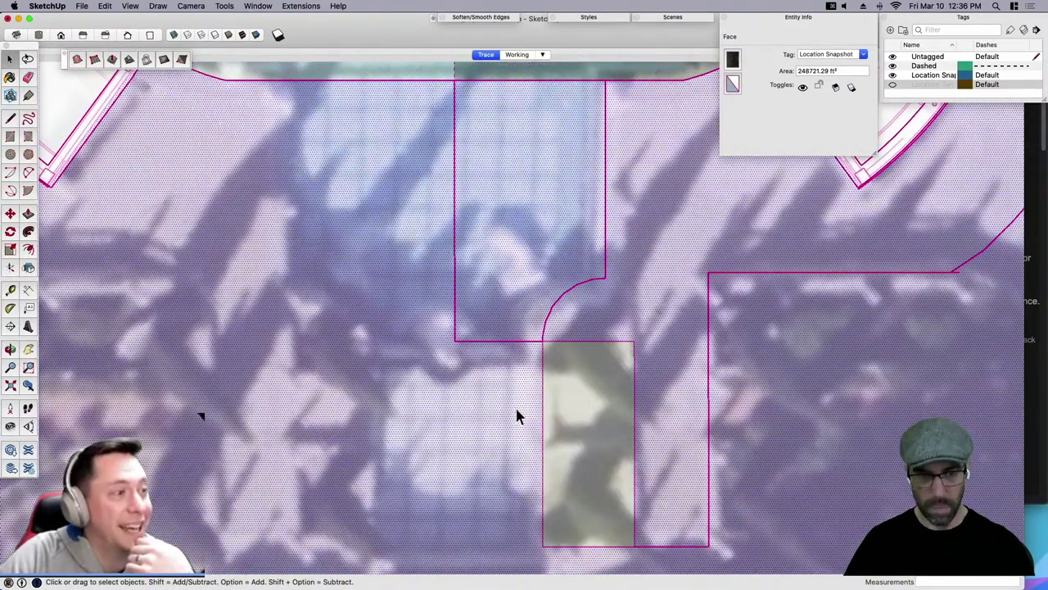
pyautogui.press('h')
pyautogui.moveTo(500, 405); pyautogui.dragTo(592, 400)
pyautogui.press('space')
pyautogui.scroll(4, 567, 344)
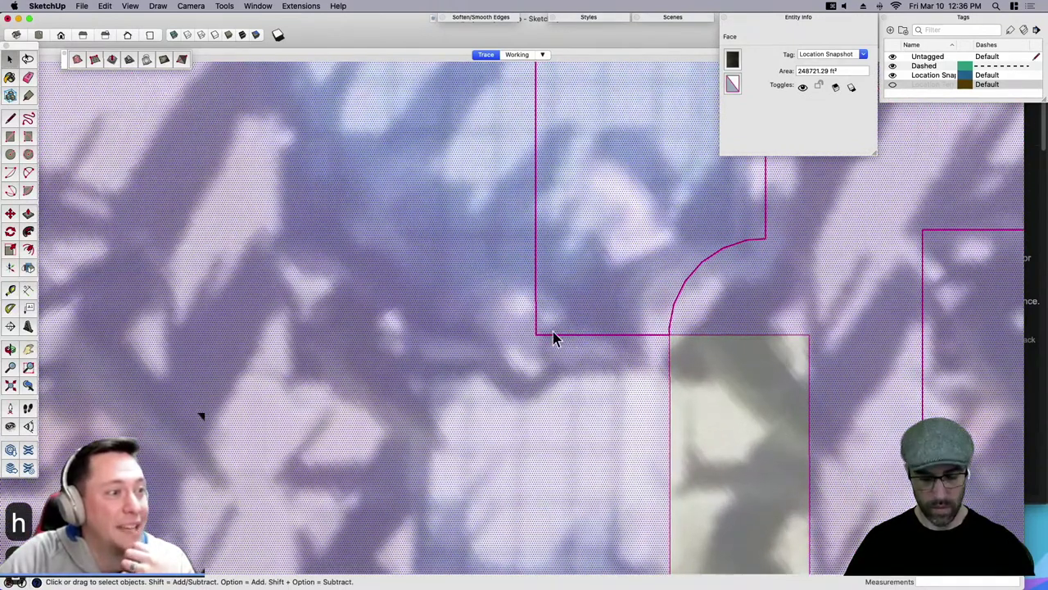
pyautogui.press('c')
pyautogui.click(536, 335)
pyautogui.click(563, 312)
pyautogui.press('space')
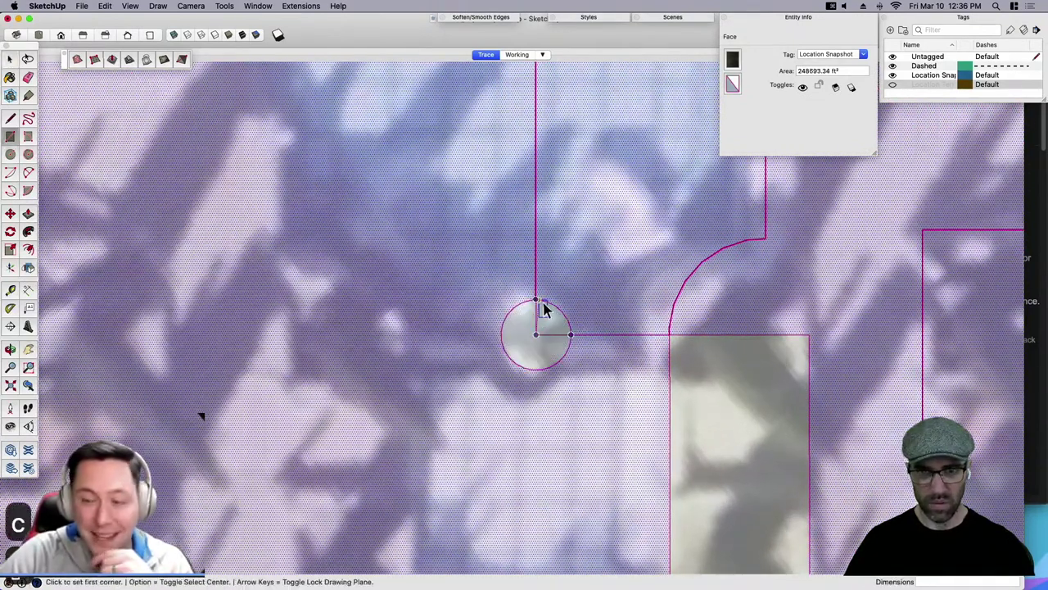
# Try erasing all but the upper-right quarter of the small circle, and undo the erasure.
pyautogui.press('e')
pyautogui.click(529, 304)
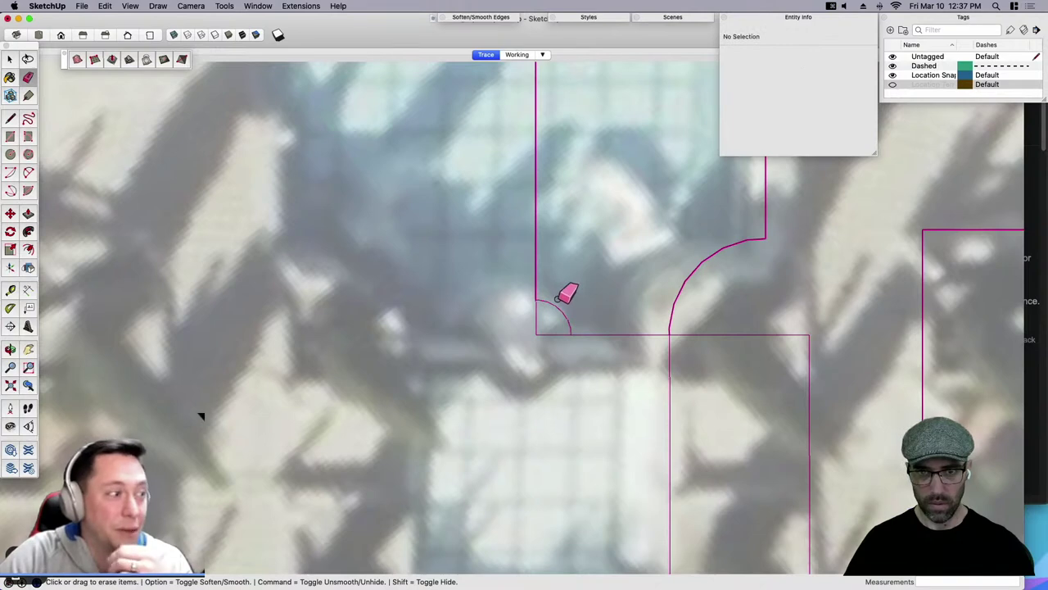
pyautogui.press('super+z')
pyautogui.press('space')
pyautogui.click(549, 334)
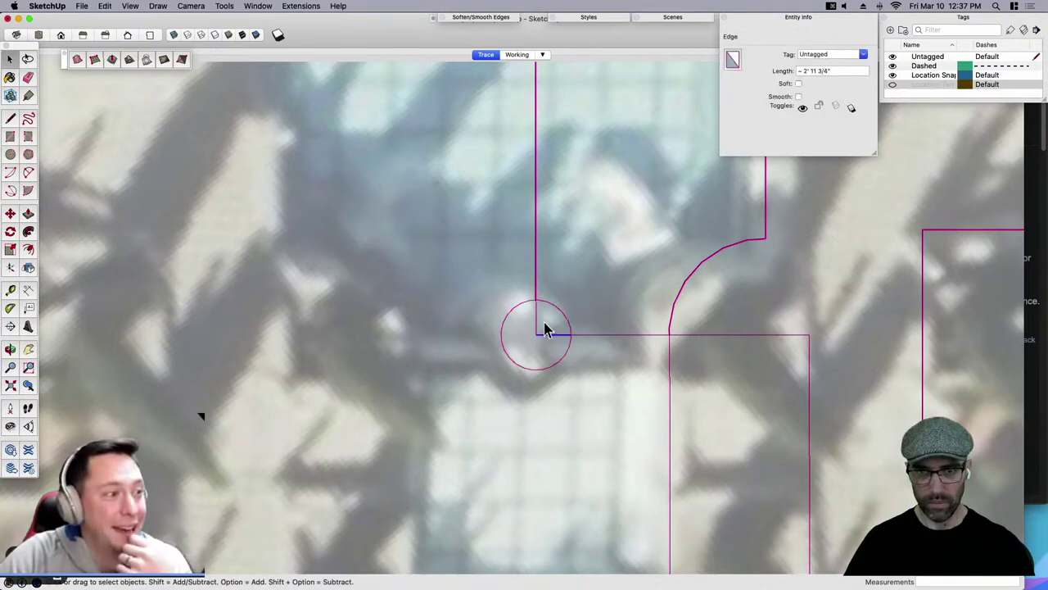
# Extend the centreline down through the small circle and erase the excess, keeping a rounded lower-right quarter arc on the basin outline.
pyautogui.press('l')
pyautogui.click(537, 334)
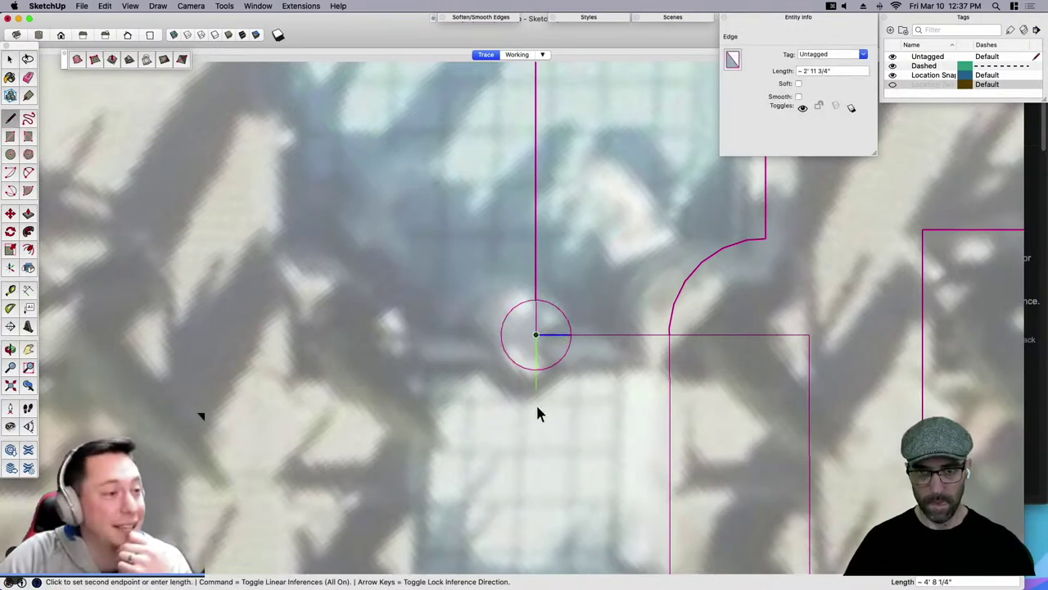
pyautogui.click(537, 409)
pyautogui.press('e')
pyautogui.click(508, 353)
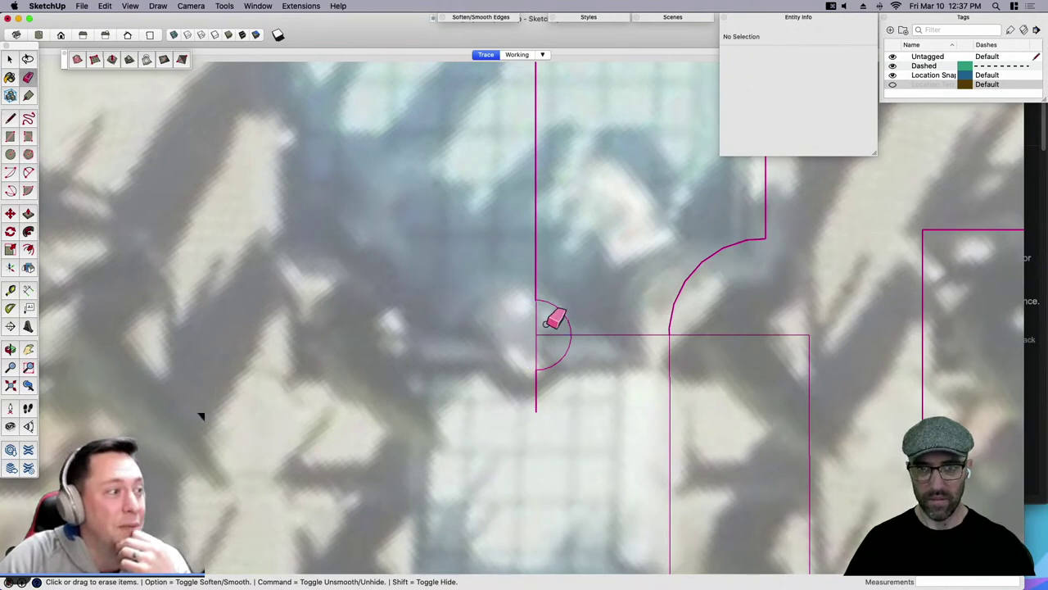
pyautogui.click(550, 334)
pyautogui.click(560, 312)
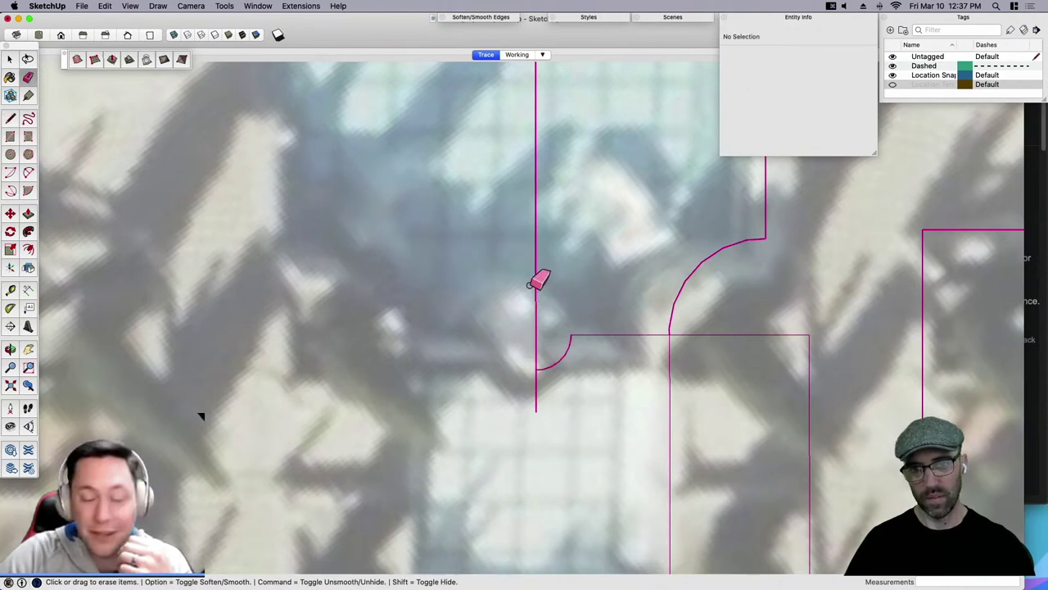
pyautogui.click(537, 389)
pyautogui.scroll(-3, 500, 433)
pyautogui.press('space')
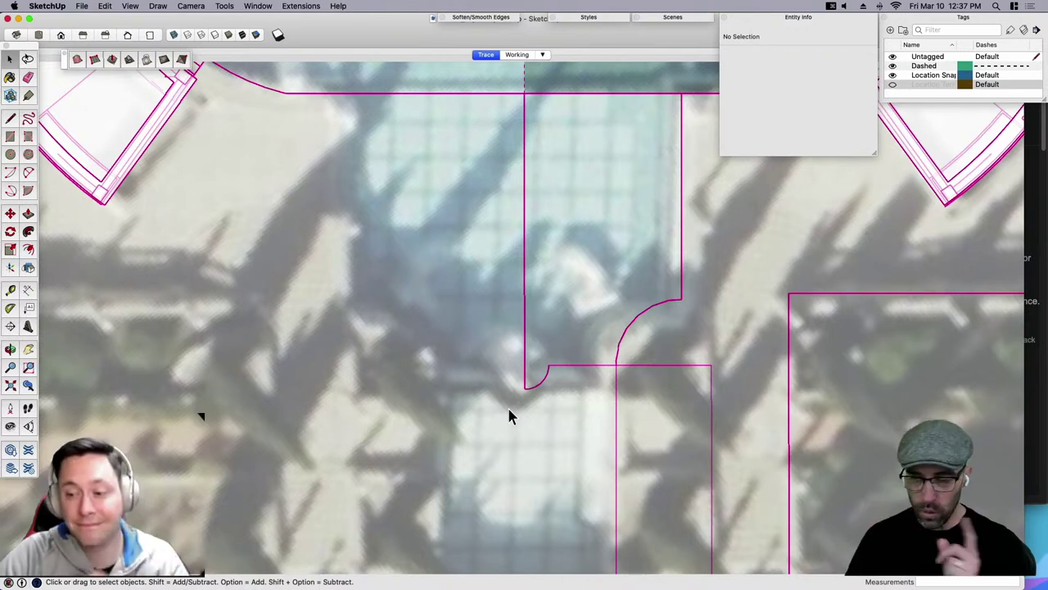
# Delete the lower half of the dashed vertical centreline inside the pool.
pyautogui.scroll(-2, 519, 413)
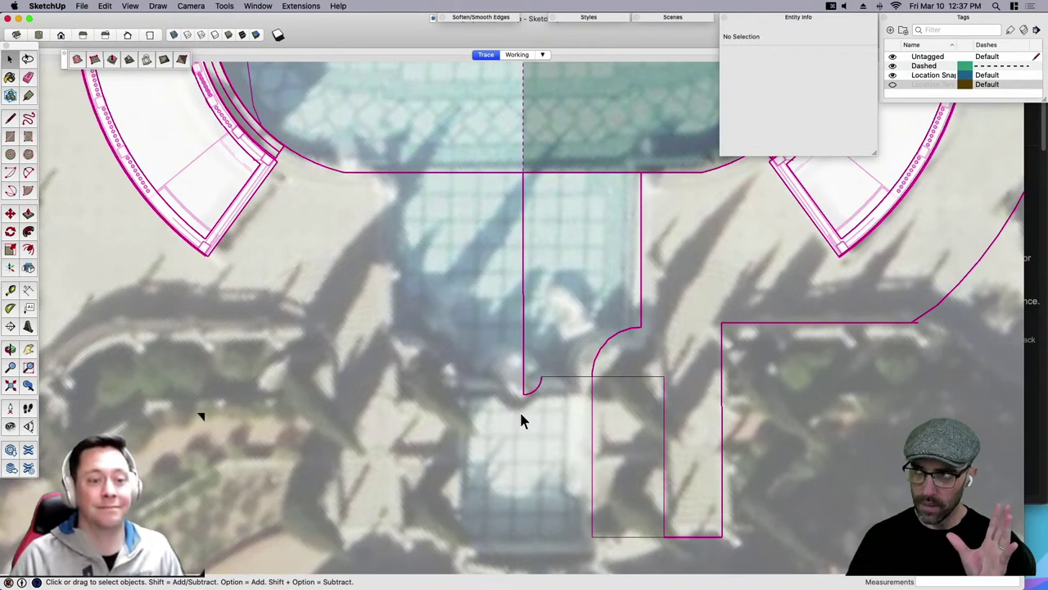
pyautogui.scroll(-3, 520, 417)
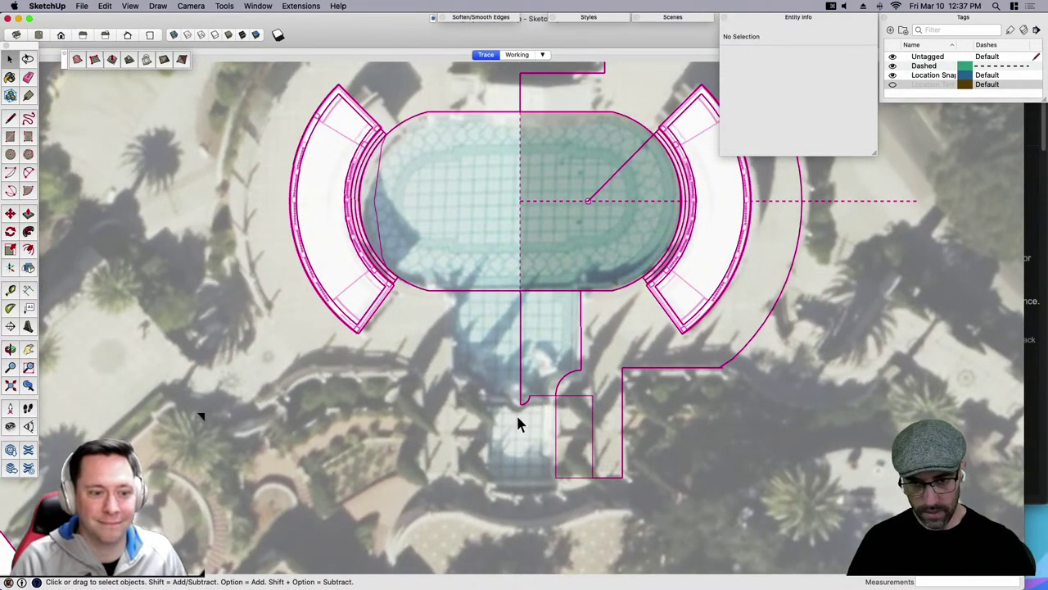
pyautogui.press('h')
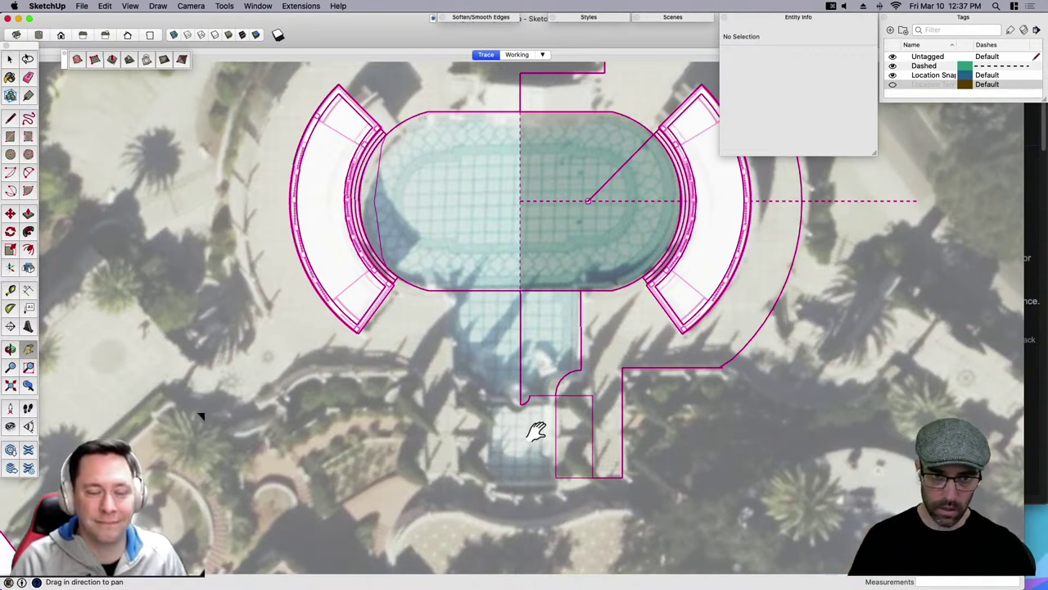
pyautogui.press('space')
pyautogui.click(538, 274)
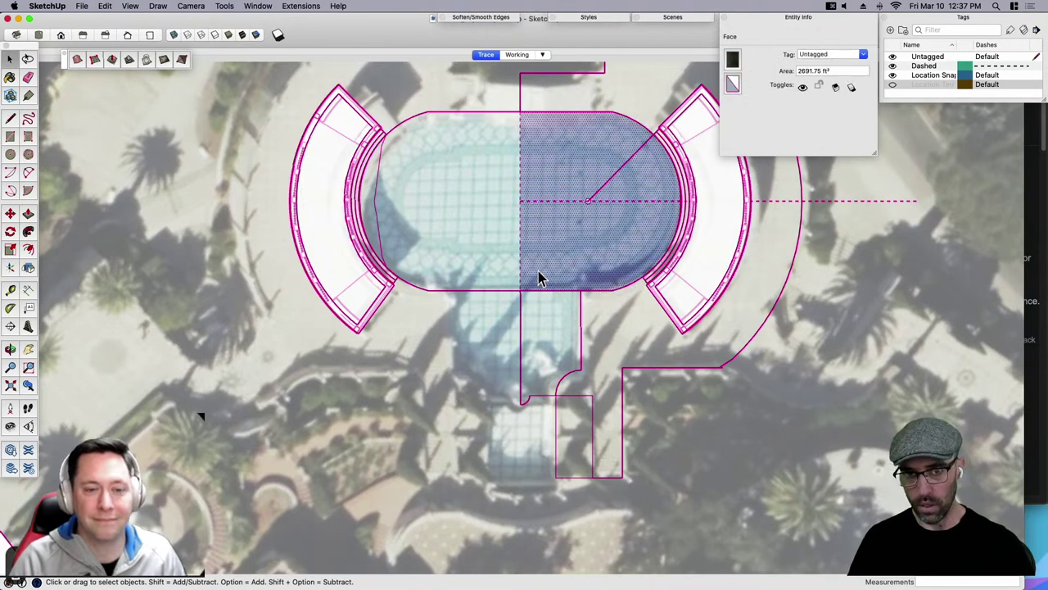
pyautogui.click(525, 274)
pyautogui.press('Delete')
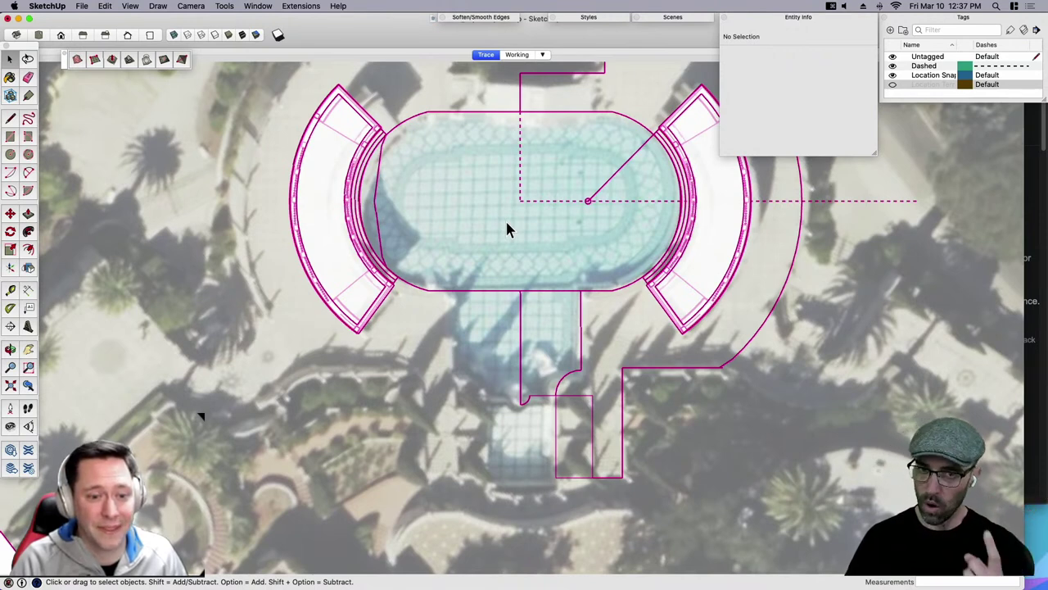
# Group the aerial image face with its boundary edges and cut the group from the model.
pyautogui.click(562, 407)
pyautogui.scroll(-3, 574, 401)
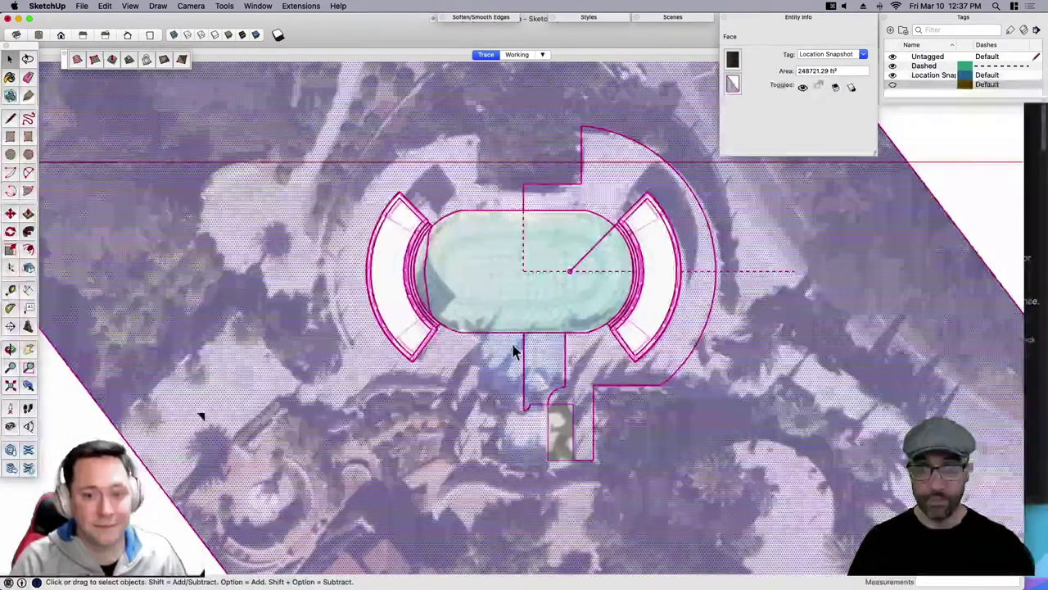
pyautogui.scroll(-1, 514, 351)
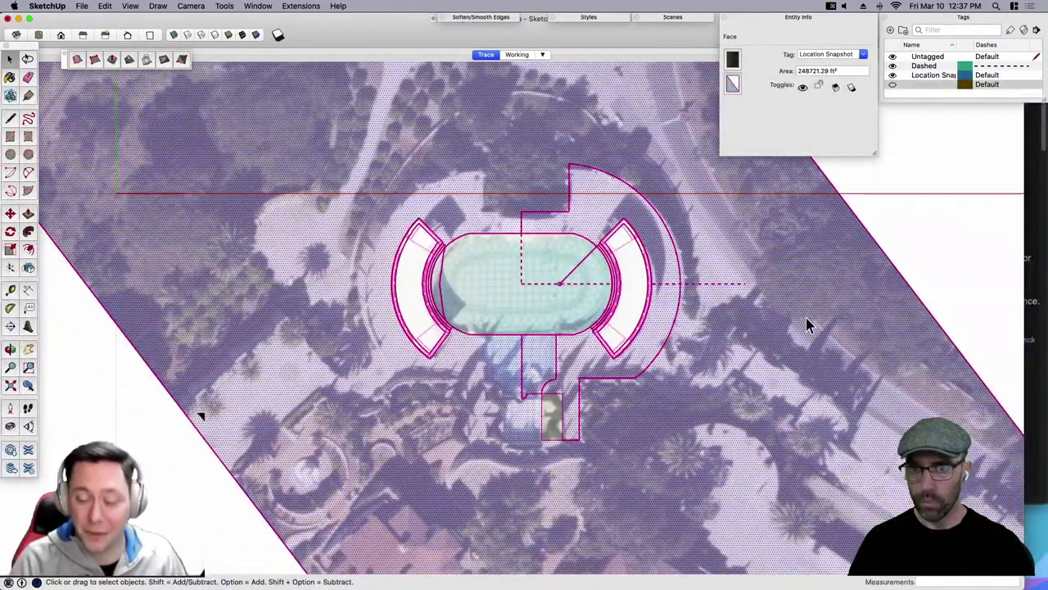
pyautogui.press('super+a')
pyautogui.scroll(2, 667, 369)
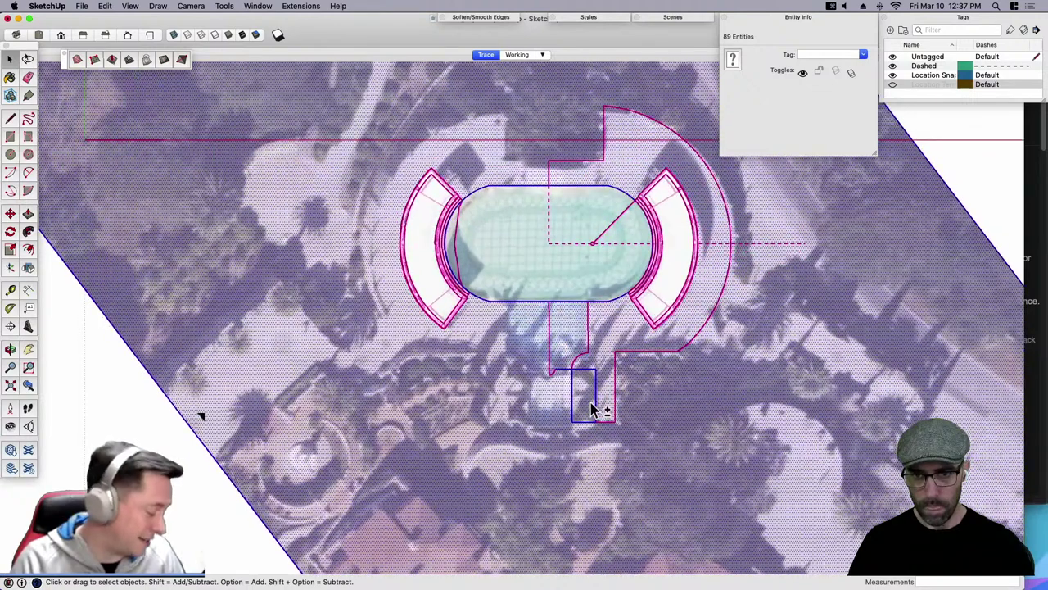
pyautogui.scroll(-3, 590, 405)
pyautogui.click(435, 439)
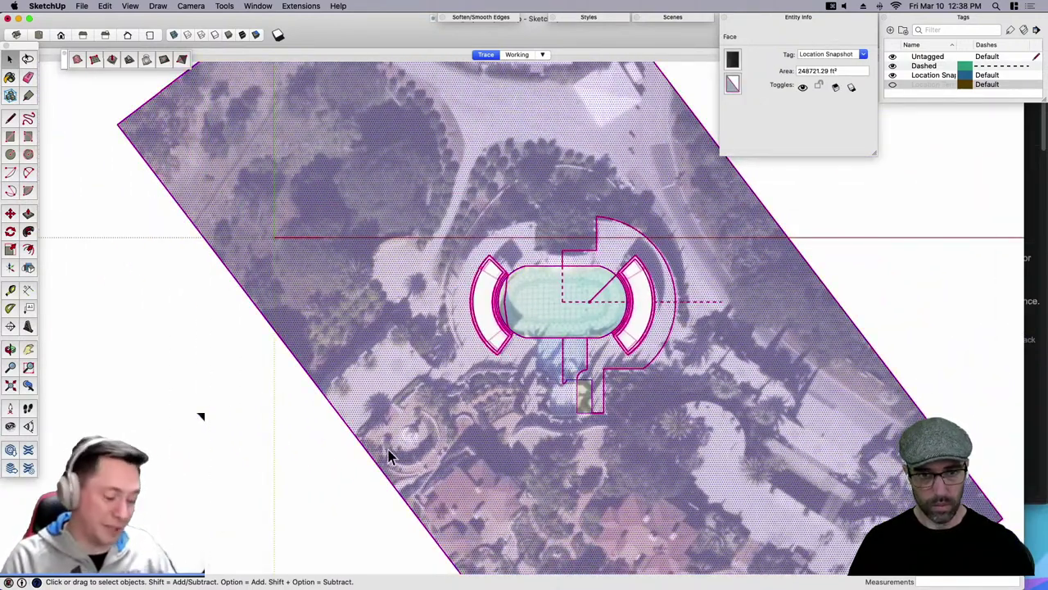
pyautogui.scroll(-2, 357, 479)
pyautogui.moveTo(336, 416); pyautogui.dragTo(188, 189)
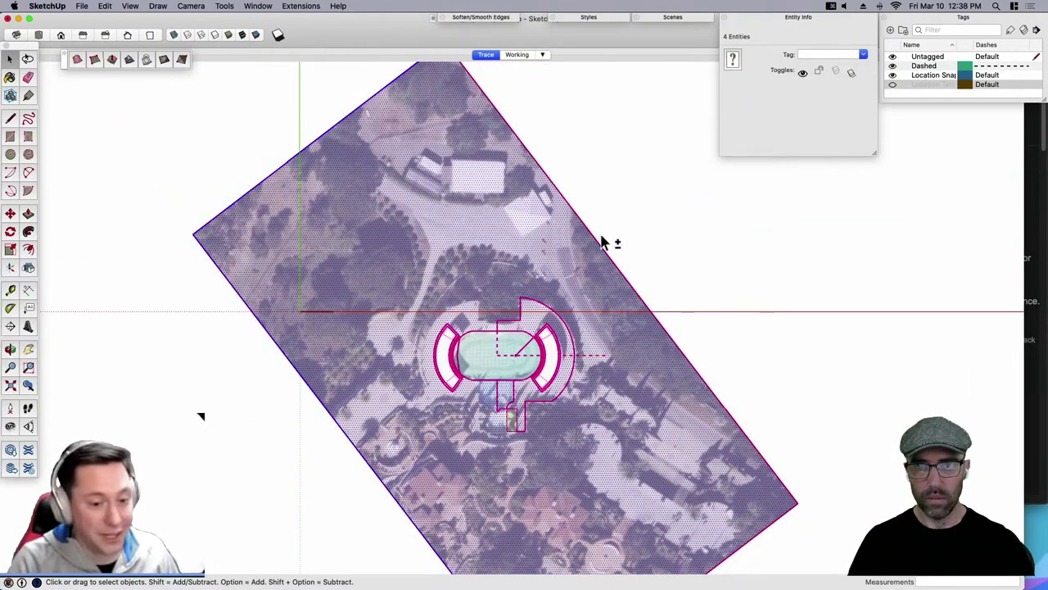
pyautogui.scroll(-2, 628, 316)
pyautogui.keyDown('shift'); pyautogui.click(672, 493); pyautogui.keyUp('shift')
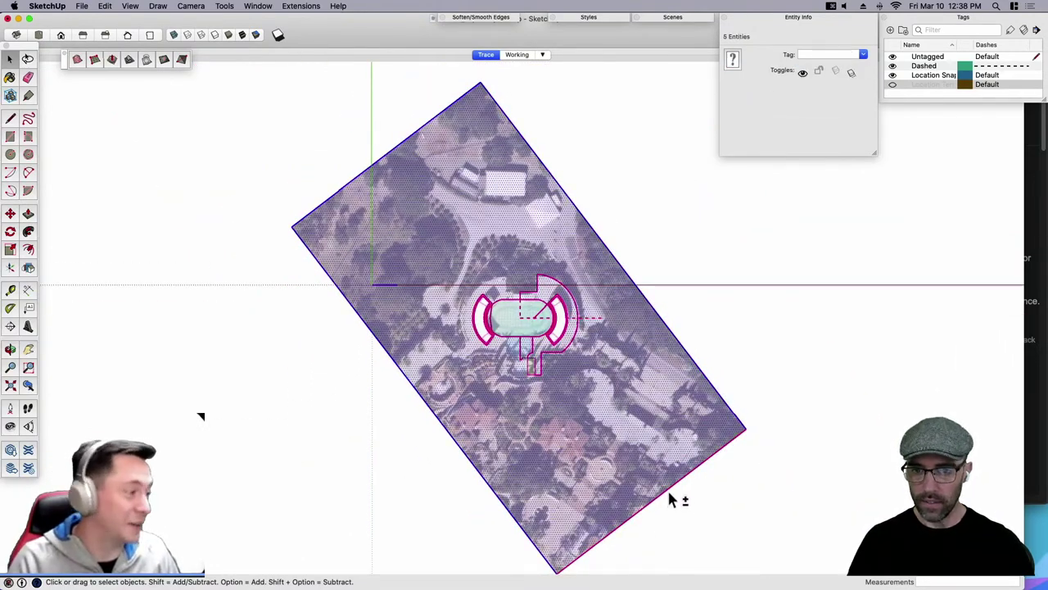
pyautogui.press('super+g')
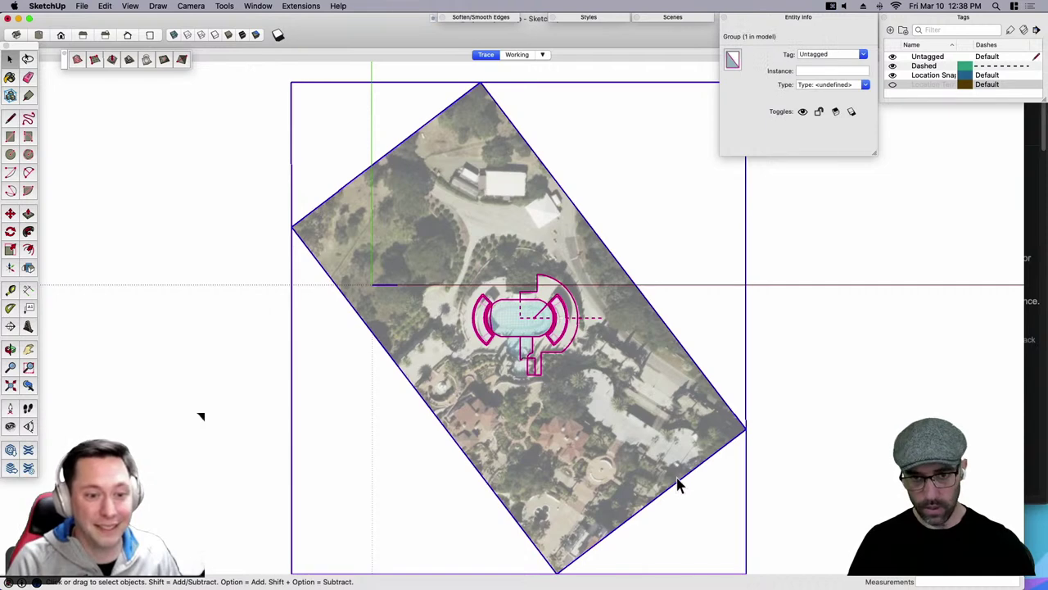
pyautogui.press('super+x')
# Draw a straight line from the end of the small quarter arc to the nearest upper corner of the narrow rectangle.
pyautogui.scroll(10, 506, 346)
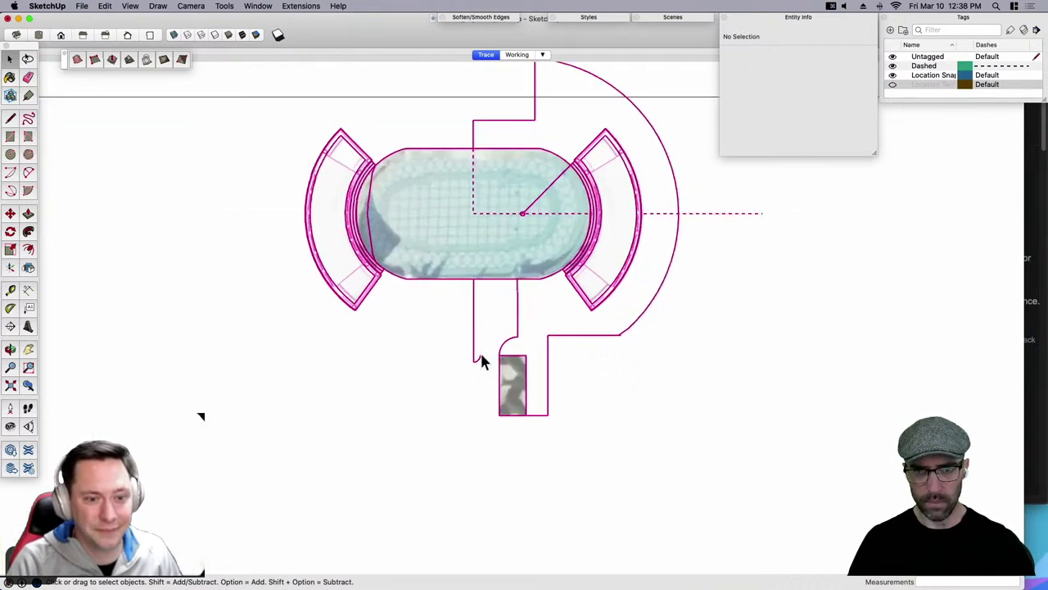
pyautogui.press('l')
pyautogui.click(480, 358)
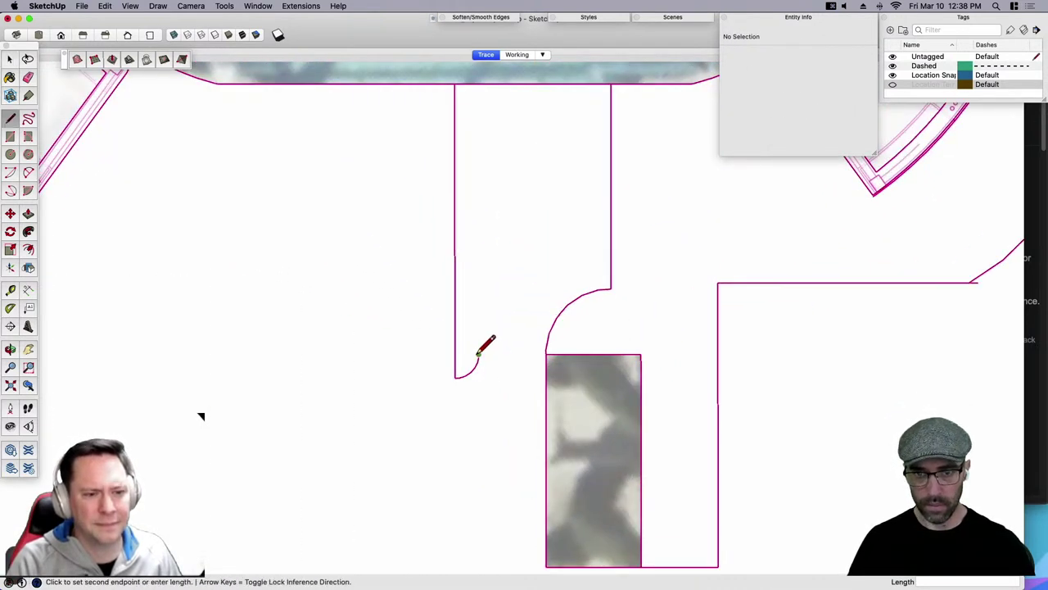
pyautogui.scroll(2, 545, 352)
pyautogui.click(546, 354)
pyautogui.scroll(-3, 531, 295)
# Delete the leftover aerial-image face inside the narrow rectangle, keeping its edges.
pyautogui.press('space')
pyautogui.click(595, 414)
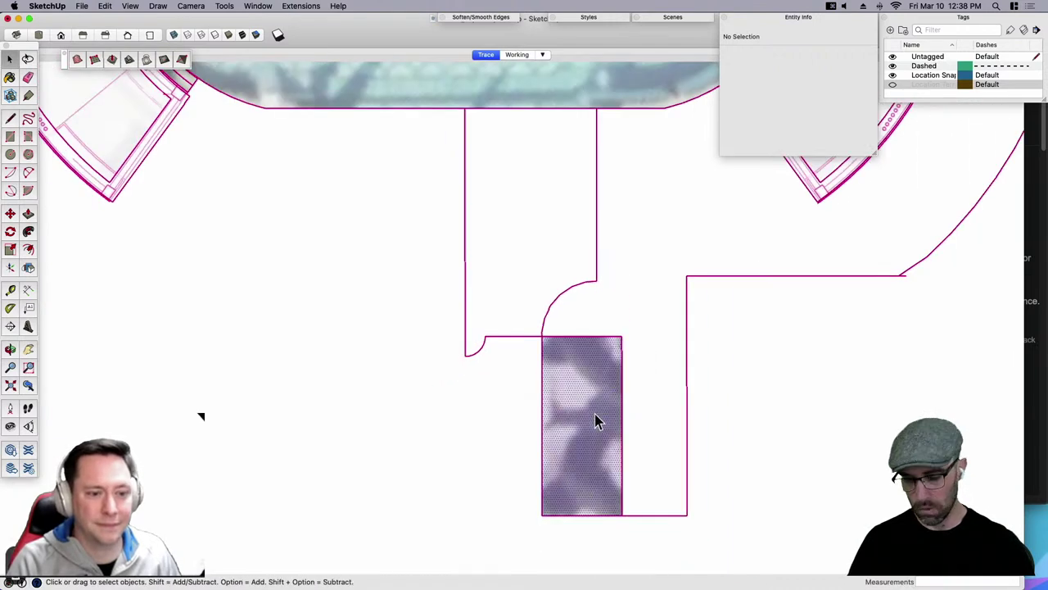
pyautogui.press('Delete')
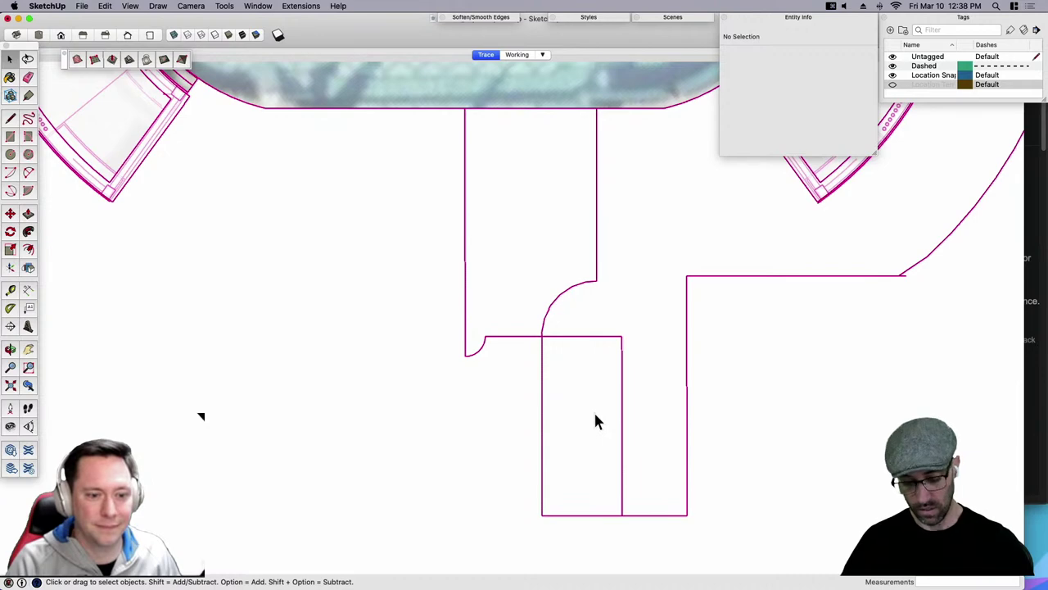
# Erase the short edge stub that overshoots the lower end of the large plaza arc.
pyautogui.press('h')
pyautogui.moveTo(777, 215); pyautogui.dragTo(545, 390)
pyautogui.press('space')
pyautogui.scroll(3, 683, 430)
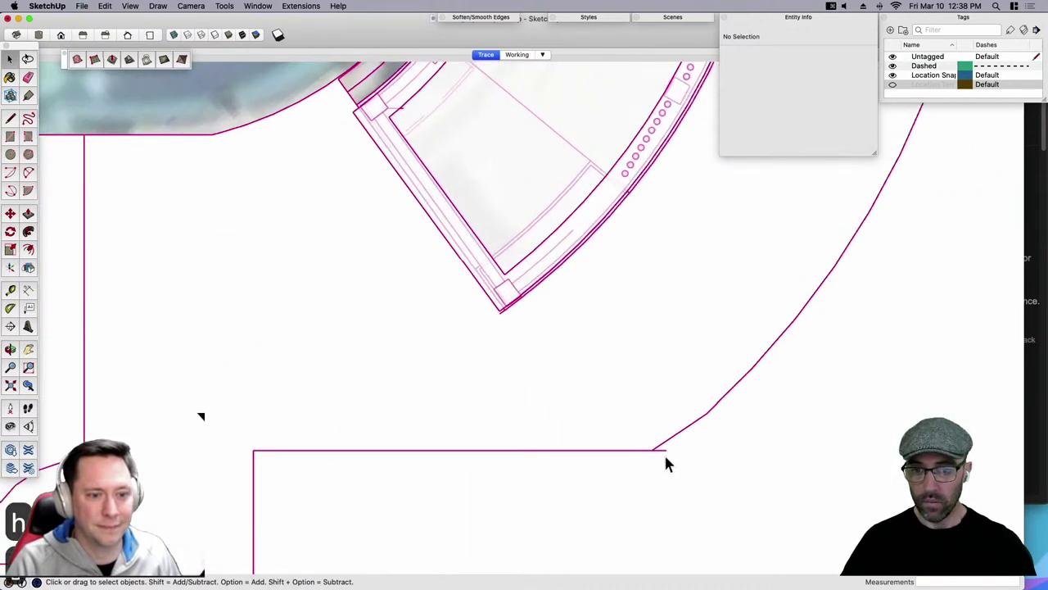
pyautogui.press('e')
pyautogui.scroll(-2, 670, 444)
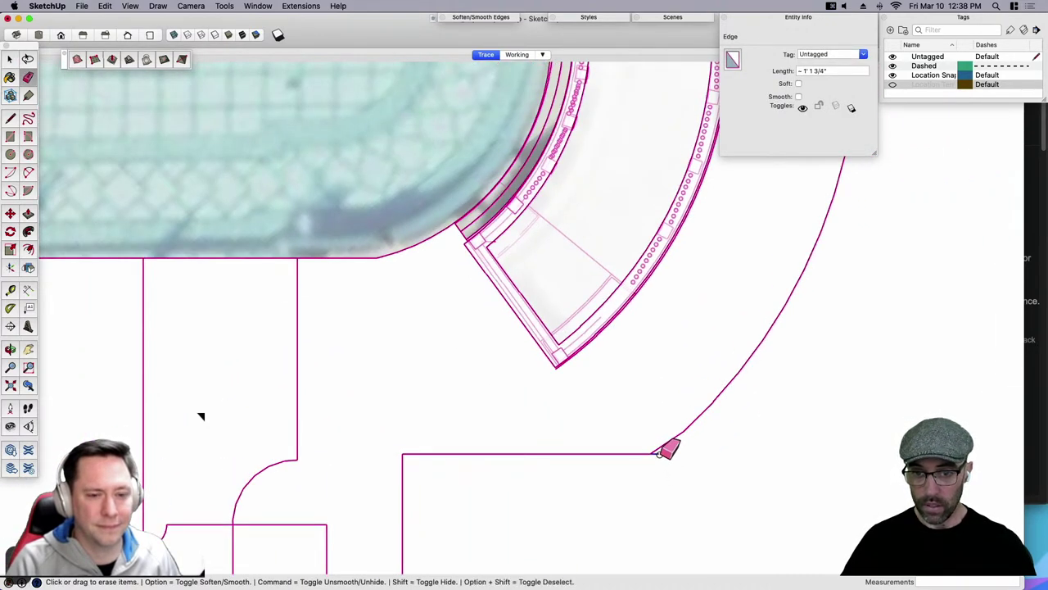
pyautogui.click(658, 454)
pyautogui.scroll(-5, 625, 469)
pyautogui.press('space')
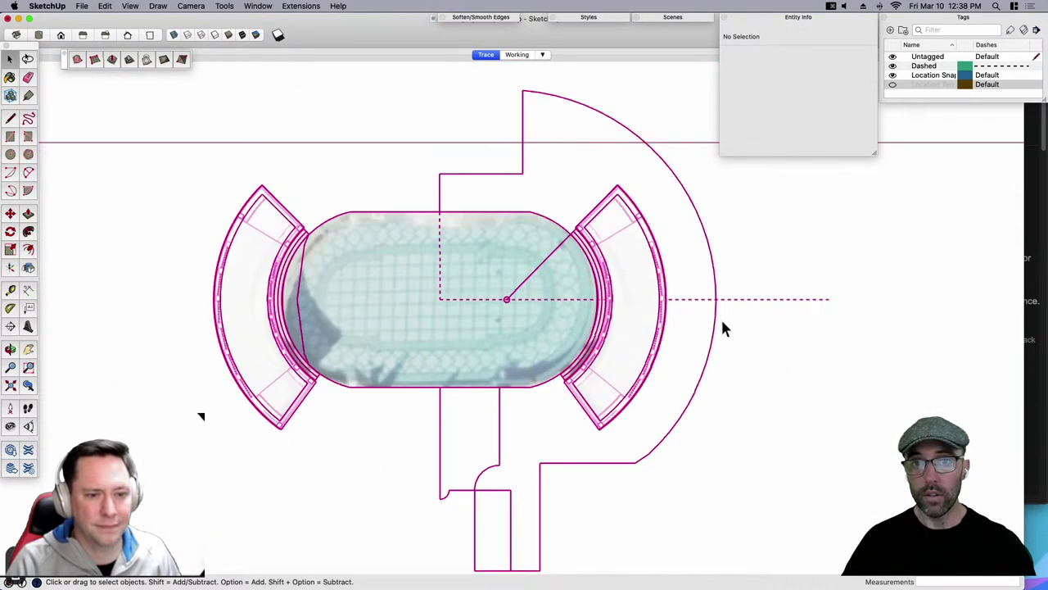
# Draw a line from the lower end of the large plaza arc to the inner corner of the stepped outline.
pyautogui.scroll(-1, 720, 323)
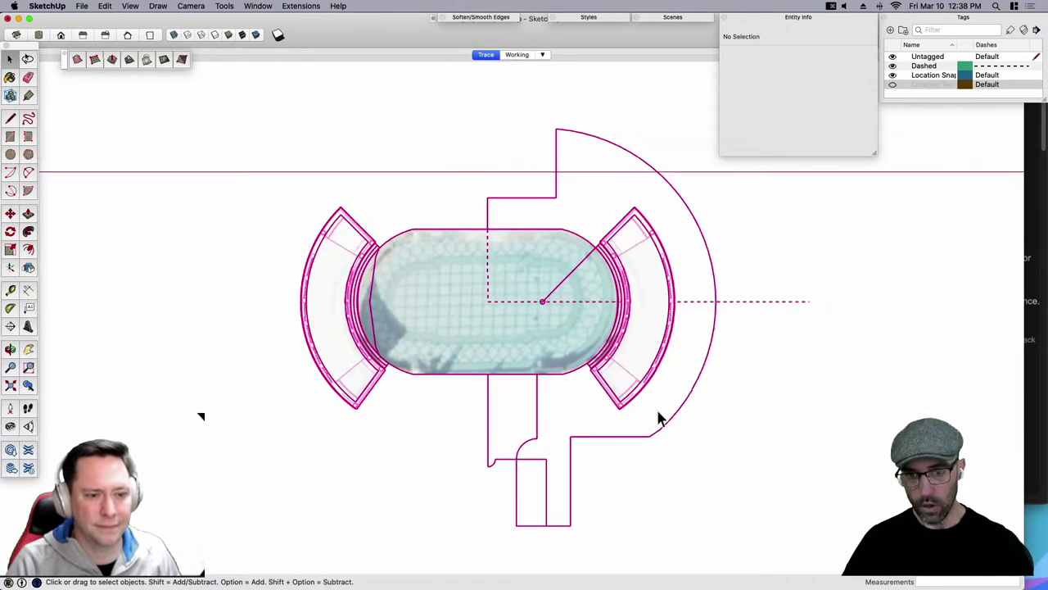
pyautogui.press('l')
pyautogui.click(651, 436)
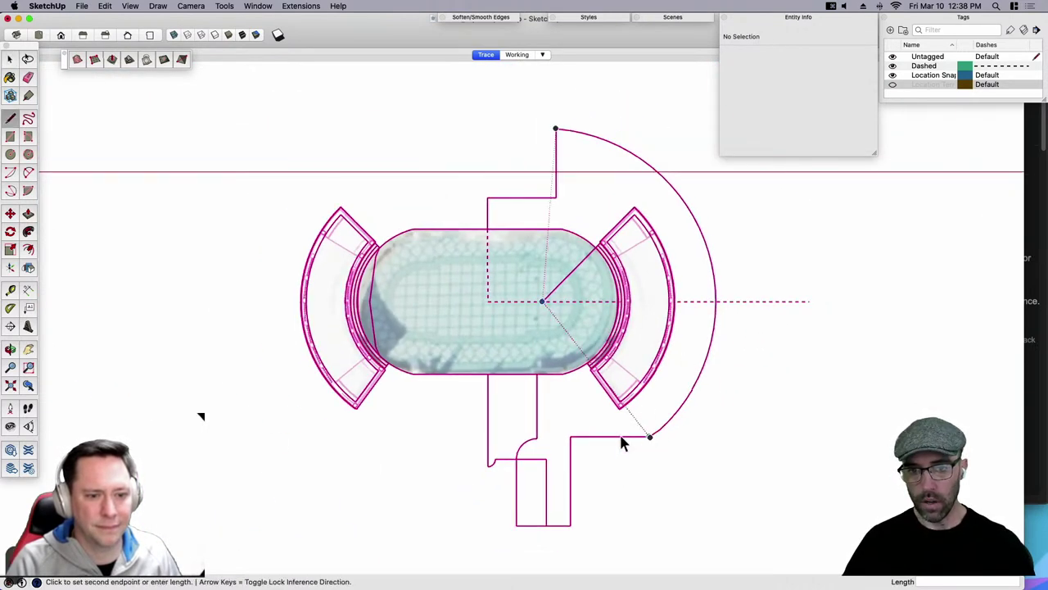
pyautogui.click(571, 437)
pyautogui.press('space')
# Examine the pool, the traced outlines and the two curved pavilions from oblique angles.
pyautogui.click(485, 354)
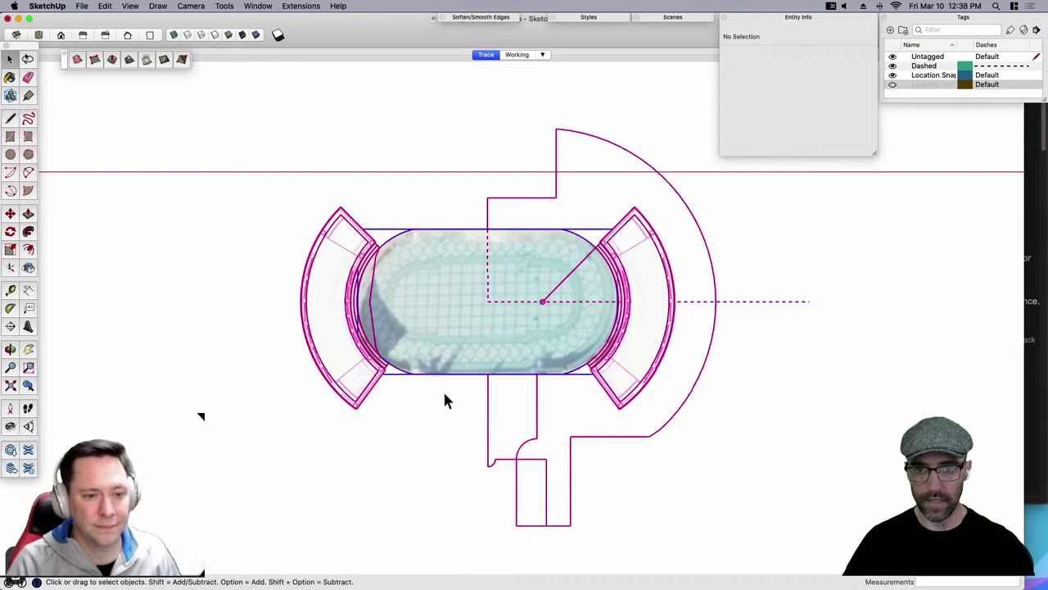
pyautogui.moveTo(443, 392)
pyautogui.mouseDown(button='middle')
pyautogui.moveTo(810, 152)
pyautogui.moveTo(825, 123)
pyautogui.mouseUp(button='middle')
pyautogui.press('e')
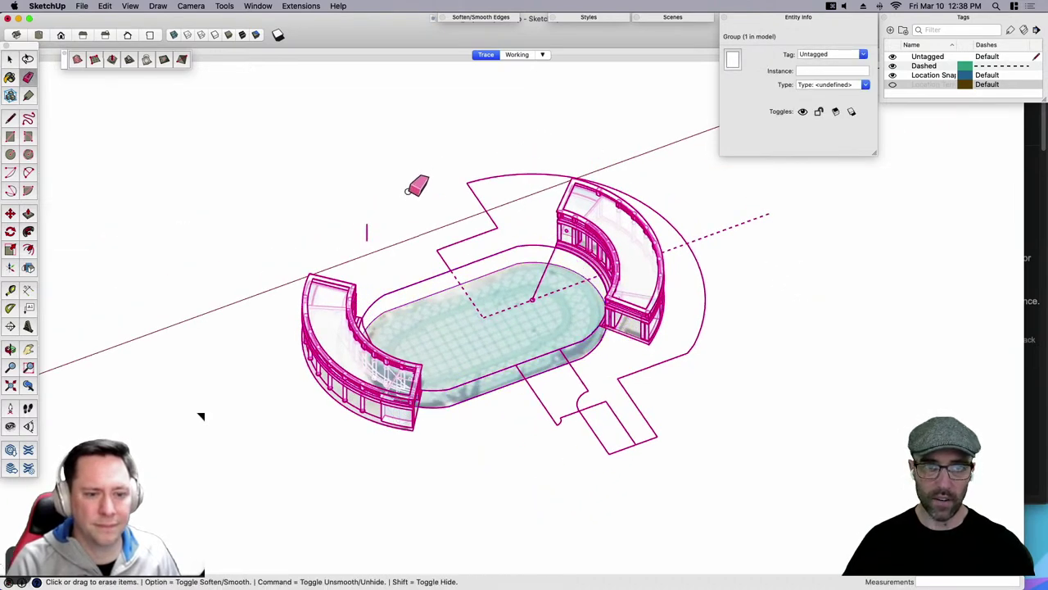
pyautogui.moveTo(393, 241)
pyautogui.mouseDown(button='middle')
pyautogui.moveTo(713, 208)
pyautogui.moveTo(725, 192)
pyautogui.moveTo(685, 246)
pyautogui.moveTo(664, 243)
pyautogui.moveTo(657, 264)
pyautogui.mouseUp(button='middle')
pyautogui.scroll(3, 643, 286)
pyautogui.press('space')
pyautogui.scroll(3, 638, 333)
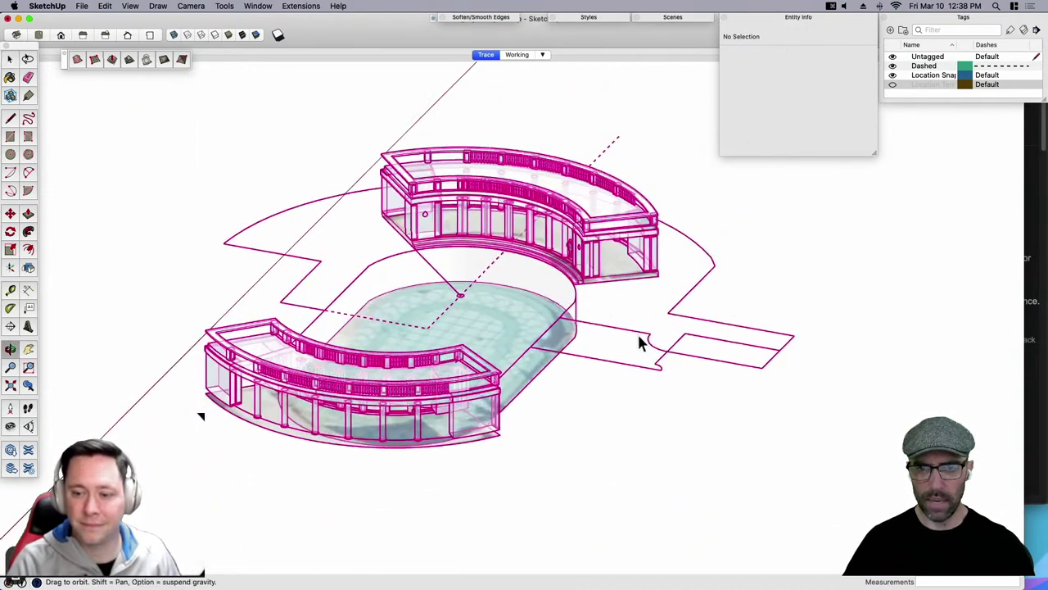
pyautogui.moveTo(618, 324); pyautogui.dragTo(575, 209, button='middle')
# Try deleting both curved pavilion components beside the pool, and undo the deletion.
pyautogui.click(578, 217)
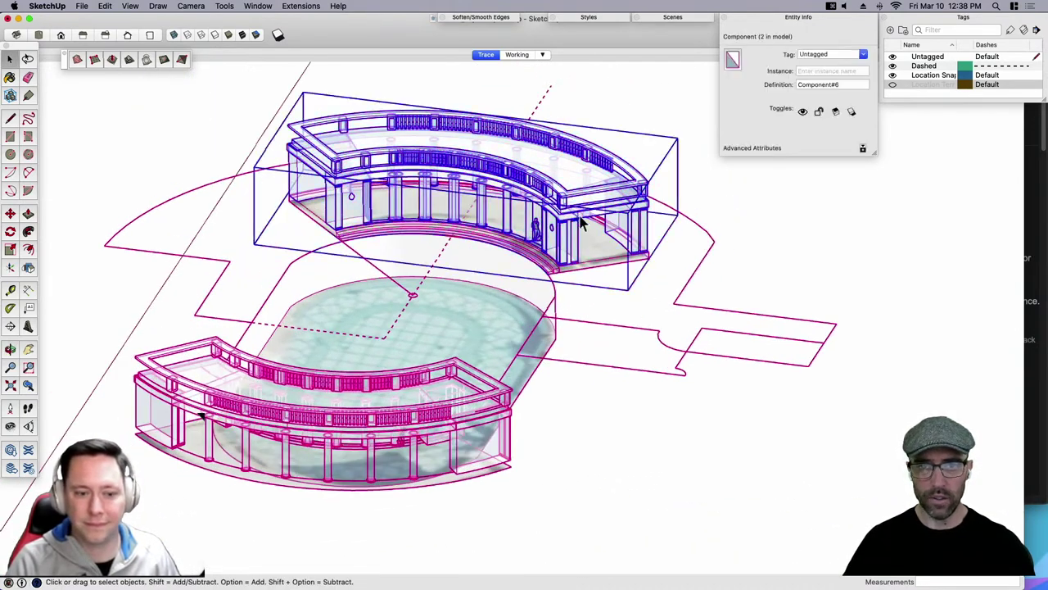
pyautogui.moveTo(576, 319); pyautogui.dragTo(472, 395, button='middle')
pyautogui.click(472, 394)
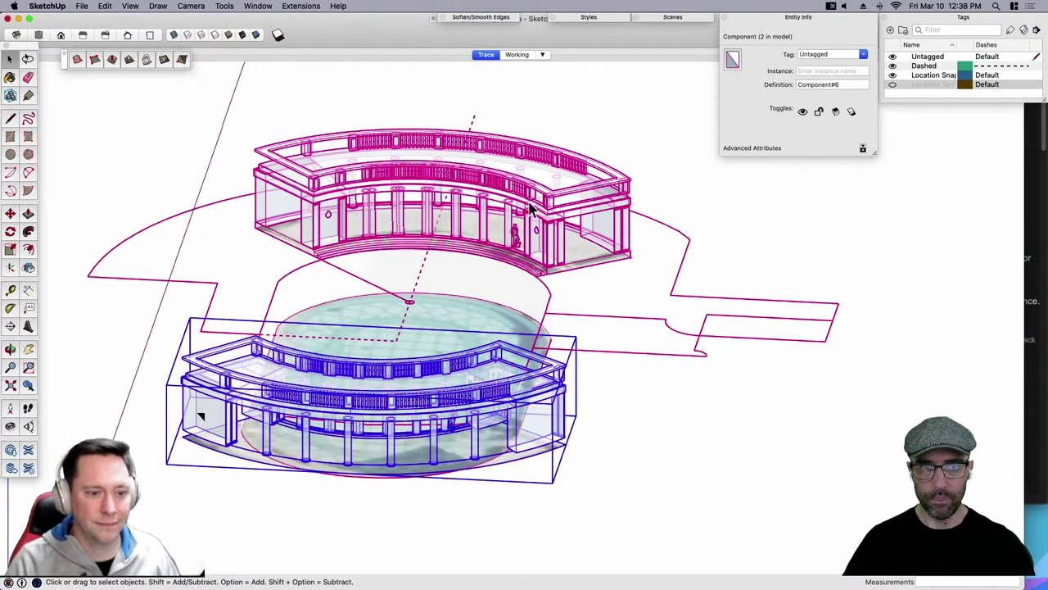
pyautogui.click(533, 211)
pyautogui.click(496, 398)
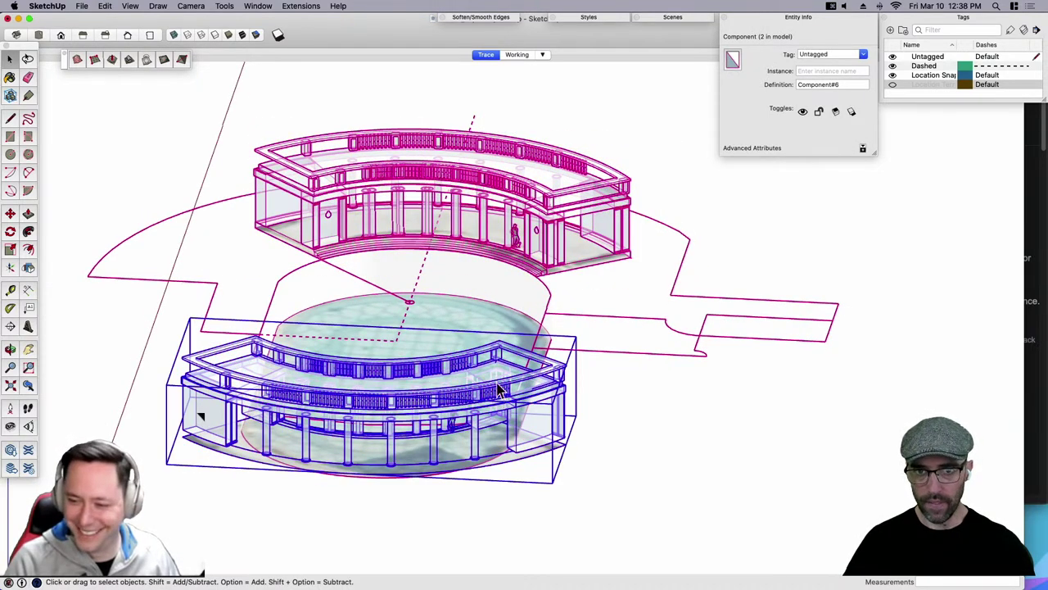
pyautogui.keyDown('shift'); pyautogui.click(540, 213); pyautogui.keyUp('shift')
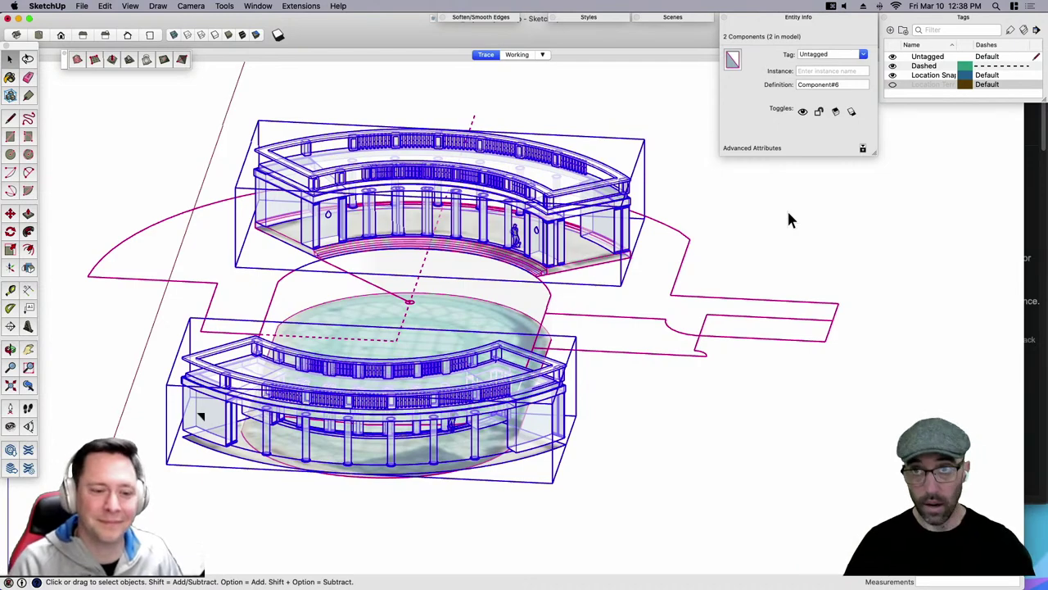
pyautogui.press('Delete')
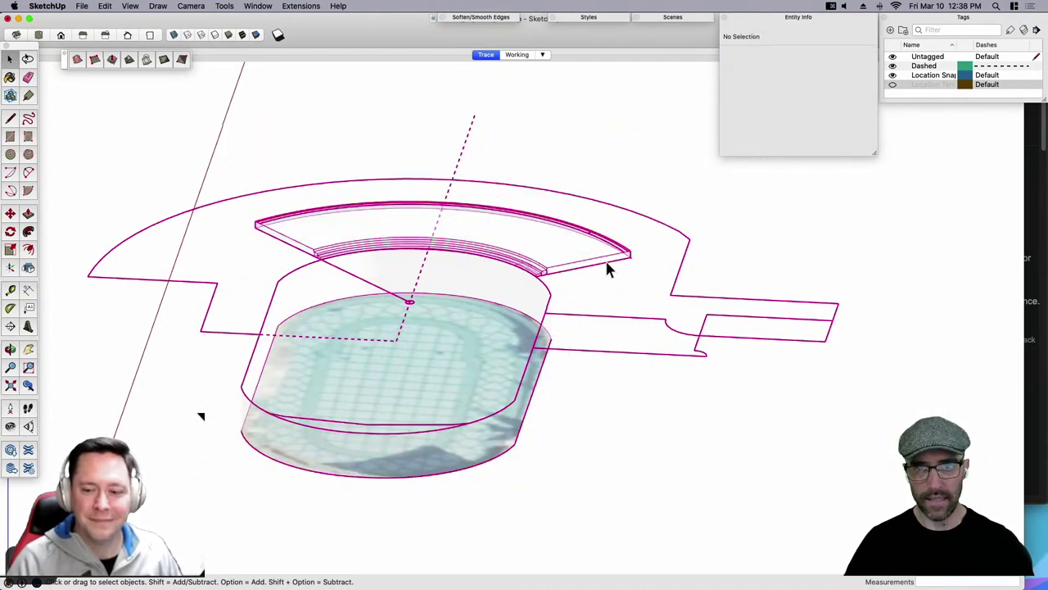
pyautogui.click(571, 260)
pyautogui.press('super+z')
# Switch to the Working scene, clear the selection and save the model.
pyautogui.moveTo(673, 312); pyautogui.dragTo(180, 331, button='middle')
pyautogui.moveTo(651, 329); pyautogui.dragTo(538, 151, button='middle')
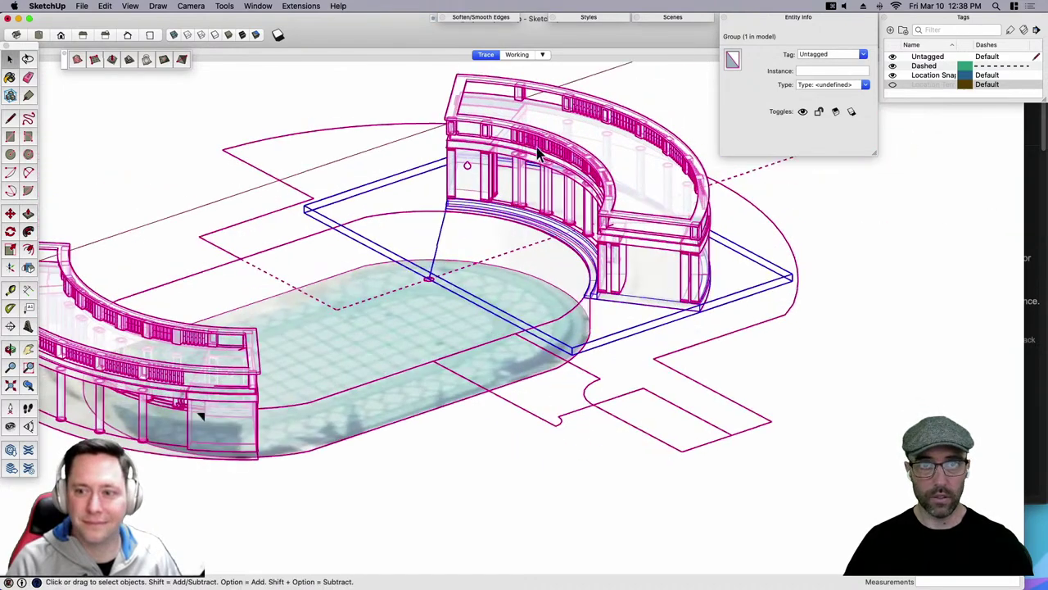
pyautogui.click(512, 55)
pyautogui.click(654, 91)
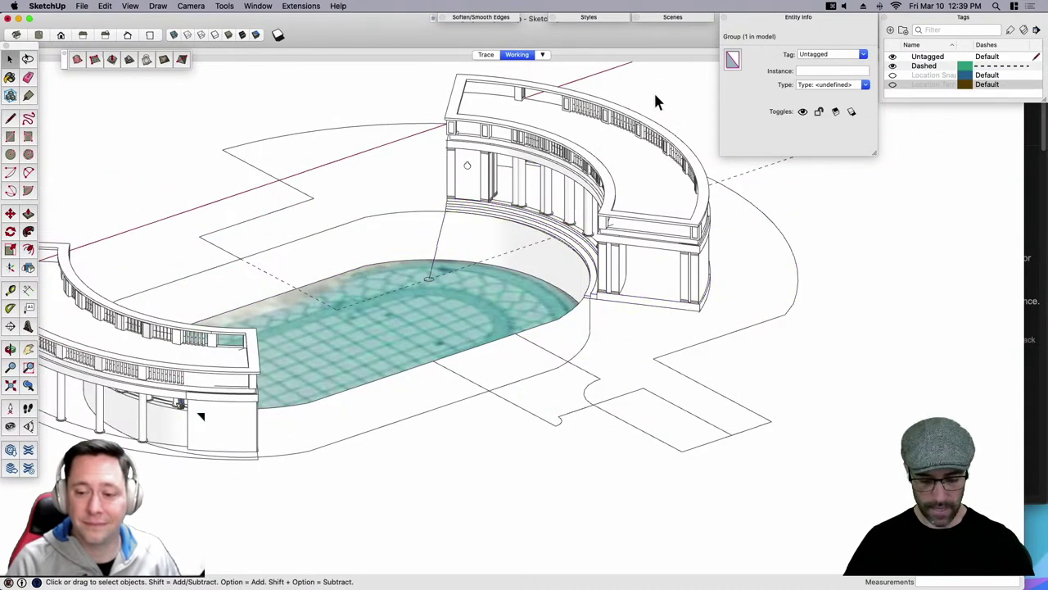
pyautogui.keyDown('shift'); pyautogui.moveTo(654, 91); pyautogui.dragTo(583, 264, button='middle'); pyautogui.keyUp('shift')
pyautogui.press('super+s')
# Cut the stepped base group from beneath the curved pavilion at the dashed centreline's outer end.
pyautogui.scroll(4, 625, 355)
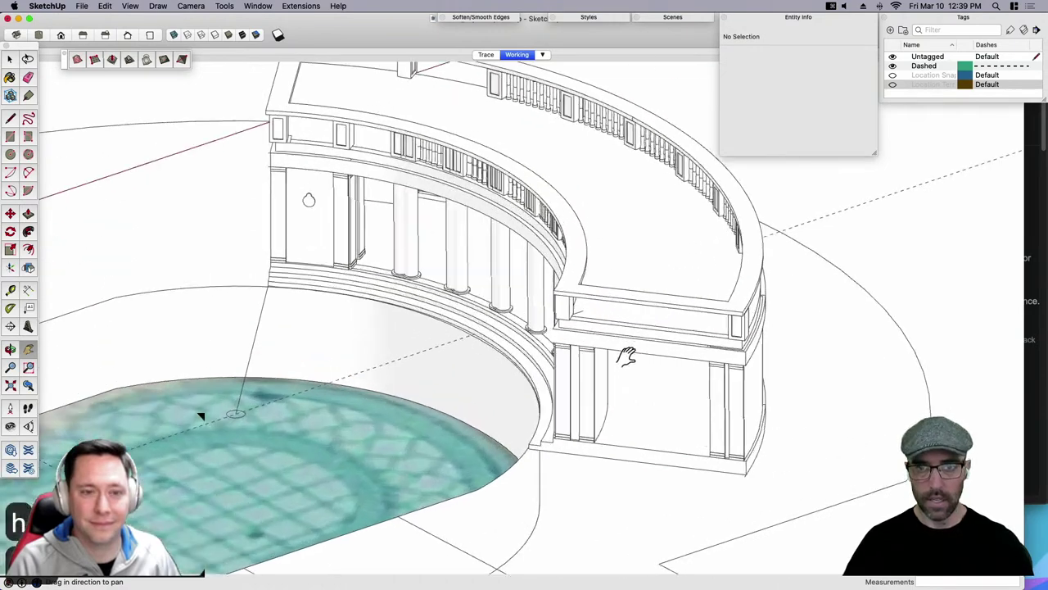
pyautogui.moveTo(546, 342); pyautogui.dragTo(557, 316, button='middle')
pyautogui.press('space')
pyautogui.scroll(-3, 617, 389)
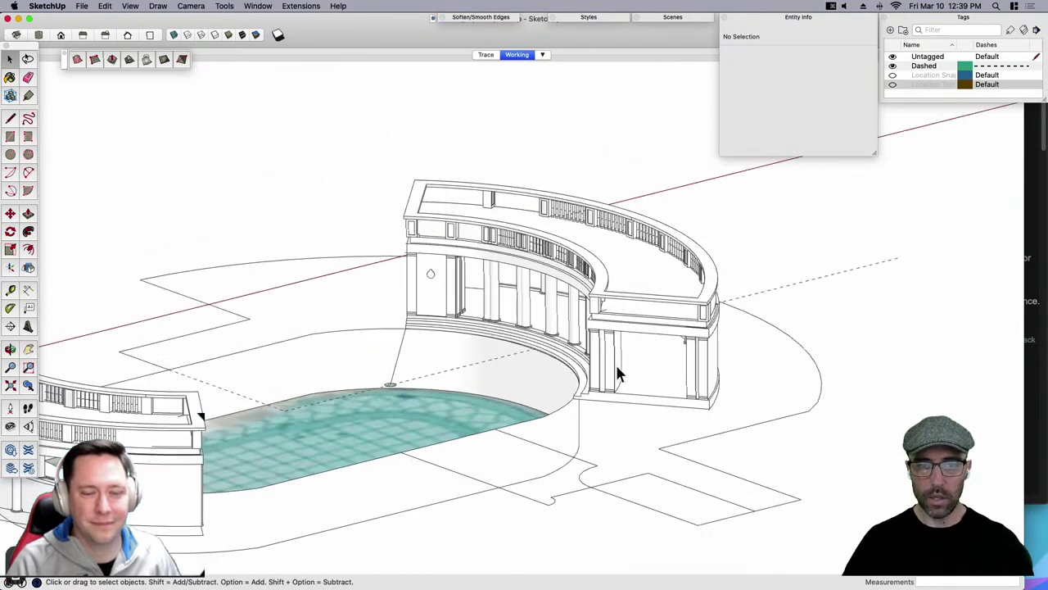
pyautogui.click(620, 311)
pyautogui.click(643, 386)
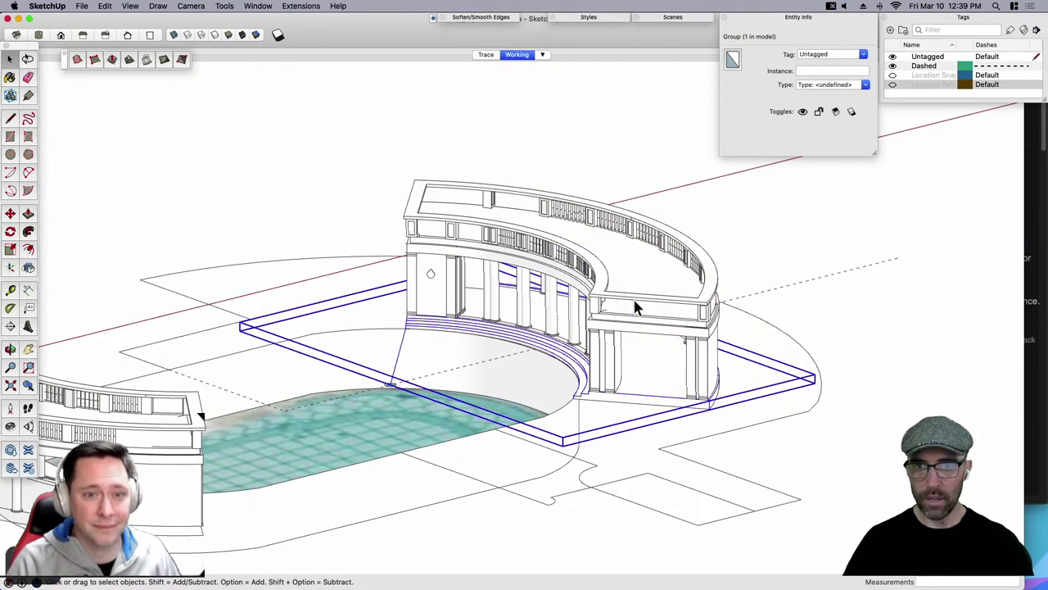
pyautogui.click(633, 381)
# Paste the stepped base group in place inside the curved pavilion component, and close the component.
pyautogui.click(613, 353)
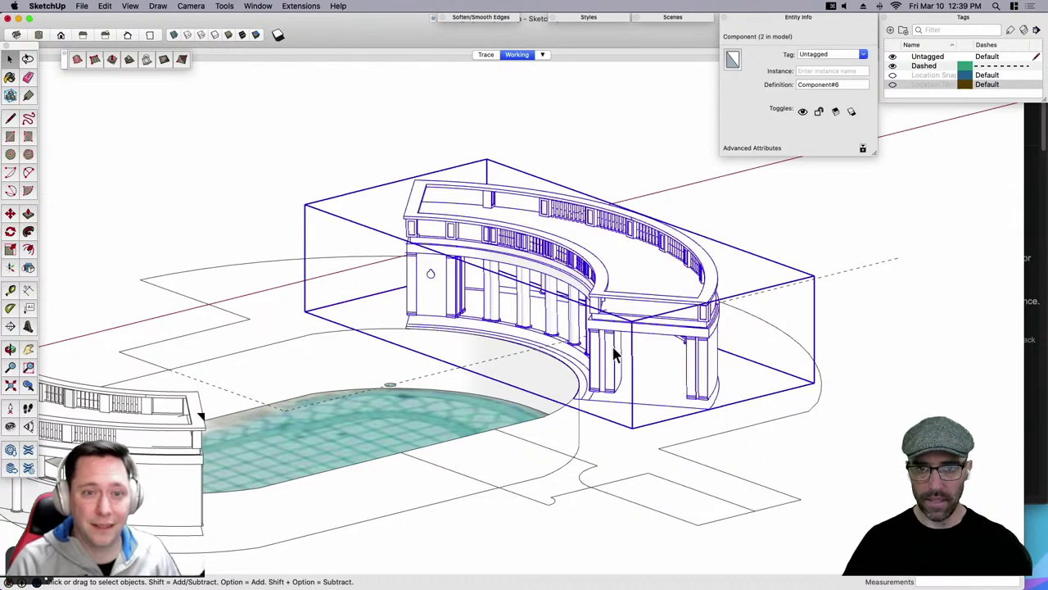
pyautogui.doubleClick(613, 348)
pyautogui.click(613, 326)
pyautogui.scroll(-3, 613, 327)
pyautogui.click(227, 391)
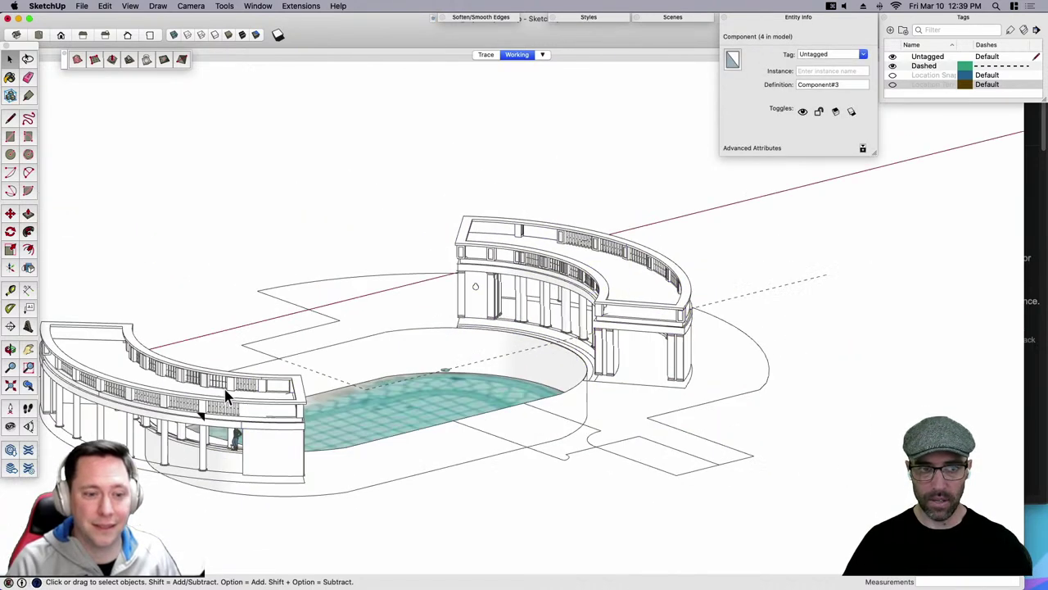
pyautogui.doubleClick(628, 316)
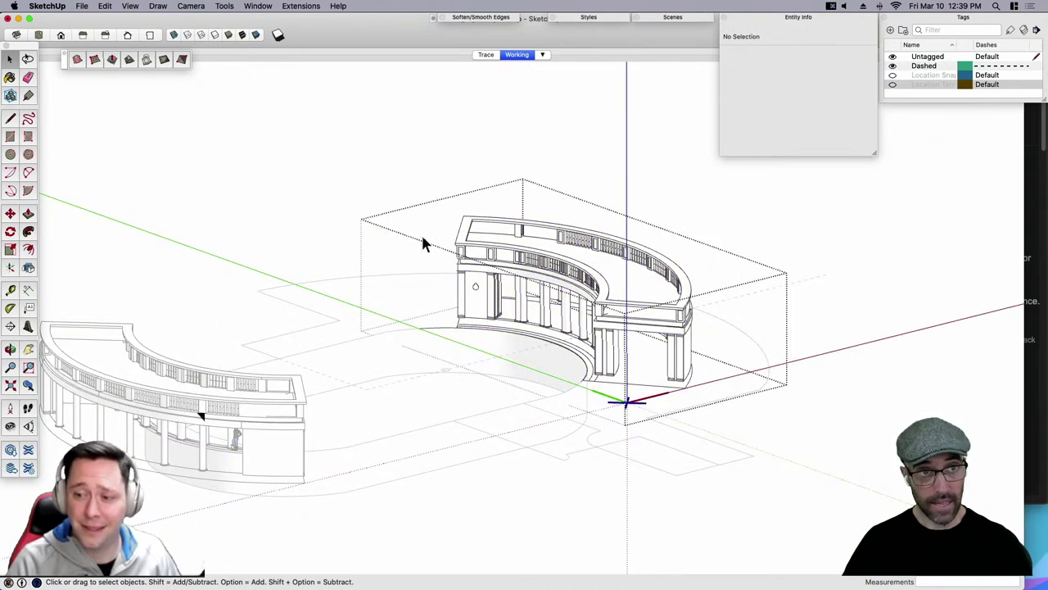
pyautogui.click(105, 5)
pyautogui.click(115, 77)
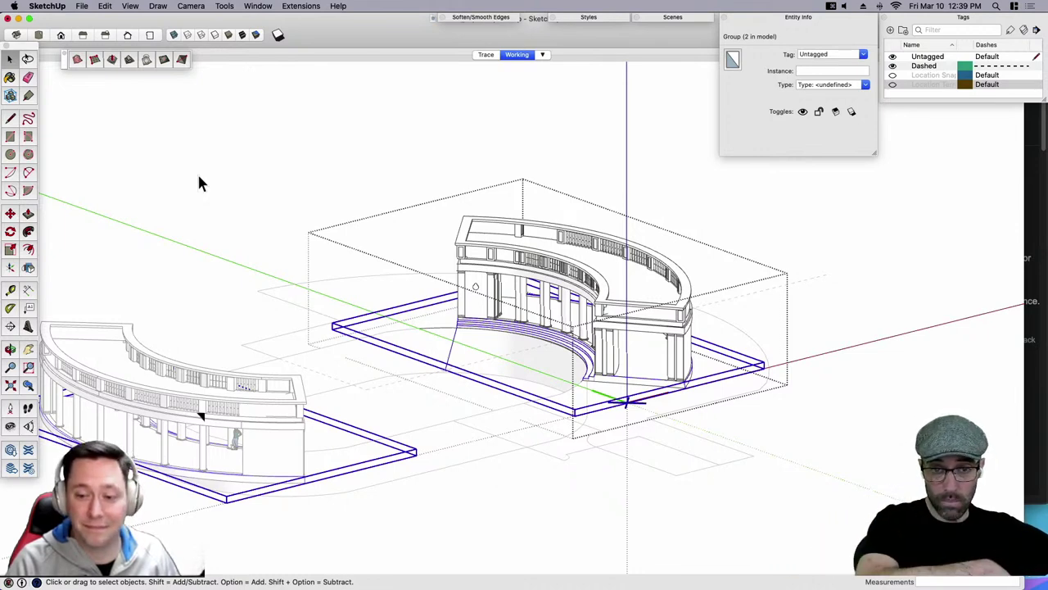
pyautogui.click(262, 204)
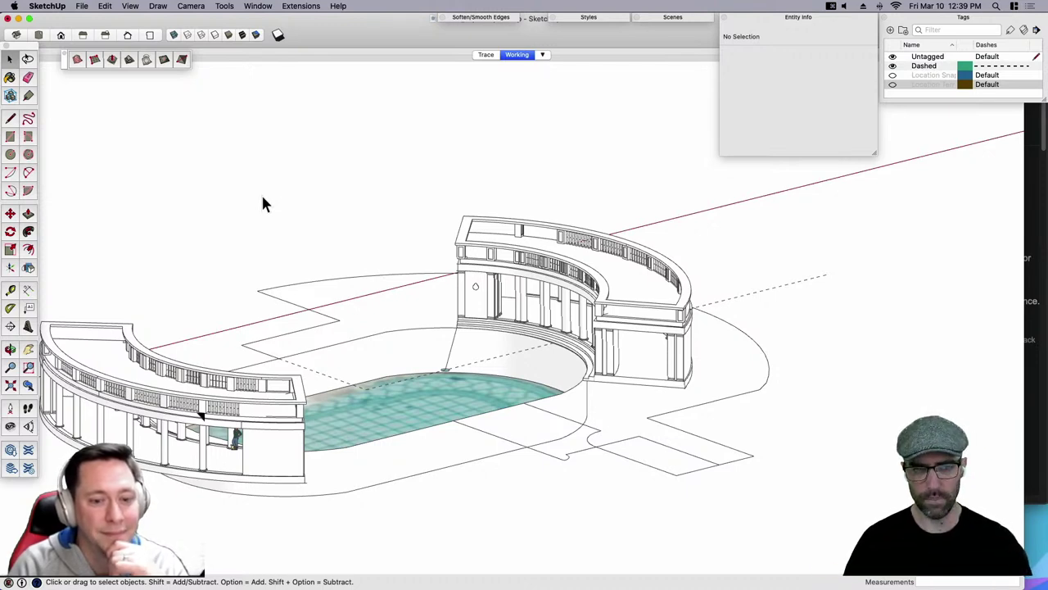
pyautogui.moveTo(245, 499)
pyautogui.mouseDown(button='middle')
pyautogui.moveTo(224, 494)
pyautogui.moveTo(196, 414)
pyautogui.mouseUp(button='middle')
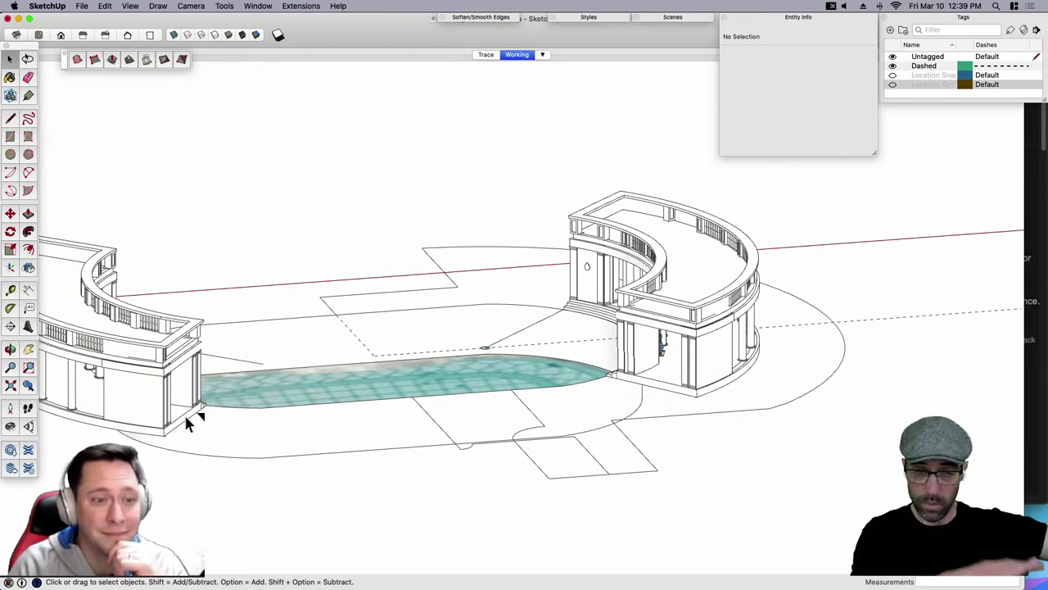
# Delete the pool group and both curved pavilion components, keeping only the traced outlines and dashed centreline.
pyautogui.moveTo(188, 422); pyautogui.dragTo(524, 406, button='middle')
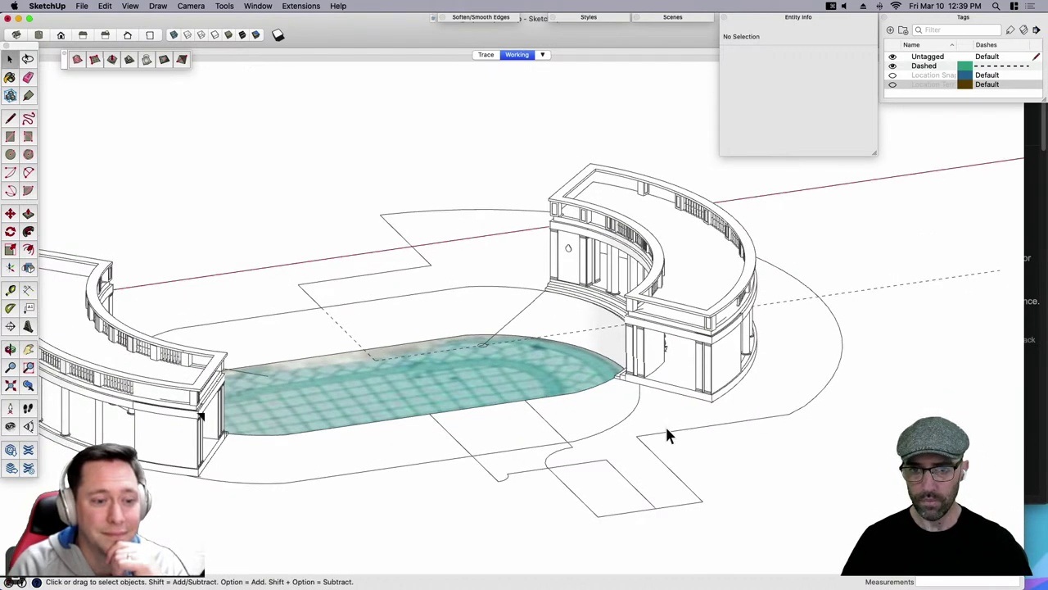
pyautogui.moveTo(667, 434); pyautogui.dragTo(751, 401, button='middle')
pyautogui.click(577, 377)
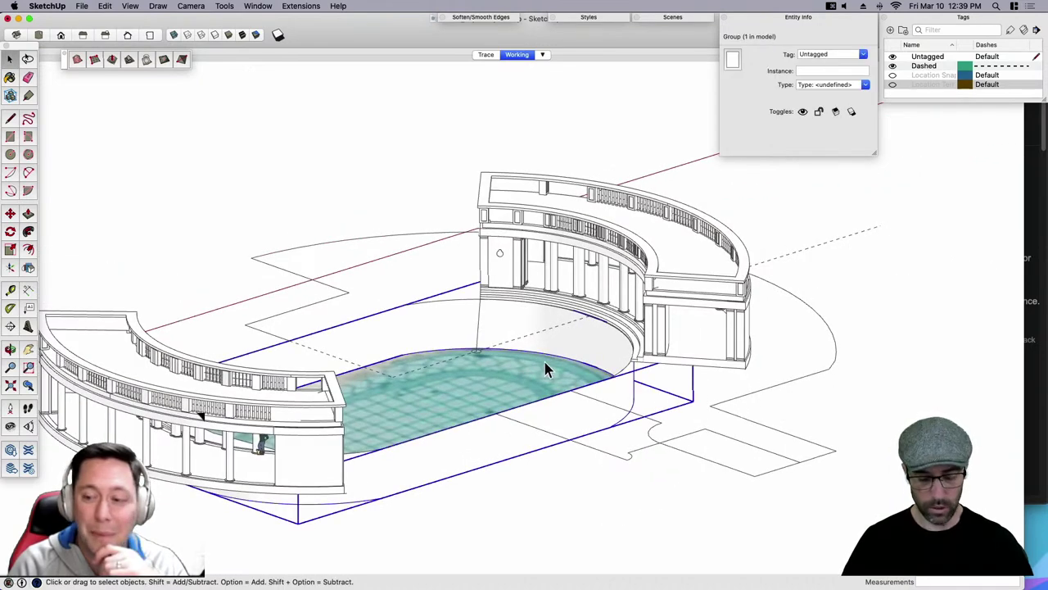
pyautogui.press('Delete')
pyautogui.click(661, 307)
pyautogui.click(320, 428)
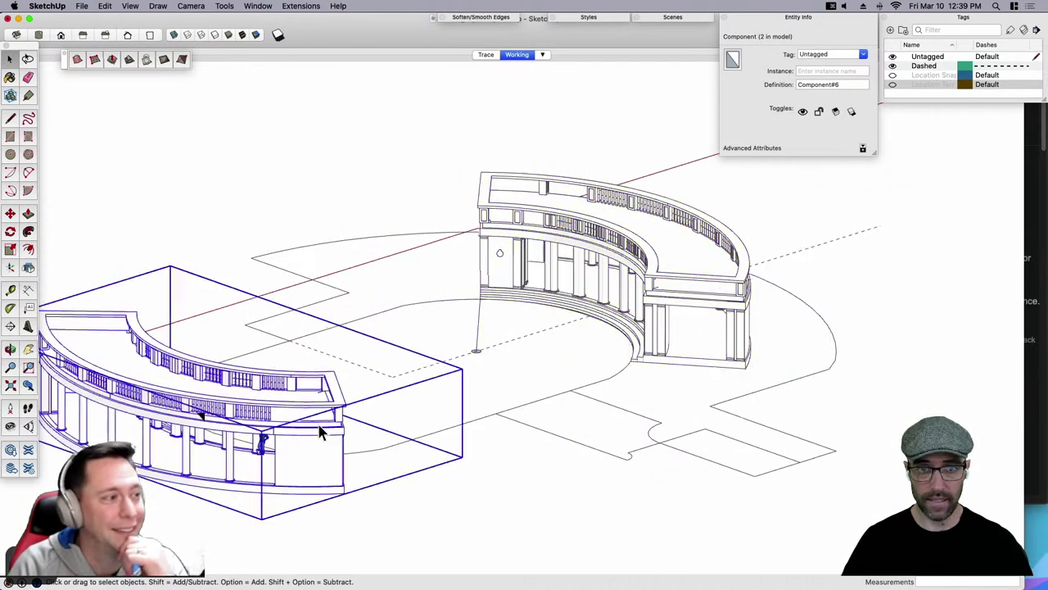
pyautogui.press('Delete')
pyautogui.click(665, 271)
pyautogui.press('Delete')
# Explode the group containing the oval pool-surround outline into the ungrouped model geometry.
pyautogui.moveTo(665, 270); pyautogui.dragTo(627, 335, button='middle')
pyautogui.click(622, 331)
pyautogui.scroll(-2, 623, 336)
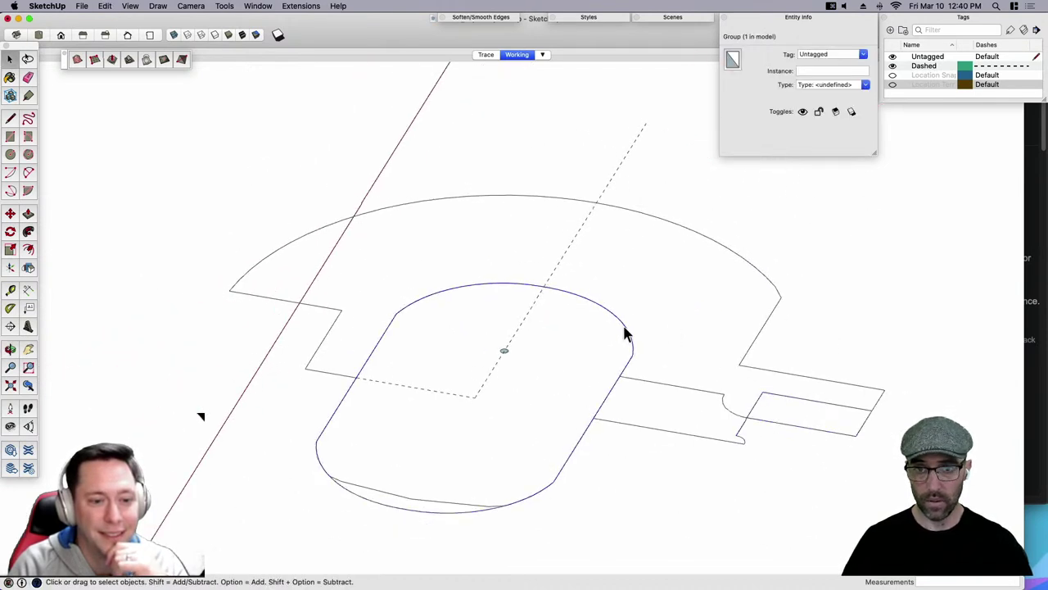
pyautogui.rightClick(624, 325)
pyautogui.click(683, 362)
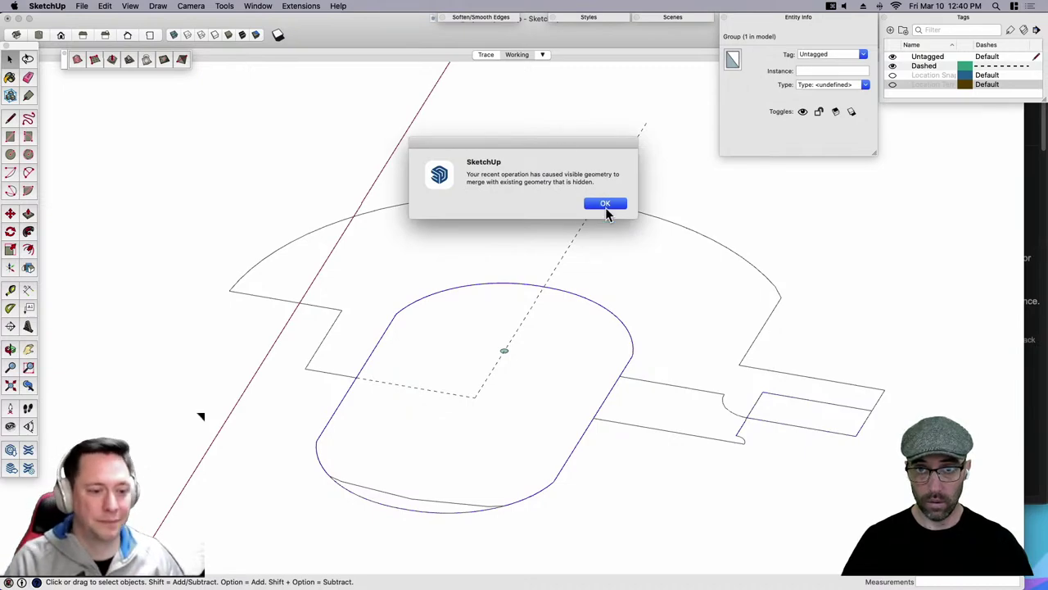
pyautogui.click(605, 205)
# Examine the hidden Location Snapshot face surrounding the exploded outlines, and clear the selection.
pyautogui.scroll(-5, 528, 286)
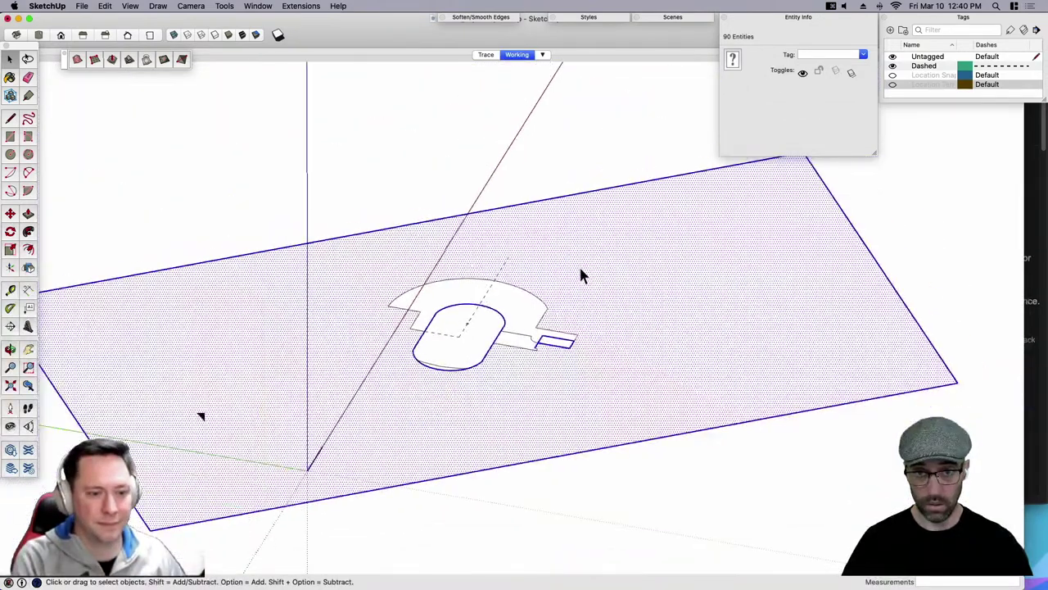
pyautogui.click(581, 277)
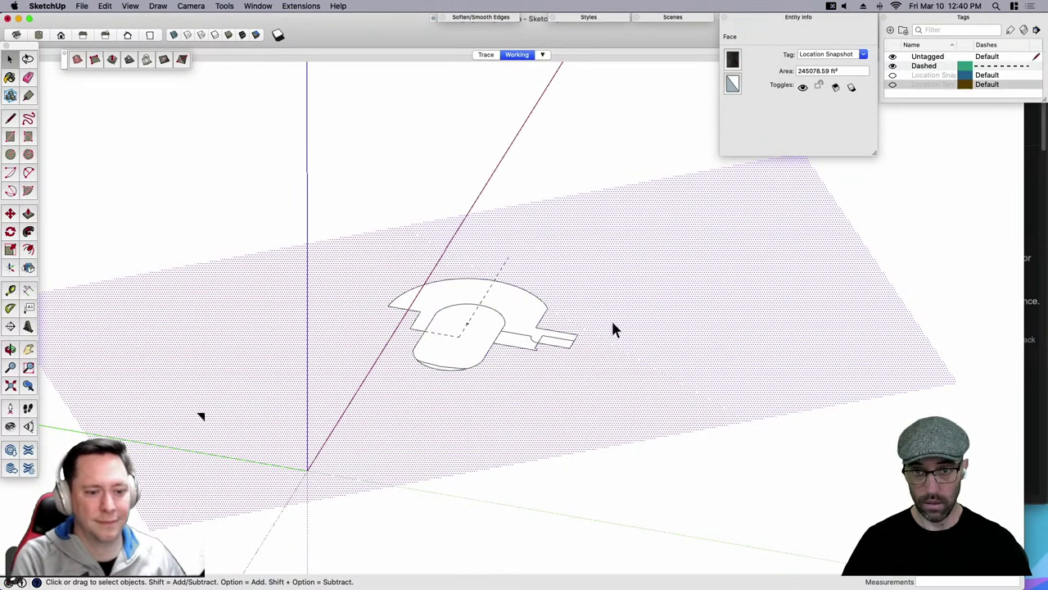
pyautogui.scroll(-2, 651, 446)
pyautogui.click(653, 453)
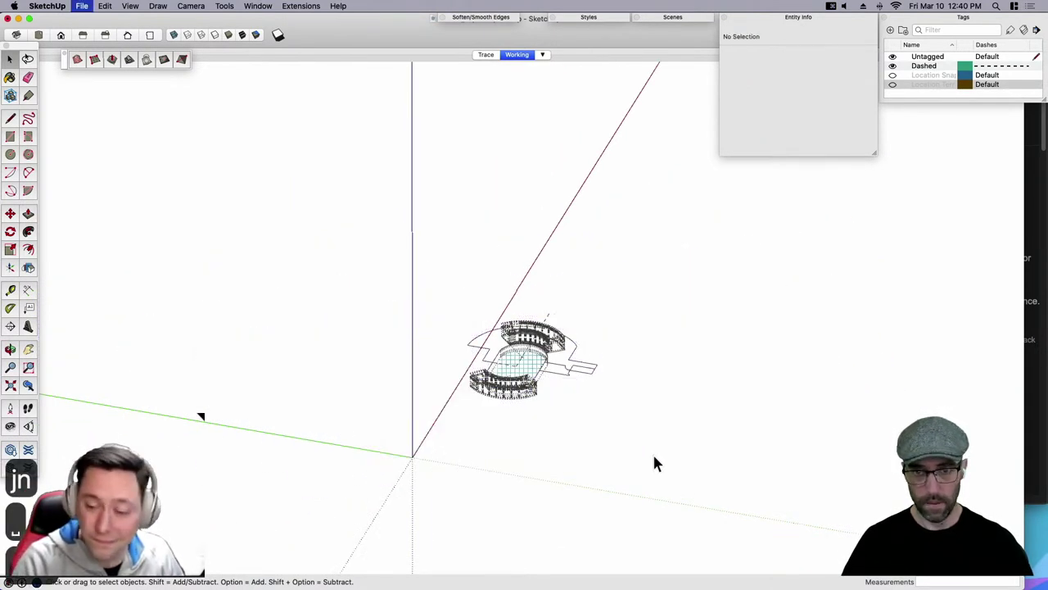
pyautogui.scroll(2, 651, 450)
pyautogui.press('i')
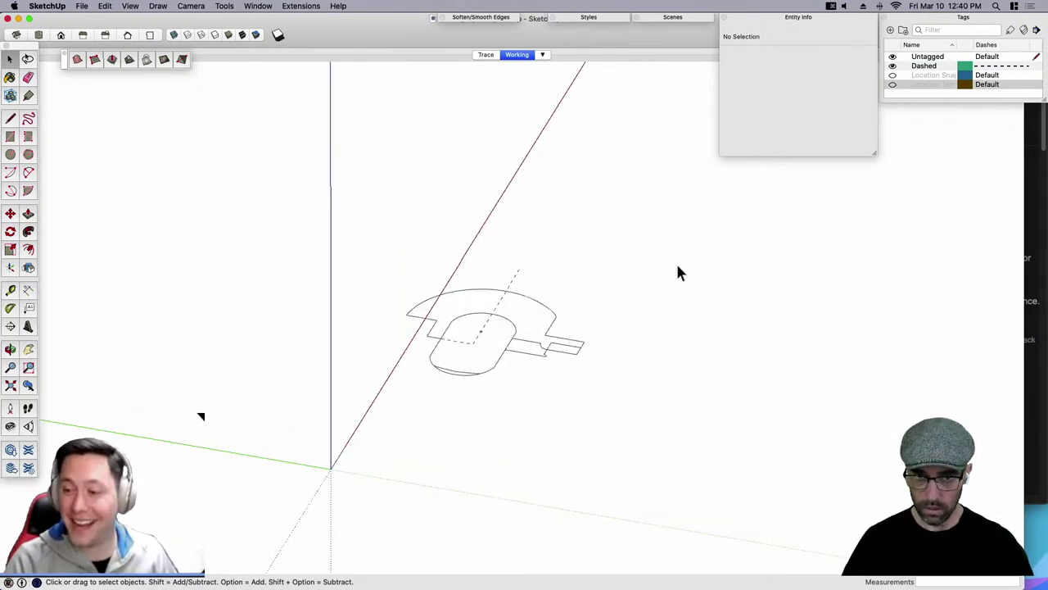
pyautogui.scroll(3, 484, 324)
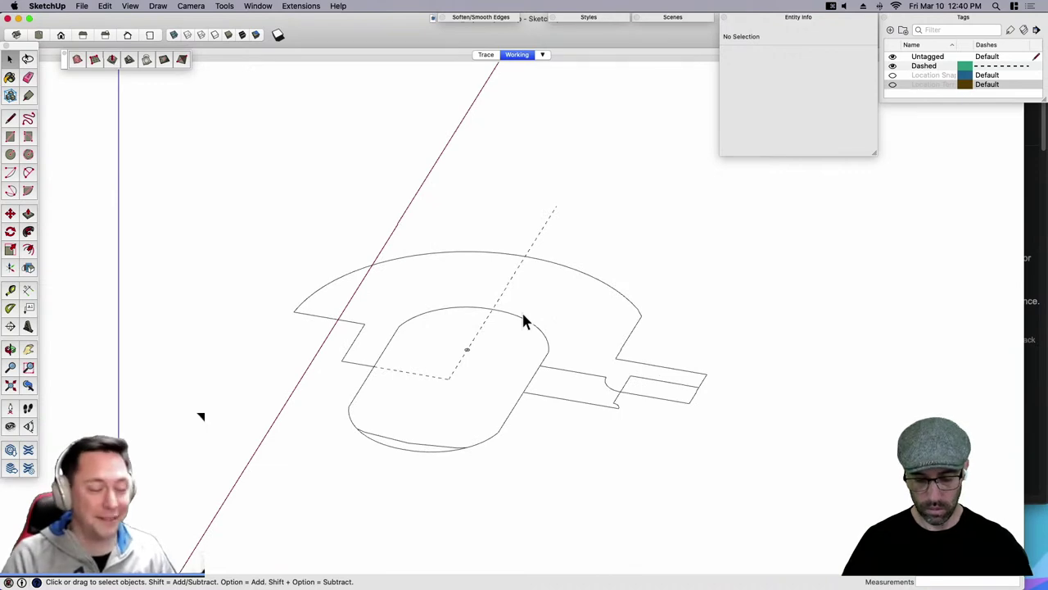
pyautogui.press('n')
pyautogui.press('n')
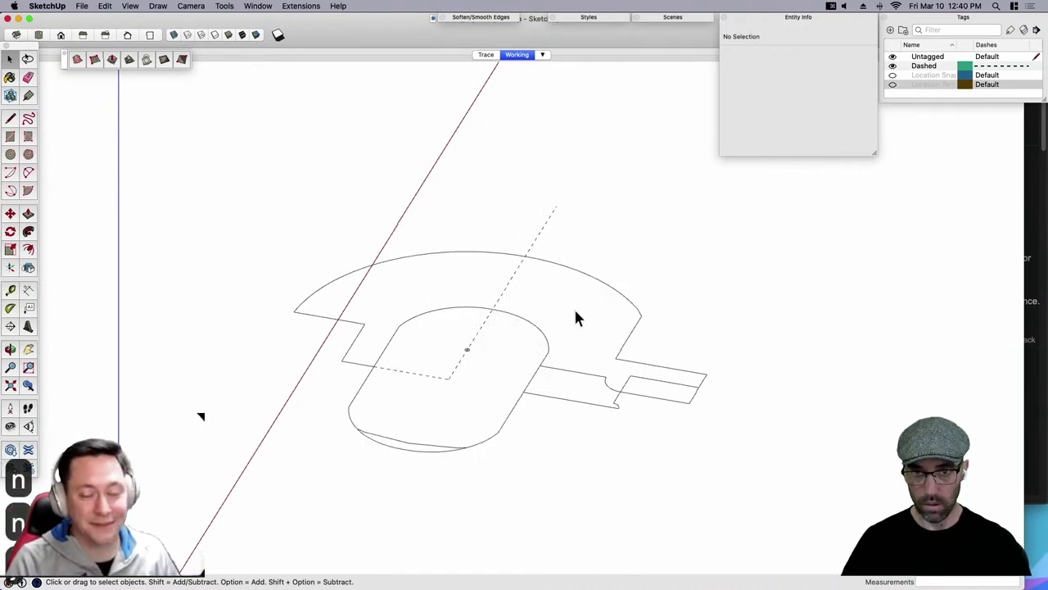
# Show the Location Snapshot tag, and copy the curved plaza face split out of the aerial image.
pyautogui.click(892, 75)
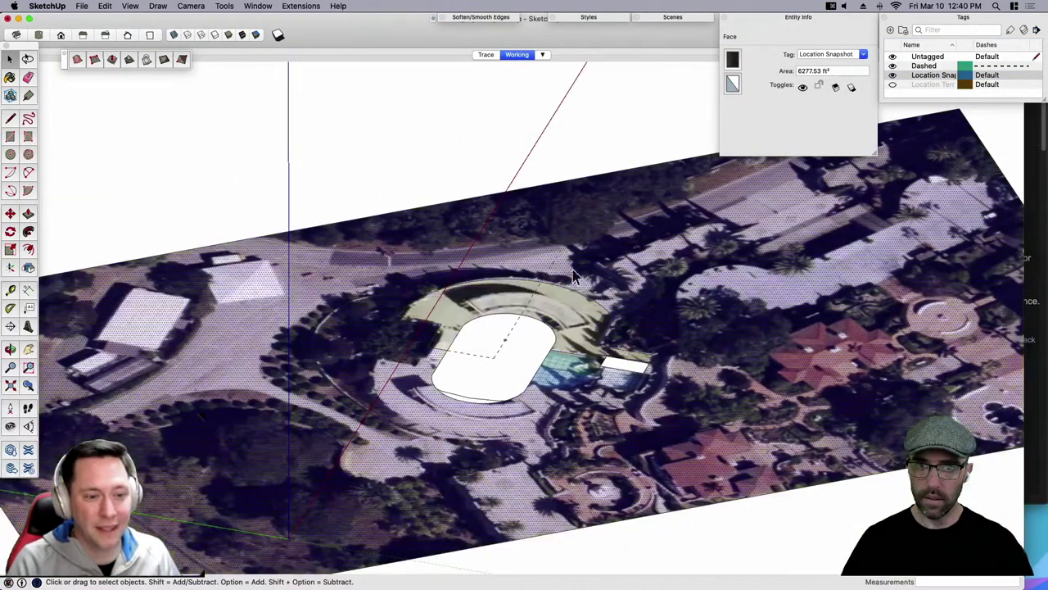
pyautogui.press('super+a')
pyautogui.keyDown('shift'); pyautogui.click(577, 316); pyautogui.keyUp('shift')
pyautogui.keyDown('shift'); pyautogui.click(577, 310); pyautogui.keyUp('shift')
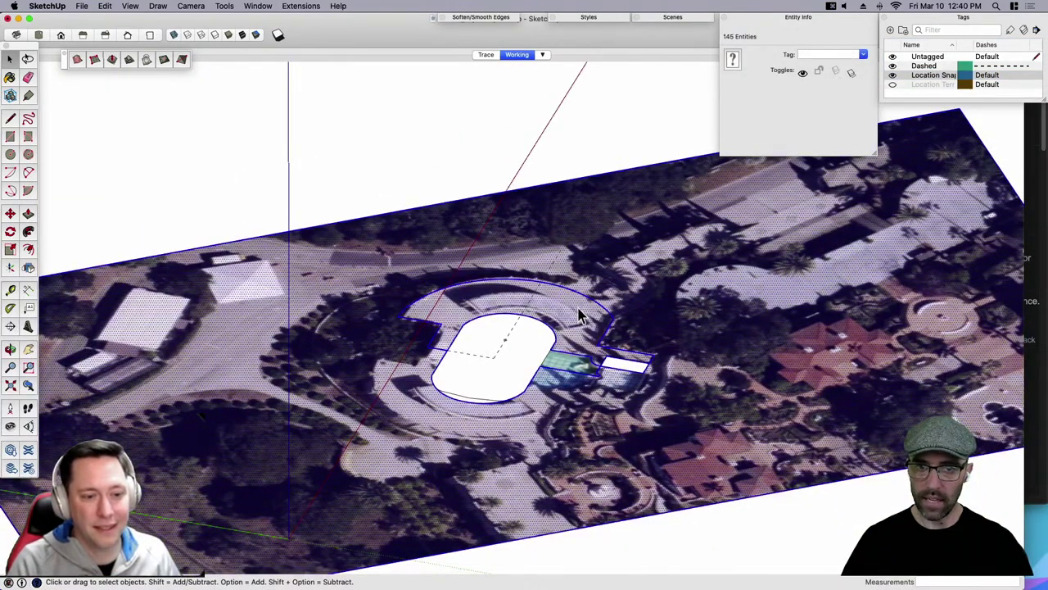
pyautogui.scroll(-4, 577, 311)
pyautogui.scroll(2, 576, 319)
pyautogui.click(577, 319)
pyautogui.press('super+c')
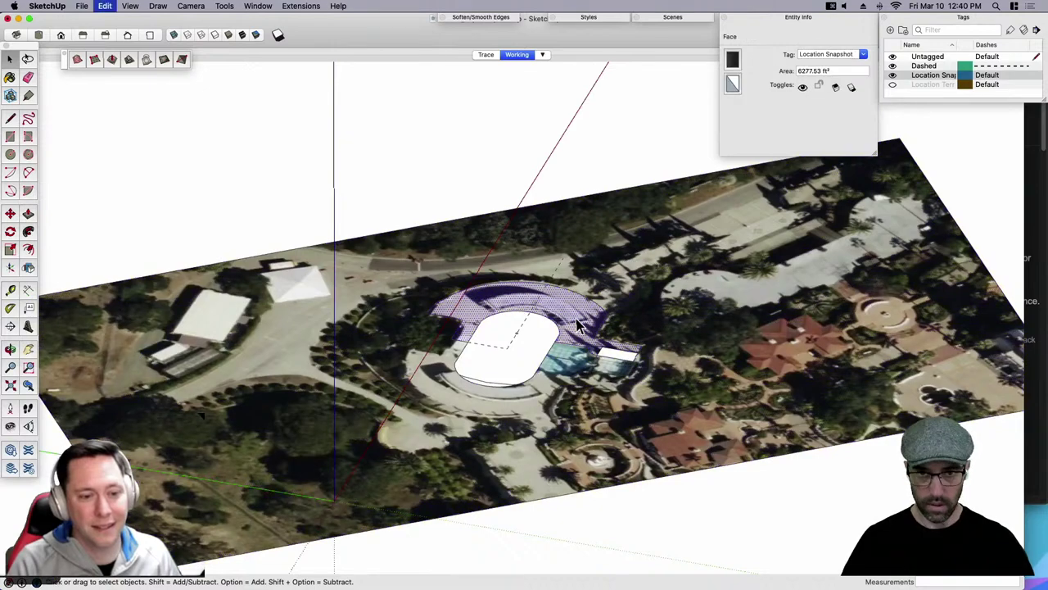
# Group the surrounding aerial image face with its edges, assign the group to the Location Snapshot tag, and hide that tag.
pyautogui.scroll(-3, 577, 319)
pyautogui.click(533, 193)
pyautogui.doubleClick(630, 280)
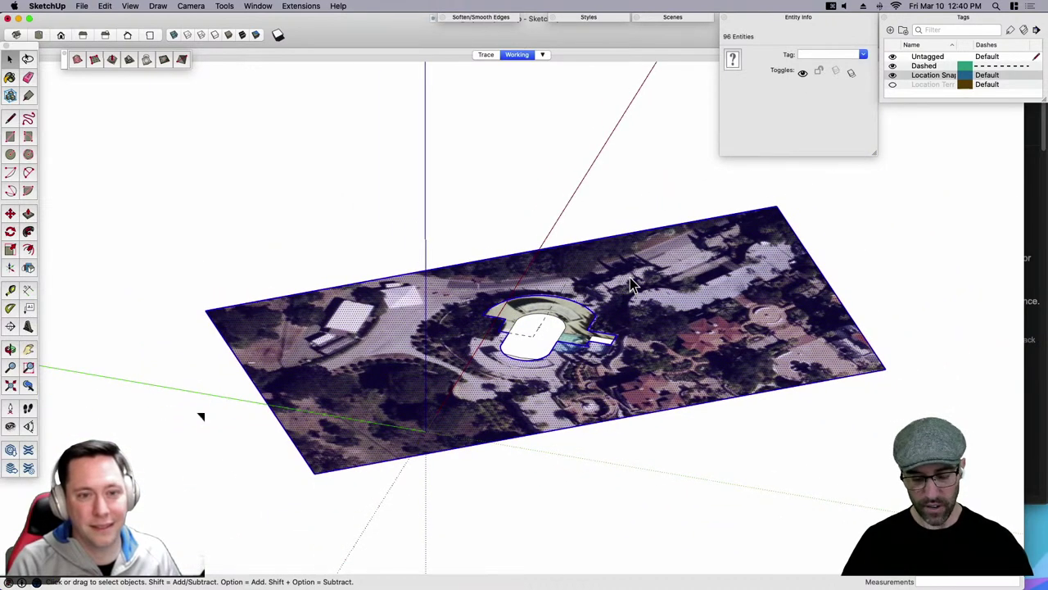
pyautogui.press('g')
pyautogui.click(864, 56)
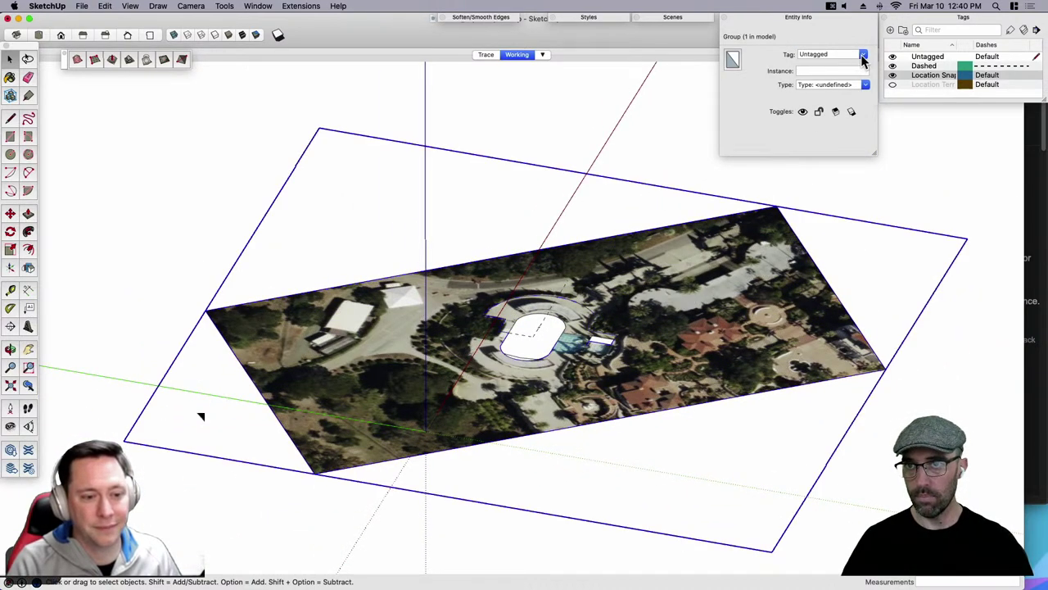
pyautogui.click(832, 85)
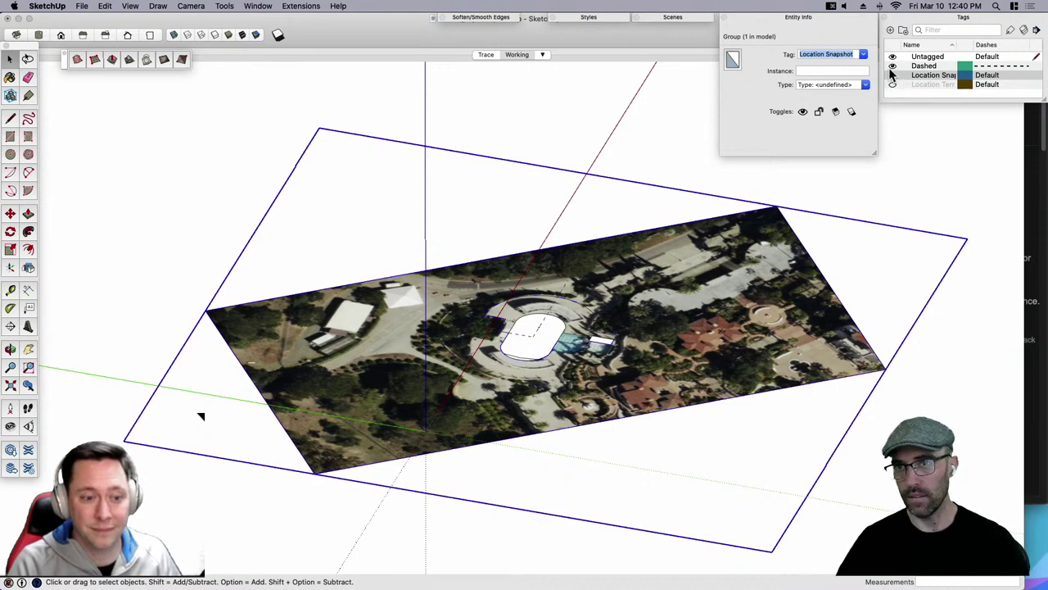
pyautogui.click(893, 74)
# Retrace the lower basin's short pool-side edge with a line, and delete the stray arc sliver opposite the plaza.
pyautogui.scroll(3, 565, 319)
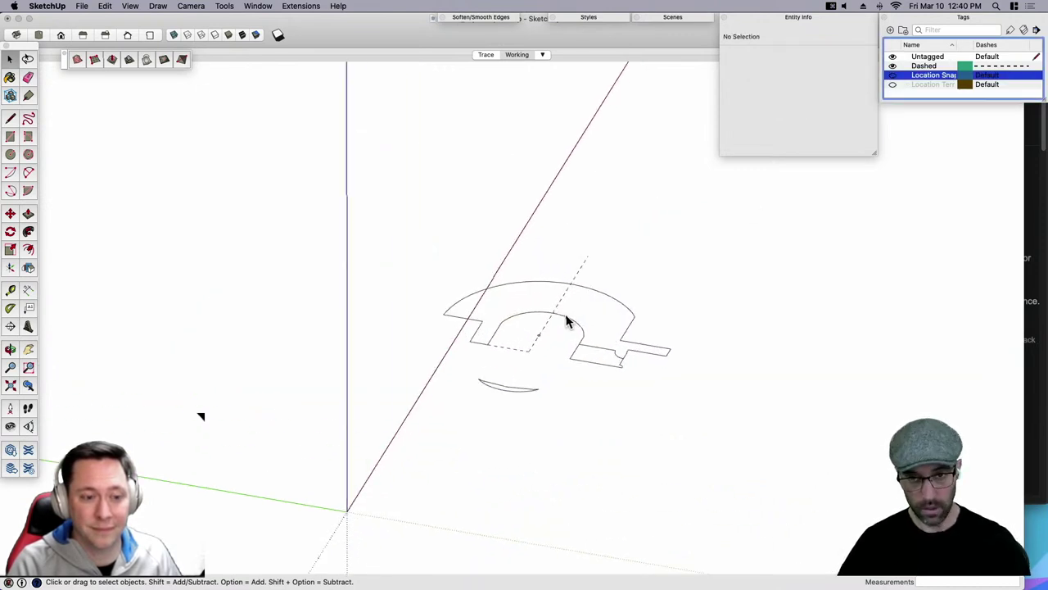
pyautogui.click(610, 329)
pyautogui.click(610, 329)
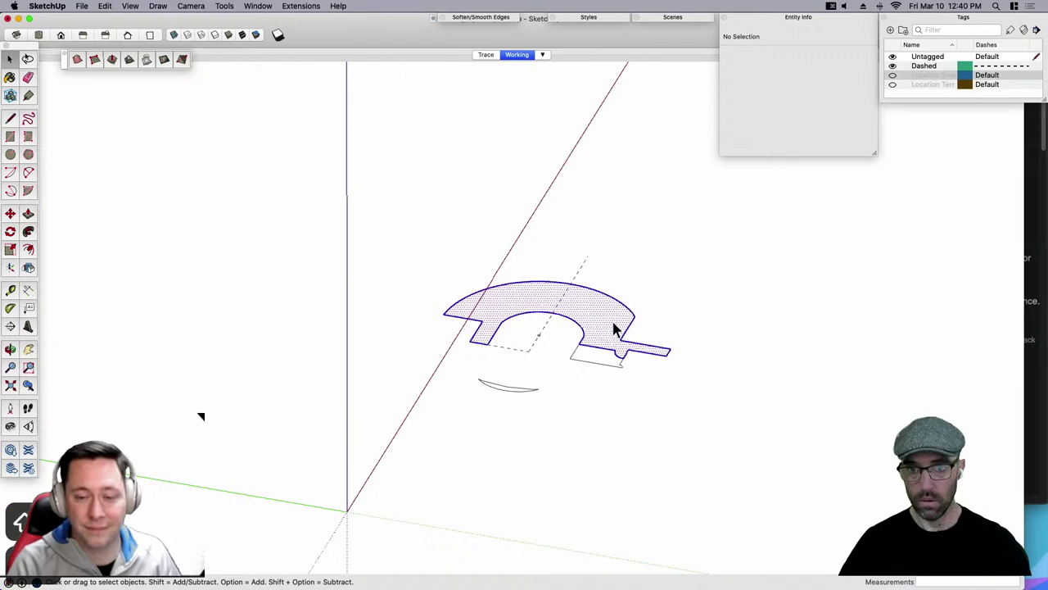
pyautogui.scroll(2, 586, 365)
pyautogui.scroll(3, 583, 368)
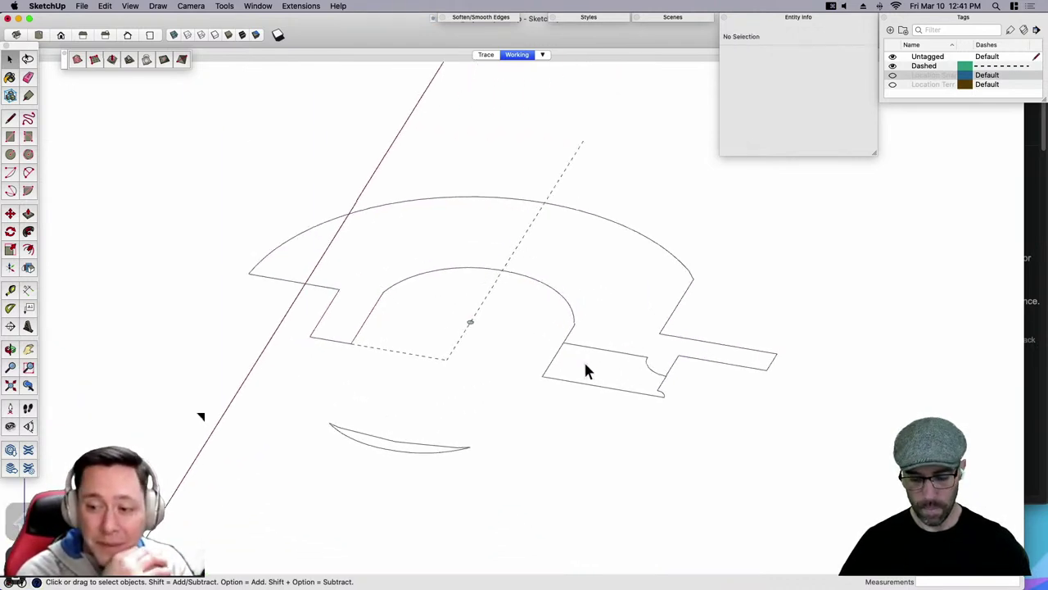
pyautogui.press('l')
pyautogui.click(555, 335)
pyautogui.click(526, 381)
pyautogui.press('space')
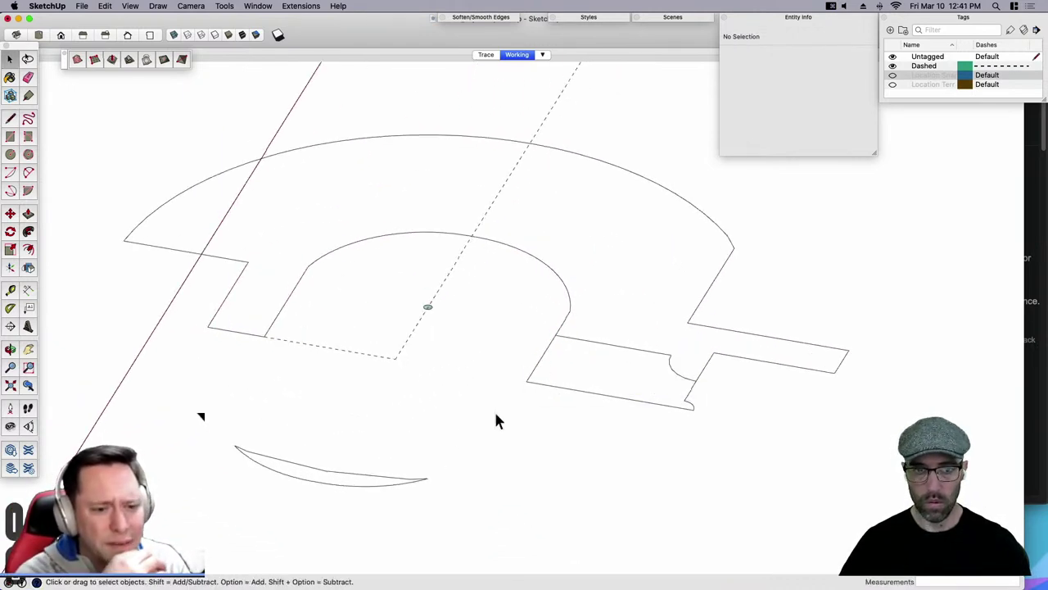
pyautogui.moveTo(207, 431); pyautogui.dragTo(511, 513)
pyautogui.press('Delete')
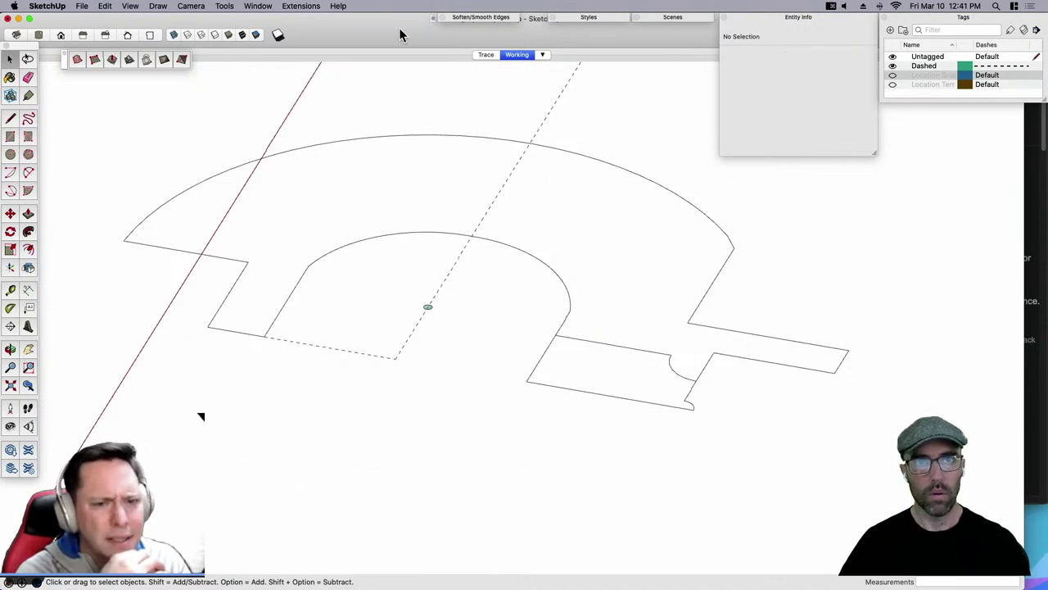
# Set the style's background colour to Silver.
pyautogui.click(587, 17)
pyautogui.click(563, 76)
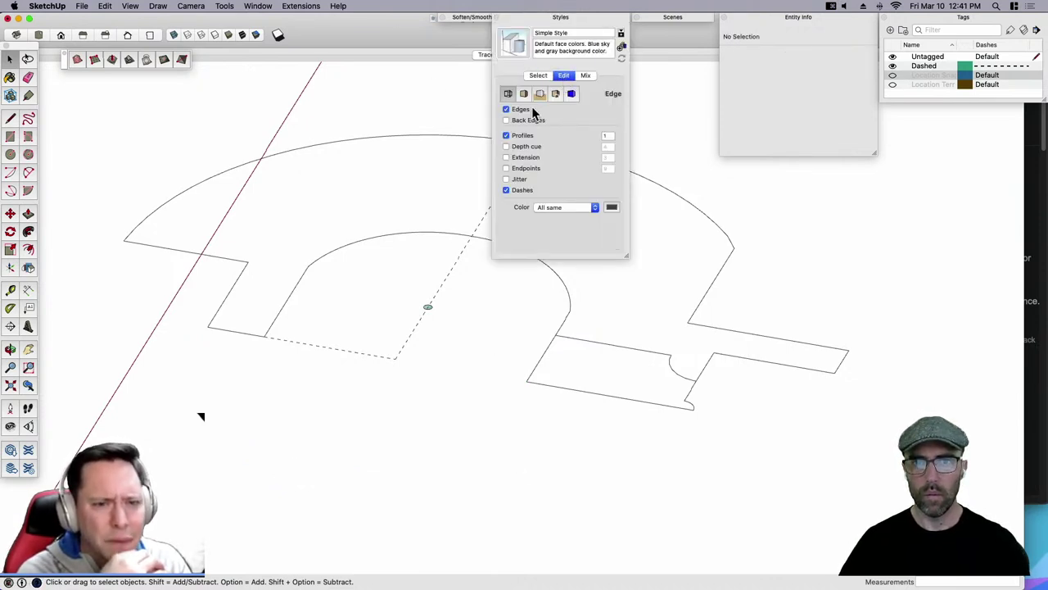
pyautogui.click(540, 93)
pyautogui.click(547, 115)
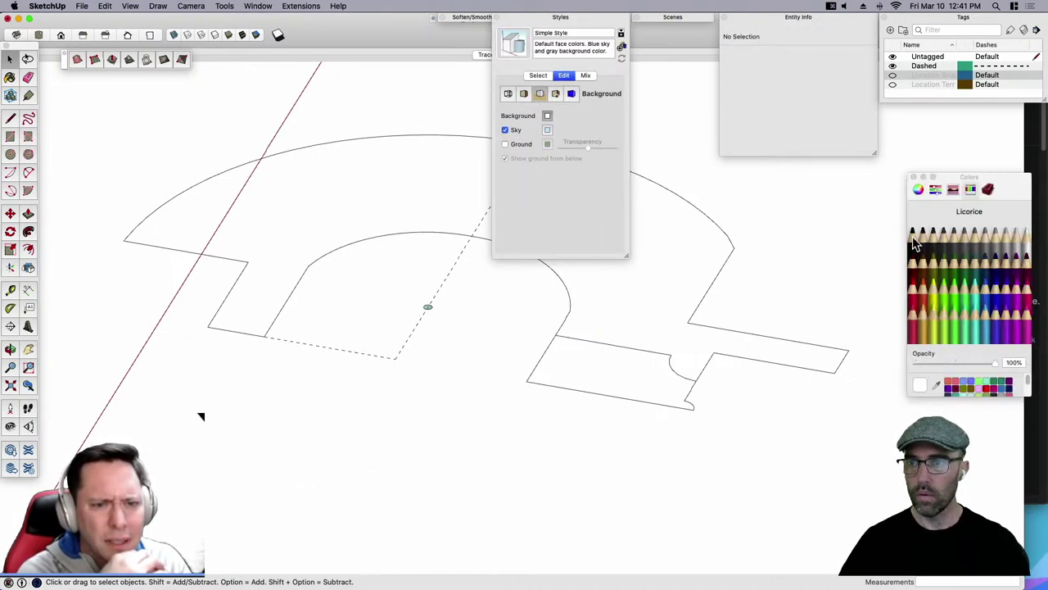
pyautogui.click(1008, 246)
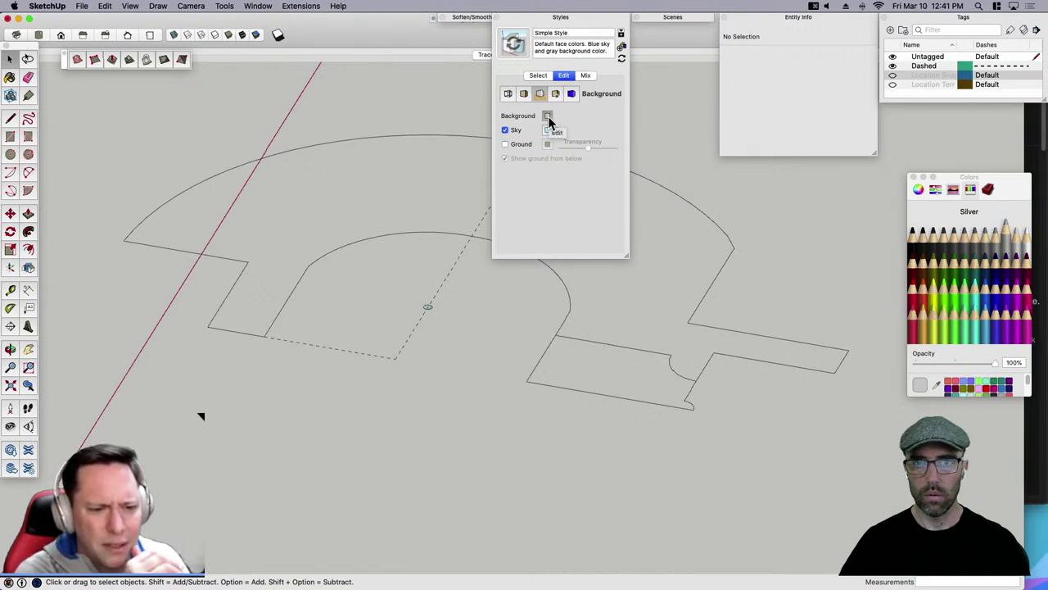
pyautogui.click(545, 18)
# Show the Location Snapshot tag, move the curved plaza face and its edges to Untagged, and hide the tag again.
pyautogui.moveTo(554, 159); pyautogui.dragTo(580, 281, button='middle')
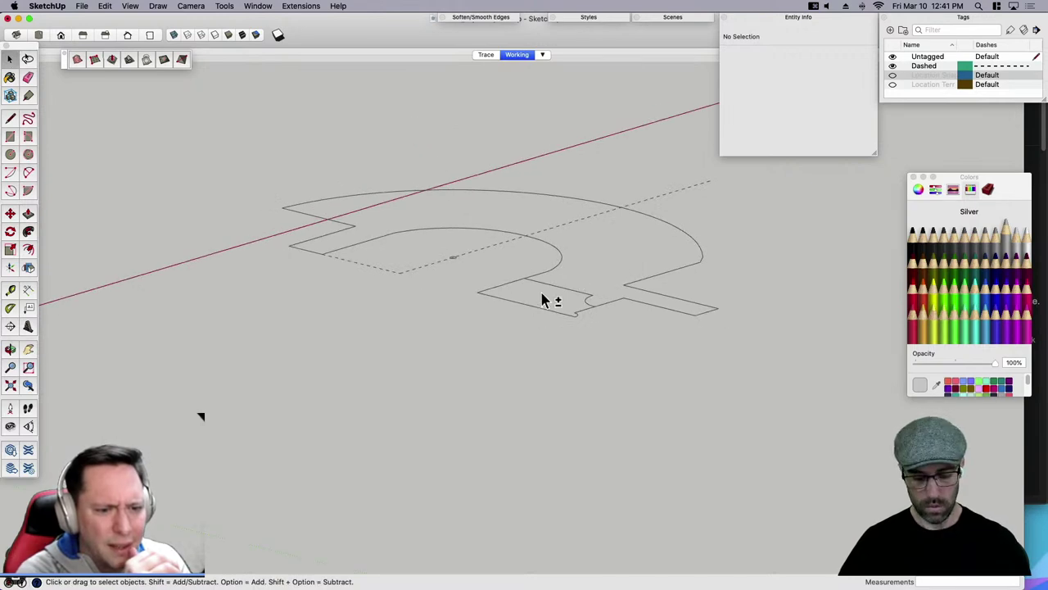
pyautogui.click(893, 75)
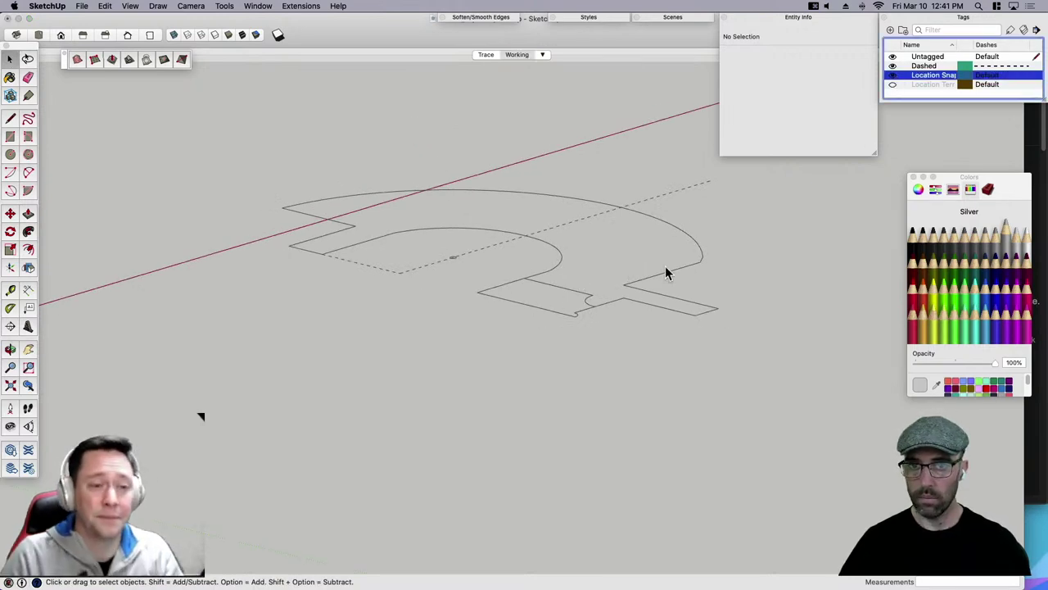
pyautogui.click(613, 256)
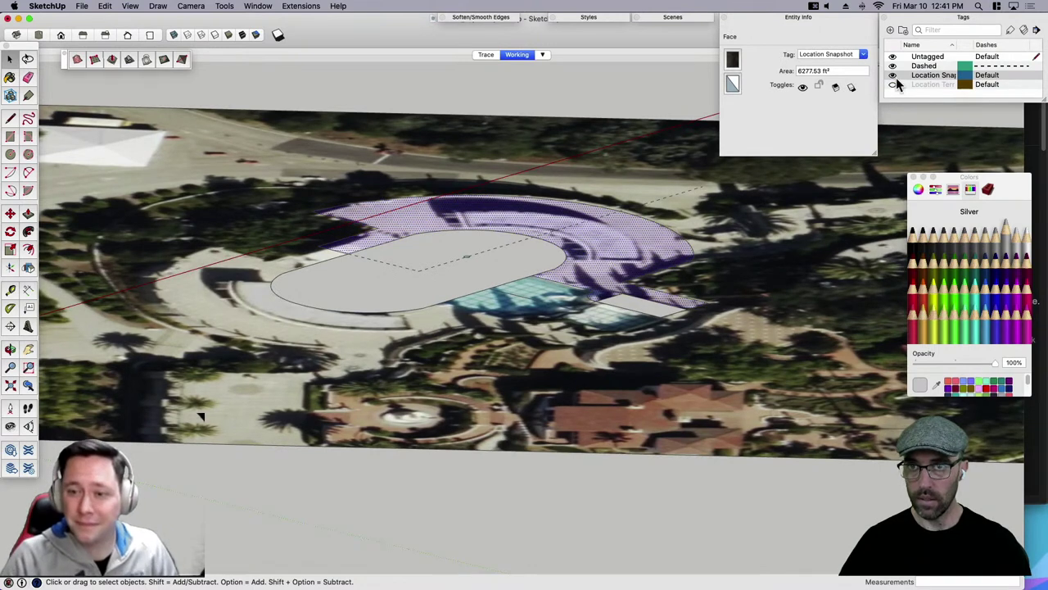
pyautogui.click(863, 54)
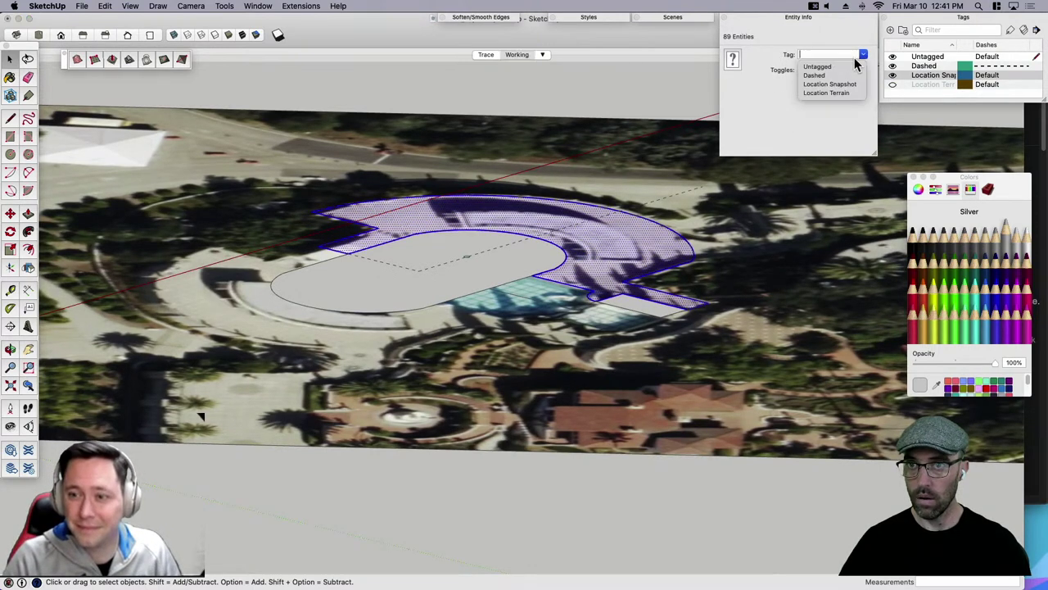
pyautogui.click(823, 66)
pyautogui.click(893, 75)
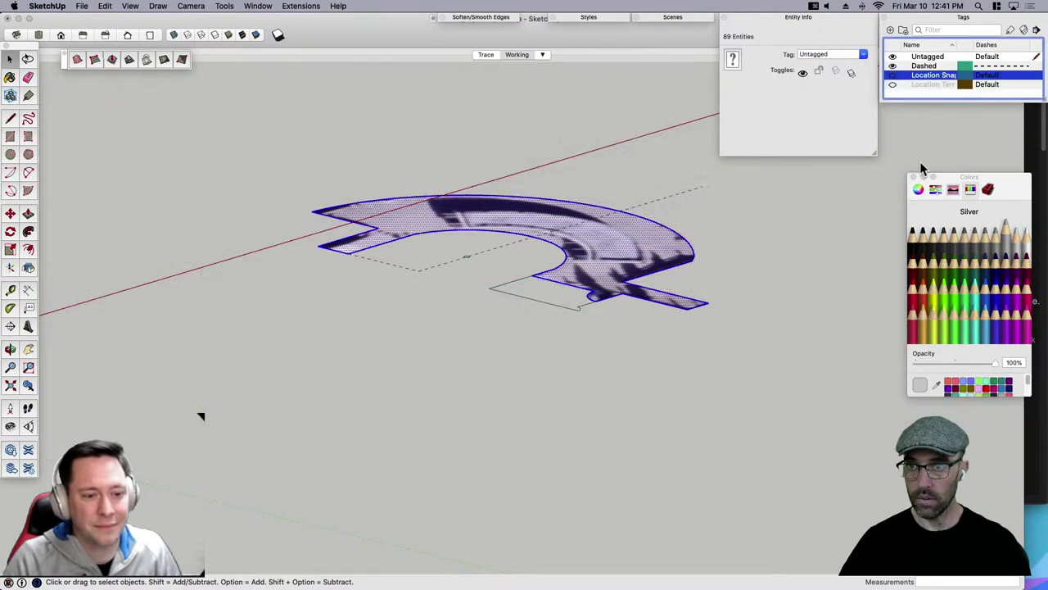
# Paint the curved plaza face with the white Snow colour, and put away the Entity Info and Colors windows.
pyautogui.click(914, 177)
pyautogui.press('b')
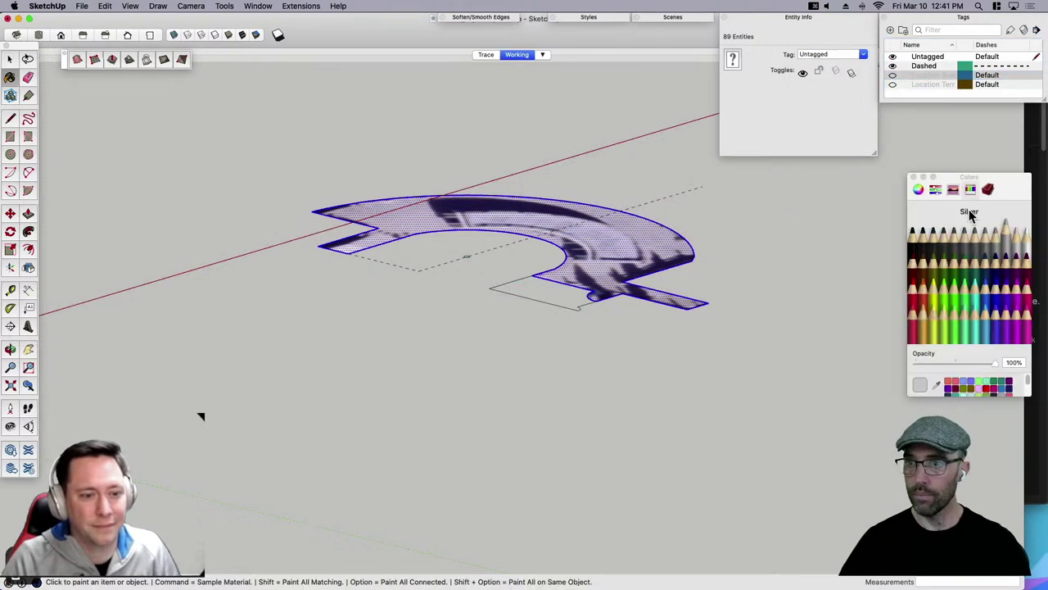
pyautogui.click(638, 241)
pyautogui.press('space')
pyautogui.click(742, 221)
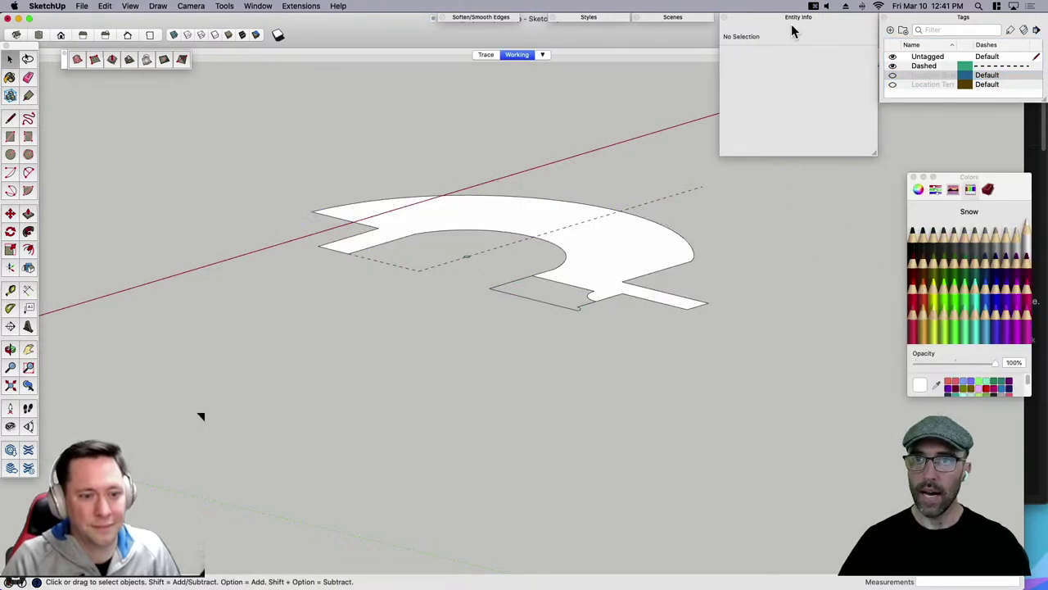
pyautogui.click(795, 18)
pyautogui.click(914, 177)
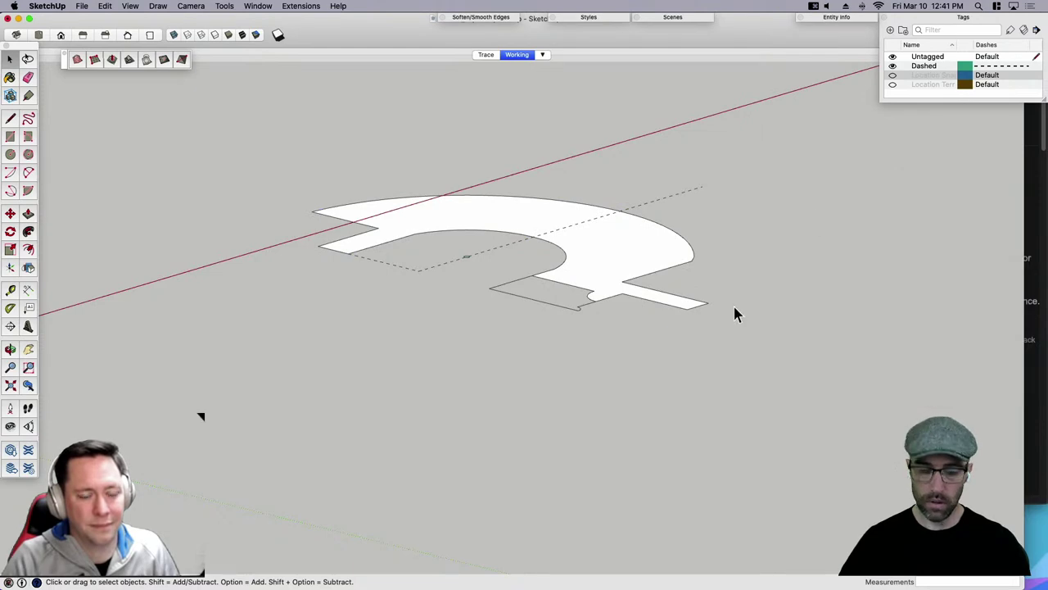
pyautogui.keyDown('shift'); pyautogui.moveTo(603, 319); pyautogui.dragTo(518, 392, button='middle'); pyautogui.keyUp('shift')
pyautogui.scroll(3, 562, 402)
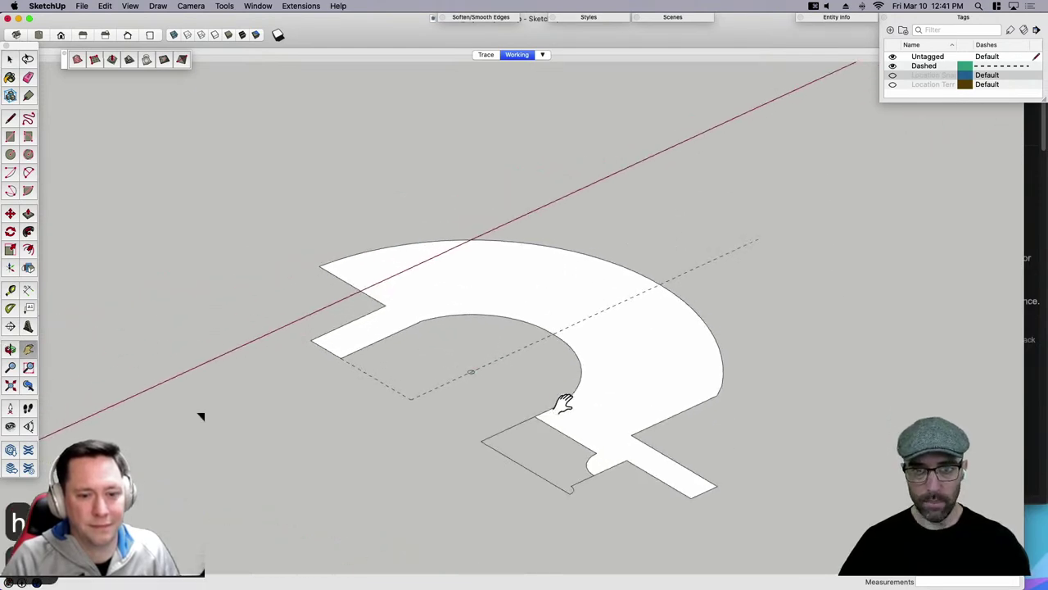
pyautogui.press('space')
pyautogui.click(592, 409)
pyautogui.scroll(2, 588, 403)
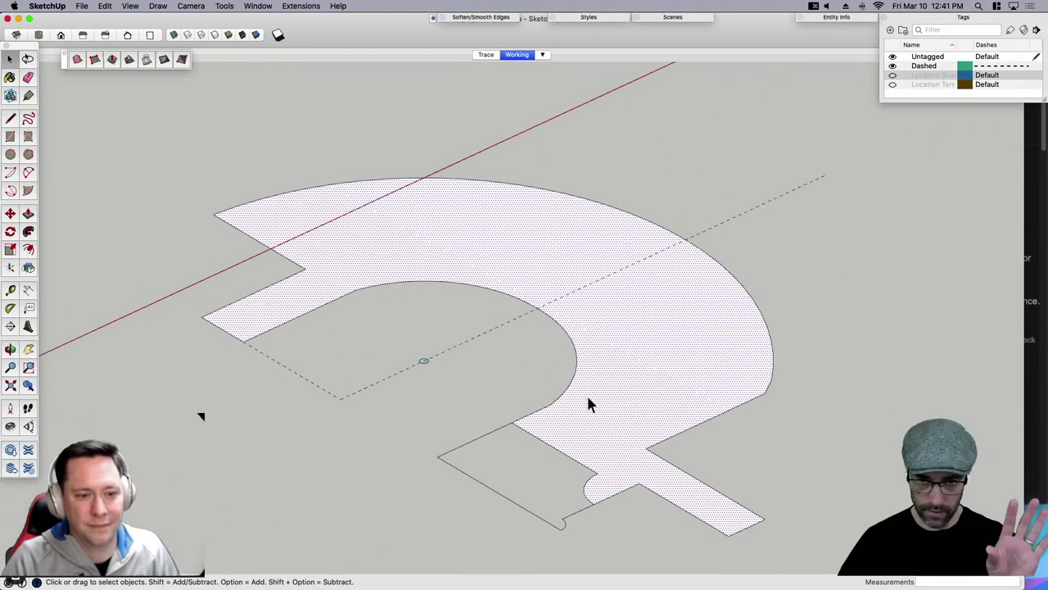
pyautogui.scroll(-2, 587, 398)
pyautogui.moveTo(574, 383); pyautogui.dragTo(644, 346, button='middle')
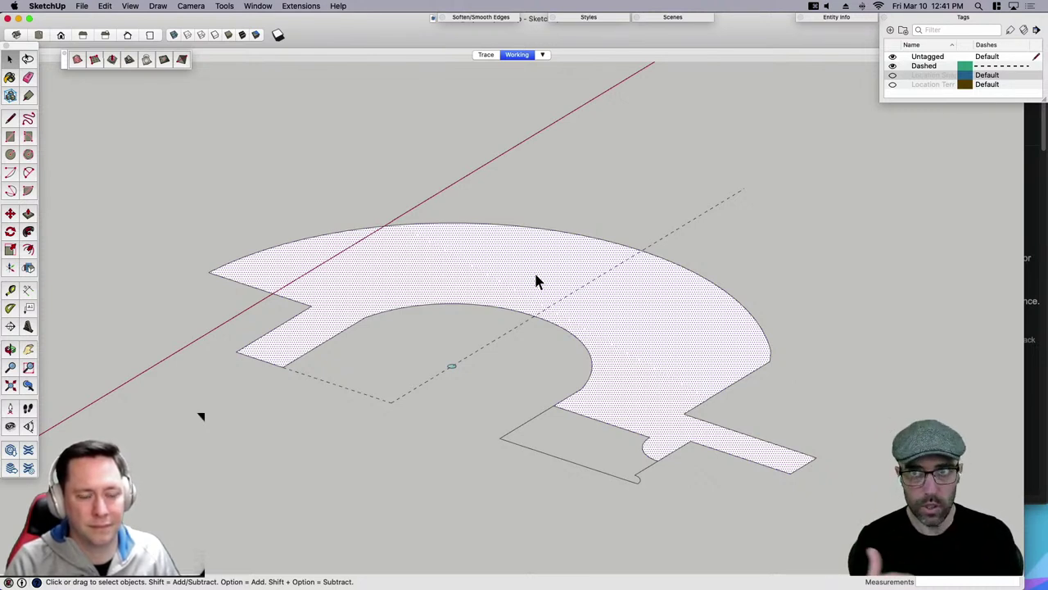
pyautogui.click(892, 76)
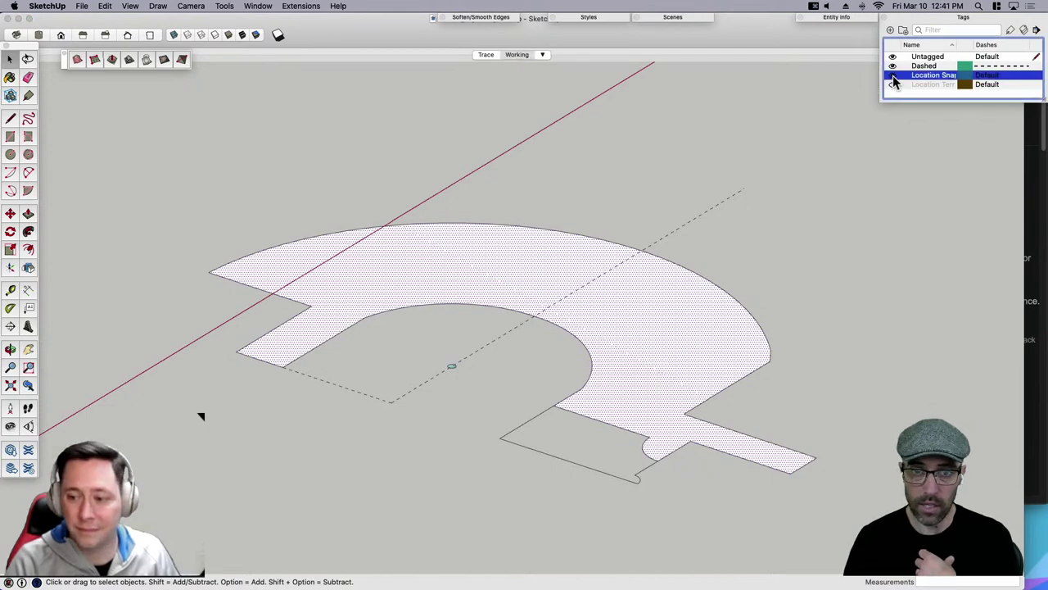
pyautogui.click(893, 76)
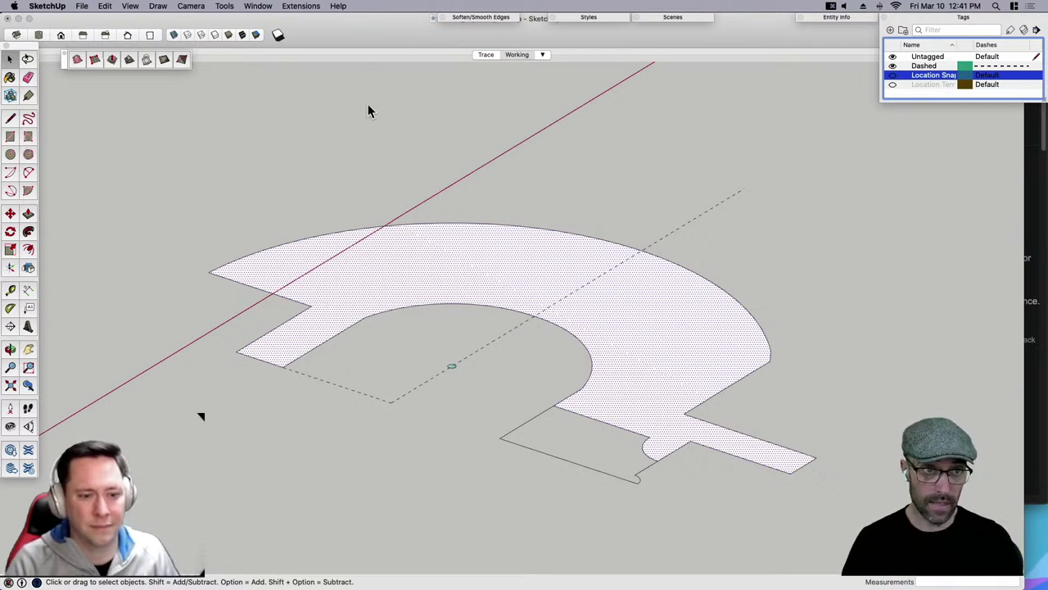
# Change the style's background colour to Snow.
pyautogui.click(582, 20)
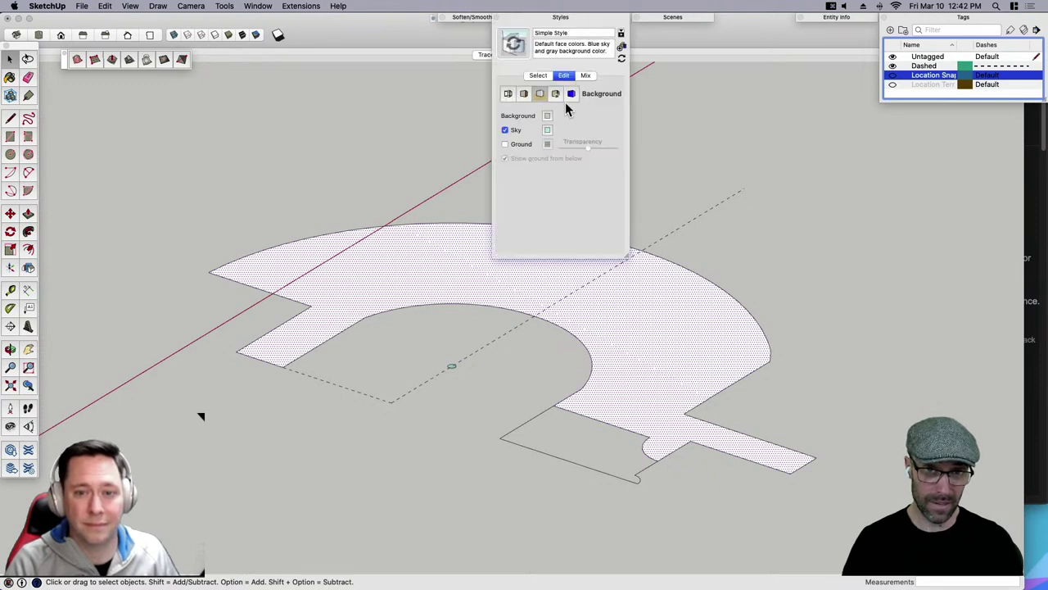
pyautogui.click(547, 116)
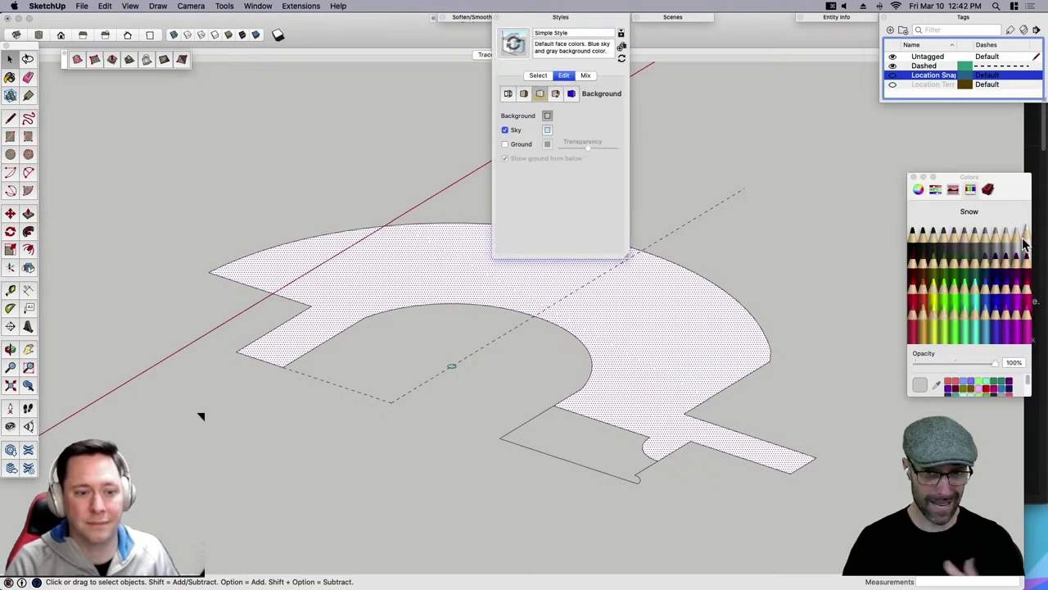
pyautogui.click(1025, 239)
# Set the style's front face colour to Aluminum, update the style with the changes, and collapse the Styles window.
pyautogui.click(525, 93)
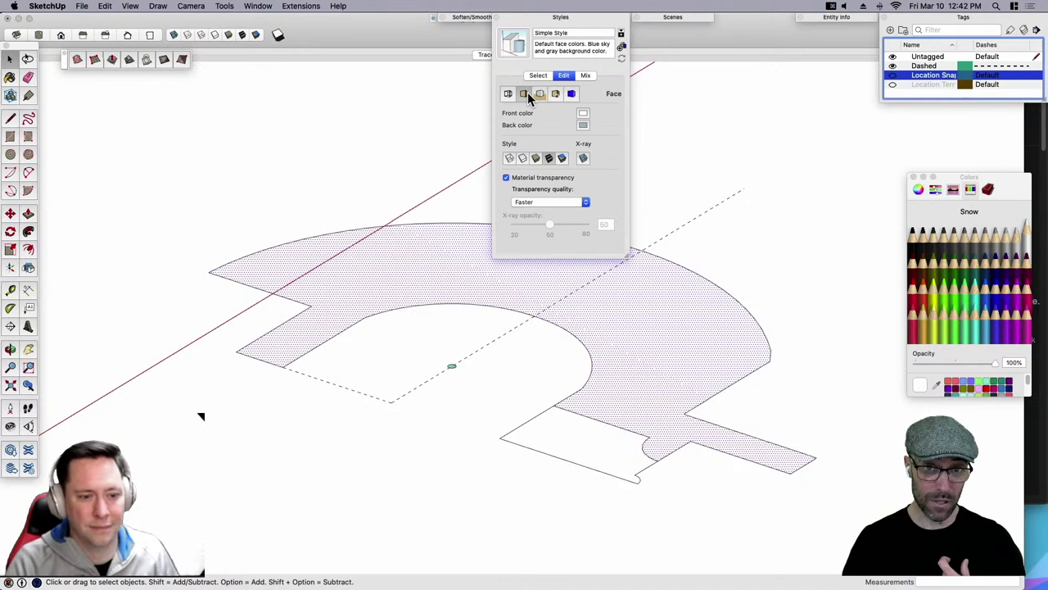
pyautogui.click(582, 115)
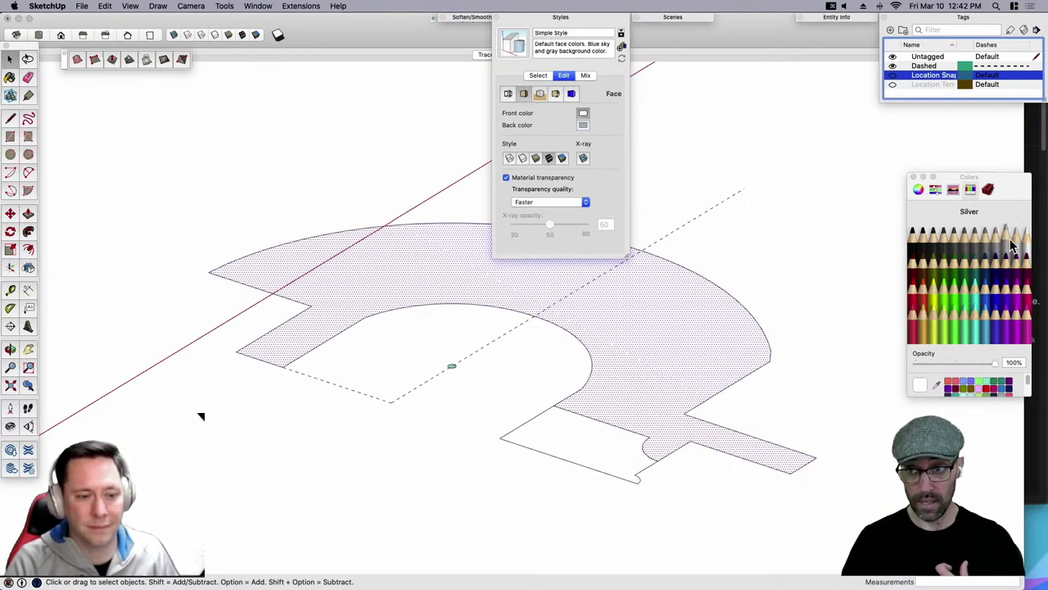
pyautogui.click(983, 239)
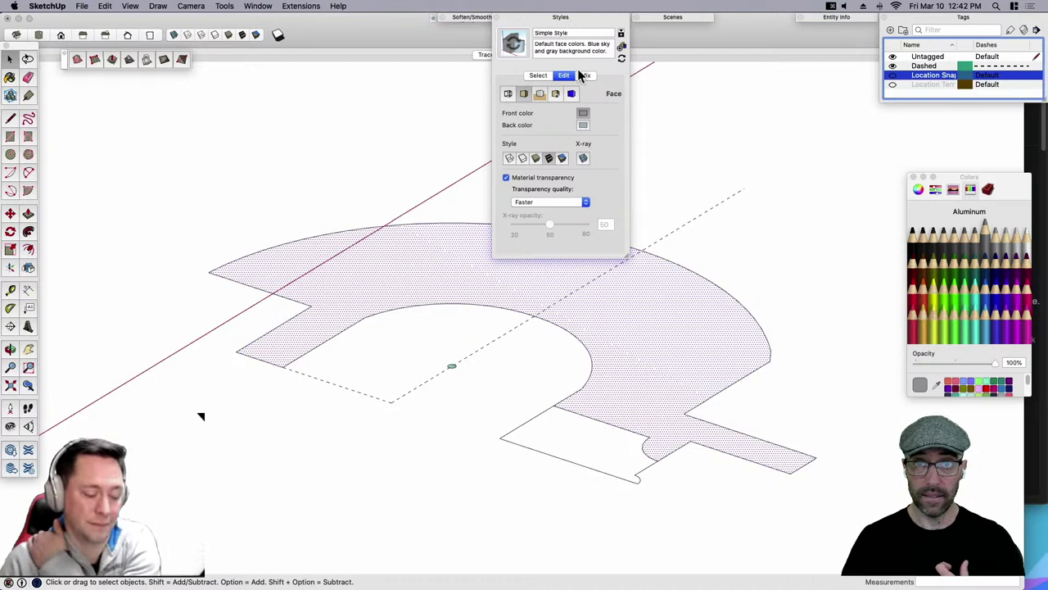
pyautogui.click(523, 43)
pyautogui.click(558, 20)
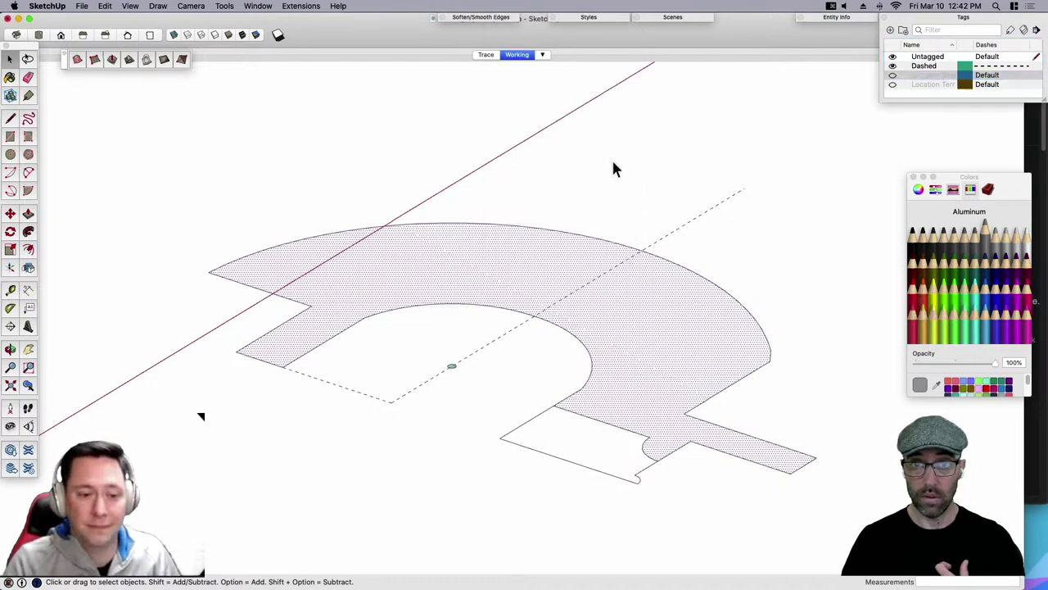
# Open the shadow settings and lower the Dark value to deepen the face shading, keeping the sun used for shading.
pyautogui.click(267, 7)
pyautogui.moveTo(282, 8)
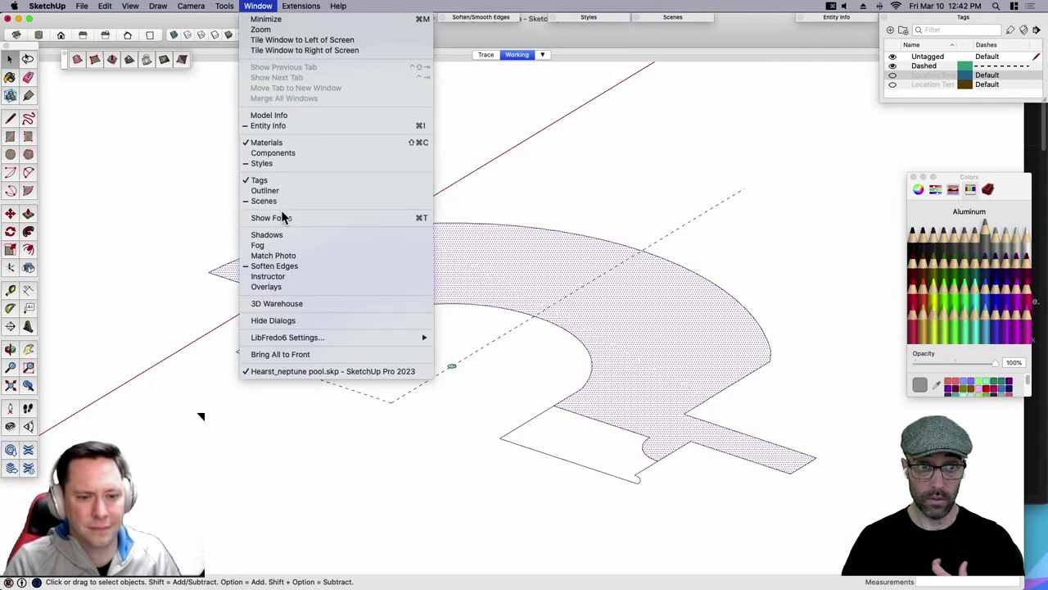
pyautogui.click(282, 235)
pyautogui.click(677, 31)
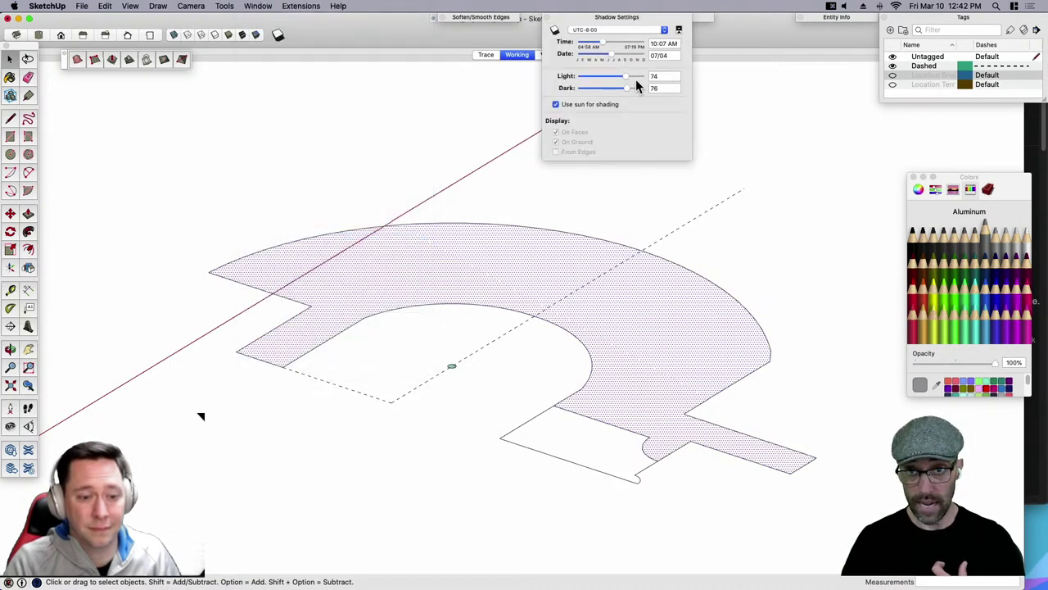
pyautogui.moveTo(625, 89)
pyautogui.mouseDown()
pyautogui.moveTo(601, 92)
pyautogui.moveTo(614, 90)
pyautogui.moveTo(602, 79)
pyautogui.moveTo(605, 89)
pyautogui.mouseUp()
pyautogui.click(616, 17)
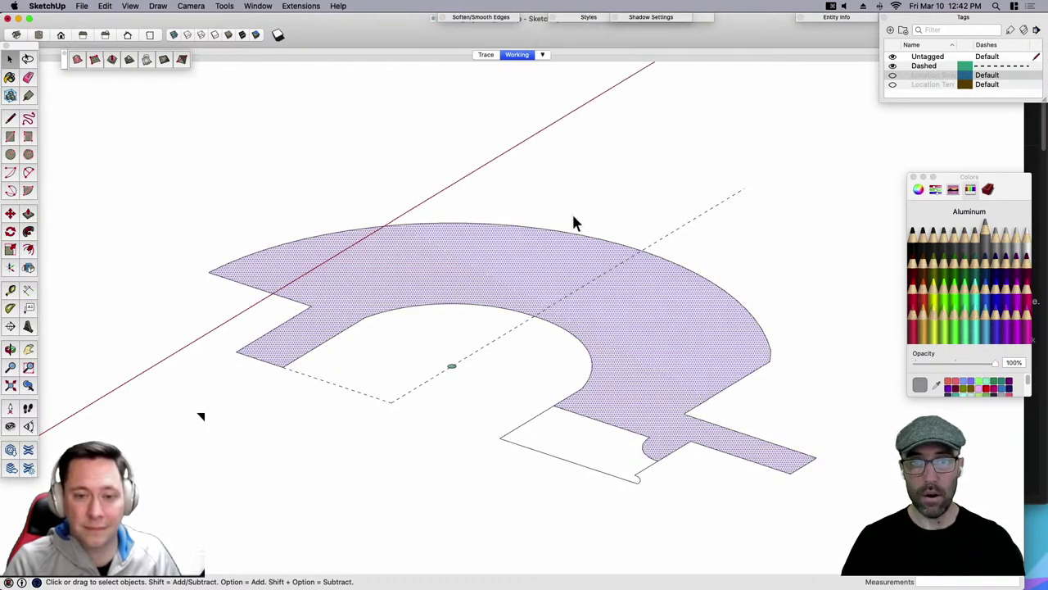
# Reveal the hidden objects, select both colonnade buildings and the pool, and unhide them.
pyautogui.click(553, 217)
pyautogui.moveTo(552, 218); pyautogui.dragTo(508, 244, button='middle')
pyautogui.click(508, 252)
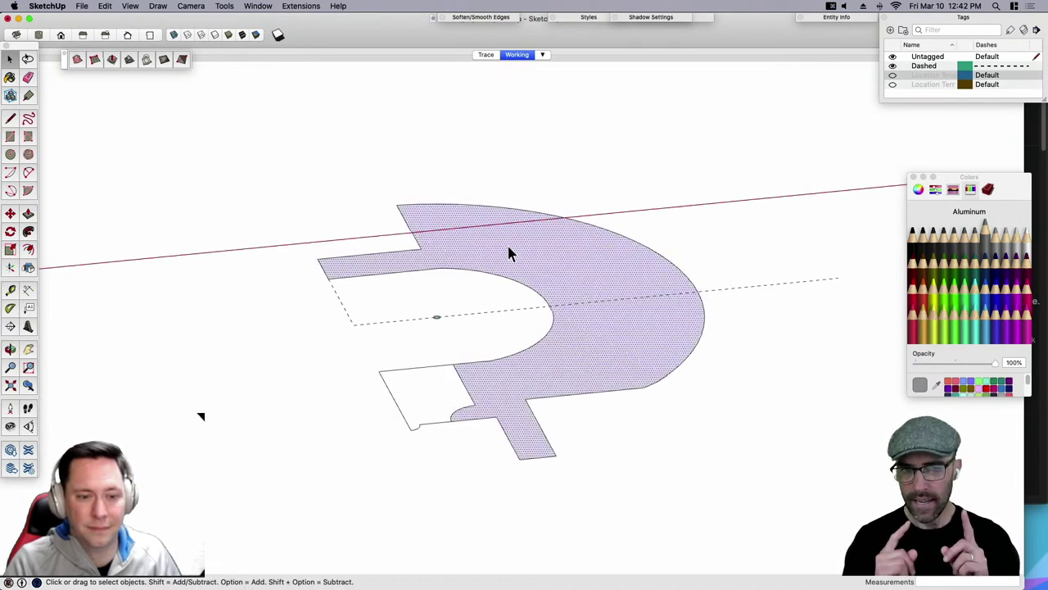
pyautogui.hotkey('alt', 'h')
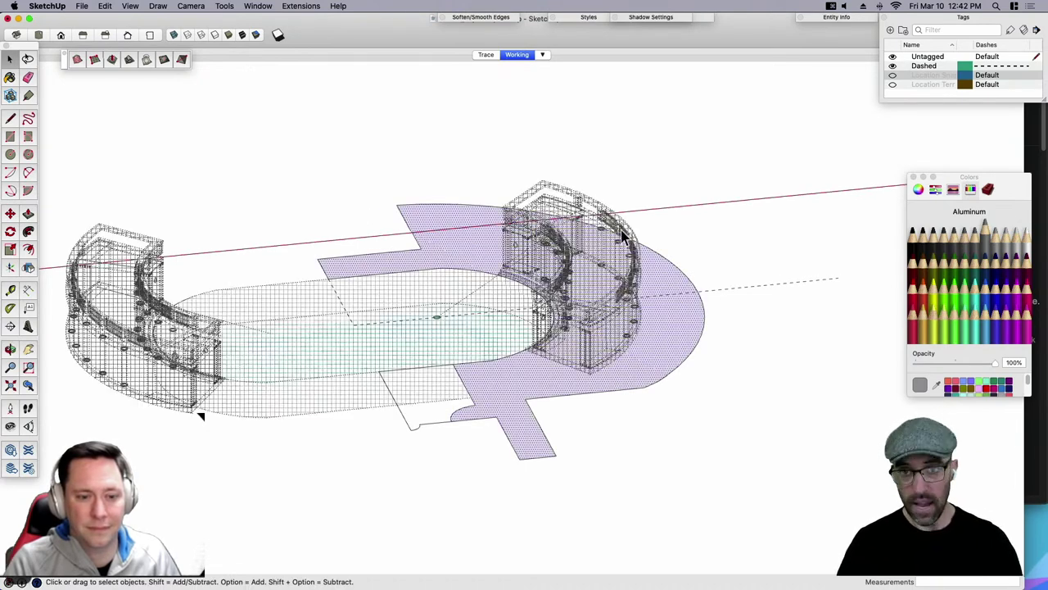
pyautogui.scroll(-2, 625, 233)
pyautogui.click(629, 231)
pyautogui.keyDown('shift'); pyautogui.click(263, 320); pyautogui.keyUp('shift')
pyautogui.rightClick(367, 326)
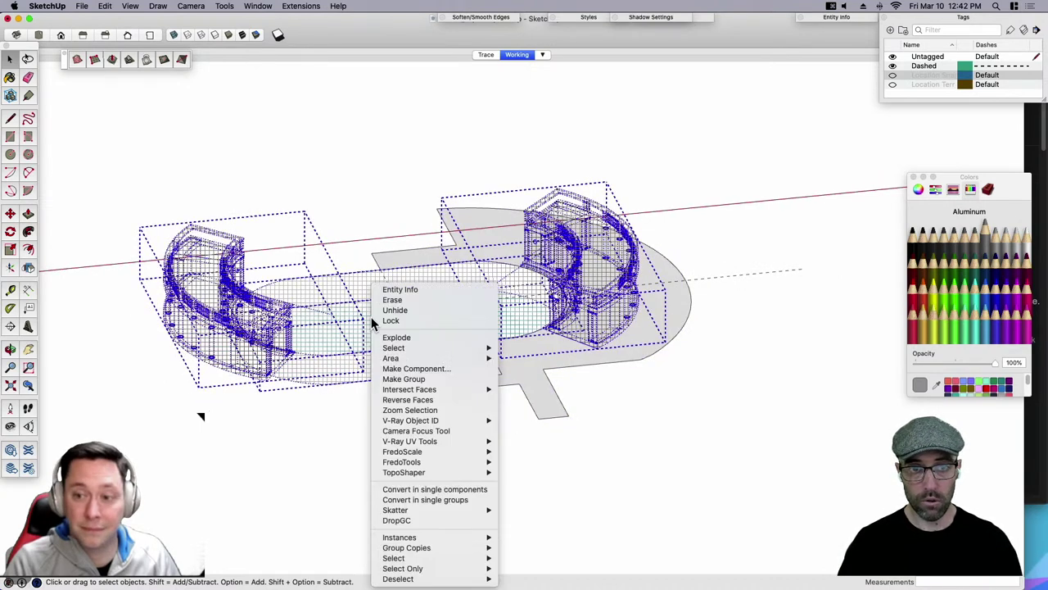
pyautogui.click(410, 308)
pyautogui.scroll(1, 478, 291)
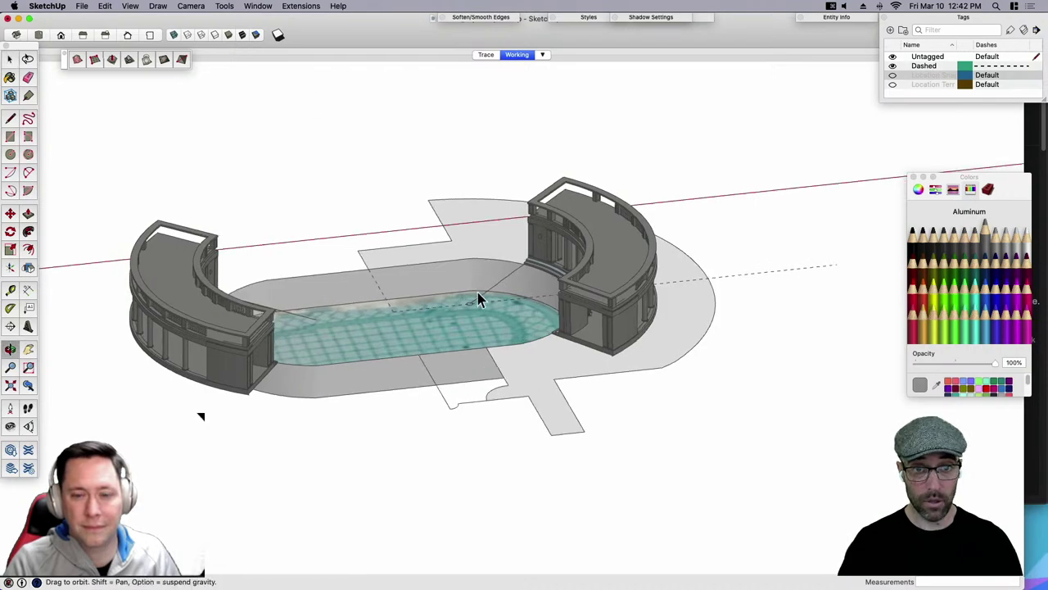
# Switch the face style to Hidden Line to inspect the linework of the colonnade buildings.
pyautogui.moveTo(480, 300); pyautogui.dragTo(271, 88, button='middle')
pyautogui.click(212, 36)
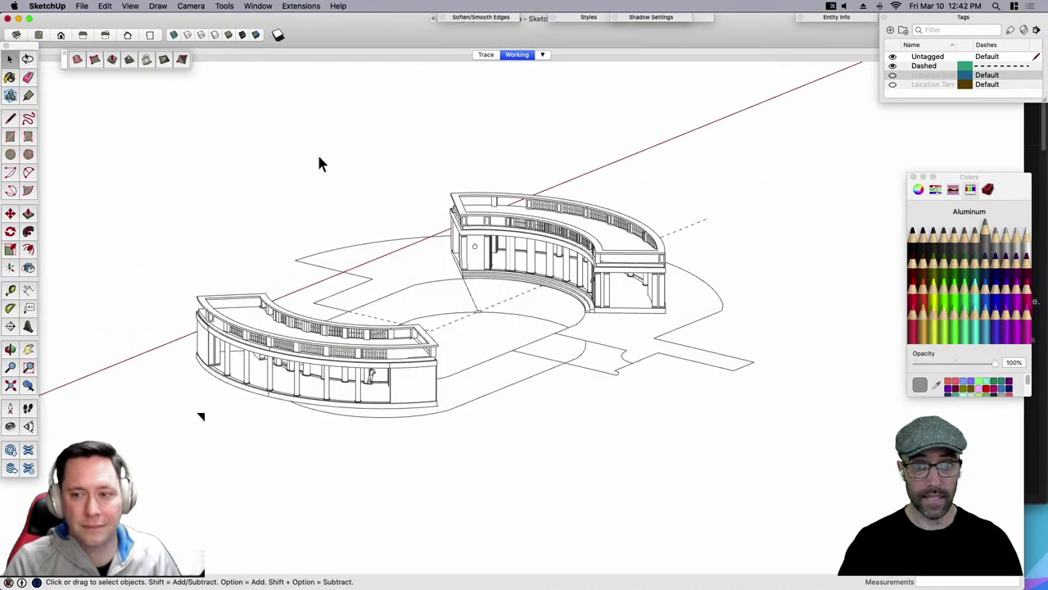
pyautogui.moveTo(319, 164); pyautogui.dragTo(531, 304, button='middle')
pyautogui.scroll(3, 556, 276)
pyautogui.scroll(3, 557, 279)
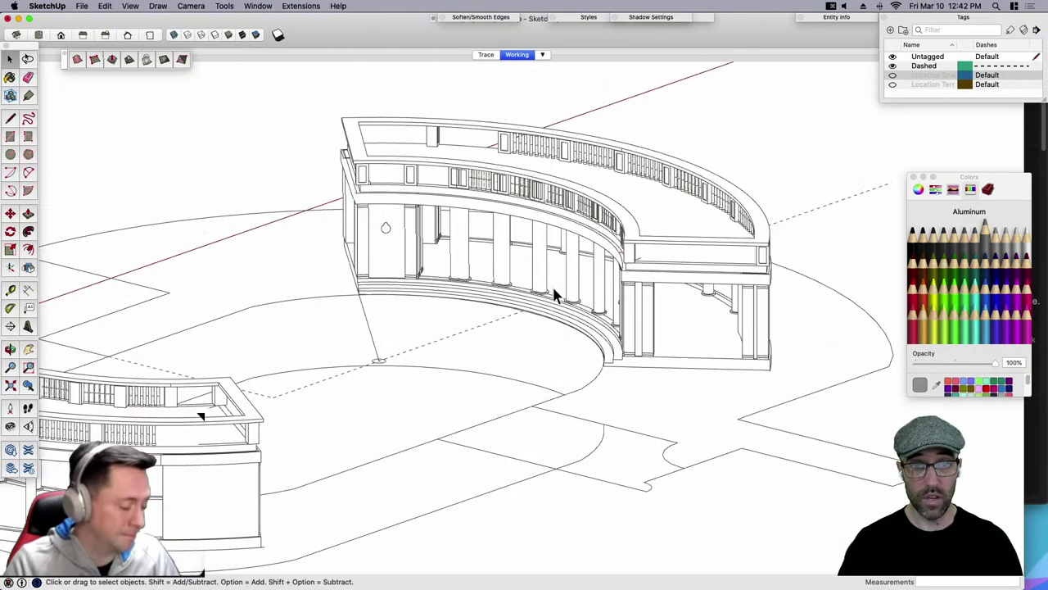
# Turn off the model axes, close the Colors window, and line up the collapsed Shadow Settings window with the others.
pyautogui.click(914, 177)
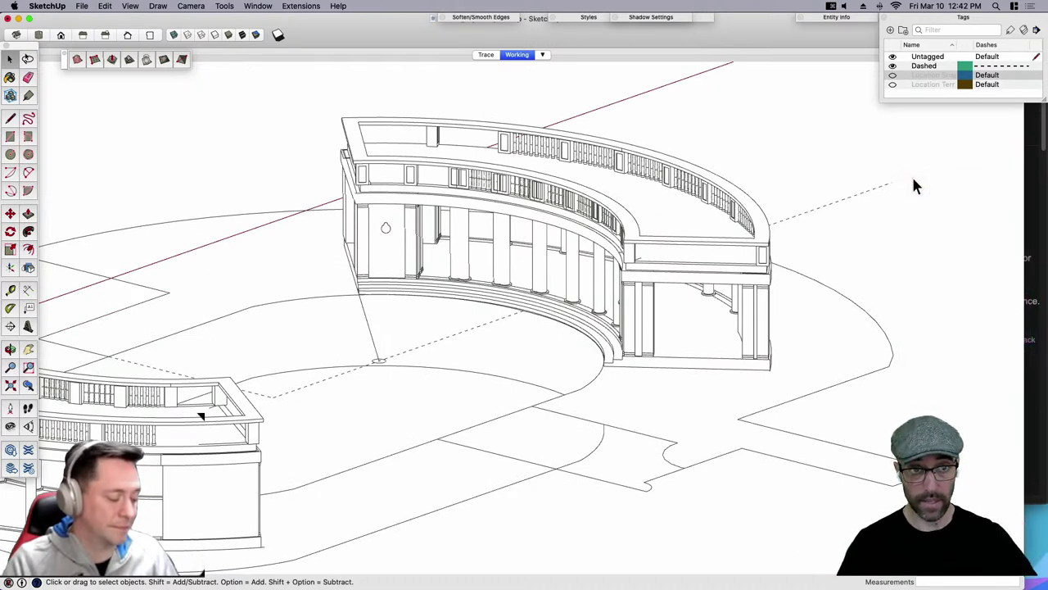
pyautogui.click(129, 6)
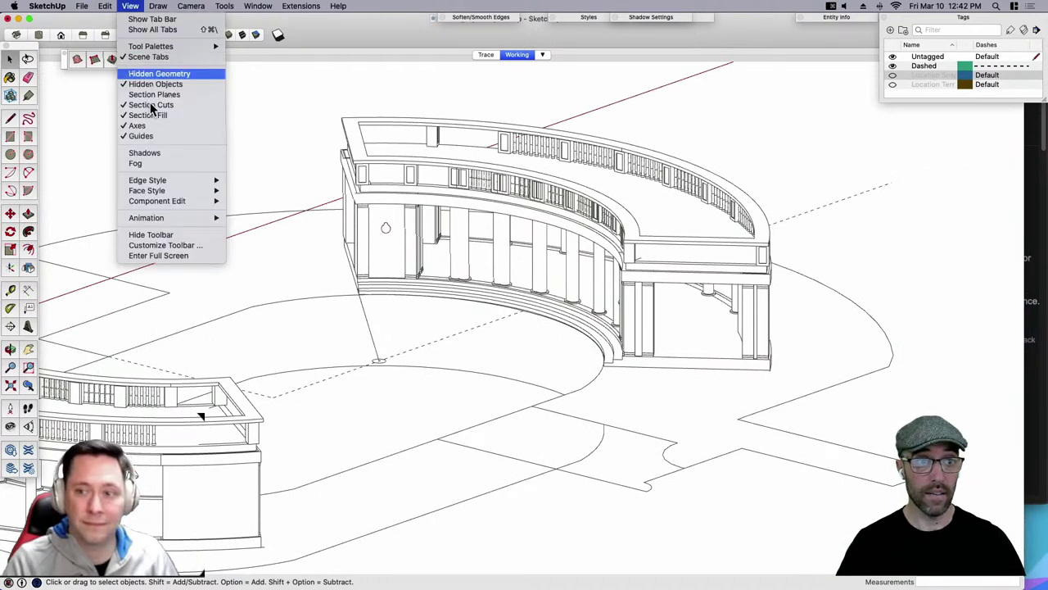
pyautogui.click(127, 8)
pyautogui.click(129, 6)
pyautogui.click(155, 126)
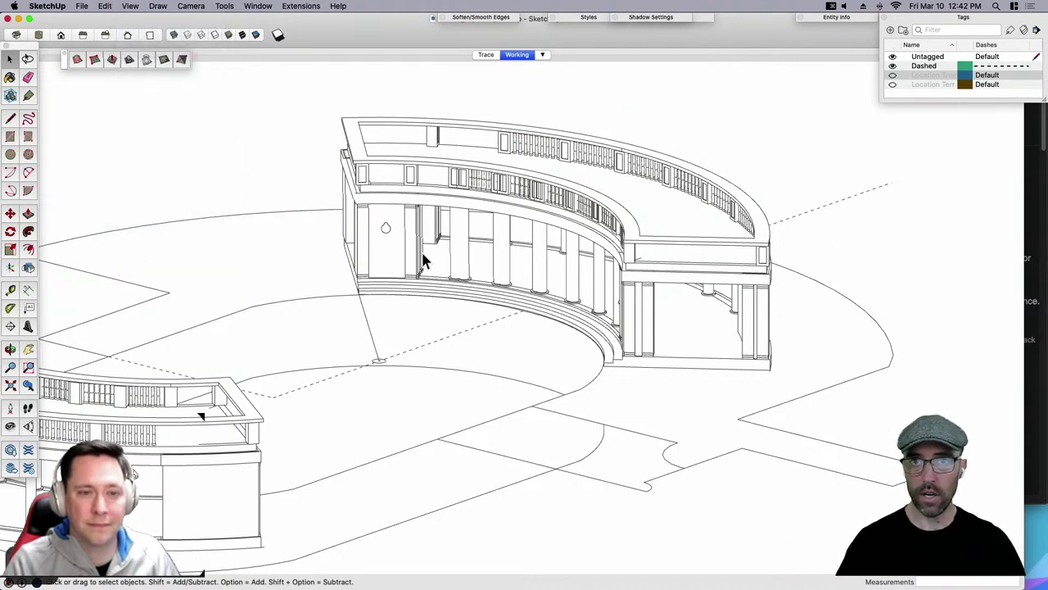
pyautogui.moveTo(662, 18); pyautogui.dragTo(408, 25)
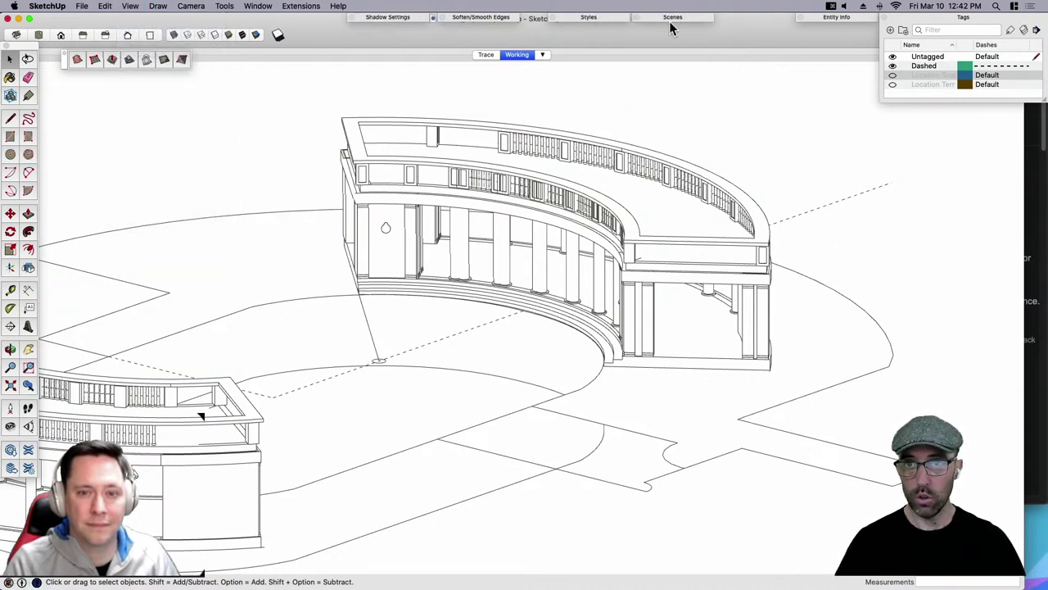
# Try Aluminum as the style's background colour, return it to Snow, and collapse the Styles window.
pyautogui.click(589, 17)
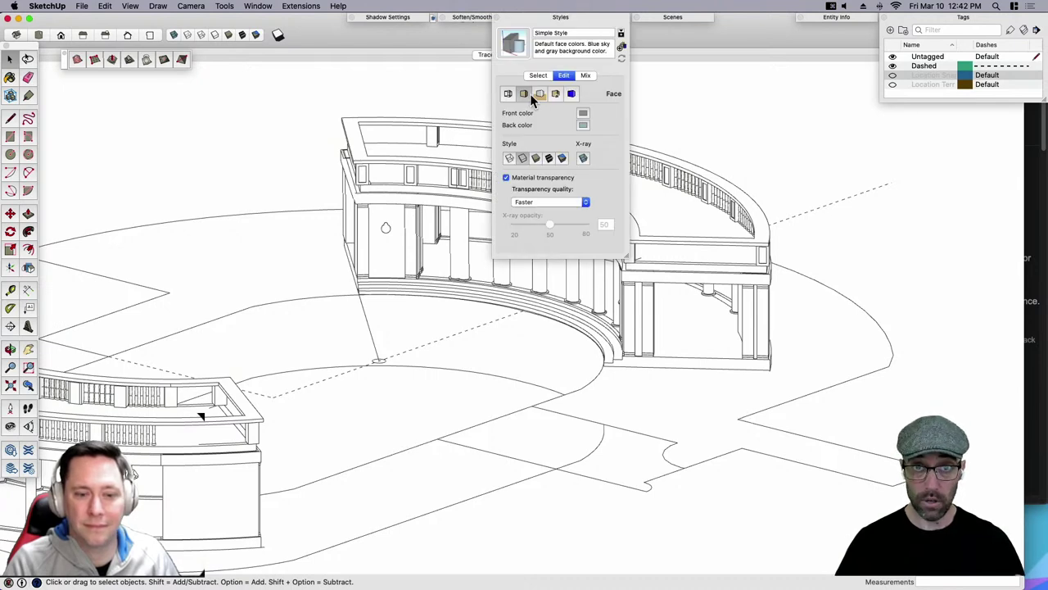
pyautogui.click(540, 94)
pyautogui.click(547, 129)
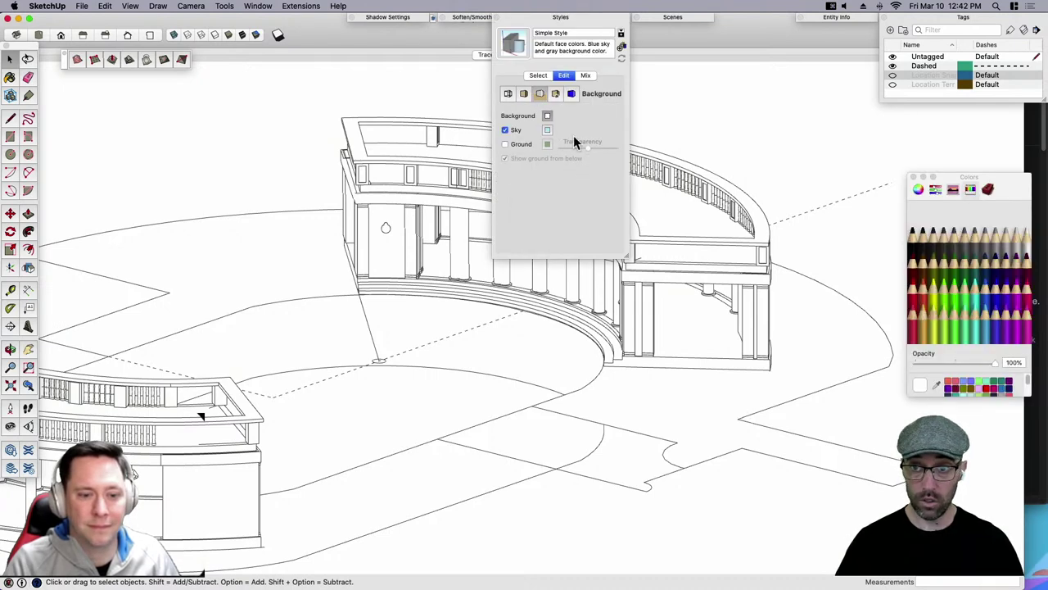
pyautogui.click(987, 239)
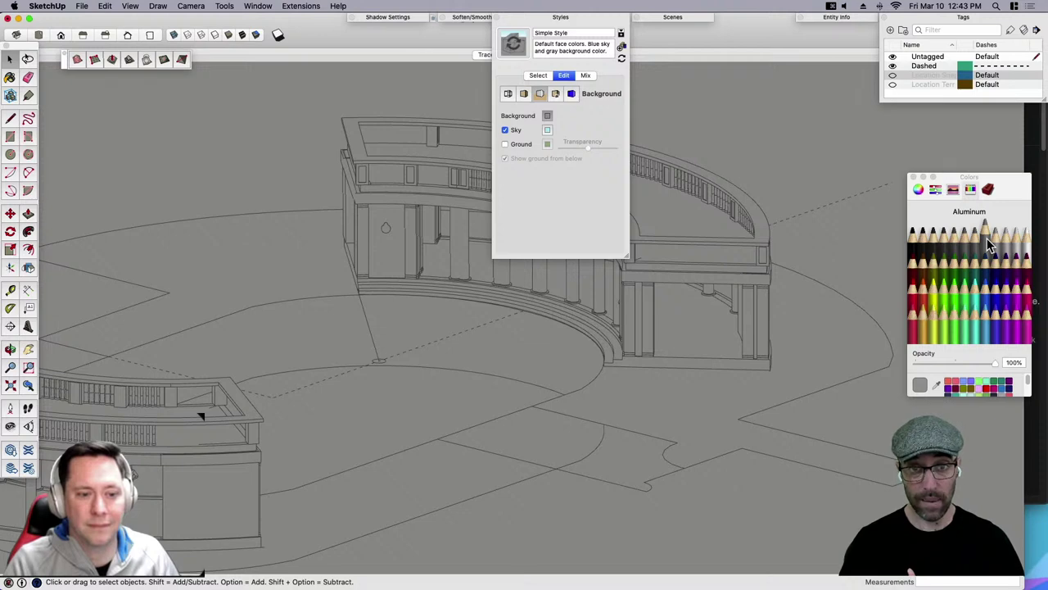
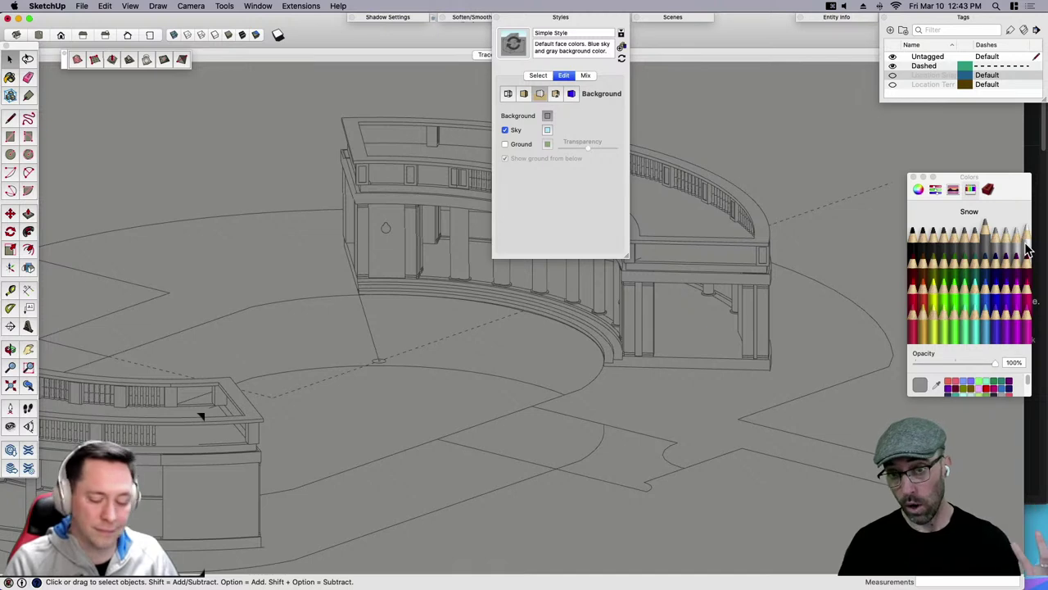
pyautogui.click(1028, 248)
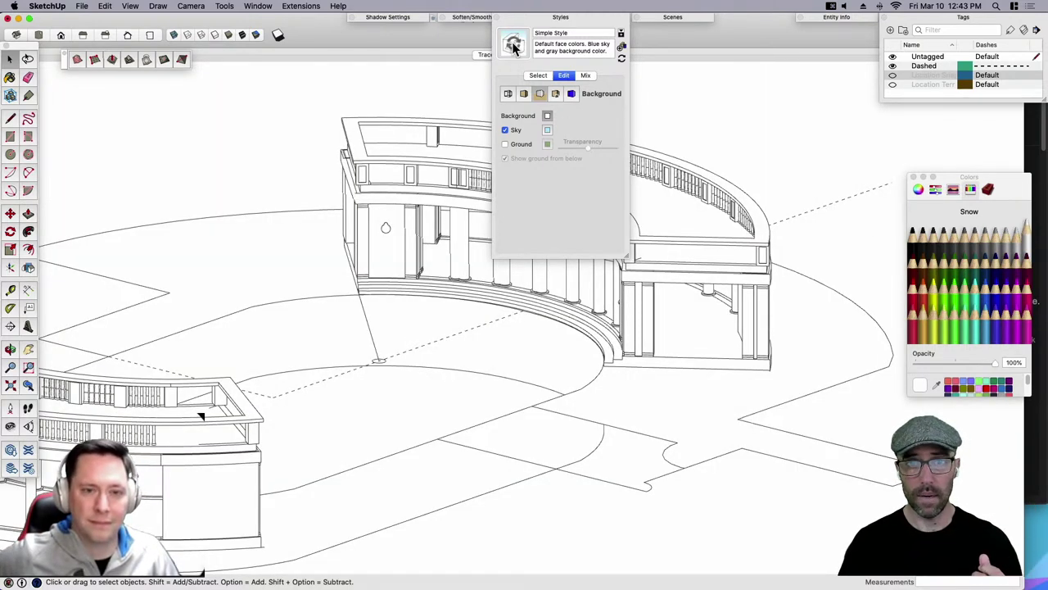
pyautogui.click(542, 20)
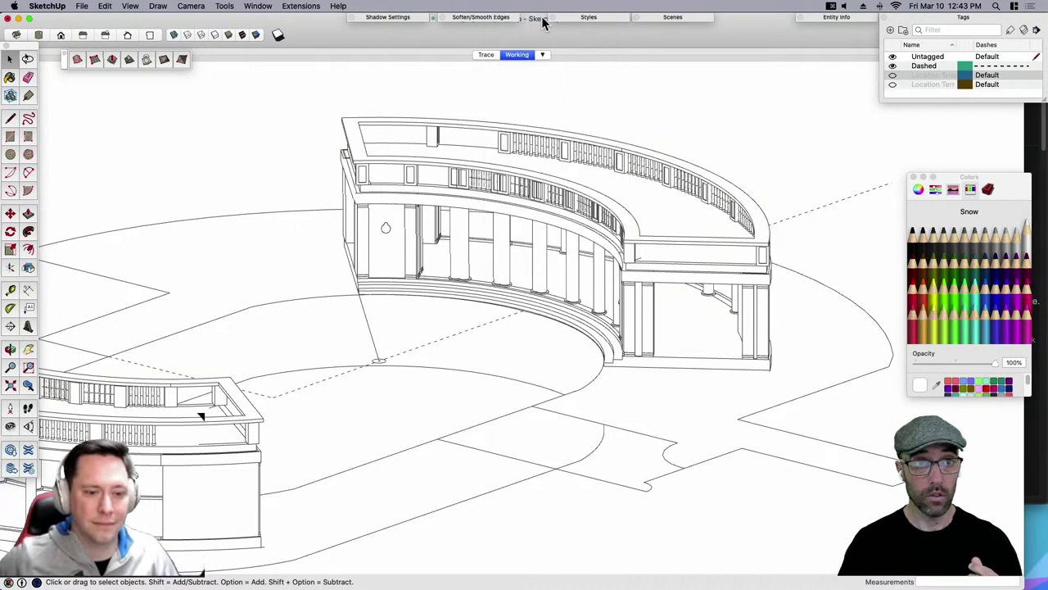
# Switch the face style to Shaded and select the curved plaza face to check its shading against the buildings.
pyautogui.click(230, 34)
pyautogui.moveTo(632, 287)
pyautogui.mouseDown(button='middle')
pyautogui.moveTo(453, 298)
pyautogui.moveTo(532, 455)
pyautogui.mouseUp(button='middle')
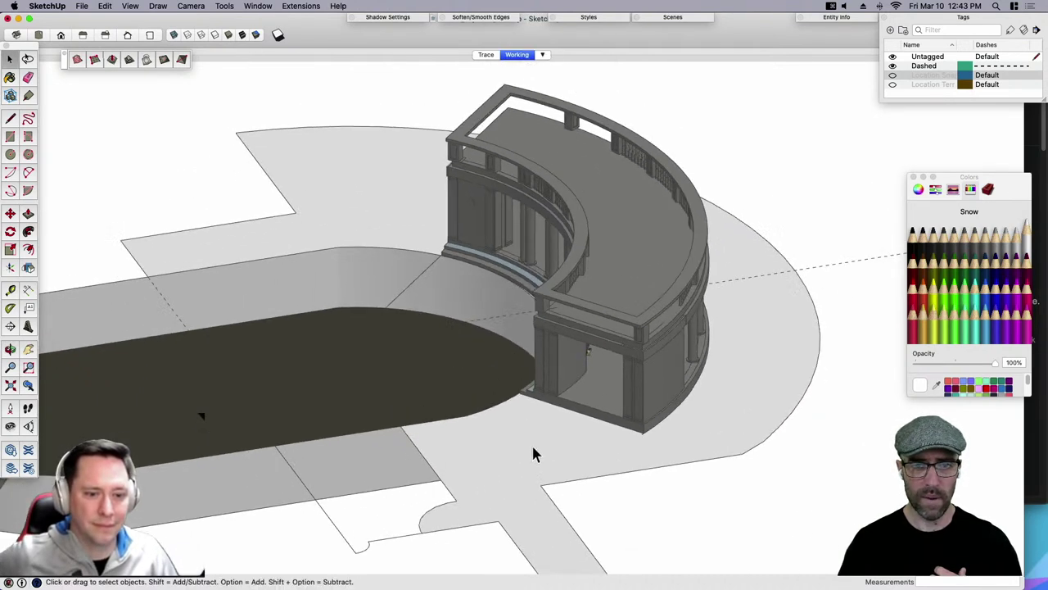
pyautogui.click(534, 447)
pyautogui.scroll(-3, 533, 446)
pyautogui.click(607, 310)
pyautogui.click(520, 453)
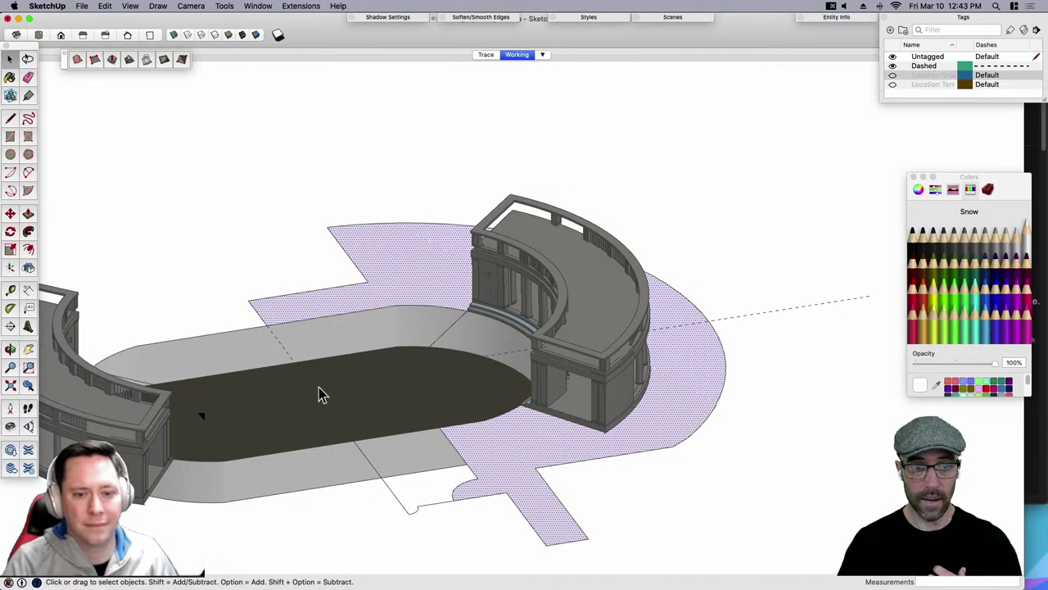
# Paint both curved colonnade buildings with the white Snow colour.
pyautogui.click(626, 341)
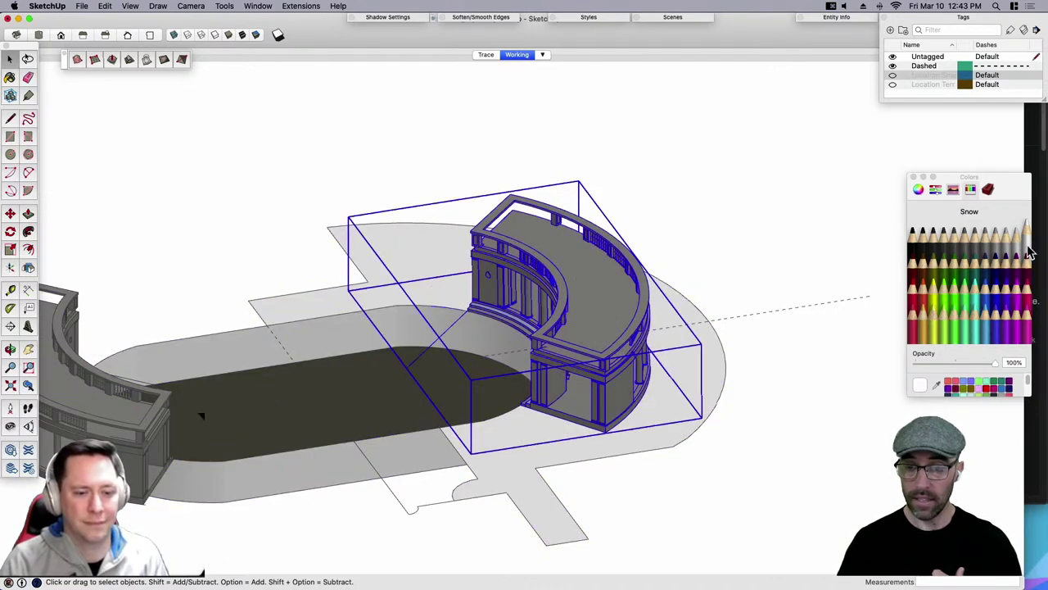
pyautogui.press('o')
pyautogui.moveTo(562, 265); pyautogui.dragTo(644, 286)
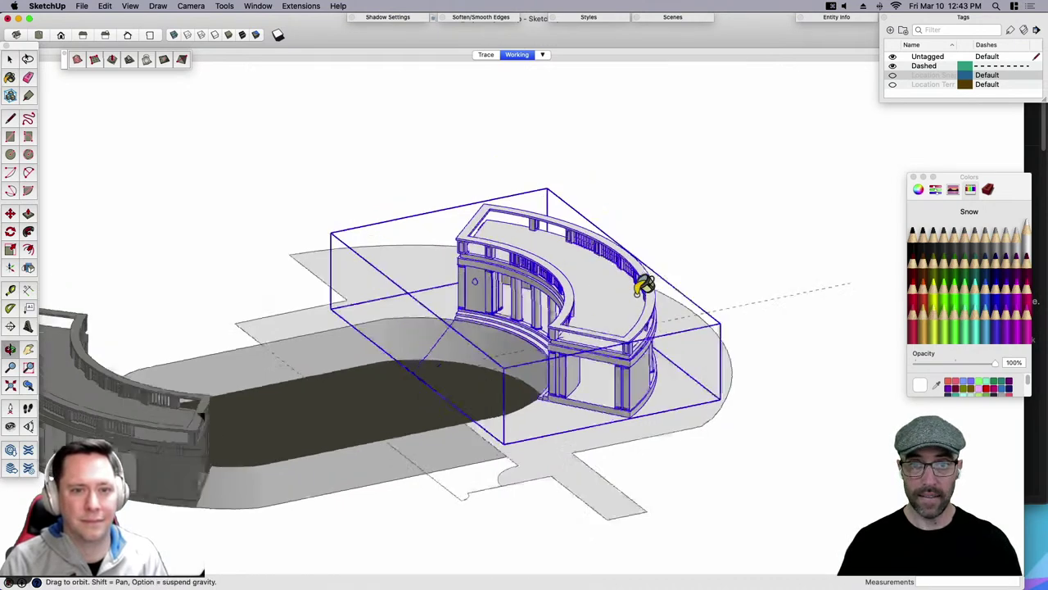
pyautogui.moveTo(638, 292); pyautogui.dragTo(589, 313, button='middle')
pyautogui.click(271, 428)
pyautogui.moveTo(272, 427)
pyautogui.mouseDown(button='middle')
pyautogui.moveTo(329, 414)
pyautogui.moveTo(312, 388)
pyautogui.mouseUp(button='middle')
pyautogui.press('space')
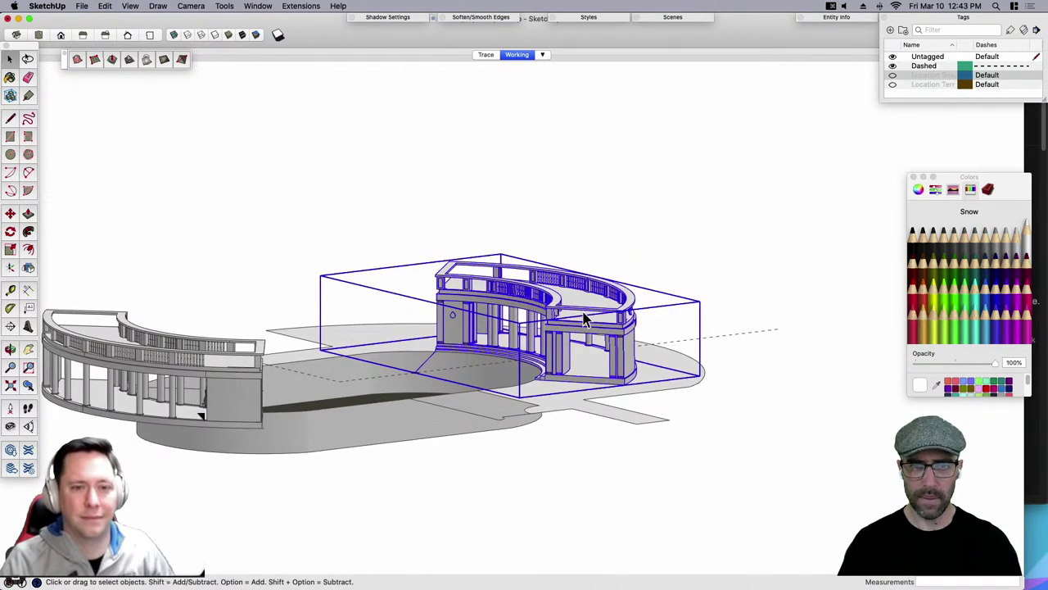
# Examine the colonnade's shading against the plaza, inspecting inside the building and selecting the plaza face and the building in turn.
pyautogui.doubleClick(565, 316)
pyautogui.click(557, 340)
pyautogui.click(638, 227)
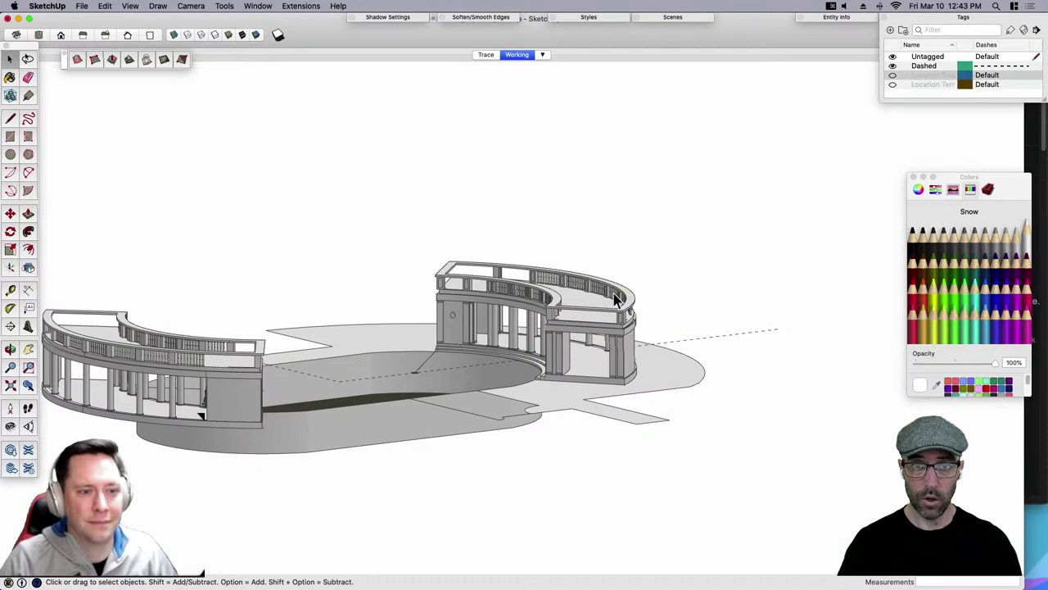
pyautogui.click(618, 296)
pyautogui.moveTo(707, 280); pyautogui.dragTo(607, 381, button='middle')
pyautogui.scroll(-1, 607, 380)
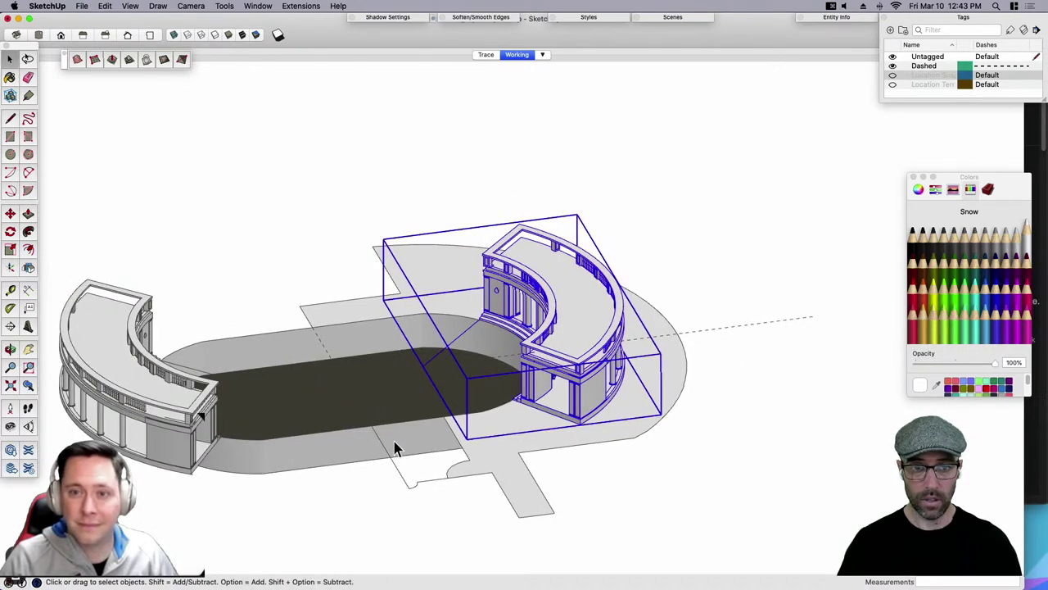
pyautogui.click(394, 443)
pyautogui.click(542, 351)
pyautogui.click(452, 285)
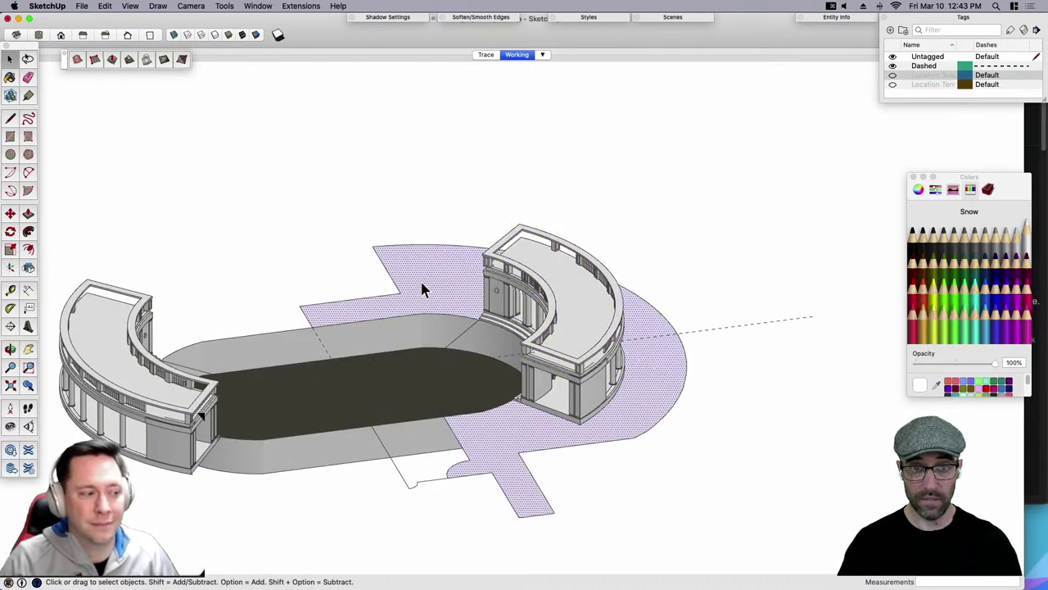
pyautogui.keyDown('shift'); pyautogui.click(578, 344); pyautogui.keyUp('shift')
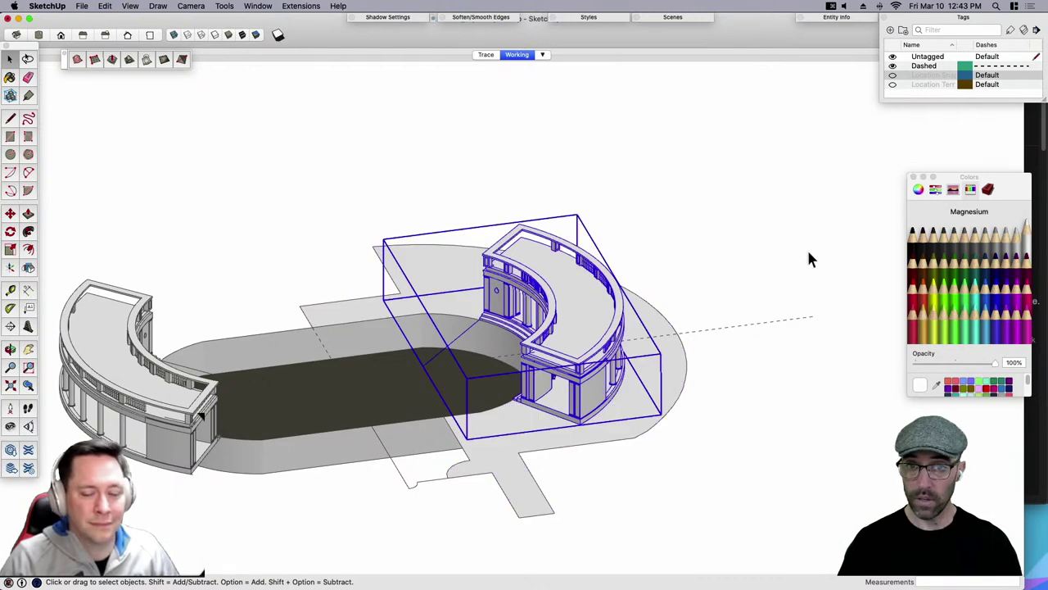
pyautogui.click(690, 250)
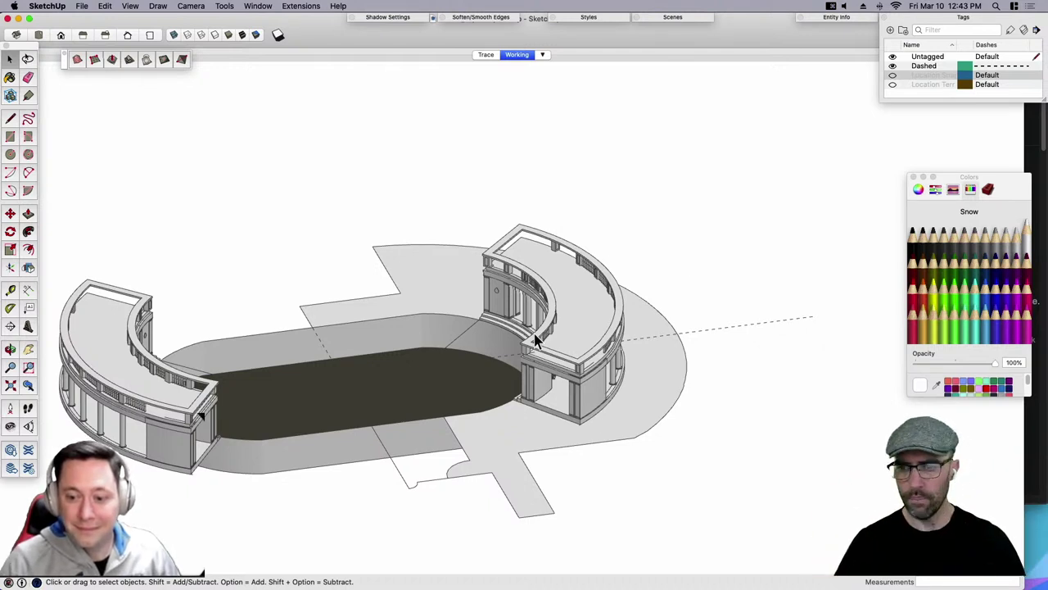
# Widen the model window slightly and close the Colors window.
pyautogui.moveTo(1031, 539); pyautogui.dragTo(1034, 540)
pyautogui.click(914, 176)
pyautogui.click(914, 177)
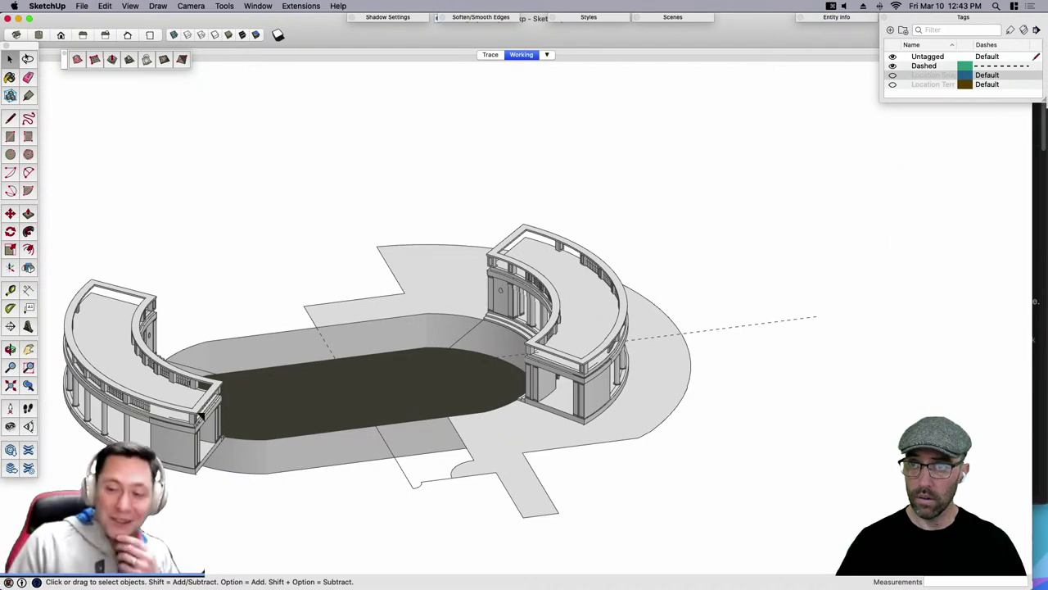
# Inspect the colonnade's steps at the plaza, then switch to Firefox and look around the Neptune Pool photo in Google Maps for the real floor level.
pyautogui.moveTo(757, 237); pyautogui.dragTo(590, 372, button='middle')
pyautogui.click(628, 443)
pyautogui.moveTo(627, 443); pyautogui.dragTo(570, 415, button='middle')
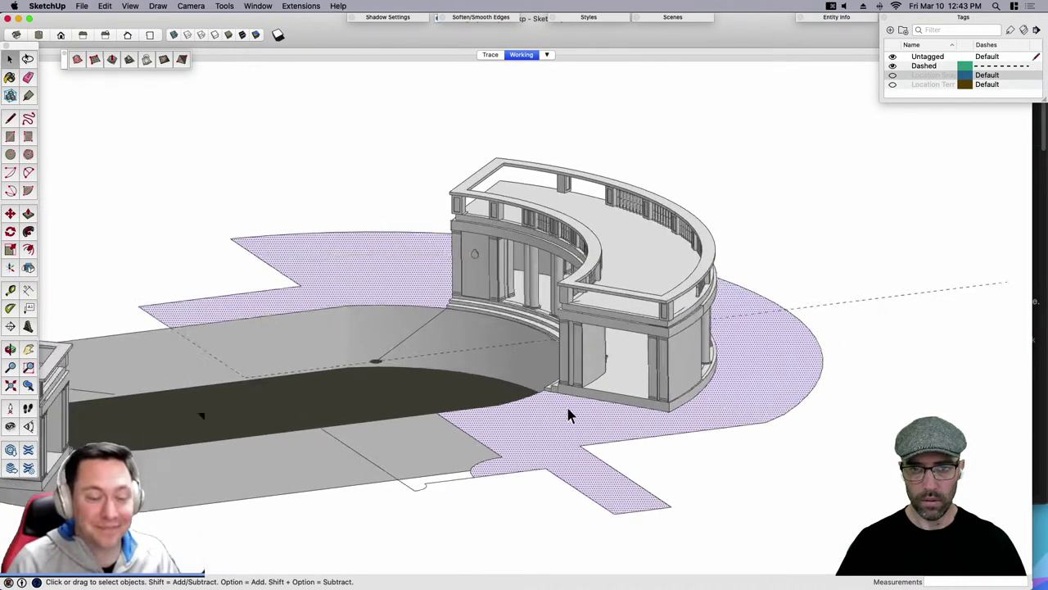
pyautogui.scroll(8, 571, 415)
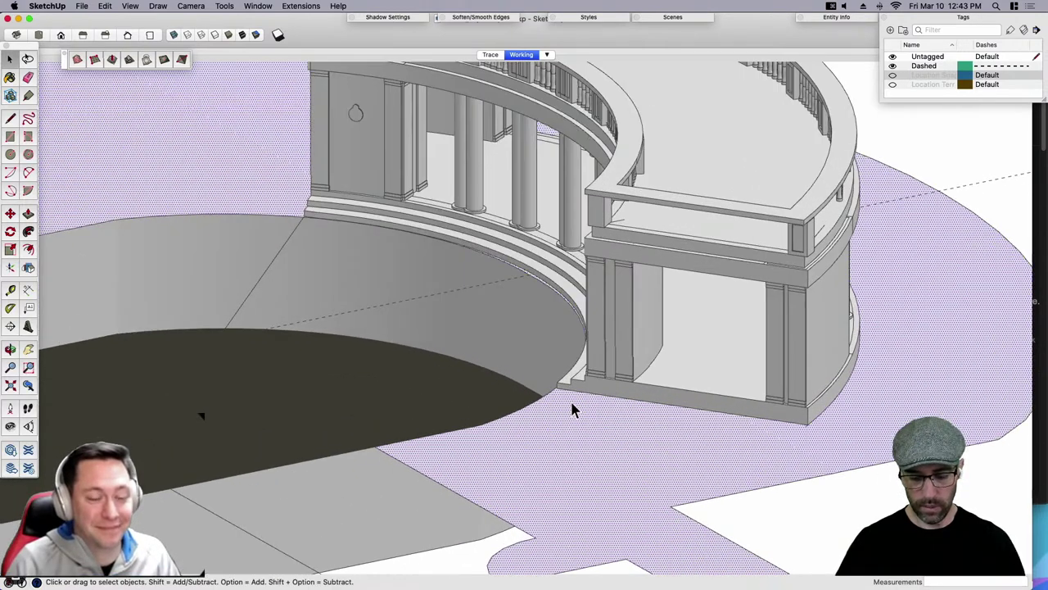
pyautogui.scroll(2, 571, 409)
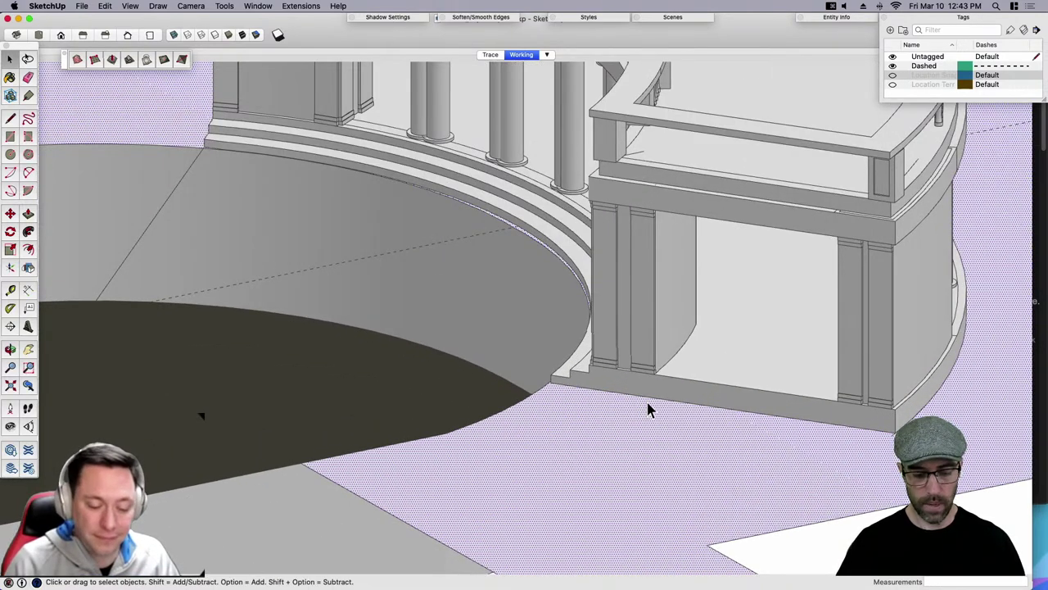
pyautogui.hotkey('ctrl', 'Up')
pyautogui.click(709, 54)
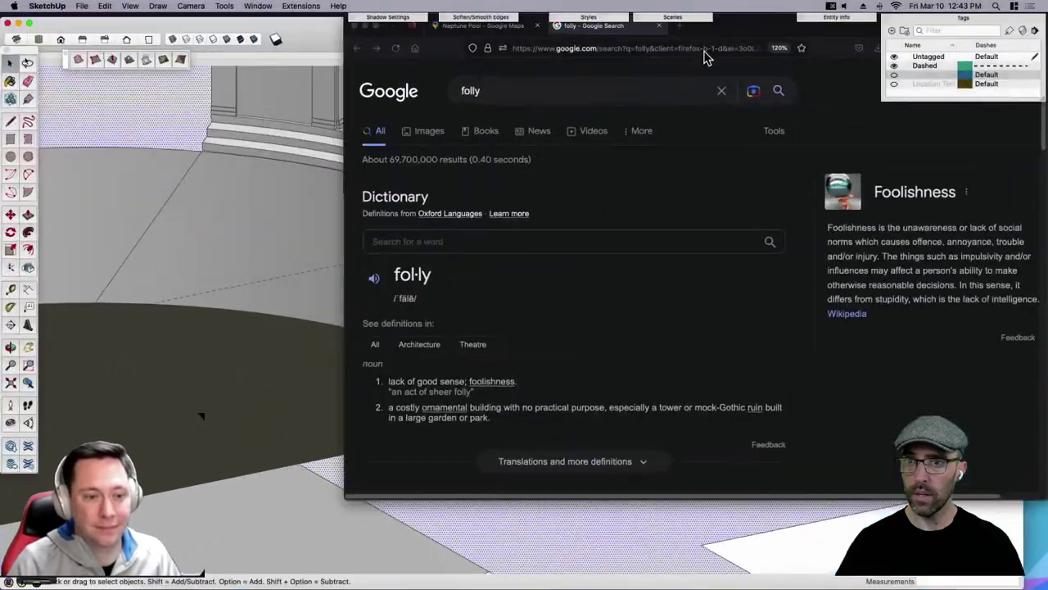
pyautogui.click(460, 28)
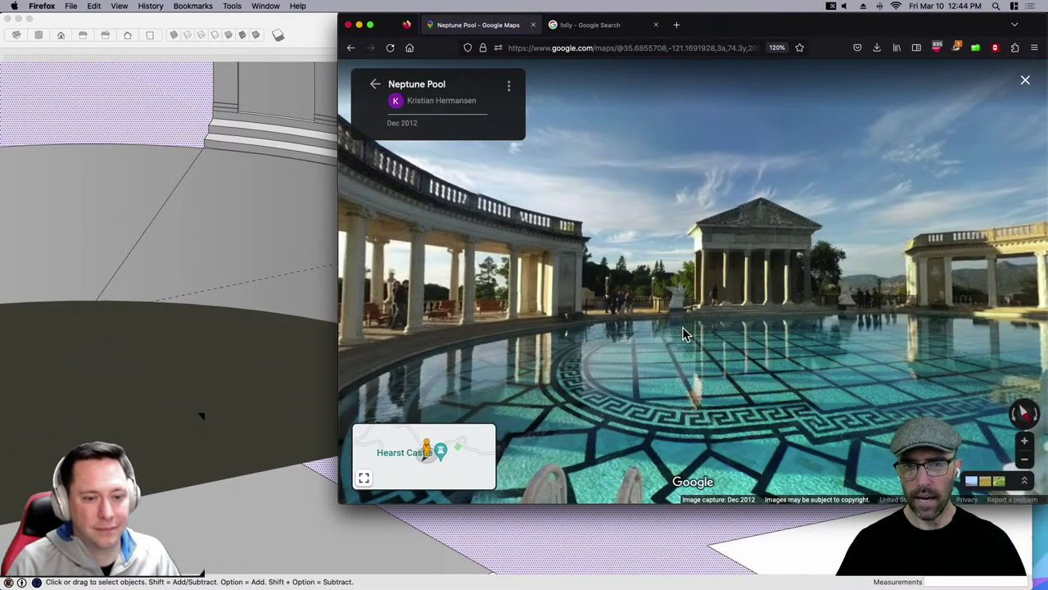
pyautogui.moveTo(691, 351); pyautogui.dragTo(727, 283)
pyautogui.moveTo(468, 298); pyautogui.dragTo(842, 363)
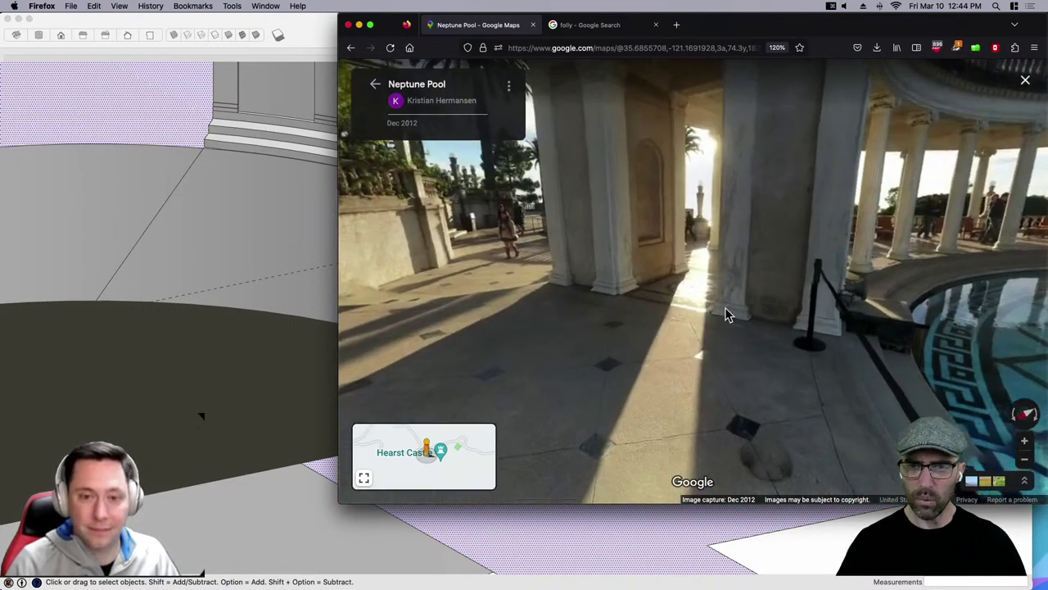
pyautogui.moveTo(893, 306); pyautogui.dragTo(803, 306)
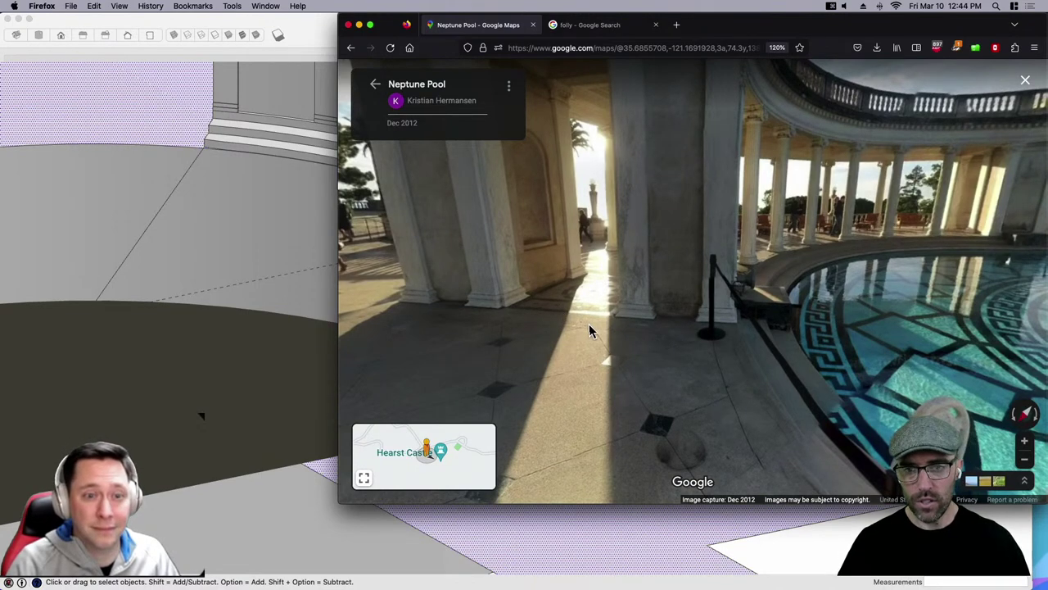
# Return to SketchUp and move the colonnade on the plaza down 1' 6" so its floor corner meets the plaza face.
pyautogui.click(238, 328)
pyautogui.scroll(-3, 493, 385)
pyautogui.moveTo(600, 394); pyautogui.dragTo(637, 392, button='middle')
pyautogui.scroll(3, 636, 377)
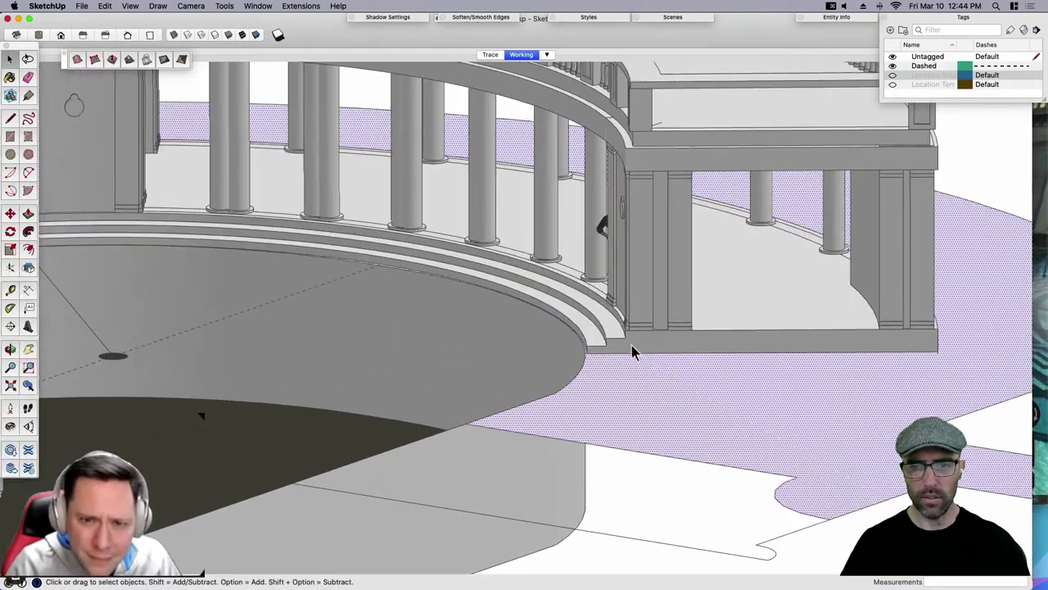
pyautogui.click(631, 348)
pyautogui.scroll(2, 630, 351)
pyautogui.press('m')
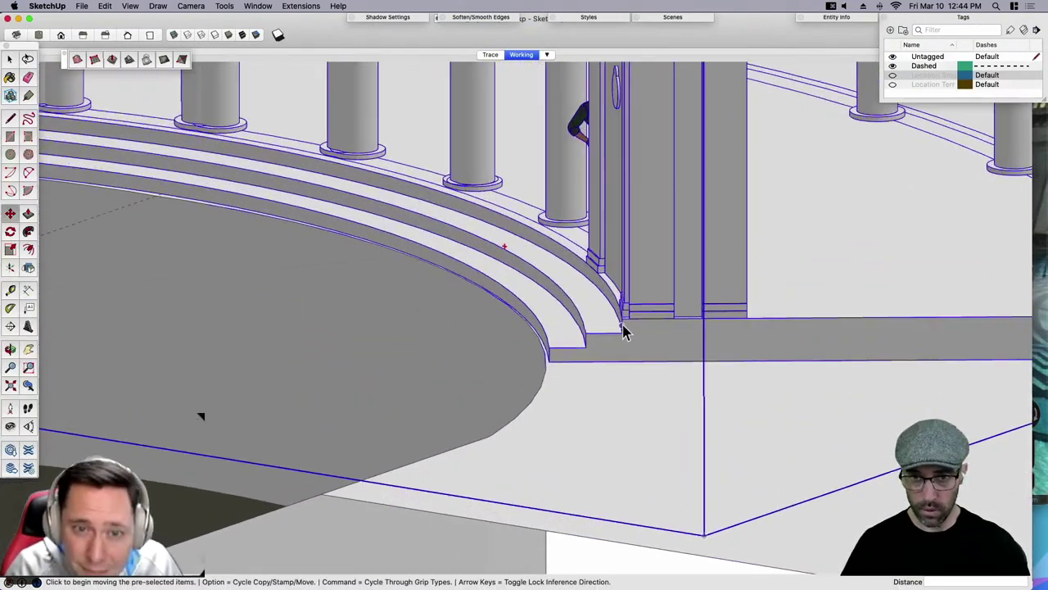
pyautogui.click(623, 331)
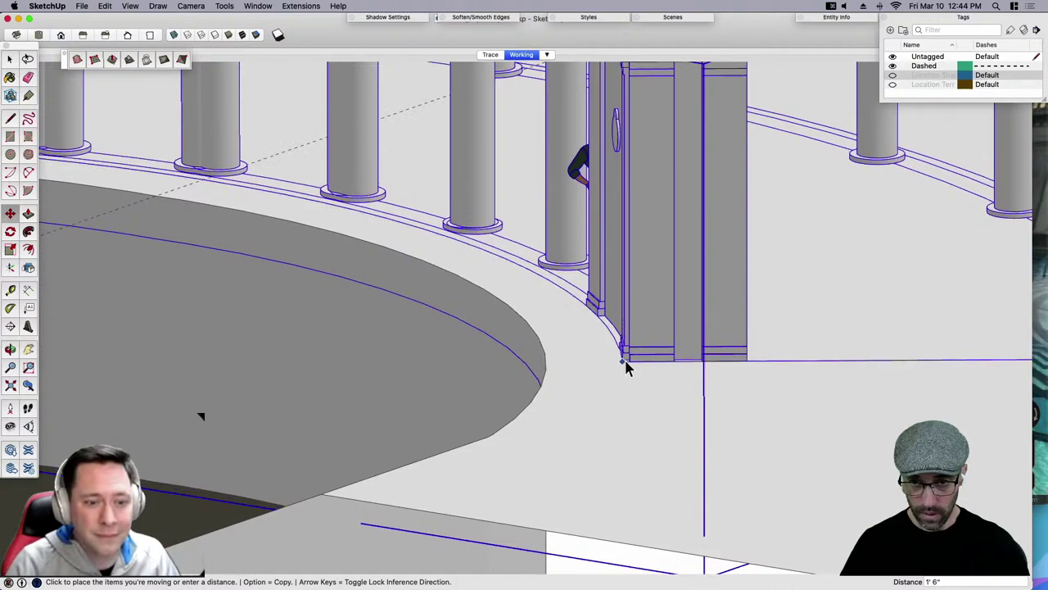
pyautogui.click(624, 362)
pyautogui.press('space')
# Inspect the opposite colonnade's steps at the pool rim, hide that colonnade, and turn off the display of hidden objects.
pyautogui.scroll(-4, 721, 370)
pyautogui.moveTo(777, 379); pyautogui.dragTo(493, 449, button='middle')
pyautogui.scroll(-5, 875, 382)
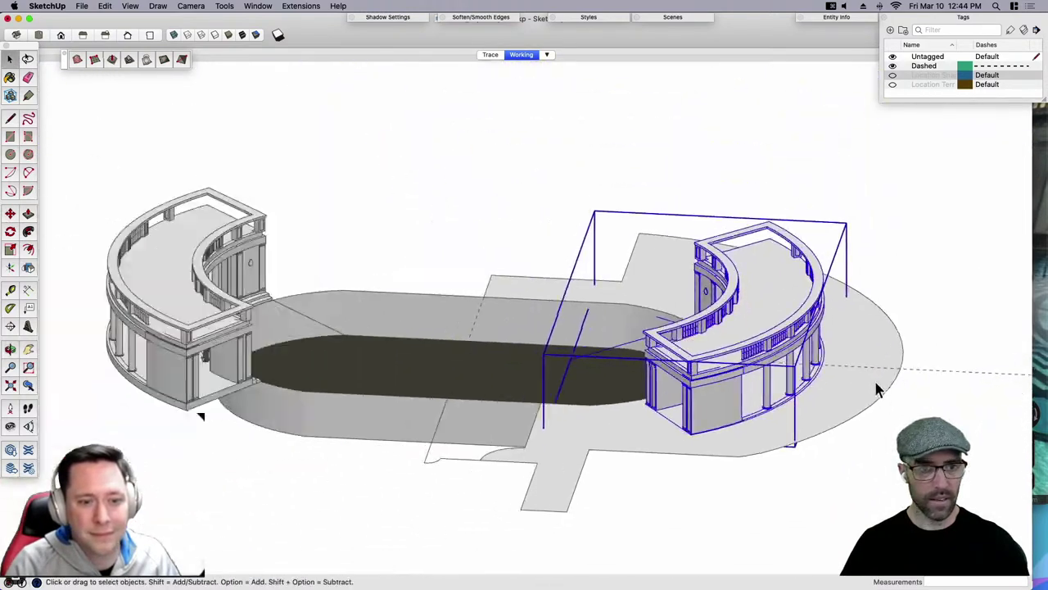
pyautogui.moveTo(876, 389); pyautogui.dragTo(334, 315, button='middle')
pyautogui.scroll(2, 330, 298)
pyautogui.click(331, 297)
pyautogui.scroll(8, 384, 306)
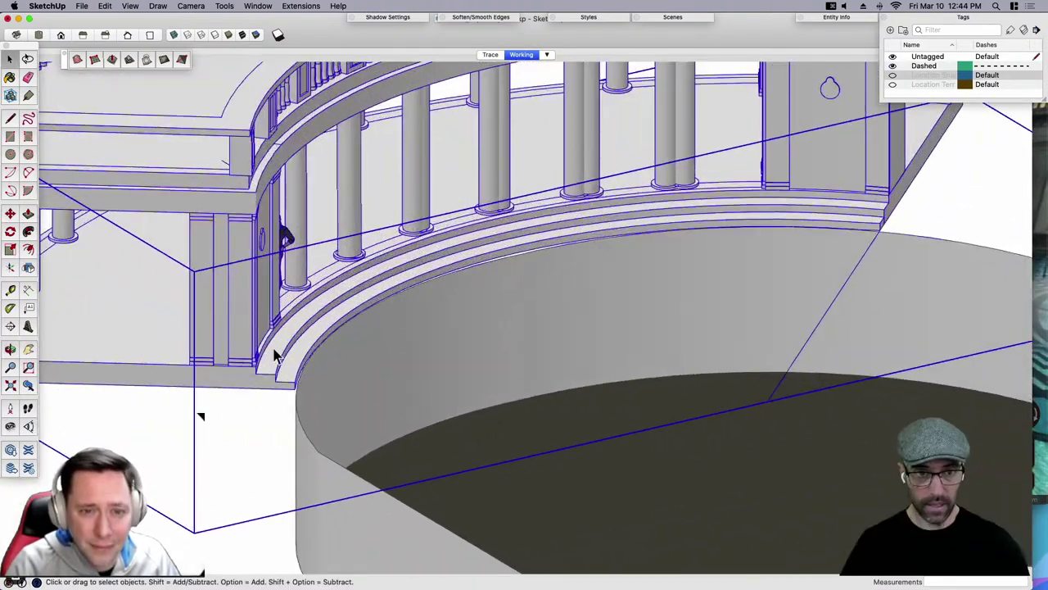
pyautogui.moveTo(277, 354); pyautogui.dragTo(335, 342, button='middle')
pyautogui.scroll(3, 256, 391)
pyautogui.scroll(-3, 260, 390)
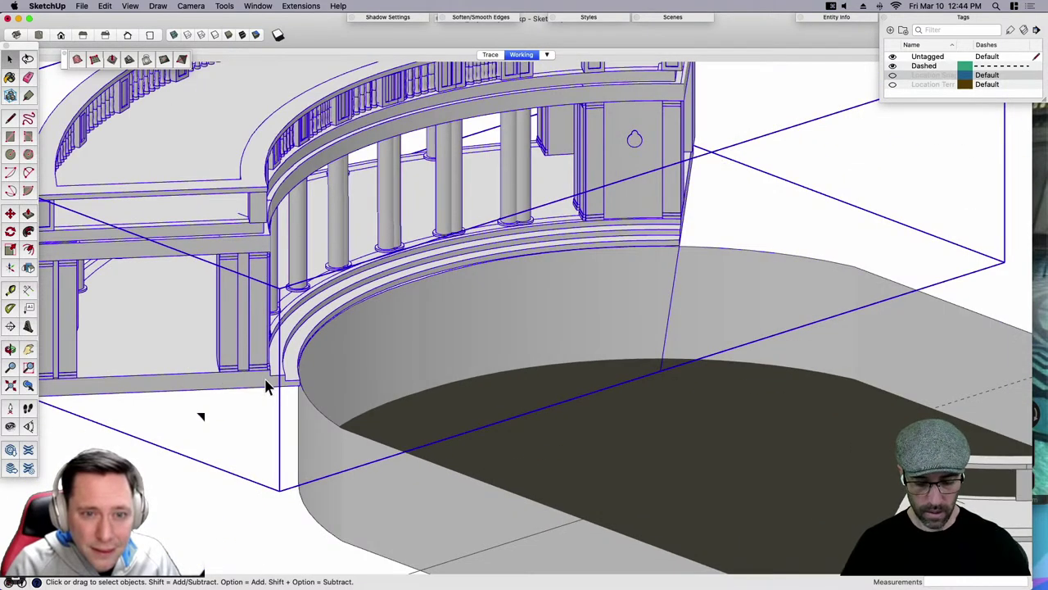
pyautogui.scroll(-4, 261, 386)
pyautogui.moveTo(250, 394); pyautogui.dragTo(414, 391, button='middle')
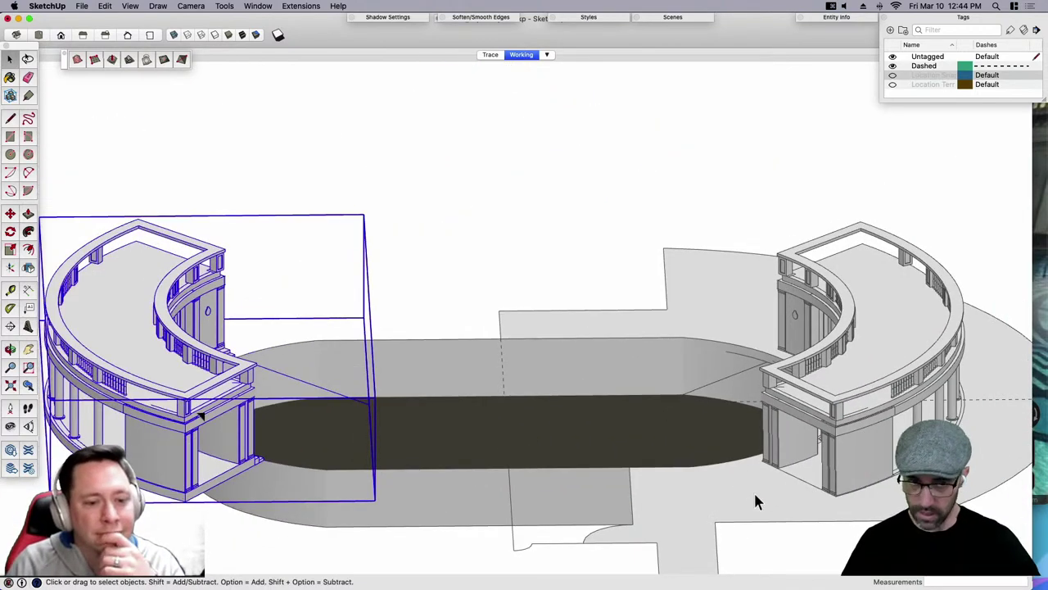
pyautogui.press('super+e')
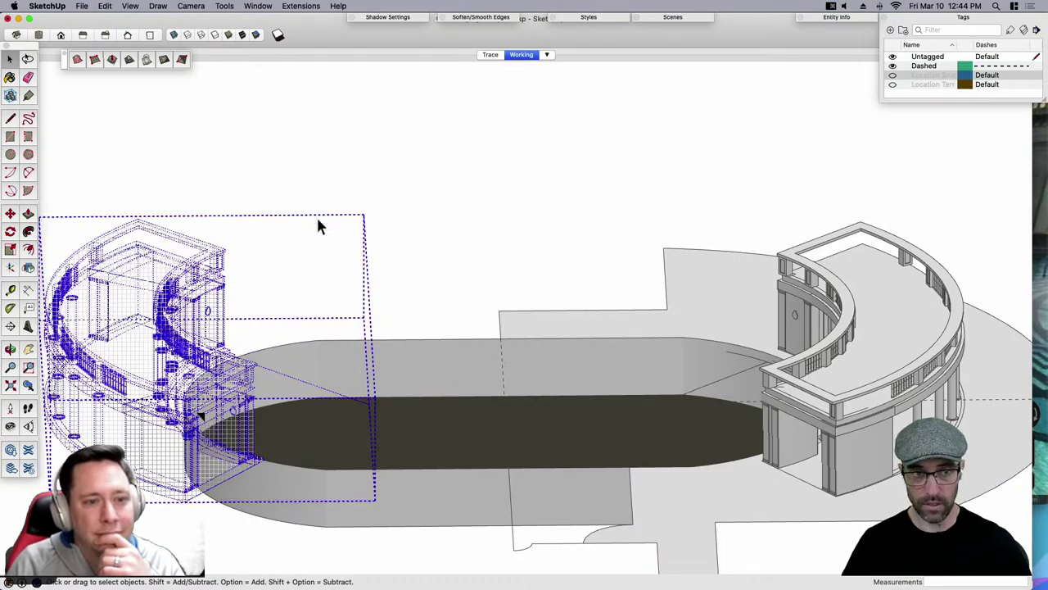
pyautogui.click(375, 198)
pyautogui.press('super+shift+h')
# Copy the bottom face of the pool basin out of its group and paste it in place outside the group.
pyautogui.moveTo(341, 316); pyautogui.dragTo(831, 328, button='middle')
pyautogui.scroll(3, 828, 261)
pyautogui.scroll(3, 831, 327)
pyautogui.click(831, 334)
pyautogui.scroll(3, 782, 348)
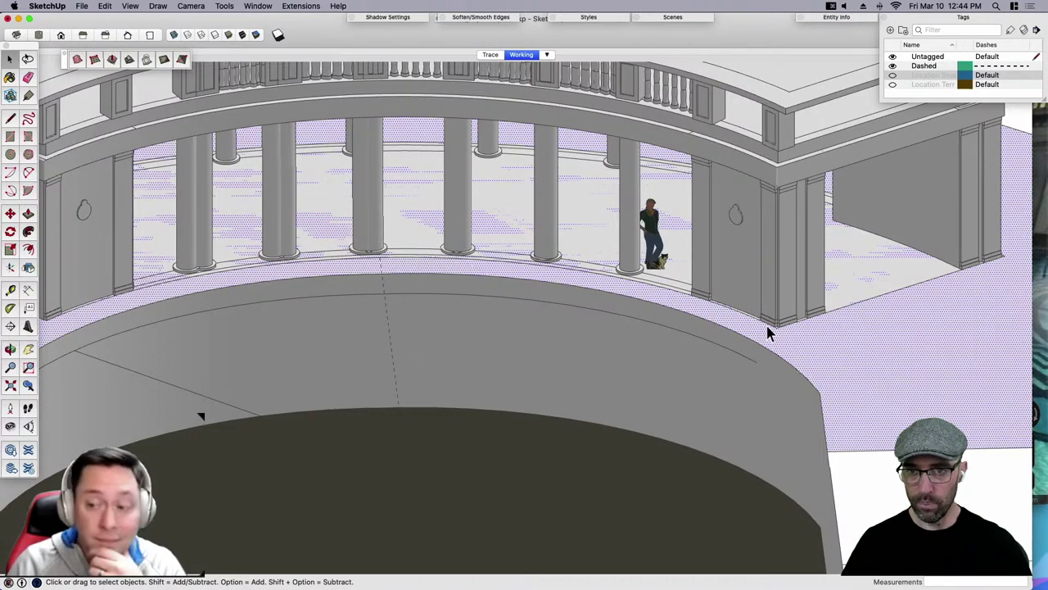
pyautogui.scroll(-5, 762, 344)
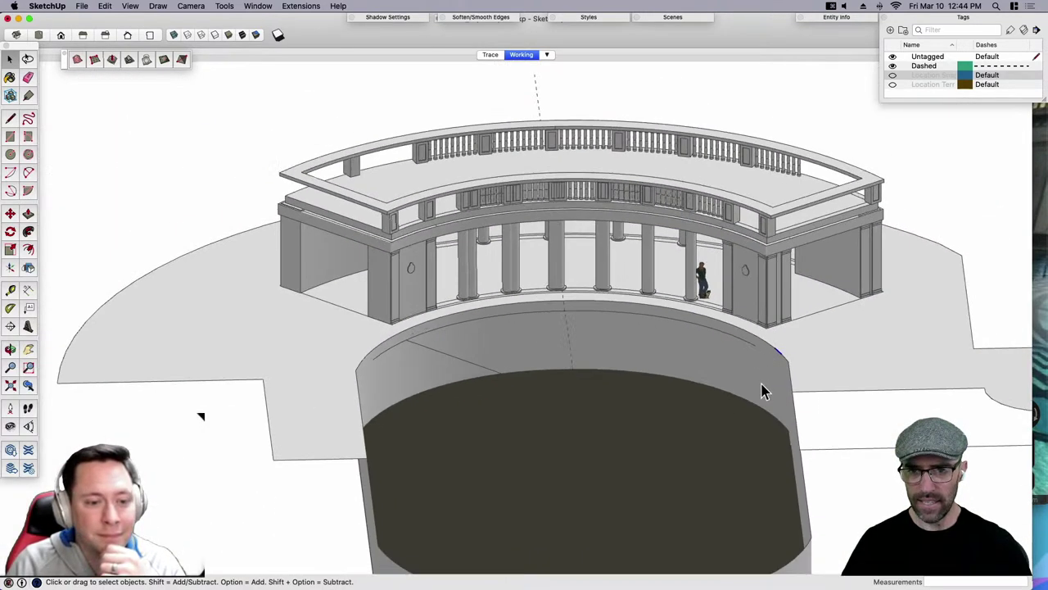
pyautogui.click(627, 405)
pyautogui.scroll(-2, 635, 444)
pyautogui.doubleClick(622, 443)
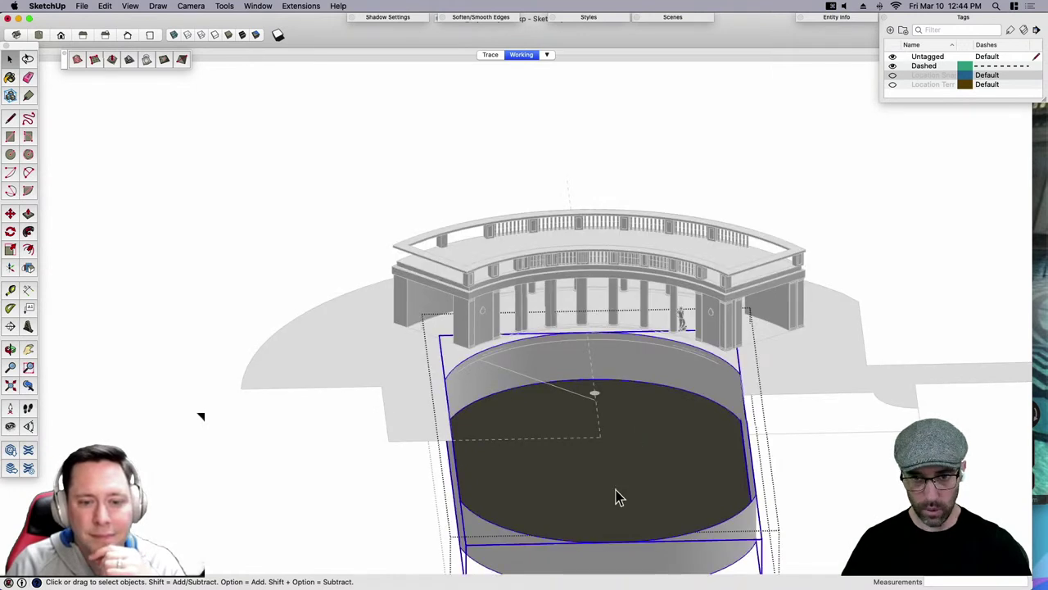
pyautogui.click(578, 483)
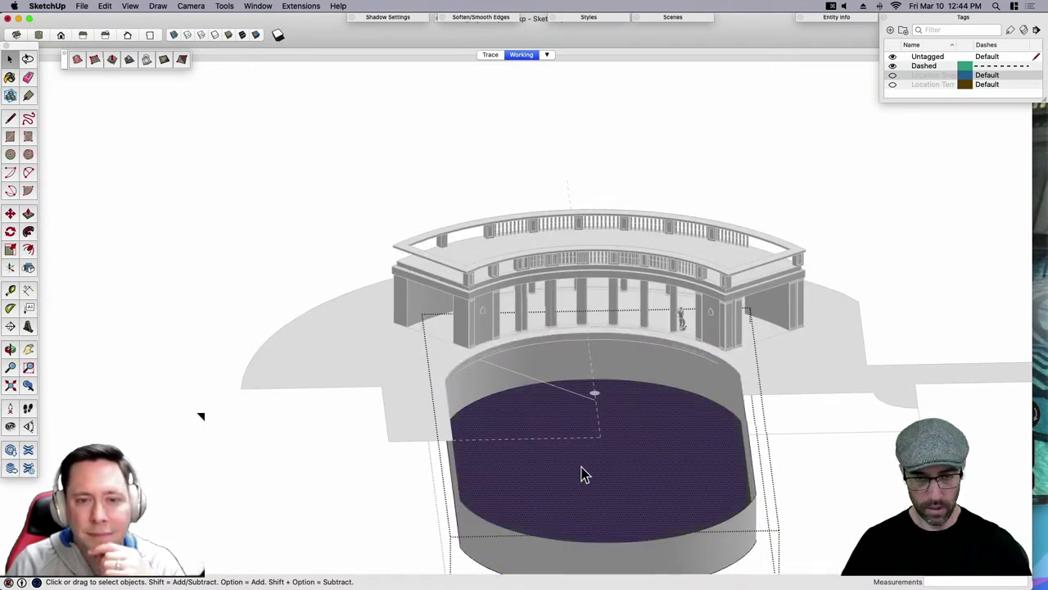
pyautogui.click(286, 519)
pyautogui.click(588, 460)
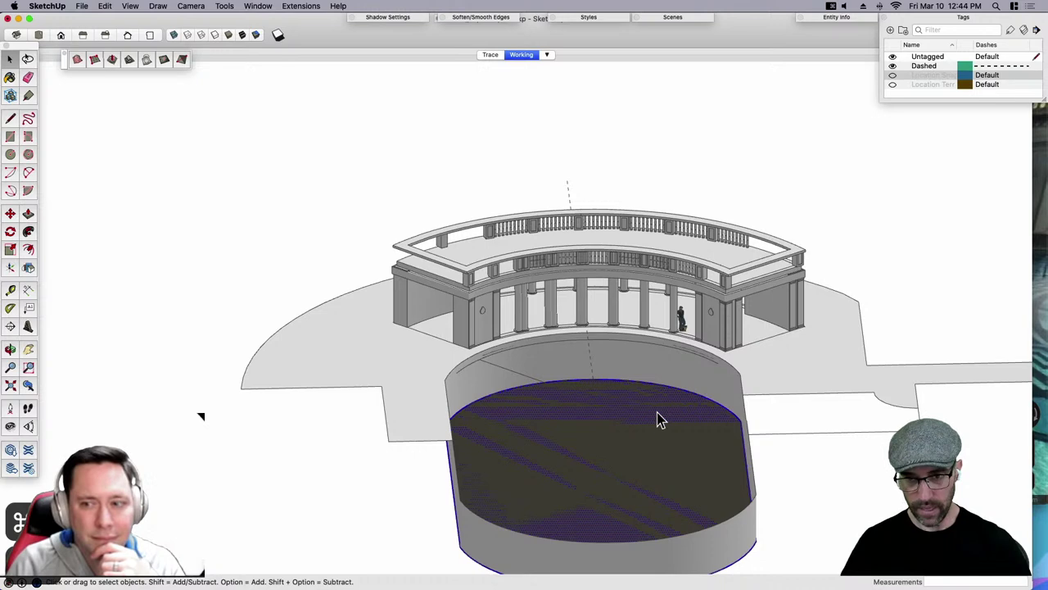
# Move the copied pool face straight up about 10' to the level of the pool rim.
pyautogui.scroll(2, 647, 441)
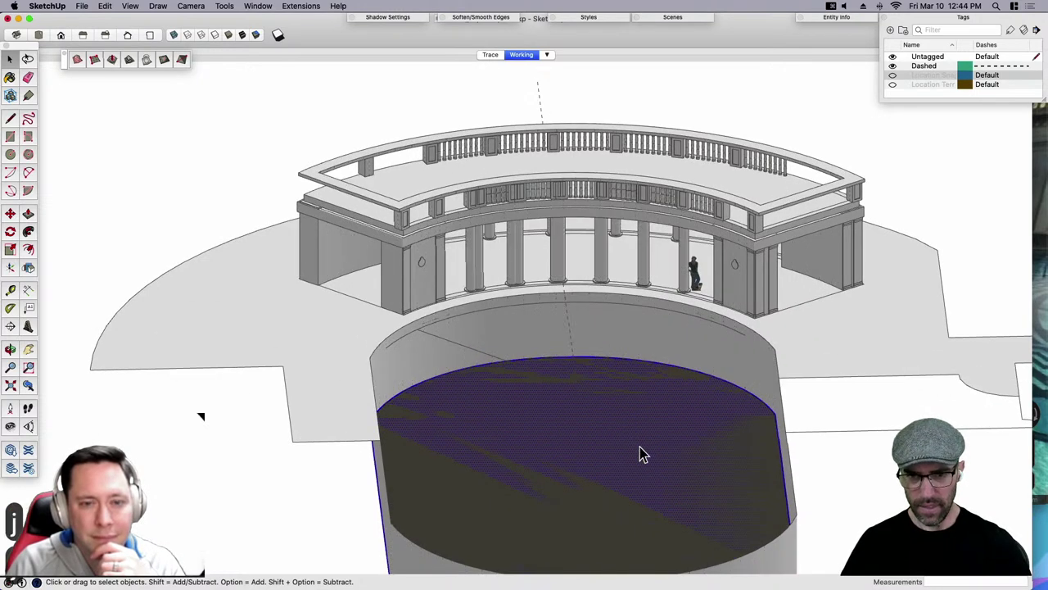
pyautogui.scroll(2, 682, 413)
pyautogui.press('m')
pyautogui.click(657, 340)
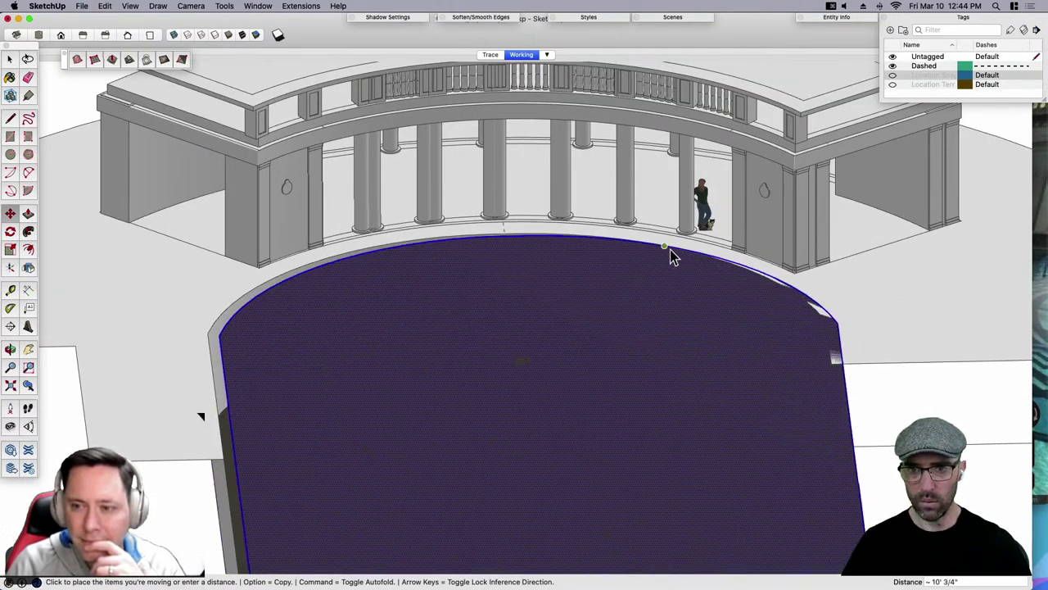
pyautogui.click(657, 255)
pyautogui.press('space')
# Group the raised pool face together with its boundary edges.
pyautogui.scroll(-5, 725, 385)
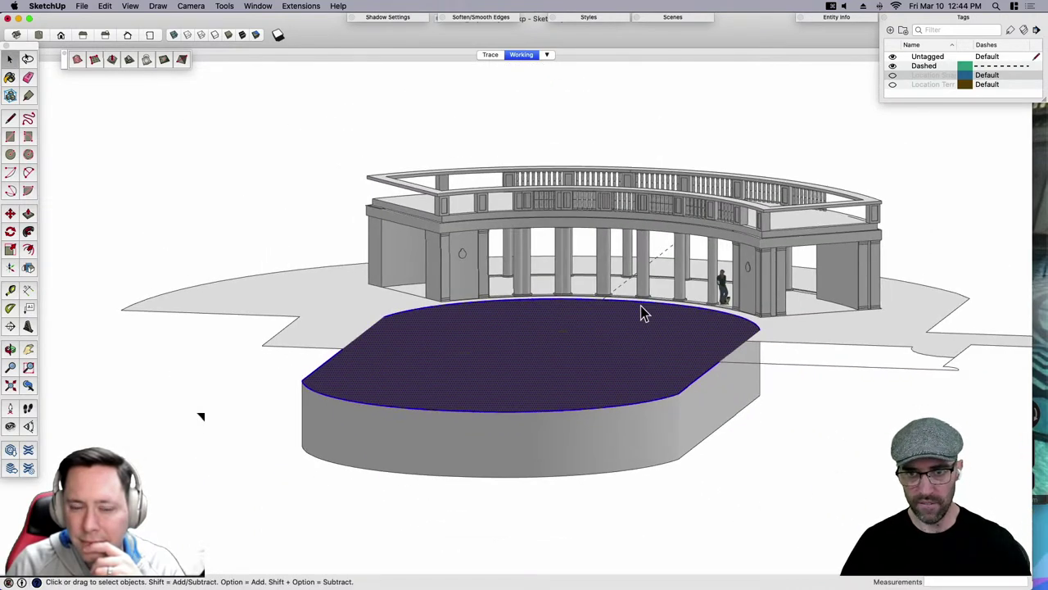
pyautogui.moveTo(641, 306); pyautogui.dragTo(667, 319, button='middle')
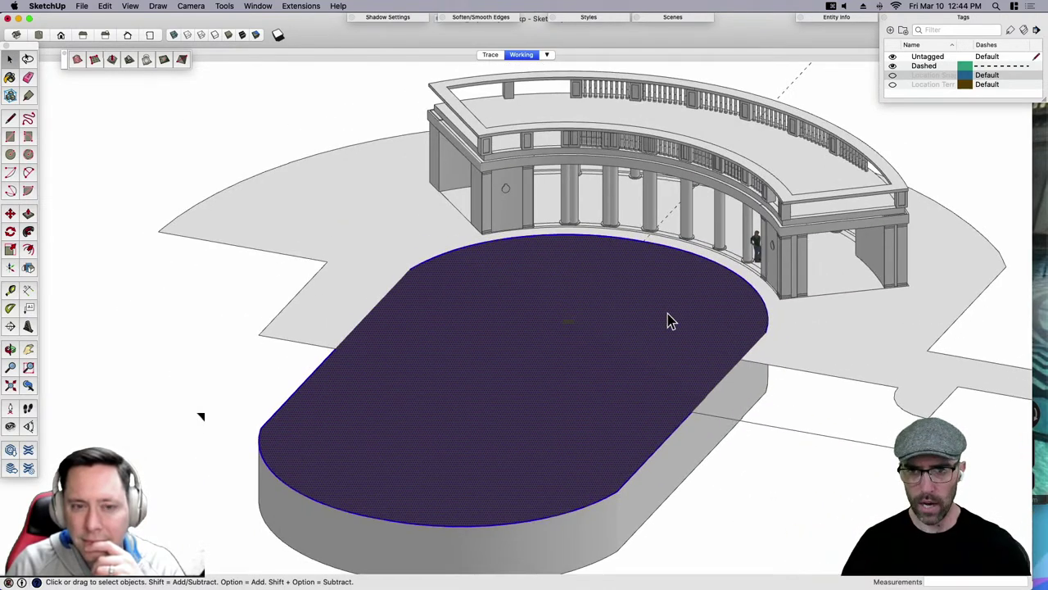
pyautogui.click(865, 351)
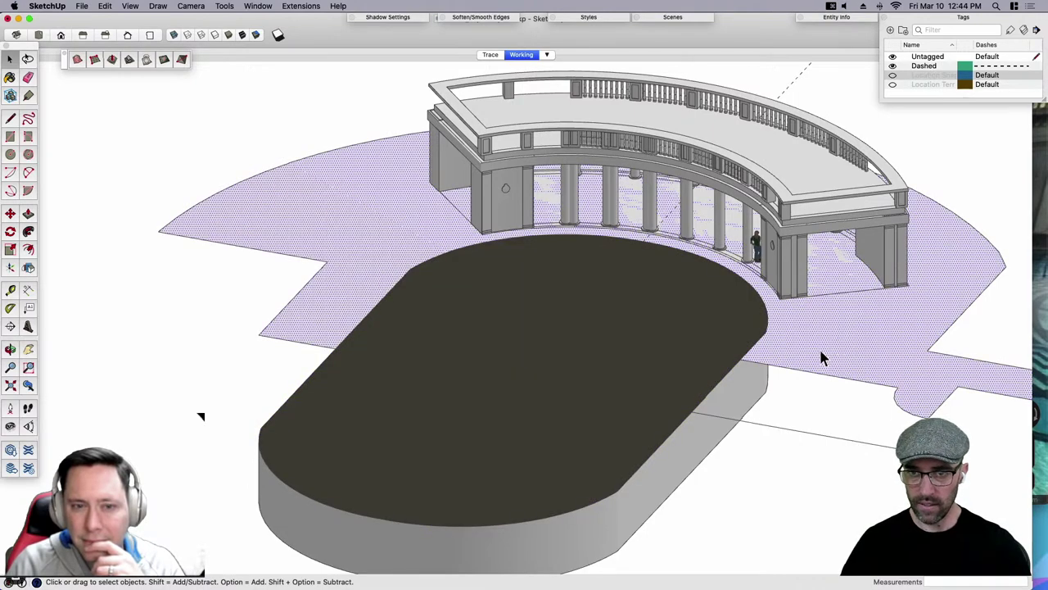
pyautogui.click(623, 322)
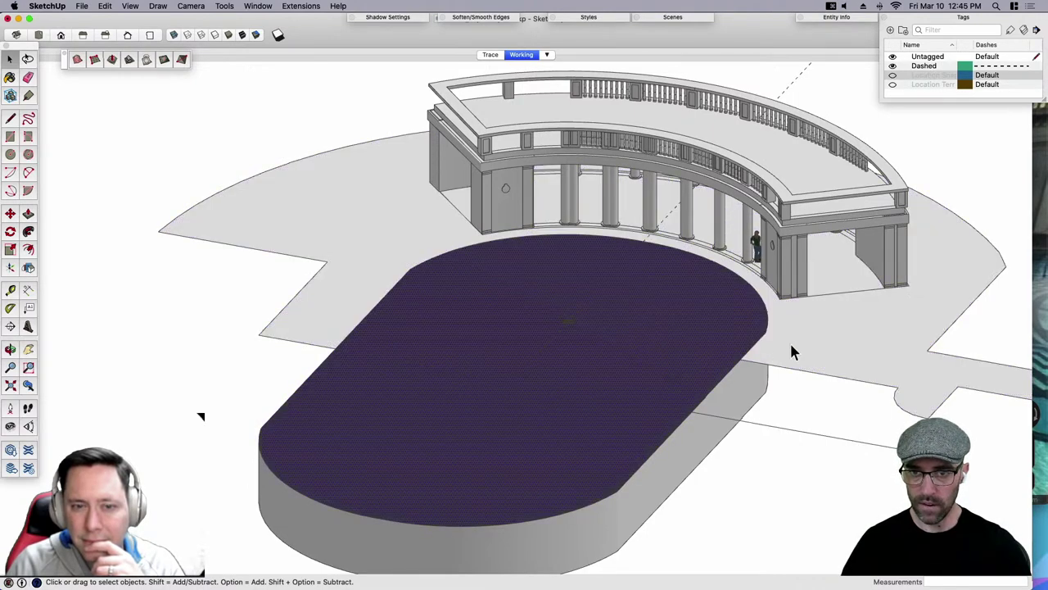
pyautogui.doubleClick(693, 345)
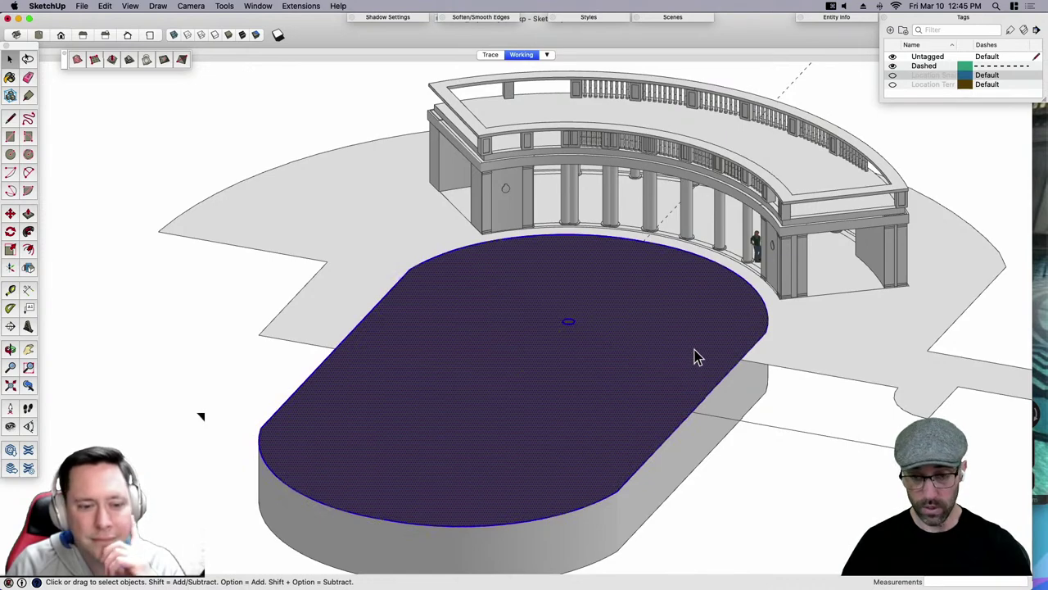
pyautogui.press('g')
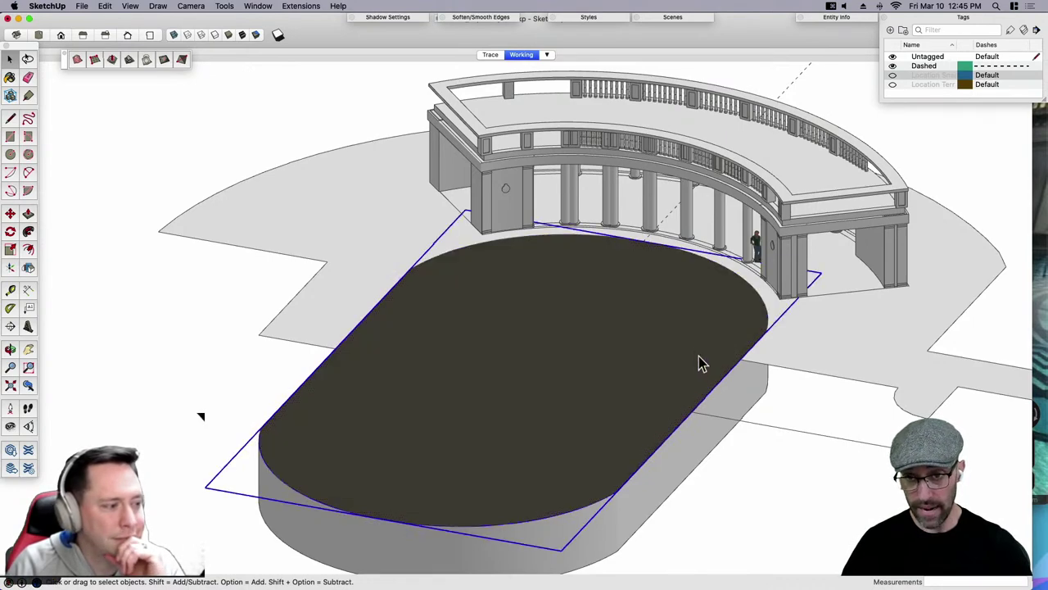
# Open the raised pool surface group and offset the face's outline outward by 2'.
pyautogui.doubleClick(699, 357)
pyautogui.scroll(3, 729, 331)
pyautogui.scroll(2, 737, 327)
pyautogui.click(738, 349)
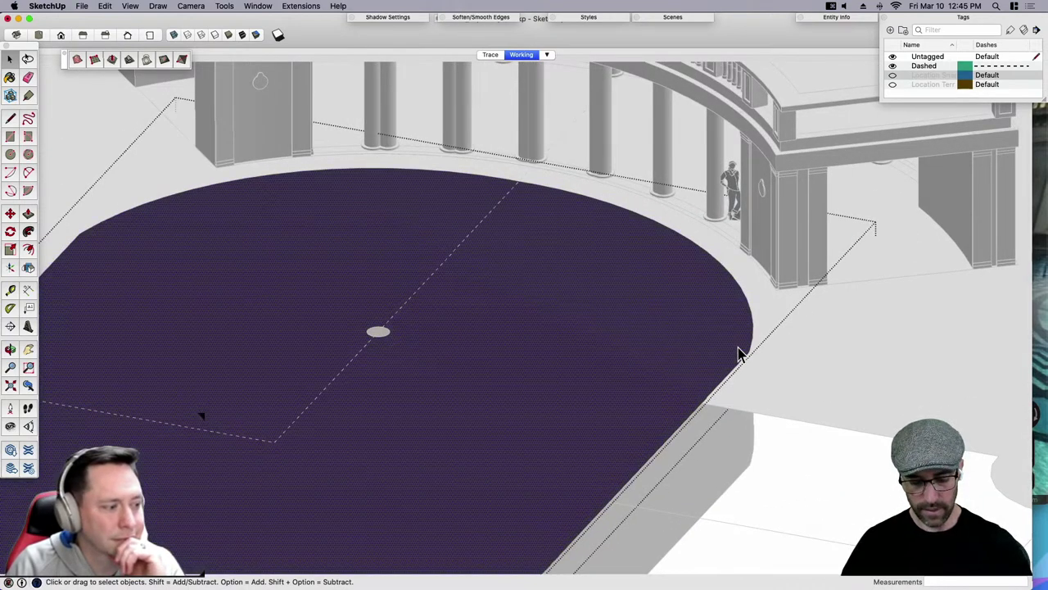
pyautogui.press('f')
pyautogui.click(747, 353)
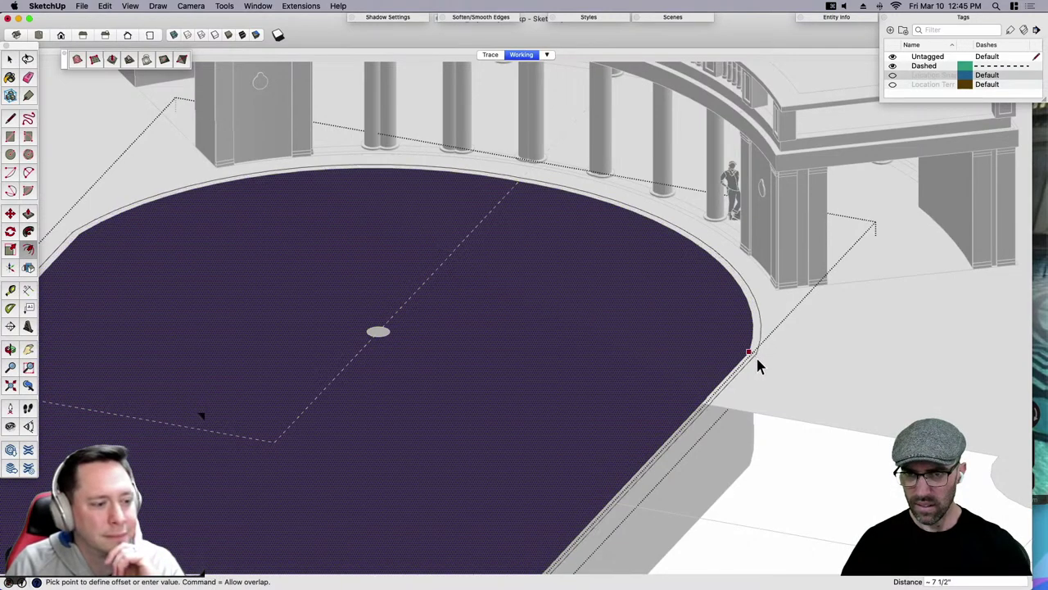
pyautogui.click(758, 357)
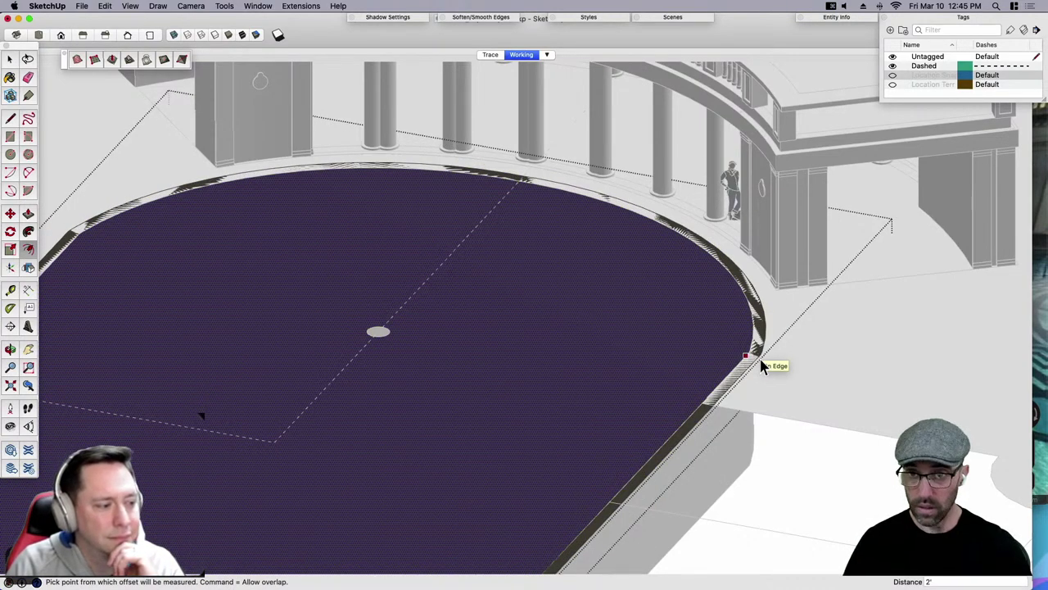
pyautogui.press('Return')
# Try offset distances of 3' and 2.5' for the pool border, settling on 3'.
pyautogui.scroll(5, 803, 244)
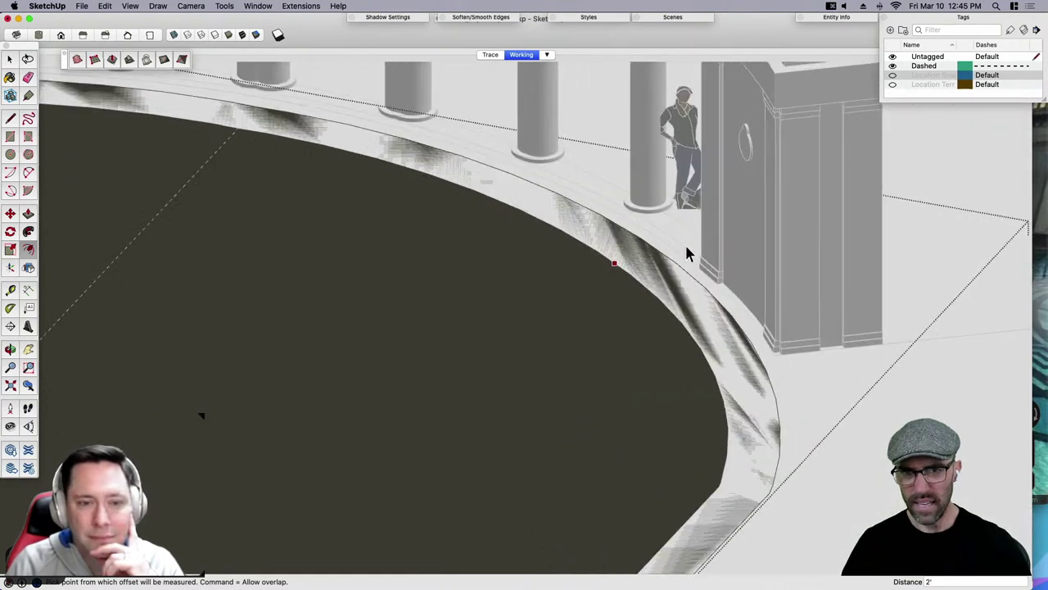
pyautogui.scroll(-1, 734, 349)
pyautogui.scroll(-1, 820, 392)
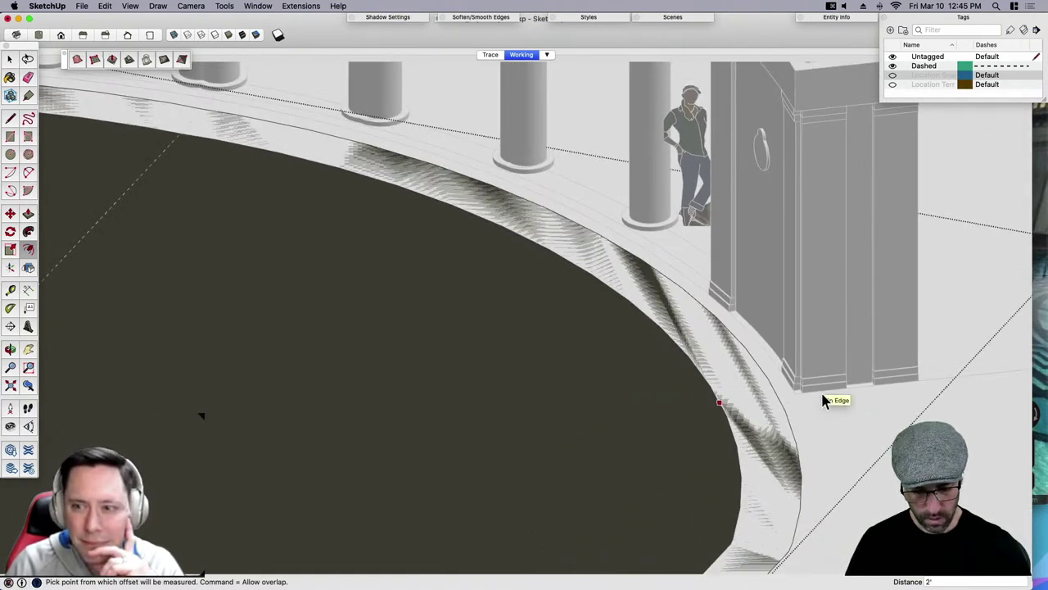
pyautogui.write('3')
pyautogui.press('Return')
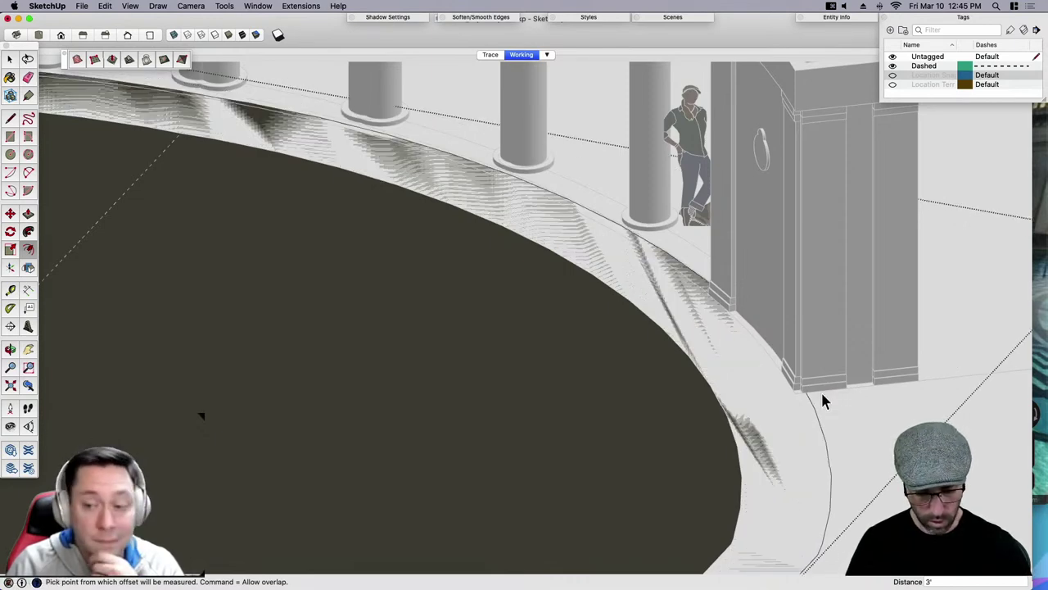
pyautogui.write('2.5')
pyautogui.press('Return')
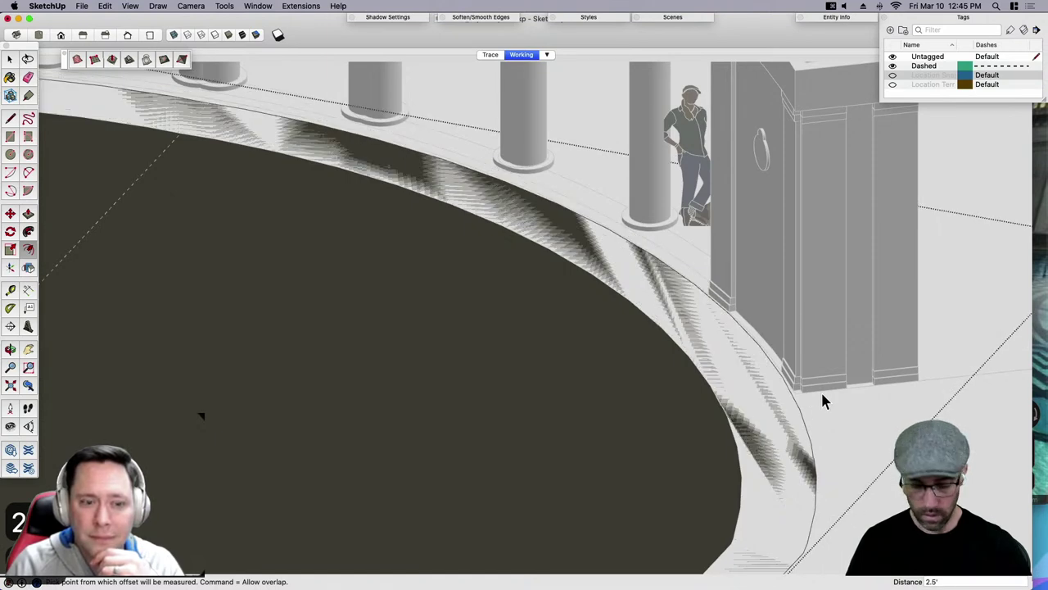
pyautogui.write('3')
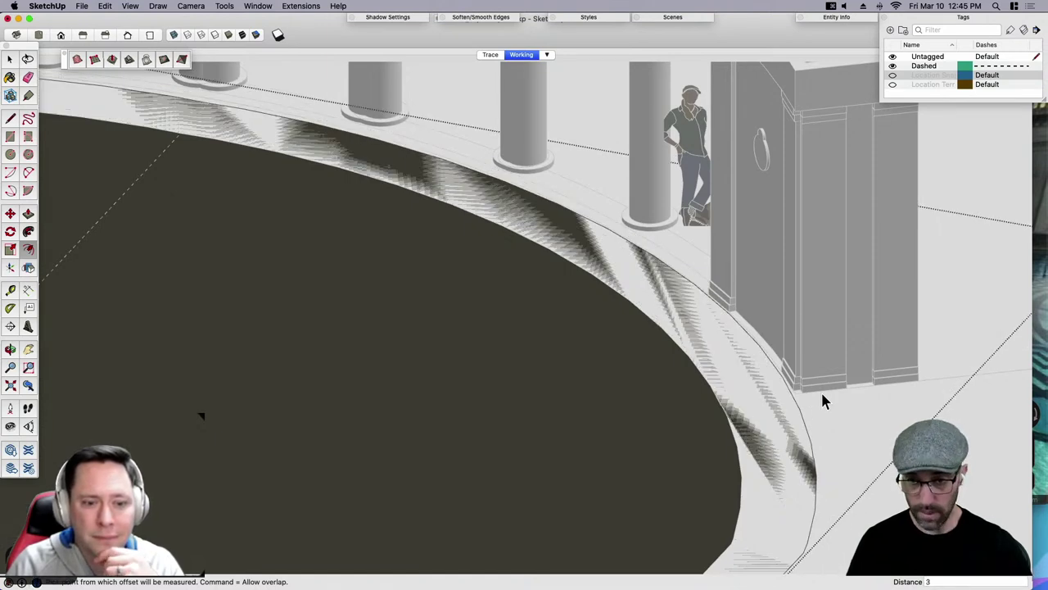
pyautogui.press('Return')
pyautogui.press('space')
# Copy the offset border ring face out of its group and delete the raised pool surface group.
pyautogui.scroll(-6, 655, 310)
pyautogui.moveTo(722, 353); pyautogui.dragTo(719, 375, button='middle')
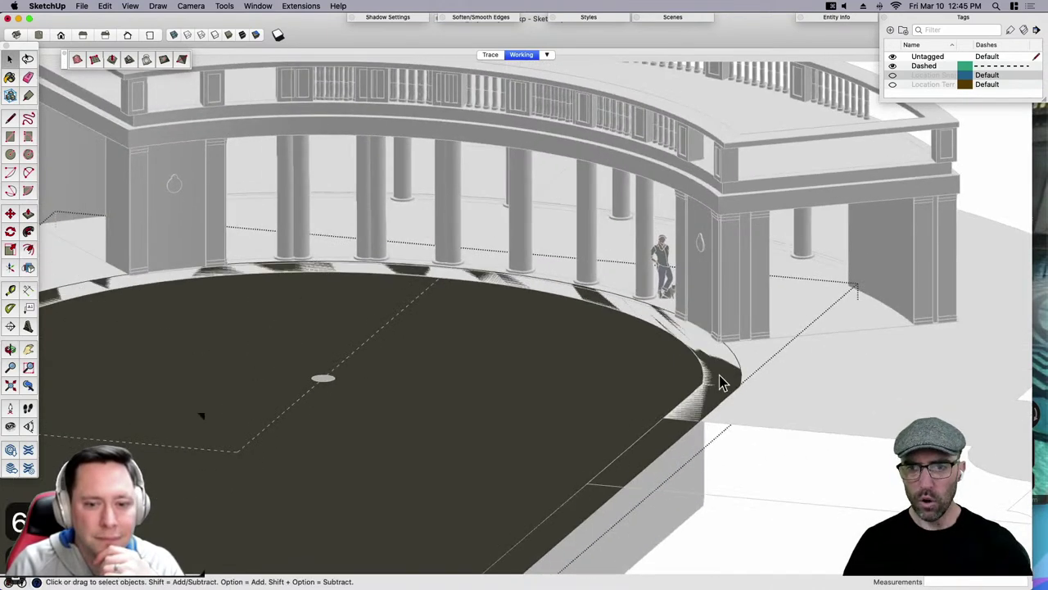
pyautogui.click(727, 380)
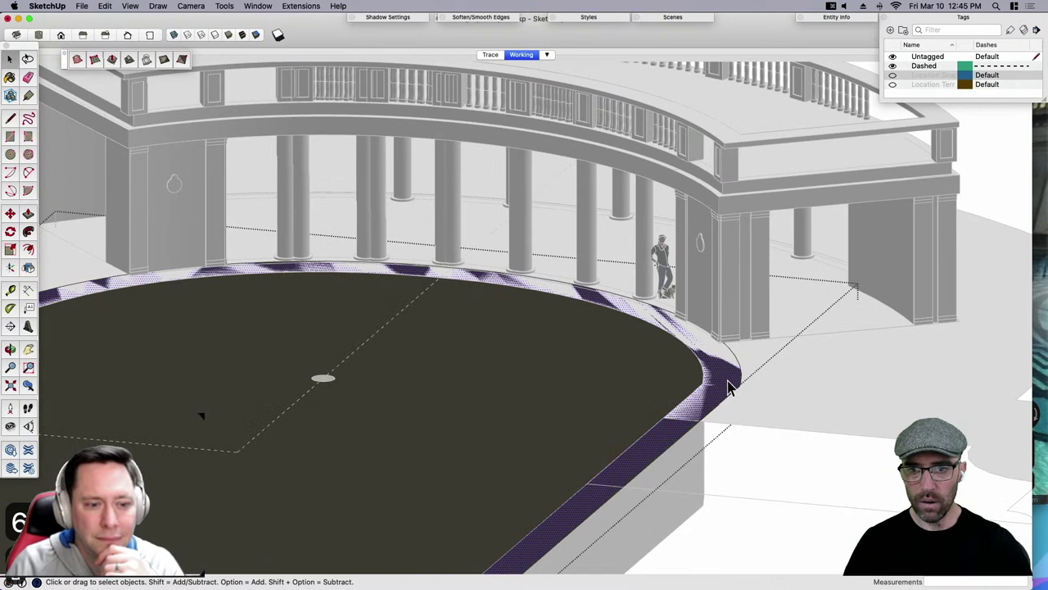
pyautogui.click(657, 389)
pyautogui.doubleClick(657, 383)
pyautogui.click(795, 508)
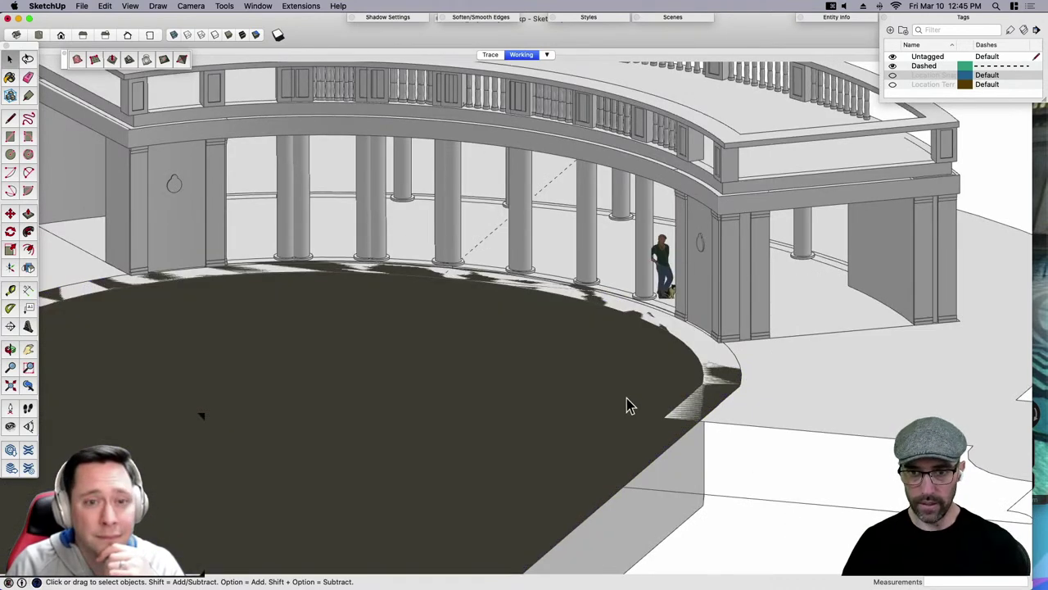
pyautogui.scroll(-3, 641, 385)
pyautogui.click(638, 381)
pyautogui.press('Delete')
# Paste the copied border ring in place around the pool rim, outside any group.
pyautogui.scroll(3, 686, 388)
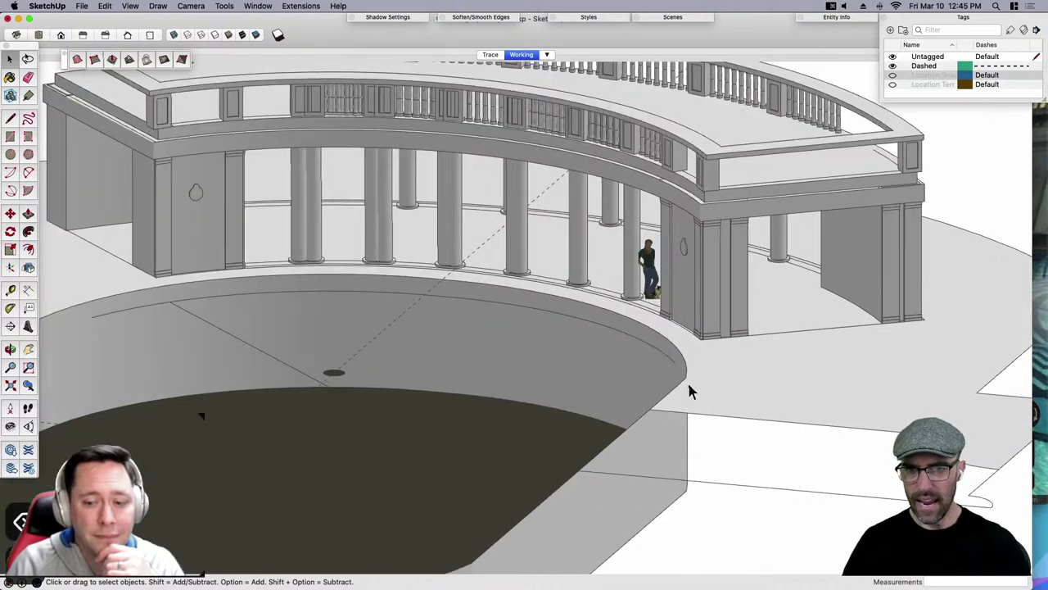
pyautogui.click(721, 385)
pyautogui.press('super+shift+v')
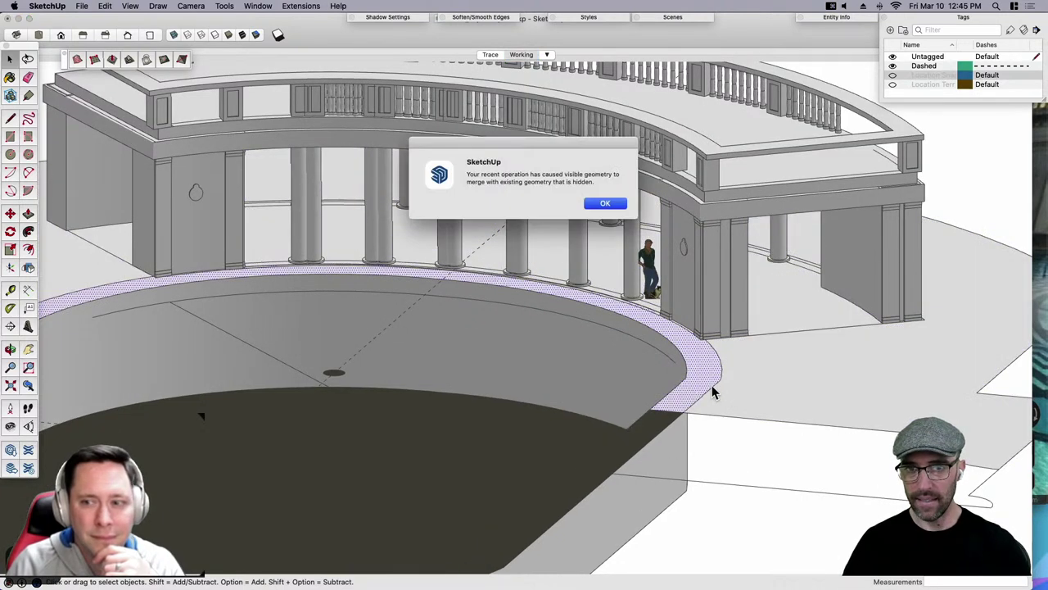
pyautogui.click(607, 205)
pyautogui.click(699, 399)
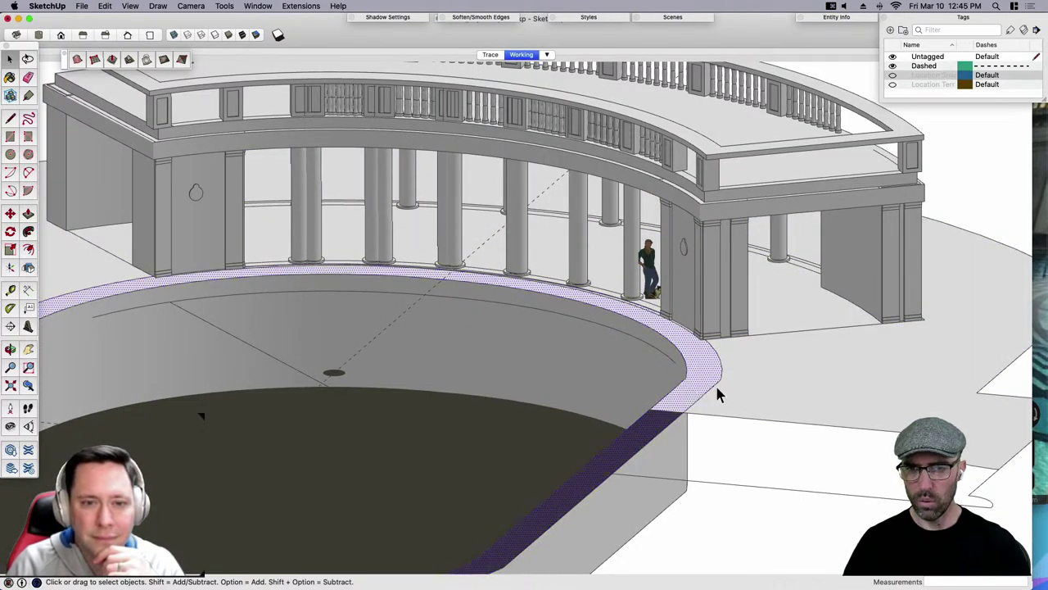
# Push/pull the border ring face into a solid band about 1' 6" deep around the pool.
pyautogui.scroll(2, 704, 364)
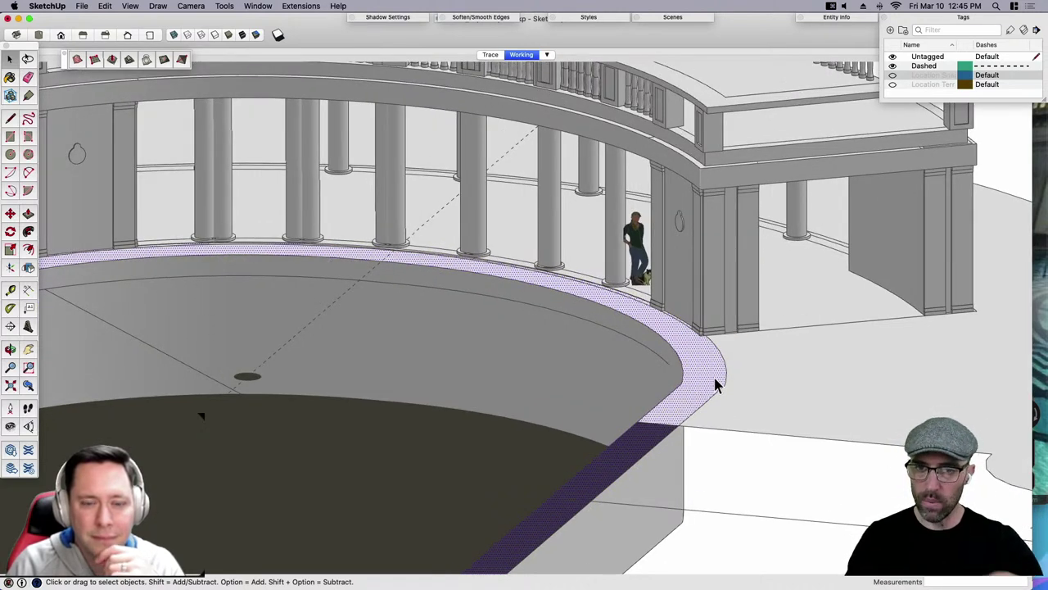
pyautogui.scroll(2, 704, 344)
pyautogui.press('p')
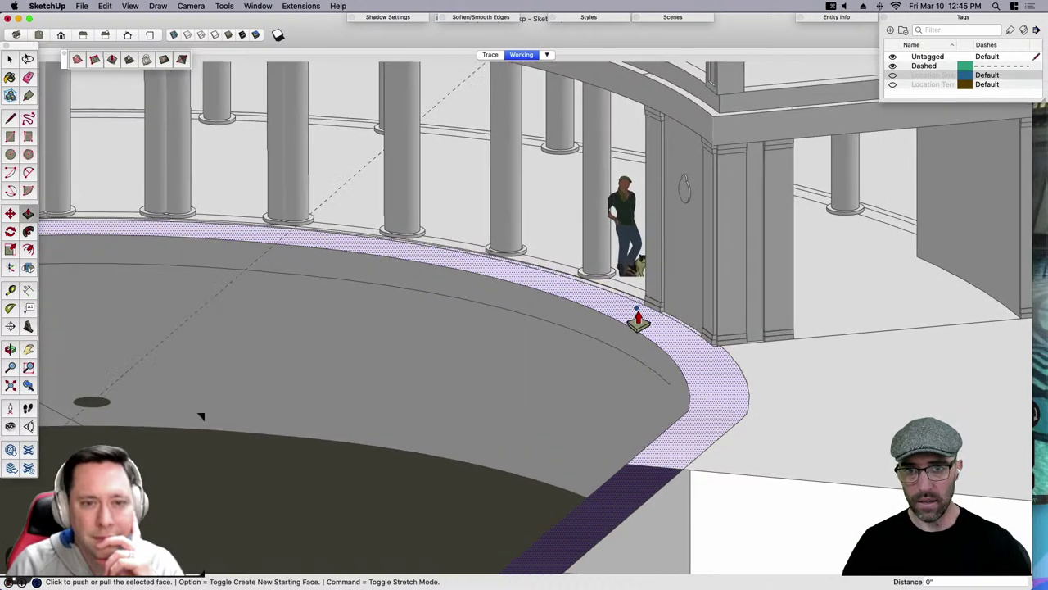
pyautogui.click(631, 314)
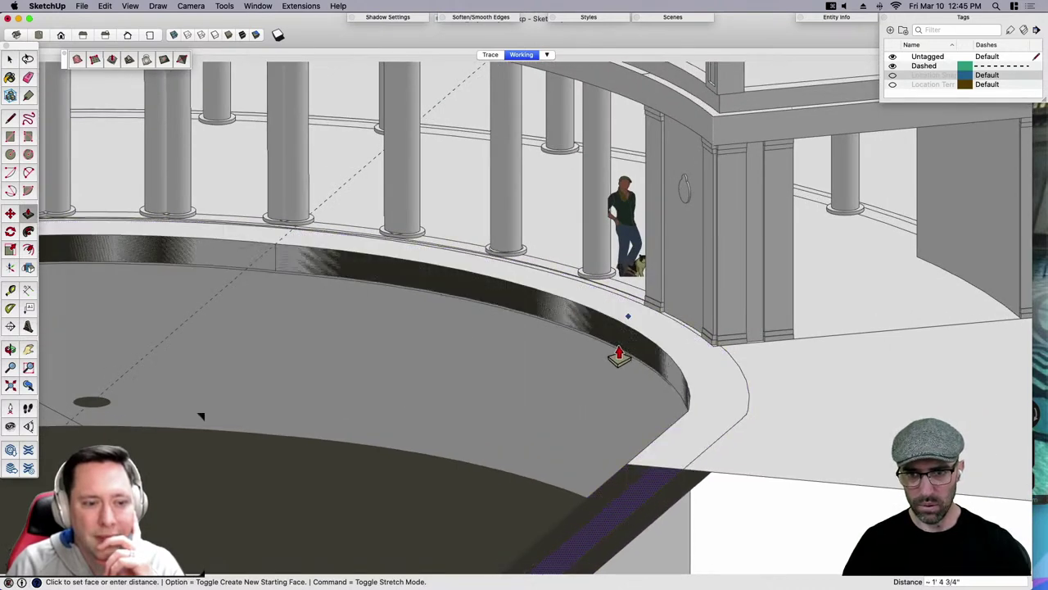
pyautogui.click(616, 352)
pyautogui.press('space')
pyautogui.click(629, 327)
pyautogui.press('e')
pyautogui.click(630, 326)
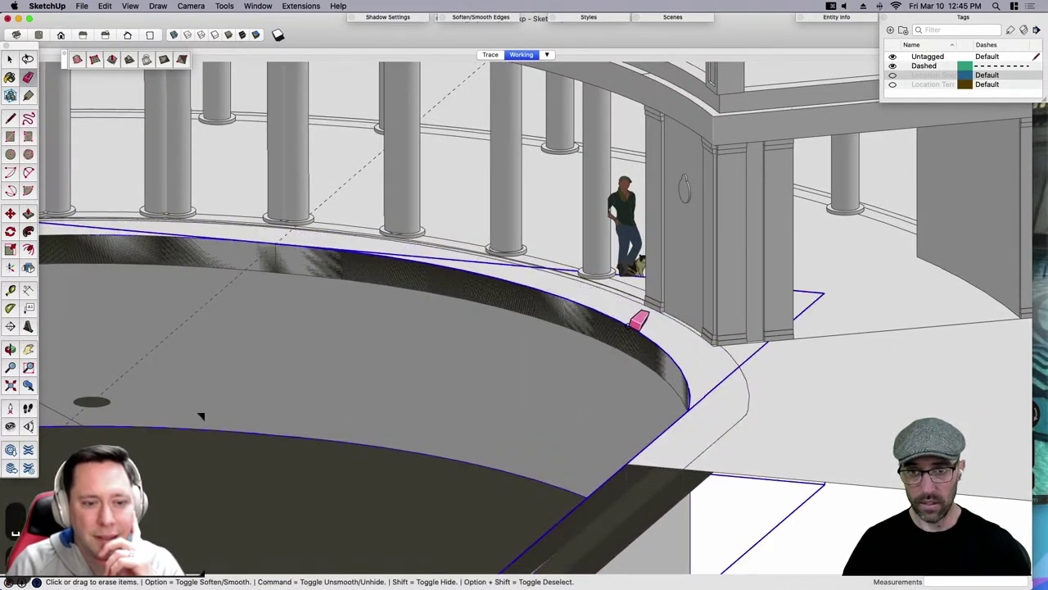
pyautogui.press('super+z')
# Move the pool basin group straight down 1' 6" to the underside of the border ring.
pyautogui.scroll(-2, 675, 338)
pyautogui.press('space')
pyautogui.click(680, 347)
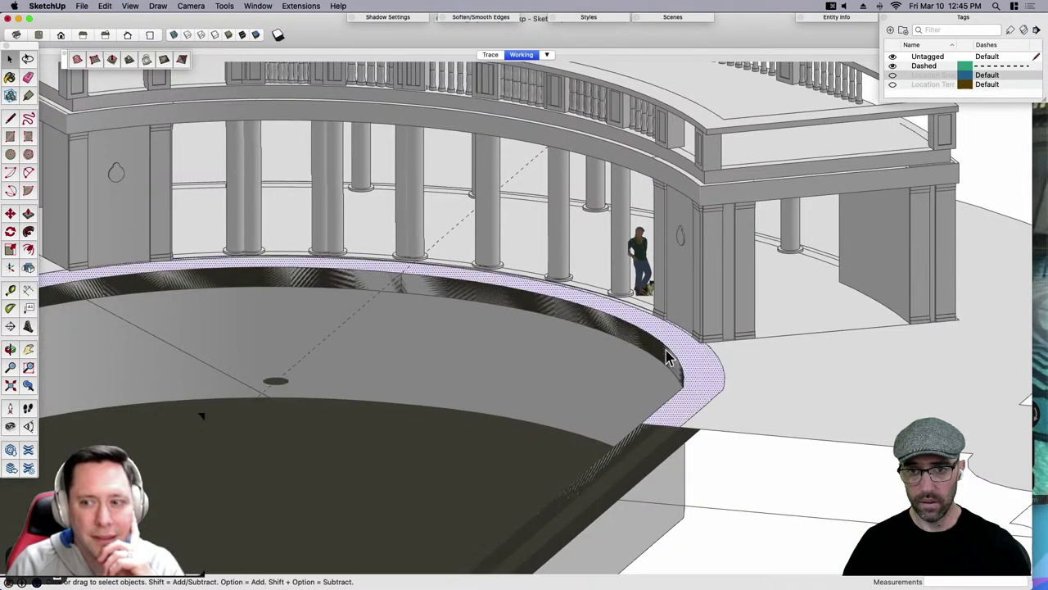
pyautogui.click(665, 350)
pyautogui.moveTo(626, 382); pyautogui.dragTo(693, 373, button='middle')
pyautogui.click(550, 475)
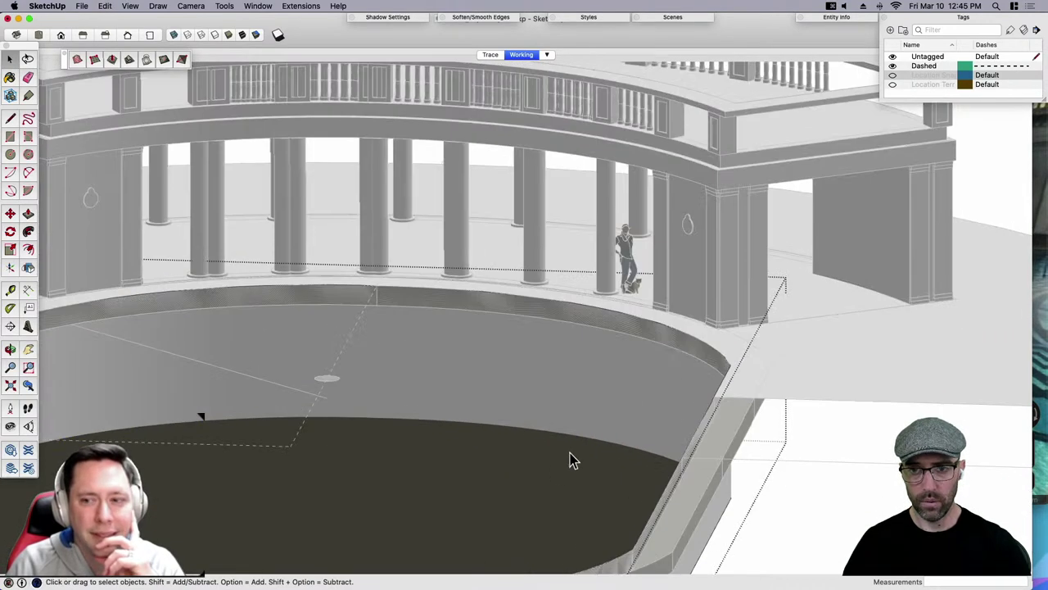
pyautogui.scroll(2, 645, 354)
pyautogui.scroll(1, 644, 352)
pyautogui.press('m')
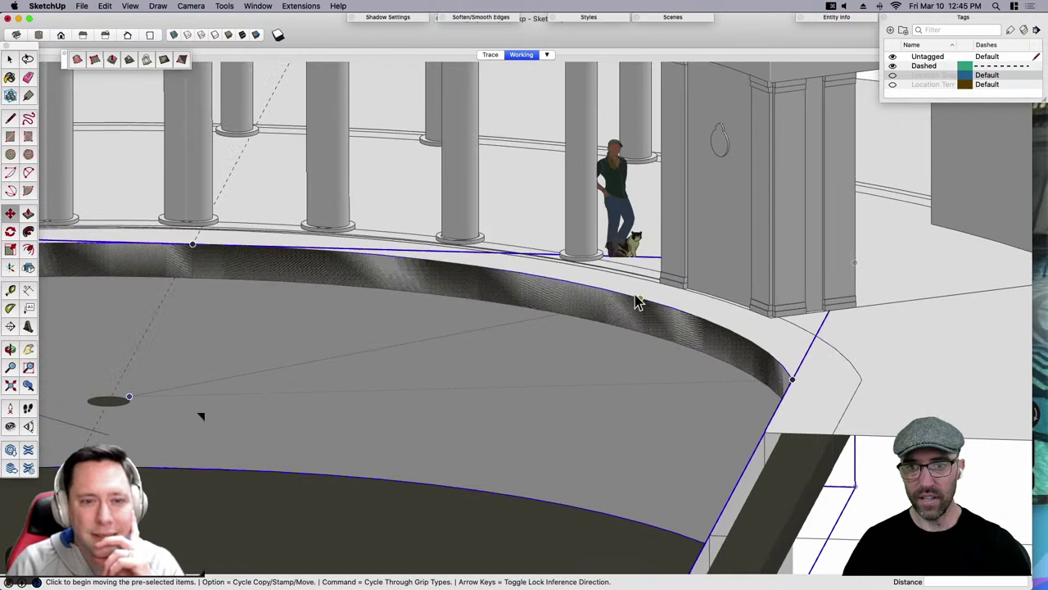
pyautogui.click(635, 302)
pyautogui.click(640, 327)
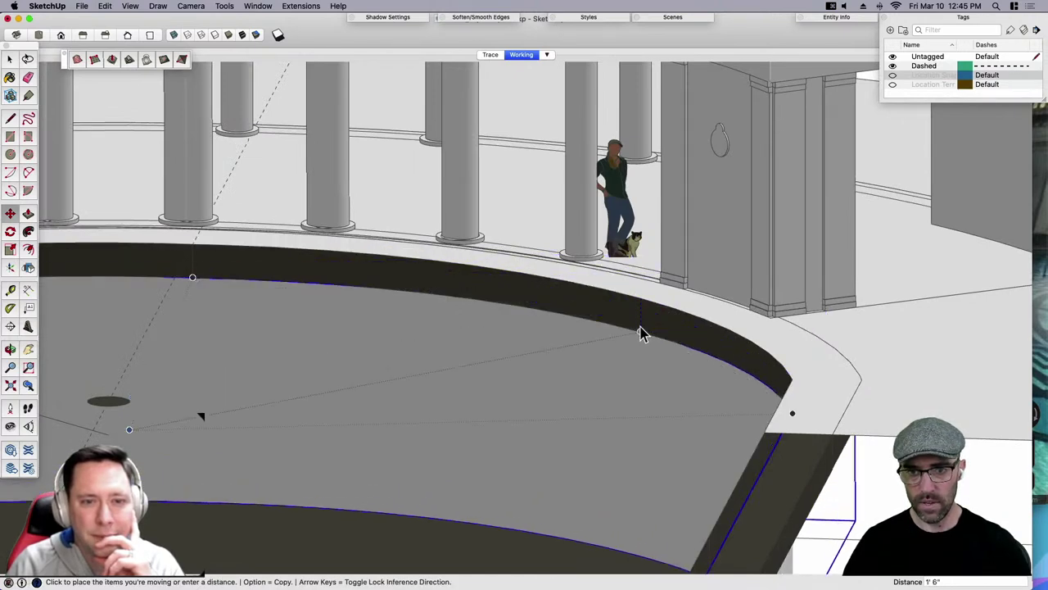
pyautogui.press('space')
# Paint the dark inner side faces of the border ring with the Snow color.
pyautogui.scroll(-2, 635, 324)
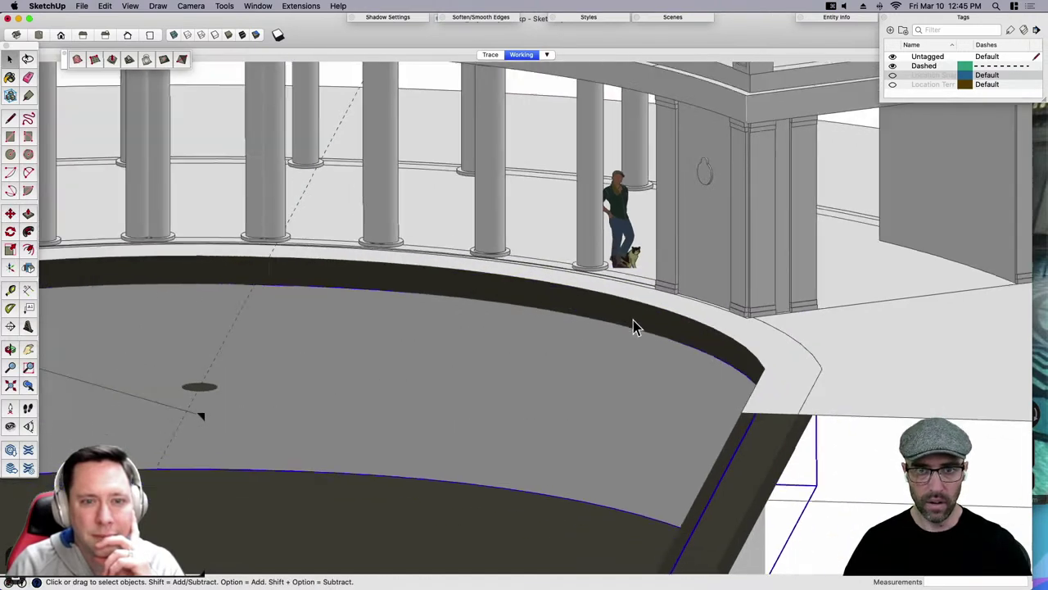
pyautogui.press('b')
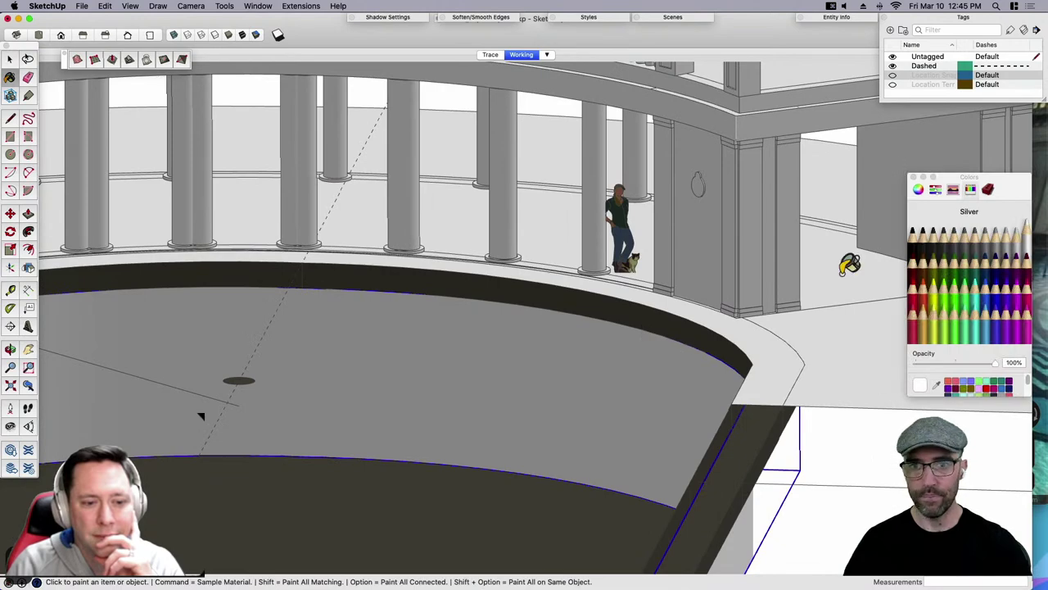
pyautogui.click(552, 297)
pyautogui.click(281, 270)
pyautogui.scroll(-1, 613, 339)
pyautogui.moveTo(607, 347)
pyautogui.mouseDown(button='middle')
pyautogui.moveTo(827, 357)
pyautogui.moveTo(312, 368)
pyautogui.mouseUp(button='middle')
pyautogui.click(860, 340)
pyautogui.scroll(-2, 856, 346)
pyautogui.scroll(-5, 188, 273)
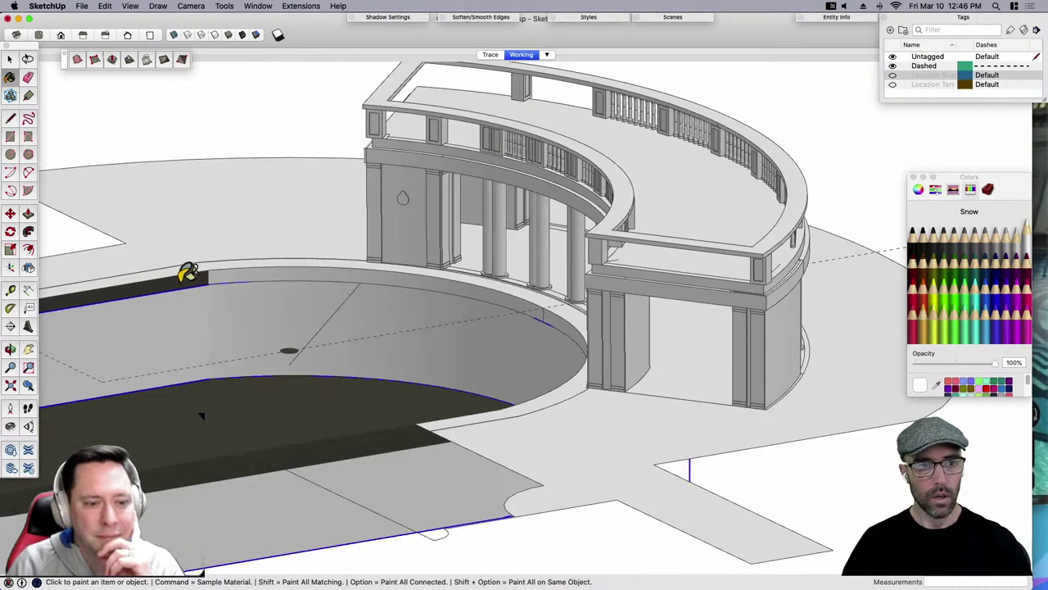
pyautogui.moveTo(367, 294); pyautogui.dragTo(404, 397, button='middle')
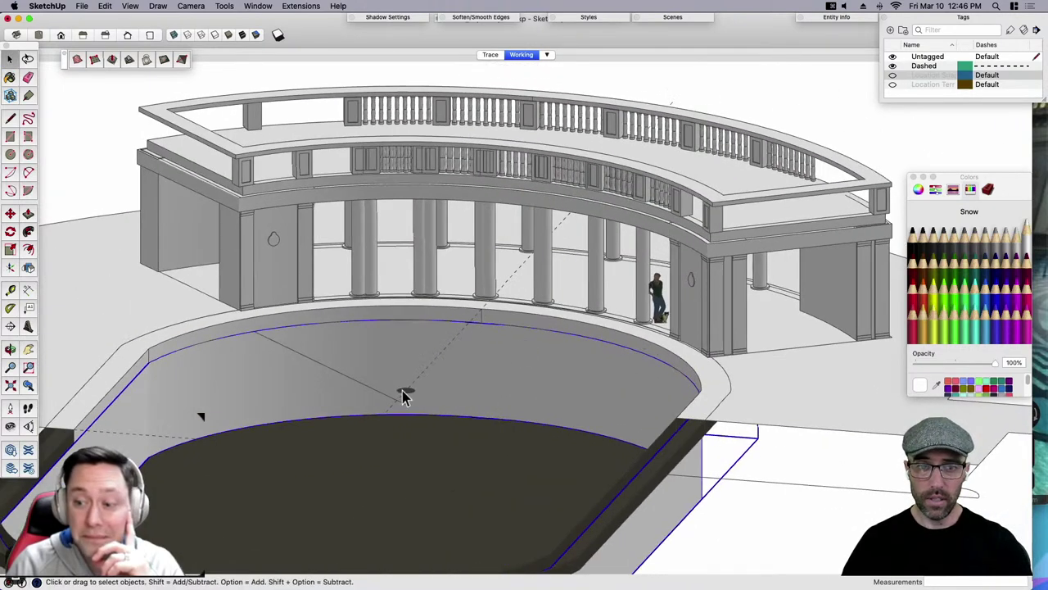
# Push the border ring's curved top face in front of the colonnade down 1' 6" to expose the steps.
pyautogui.moveTo(571, 337); pyautogui.dragTo(632, 341, button='middle')
pyautogui.scroll(3, 633, 340)
pyautogui.click(658, 334)
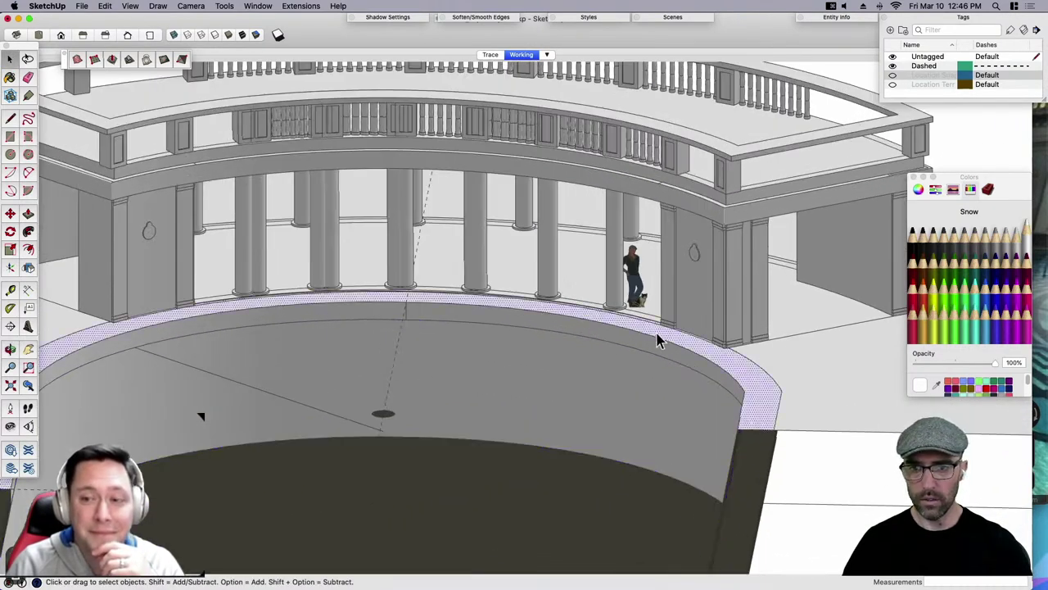
pyautogui.scroll(3, 657, 335)
pyautogui.scroll(2, 657, 342)
pyautogui.press('p')
pyautogui.click(654, 351)
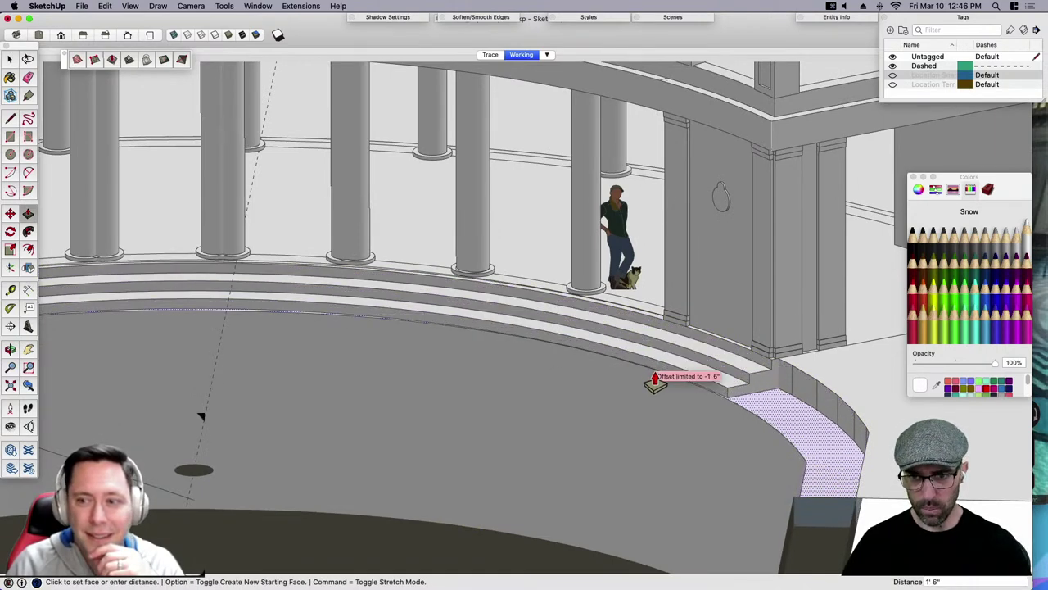
pyautogui.click(656, 384)
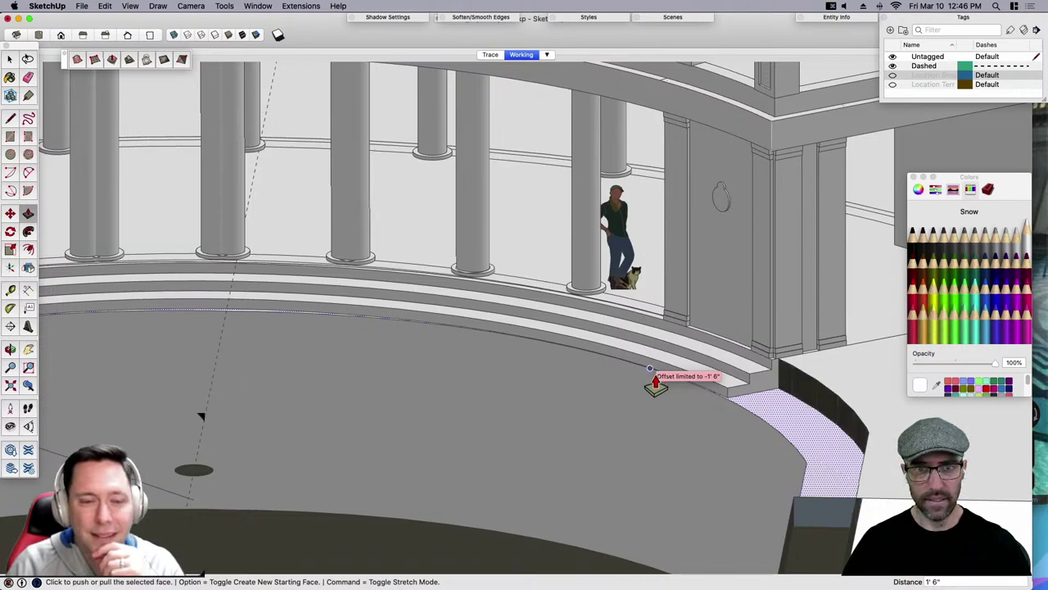
pyautogui.press('space')
# Examine how the curved pool edge lines up with the colonnade's lowest step near the center guide line.
pyautogui.moveTo(655, 385); pyautogui.dragTo(634, 442, button='middle')
pyautogui.scroll(4, 456, 276)
pyautogui.moveTo(456, 276); pyautogui.dragTo(404, 309, button='middle')
pyautogui.scroll(3, 409, 299)
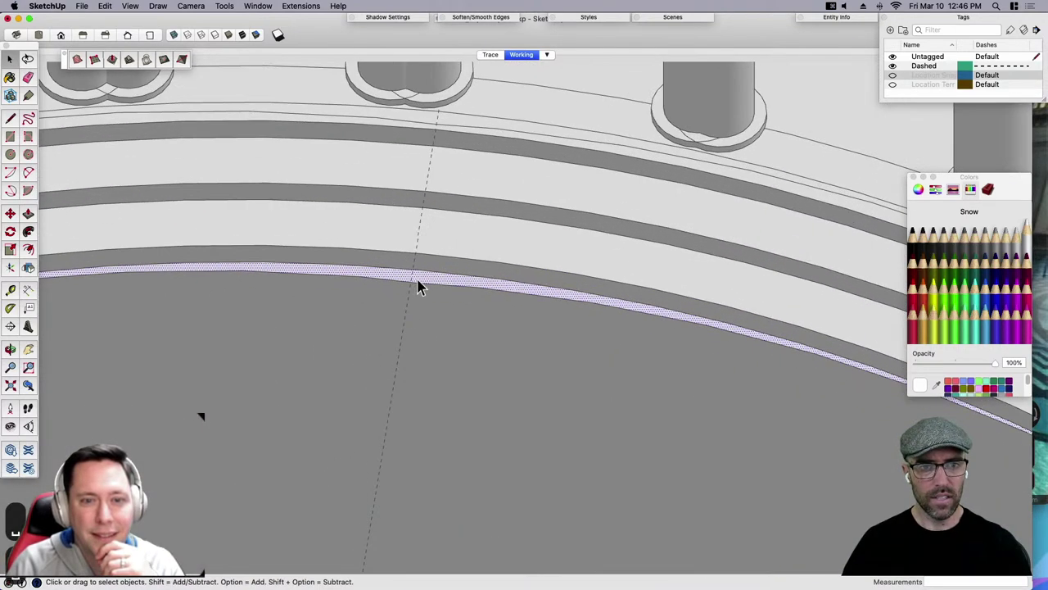
pyautogui.click(419, 286)
pyautogui.scroll(-3, 417, 287)
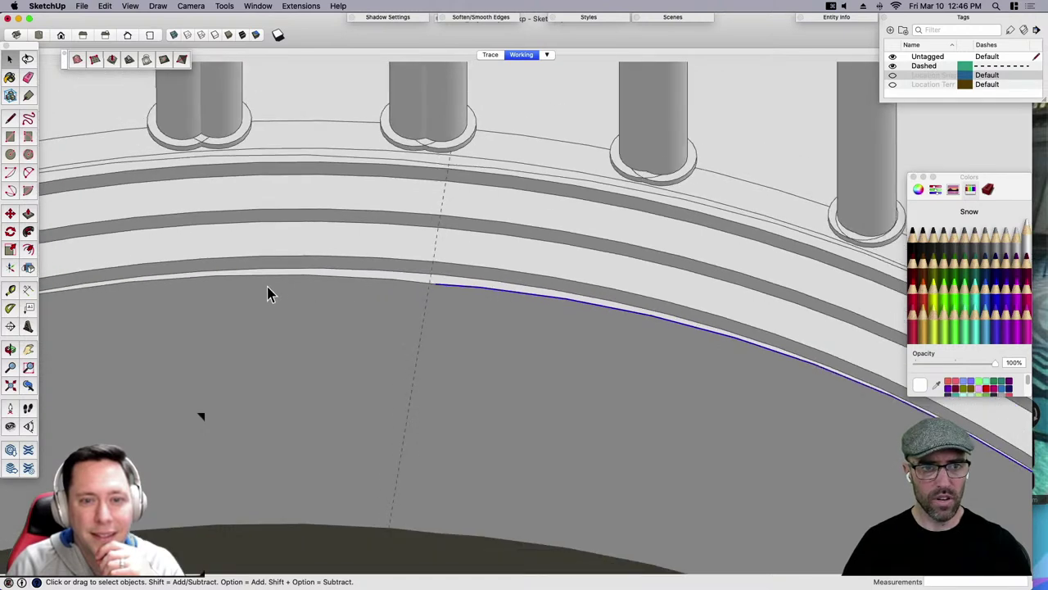
pyautogui.scroll(1, 433, 292)
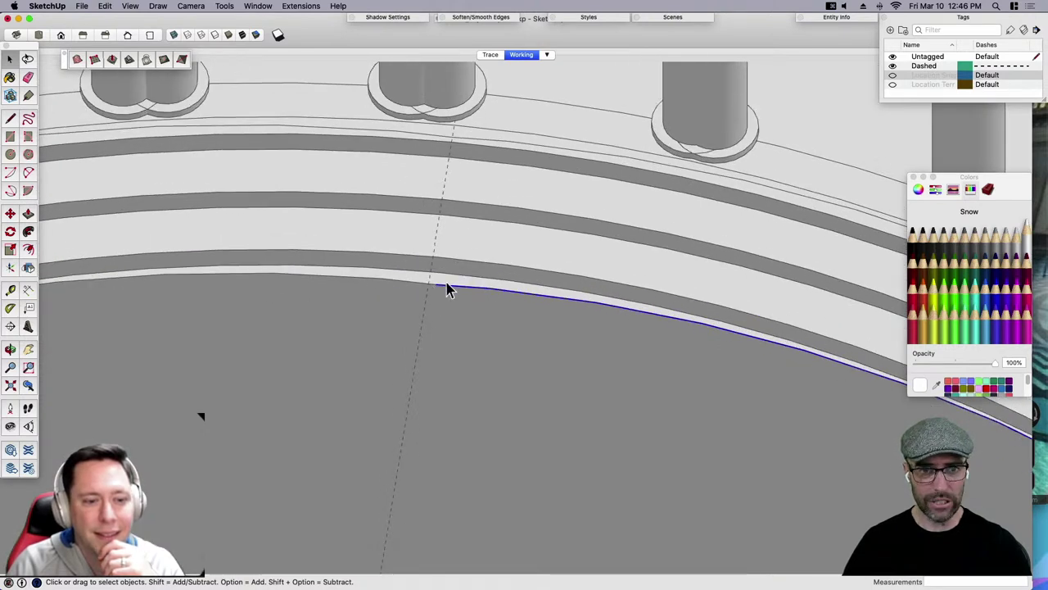
pyautogui.tripleClick(475, 268)
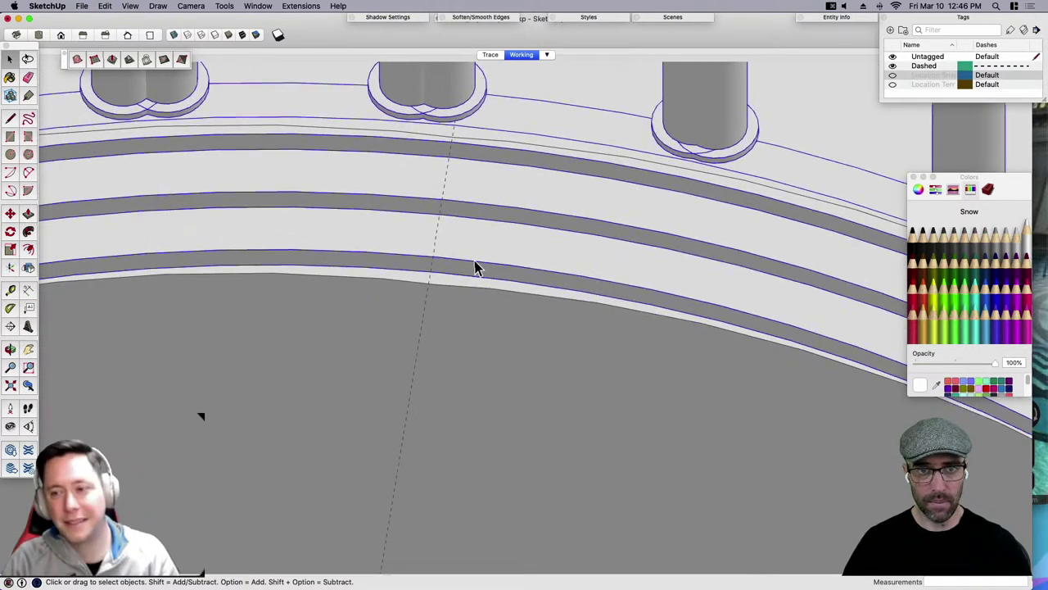
# Try to move the curved pool edge back onto the colonnade's lowest step at the center guide line.
pyautogui.click(430, 286)
pyautogui.scroll(2, 431, 290)
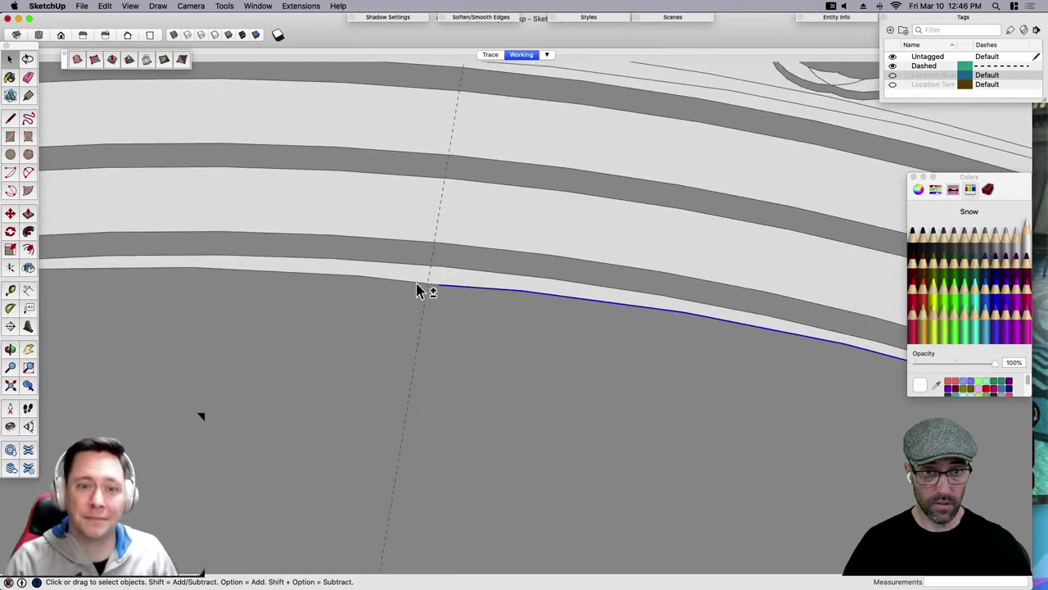
pyautogui.keyDown('shift'); pyautogui.click(420, 288); pyautogui.keyUp('shift')
pyautogui.scroll(2, 434, 287)
pyautogui.press('m')
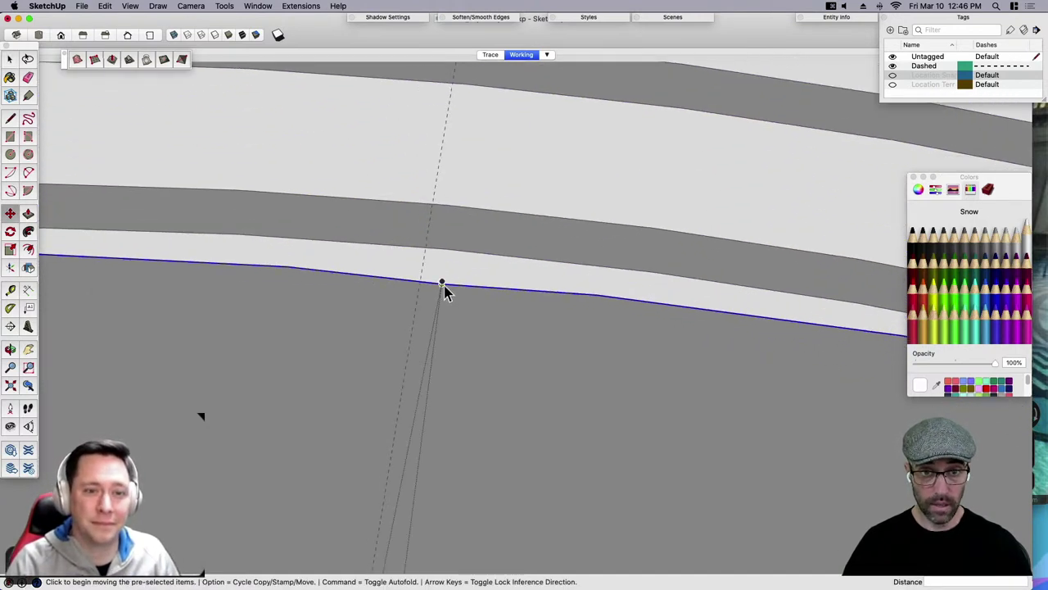
pyautogui.click(422, 278)
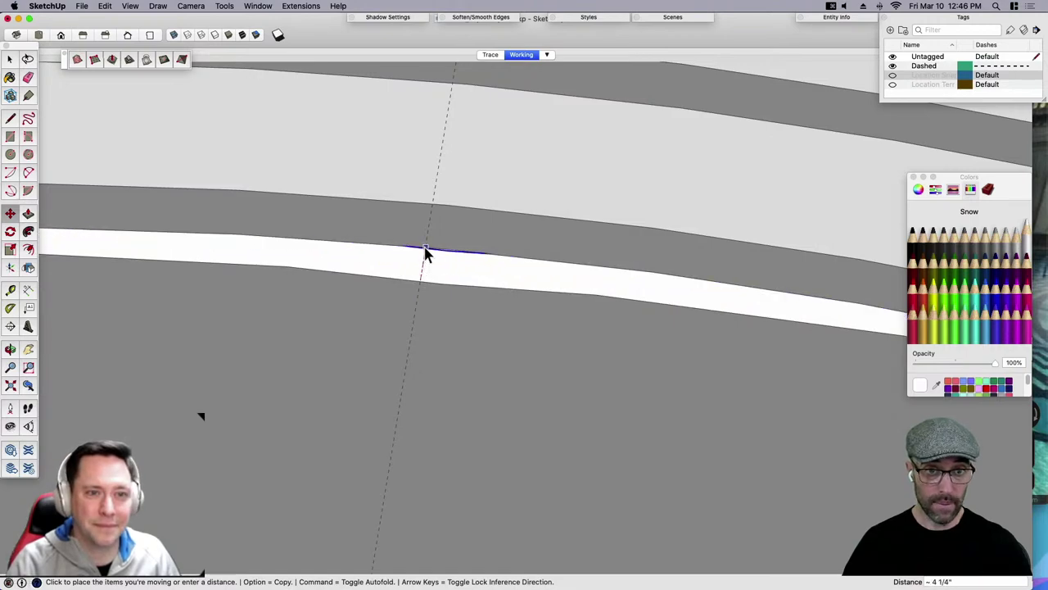
pyautogui.click(426, 252)
pyautogui.scroll(-5, 426, 252)
pyautogui.press('space')
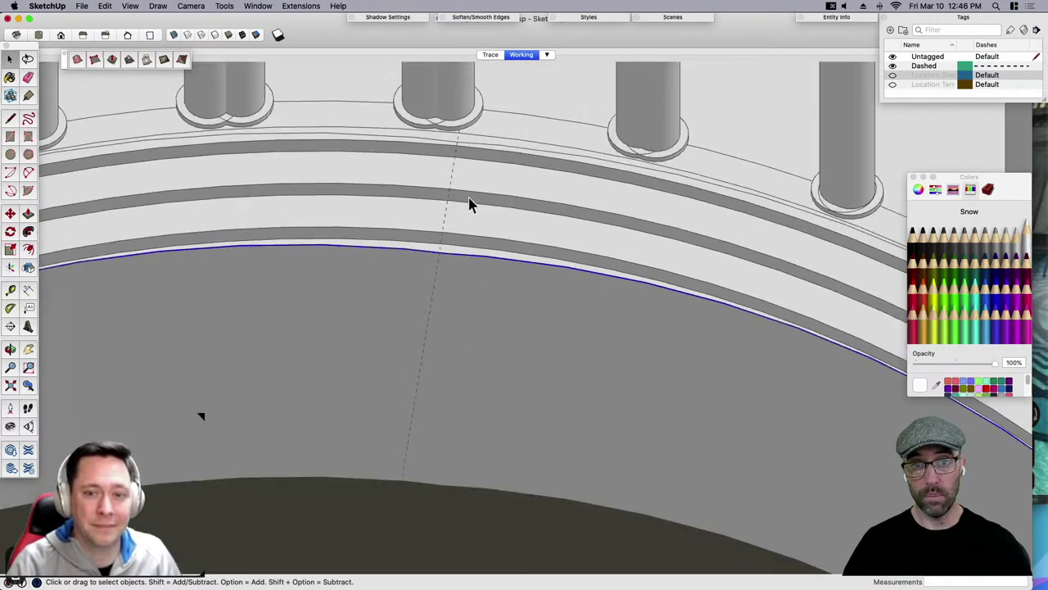
# Copy the pool floor face out of the basin group and paste it in place as its own group.
pyautogui.scroll(-3, 463, 230)
pyautogui.moveTo(459, 257); pyautogui.dragTo(417, 269, button='middle')
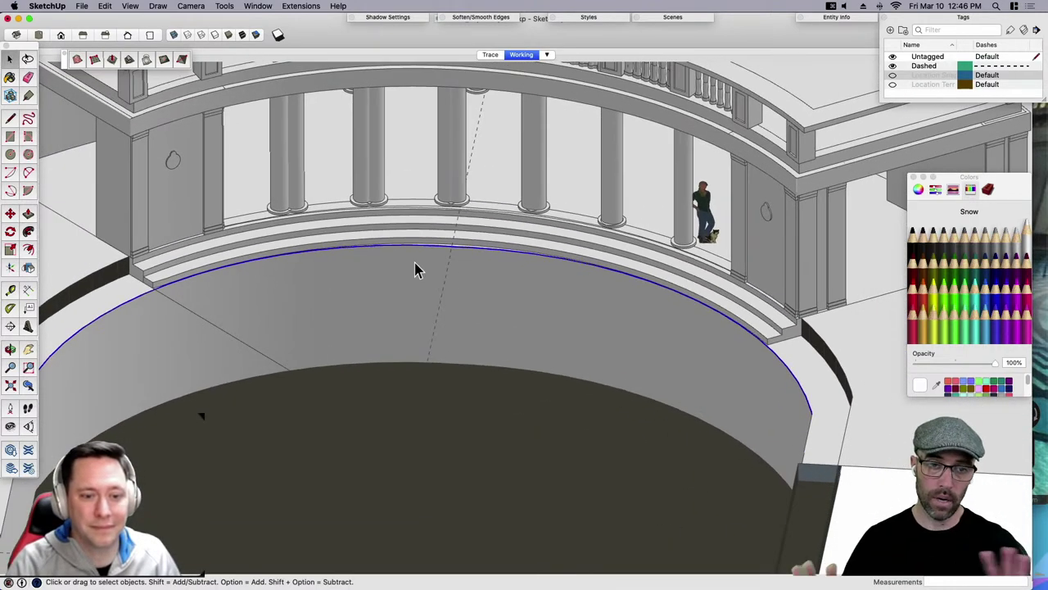
pyautogui.scroll(-8, 475, 234)
pyautogui.click(660, 440)
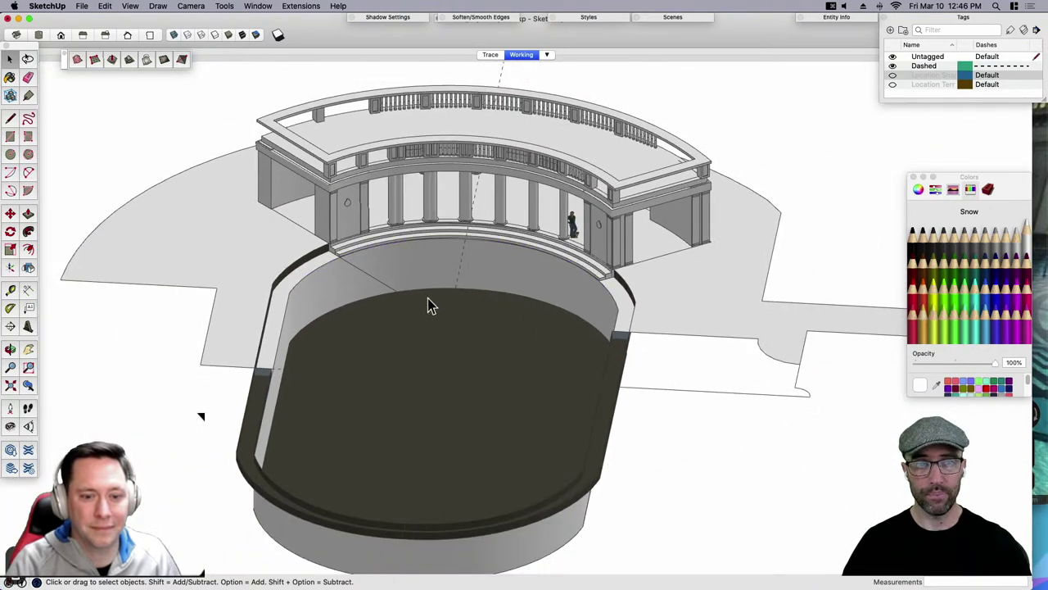
pyautogui.moveTo(427, 297); pyautogui.dragTo(344, 354, button='middle')
pyautogui.click(332, 330)
pyautogui.doubleClick(333, 331)
pyautogui.click(344, 333)
pyautogui.scroll(3, 345, 331)
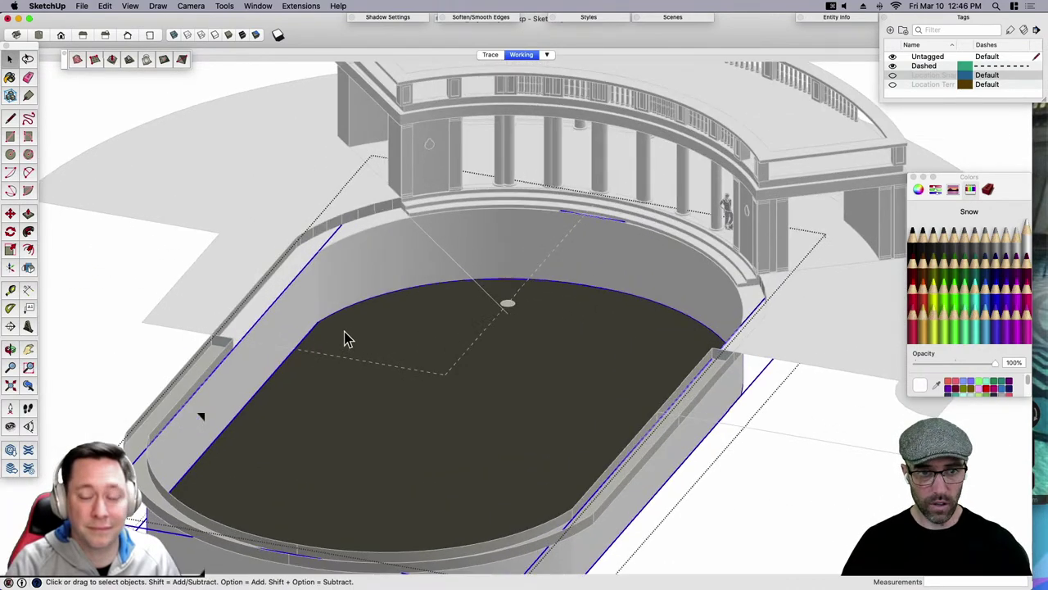
pyautogui.click(349, 329)
pyautogui.scroll(-5, 354, 332)
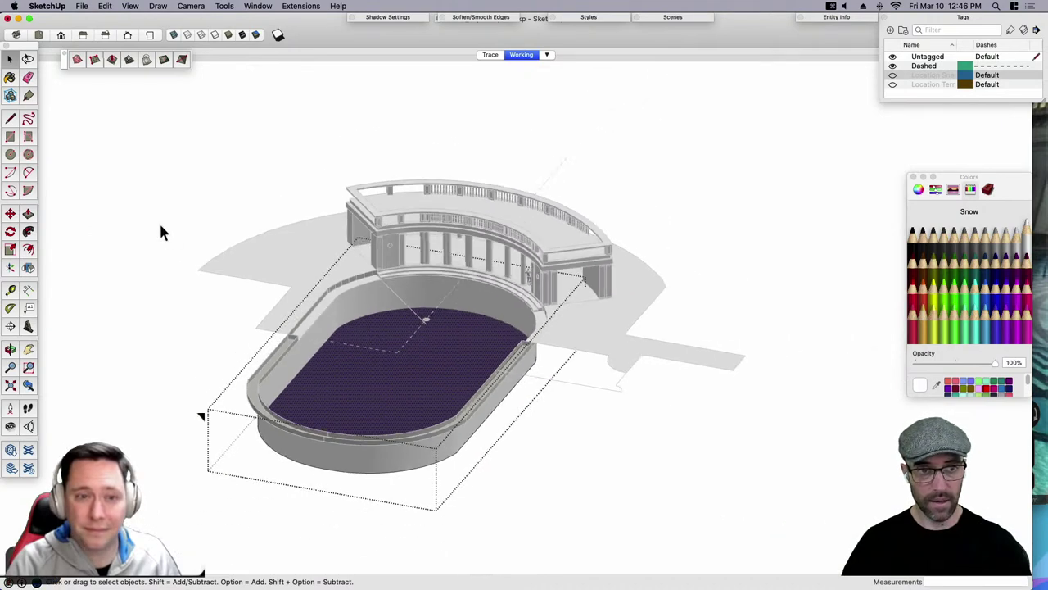
pyautogui.click(161, 232)
pyautogui.click(414, 435)
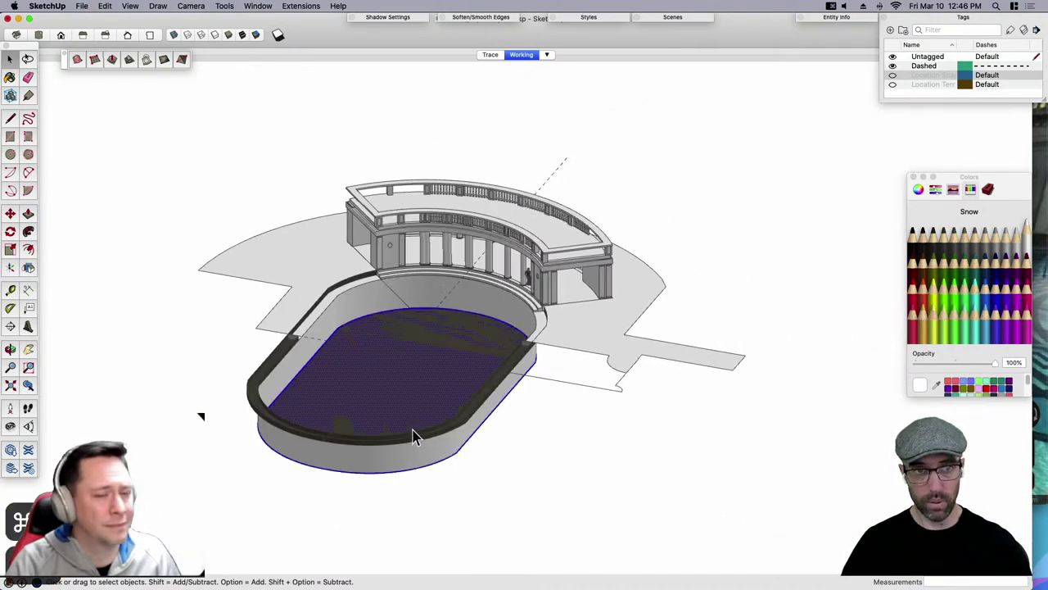
# Display the model in hidden-line style and move the floor copy straight up about 8' 4 3/4" as a water surface.
pyautogui.click(217, 36)
pyautogui.scroll(3, 345, 351)
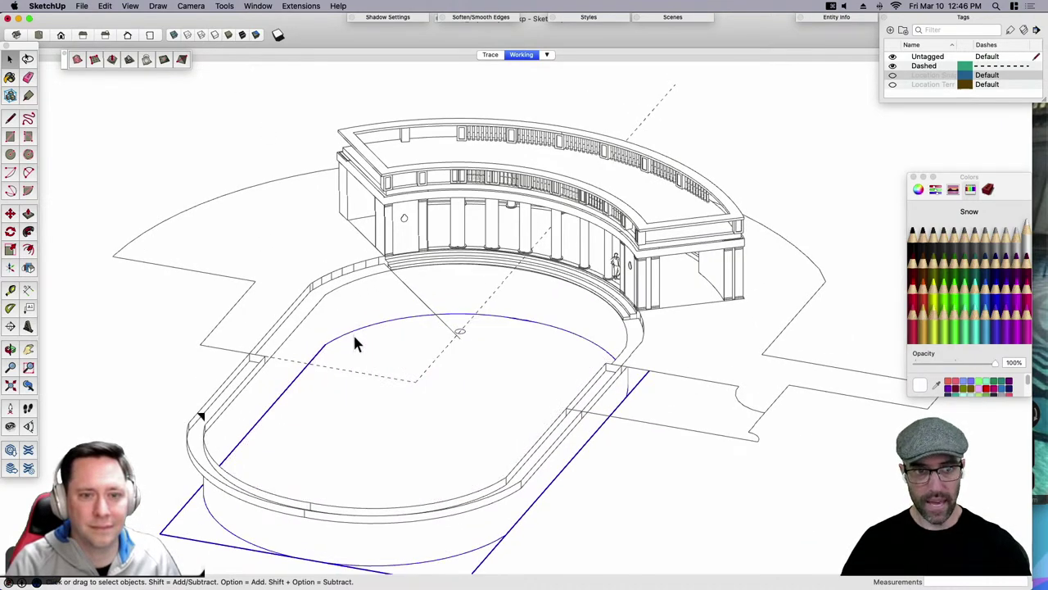
pyautogui.scroll(3, 352, 331)
pyautogui.press('m')
pyautogui.click(334, 332)
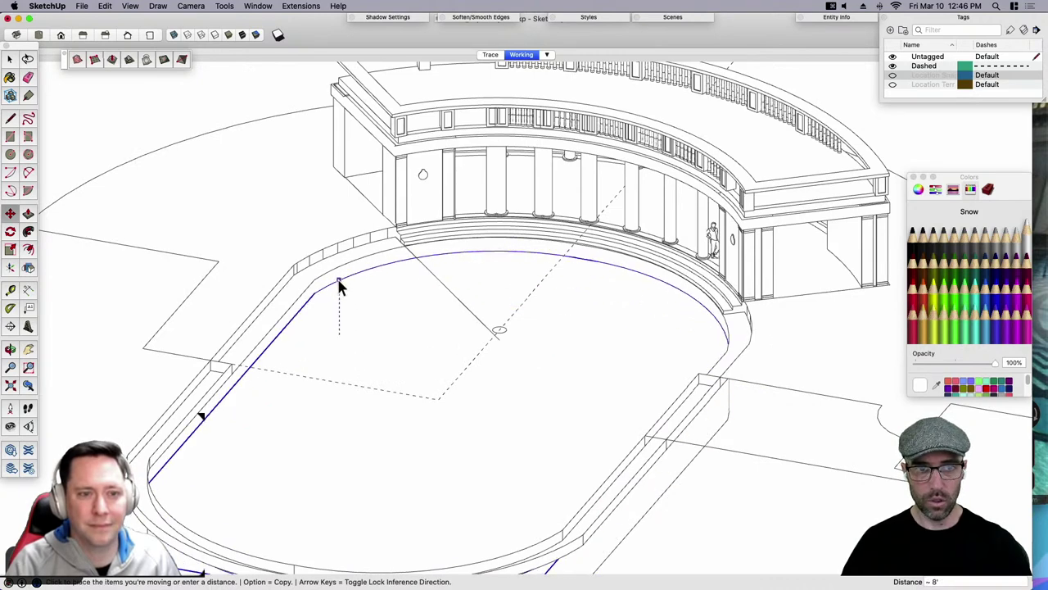
pyautogui.click(337, 285)
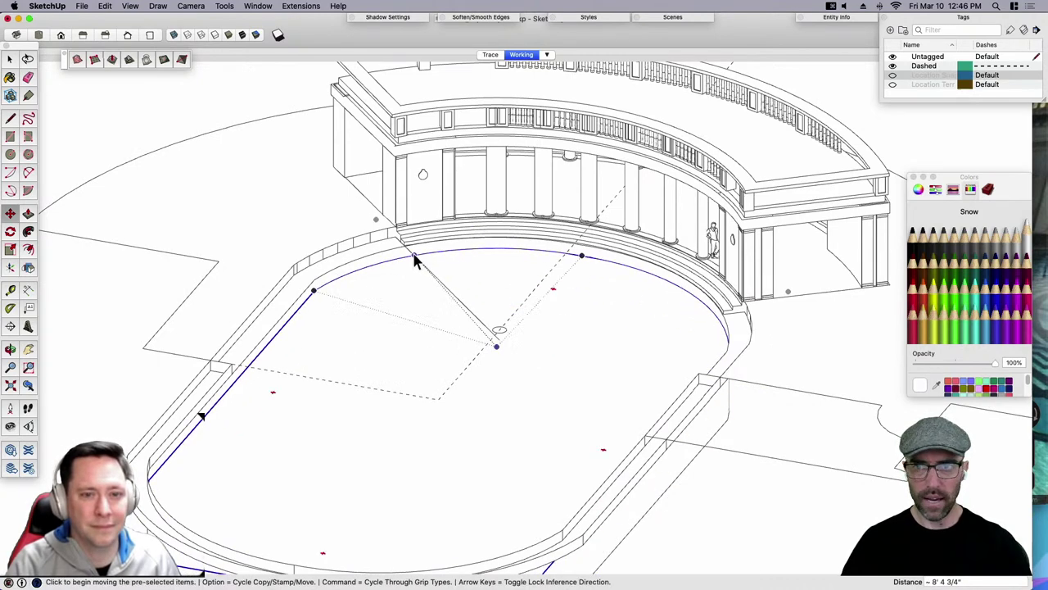
# Switch to Firefox and examine the water level against the curved pool edge in the Neptune Pool street-level photo.
pyautogui.press('super+Tab')
pyautogui.moveTo(849, 315); pyautogui.dragTo(631, 290)
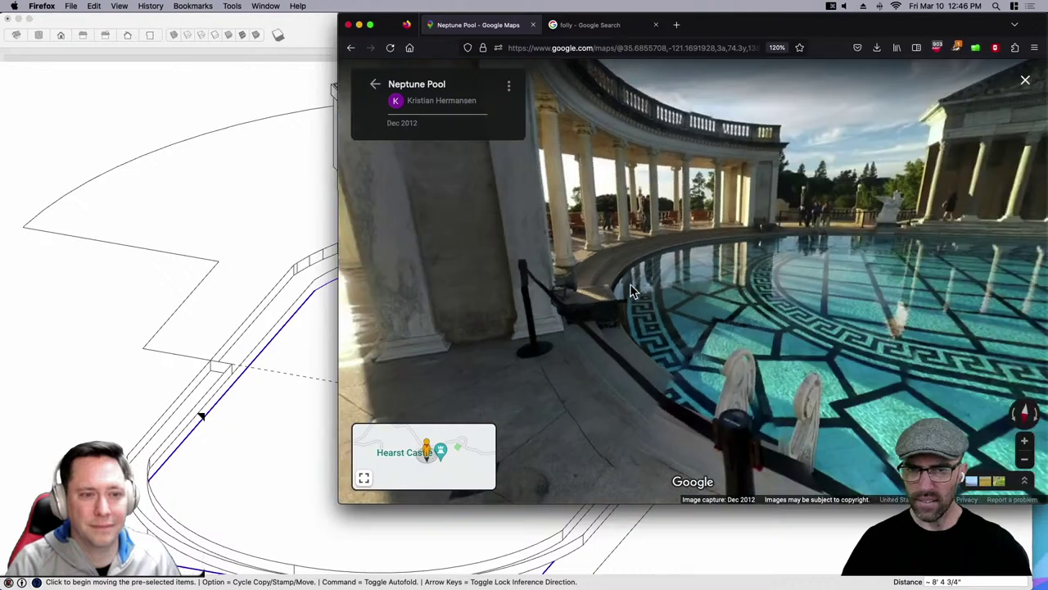
pyautogui.scroll(5, 602, 262)
pyautogui.moveTo(595, 255); pyautogui.dragTo(574, 295)
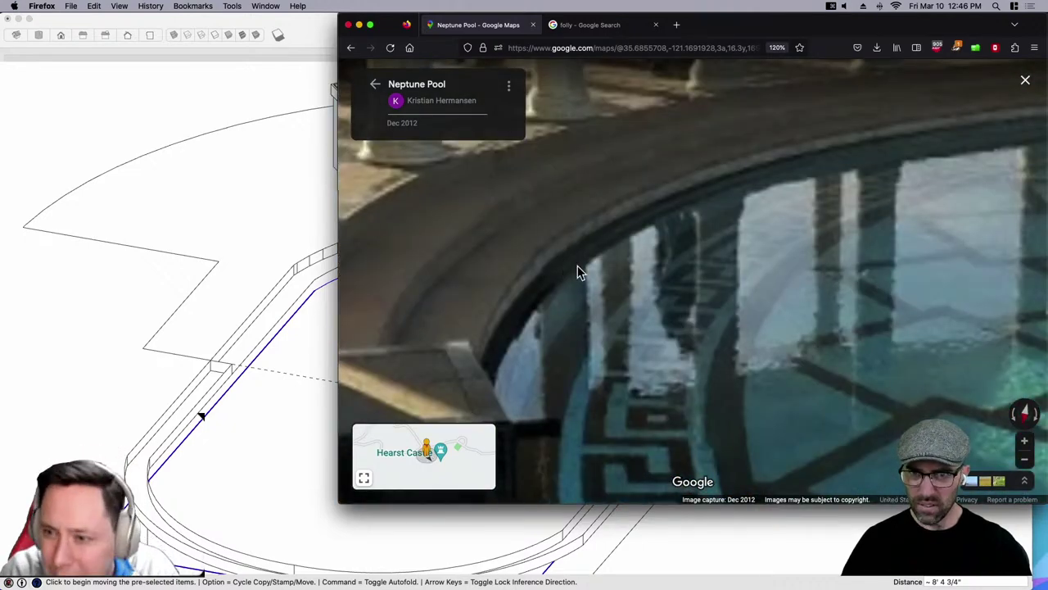
pyautogui.scroll(-2, 602, 263)
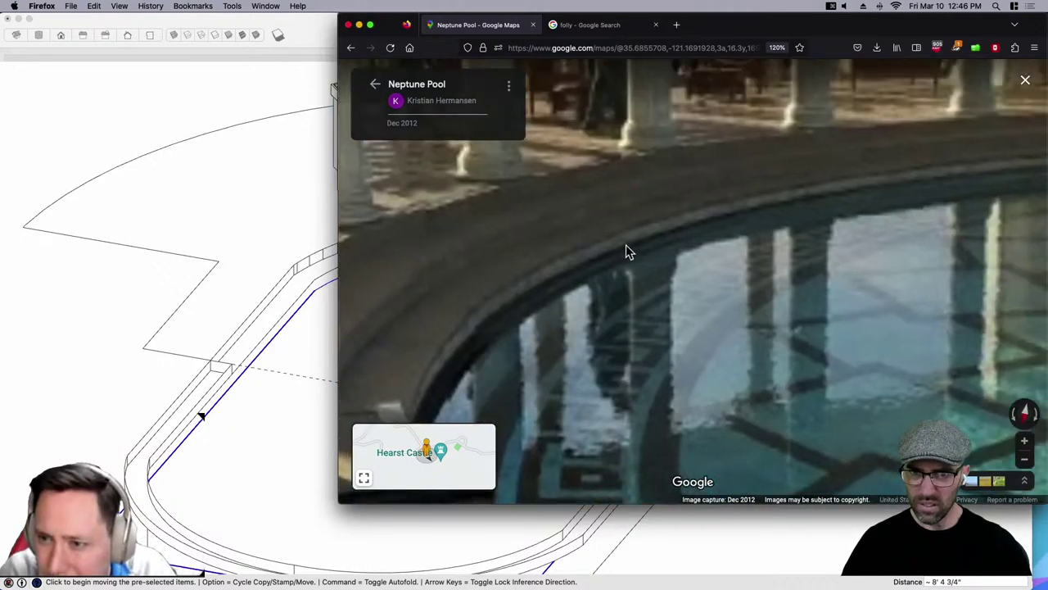
pyautogui.click(202, 281)
# Align the water surface vertically with the pool's rim edge and lower it 6" from there.
pyautogui.scroll(5, 318, 272)
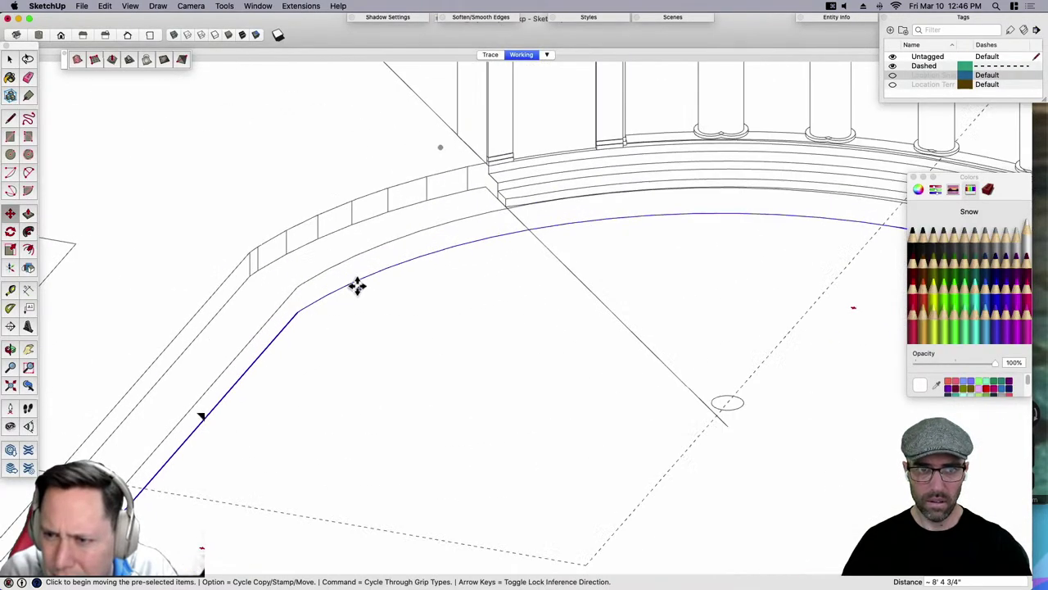
pyautogui.click(355, 282)
pyautogui.click(354, 259)
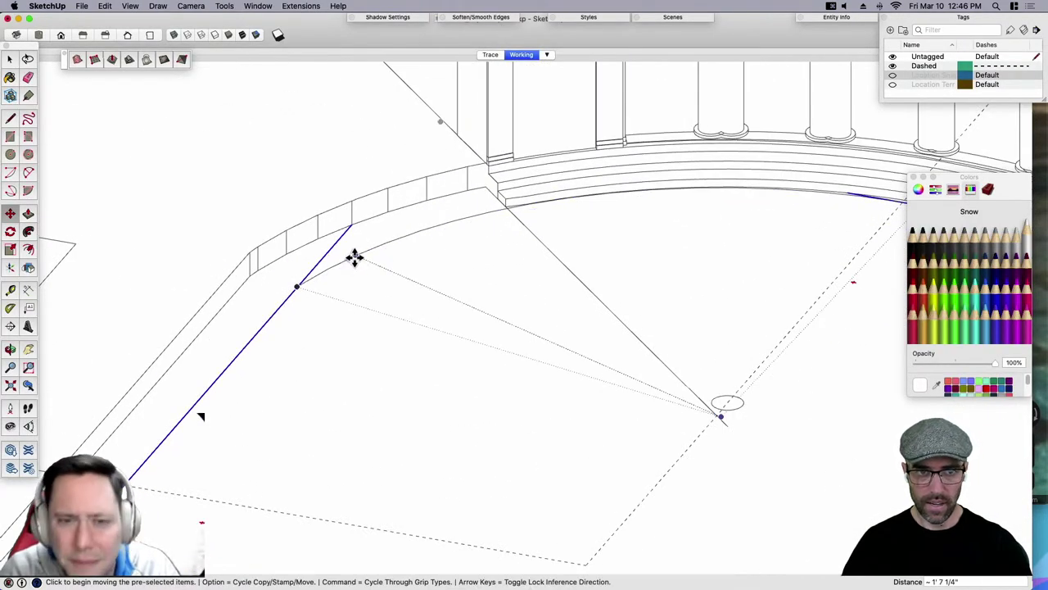
pyautogui.click(353, 255)
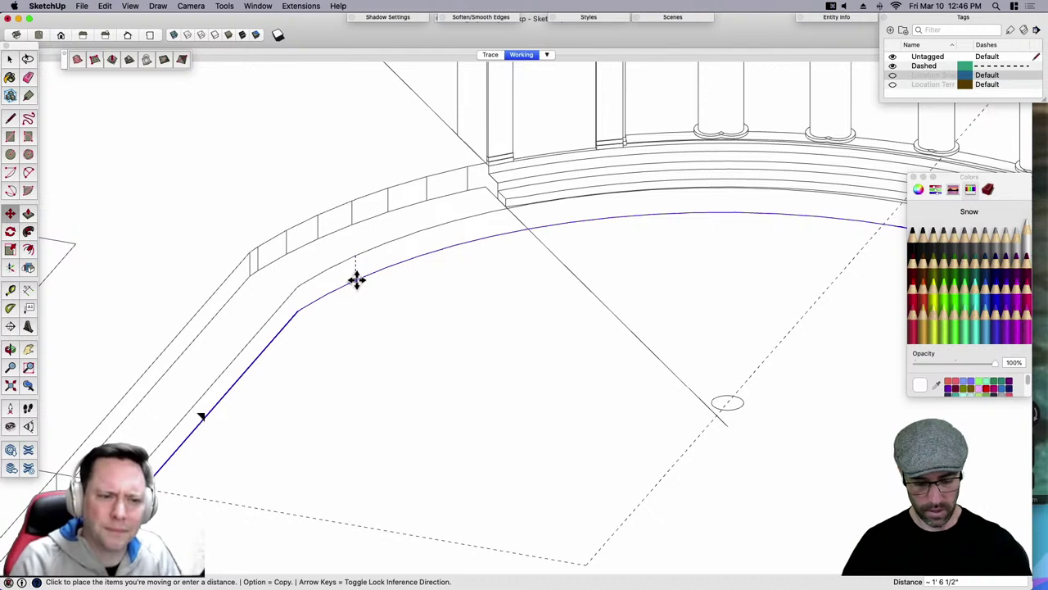
pyautogui.press('Escape')
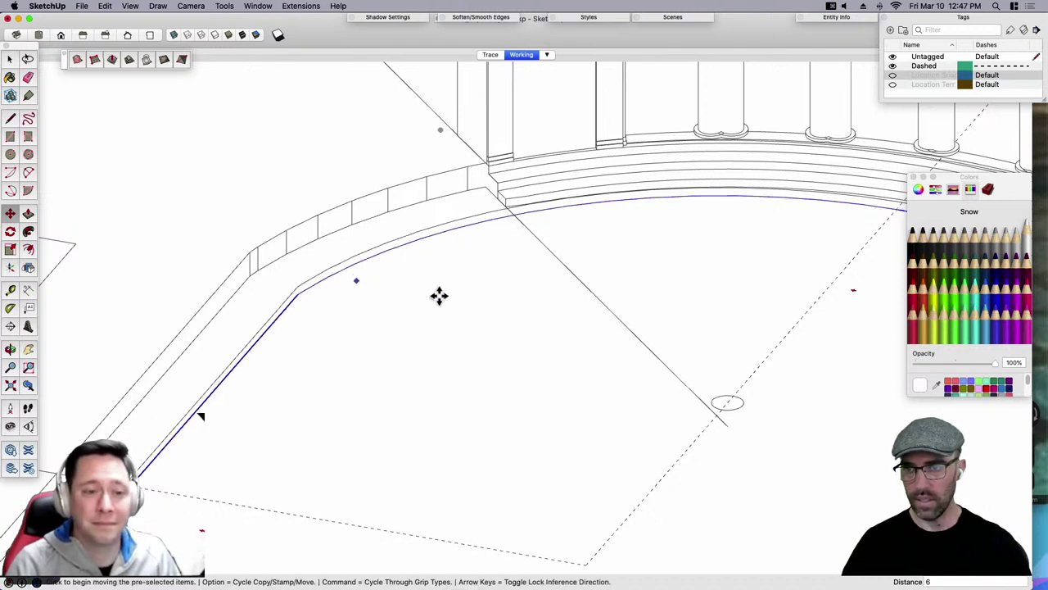
# Choose a dark teal paint color with 27% opacity and display the model shaded with textures.
pyautogui.click(979, 326)
pyautogui.click(954, 364)
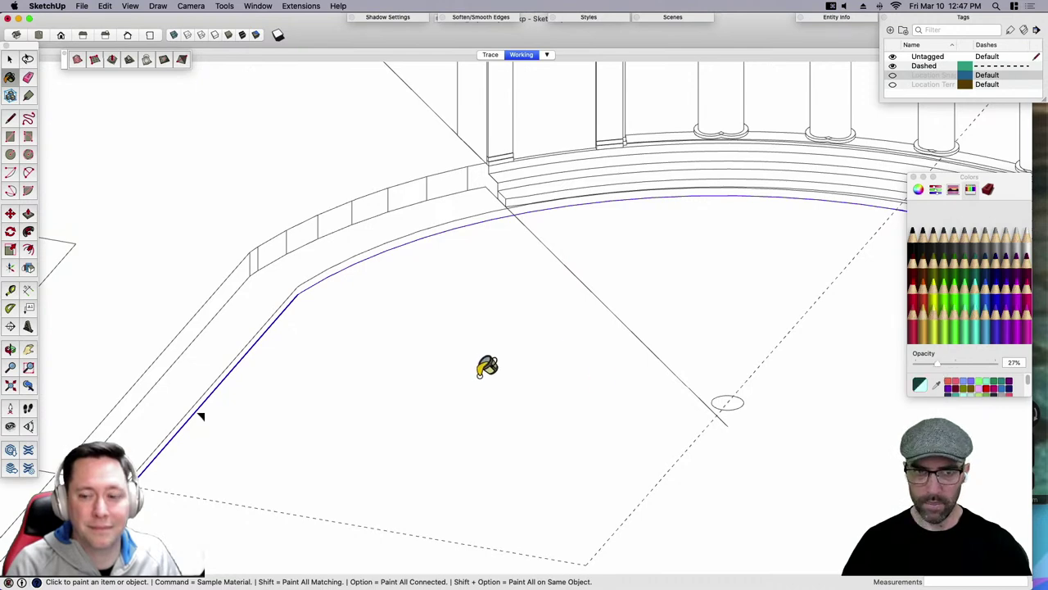
pyautogui.press('space')
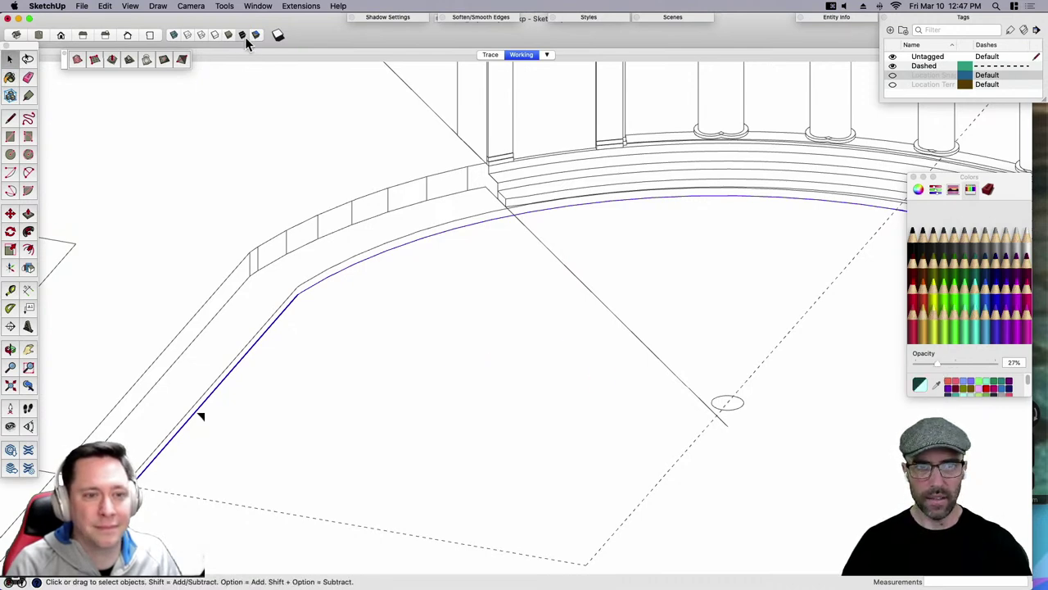
pyautogui.click(242, 39)
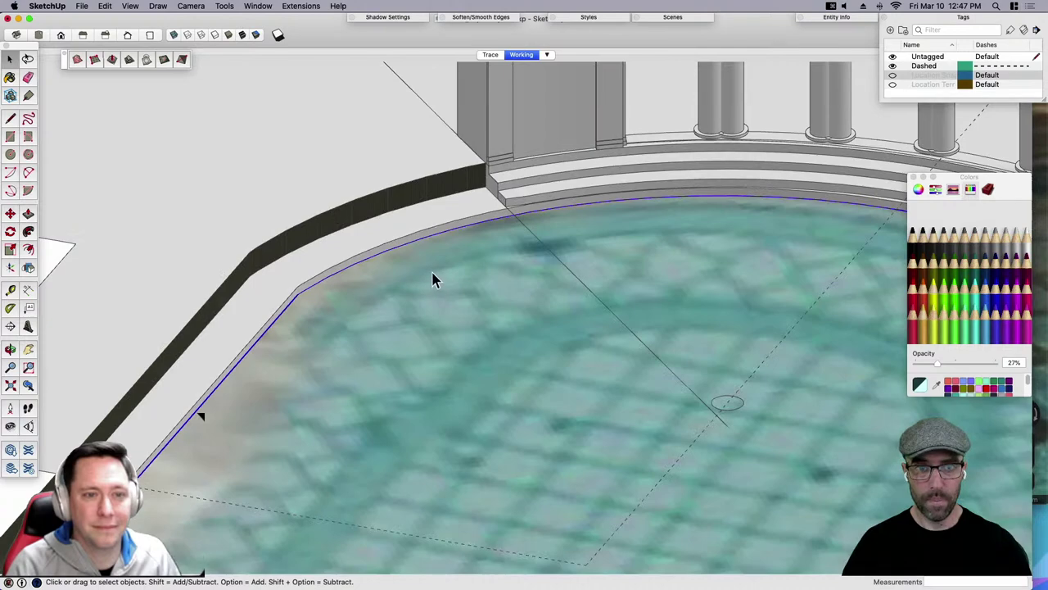
pyautogui.scroll(-4, 436, 278)
pyautogui.moveTo(451, 361); pyautogui.dragTo(500, 256, button='middle')
pyautogui.scroll(-1, 515, 303)
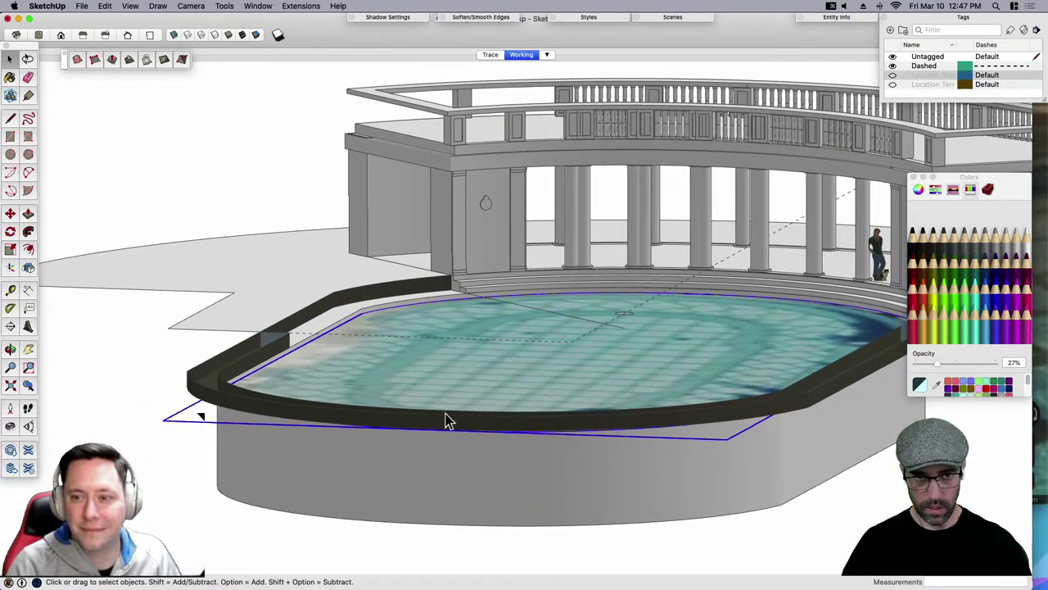
pyautogui.press('m')
pyautogui.click(454, 378)
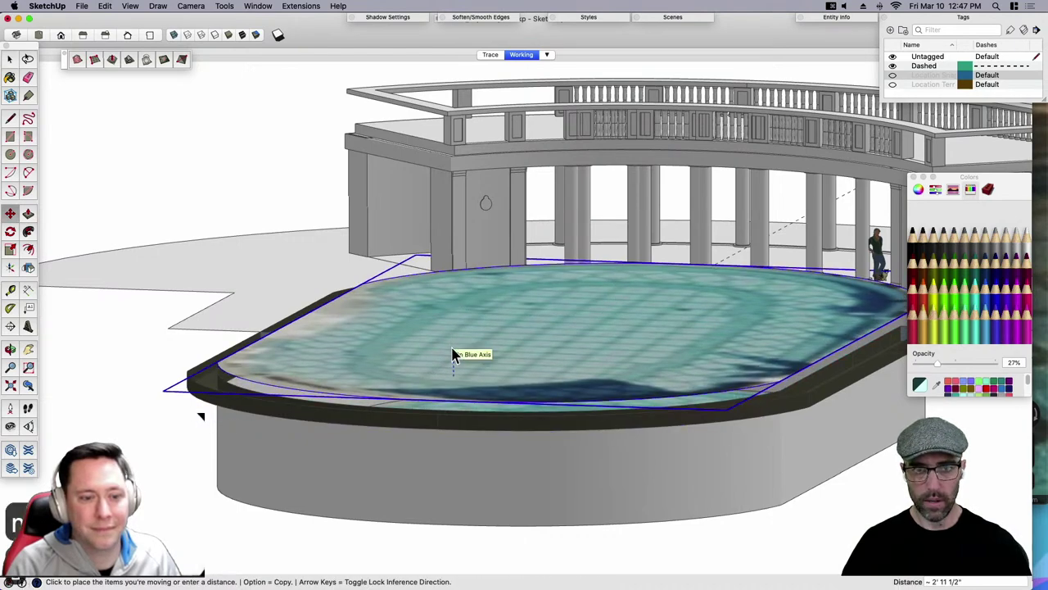
pyautogui.press('space')
# Paint the water surface face inside its group with the dark teal color at 27% opacity.
pyautogui.doubleClick(462, 367)
pyautogui.click(463, 366)
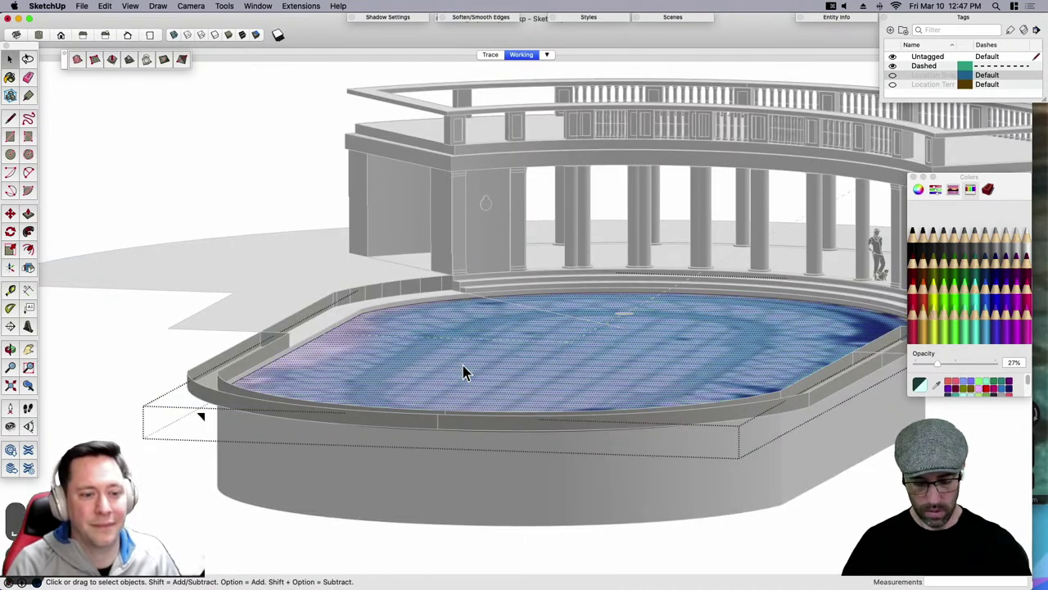
pyautogui.press('b')
pyautogui.click(467, 358)
pyautogui.scroll(-2, 476, 350)
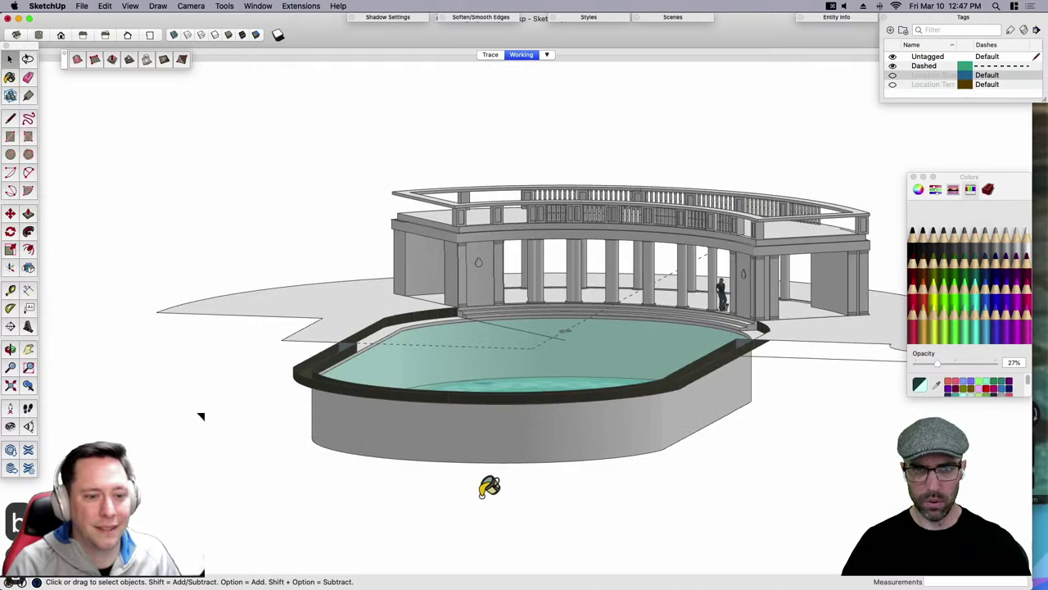
pyautogui.moveTo(489, 486); pyautogui.dragTo(490, 416, button='middle')
pyautogui.scroll(-2, 490, 415)
pyautogui.press('space')
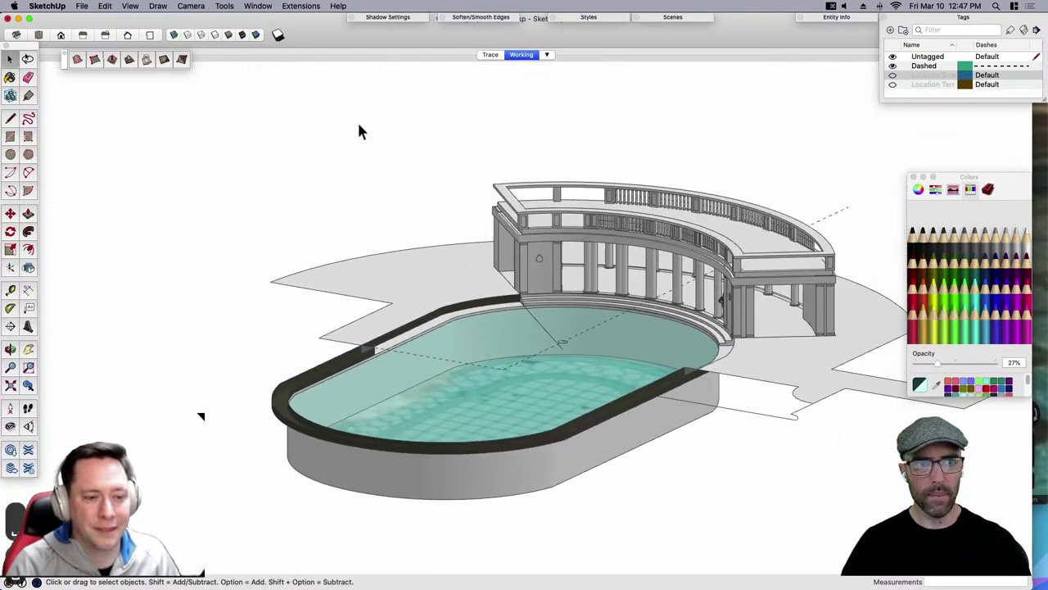
# Examine the pool and its translucent water in hidden-line and plain shaded display styles.
pyautogui.click(214, 35)
pyautogui.moveTo(459, 328); pyautogui.dragTo(244, 80, button='middle')
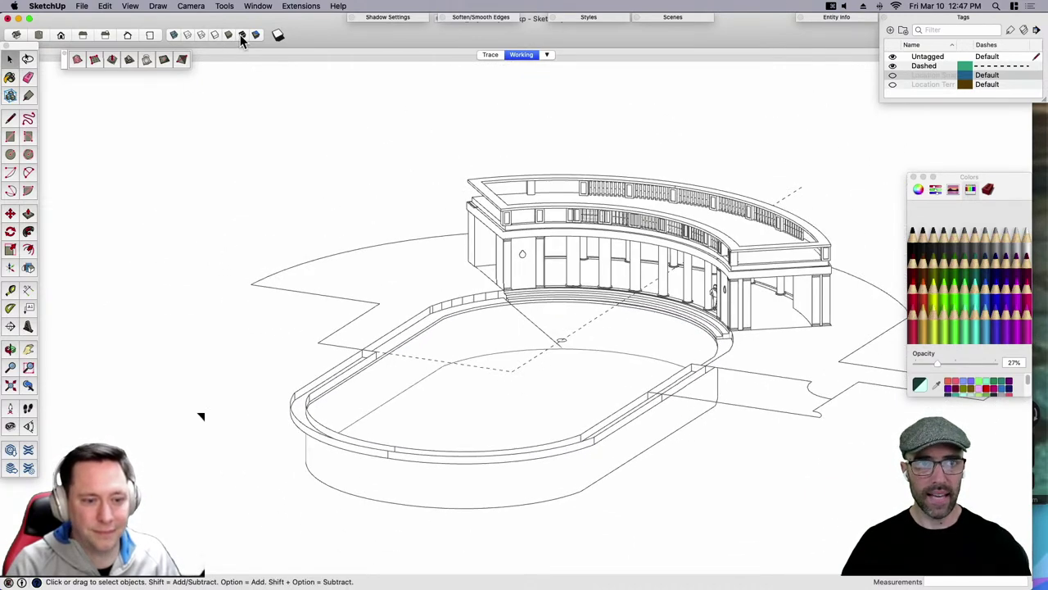
pyautogui.click(230, 36)
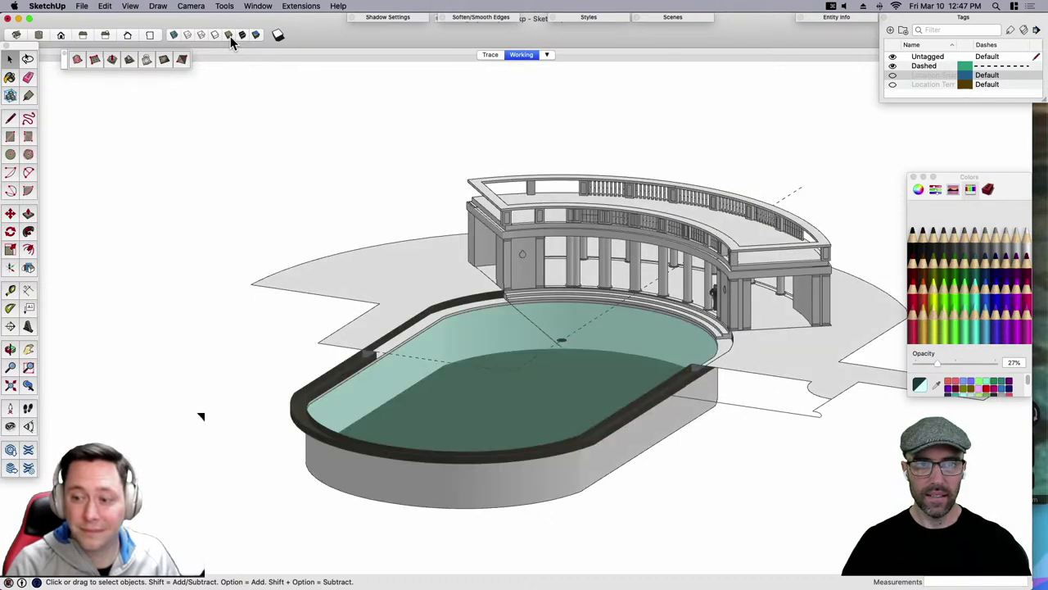
pyautogui.moveTo(459, 410)
pyautogui.mouseDown(button='middle')
pyautogui.moveTo(493, 427)
pyautogui.moveTo(608, 410)
pyautogui.moveTo(622, 394)
pyautogui.moveTo(518, 389)
pyautogui.mouseUp(button='middle')
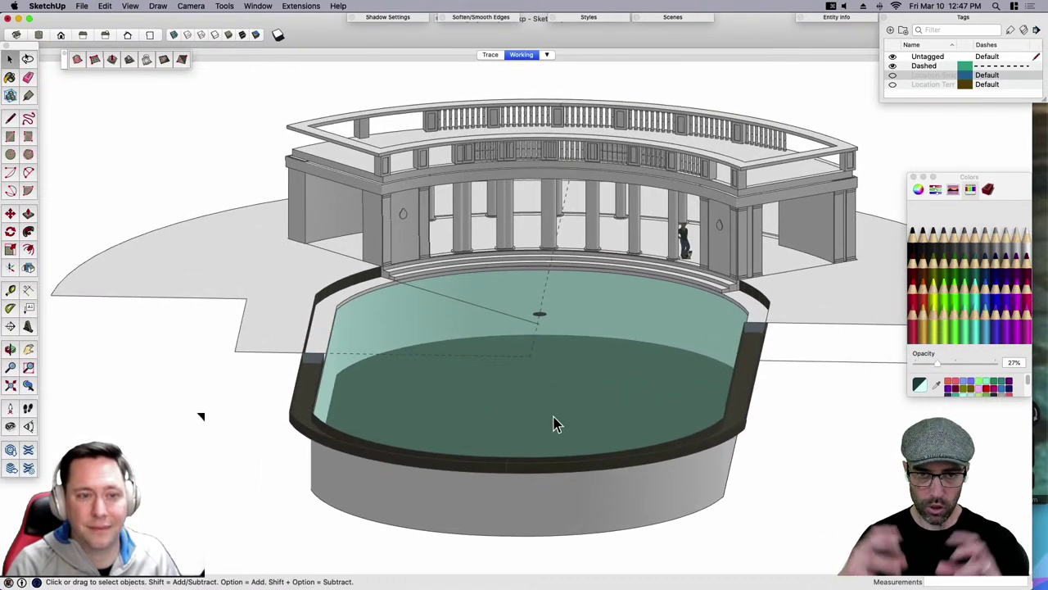
pyautogui.moveTo(554, 423); pyautogui.dragTo(458, 465, button='middle')
pyautogui.moveTo(421, 278); pyautogui.dragTo(438, 358, button='middle')
# Remove the translucent water surface group from the pool to expose the basin floor.
pyautogui.doubleClick(438, 358)
pyautogui.click(633, 353)
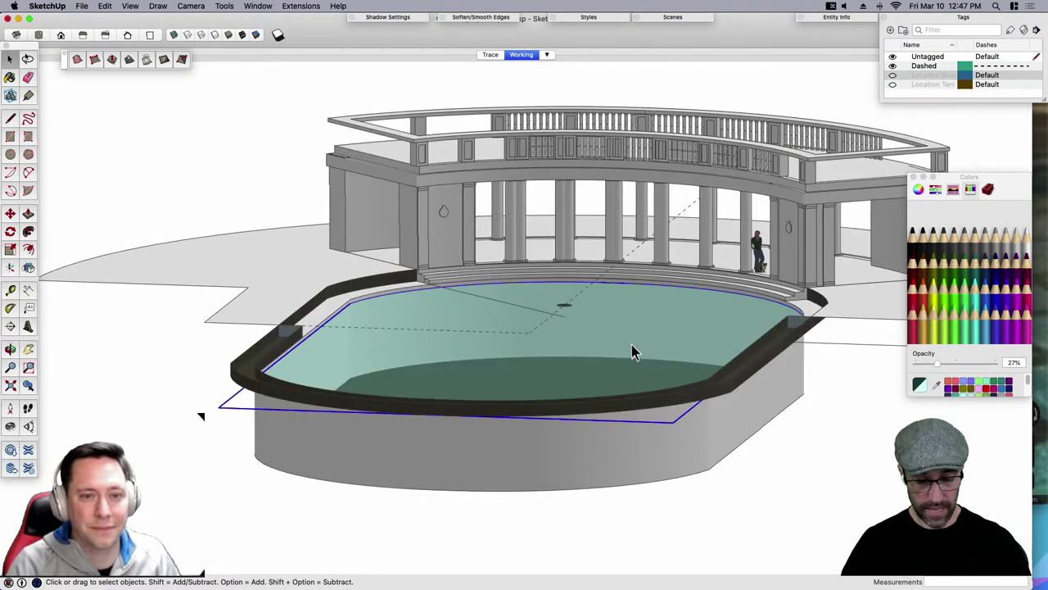
pyautogui.press('Delete')
pyautogui.moveTo(633, 352); pyautogui.dragTo(562, 364, button='middle')
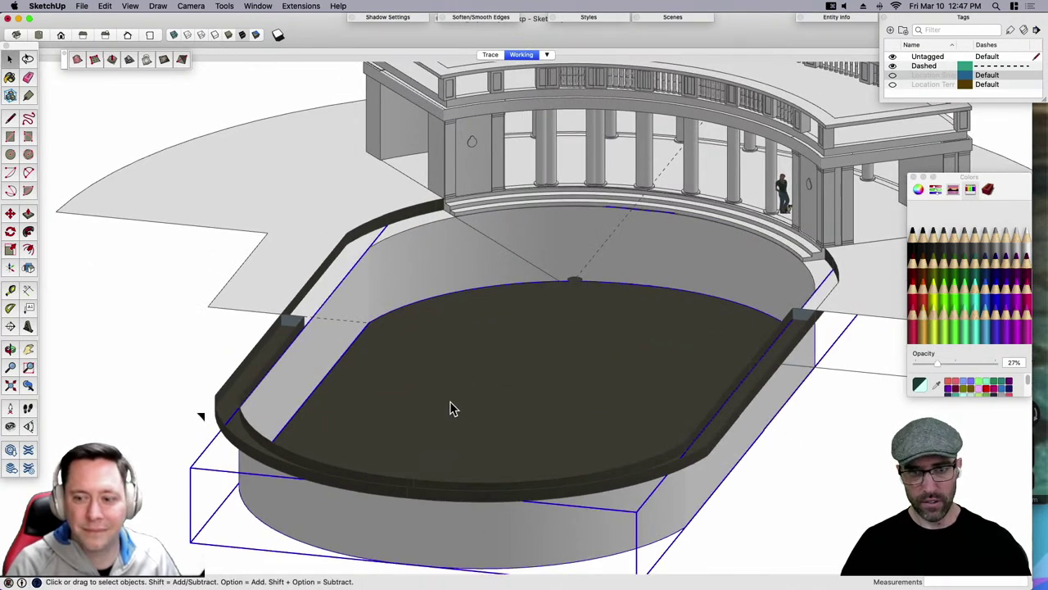
pyautogui.press('super+z')
# Repaint the pool floor face inside the basin group with the white material sampled from the basin's outer wall.
pyautogui.doubleClick(485, 396)
pyautogui.click(433, 387)
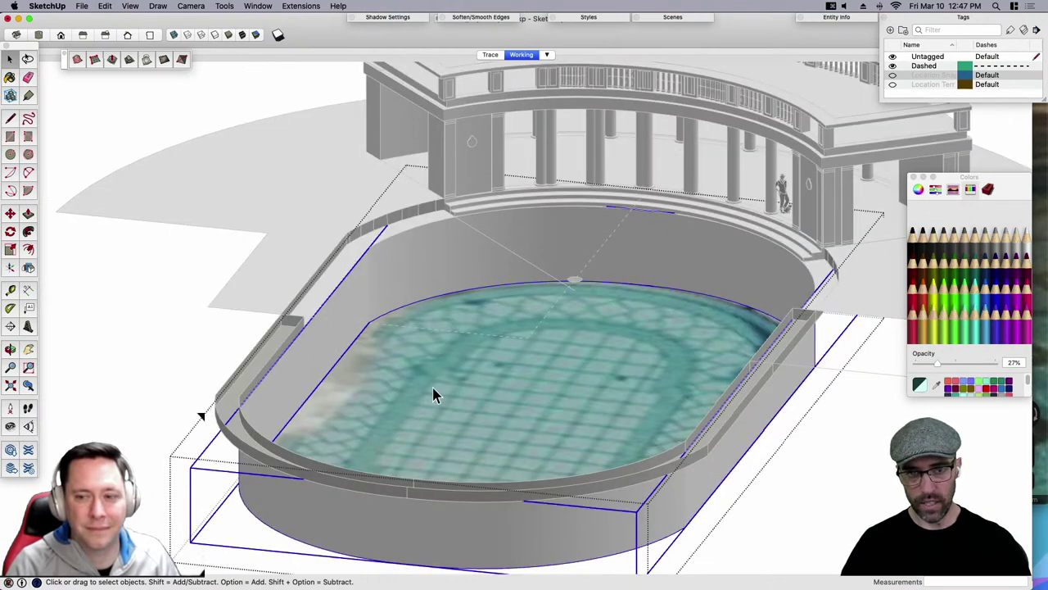
pyautogui.click(472, 415)
pyautogui.press('b')
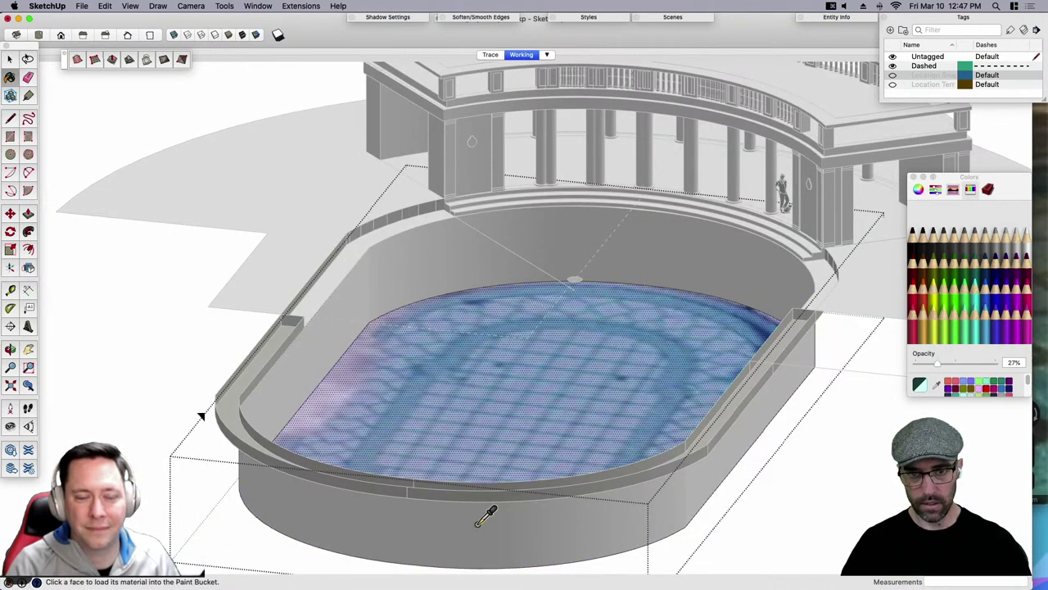
pyautogui.click(481, 375)
pyautogui.scroll(-5, 473, 371)
pyautogui.press('space')
pyautogui.press('super+z')
pyautogui.press('super+z')
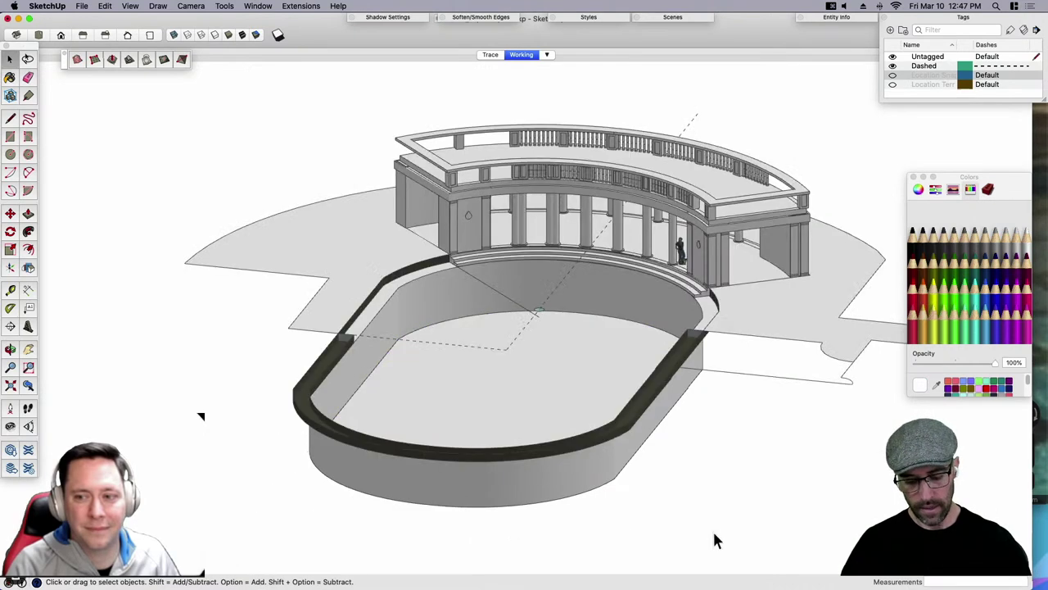
# Reveal the hidden objects and unhide the translucent water surface group over the pool.
pyautogui.press('shift+super+v')
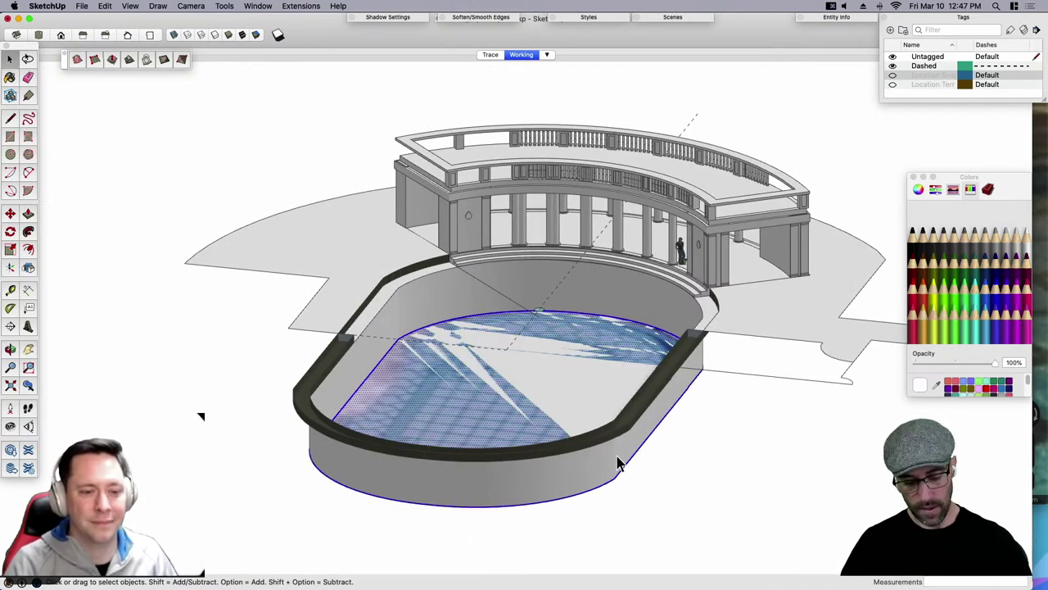
pyautogui.press('super+z')
pyautogui.press('super+h')
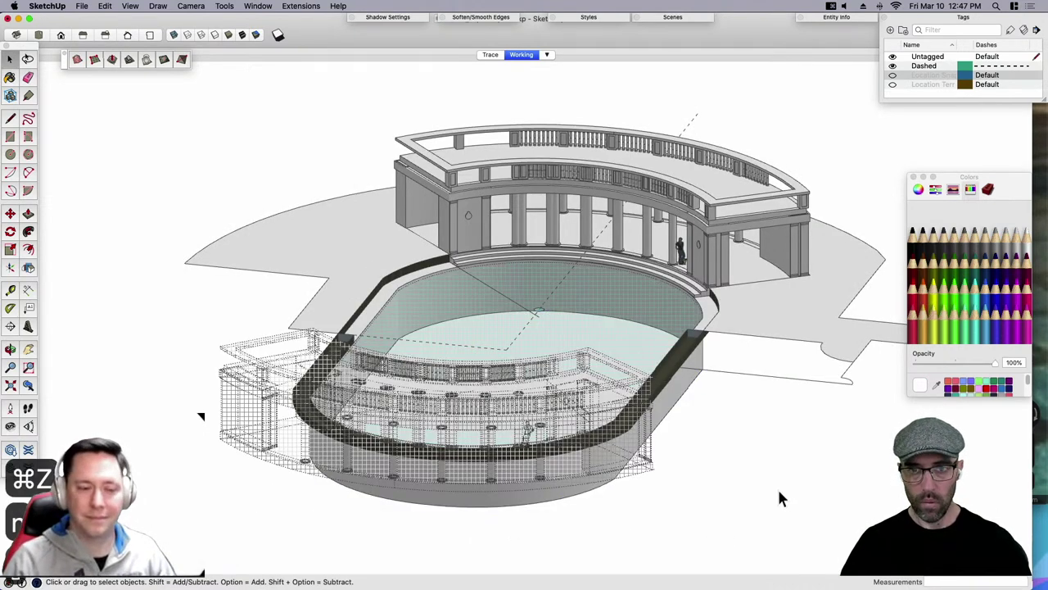
pyautogui.rightClick(609, 322)
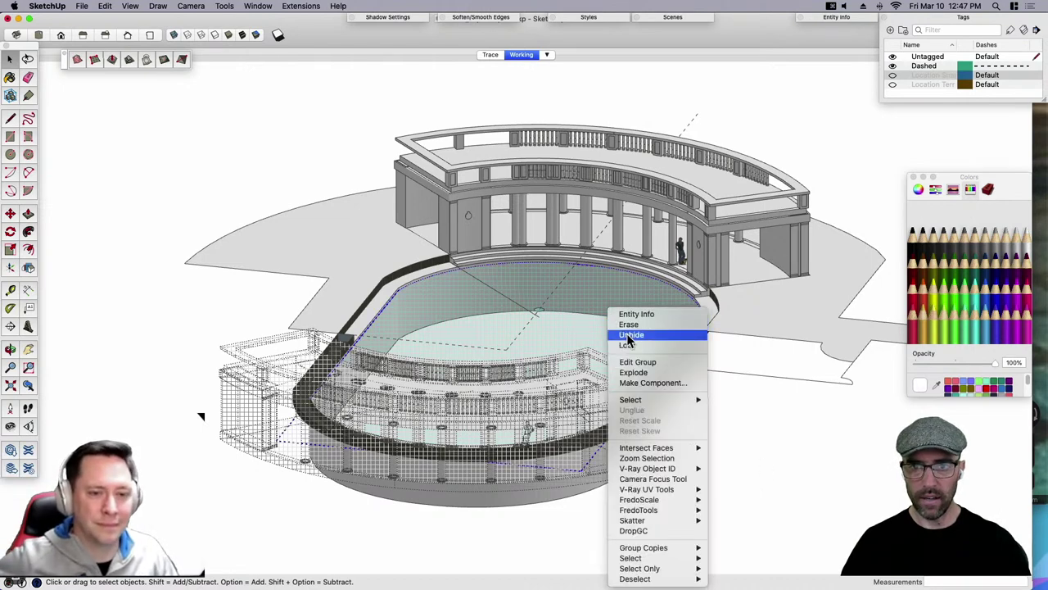
pyautogui.rightClick(587, 395)
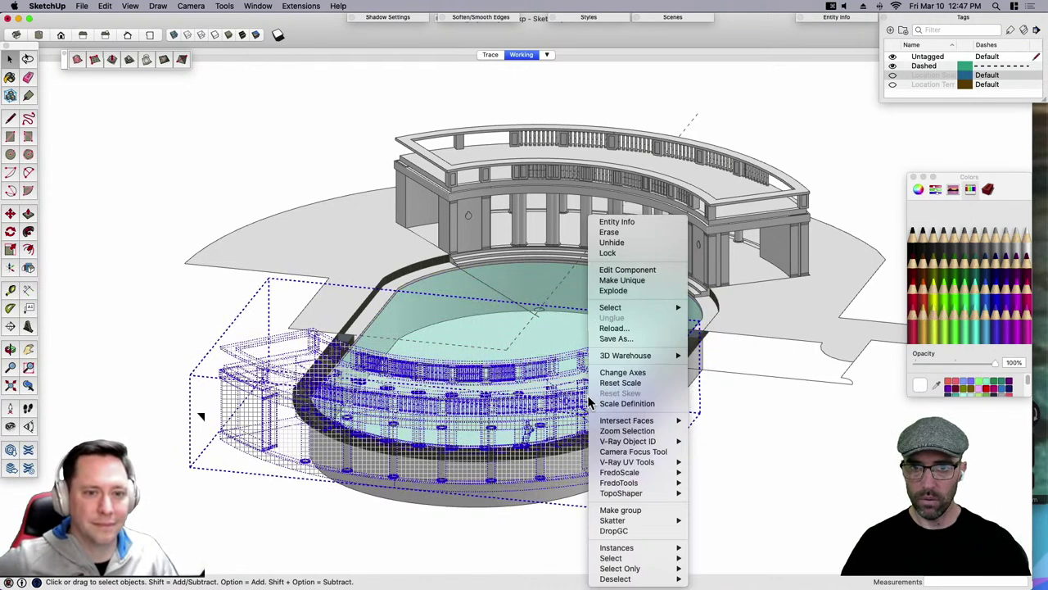
pyautogui.click(620, 280)
pyautogui.click(542, 349)
# Turn off the visibility of the Dashed tag to hide the dashed guide lines.
pyautogui.moveTo(542, 349); pyautogui.dragTo(497, 356, button='middle')
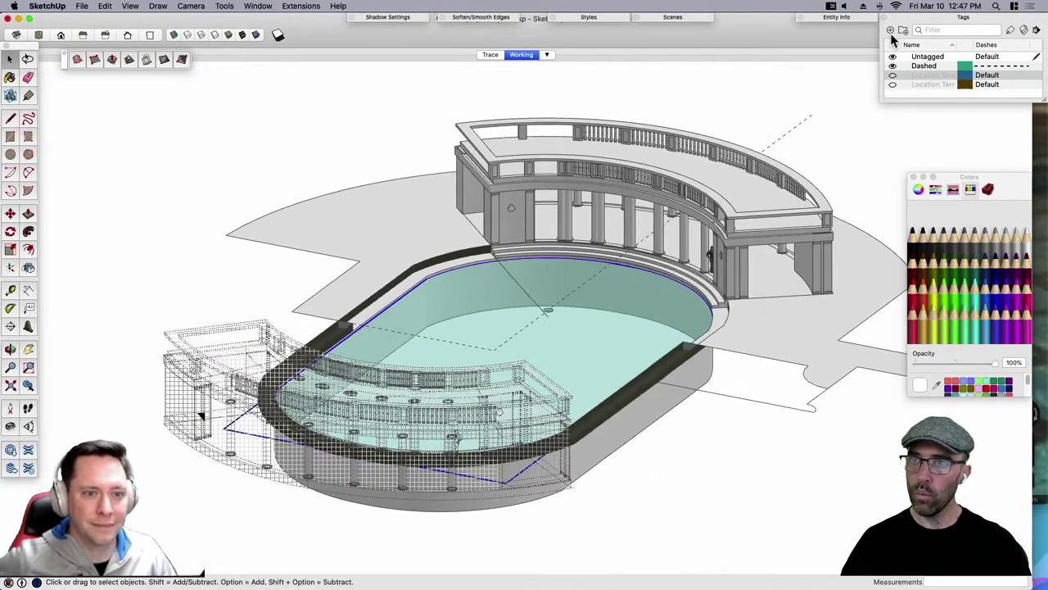
pyautogui.click(914, 67)
pyautogui.scroll(3, 508, 299)
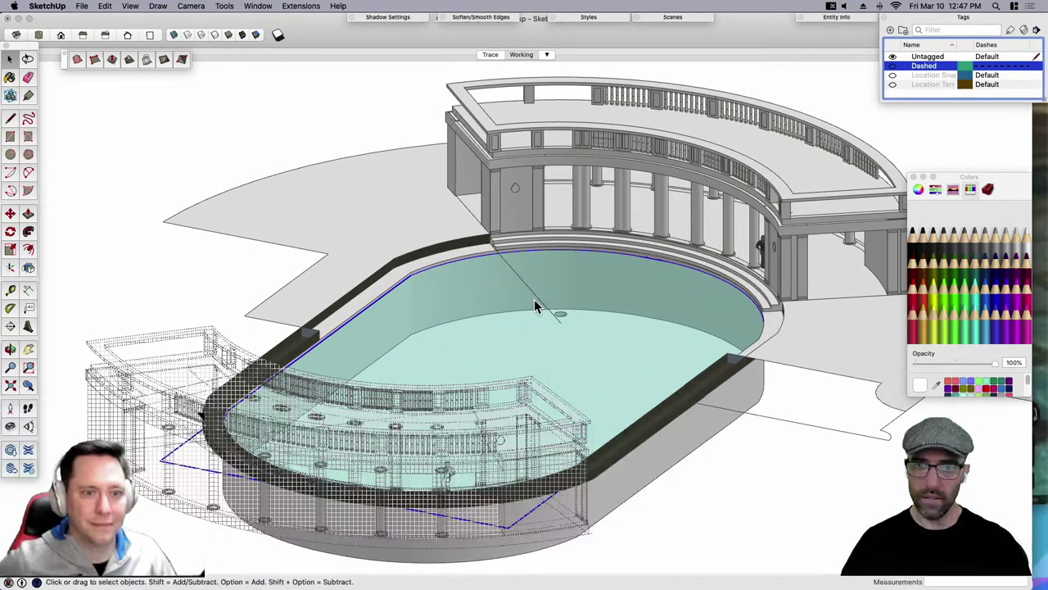
# Open the nested group in the far colonnade and remove the diagonal line extending over the pool from it.
pyautogui.click(544, 314)
pyautogui.doubleClick(546, 315)
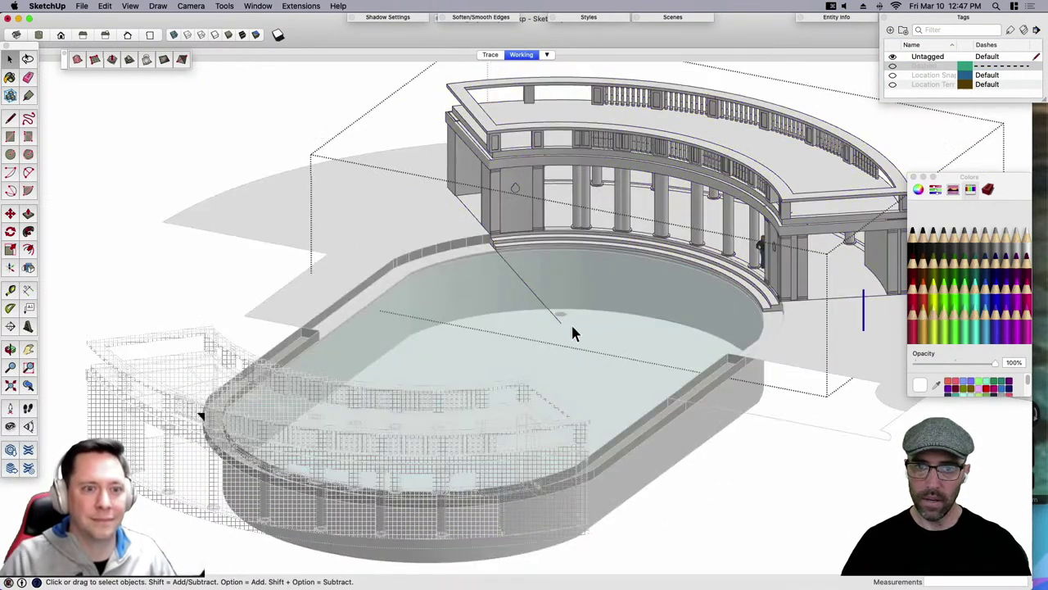
pyautogui.click(538, 306)
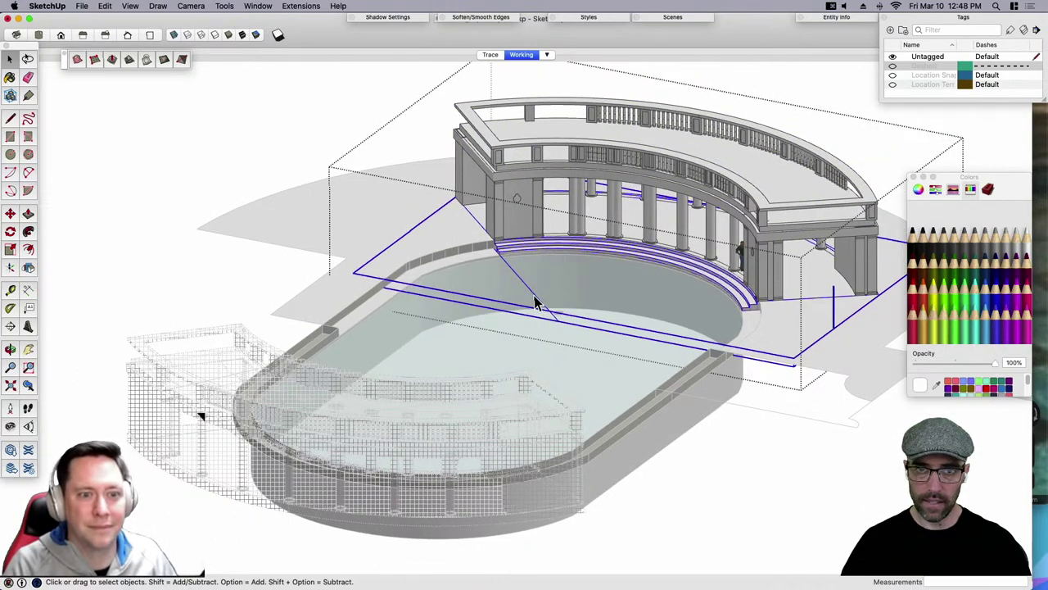
pyautogui.doubleClick(534, 297)
pyautogui.click(534, 297)
pyautogui.scroll(-2, 534, 297)
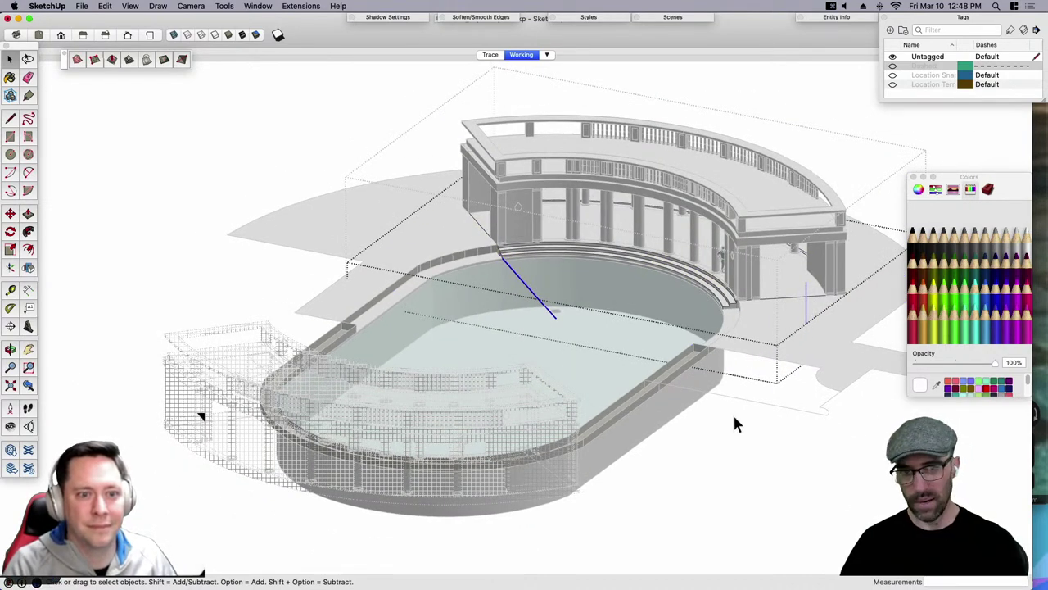
pyautogui.click(769, 478)
pyautogui.click(769, 478)
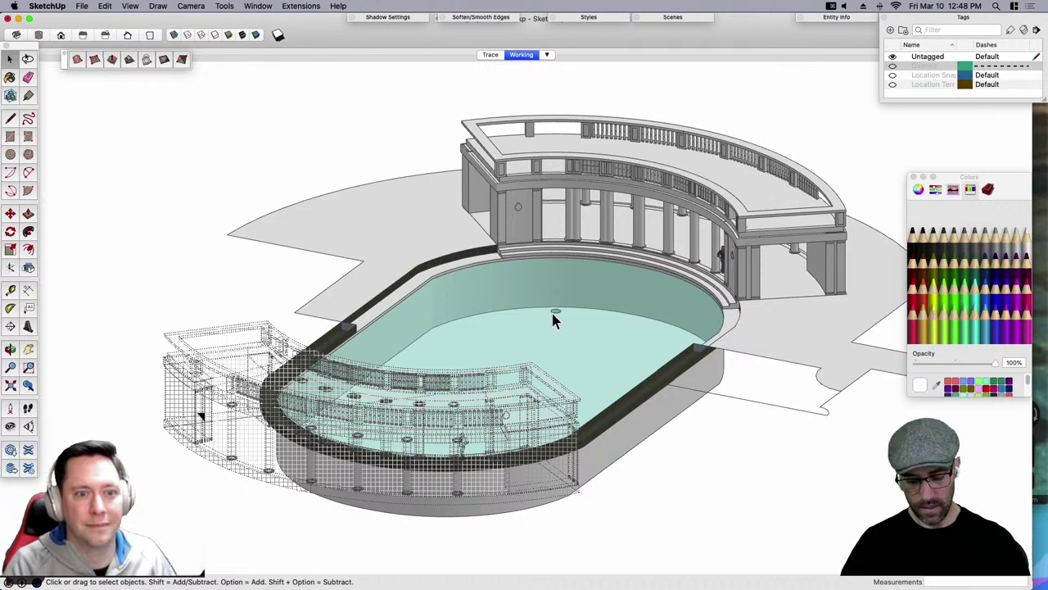
# Select the diagonal line and small circle over the pool together and assign them to a hidden tag.
pyautogui.scroll(5, 555, 318)
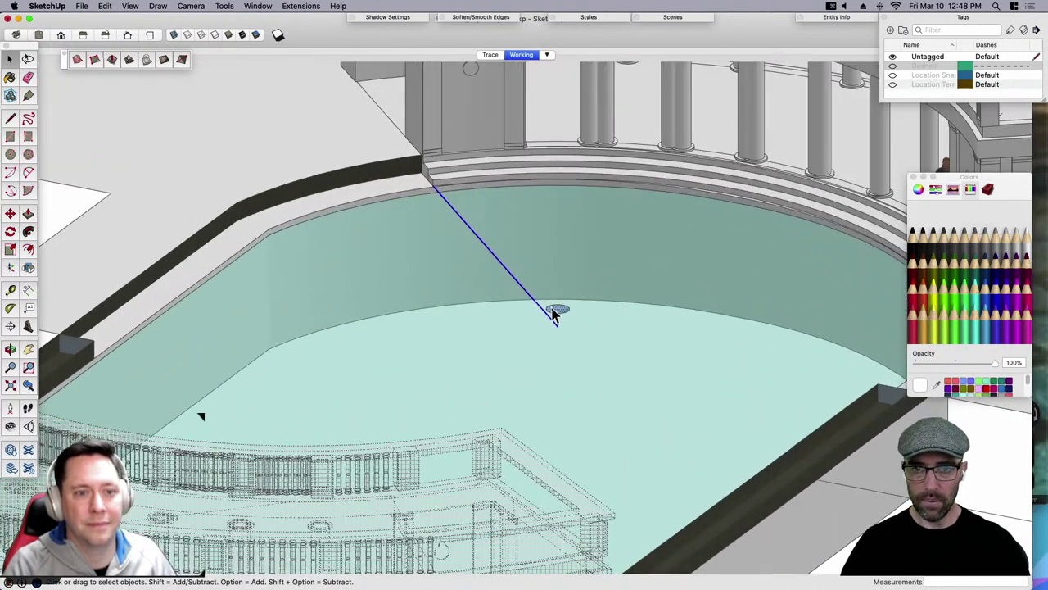
pyautogui.keyDown('shift'); pyautogui.click(532, 298); pyautogui.keyUp('shift')
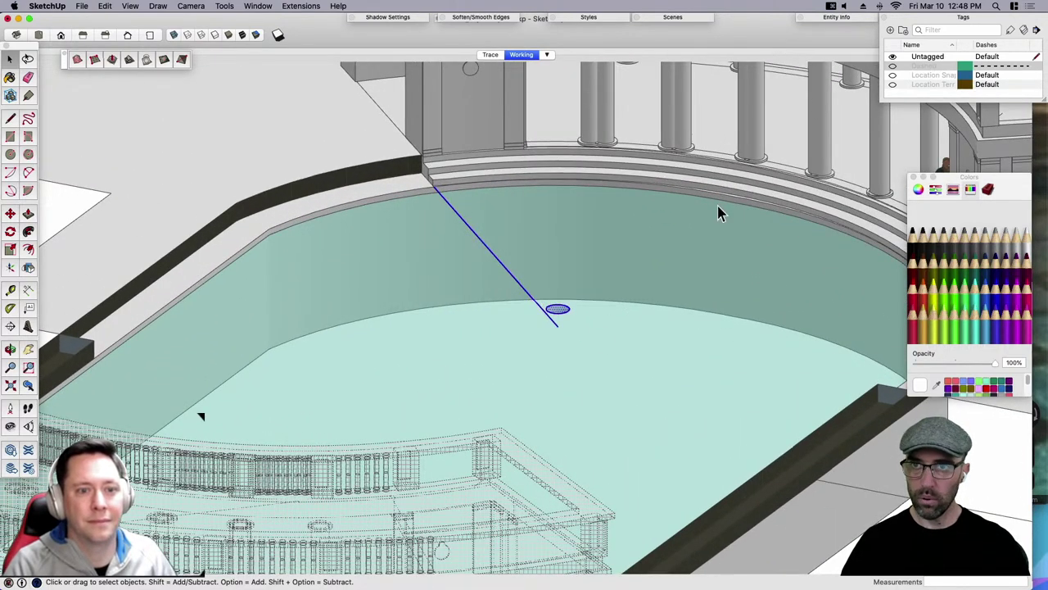
pyautogui.click(836, 17)
pyautogui.click(863, 54)
pyautogui.click(826, 75)
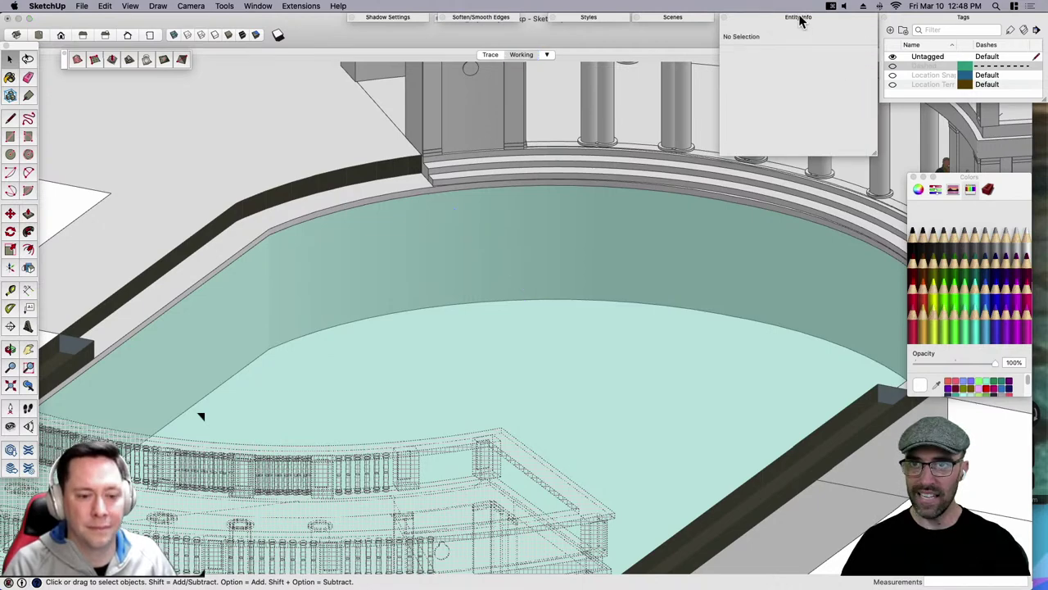
# Unhide the second colonnade at the pool's near end and close the Colors window.
pyautogui.scroll(-10, 529, 248)
pyautogui.rightClick(518, 442)
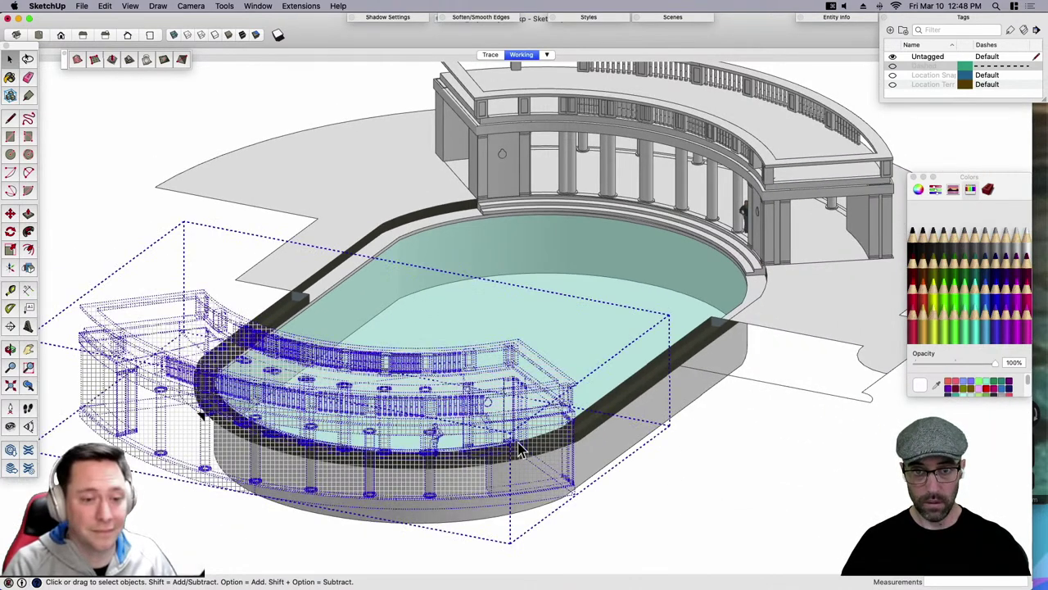
pyautogui.click(529, 247)
pyautogui.click(529, 255)
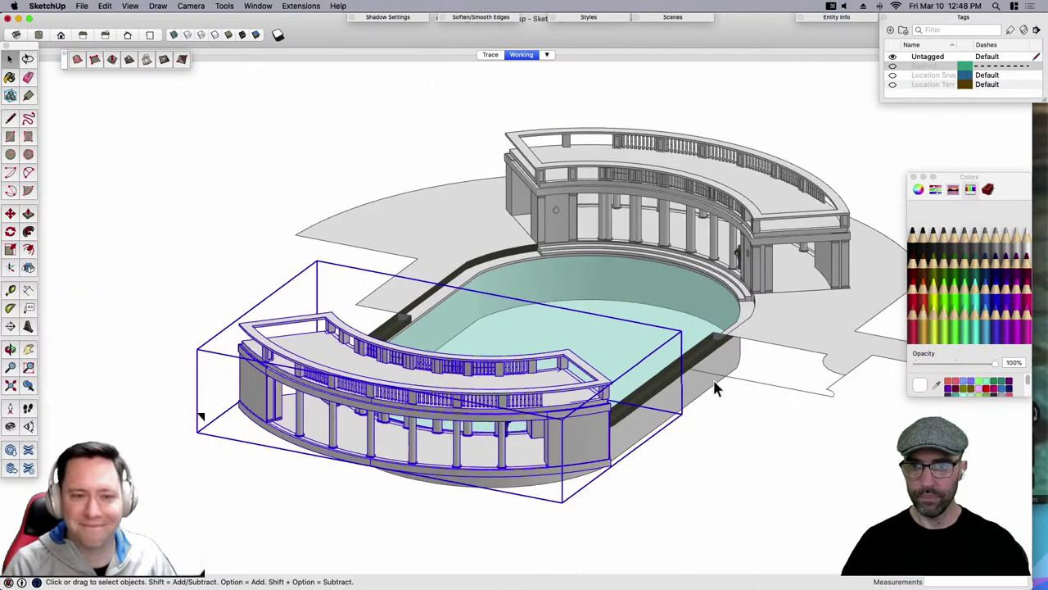
pyautogui.click(729, 378)
pyautogui.scroll(-3, 733, 378)
pyautogui.click(914, 178)
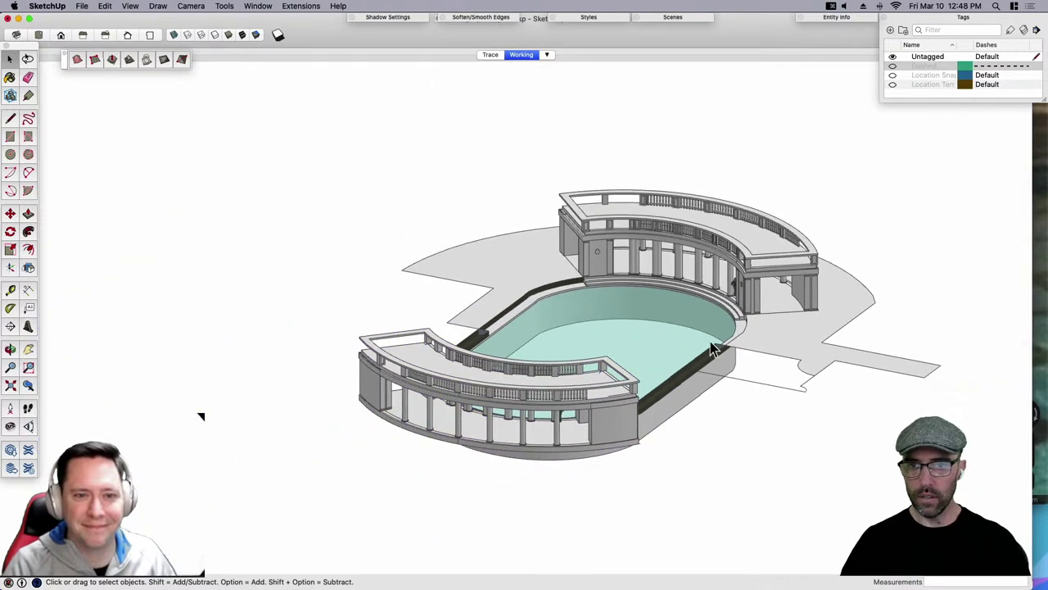
# Erase the end section of the raised inner curb on the pool rim beside the deck, undoing the excess erasures.
pyautogui.scroll(5, 687, 375)
pyautogui.moveTo(688, 375); pyautogui.dragTo(889, 360, button='middle')
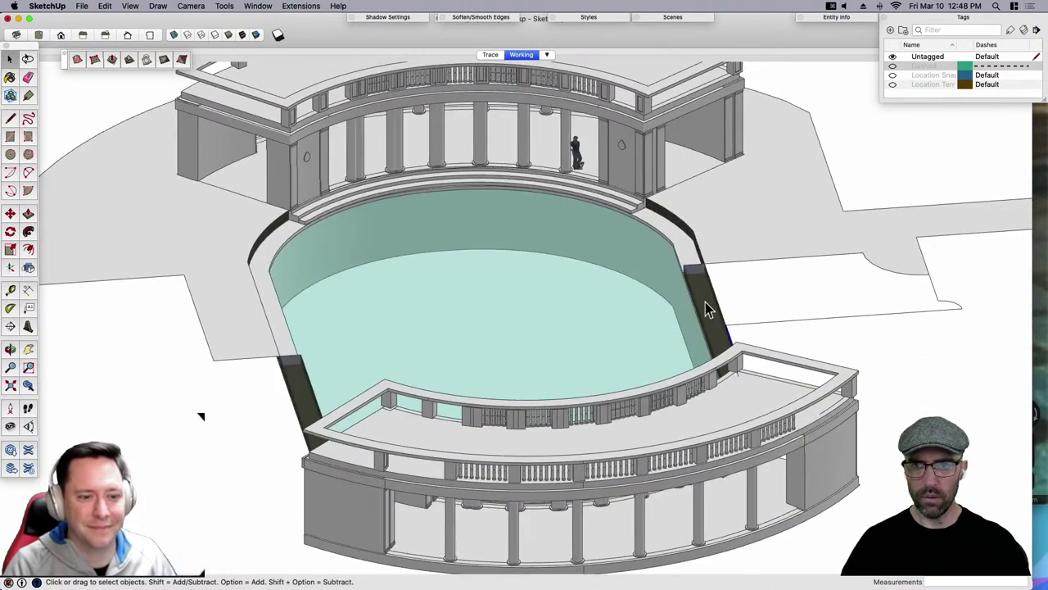
pyautogui.scroll(4, 706, 303)
pyautogui.moveTo(706, 303); pyautogui.dragTo(852, 305, button='middle')
pyautogui.scroll(4, 614, 237)
pyautogui.press('e')
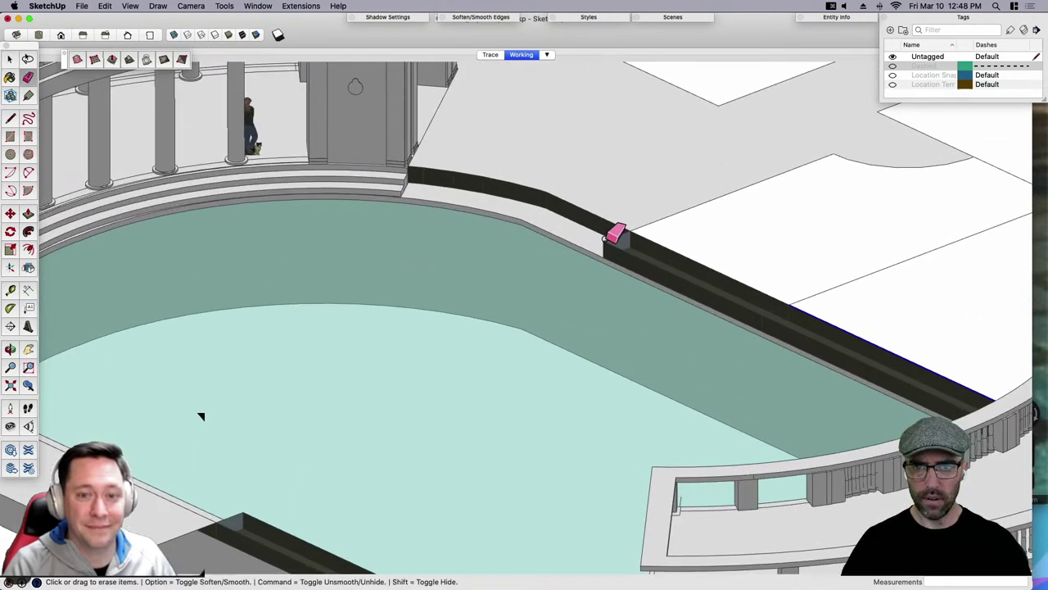
pyautogui.scroll(2, 608, 244)
pyautogui.click(603, 246)
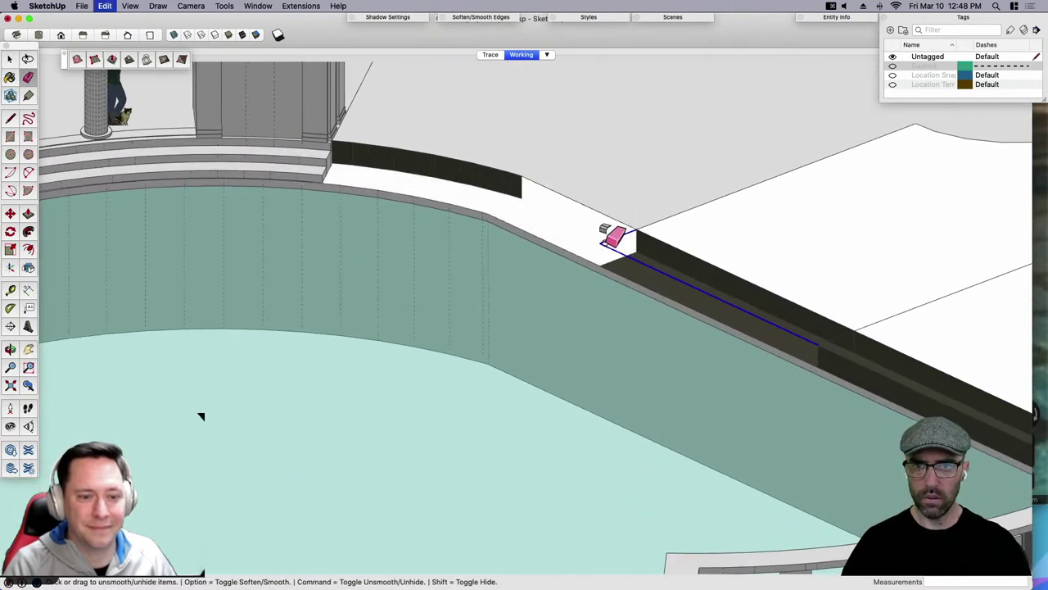
pyautogui.press('super+z')
pyautogui.press('super+z')
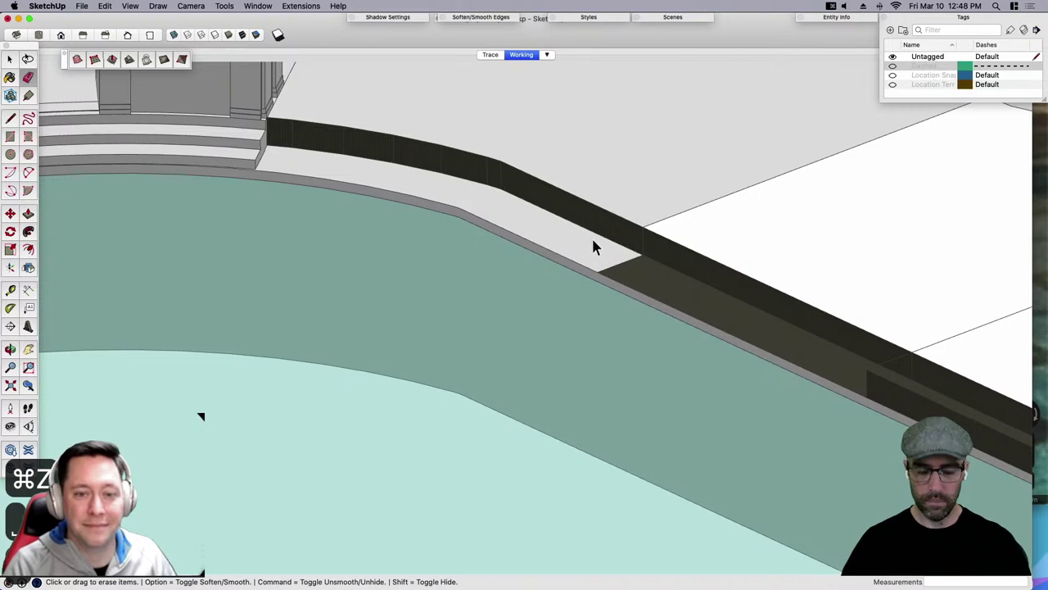
# Paint the dark pool rim floor and the adjoining curb wall faces beside the deck white.
pyautogui.press('b')
pyautogui.click(643, 267)
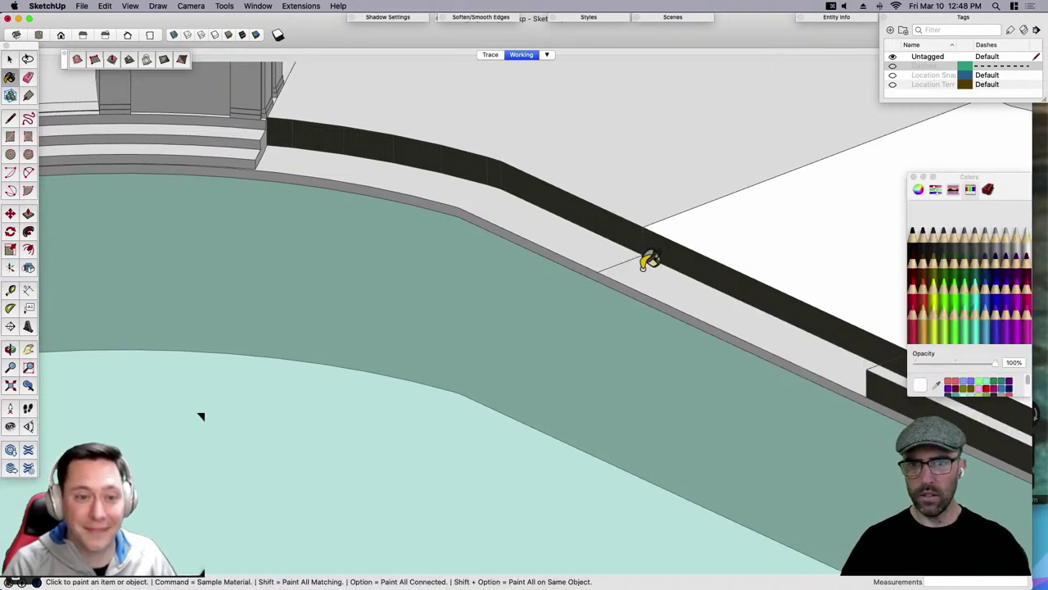
pyautogui.click(574, 205)
pyautogui.click(494, 172)
# Select all connected deck and pool rim geometry inside its group and paint the remaining dark curb faces white.
pyautogui.press('space')
pyautogui.tripleClick(412, 156)
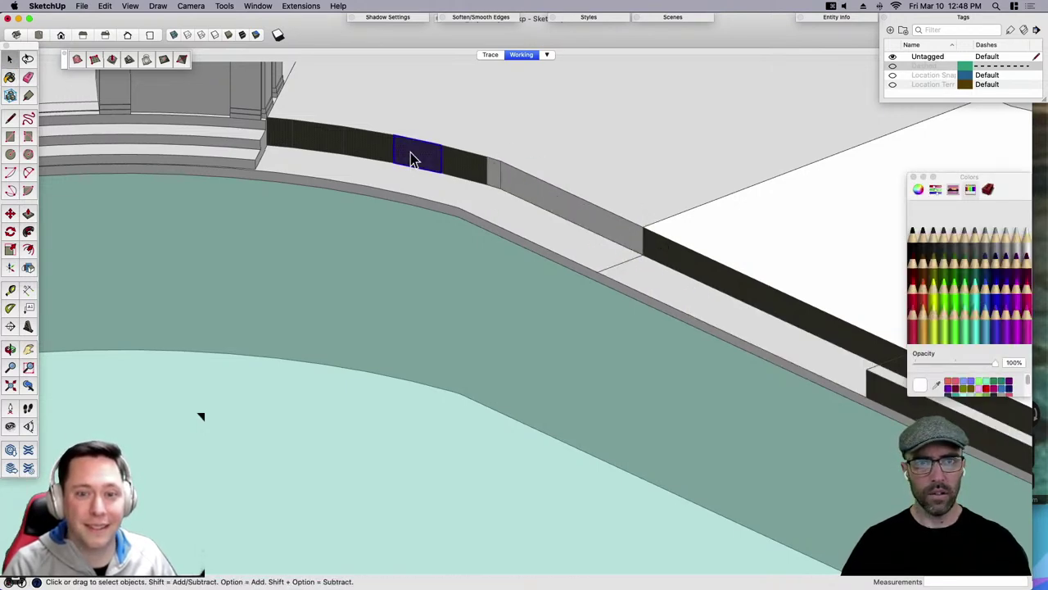
pyautogui.scroll(-5, 471, 196)
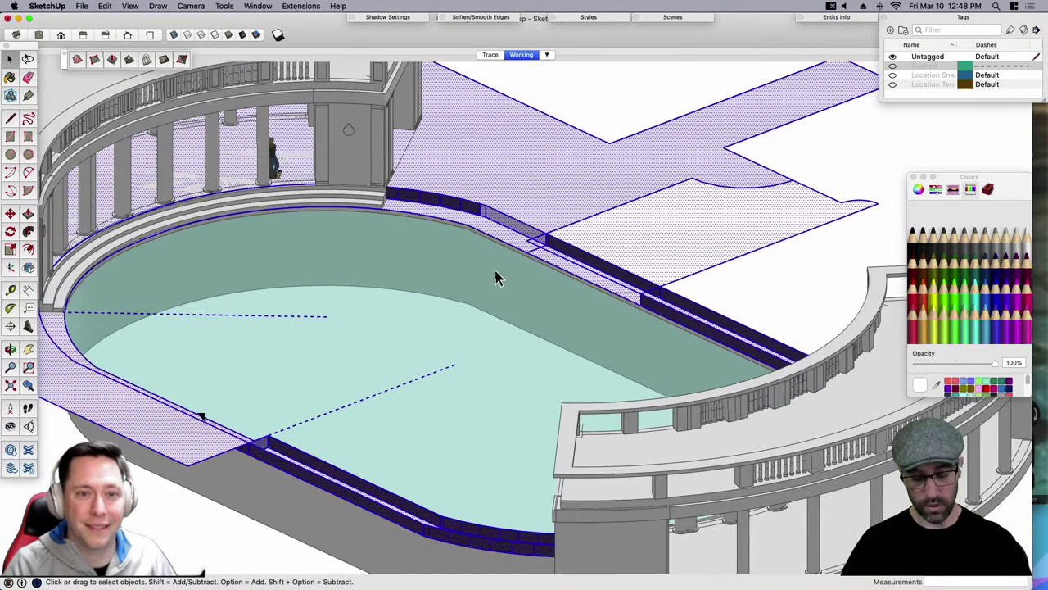
pyautogui.press('Escape')
pyautogui.scroll(3, 450, 210)
pyautogui.tripleClick(449, 211)
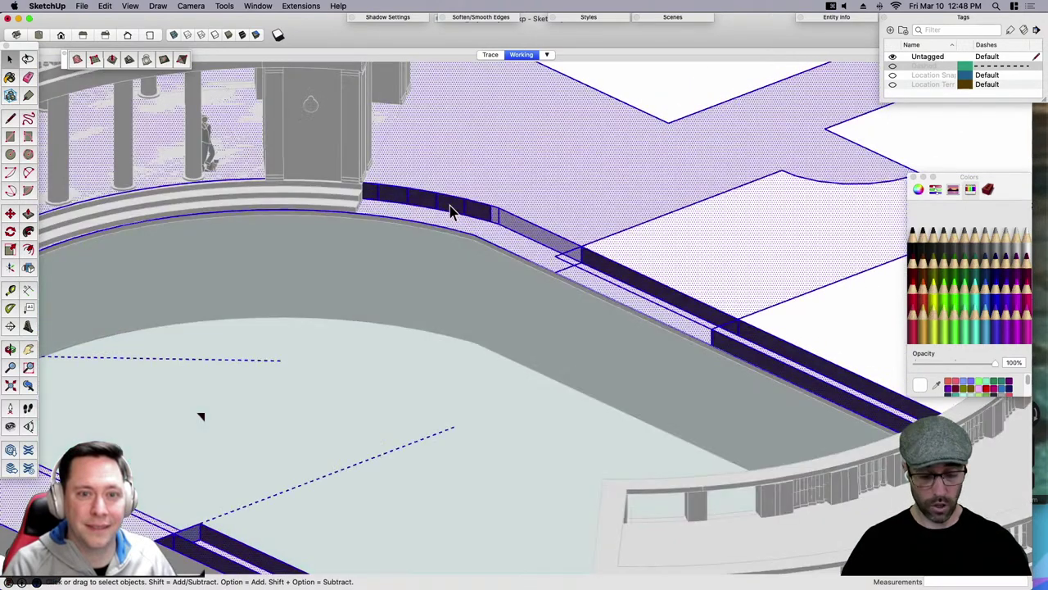
pyautogui.press('b')
pyautogui.scroll(-3, 464, 199)
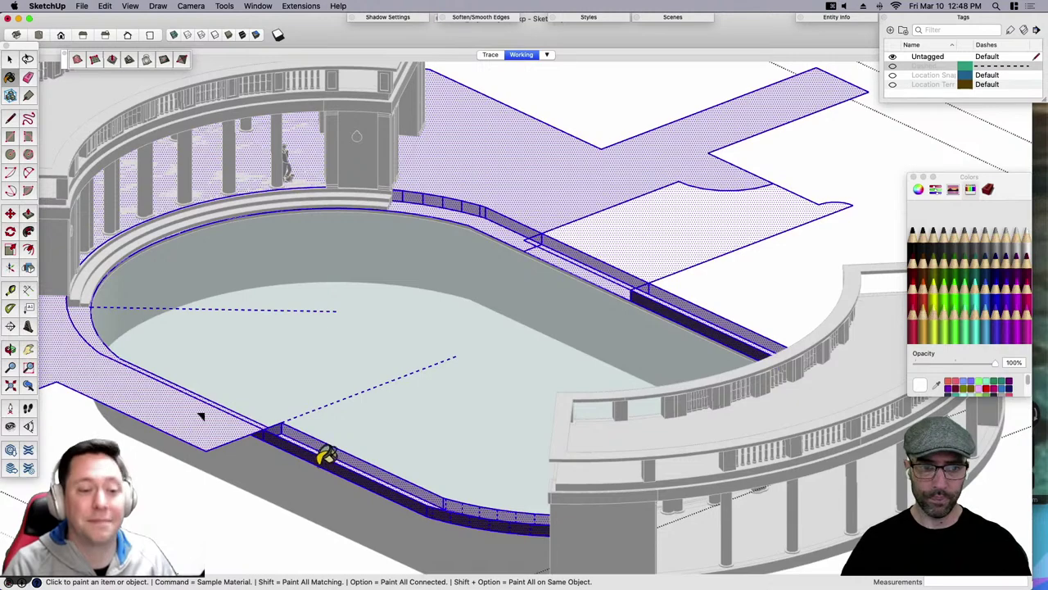
pyautogui.press('space')
pyautogui.scroll(-3, 415, 370)
pyautogui.press('Escape')
pyautogui.scroll(5, 303, 415)
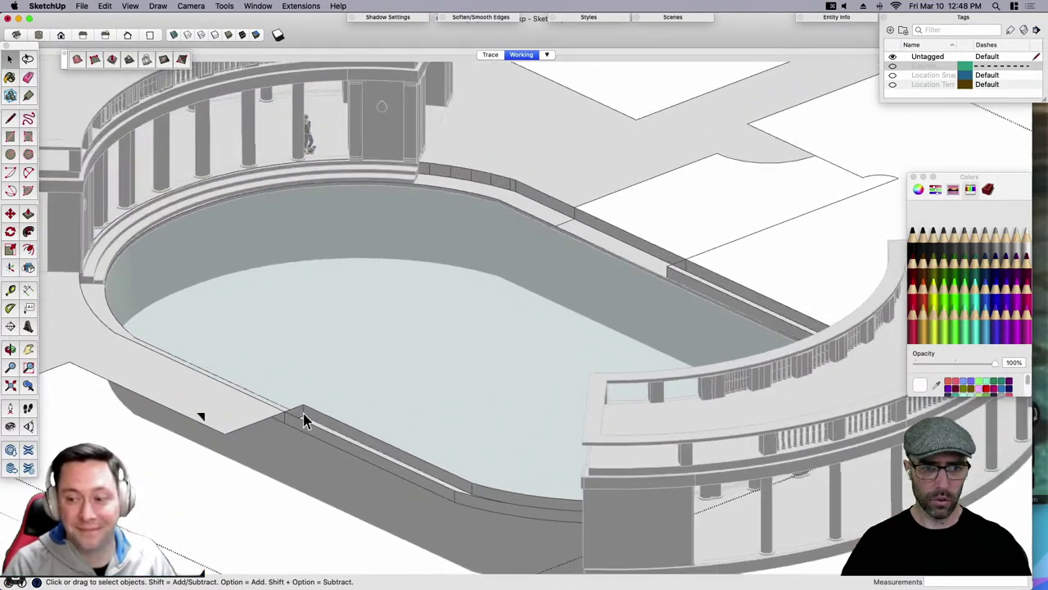
# Erase the raised inner curb along the pool's near long side, starting from the deck corner.
pyautogui.press('e')
pyautogui.click(299, 404)
pyautogui.click(298, 403)
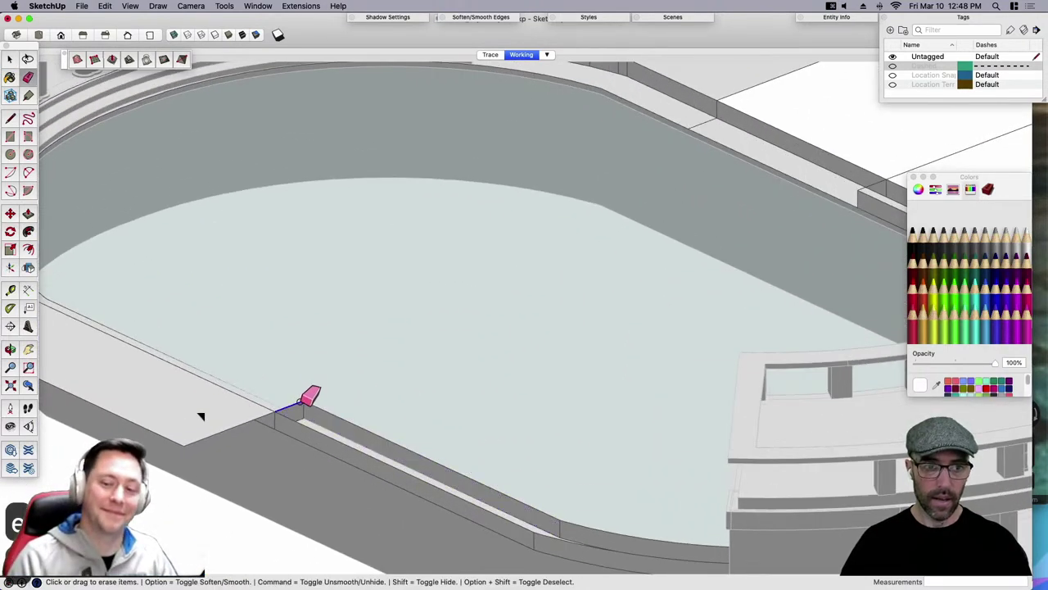
pyautogui.click(311, 406)
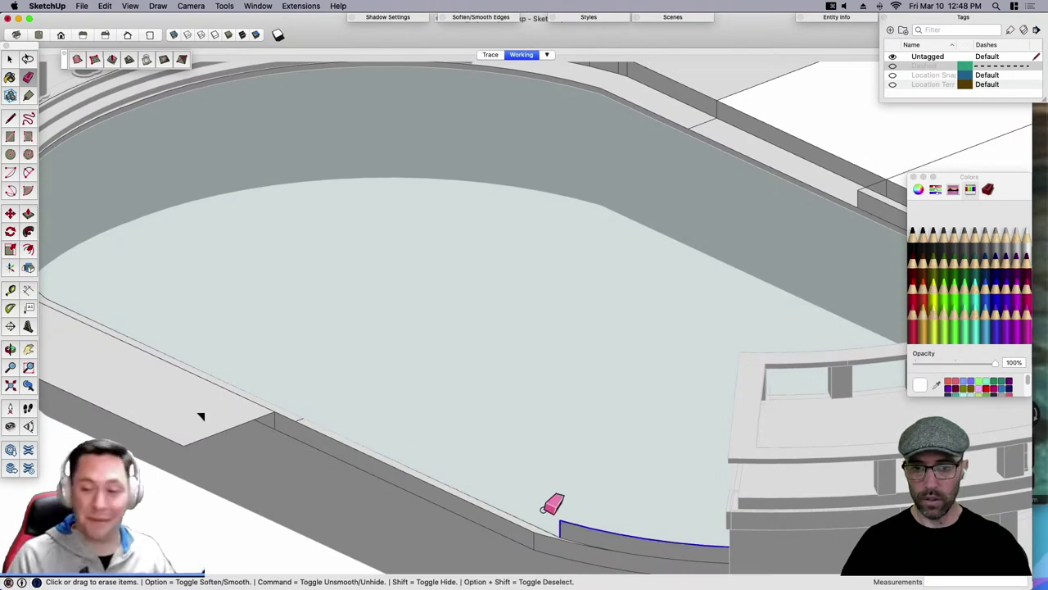
pyautogui.scroll(-3, 552, 467)
# Erase the remaining raised inner curb along the pool's far long side, keeping the rim floor intact.
pyautogui.scroll(5, 741, 233)
pyautogui.click(732, 246)
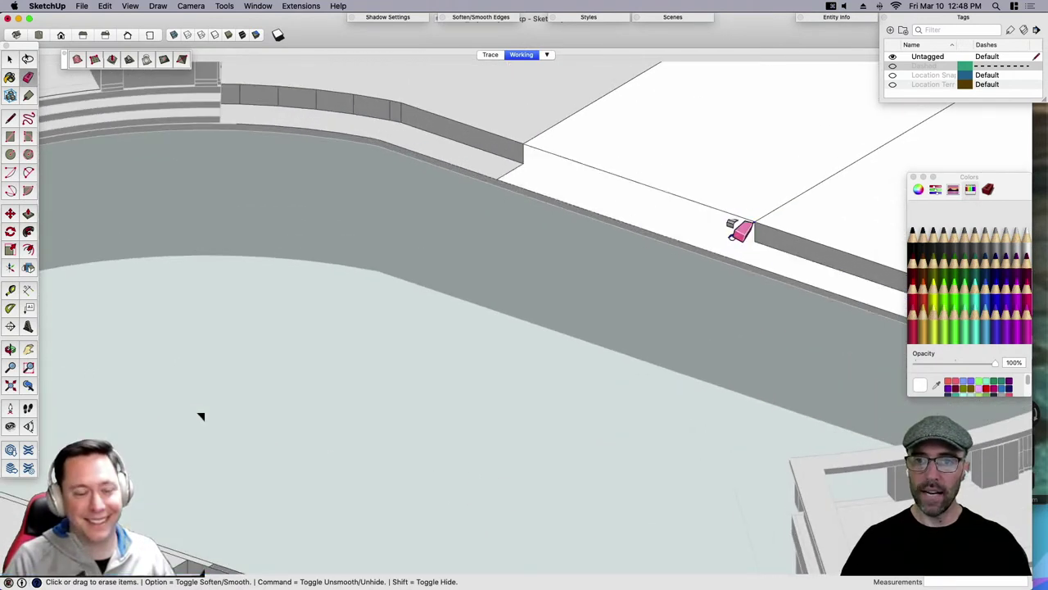
pyautogui.scroll(3, 737, 237)
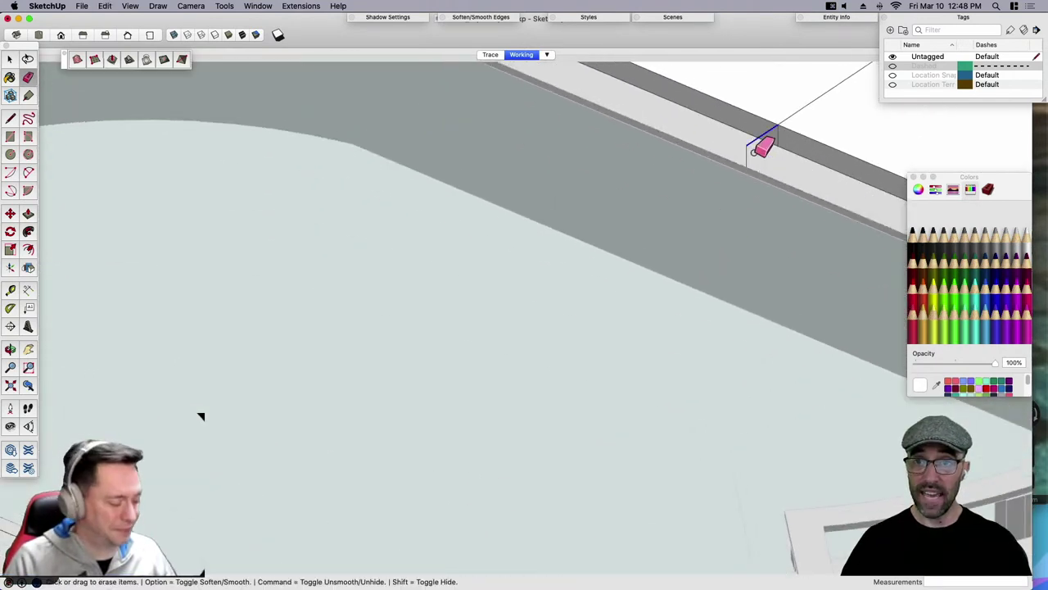
pyautogui.scroll(-4, 747, 143)
pyautogui.scroll(2, 704, 214)
pyautogui.press('space')
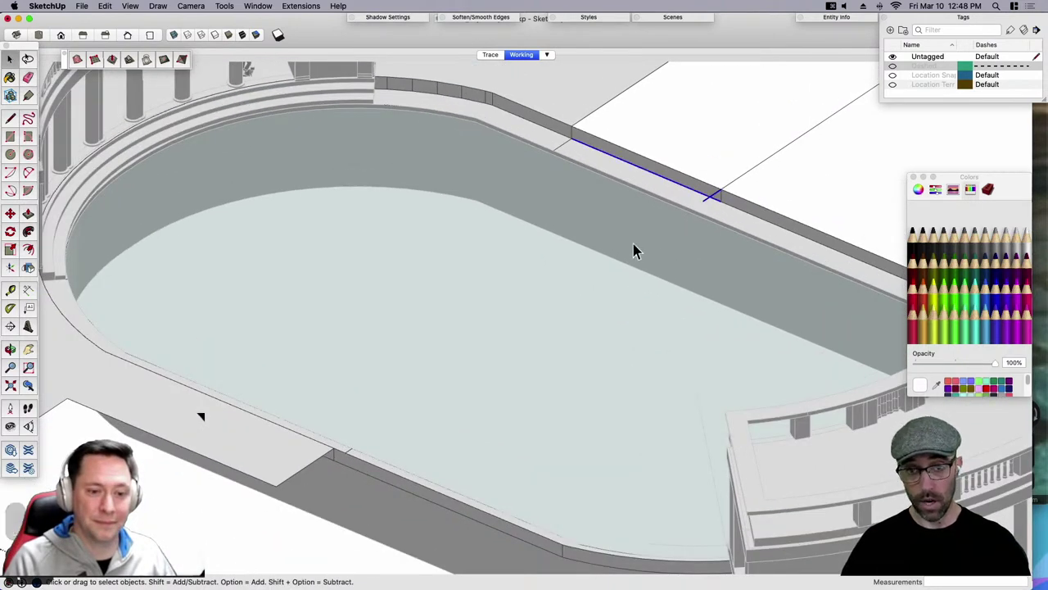
pyautogui.scroll(-3, 534, 320)
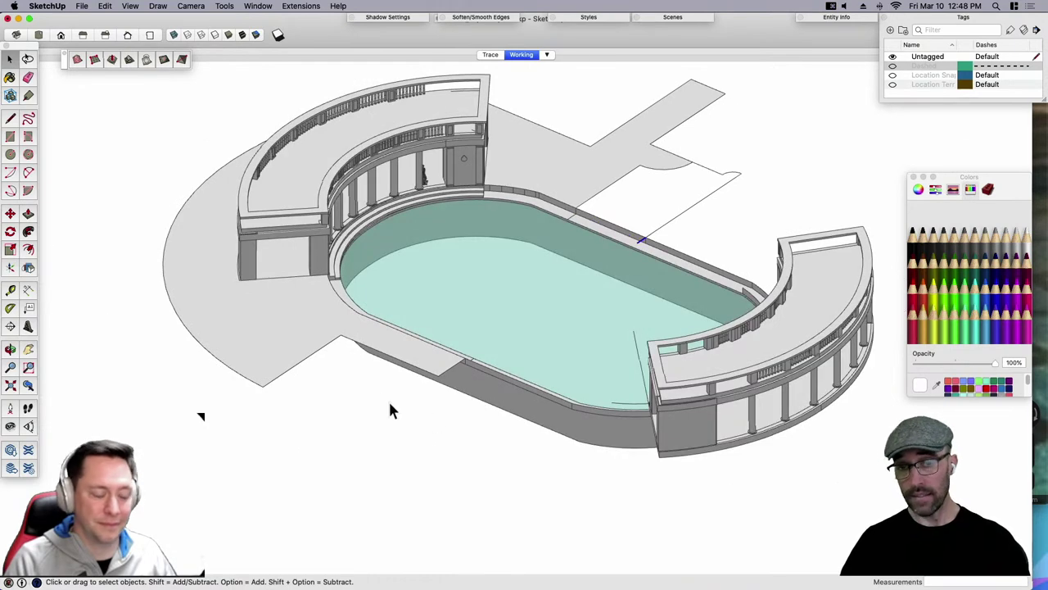
# Close the Colors window, collapse the Tags window, and select the colonnades, pool and deck together.
pyautogui.click(913, 178)
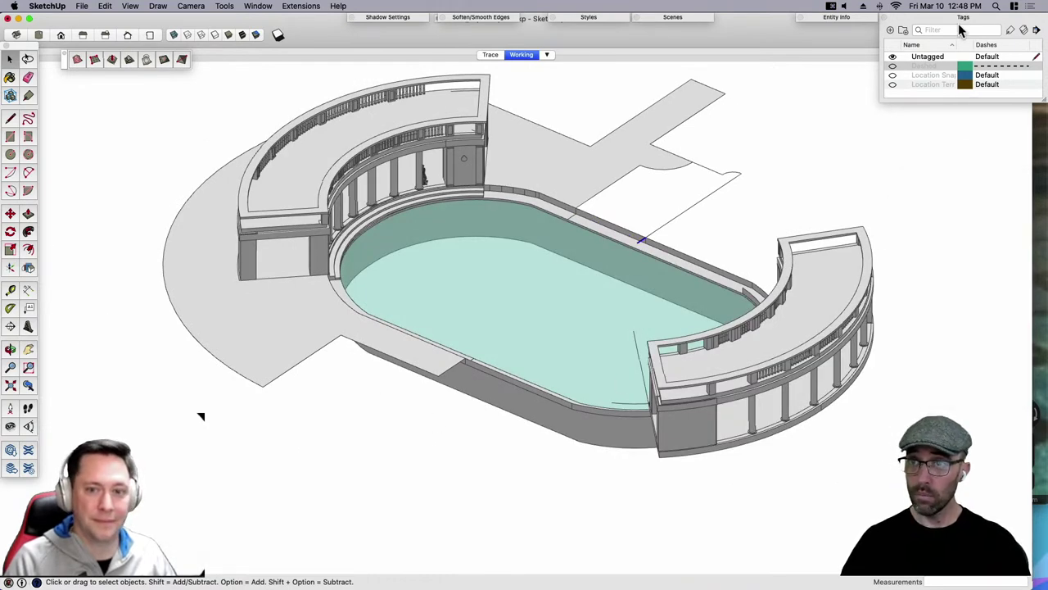
pyautogui.click(961, 20)
pyautogui.scroll(-3, 560, 373)
pyautogui.click(436, 268)
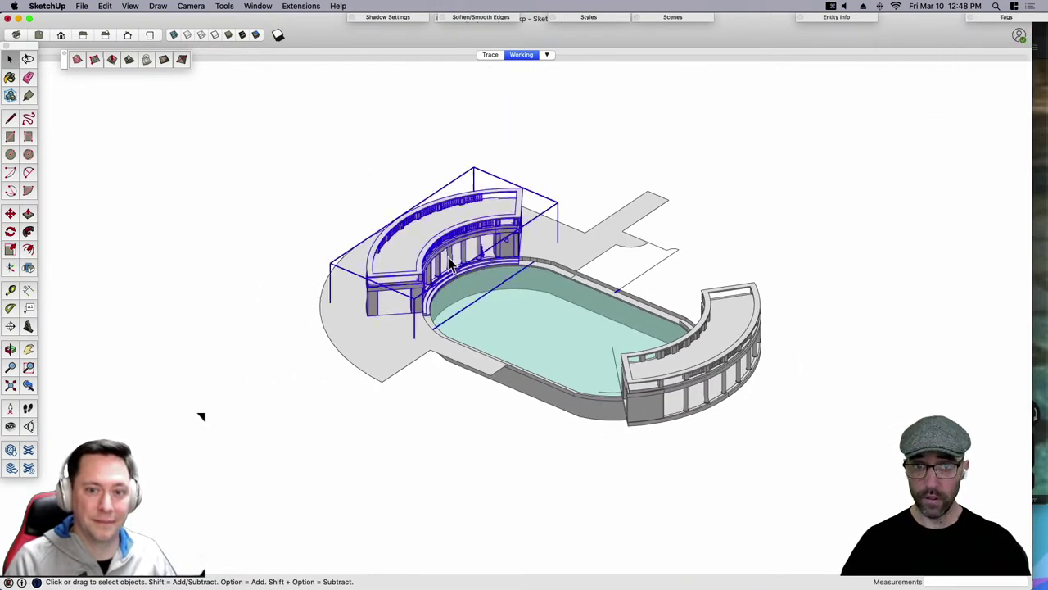
pyautogui.scroll(-3, 435, 269)
pyautogui.moveTo(287, 166); pyautogui.dragTo(777, 419)
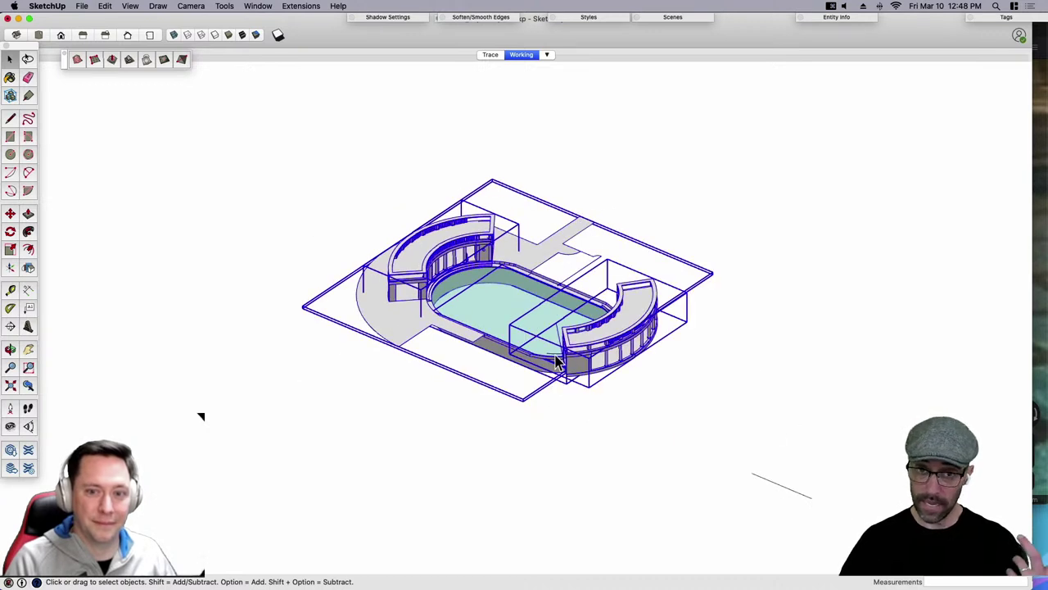
# Group the two colonnades, the pool and the deck together as one object.
pyautogui.moveTo(260, 158); pyautogui.dragTo(712, 432)
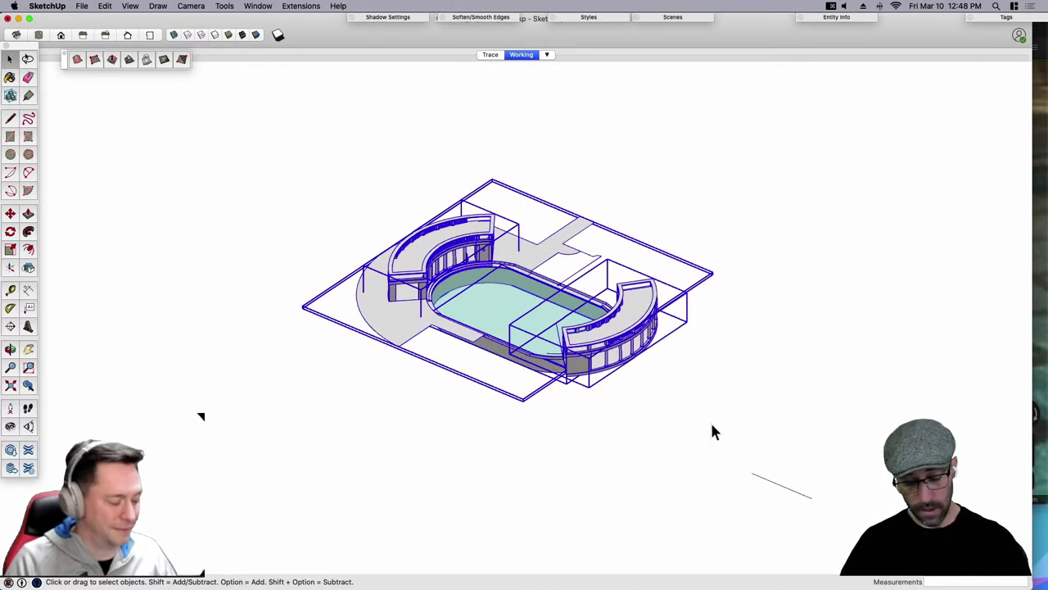
pyautogui.press('super+g')
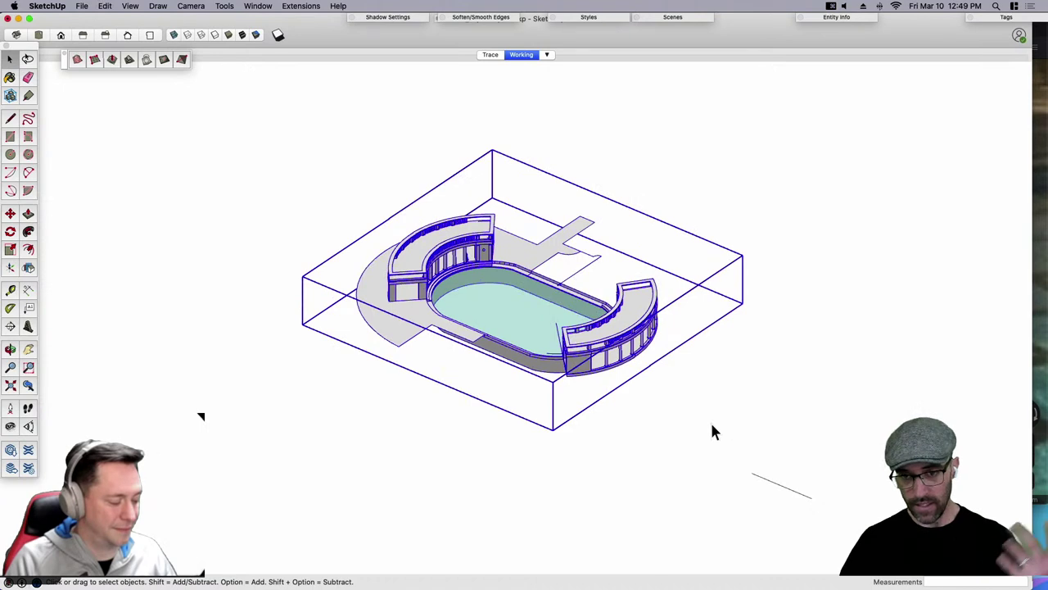
pyautogui.click(770, 482)
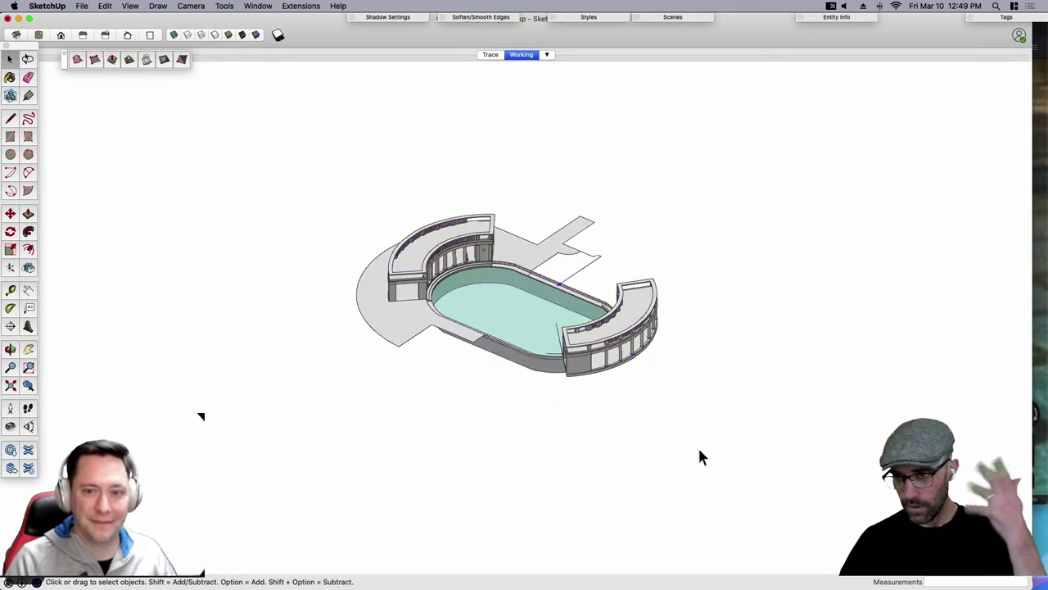
# Show the location terrain tag so the site imagery surface appears beneath the model.
pyautogui.click(1001, 17)
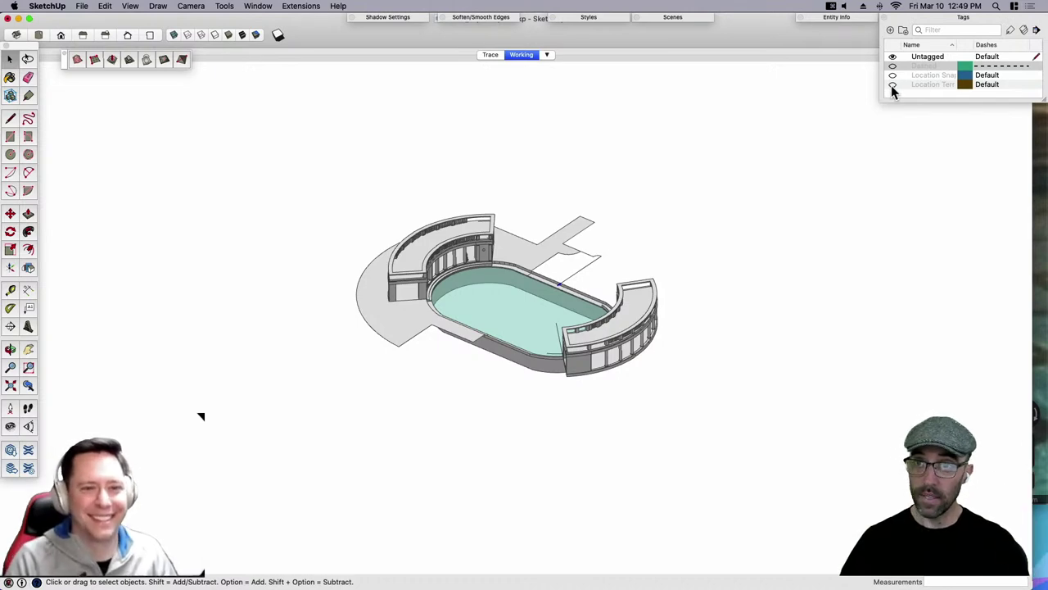
pyautogui.click(892, 85)
pyautogui.moveTo(627, 341); pyautogui.dragTo(678, 308, button='middle')
# Copy the grouped pool model about 146' straight down onto the pool area of the terrain.
pyautogui.click(581, 265)
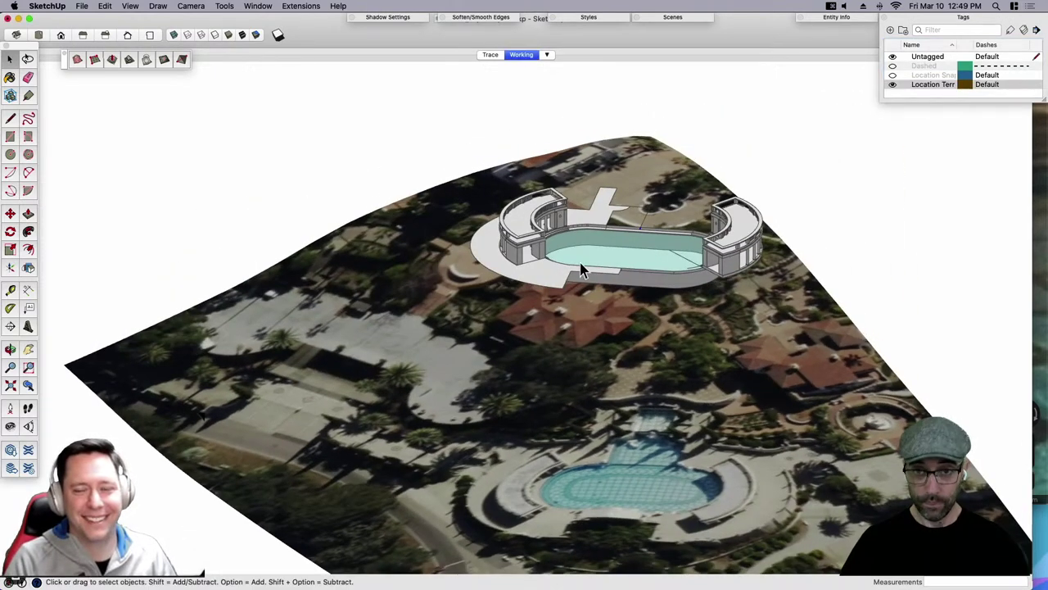
pyautogui.click(533, 271)
pyautogui.moveTo(533, 271); pyautogui.dragTo(565, 282, button='middle')
pyautogui.press('m')
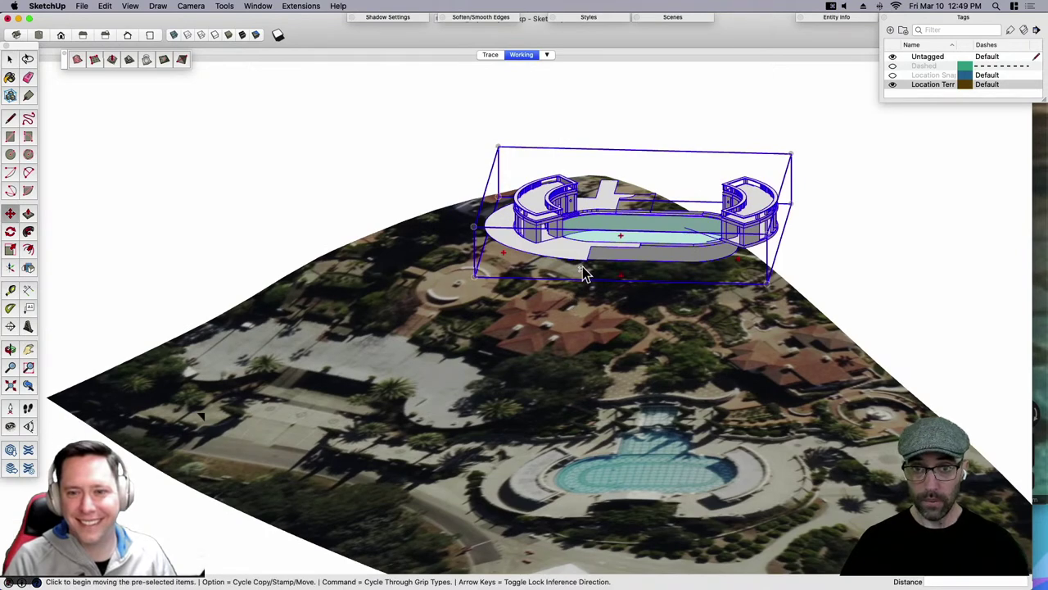
pyautogui.click(585, 260)
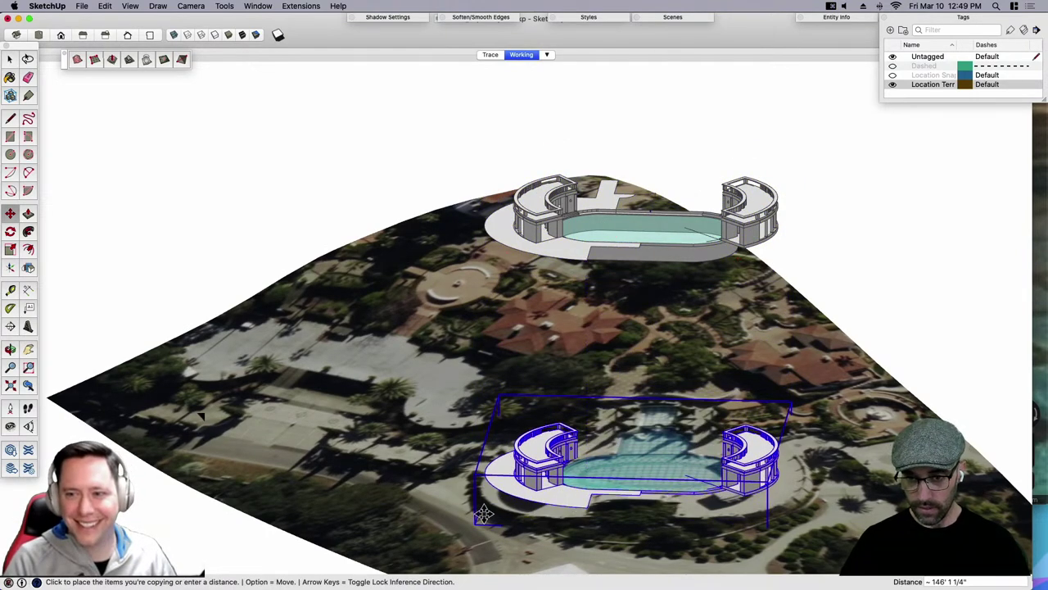
pyautogui.click(580, 504)
# Raise the copied pool group slightly so its deck sits just above the terrain.
pyautogui.moveTo(581, 504); pyautogui.dragTo(646, 489, button='middle')
pyautogui.scroll(5, 588, 477)
pyautogui.moveTo(792, 459); pyautogui.dragTo(786, 418, button='middle')
pyautogui.click(773, 373)
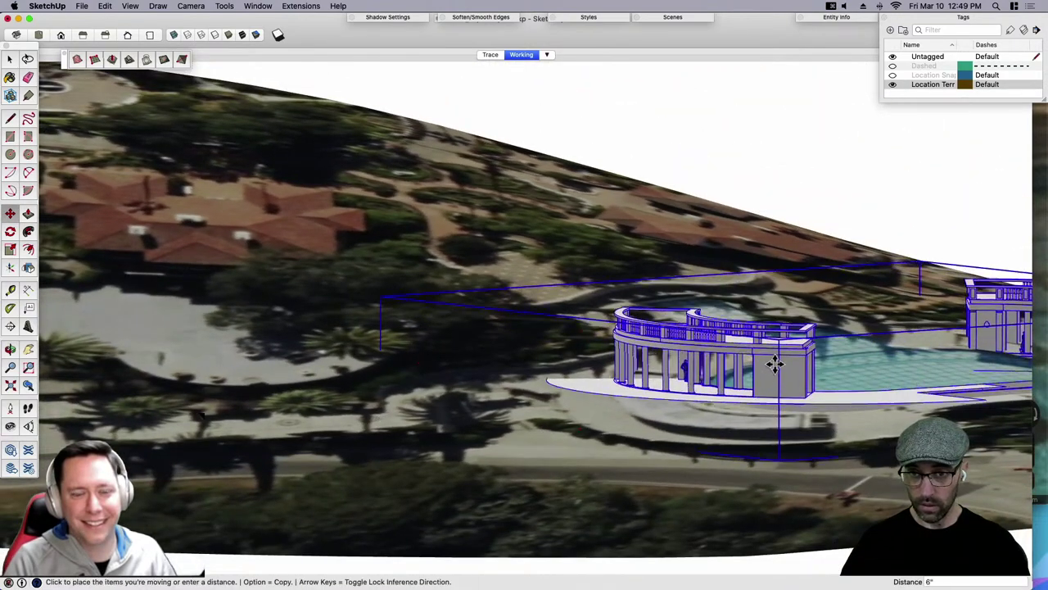
pyautogui.click(772, 358)
# Open the copy's pool and deck group for editing and start Push/Pull.
pyautogui.moveTo(622, 366); pyautogui.dragTo(563, 397, button='middle')
pyautogui.press('space')
pyautogui.doubleClick(562, 396)
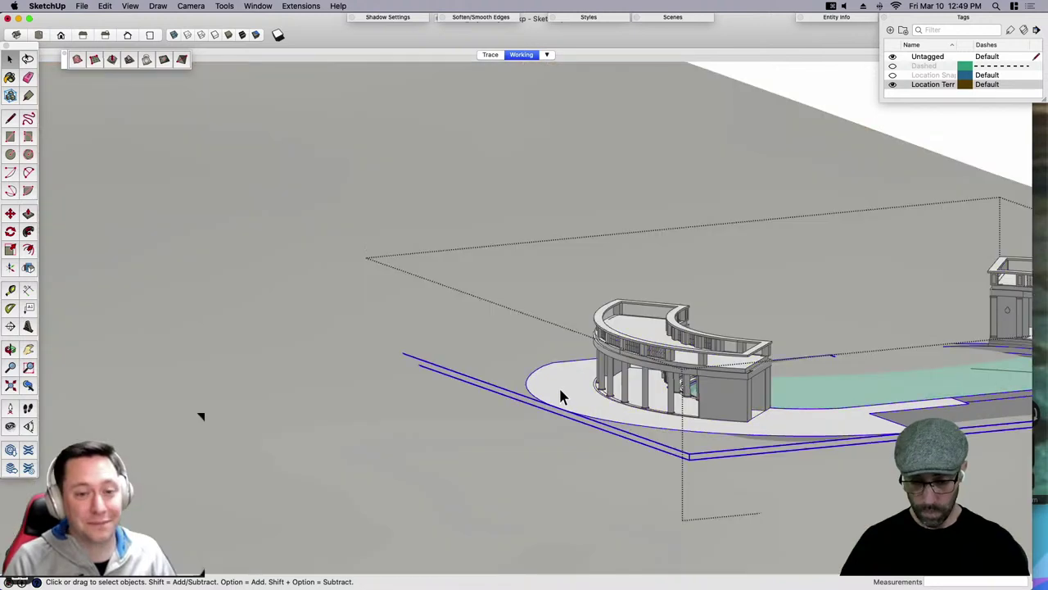
pyautogui.press('p')
pyautogui.click(562, 411)
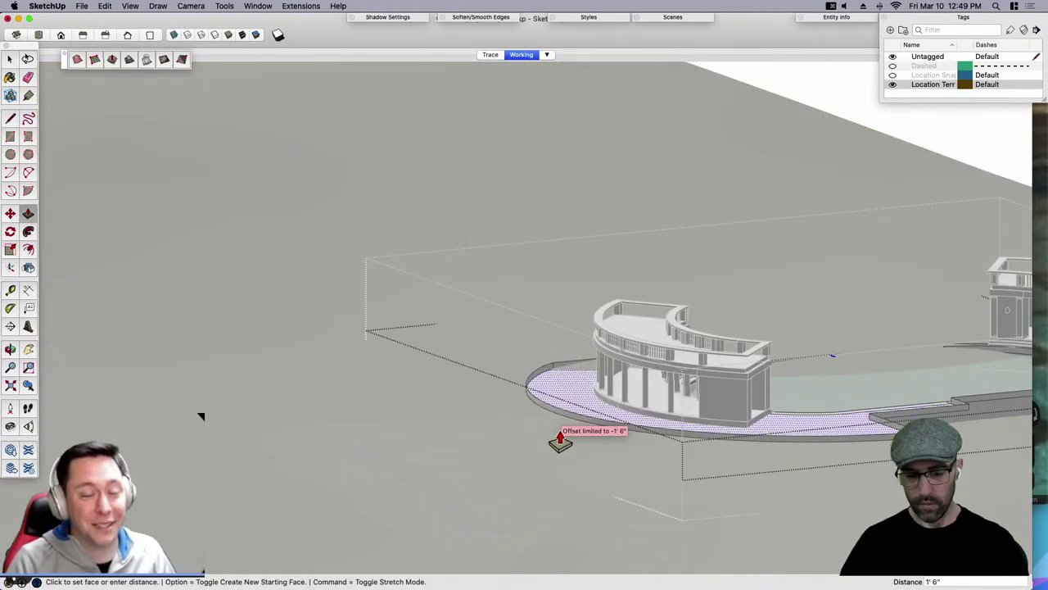
pyautogui.click(561, 442)
pyautogui.press('super+z')
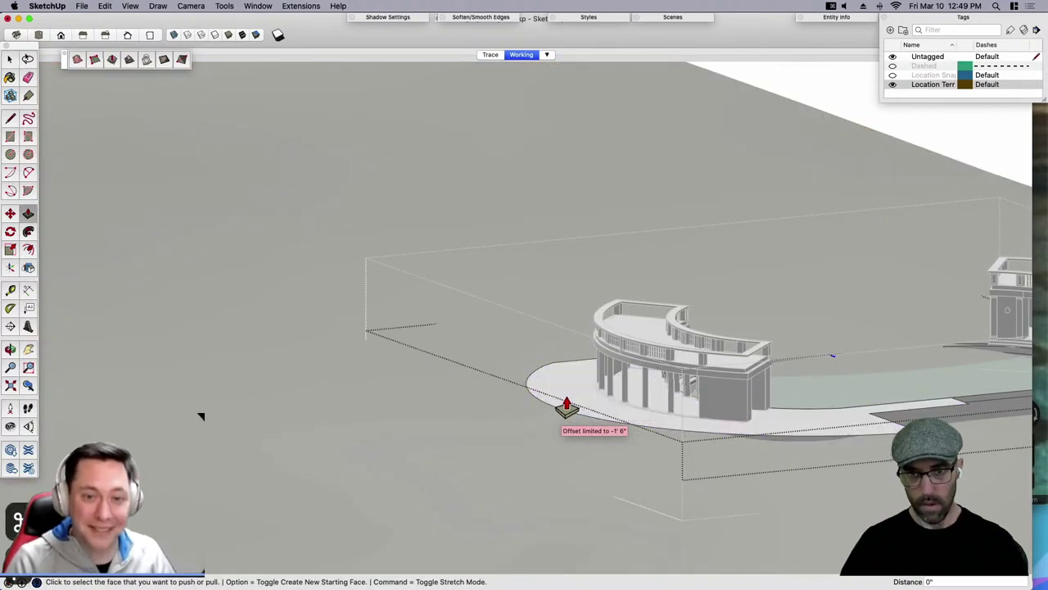
# Extrude the curved end deck downward into a thick base and leave the nested groups.
pyautogui.click(565, 407)
pyautogui.click(566, 508)
pyautogui.scroll(-4, 380, 381)
pyautogui.moveTo(684, 410); pyautogui.dragTo(696, 431, button='middle')
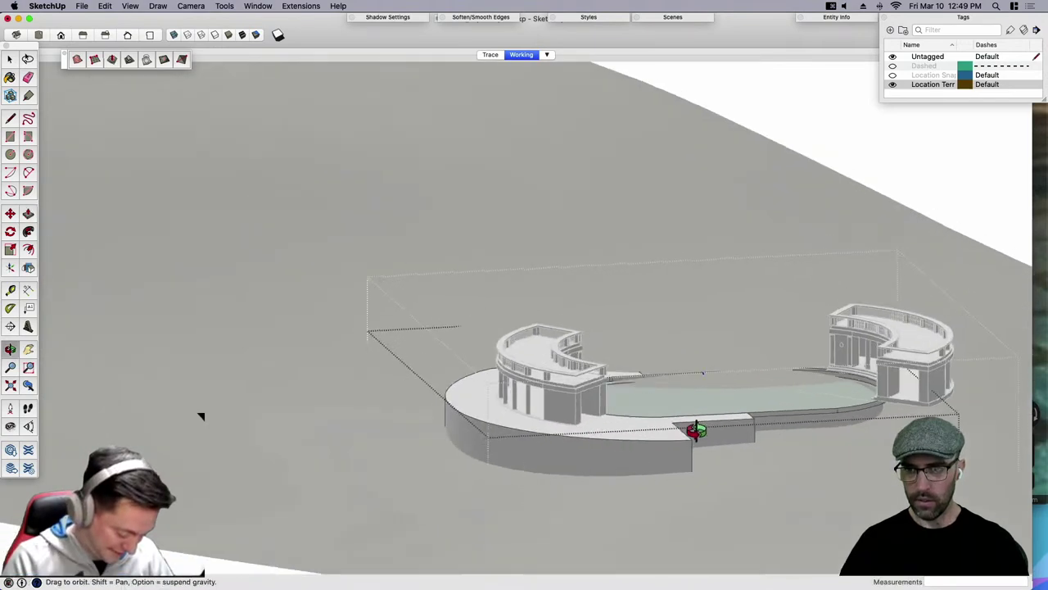
pyautogui.scroll(-2, 695, 431)
pyautogui.press('space')
pyautogui.click(958, 219)
pyautogui.click(958, 218)
# Move the whole copied pool group up about 8' 6" above the terrain.
pyautogui.scroll(3, 631, 440)
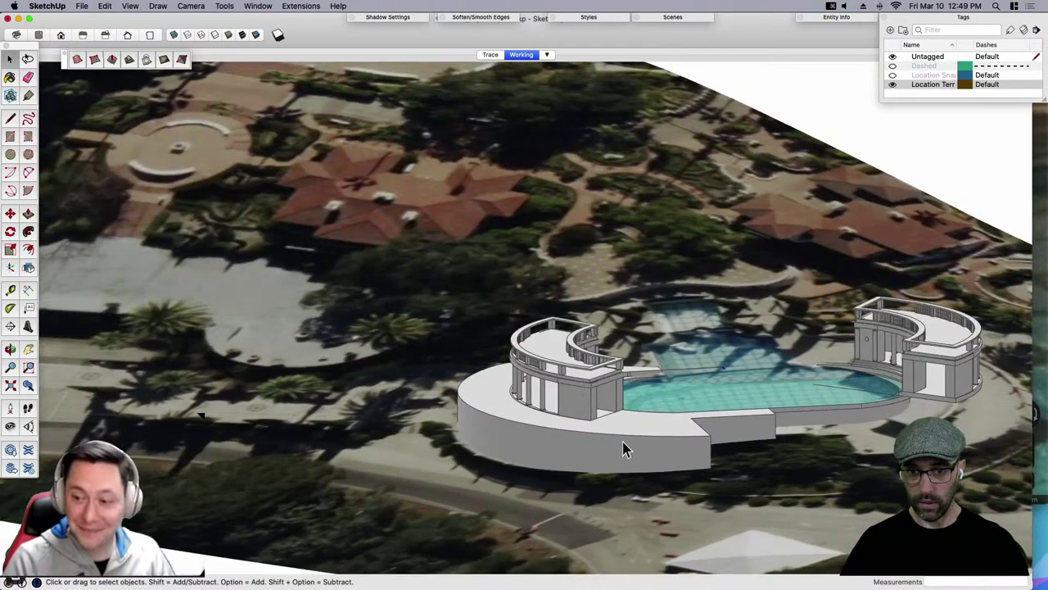
pyautogui.click(627, 447)
pyautogui.press('m')
pyautogui.scroll(3, 627, 459)
pyautogui.click(632, 456)
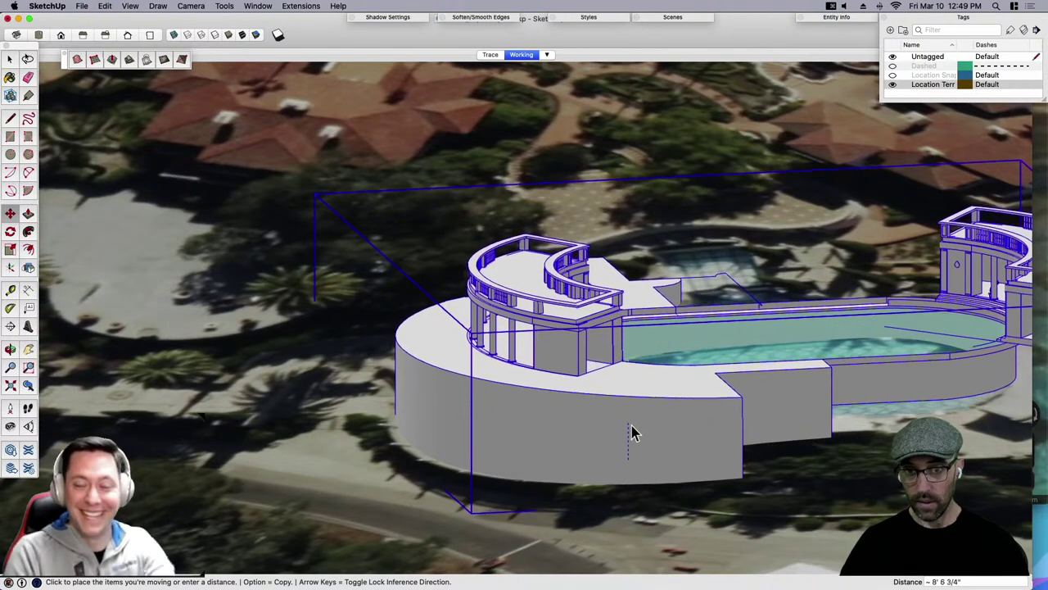
pyautogui.click(632, 426)
# Hide the original pool group floating above the terrain and turn off the display of hidden objects.
pyautogui.scroll(-5, 589, 447)
pyautogui.moveTo(589, 446); pyautogui.dragTo(711, 429, button='middle')
pyautogui.press('space')
pyautogui.scroll(-2, 714, 428)
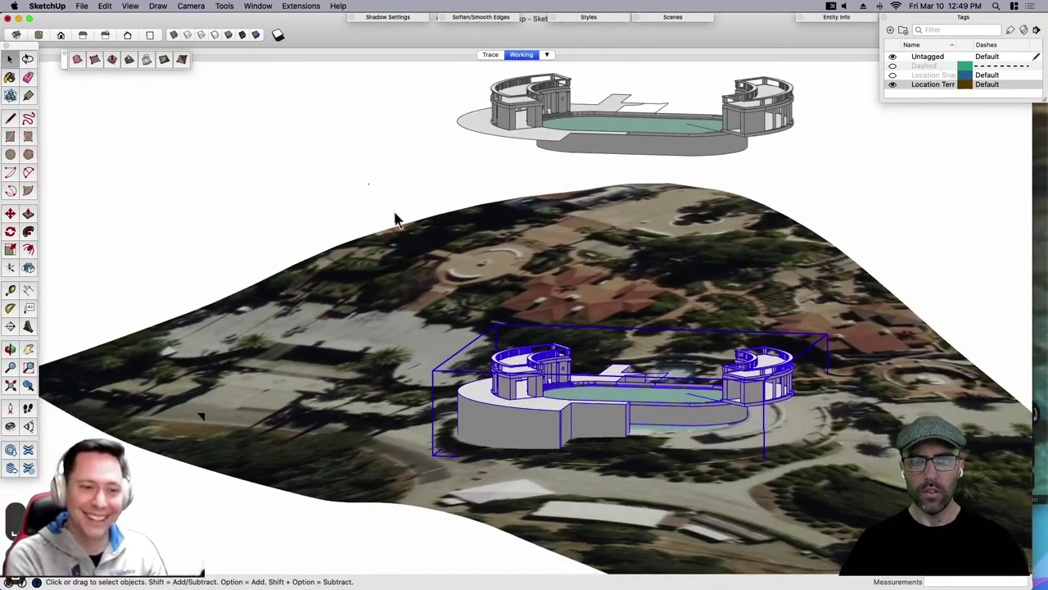
pyautogui.moveTo(395, 220); pyautogui.dragTo(614, 182, button='middle')
pyautogui.click(618, 149)
pyautogui.press('super+e')
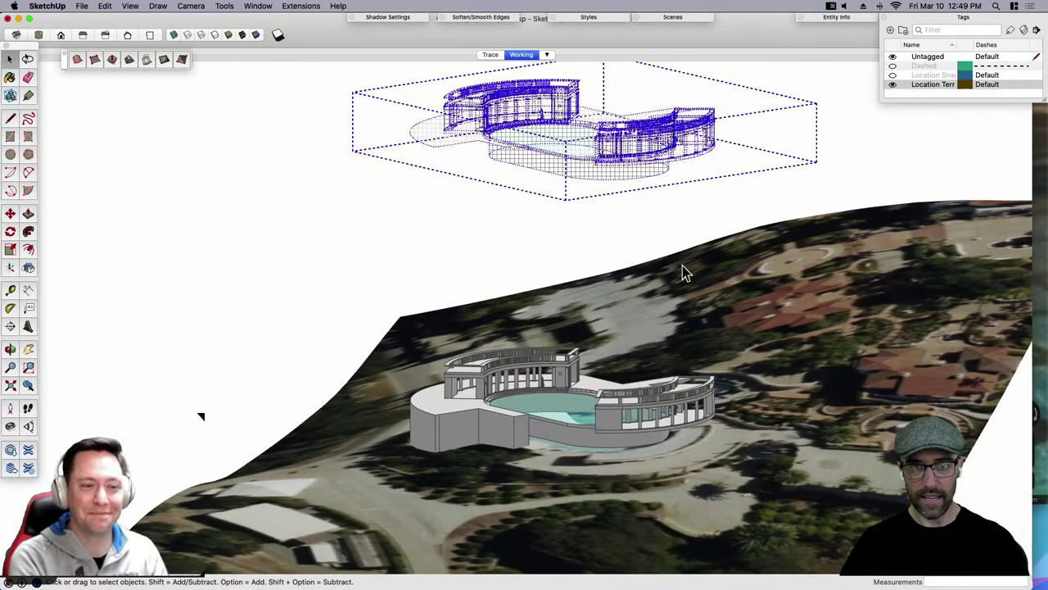
pyautogui.click(668, 208)
pyautogui.hotkey('alt', 'h')
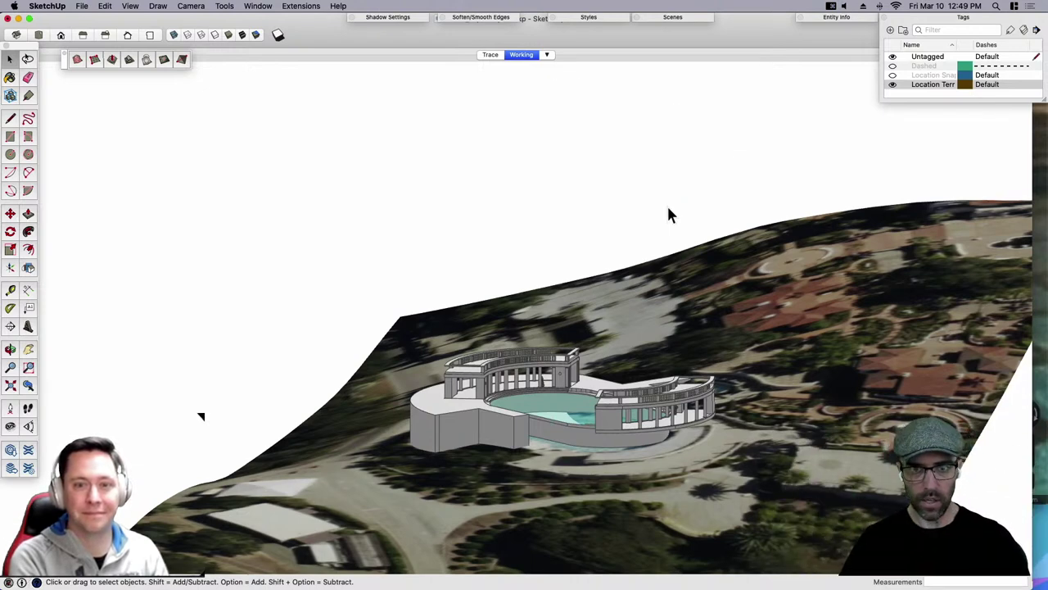
# Switch the camera to perspective projection and open its field of view setting.
pyautogui.scroll(5, 440, 402)
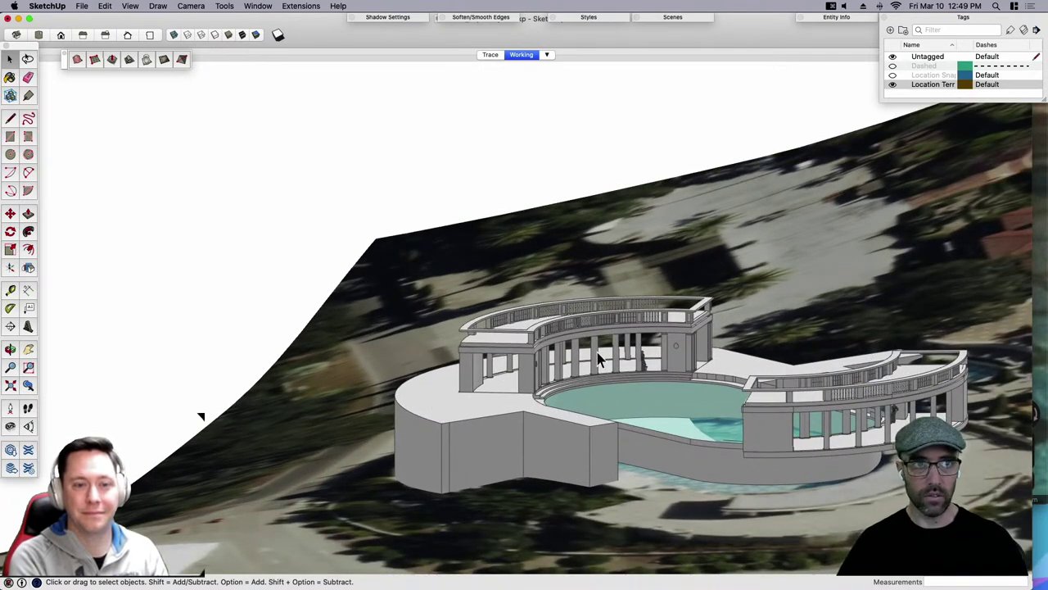
pyautogui.click(207, 6)
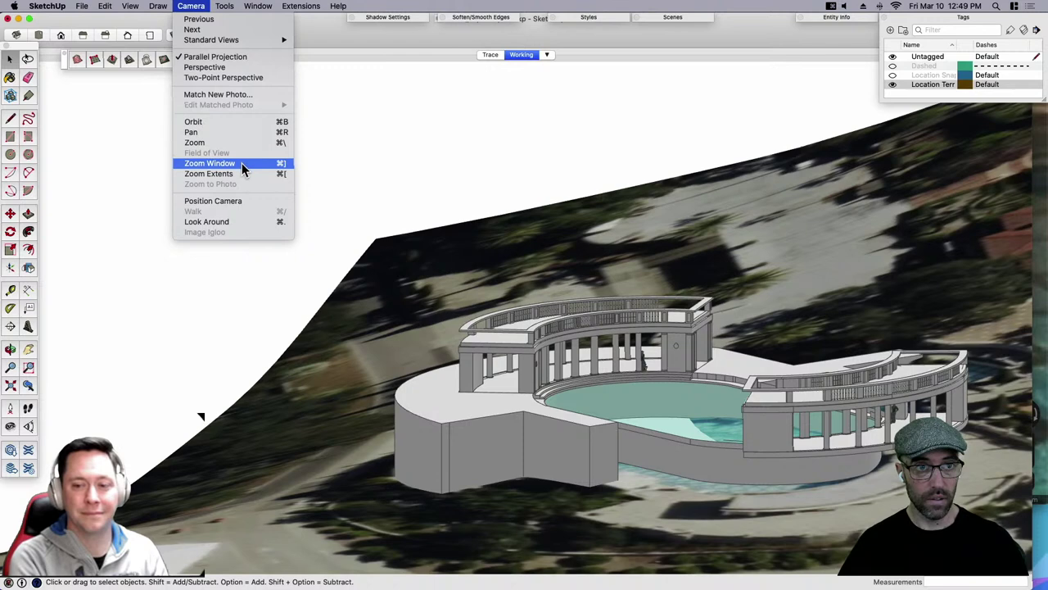
pyautogui.click(201, 7)
pyautogui.click(201, 6)
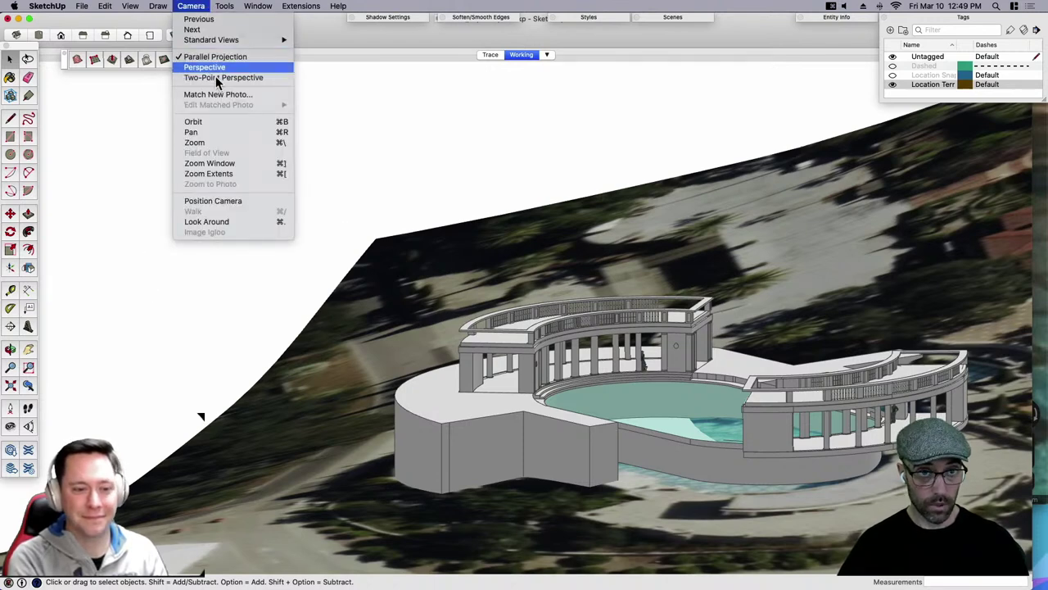
pyautogui.click(215, 66)
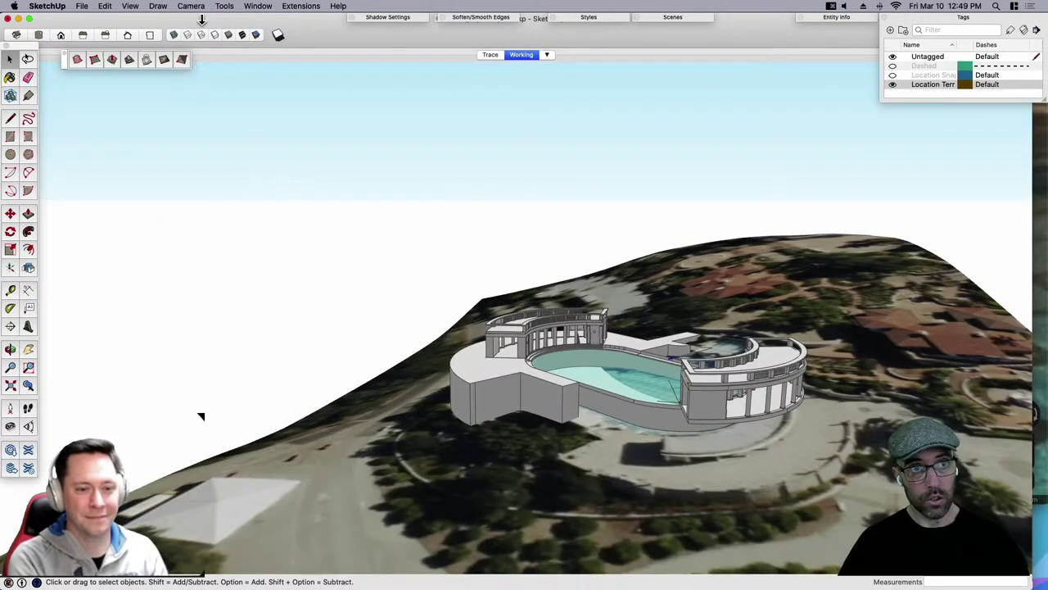
pyautogui.click(191, 5)
pyautogui.click(231, 153)
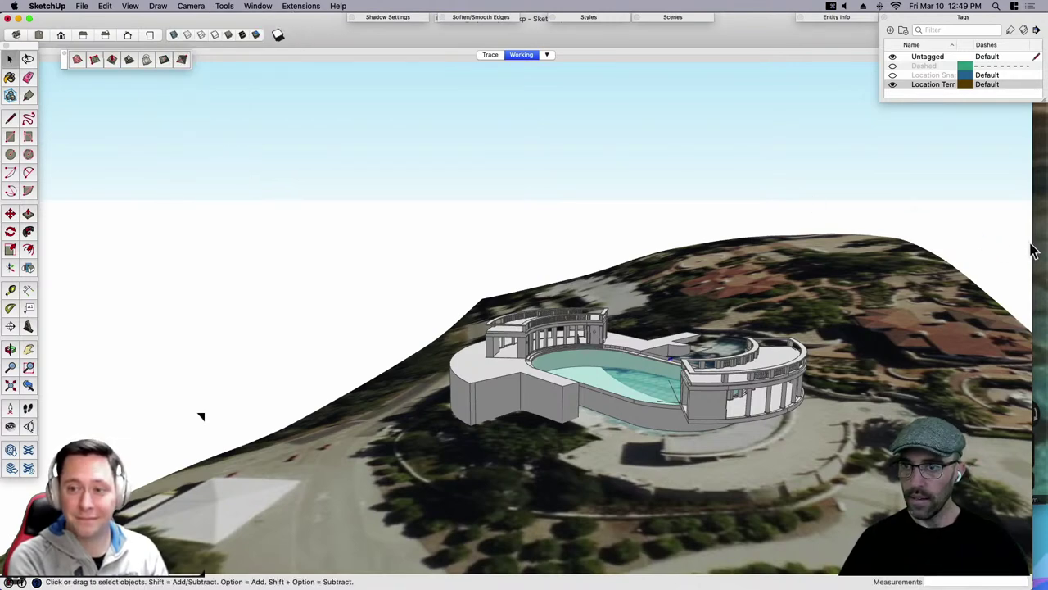
pyautogui.moveTo(1044, 248); pyautogui.dragTo(1047, 254)
# Examine the pool and its curved colonnades in perspective, closing in on one colonnade's end piers at deck level.
pyautogui.moveTo(803, 357); pyautogui.dragTo(460, 353, button='middle')
pyautogui.scroll(5, 557, 373)
pyautogui.moveTo(530, 384); pyautogui.dragTo(458, 358, button='middle')
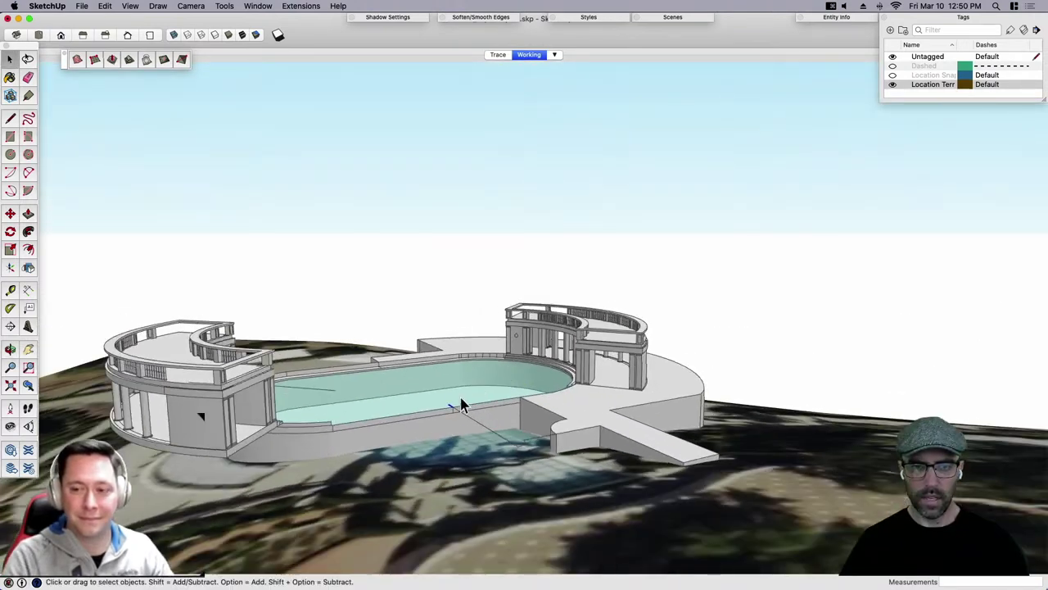
pyautogui.scroll(3, 461, 401)
pyautogui.scroll(3, 627, 328)
pyautogui.scroll(3, 628, 328)
pyautogui.moveTo(627, 405); pyautogui.dragTo(661, 373, button='middle')
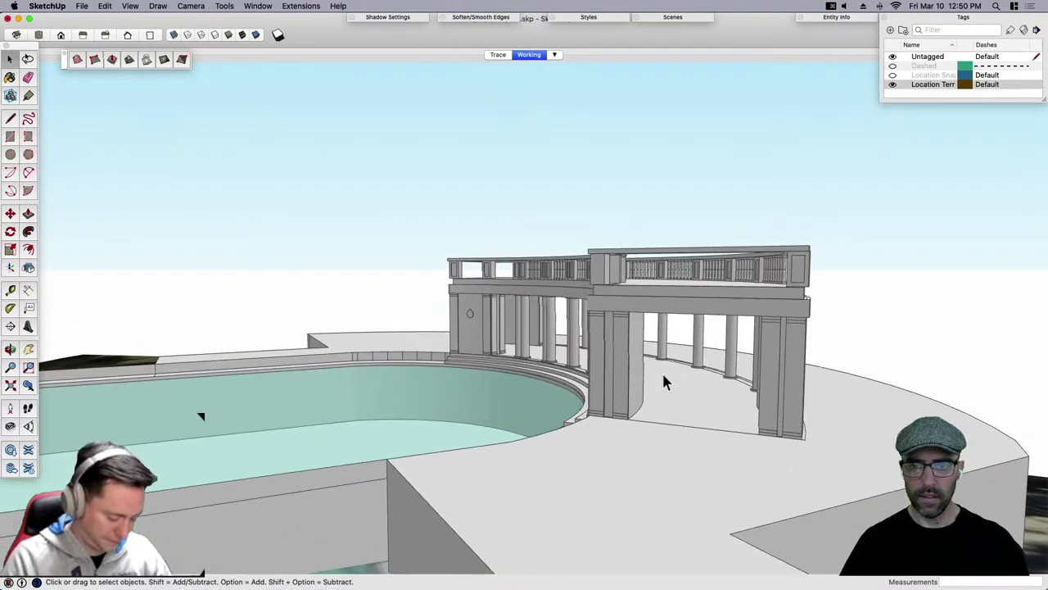
pyautogui.scroll(5, 658, 374)
pyautogui.scroll(-3, 696, 377)
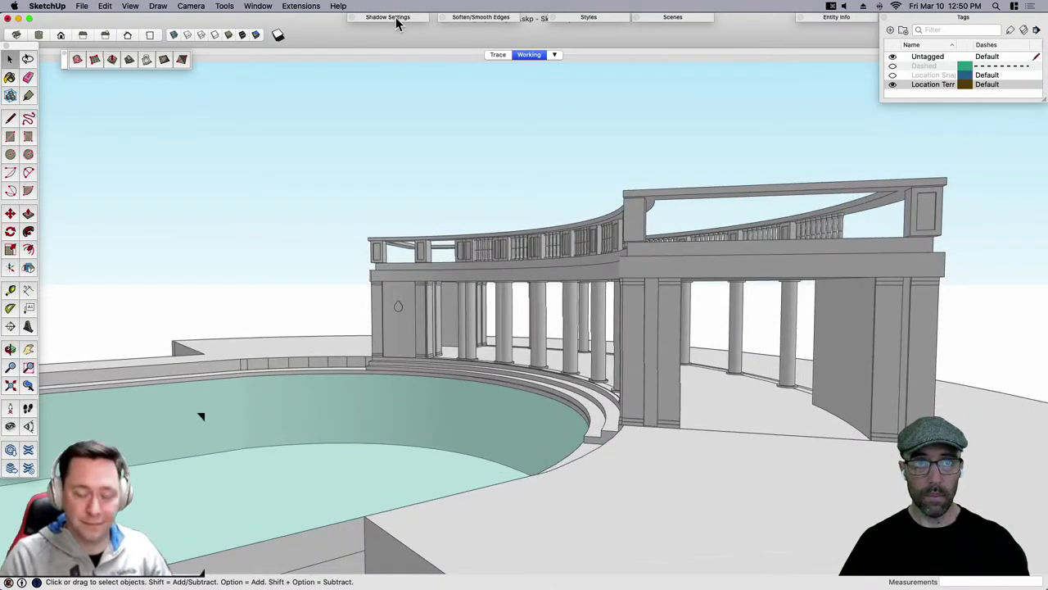
# Open the component browser and switch it to the 2D_People collection.
pyautogui.click(258, 6)
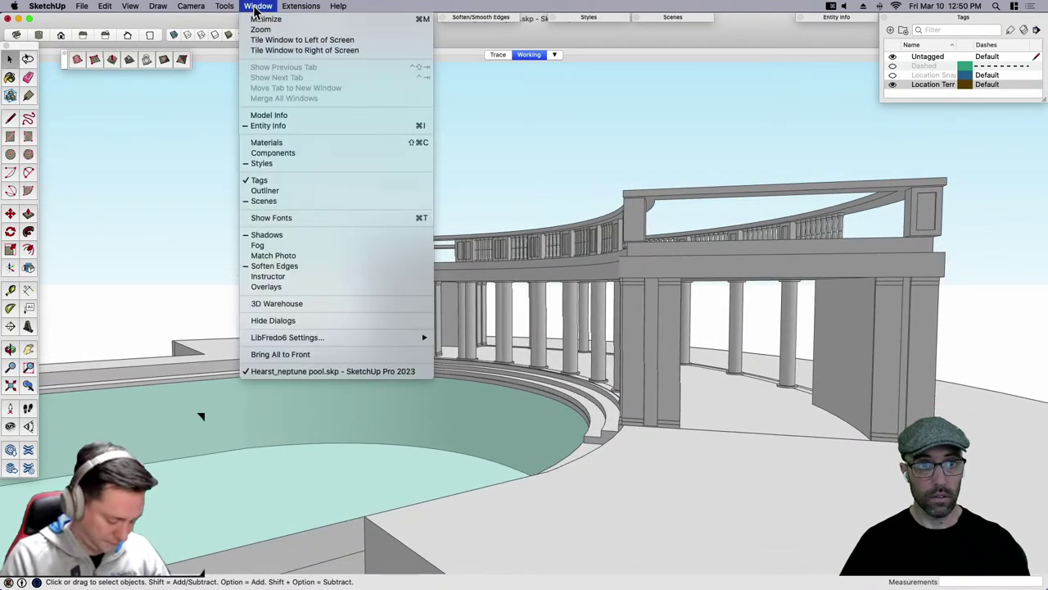
pyautogui.click(297, 152)
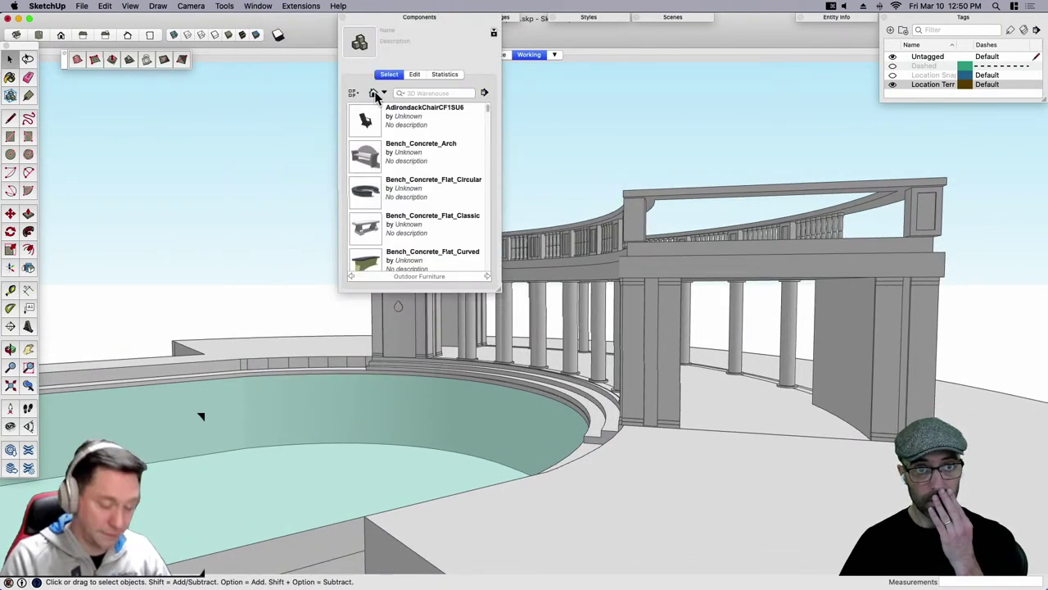
pyautogui.click(375, 95)
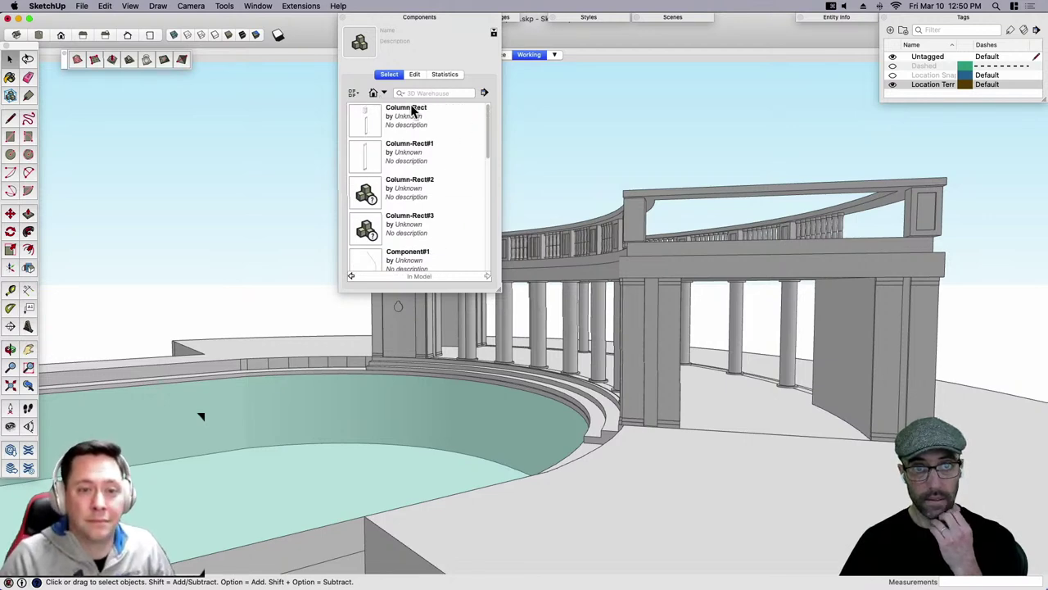
pyautogui.click(383, 94)
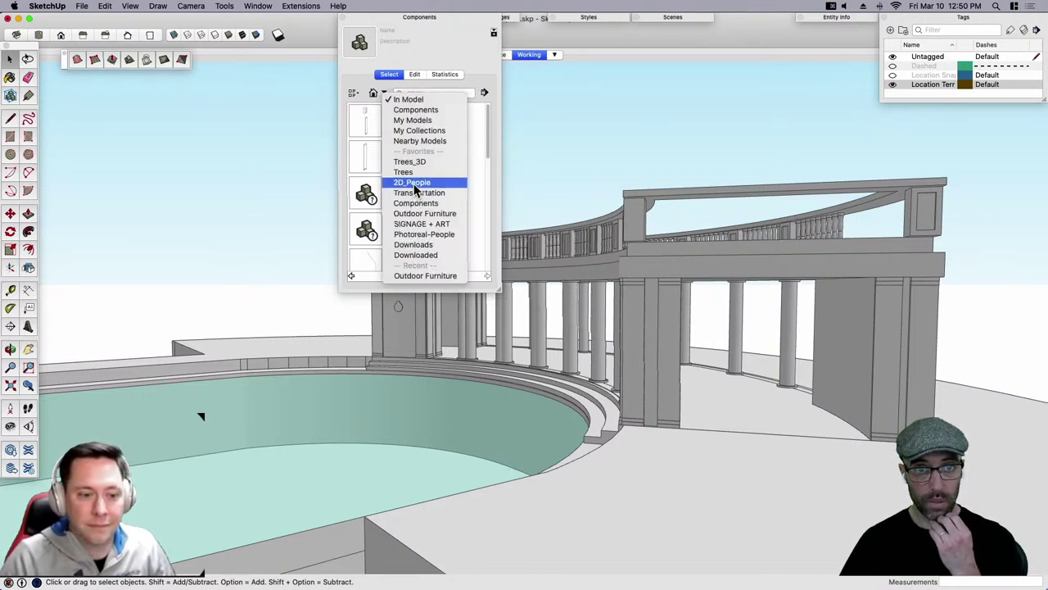
pyautogui.click(413, 189)
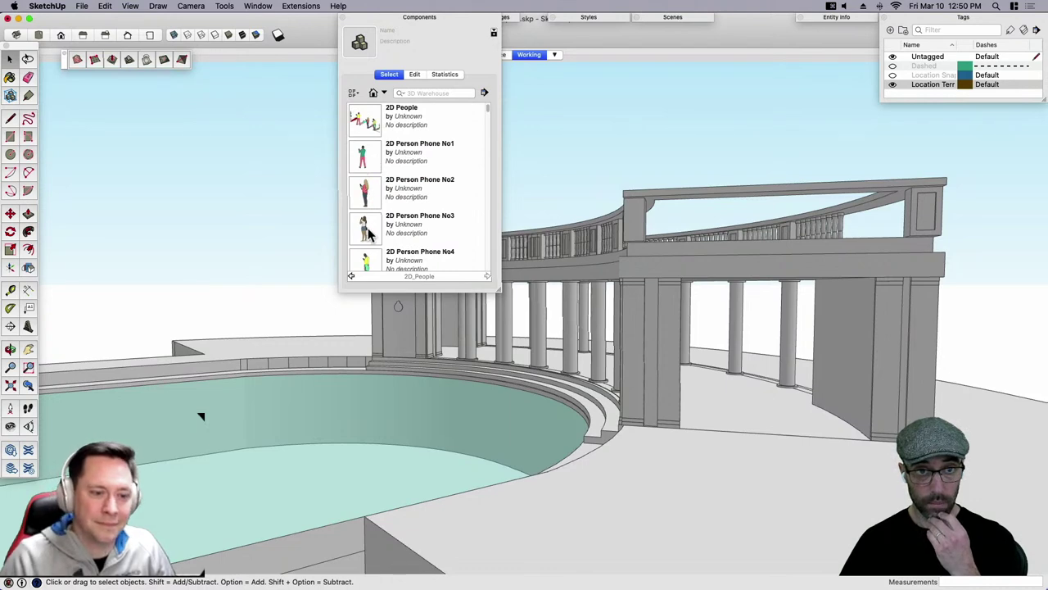
# Place the 2D Person Phone No3, No4, No2 and No1 figures on the deck at the far end of the pool.
pyautogui.click(368, 233)
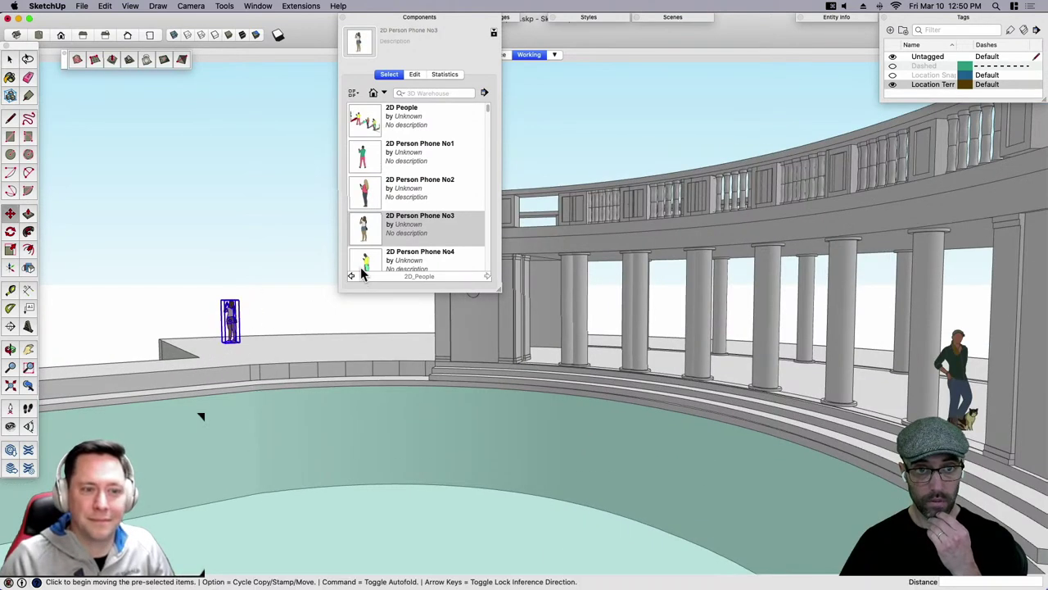
pyautogui.click(366, 262)
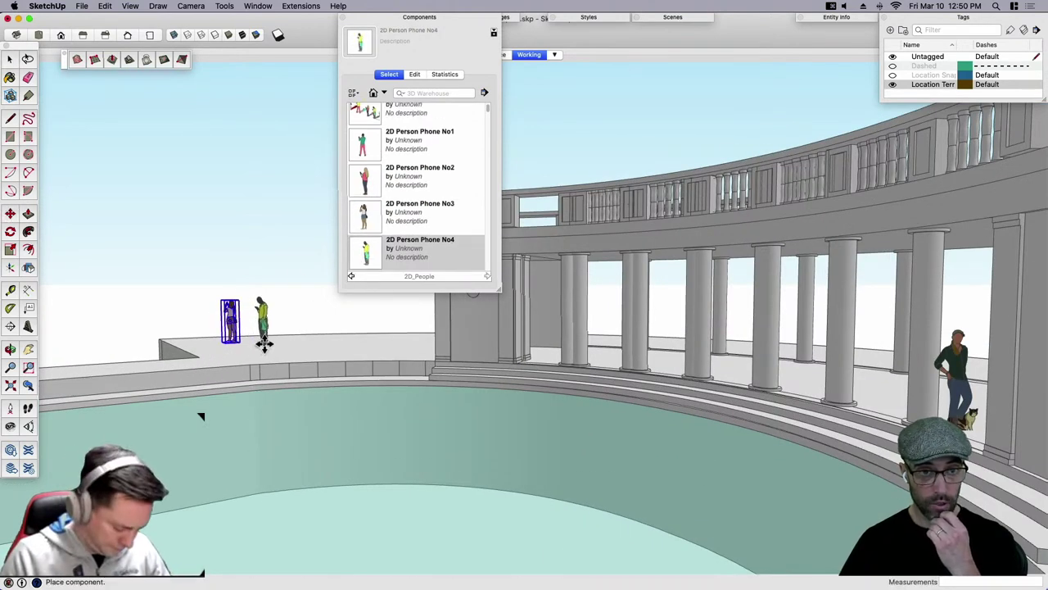
pyautogui.scroll(1, 363, 187)
pyautogui.click(366, 192)
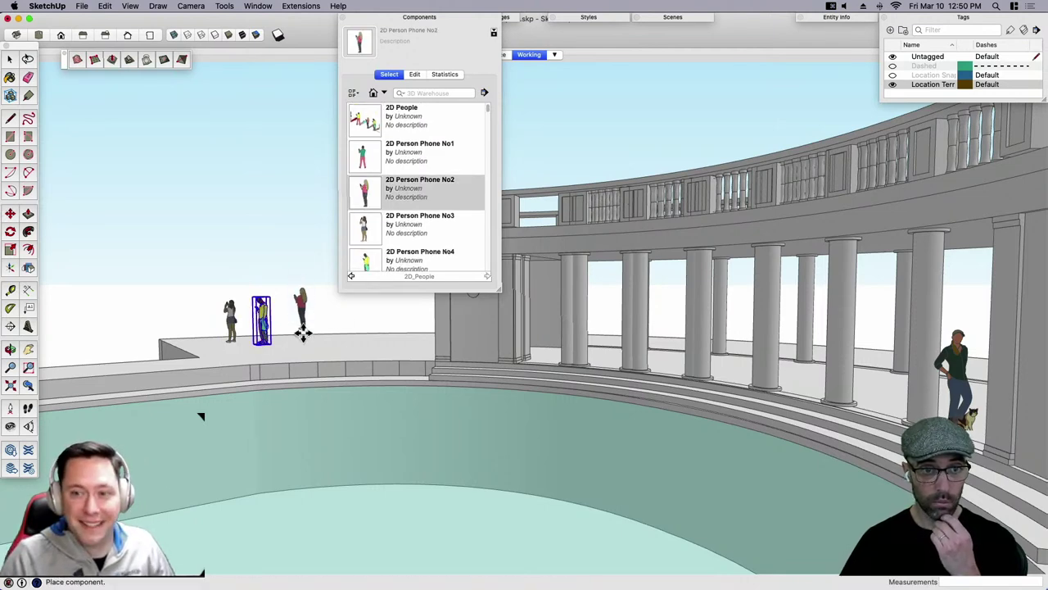
pyautogui.scroll(3, 302, 338)
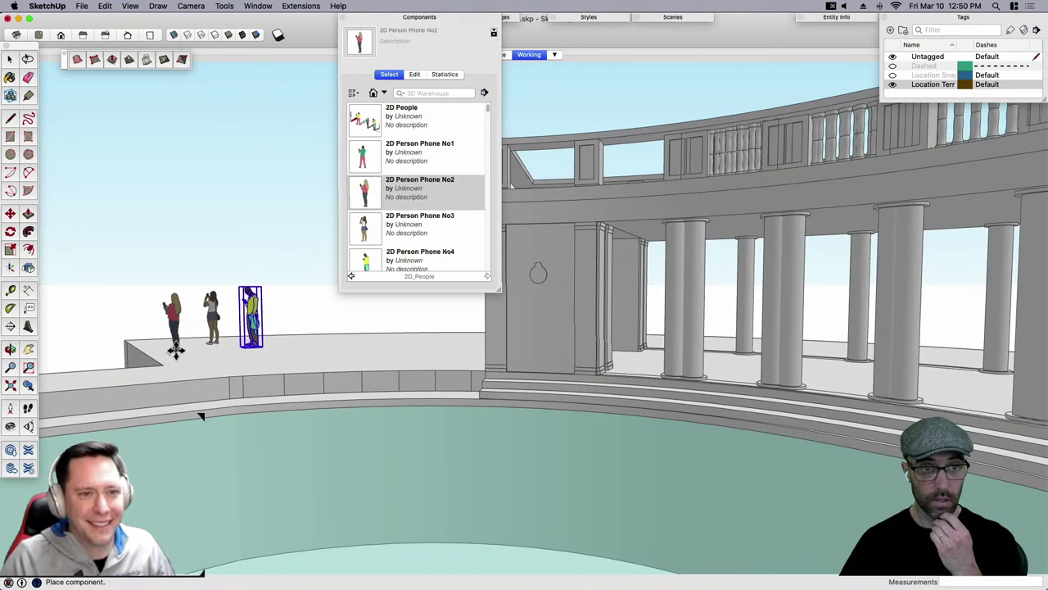
pyautogui.click(176, 351)
pyautogui.click(365, 164)
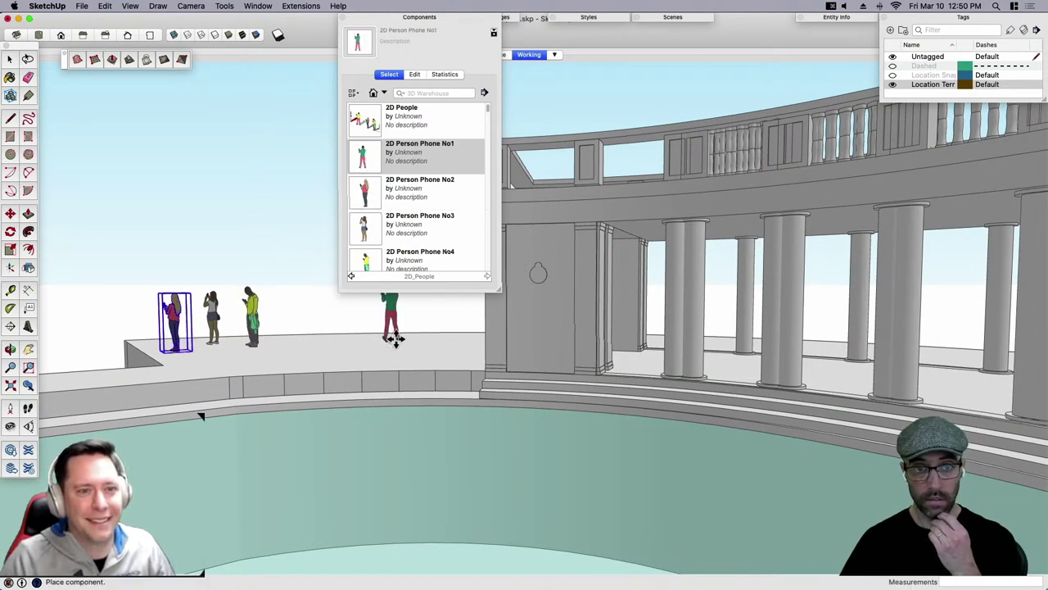
pyautogui.click(397, 342)
pyautogui.click(412, 23)
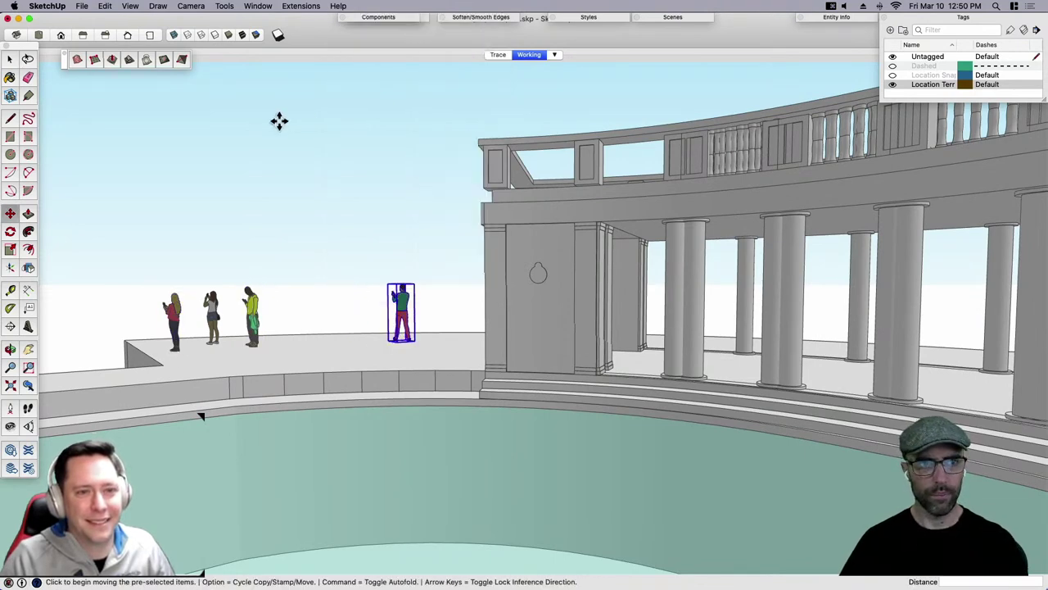
# Select all four figures on the far deck and remove the materials from the selection.
pyautogui.press('space')
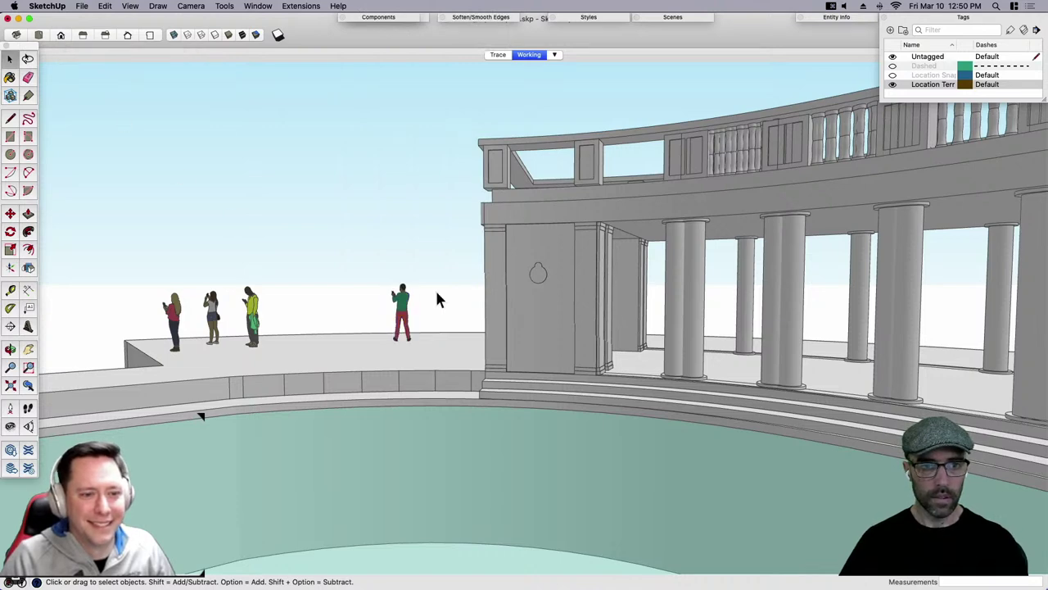
pyautogui.moveTo(137, 302); pyautogui.dragTo(137, 302)
pyautogui.scroll(5, 158, 334)
pyautogui.scroll(-4, 236, 320)
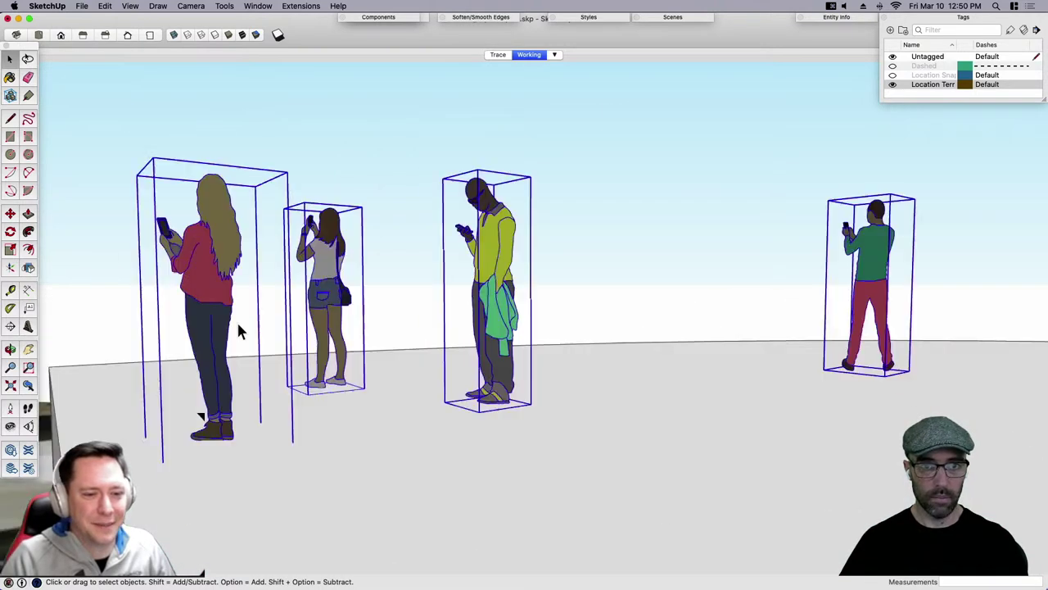
pyautogui.click(301, 7)
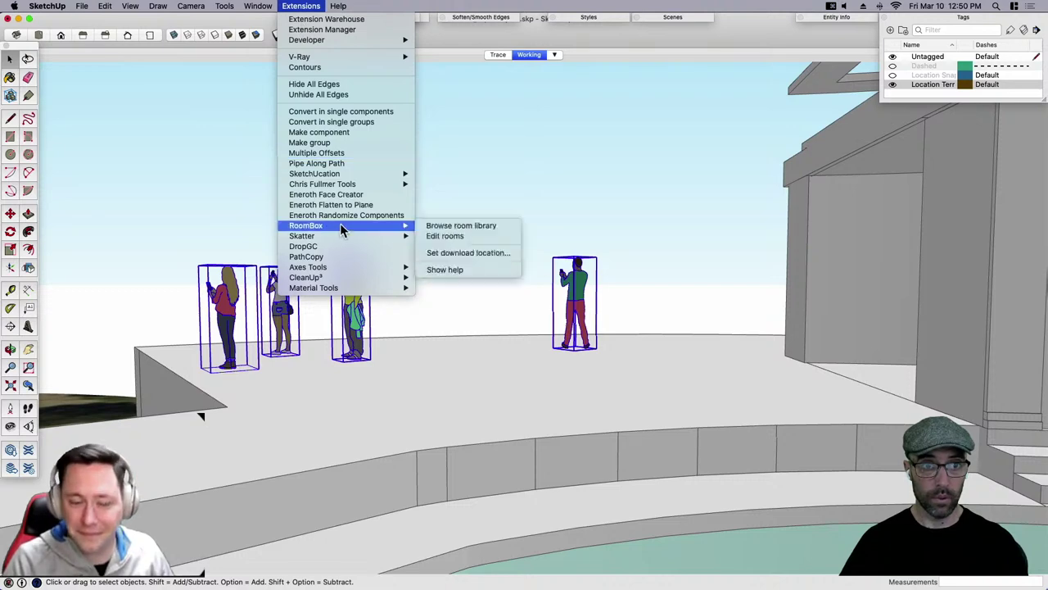
pyautogui.moveTo(393, 287)
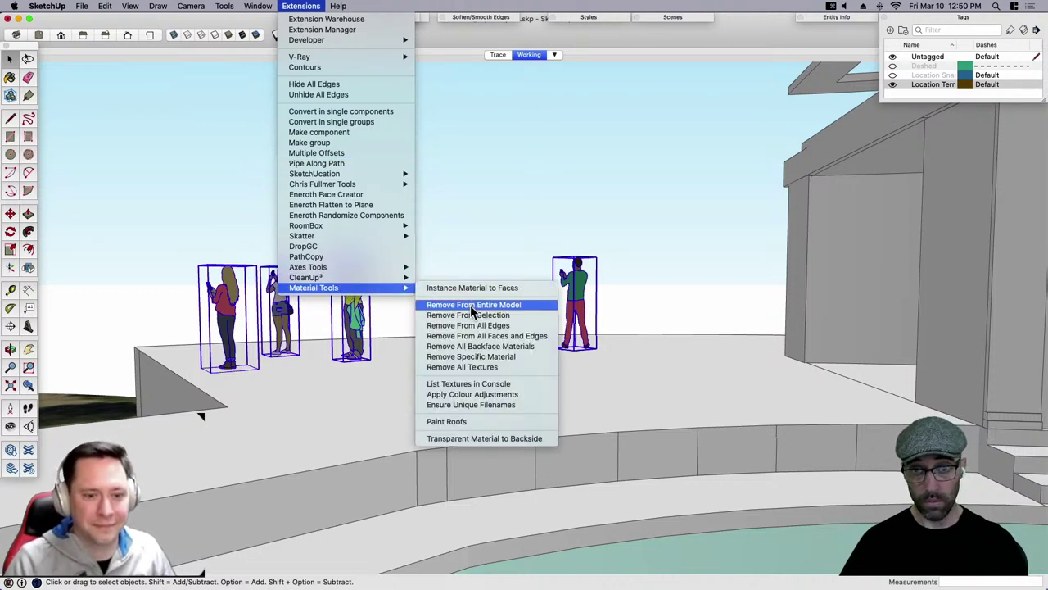
pyautogui.click(473, 315)
# Paint the four selected people with the Iron colour and put away the Colors and Tags panels.
pyautogui.press('b')
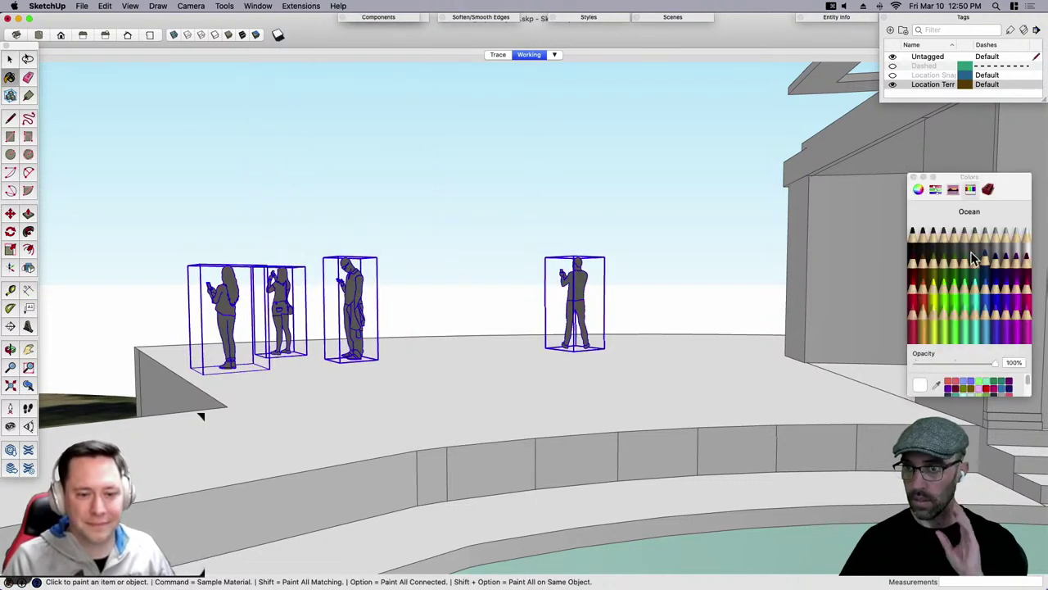
pyautogui.click(591, 276)
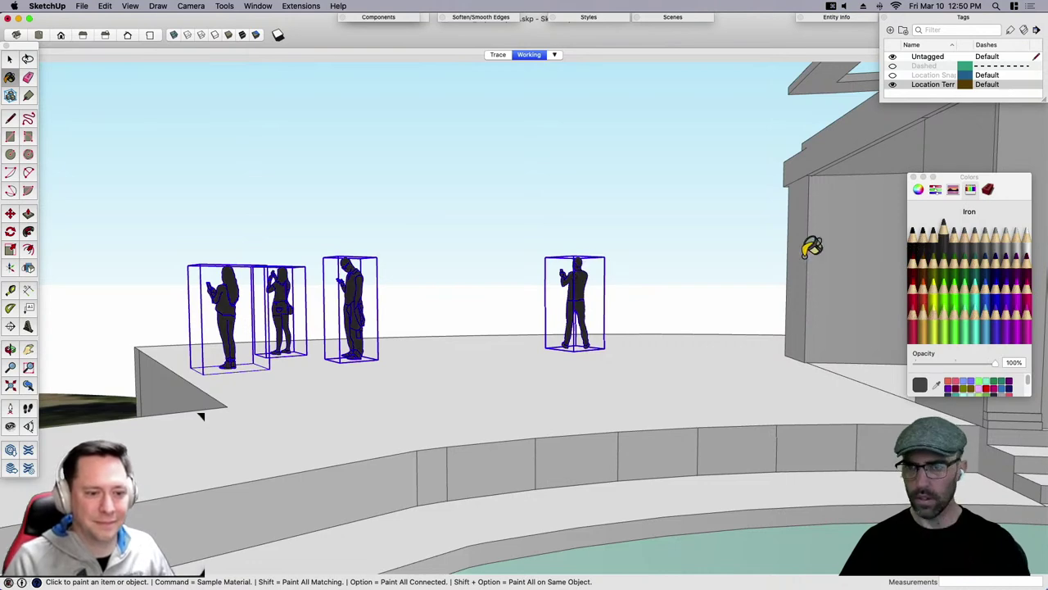
pyautogui.press('space')
pyautogui.click(914, 177)
pyautogui.click(971, 18)
# Examine the dark figures and the curved colonnade from eye level across the pool.
pyautogui.scroll(-3, 712, 450)
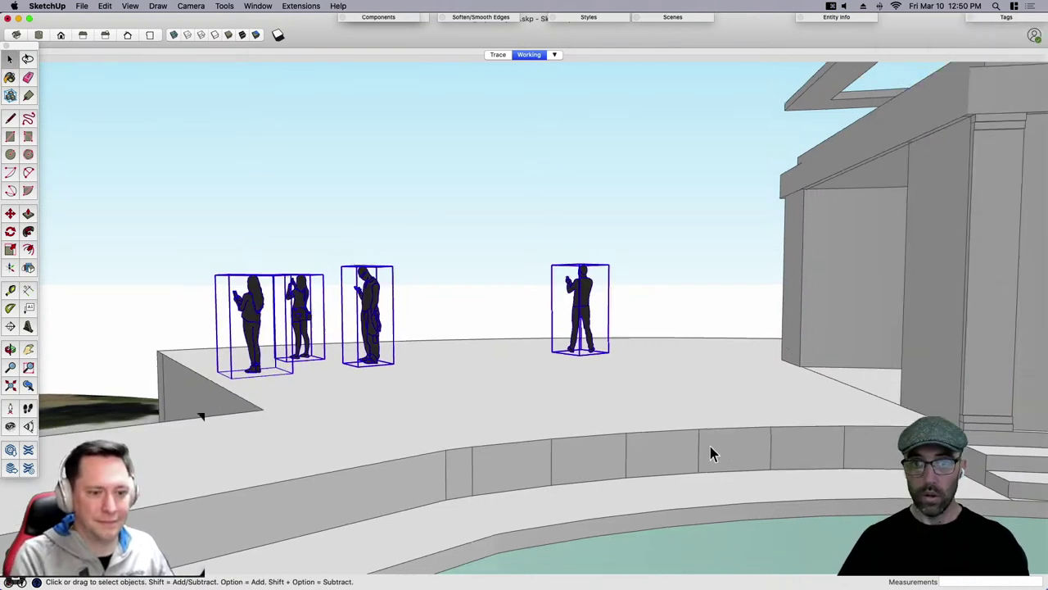
pyautogui.moveTo(712, 449)
pyautogui.mouseDown(button='middle')
pyautogui.moveTo(692, 429)
pyautogui.moveTo(700, 436)
pyautogui.mouseUp(button='middle')
pyautogui.scroll(-8, 647, 438)
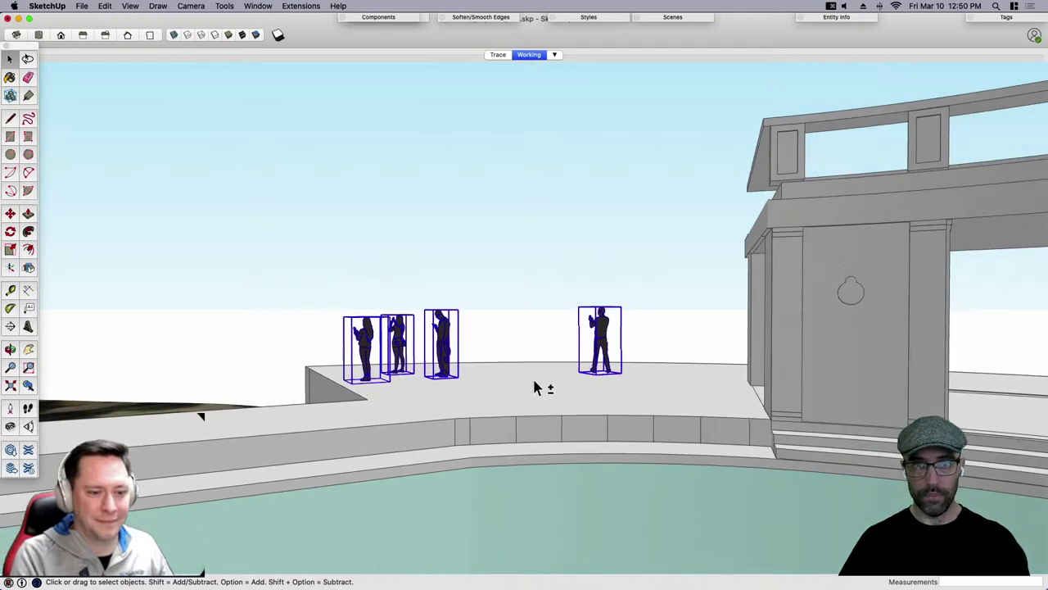
pyautogui.moveTo(484, 369); pyautogui.dragTo(620, 399, button='middle')
pyautogui.scroll(3, 543, 379)
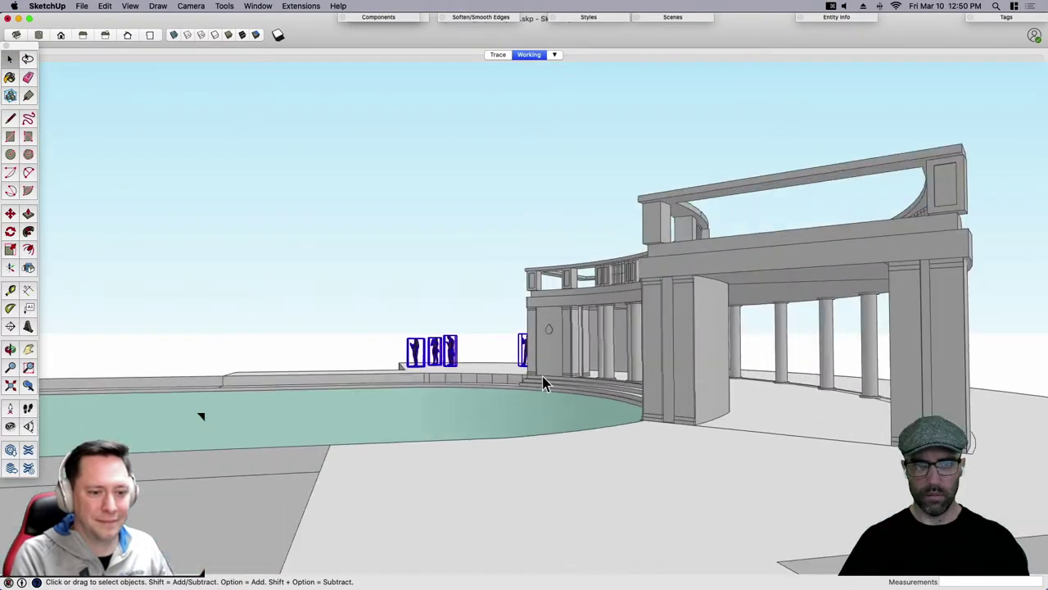
pyautogui.moveTo(543, 379); pyautogui.dragTo(908, 395, button='middle')
pyautogui.click(910, 370)
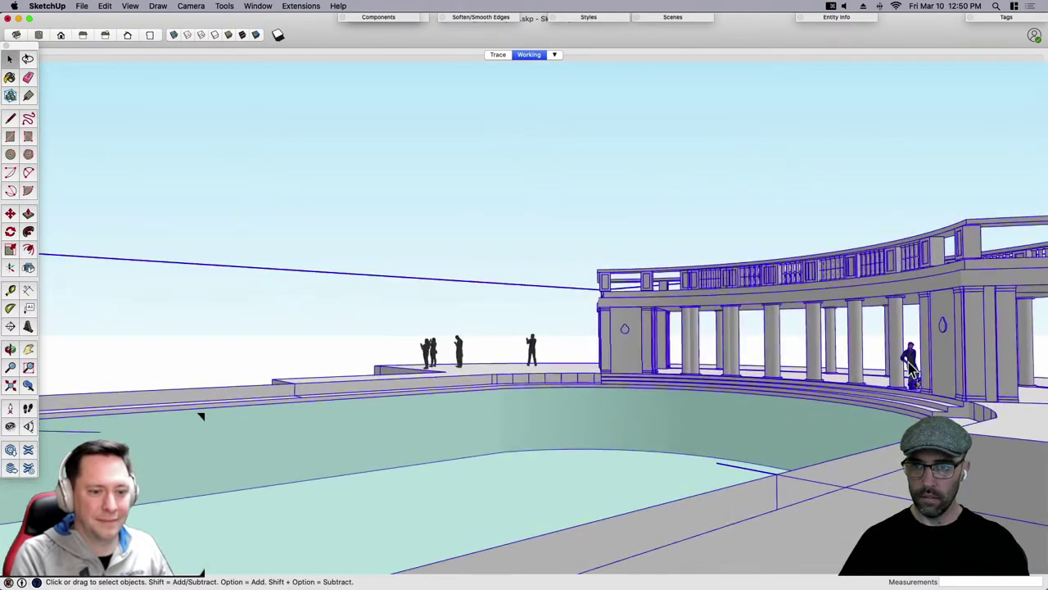
pyautogui.moveTo(600, 394); pyautogui.dragTo(638, 392, button='middle')
pyautogui.click(496, 225)
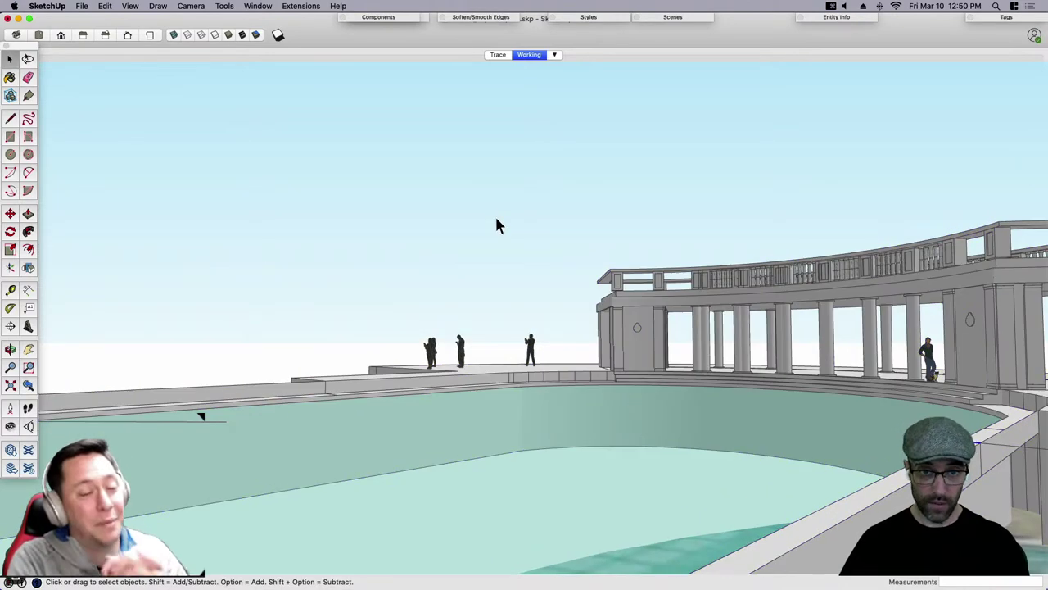
pyautogui.moveTo(484, 439); pyautogui.dragTo(666, 434, button='middle')
pyautogui.scroll(-4, 656, 438)
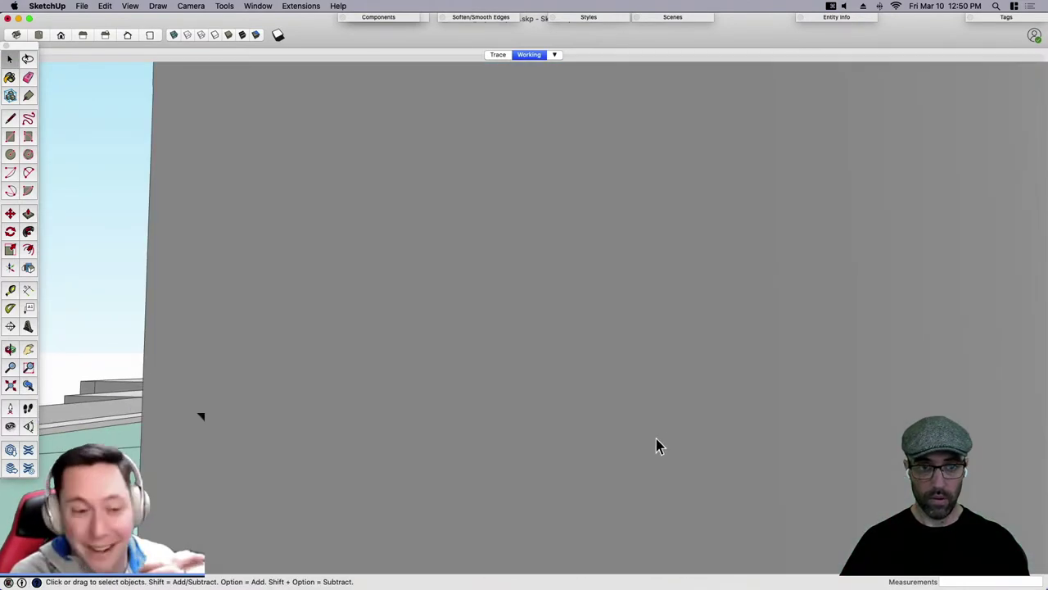
pyautogui.keyDown('shift'); pyautogui.moveTo(205, 419); pyautogui.dragTo(397, 411, button='middle'); pyautogui.keyUp('shift')
pyautogui.doubleClick(548, 401)
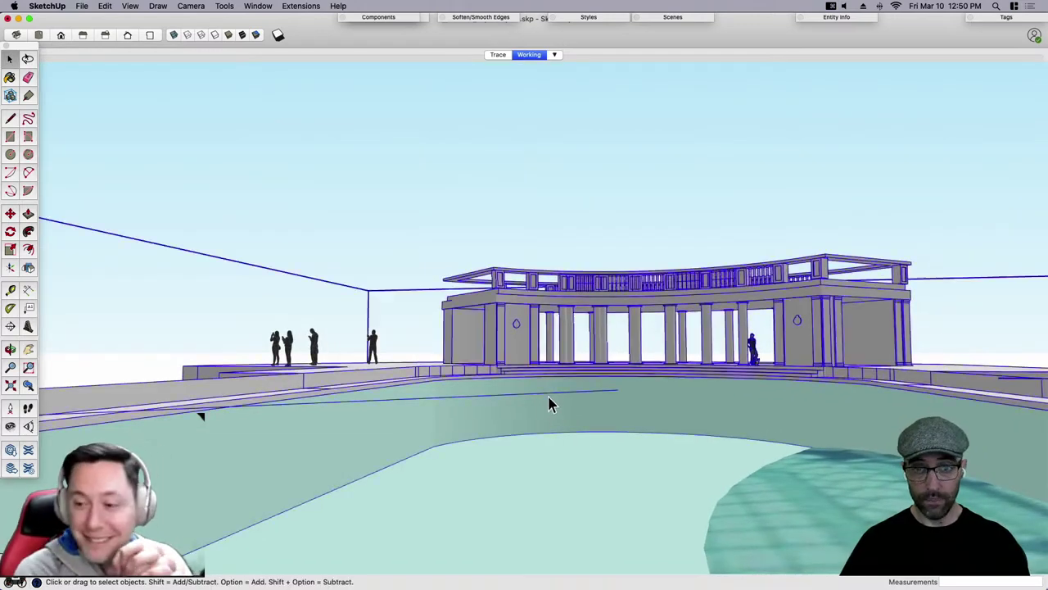
pyautogui.doubleClick(549, 402)
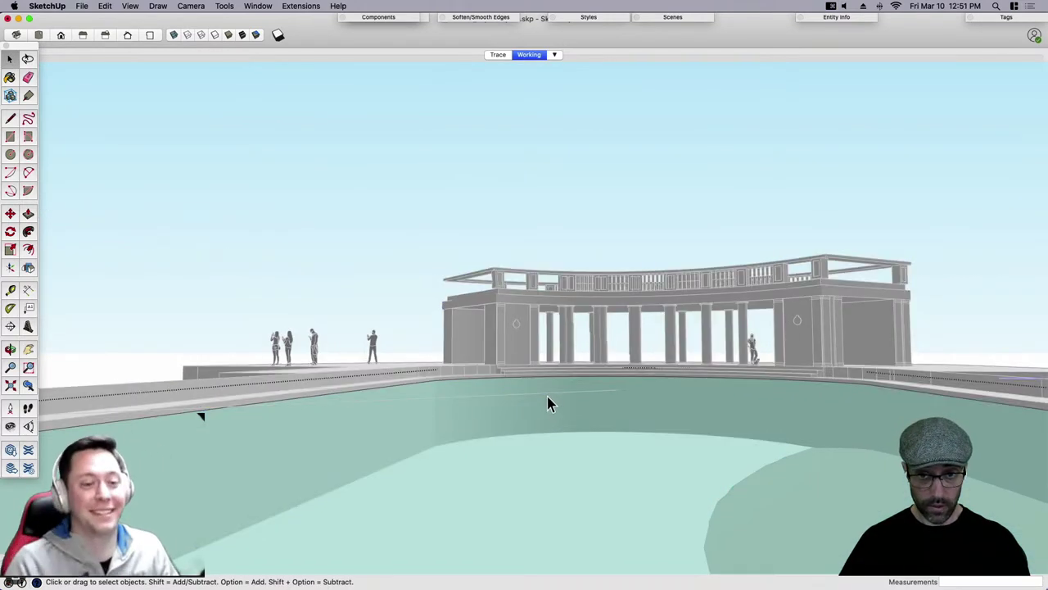
pyautogui.click(408, 169)
# Examine the whole pool complex on its terrain from above and from behind the far deck.
pyautogui.moveTo(731, 409); pyautogui.dragTo(593, 326, button='middle')
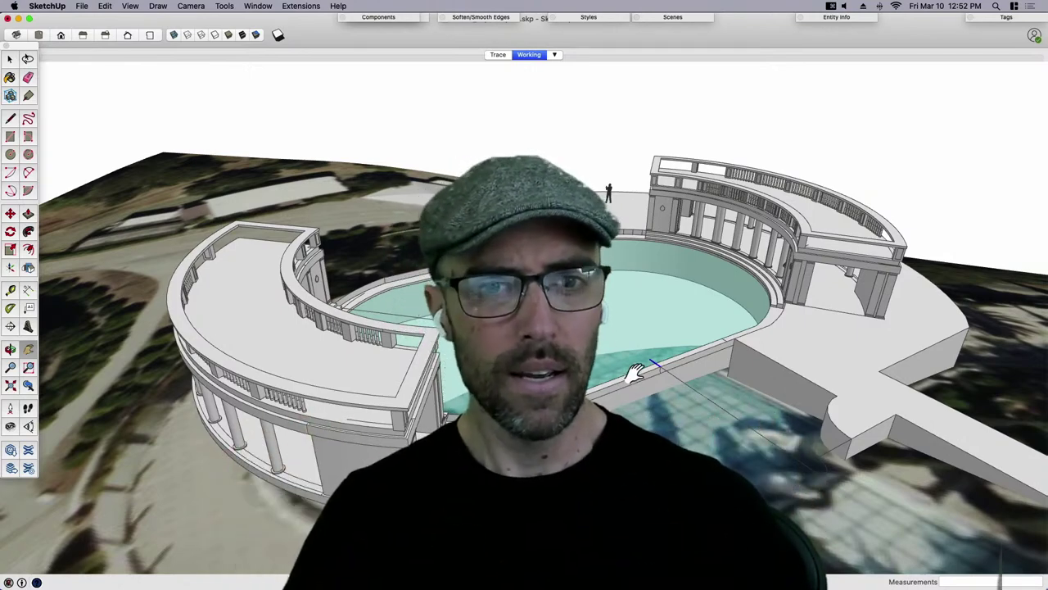
pyautogui.moveTo(634, 373); pyautogui.dragTo(580, 348, button='middle')
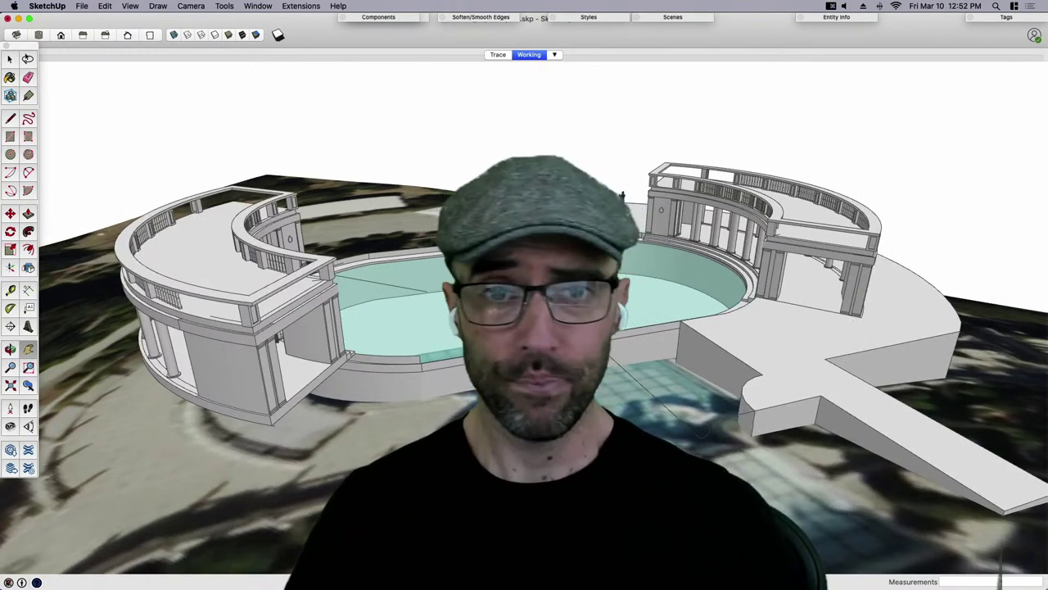
pyautogui.scroll(1, 508, 360)
pyautogui.moveTo(507, 360); pyautogui.dragTo(590, 376, button='middle')
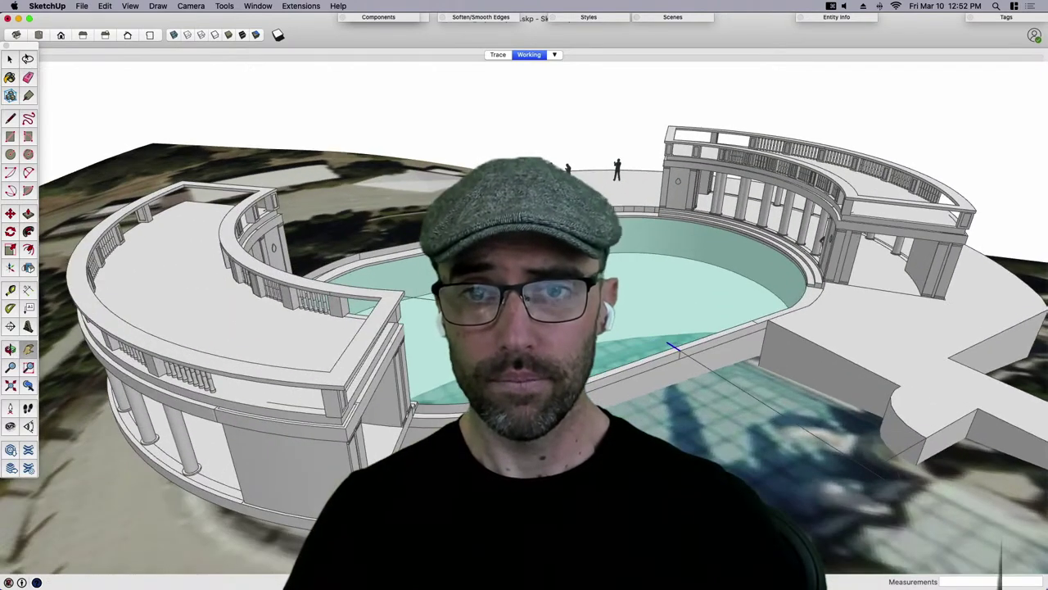
pyautogui.scroll(-1, 590, 377)
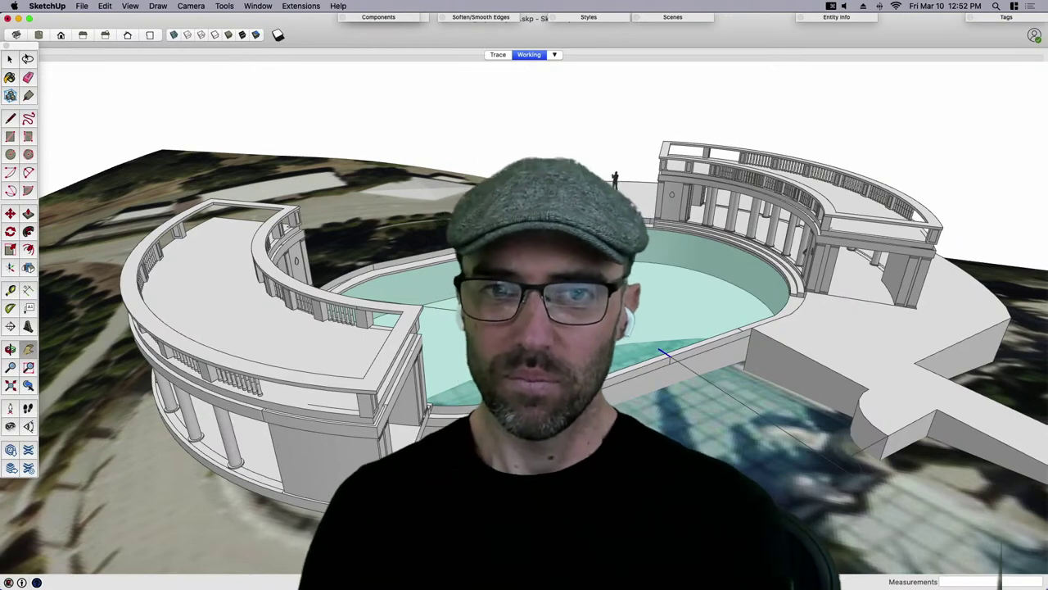
pyautogui.scroll(-3, 421, 306)
pyautogui.moveTo(422, 306); pyautogui.dragTo(807, 299, button='middle')
pyautogui.moveTo(391, 369); pyautogui.dragTo(585, 361, button='middle')
pyautogui.hotkey('shift', 'e')
pyautogui.moveTo(442, 352); pyautogui.dragTo(677, 323, button='middle')
pyautogui.moveTo(424, 375); pyautogui.dragTo(565, 340, button='middle')
pyautogui.moveTo(414, 332); pyautogui.dragTo(504, 317, button='middle')
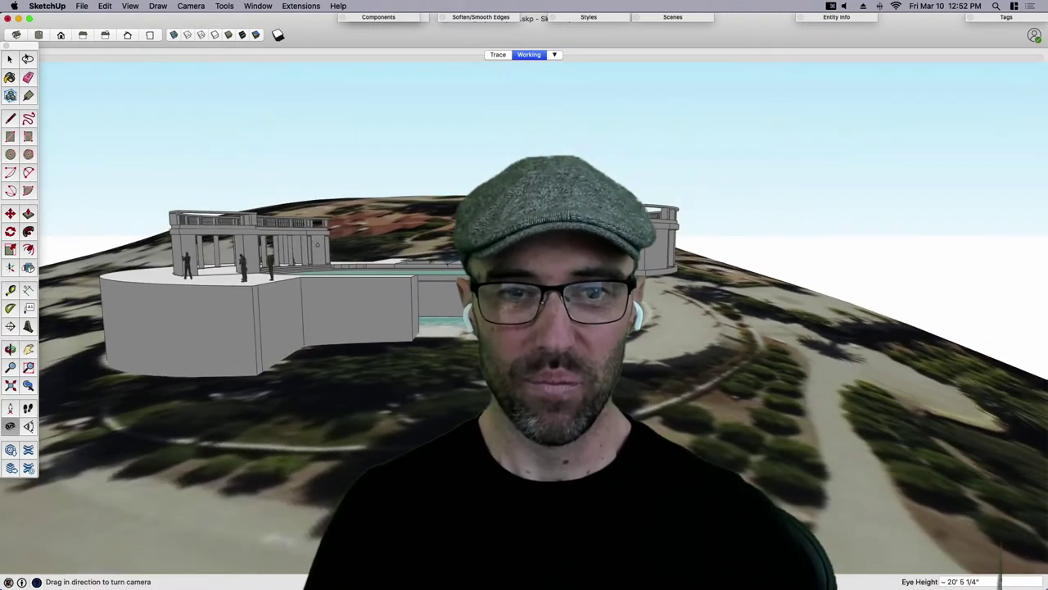
pyautogui.press('space')
# Open the location imagery map and widen it to show the hillside surrounding Neptune Pool.
pyautogui.click(51, 7)
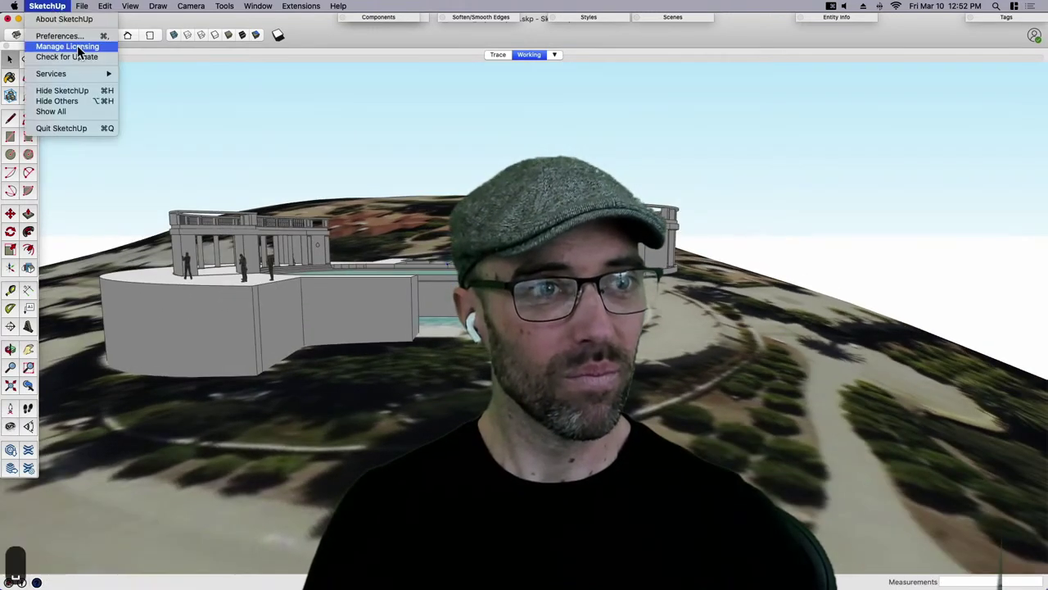
pyautogui.moveTo(81, 6)
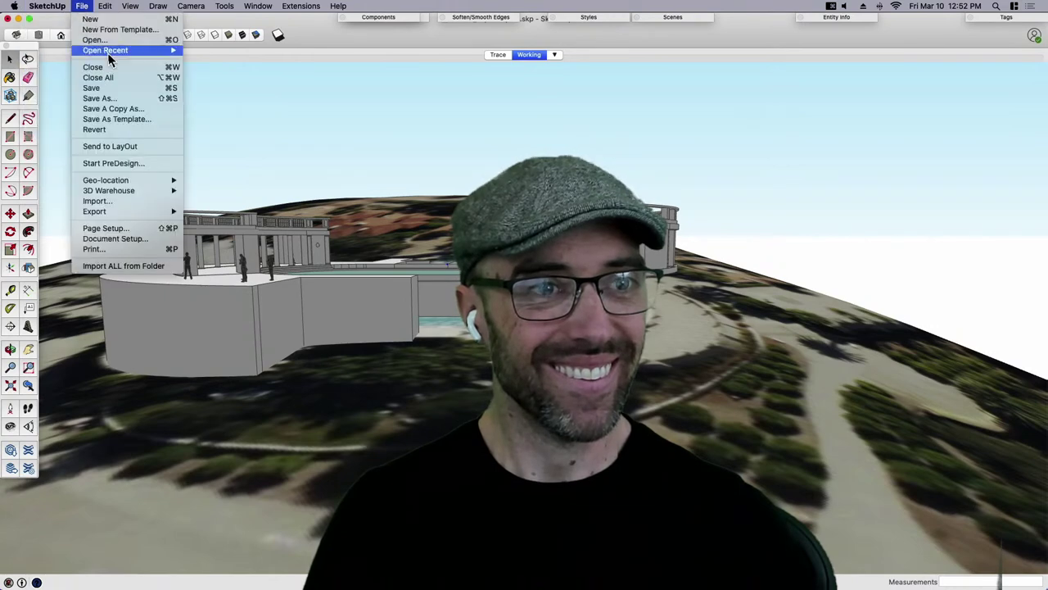
pyautogui.moveTo(168, 180)
pyautogui.click(262, 181)
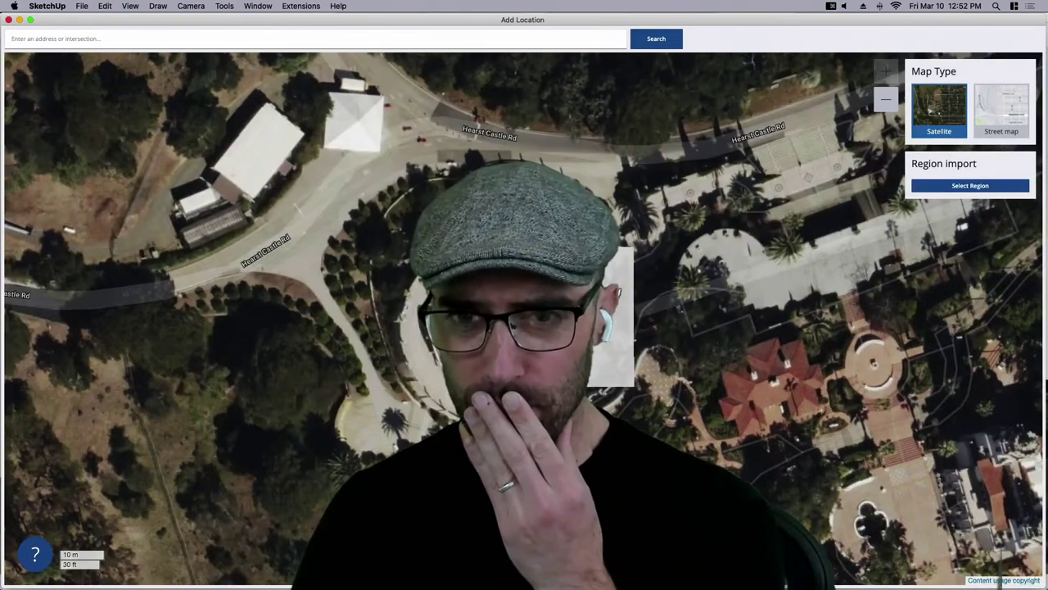
pyautogui.scroll(-3, 656, 345)
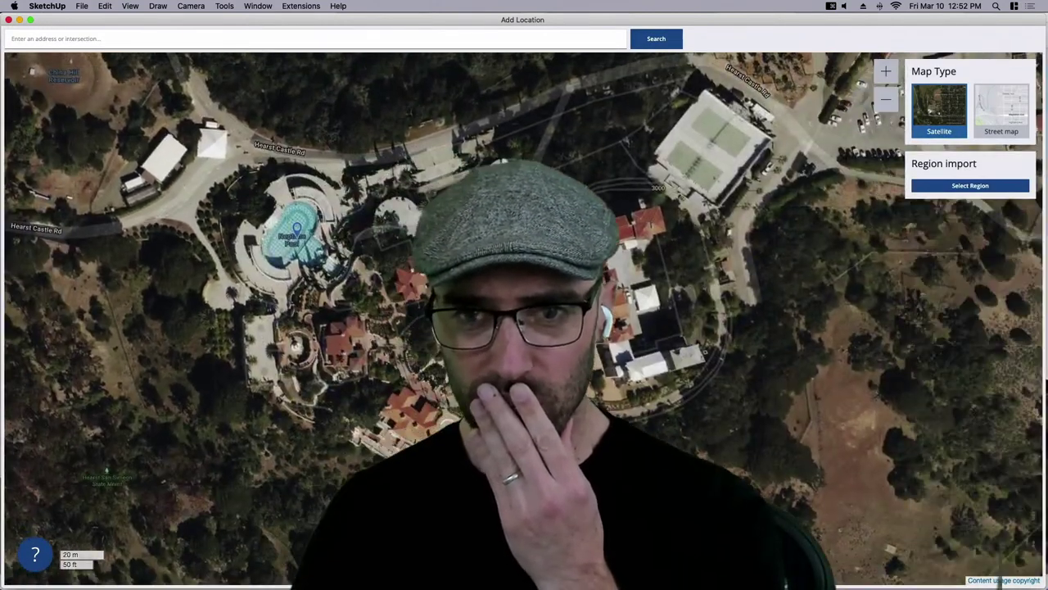
pyautogui.scroll(-3, 492, 336)
pyautogui.moveTo(492, 336); pyautogui.dragTo(468, 297)
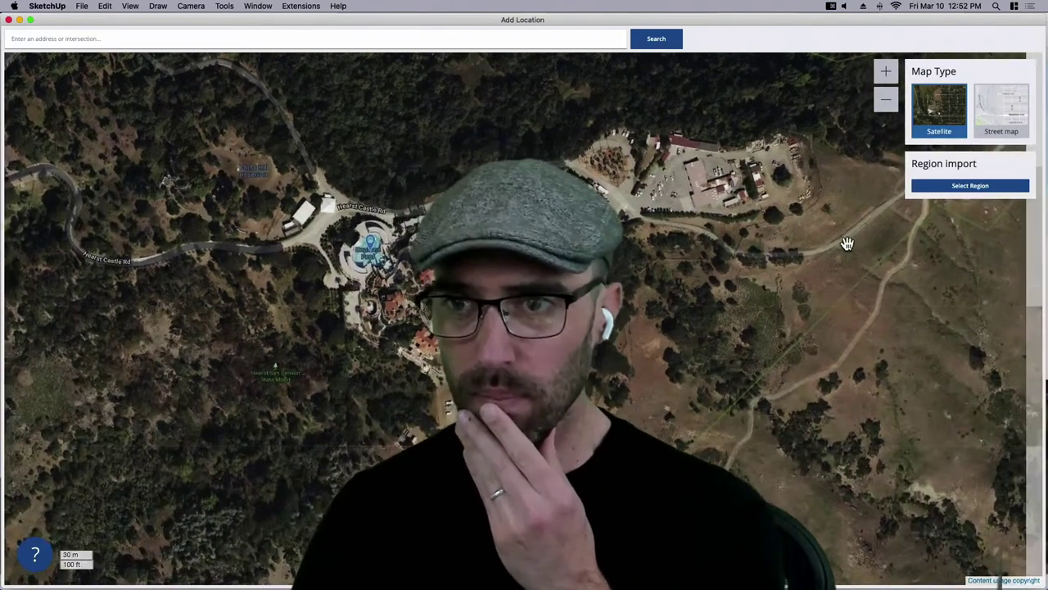
# Import a large high-resolution Bing region covering the hills around the pool site.
pyautogui.click(970, 186)
pyautogui.moveTo(784, 453); pyautogui.dragTo(957, 564)
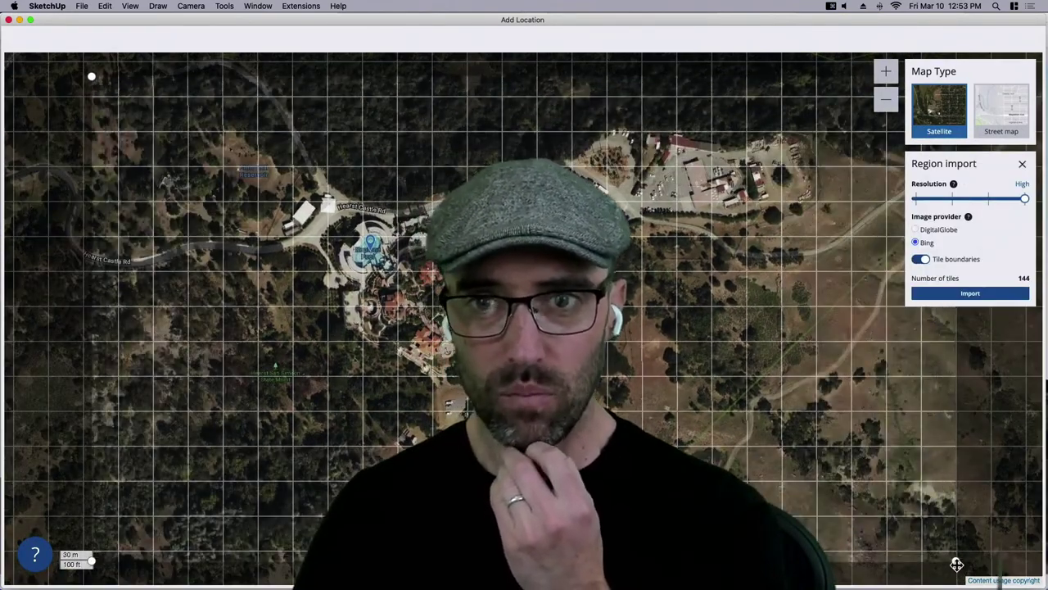
pyautogui.moveTo(715, 358); pyautogui.dragTo(714, 344)
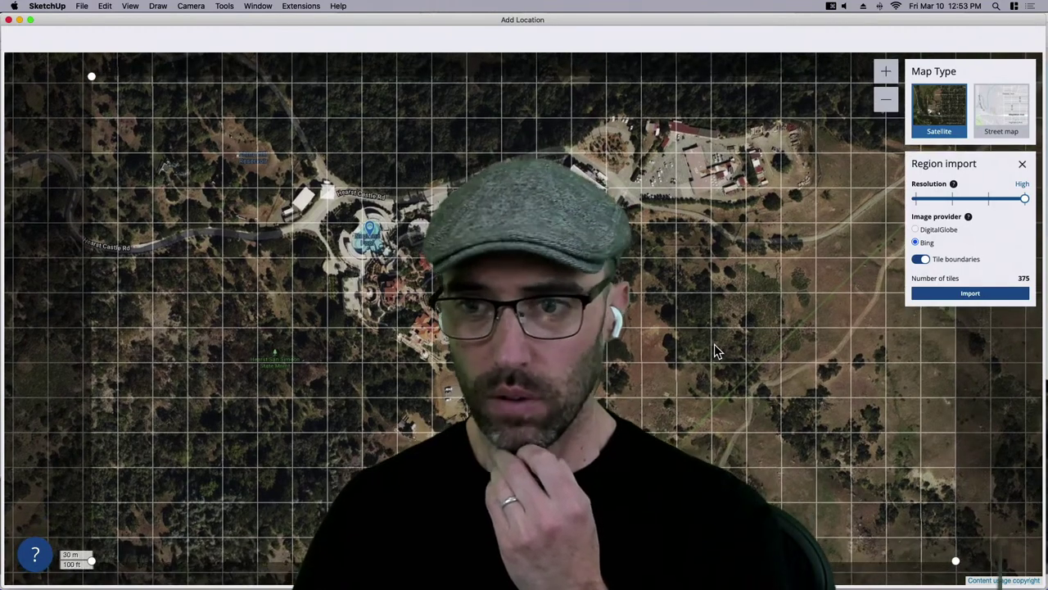
pyautogui.click(970, 291)
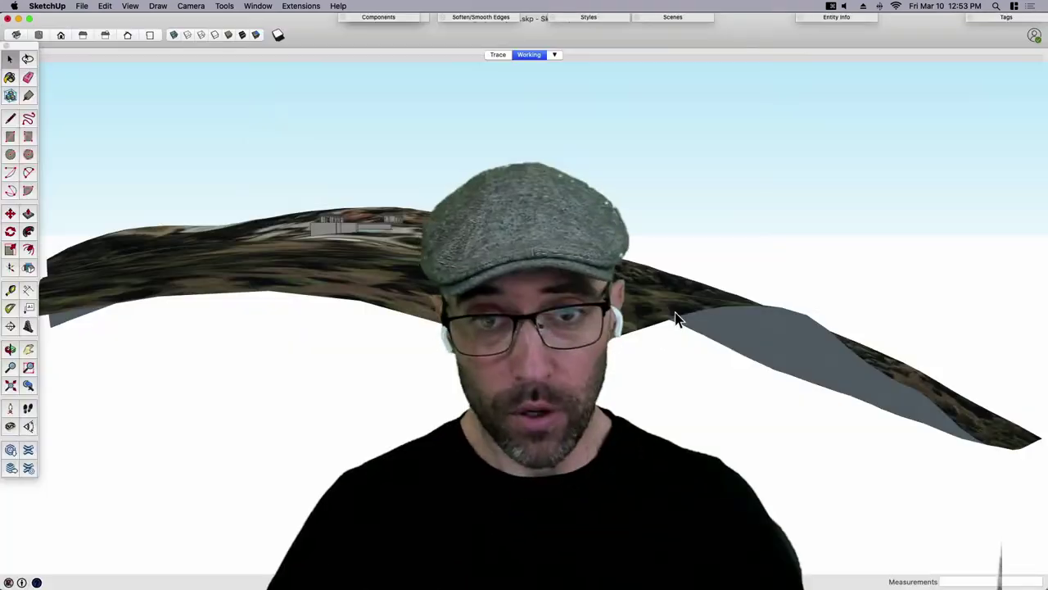
# Adjust the darkness of the sun shading in the shadow settings for the pool and its surrounding terrain.
pyautogui.moveTo(781, 328); pyautogui.dragTo(843, 421, button='middle')
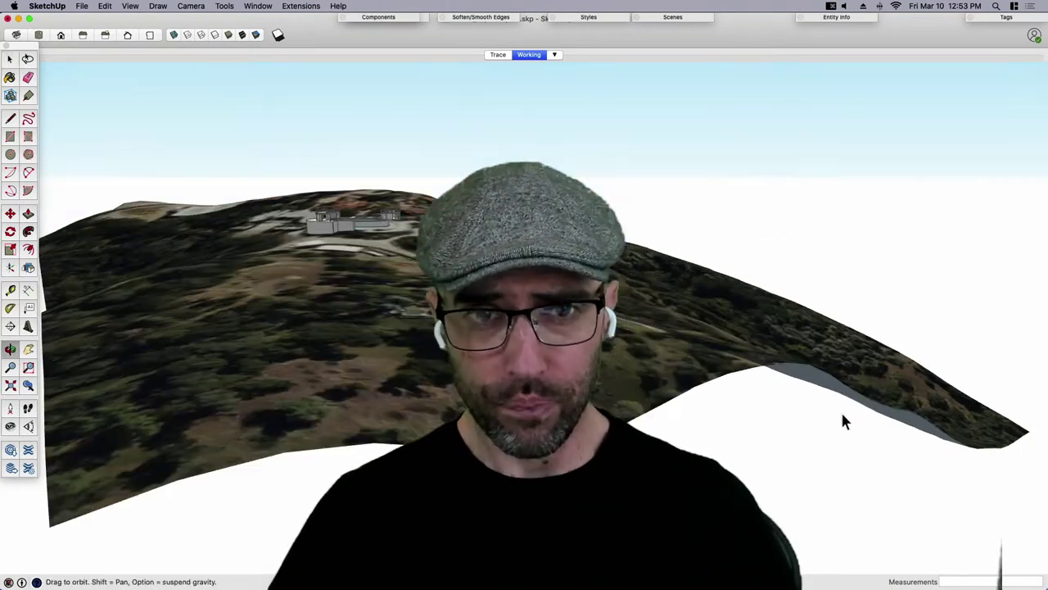
pyautogui.moveTo(380, 19); pyautogui.dragTo(312, 18)
pyautogui.click(486, 18)
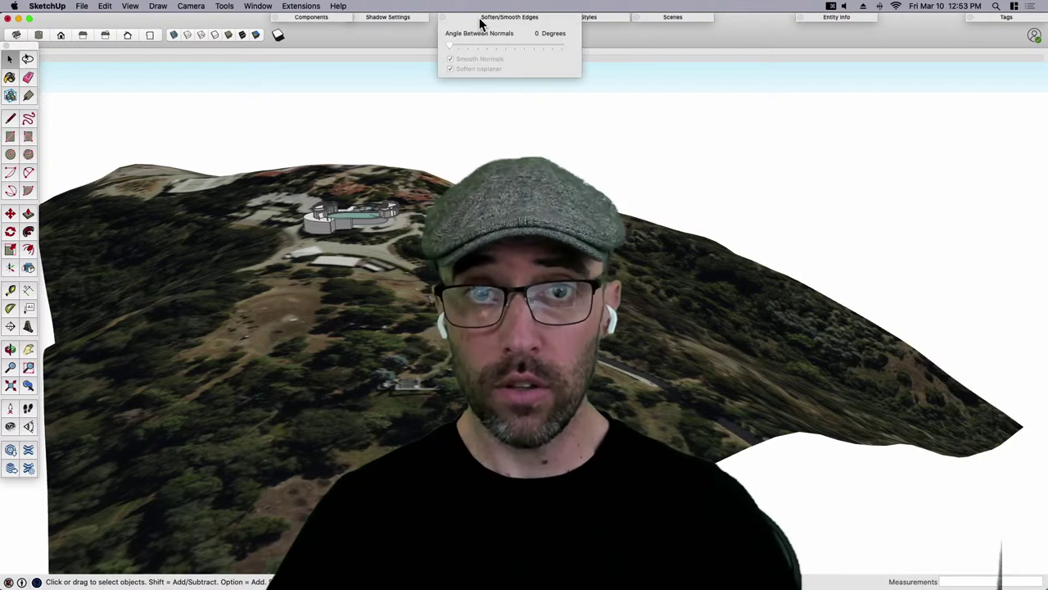
pyautogui.click(486, 18)
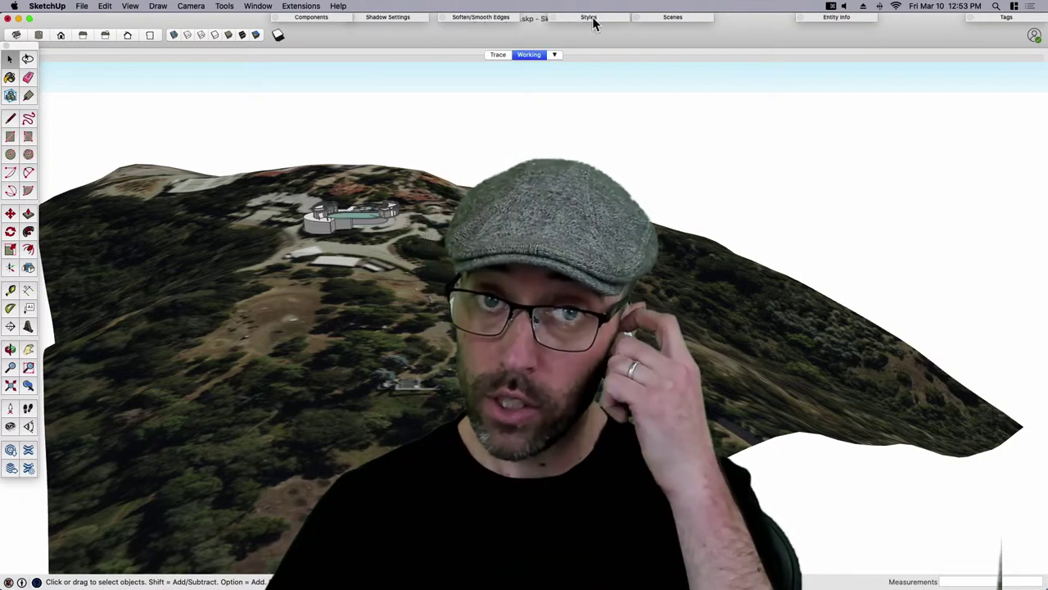
pyautogui.click(403, 18)
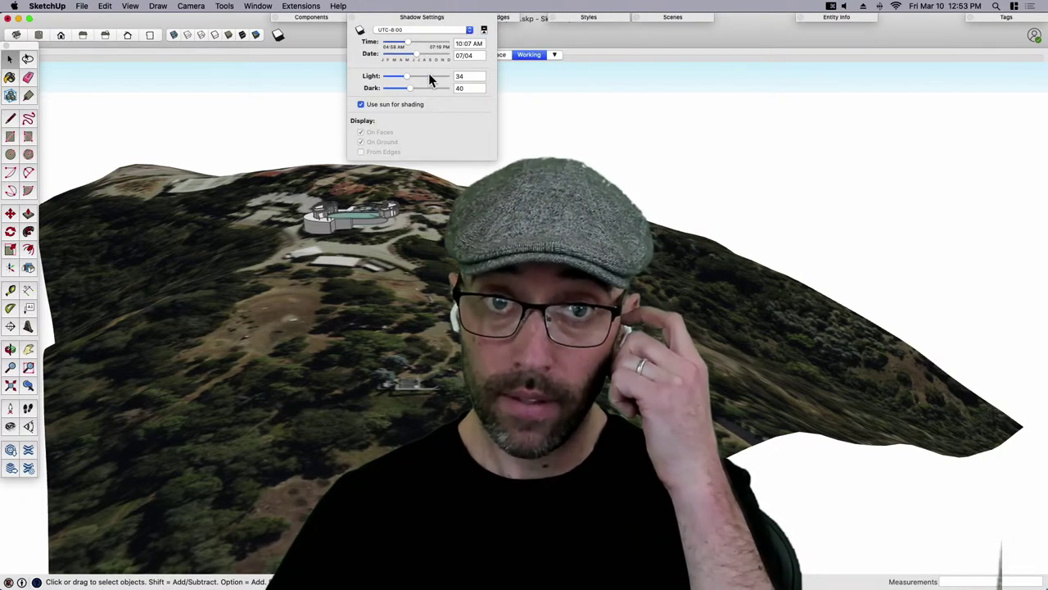
pyautogui.moveTo(430, 88); pyautogui.dragTo(414, 88)
pyautogui.click(422, 18)
# Examine the pool complex up close and from several raised angles against the enlarged hillside with its neighbouring buildings.
pyautogui.press('h')
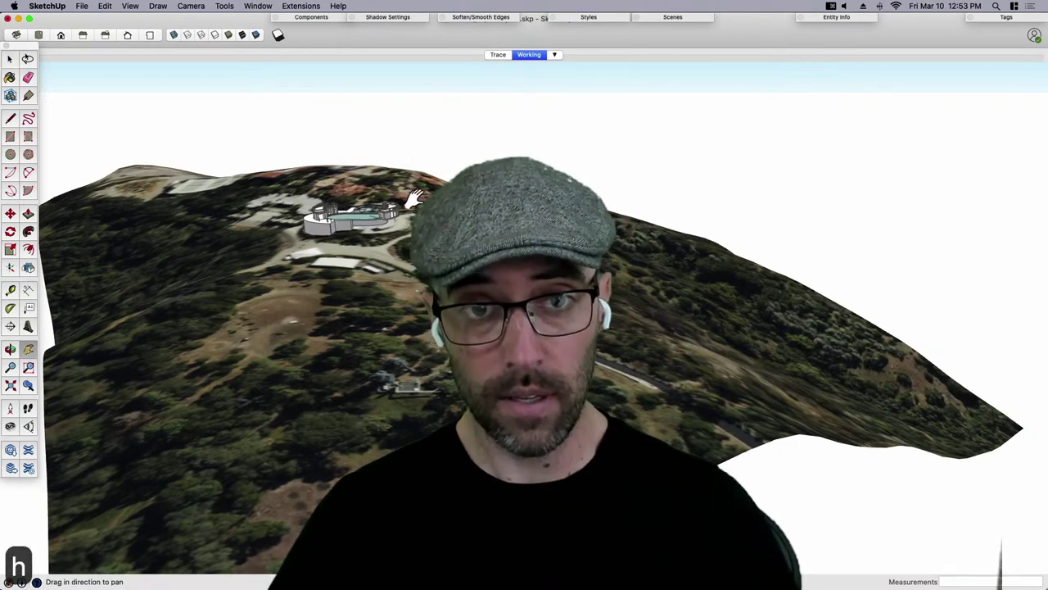
pyautogui.moveTo(447, 124); pyautogui.dragTo(488, 153)
pyautogui.scroll(5, 430, 252)
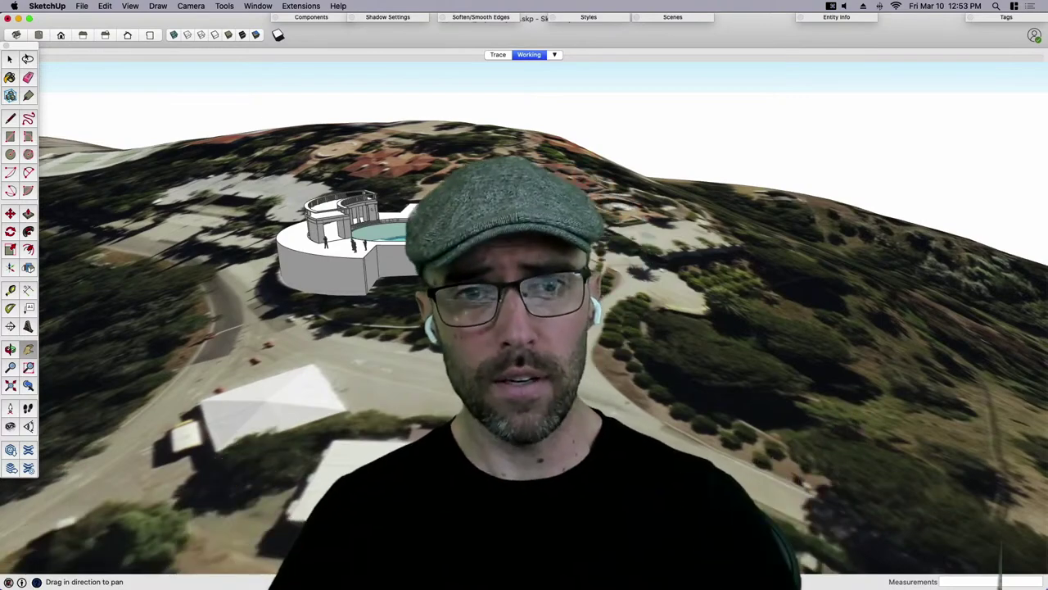
pyautogui.scroll(8, 350, 229)
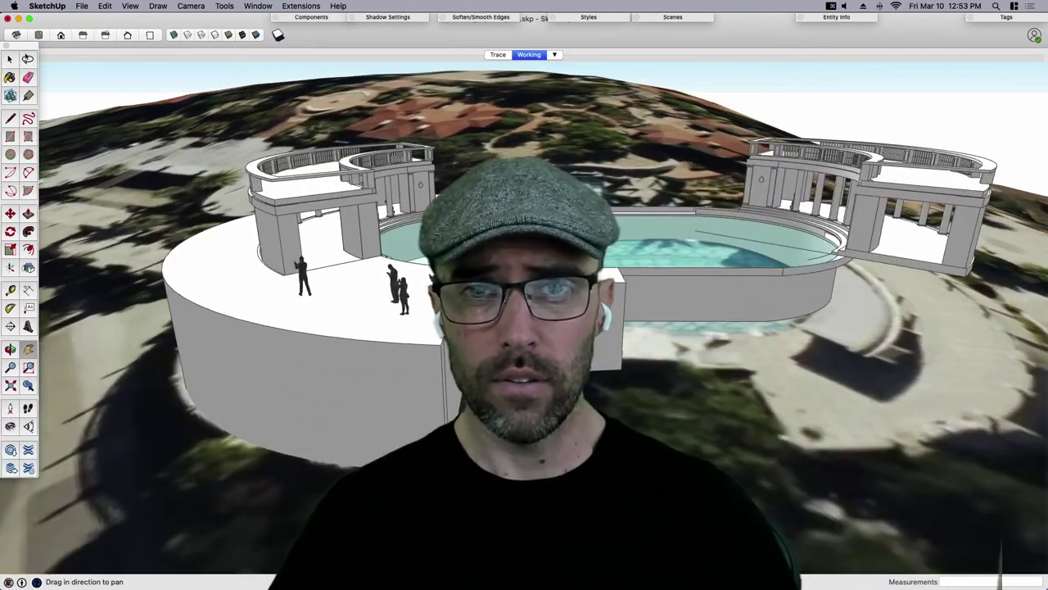
pyautogui.moveTo(476, 266); pyautogui.dragTo(286, 286, button='middle')
pyautogui.scroll(-8, 286, 286)
pyautogui.moveTo(819, 238); pyautogui.dragTo(624, 277, button='middle')
pyautogui.moveTo(774, 164); pyautogui.dragTo(749, 205)
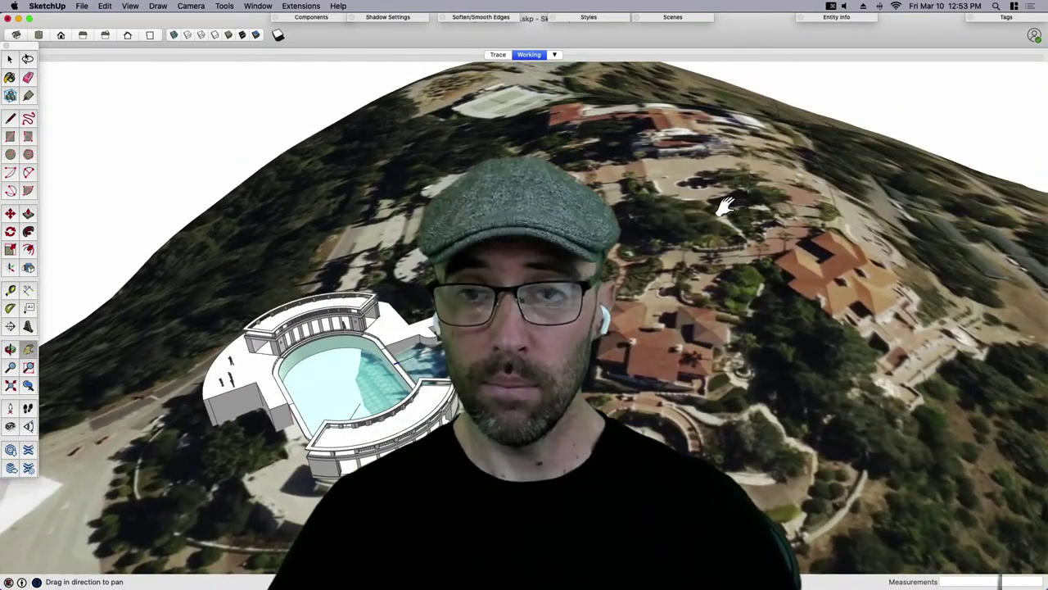
pyautogui.moveTo(758, 230); pyautogui.dragTo(682, 229, button='middle')
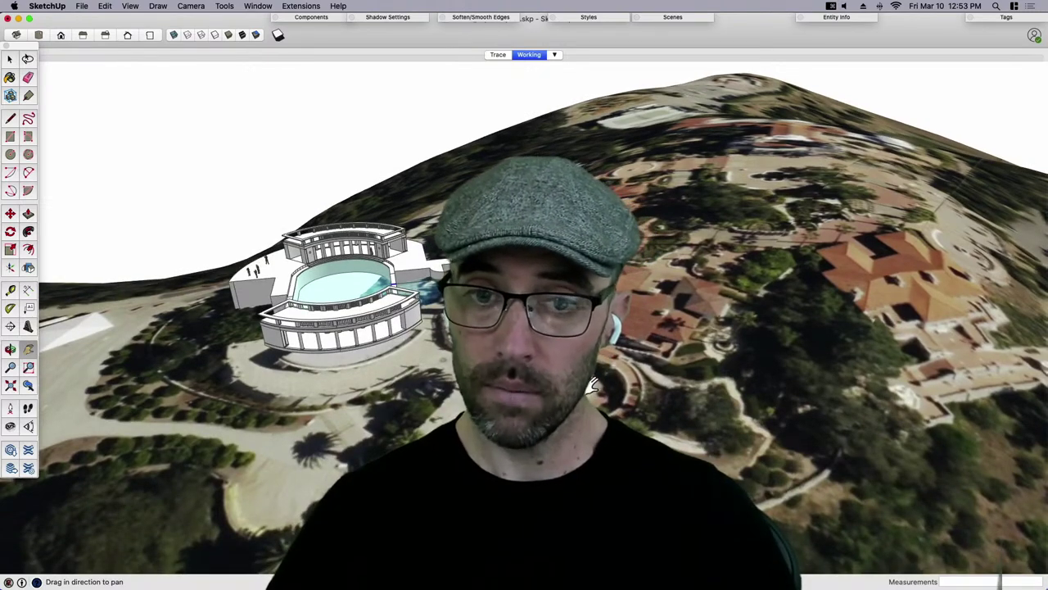
pyautogui.keyDown('shift'); pyautogui.moveTo(573, 311); pyautogui.dragTo(544, 297, button='middle'); pyautogui.keyUp('shift')
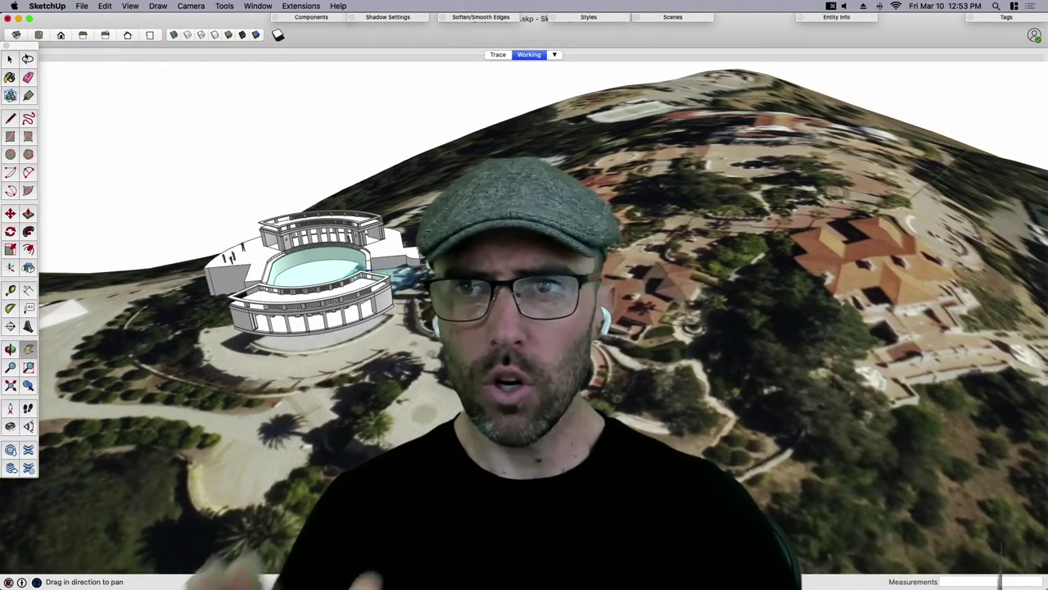